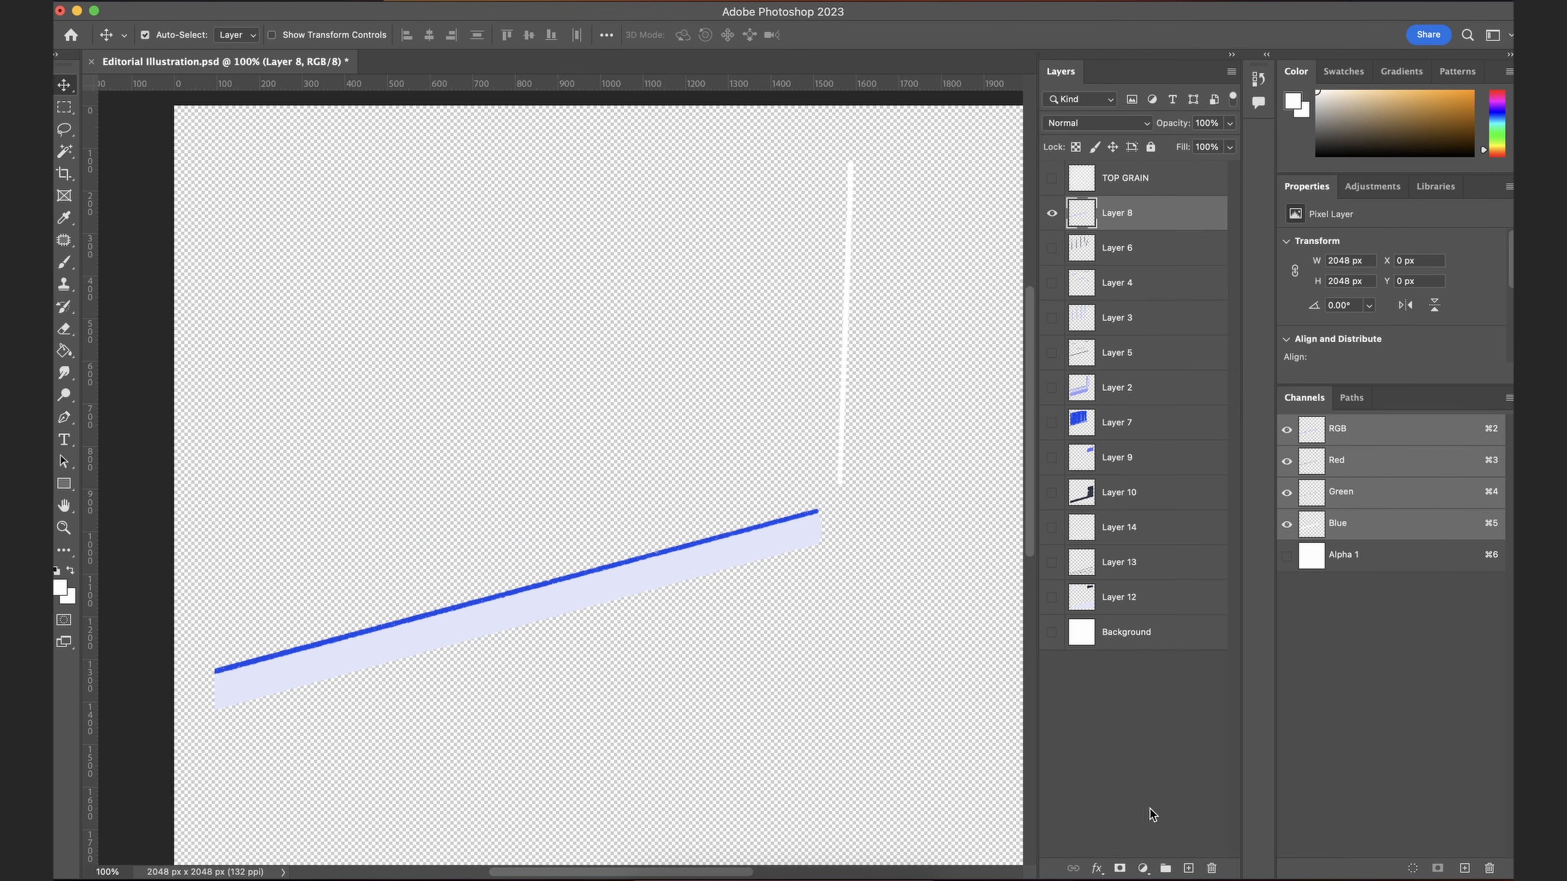
Step: Toggle the white Background layer on and off to compare how Layer 8's artwork looks against it
click(1054, 633)
click(1080, 701)
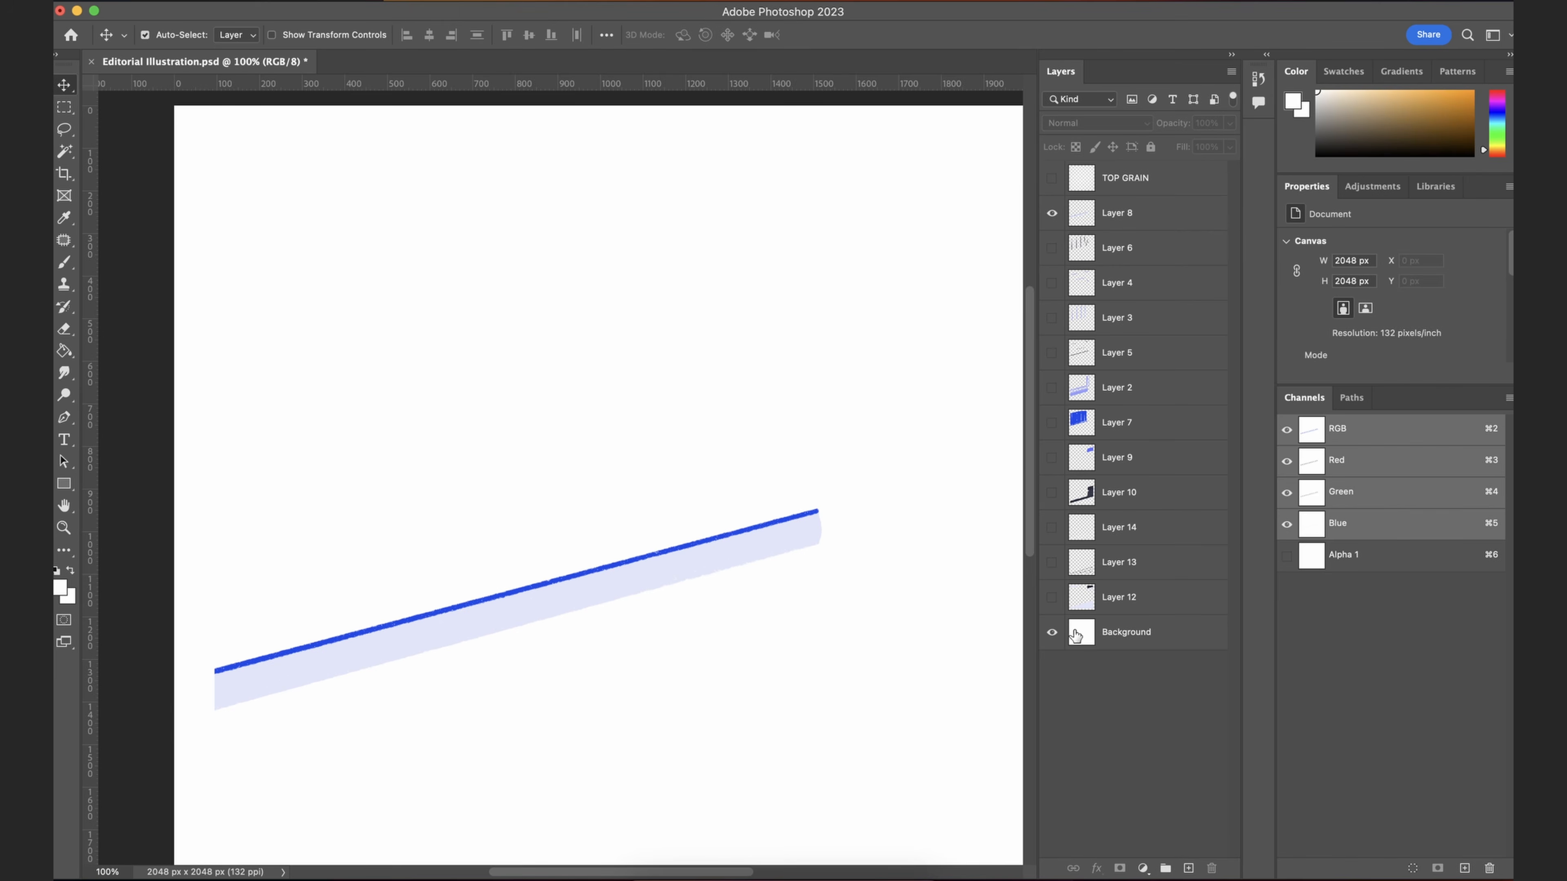
click(1058, 640)
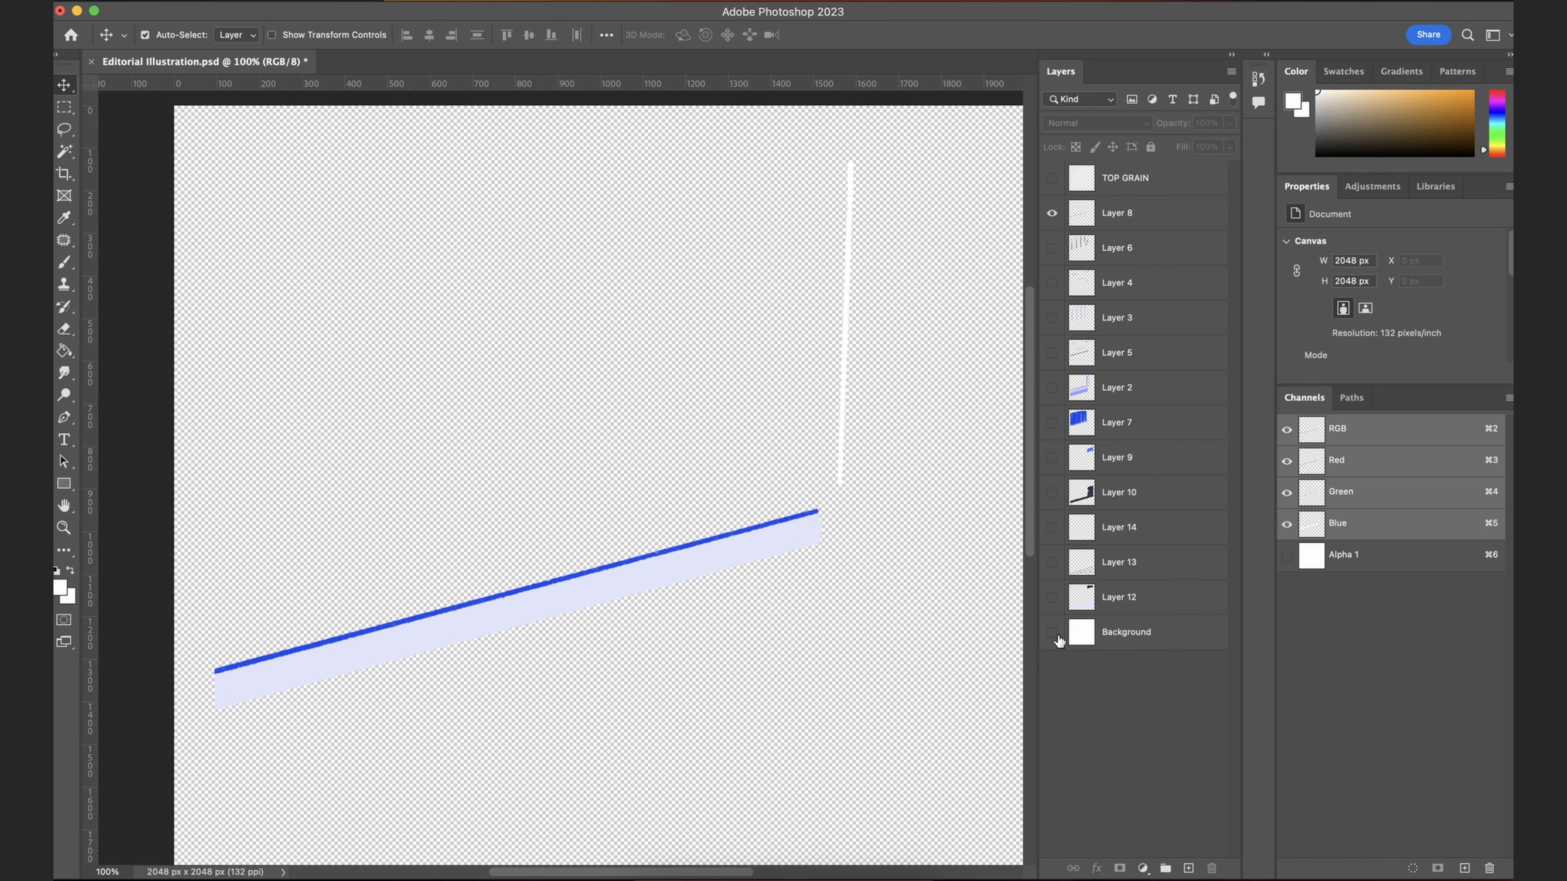
Step: Add a new layer and fill it entirely with black at 100% opacity in Normal mode
click(1188, 868)
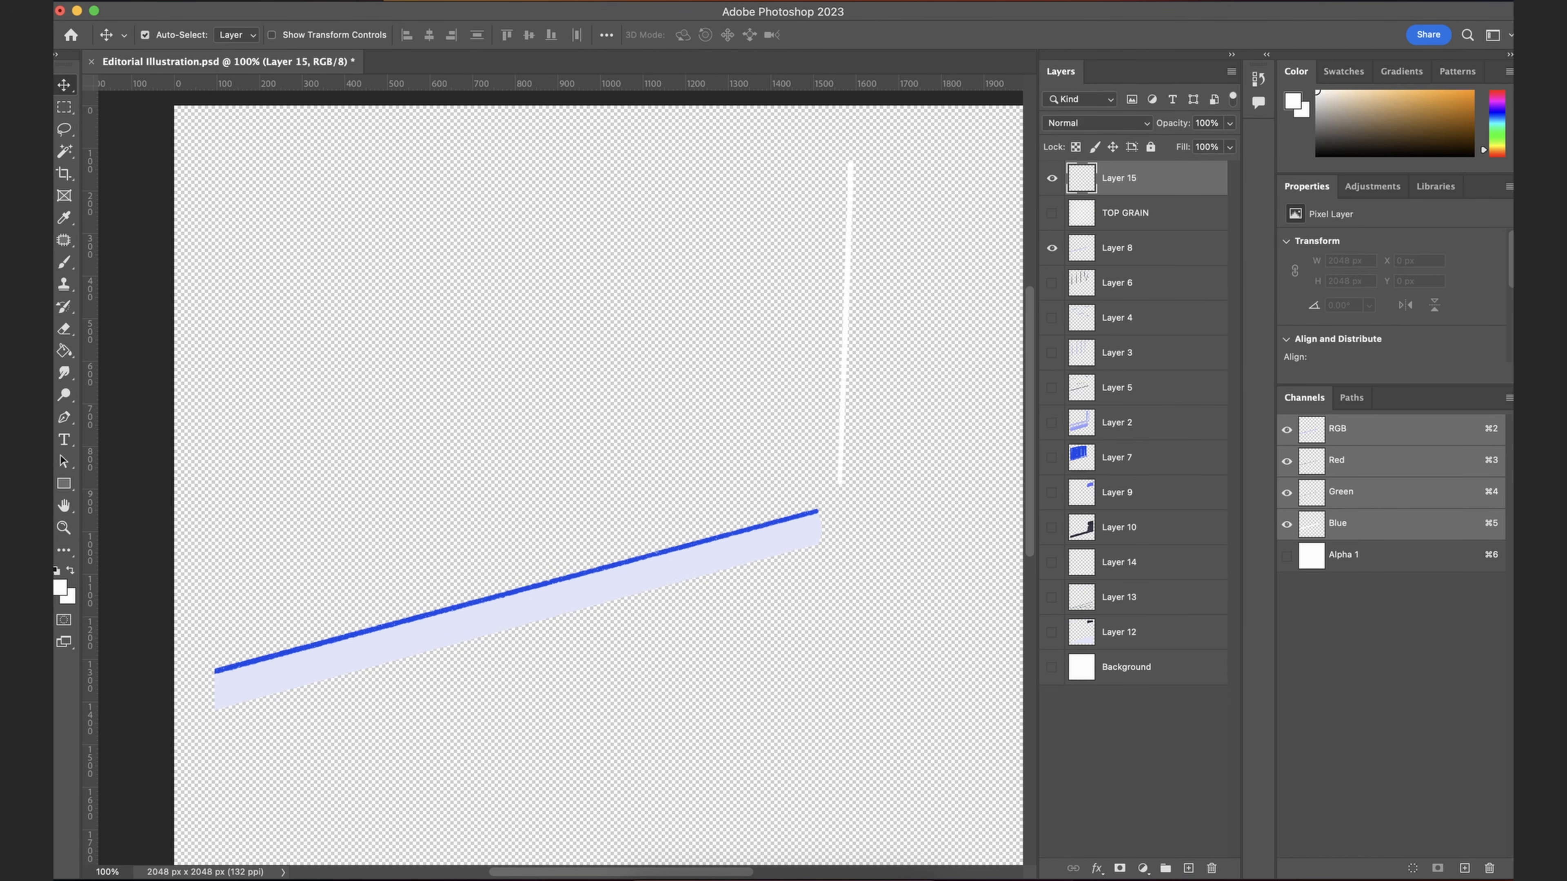
click(259, 245)
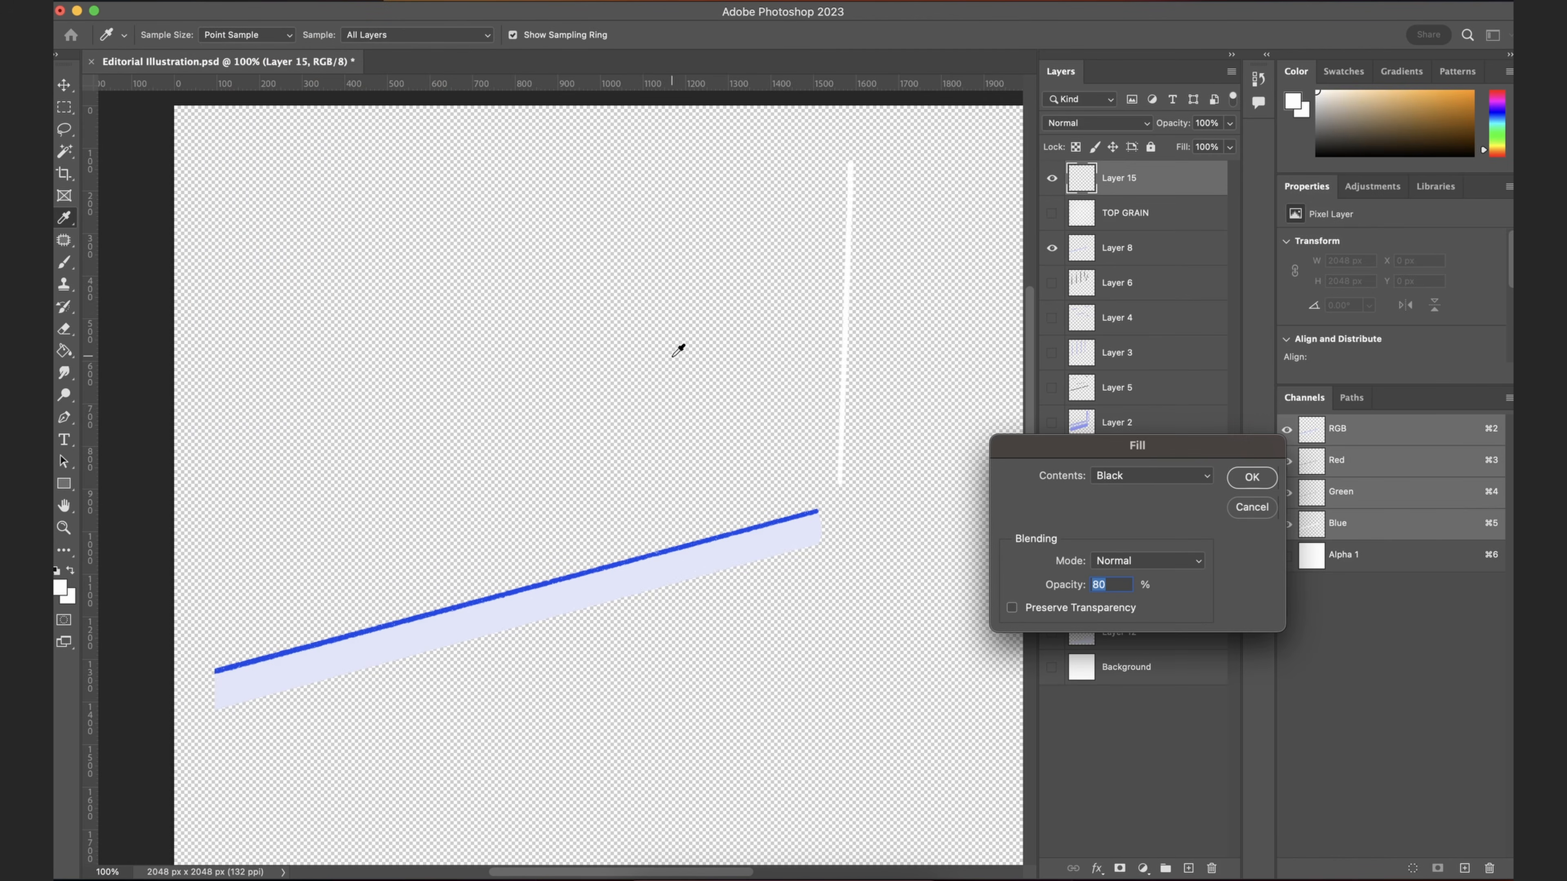
text(100)
click(1270, 479)
key(v)
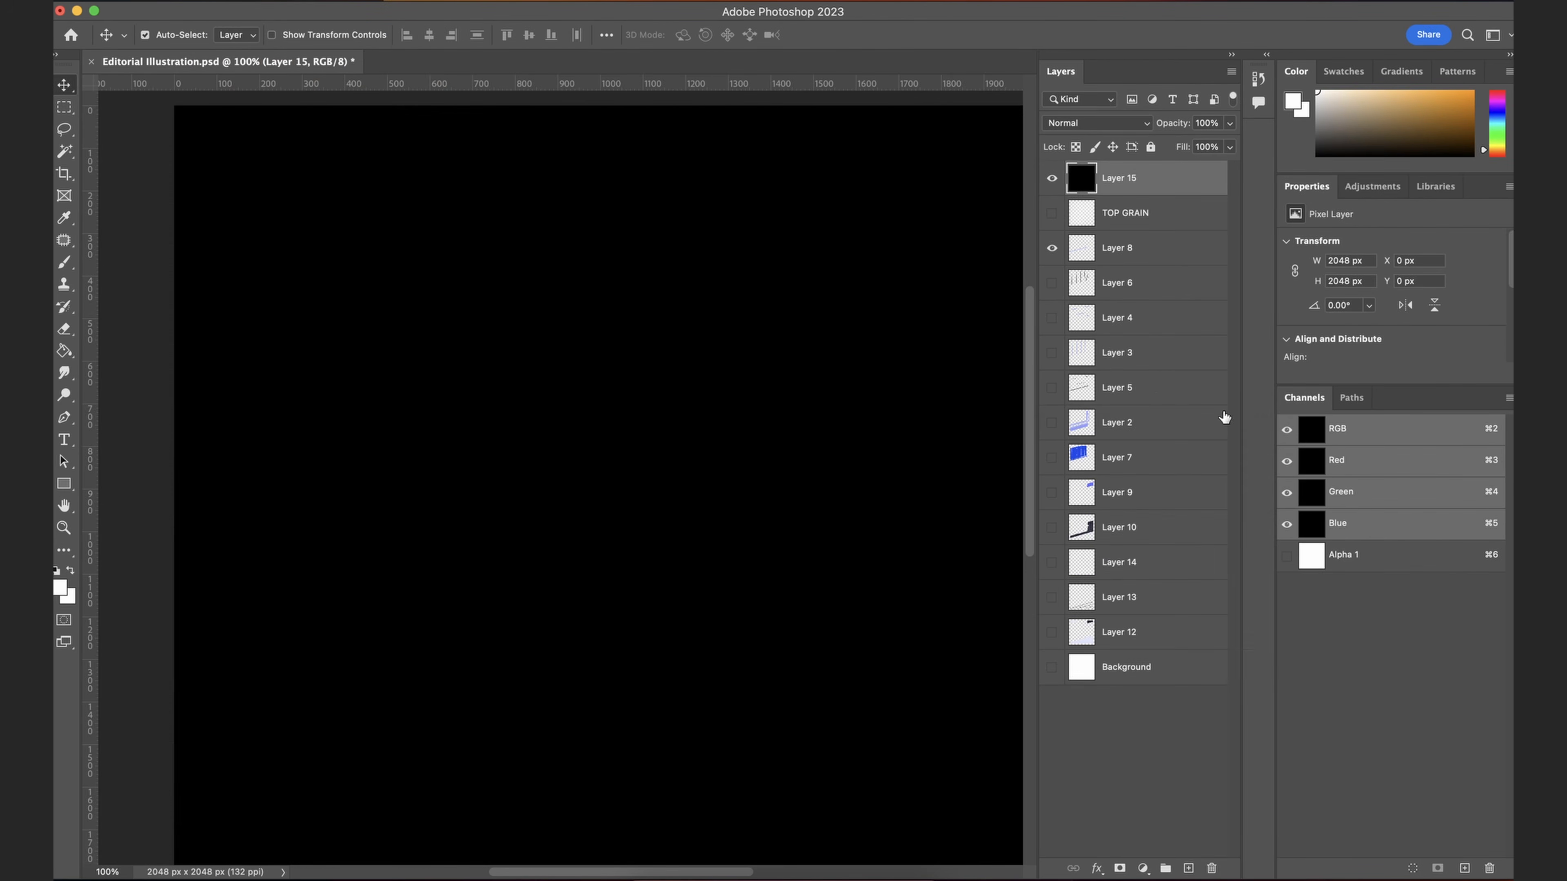
Step: Move the black layer to the bottom of the layer stack, beneath Background, and deselect it
drag(1135, 178, 1142, 703)
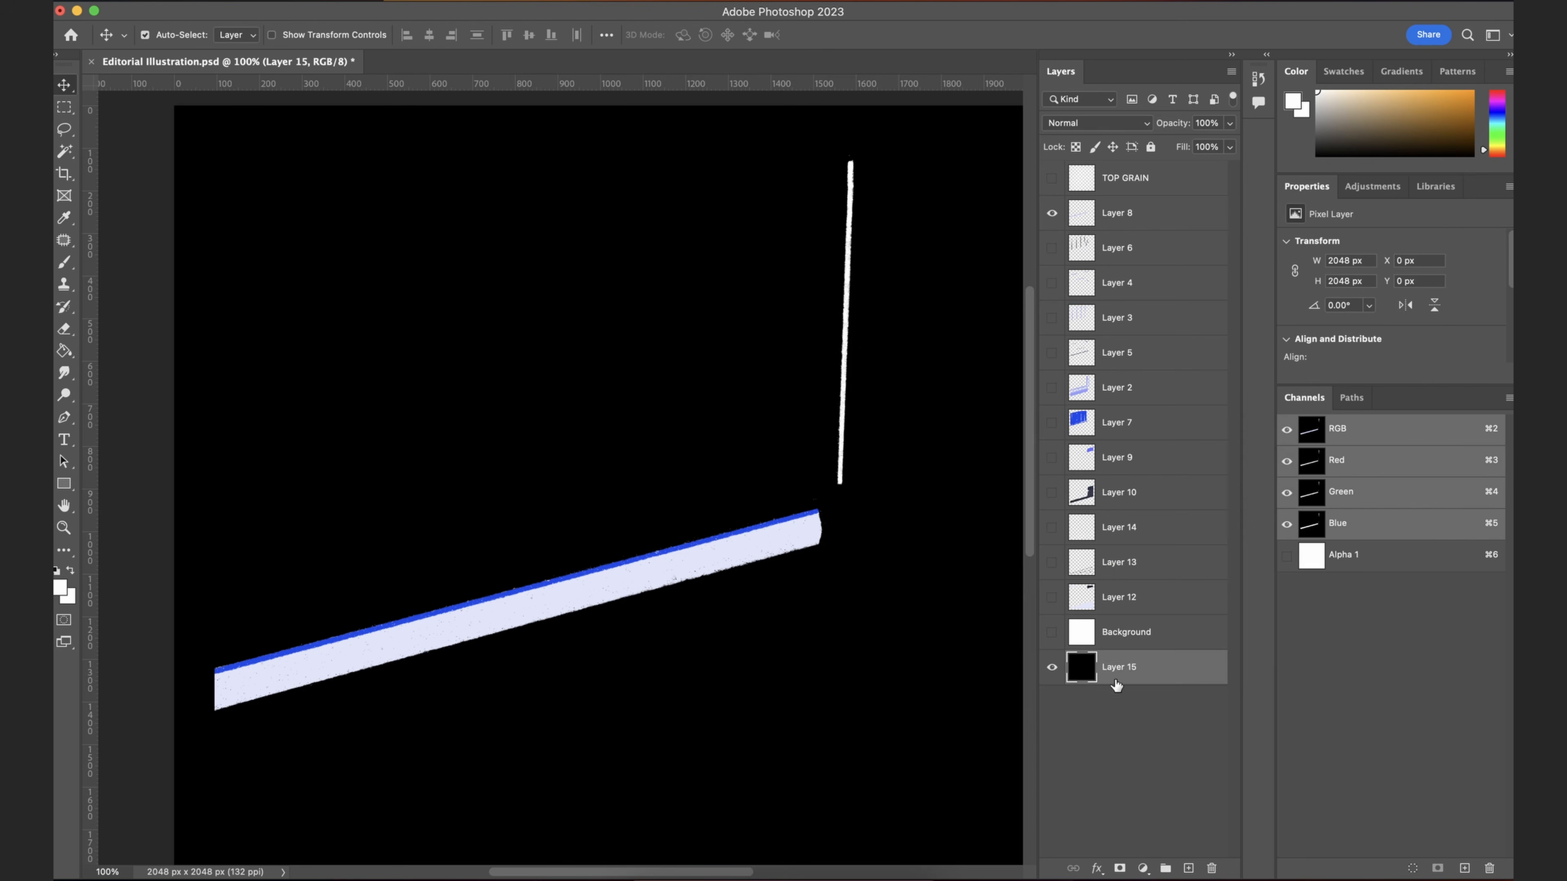
click(1118, 686)
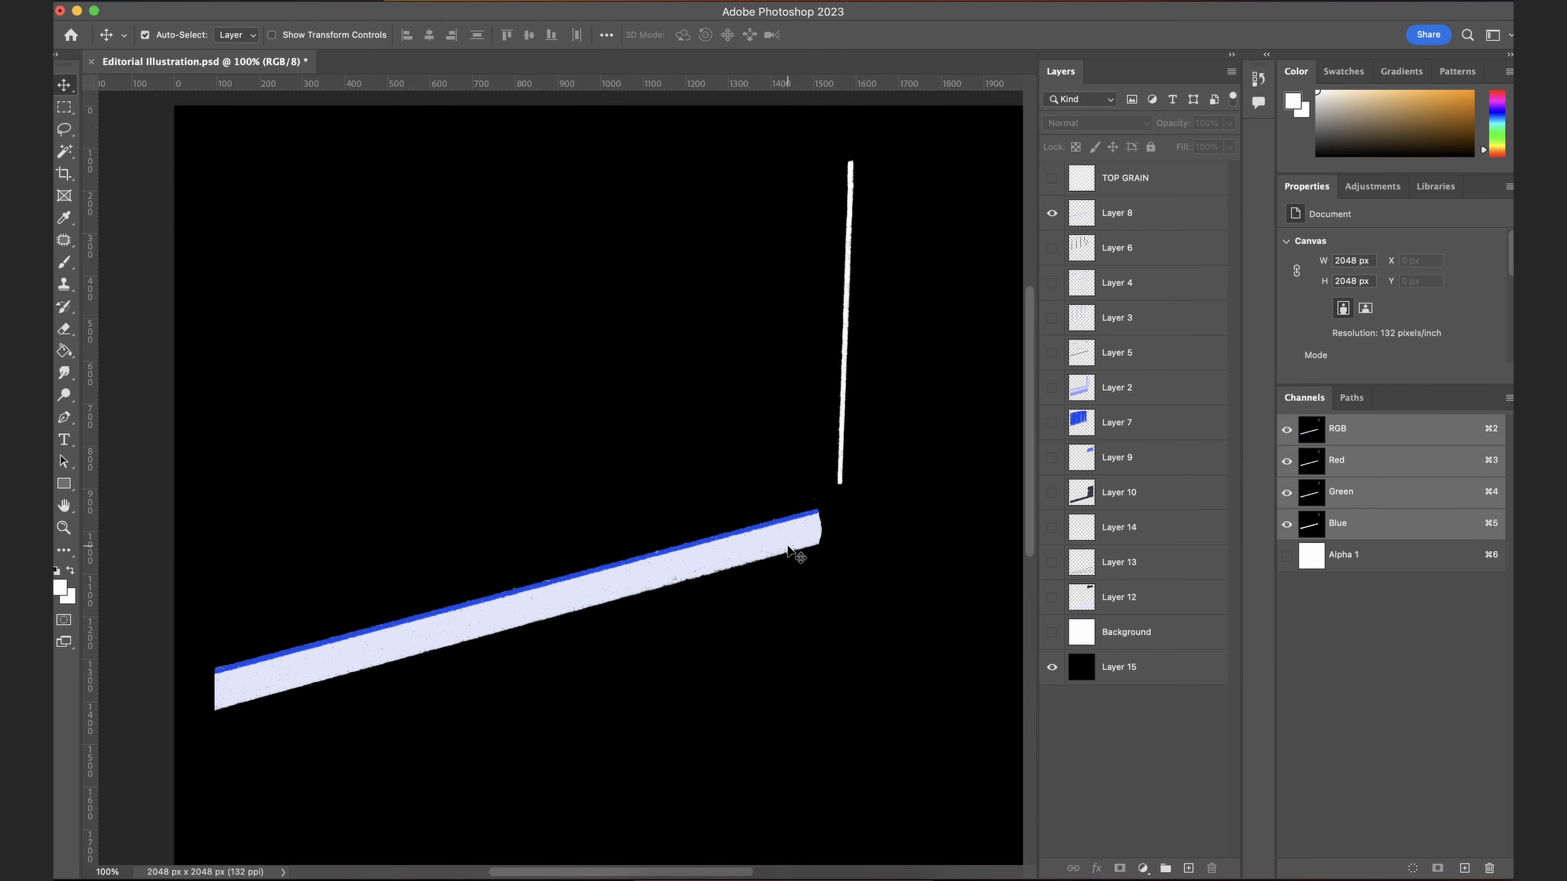
key(super+minus)
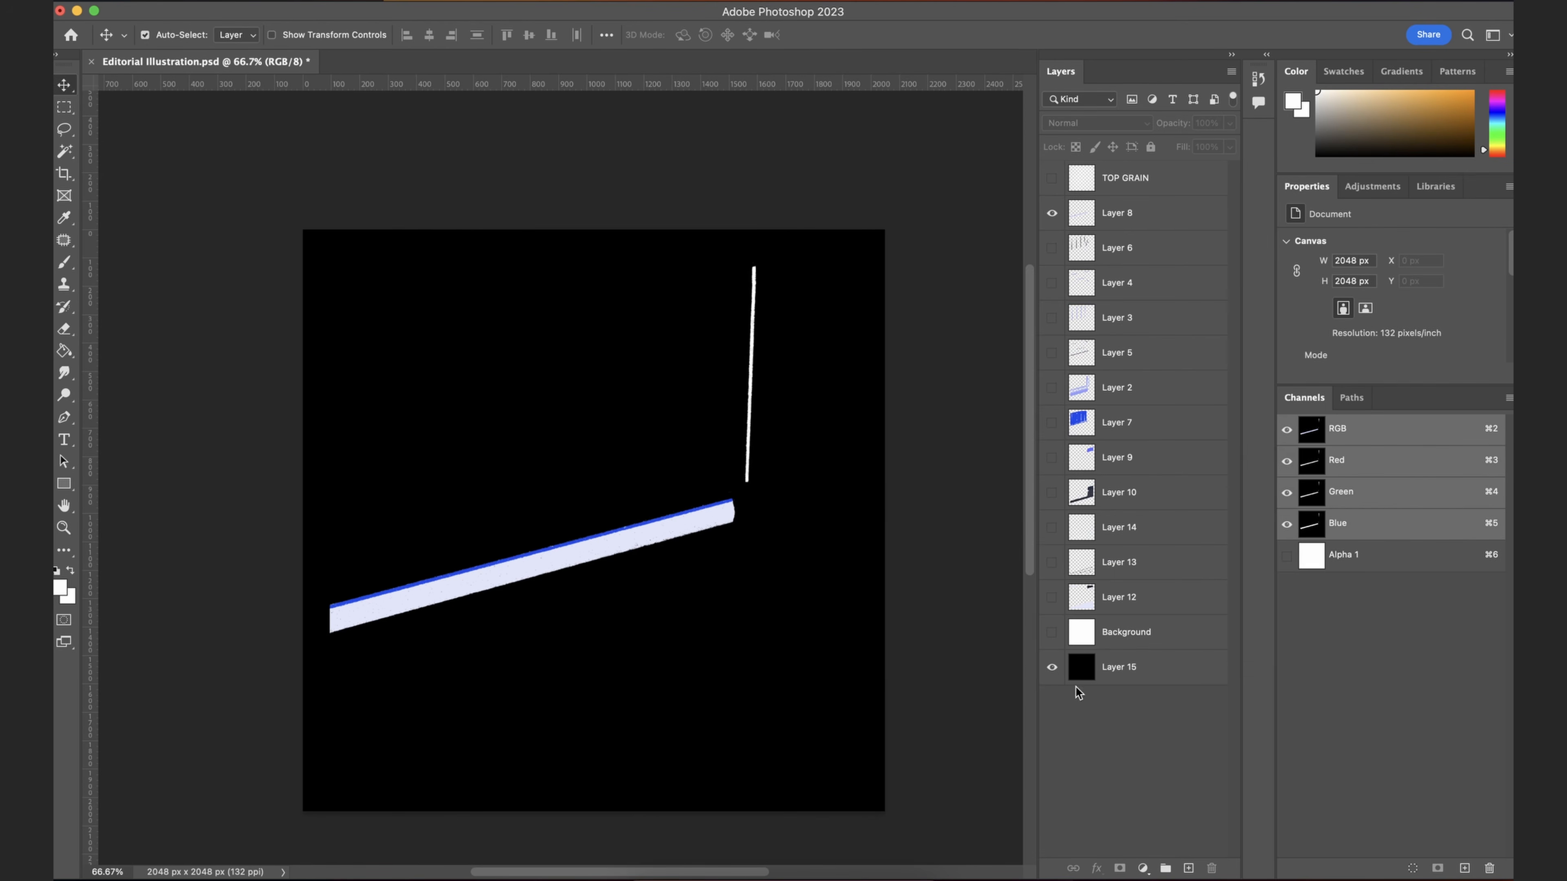
Step: Hide Layer 8 and black Layer 15, and show Layer 6 and all layers from Layer 4 through Background
click(1052, 213)
click(1053, 215)
click(1052, 213)
click(1052, 248)
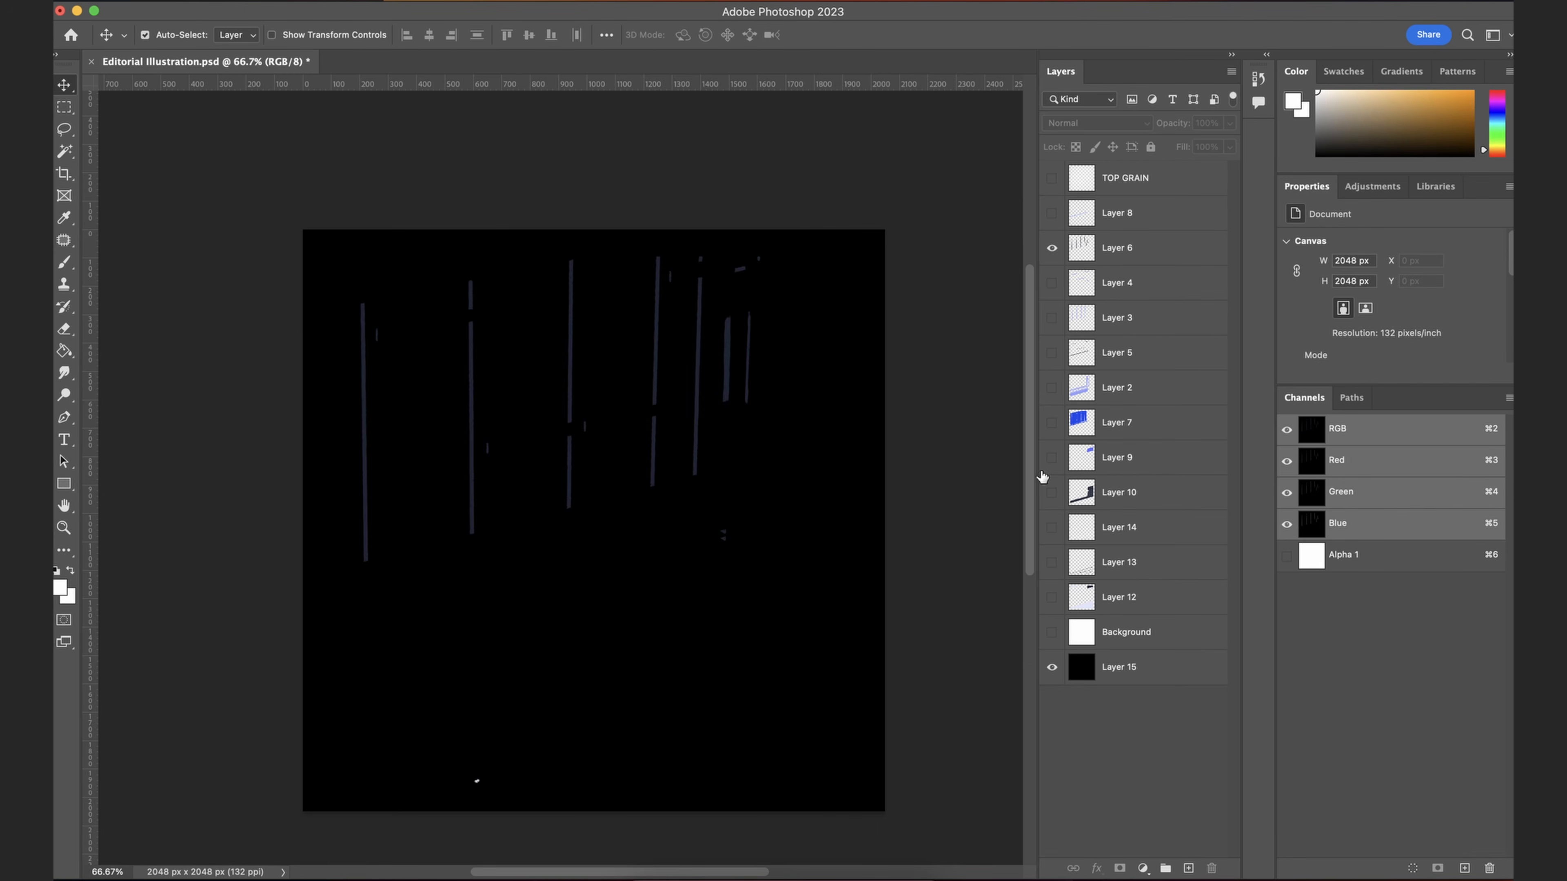
click(1052, 632)
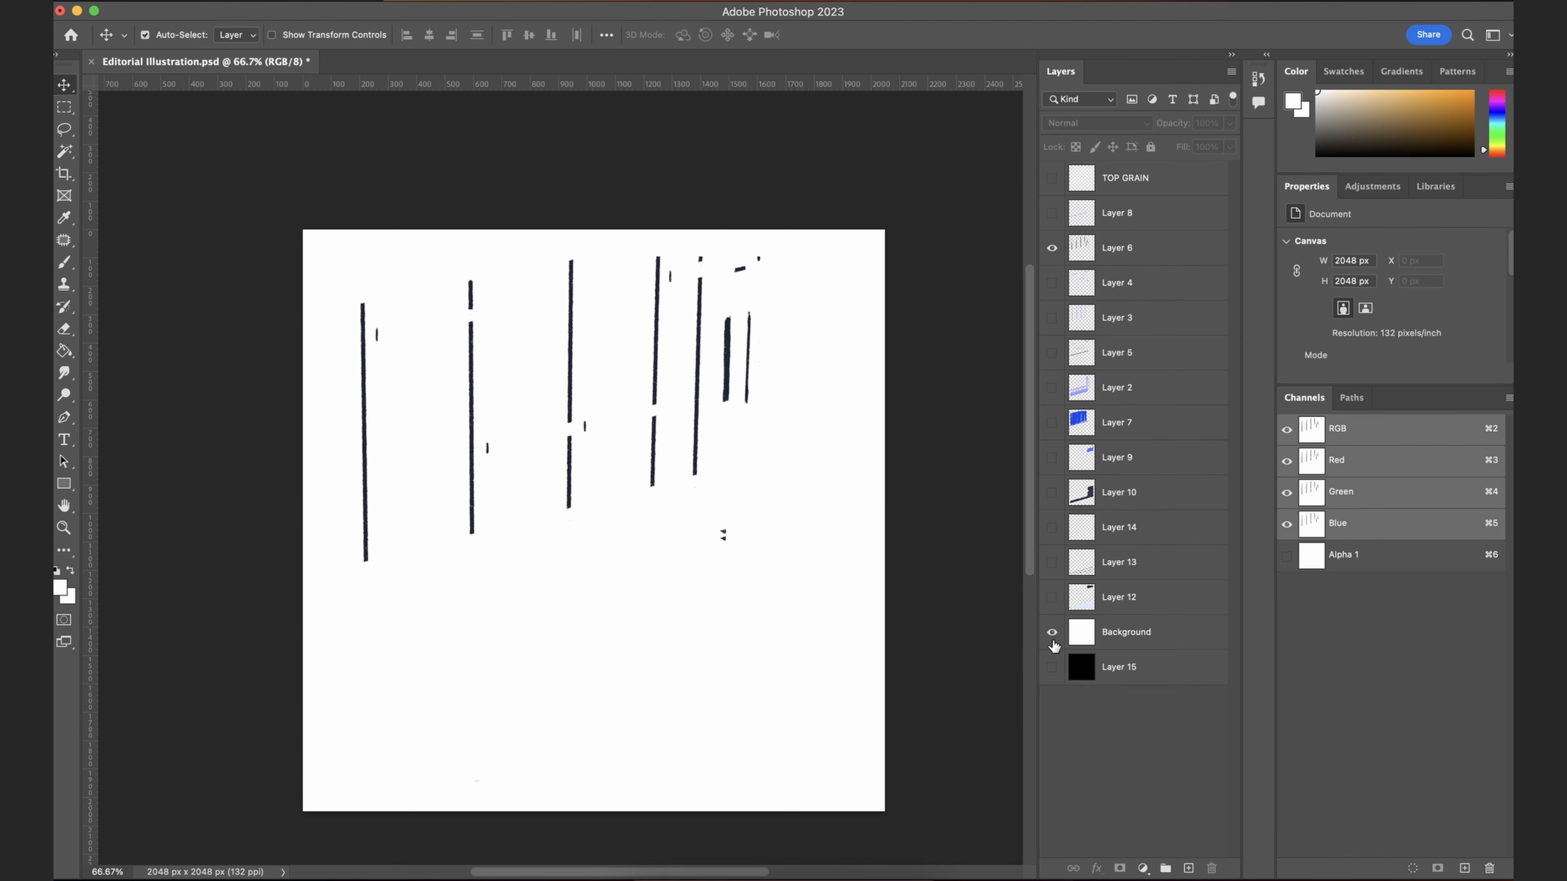
drag(1056, 290, 1056, 597)
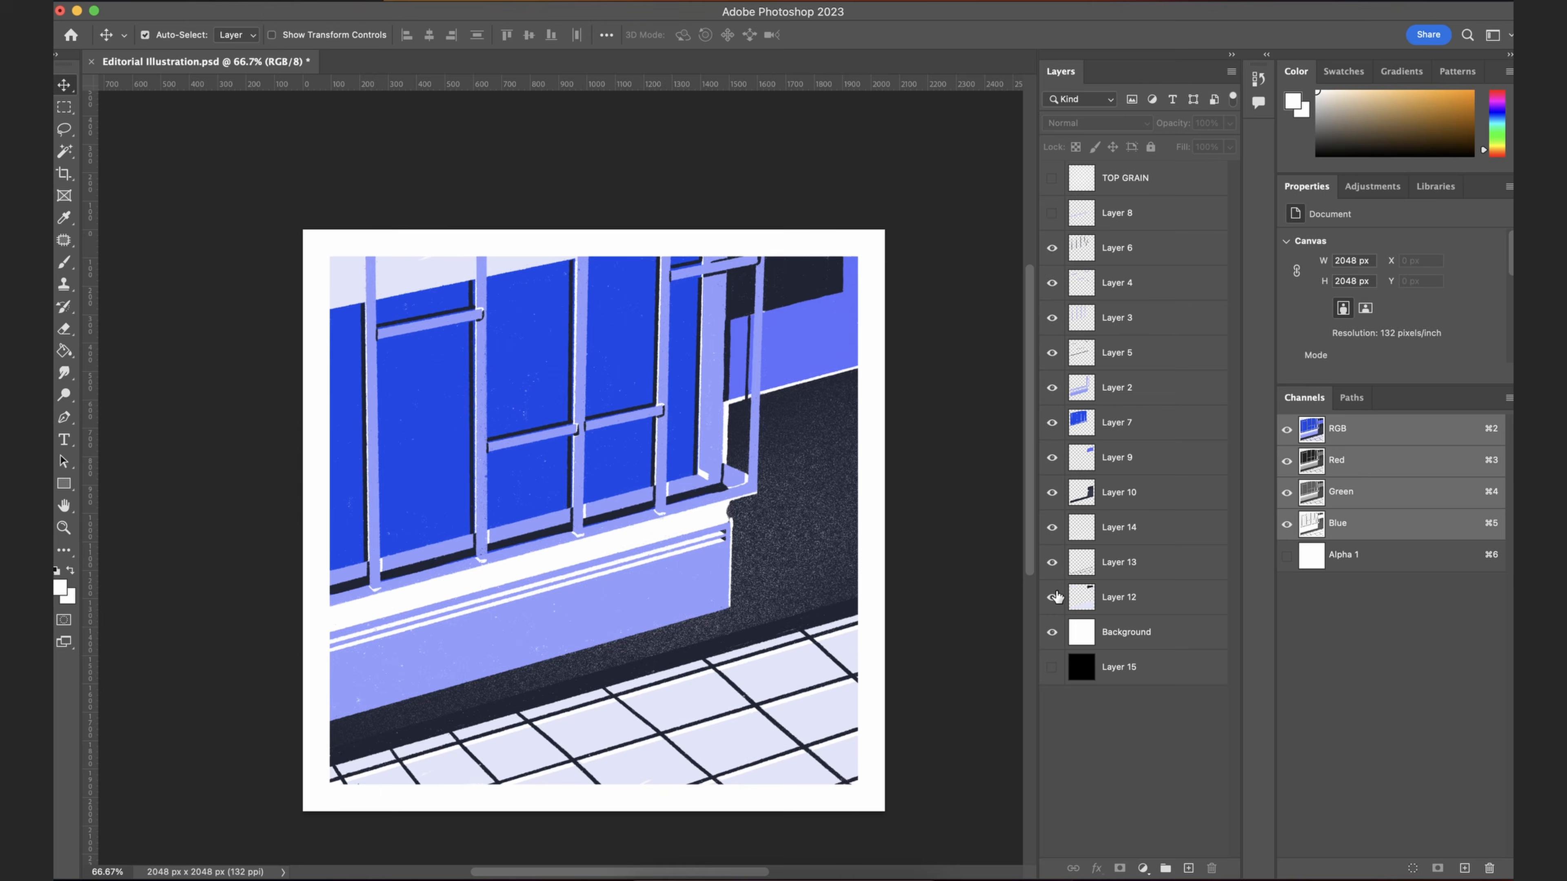
Step: Toggle Layers 6, 4 and 3 off and on one at a time to examine what each adds to the window frames
click(1055, 249)
click(1055, 249)
click(1055, 249)
click(1055, 249)
click(1056, 287)
click(1057, 286)
click(1056, 286)
click(1056, 287)
click(1056, 287)
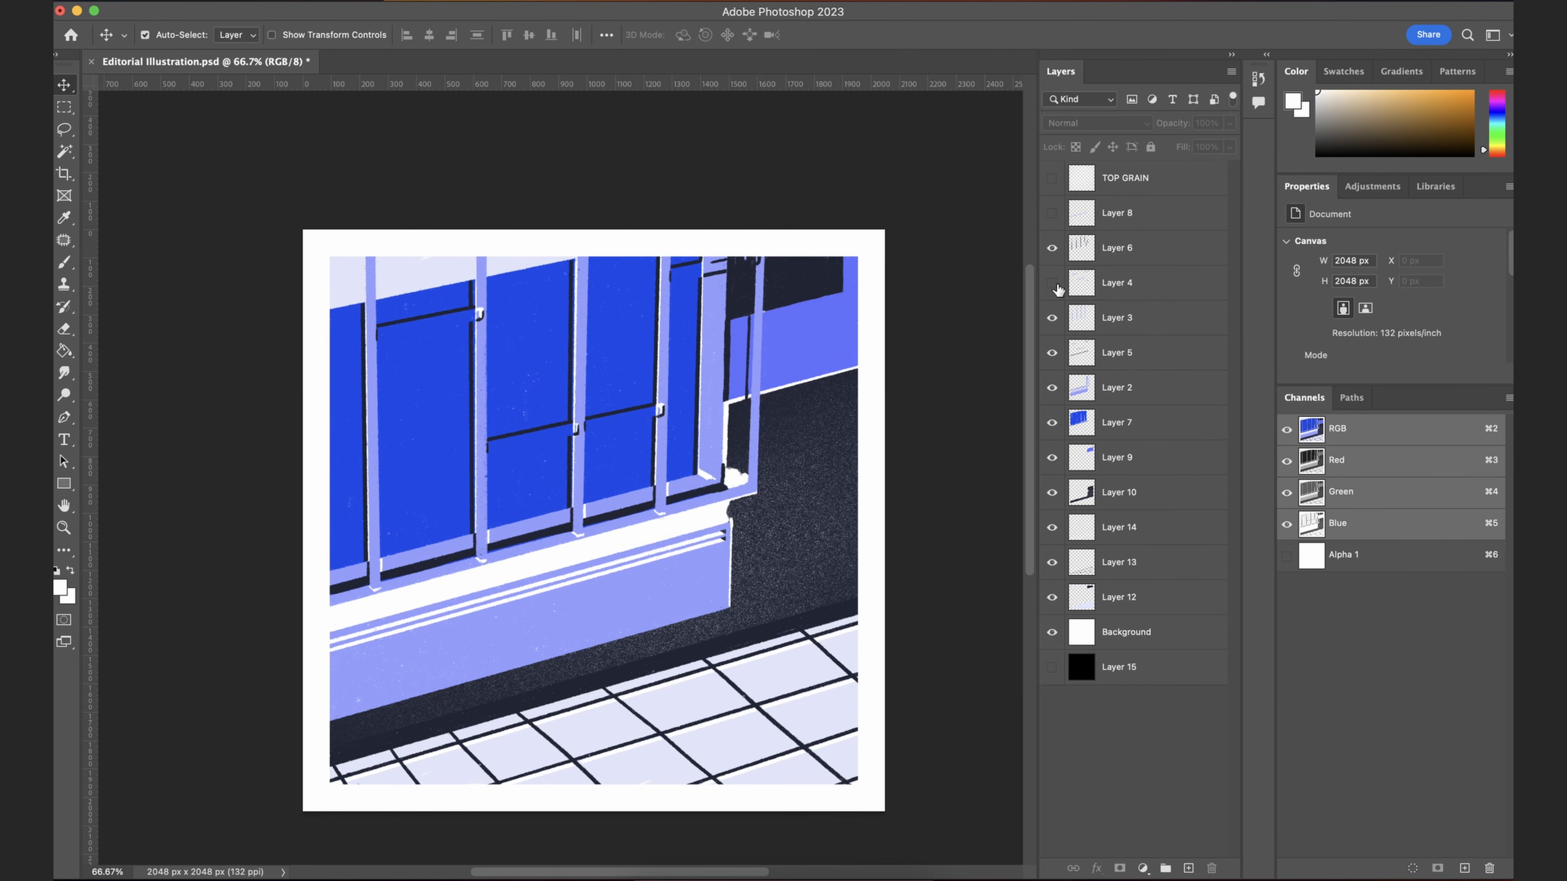
click(1056, 287)
click(1054, 320)
click(1053, 320)
click(1054, 320)
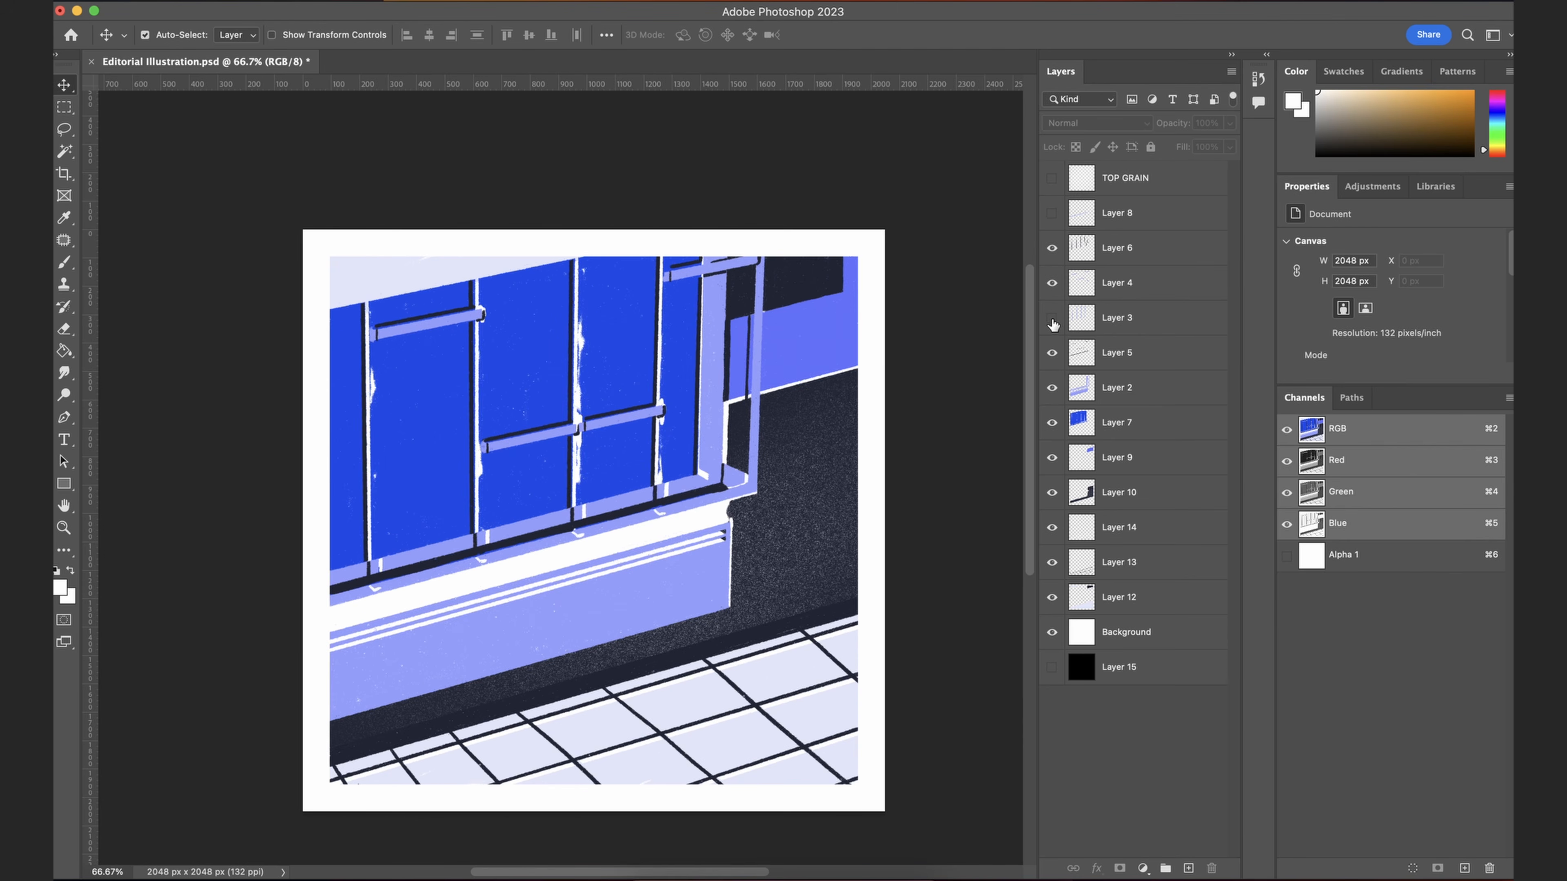
click(1053, 320)
Step: Toggle Layers 5 and 2 off and on repeatedly to examine the parts of the building each one holds
click(1052, 354)
click(1052, 354)
click(1052, 354)
click(1052, 354)
click(1052, 354)
click(1052, 354)
click(1052, 388)
click(1052, 388)
click(1052, 388)
click(1052, 388)
click(1052, 388)
click(1052, 388)
Step: Isolate and toggle Layer 7 to examine the blue window panes and their texture up close
click(1052, 423)
click(1052, 424)
click(1052, 424)
alt+click(1051, 425)
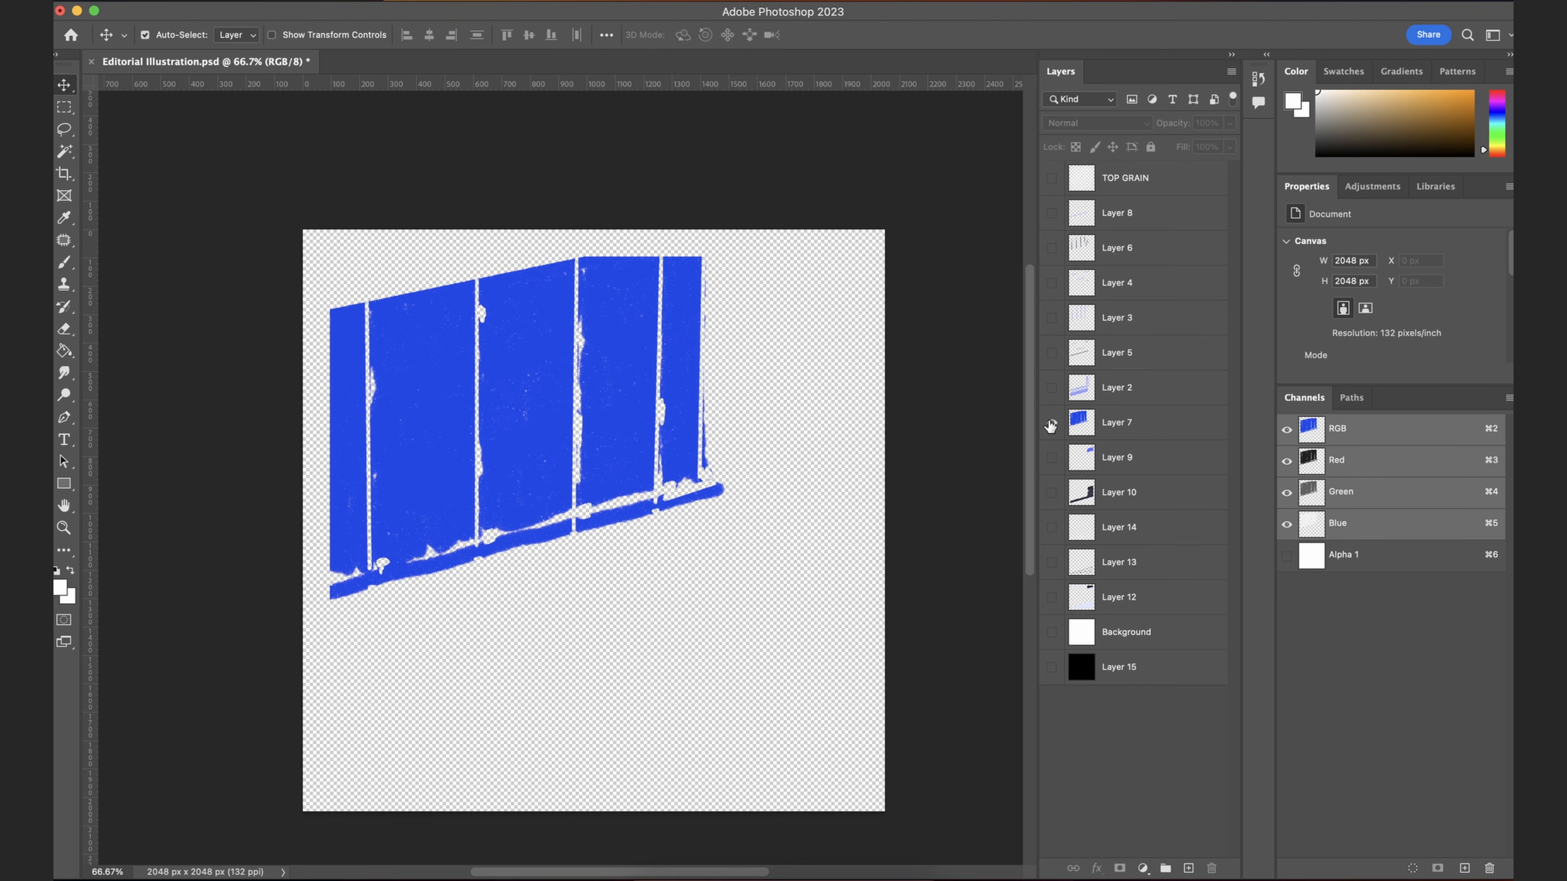
alt+click(1051, 425)
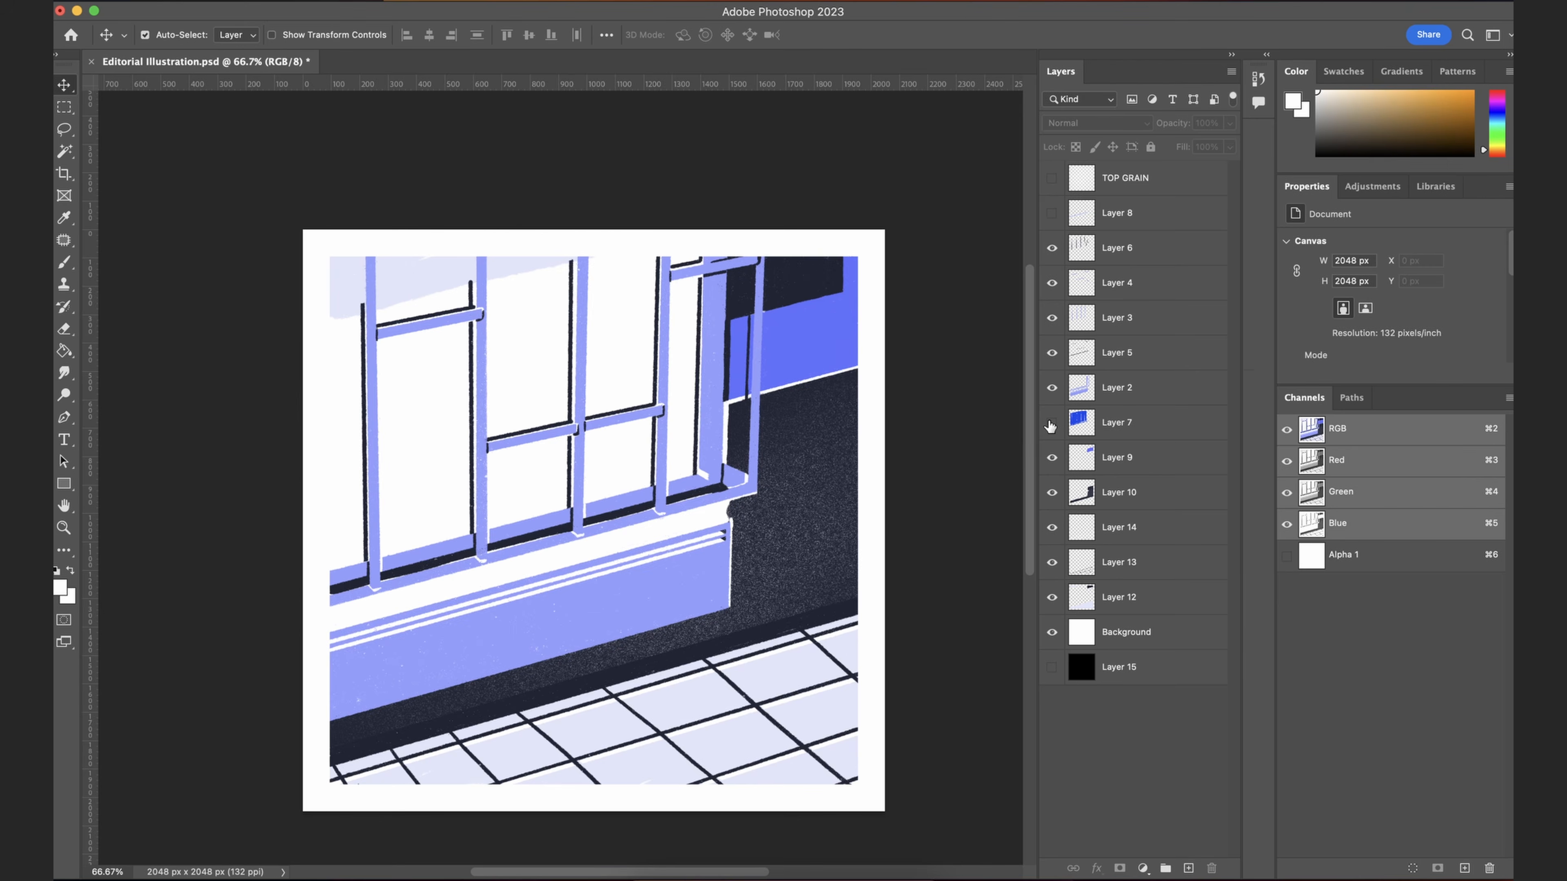
click(1051, 425)
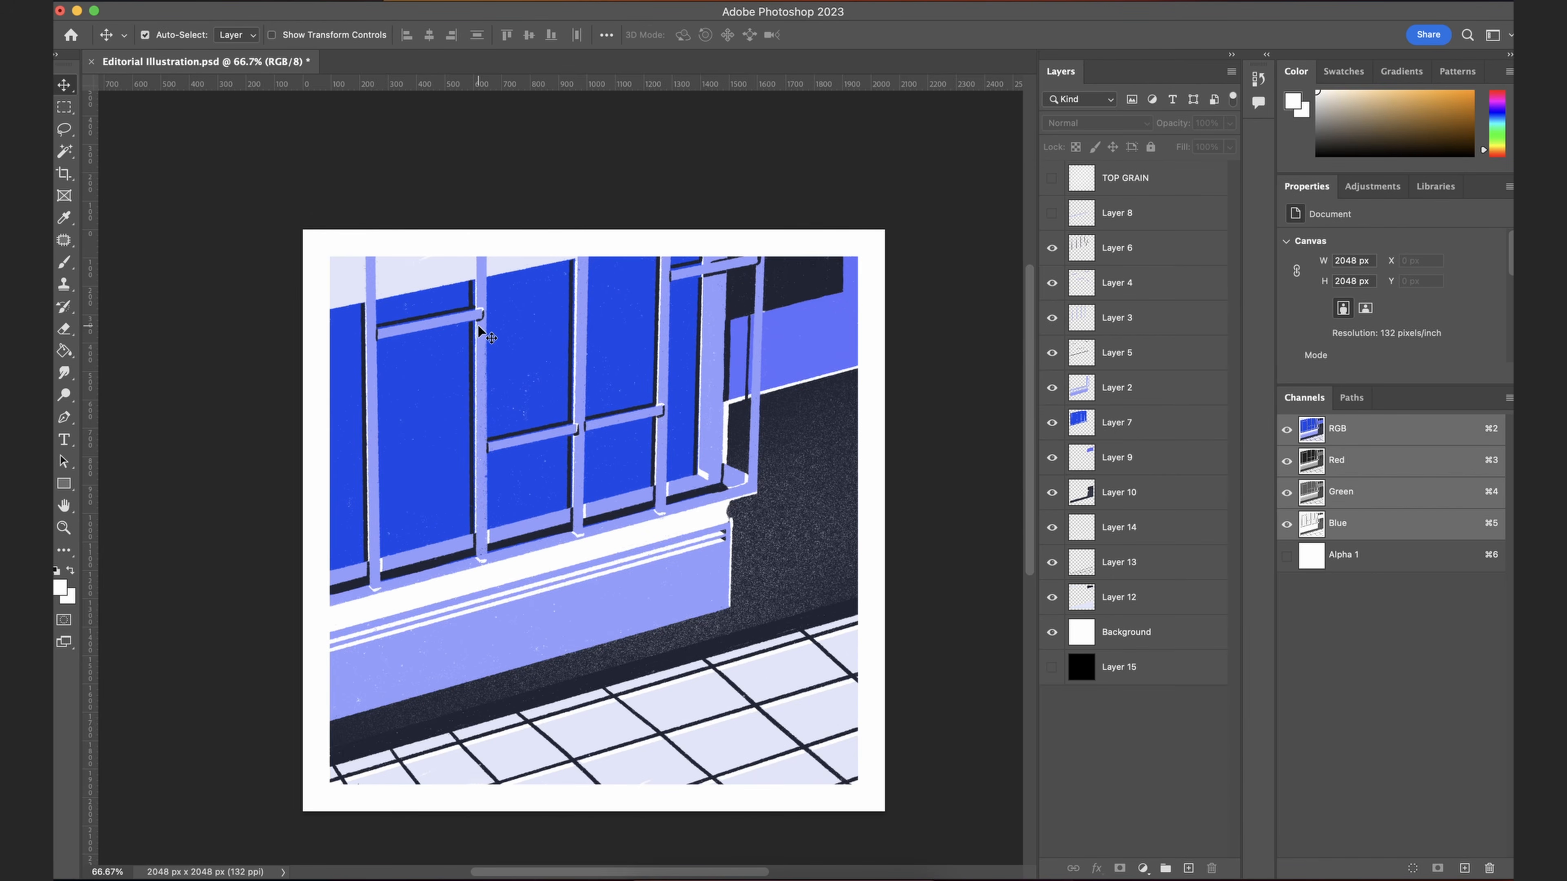
key(super+equal)
key(super+equal)
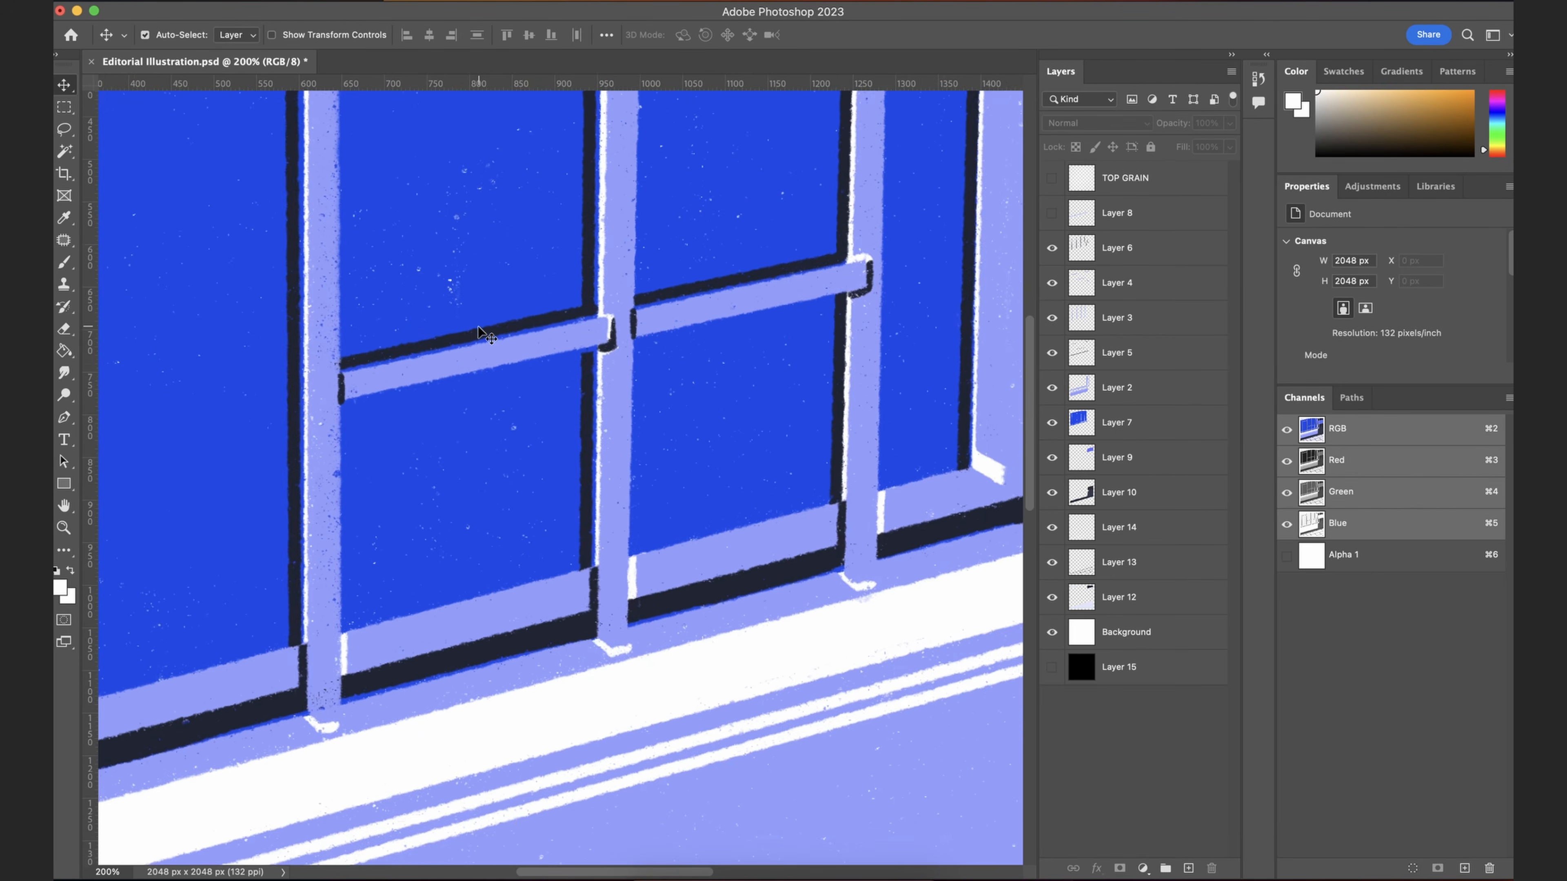
scroll(617, 278, up, 2)
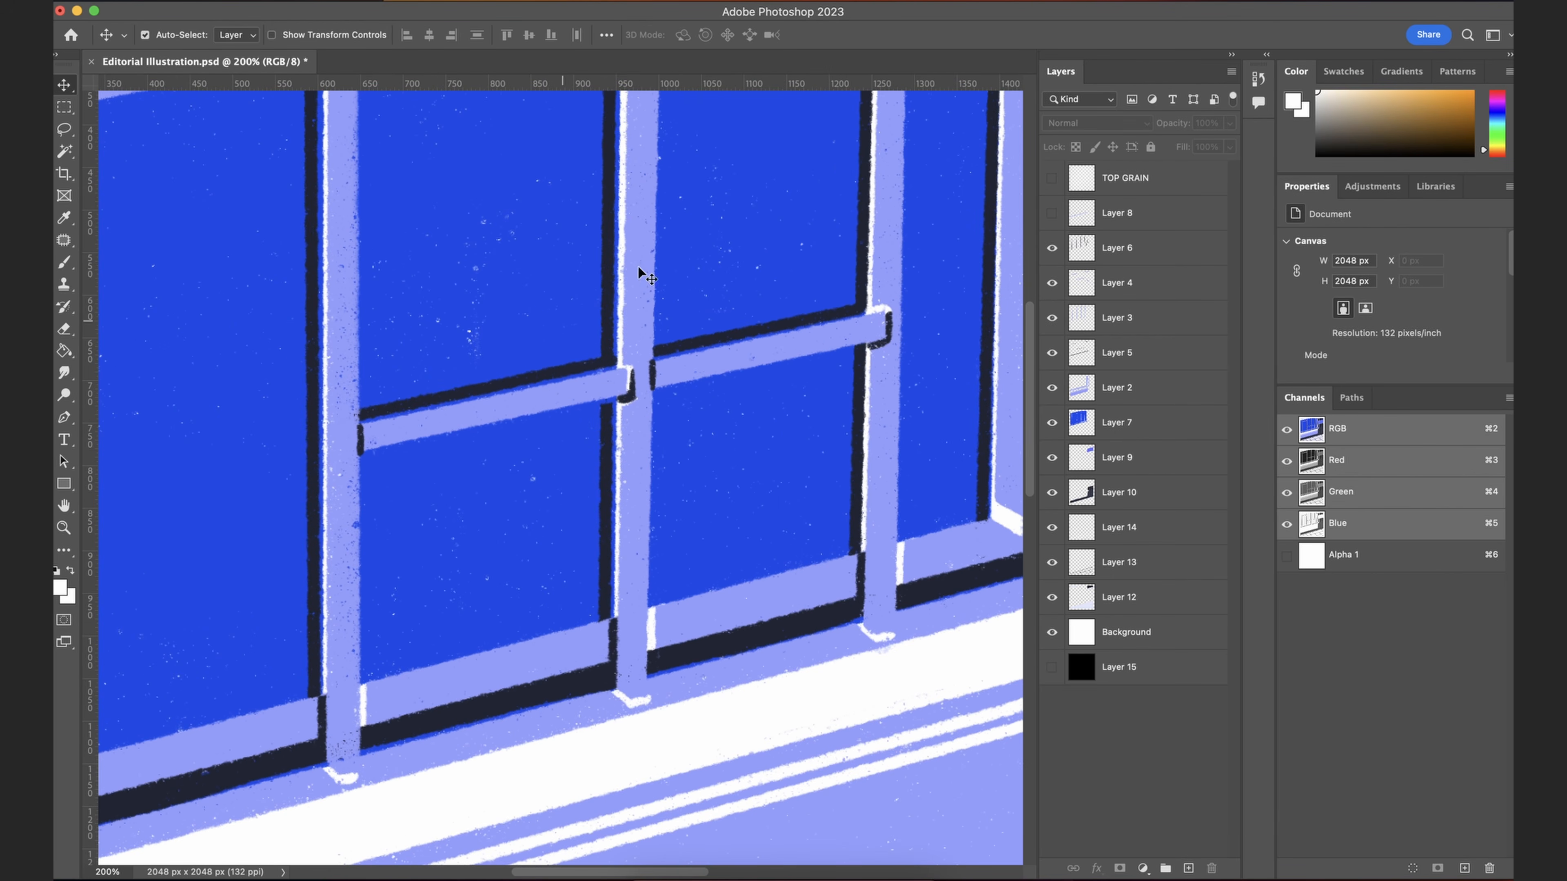
alt+click(1052, 424)
alt+click(1052, 424)
Step: Switch Background and black Layer 15 on and off to compare the backdrops behind the window panes, ending with both hidden
click(1052, 632)
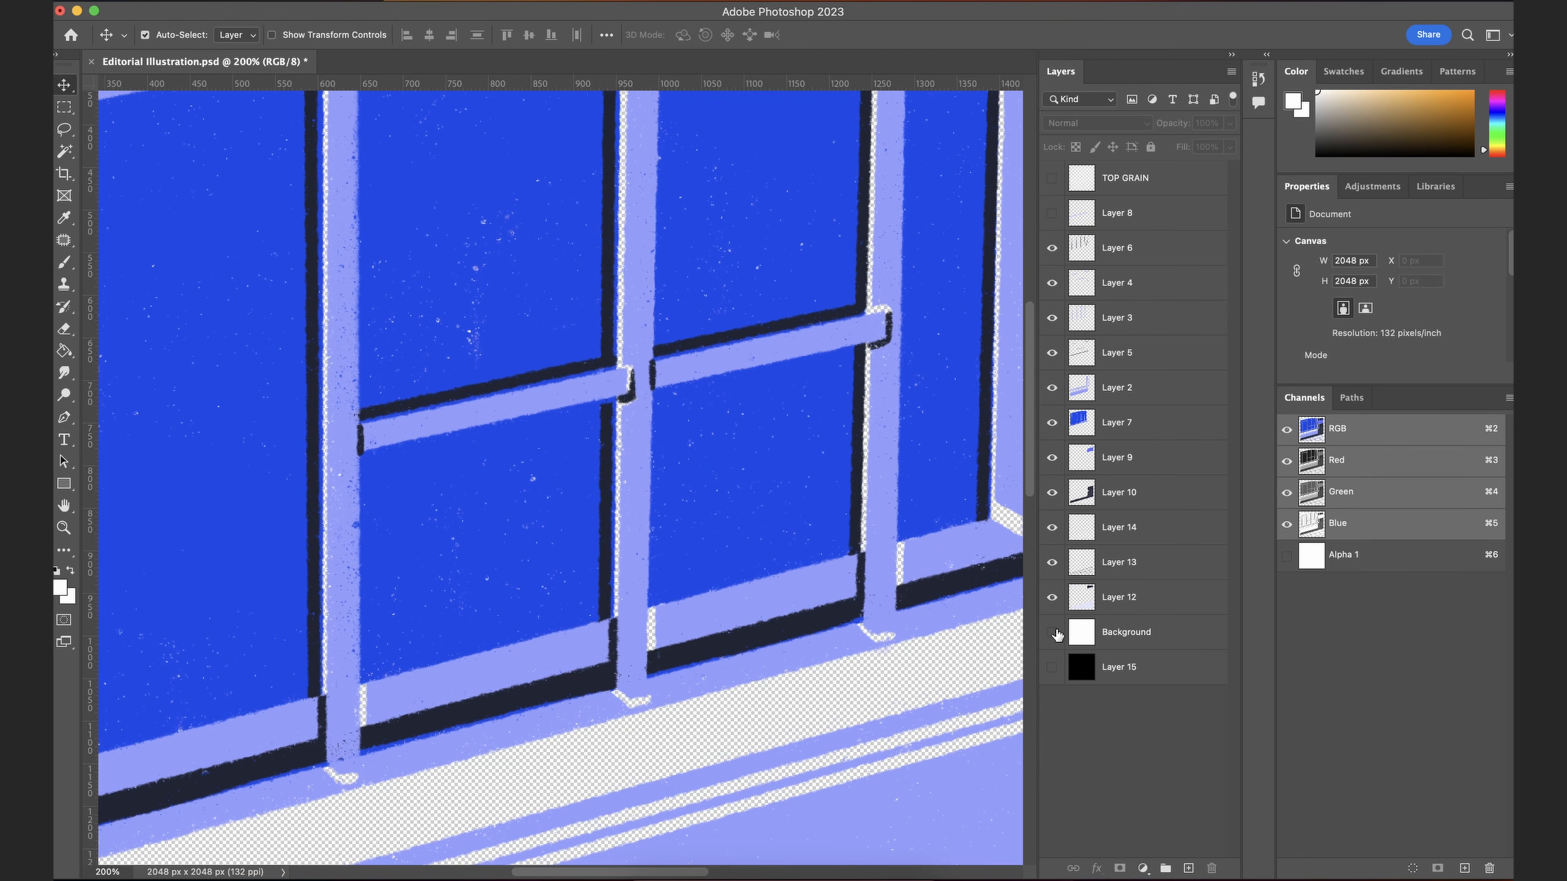
click(1053, 668)
click(1053, 668)
click(1053, 669)
click(1053, 669)
click(1054, 642)
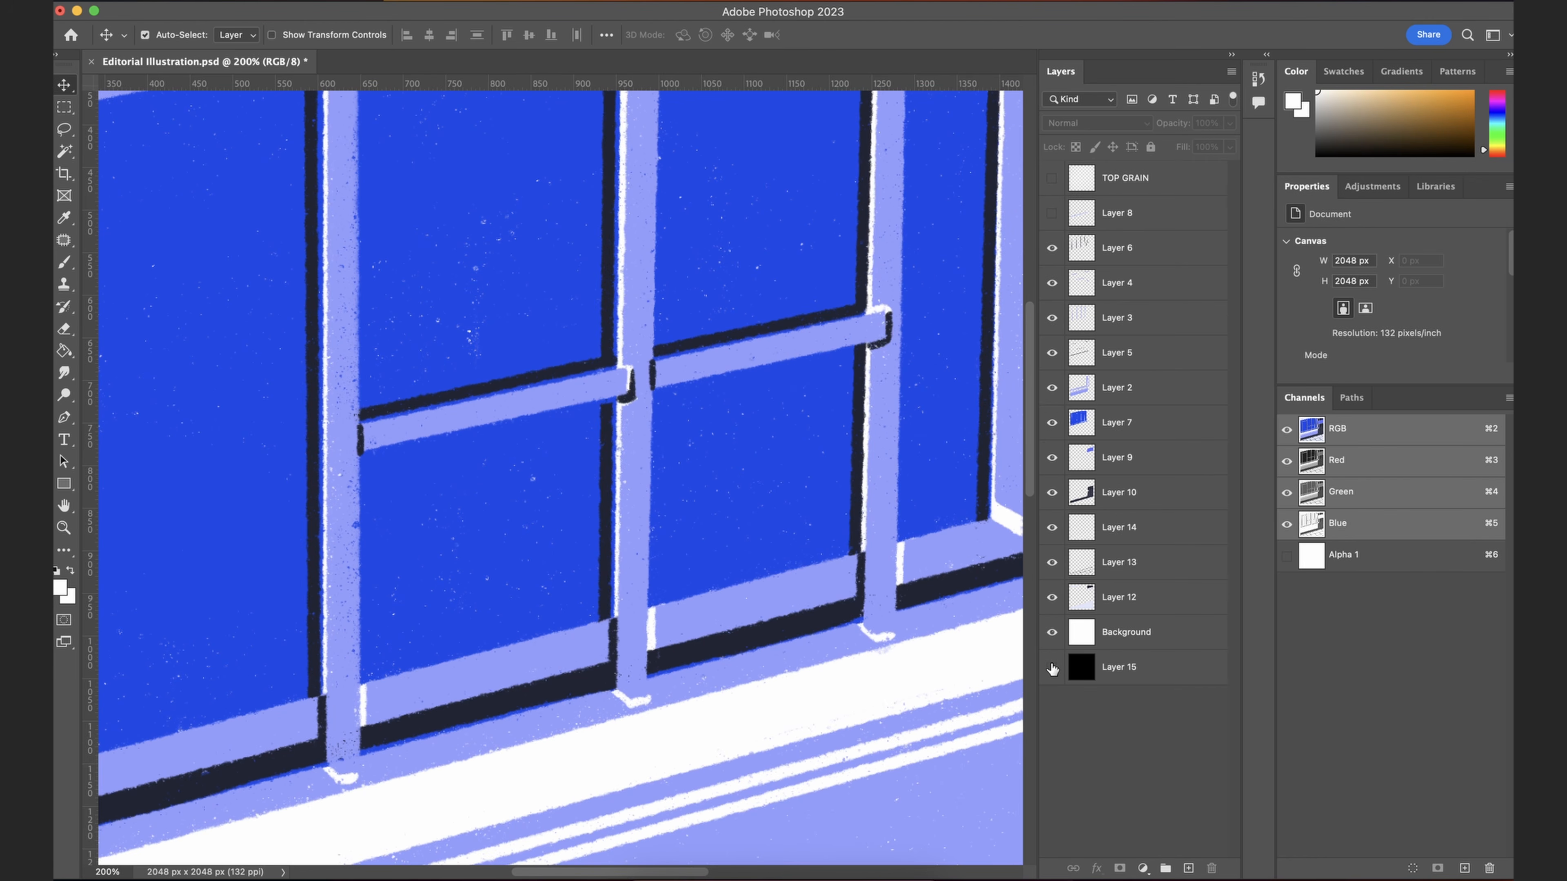
drag(1054, 635, 1051, 689)
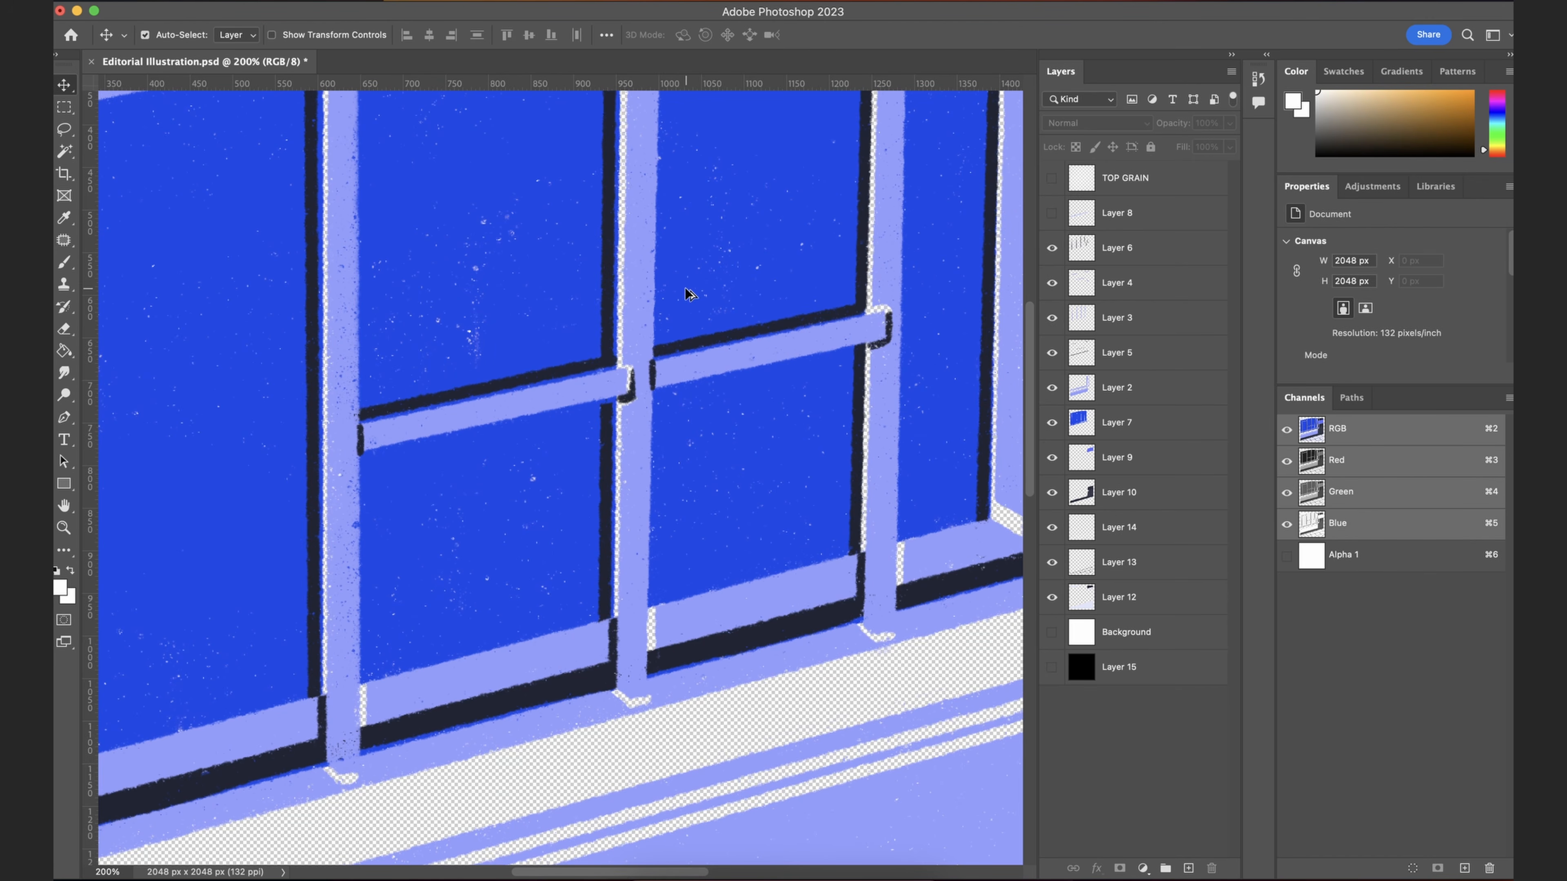
Step: Isolate Layer 10, try moving its dark wall shape, undo the move and the isolation, and deselect the layer
key(super+minus)
key(super+minus)
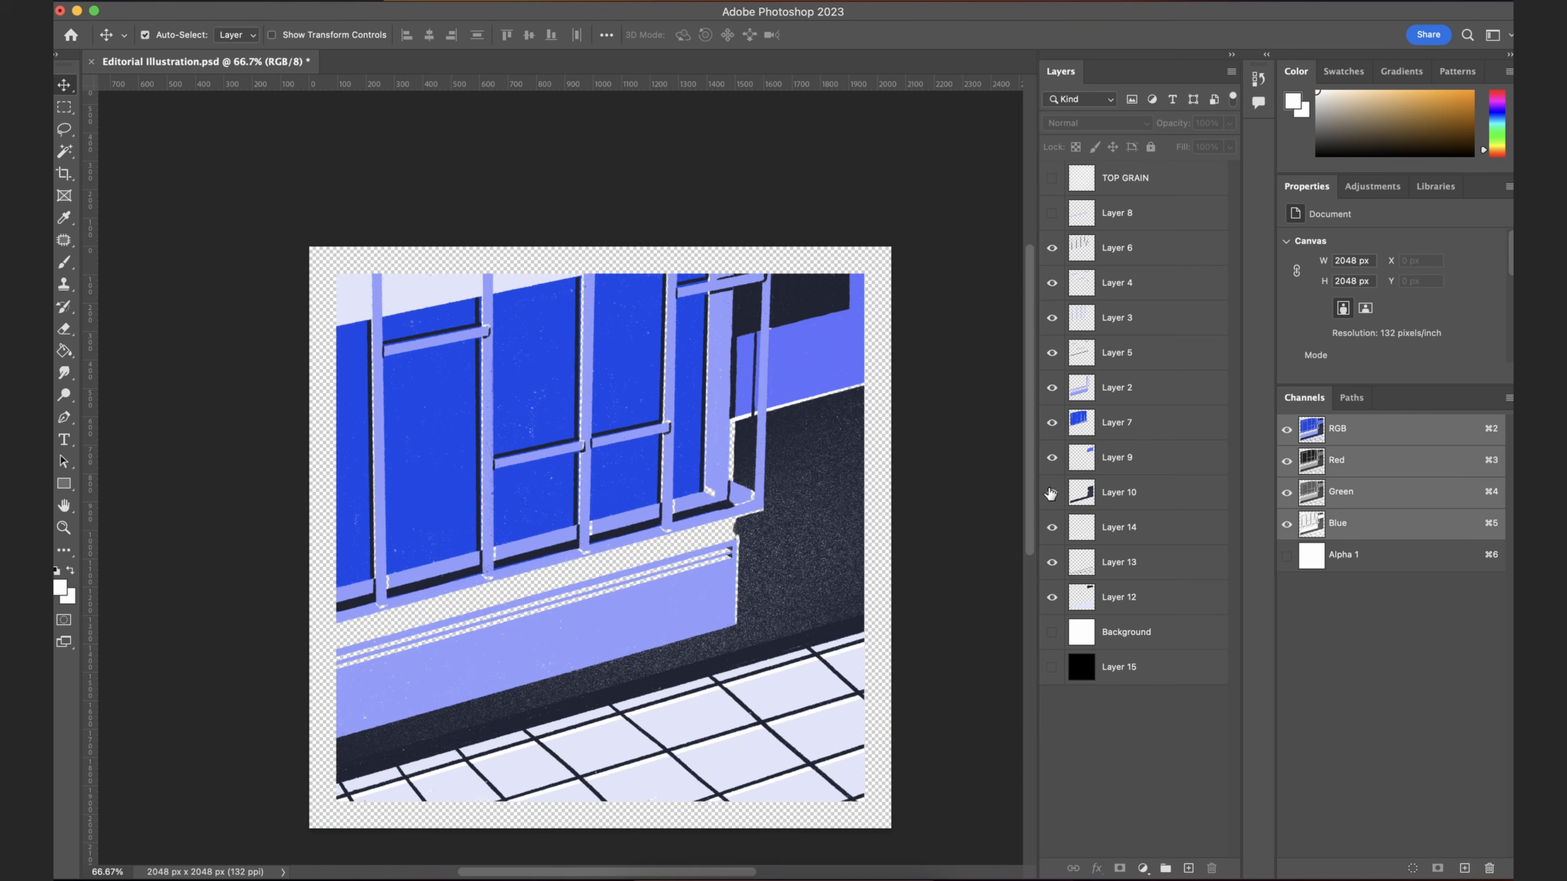
alt+click(1051, 492)
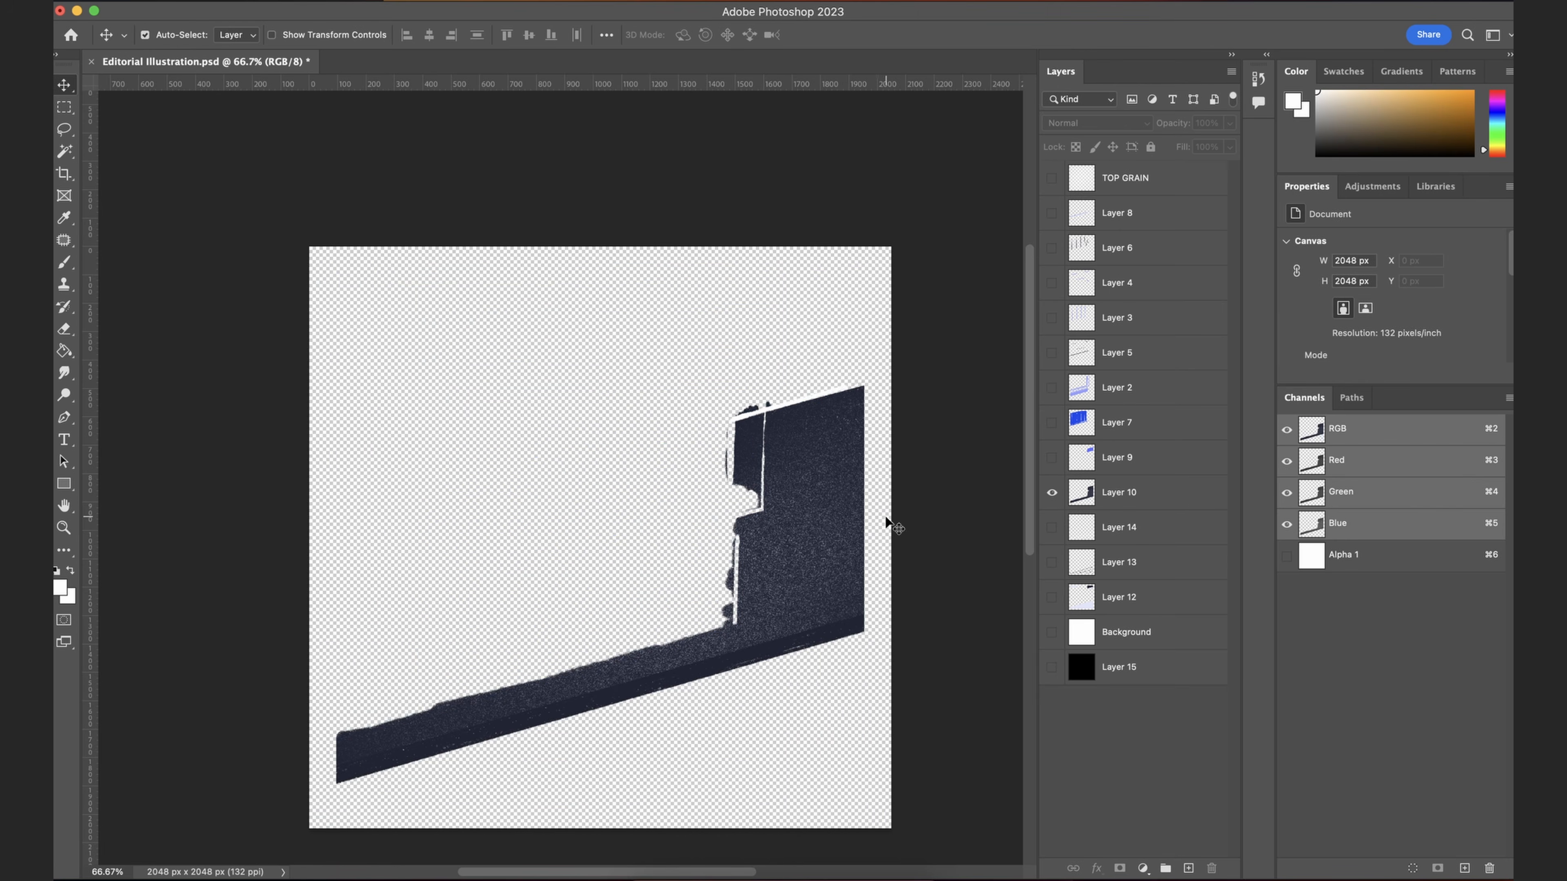
drag(831, 463, 781, 524)
key(super+z)
key(super+z)
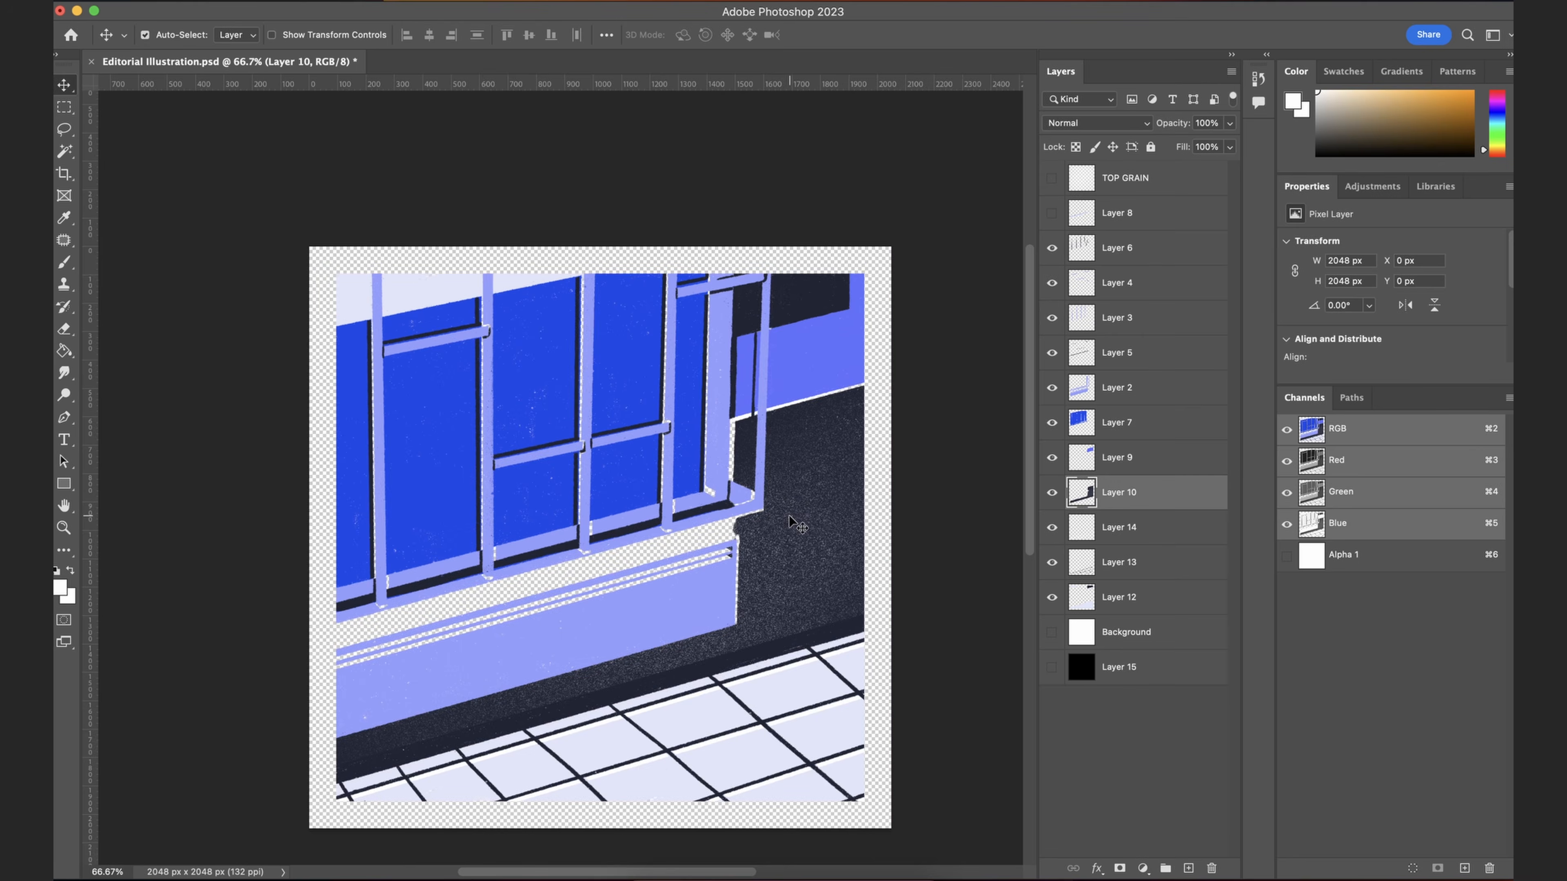
click(1189, 735)
Step: Toggle Layers 14, 13, 12 and 10 off and on to examine the floor and wall parts each one contains
click(1052, 529)
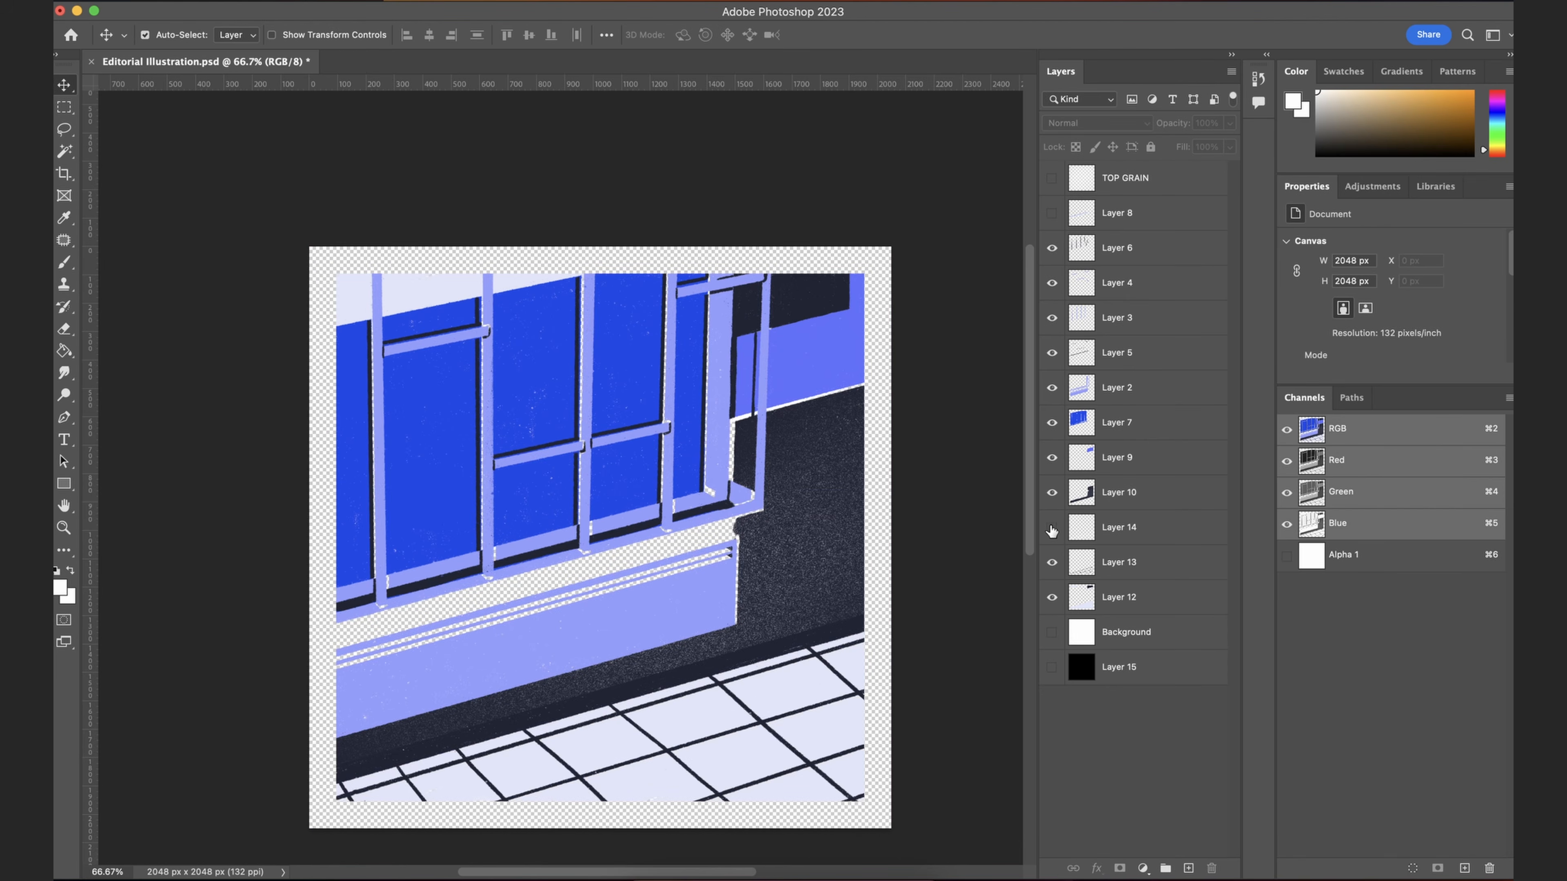
click(1052, 562)
click(1052, 562)
click(1052, 562)
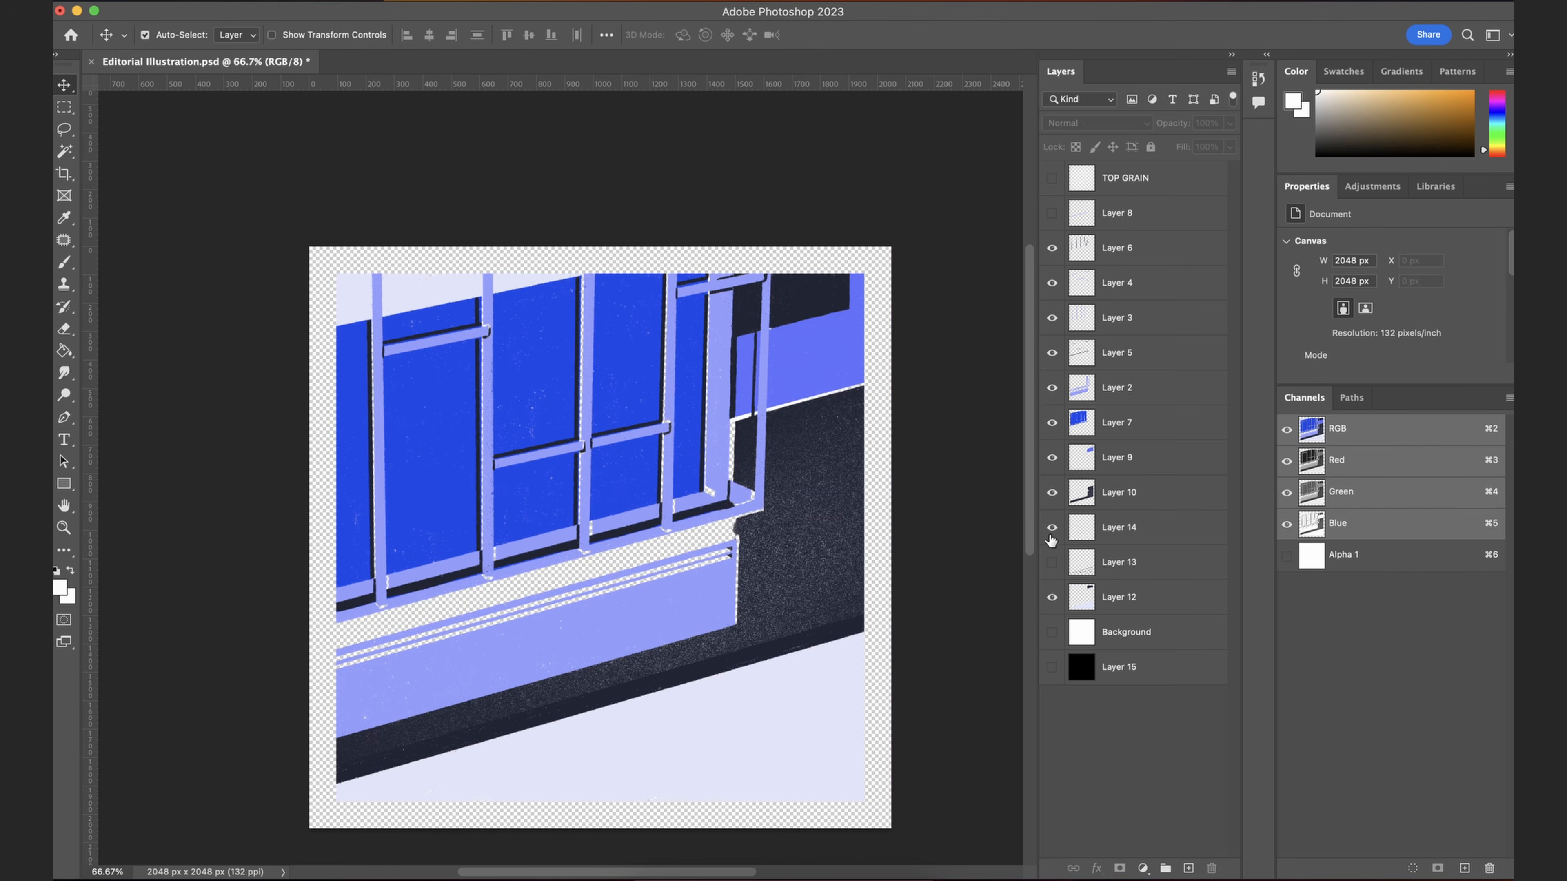
click(1052, 562)
click(1053, 596)
click(1053, 596)
click(1053, 597)
click(1053, 597)
click(1053, 528)
click(1053, 527)
click(1052, 562)
click(1052, 562)
click(1052, 492)
click(1052, 492)
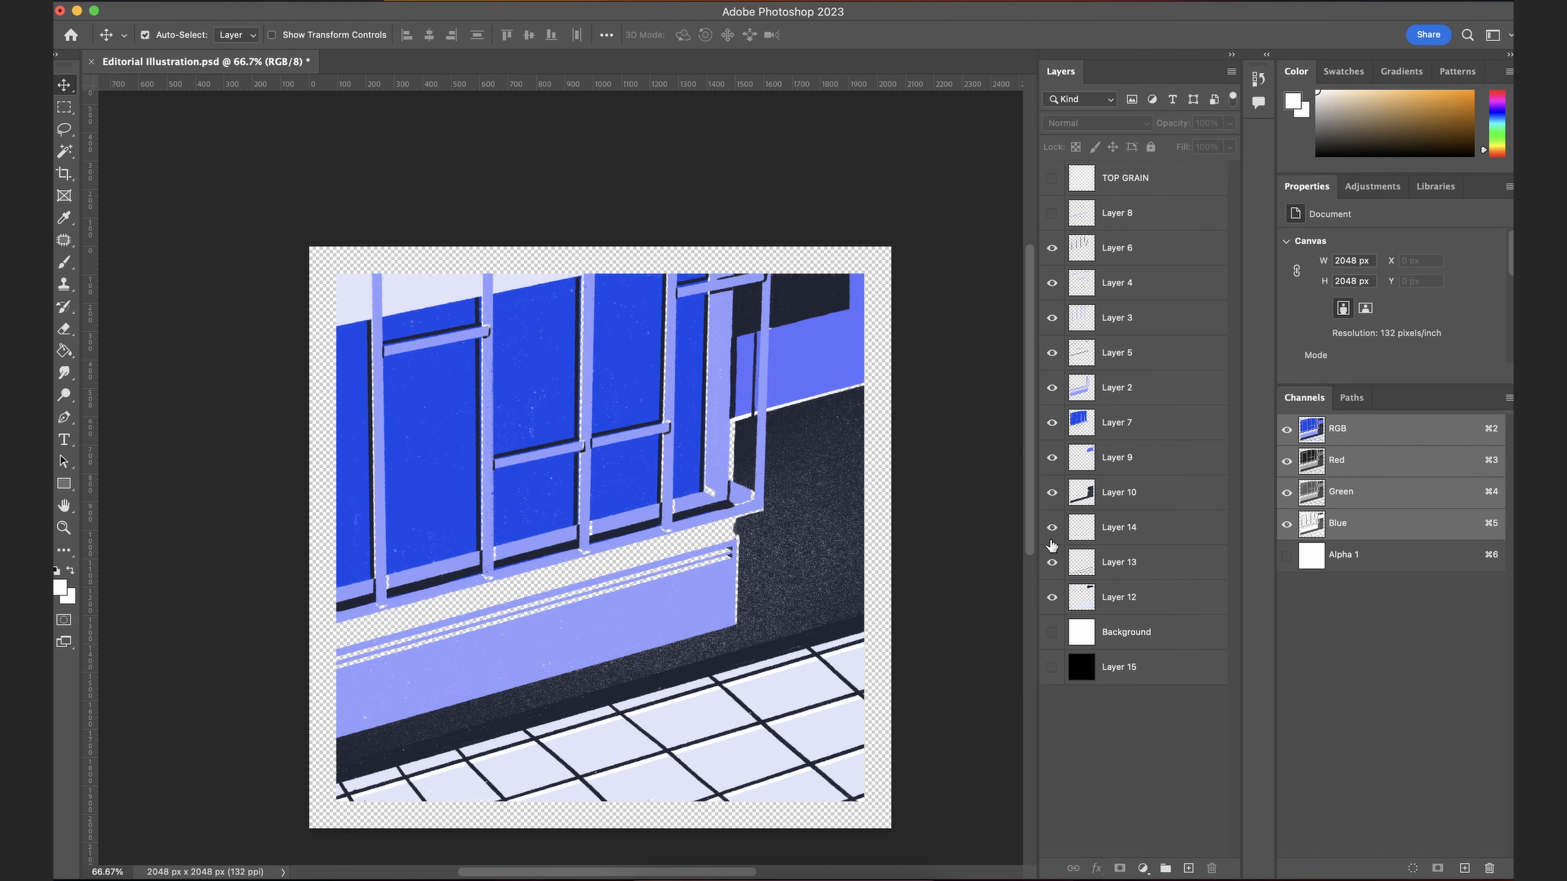
Step: Show only Layers 14, 13 and 12, which hold the tiled floor, and leave no layer selected
alt+click(1052, 527)
alt+click(1053, 562)
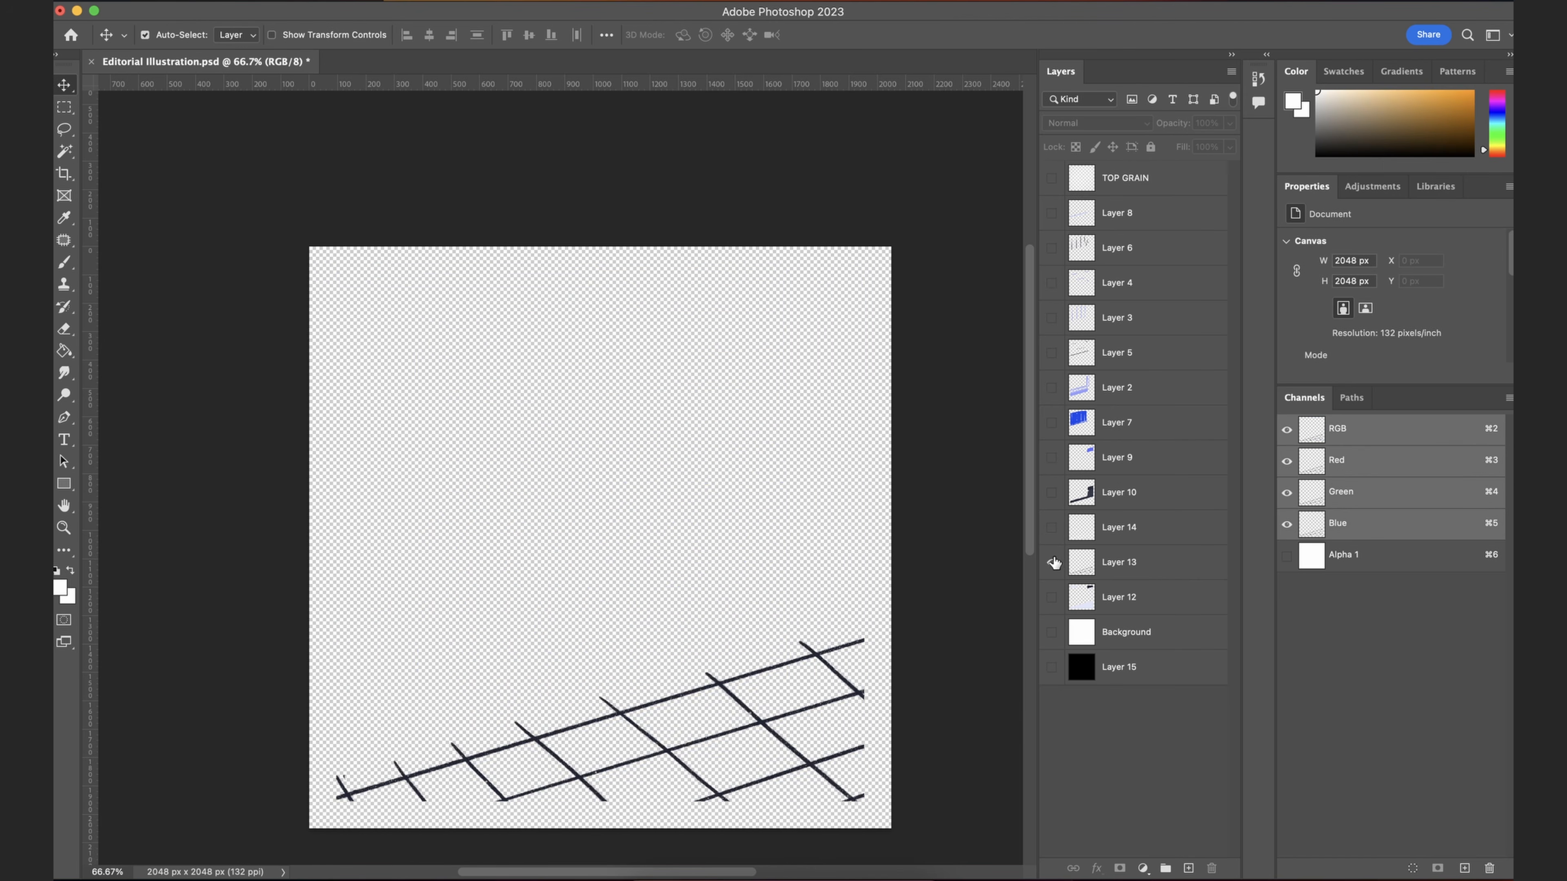
click(1052, 528)
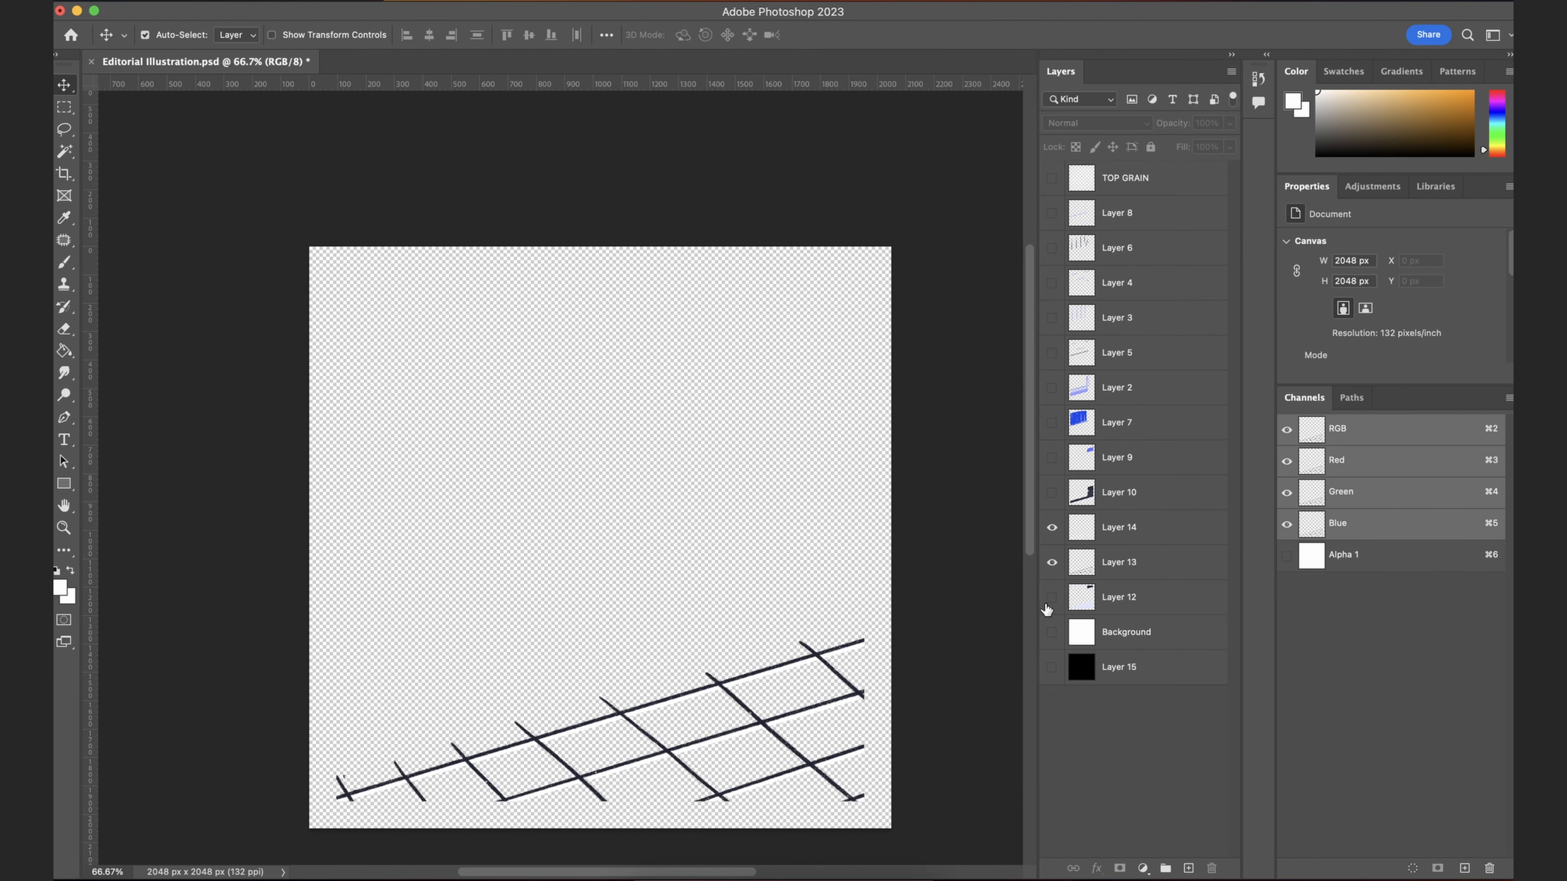
click(1128, 577)
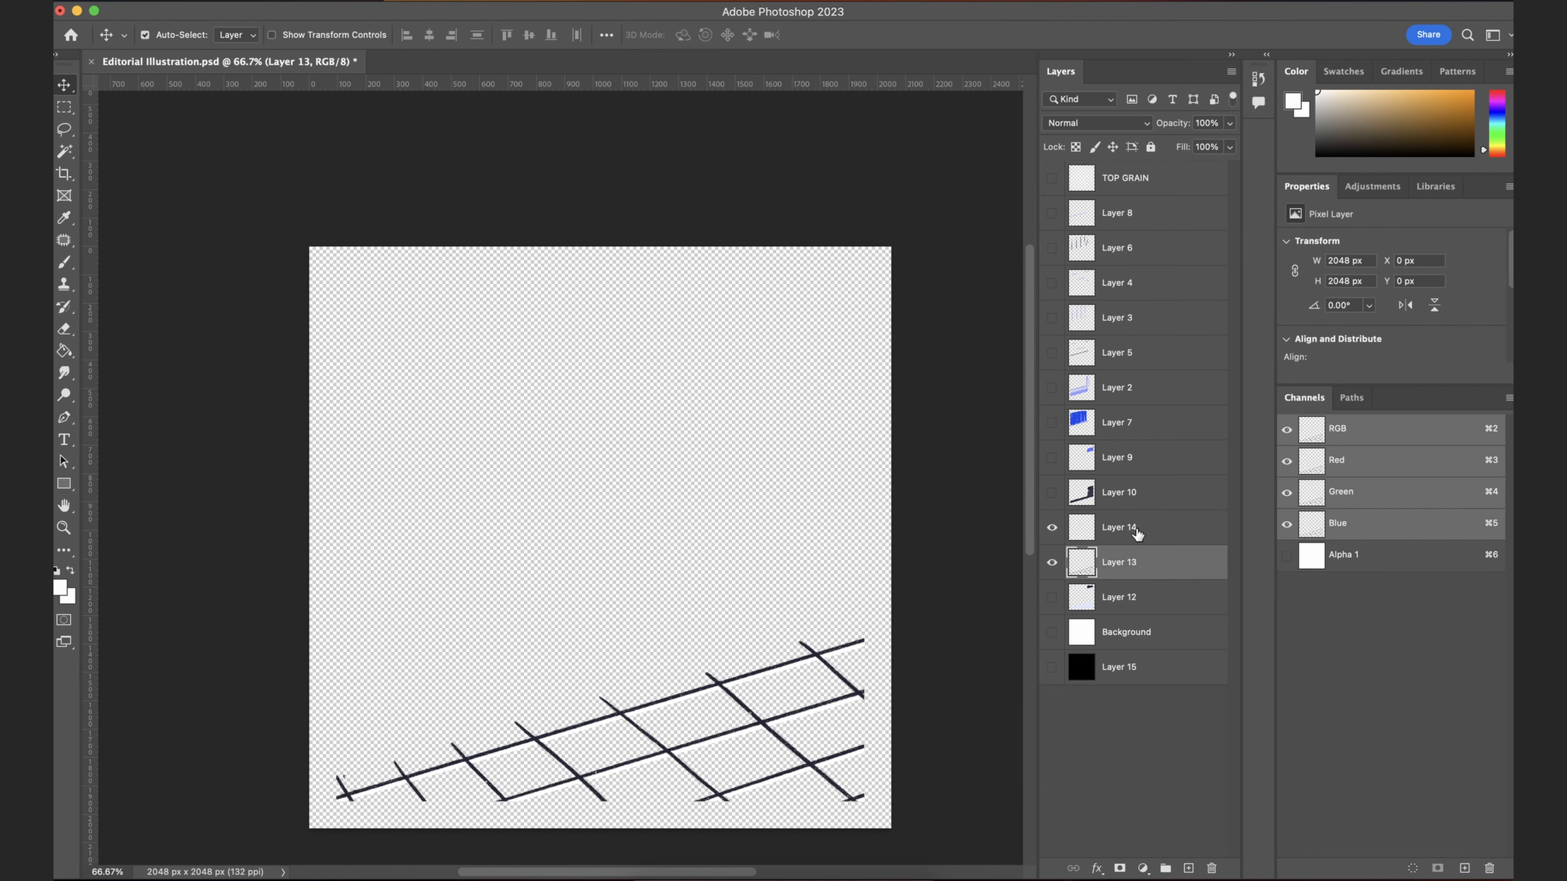
click(1052, 597)
click(1102, 796)
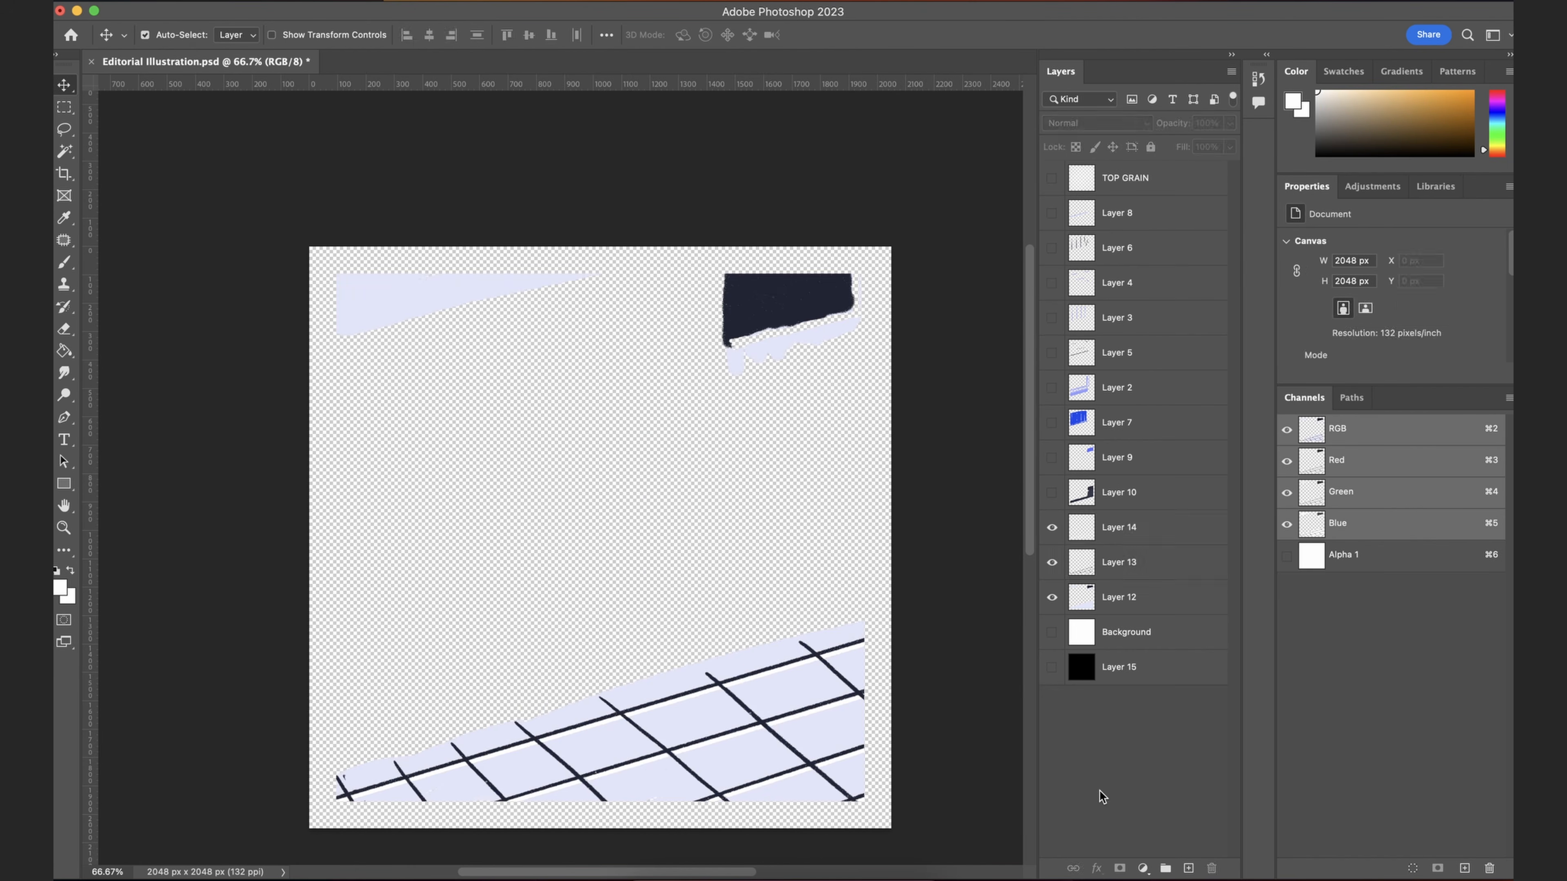
Step: Toggle Layer 12 off and on to check its contents, and show the white Background layer behind the floor
click(1133, 600)
click(1052, 598)
click(1052, 598)
click(1136, 758)
click(1052, 633)
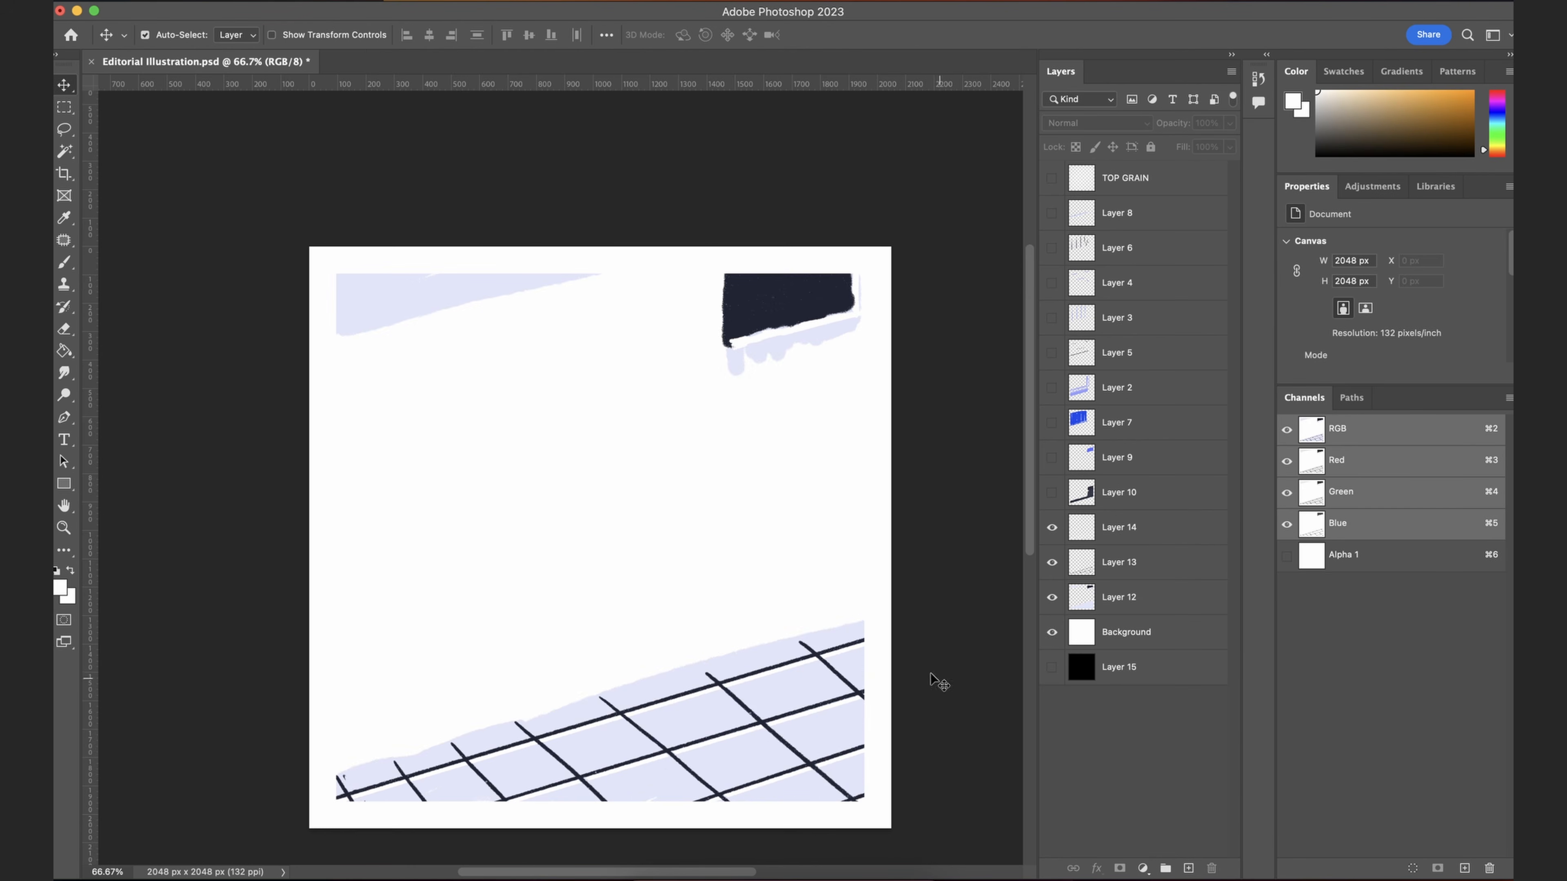
Step: Outline the tiled floor with a closed Pen tool path and convert it to a new anti-aliased selection with 0-pixel feather
scroll(871, 623, down, 2)
key(p)
click(881, 570)
click(884, 766)
click(328, 766)
drag(325, 715, 391, 695)
click(611, 628)
click(836, 564)
click(881, 570)
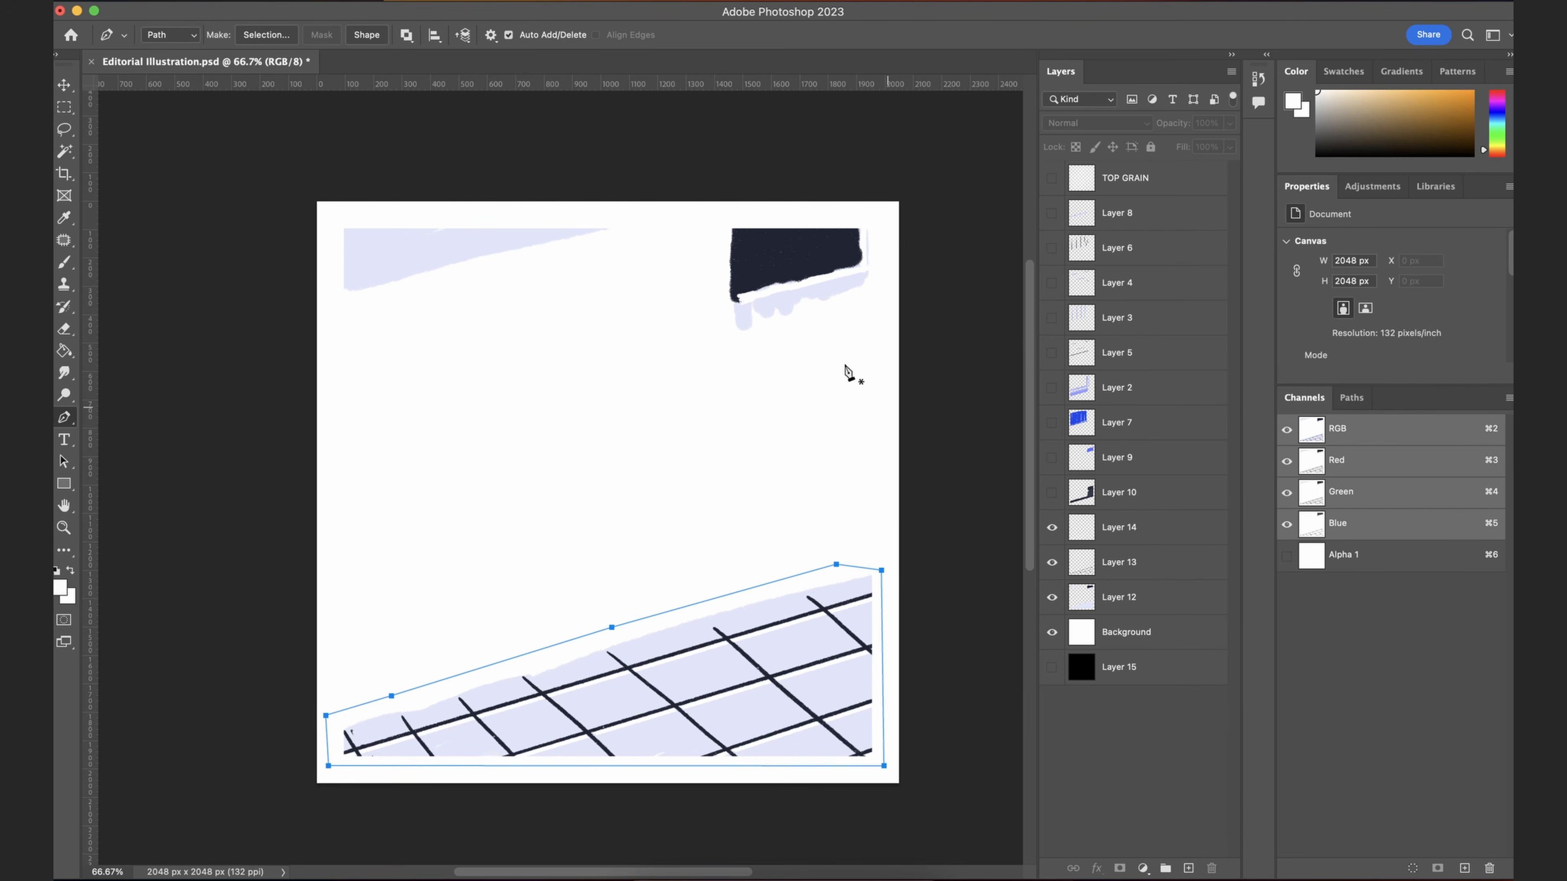
click(268, 36)
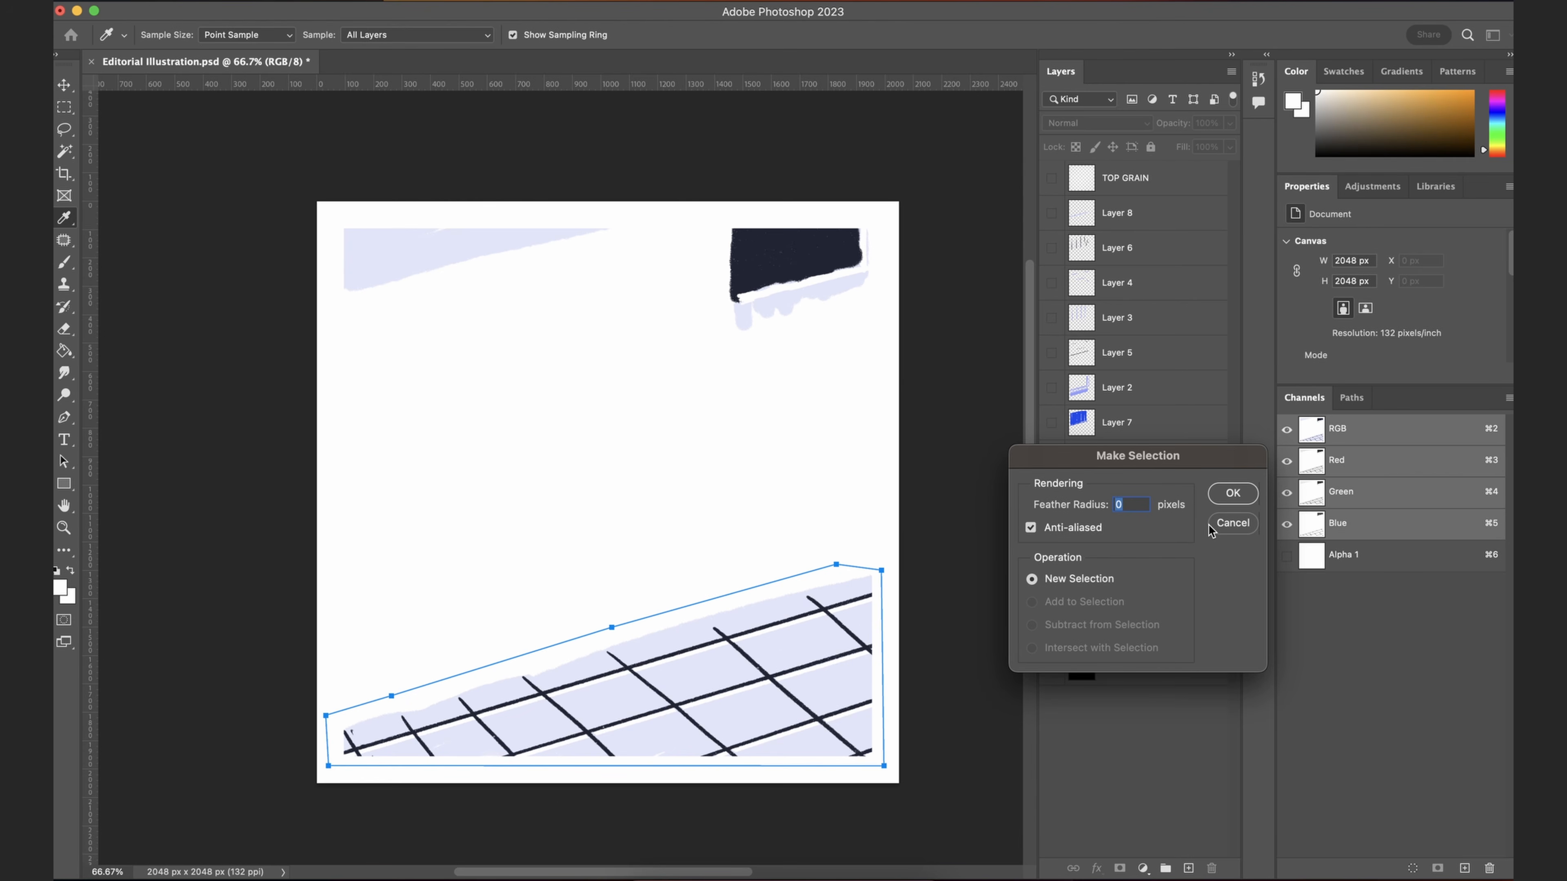
click(1232, 494)
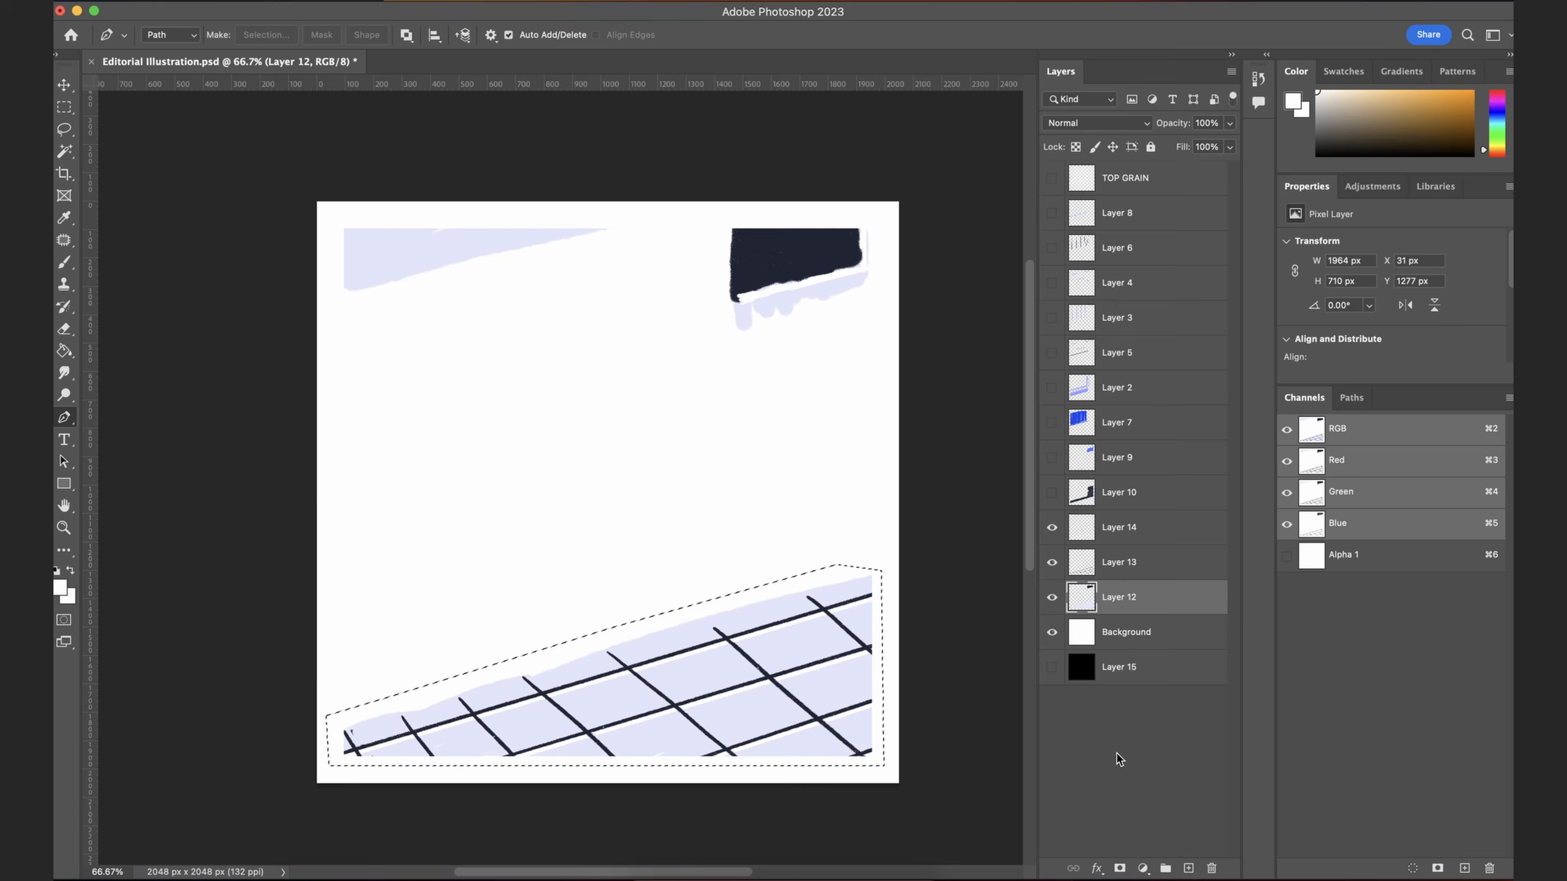
Step: Cut the selected tiled floor out of Layer 12 onto its own layer, and toggle both layers to check the split
key(super+j)
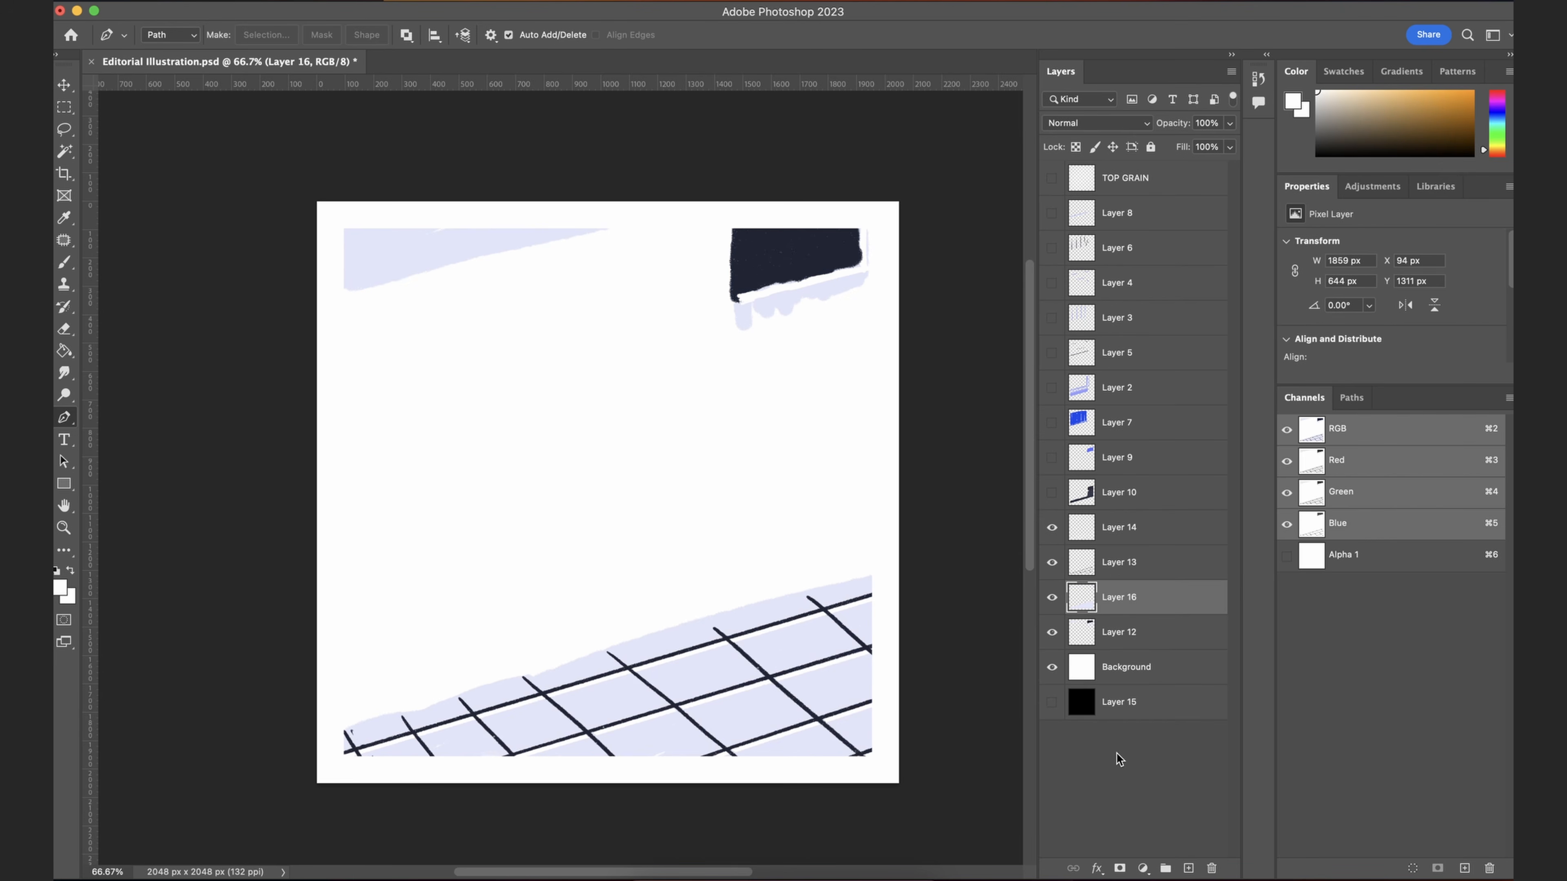
click(1052, 597)
click(1053, 598)
click(1052, 599)
click(1053, 598)
click(1052, 598)
click(1052, 598)
click(1055, 634)
click(1055, 634)
click(1055, 633)
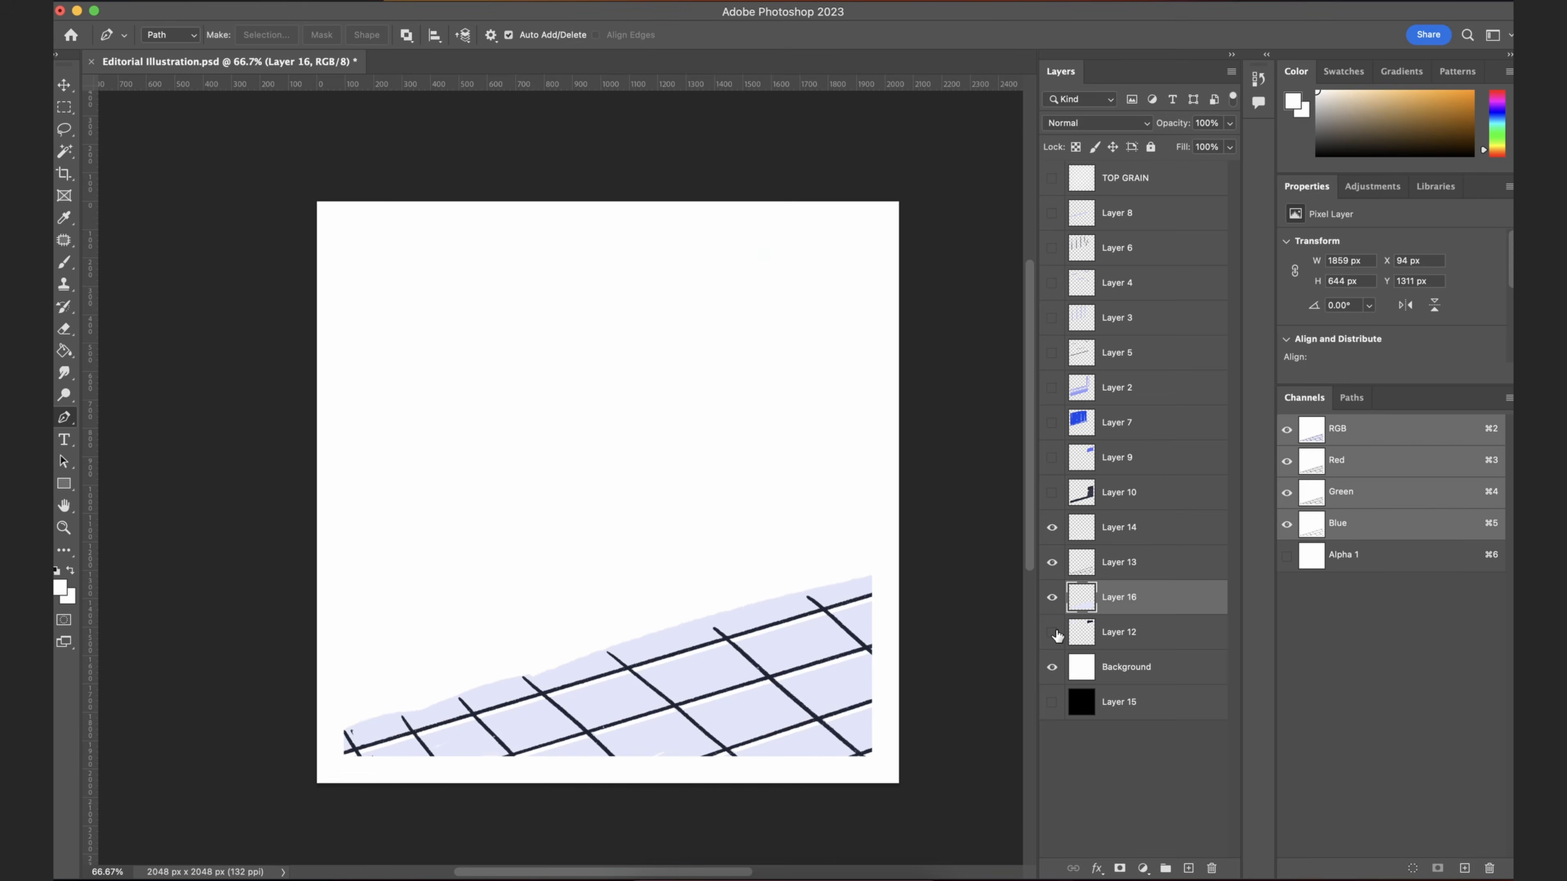
click(1056, 635)
click(1056, 635)
click(1056, 635)
Step: Check Layers 16, 13 and 14 by toggling their visibility, and merge these three floor layers into one
click(1053, 598)
click(1053, 598)
click(1054, 561)
click(1054, 560)
click(1052, 529)
click(1053, 529)
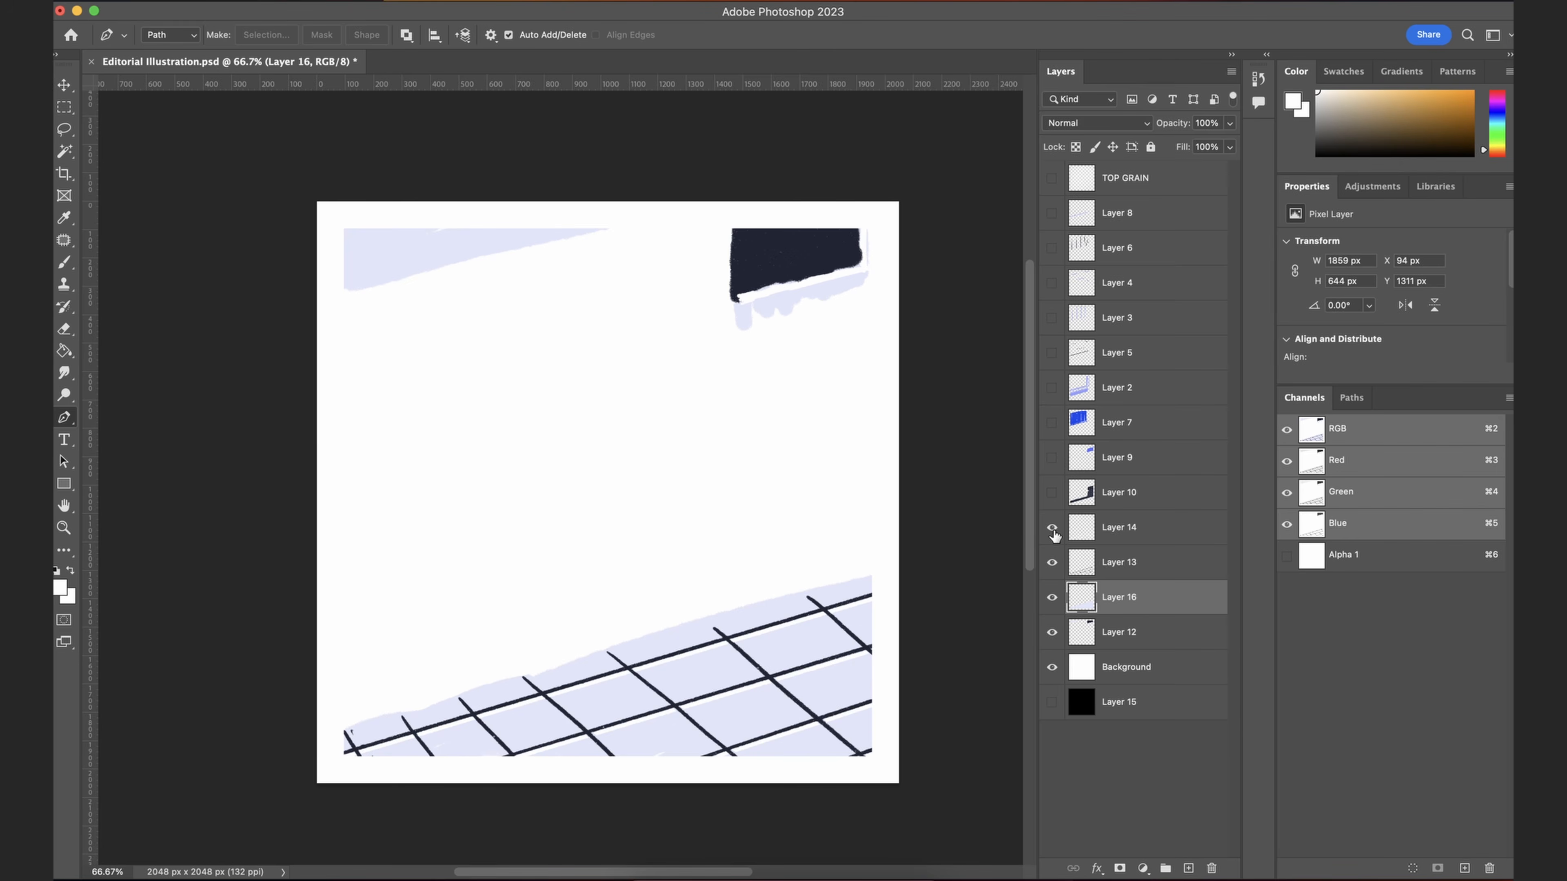
click(1123, 540)
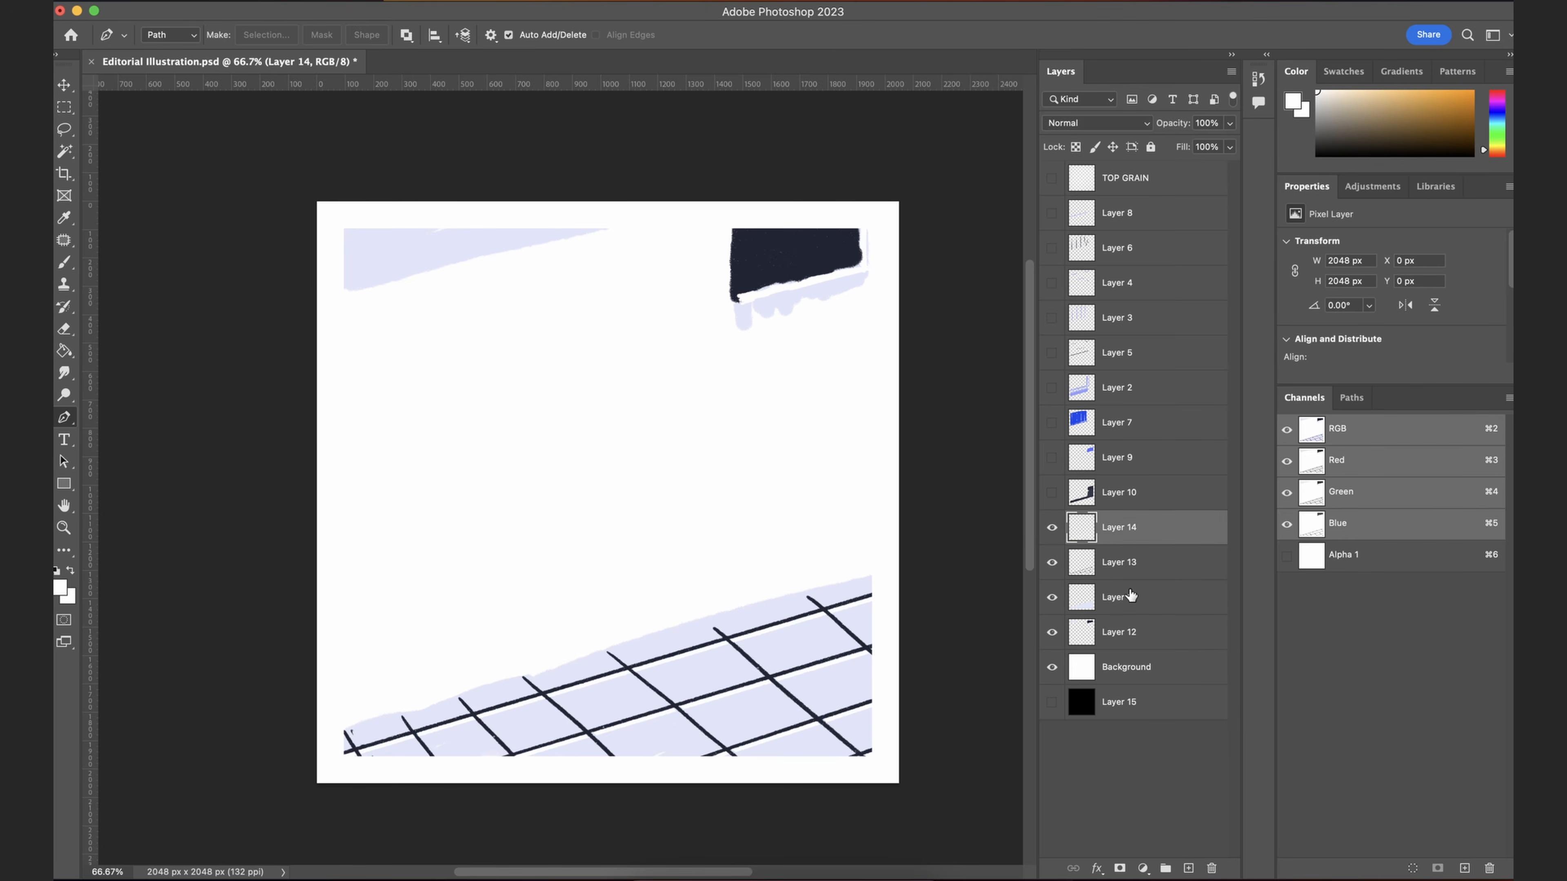
shift+click(1131, 597)
right_click(1129, 598)
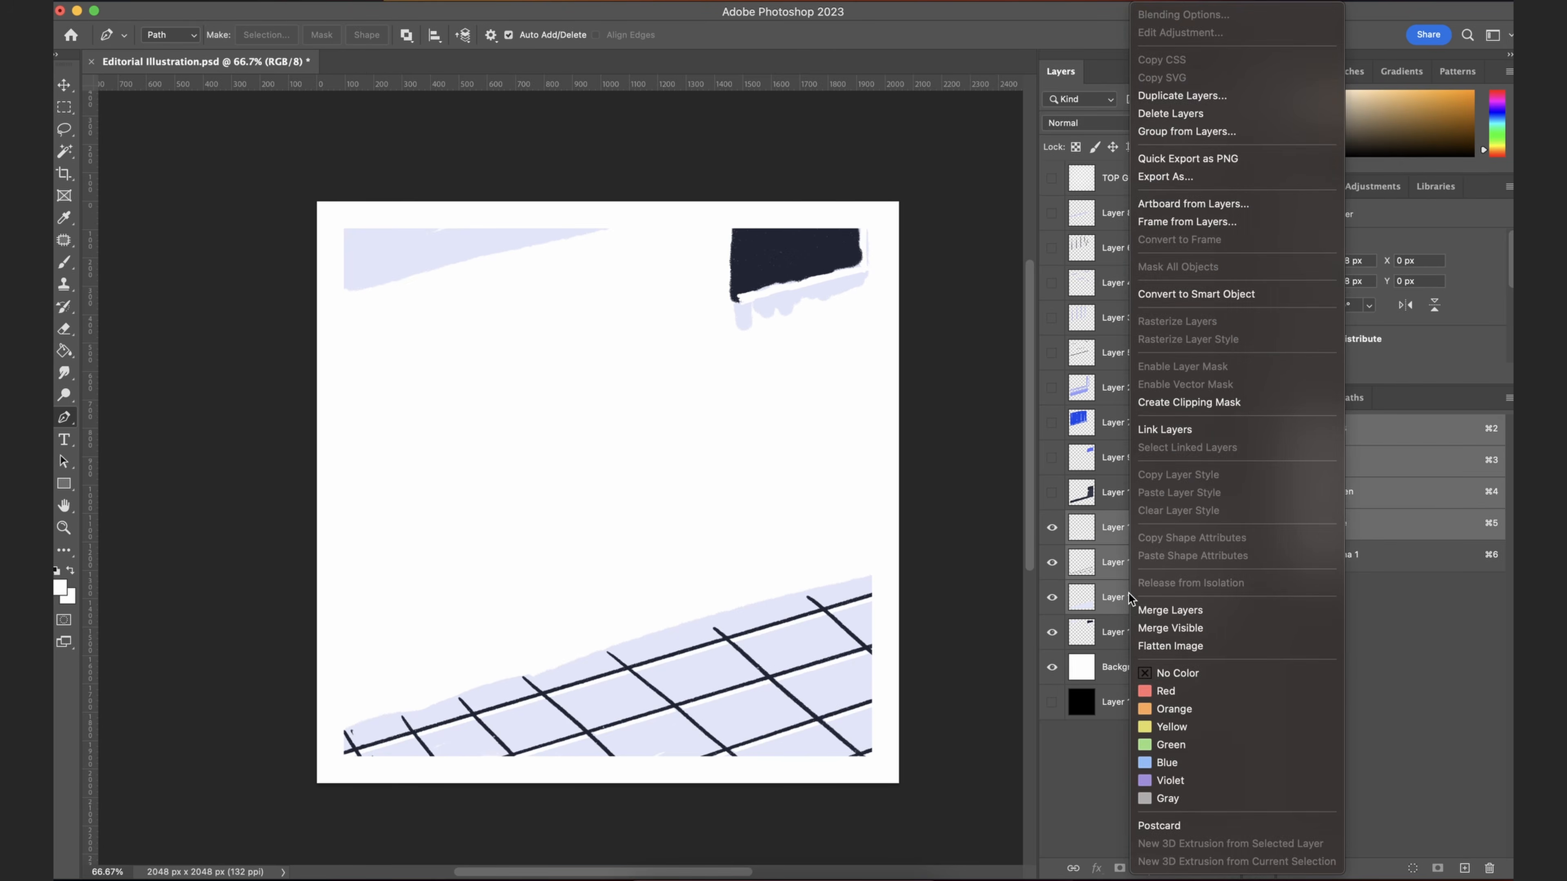
click(1156, 609)
Step: Rename the merged floor layer STREET and leave no layer selected
double_click(1117, 526)
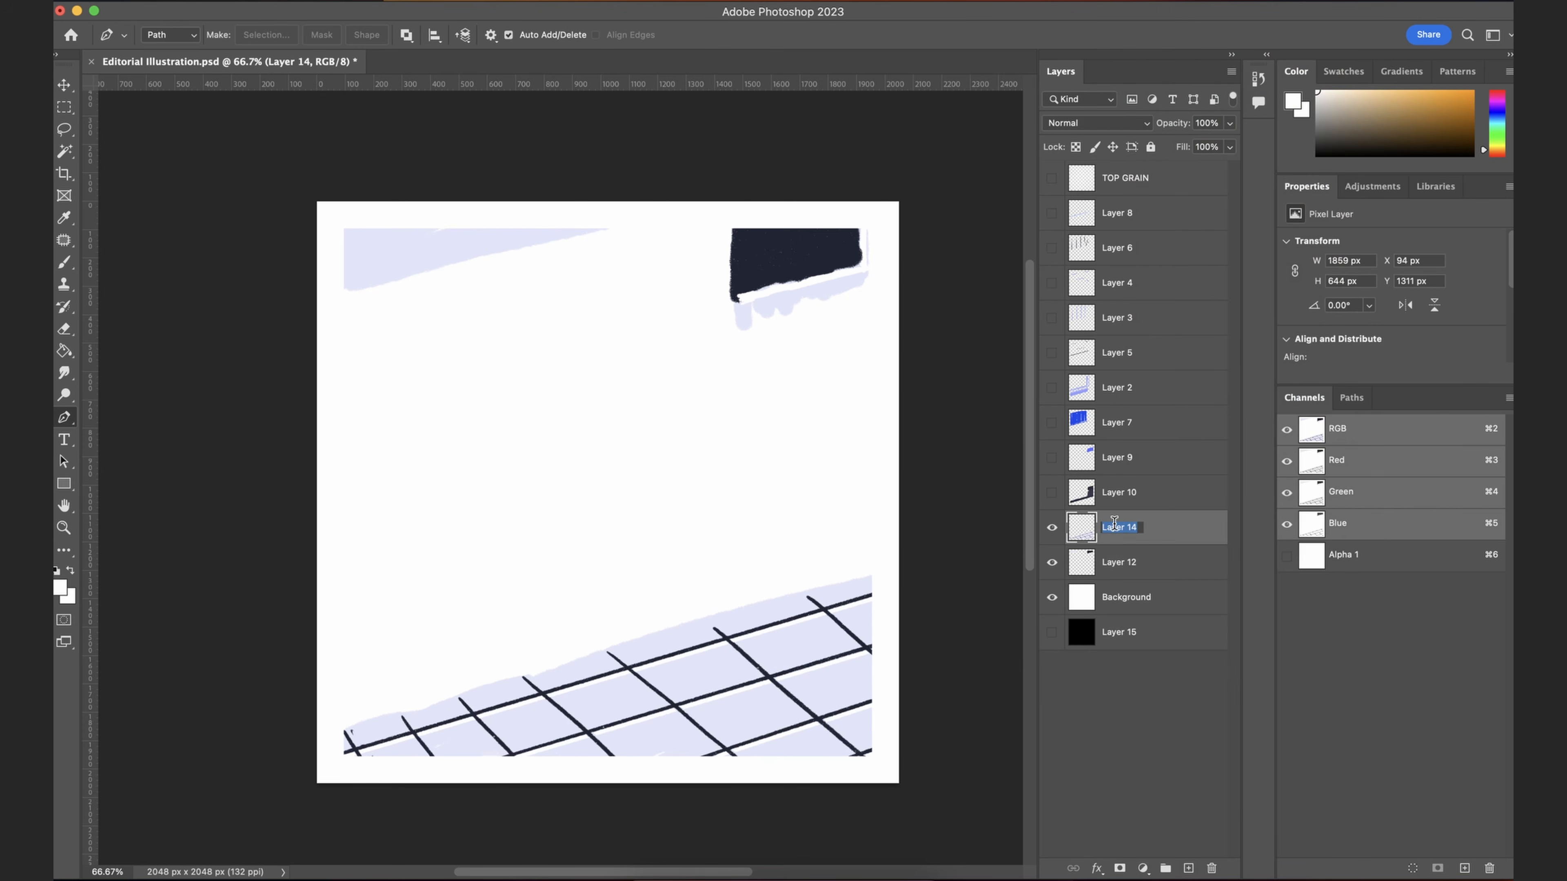
text(STR)
click(1008, 736)
click(1079, 728)
Step: Toggle the STREET layer and Layer 12 off and on to check what each one contains
click(1053, 528)
click(1054, 528)
click(1053, 528)
click(1052, 528)
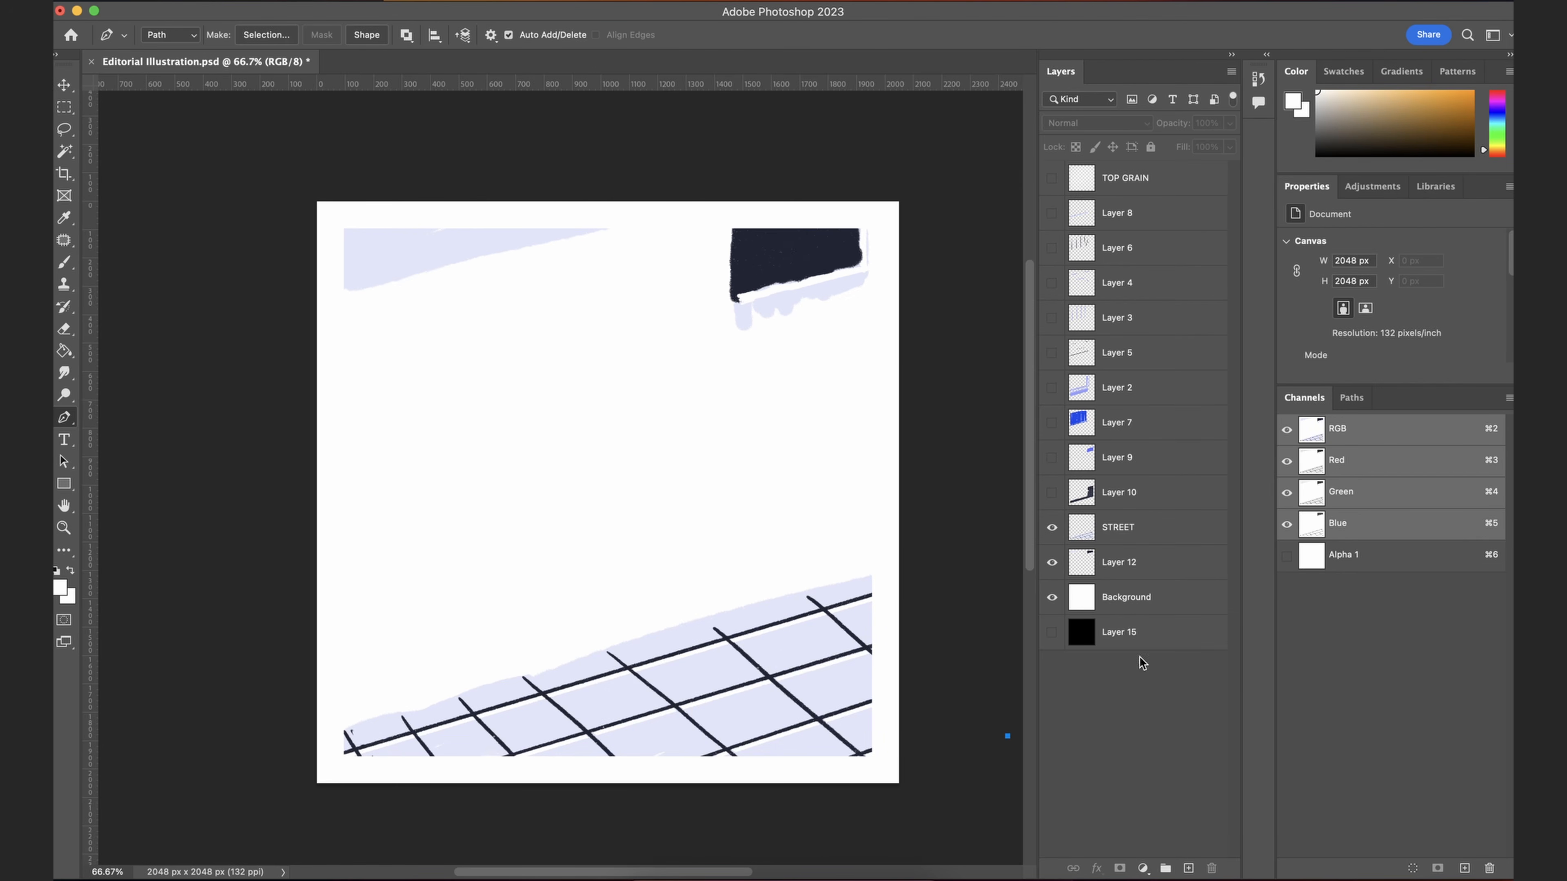
click(1053, 563)
click(1052, 563)
Step: Show Layers 6, 4, 3, 5, 2, 7, 9 and 10 to examine how they build up the window and walls
click(1053, 248)
click(1052, 282)
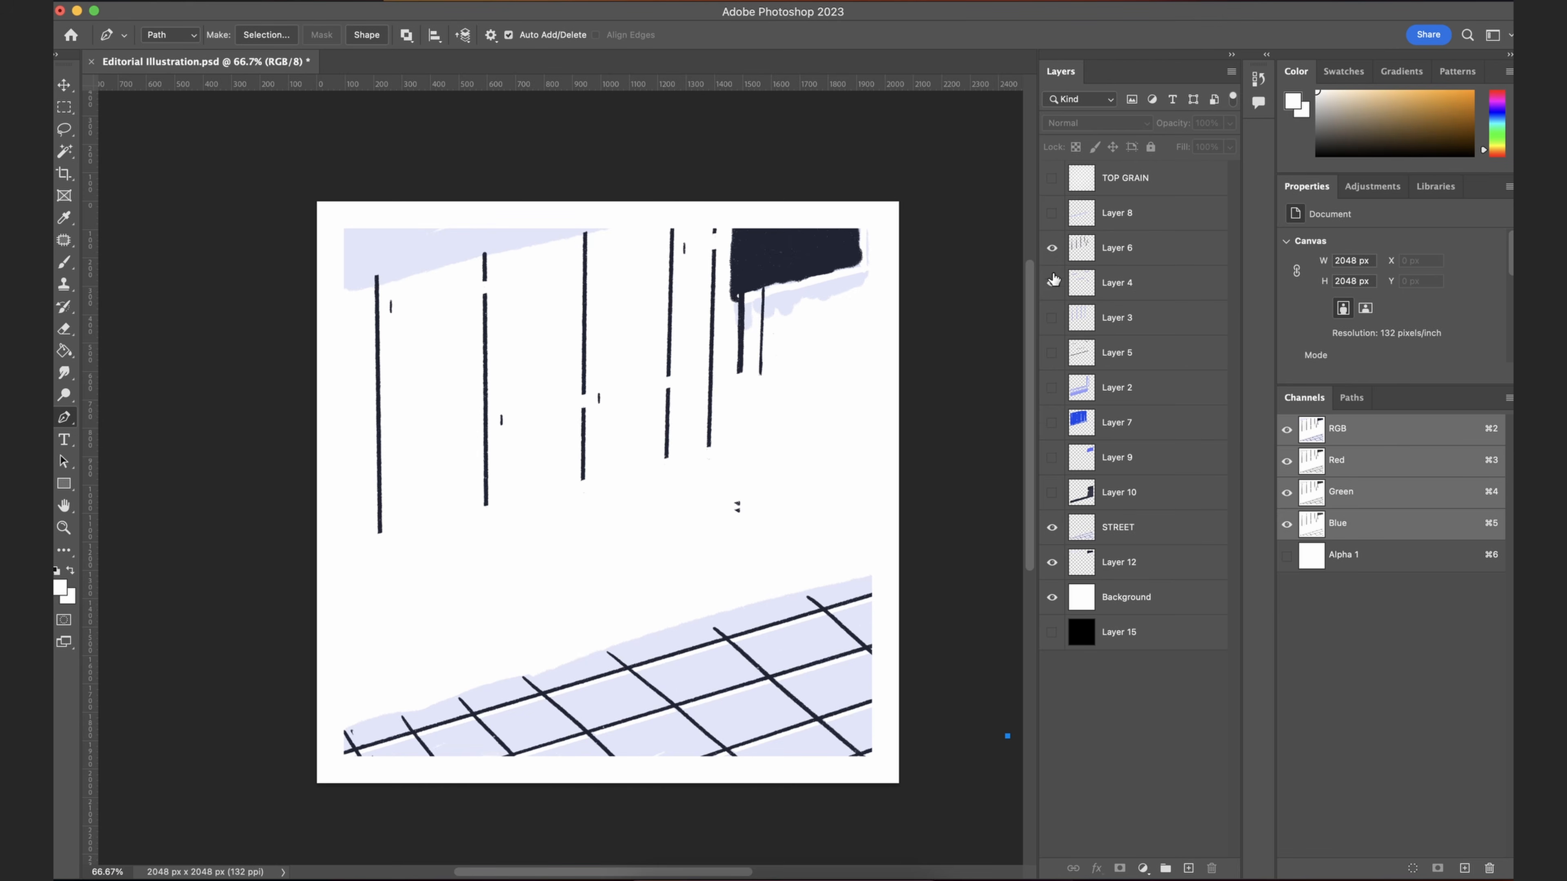
click(1047, 318)
click(1052, 352)
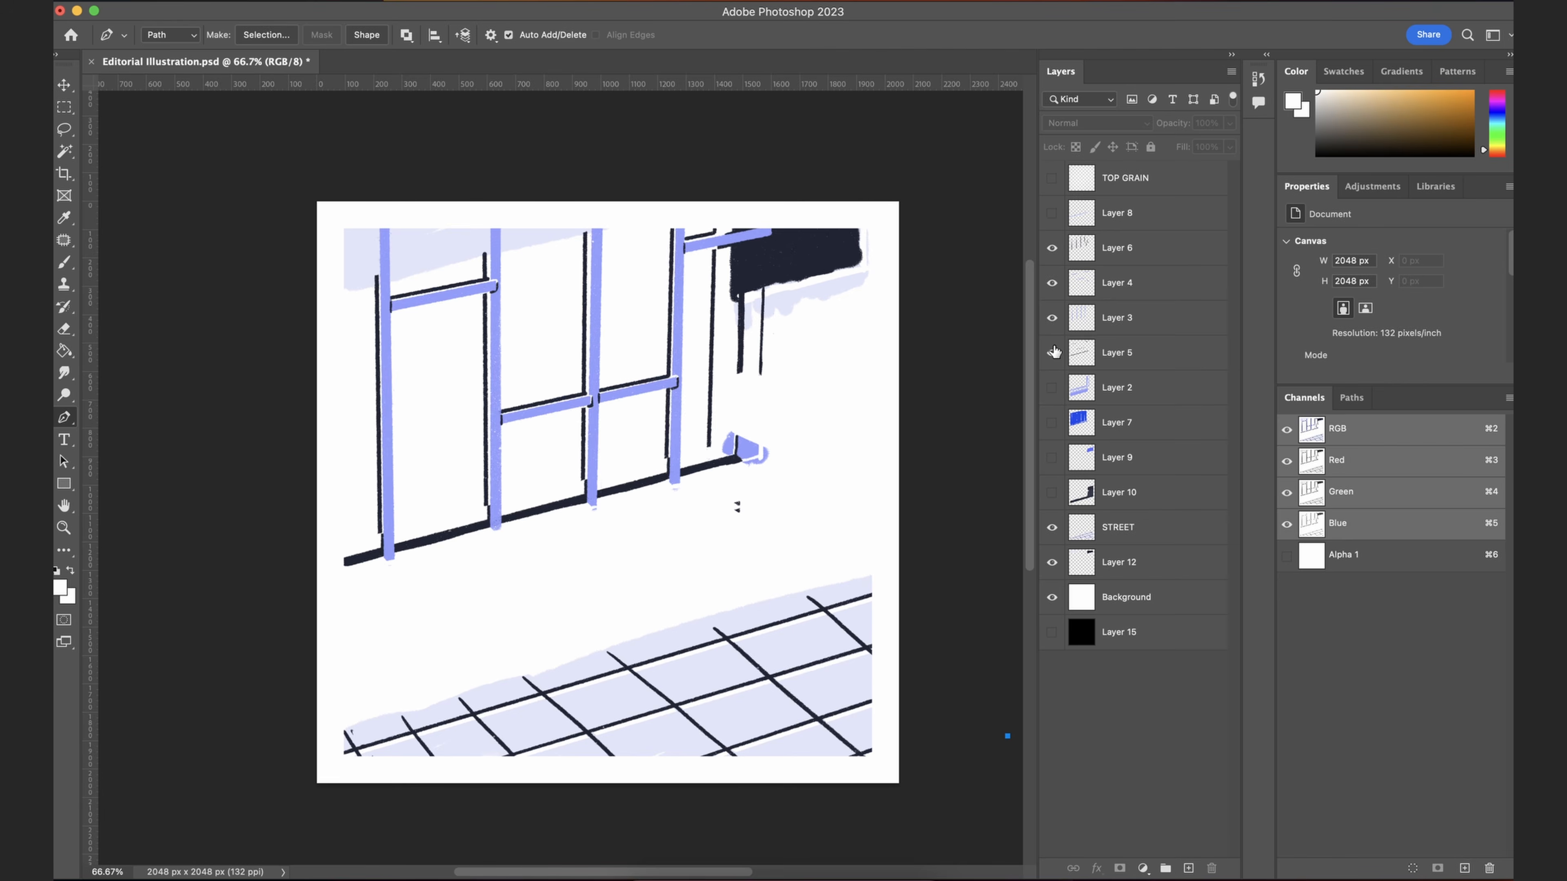
click(1052, 388)
click(1052, 423)
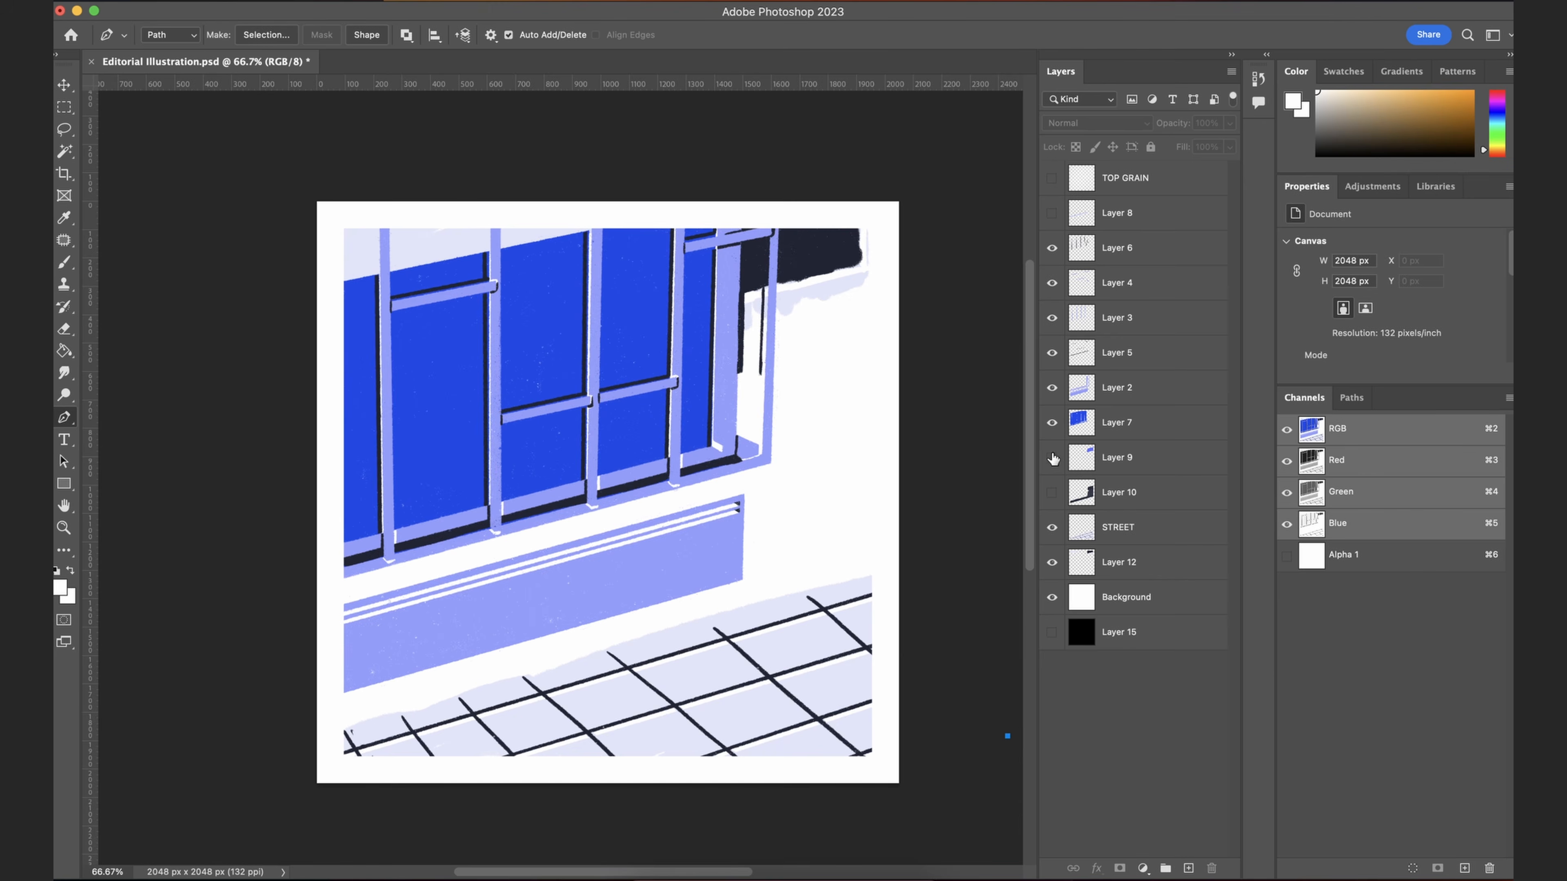
click(1052, 457)
click(1052, 492)
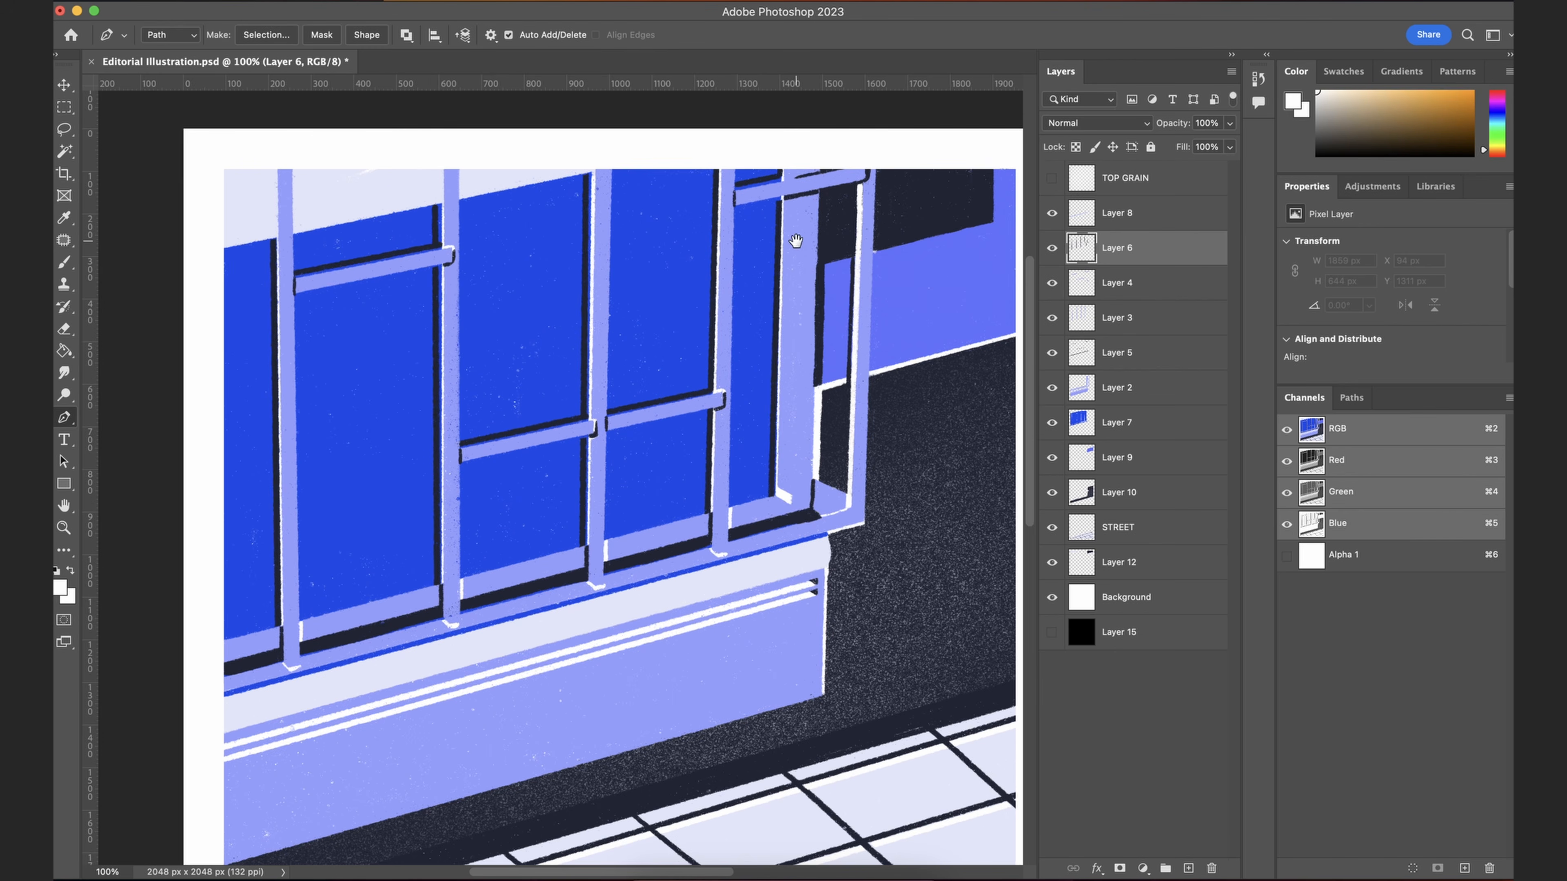
Step: Clear the layer selection and show only Layer 6 with its dark vertical lines
drag(797, 240, 809, 247)
click(1149, 716)
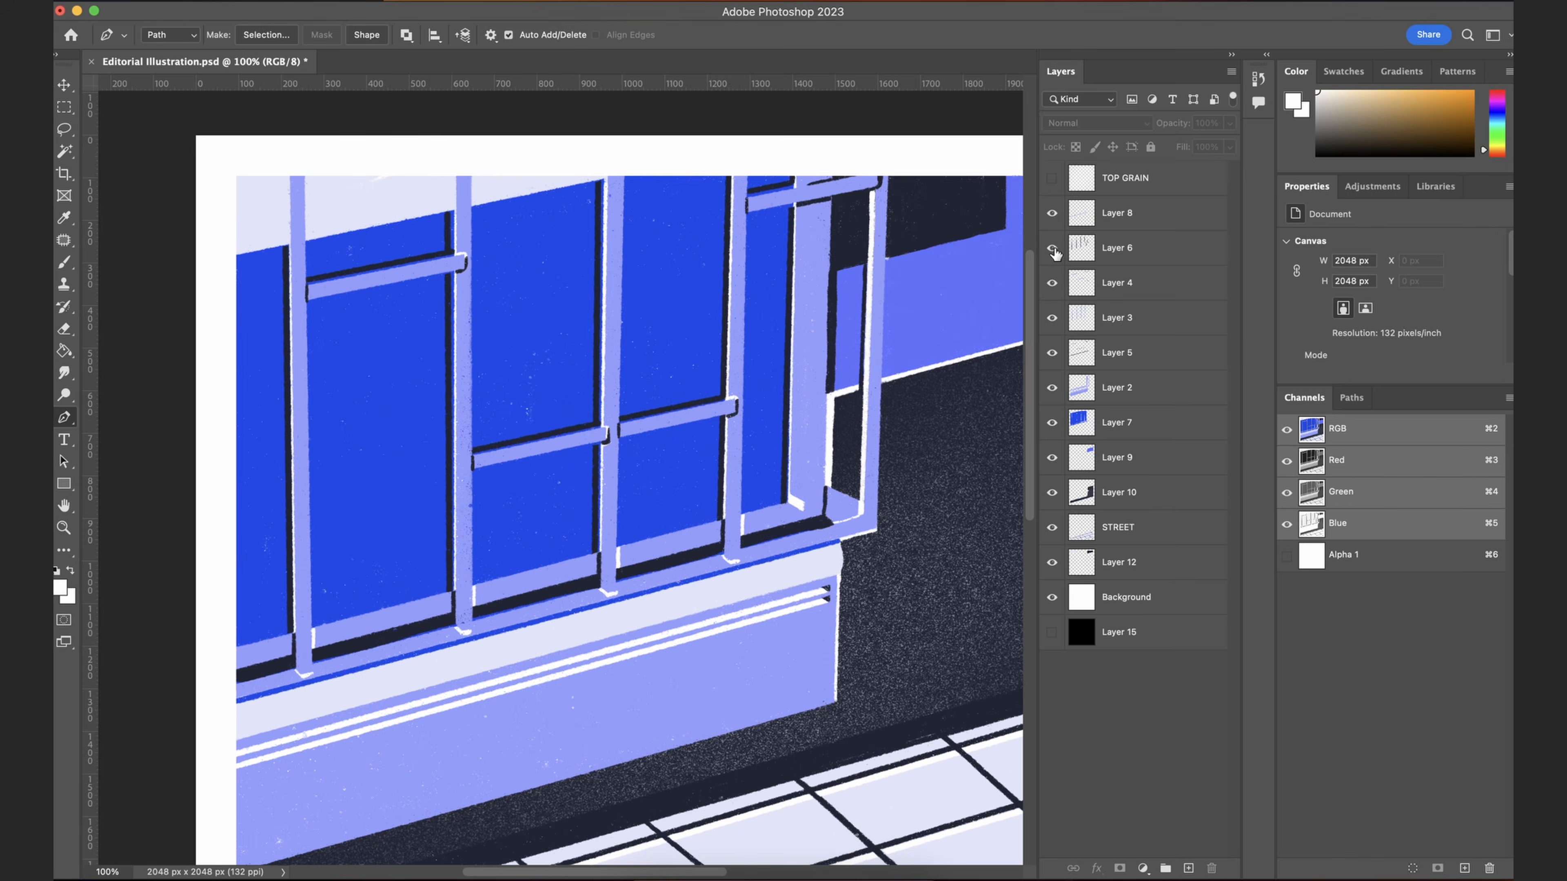
alt+click(1052, 248)
drag(974, 326, 969, 342)
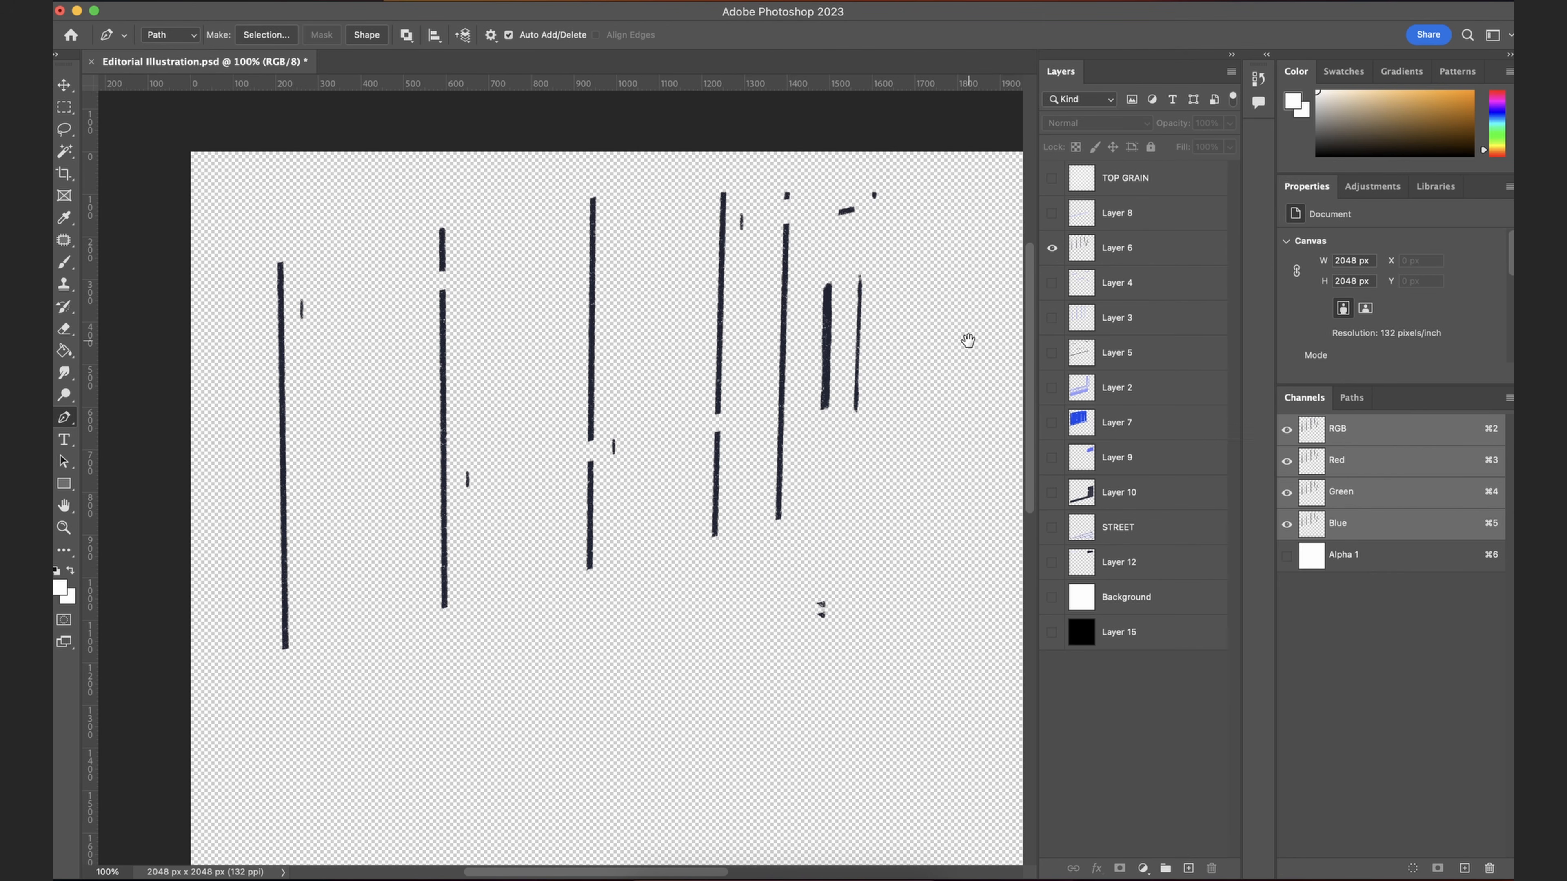
Step: Select the leftmost vertical line with a rectangular marquee, and show Layer 4's horizontal bars for reference
click(64, 107)
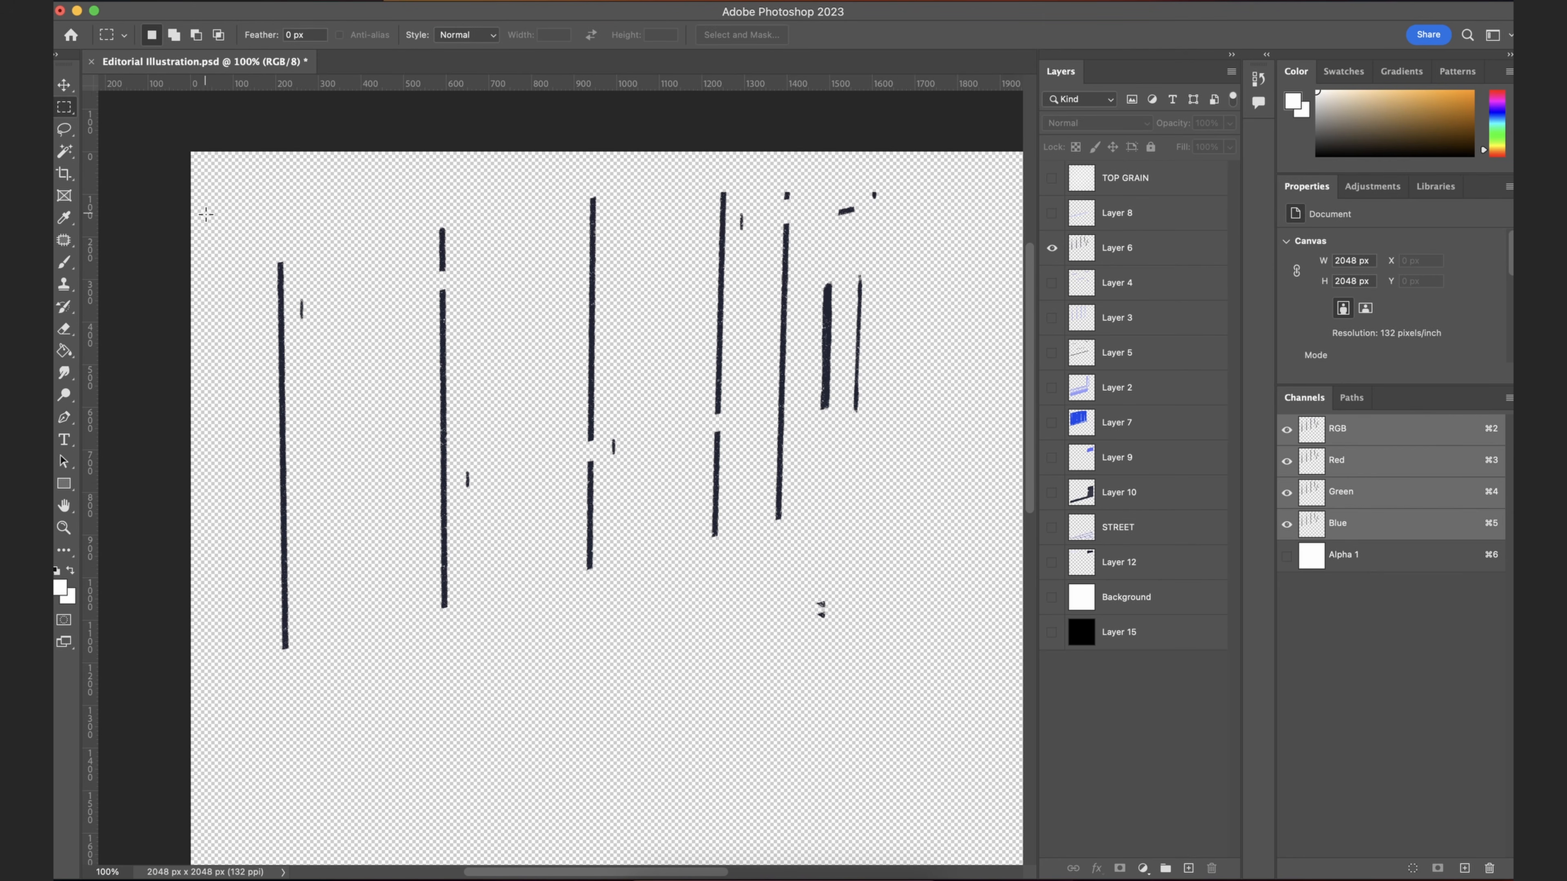
drag(272, 242, 297, 686)
click(1051, 389)
click(1051, 389)
click(1051, 284)
click(1052, 285)
click(1052, 285)
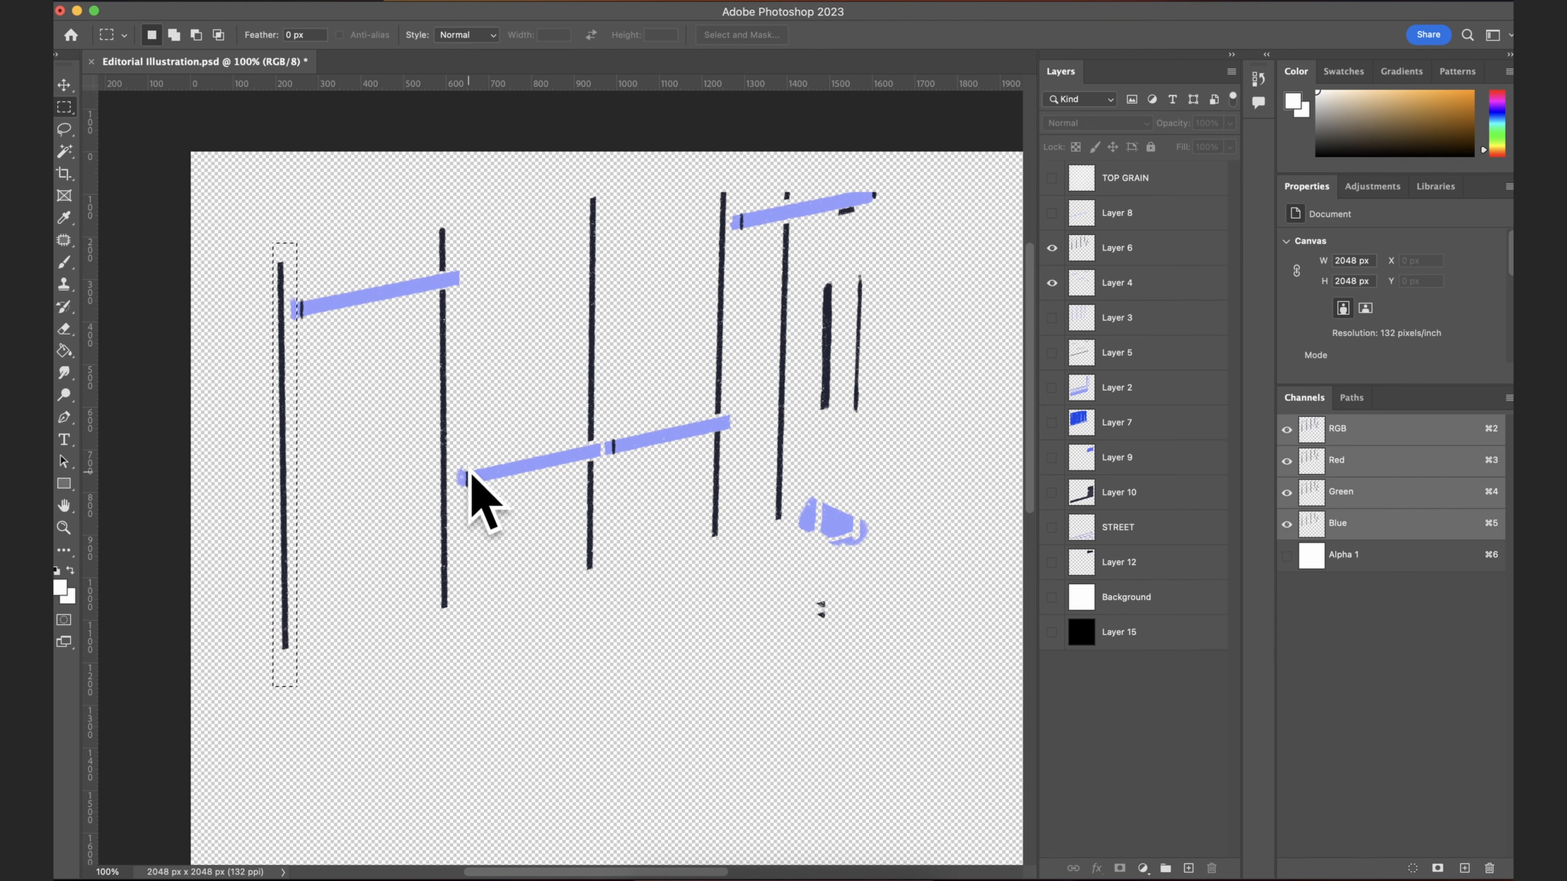
Step: Add the remaining long vertical lines and the two short ones beside them to the rectangular marquee selection
drag(402, 210, 465, 635)
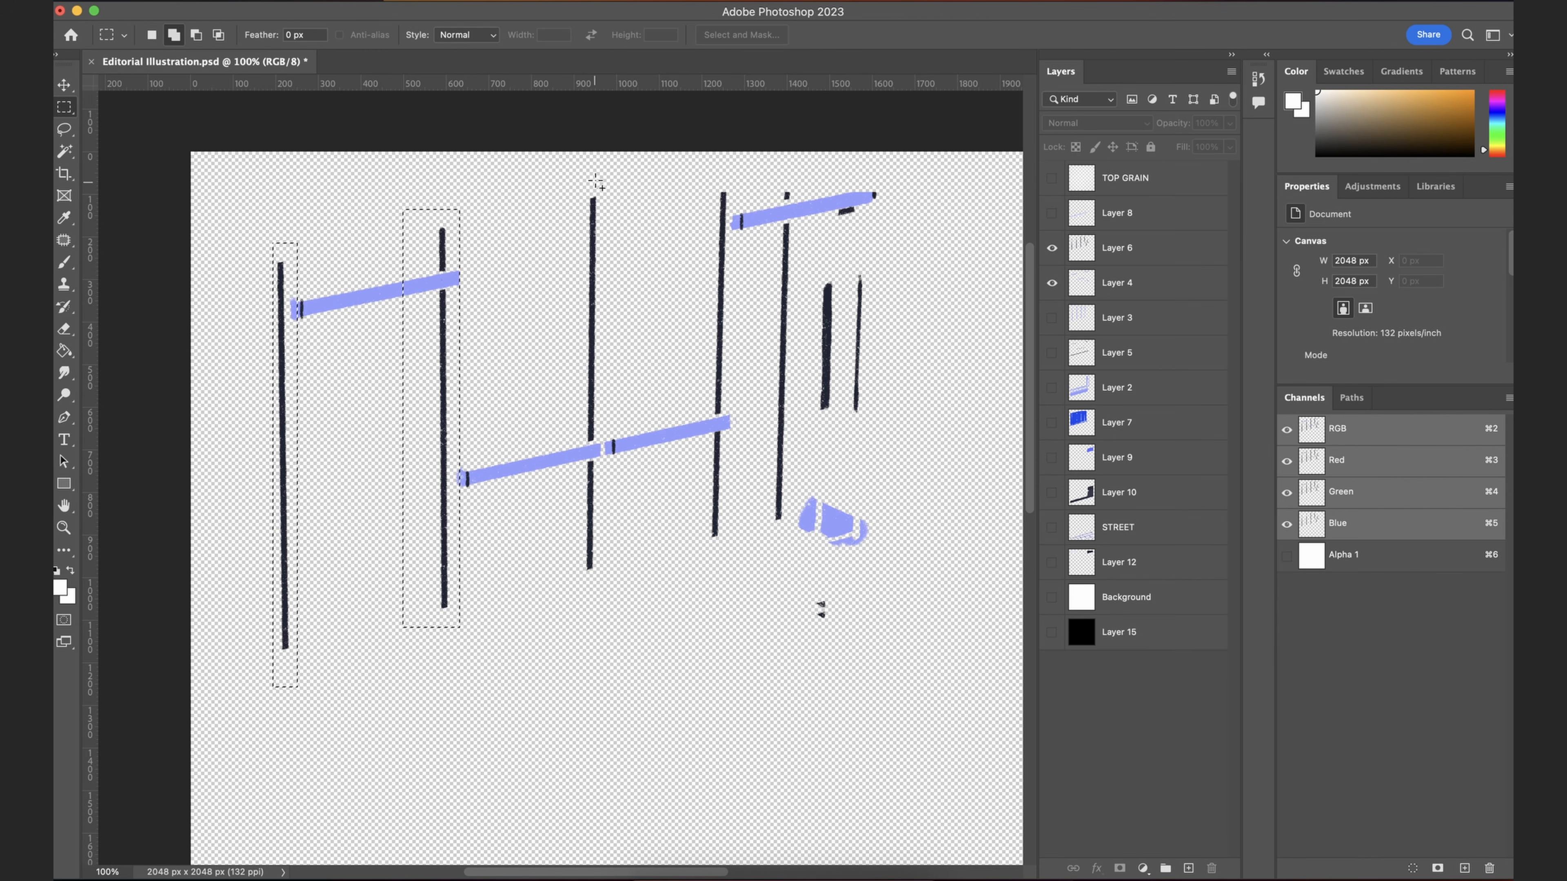
drag(571, 177, 605, 581)
drag(699, 180, 734, 577)
drag(767, 168, 796, 529)
drag(810, 258, 879, 448)
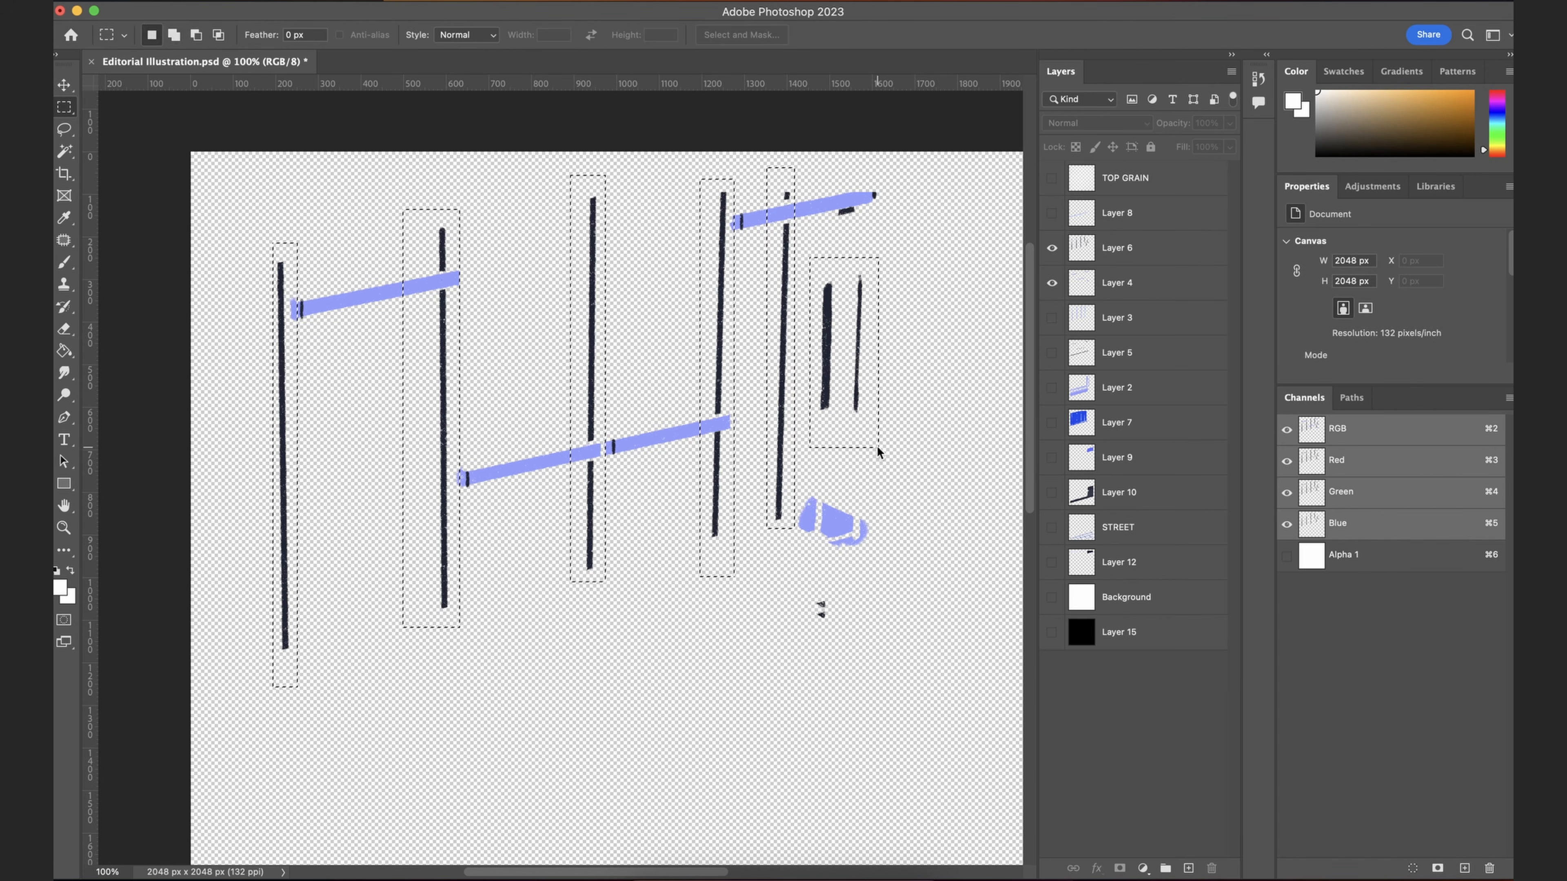
Step: Cut the selected vertical lines out of Layer 6 onto a new layer, and toggle that layer to check it
click(1126, 255)
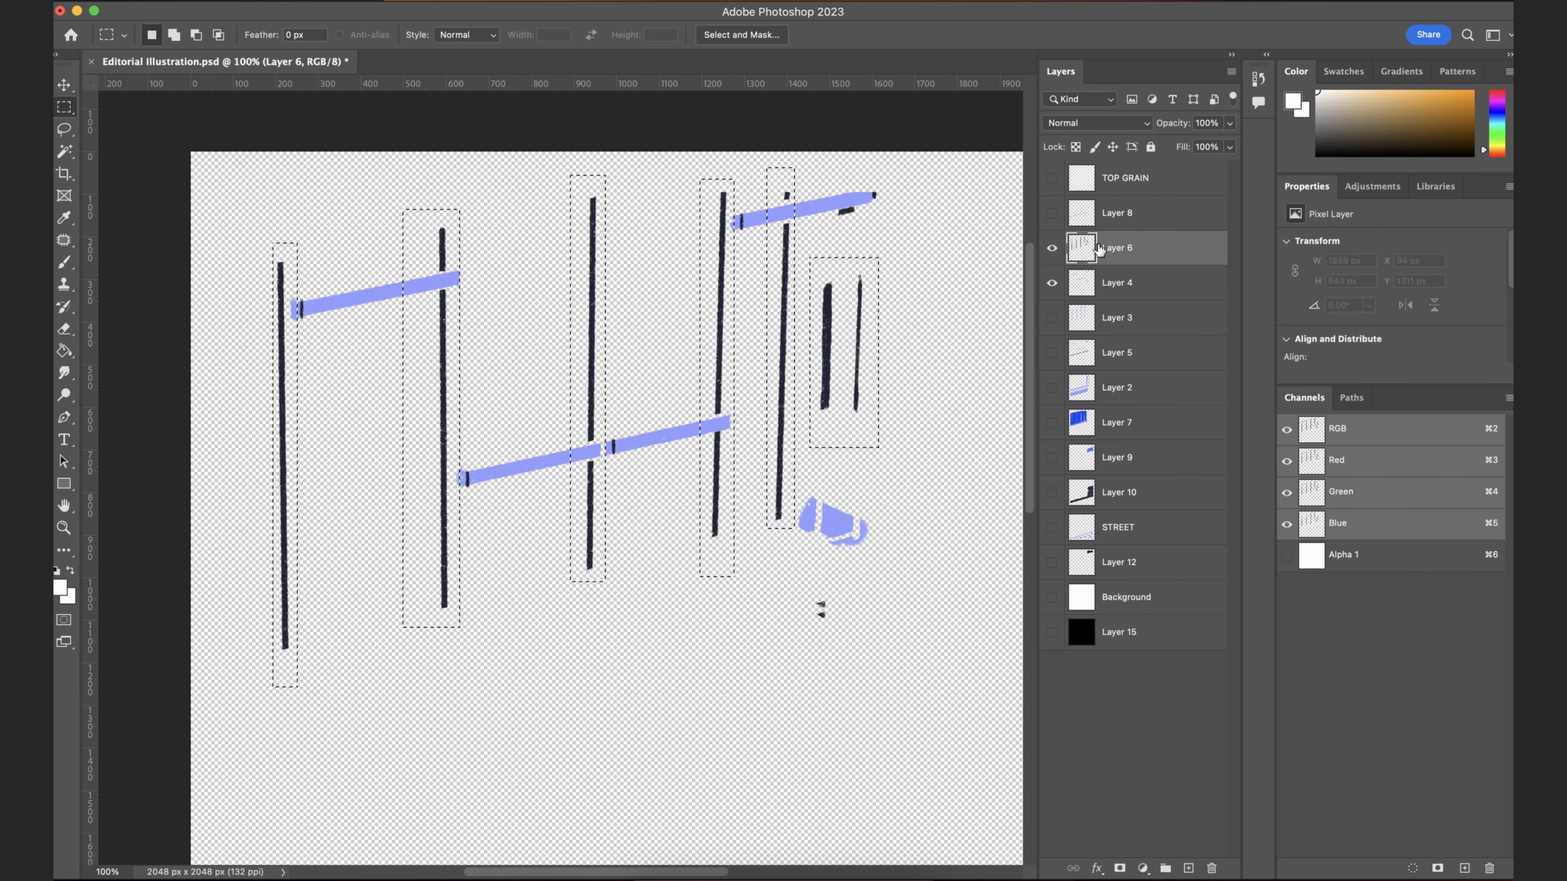
key(alt+shift+j)
key(super+j)
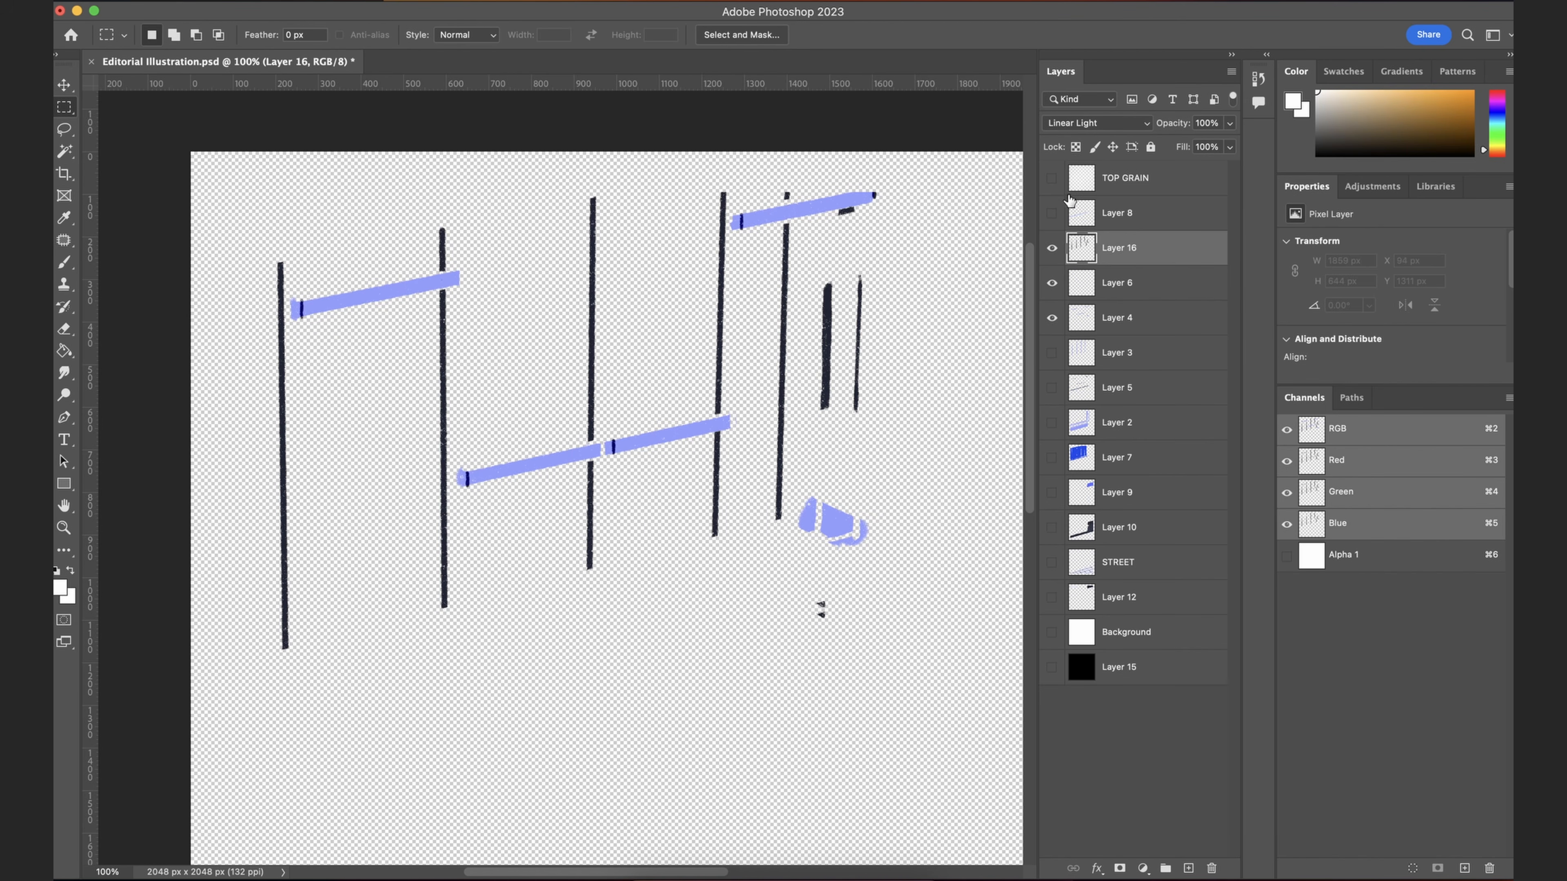
click(1053, 249)
click(1055, 253)
click(1055, 253)
click(1055, 253)
Step: Show Layer 5 and hide Layers 6 and 4, so that only the dark lines of Layers 16 and 5 remain
click(1052, 355)
click(1052, 355)
click(1052, 387)
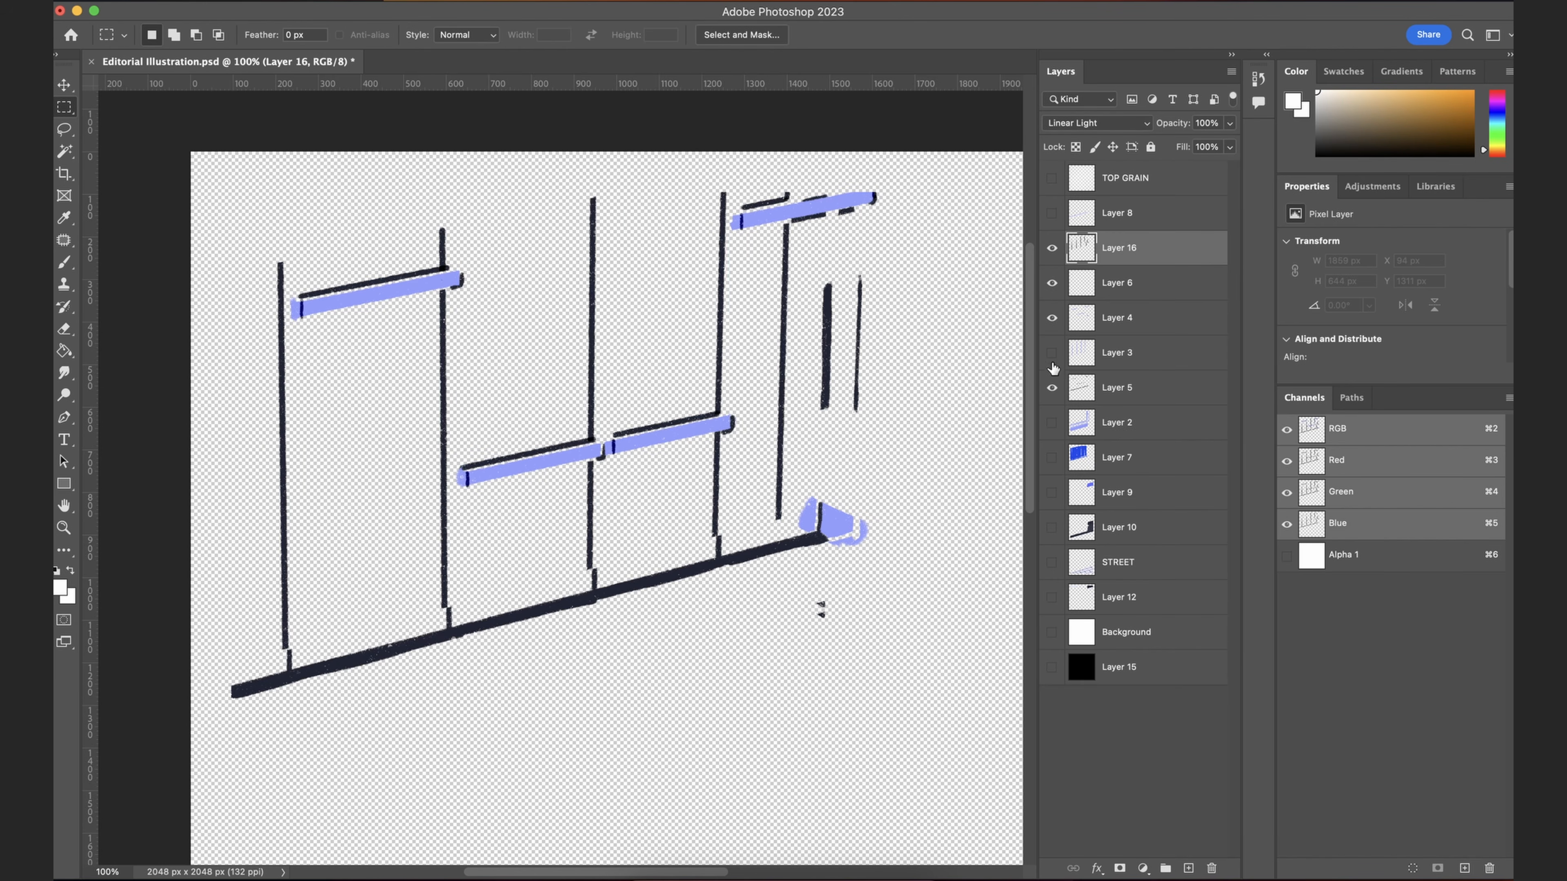
click(1053, 284)
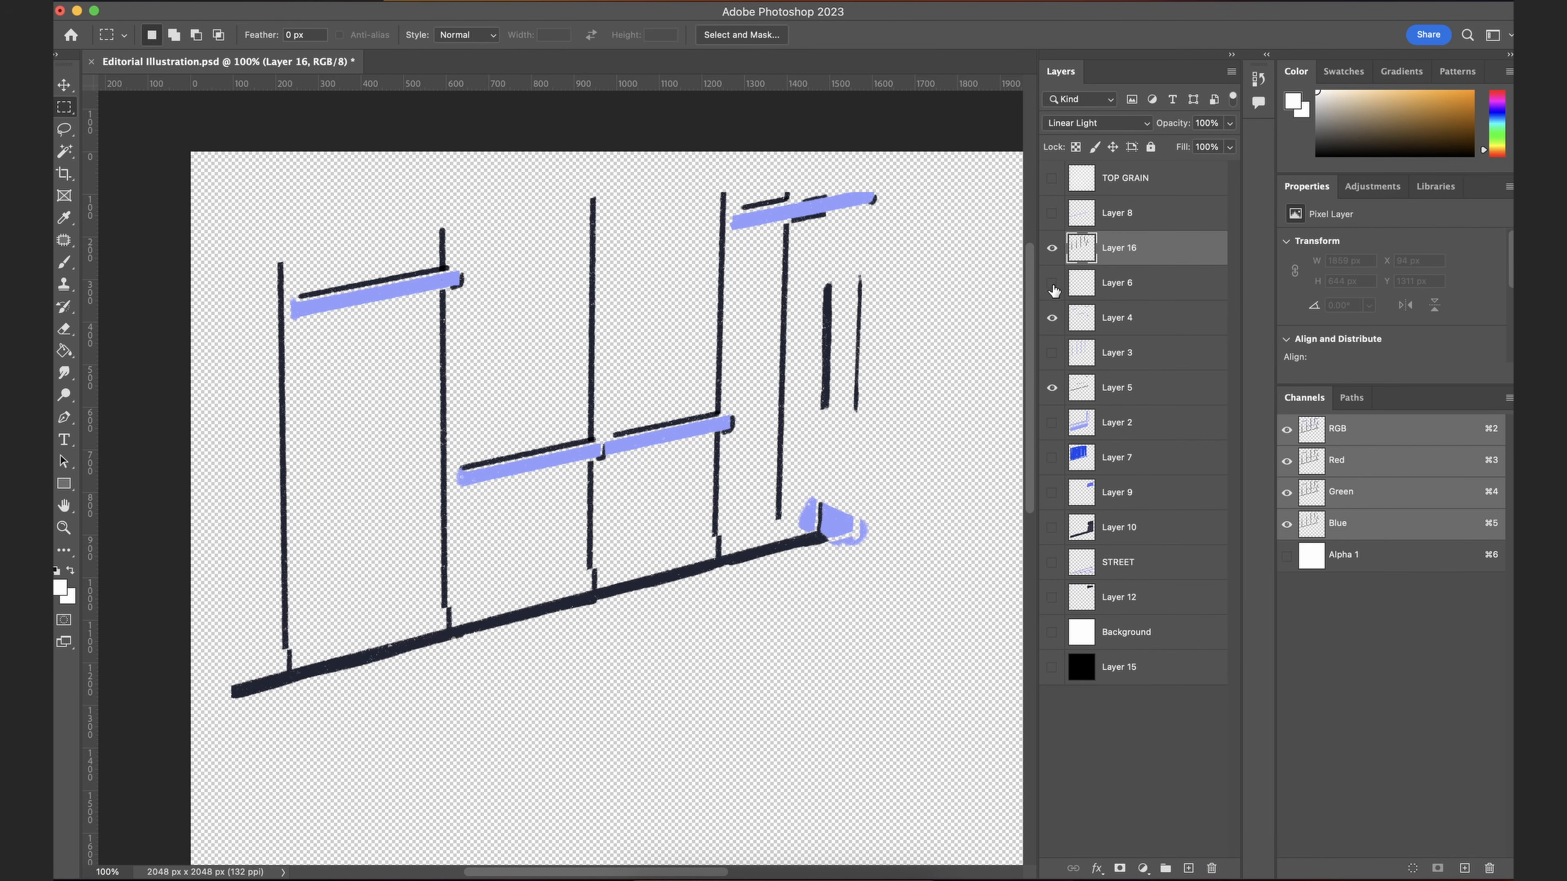
click(1053, 319)
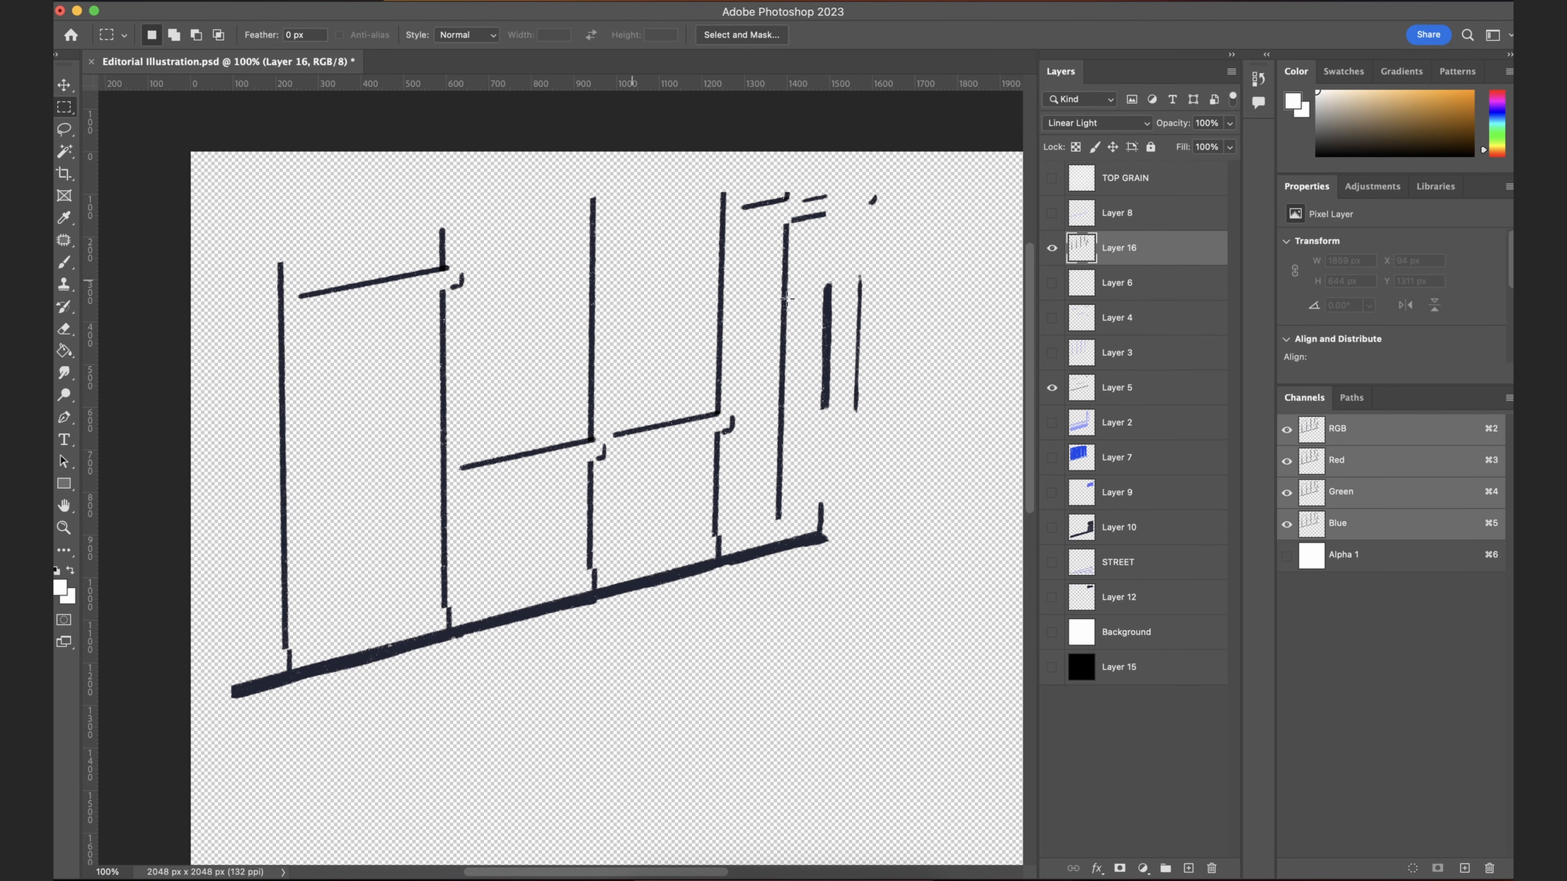
Step: On Layer 5, marquee-select the four small hook-shaped marks at the ends of the horizontal bars
click(1117, 390)
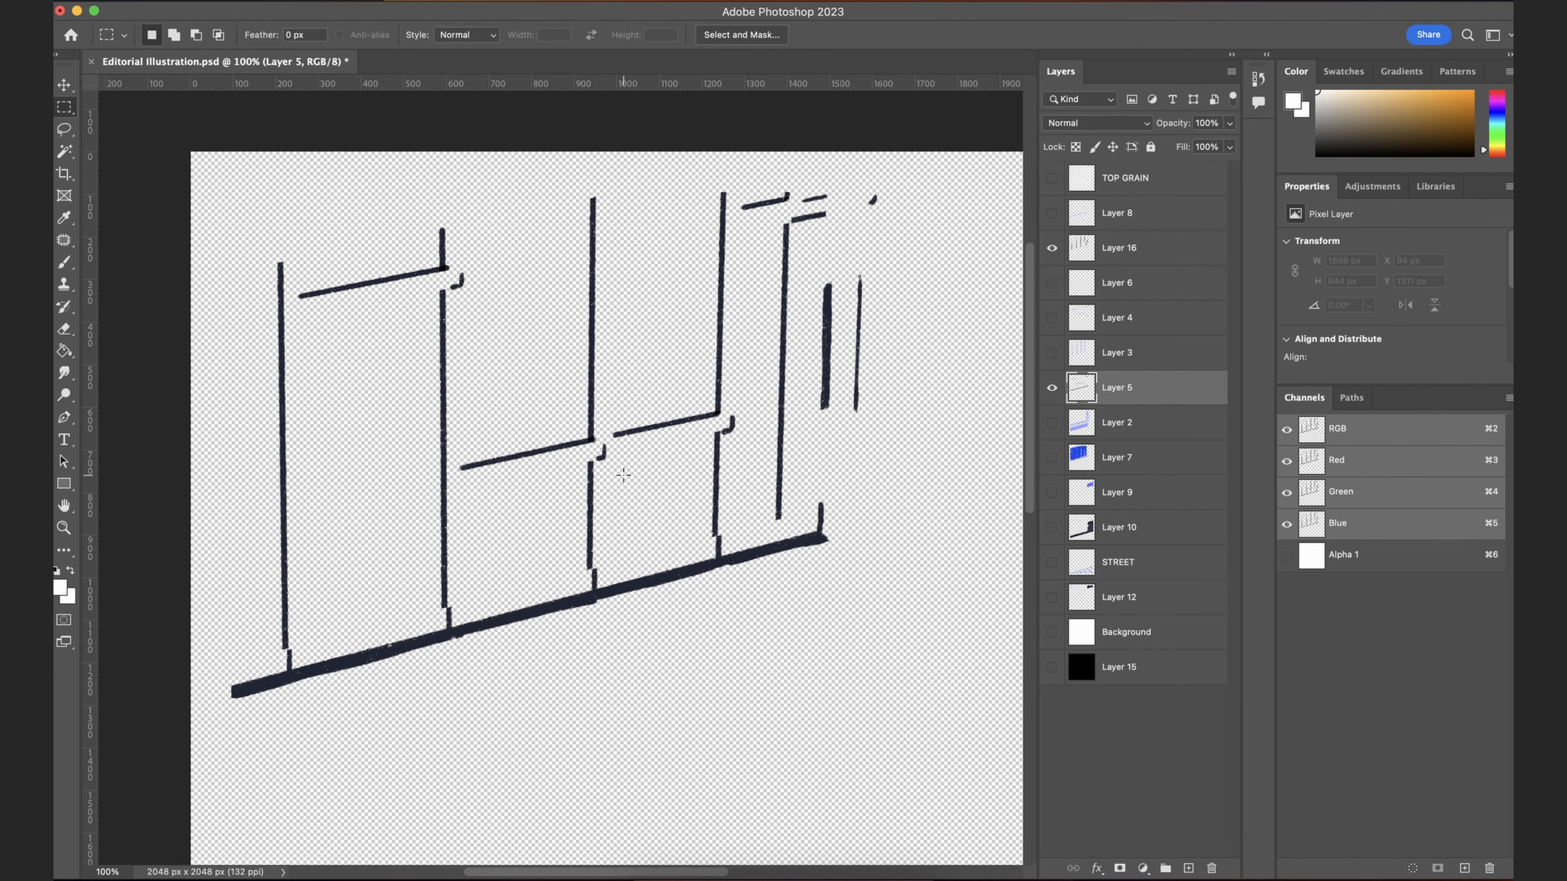
drag(612, 464, 590, 438)
drag(472, 295, 446, 265)
drag(743, 449, 721, 410)
drag(900, 212, 855, 183)
Step: Toggle Layers 2 and 7 on and off to compare the selected marks with the window frame and glass
click(1051, 428)
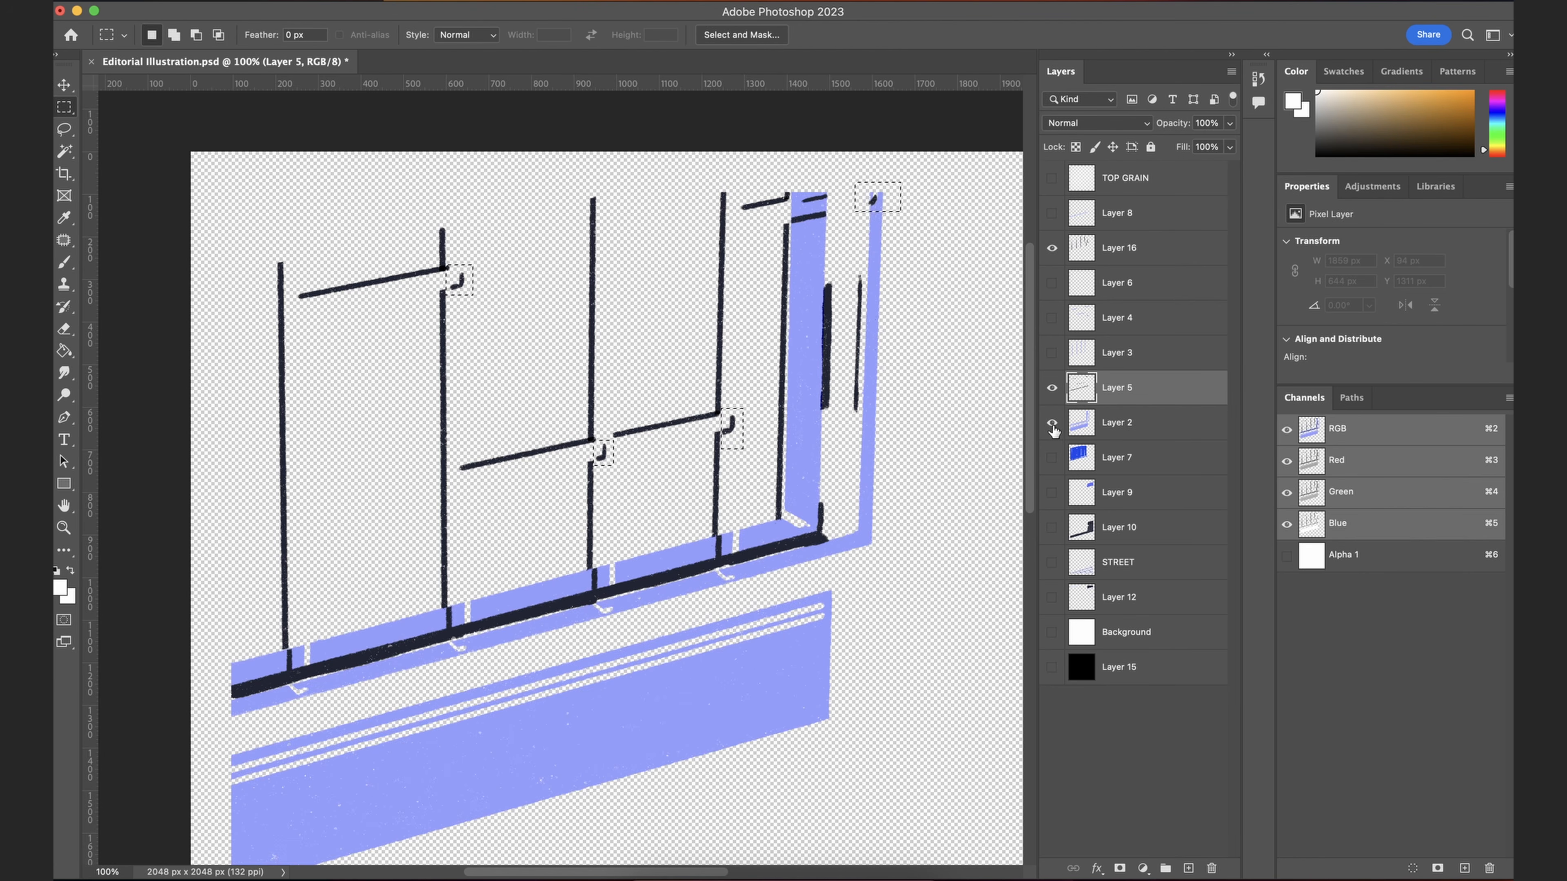
click(1052, 429)
click(1052, 426)
click(1052, 426)
click(1052, 457)
click(1052, 457)
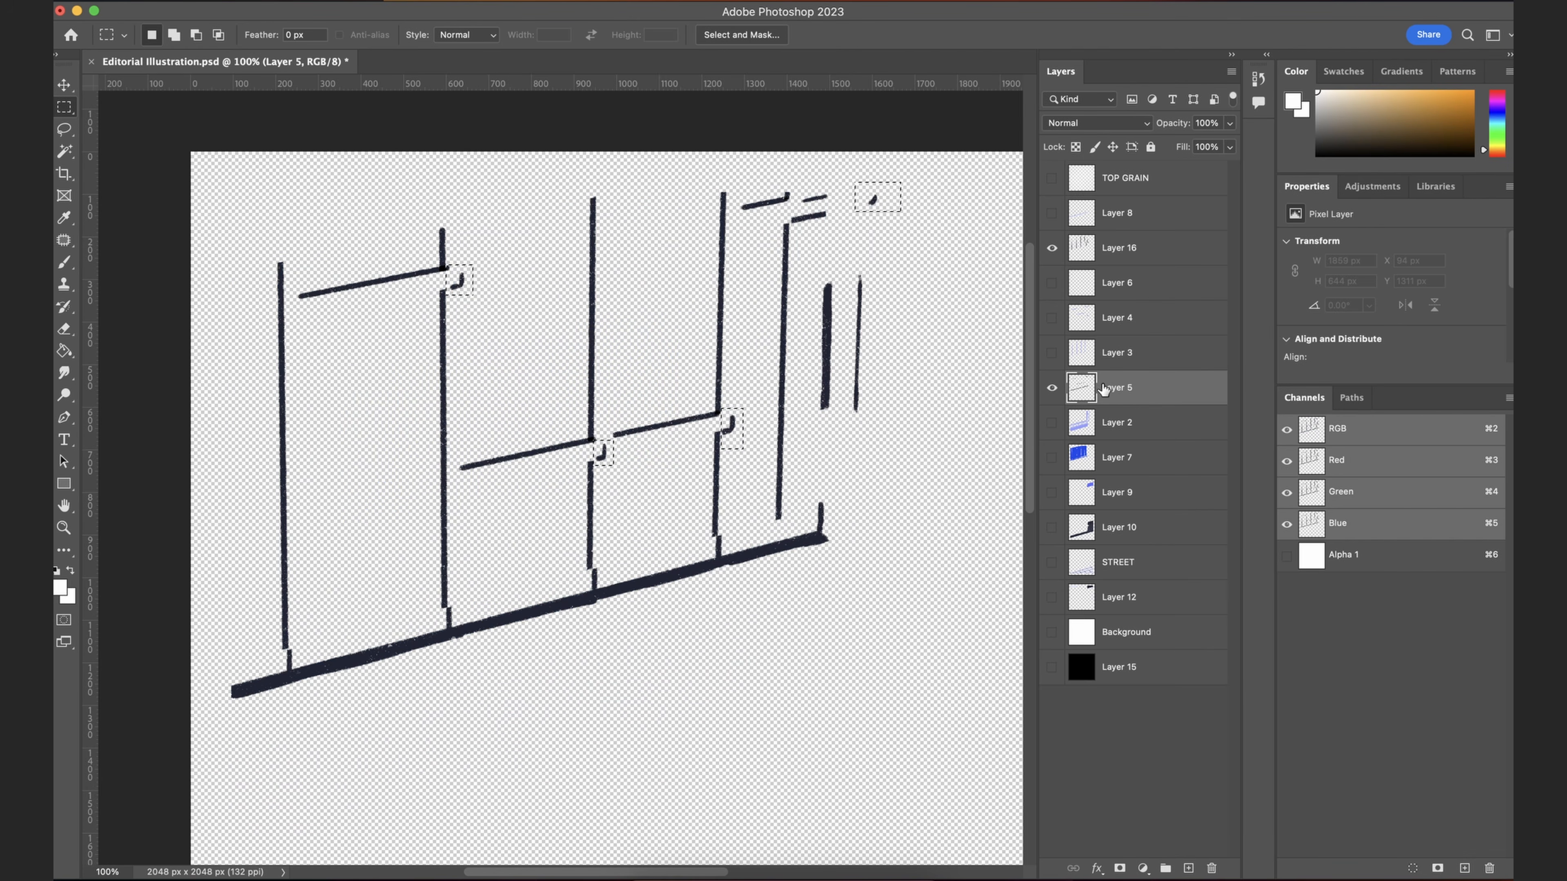
Step: Cut the selected hook marks out of Layer 5 onto a new layer, and toggle both layers to check them
key(super+j)
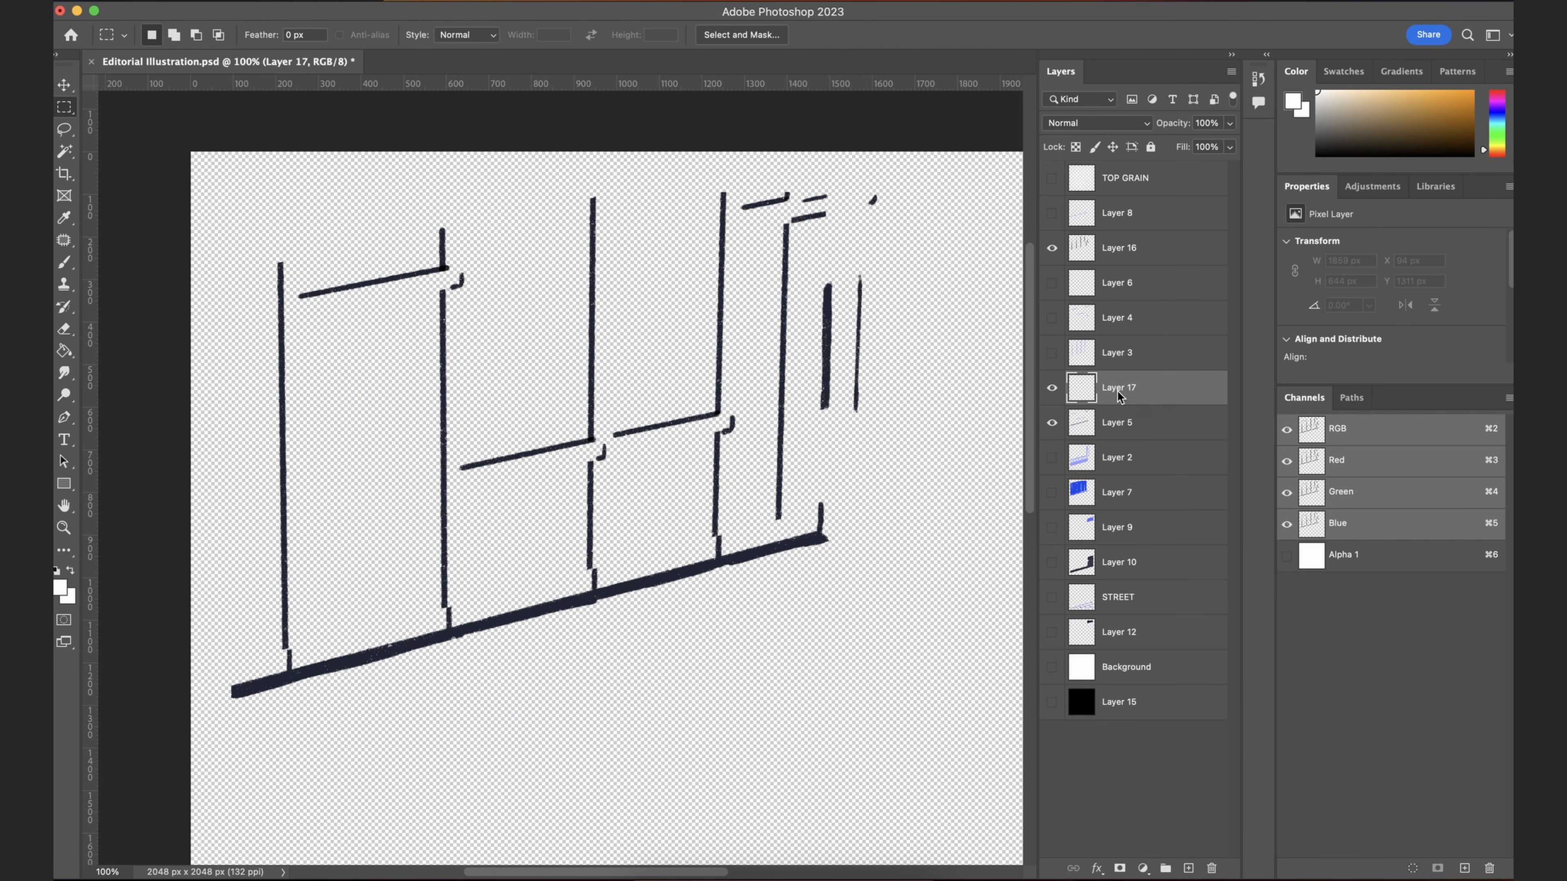
click(1052, 388)
click(1052, 389)
click(1052, 389)
click(1052, 389)
click(1051, 425)
click(1050, 425)
Step: Show all the window layers from Layer 6 down through Layer 7, and select Layer 4
click(1051, 387)
drag(1050, 285, 1052, 534)
click(1052, 527)
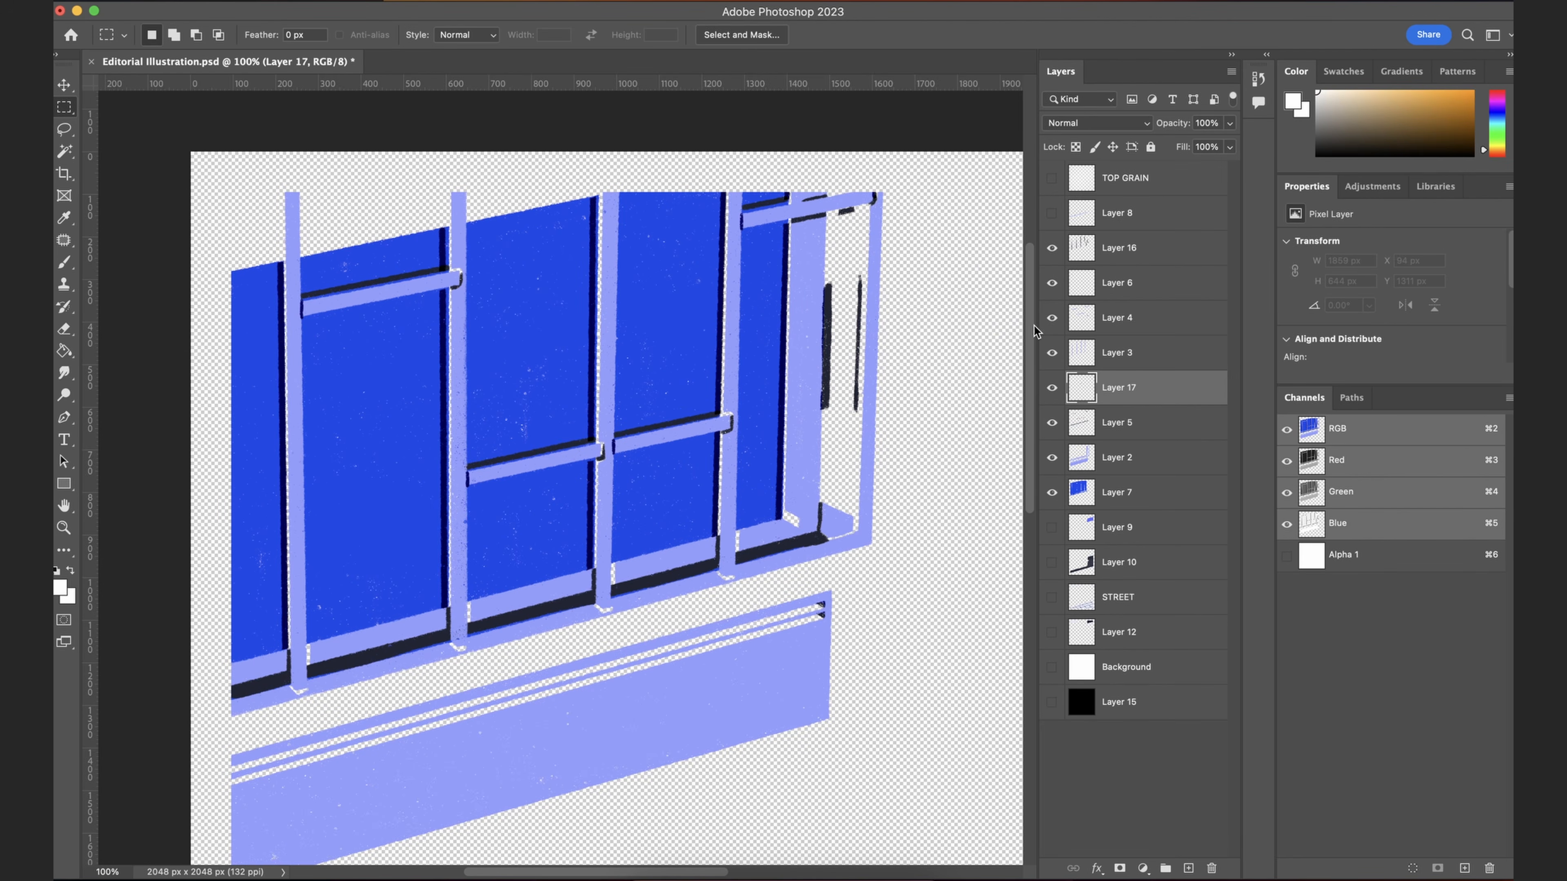
click(1143, 784)
click(1114, 336)
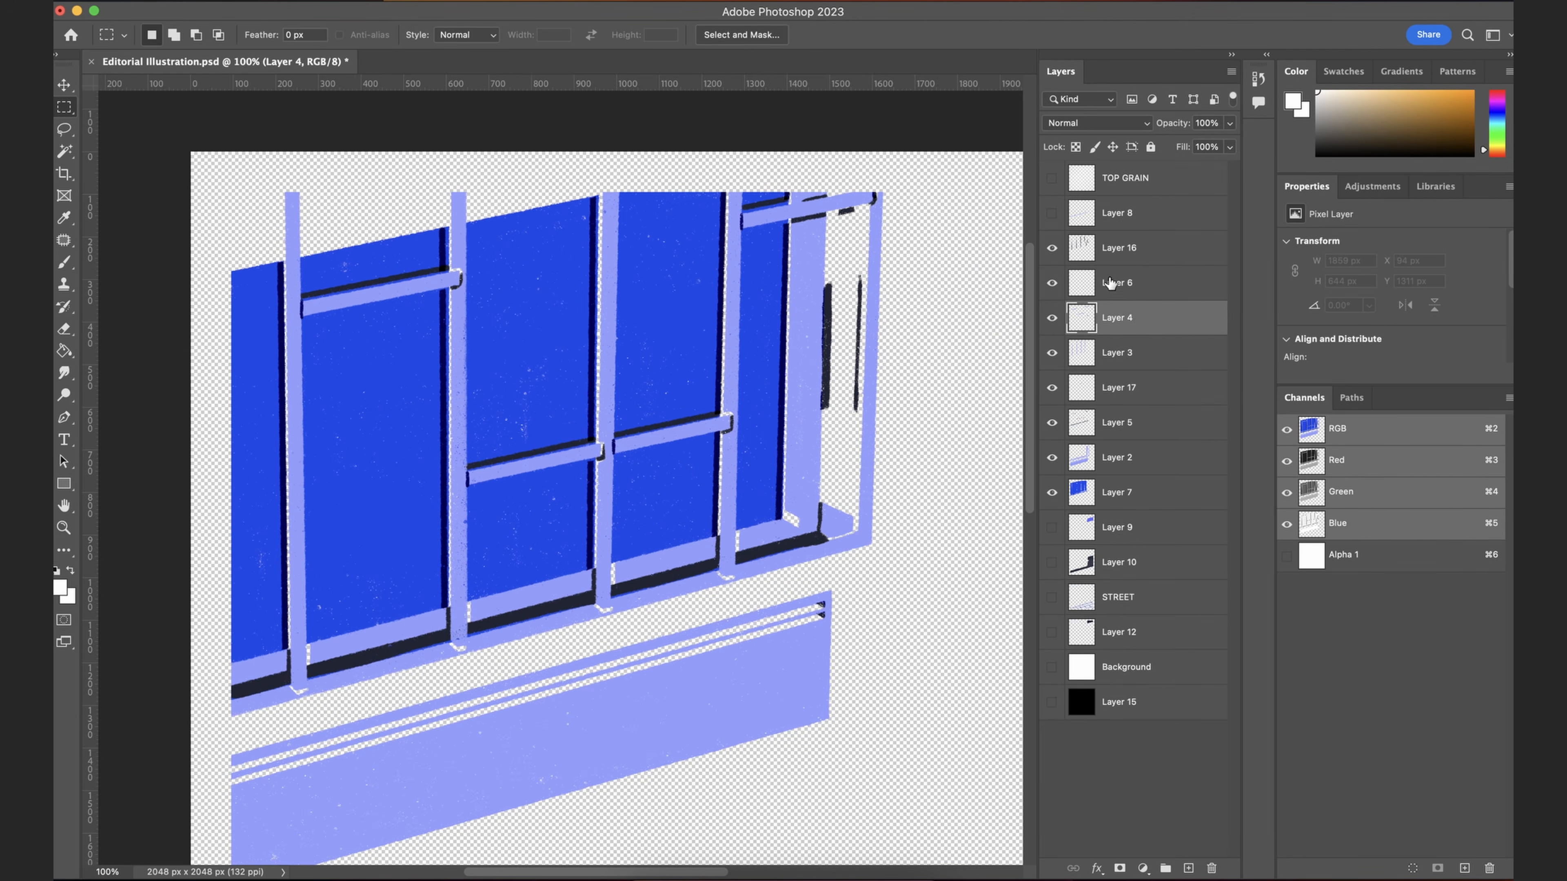
click(1100, 252)
Step: Toggle Layer 16 and Layer 6 off and on repeatedly to examine which window shadow lines each one holds
click(1053, 248)
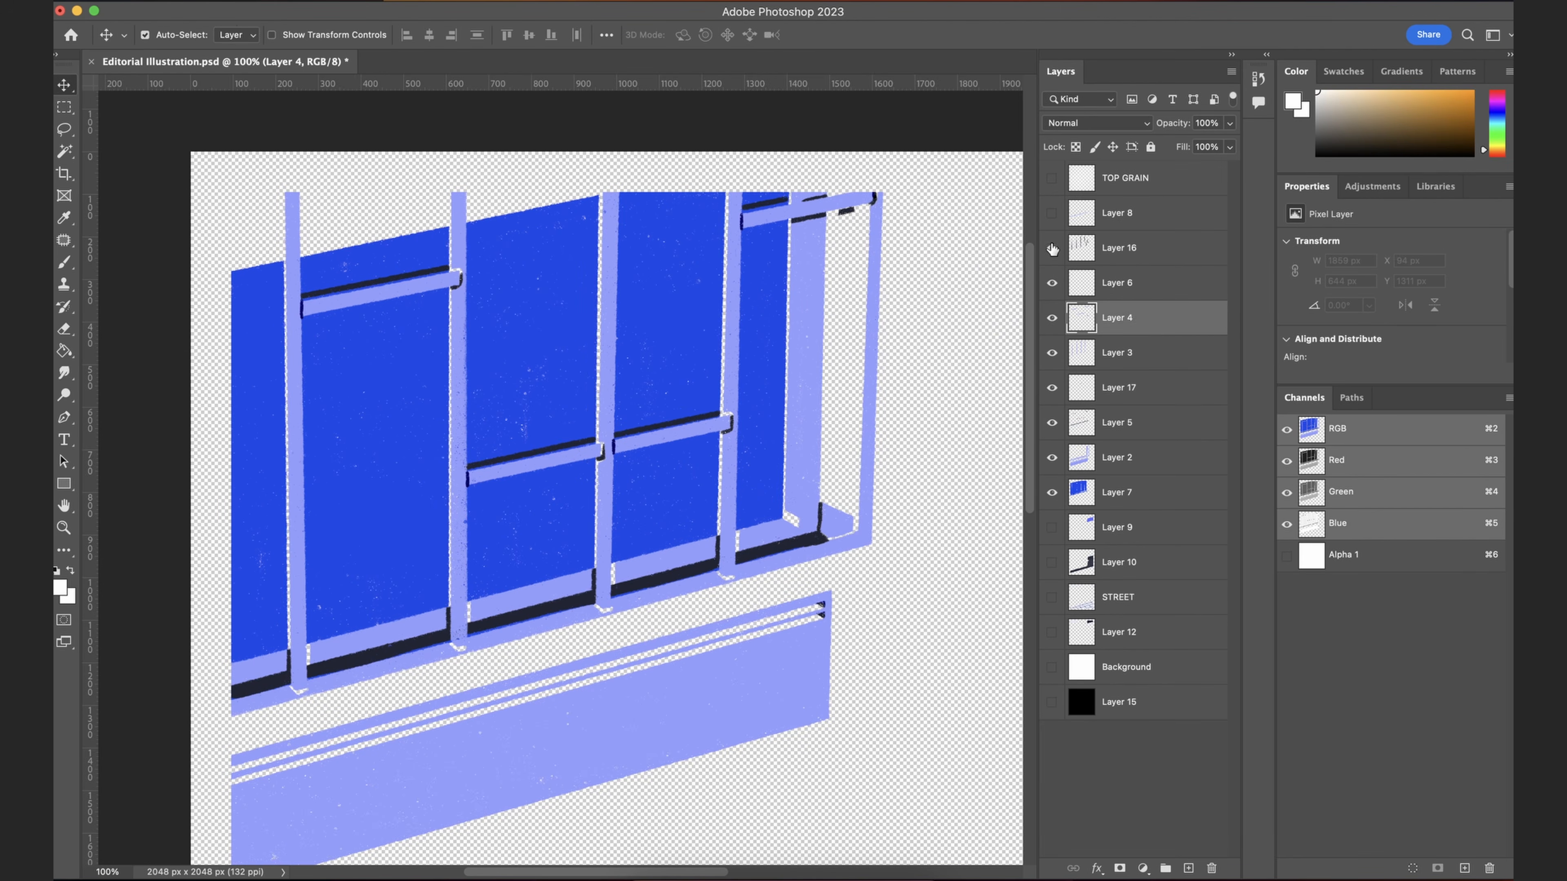
click(1052, 248)
click(1052, 248)
click(1053, 249)
click(1052, 248)
click(1053, 248)
click(1052, 285)
click(1053, 285)
click(1053, 285)
click(1053, 285)
click(1052, 286)
click(1052, 285)
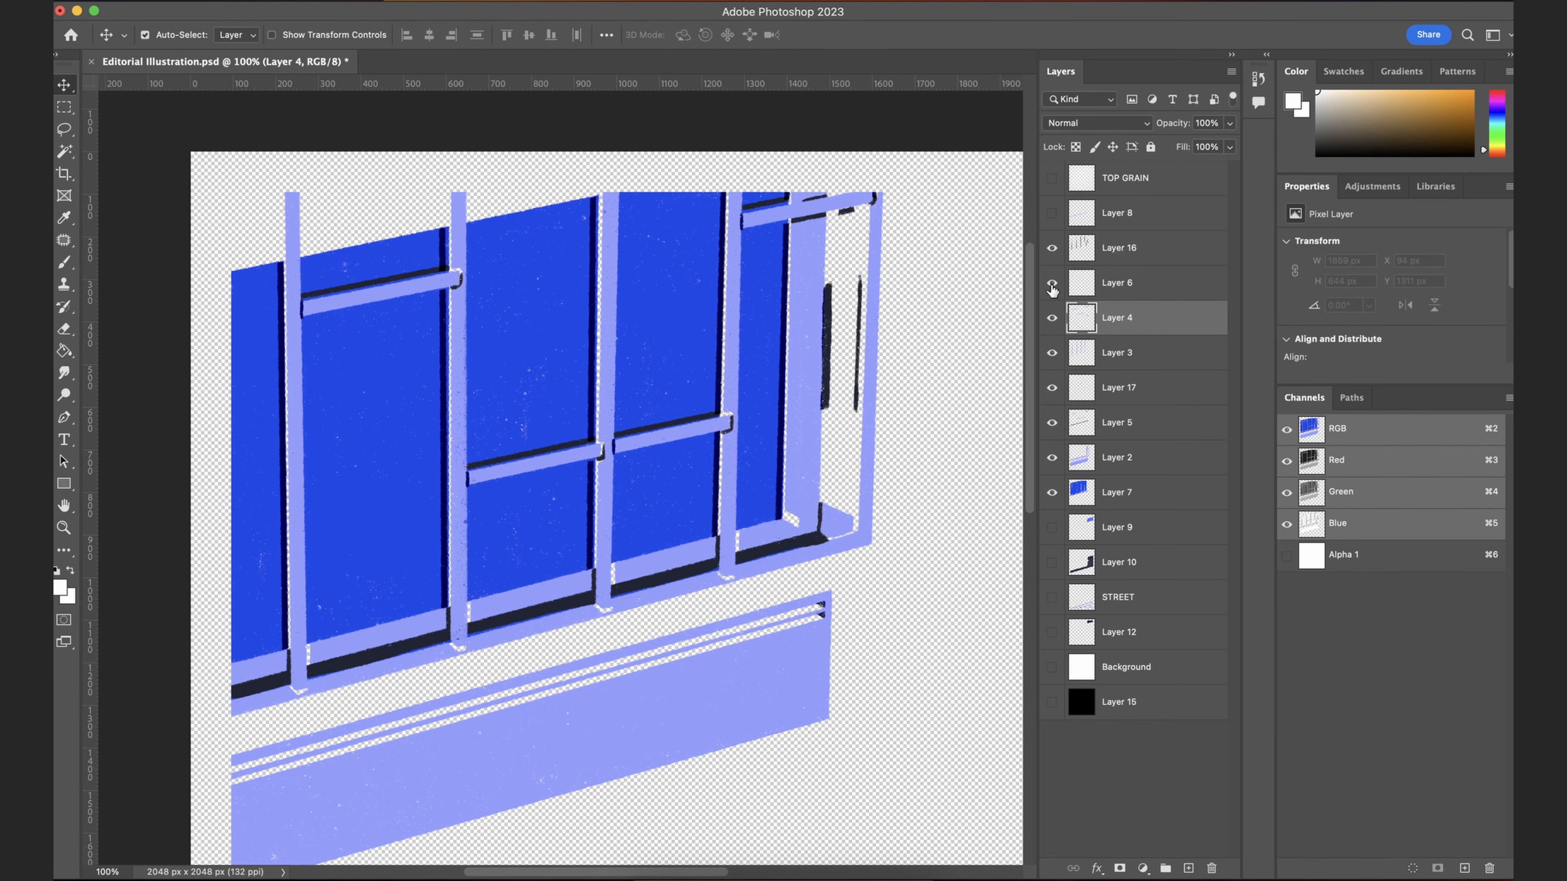
Step: Toggle Layers 4 and 3 off and on to examine the horizontal bars and vertical posts of the window
click(1052, 319)
click(1052, 319)
click(1053, 318)
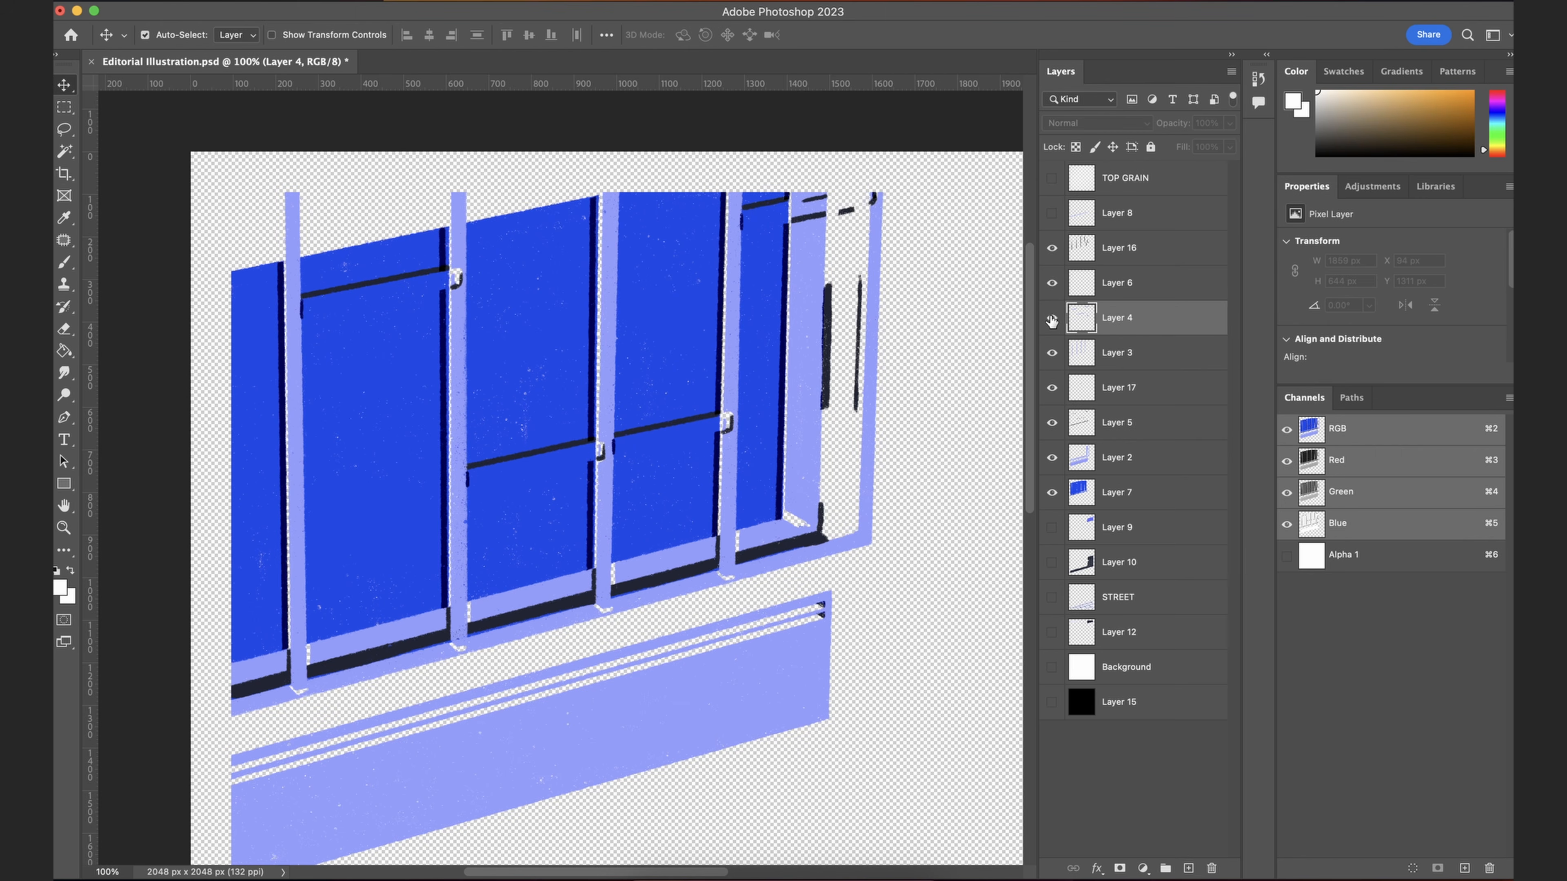
click(1053, 319)
click(1052, 354)
click(1052, 354)
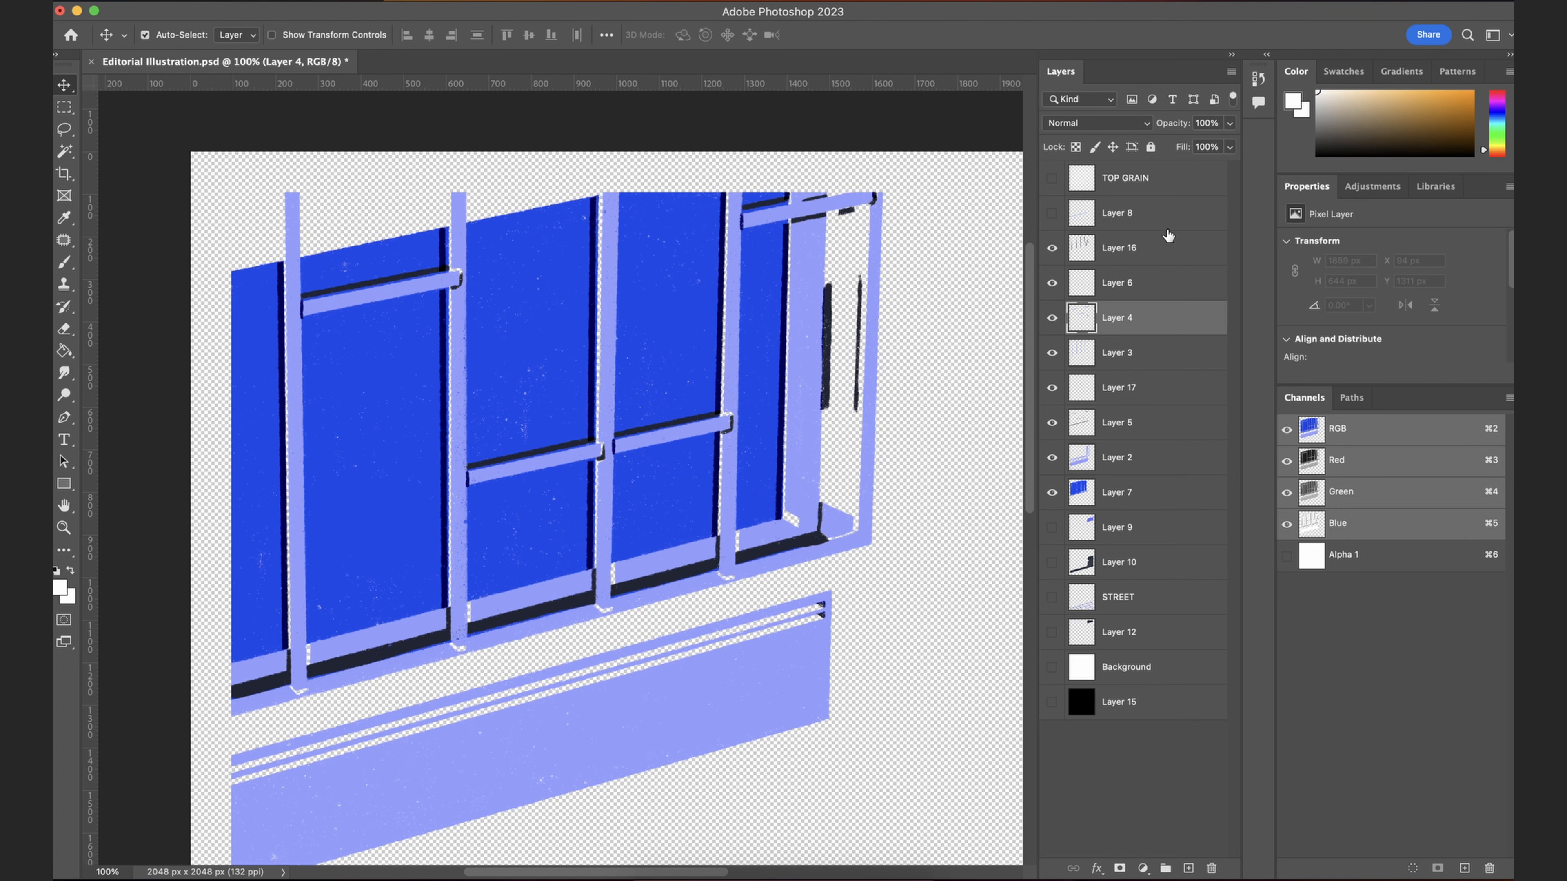
Step: Move Layer 5 directly beneath Layer 16 in the stacking order and select both layers
click(1146, 263)
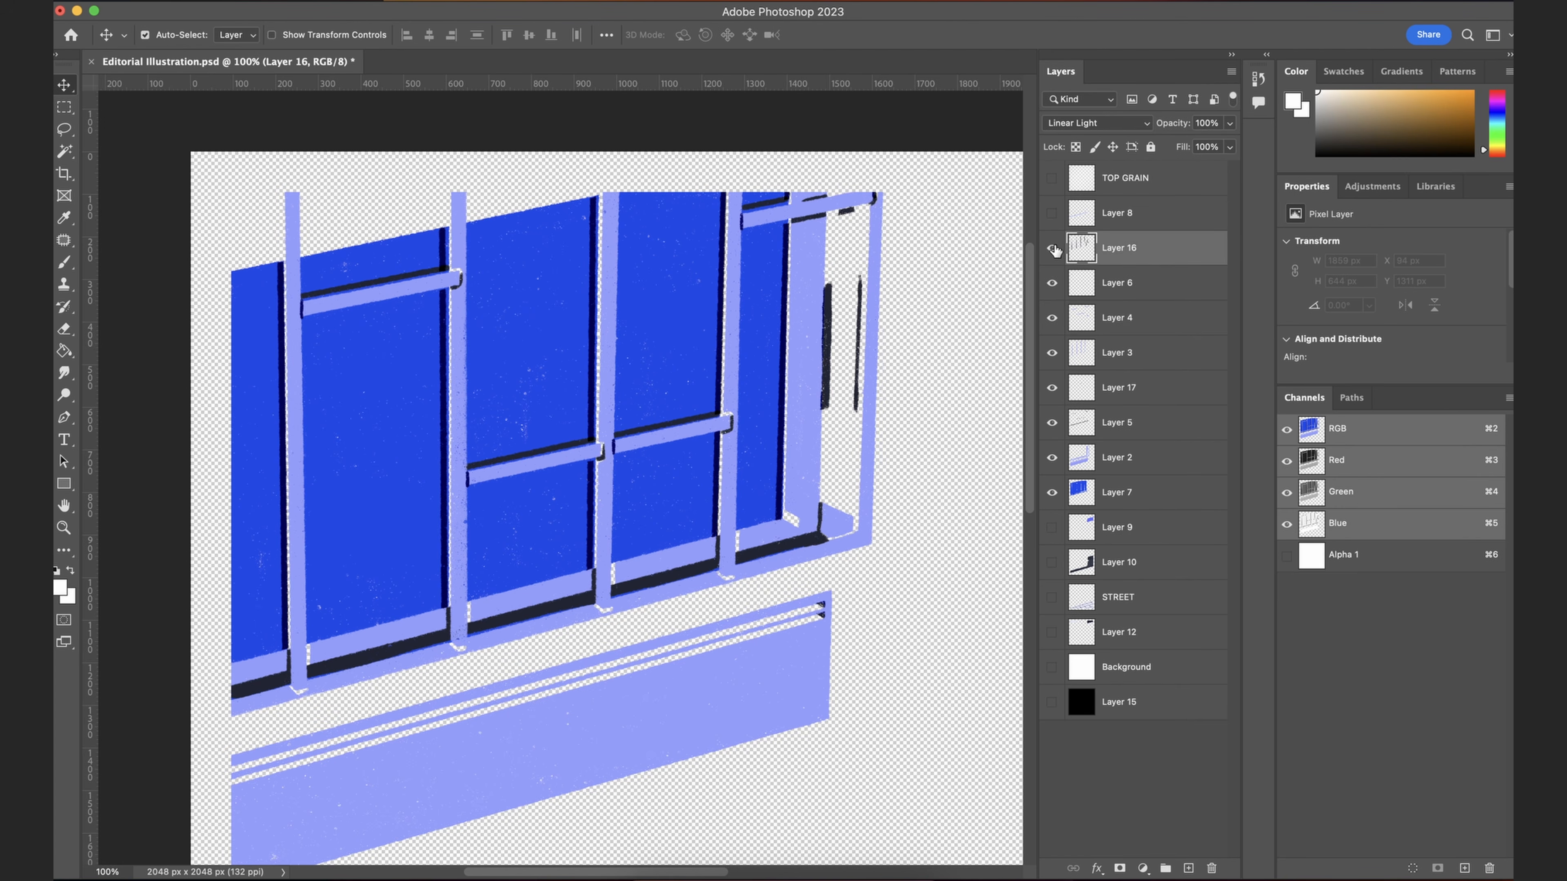
click(1091, 282)
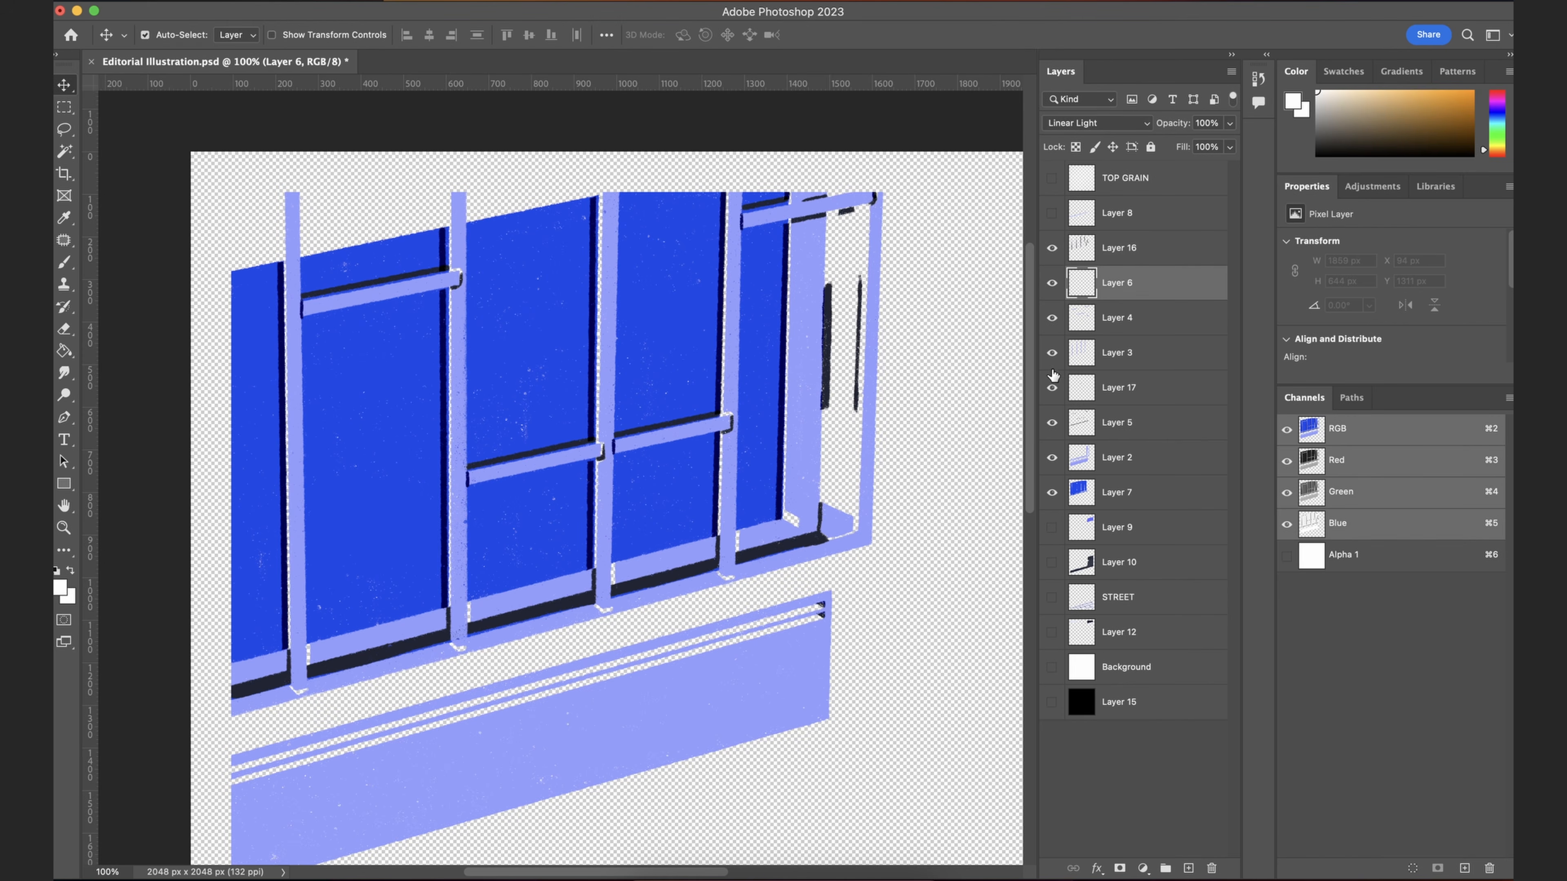
drag(1115, 433, 1140, 257)
shift+click(1137, 253)
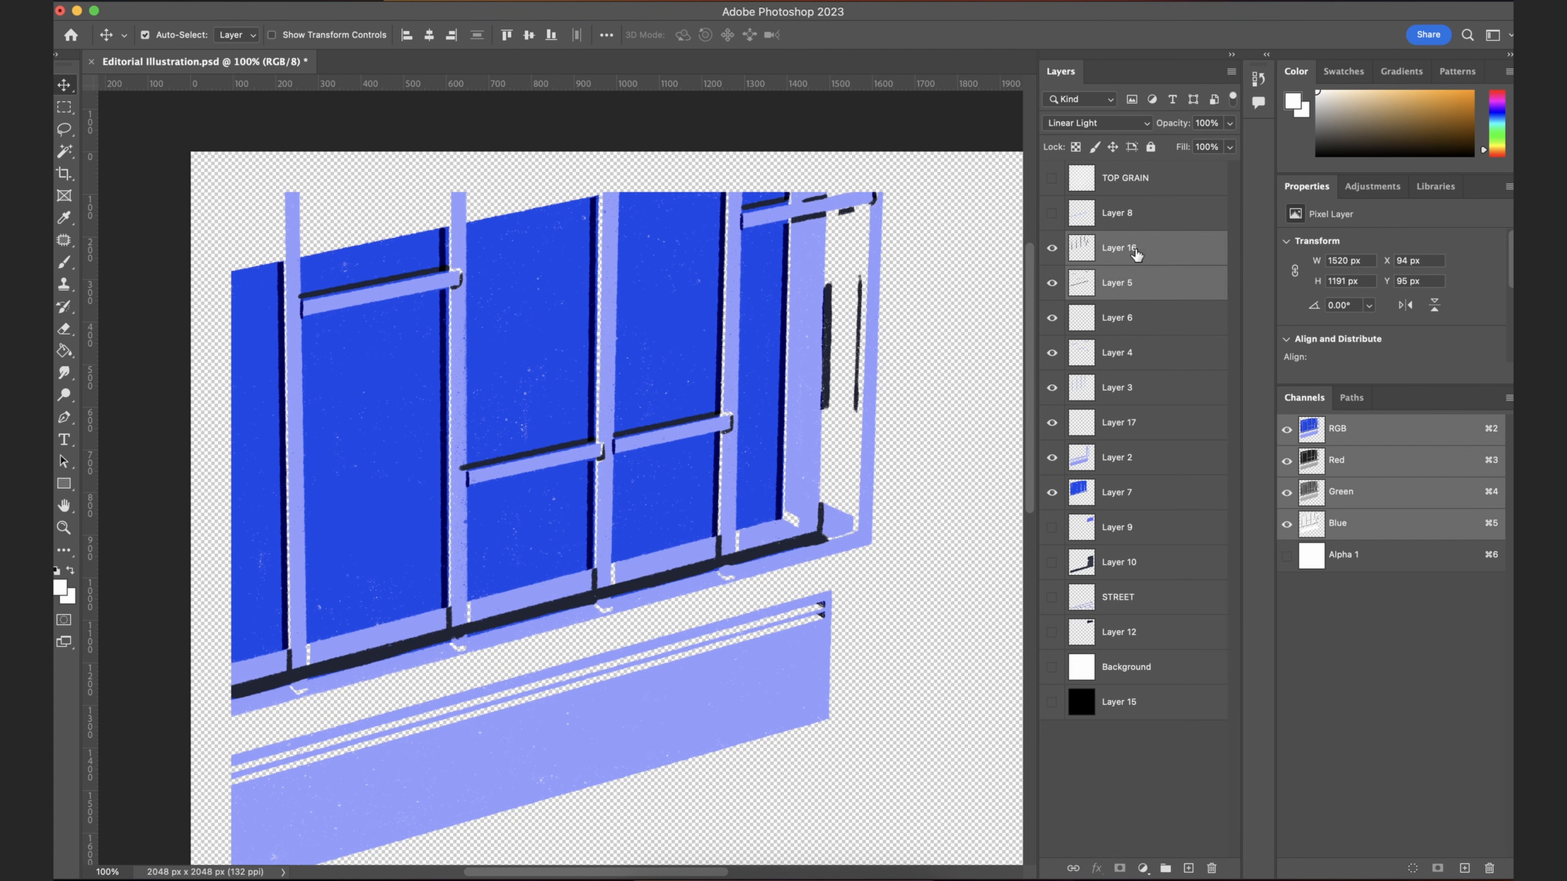
Step: Turn on transform controls and move Layers 16 and 5 together directly beneath Layer 3 in the stacking order
click(1056, 251)
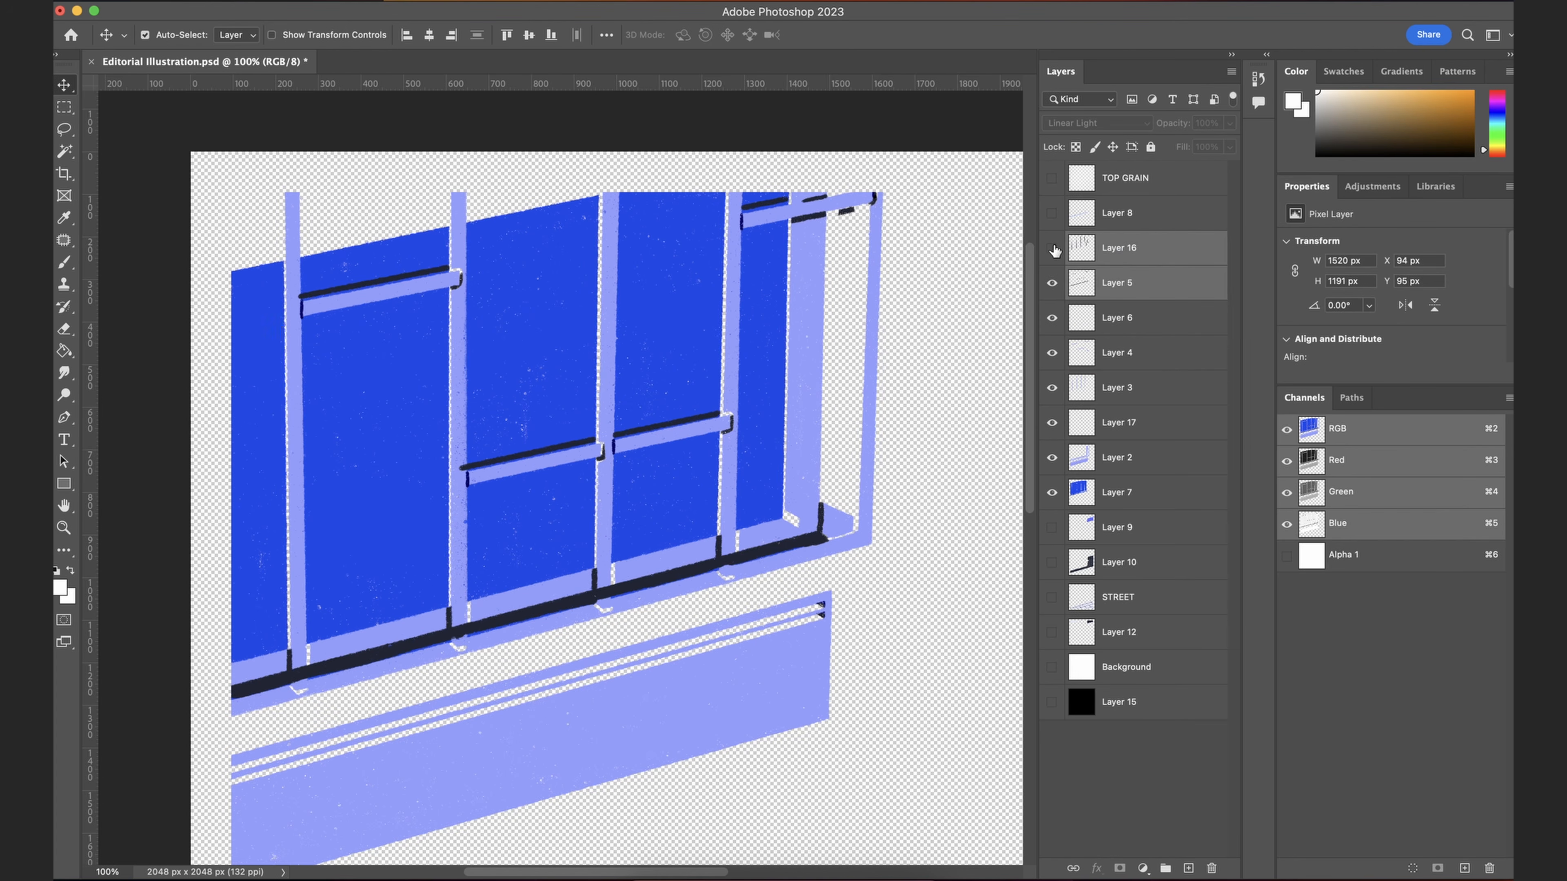
click(1061, 252)
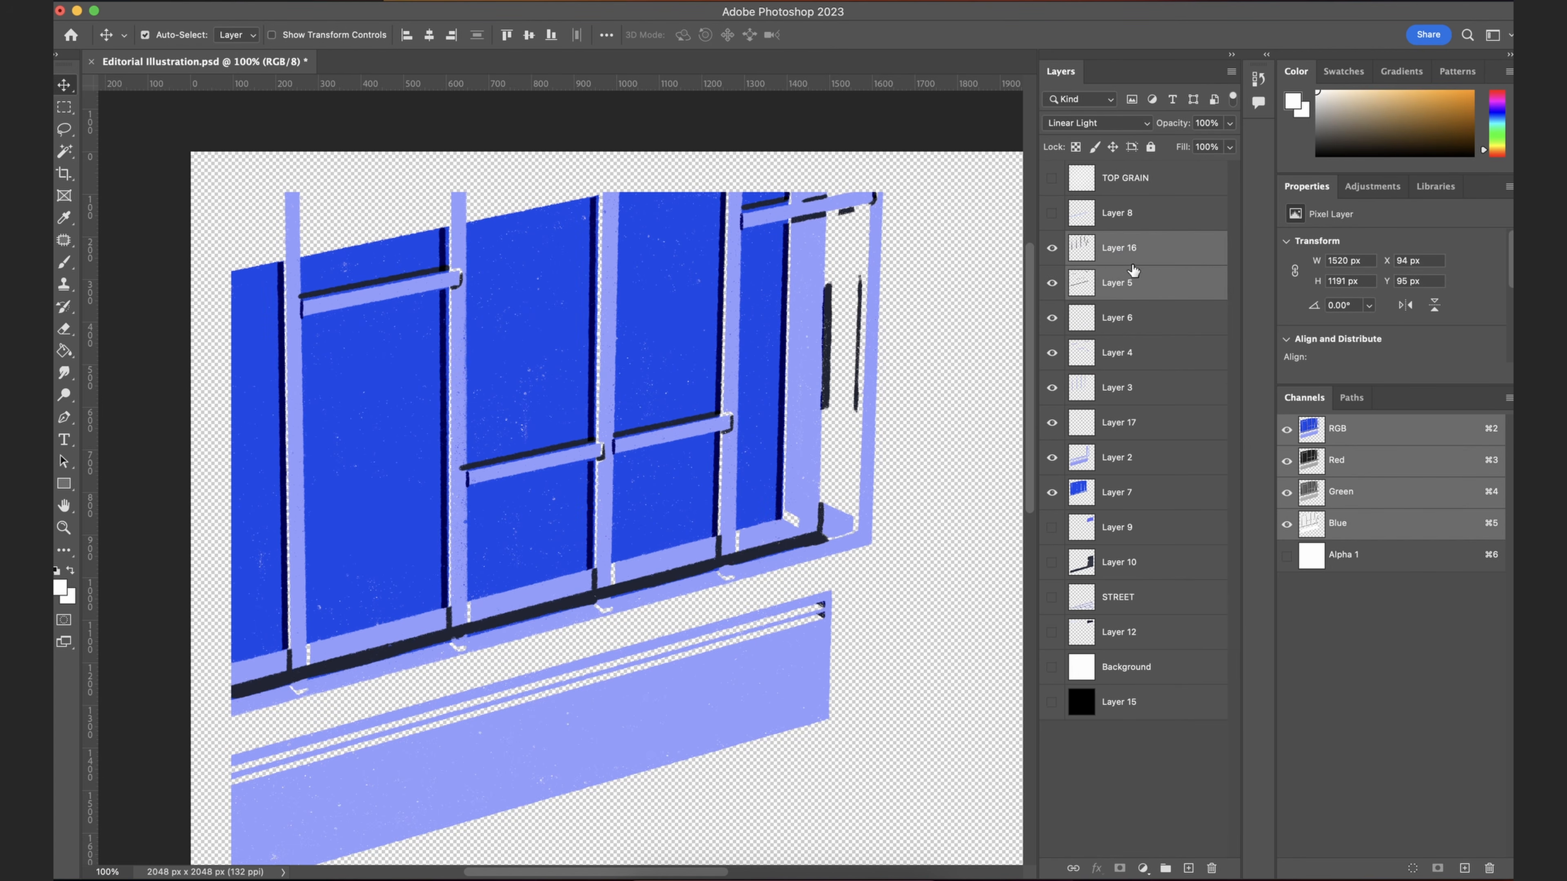
click(271, 35)
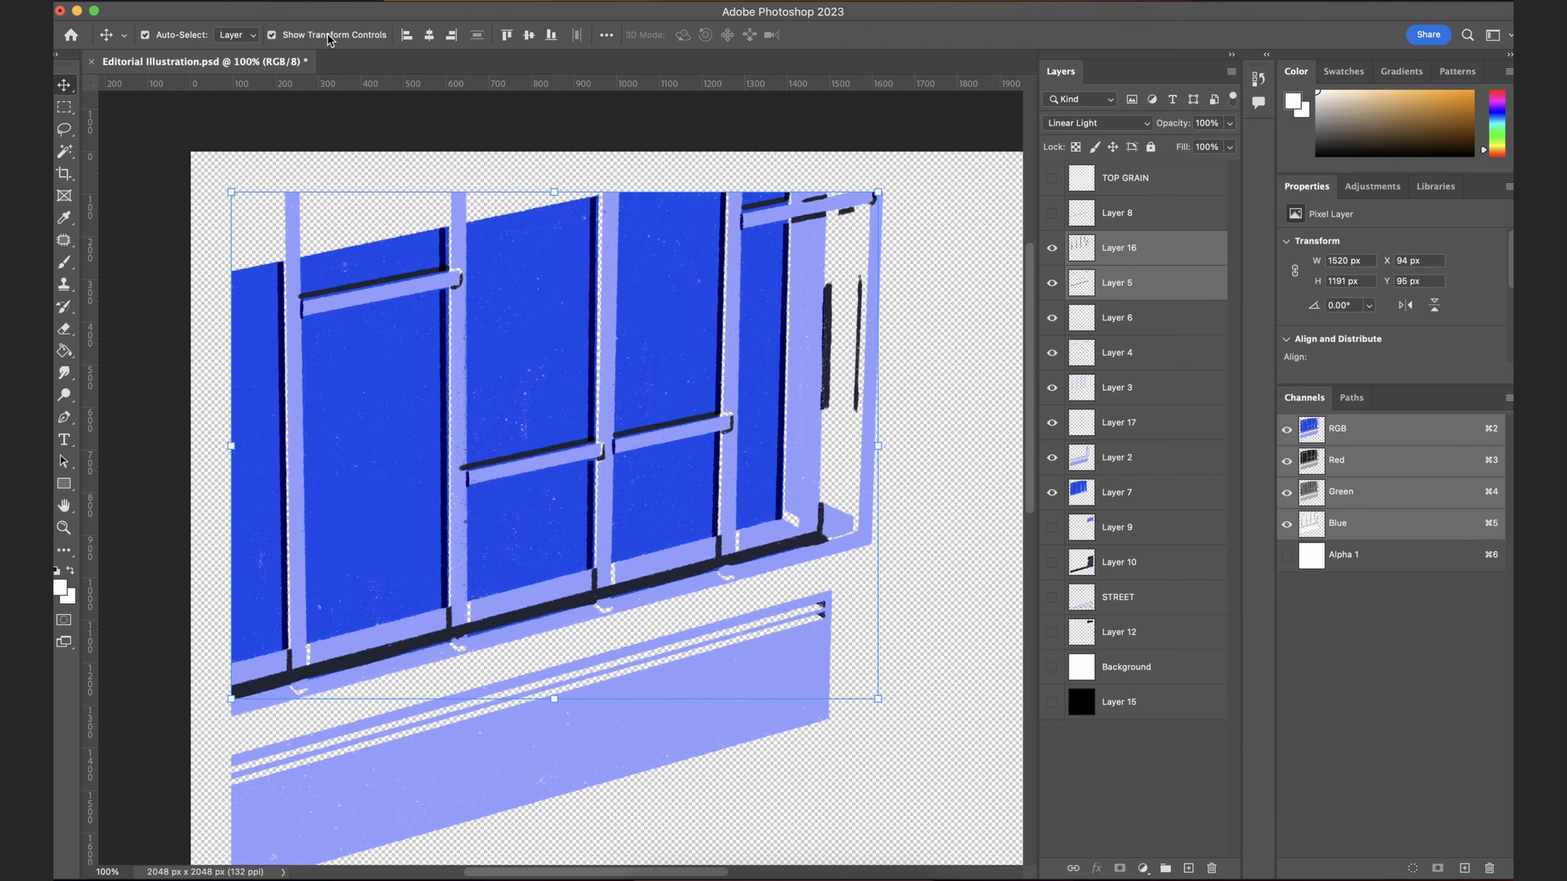
mouse_move(445, 446)
mouse_down()
mouse_move(438, 424)
mouse_move(463, 444)
mouse_move(340, 449)
mouse_move(441, 454)
mouse_up()
drag(1165, 237, 1154, 413)
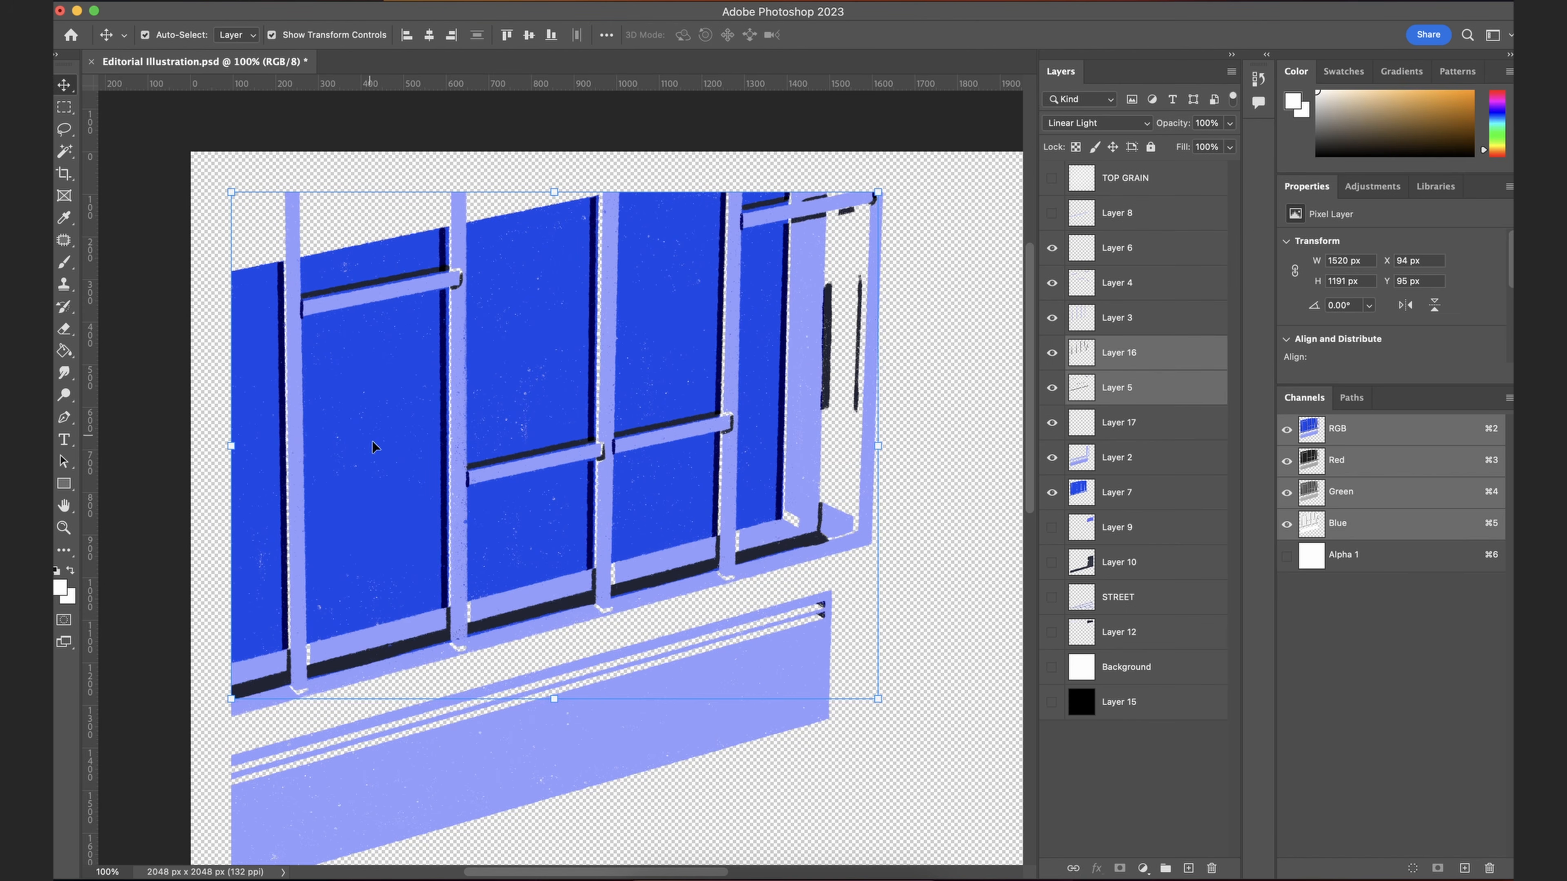
drag(445, 402, 430, 394)
key(super+z)
Step: Merge Layers 16 and 5 and rename the merged layer SHADOW
right_click(1120, 364)
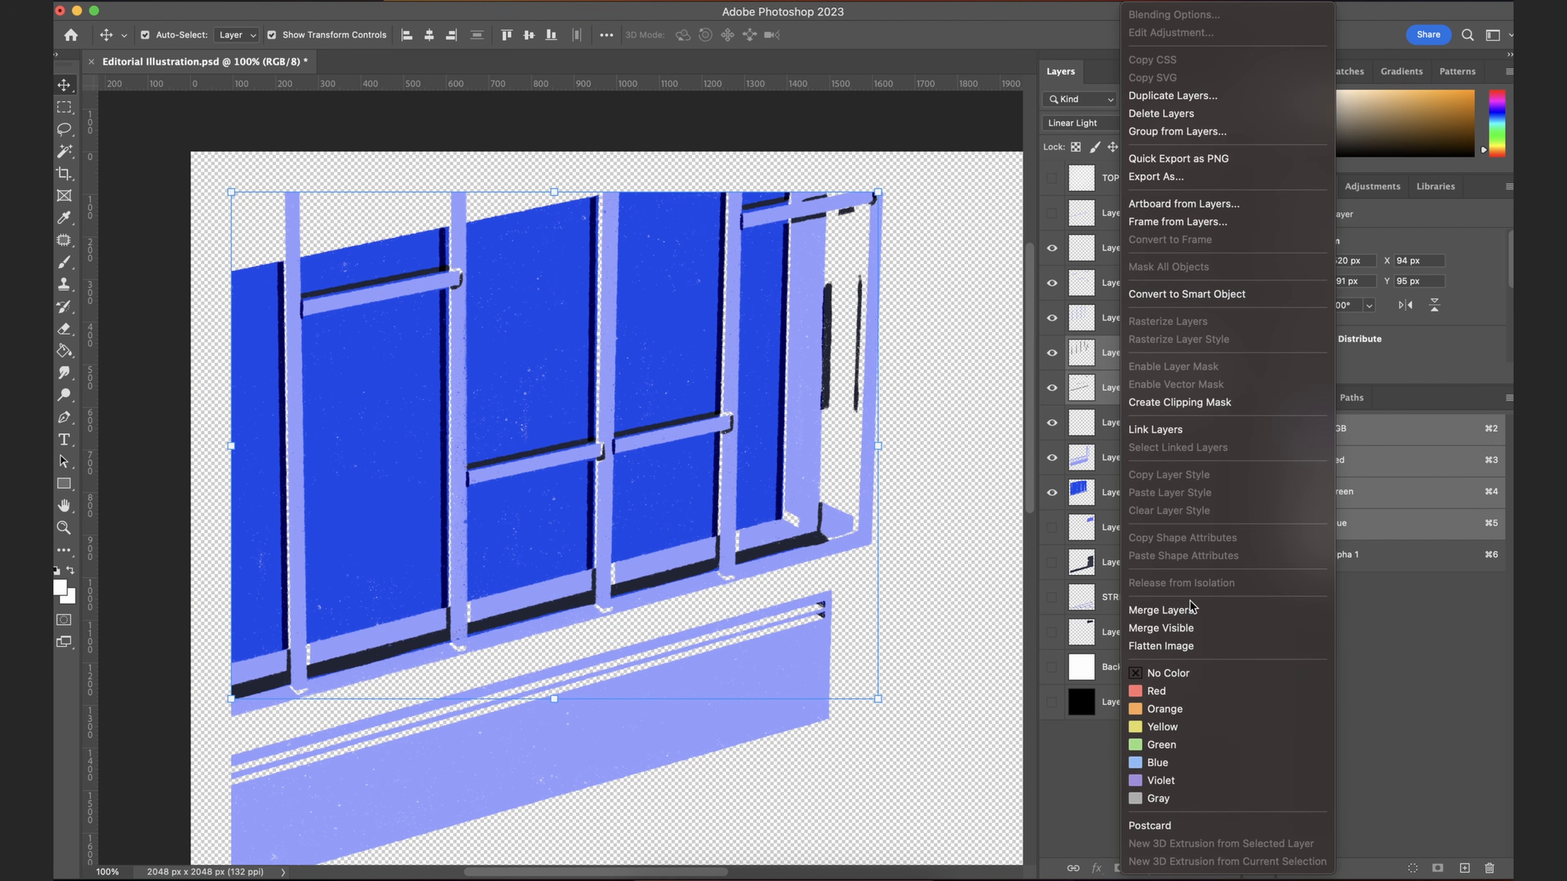
click(1169, 609)
double_click(1123, 358)
text(SHADO)
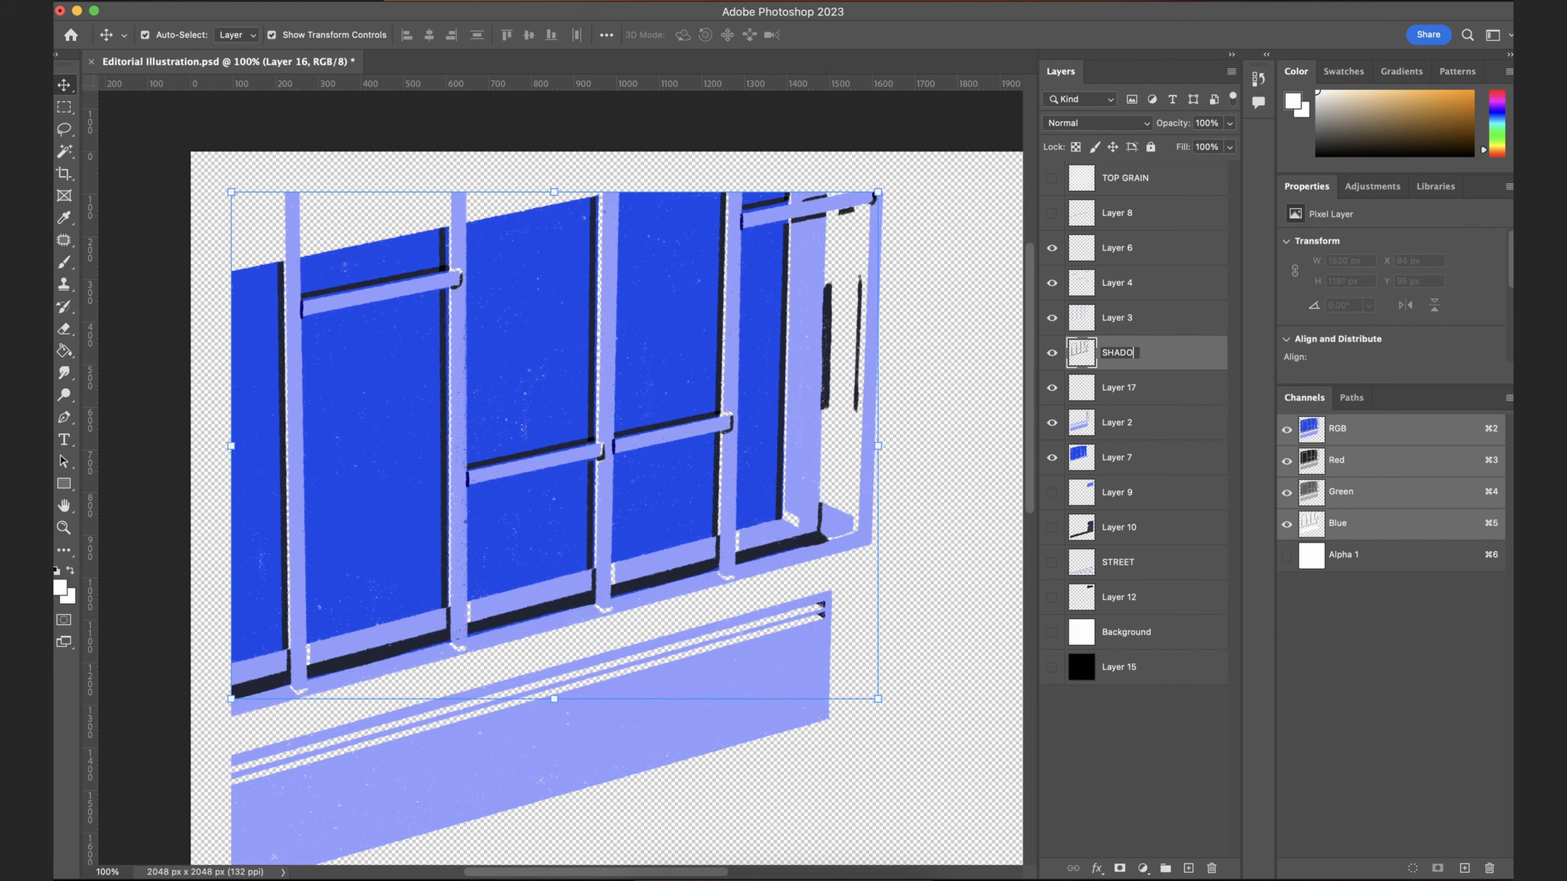
Step: Try to move the SHADOW layer above Layer 6 in the stacking order and undo the move
drag(1121, 355, 1128, 234)
click(1127, 295)
click(1118, 253)
key(super+z)
Step: Toggle Layer 4 and Layer 3 off and on to examine which window bars each one holds
click(1121, 255)
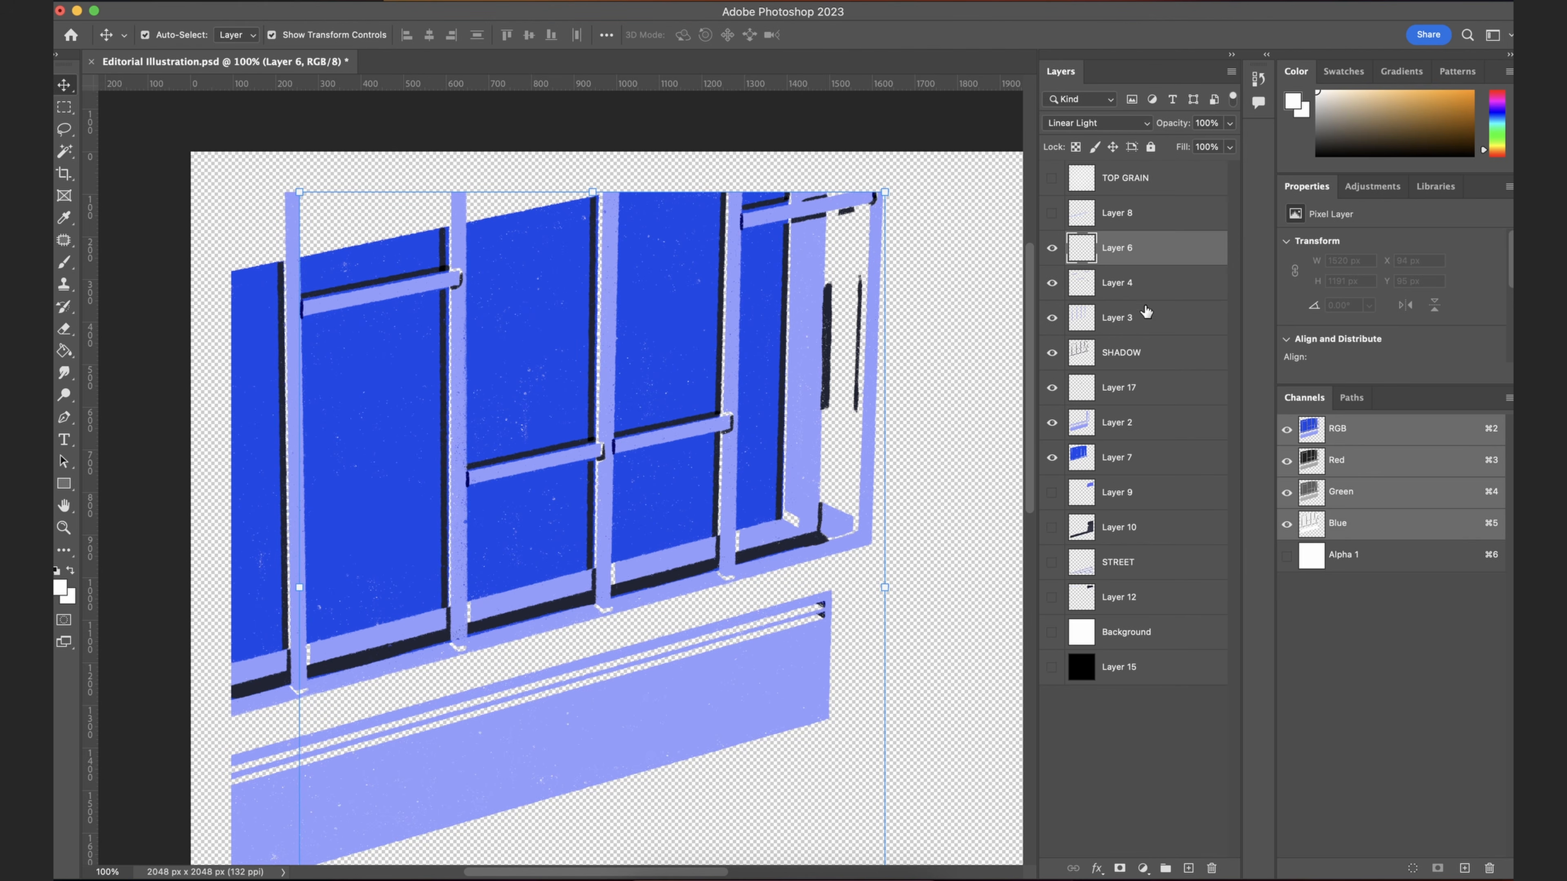
click(1123, 286)
click(1052, 283)
click(1052, 283)
click(1052, 283)
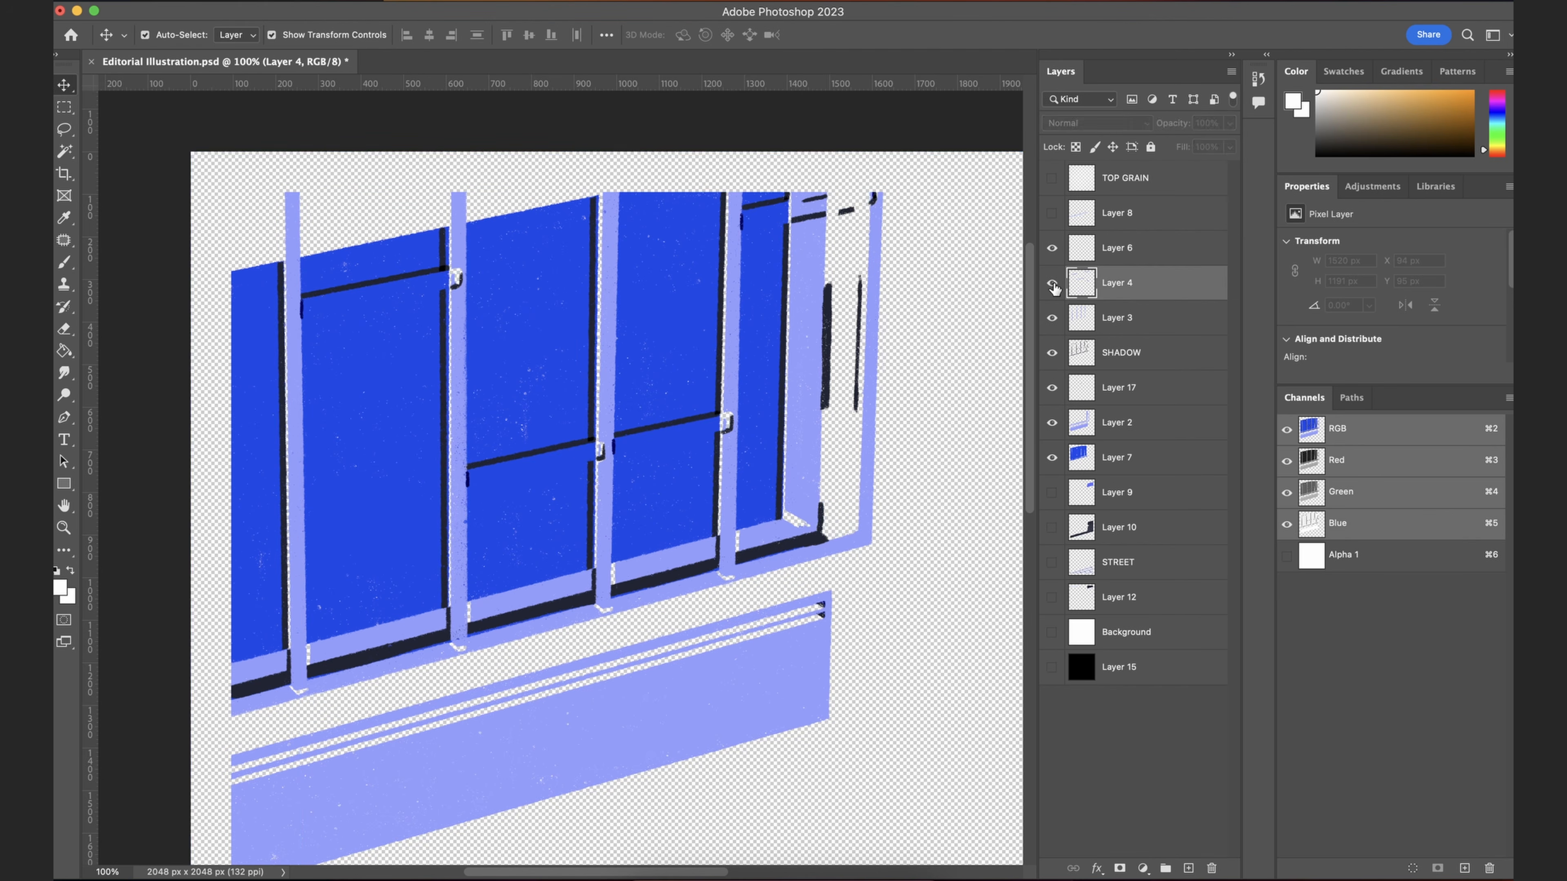
click(1052, 283)
click(1052, 317)
click(1051, 318)
Step: Merge Layers 6, 4 and 3 into one layer and rename it BARS
click(1122, 323)
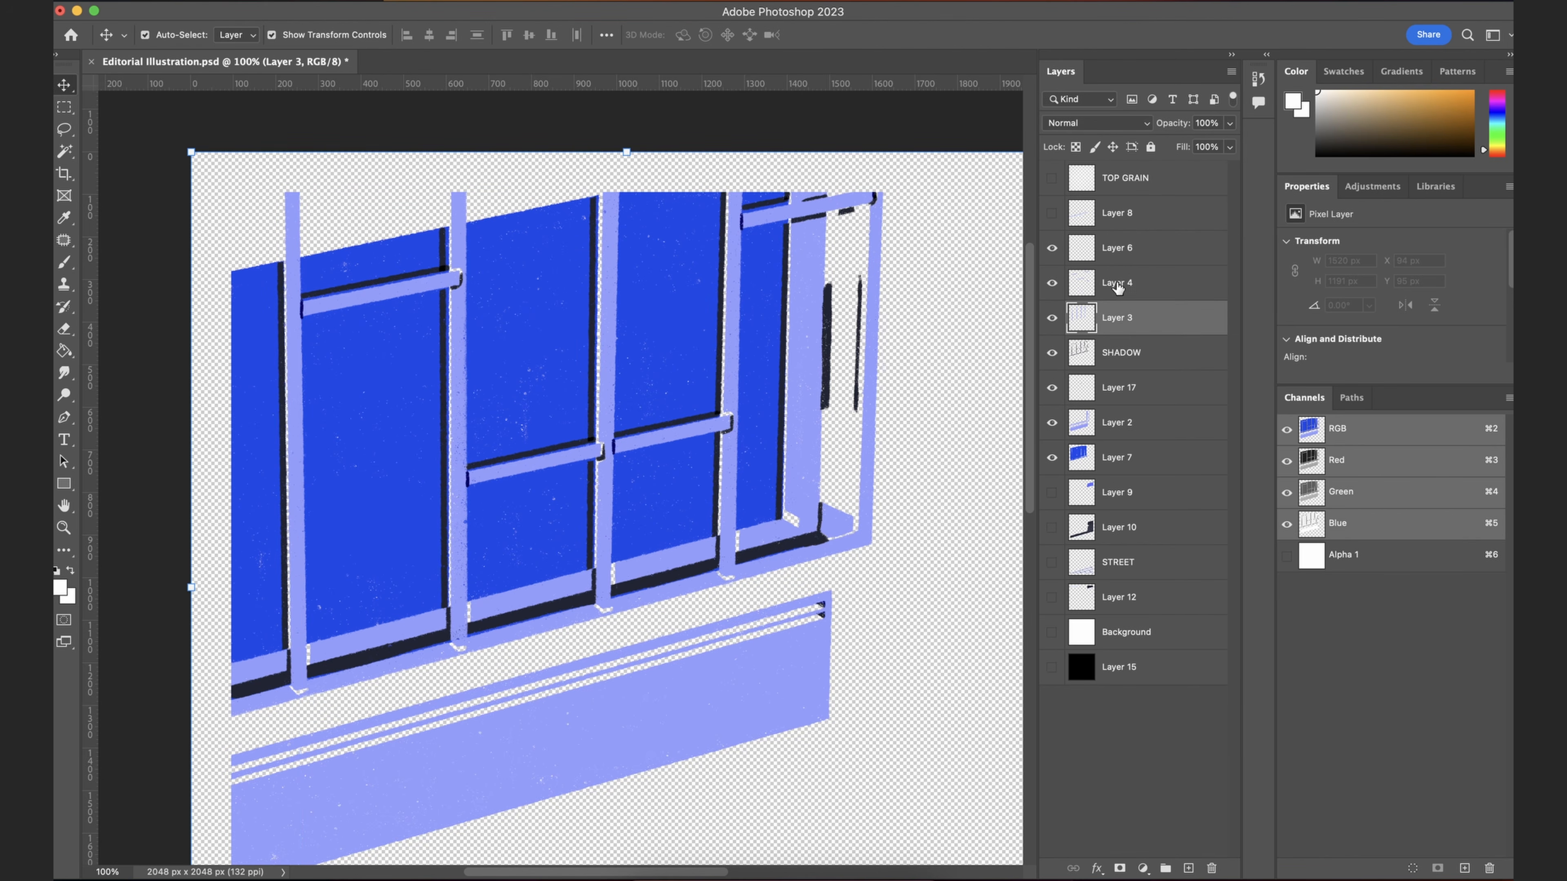
shift+click(1137, 259)
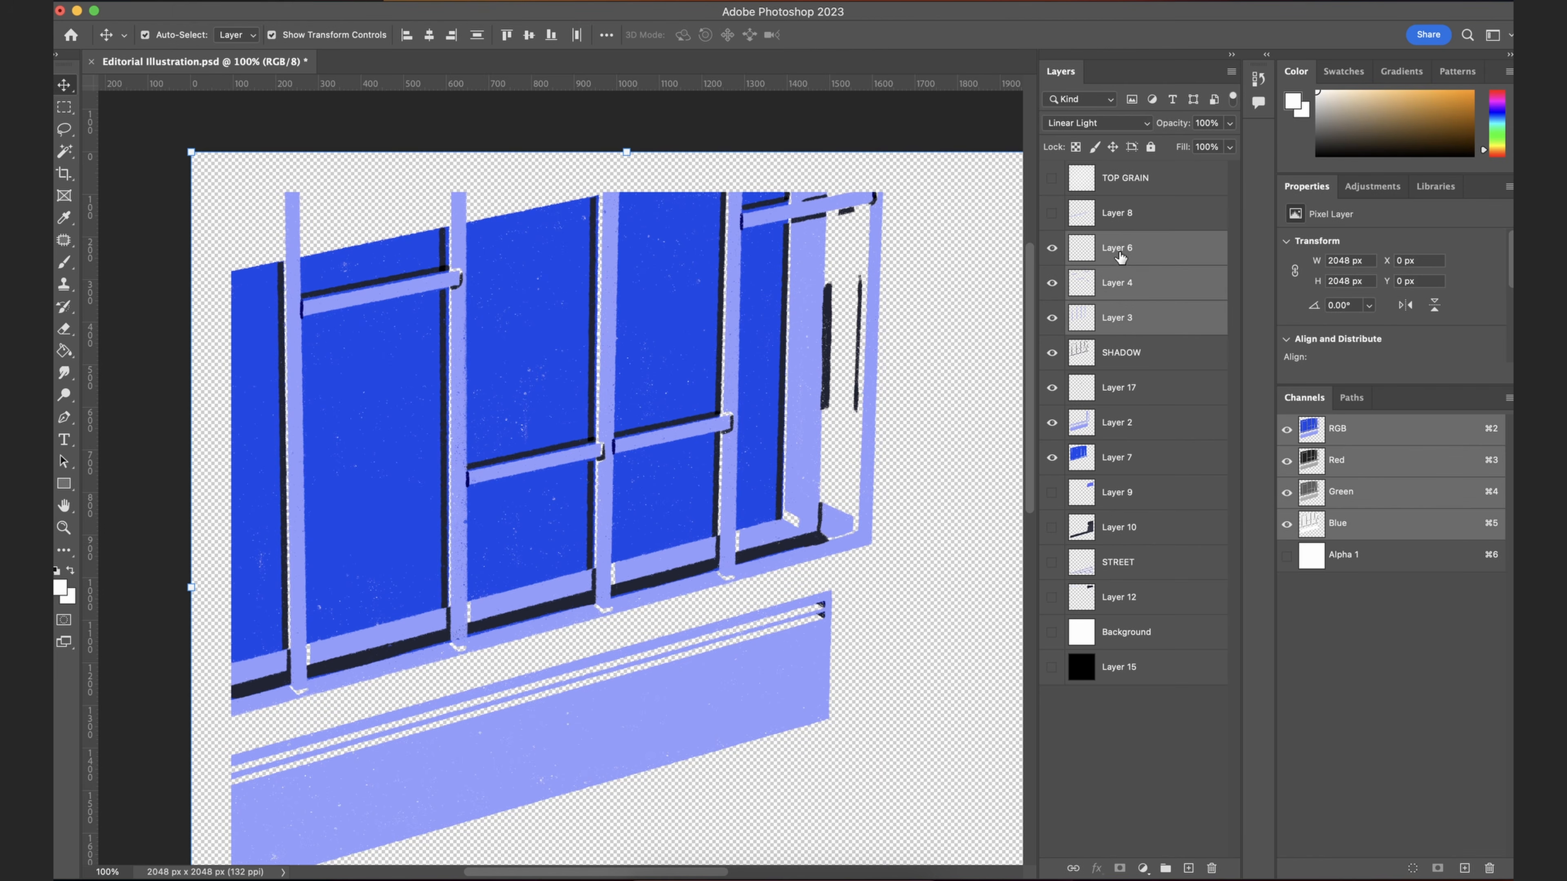
right_click(1151, 250)
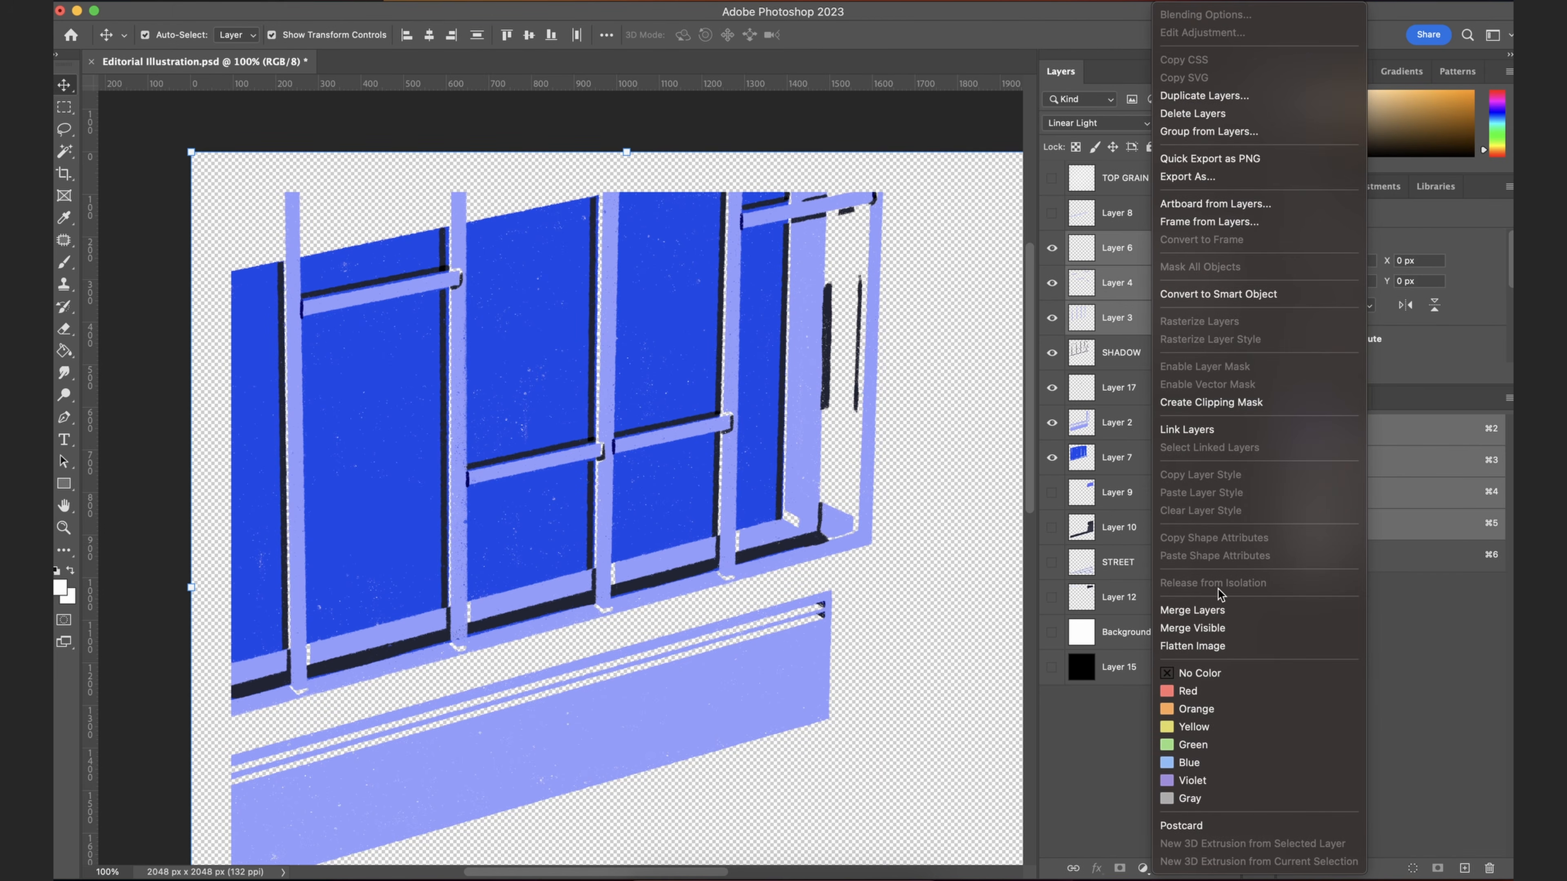
click(1194, 610)
double_click(1114, 248)
key(BackSpace)
key(Return)
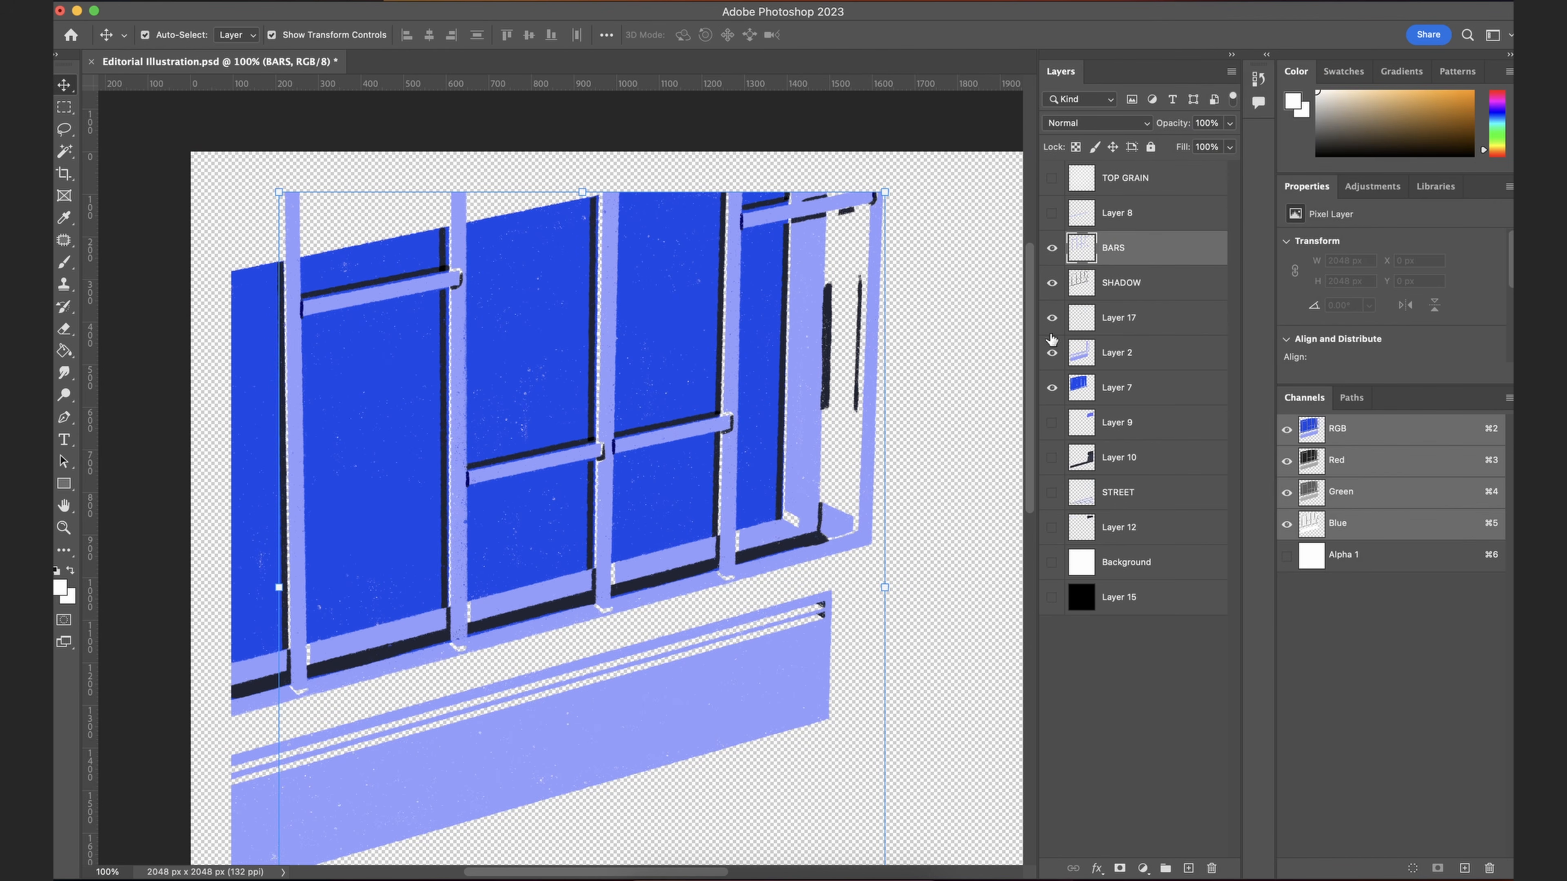
Step: Toggle Layer 2 off and on to examine the window frame and lower panel it holds
click(1052, 354)
click(1052, 354)
click(1052, 354)
click(1052, 353)
scroll(853, 378, down, 4)
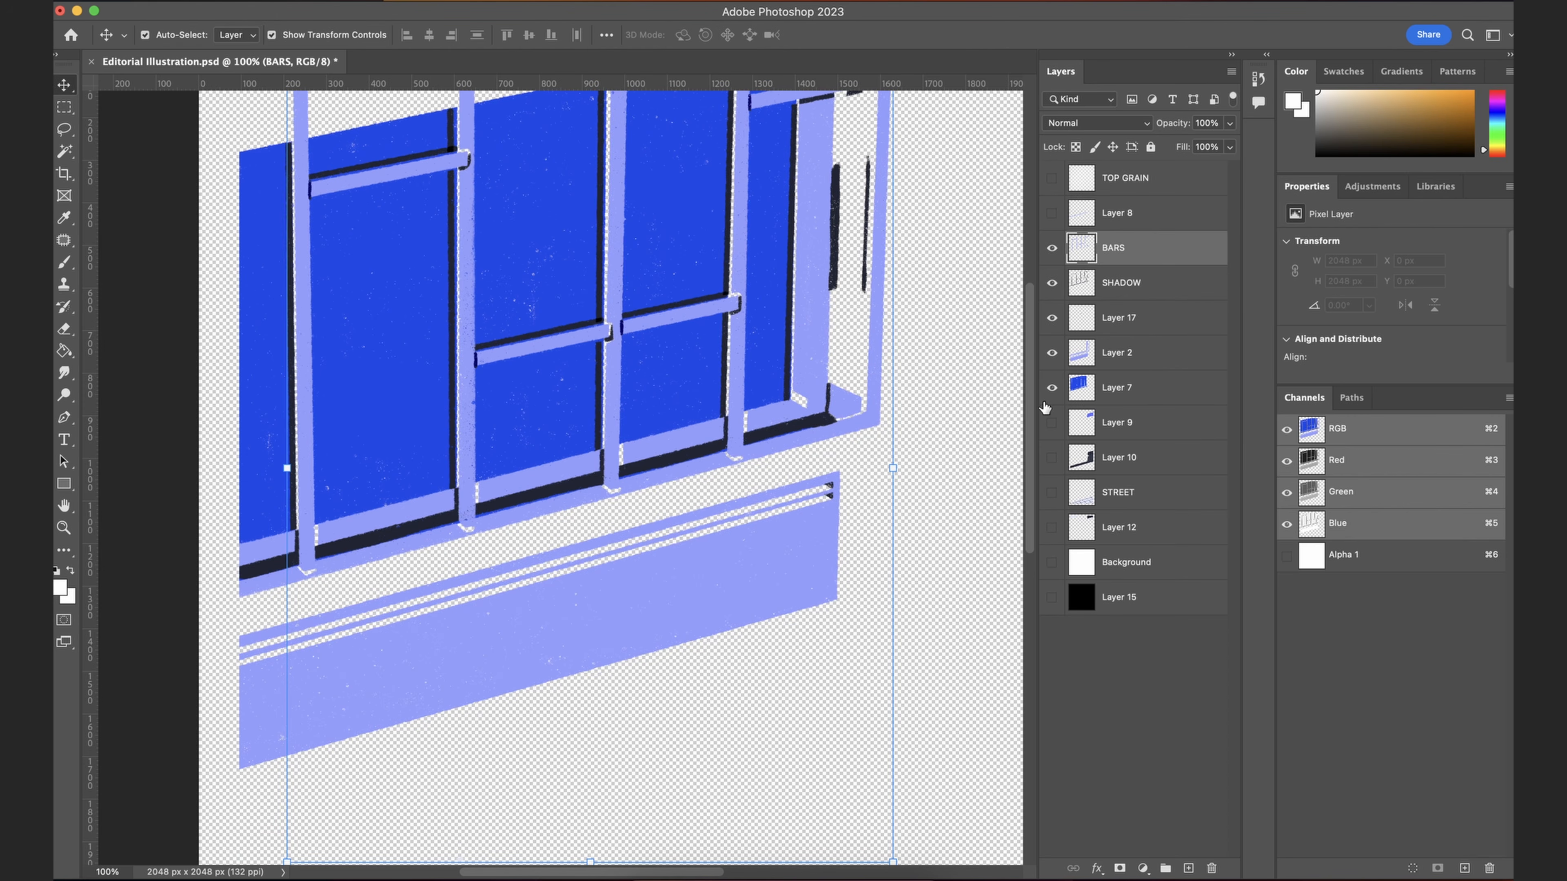
scroll(841, 299, up, 5)
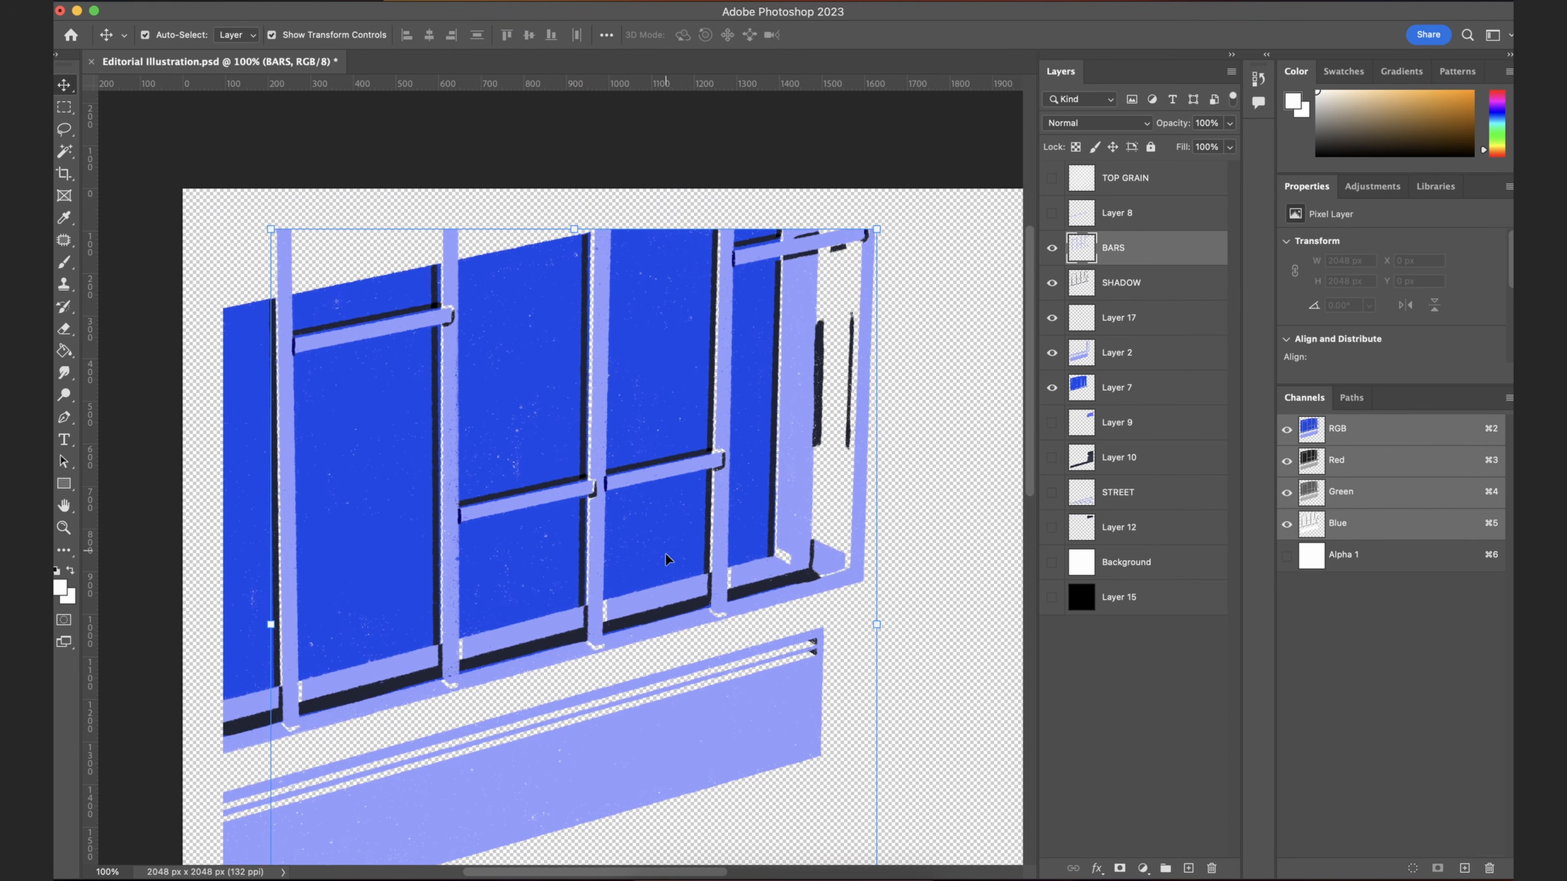
scroll(671, 544, down, 5)
Step: Draw a closed Pen path loosely around the light purple base panel below the window frame
click(905, 615)
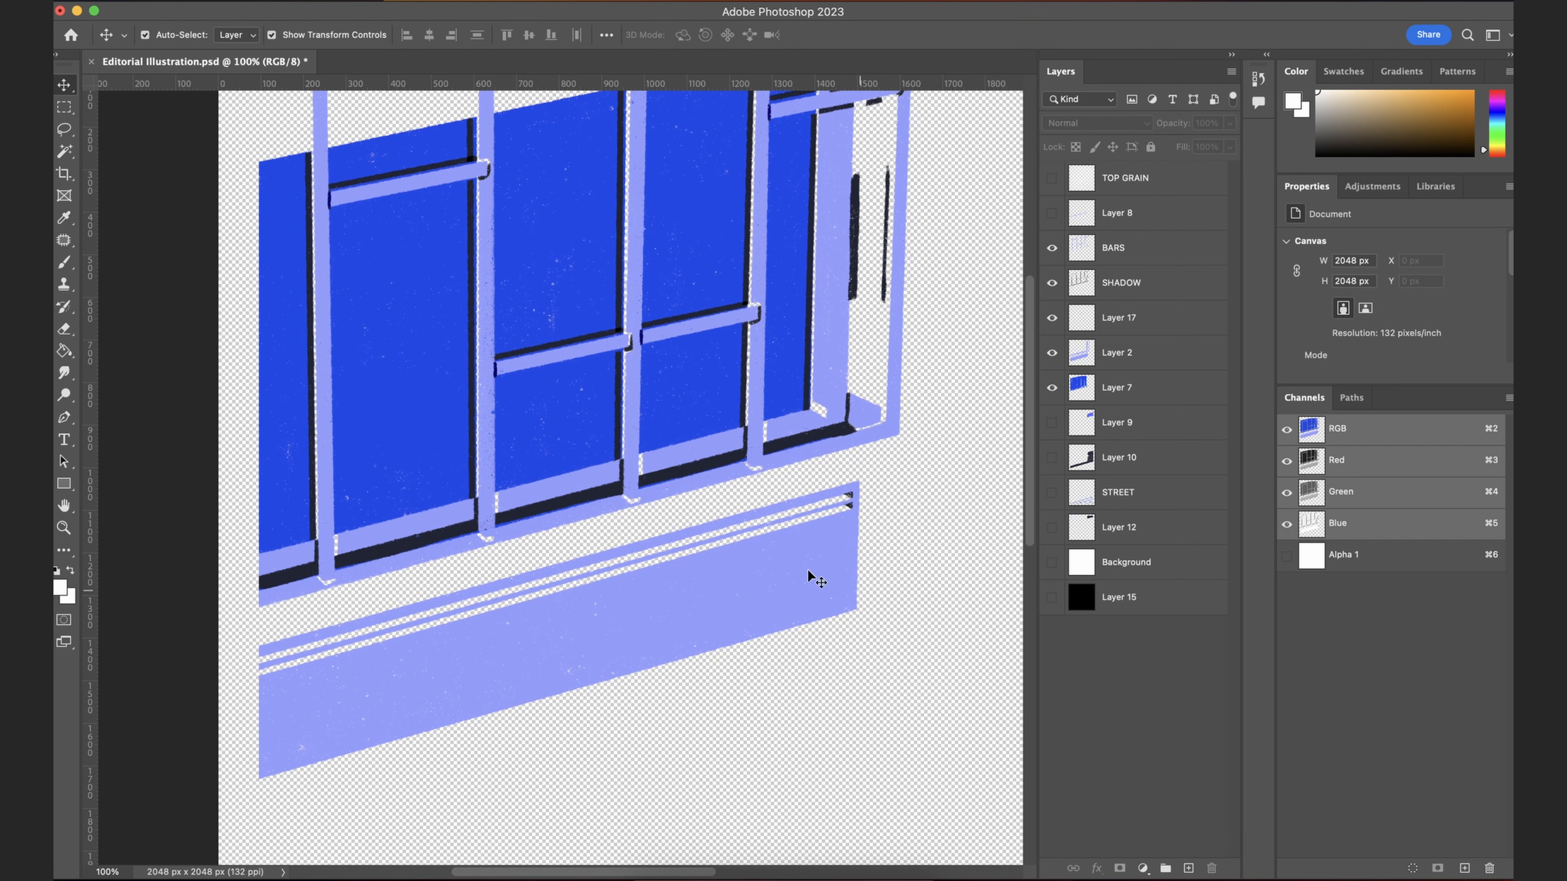
key(p)
click(887, 455)
click(241, 632)
scroll(241, 633, down, 2)
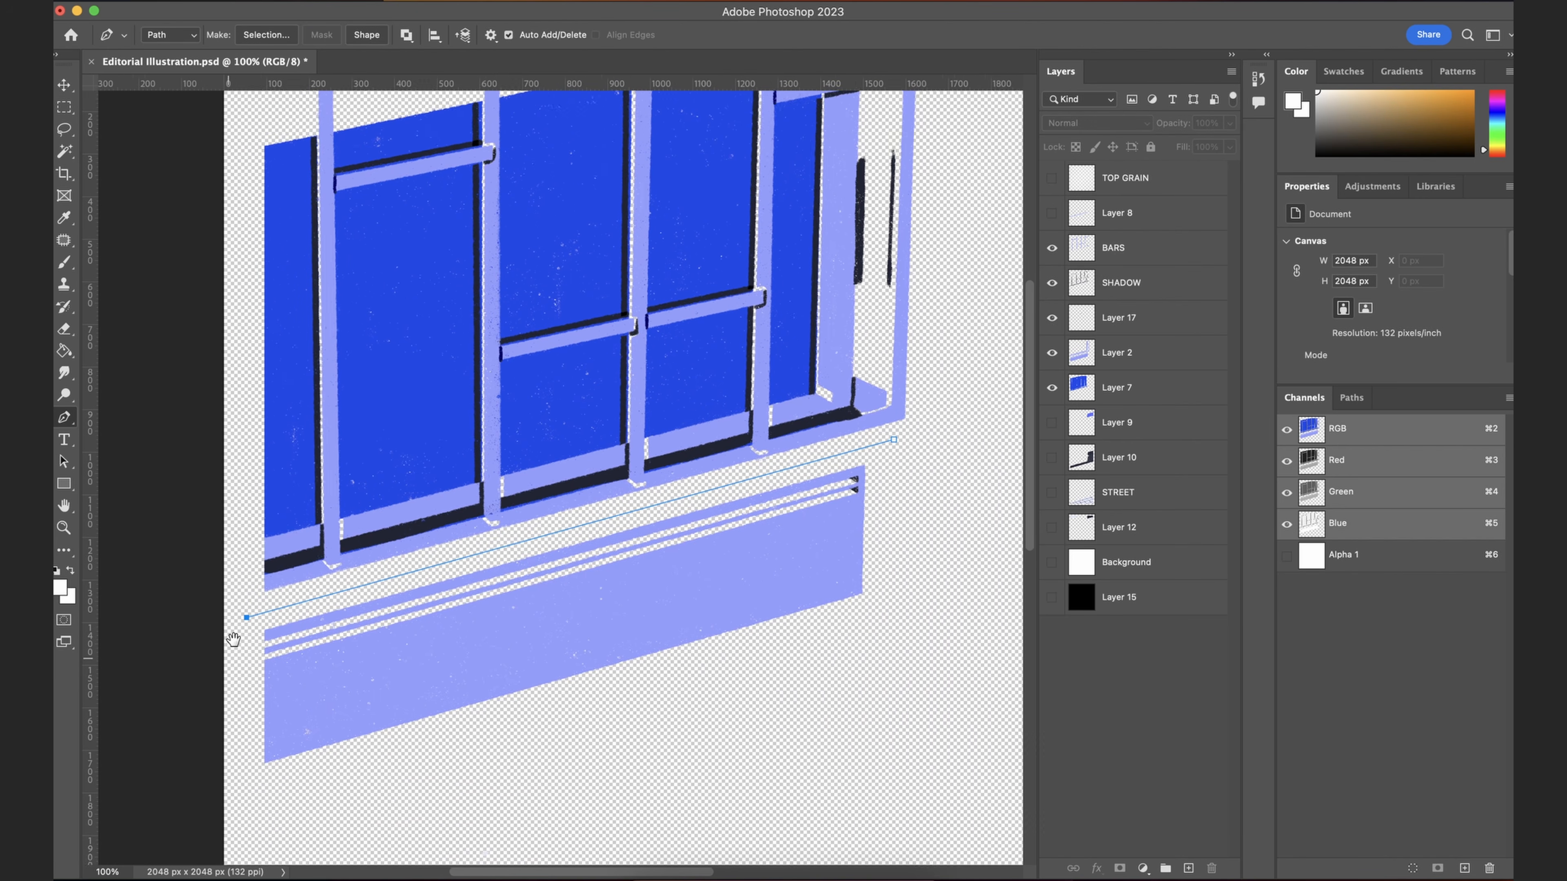
click(249, 738)
click(798, 665)
click(912, 568)
click(912, 463)
click(910, 390)
Step: Convert the path to a selection with 0 px feather on Layer 2 and cut the base panel onto its own layer
click(1151, 361)
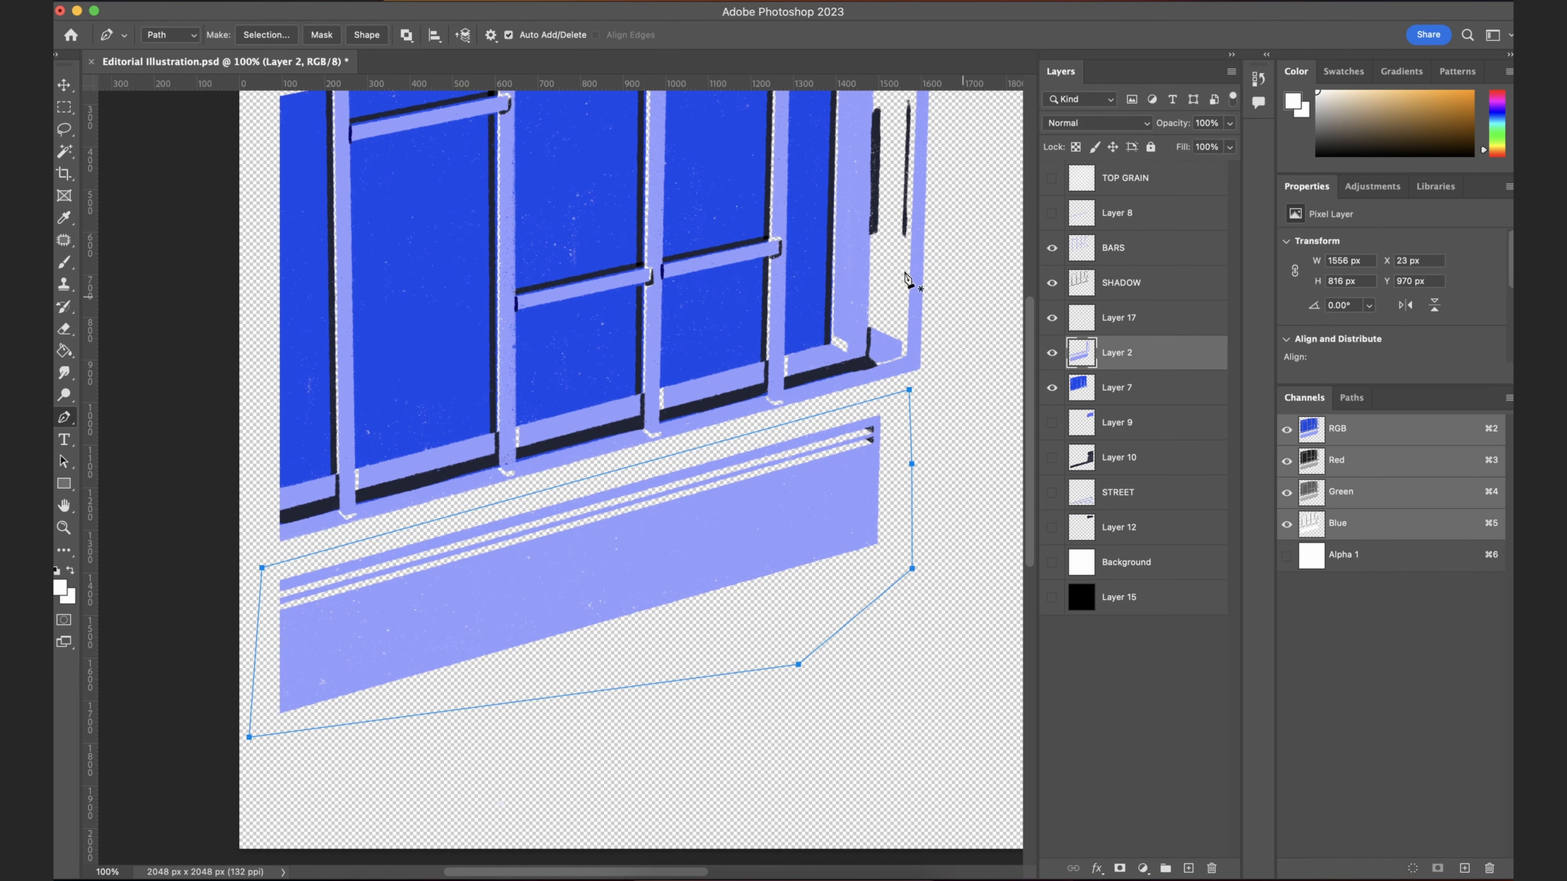
click(289, 38)
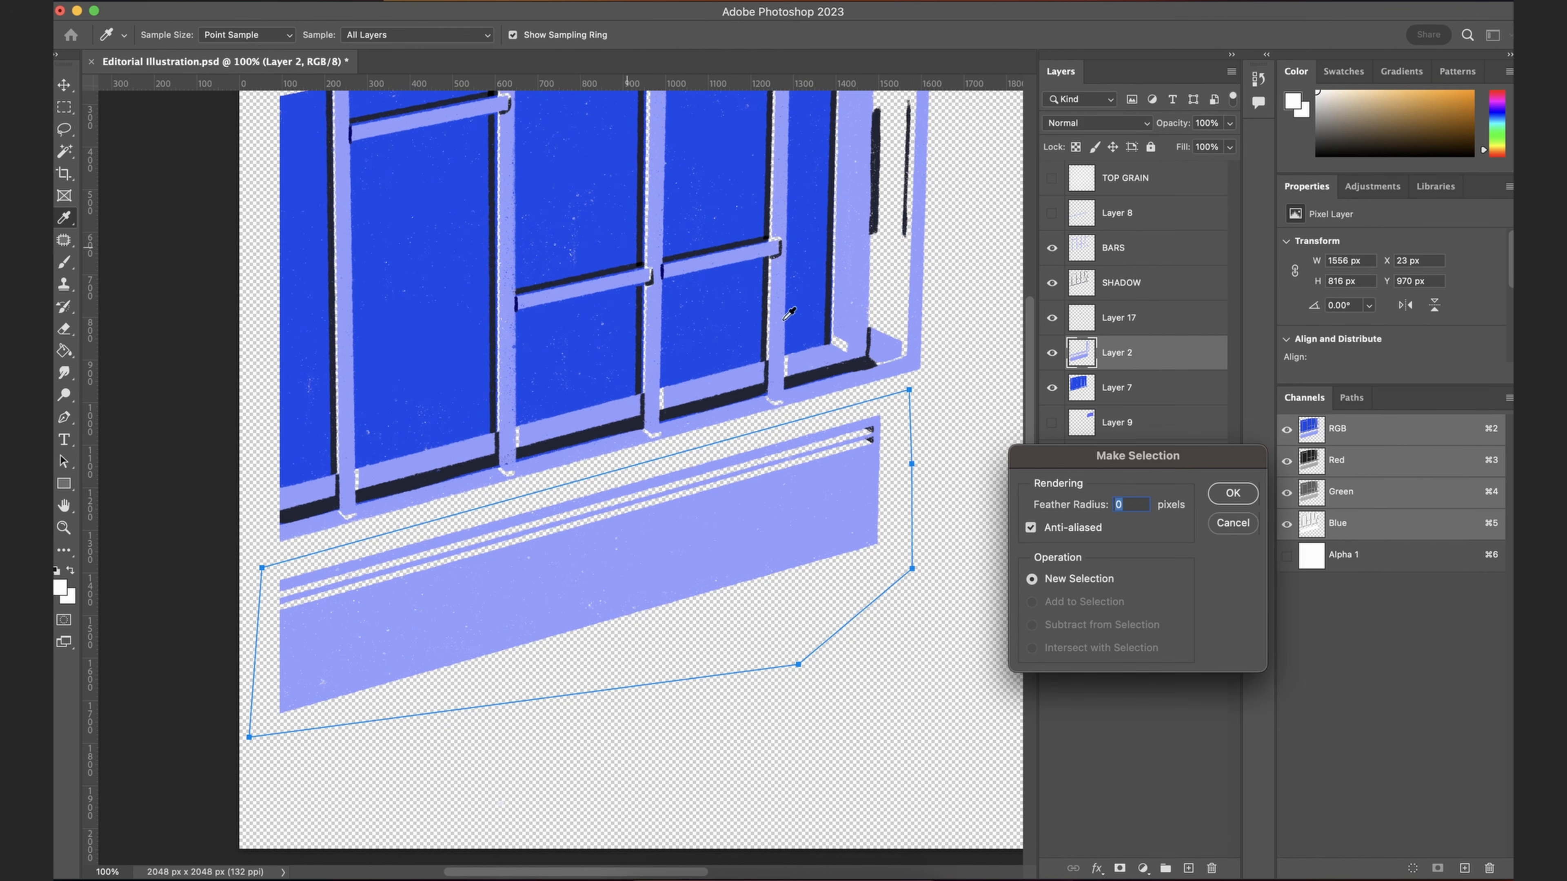
click(1247, 501)
key(super+shift+alt+n)
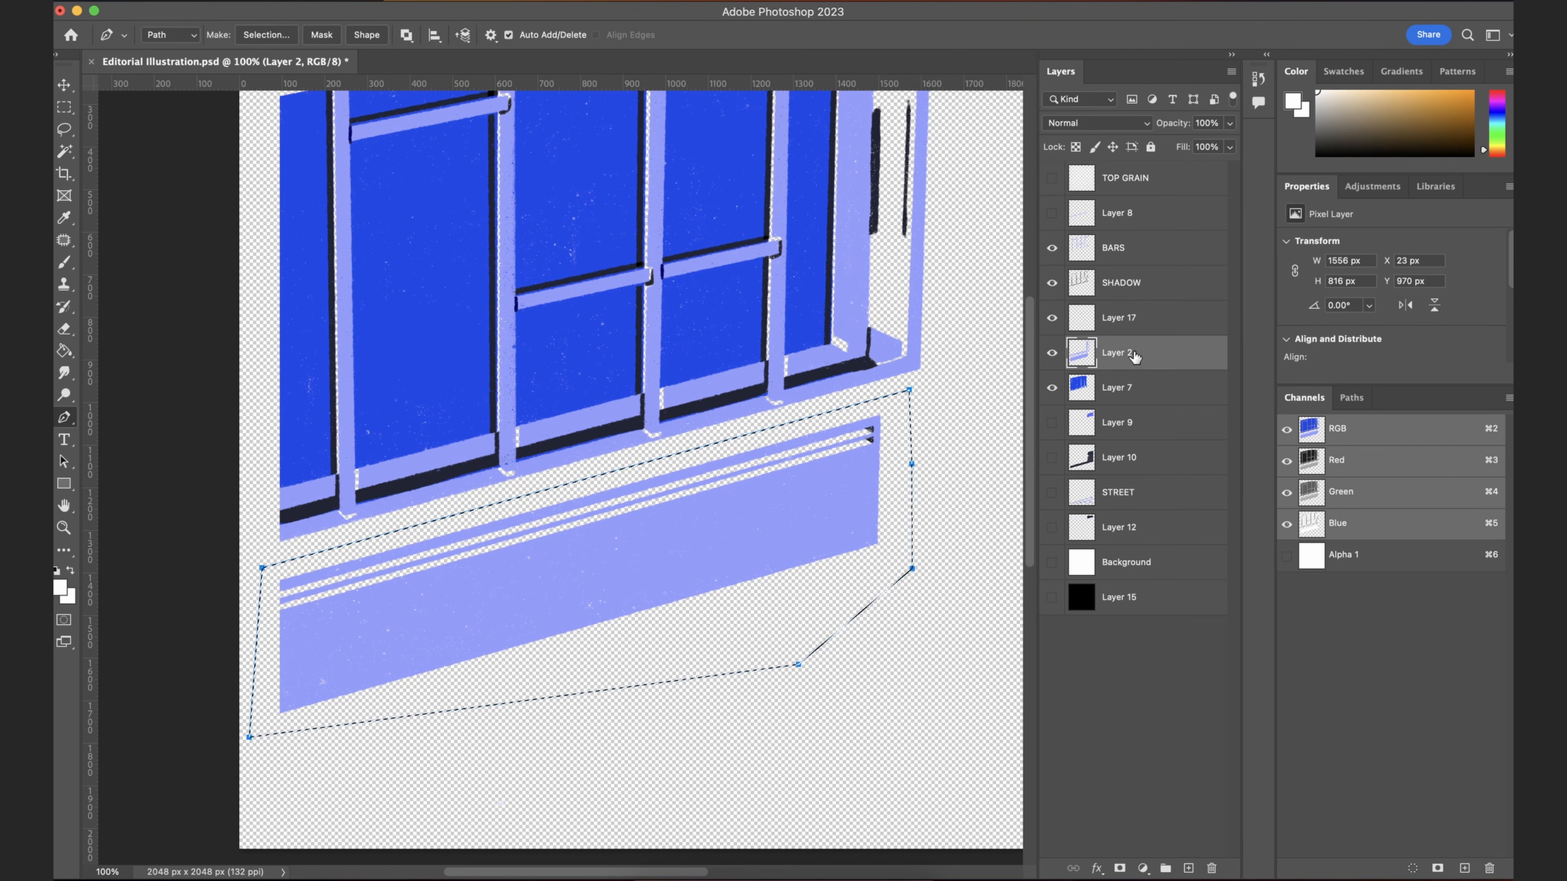
key(super+alt+a)
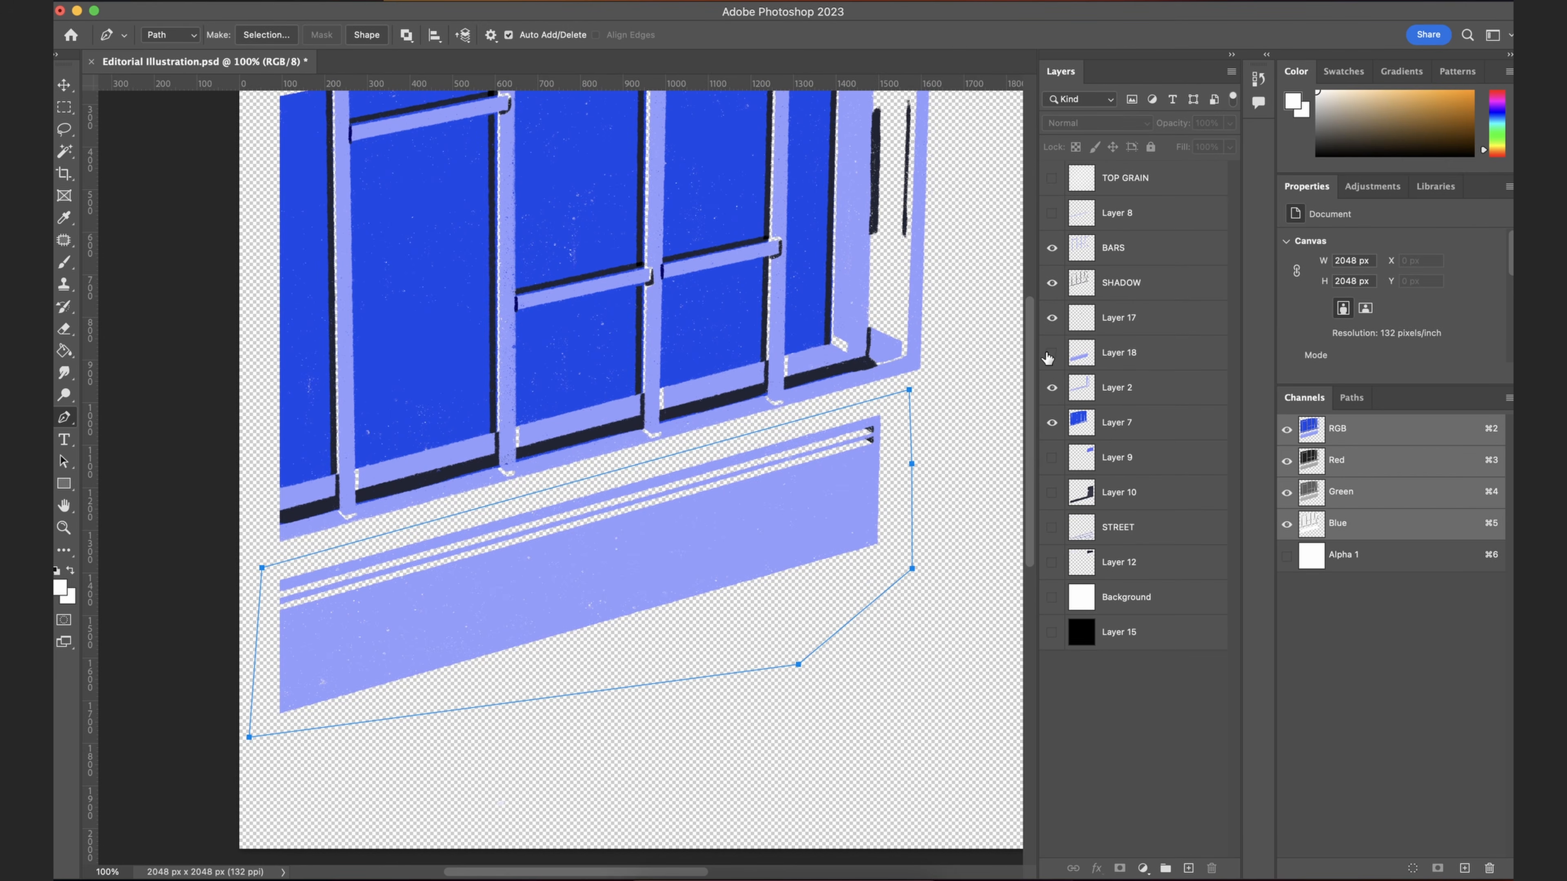
Step: Try to rename the separated base panel's layer BASE
drag(862, 480, 807, 542)
click(1126, 361)
double_click(1113, 353)
text(BASE)
key(Return)
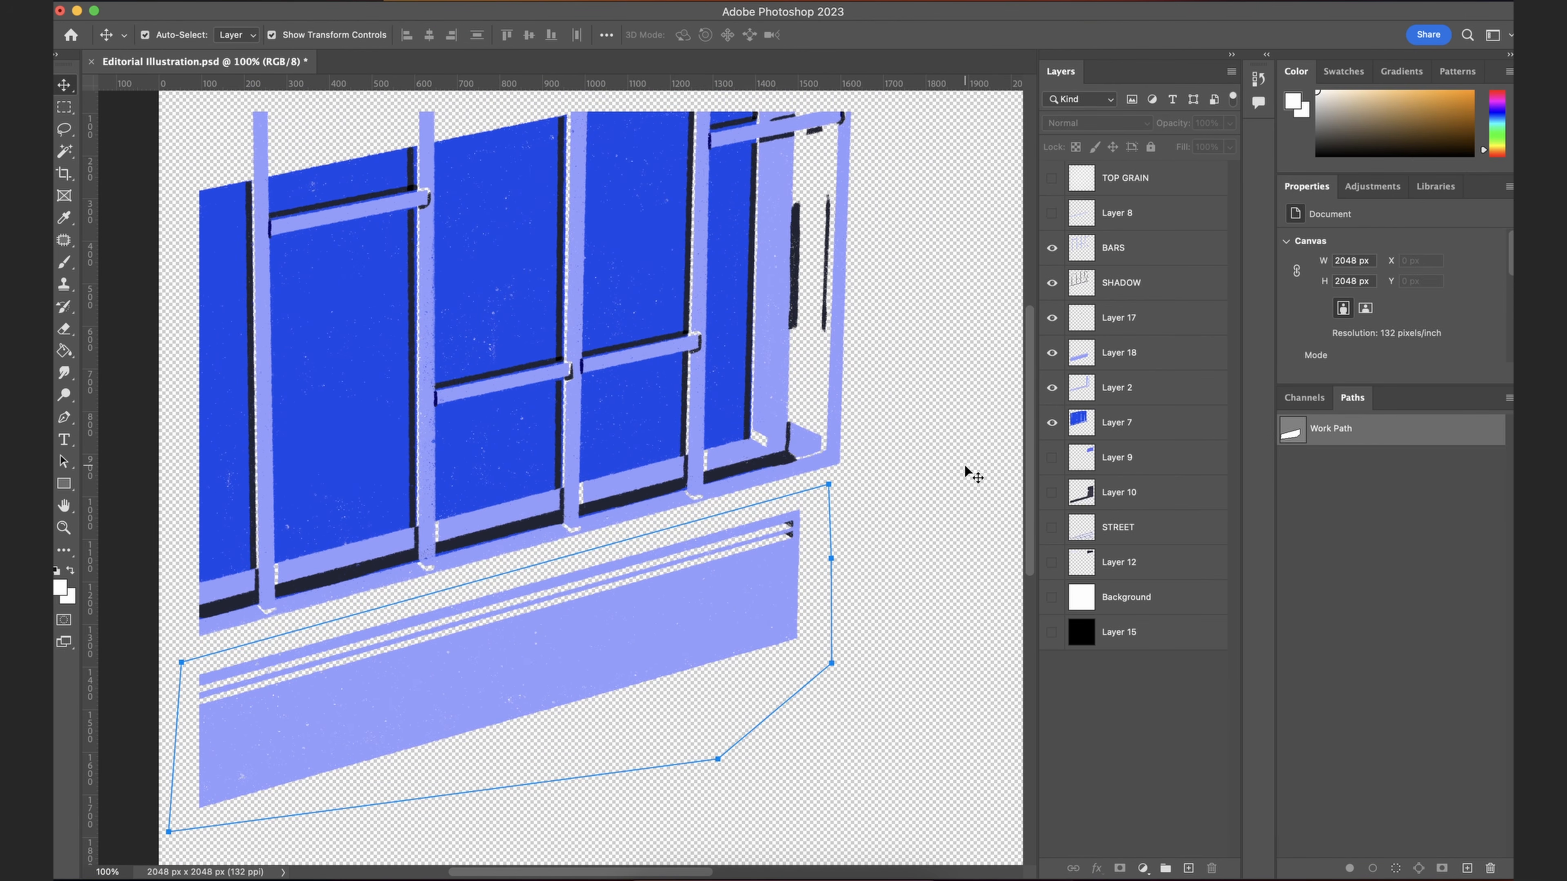
Step: Delete the work path around the base panel
drag(876, 437, 878, 419)
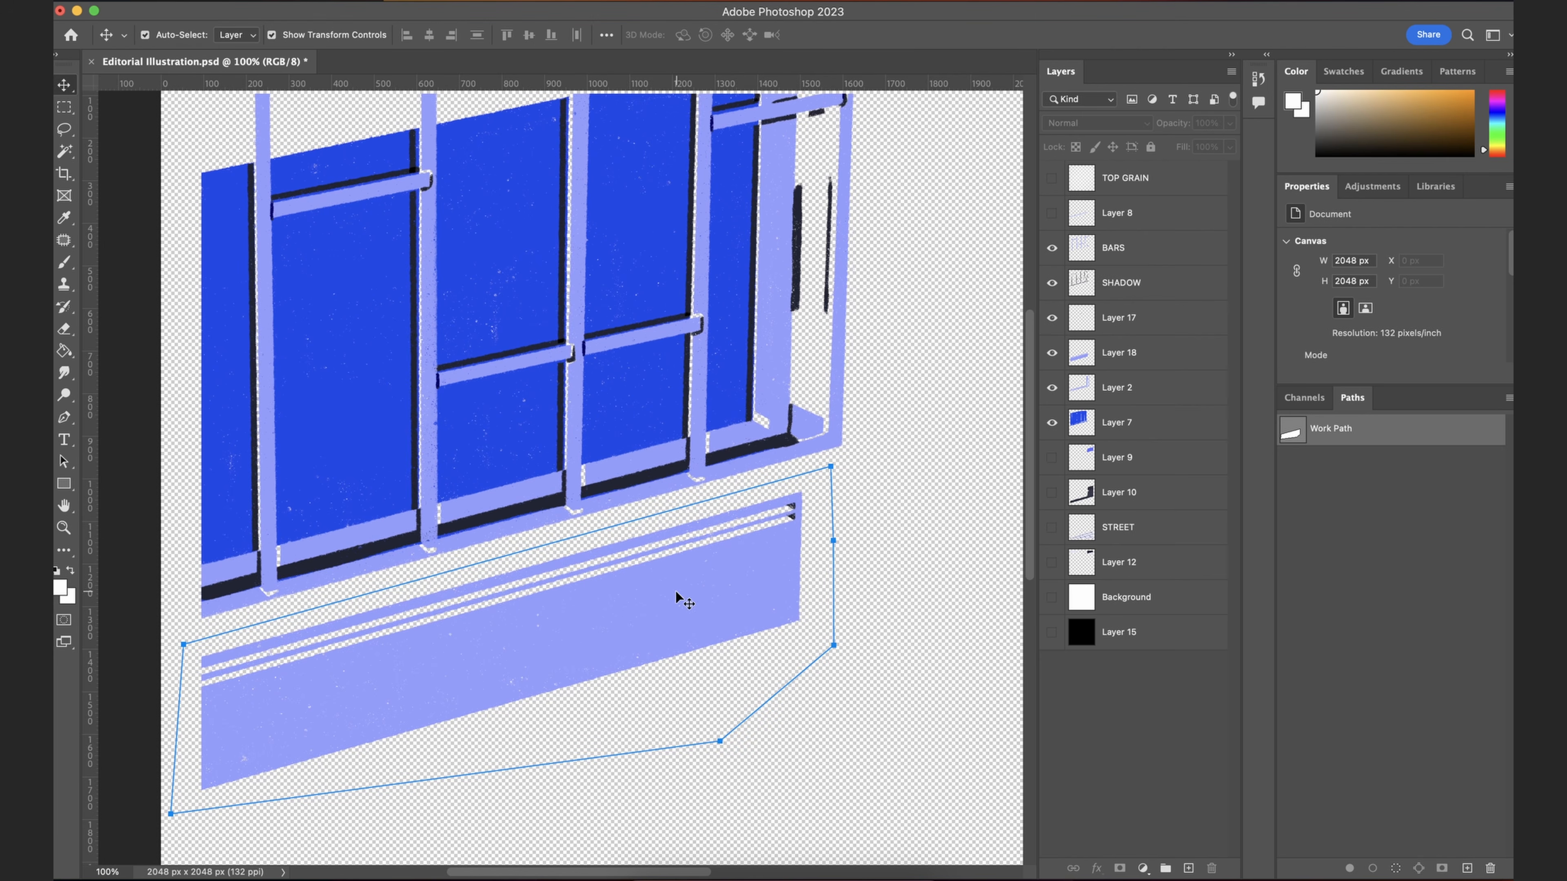
click(1304, 400)
click(1336, 404)
click(1490, 869)
click(833, 310)
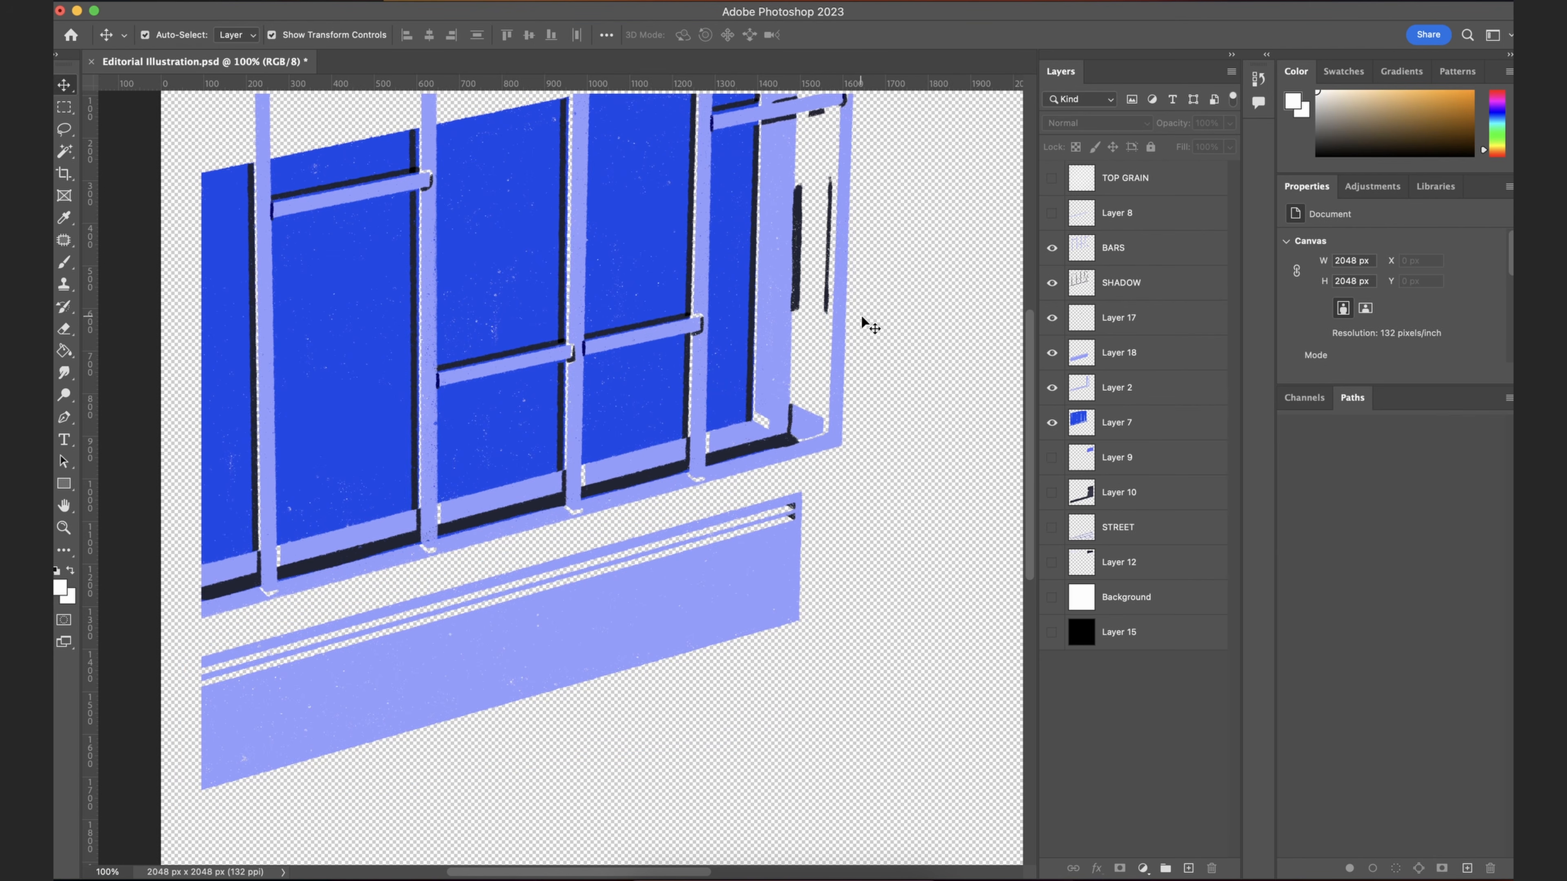
Step: Show Layer 9 and Layer 12, and toggle Layer 10 on and off to examine what it holds
click(1136, 361)
click(892, 497)
scroll(640, 437, up, 2)
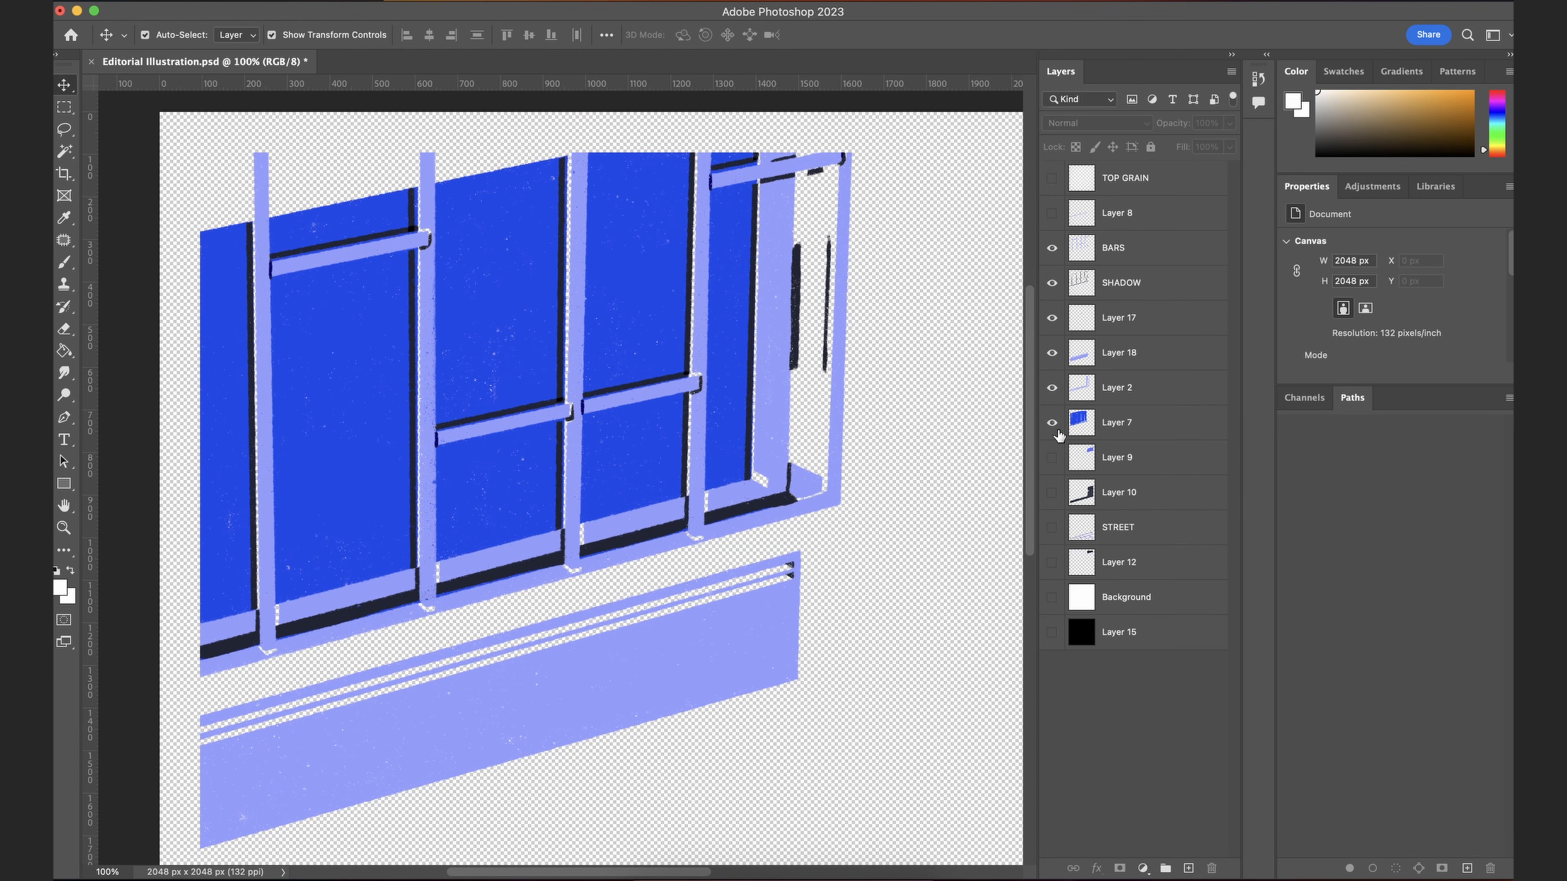
click(1052, 457)
click(1052, 457)
click(1052, 457)
click(1052, 492)
click(1053, 492)
click(1051, 562)
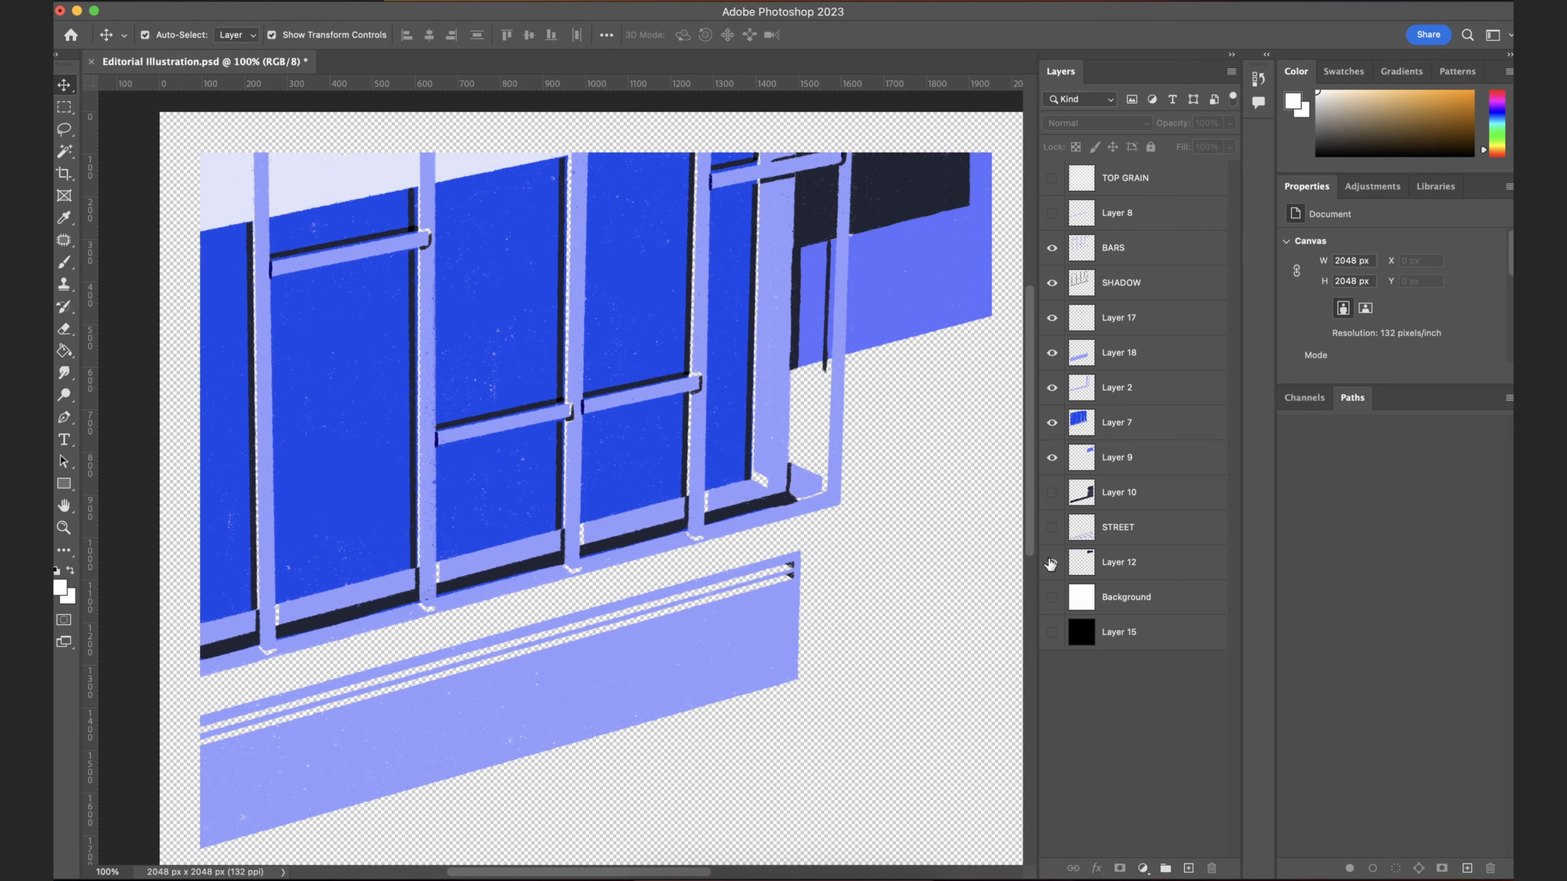
Step: Hide the window layers so that only Layers 9 and 12 stay shown, keeping the pale shape in its place
click(1110, 565)
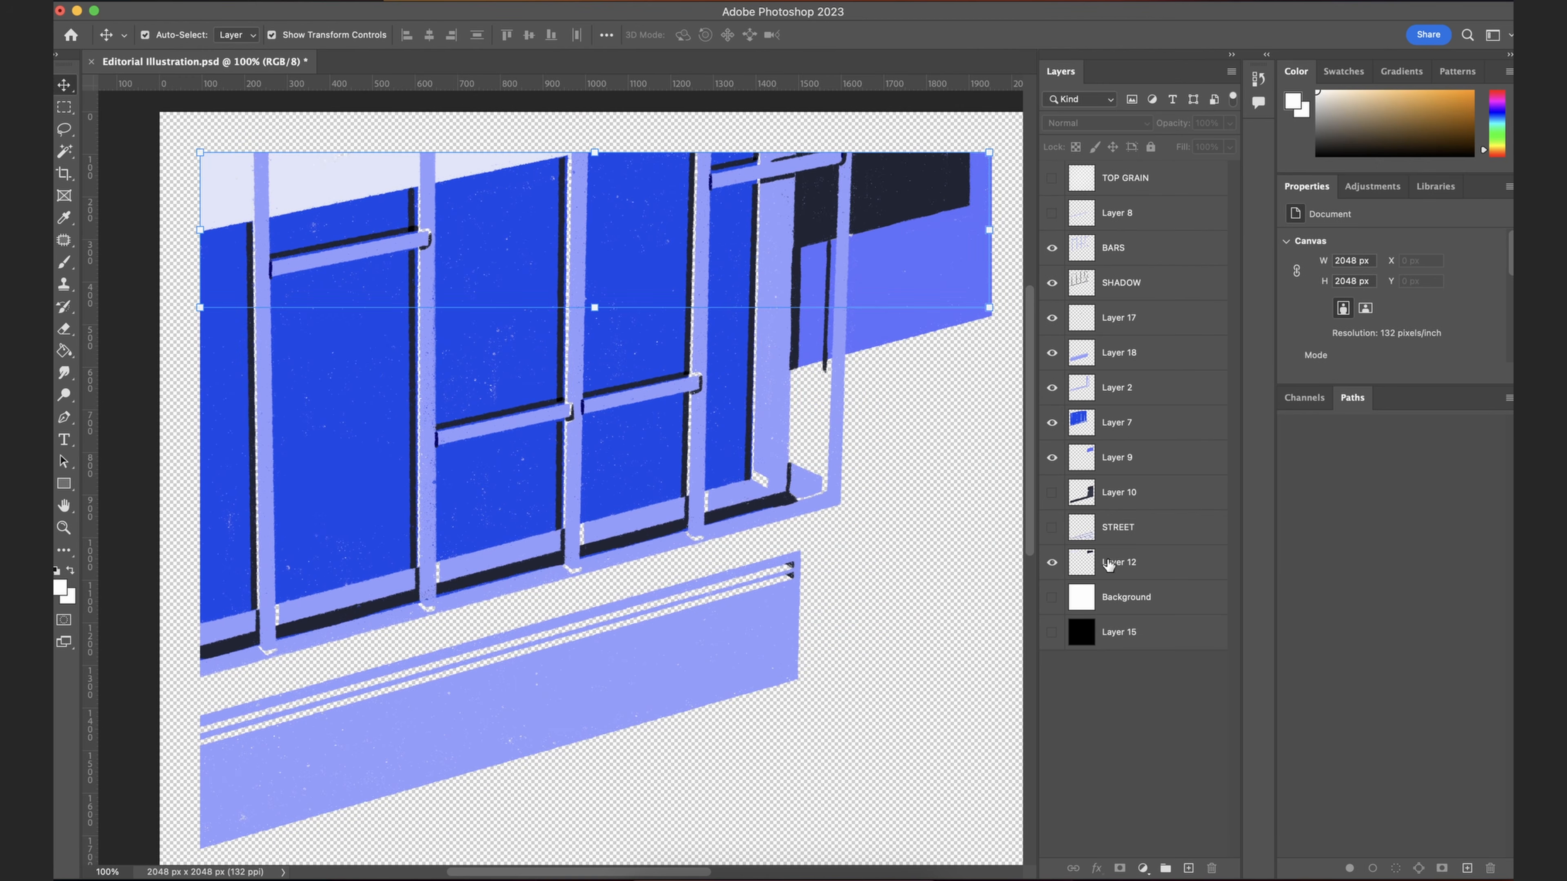
shift+click(1072, 463)
click(1155, 551)
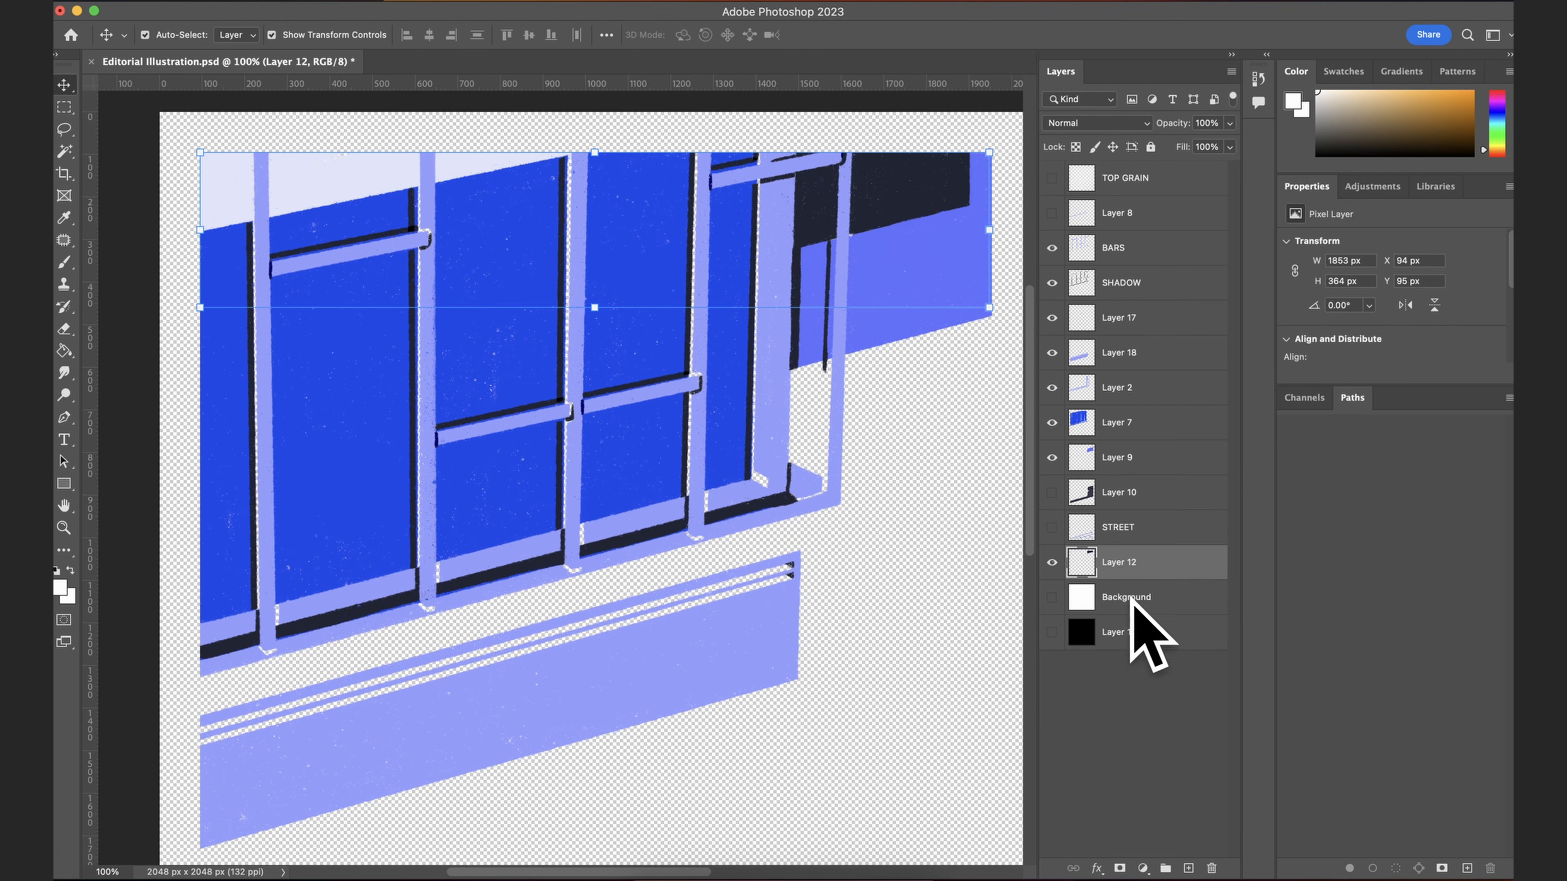
super+click(1138, 435)
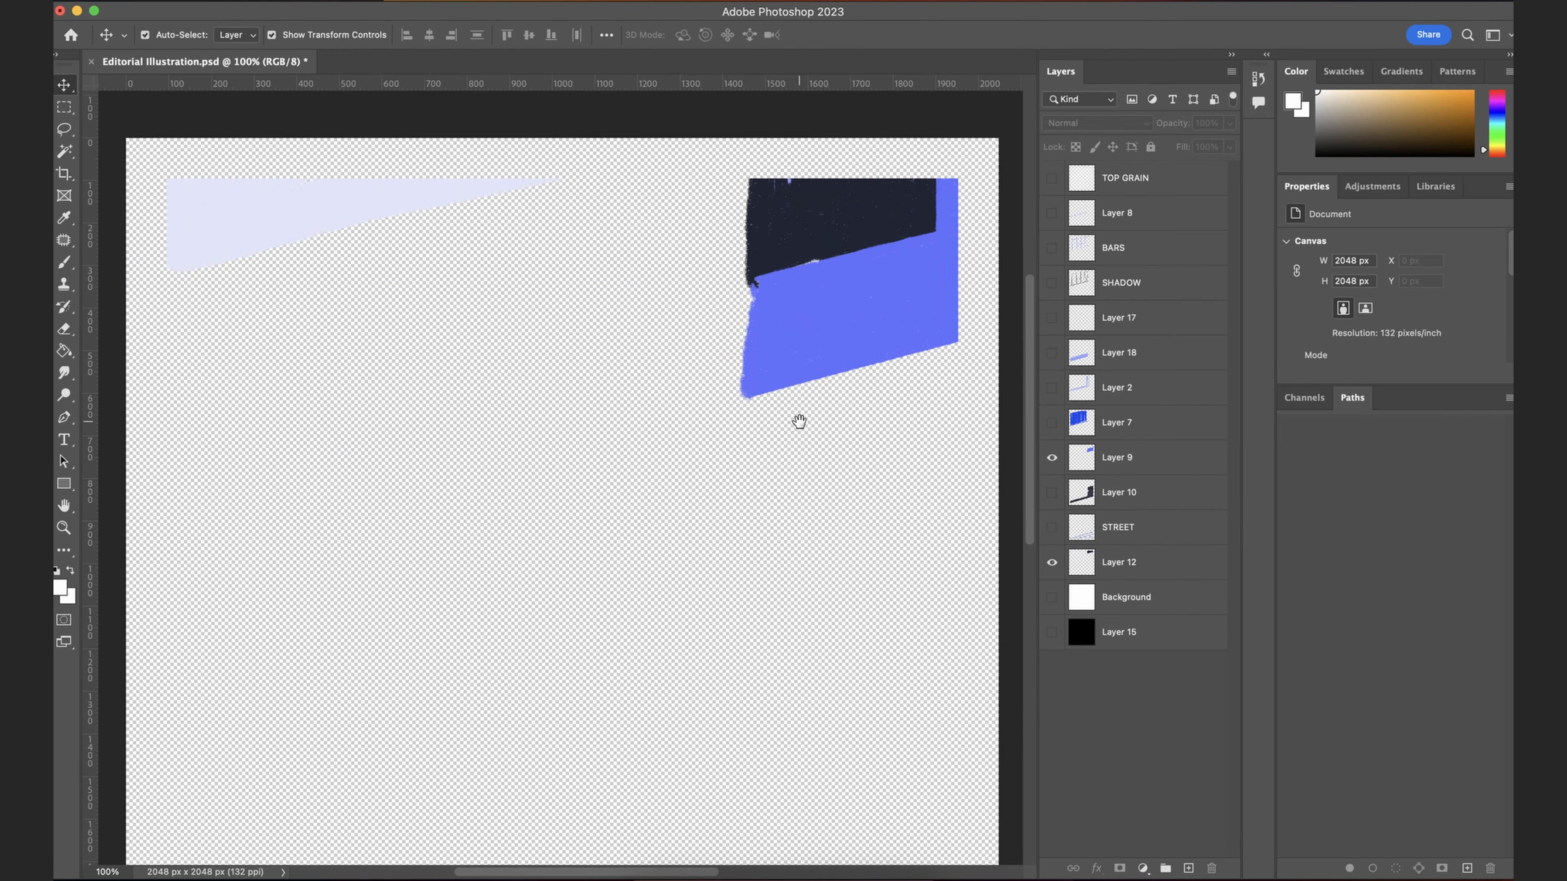
drag(798, 424, 790, 428)
drag(244, 216, 249, 233)
key(super+z)
Step: Marquee-select the dark block on Layer 12 over the blue door area and cut it onto its own layer
click(64, 107)
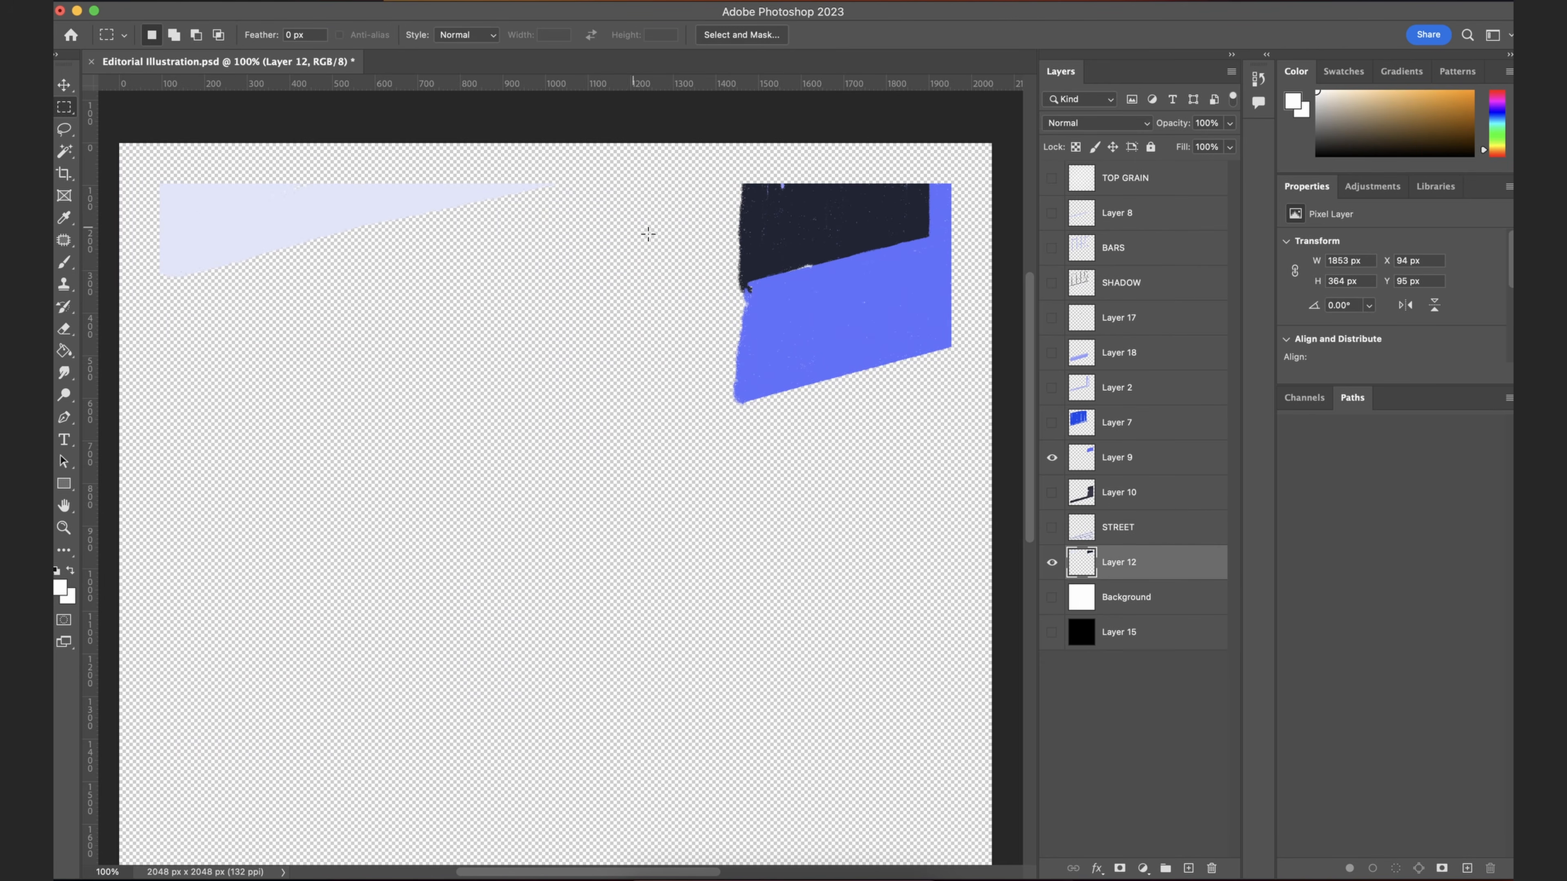
drag(693, 157, 963, 418)
key(super+j)
click(1088, 767)
Step: Merge the separated dark block's layer with Layer 9 and rename the merged layer DOOR
click(1116, 563)
super+click(1136, 458)
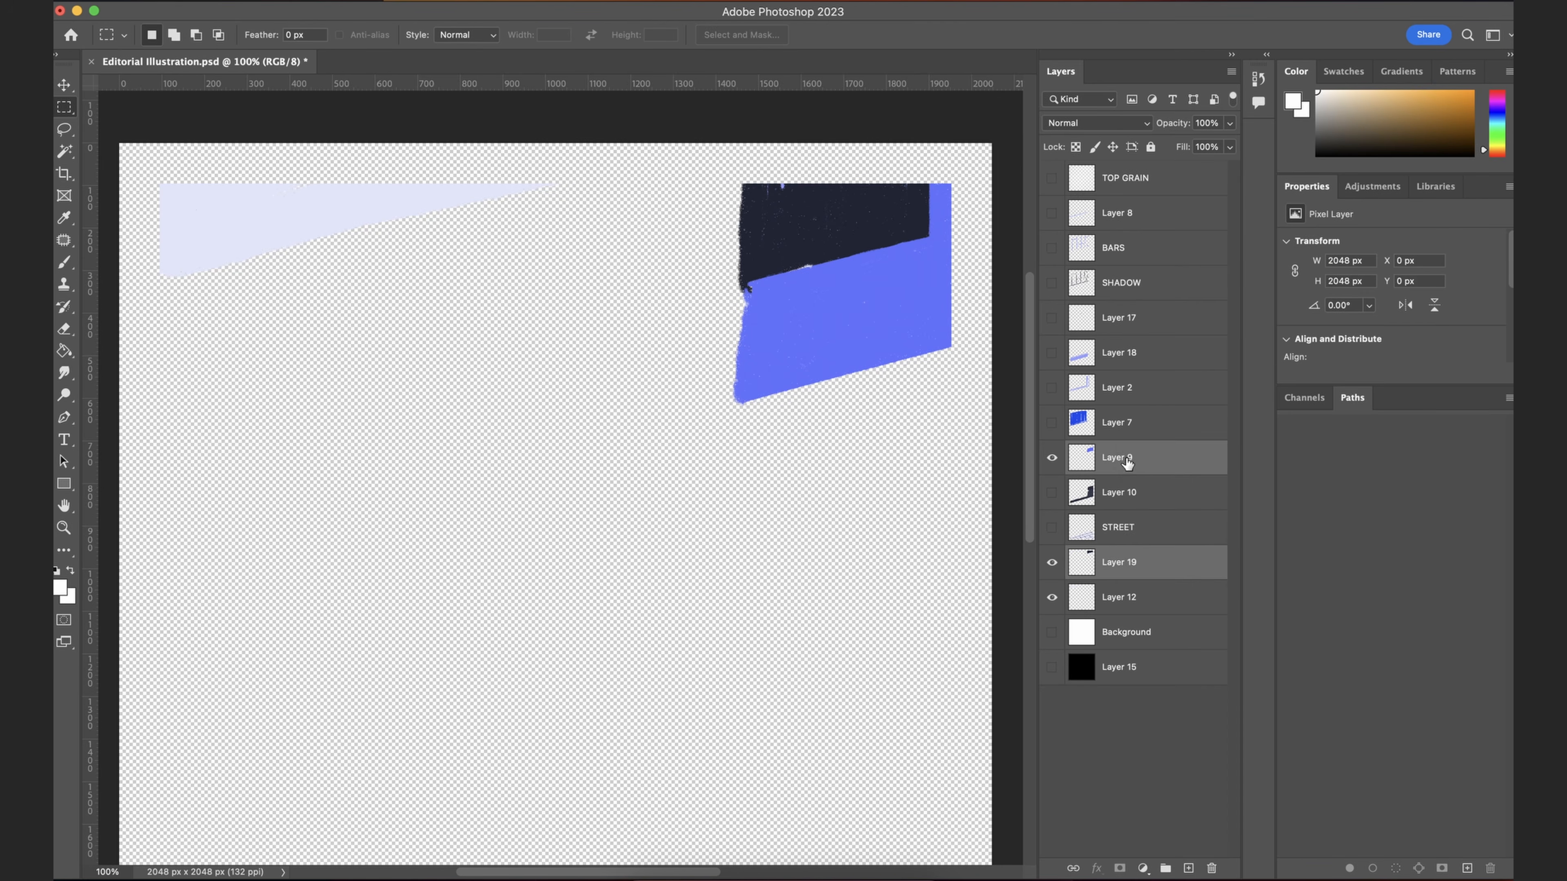
right_click(1135, 458)
click(1199, 609)
double_click(1117, 460)
text(D)
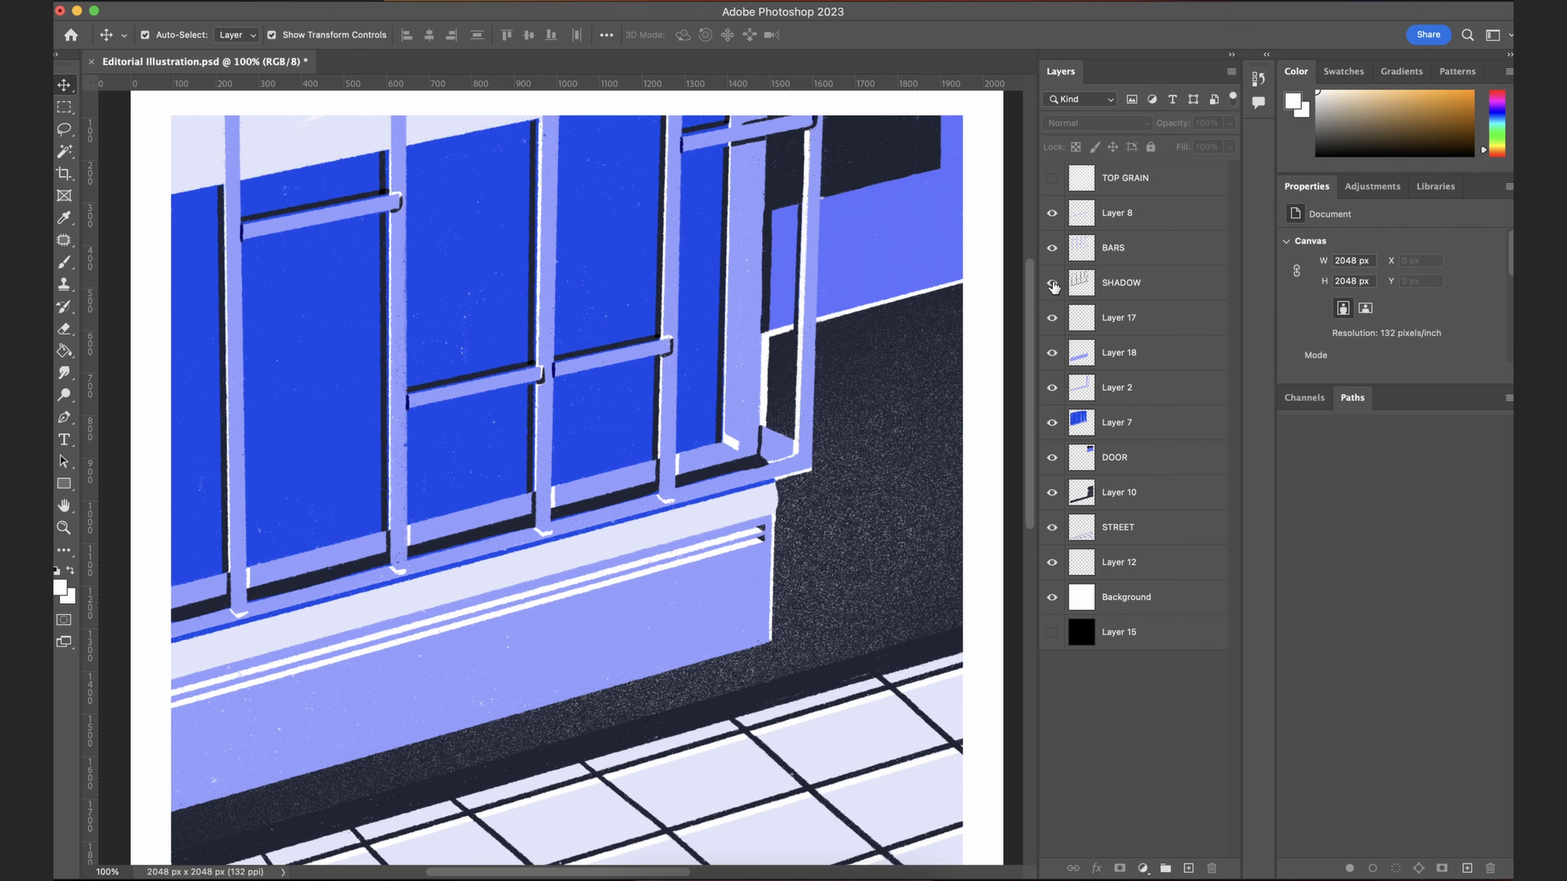
Step: Try shifting the SHADOW layer to X 43 px, Y 106 px and undo the move
scroll(947, 325, left, 2)
click(1114, 300)
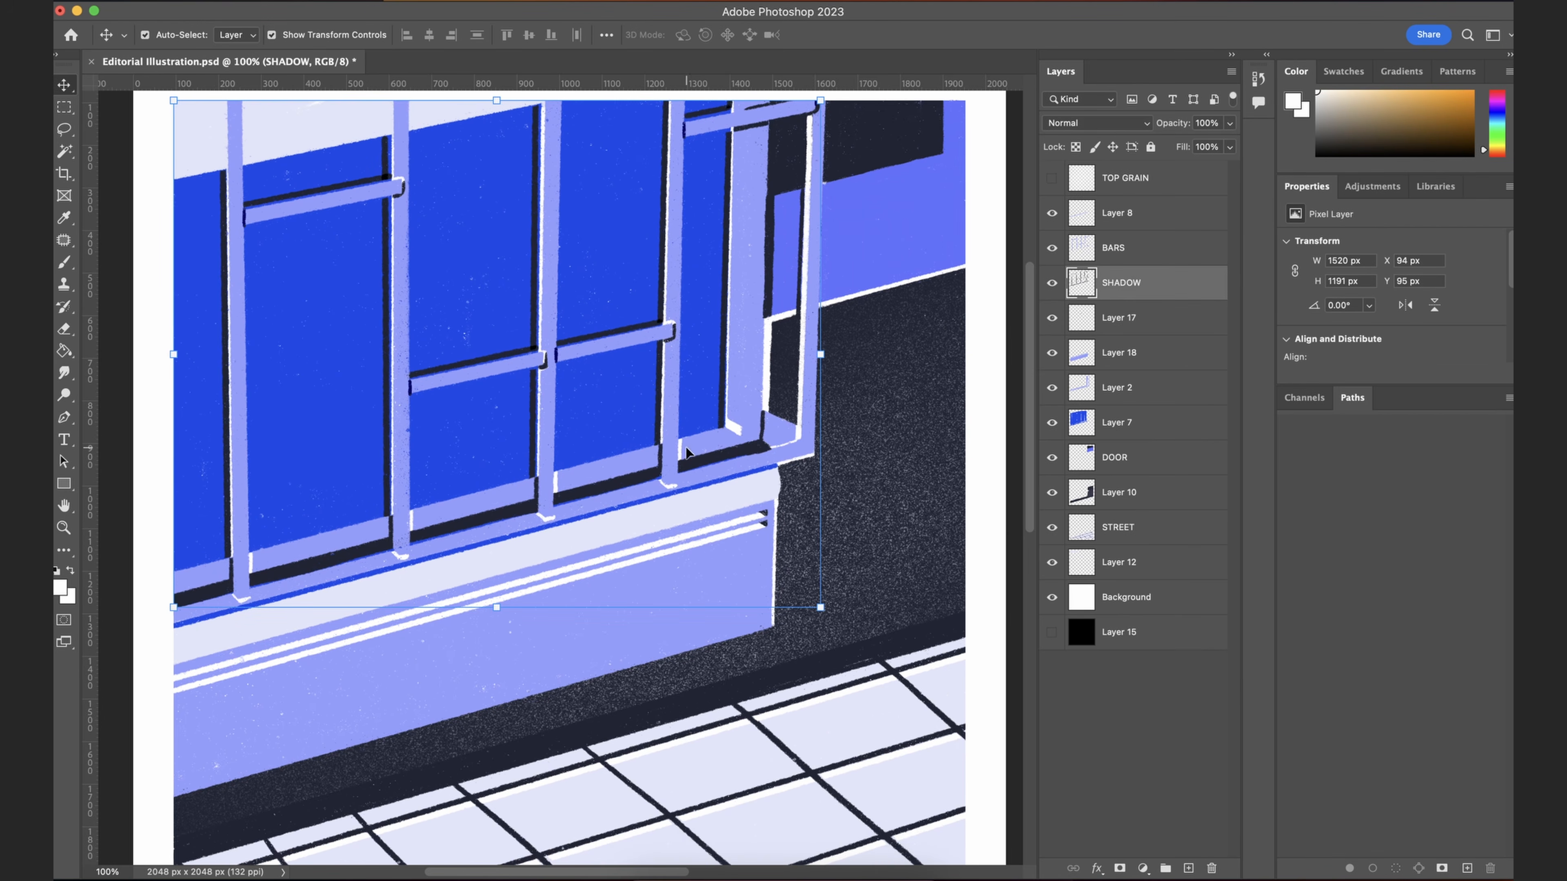
drag(652, 480, 624, 483)
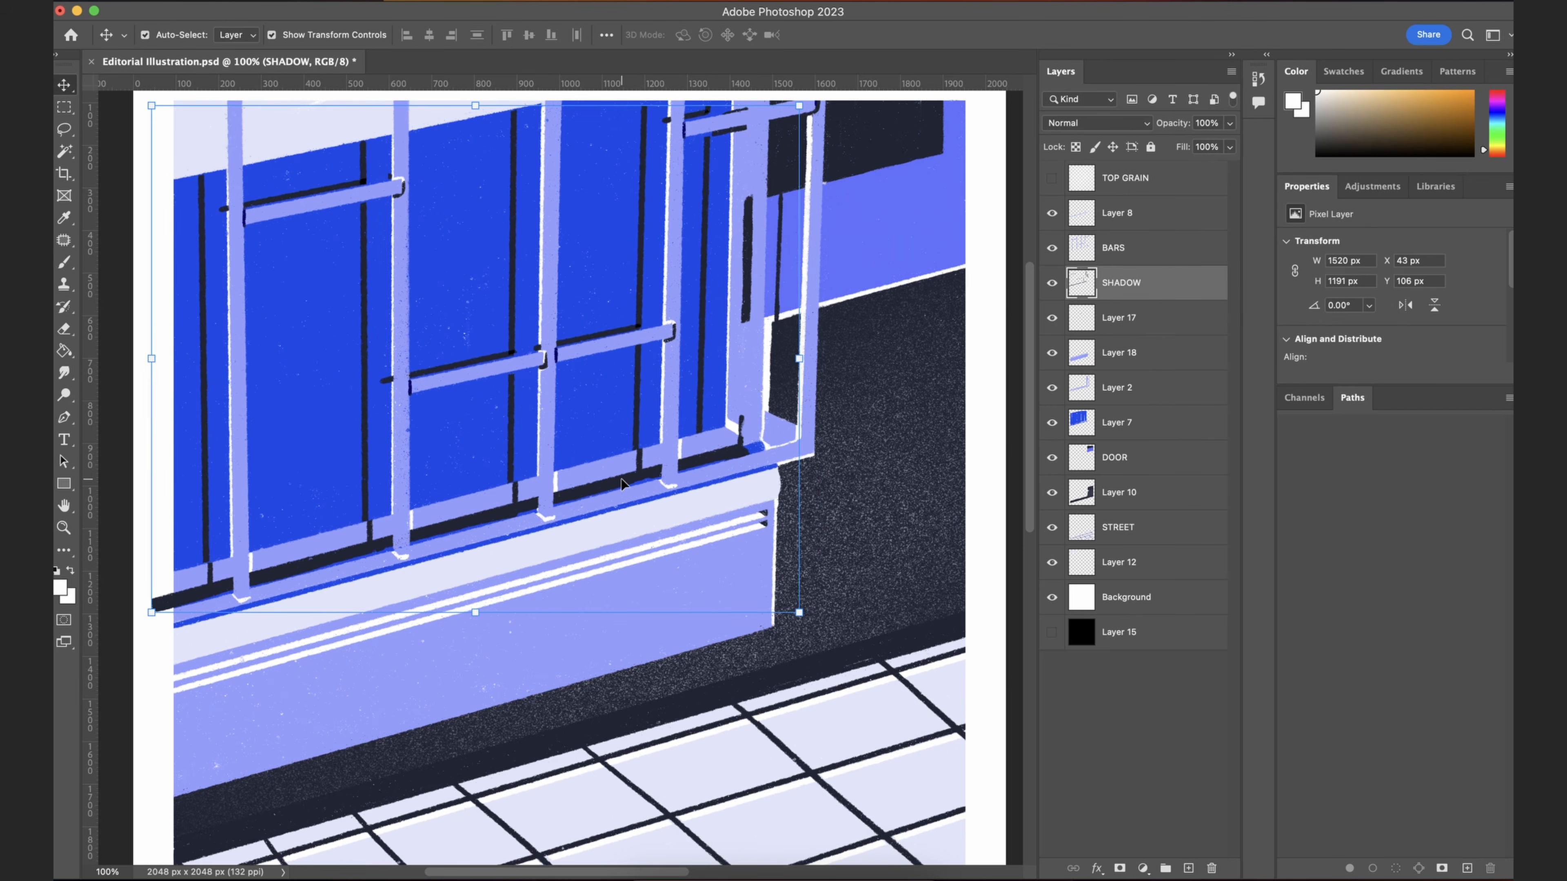
key(super+z)
drag(834, 414, 834, 431)
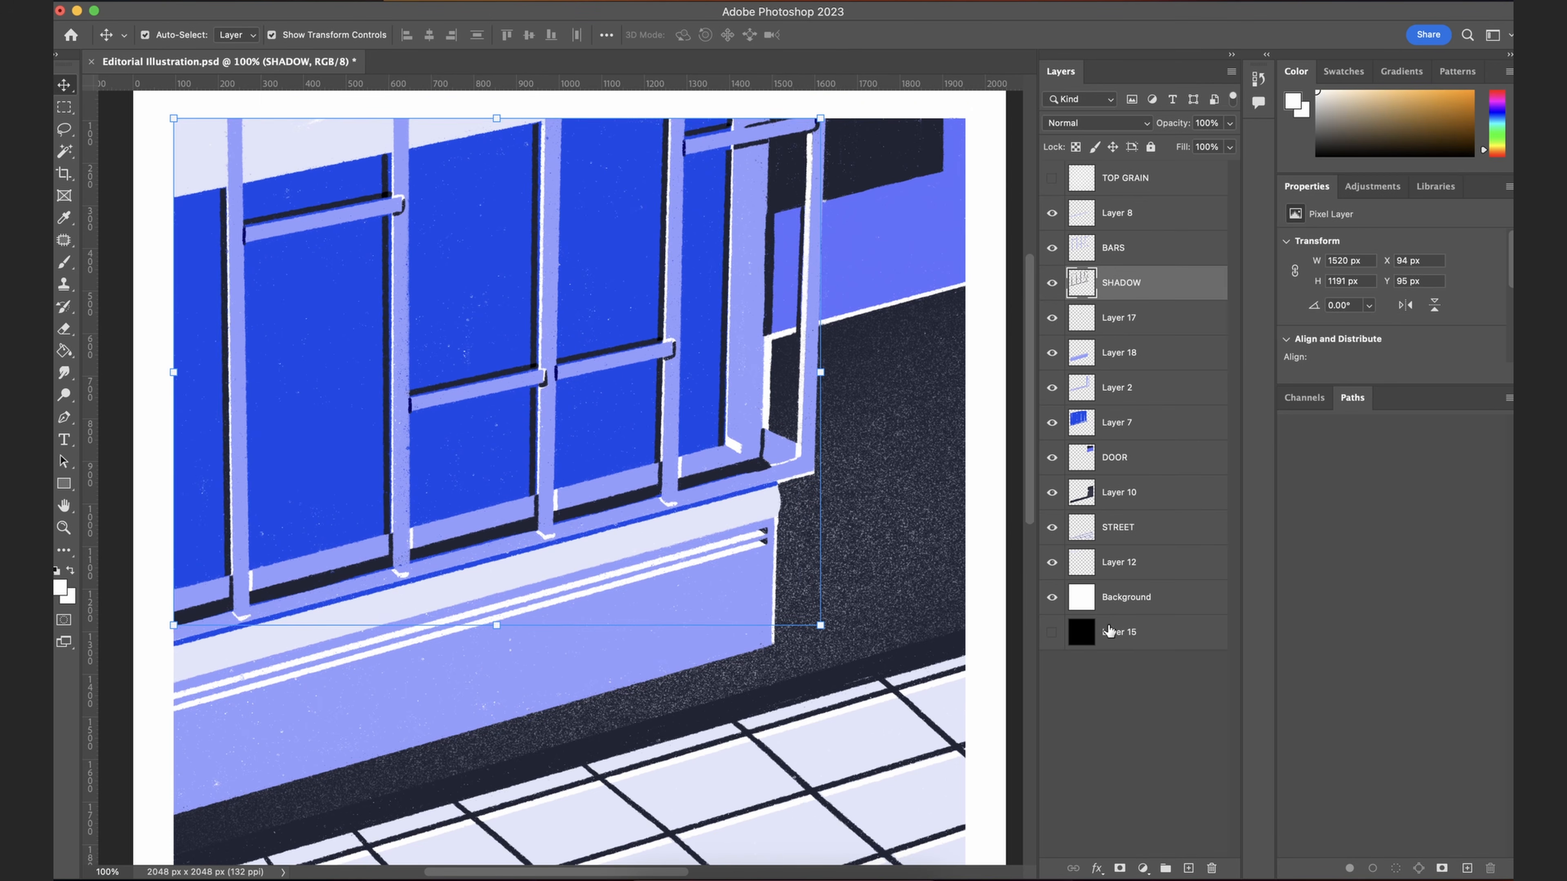
Step: Select Layer 17 and toggle its visibility to examine which window details it holds
click(1133, 740)
click(1104, 319)
click(1053, 318)
click(1053, 318)
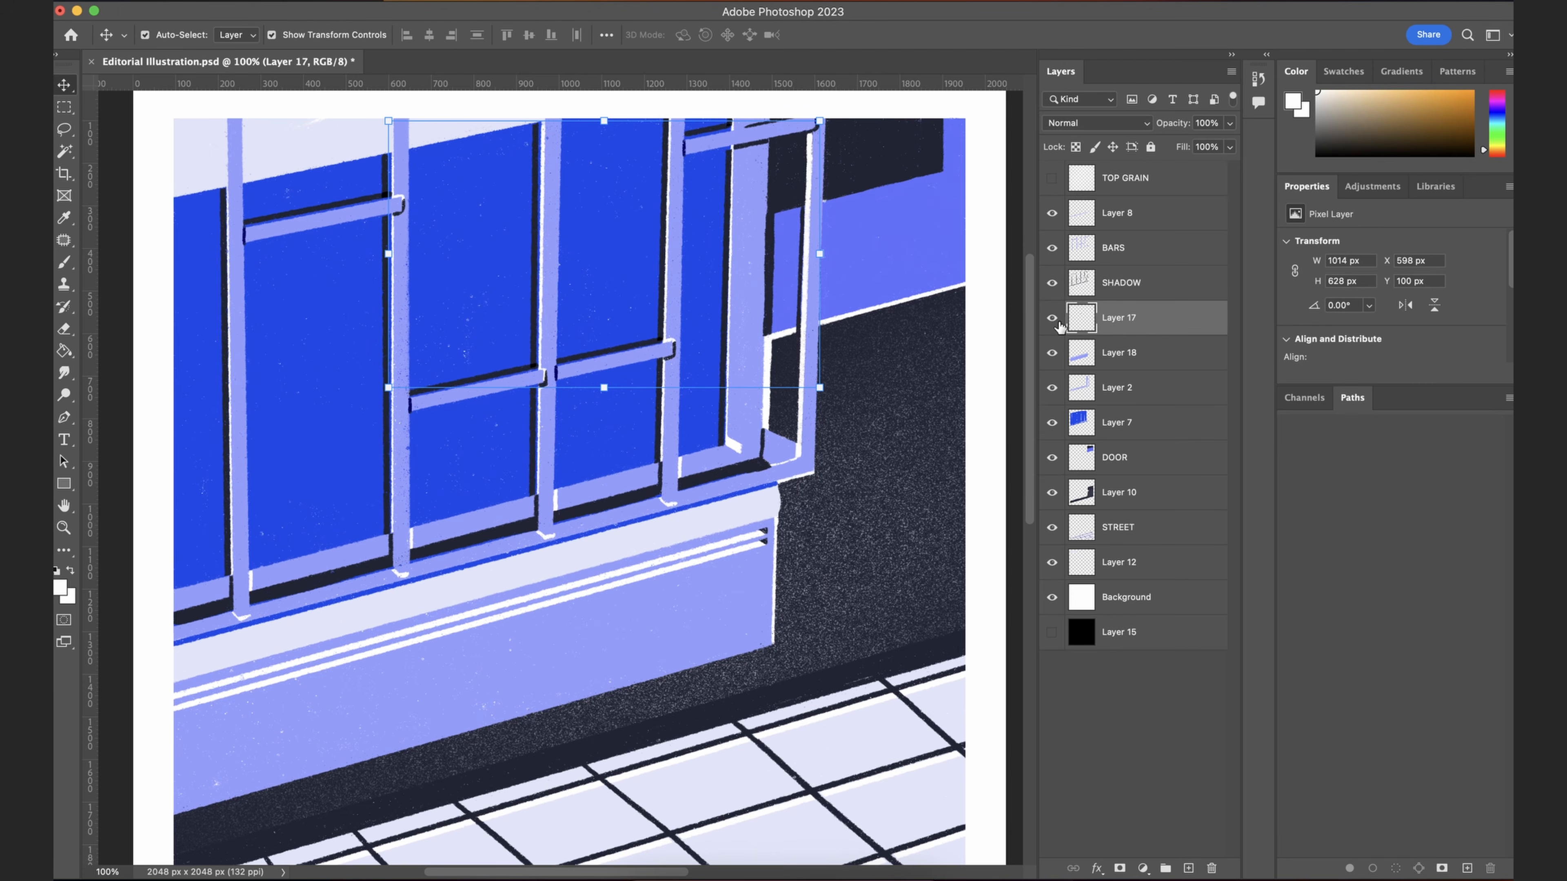
Step: Move Layer 17 above the BARS layer, merge the two and keep the name BARS
drag(1125, 327, 1132, 234)
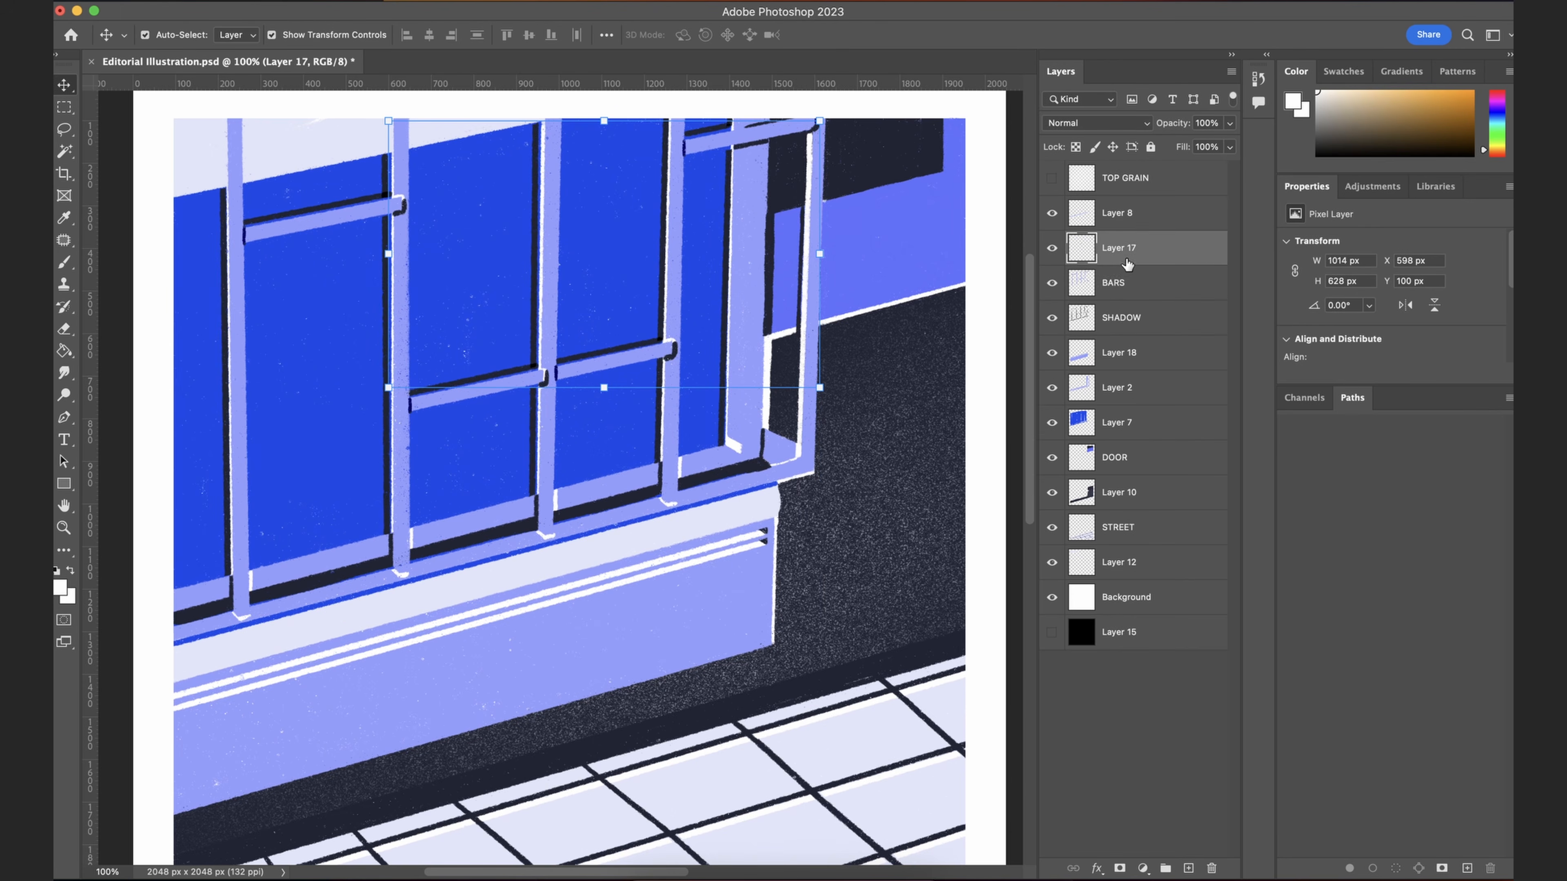
click(1117, 284)
click(1121, 256)
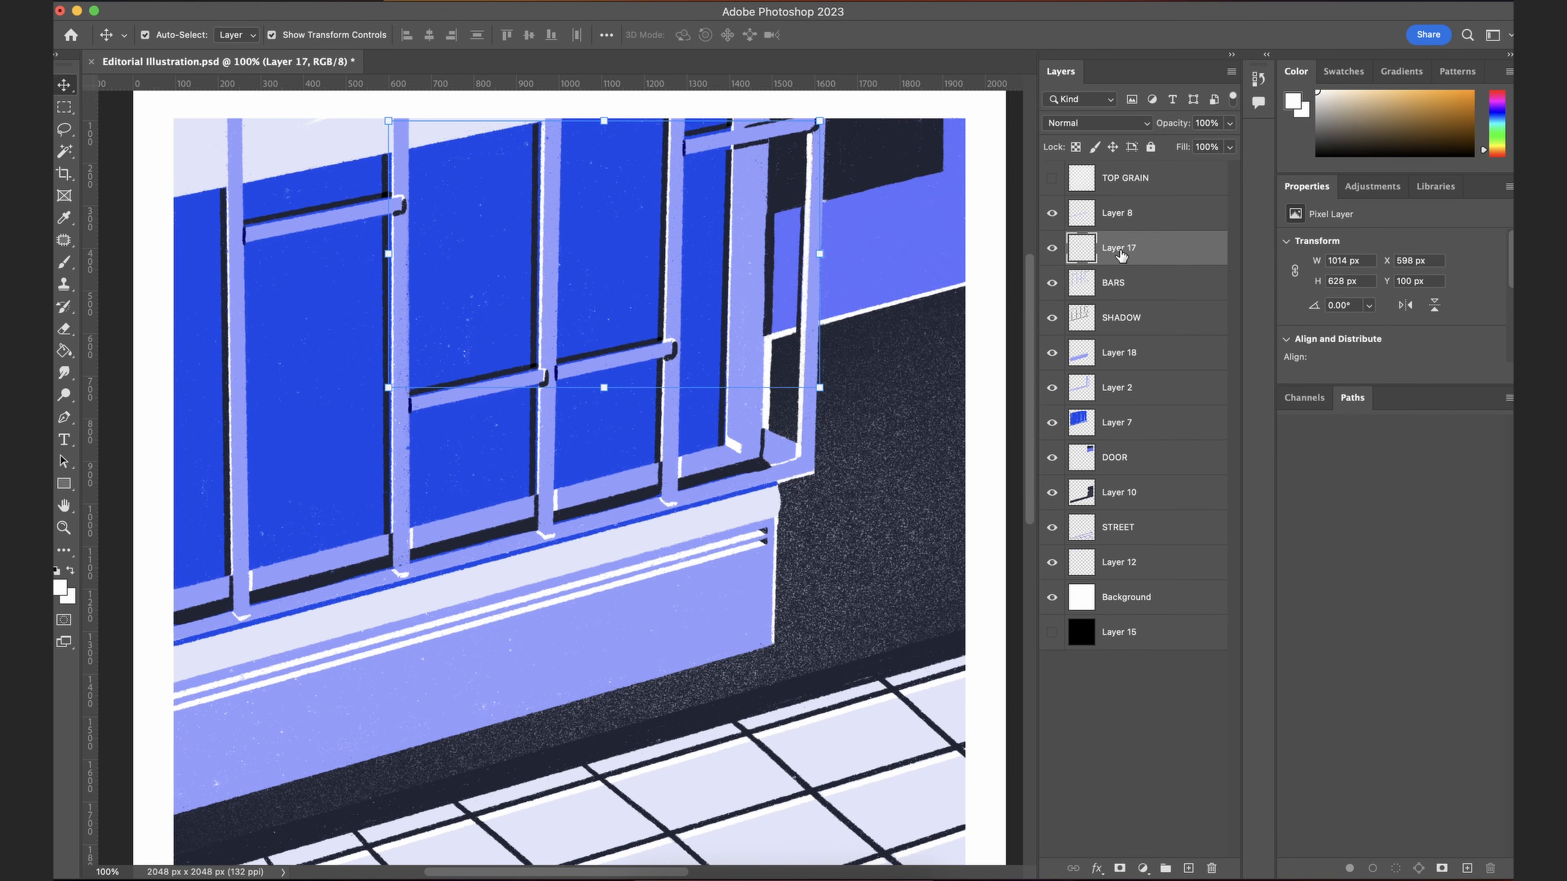
shift+click(1117, 280)
right_click(1117, 281)
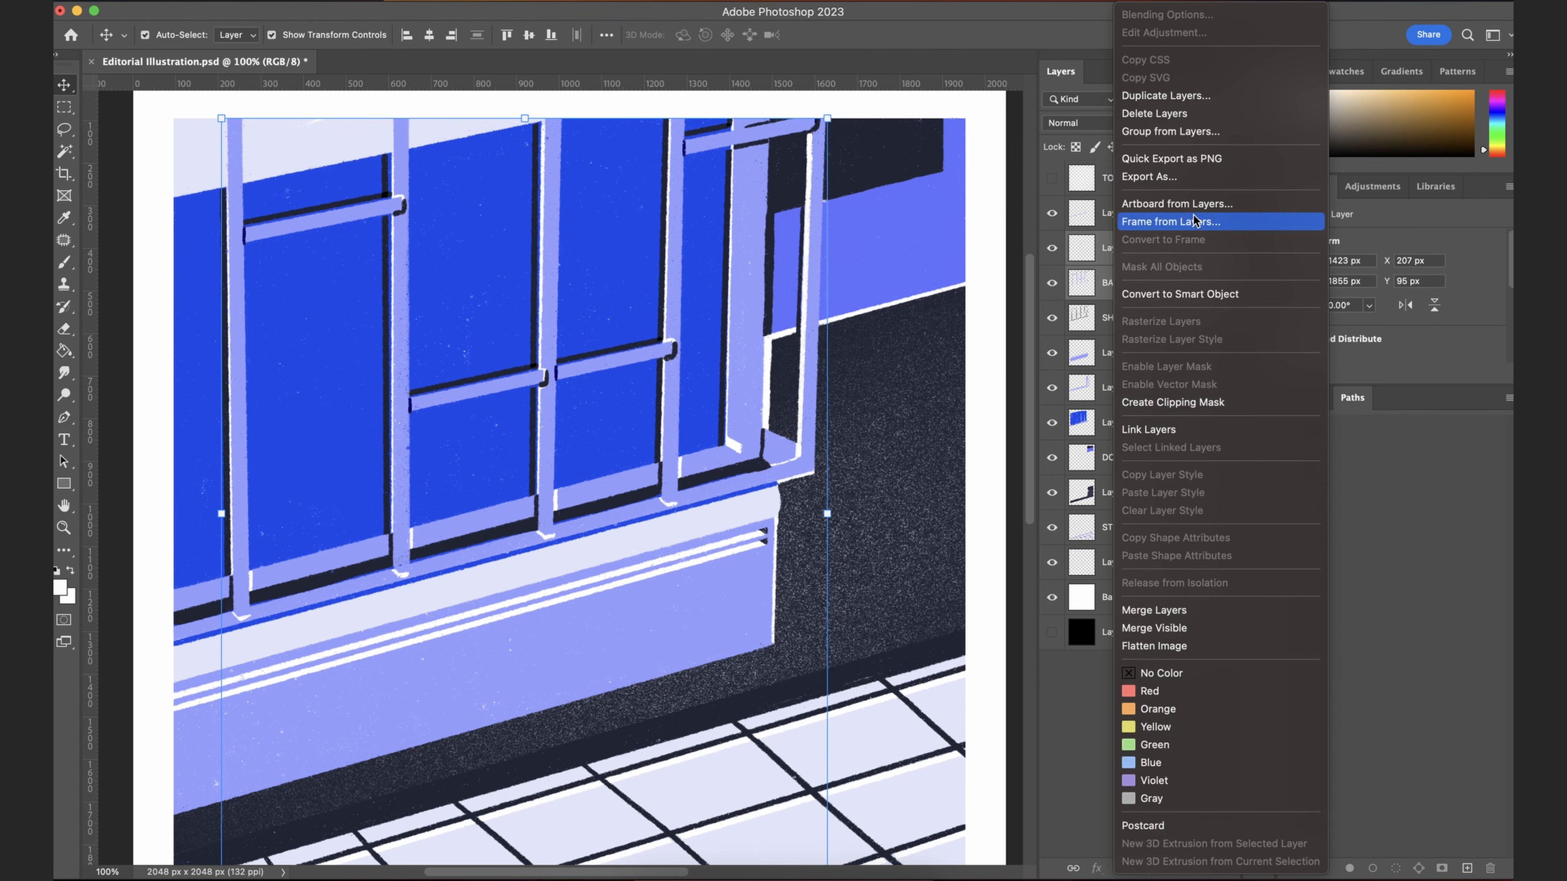
click(1192, 611)
text(BARS)
click(1163, 666)
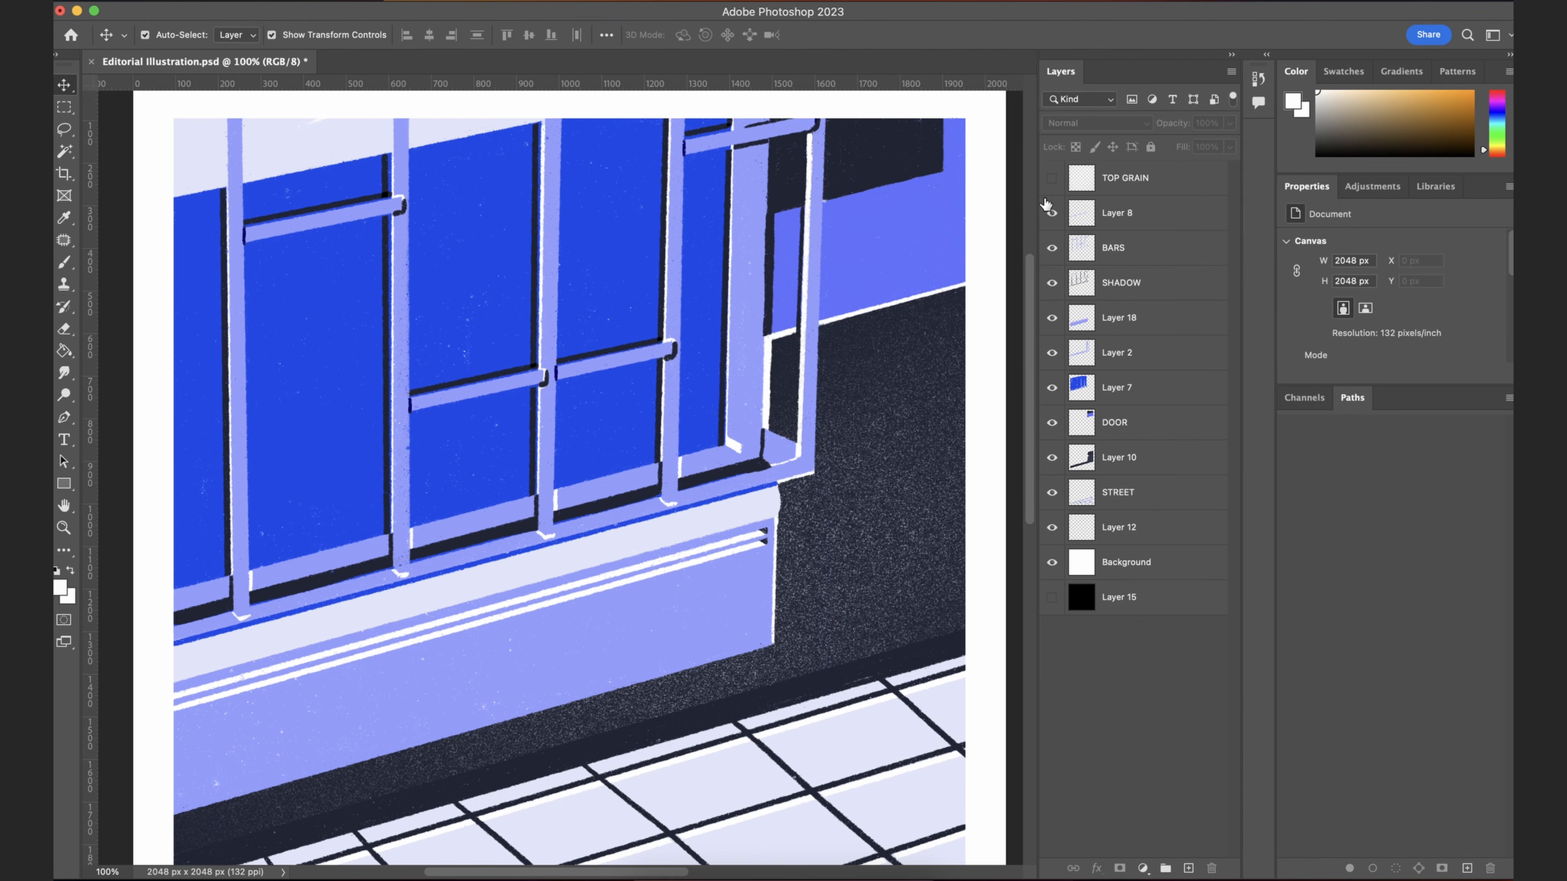
Step: Select Layer 8 and show it alone to examine which parts it holds
click(1119, 224)
click(1052, 213)
click(1052, 213)
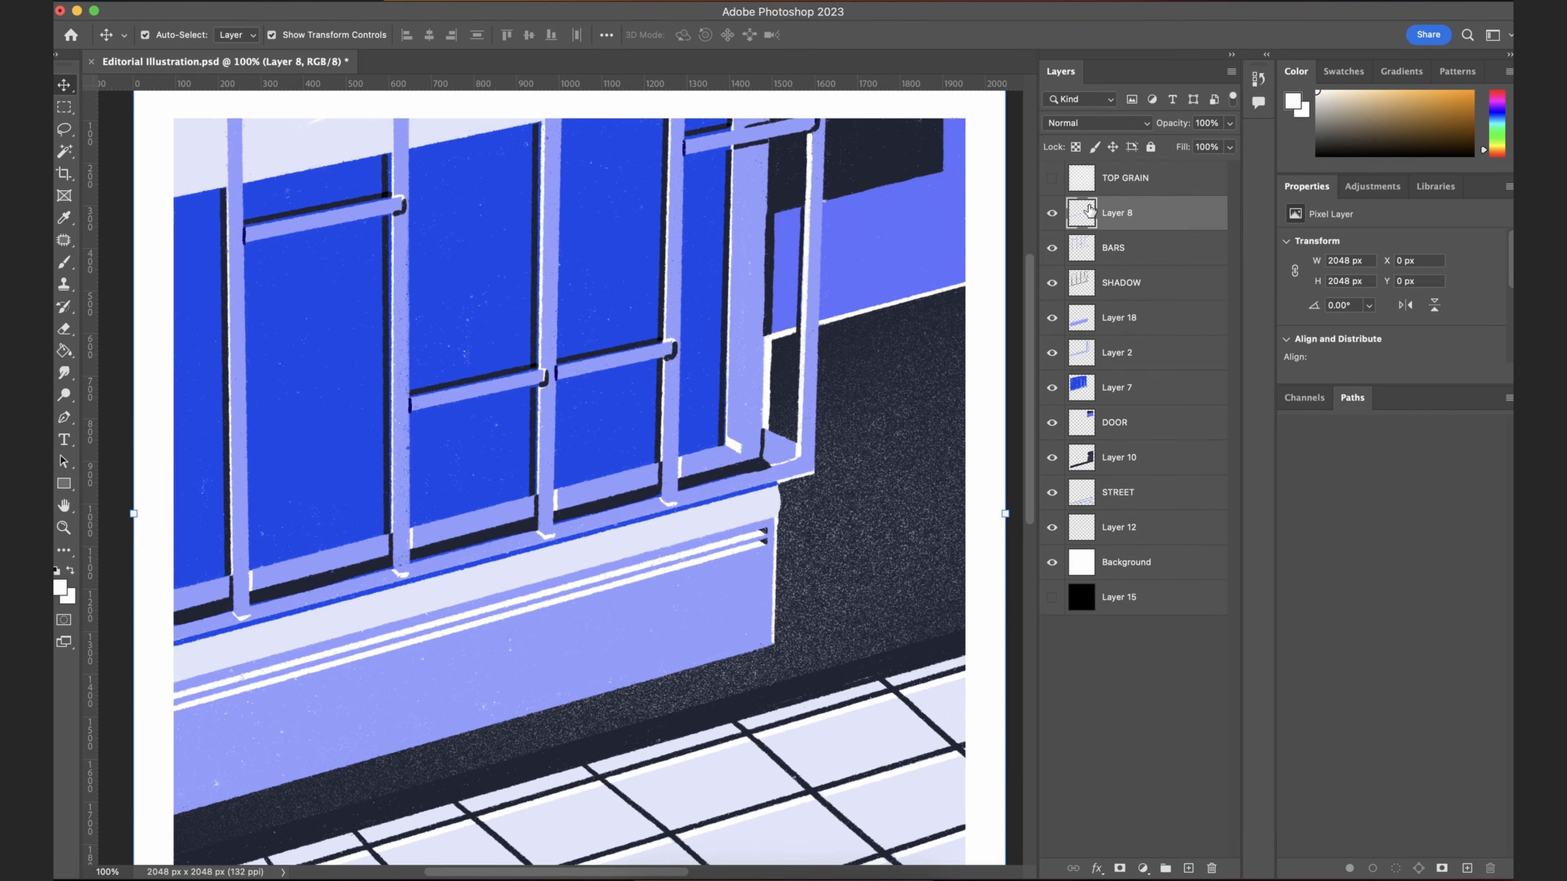
alt+click(1052, 213)
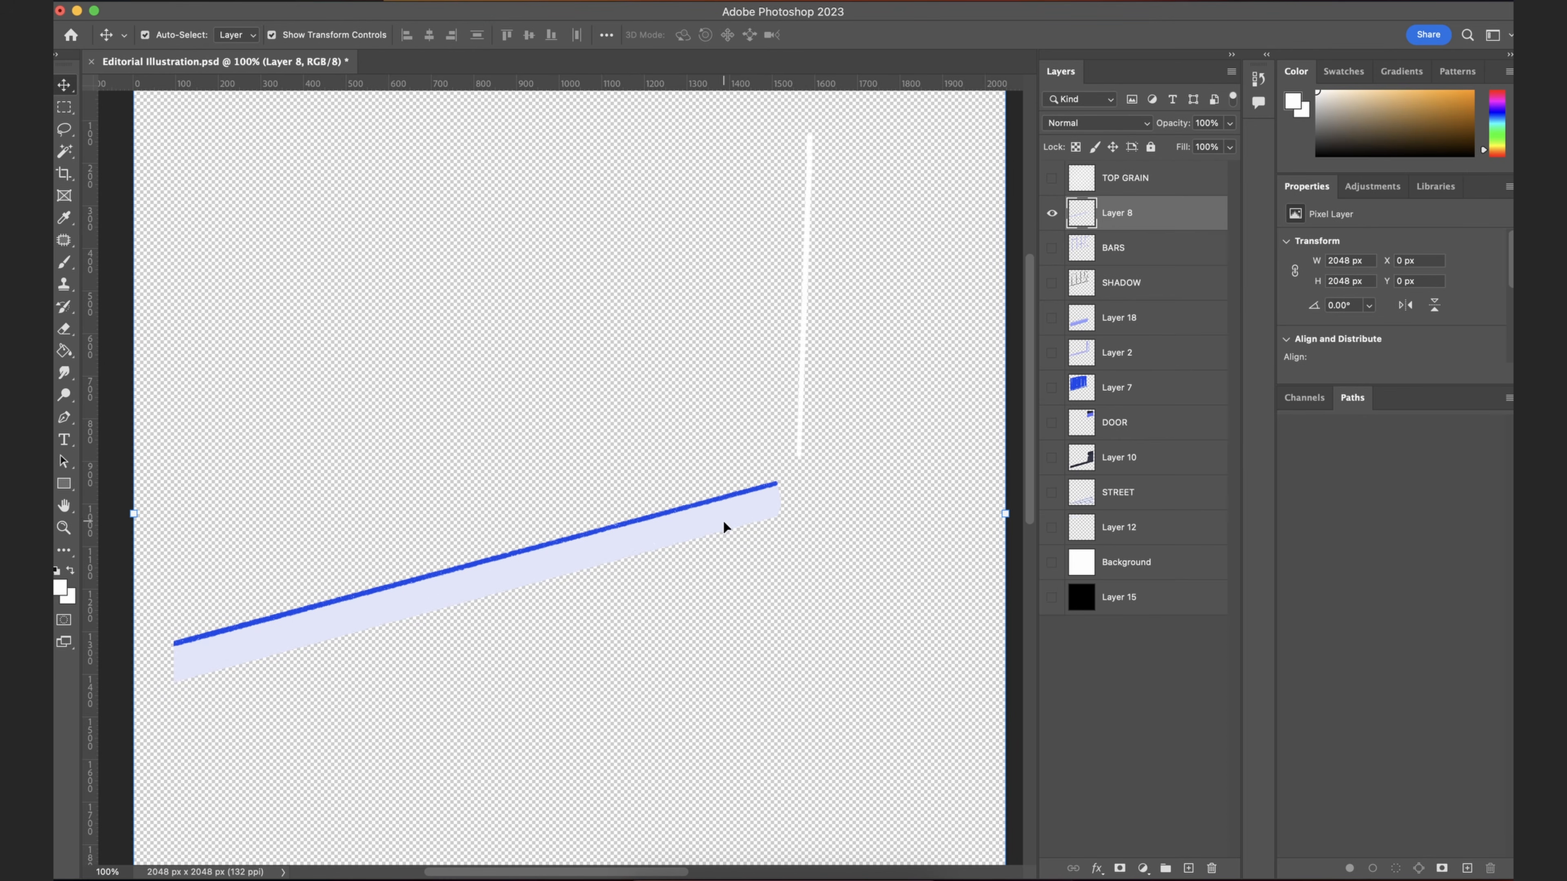
Step: Trace a pen path around the blue-edged ledge strip on Layer 8, select it with 0 px feather and cut it onto its own layer
key(p)
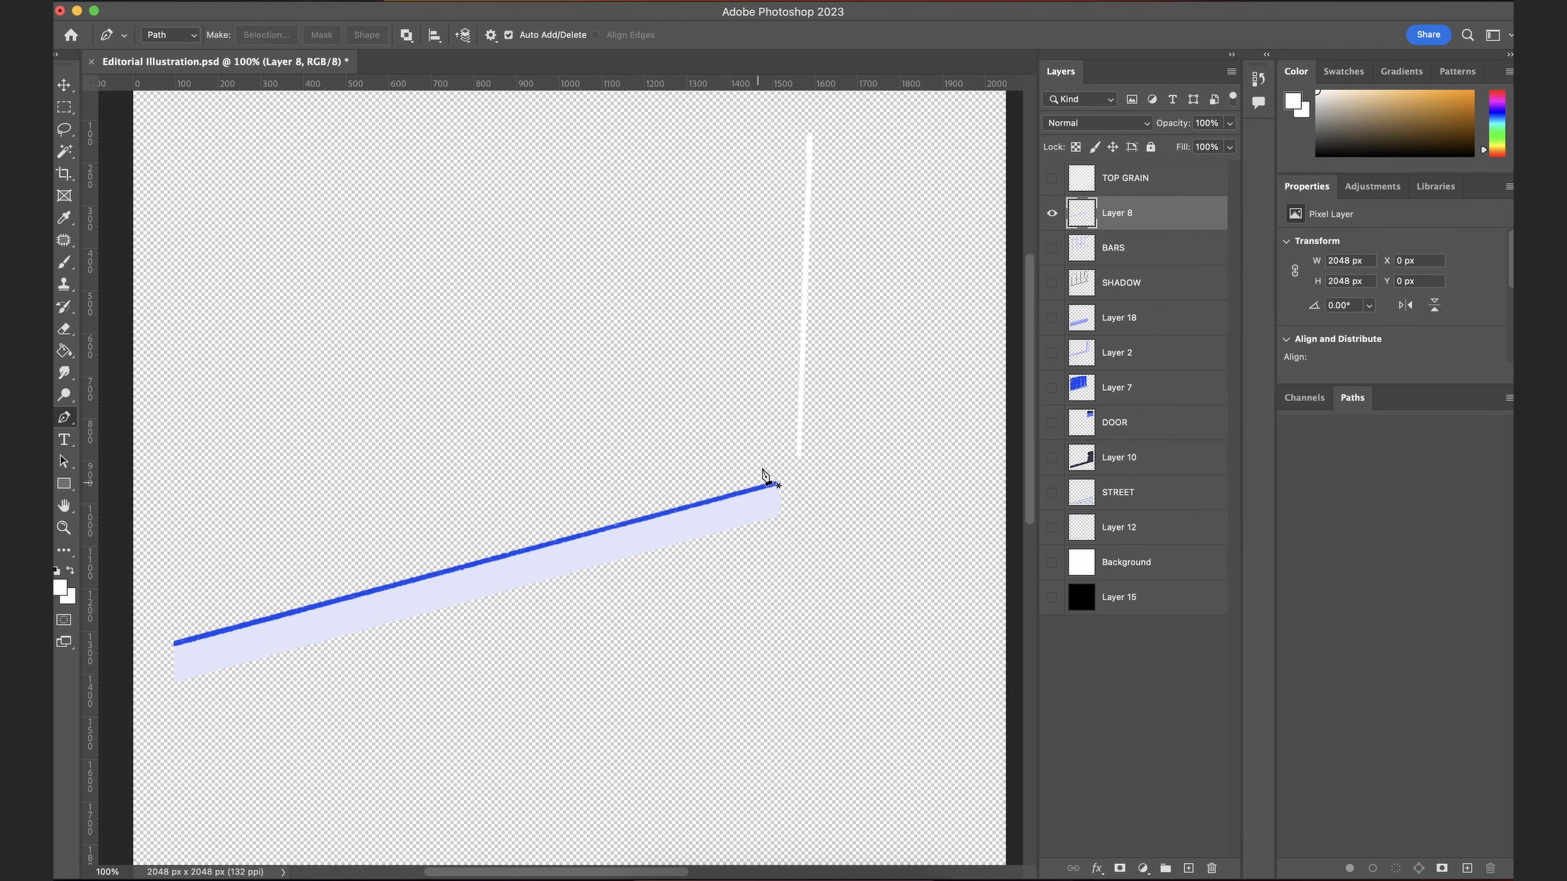
click(771, 464)
click(149, 632)
click(149, 668)
click(154, 710)
click(302, 677)
click(822, 528)
click(792, 493)
click(771, 465)
click(265, 35)
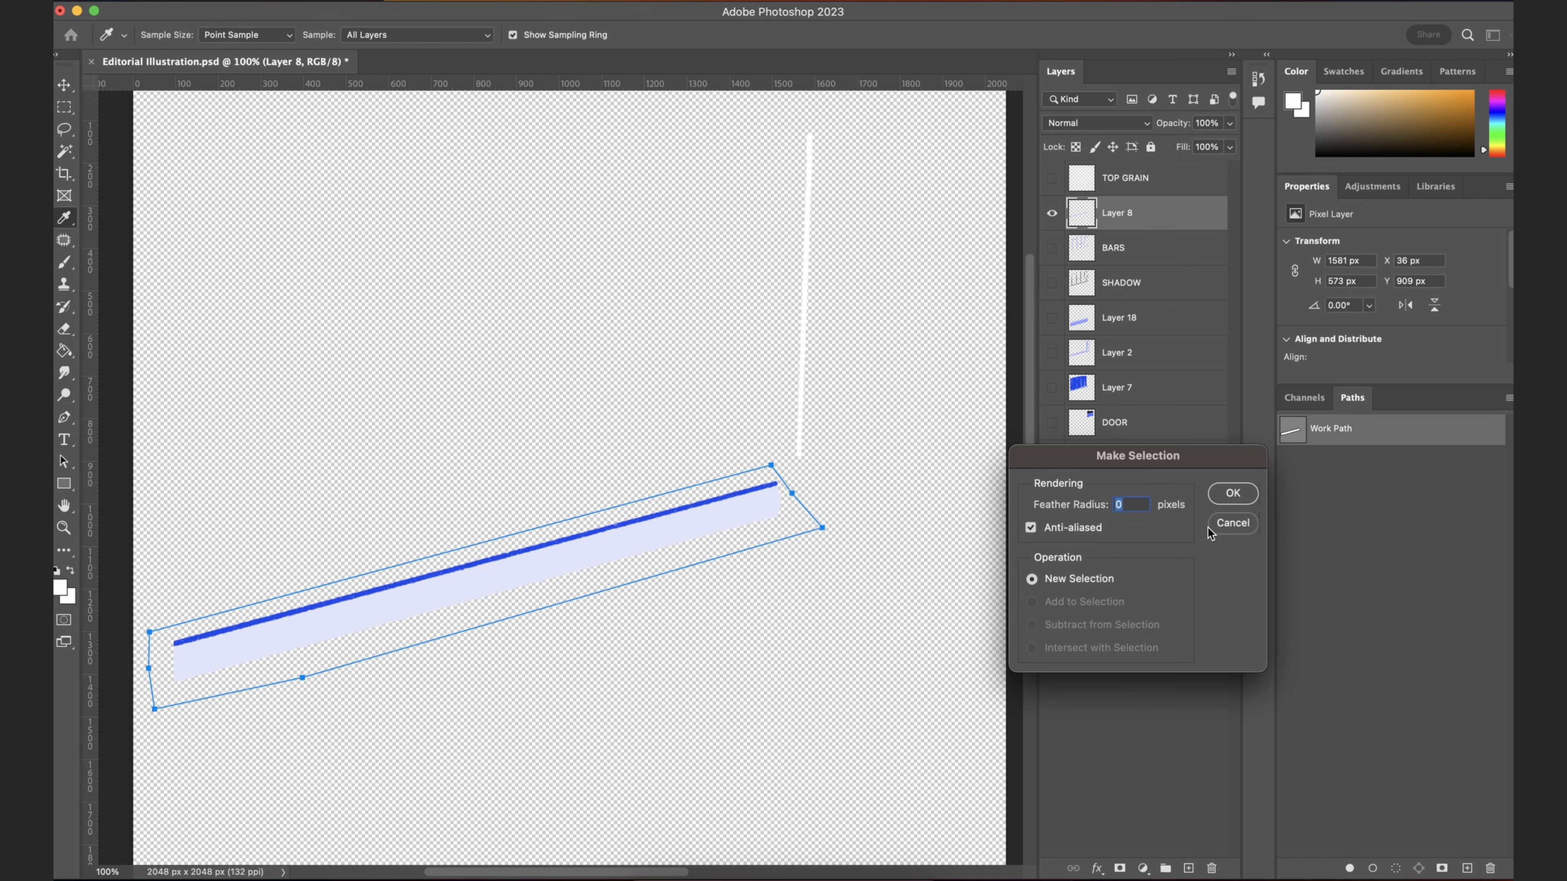
click(1223, 501)
key(super+j)
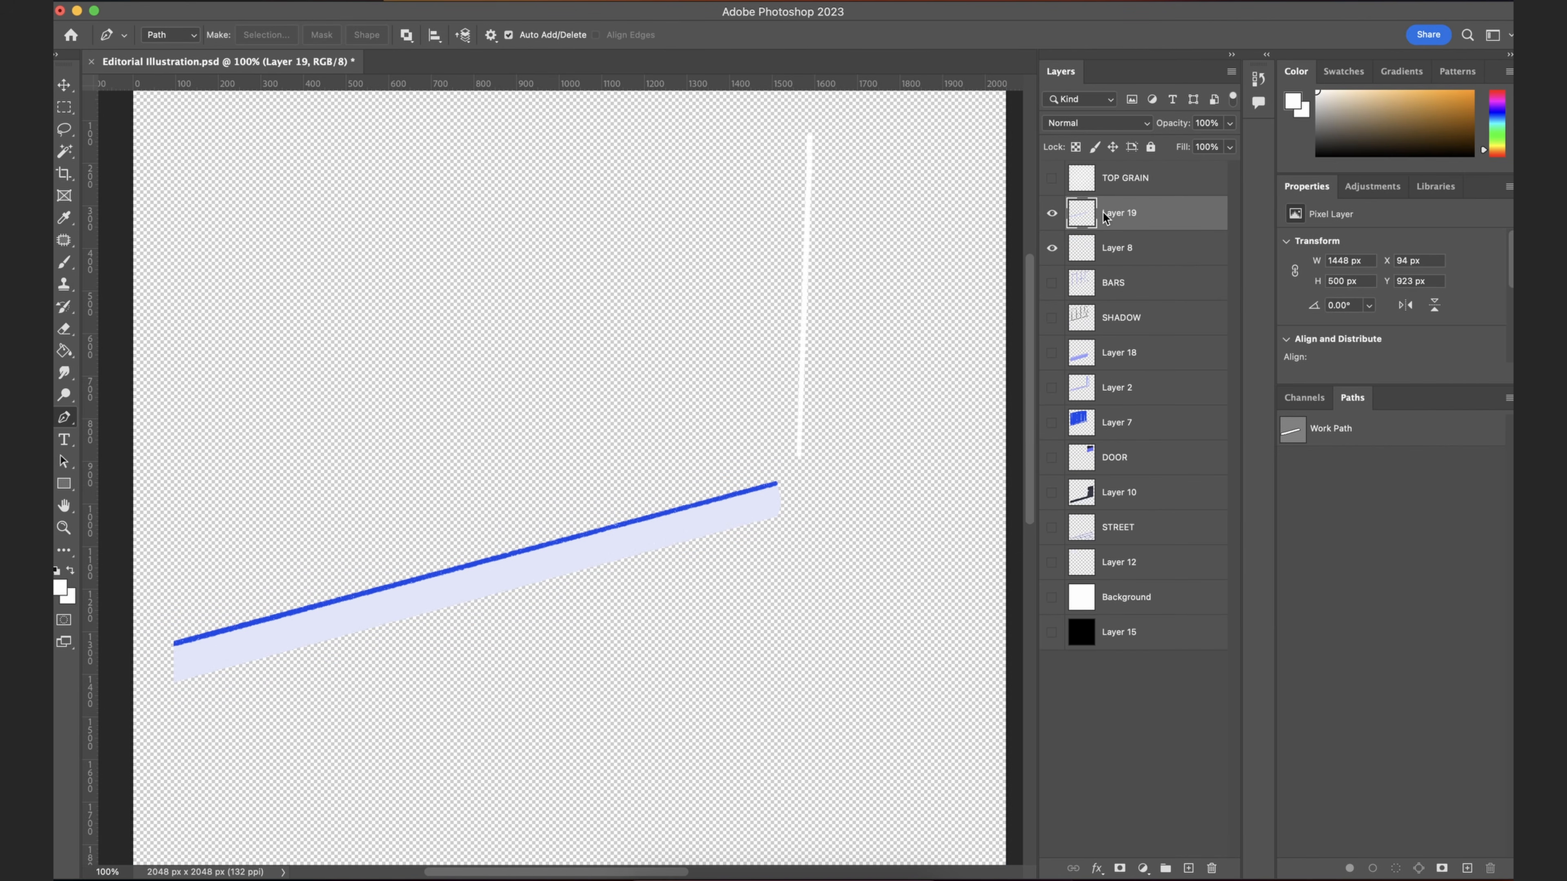
Step: Check what remains on Layer 8 and restore the visibility of all layers from BARS down to Layer 15
click(1110, 763)
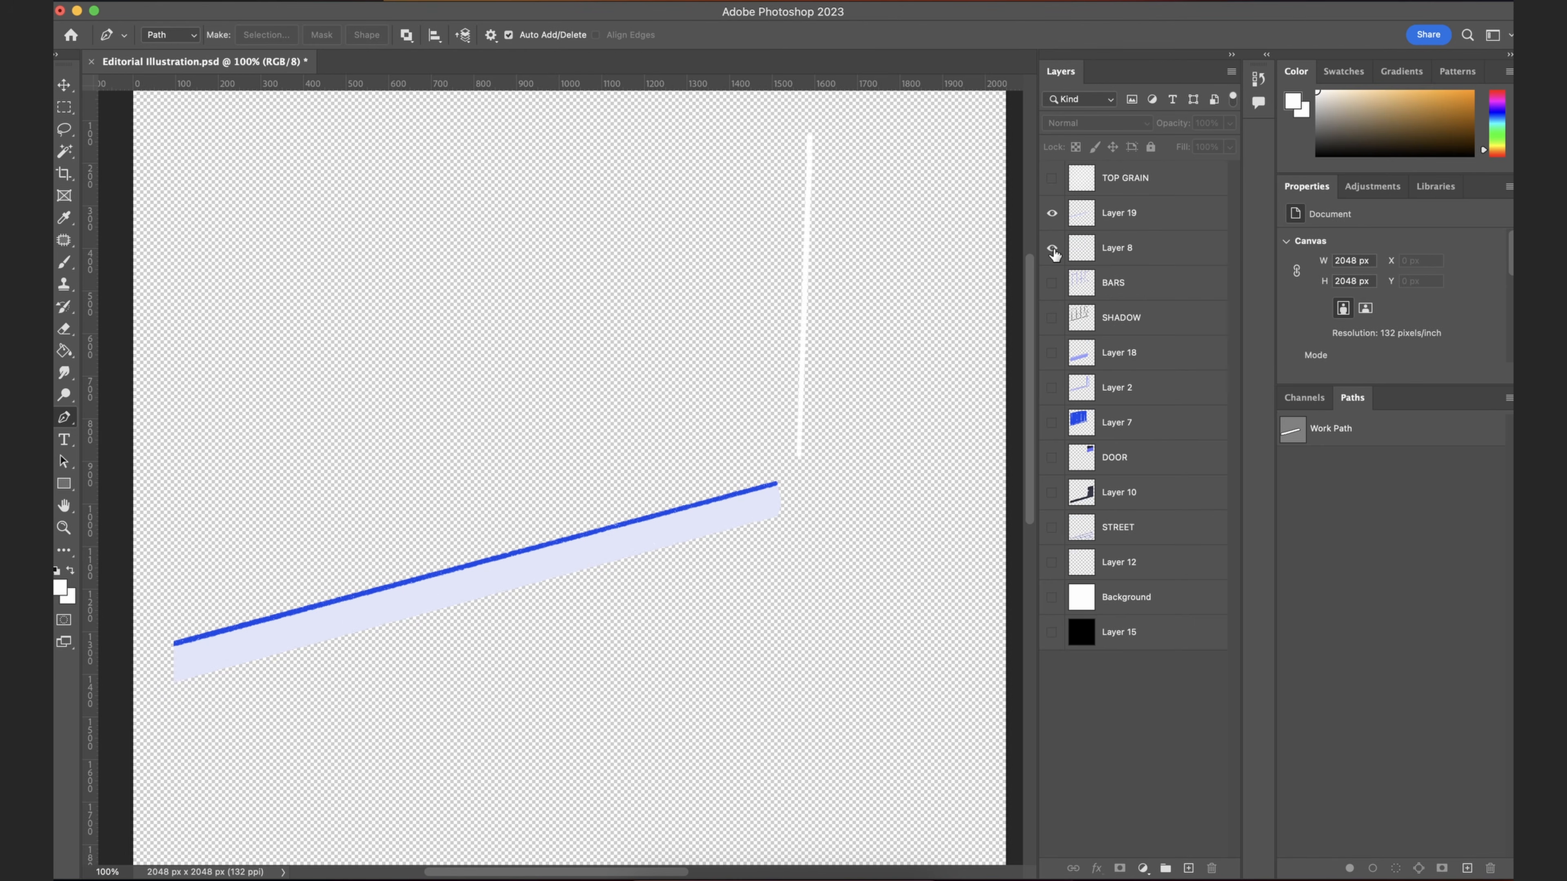
click(1053, 250)
click(1054, 249)
drag(1053, 283, 1053, 642)
Step: Move the ledge strip's Layer 19 directly below the SHADOW layer
click(1126, 218)
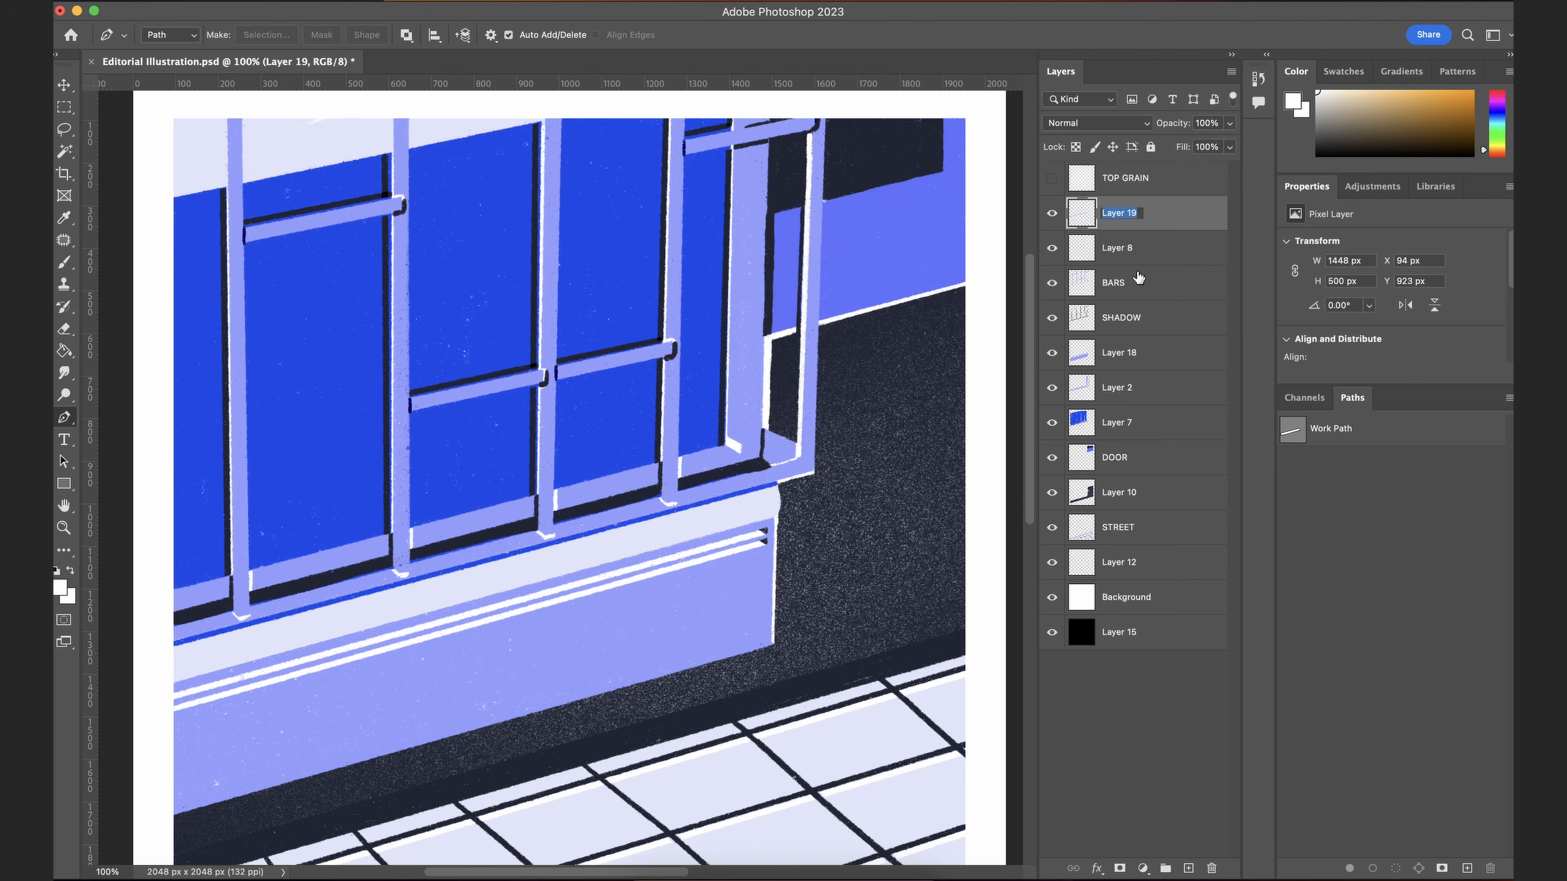
double_click(1163, 224)
click(1455, 508)
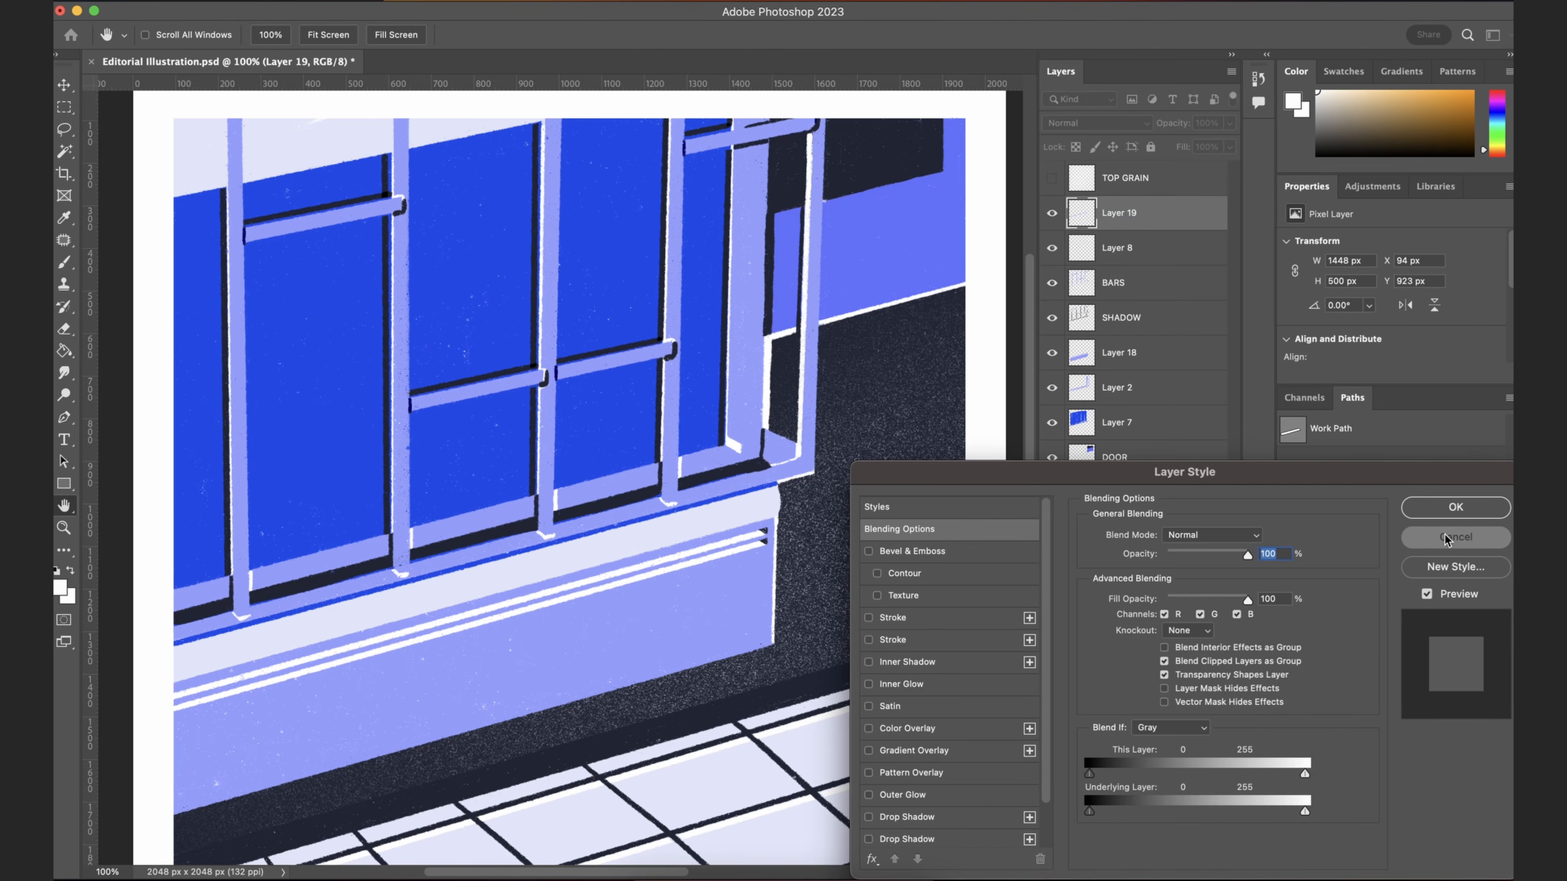
drag(1132, 223, 1154, 344)
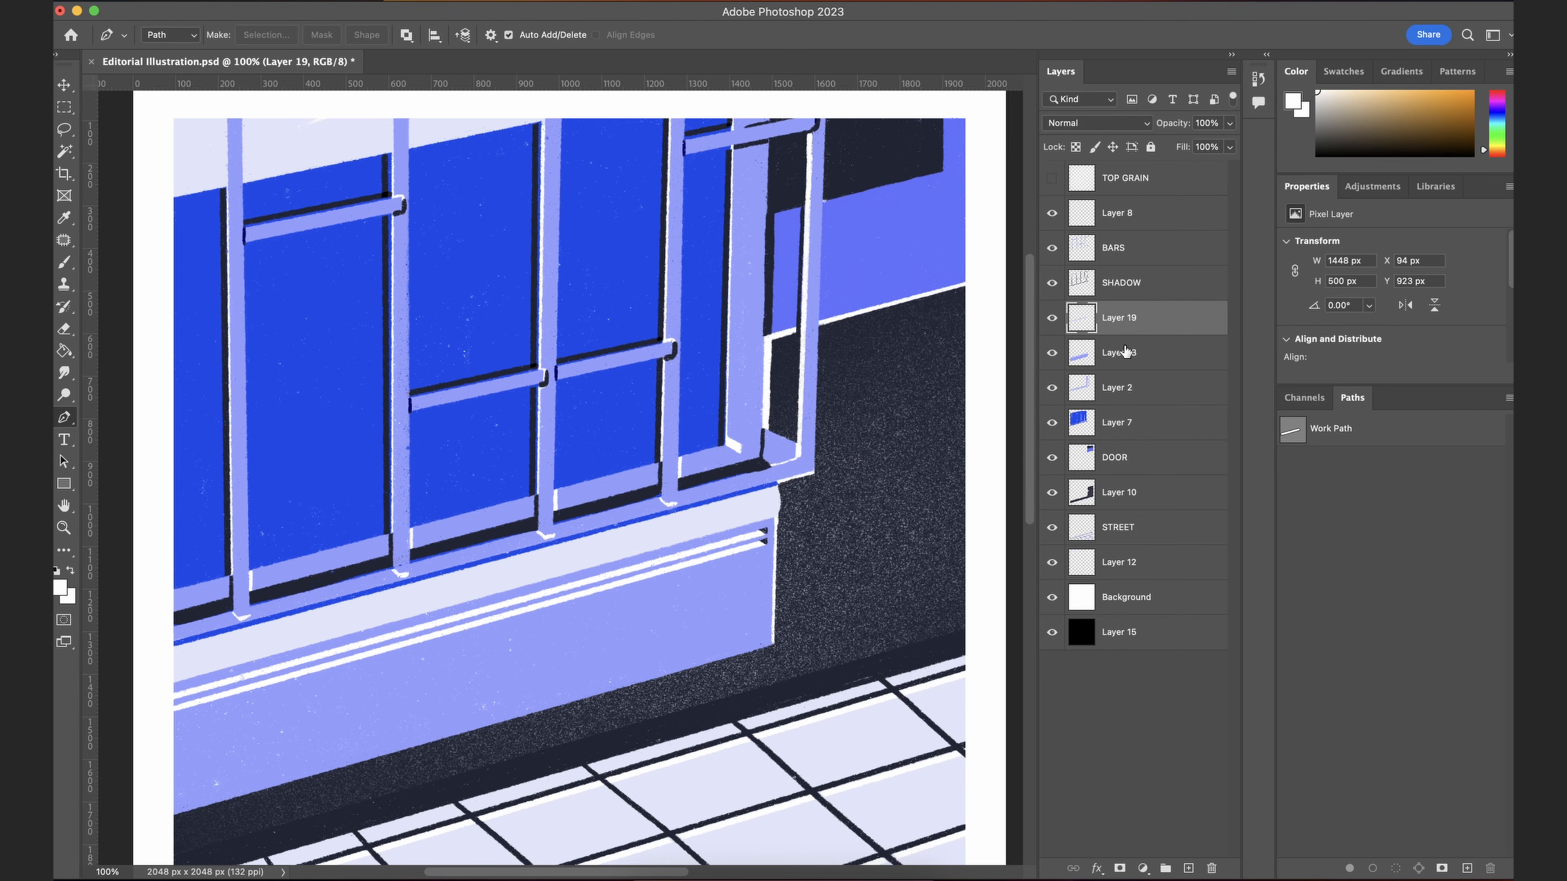
Step: Merge Layer 19 with Layer 18, rename the merged layer BASE and check its contents
right_click(1125, 352)
click(1138, 604)
double_click(1118, 327)
text(BASE)
key(Return)
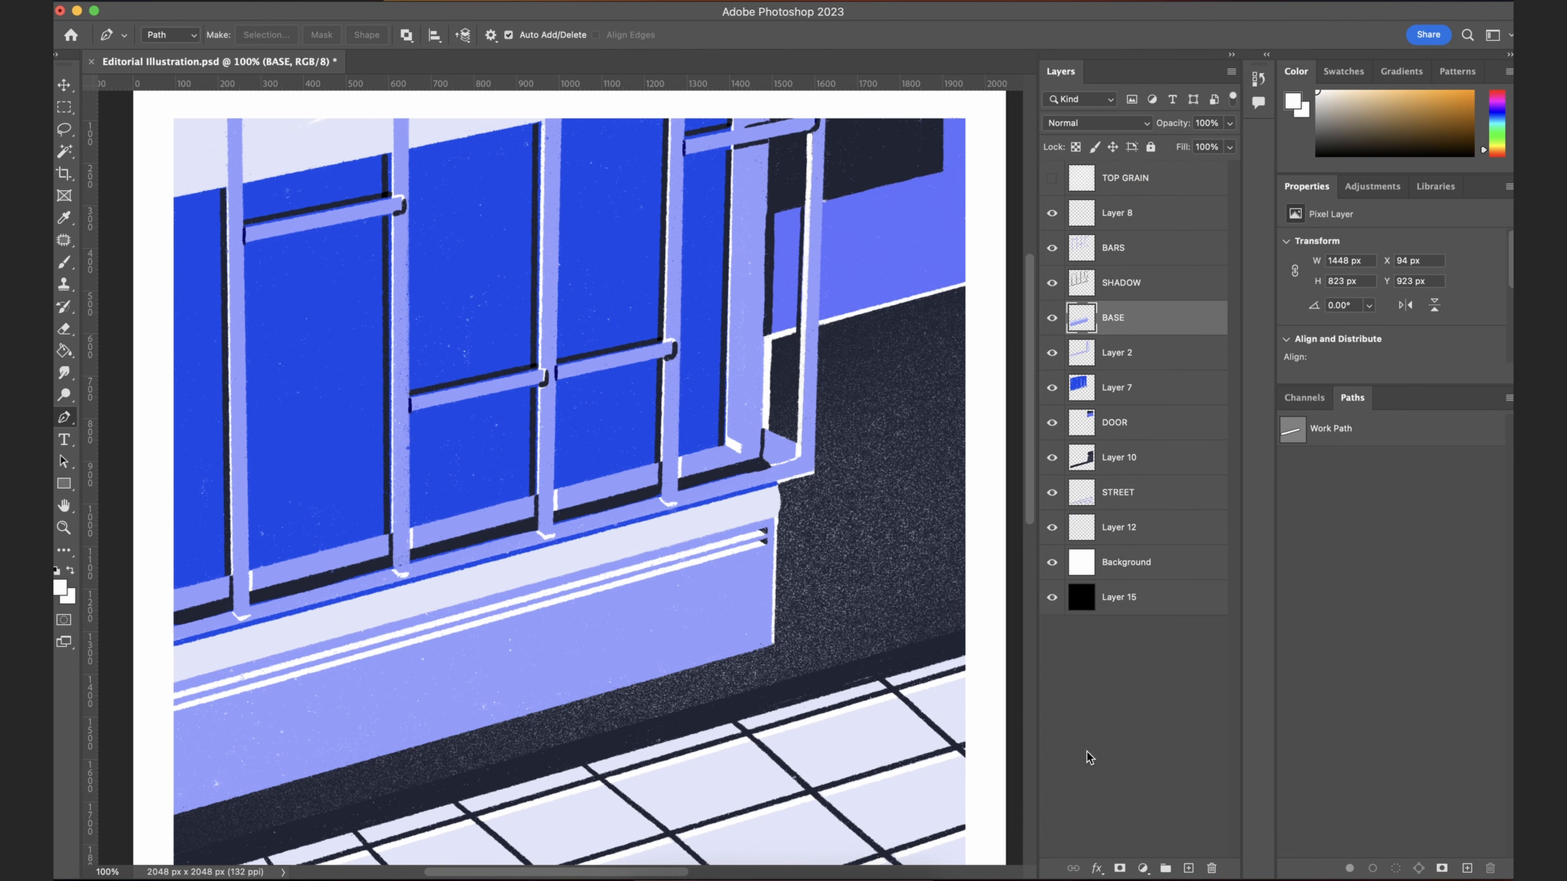
click(1051, 319)
click(1051, 320)
click(1115, 757)
Step: Rename Layer 2 as BUILD COLOUR and move it above the BASE layer
click(1053, 353)
click(1053, 353)
click(1120, 358)
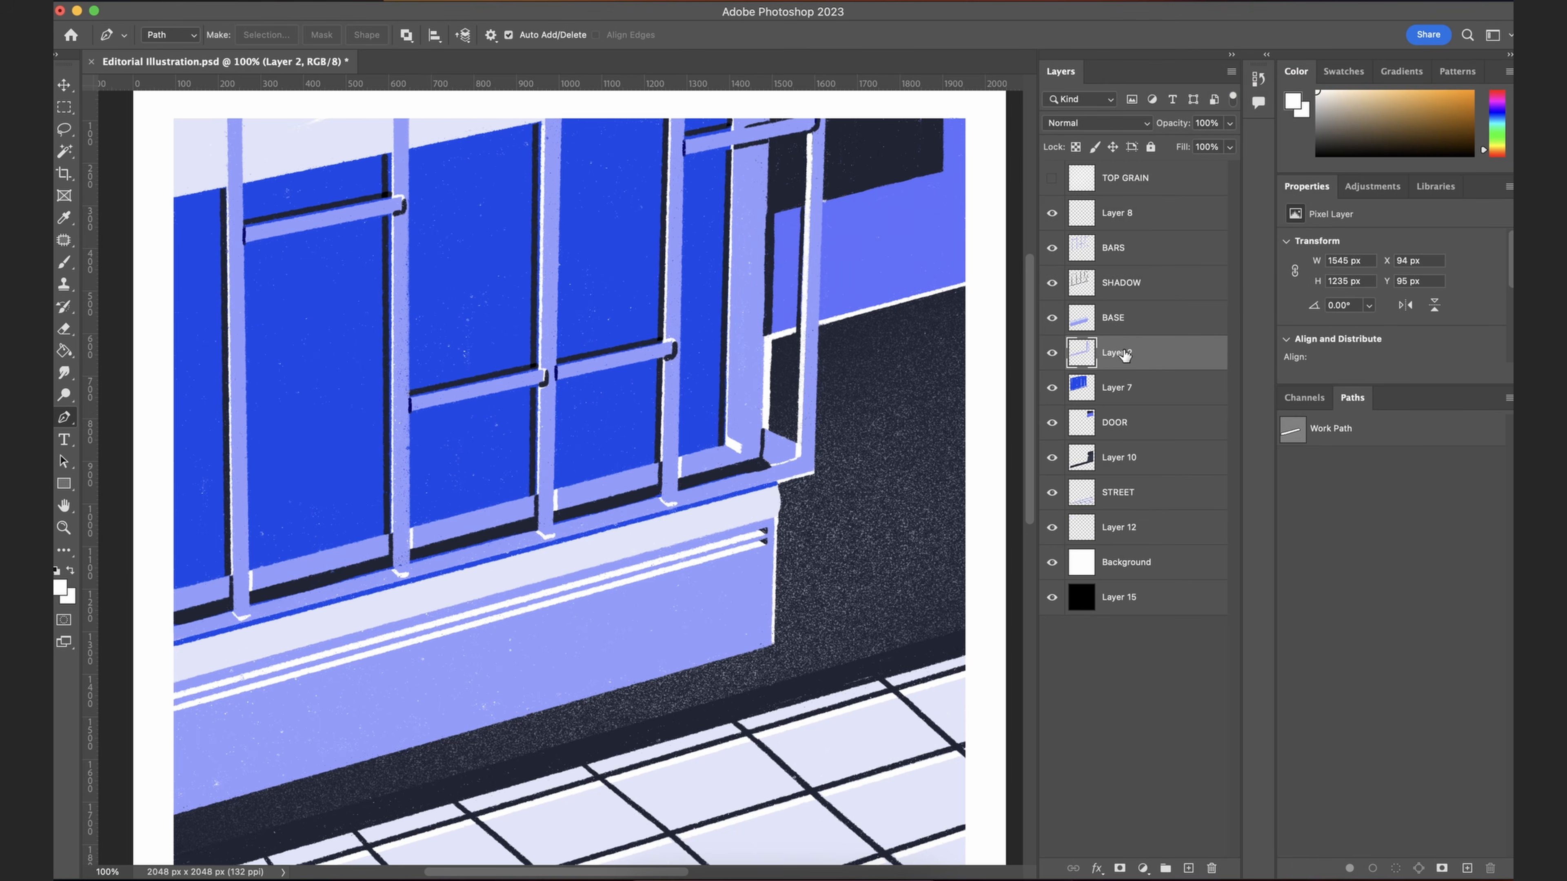
double_click(1120, 353)
text(COLOUYR)
key(Return)
drag(1120, 357, 1122, 300)
Step: Check the contents of the SHADOW and BARS layers and rename BARS as BARS DETAIL
click(1052, 282)
click(1052, 282)
click(1053, 248)
click(1053, 247)
click(1052, 248)
click(1053, 248)
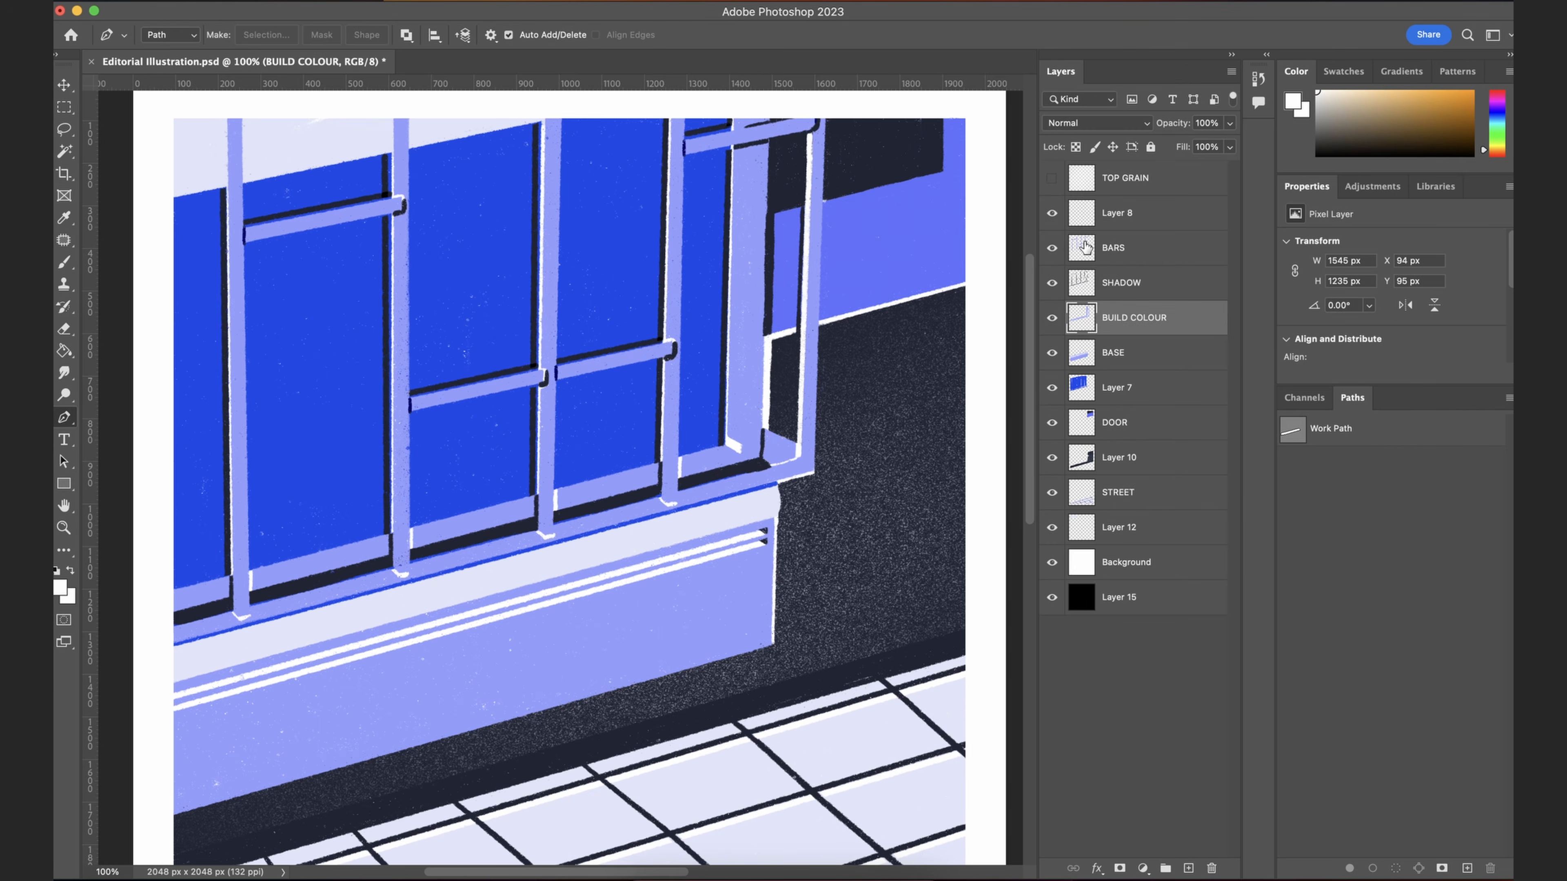
click(1110, 248)
double_click(1114, 247)
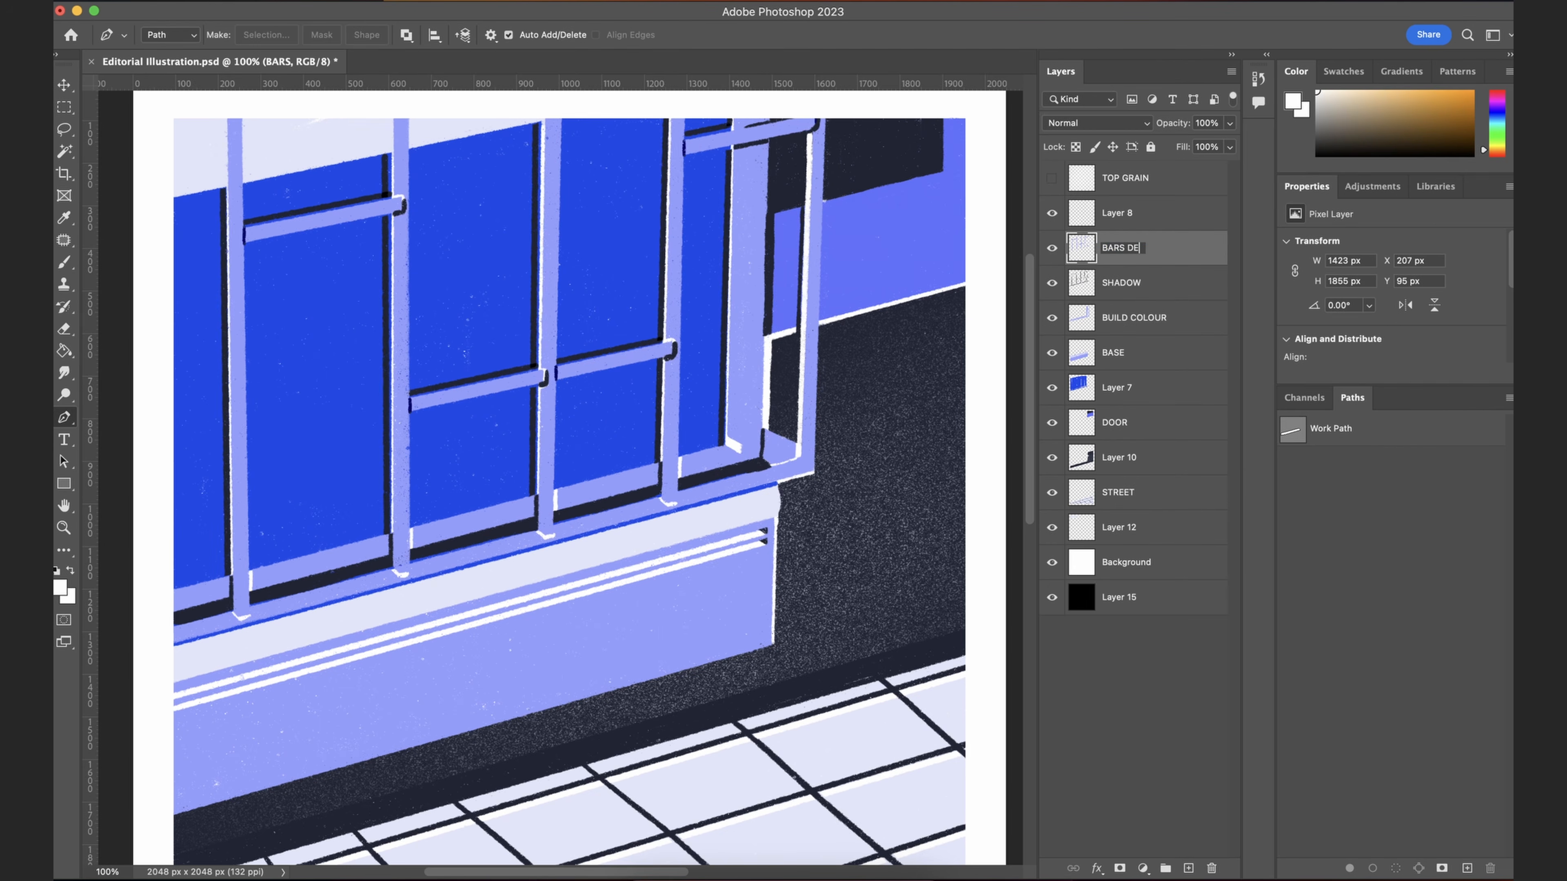
key(Return)
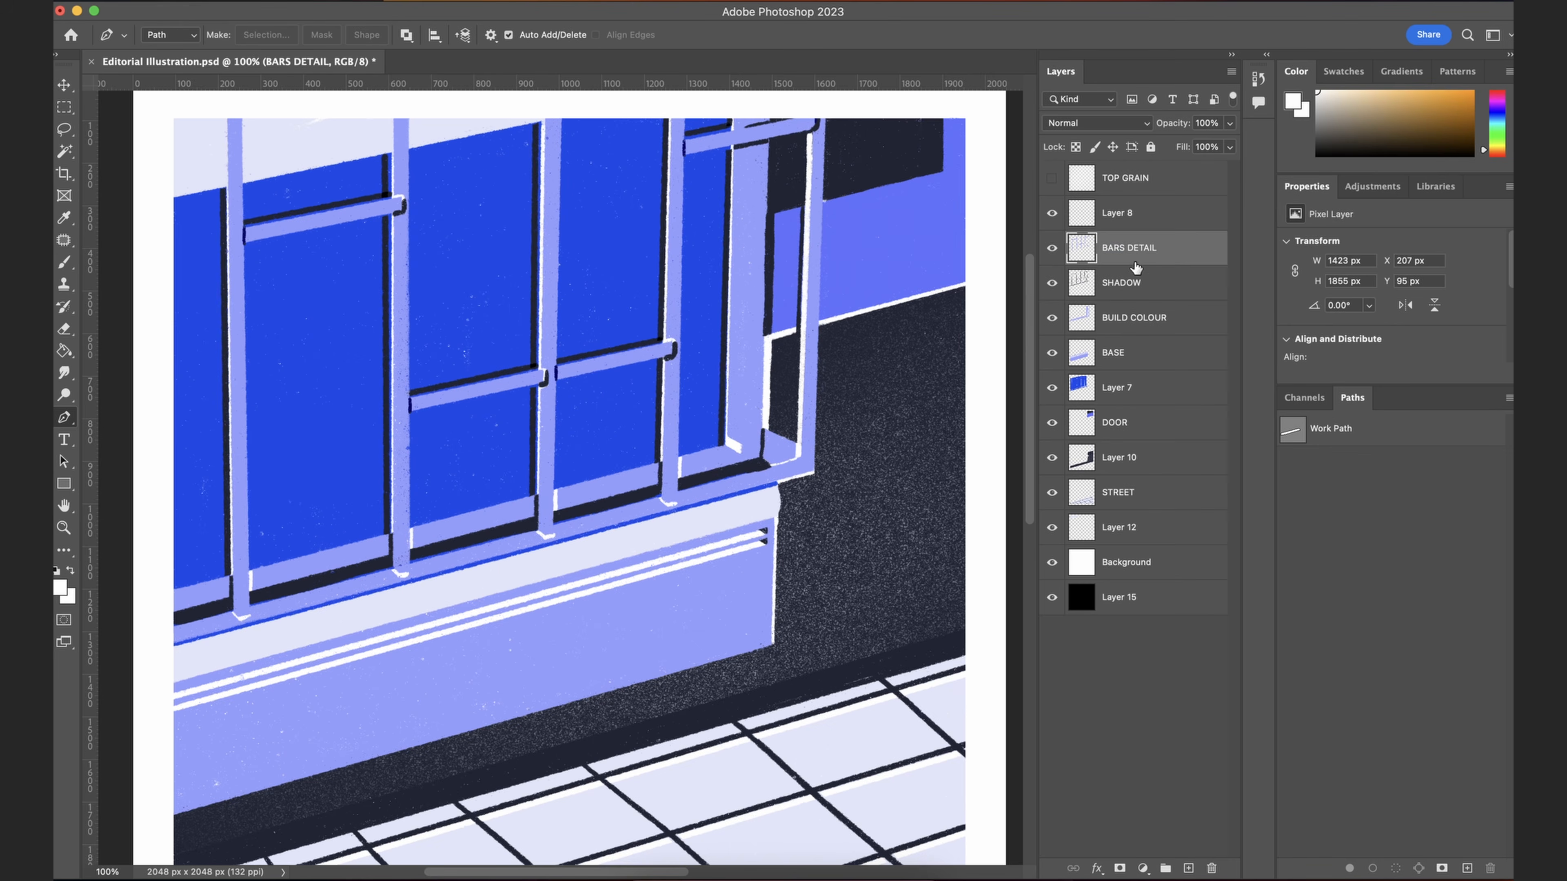
Step: Erase the dark marks at the right end of the base's white stripes on the BARS DETAIL layer with a 100 px eraser
click(1054, 249)
key(e)
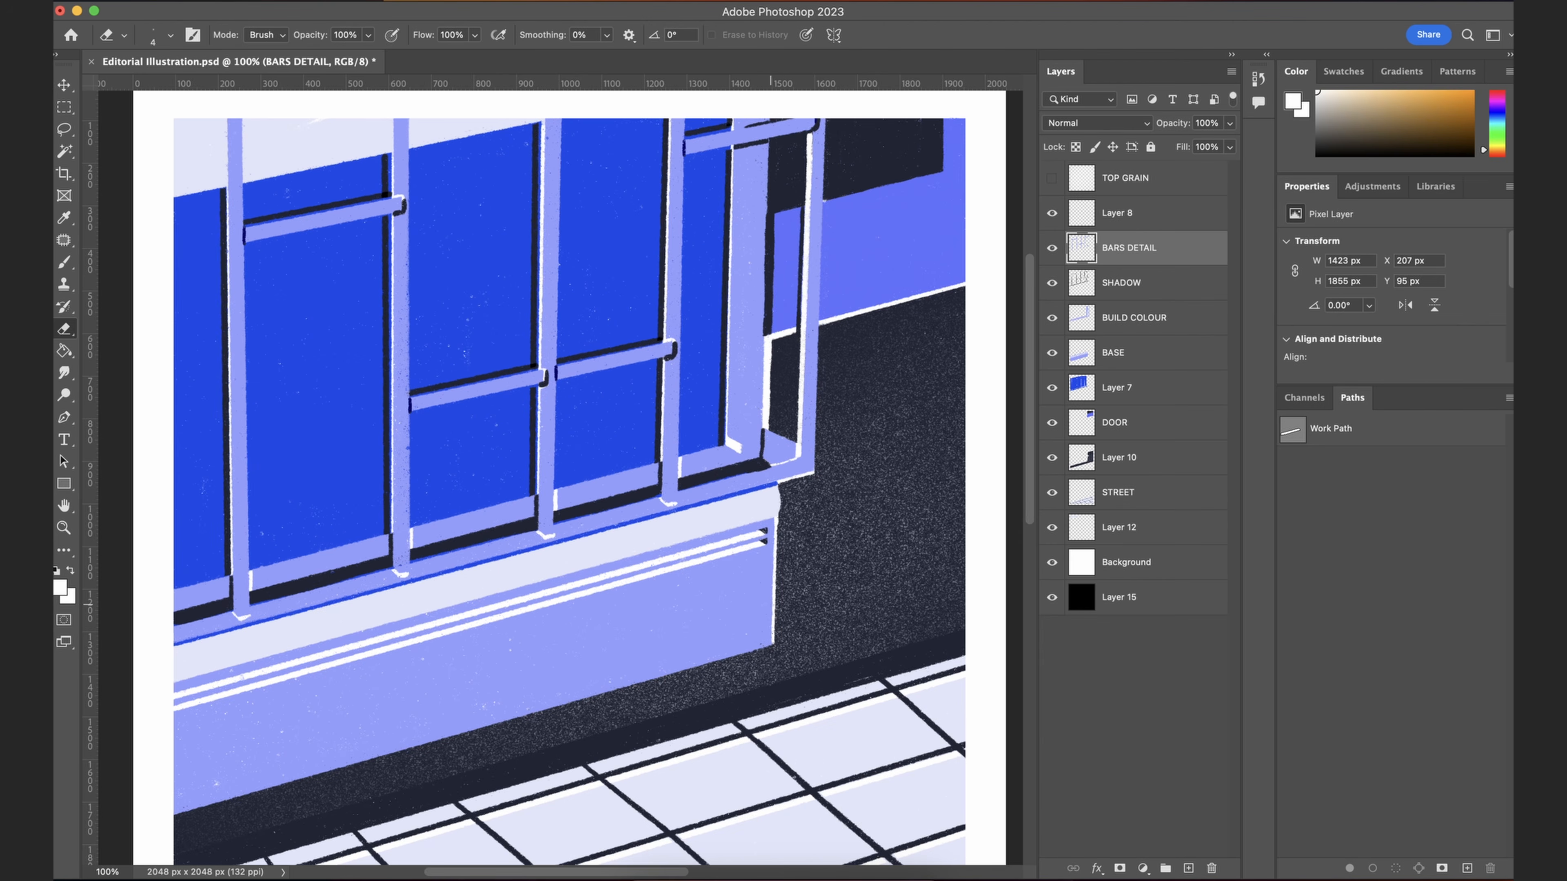
key(bracketright)
key(bracketright)
key(bracketright)
key(bracketright)
key(bracketright)
click(764, 534)
click(1163, 748)
click(1050, 249)
click(1051, 249)
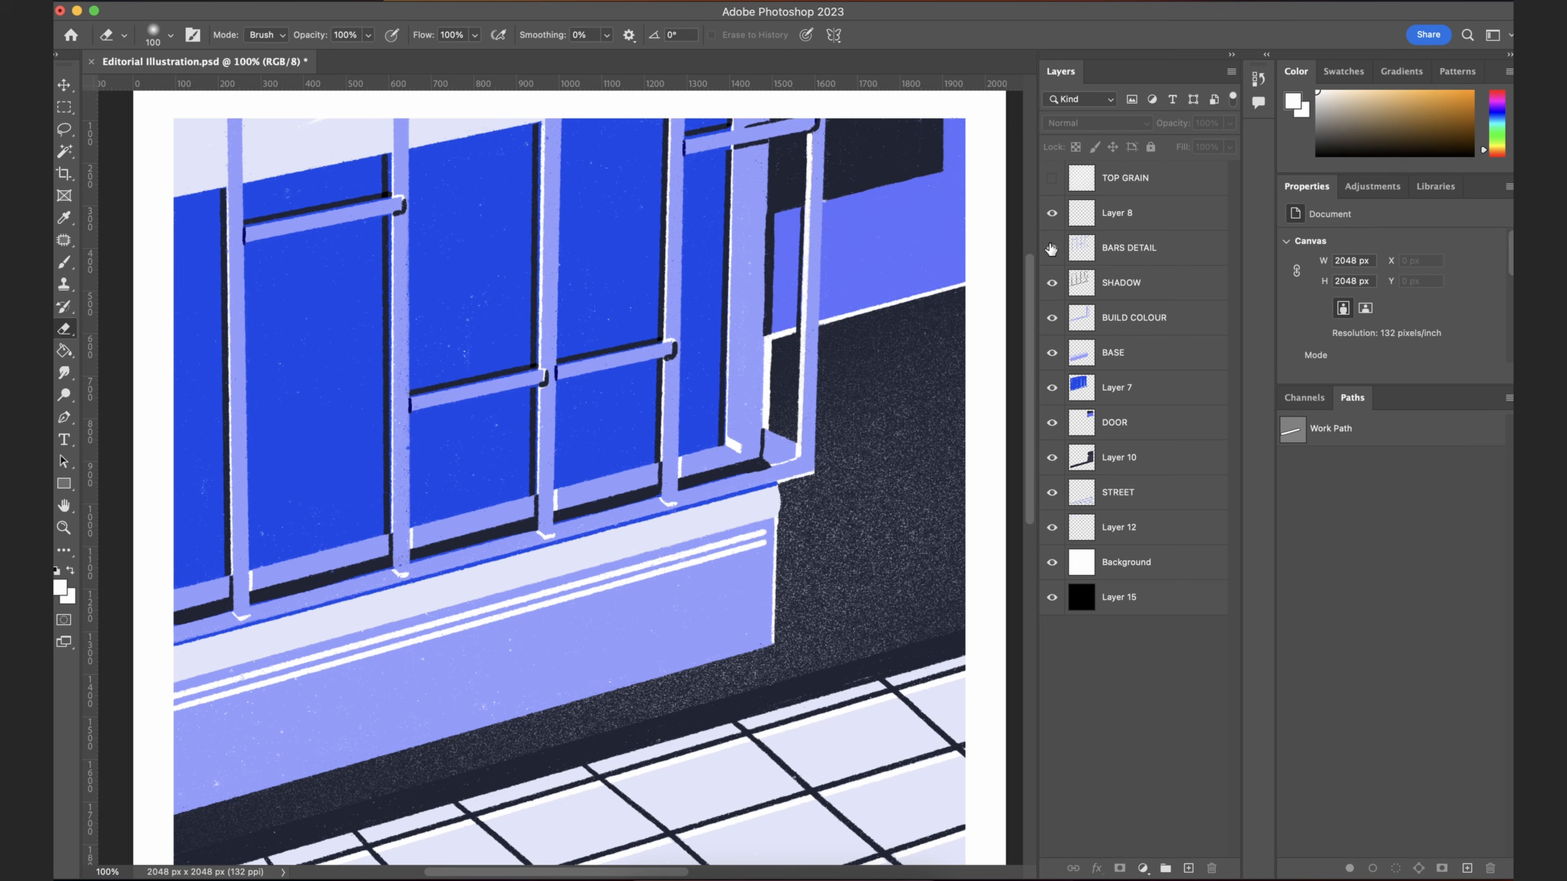
Step: Toggle the BARS DETAIL layer's visibility to check the erased area and view Layer 10 alone
click(1107, 253)
click(1052, 248)
click(1050, 247)
click(1050, 247)
click(1050, 247)
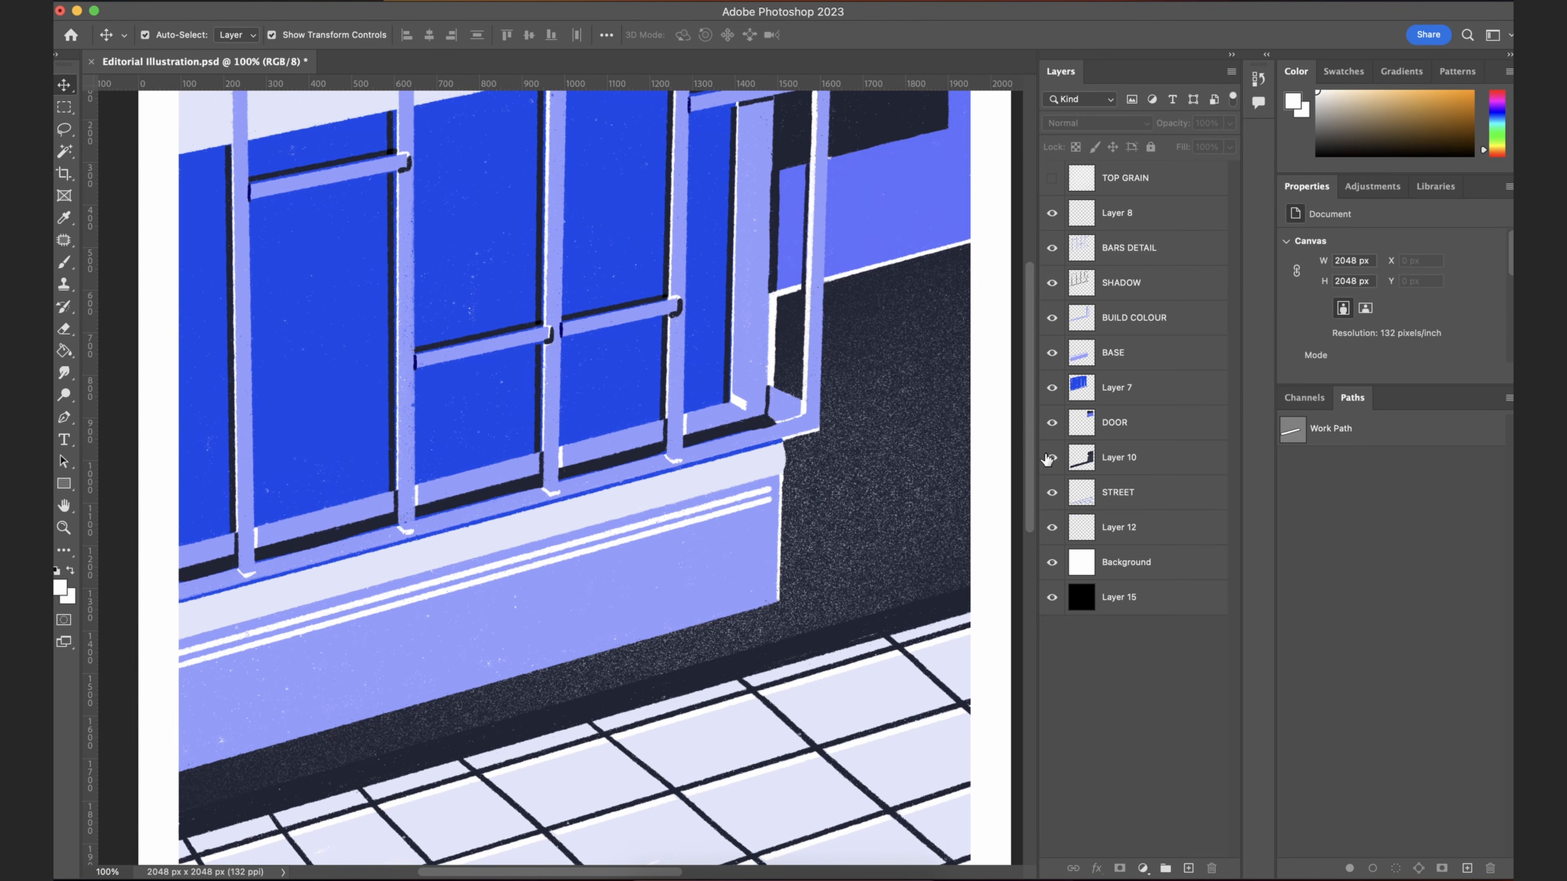
alt+click(1051, 460)
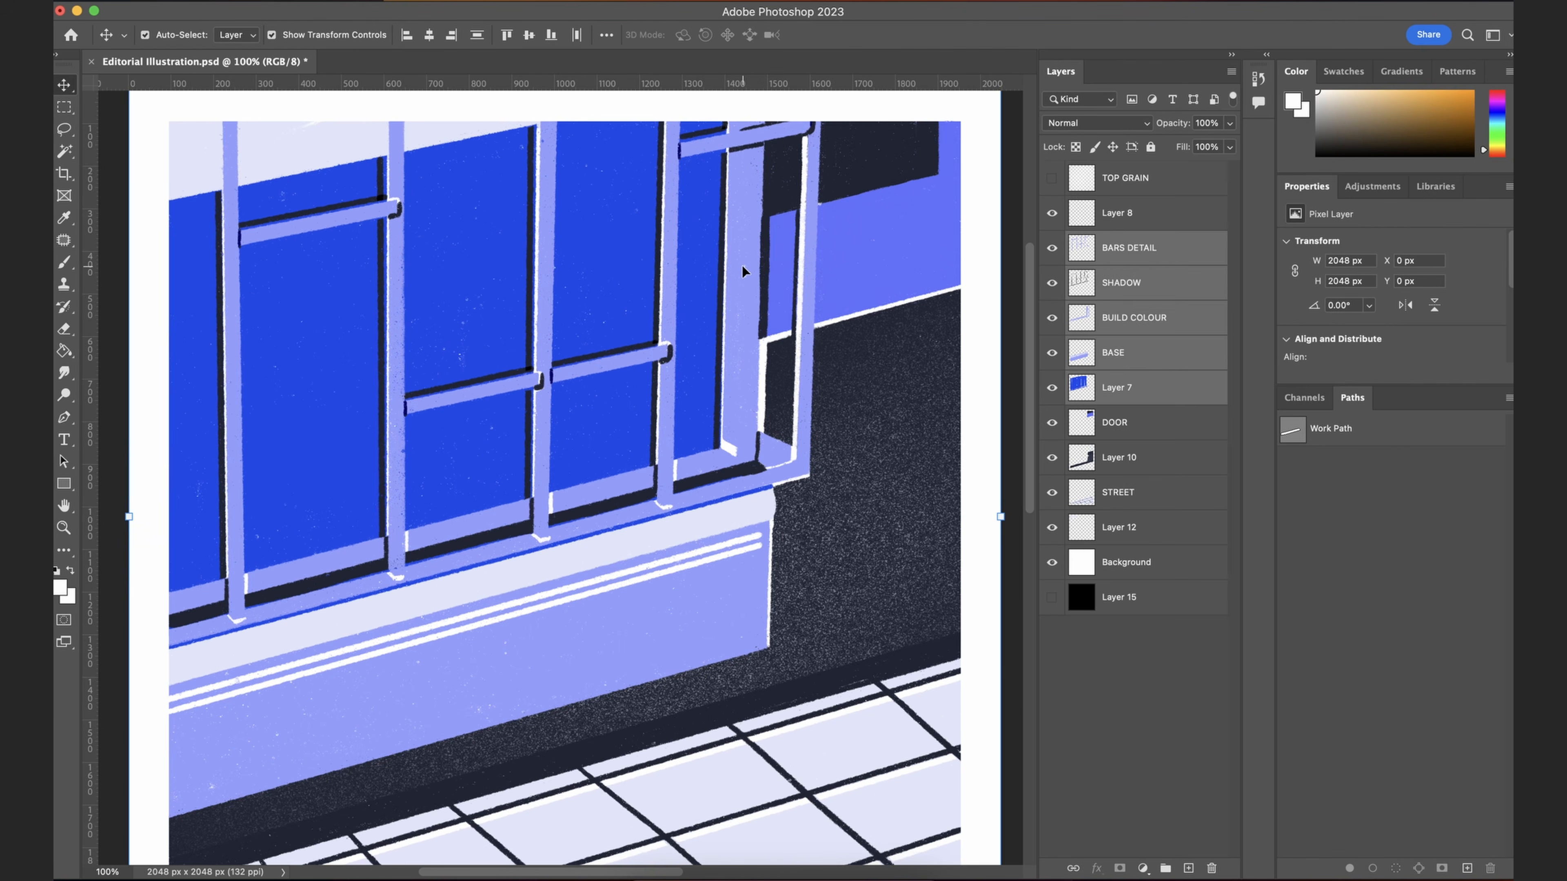
Step: Try shifting the layers from BARS DETAIL to Layer 7 to X -276 px, Y 22 px and undo the move
drag(743, 266, 625, 275)
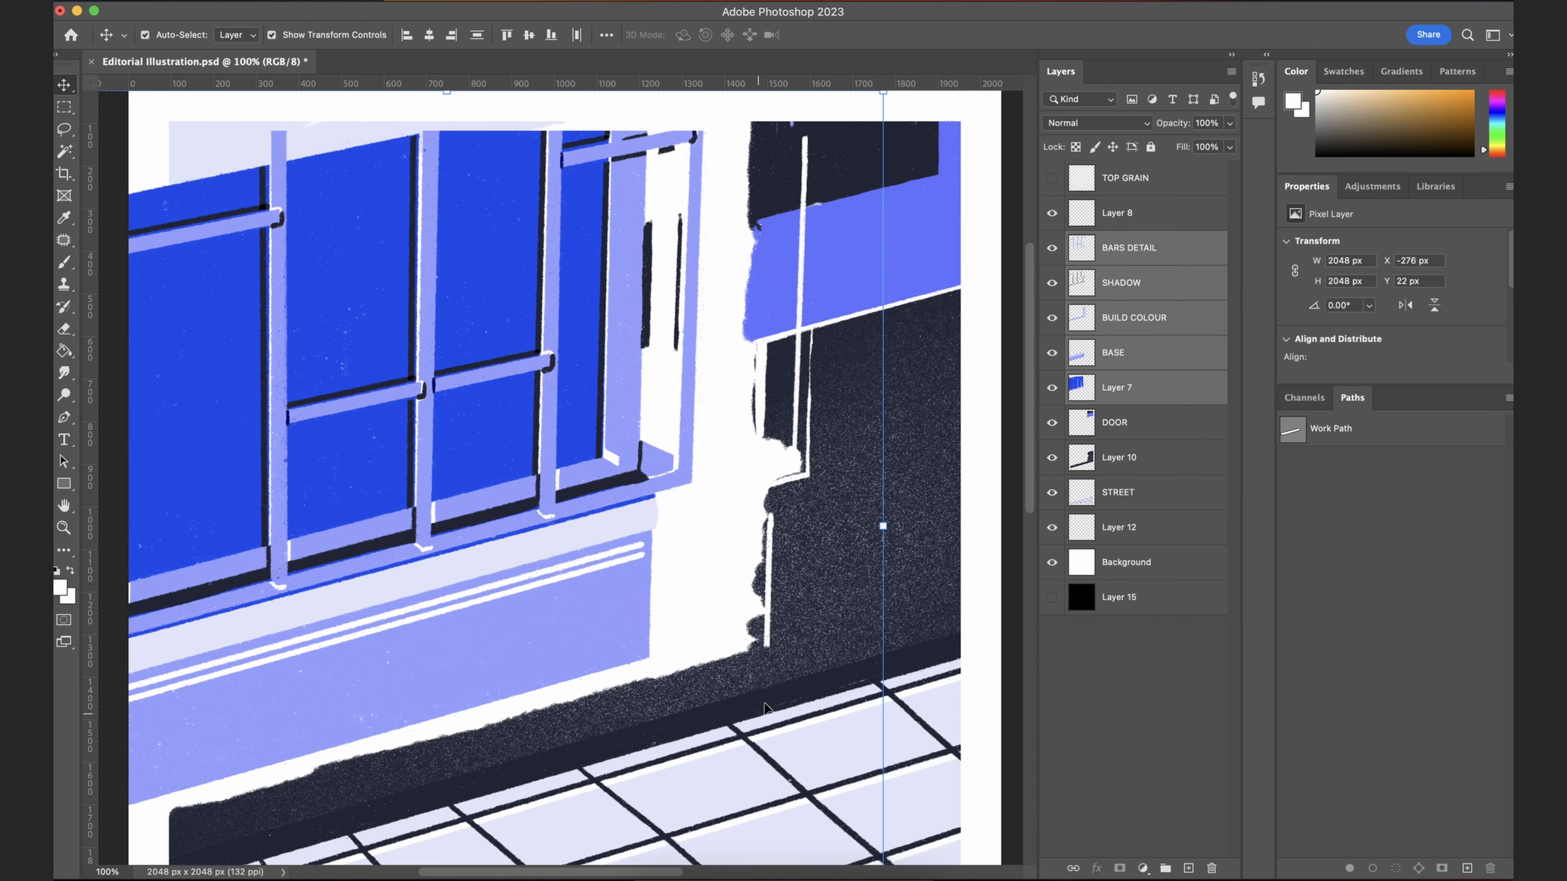
key(super+z)
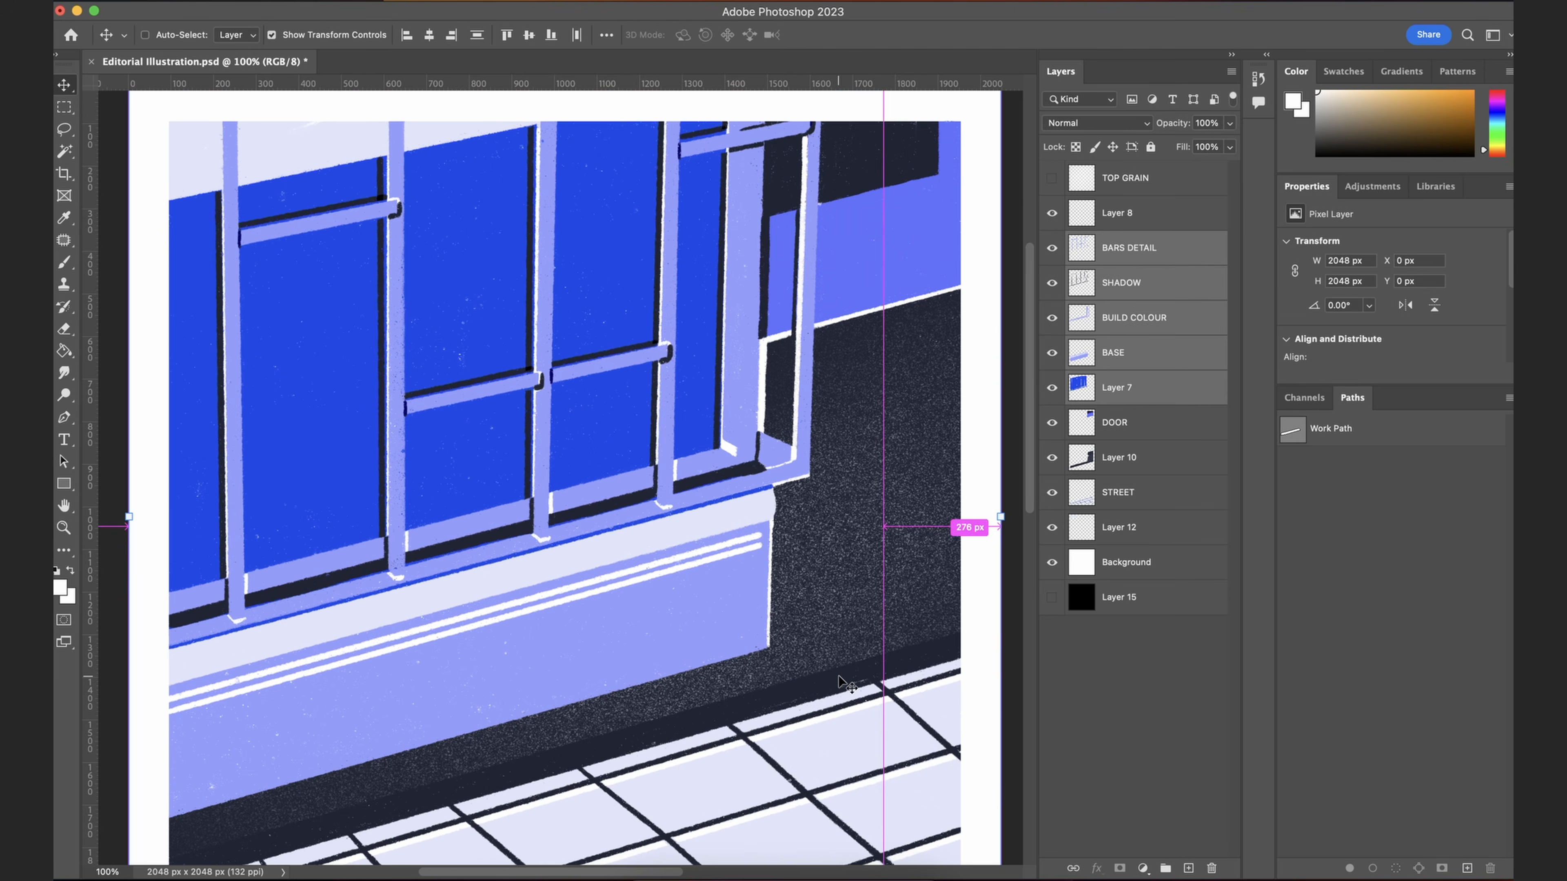
click(1128, 704)
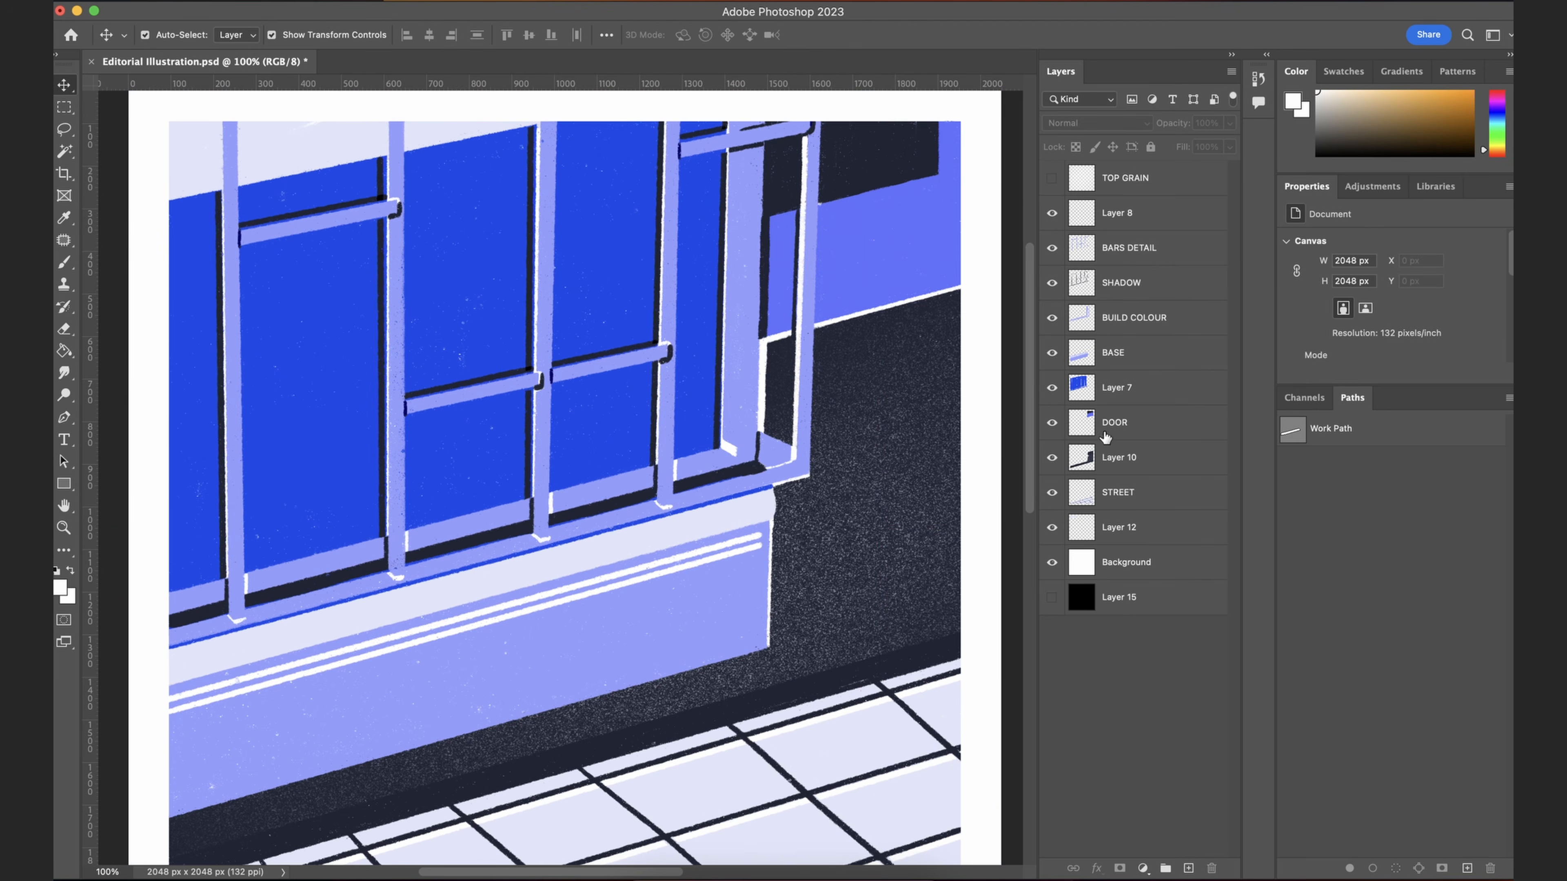
Step: Select Layer 10 and show it alone to examine the dark wall and kerb
click(1114, 471)
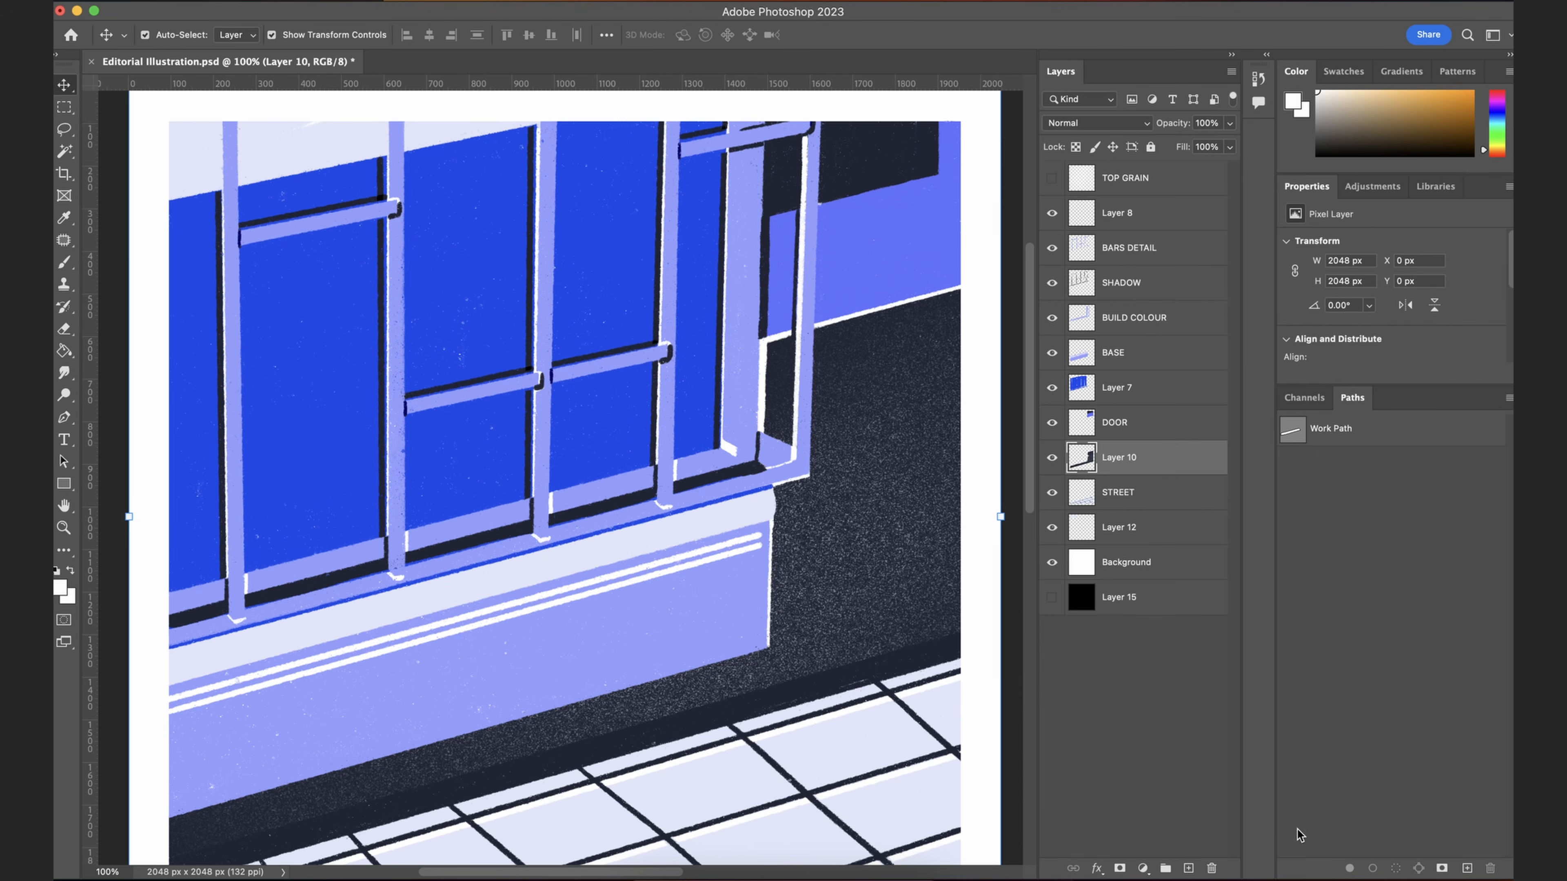
scroll(829, 560, down, 2)
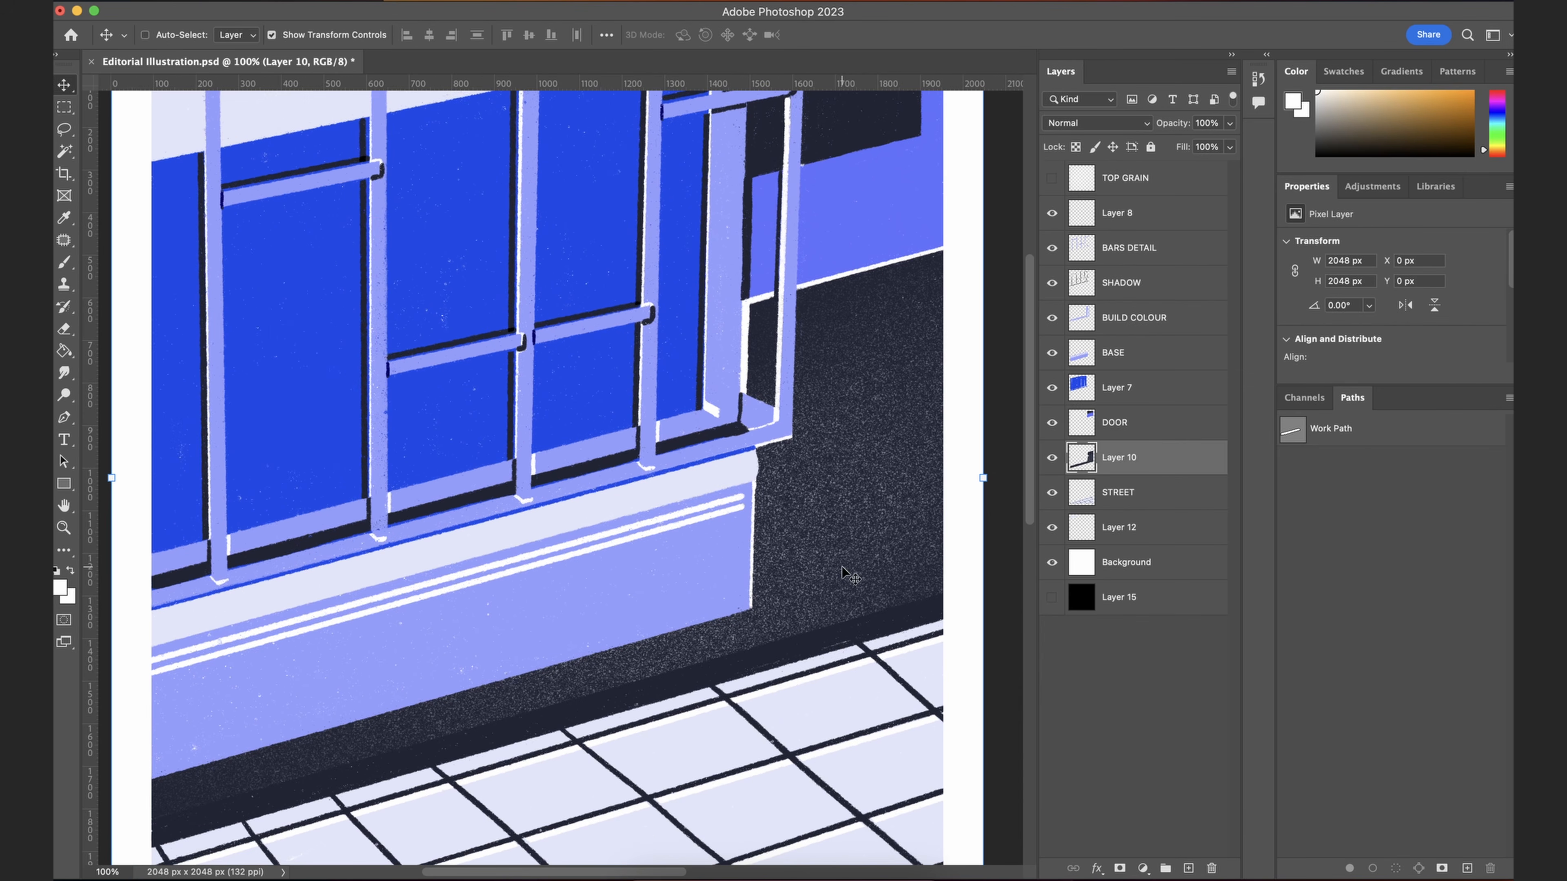
key(super+minus)
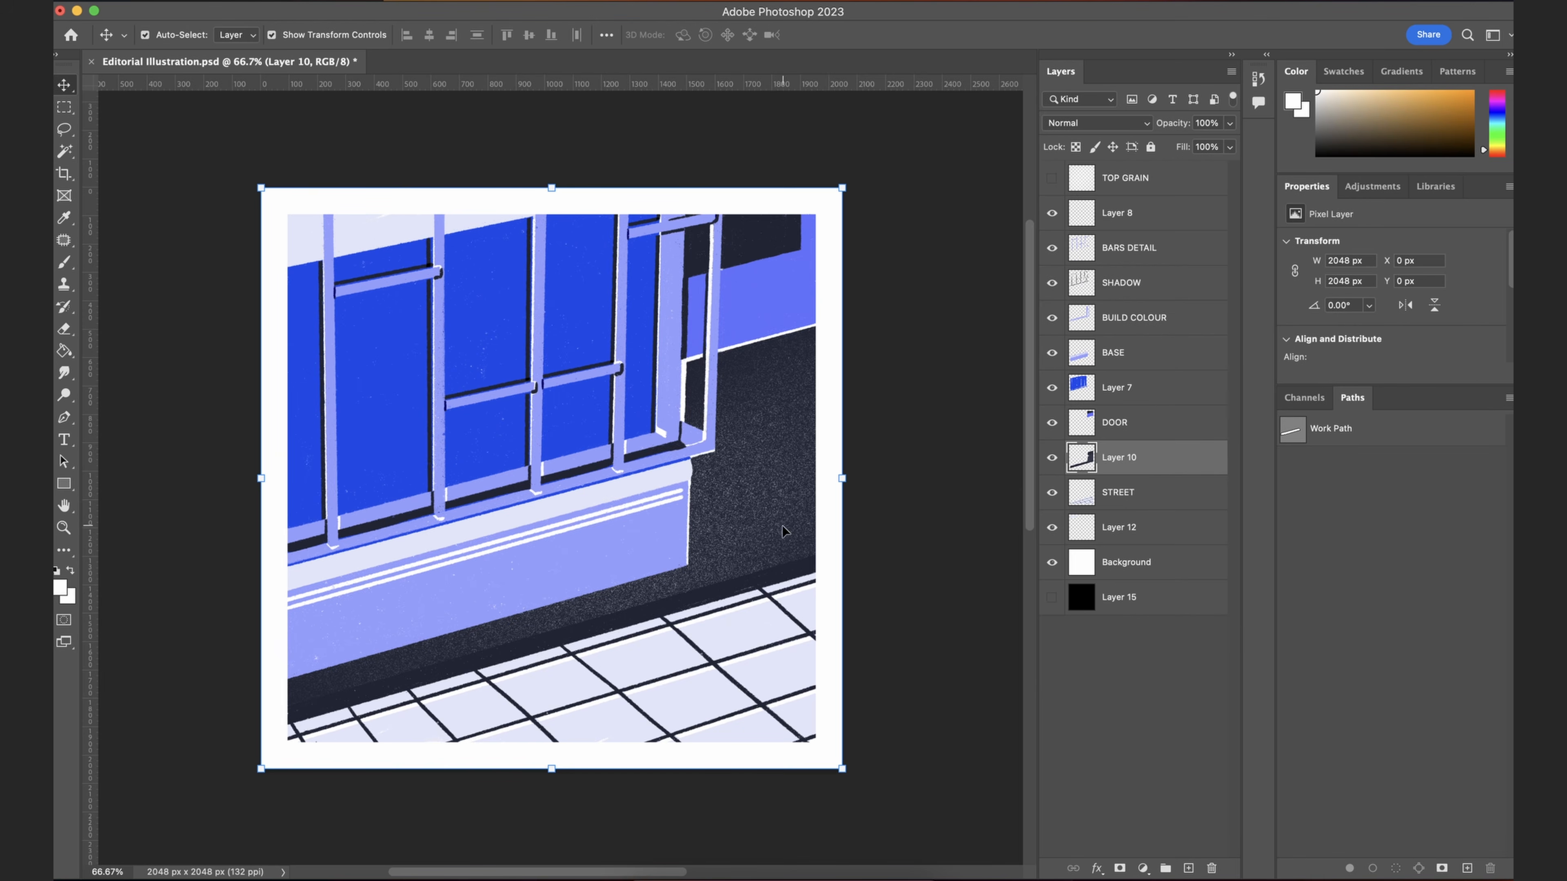
alt+click(1052, 458)
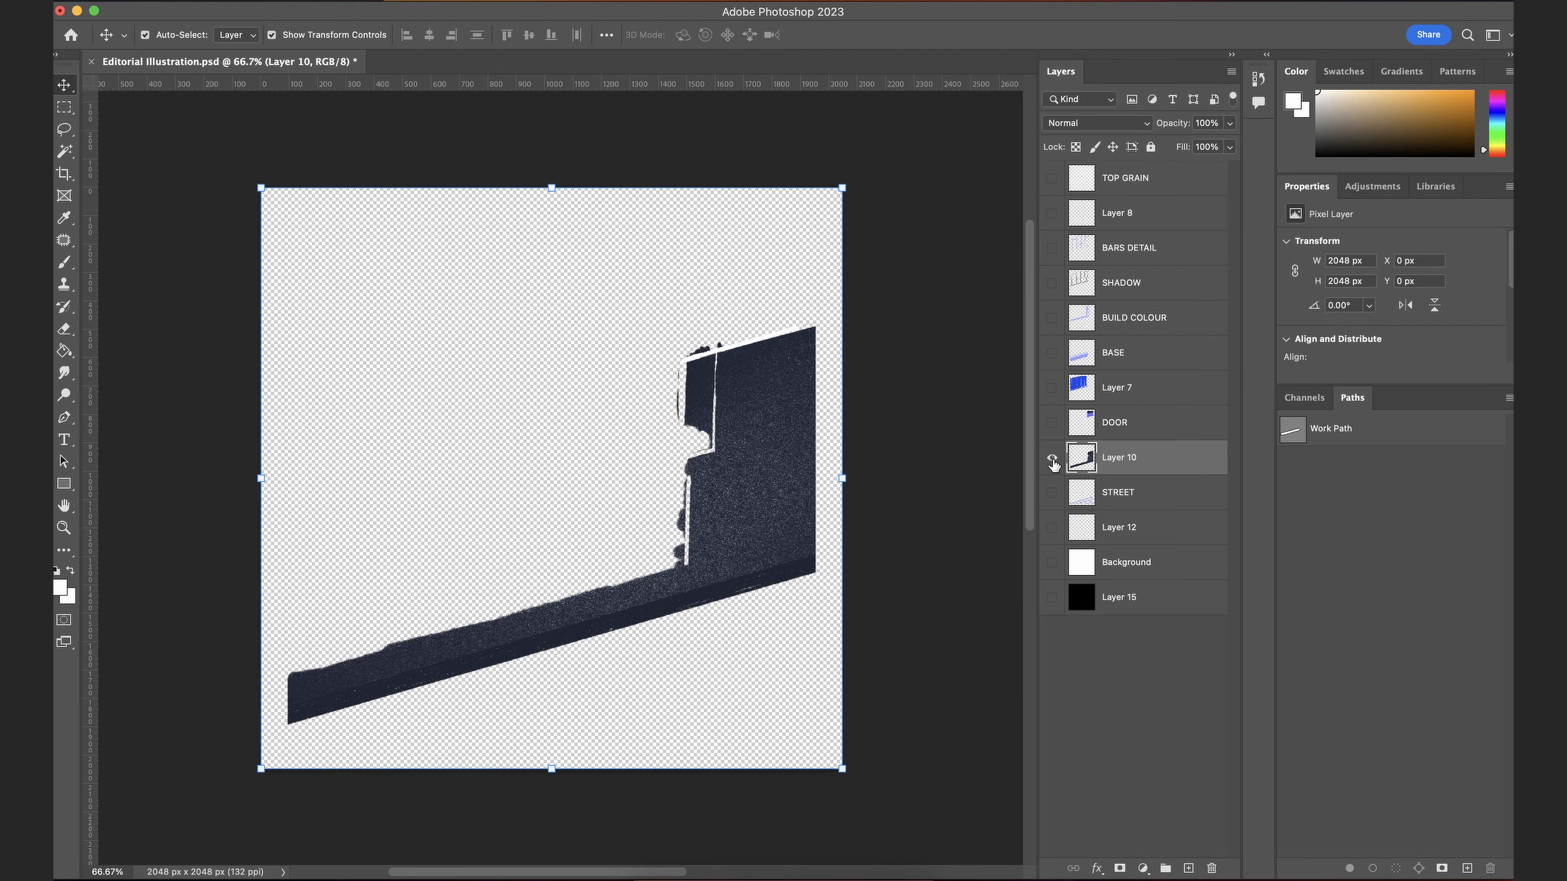
key(b)
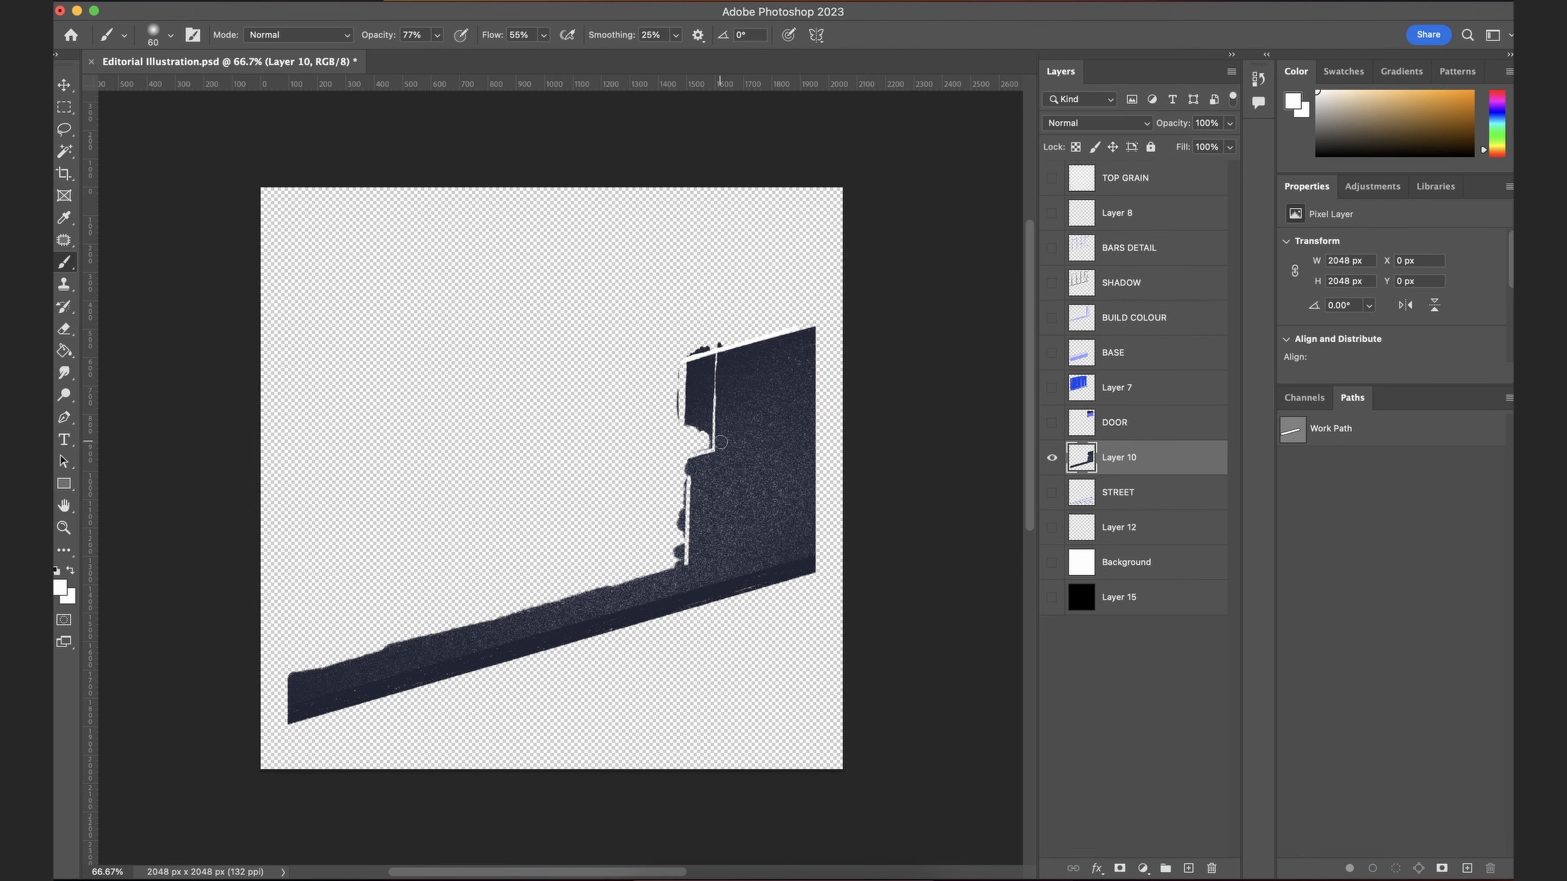
key(bracketright)
key(bracketright)
key(bracketright)
key(bracketright)
key(bracketright)
key(bracketright)
key(bracketright)
click(1128, 707)
Step: Trace the dark kerb strip along the lower edge of Layer 10 with the Pen tool and separate it onto its own layer
key(p)
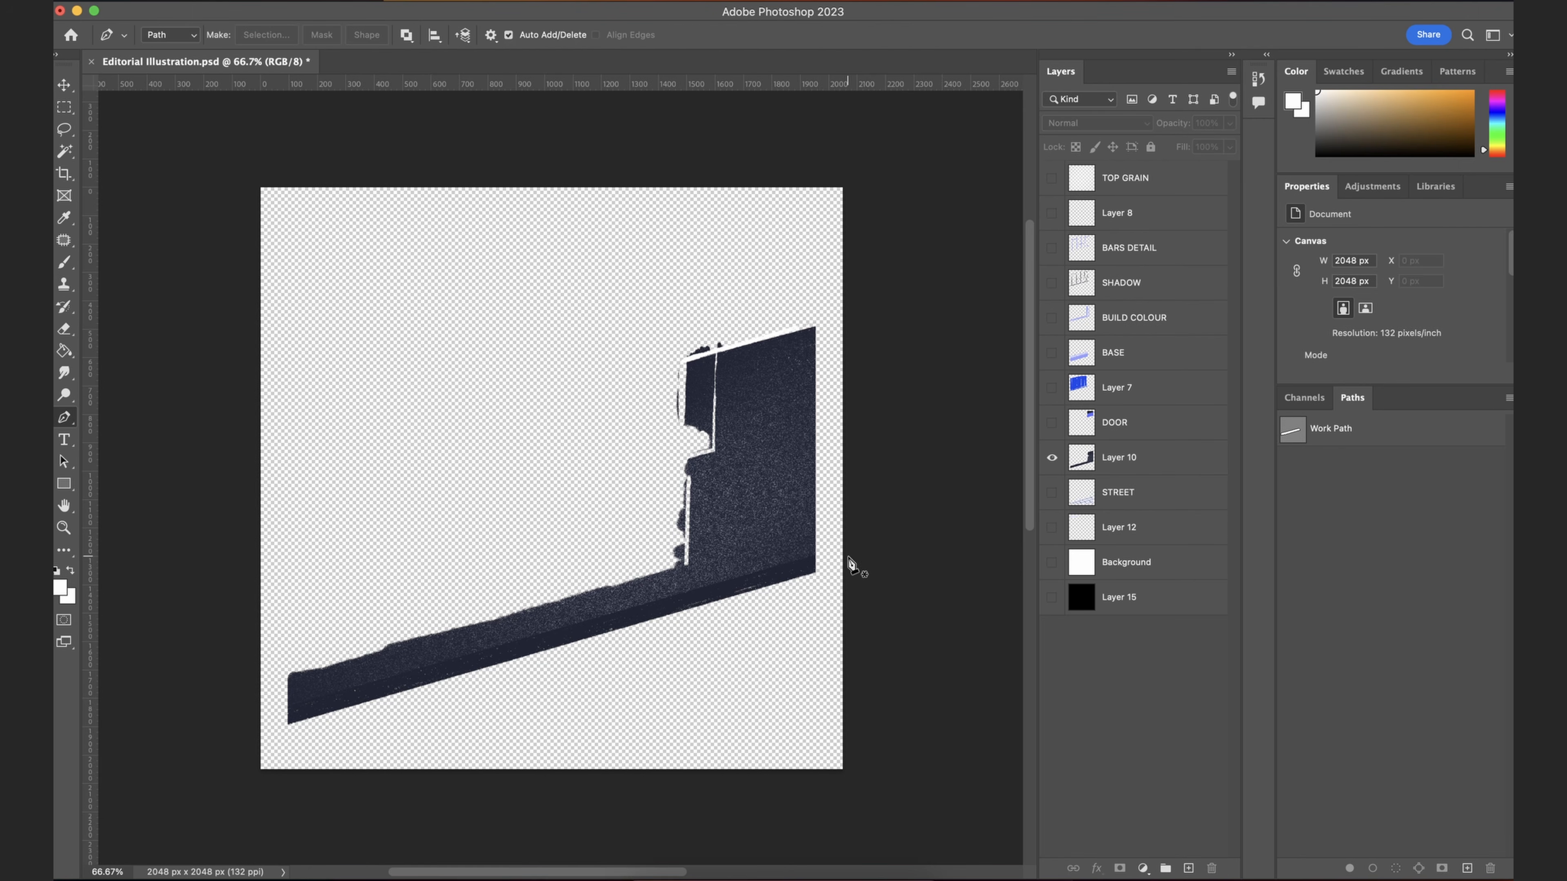
key(super+plus)
drag(852, 554, 798, 370)
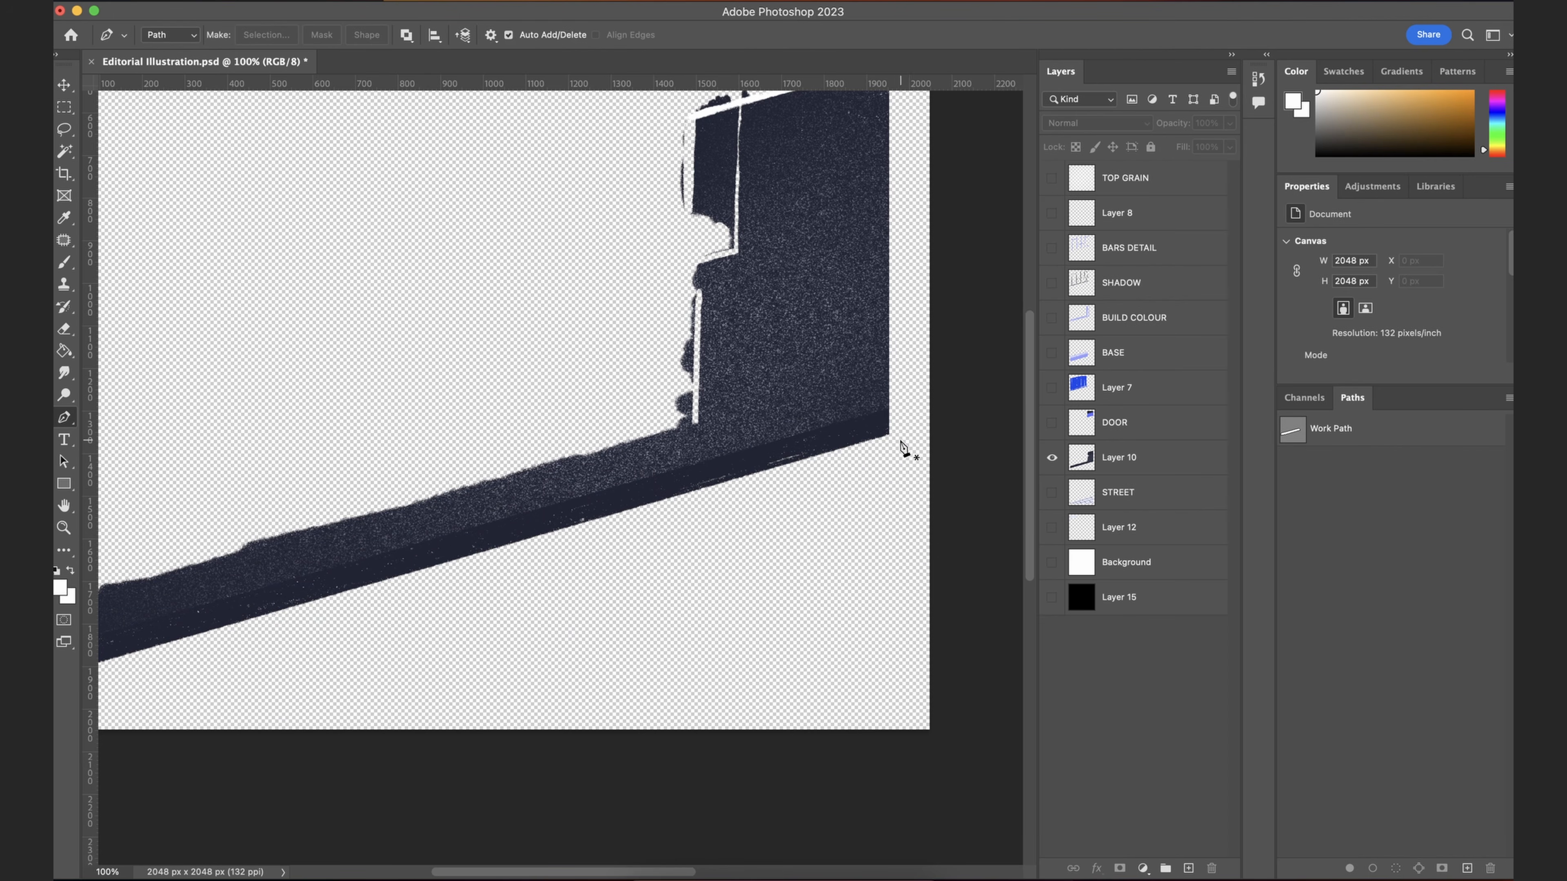
click(891, 444)
click(895, 404)
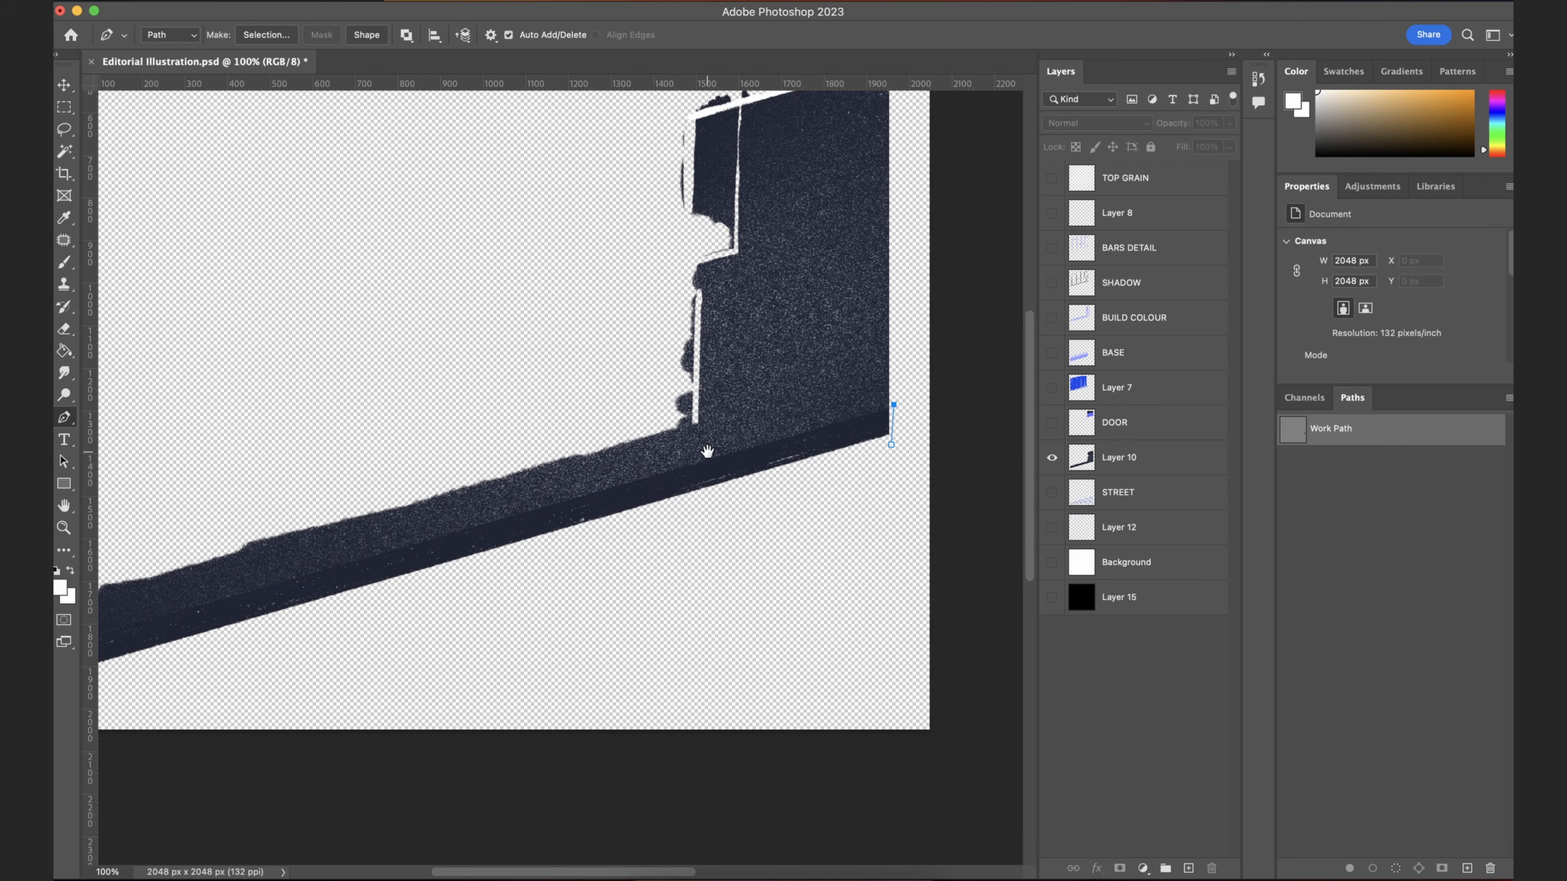
scroll(710, 449, left, 3)
scroll(710, 448, down, 2)
click(182, 567)
click(177, 605)
click(240, 593)
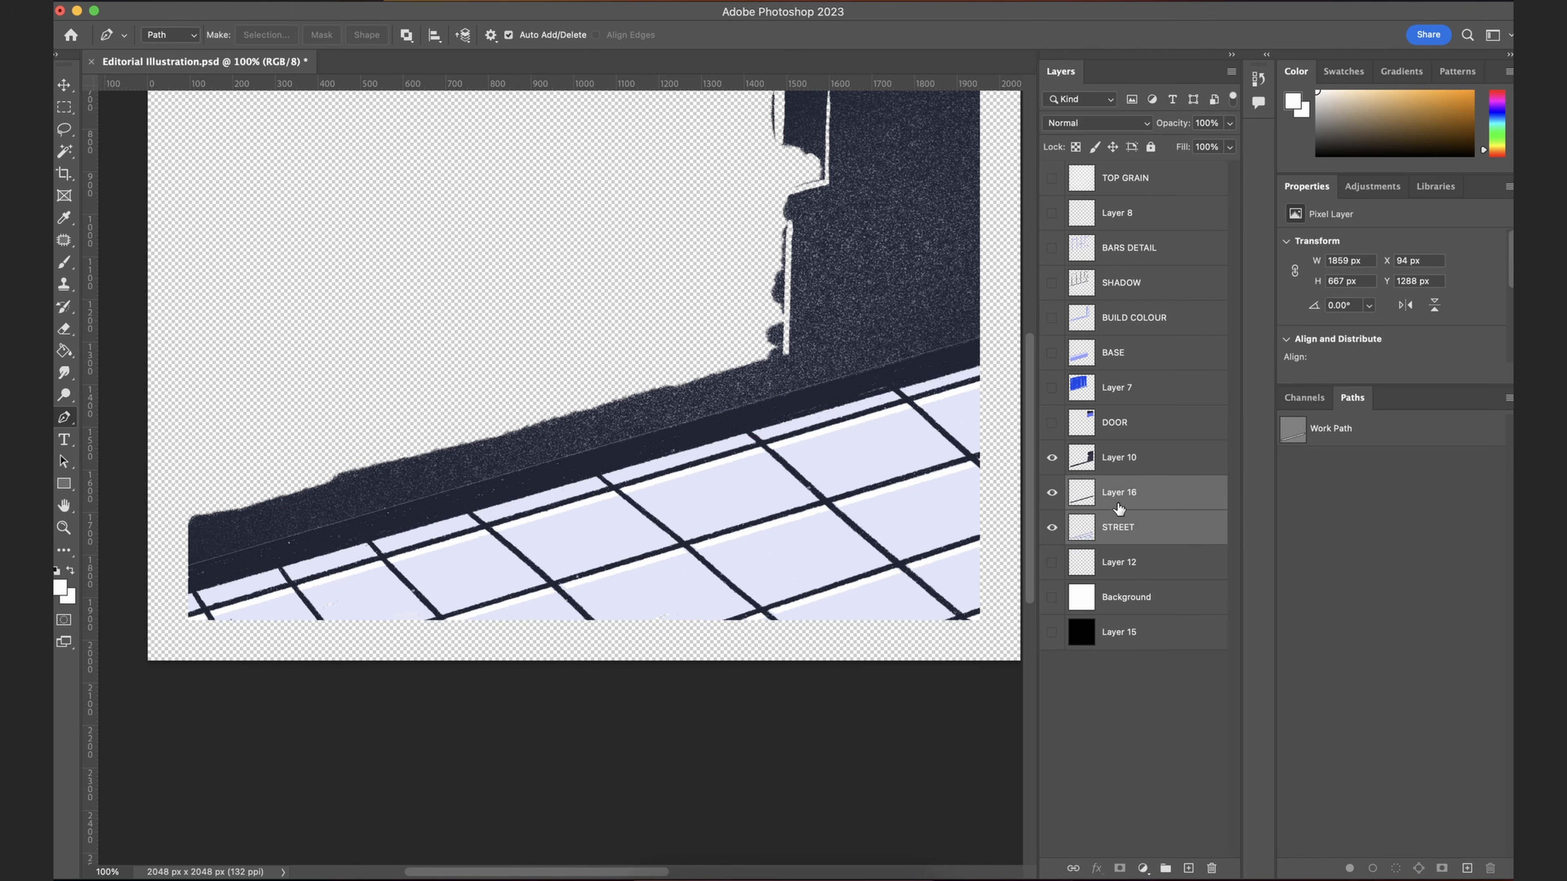
Step: Merge the kerb strip on Layer 16 with the STREET layer and name the merged layer STREET
click(1097, 663)
click(1052, 494)
click(1052, 494)
click(1130, 503)
shift+click(1130, 528)
right_click(1129, 528)
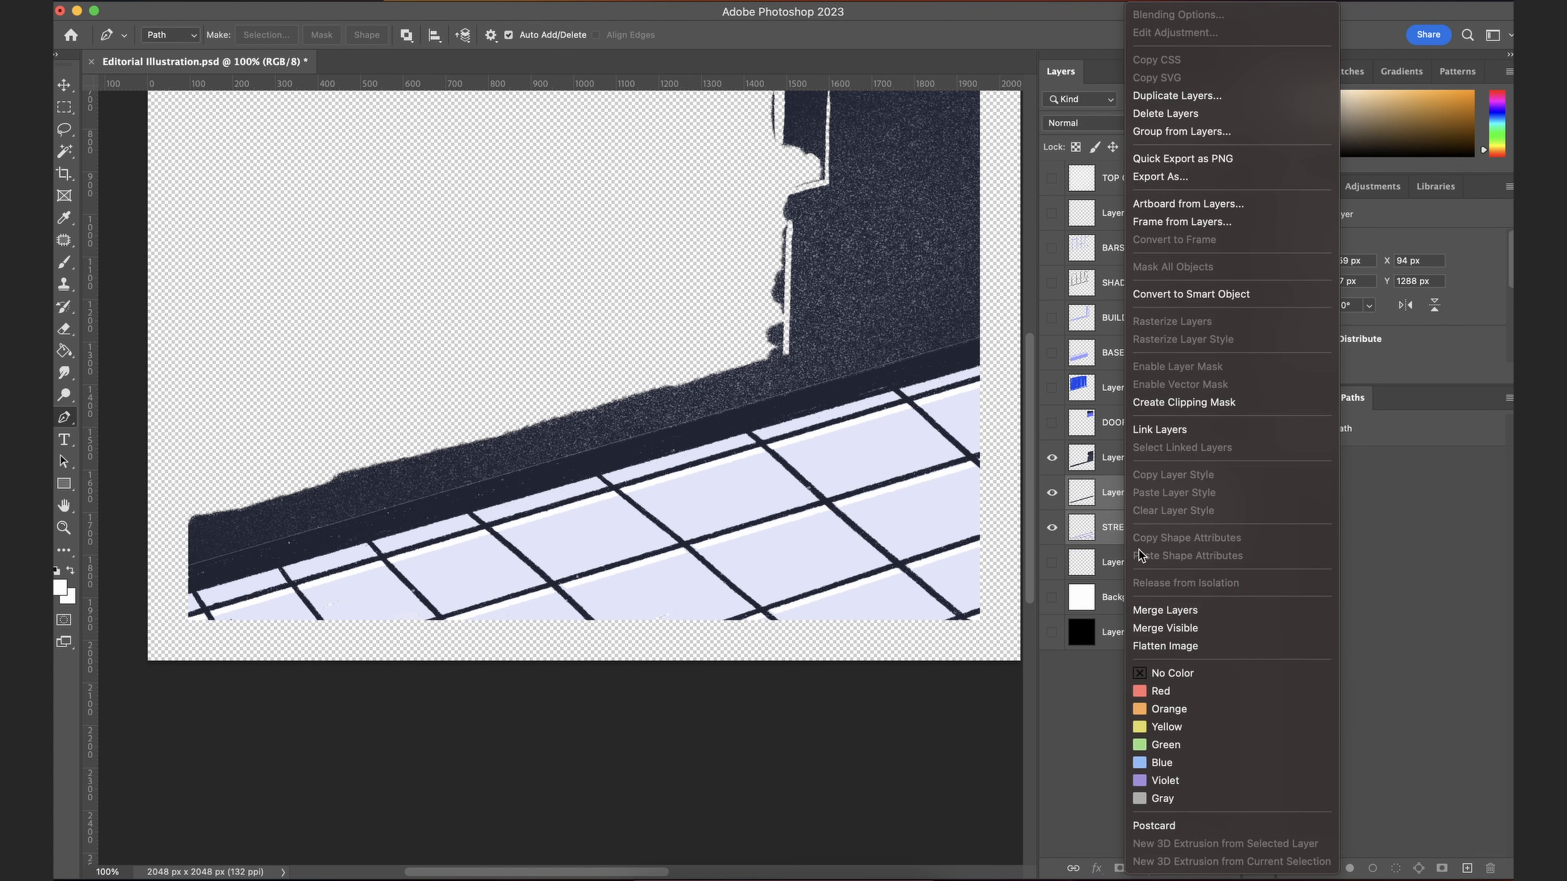
click(1151, 610)
double_click(1118, 492)
text(S)
key(Return)
Step: Toggle the STREET layer's visibility to check the merged kerb and paving tiles
click(1053, 493)
click(1053, 493)
click(1052, 493)
click(1053, 493)
click(1052, 493)
click(1052, 493)
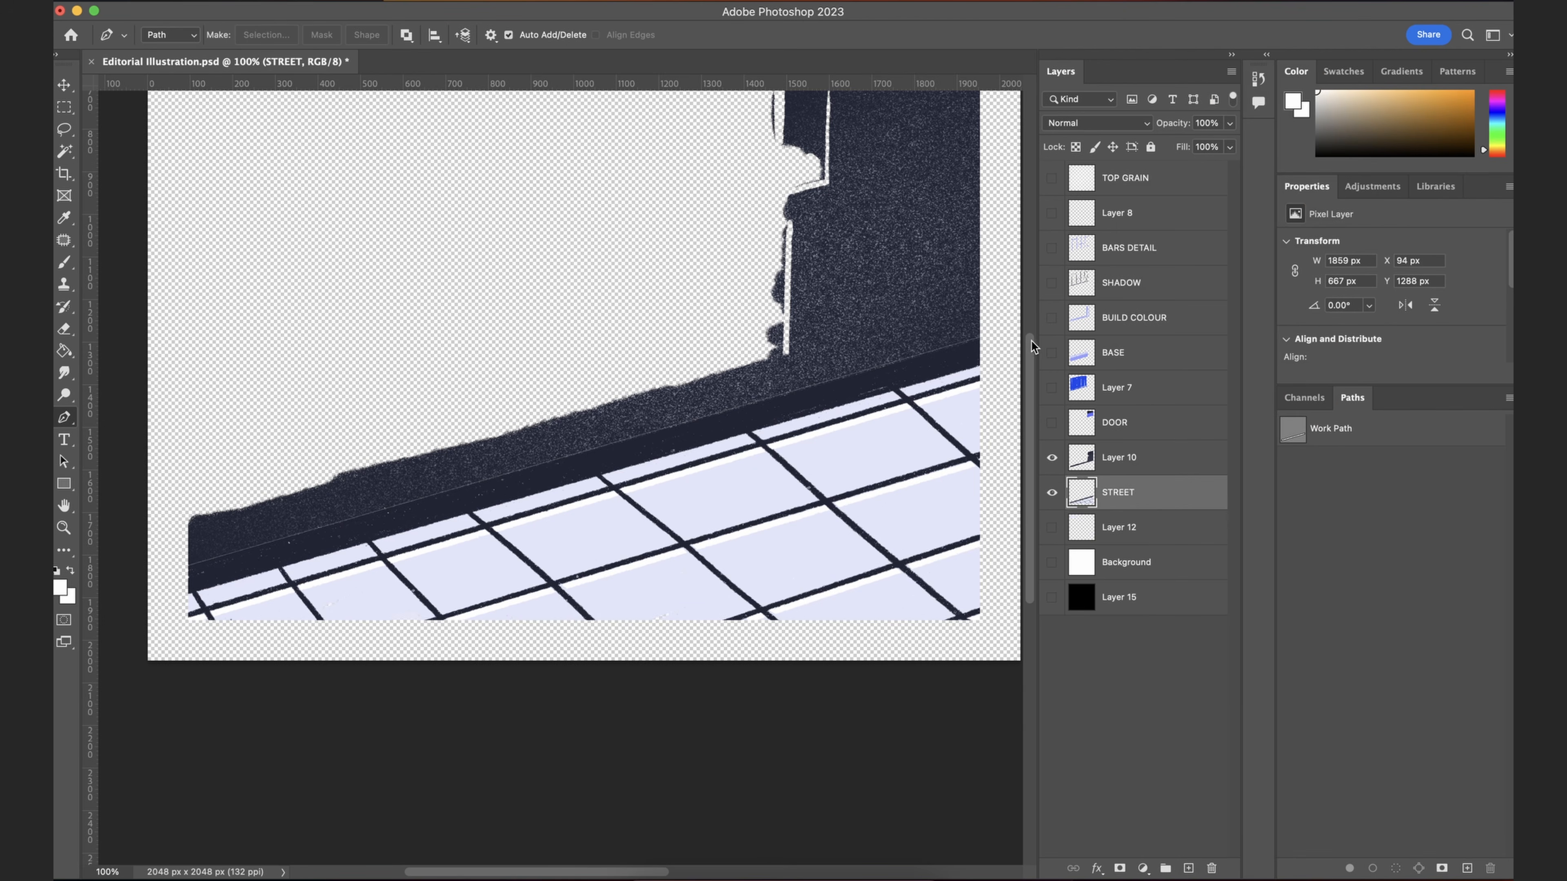
click(1083, 766)
Step: Rename Layer 10 as CONCRETE and activate the Brush tool
click(1127, 491)
click(1092, 455)
drag(704, 262, 678, 401)
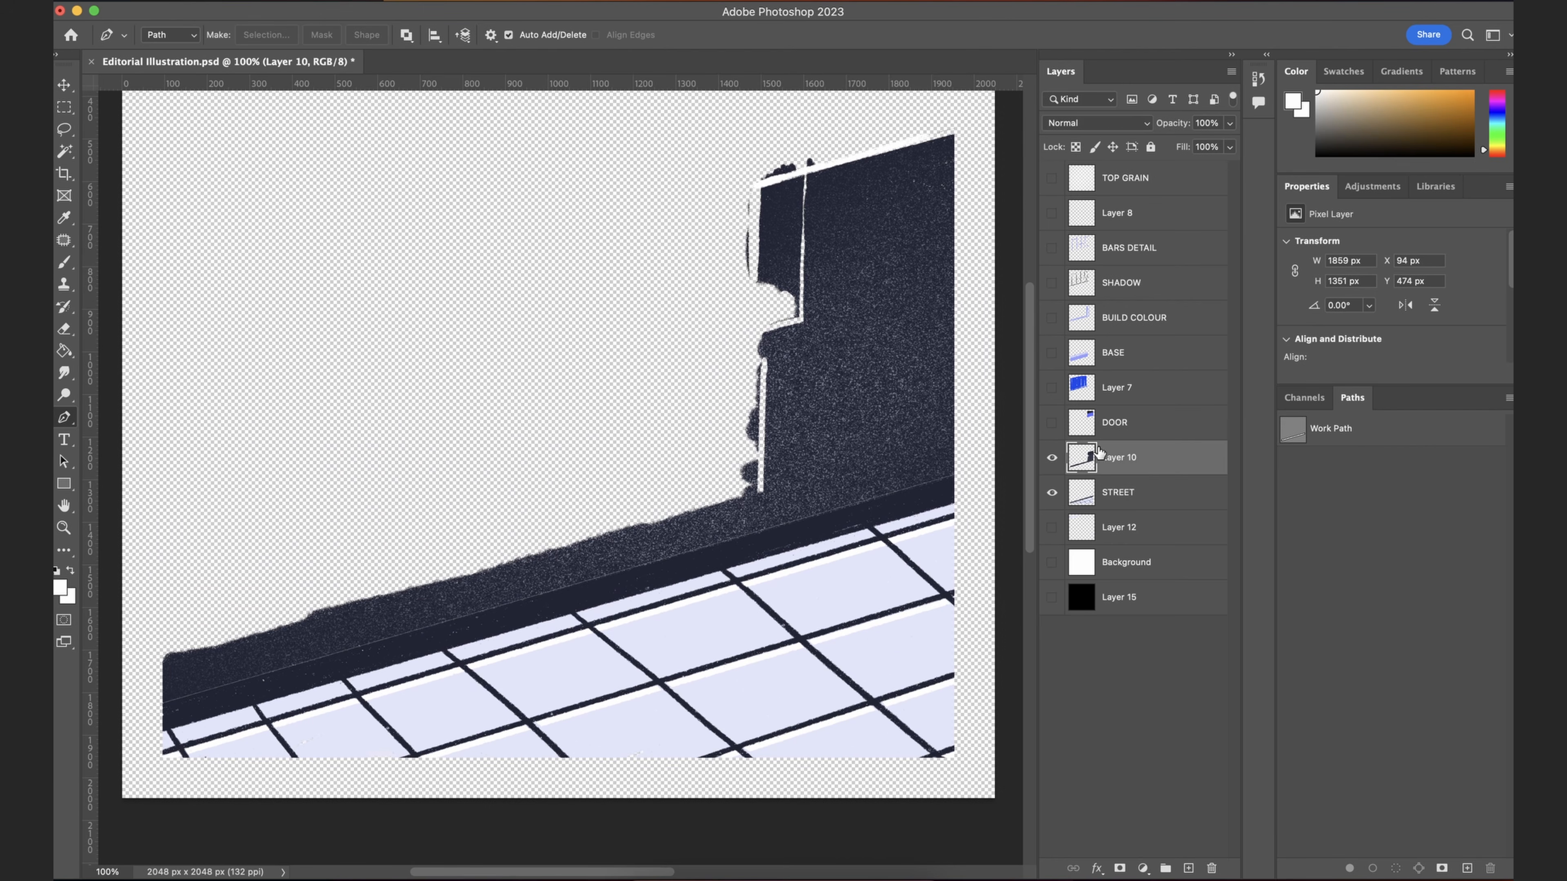
double_click(1117, 457)
text(CONCRETE)
key(Return)
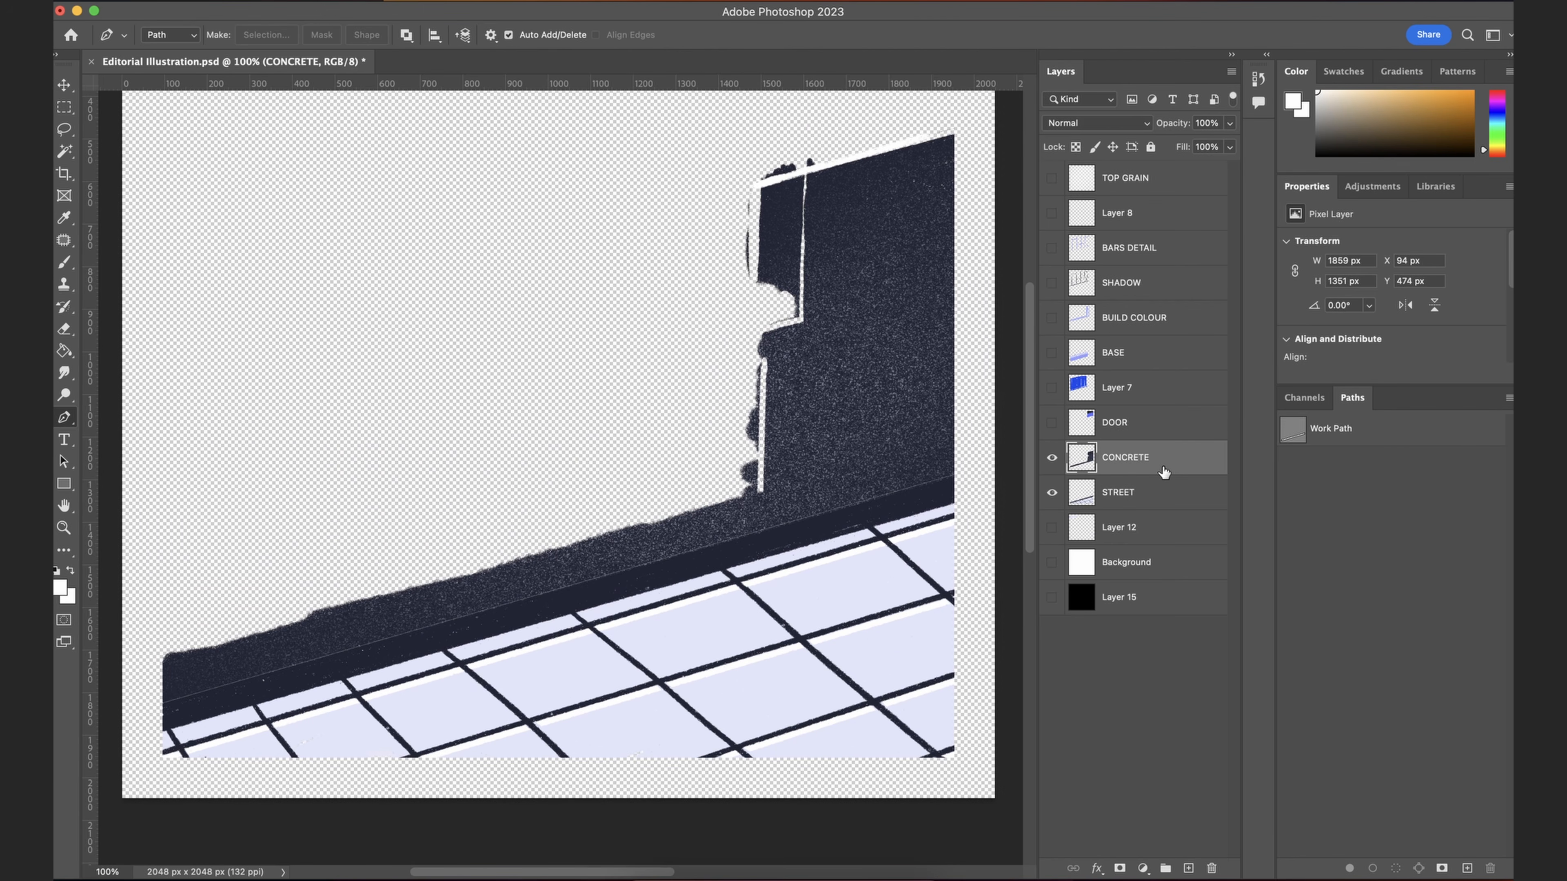
key(b)
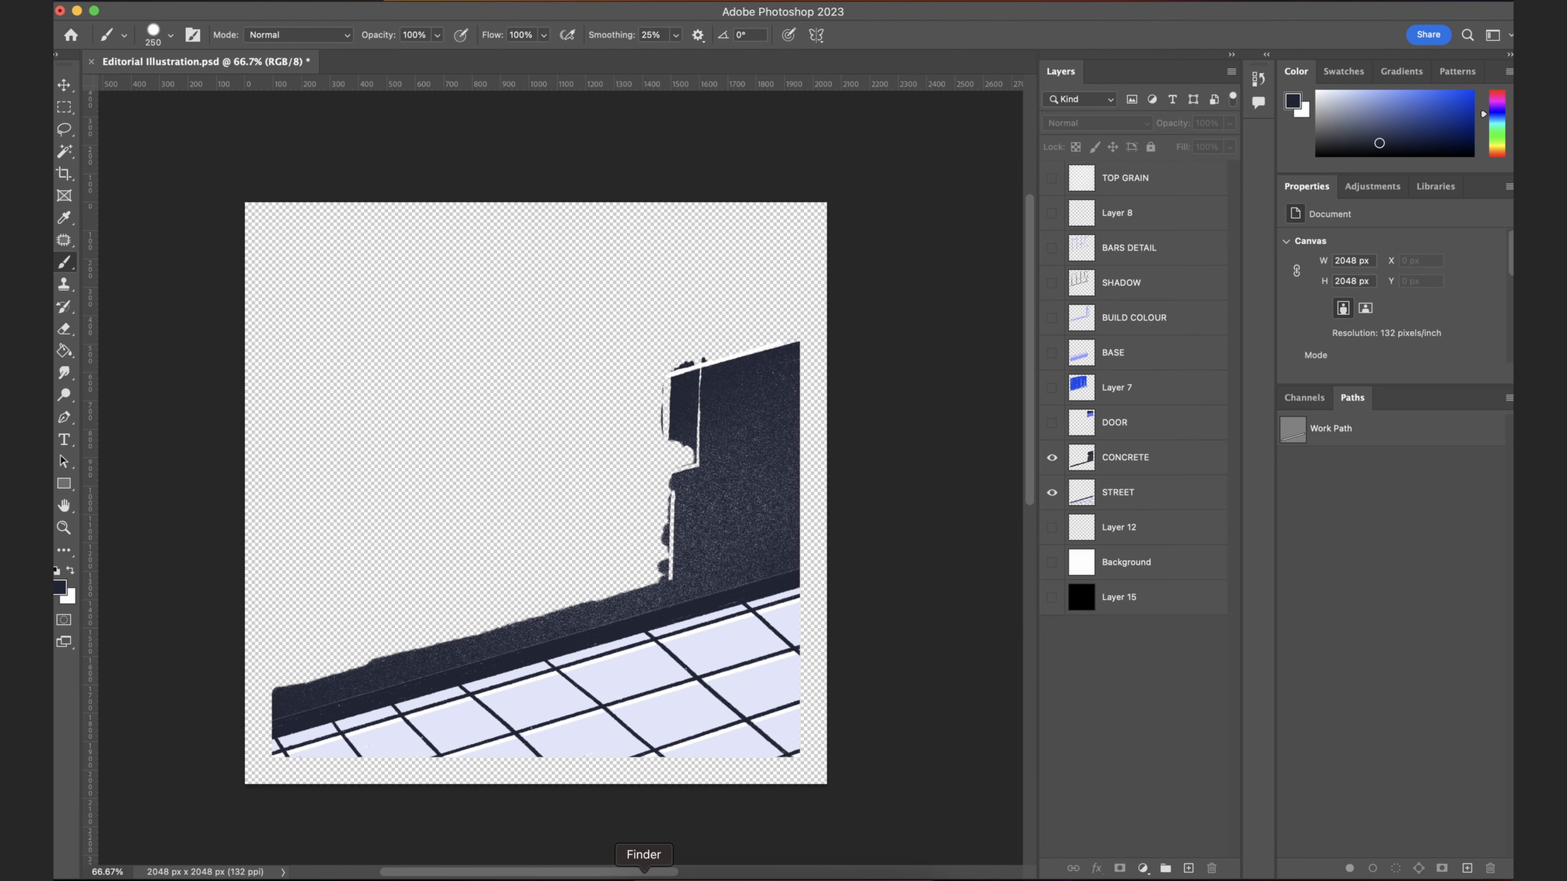
Step: Place the REFERENCE image from the Desktop folder into the illustration and scale it to about 122% so it covers the canvas
click(644, 873)
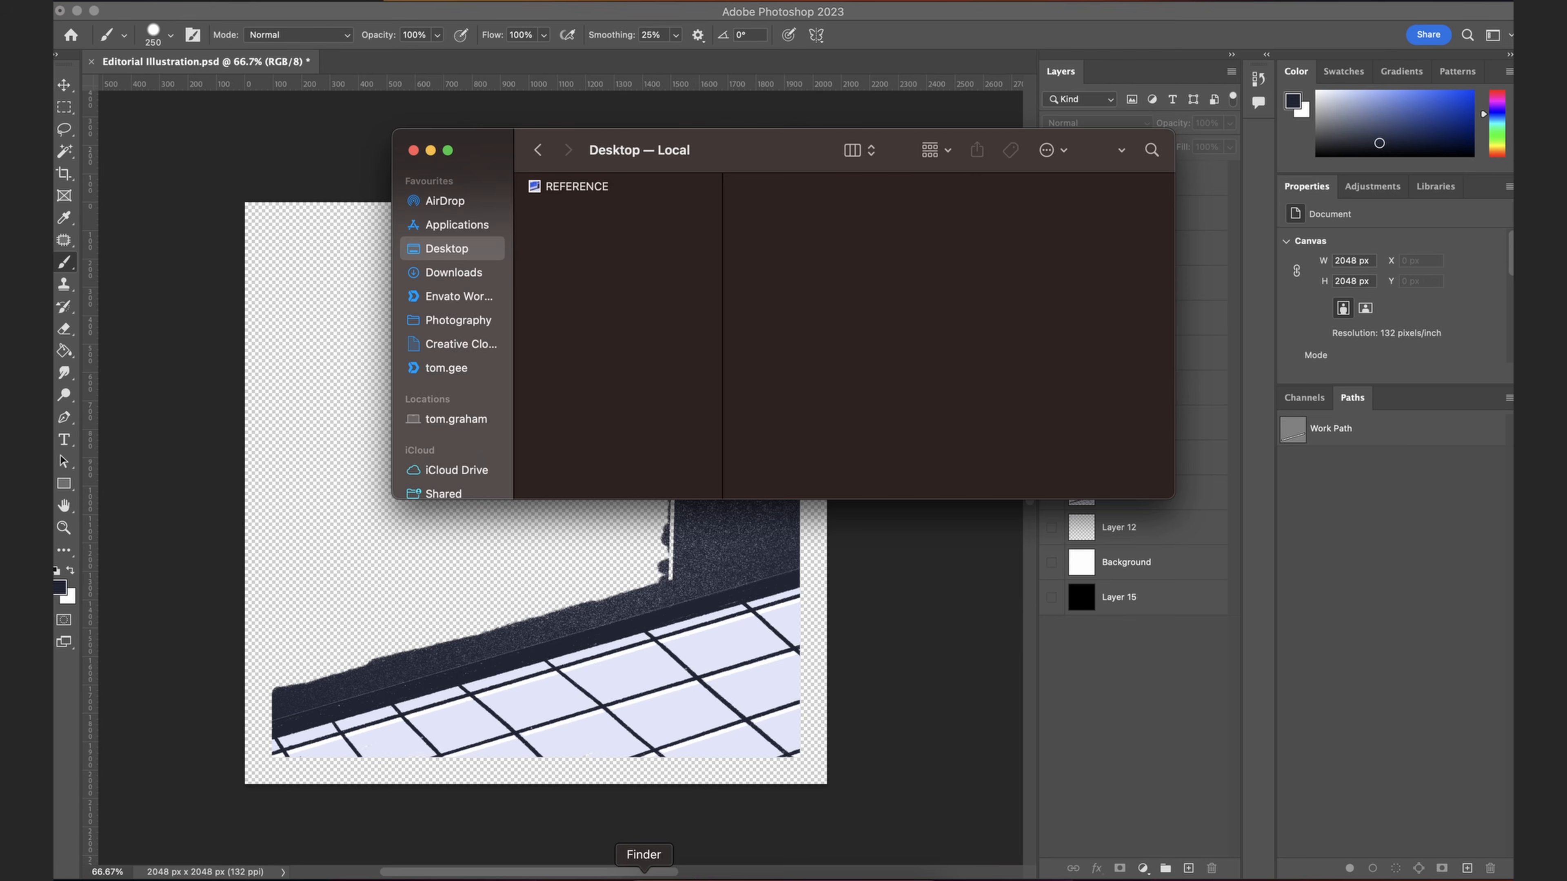
click(616, 187)
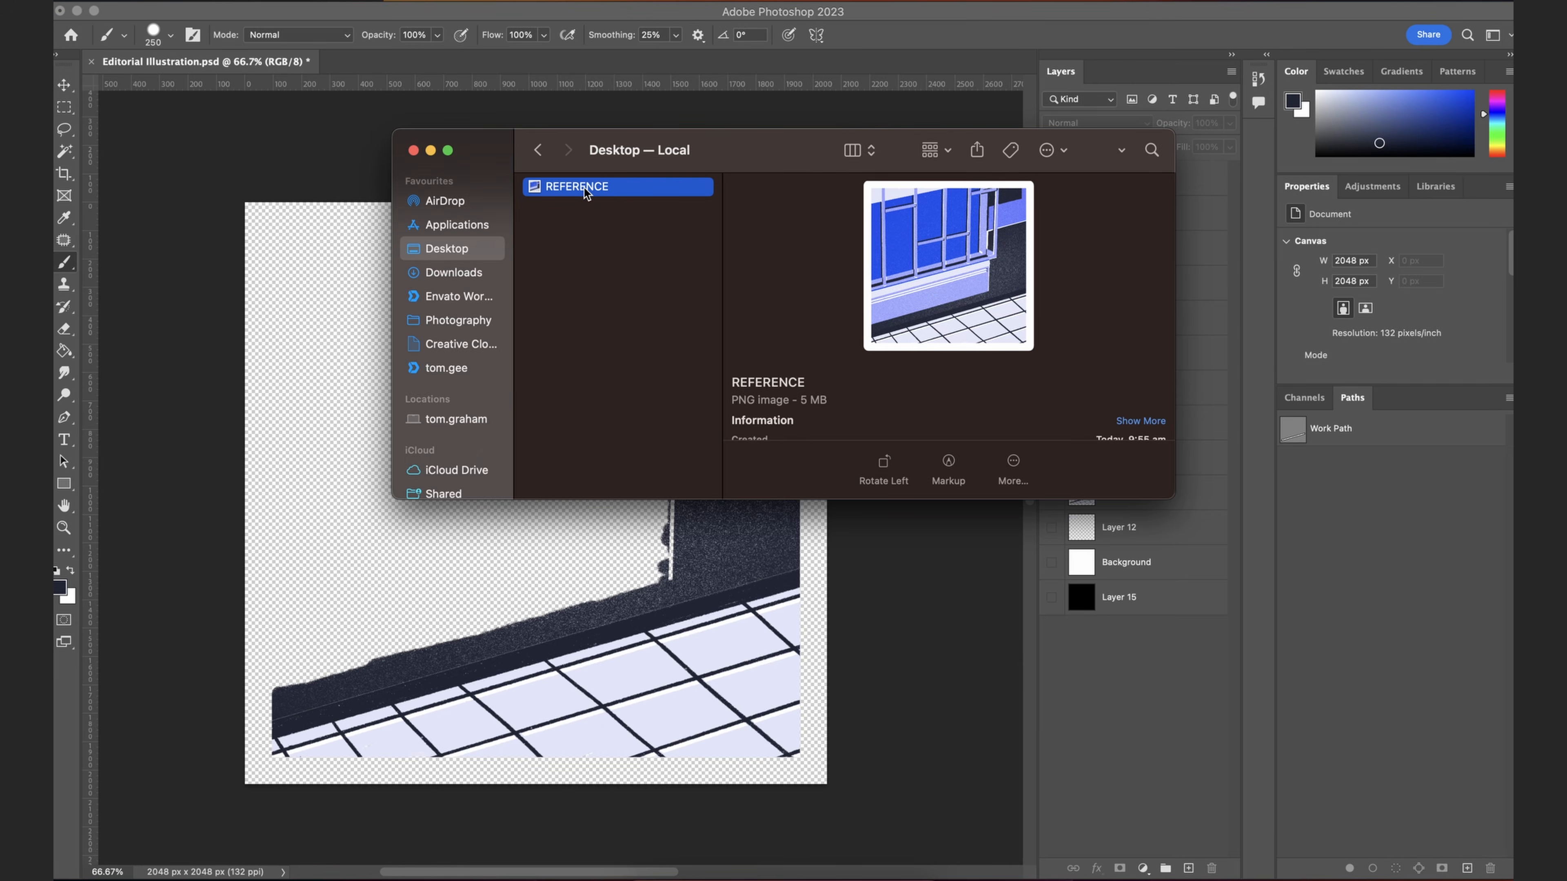
drag(585, 192, 609, 564)
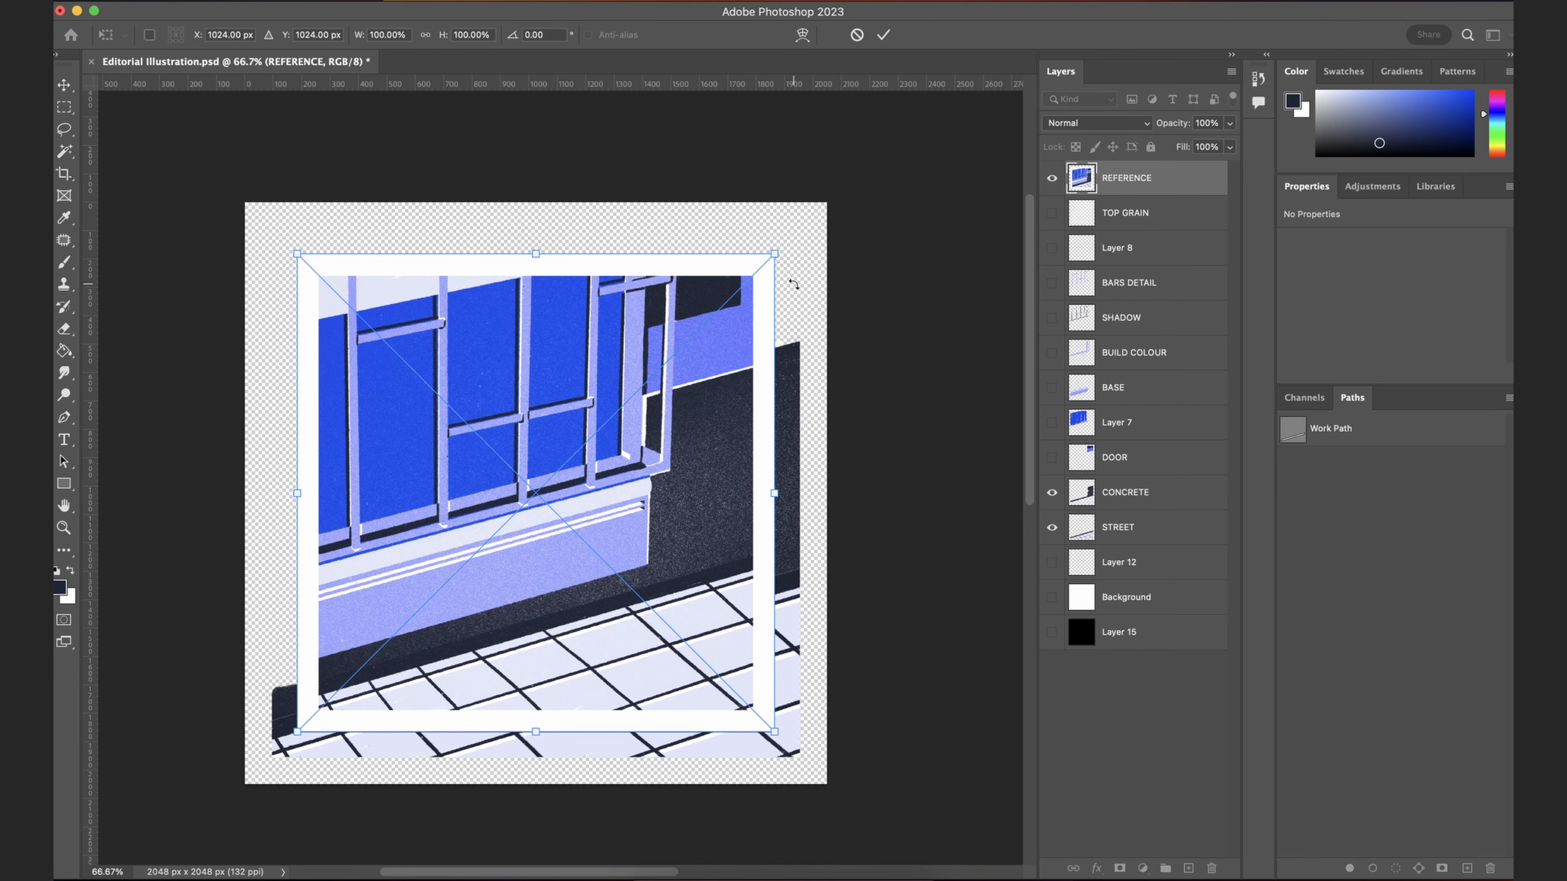
drag(780, 258, 837, 214)
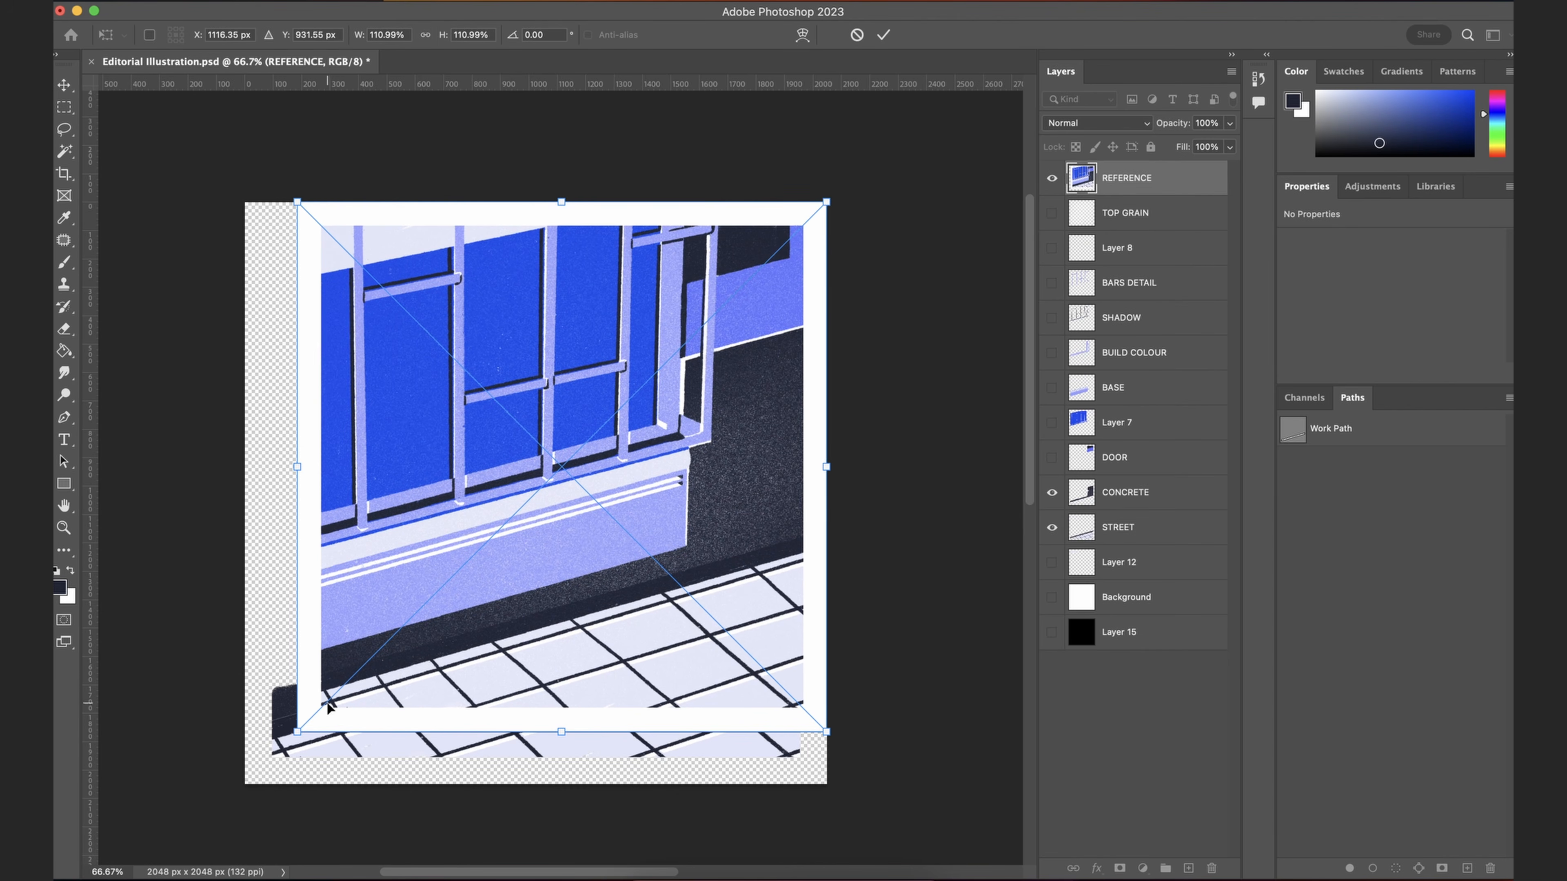
drag(296, 731, 244, 789)
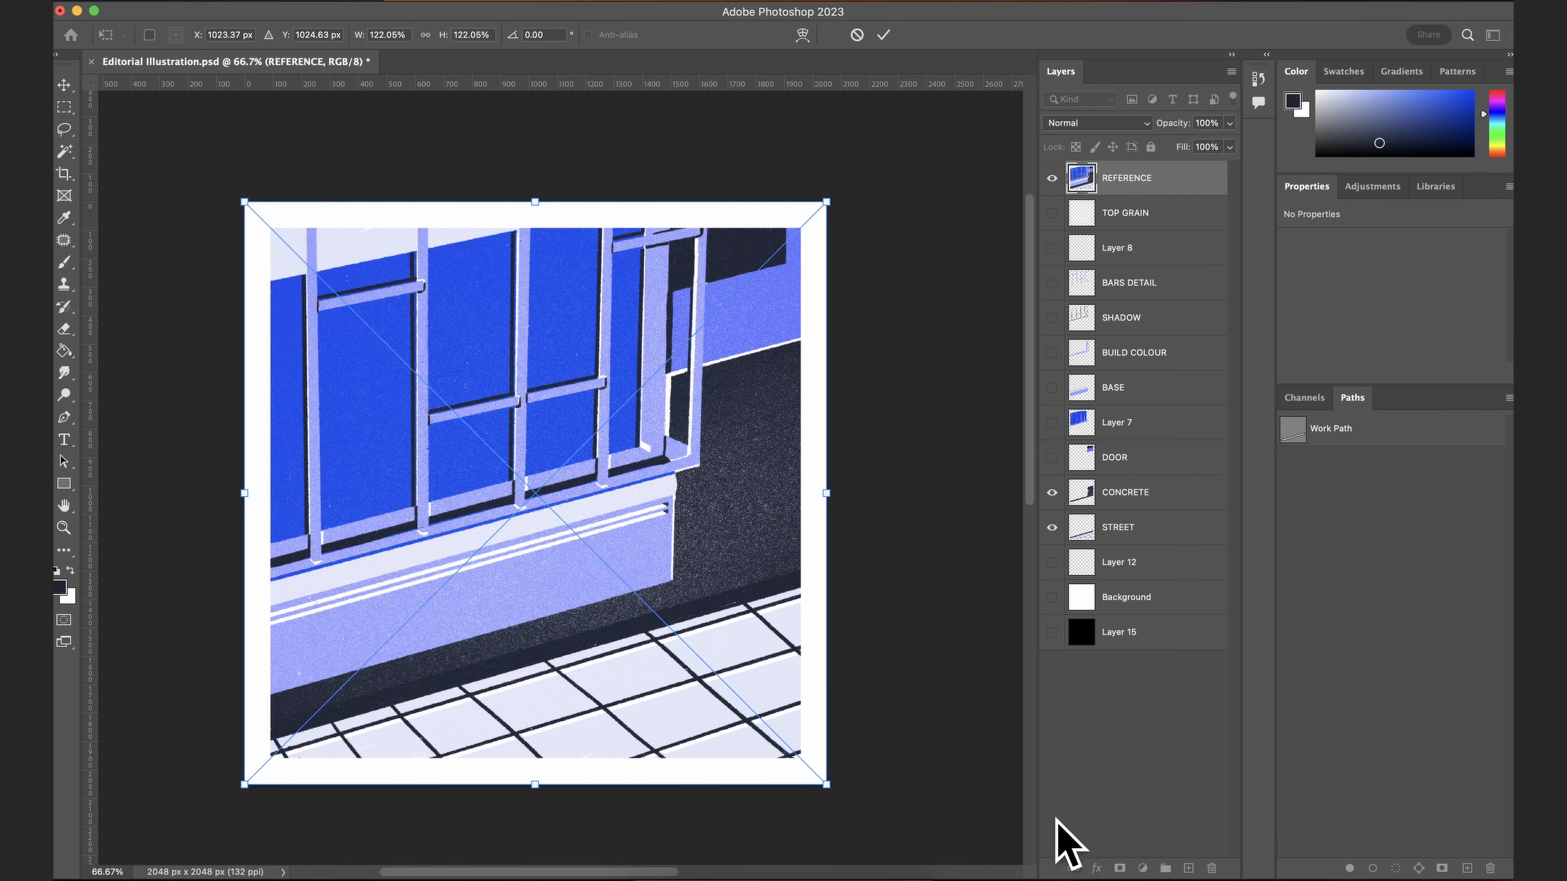
click(1158, 754)
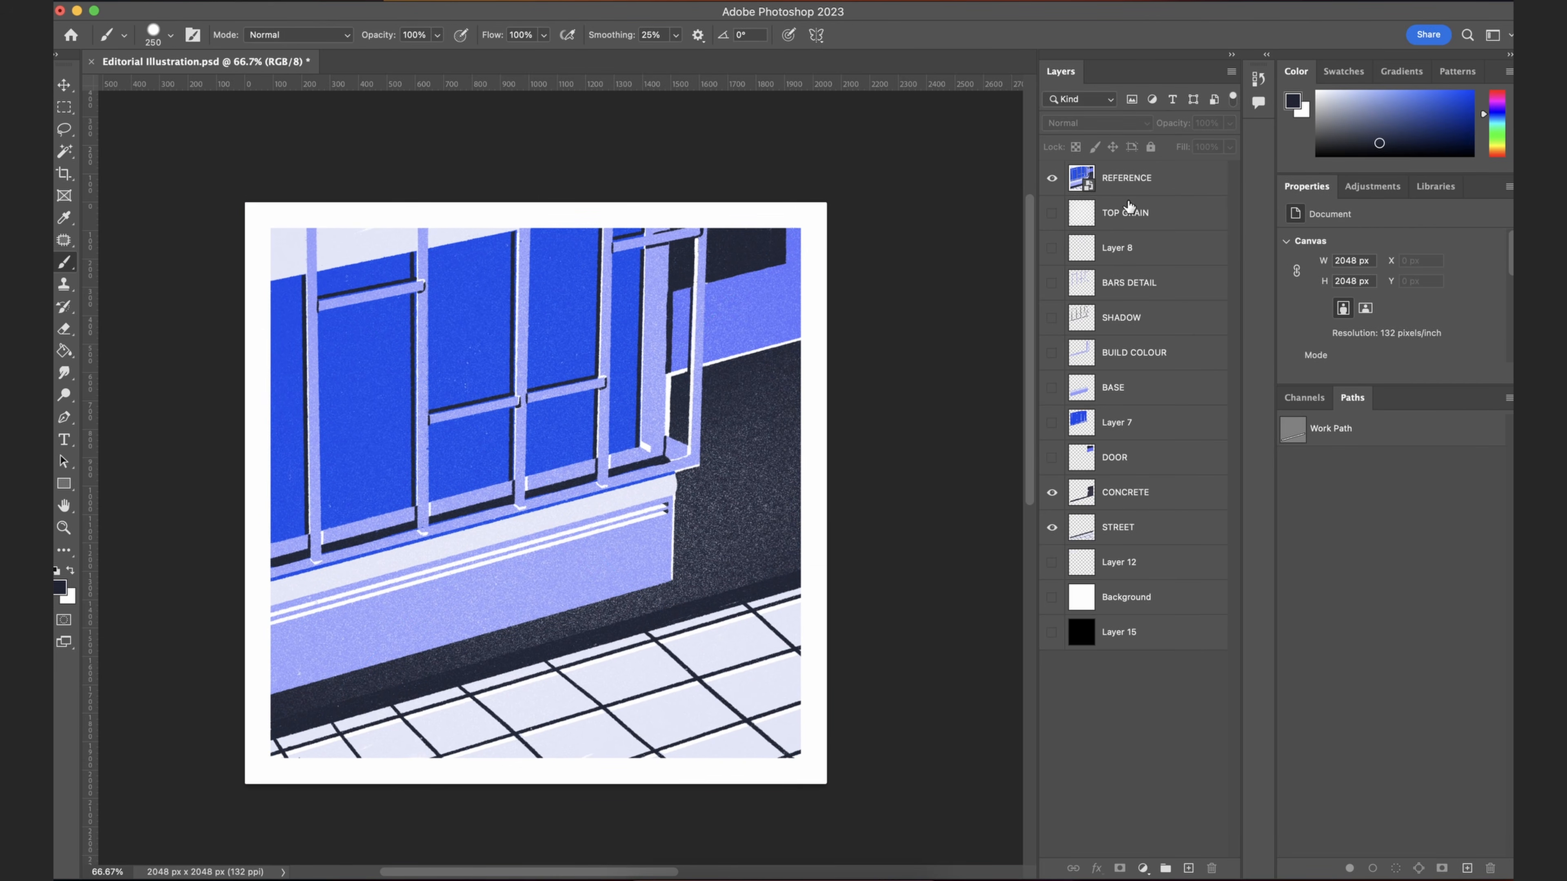
Step: Toggle the REFERENCE layer's visibility to compare the original artwork with the separated CONCRETE and STREET layers
click(1145, 182)
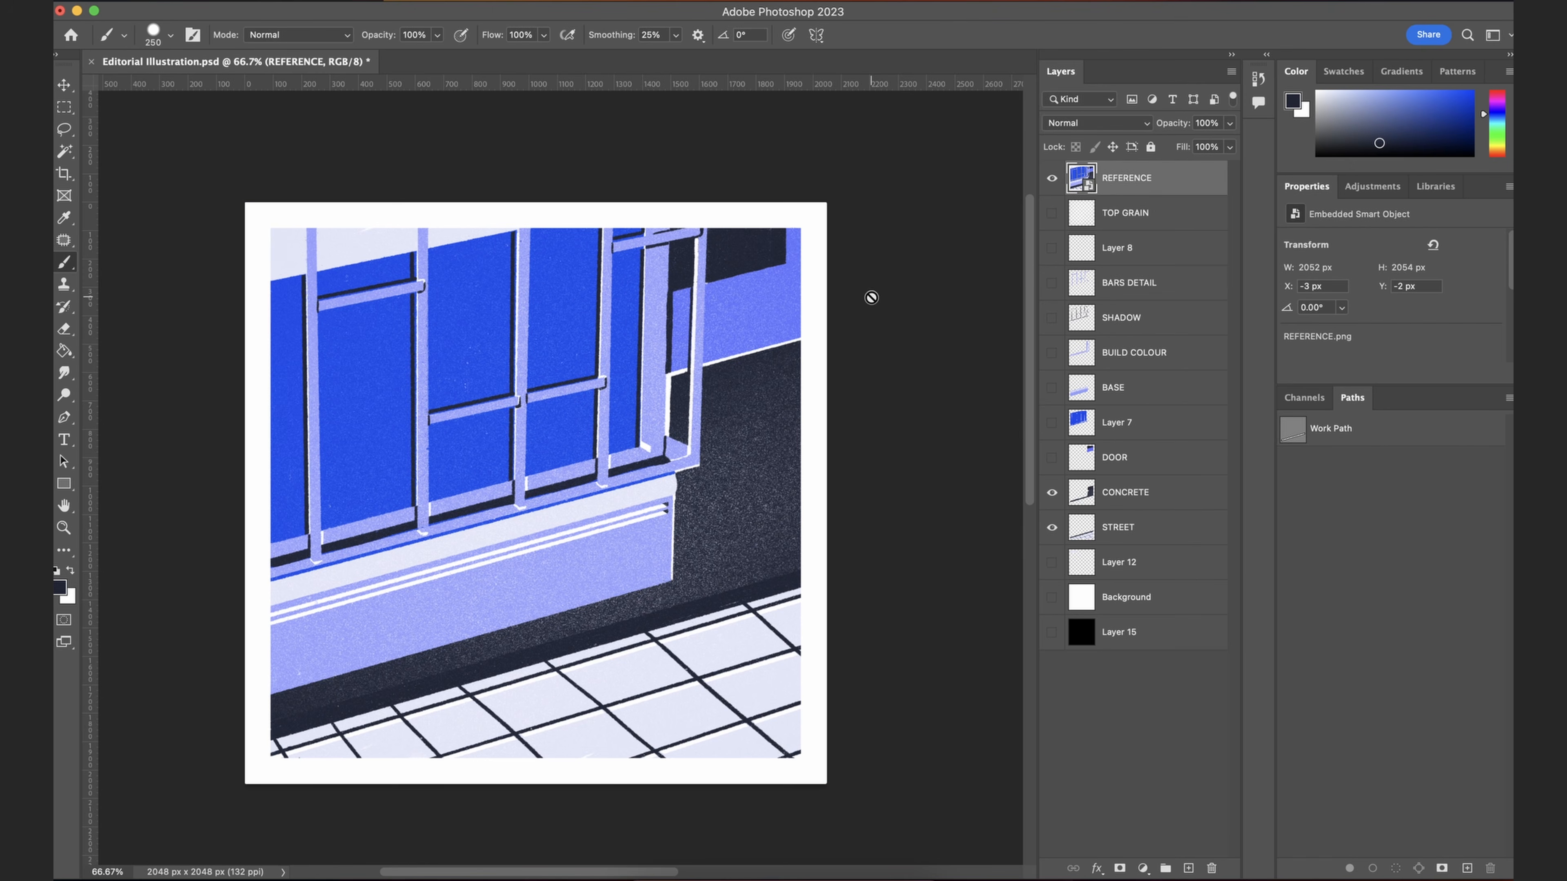
click(1052, 179)
click(1053, 179)
click(1052, 179)
click(1052, 179)
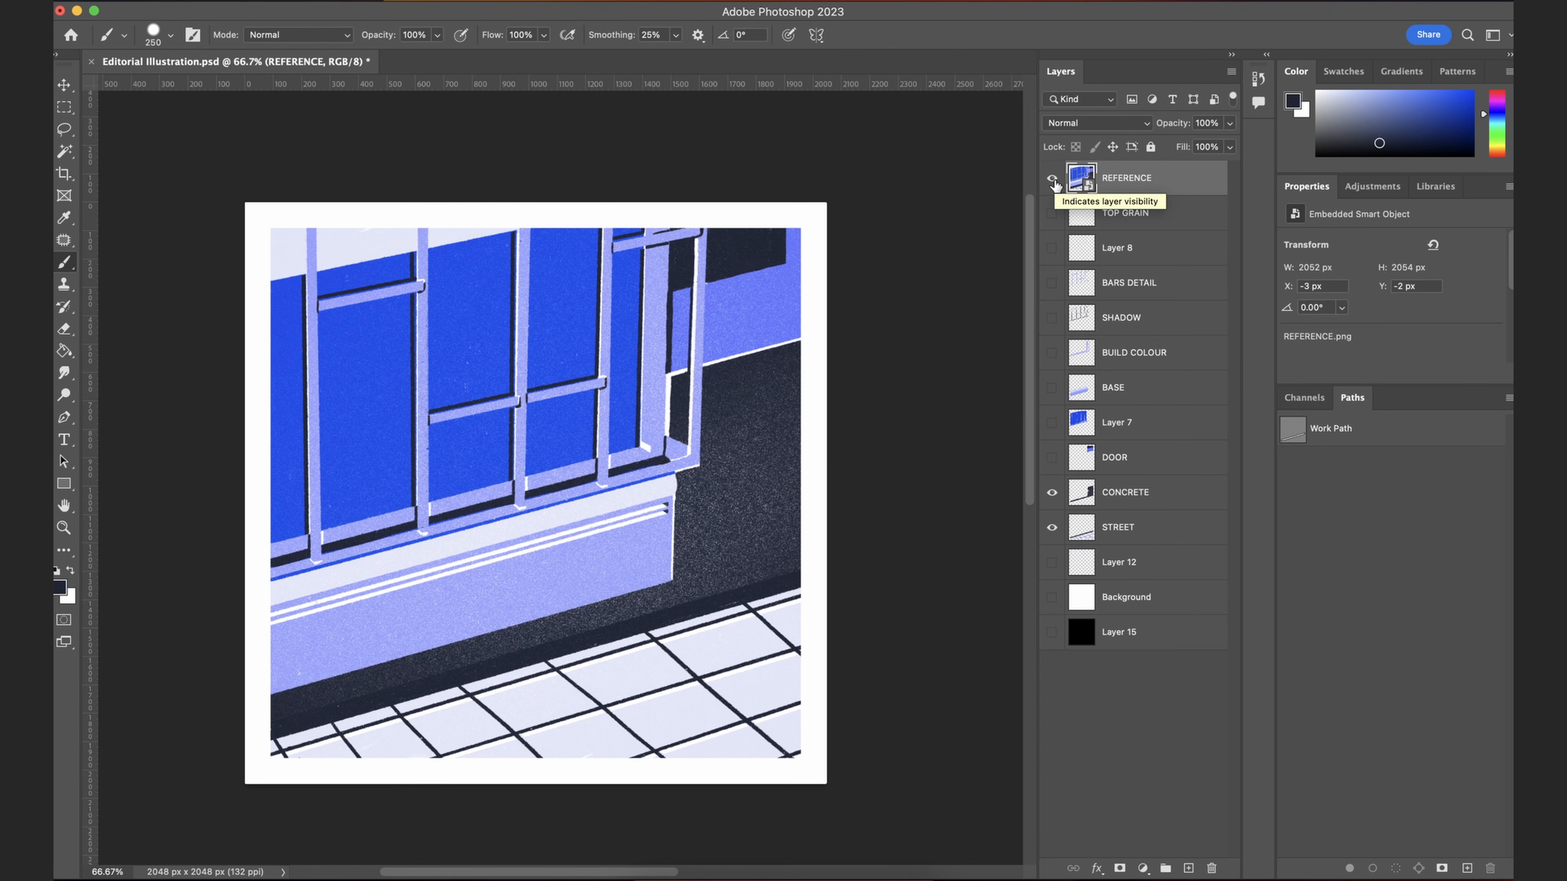
click(1103, 659)
scroll(952, 475, down, 2)
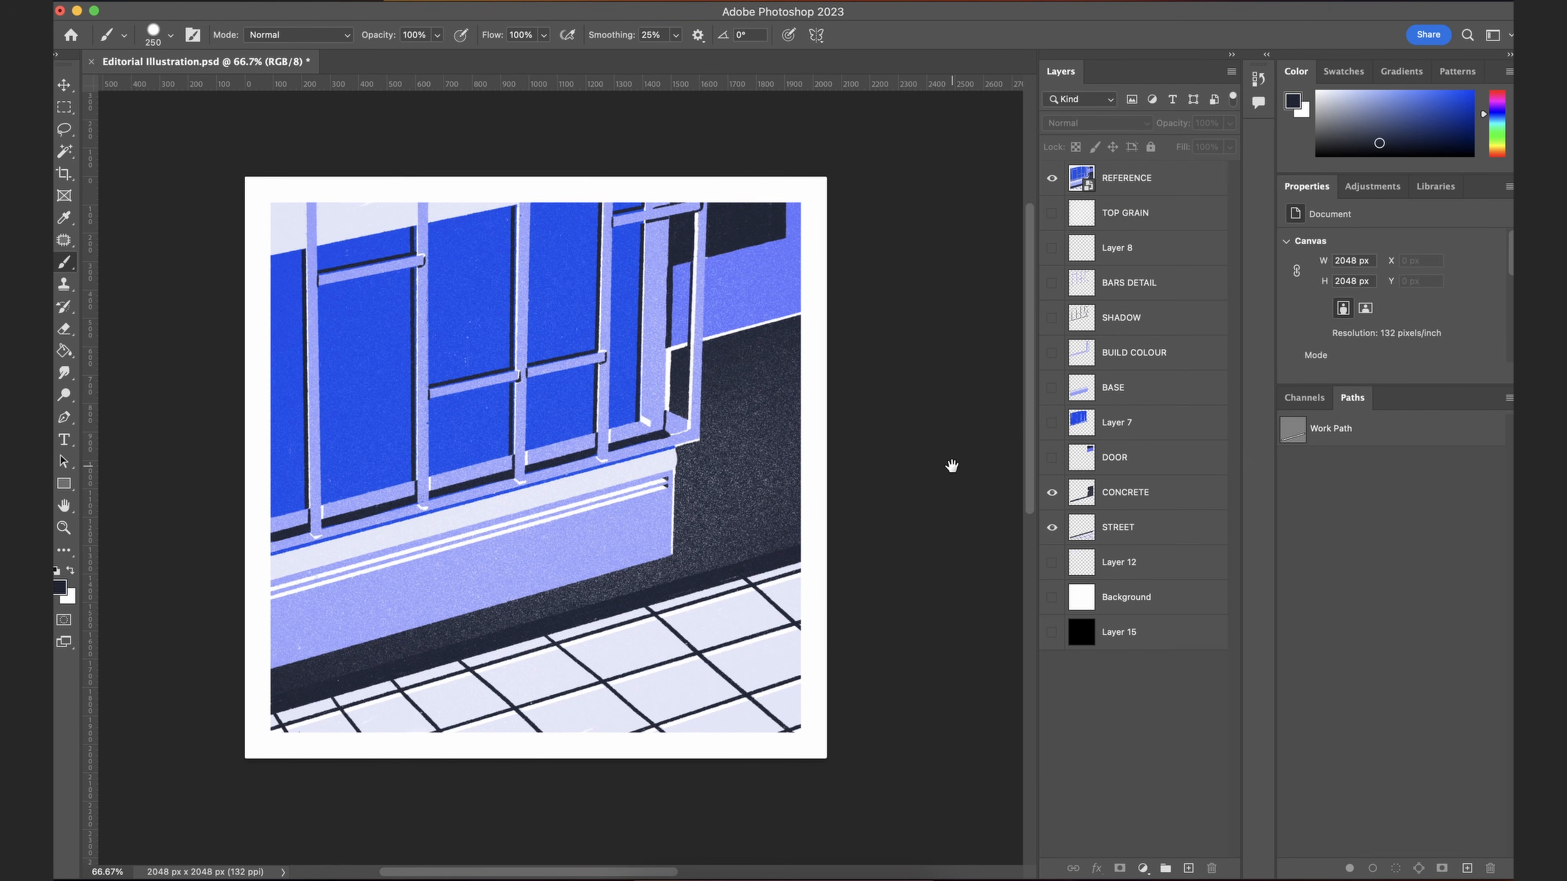
click(1052, 179)
click(1052, 180)
click(1152, 183)
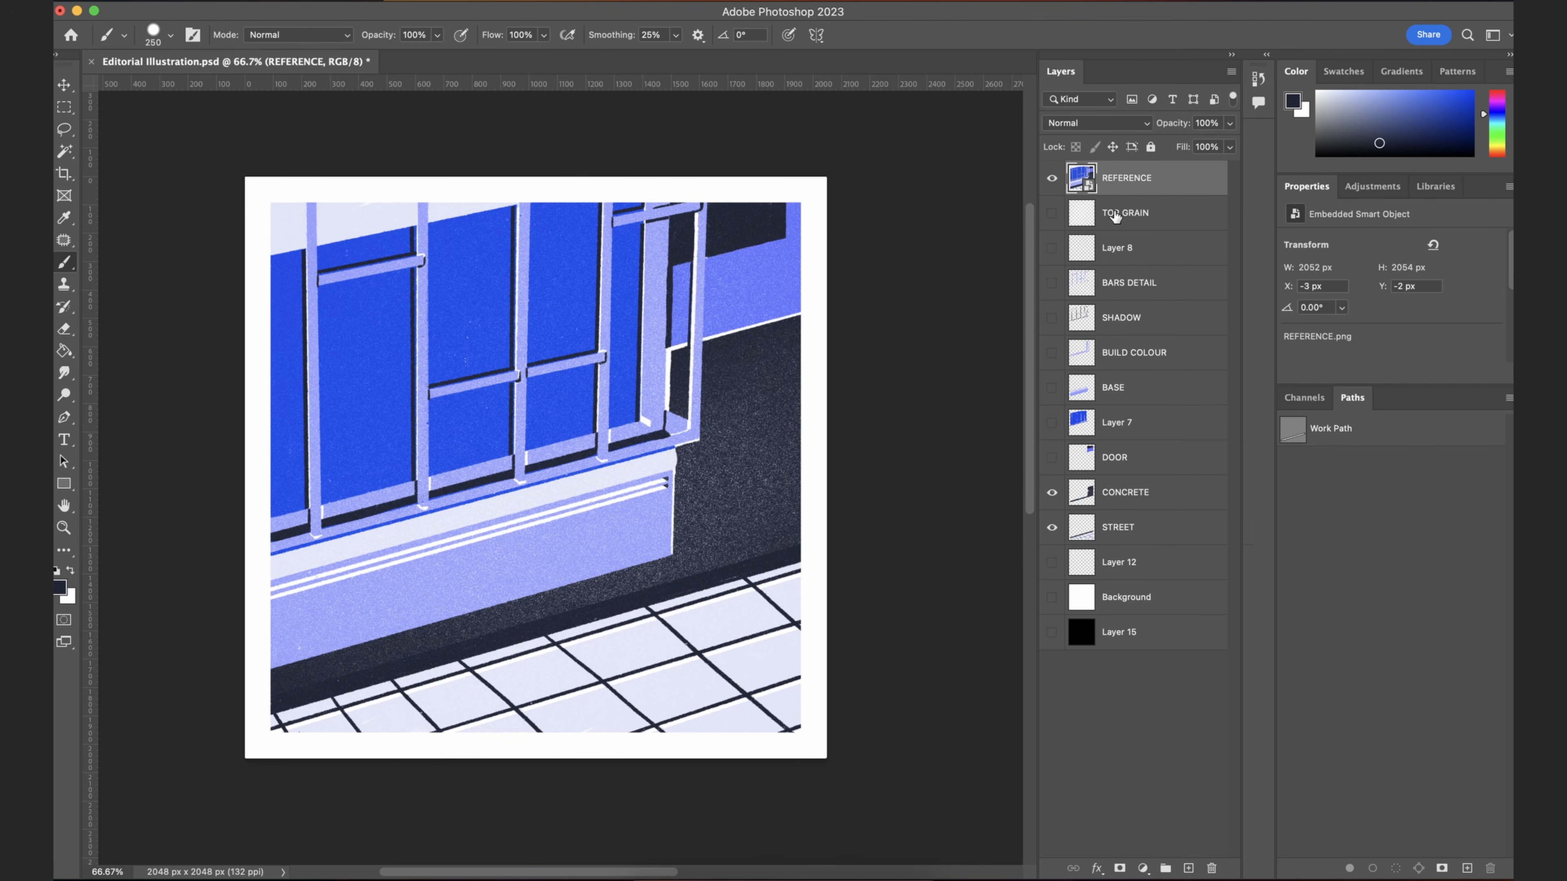
click(1053, 180)
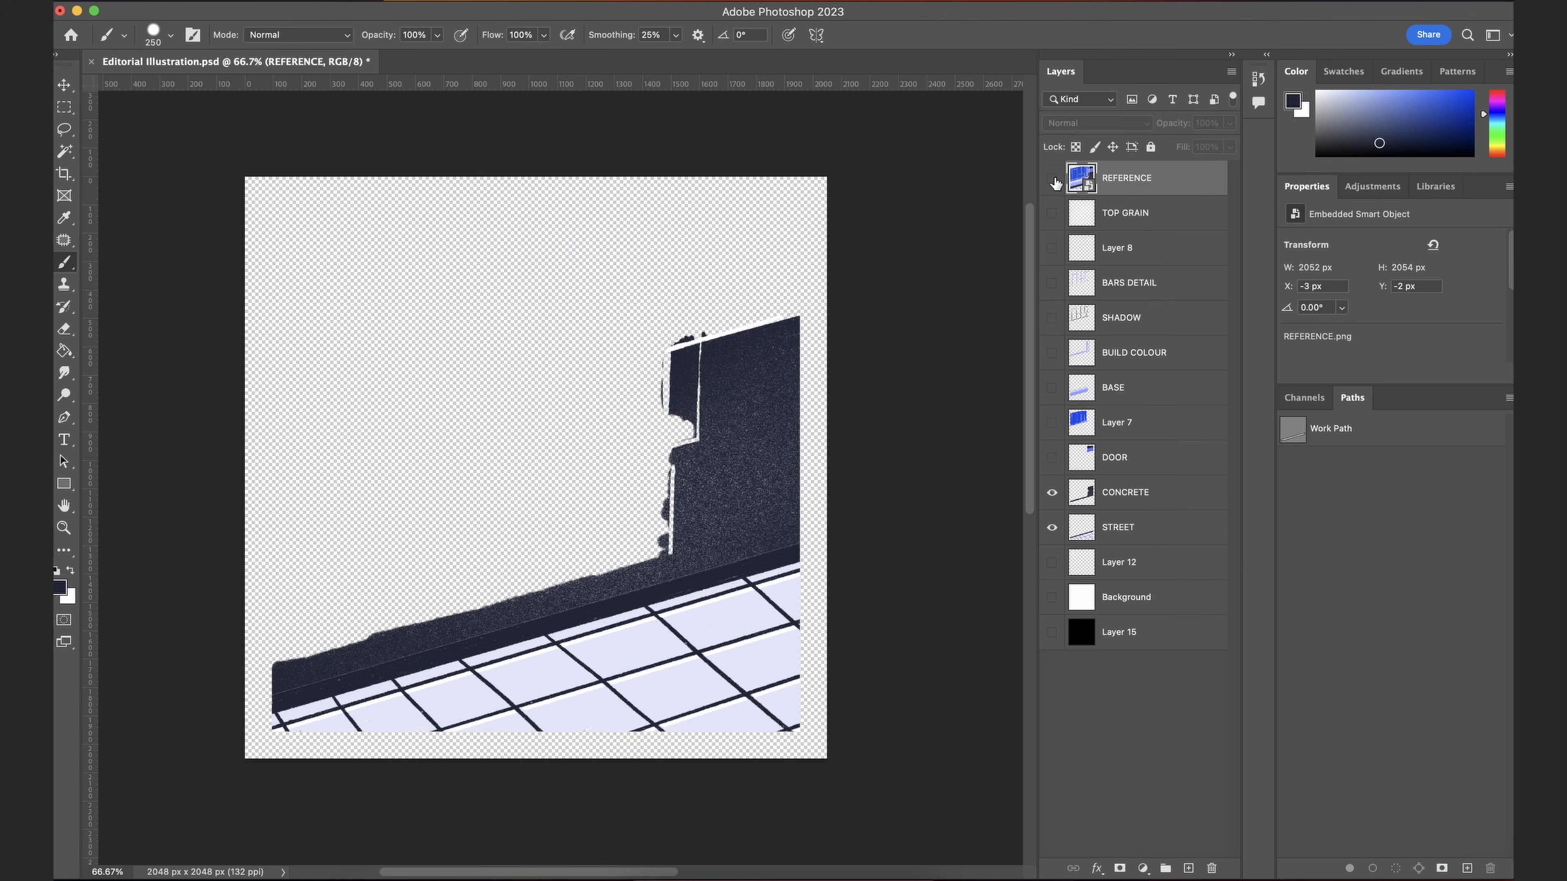
click(1052, 181)
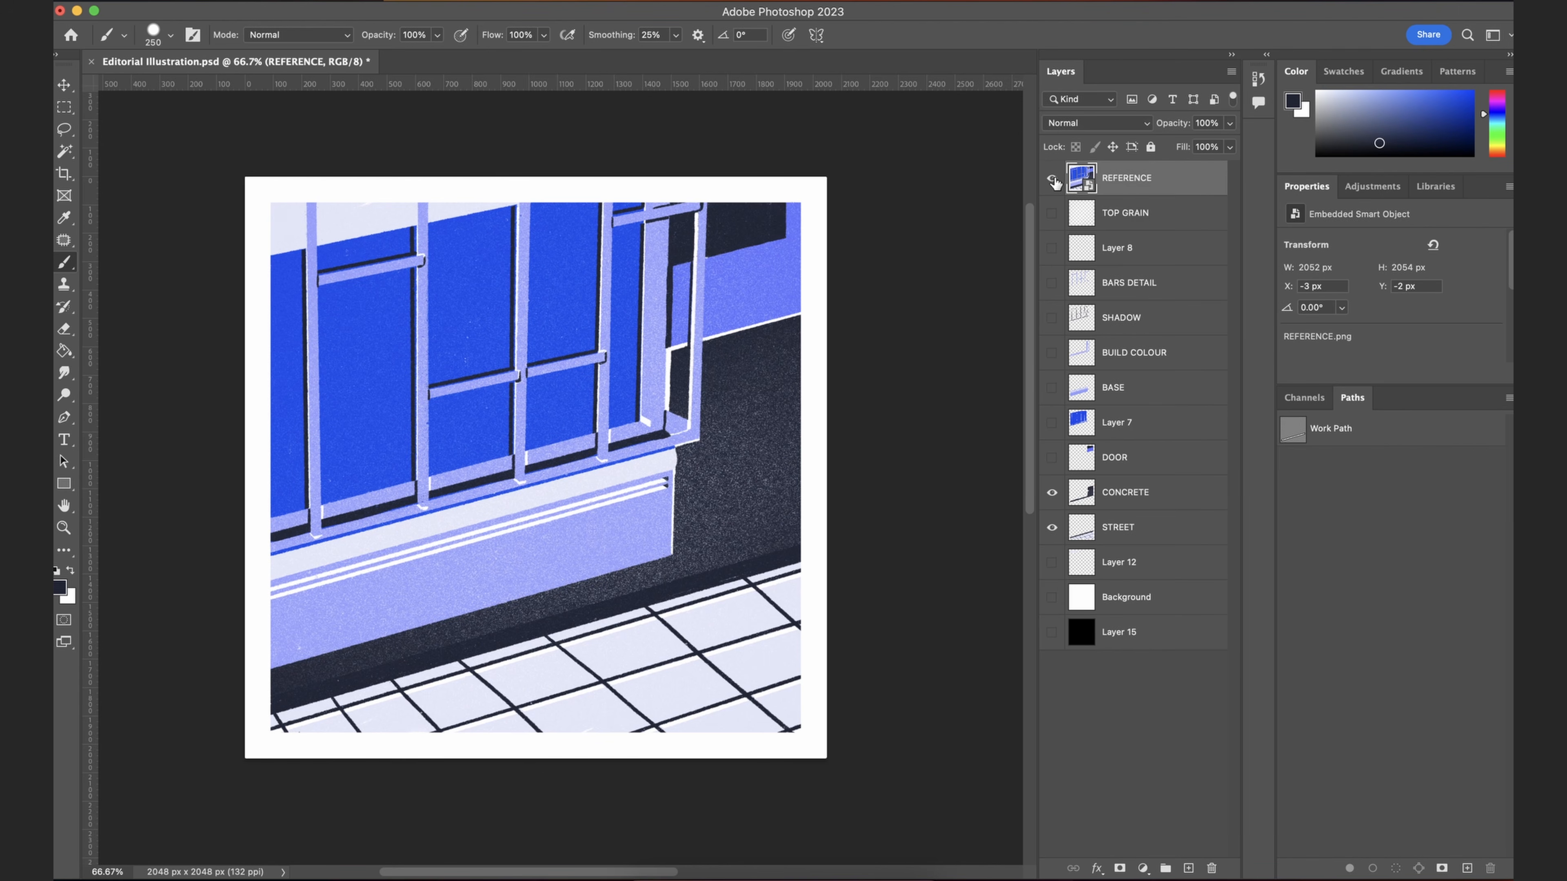
click(1123, 732)
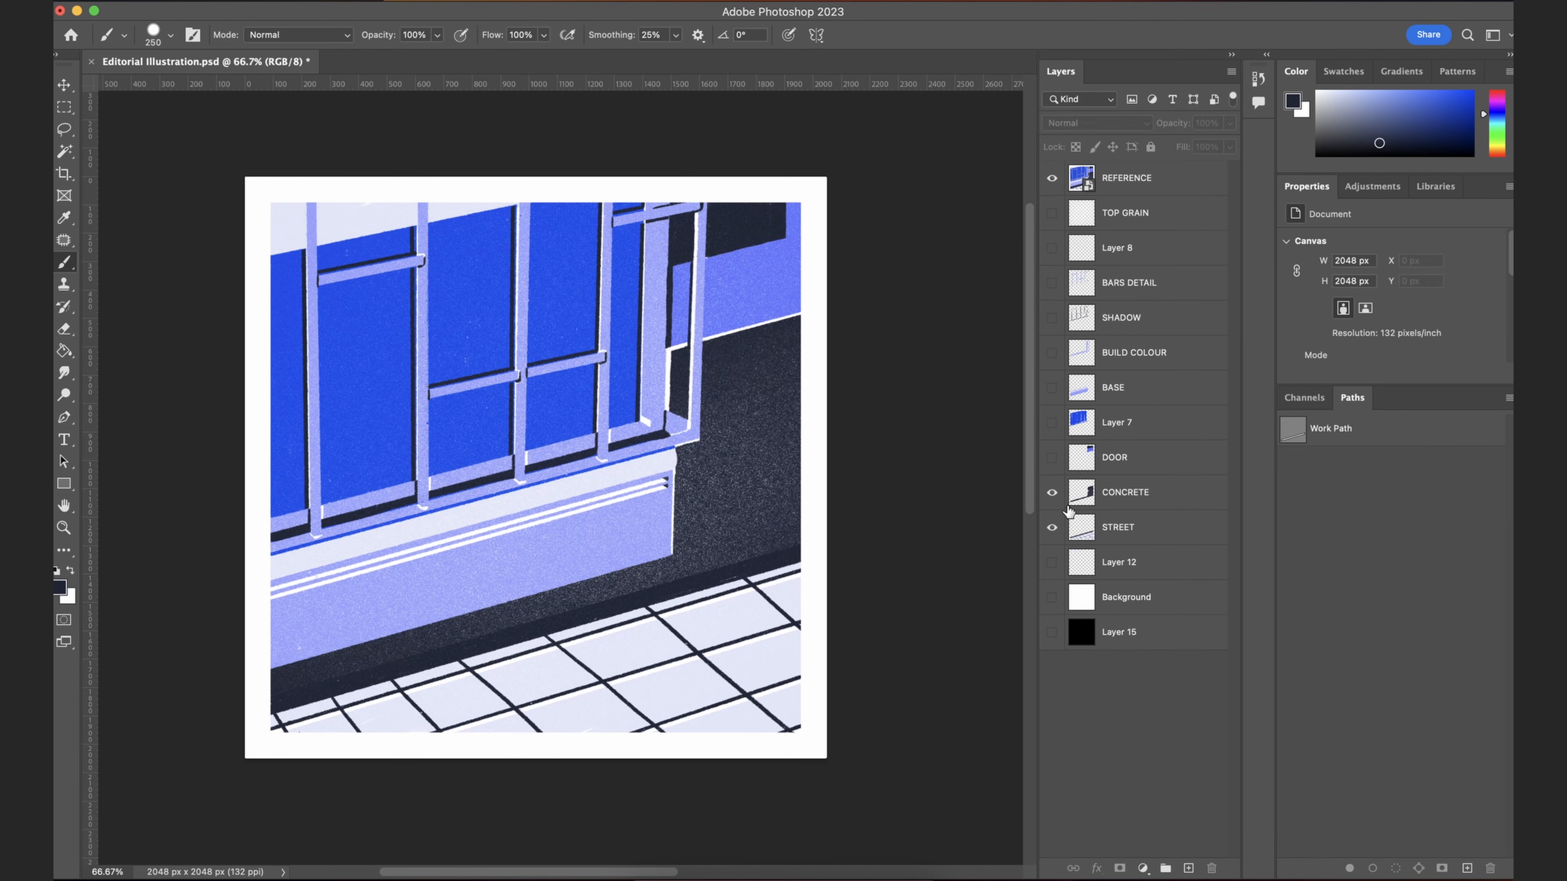
Step: Hide the REFERENCE layer, select CONCRETE and examine the white lines and ragged edges around the dark wall
click(1124, 510)
click(1123, 673)
click(1141, 501)
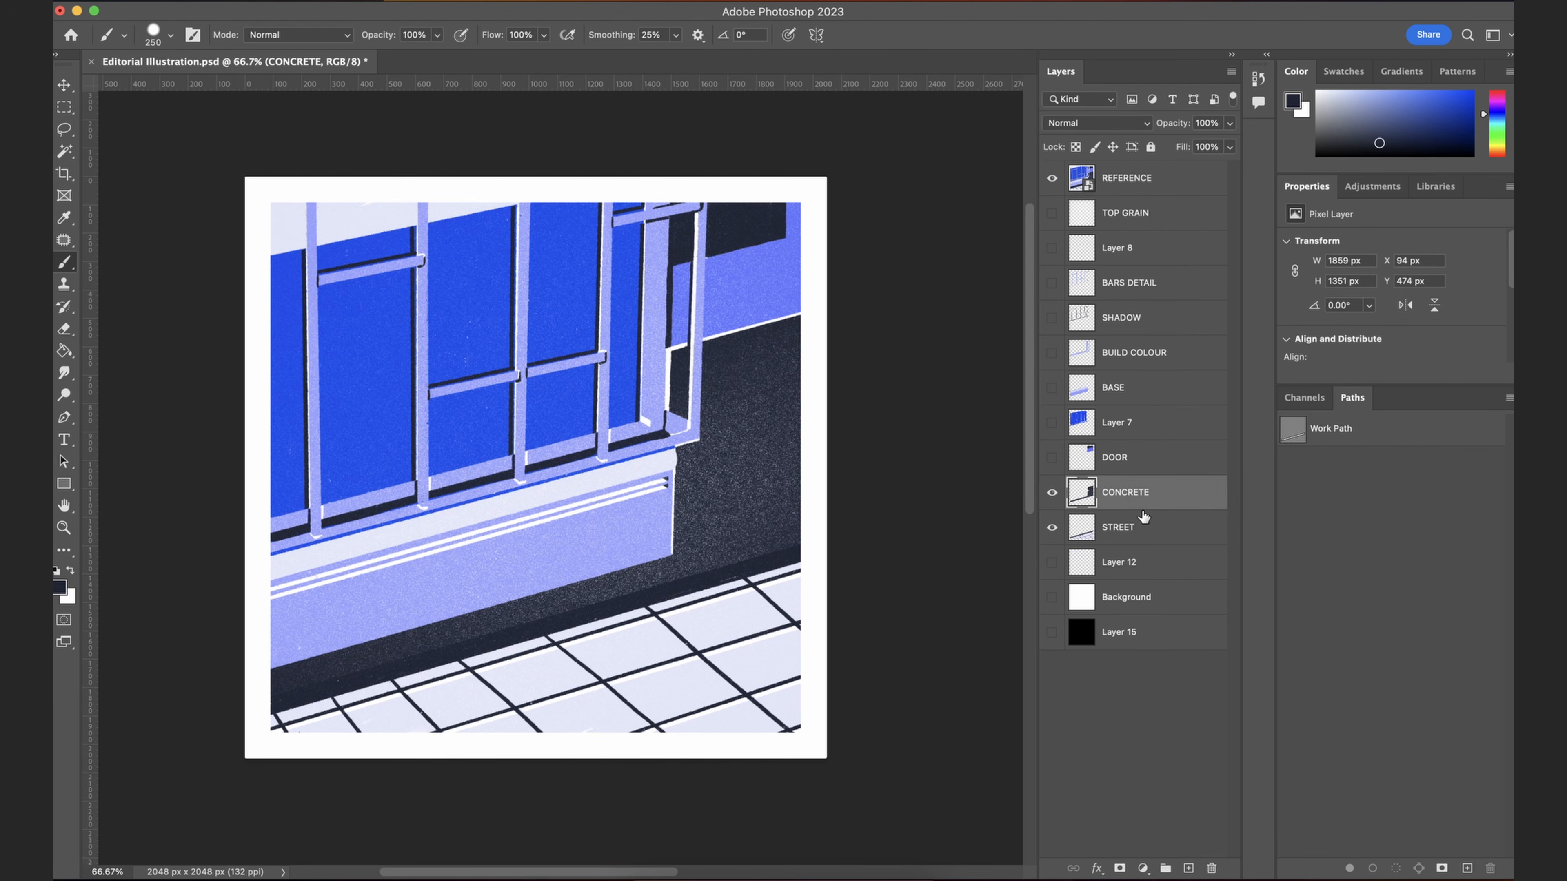
click(1052, 179)
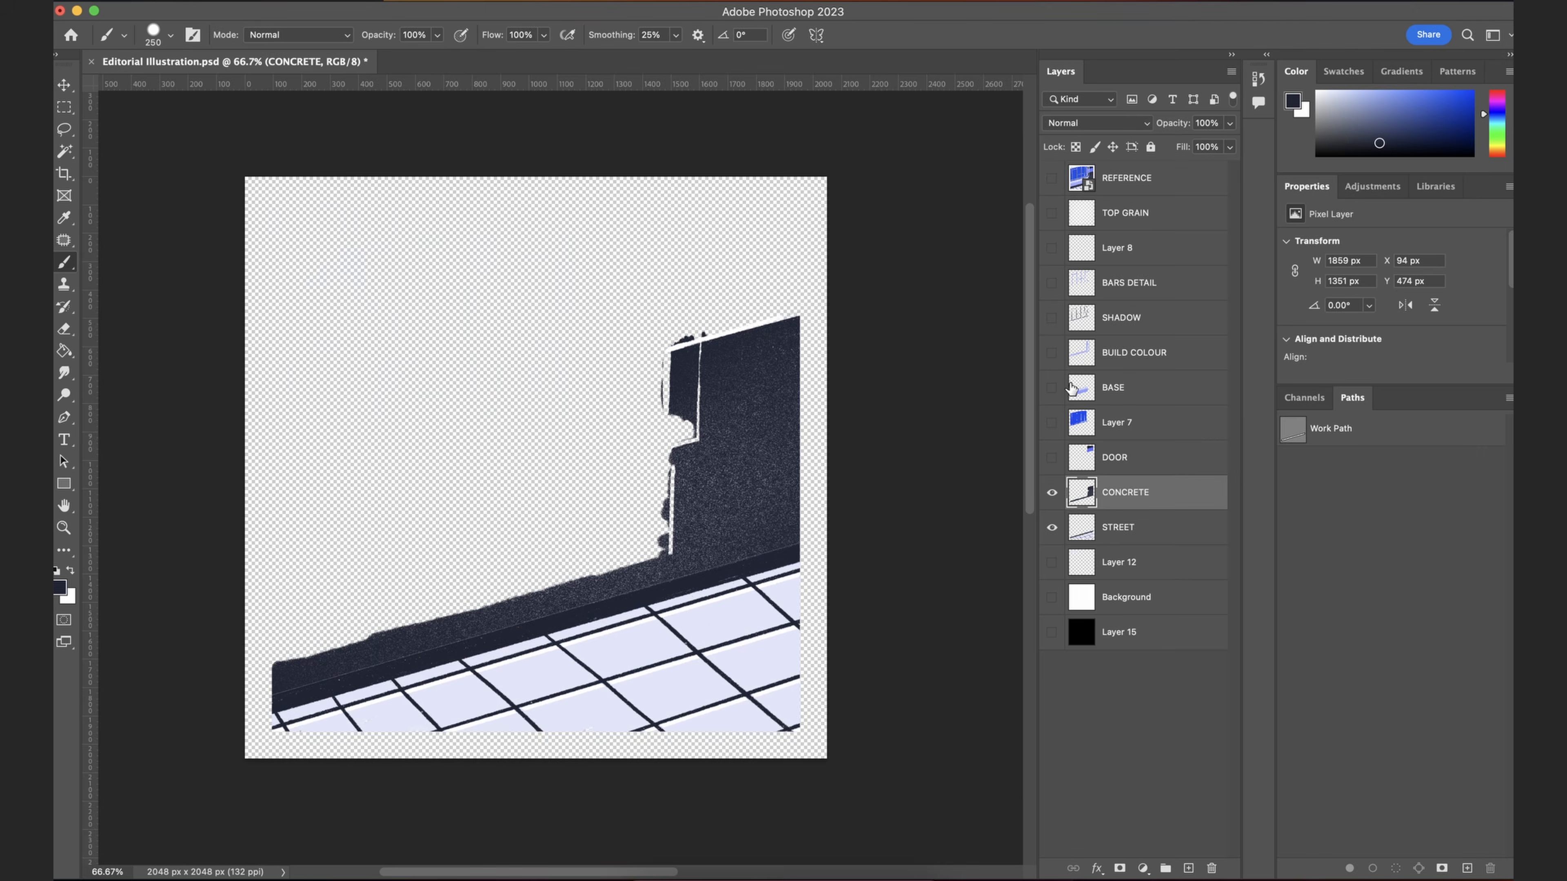
key(super+plus)
drag(736, 303, 636, 409)
key(super+plus)
drag(943, 263, 848, 303)
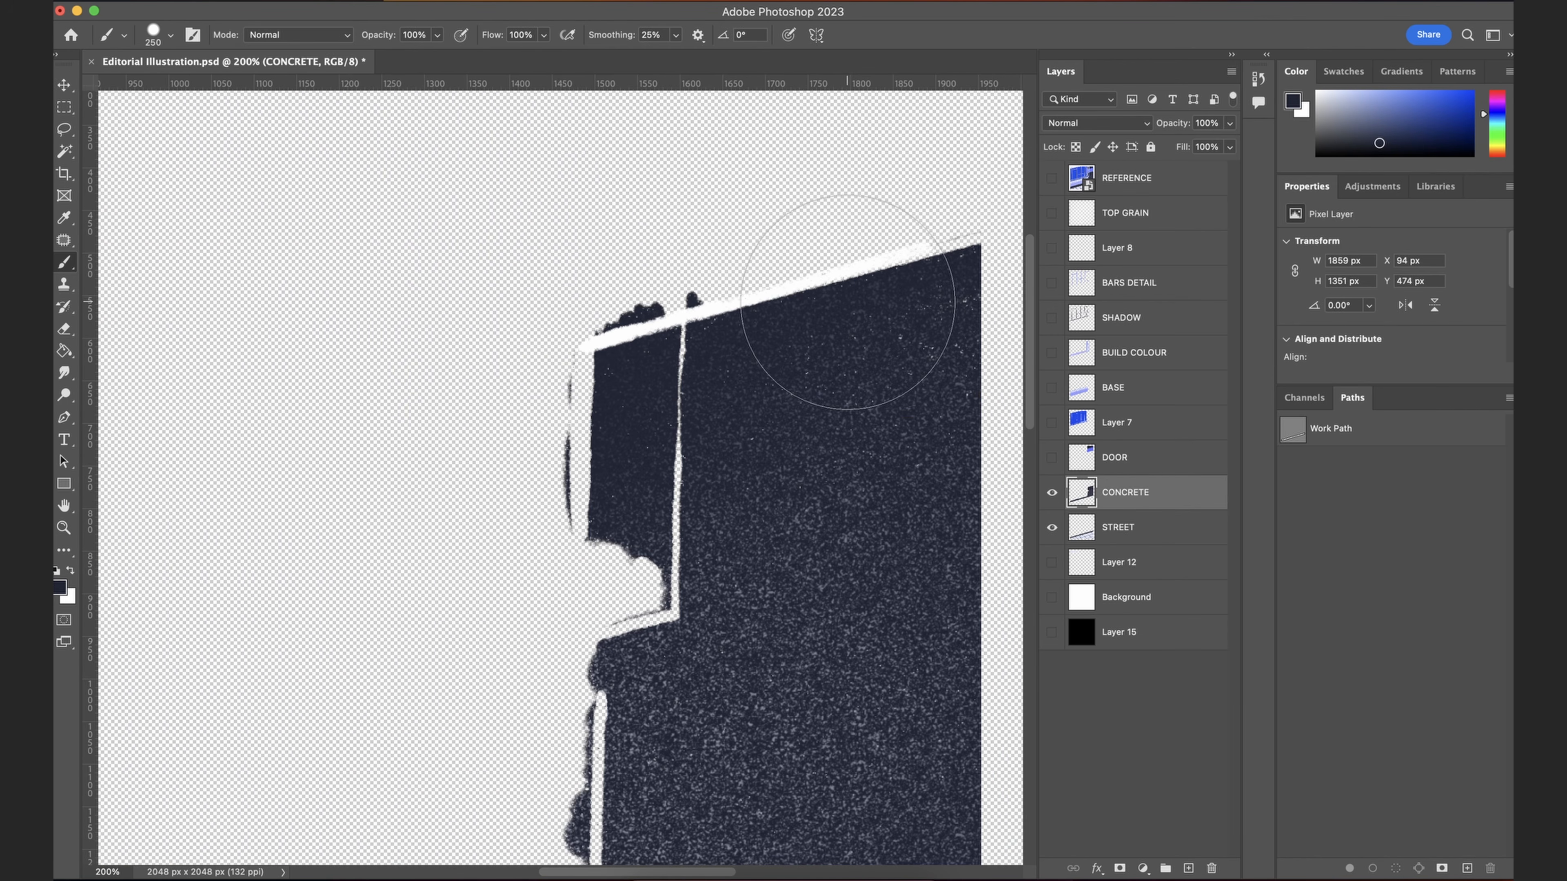
key(super+minus)
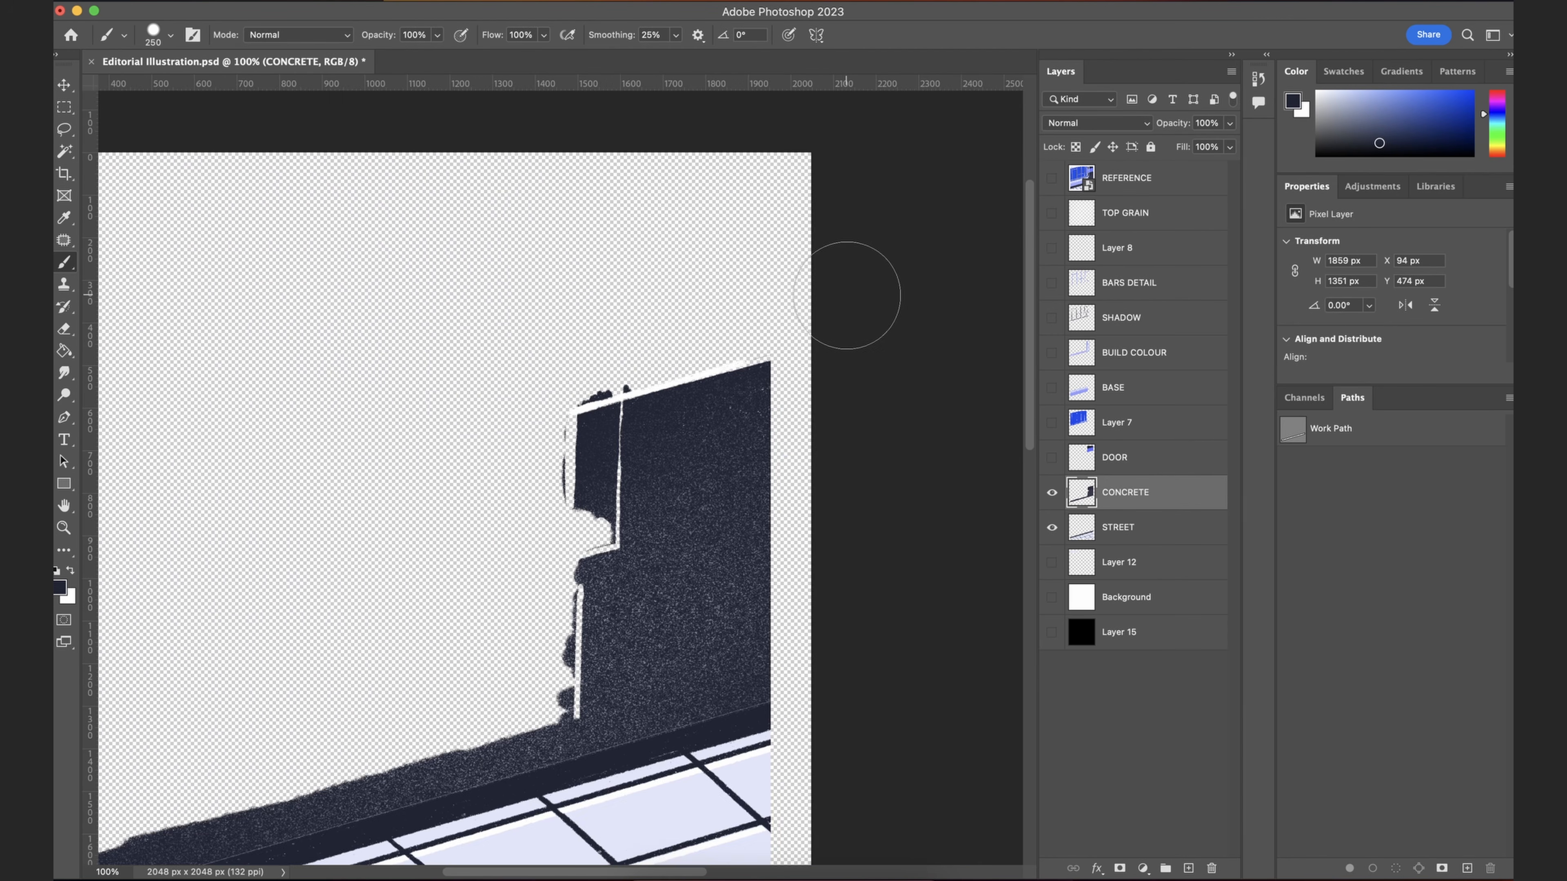
Step: Show and hide the DOOR layer to check how it overlaps the upper edge of the wall
click(1081, 467)
click(1051, 457)
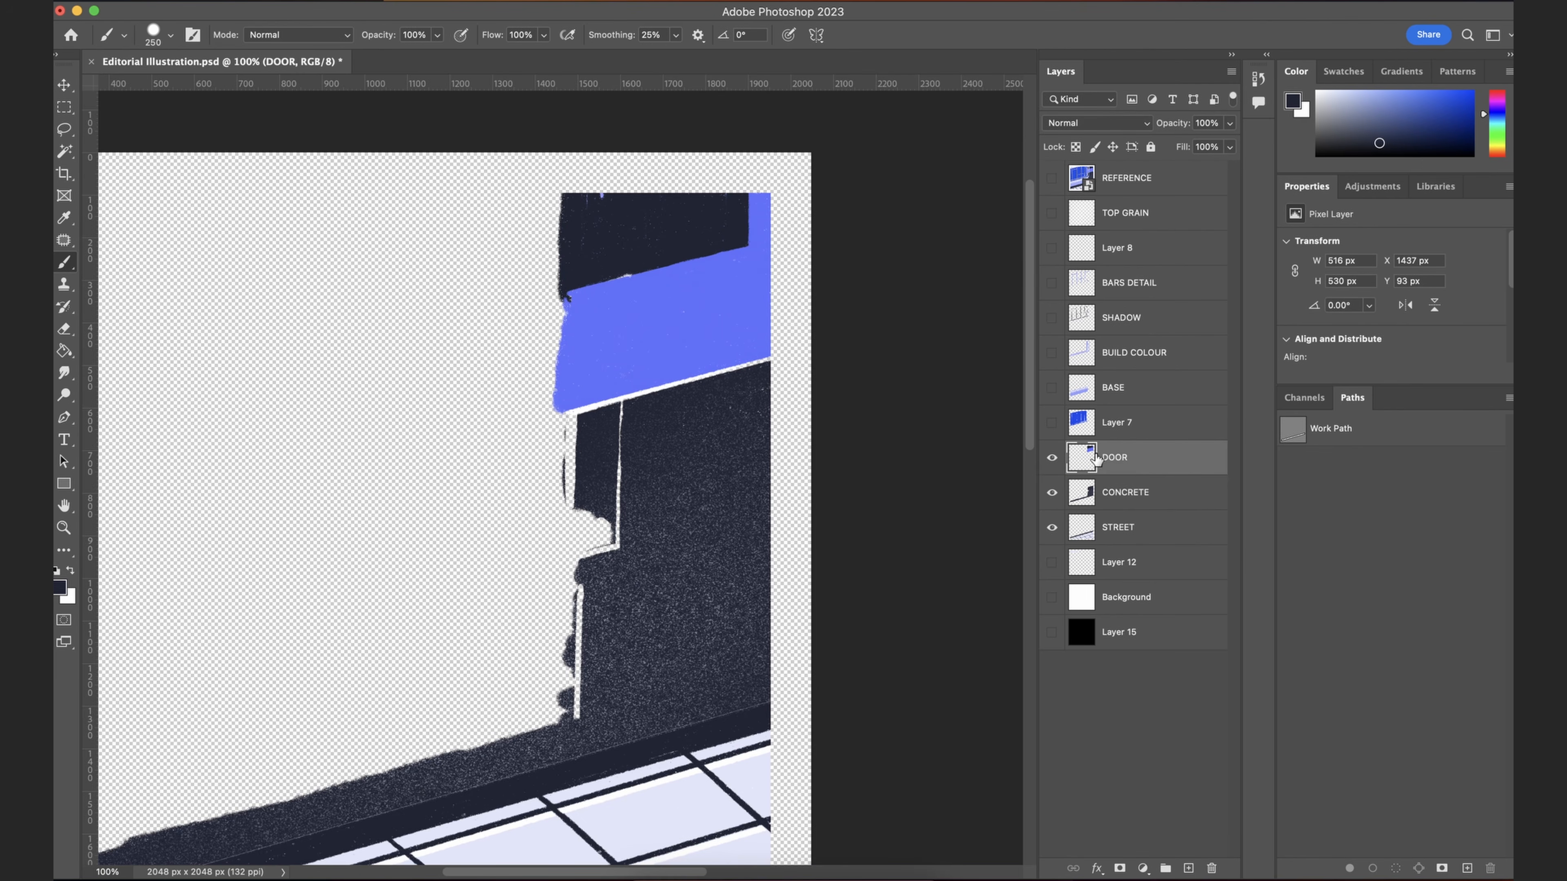
click(1053, 458)
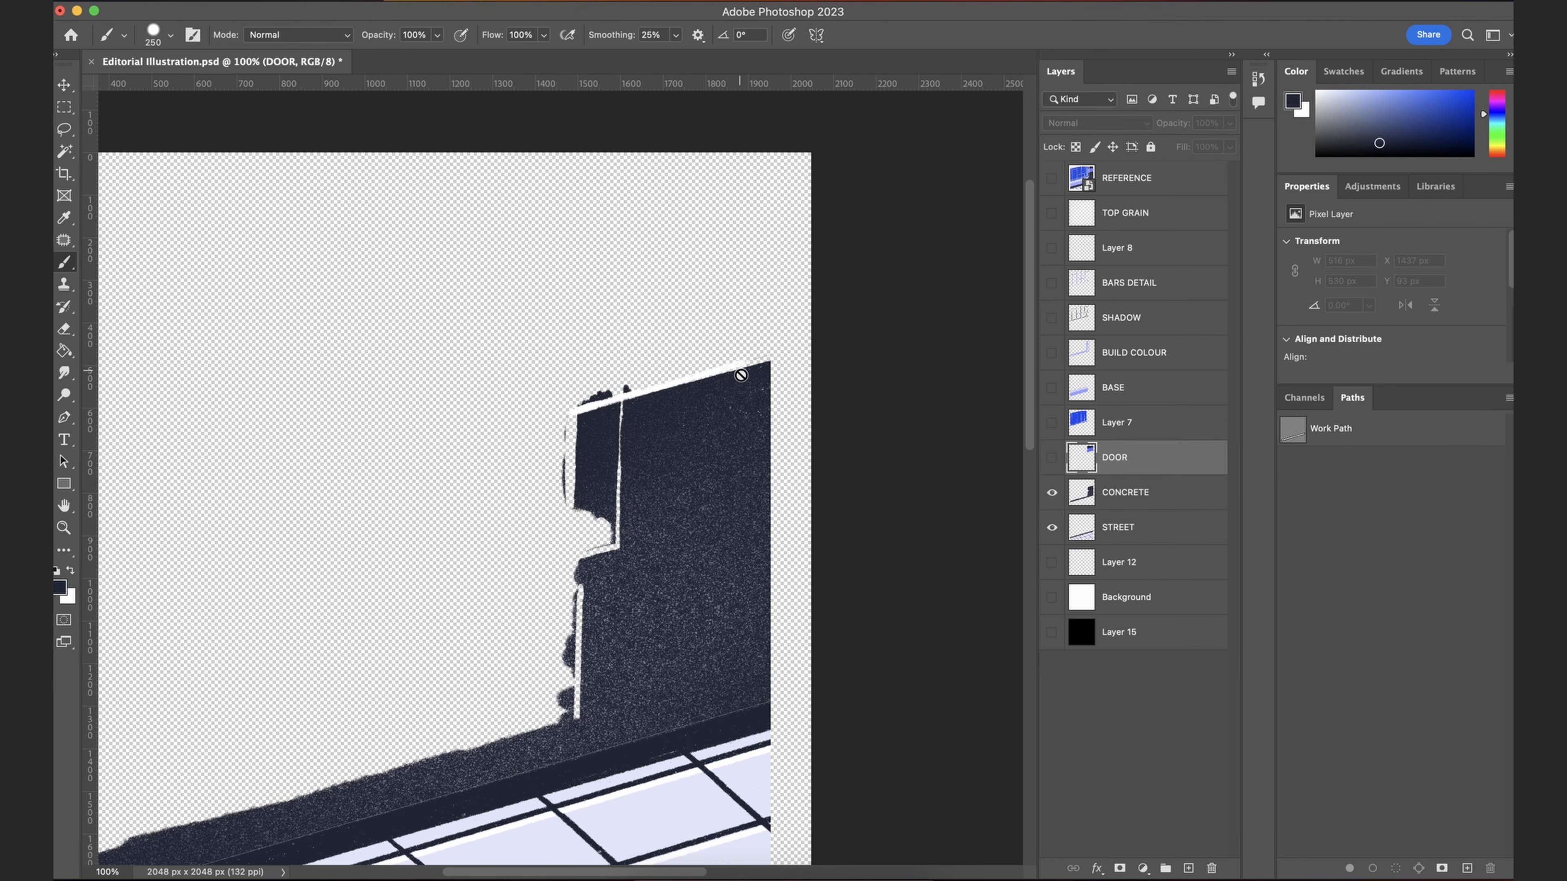
Step: Paint dark navy over the CONCRETE layer with a 250 px brush, covering the wall's grain, white lines and ragged edges across the canvas width
click(1151, 500)
mouse_move(682, 618)
mouse_down()
mouse_move(725, 510)
mouse_move(787, 440)
mouse_move(761, 443)
mouse_move(779, 412)
mouse_move(628, 448)
mouse_move(766, 481)
mouse_move(754, 673)
mouse_move(769, 652)
mouse_move(694, 628)
mouse_move(637, 691)
mouse_move(720, 660)
mouse_move(619, 584)
mouse_move(615, 507)
mouse_move(615, 538)
mouse_move(836, 435)
mouse_move(867, 311)
mouse_move(883, 313)
mouse_move(752, 433)
mouse_move(852, 542)
mouse_move(730, 551)
mouse_move(880, 522)
mouse_move(786, 572)
mouse_move(703, 476)
mouse_move(805, 419)
mouse_move(678, 401)
mouse_move(786, 331)
mouse_move(283, 474)
mouse_move(244, 581)
mouse_move(237, 748)
mouse_move(509, 691)
mouse_move(827, 590)
mouse_move(422, 614)
mouse_move(371, 485)
mouse_move(303, 571)
mouse_move(434, 617)
mouse_move(632, 505)
mouse_move(540, 548)
mouse_up()
key(space)
drag(884, 373, 486, 490)
mouse_move(692, 376)
mouse_down()
mouse_move(401, 444)
mouse_move(664, 384)
mouse_move(630, 550)
mouse_move(646, 603)
mouse_up()
key(space)
drag(541, 570, 796, 409)
Step: Move the CONCRETE layer below the STREET layer
click(1103, 498)
click(1112, 719)
click(1126, 505)
drag(1125, 504, 1122, 556)
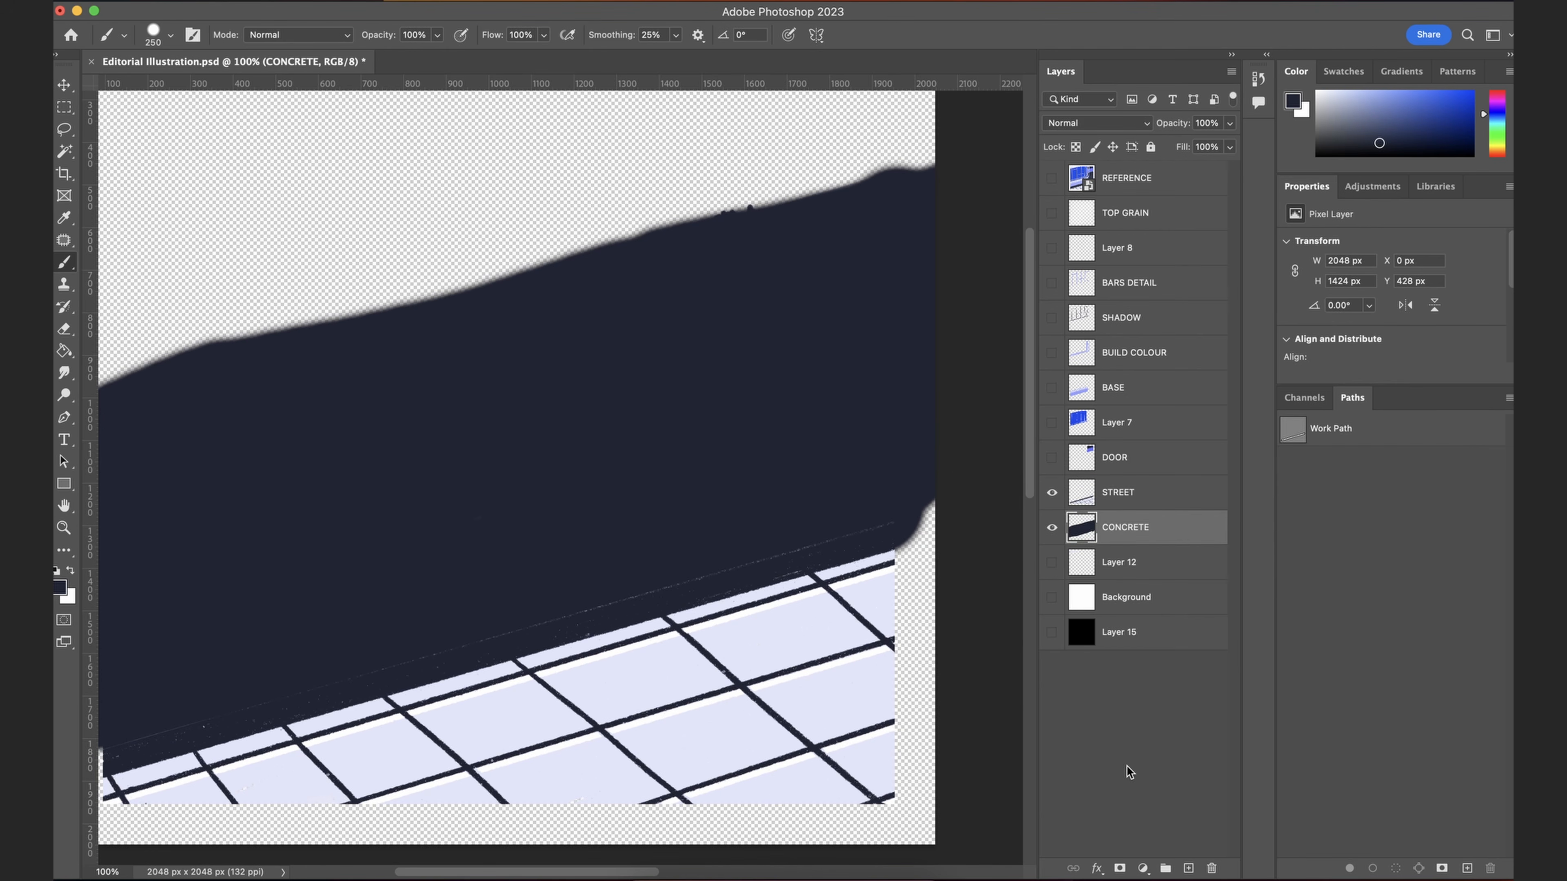
click(1130, 772)
Step: Show the DOOR layer and select it, focusing on the blue shape's lower edge
scroll(724, 507, up, 1)
click(1052, 459)
drag(837, 321, 581, 690)
key(super+plus)
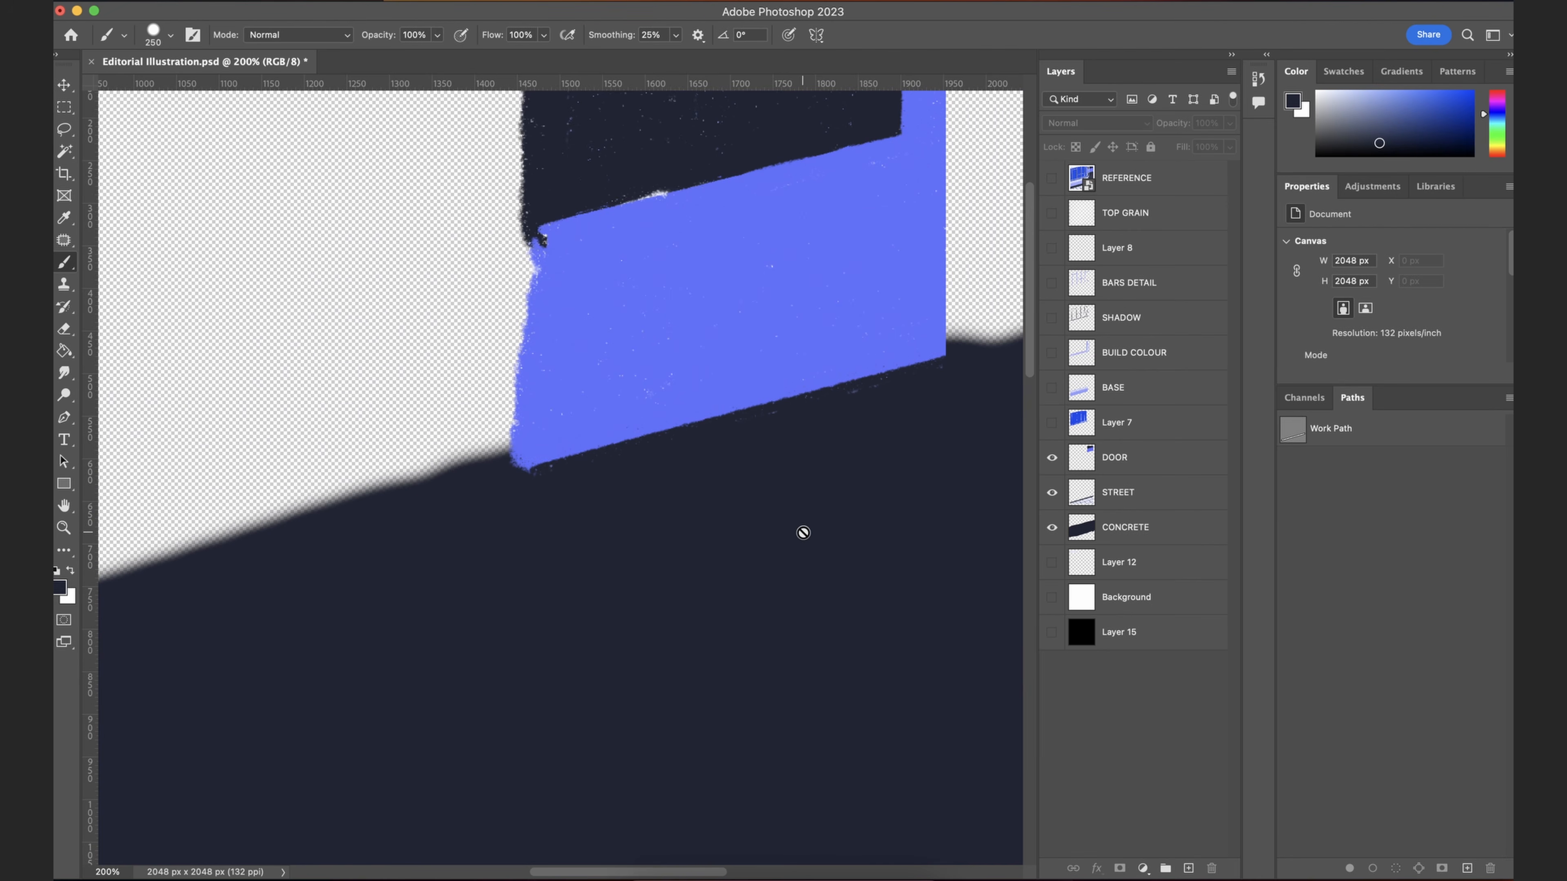
click(1127, 469)
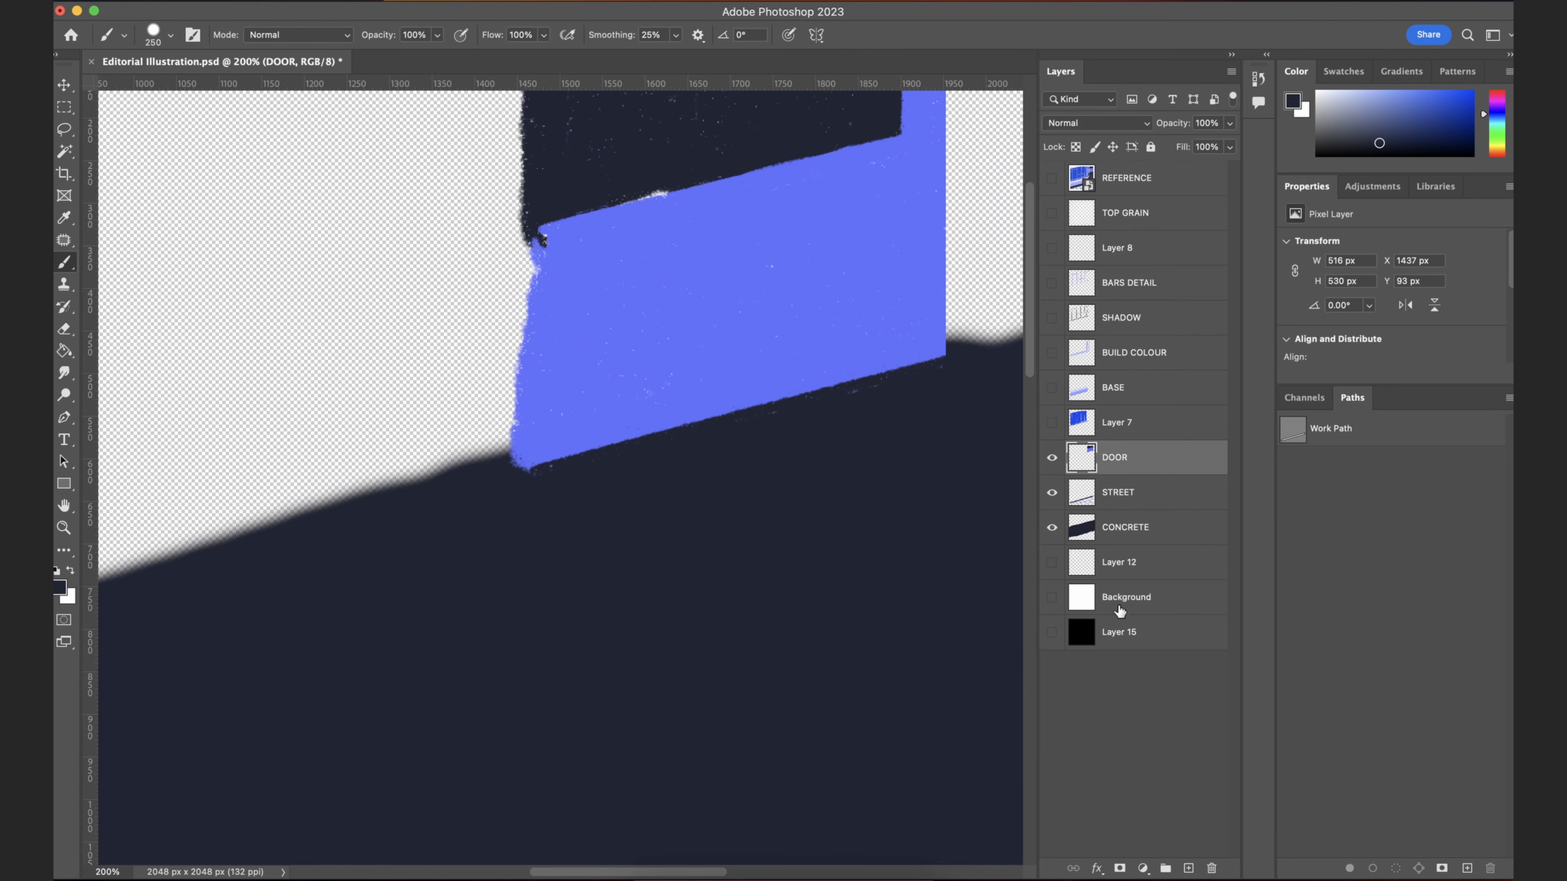
Step: Reduce the brush size to 20 px and bring the door's lower edge and the concrete into view
key(bracketleft)
key(bracketleft)
key(bracketleft)
key(bracketleft)
key(bracketleft)
key(bracketleft)
key(bracketleft)
key(bracketleft)
key(bracketleft)
key(bracketleft)
key(bracketleft)
key(bracketleft)
key(bracketleft)
key(bracketright)
key(bracketright)
scroll(639, 526, down, 5)
scroll(388, 354, up, 2)
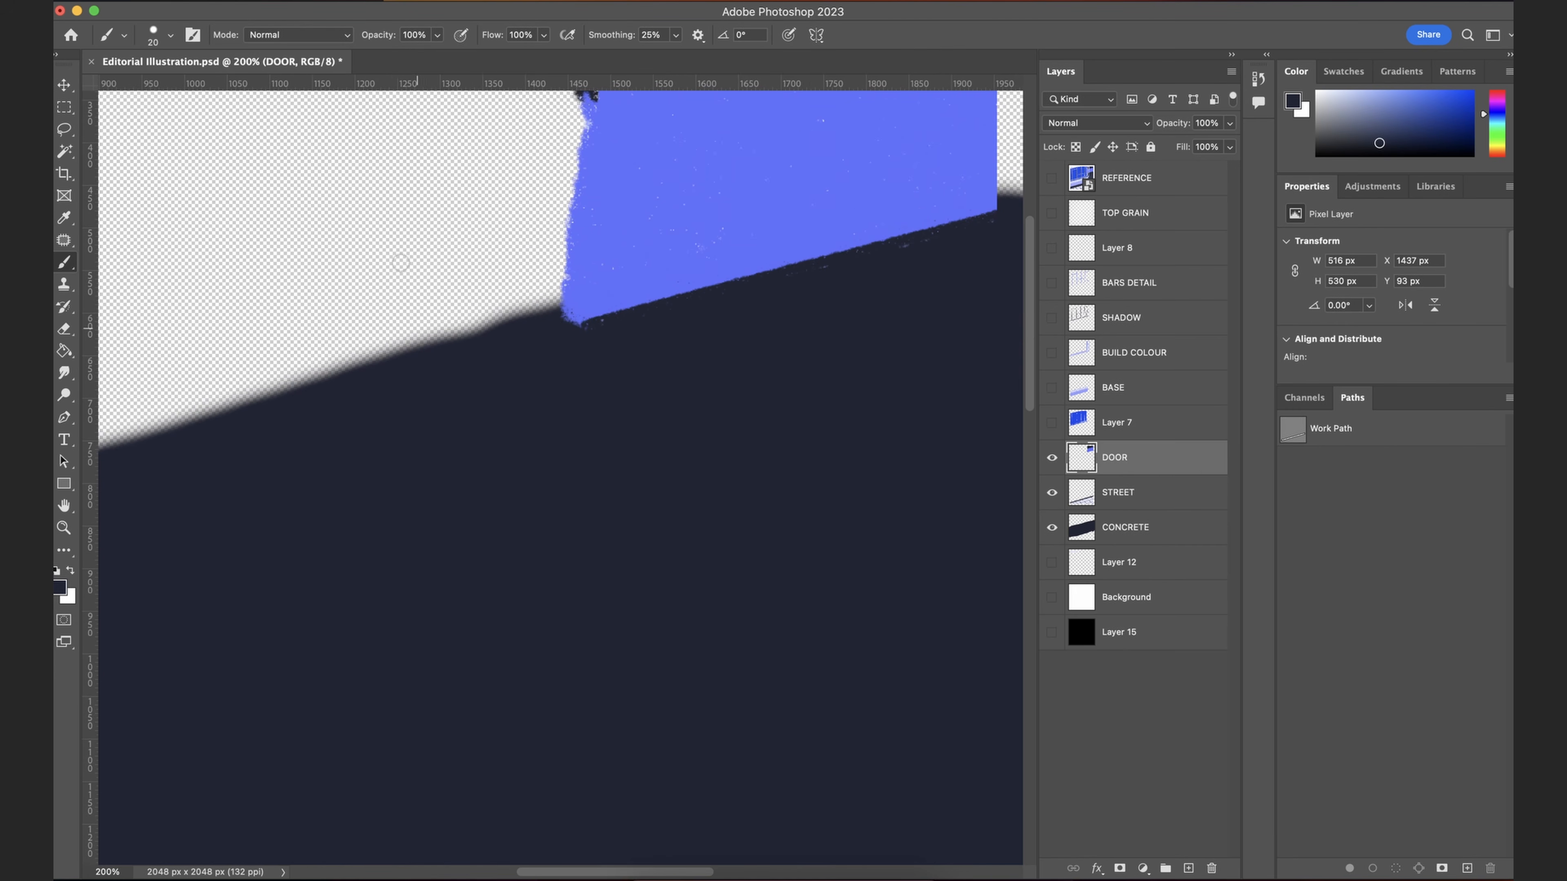
Step: Browse the installed brush presets, from General Brushes through to Special Effects Brushes
click(192, 36)
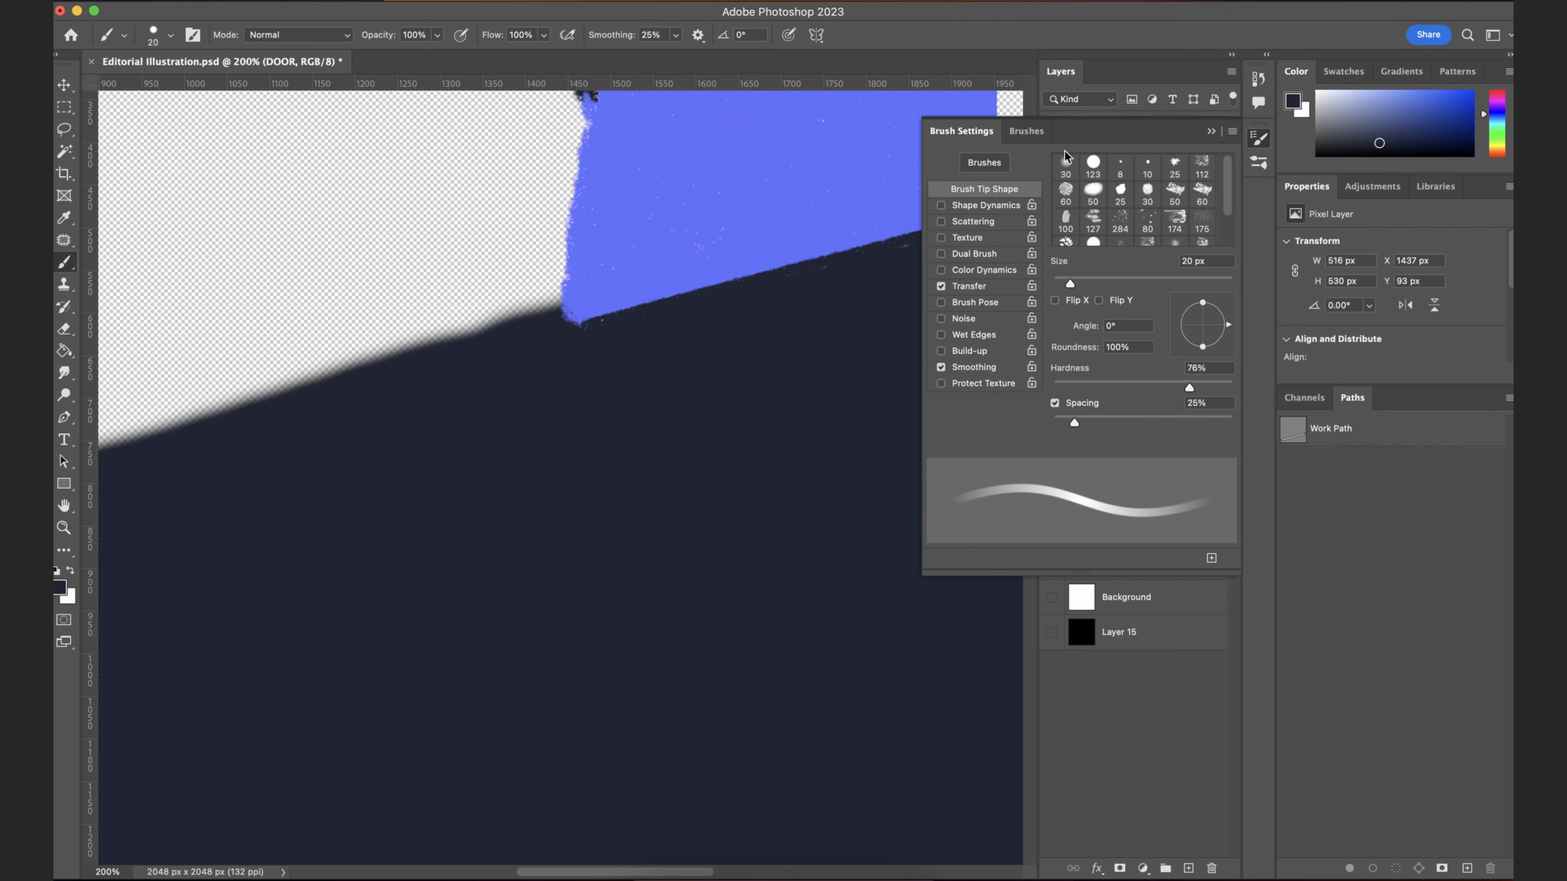
click(1036, 135)
drag(1097, 371, 1097, 611)
scroll(1059, 455, down, 5)
scroll(1059, 455, down, 1)
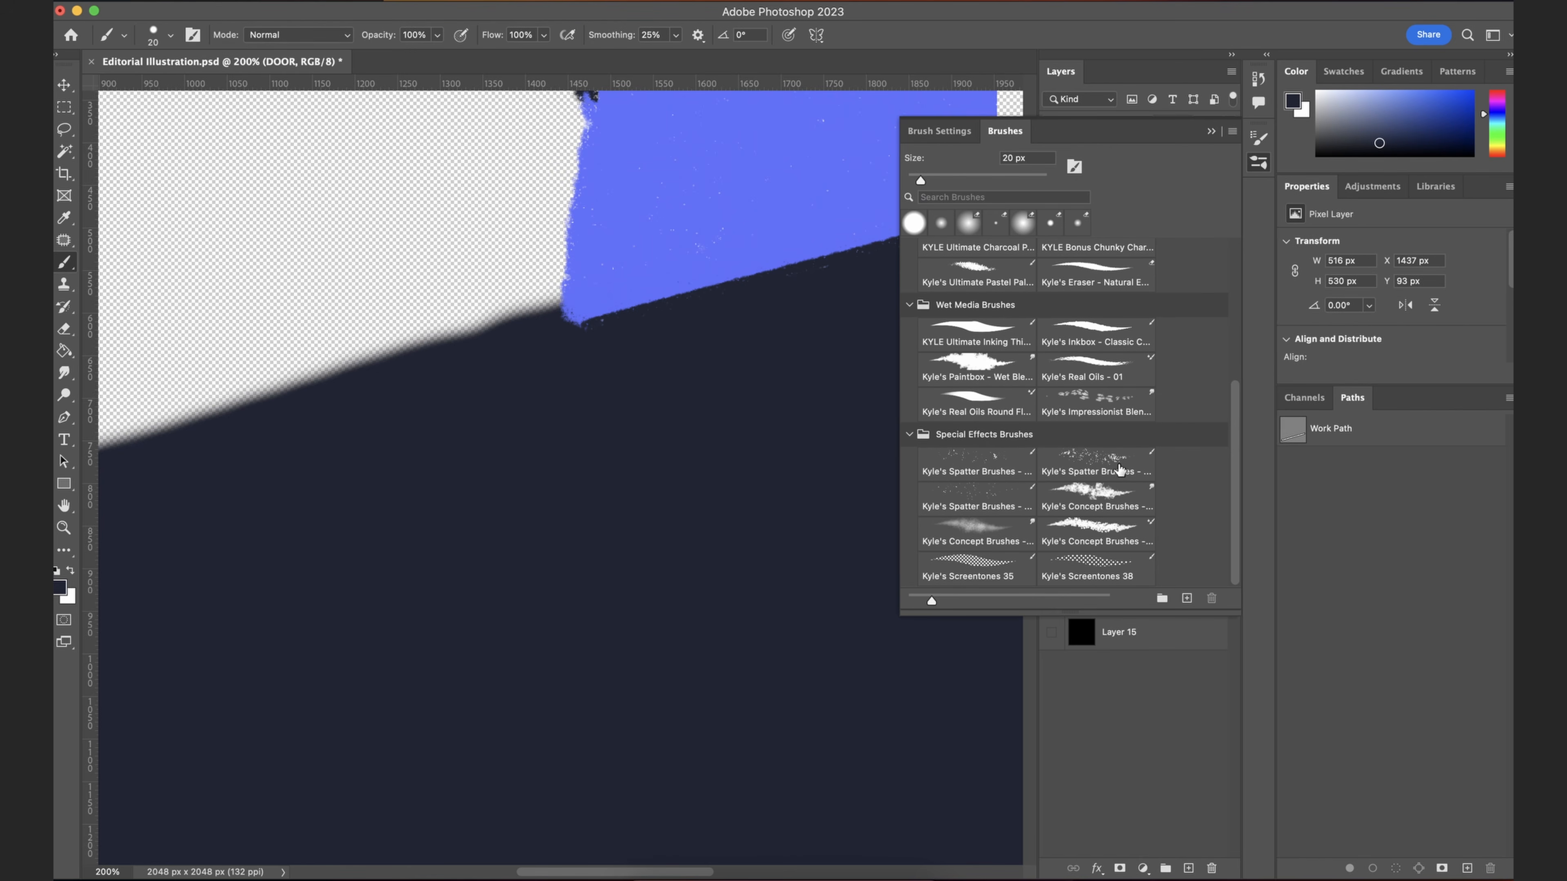
scroll(1118, 464, up, 10)
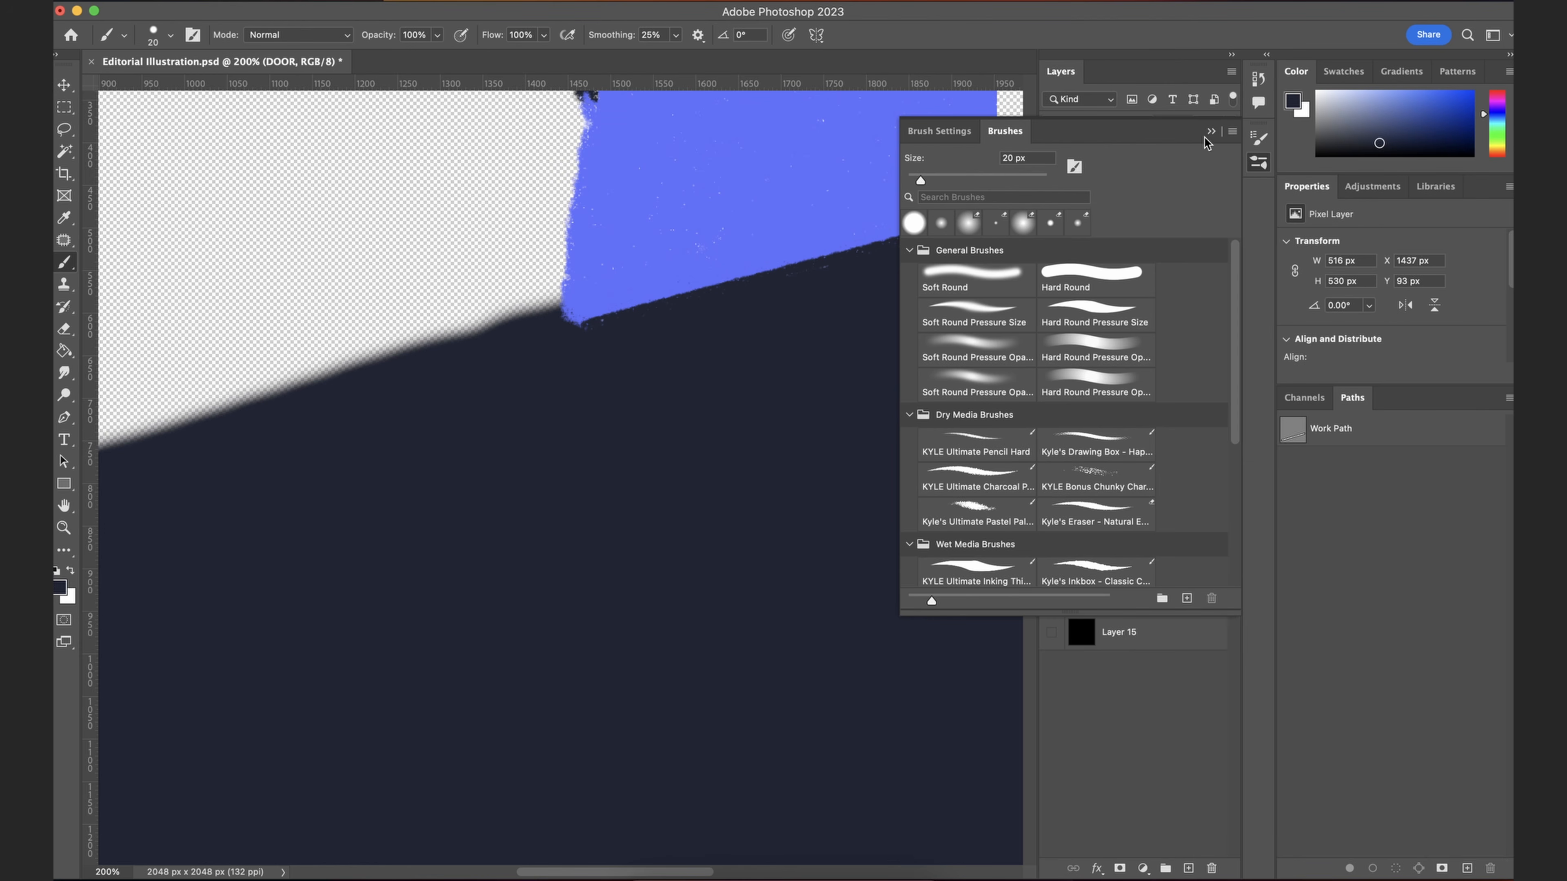
Step: Open Adobe's Get More Brushes web page and view the Megapack, Watercolor and Dry Media sets
click(1233, 131)
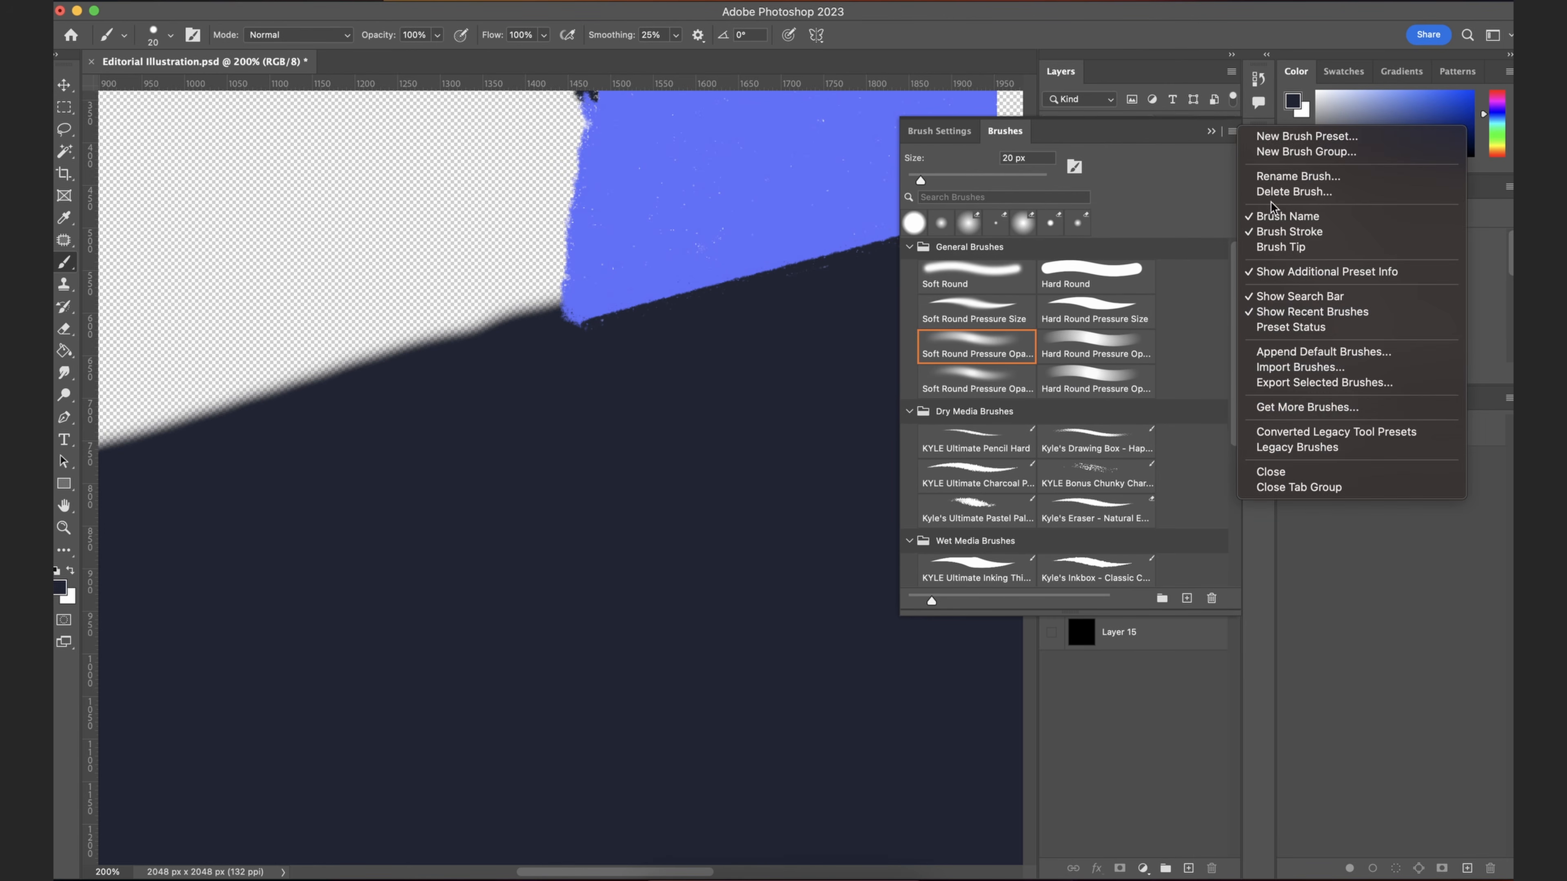
click(1308, 407)
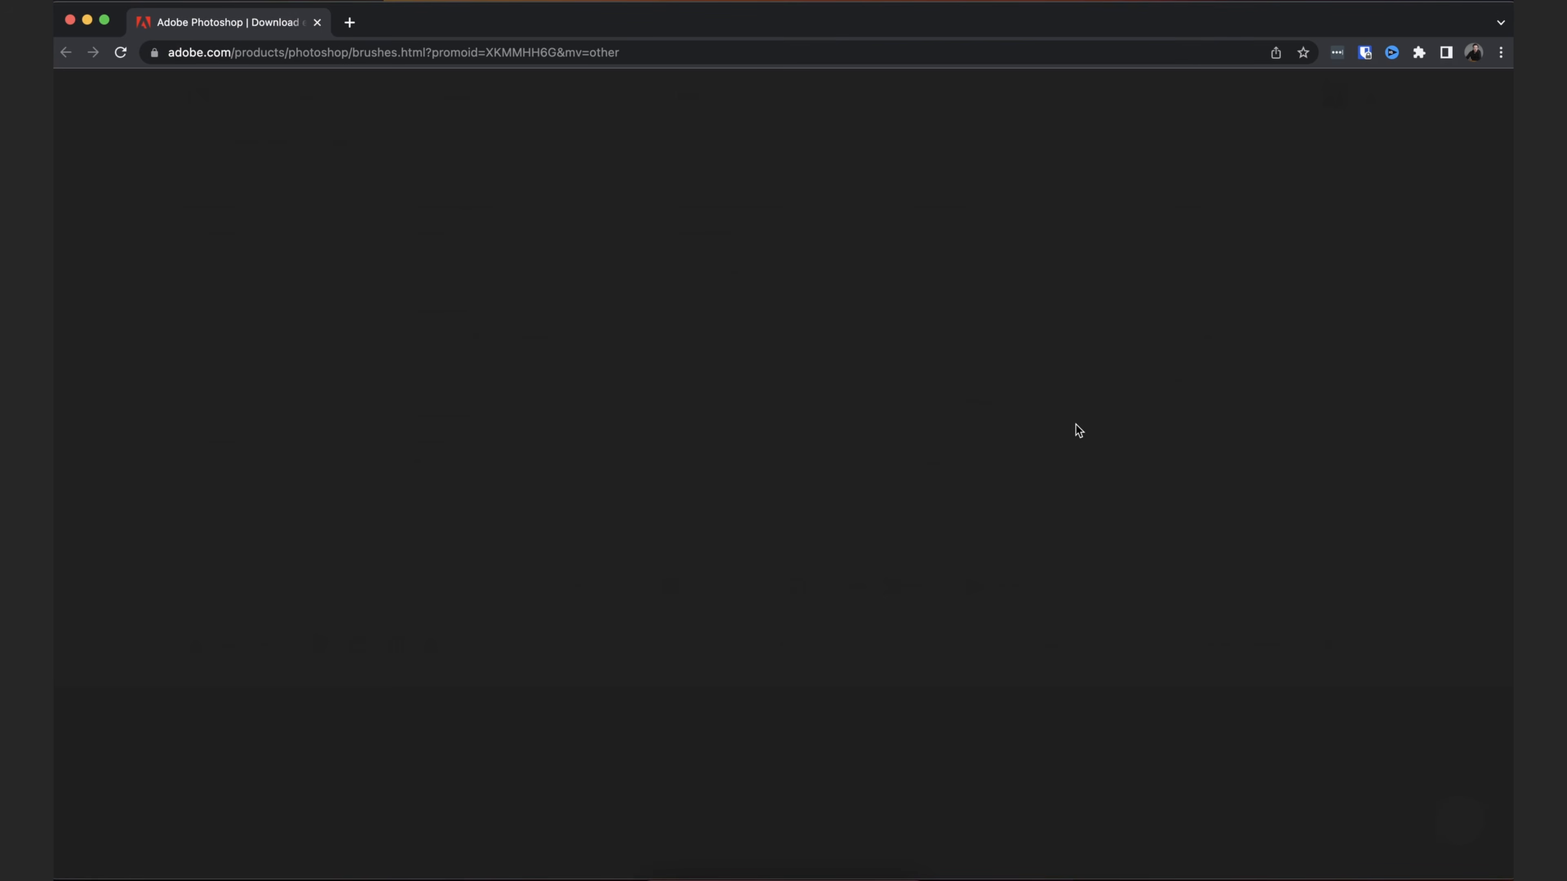
scroll(983, 432, down, 12)
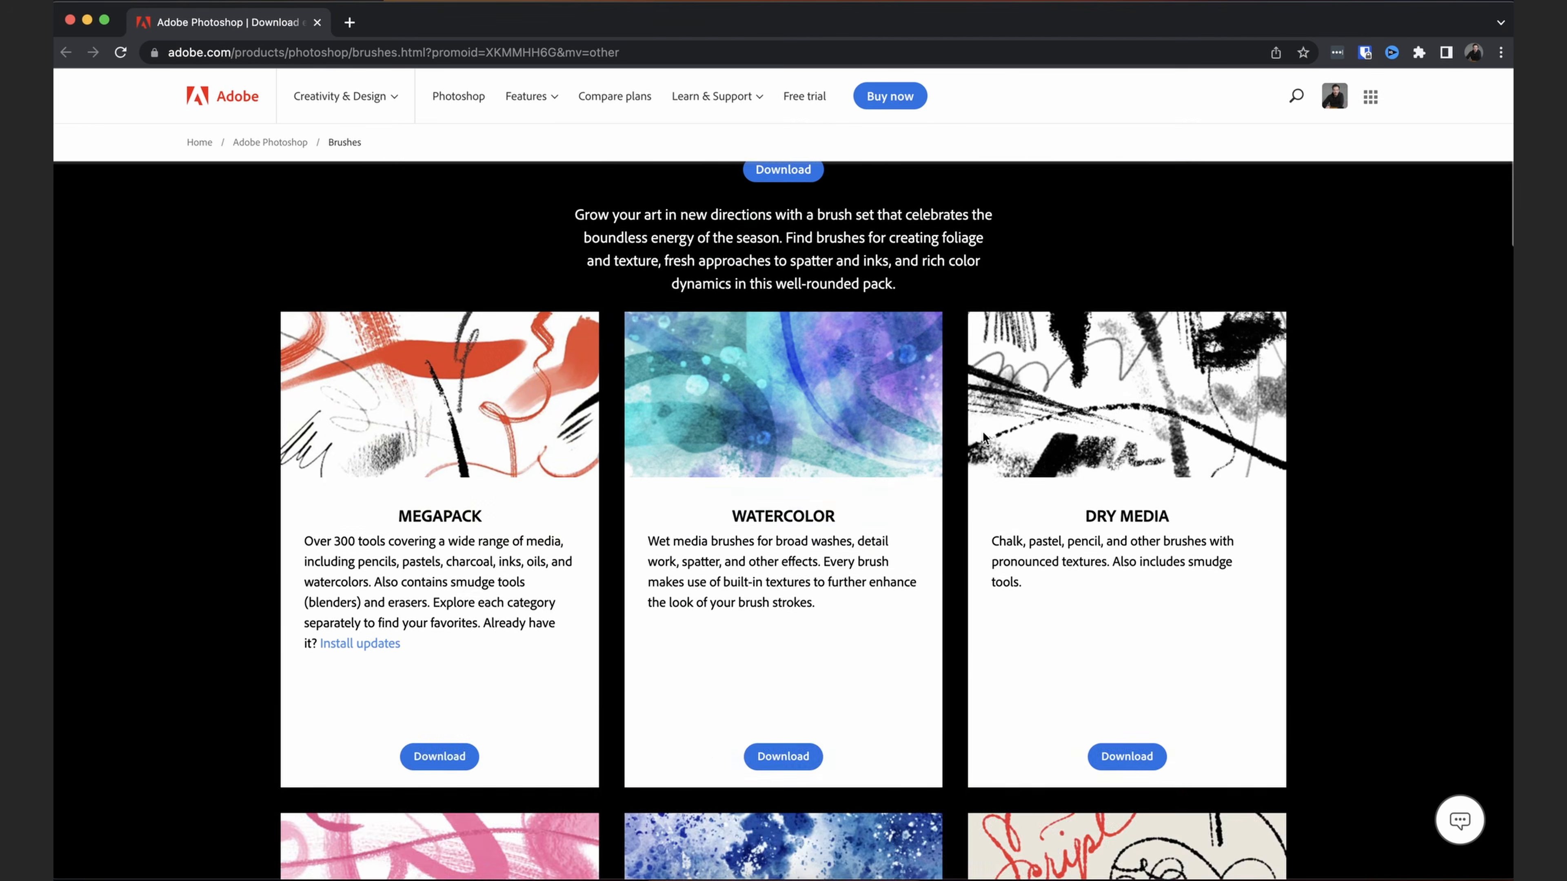
scroll(493, 512, up, 2)
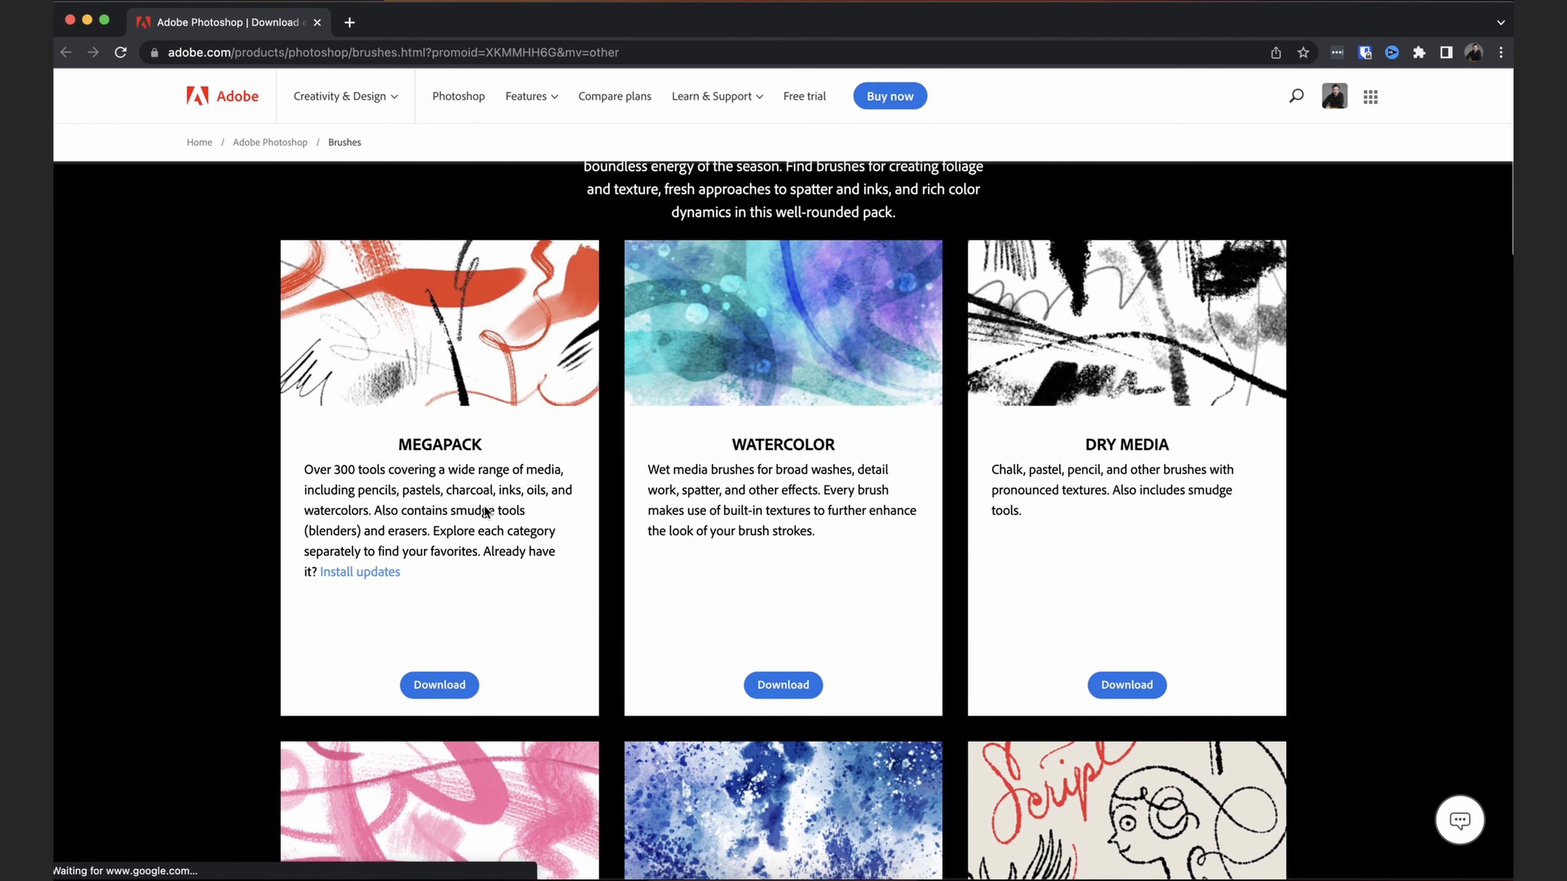
Step: Look through the brush sets down to Gouache, Spatter and Runny Inkers, and download the Megapack
scroll(1256, 560, down, 5)
scroll(794, 467, down, 2)
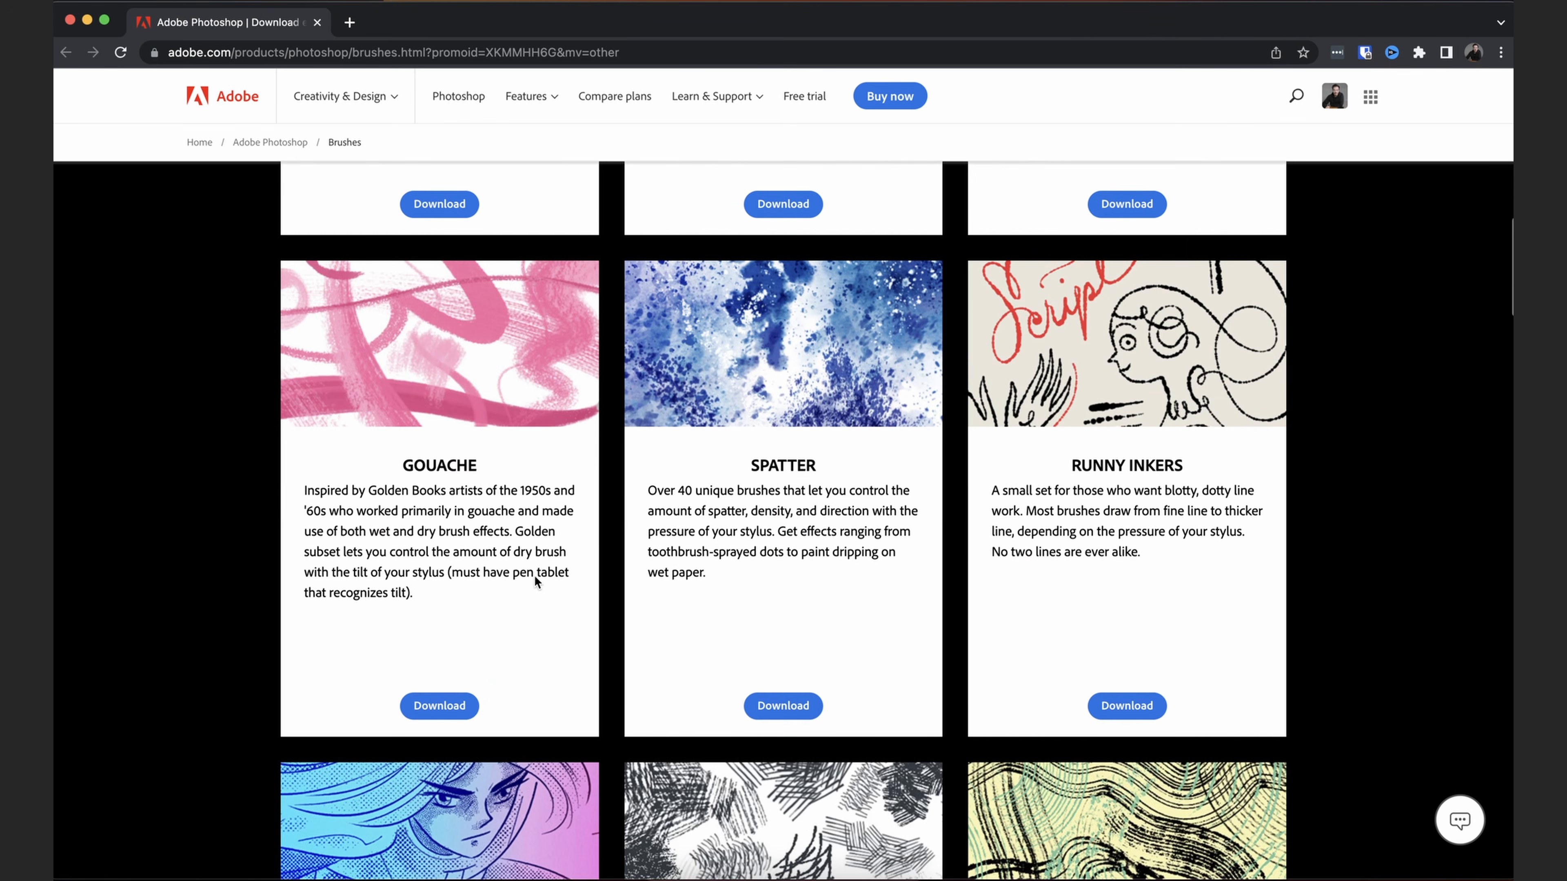
scroll(530, 585, down, 6)
scroll(534, 576, up, 12)
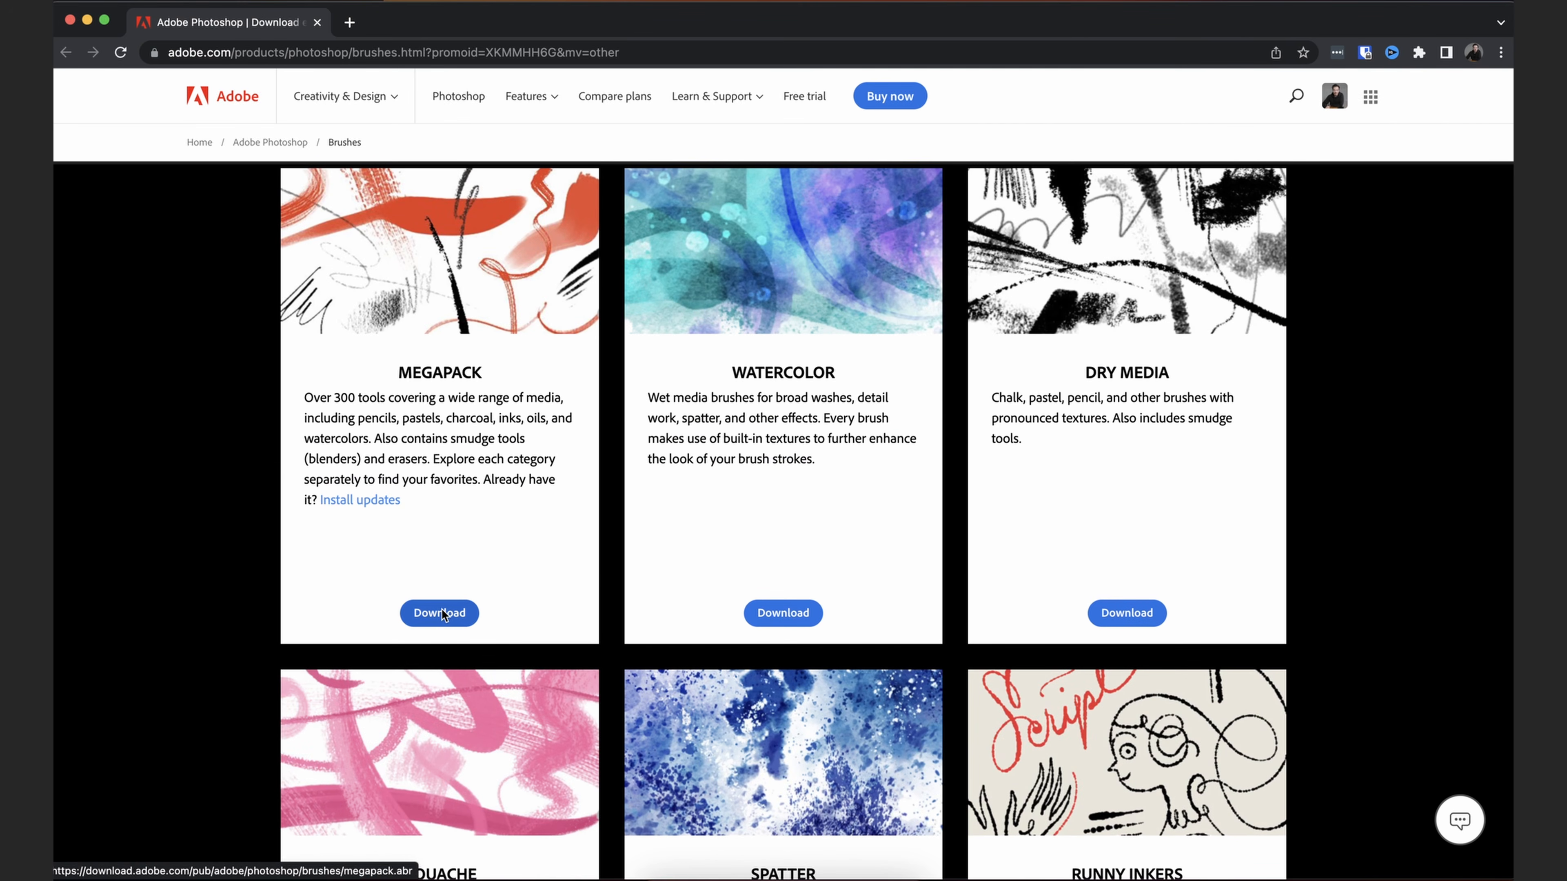
click(443, 613)
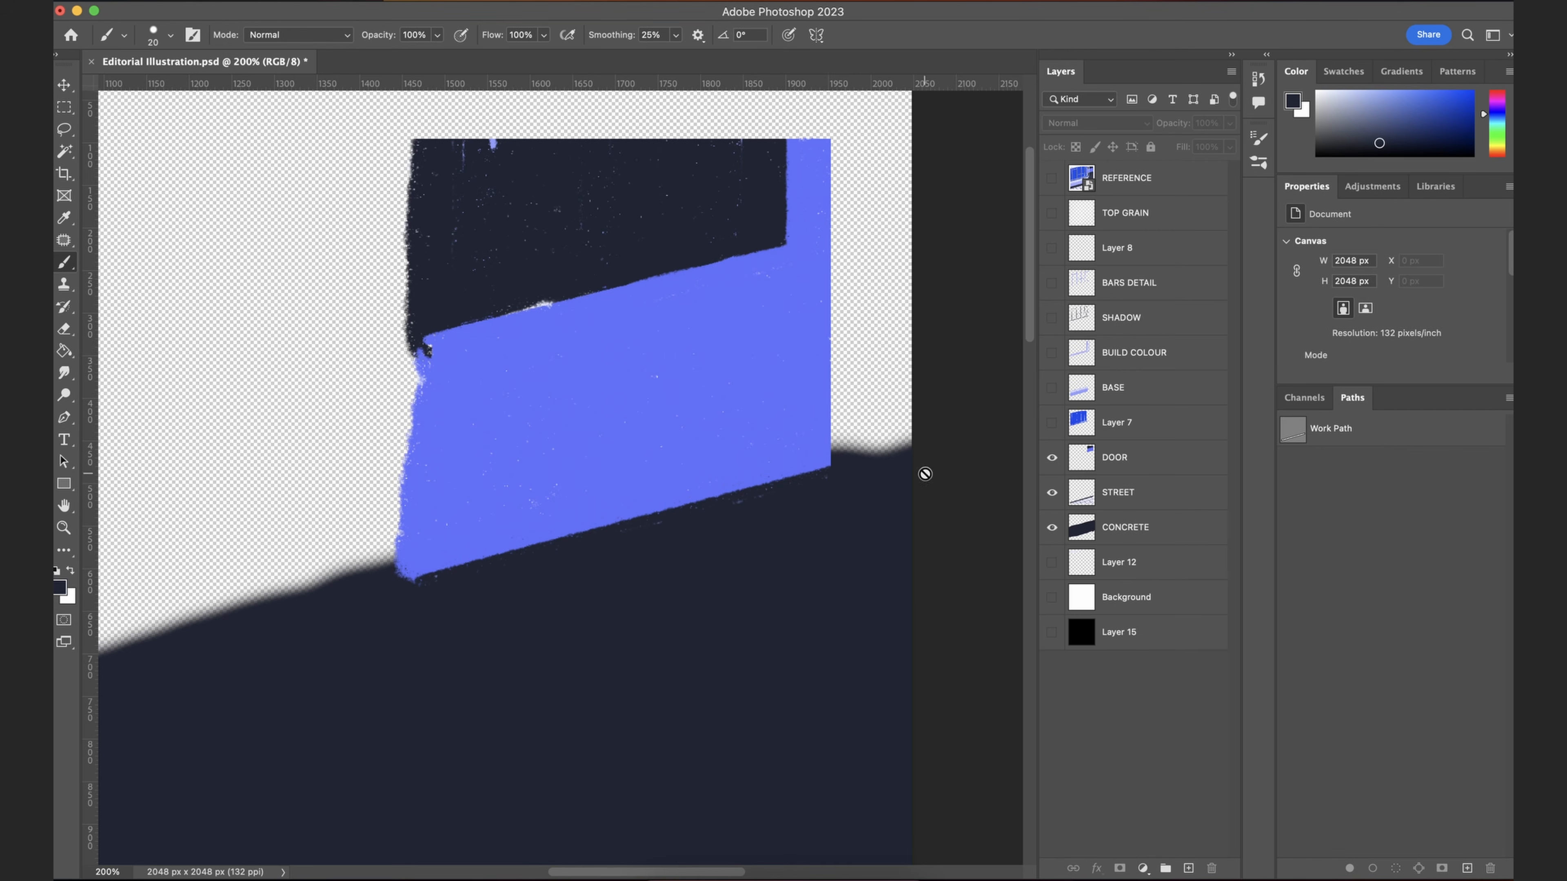
Step: Switch back to Photoshop and import the downloaded megapack brush file into the brush presets
drag(576, 524, 577, 529)
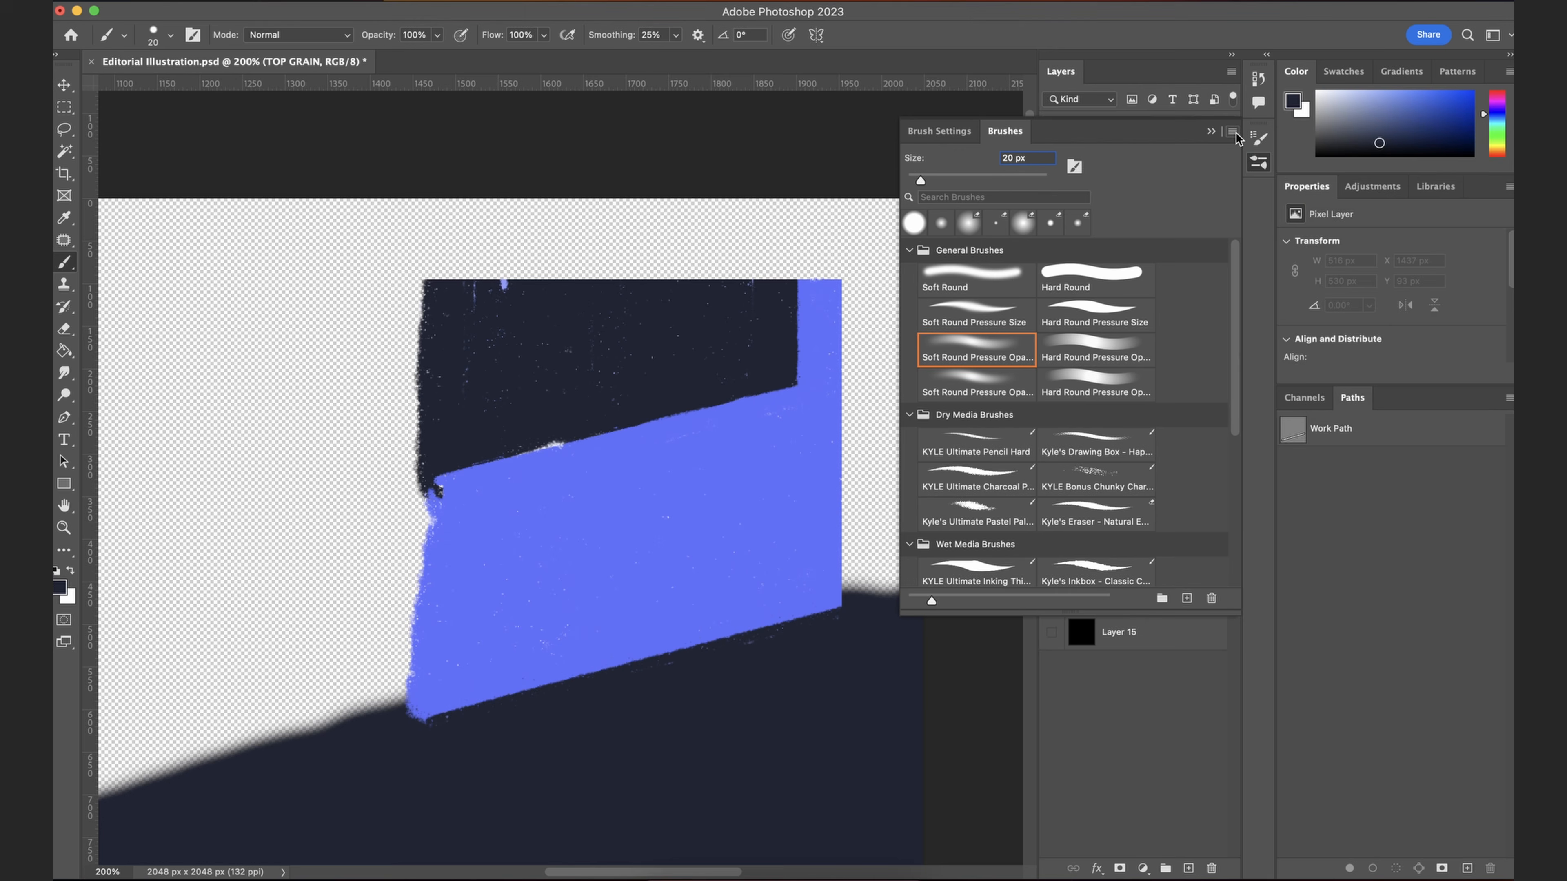
click(1233, 132)
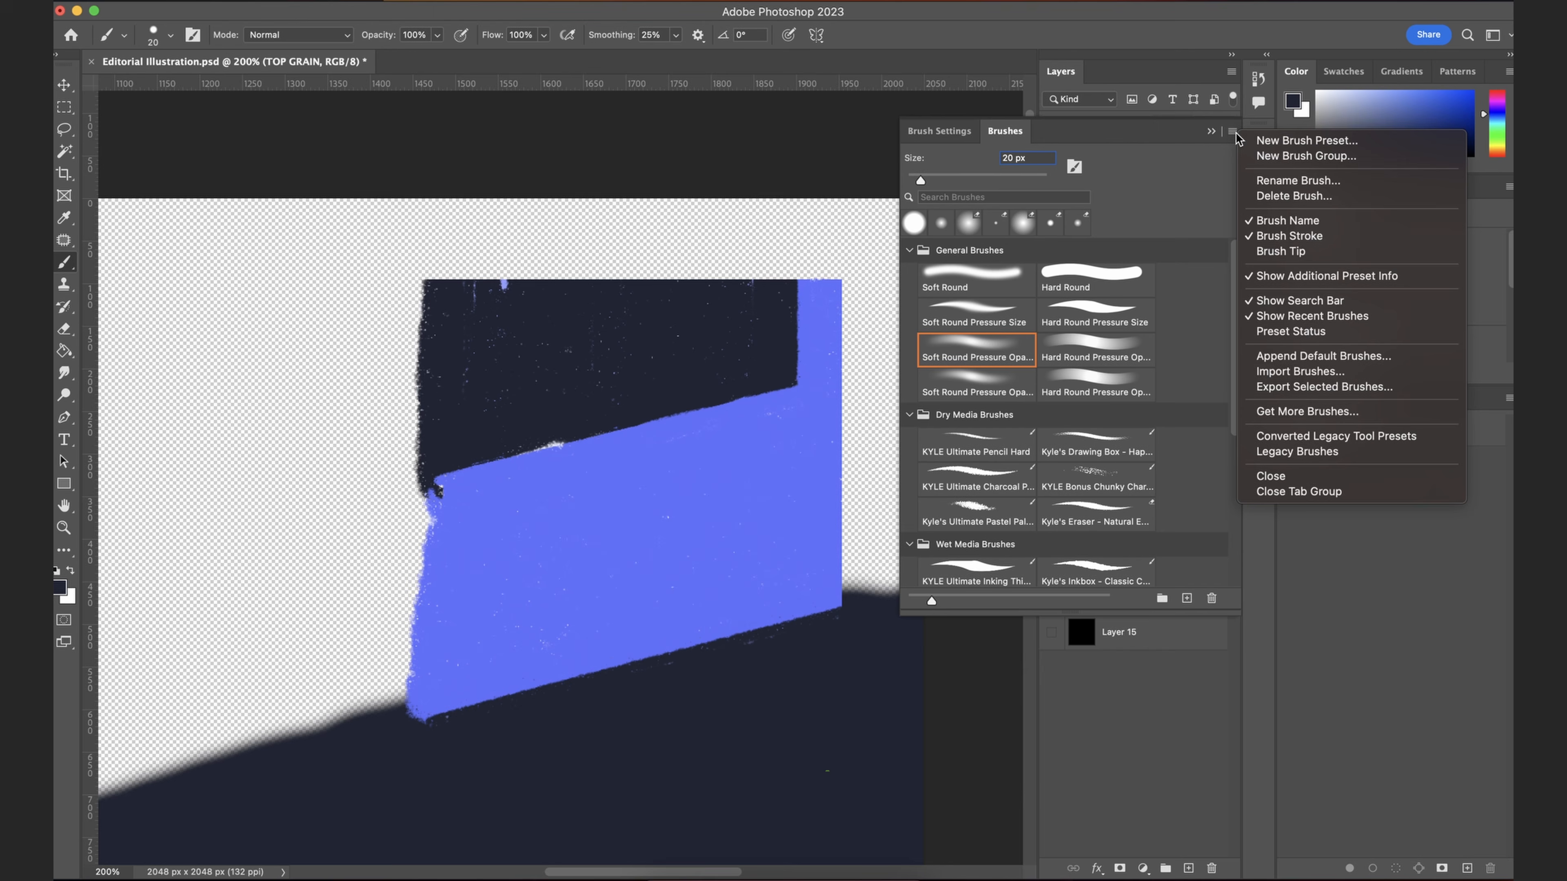
click(1325, 373)
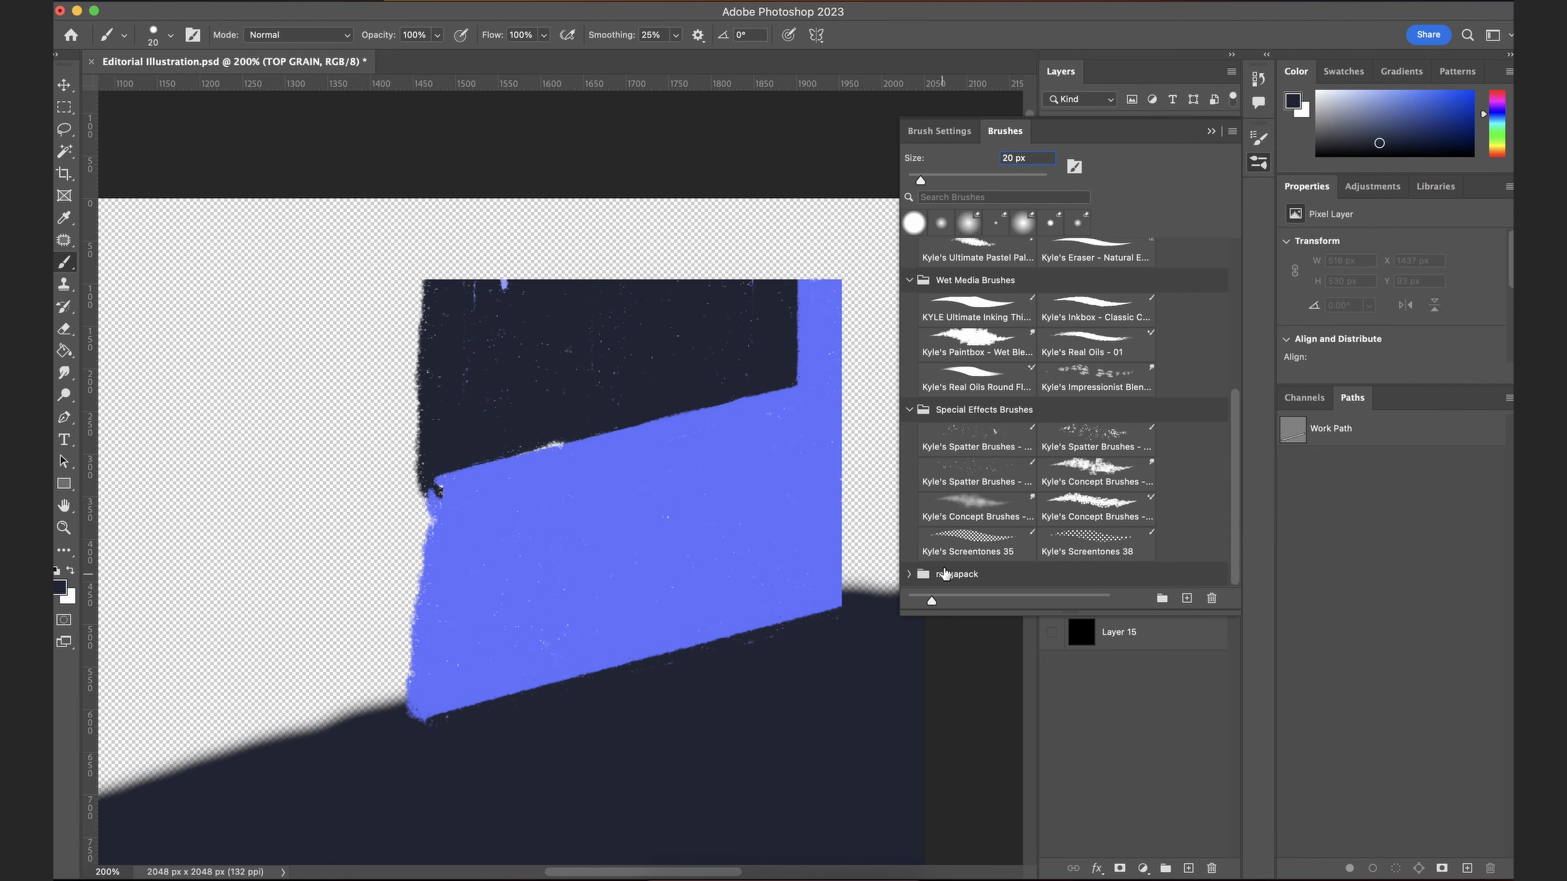
Step: In the megapack's Drawing Box group, choose the 60 px "Kyle's Drawing Box - Cha..." brush with the thick, rough stroke
click(910, 574)
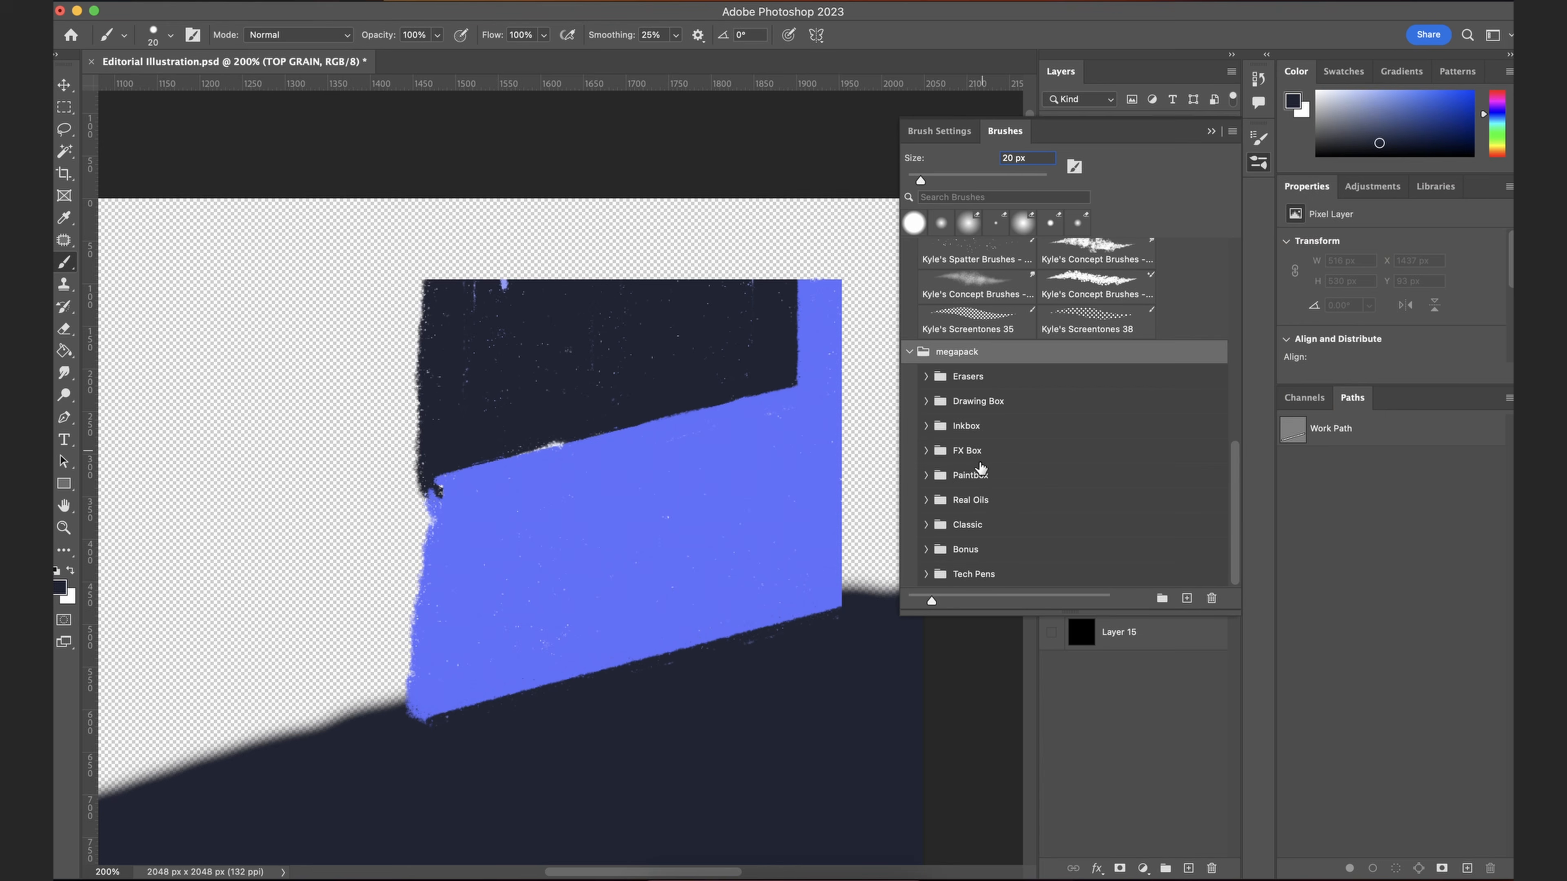
click(926, 402)
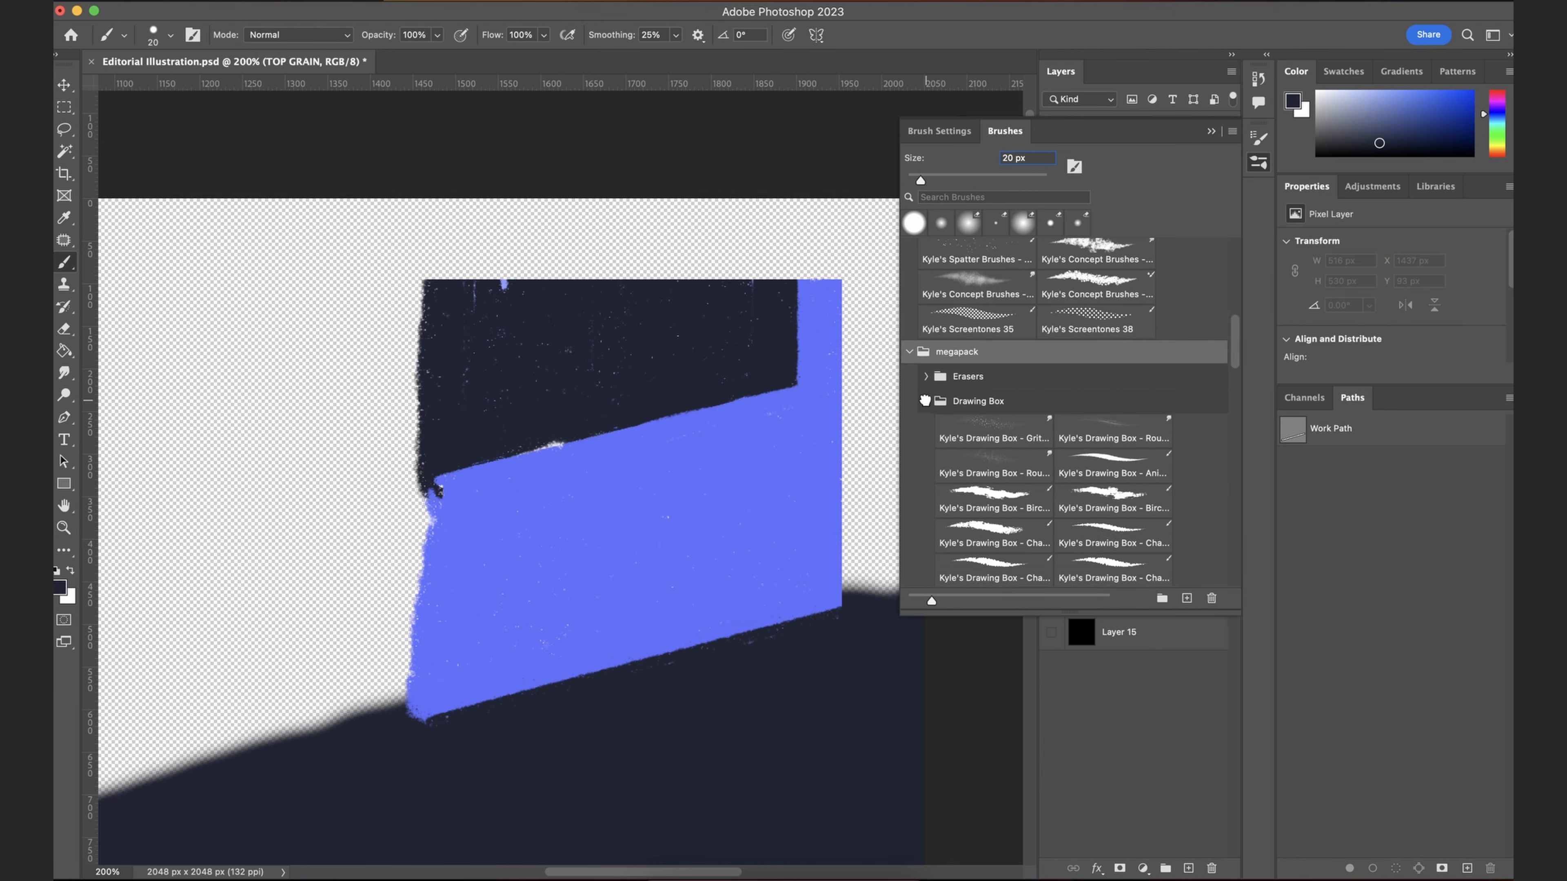
scroll(937, 420, down, 5)
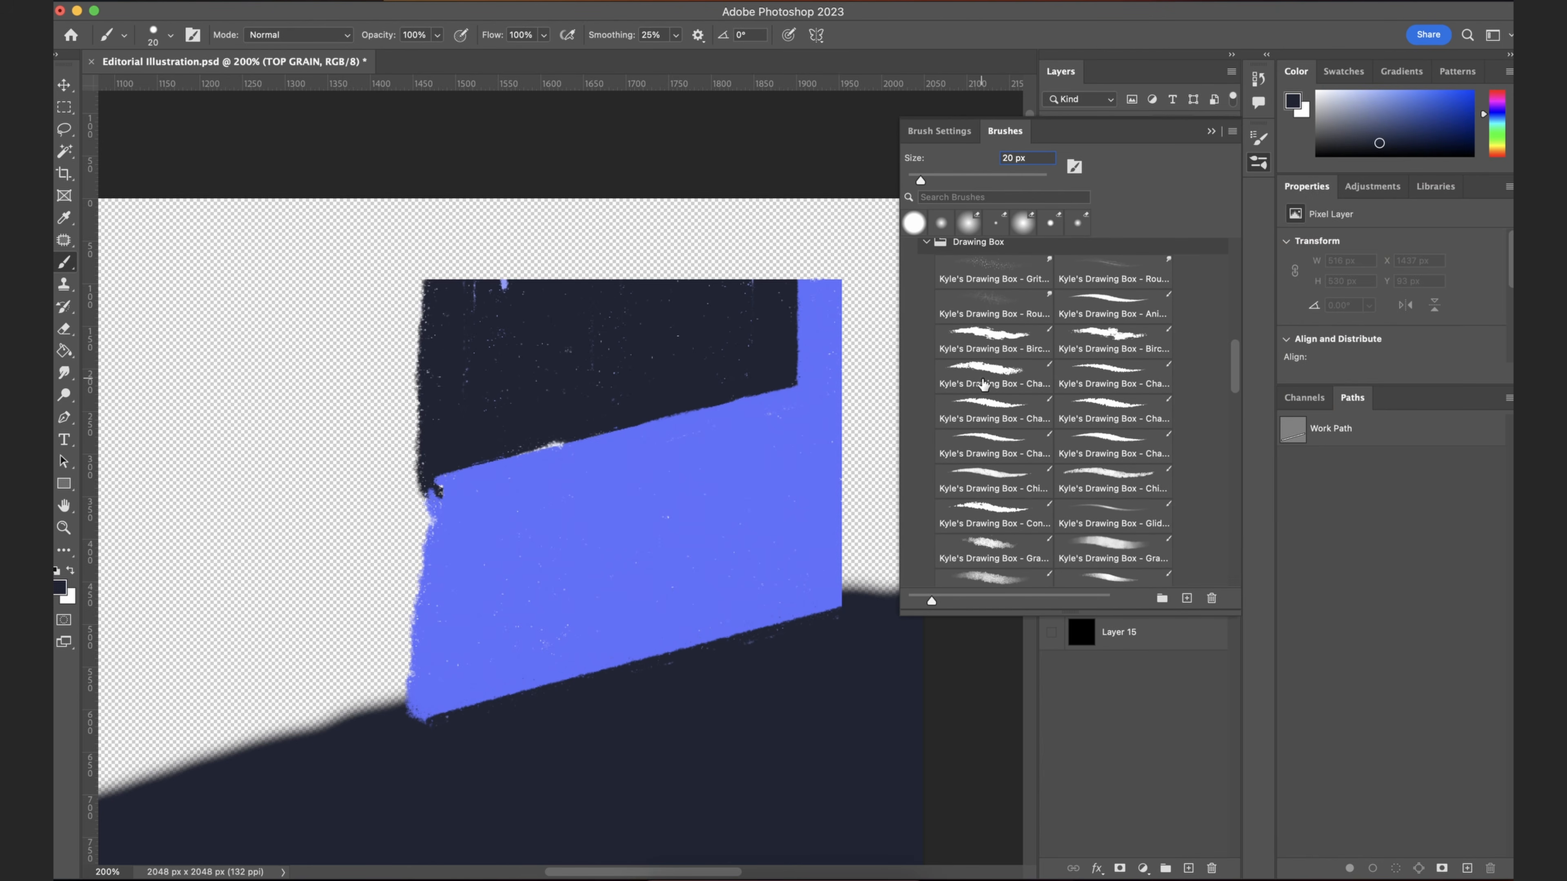
click(986, 379)
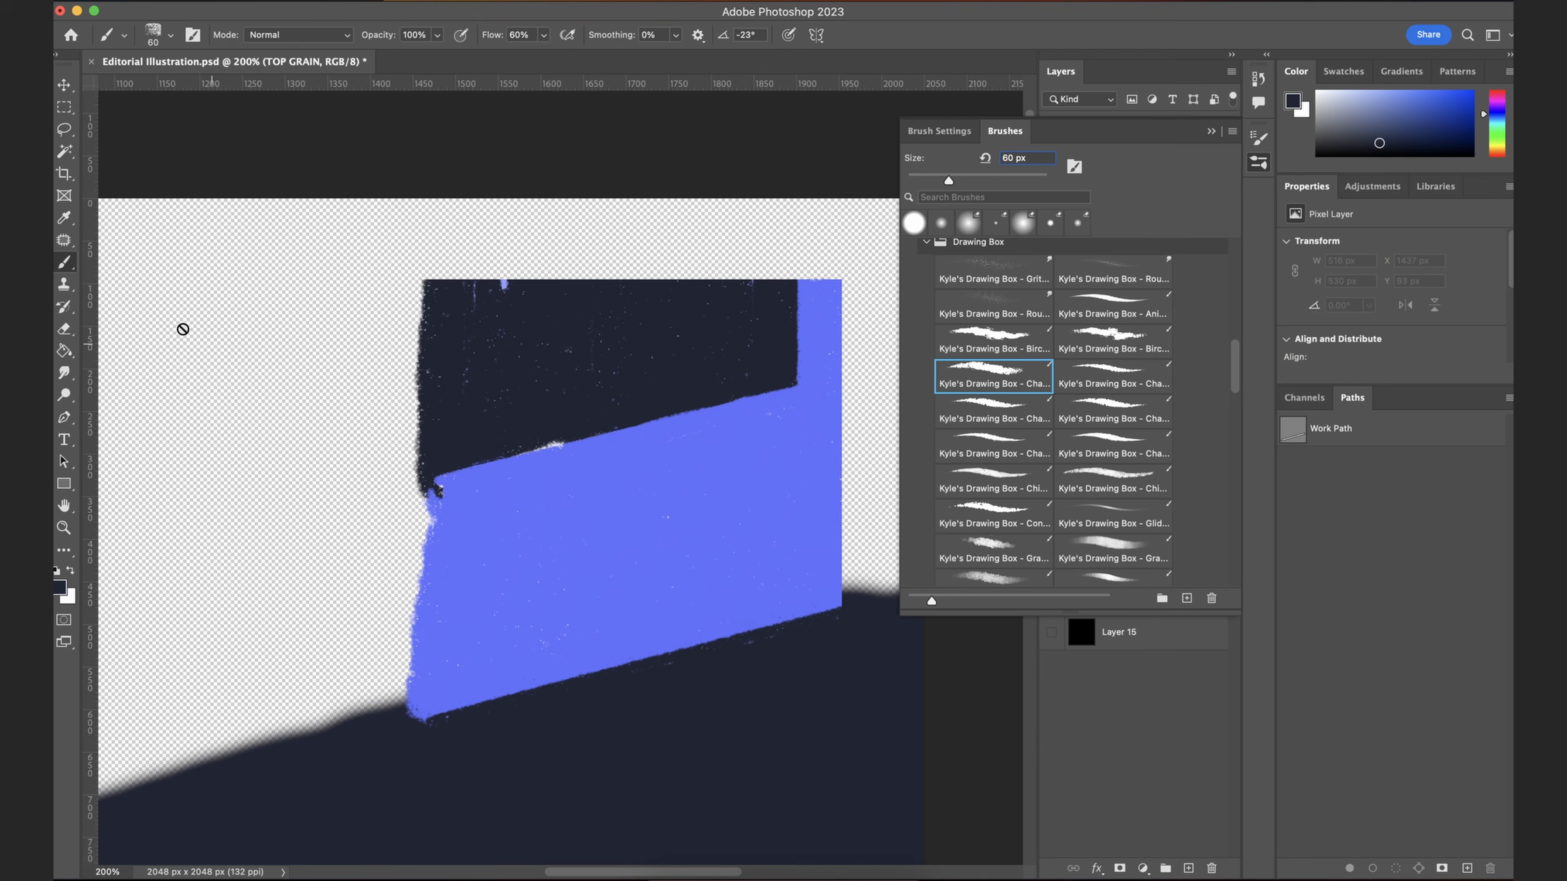
Step: Add a new empty layer and place it directly above the DOOR layer
click(1070, 770)
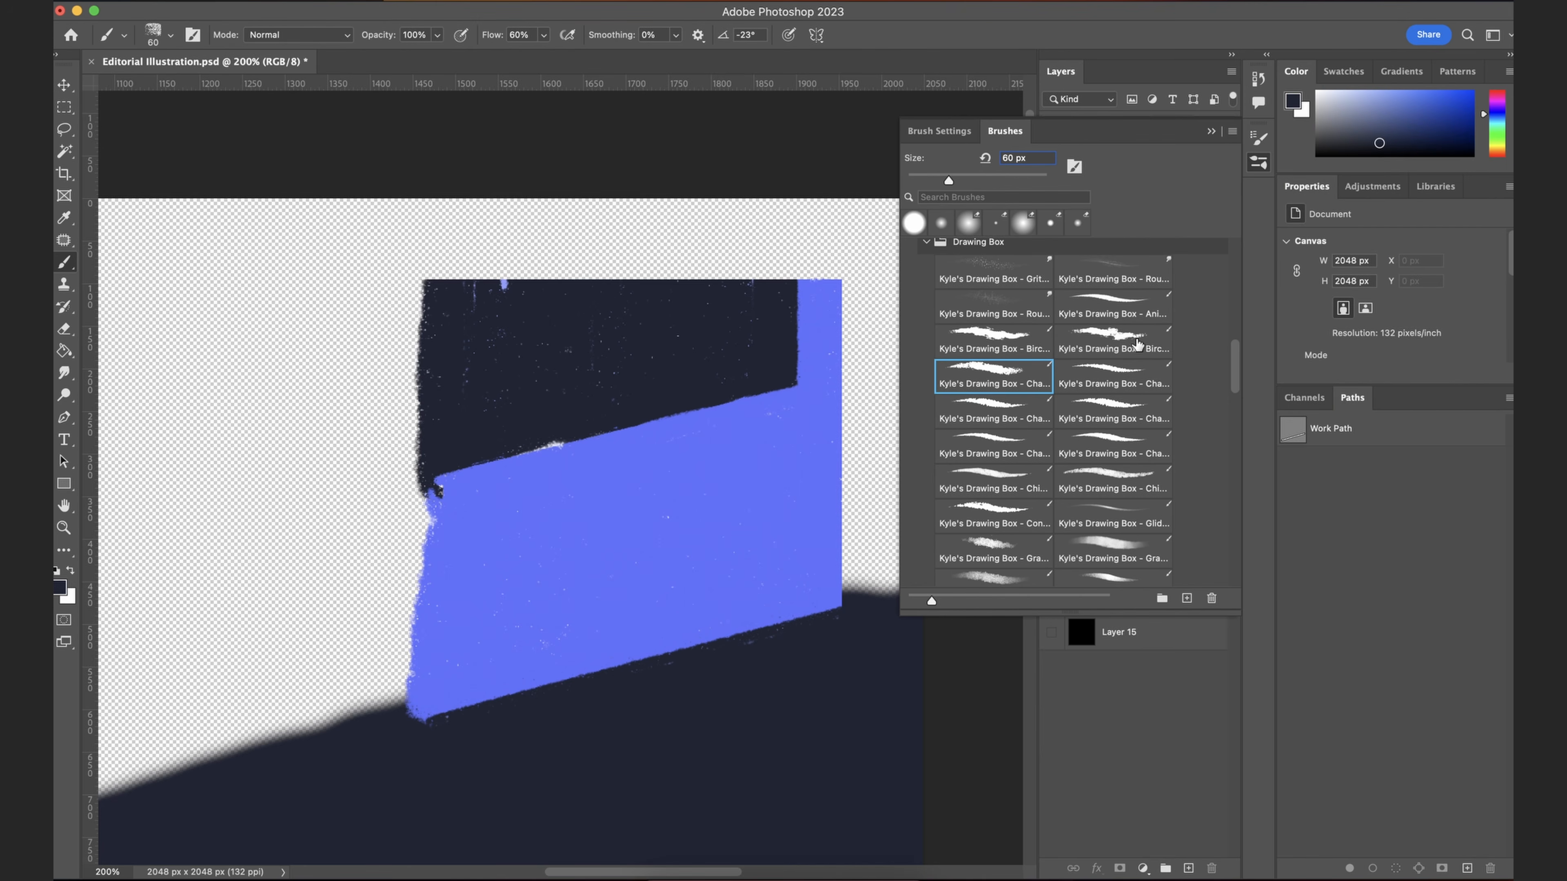
click(1212, 132)
click(1189, 869)
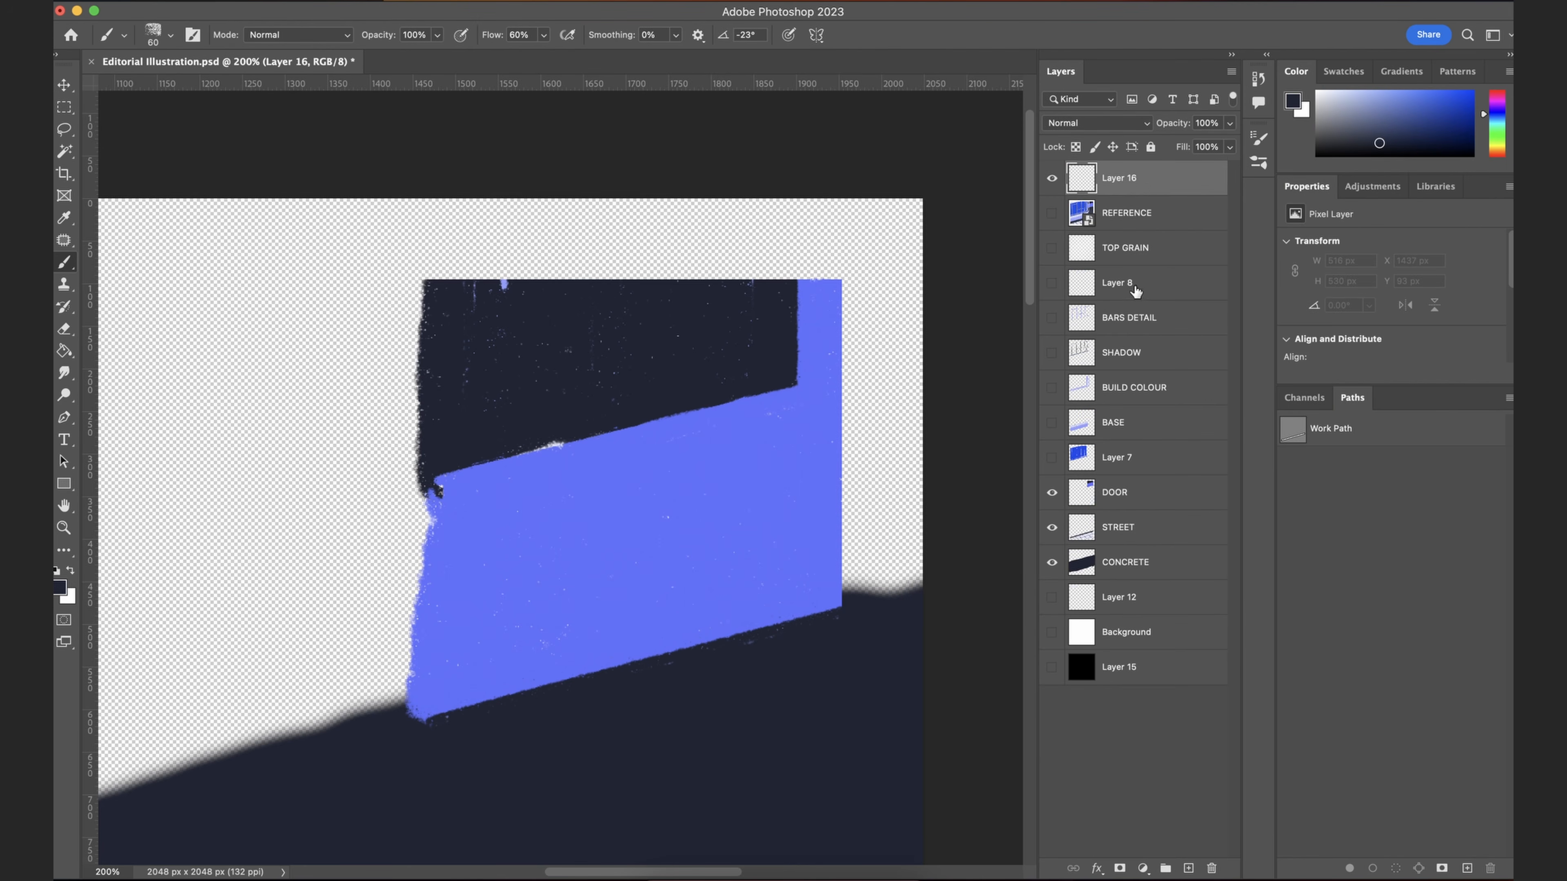
drag(1145, 181, 1138, 482)
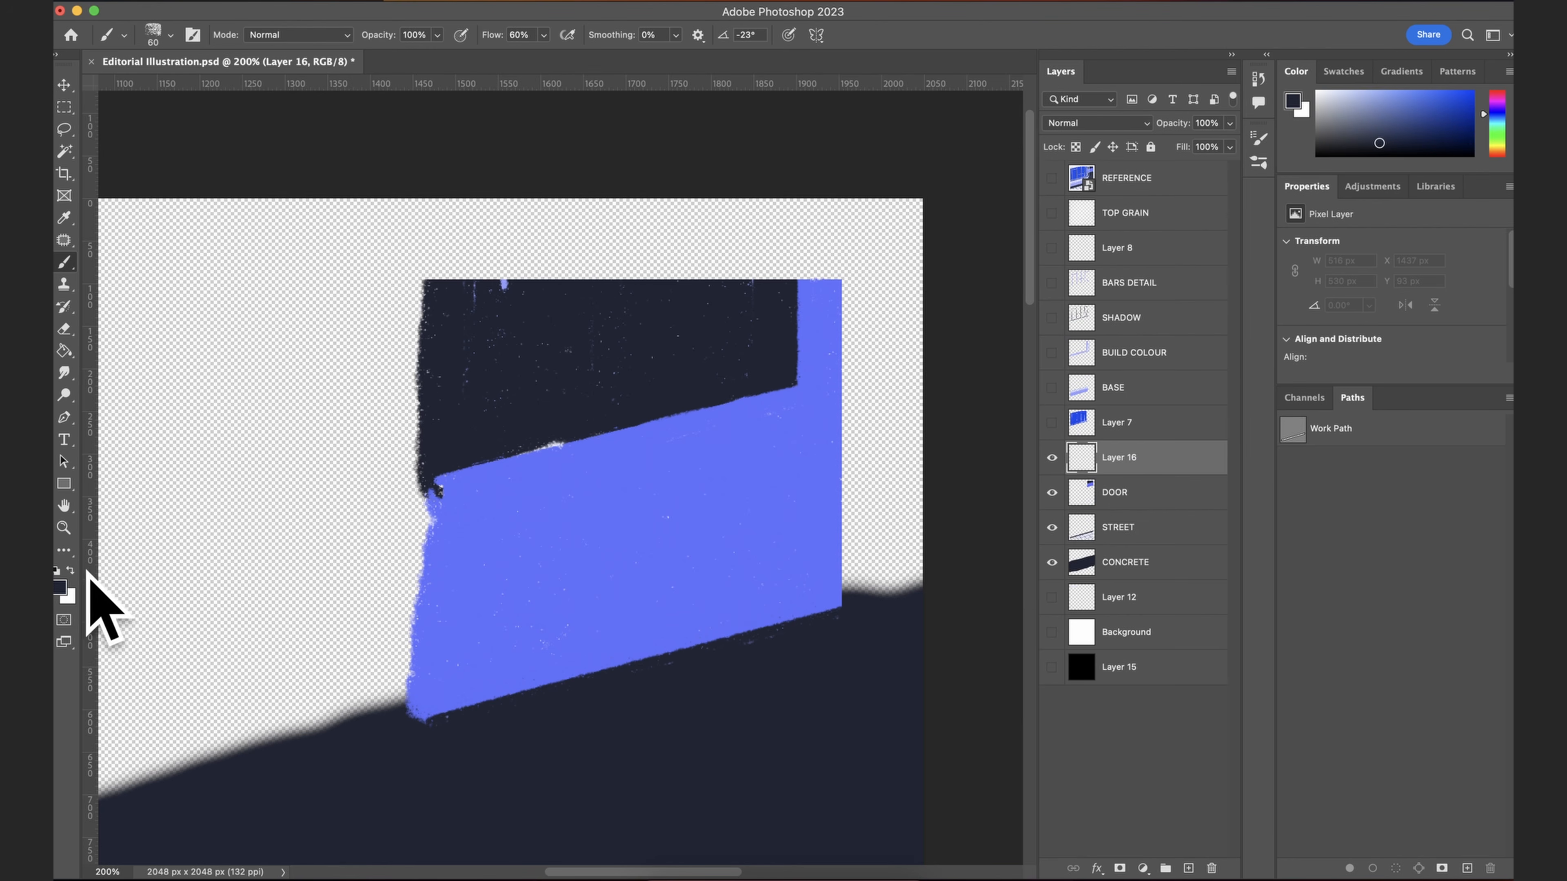
Step: Make white the foreground color, reduce the brush to 25 px and try strokes along the door's lower edge
click(71, 573)
drag(507, 704, 716, 685)
key(super+z)
key(bracketleft)
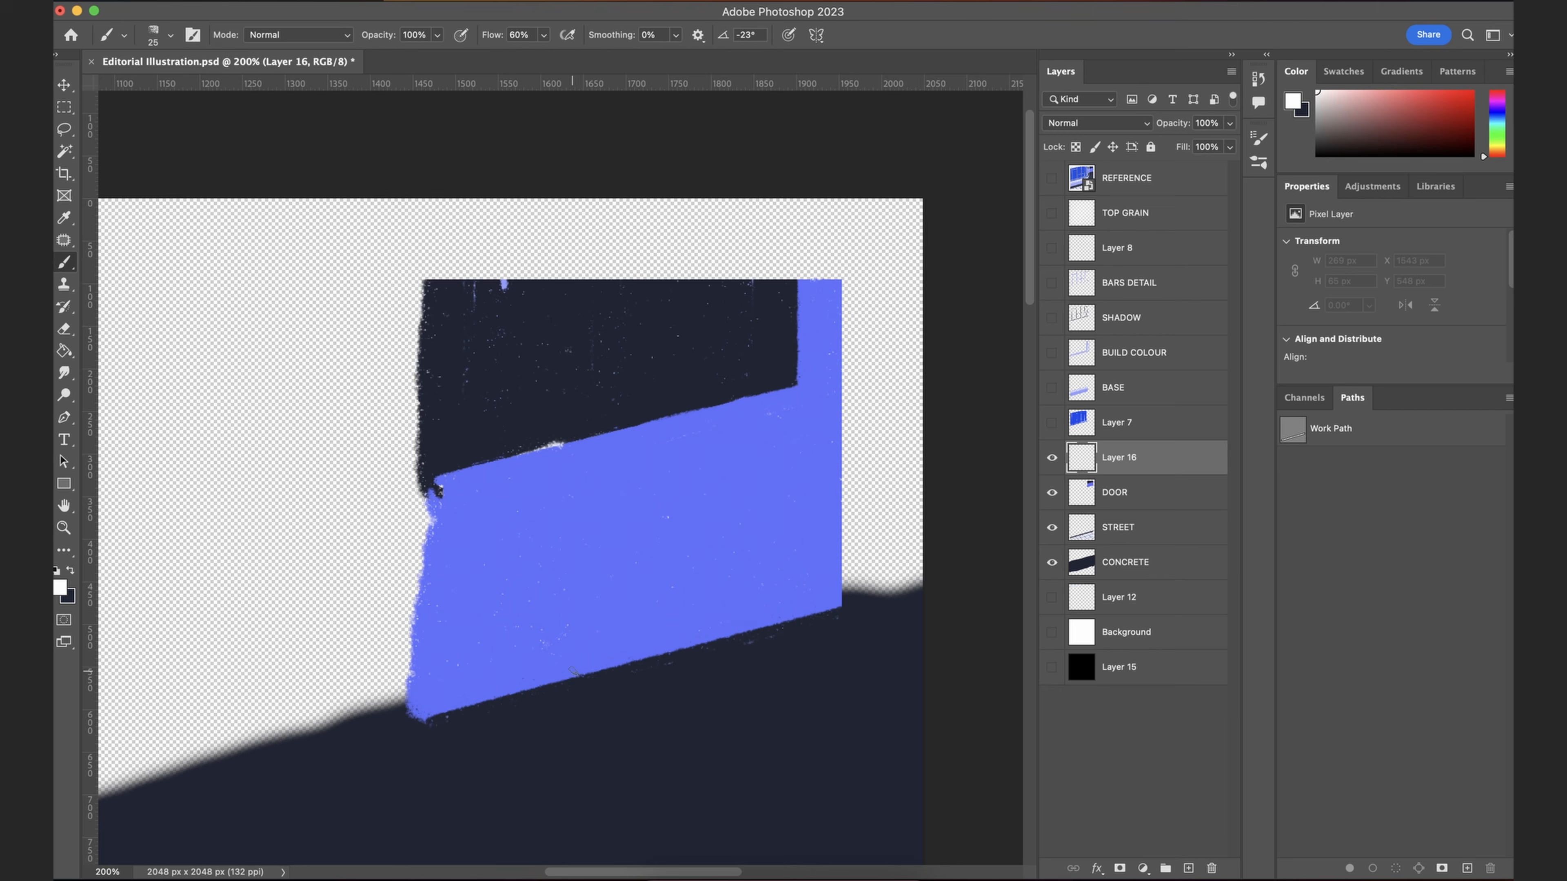
mouse_move(429, 722)
mouse_down()
mouse_move(657, 684)
mouse_move(773, 581)
mouse_move(708, 336)
mouse_move(667, 396)
mouse_up()
key(super+z)
Step: Rotate the canvas so the door's lower edge runs vertically and try a 15 px white stroke along it
key(r)
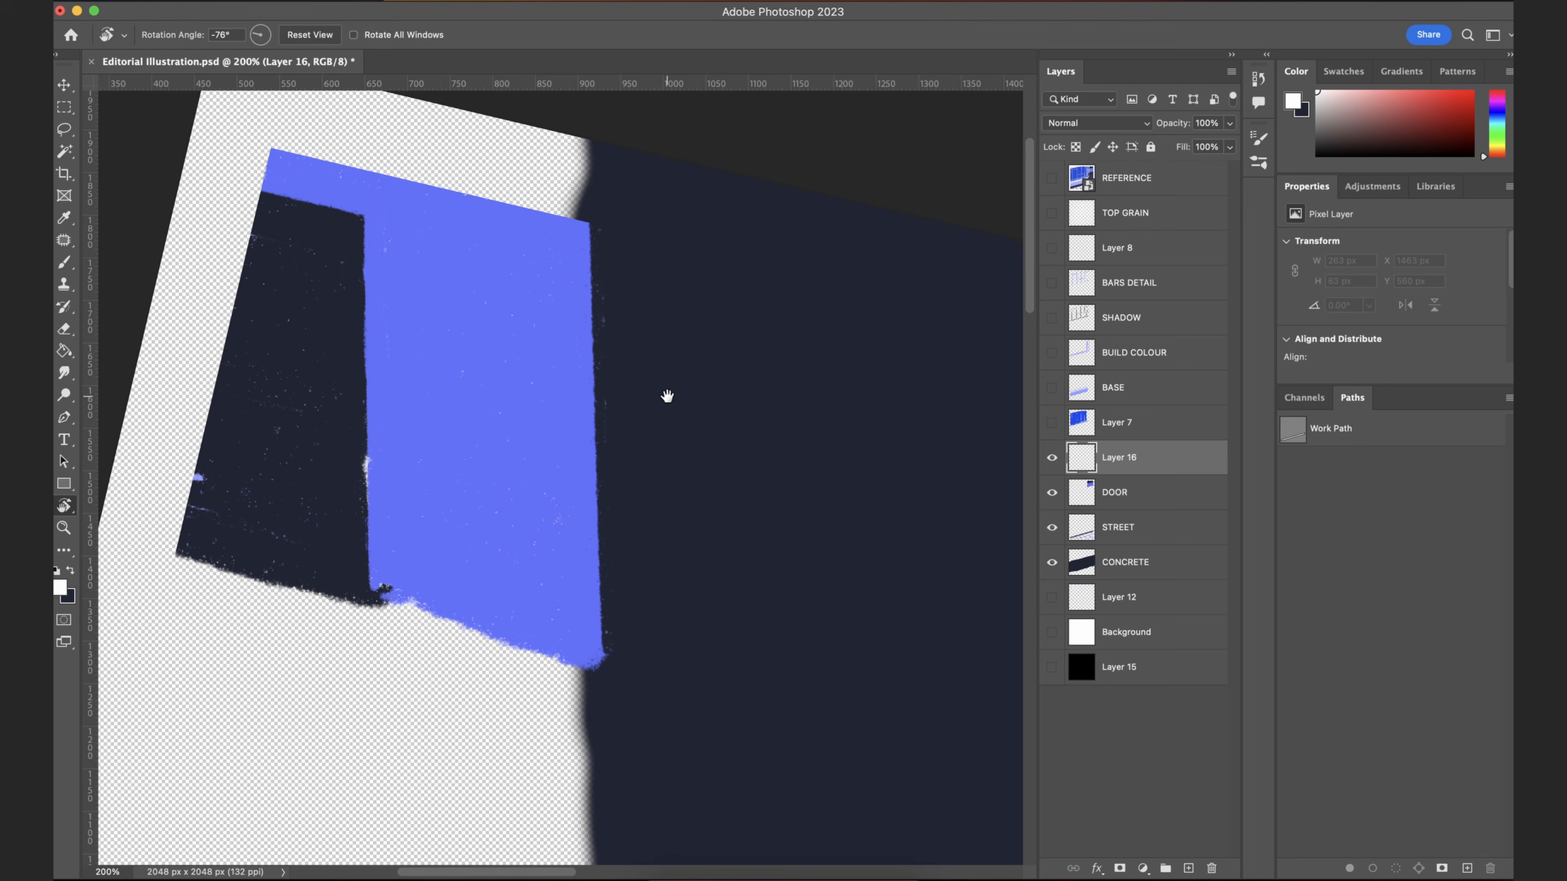
key(b)
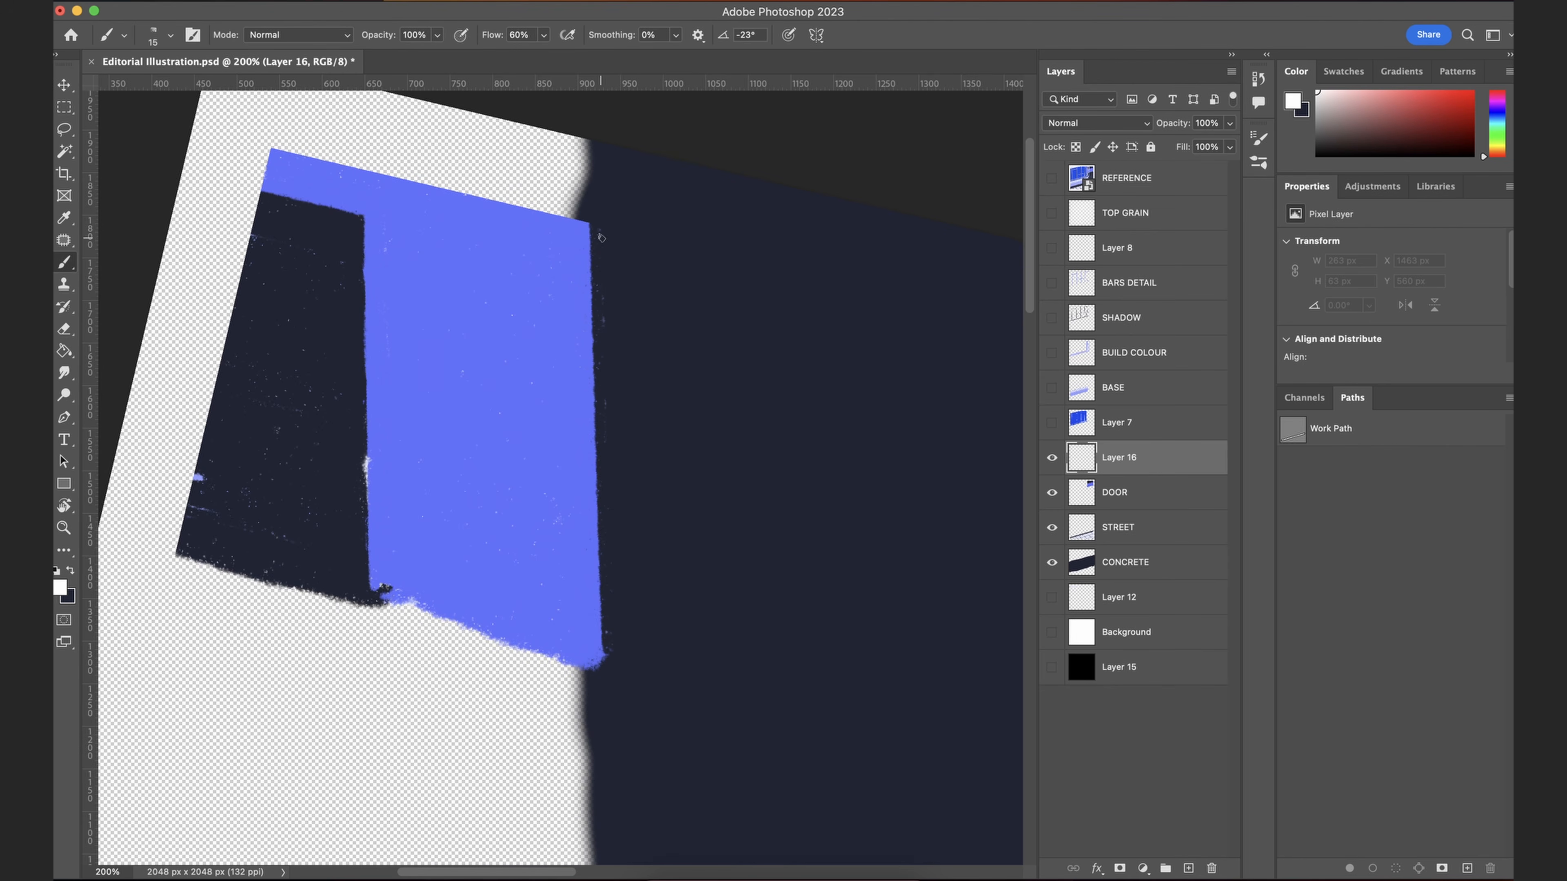
key(r)
mouse_move(745, 371)
mouse_down()
mouse_move(759, 290)
mouse_move(784, 337)
mouse_move(776, 308)
mouse_move(773, 326)
mouse_up()
drag(655, 280, 675, 329)
mouse_move(613, 229)
mouse_down()
mouse_move(601, 469)
mouse_move(555, 367)
mouse_move(509, 466)
mouse_move(506, 417)
mouse_up()
key(super+plus)
key(super+plus)
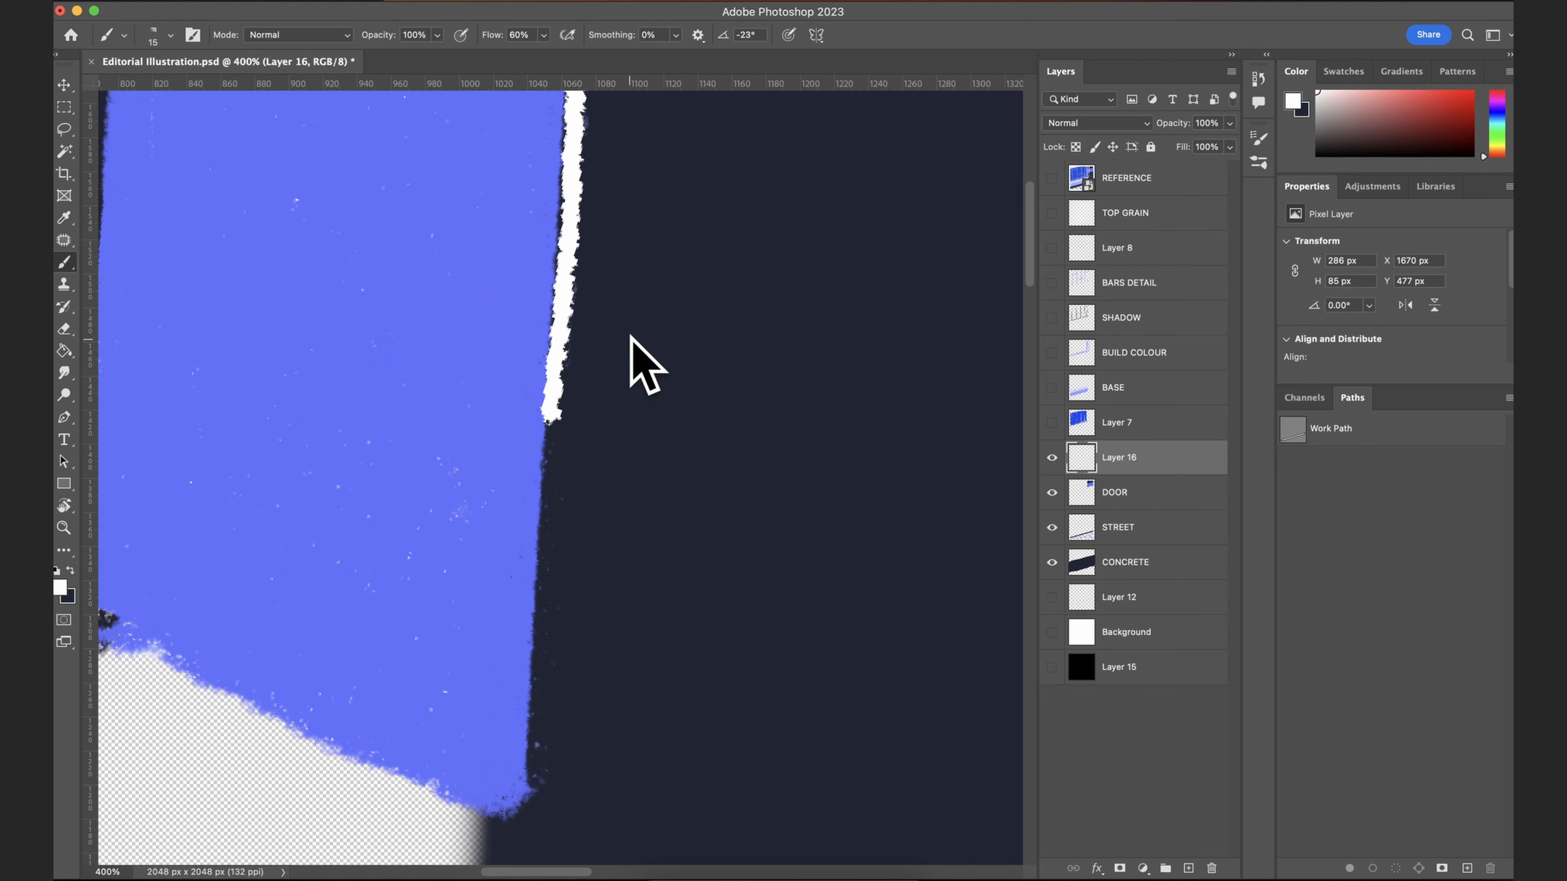
key(super+z)
Step: Lower the brush flow to 29% and try several white test strokes over the blue door shape
click(544, 35)
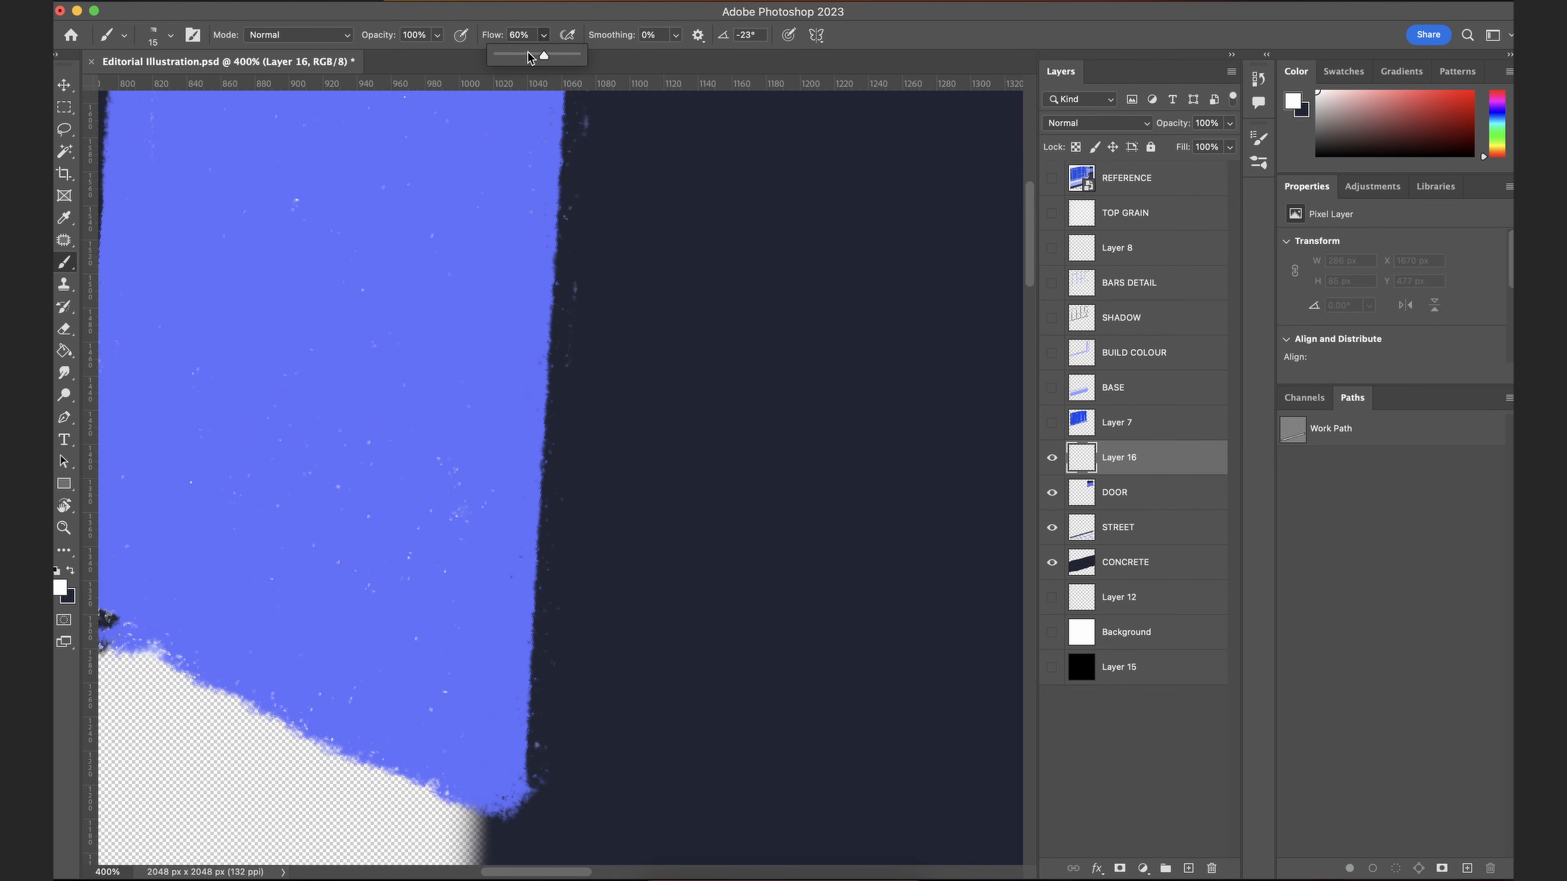
drag(490, 262, 527, 419)
key(super+z)
mouse_move(440, 387)
mouse_down()
mouse_move(515, 455)
mouse_move(564, 585)
mouse_up()
key(super+z)
mouse_move(289, 765)
mouse_down()
mouse_move(416, 818)
mouse_move(410, 803)
mouse_up()
key(super+z)
mouse_move(373, 662)
mouse_down()
mouse_move(427, 718)
mouse_move(519, 772)
mouse_up()
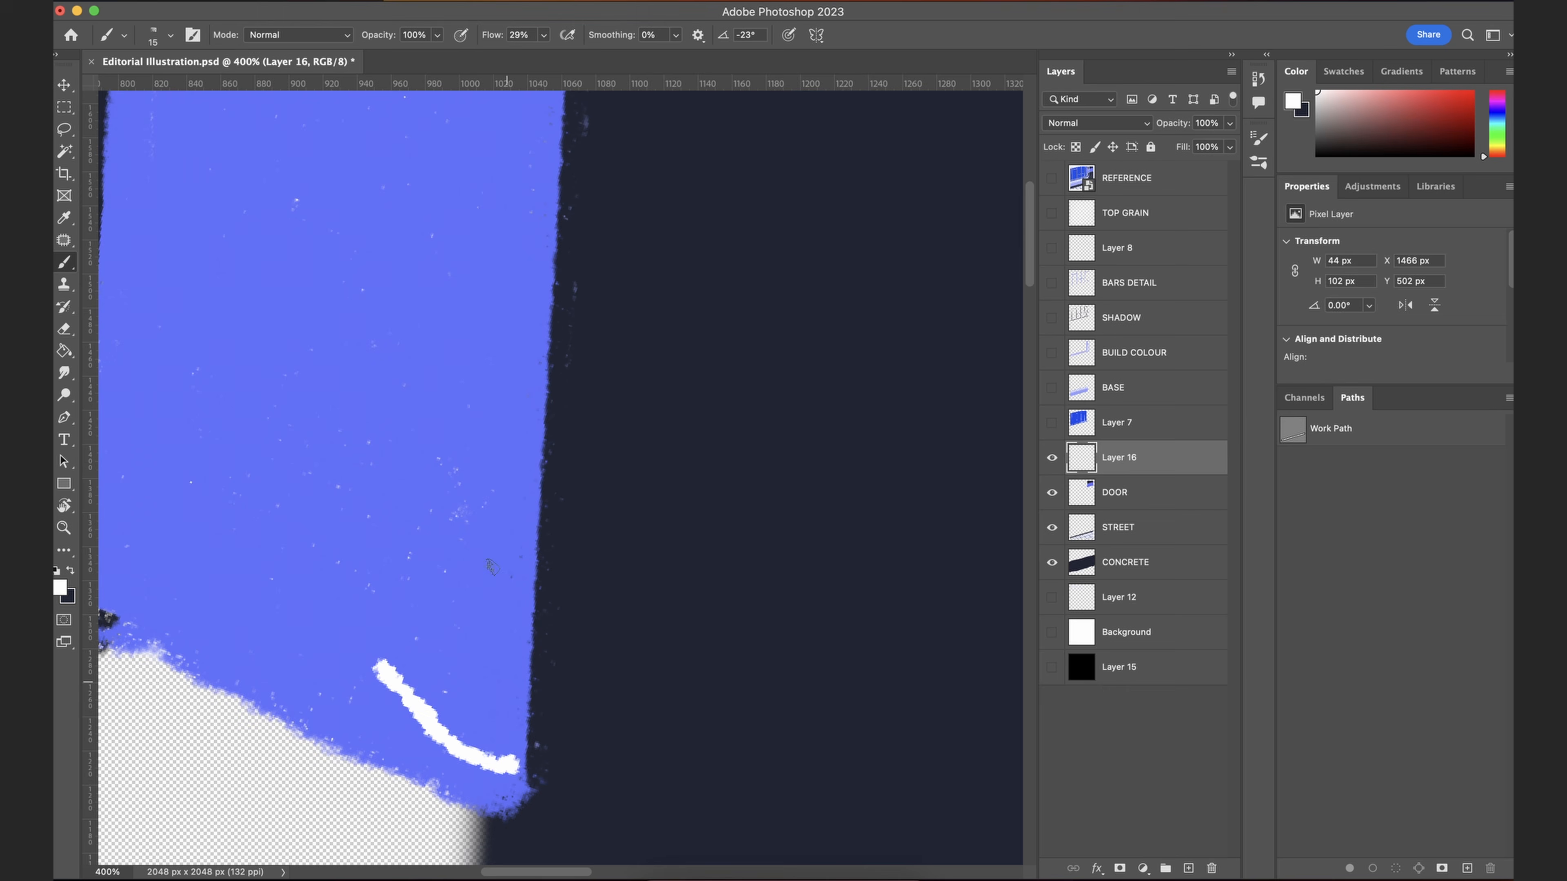
key(super+z)
Step: Lower the brush opacity to 90% and try two more white strokes on the door
click(440, 36)
drag(437, 54, 431, 55)
mouse_move(393, 559)
mouse_down()
mouse_move(476, 625)
mouse_move(452, 664)
mouse_move(510, 747)
mouse_up()
key(super+z)
mouse_move(512, 196)
mouse_down()
mouse_move(499, 242)
mouse_move(523, 317)
mouse_move(493, 398)
mouse_up()
key(super+z)
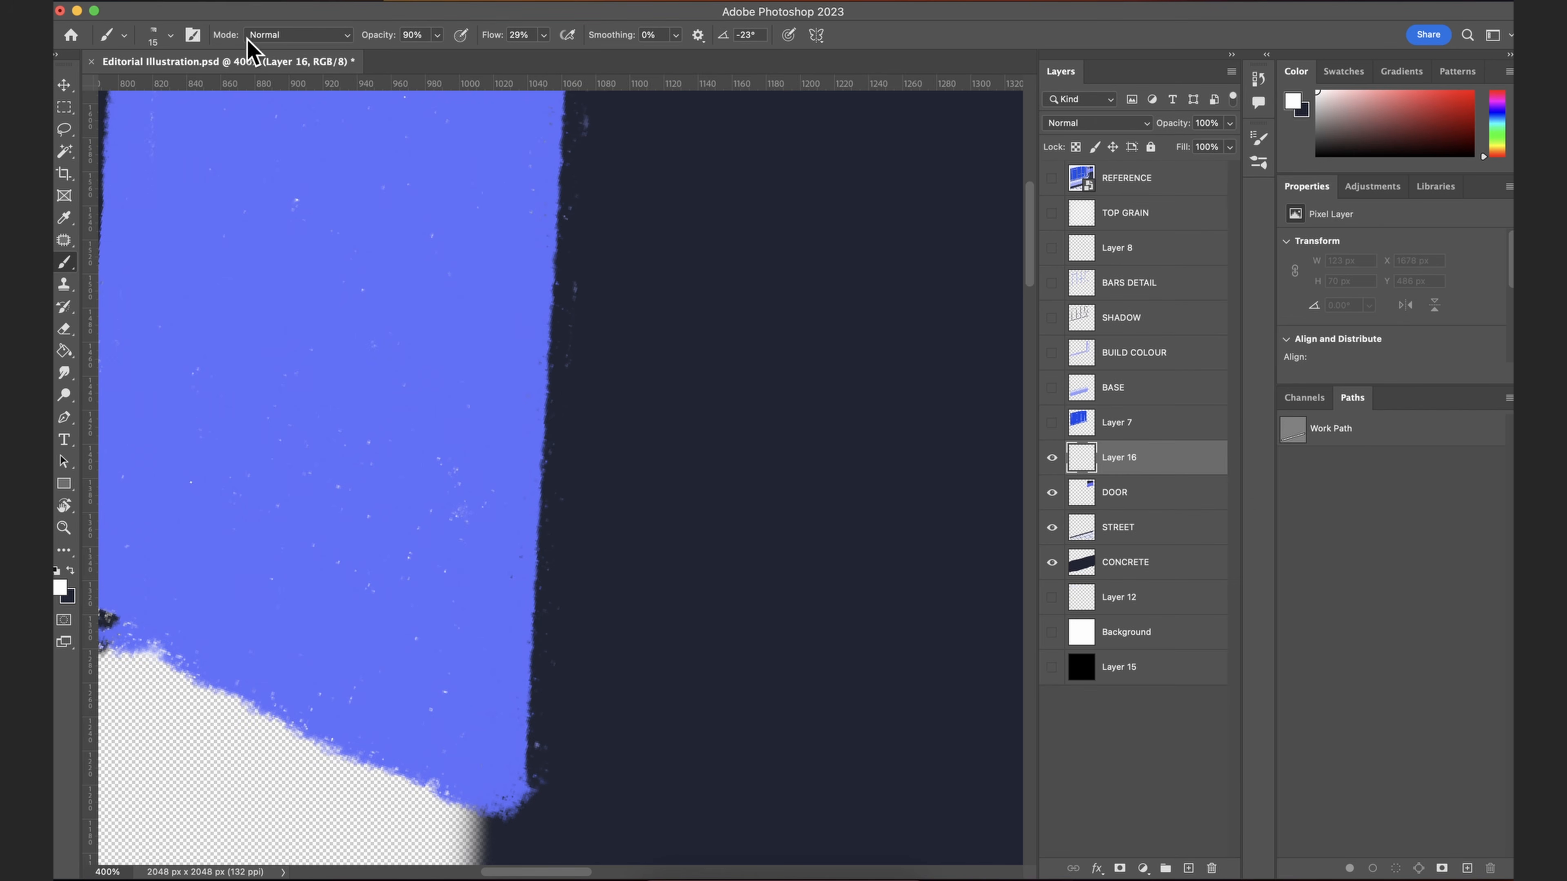
Step: Try the thinner neighboring "Kyle's Drawing Box - Cha..." brush at reduced sizes on the door's edge
click(187, 36)
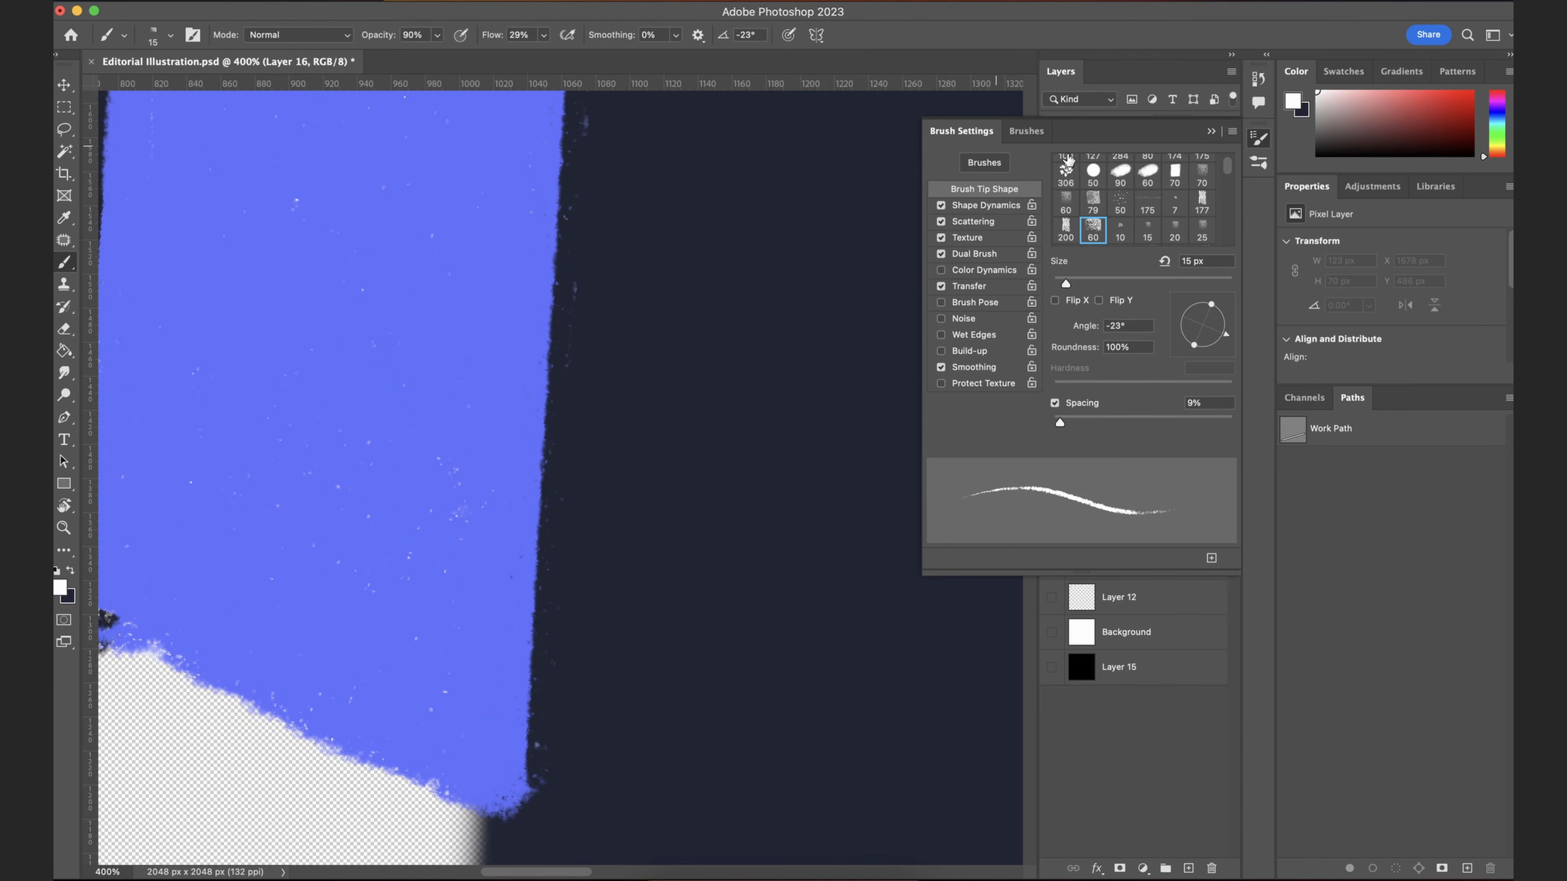
click(1024, 134)
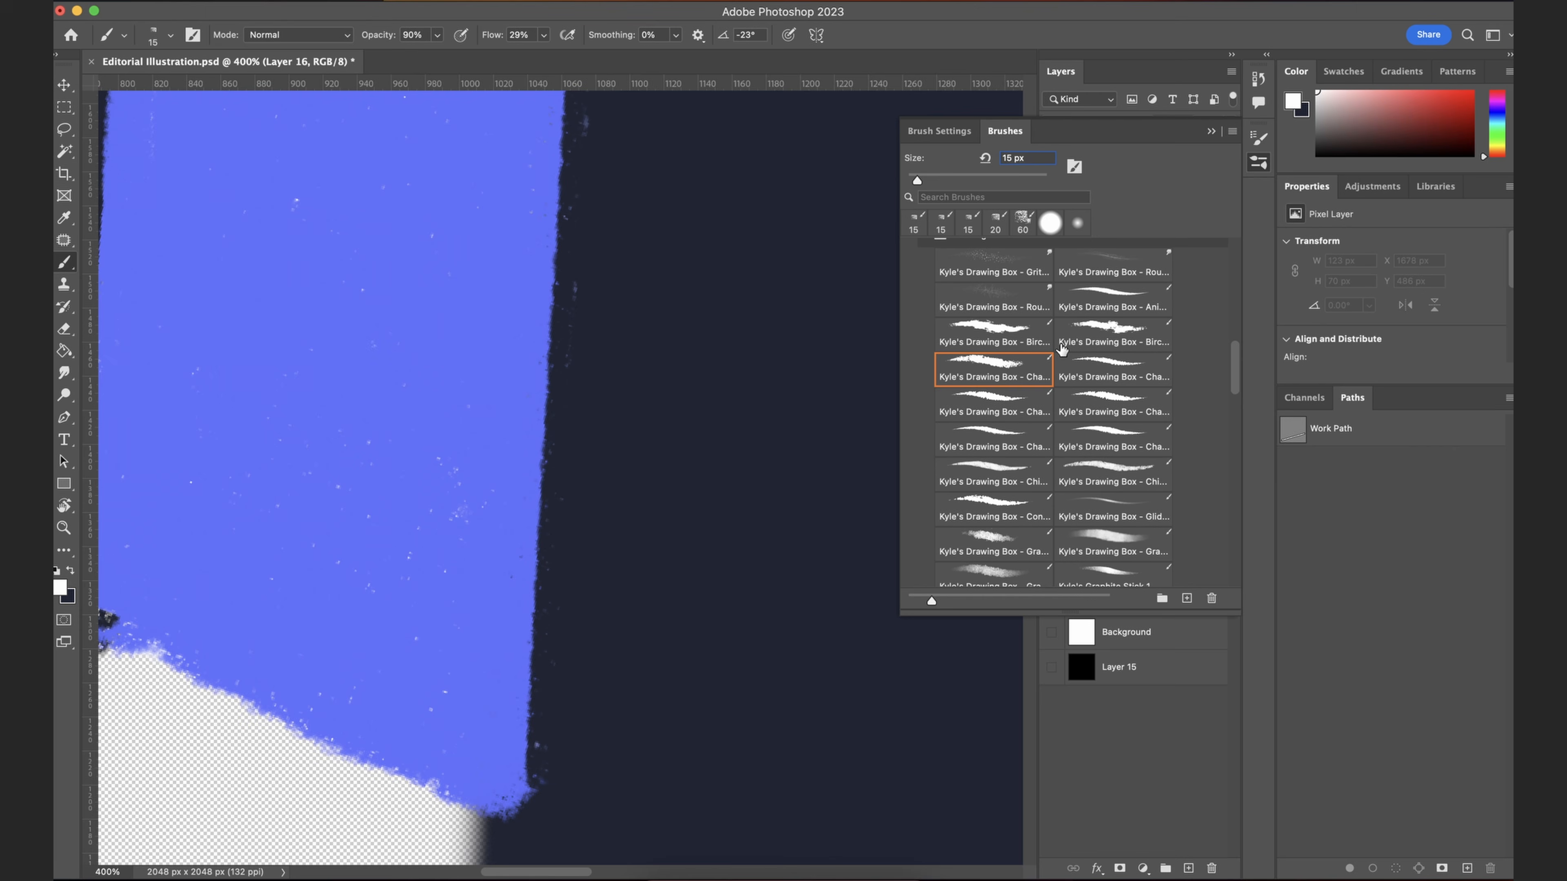
click(1070, 364)
drag(467, 329, 558, 498)
key(super+z)
key(bracketleft)
key(bracketleft)
mouse_move(529, 383)
mouse_down()
mouse_move(562, 415)
mouse_move(551, 442)
mouse_up()
key(super+z)
key(super+z)
Step: Return to the rough "Kyle's Drawing Box - Cha..." brush, reduce it to 15 px and test it along the door's edge
click(1015, 372)
scroll(537, 303, up, 2)
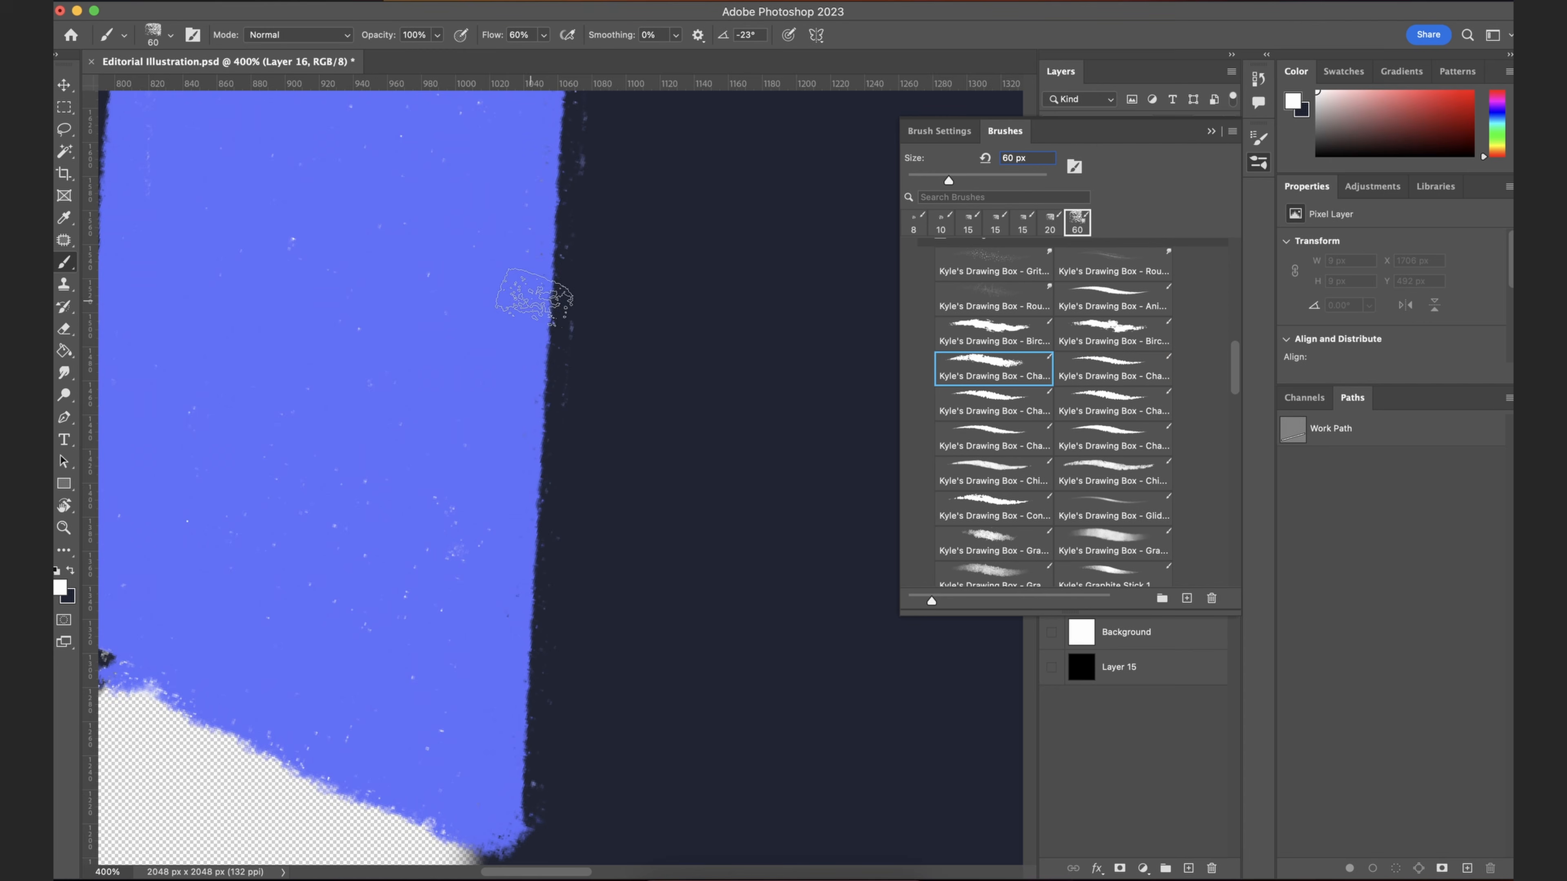
key(bracketleft)
key(bracketleft)
key(bracketleft)
key(bracketleft)
key(bracketleft)
key(bracketleft)
mouse_move(512, 286)
mouse_down()
mouse_move(503, 333)
mouse_move(540, 371)
mouse_up()
key(super+z)
mouse_move(527, 311)
mouse_down()
mouse_move(556, 490)
mouse_move(543, 530)
mouse_up()
key(super+z)
click(1211, 131)
Step: Rotate the canvas to -76° at 200% zoom and return to the Brush tool
scroll(688, 288, up, 2)
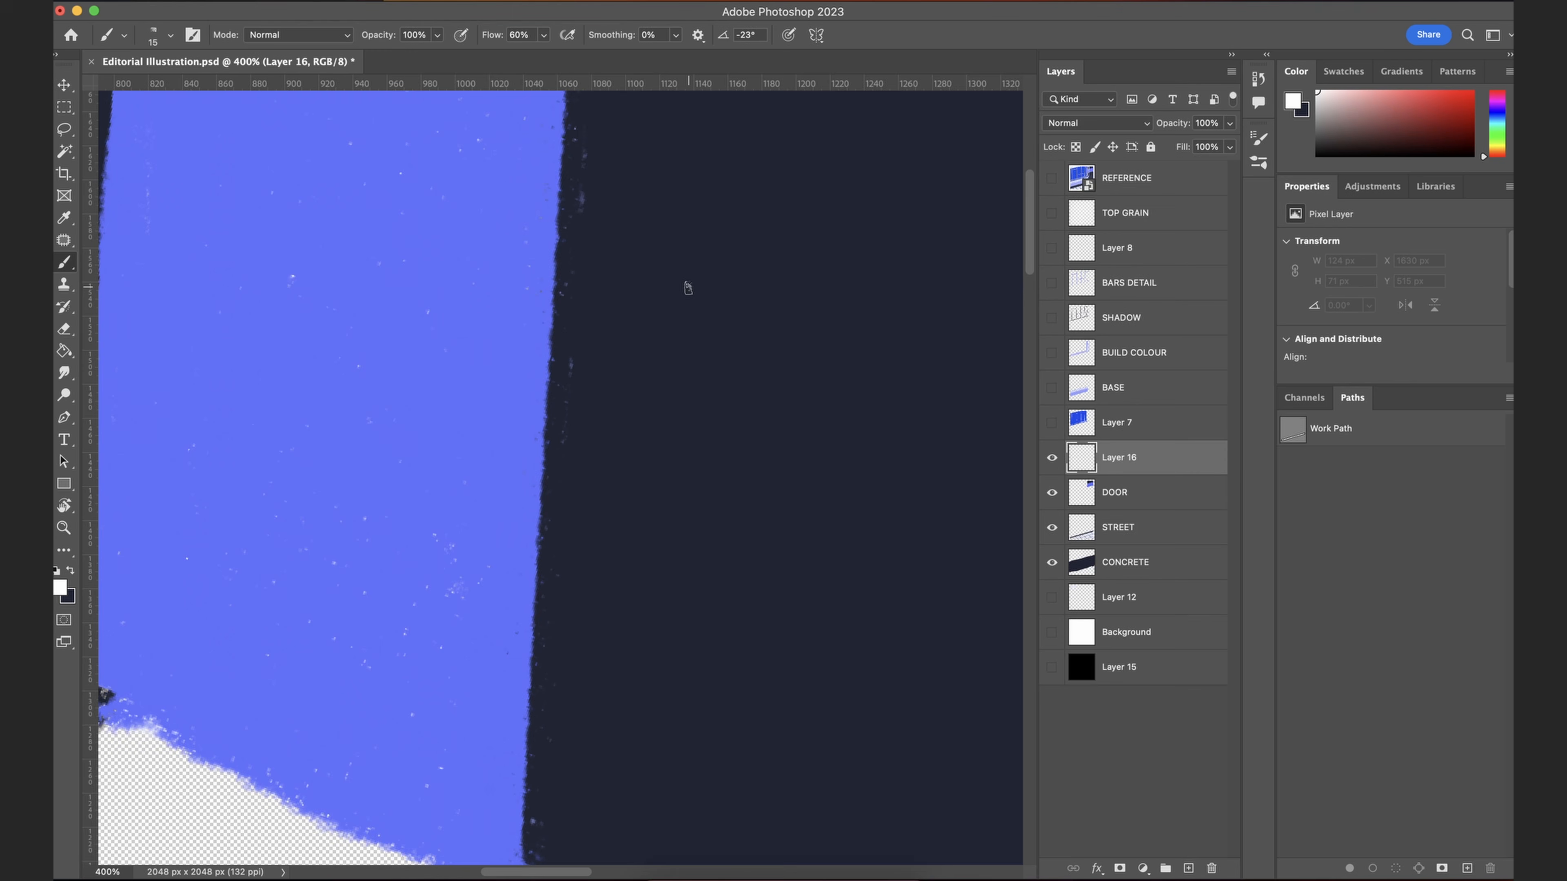
key(super+minus)
drag(689, 287, 667, 321)
key(super+minus)
key(r)
mouse_move(720, 379)
mouse_down()
mouse_move(727, 350)
mouse_move(703, 402)
mouse_up()
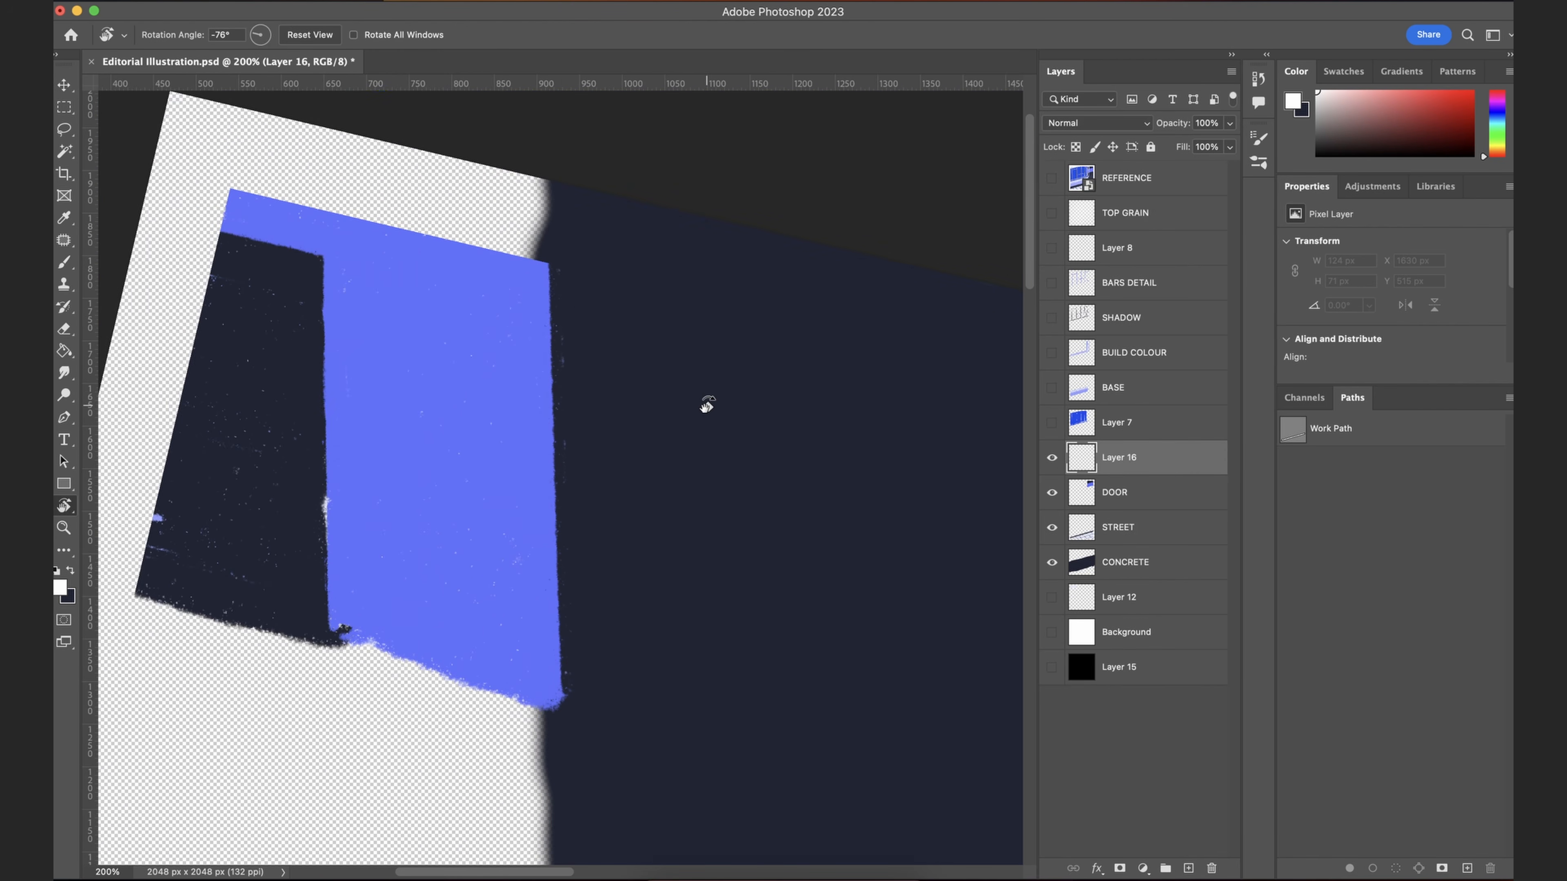
key(b)
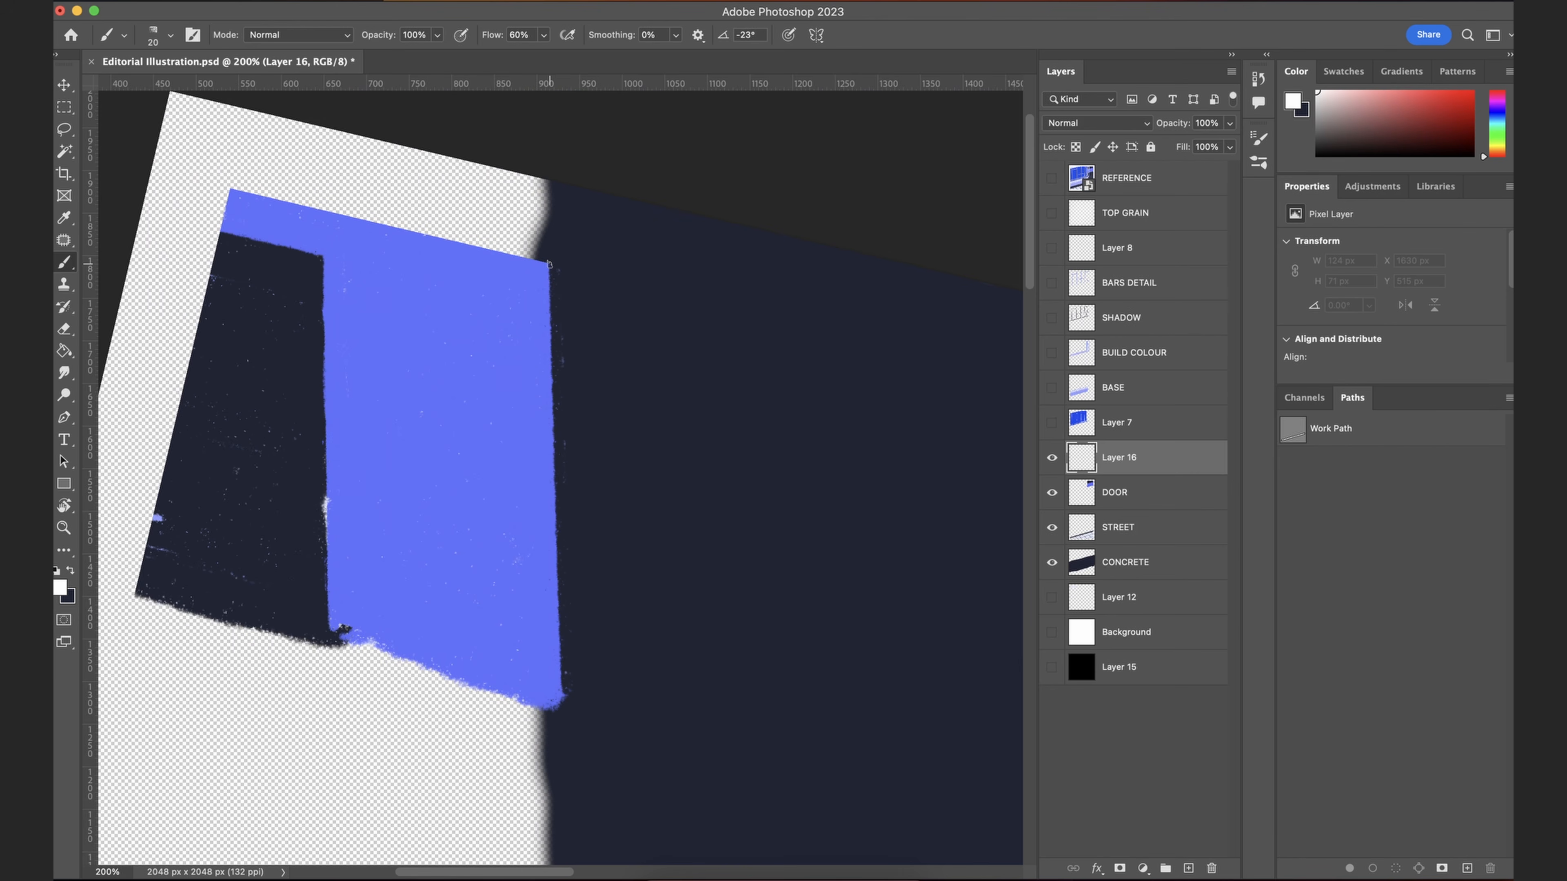
Step: Try white strokes along the door's lower edge, starting from its outer corner
drag(550, 267, 552, 326)
key(super+z)
drag(551, 271, 548, 398)
key(super+z)
mouse_move(551, 272)
mouse_down()
mouse_move(571, 691)
mouse_move(633, 569)
mouse_move(601, 526)
mouse_up()
key(super+plus)
key(super+z)
Step: Set the brush smoothing to 49% and try one continuous white stroke along the door's lower edge
click(675, 37)
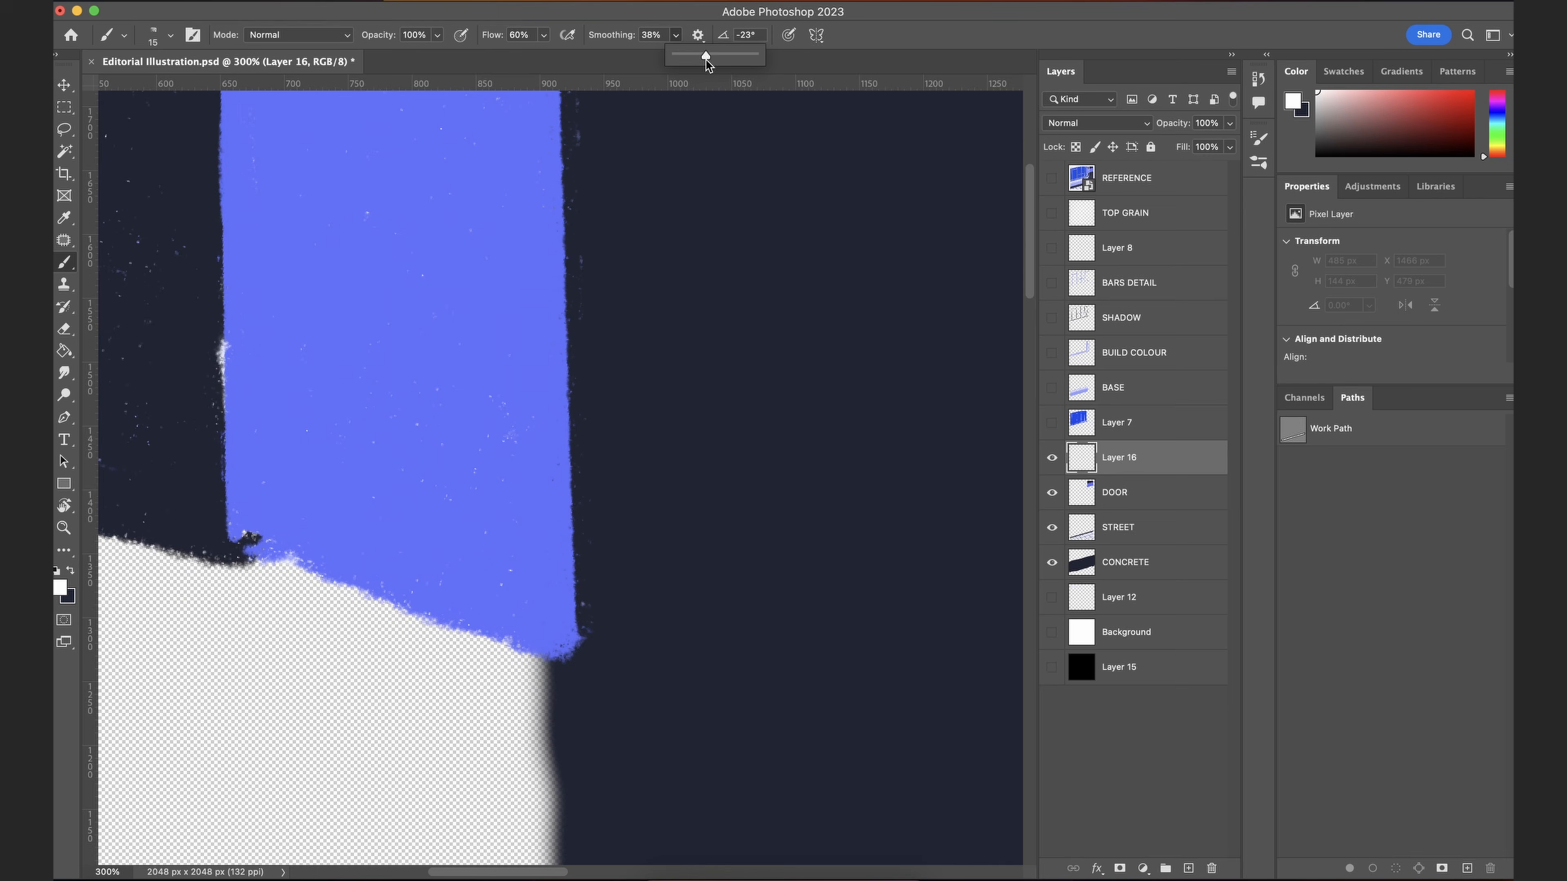
drag(664, 207, 665, 347)
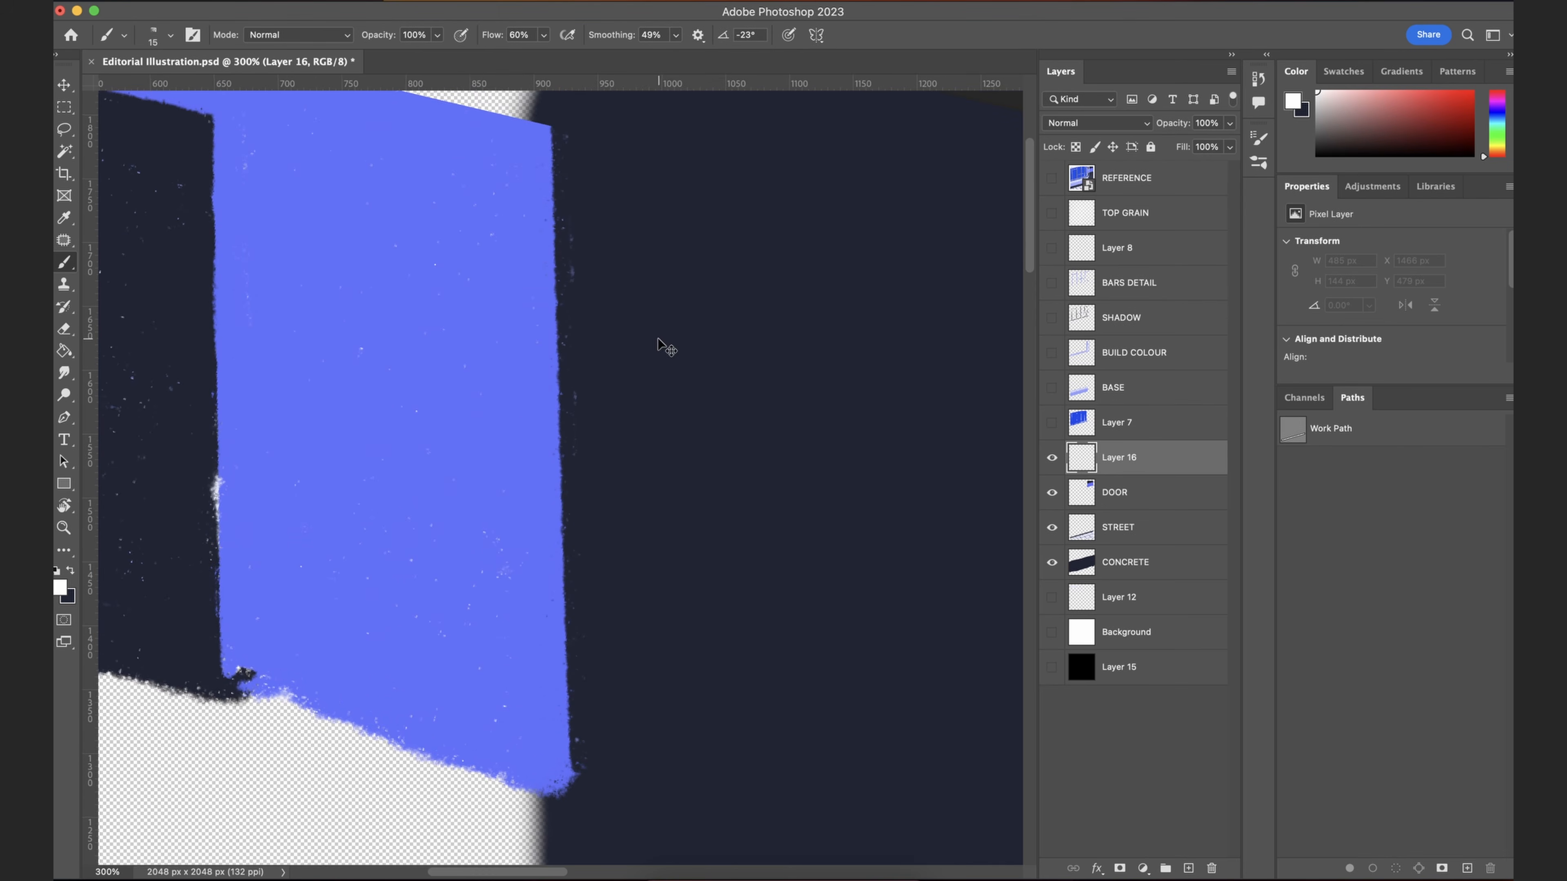
key(super+minus)
drag(554, 245, 571, 679)
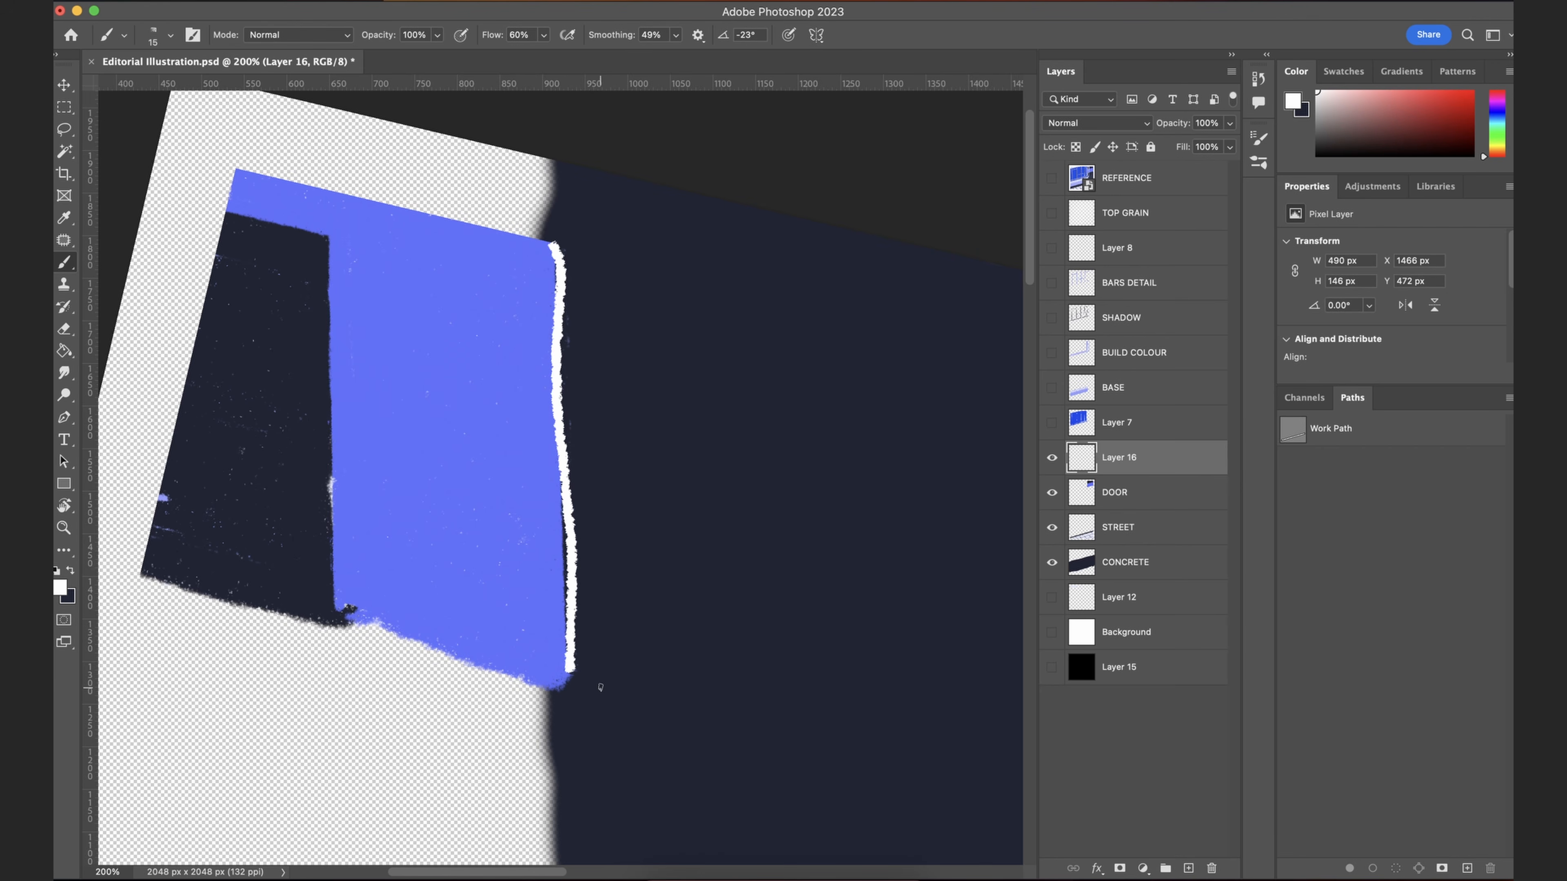
key(super+z)
Step: Increase the brush smoothing further and paint a continuous white stroke along the door's entire lower edge
click(677, 36)
drag(677, 54, 706, 56)
mouse_move(556, 247)
mouse_down()
mouse_move(558, 782)
mouse_move(615, 532)
mouse_move(605, 653)
mouse_up()
Step: Erase the white stroke's overhang beyond the door's corner with a 63 px eraser at 100% hardness
key(e)
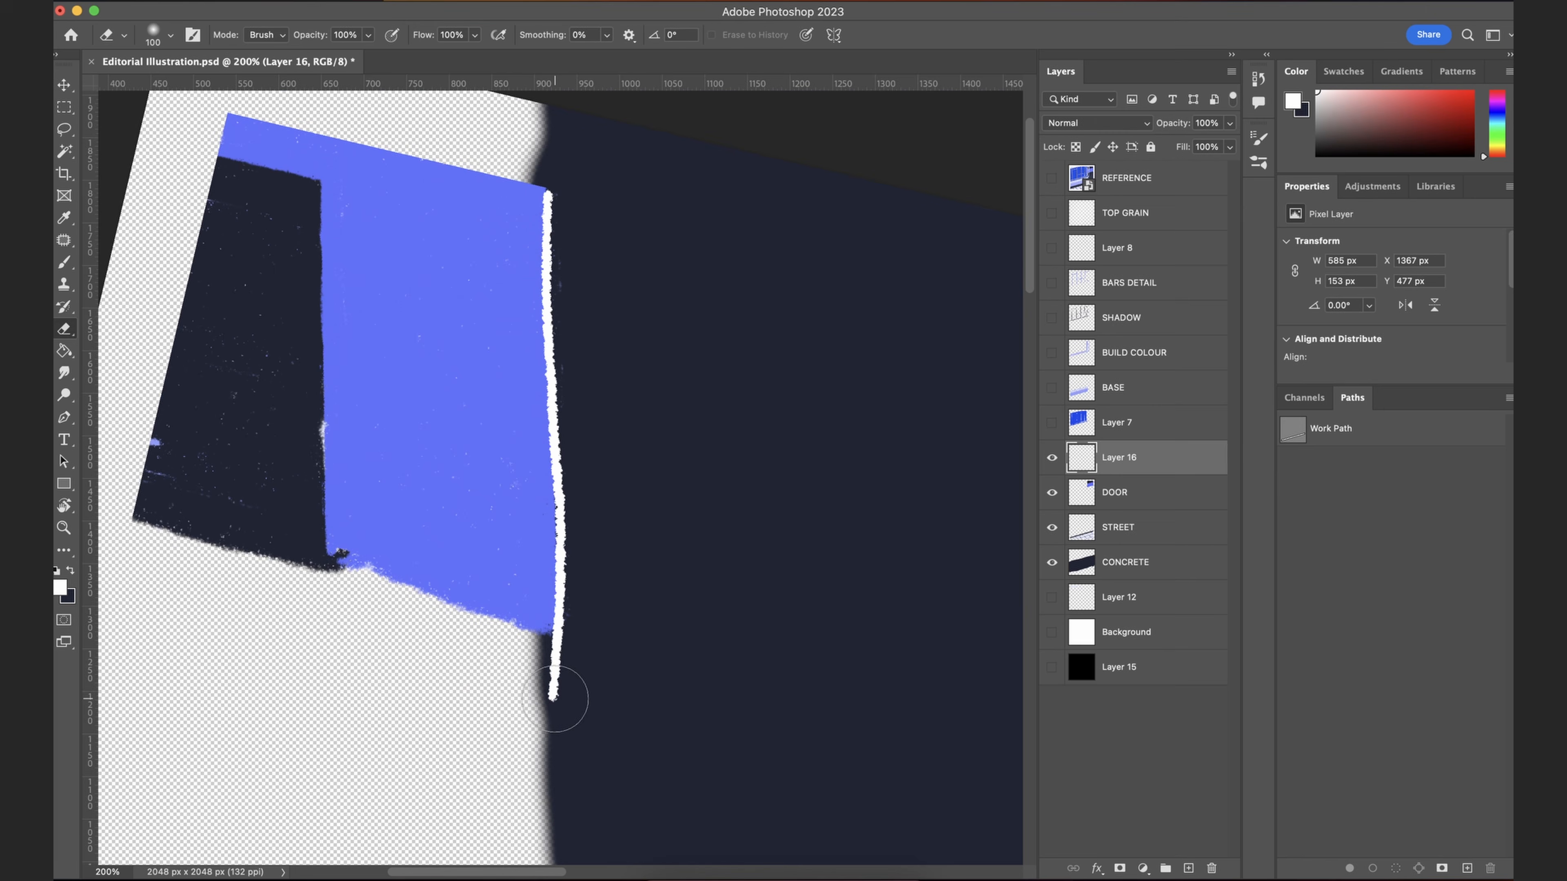
click(170, 38)
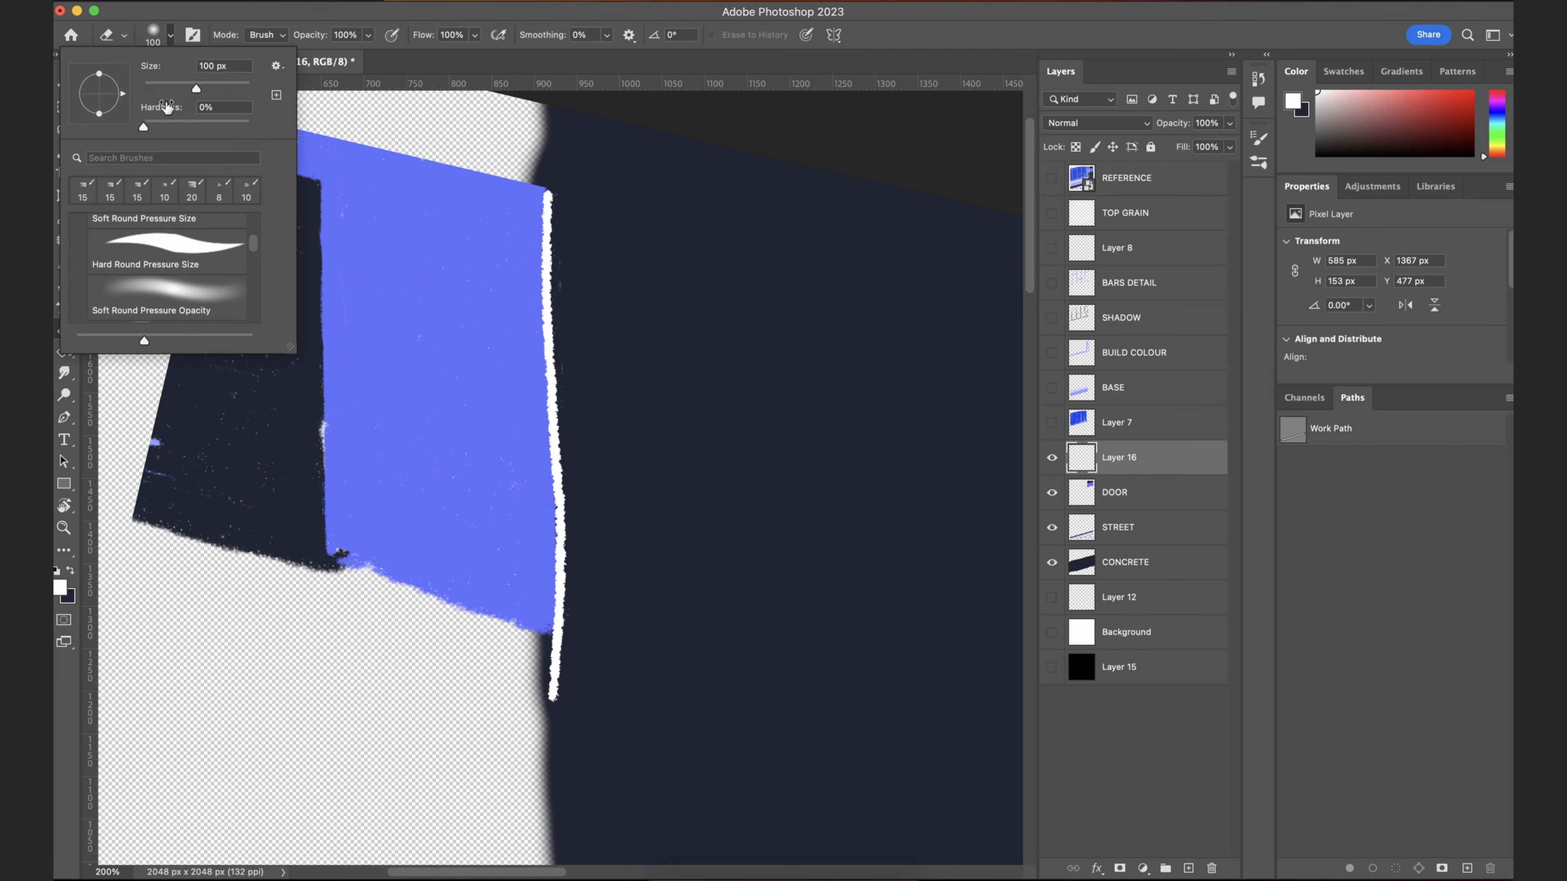
click(177, 87)
drag(548, 702, 552, 679)
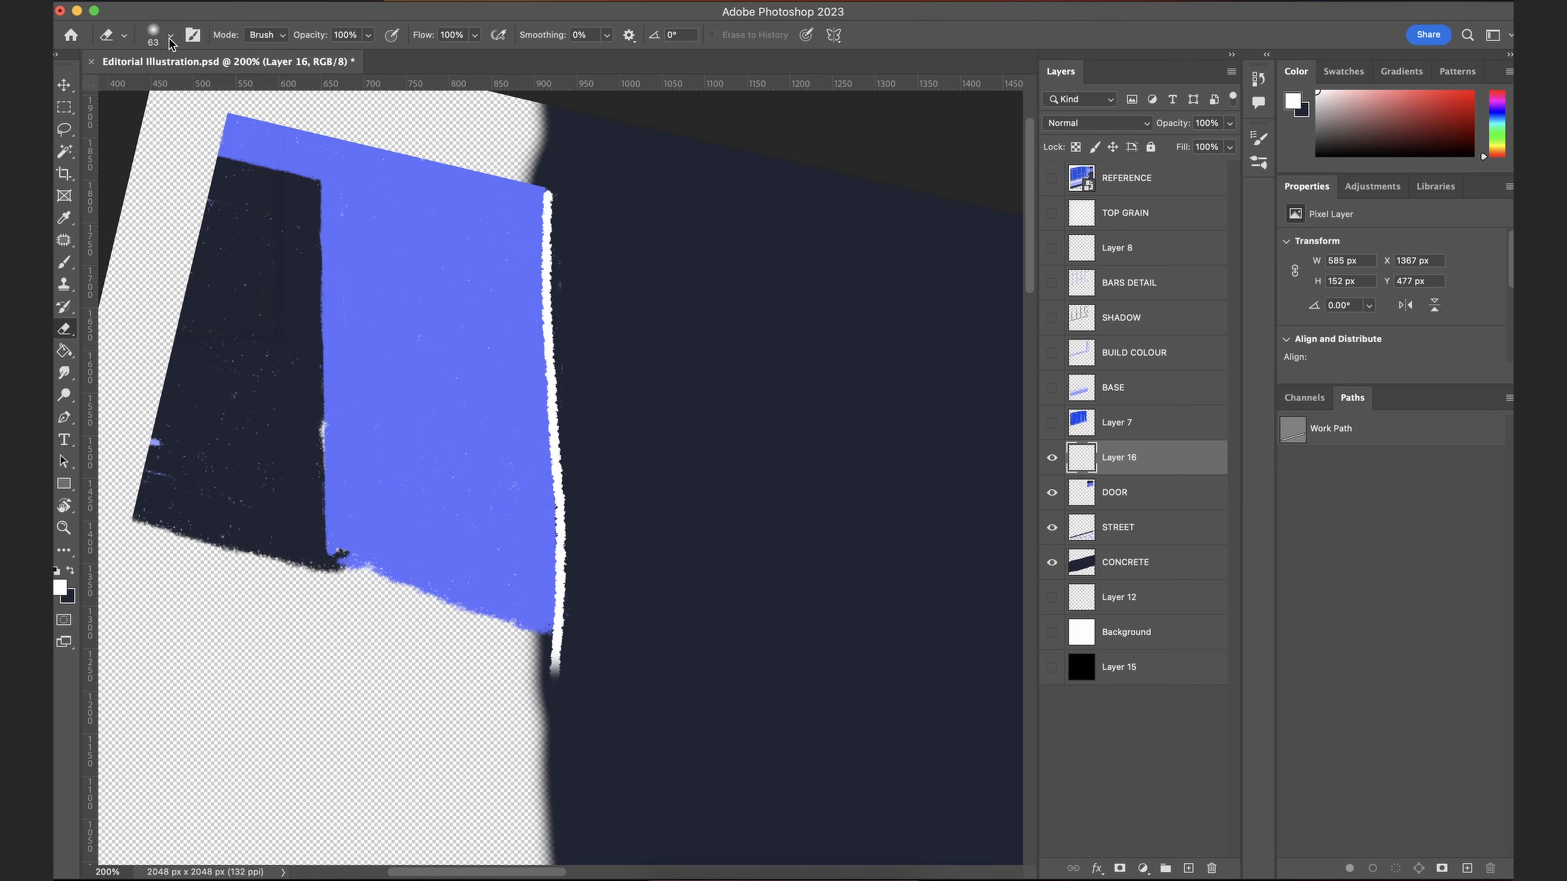
click(170, 37)
drag(174, 124, 260, 141)
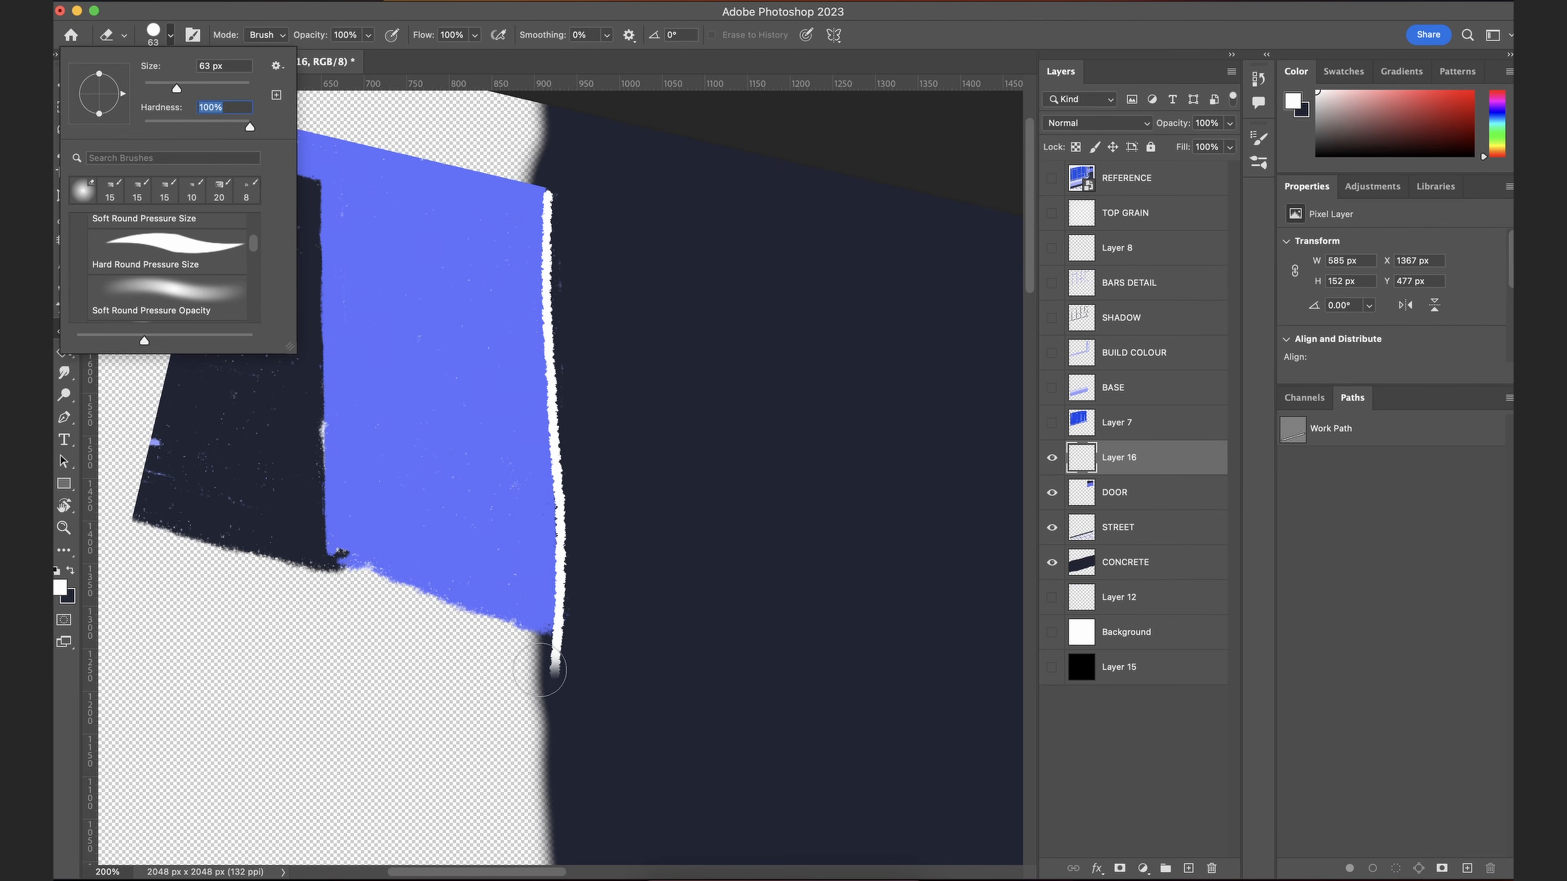
drag(557, 669, 569, 666)
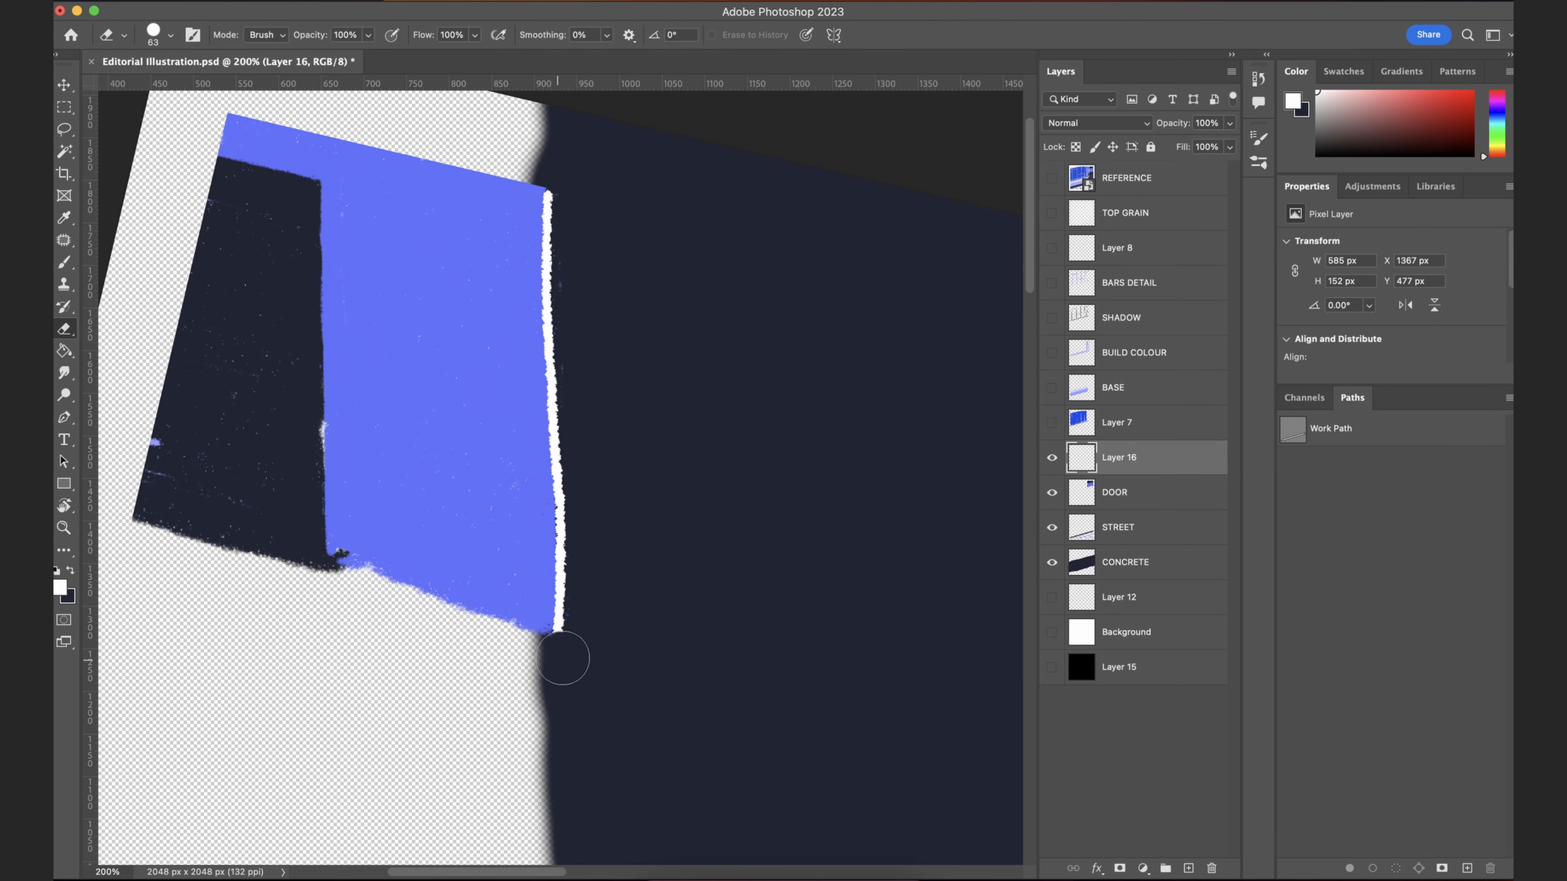
Step: Rotate the canvas back to 0° with the finished white edge in view
drag(699, 616, 681, 637)
key(r)
drag(745, 409, 746, 710)
drag(734, 550, 745, 604)
Step: Merge the white edge stroke layer with the DOOR layer and name the merged layer DOOR
click(1158, 739)
click(1138, 471)
shift+click(1125, 493)
right_click(1123, 498)
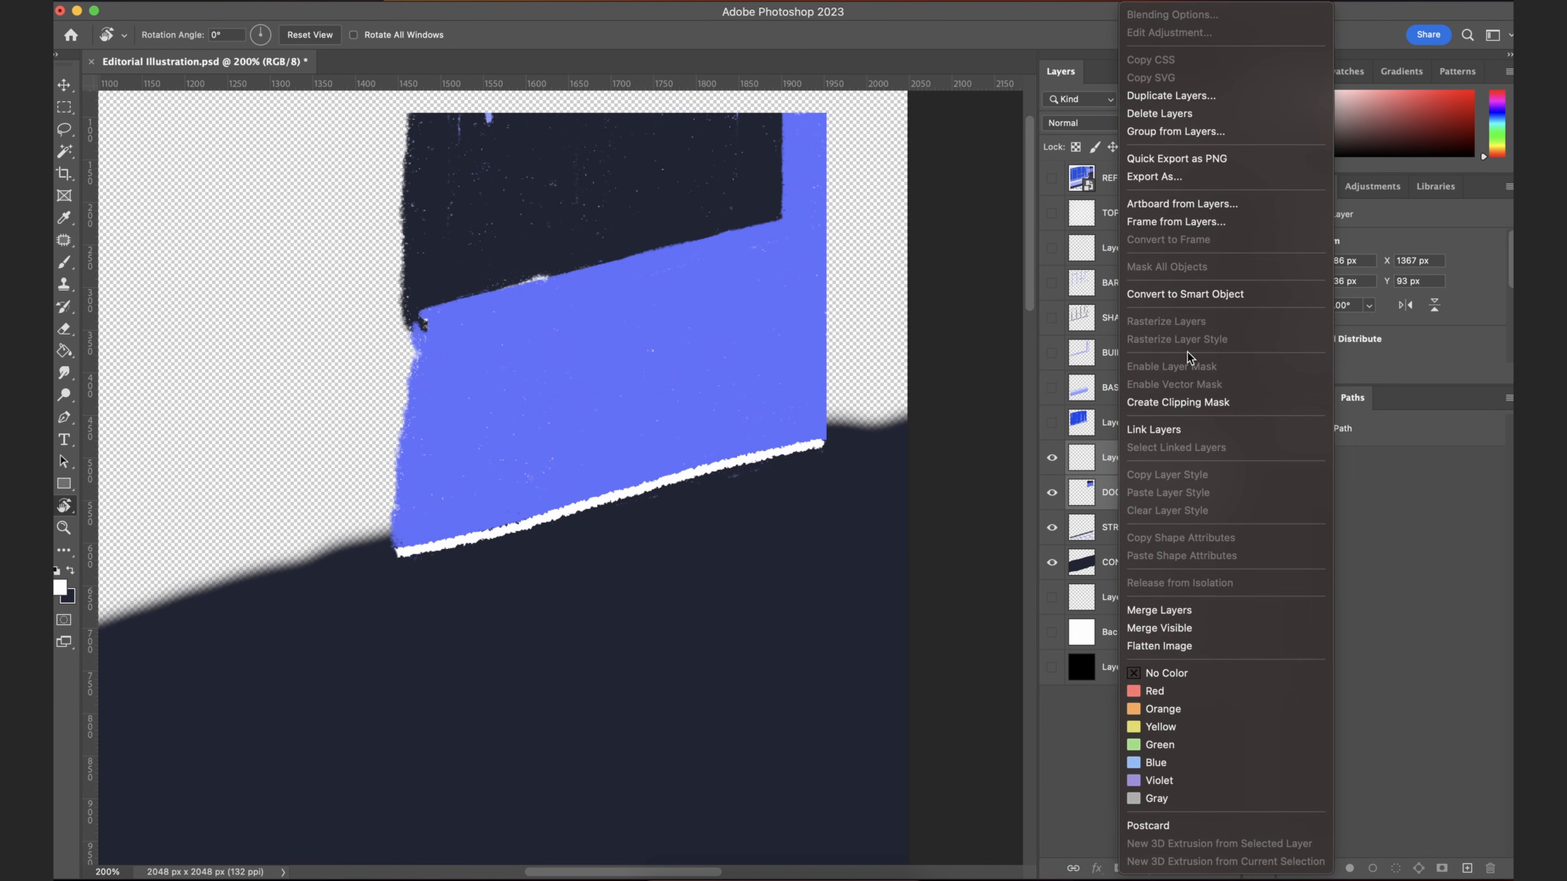
click(1197, 609)
double_click(1127, 458)
text(D)
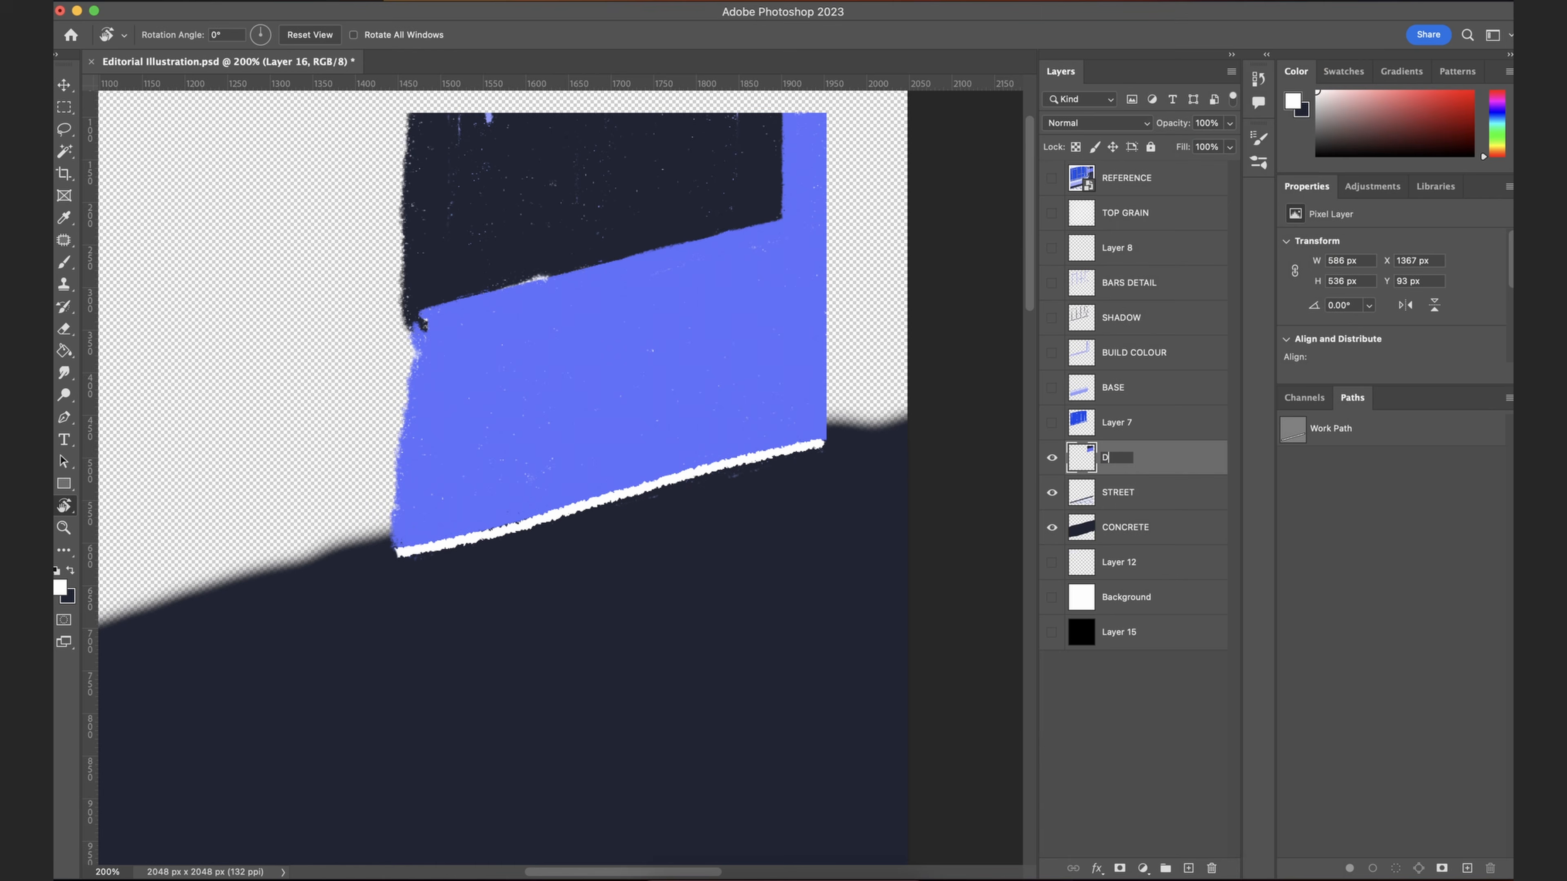
key(Return)
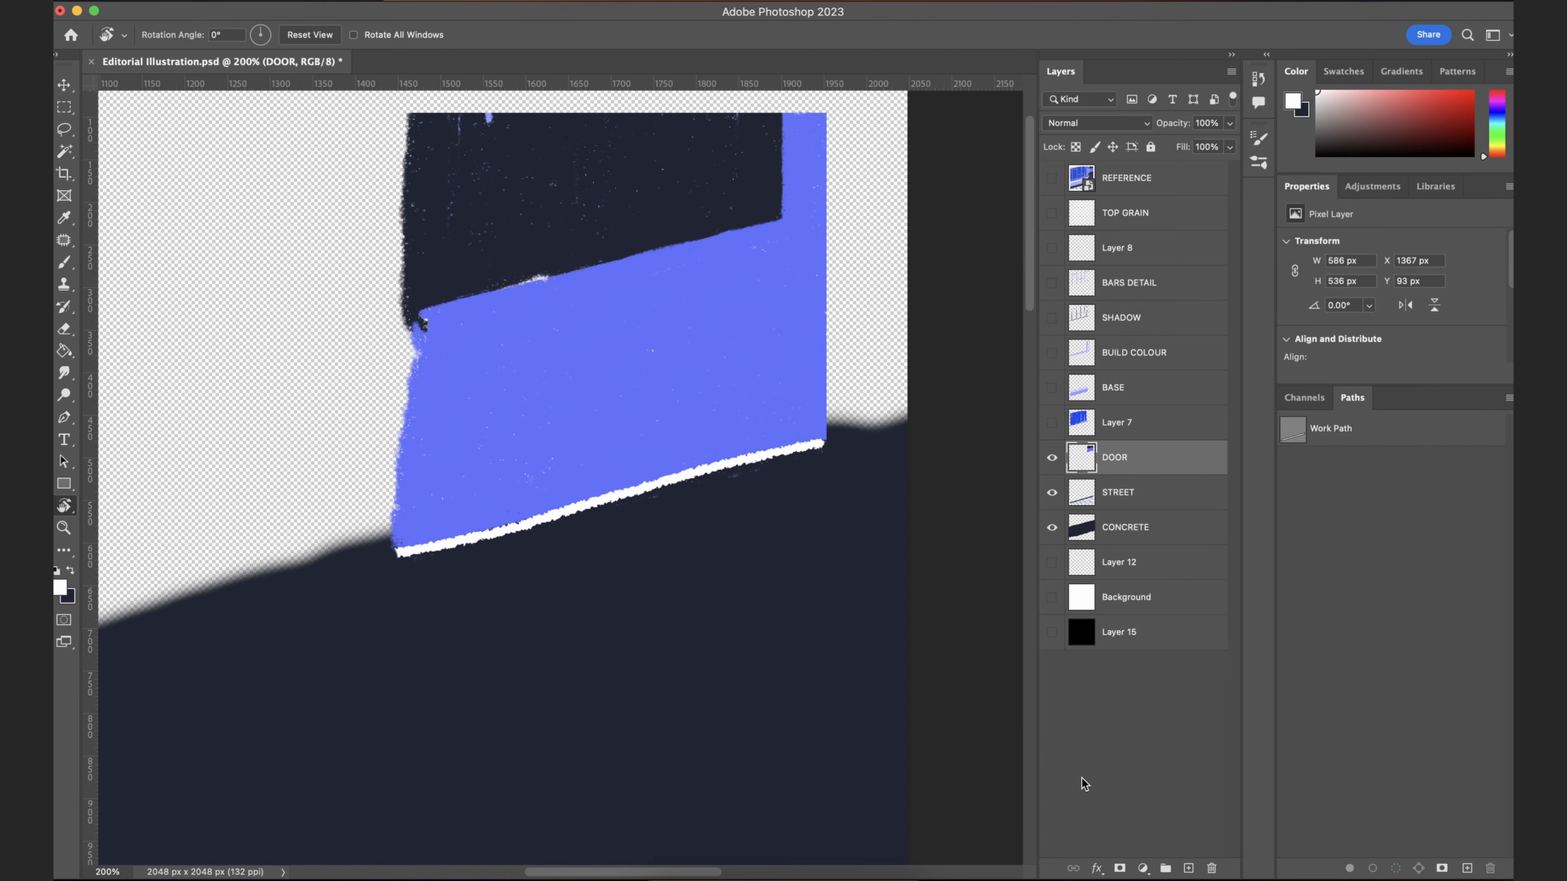
Step: Make Layer 7, Background, Layer 12 and the layers from BASE up to Layer 8 visible, keeping TOP GRAIN hidden
click(1063, 420)
click(1053, 597)
drag(1051, 388, 1053, 214)
key(super+minus)
key(super+minus)
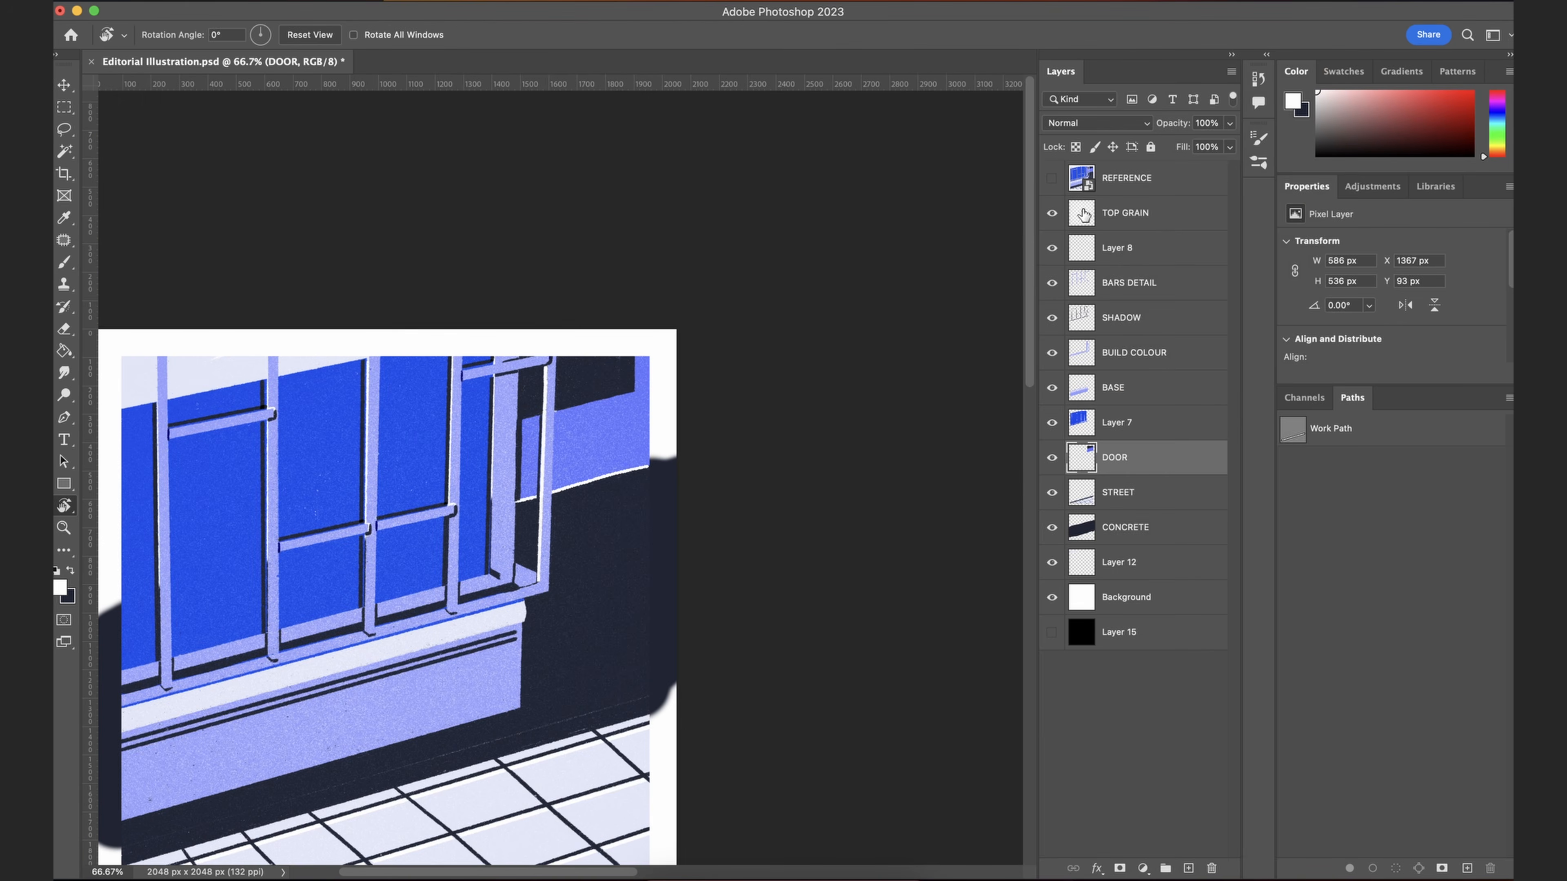
click(1055, 213)
Step: Examine the reassembled illustration up close and as a whole, checking how the separated layers fit together
scroll(946, 642, down, 5)
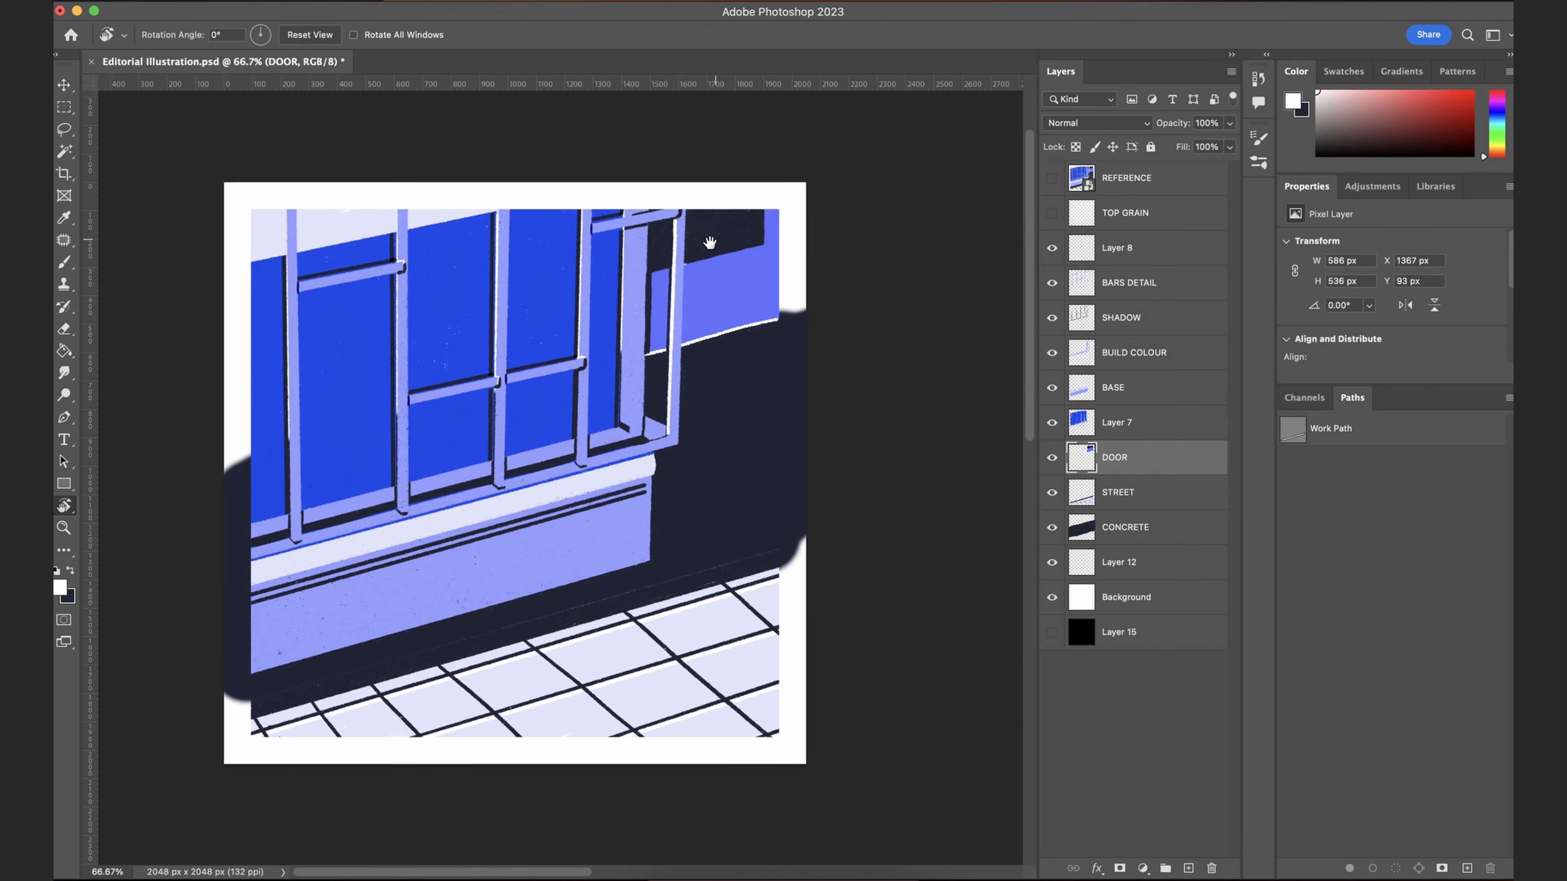
scroll(945, 642, left, 2)
click(64, 85)
scroll(234, 237, down, 2)
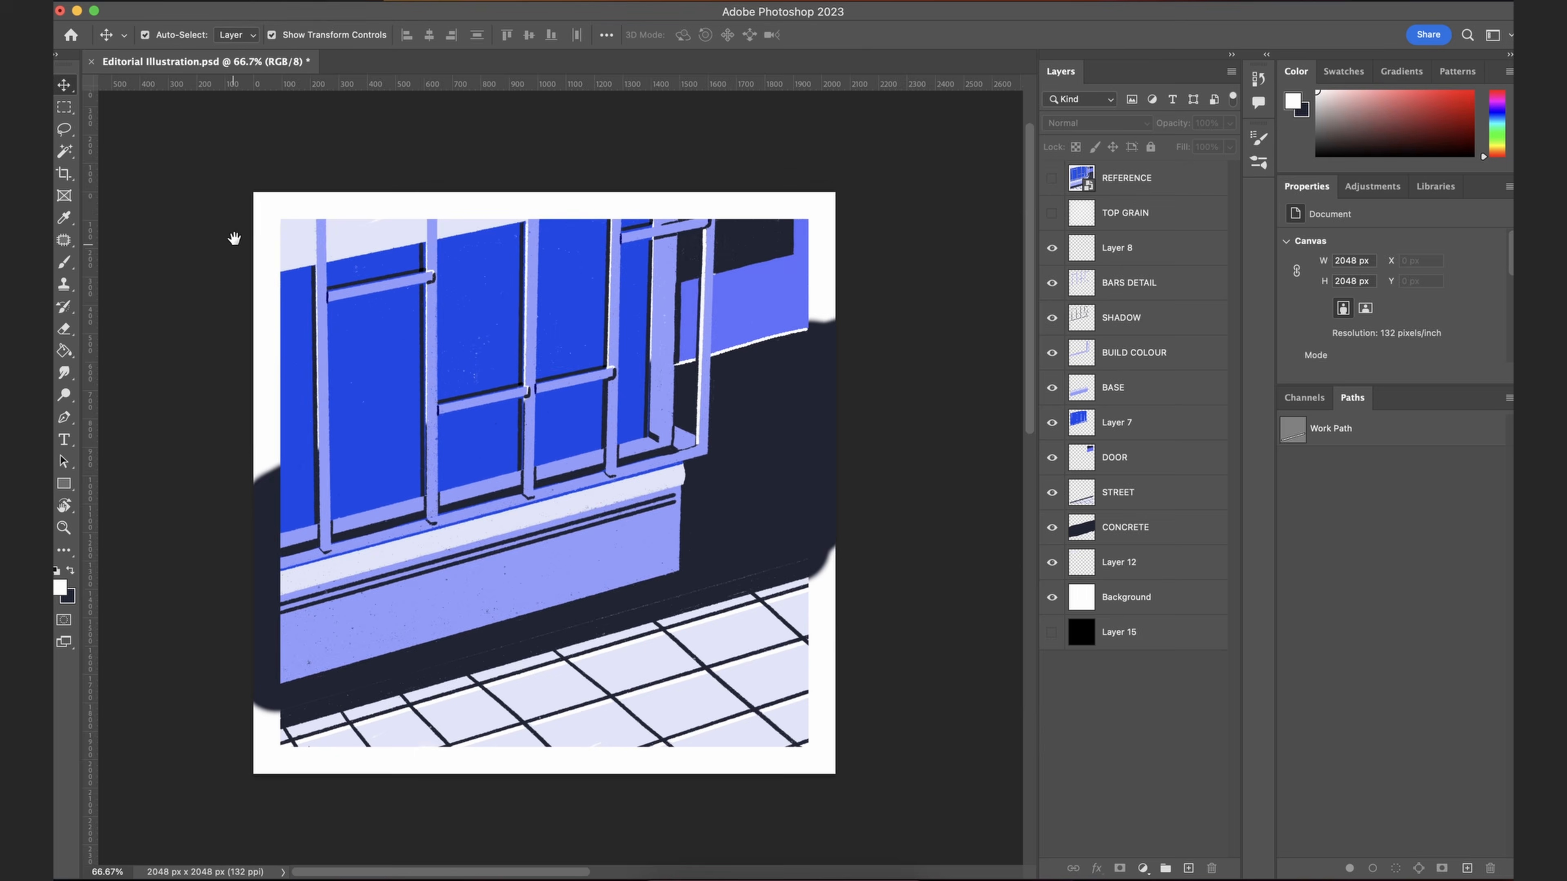
key(super+plus)
scroll(536, 407, up, 2)
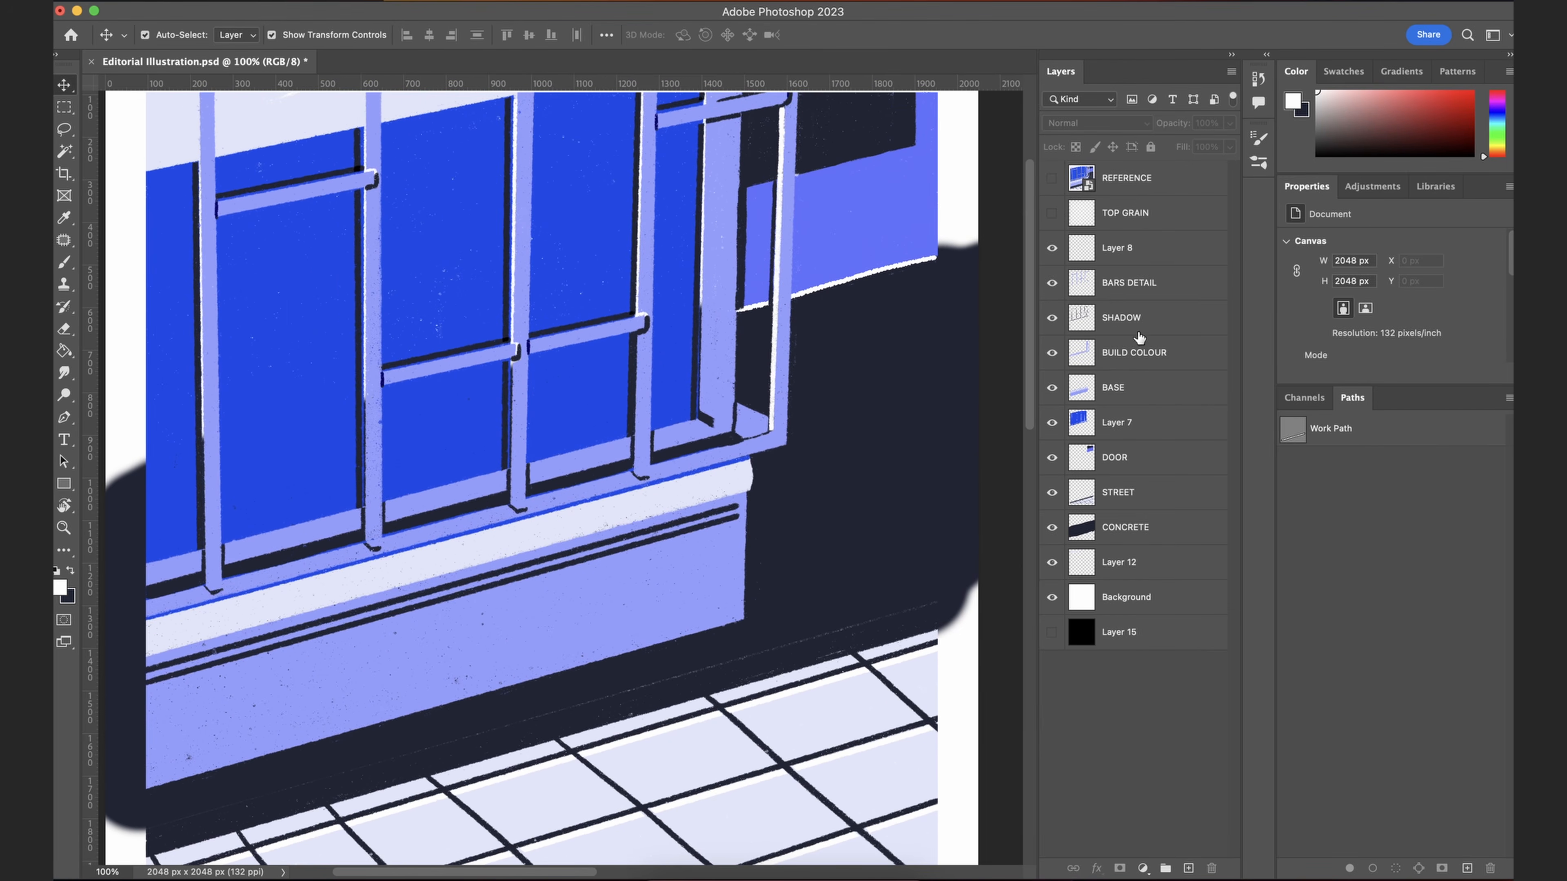
click(1074, 263)
scroll(770, 654, right, 2)
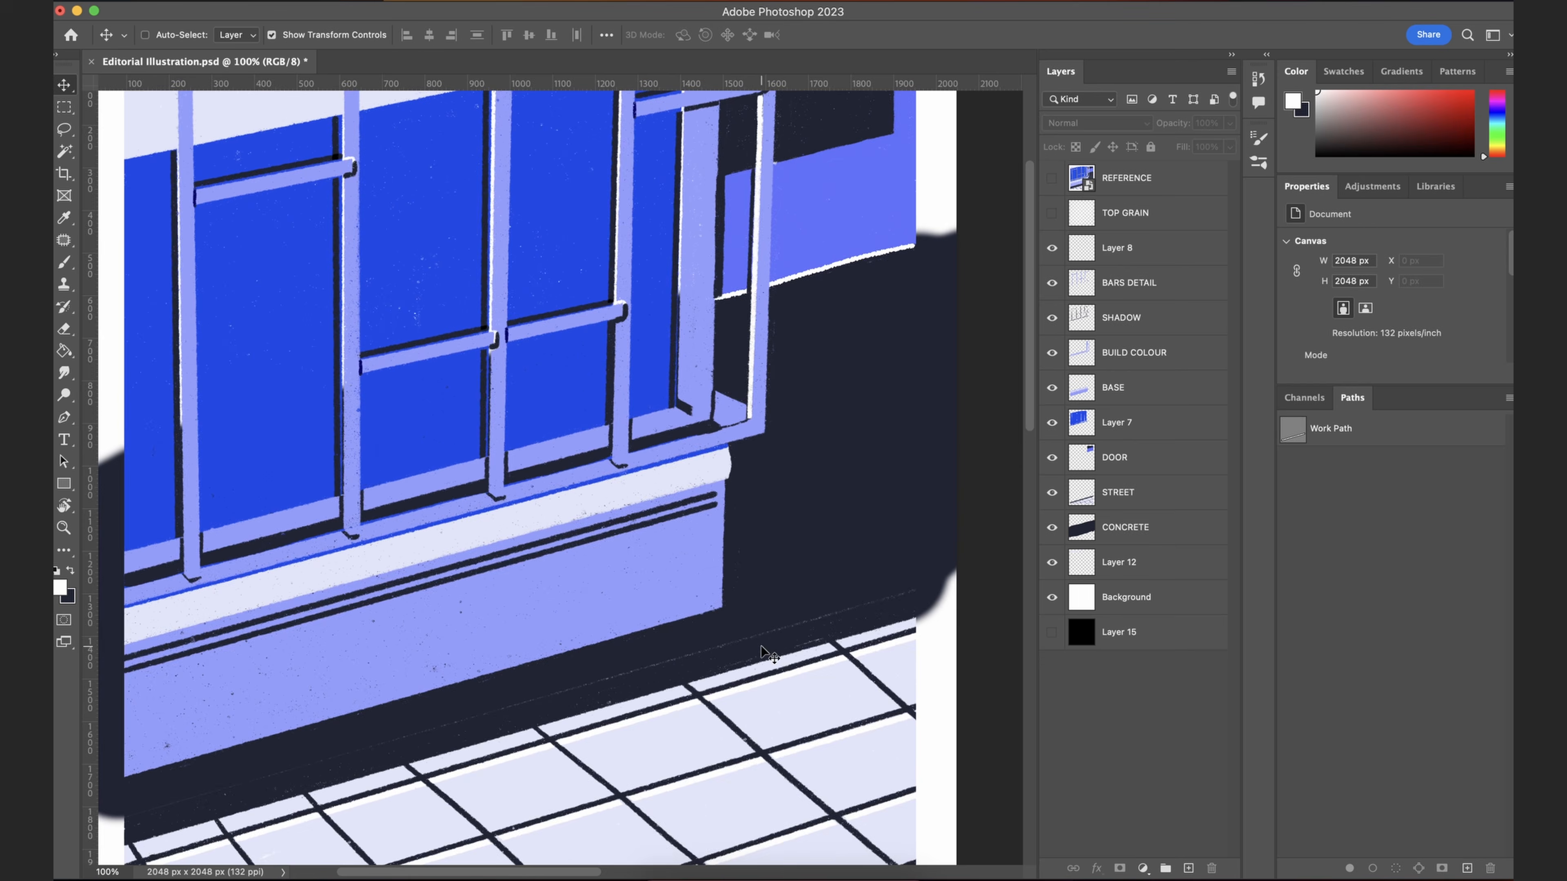
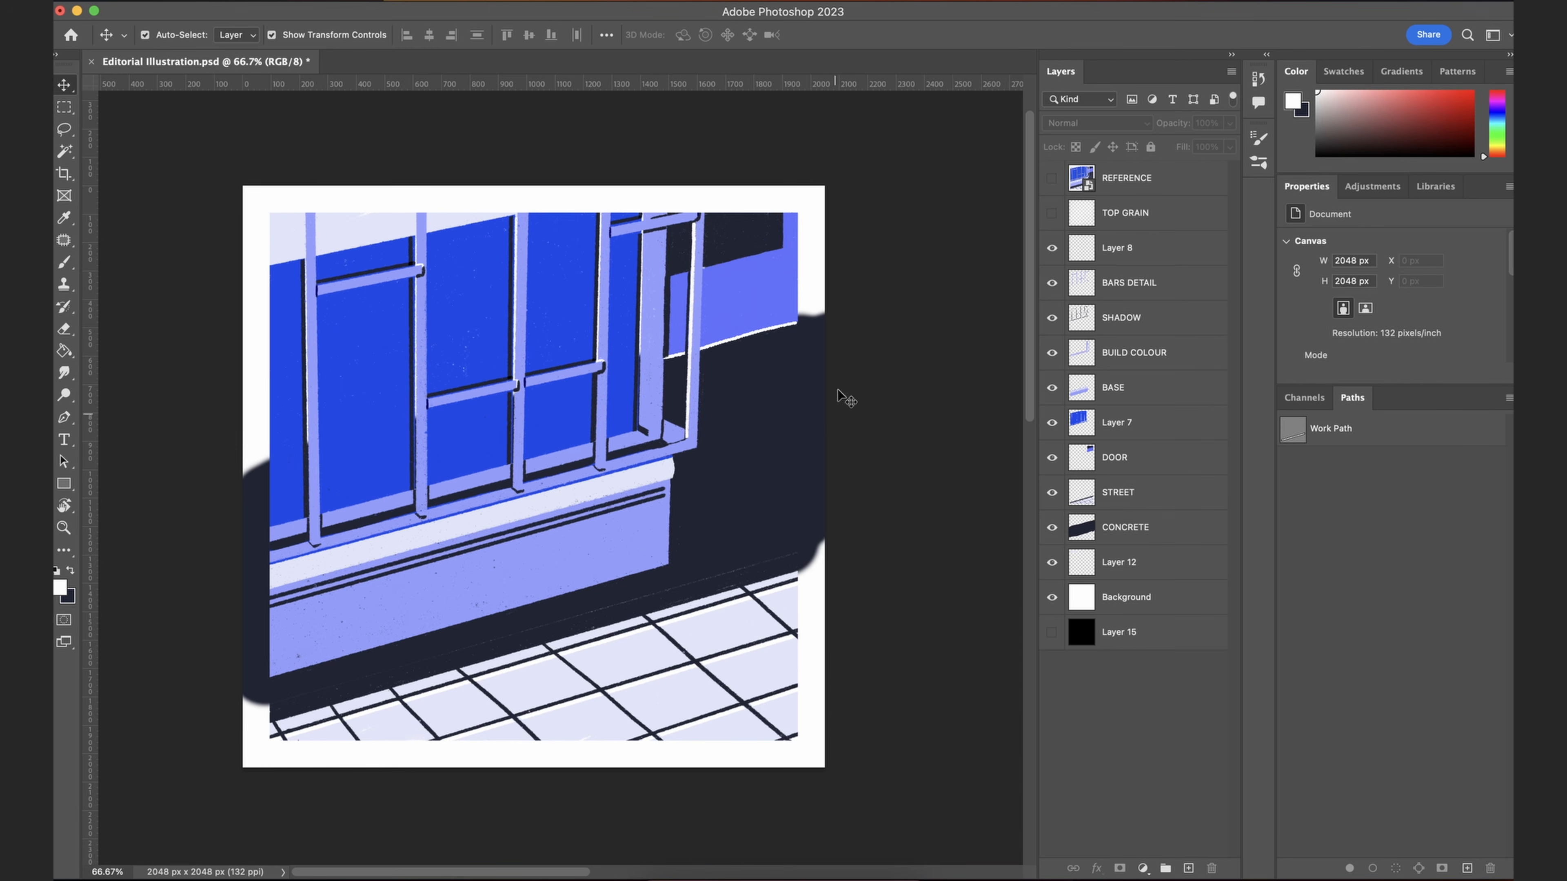
scroll(765, 514, left, 2)
scroll(765, 514, up, 1)
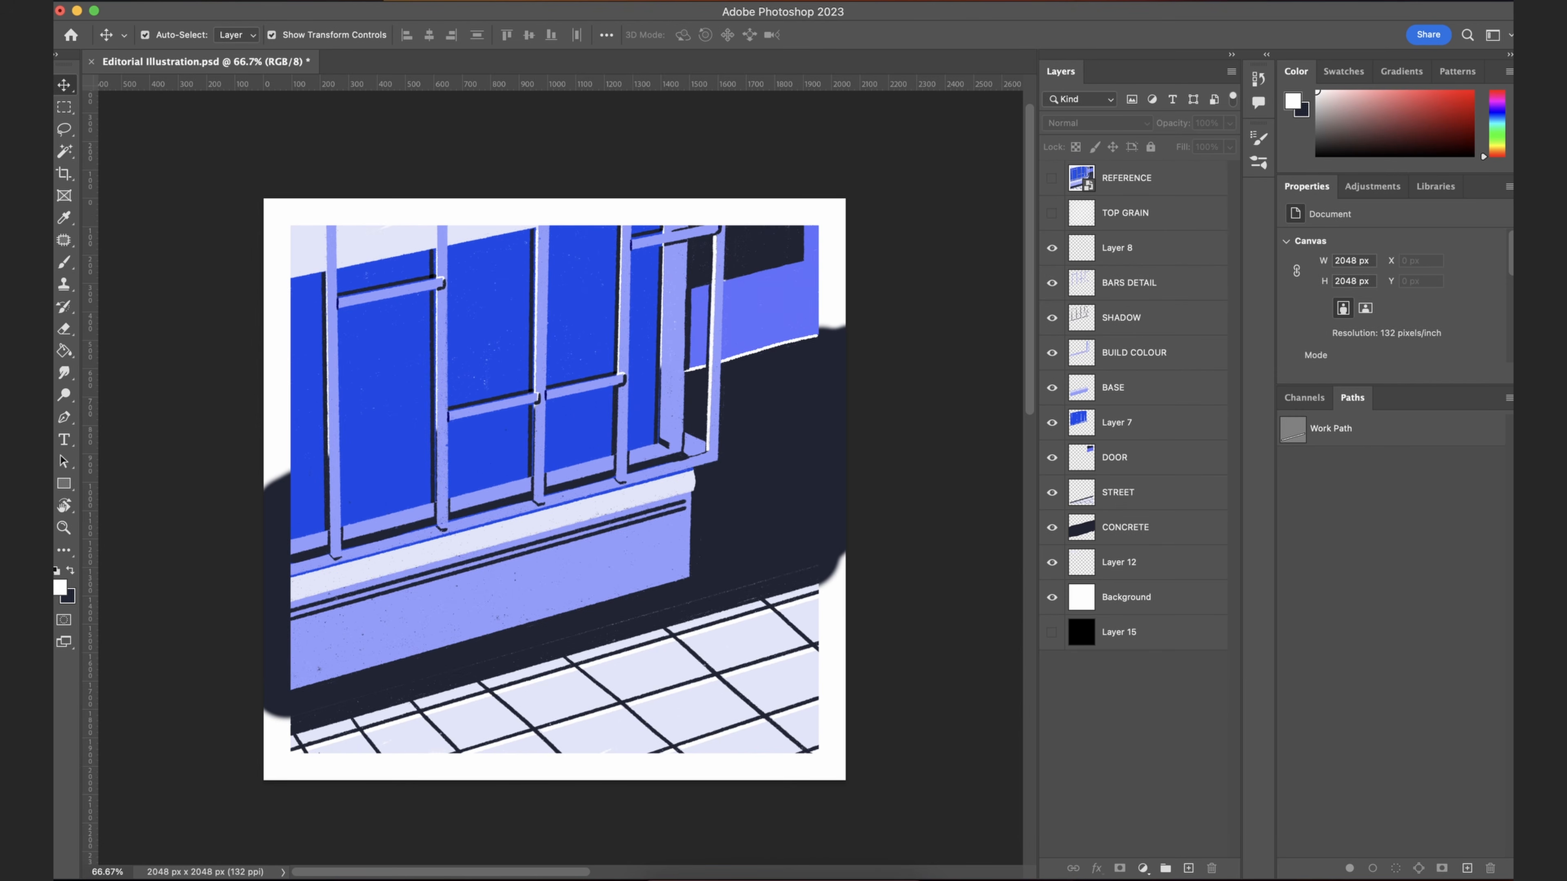
click(173, 1)
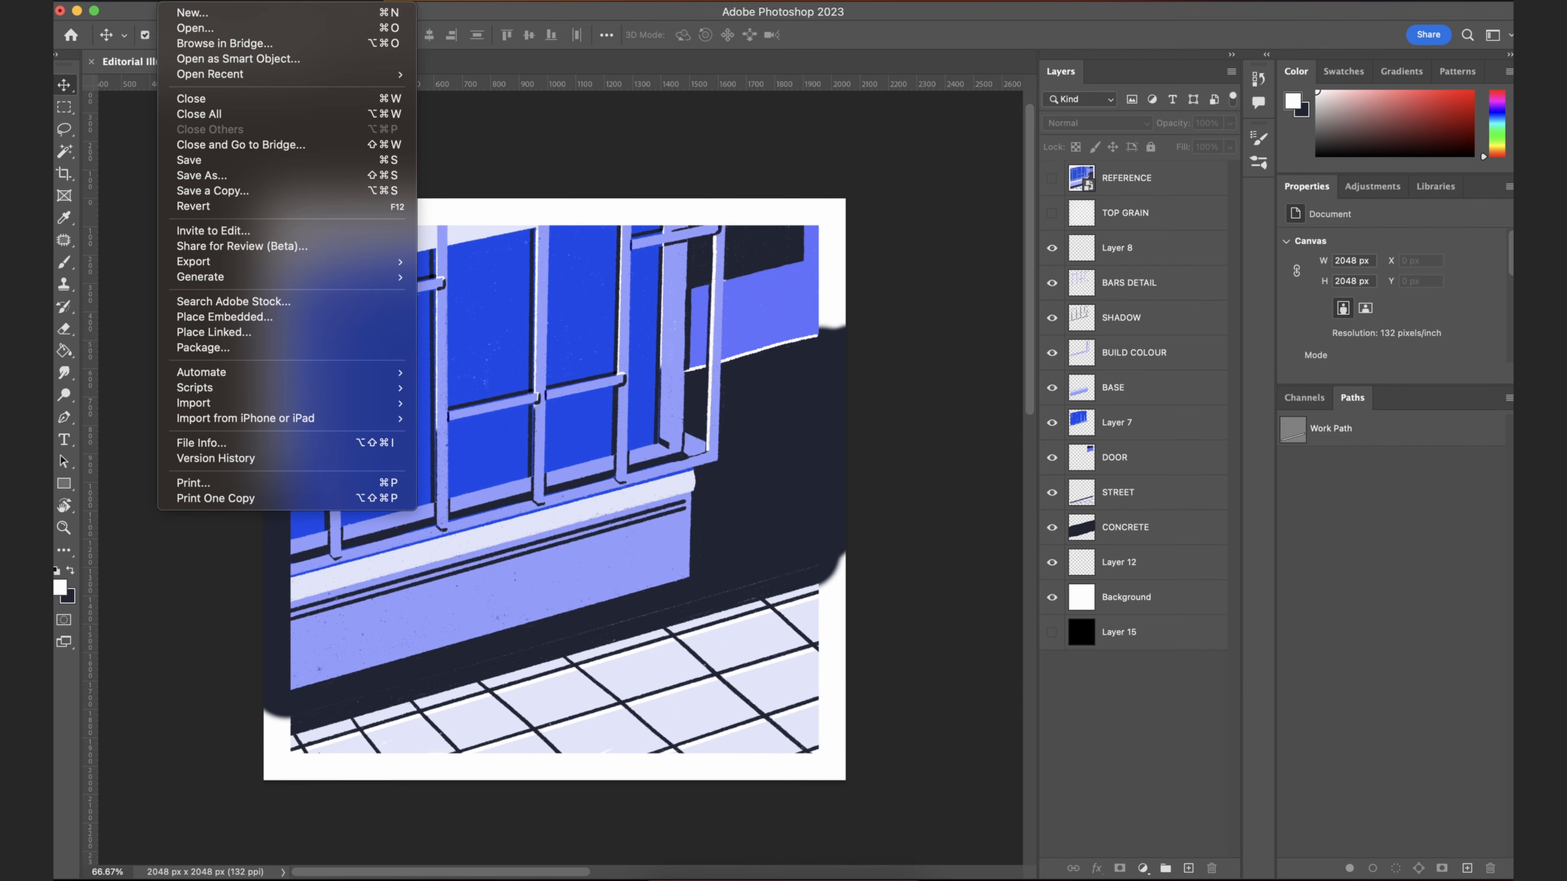
click(766, 392)
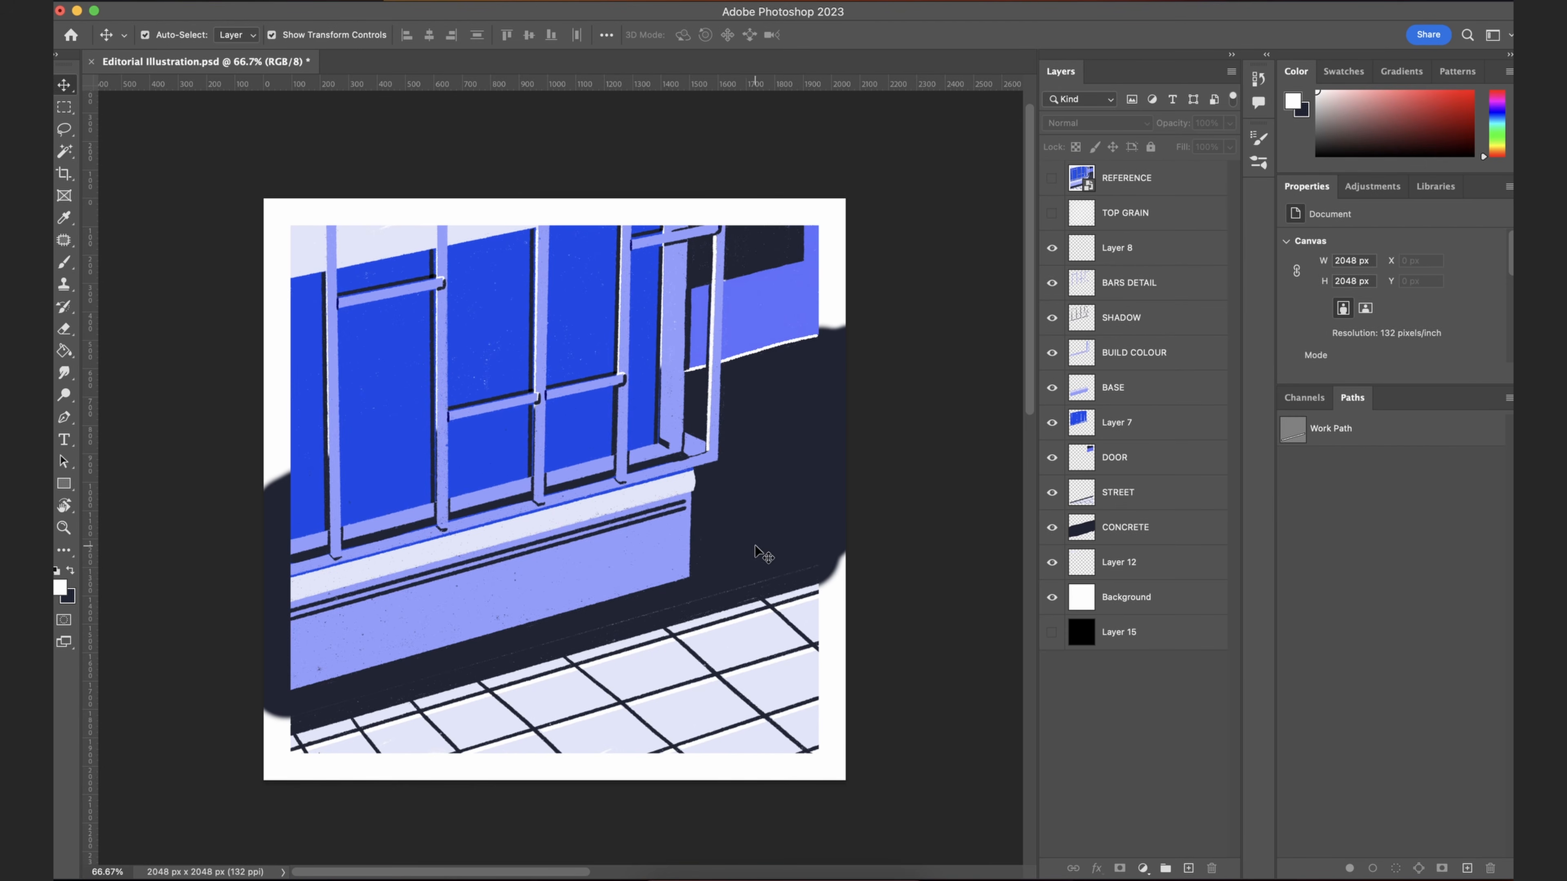
drag(677, 495, 672, 504)
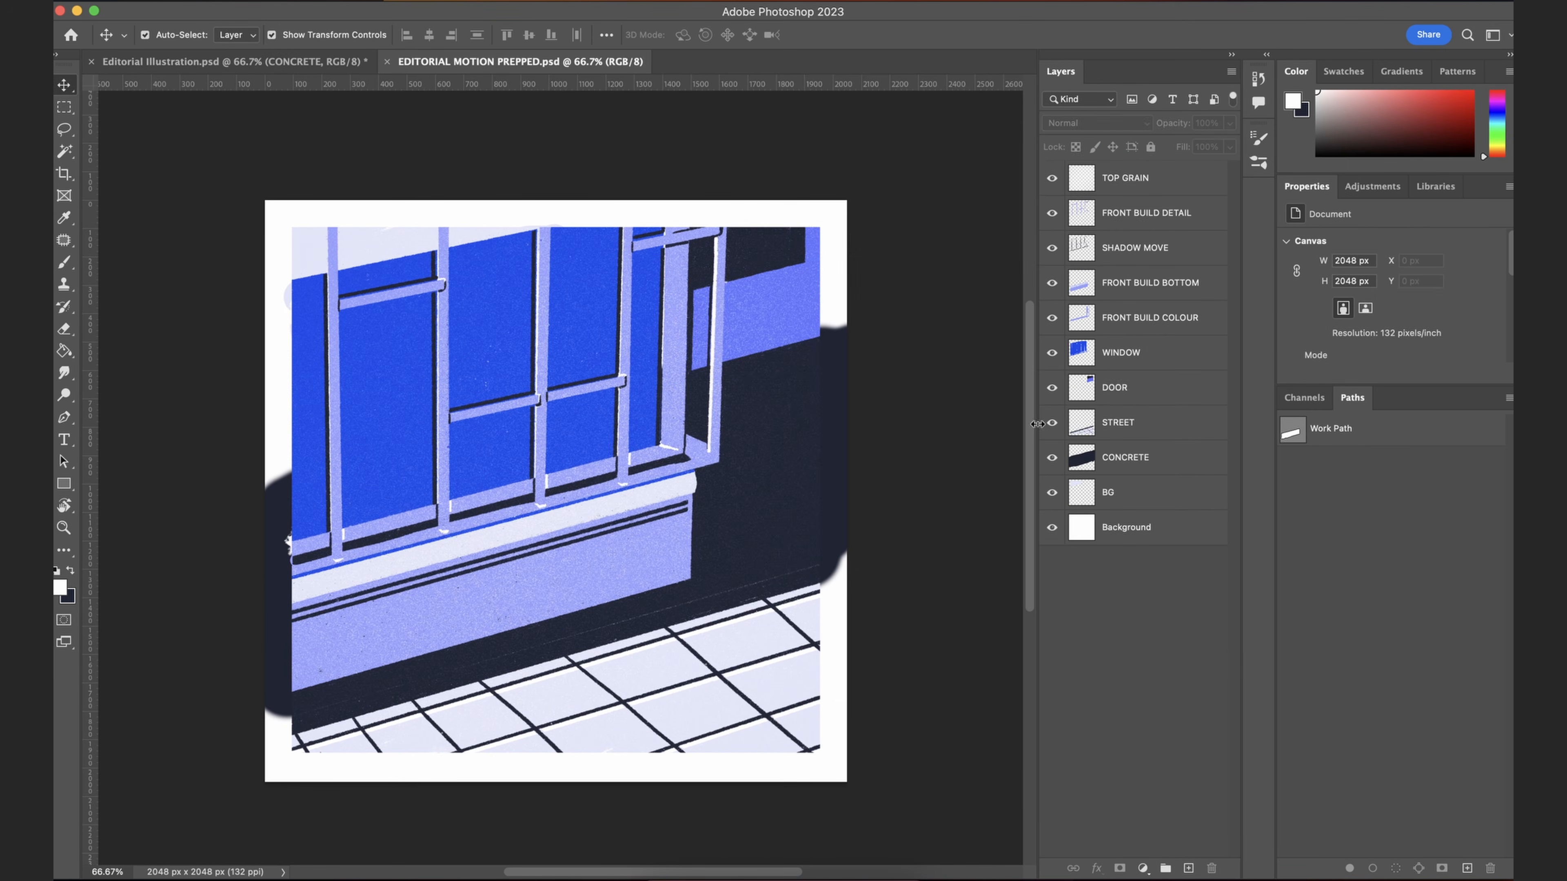
Step: Isolate the WINDOW layer in EDITORIAL MOTION PREPPED.psd to inspect its painted edges, and restore the other layers
click(1074, 385)
alt+click(1051, 353)
alt+click(1051, 353)
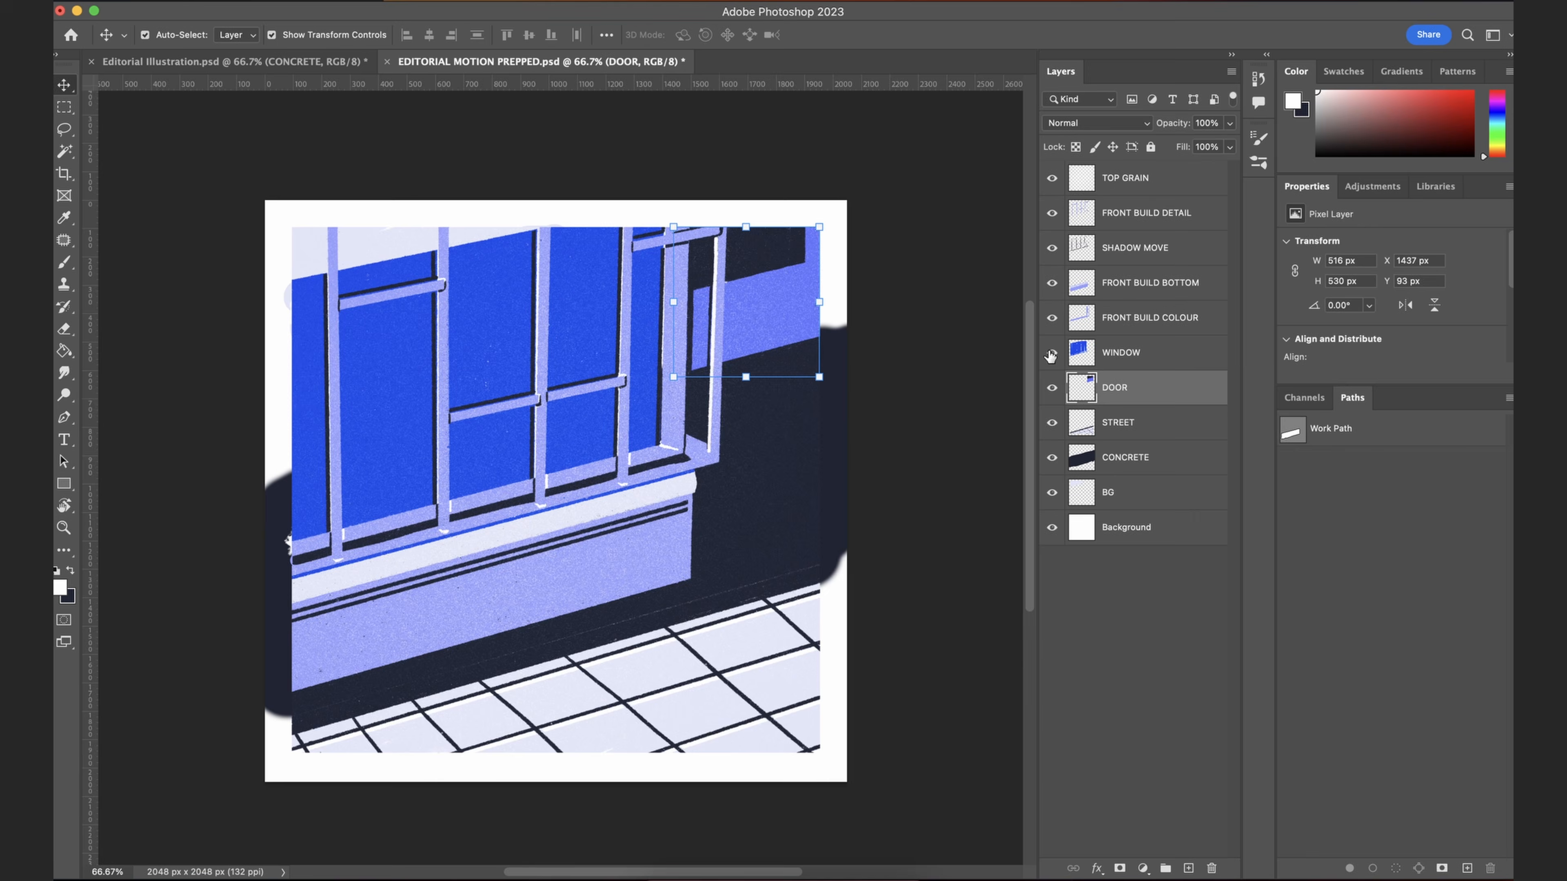
alt+click(1052, 353)
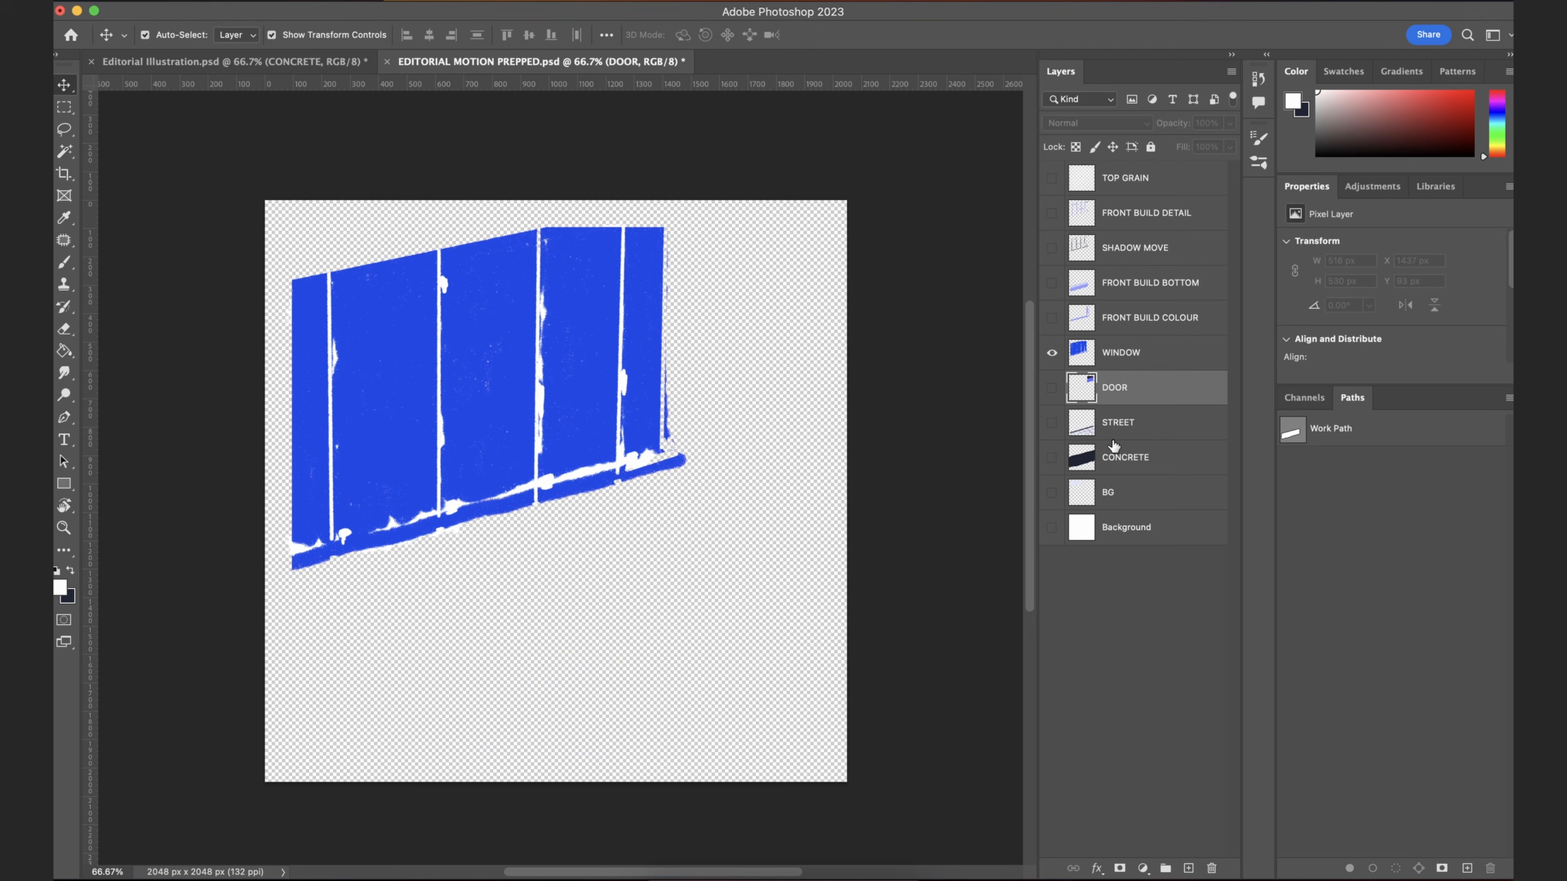
alt+click(1052, 353)
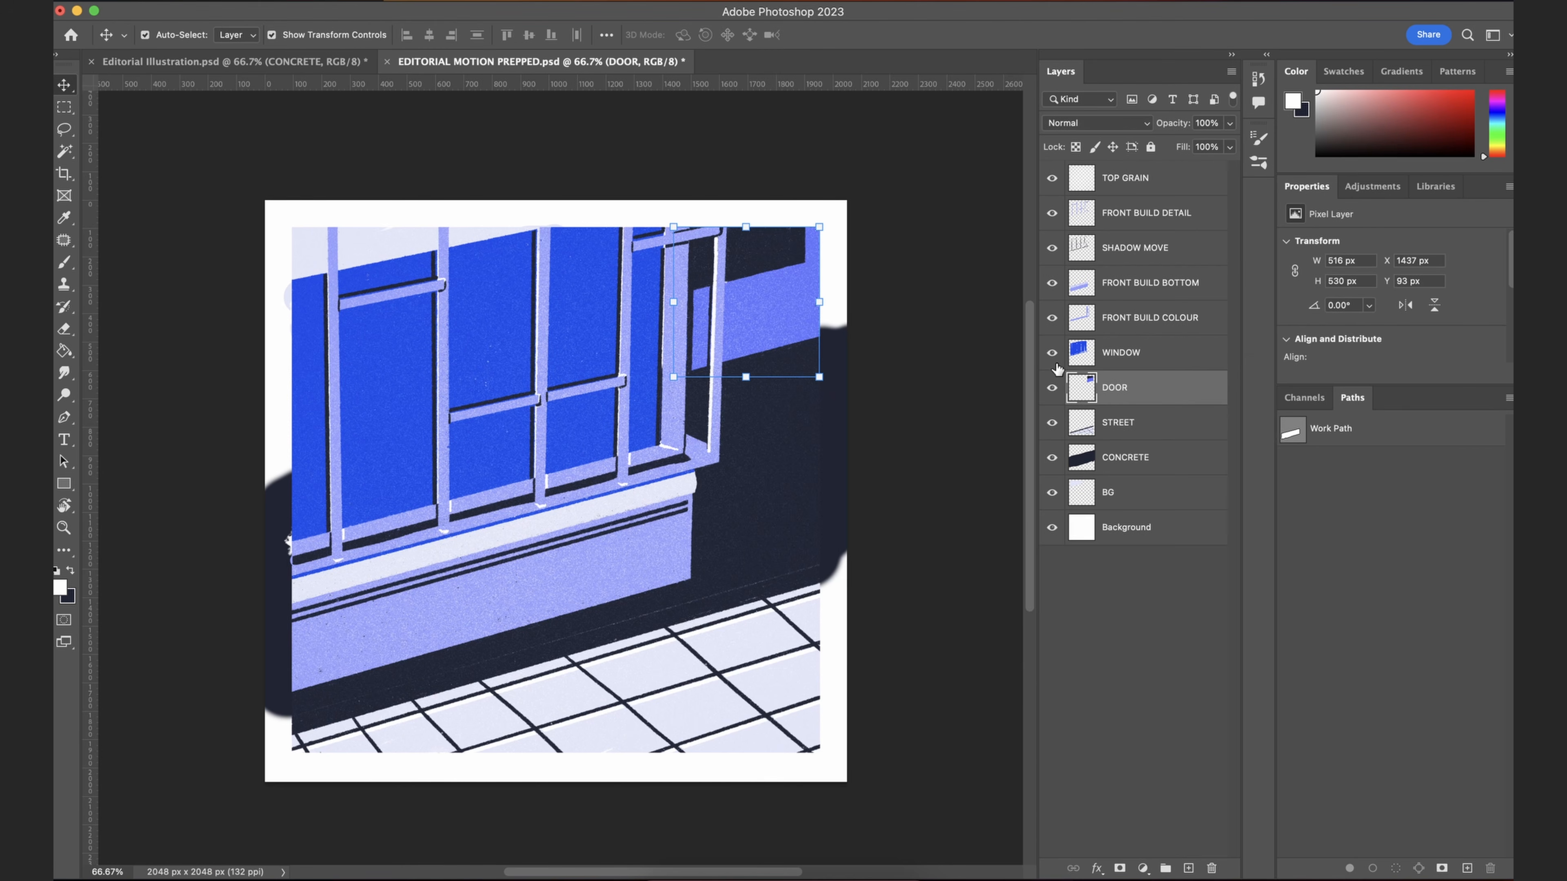
Step: Toggle the FRONT BUILD DETAIL and SHADOW MOVE layers off and on to check what each one contains
click(1164, 430)
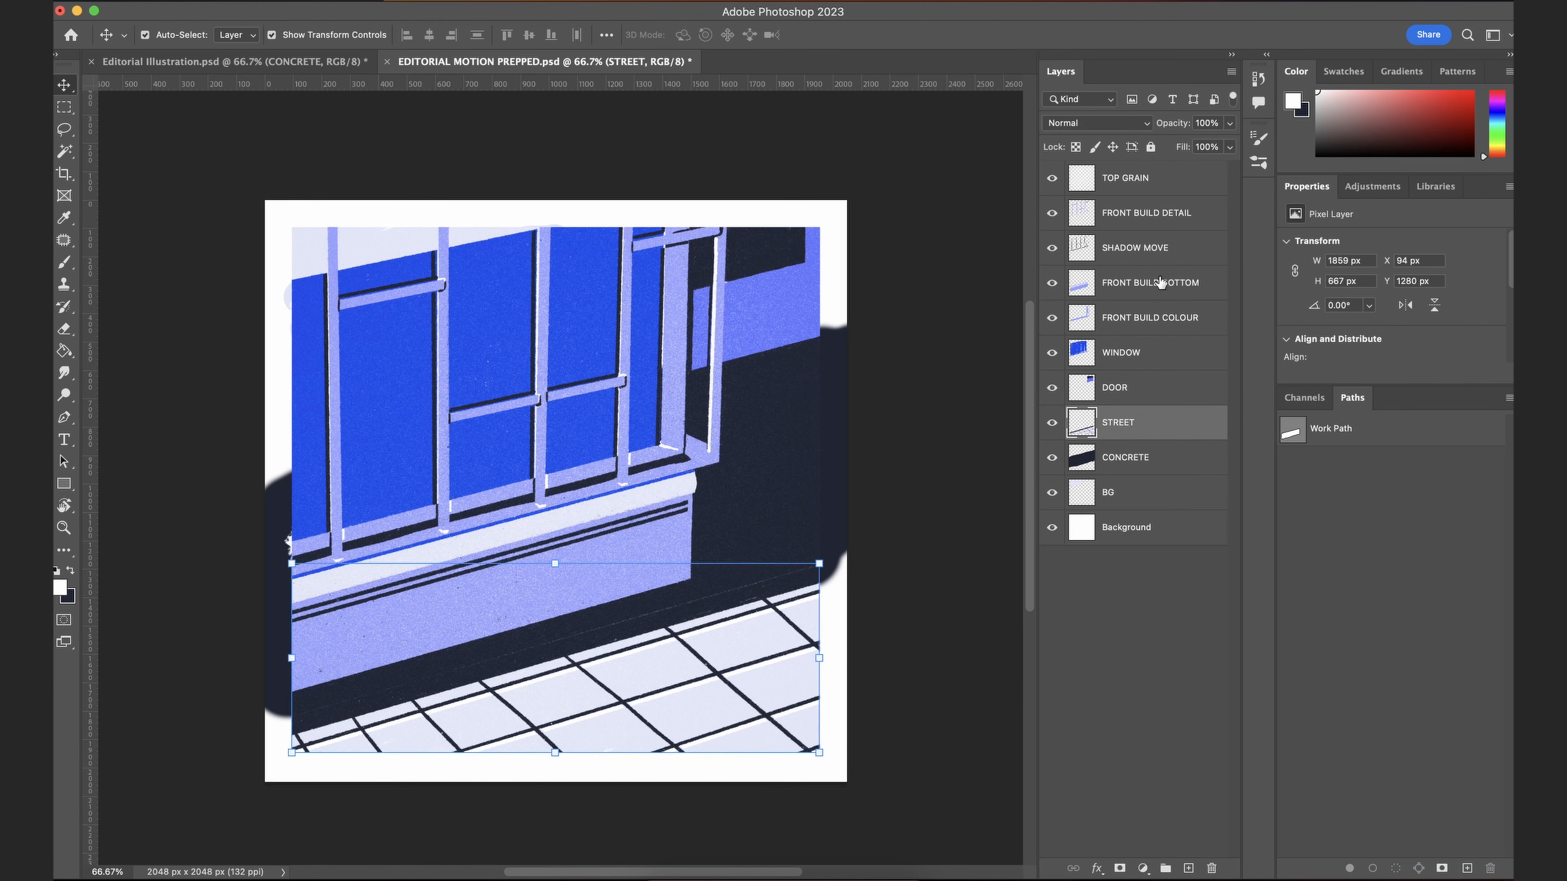
click(1159, 250)
click(1160, 221)
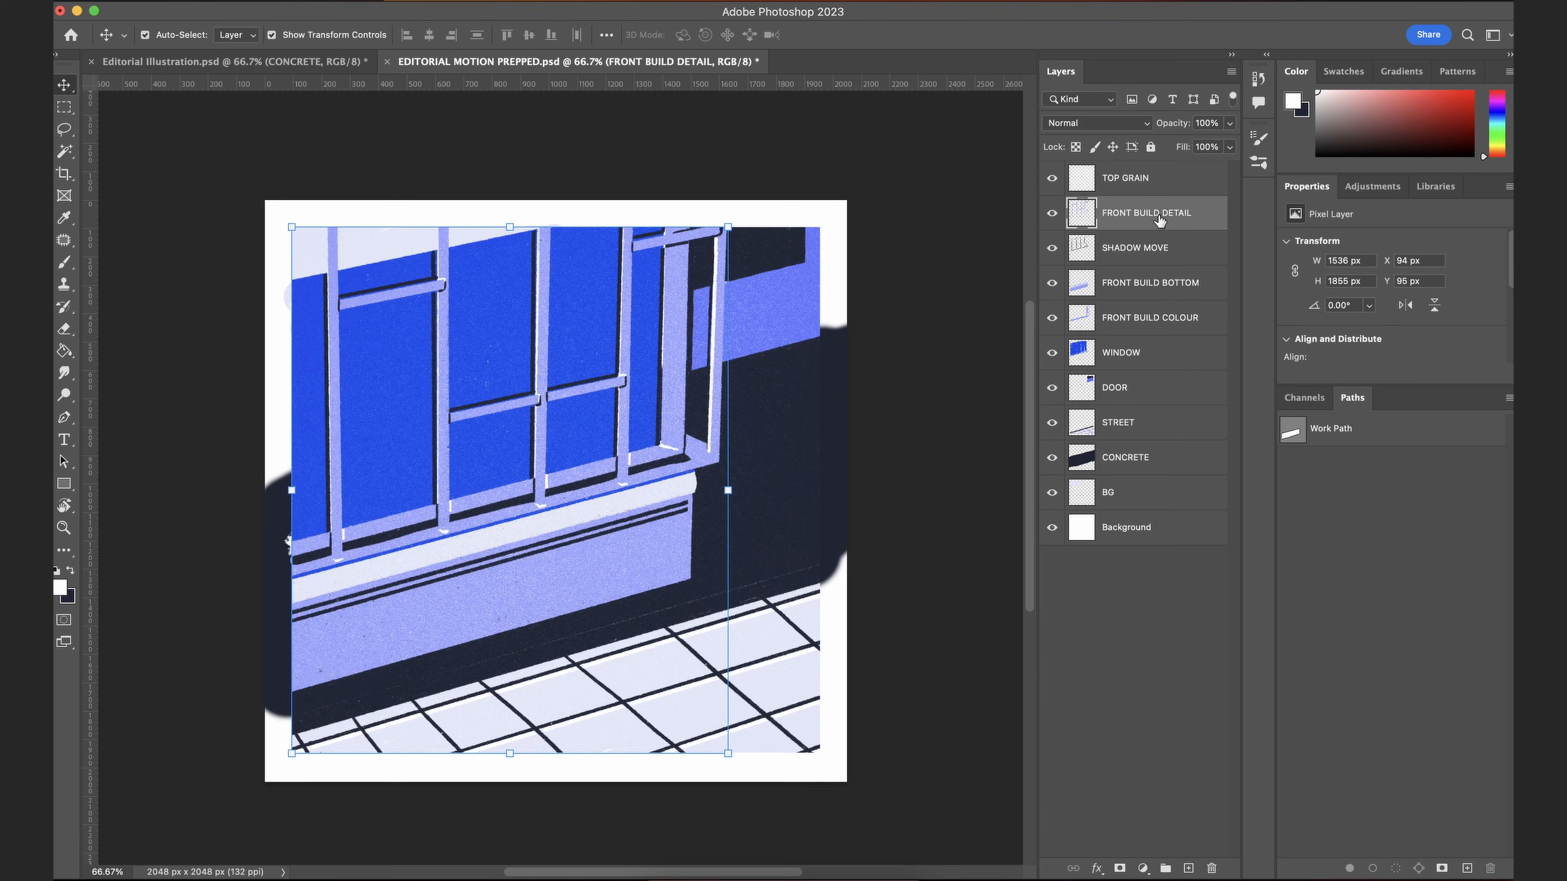
click(1052, 215)
click(1052, 215)
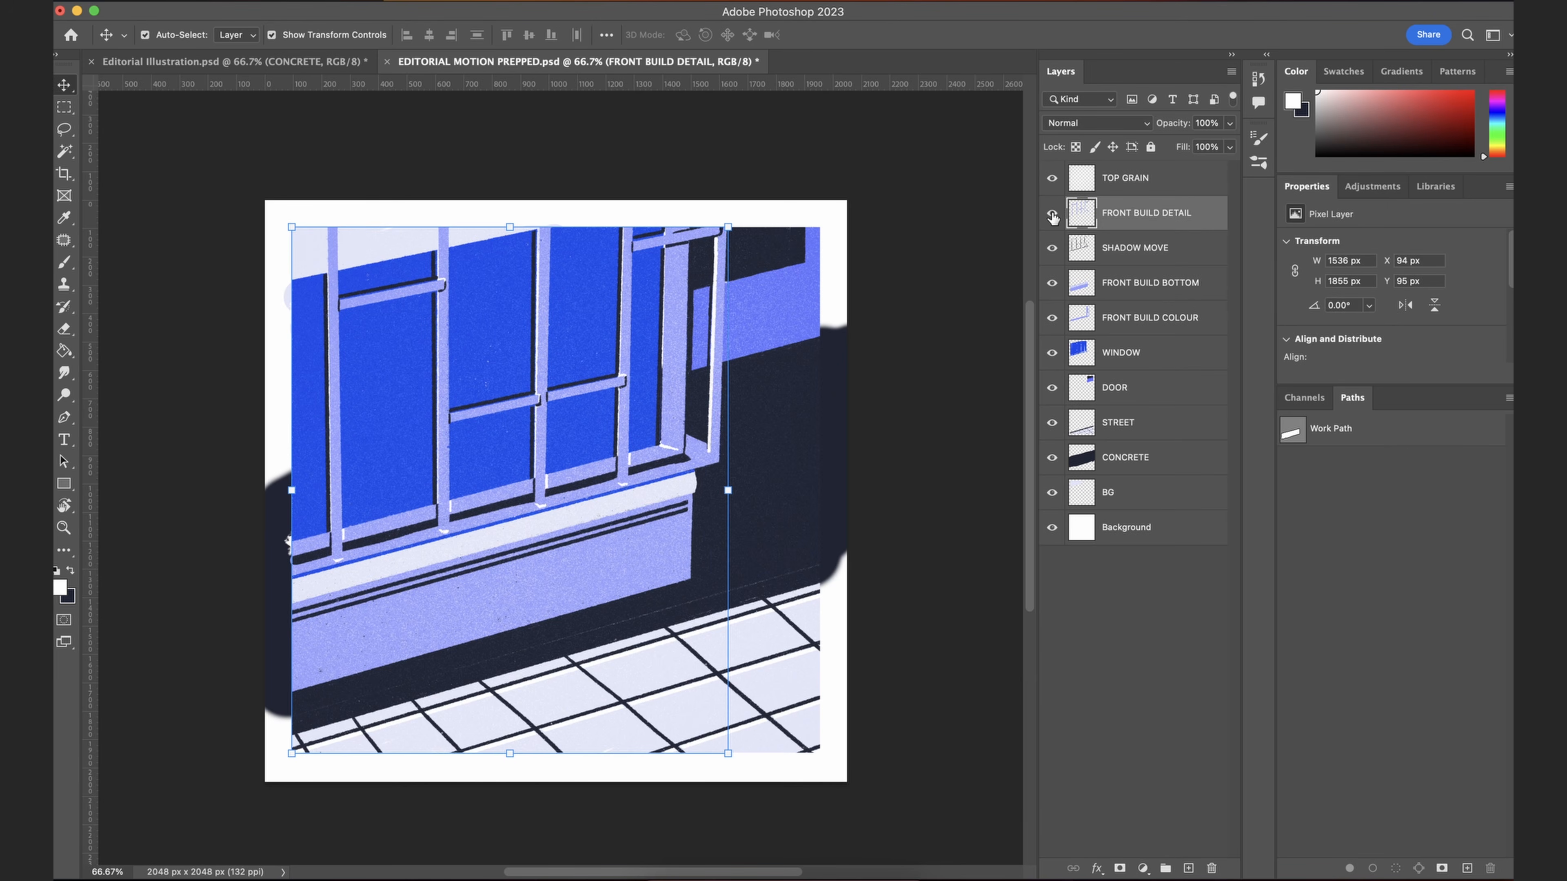
click(1052, 250)
click(1052, 249)
click(1052, 250)
click(1052, 249)
click(1052, 249)
click(1052, 250)
Step: Toggle the FRONT BUILD BOTTOM and FRONT BUILD COLOUR layers off and on to check their artwork
click(1052, 283)
click(1052, 282)
click(1052, 283)
click(1052, 283)
click(1052, 283)
click(1052, 283)
click(1053, 318)
click(1052, 319)
click(1052, 318)
click(1052, 318)
click(1053, 318)
click(1053, 318)
click(1053, 319)
click(1052, 318)
Step: Toggle the remaining layers from WINDOW down to BG to check their contents, leaving all of them visible
click(1052, 353)
click(1053, 353)
click(1053, 389)
click(1053, 389)
click(1052, 424)
click(1052, 424)
click(1052, 458)
click(1052, 493)
click(1052, 493)
Step: Deselect the layers and save the EDITORIAL MOTION PREPPED.psd document
click(1126, 732)
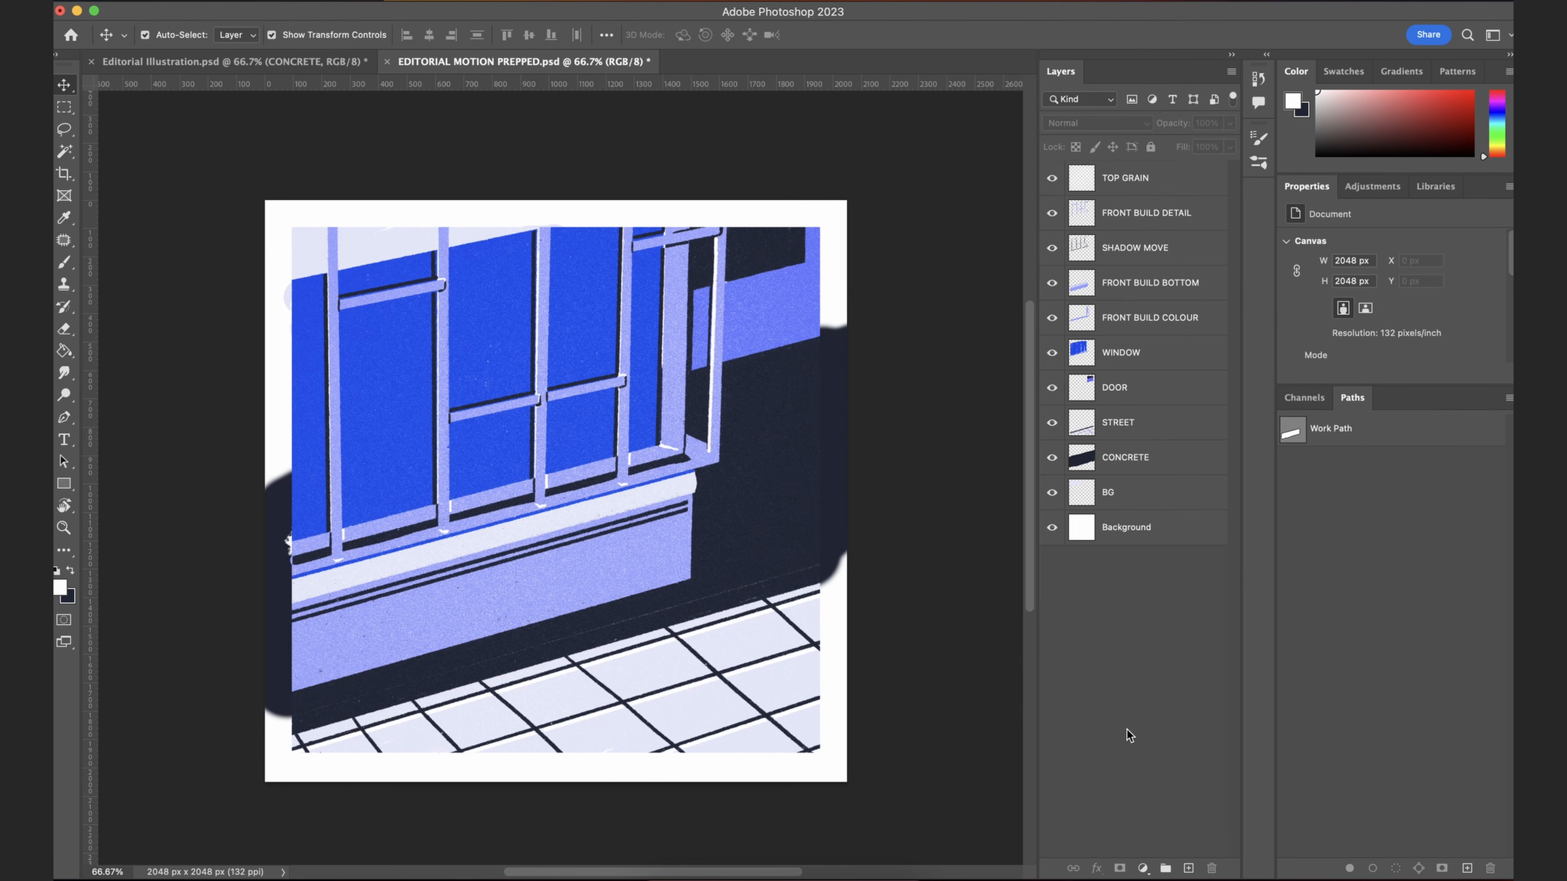
key(super+s)
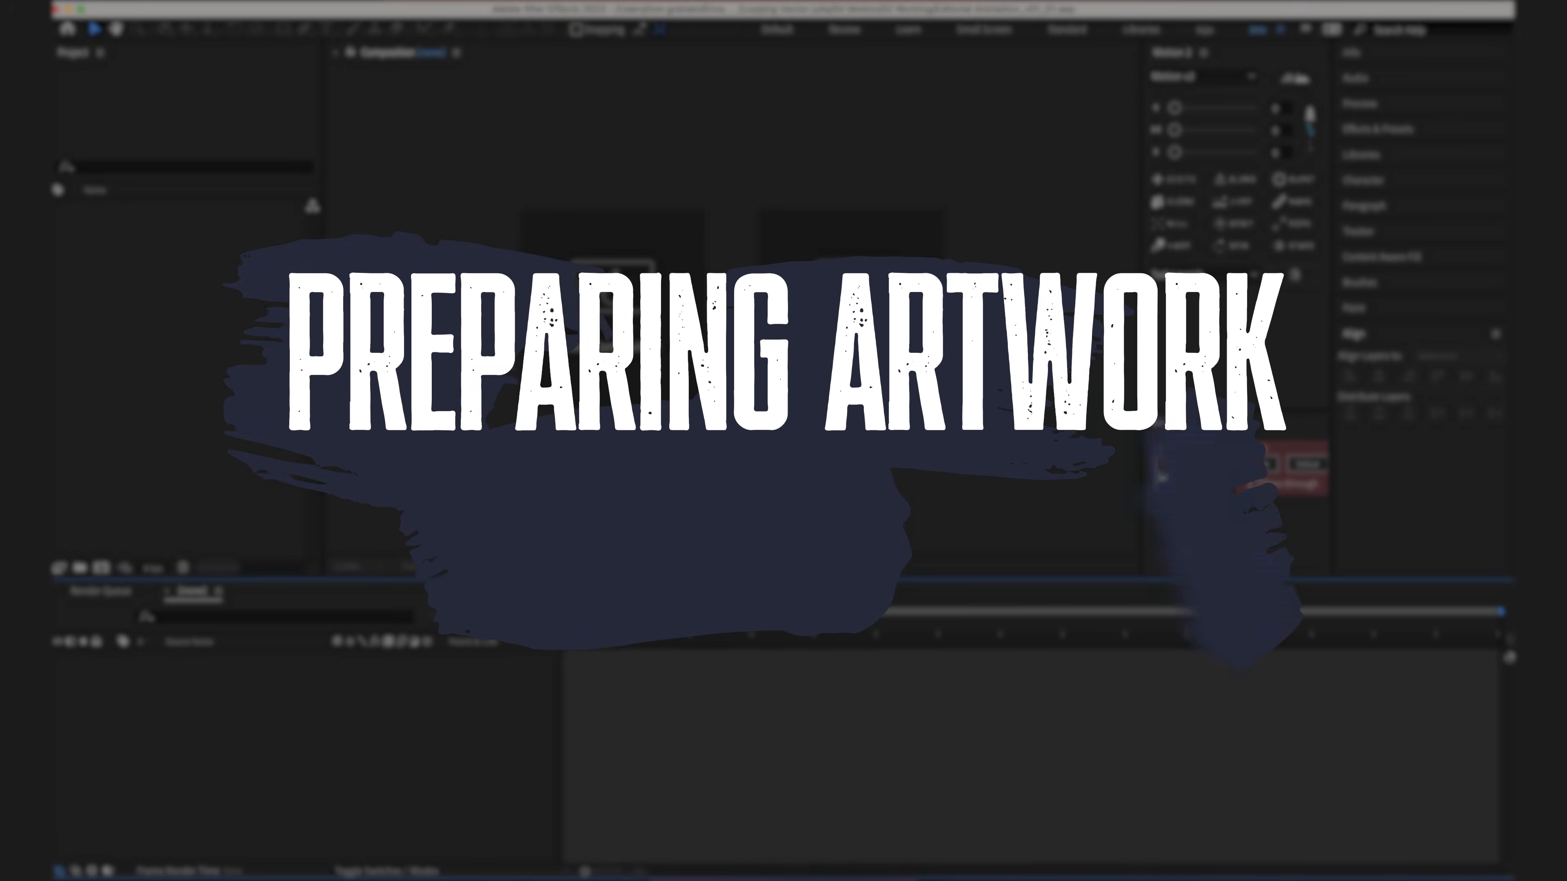
Step: Switch to After Effects and import EDITORIAL MOTION PREPPED.psd as a Composition with Editable Layer Styles
drag(1143, 204, 174, 251)
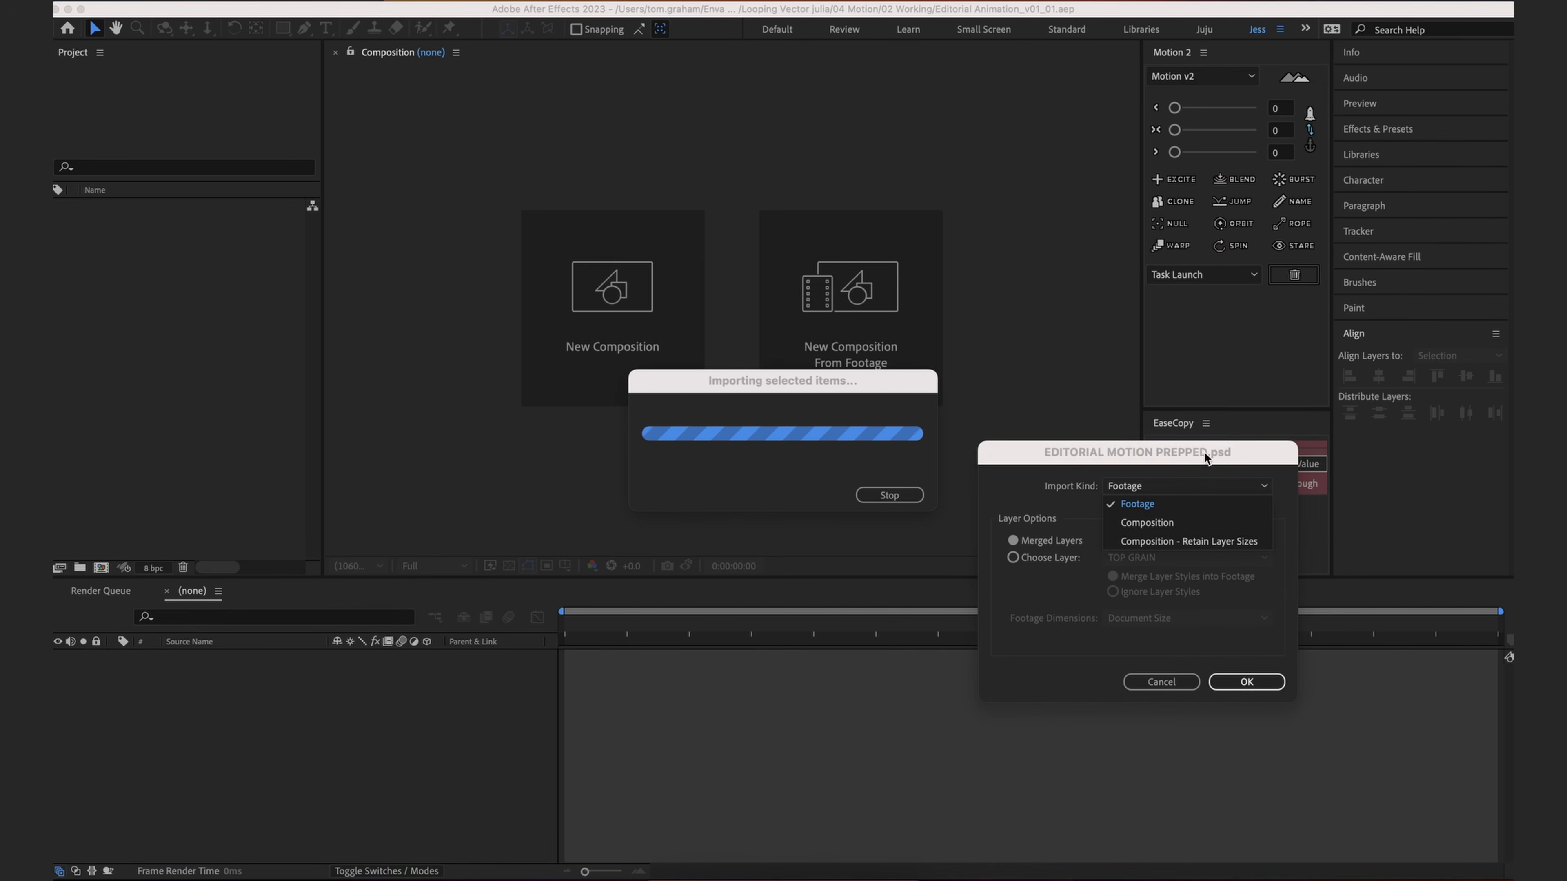
drag(1204, 454, 1025, 300)
click(992, 332)
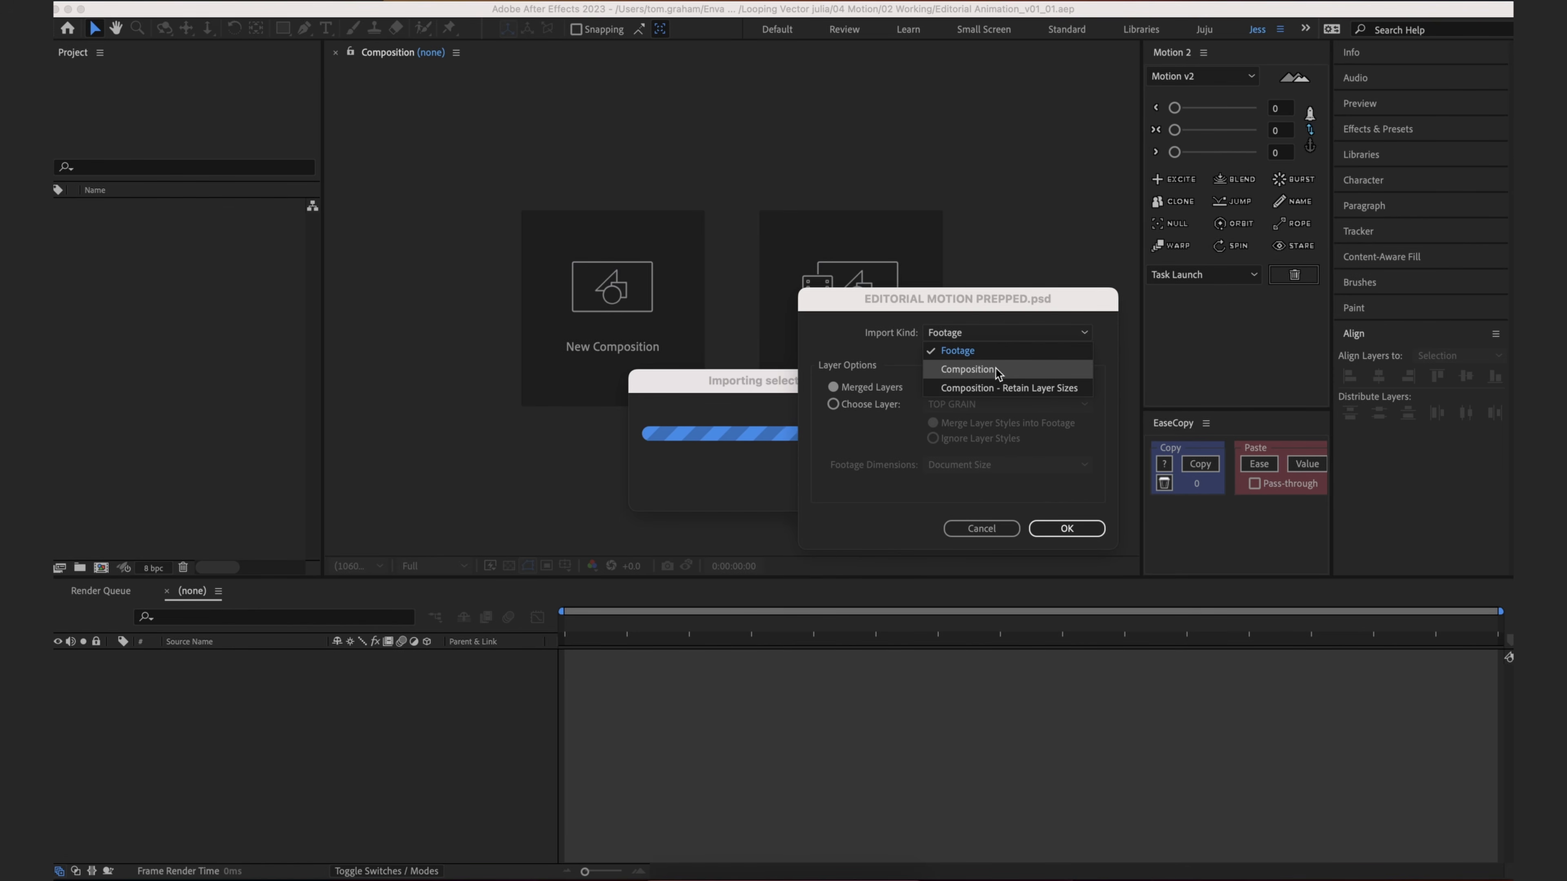
click(997, 371)
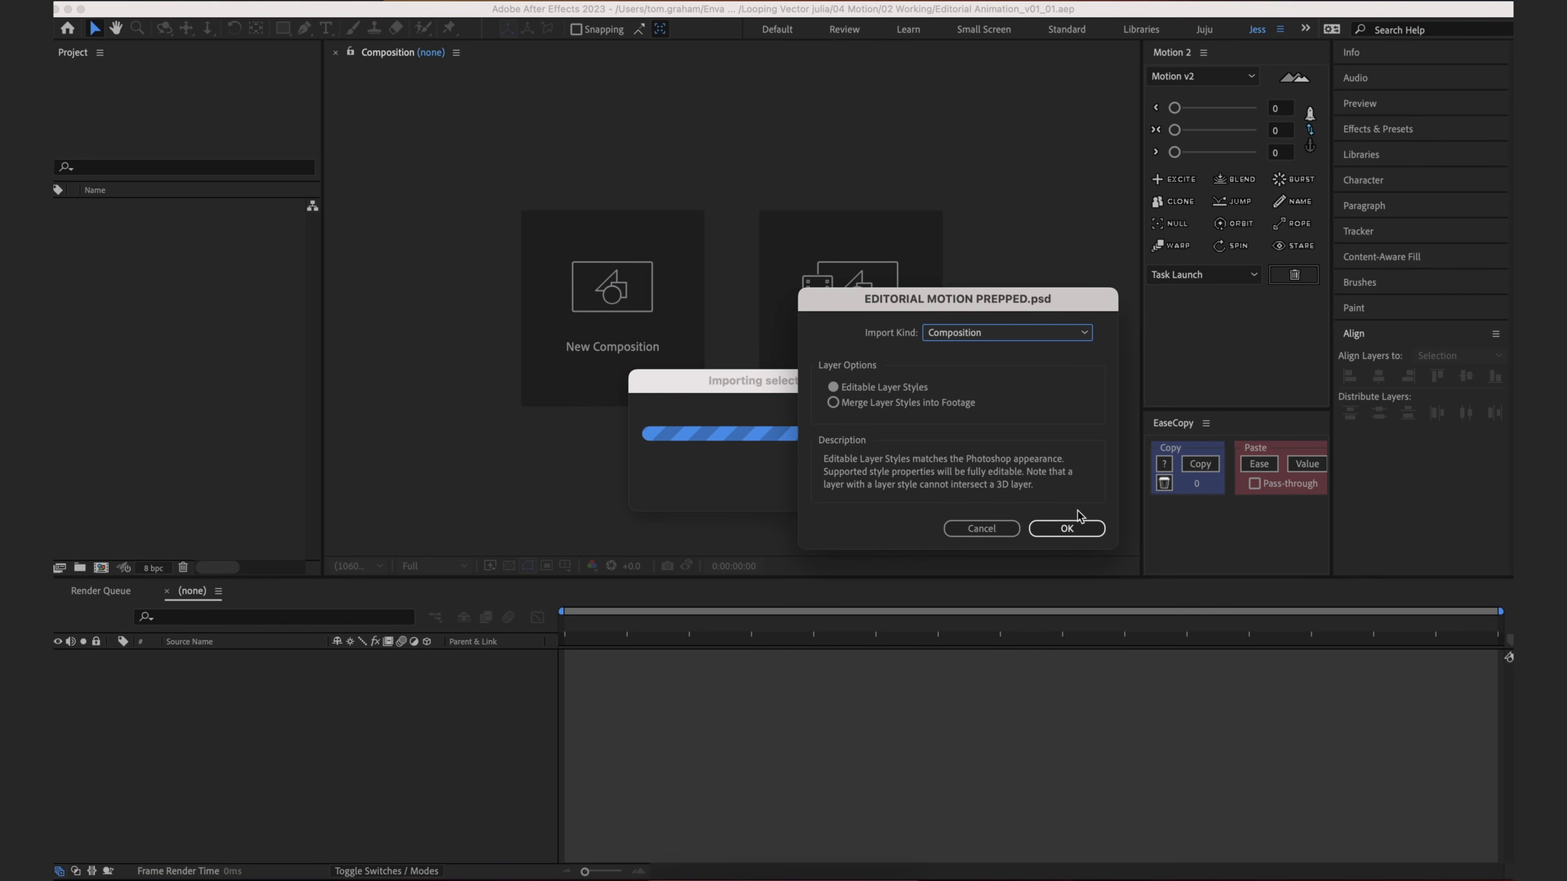
click(1070, 530)
click(173, 344)
click(174, 207)
click(169, 267)
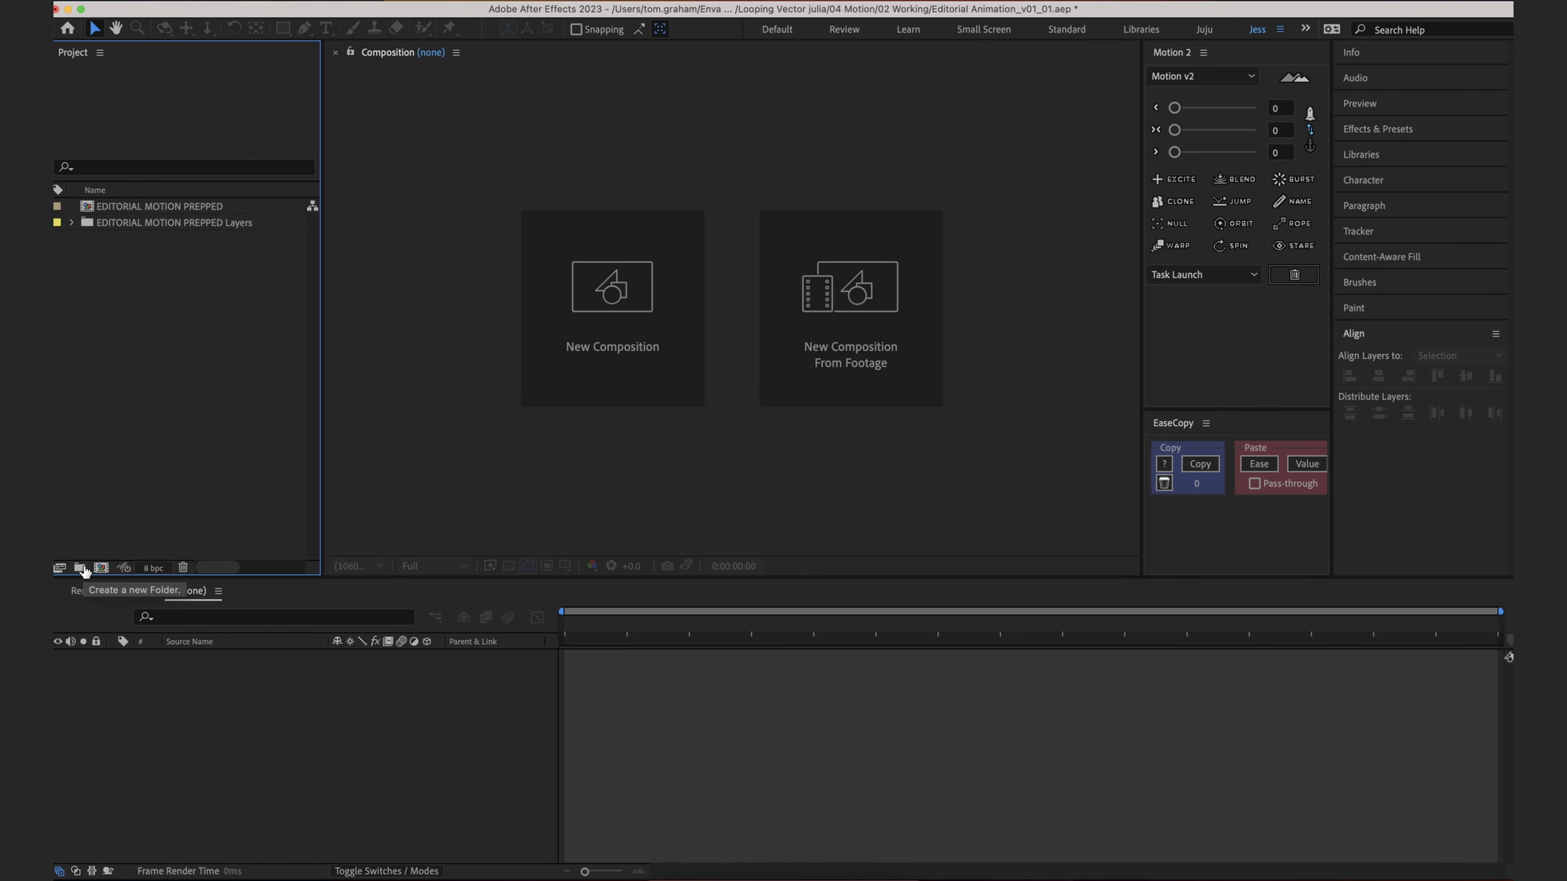
Step: Create three project folders named _ASSETS, _MAIN COMP and _SUB COMPS
click(84, 573)
text(_ASSETS)
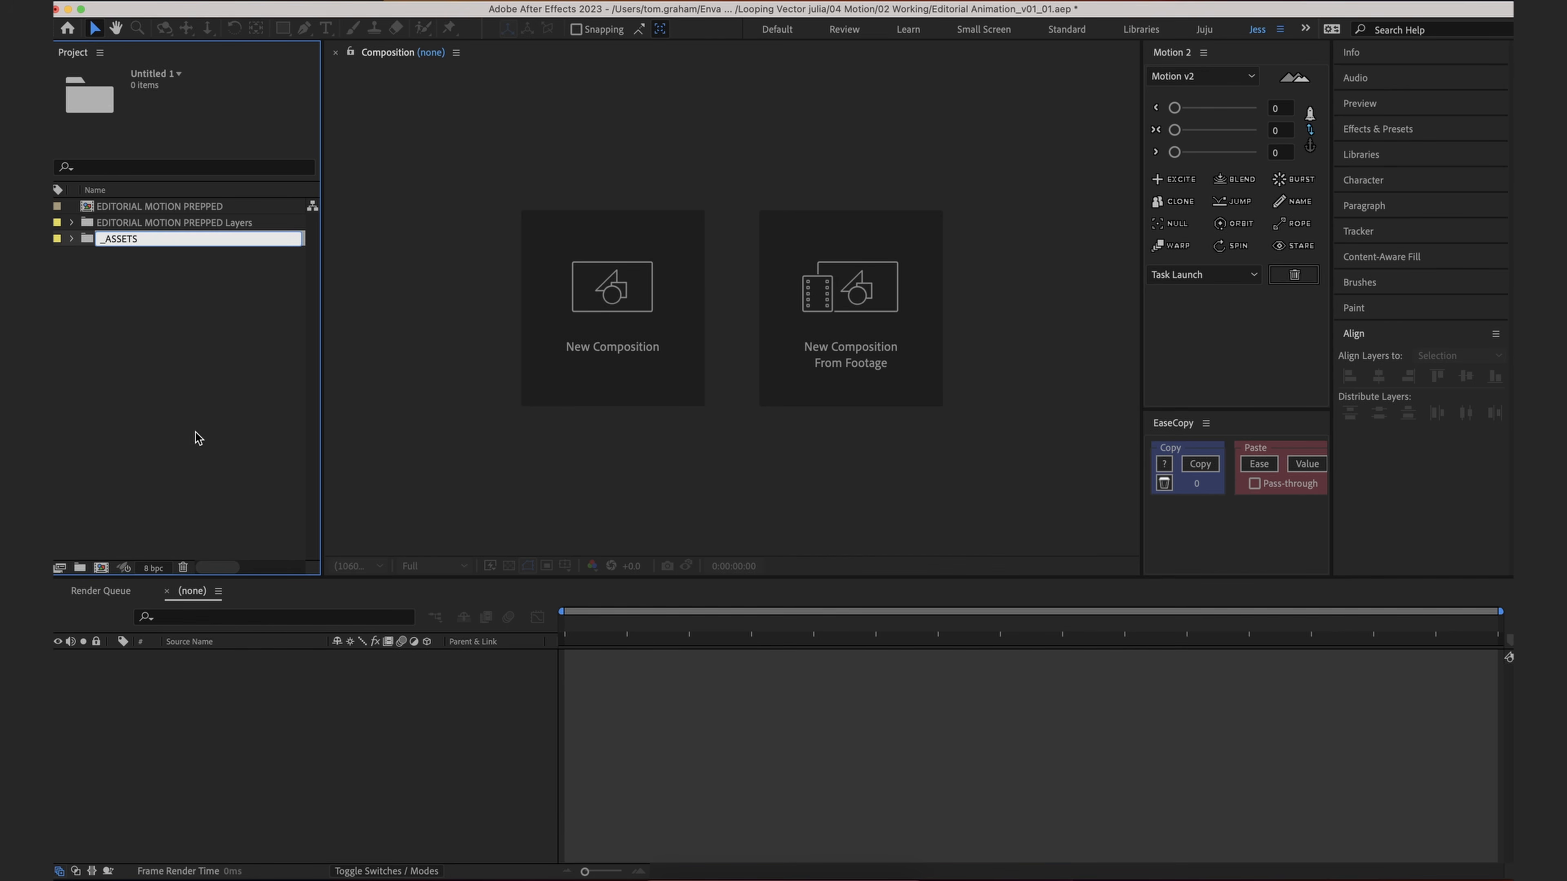
key(Return)
click(79, 568)
key(BackSpace)
text(_MAIN COMP)
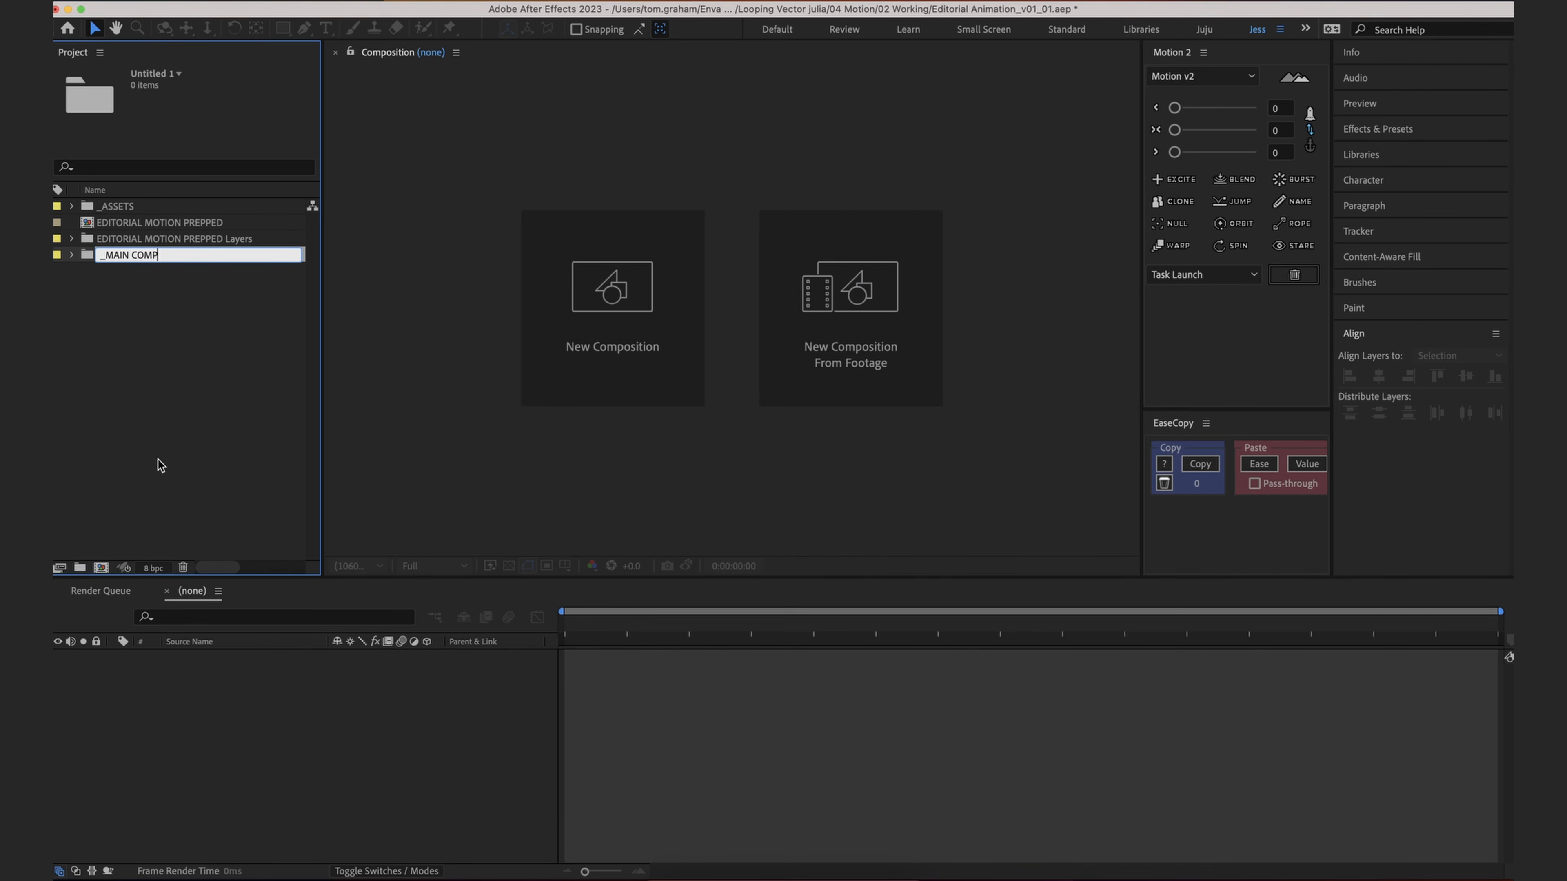
key(Return)
click(80, 567)
key(BackSpace)
text(_SUB COM)
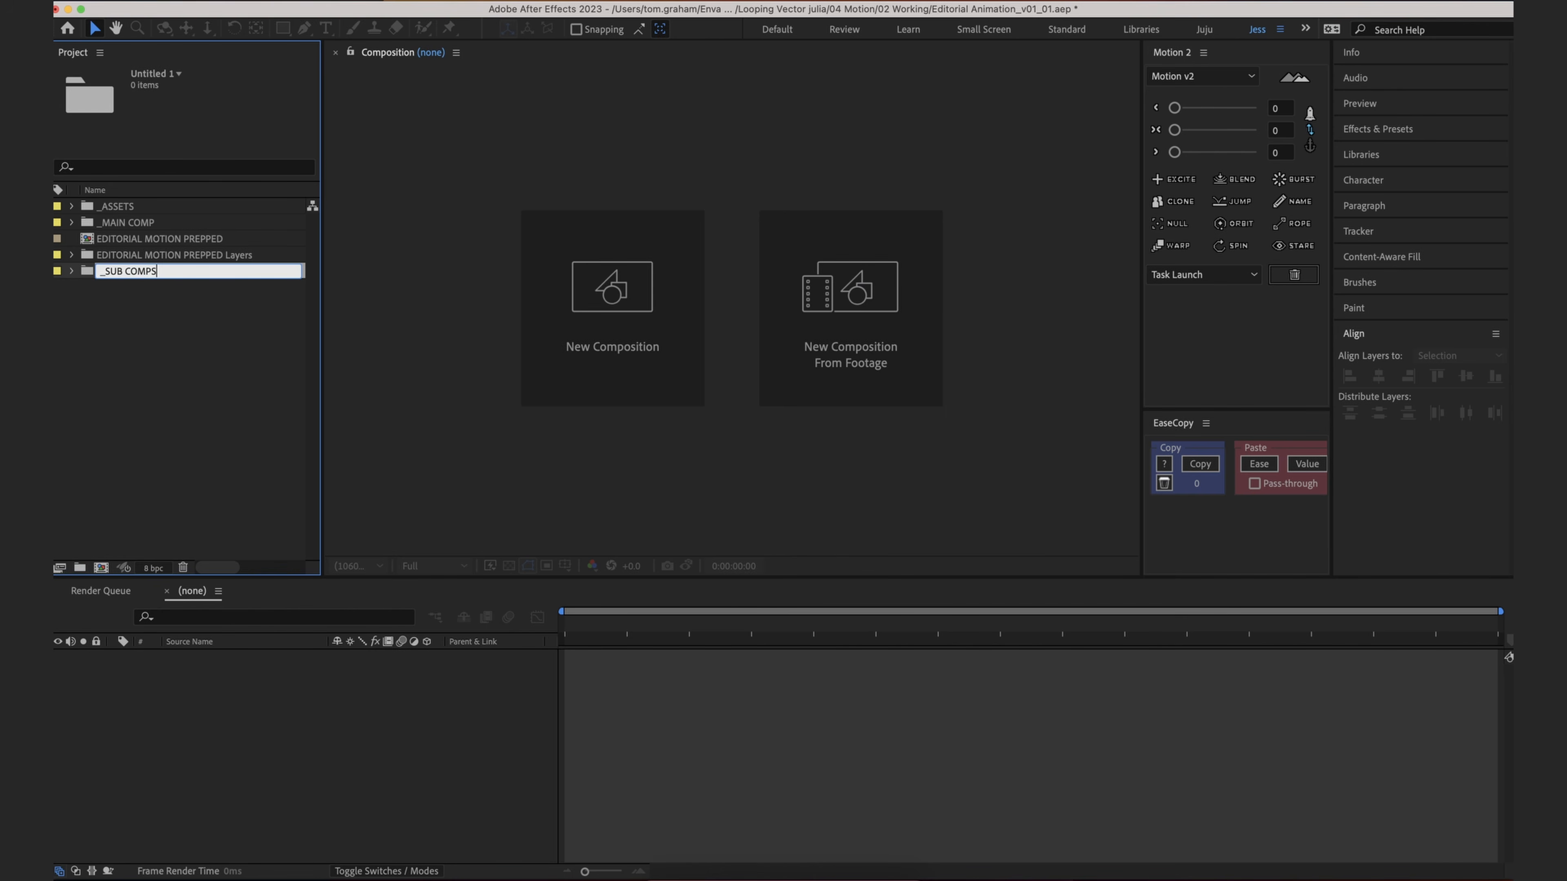
text(PS)
key(Return)
Step: Rename the EDITORIAL MOTION PREPPED composition as MAIN COMP and move it into the _MAIN COMP folder
click(189, 258)
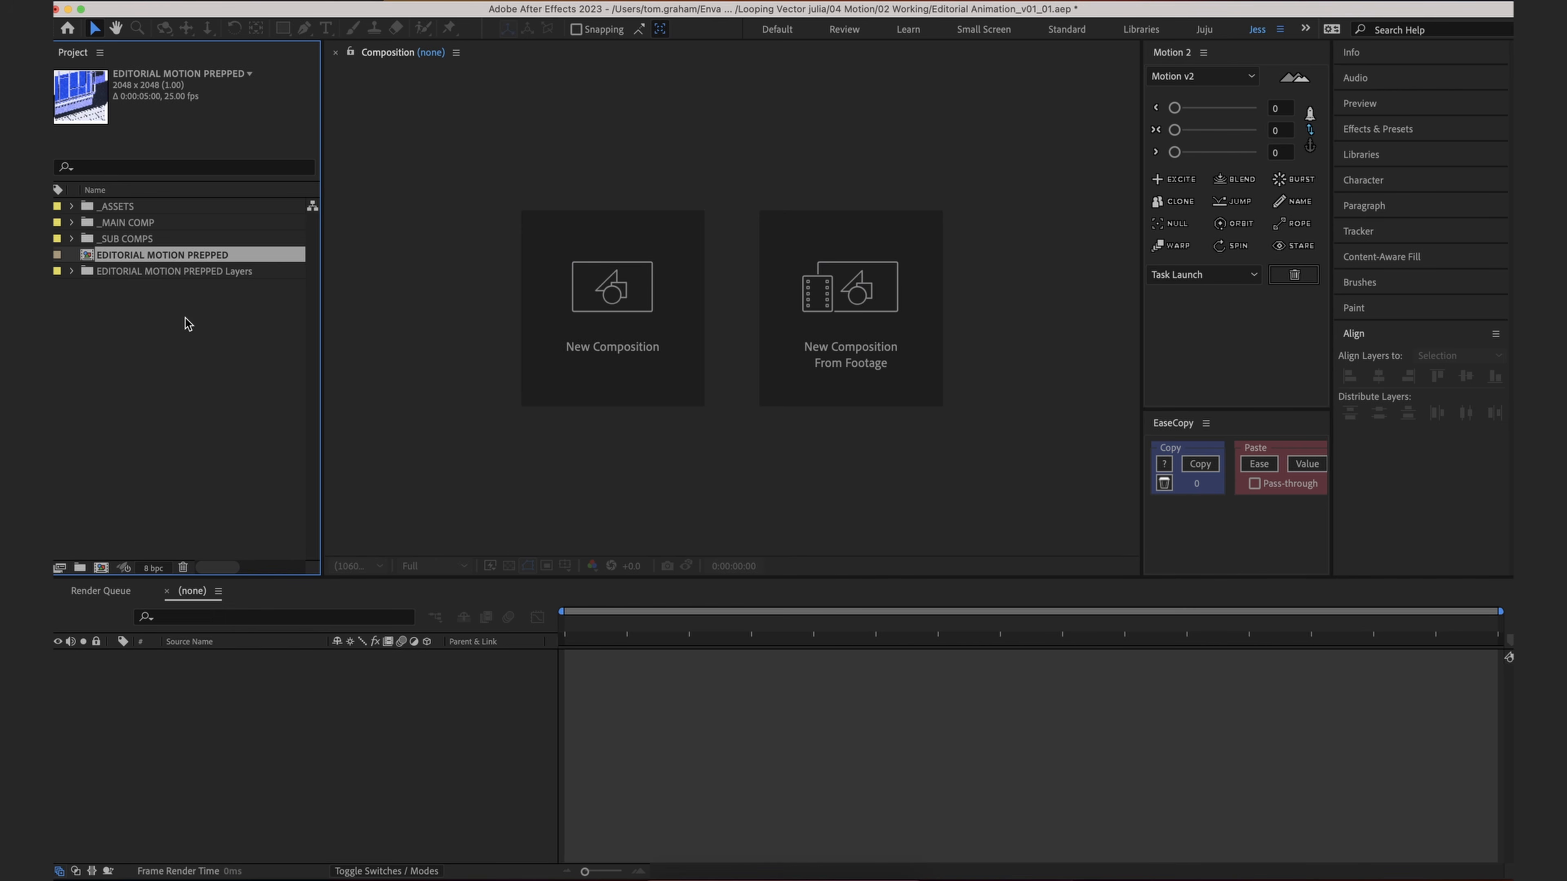
key(Return)
text(MAIN)
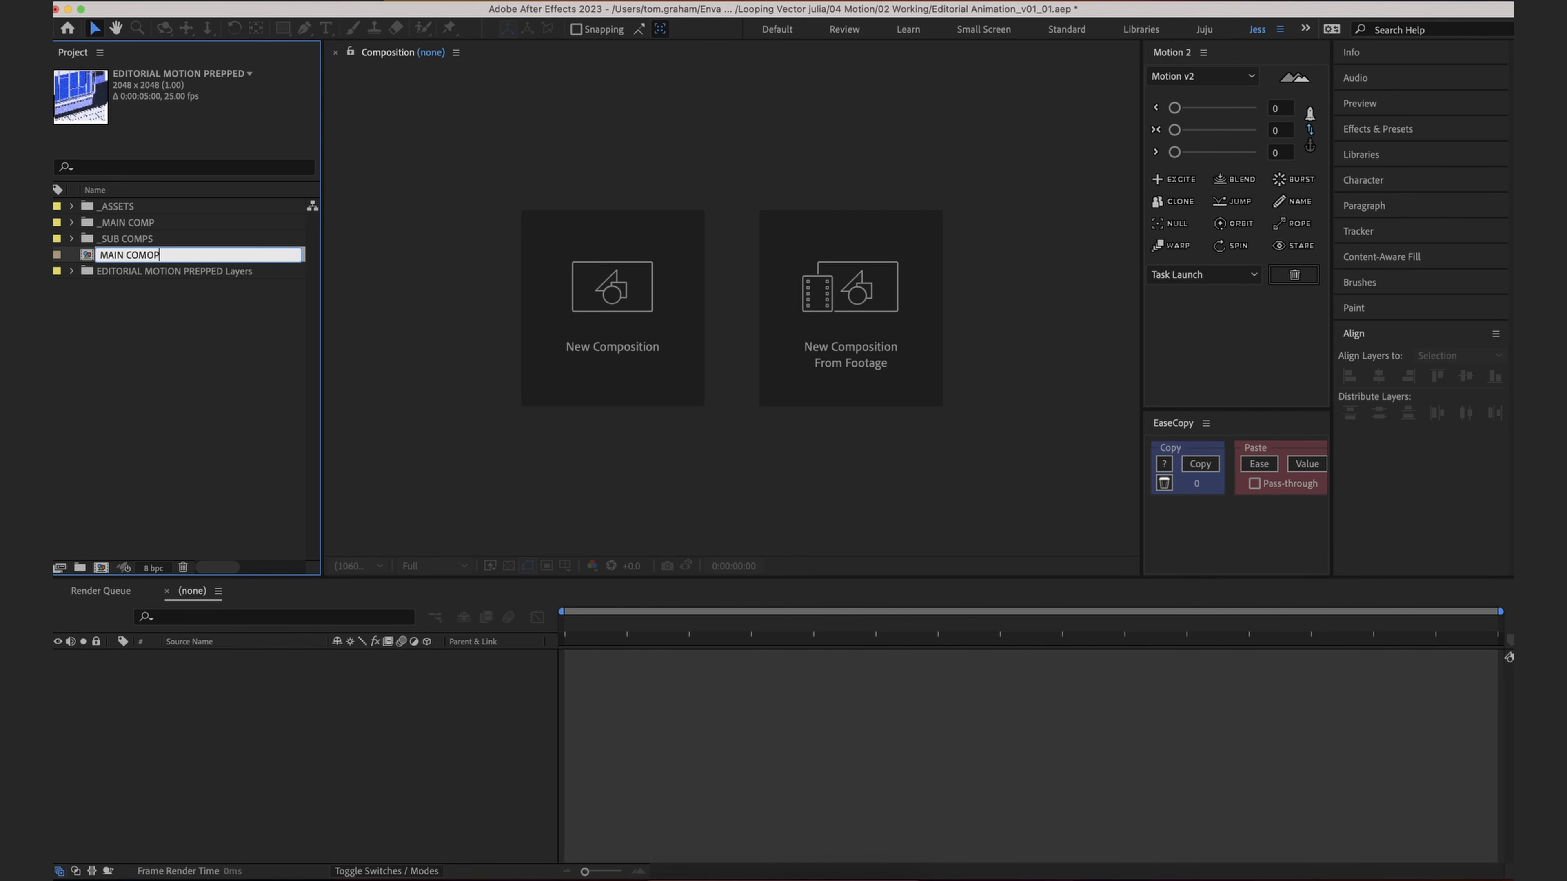
text( COMP)
key(Return)
drag(132, 271, 126, 230)
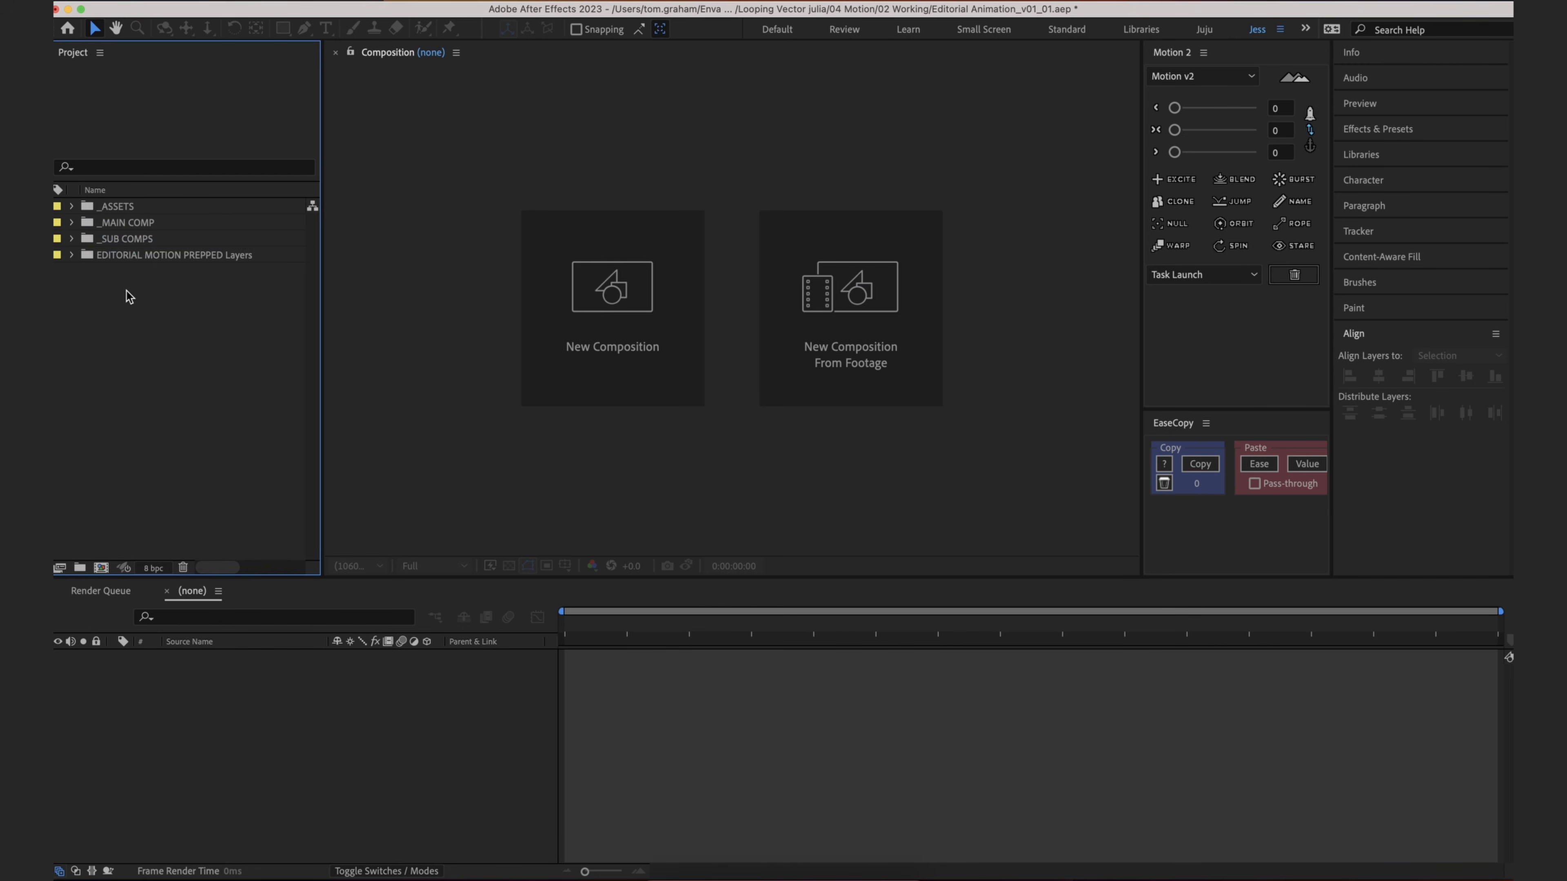
Step: Check the contents of the EDITORIAL MOTION PREPPED Layers folder and move it into the _ASSETS folder
click(155, 256)
click(73, 255)
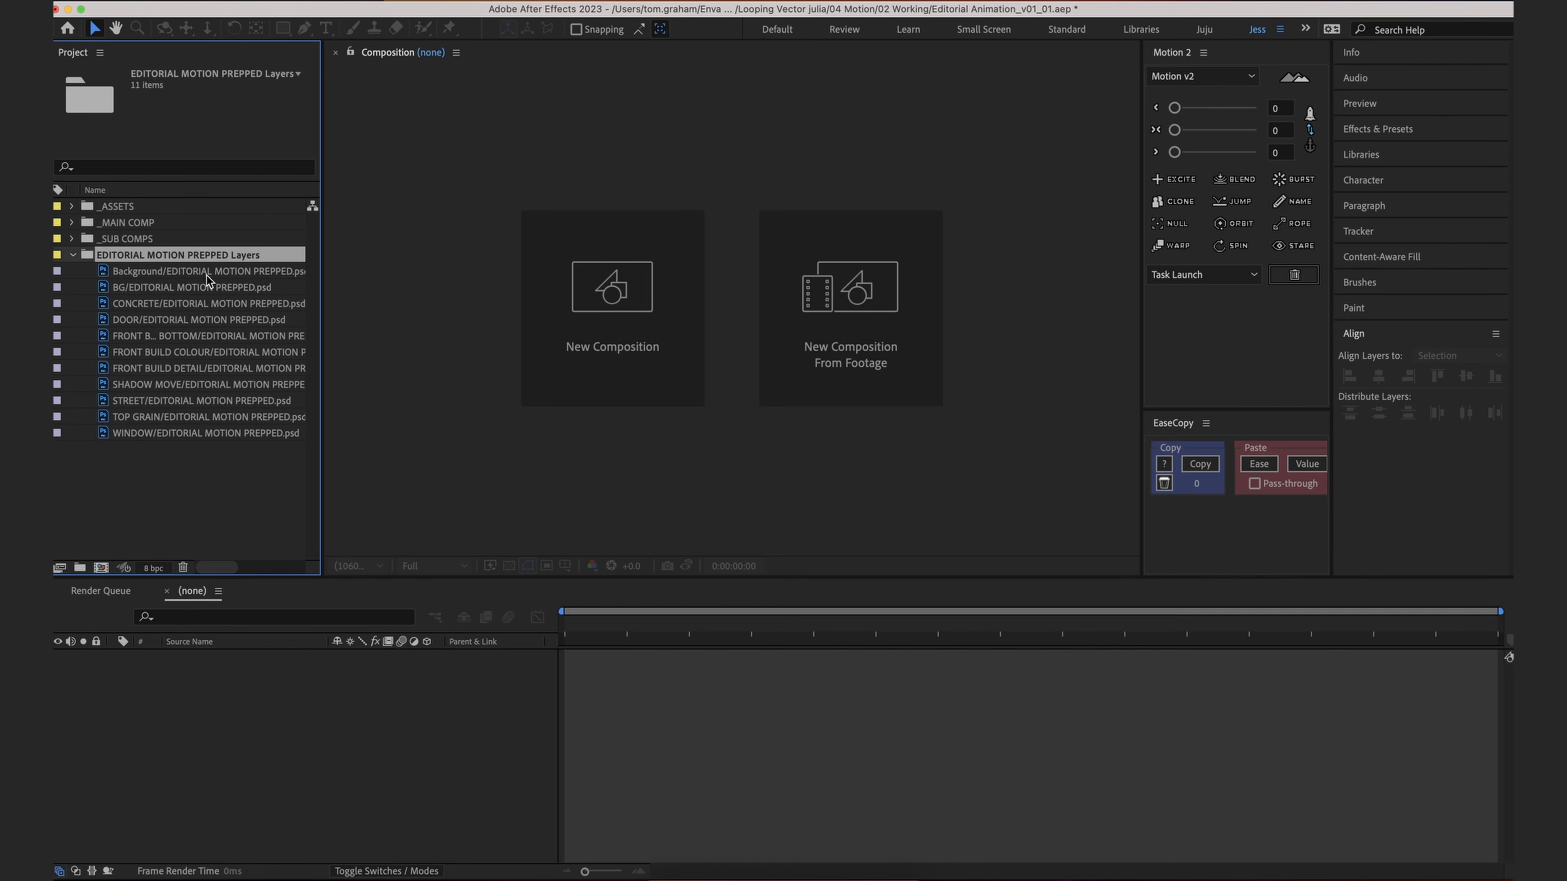
click(174, 420)
click(174, 499)
drag(172, 258, 146, 209)
Step: Expand the _MAIN COMP folder and open the MAIN COMP composition at 50% magnification
double_click(150, 226)
click(149, 333)
click(154, 241)
double_click(154, 241)
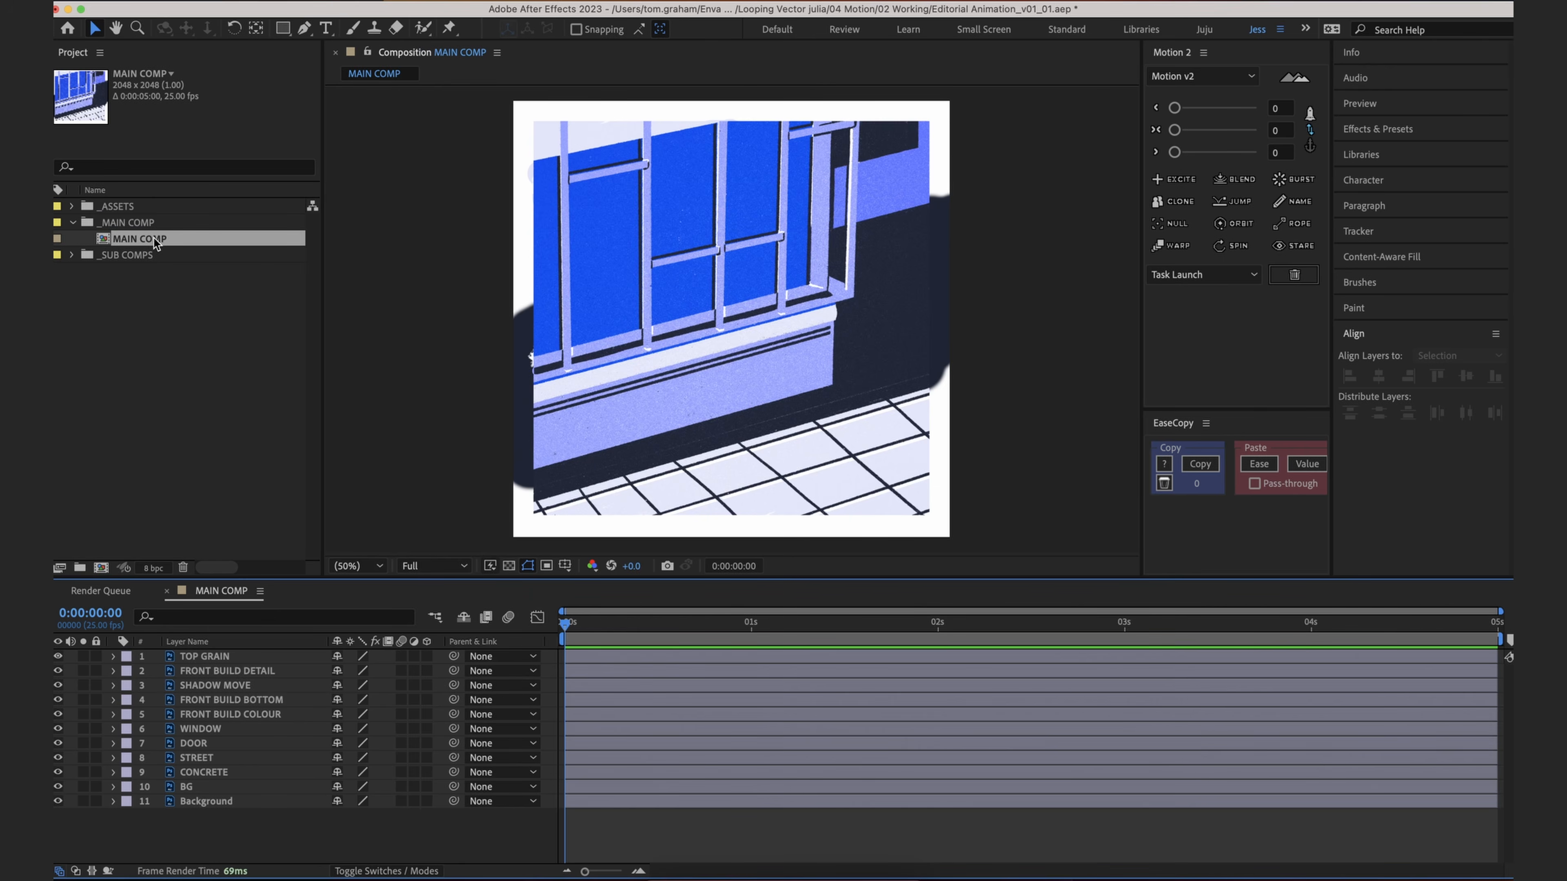
key(comma)
key(period)
Step: Go through the layer stack of MAIN COMP, from TOP GRAIN down to Background
click(311, 658)
click(305, 671)
click(280, 699)
click(273, 714)
click(261, 743)
click(256, 758)
click(250, 787)
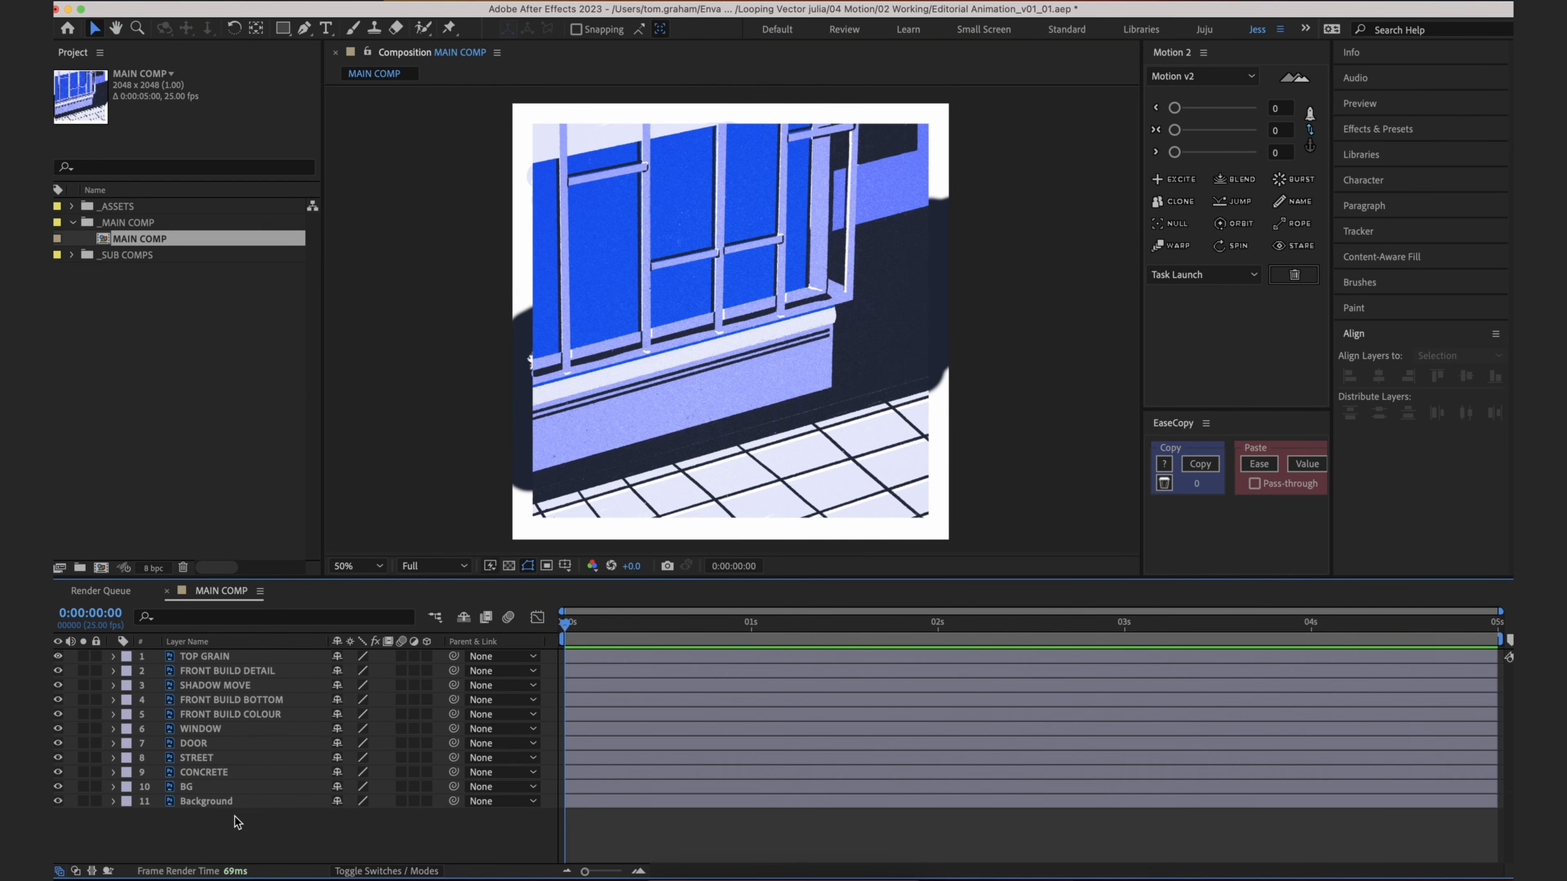
click(241, 801)
click(244, 729)
right_click(242, 714)
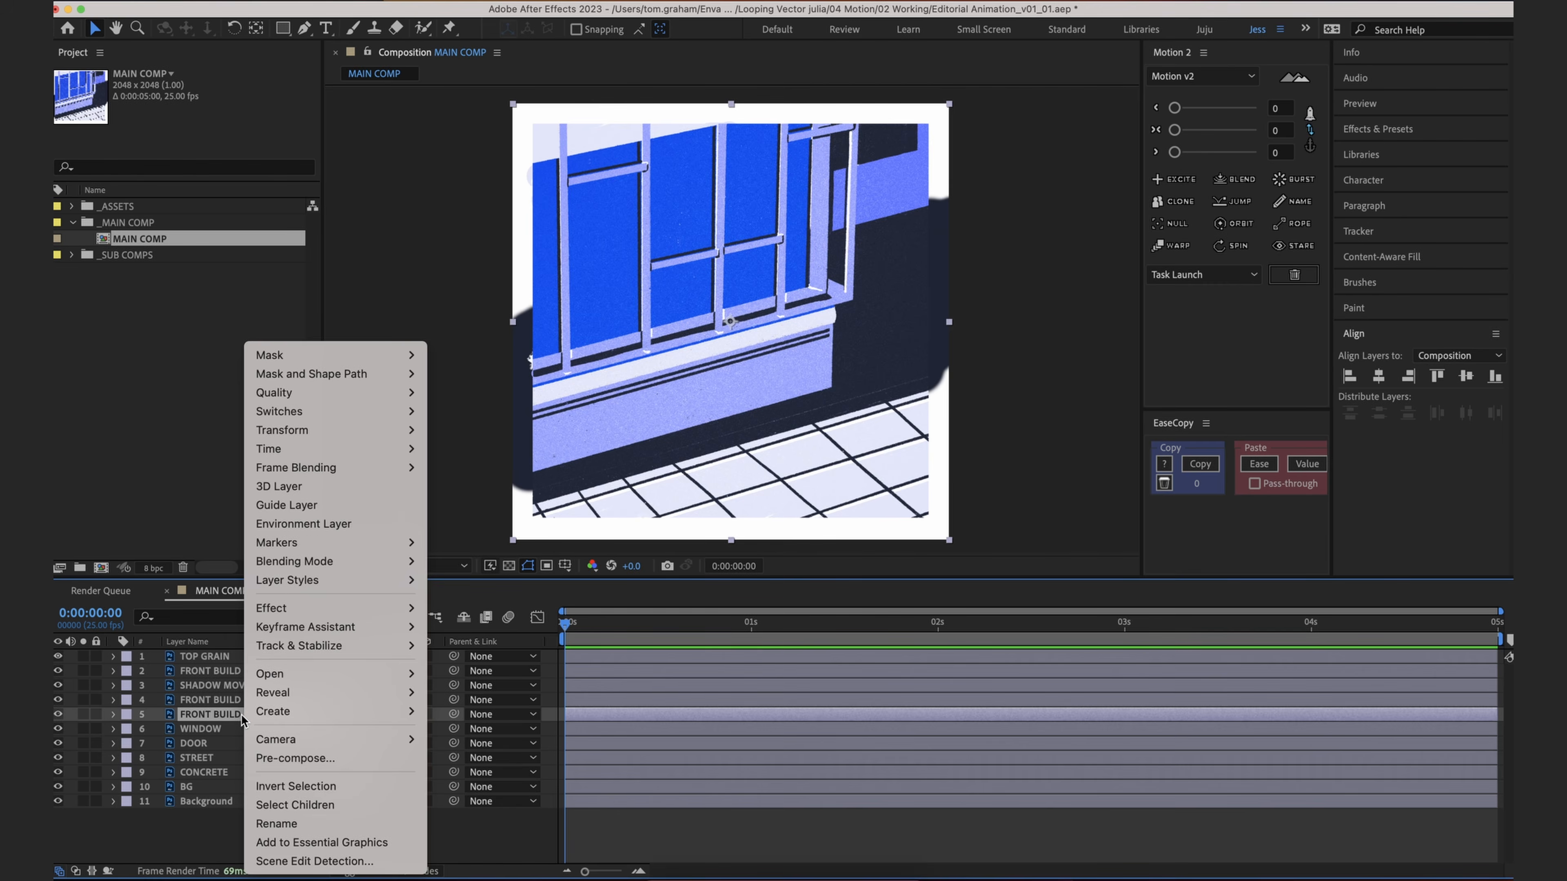
click(224, 744)
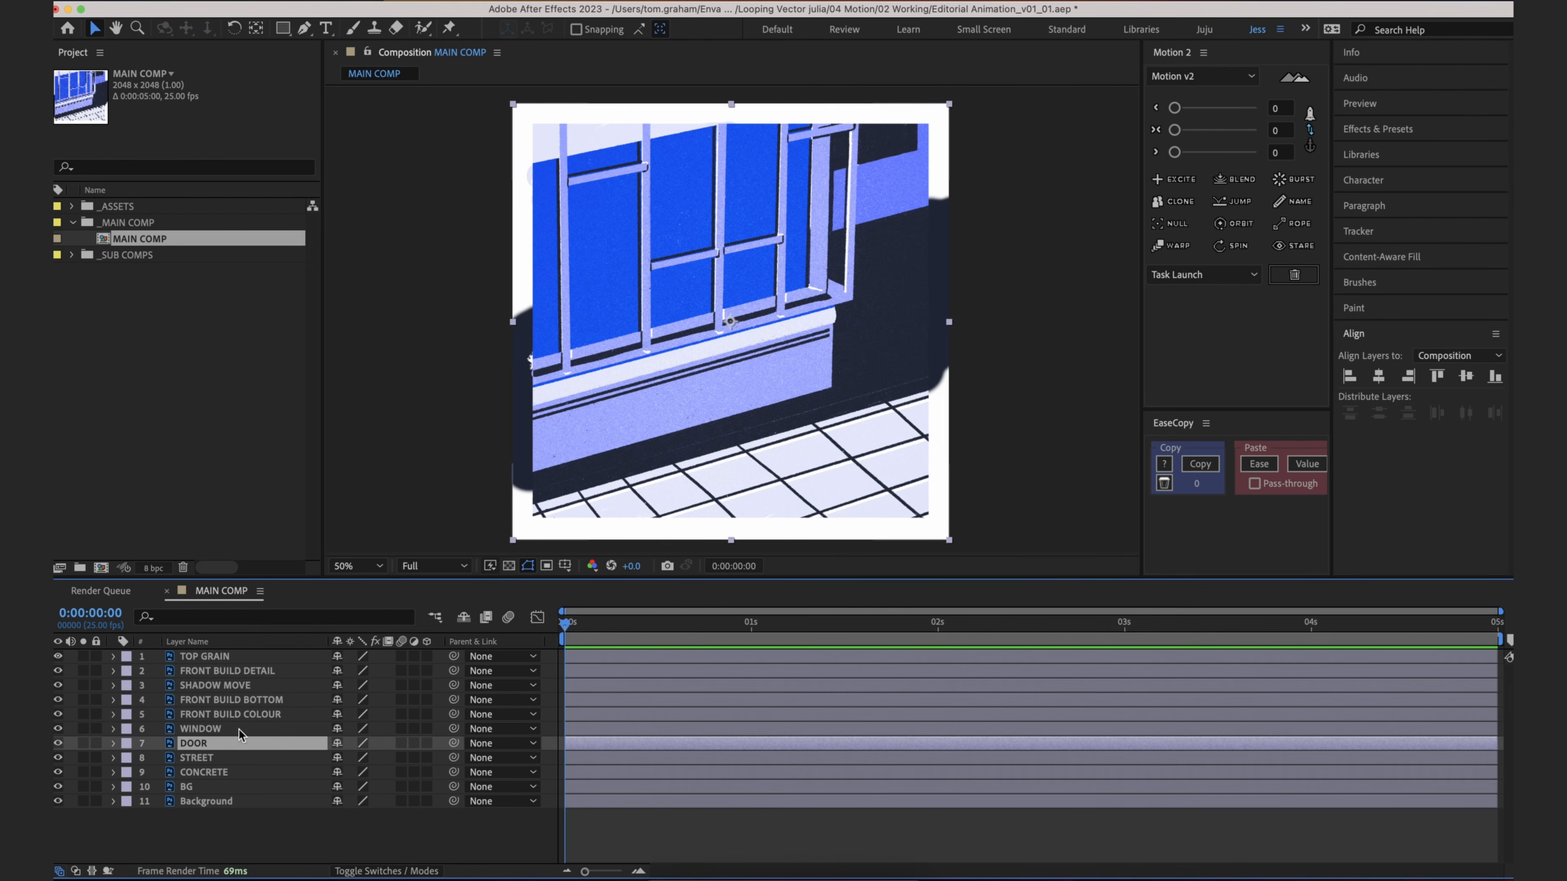
click(250, 672)
click(242, 801)
click(244, 743)
click(244, 700)
click(244, 657)
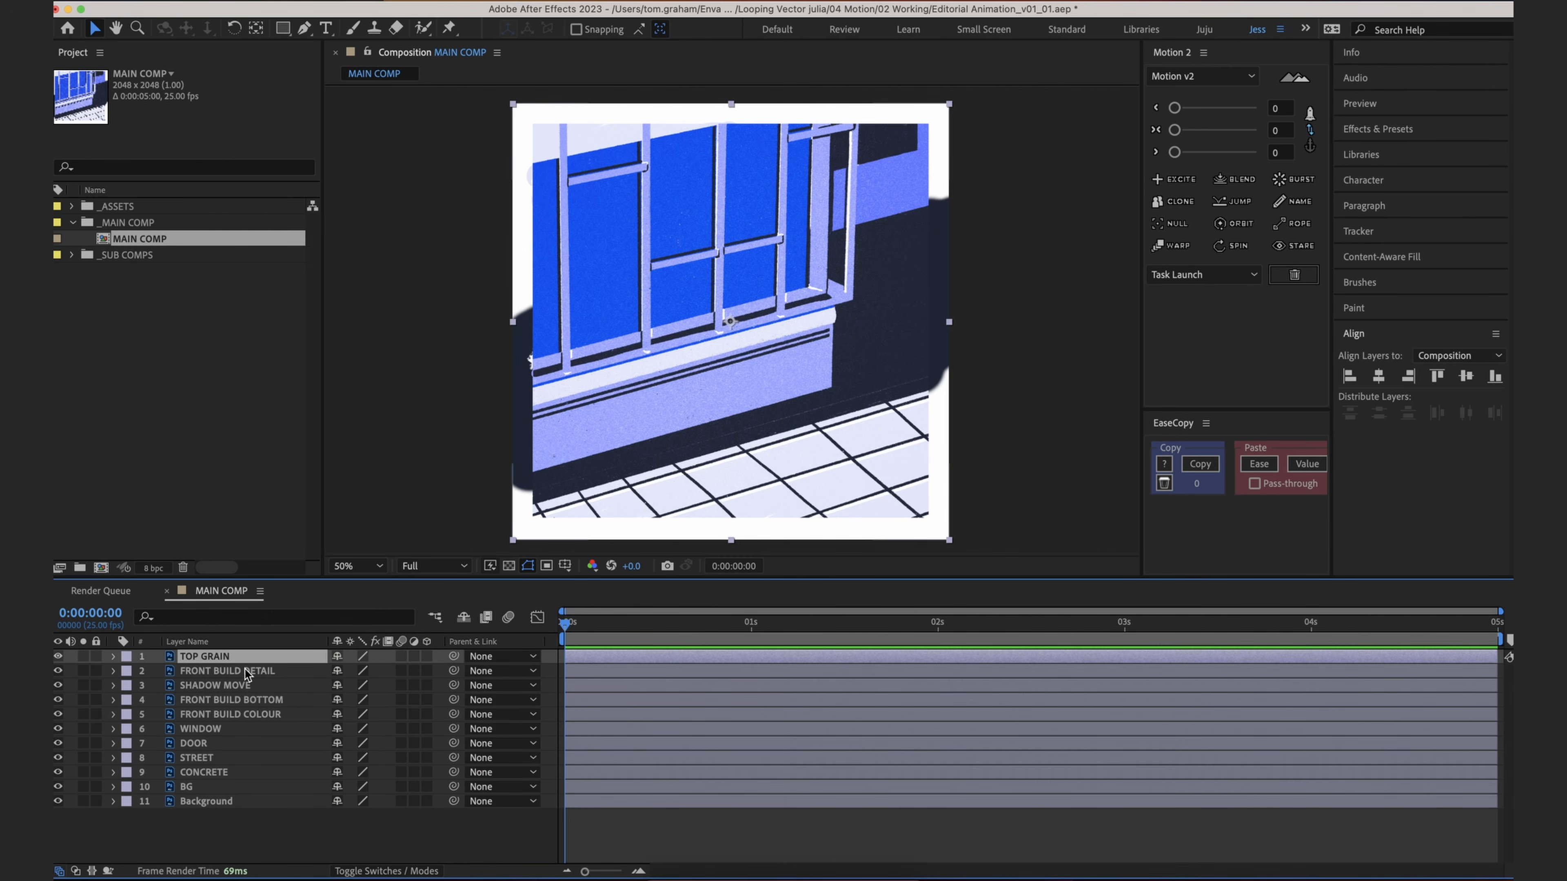
Step: Hide the TOP GRAIN layer to view the artwork without its grain texture
click(255, 672)
click(261, 657)
click(716, 289)
click(58, 657)
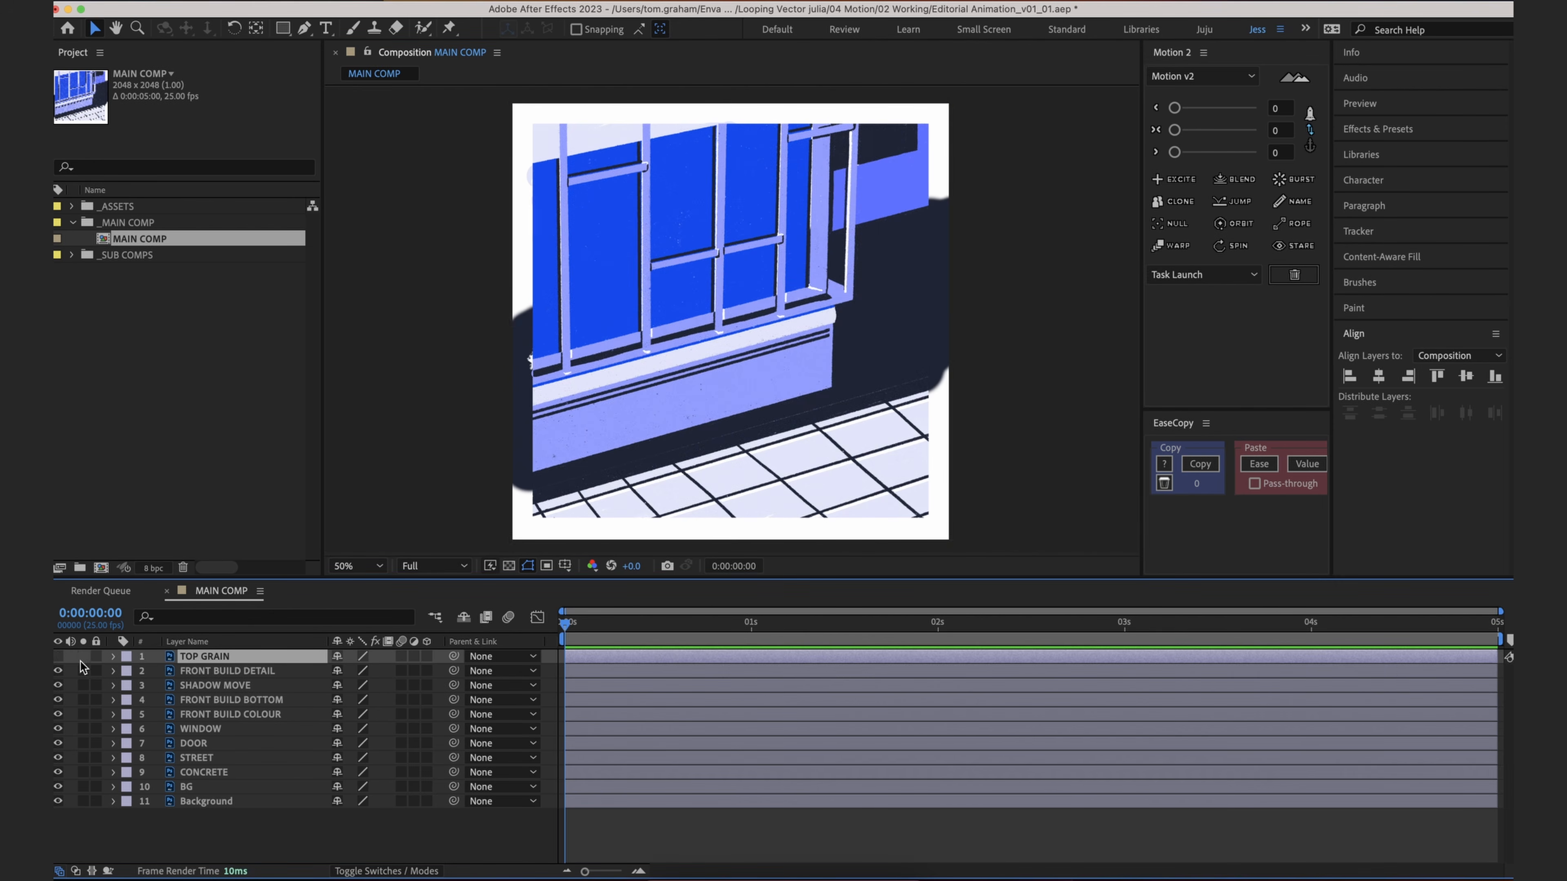
Step: Try shifting the FRONT BUILD DETAIL layer slightly to the right in the composition, and undo the move
click(198, 685)
click(253, 671)
drag(584, 251, 640, 243)
key(super+z)
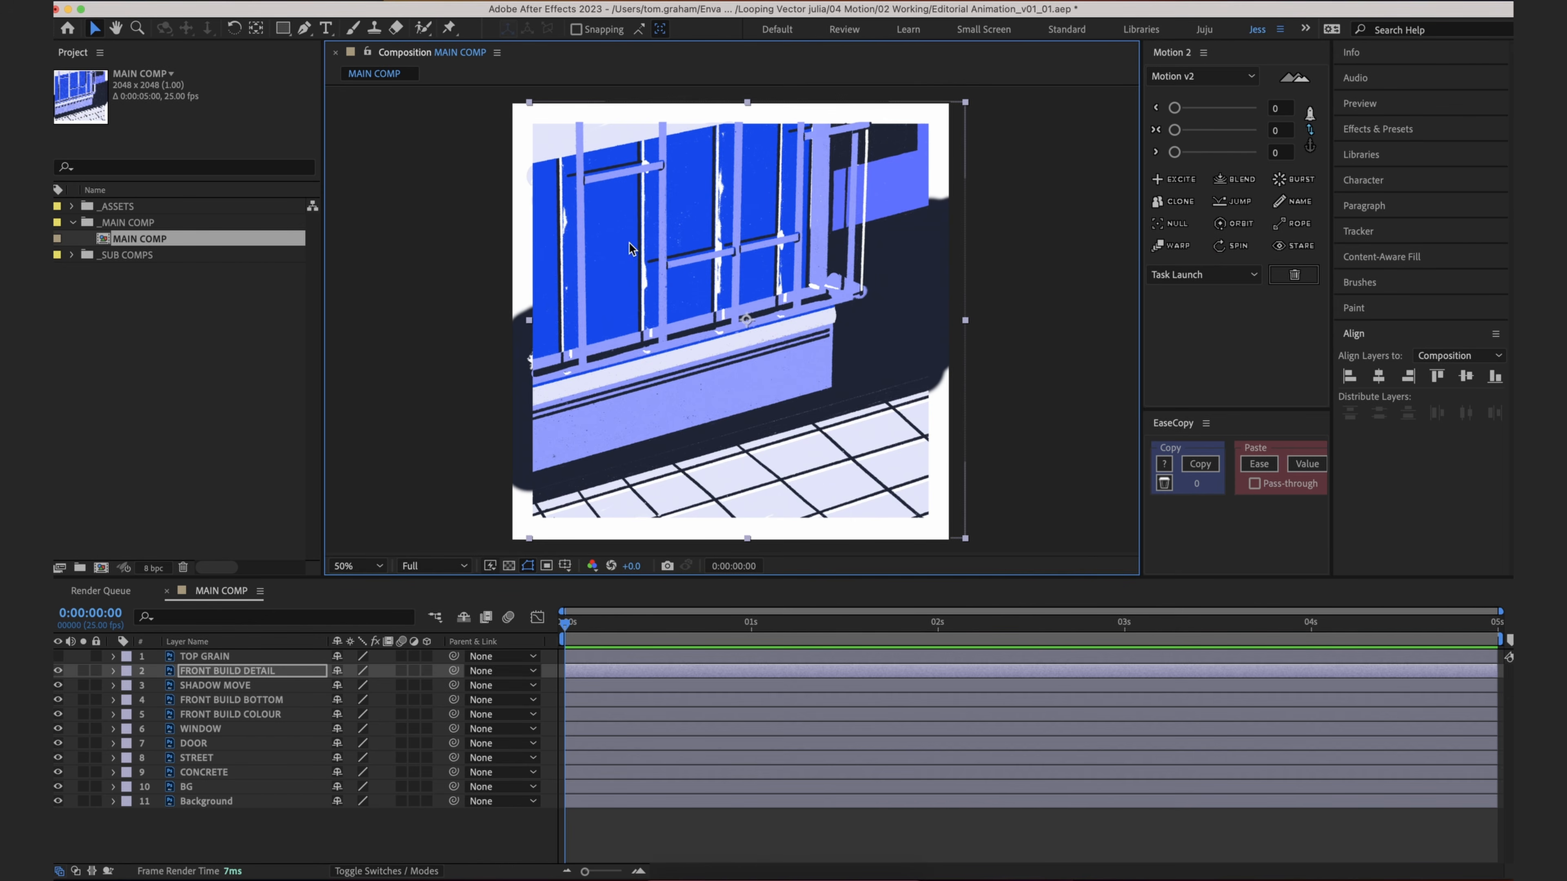
key(super+z)
click(272, 677)
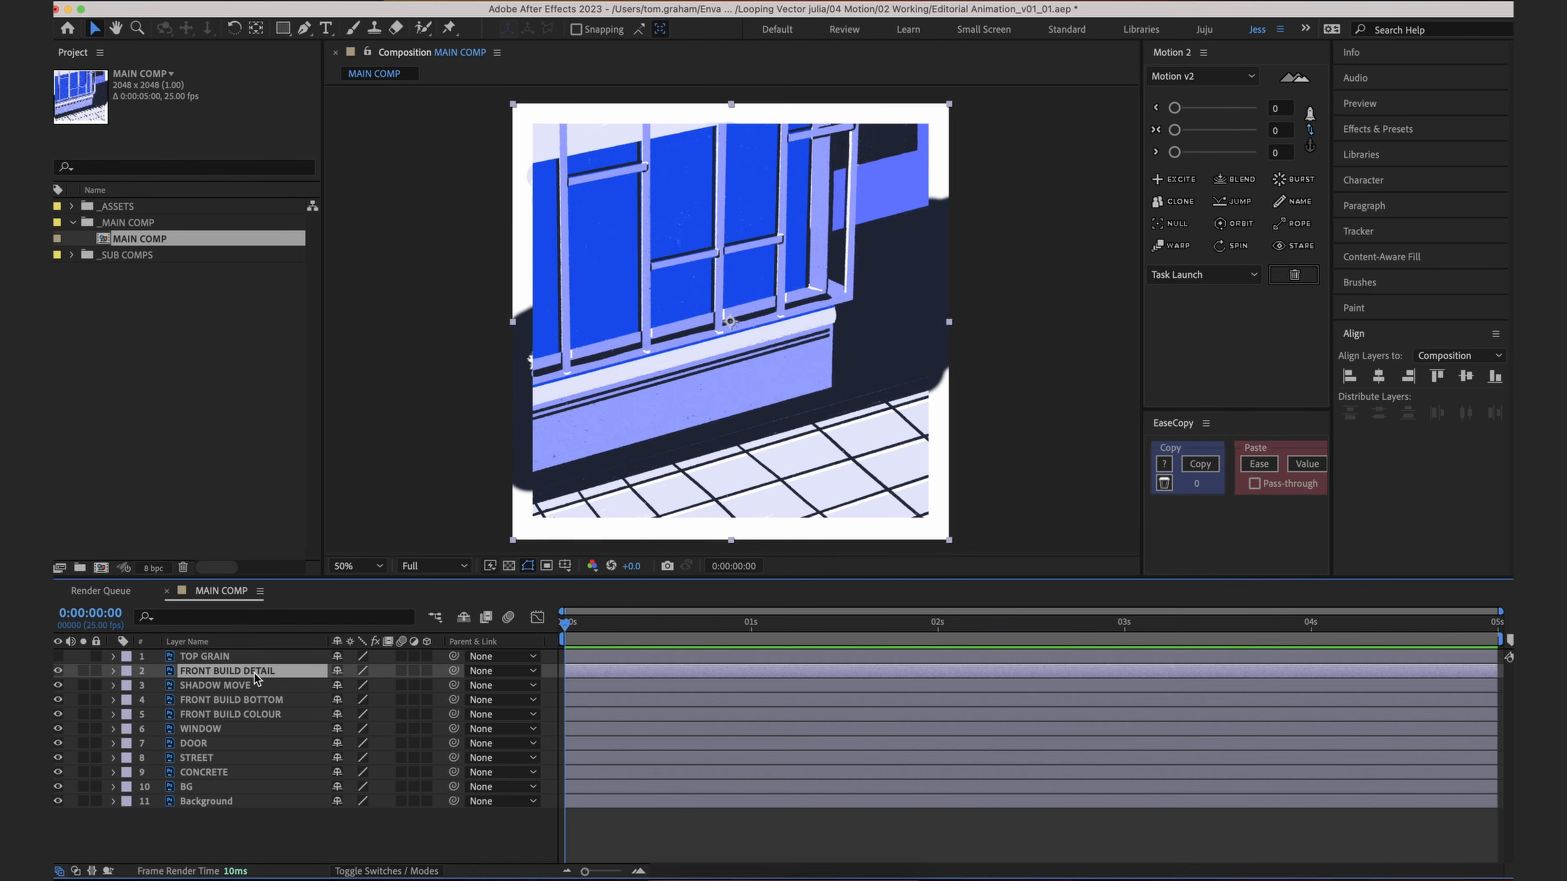
Step: Clear the layer selection and make the TOP GRAIN layer visible again
click(853, 848)
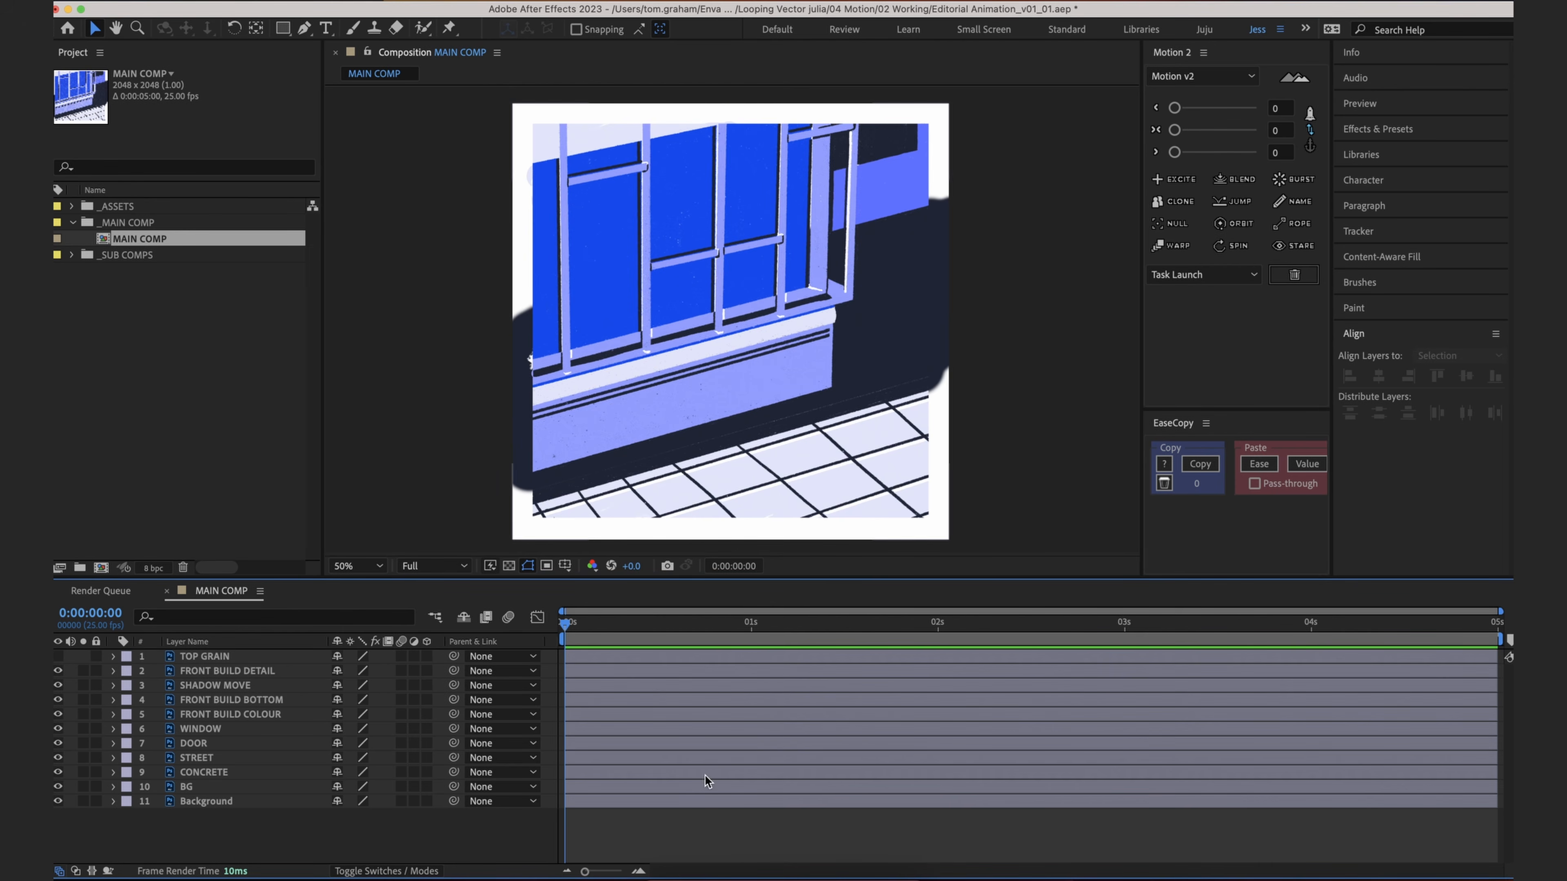
click(163, 319)
click(185, 252)
click(185, 243)
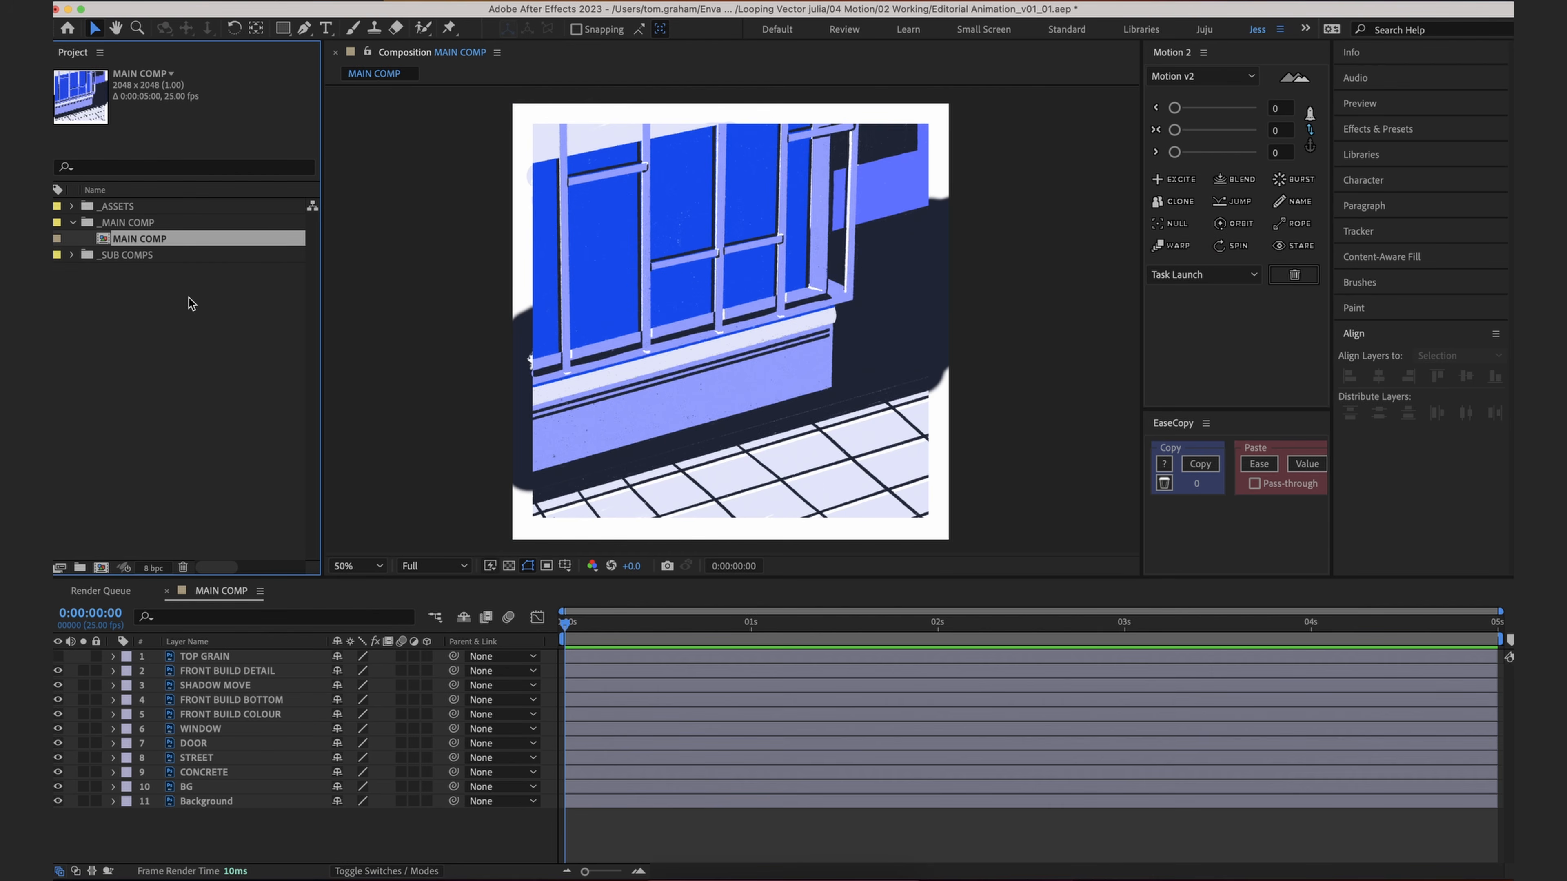
click(58, 657)
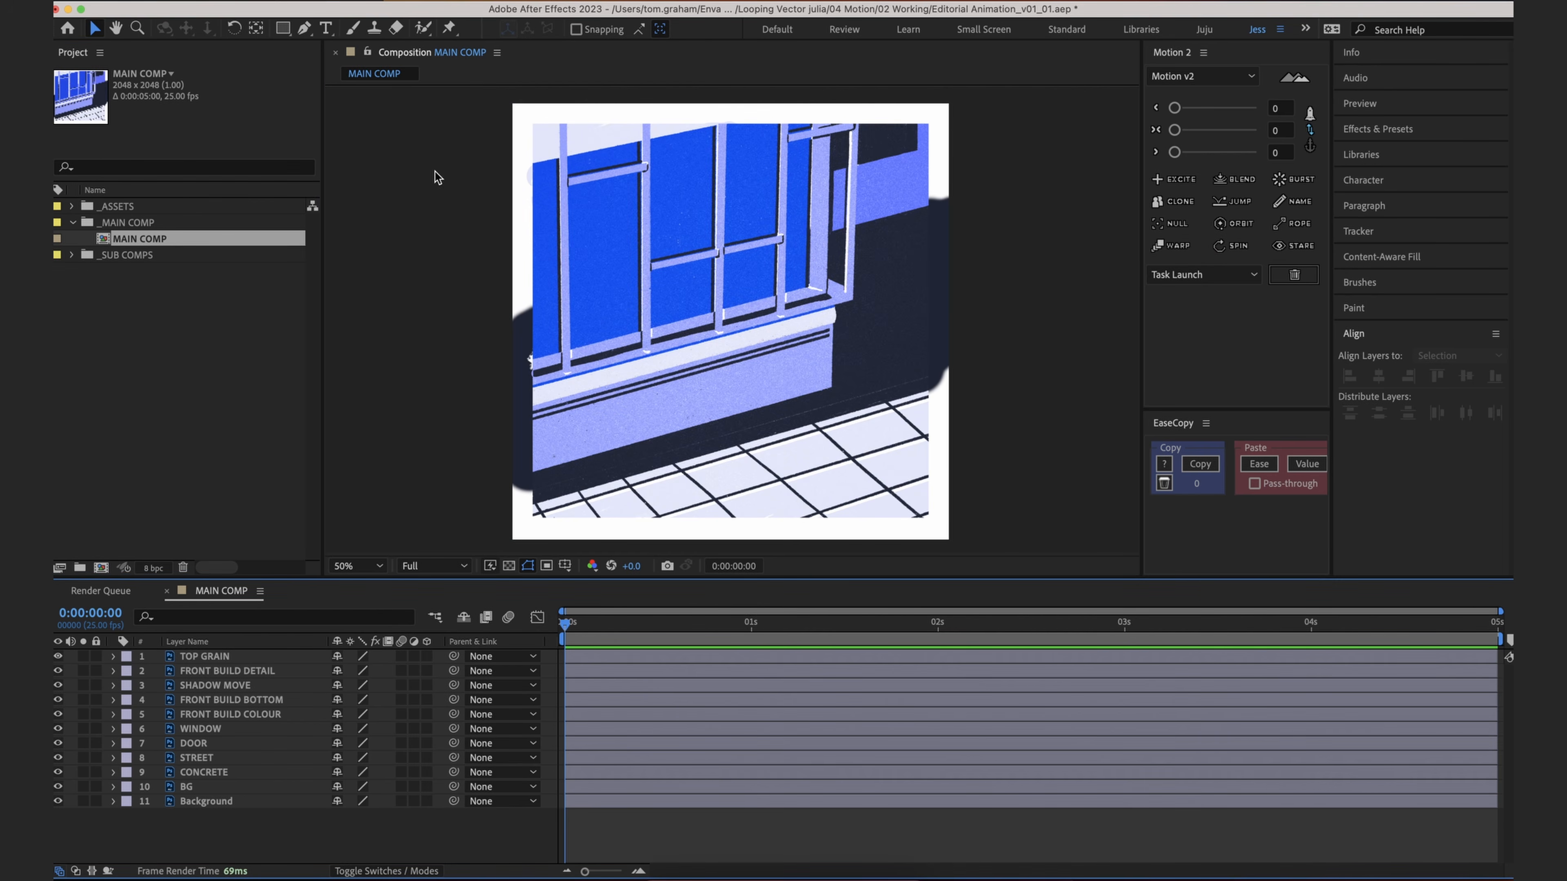
Step: Set the MAIN COMP composition size to 1080 px wide by 1080 px high in its settings
click(278, 2)
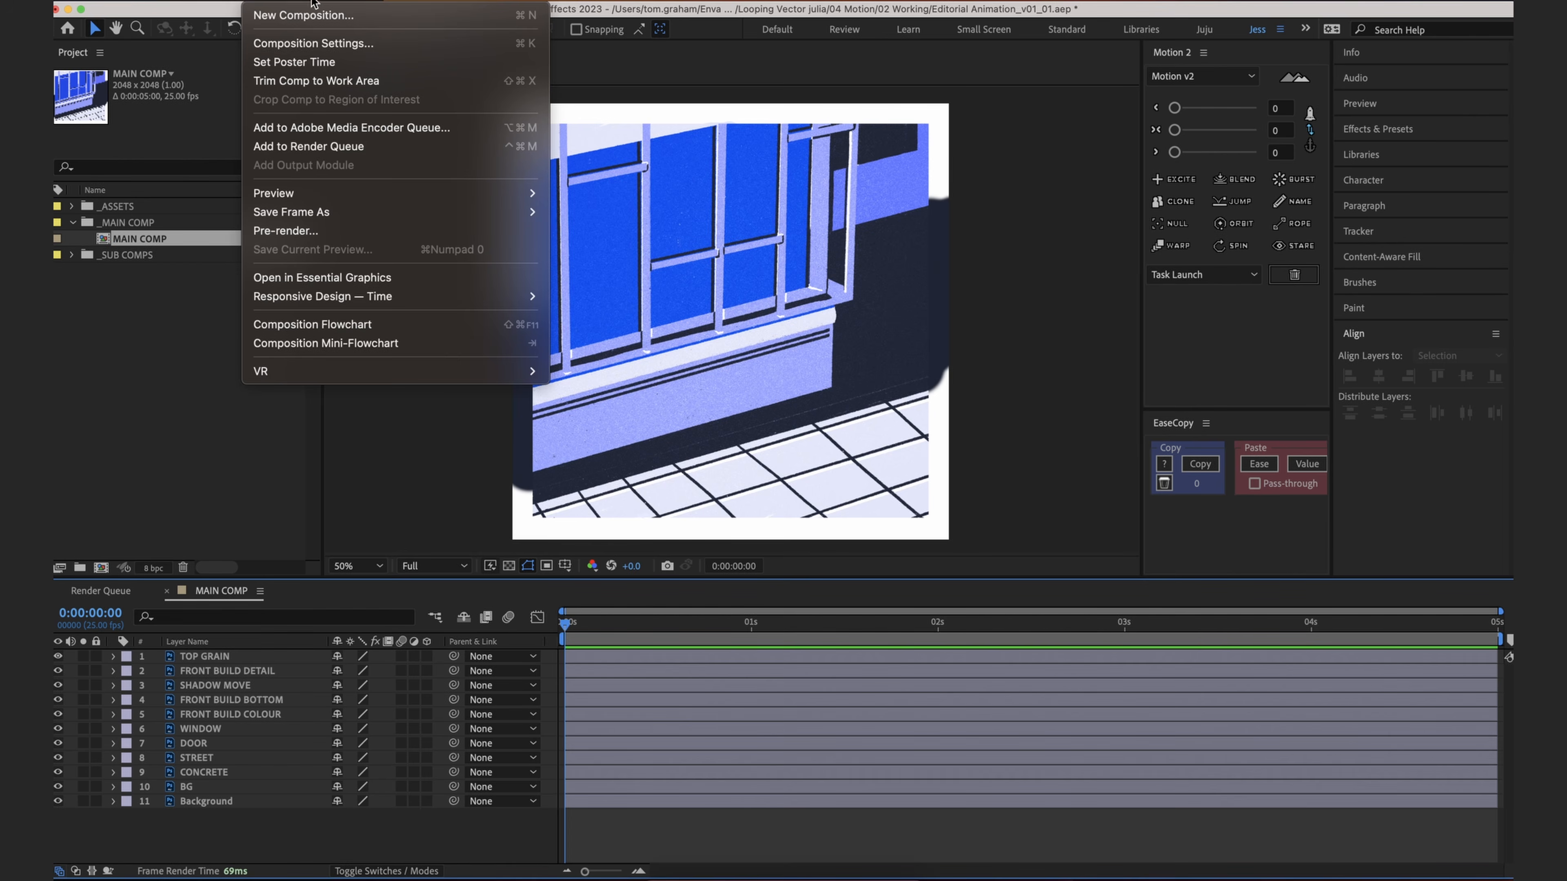
click(321, 45)
drag(913, 130, 612, 266)
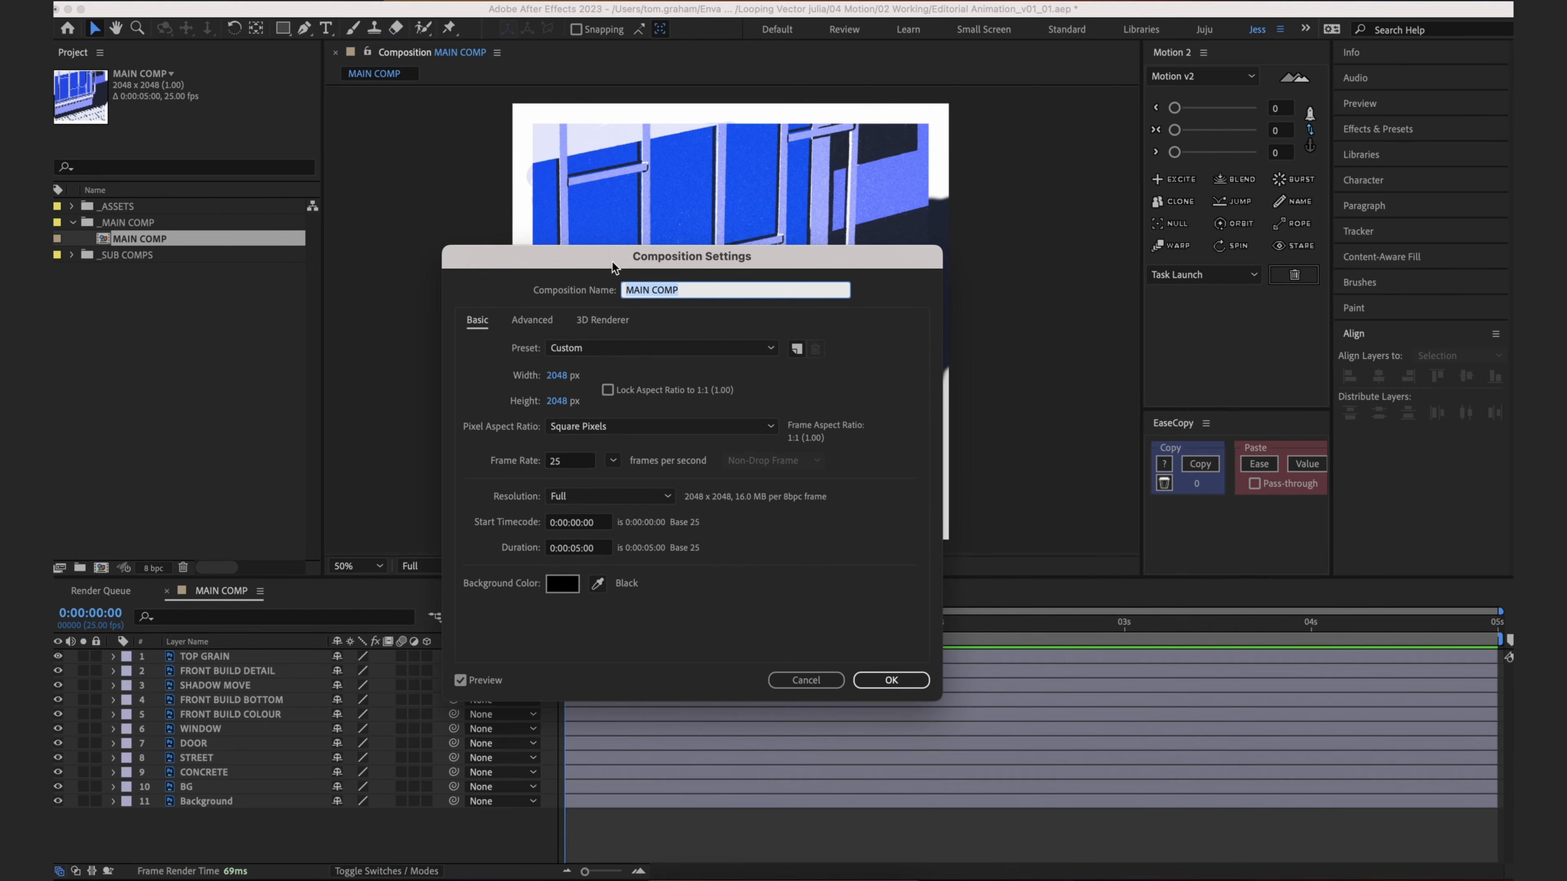
click(567, 376)
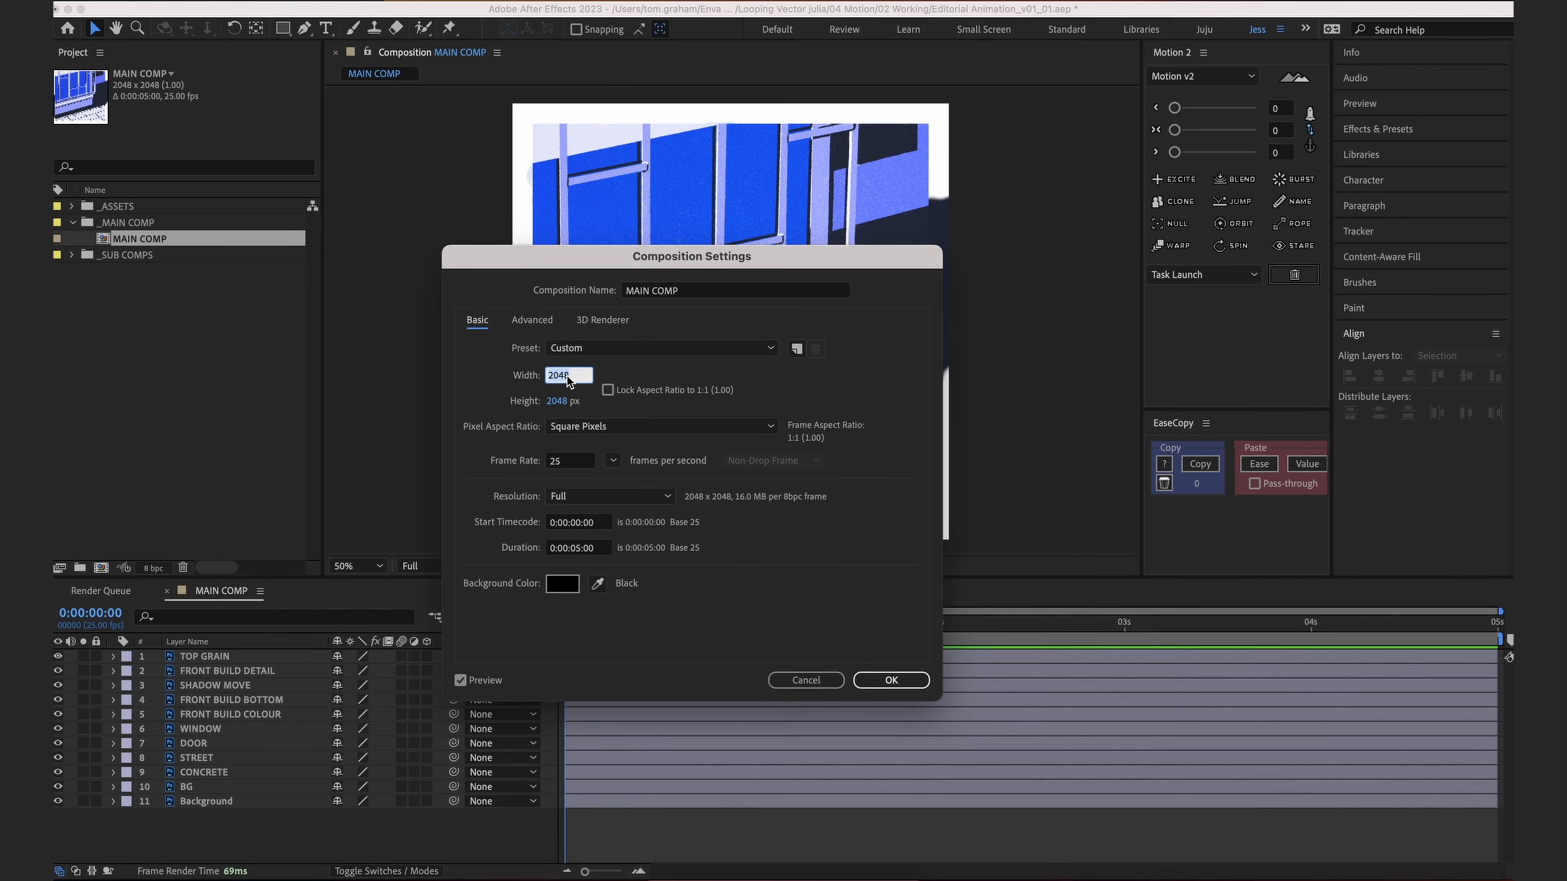
text(1080)
key(Tab)
text(1080)
click(484, 389)
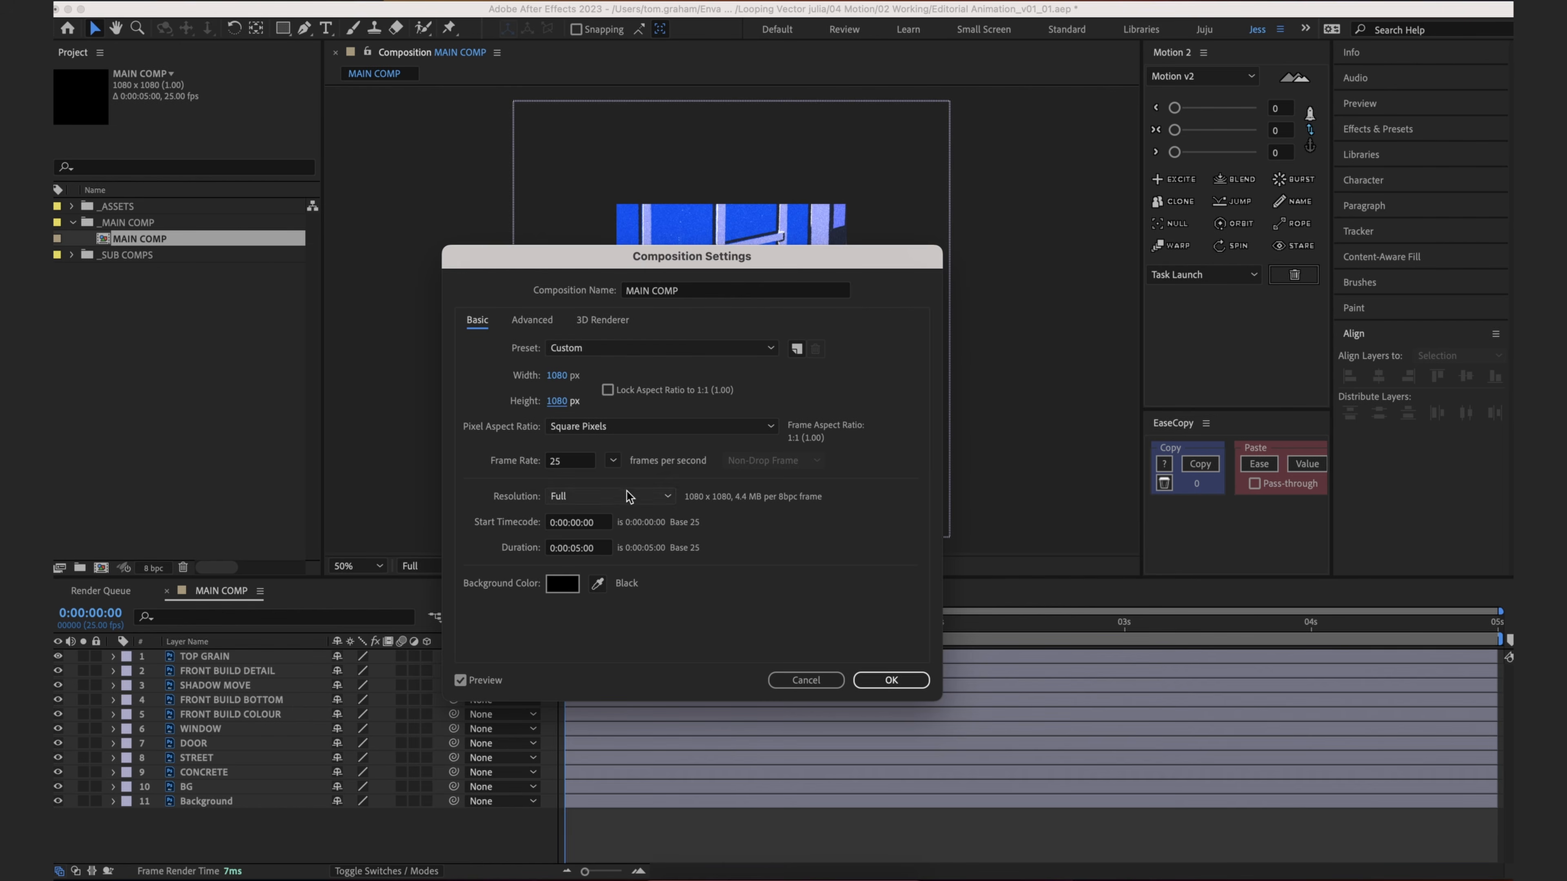
Step: Set the composition's duration to 0:00:10:00 and apply the settings
click(580, 550)
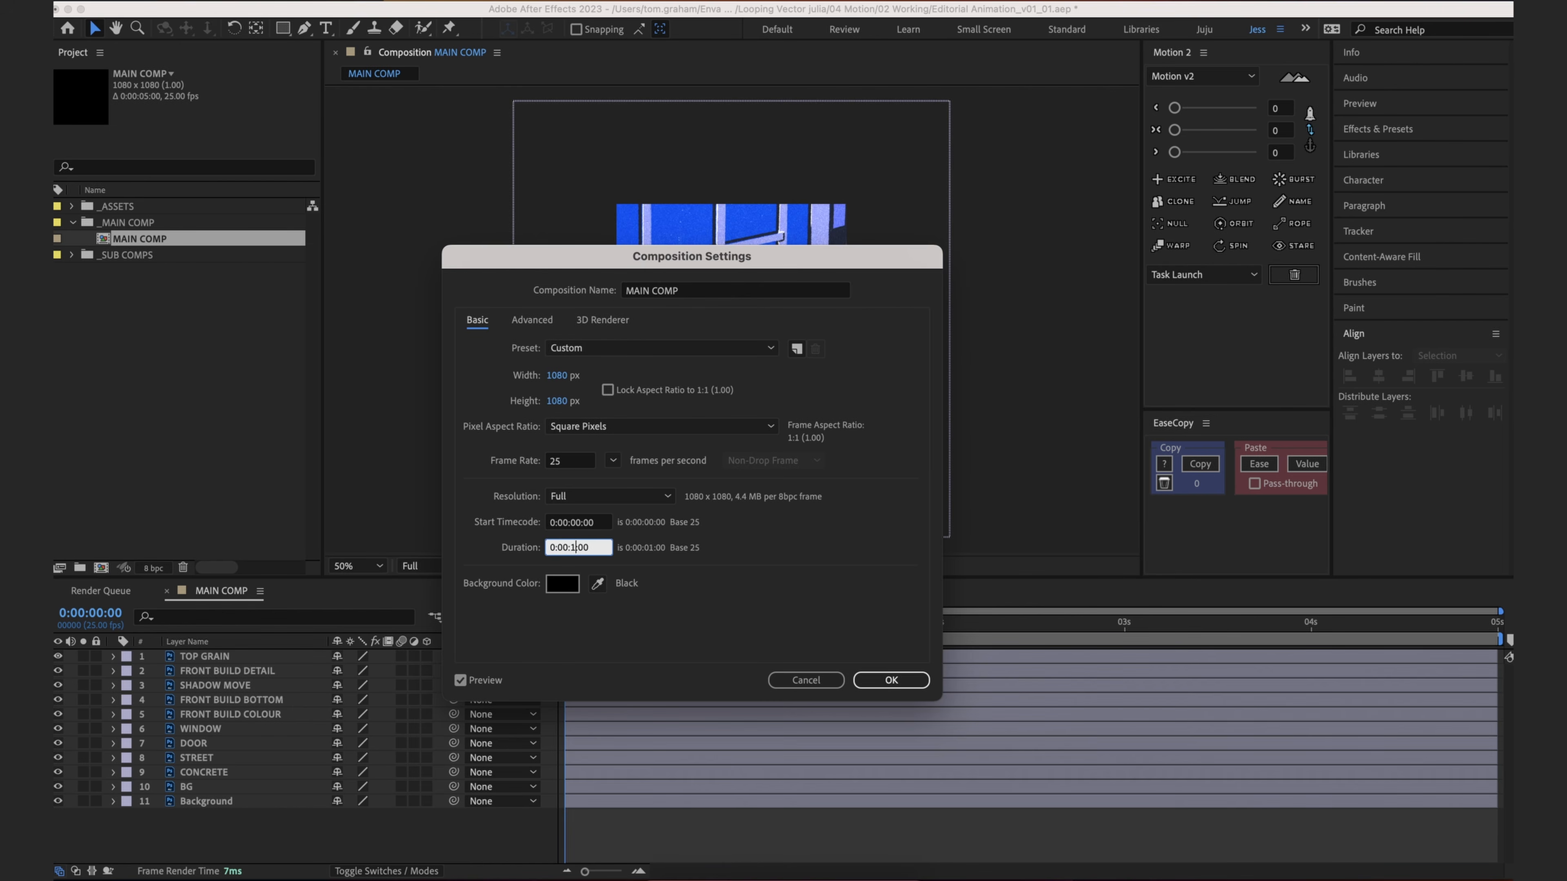
click(787, 567)
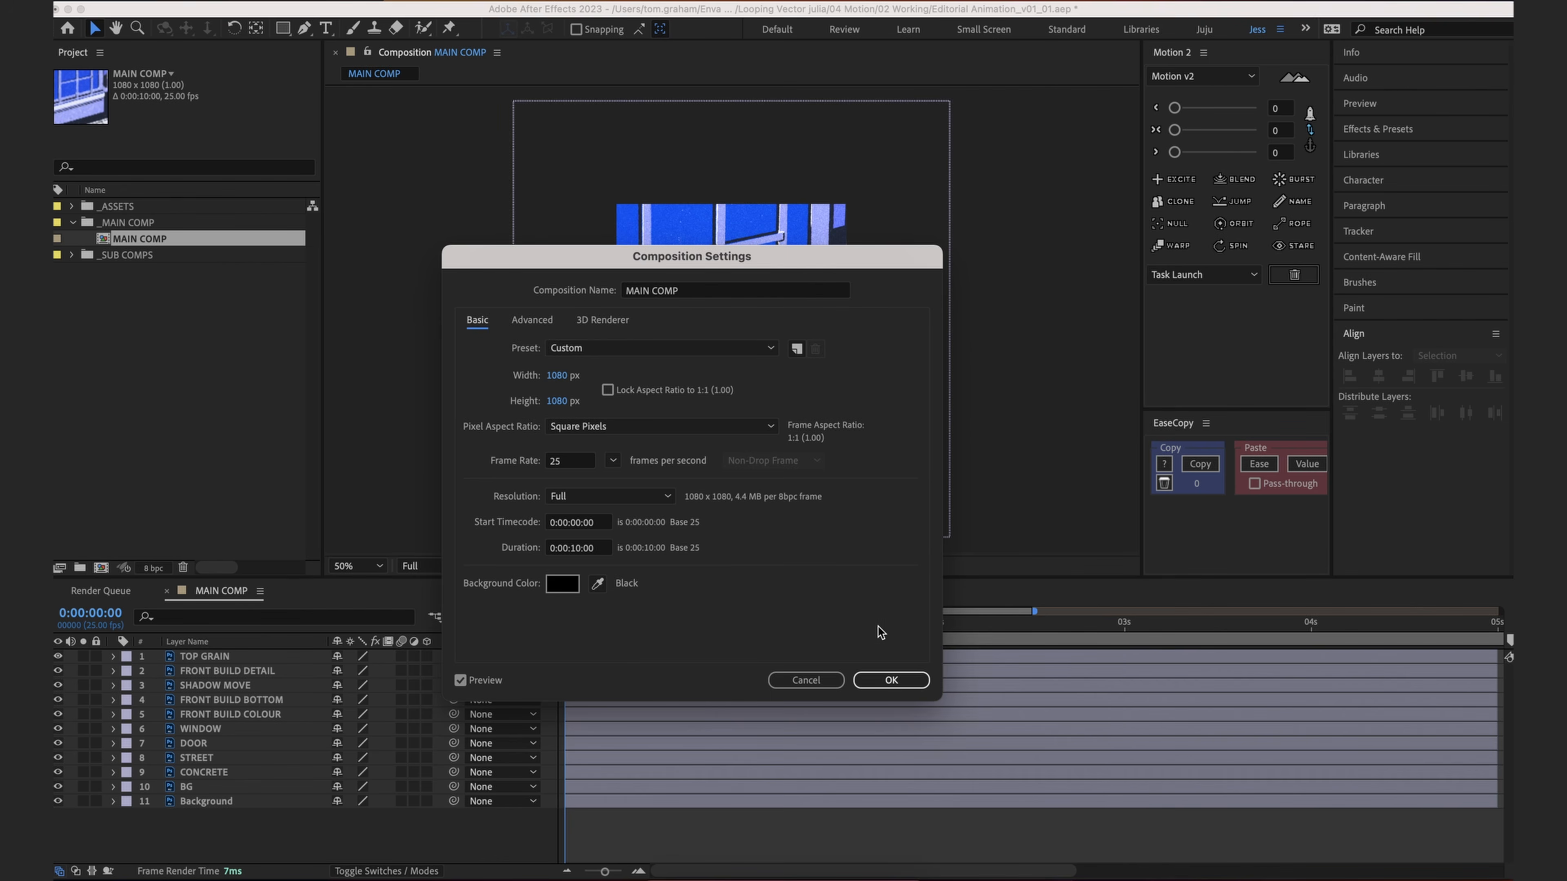
click(876, 682)
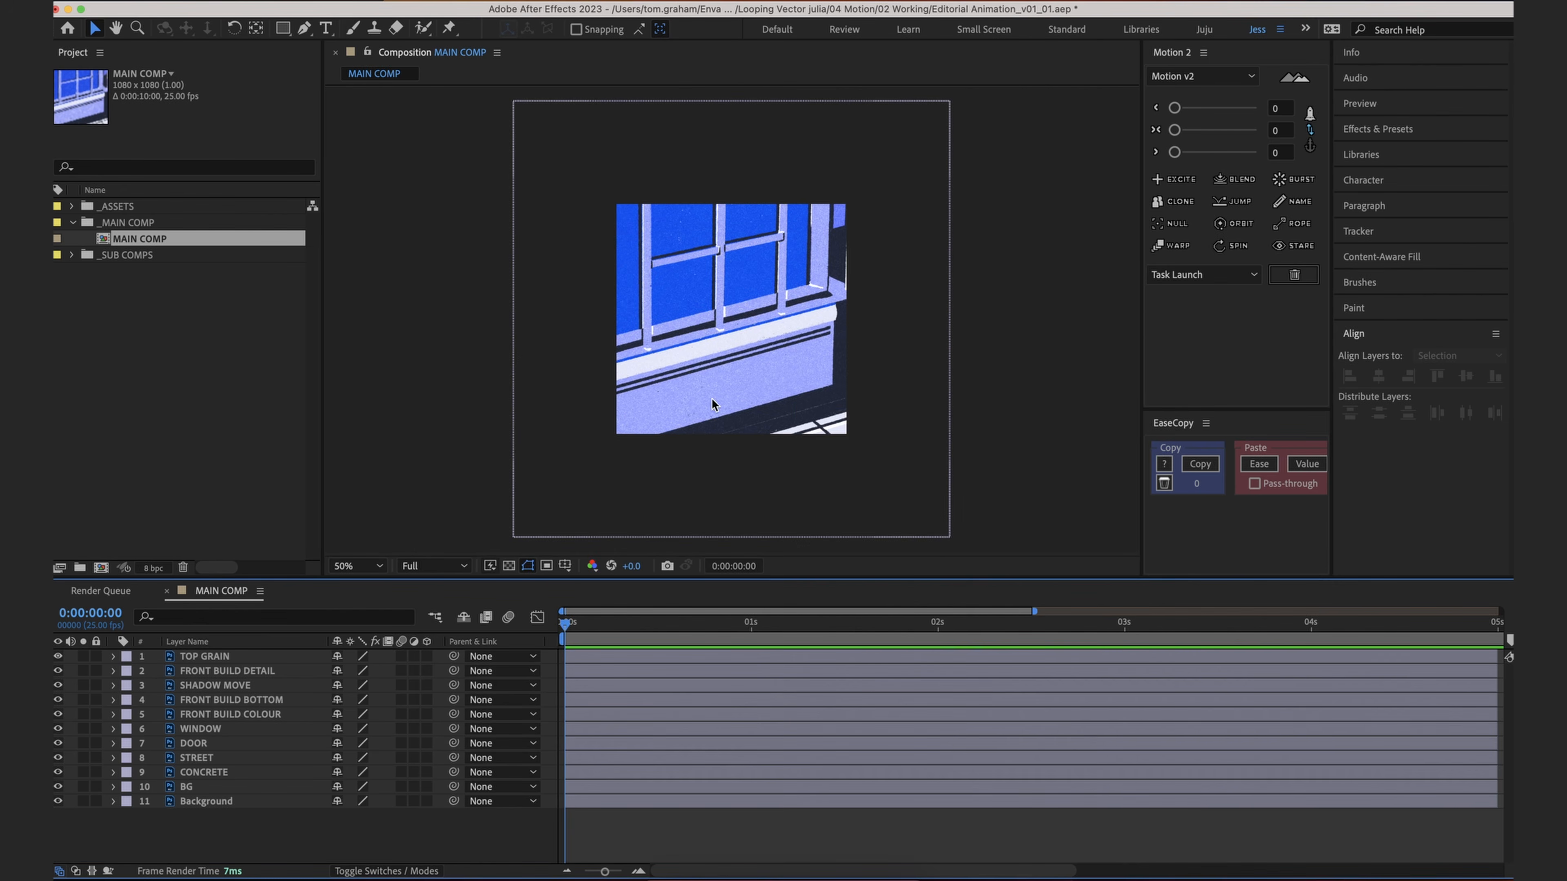
Step: Fit all layers from TOP GRAIN to Background to the composition size
click(231, 662)
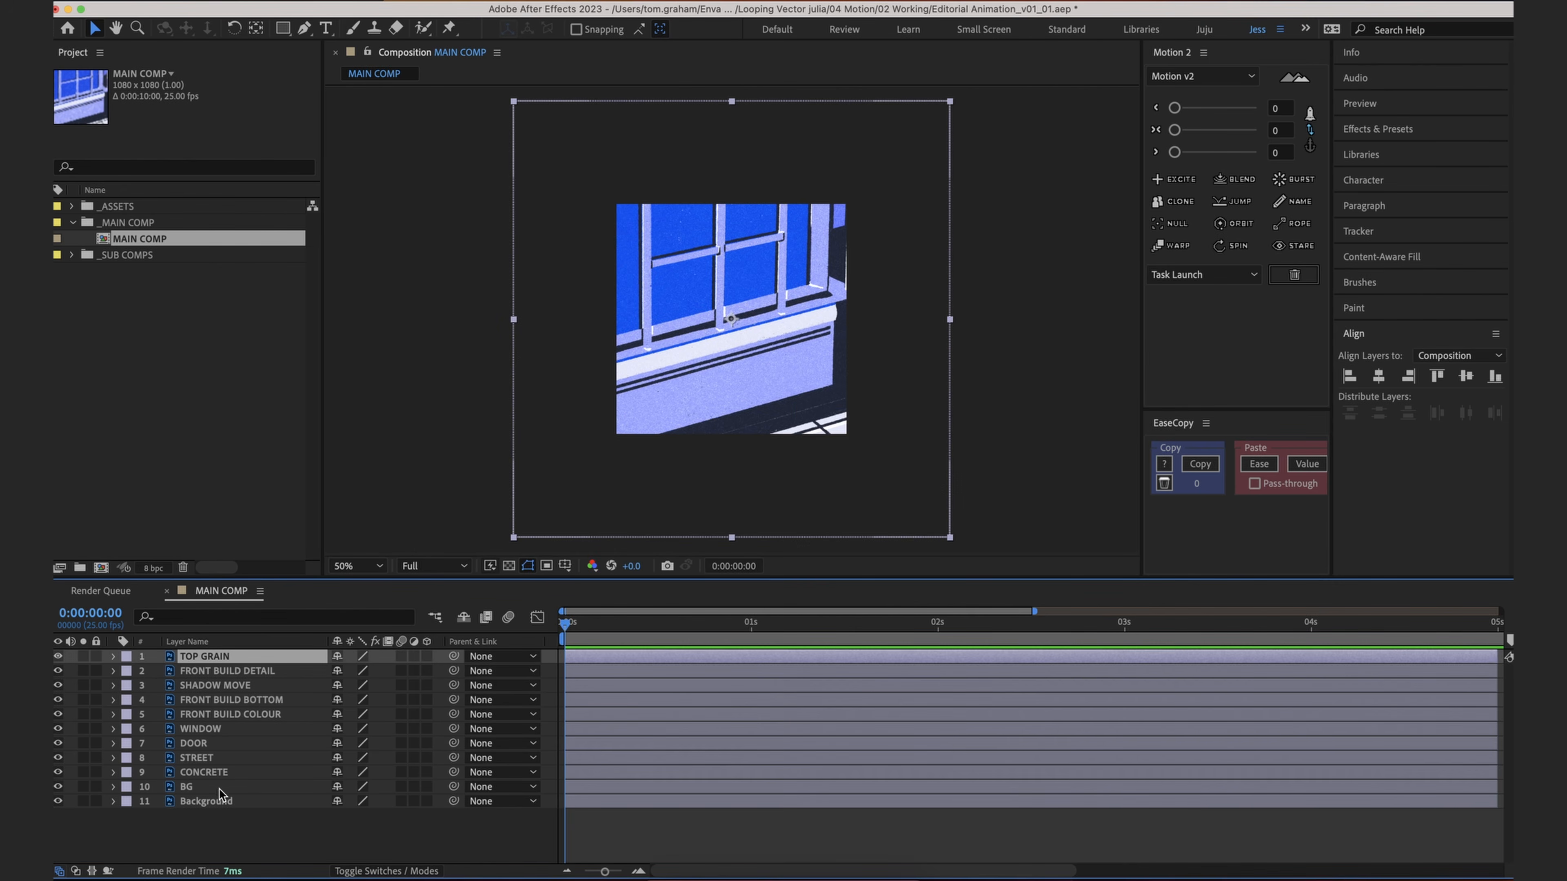
shift+click(218, 786)
shift+click(224, 803)
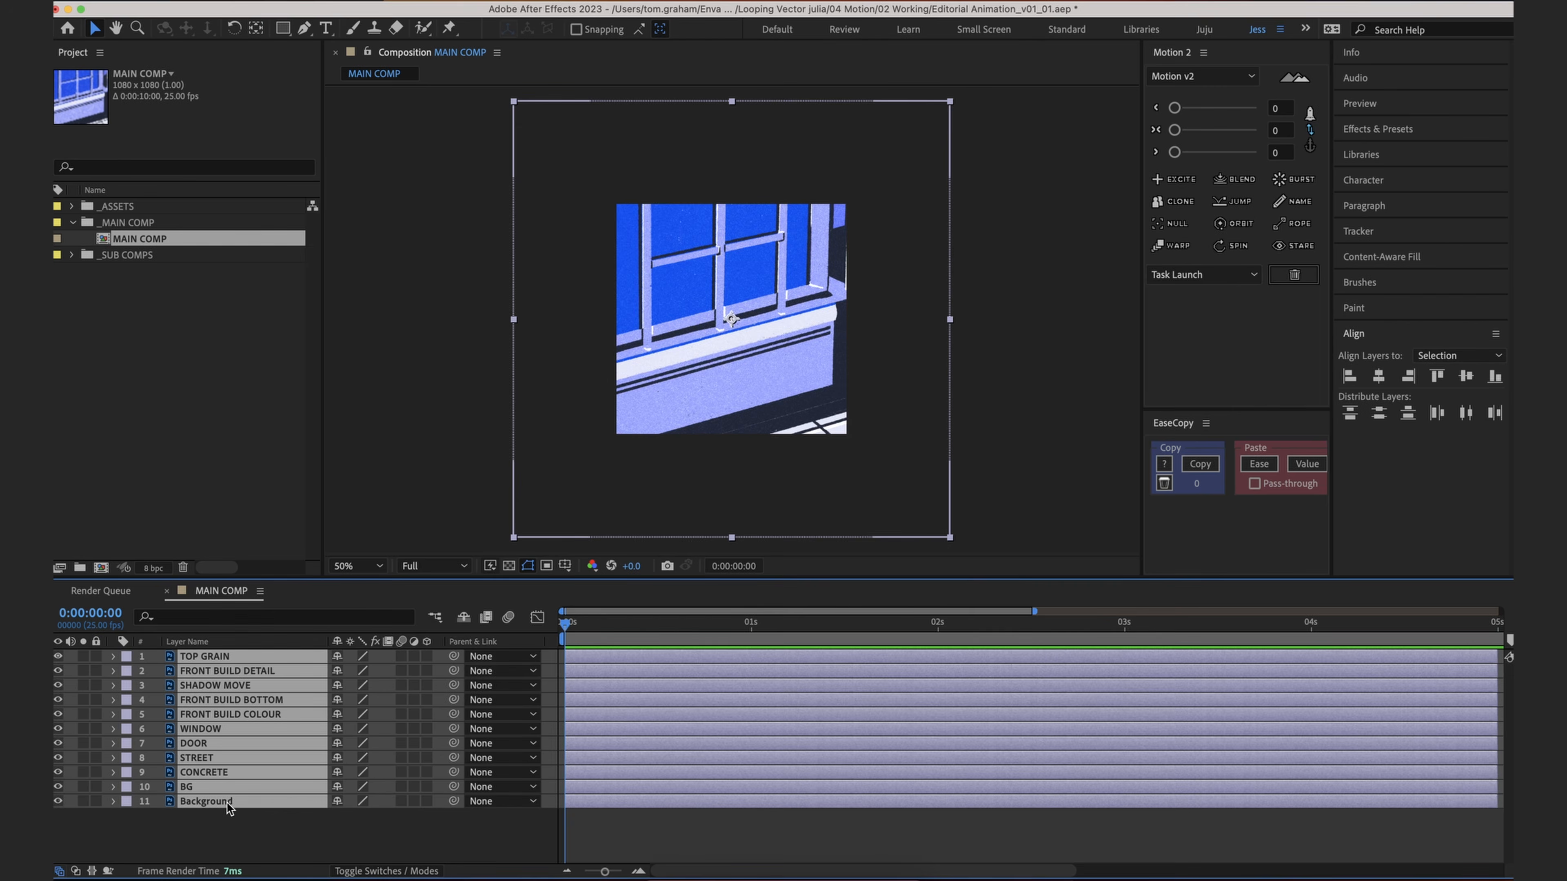
right_click(227, 771)
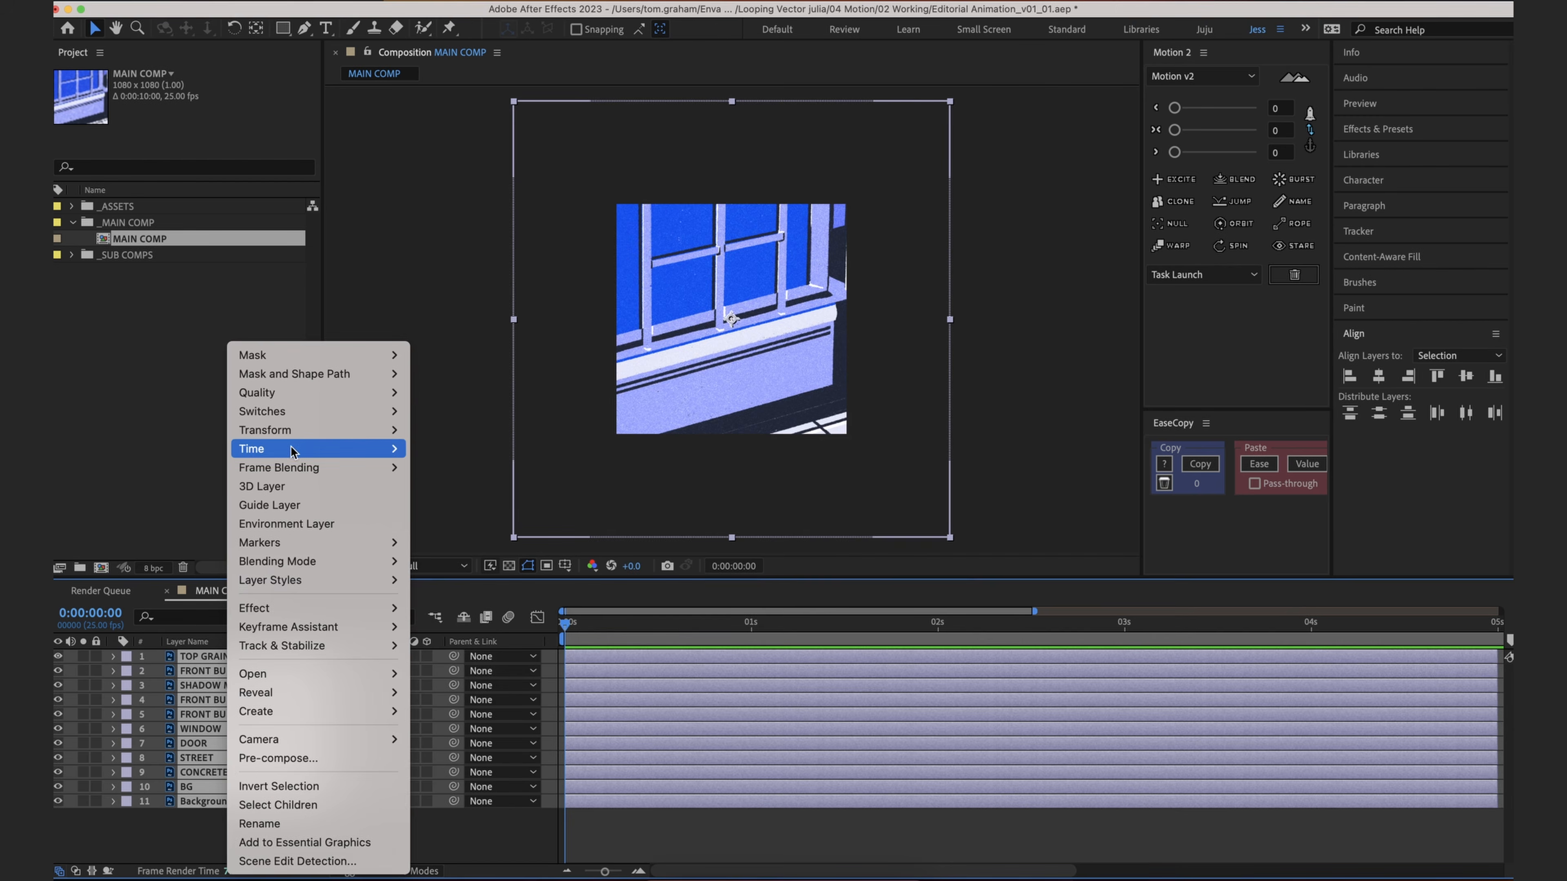
mouse_move(346, 430)
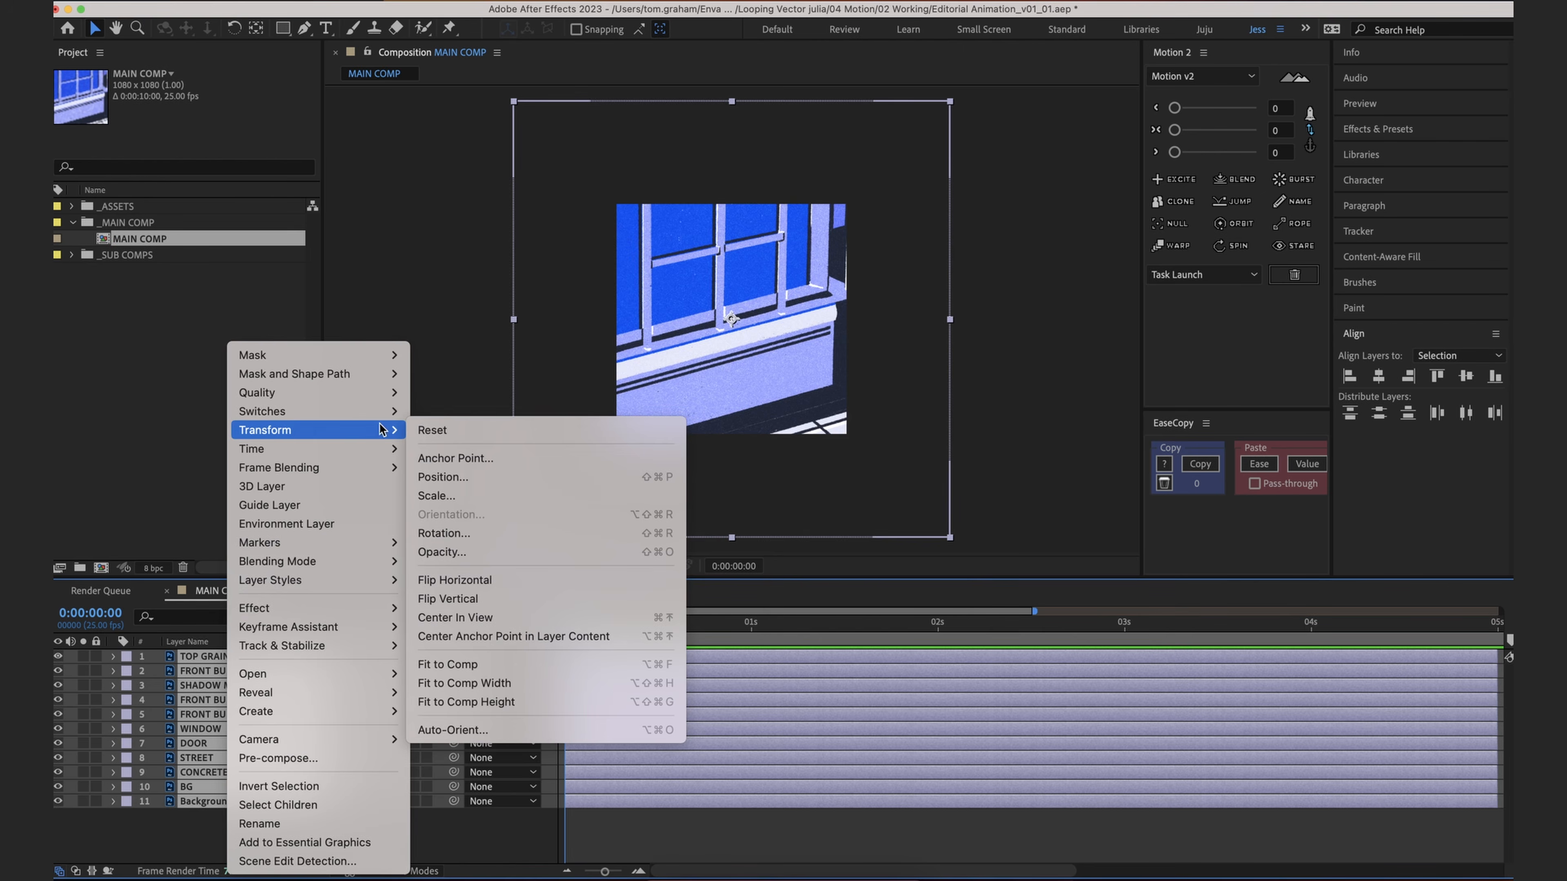
click(467, 672)
click(595, 829)
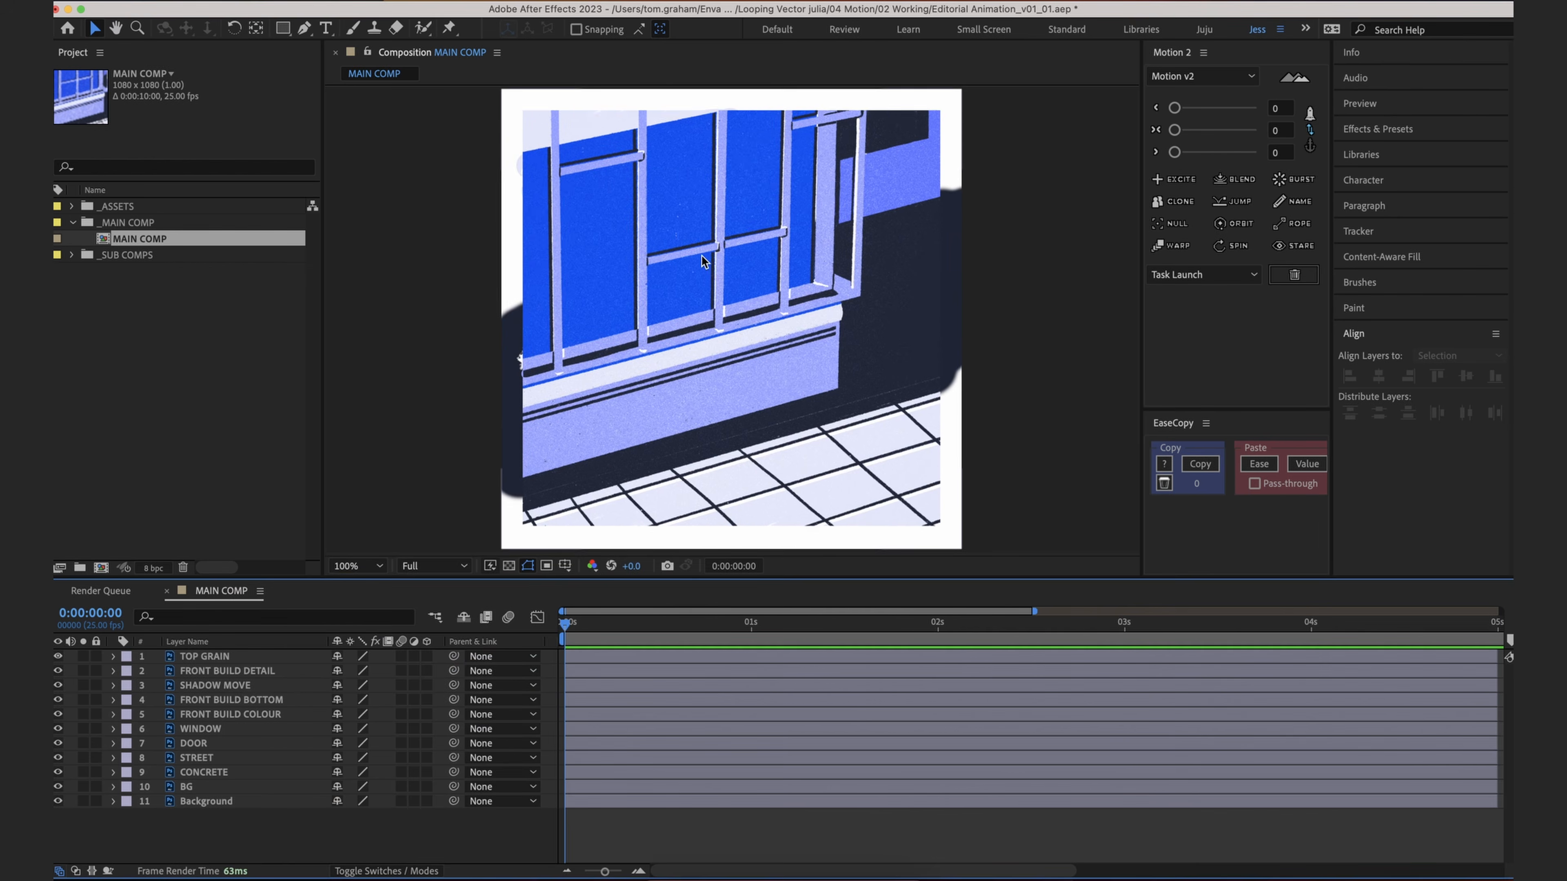
Step: Reveal the Scale property of all layers and check their values
click(226, 802)
shift+click(231, 659)
key(s)
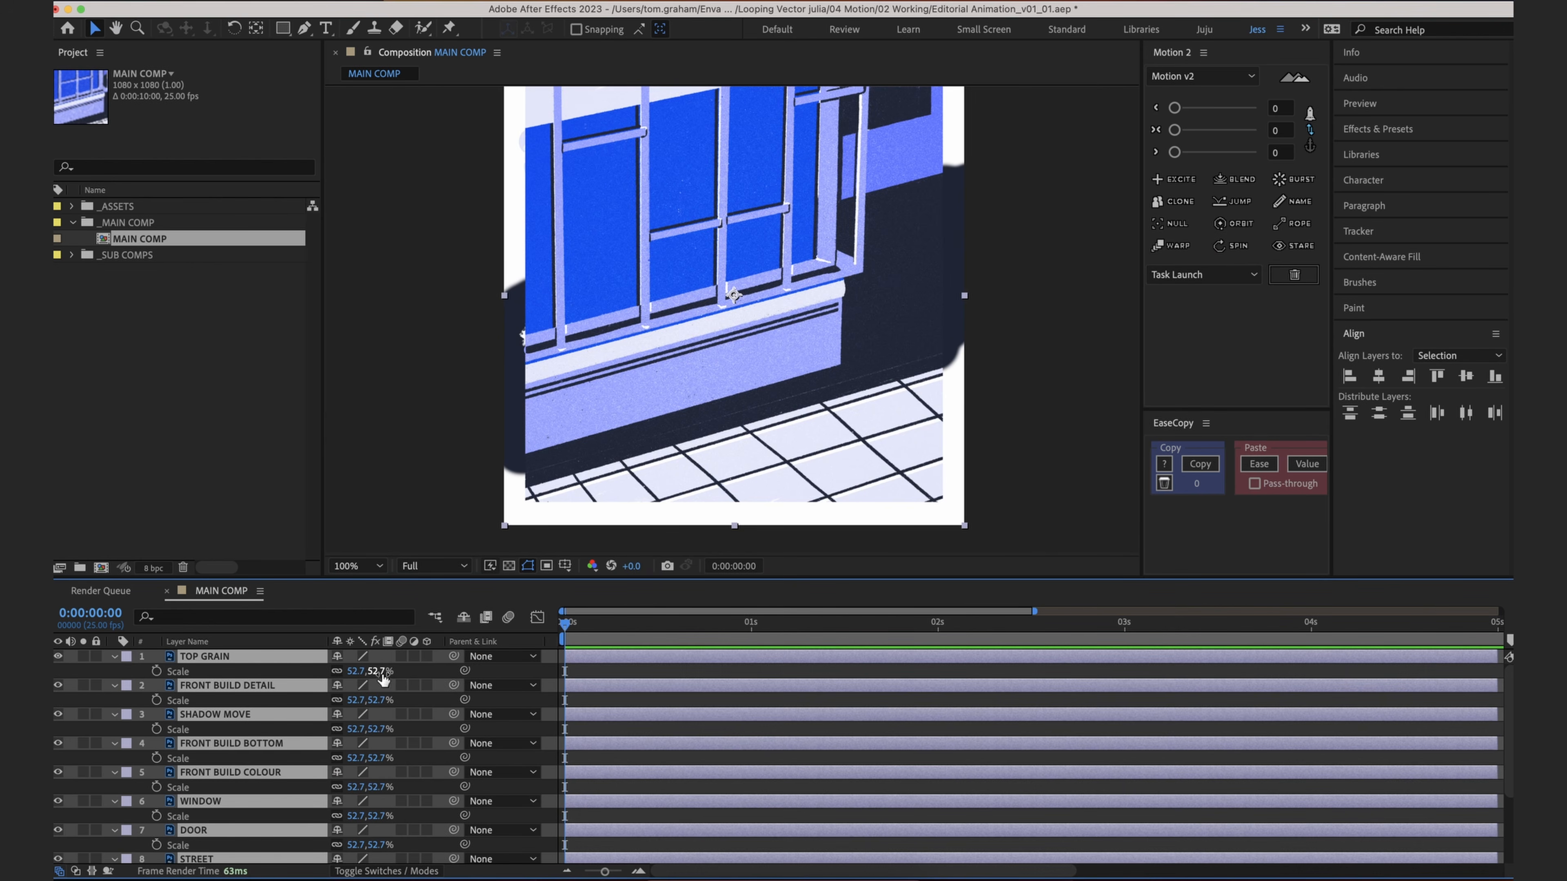
scroll(564, 458, down, 1)
scroll(688, 346, up, 1)
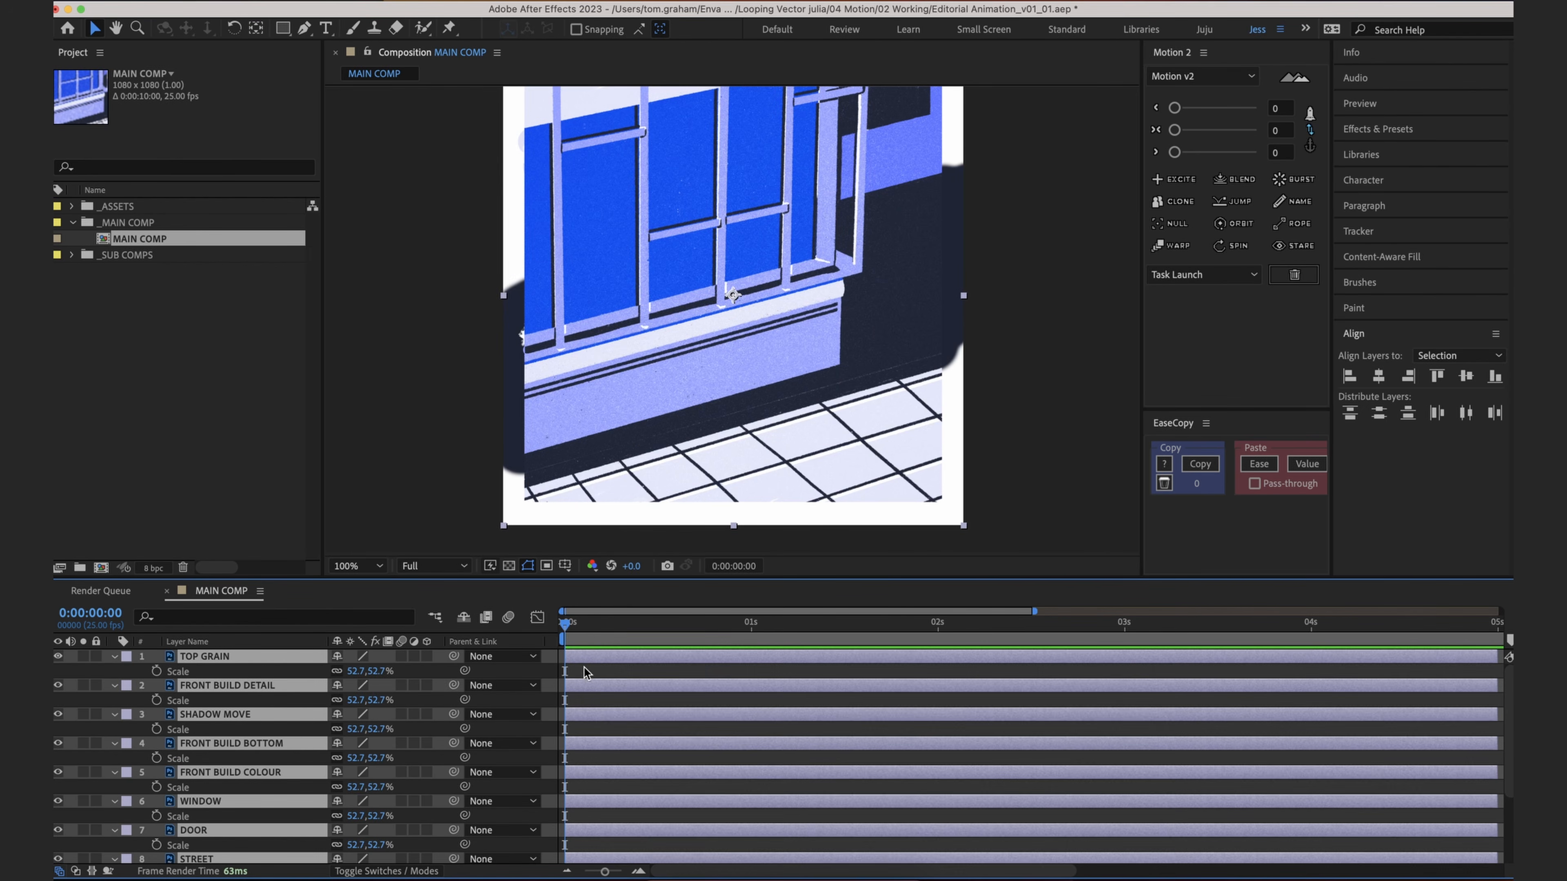
click(601, 679)
Step: Try other Scale values on the TOP GRAIN layer, including 100, and discard the changes
click(222, 659)
drag(378, 674, 583, 679)
key(super+z)
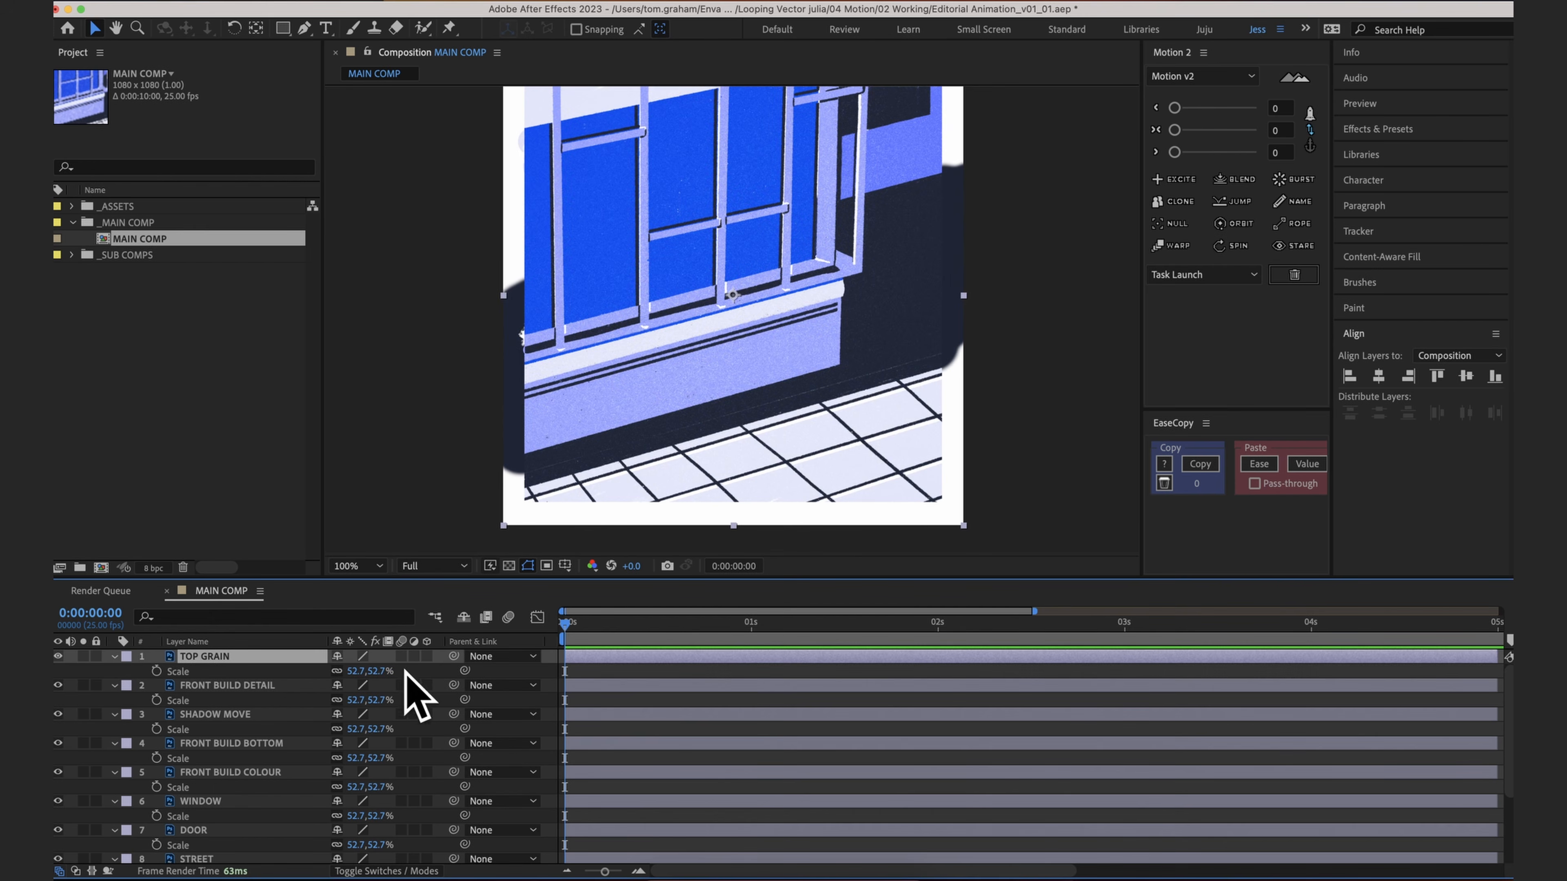
click(381, 670)
text(100)
key(Escape)
click(560, 641)
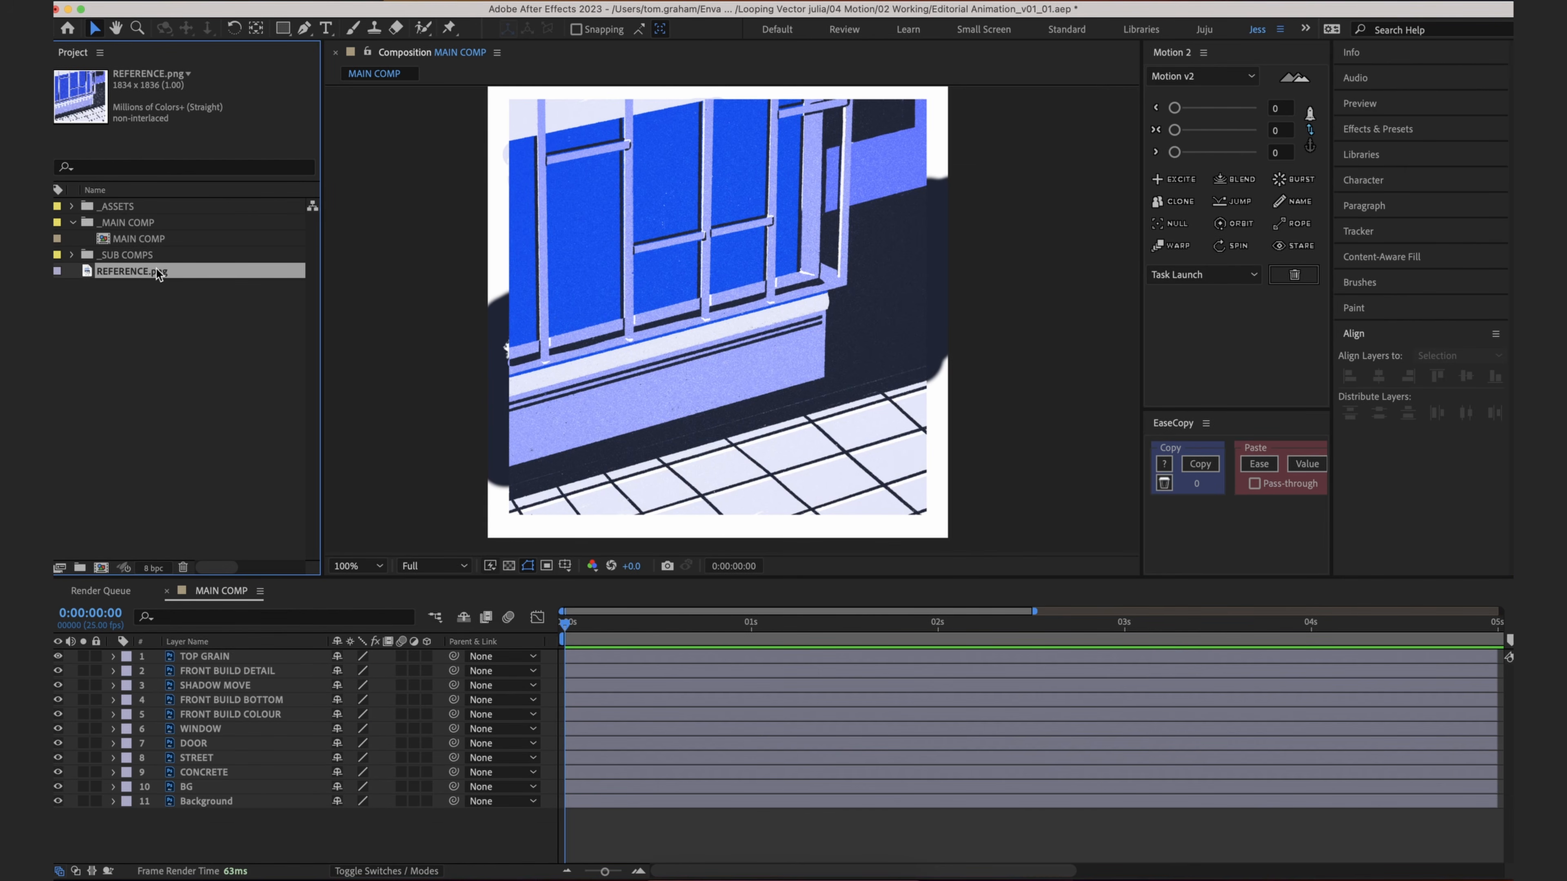
Step: Move REFERENCE.png into the _ASSETS folder and add it to MAIN COMP as the top layer
drag(153, 277, 156, 209)
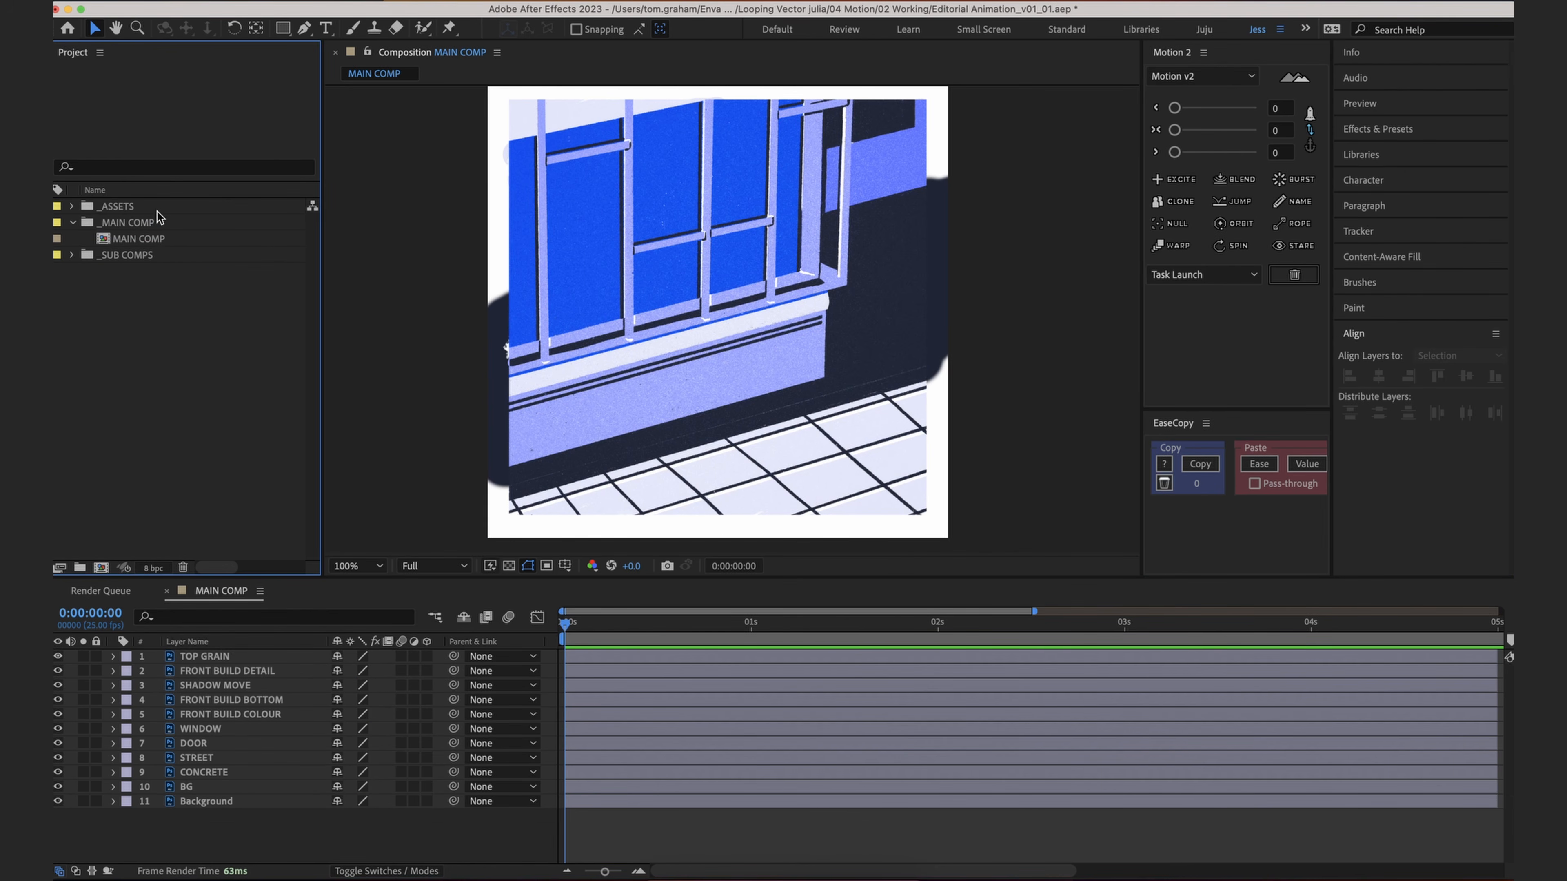
double_click(165, 209)
click(146, 416)
drag(176, 416, 218, 653)
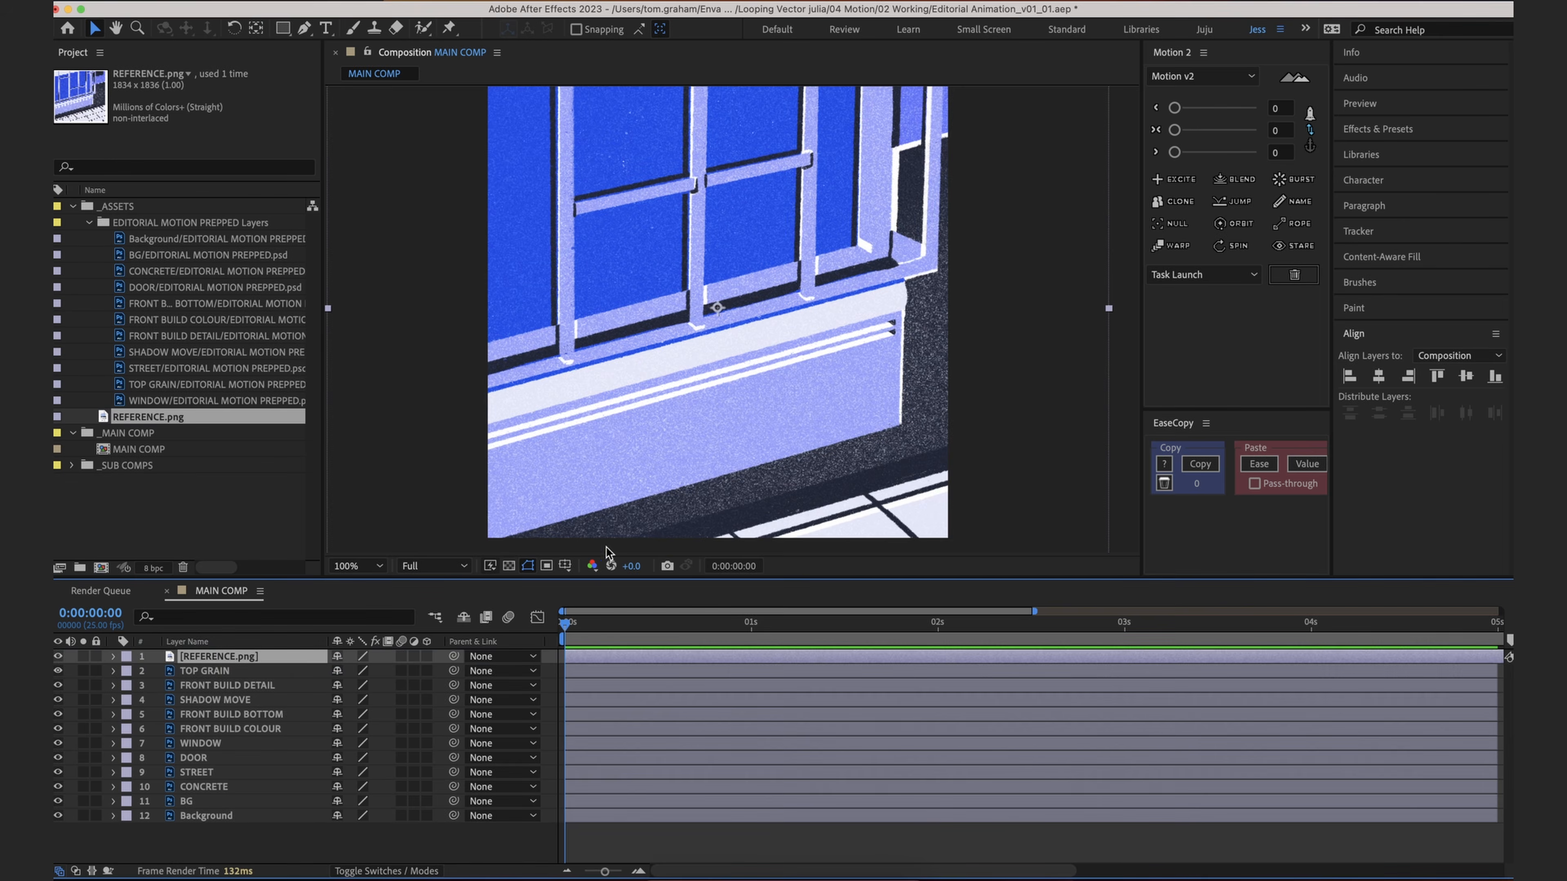
Step: Fit the REFERENCE.png layer to the composition size
right_click(239, 653)
mouse_move(302, 432)
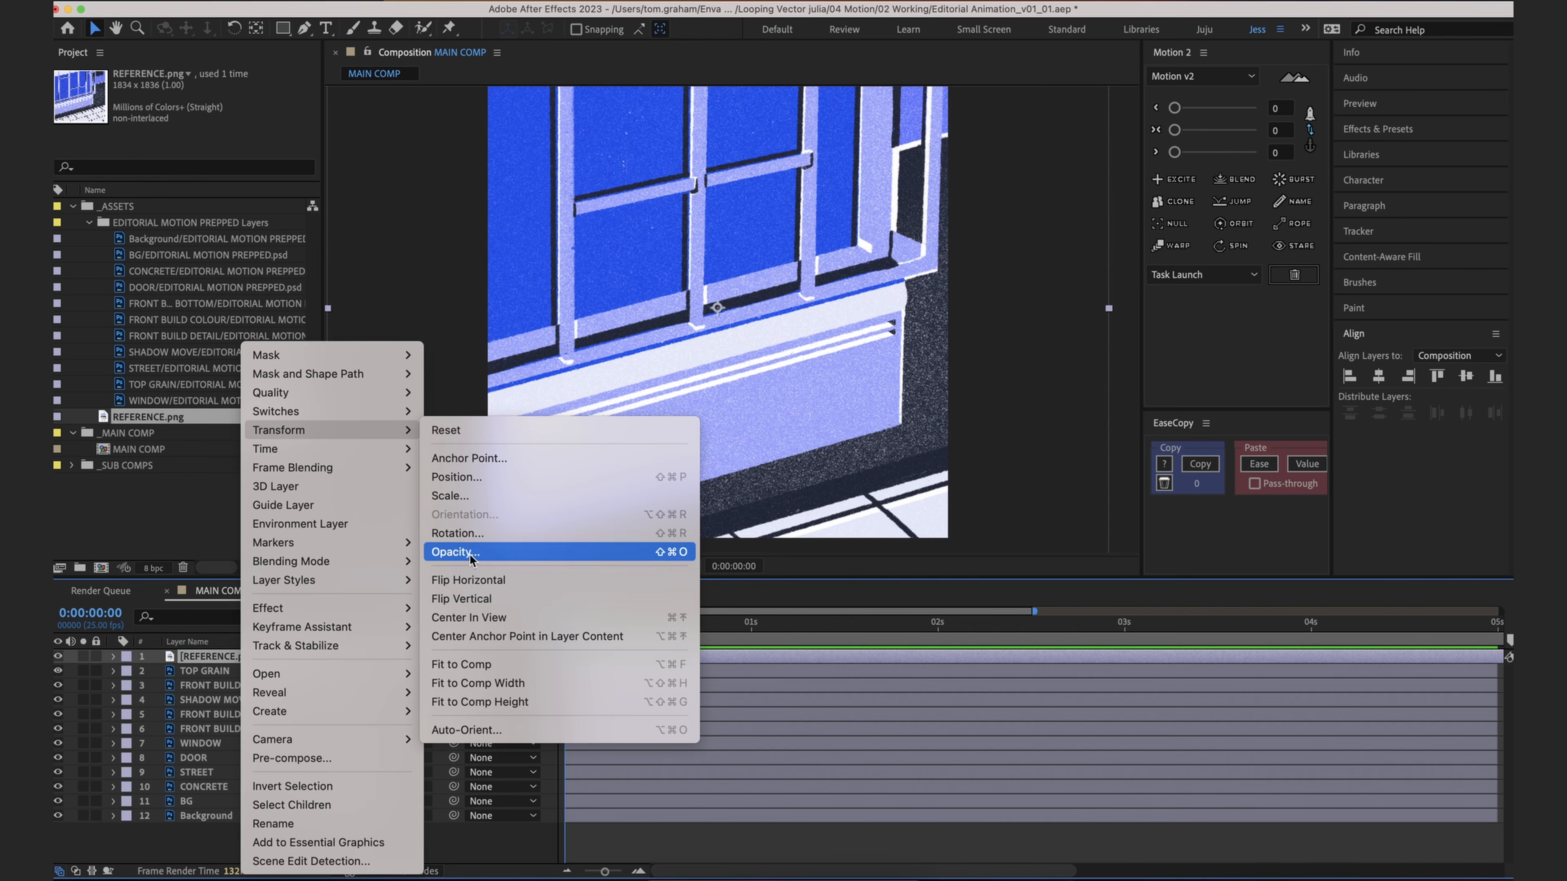
click(485, 665)
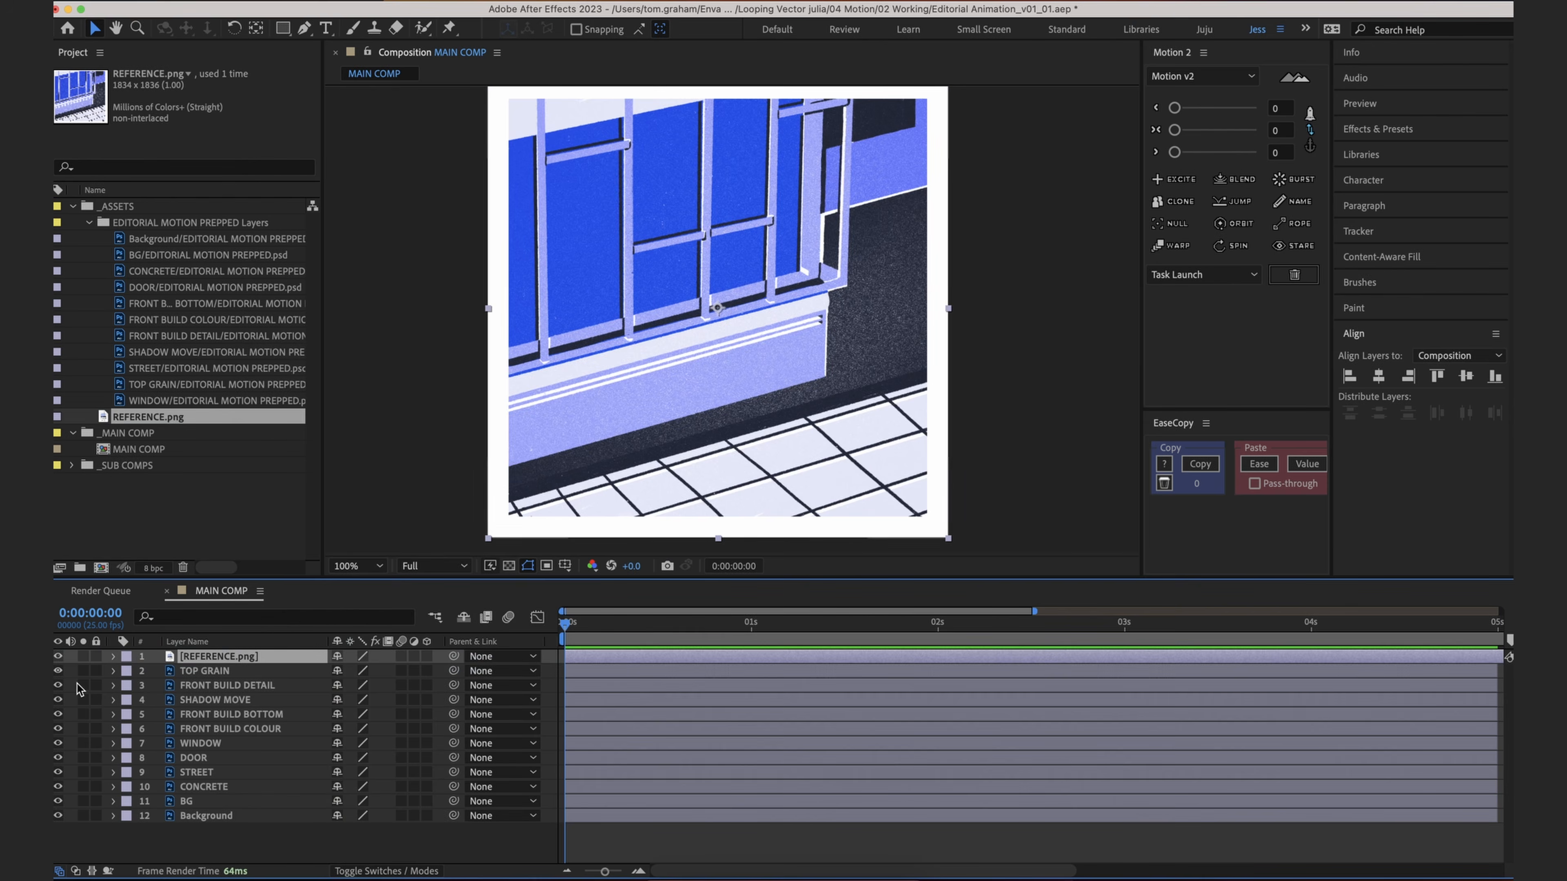
Step: Compare the layered artwork with the reference image by repeatedly toggling the REFERENCE.png layer's visibility
click(58, 656)
click(57, 658)
click(58, 658)
click(58, 658)
click(58, 658)
click(57, 658)
click(58, 659)
click(58, 659)
Step: Turn the REFERENCE.png layer into a guide layer
right_click(195, 660)
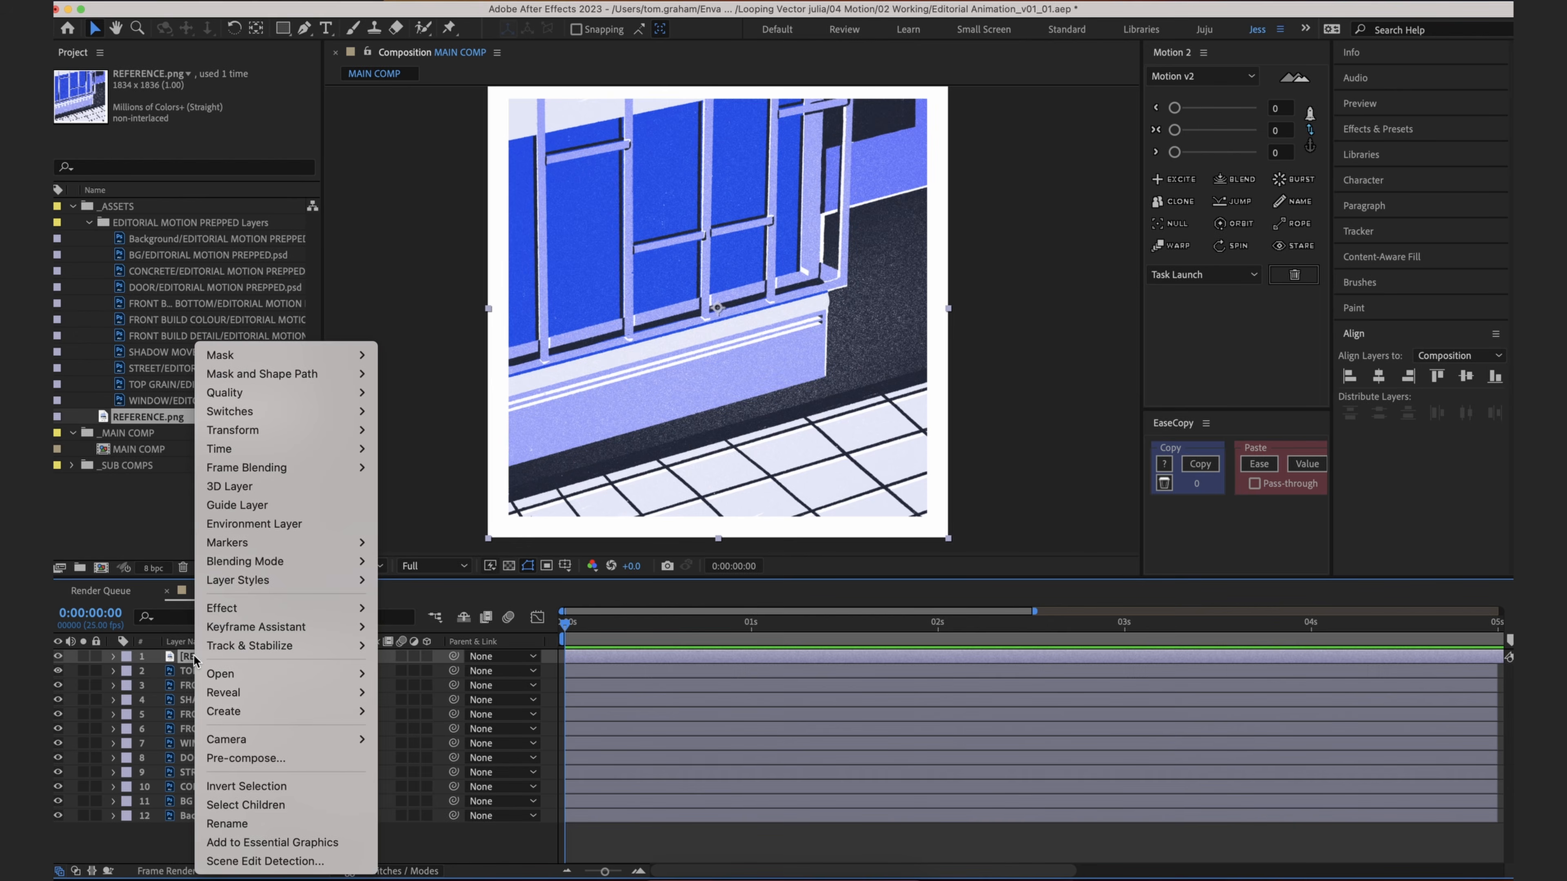
right_click(193, 659)
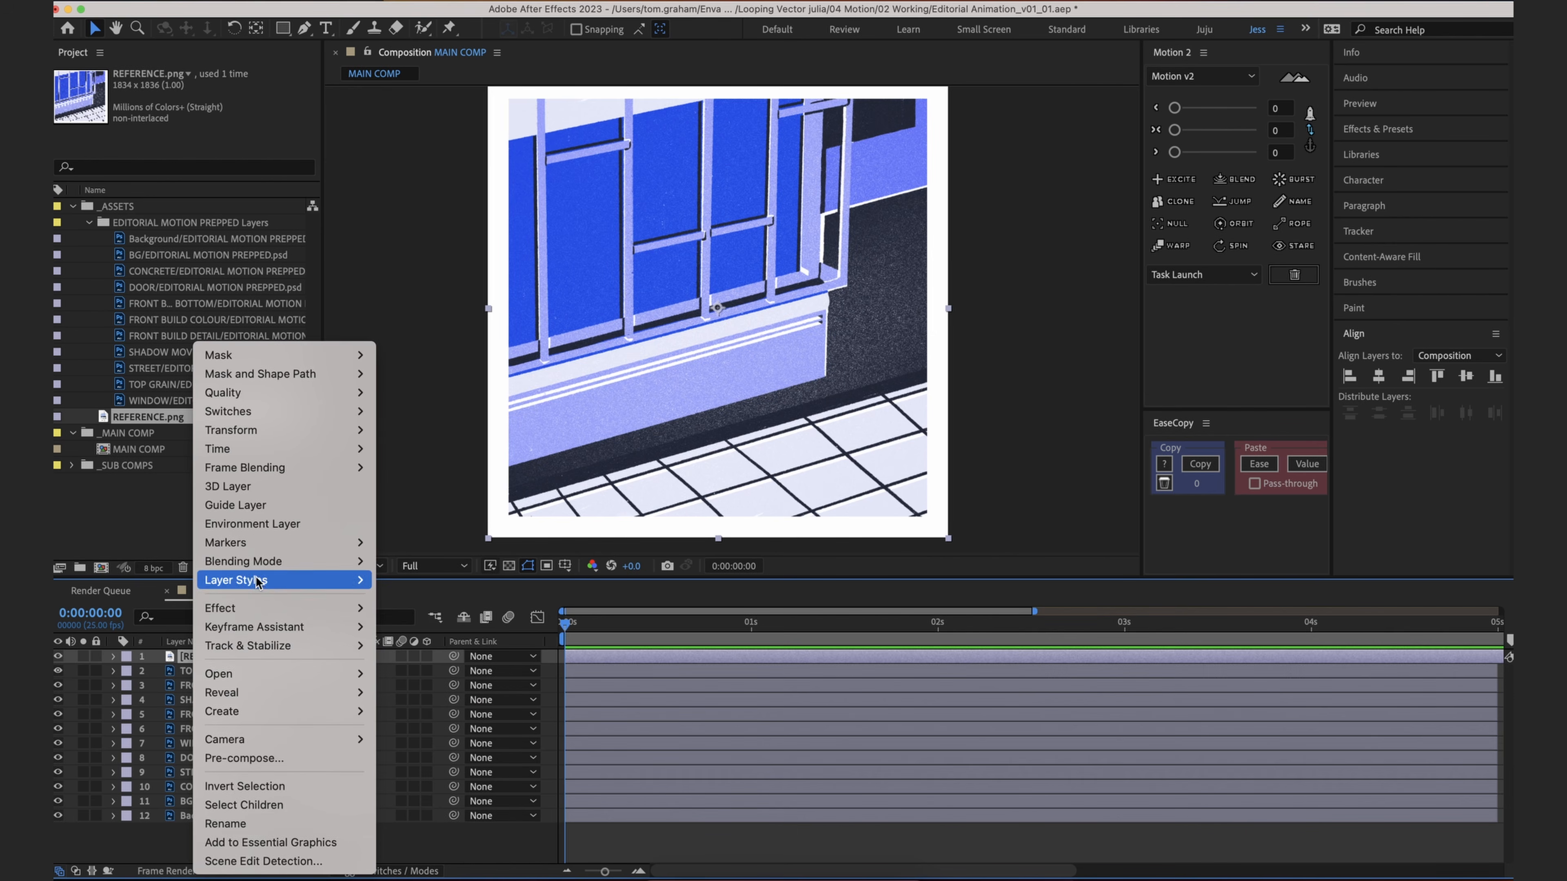
click(276, 509)
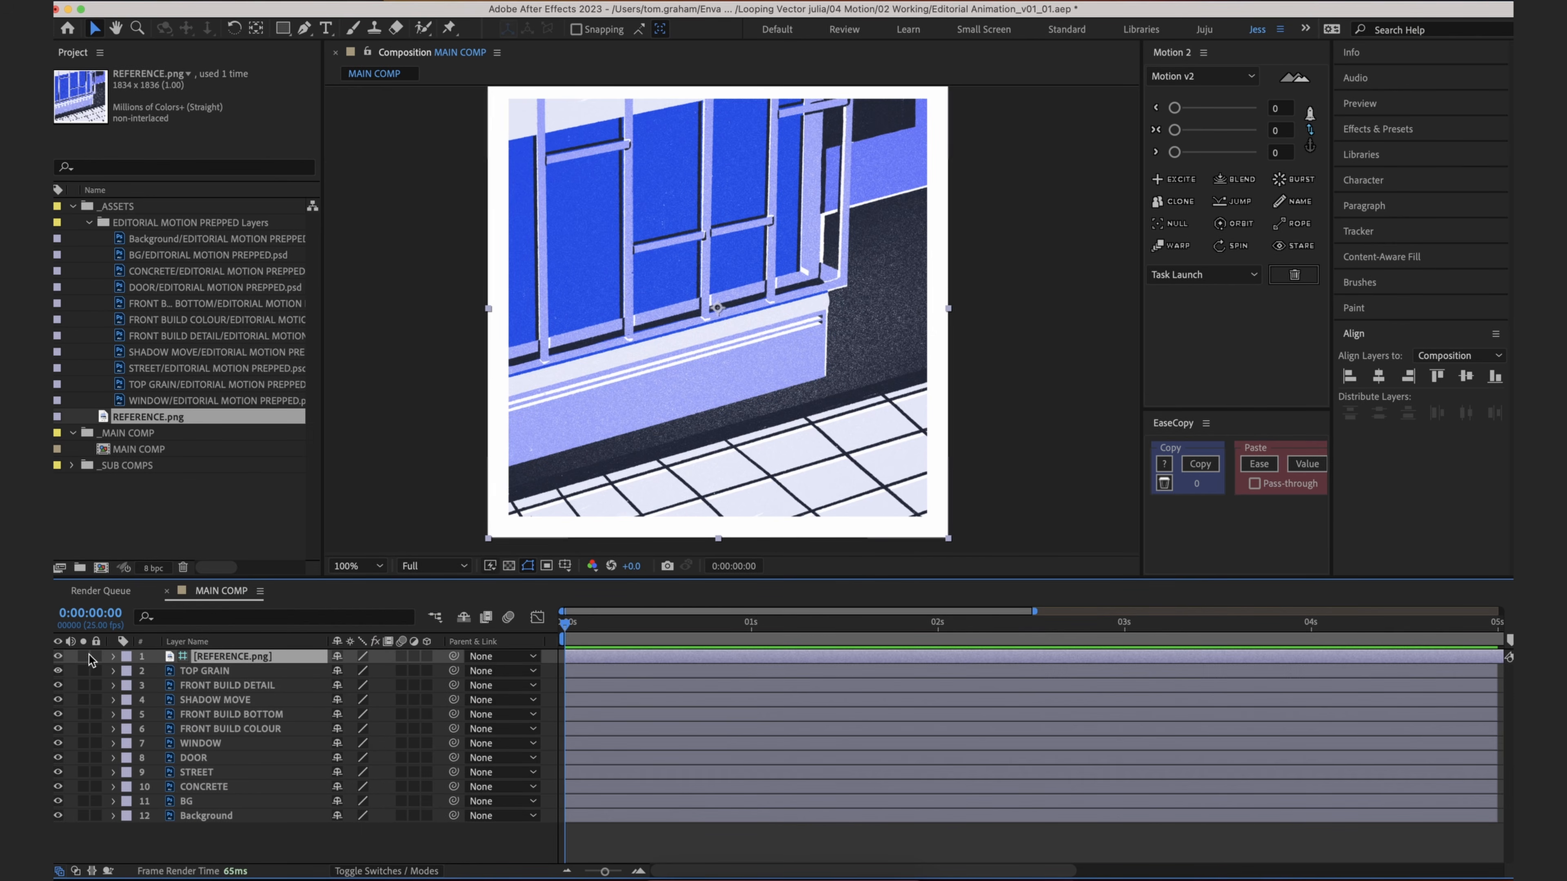
Step: Lock the REFERENCE.png layer and hide it from view
key(space)
key(space)
click(57, 657)
click(57, 658)
drag(671, 626, 547, 626)
click(96, 656)
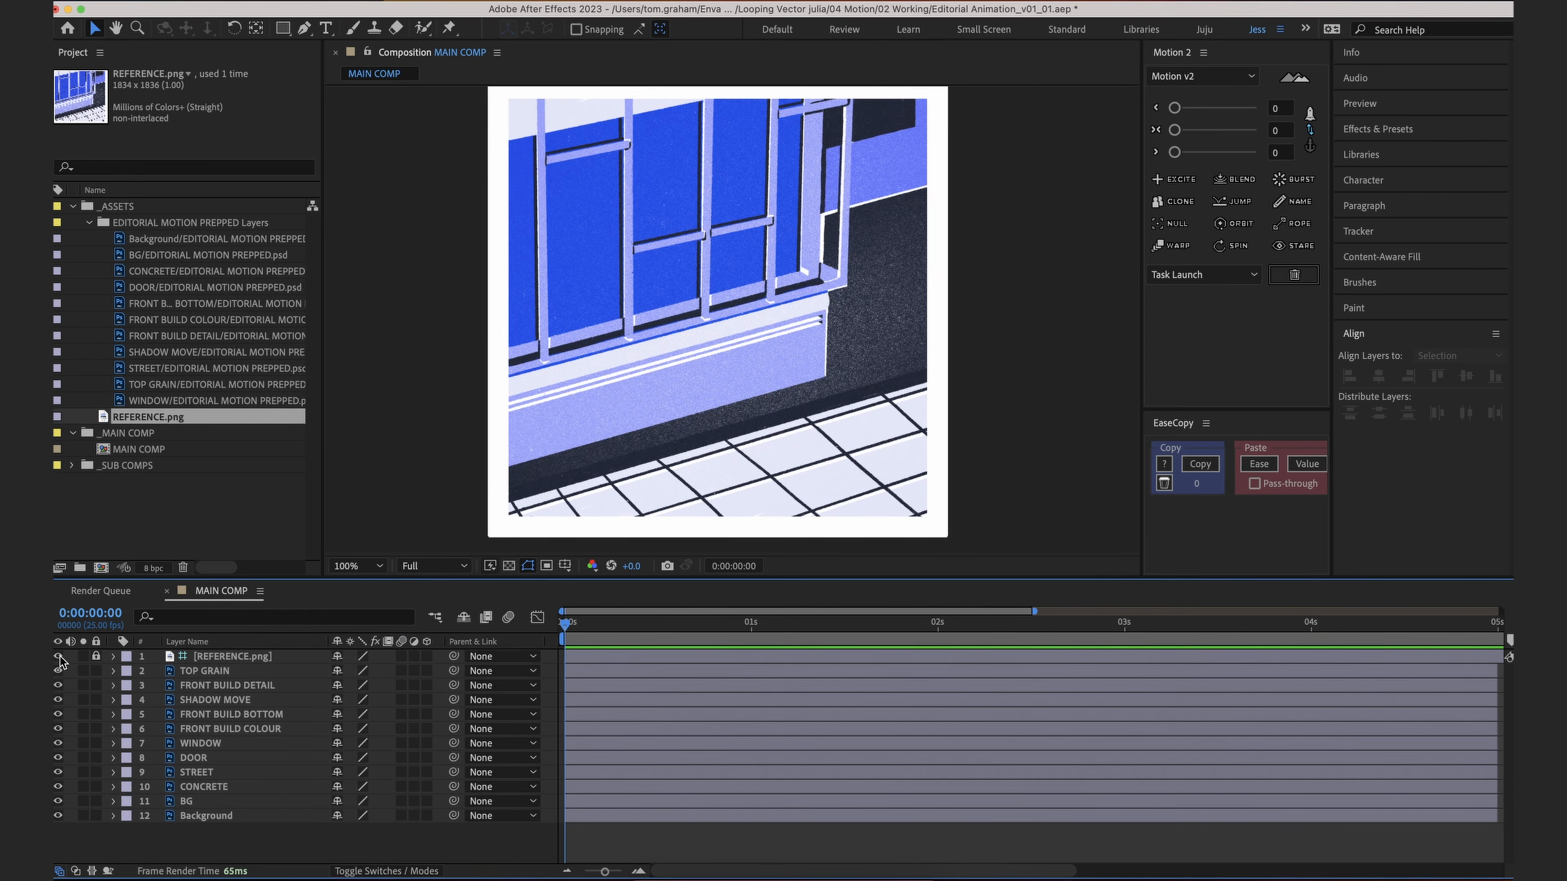
click(58, 657)
click(586, 820)
click(618, 858)
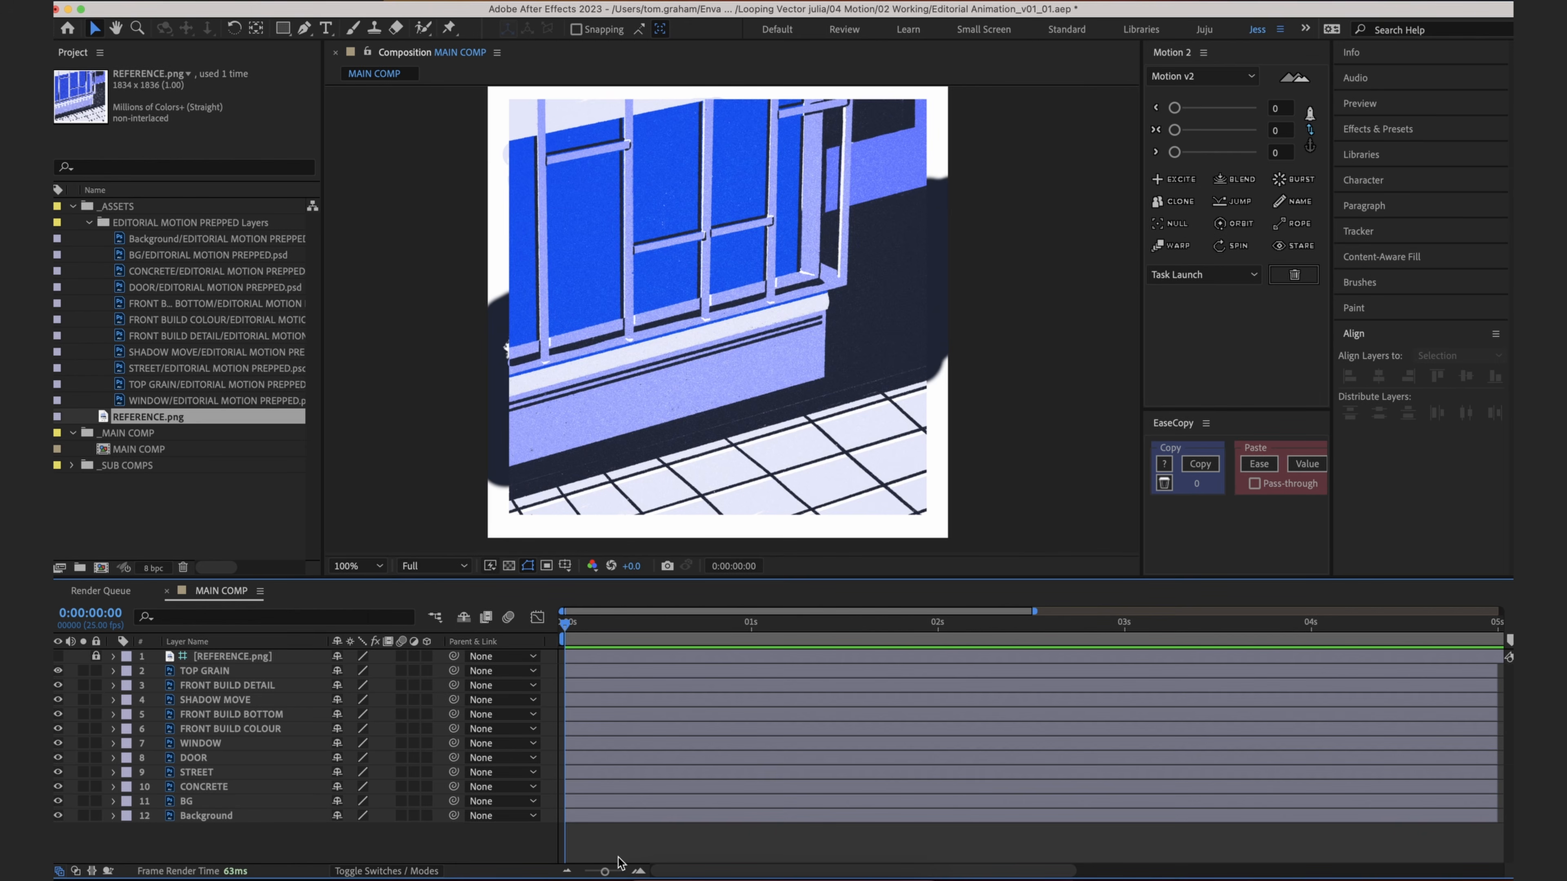
Step: Create a white 1080 x 1080 px solid layer in MAIN COMP
right_click(604, 839)
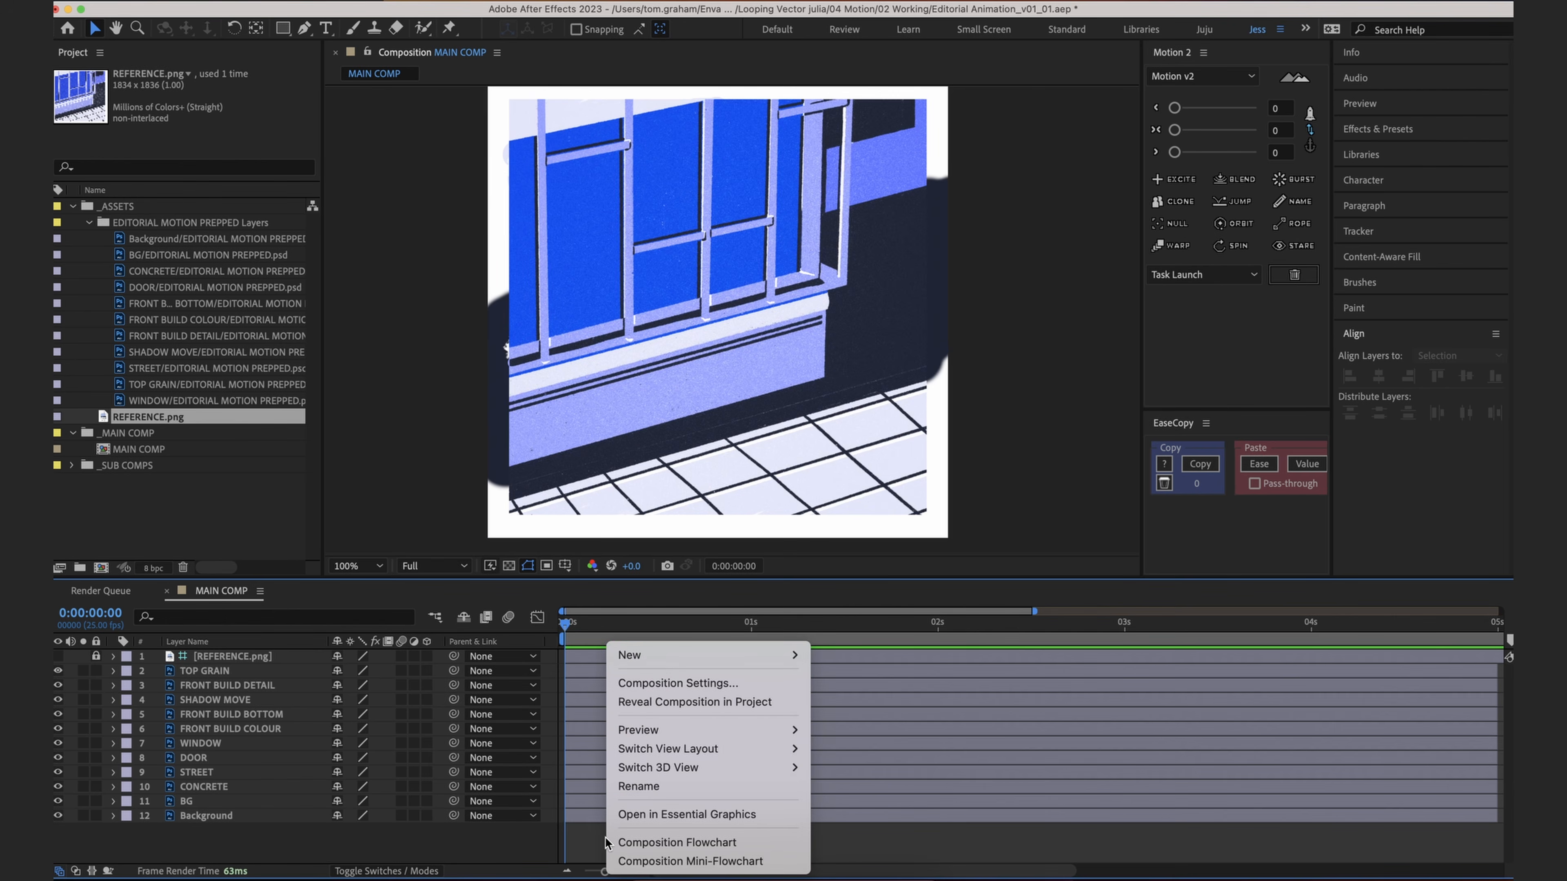
mouse_move(741, 655)
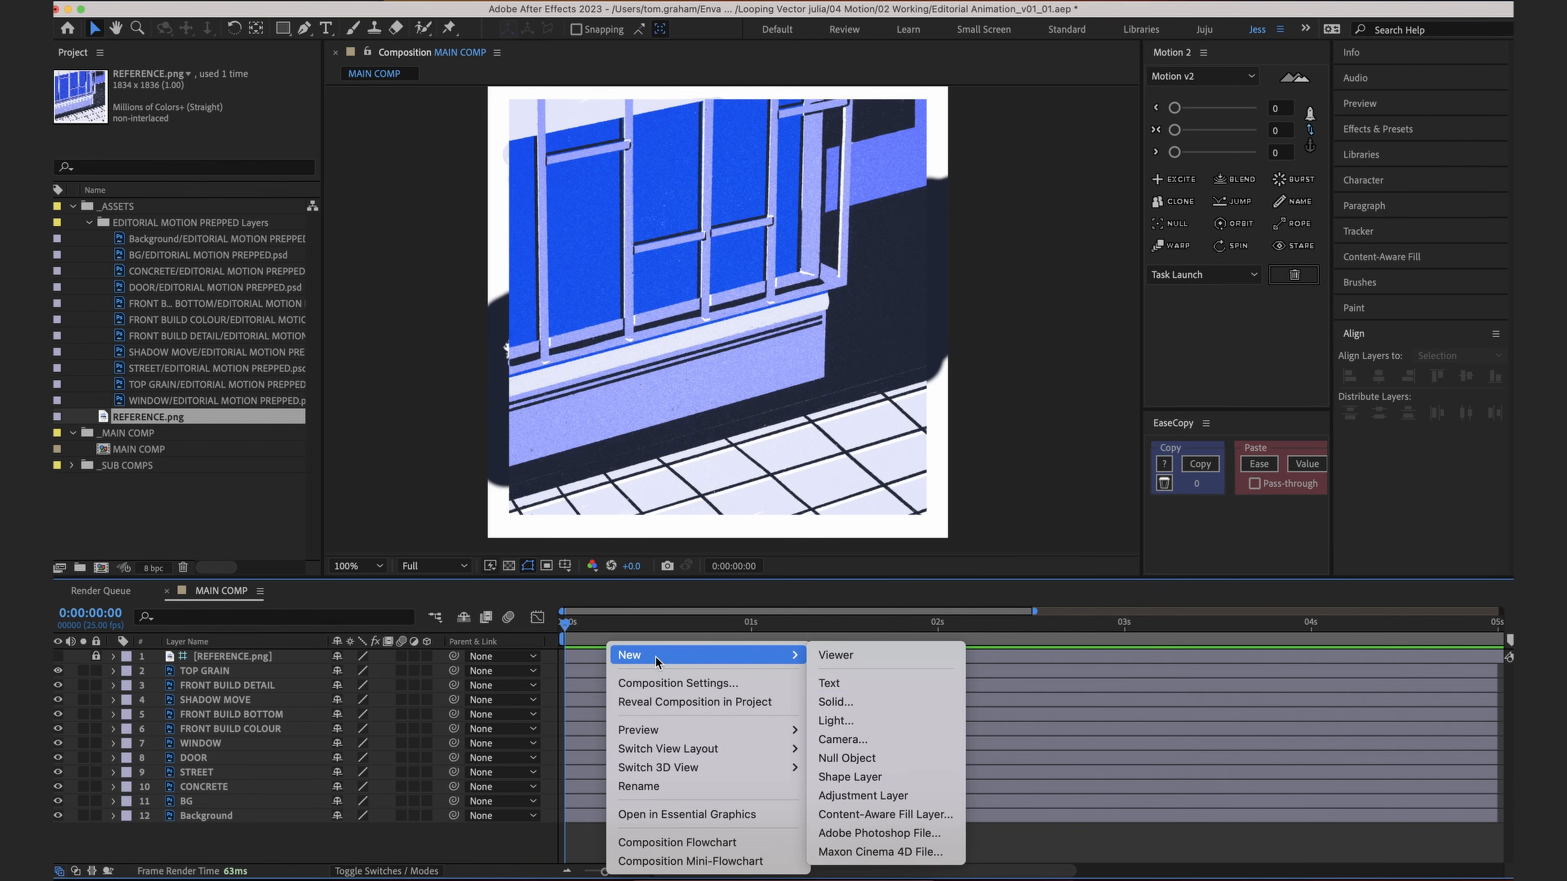
click(908, 703)
drag(720, 420, 727, 262)
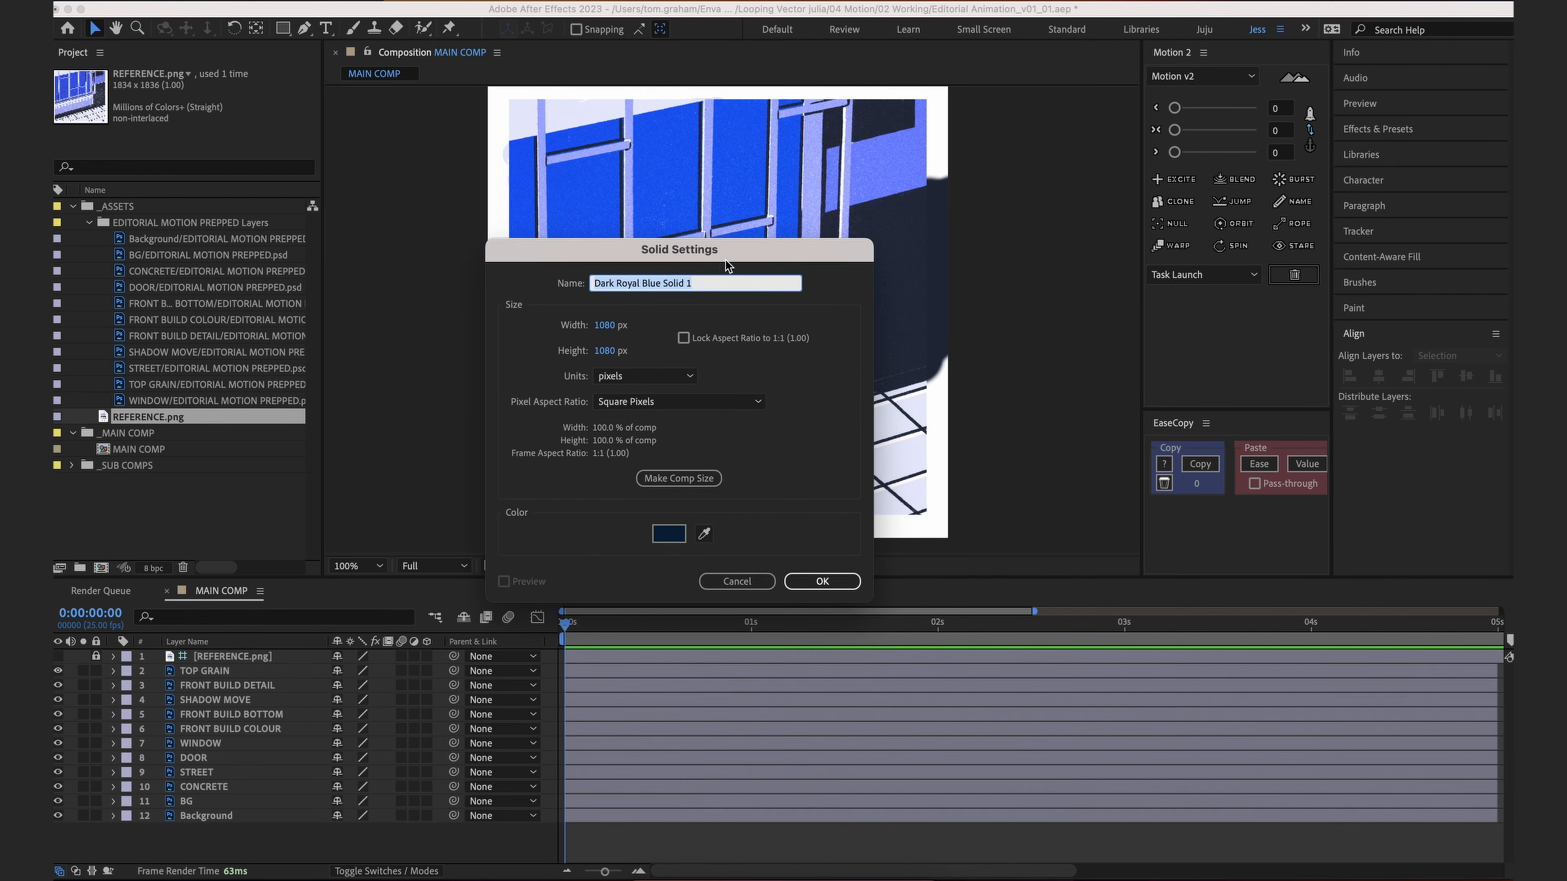
click(668, 533)
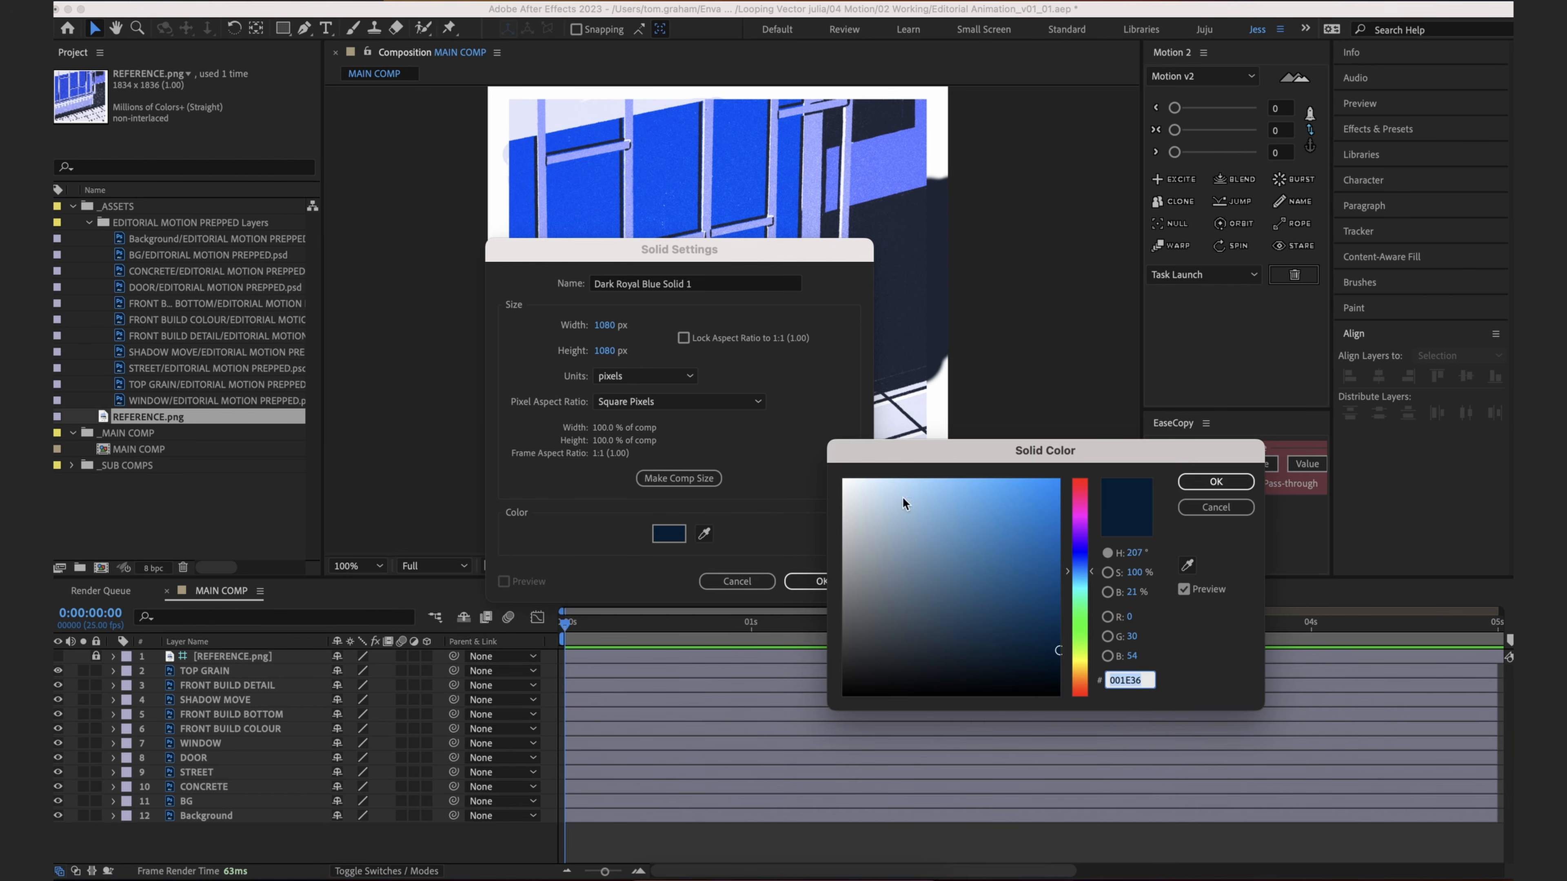
drag(902, 496, 837, 461)
click(1219, 482)
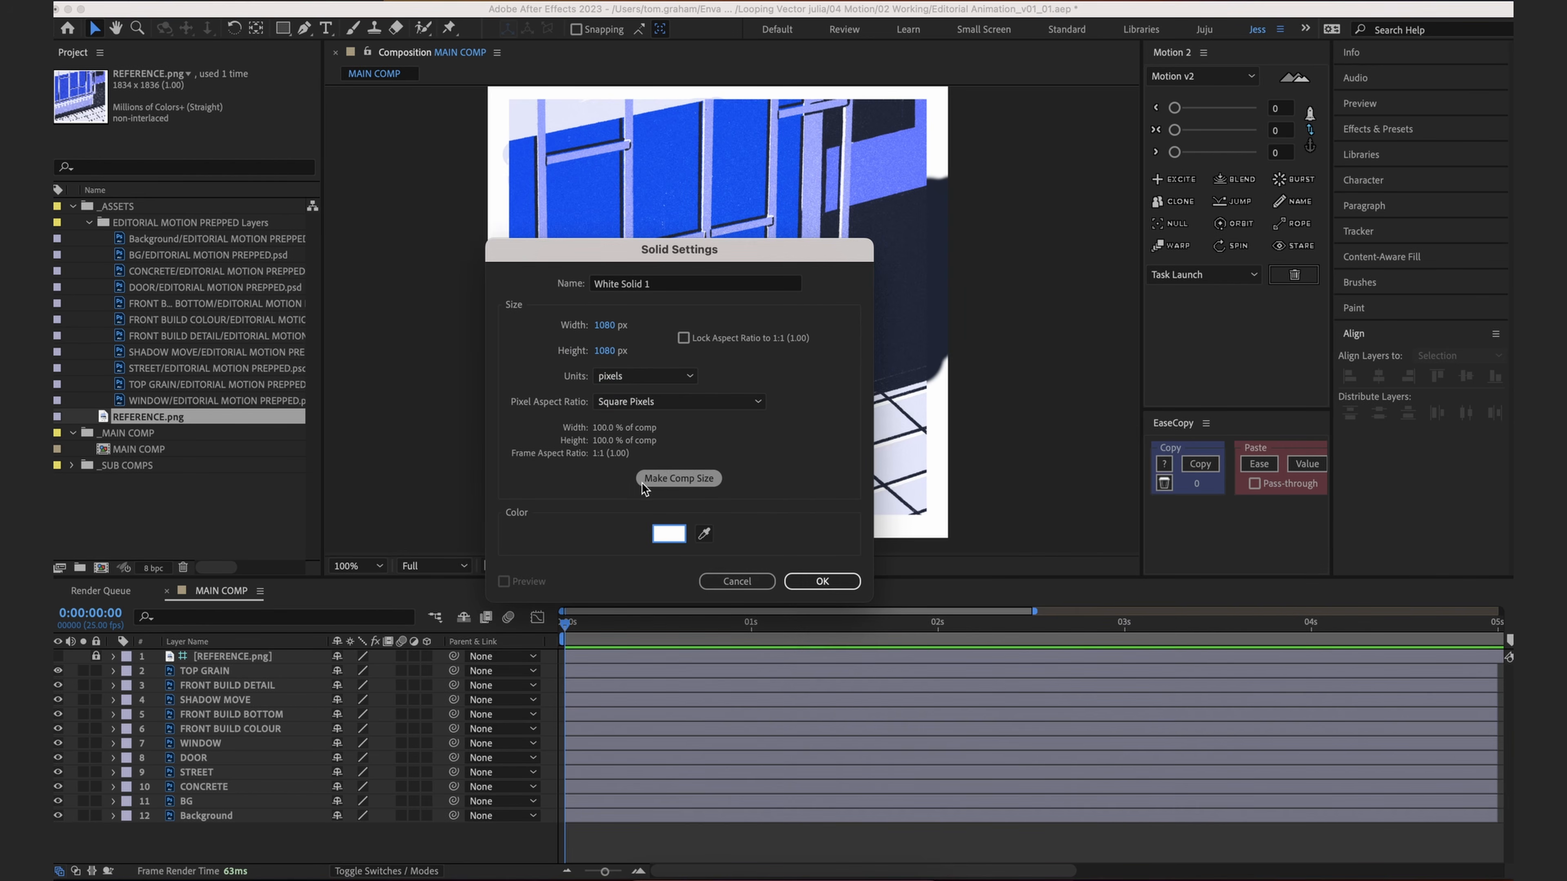
click(809, 584)
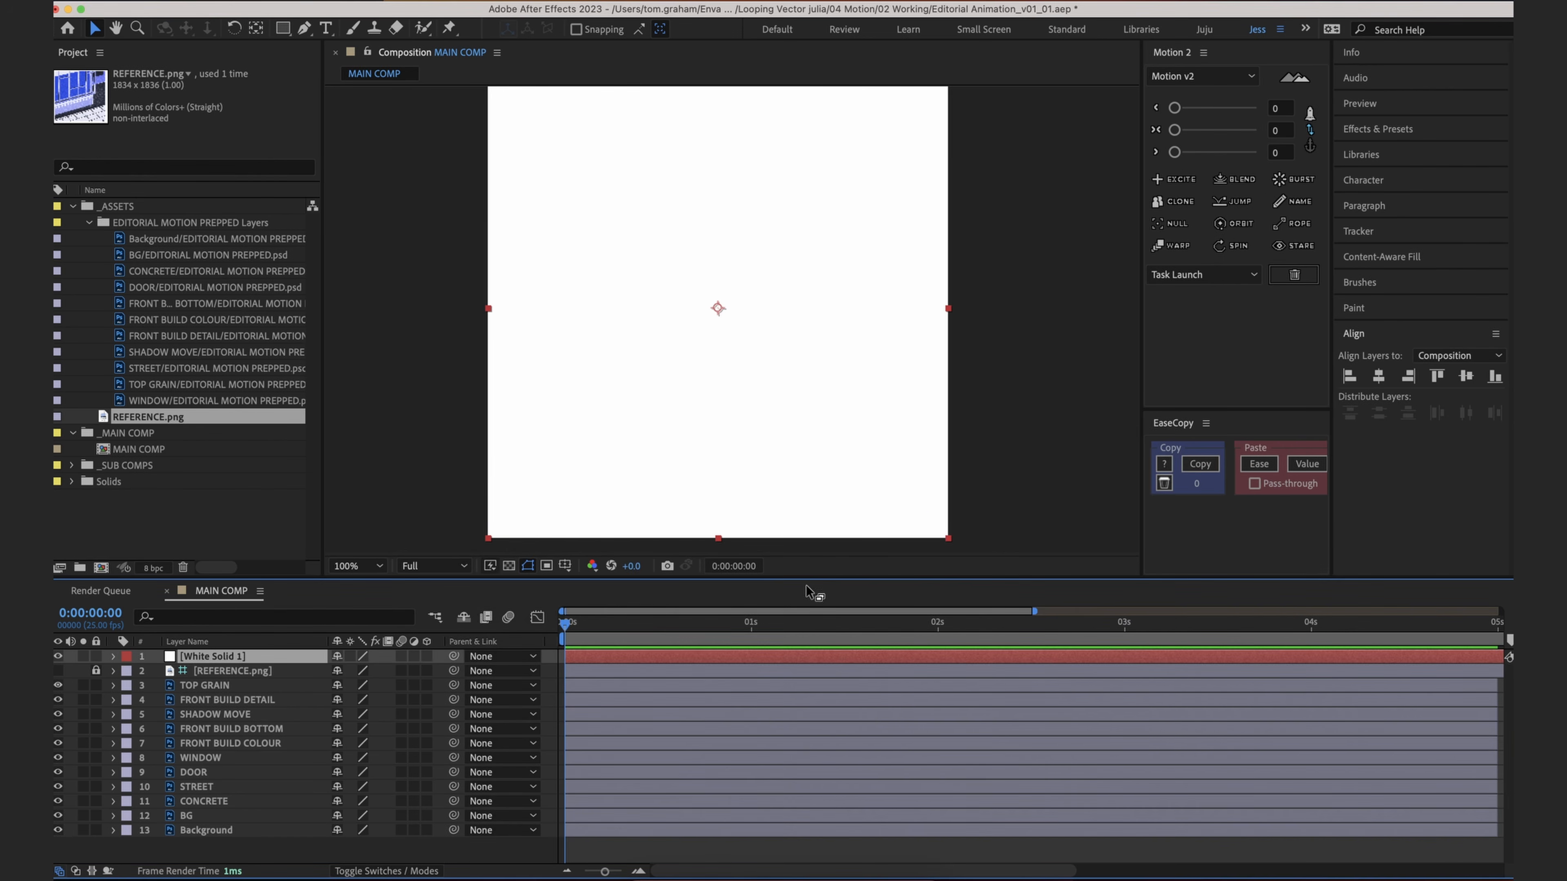
Step: Duplicate the white solid and hide the lower copy
click(267, 657)
key(super+d)
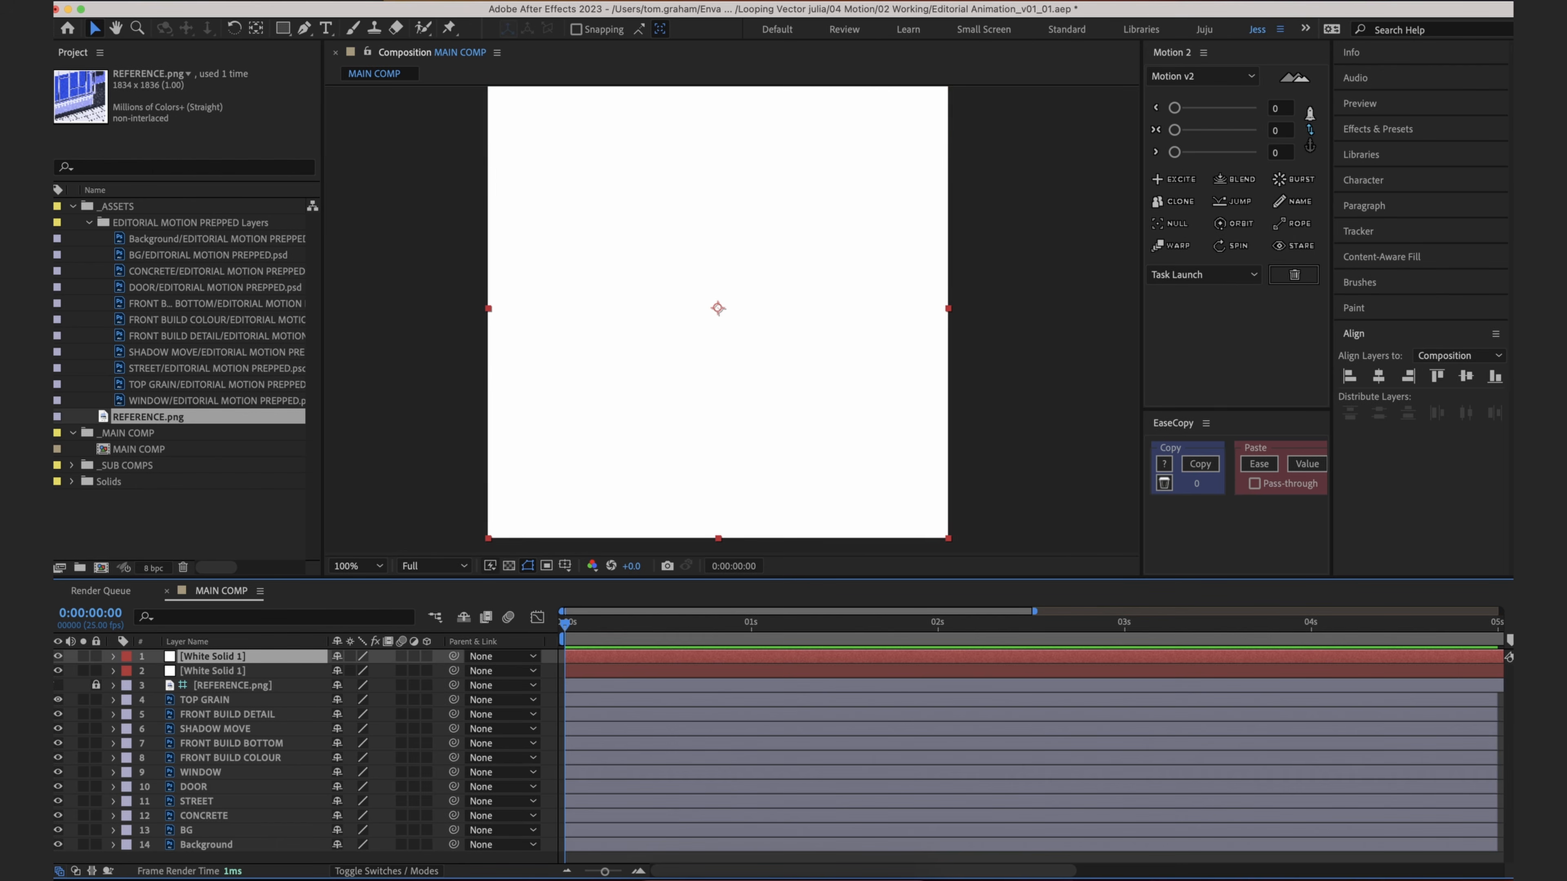
click(58, 671)
Step: Show the REFERENCE.png layer and scale the upper white solid to 90%
key(s)
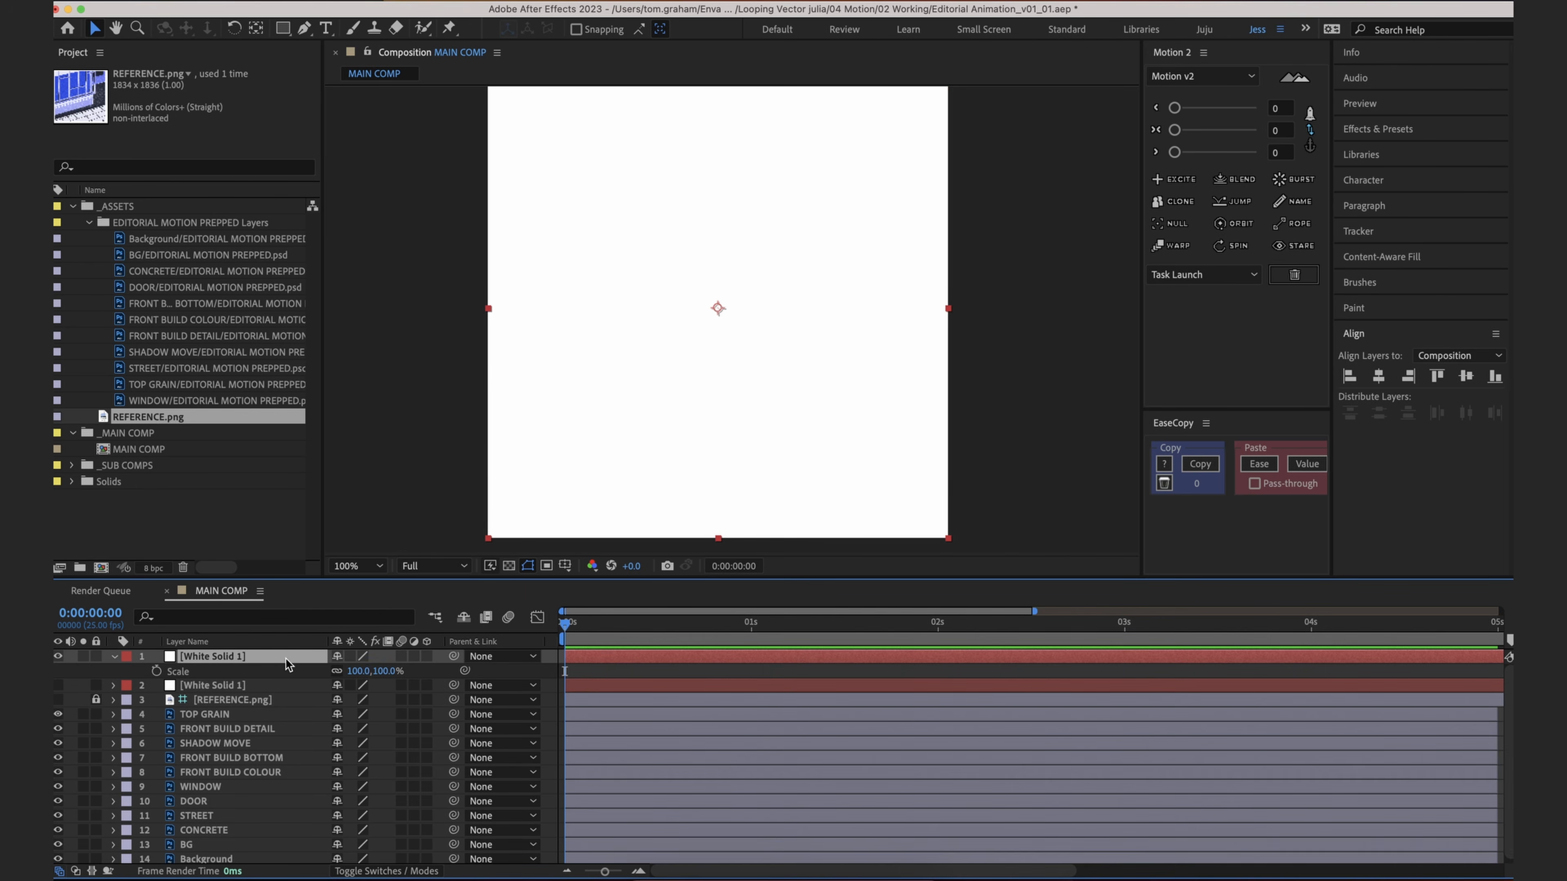
click(58, 701)
drag(391, 679, 381, 673)
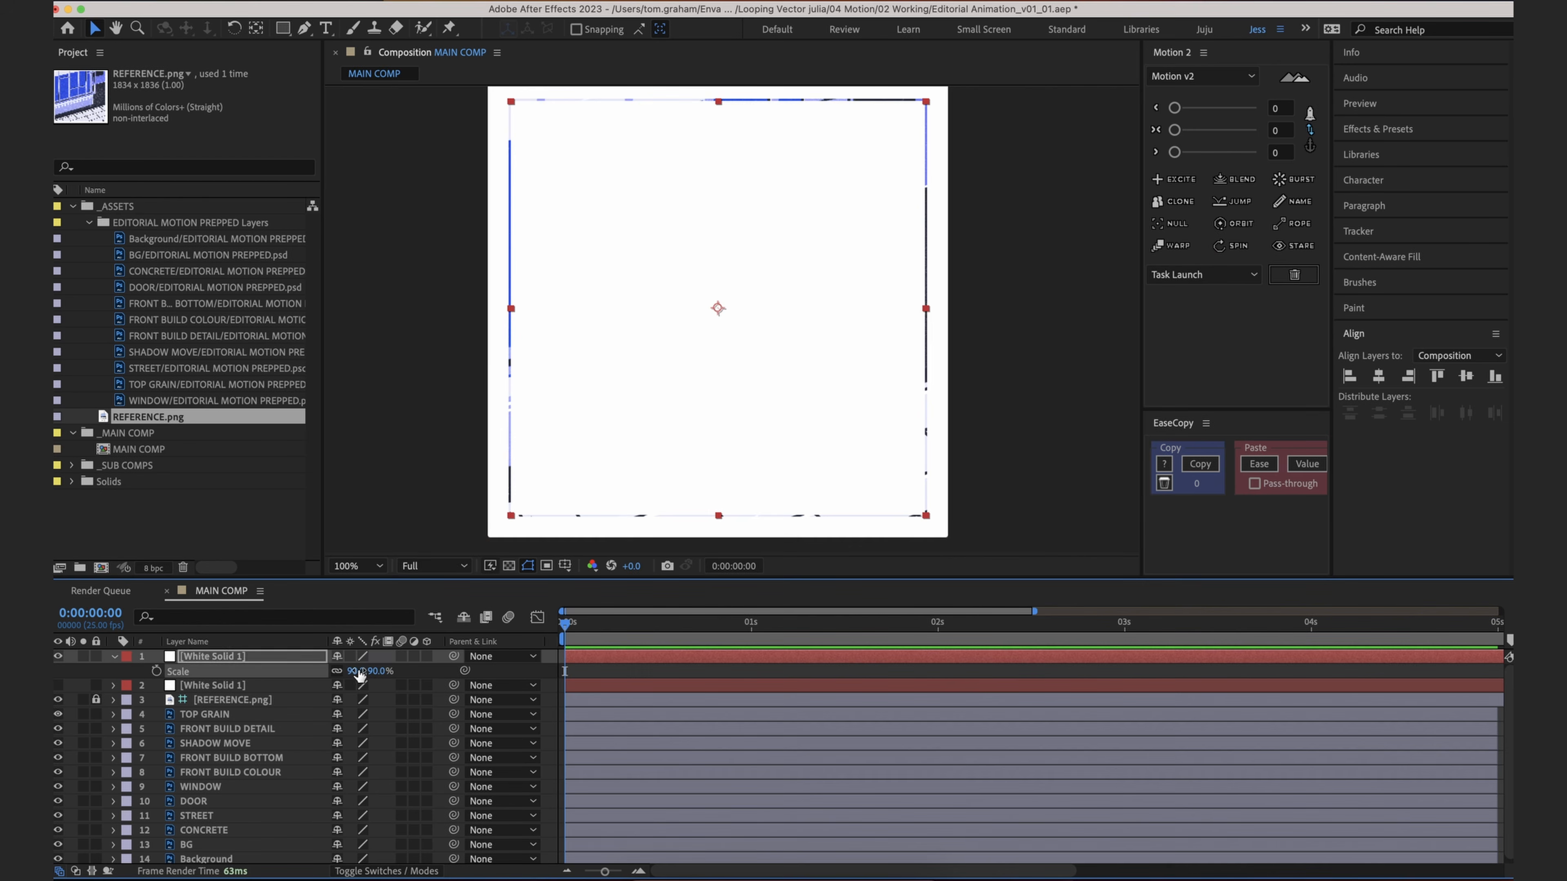
Step: Lower the upper white solid's opacity to 64% and set its scale to 91% to match the artwork's border
key(t)
drag(340, 672, 317, 671)
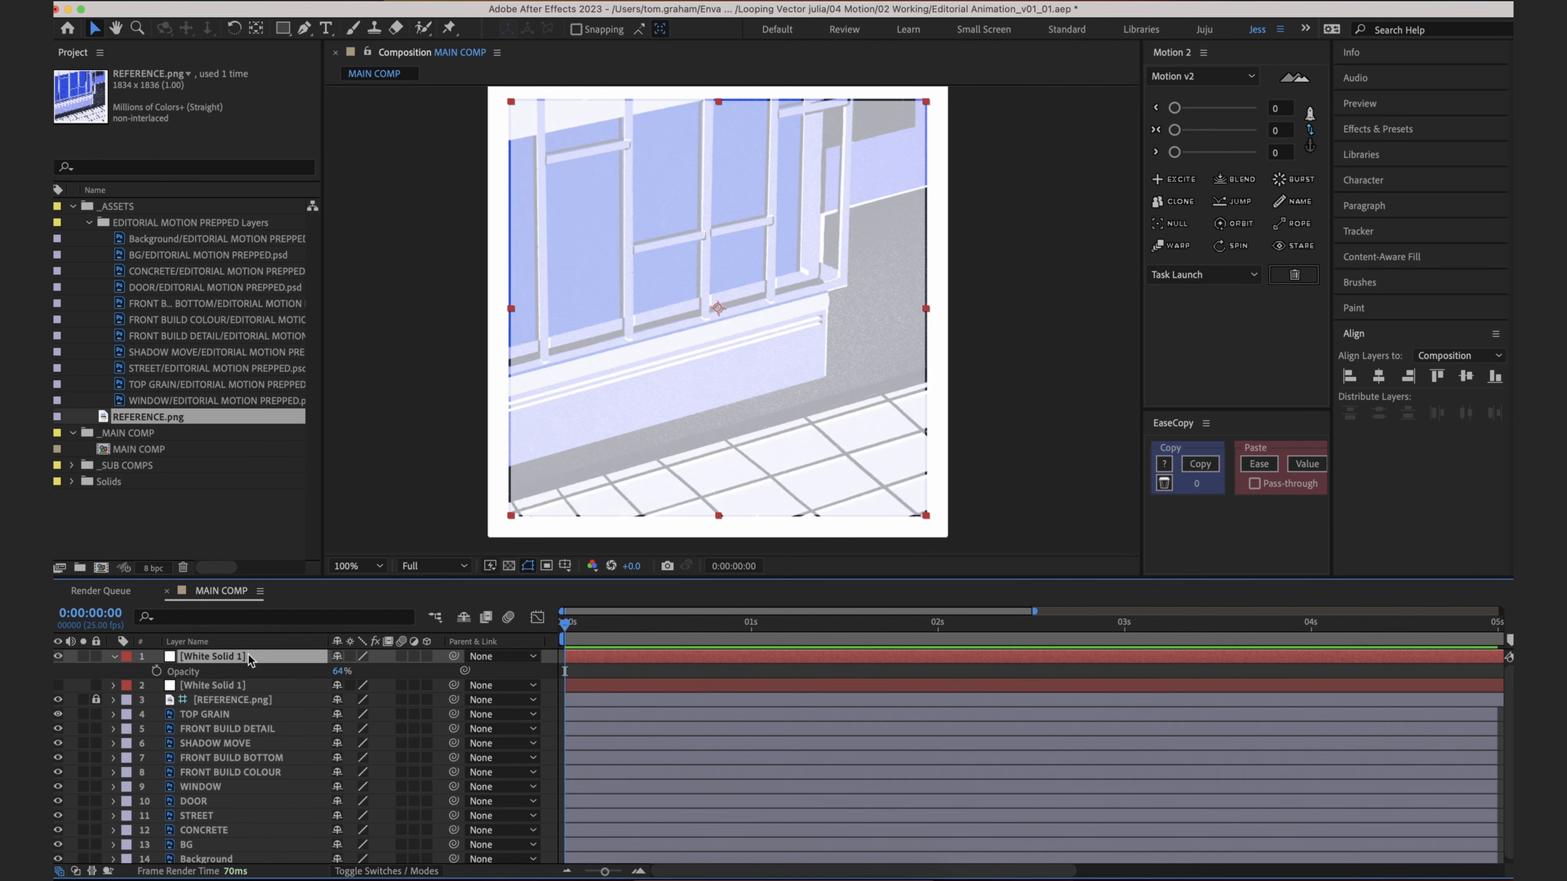
key(t)
key(t)
key(s)
click(378, 672)
text(91)
key(Return)
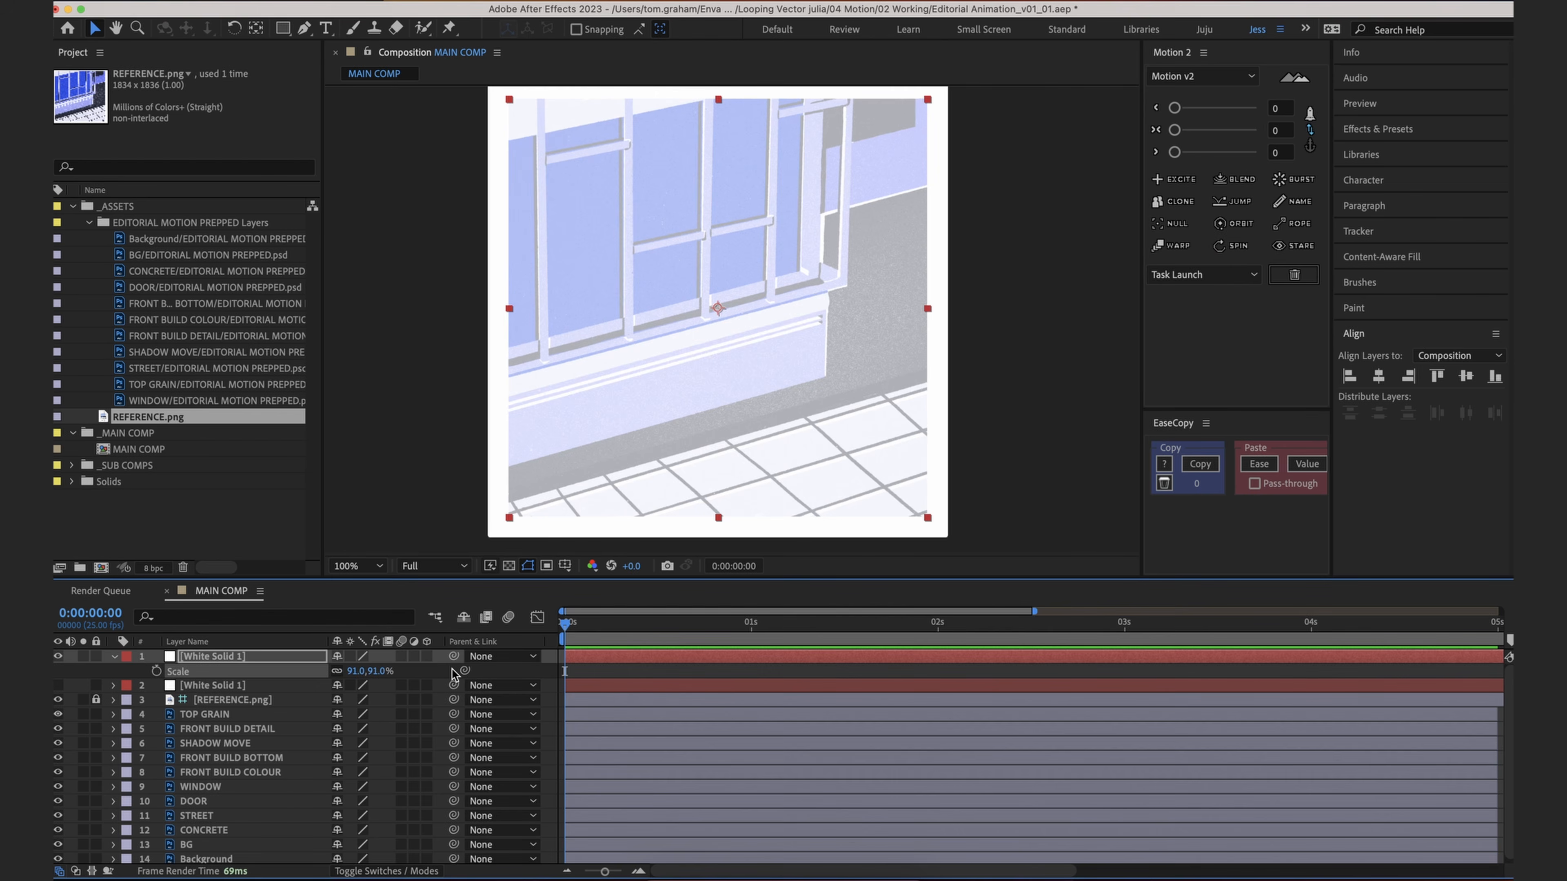
click(630, 674)
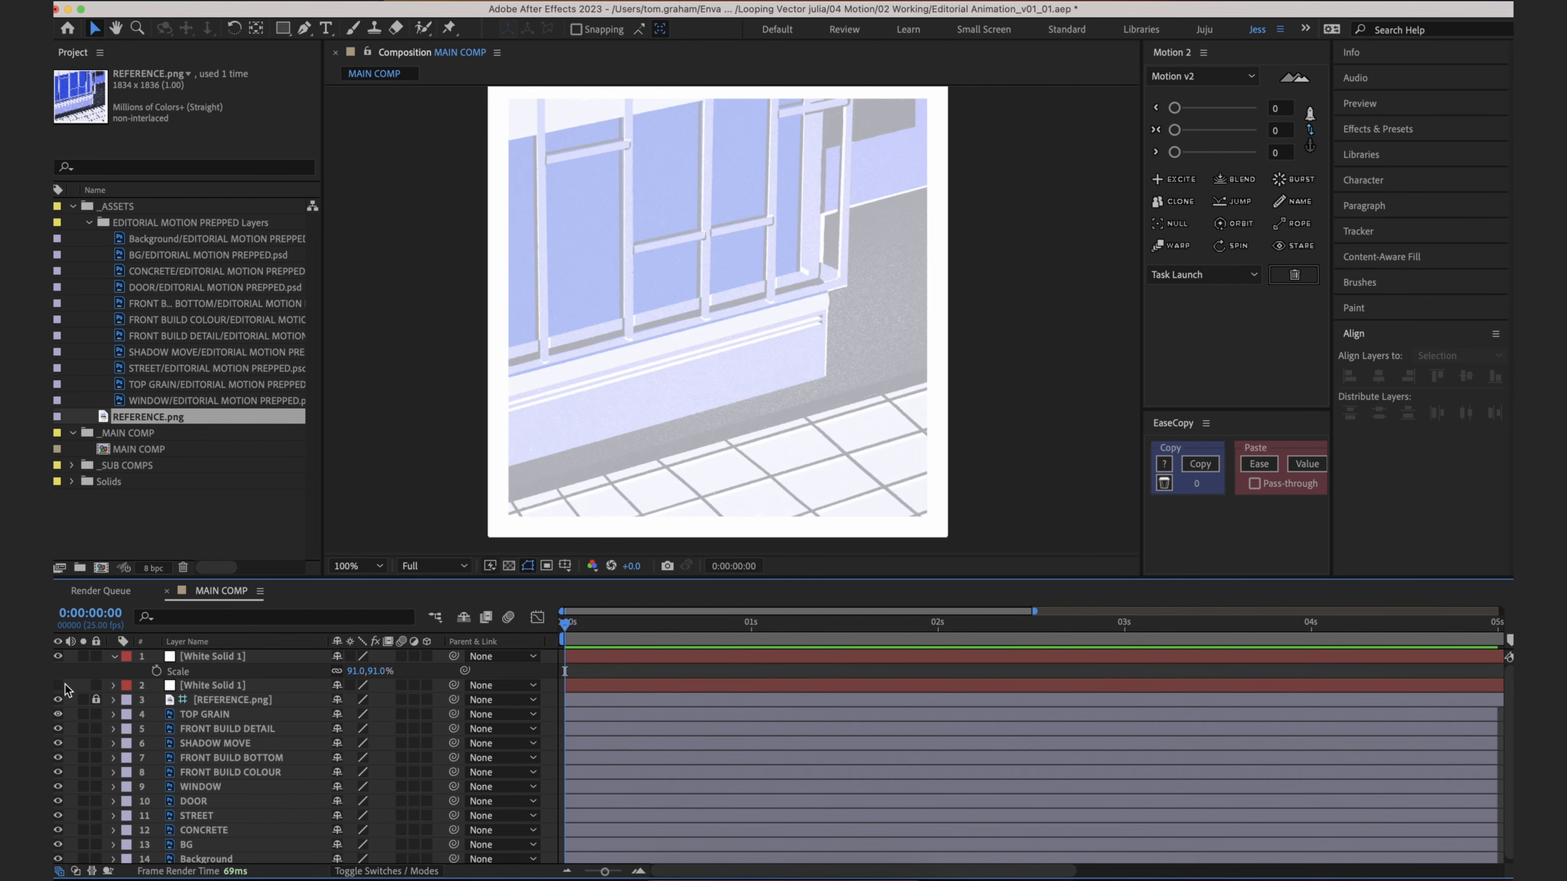
Step: Show the lower white solid again and pre-compose both solids into a composition named FRAME
click(57, 685)
click(229, 658)
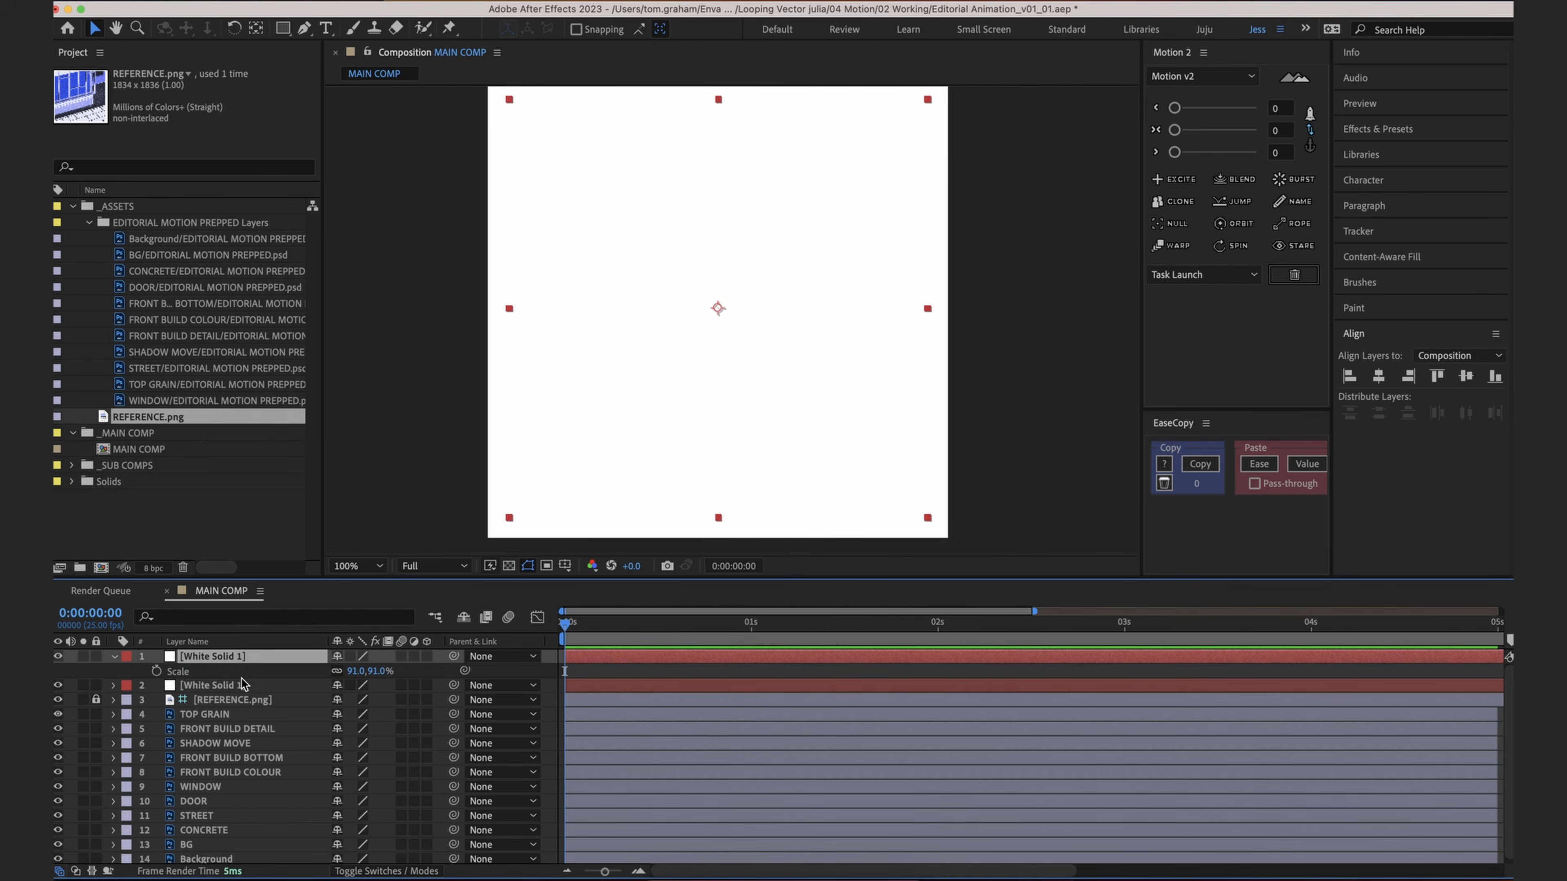
shift+click(237, 688)
right_click(238, 691)
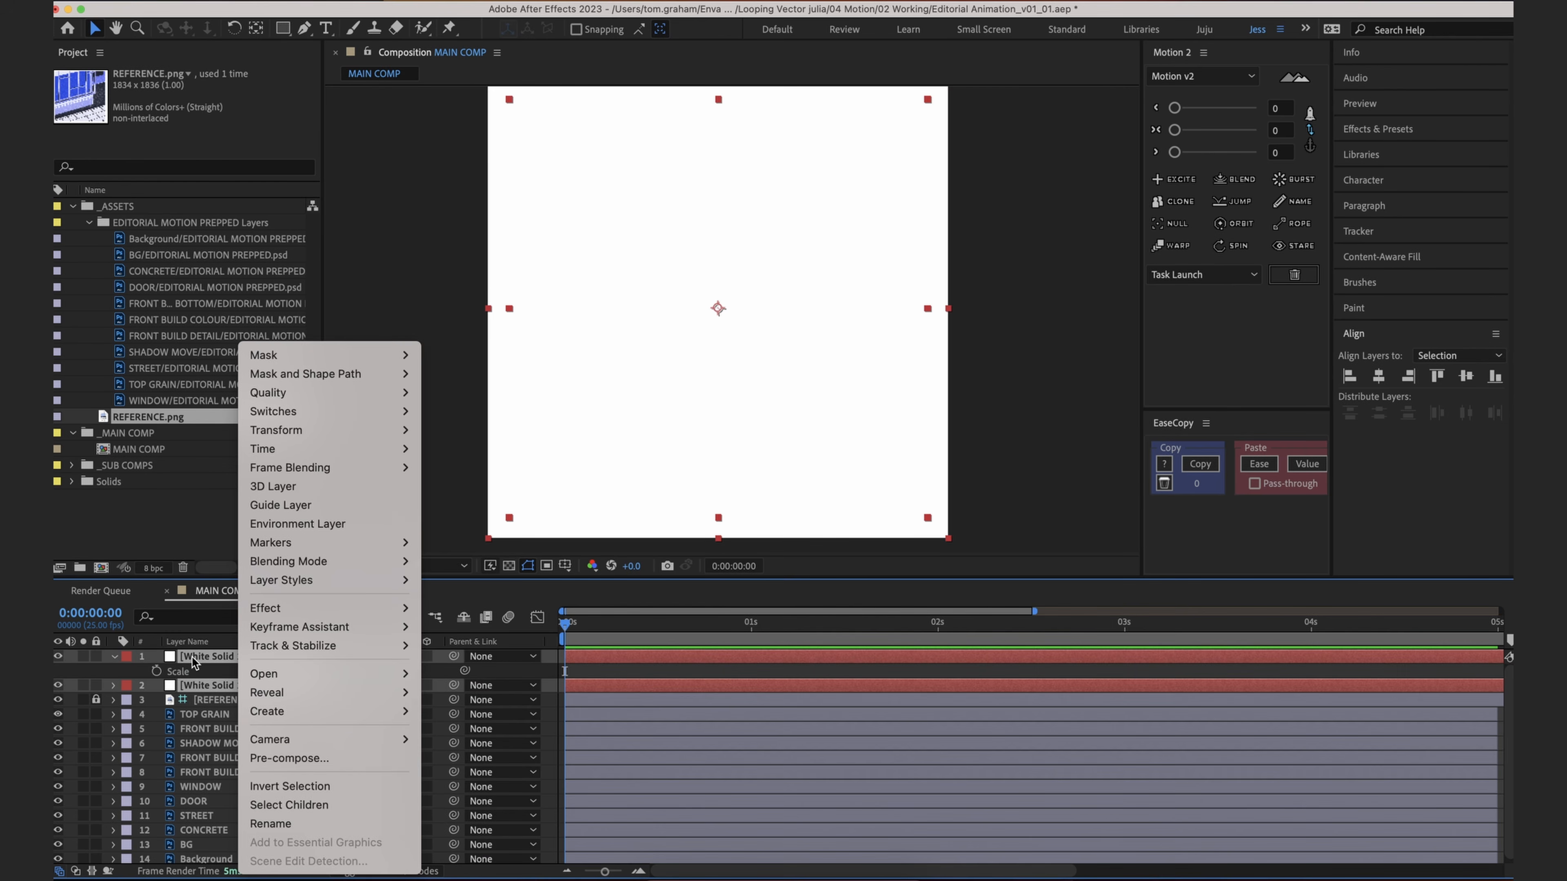
click(275, 759)
key(BackSpace)
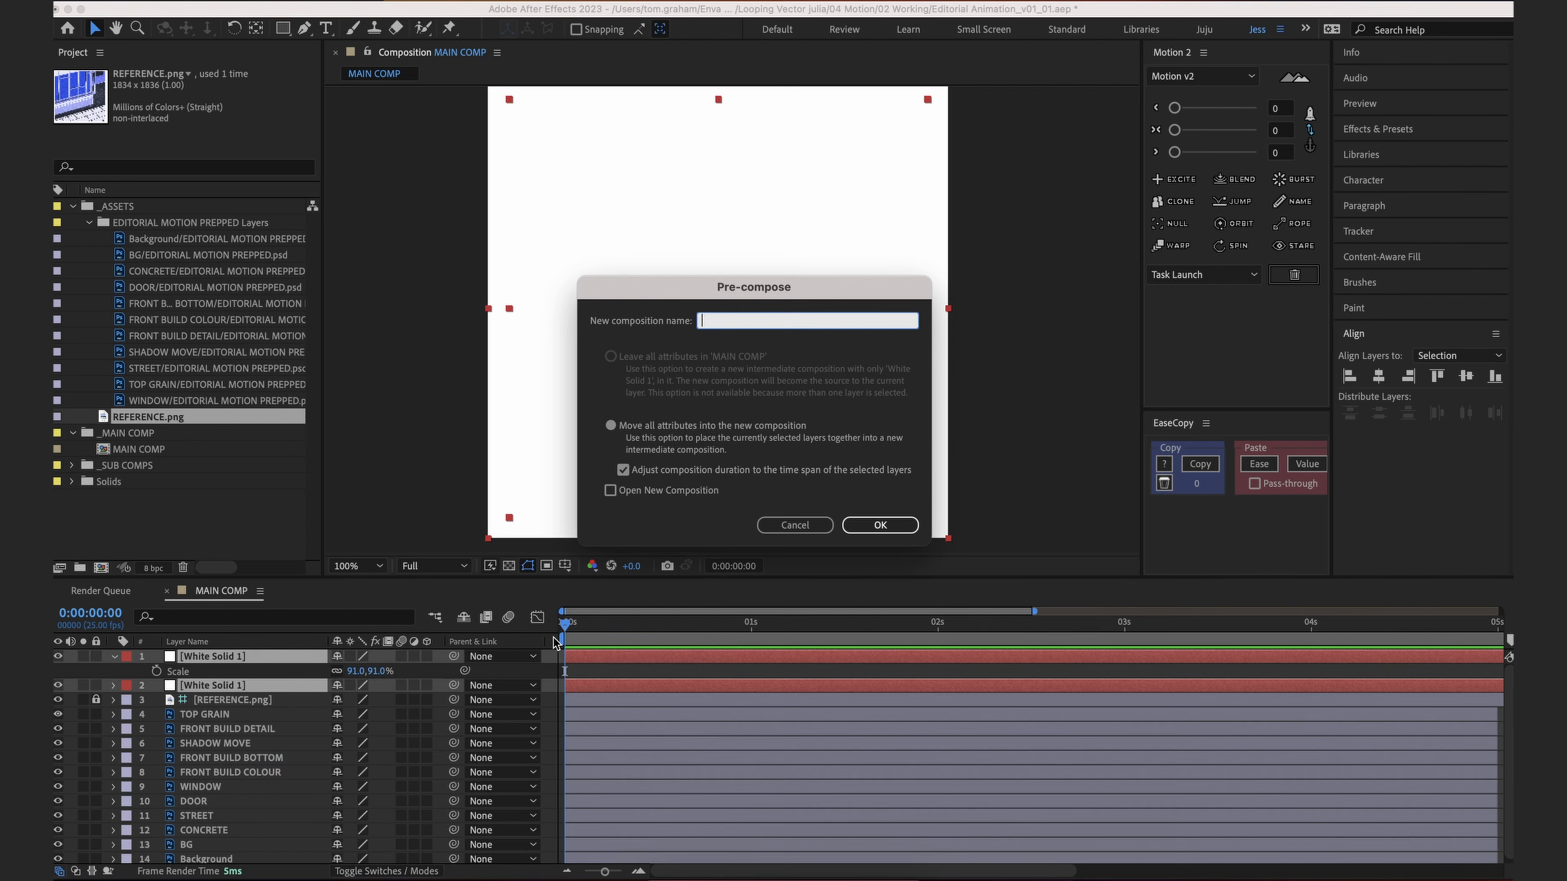
key(Return)
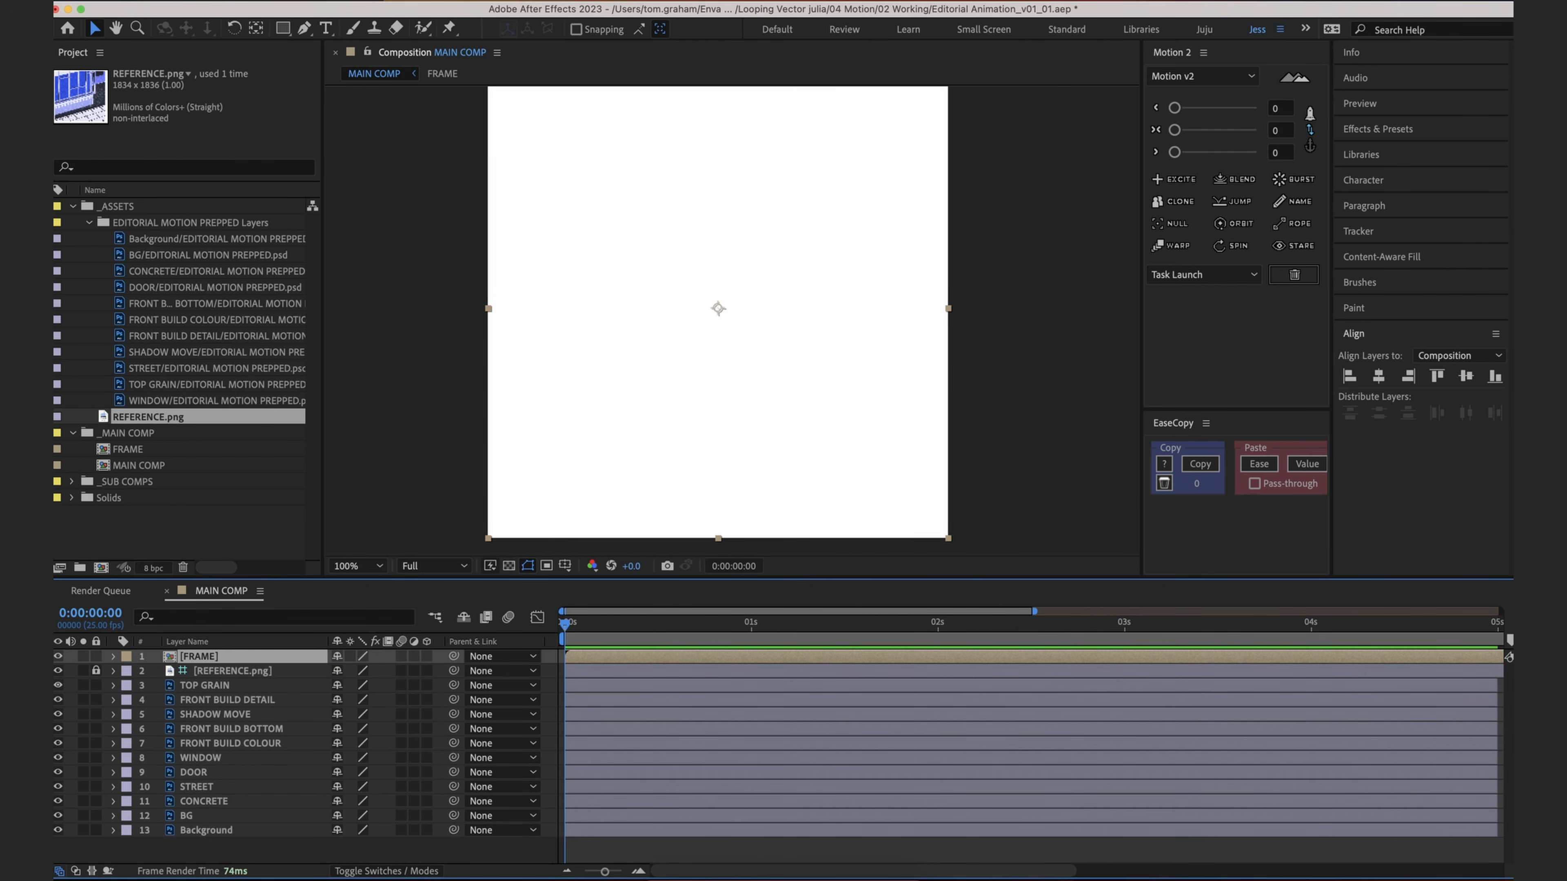
Step: Open the FRAME composition and display the Modes column in its timeline
double_click(225, 657)
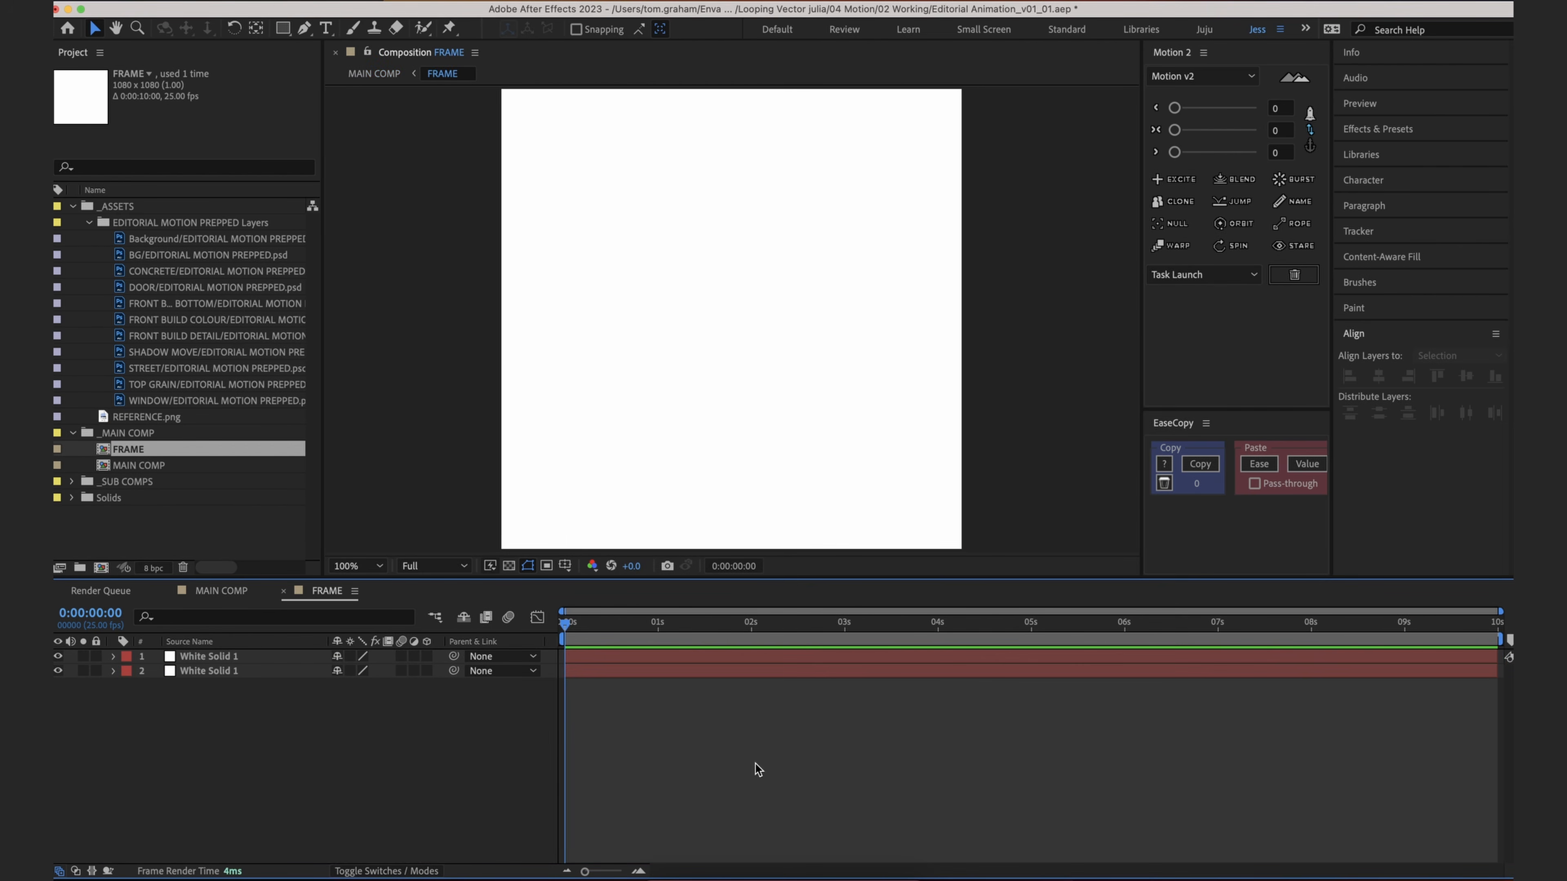
click(271, 670)
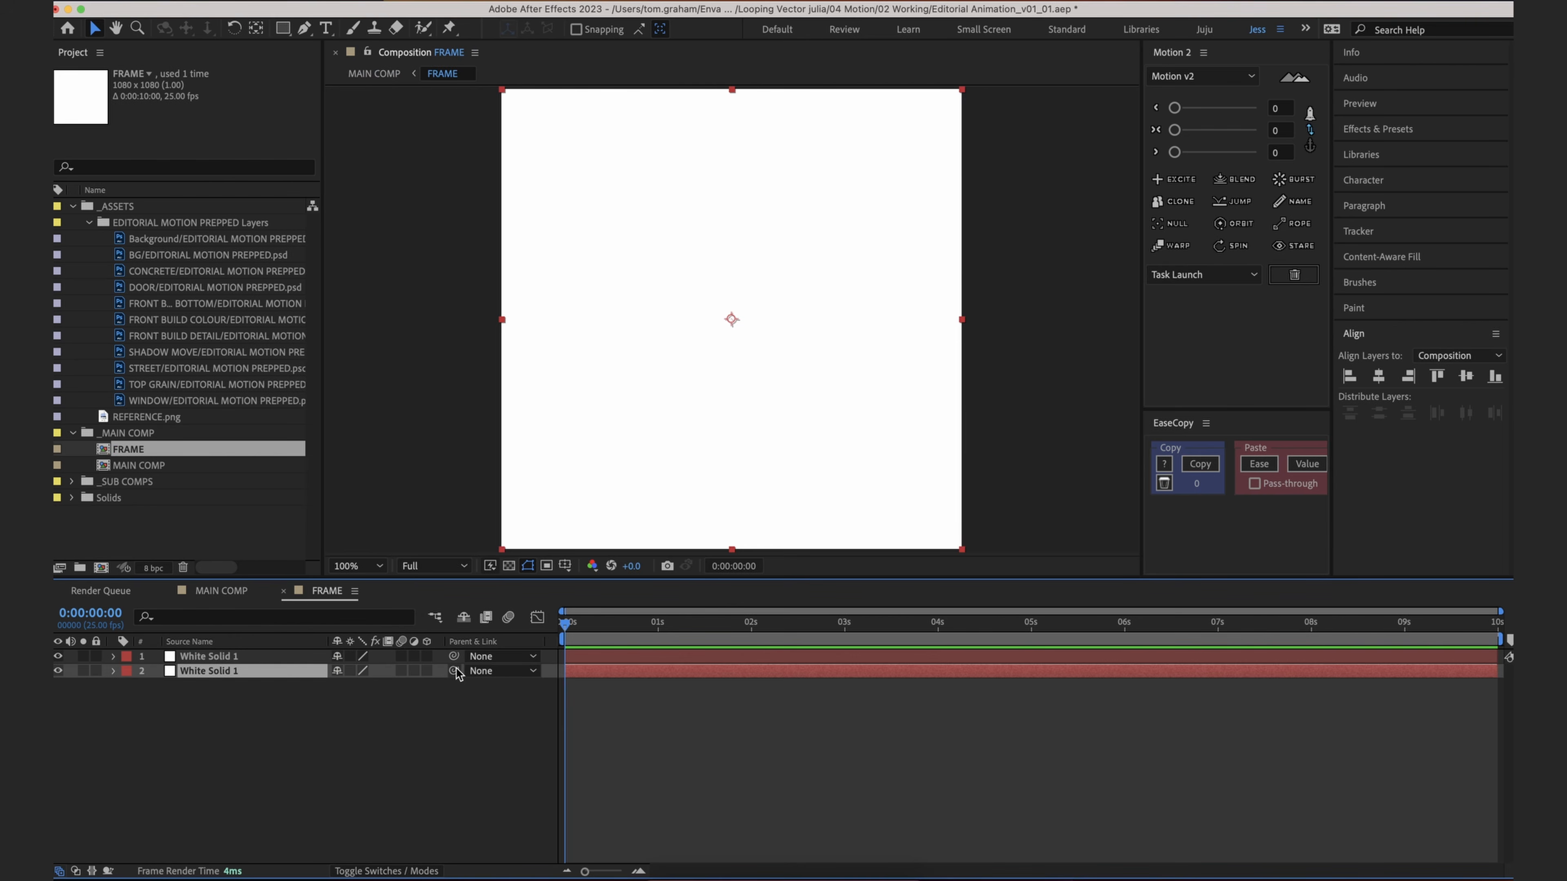
click(314, 642)
click(316, 643)
right_click(316, 645)
mouse_move(404, 702)
click(505, 731)
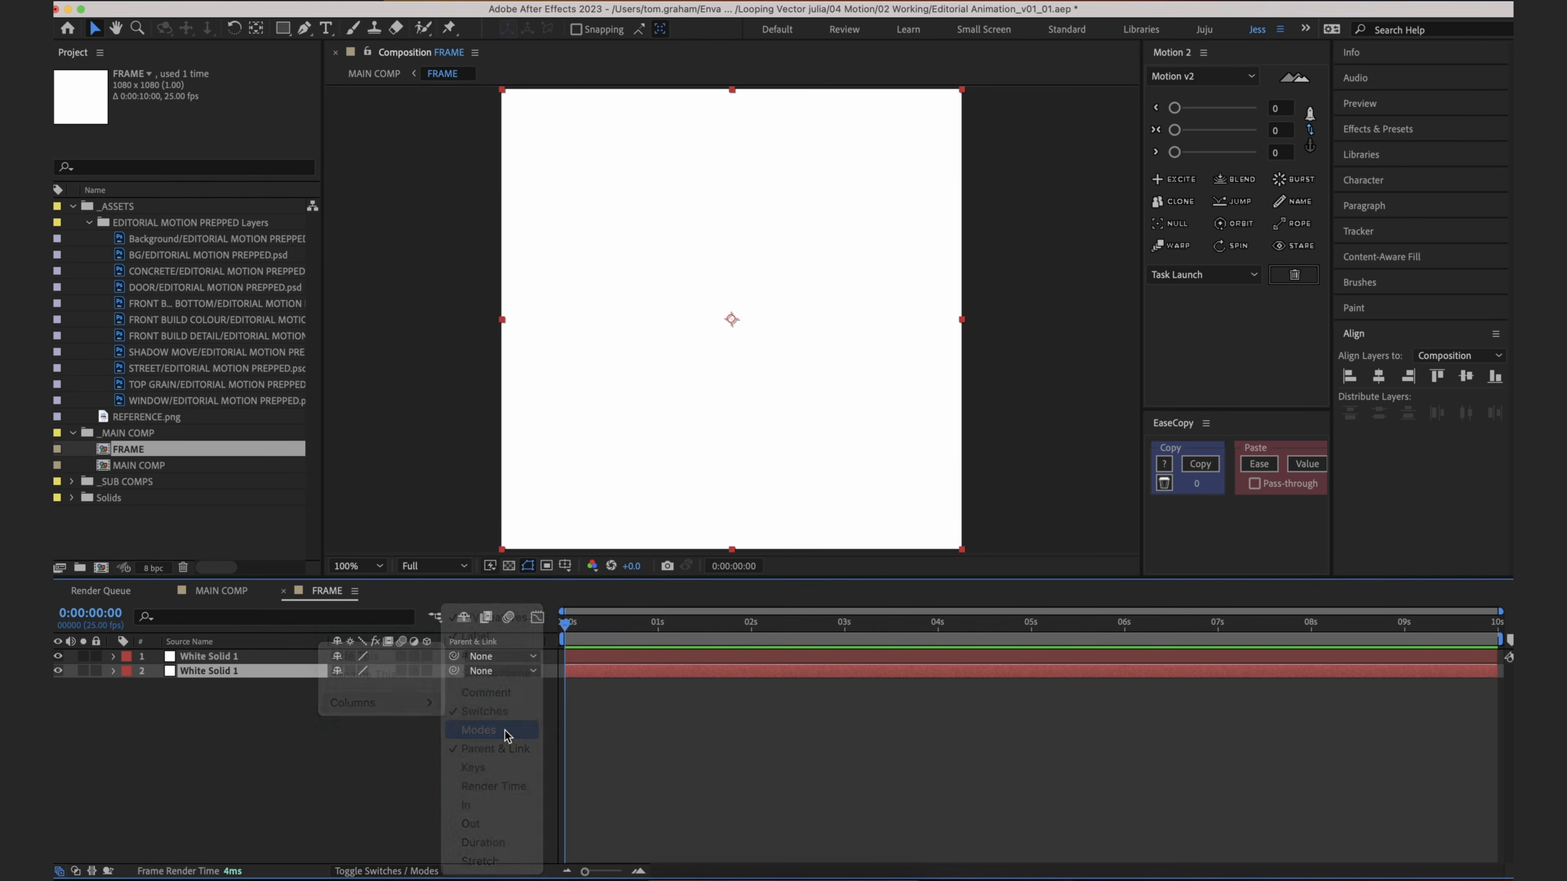
click(564, 801)
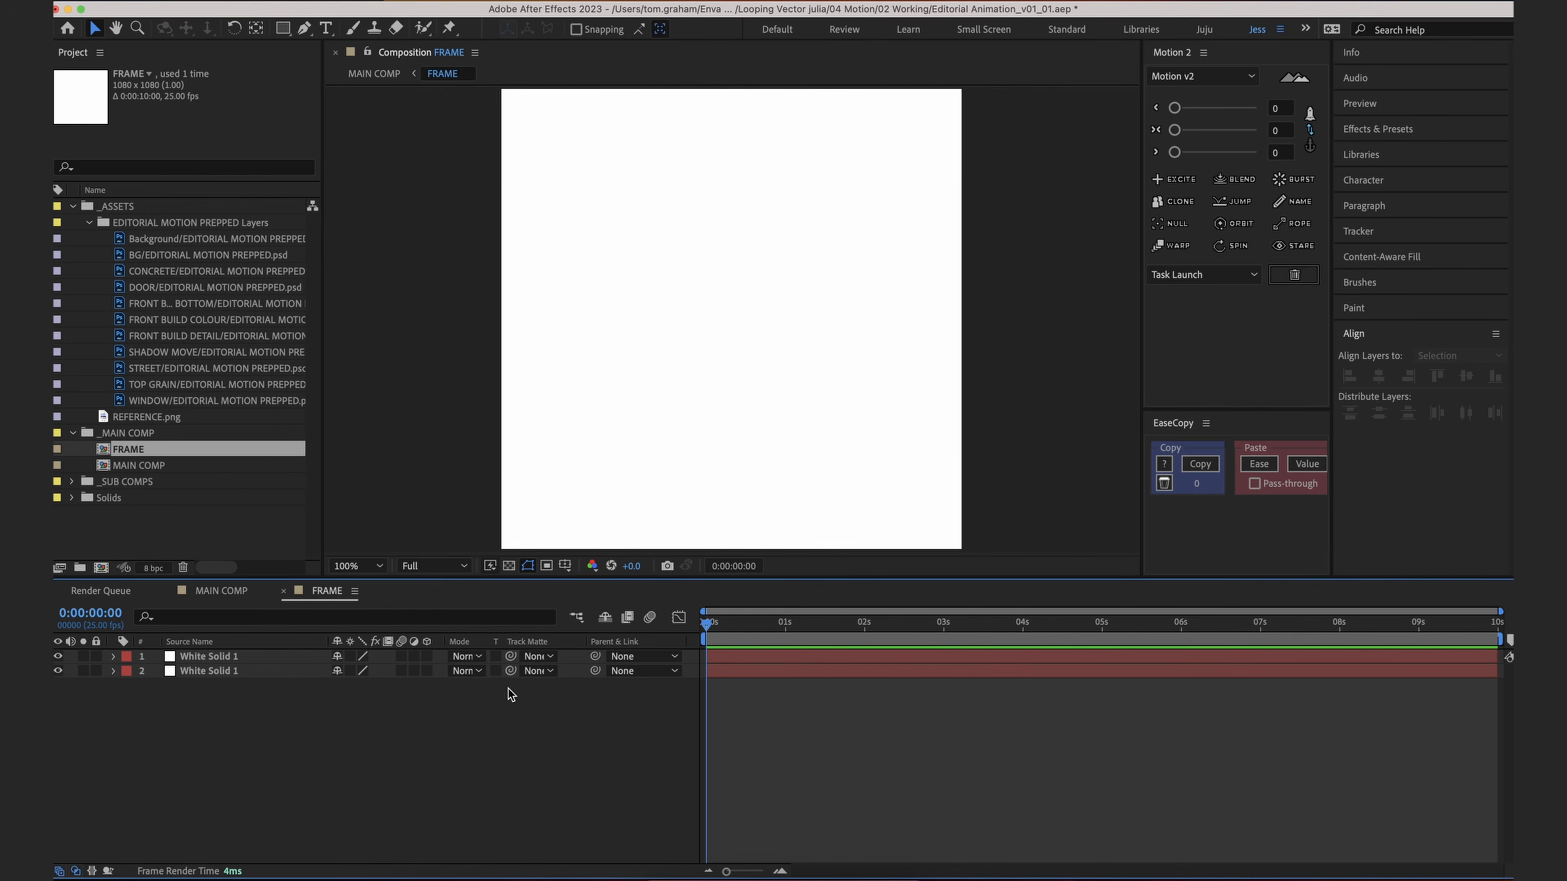
Step: Use the upper white solid as the lower solid's track matte and set the upper solid's opacity to 100%
drag(510, 671, 219, 655)
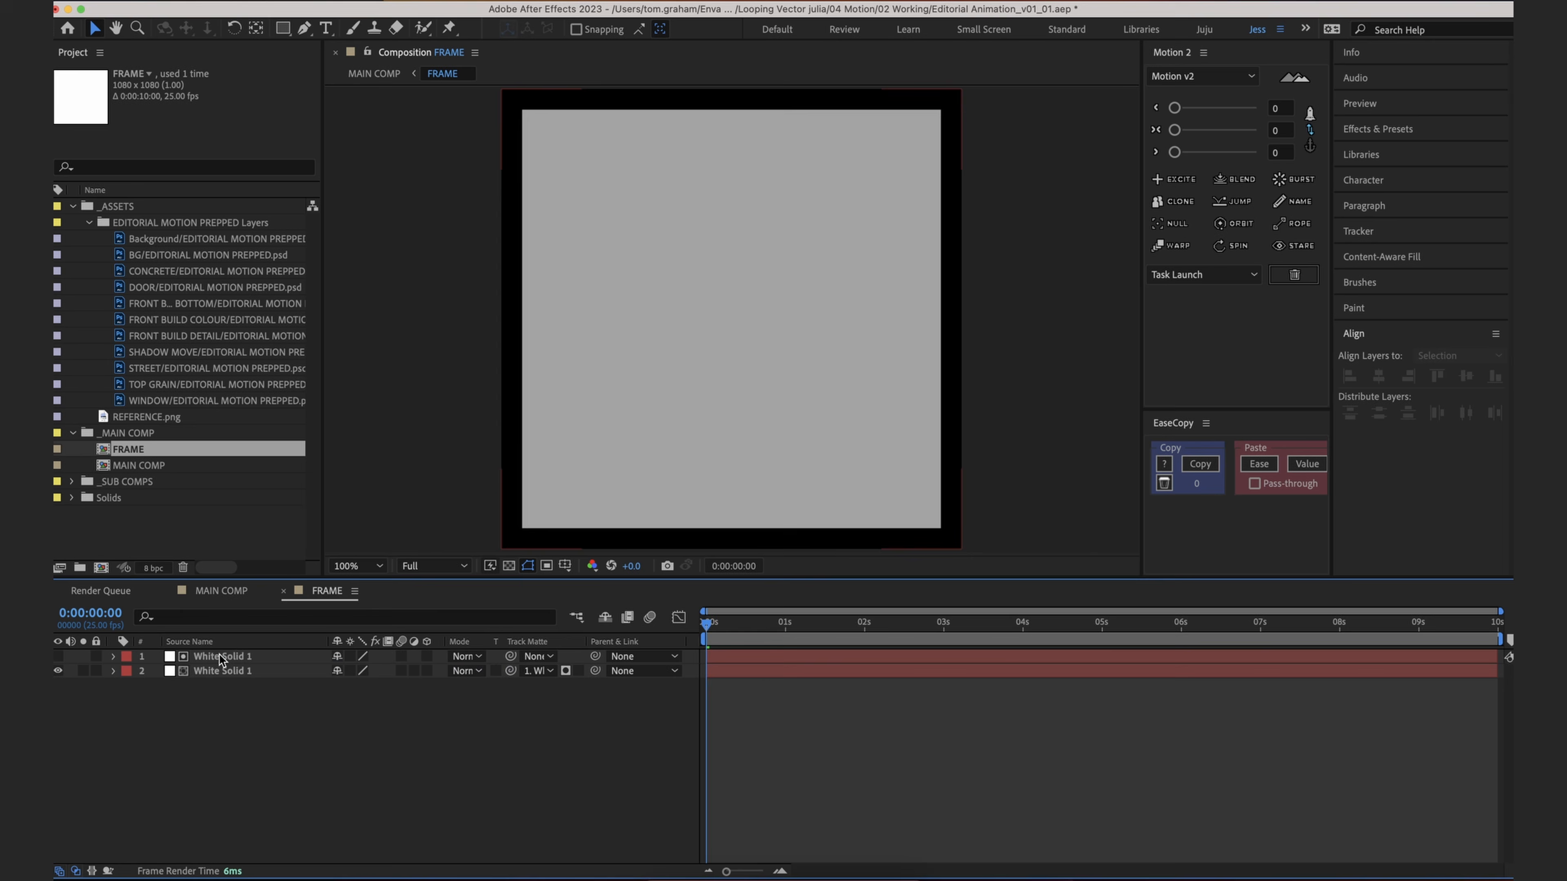
click(295, 675)
key(t)
click(314, 660)
key(t)
click(337, 671)
text(100)
key(Return)
click(596, 730)
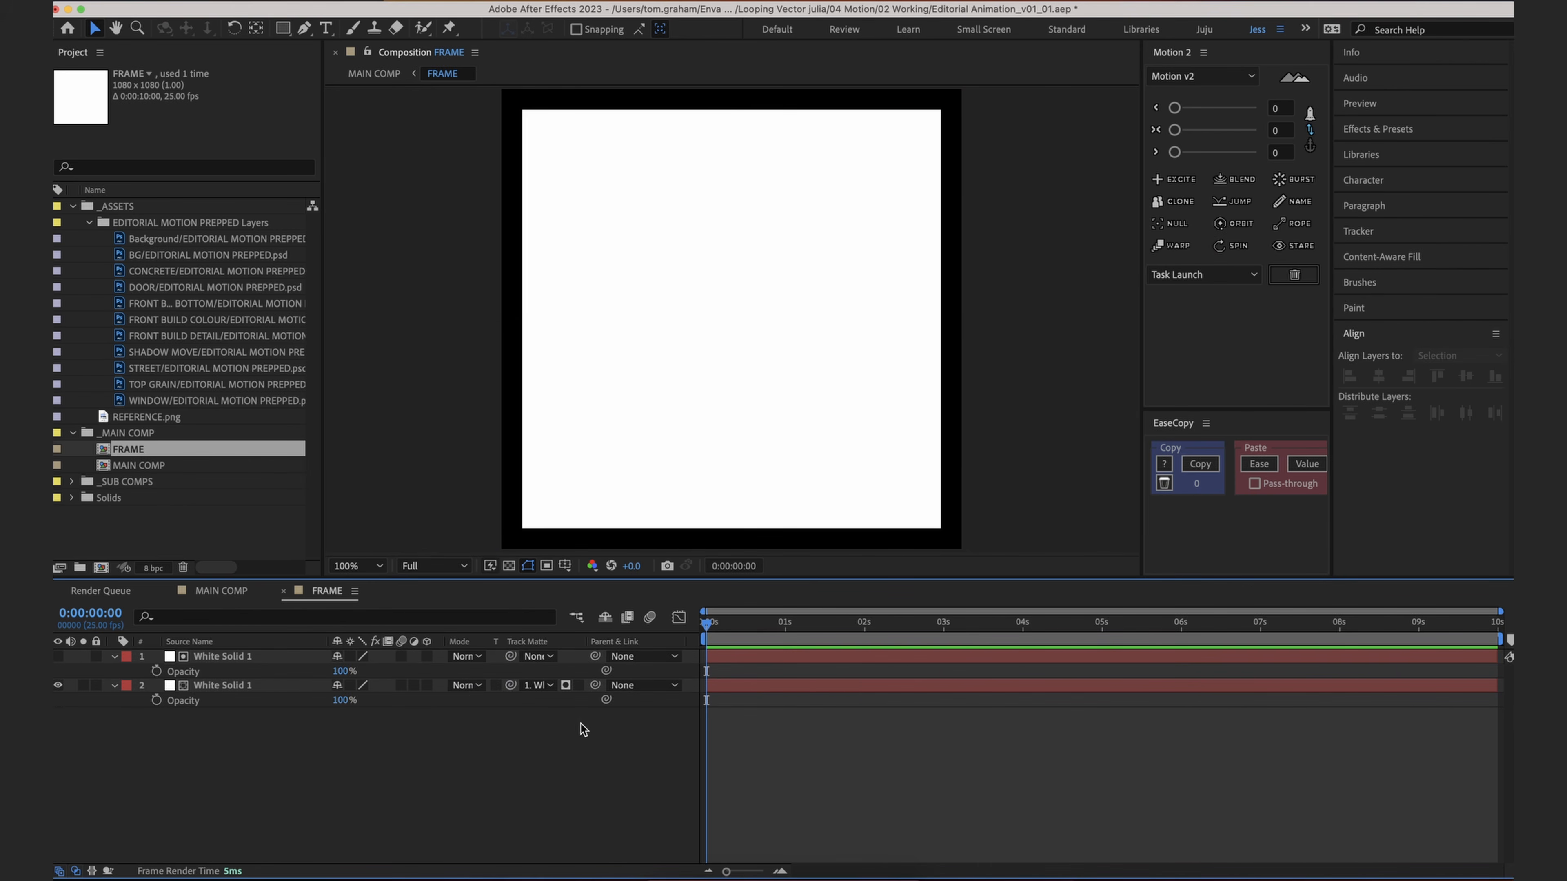
Step: Invert the lower solid's track matte so only a white border frame remains
click(577, 686)
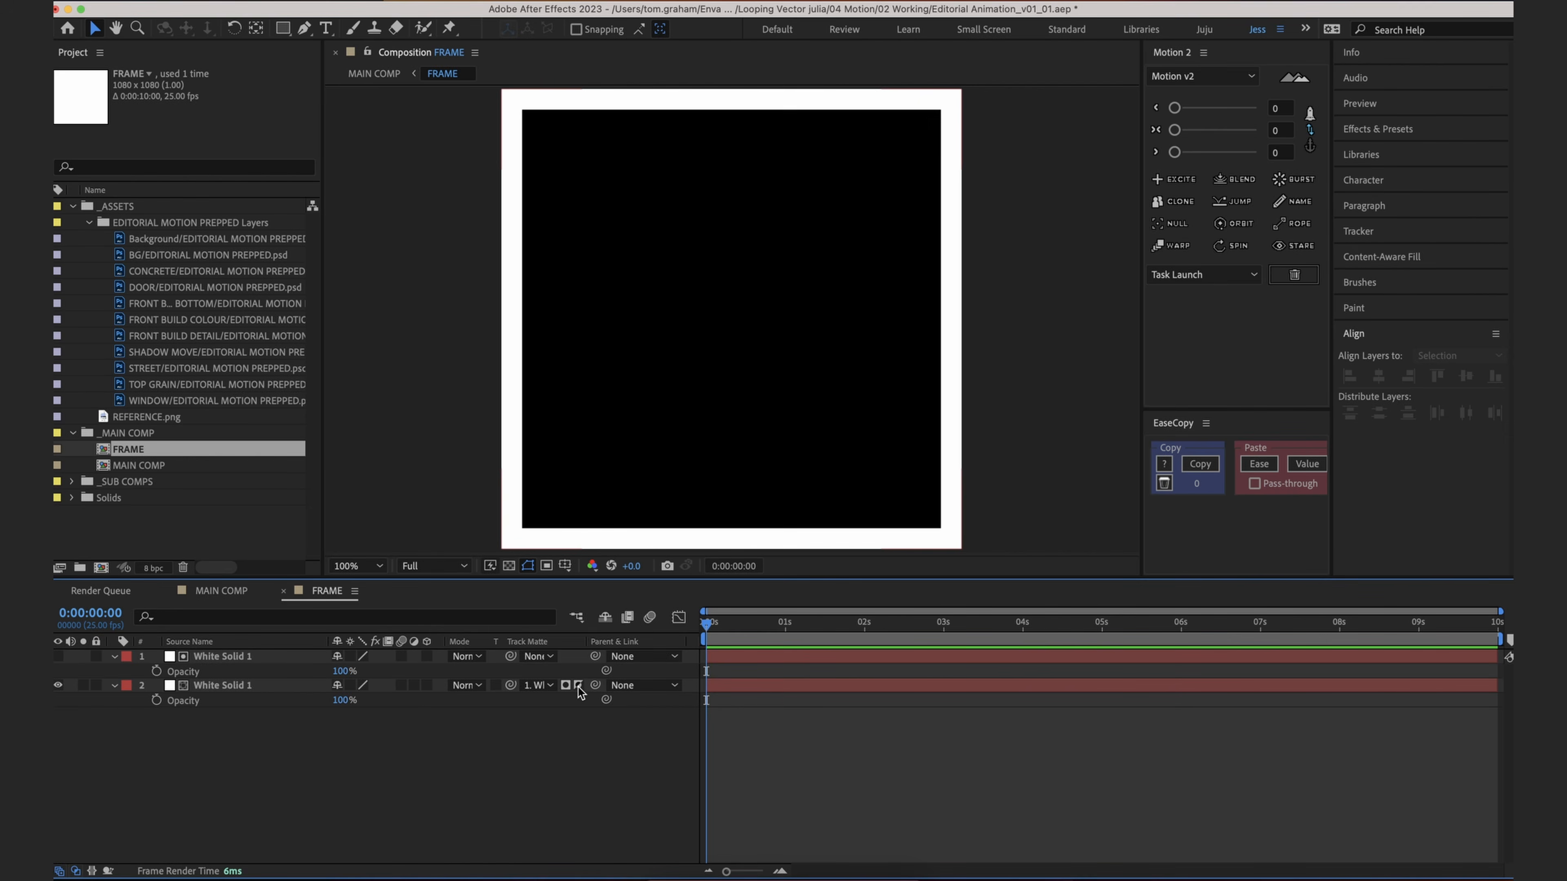
click(578, 686)
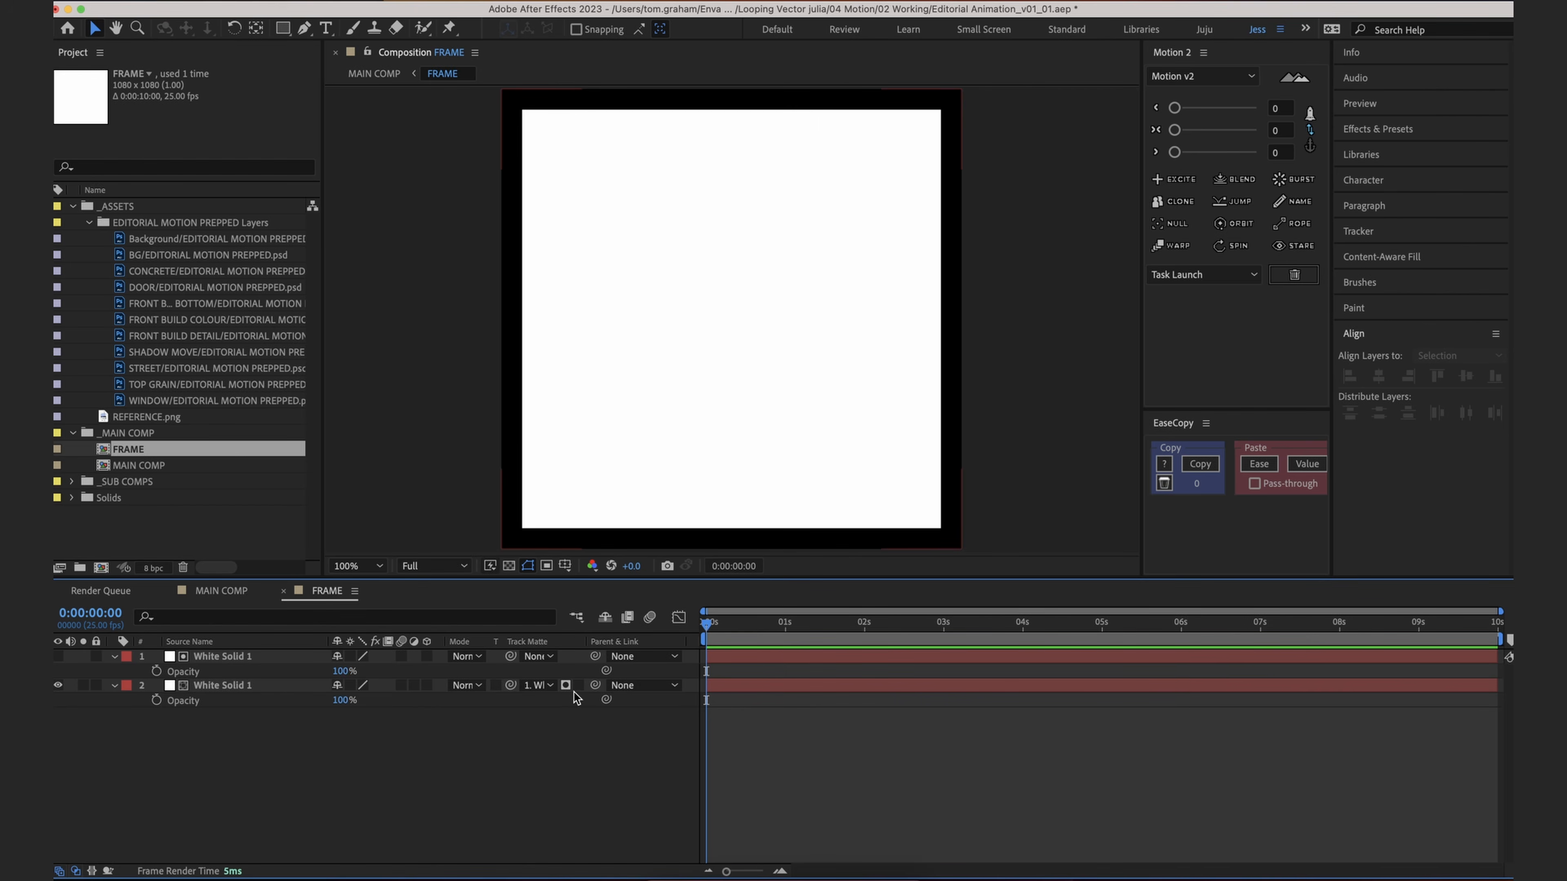
click(579, 686)
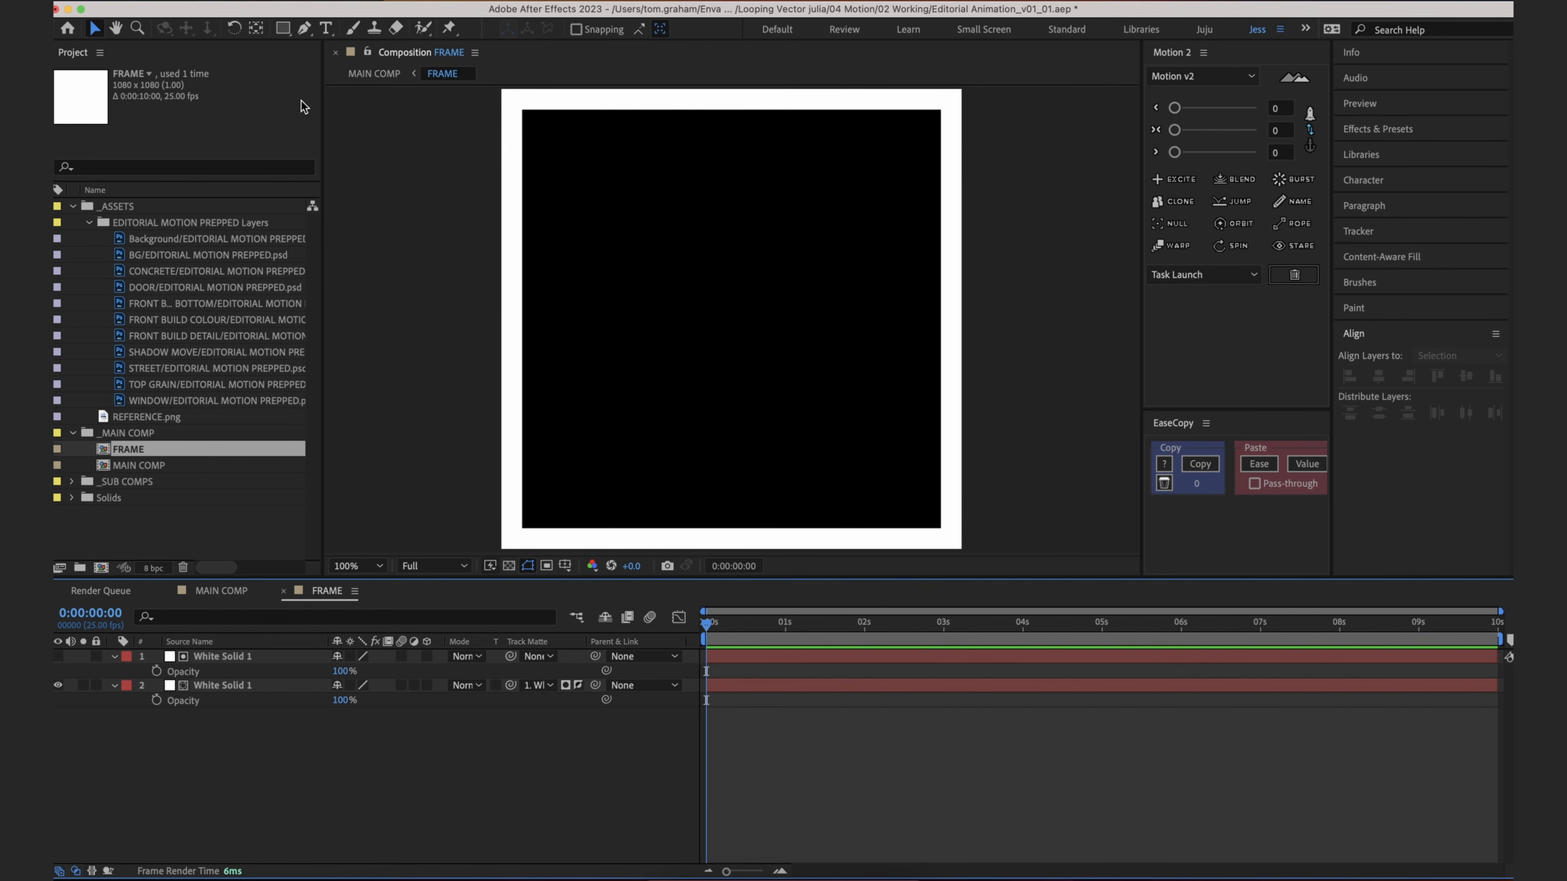
Step: Return to MAIN COMP, hide the REFERENCE.png layer and check the white frame over the layered artwork
click(356, 75)
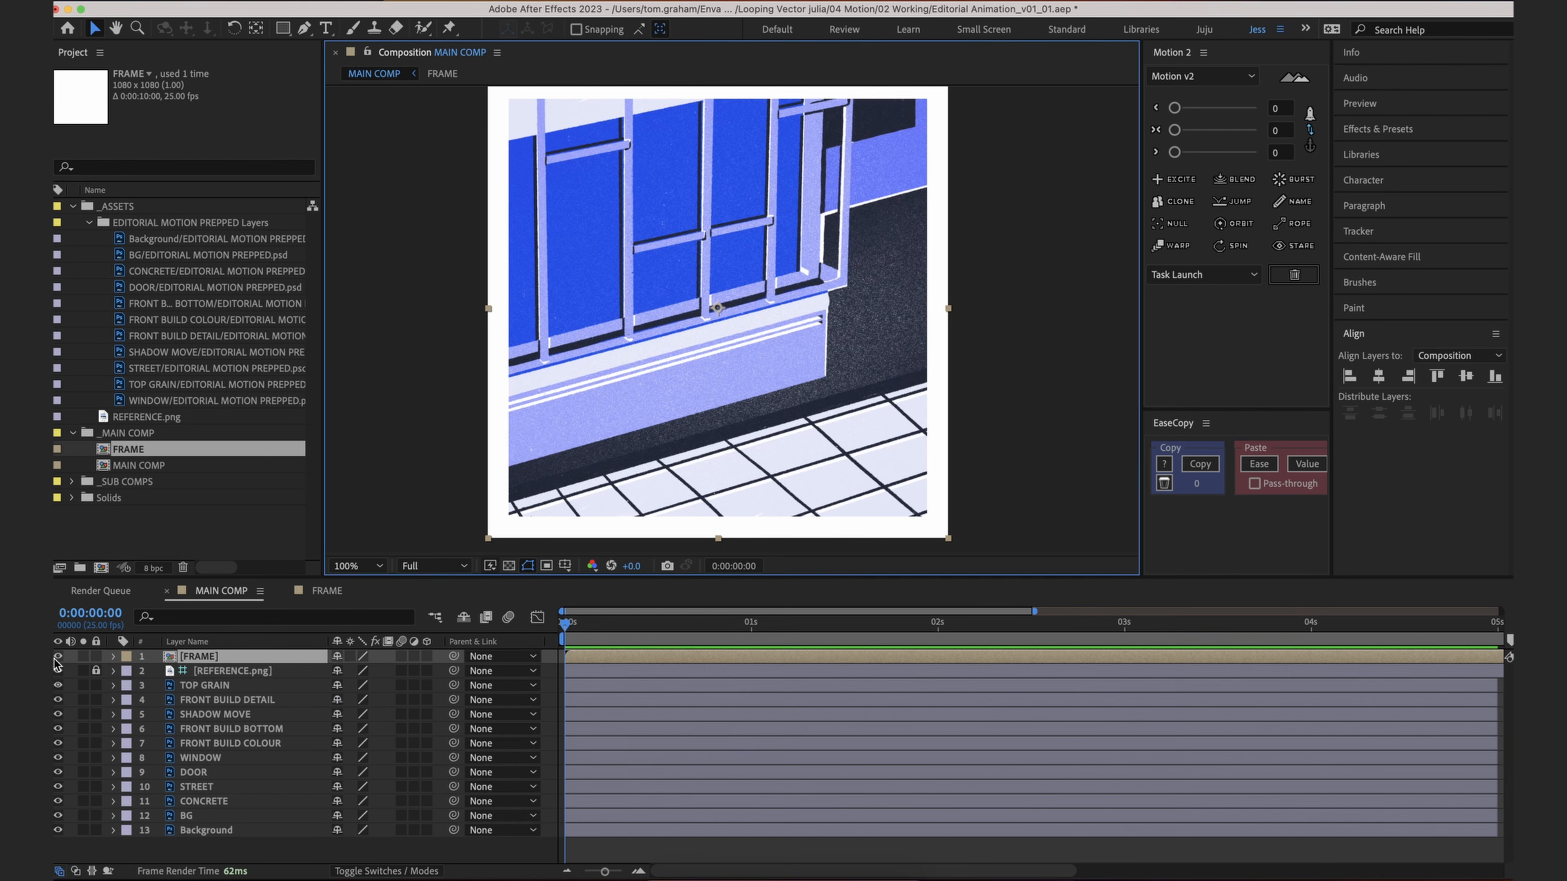
click(57, 657)
click(57, 657)
click(58, 657)
click(58, 657)
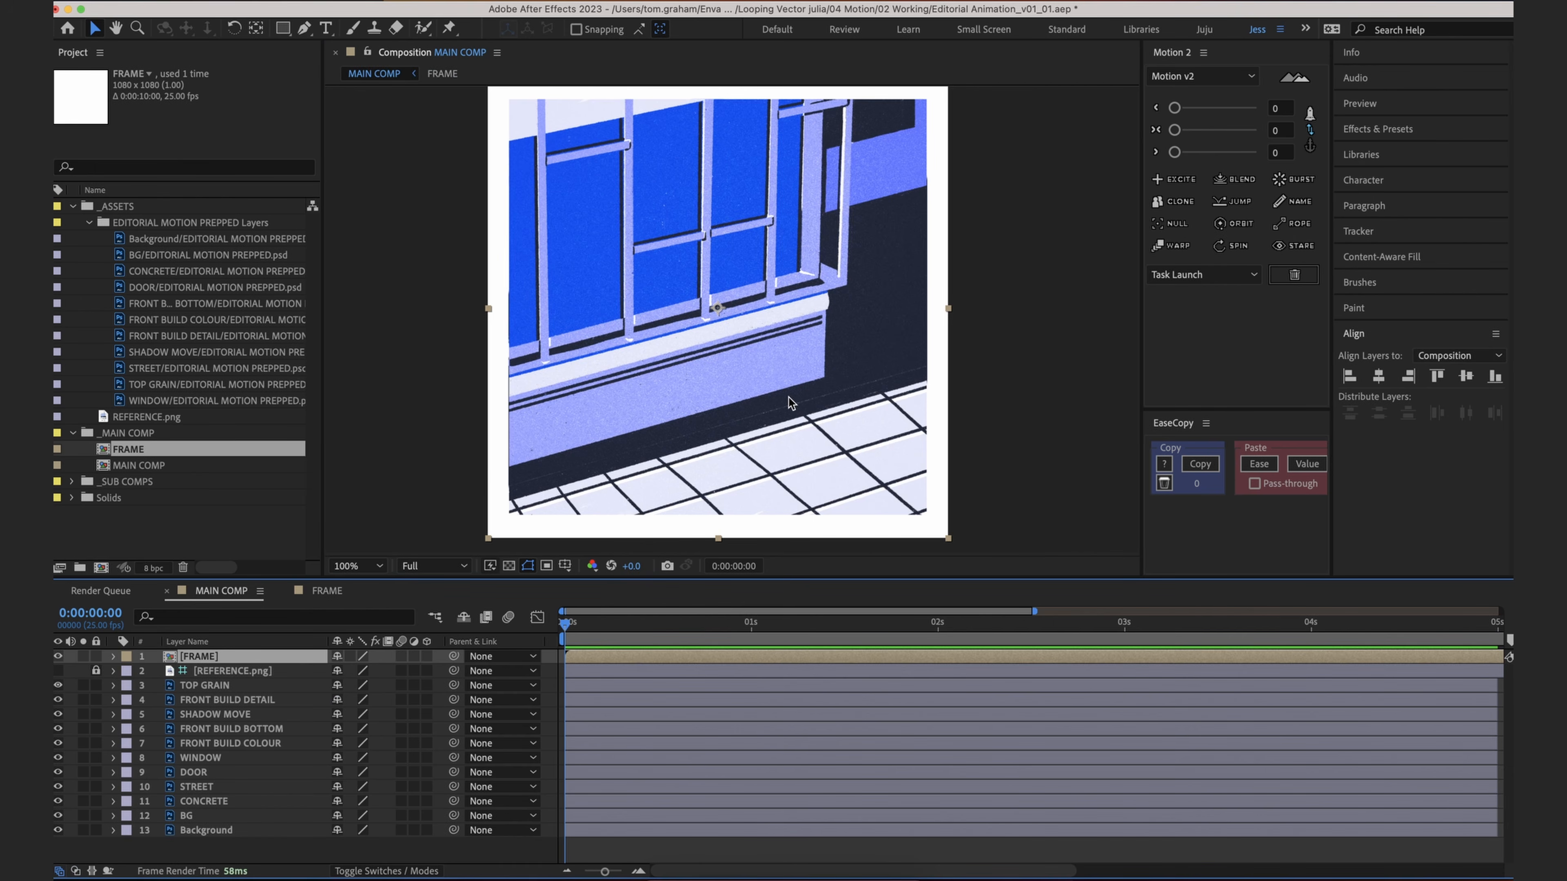
Step: In FRAME, set the upper matte solid's scale to 89%, enlarge it slightly, and return to MAIN COMP
double_click(208, 656)
click(731, 656)
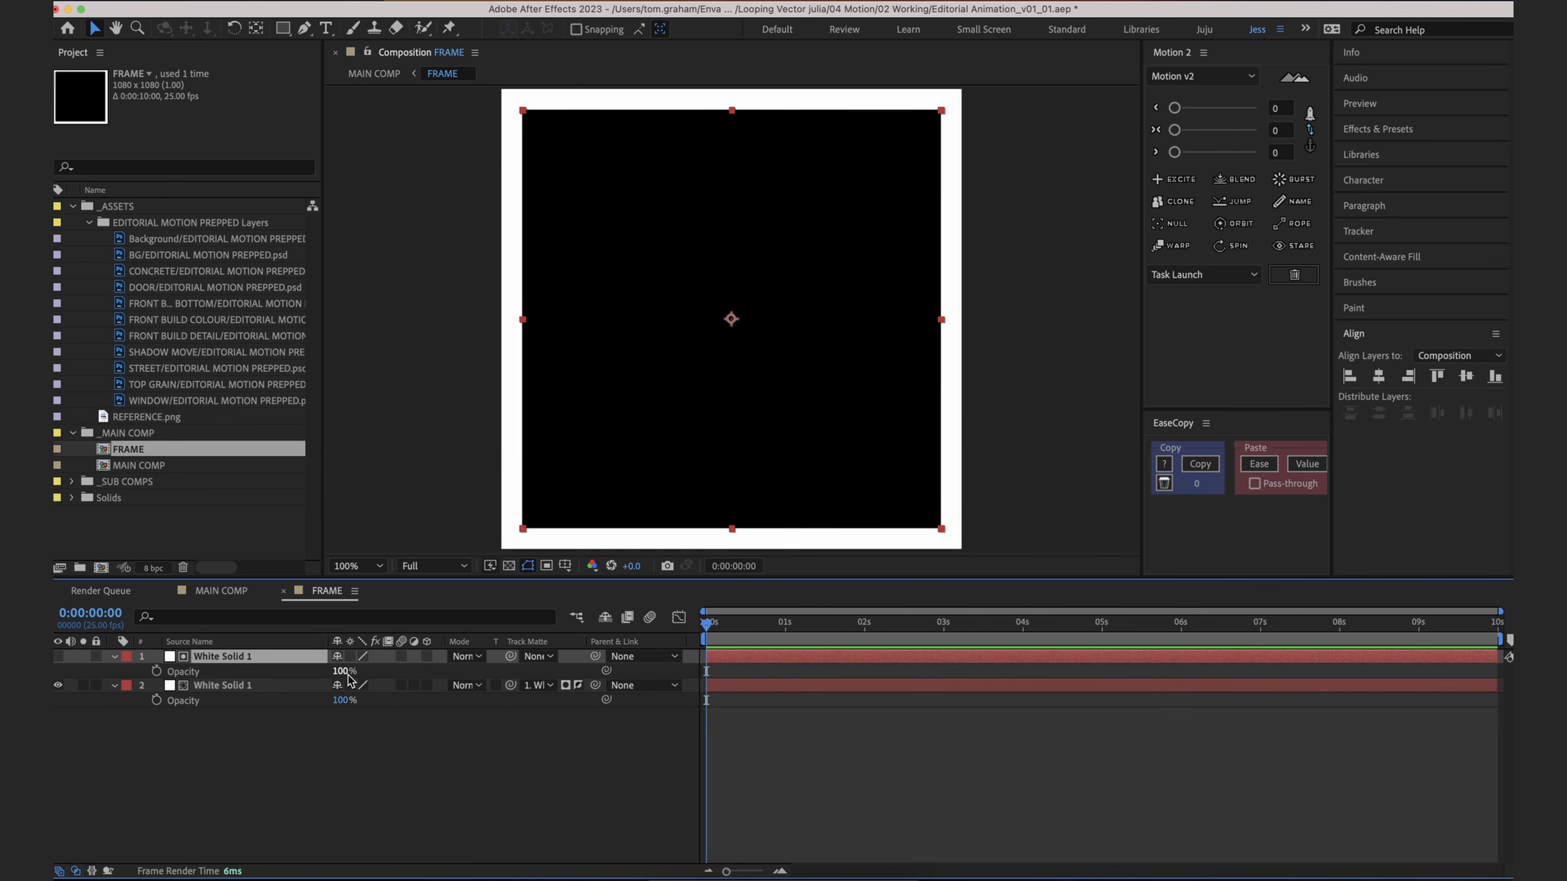
key(s)
click(376, 670)
text(89)
key(Return)
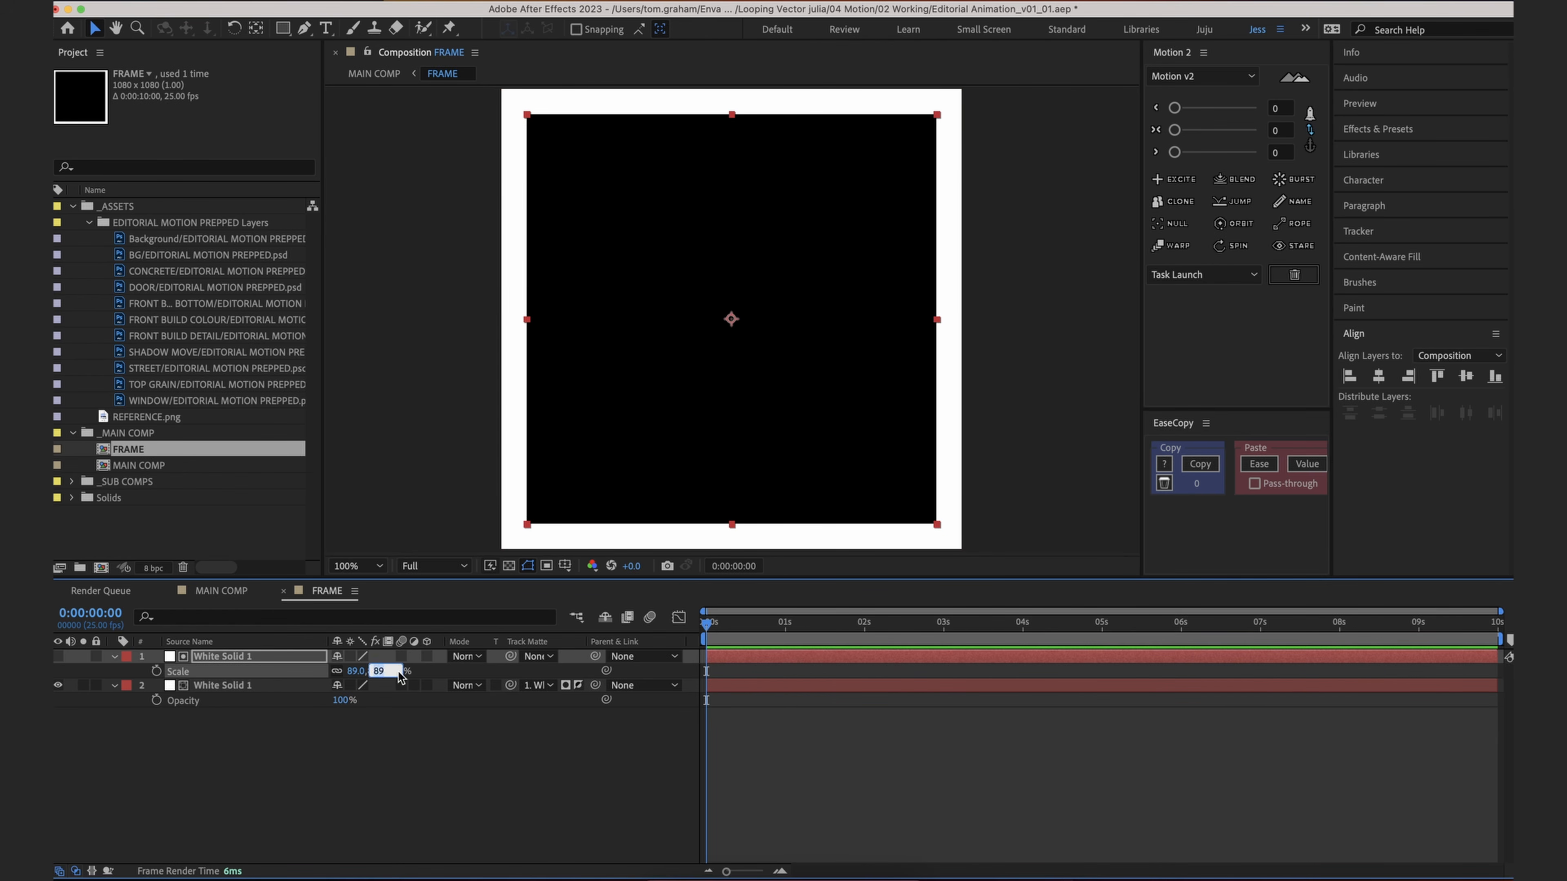
drag(373, 670, 377, 670)
click(373, 73)
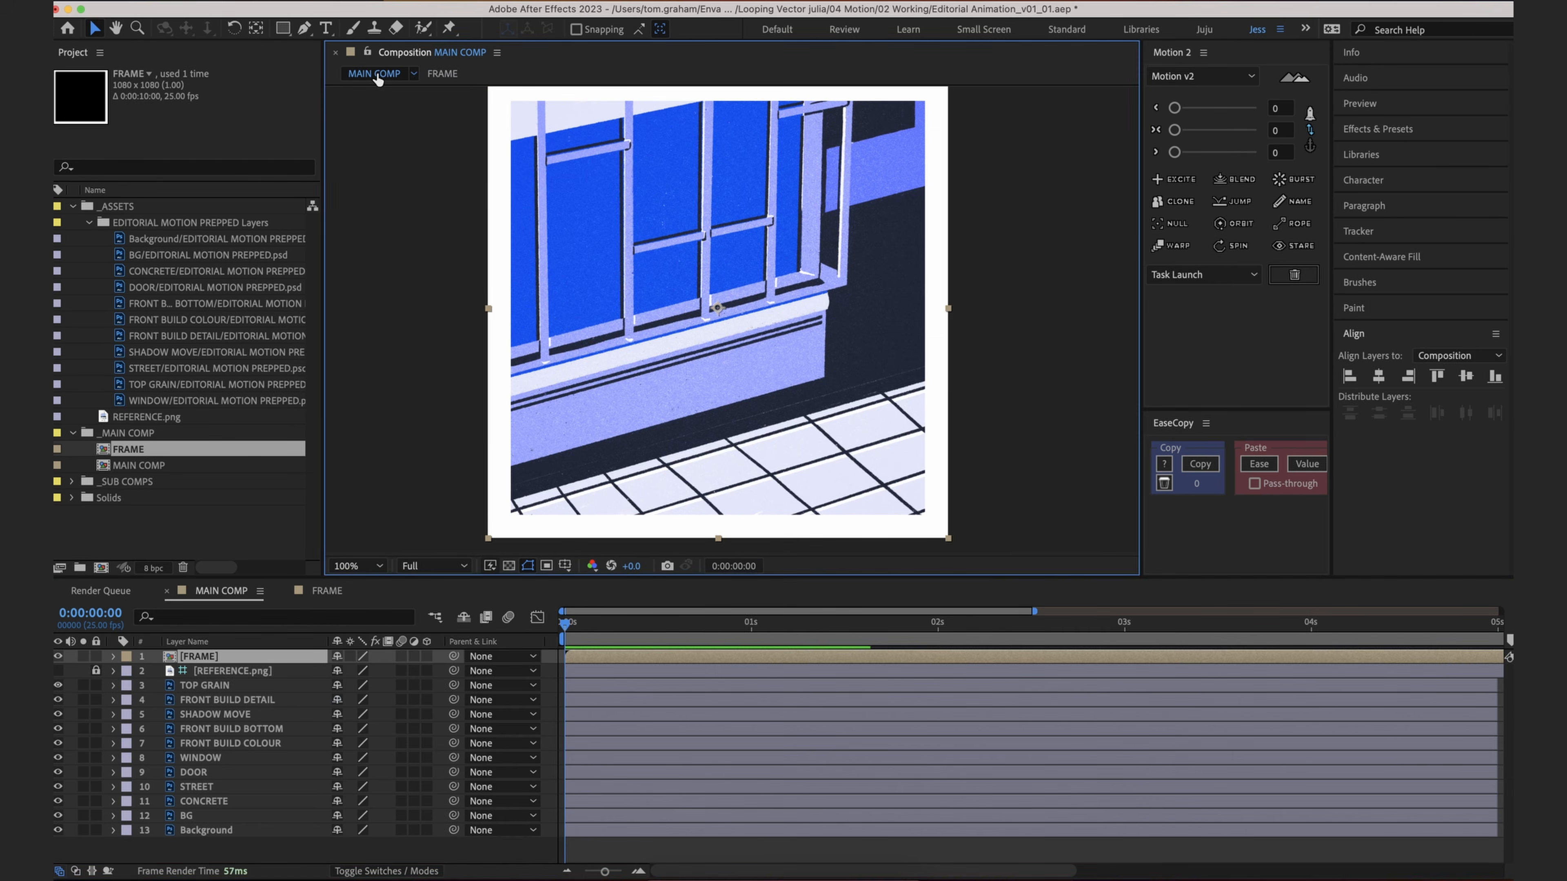
click(637, 666)
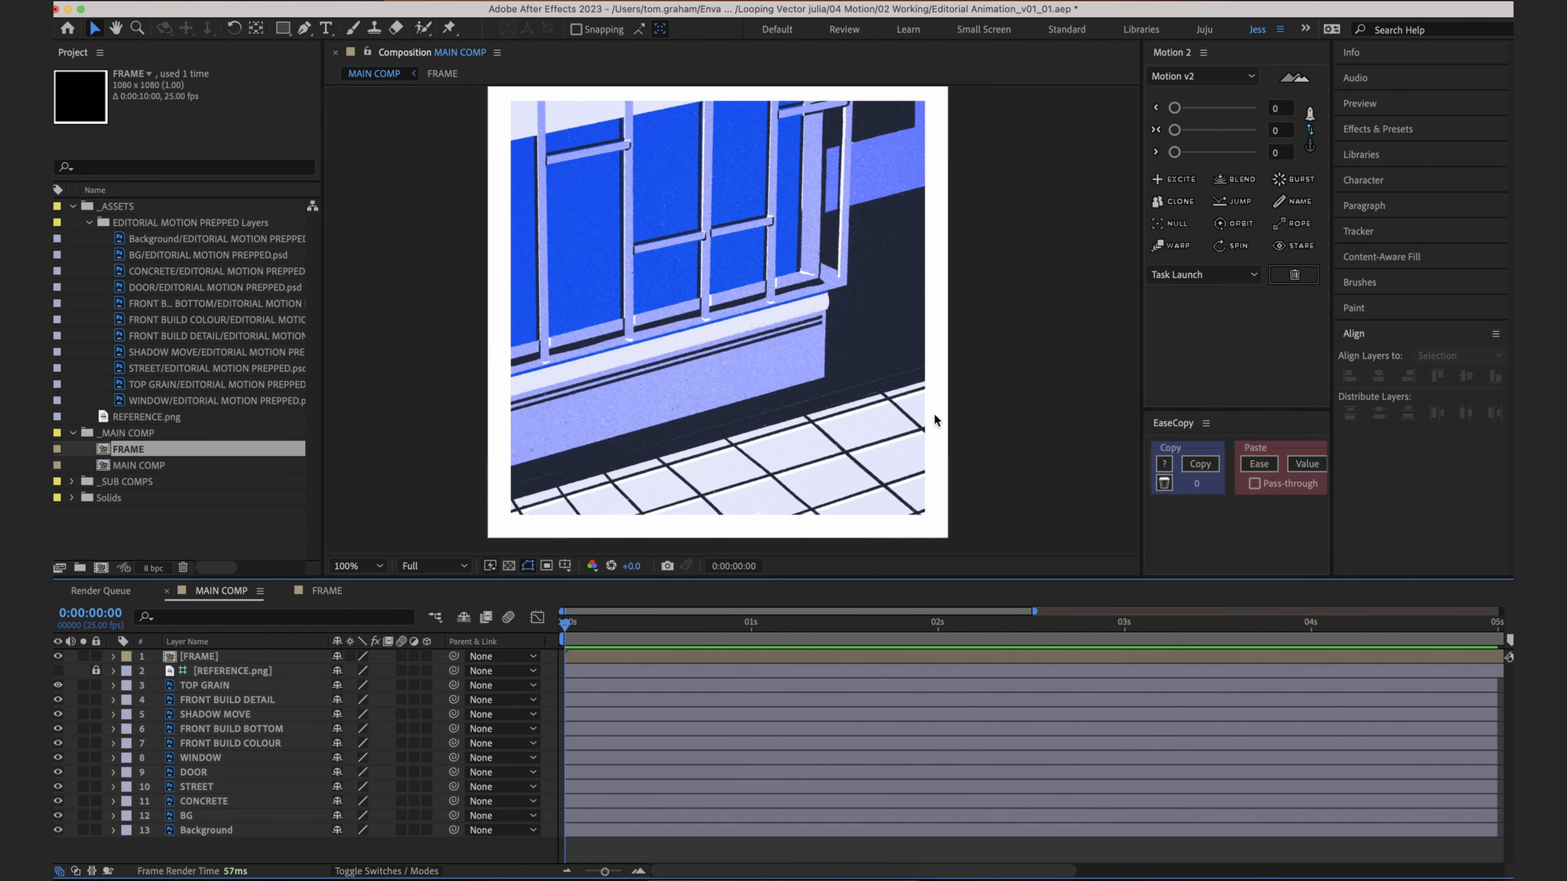
Step: Pre-compose the TOP GRAIN layer under the name TOP GRAIN, and hide and lock the resulting layer
scroll(987, 395, down, 3)
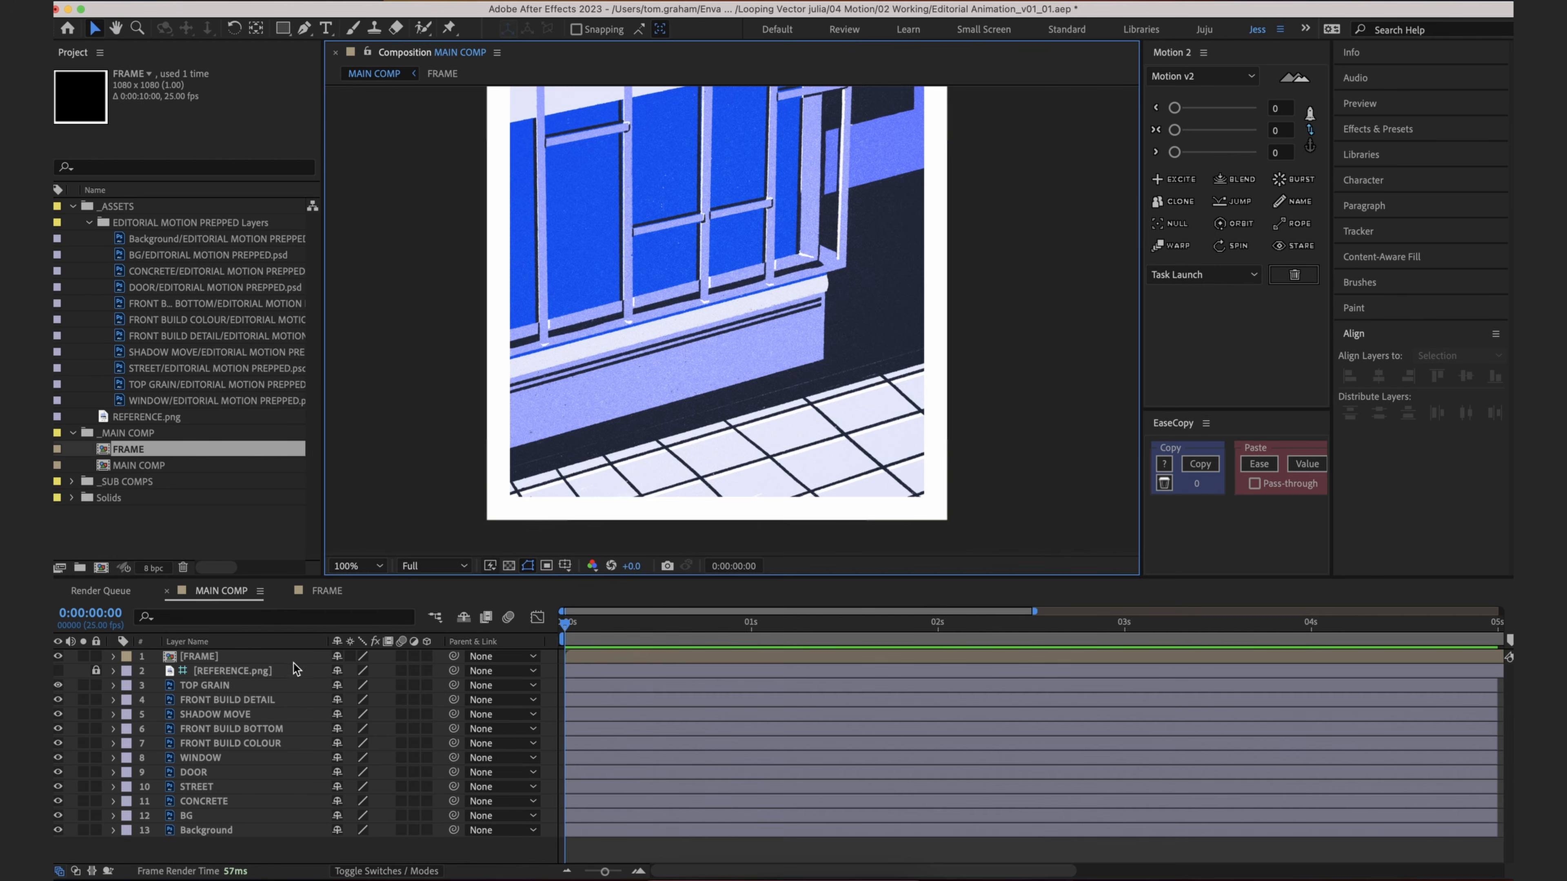
click(189, 689)
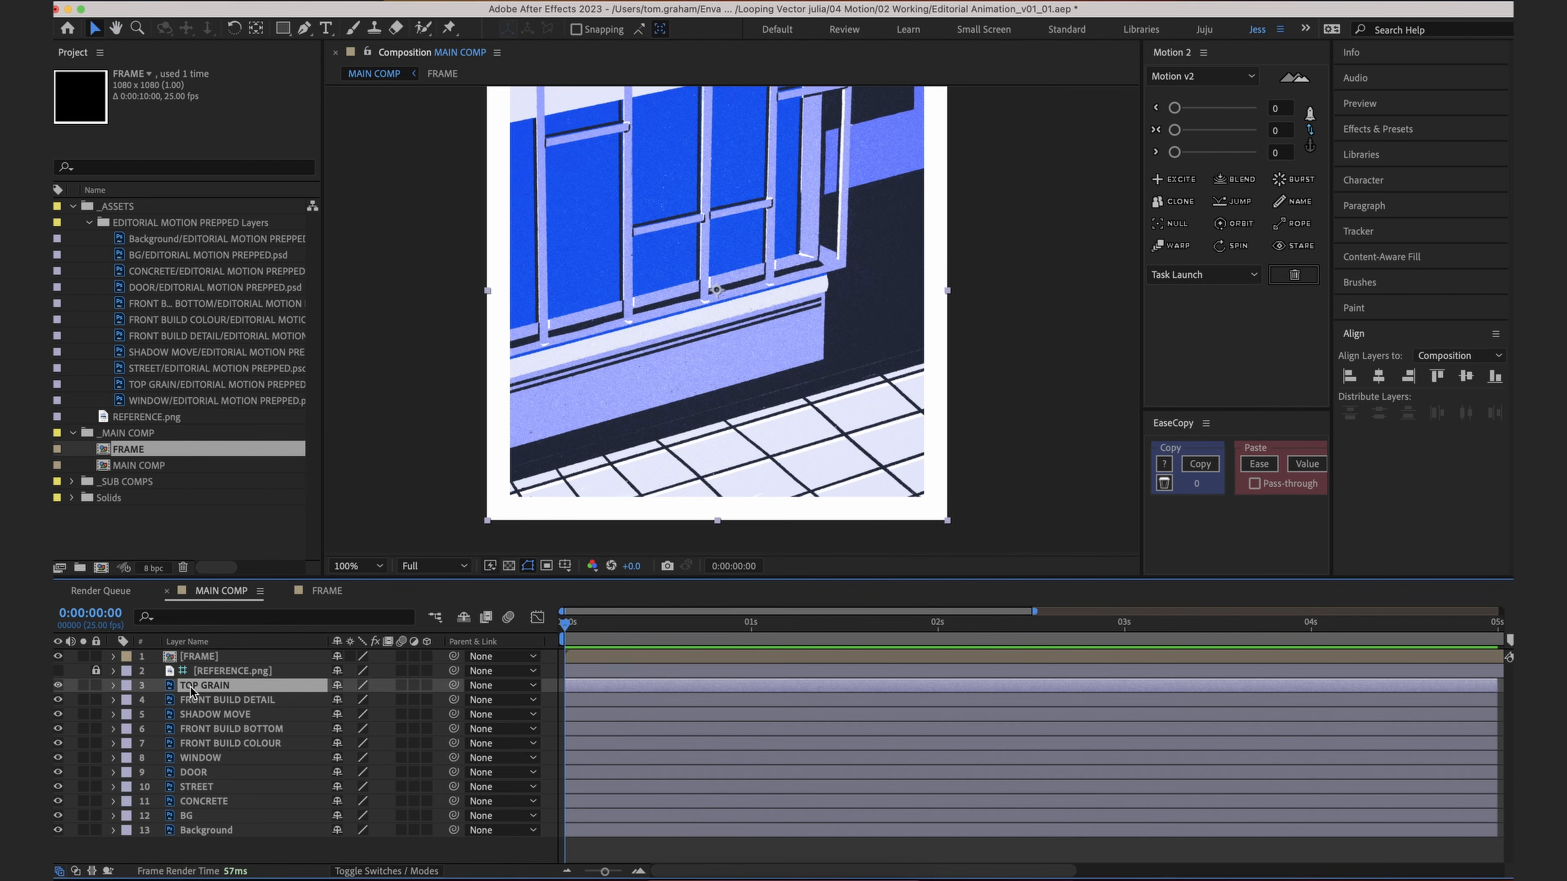
right_click(191, 690)
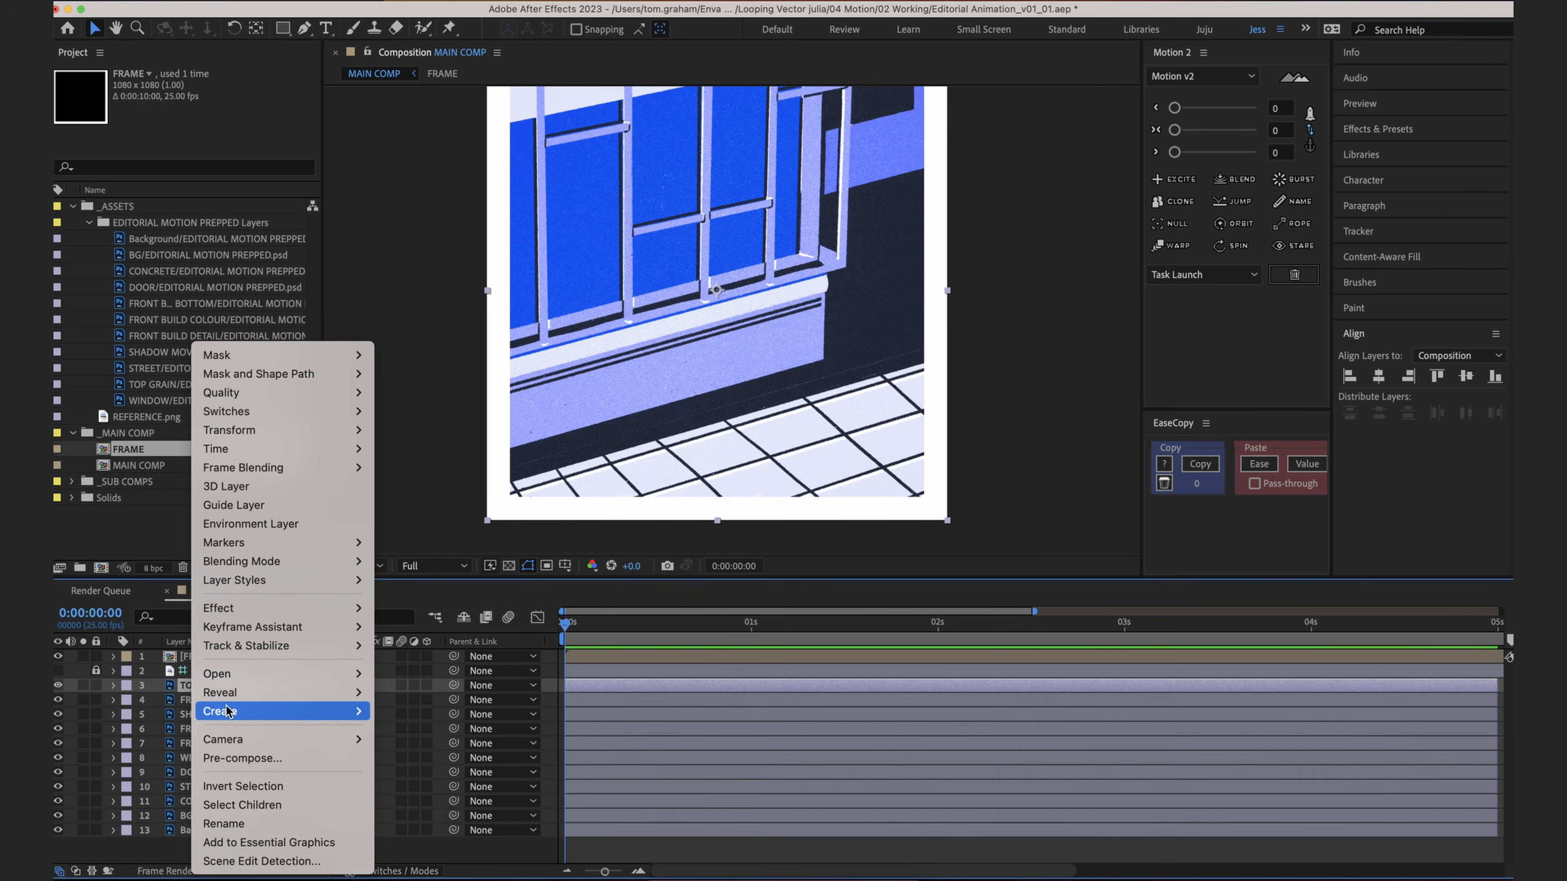
click(259, 756)
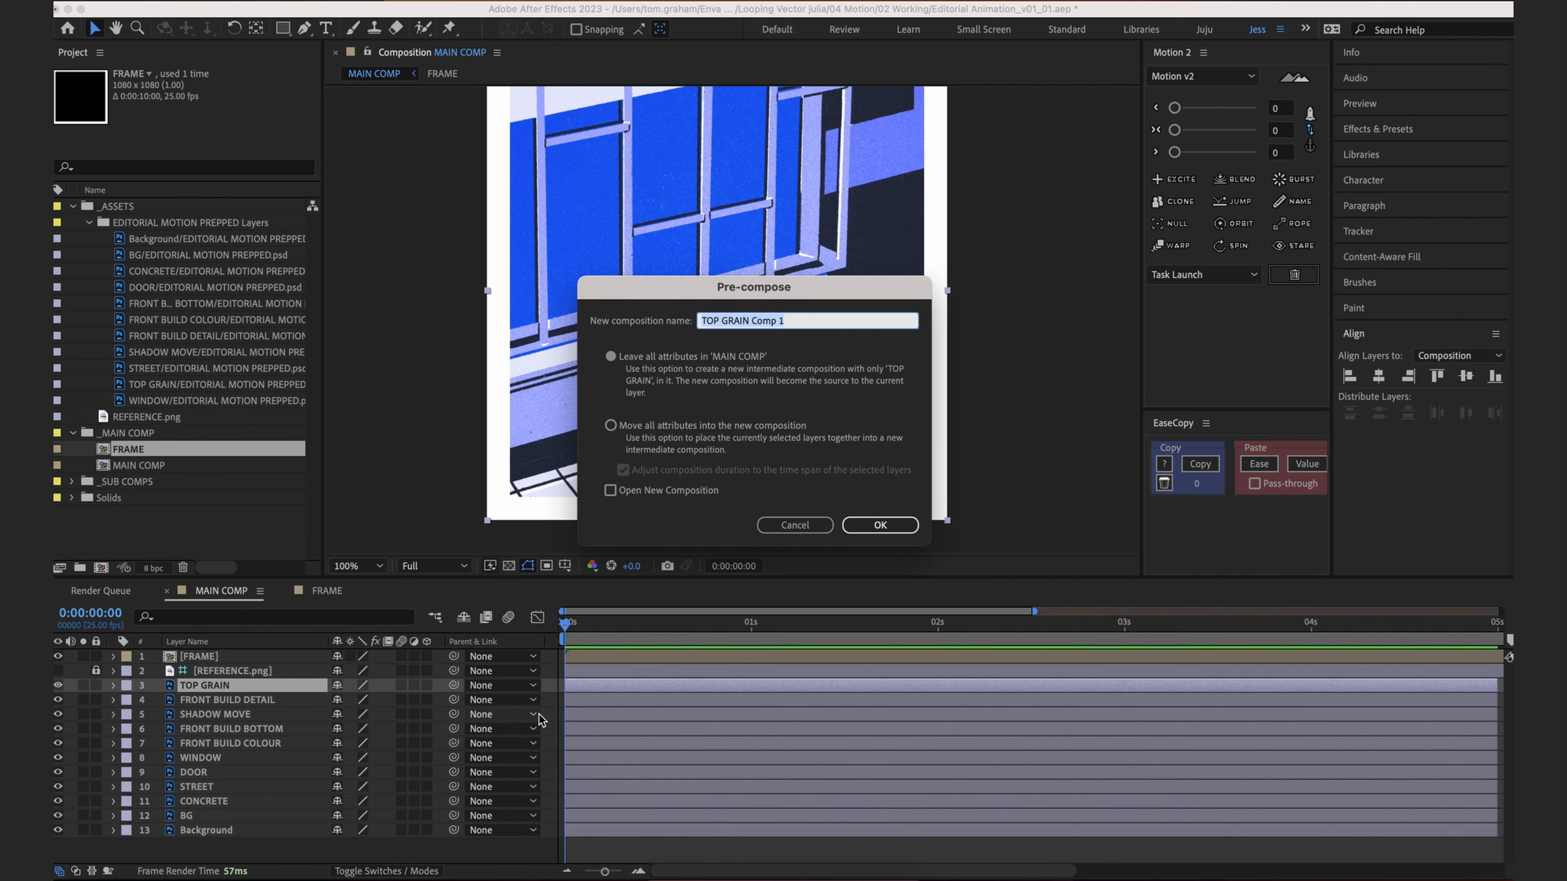
key(Right)
key(BackSpace)
key(BackSpace)
key(Return)
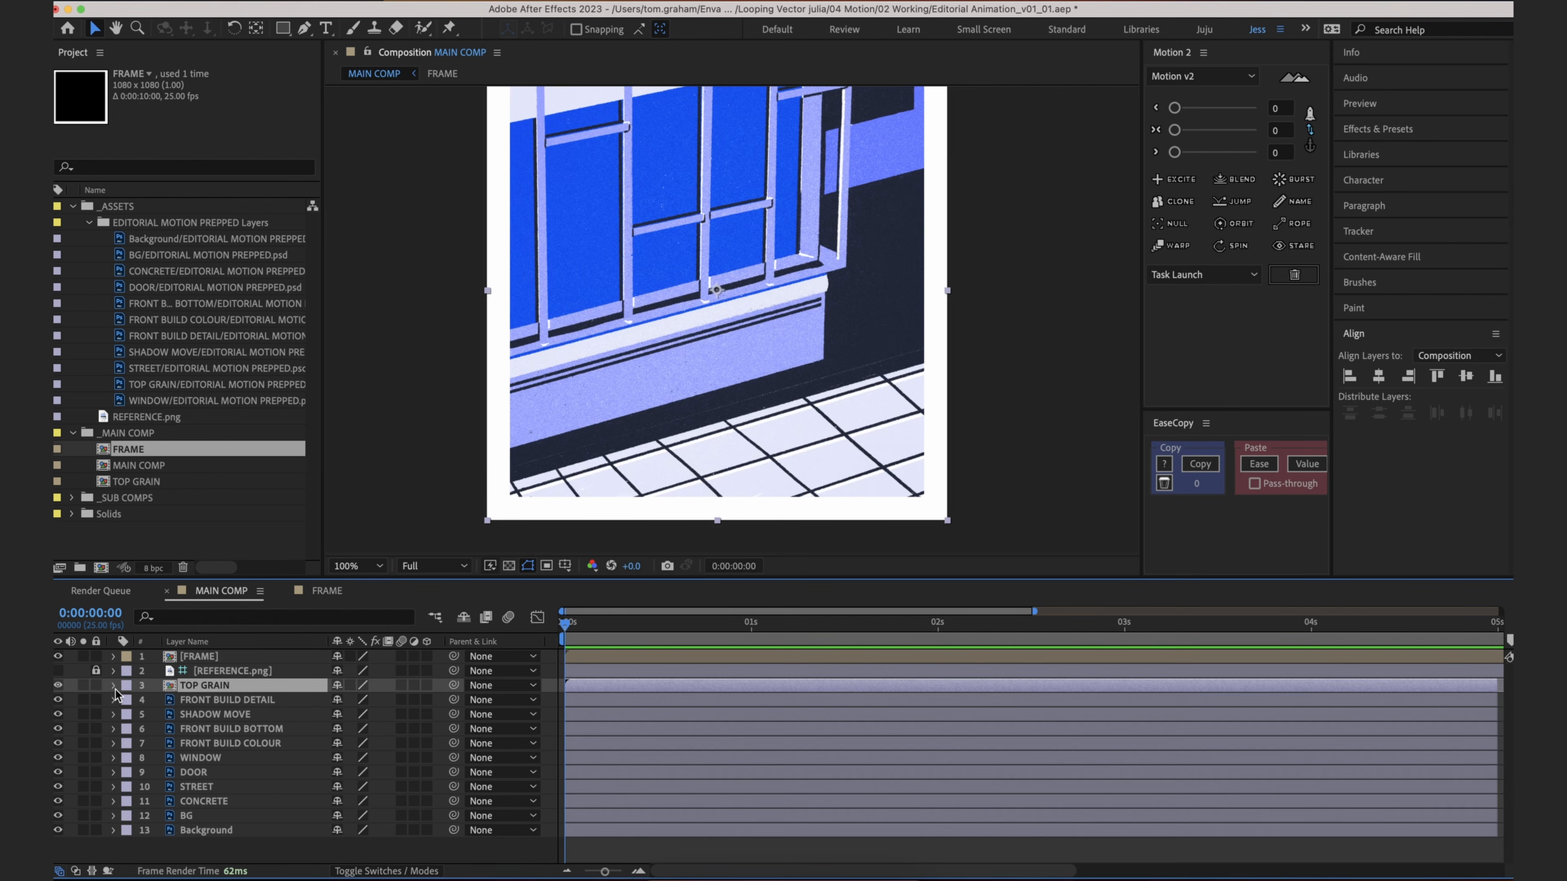
click(58, 686)
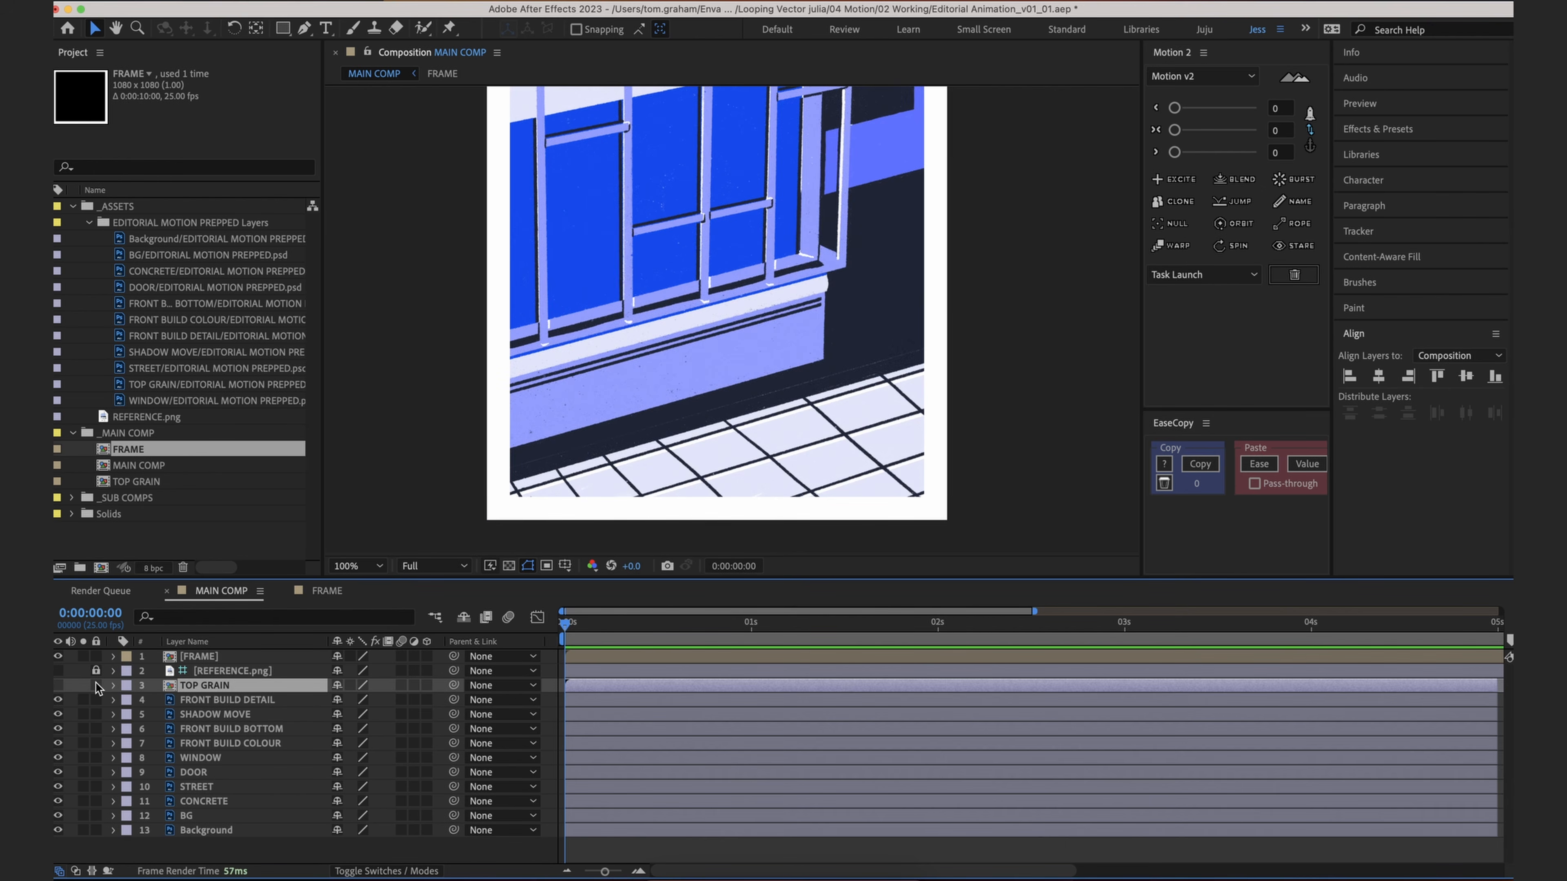
click(95, 685)
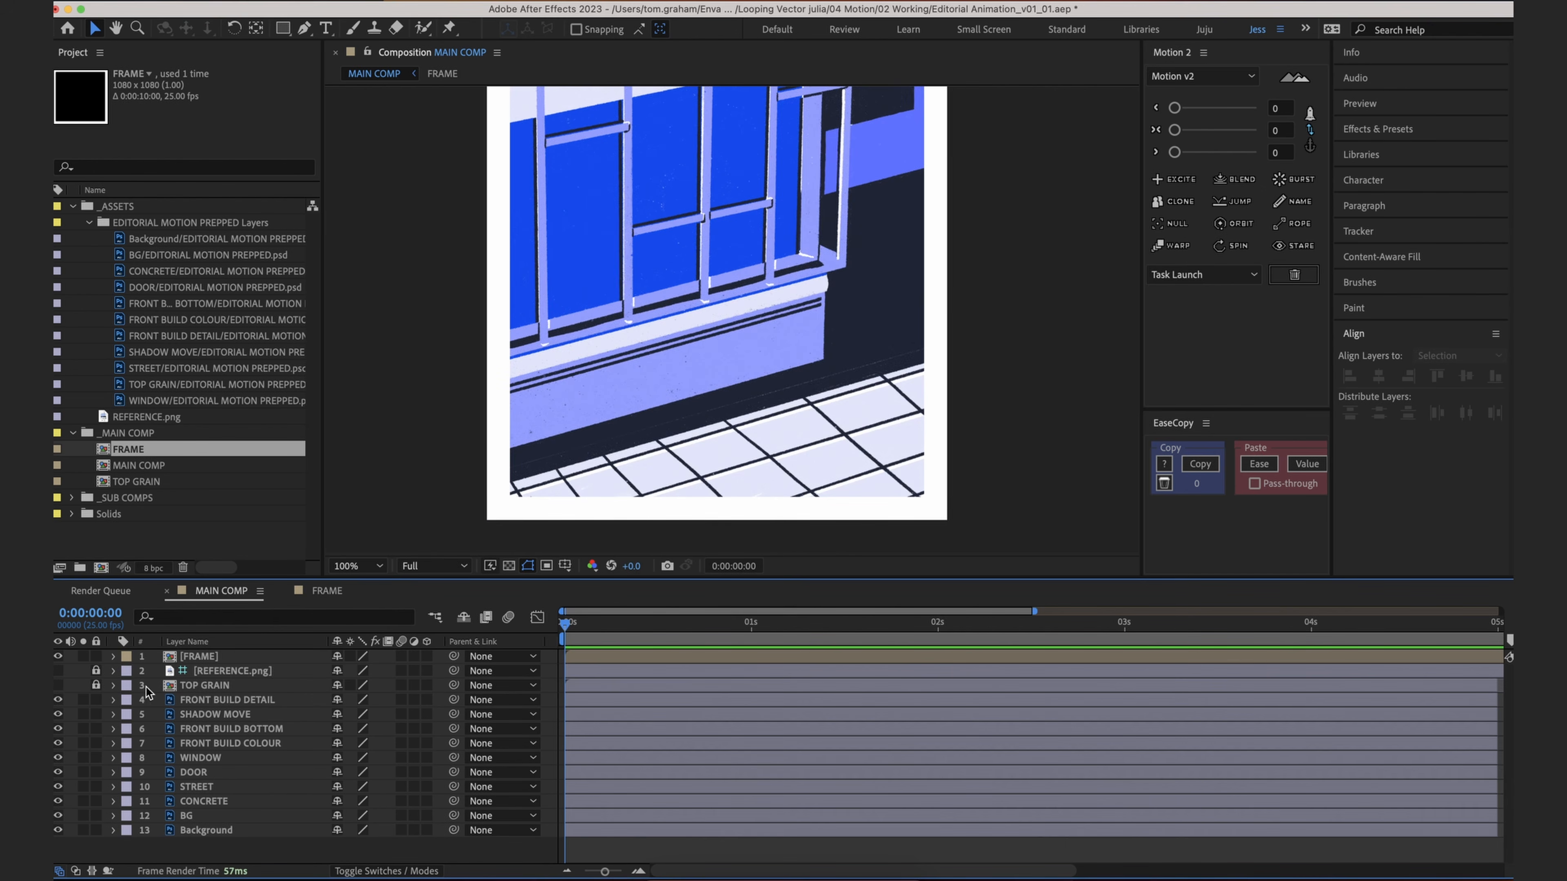
Step: Show the whole ten-second timeline and extend all layers from FRONT BUILD DETAIL to Background to the composition's end
click(237, 699)
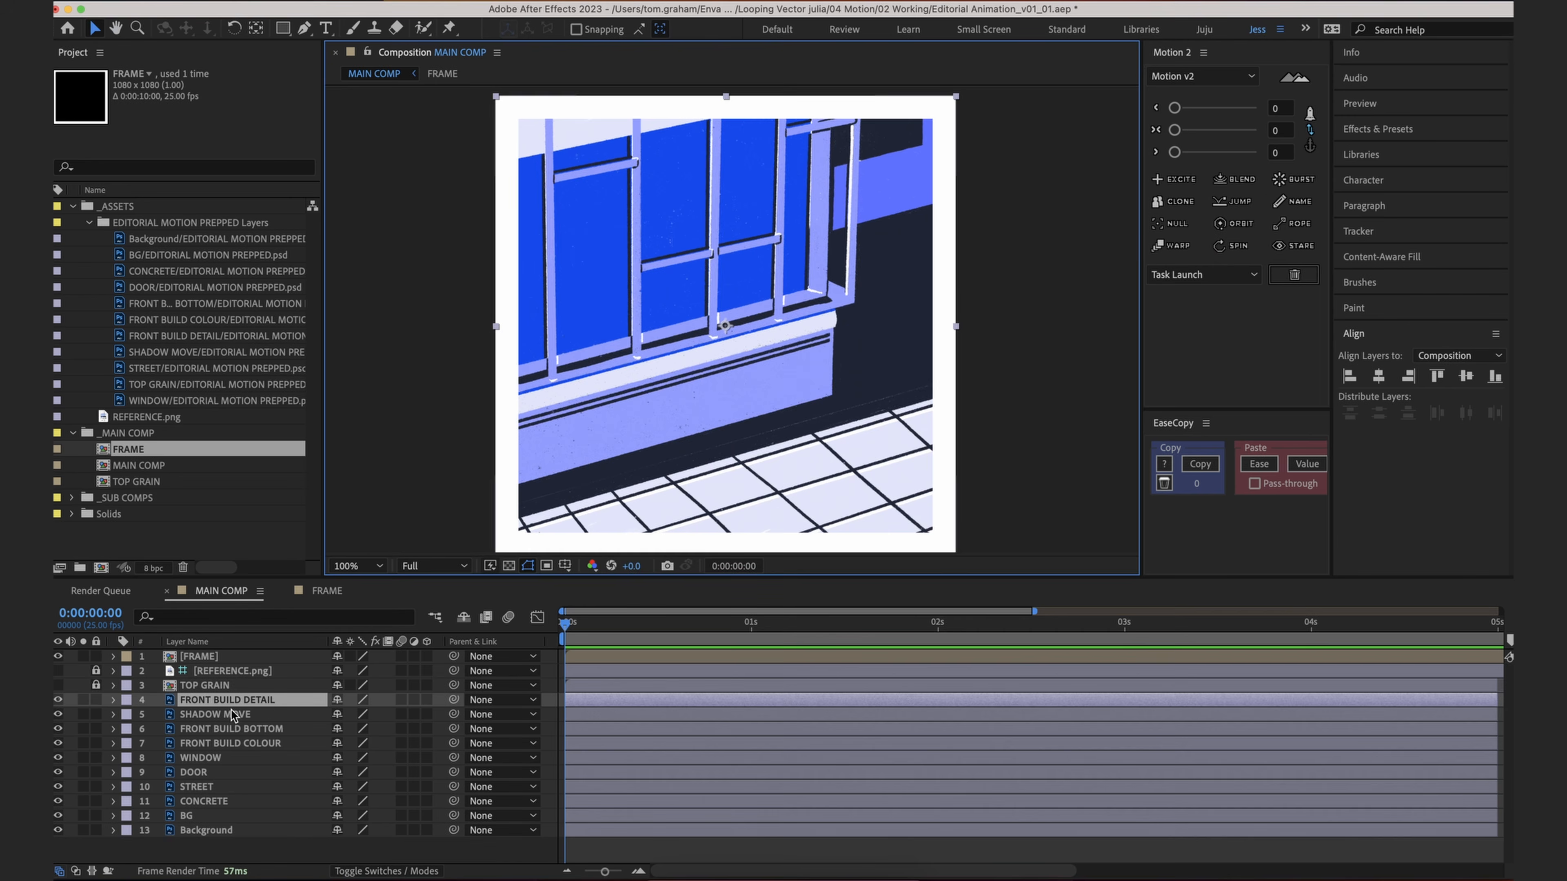
drag(684, 405, 688, 364)
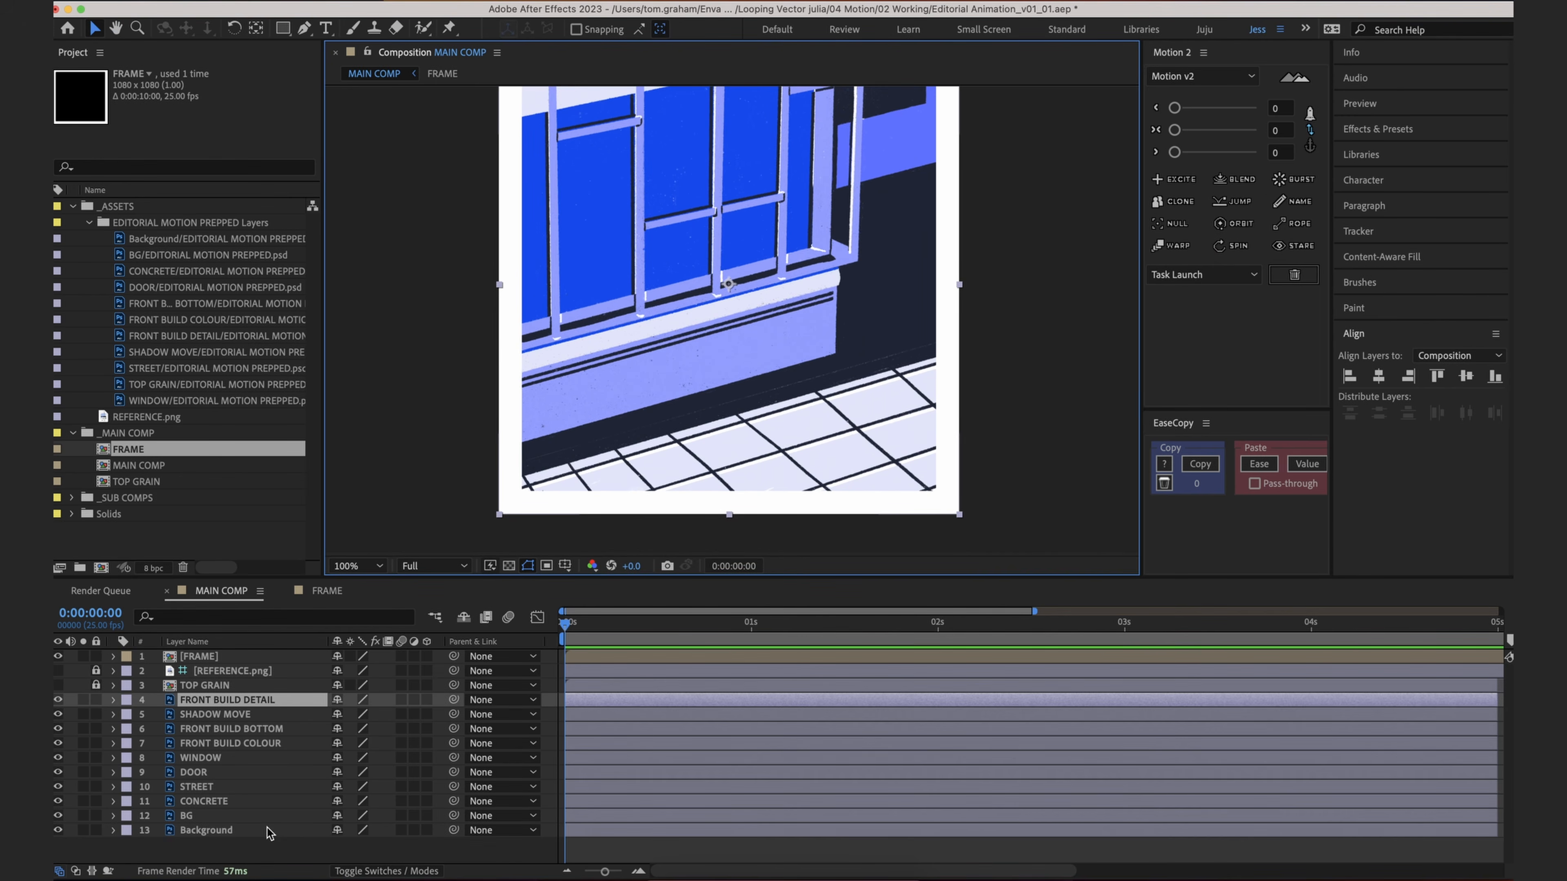
drag(676, 448, 678, 487)
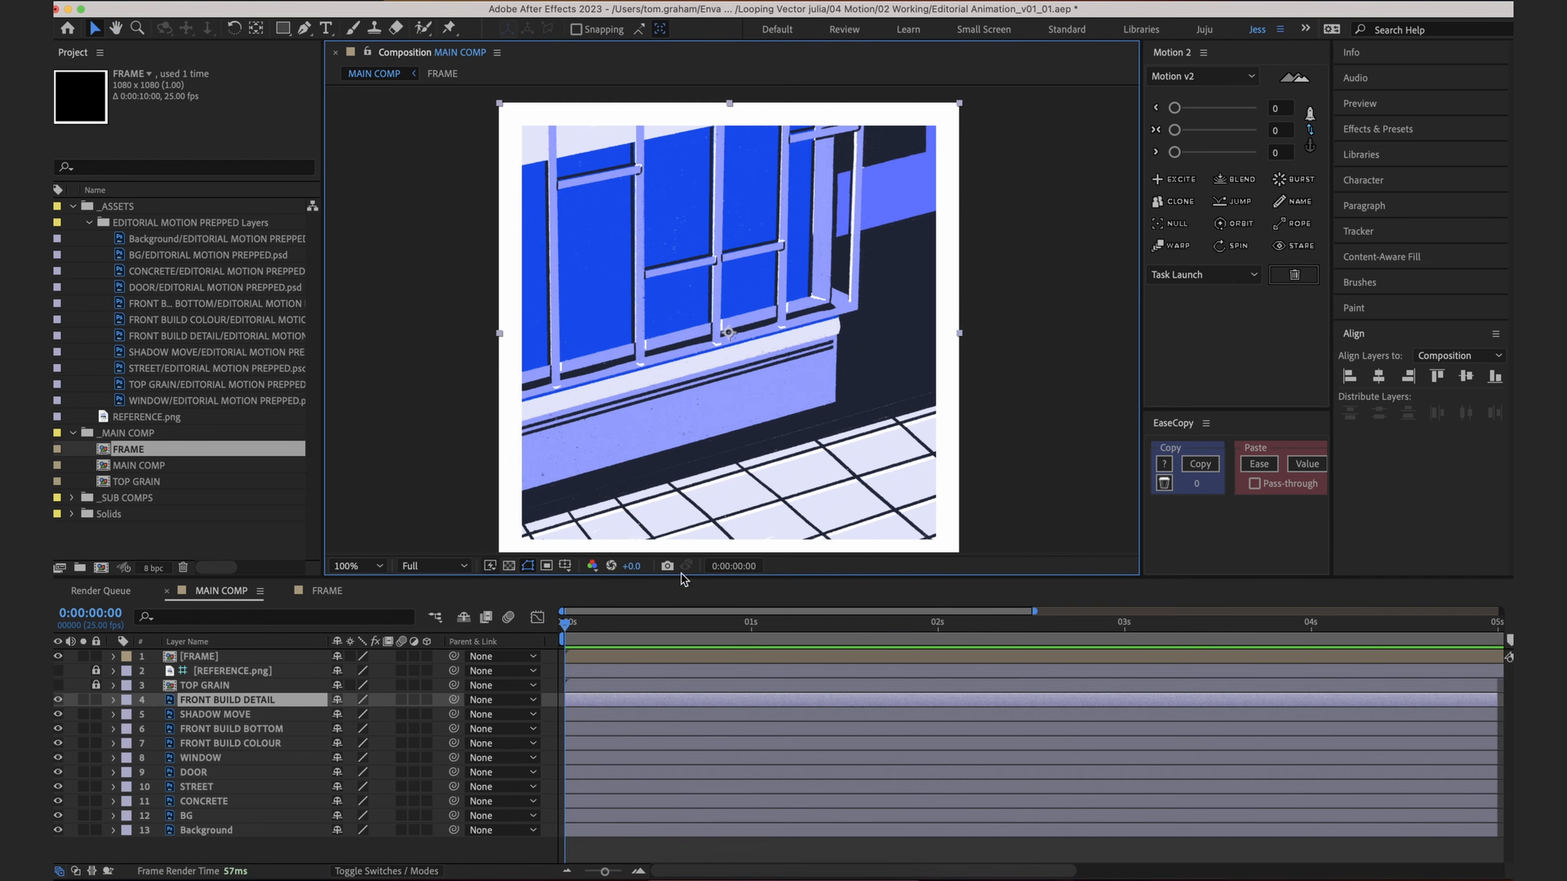
key(semicolon)
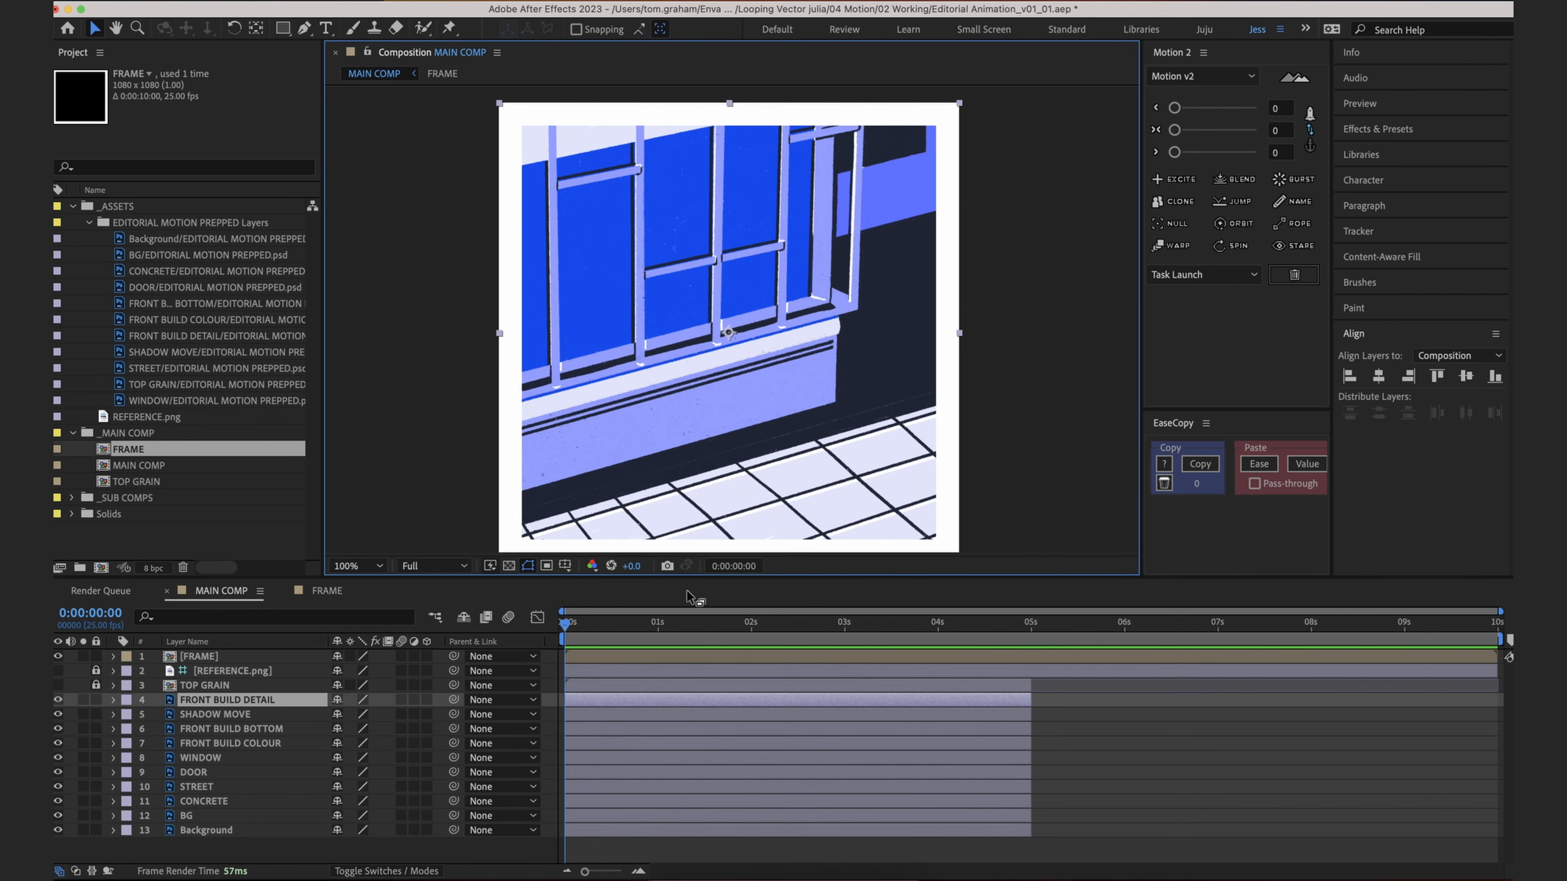
click(1195, 740)
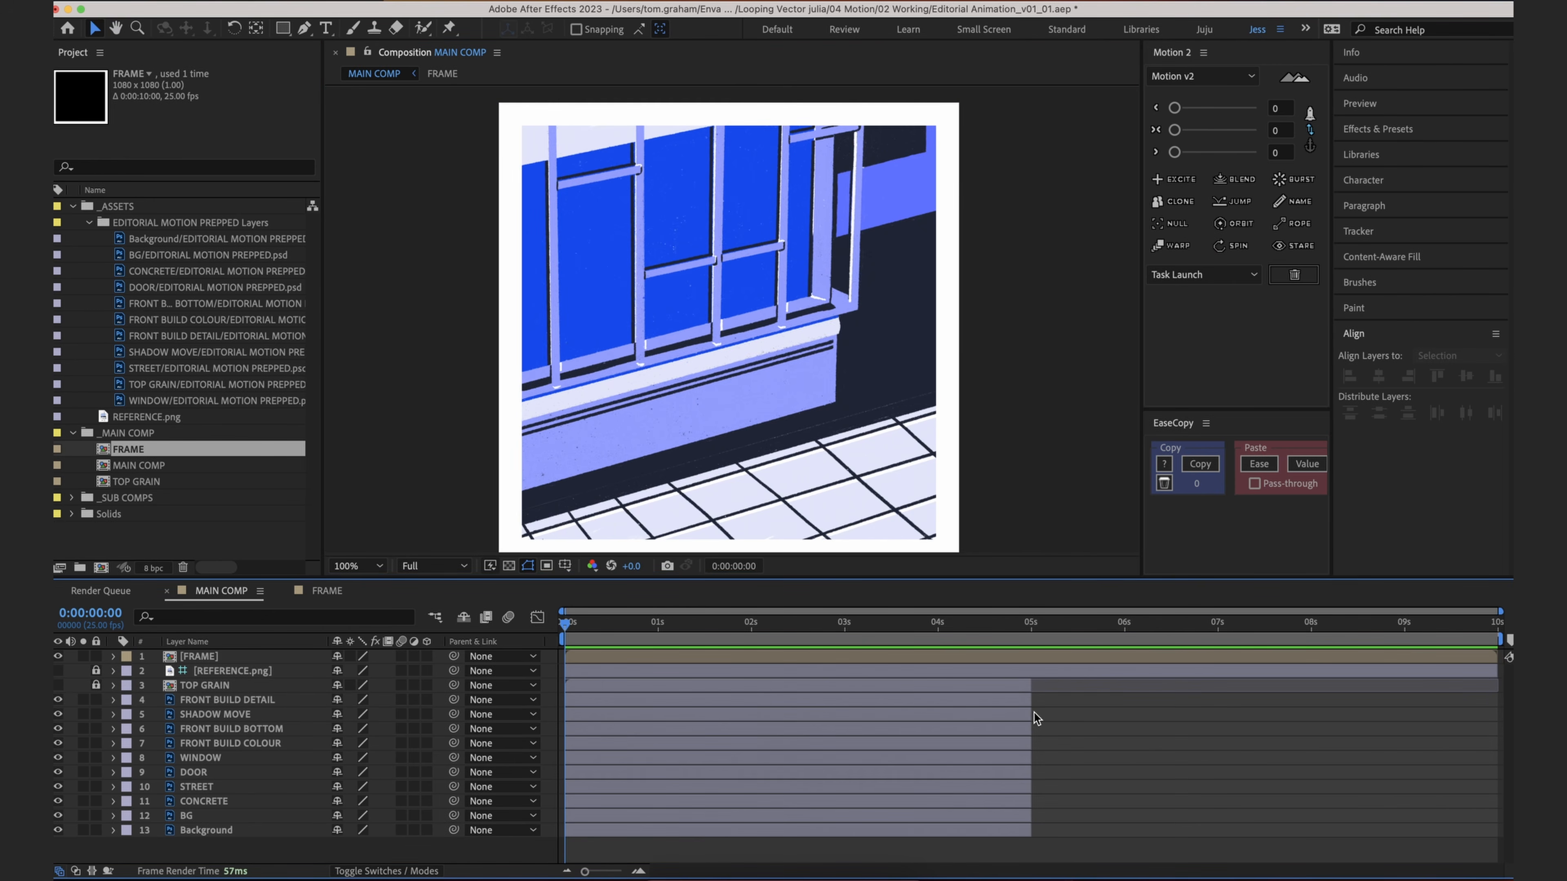
click(1021, 829)
shift+click(1018, 702)
drag(1026, 699, 1499, 702)
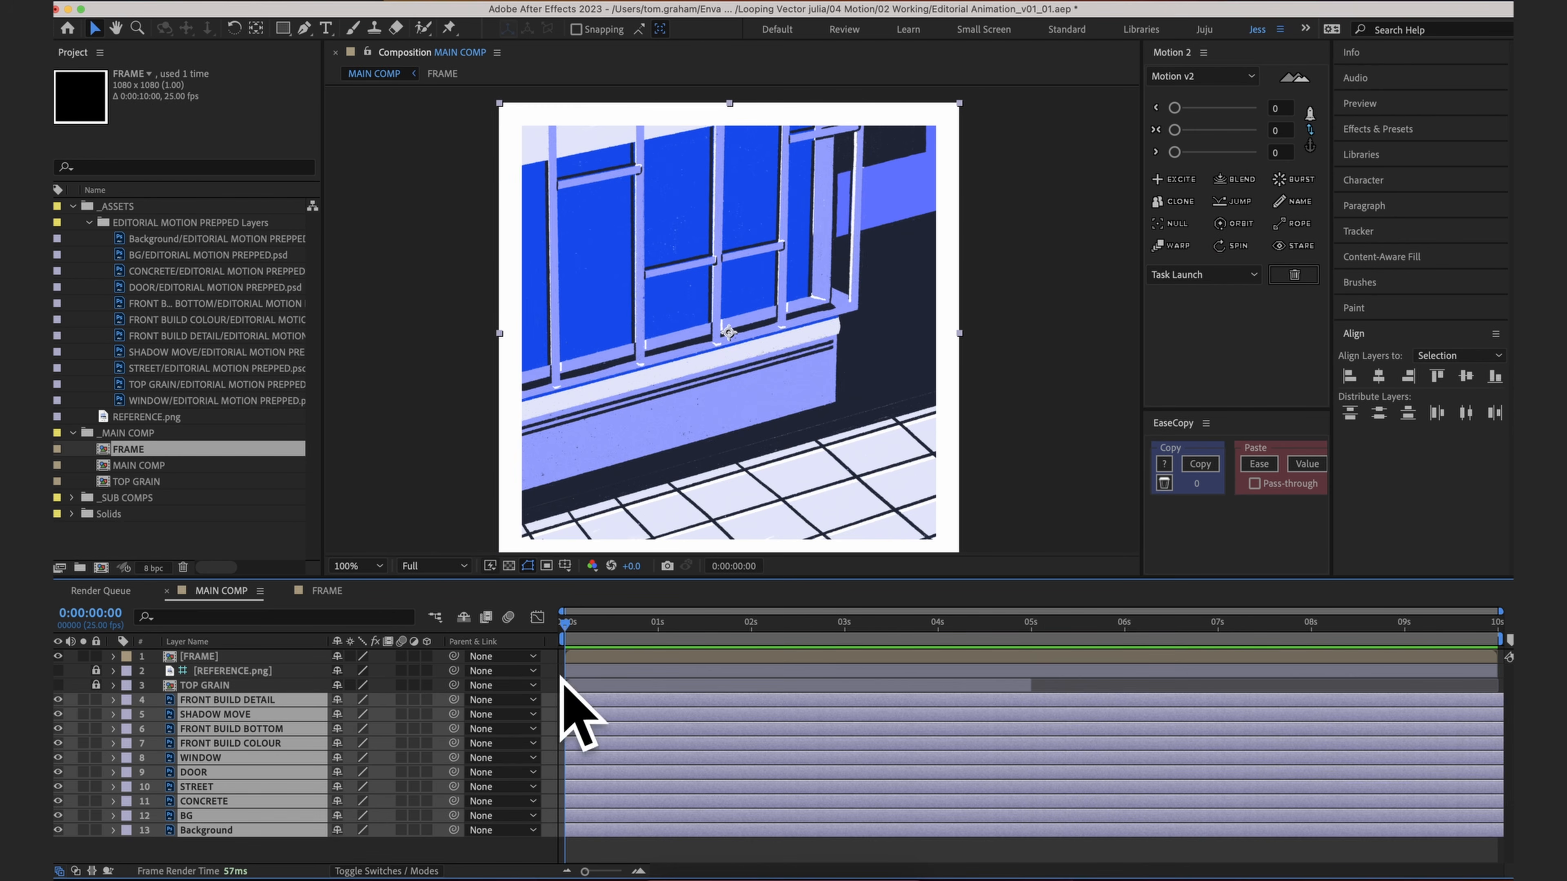
Step: Unlock the TOP GRAIN layer, extend it to the ten-second mark and lock it again
key(super+shift+a)
click(96, 686)
drag(1029, 687, 1499, 690)
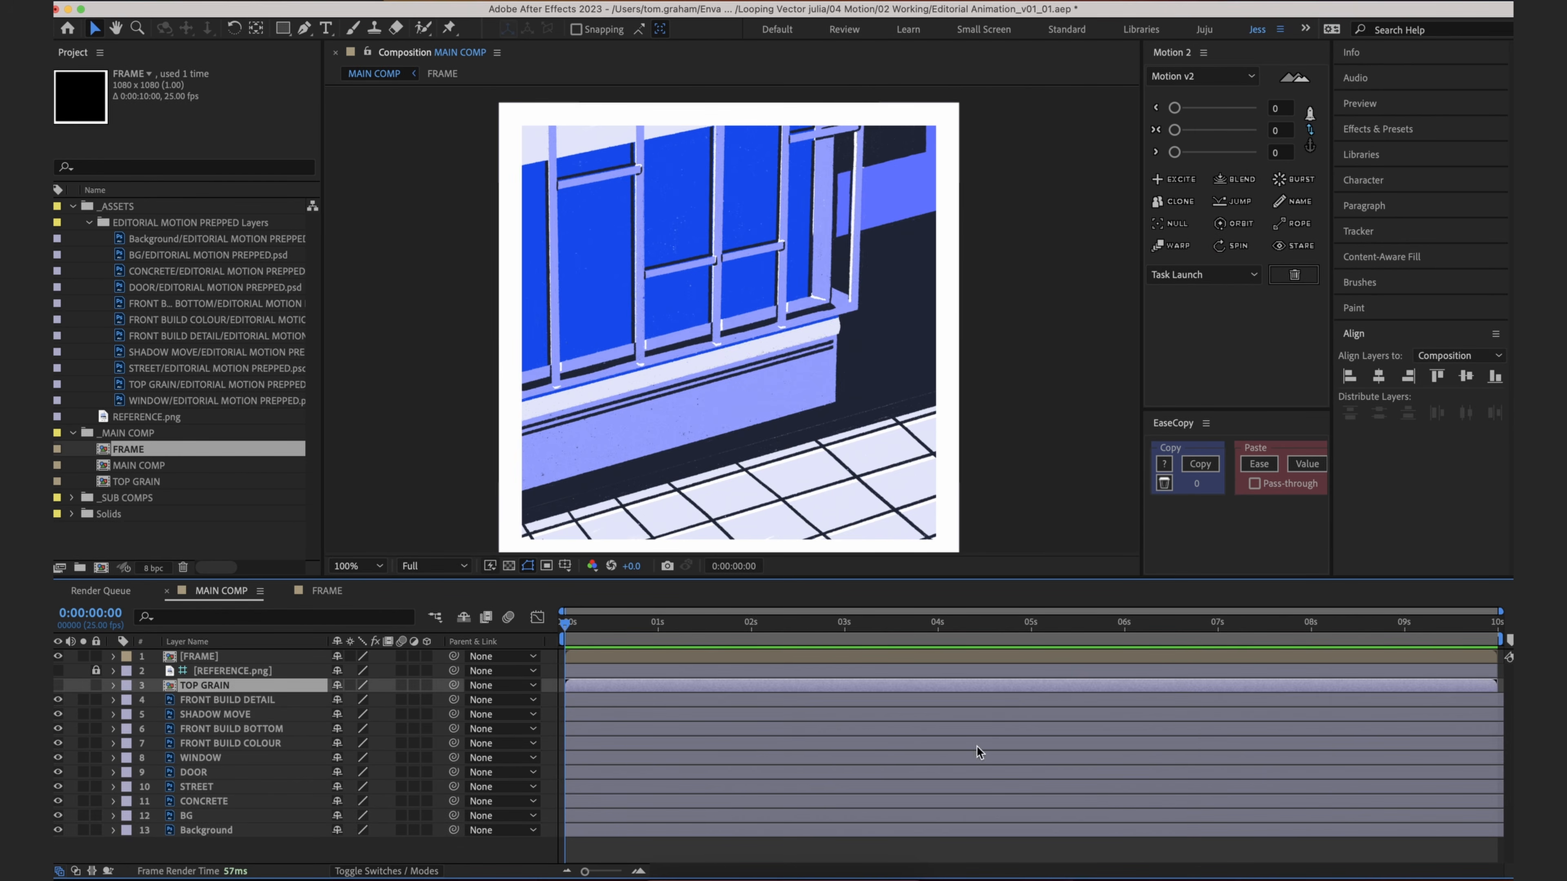
click(96, 685)
Step: Assign the Orange label to the four layers from FRONT BUILD DETAIL to FRONT BUILD COLOUR
click(173, 700)
click(219, 740)
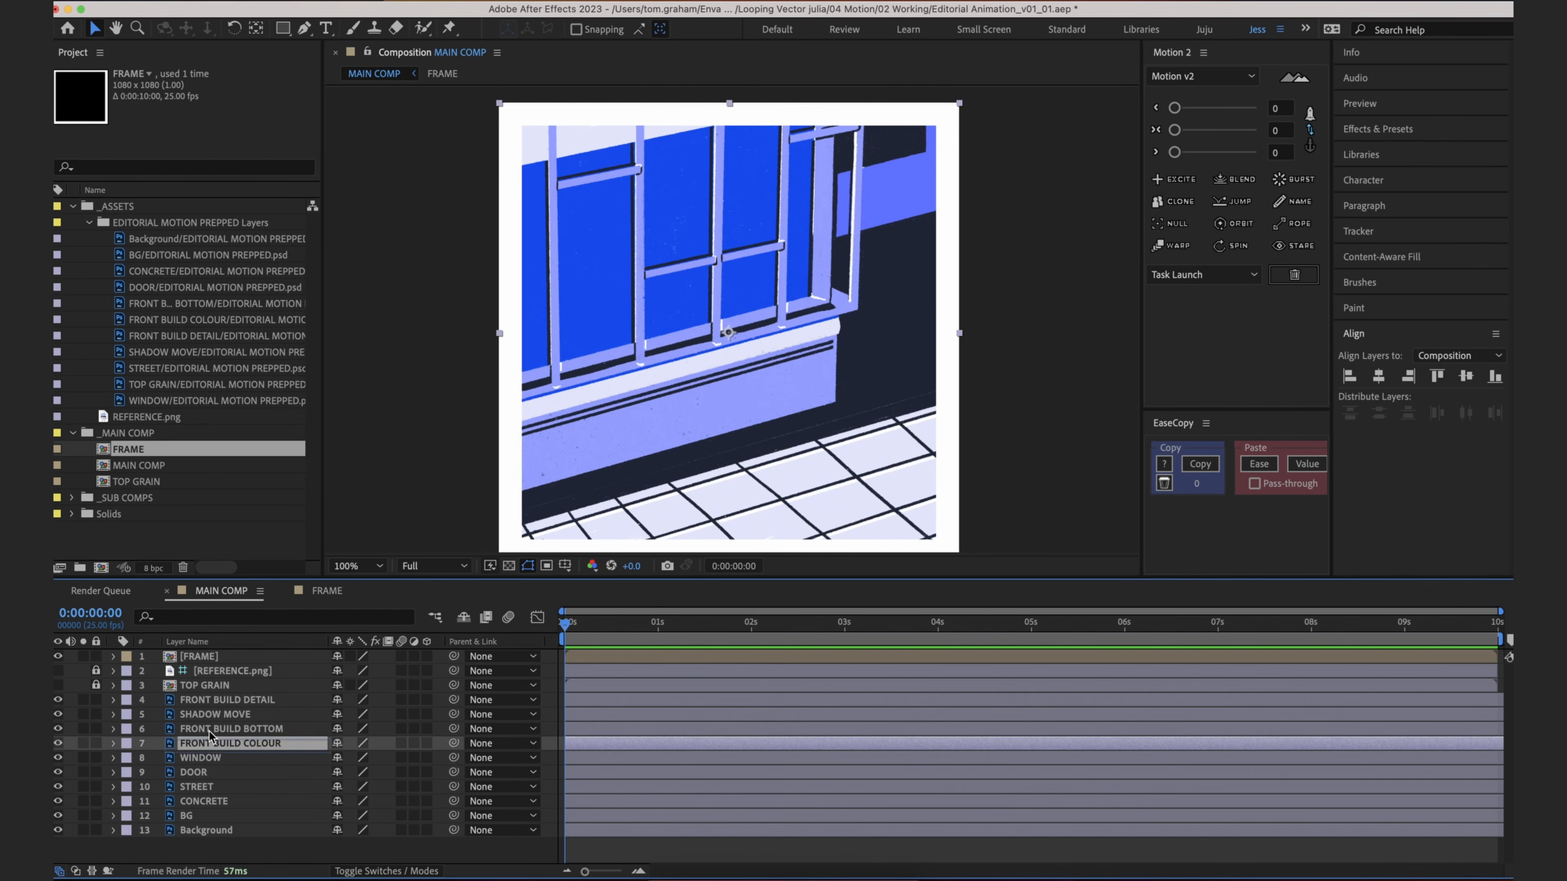
click(230, 703)
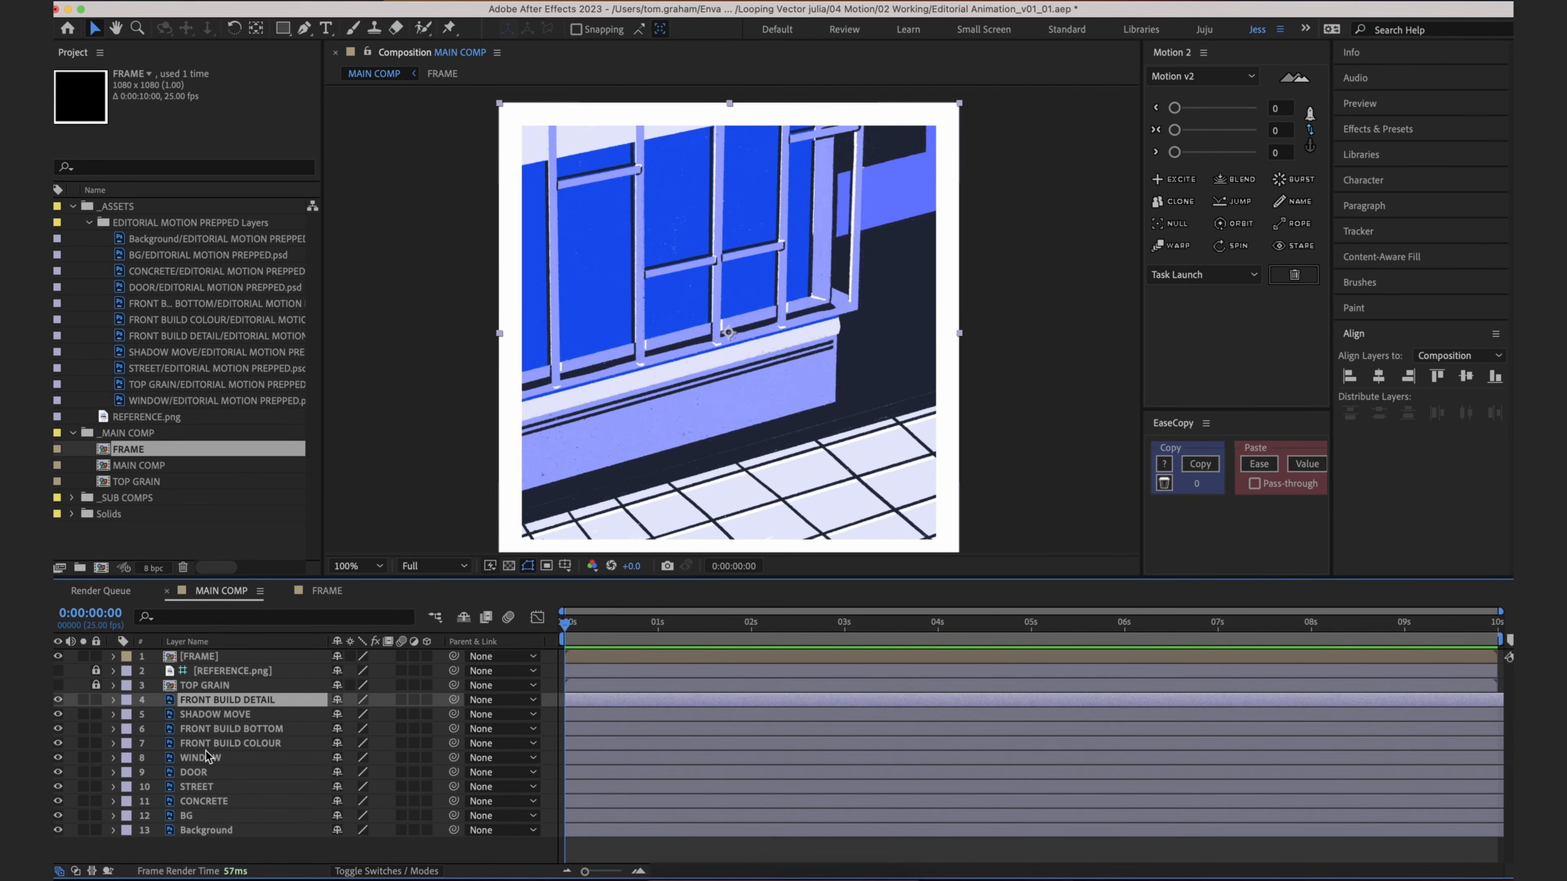
shift+click(251, 744)
click(126, 743)
click(148, 740)
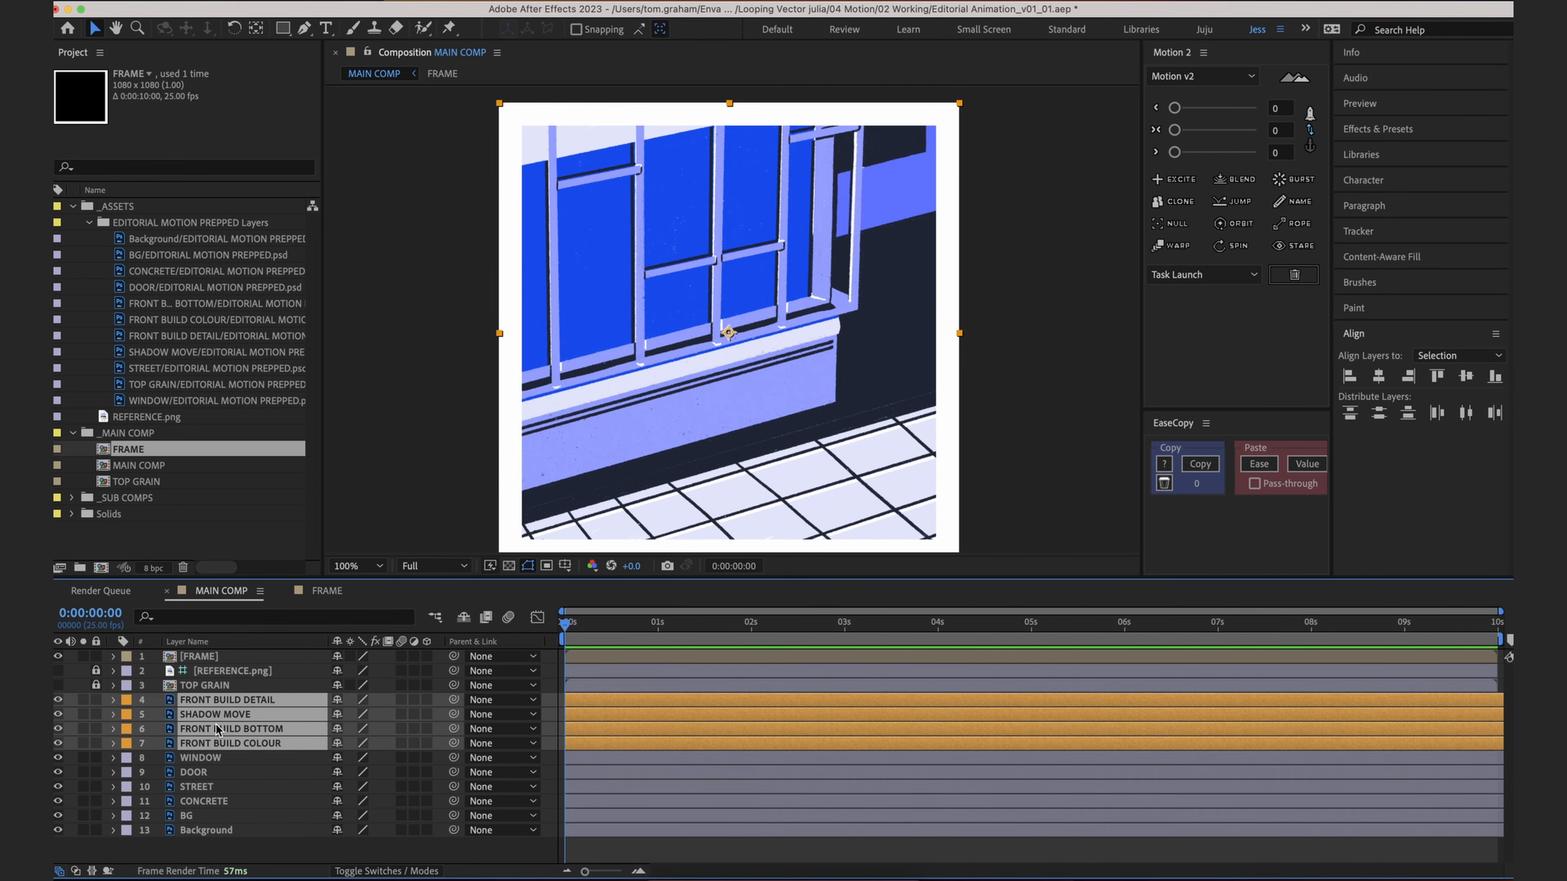
Step: Toggle the FRONT BUILD DETAIL layer's visibility to examine what it contributes to the artwork
click(57, 700)
click(58, 700)
click(57, 700)
click(57, 700)
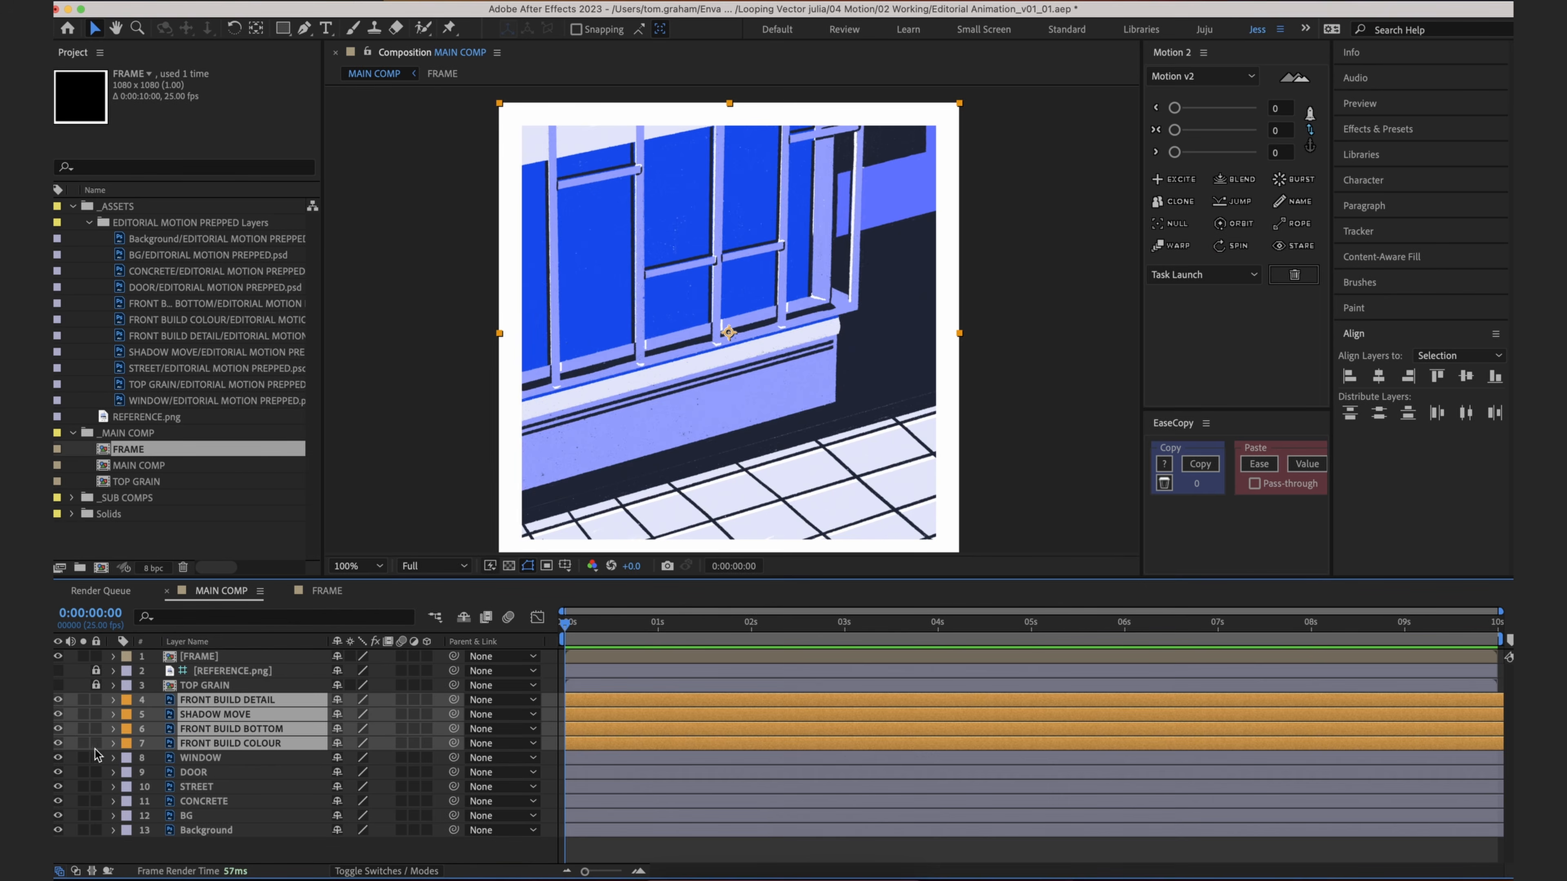
Step: Give the WINDOW layer the Orange label and test moving it with the front building layers, undoing the move
click(186, 758)
click(127, 758)
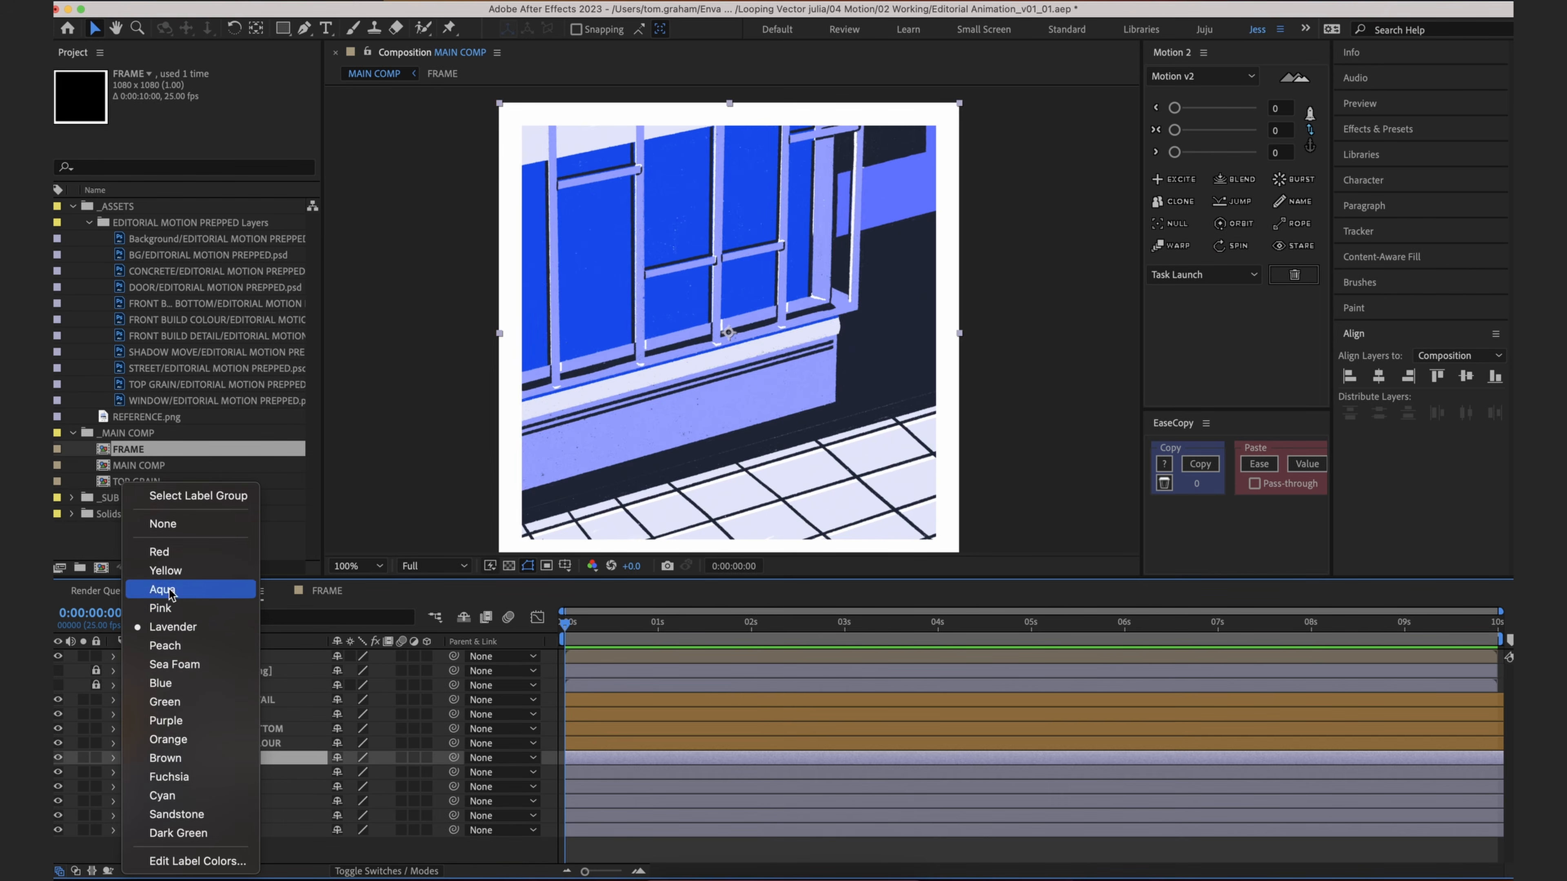
click(115, 727)
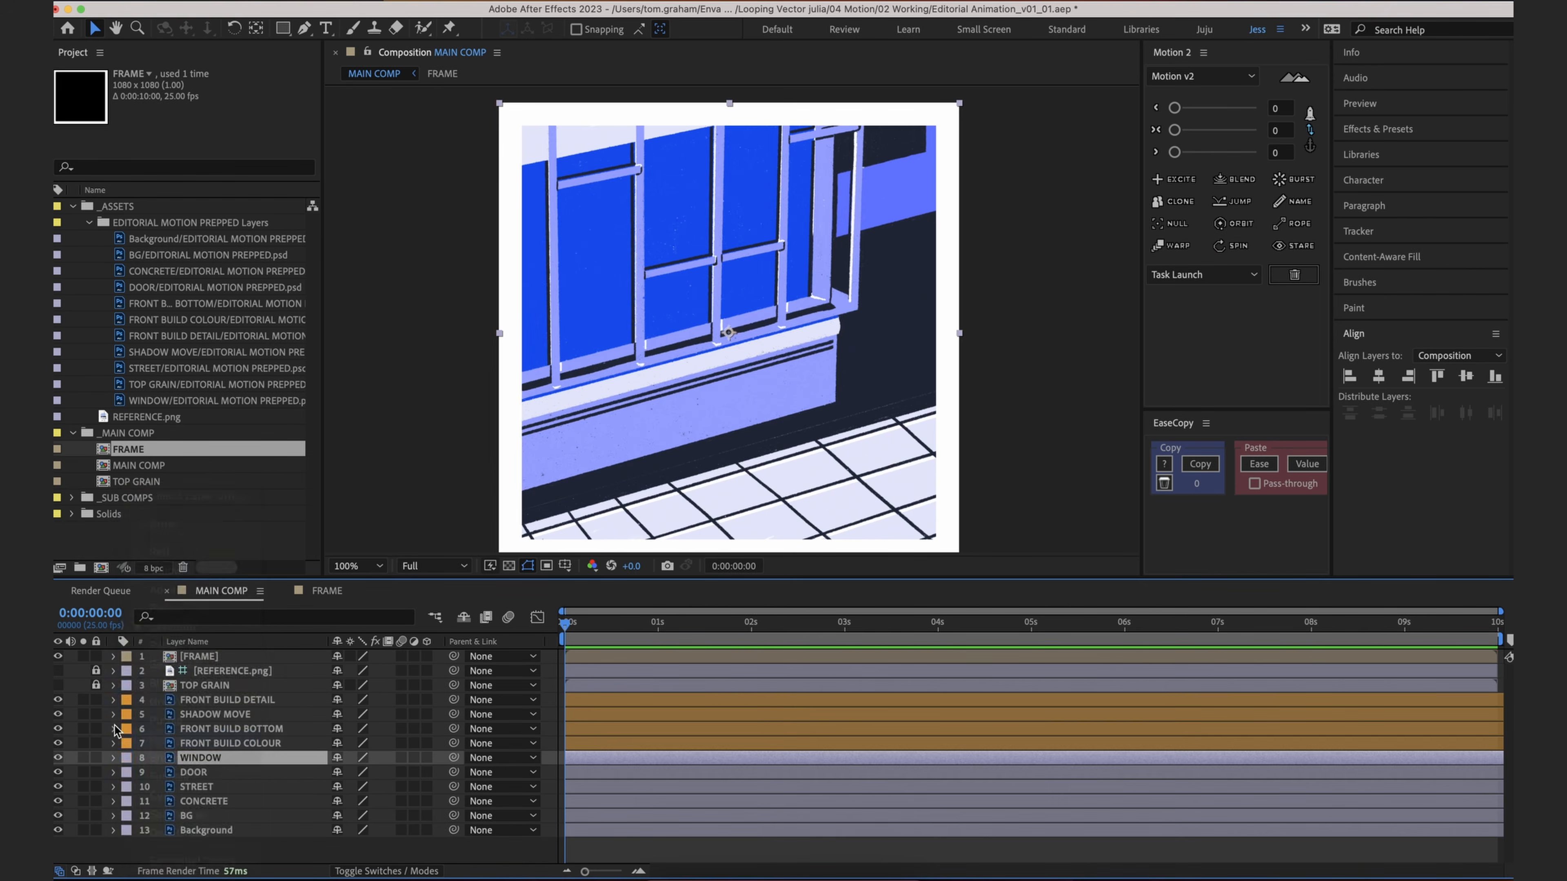
shift+click(194, 704)
drag(601, 303, 644, 315)
key(super+z)
Step: Assign the Cyan label to the DOOR layer and the Dark Green label to the STREET layer
click(211, 772)
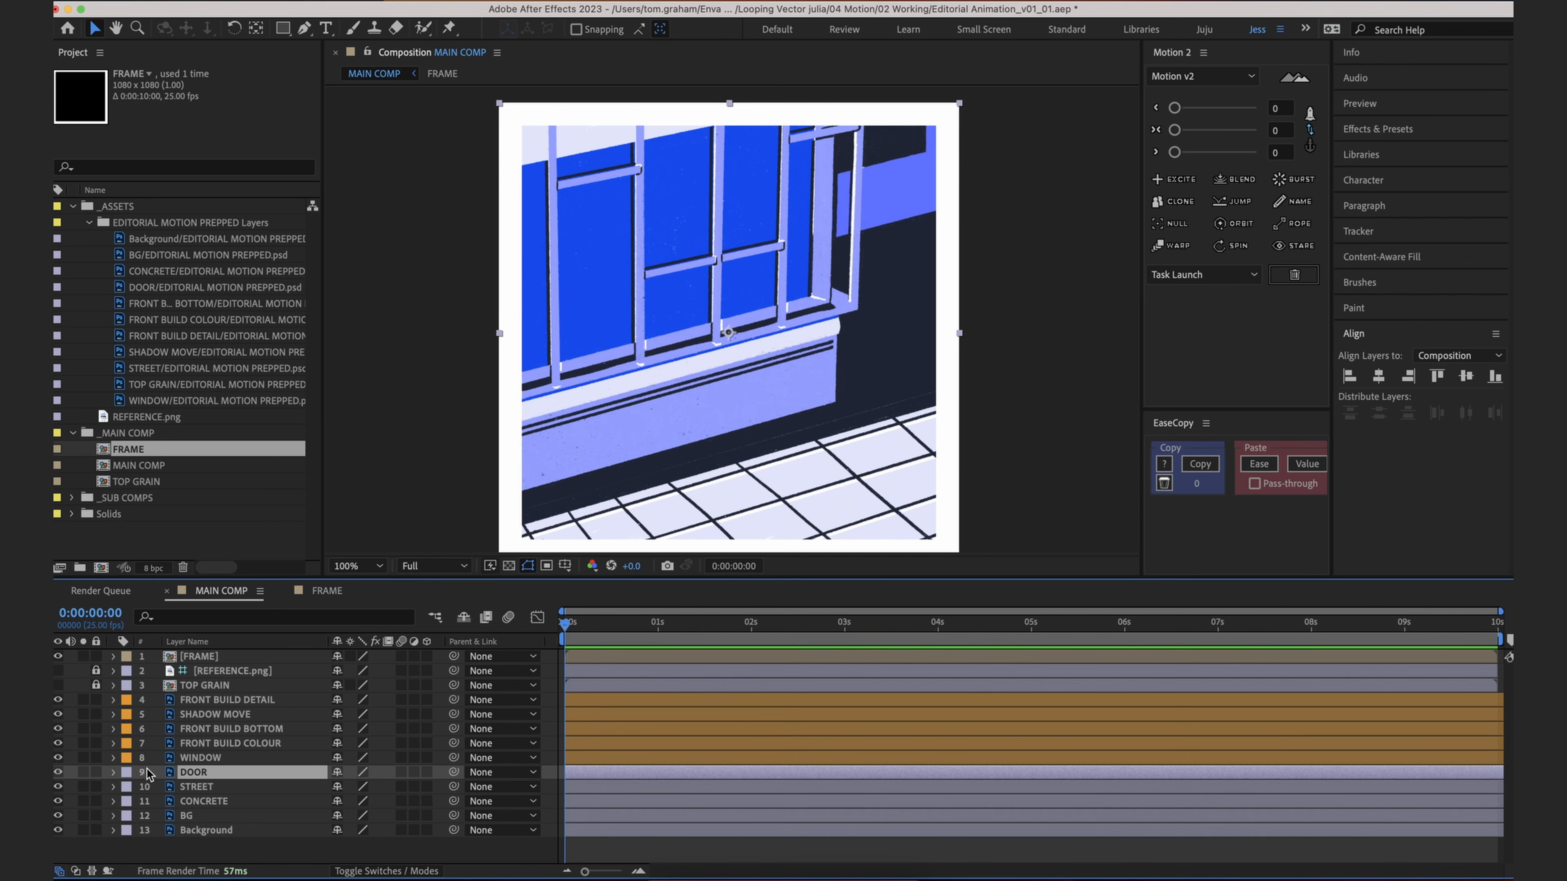
click(127, 773)
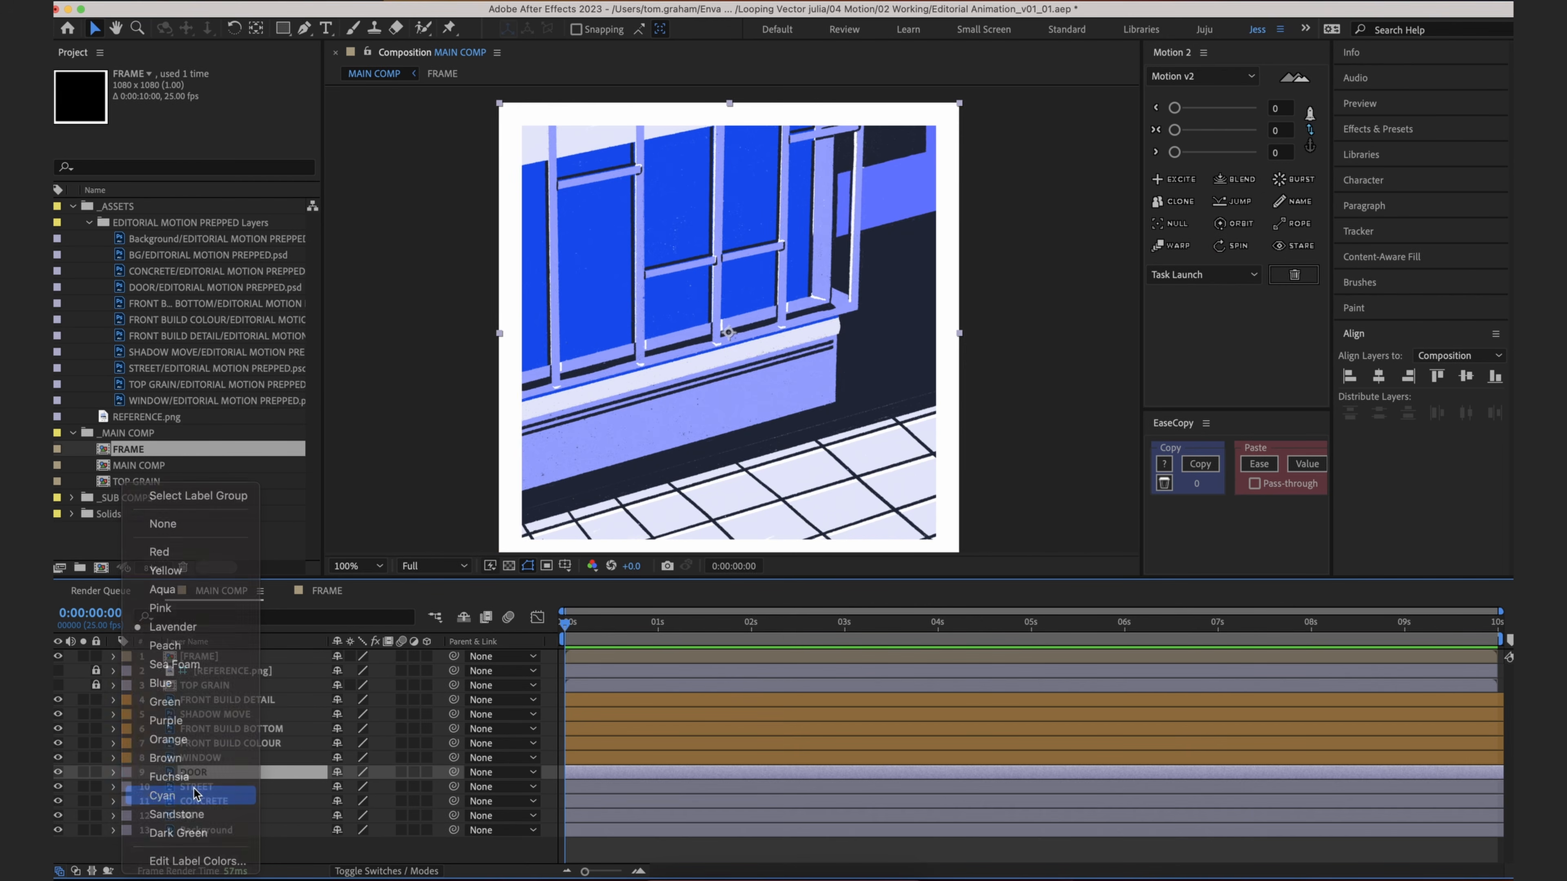
click(204, 795)
click(127, 790)
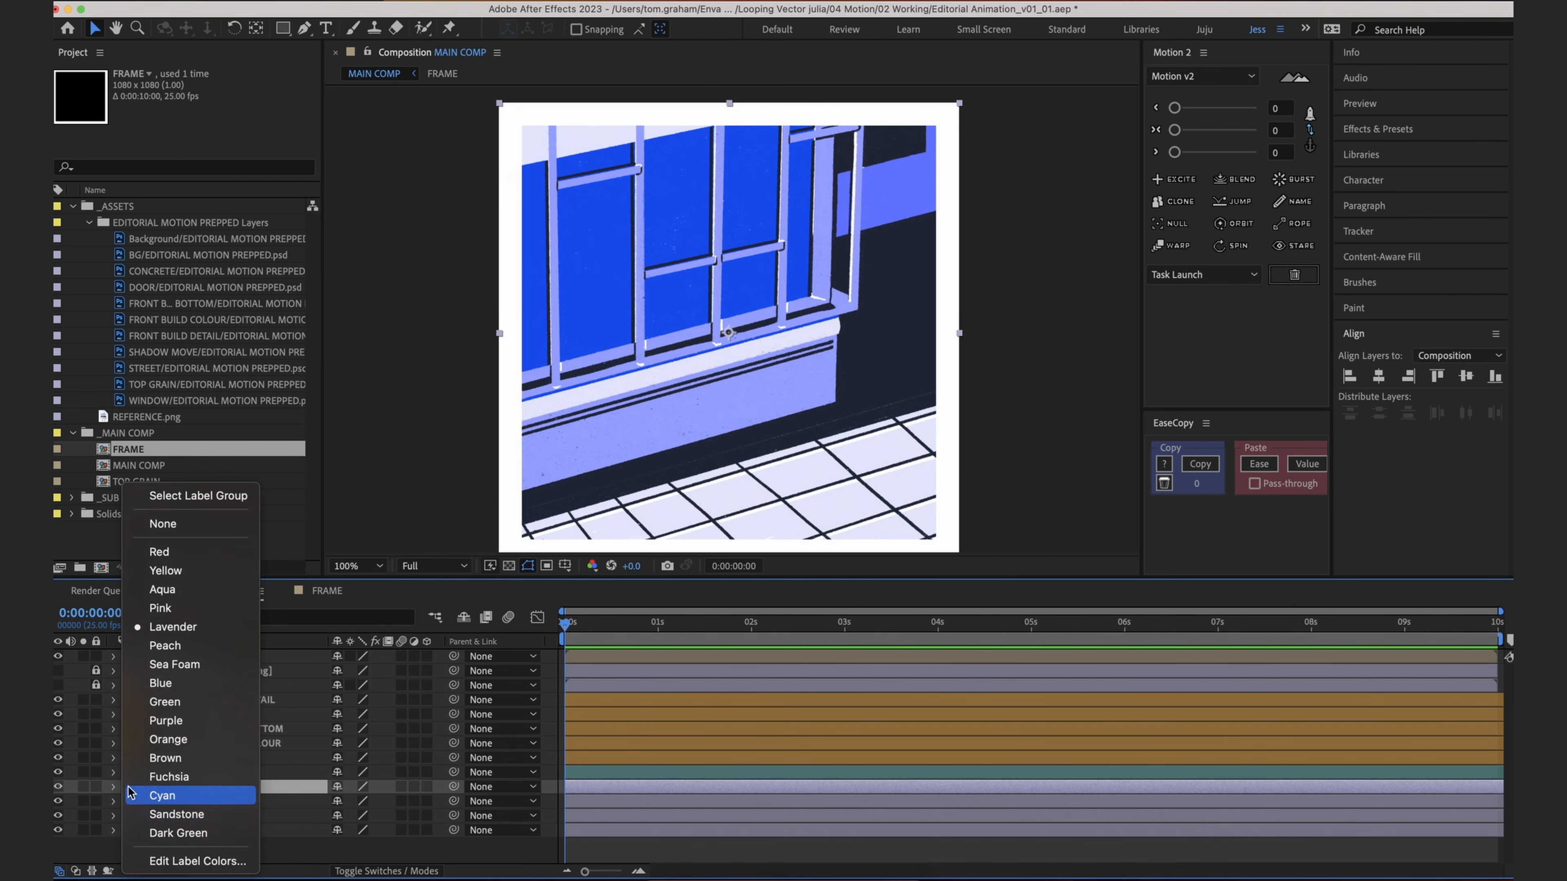
click(149, 834)
Step: Assign the Red label to the CONCRETE layer
click(179, 804)
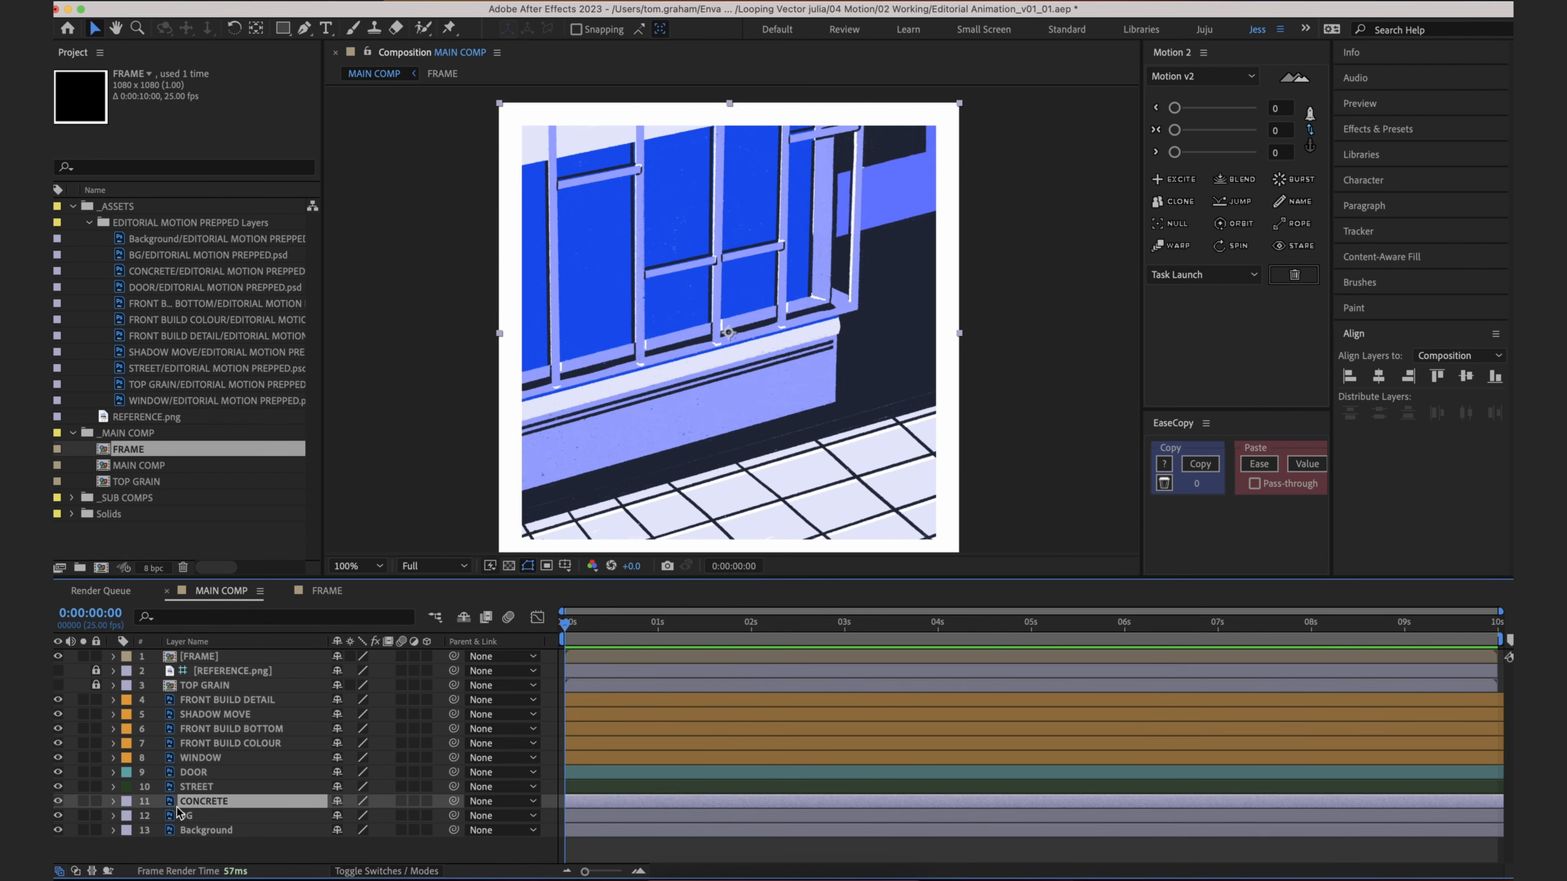
click(129, 801)
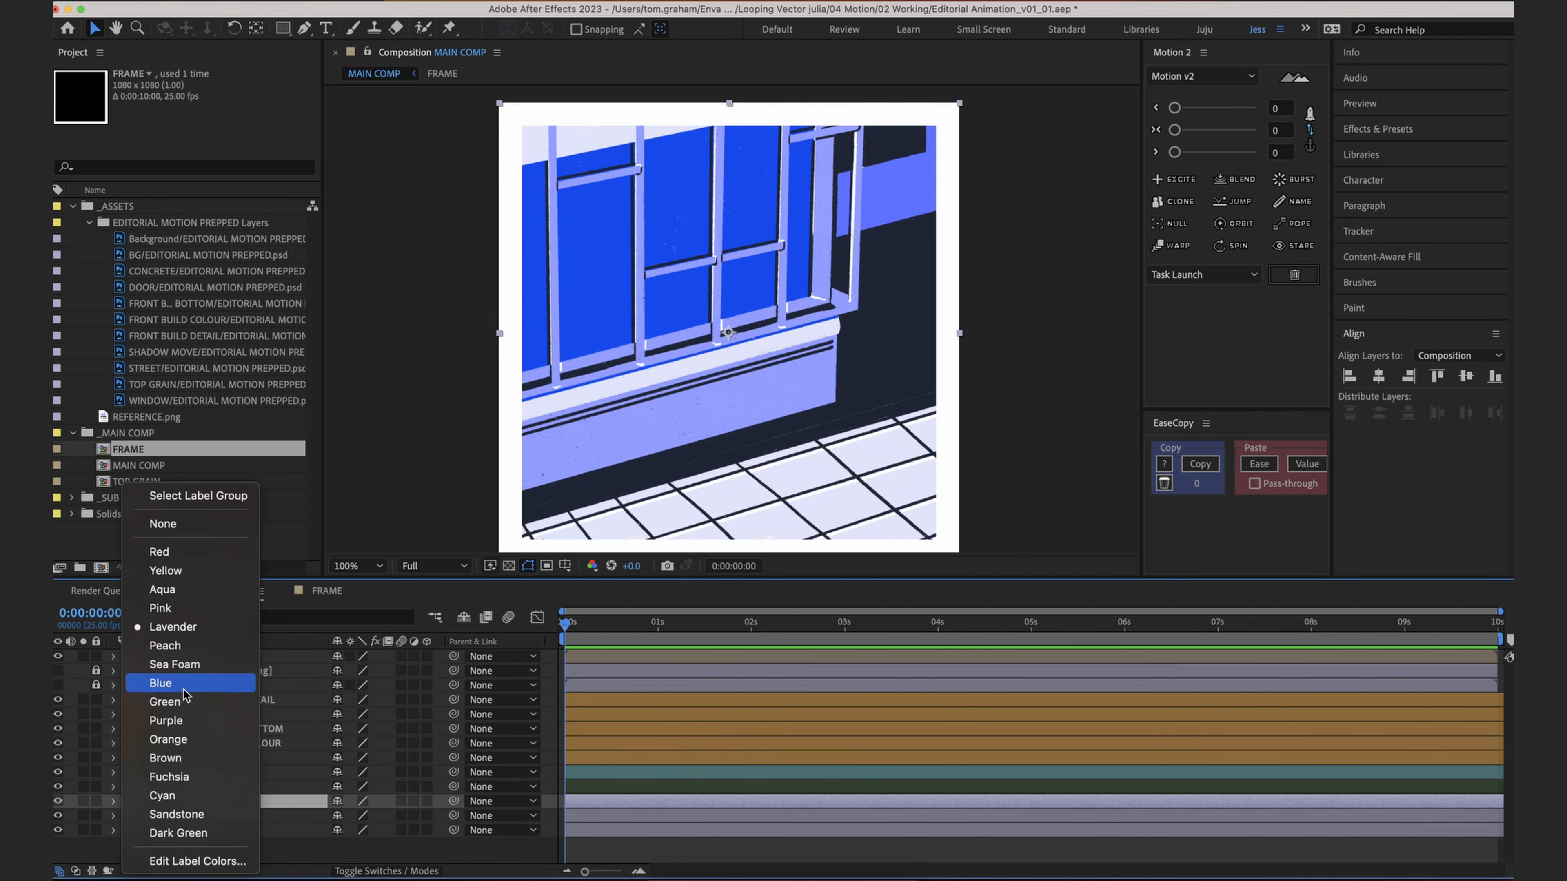
click(167, 721)
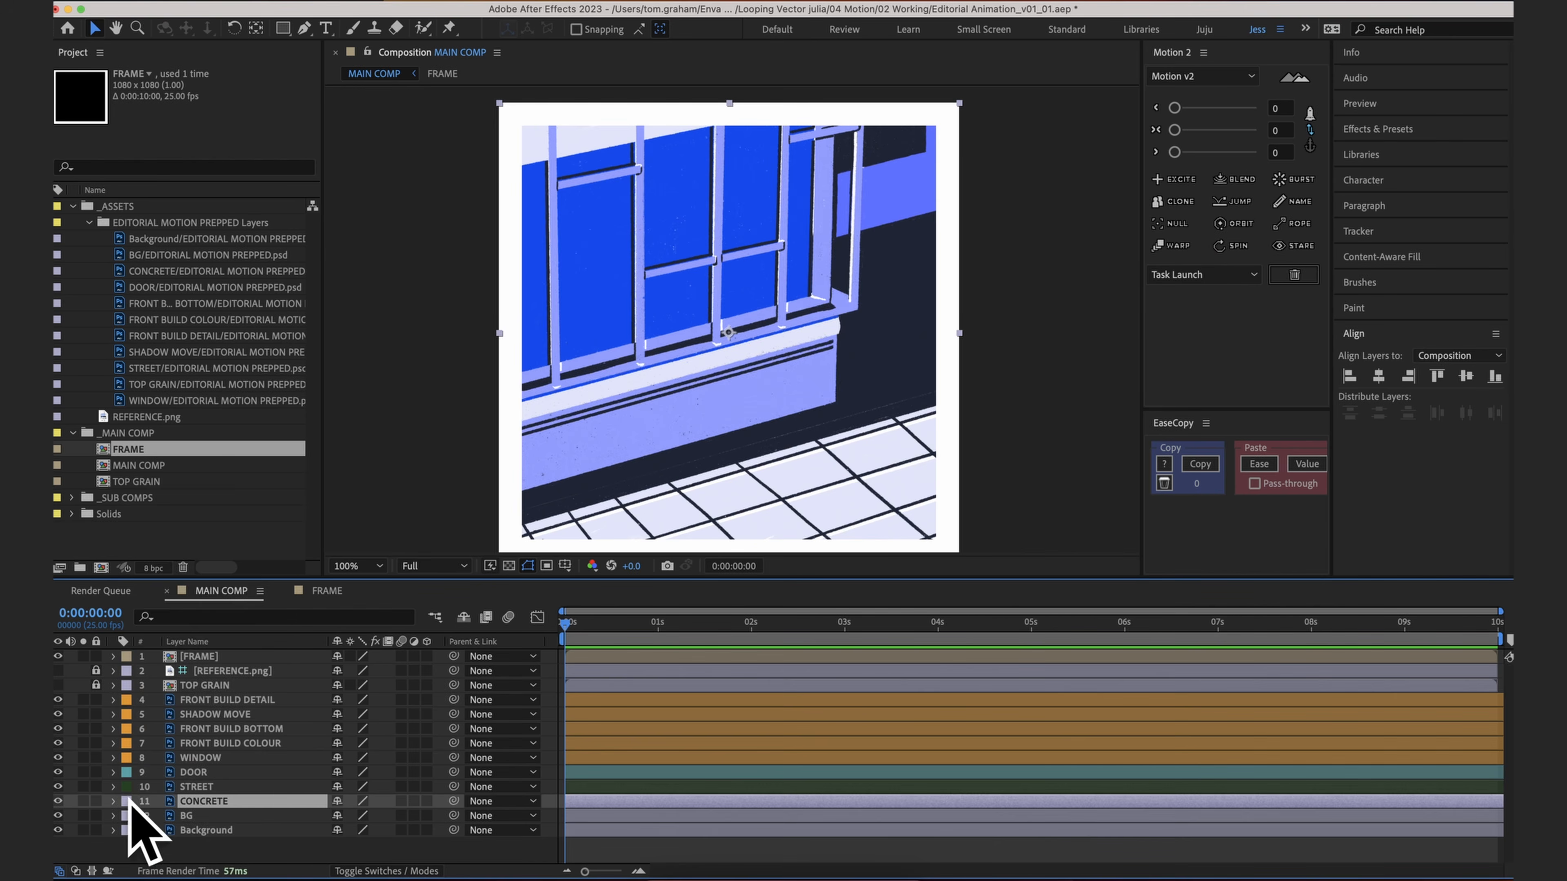
click(131, 815)
click(206, 556)
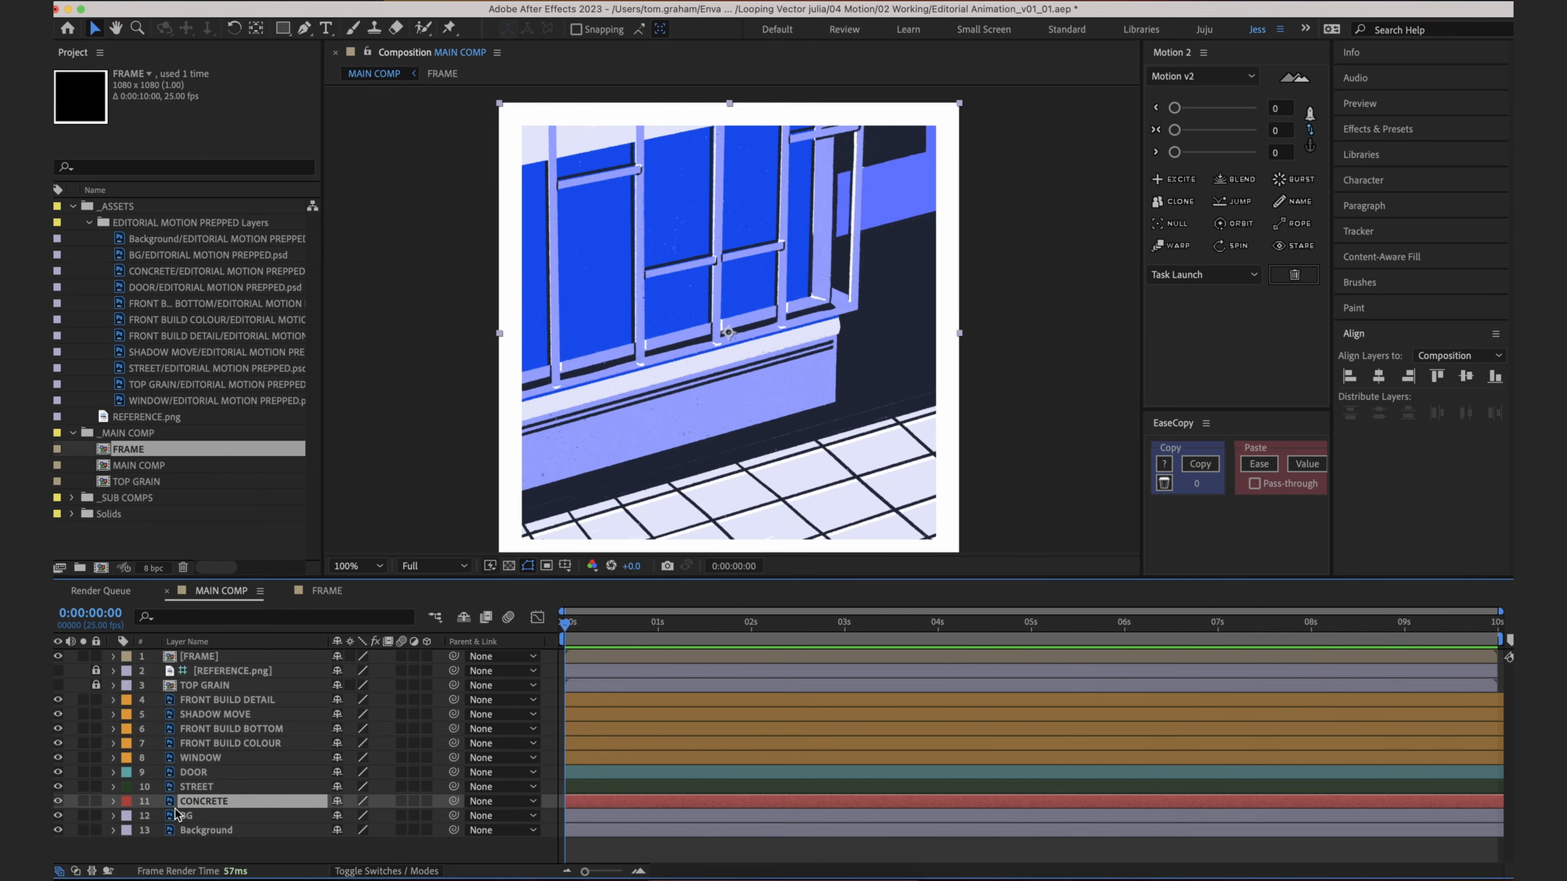
Step: Lock the BG and Background layers
click(185, 816)
shift+click(198, 830)
click(96, 816)
click(96, 830)
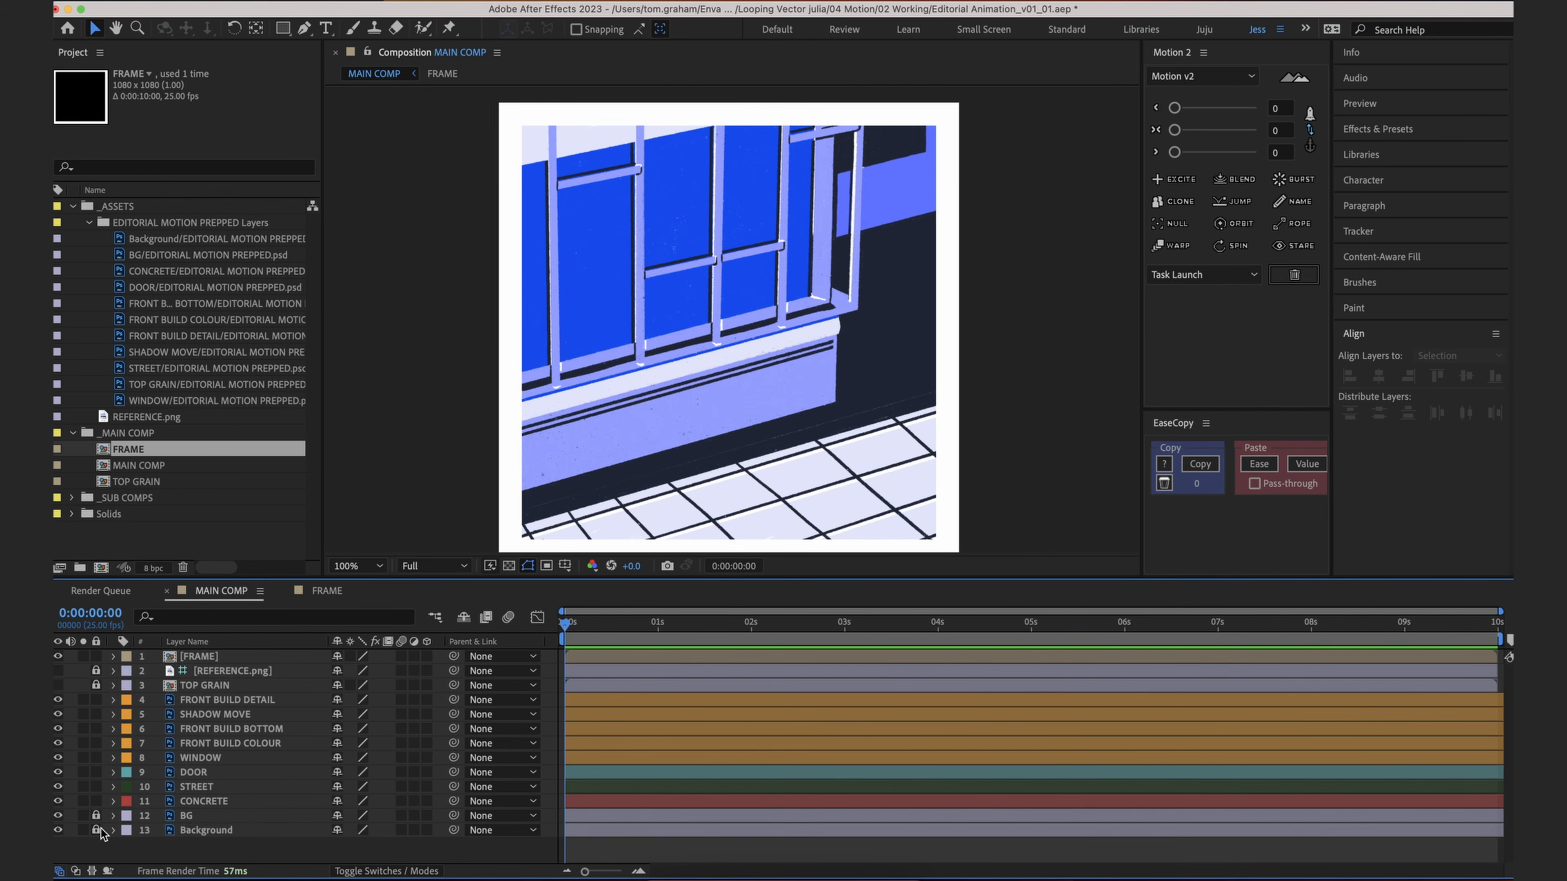
click(240, 827)
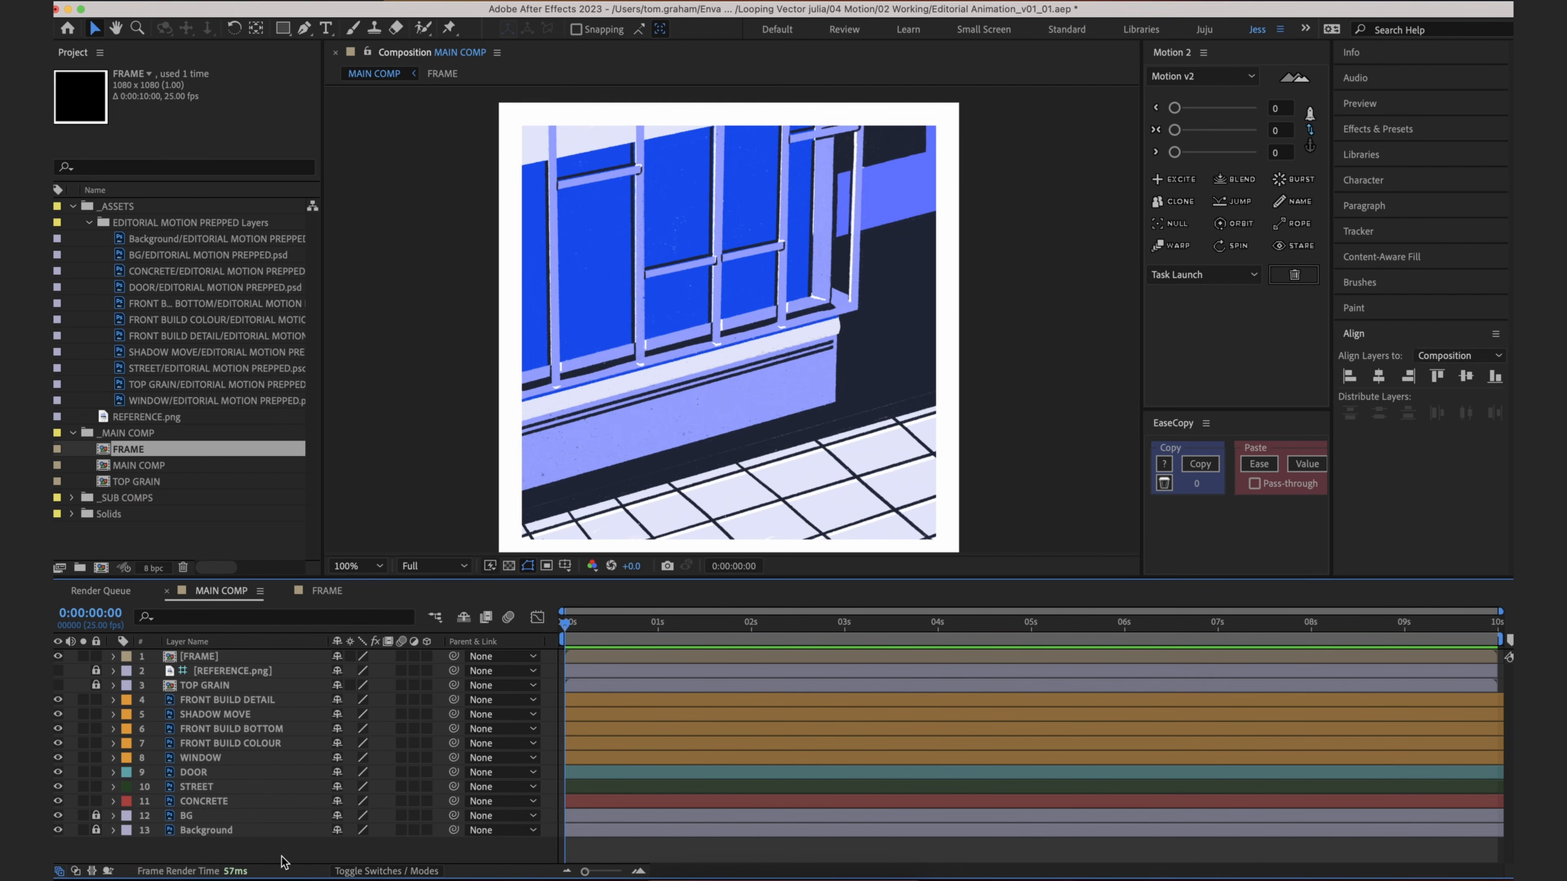
Step: Toggle the SHADOW MOVE layer's visibility to examine its shadows over the building
click(259, 715)
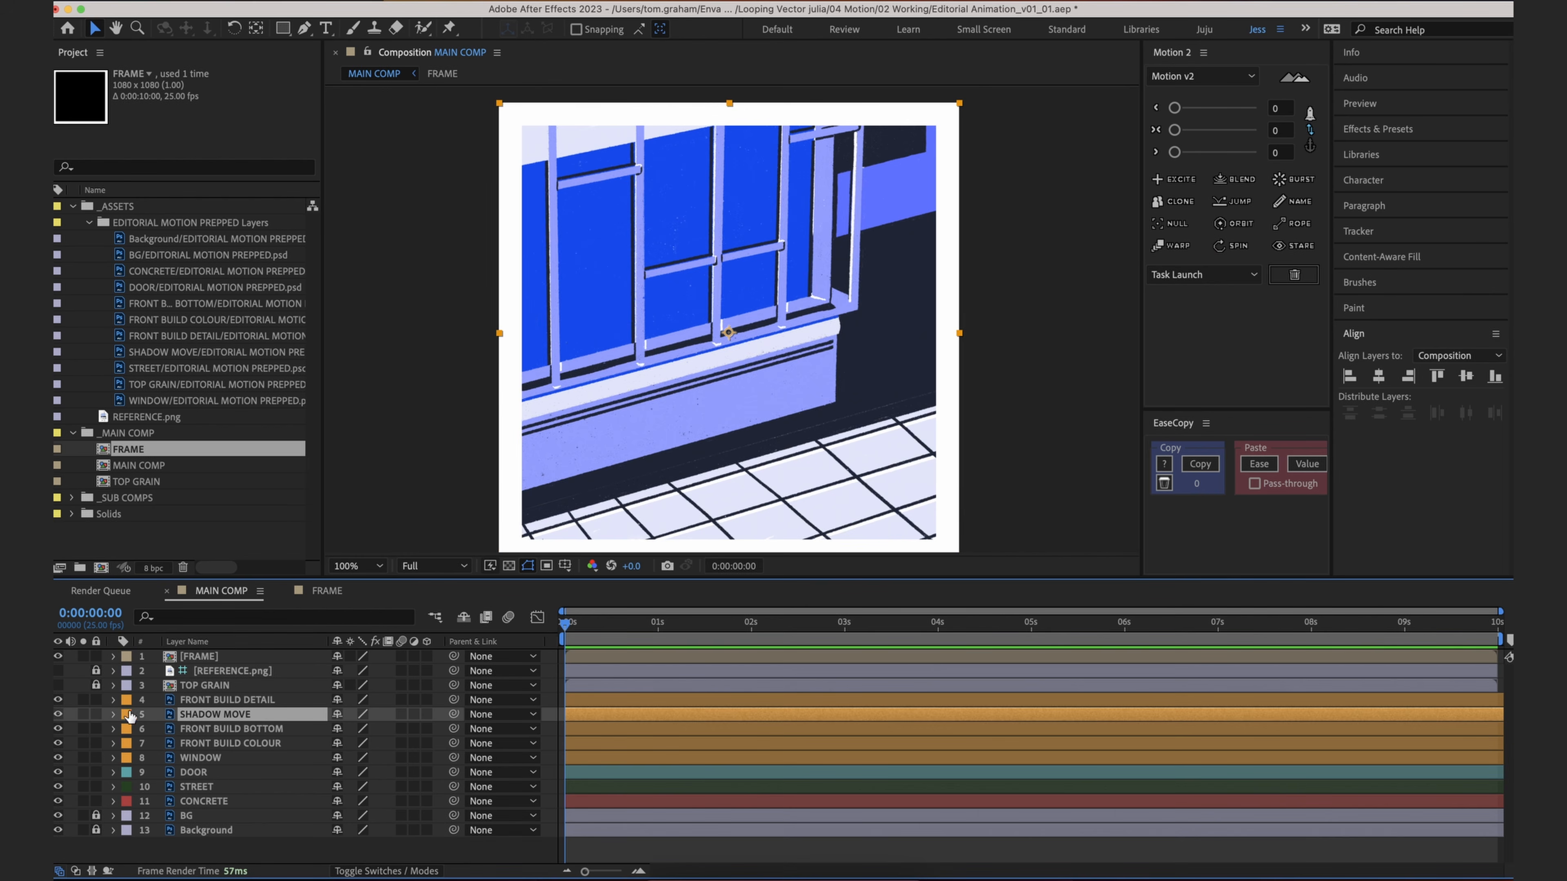
click(58, 715)
click(57, 715)
click(57, 715)
click(57, 715)
Step: Show the Modes column in the timeline so that blending mode and track matte options are available
right_click(308, 643)
mouse_move(341, 713)
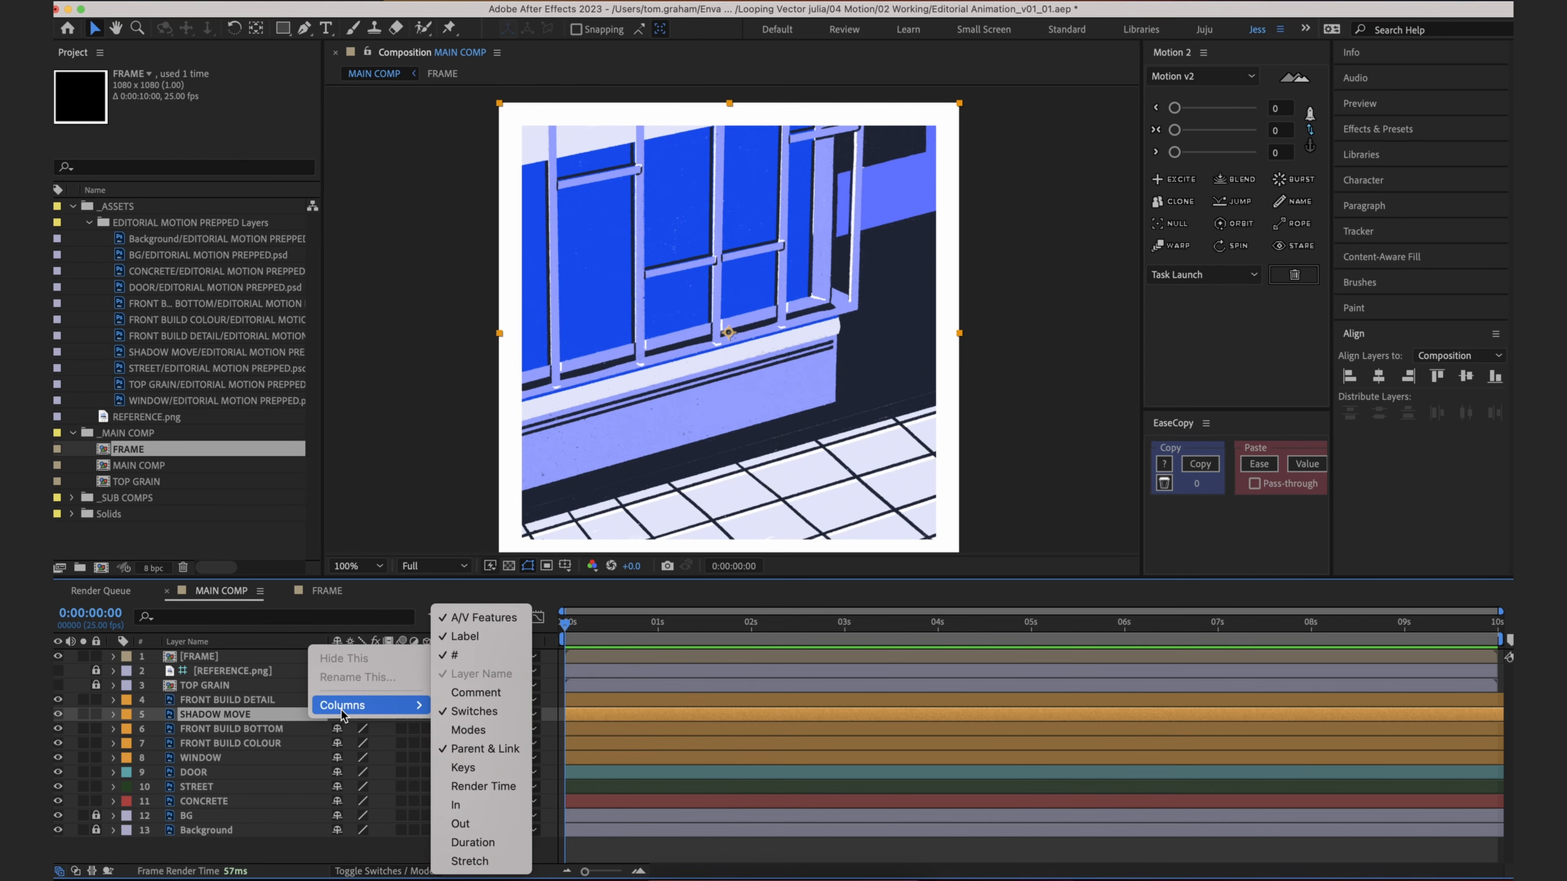
click(464, 730)
click(565, 848)
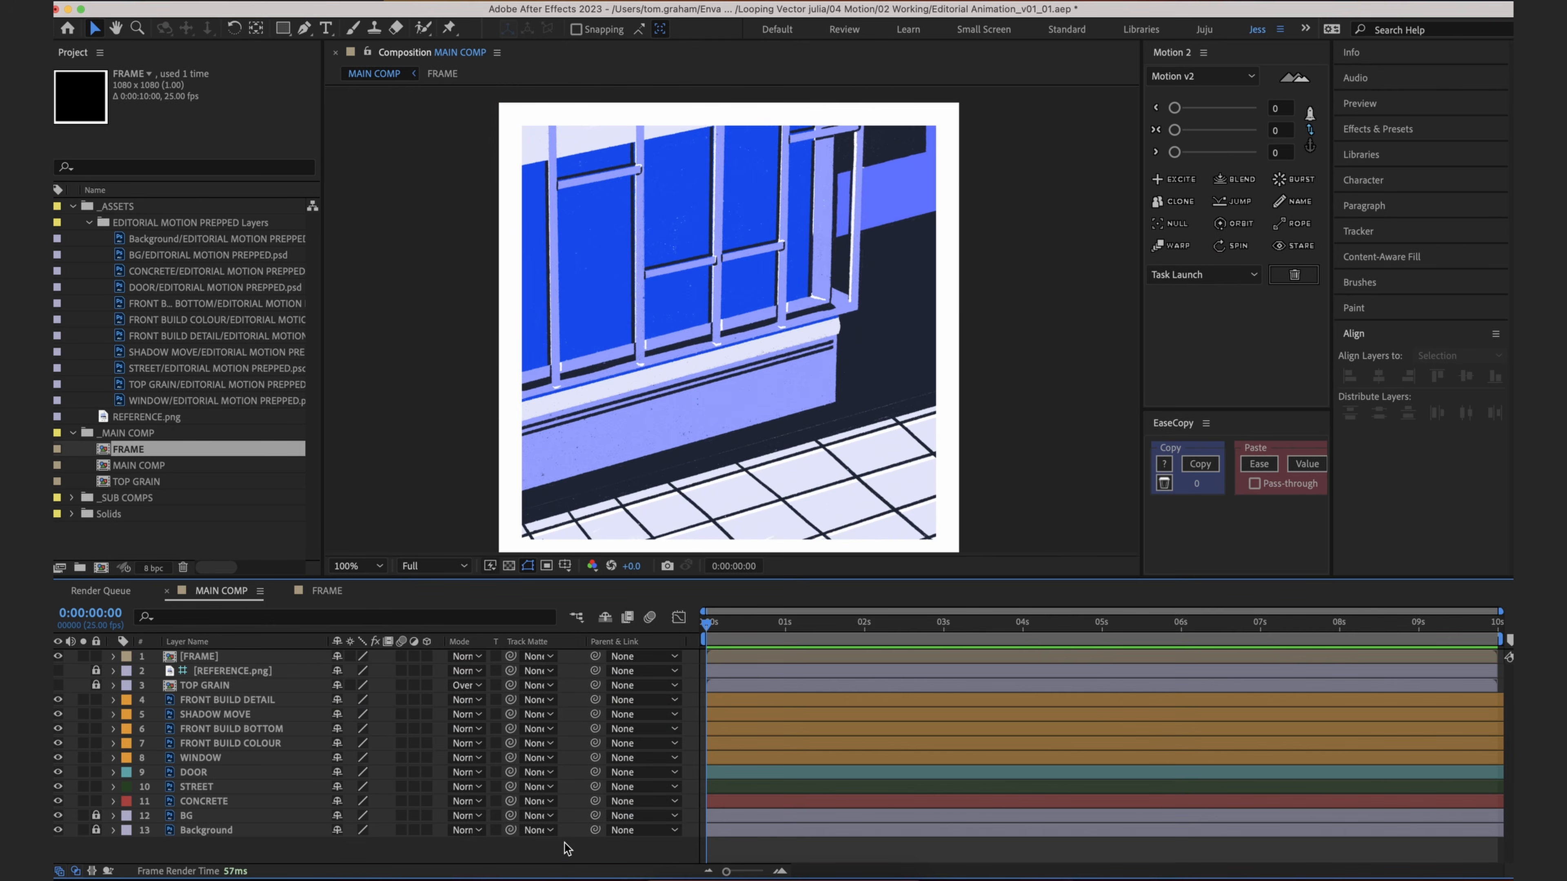
Step: Try shifting the SHADOW MOVE layer slightly in the composition and undo the move
click(296, 714)
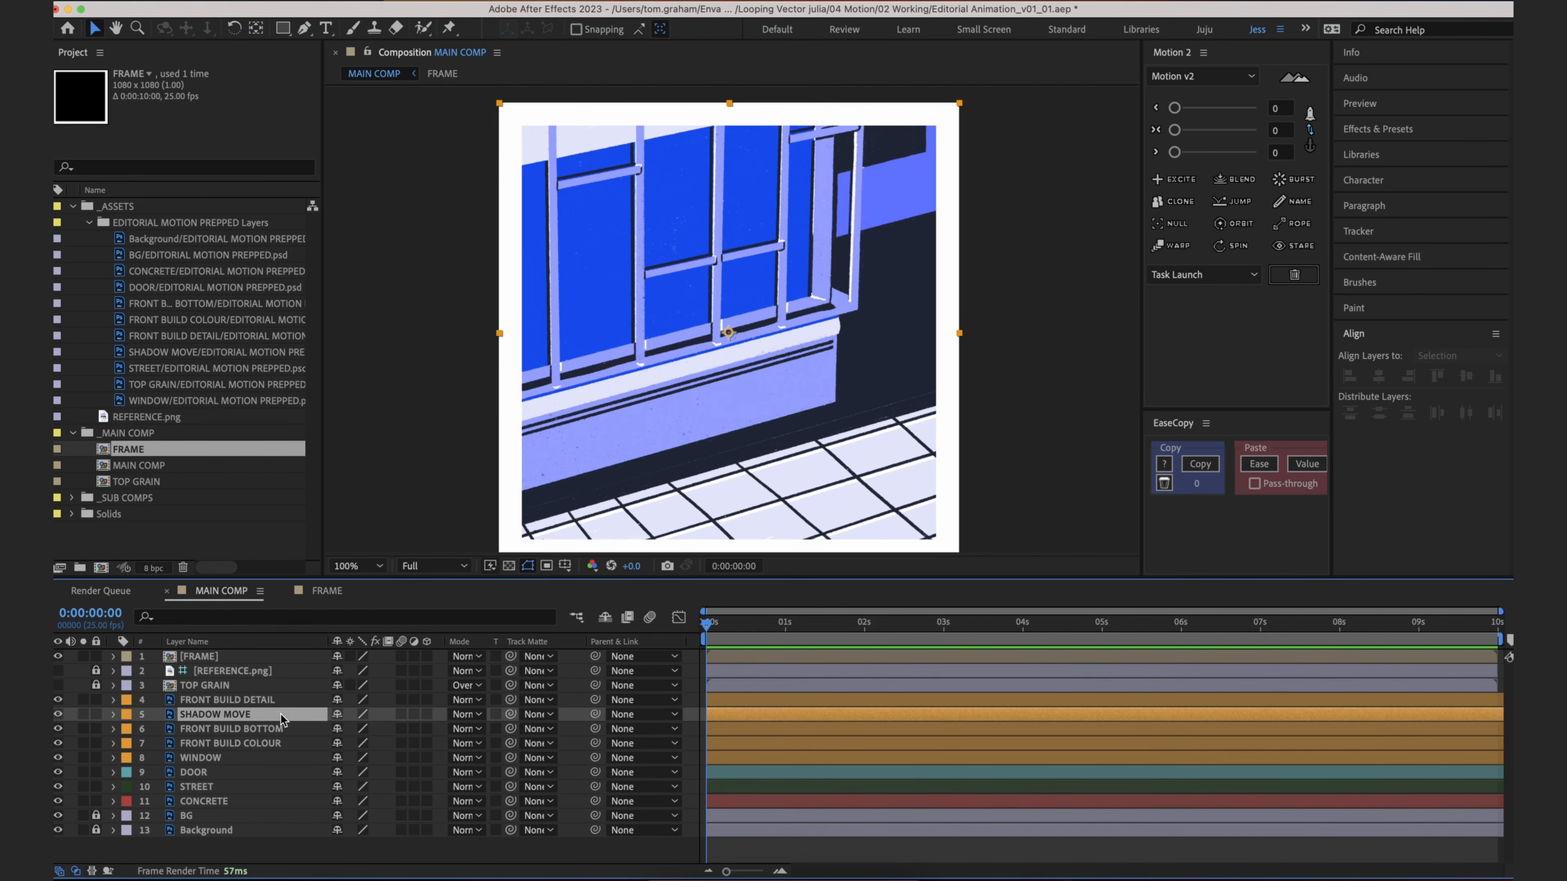
click(281, 701)
click(269, 728)
click(265, 717)
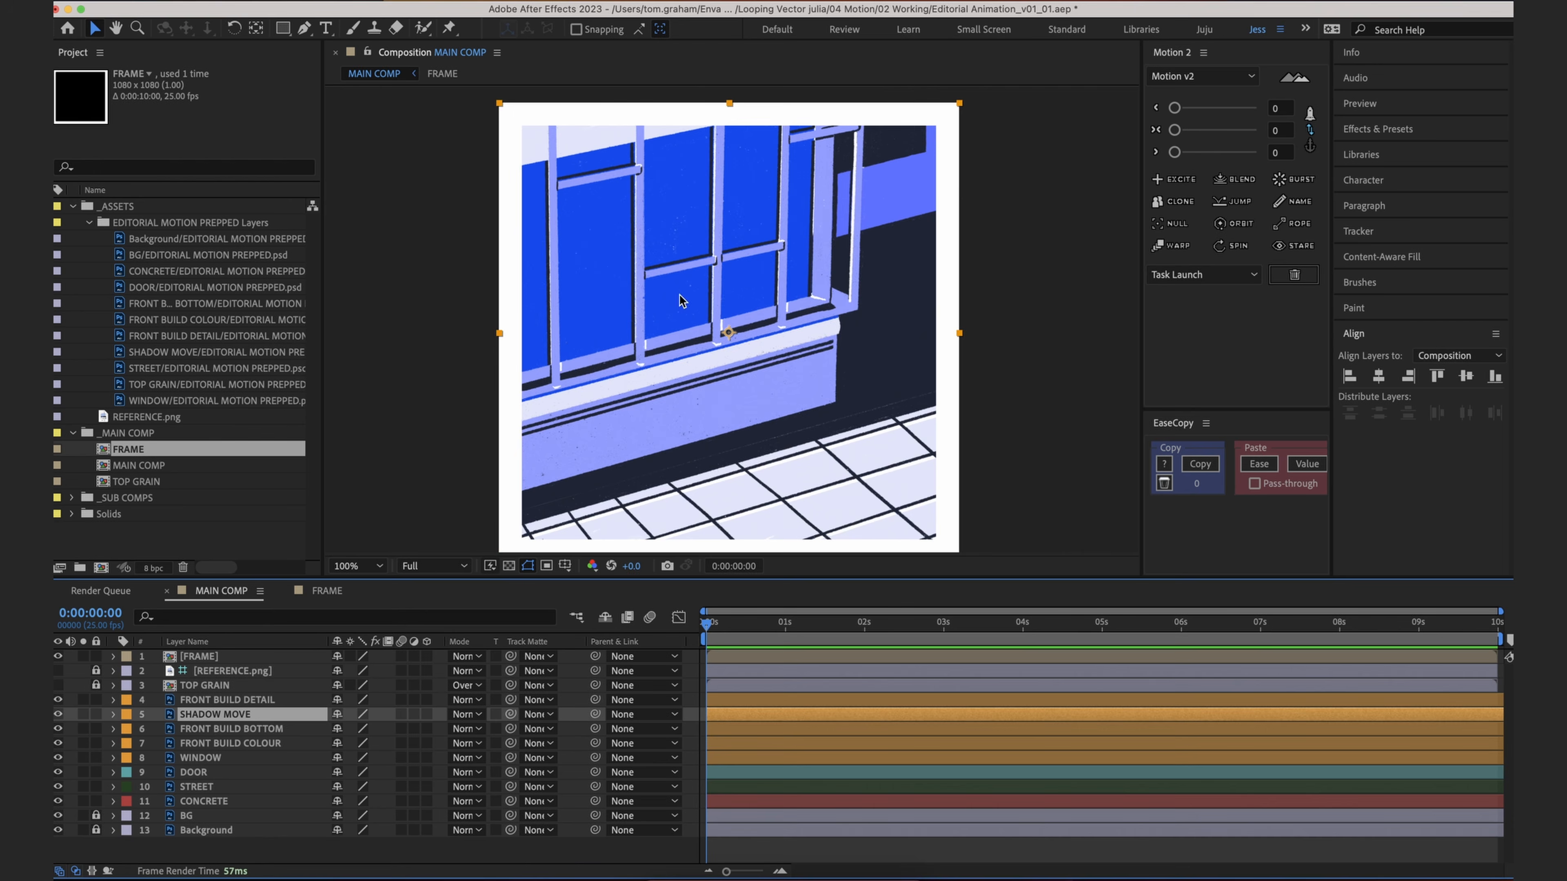
drag(725, 332, 714, 336)
key(super+z)
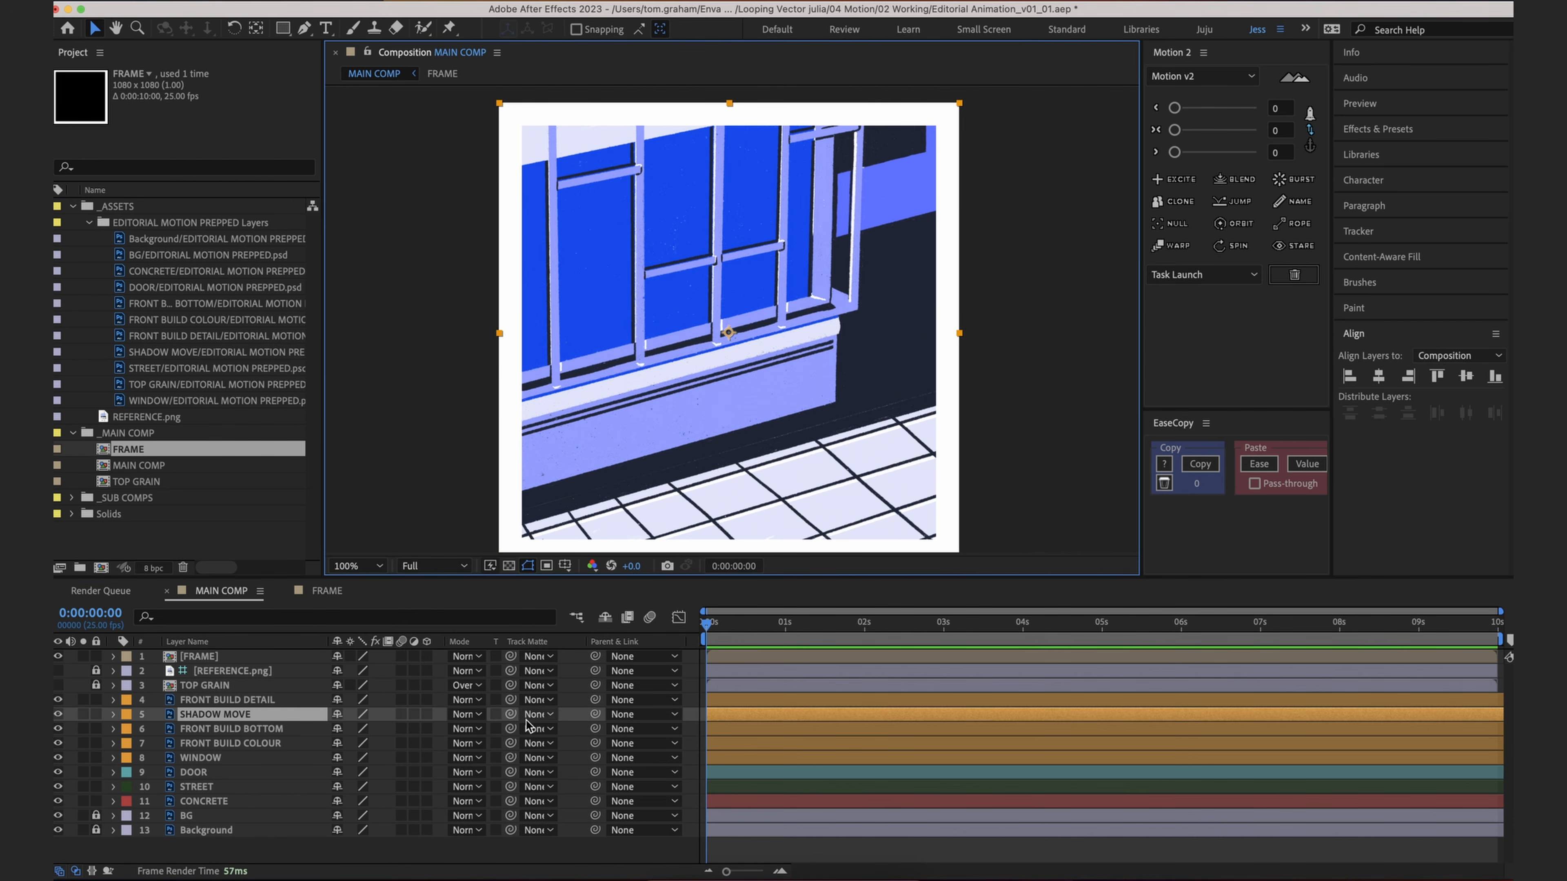
Step: Try shifting the FRONT BUILD DETAIL layer slightly in the composition and undo the move
click(277, 702)
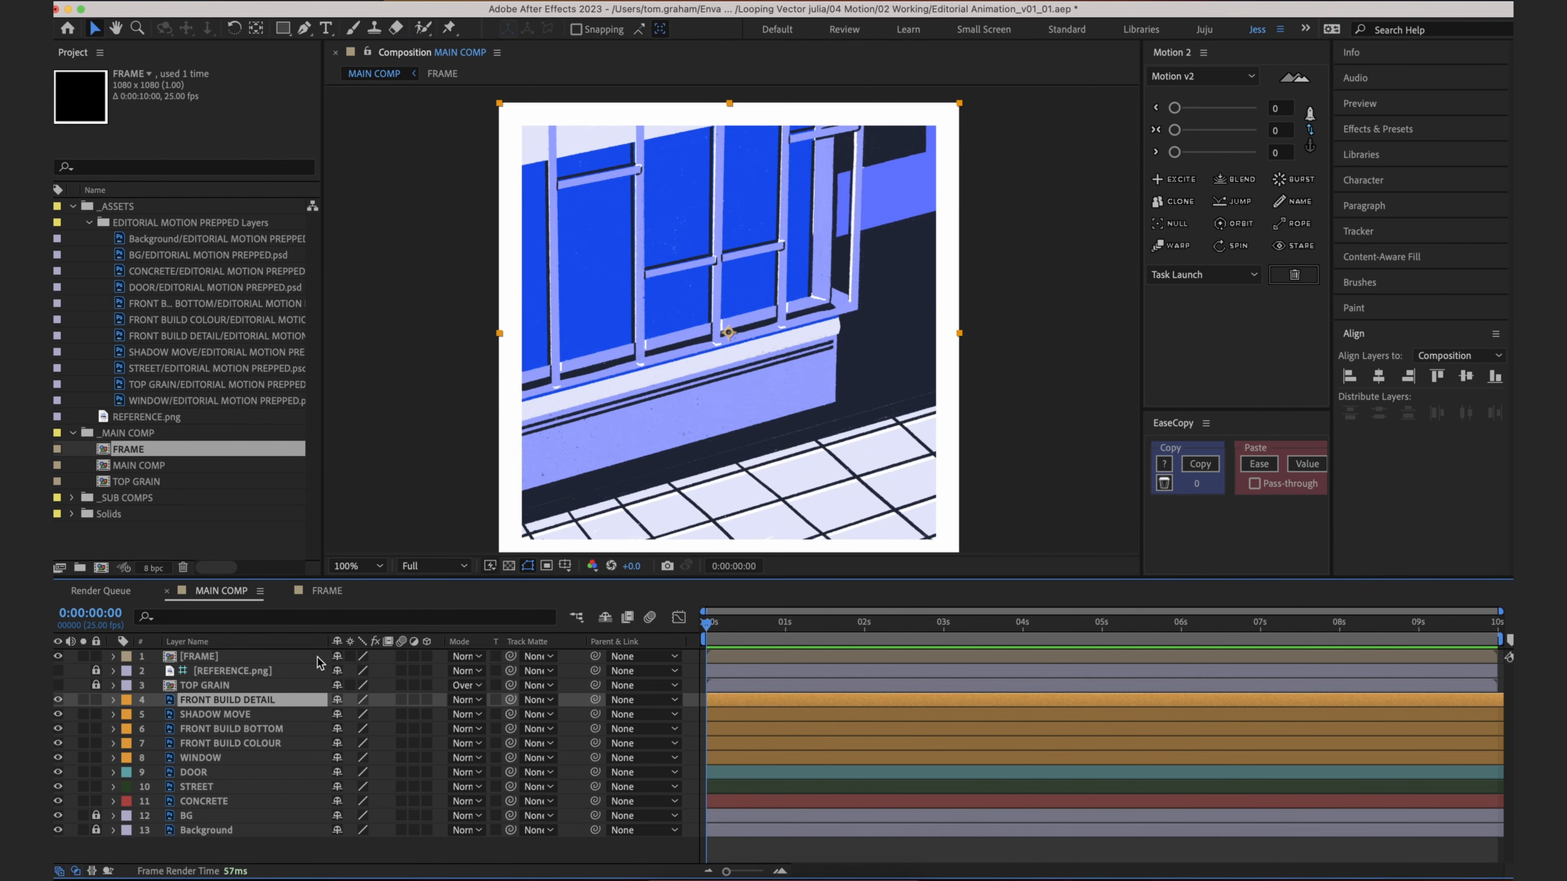
mouse_move(673, 268)
mouse_down()
mouse_move(722, 244)
mouse_move(675, 281)
mouse_up()
key(super+z)
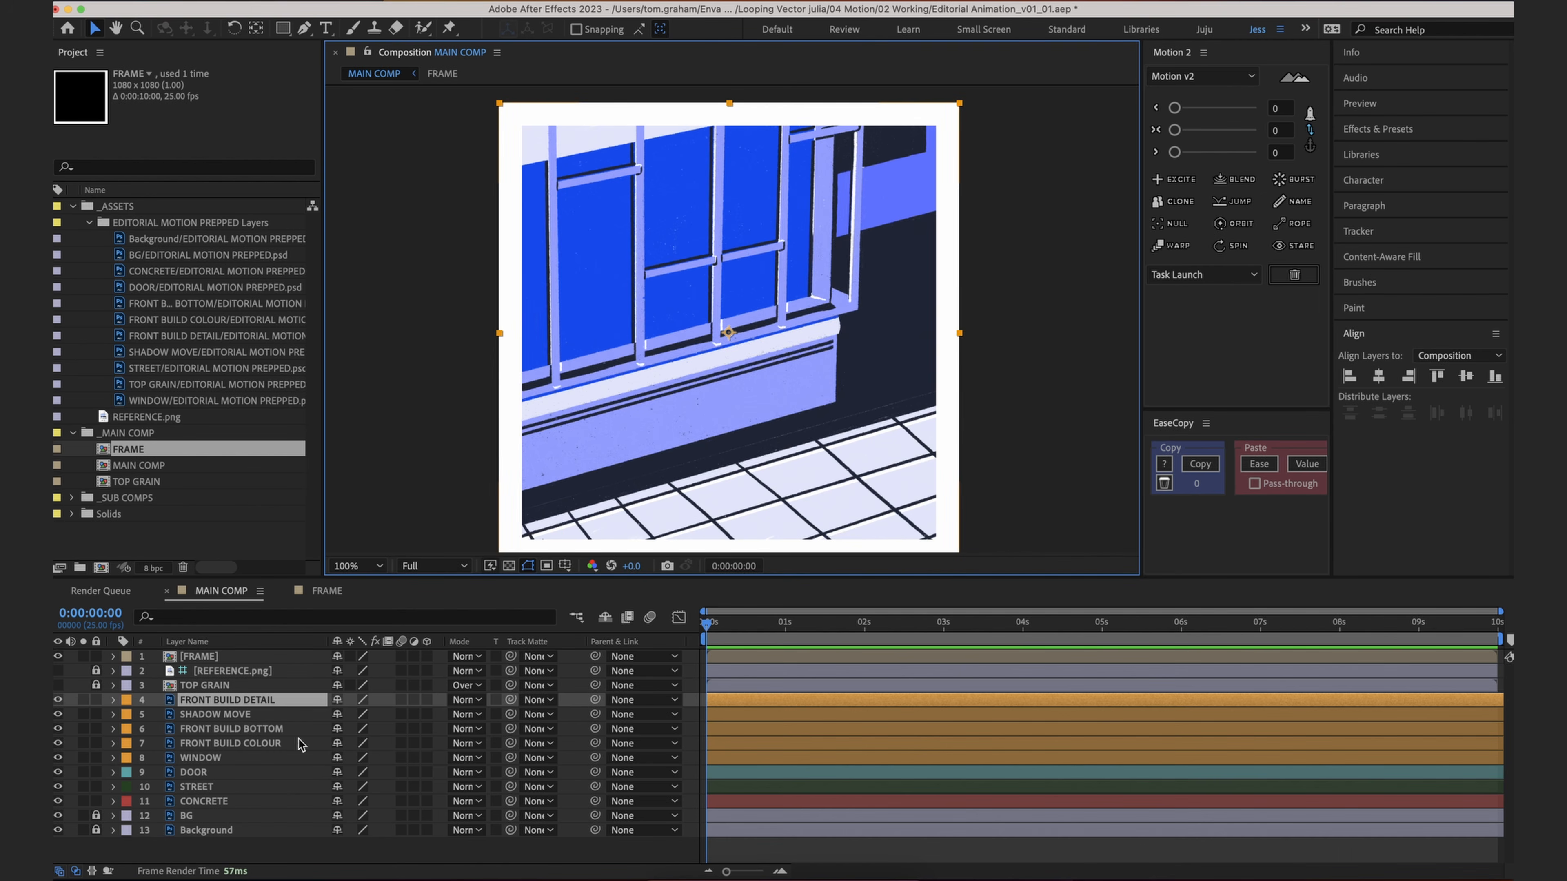
Step: Check FRONT BUILD DETAIL by toggling its visibility, and parent the SHADOW MOVE layer to it
click(287, 703)
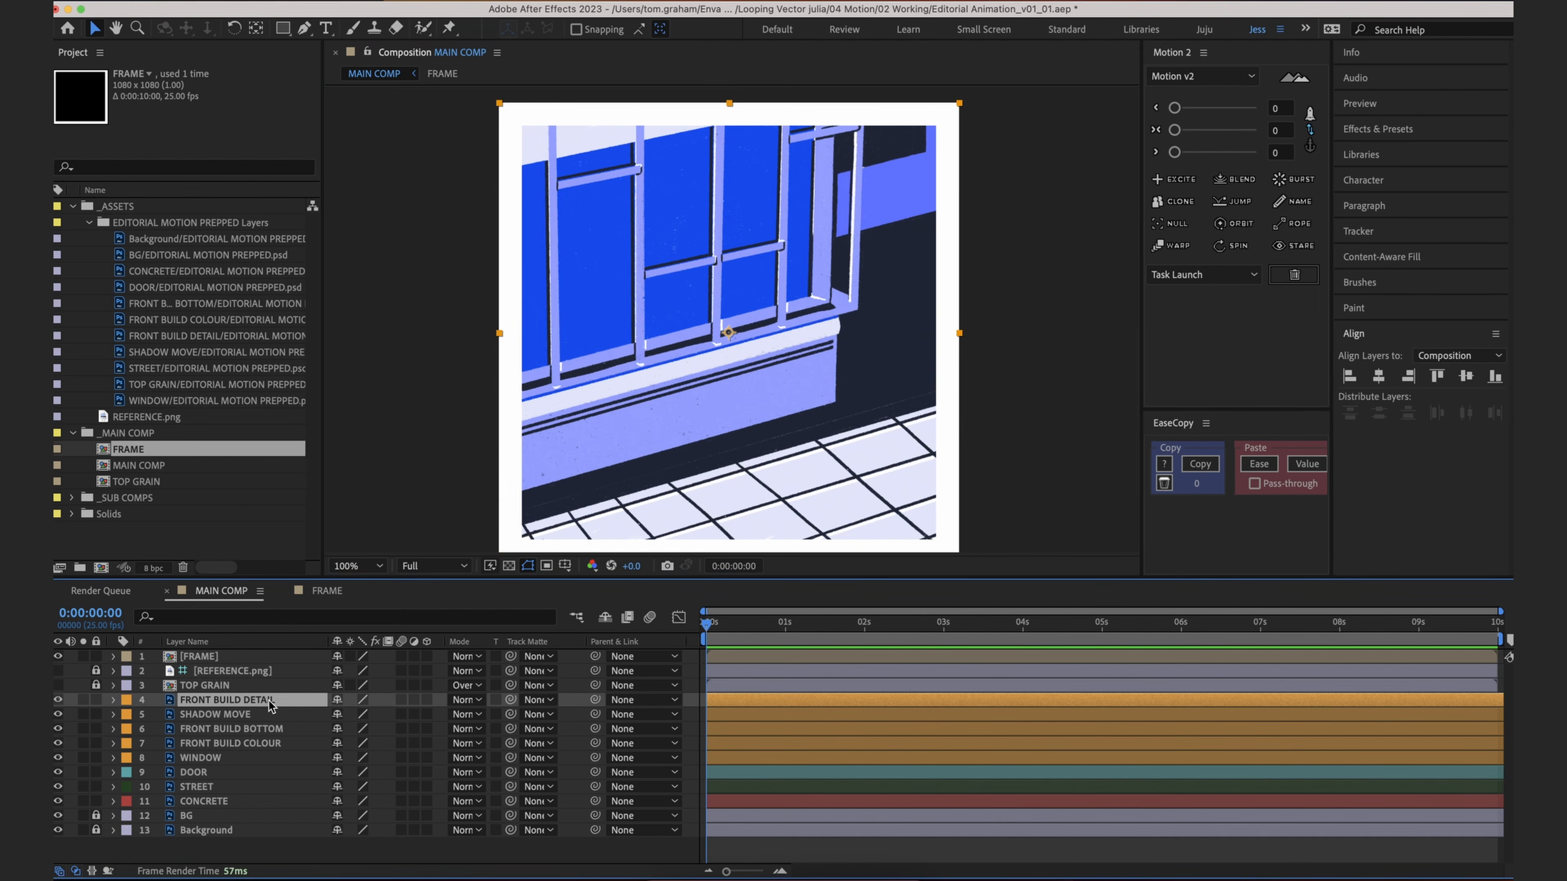
click(59, 699)
click(59, 699)
click(201, 716)
drag(594, 715, 298, 701)
Step: Reorder the FRONT BUILD COLOUR layer directly above FRONT BUILD BOTTOM and parent it to FRONT BUILD DETAIL
click(277, 730)
click(57, 729)
click(58, 729)
click(157, 740)
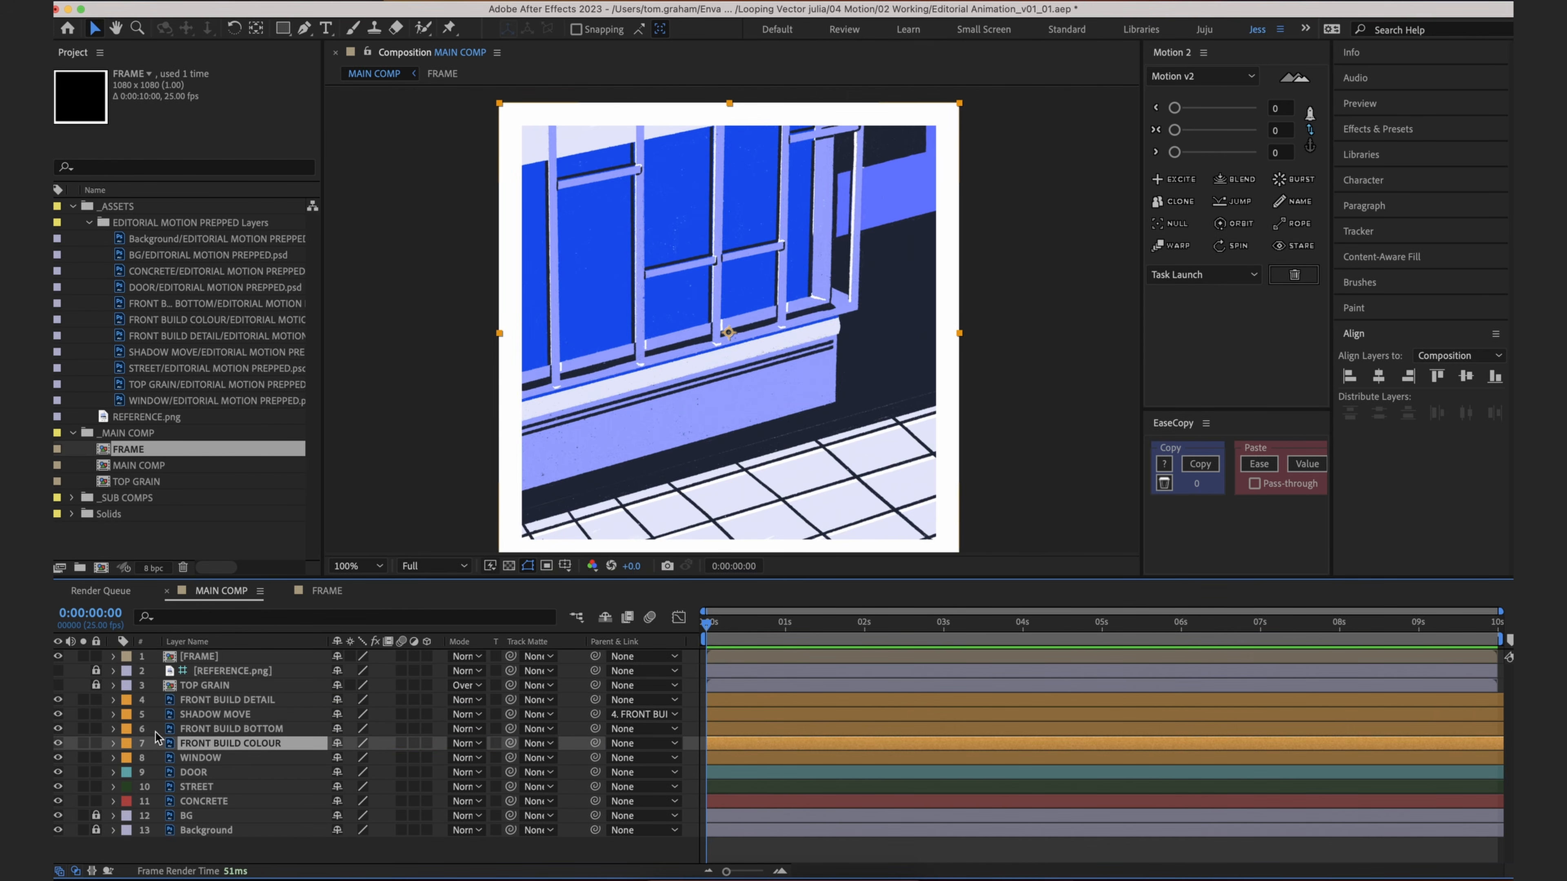
click(61, 743)
click(61, 743)
drag(279, 741, 285, 730)
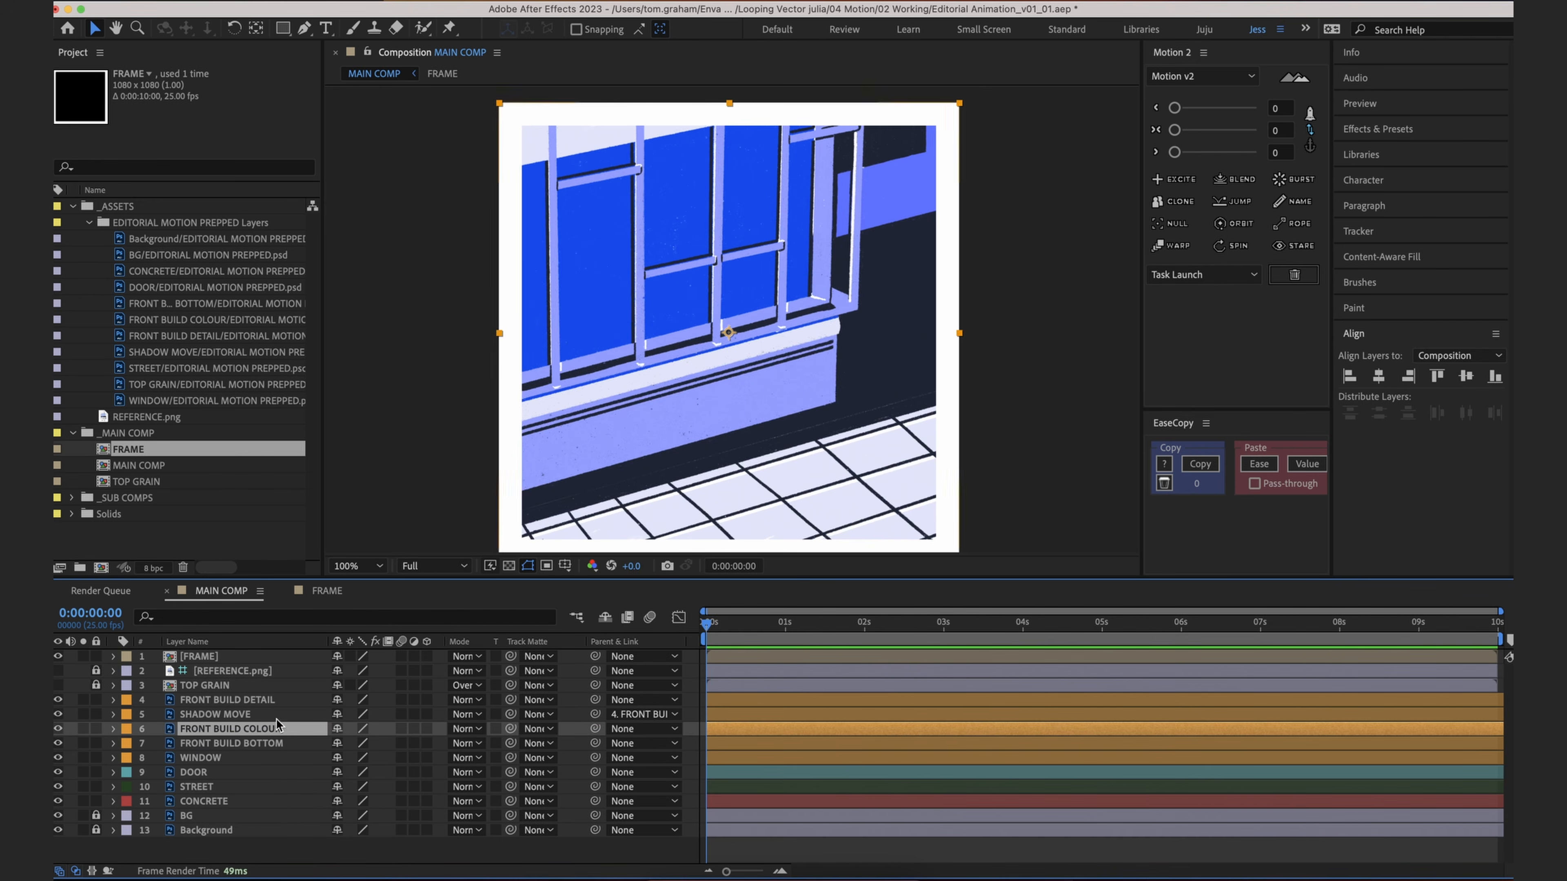
drag(594, 729, 247, 705)
Step: Try moving FRONT BUILD DETAIL together with its parented shadow and colour layers, and undo the move
click(228, 703)
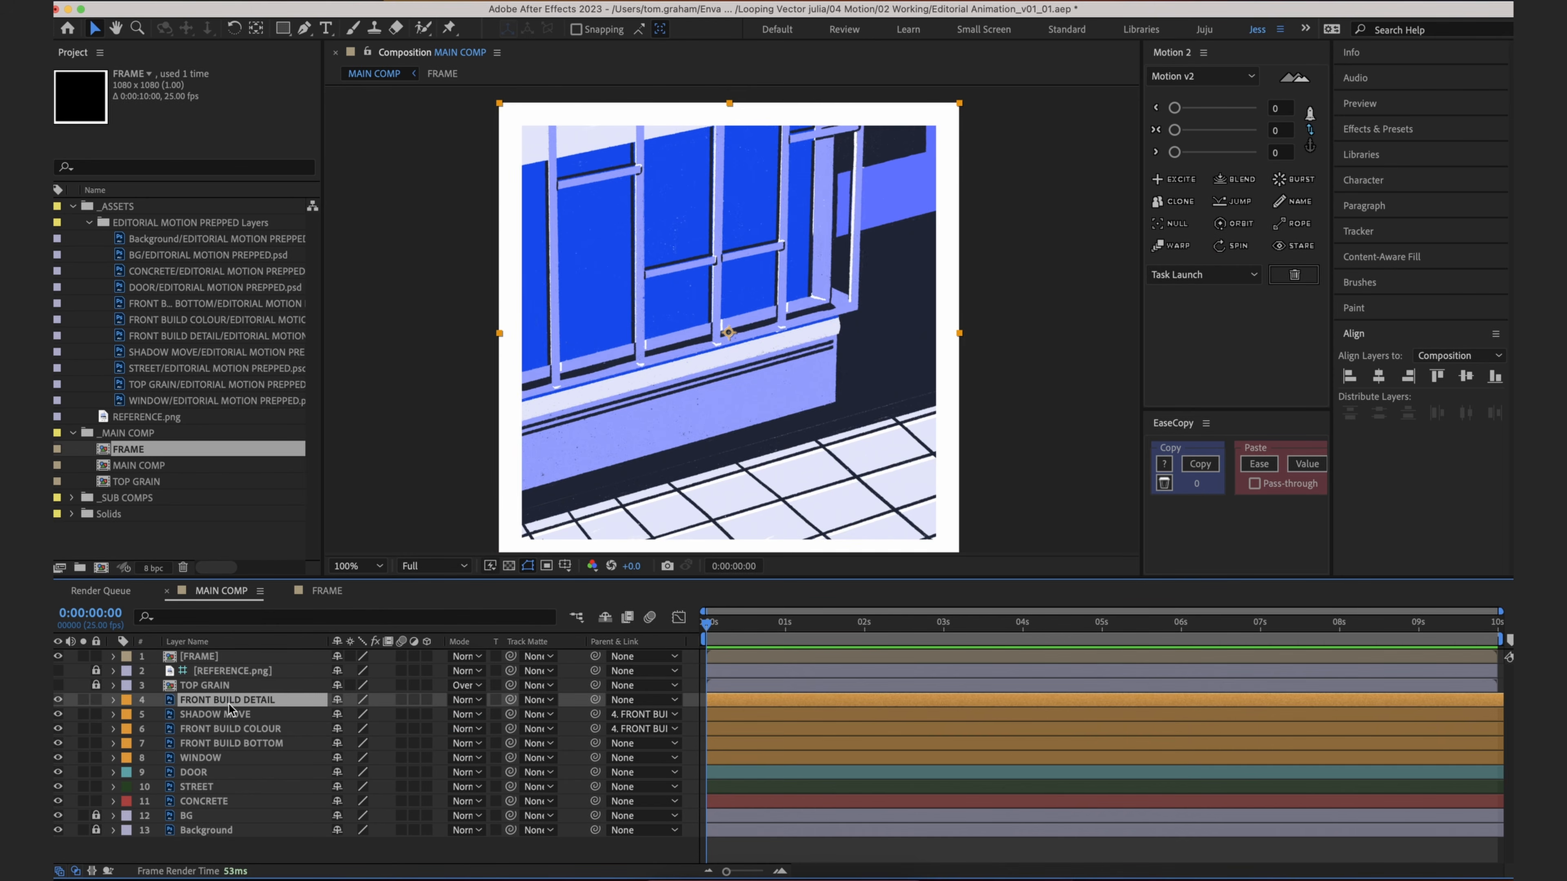
drag(728, 334, 795, 509)
key(super+z)
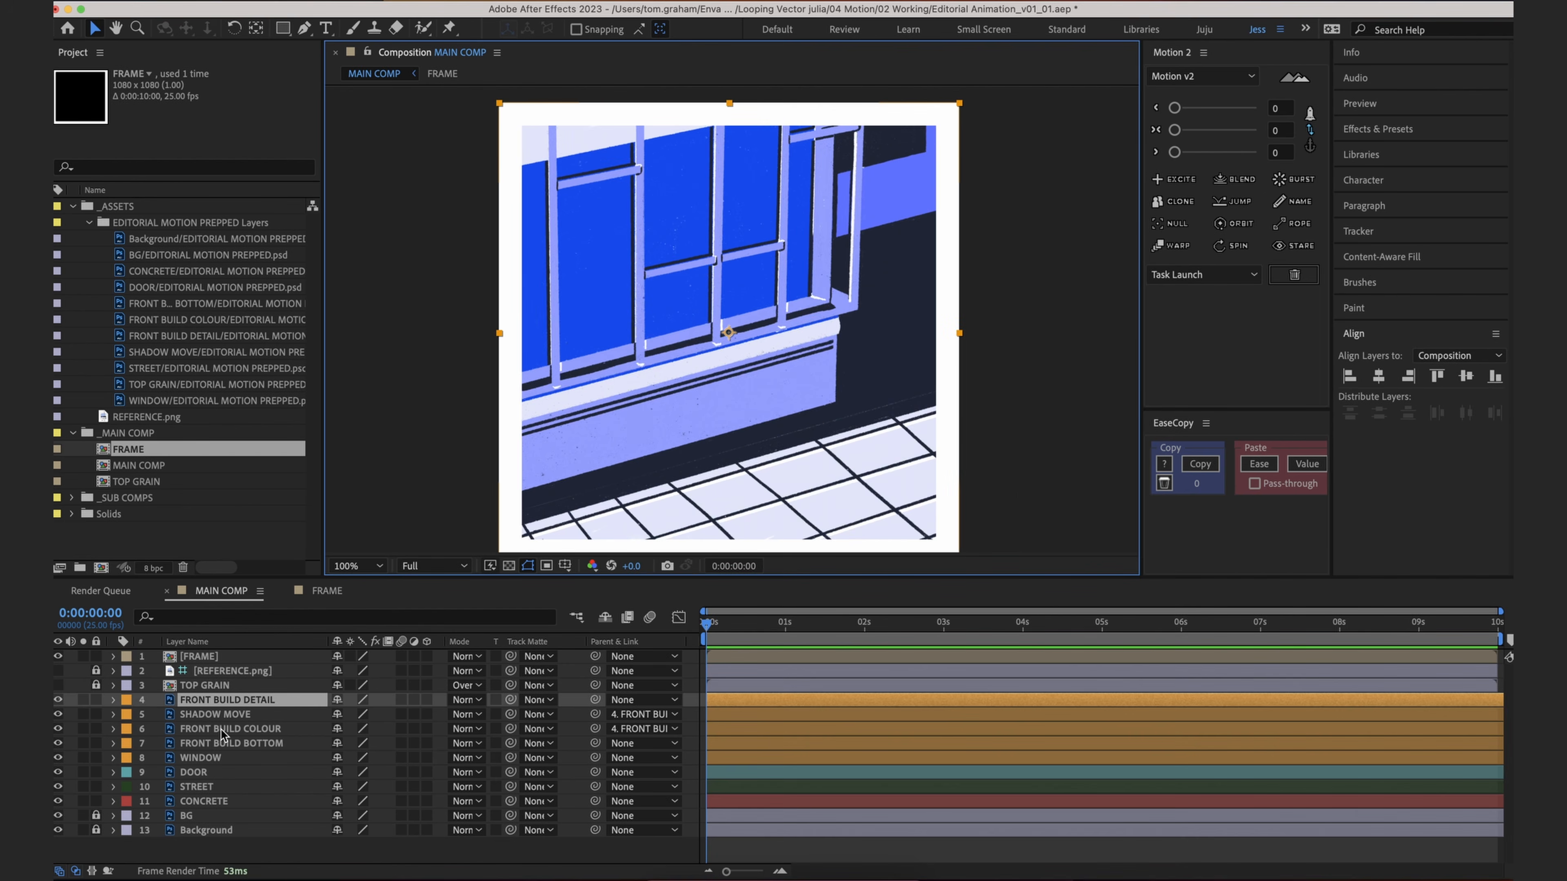
Step: Parent the WINDOW layer to FRONT BUILD DETAIL, test the linked movement and undo the test move
click(238, 716)
click(236, 729)
click(231, 756)
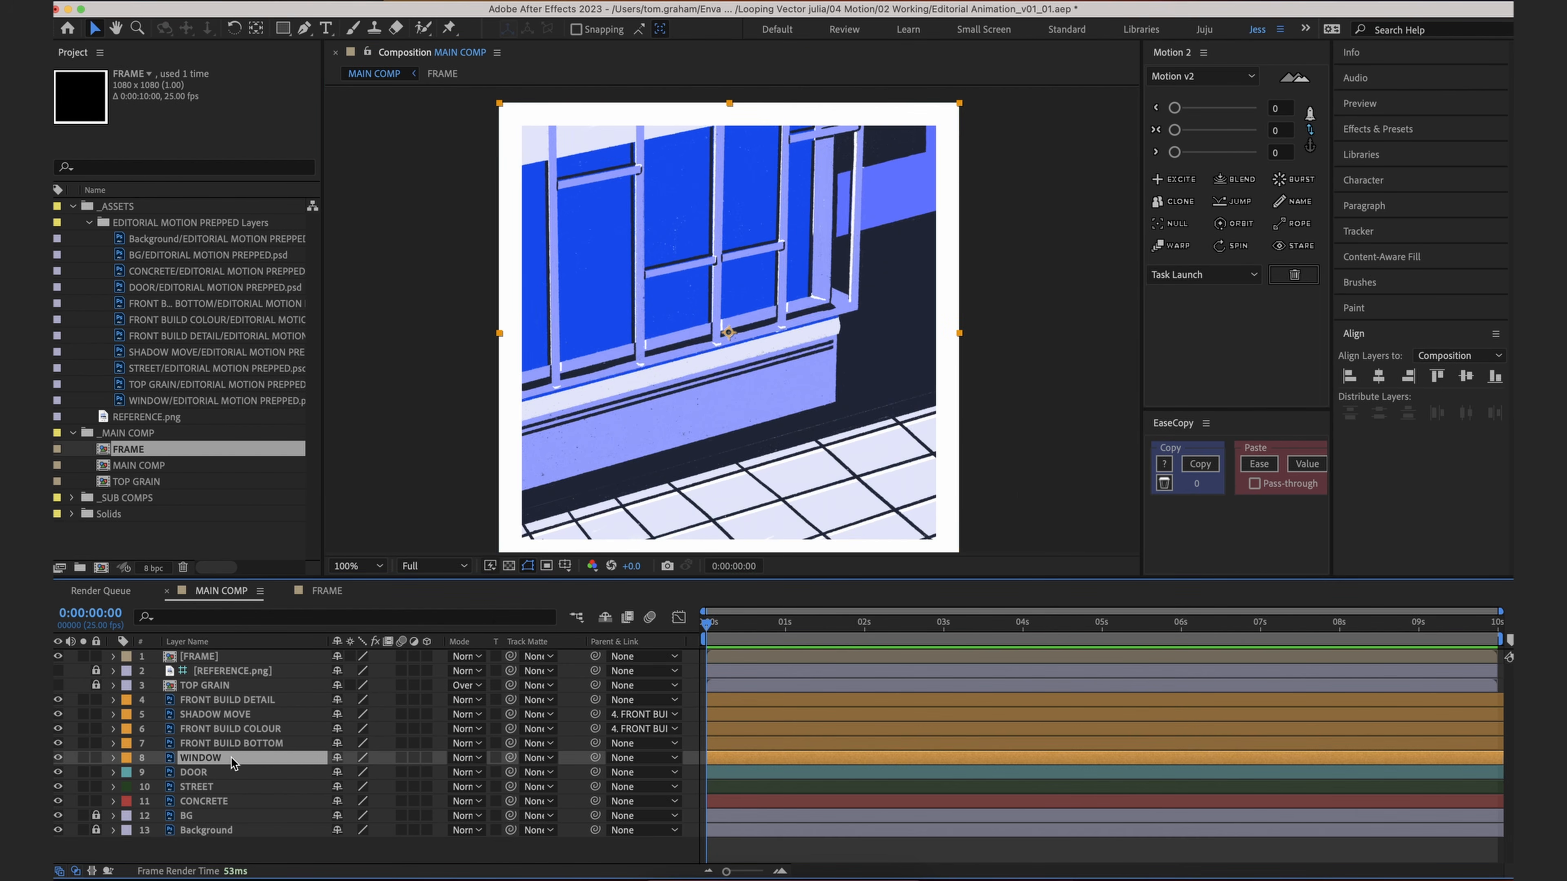
drag(595, 758, 225, 701)
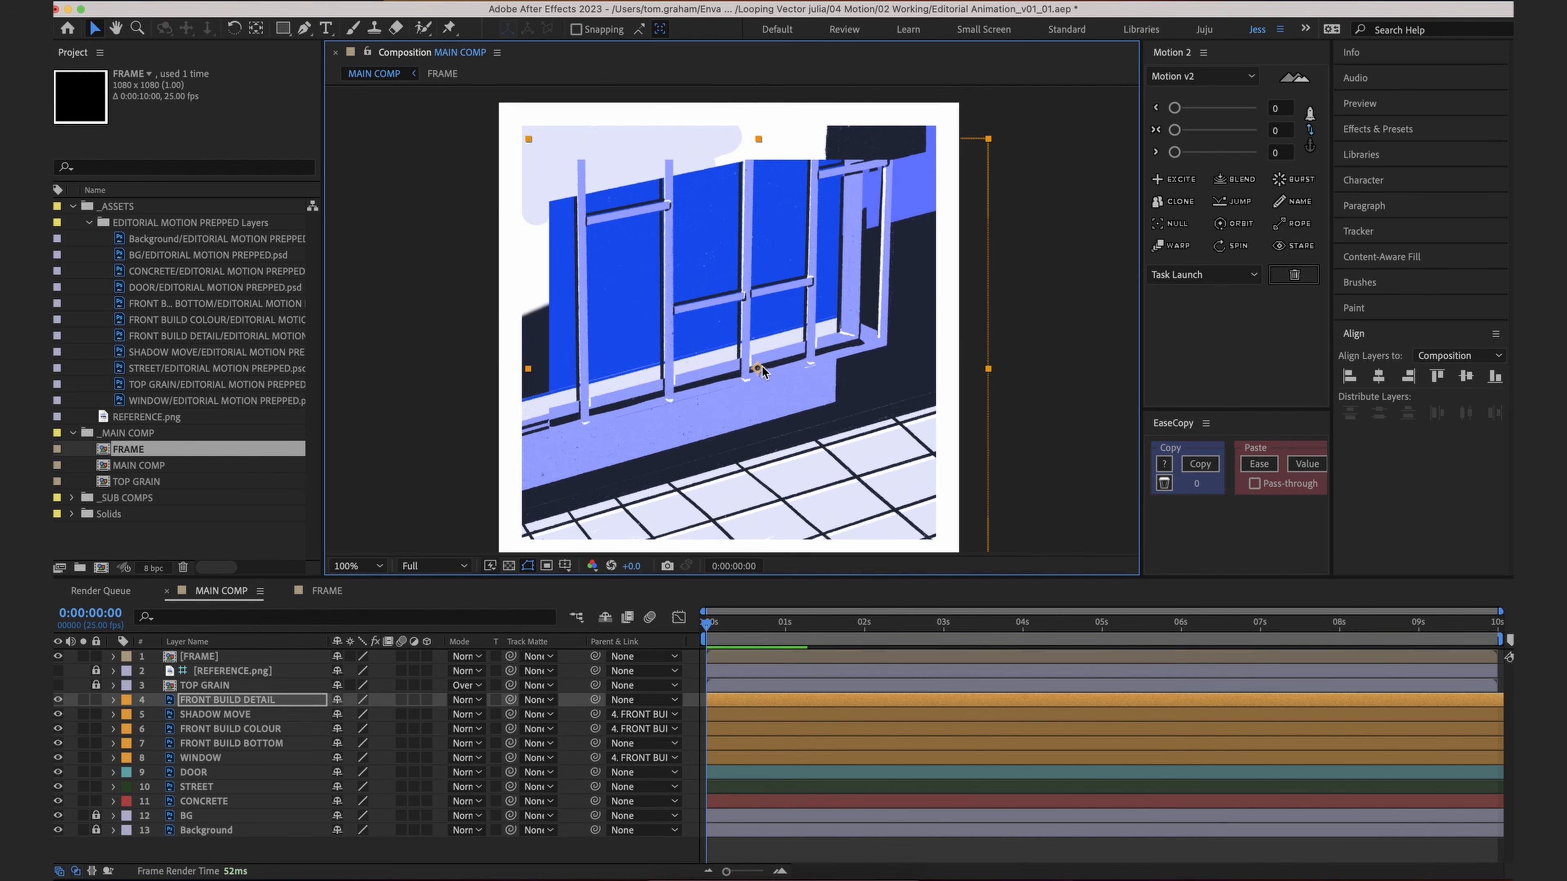
key(super+z)
click(310, 858)
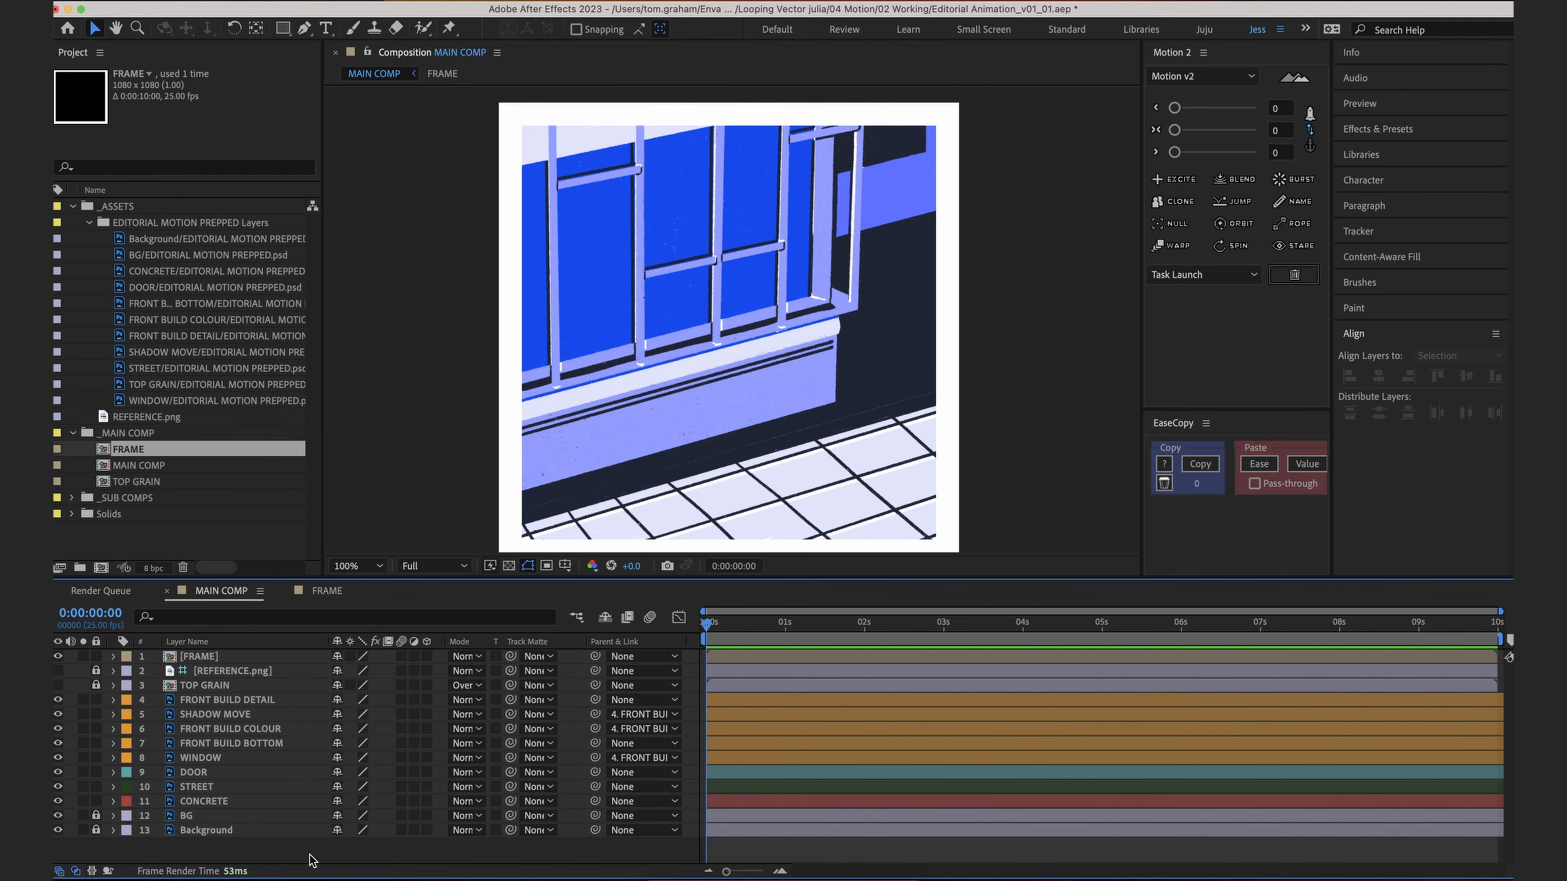
Step: Add a two-node camera with the 50mm preset to MAIN COMP
drag(806, 627, 690, 645)
right_click(297, 863)
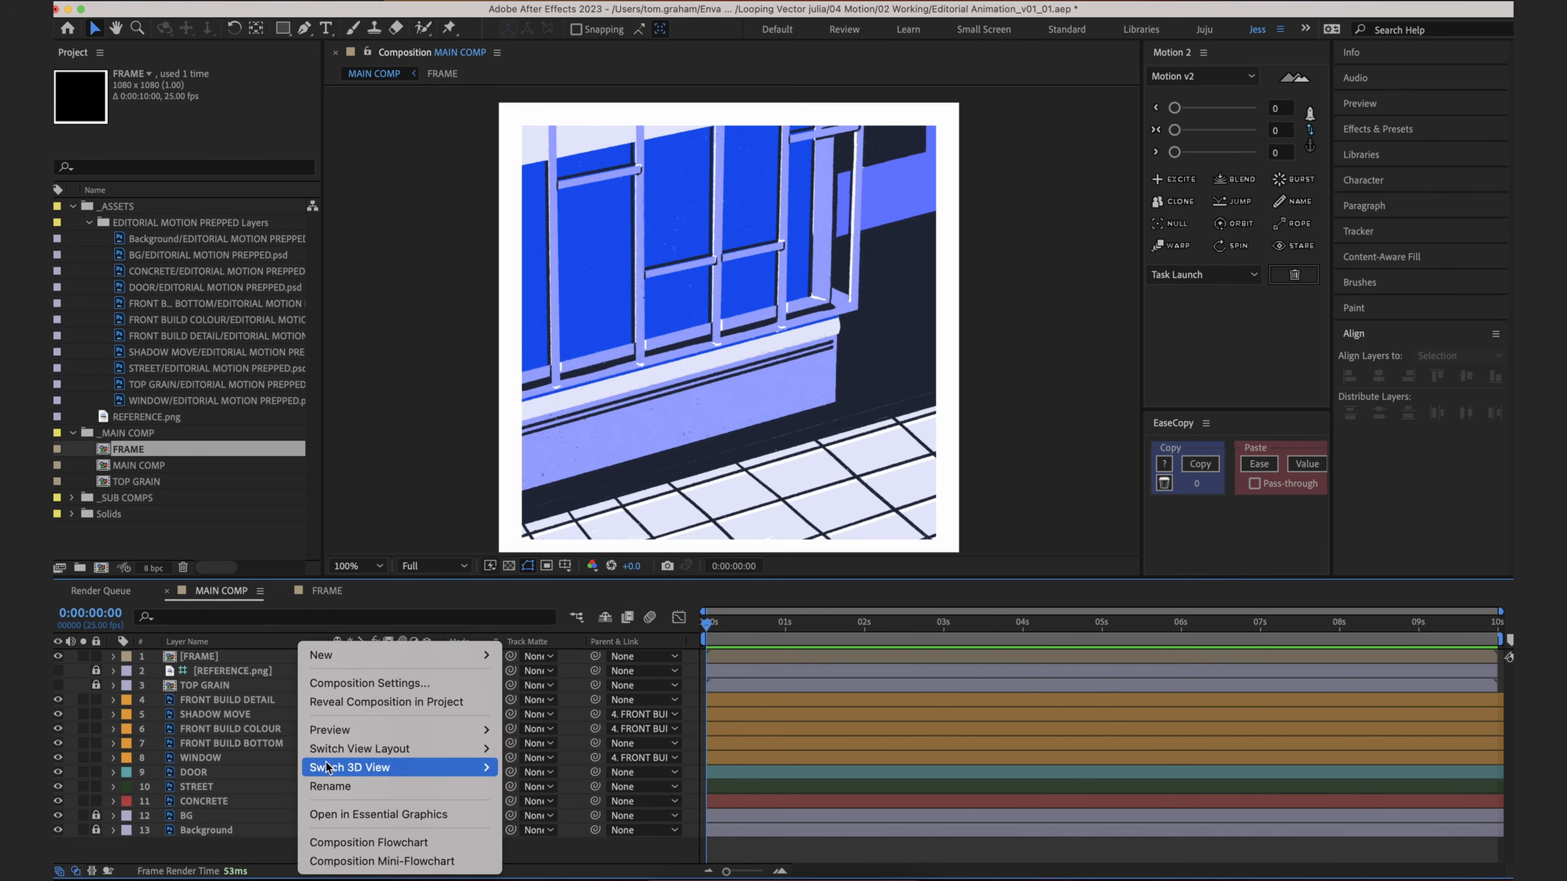
mouse_move(373, 657)
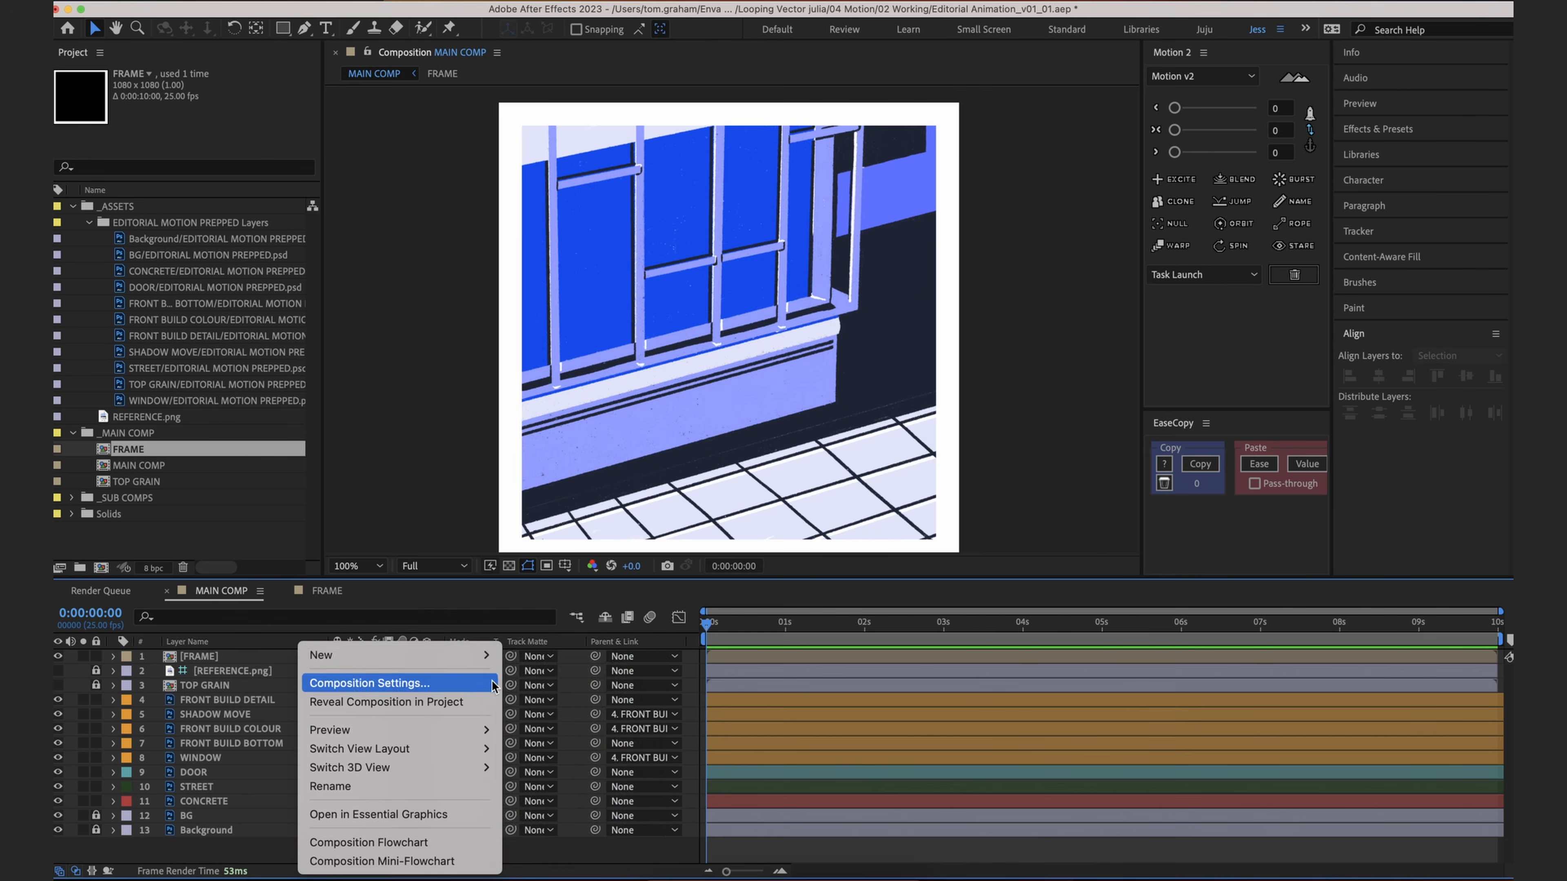
click(529, 739)
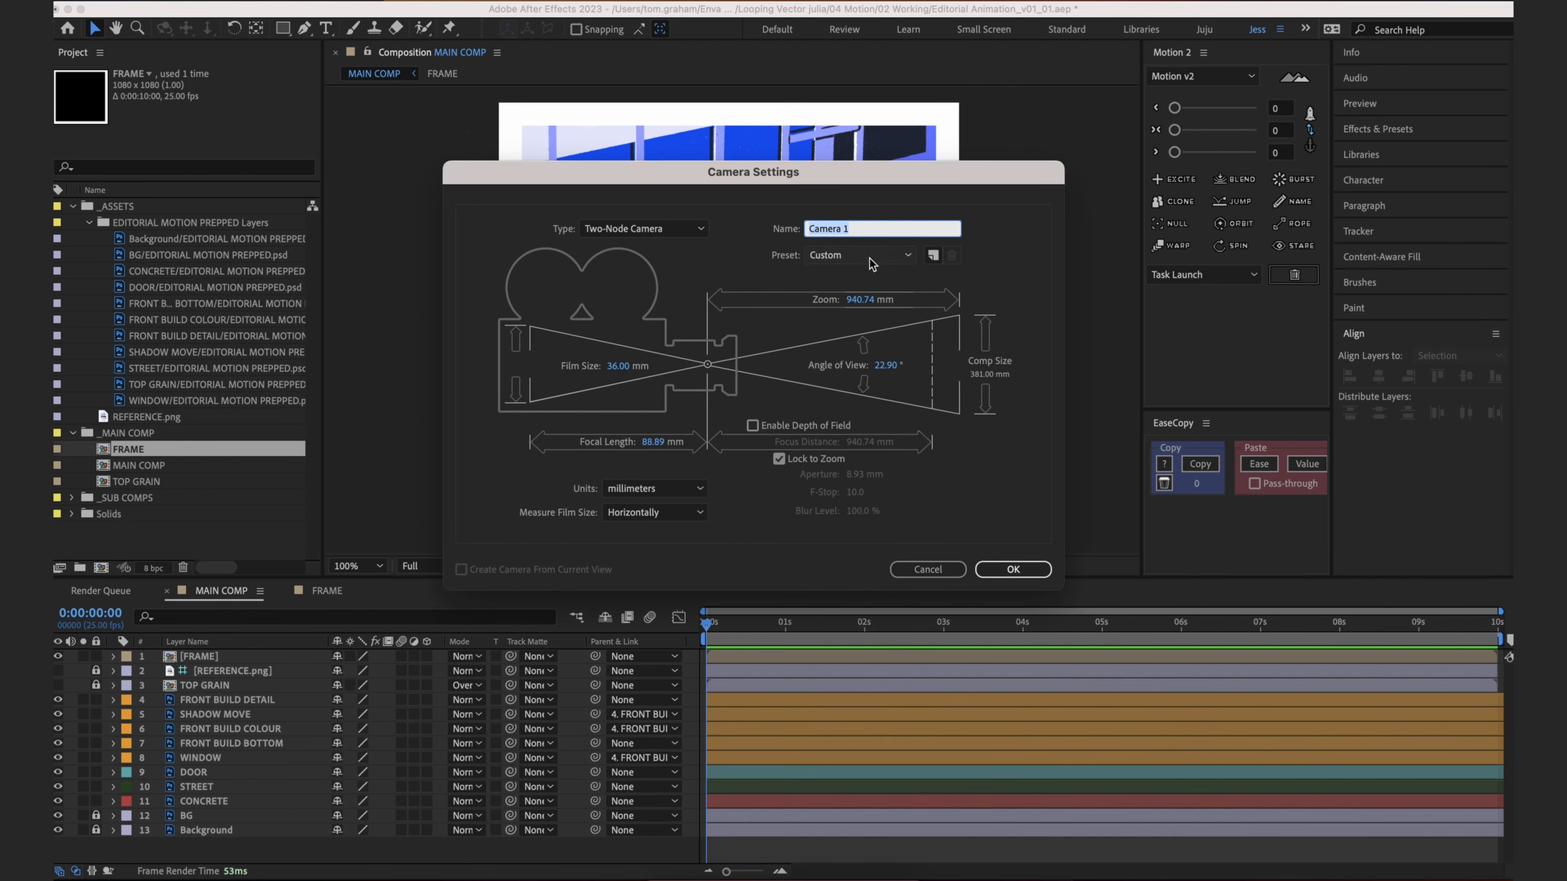
click(871, 261)
click(861, 392)
click(869, 261)
click(870, 261)
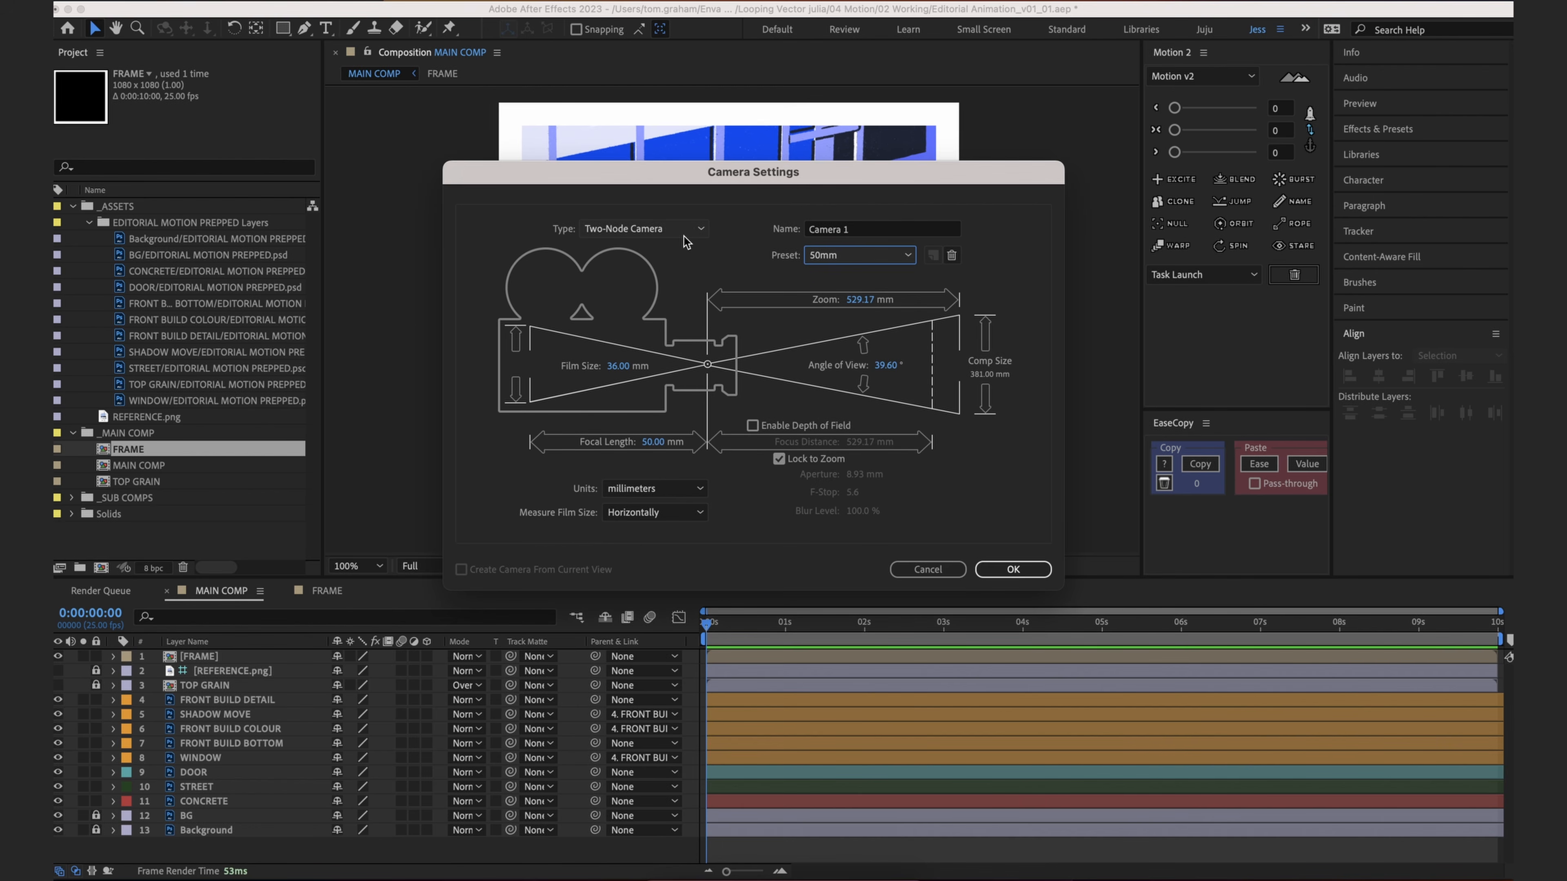
click(1011, 569)
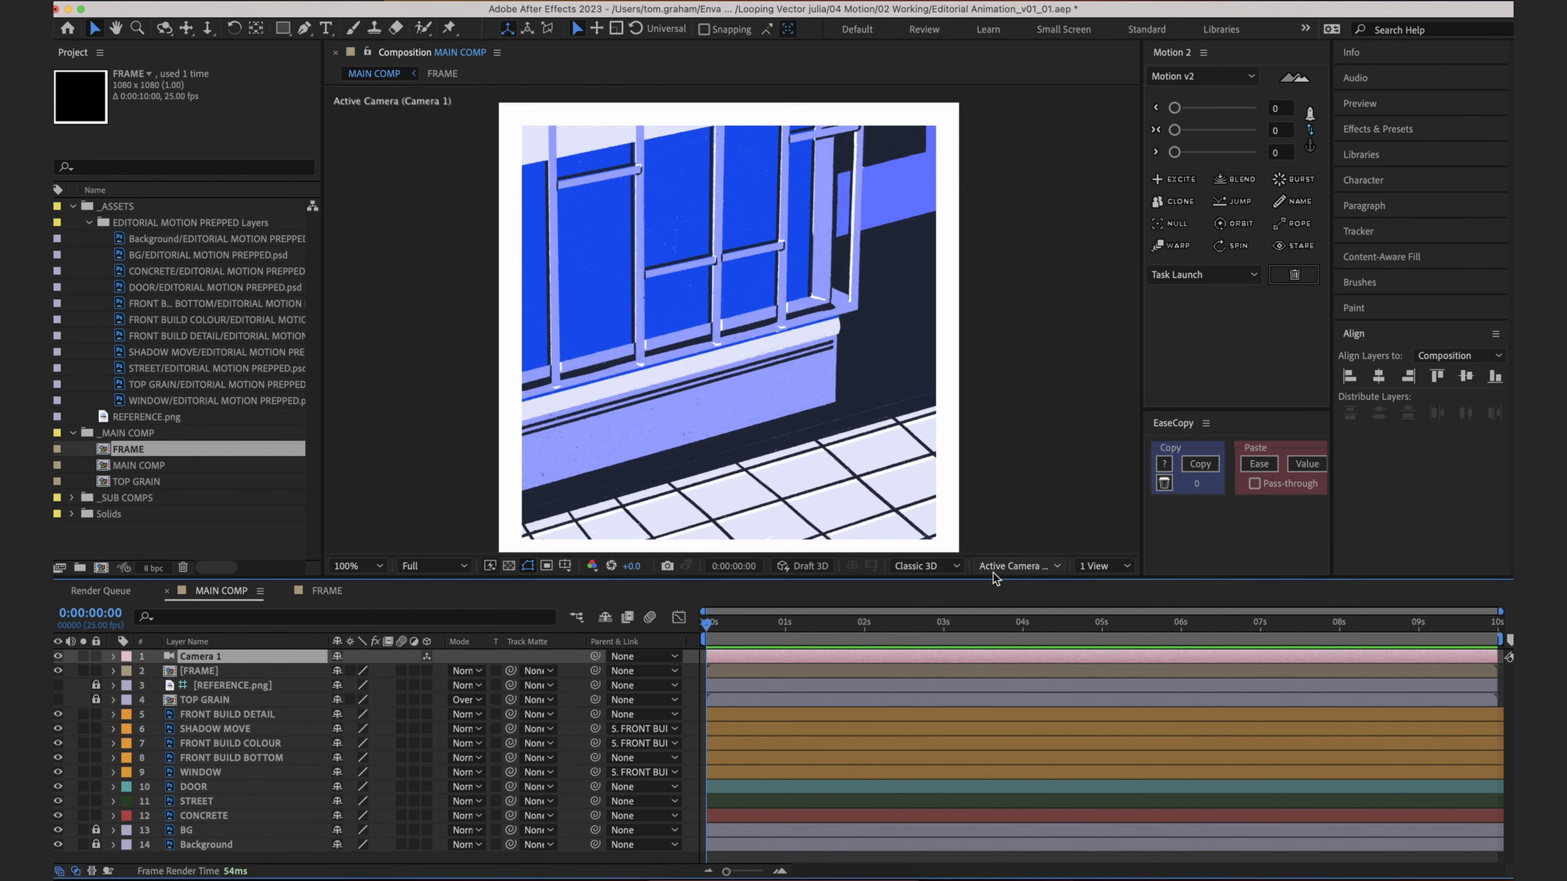
Step: Add a null object to MAIN COMP and rename it CAMERA CONTROL
click(243, 859)
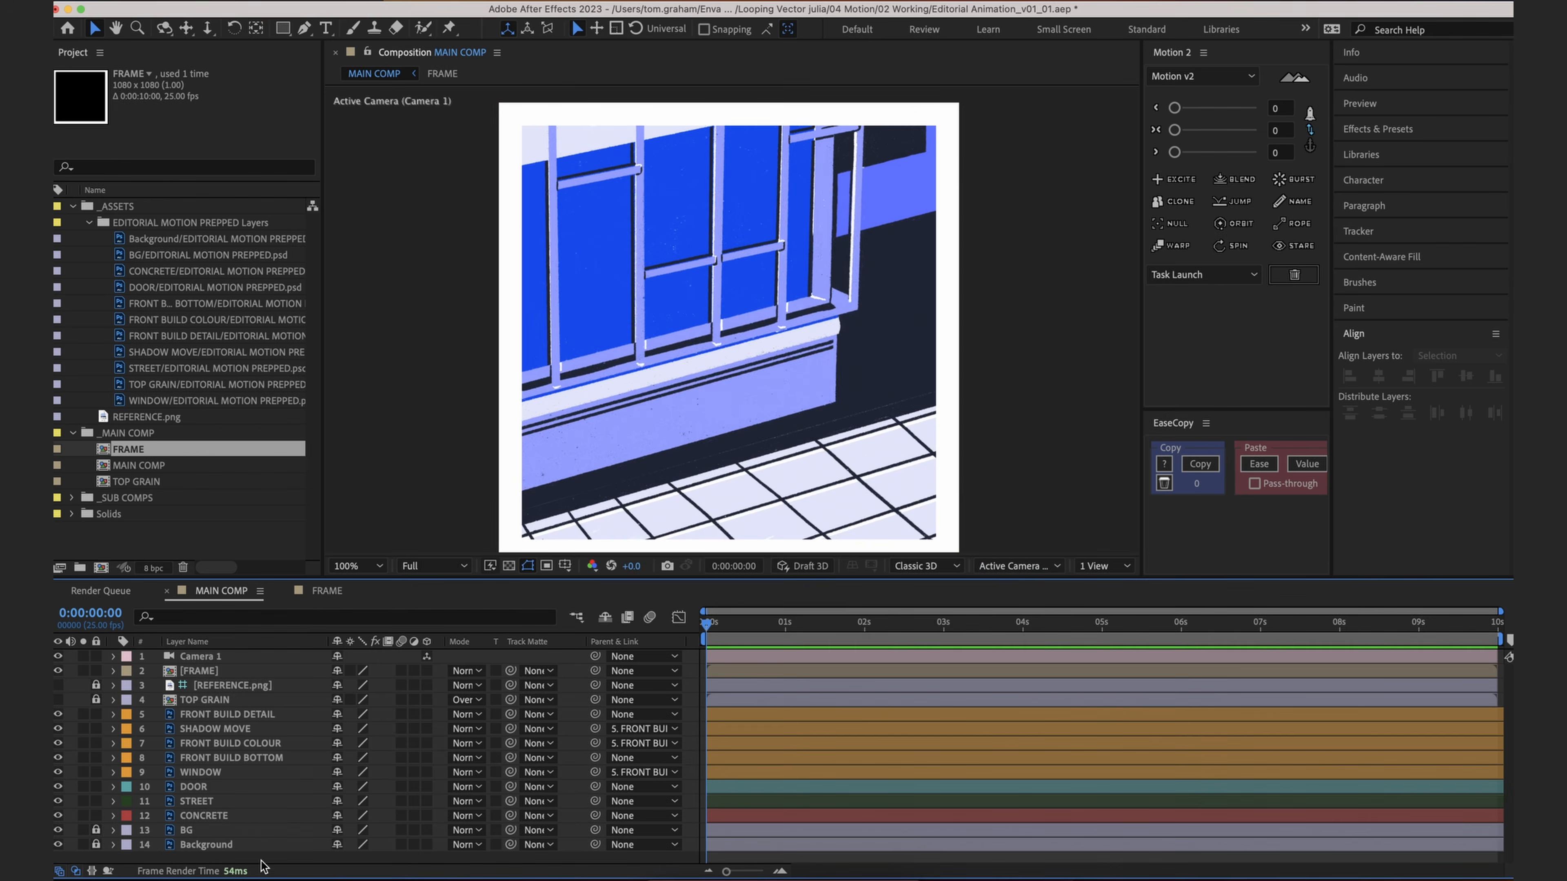
right_click(275, 865)
mouse_move(362, 659)
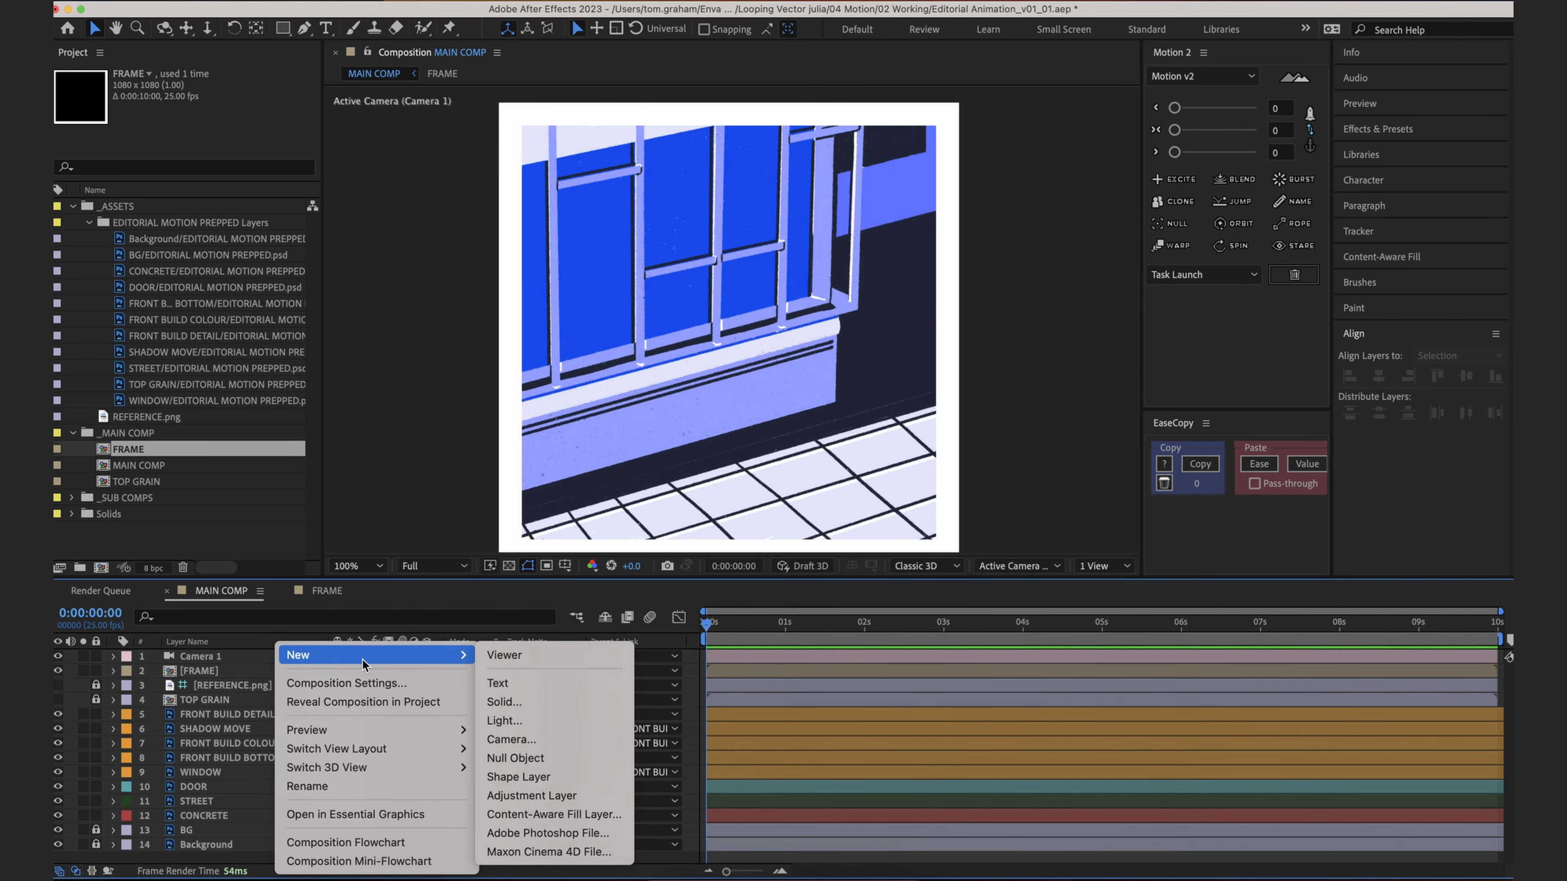
click(534, 759)
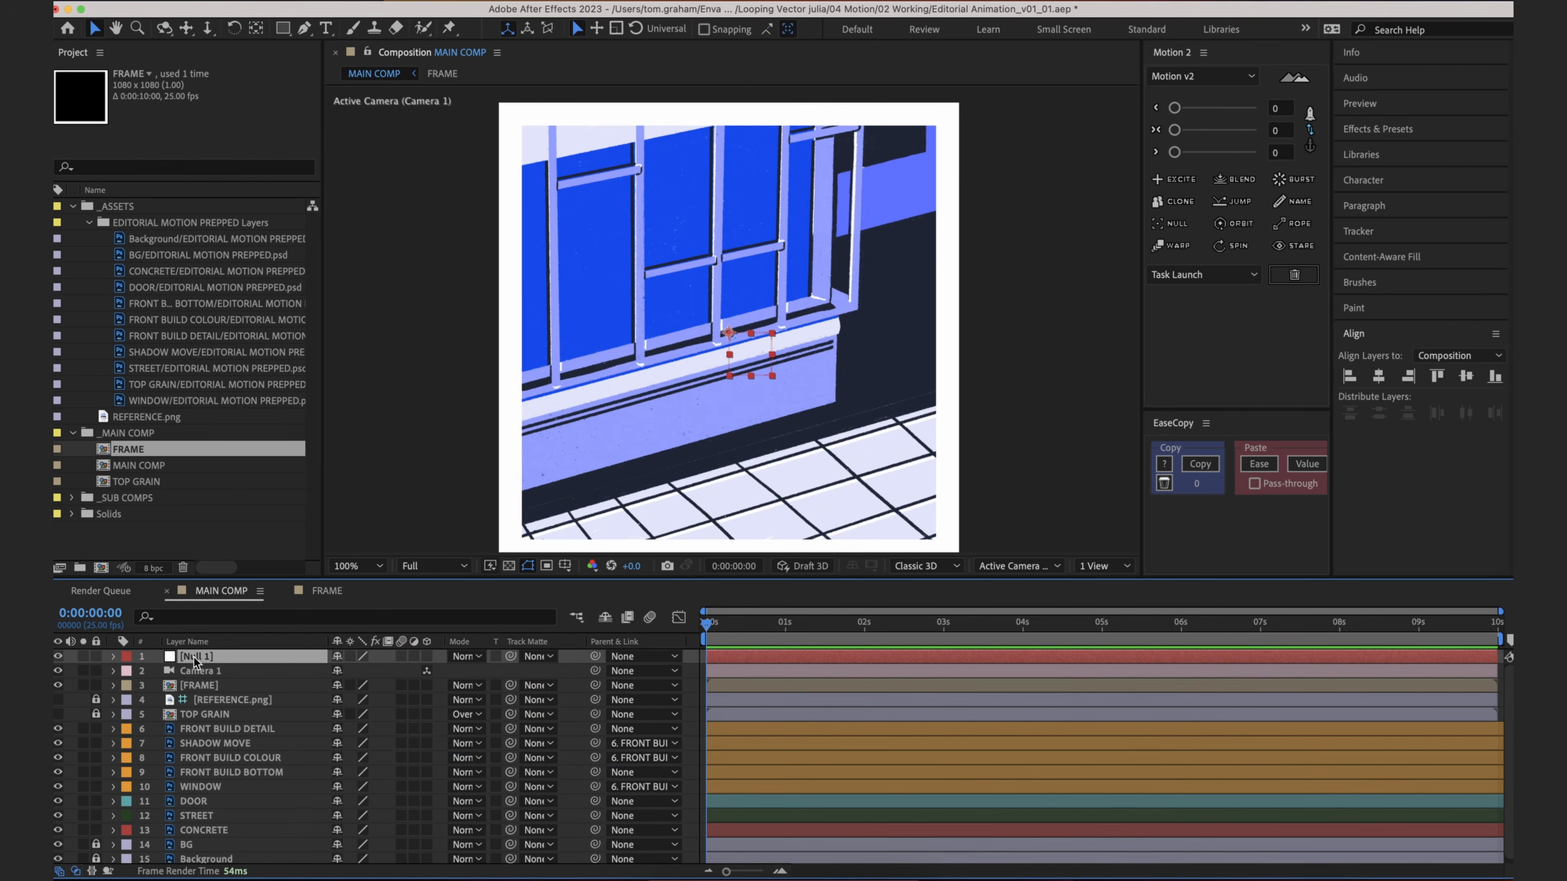
key(Return)
text(CAMERA CONTROL)
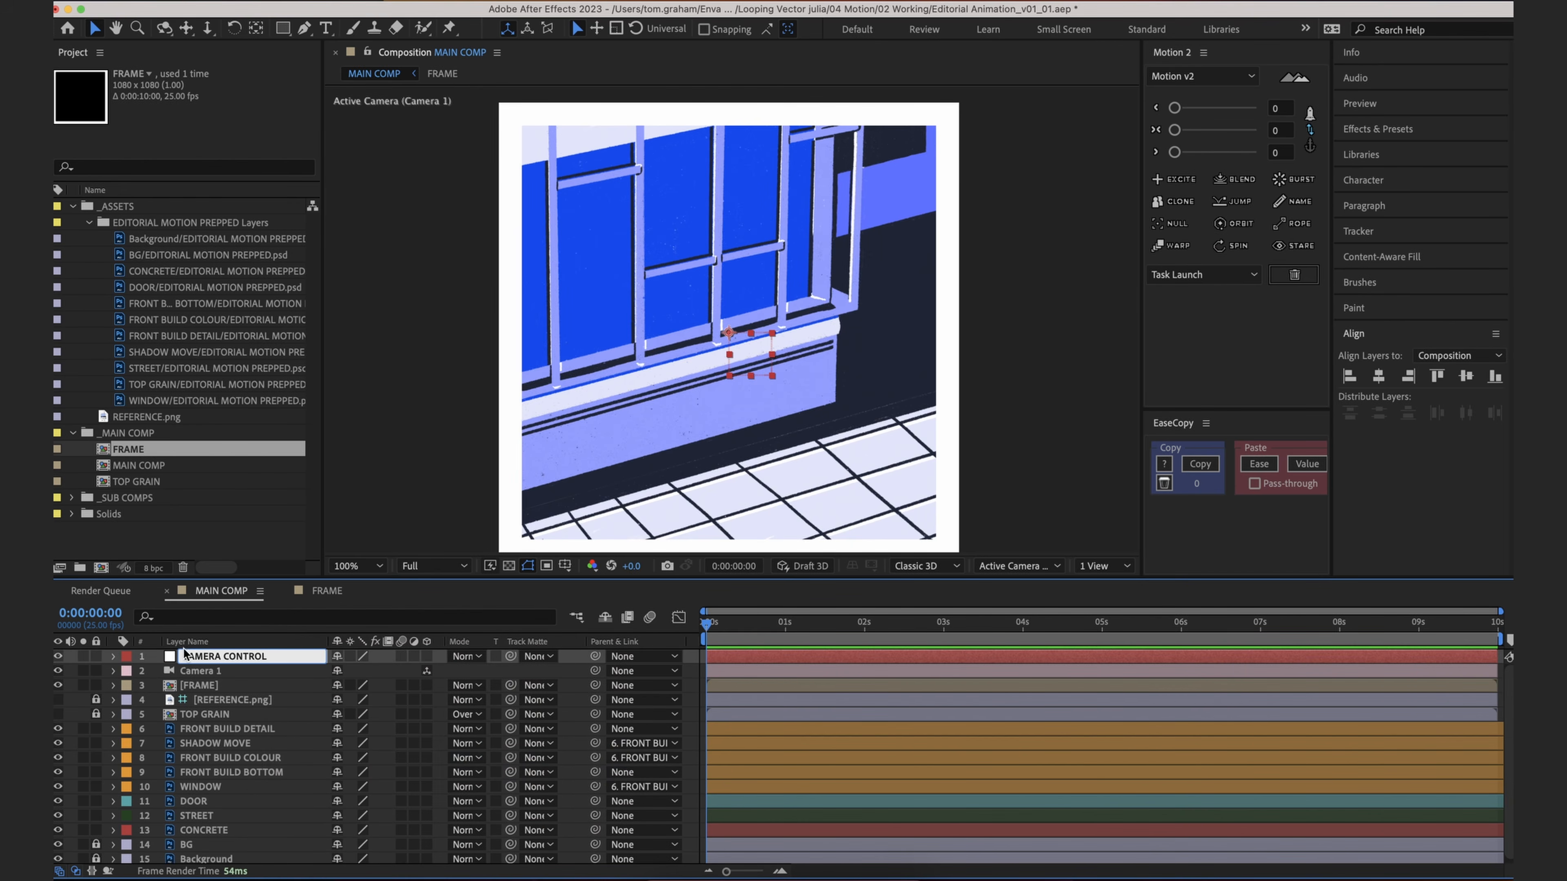
click(211, 670)
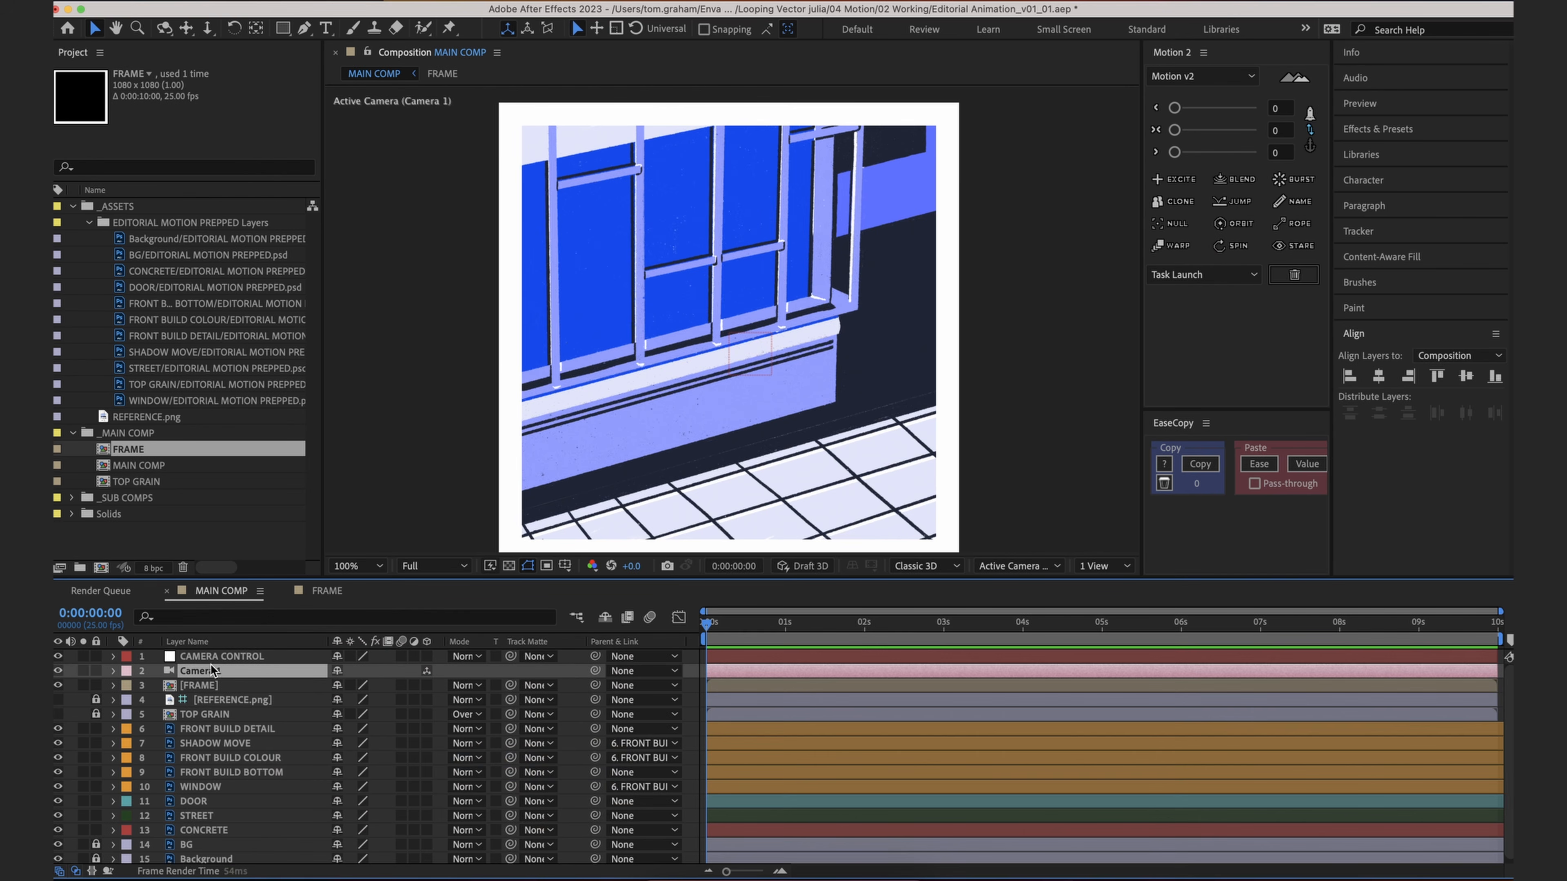
Step: Make the CAMERA CONTROL null a 3D layer and parent Camera 1 to it
click(427, 656)
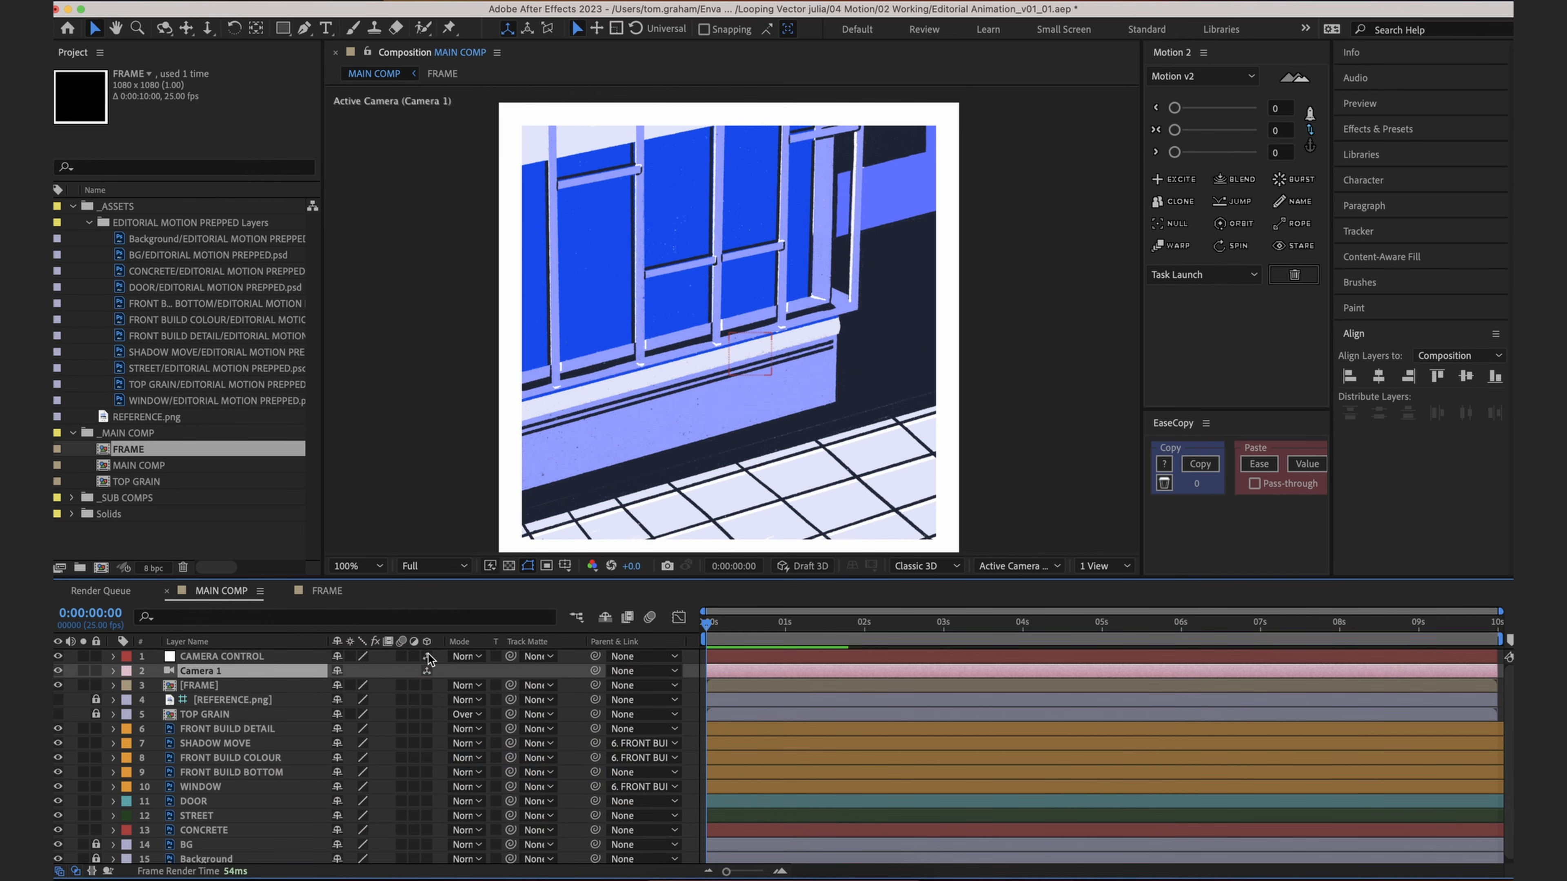
drag(594, 671, 289, 661)
Step: Change the label color of the CAMERA CONTROL layer to Fuchsia
click(280, 655)
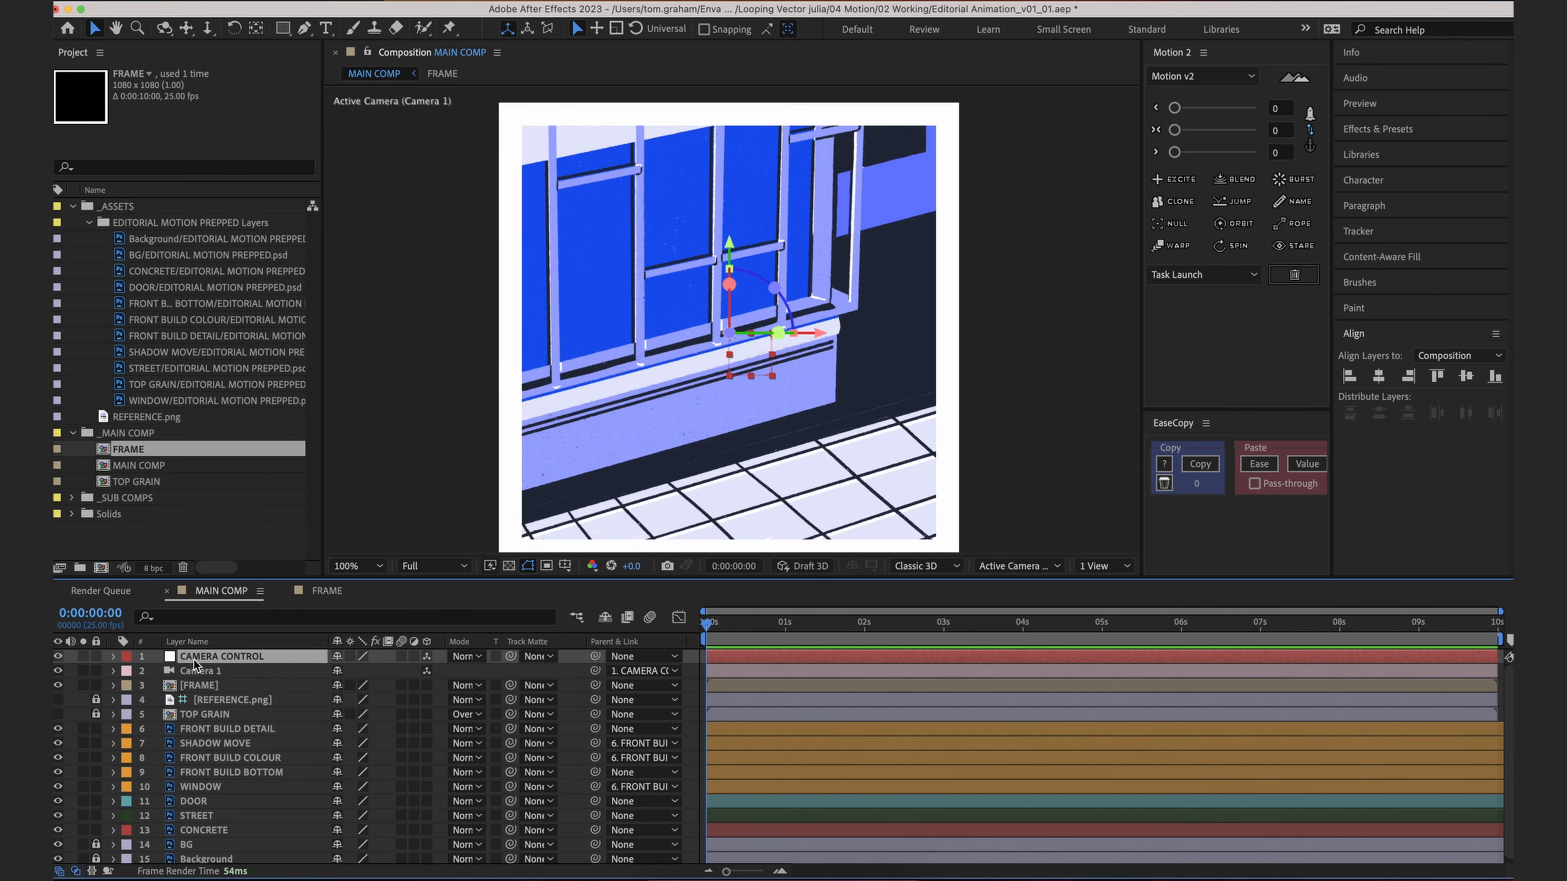
click(126, 657)
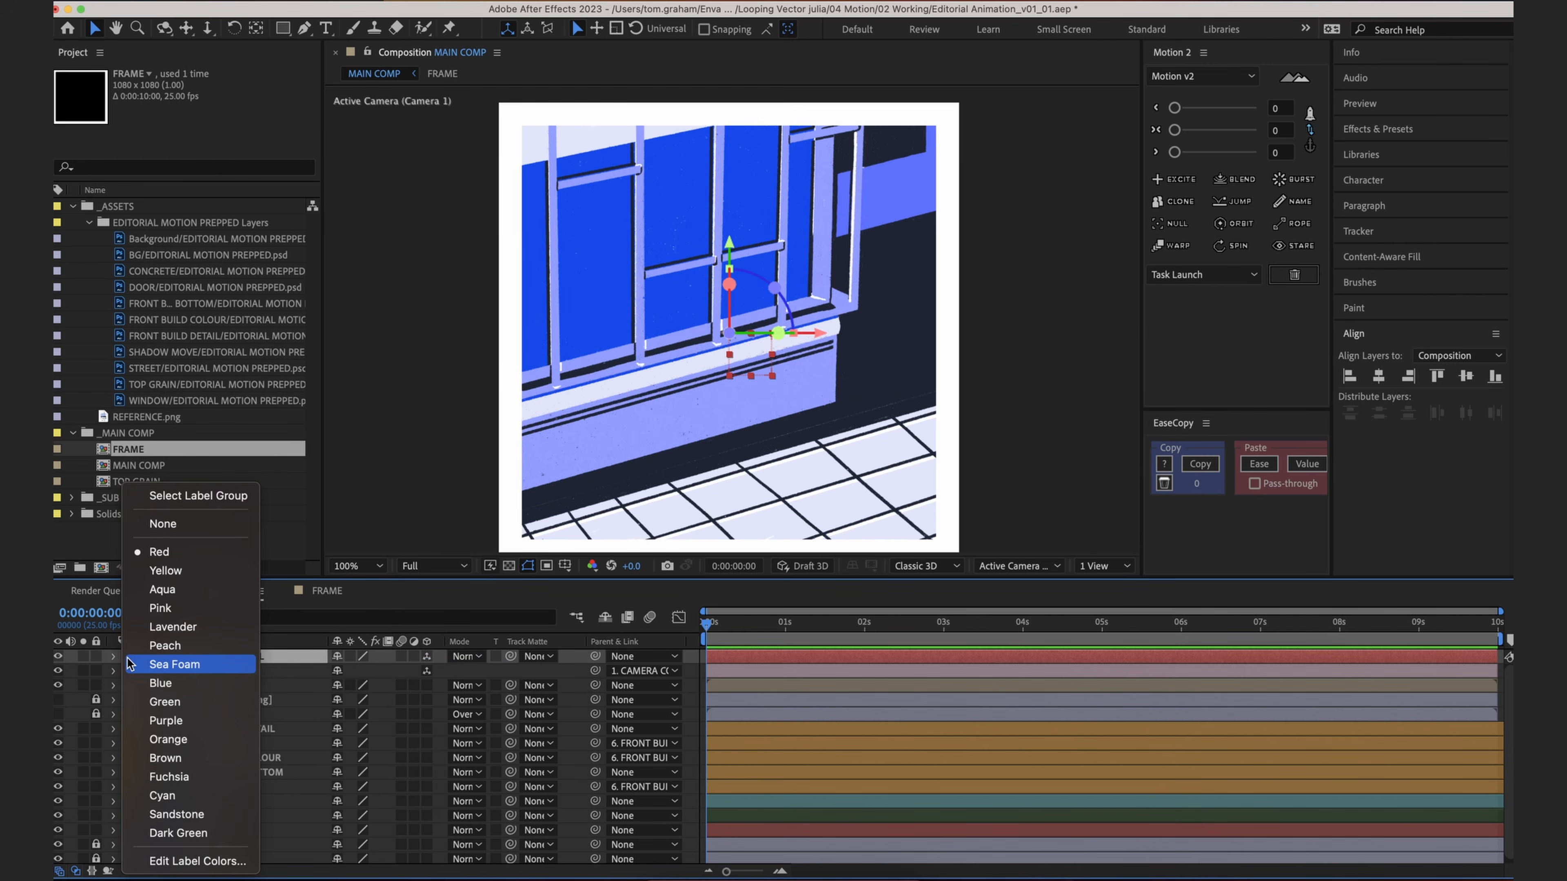
click(171, 777)
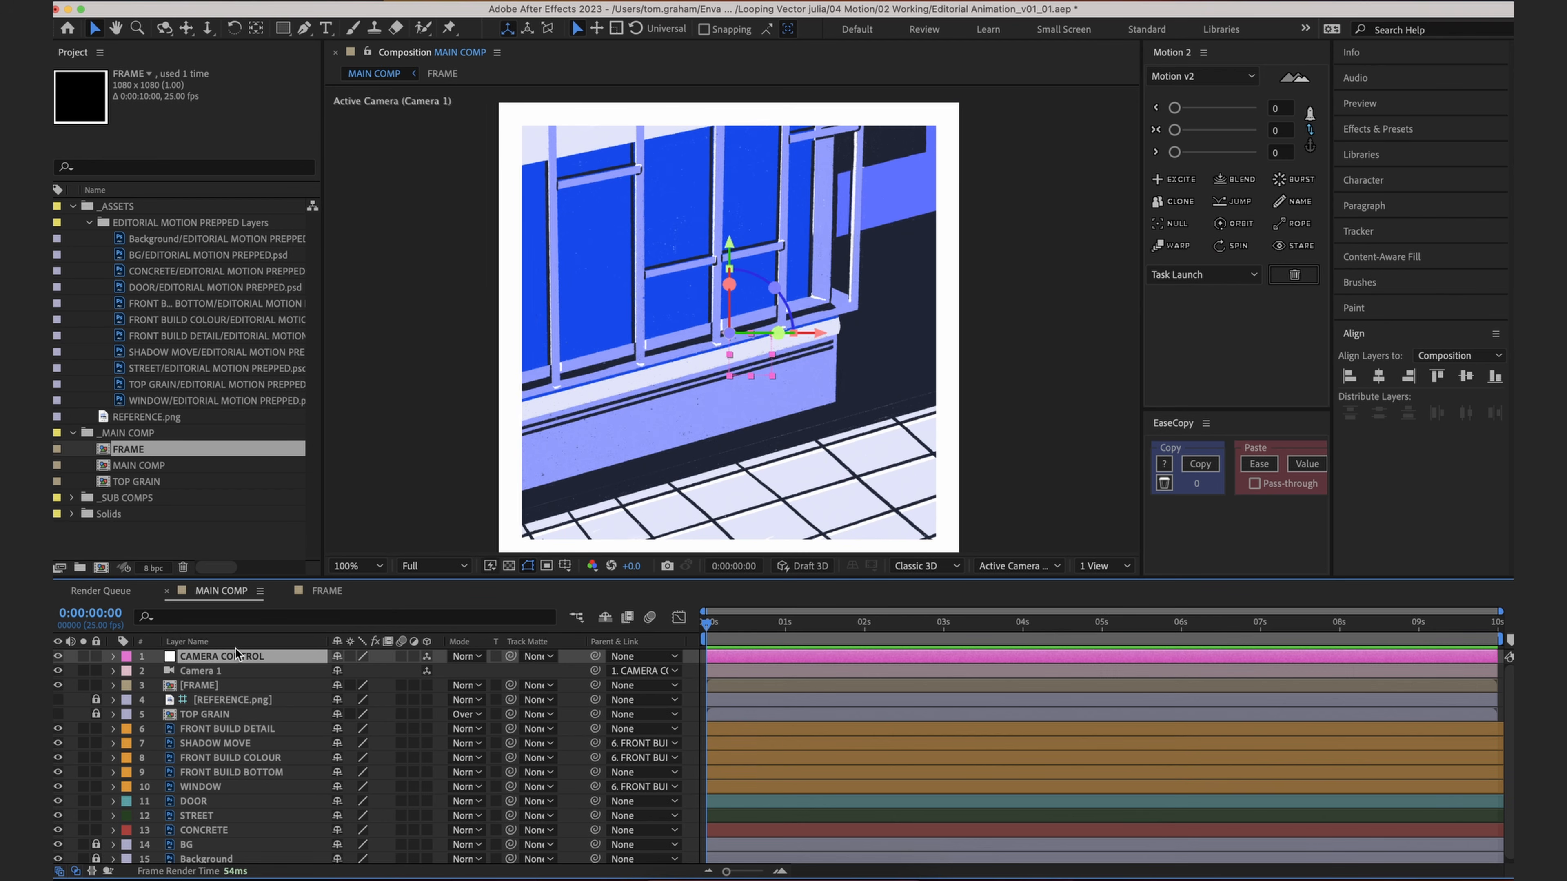
Step: Turn the eight layers from FRONT BUILD DETAIL down to CONCRETE into 3D layers
click(270, 728)
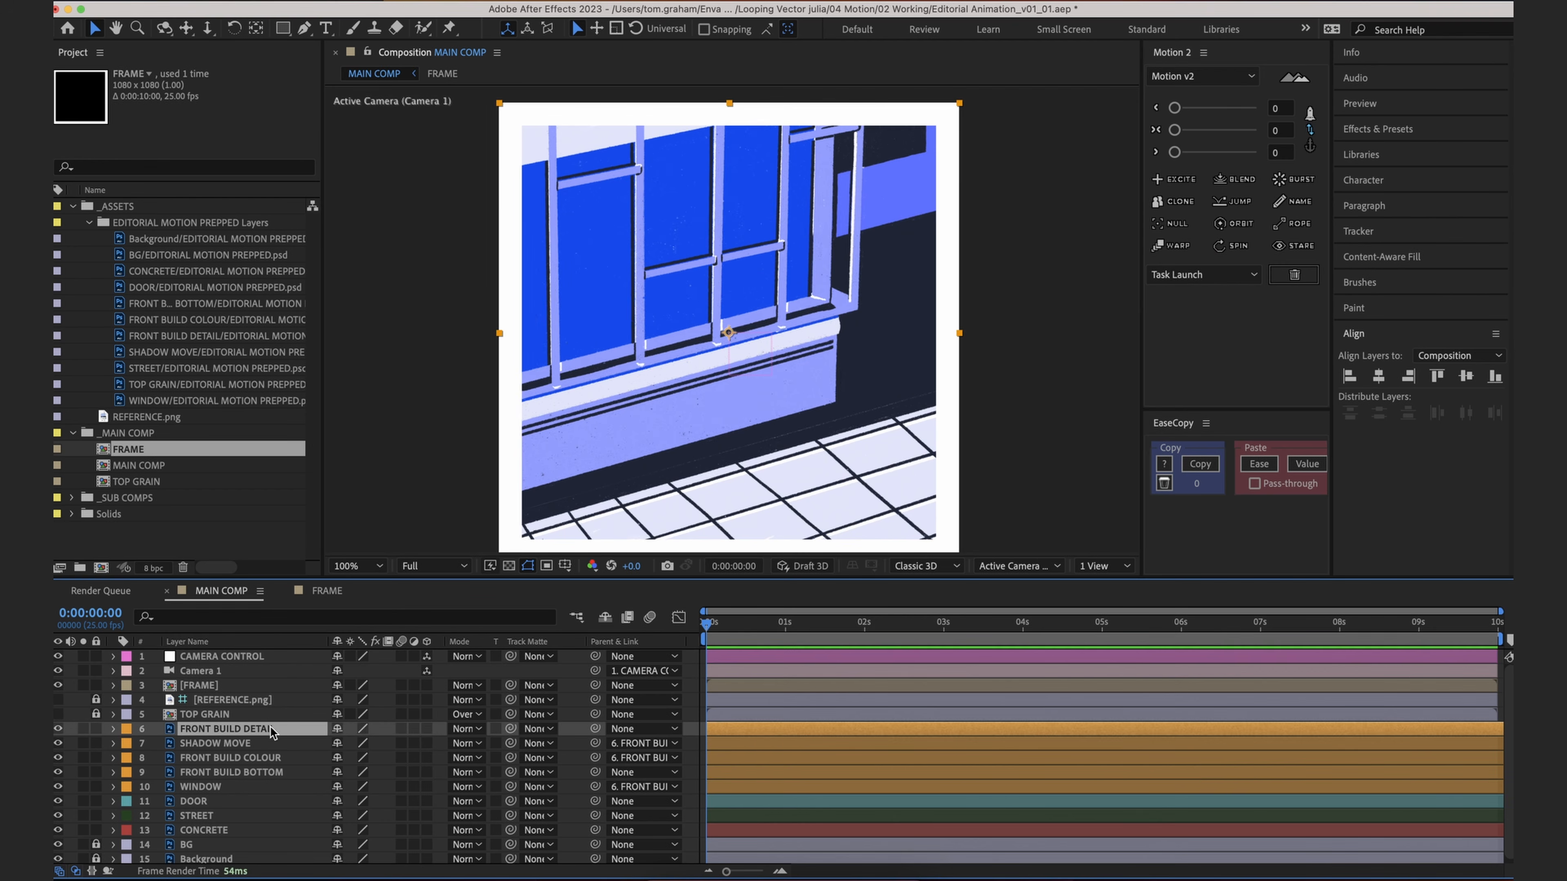
scroll(269, 744, down, 1)
shift+click(258, 772)
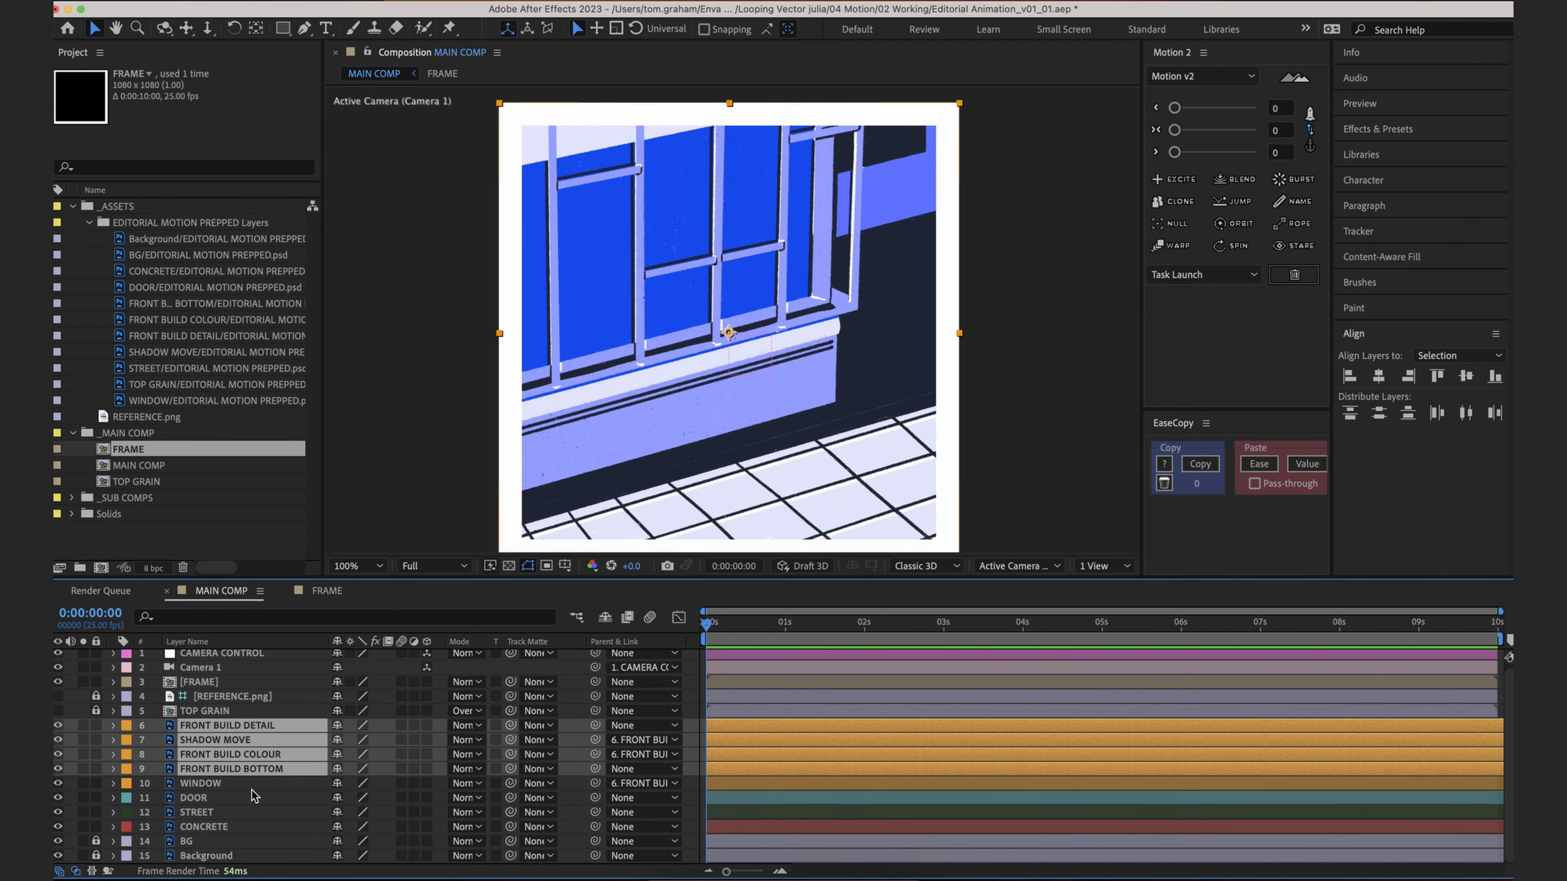
shift+click(251, 799)
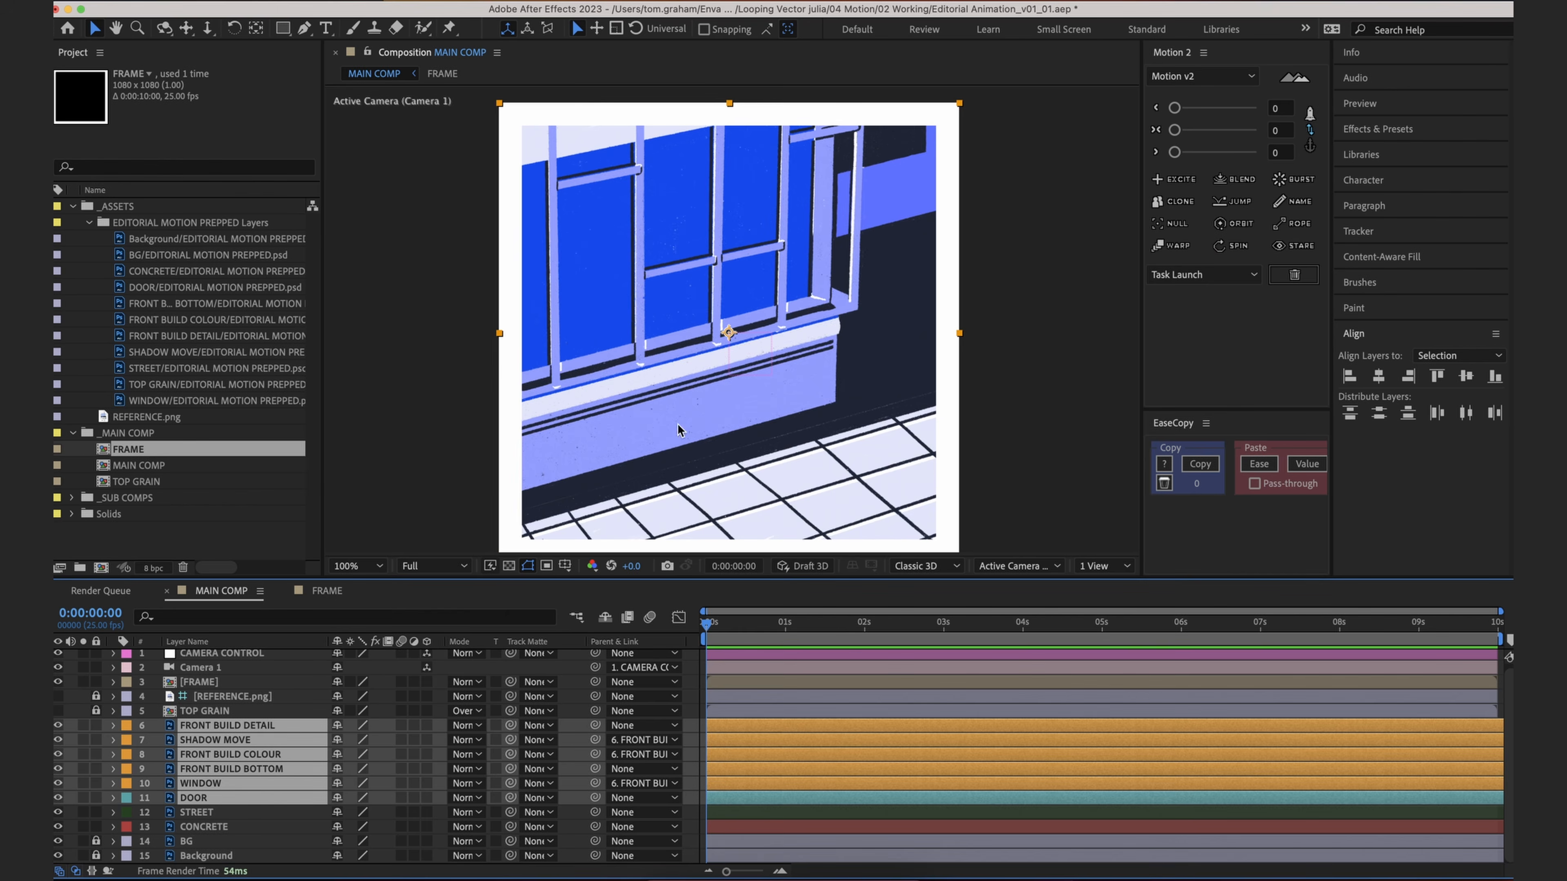
shift+click(241, 812)
shift+click(238, 827)
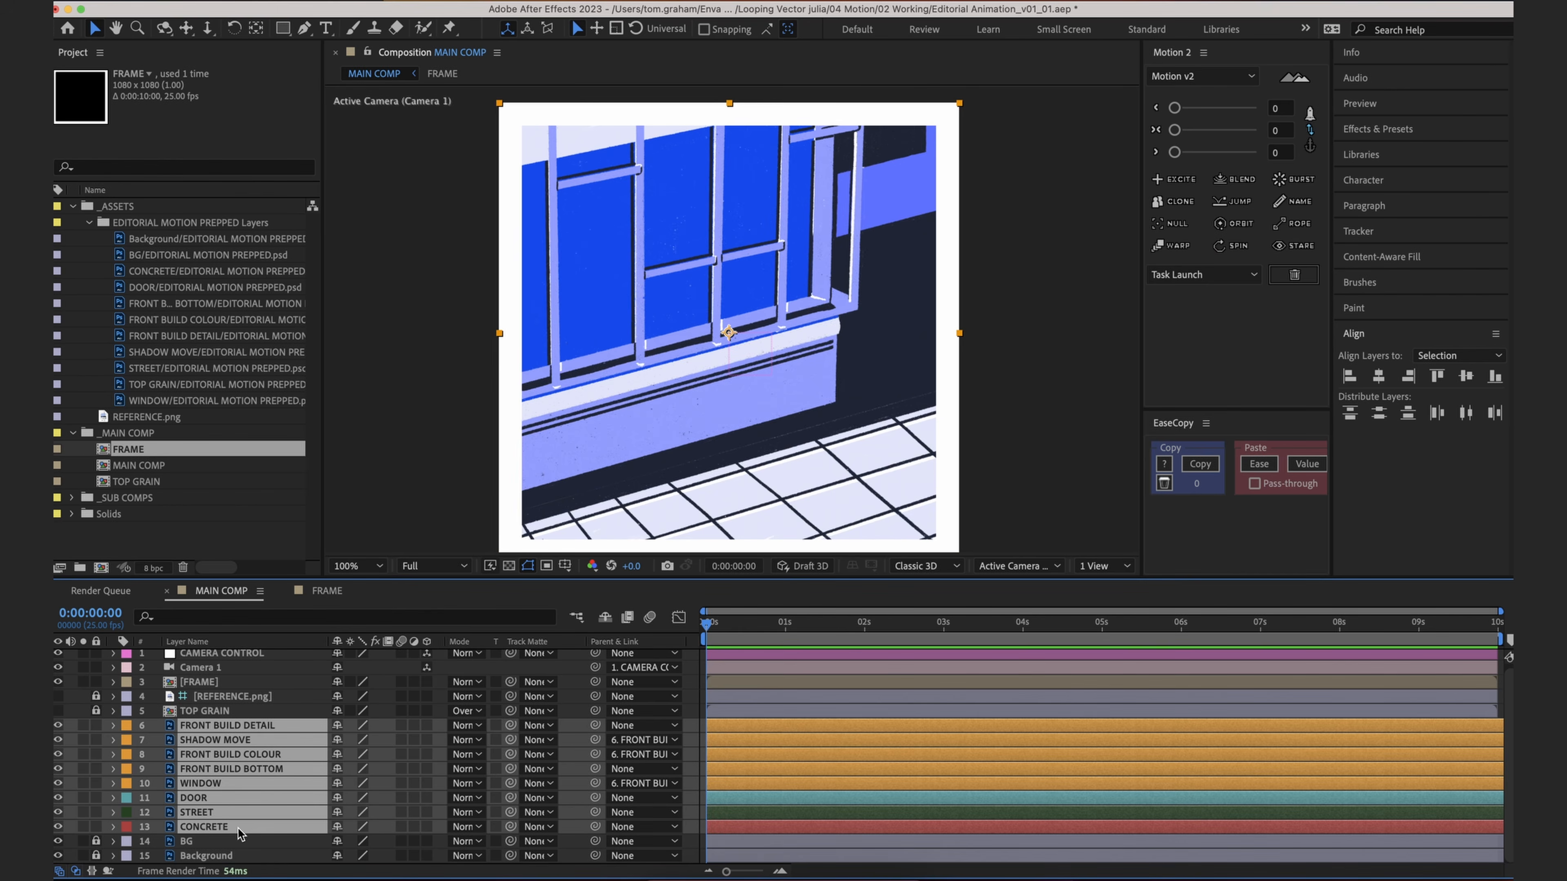
click(426, 826)
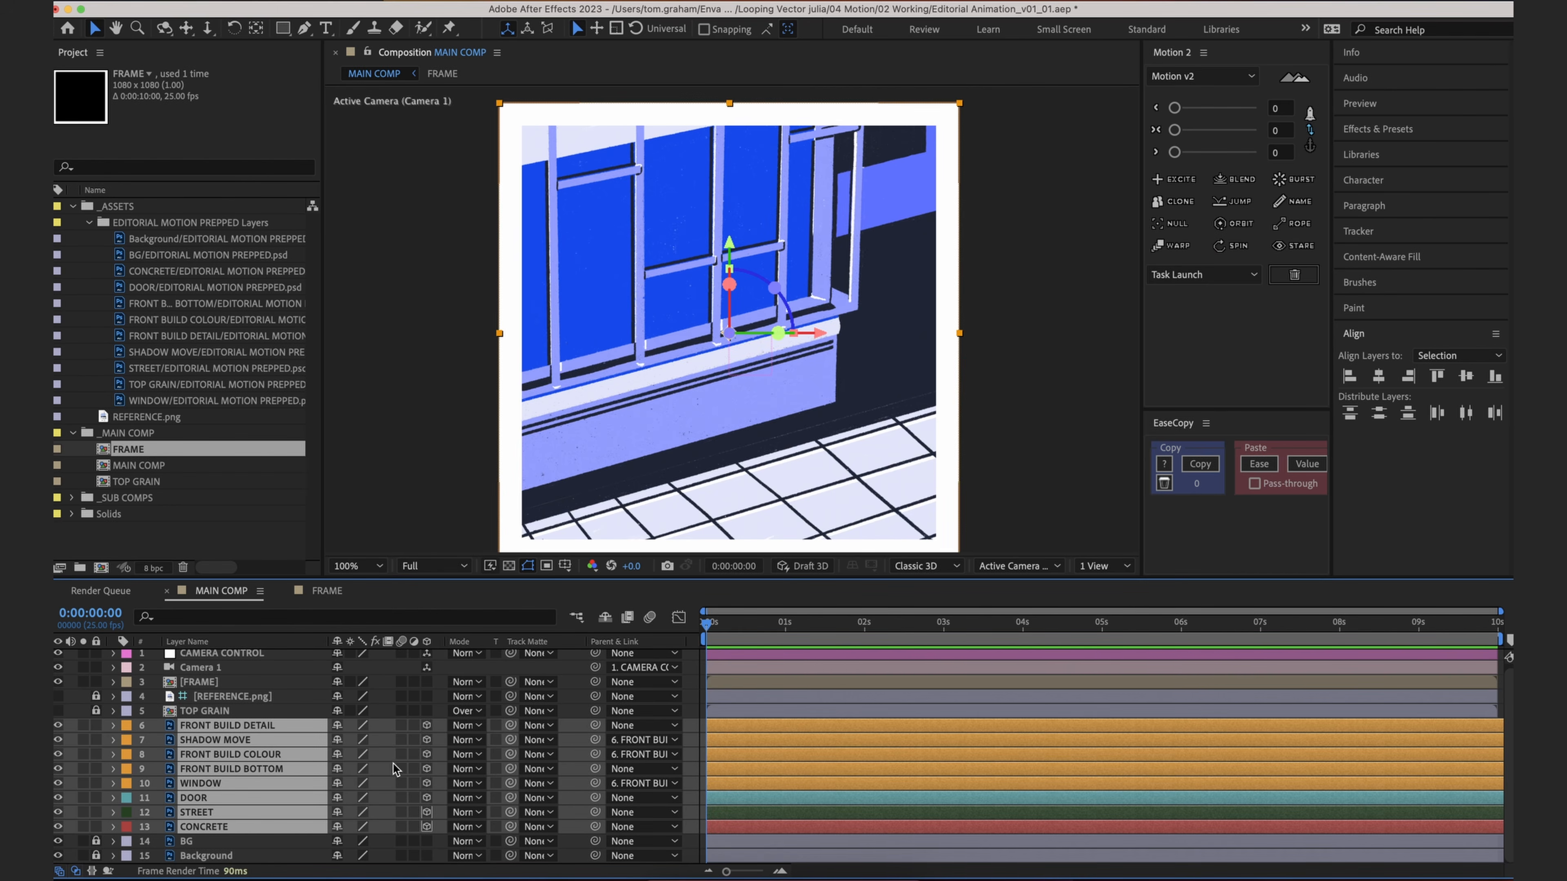
Step: Reveal the Position property of CAMERA CONTROL, try shifting its Z value, and undo that shift
click(250, 653)
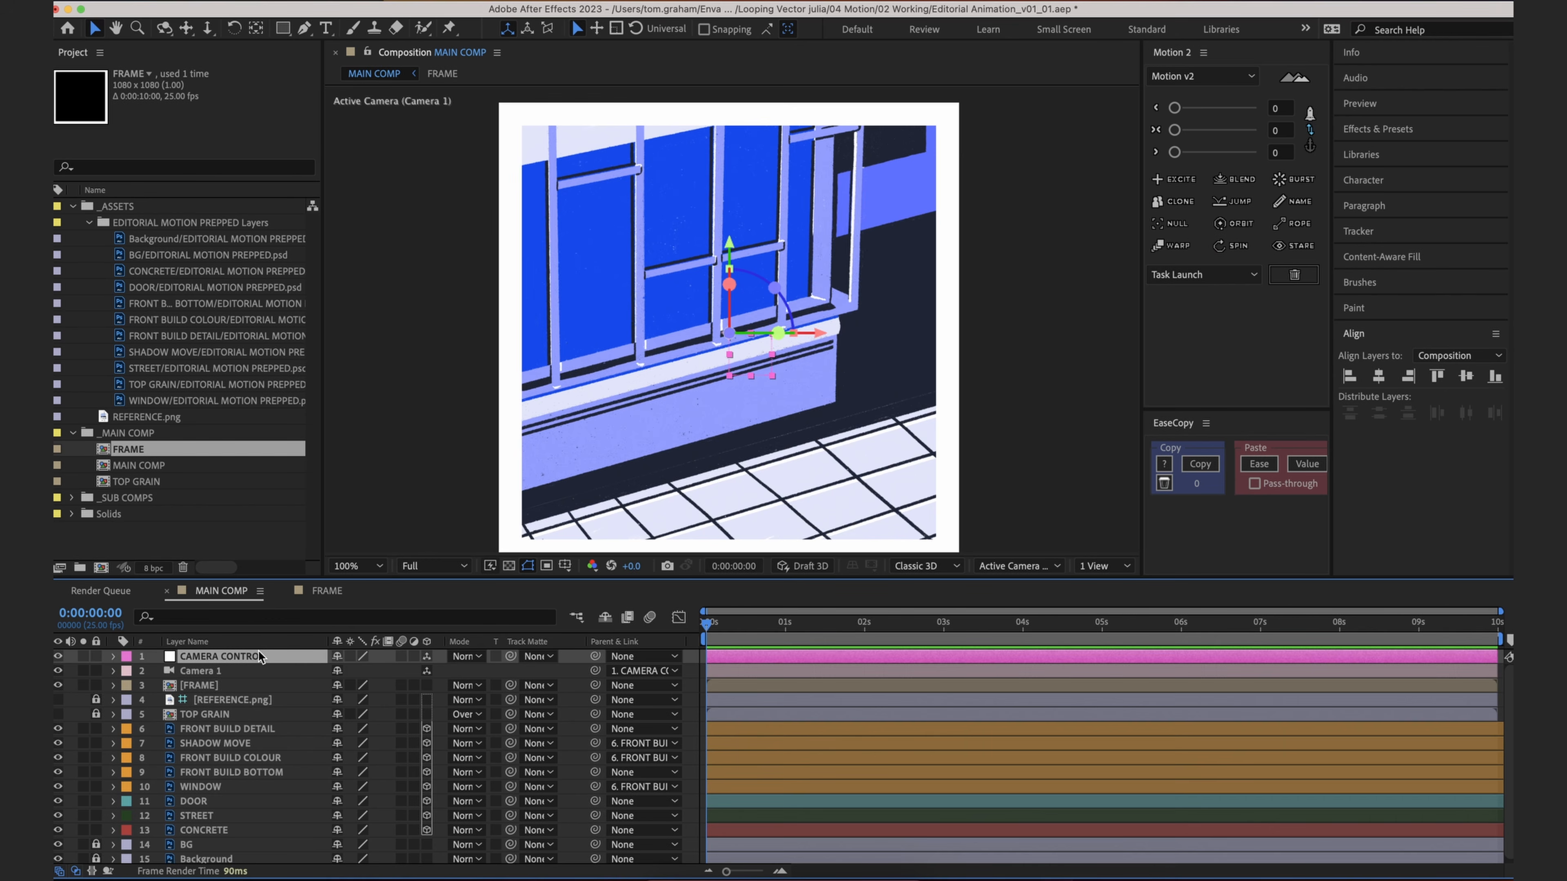
key(p)
mouse_move(392, 672)
mouse_down()
mouse_move(546, 686)
mouse_move(394, 676)
mouse_move(414, 671)
mouse_up()
key(super+z)
Step: Toggle the FRAME layer's visibility off and on to compare the composition with and without the border
scroll(225, 850, down, 2)
click(218, 844)
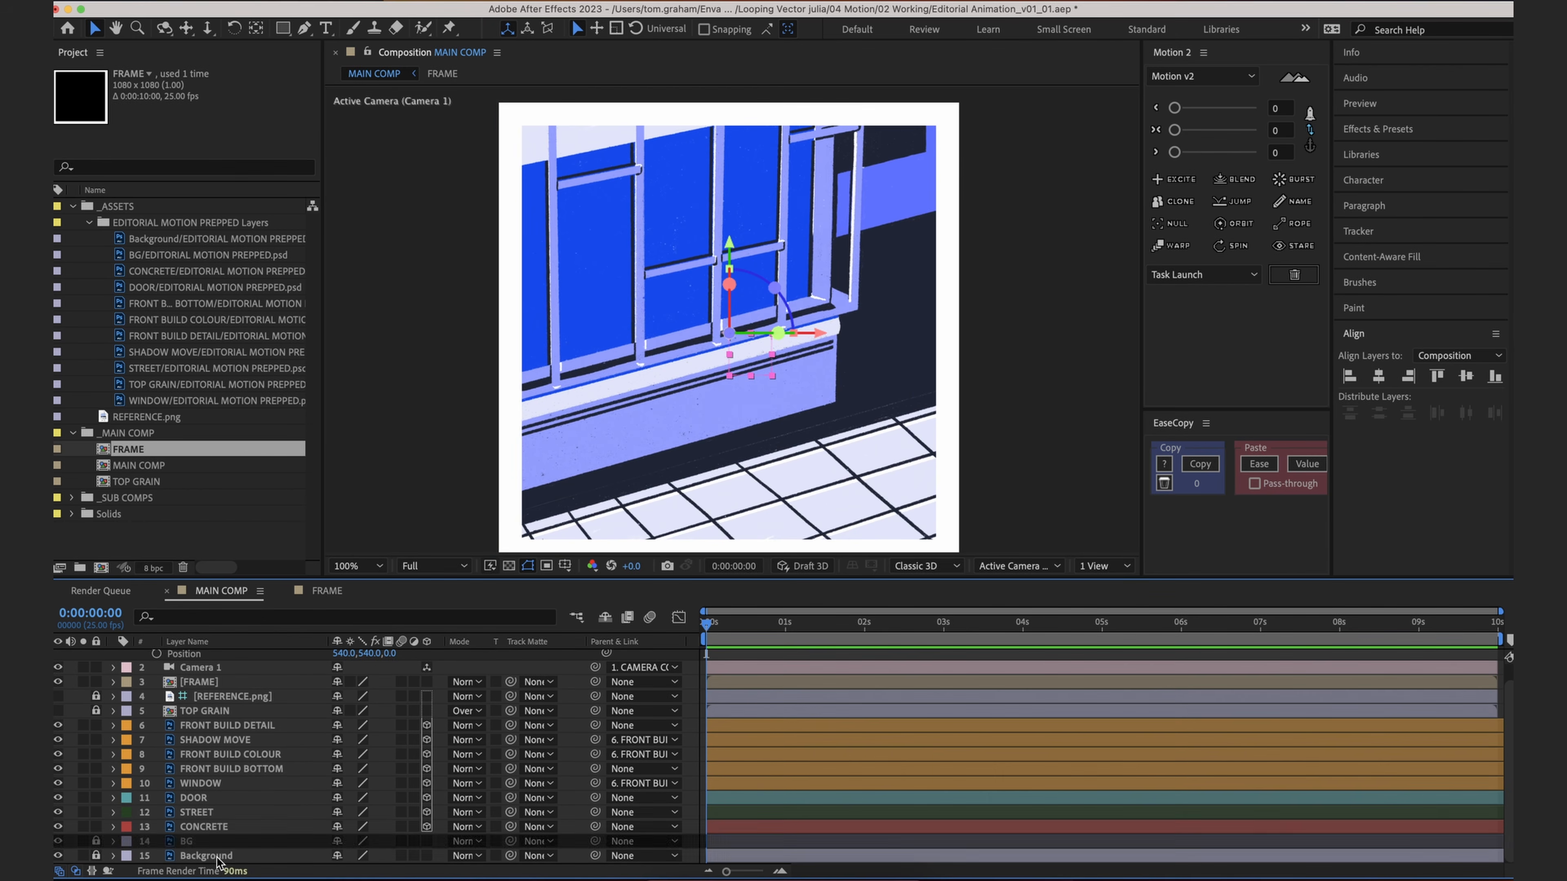
scroll(203, 771, up, 2)
click(210, 699)
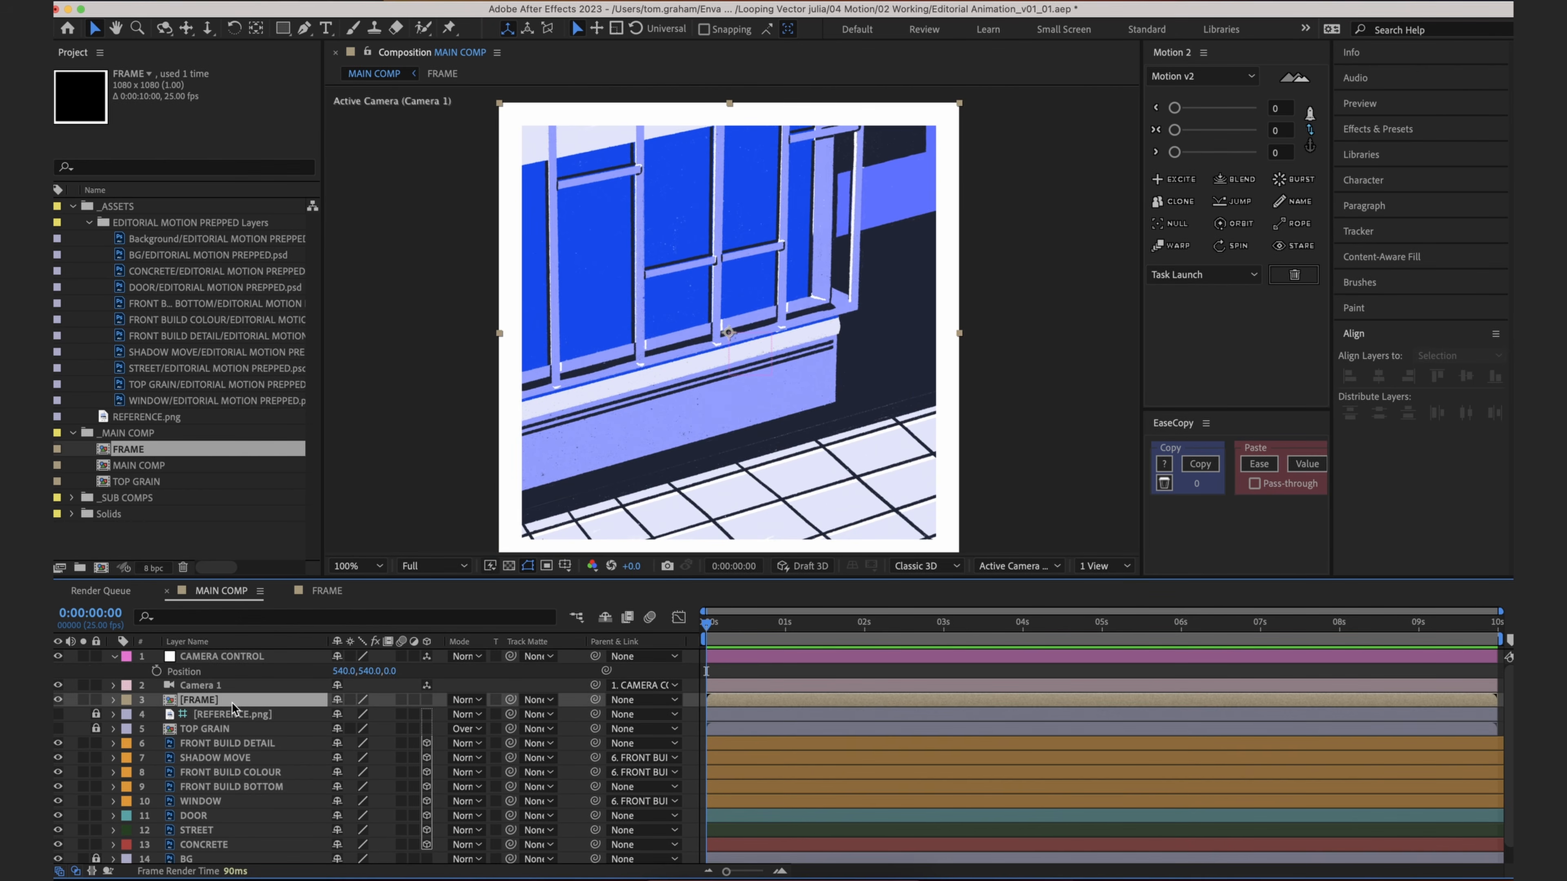
click(57, 701)
click(56, 701)
click(56, 701)
click(56, 701)
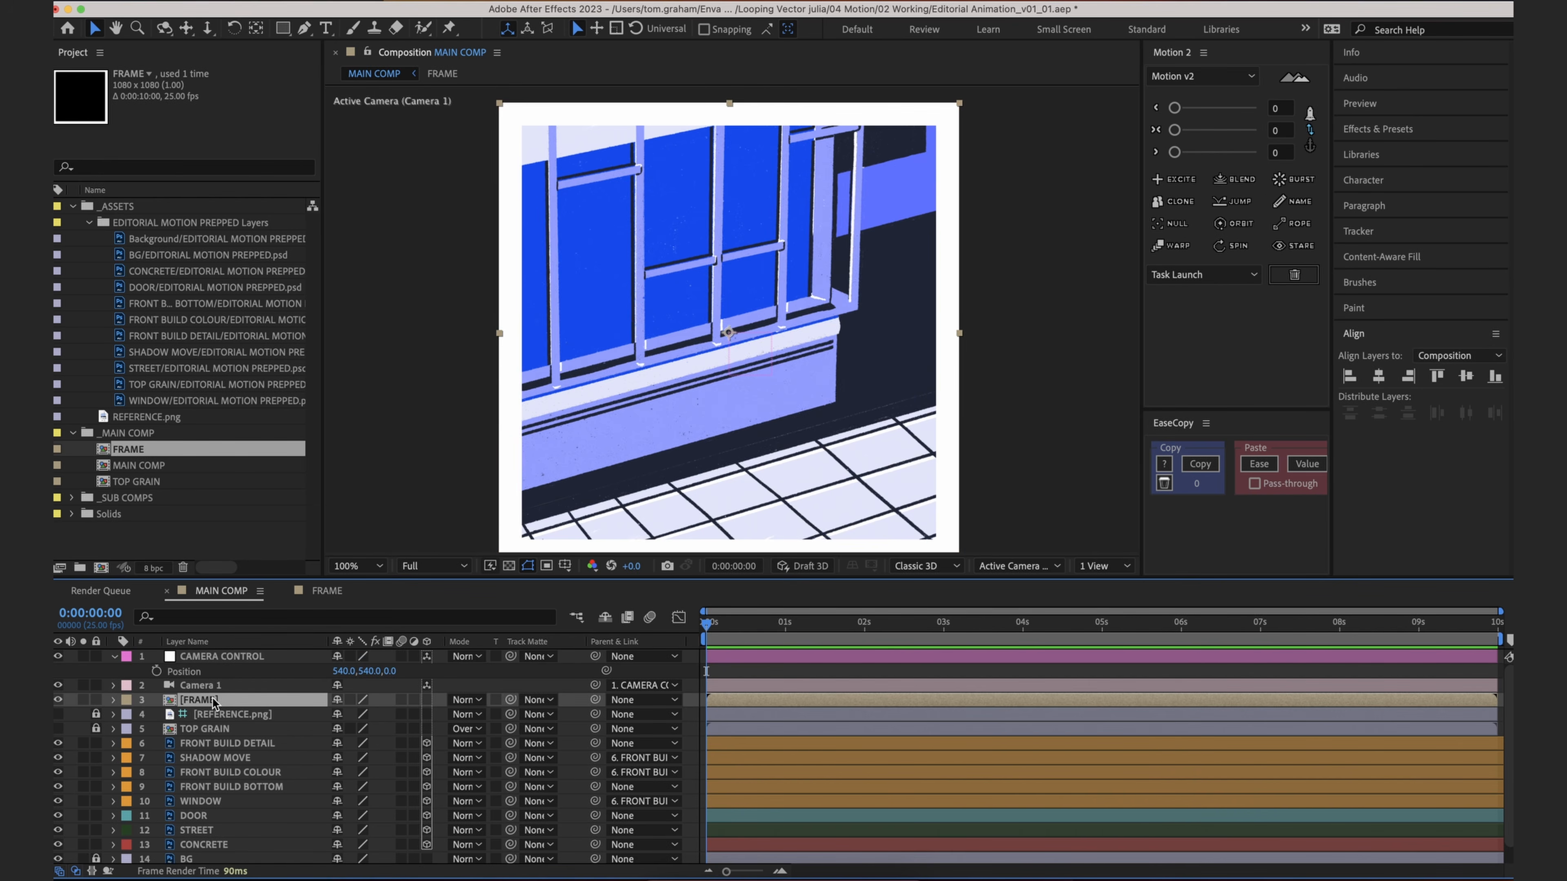
Step: Keyframe CAMERA CONTROL's Position at 0 seconds and set its Z value to 120 at 5 seconds
click(156, 672)
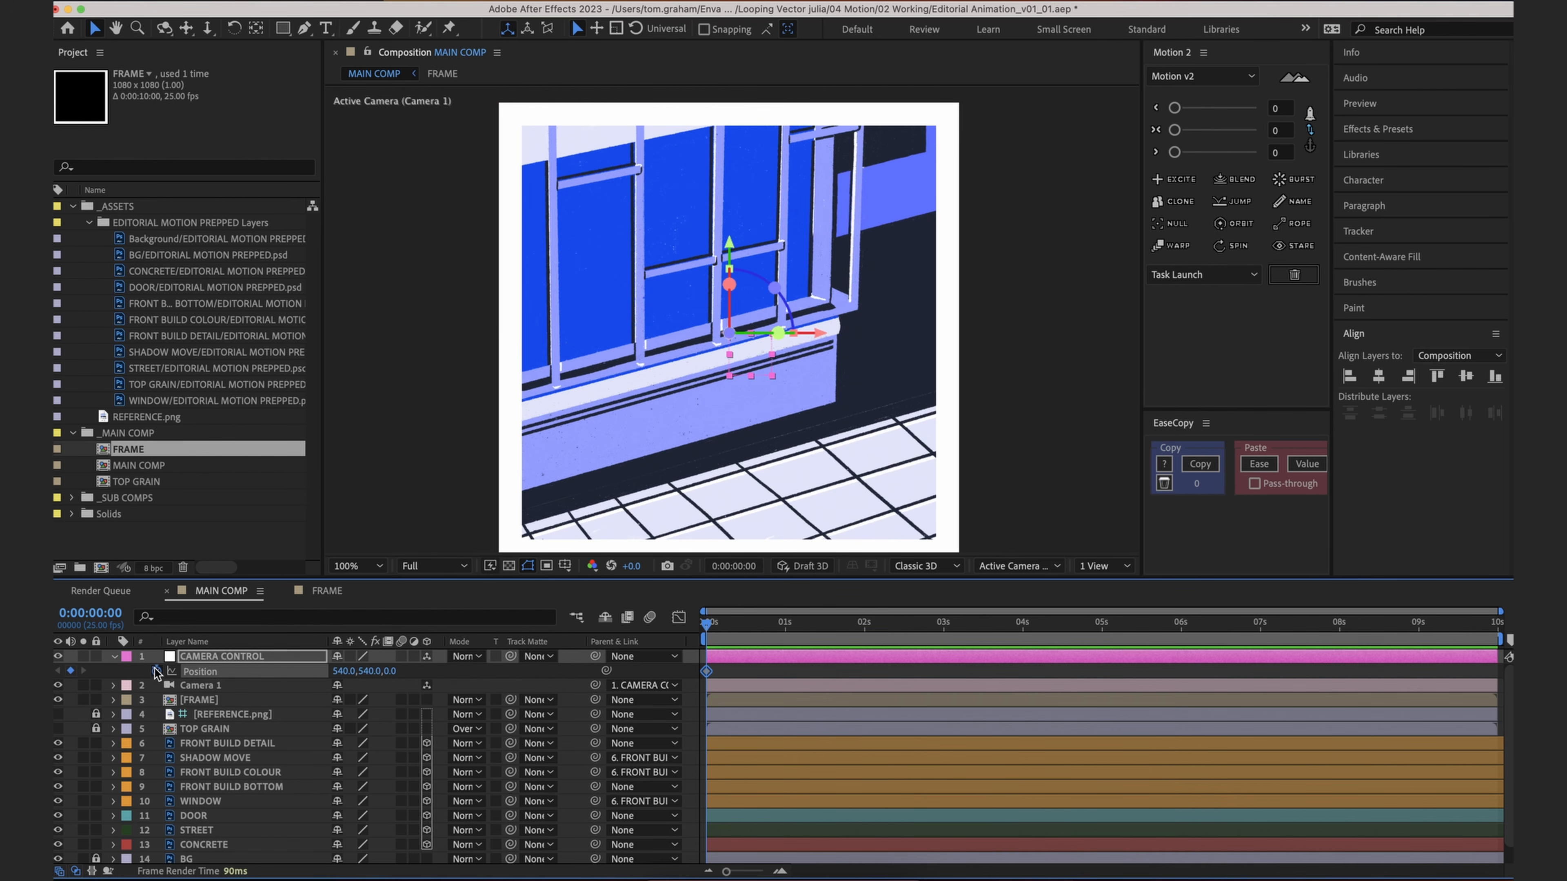
drag(1095, 626, 1102, 626)
drag(390, 671, 465, 655)
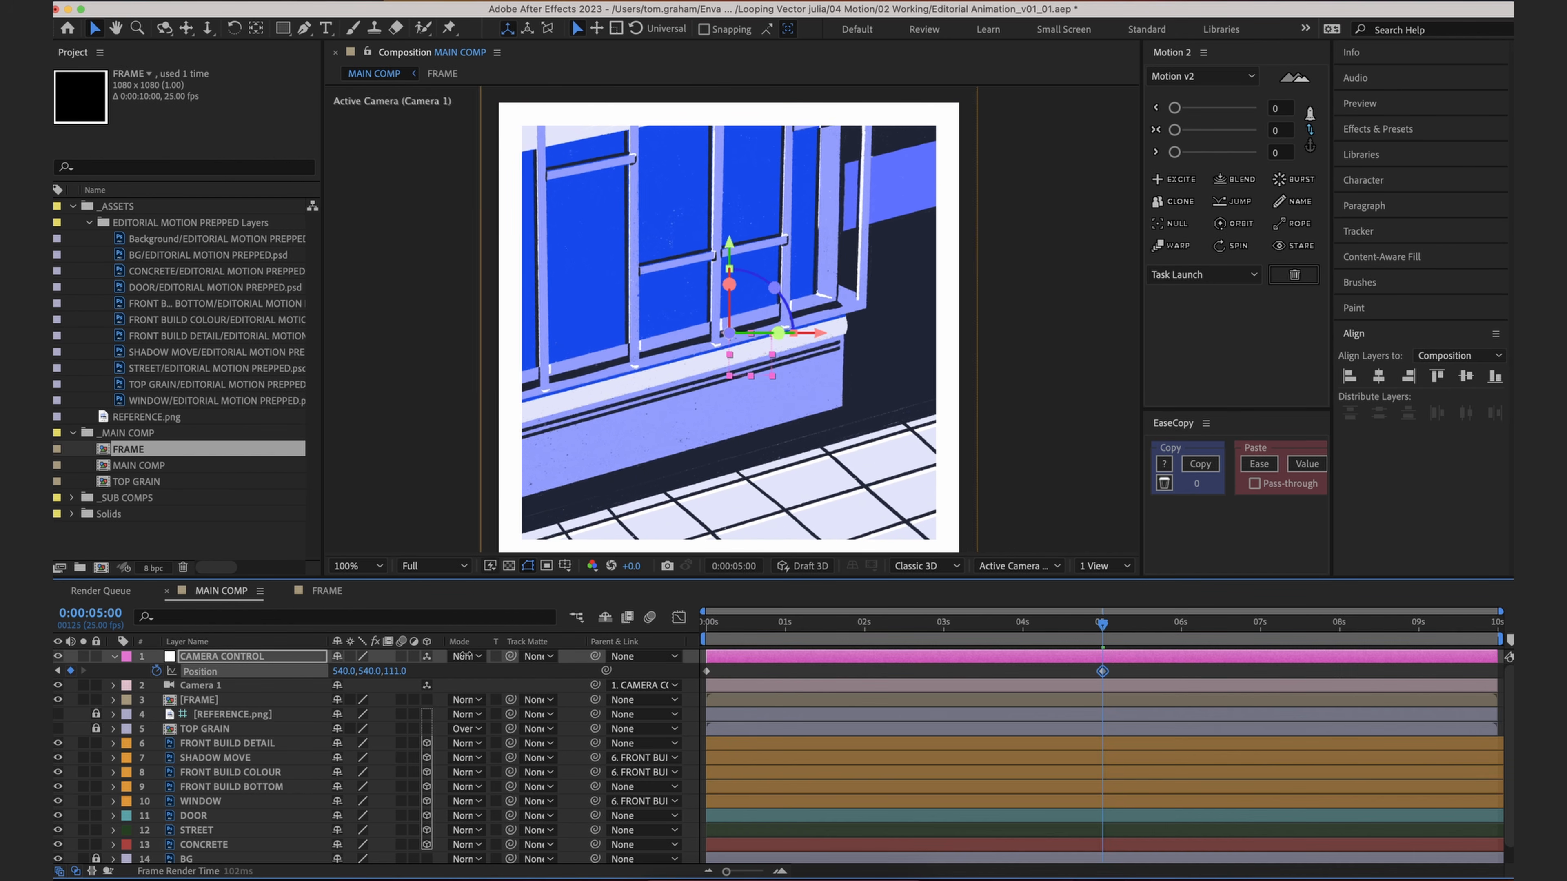
Step: Set the preview resolution to Quarter and play back the camera push-in
drag(1102, 623, 718, 622)
key(space)
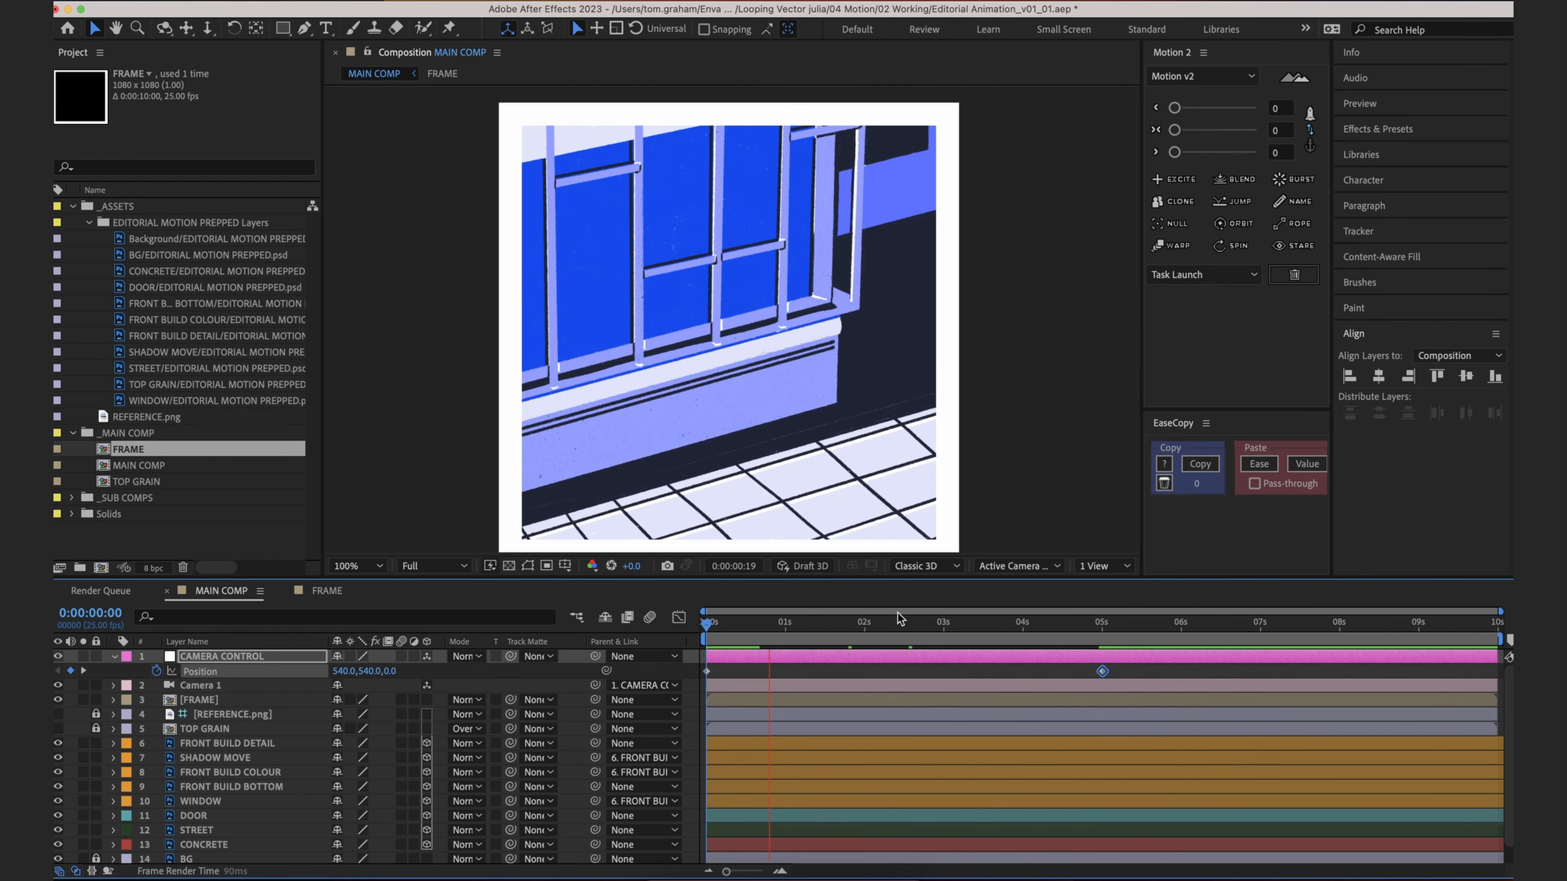
click(434, 566)
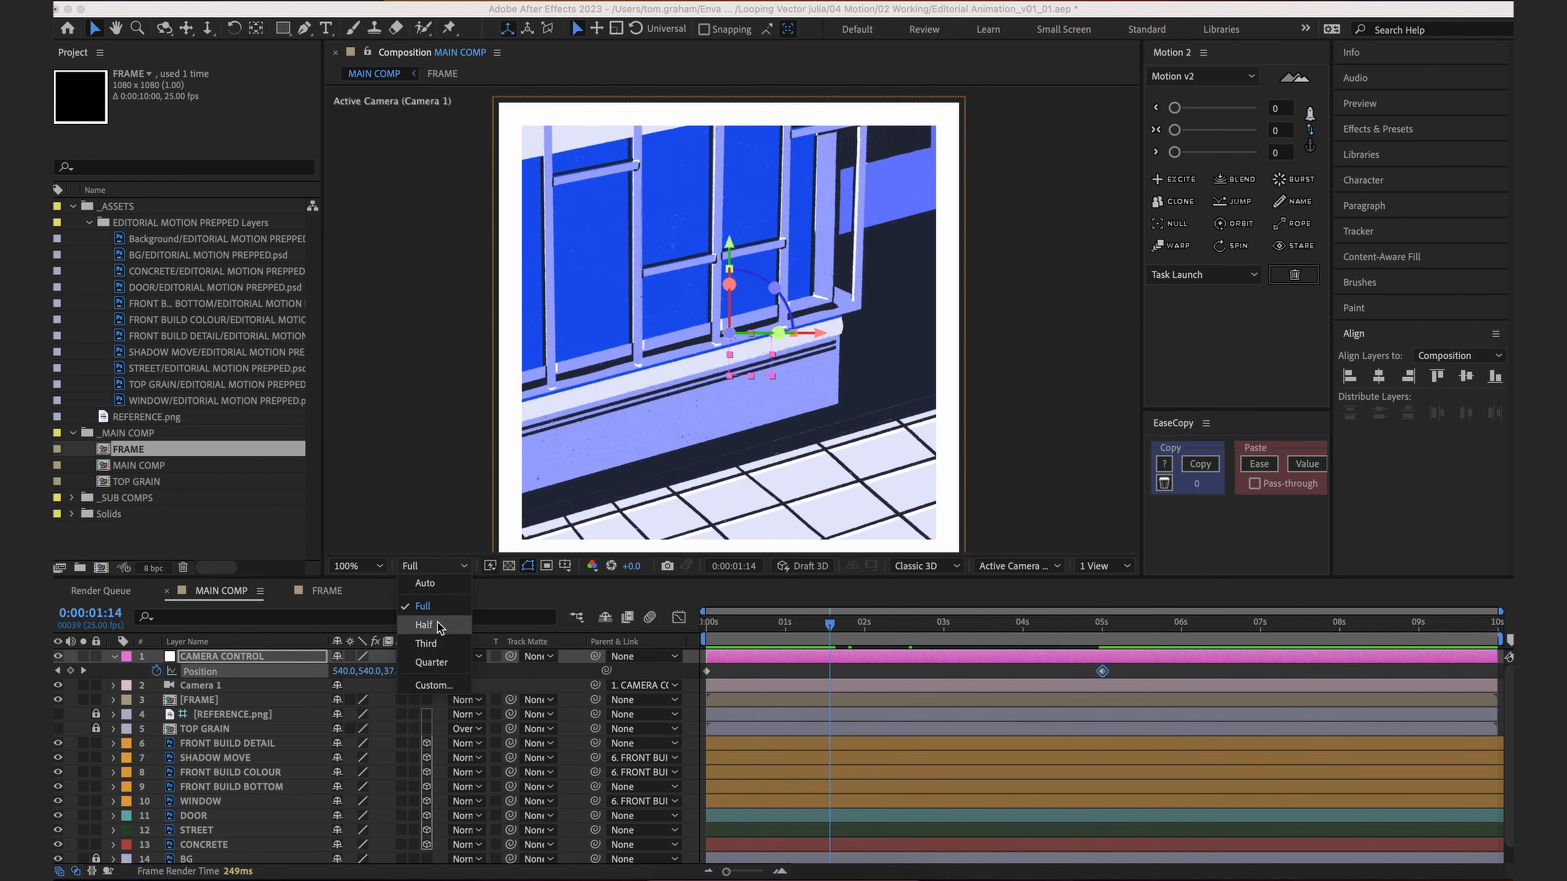
click(432, 662)
key(space)
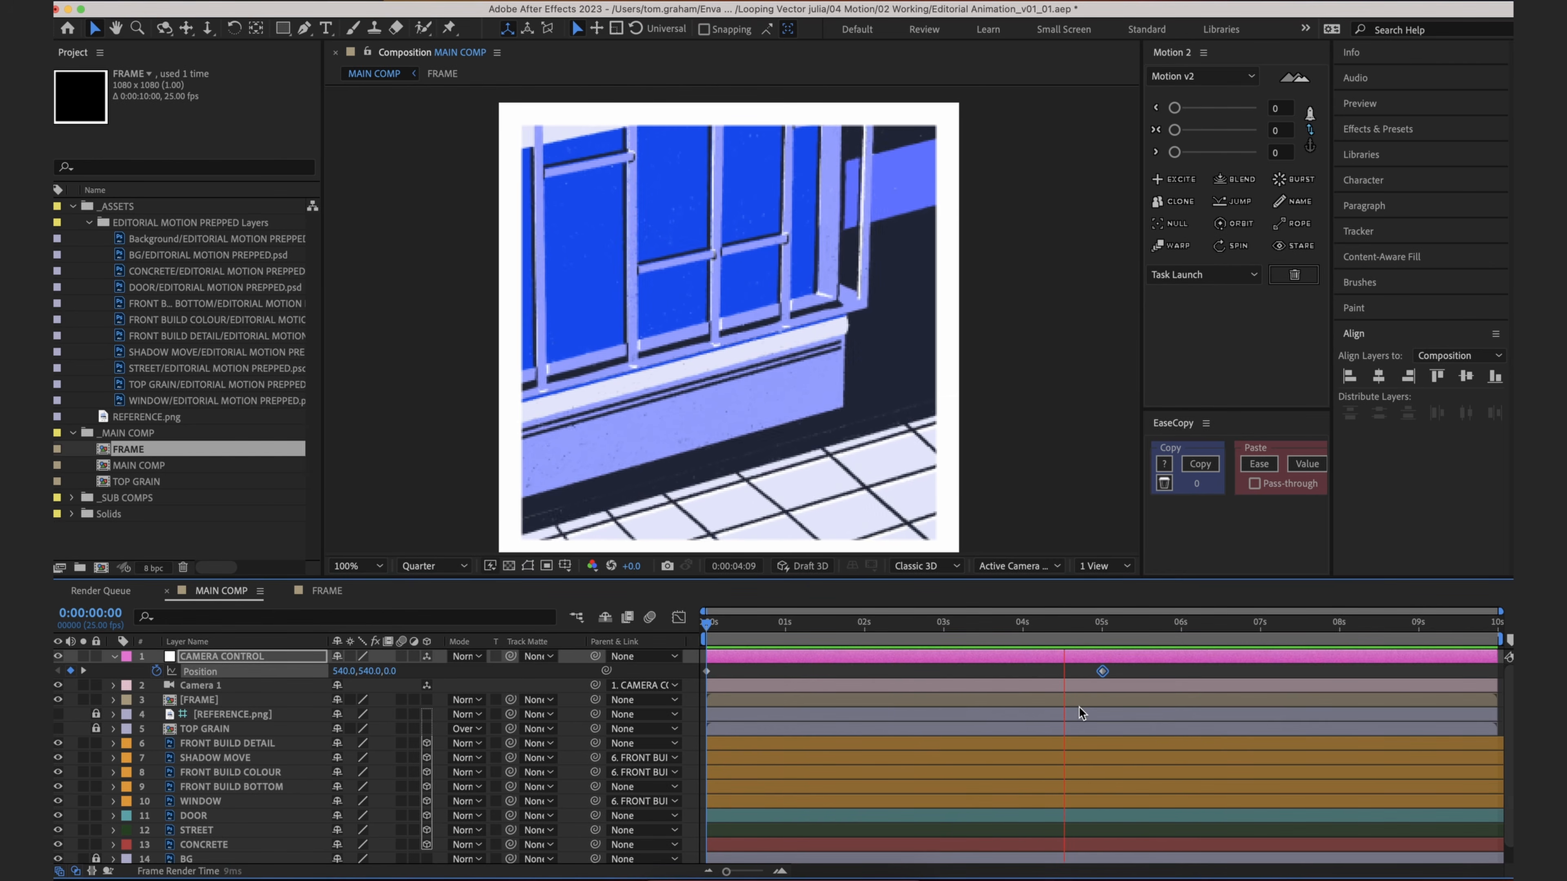
key(space)
Step: Copy CAMERA CONTROL's first Position keyframe to the last frame at 0:00:09:24 to close the loop
drag(1122, 628, 1483, 651)
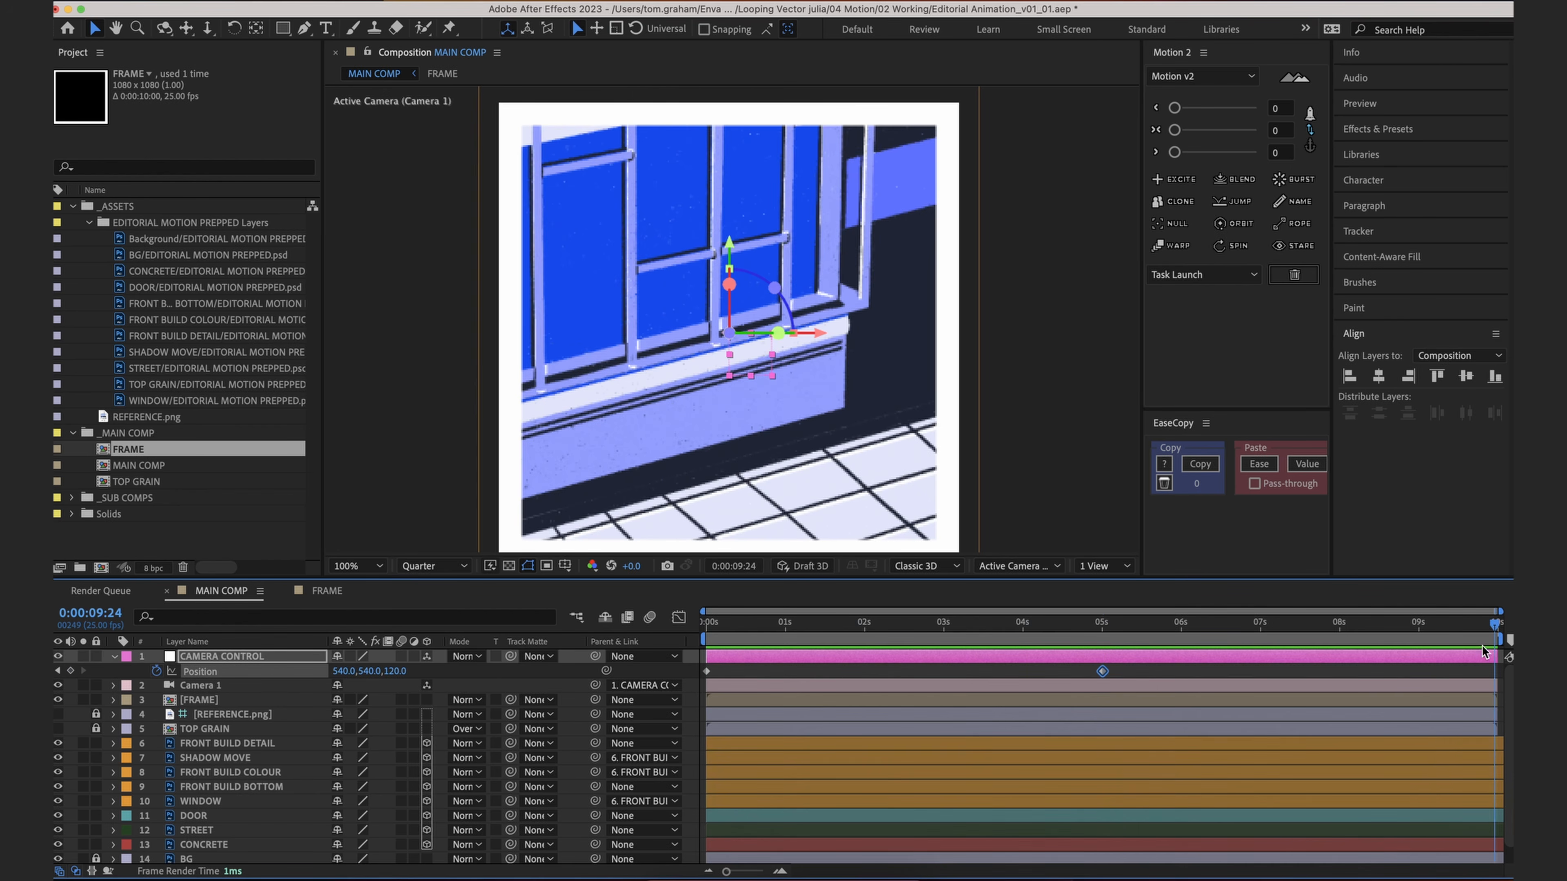
click(1473, 667)
click(706, 671)
key(super+v)
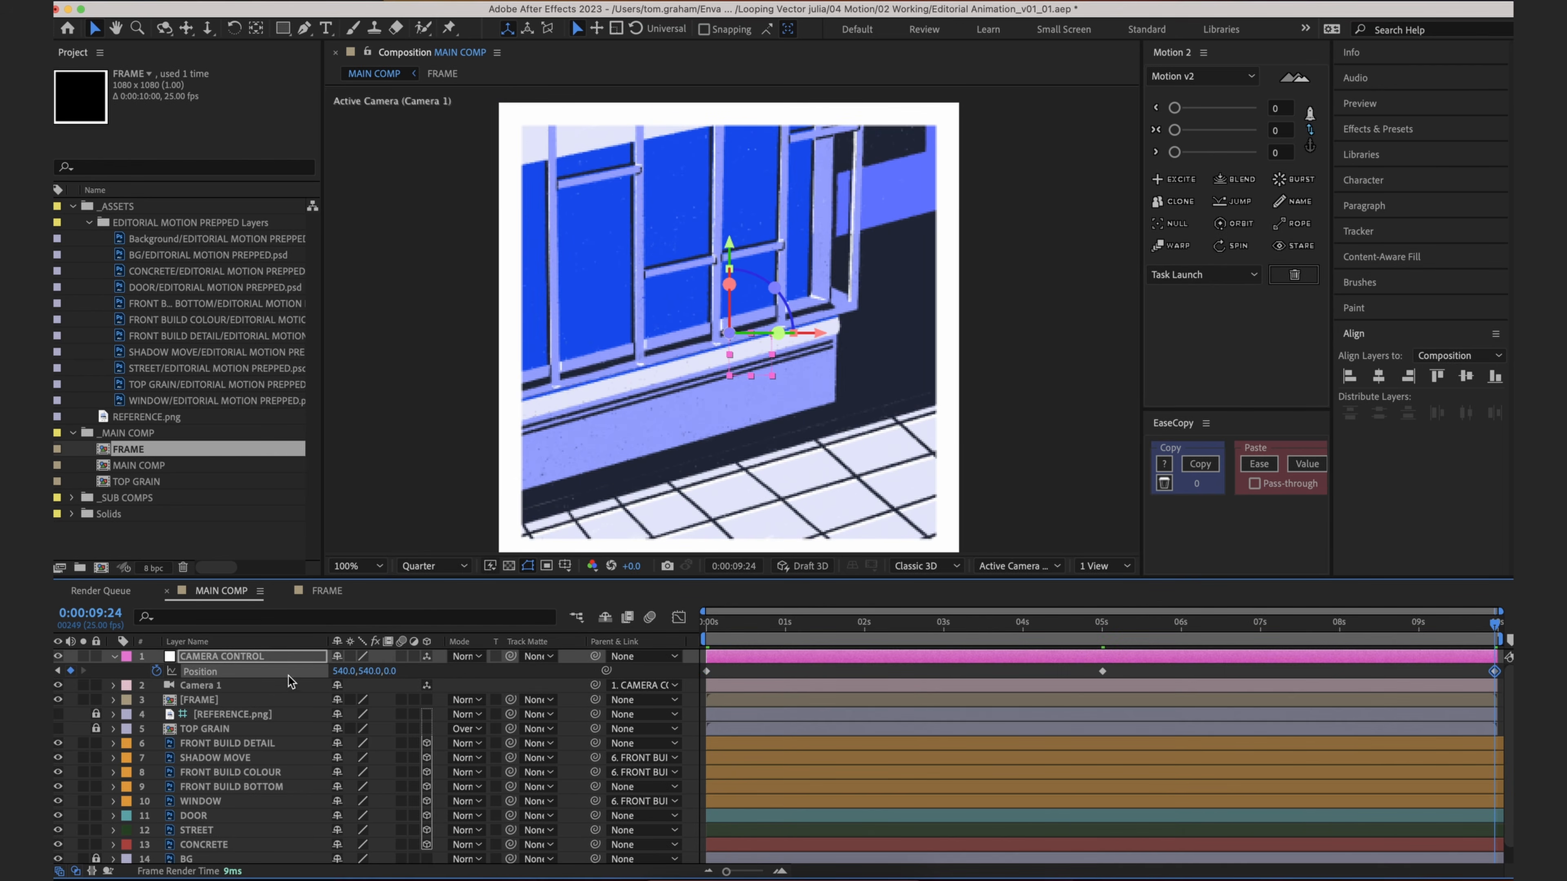
Step: Play and scrub through the camera move from the first frame to check the motion
click(908, 690)
key(Home)
key(space)
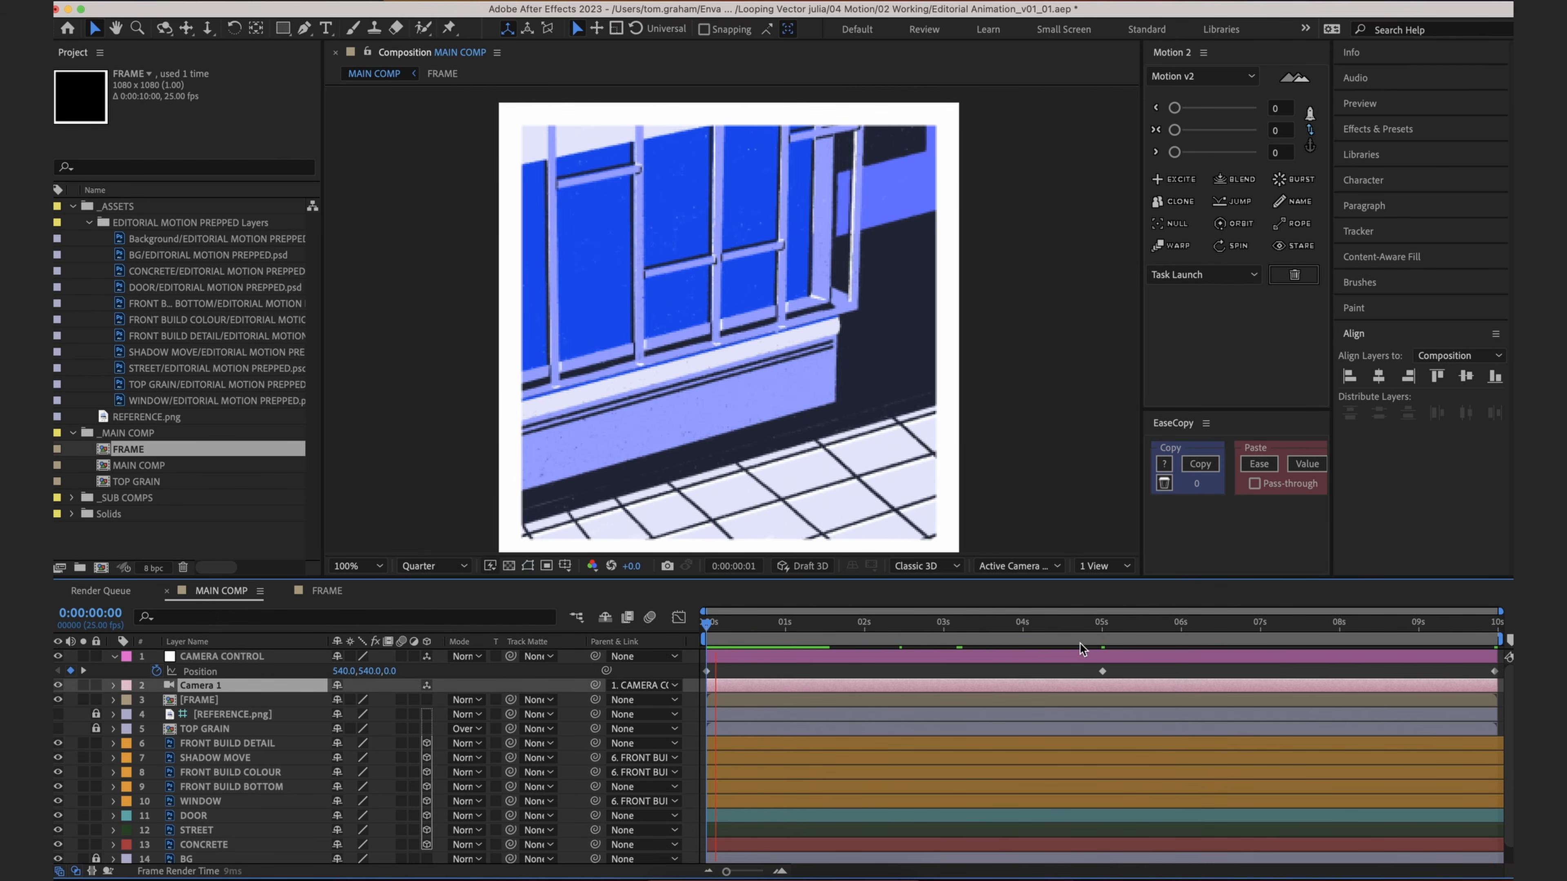
key(space)
drag(862, 630, 703, 627)
click(764, 671)
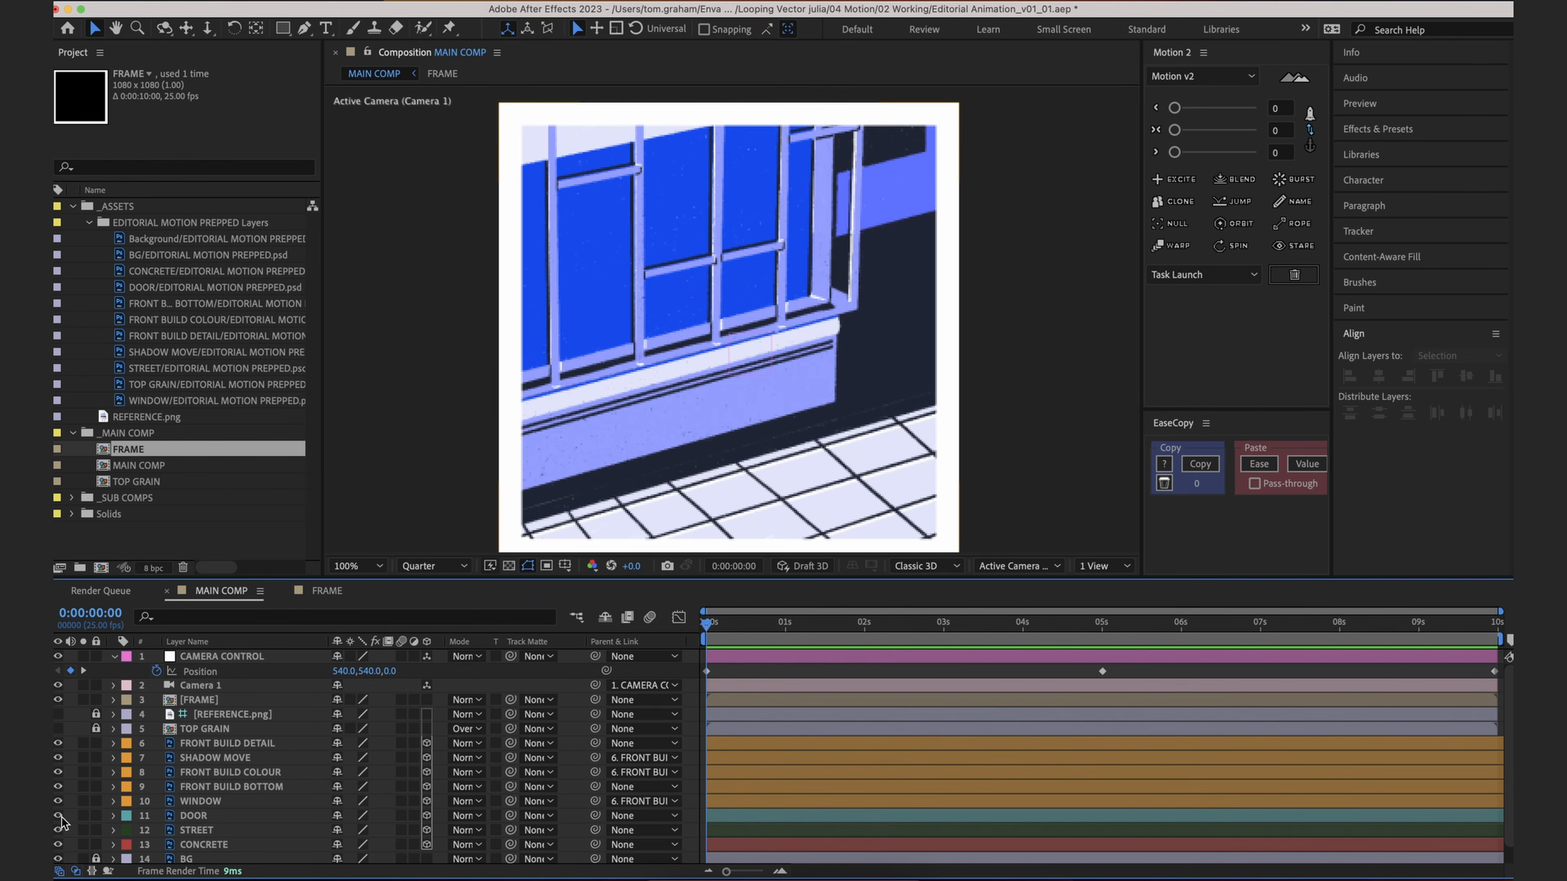
drag(901, 625, 508, 645)
Step: Reveal the STREET layer's Position and set its Z value to -1000
scroll(831, 710, down, 1)
mouse_move(772, 437)
mouse_down()
mouse_move(773, 406)
mouse_move(769, 427)
mouse_up()
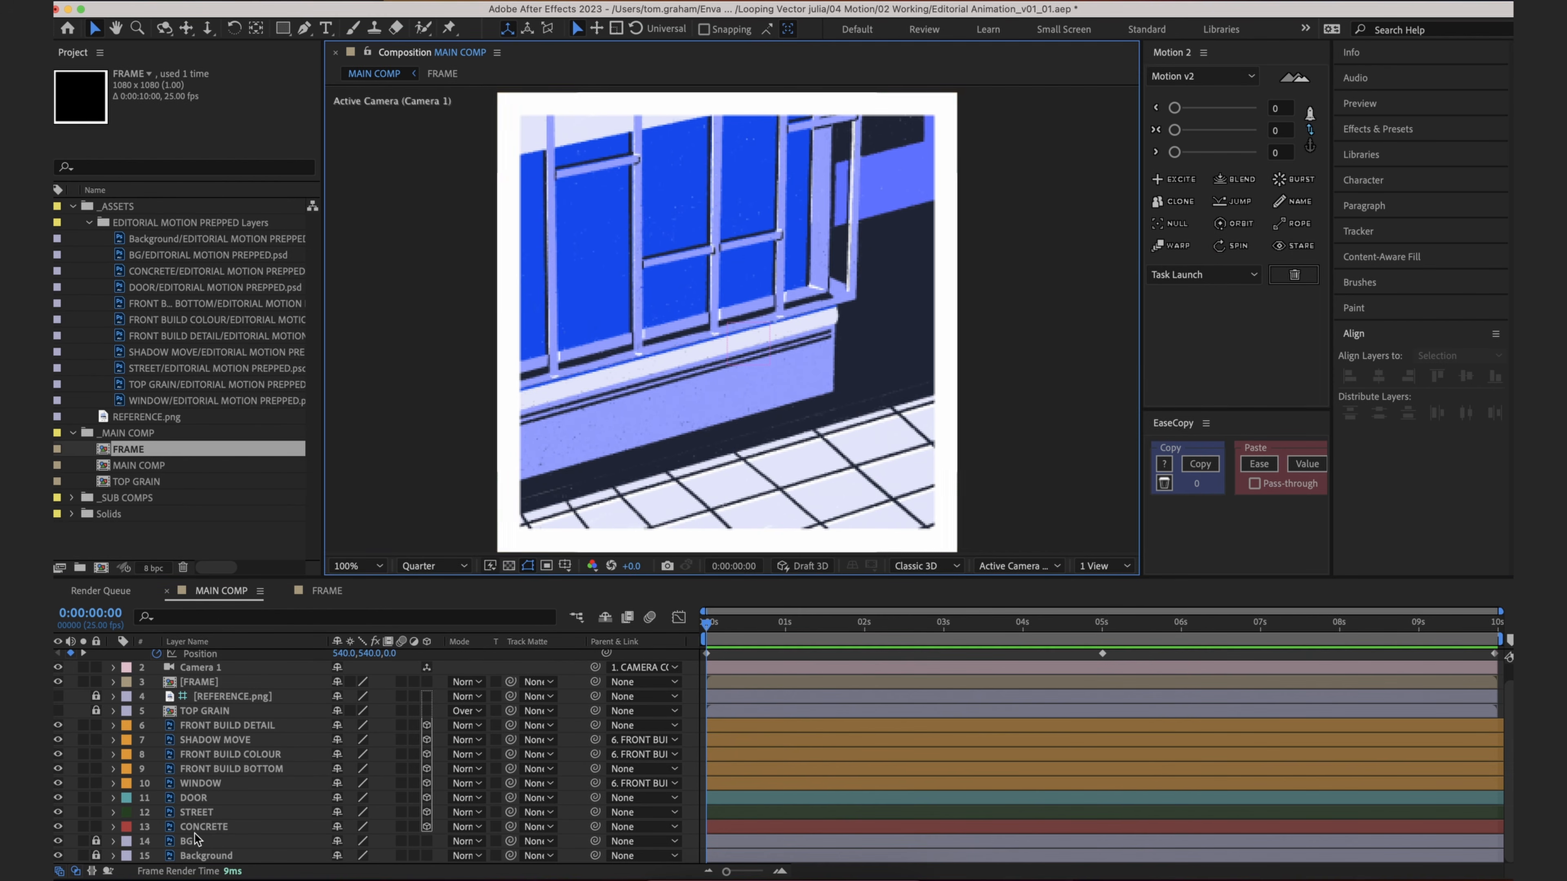
click(220, 816)
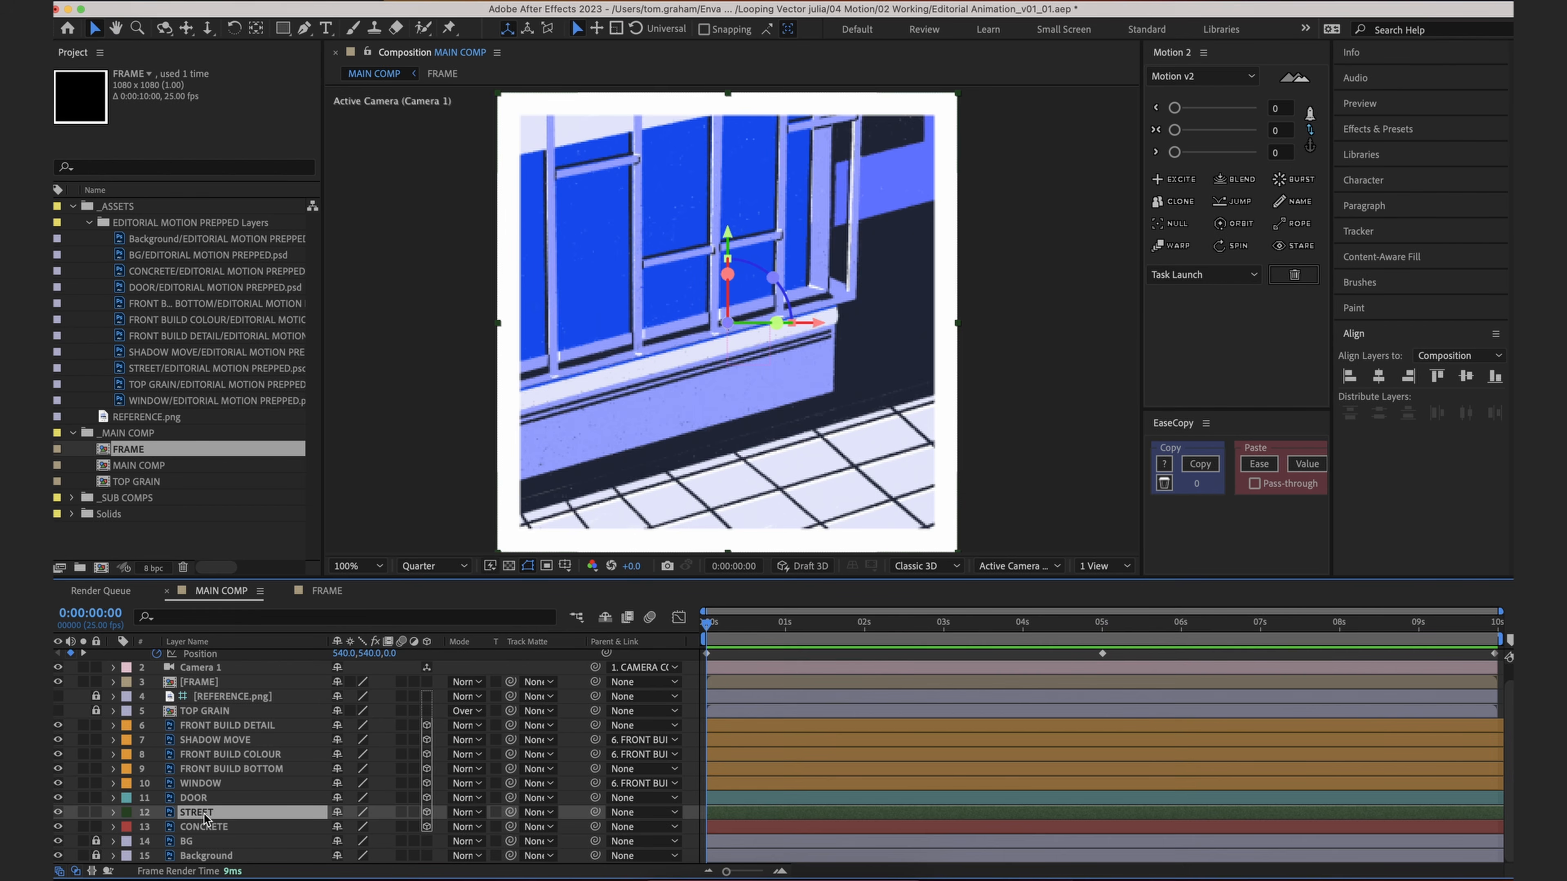
key(p)
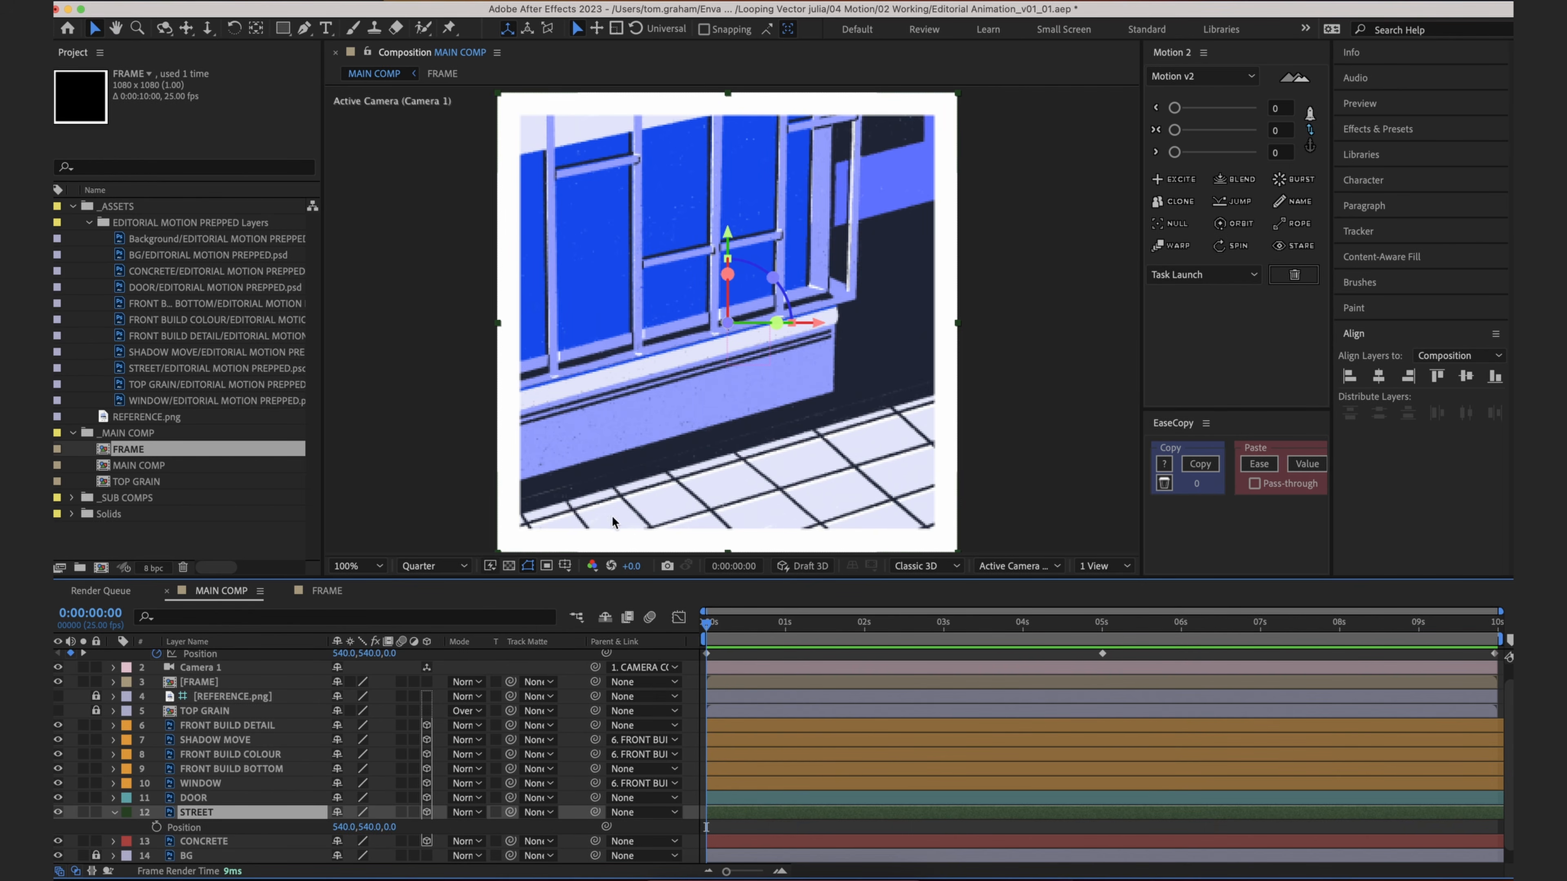
scroll(302, 721, down, 1)
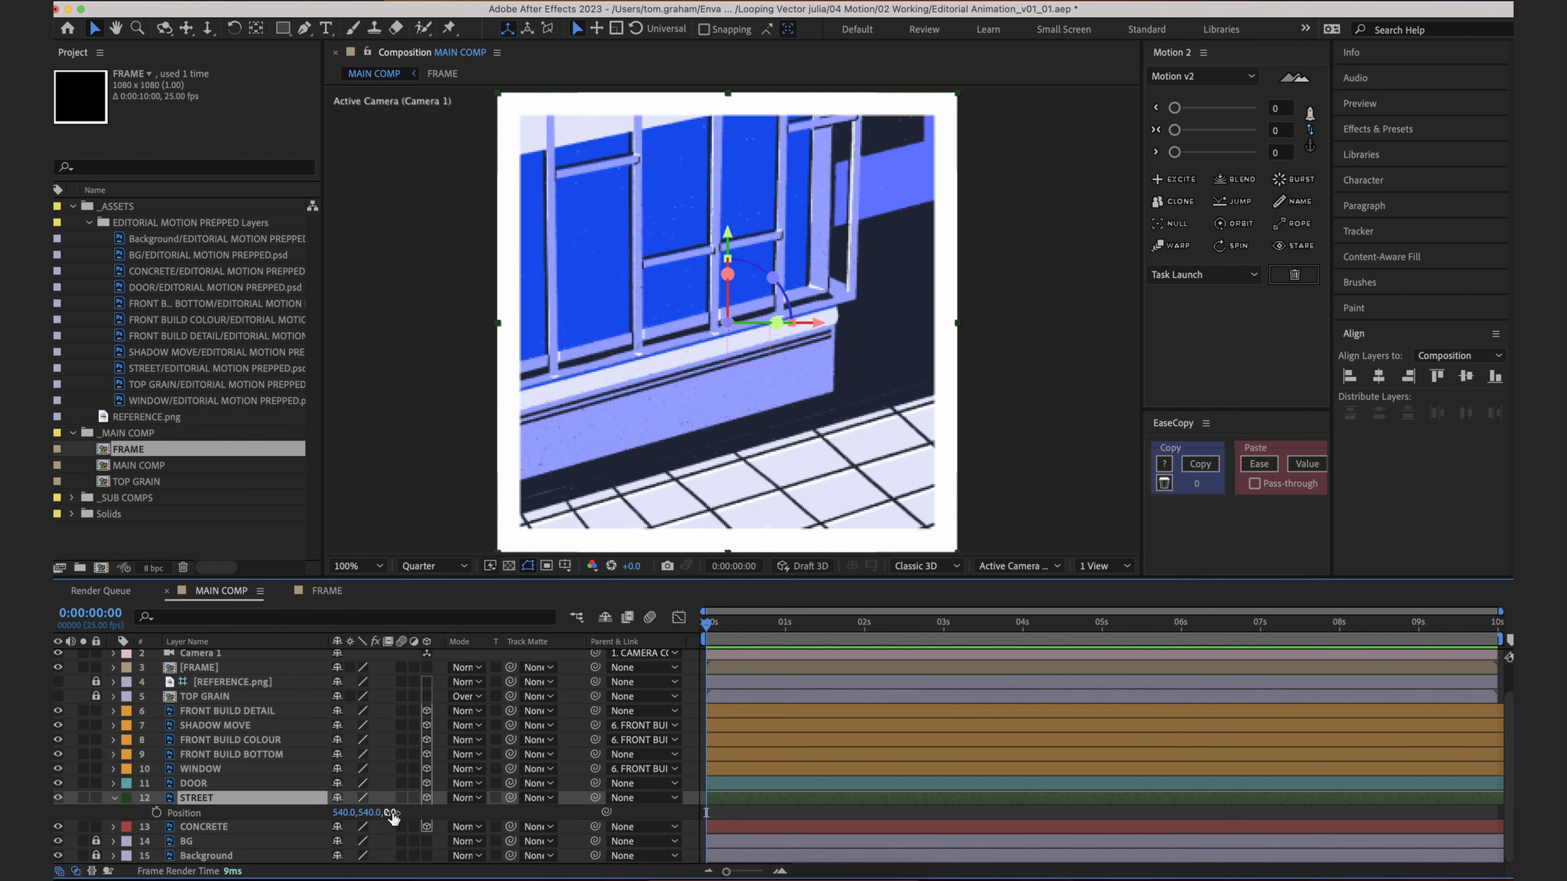
drag(393, 816, 46, 828)
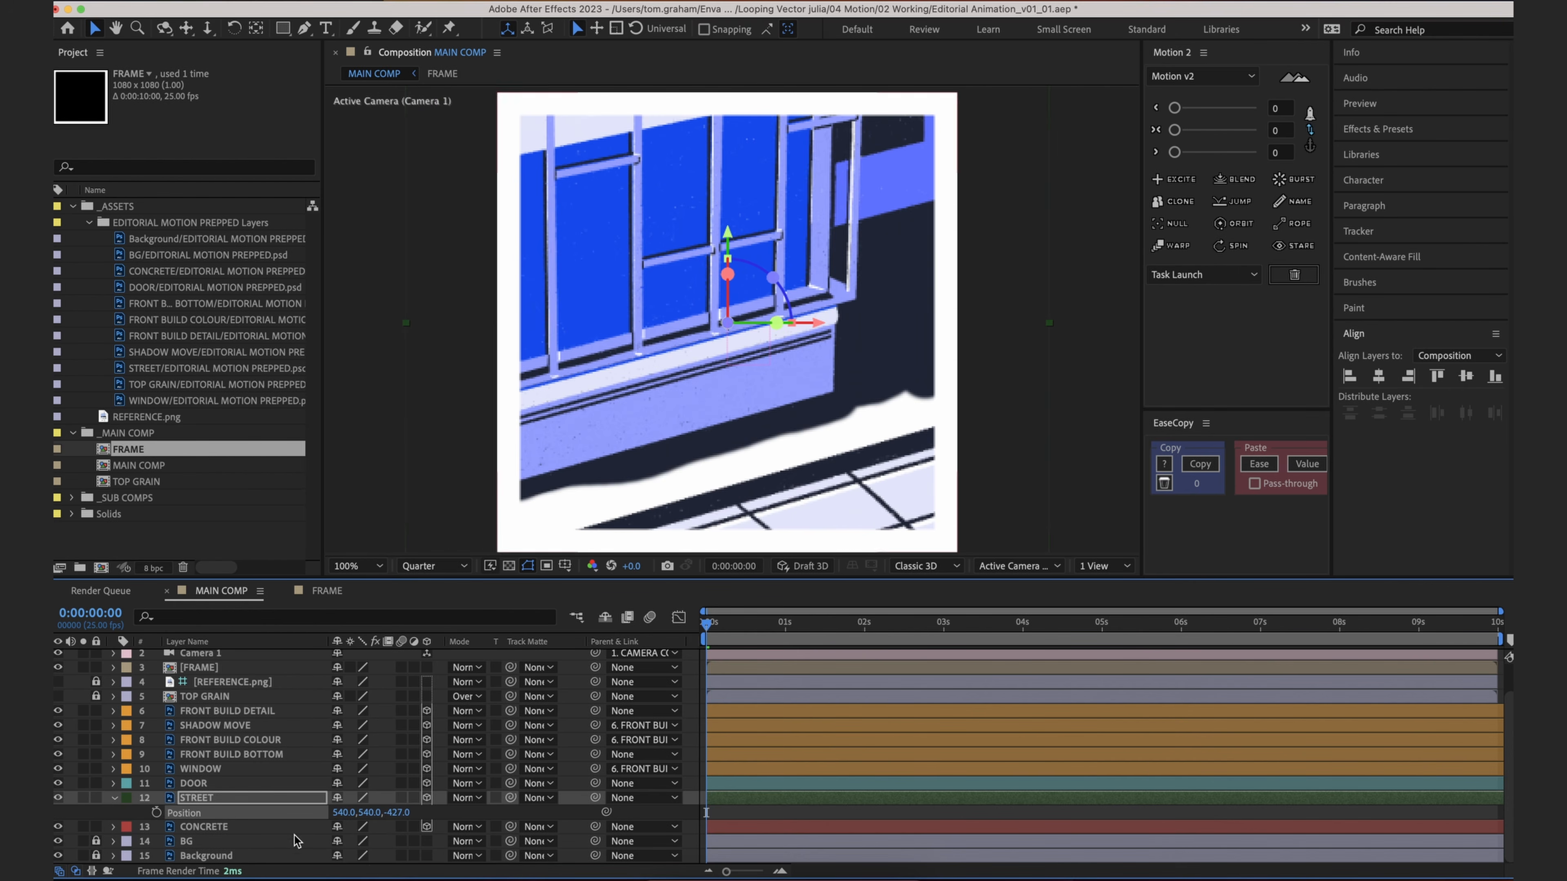
click(404, 813)
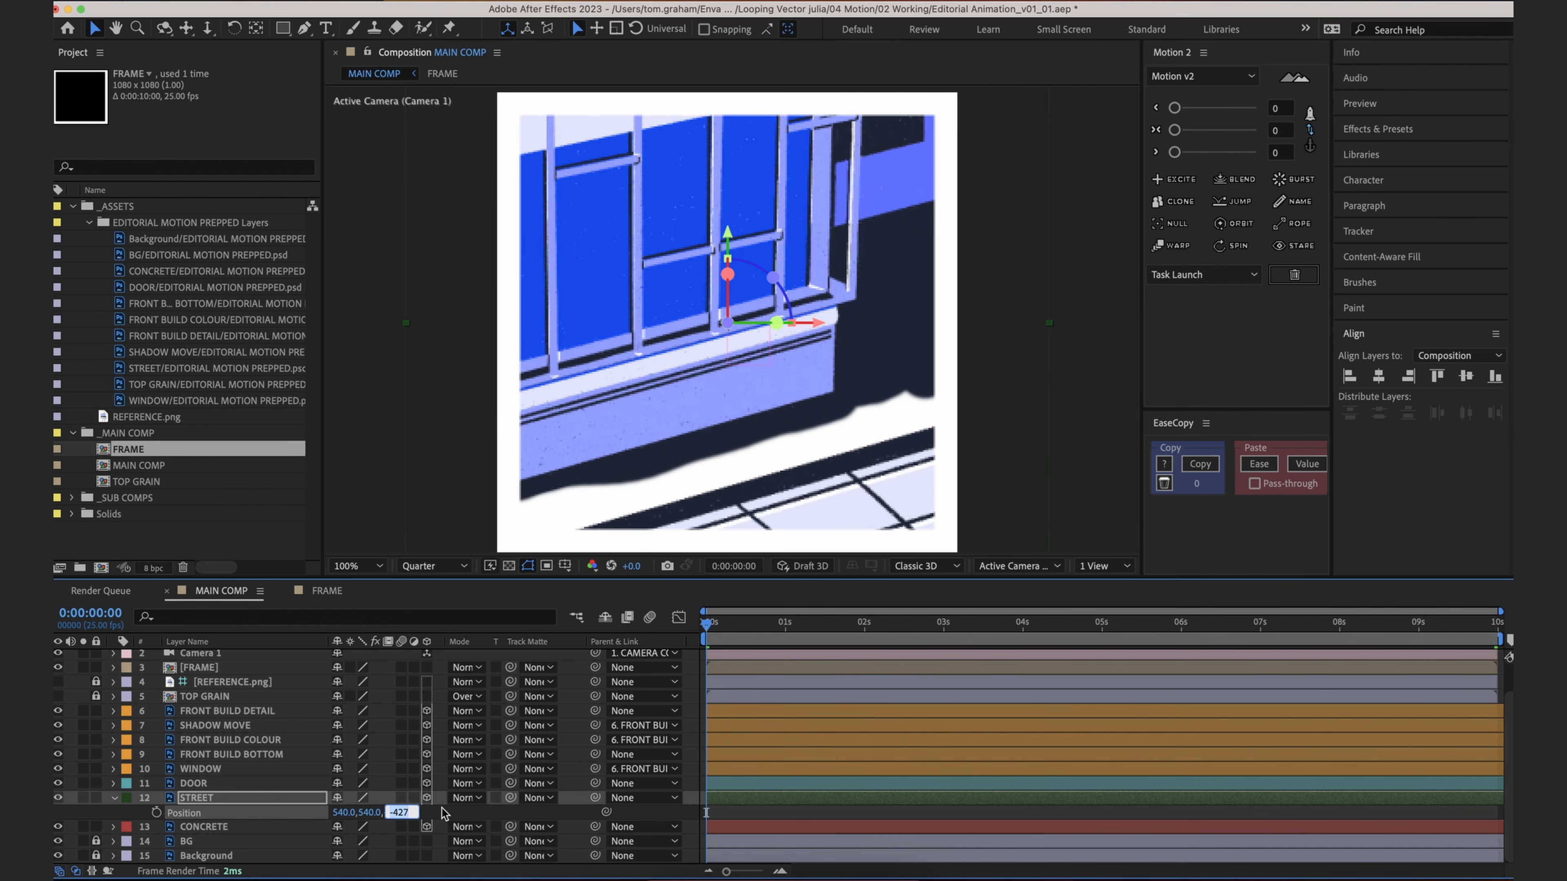
text(-1000)
key(Return)
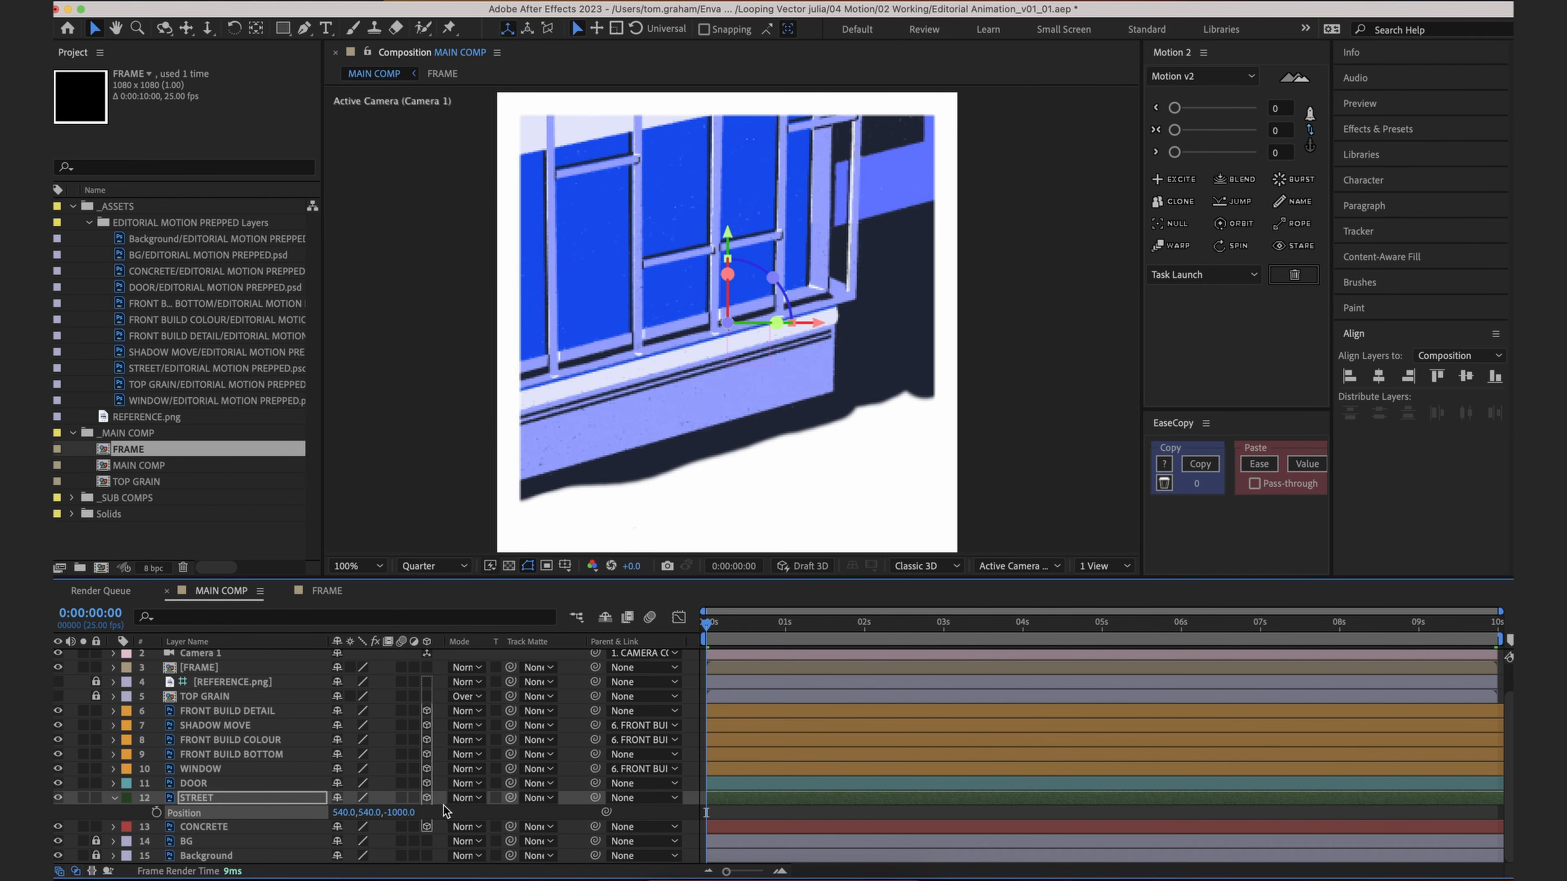
Step: Show the composition in a 2 Views layout and frame the selected STREET layer in the Top view
click(265, 799)
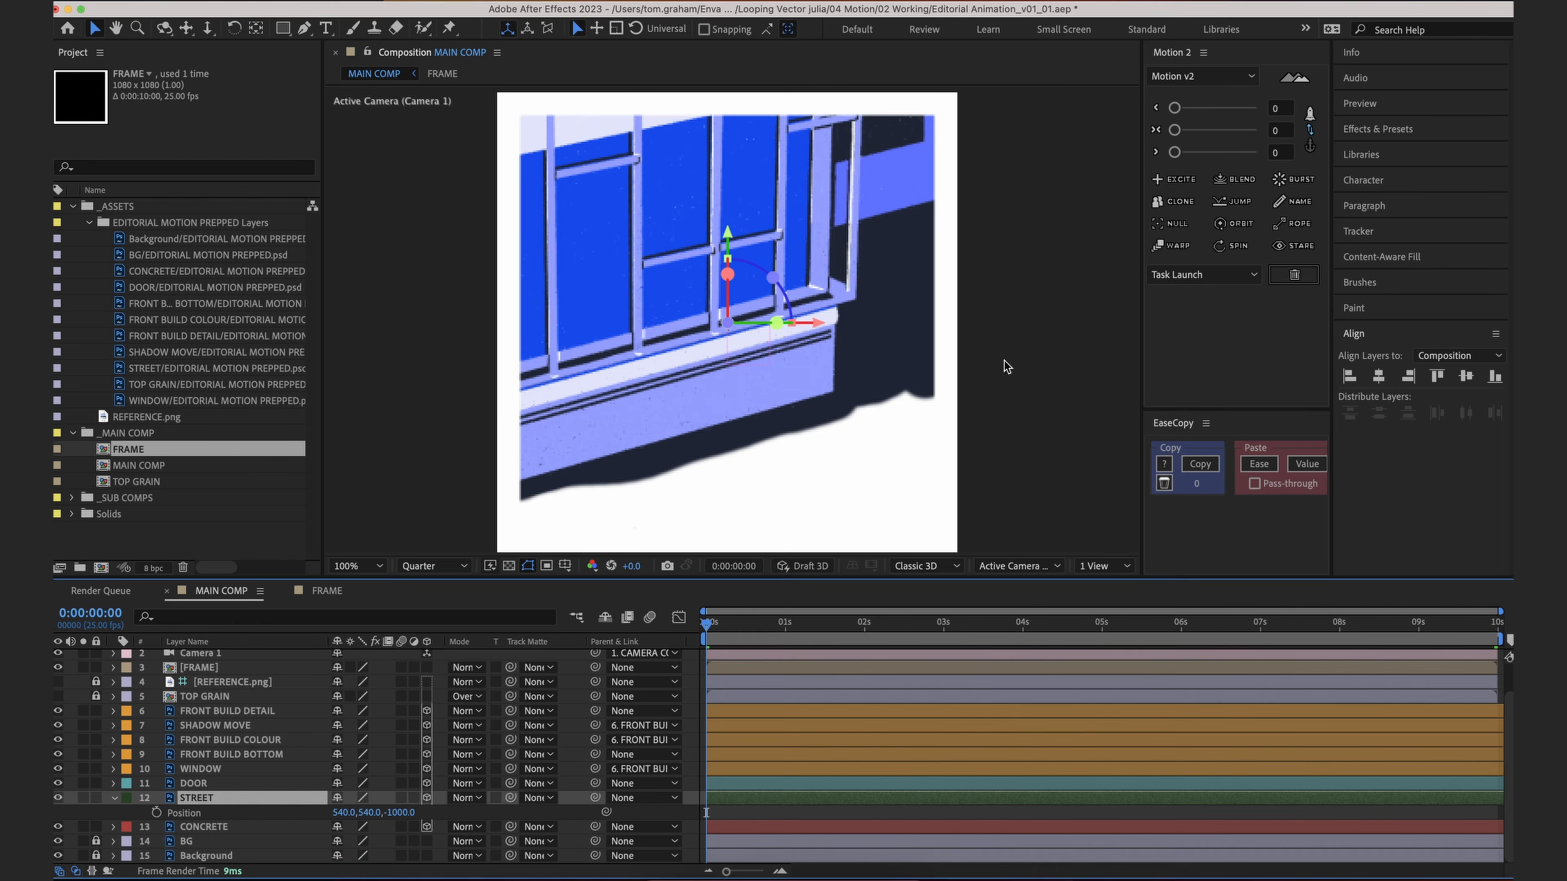
click(1120, 566)
click(1128, 599)
scroll(618, 385, down, 2)
key(space)
drag(620, 426, 640, 368)
drag(578, 514, 579, 496)
scroll(579, 496, up, 2)
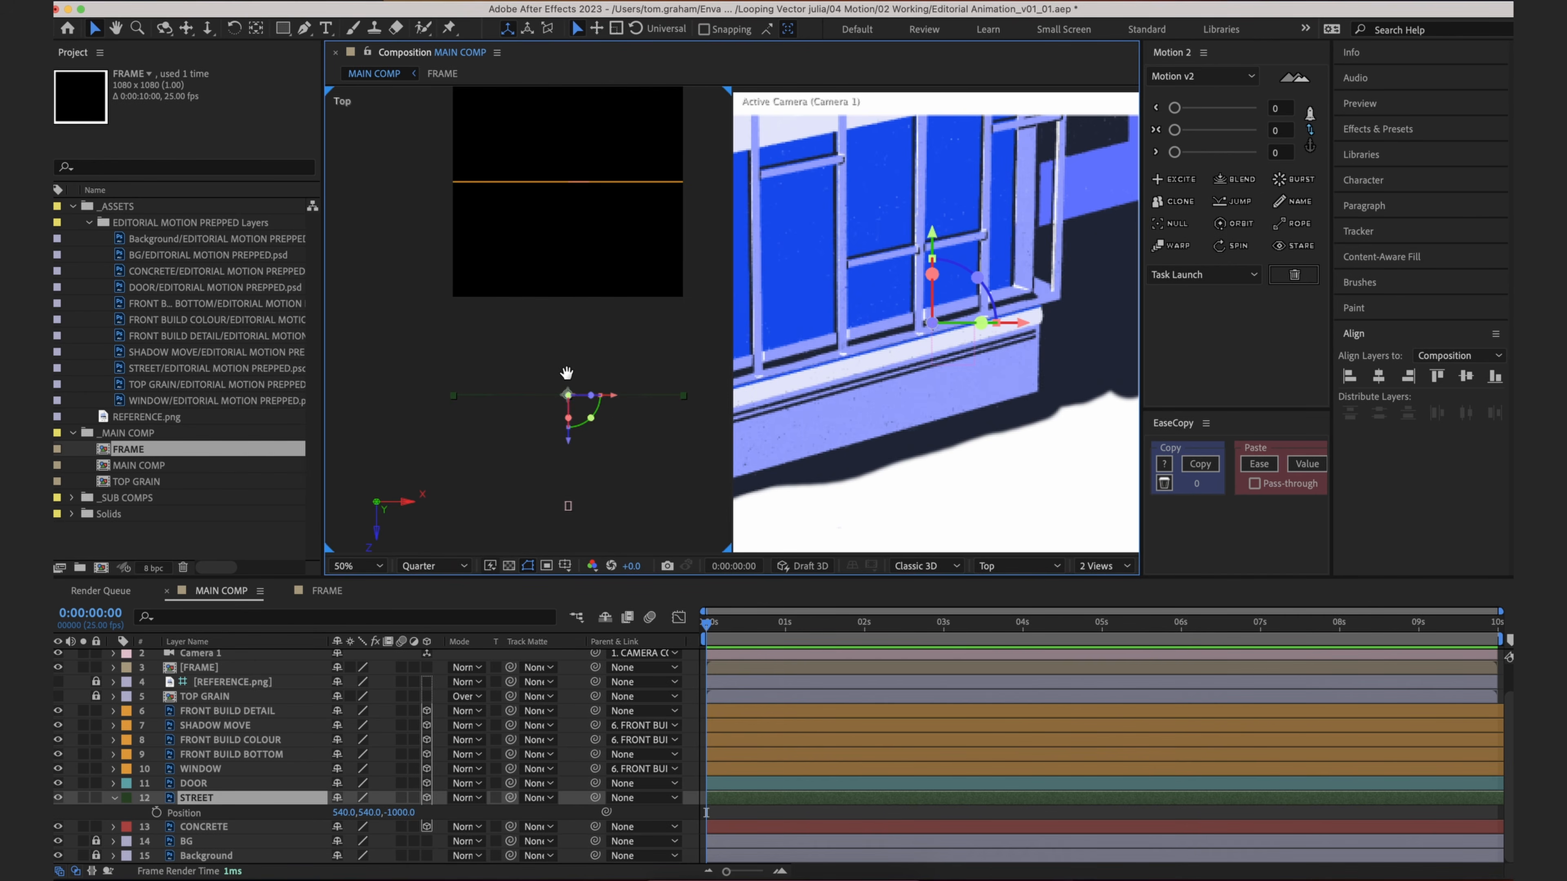
Step: Examine Camera 1's position and field of view relative to the layers in the Top view
drag(567, 376, 501, 359)
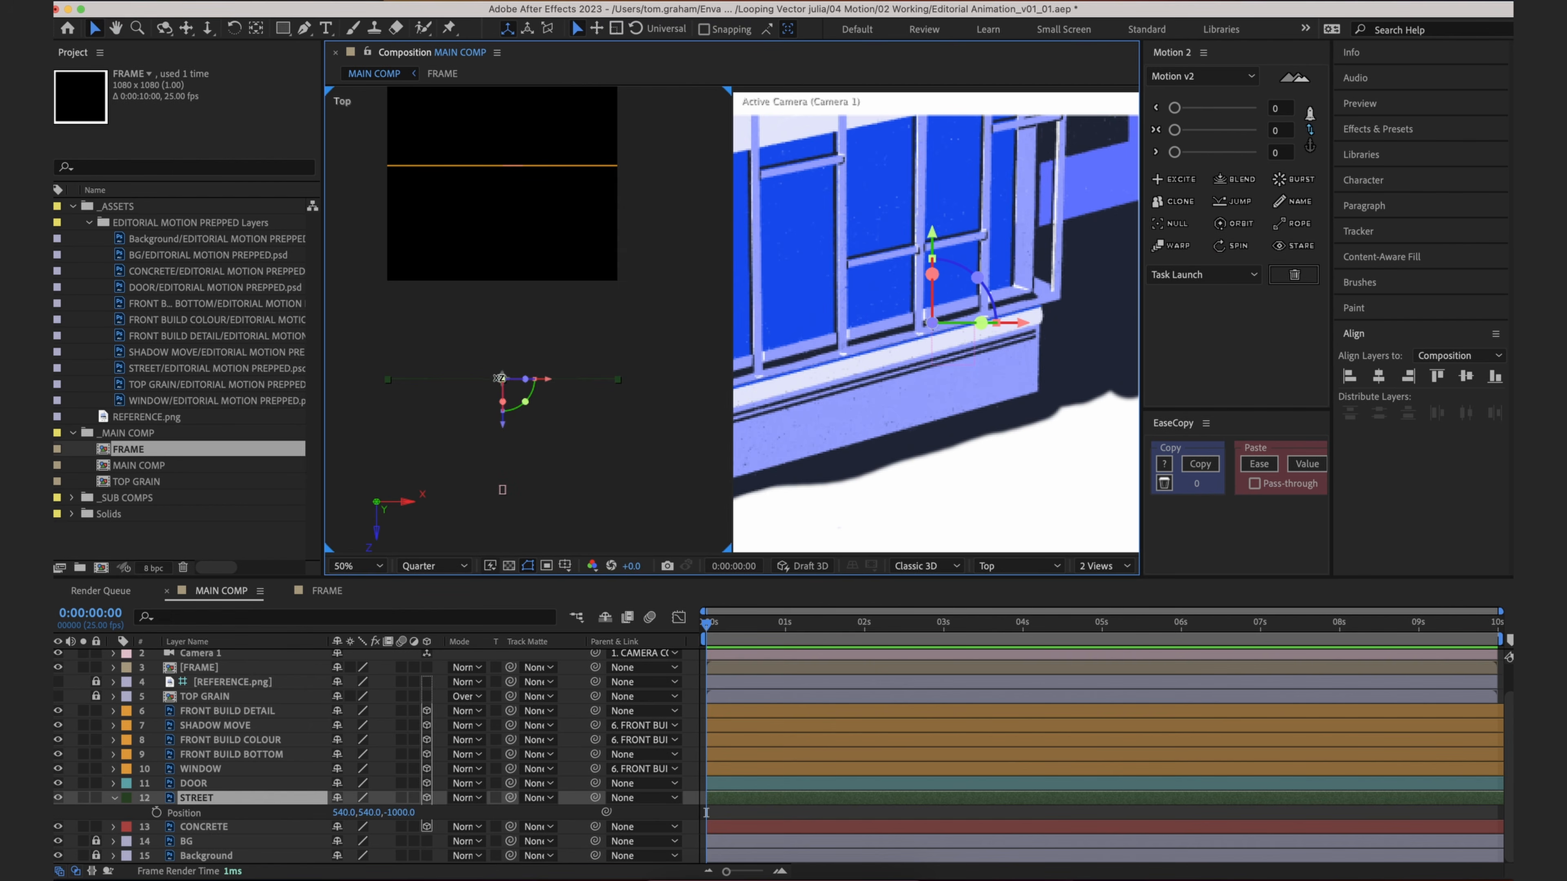
click(509, 489)
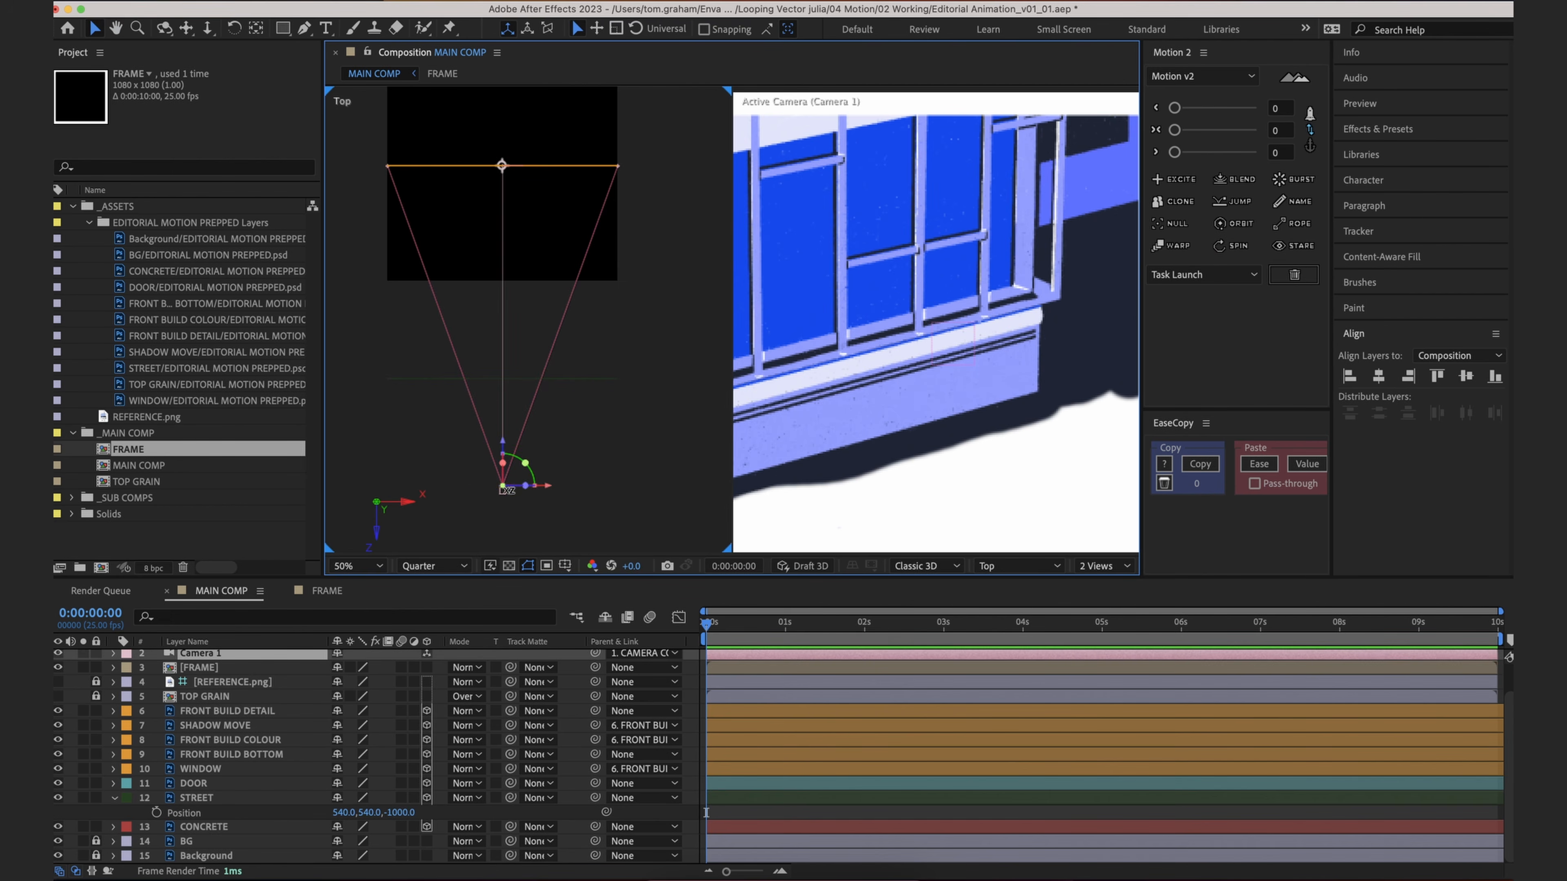
click(594, 510)
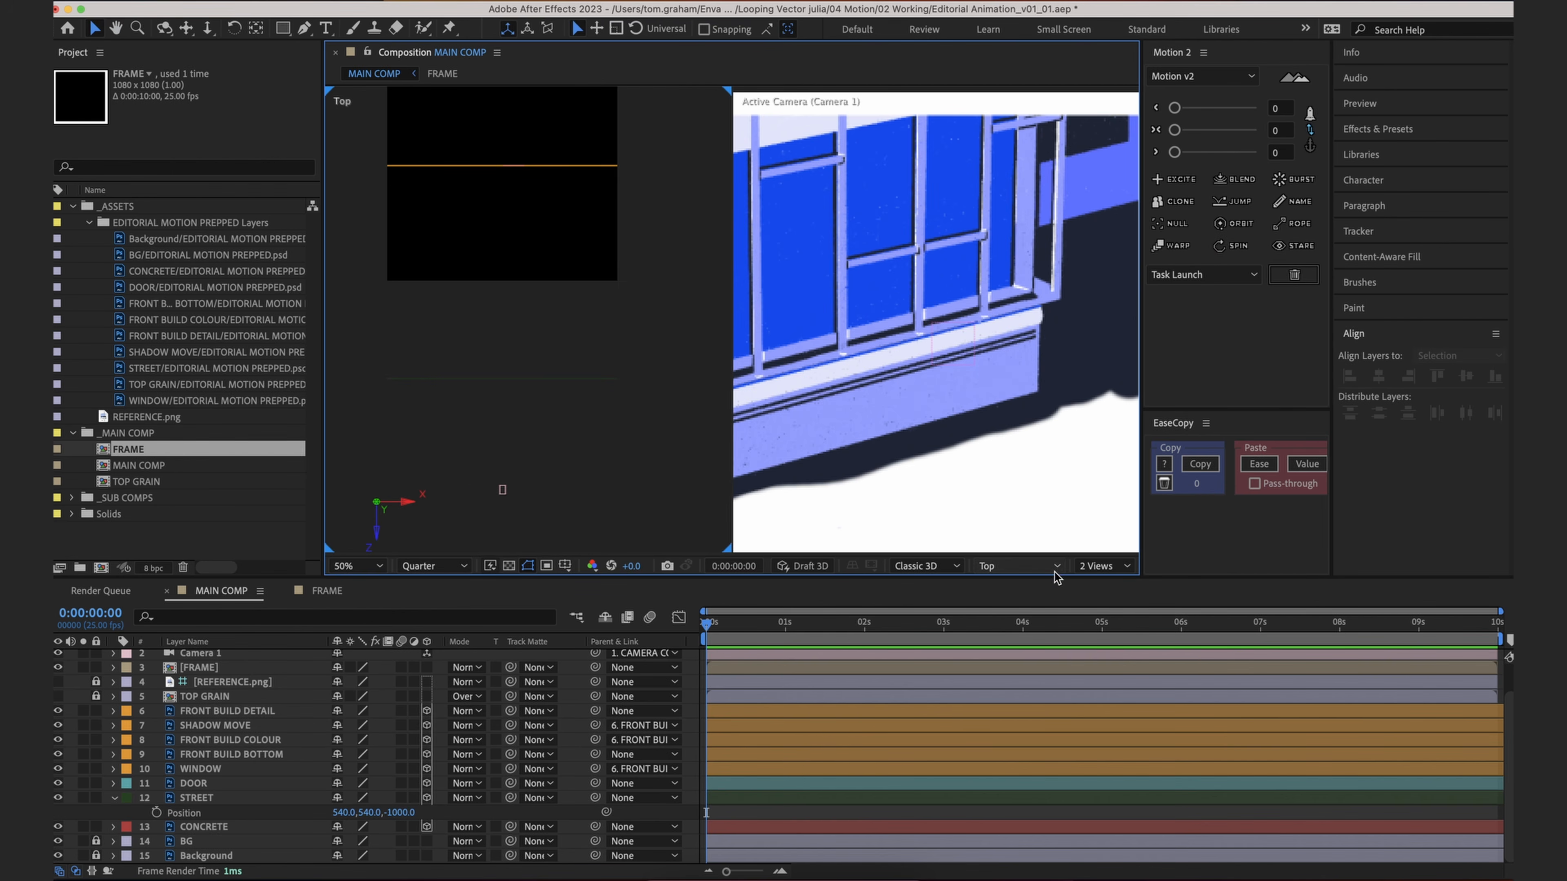
drag(582, 298, 590, 379)
drag(592, 443, 603, 407)
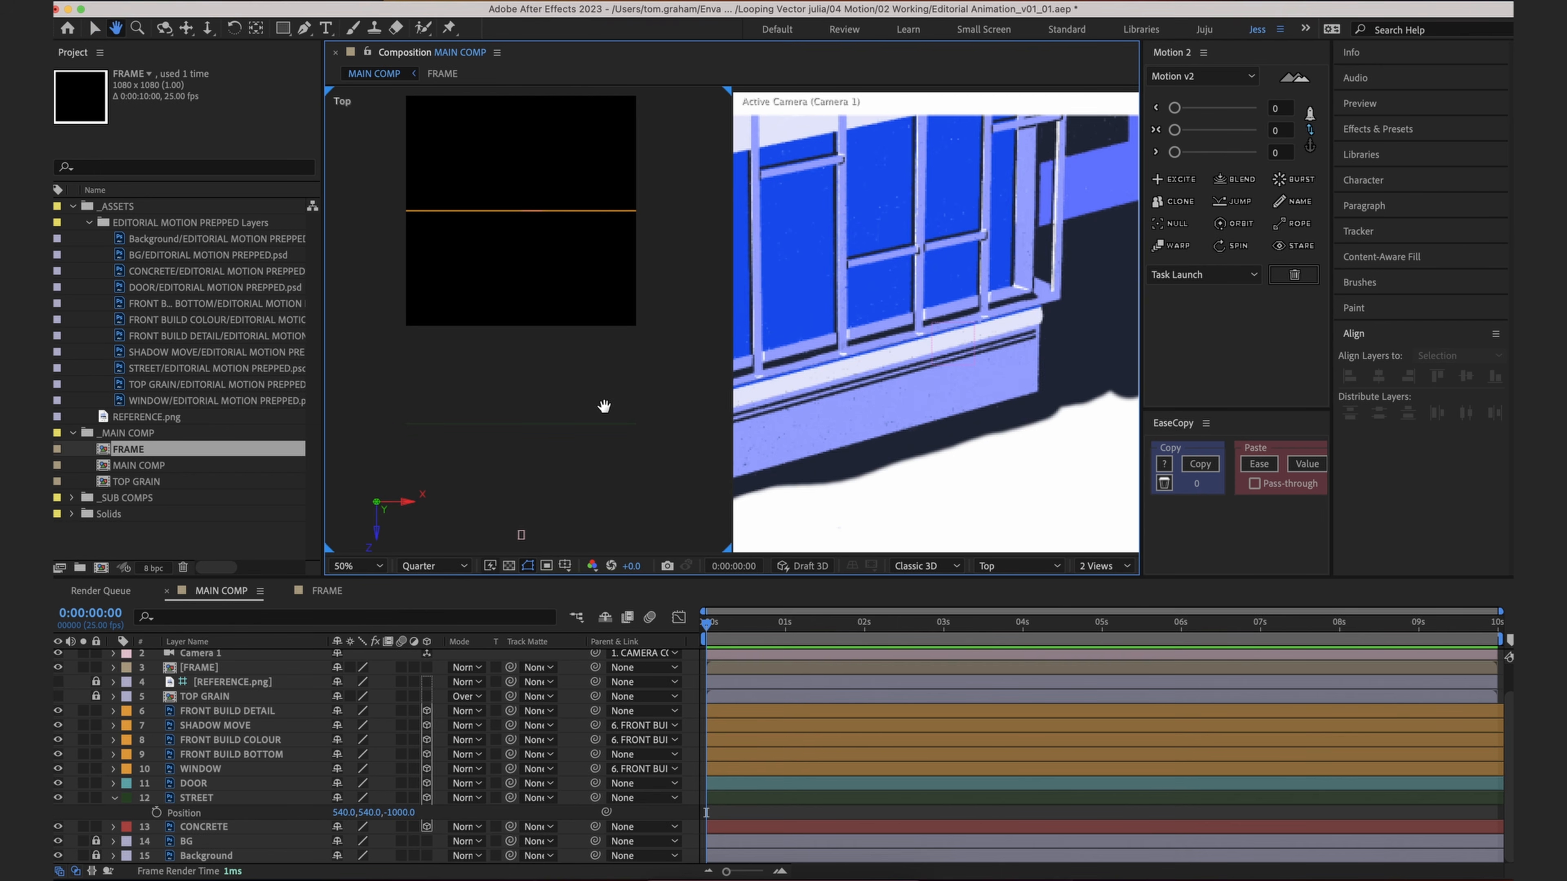
Step: Select the STREET layer in the Top view and return the composition to the 1 View layout
click(531, 212)
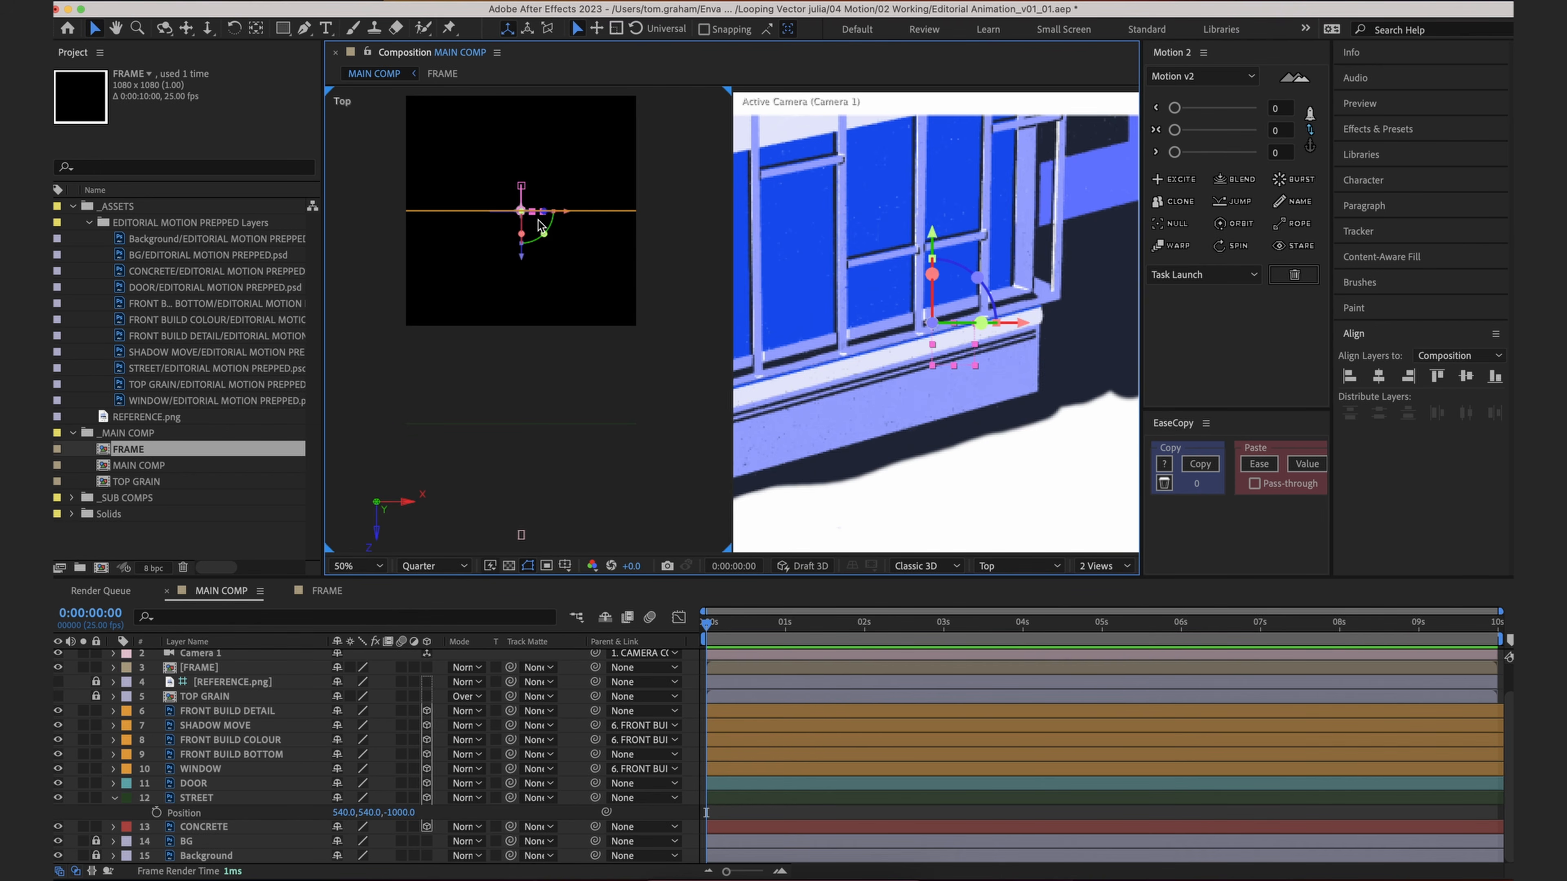
click(528, 426)
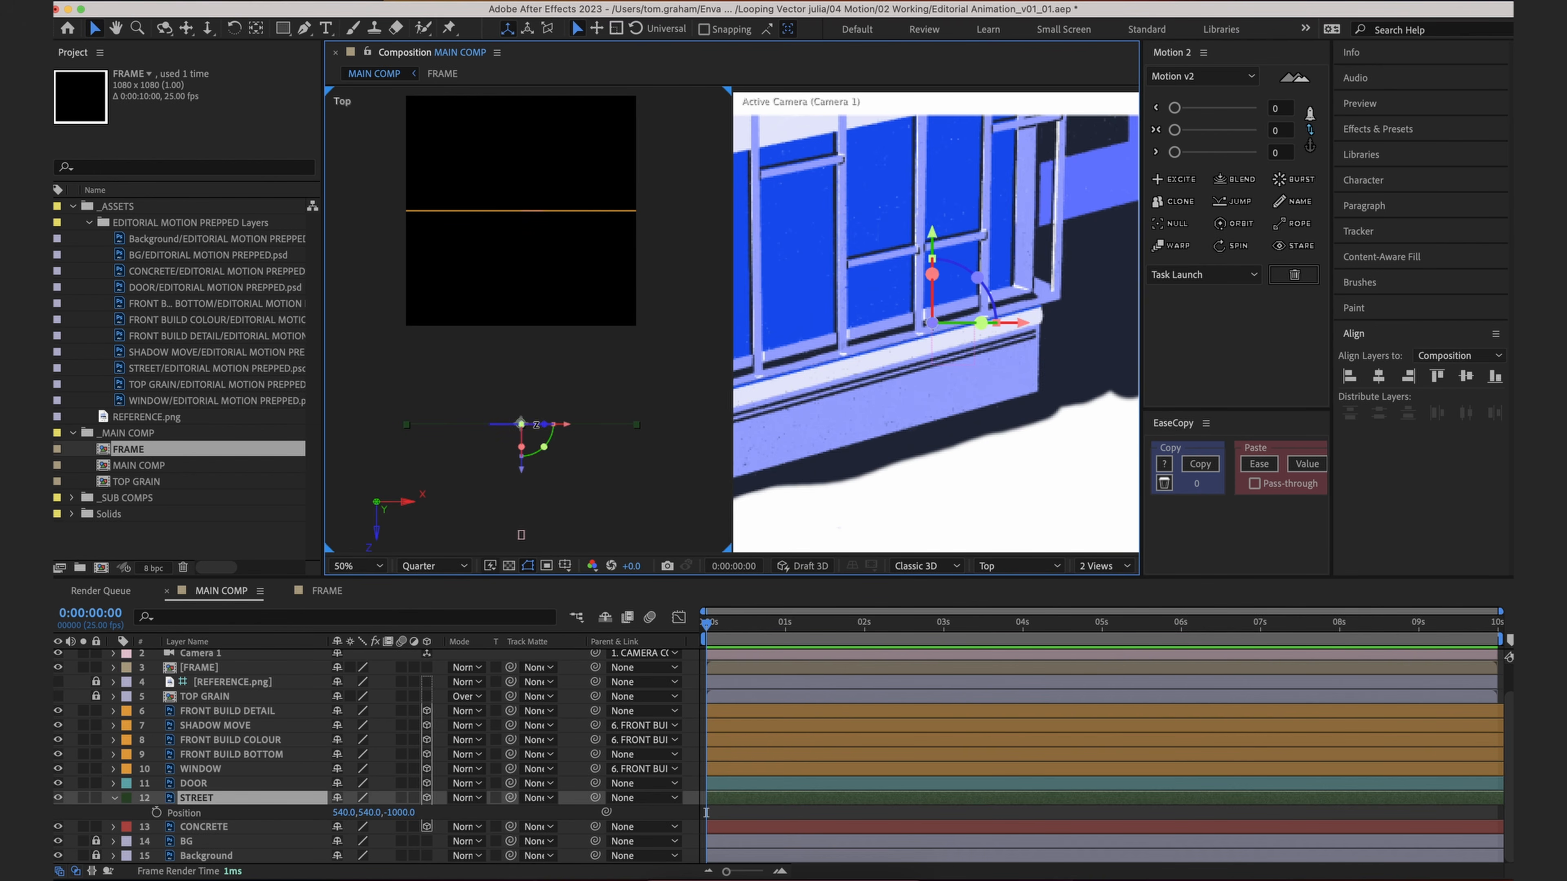
click(1108, 565)
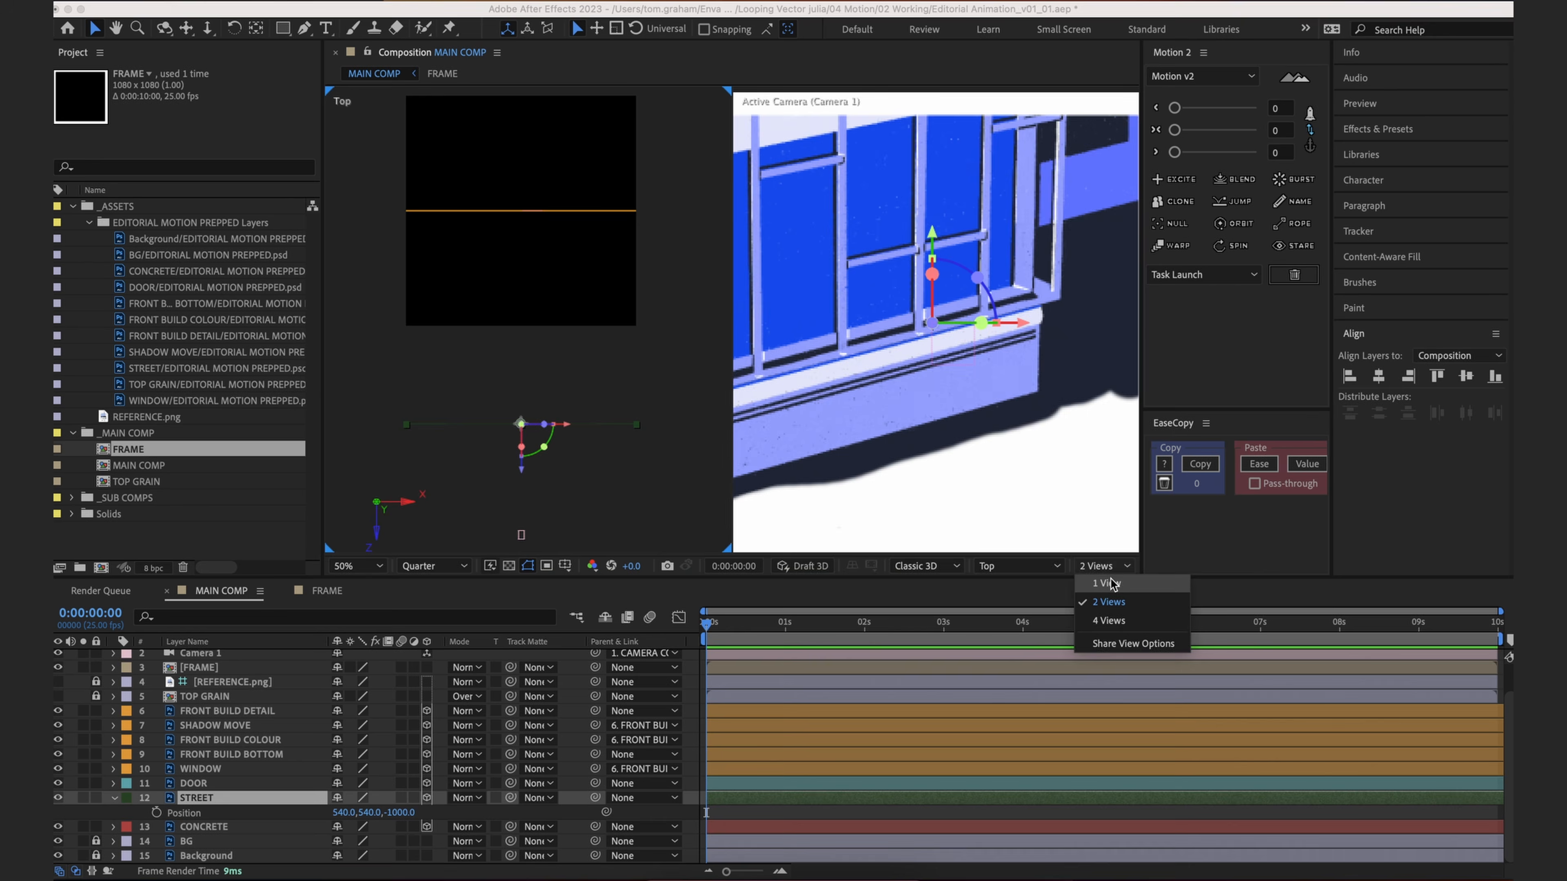
click(1105, 584)
Step: Reveal the STREET layer's Scale and reduce it to 17.7%
key(s)
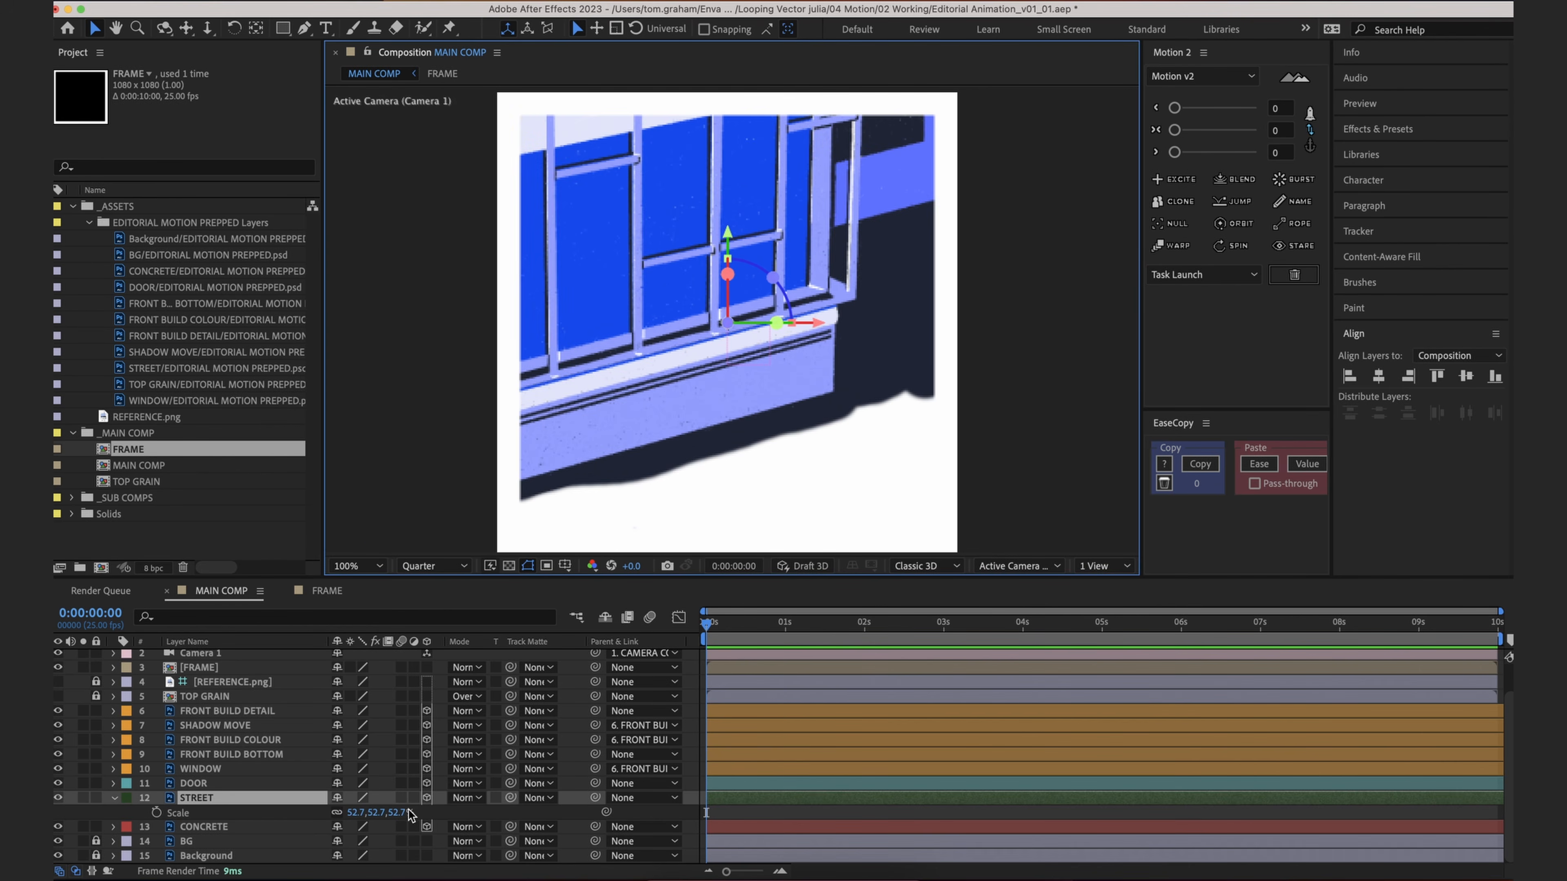
drag(411, 814, 378, 818)
scroll(262, 774, up, 2)
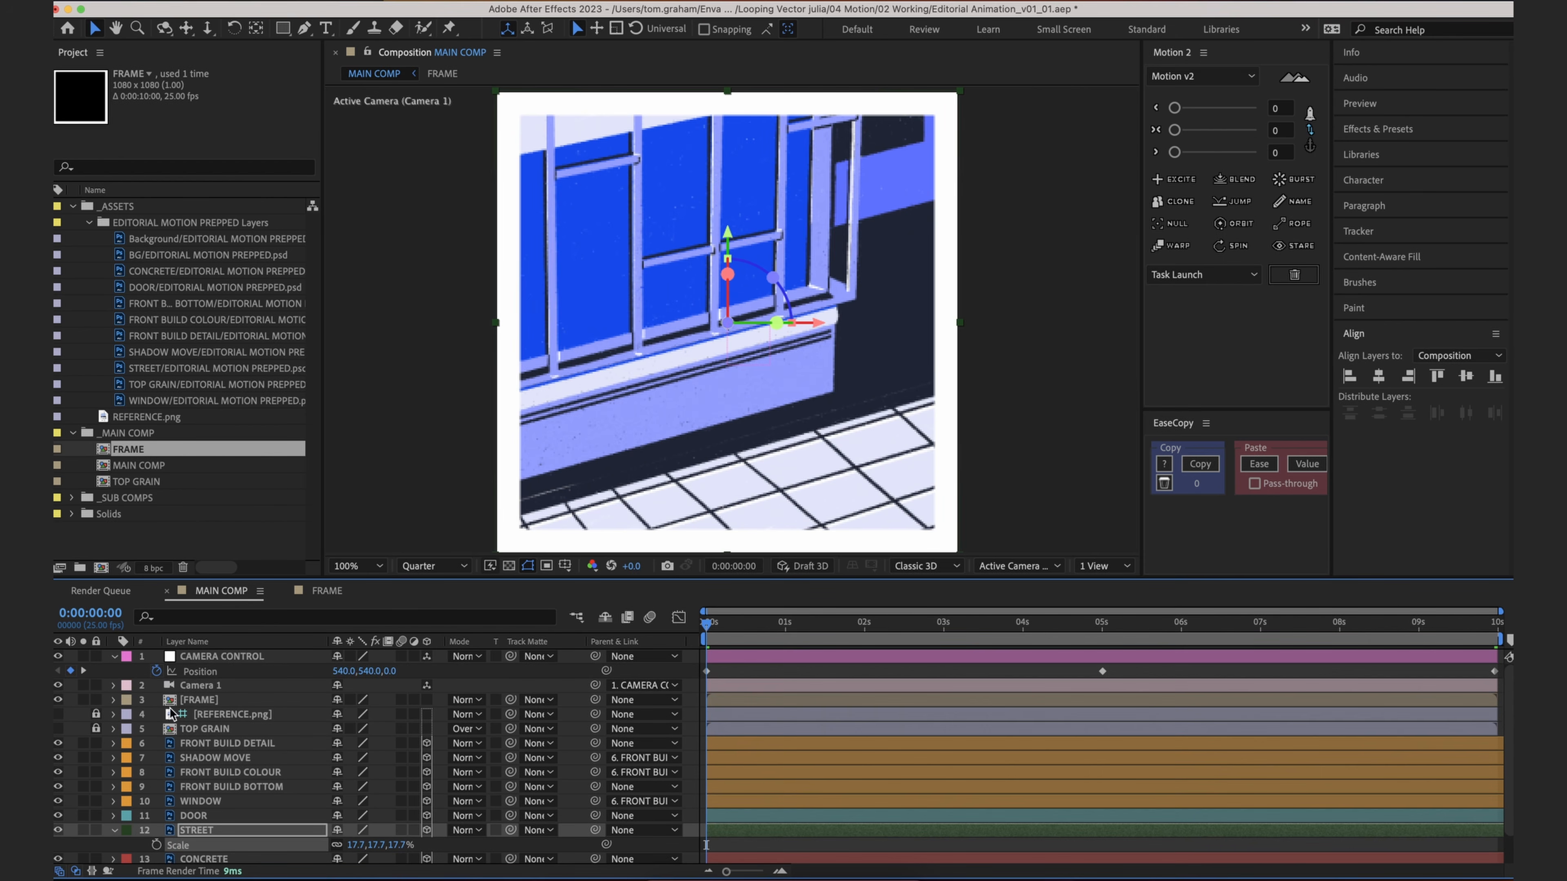
Step: Toggle the REFERENCE.png layer's visibility to compare the artwork, and set the STREET layer's scale to 17.5%
click(59, 715)
click(60, 715)
click(60, 716)
click(60, 715)
click(61, 715)
scroll(328, 768, down, 2)
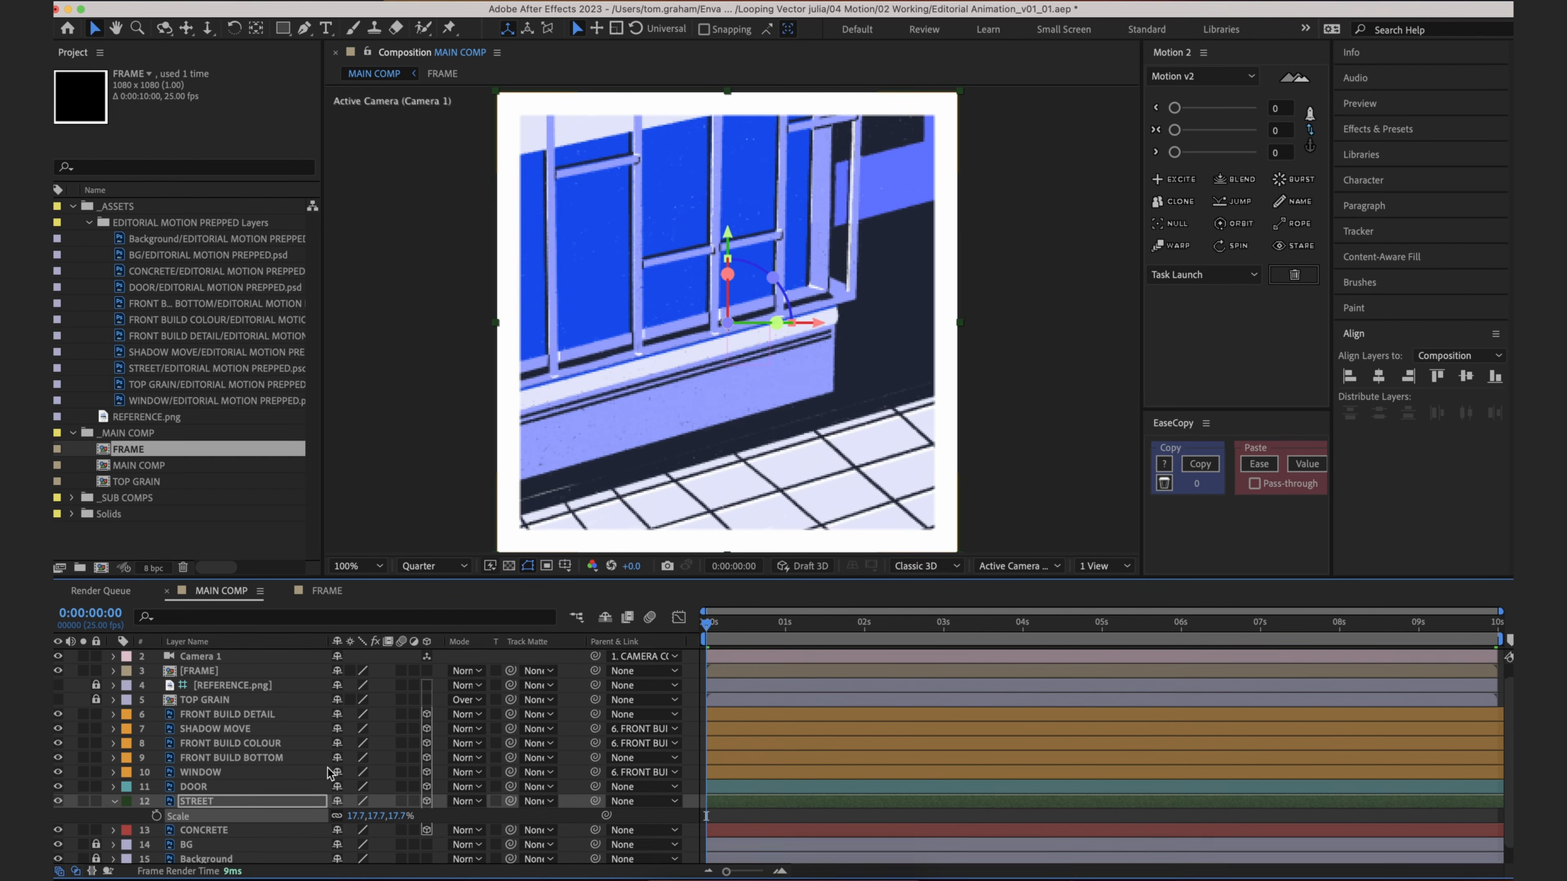
click(402, 814)
text(17.5)
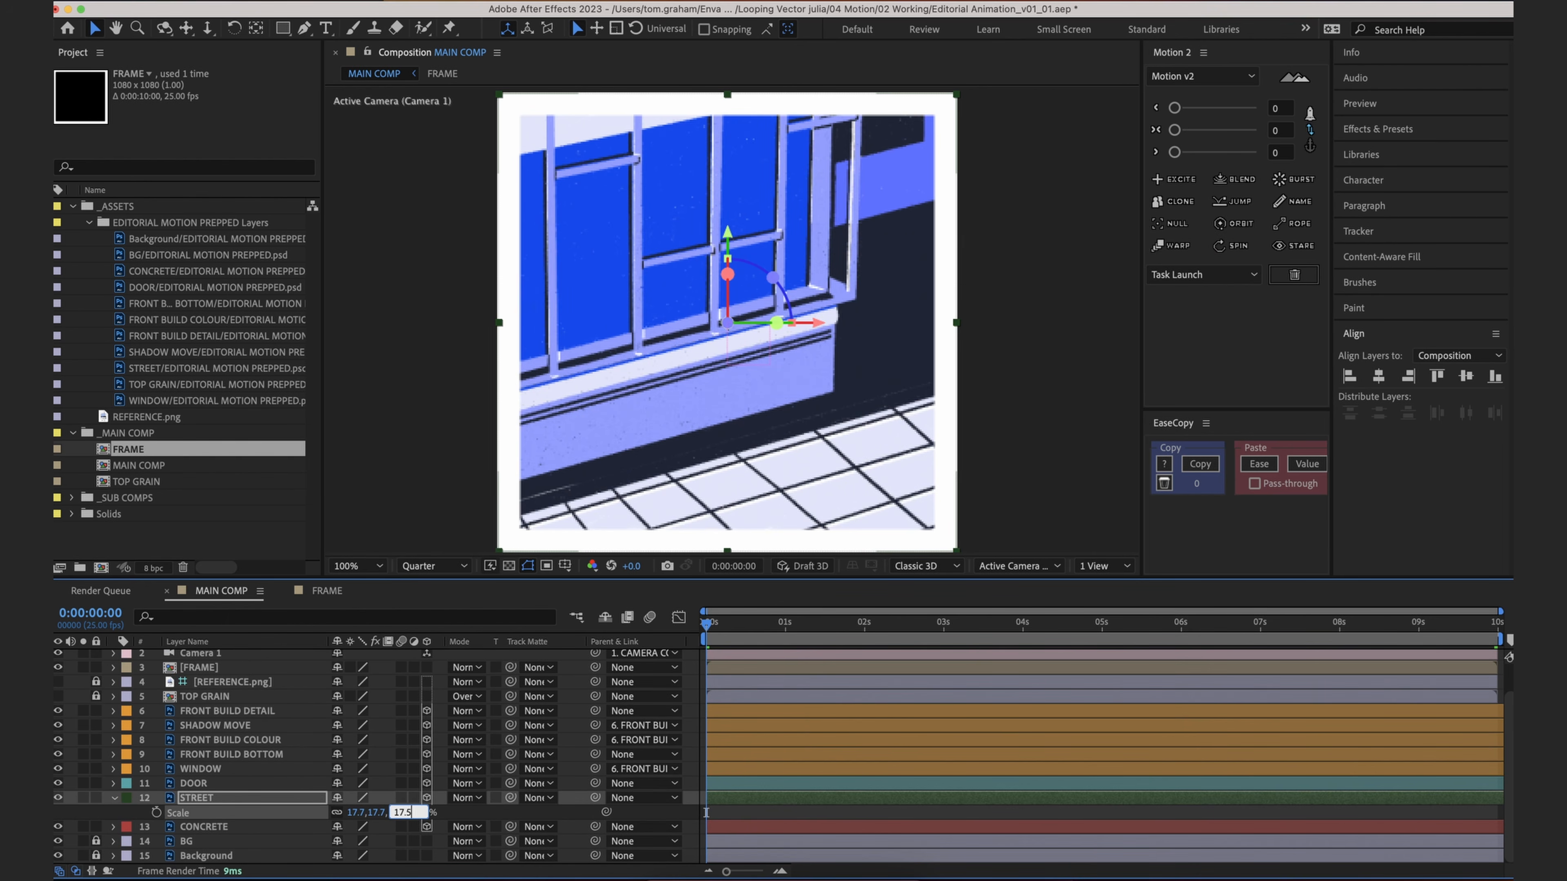
key(Return)
Step: Deselect the layer and play the camera move to check how the STREET layer shifts against the building
click(805, 701)
key(space)
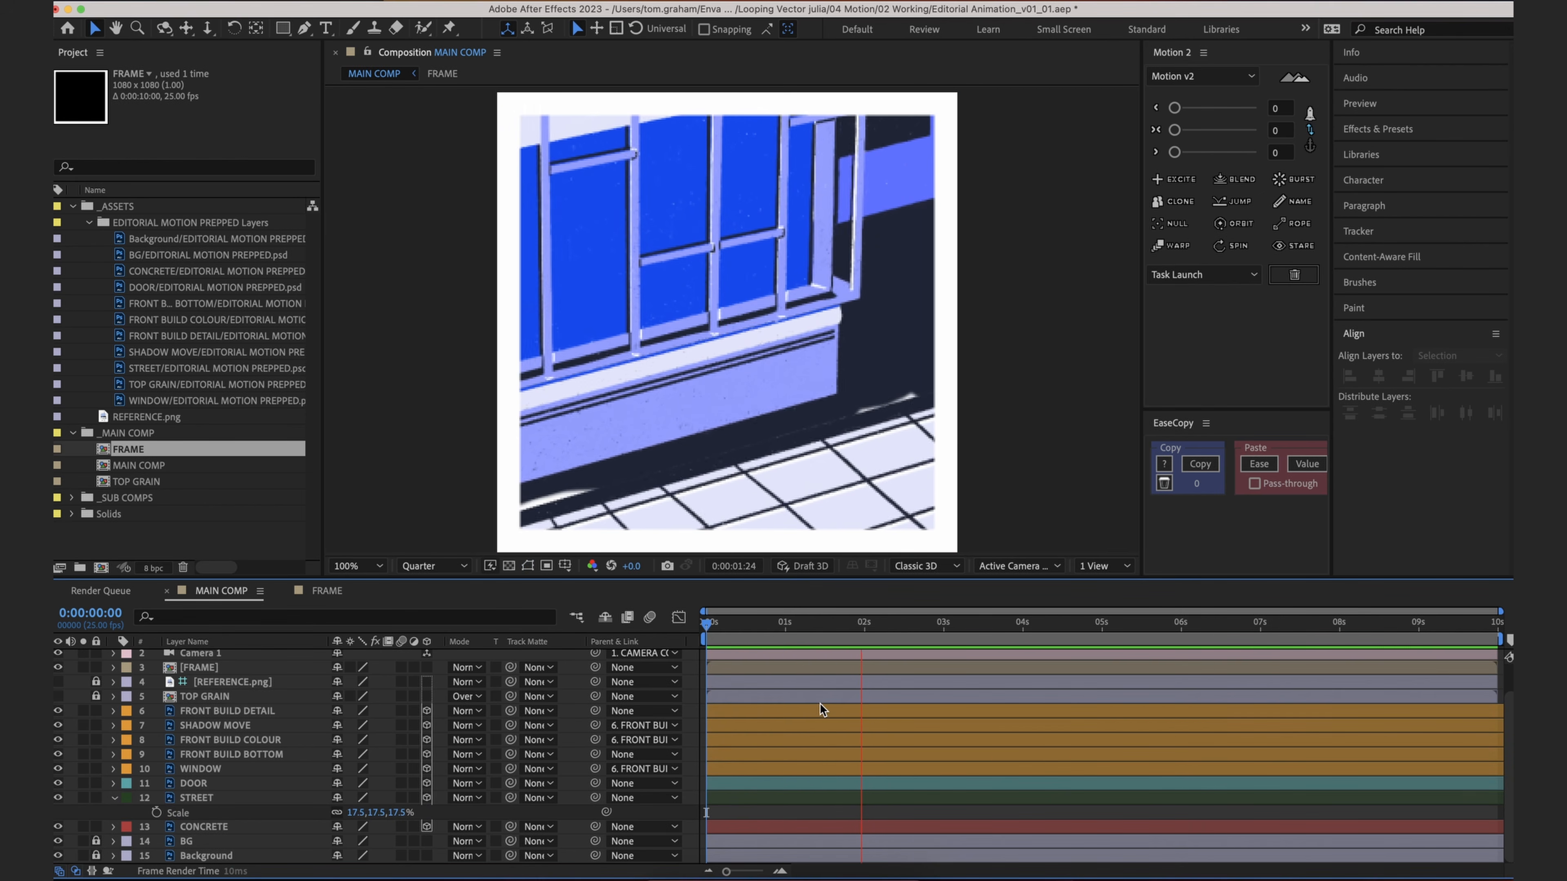
key(space)
key(space)
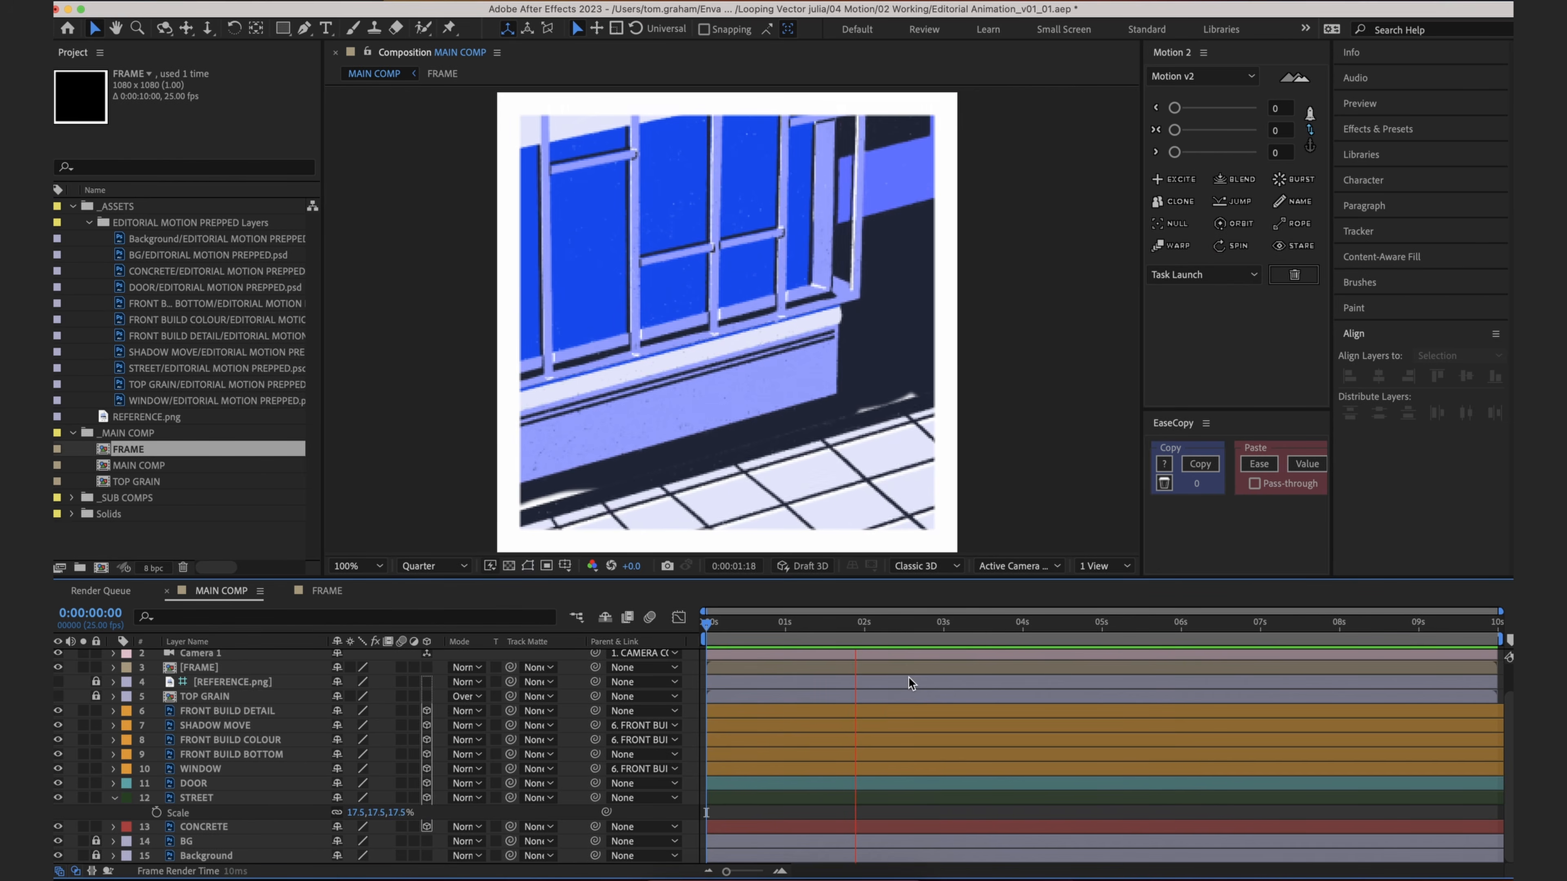
key(space)
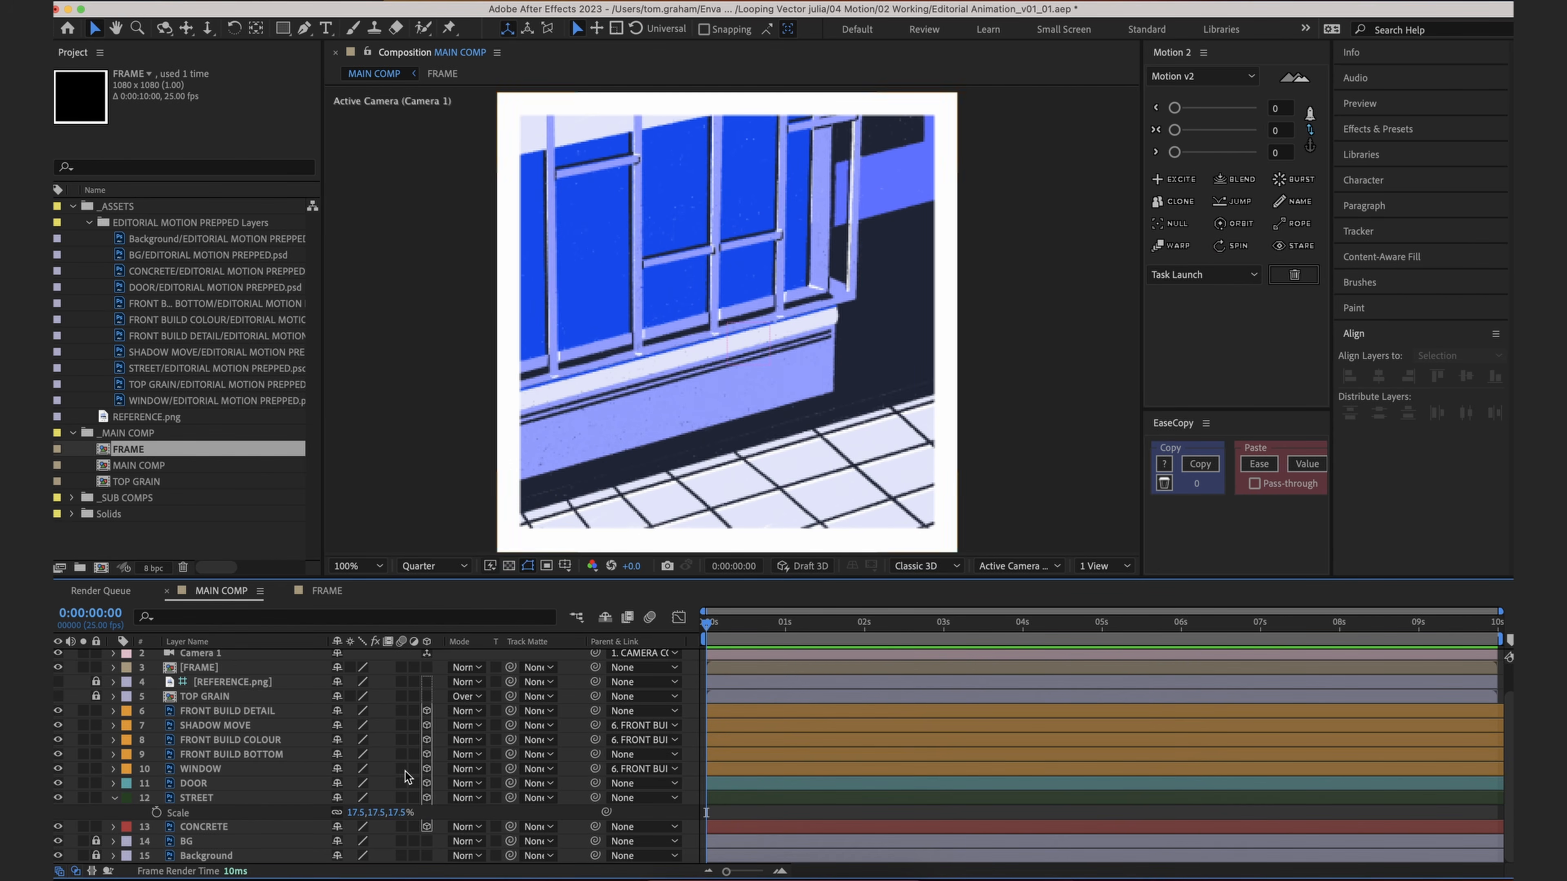
Step: Reveal the STREET layer's Position and set its Z value to -400
click(258, 796)
key(p)
drag(399, 812, 445, 806)
click(401, 812)
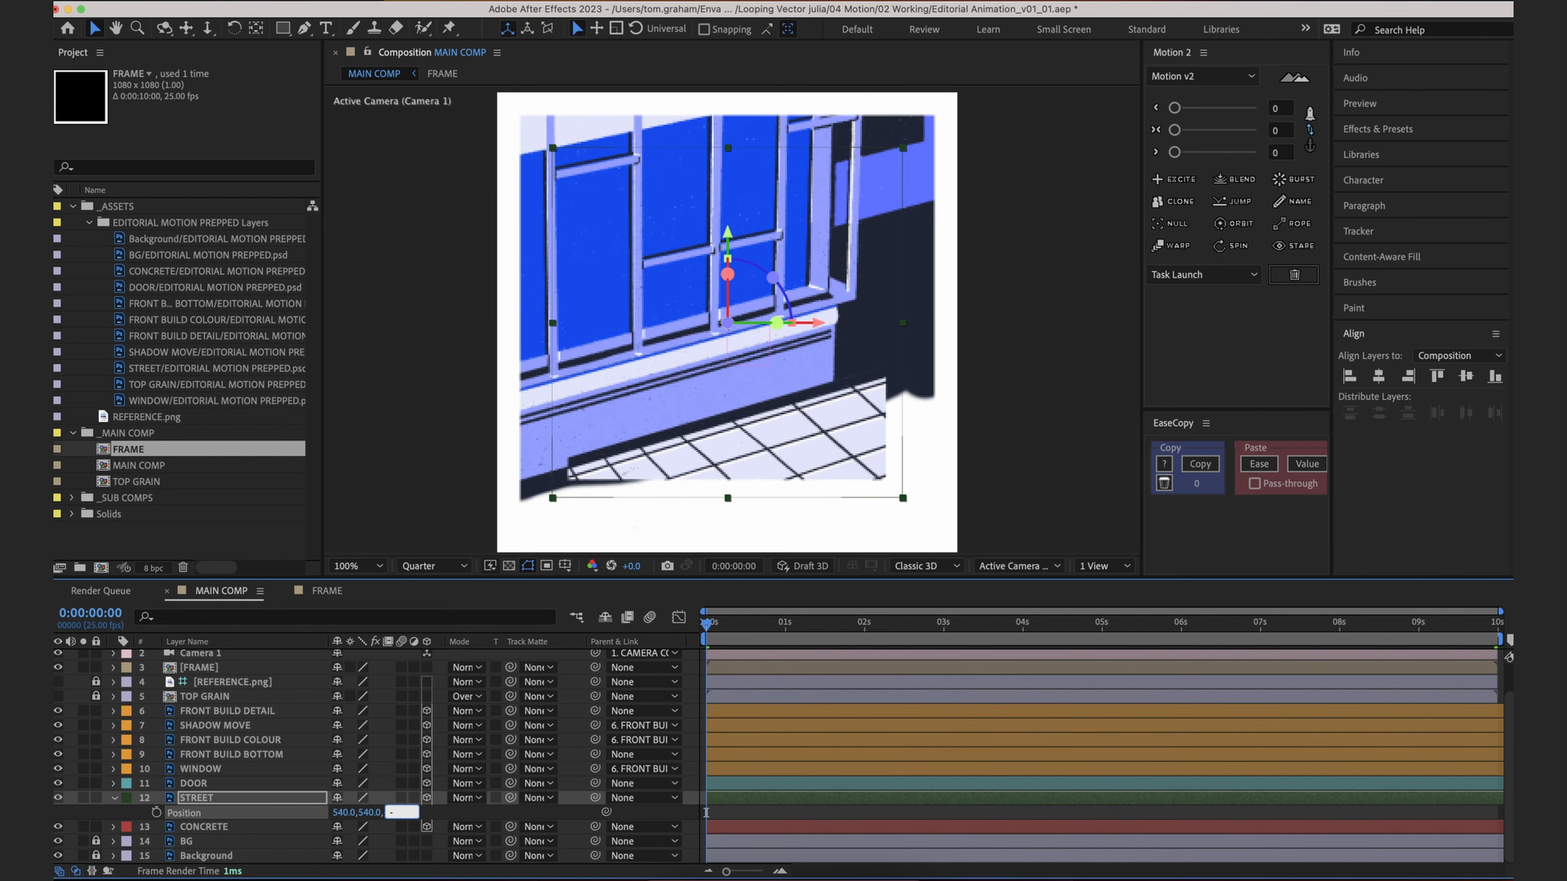
key(Return)
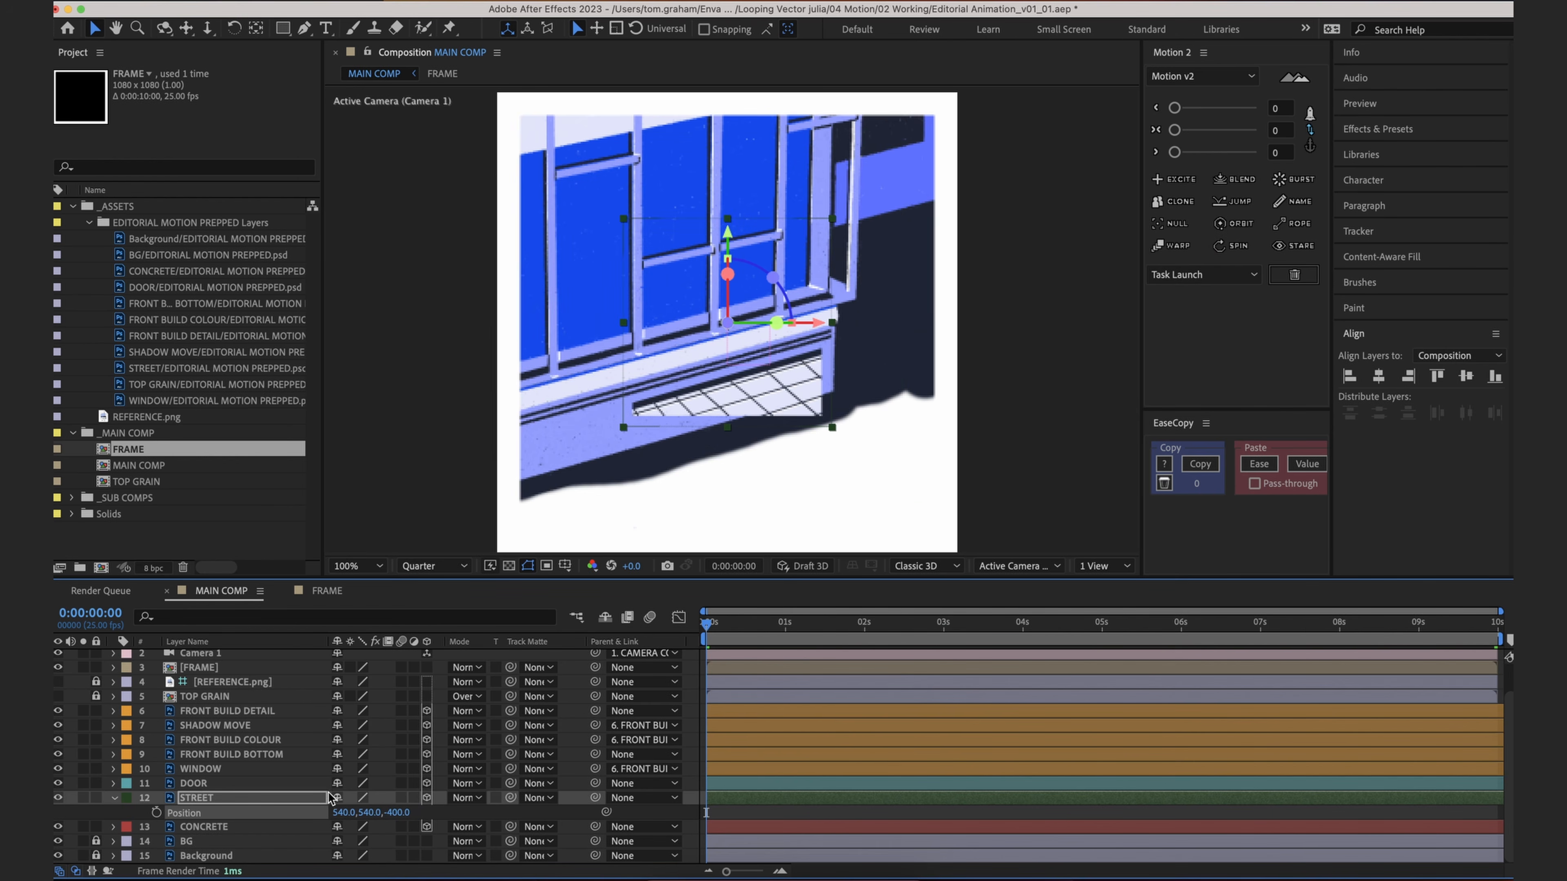
Step: Scale the STREET layer to 38.5%, preview the camera move and return to the first frame
key(s)
drag(370, 812, 417, 814)
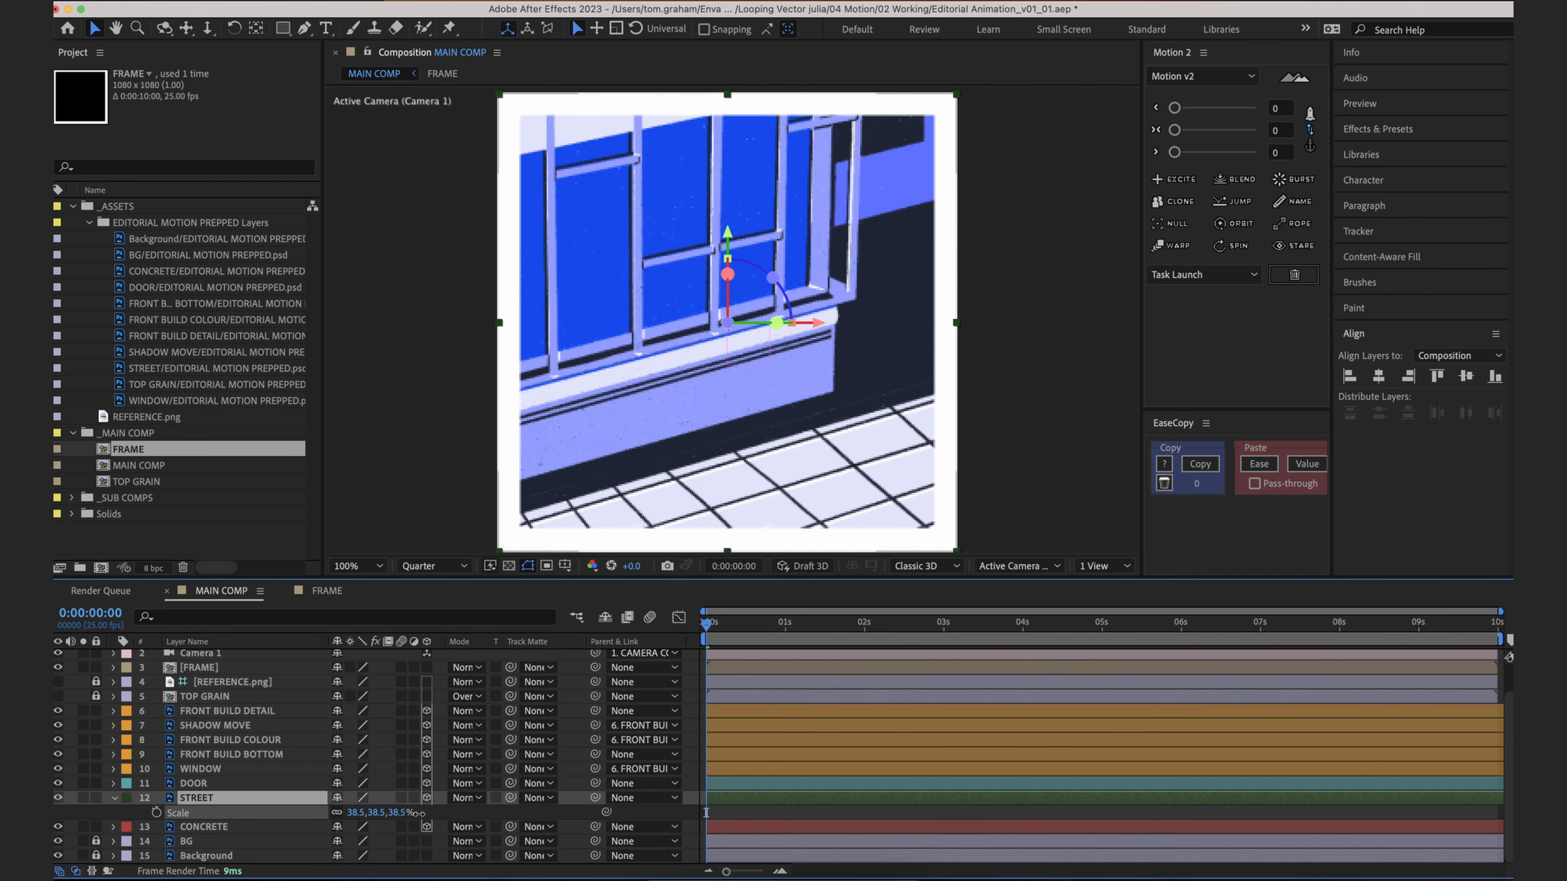
key(space)
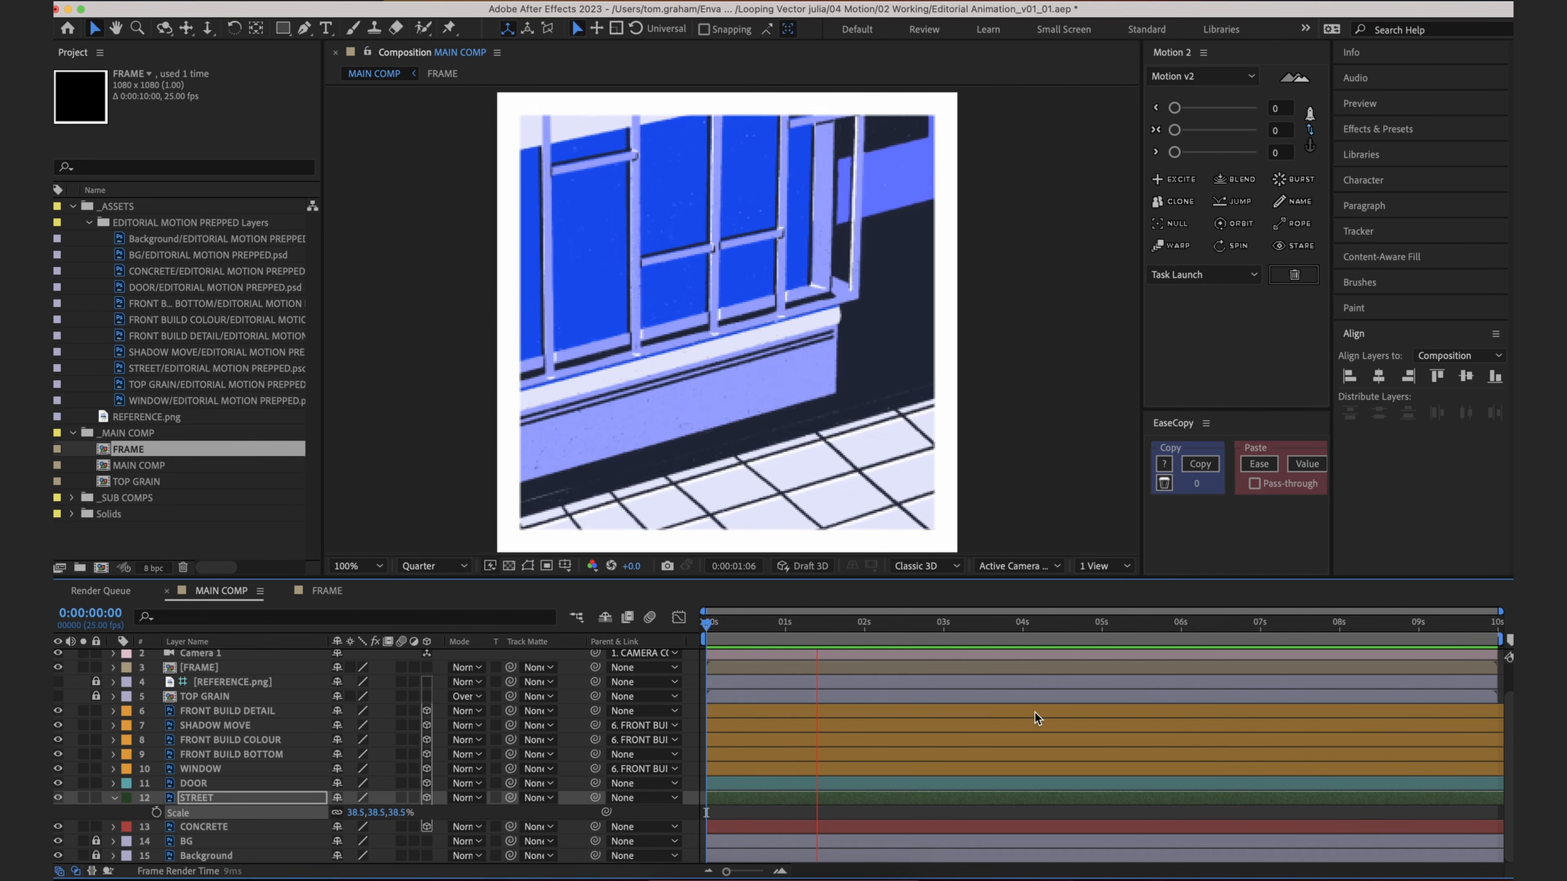
click(788, 624)
key(Home)
Step: Select the FRONT BUILD DETAIL layer and test which parented layers move with it
click(234, 769)
scroll(238, 741, up, 2)
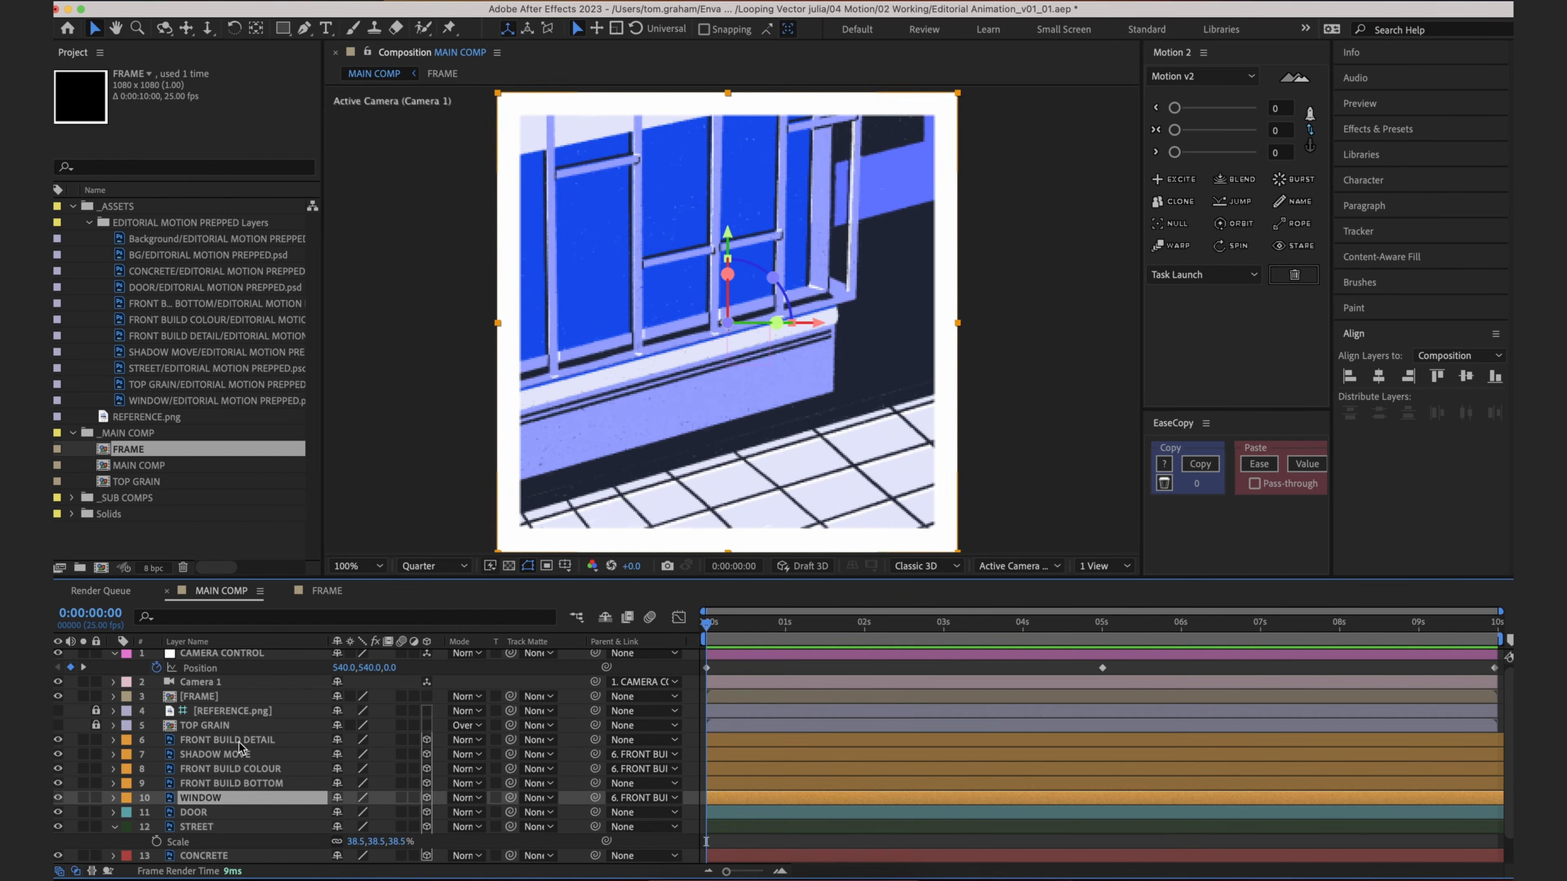
click(239, 741)
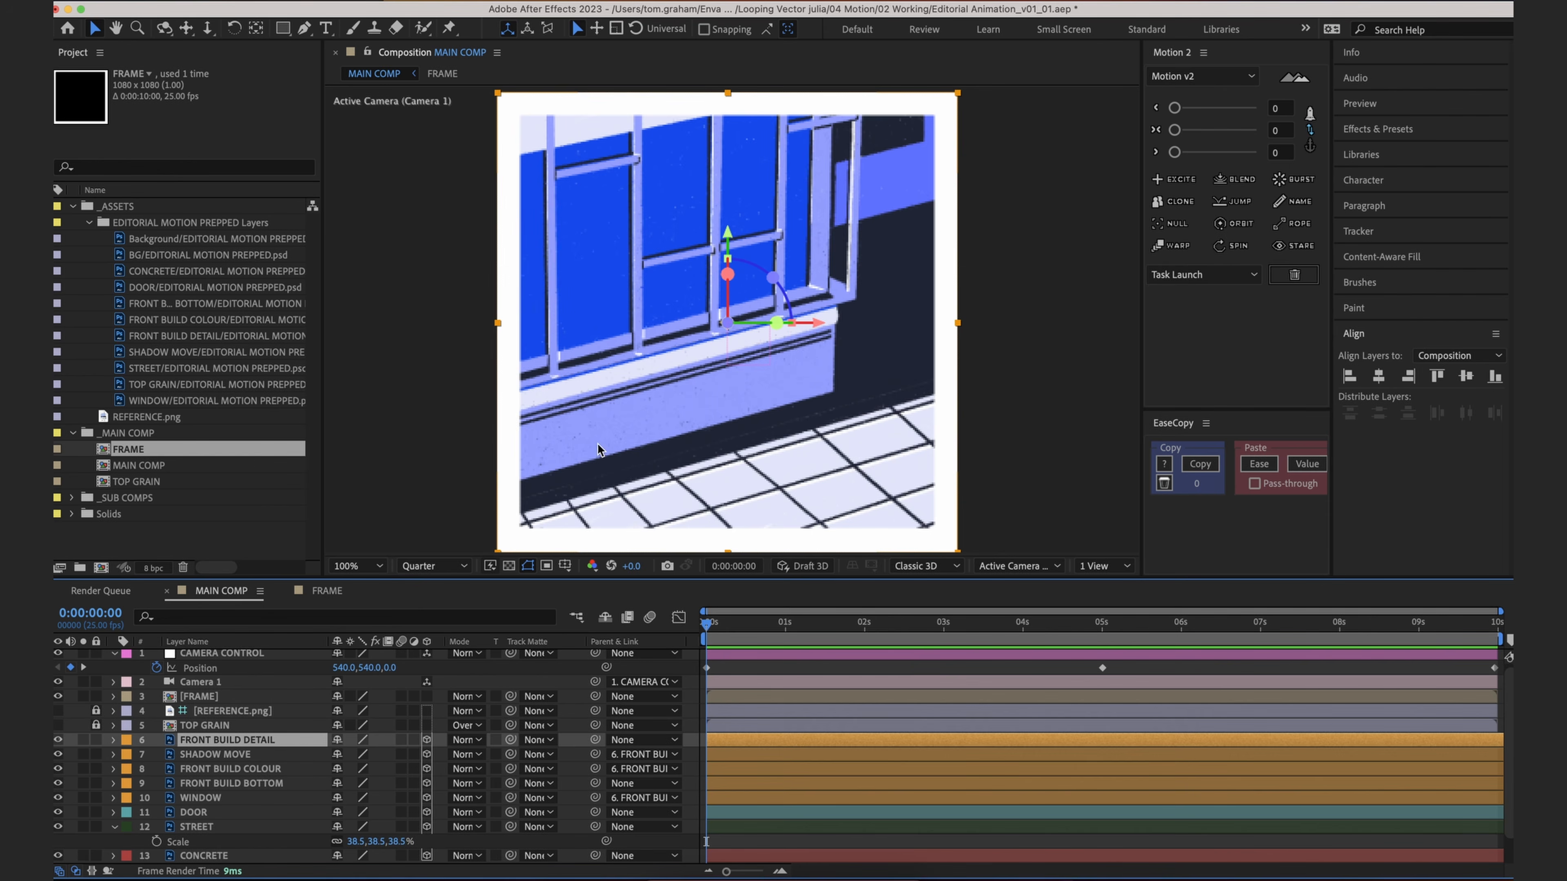
key(space)
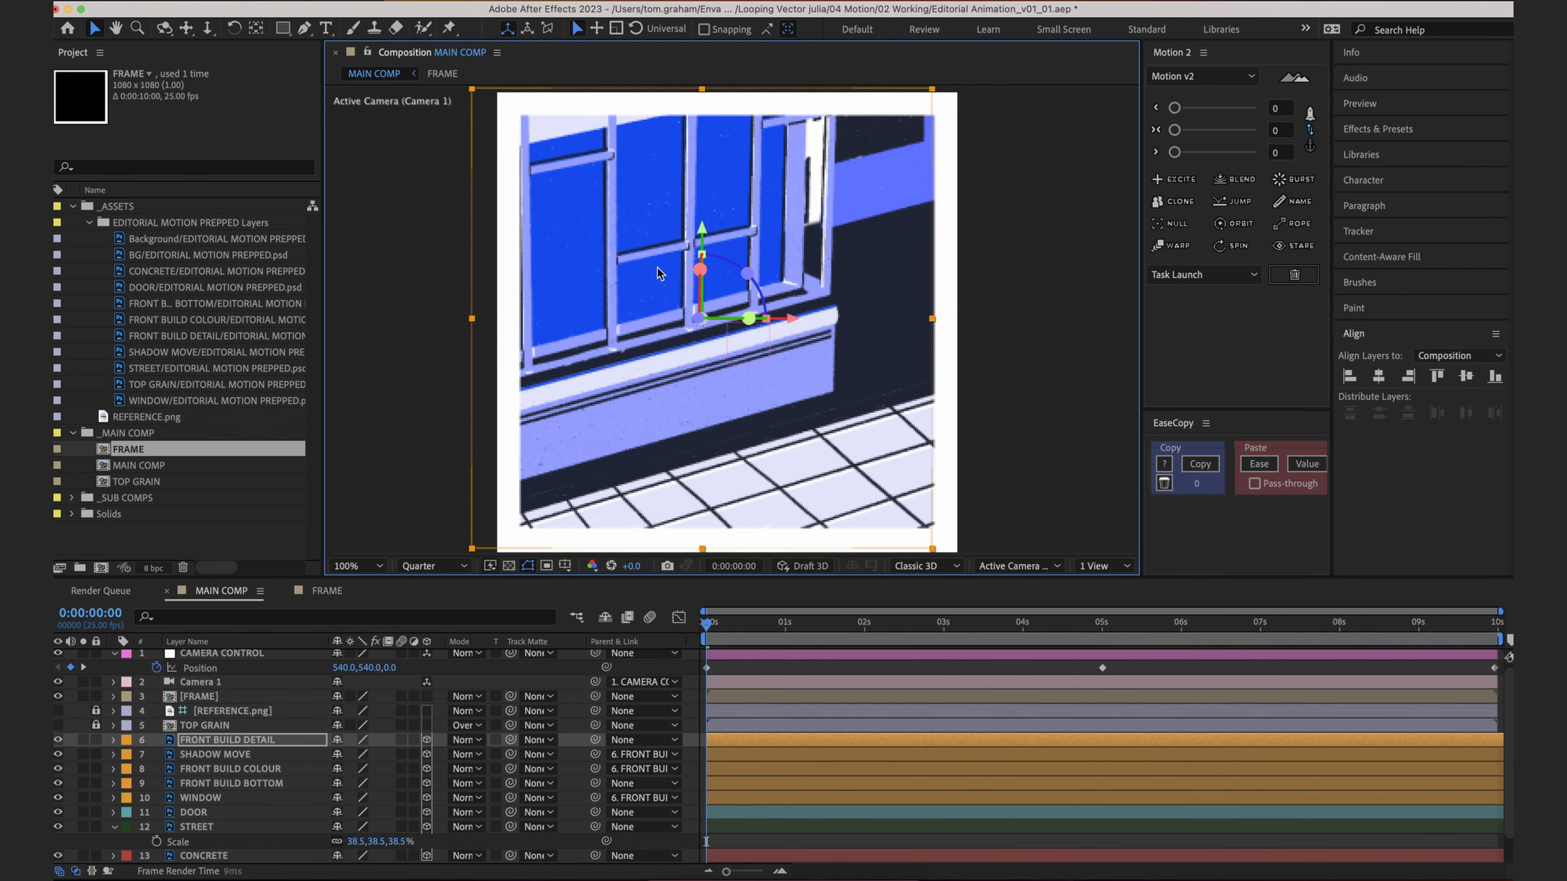
key(space)
Step: Set the FRONT BUILD DETAIL layer's Position Z value to -200 and reduce its scale to 47.7%
key(p)
drag(389, 754, 355, 769)
click(395, 754)
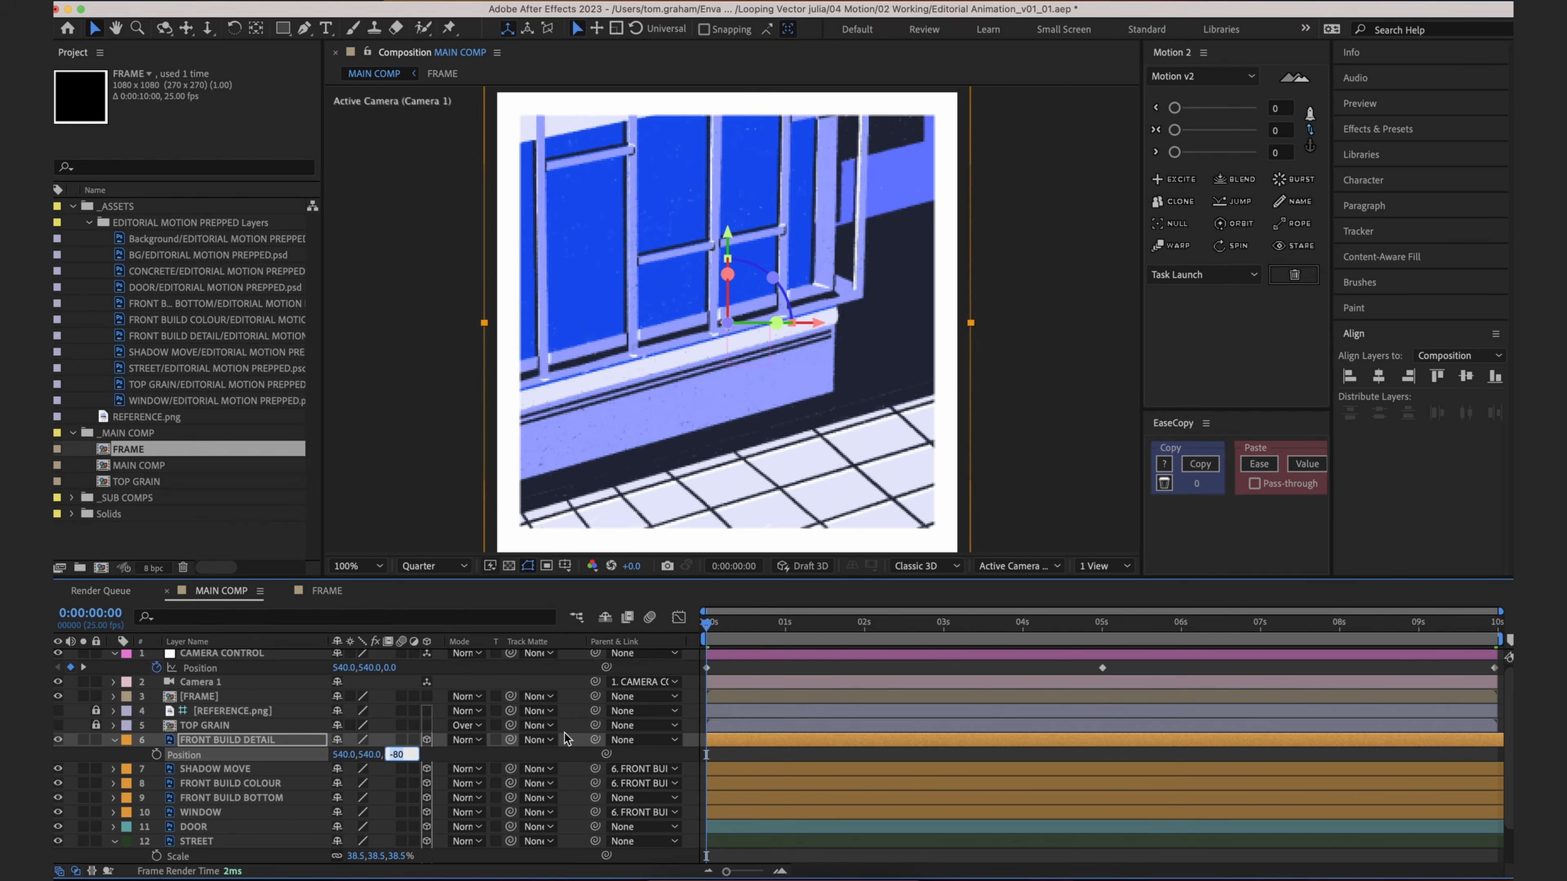
text(-)
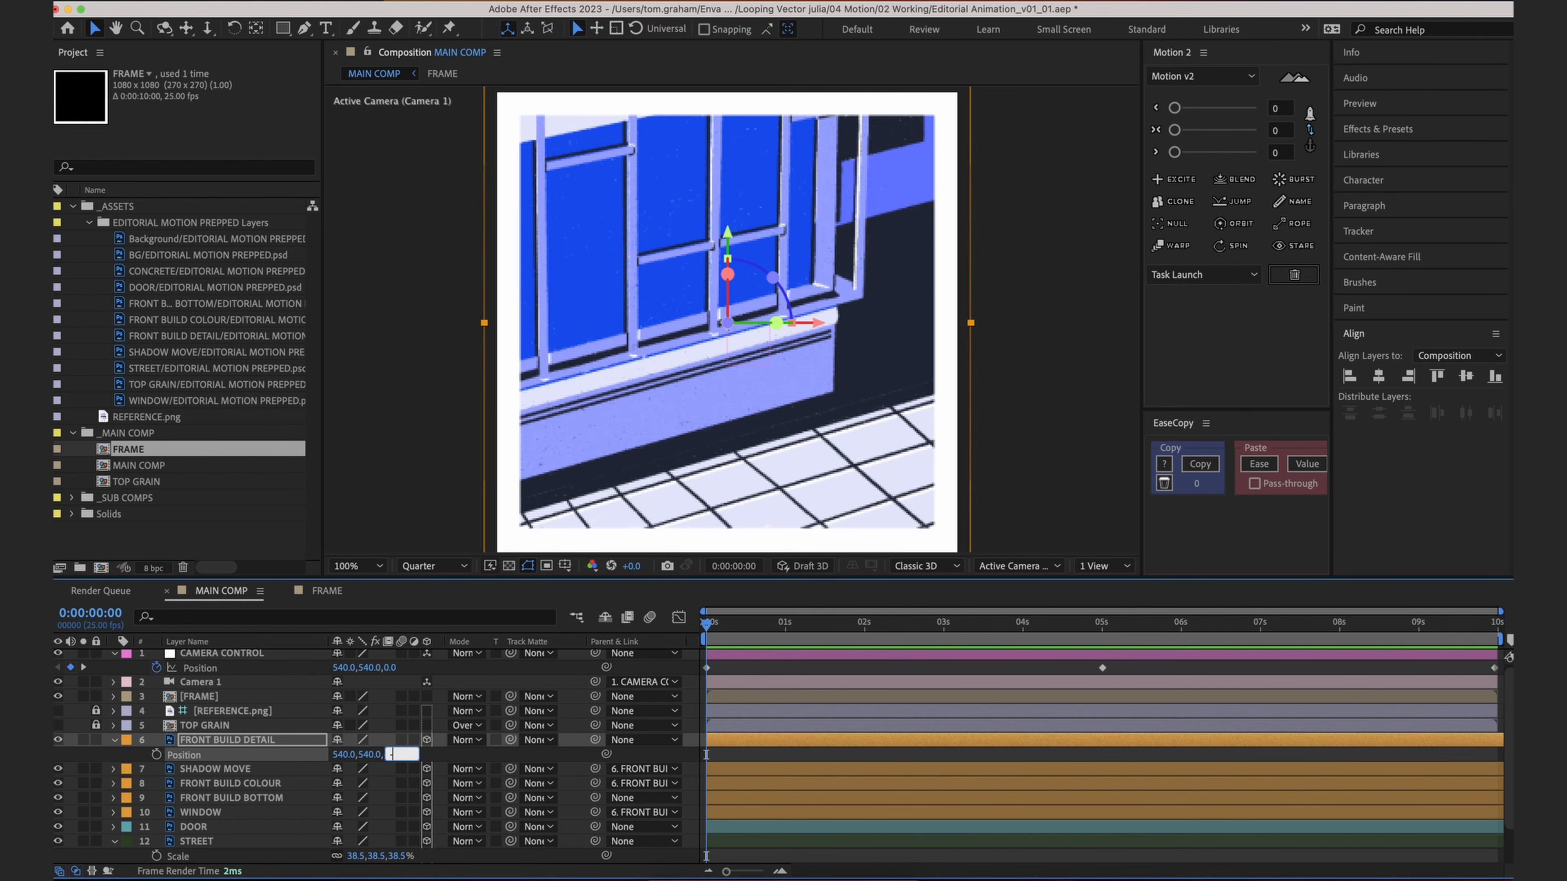
key(Return)
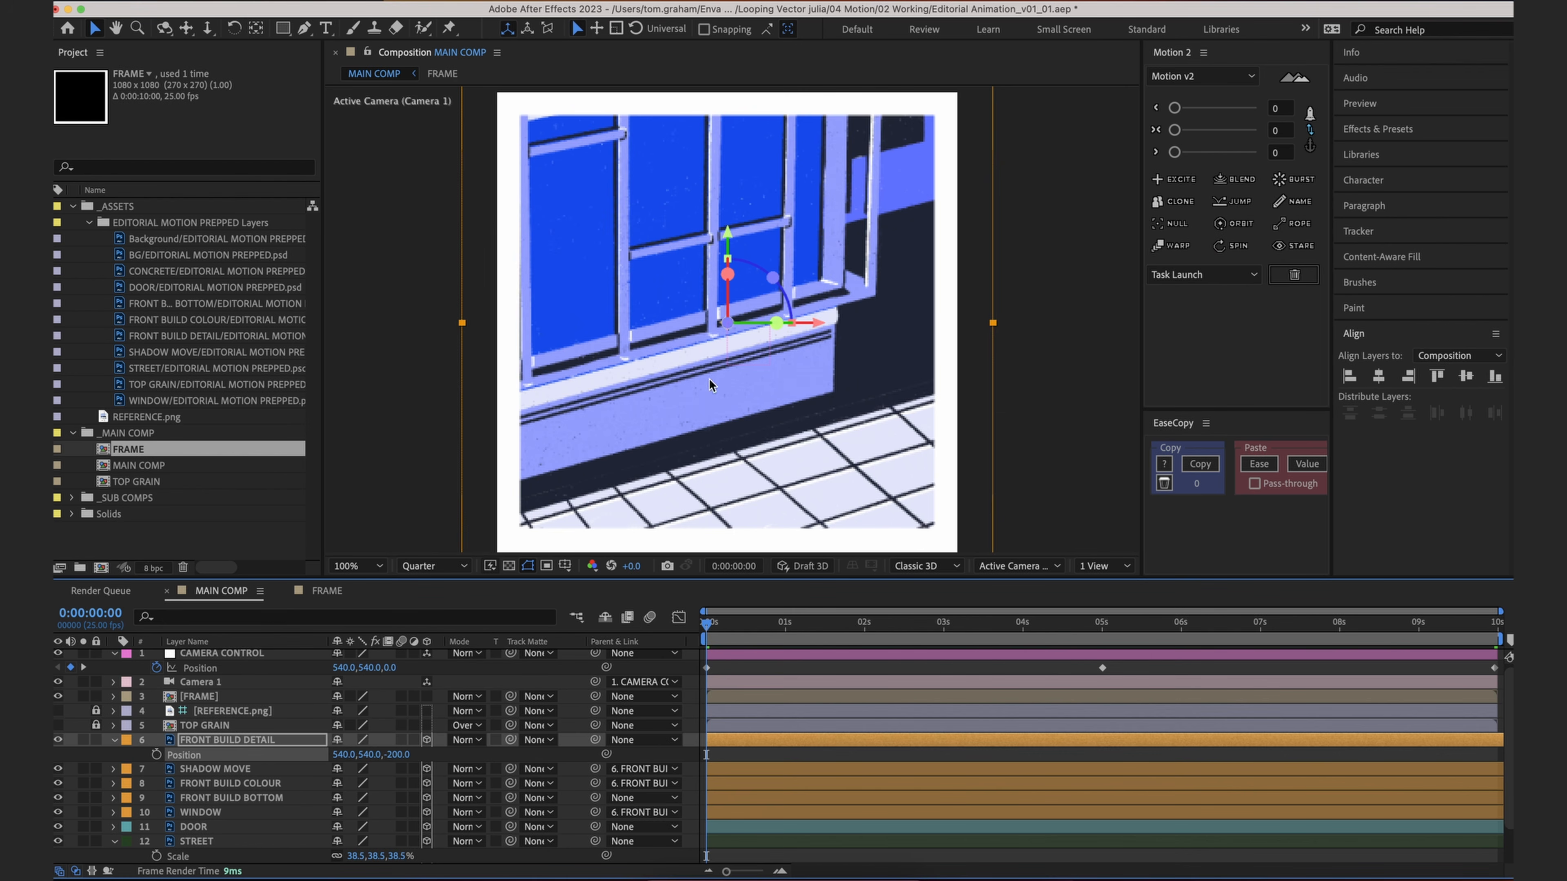
key(s)
drag(395, 754, 392, 755)
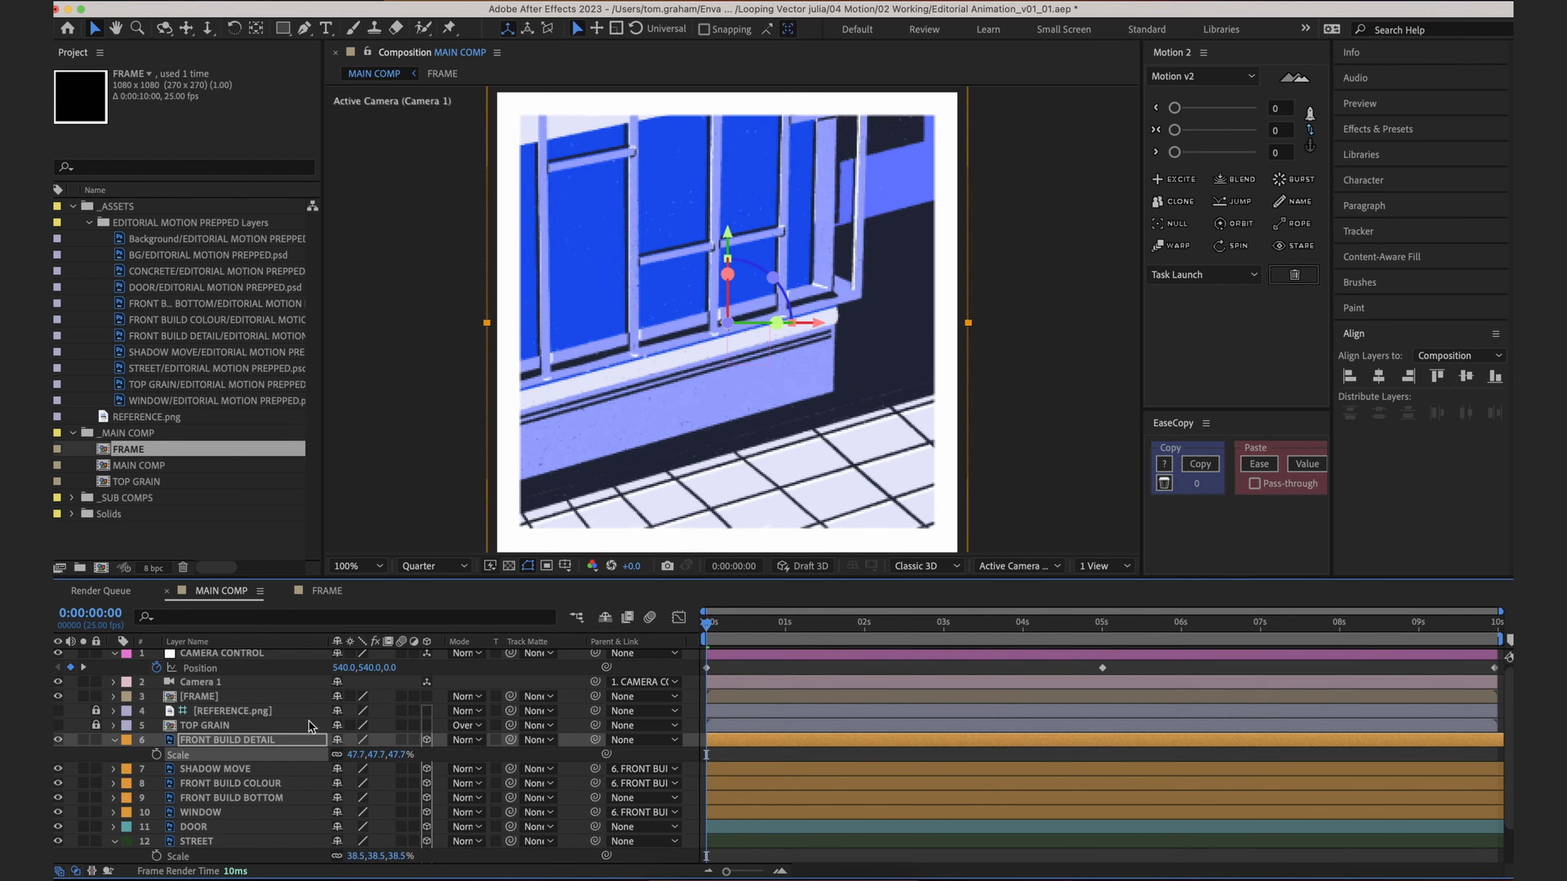
Step: Make the REFERENCE.png layer visible, unlock it, set its opacity to 30% and lock it again
click(58, 709)
click(208, 713)
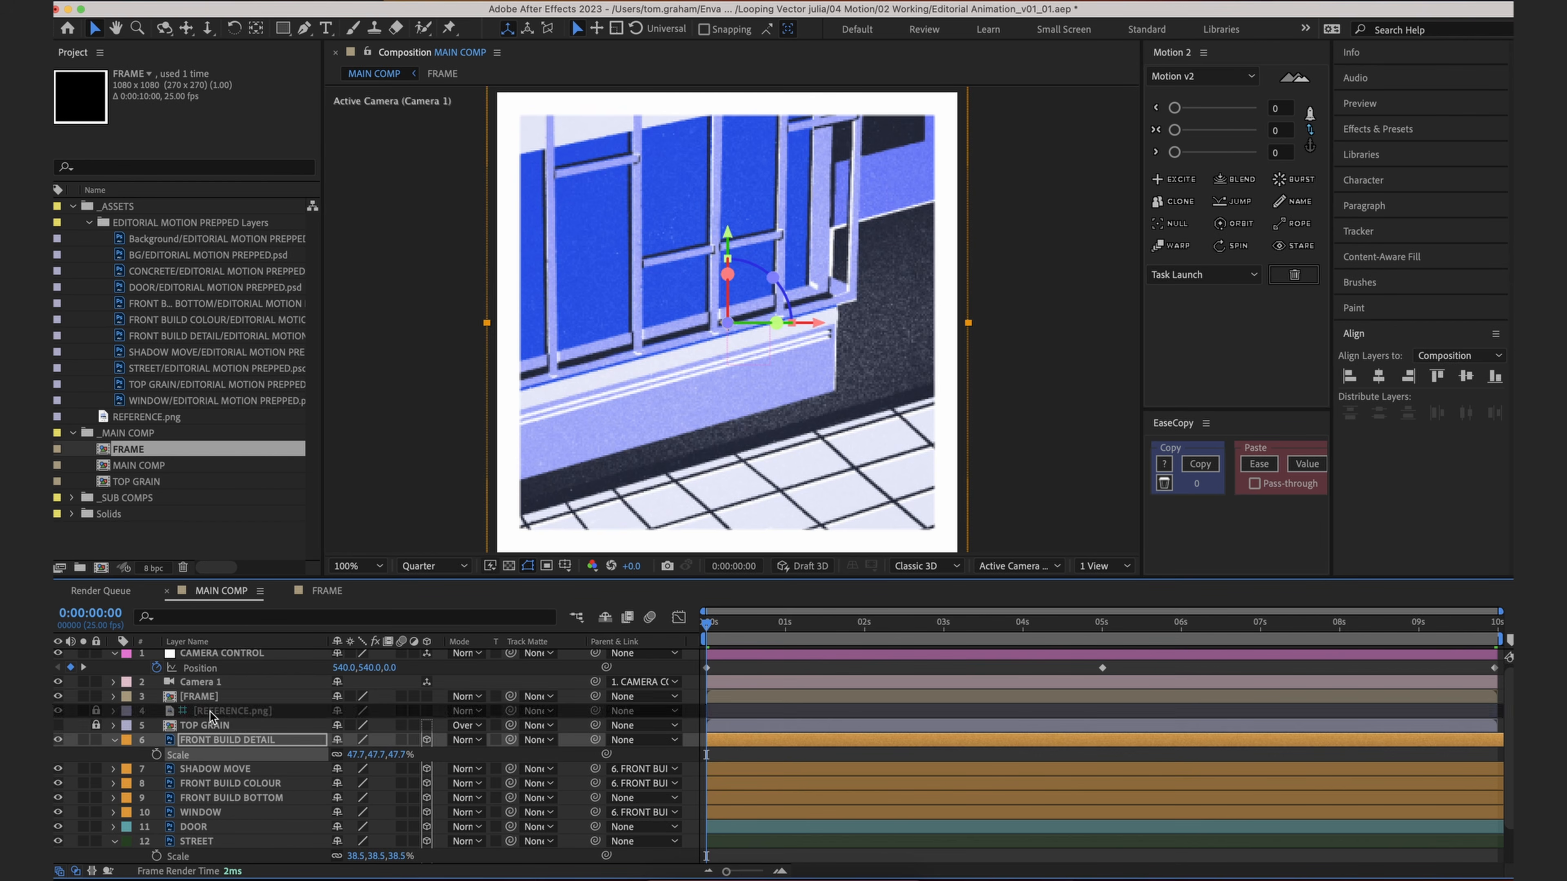
click(95, 711)
click(210, 711)
key(t)
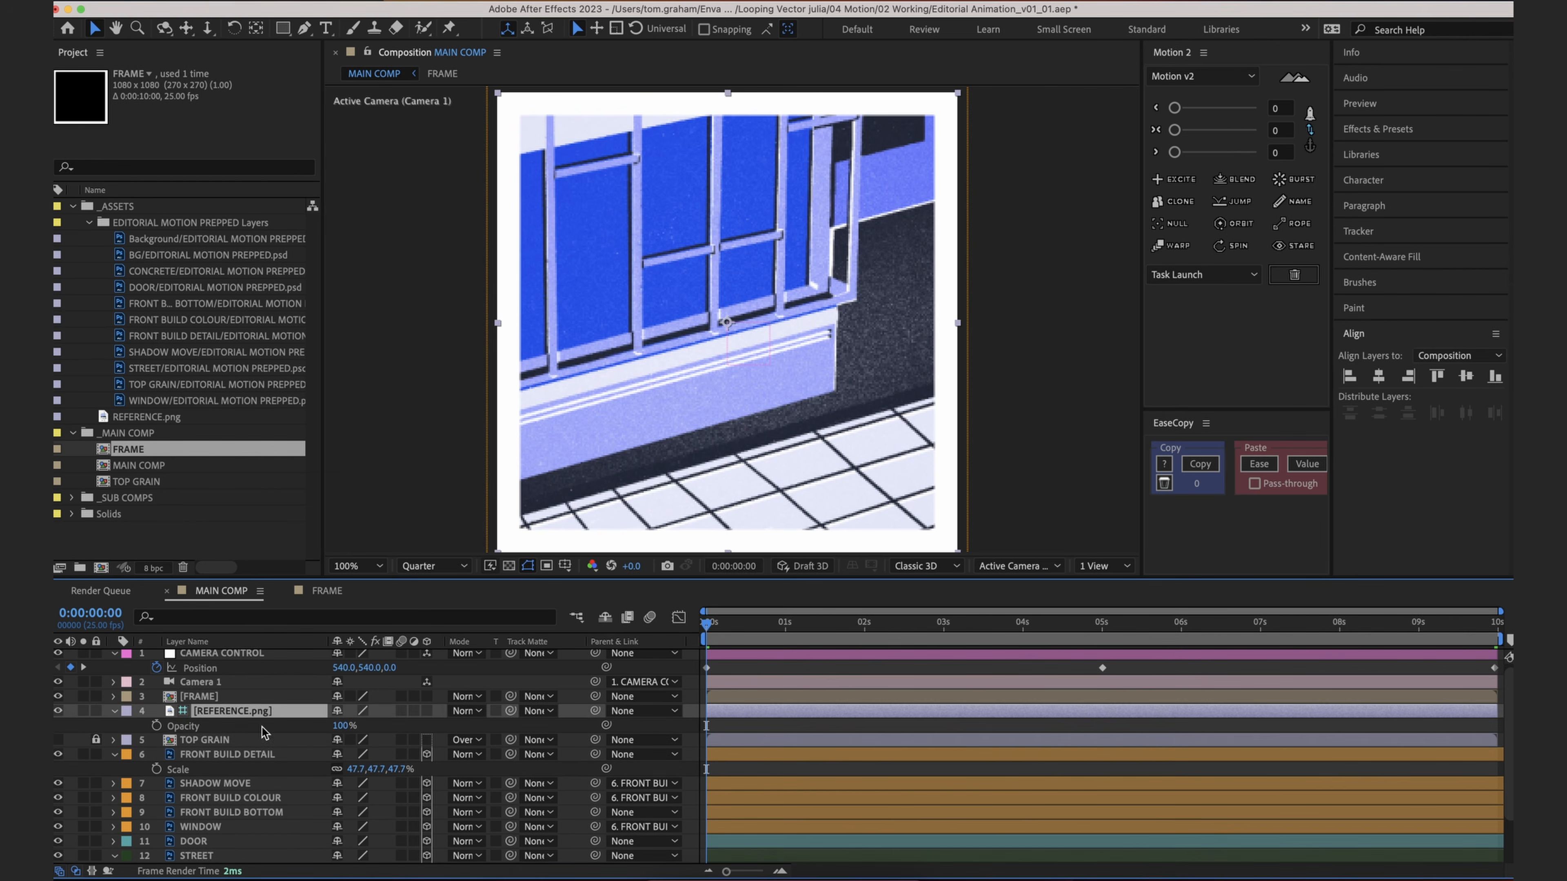
click(344, 725)
text(30)
key(Return)
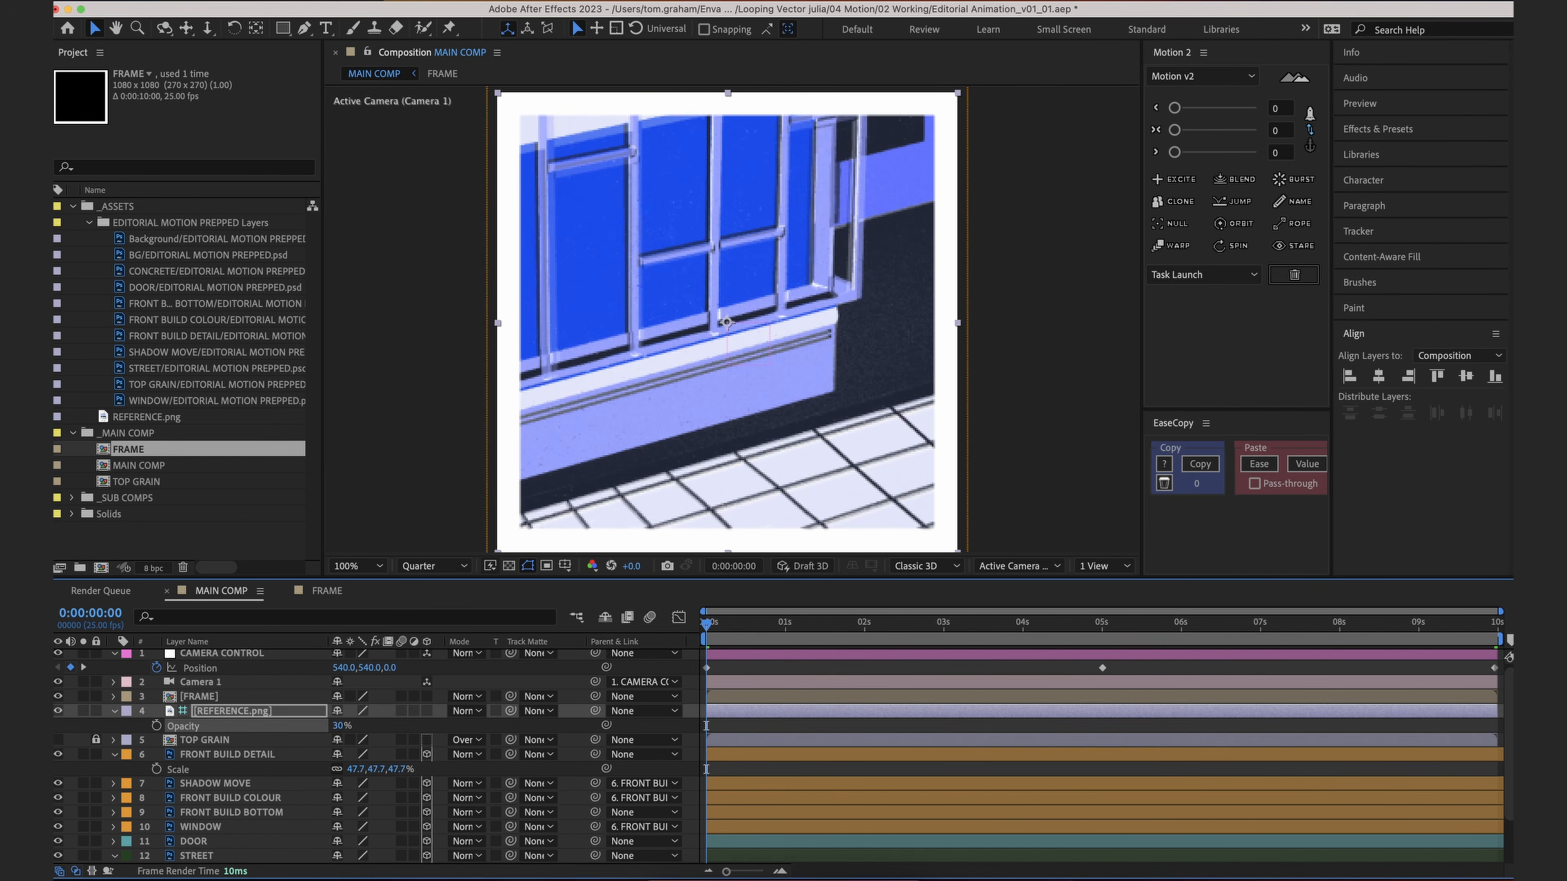
click(96, 711)
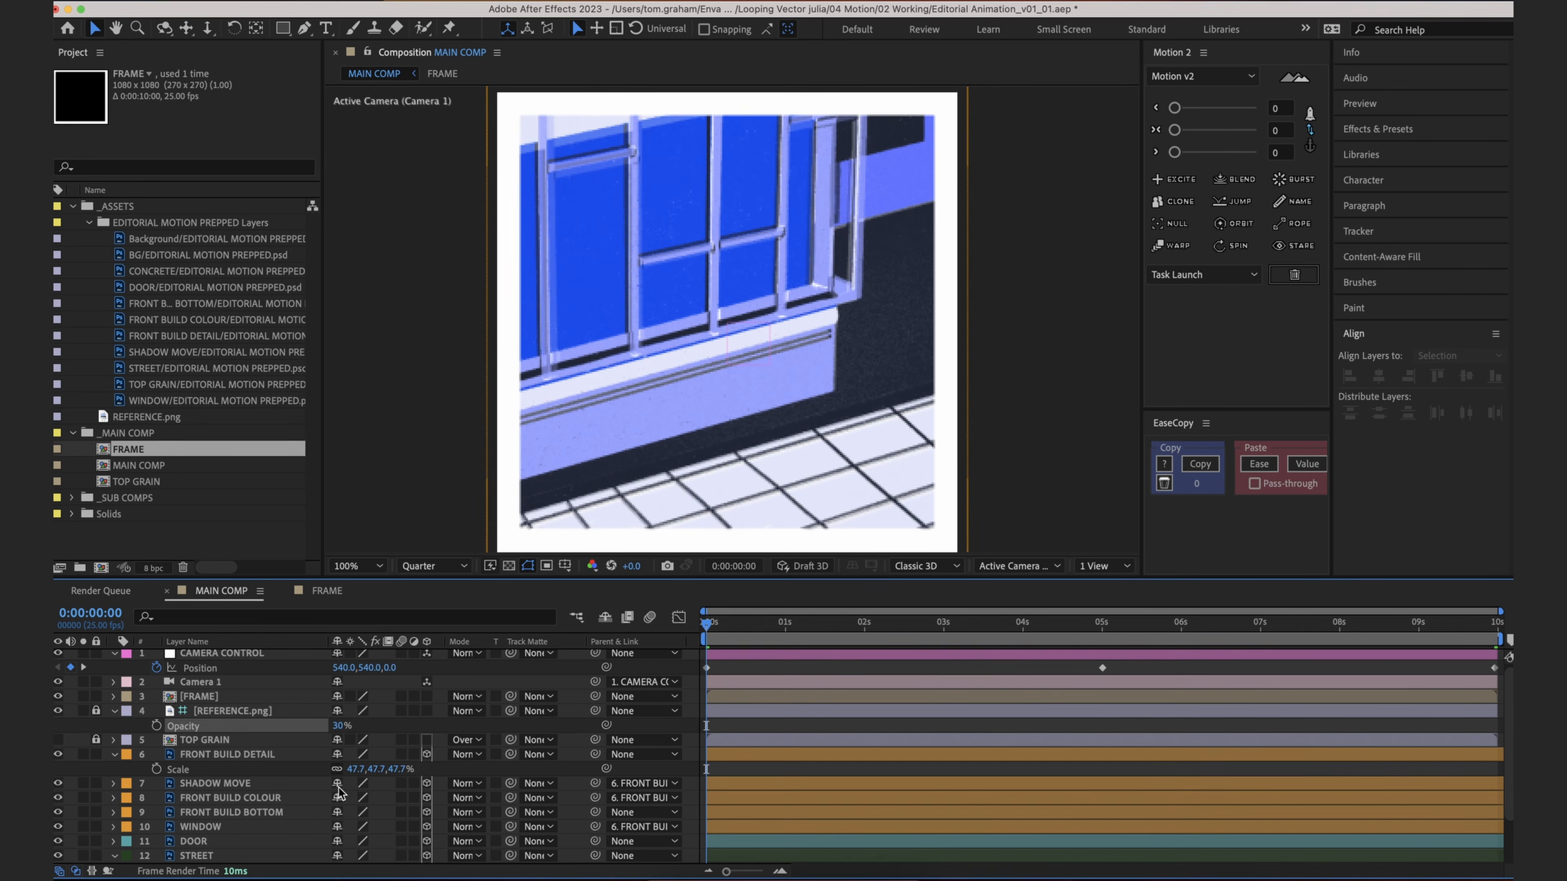
Step: Set the FRONT BUILD DETAIL layer's scale to 46% to match the reference overlay, and deselect the layer
drag(398, 769, 403, 769)
click(405, 769)
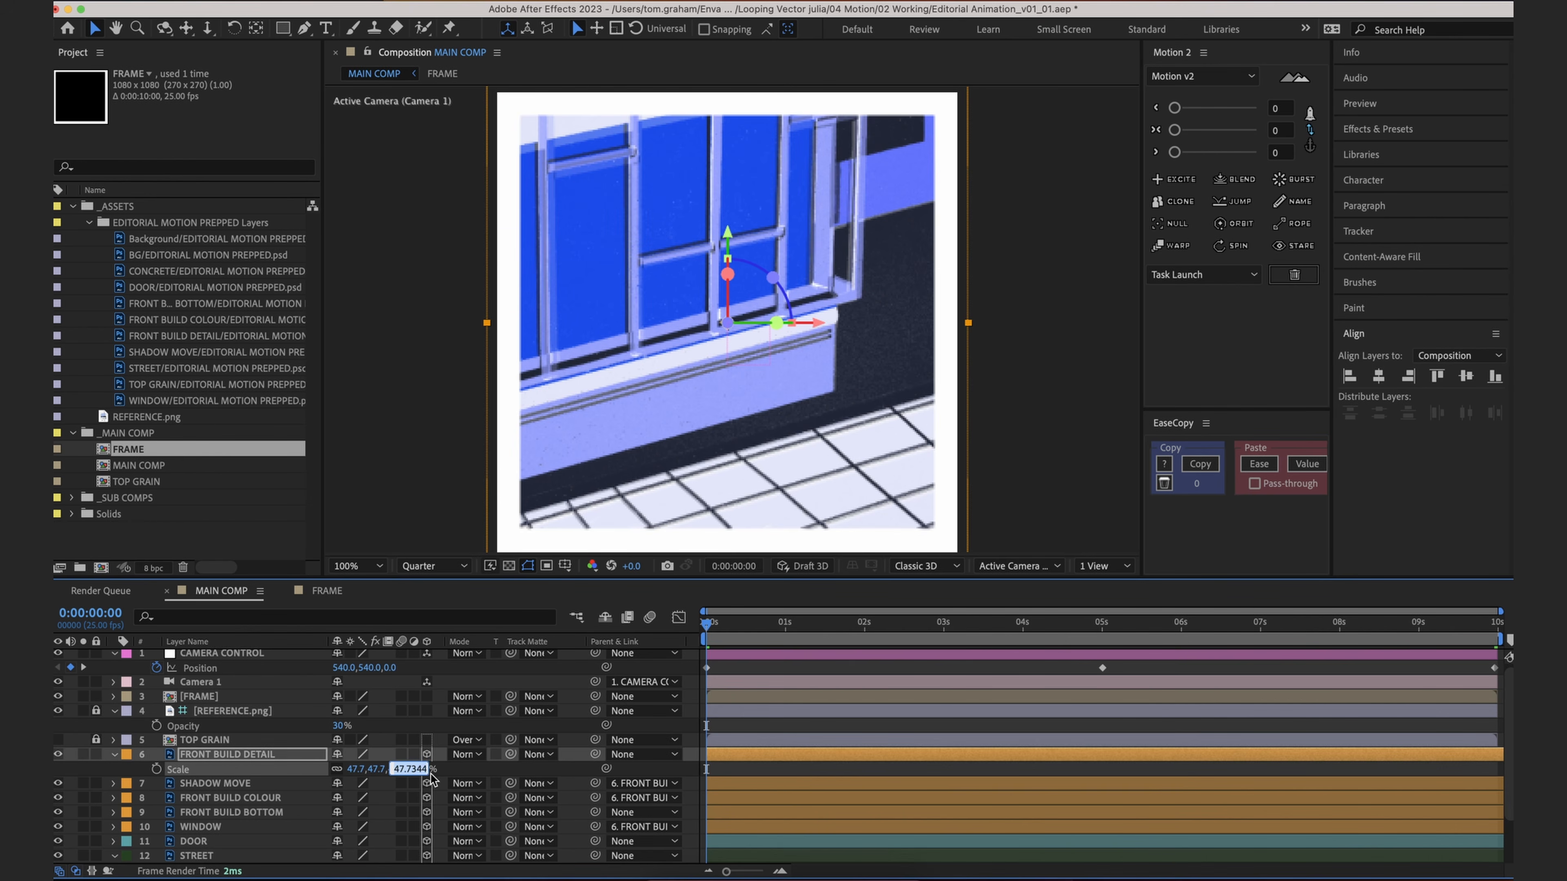
key(Right)
text(46)
key(Return)
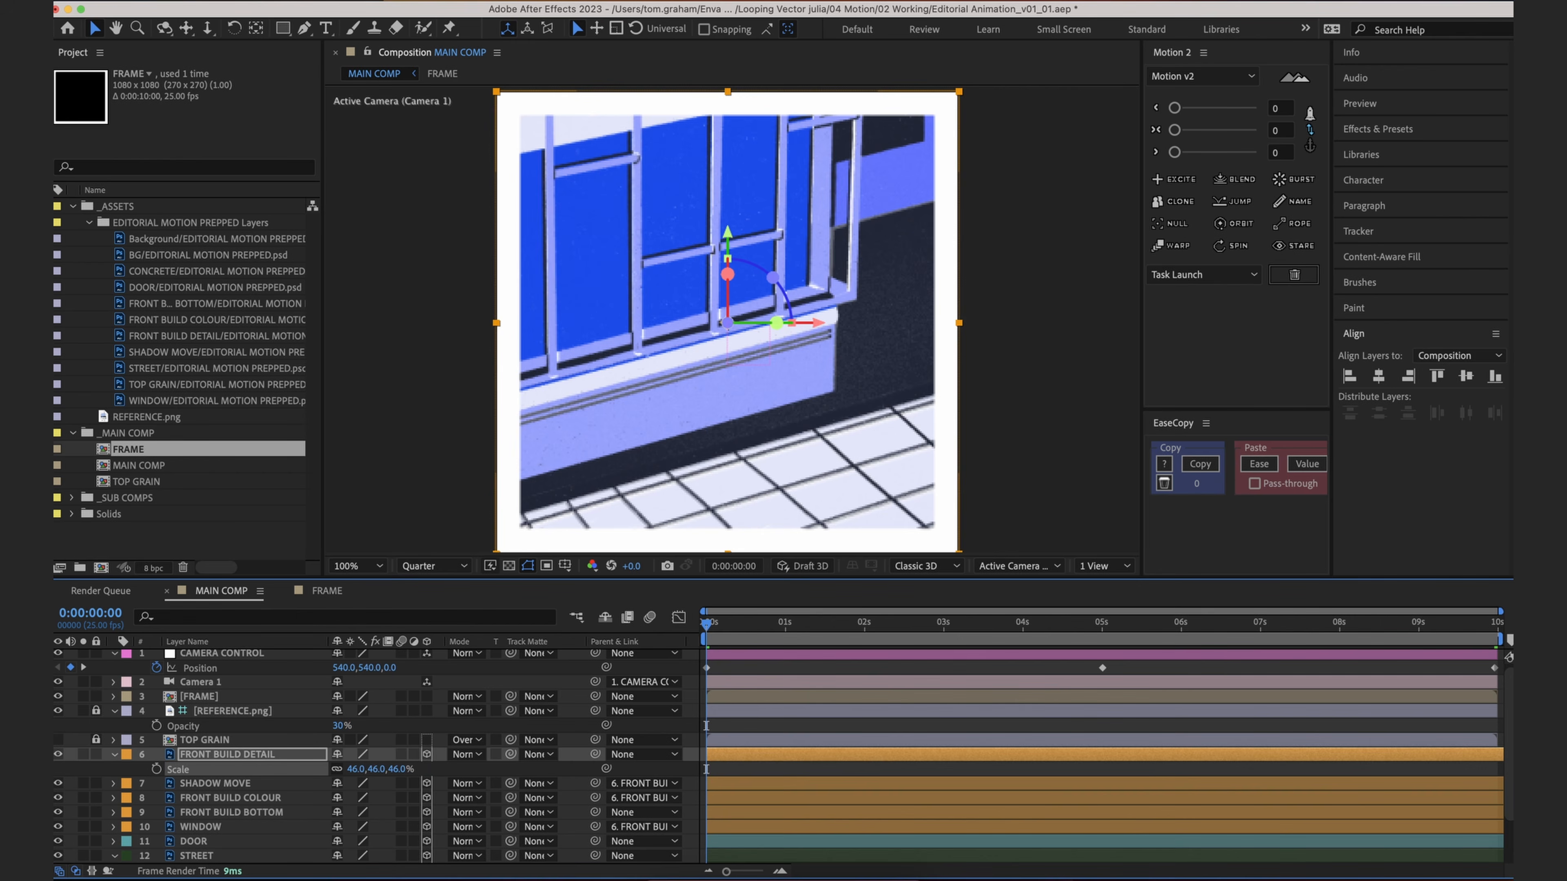
click(417, 771)
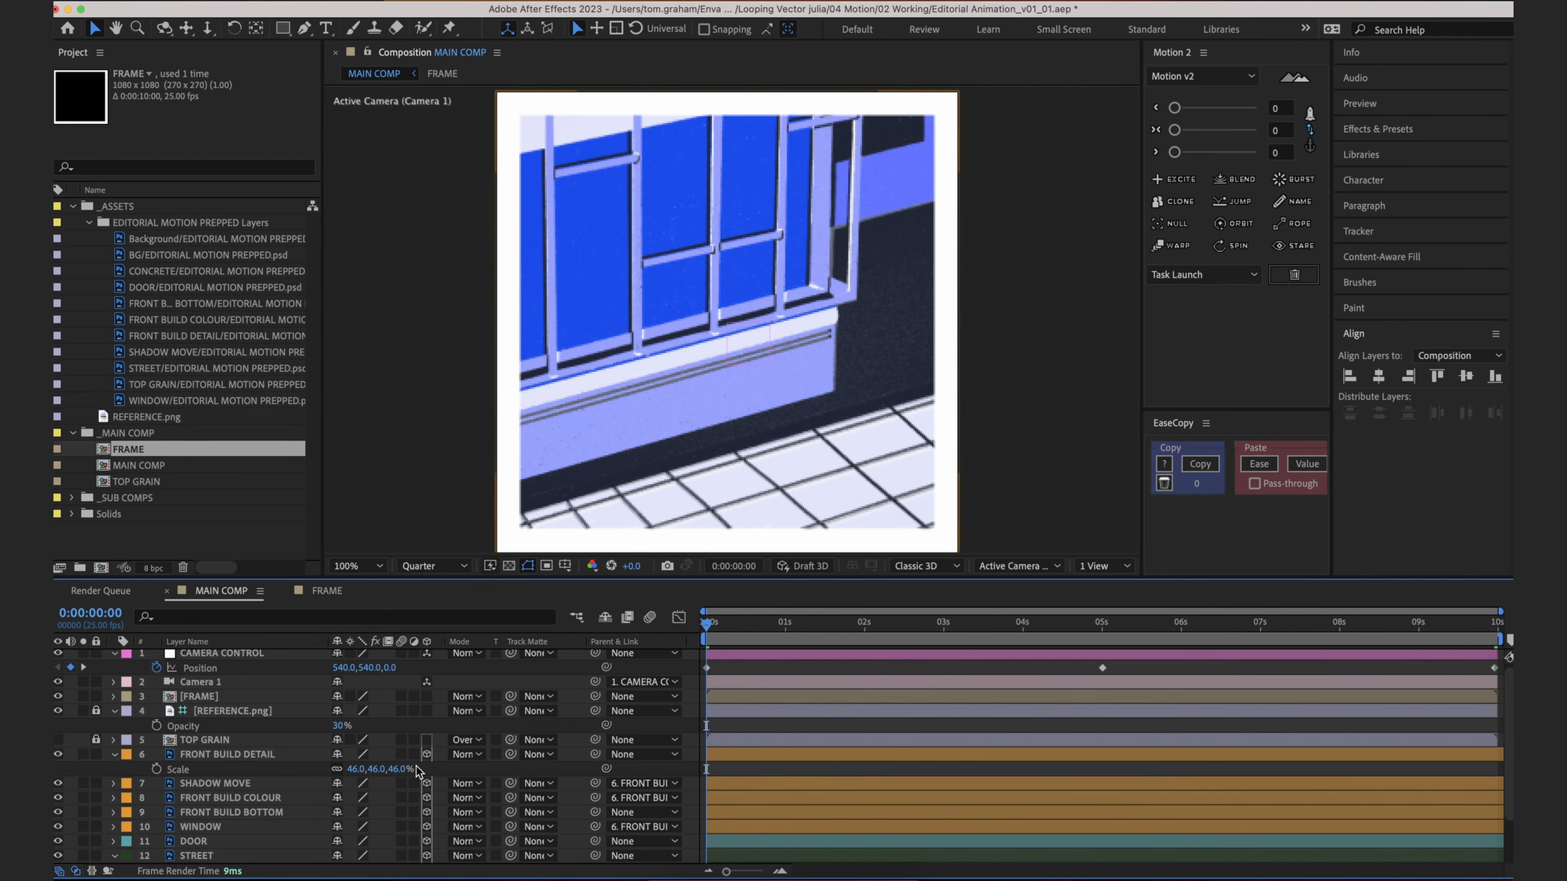
Step: Reveal the FRONT BUILD BOTTOM layer's Position and set its Z value to -100
scroll(192, 754, down, 4)
scroll(192, 754, up, 1)
scroll(192, 752, down, 1)
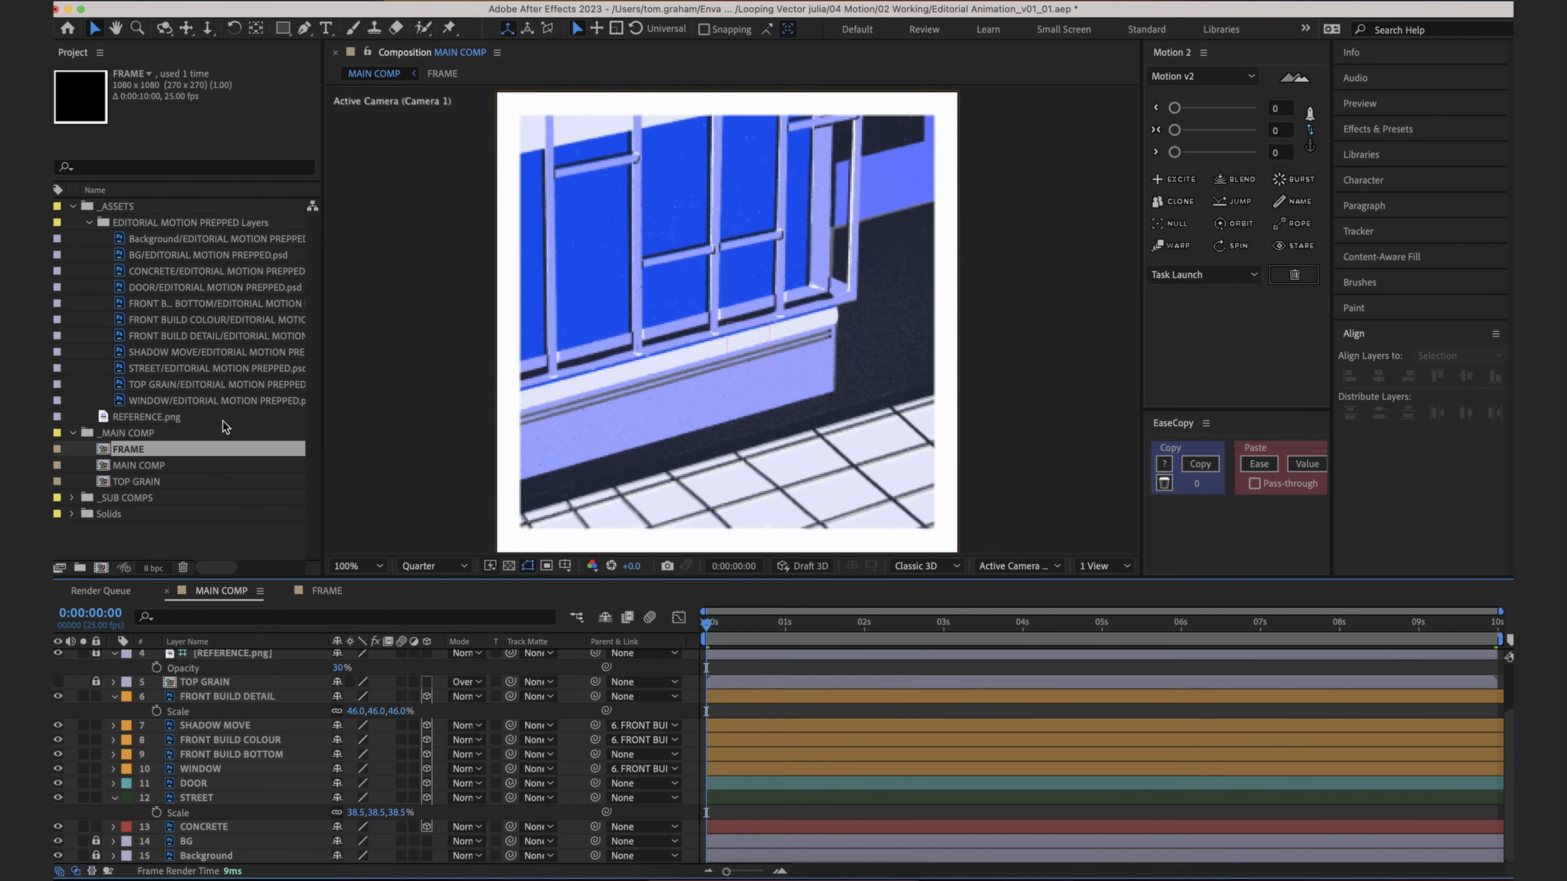
click(280, 757)
key(p)
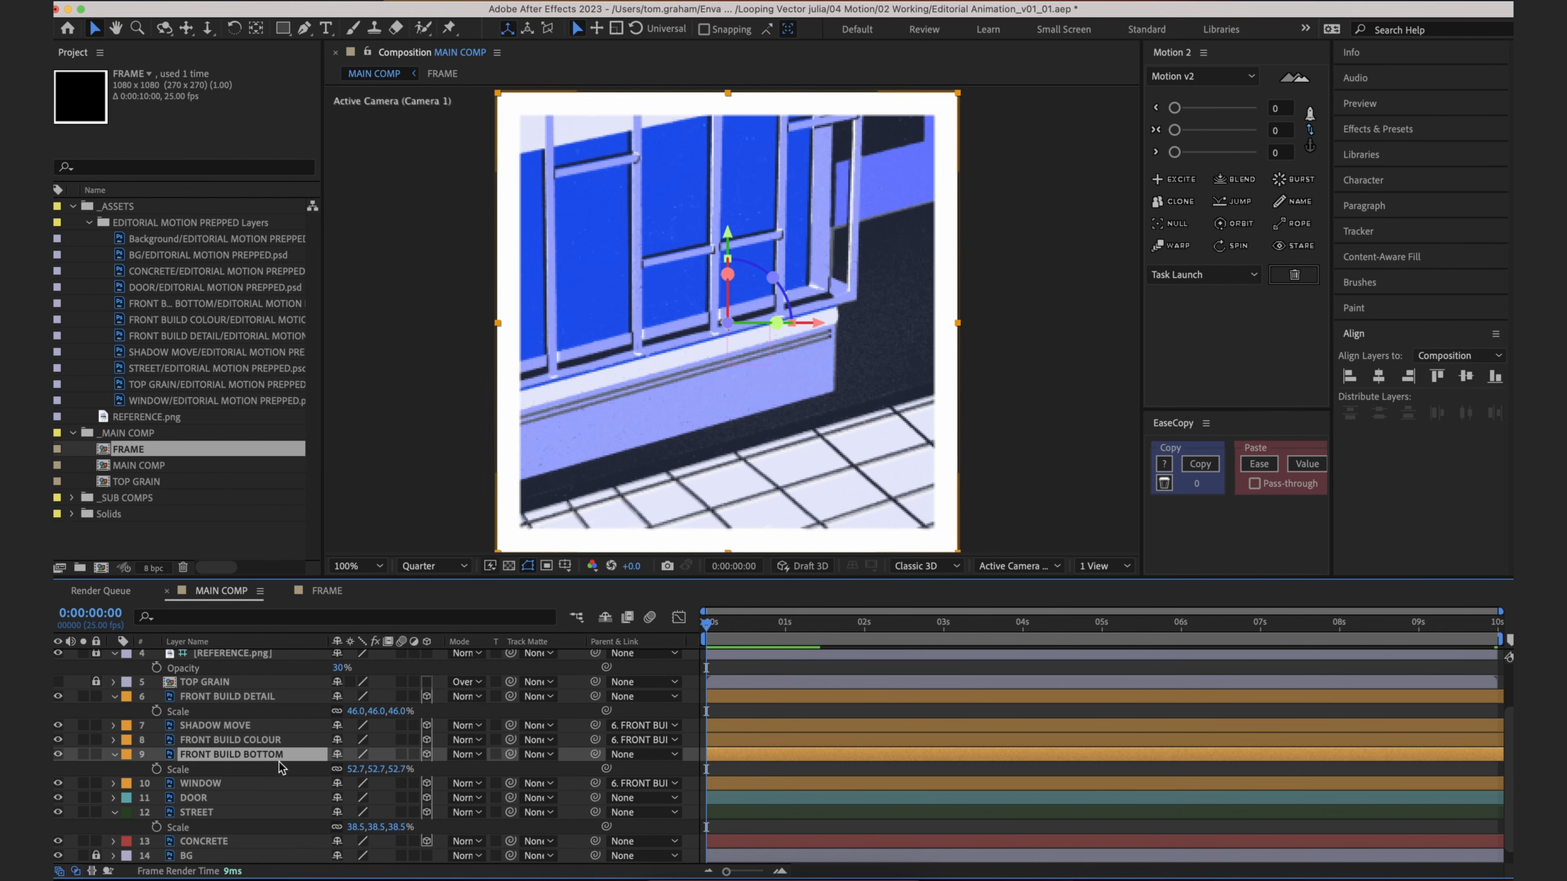
click(395, 770)
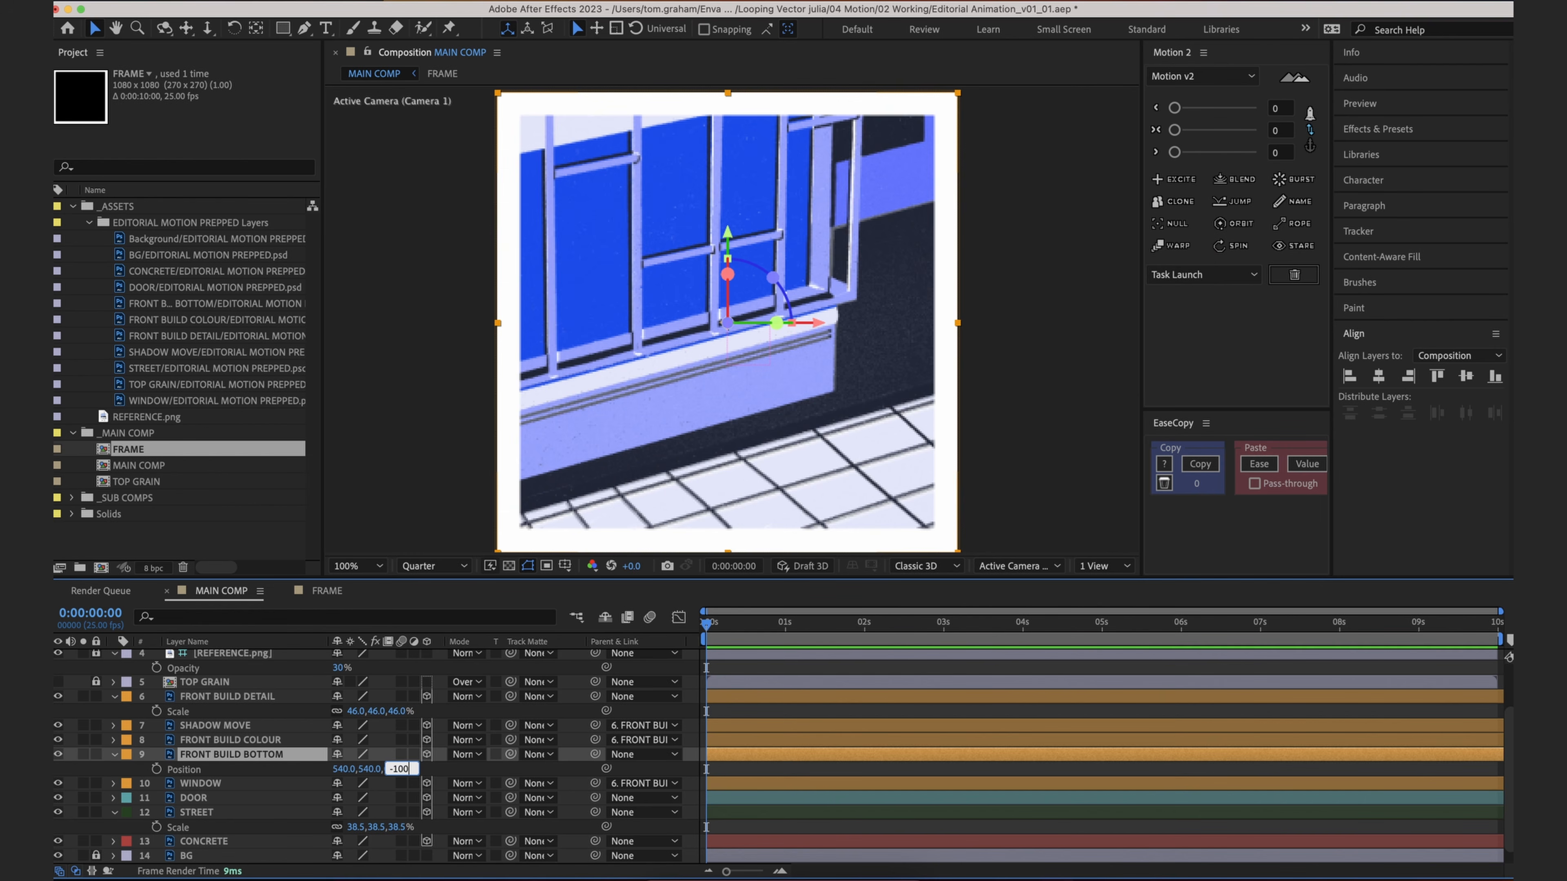
text(-100)
key(Return)
Step: Scale the FRONT BUILD BOTTOM layer down to 49.7% to match the reference overlay
key(s)
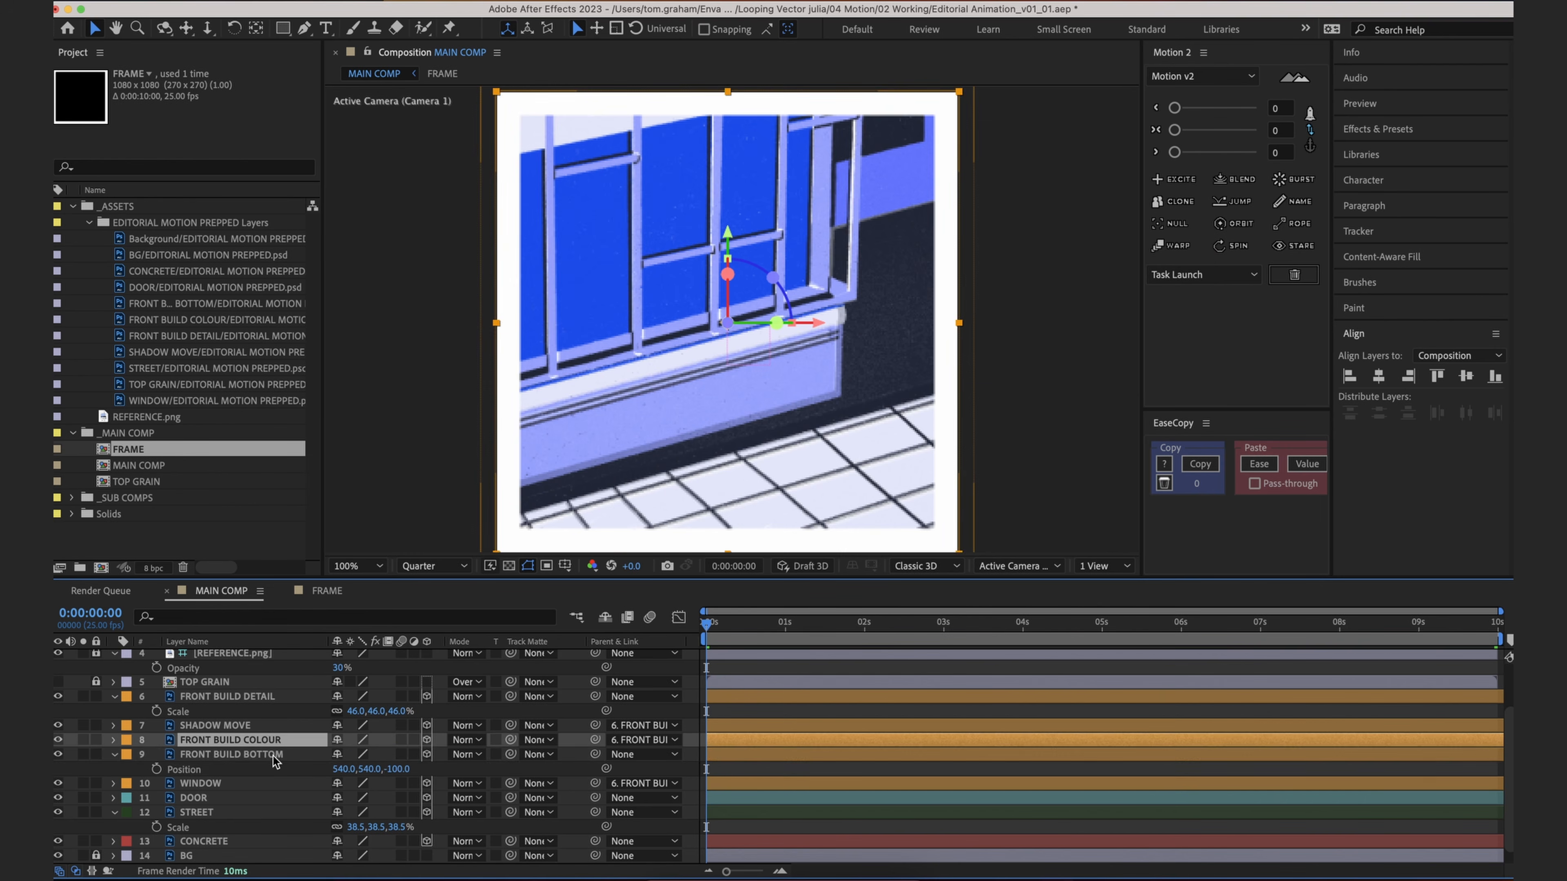
drag(395, 769, 394, 773)
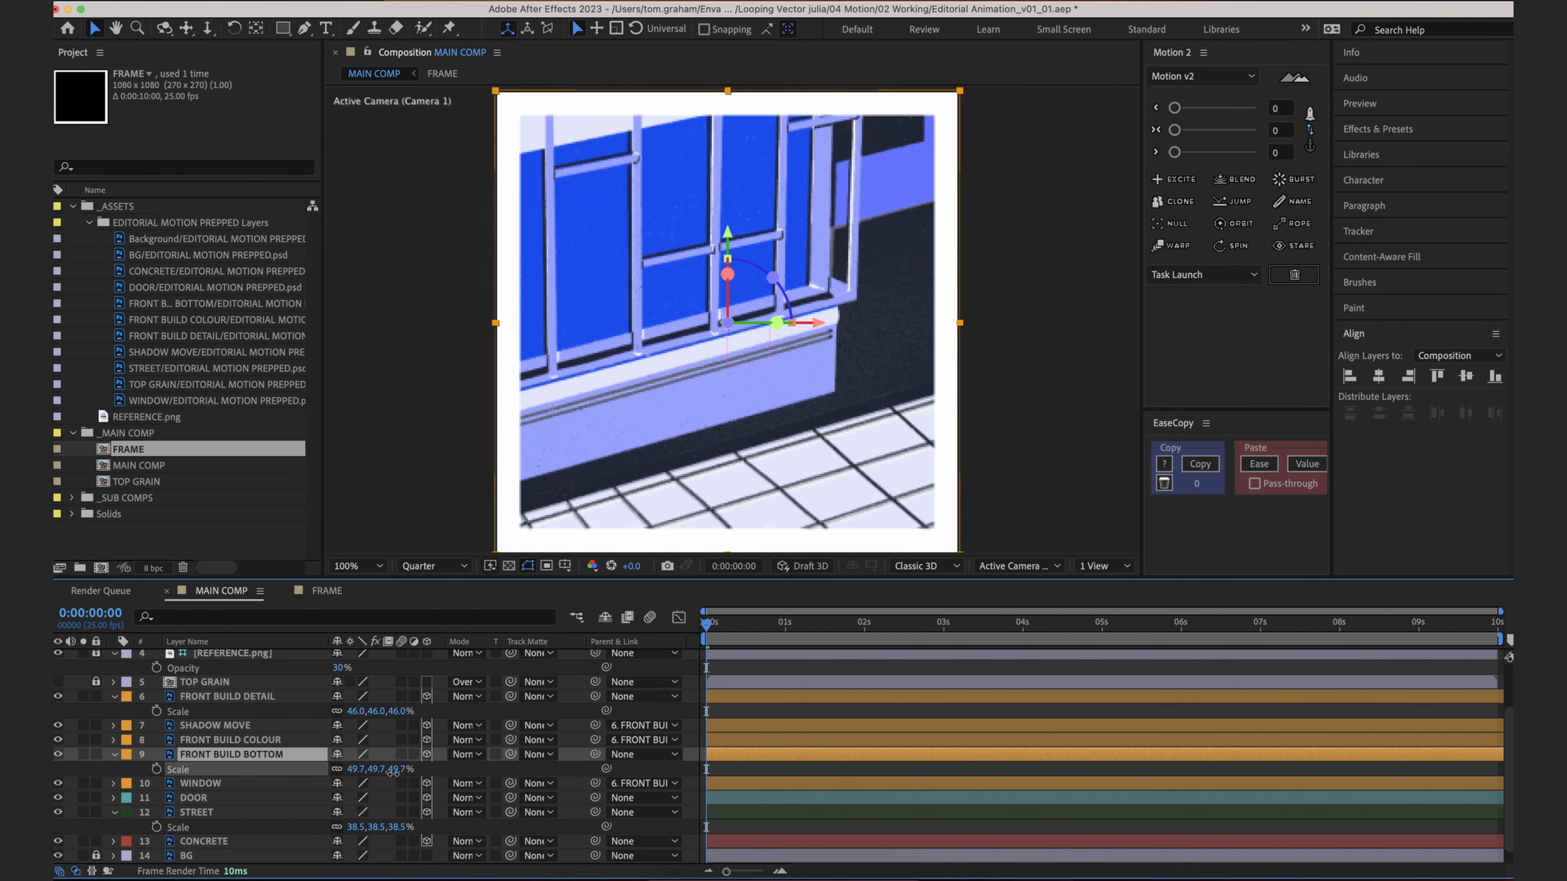
click(784, 788)
Step: Reveal the DOOR layer's Position and set its Z value to 45
click(247, 801)
scroll(250, 806, down, 1)
key(p)
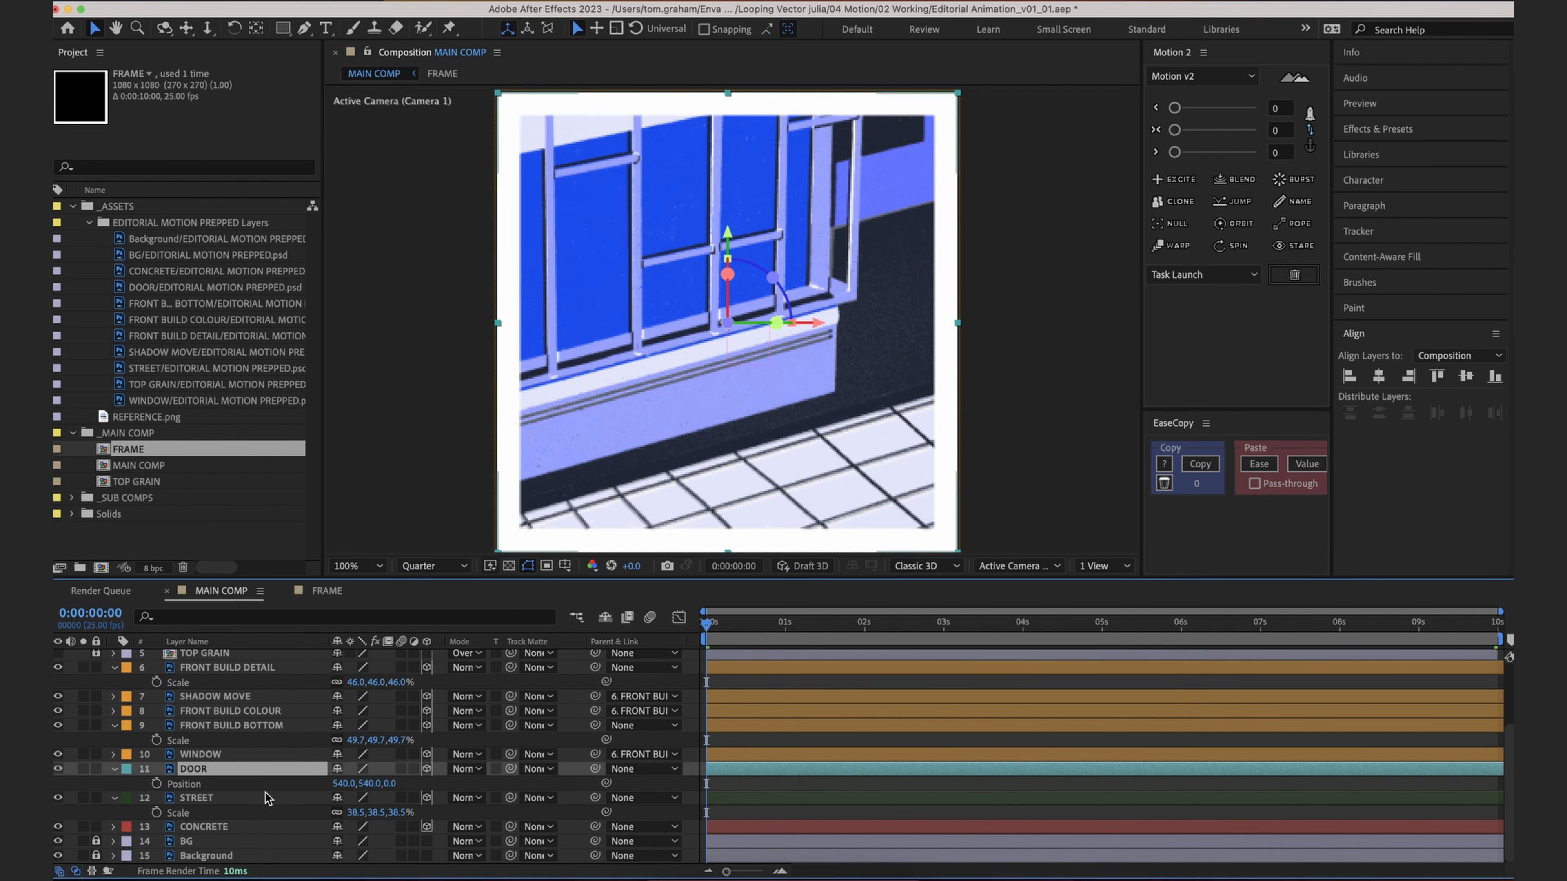
drag(405, 784, 398, 784)
click(397, 784)
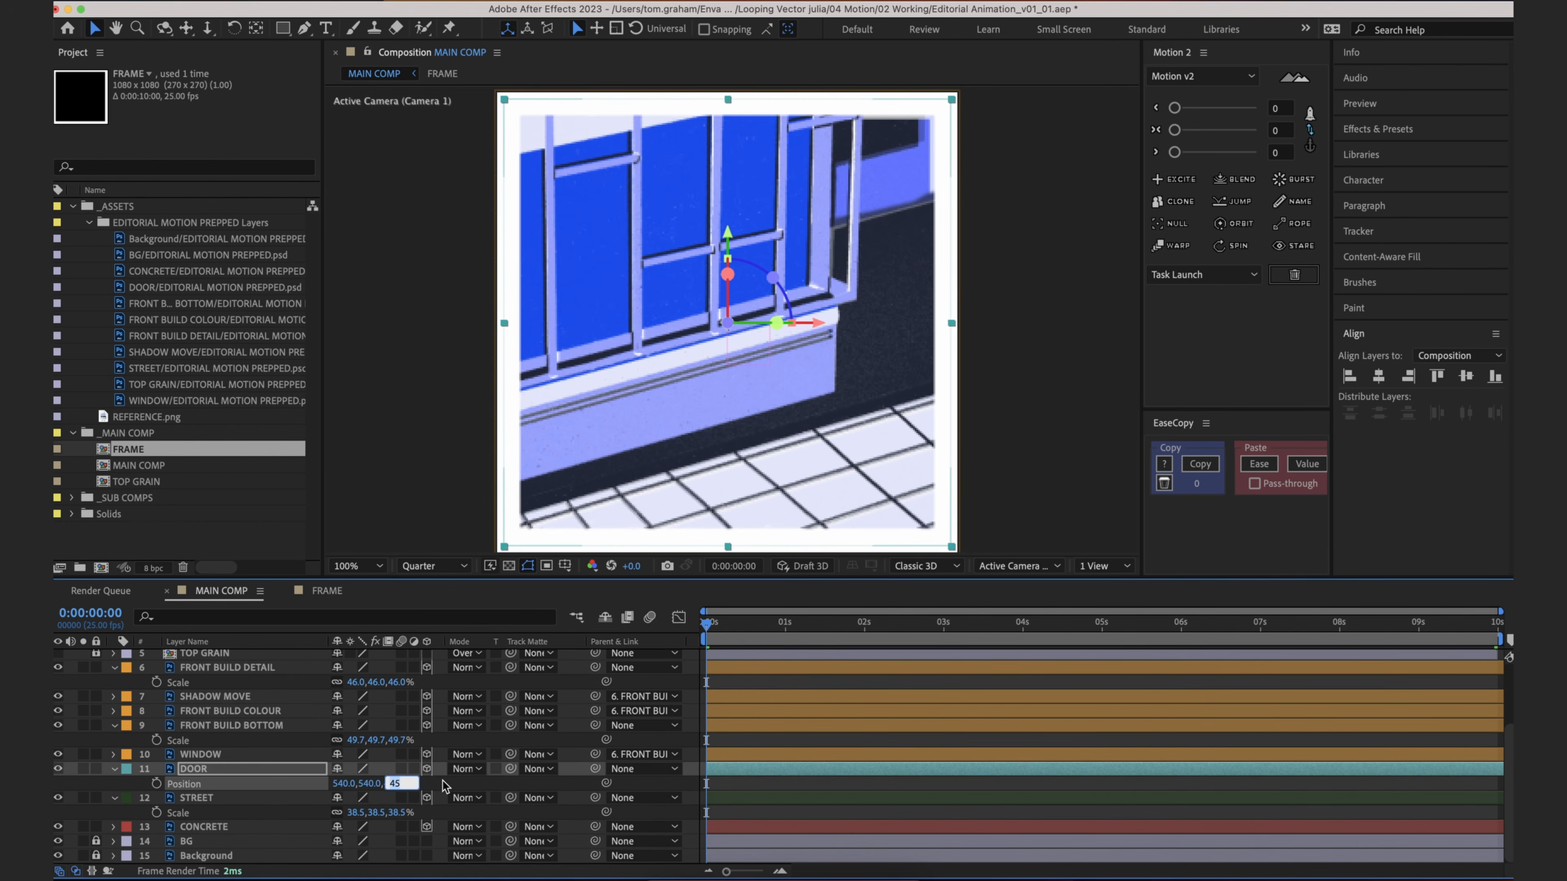
key(Return)
Step: Scale the DOOR layer up to 54.7% to match the reference overlay, and deselect all layers
key(s)
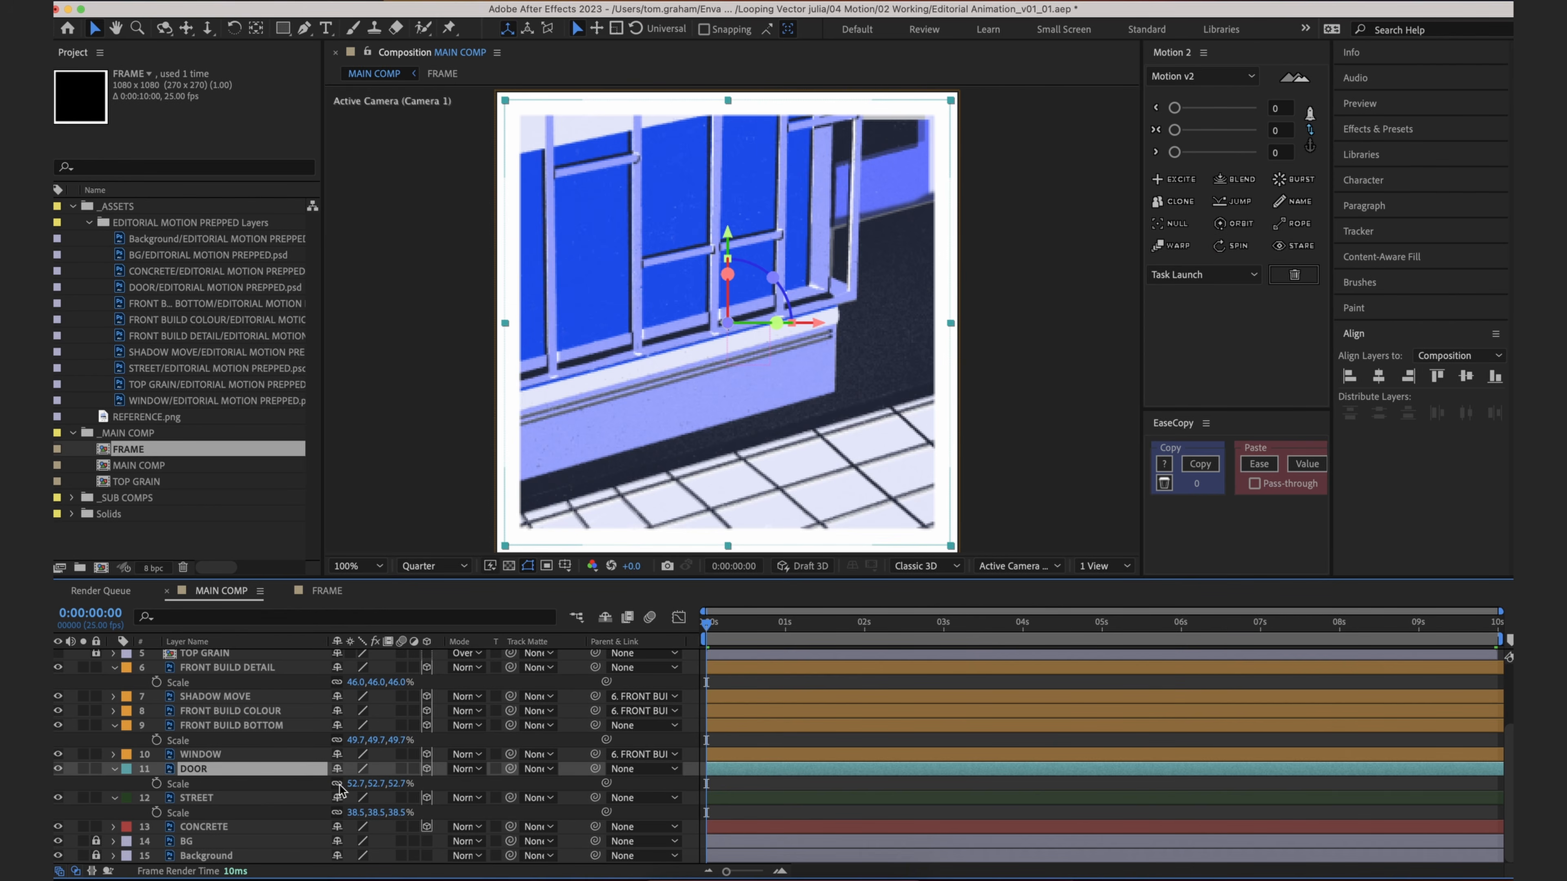
drag(395, 788, 404, 792)
click(982, 800)
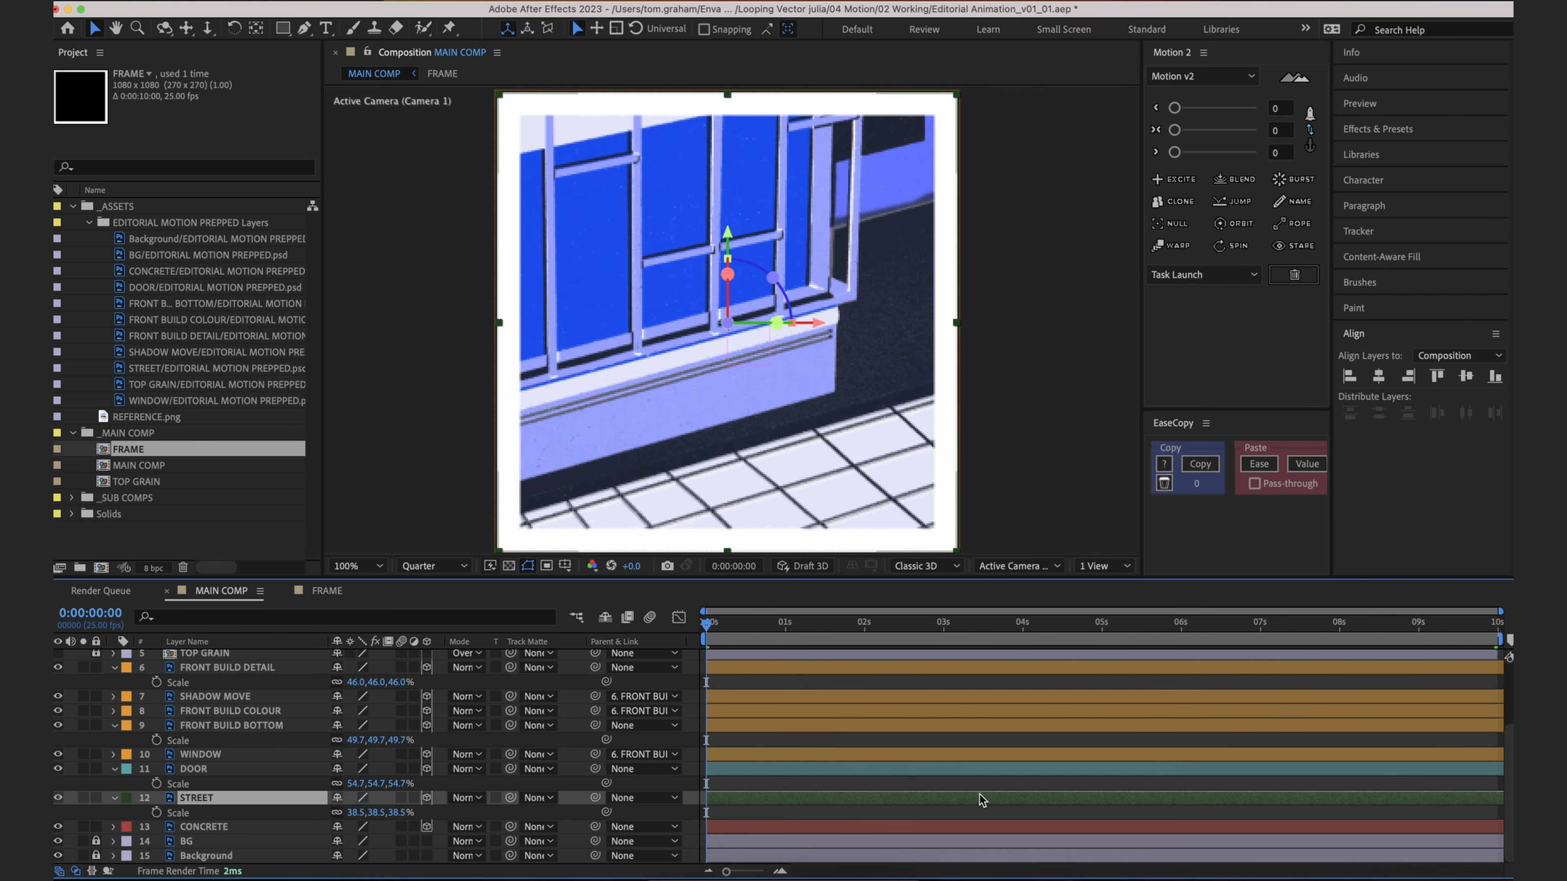
click(828, 839)
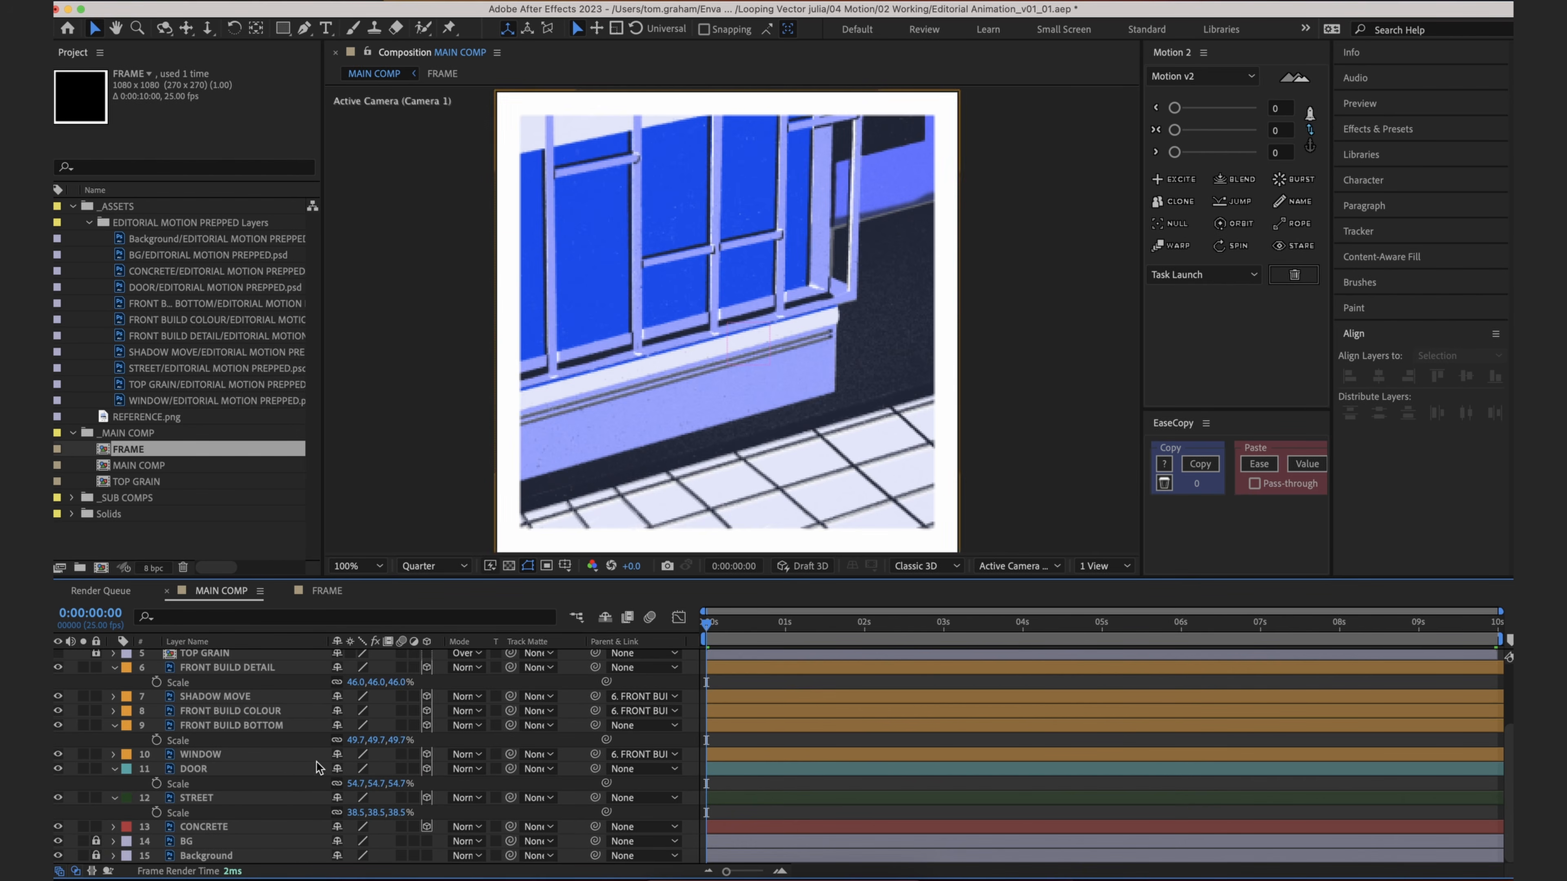
Step: Hide the REFERENCE.png layer and preview the camera move
click(246, 826)
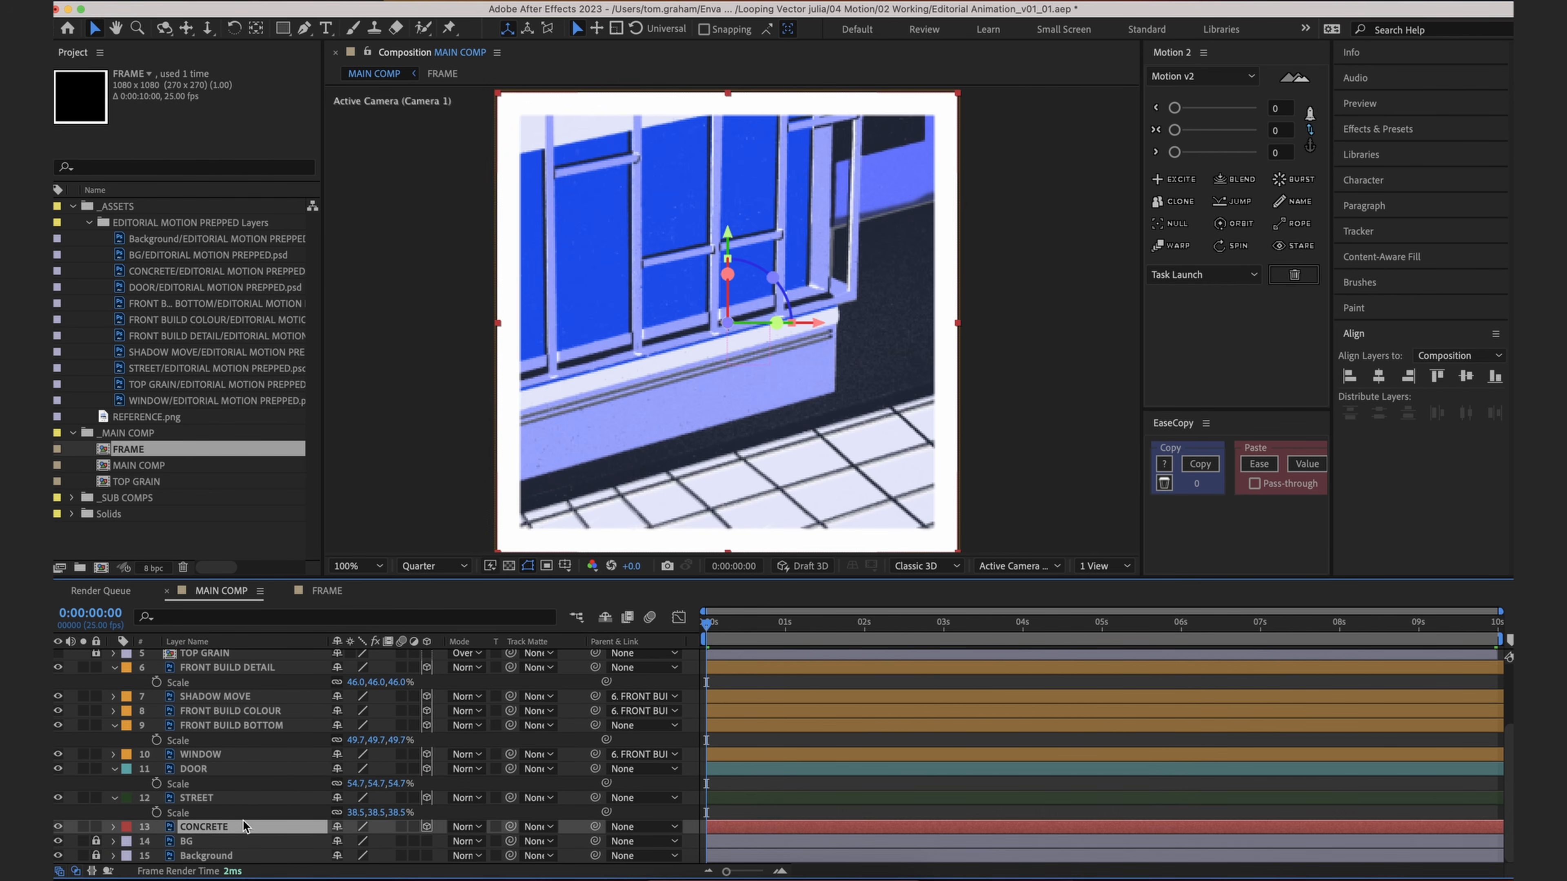
scroll(235, 771, up, 3)
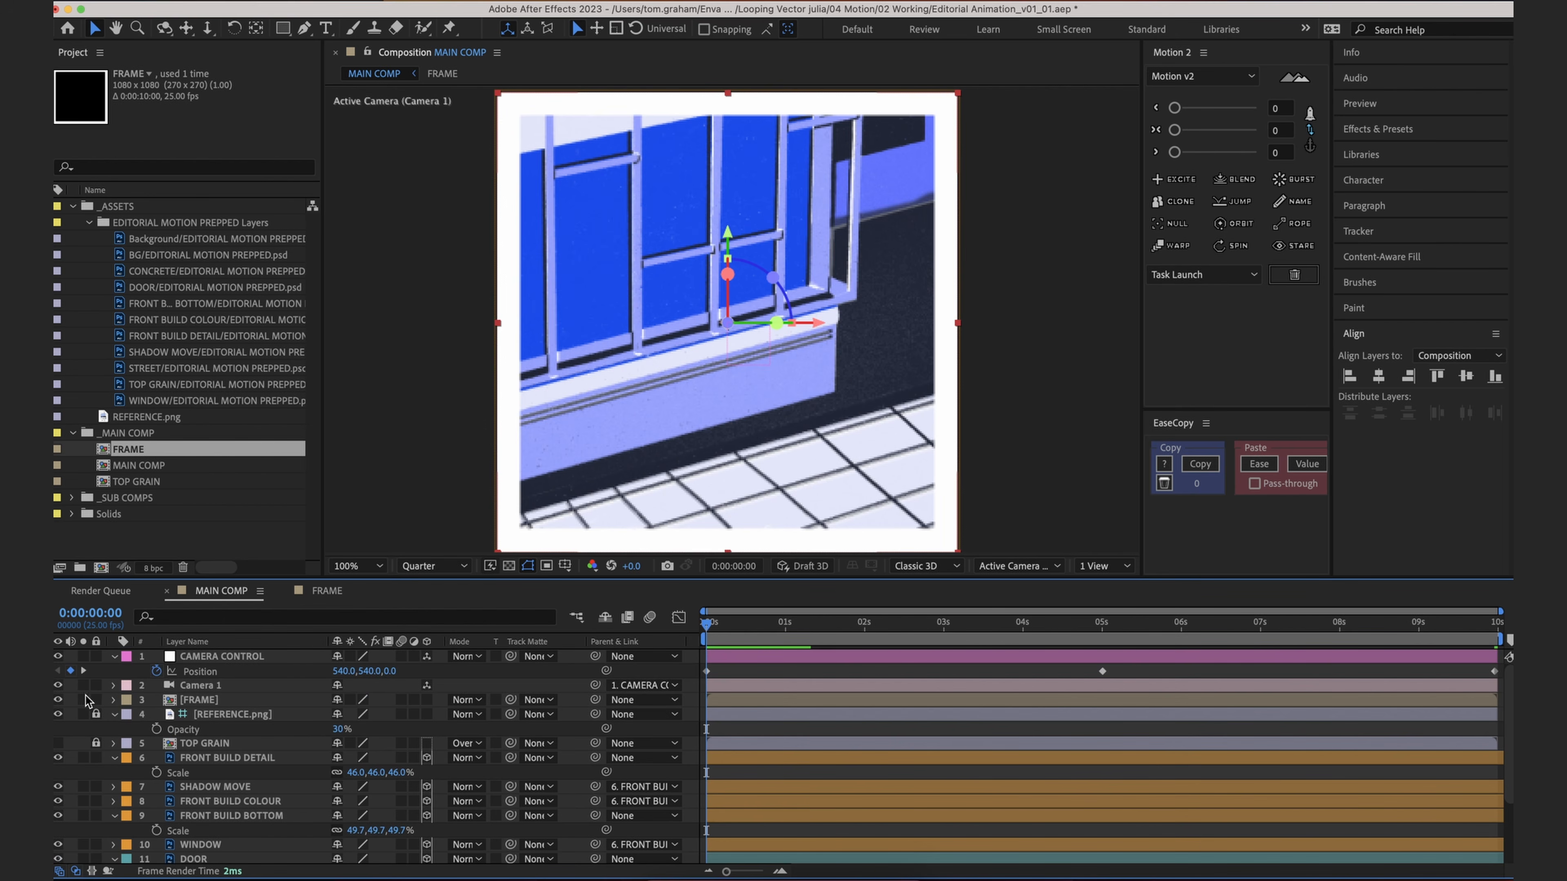
click(58, 714)
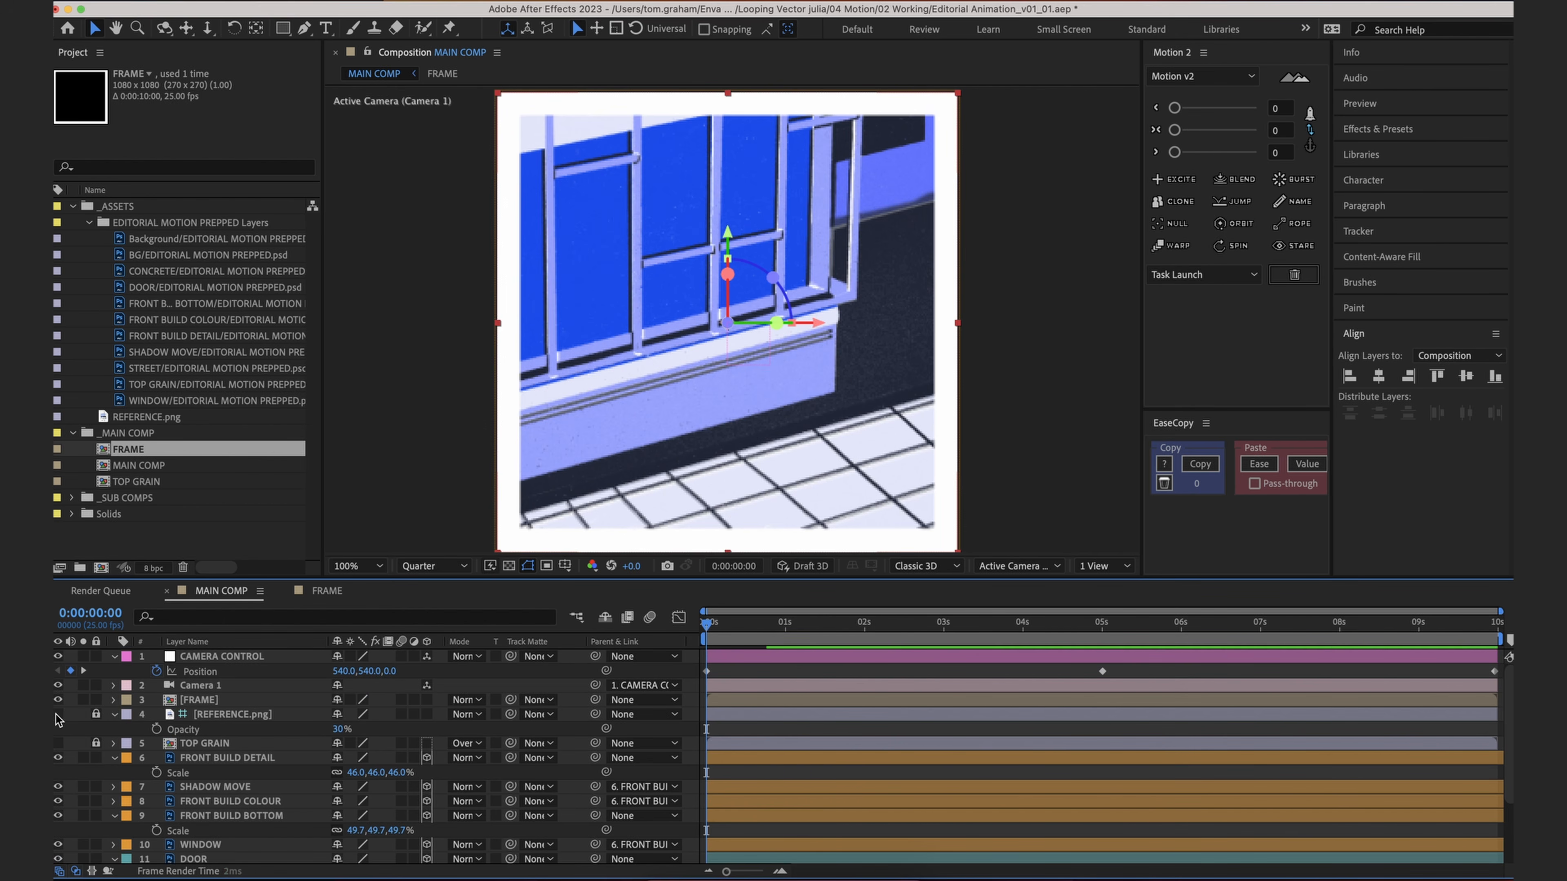
key(space)
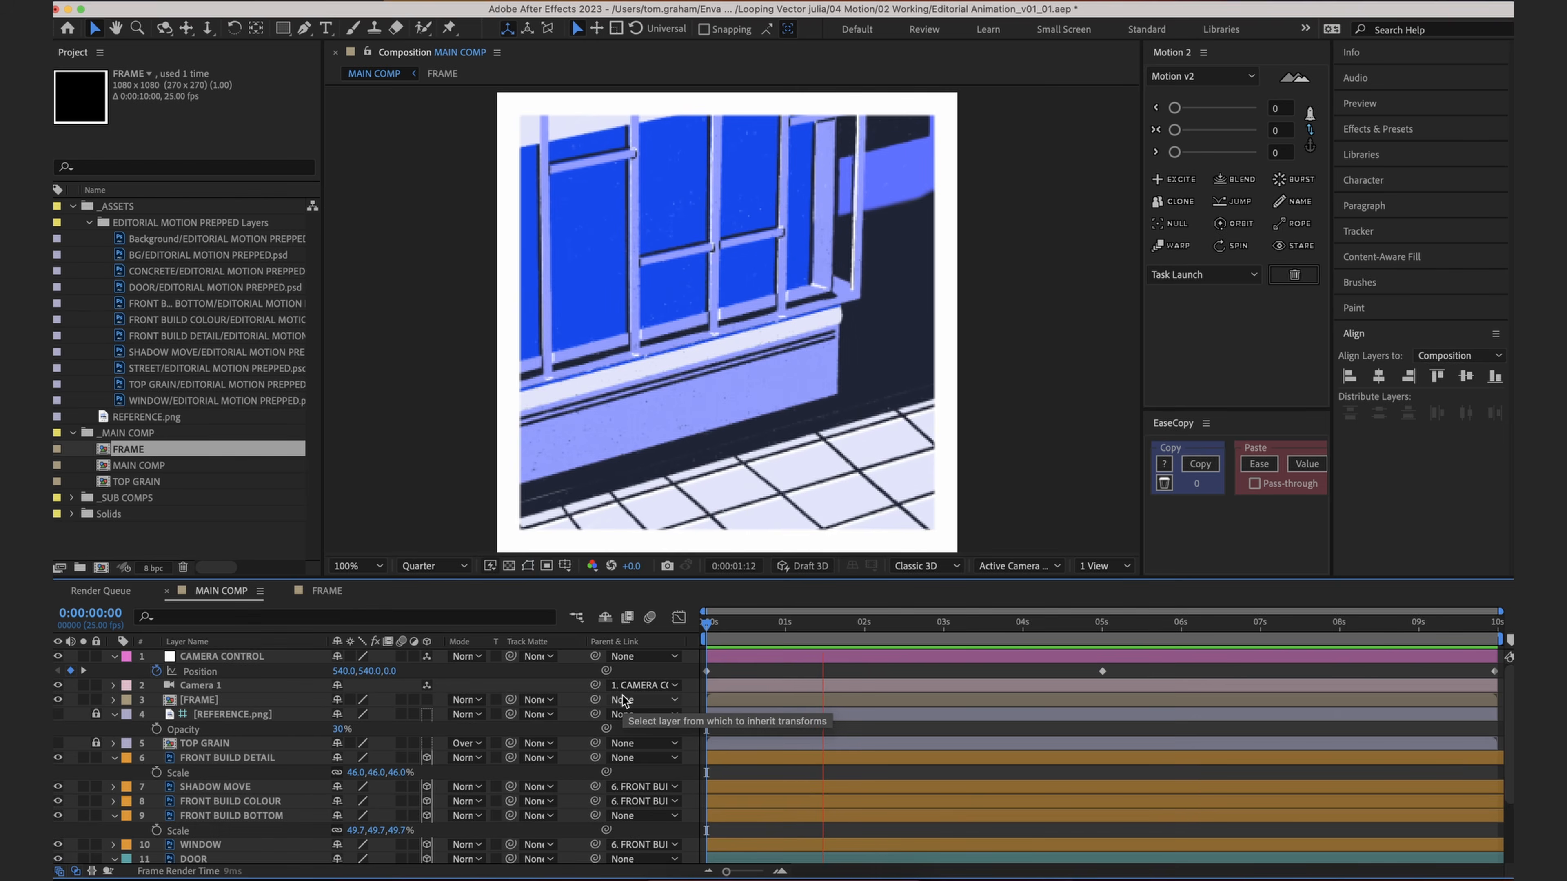
Step: Push the CONCRETE layer back in Z, scale it up to 61.7%, and preview the camera move
scroll(246, 771, down, 3)
click(246, 809)
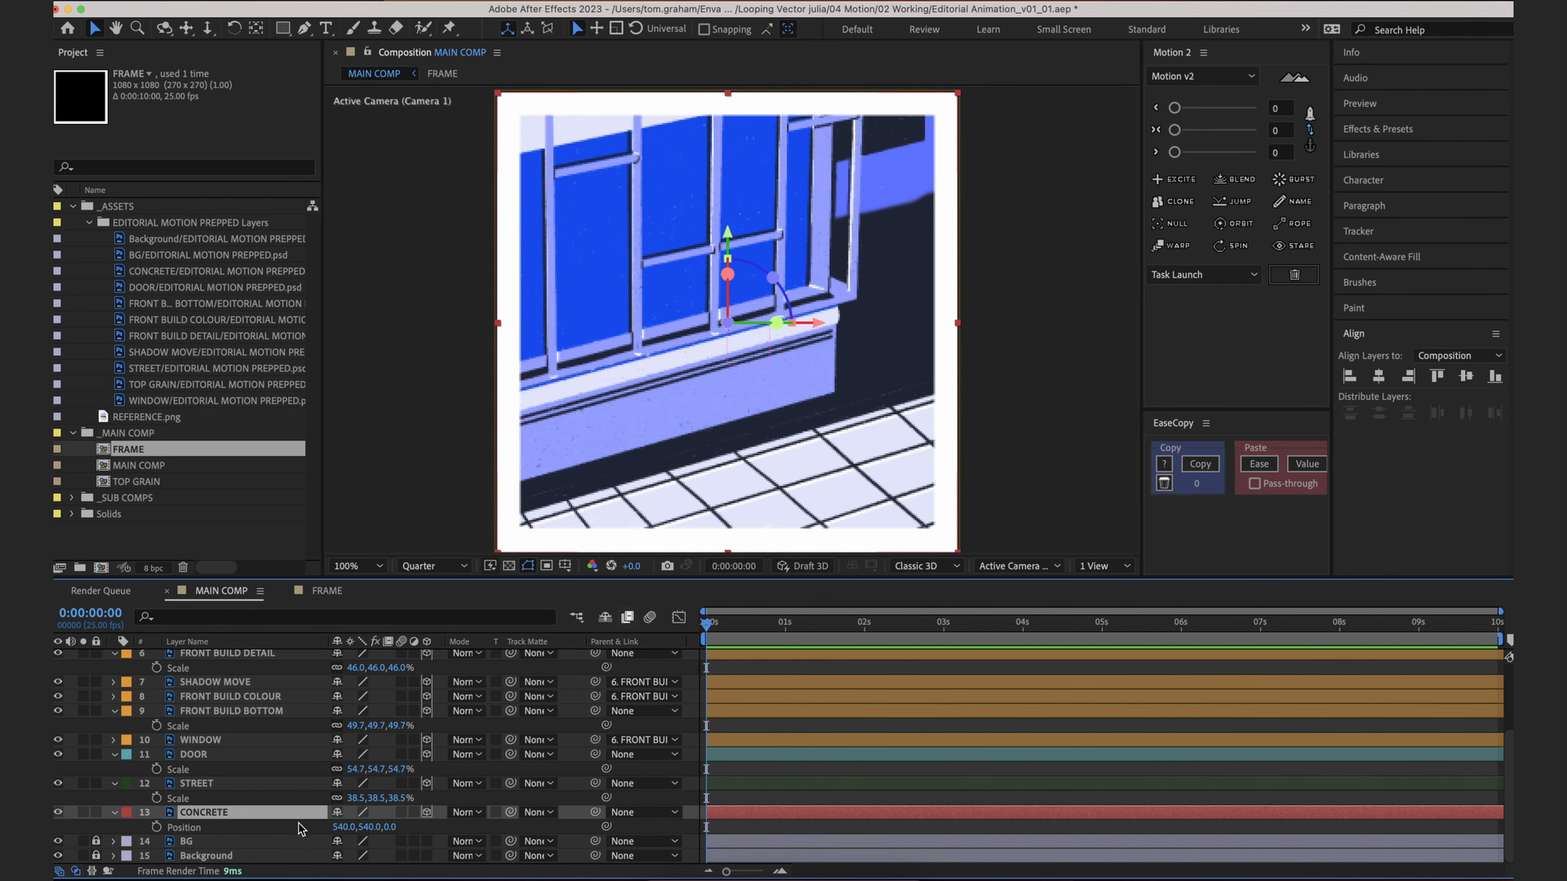
drag(388, 827, 676, 840)
key(super+z)
mouse_move(387, 834)
mouse_down()
mouse_move(442, 817)
mouse_move(409, 828)
mouse_up()
key(s)
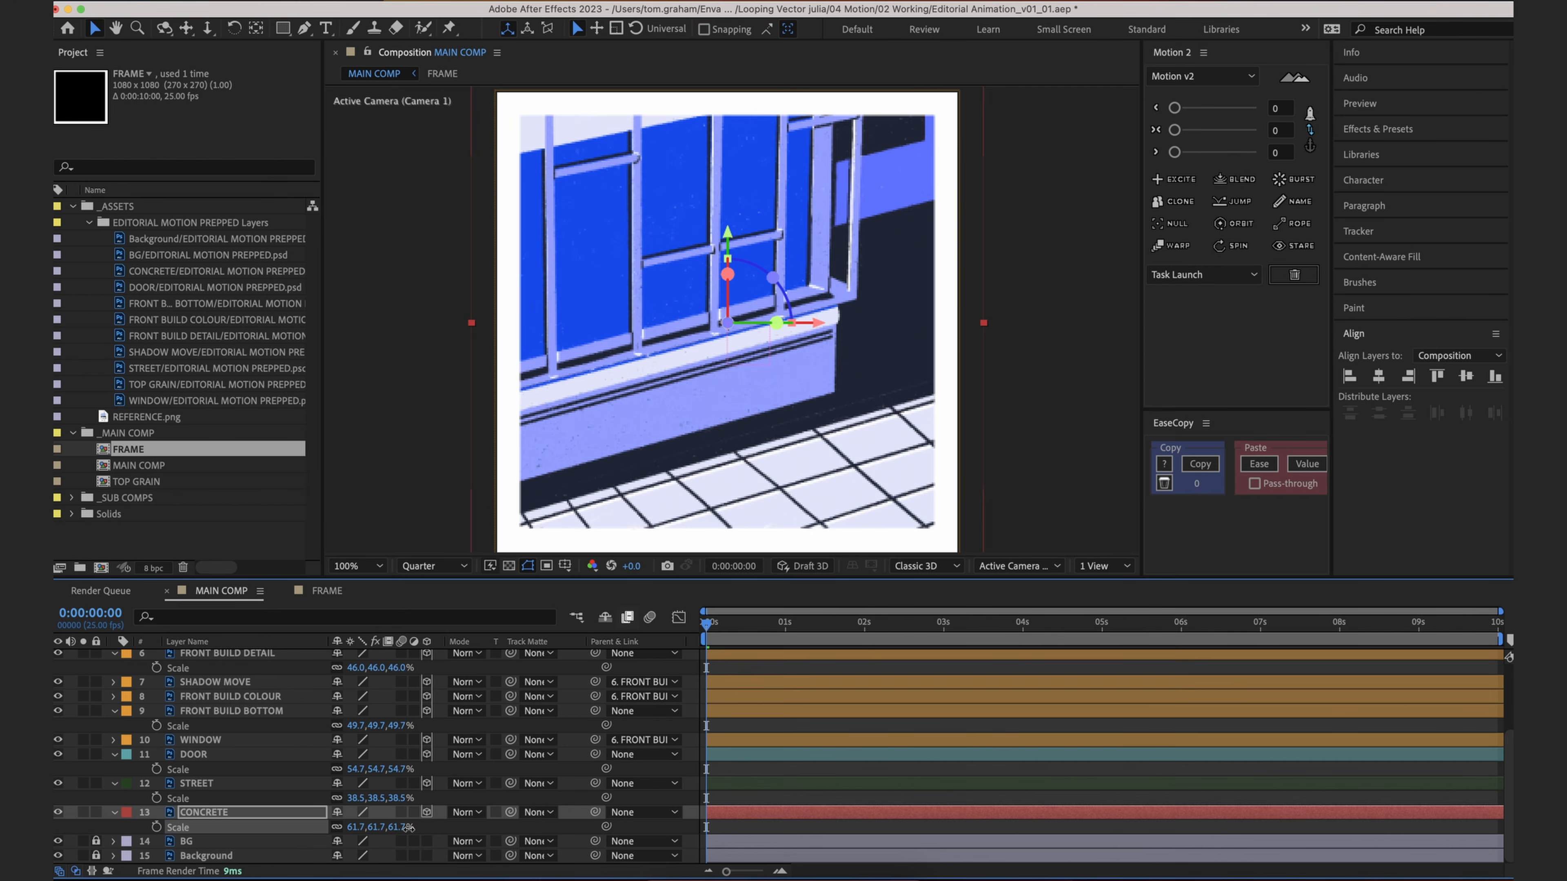
click(931, 795)
key(space)
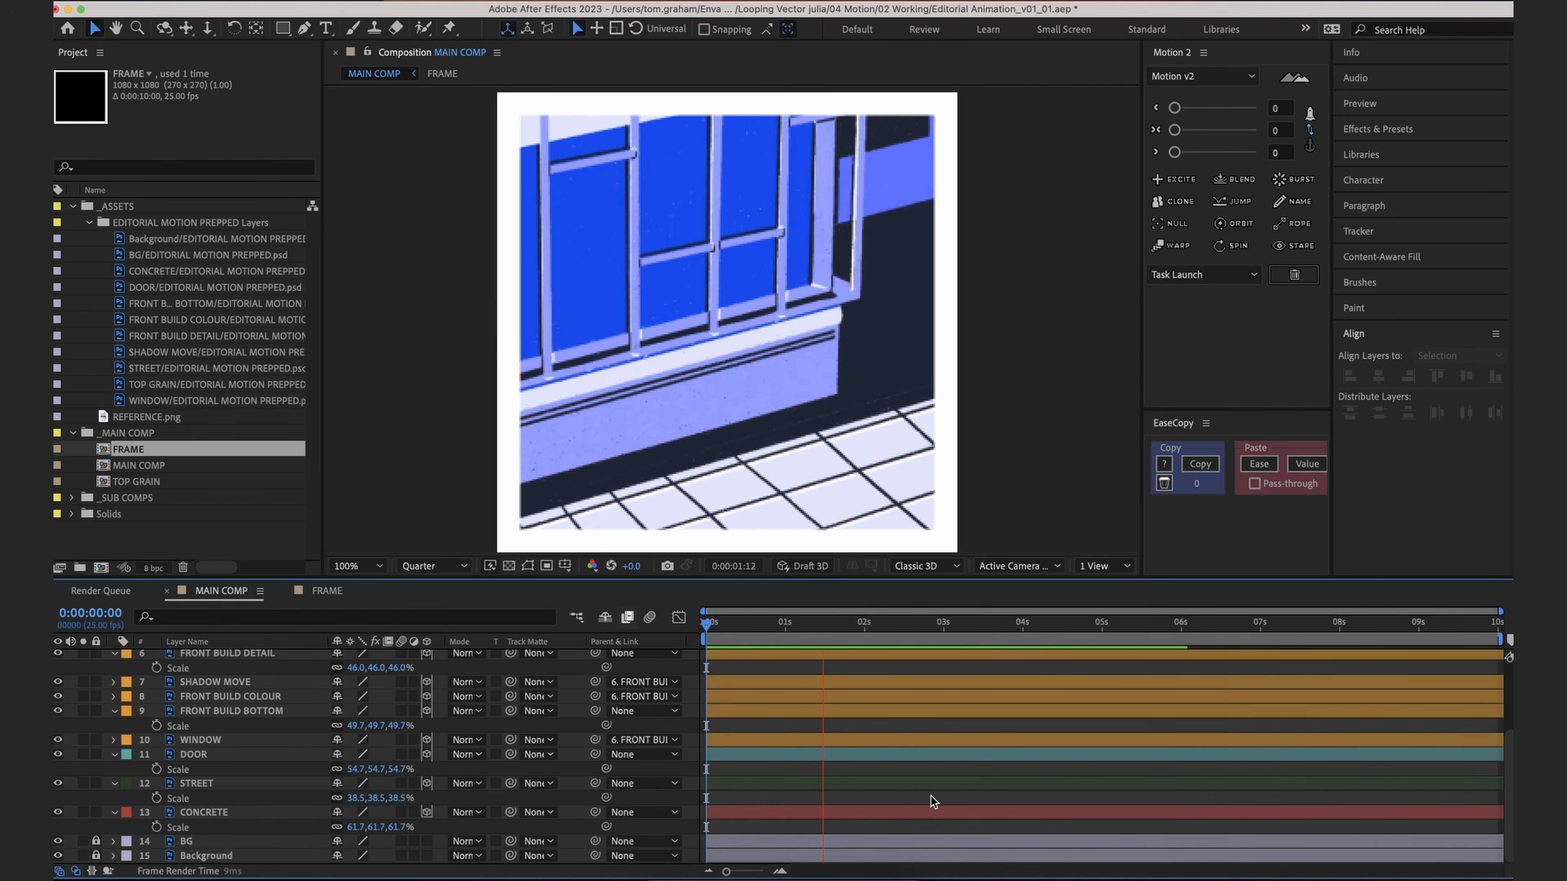
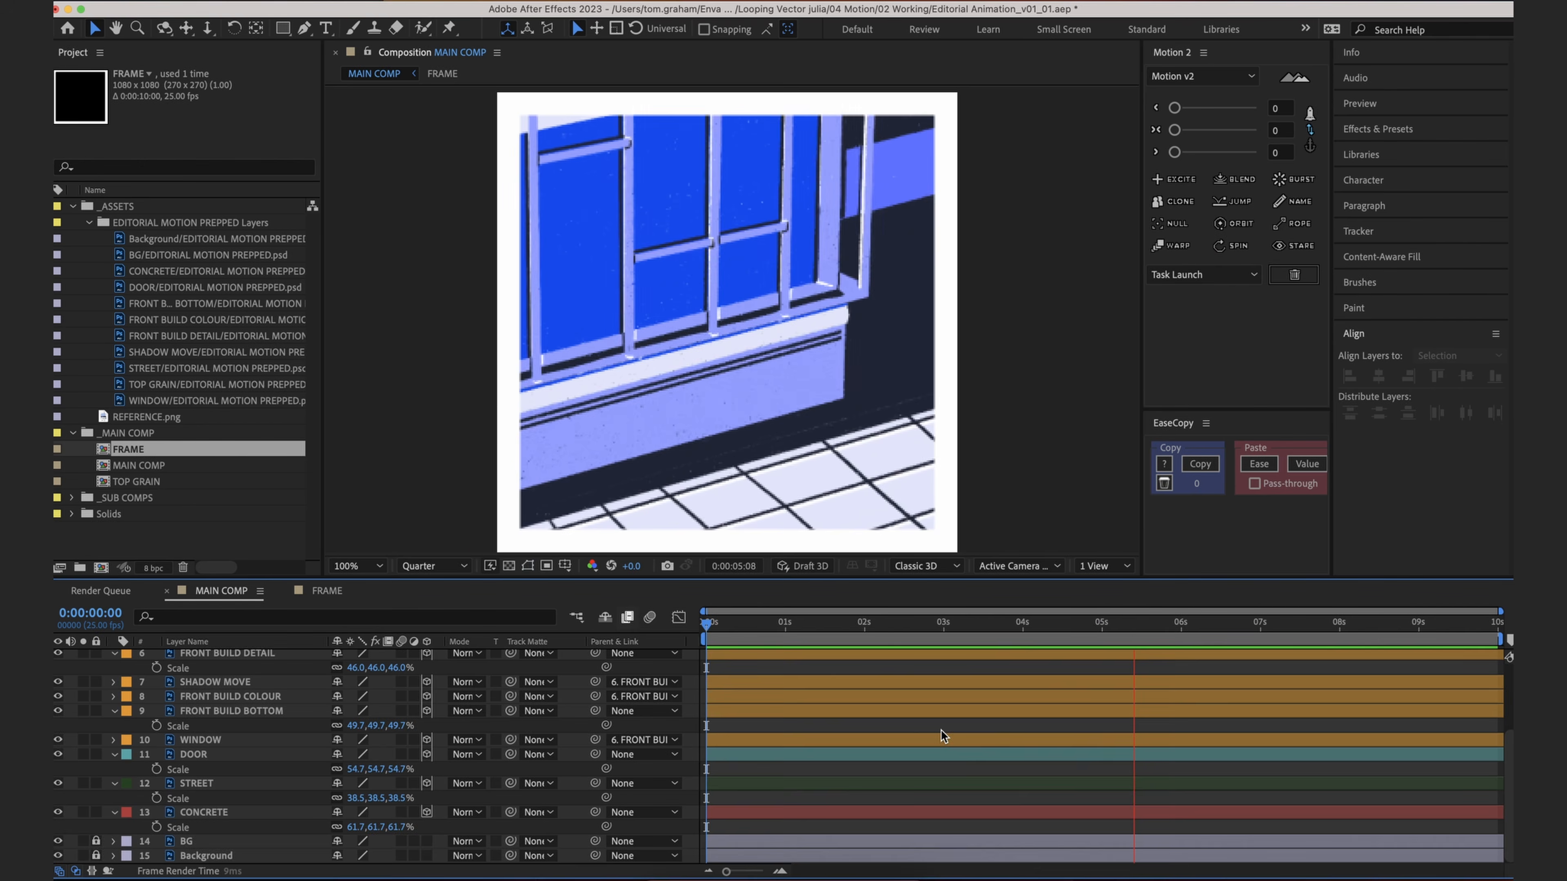
key(space)
Step: Show and unlock the REFERENCE.png layer, raise its opacity to 100% to compare it with the artwork, and set it to 0%
scroll(940, 730, up, 3)
click(58, 715)
click(338, 730)
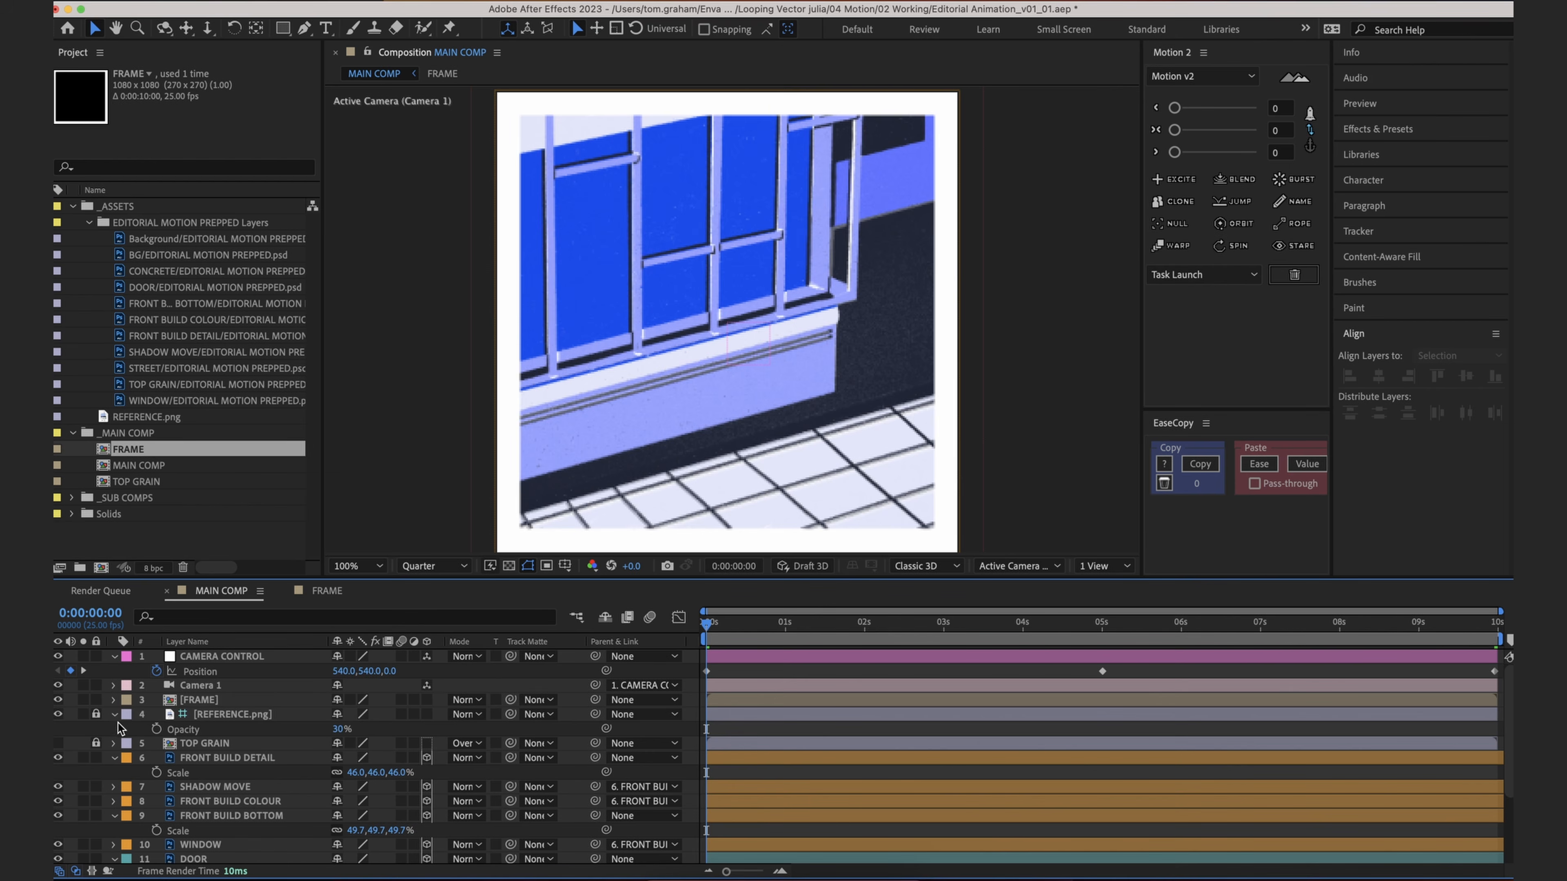
drag(338, 731, 571, 731)
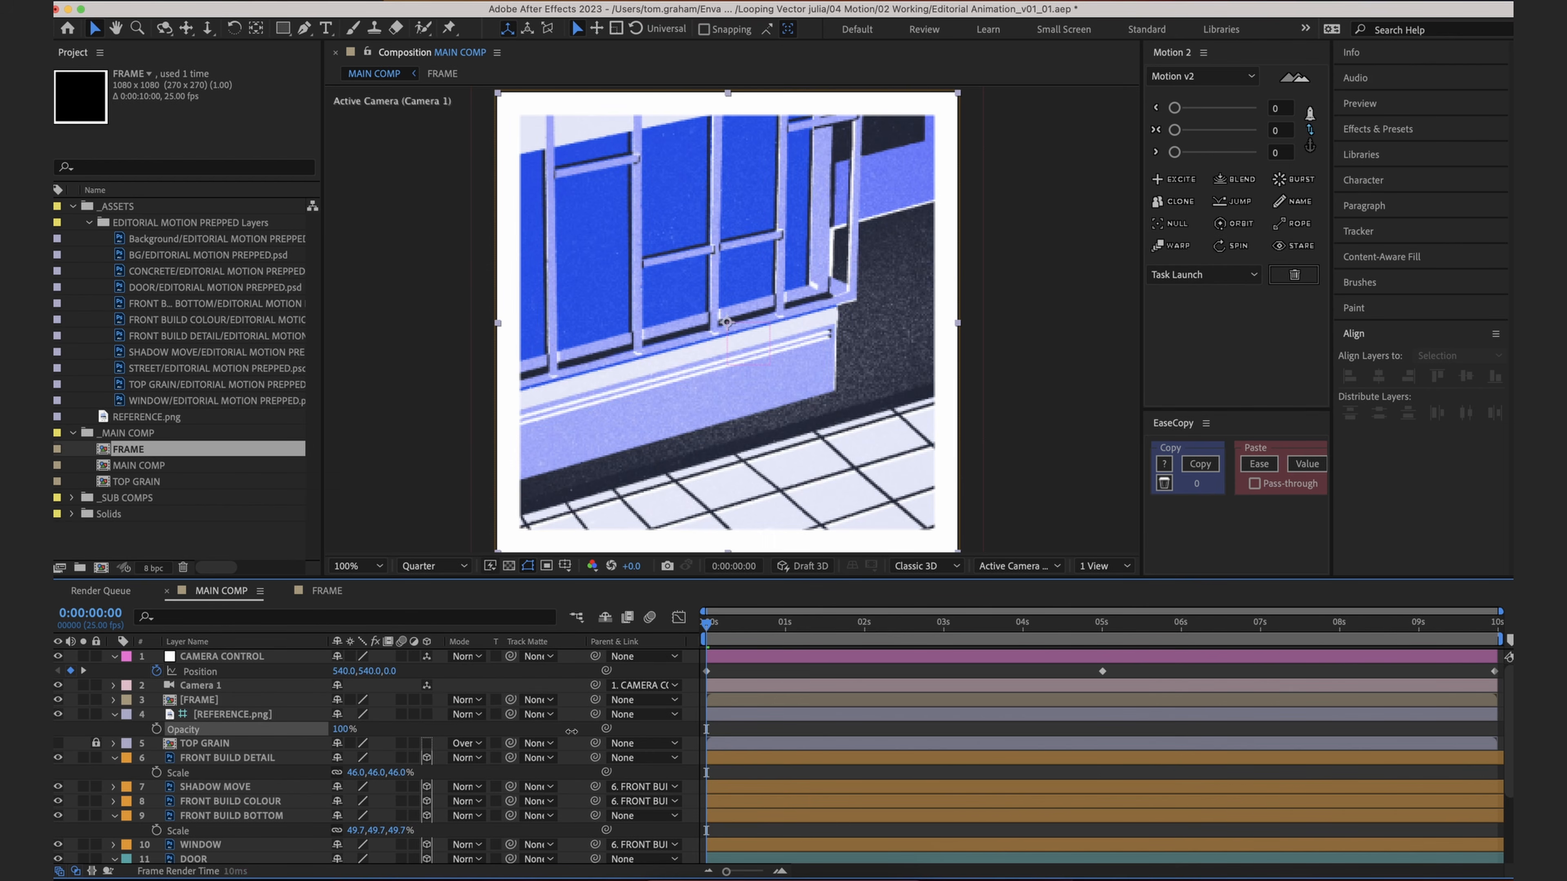
drag(451, 731, 274, 726)
click(149, 718)
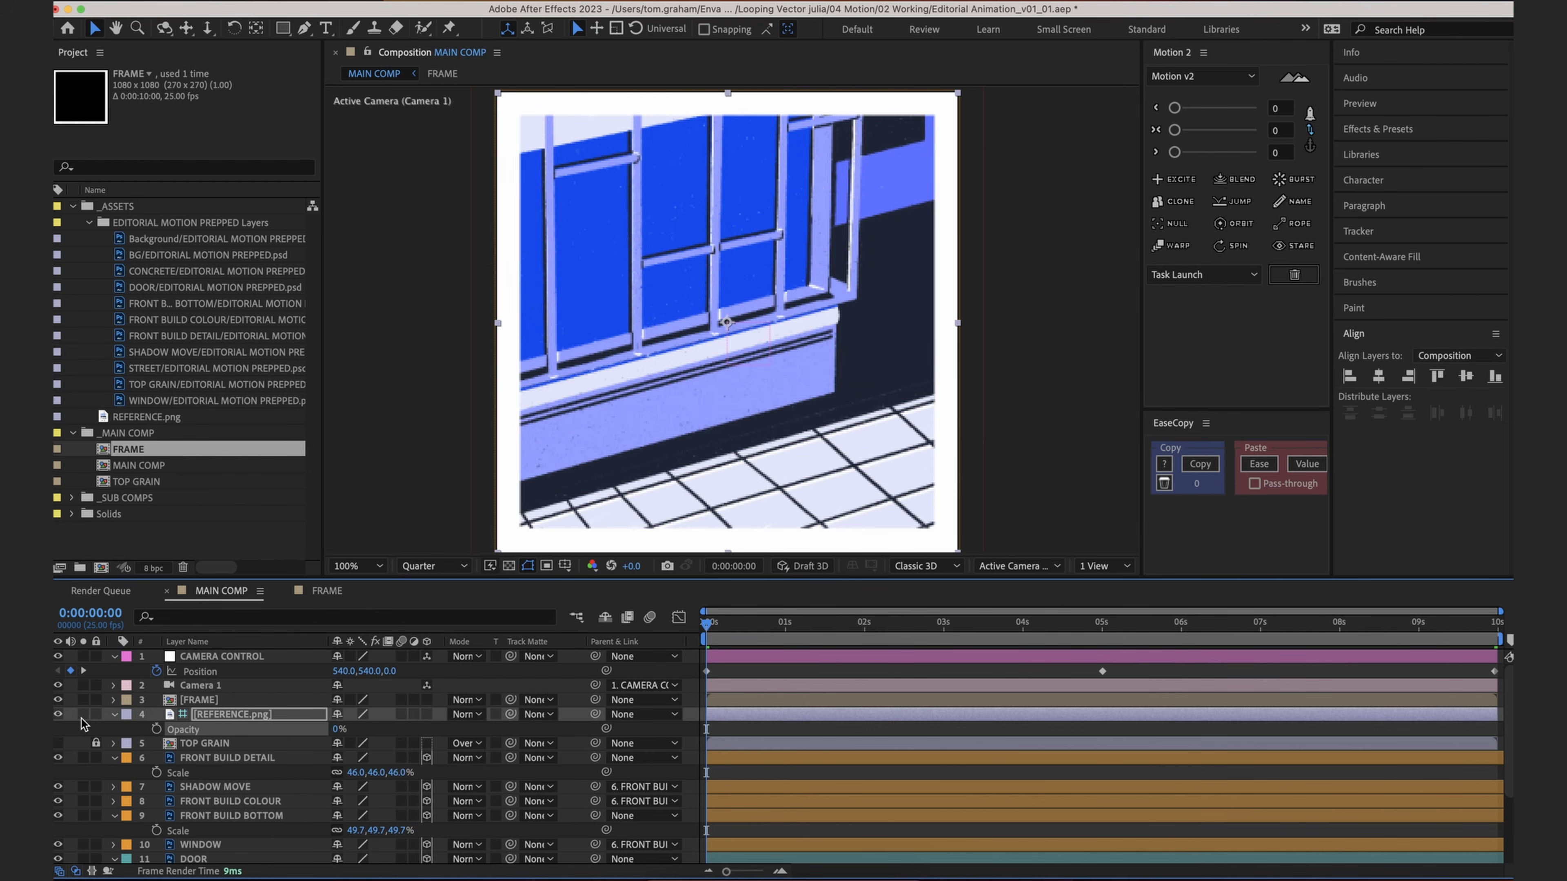
click(218, 718)
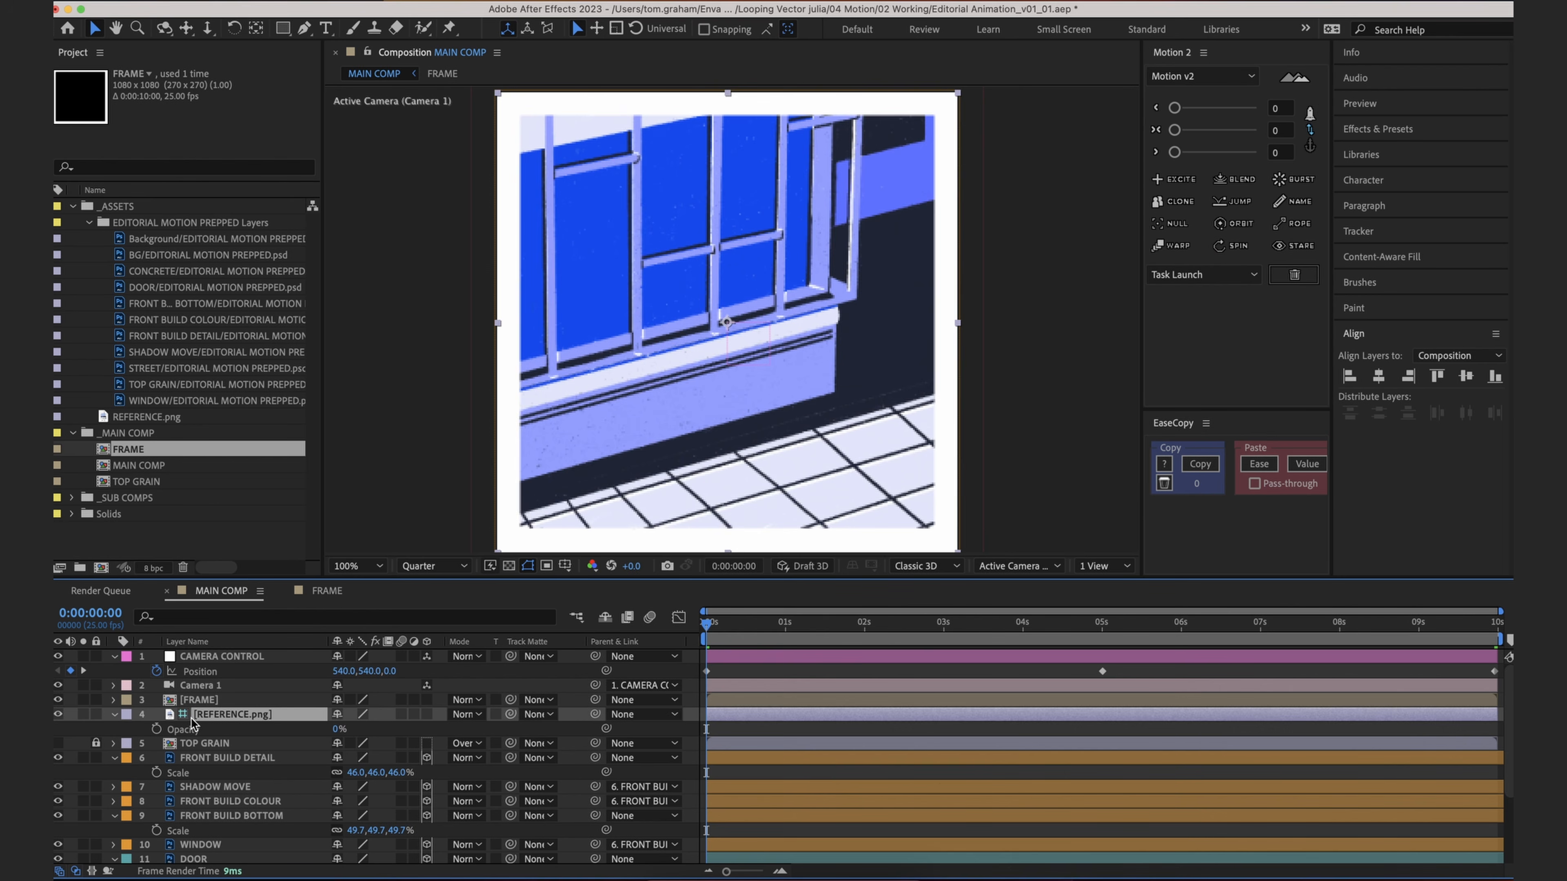
Step: Save the After Effects project and deselect all layers
click(941, 773)
click(915, 757)
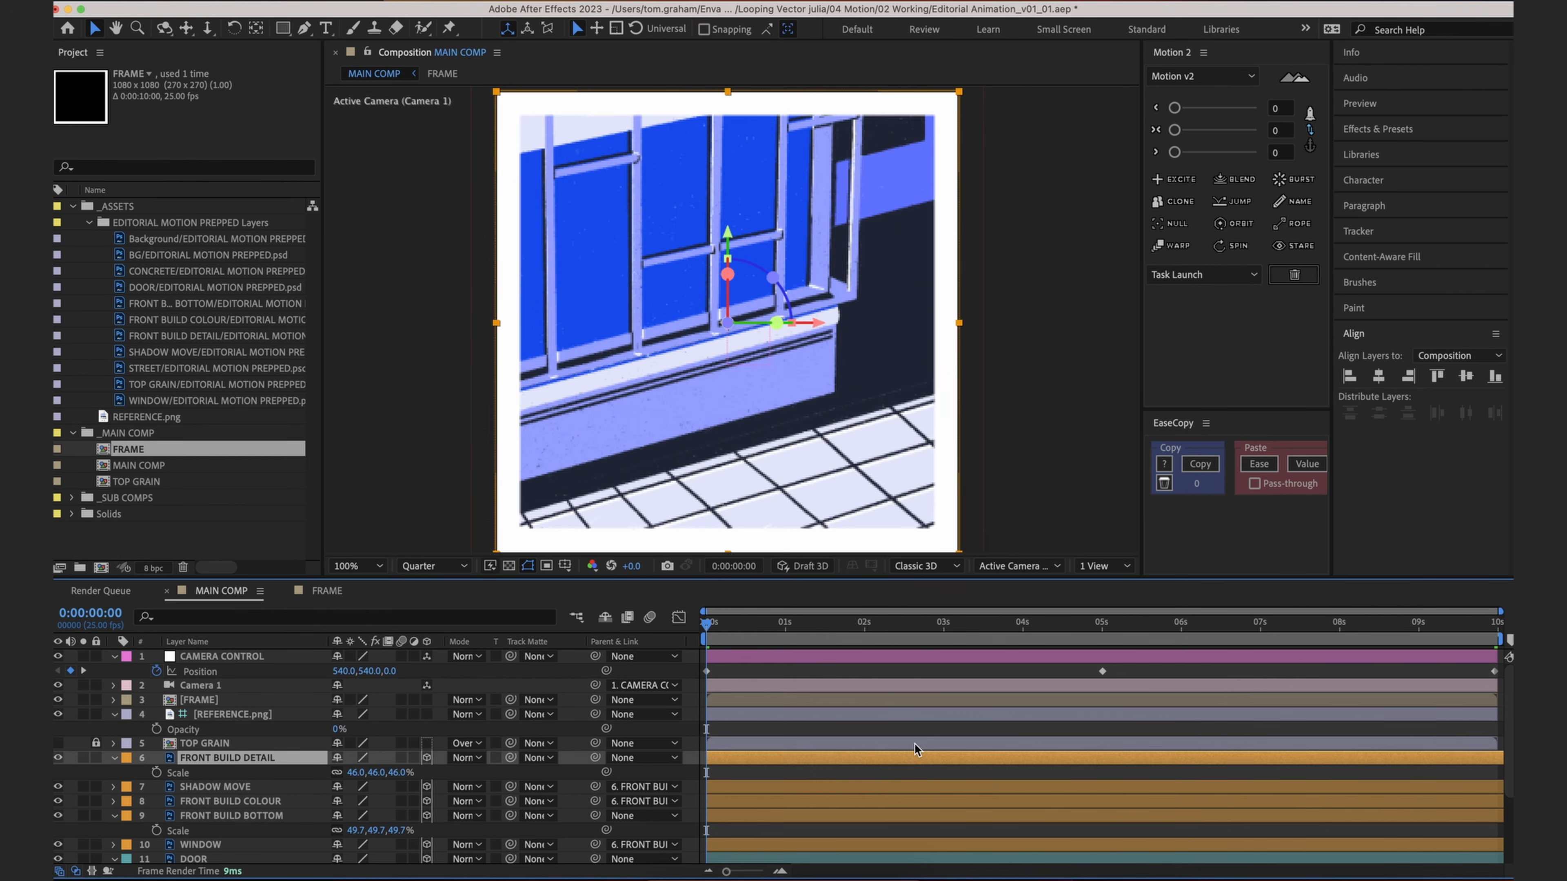
key(super+s)
key(F2)
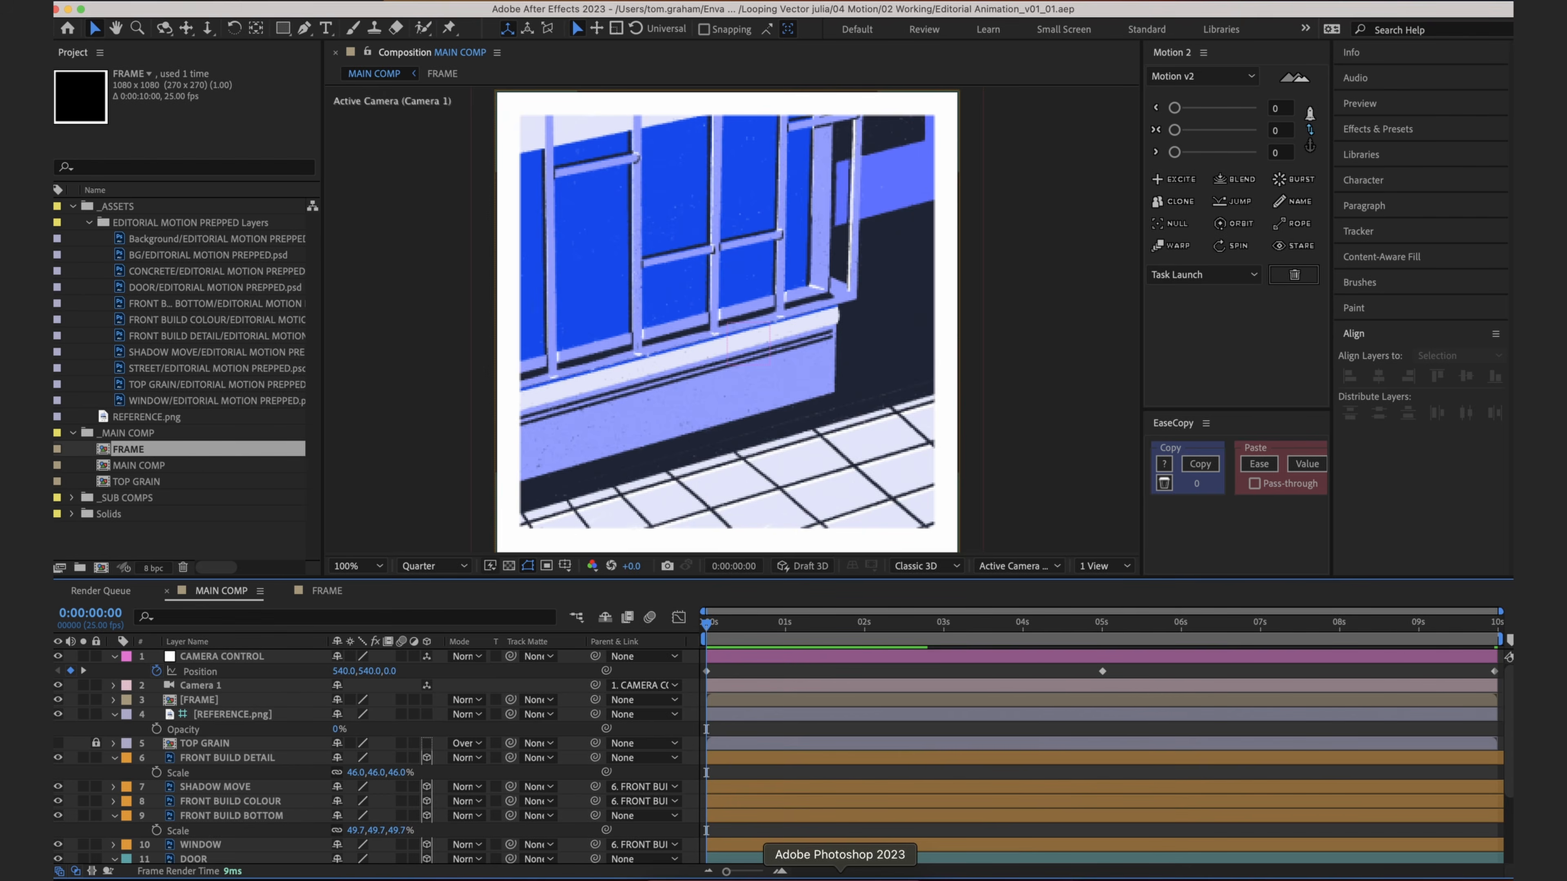
Step: Switch to Photoshop, view EDITORIAL MOTION PREPPED.psd at 100% and isolate the DOOR layer
click(840, 877)
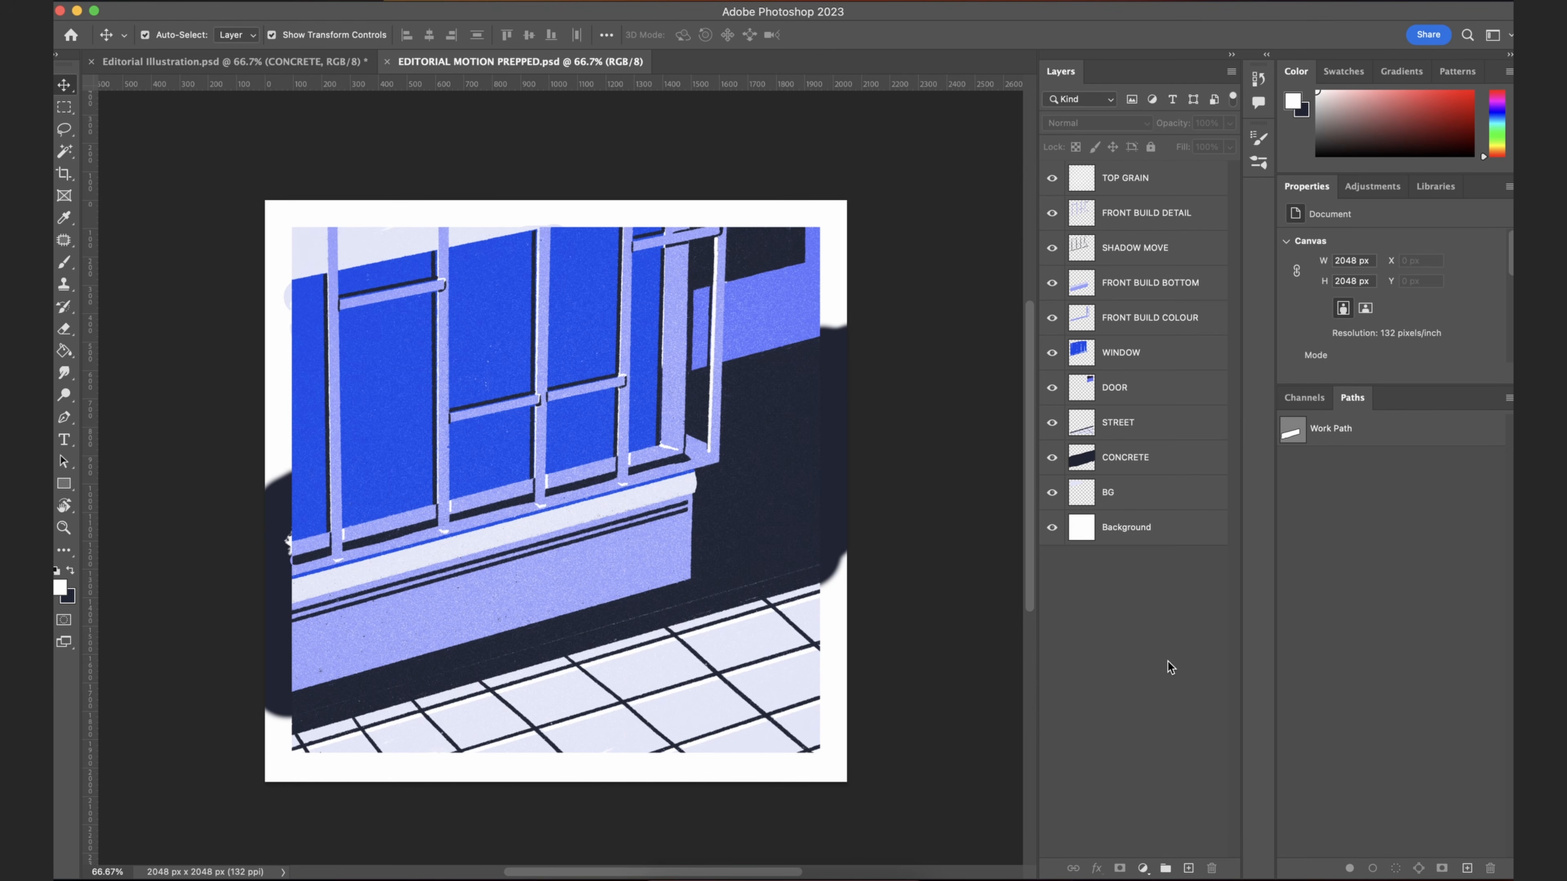
key(super+1)
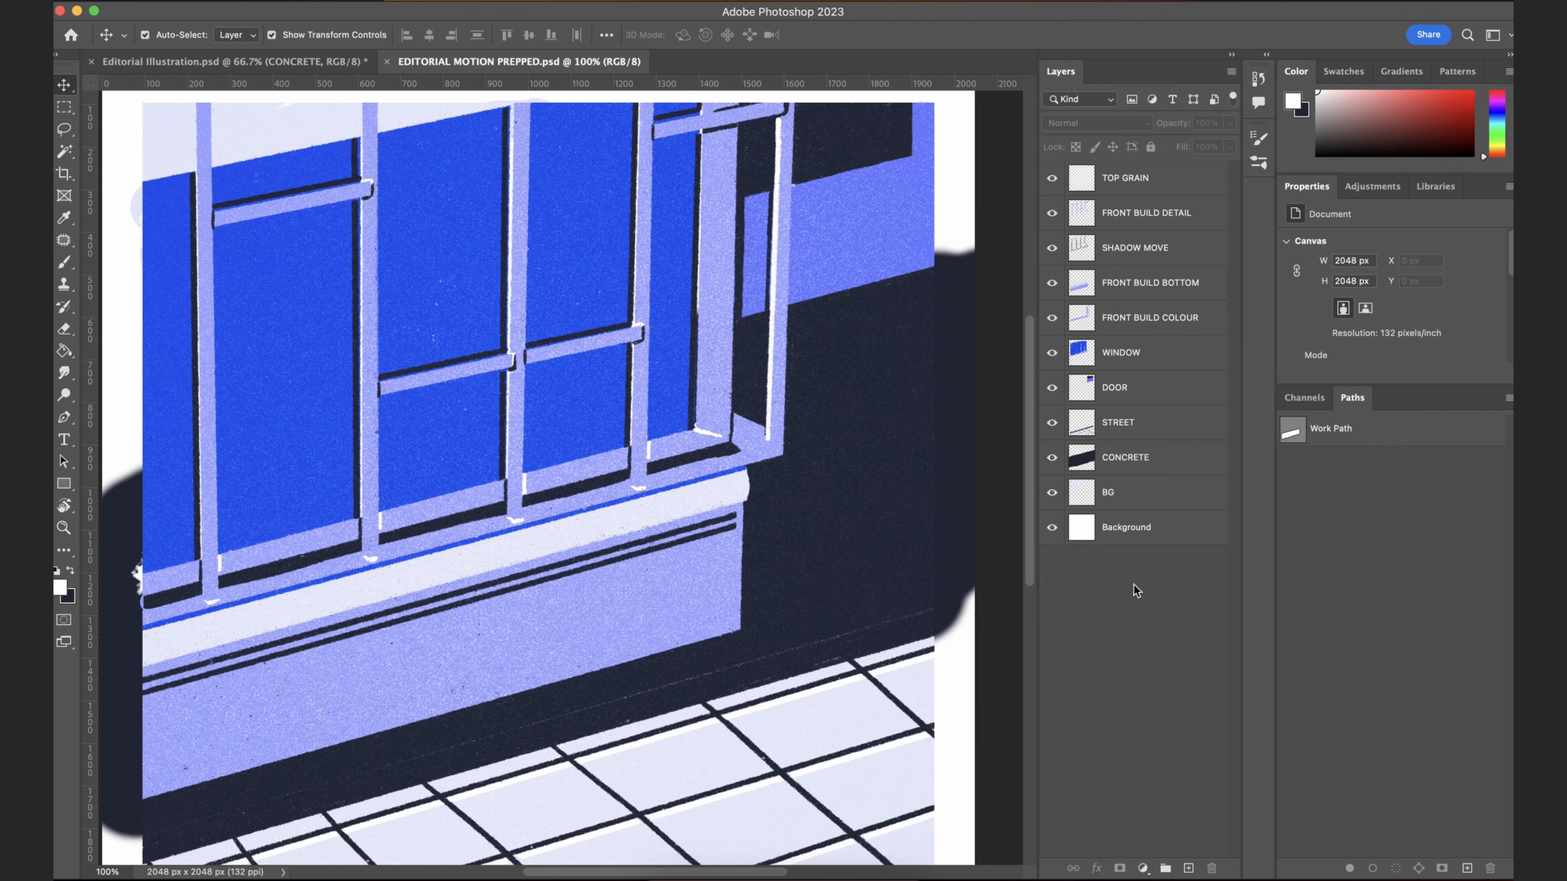
click(1117, 386)
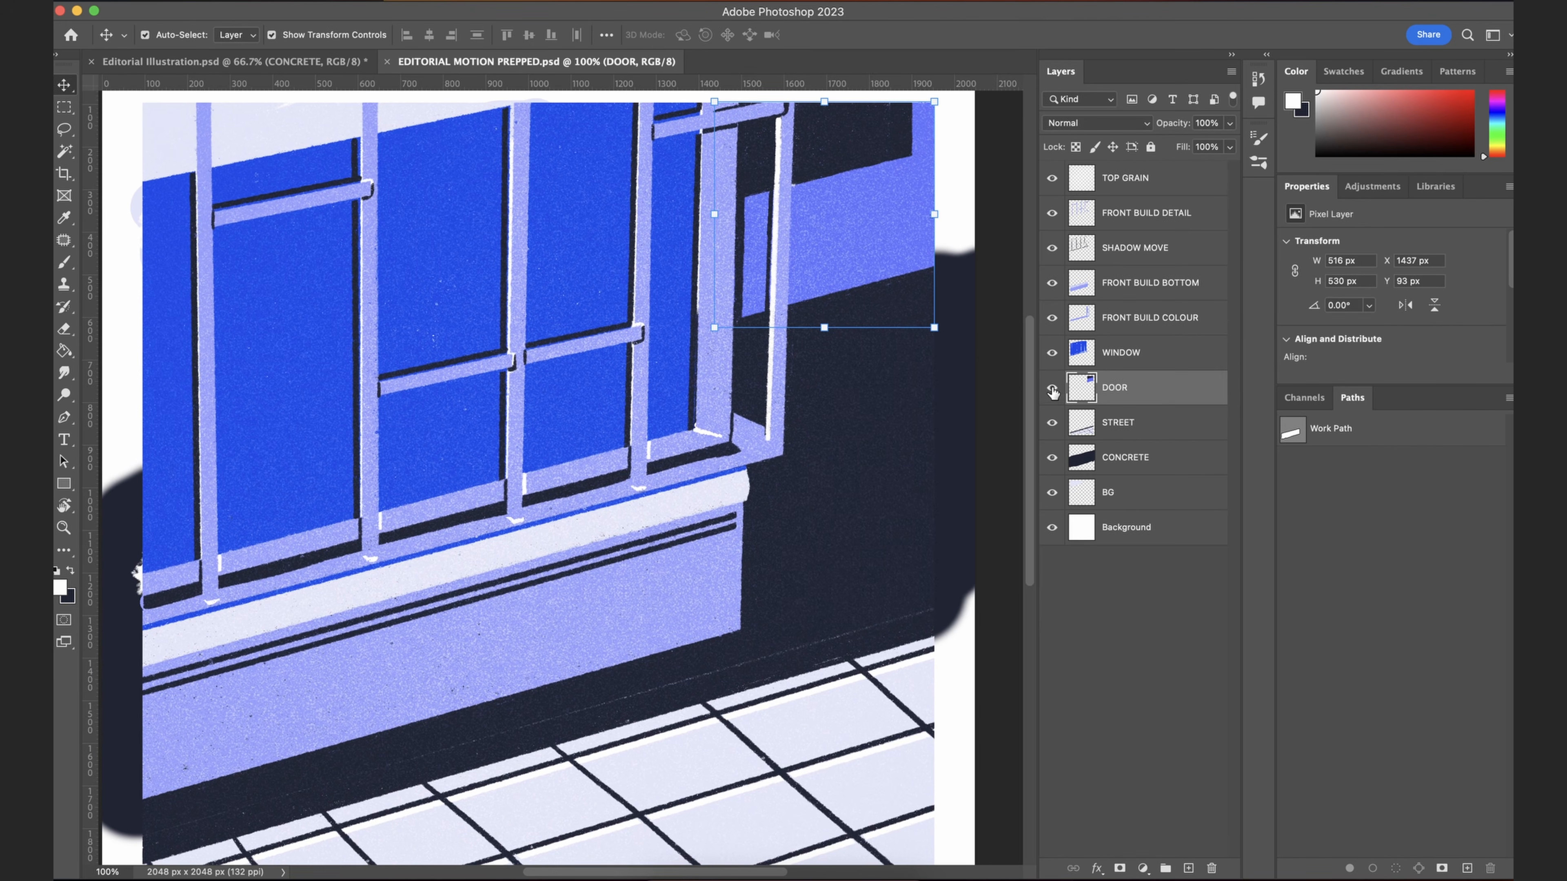
alt+click(1052, 389)
Step: Rotate the canvas view as needed and paint a white highlight line along the lower edge of the DOOR artwork
key(r)
drag(867, 592, 771, 299)
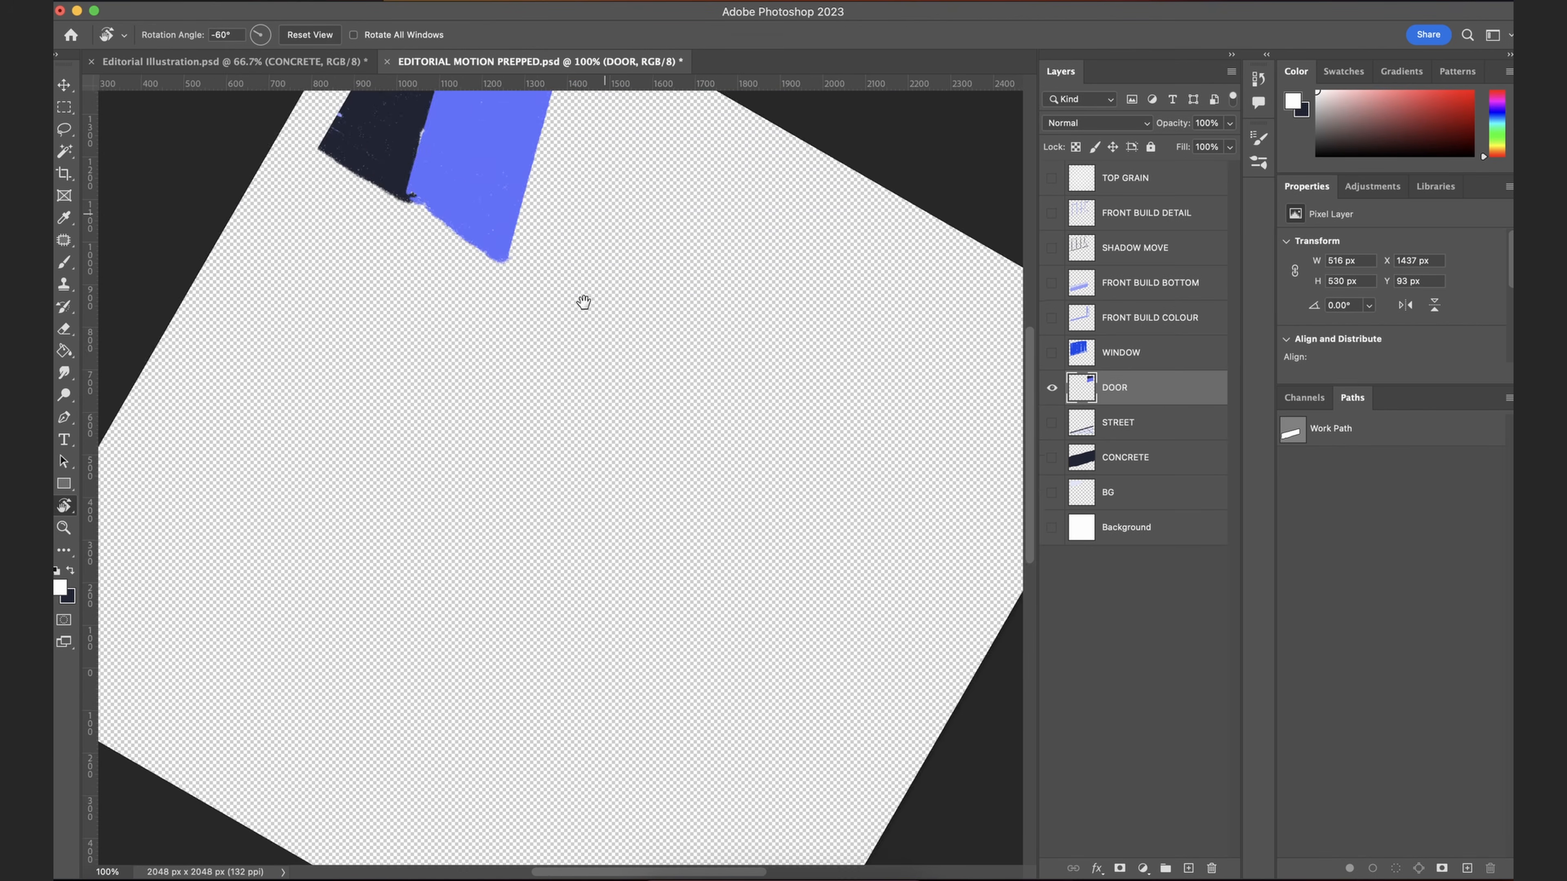
drag(585, 305, 544, 588)
key(super+plus)
key(Escape)
click(1135, 729)
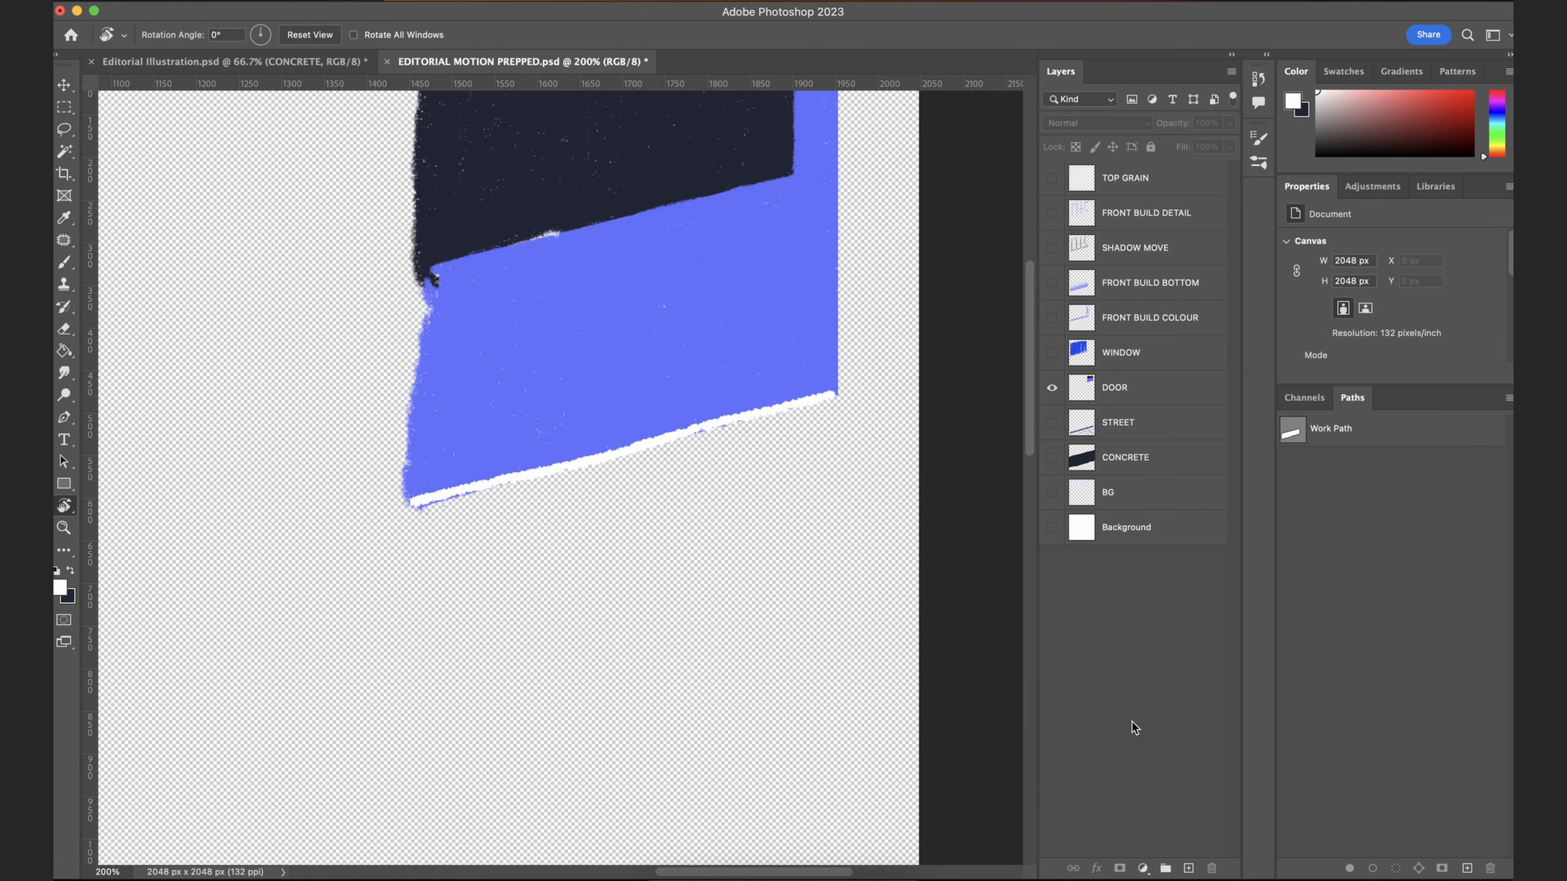
Step: Return to the Move tool and save EDITORIAL MOTION PREPPED.psd
click(67, 87)
scroll(696, 409, left, 3)
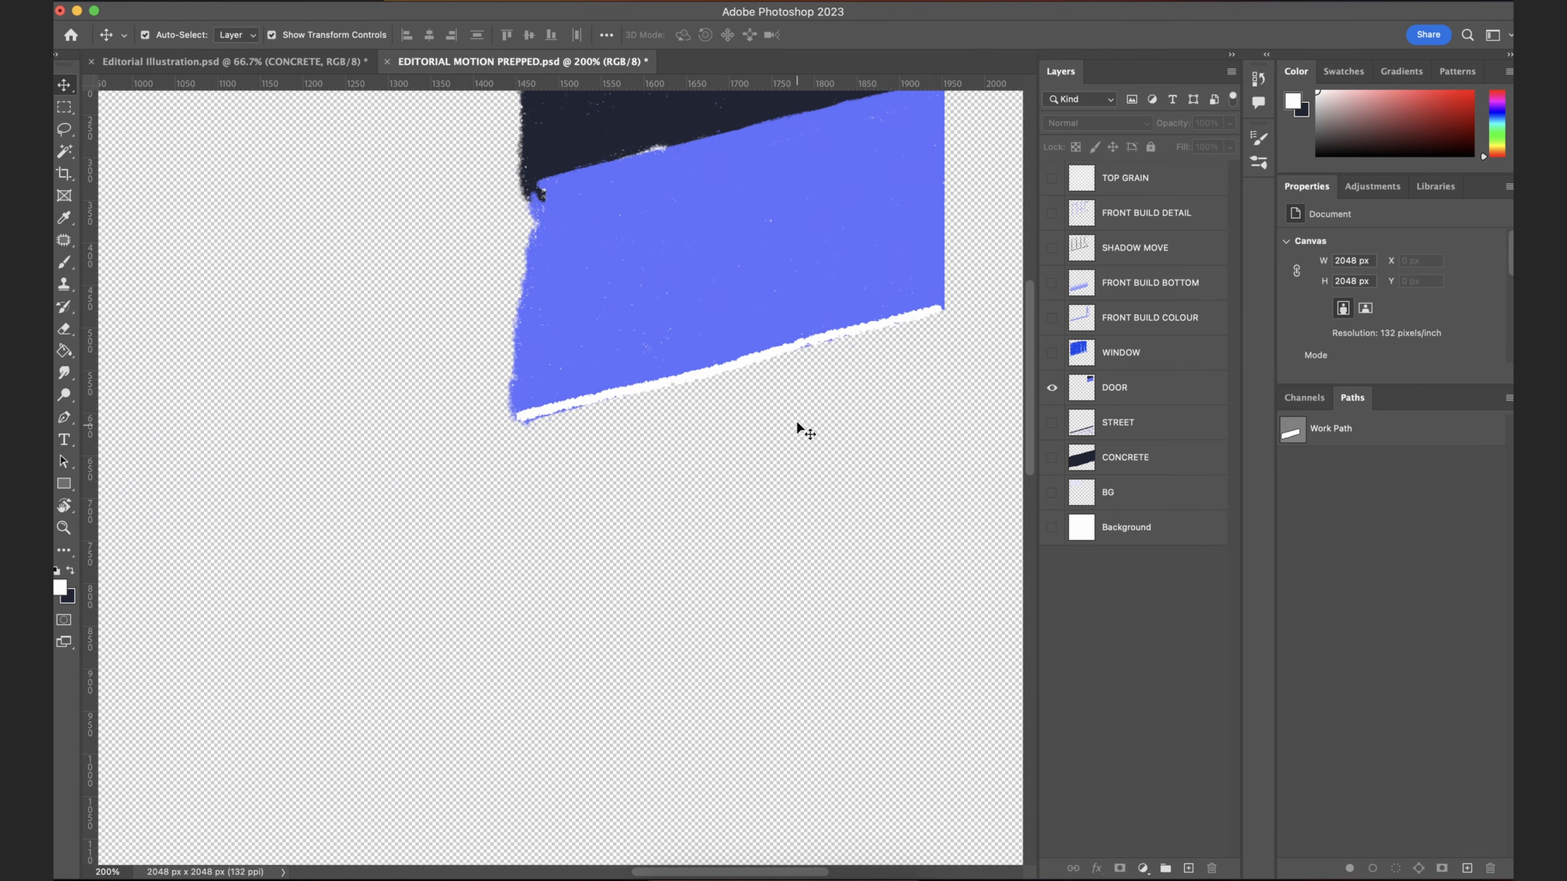
key(super+minus)
key(super+minus)
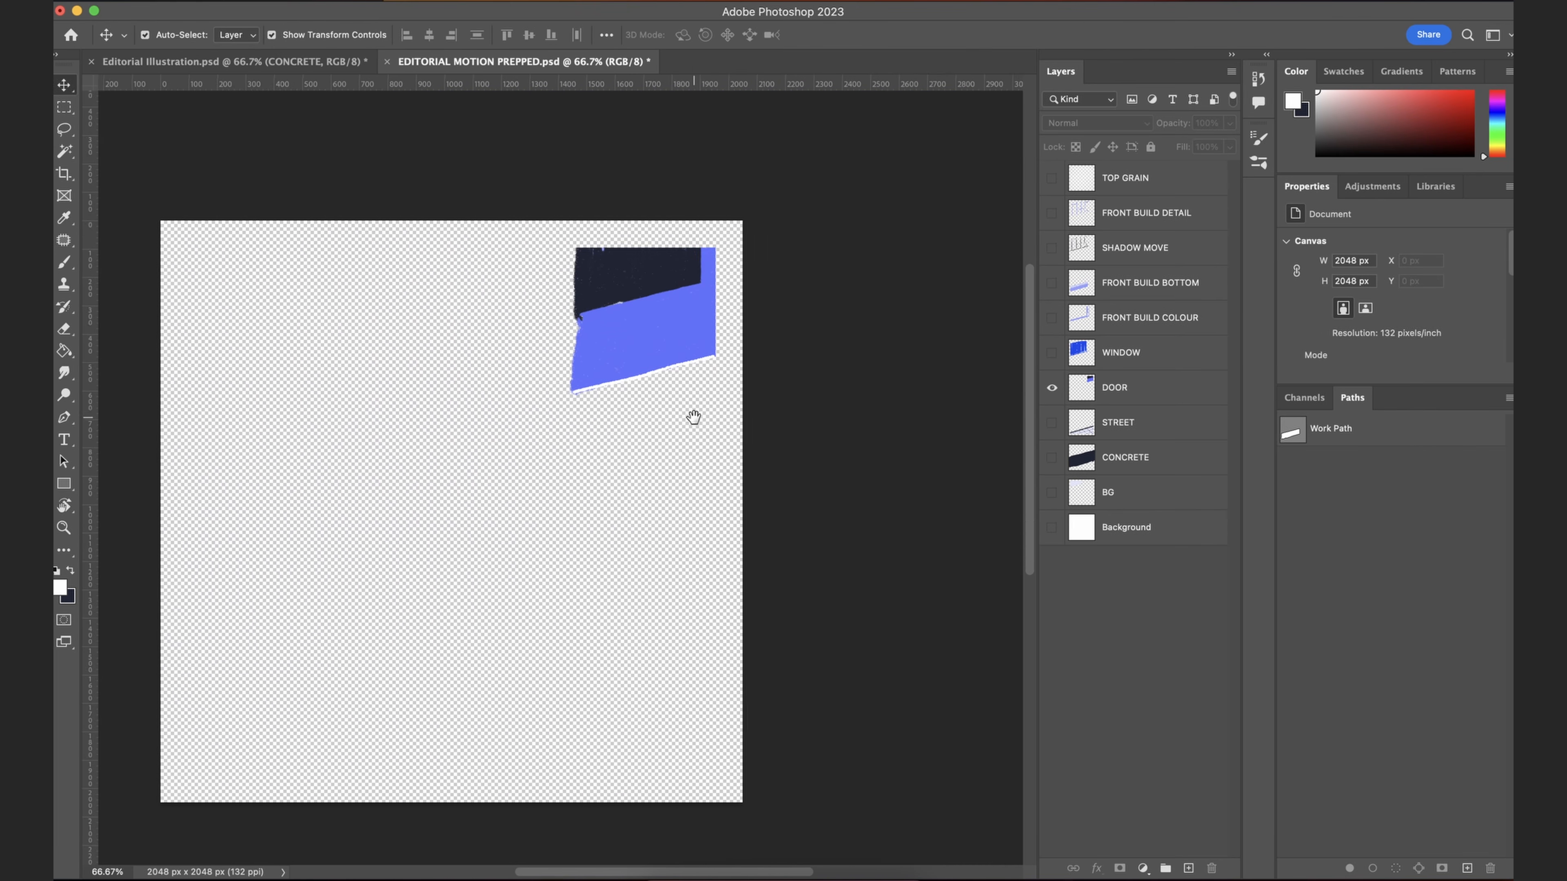
key(super+s)
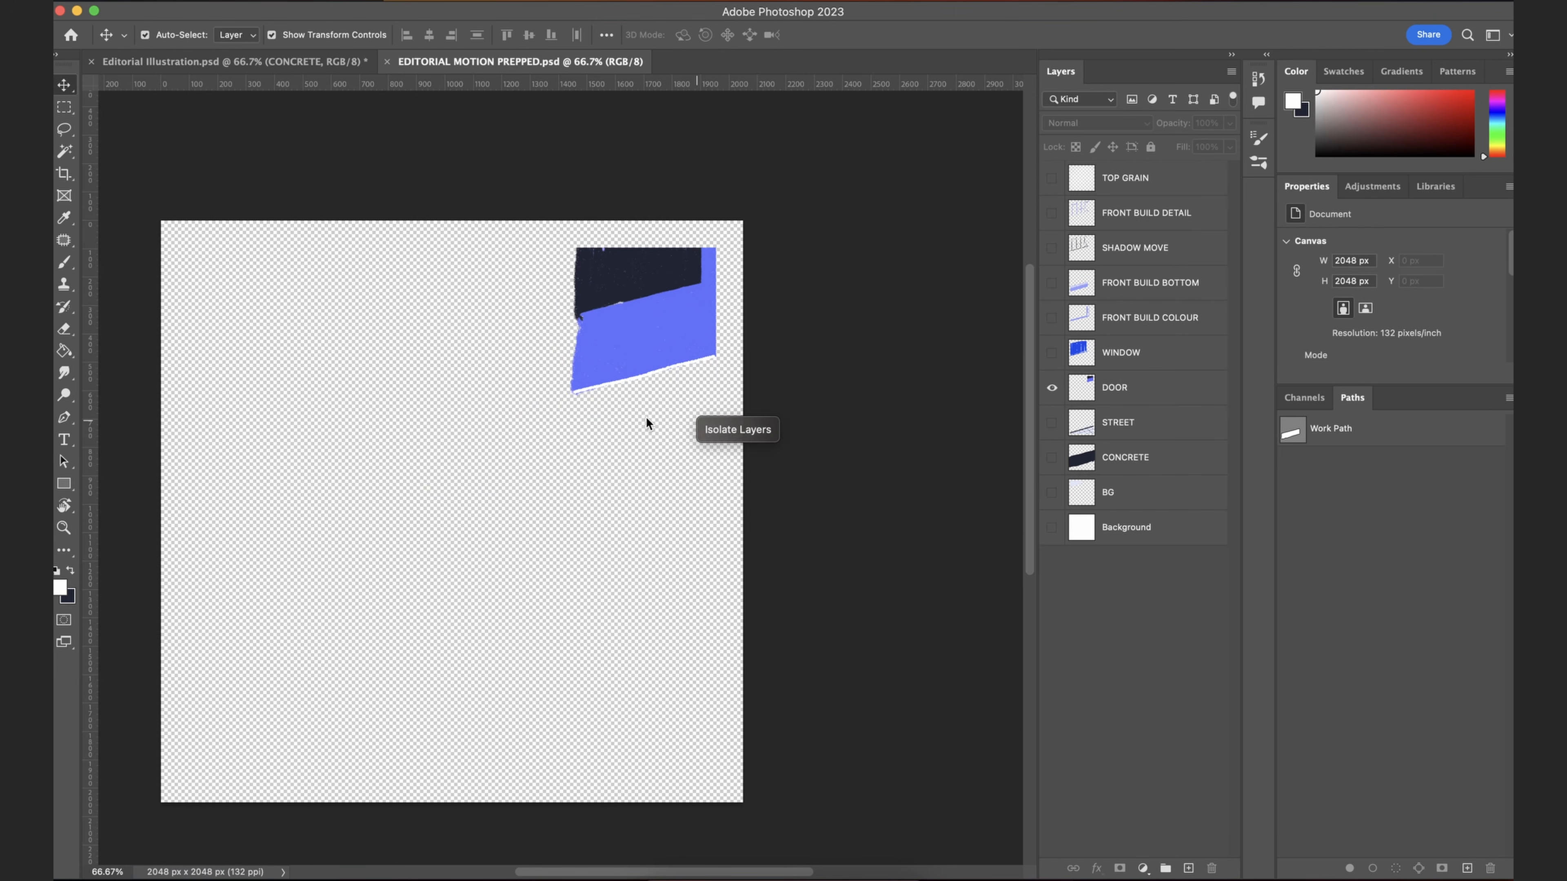
Step: Switch back to After Effects and examine the white line on the door's lower edge in MAIN COMP up close
click(814, 877)
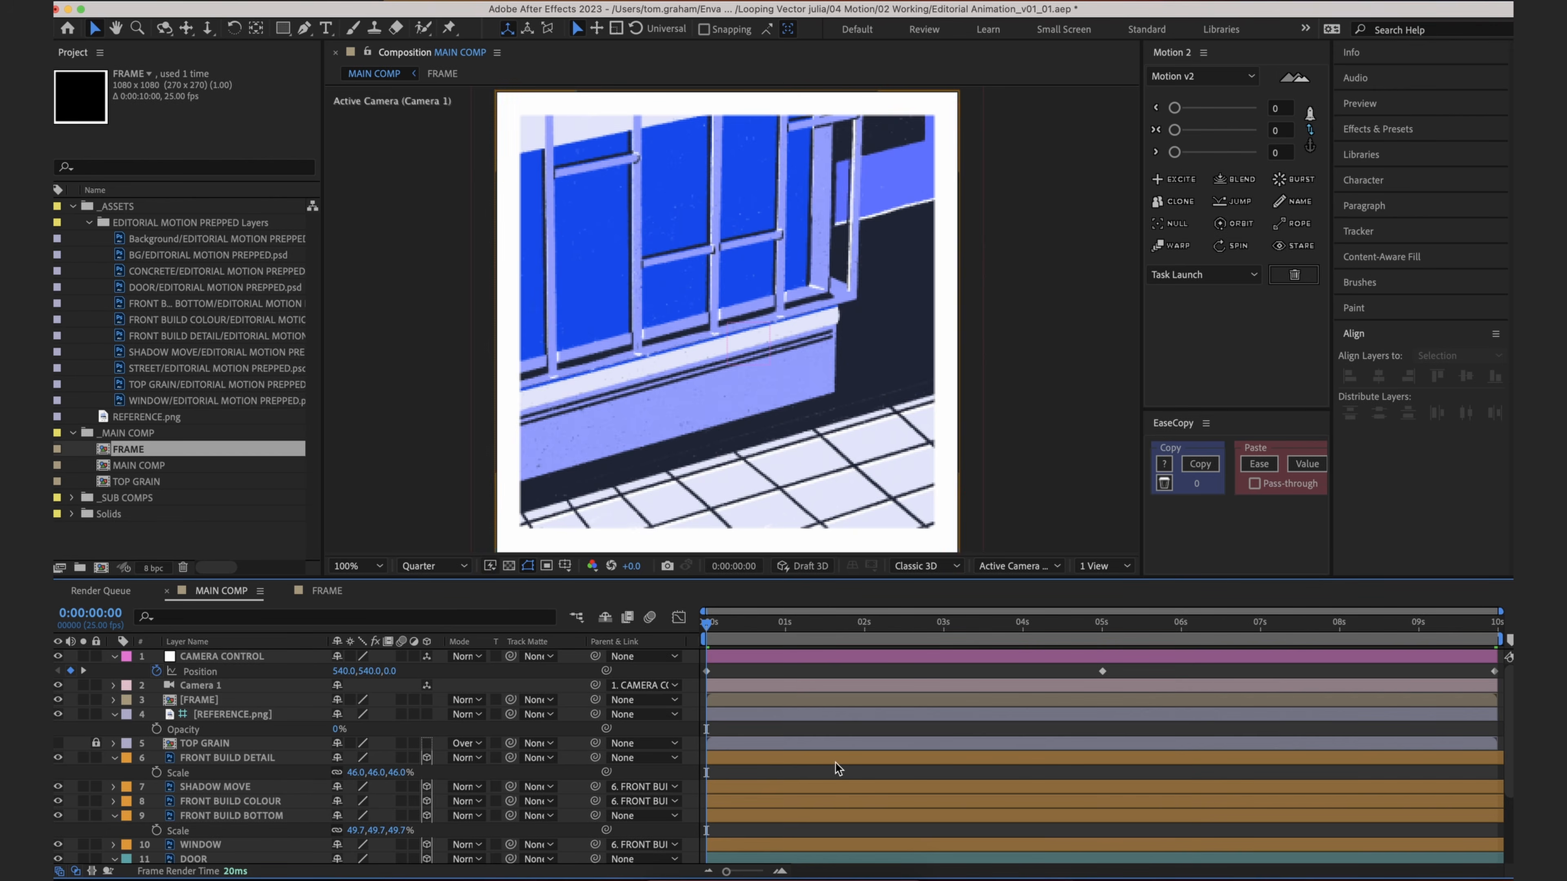
scroll(902, 216, up, 1)
drag(902, 215, 732, 335)
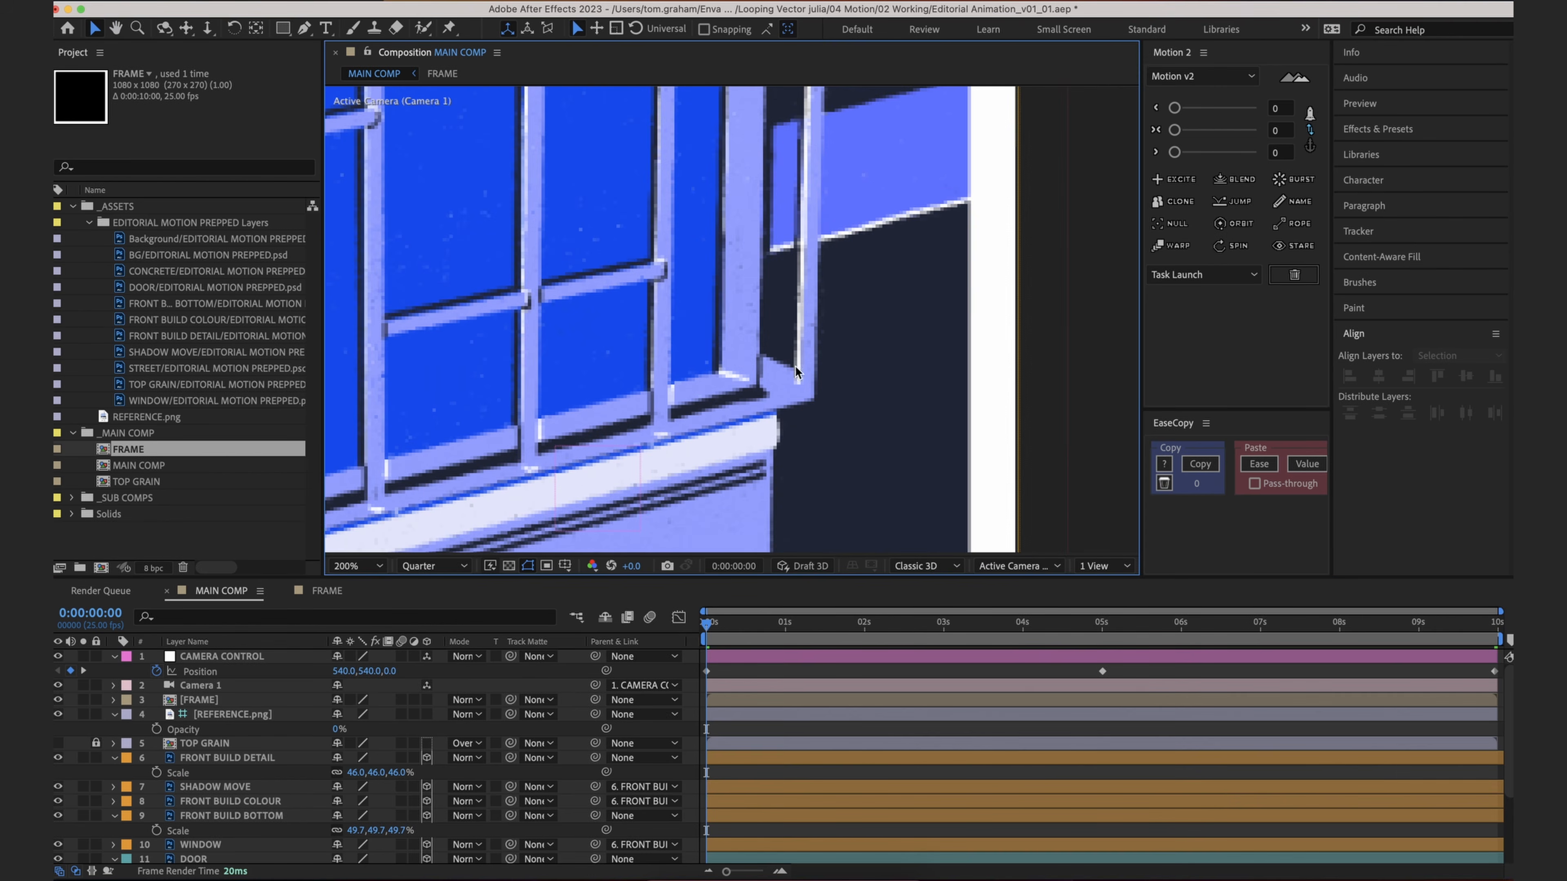
click(459, 566)
click(432, 608)
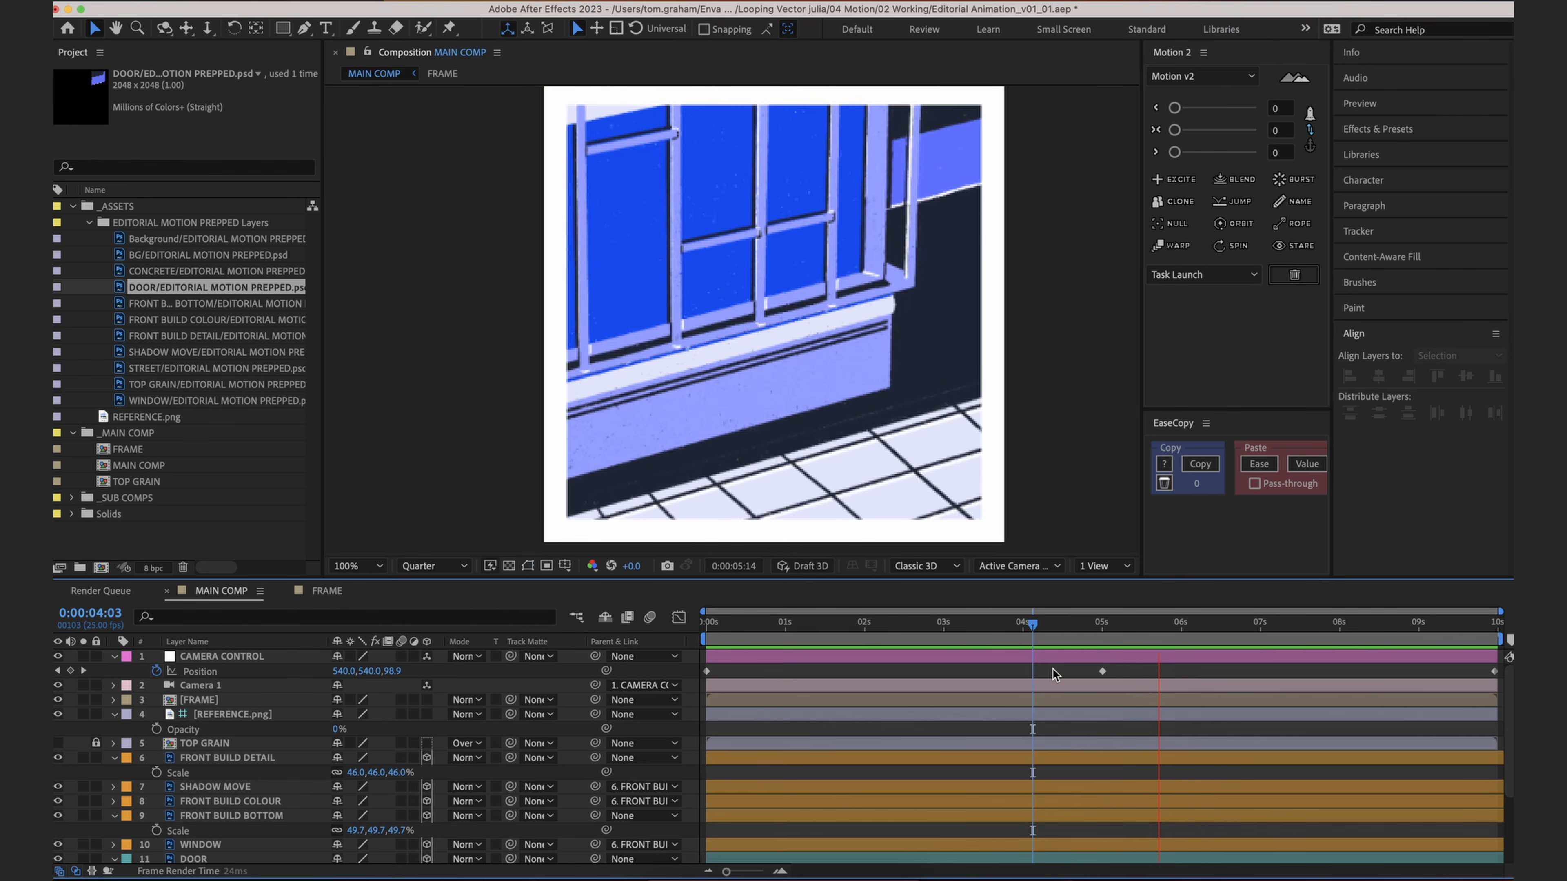
Step: Preview the camera's change of direction around the middle Position keyframe at 5 seconds
drag(1106, 638, 1084, 635)
key(space)
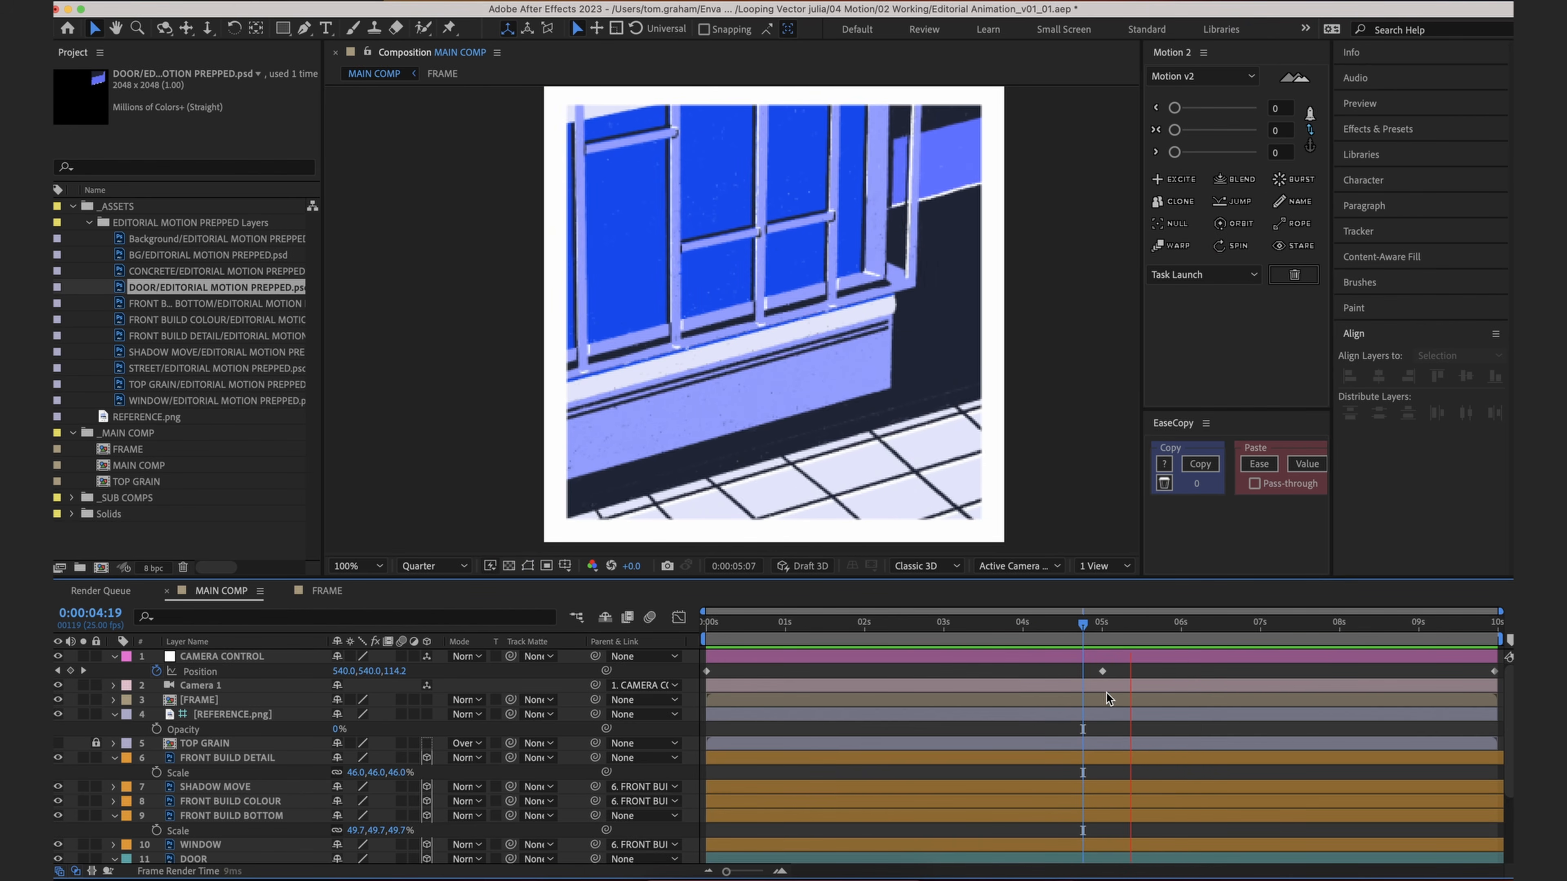
key(space)
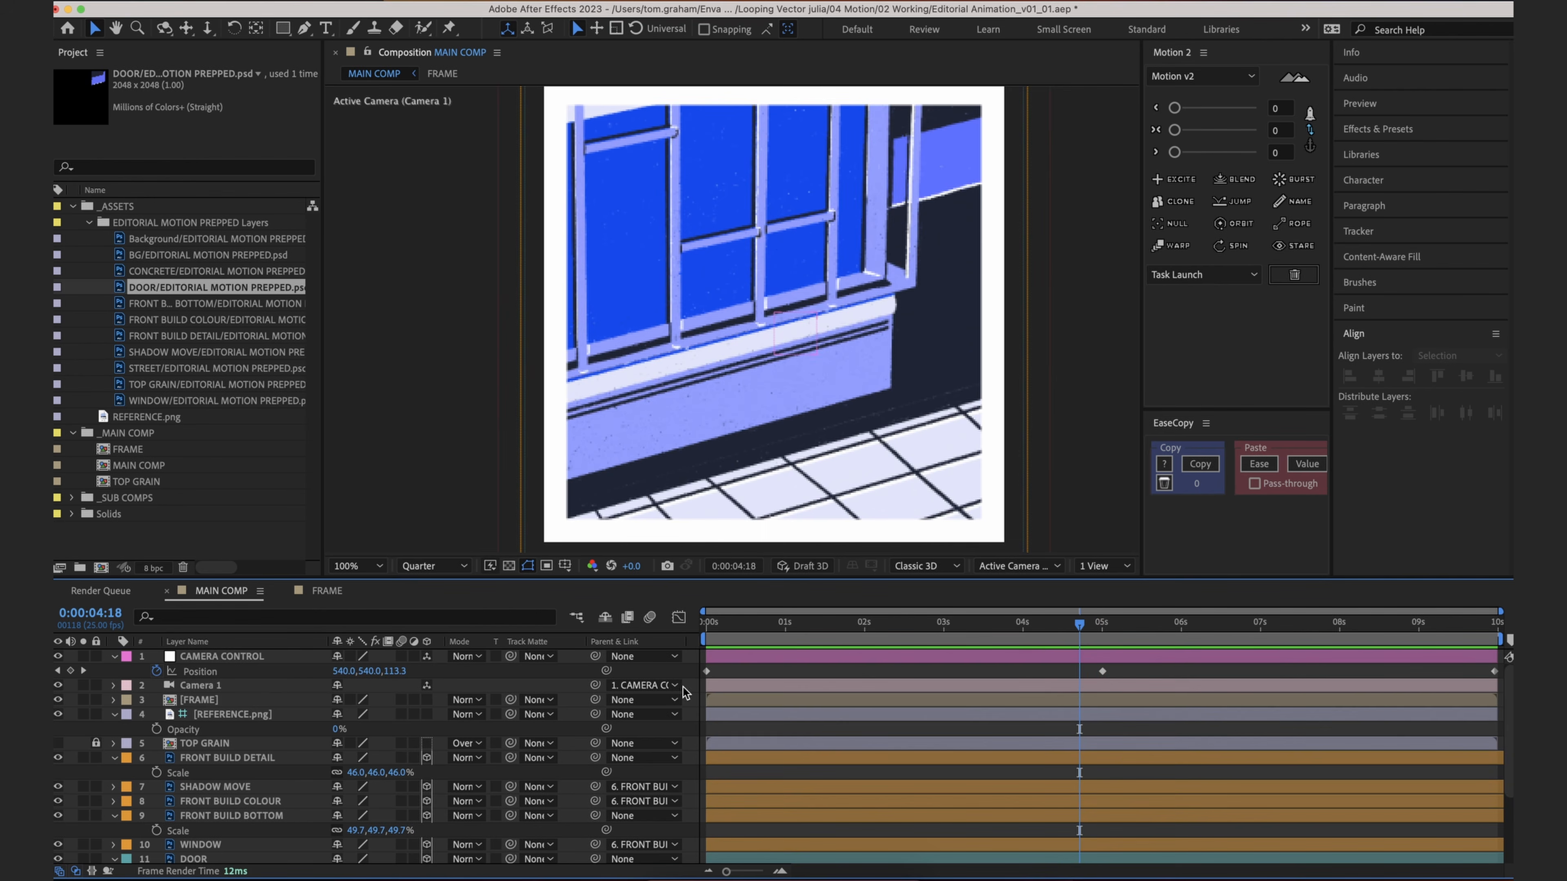
Step: Apply Easy Ease to all Position keyframes of the CAMERA CONTROL layer
click(278, 671)
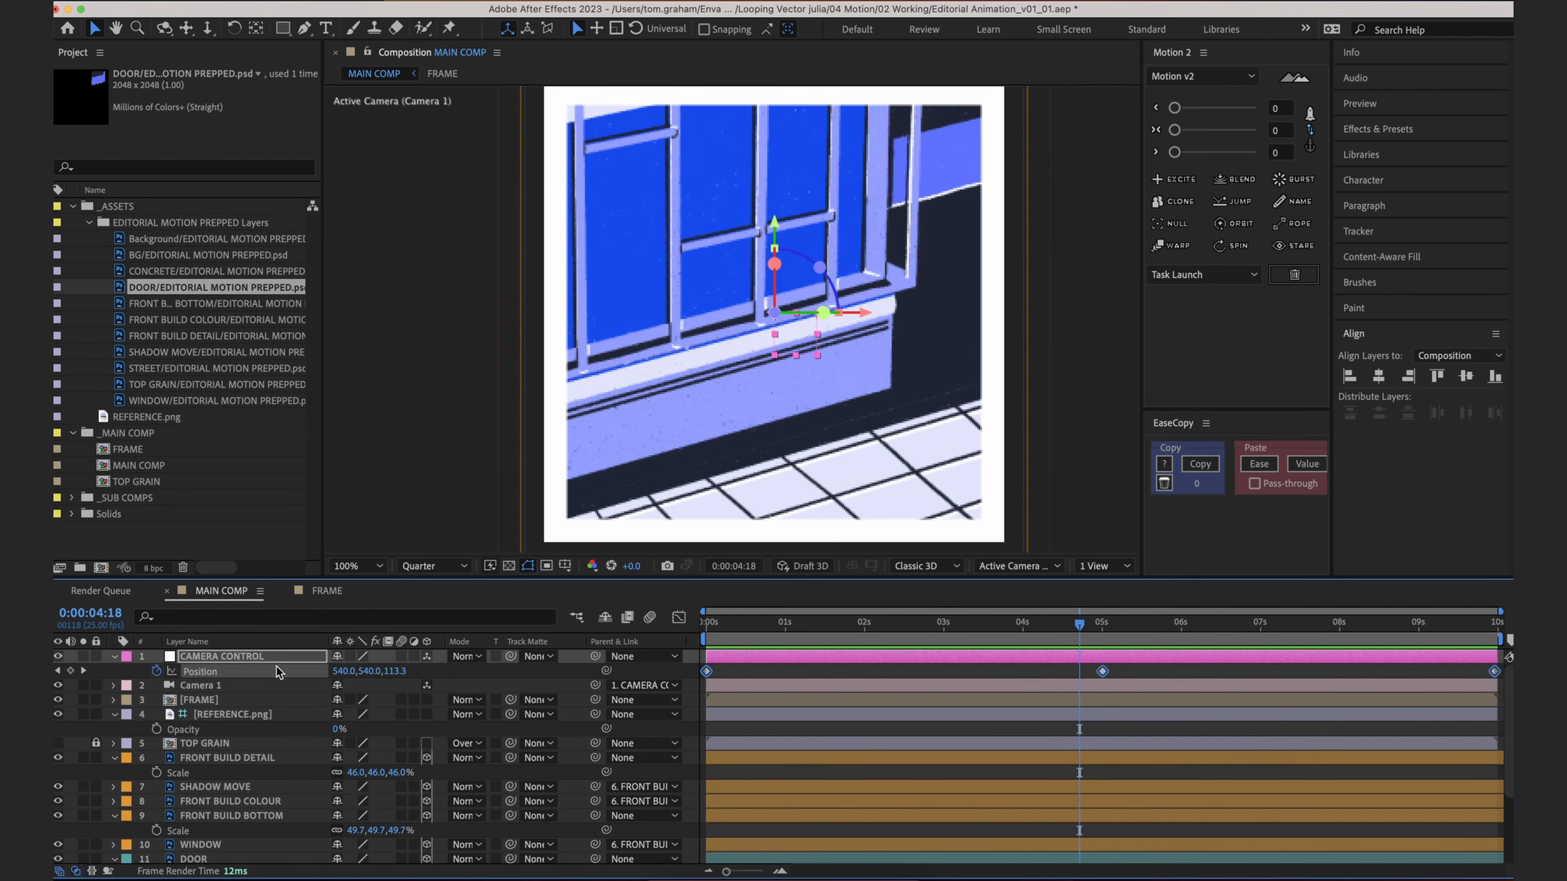
right_click(707, 674)
mouse_move(786, 864)
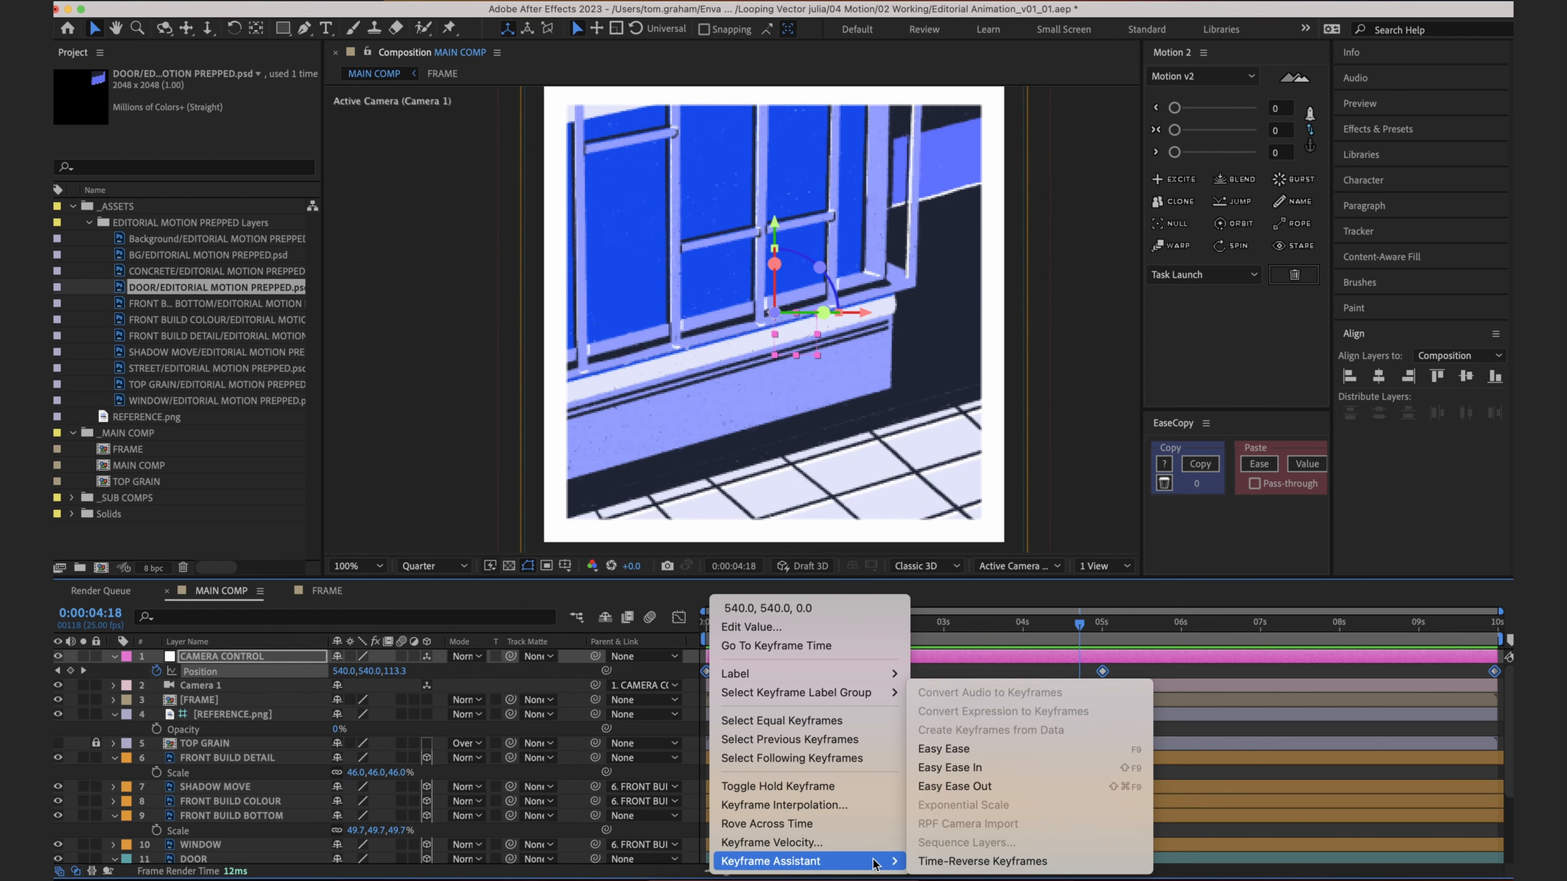
click(959, 748)
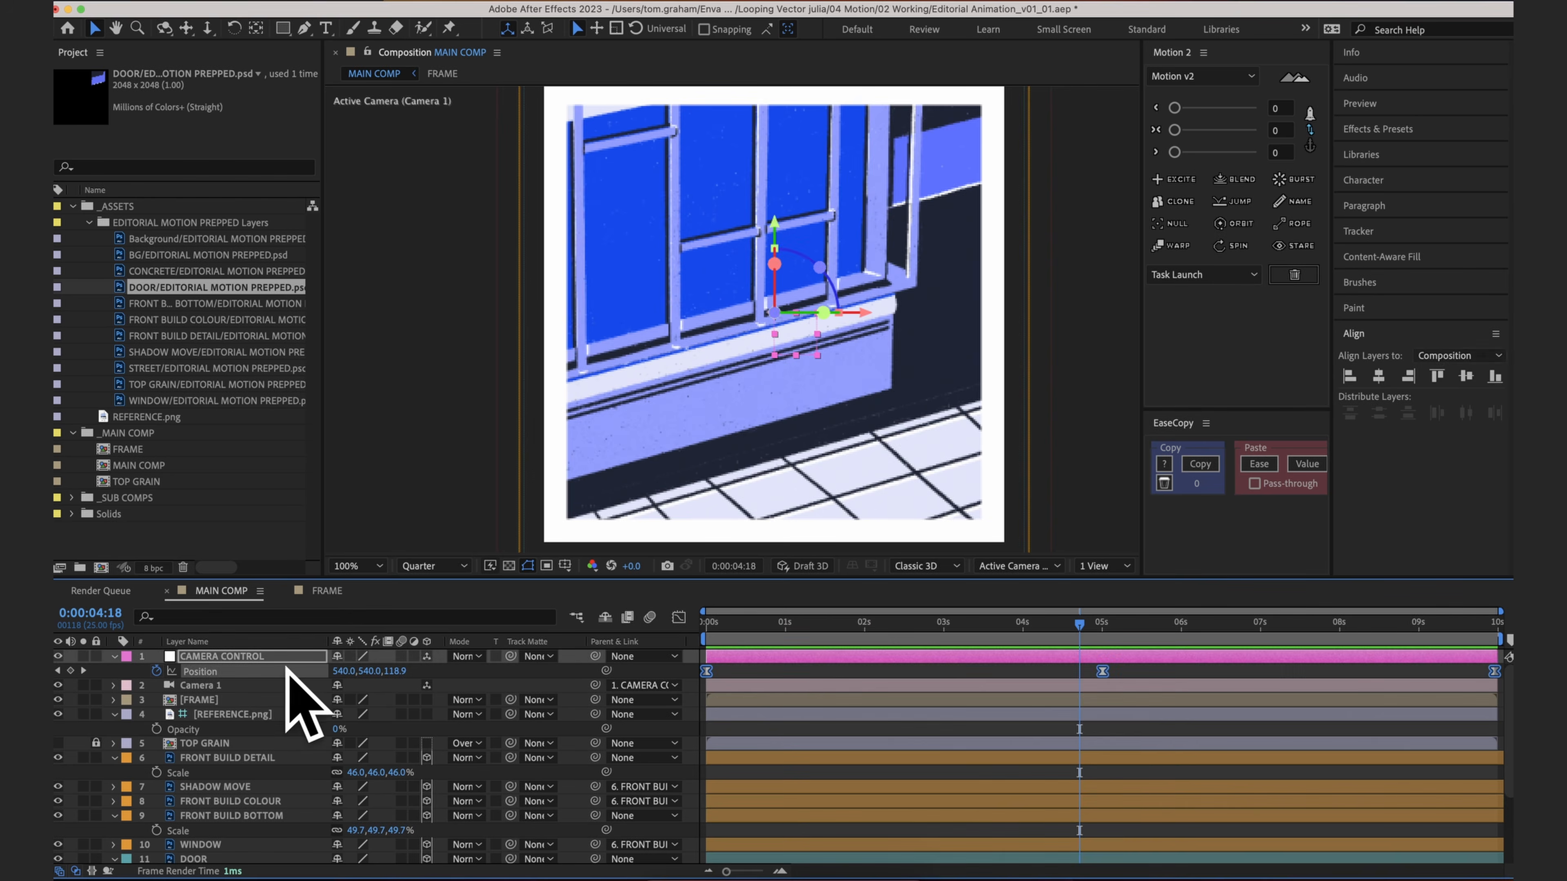
Step: Try separating CAMERA CONTROL's Position into dimensions, removing the X and Y keyframes, and selecting the Z Position keyframes
right_click(277, 679)
click(320, 655)
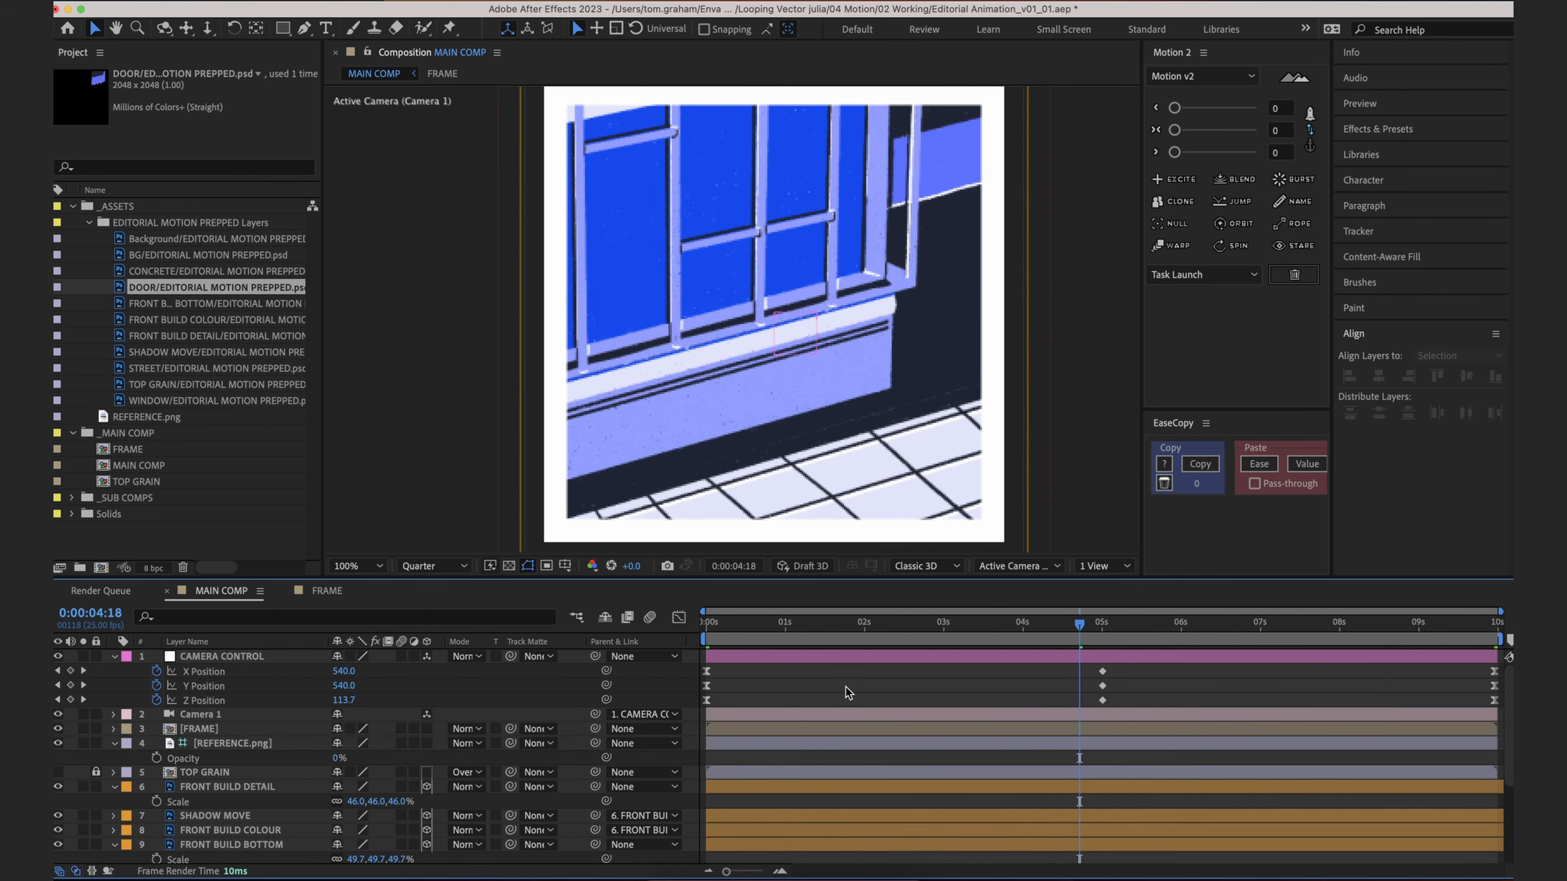
click(248, 671)
shift+click(239, 686)
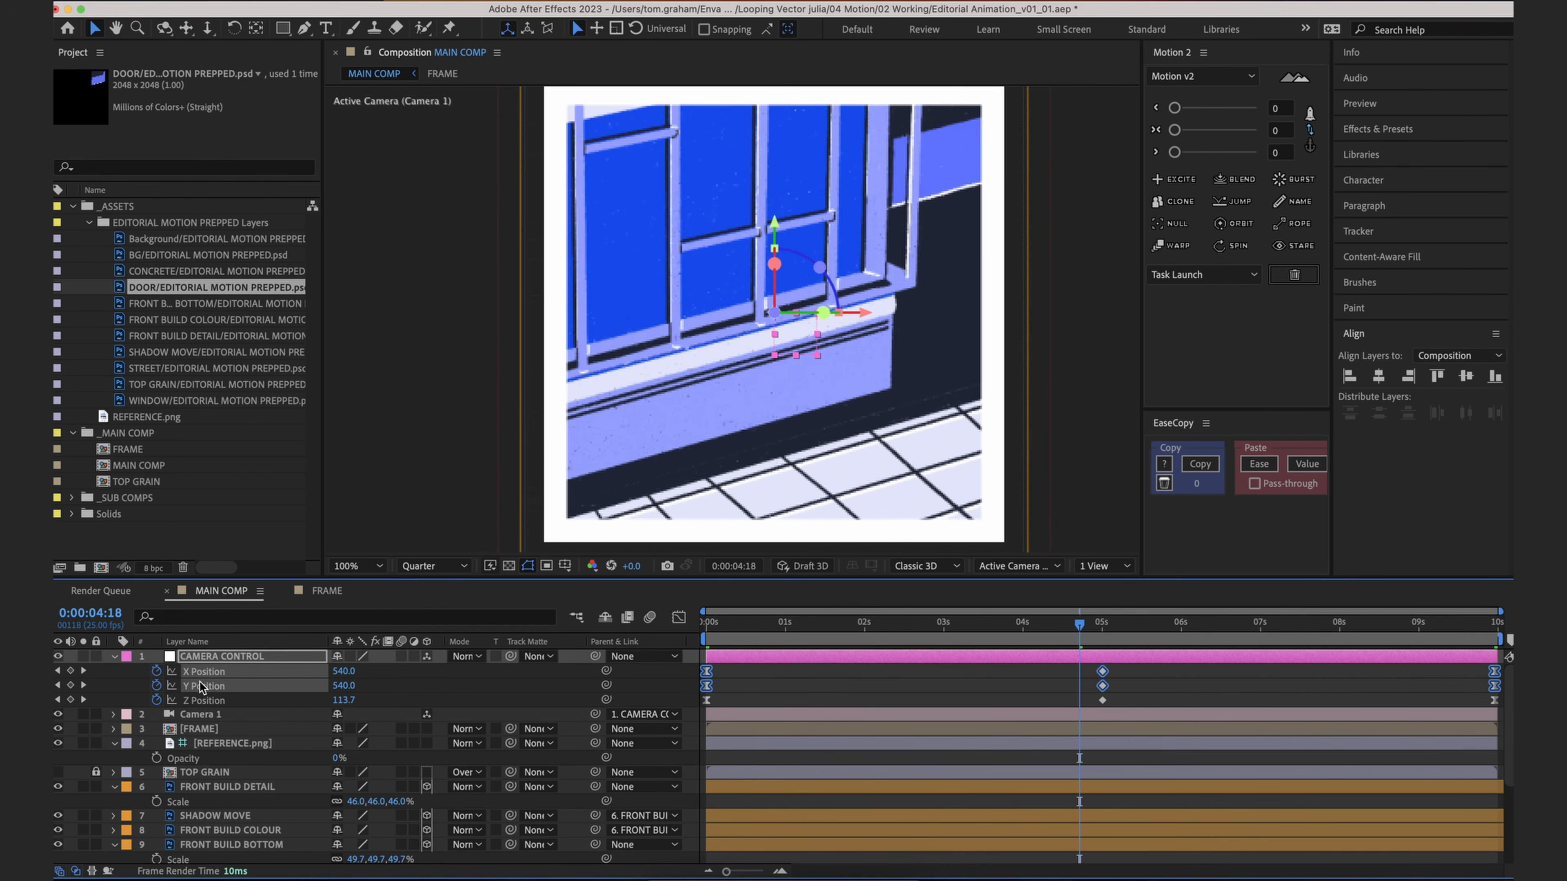
click(156, 671)
click(157, 686)
click(1009, 703)
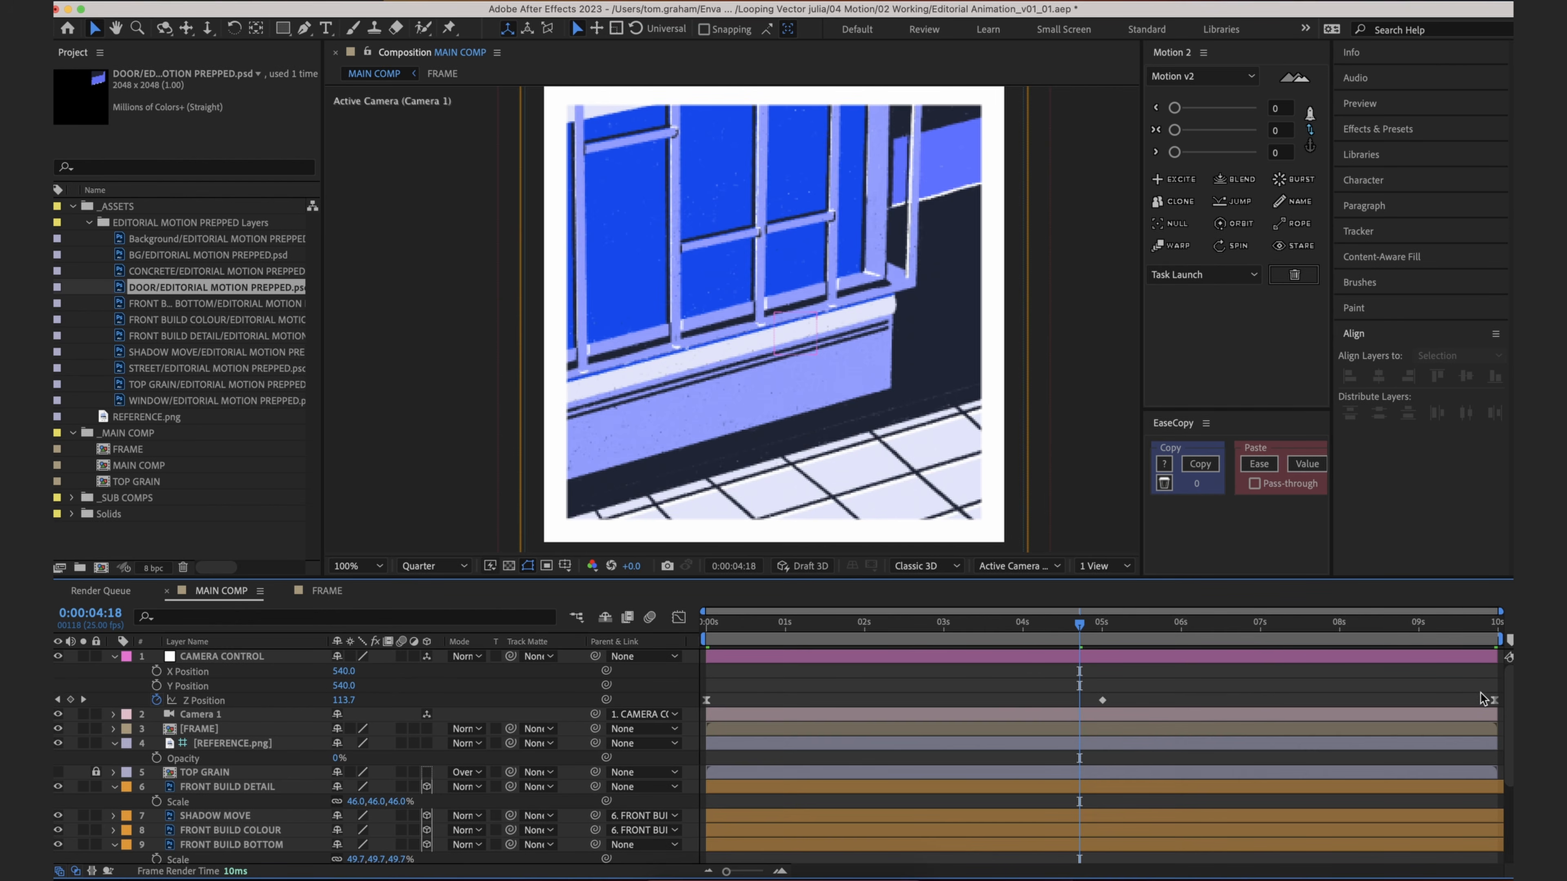
click(1495, 700)
drag(1245, 695, 674, 703)
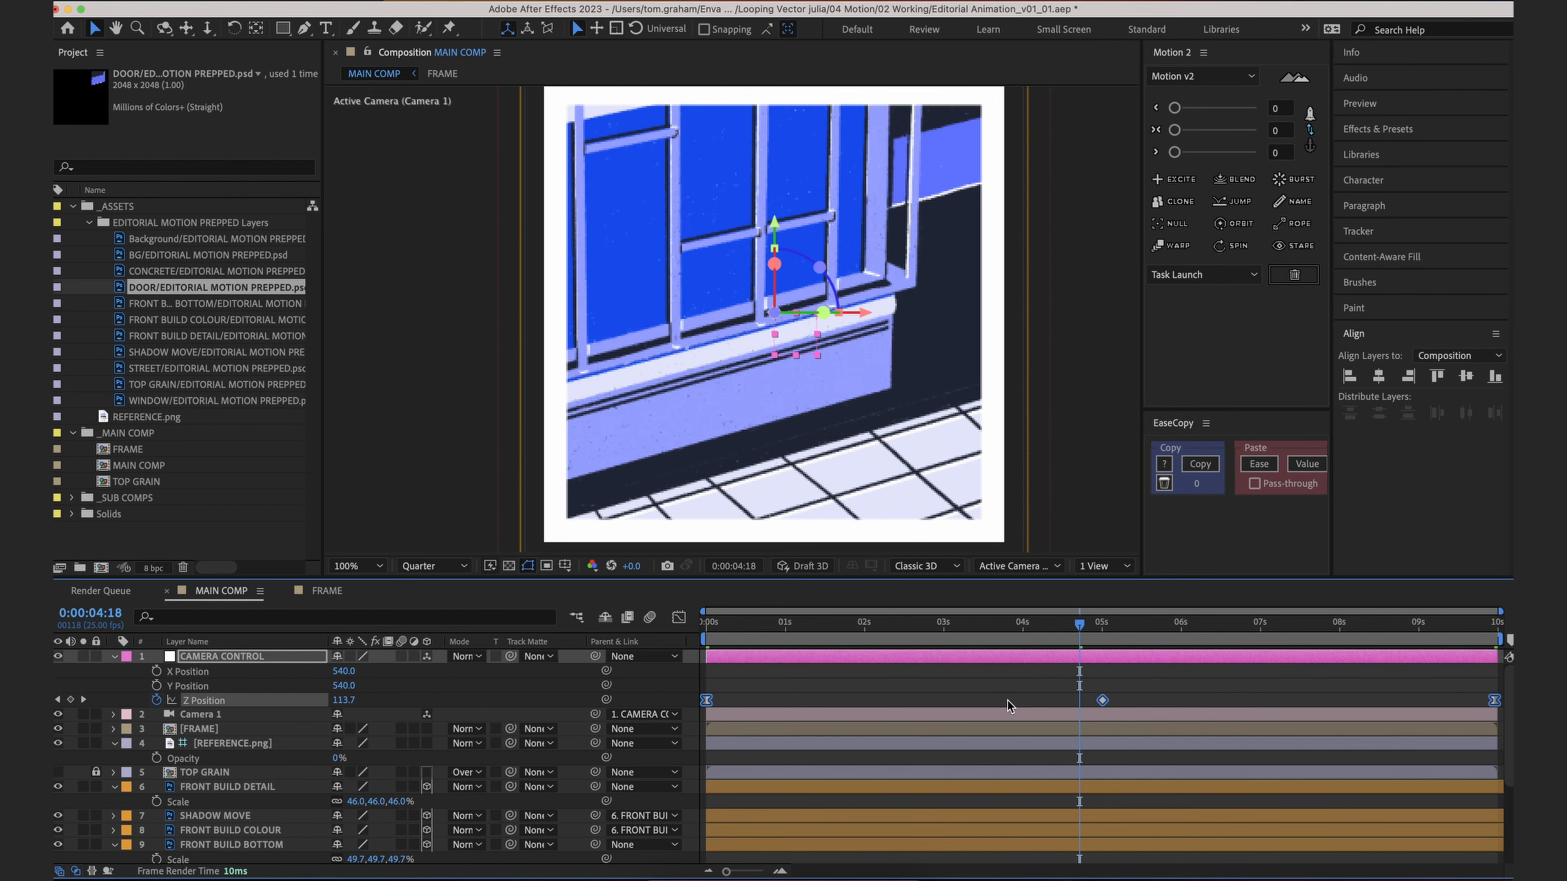
Step: Separate CAMERA CONTROL's Position into X, Y and Z, and remove all X Position and Y Position keyframes
right_click(223, 672)
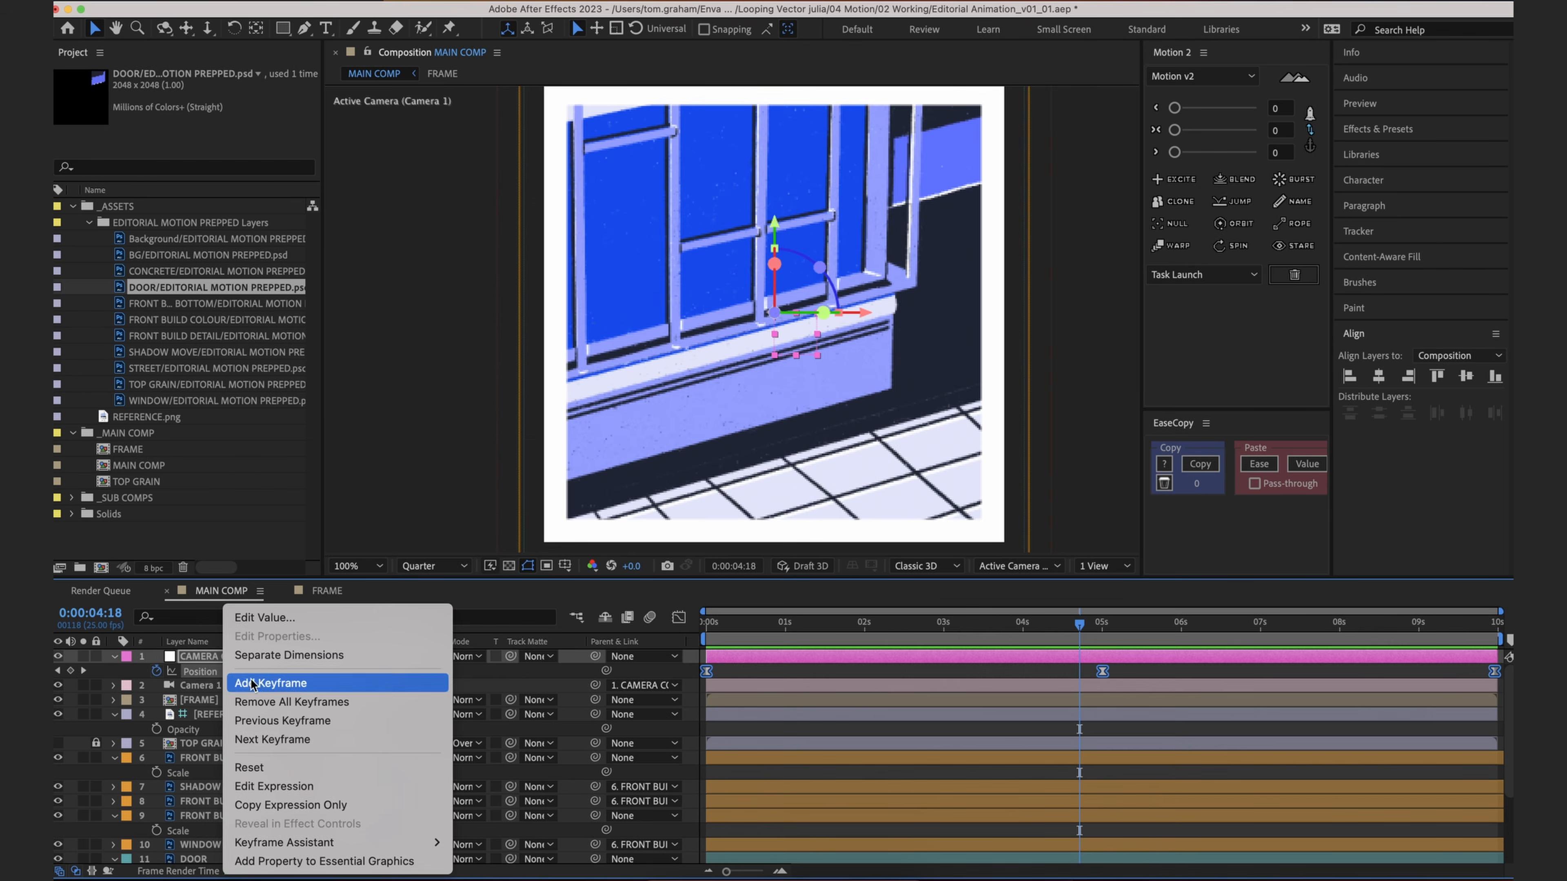
click(271, 657)
click(888, 692)
click(157, 671)
click(157, 686)
Step: Apply Easy Ease to all Z Position keyframes of CAMERA CONTROL
click(204, 701)
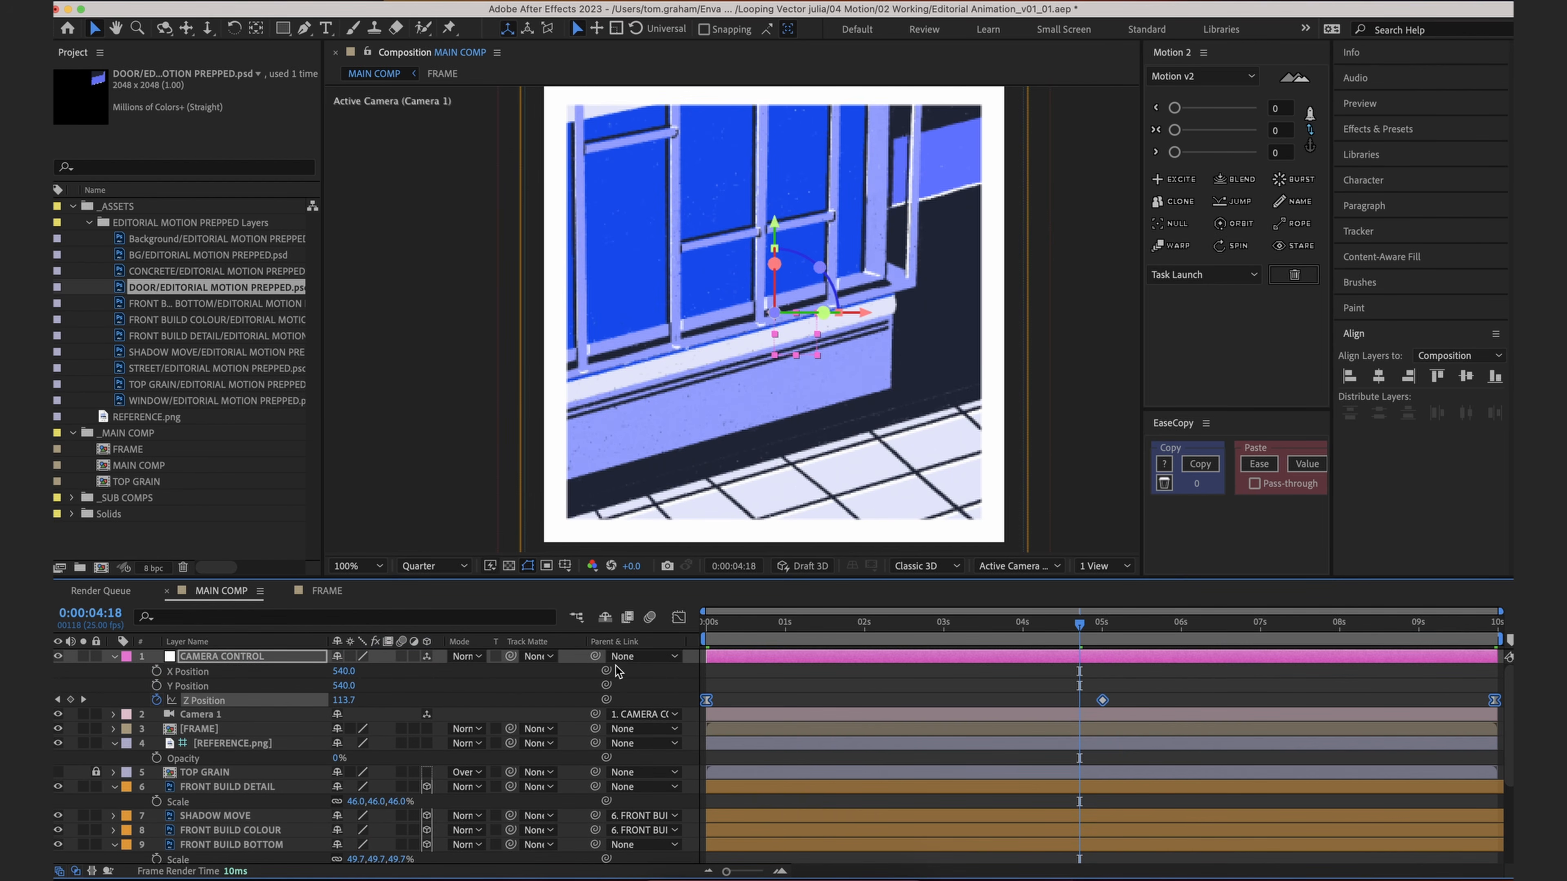
right_click(1105, 695)
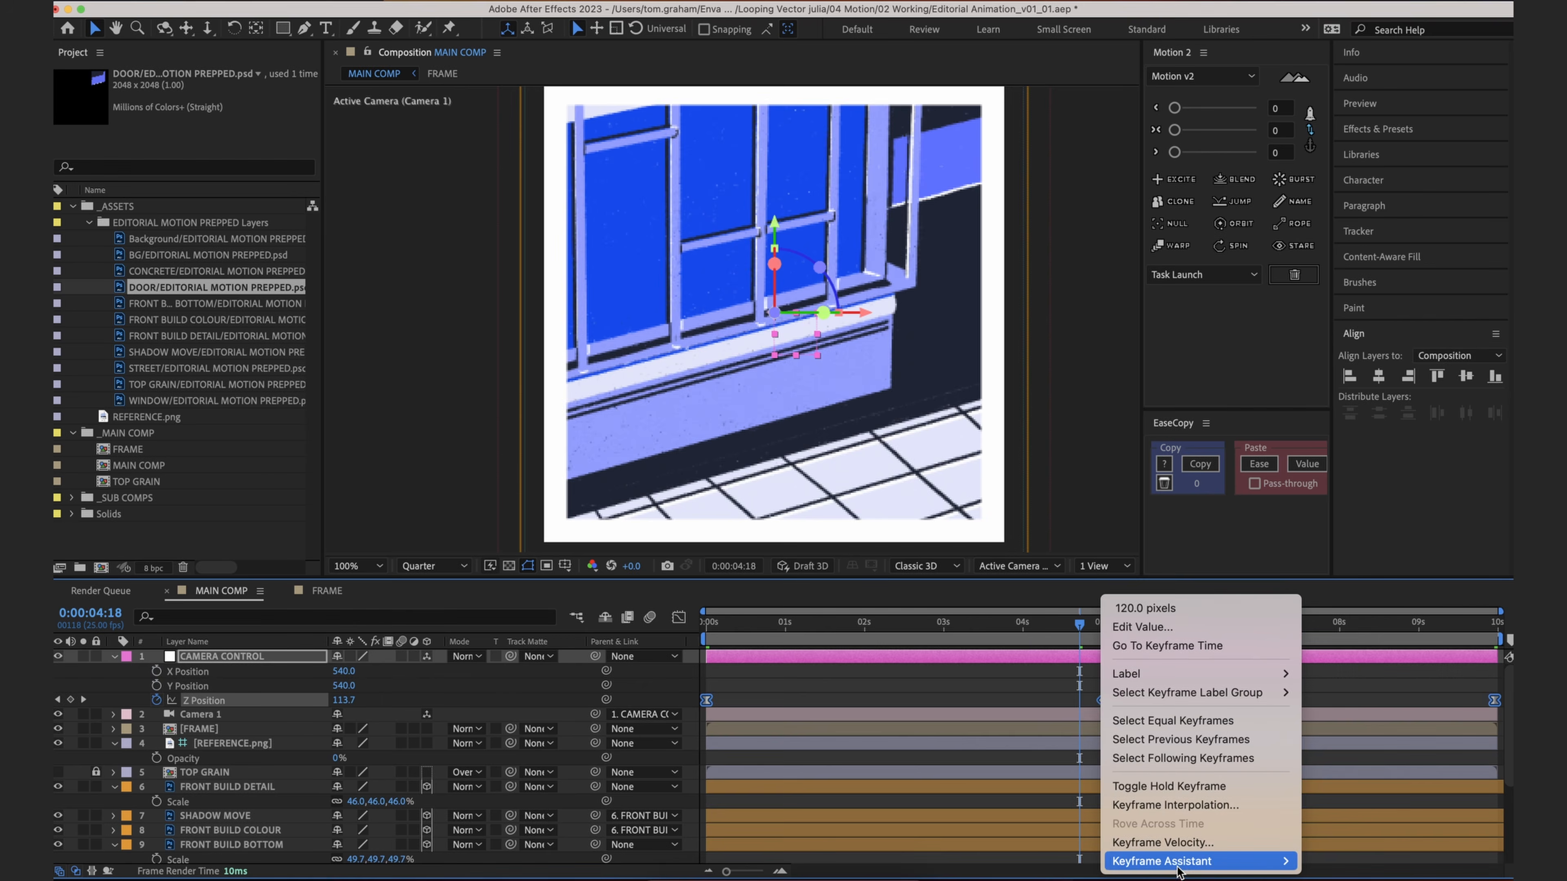
mouse_move(1164, 861)
click(1028, 750)
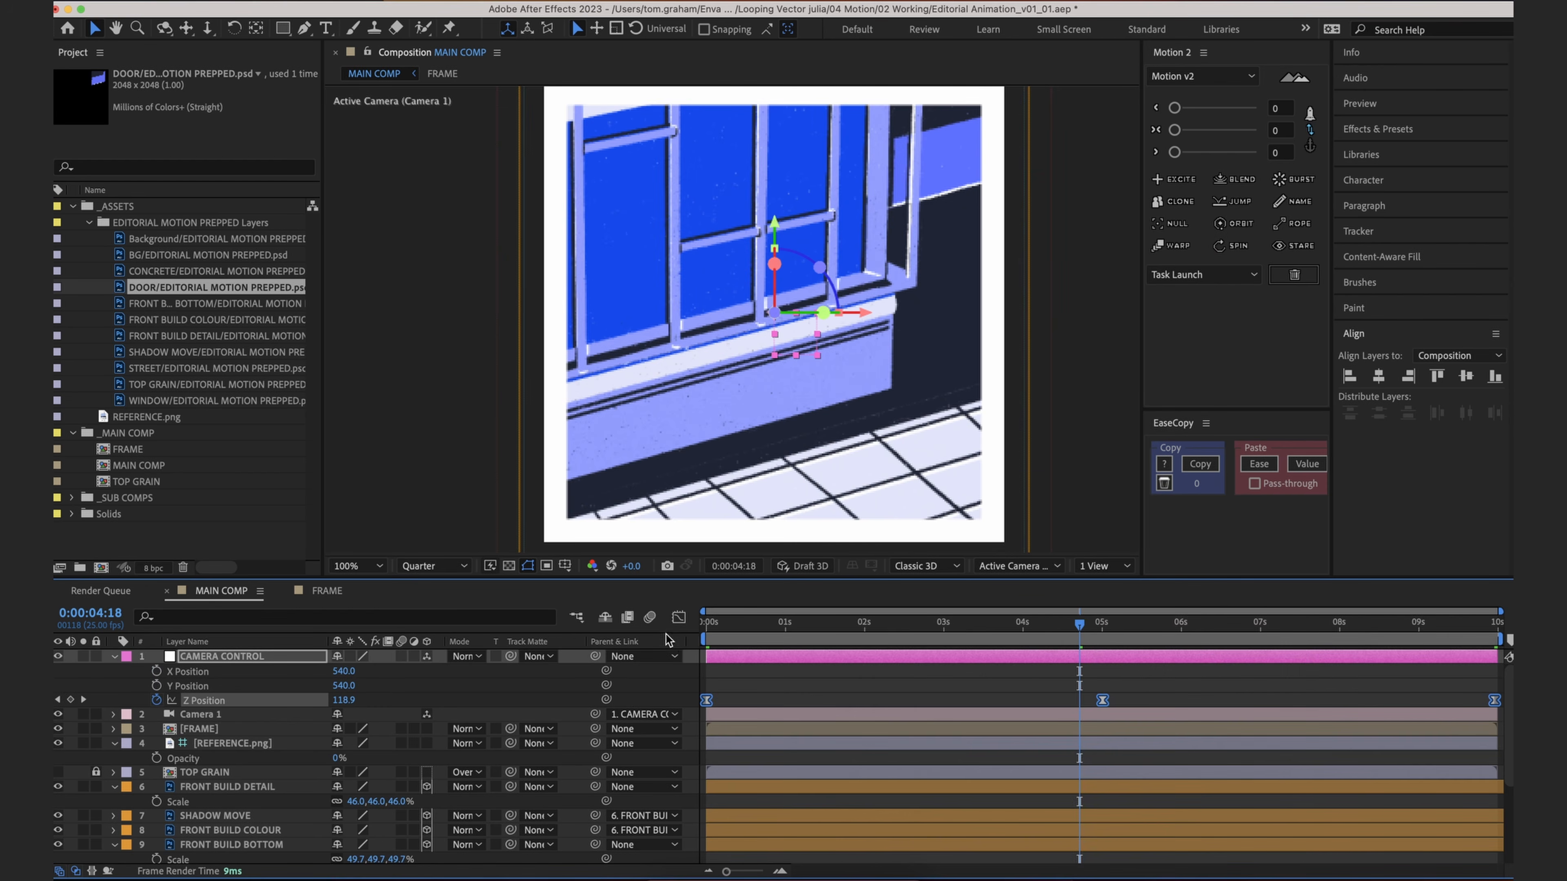
Step: Open the graph editor for CAMERA CONTROL's Z Position and preview the eased camera move
click(678, 618)
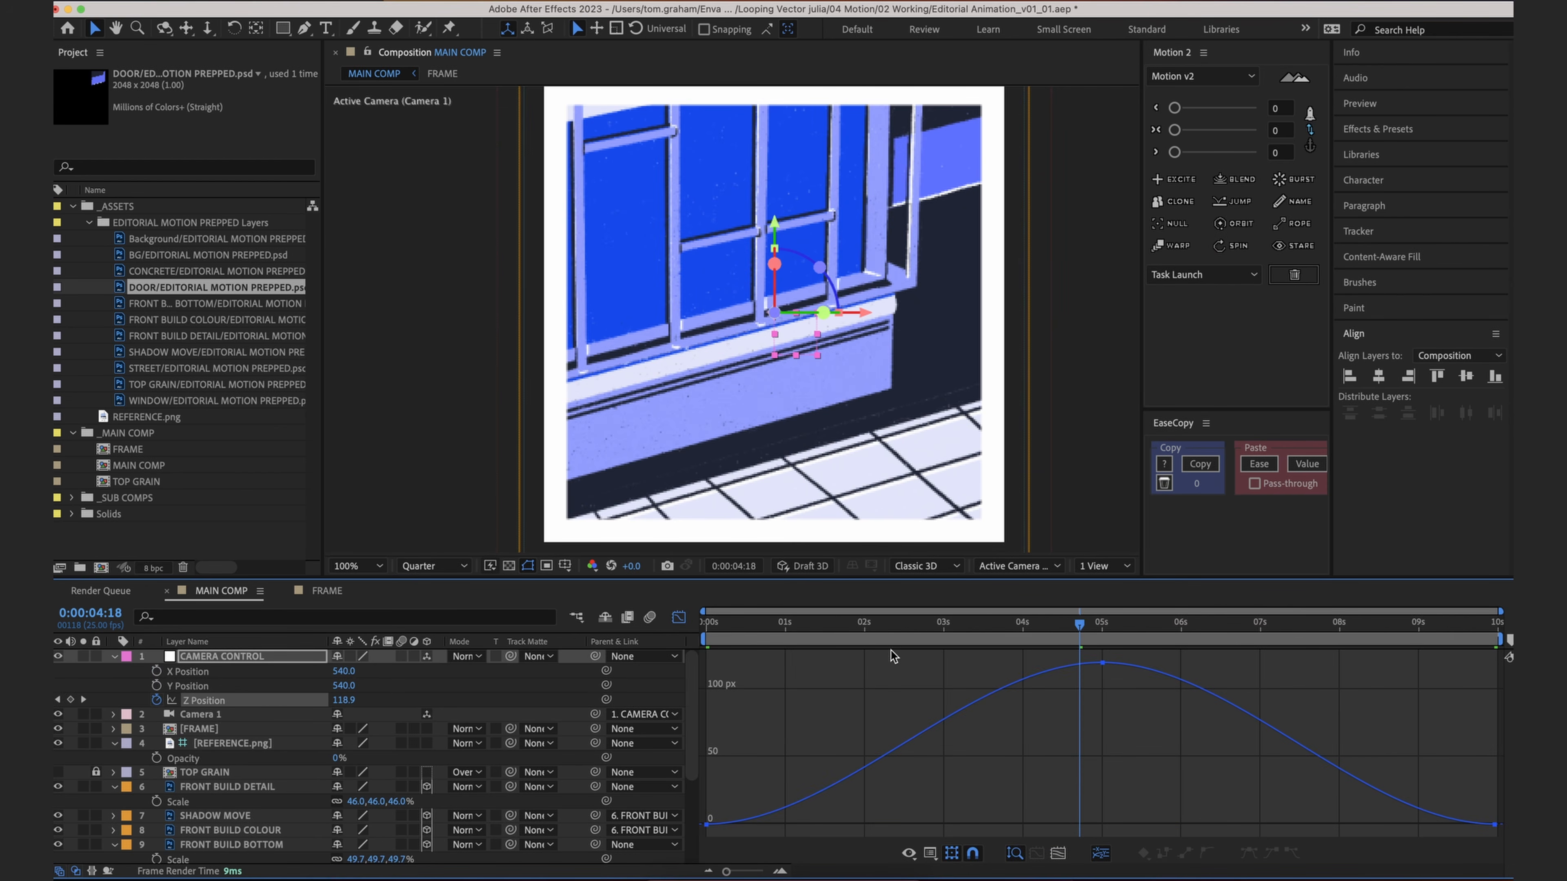
key(space)
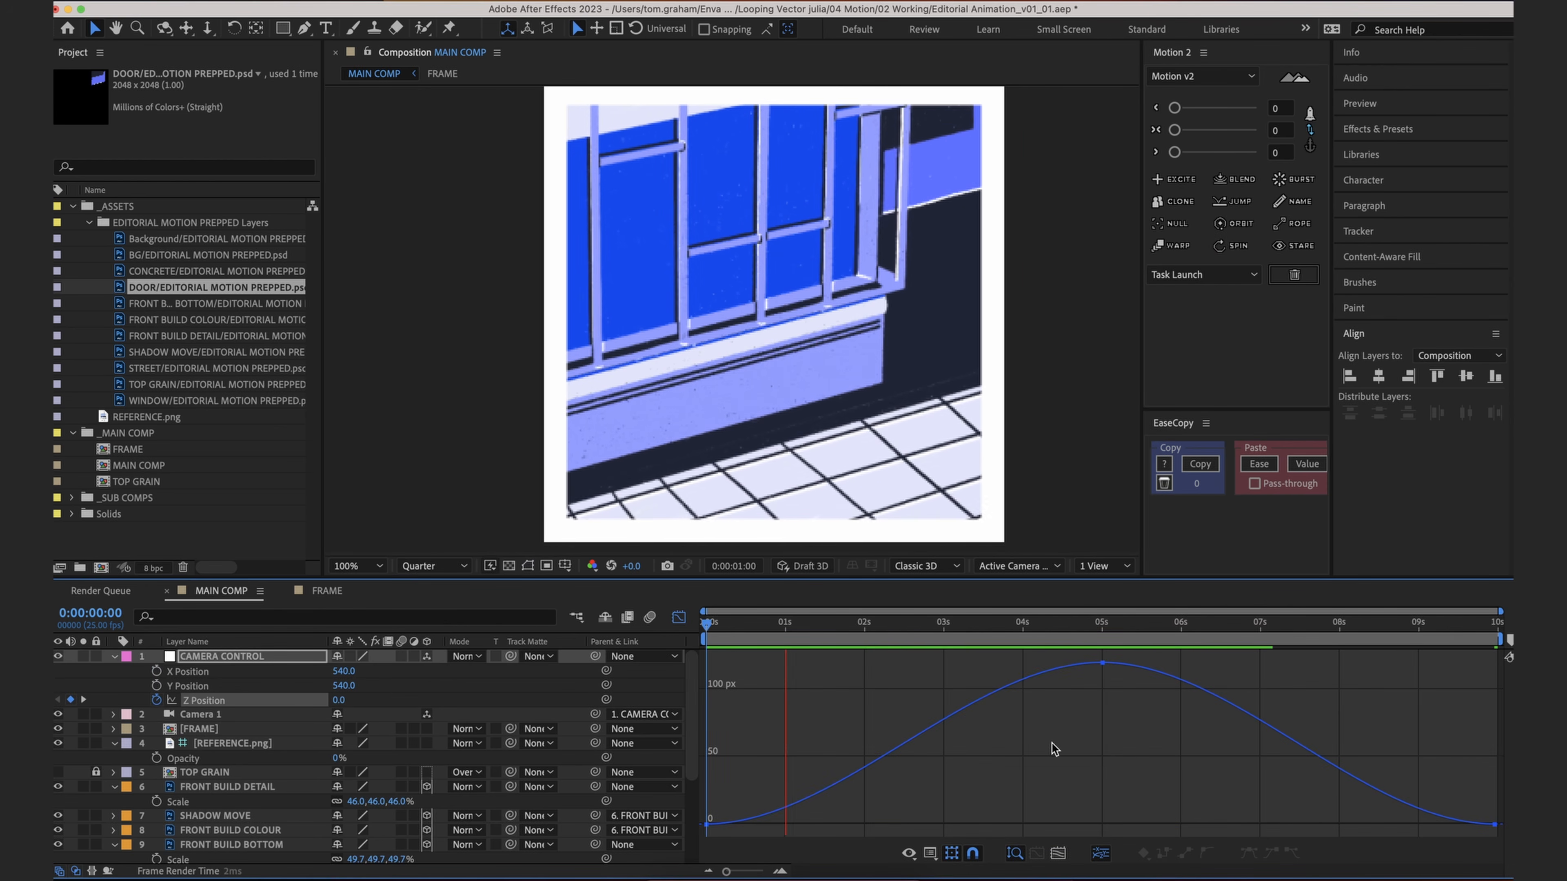
key(space)
drag(1133, 717, 1105, 735)
key(super+z)
click(1043, 743)
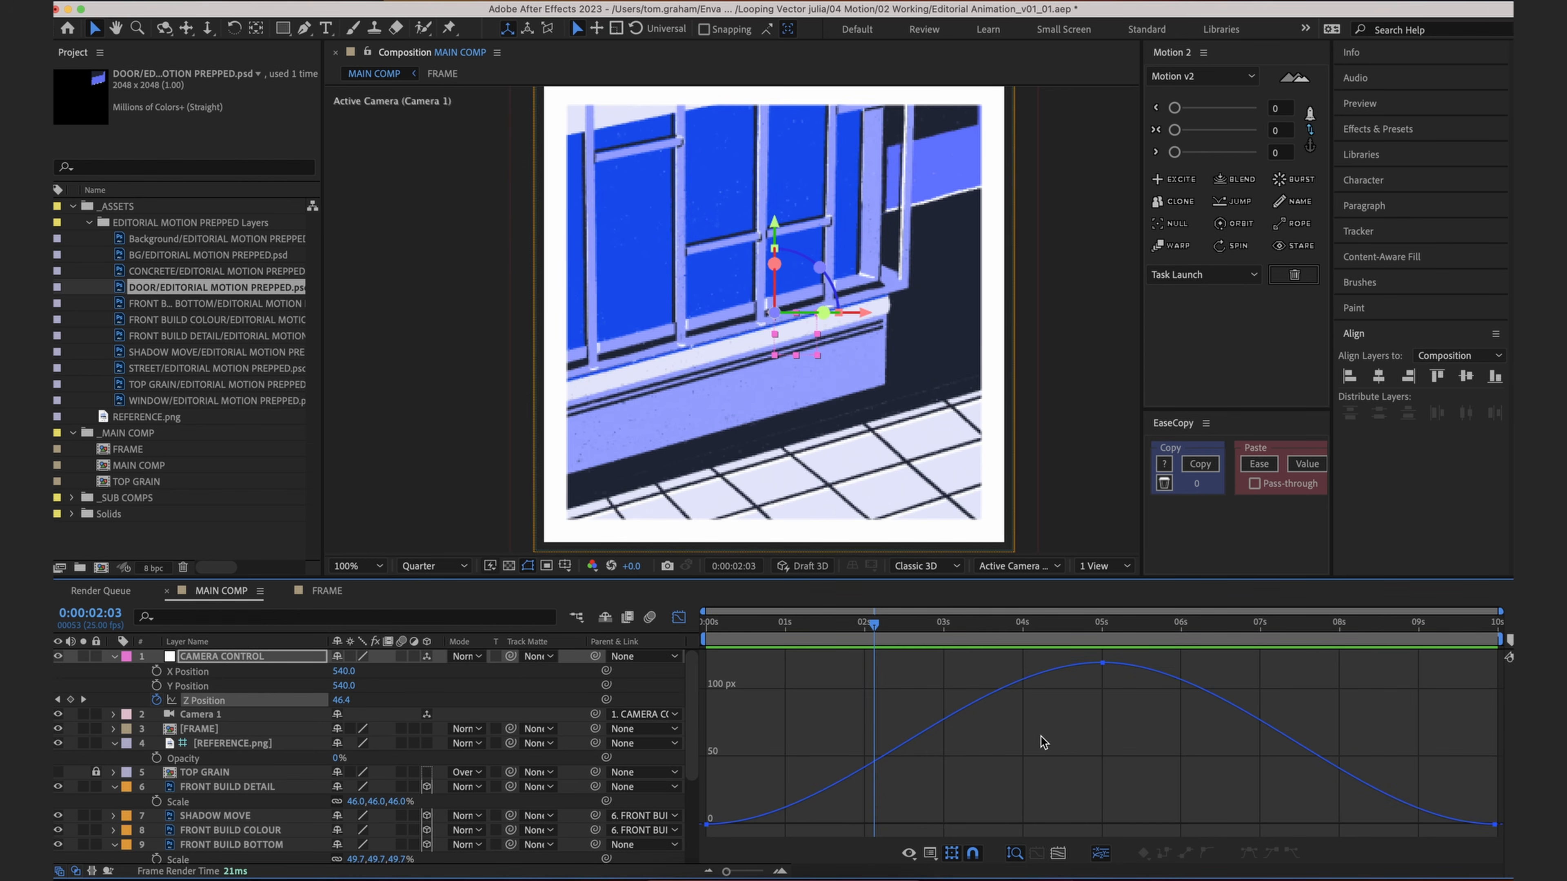
Step: Lengthen the ease handles of the first and last Z Position keyframes in the graph, and preview the camera loop
drag(745, 837, 697, 813)
drag(837, 829, 698, 809)
drag(839, 825, 877, 825)
drag(1489, 795, 1368, 835)
click(1365, 829)
key(space)
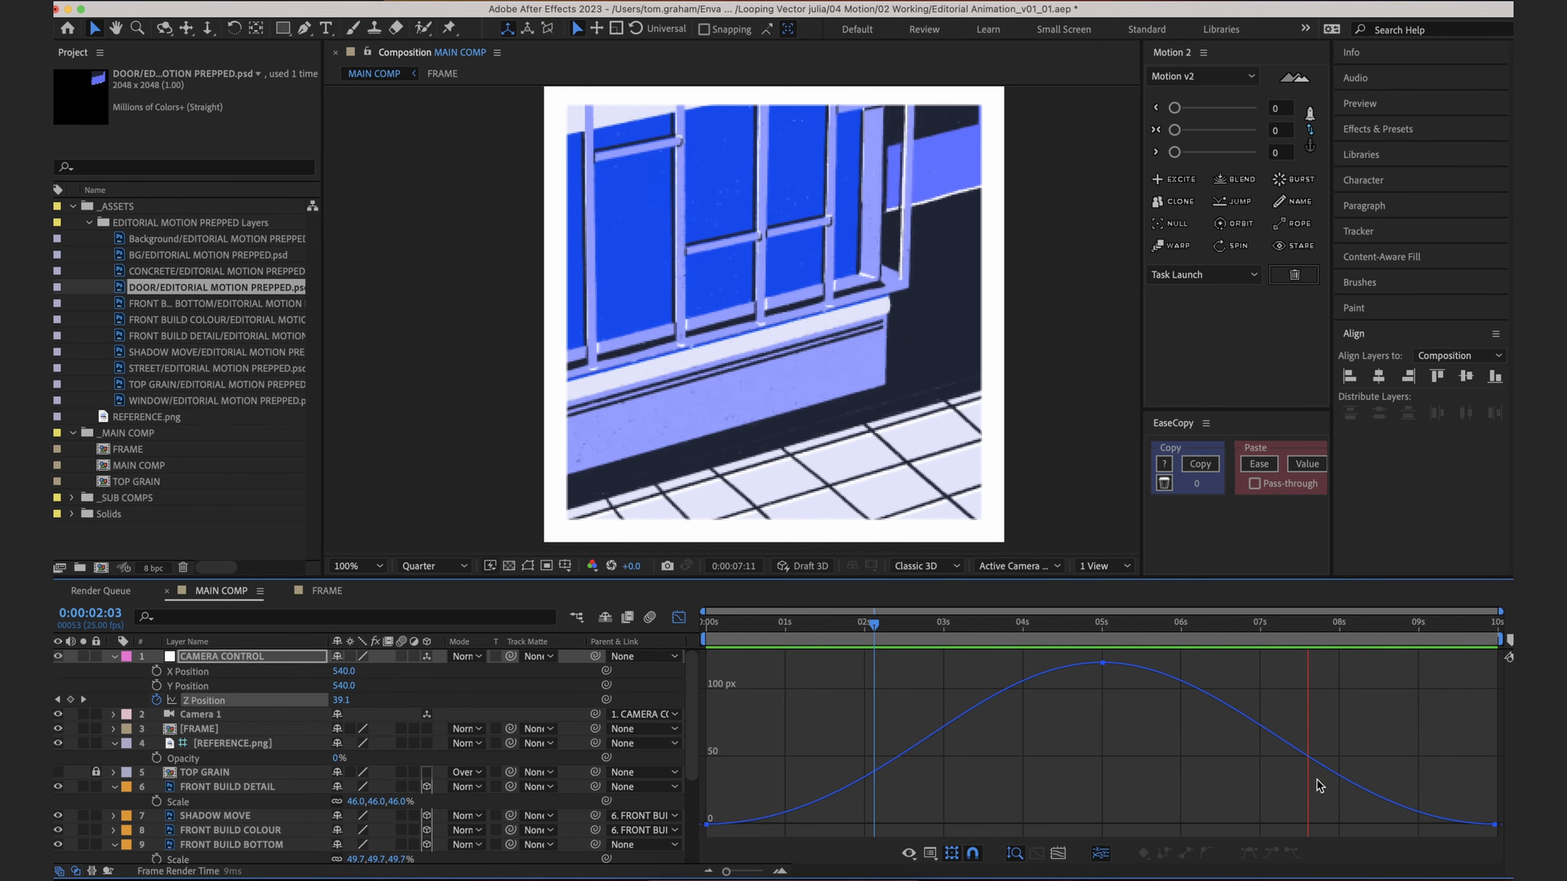
key(space)
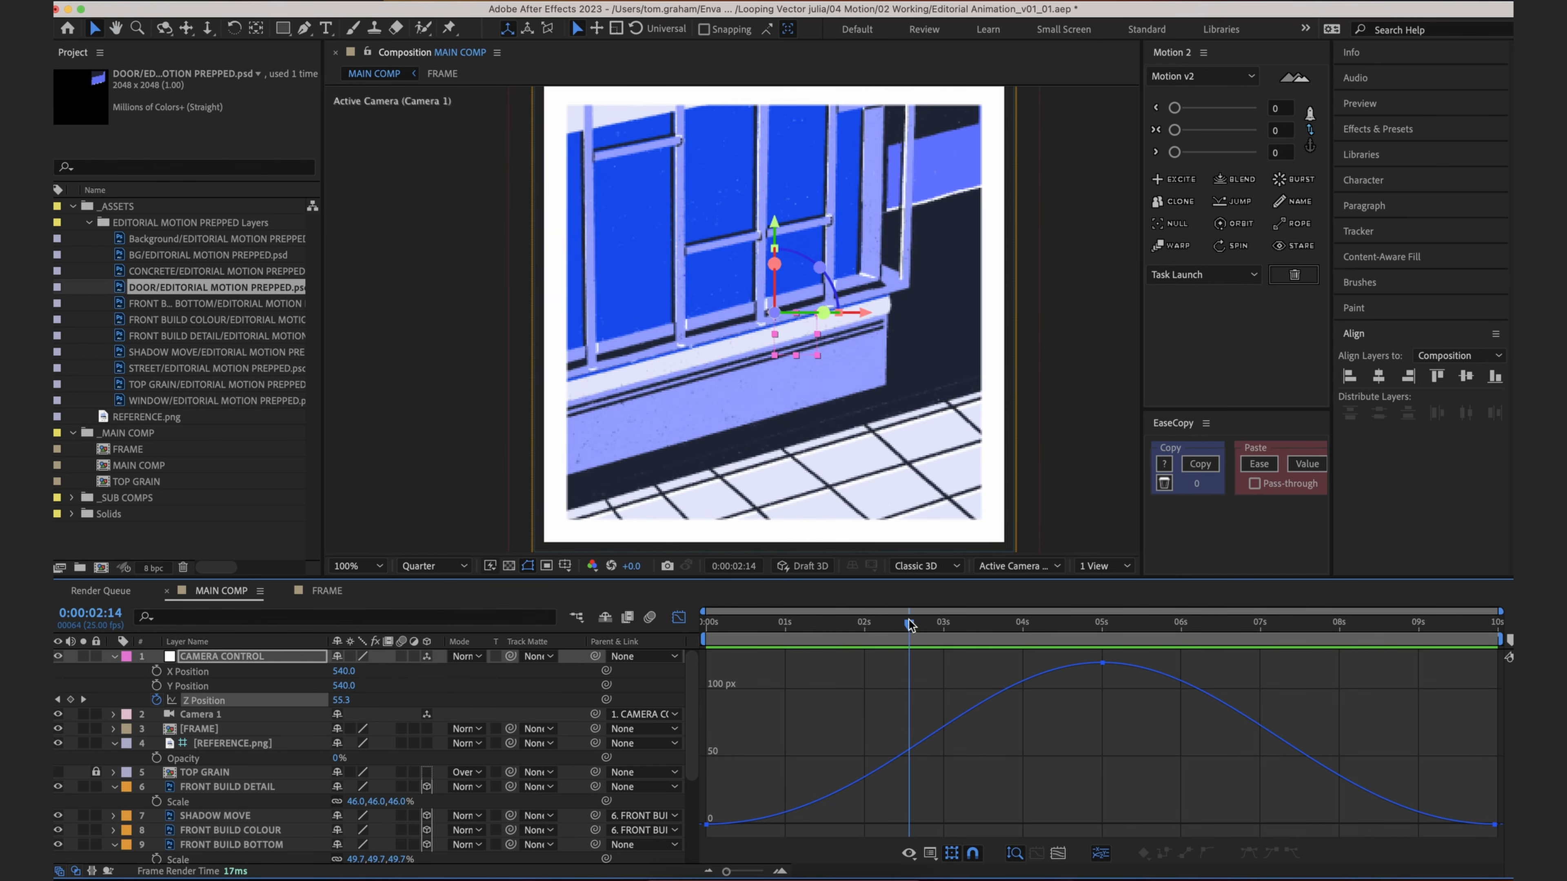
Step: Try a fast start for the camera by raising the first Z Position keyframe's outgoing handle steeply, and preview it
drag(744, 831, 694, 807)
key(space)
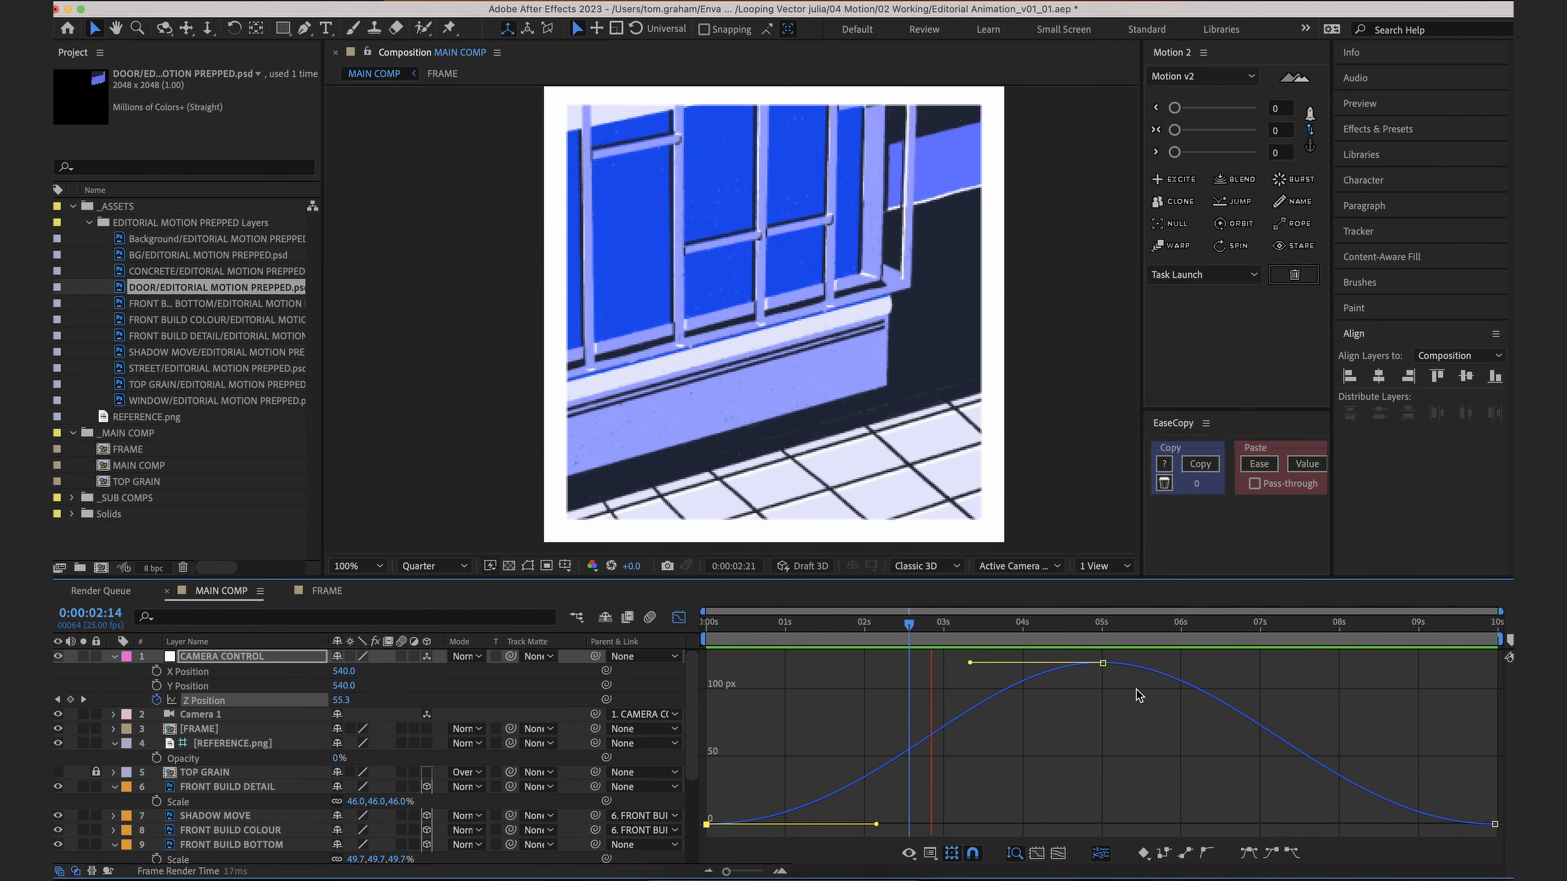
key(space)
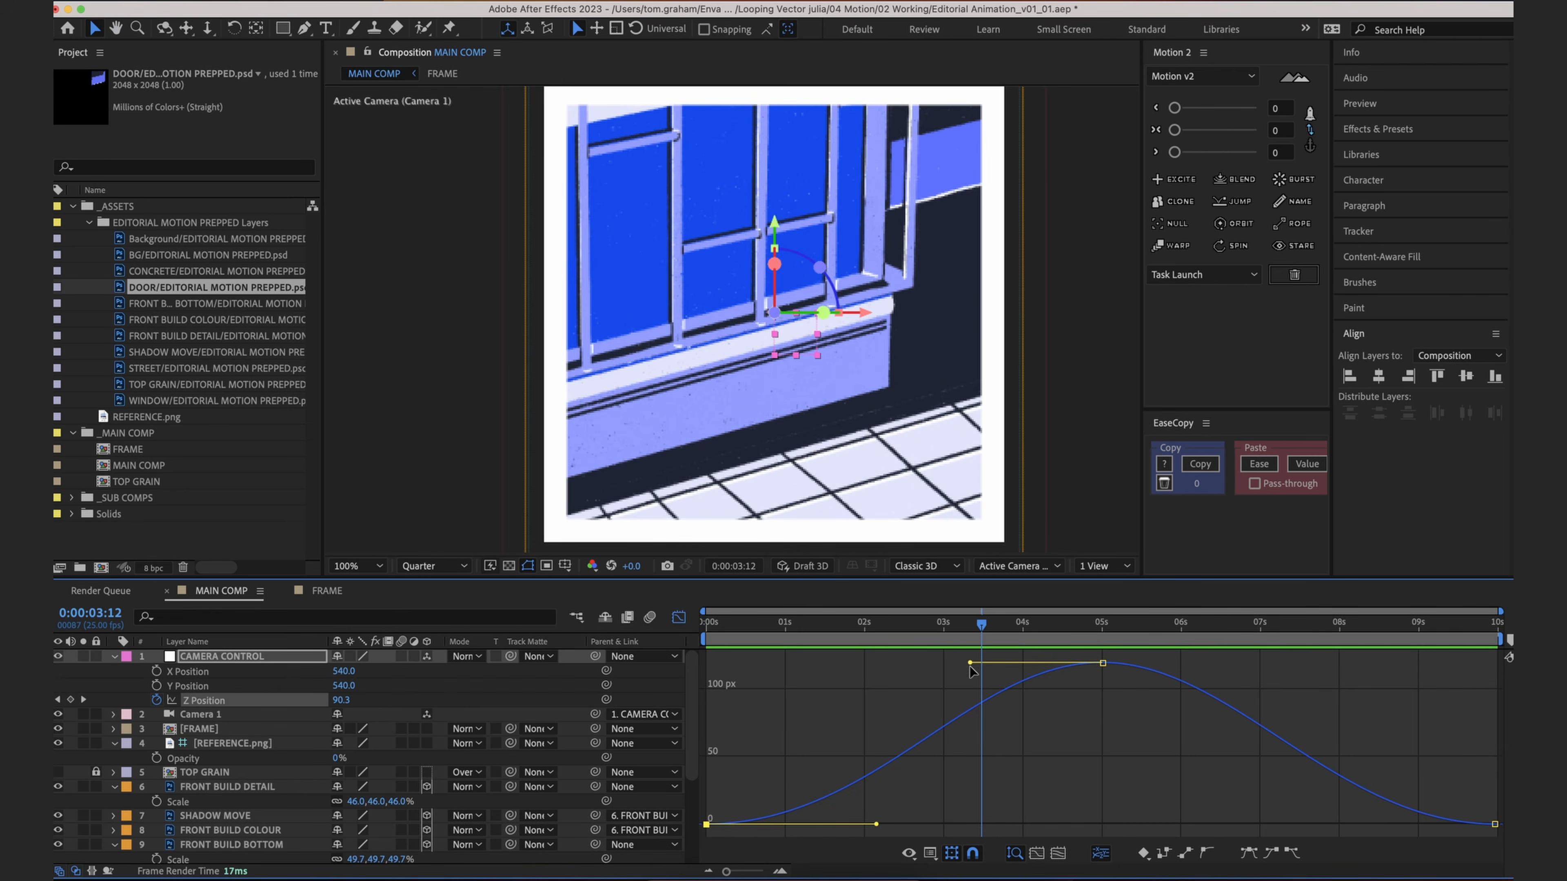
drag(875, 825, 722, 731)
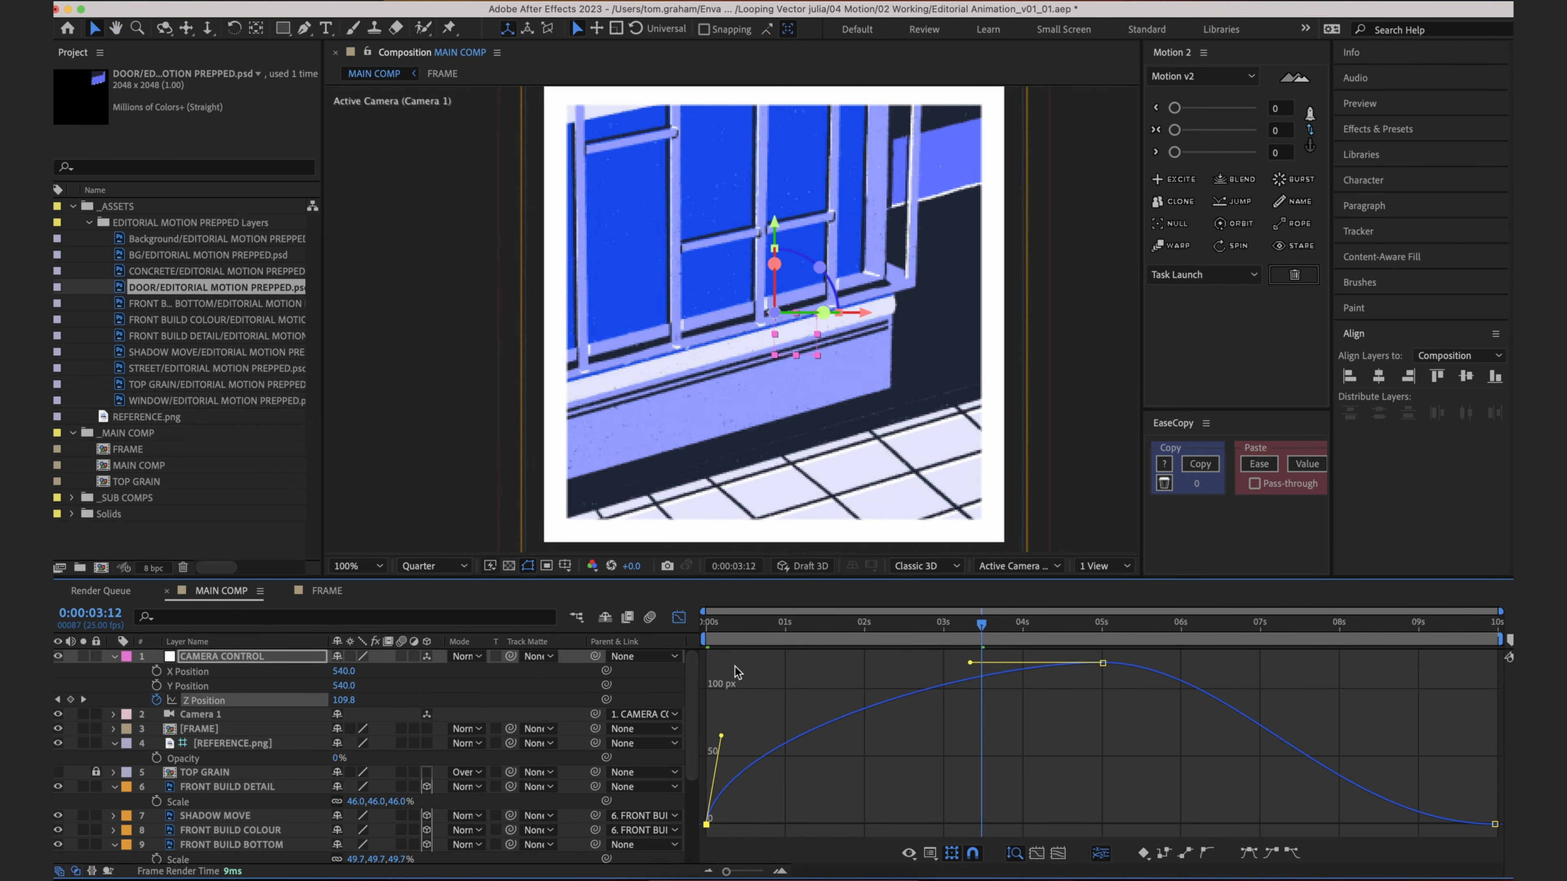
key(Home)
key(space)
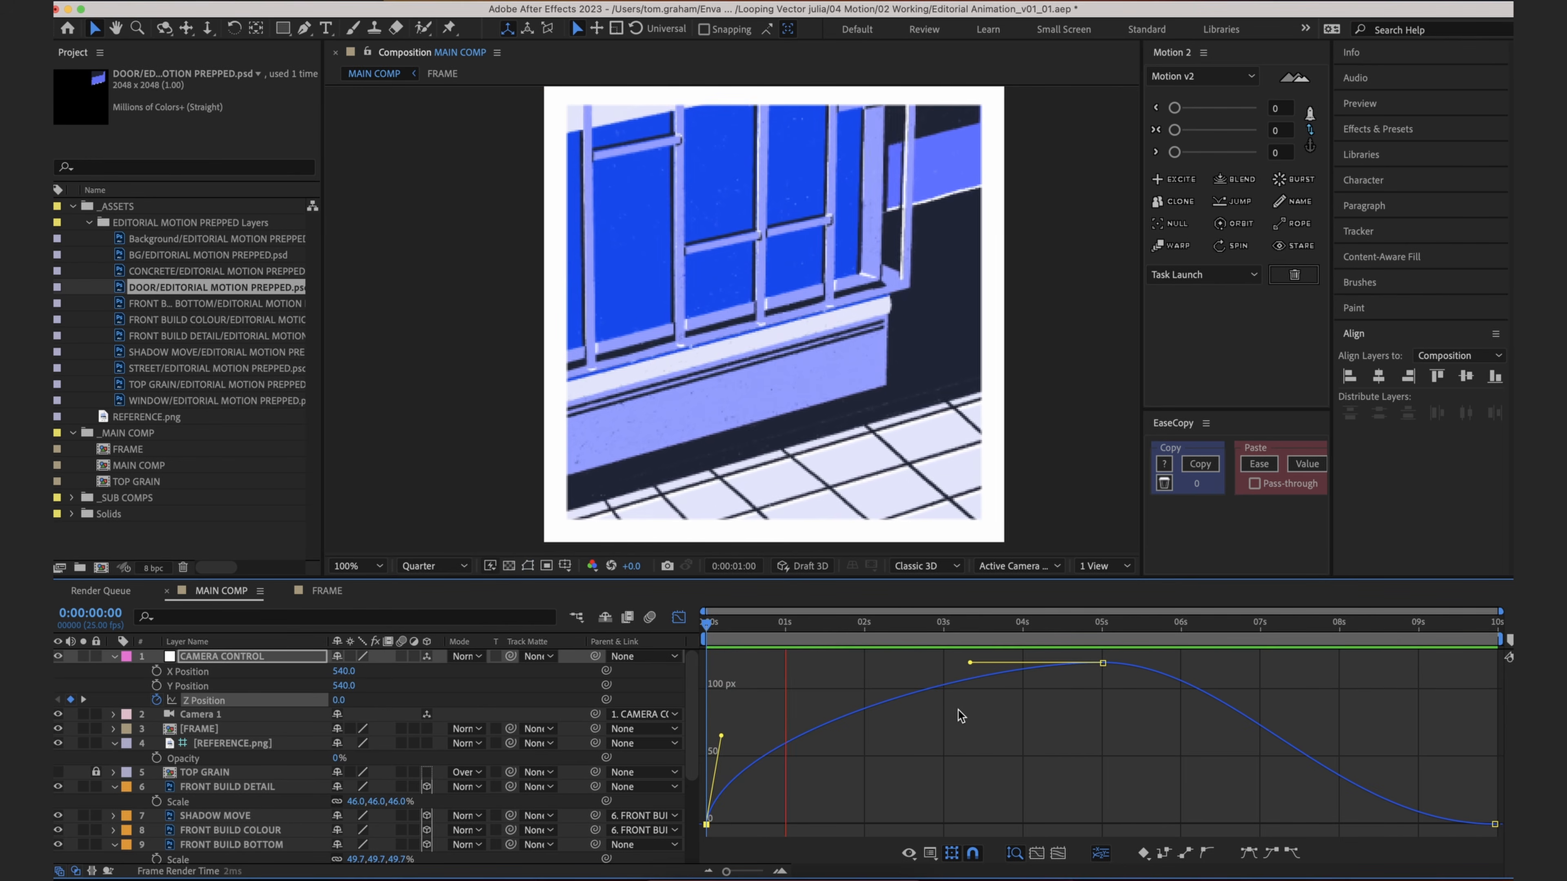
key(space)
Step: Try a longer incoming ease handle on the 5-second Z Position keyframe and preview the move from the start
drag(970, 665, 881, 663)
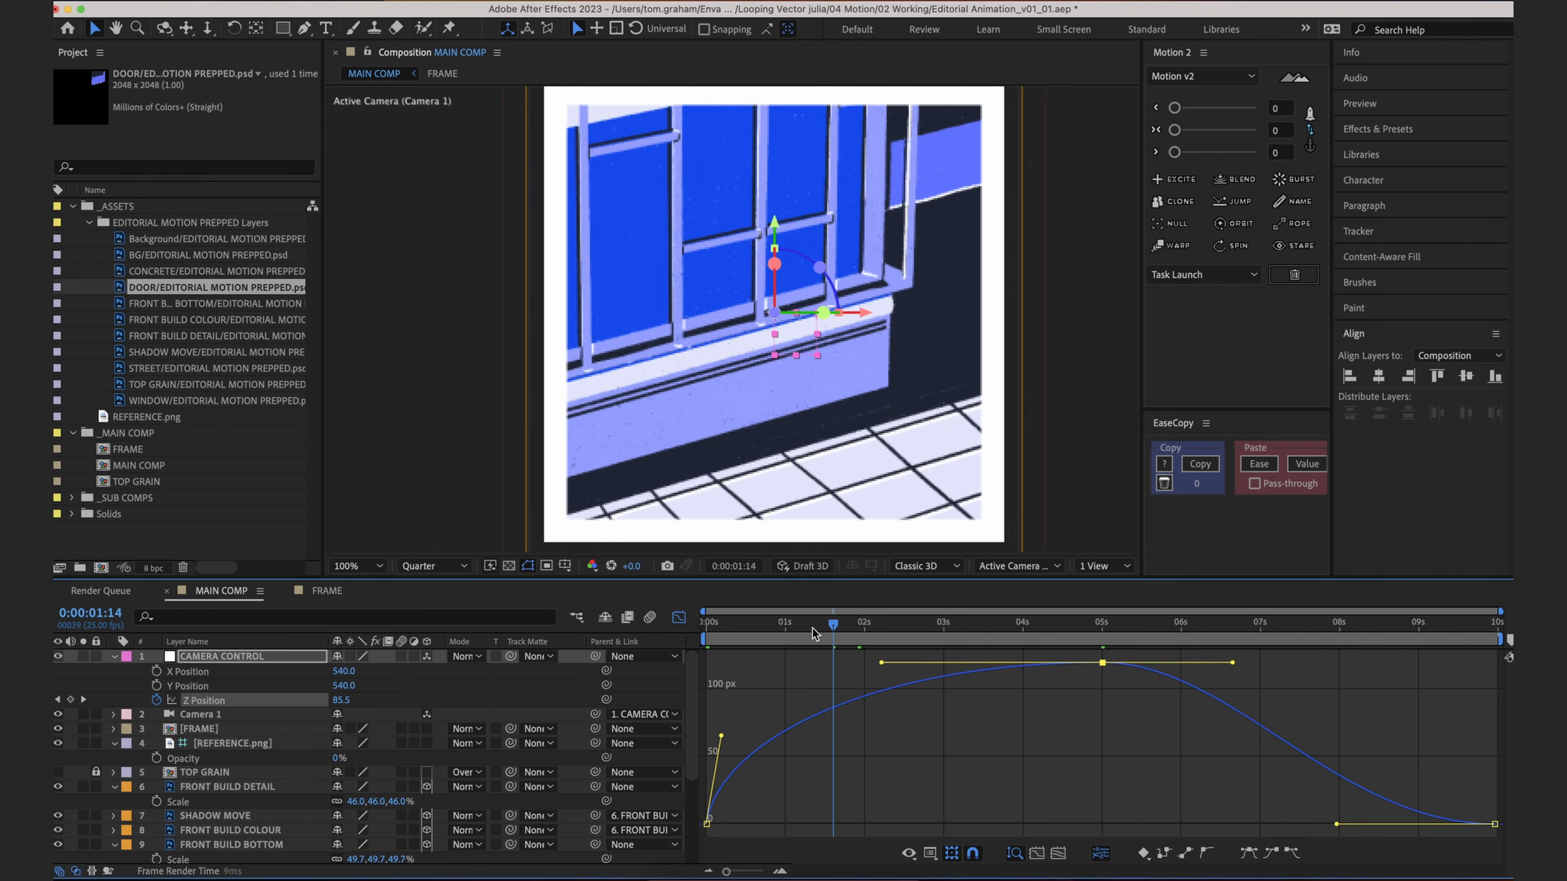
key(Home)
key(space)
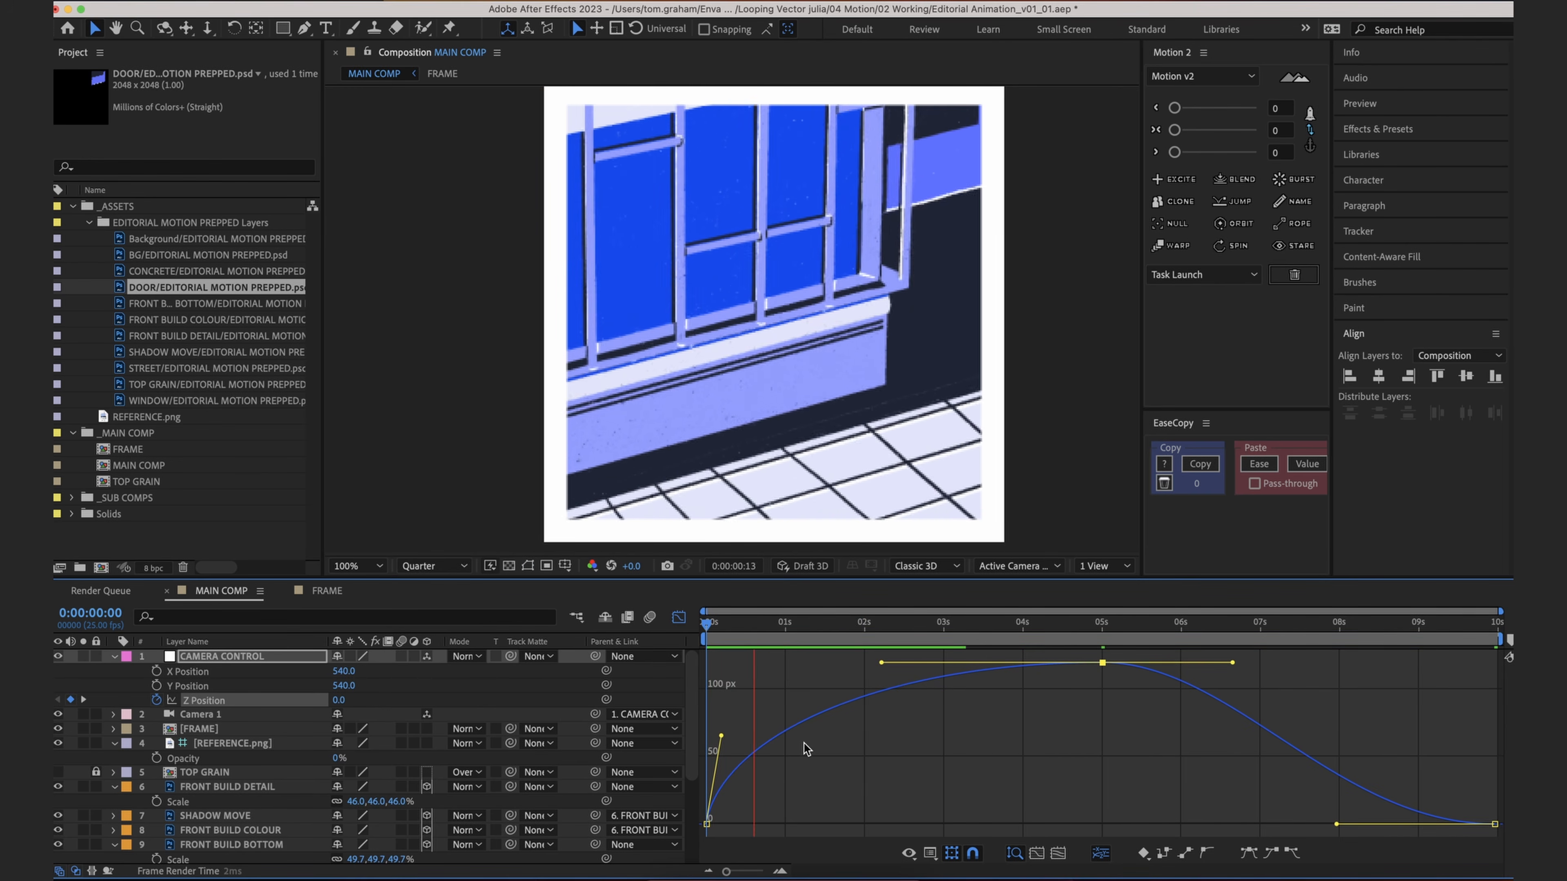
key(space)
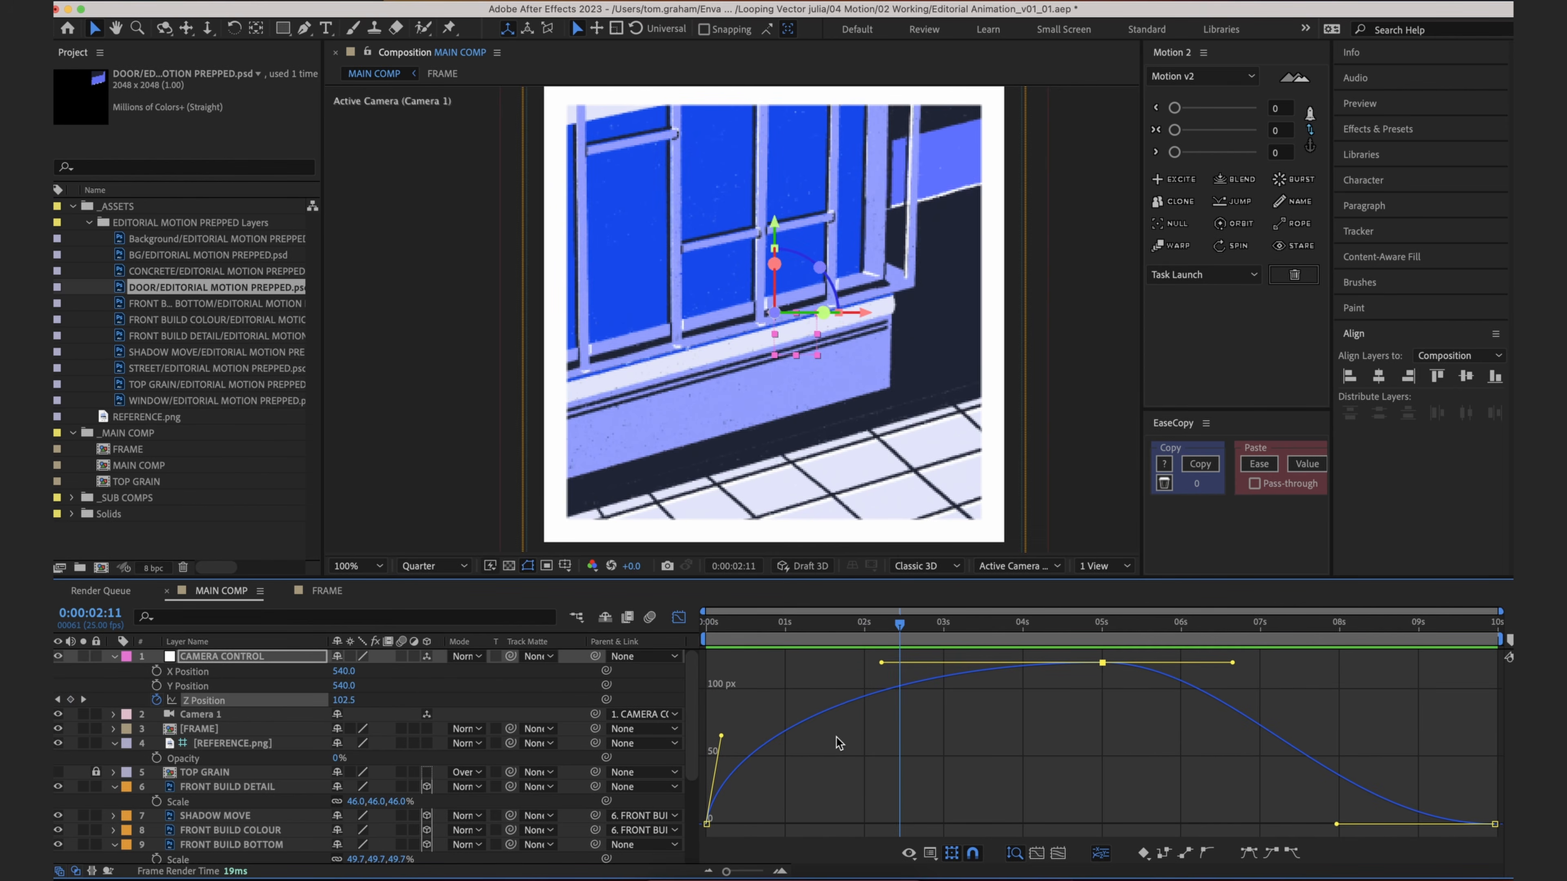
Step: Undo the last two handle changes on the Z Position curve
key(super+z)
key(super+z)
click(839, 728)
Step: Preview the smoothly eased camera move and close the graph editor
key(space)
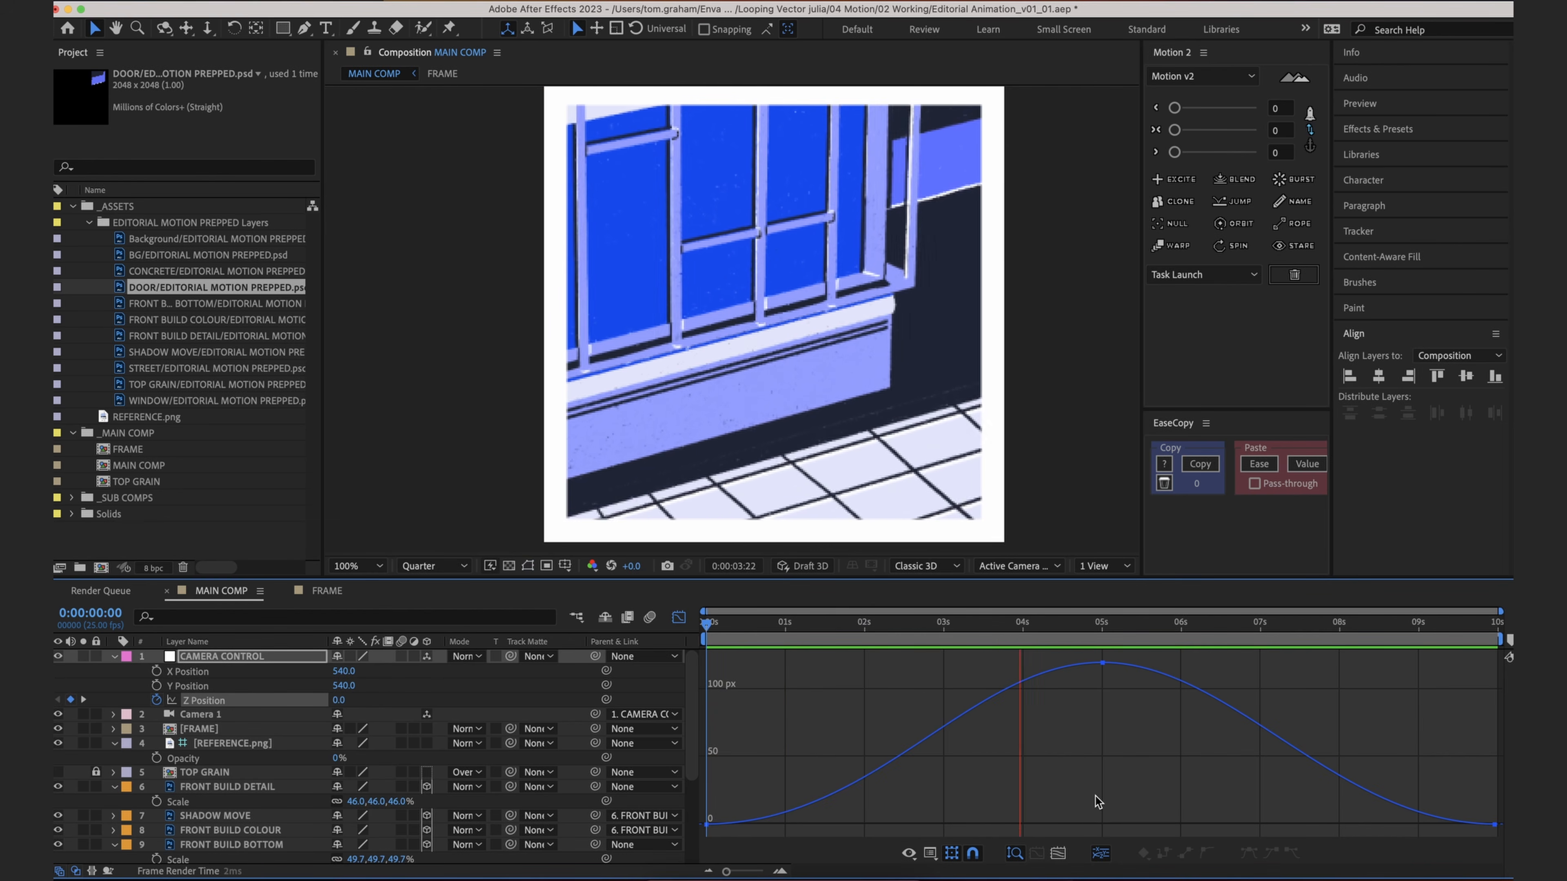
key(space)
click(679, 617)
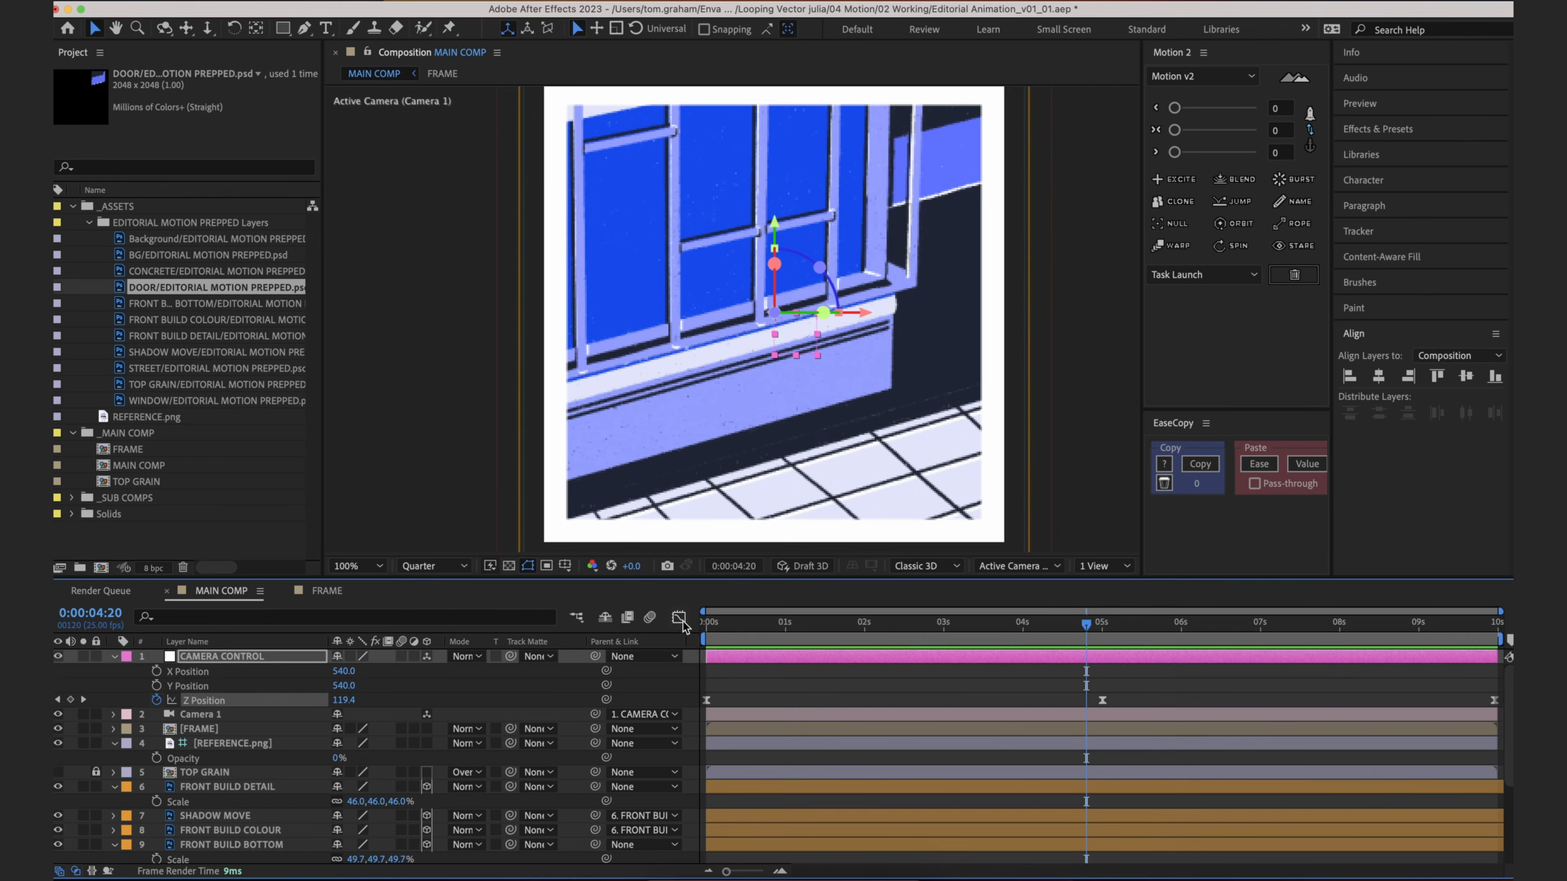
click(737, 704)
Step: Add a Position keyframe to the SHADOW MOVE layer at 0 seconds
key(Home)
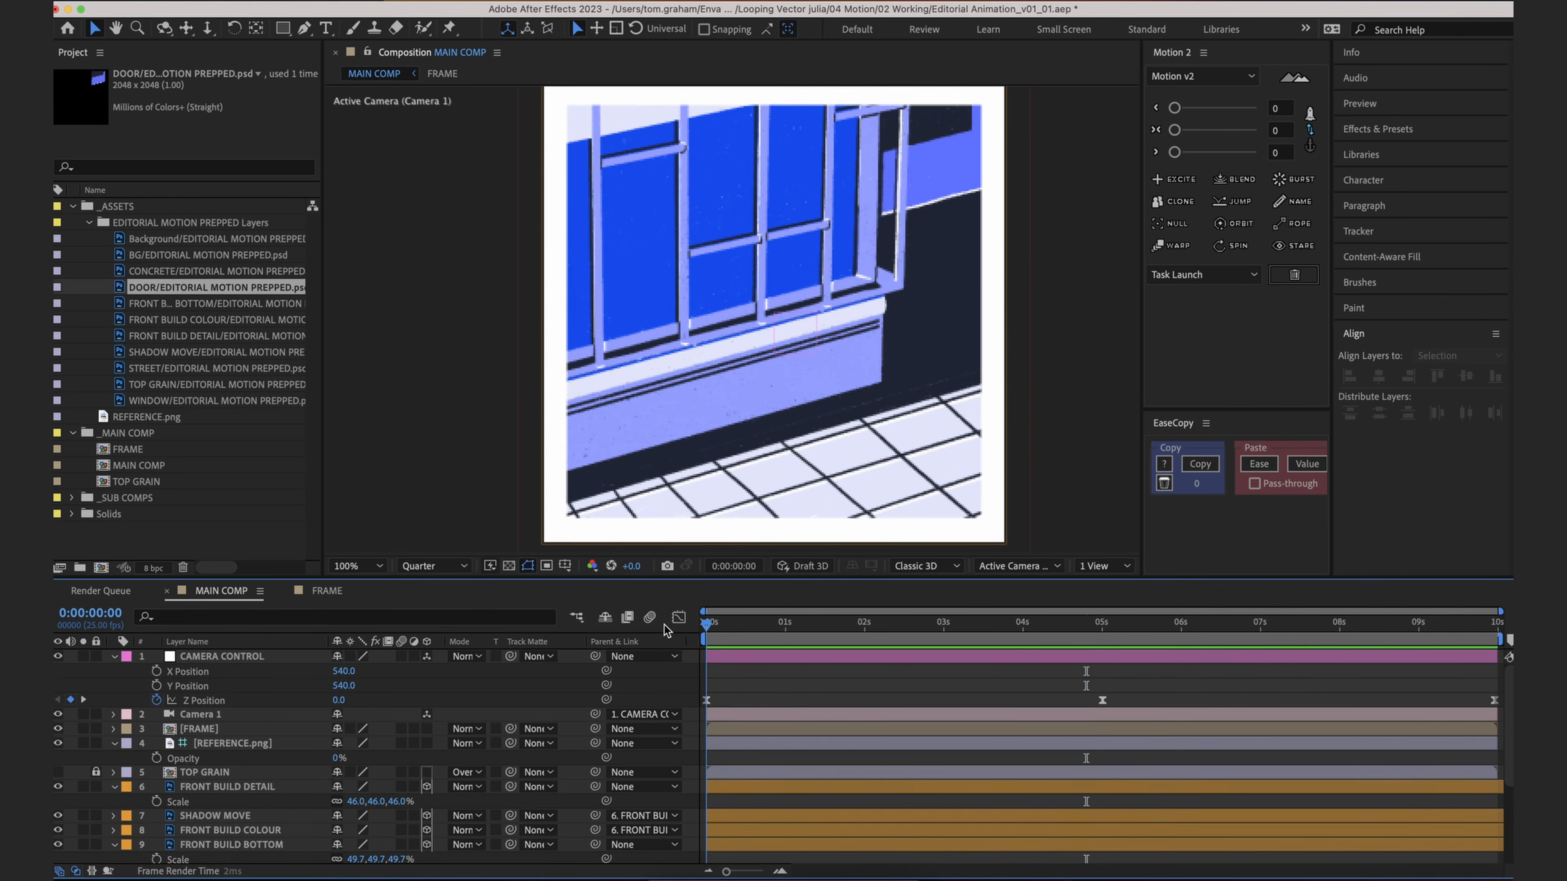
scroll(752, 688, down, 5)
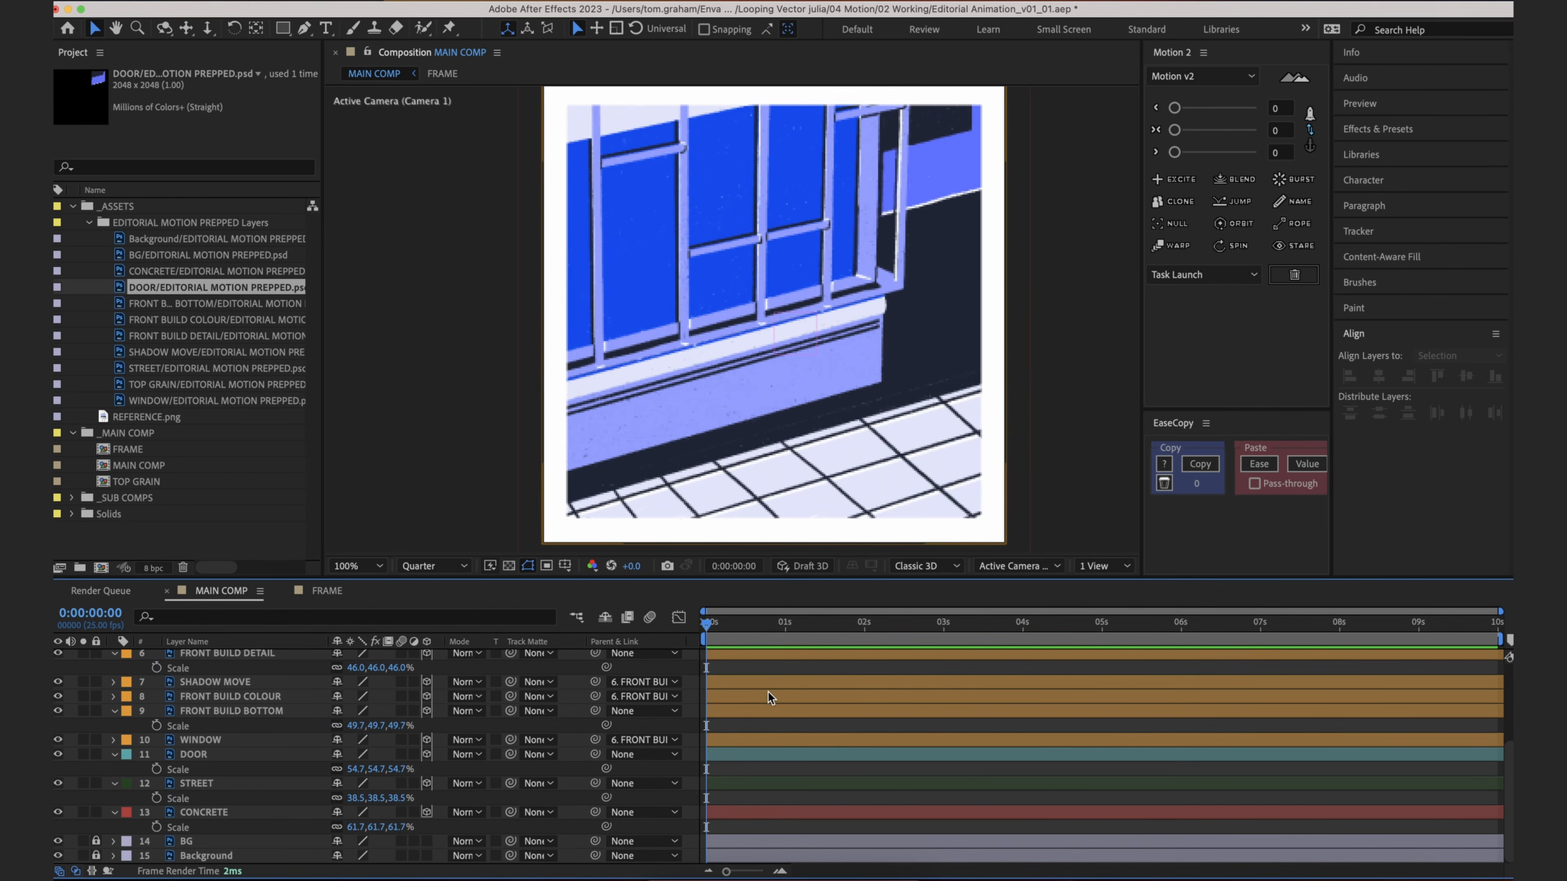
click(270, 680)
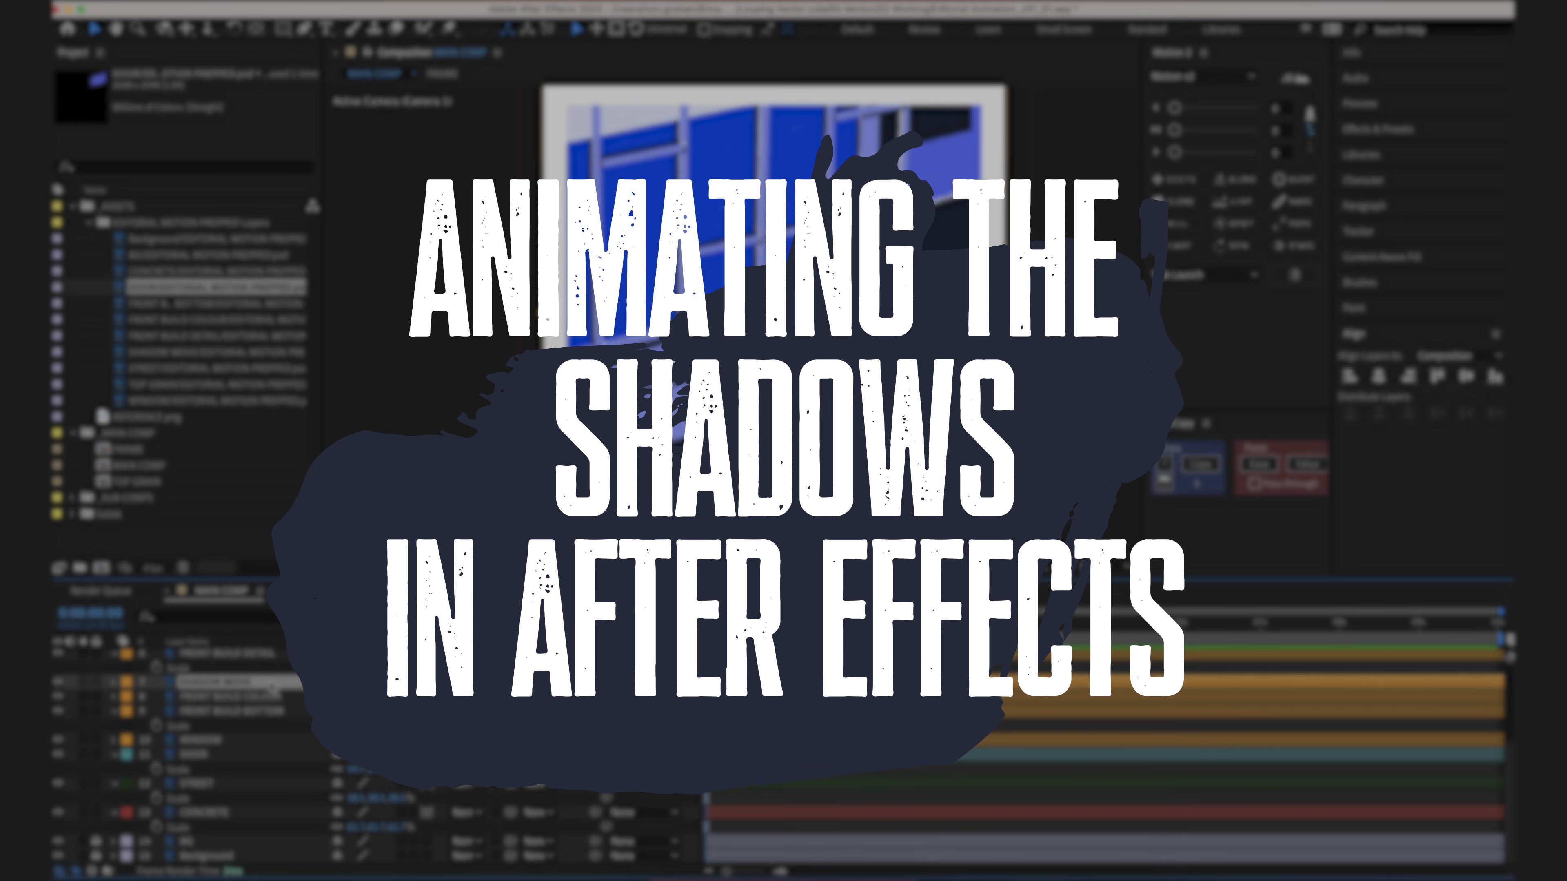
key(p)
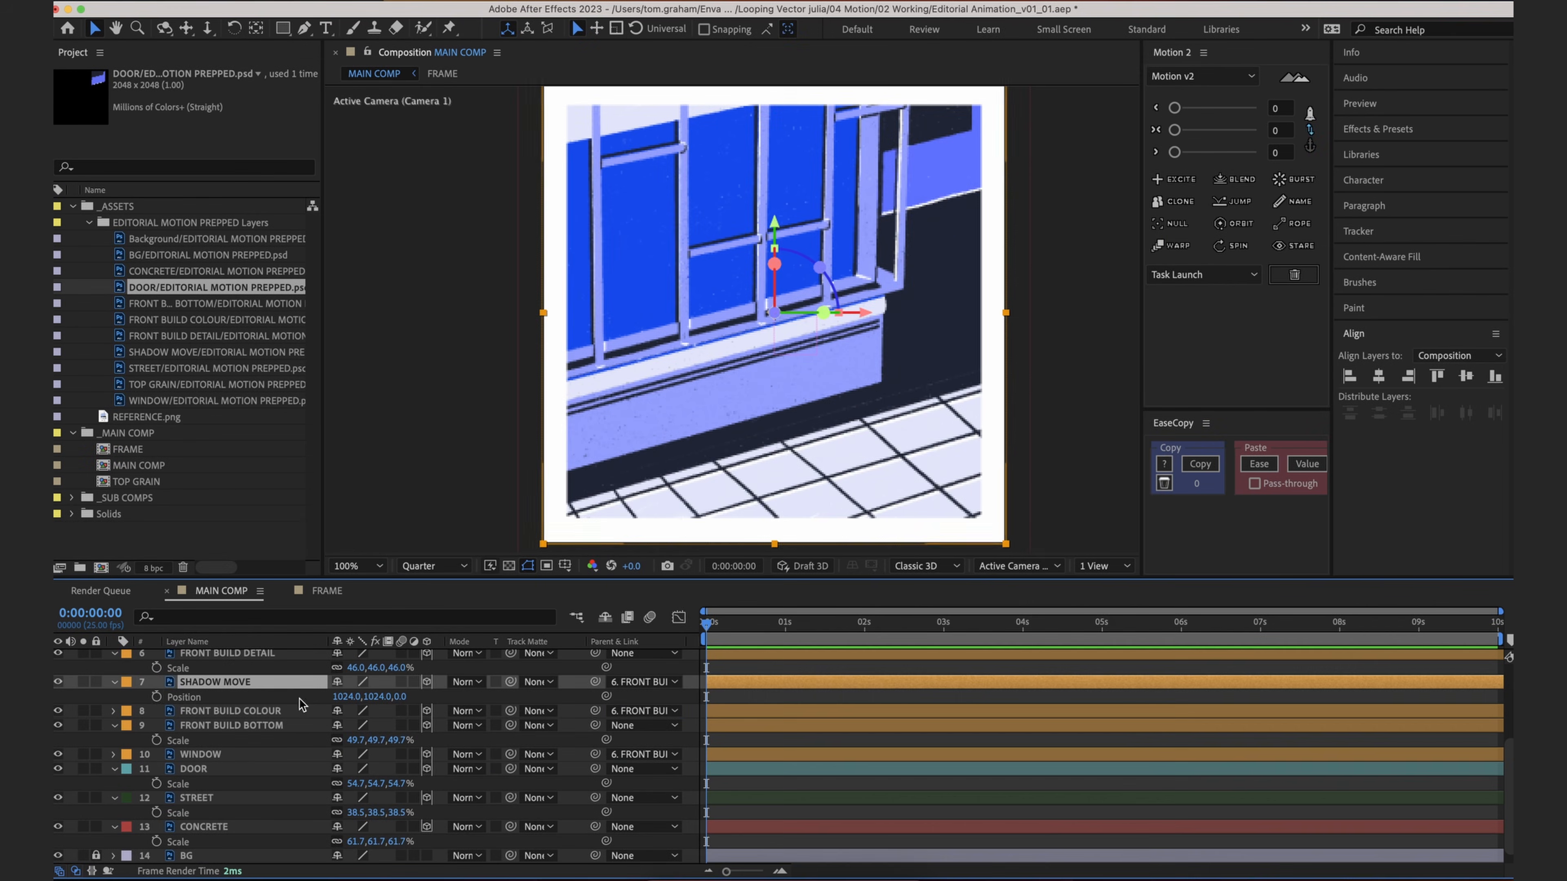
click(157, 697)
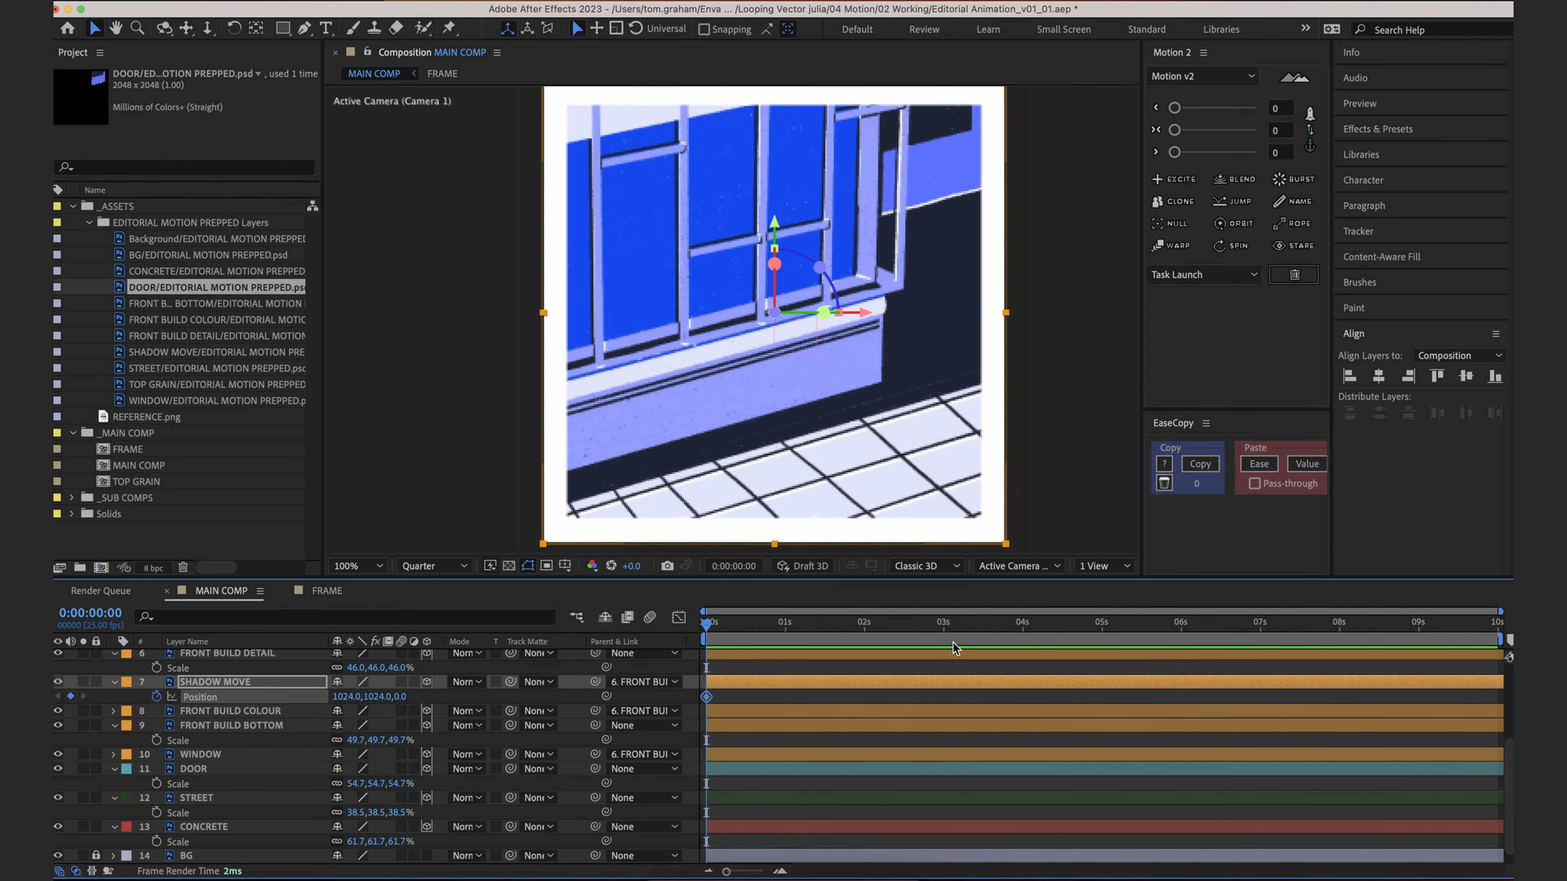
Step: Add a SHADOW MOVE Position keyframe at 5 seconds, and shift the layer left at 0 seconds to about 989.2, 1028.3
scroll(952, 642, up, 5)
drag(954, 642, 1092, 647)
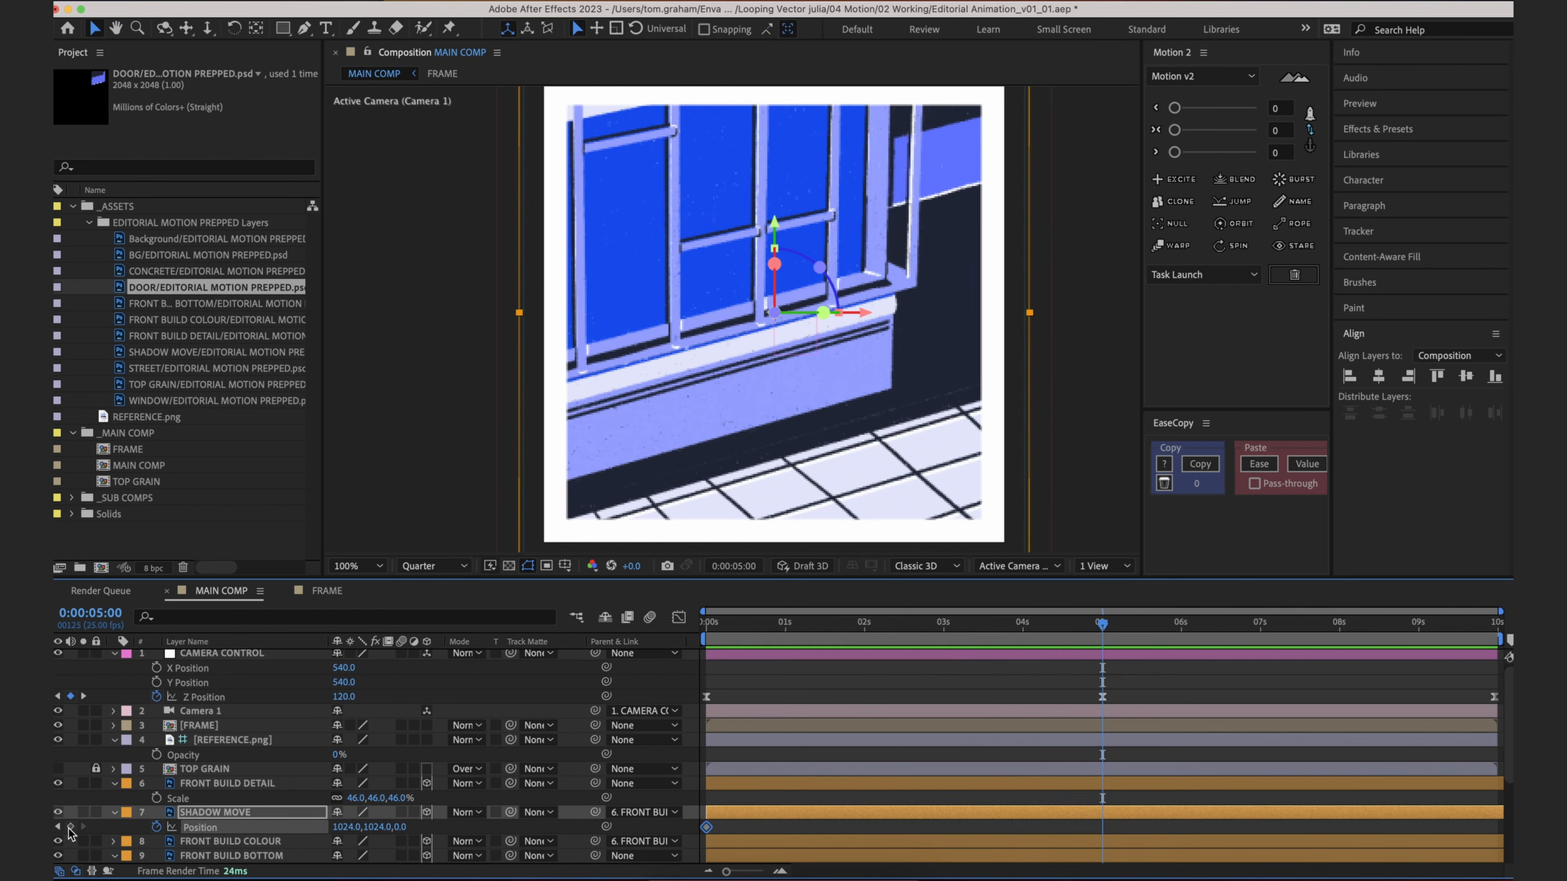
click(70, 827)
key(Home)
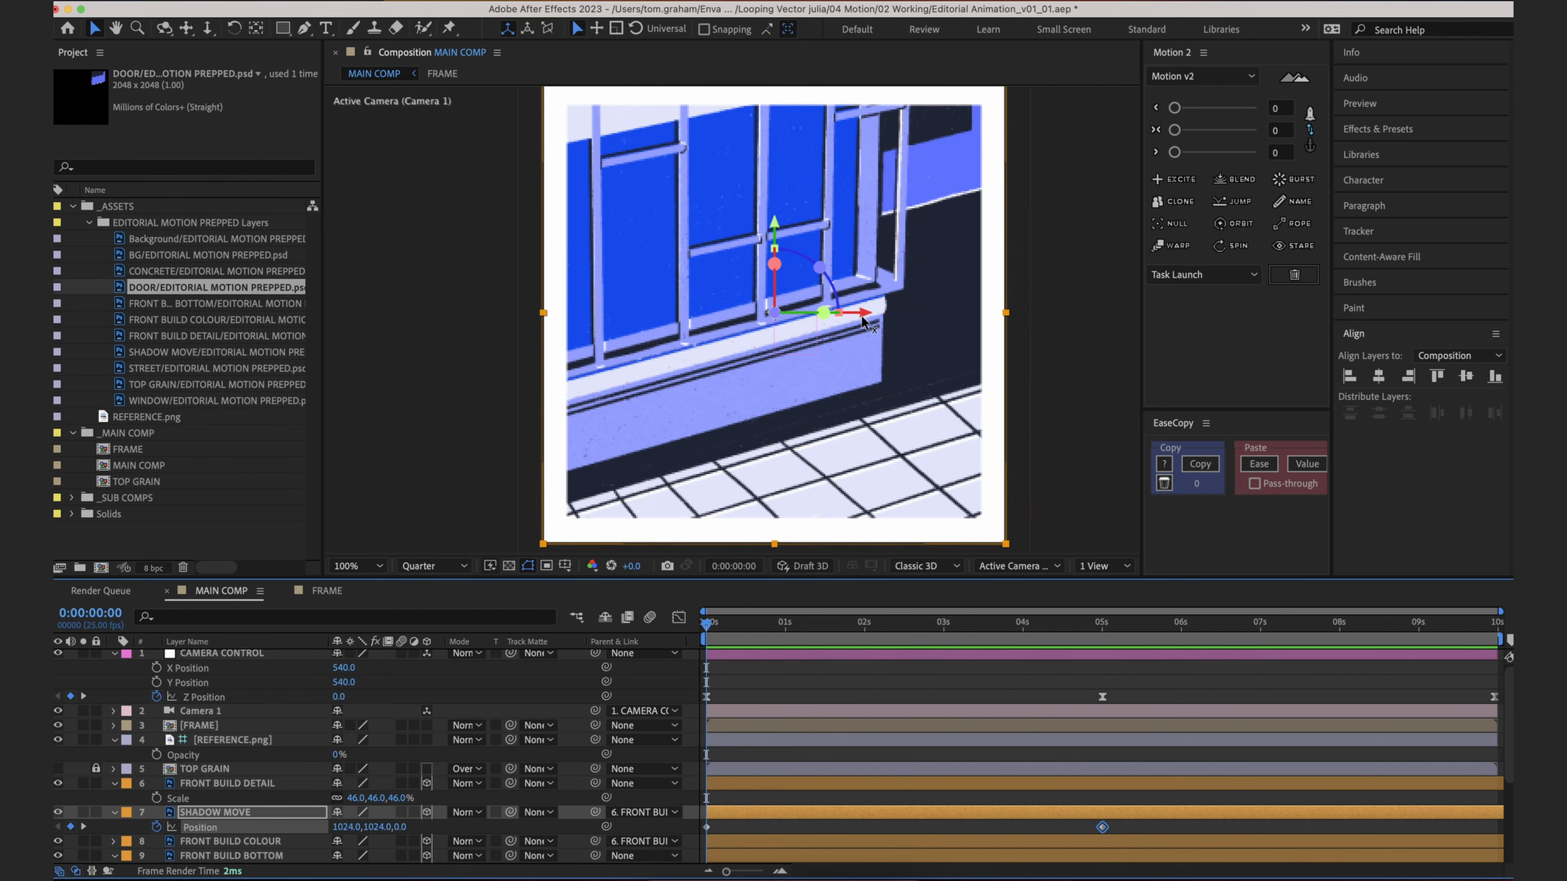
drag(864, 320, 860, 322)
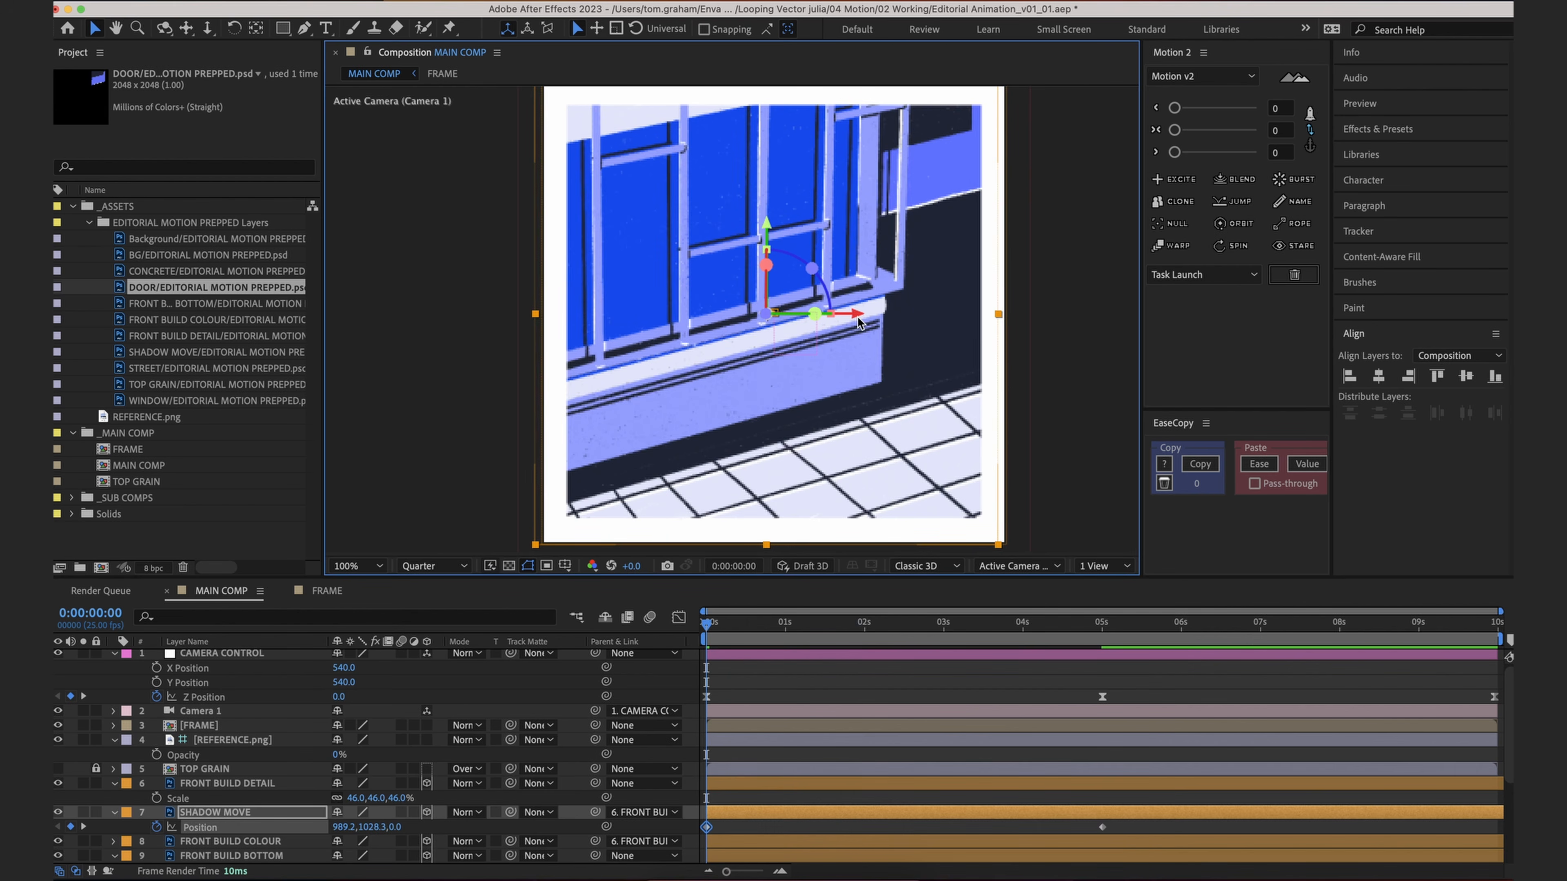
Step: Set the composition preview to Full resolution and examine the shifted window shadows up close
click(432, 565)
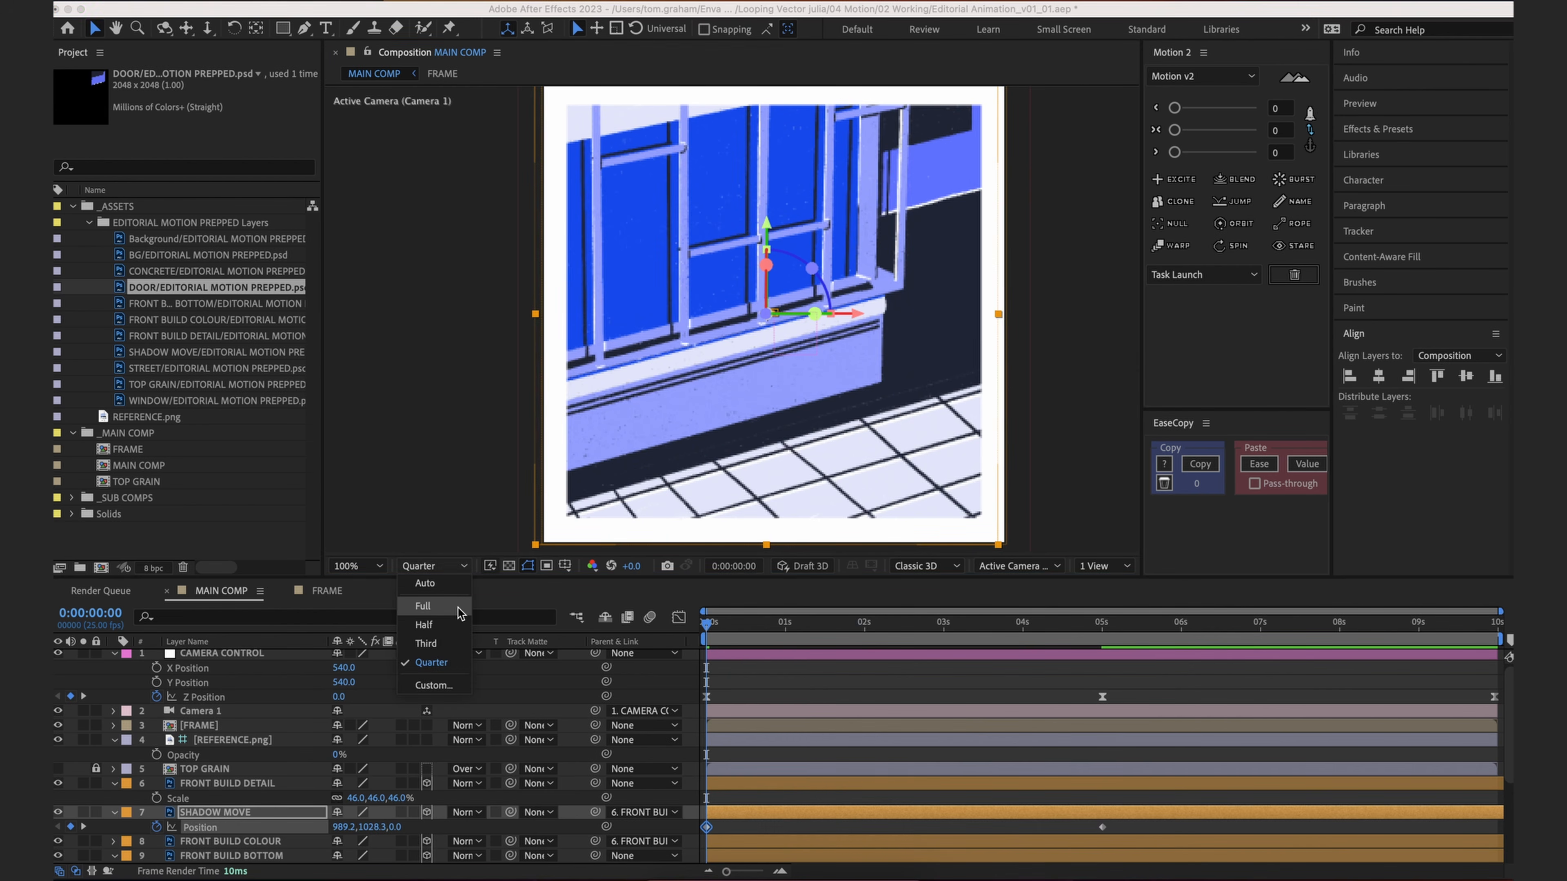
click(419, 593)
scroll(747, 281, up, 2)
drag(747, 281, 747, 321)
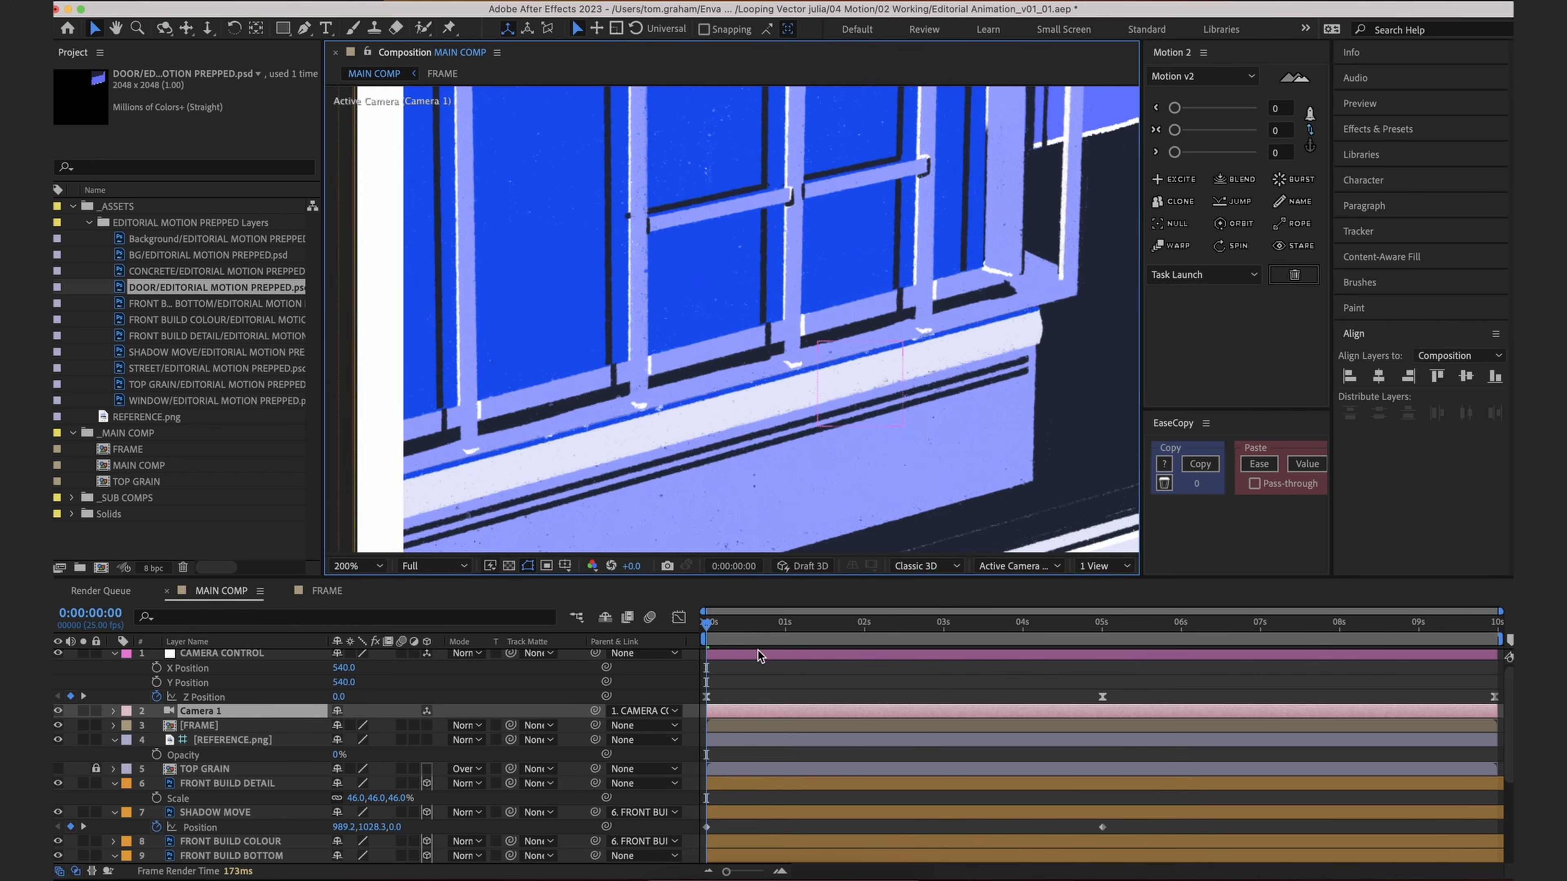
Step: Shift SHADOW MOVE further left at 0 seconds to about 971.8, 1028.3 and preview the shadow movement
scroll(735, 301, down, 2)
key(space)
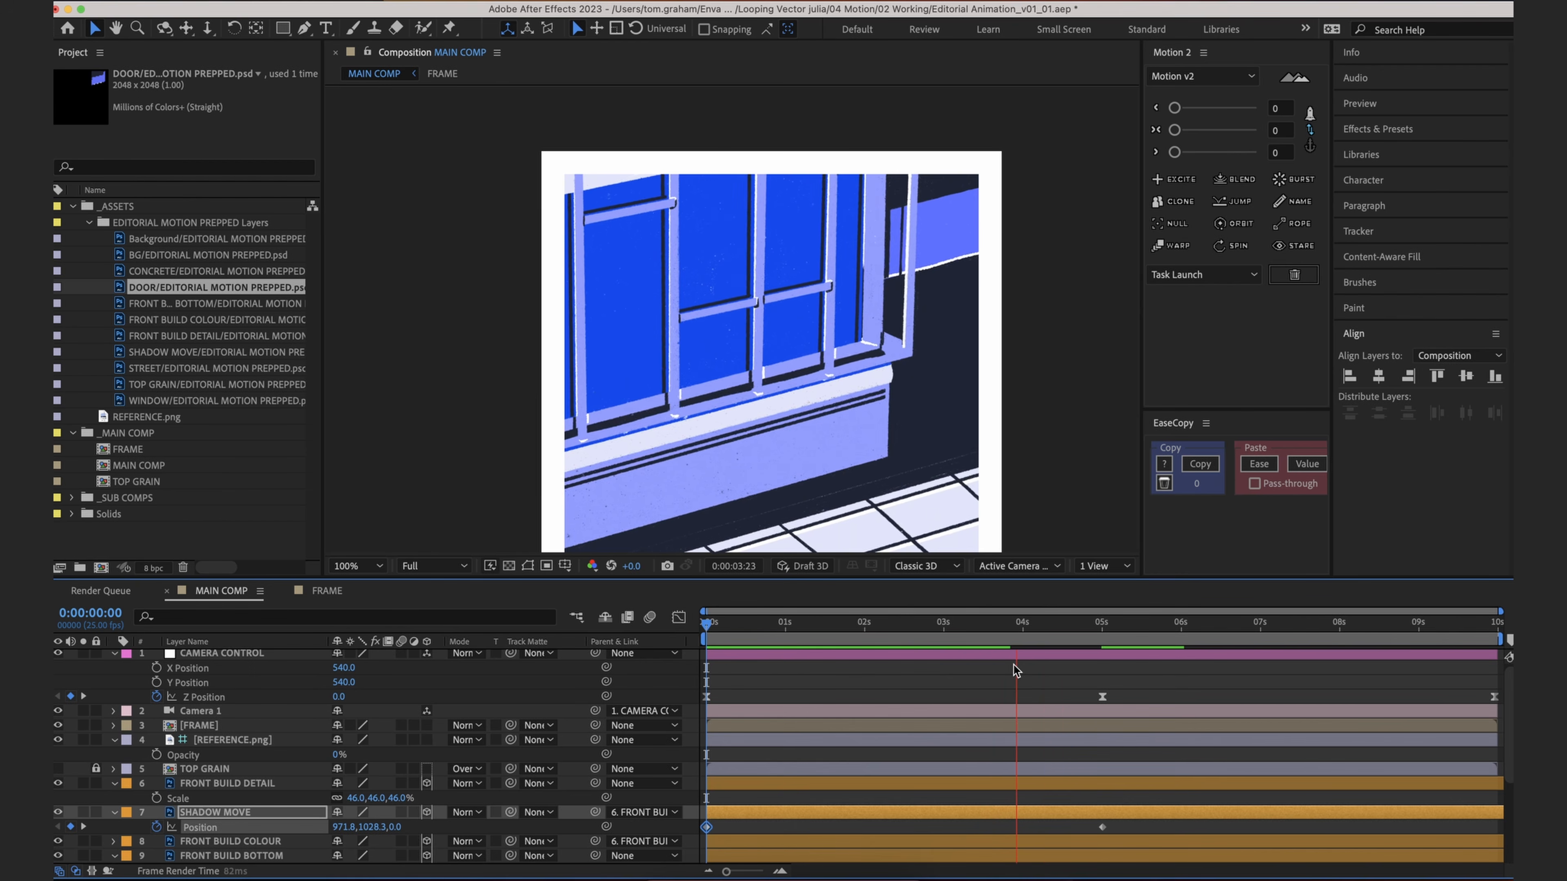
Step: Set the REFERENCE.png layer's opacity to 100% at 5 seconds and toggle its visibility to compare it with the artwork
click(1102, 624)
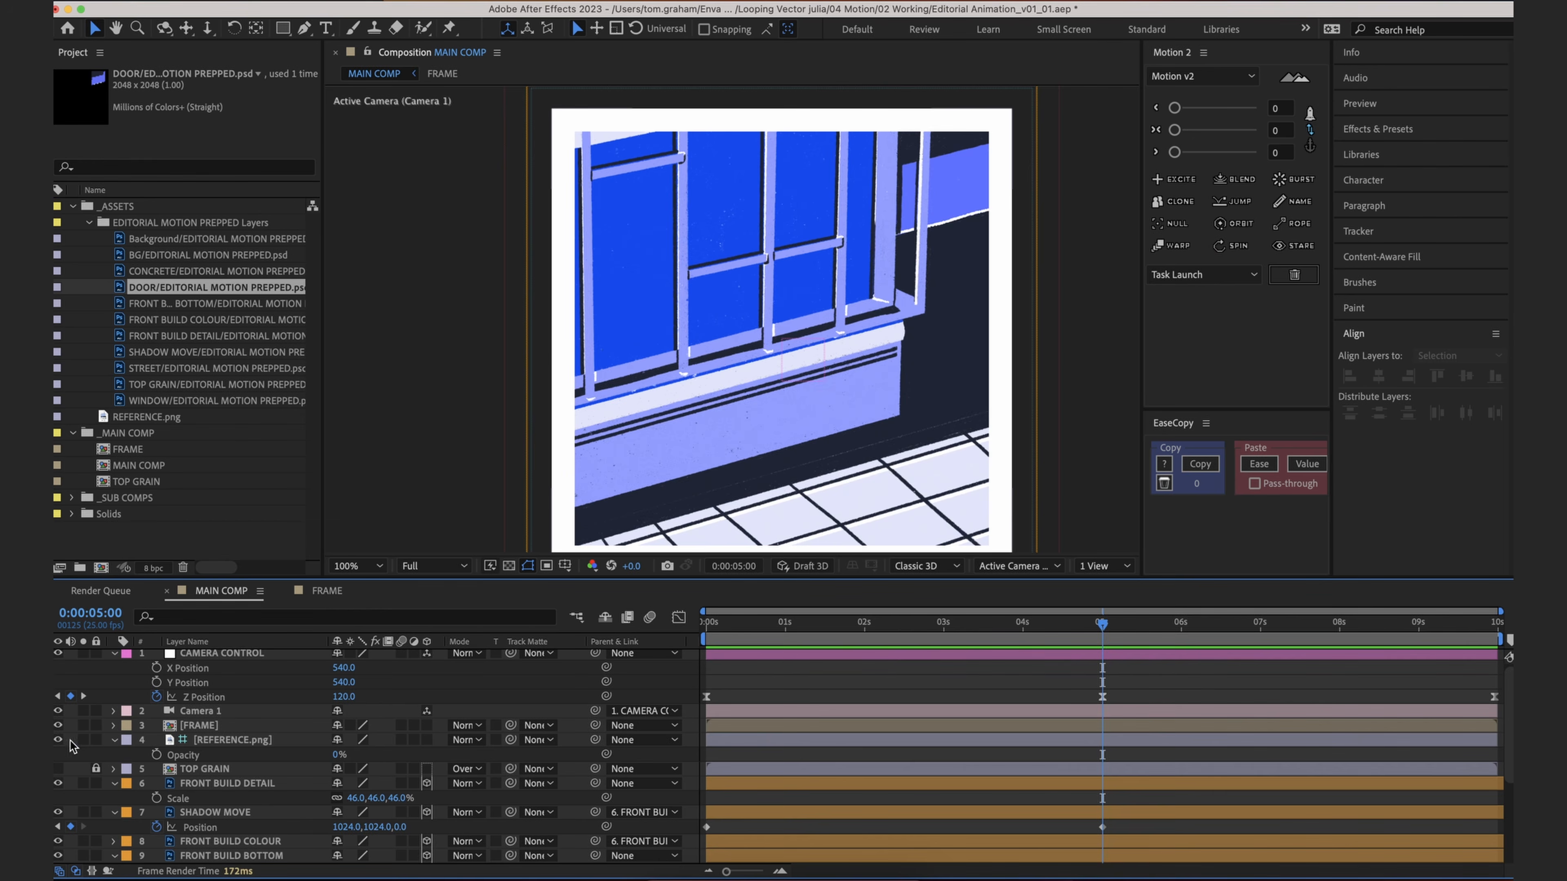
click(222, 740)
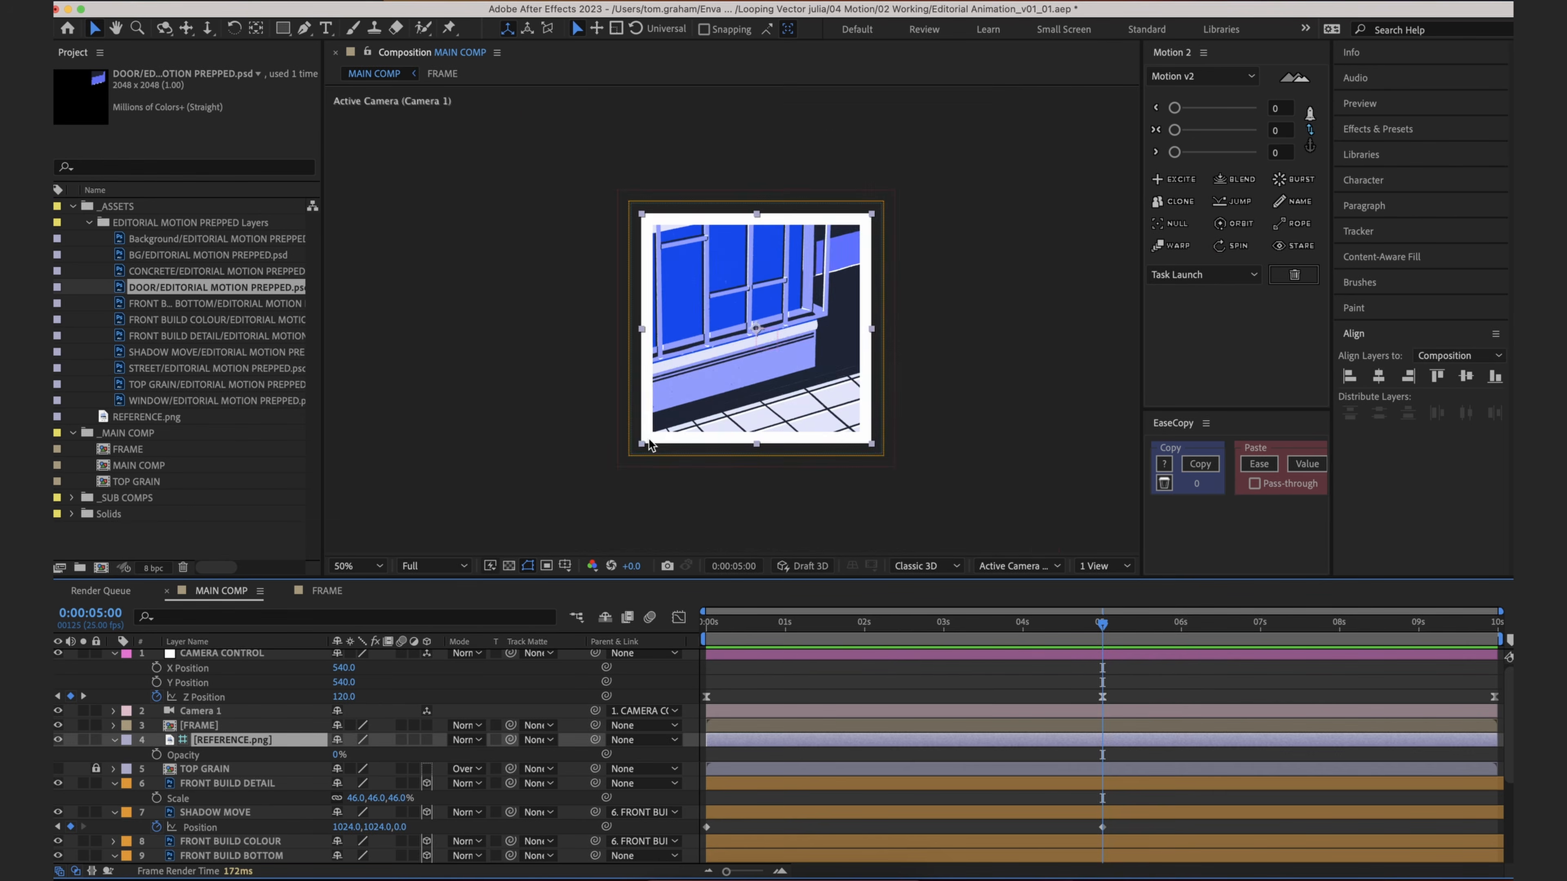
drag(337, 757, 814, 664)
drag(791, 407, 803, 383)
click(59, 741)
click(59, 741)
click(60, 740)
click(60, 740)
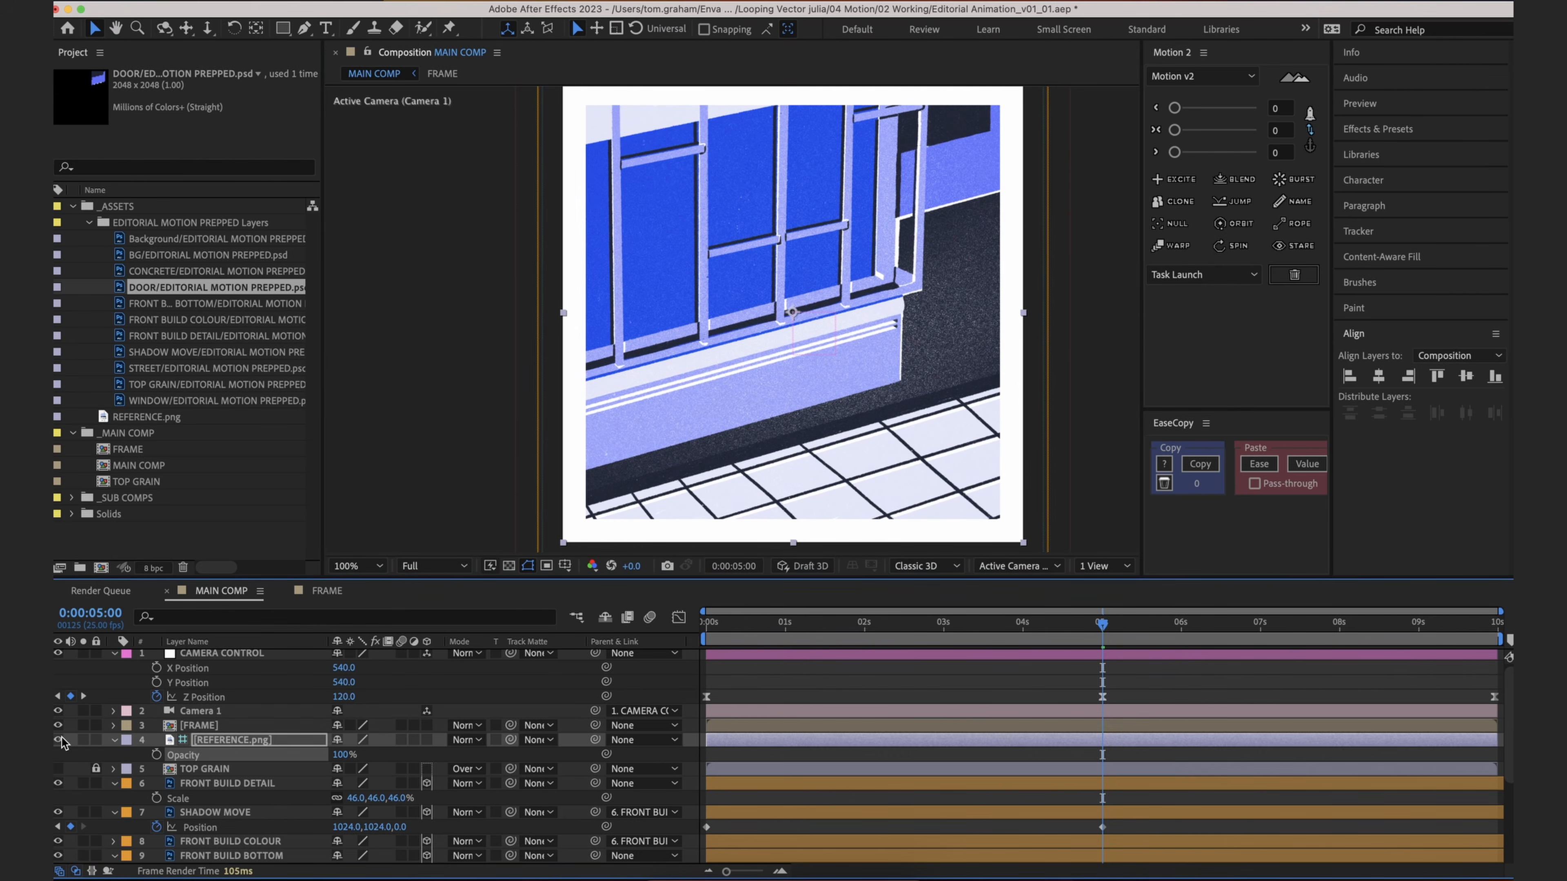
Step: Compare the shadows with REFERENCE.png at 0 seconds, toggling the reference and examining the sill and base trim up close
key(Home)
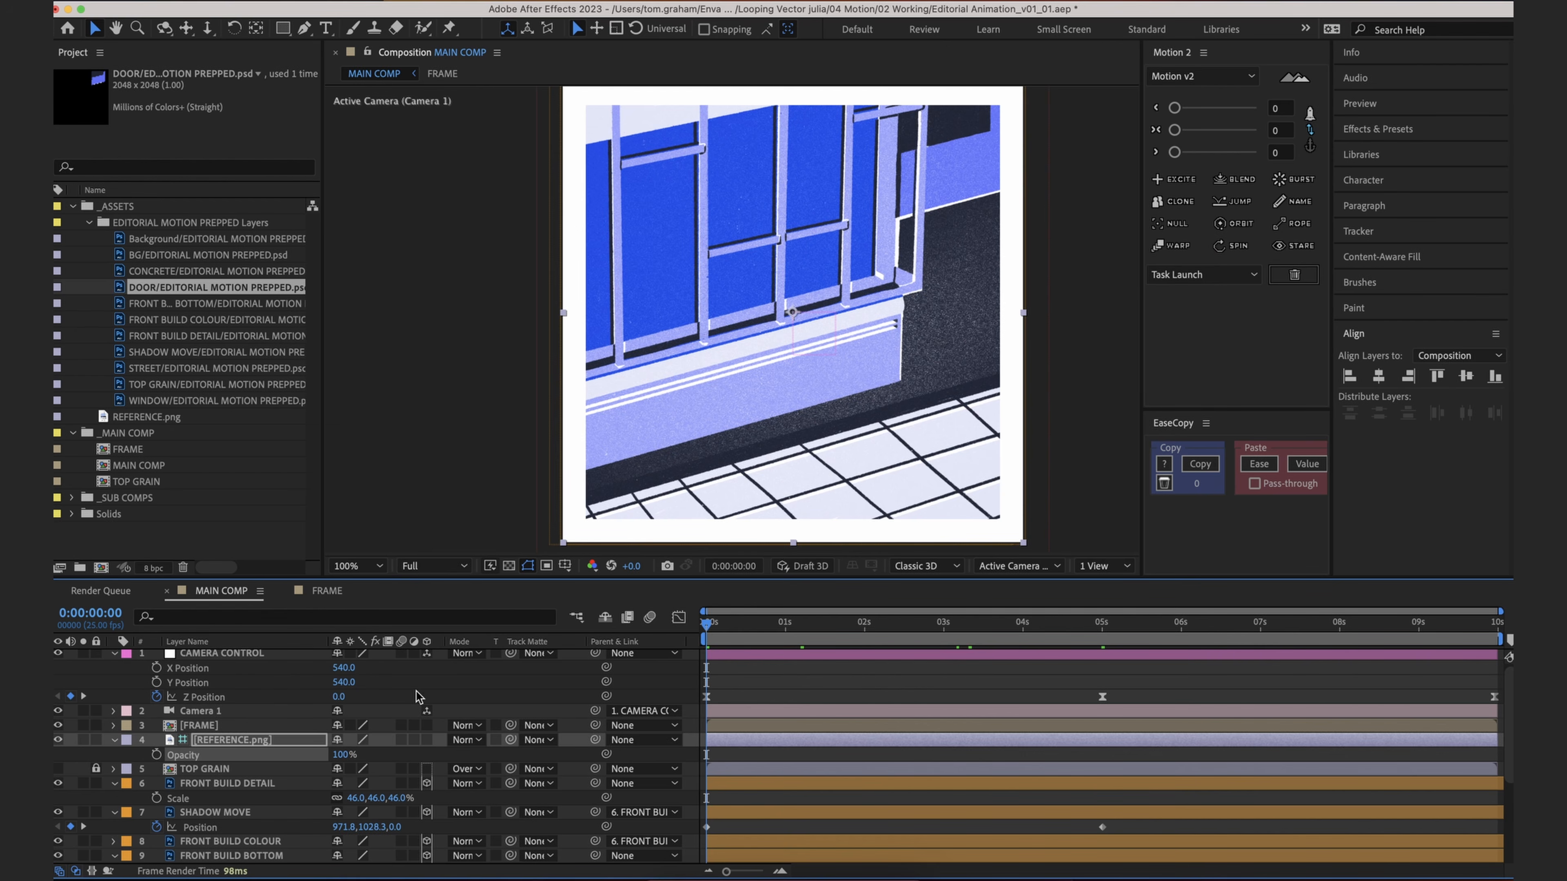
click(58, 740)
click(726, 691)
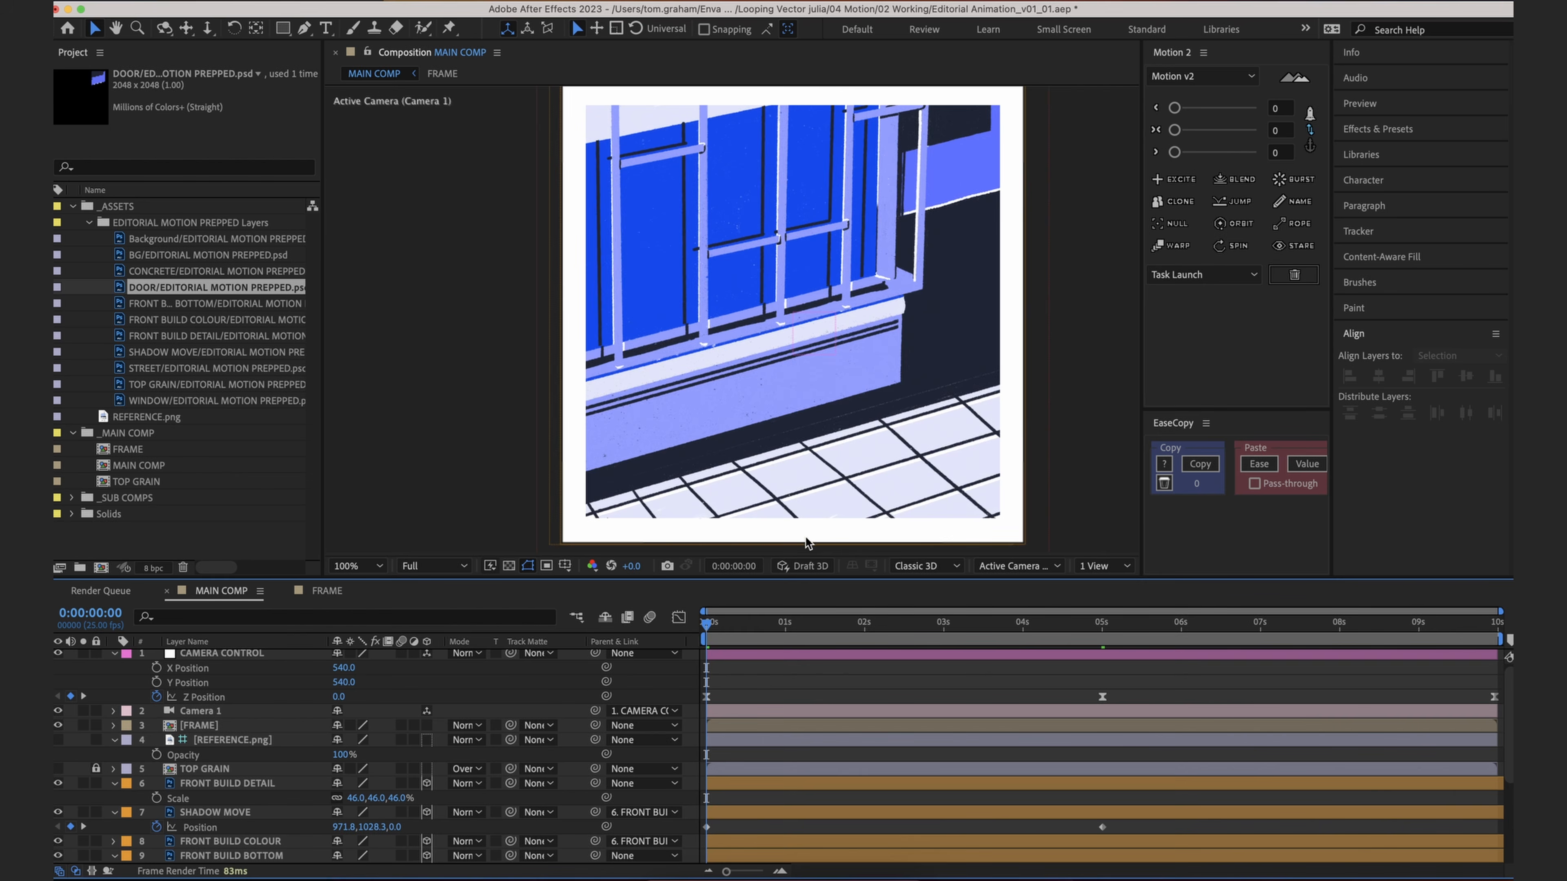
drag(738, 628, 706, 652)
key(period)
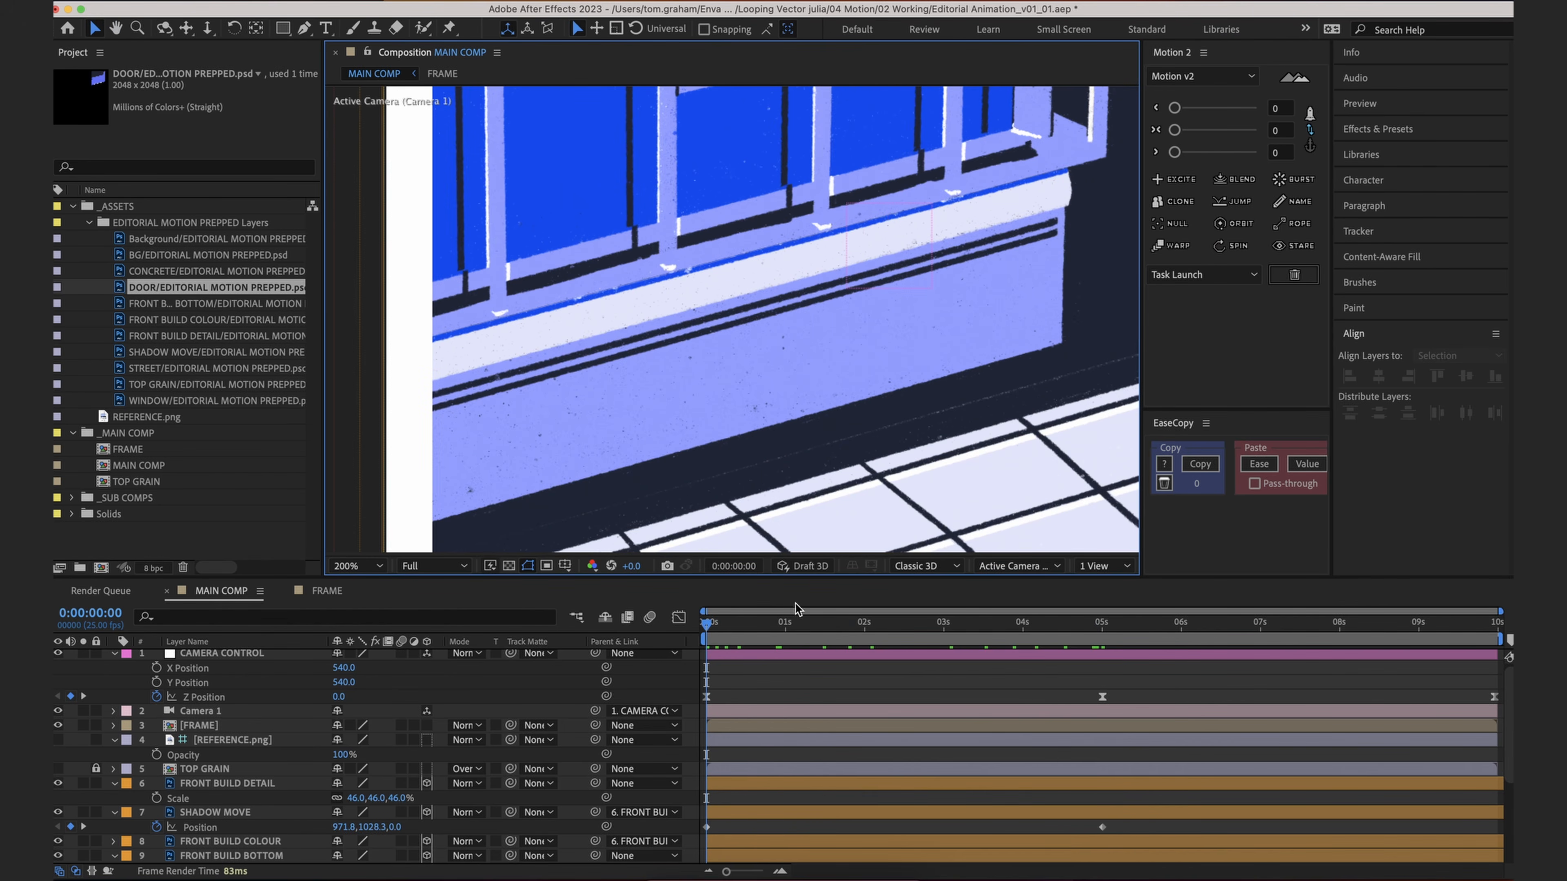
click(58, 740)
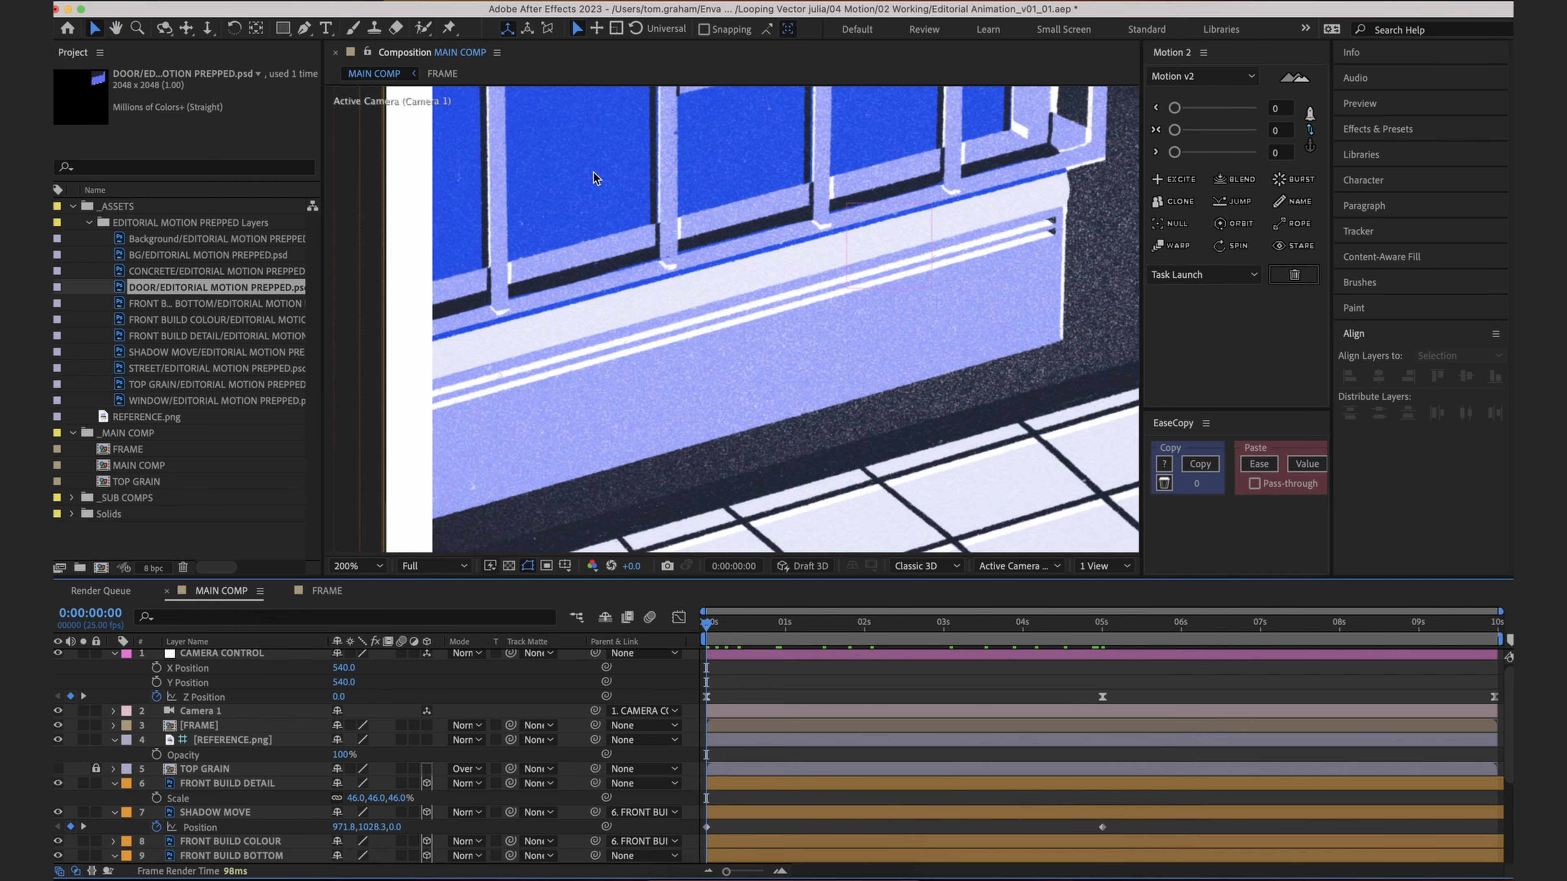
scroll(1098, 259, up, 2)
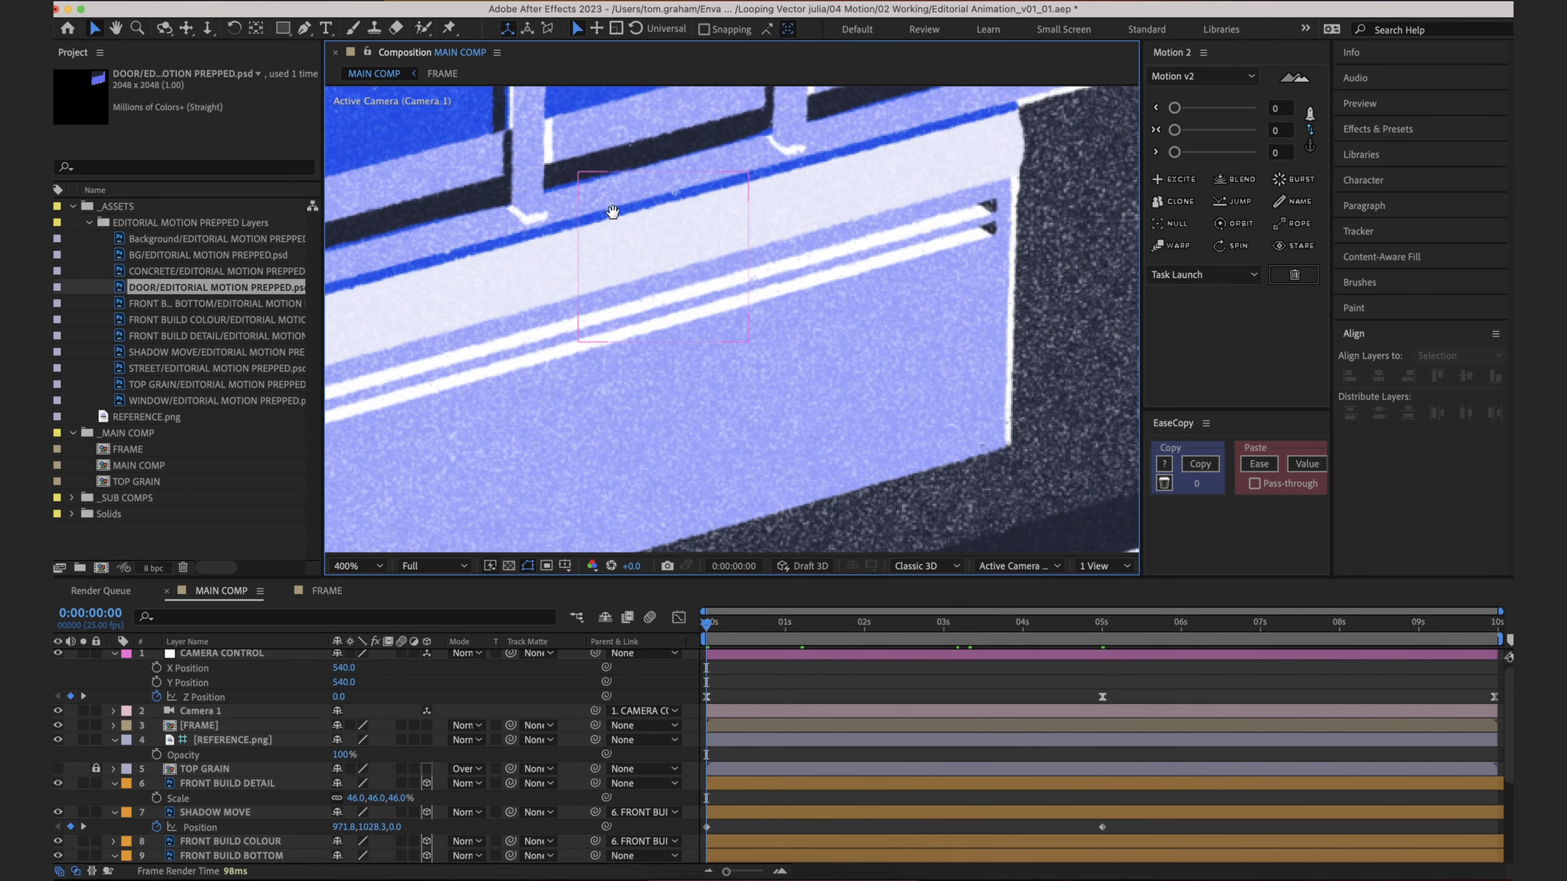
Step: Draw a thin, closed four-point white shape with the Pen tool from the base trim's right end out past the frame
click(305, 29)
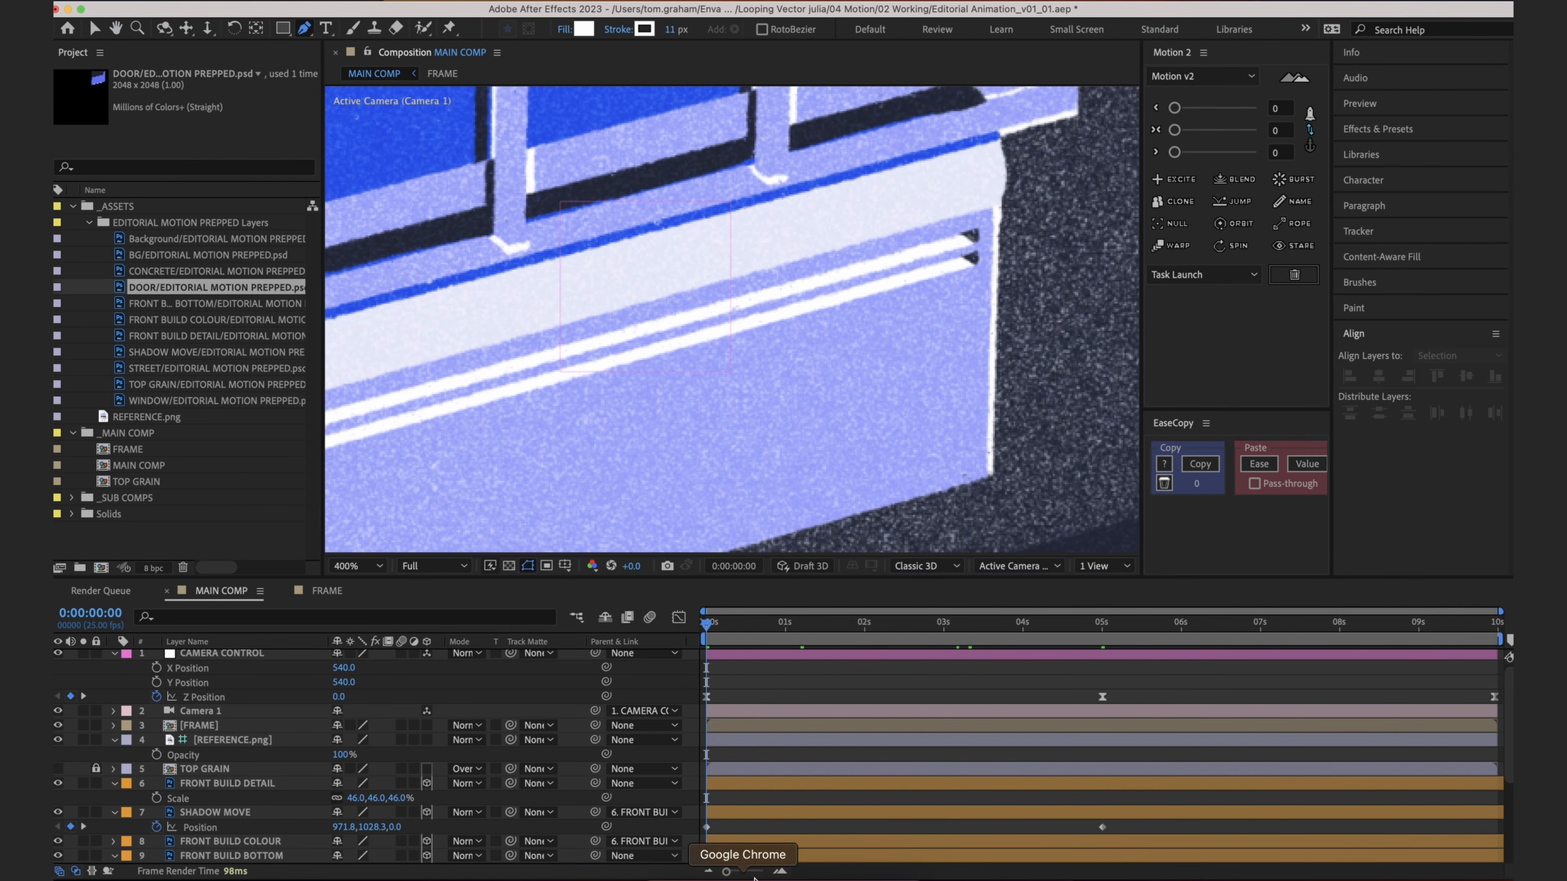
click(955, 232)
click(979, 247)
drag(1025, 238, 930, 268)
key(comma)
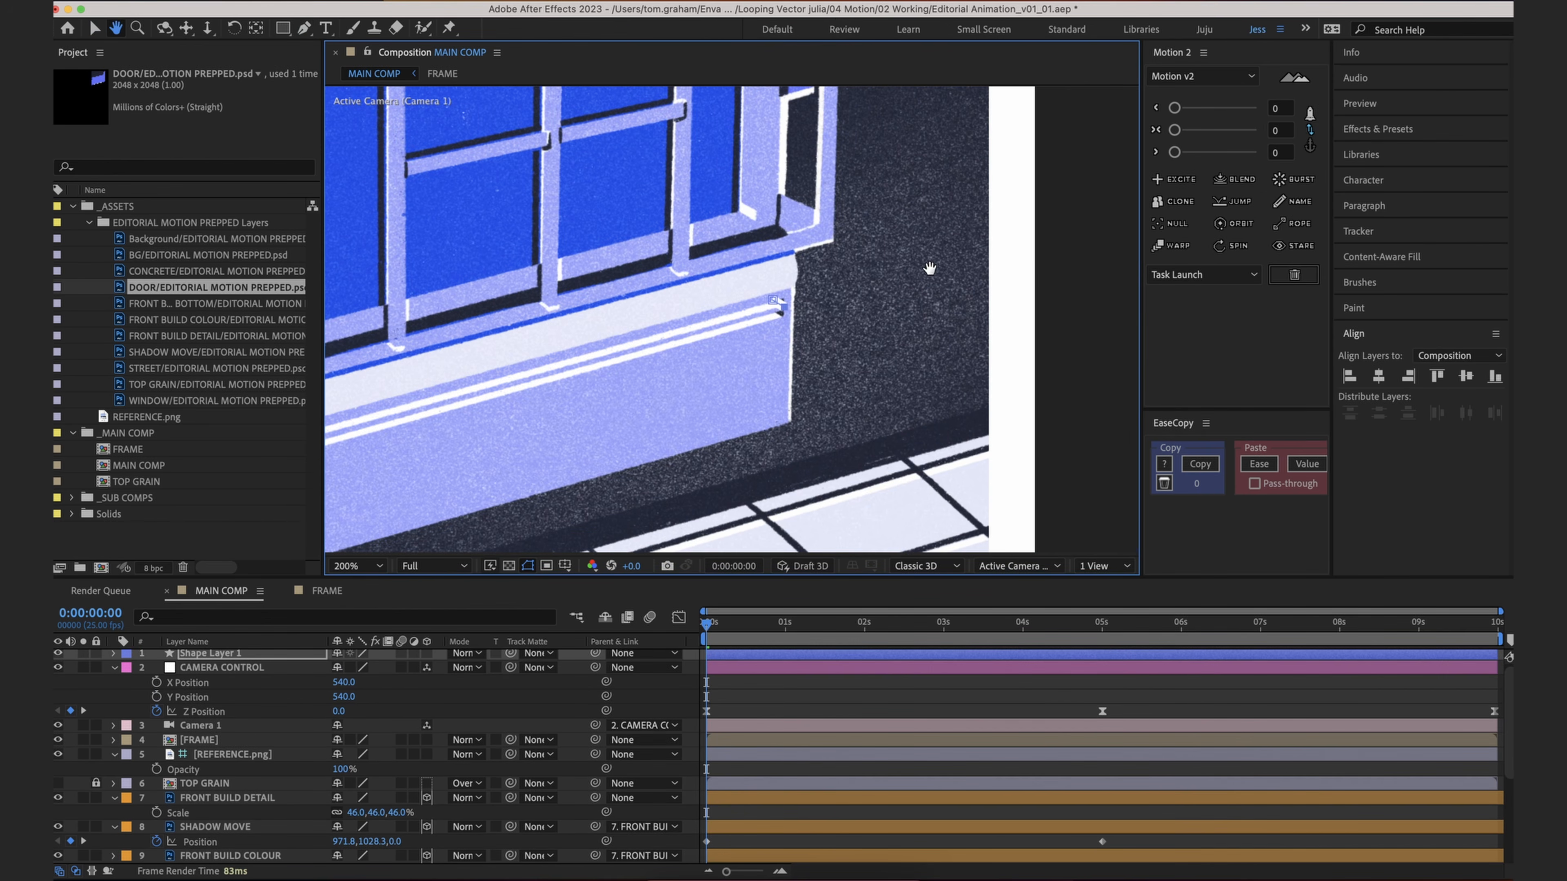
drag(1073, 220, 1098, 218)
key(super+z)
click(1098, 204)
click(1080, 184)
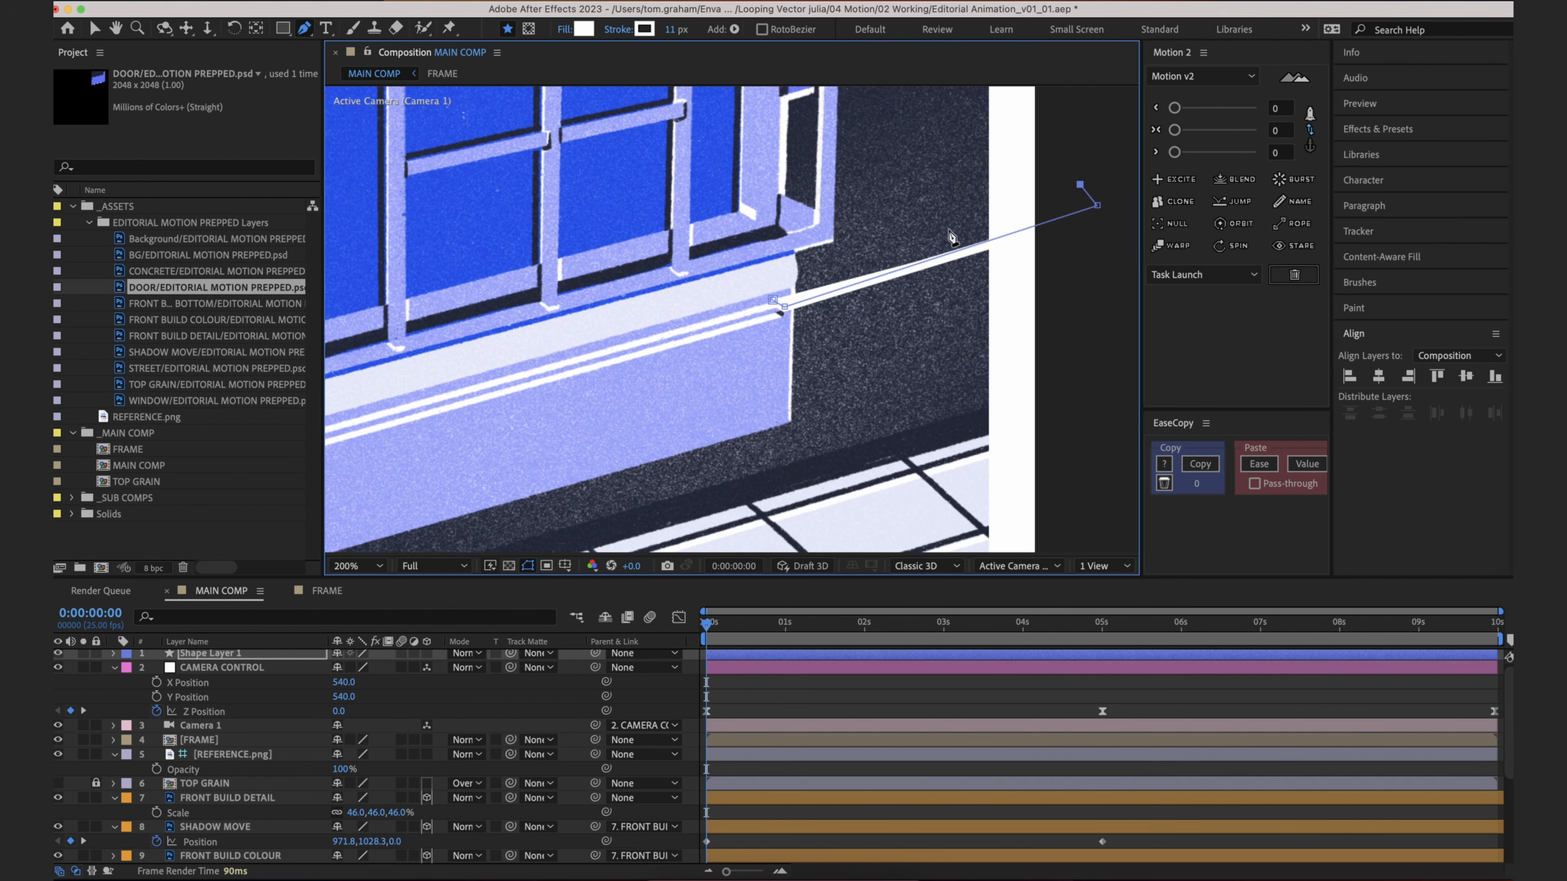
click(773, 300)
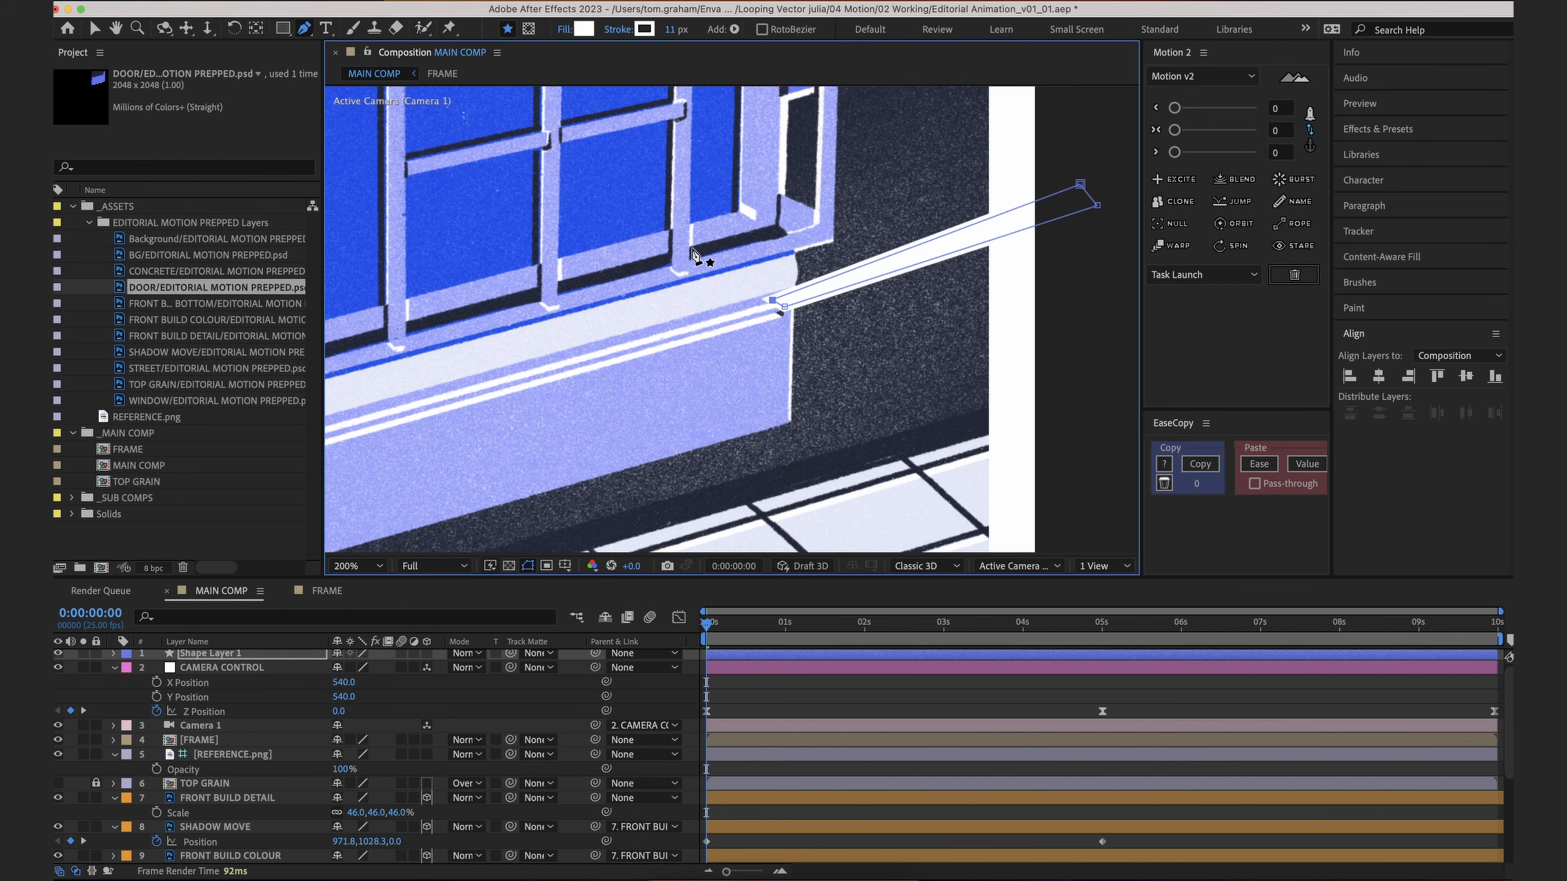
Step: Set the new shape's stroke width to 0 px and narrow its outer end by lowering the upper corner point
click(671, 29)
text(0)
key(Return)
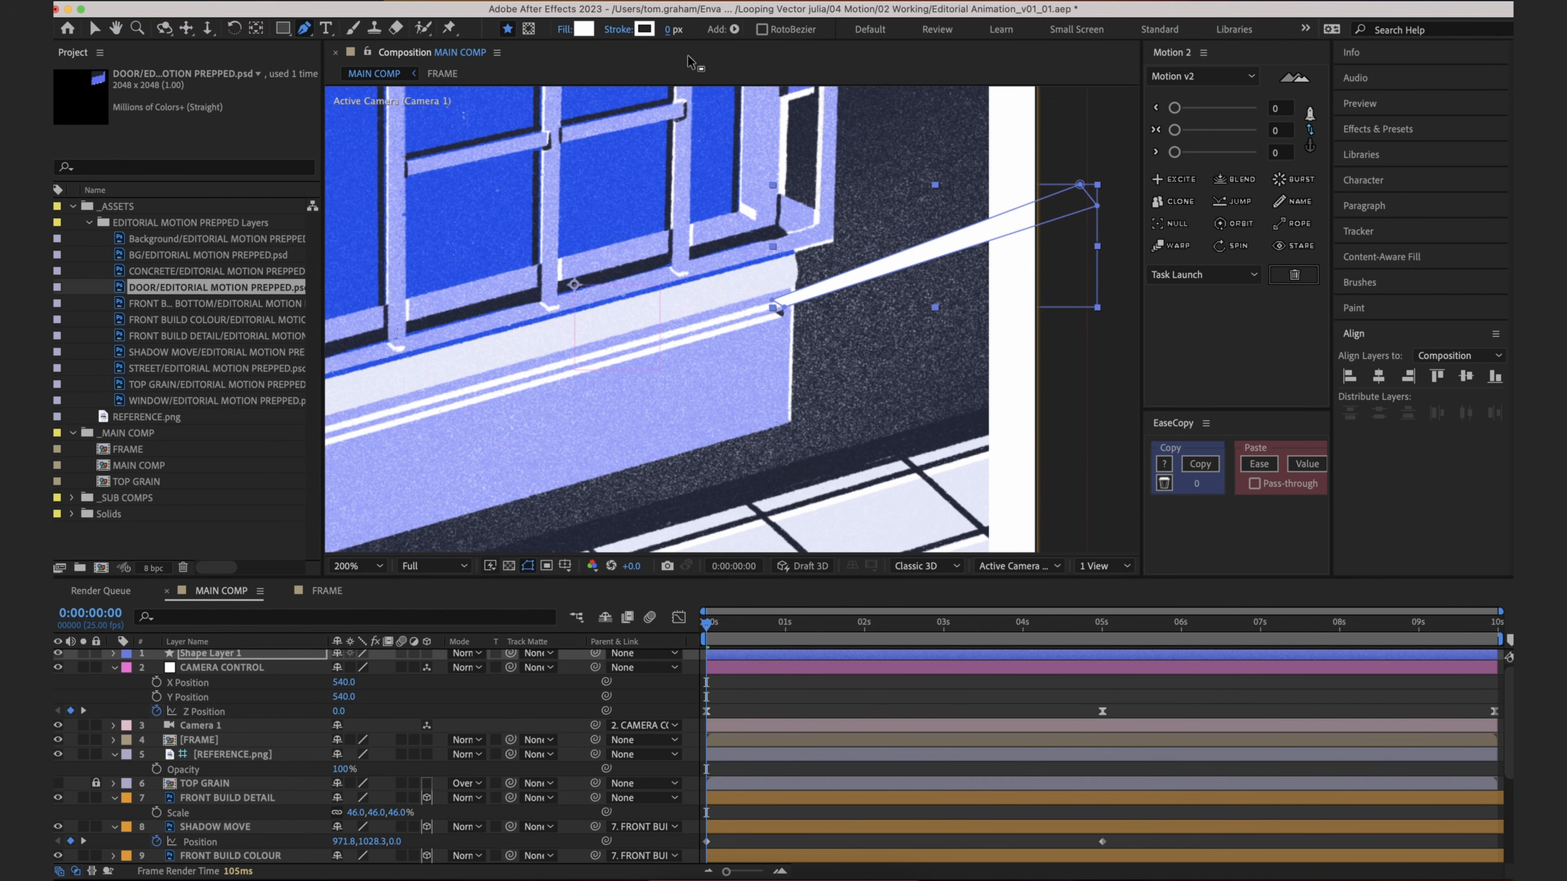
click(94, 27)
drag(1080, 184, 1089, 198)
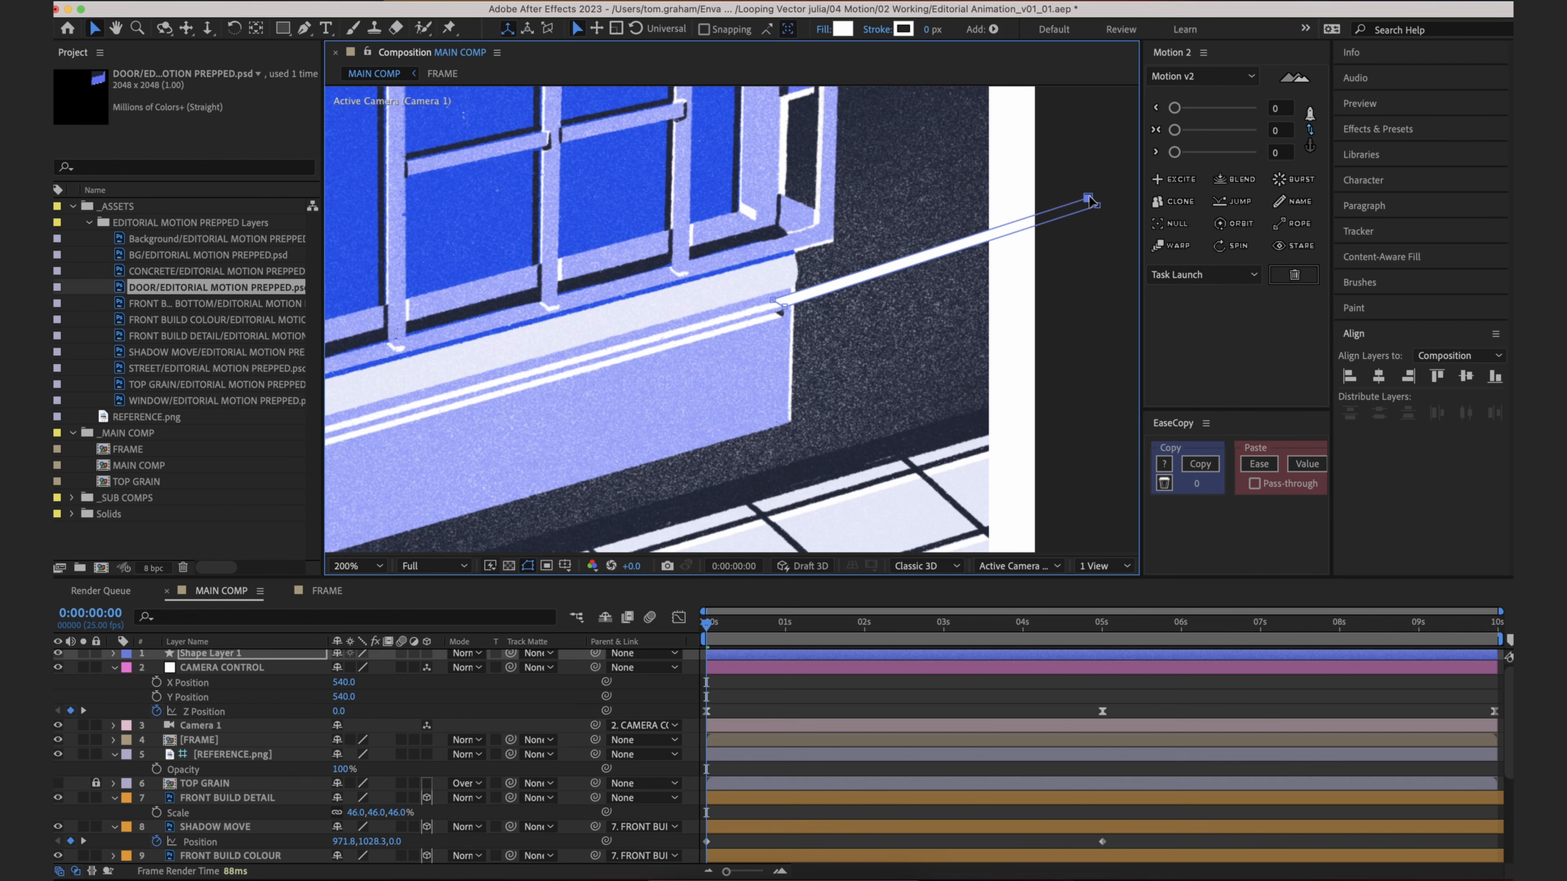
Step: Center the anchor point of Shape Layer 1 in its layer content
click(815, 657)
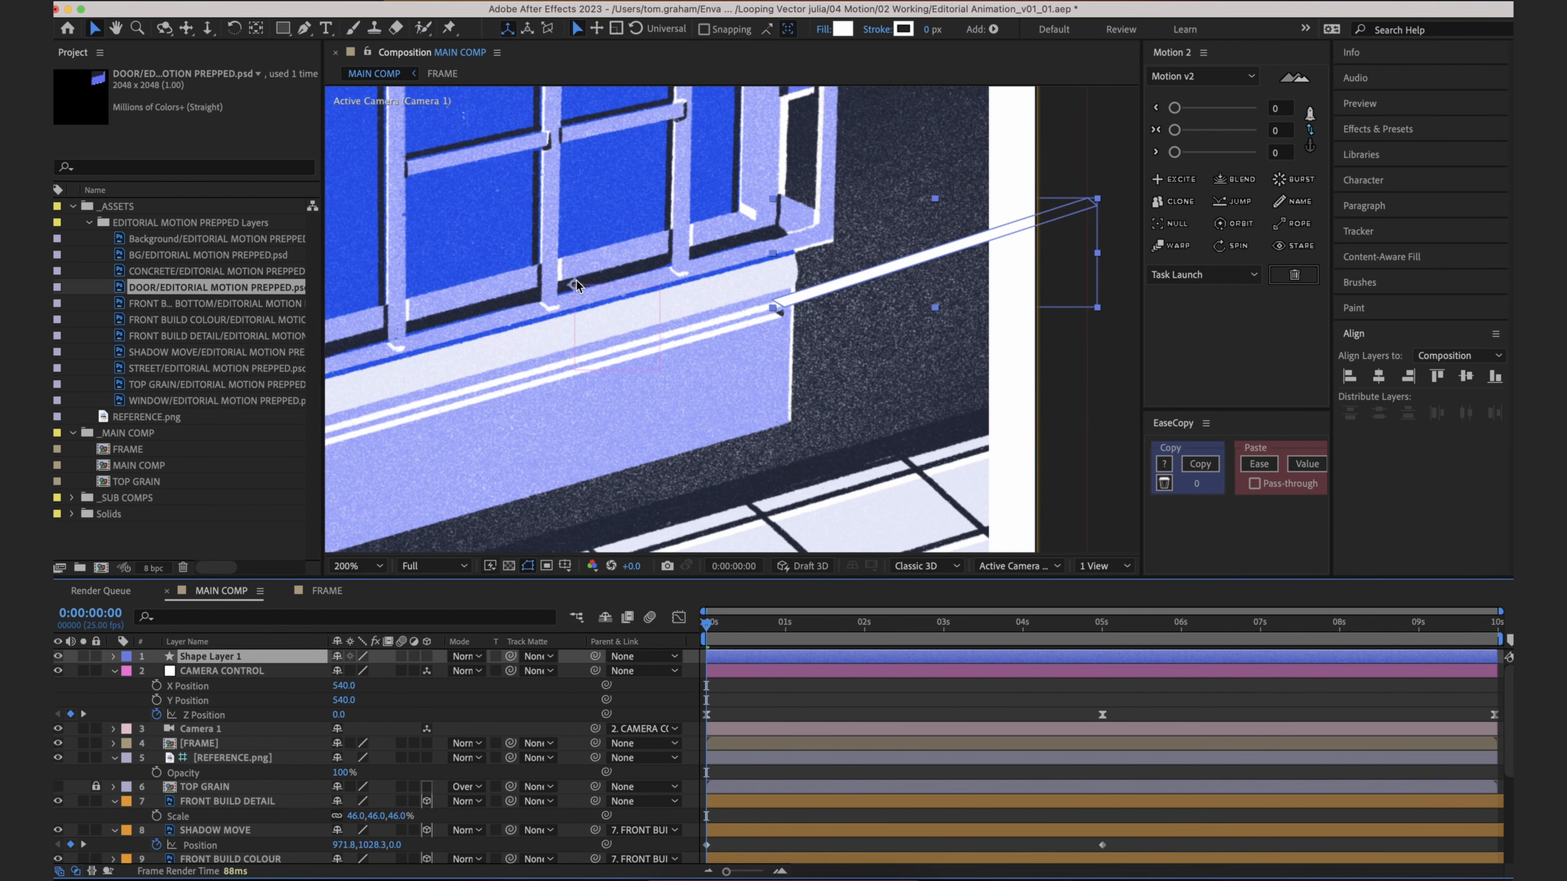
click(1310, 145)
click(1264, 130)
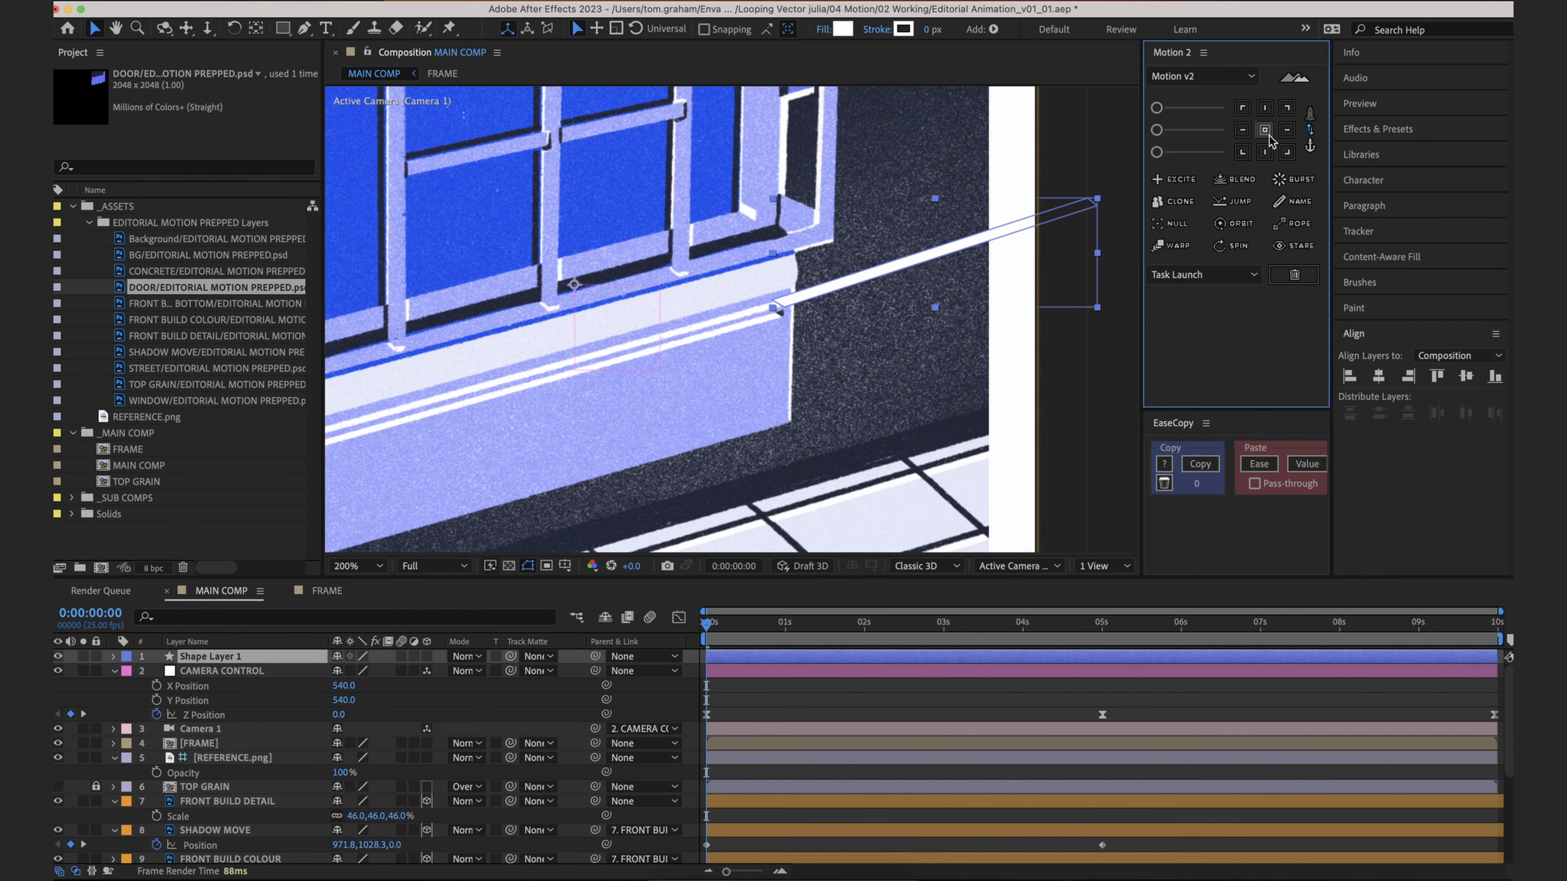
right_click(936, 256)
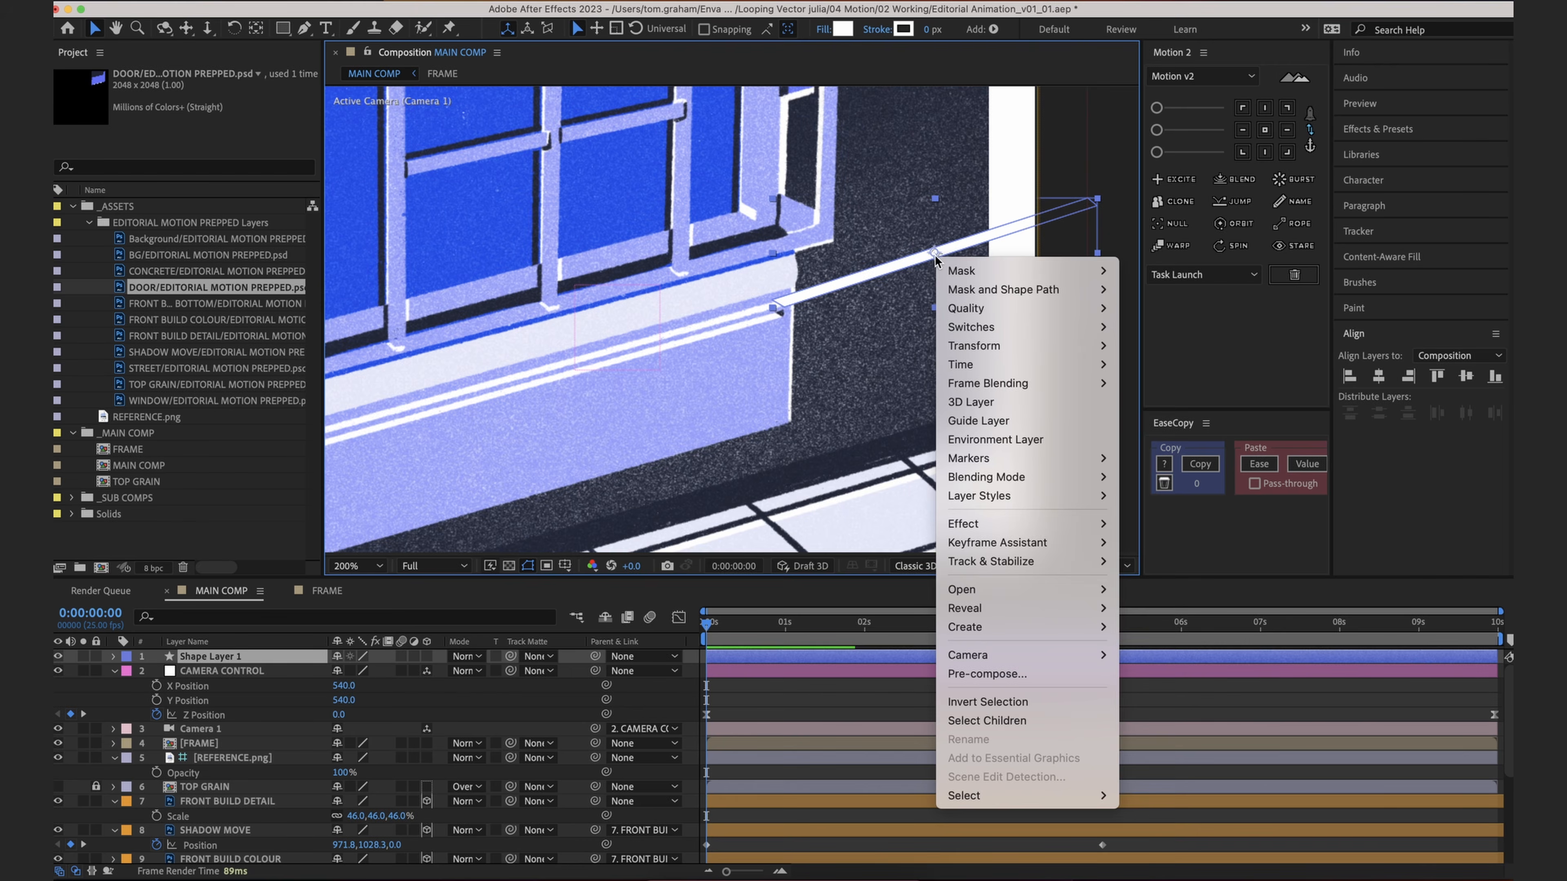
mouse_move(988, 345)
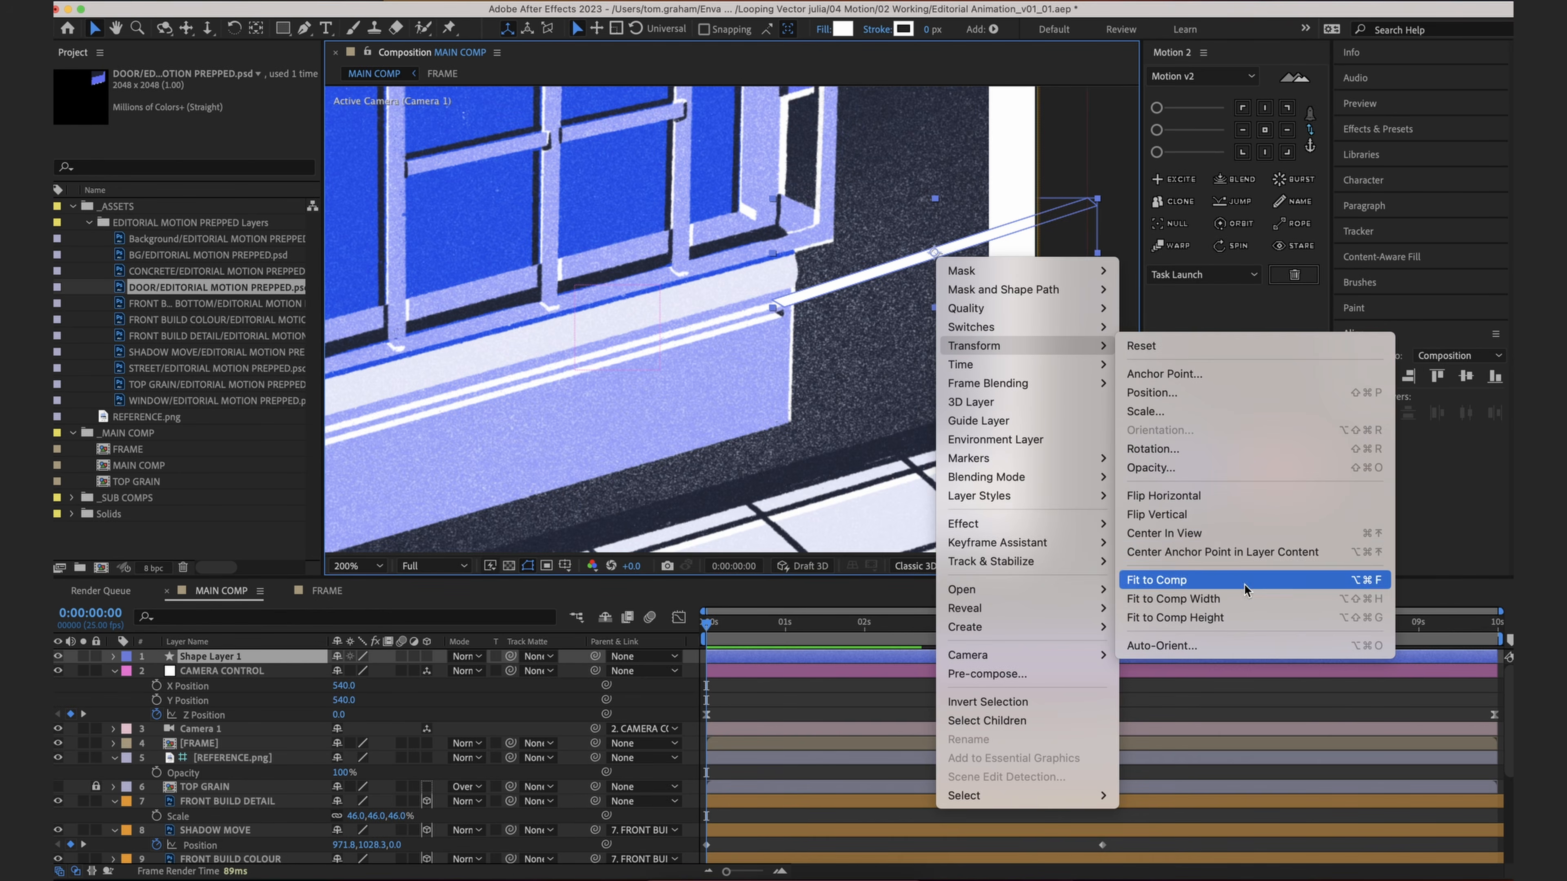
click(1237, 553)
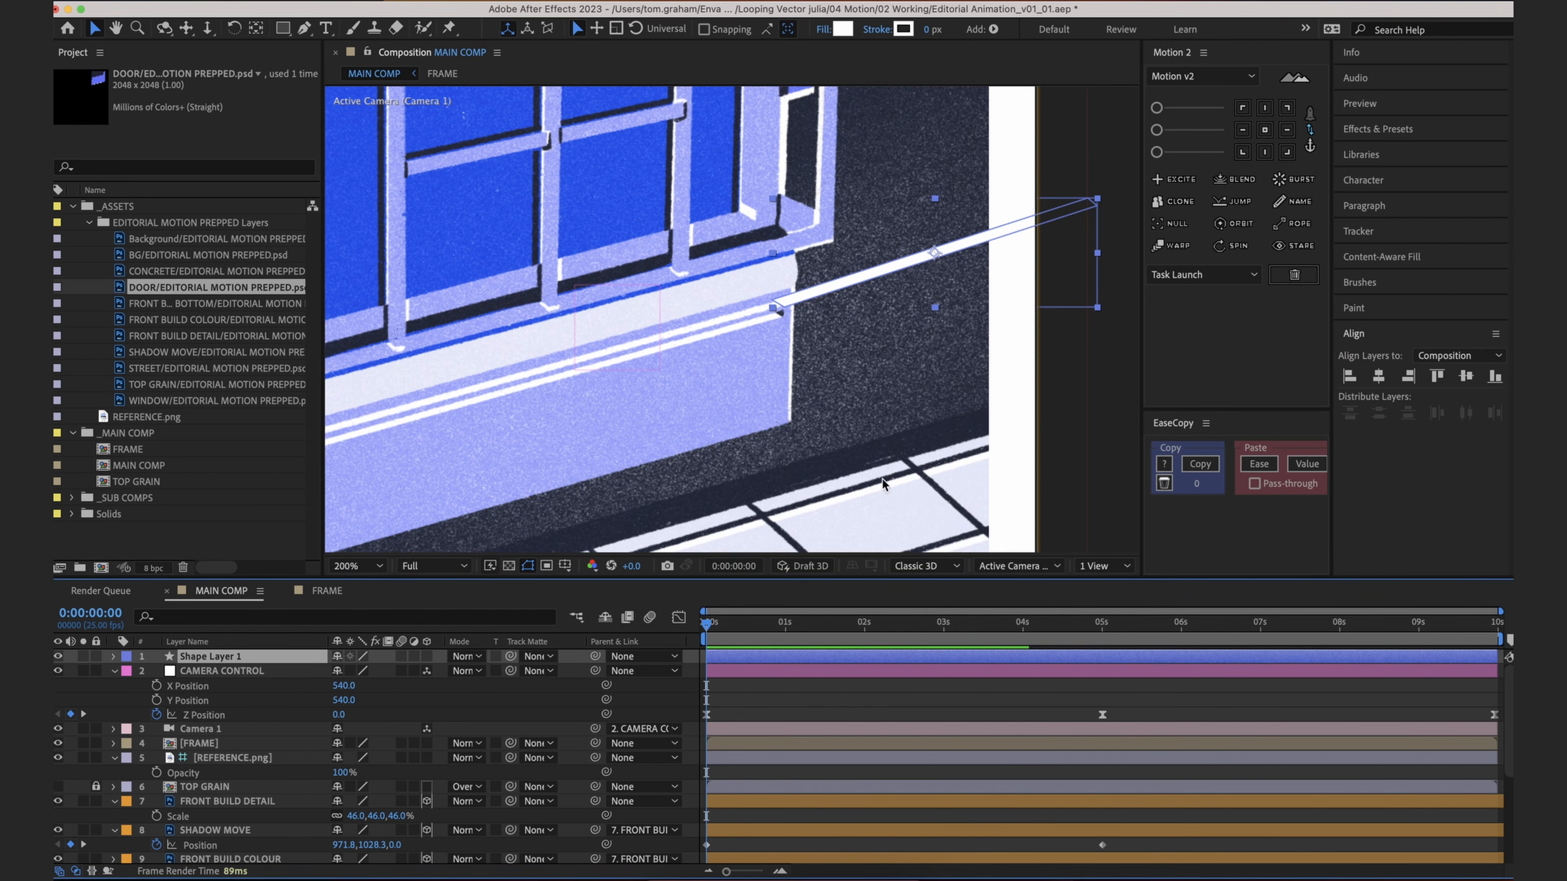
Step: Move the white shape to the left end of the base trim and stretch its other end to the trim's right end
drag(818, 299, 519, 386)
key(space)
drag(520, 387, 402, 424)
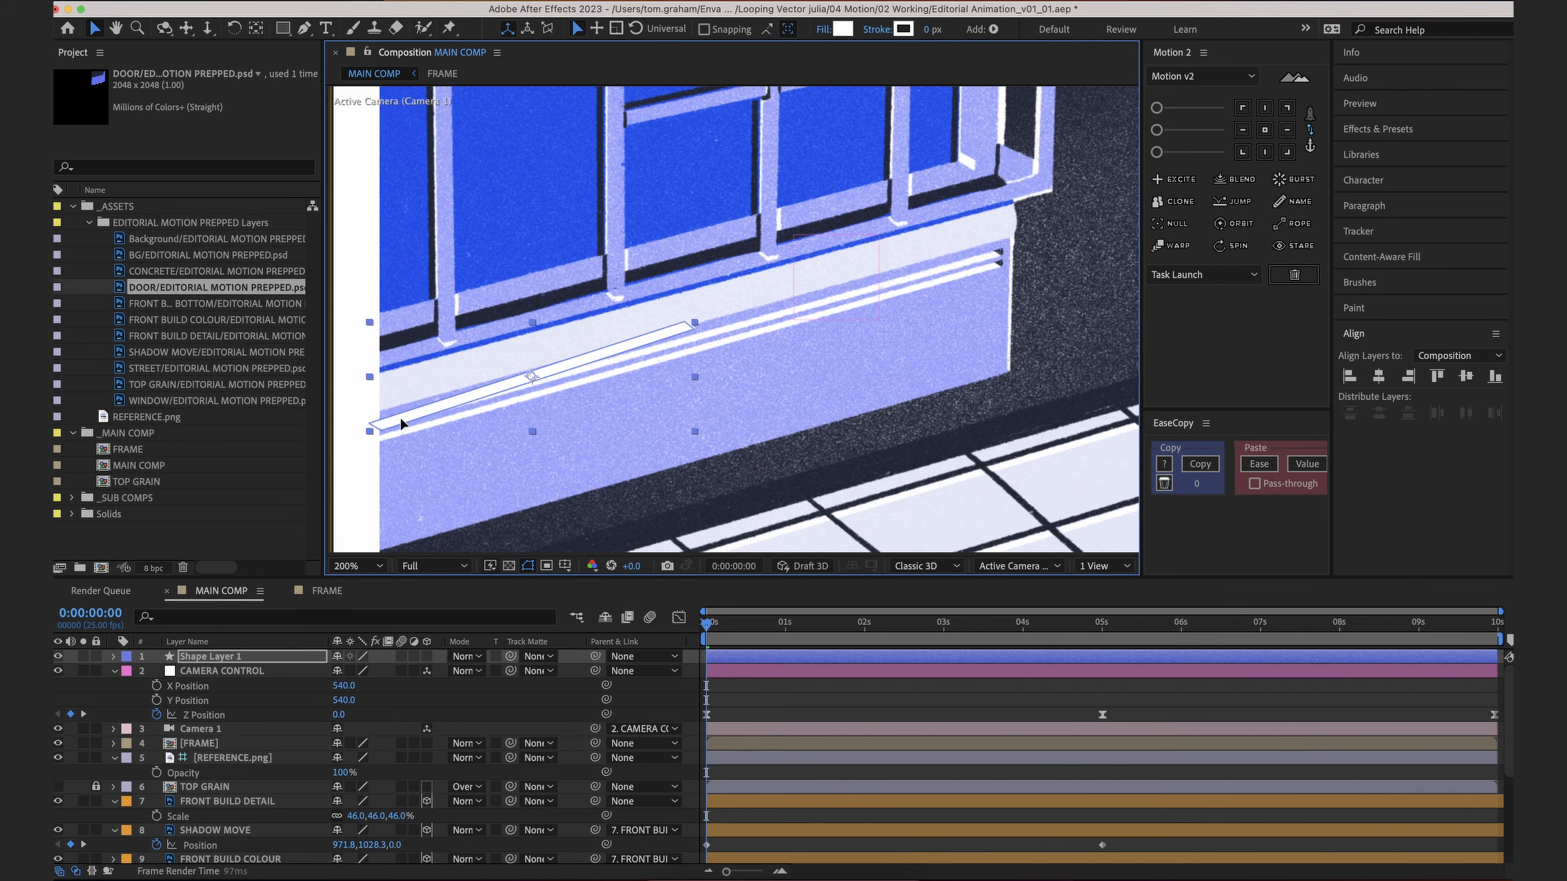
click(304, 28)
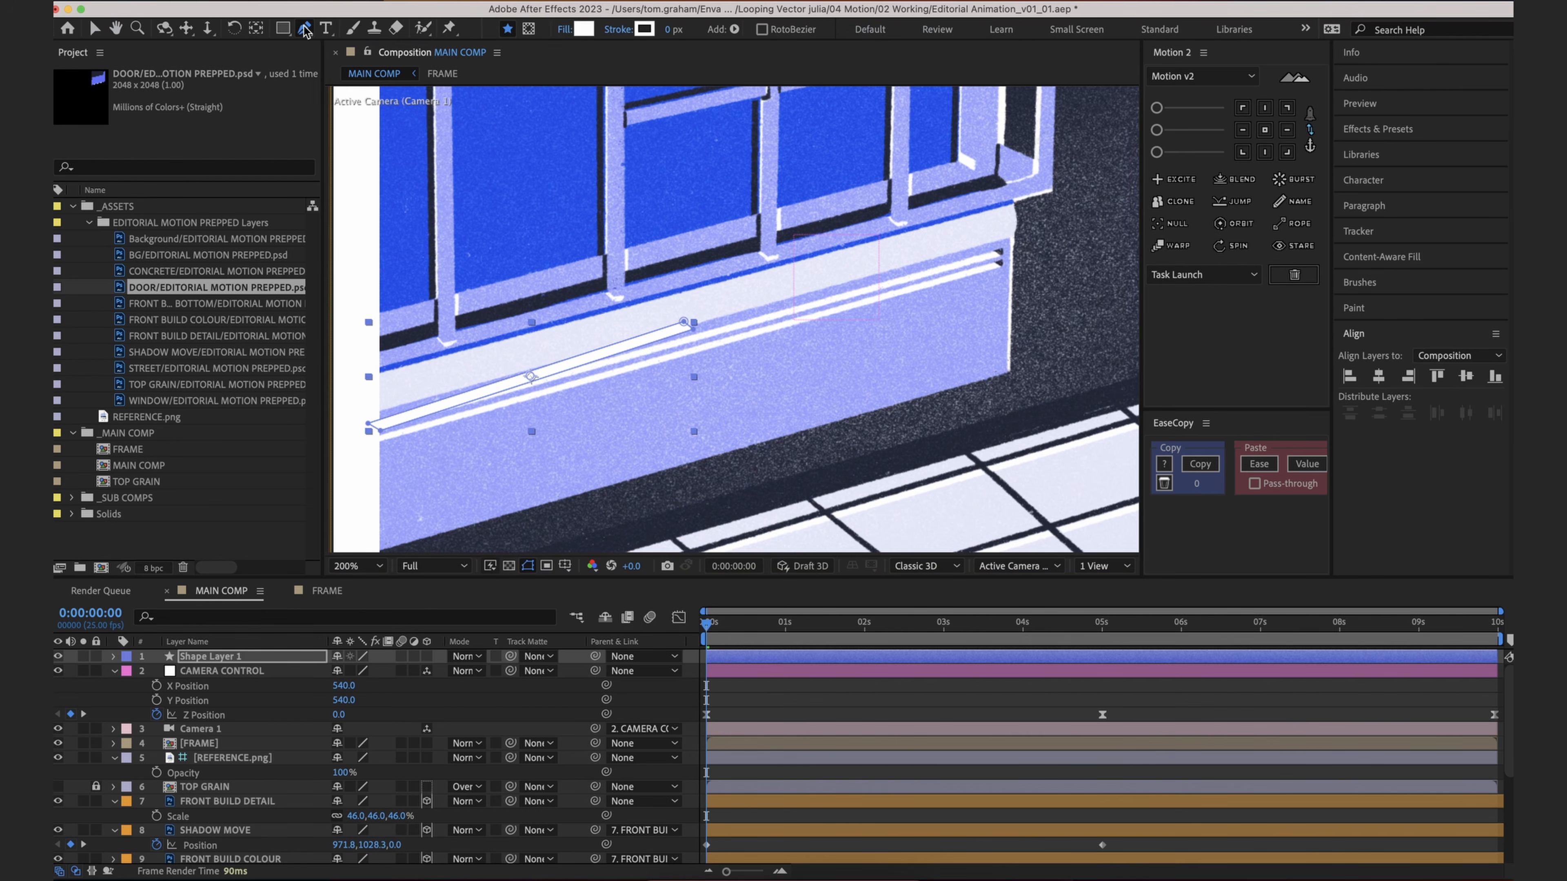
click(693, 329)
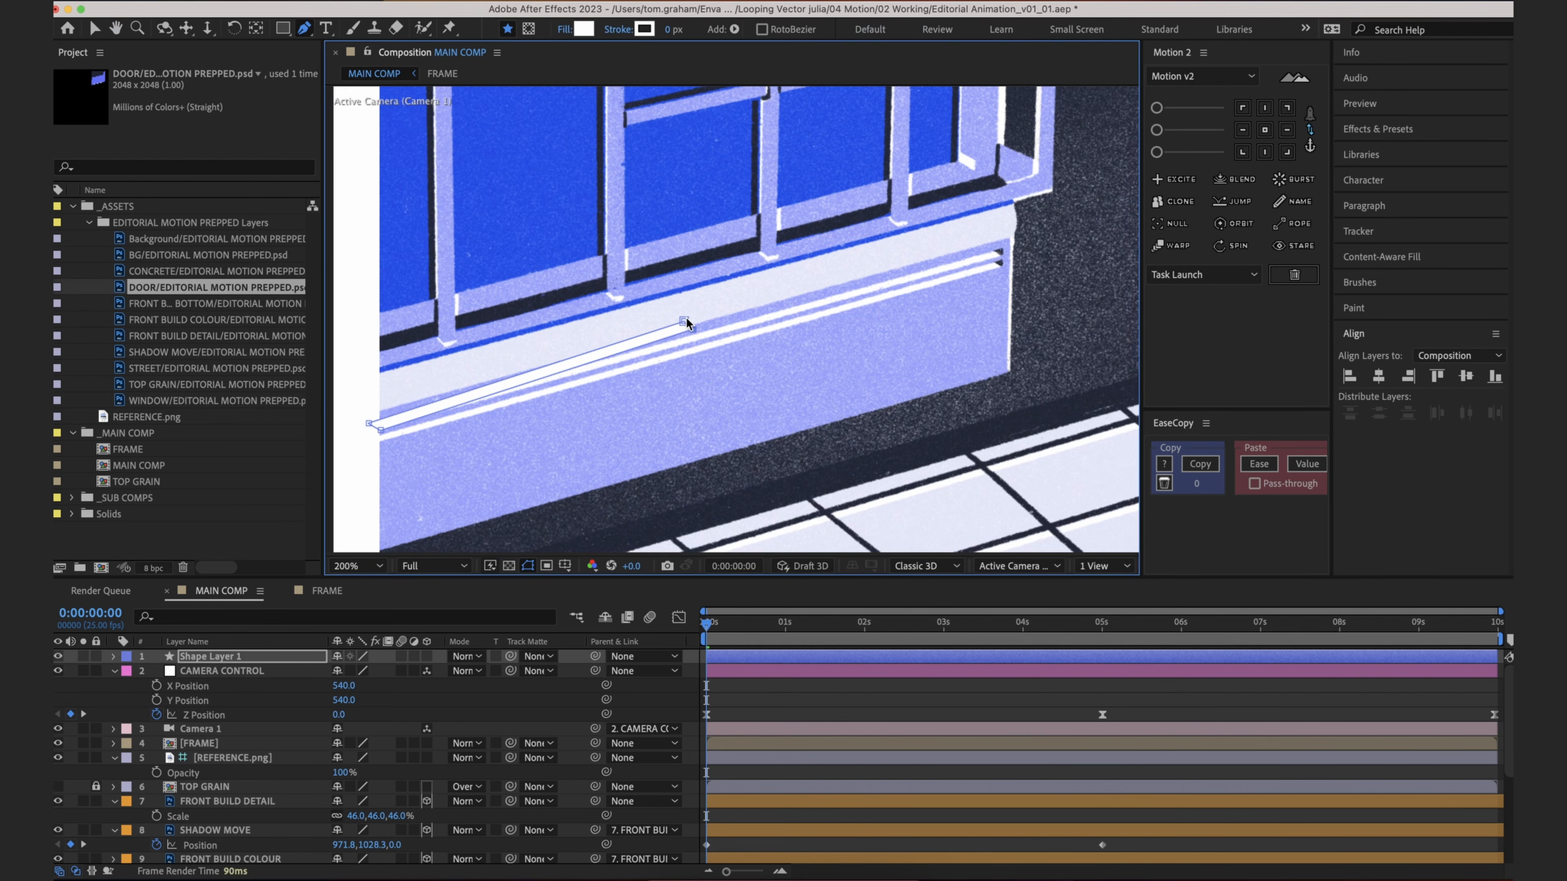
drag(692, 330, 1011, 258)
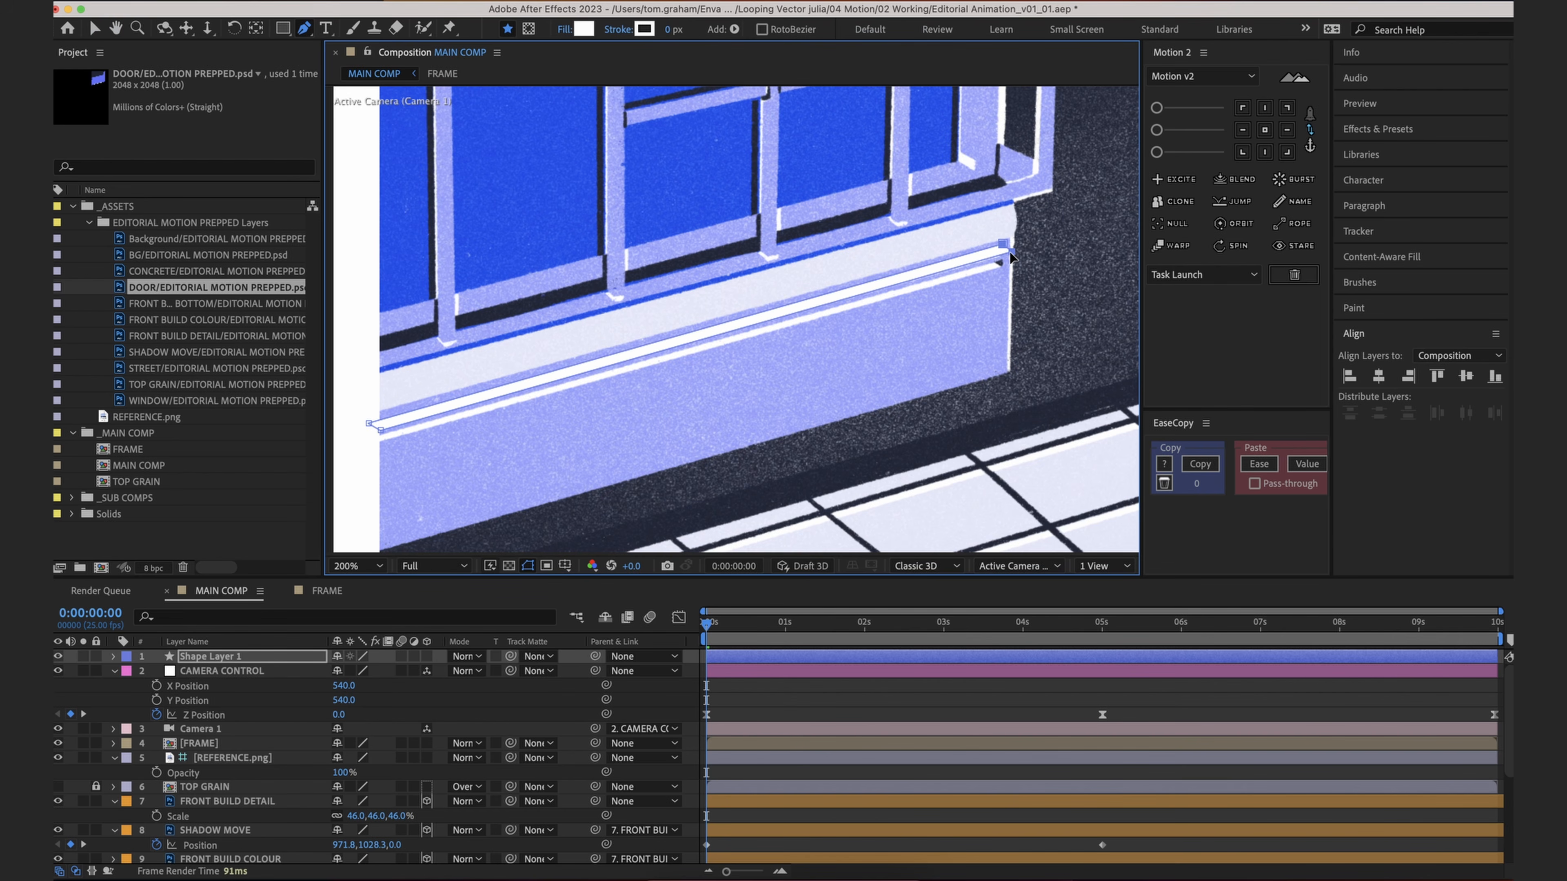
Step: Rename Shape Layer 1 to BASE SHADOW
click(767, 659)
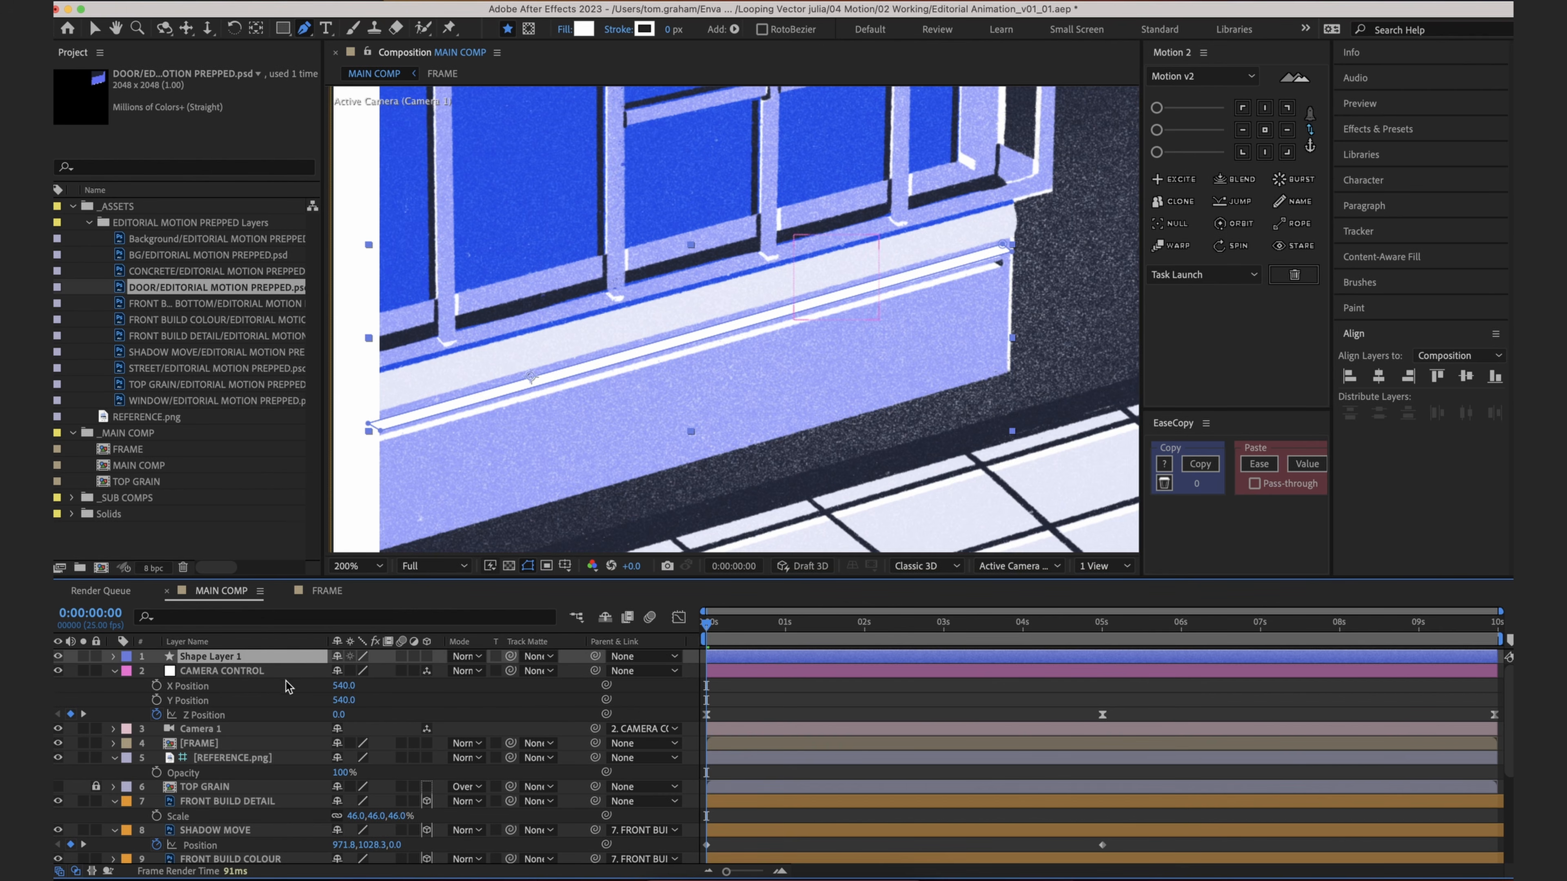
key(Return)
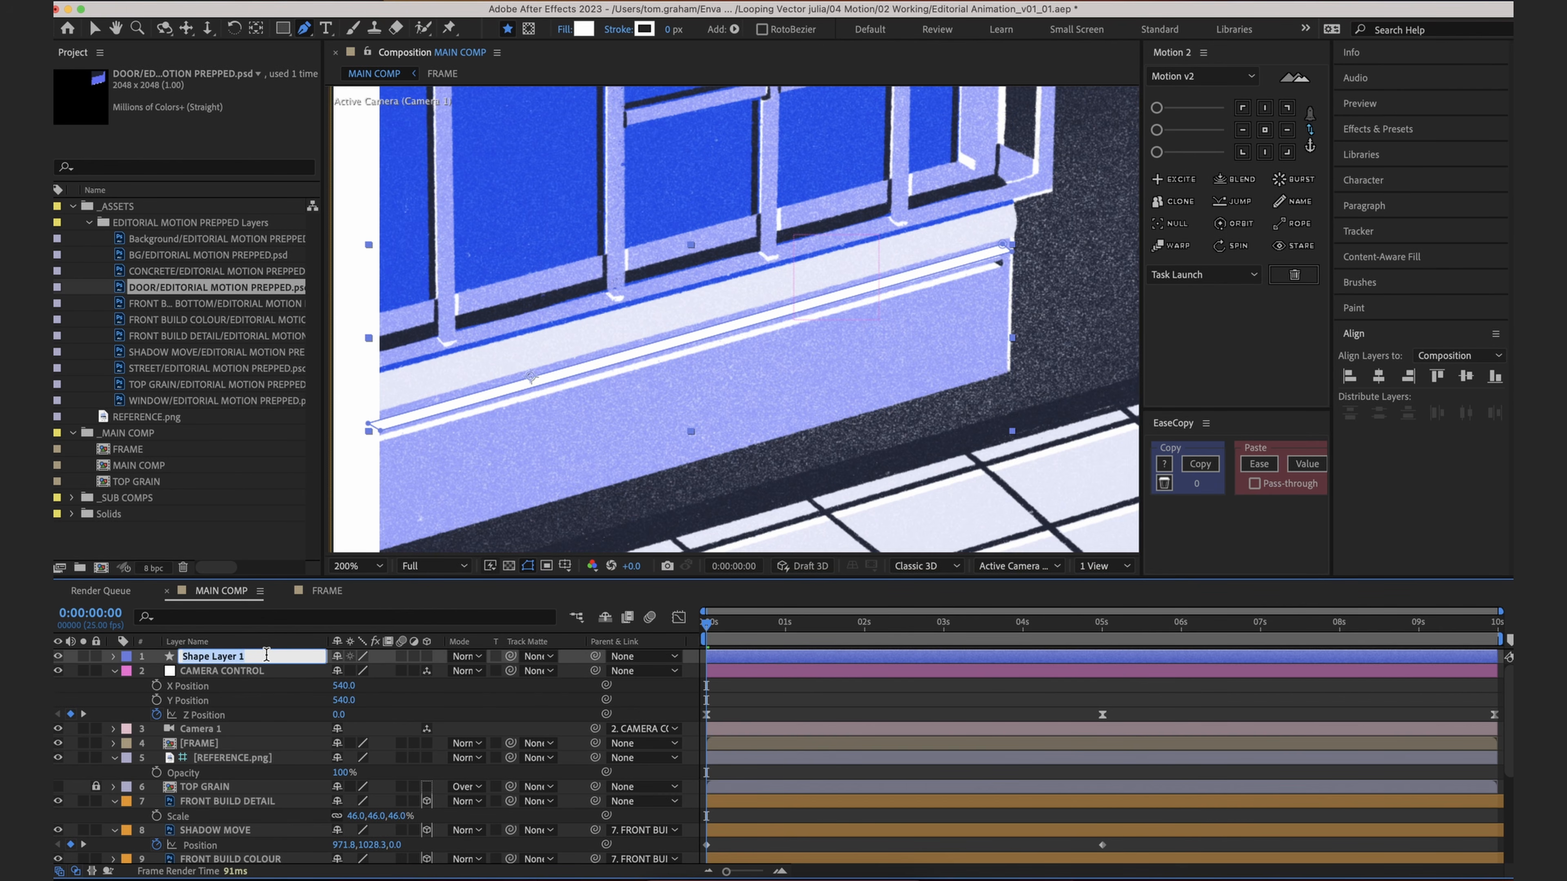
text(BASE SHADOW)
click(780, 697)
Step: Pre-compose the BASE SHADOW shape layer into a composition named BASE SHADOW
click(785, 658)
right_click(782, 659)
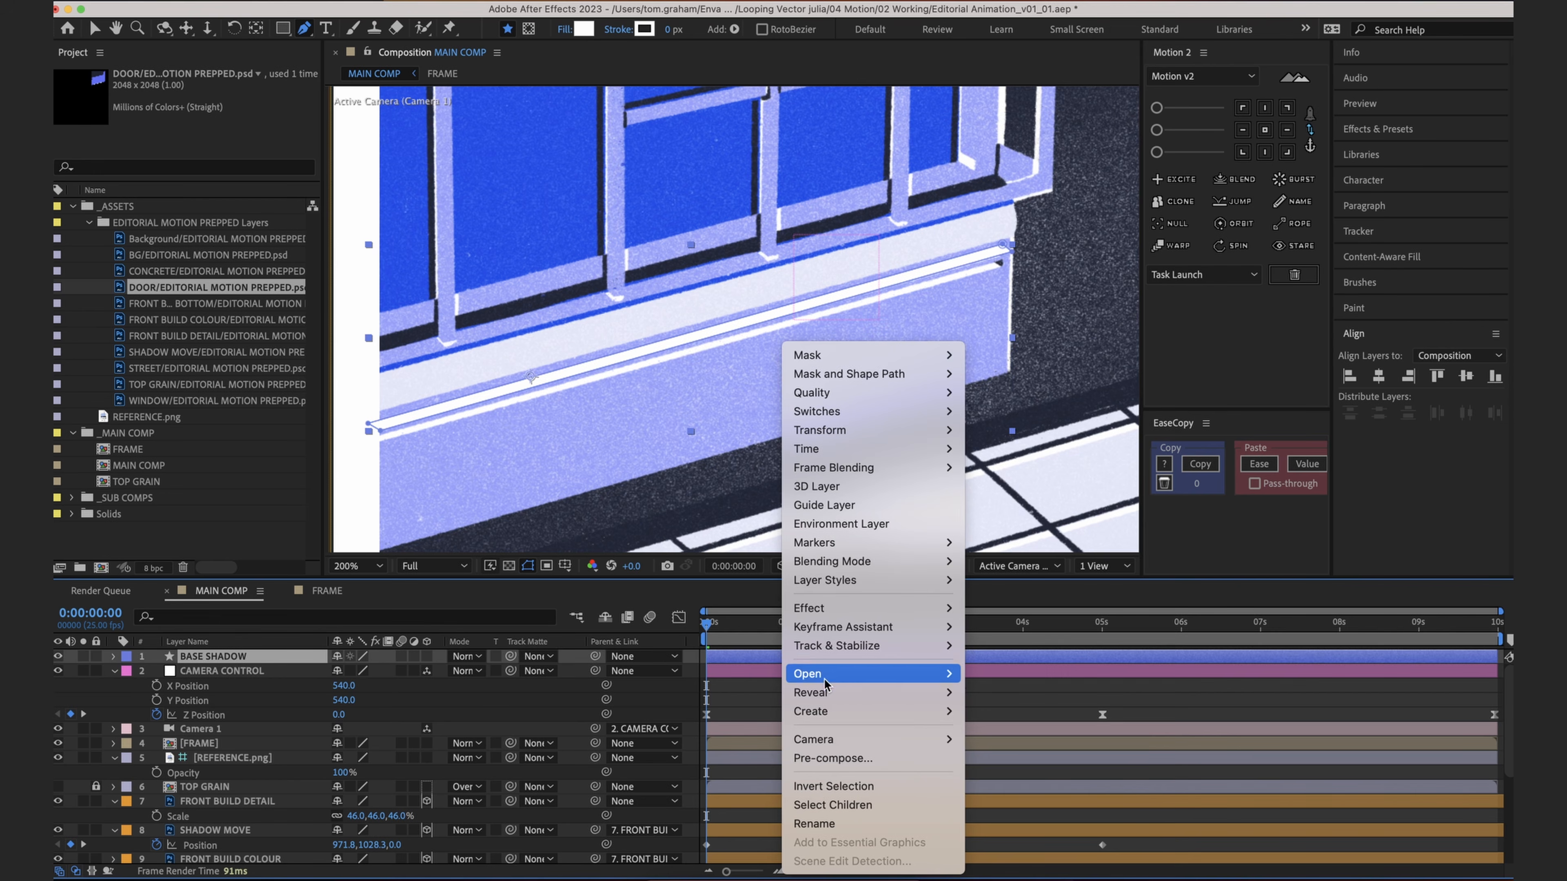
click(831, 758)
key(Right)
key(BackSpace)
key(BackSpace)
key(Return)
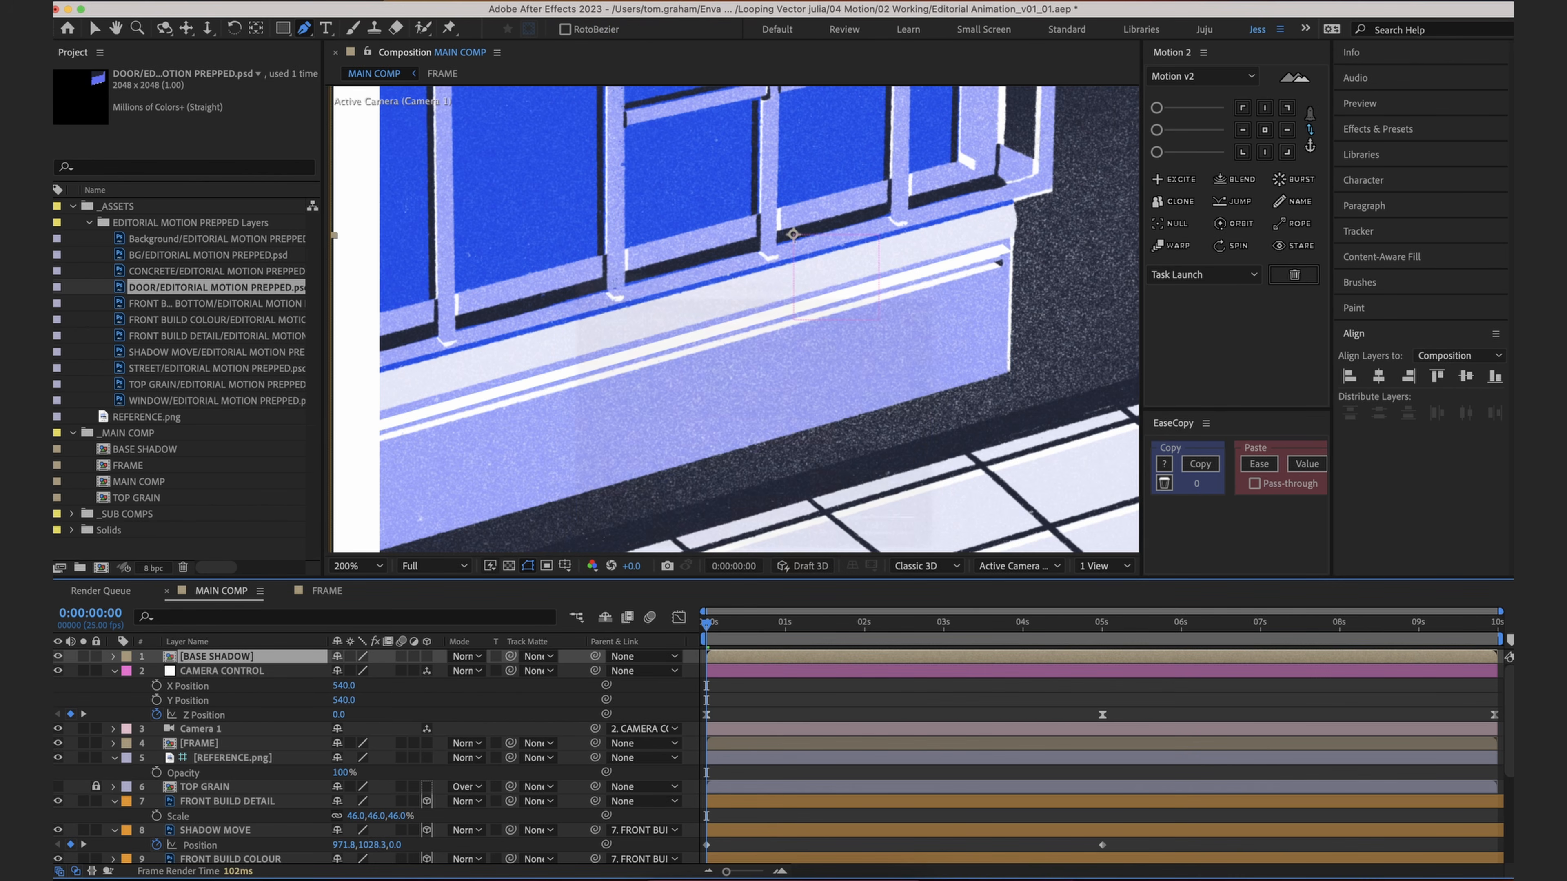
Step: Reorder the BASE SHADOW precomp so it sits directly between the FRAME and REFERENCE.png layers
key(super+bracketleft)
key(super+bracketleft)
key(super+bracketleft)
key(super+bracketleft)
key(super+bracketleft)
key(super+bracketleft)
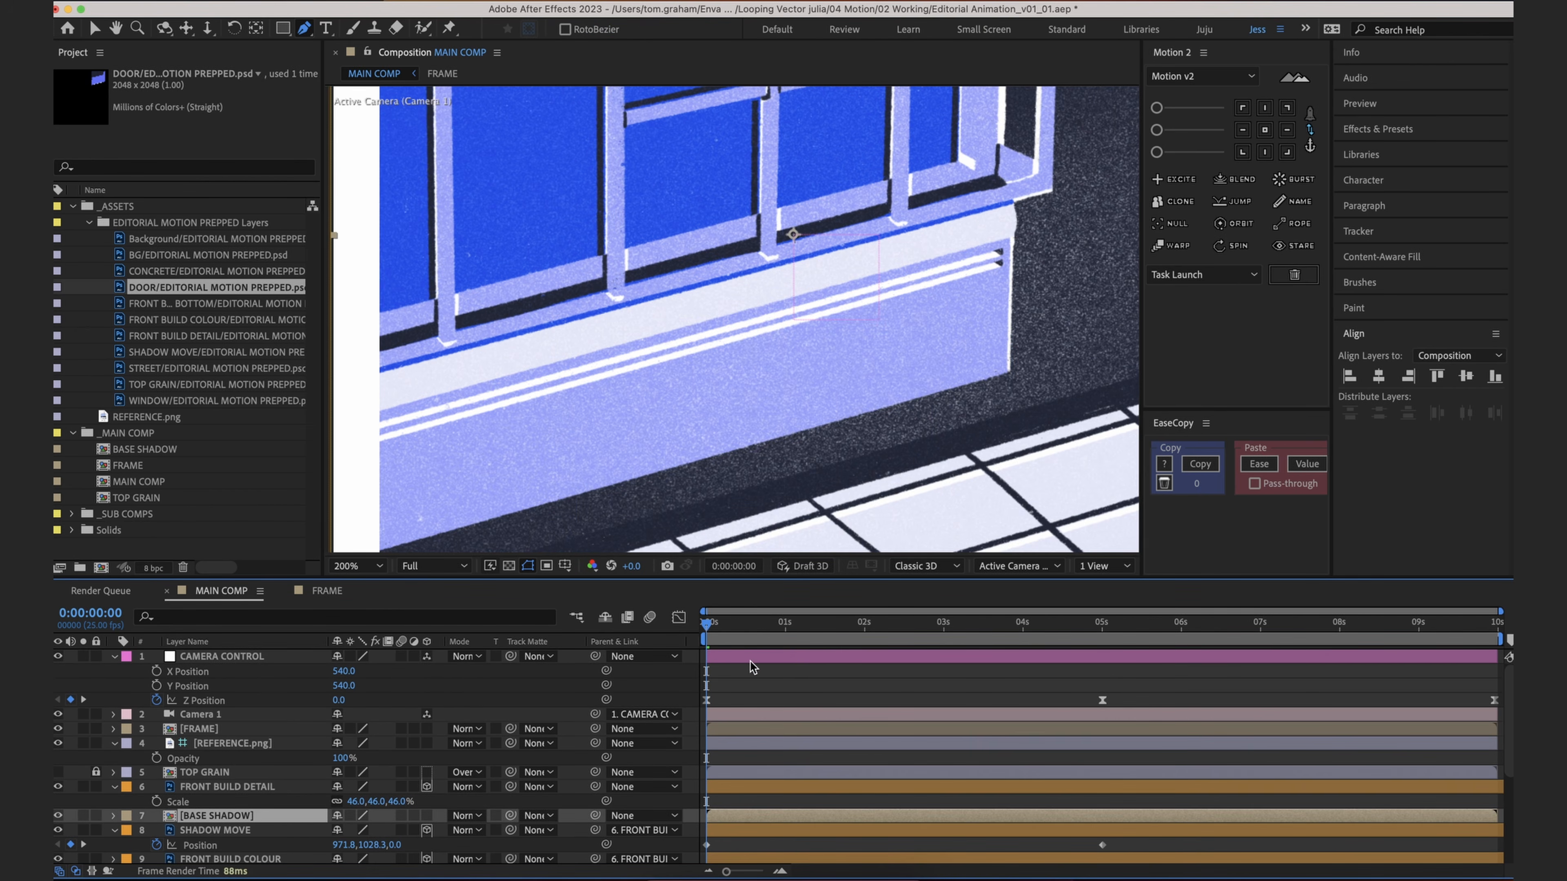
key(super+bracketright)
key(super+bracketright)
key(super+bracketright)
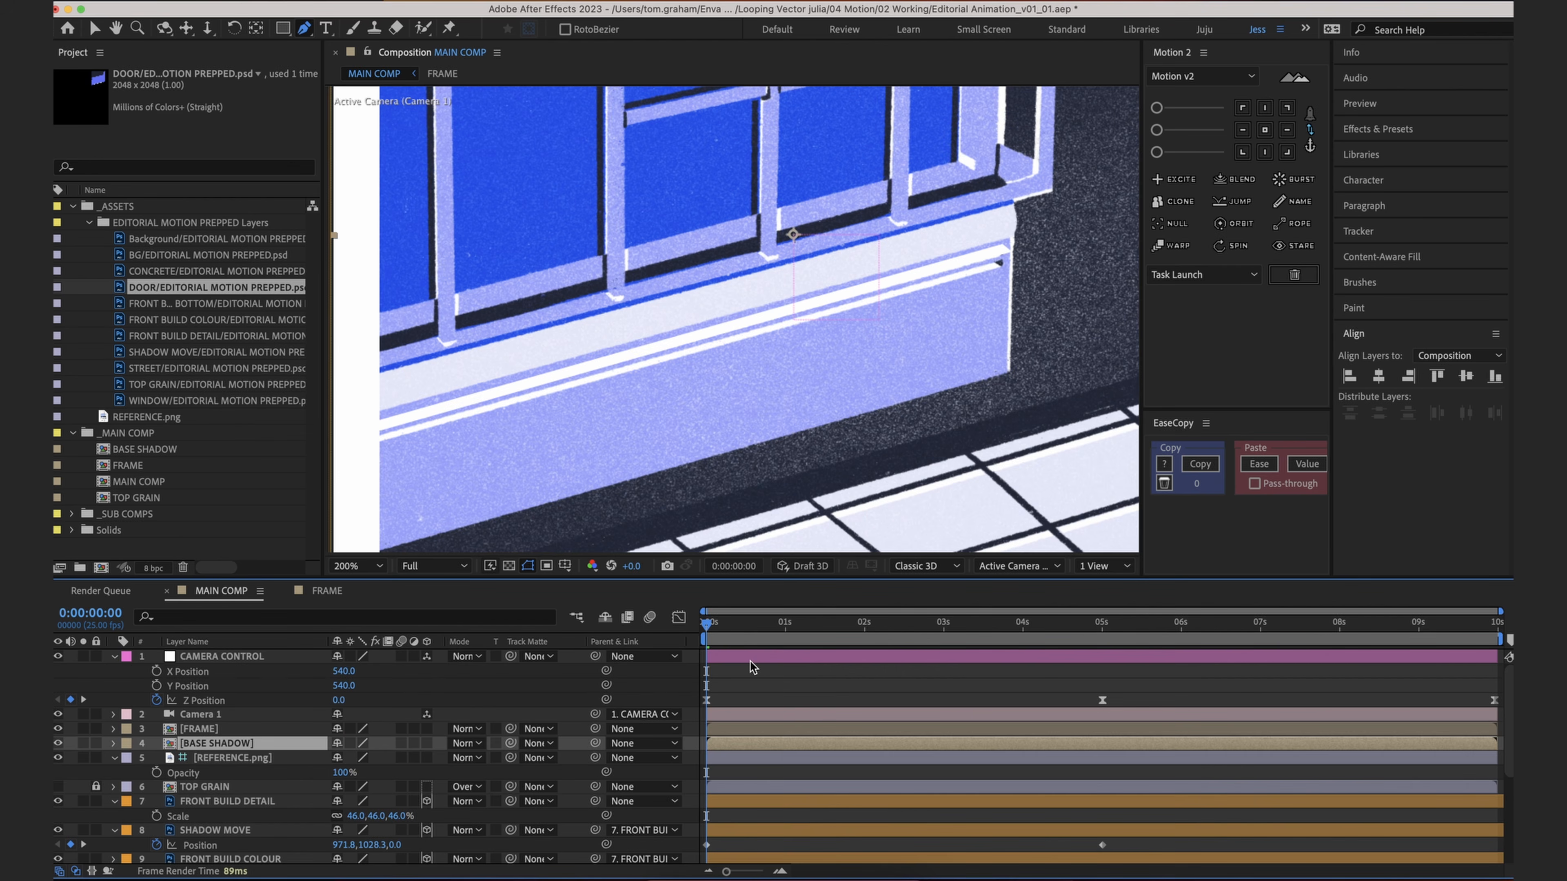
Step: Inspect the shape layer inside the BASE SHADOW composition and return to MAIN COMP
double_click(241, 733)
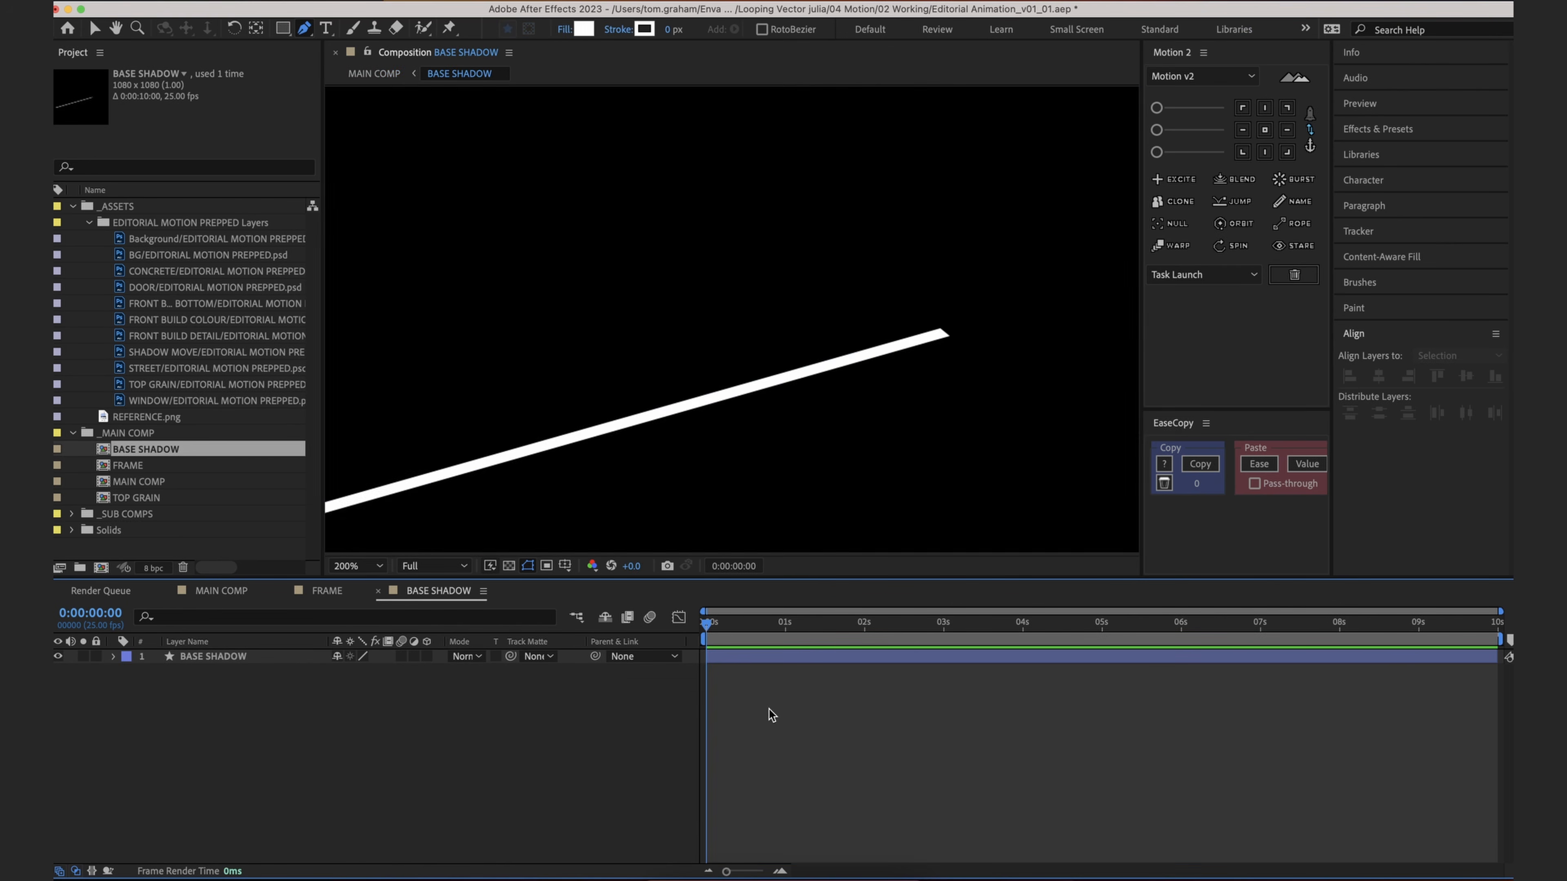
key(v)
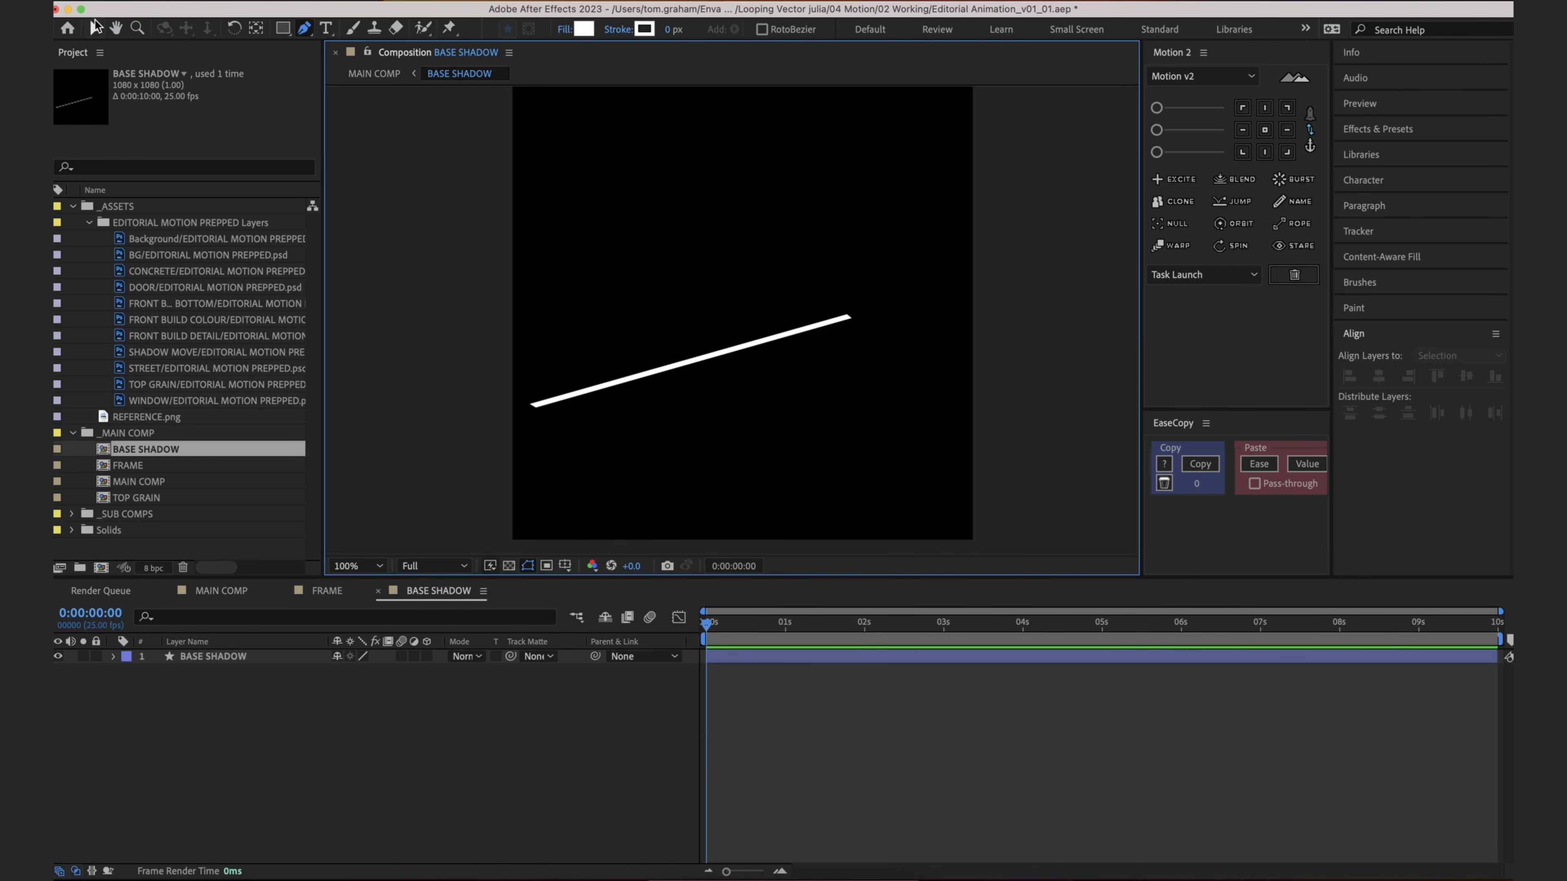
click(227, 657)
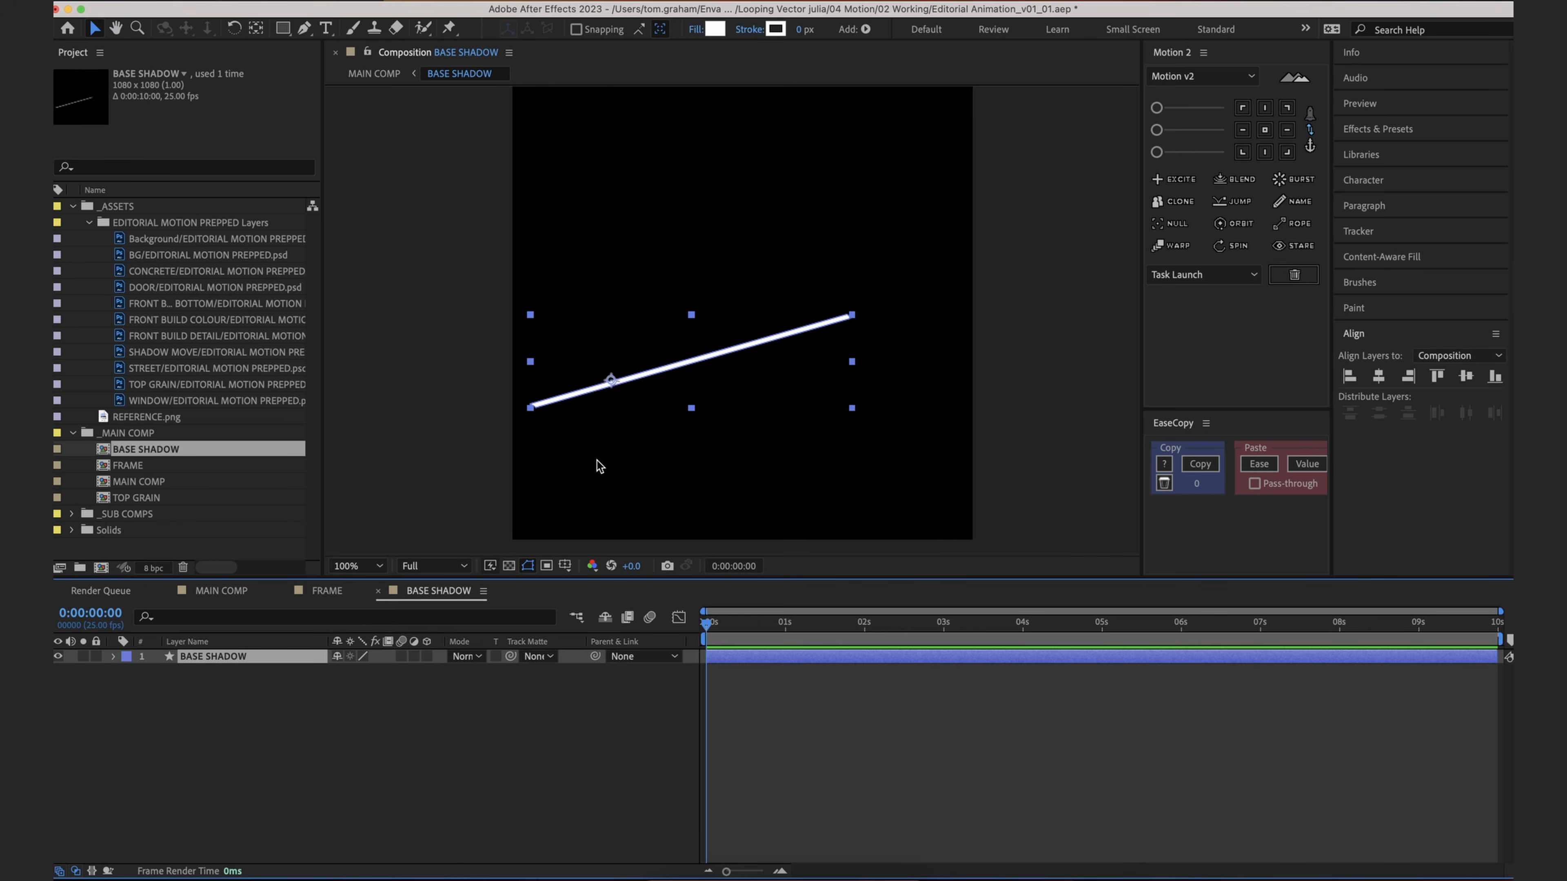
click(374, 74)
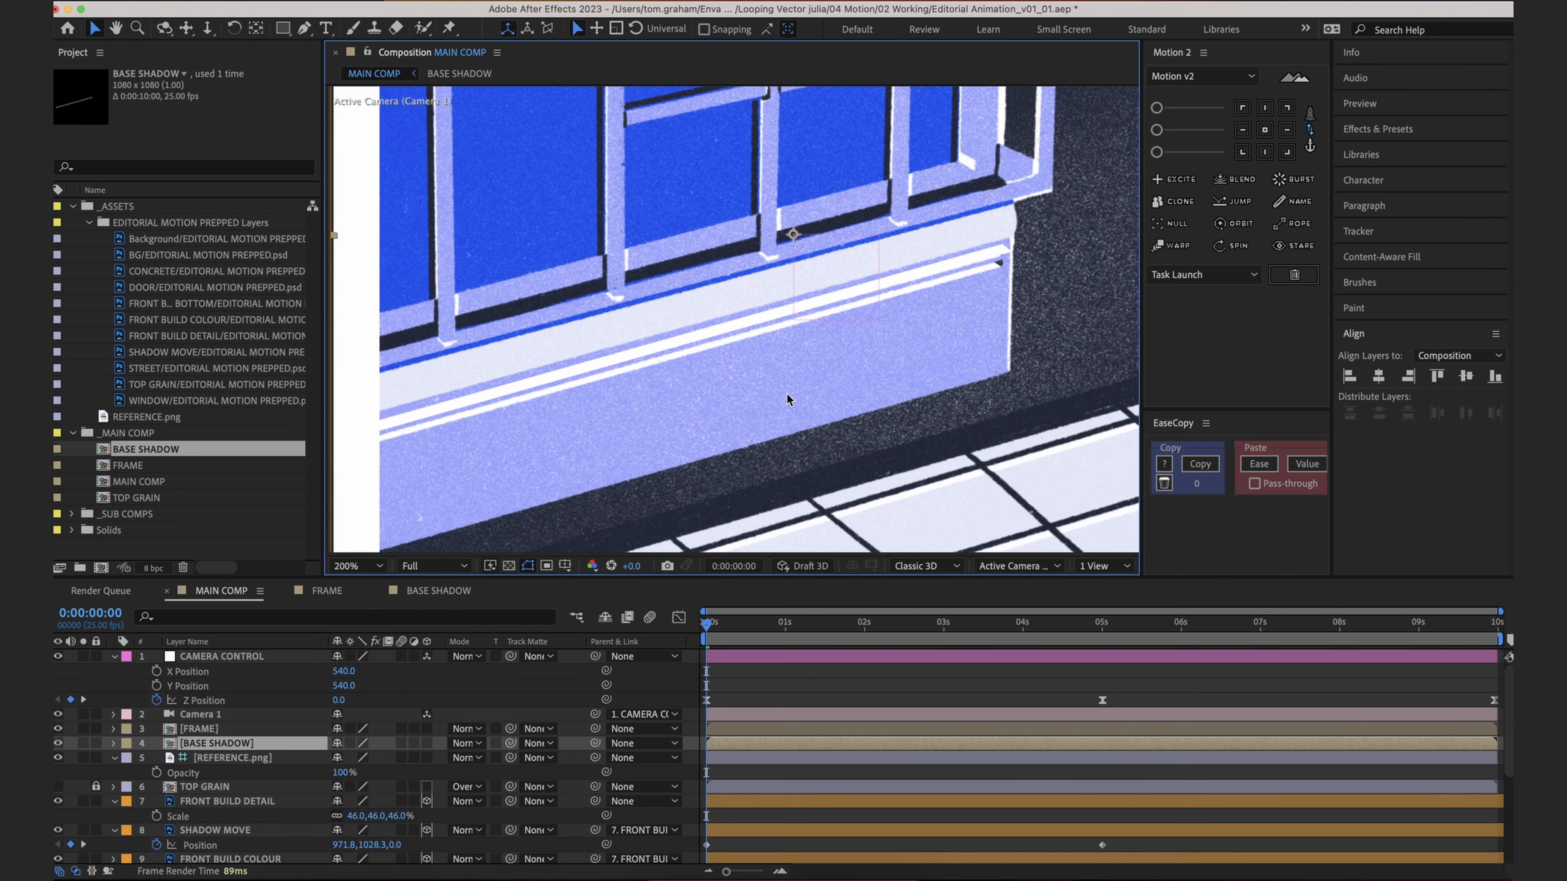
drag(786, 394, 777, 378)
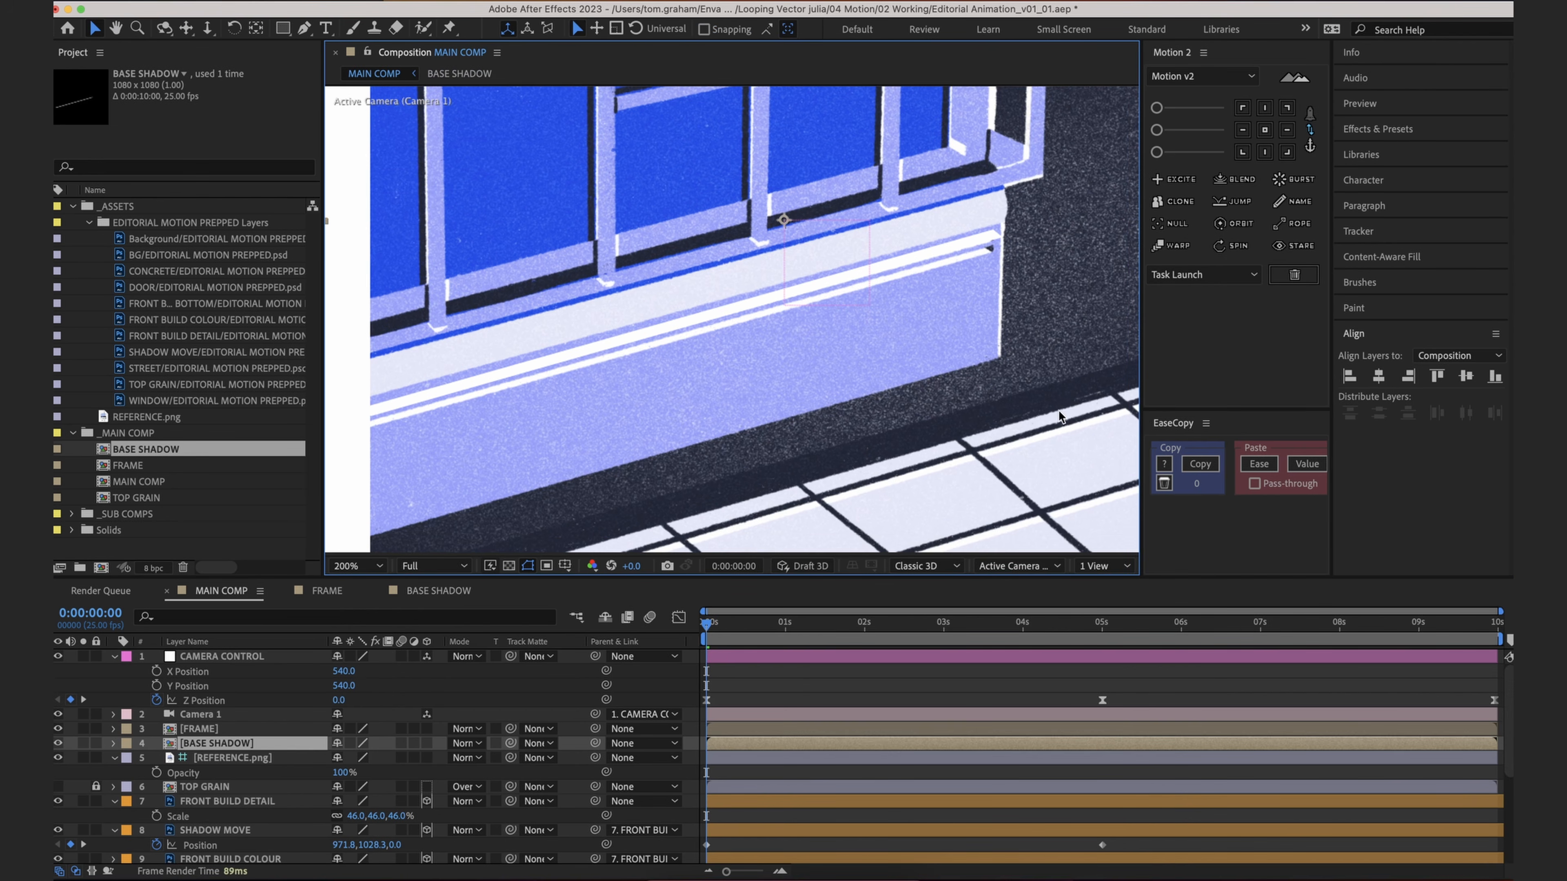
Step: Switch to Photoshop and sample the dark navy of the DOOR artwork to get its hex code 1f2434
click(840, 874)
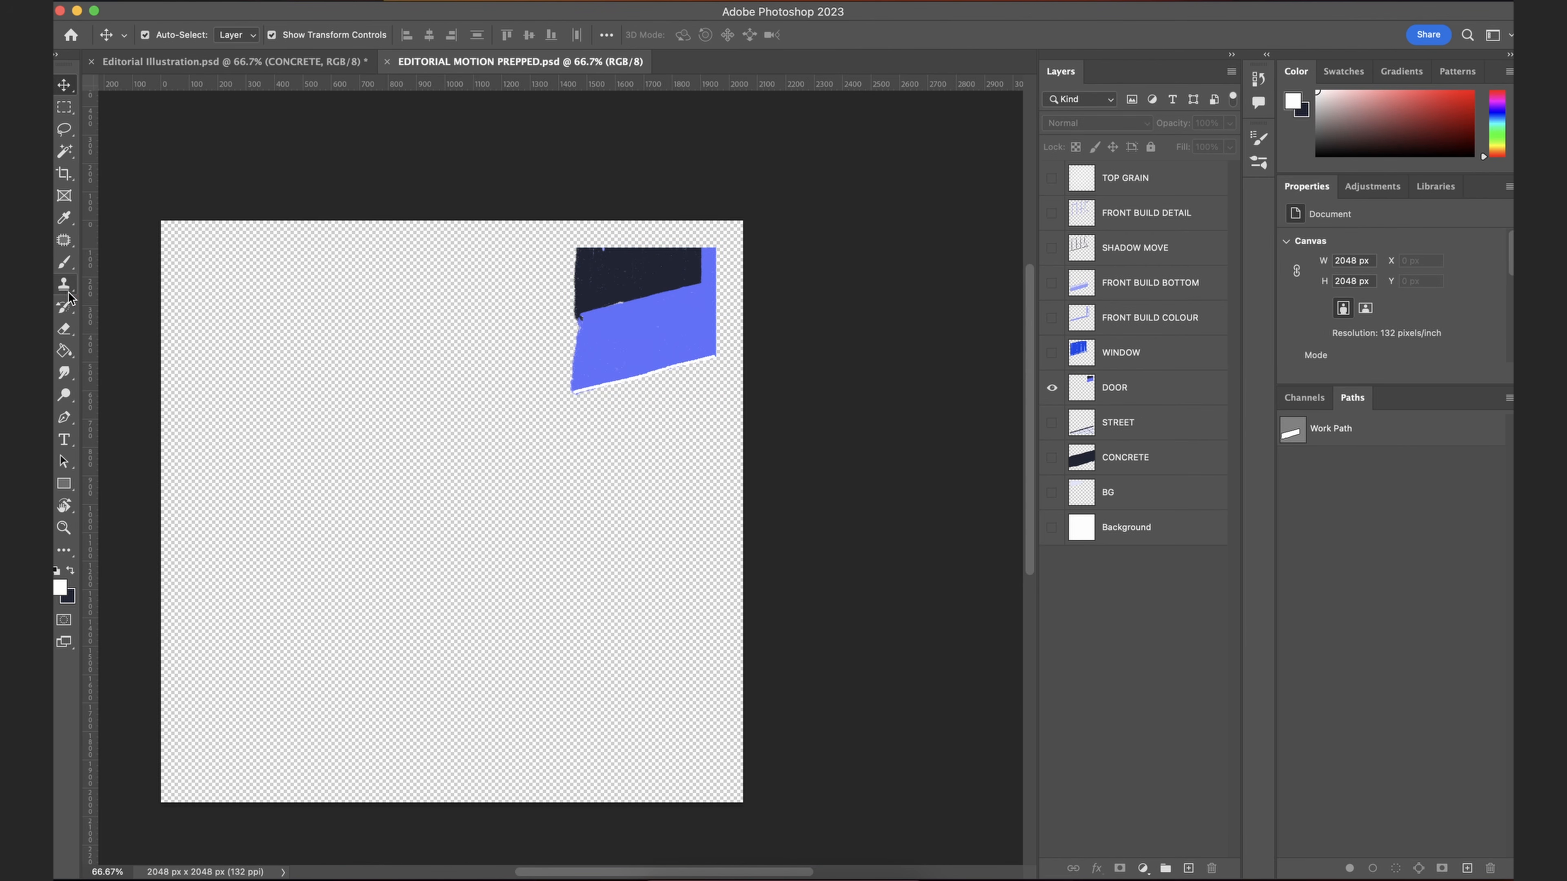
click(65, 550)
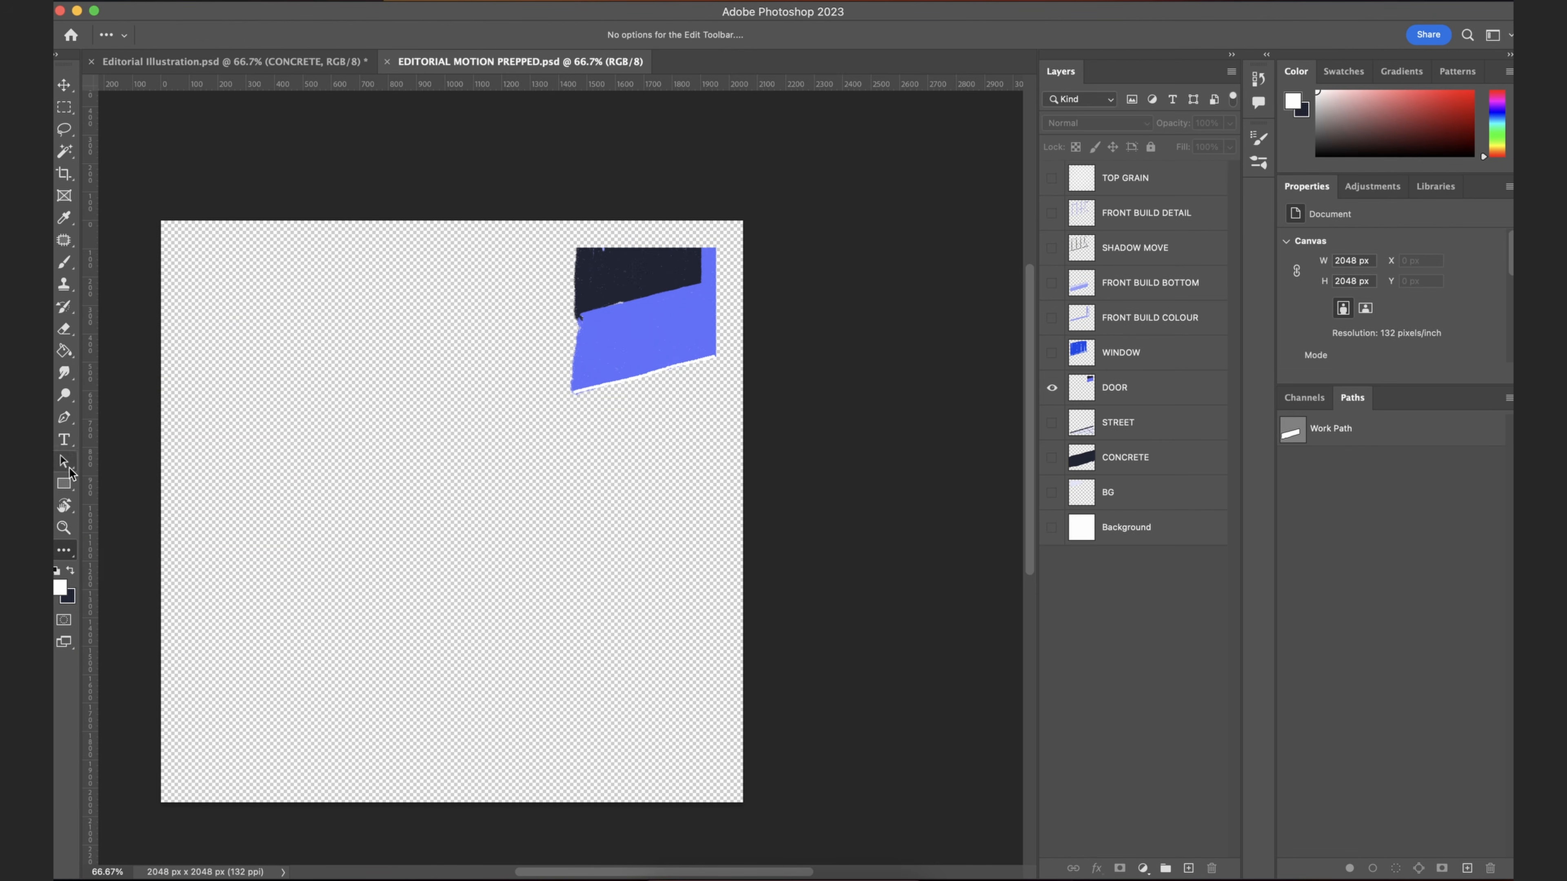
click(64, 220)
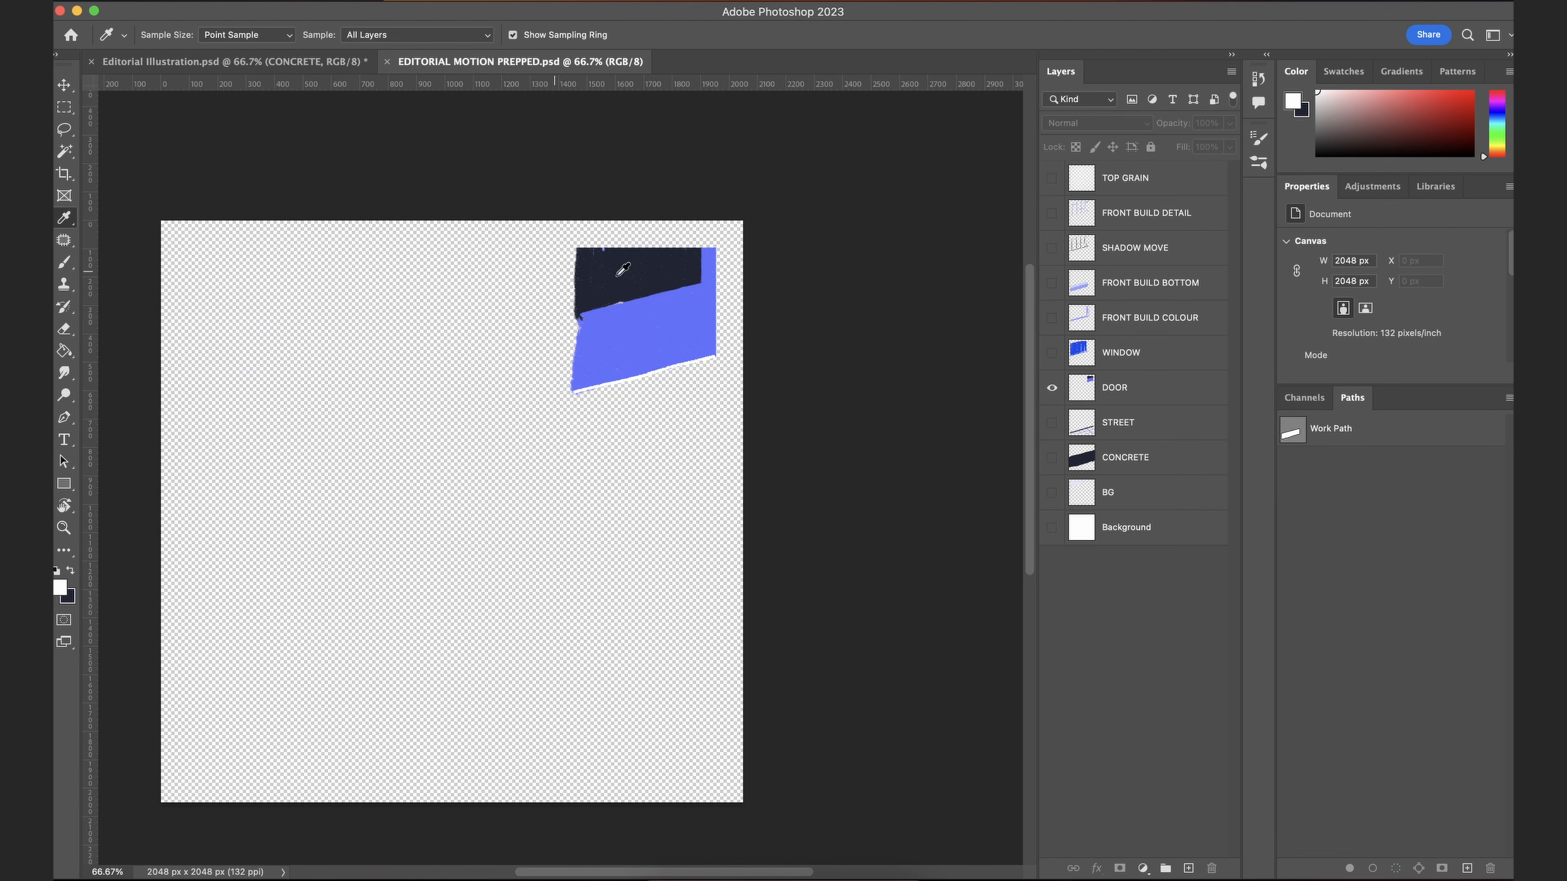
click(622, 264)
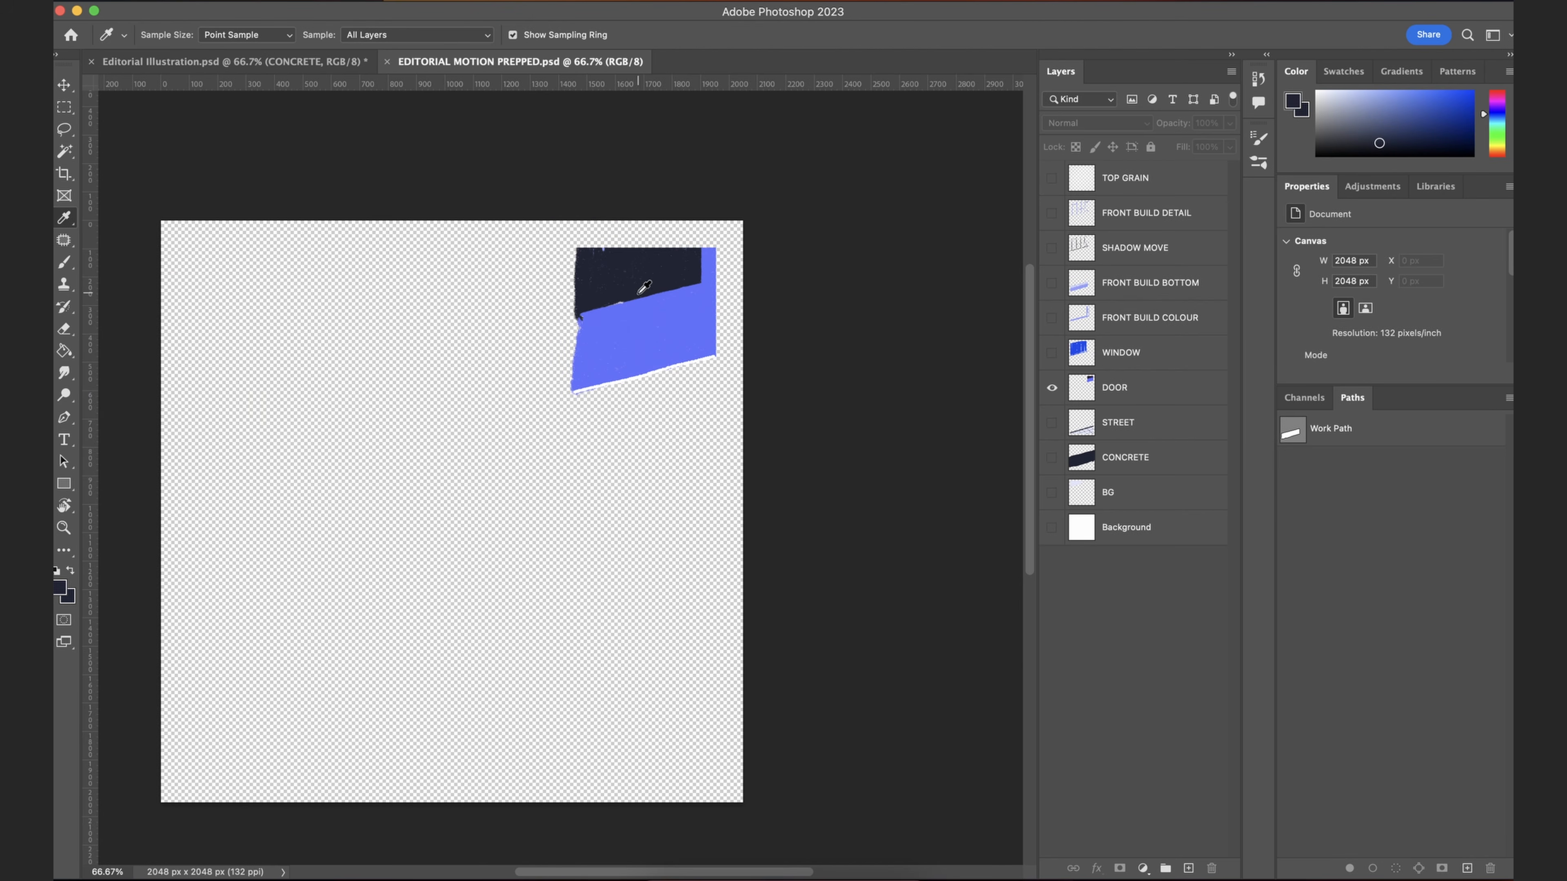
click(59, 587)
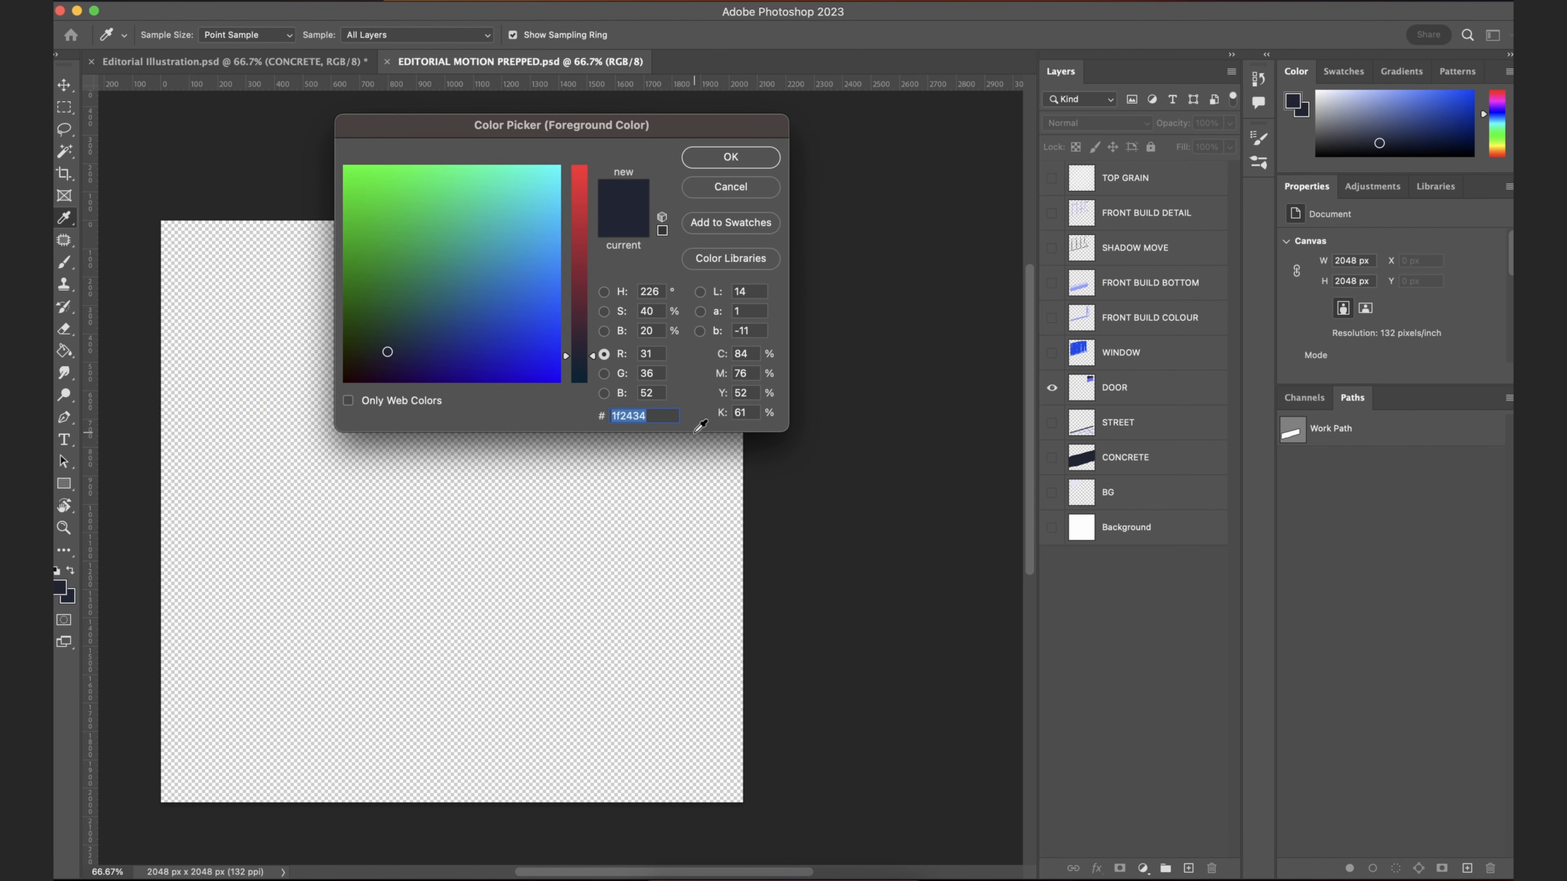
click(750, 156)
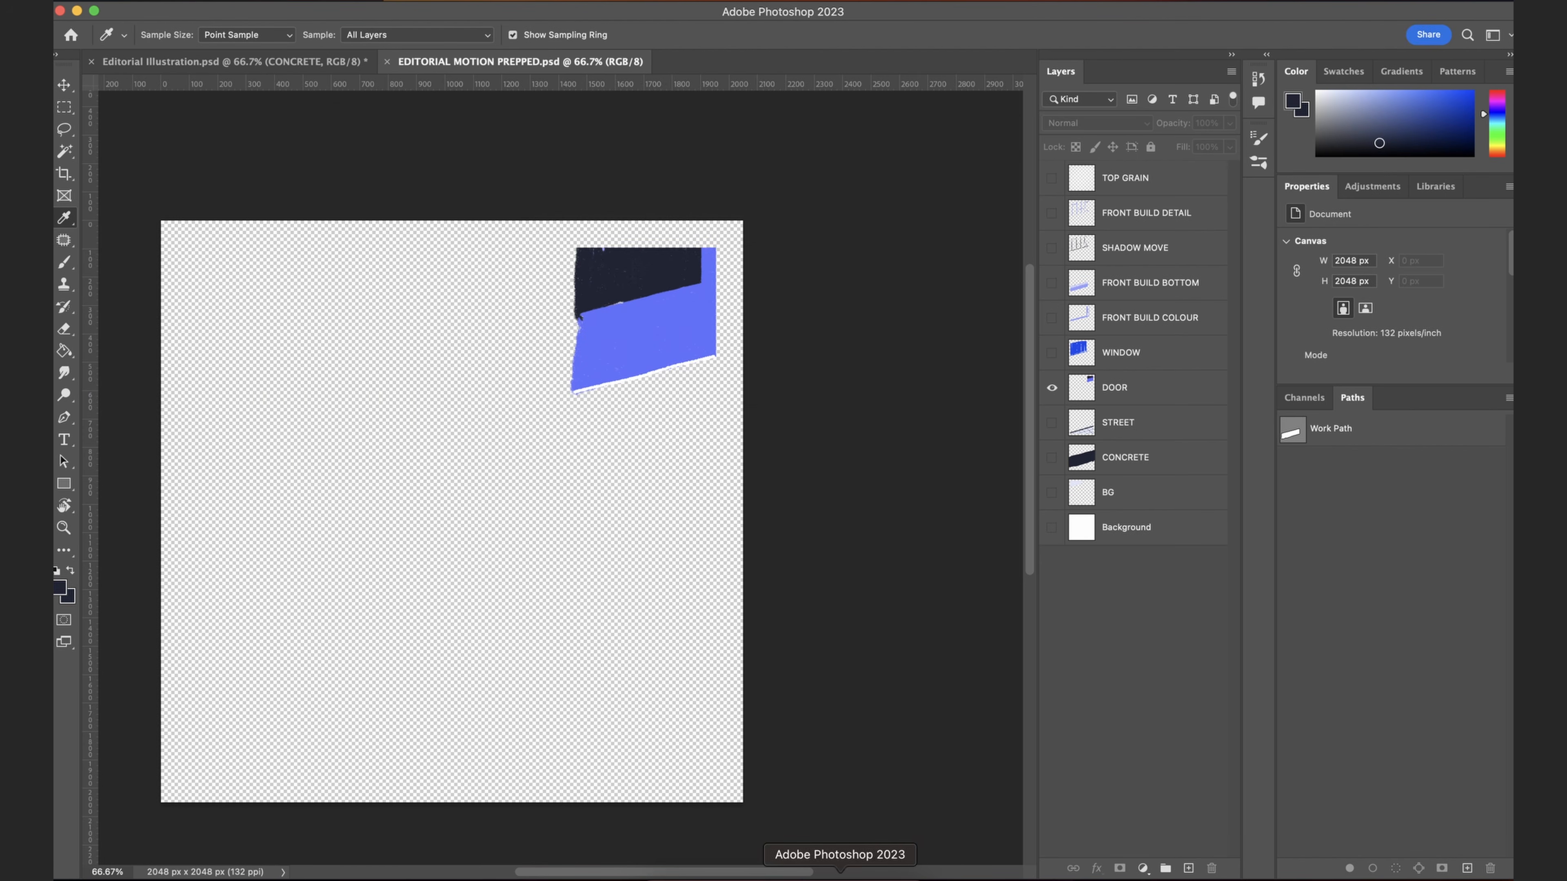
Step: Return to After Effects, open the BASE SHADOW composition and duplicate its shape layer
click(811, 875)
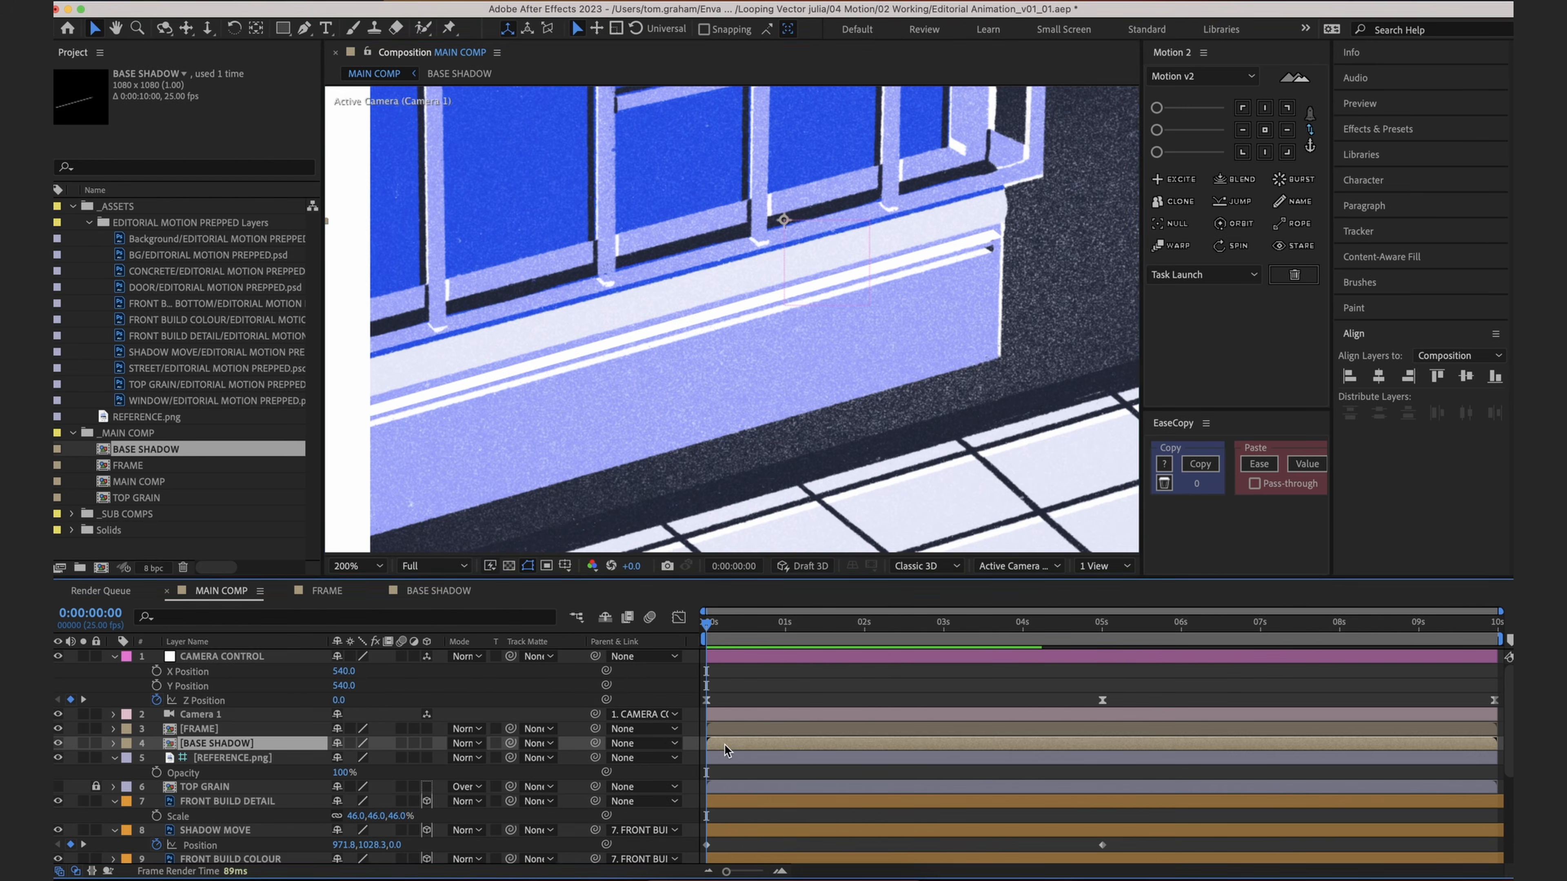
double_click(724, 744)
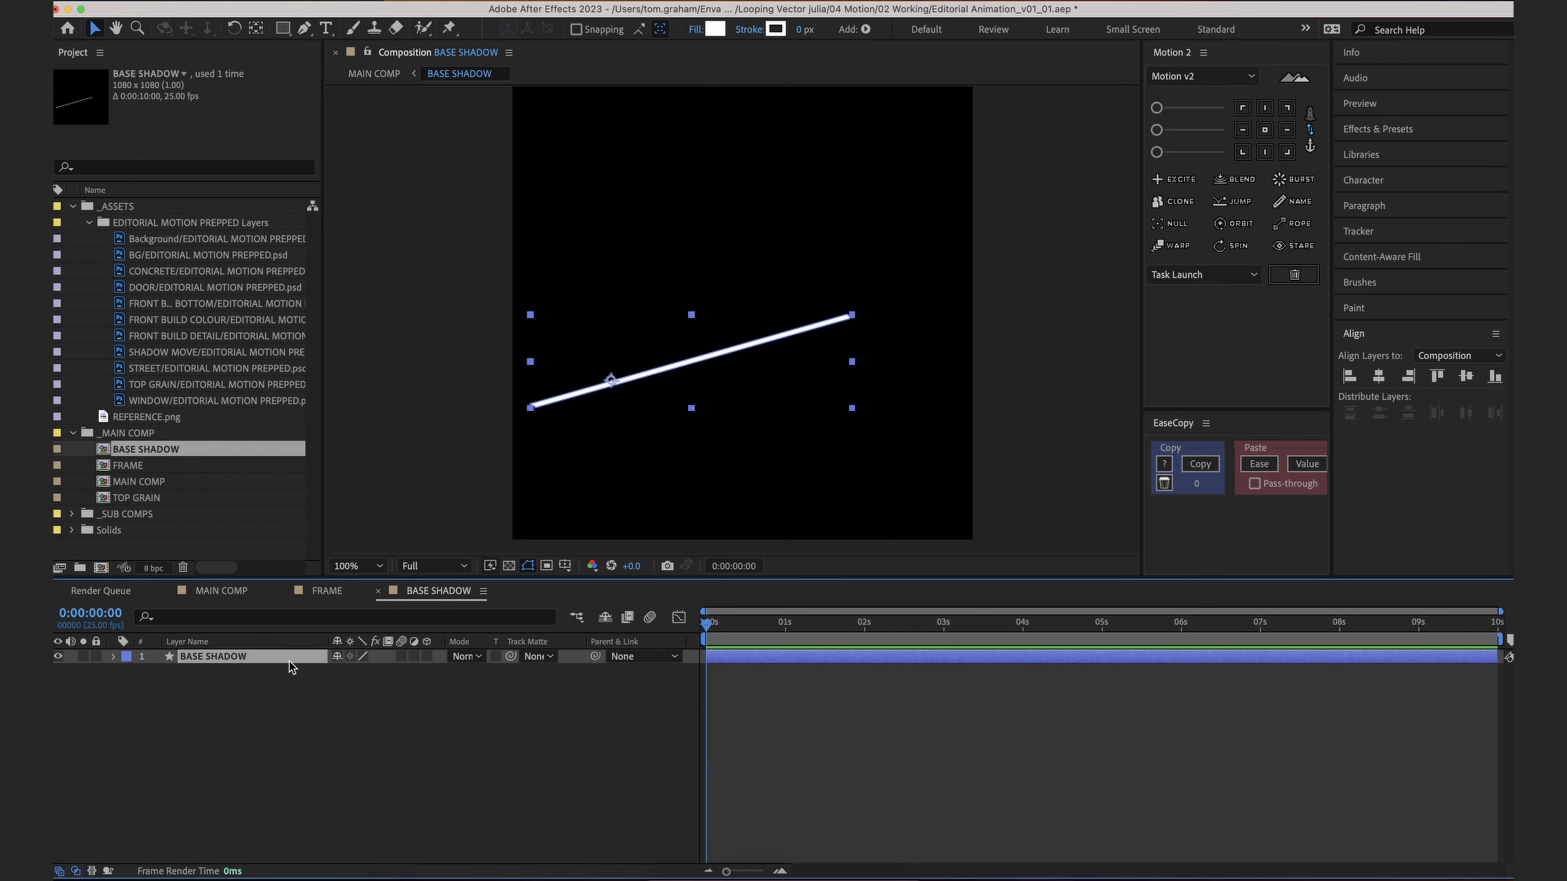
key(super+d)
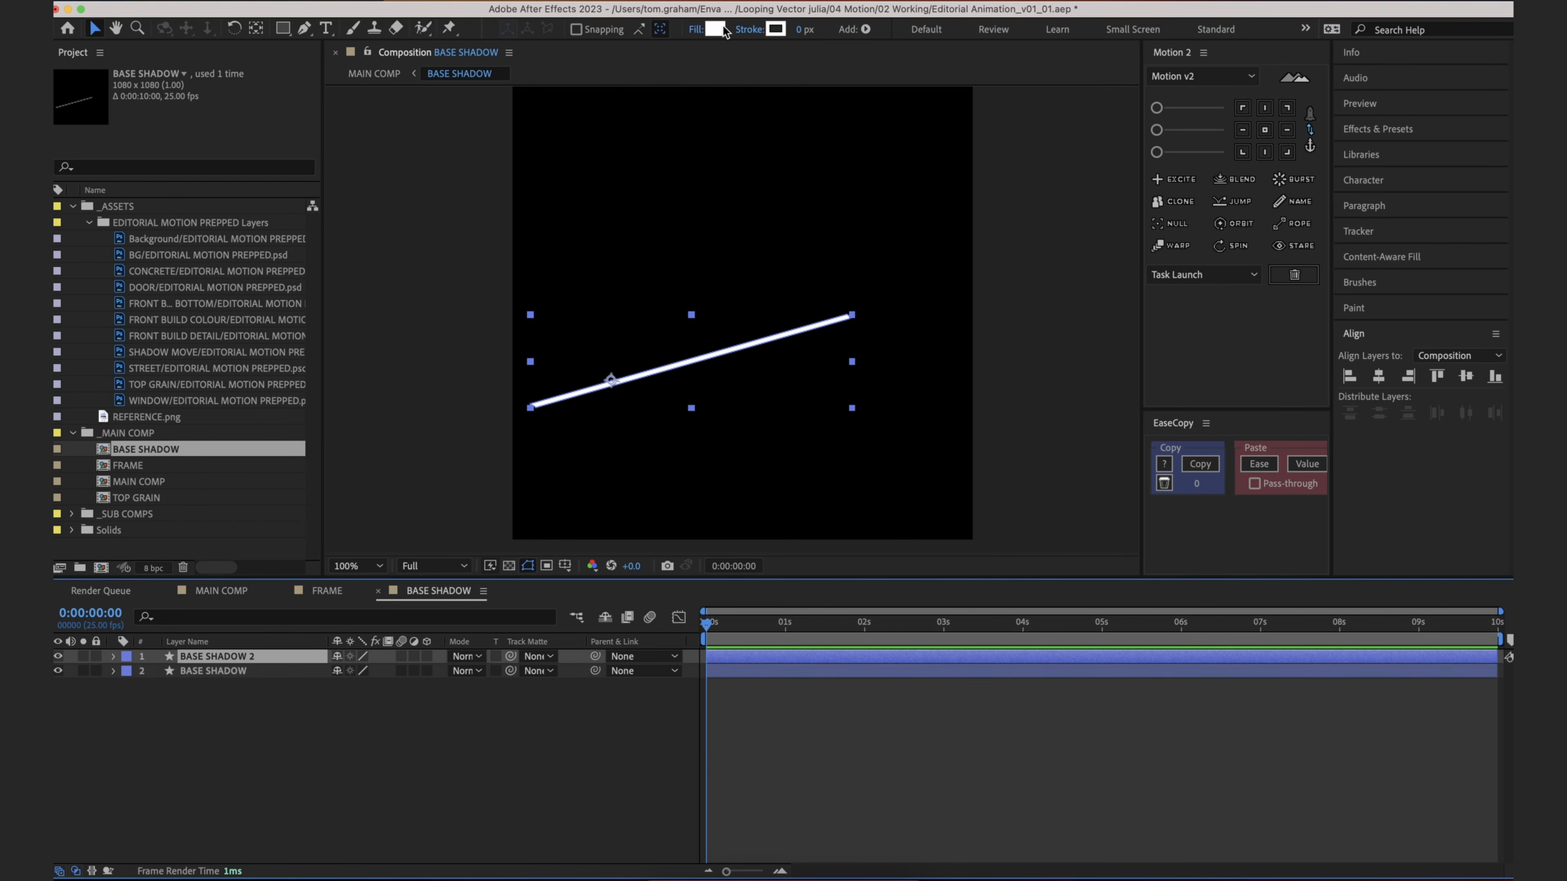
Step: Set the duplicated shape's fill colour to 1F2434 and rename the layer BASE SHADOW NAVY
click(715, 29)
key(super+v)
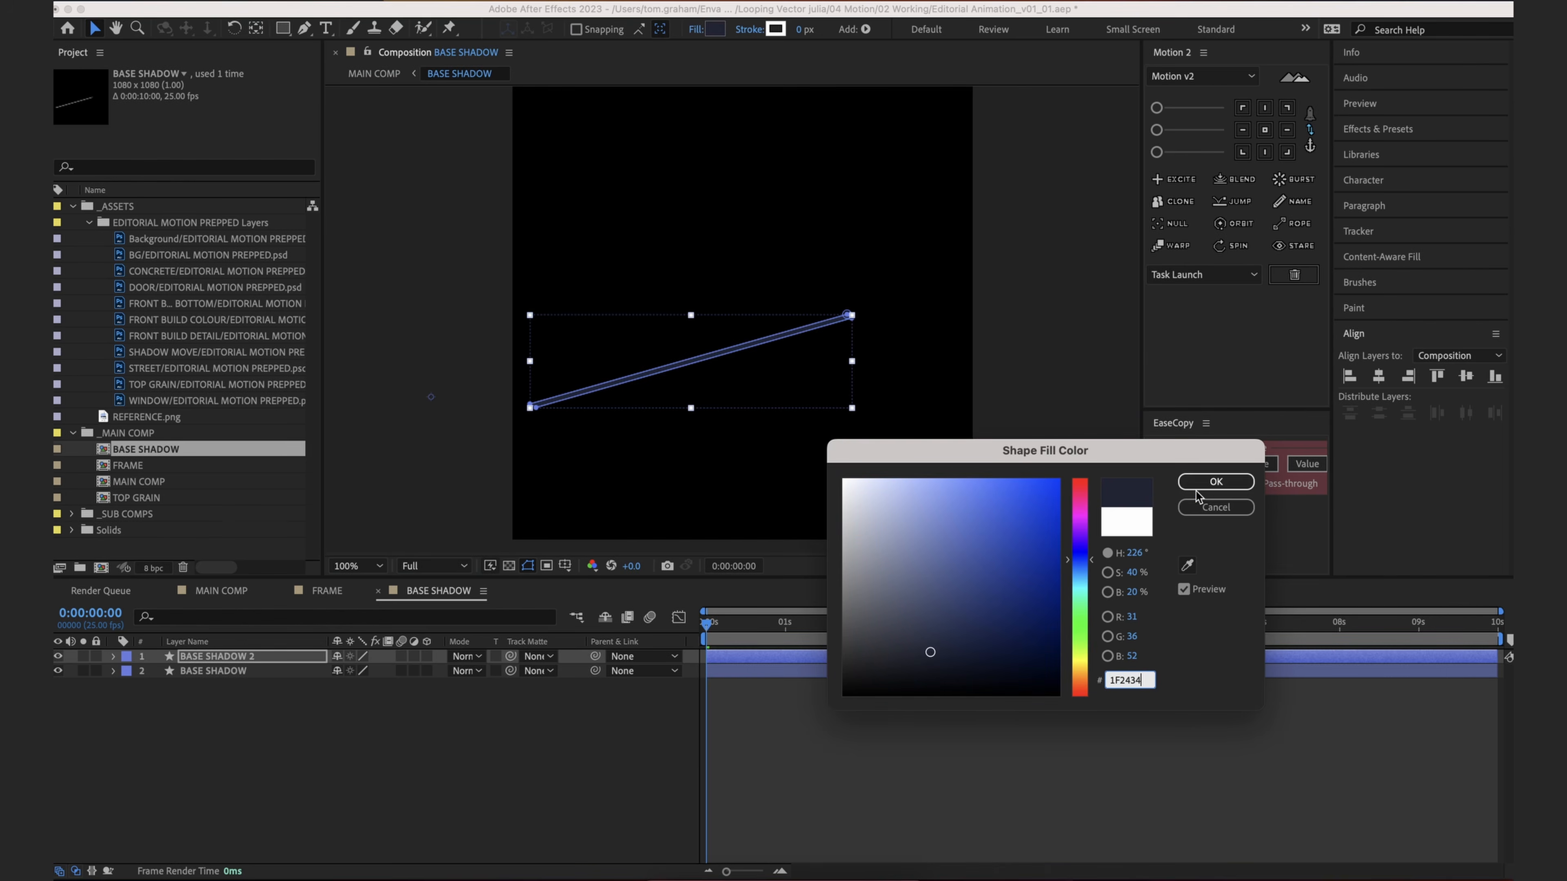
click(1198, 486)
click(977, 755)
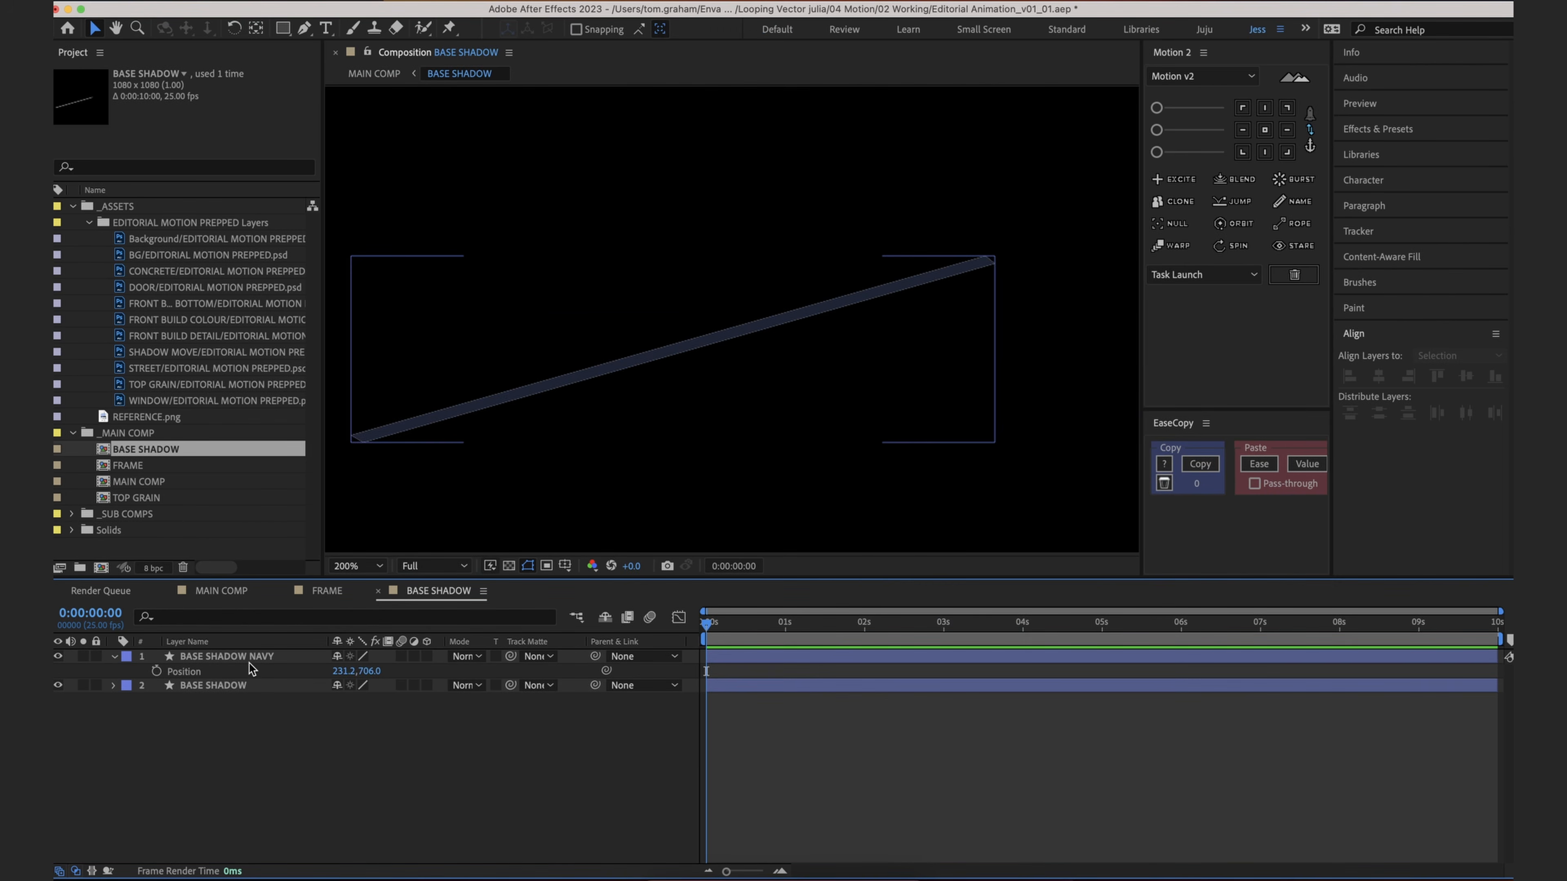
click(255, 703)
Step: Reorder the BASE SHADOW NAVY layer so it sits beneath the white BASE SHADOW layer
click(245, 658)
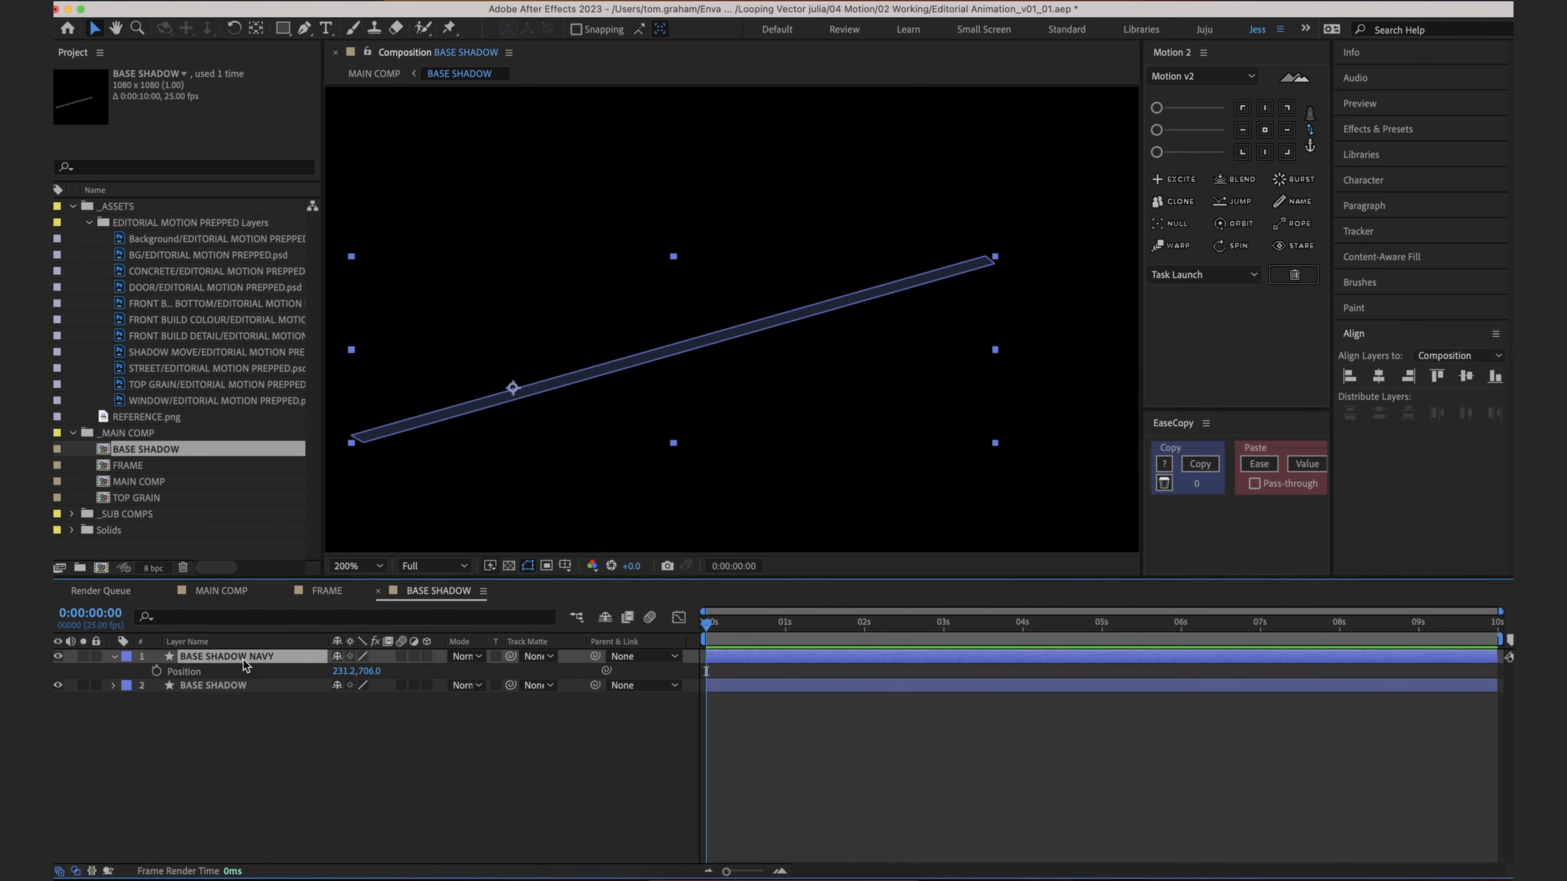
click(57, 656)
click(58, 656)
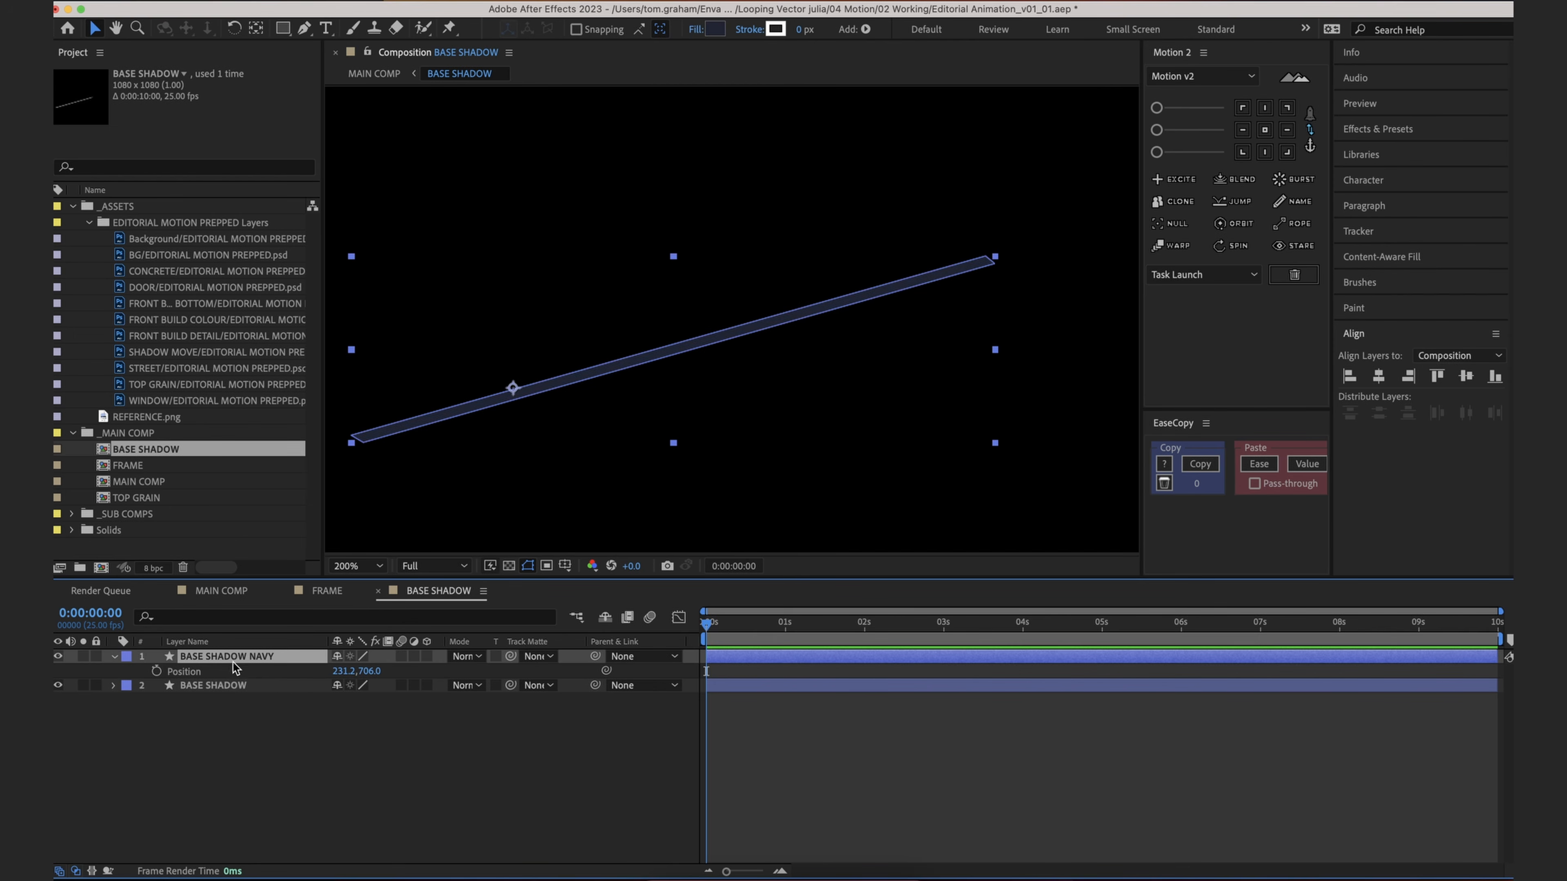
drag(244, 663, 256, 724)
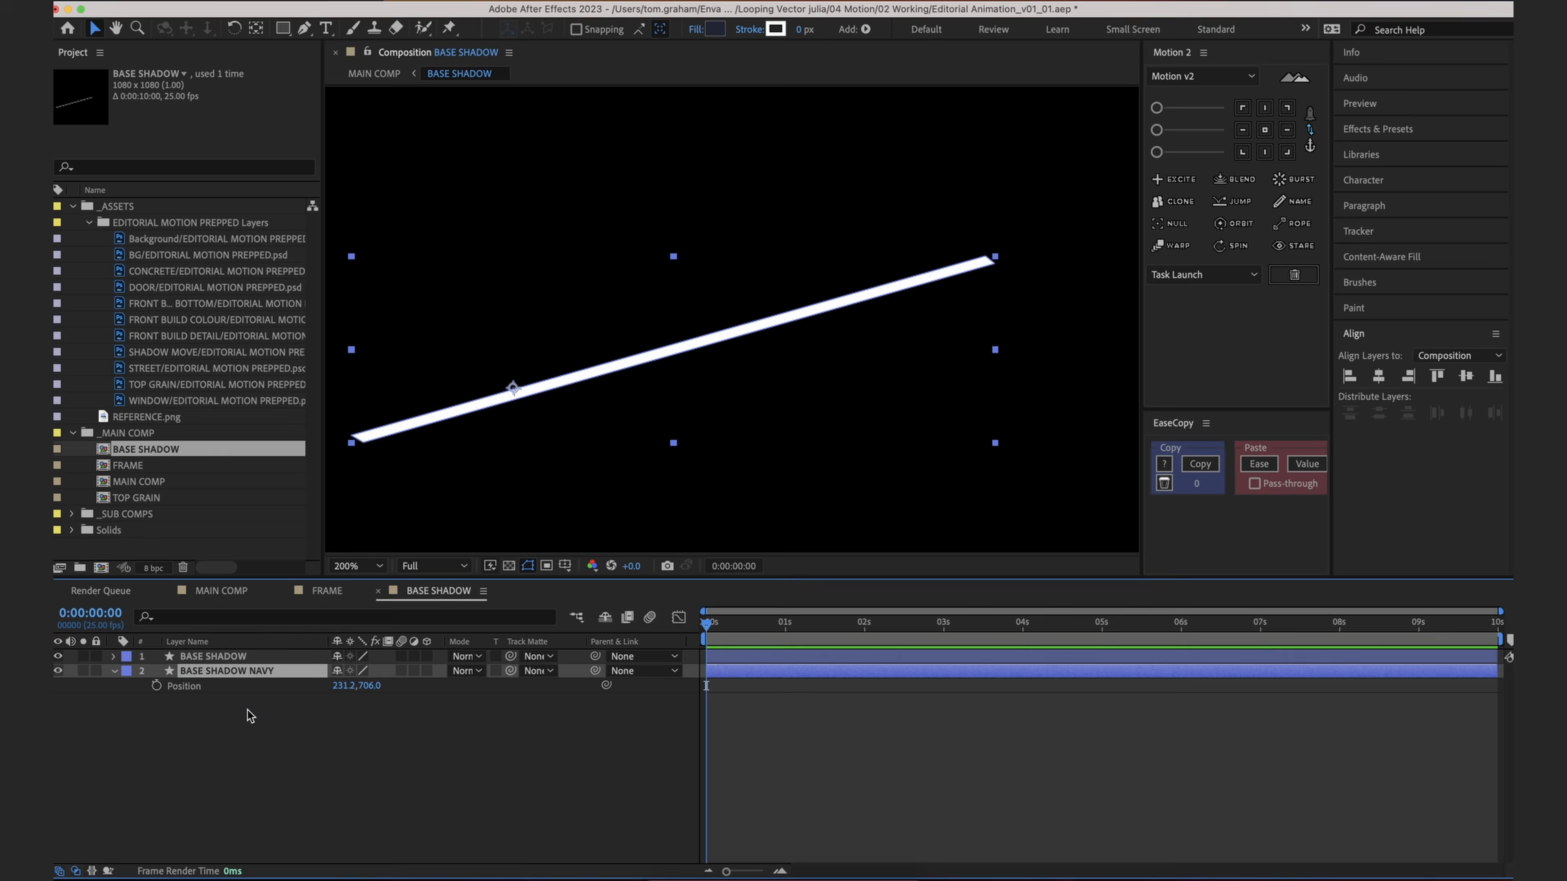
Step: Add Position keyframes to the white BASE SHADOW layer at 0 and 5 seconds
click(246, 657)
key(p)
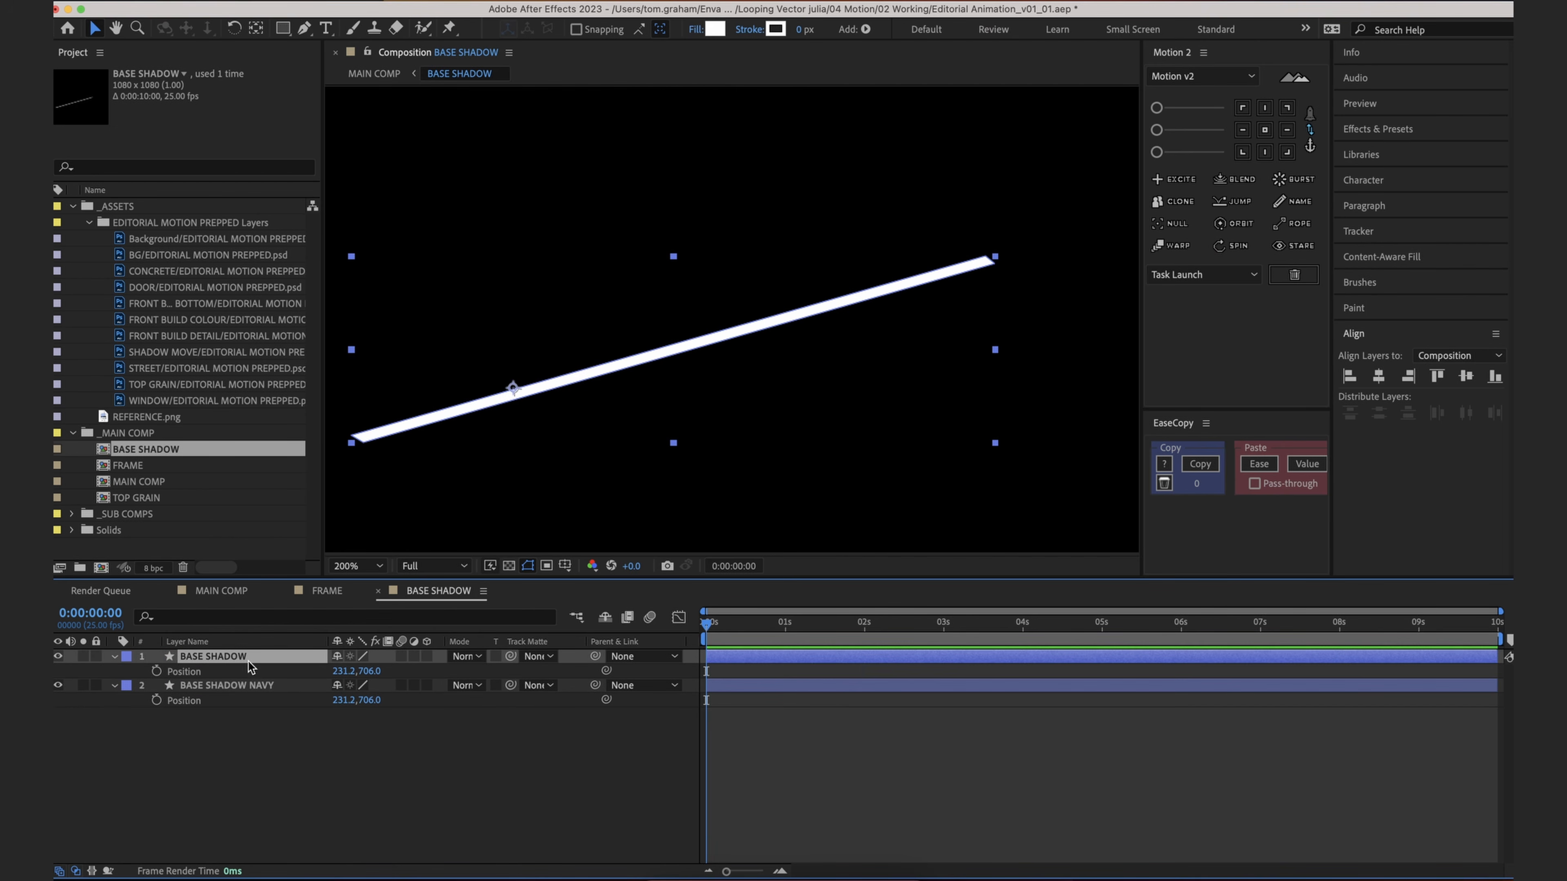
click(156, 671)
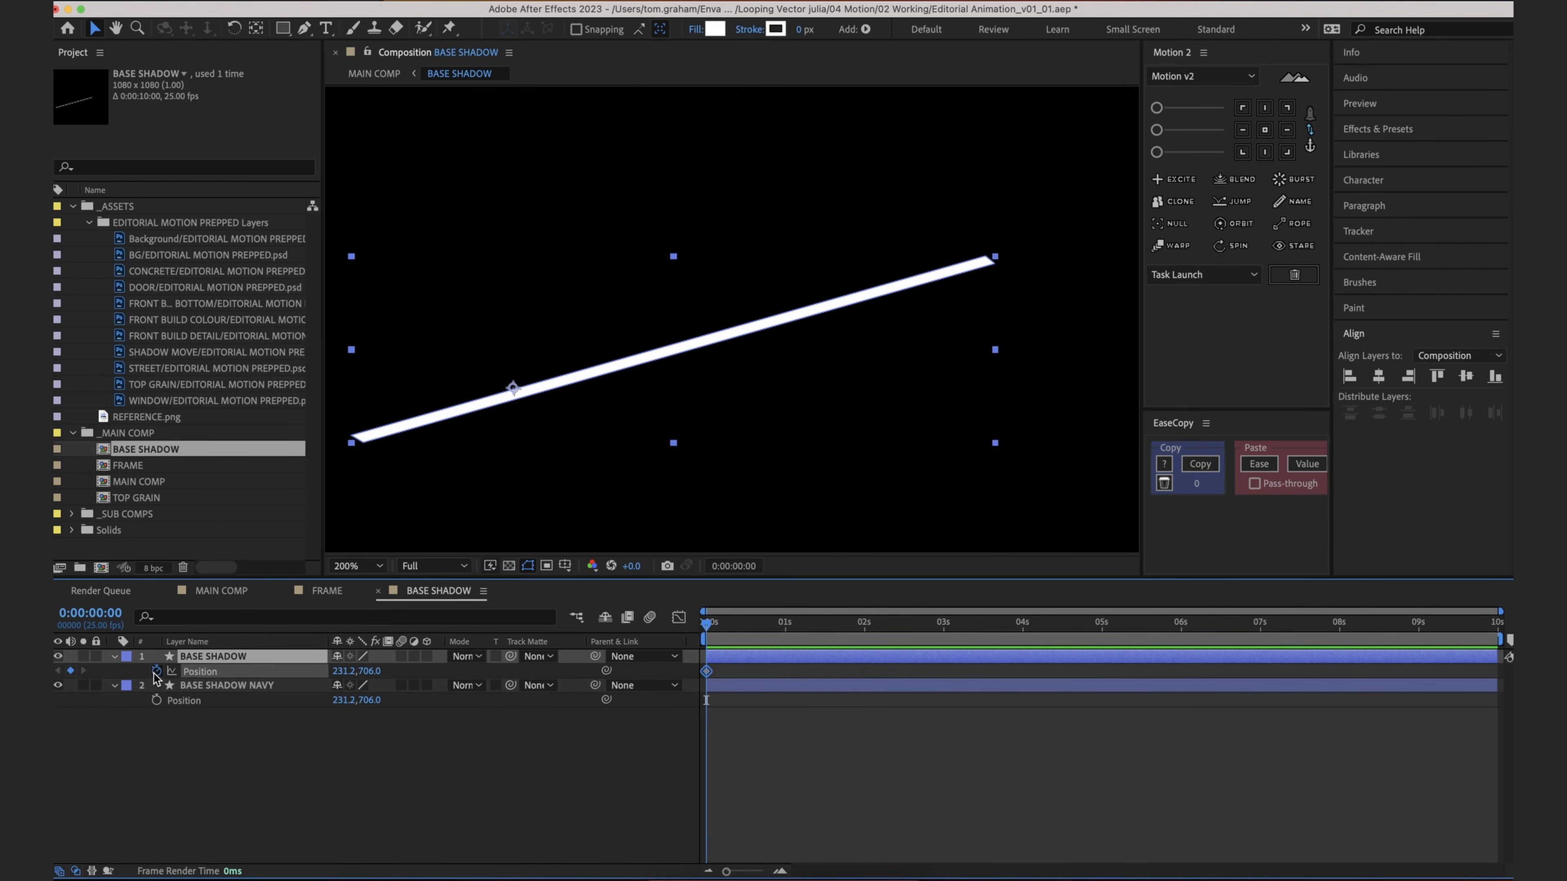
click(532, 804)
drag(1089, 625, 1100, 632)
click(202, 687)
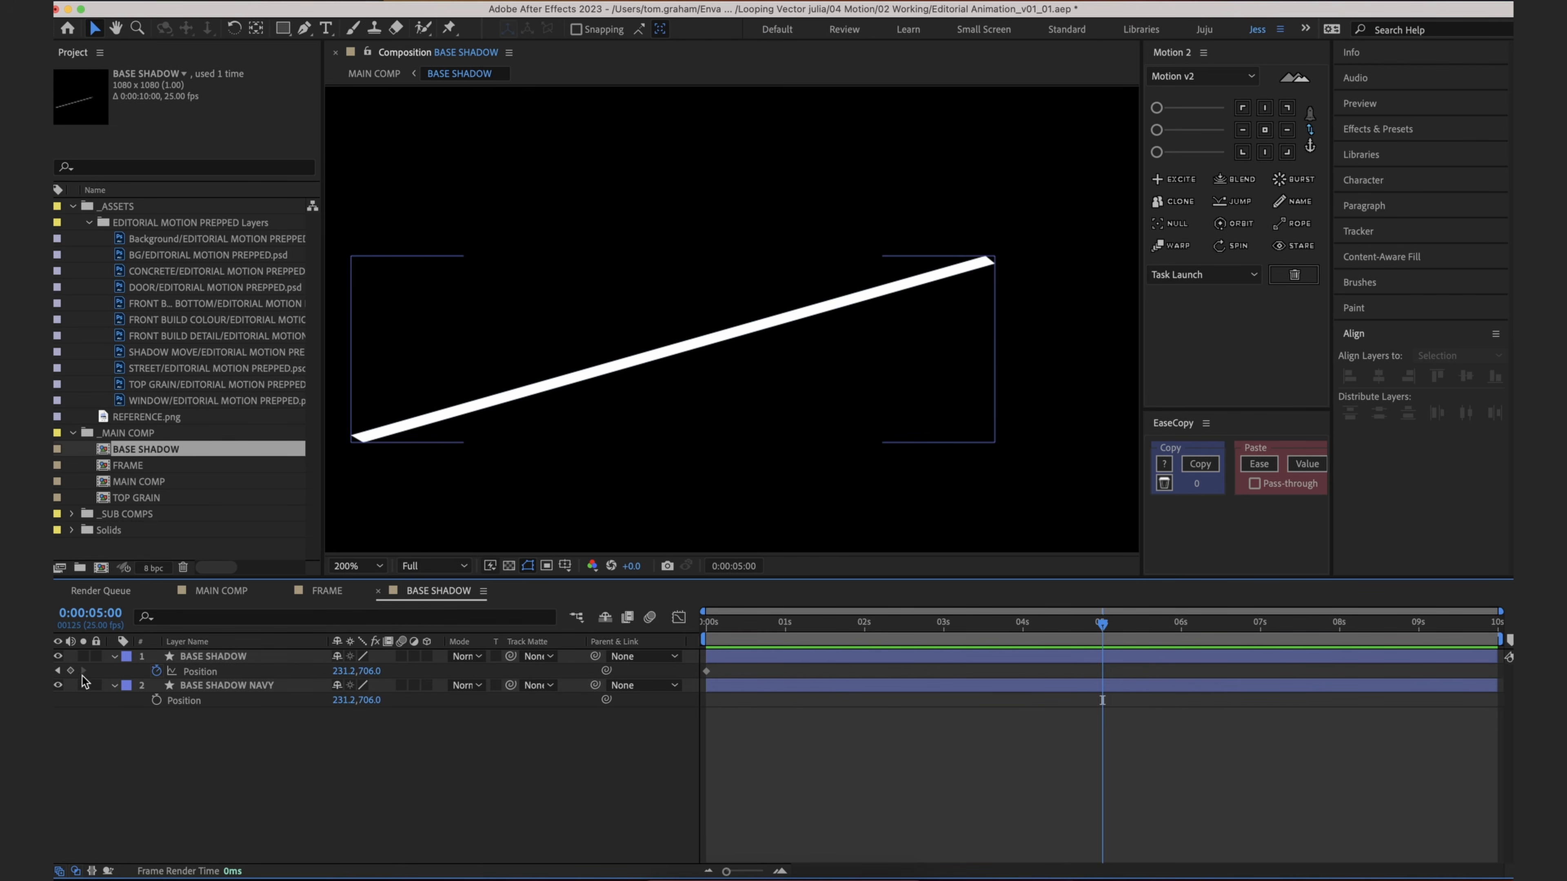
click(70, 671)
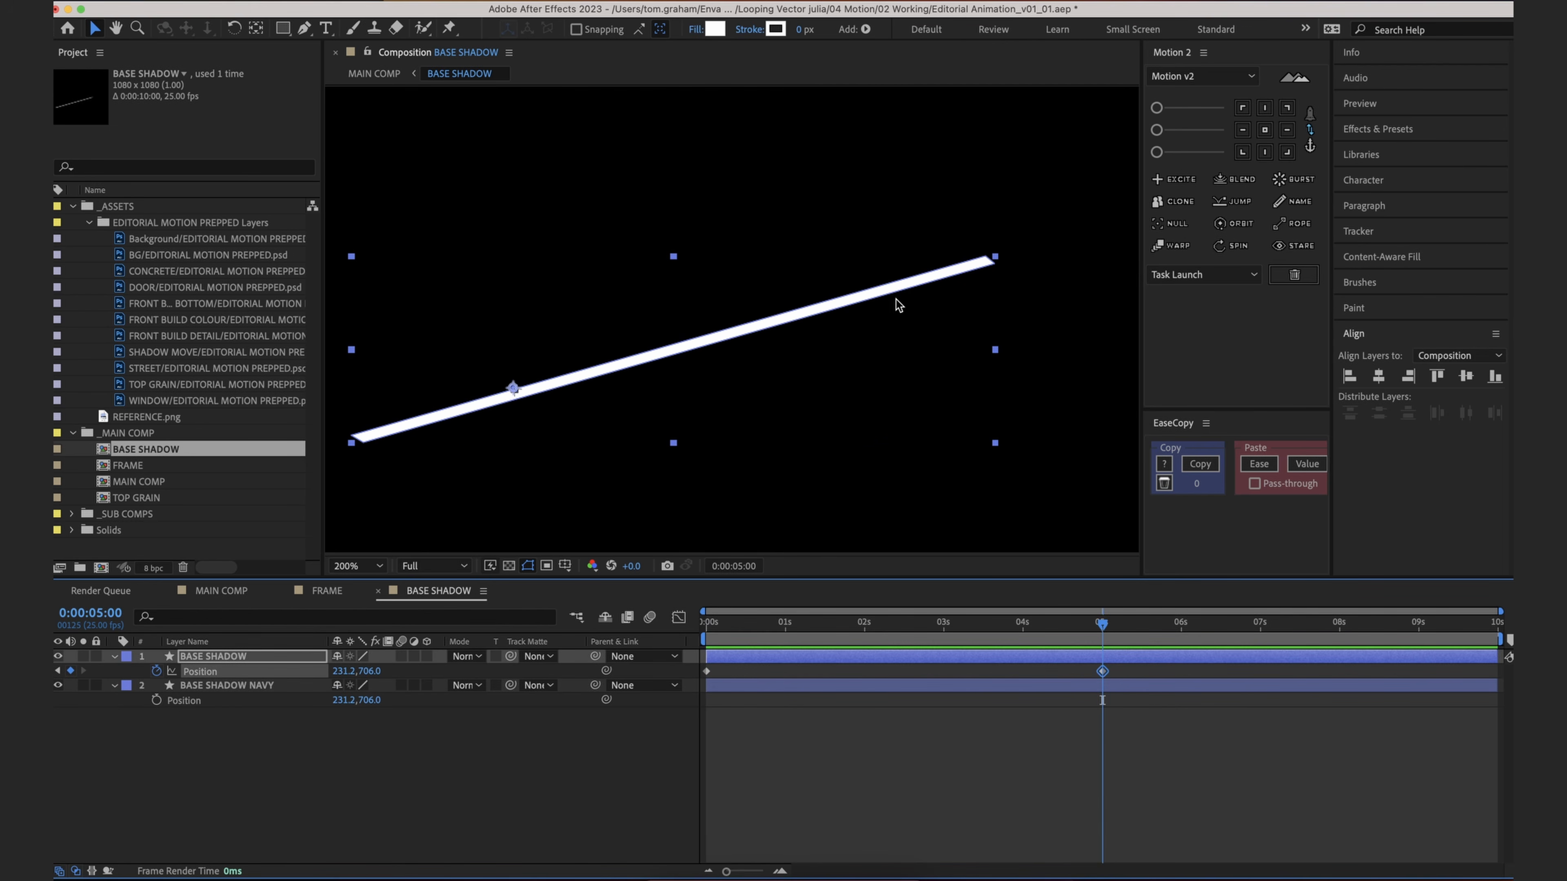
Step: At 0 seconds, slide BASE SHADOW down along its slope to about 149.2, 730, and turn on the transparency grid
drag(1098, 612, 703, 618)
drag(818, 317, 750, 331)
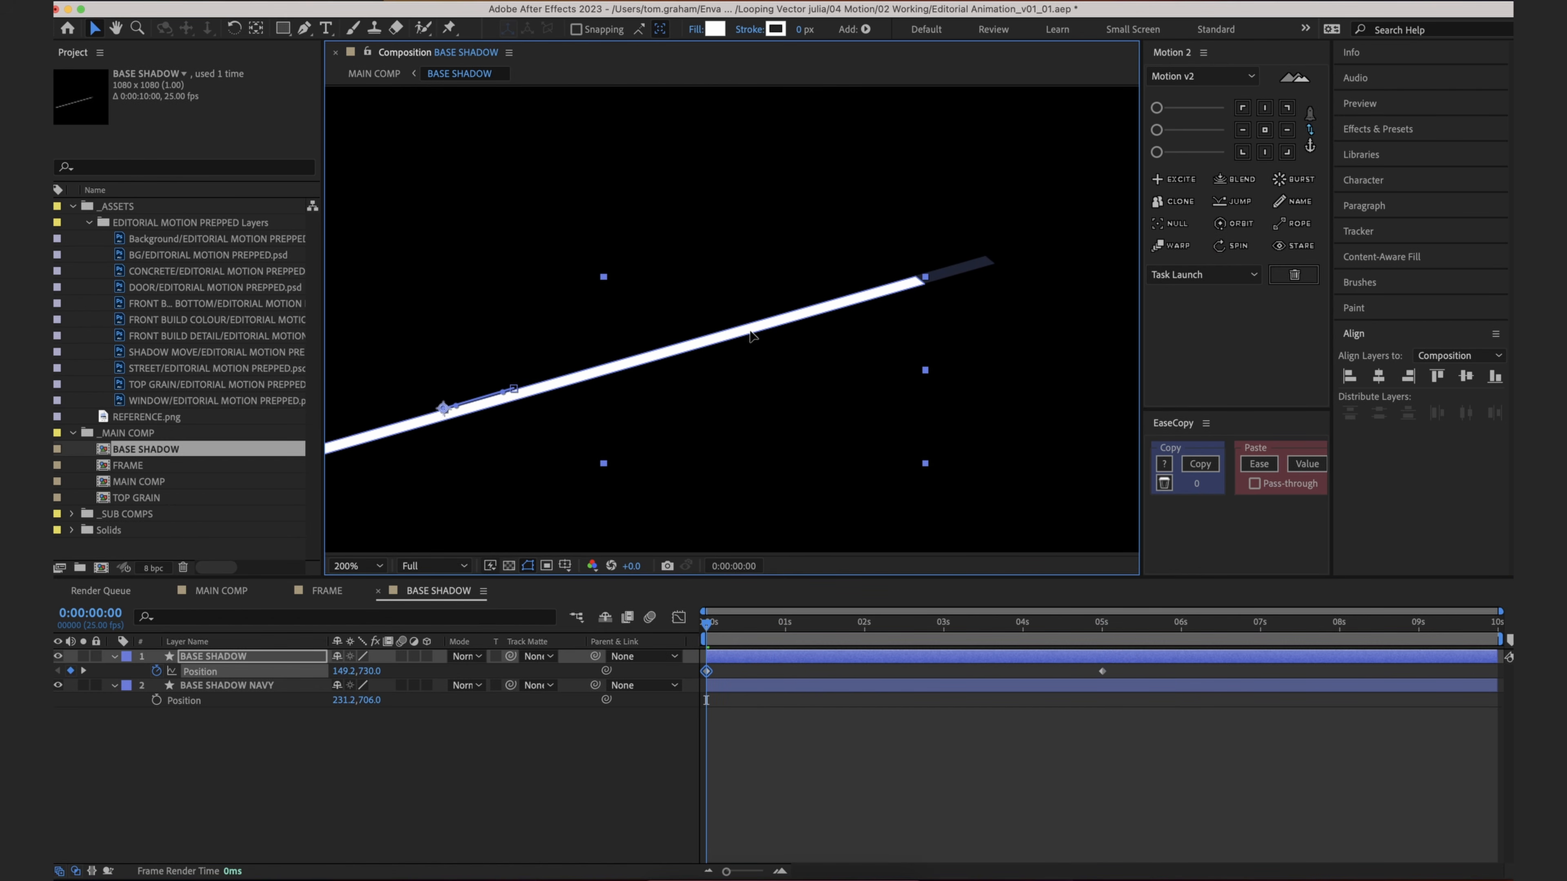
click(510, 564)
click(734, 758)
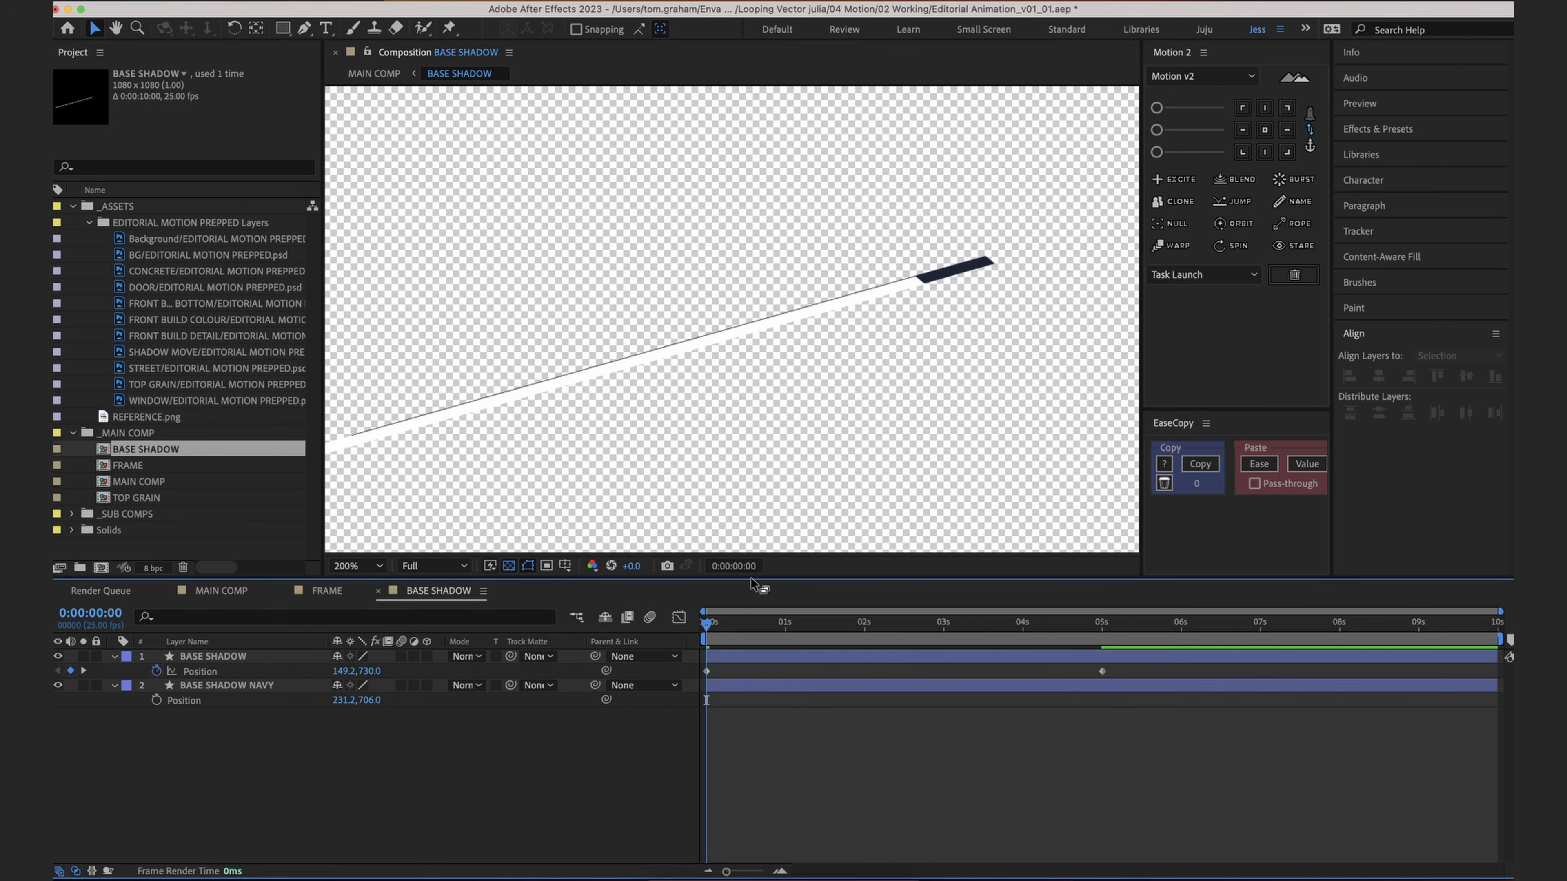
Step: Hide the shape path outlines and nudge BASE SHADOW's Position at 0 seconds up to 149.2, 729 to cover the navy edge
scroll(704, 344, up, 1)
drag(704, 344, 696, 335)
key(v)
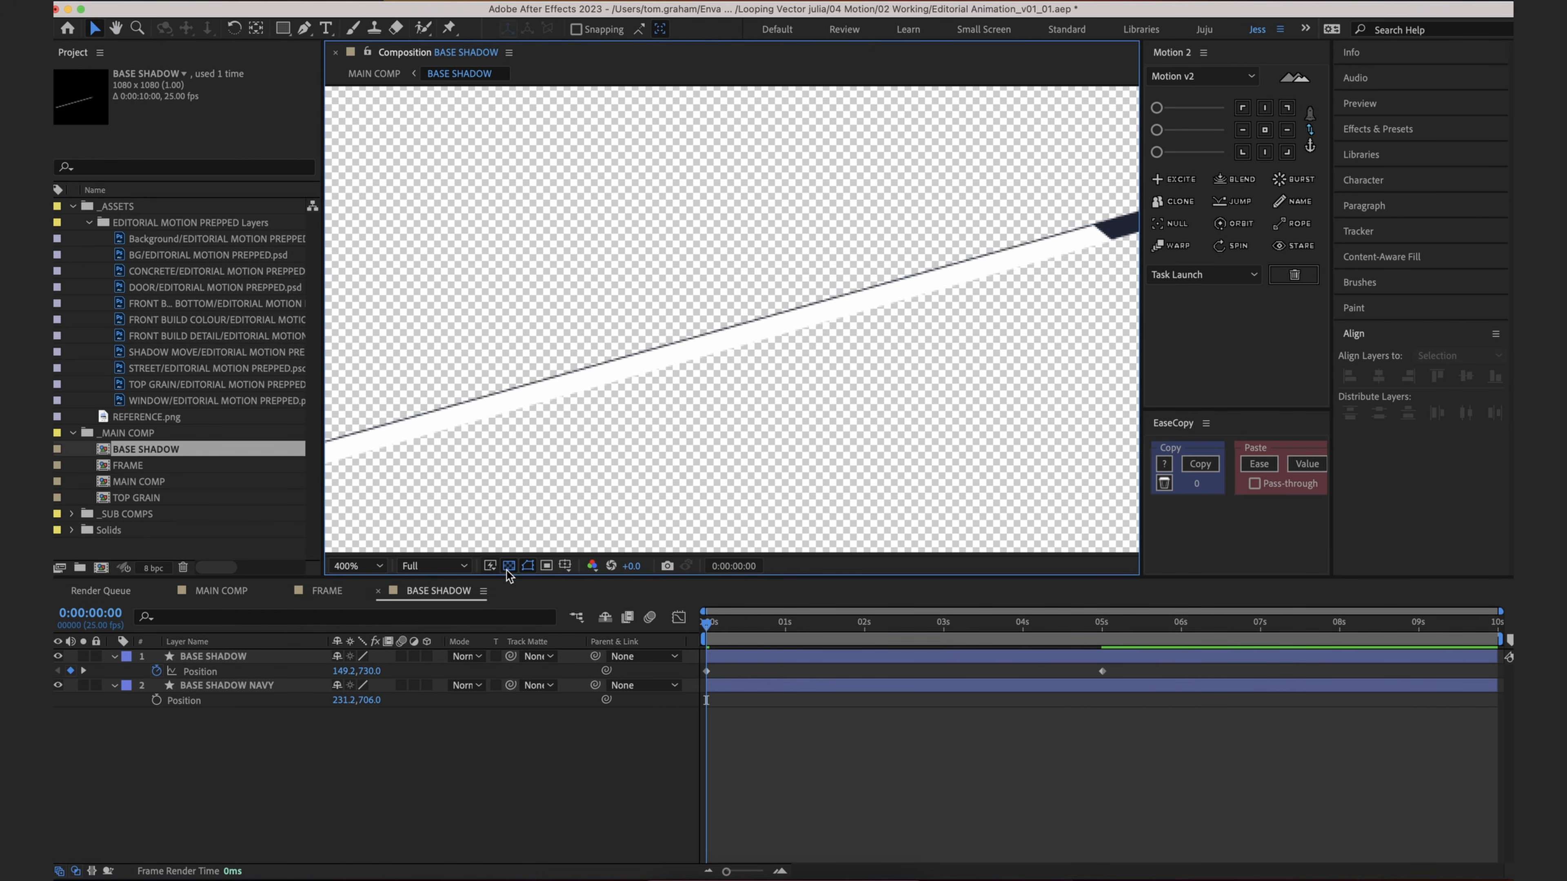
click(955, 655)
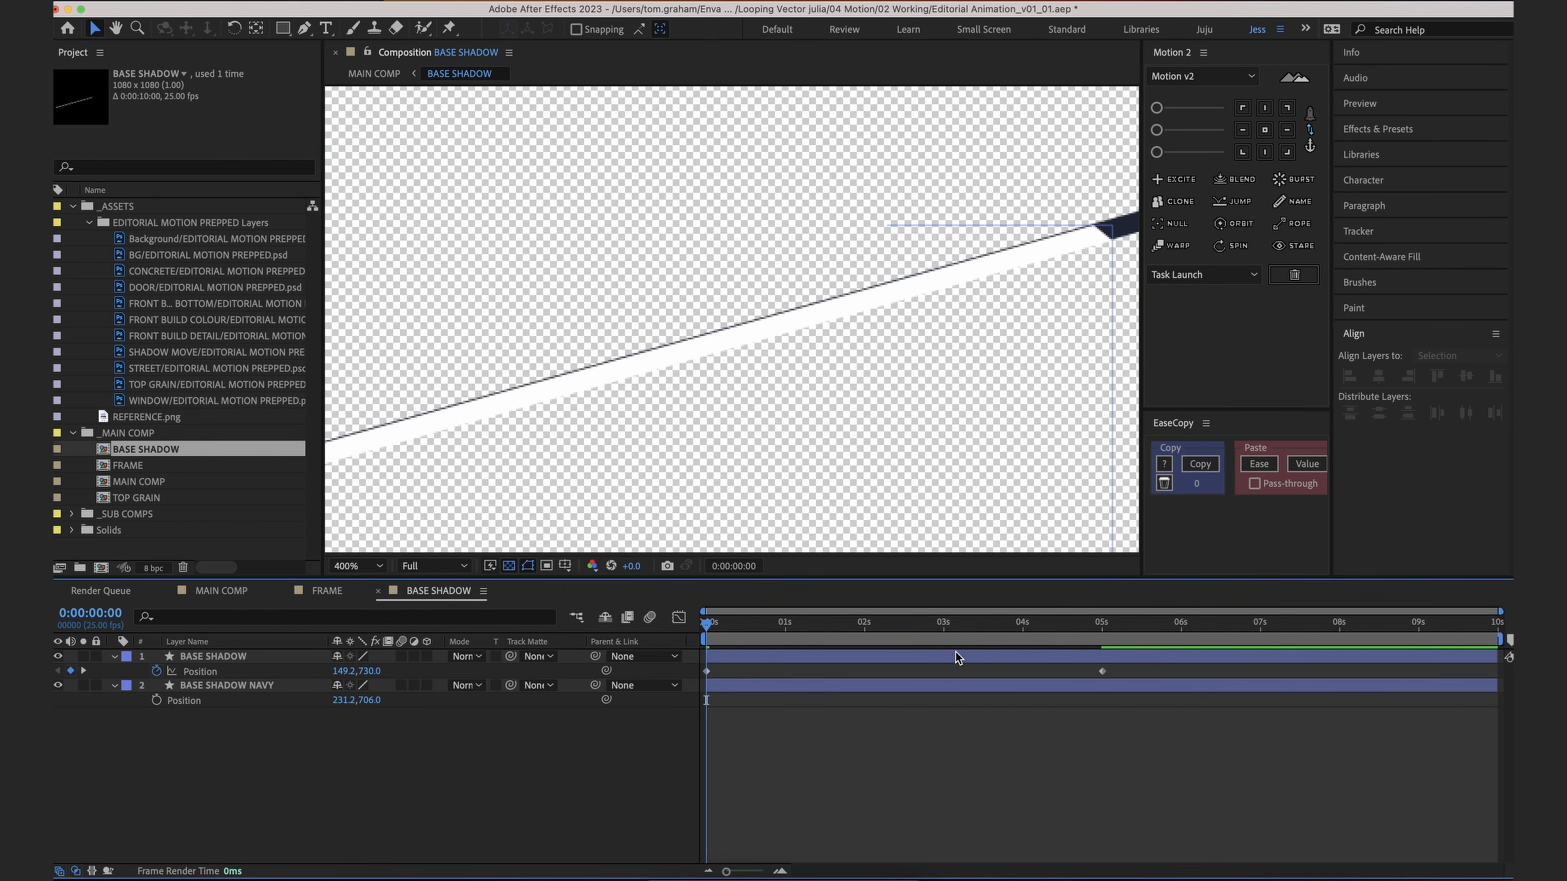
click(528, 570)
click(528, 571)
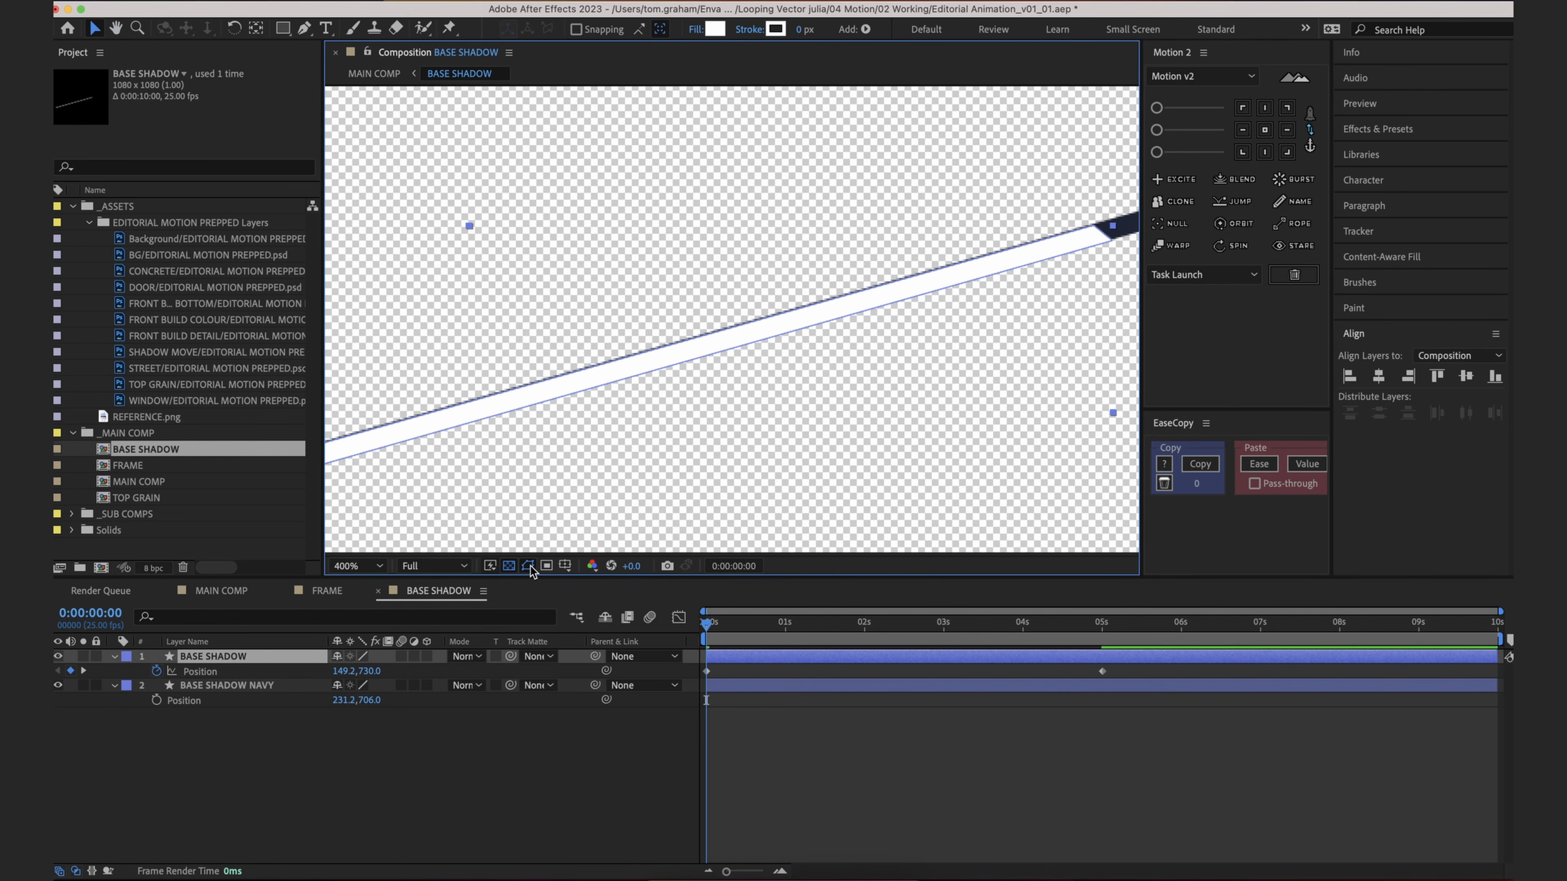
click(528, 570)
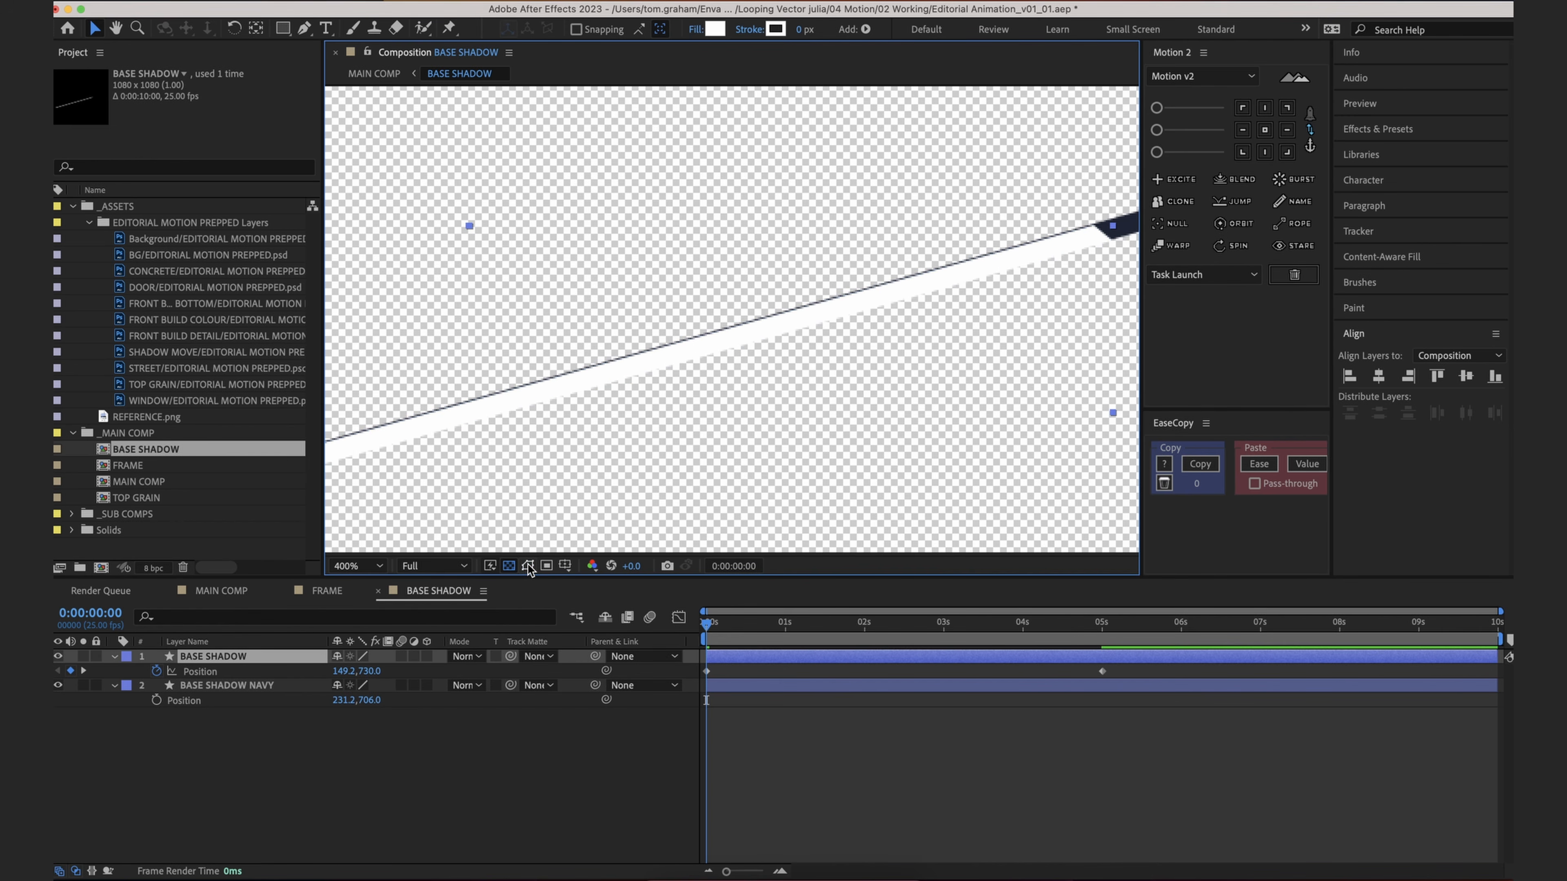
click(528, 571)
click(529, 571)
key(Up)
key(Up)
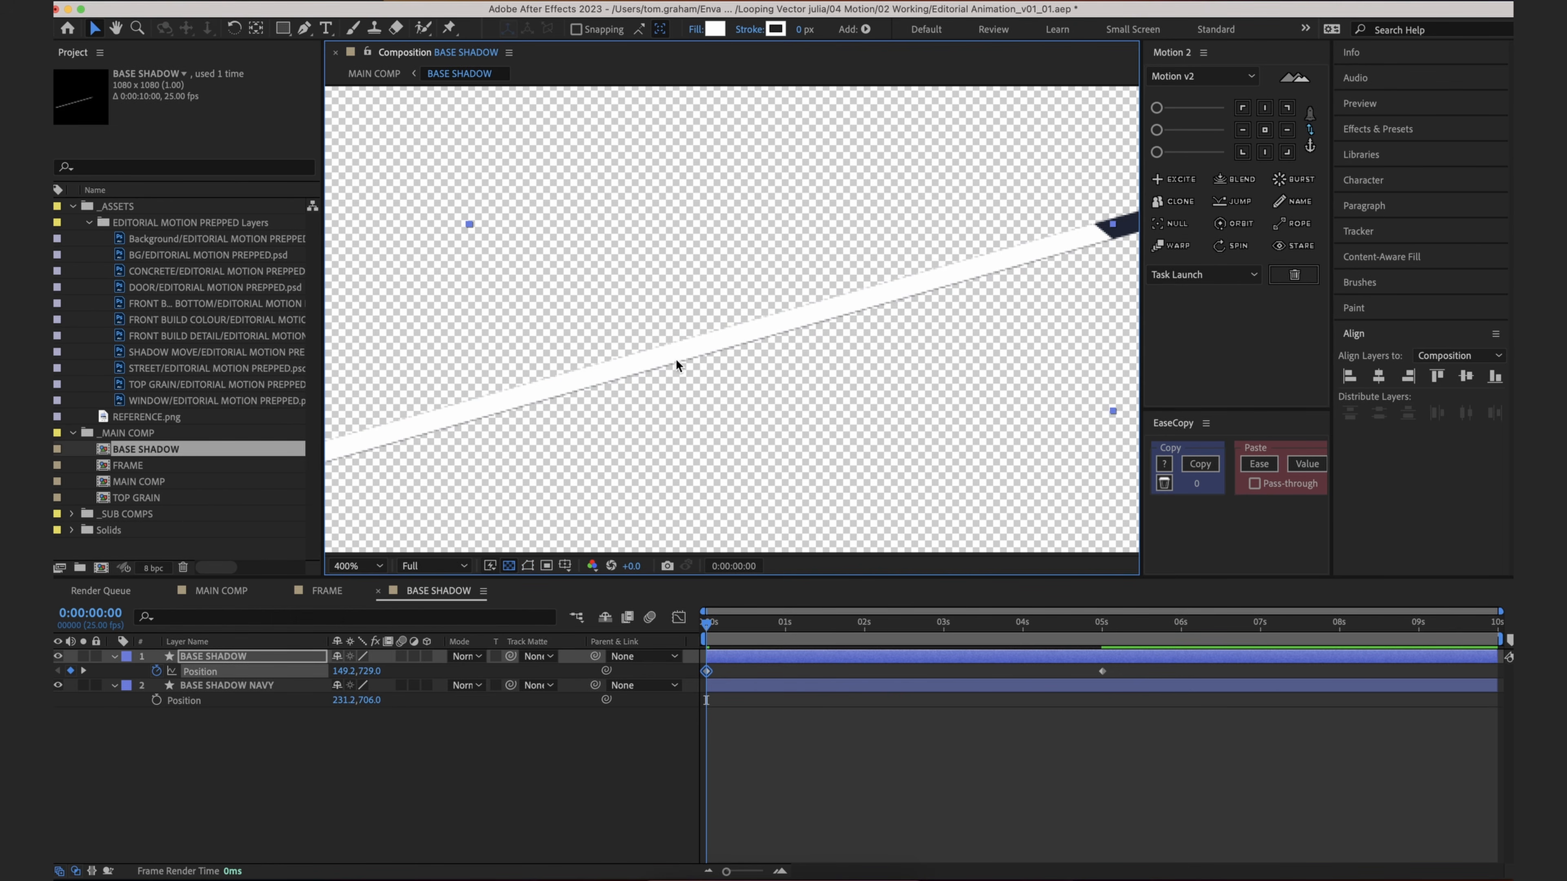
Step: Try BASE SHADOW's starting Position at 149.2, 729.5 and compare the edge coverage with path outlines shown and hidden
click(510, 567)
click(510, 567)
click(529, 567)
key(Down)
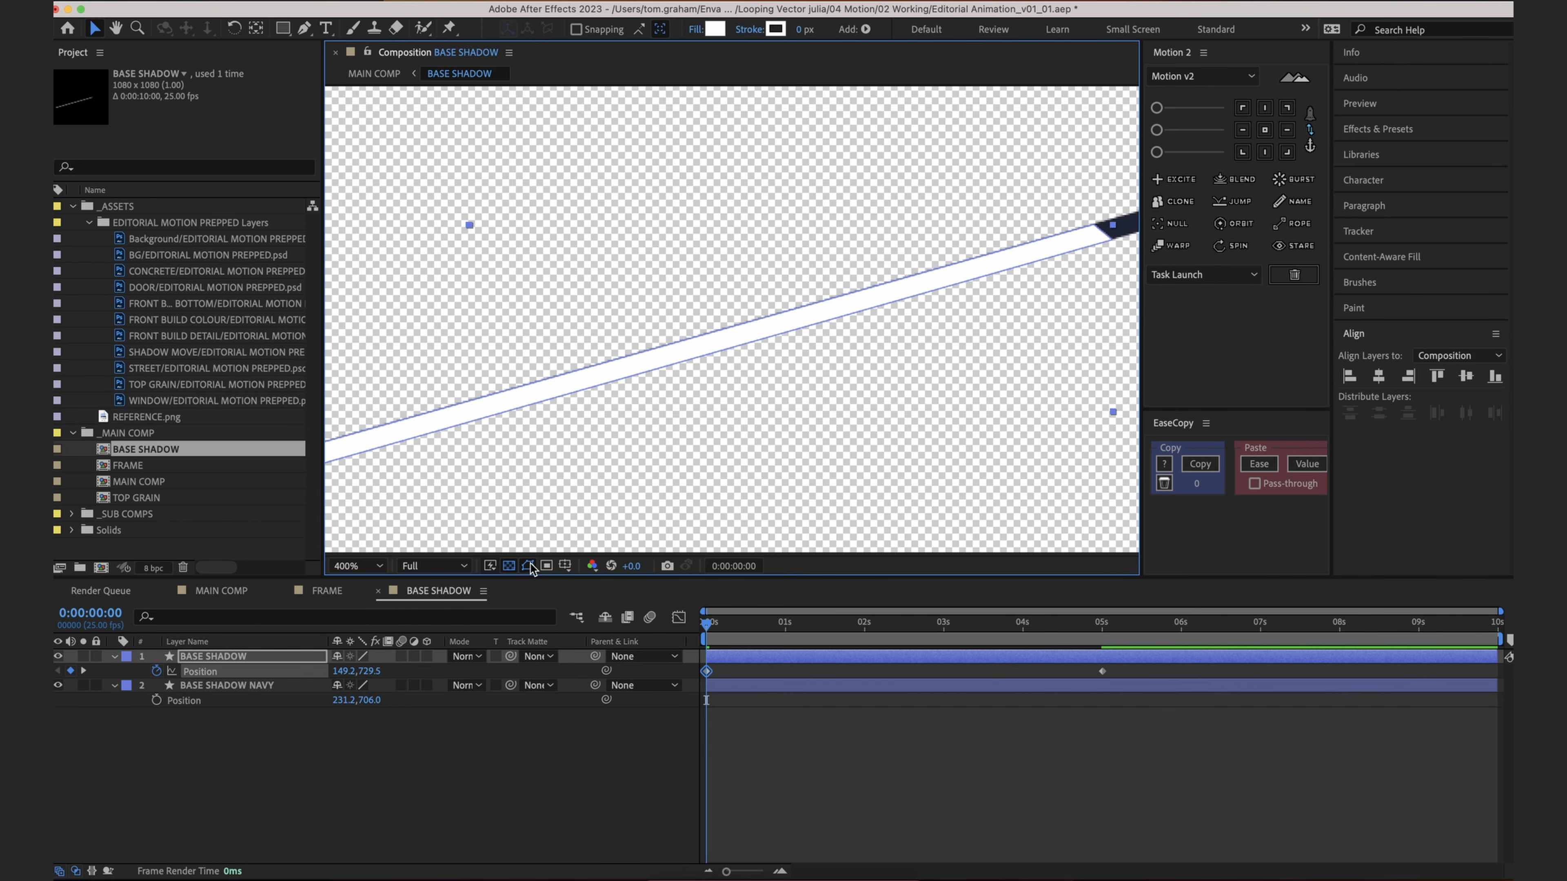
key(Up)
click(529, 567)
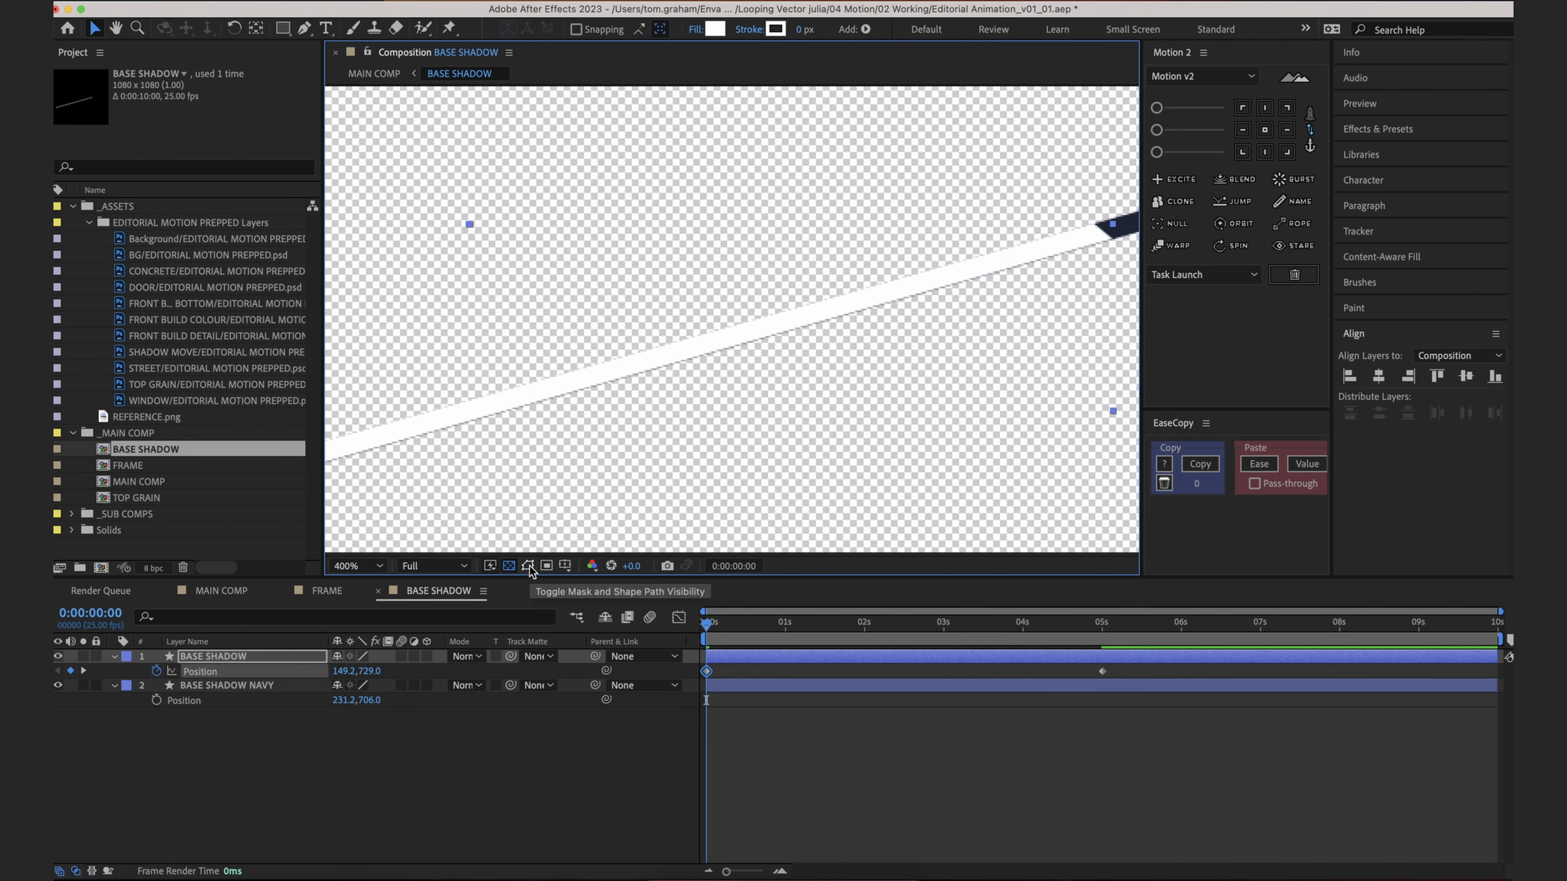
click(829, 749)
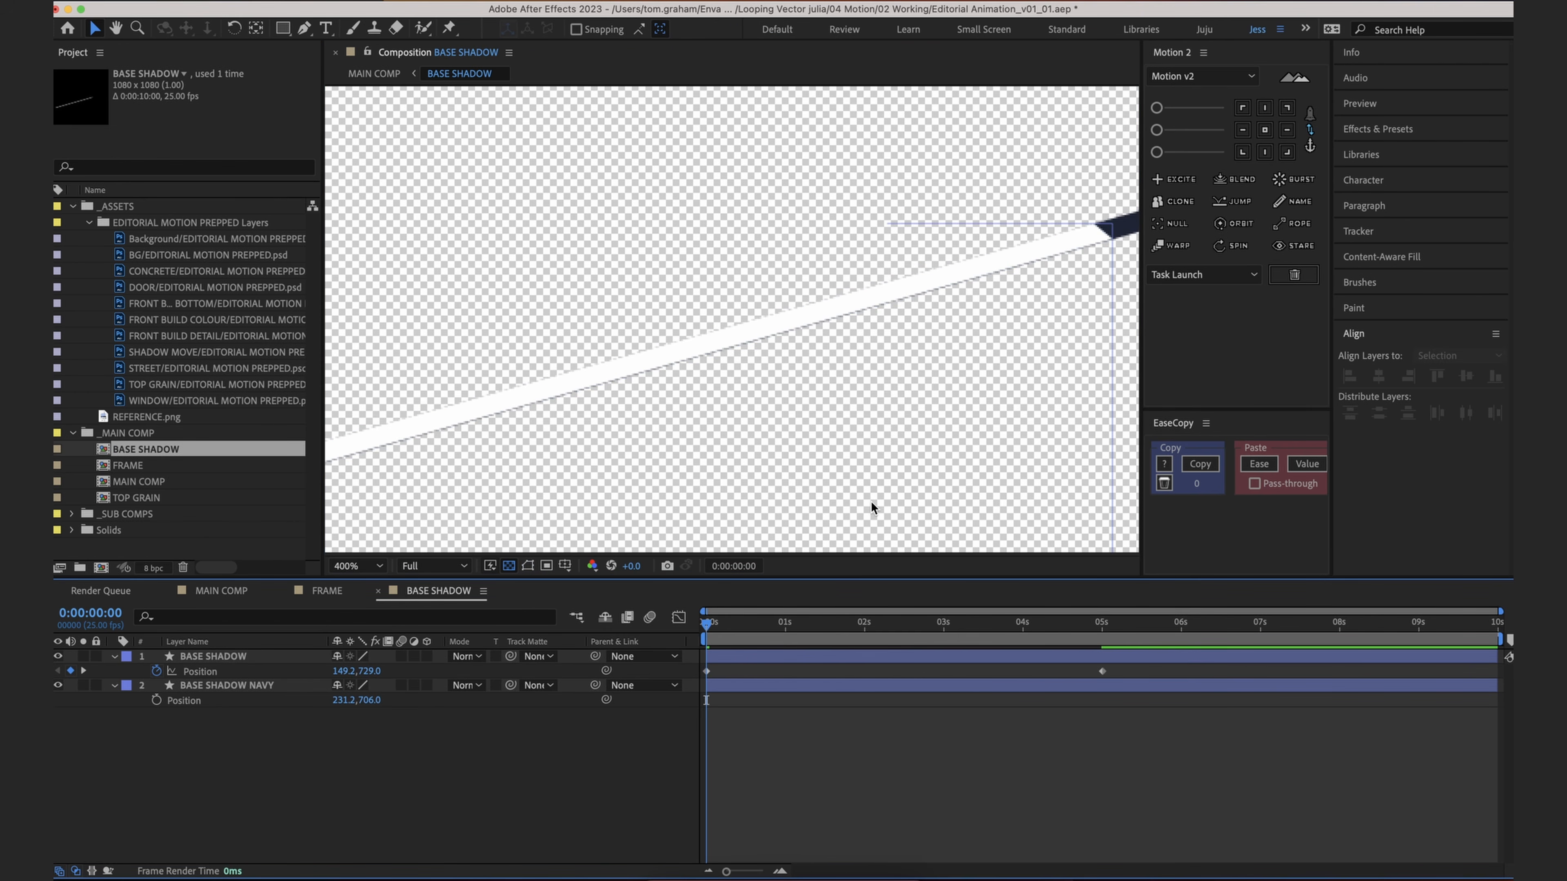
Step: Preview the shadow movement, and at 5 seconds reposition BASE SHADOW to about 221.2, 709 to uncover a sliver of navy
scroll(870, 501, down, 1)
drag(911, 438, 869, 424)
key(space)
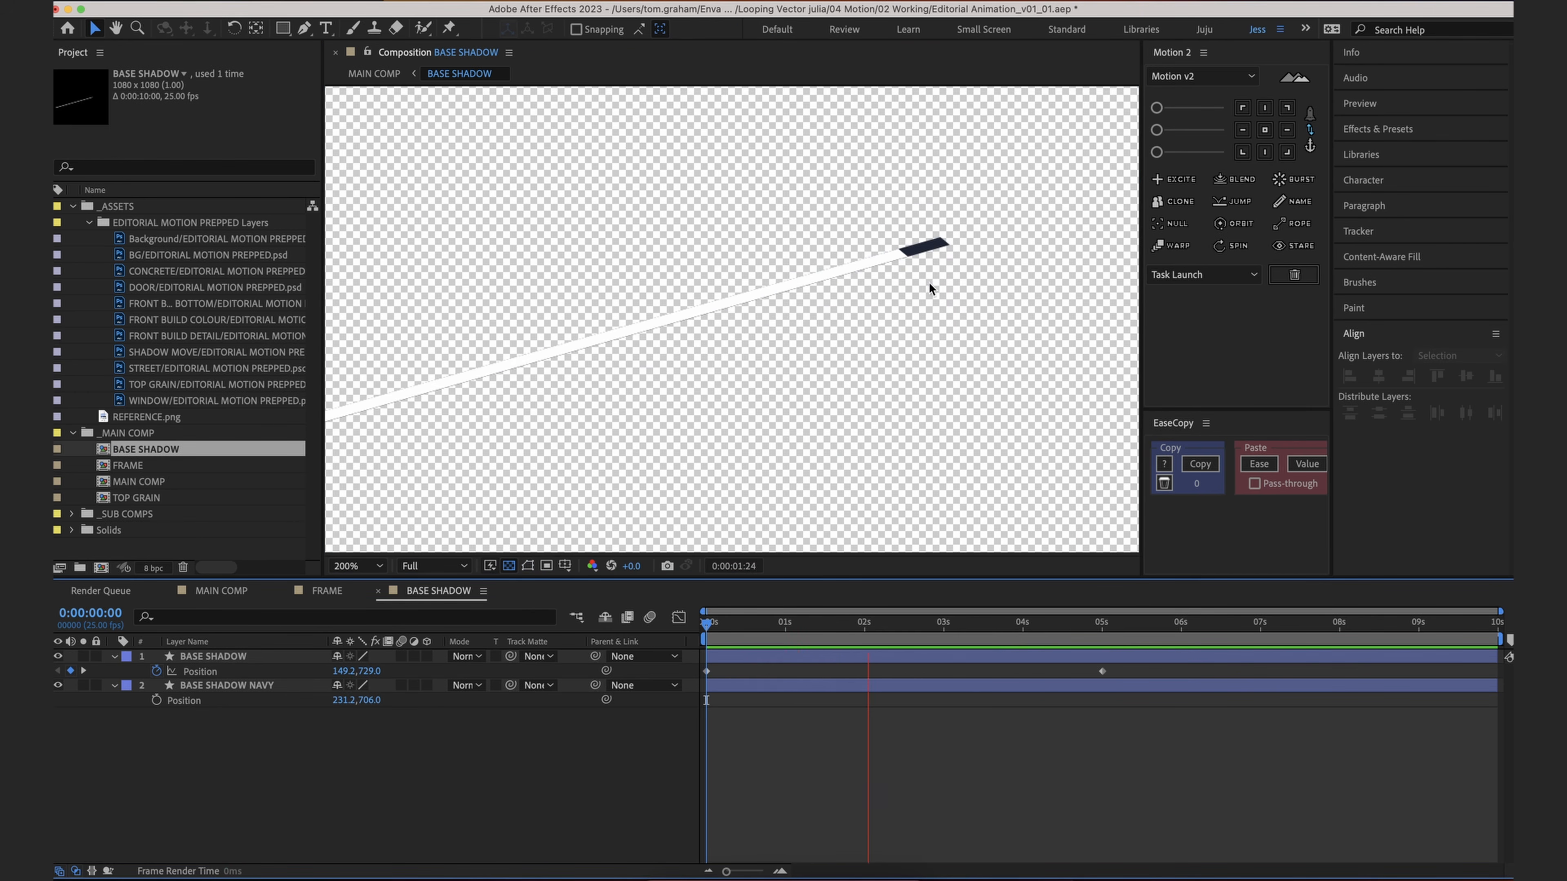
key(space)
drag(767, 625, 1088, 677)
click(1103, 671)
drag(889, 251, 884, 254)
drag(883, 252, 880, 255)
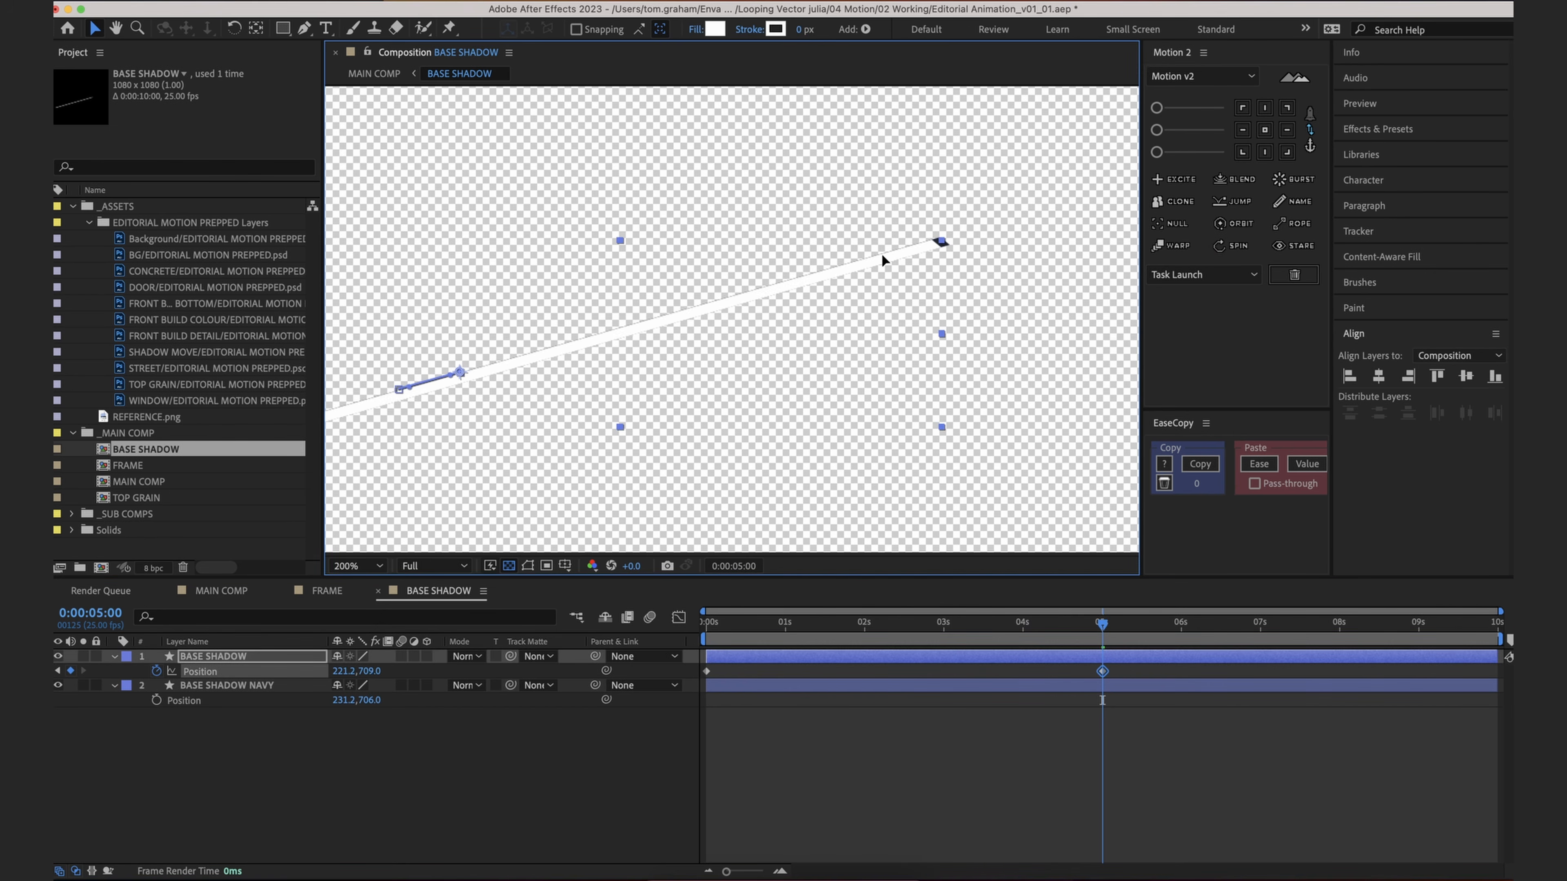
key(Up)
Step: Examine the end of the base shadow at 5 seconds, both in its own composition and against the building in MAIN COMP
key(period)
drag(225, 474, 175, 528)
drag(779, 434, 597, 525)
key(comma)
drag(687, 469, 694, 449)
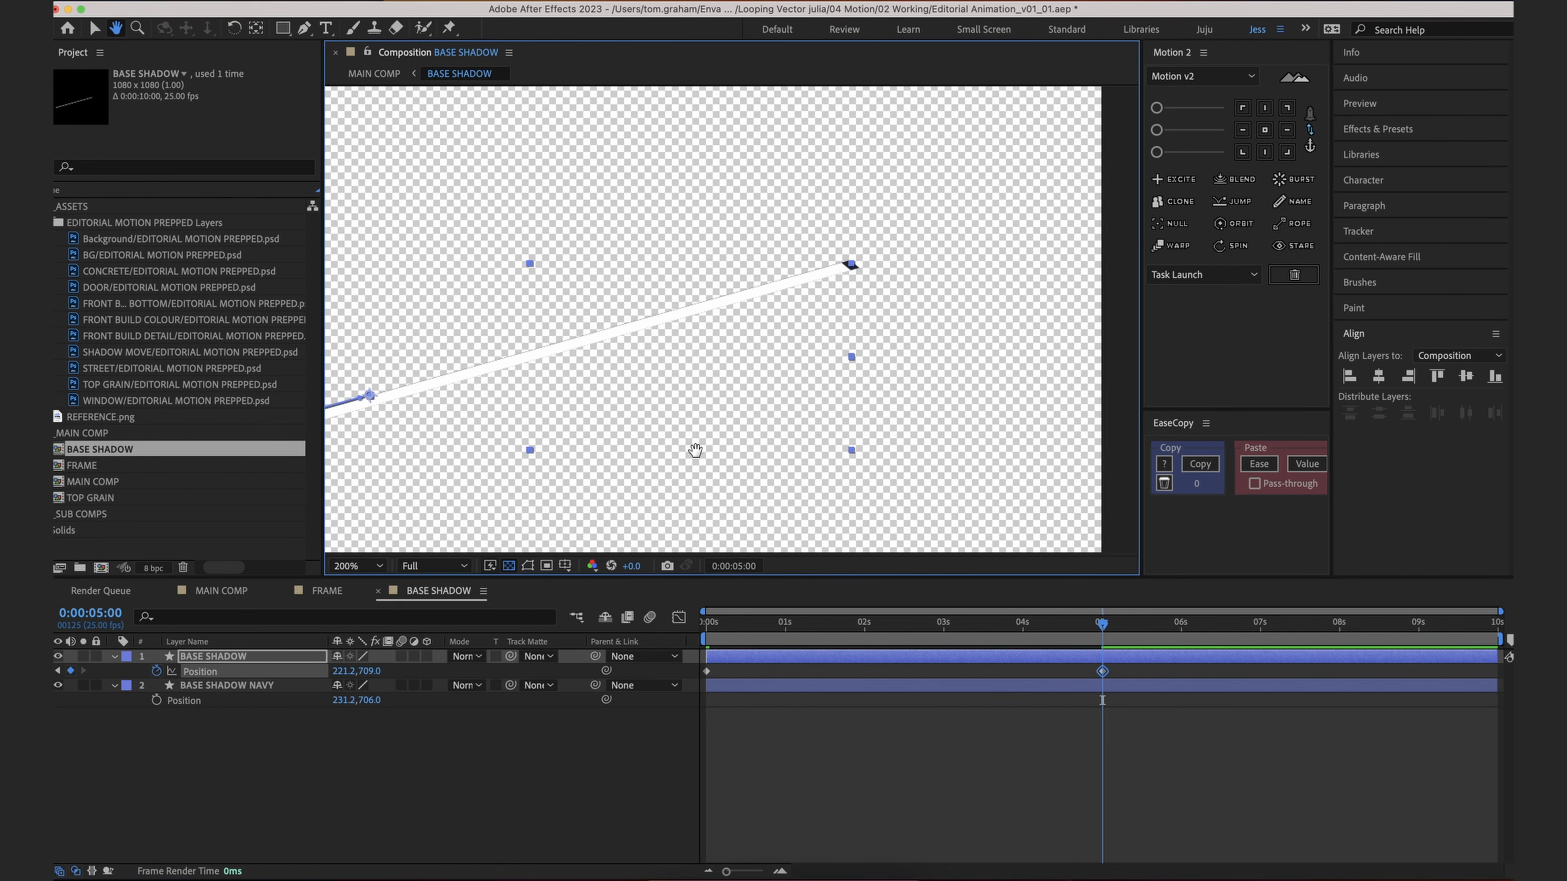
click(940, 760)
drag(772, 408, 827, 390)
key(v)
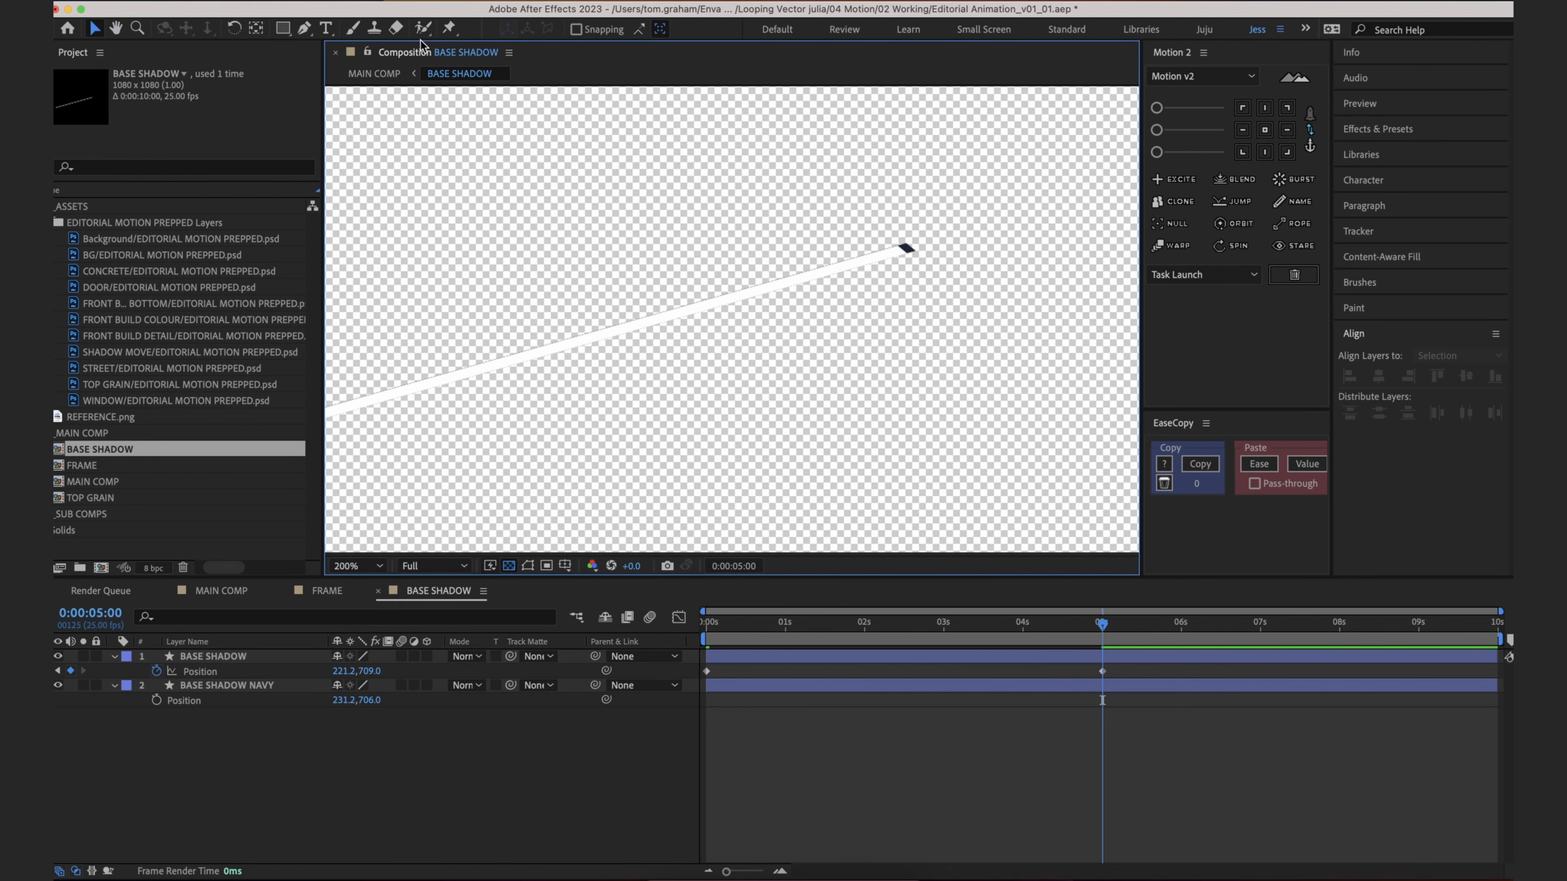
click(374, 73)
click(993, 686)
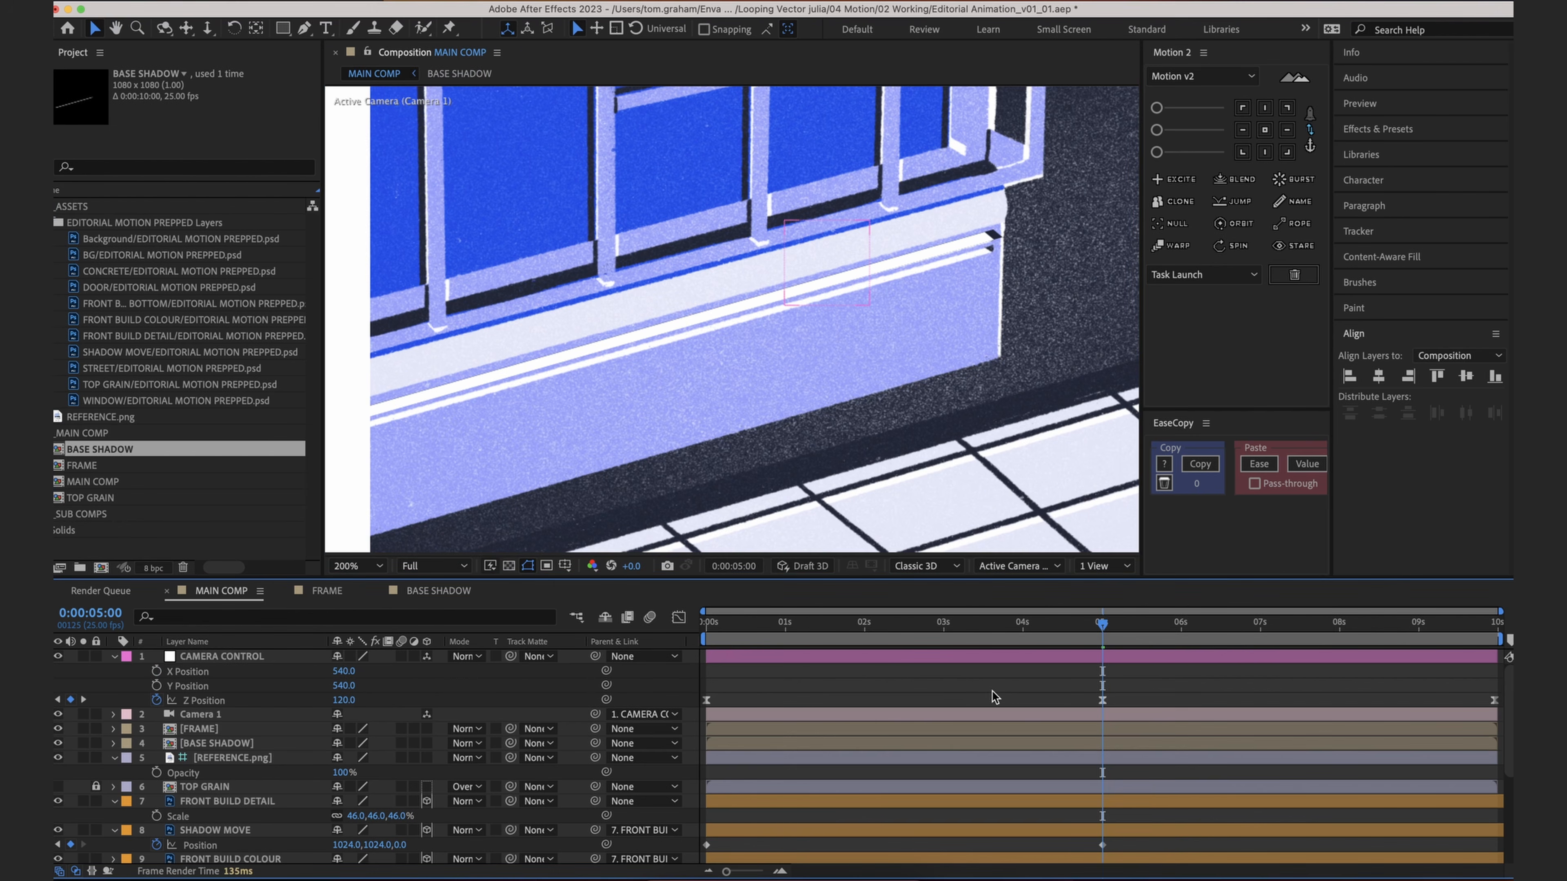
Step: Back in the BASE SHADOW composition, nudge the white BASE SHADOW layer's Position at 5 seconds to 217.2, 710
click(459, 73)
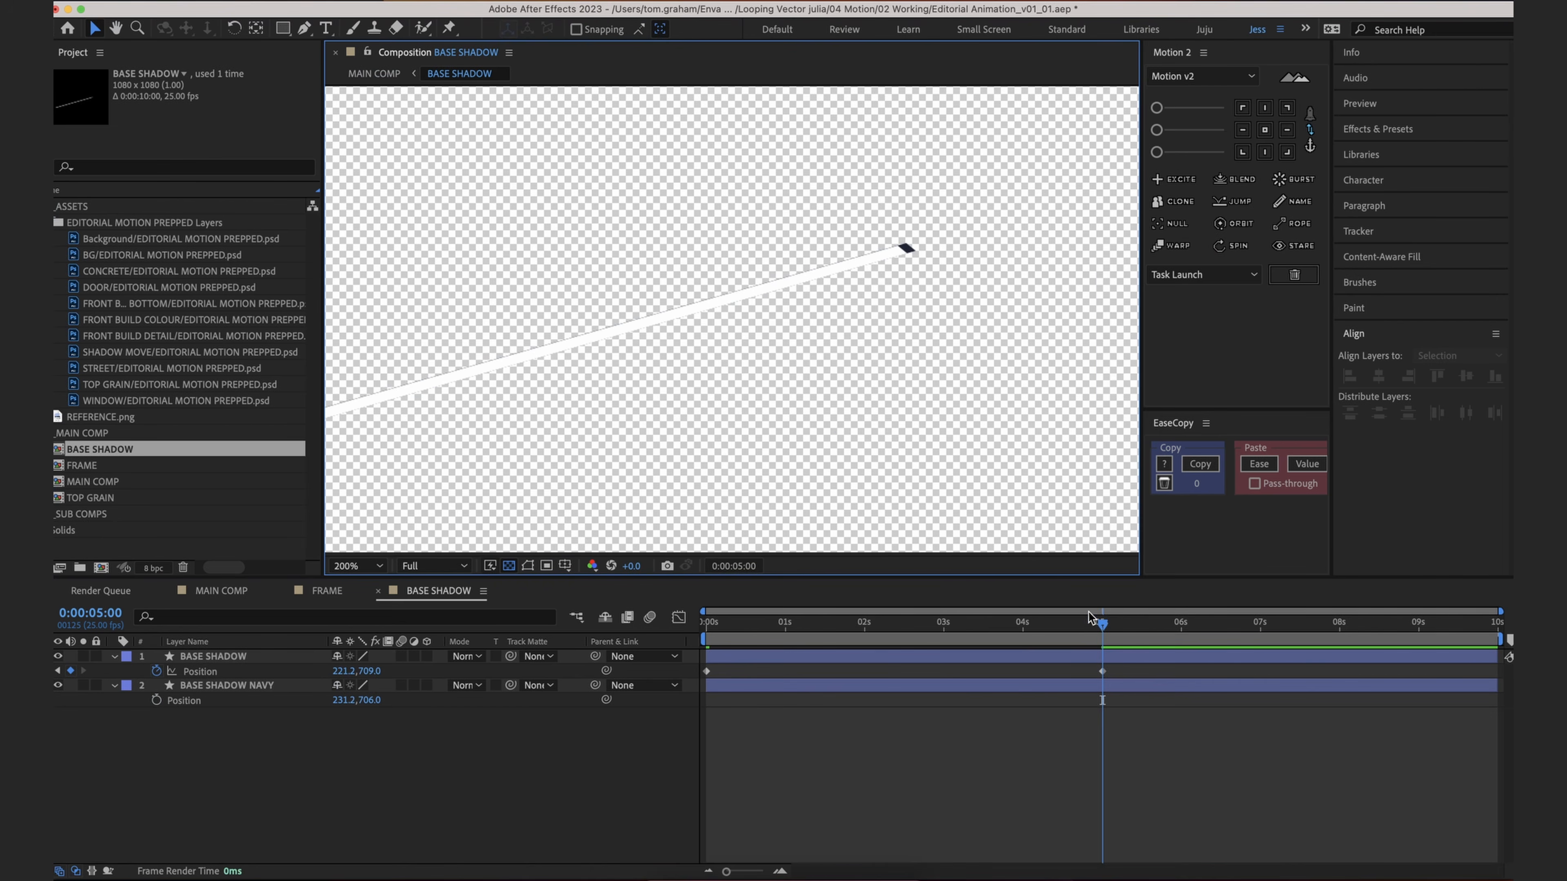
click(1092, 658)
key(Left)
key(Left)
key(Left)
key(Left)
key(Down)
click(1033, 717)
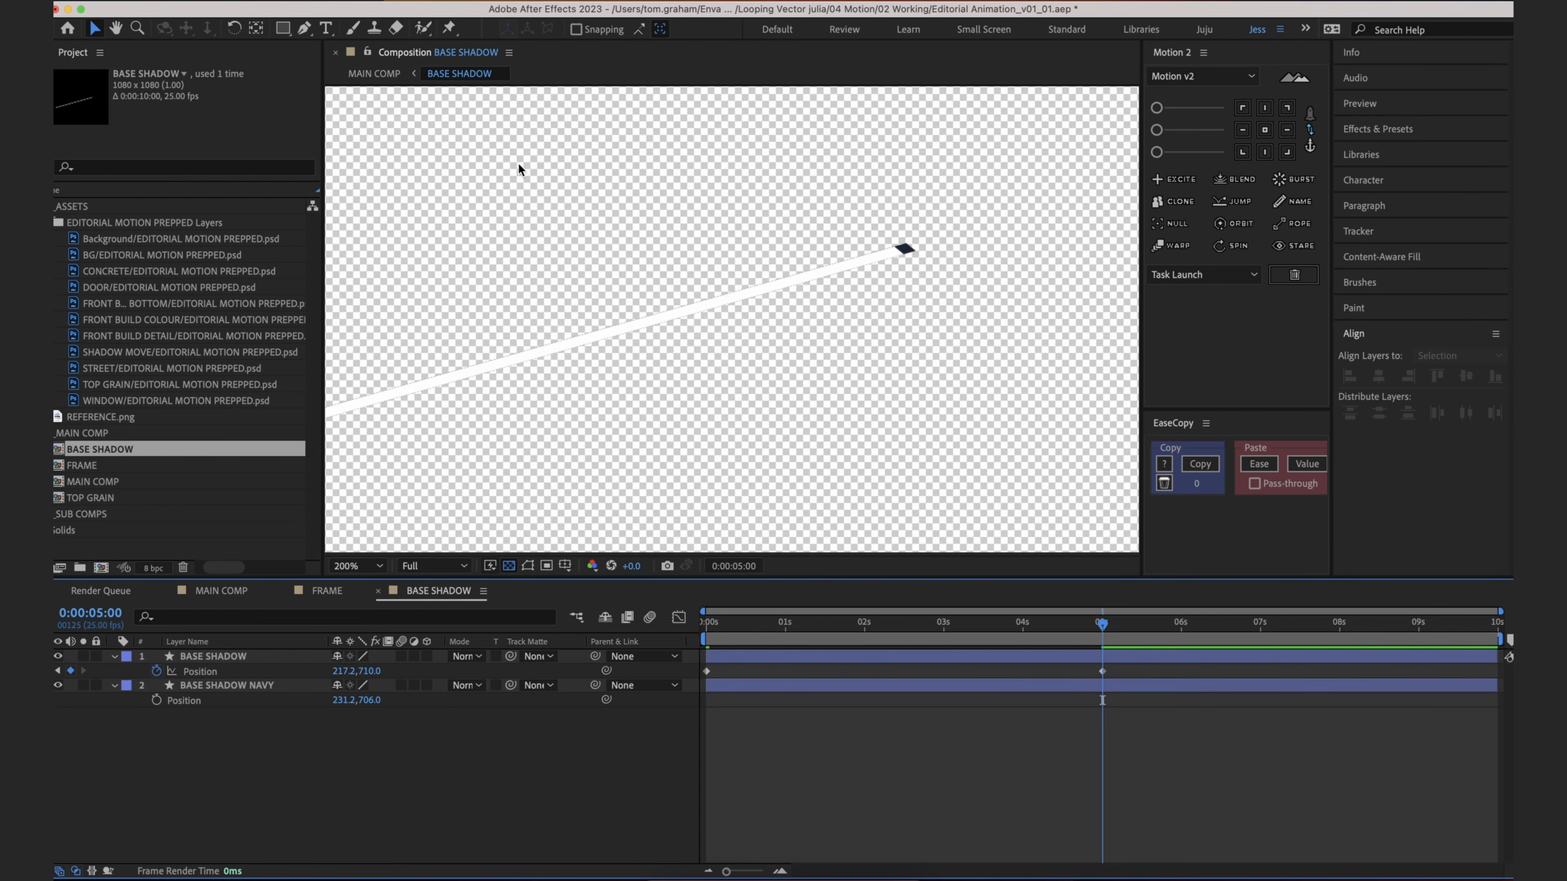
Step: In MAIN COMP, hide the REFERENCE.png layer and scale the BASE SHADOW layer to 101%
click(374, 73)
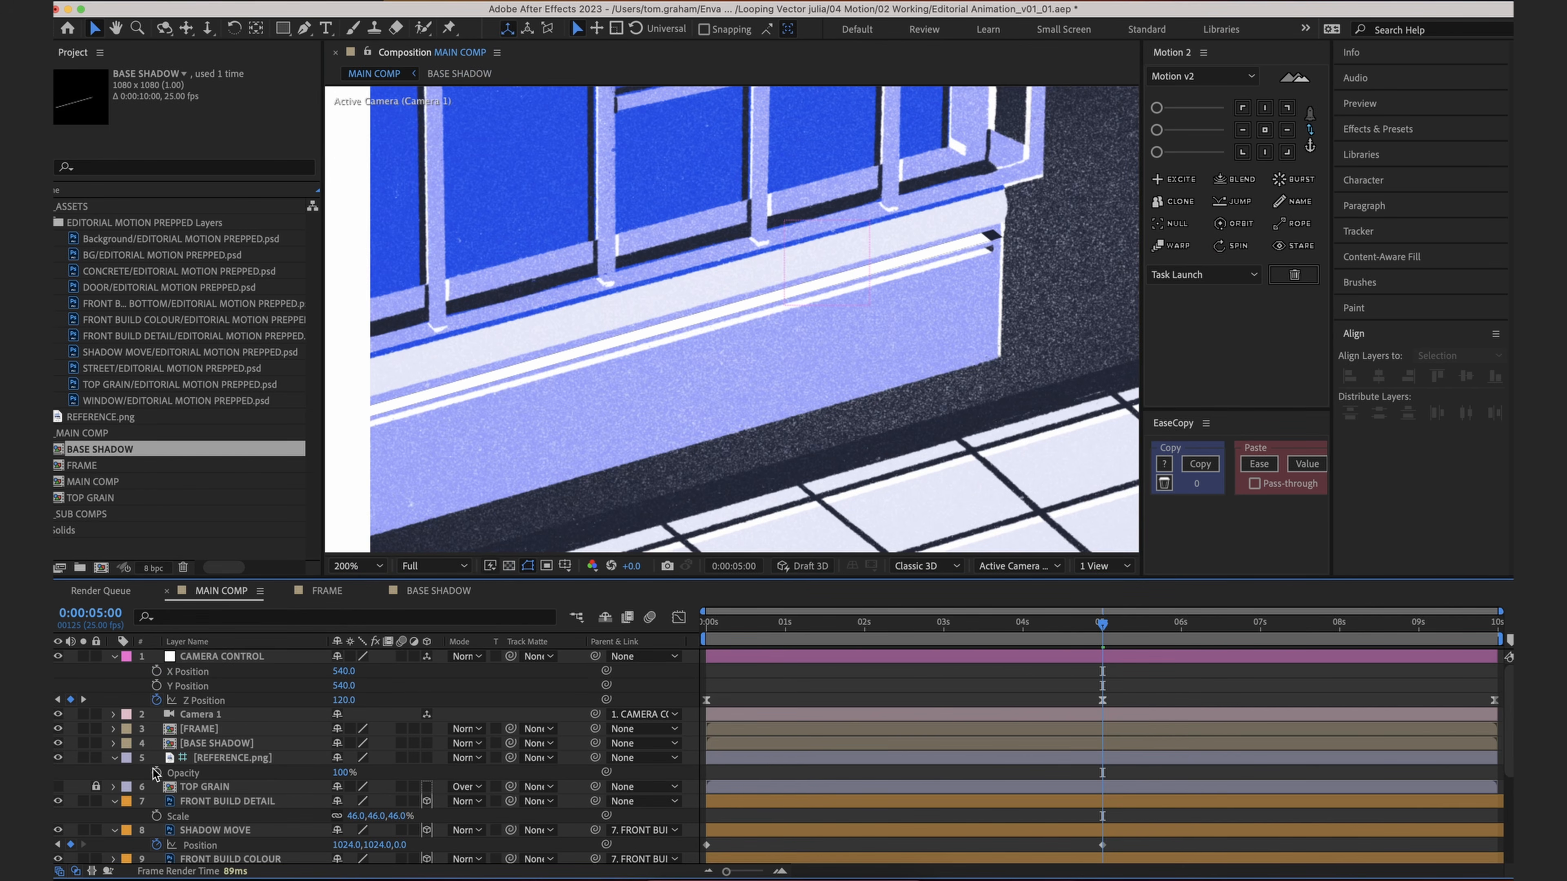
click(58, 758)
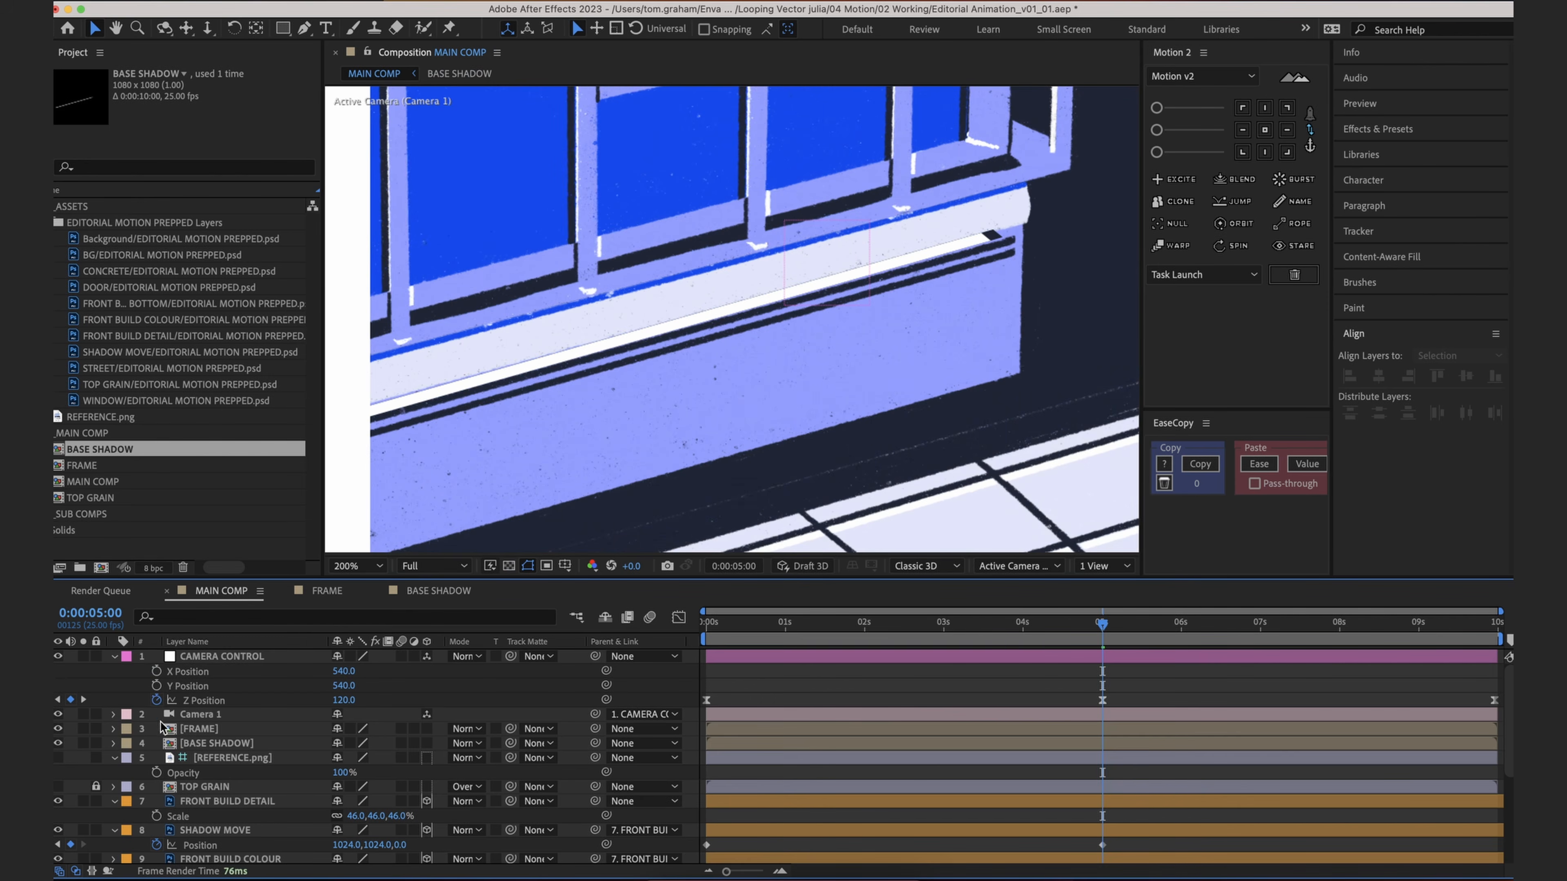
click(216, 744)
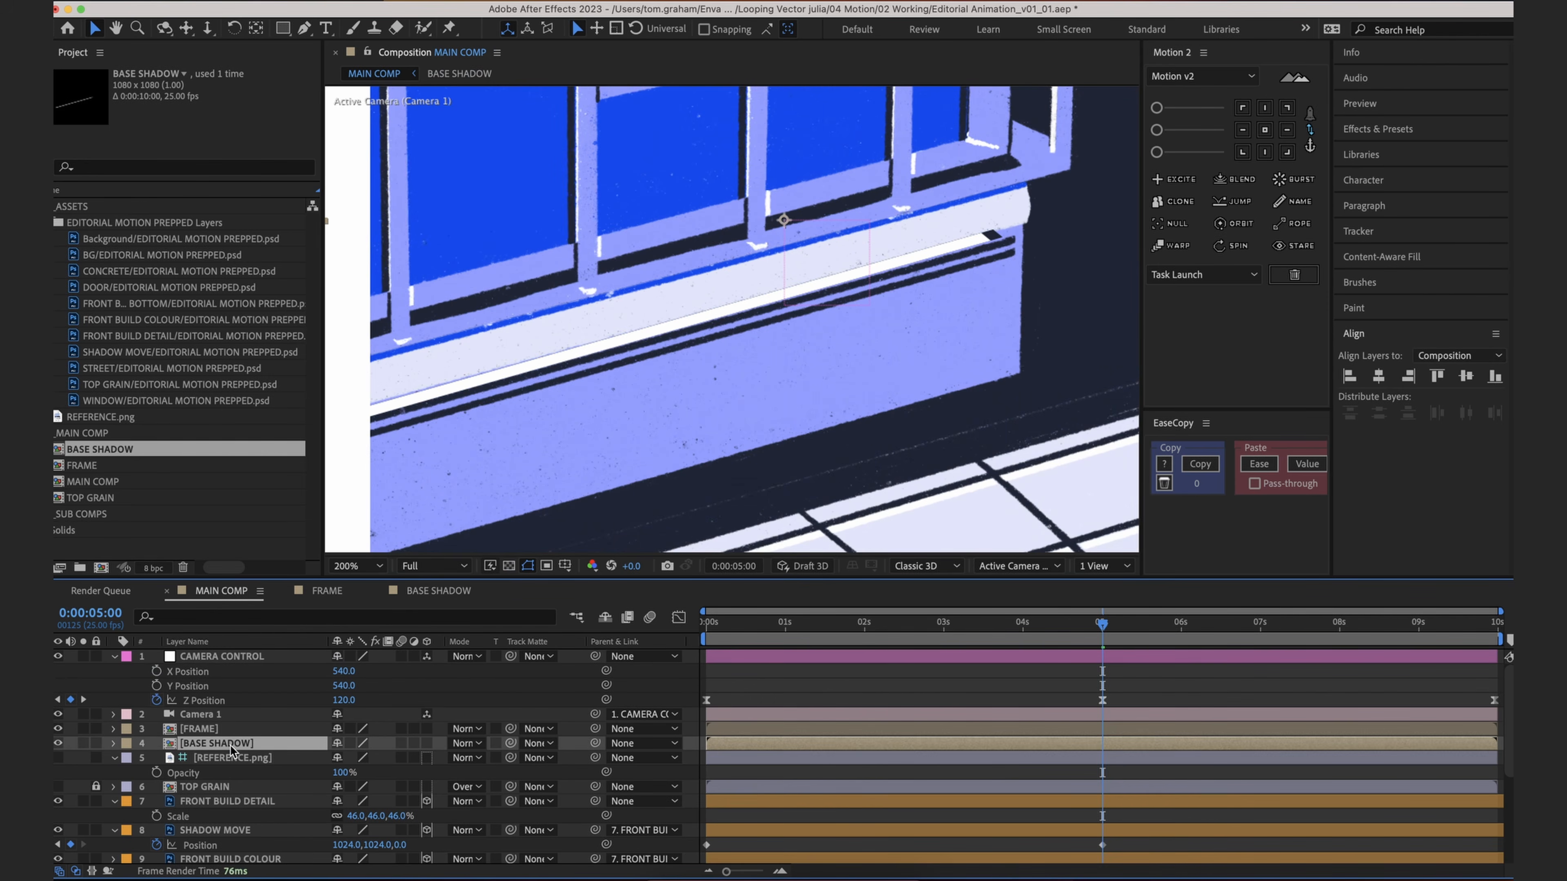
scroll(709, 351, down, 1)
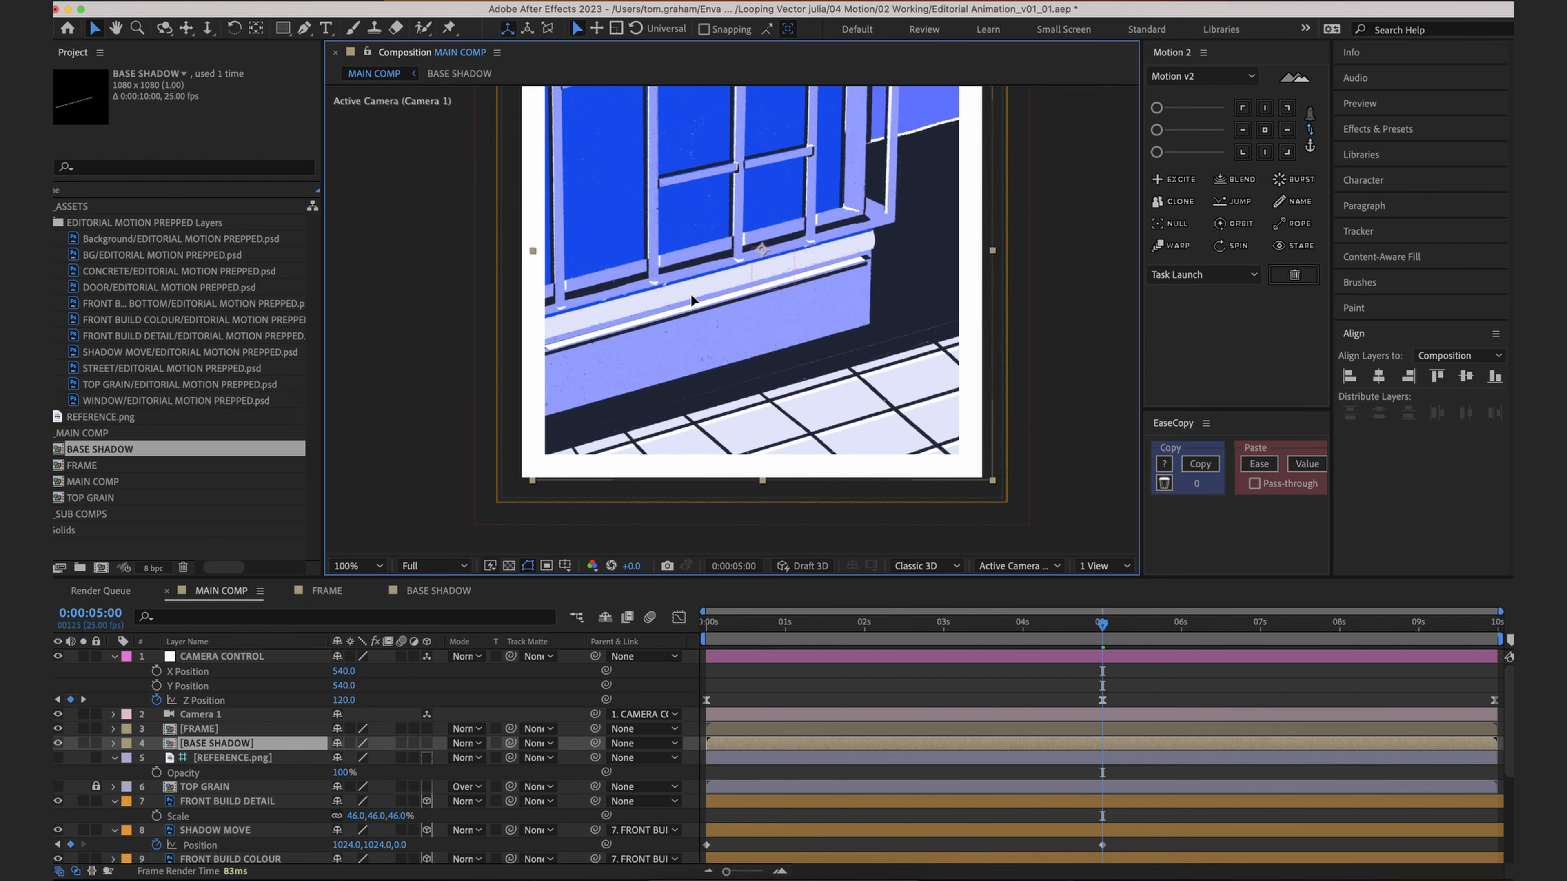
key(s)
click(386, 758)
text(101)
key(Return)
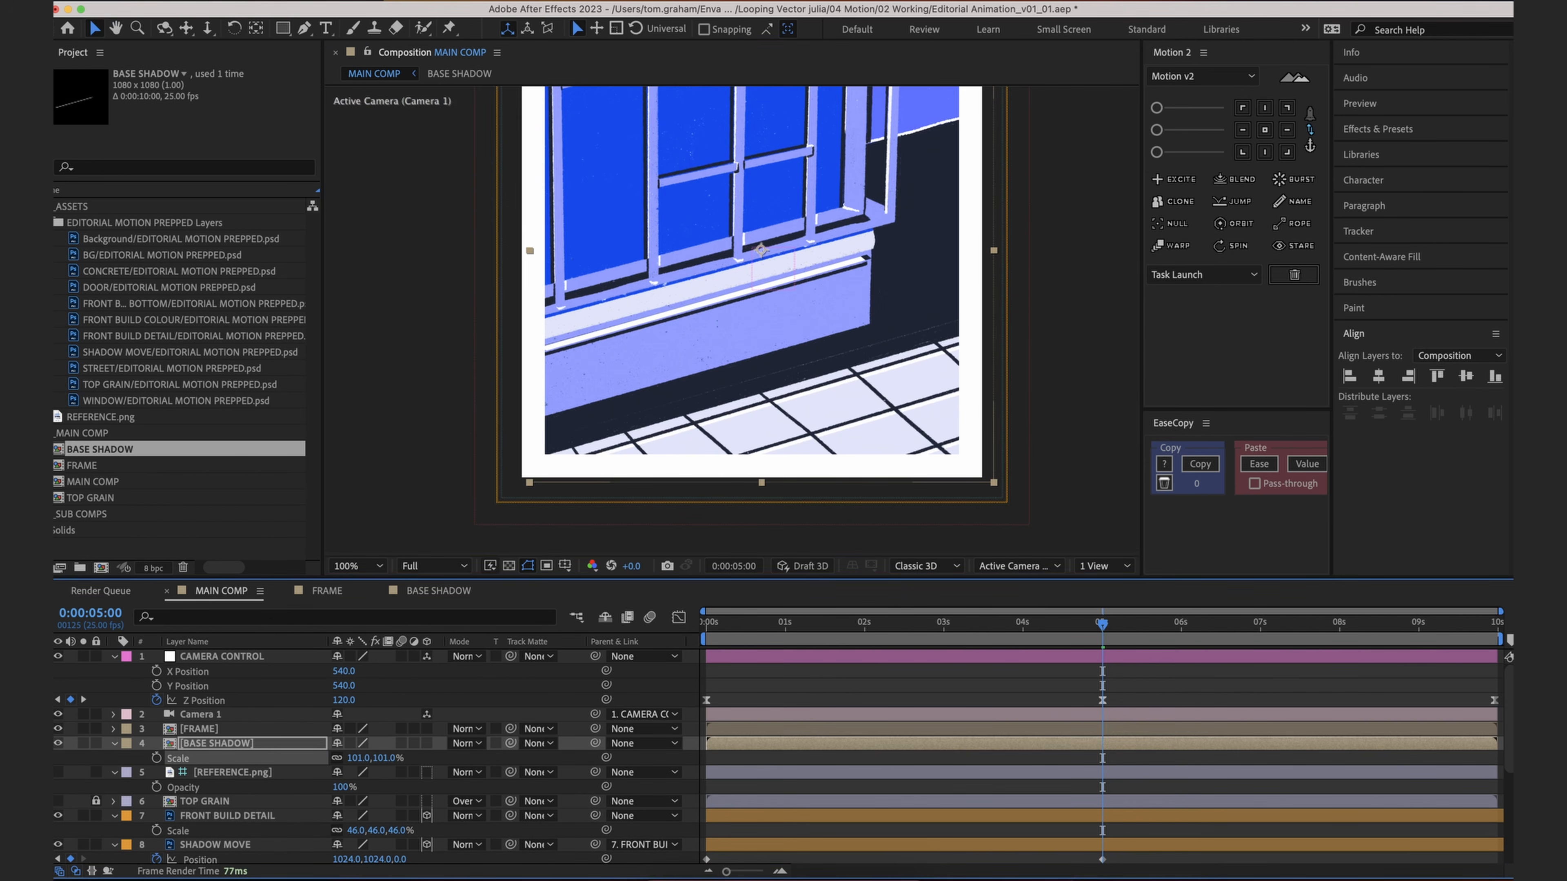
Step: Move BASE SHADOW beneath the FRONT BUILD BOTTOM layer and check its visibility and motion against the building
drag(243, 744, 279, 730)
scroll(782, 334, up, 1)
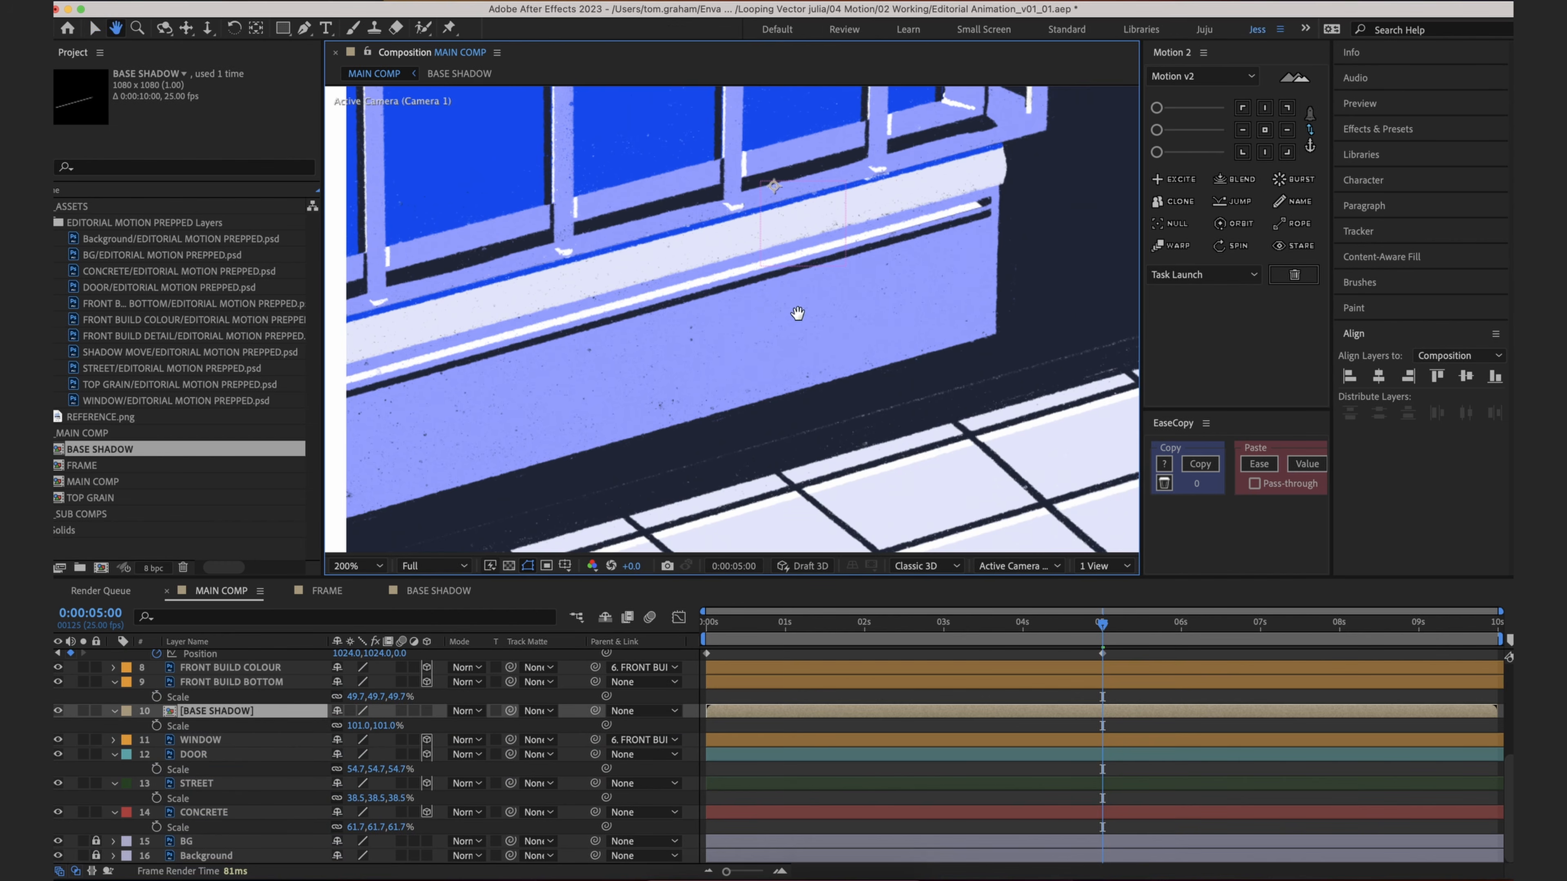
click(59, 711)
click(58, 712)
drag(1061, 626, 1098, 676)
key(Home)
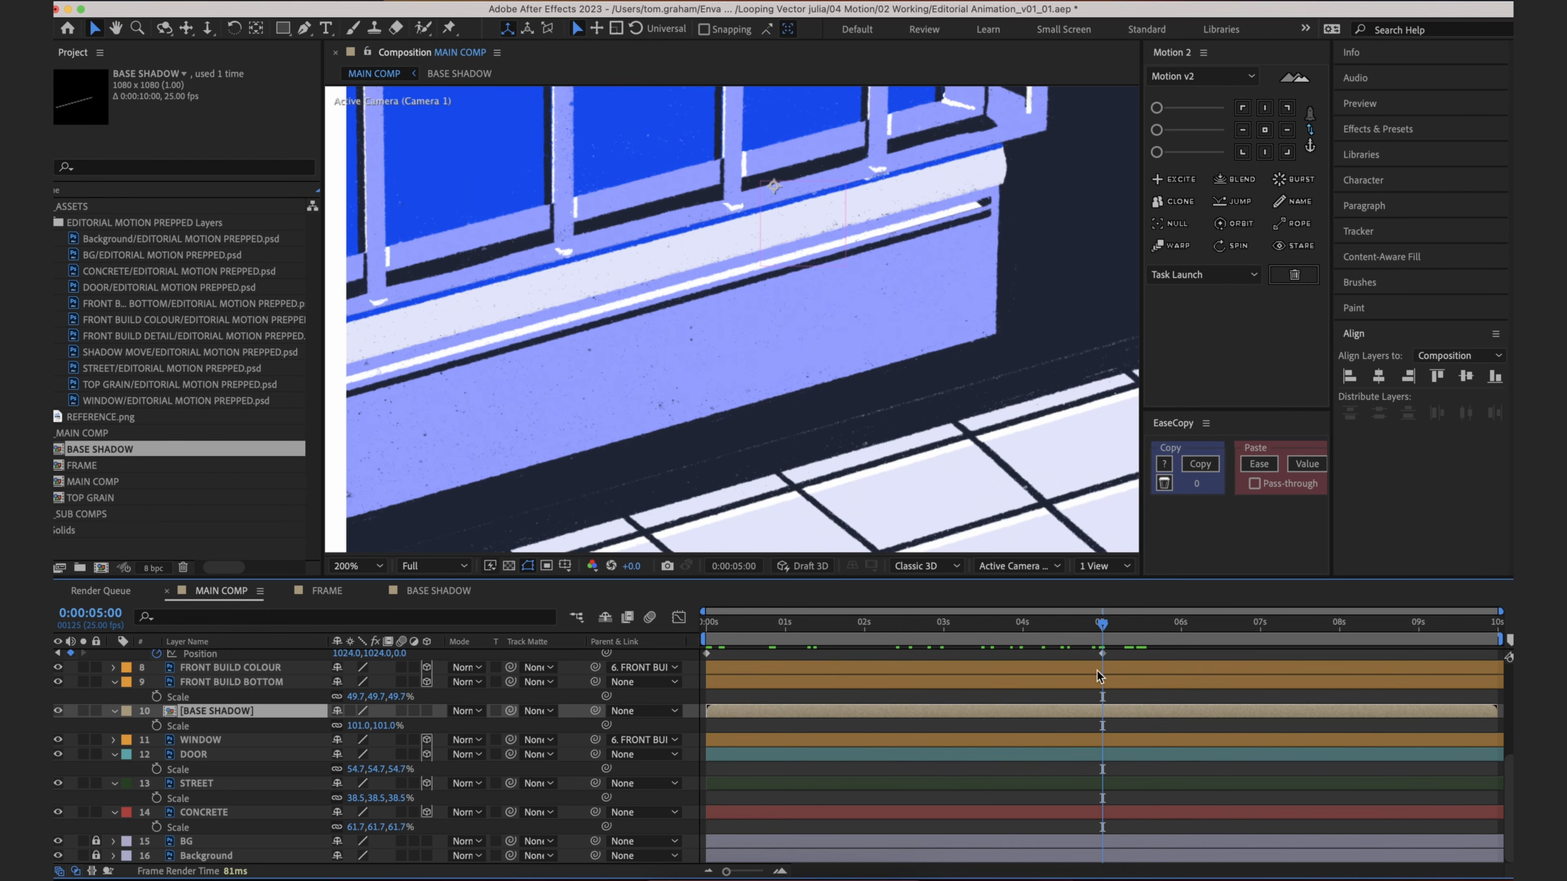
Step: Make BASE SHADOW a 3D layer and copy the Z position of -100 from FRONT BUILD BOTTOM
click(427, 711)
scroll(261, 709, up, 1)
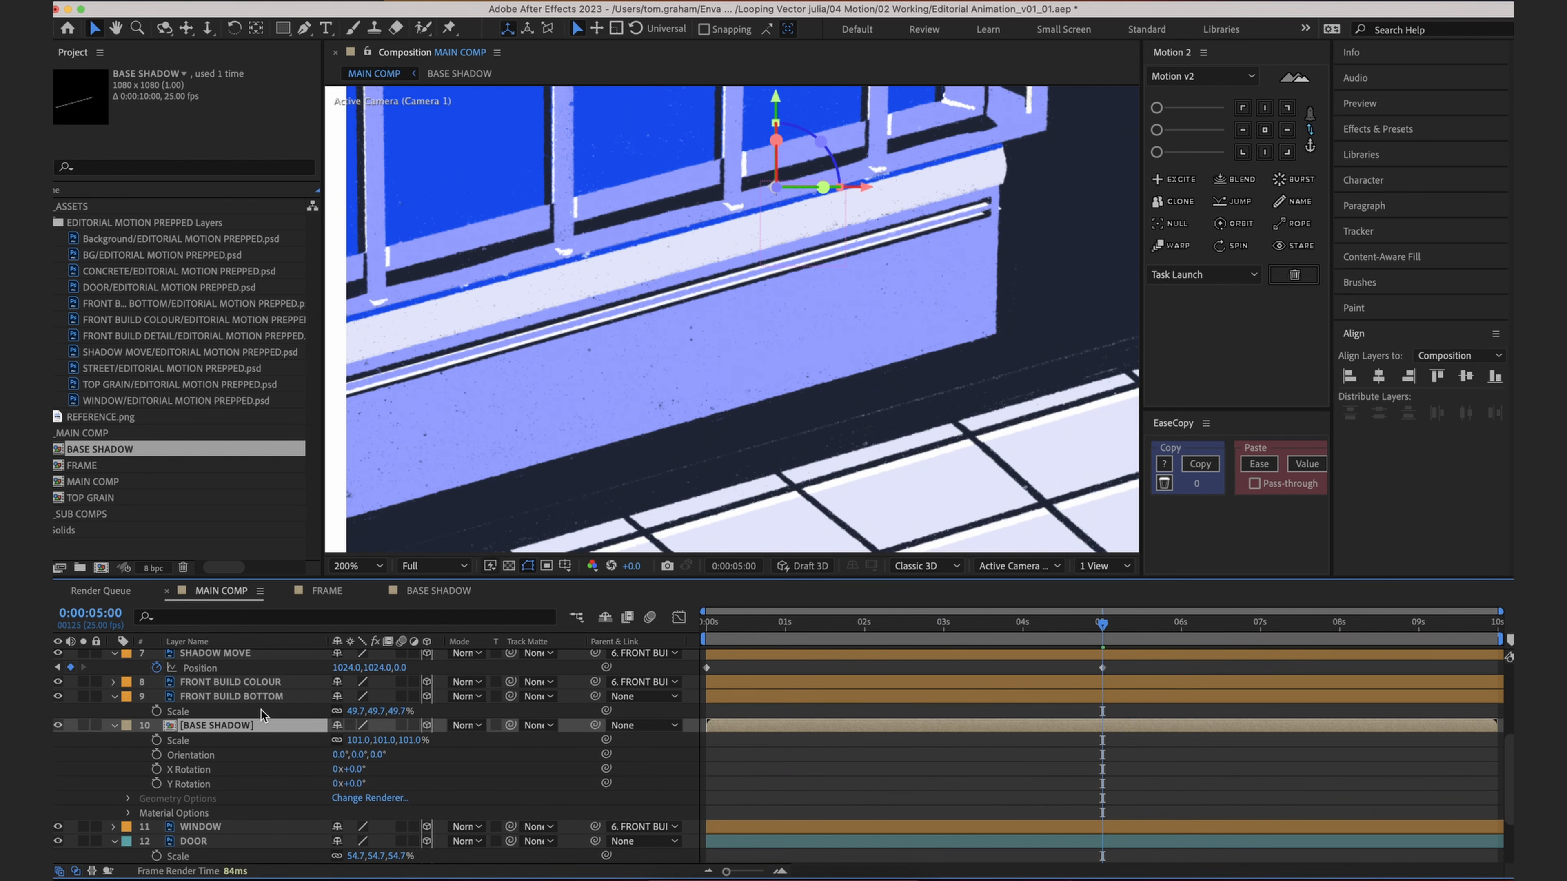
click(266, 701)
key(p)
click(401, 711)
text(-100)
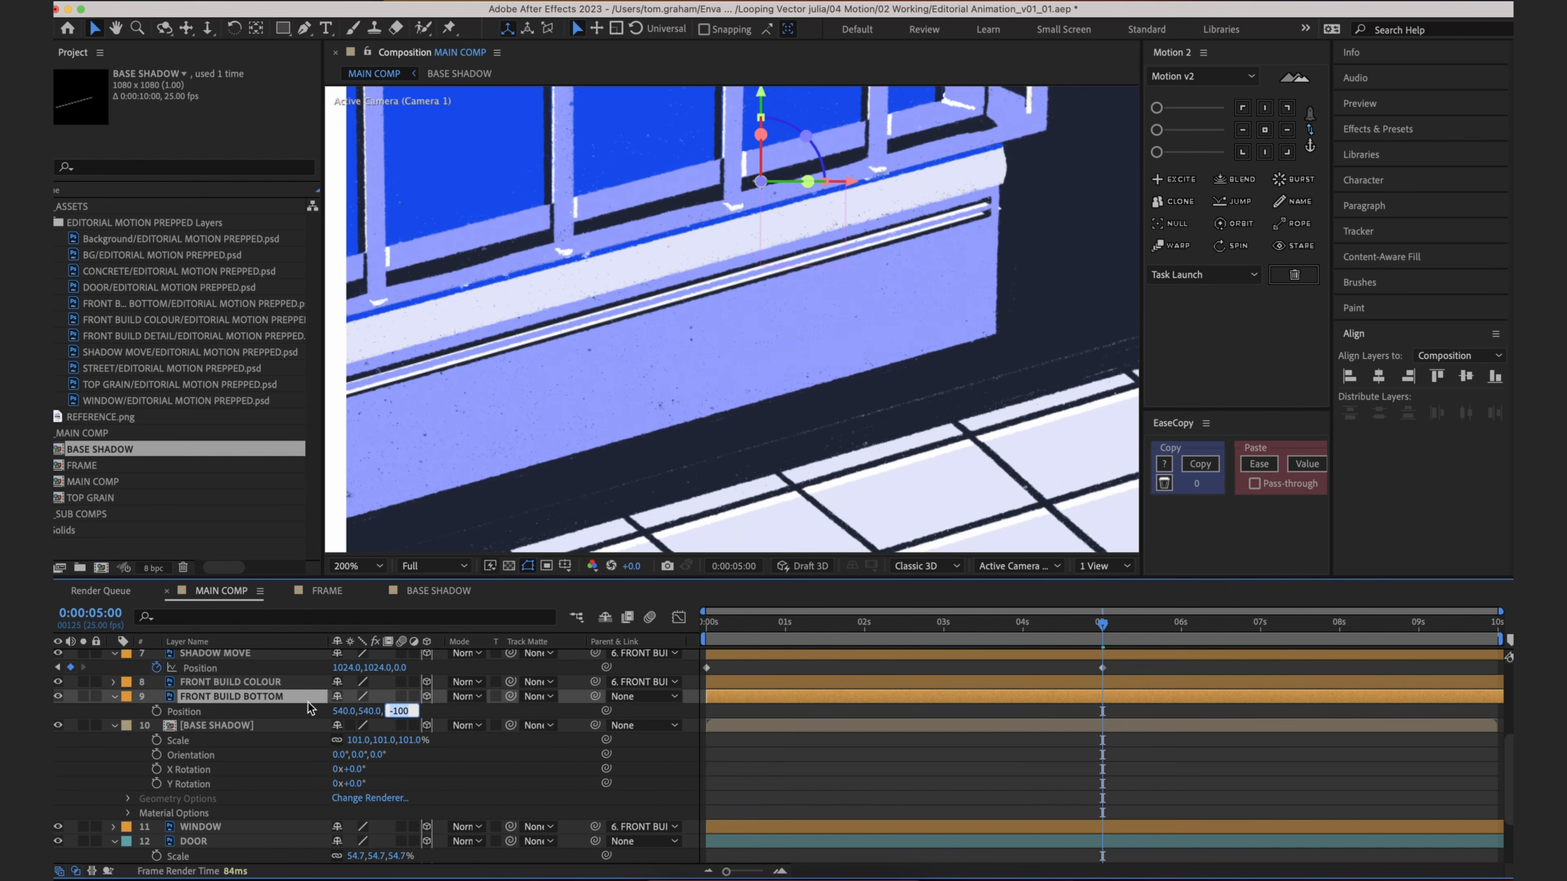
click(56, 704)
click(57, 698)
click(56, 699)
Step: Set BASE SHADOW's Z position to -100 to match the front building's depth
click(202, 734)
click(212, 729)
key(p)
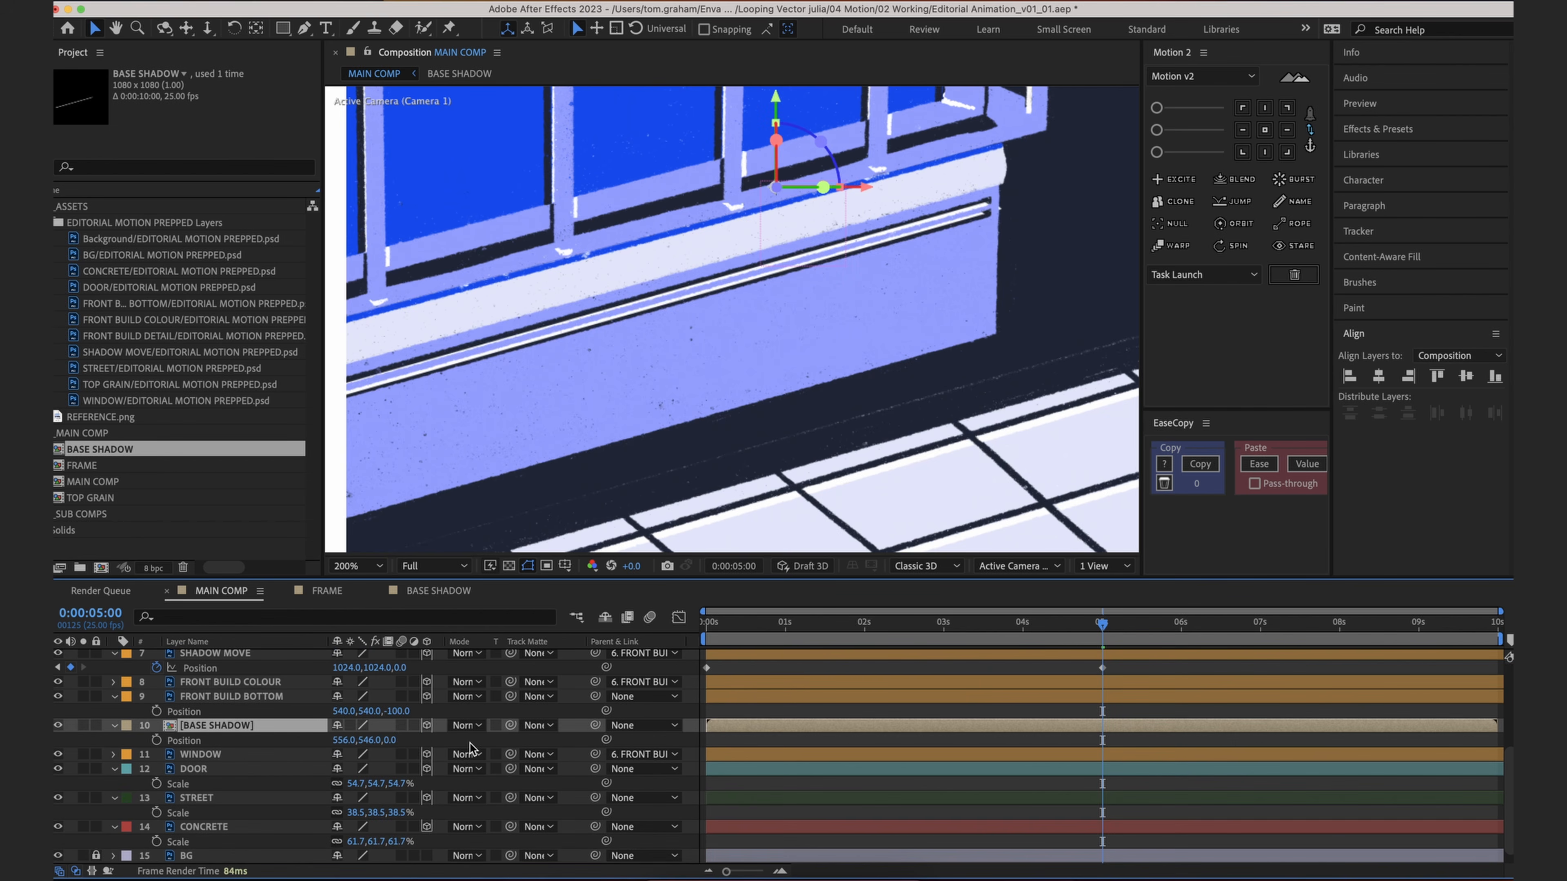
click(398, 741)
key(Return)
Step: Scale BASE SHADOW to 87% and nudge it slightly left to realign it with the building base
key(s)
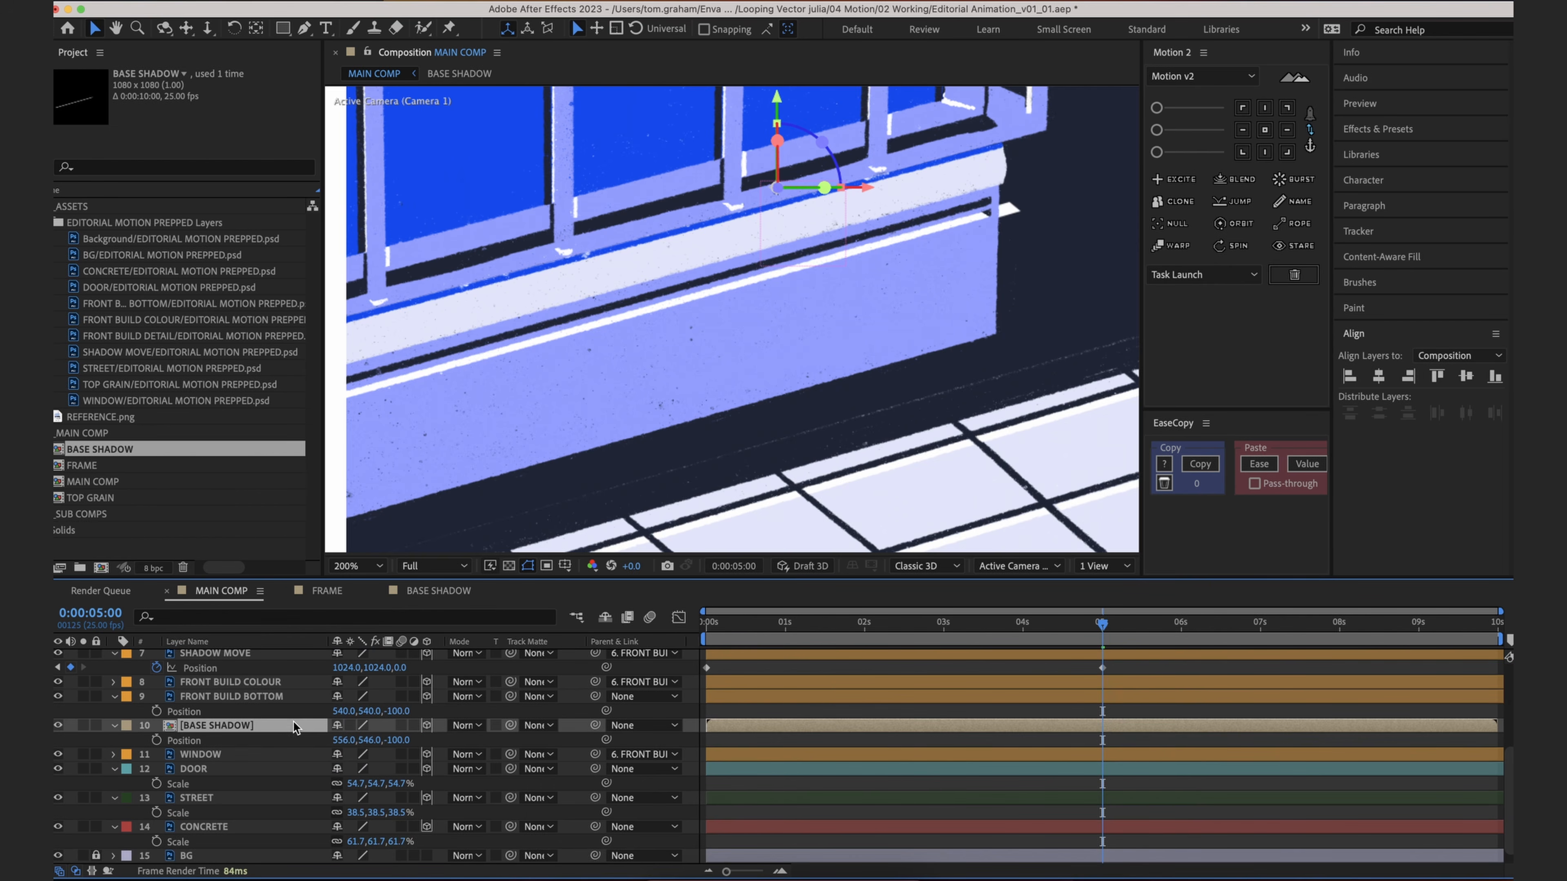
drag(407, 740, 399, 740)
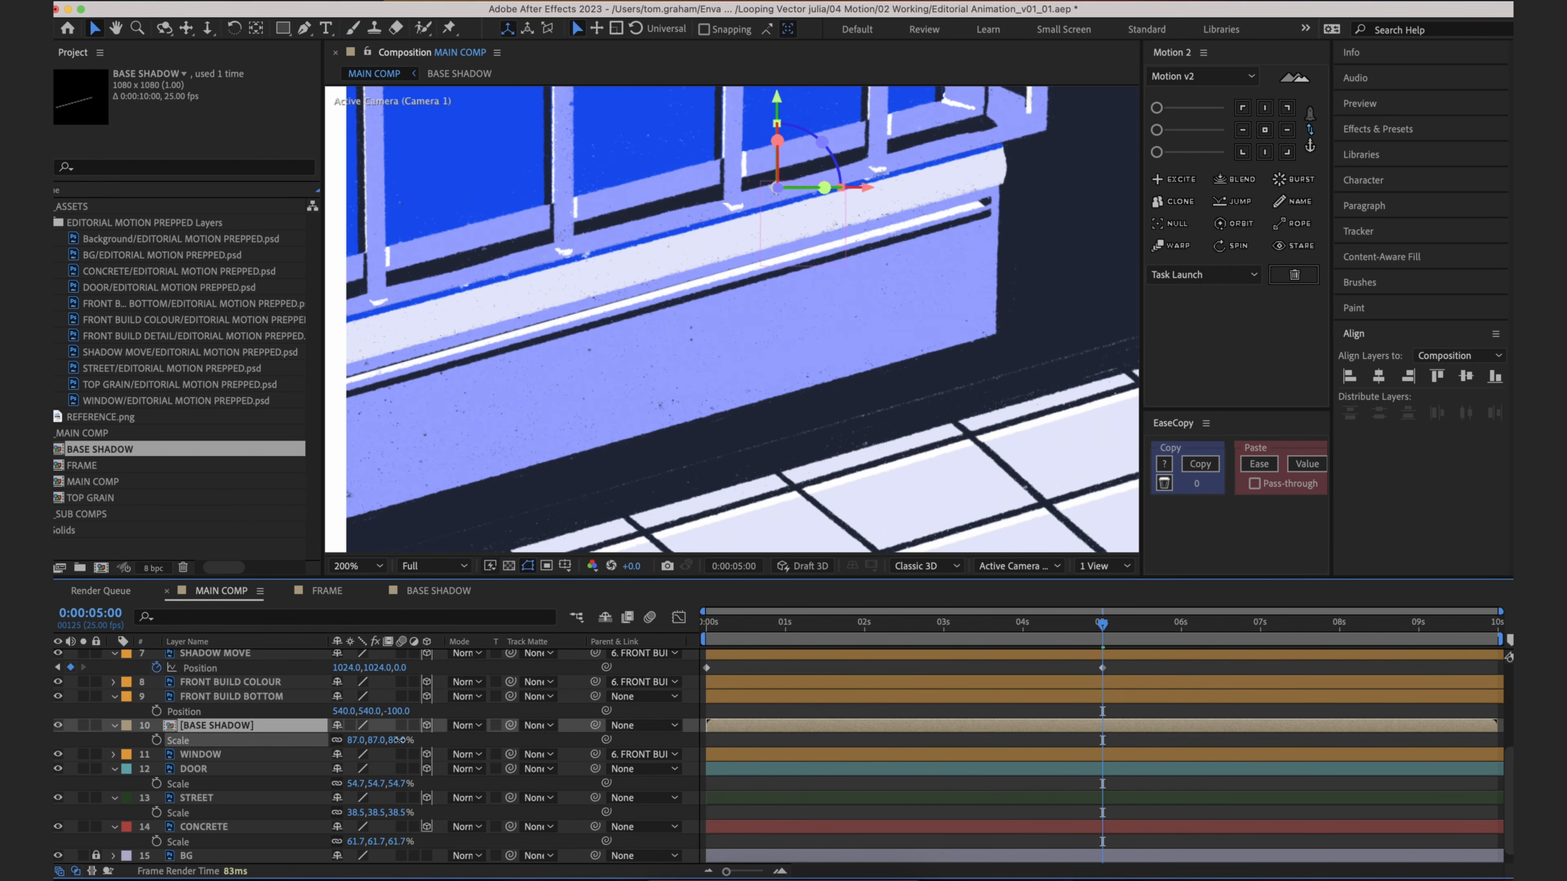
key(Up)
key(Left)
key(Left)
key(Left)
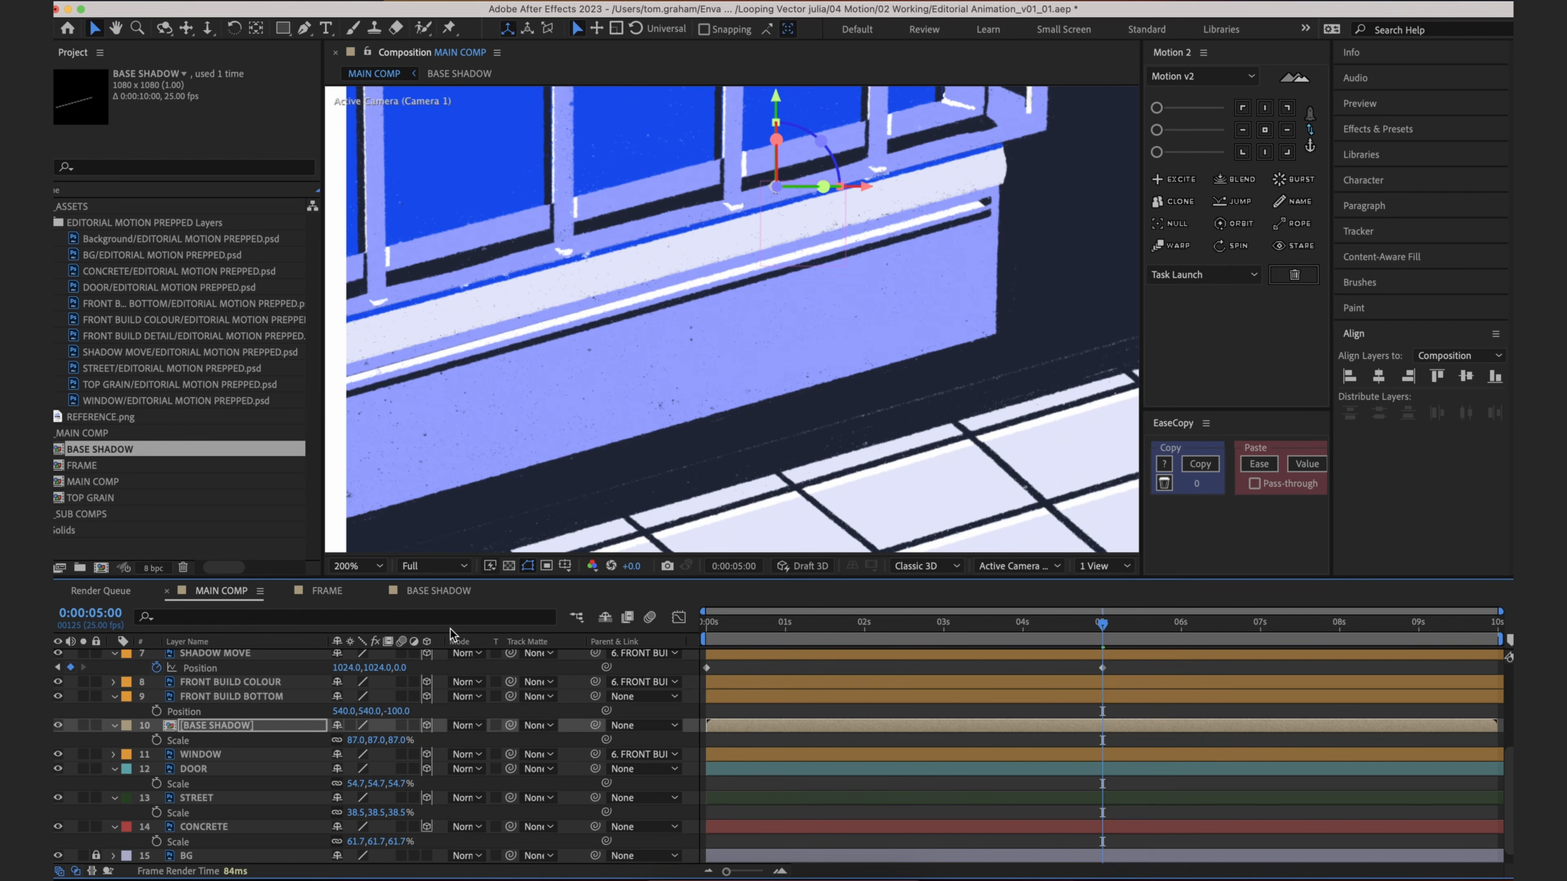
key(Left)
key(Up)
key(Down)
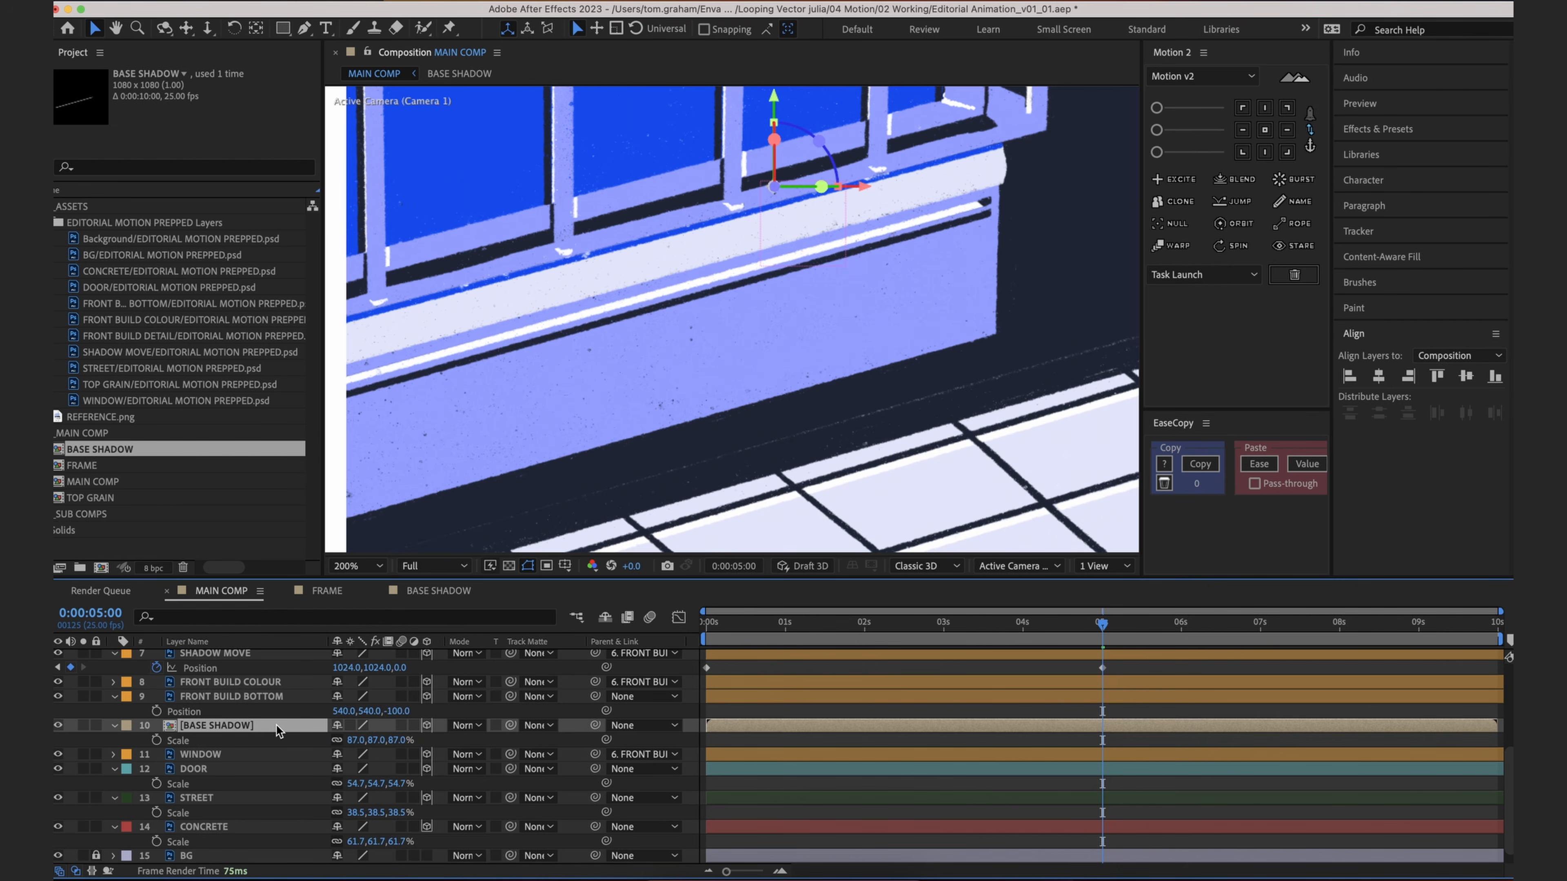
Step: Duplicate BASE SHADOW as a second stripe just below the first and give both layers an Orange label
key(super+d)
key(Return)
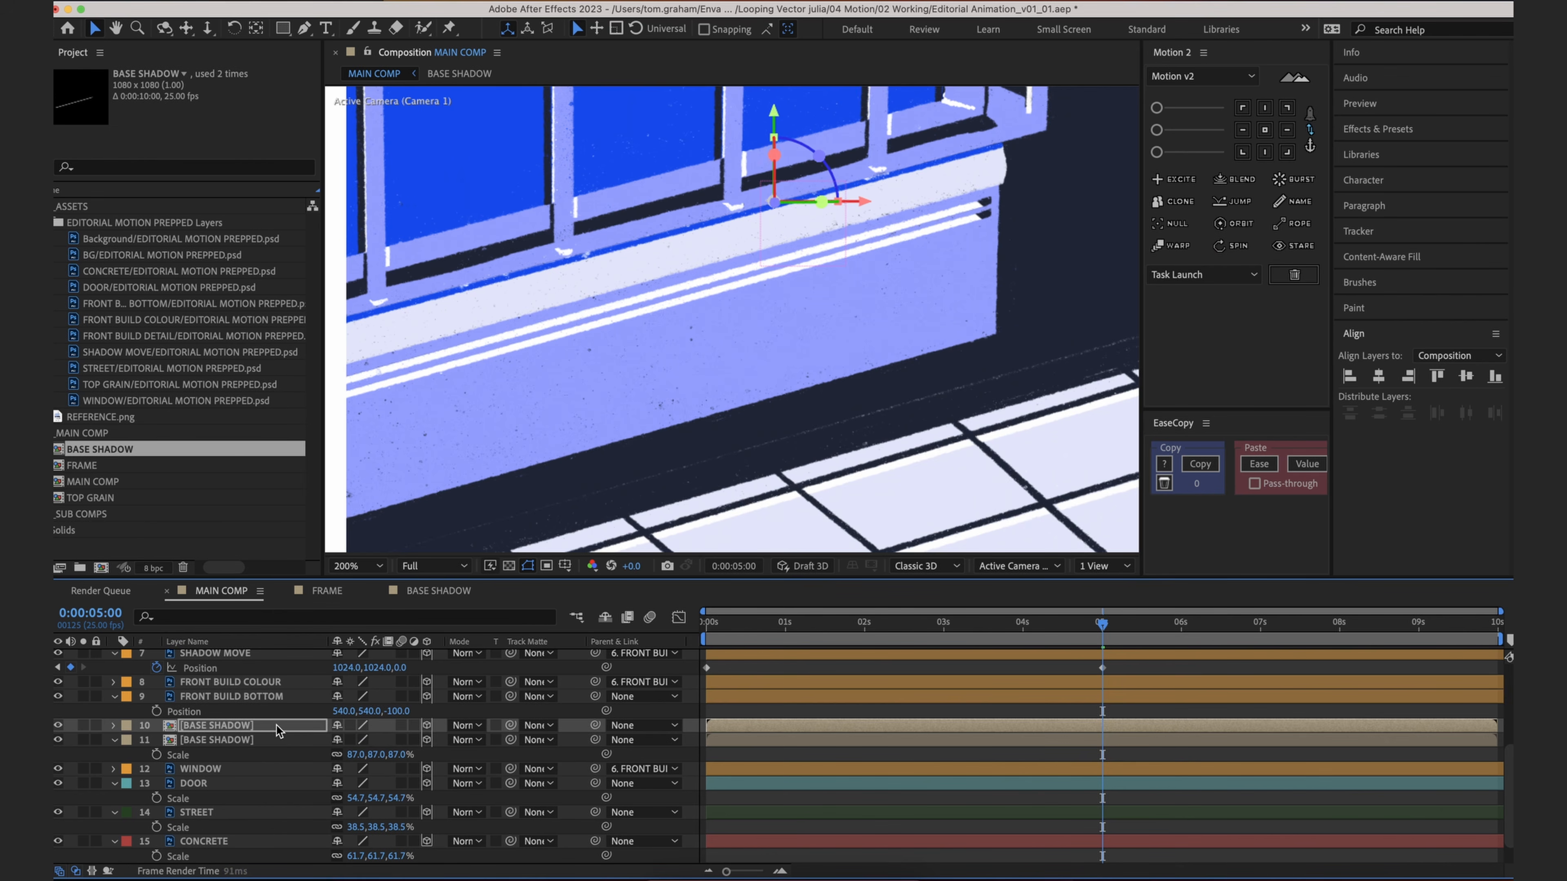
click(729, 769)
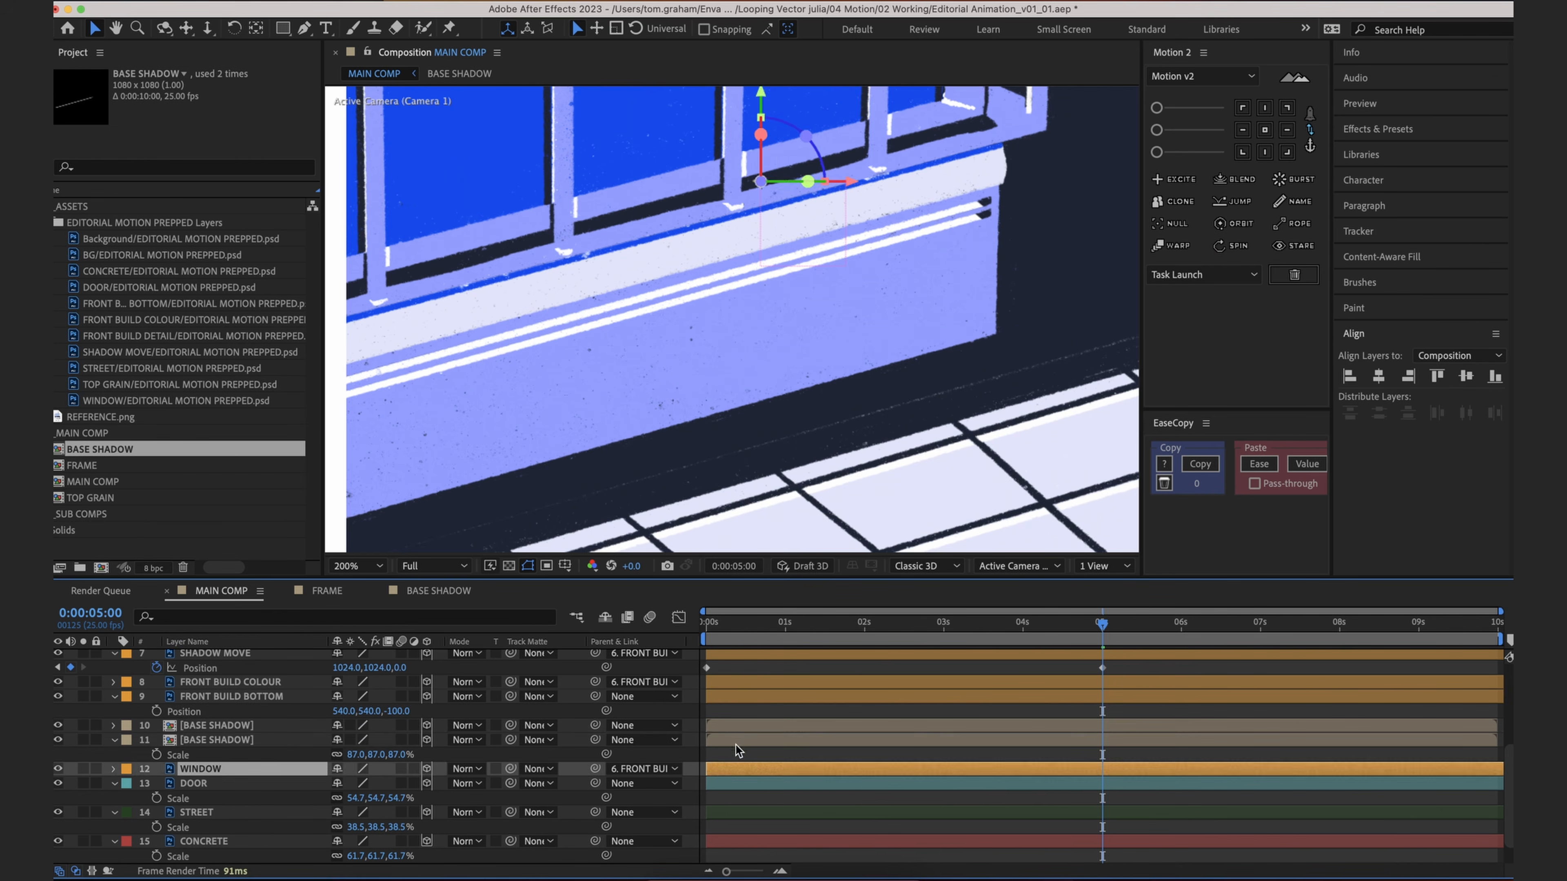
click(744, 741)
shift+click(747, 727)
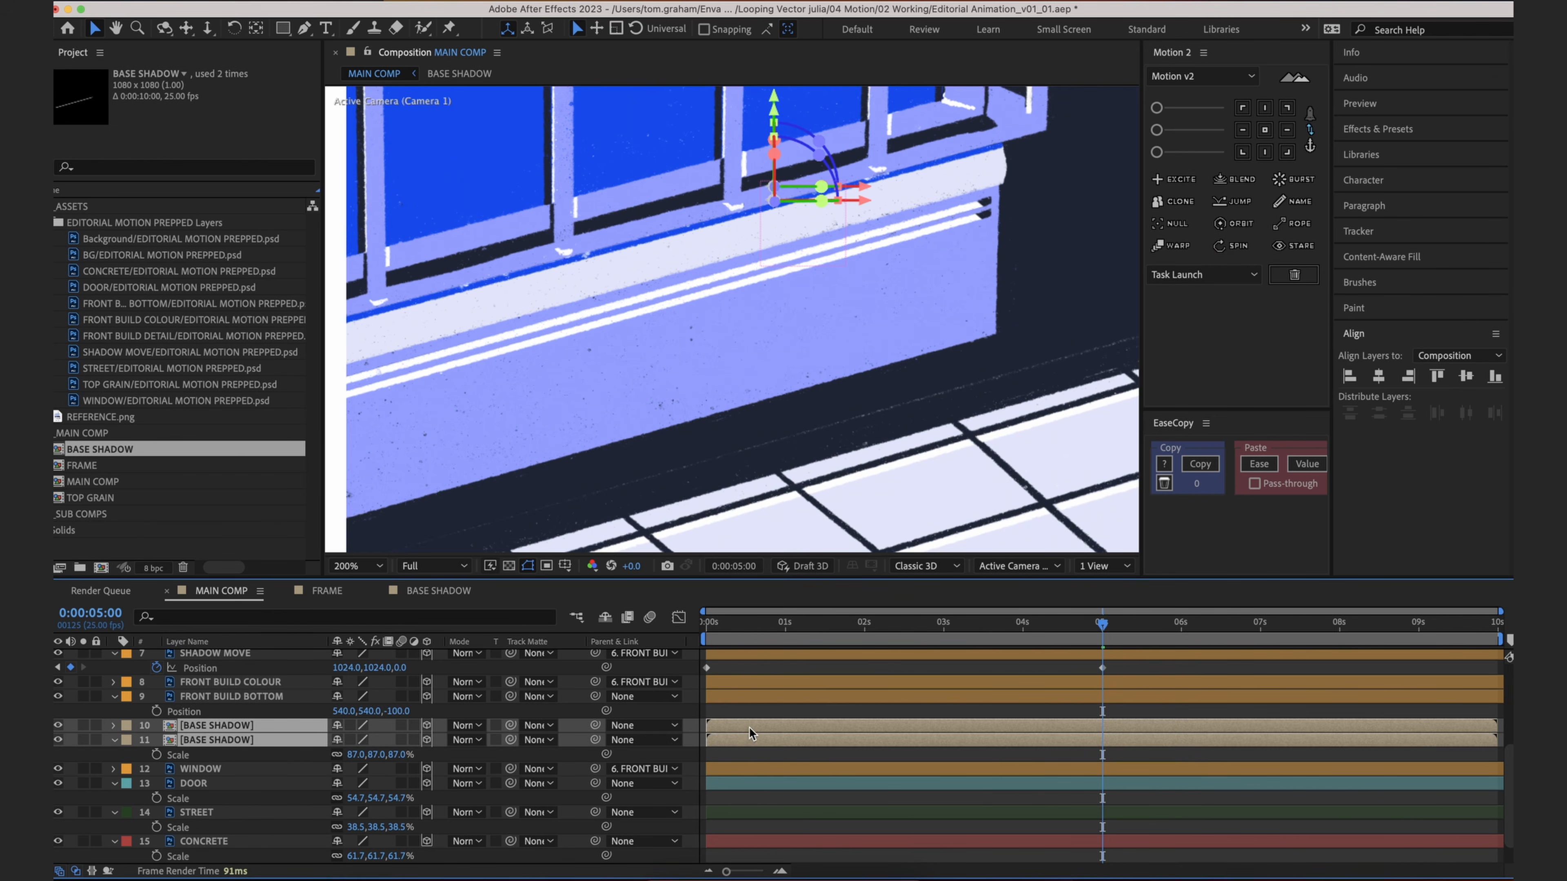
click(127, 740)
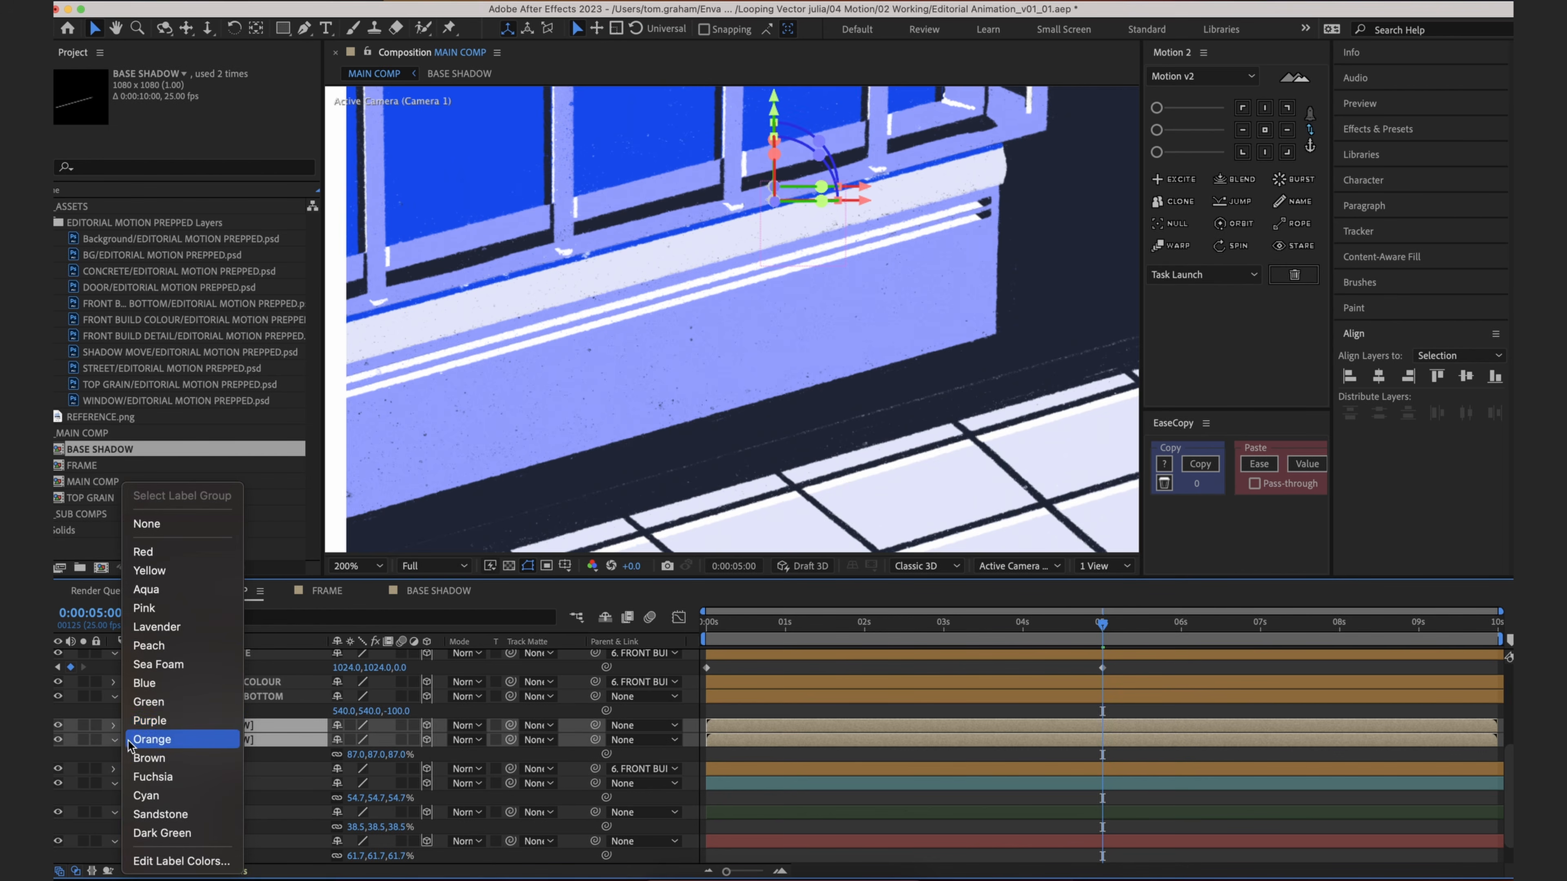
click(159, 742)
click(902, 797)
Step: Preview the doubled base shadows with the camera move from the start through about 5 seconds
drag(964, 626, 875, 634)
key(Home)
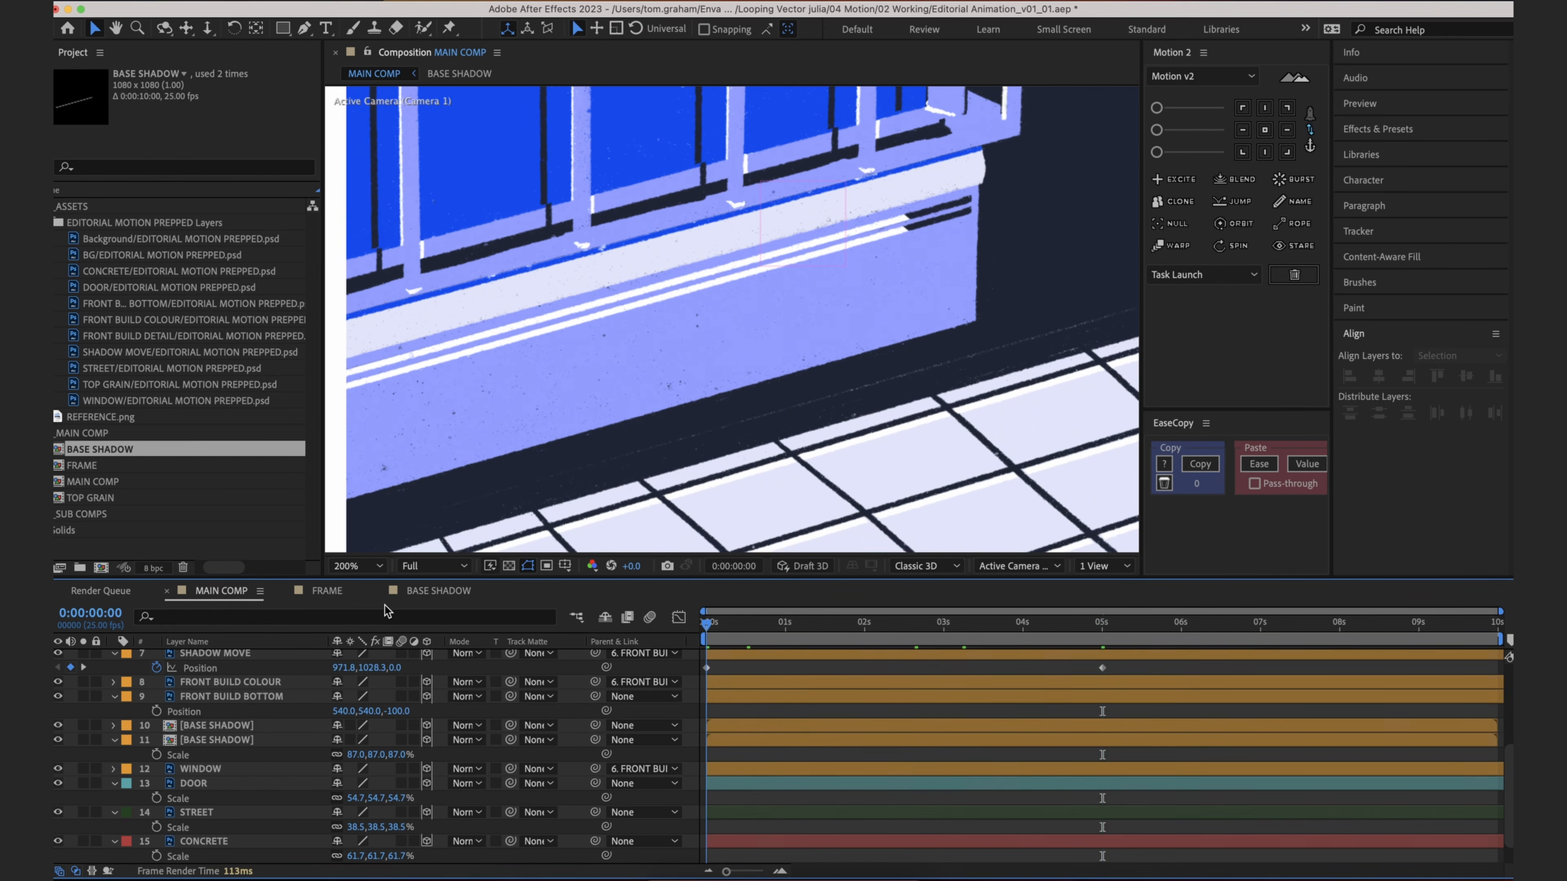
scroll(733, 390, down, 2)
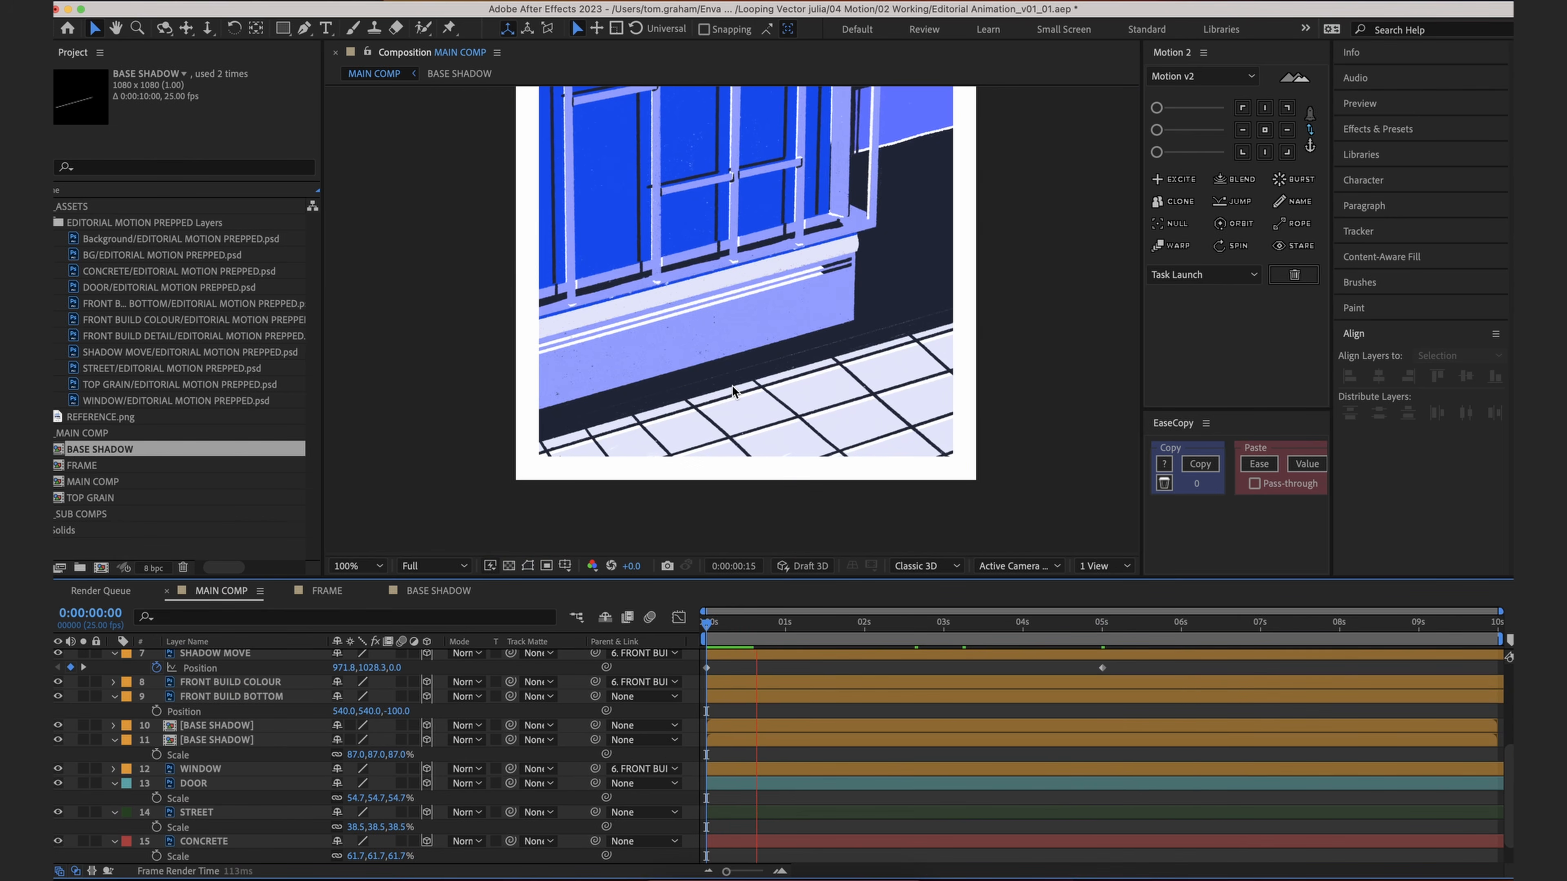
key(space)
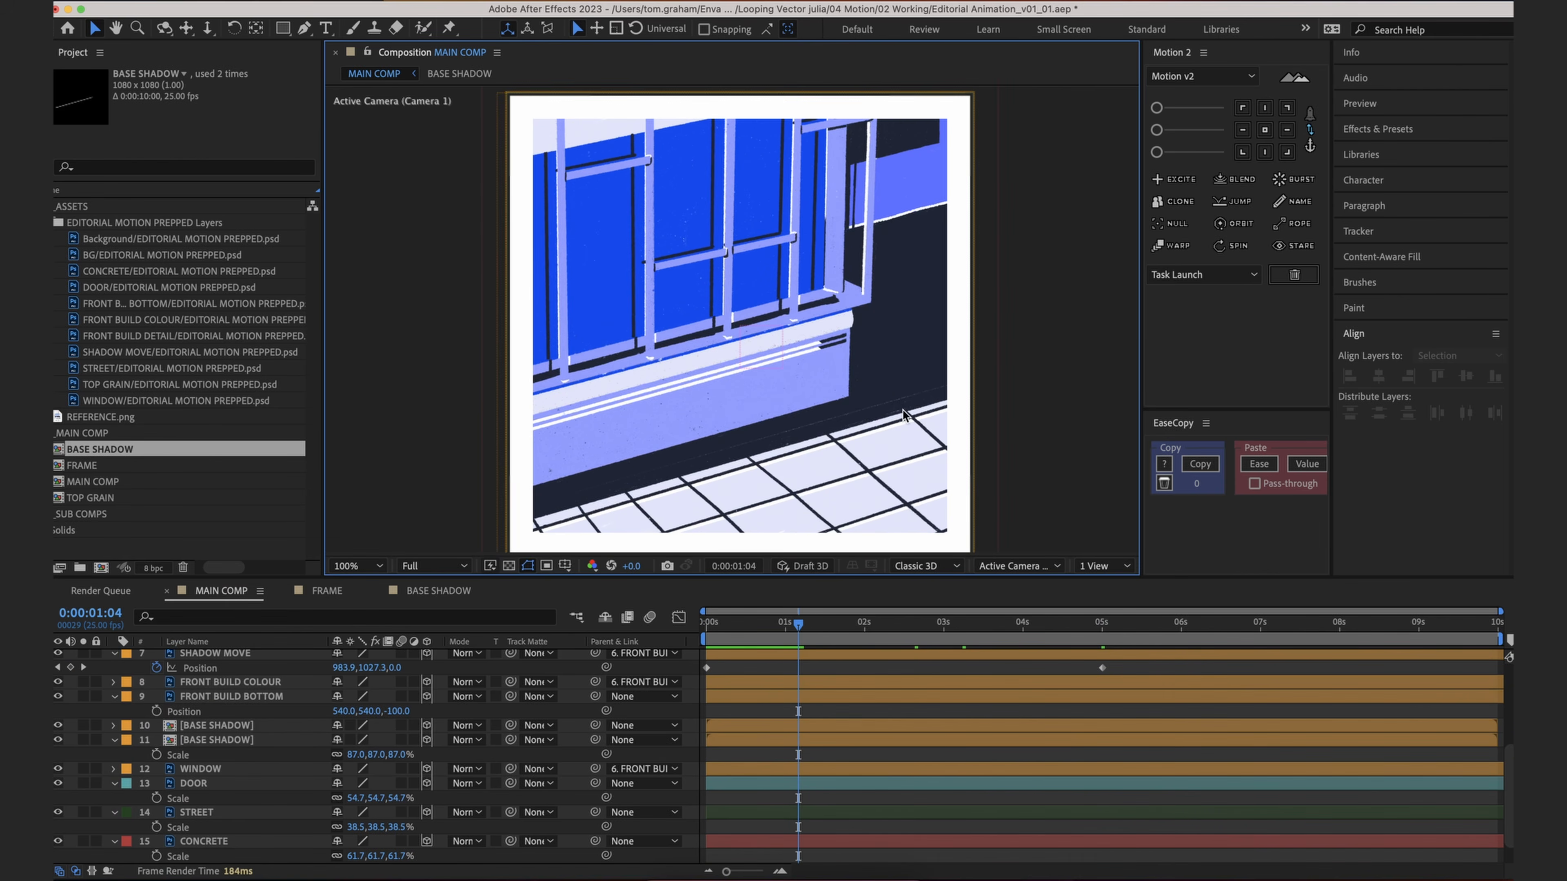
drag(966, 627, 1036, 628)
key(space)
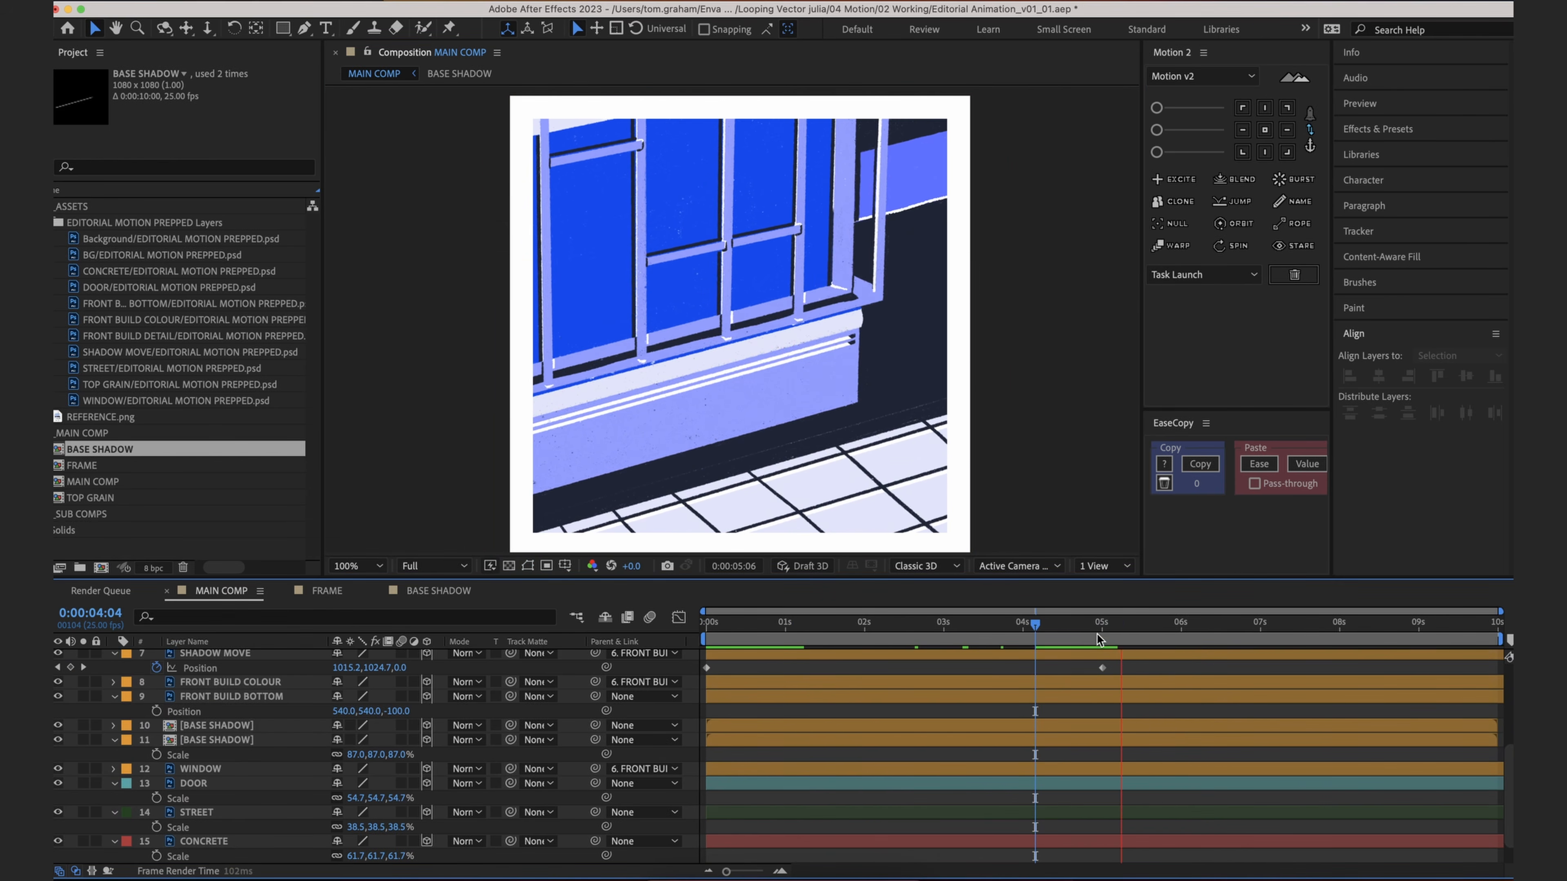
drag(1091, 628, 260, 600)
key(space)
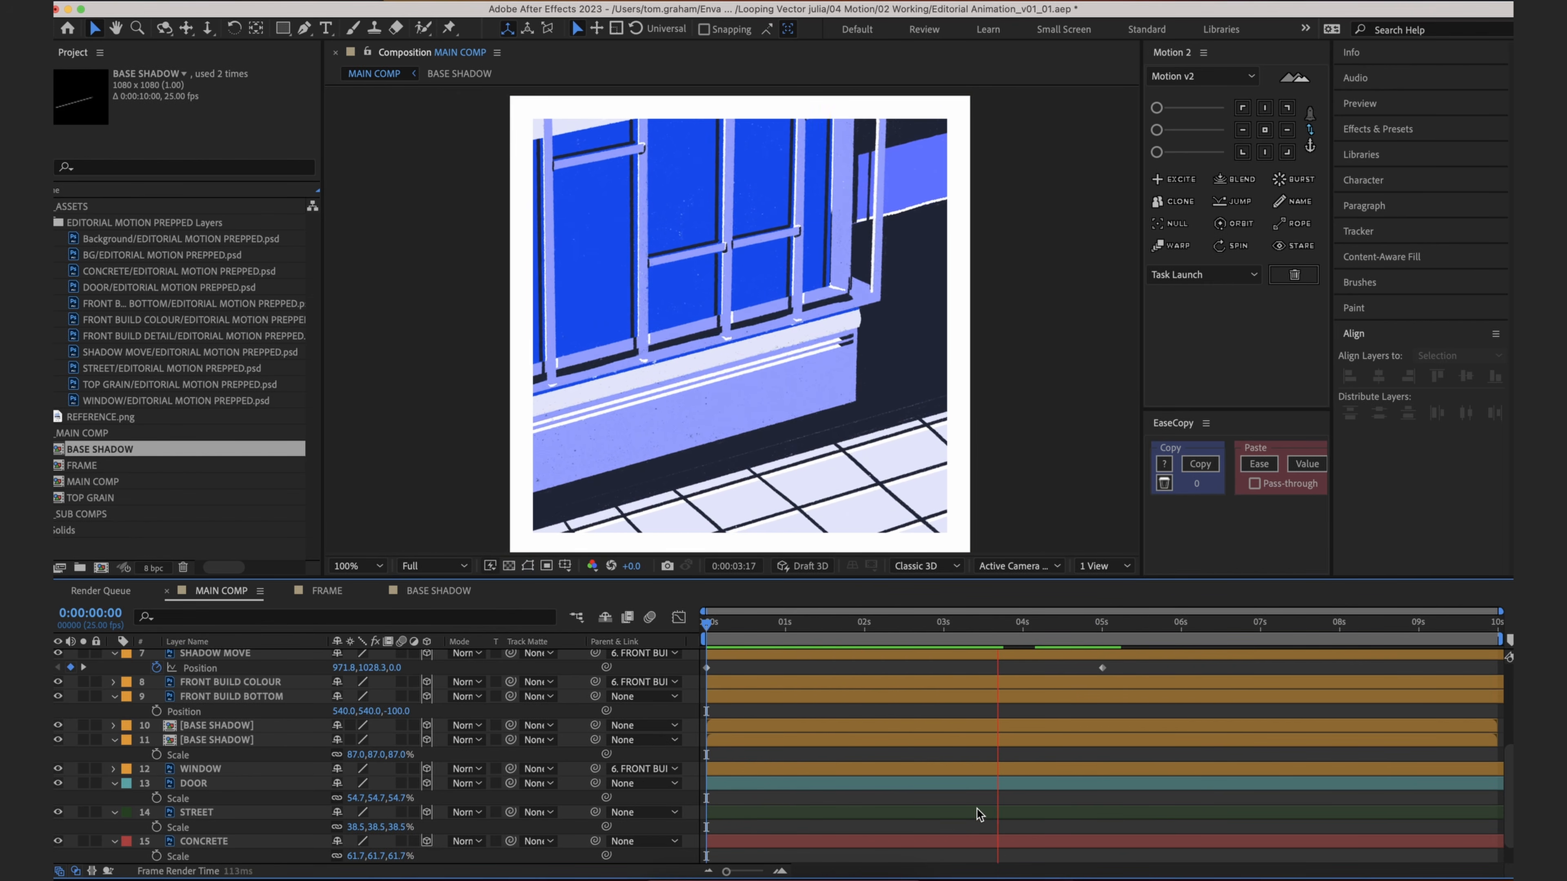
key(space)
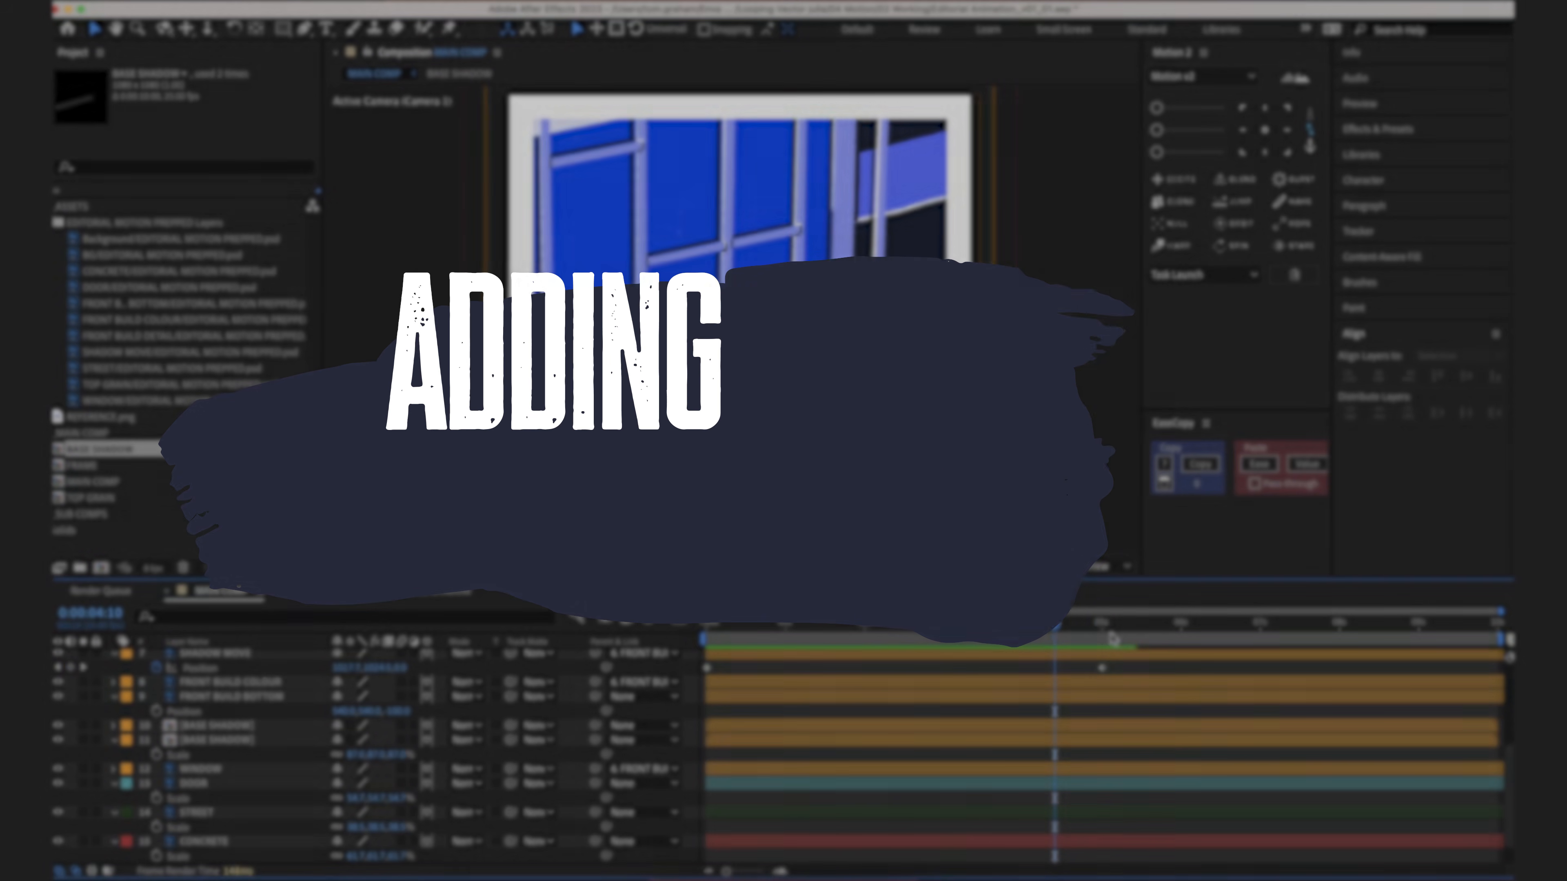
Step: Compare the building's framing at 5 seconds and at 0 seconds, and choose the Pen tool at 0 seconds
click(1109, 635)
scroll(1060, 679, up, 5)
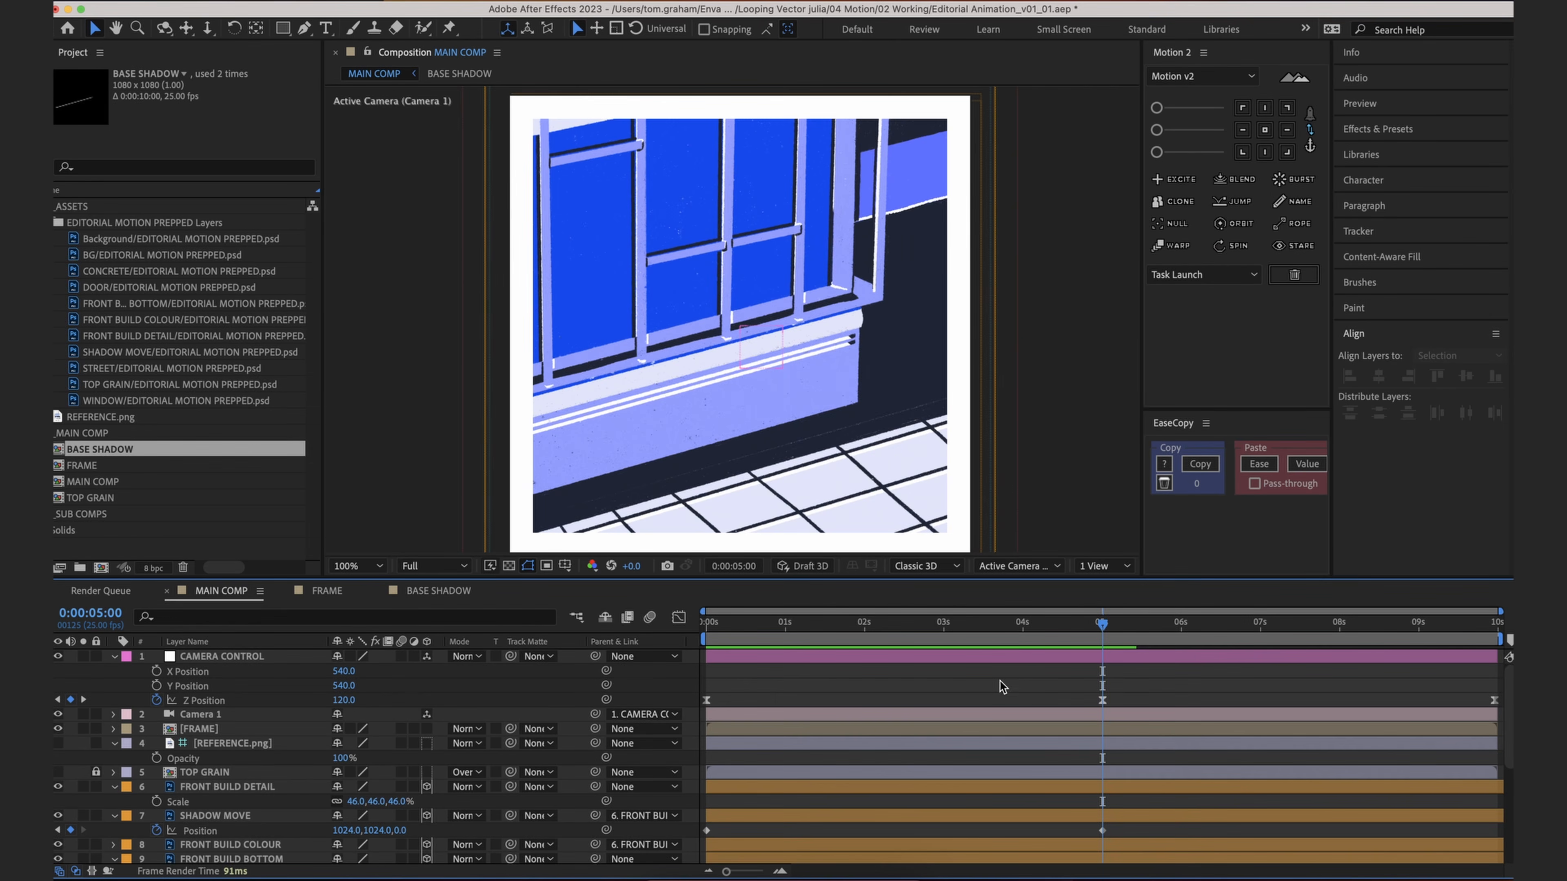
click(305, 29)
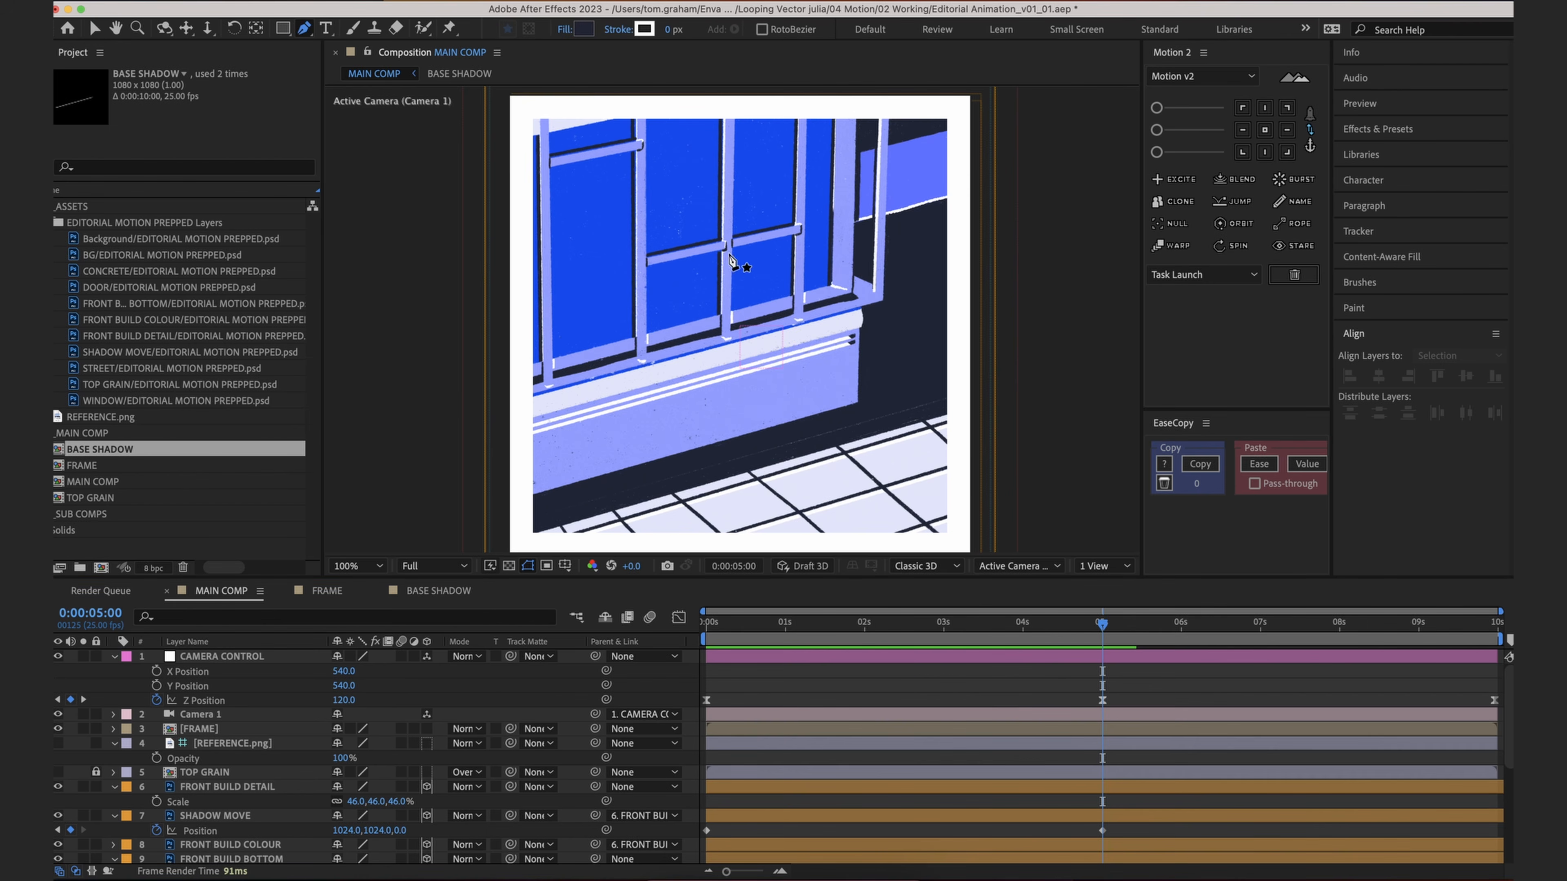
key(Home)
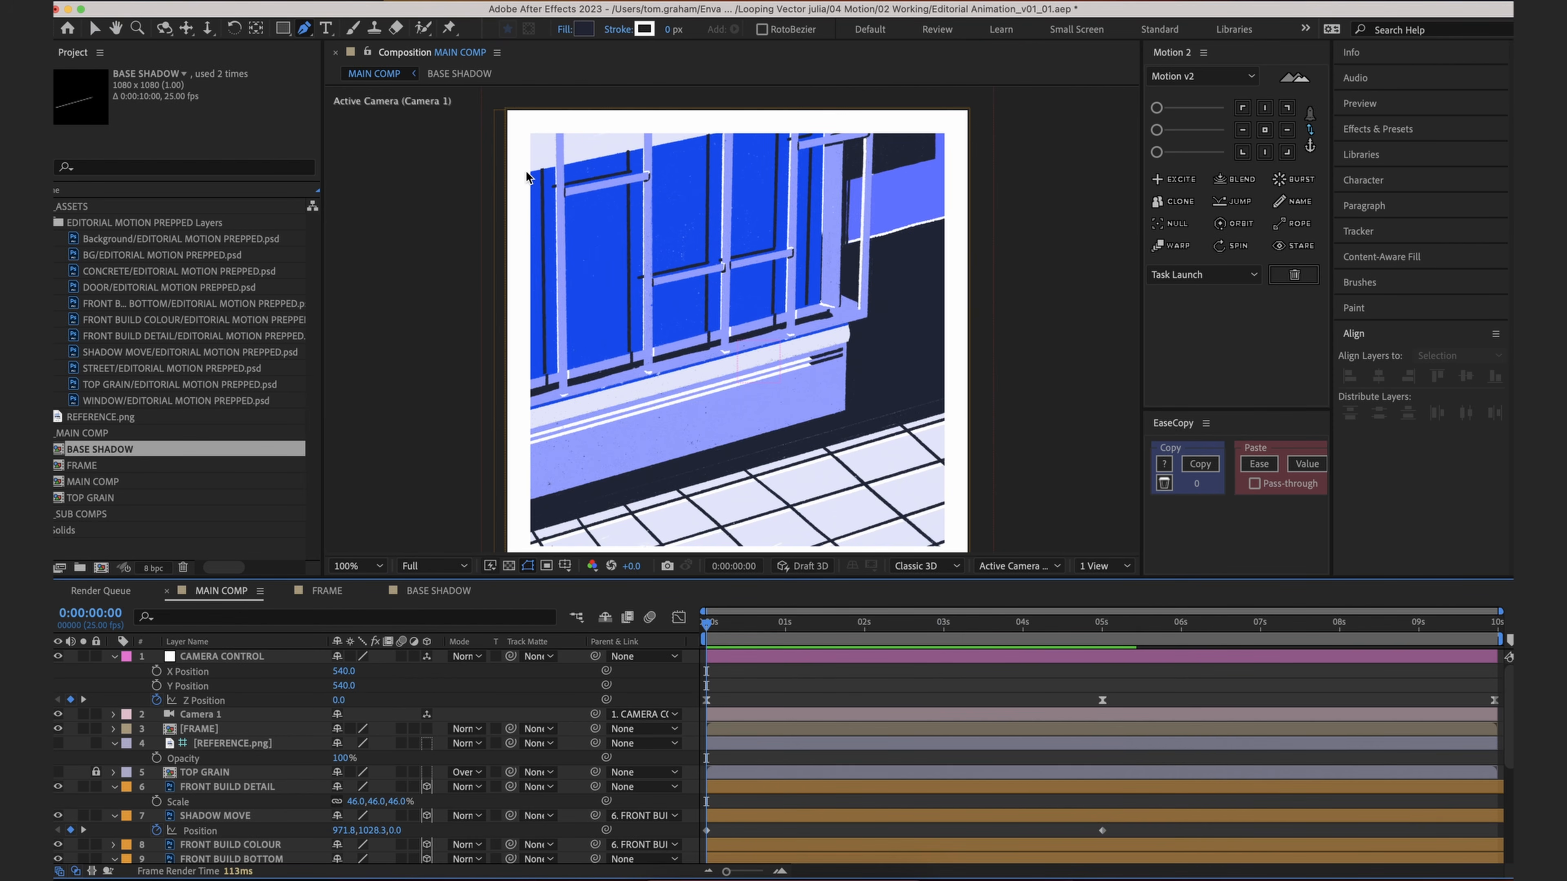
drag(744, 637, 703, 644)
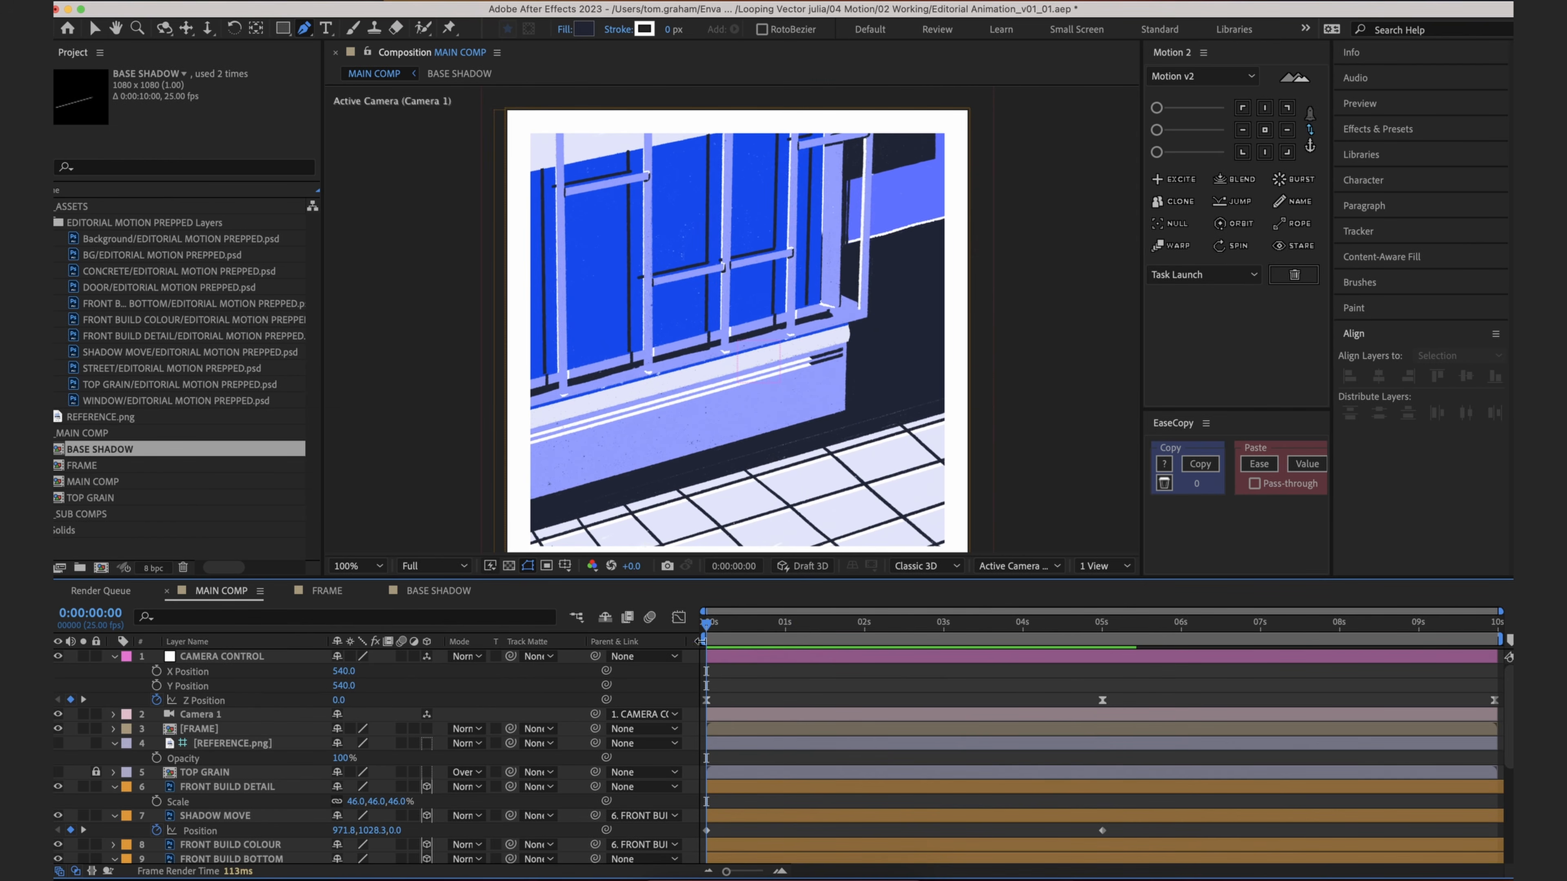
Step: Start a navy pen shape on a new layer, with its first edge following the window's slanted top edge beyond the frame's top
click(522, 173)
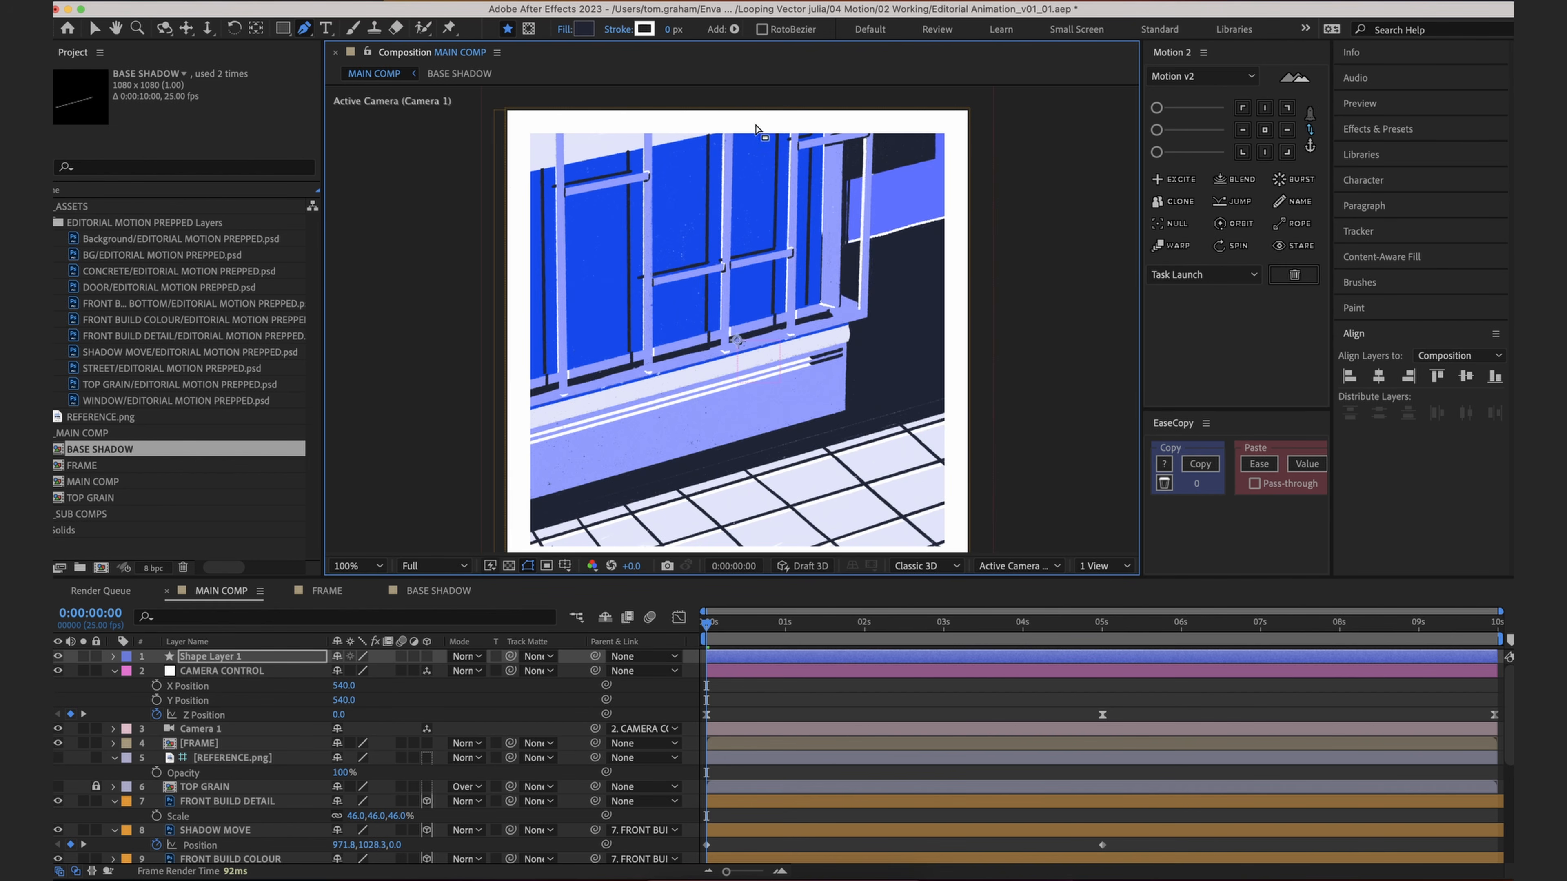
key(Delete)
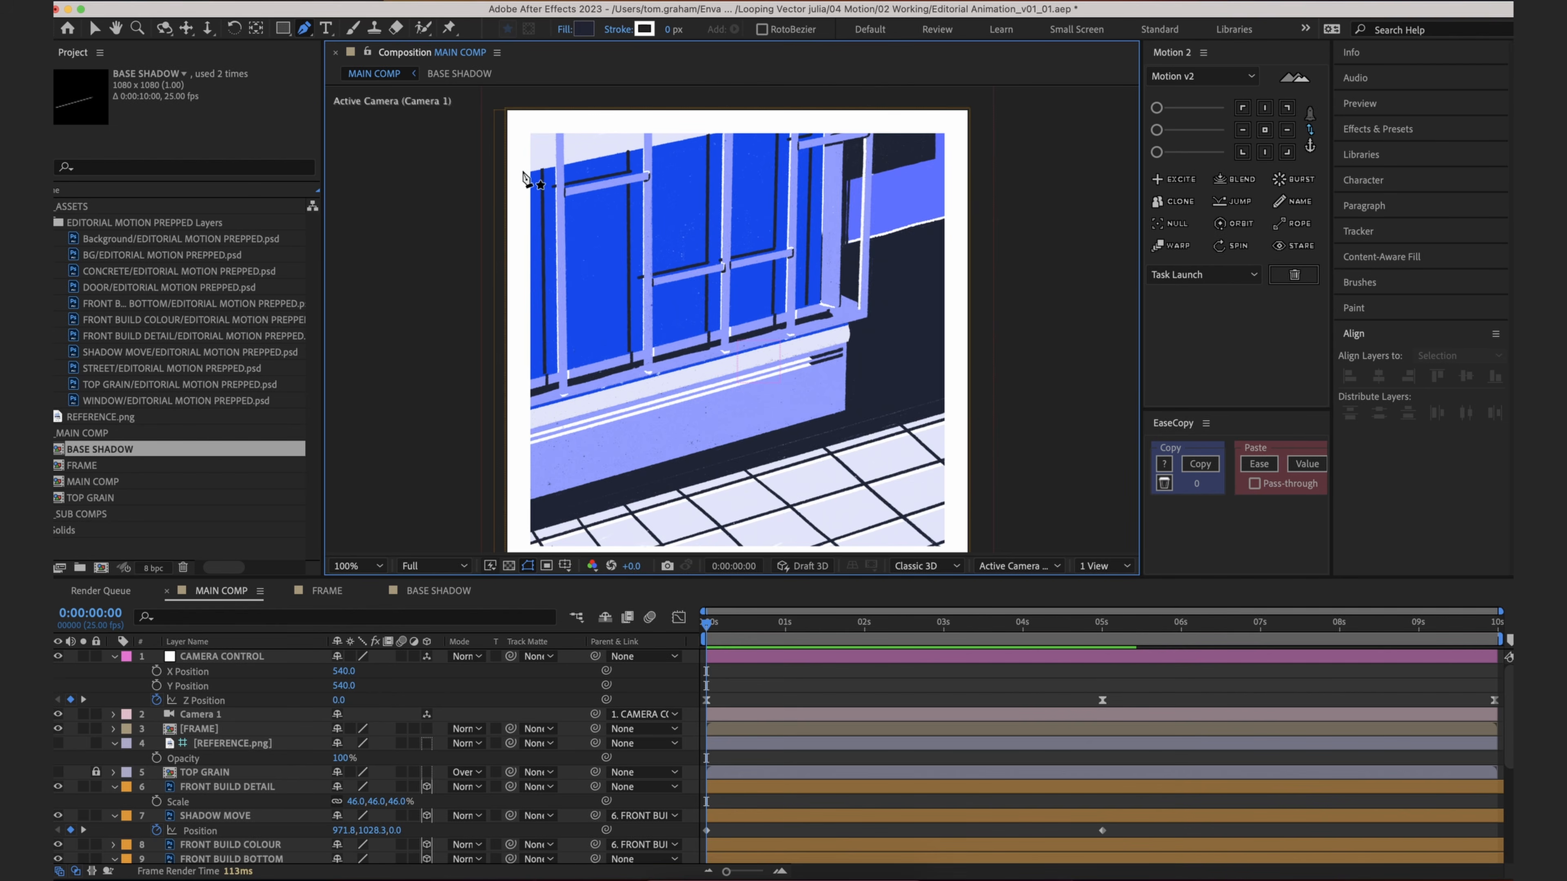
scroll(523, 179, up, 2)
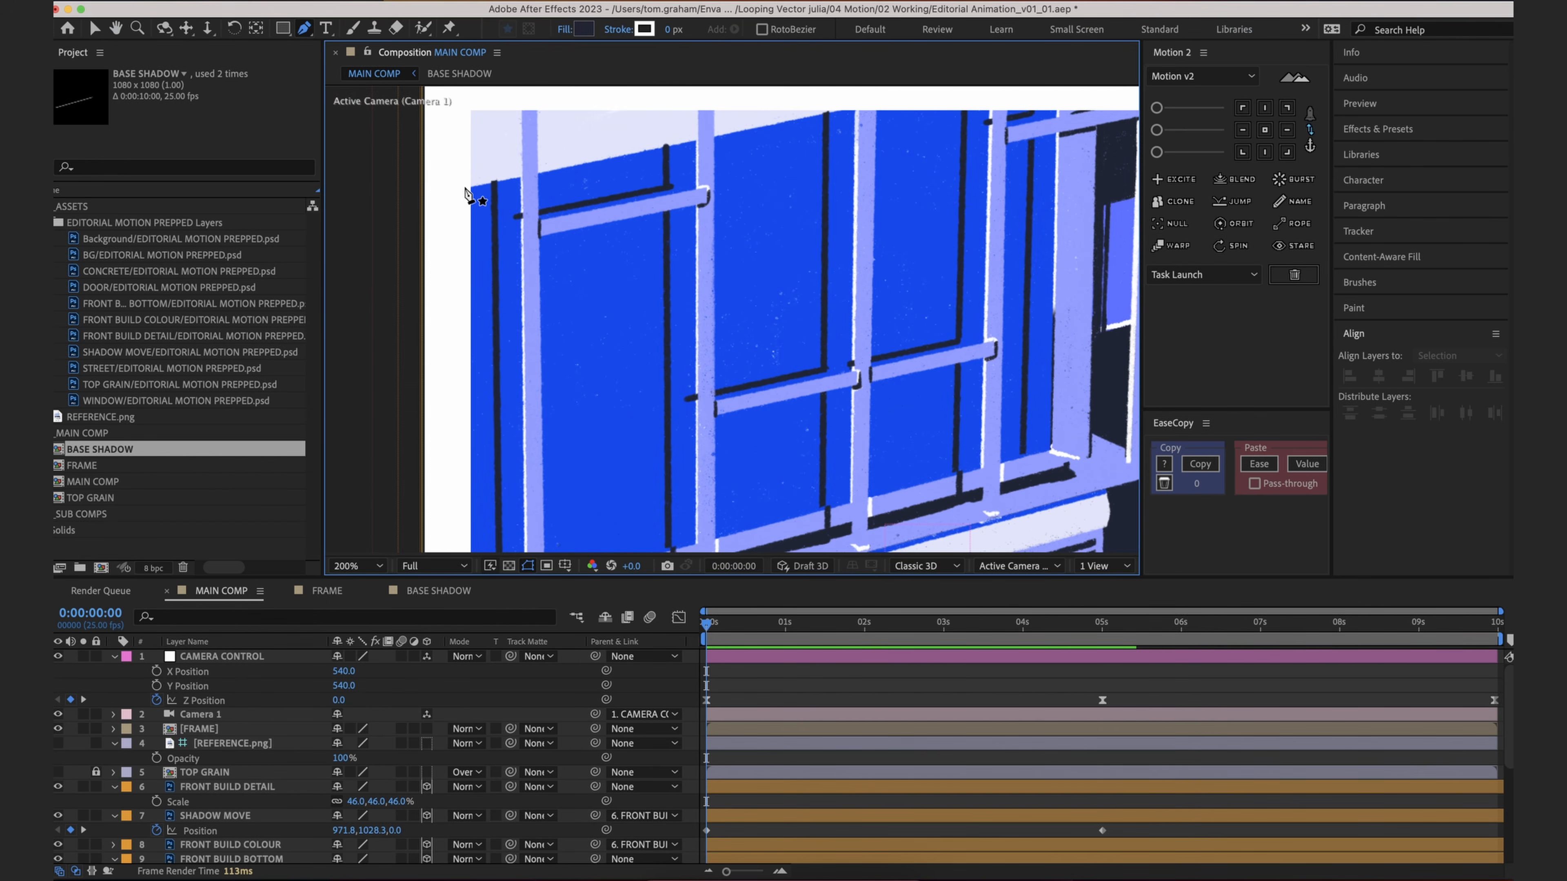
click(462, 188)
drag(782, 138, 671, 170)
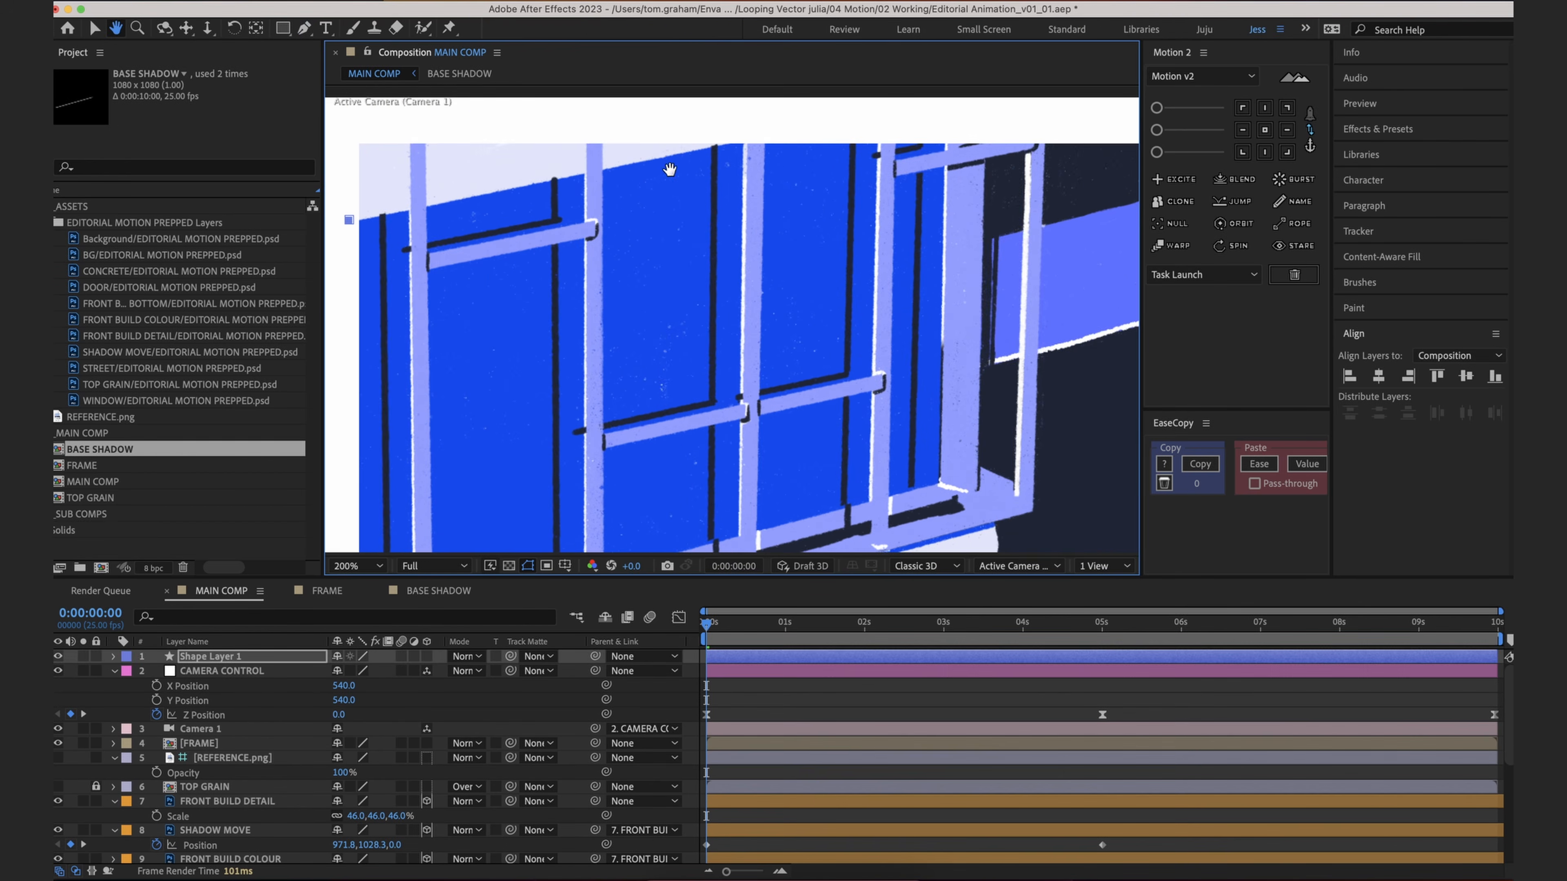
drag(1044, 186, 1024, 206)
key(comma)
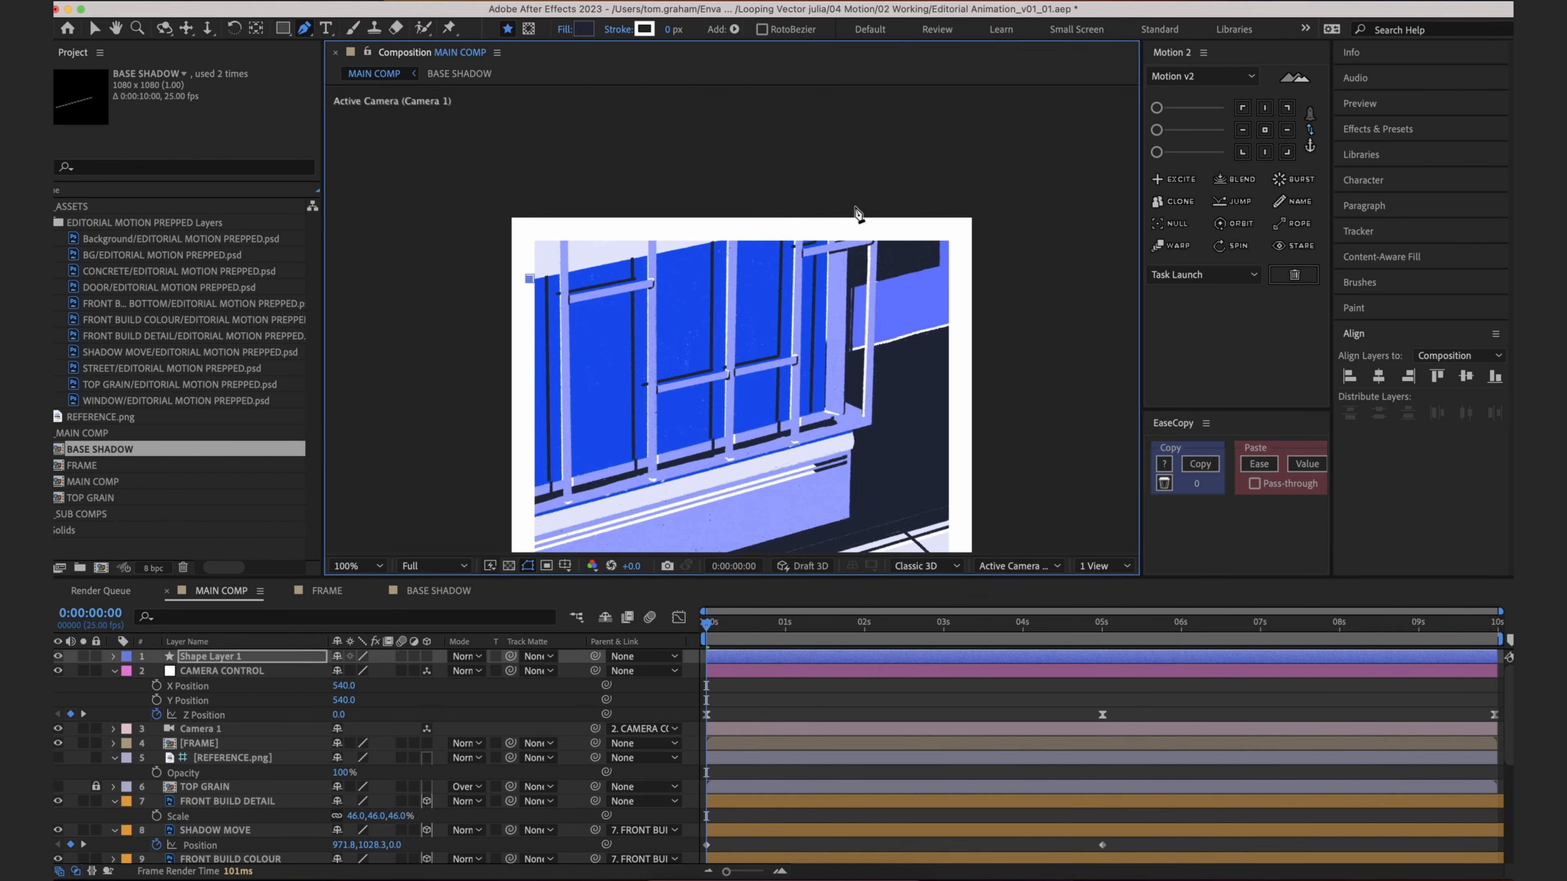
click(841, 212)
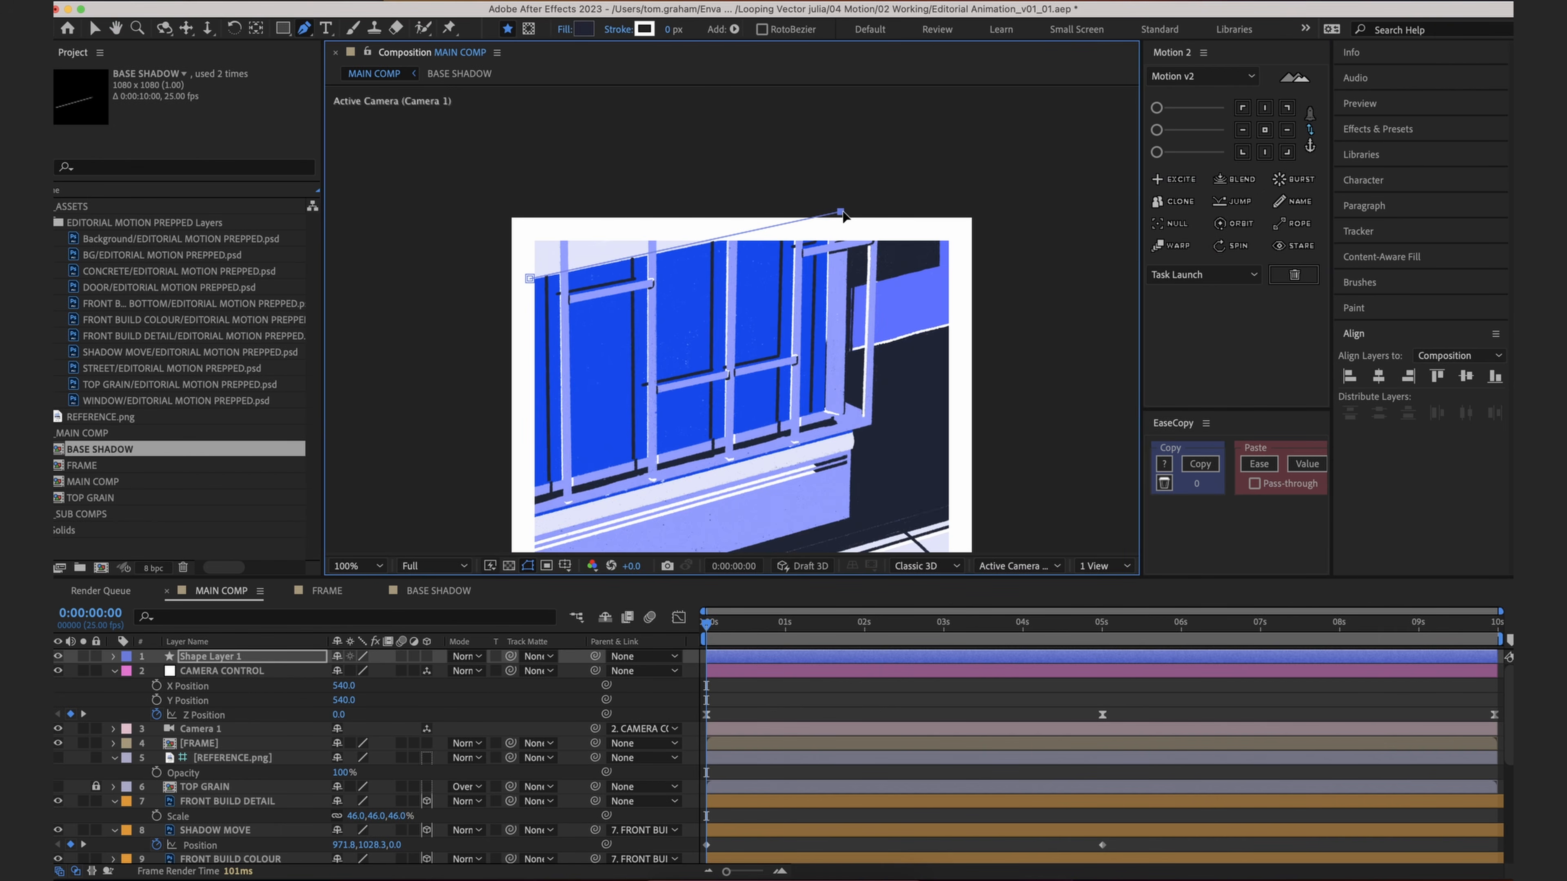
drag(839, 214, 842, 216)
Step: Complete the navy pen outline around the side and base of the frame and close it at its starting point
drag(920, 366, 898, 284)
drag(933, 437, 969, 390)
click(960, 415)
click(970, 515)
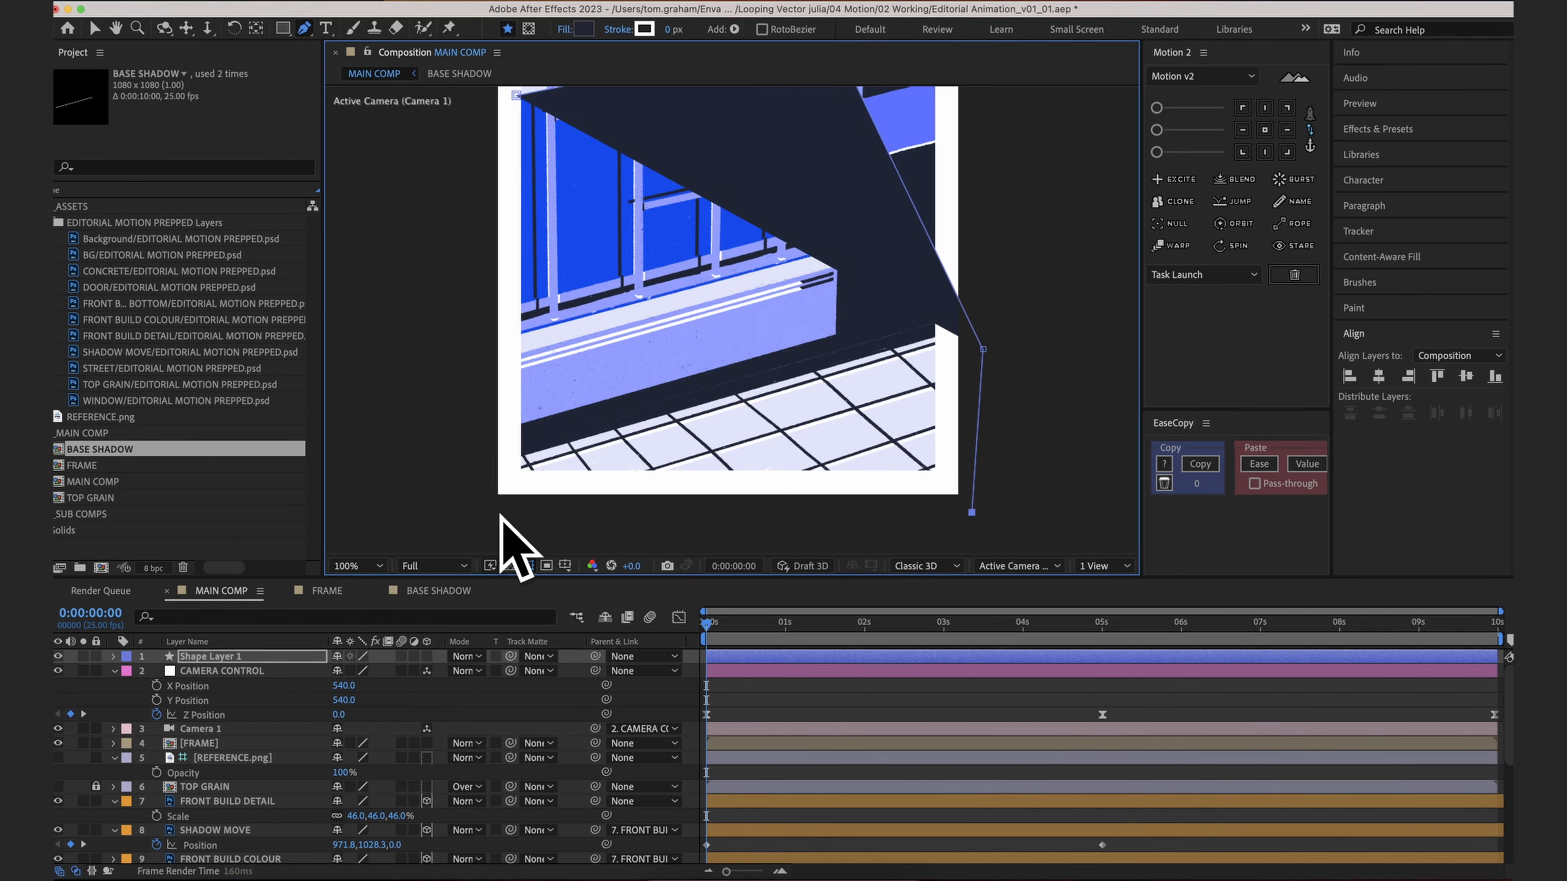
click(579, 513)
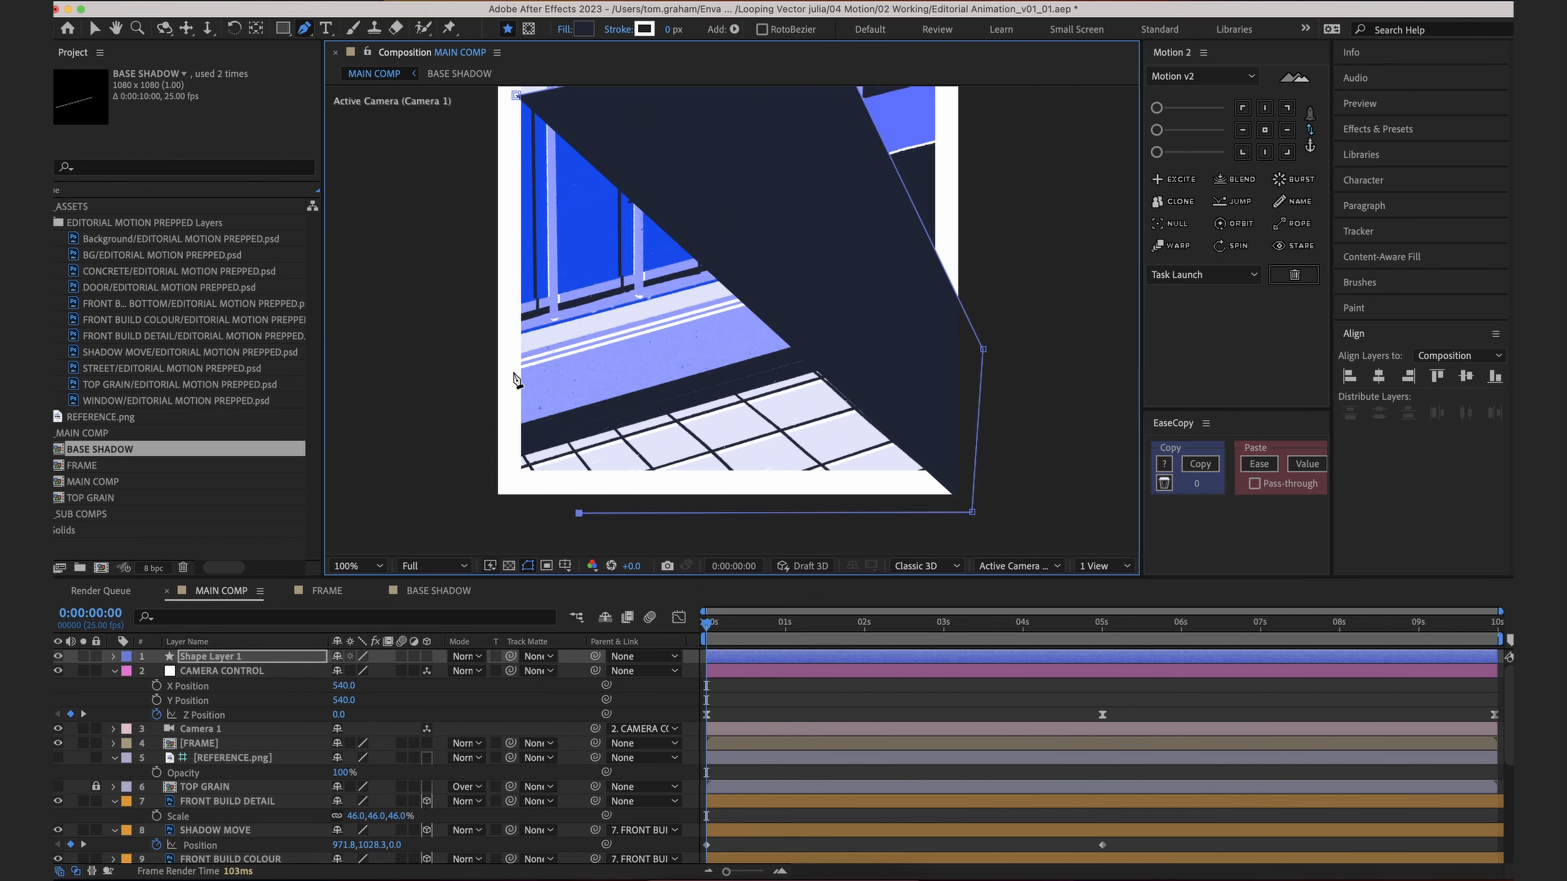
click(509, 315)
drag(510, 220, 505, 279)
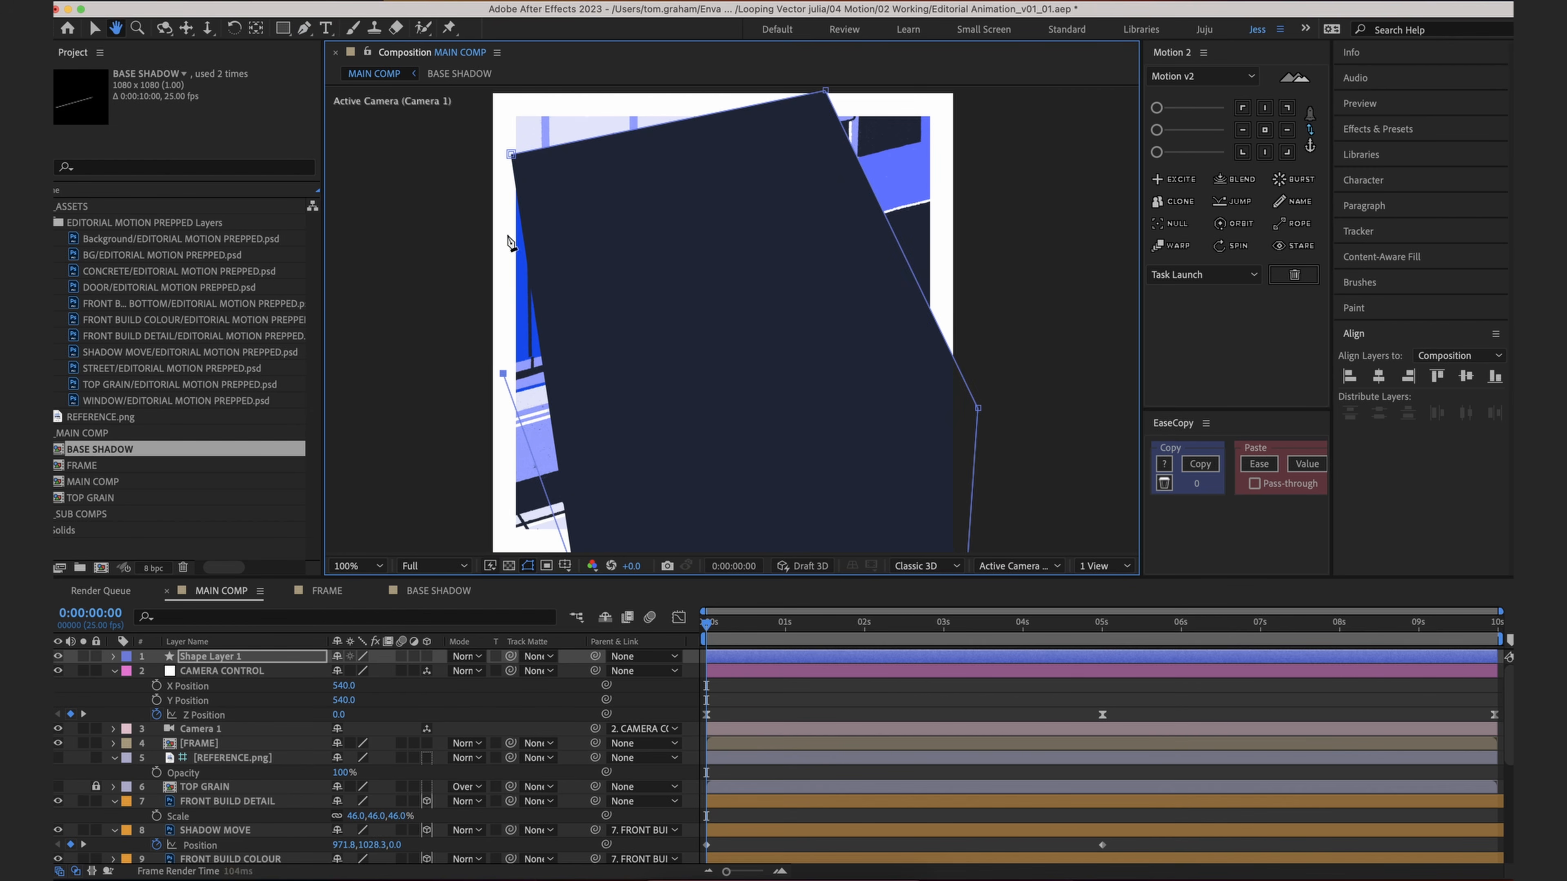
click(512, 155)
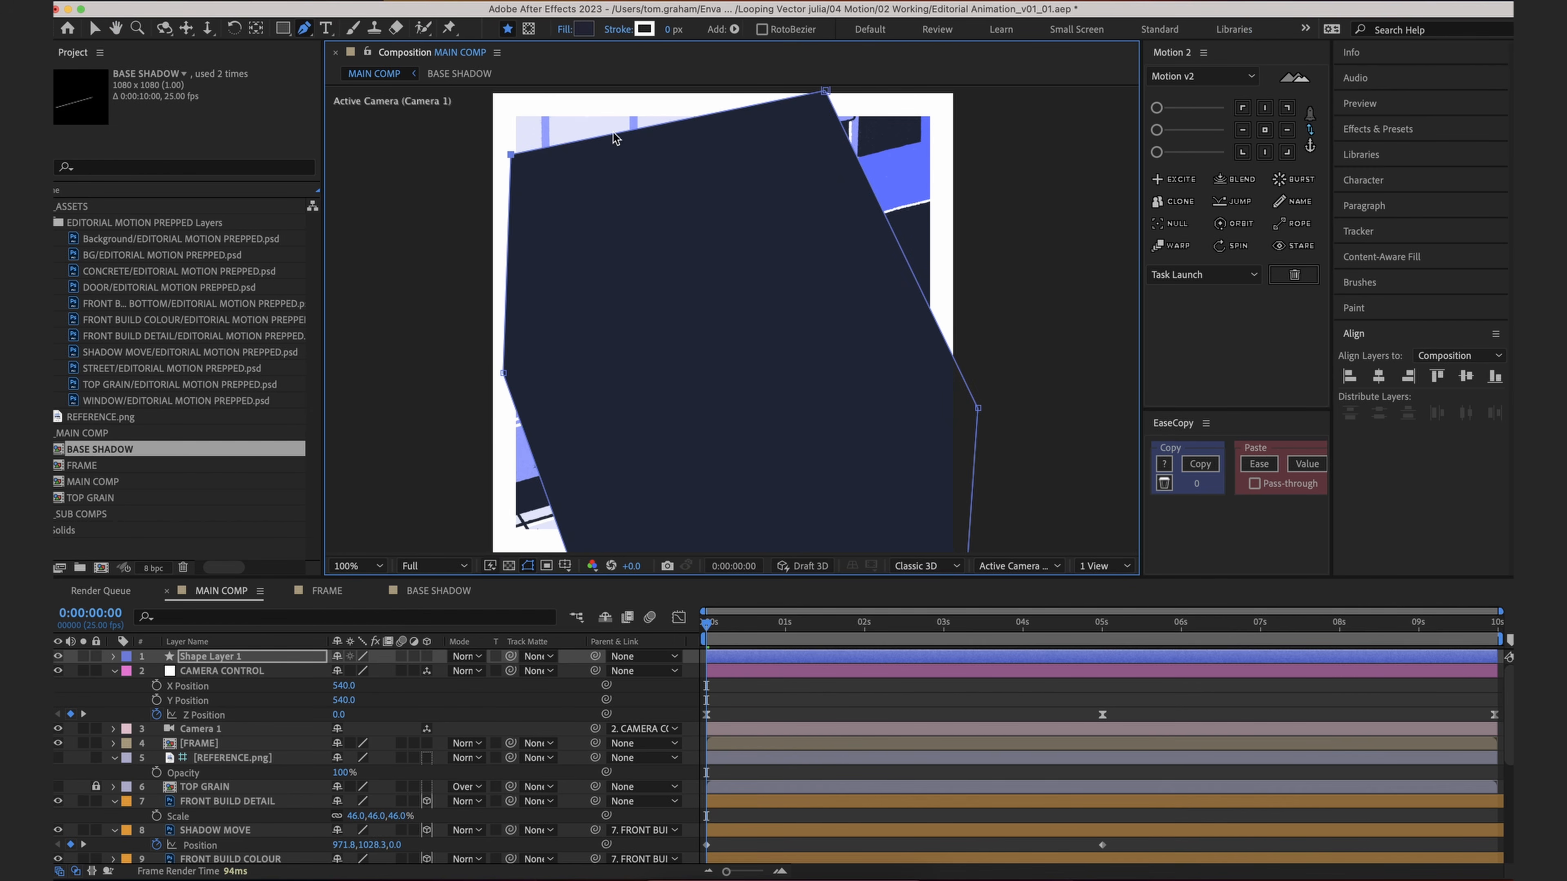
Step: Change the new shape's fill to orange F7A615 and toggle its visibility off and on
scroll(700, 256, down, 2)
click(864, 706)
click(840, 658)
drag(796, 311, 789, 347)
scroll(792, 315, up, 1)
click(584, 30)
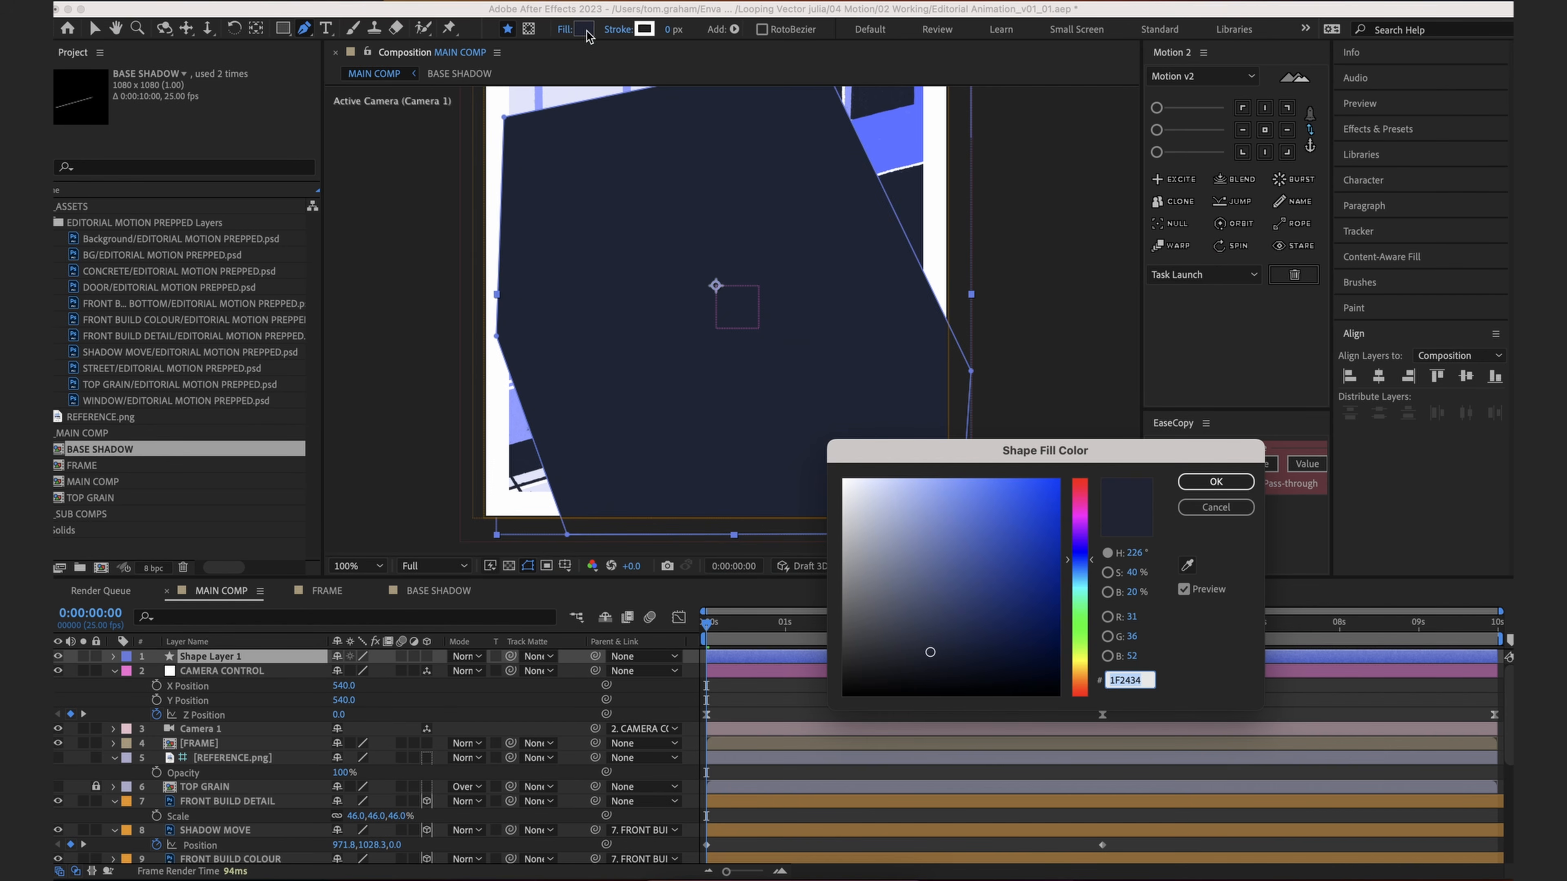
drag(1083, 651, 1081, 673)
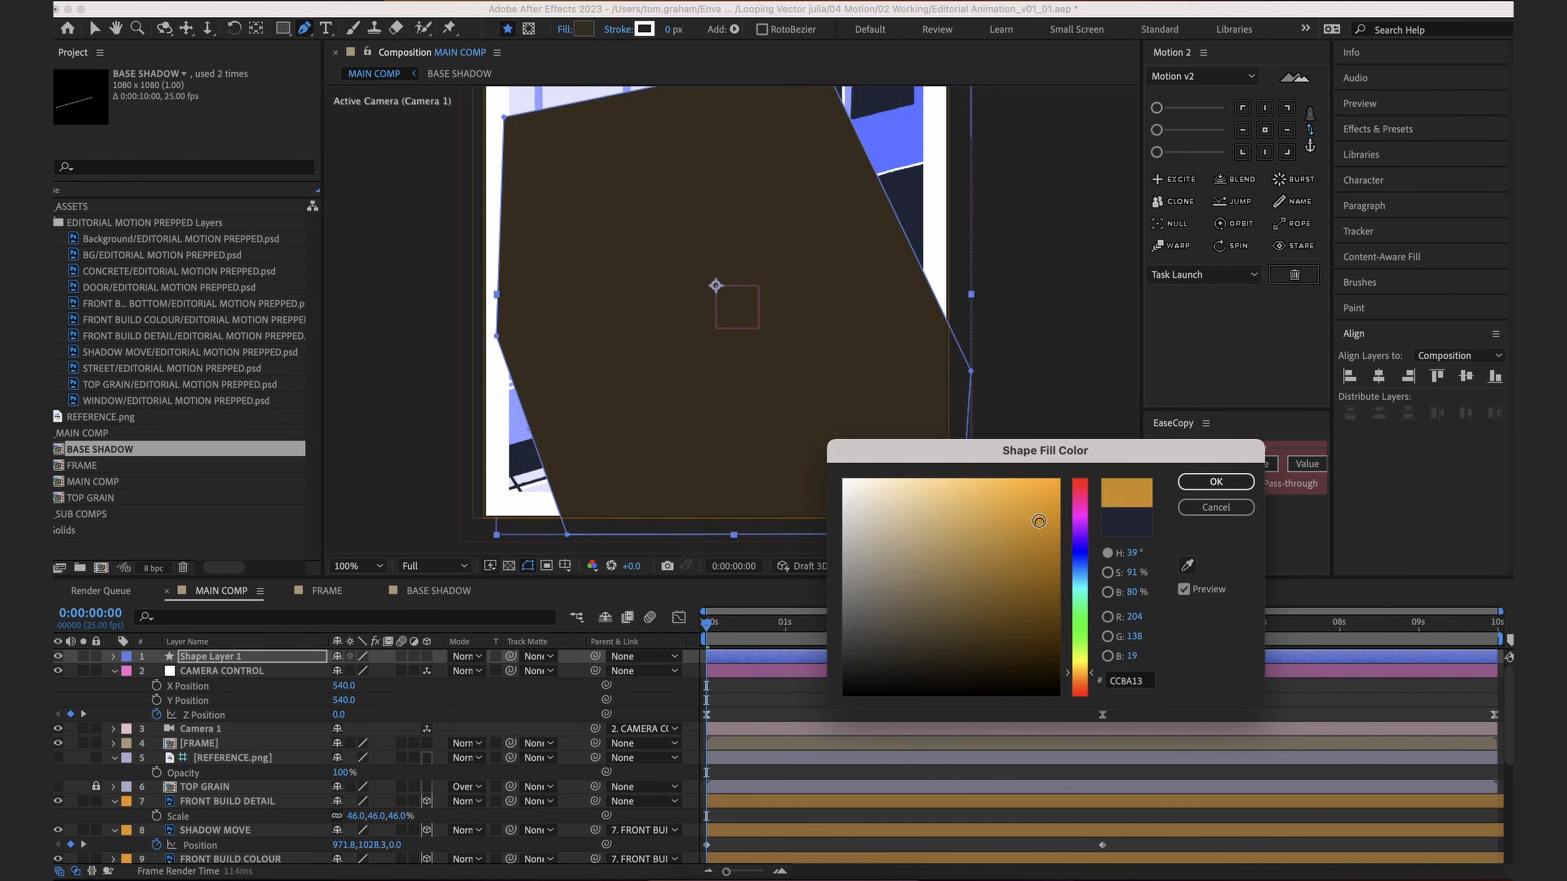
click(1041, 488)
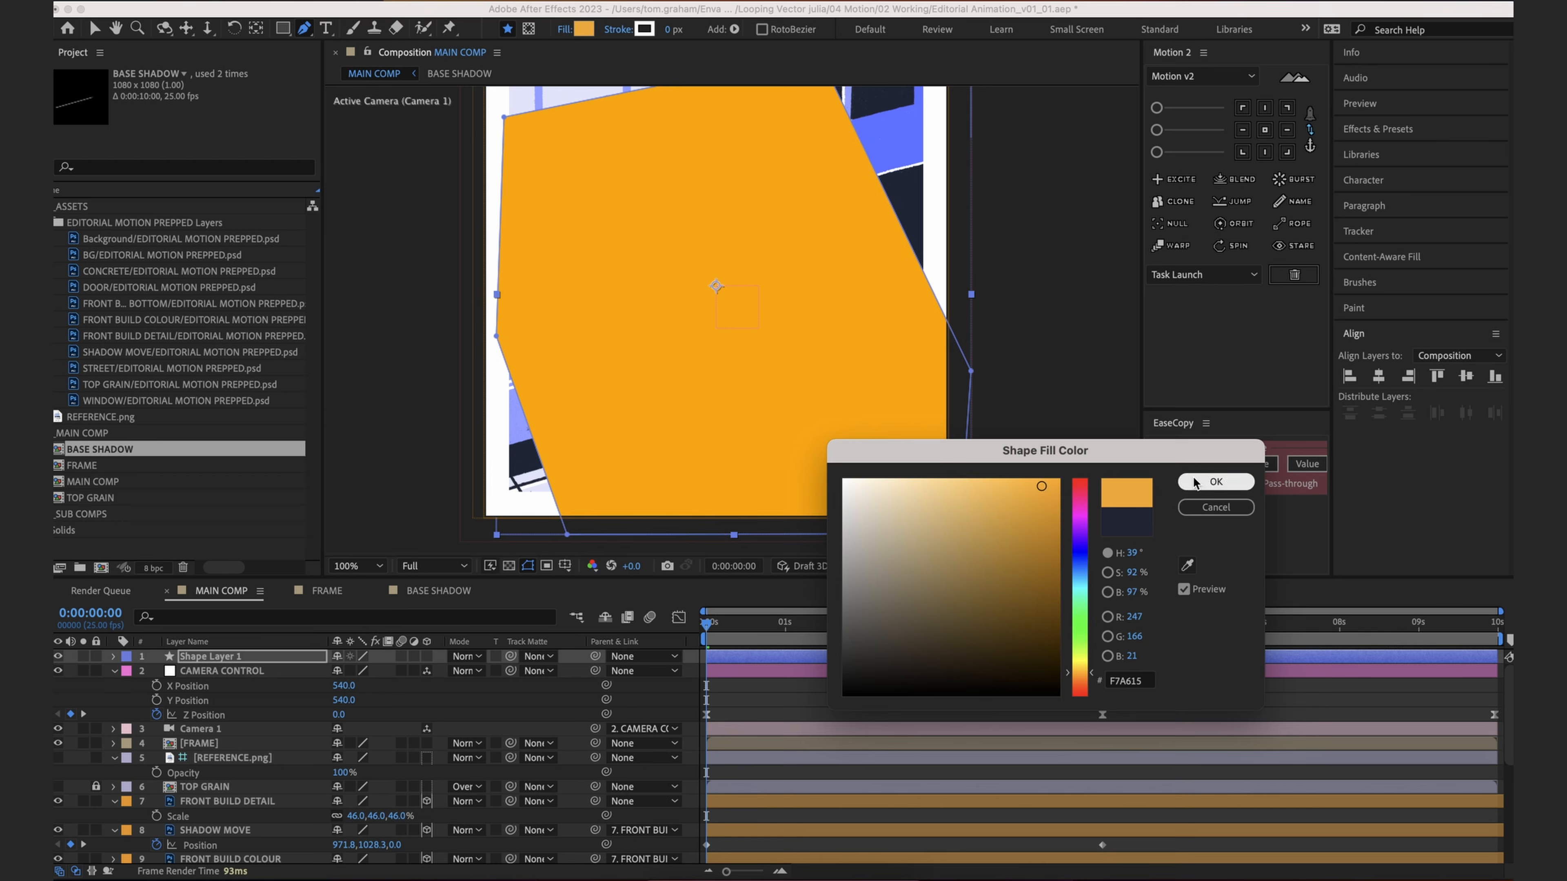
click(1215, 481)
click(58, 656)
click(58, 656)
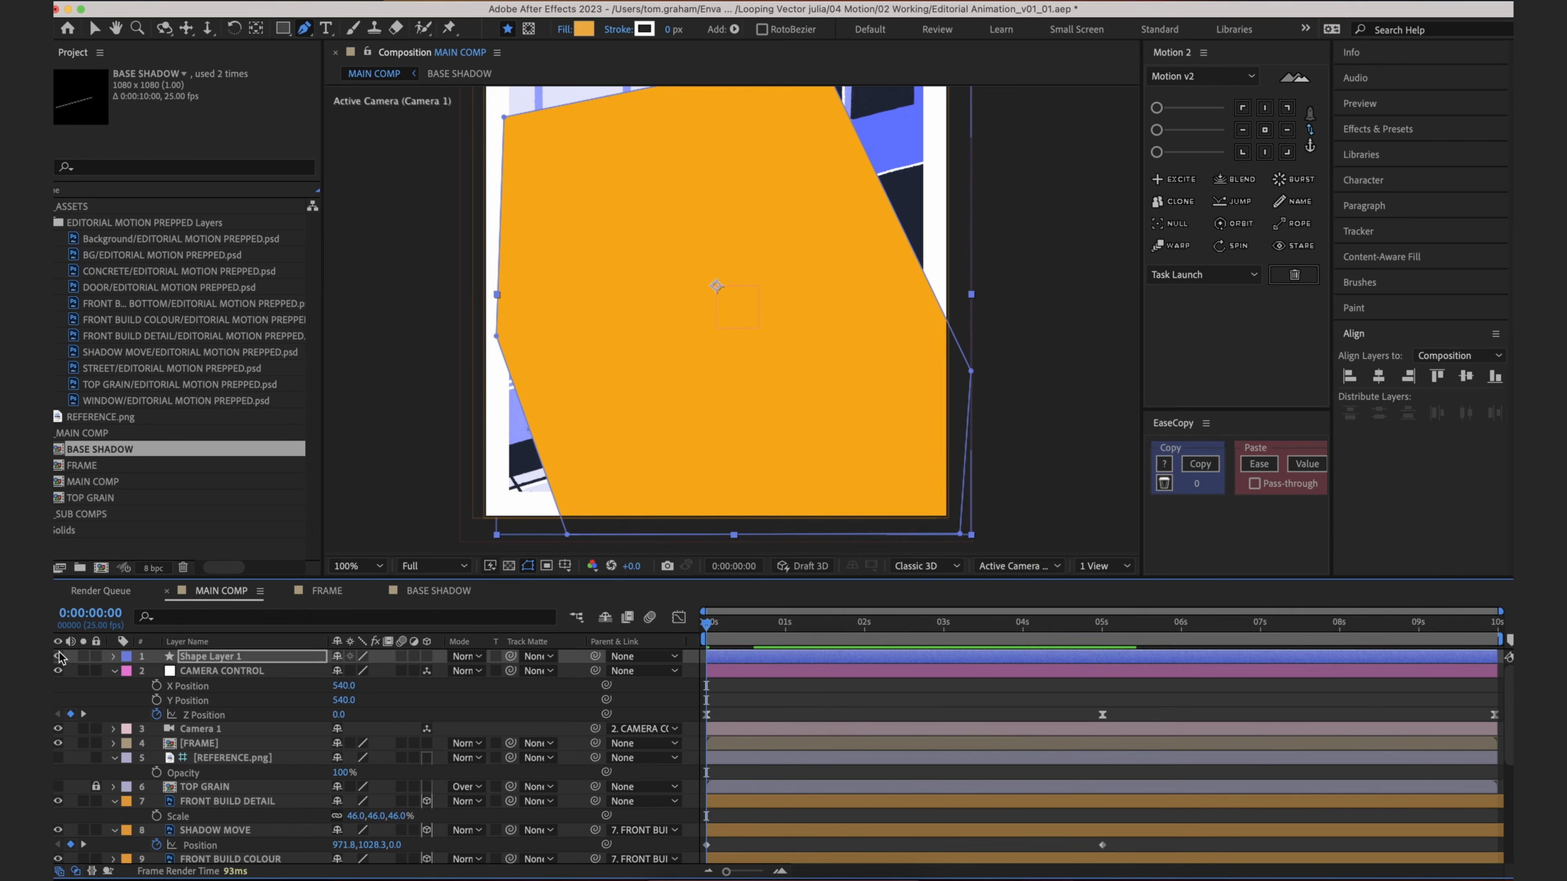
Step: Rename the shape layer as LIGHT and give it an Orange label
click(787, 656)
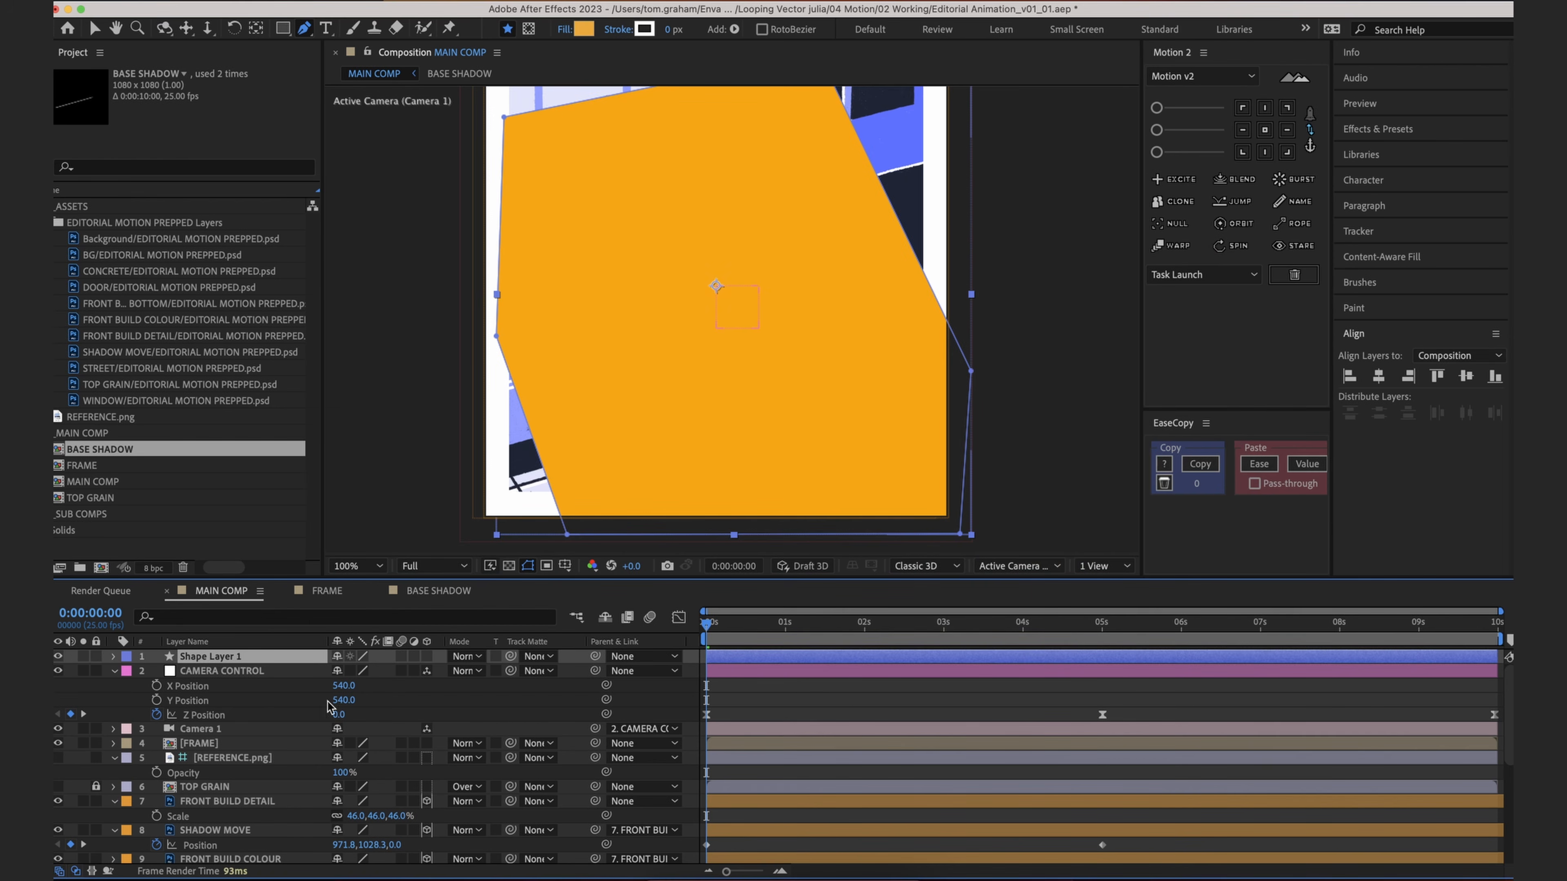
key(Return)
text(LIGHT)
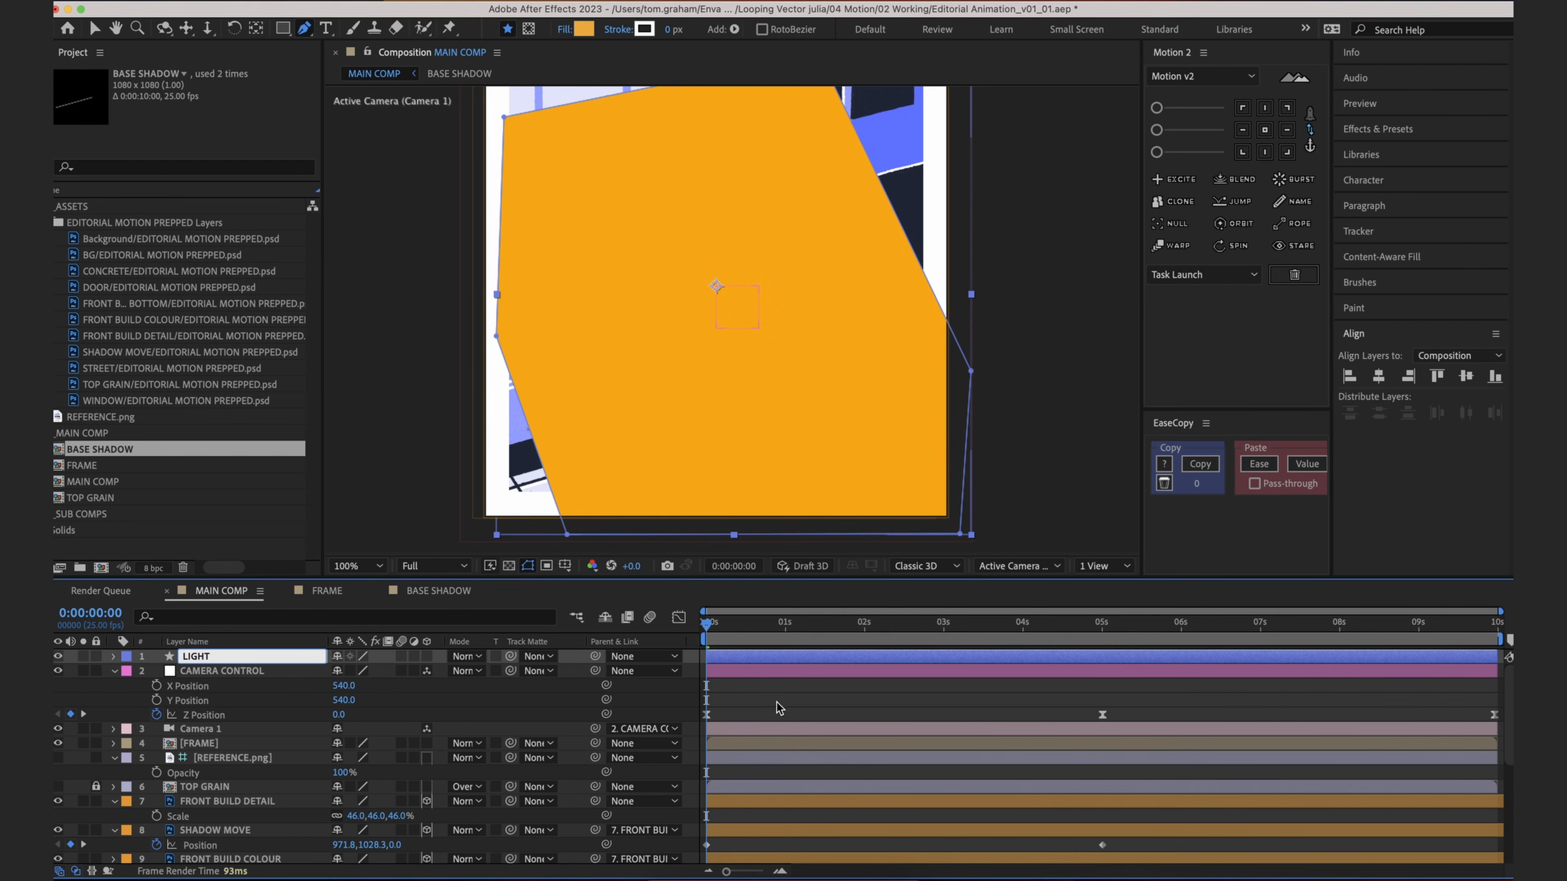
key(Return)
click(125, 657)
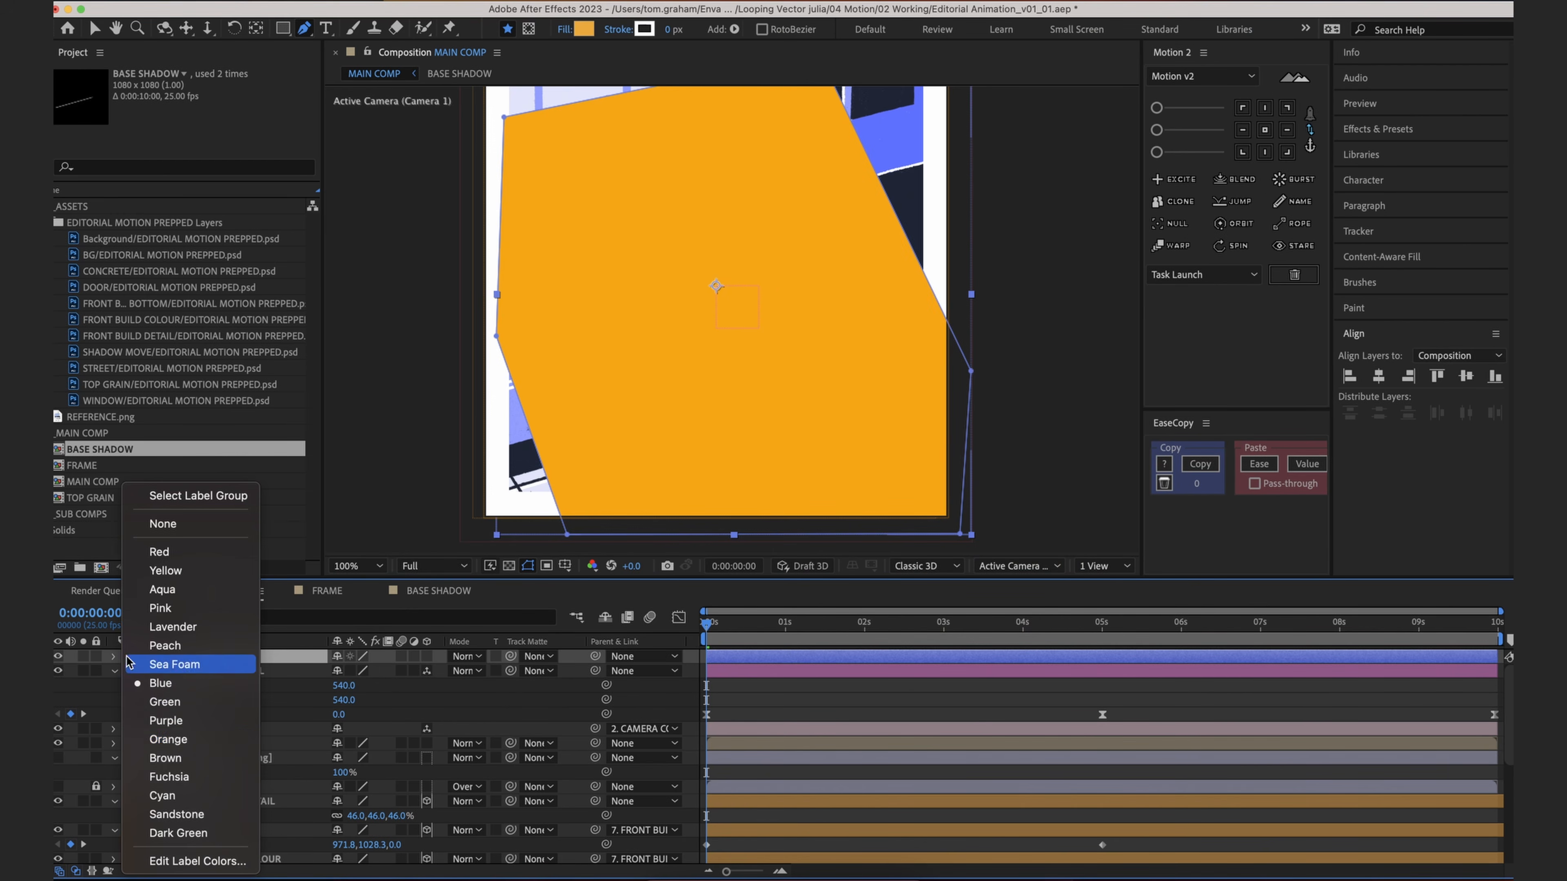
click(167, 739)
Step: Move LIGHT directly below FRONT BUILD BOTTOM in the layer order and make it a 3D layer
click(199, 653)
scroll(233, 799, down, 5)
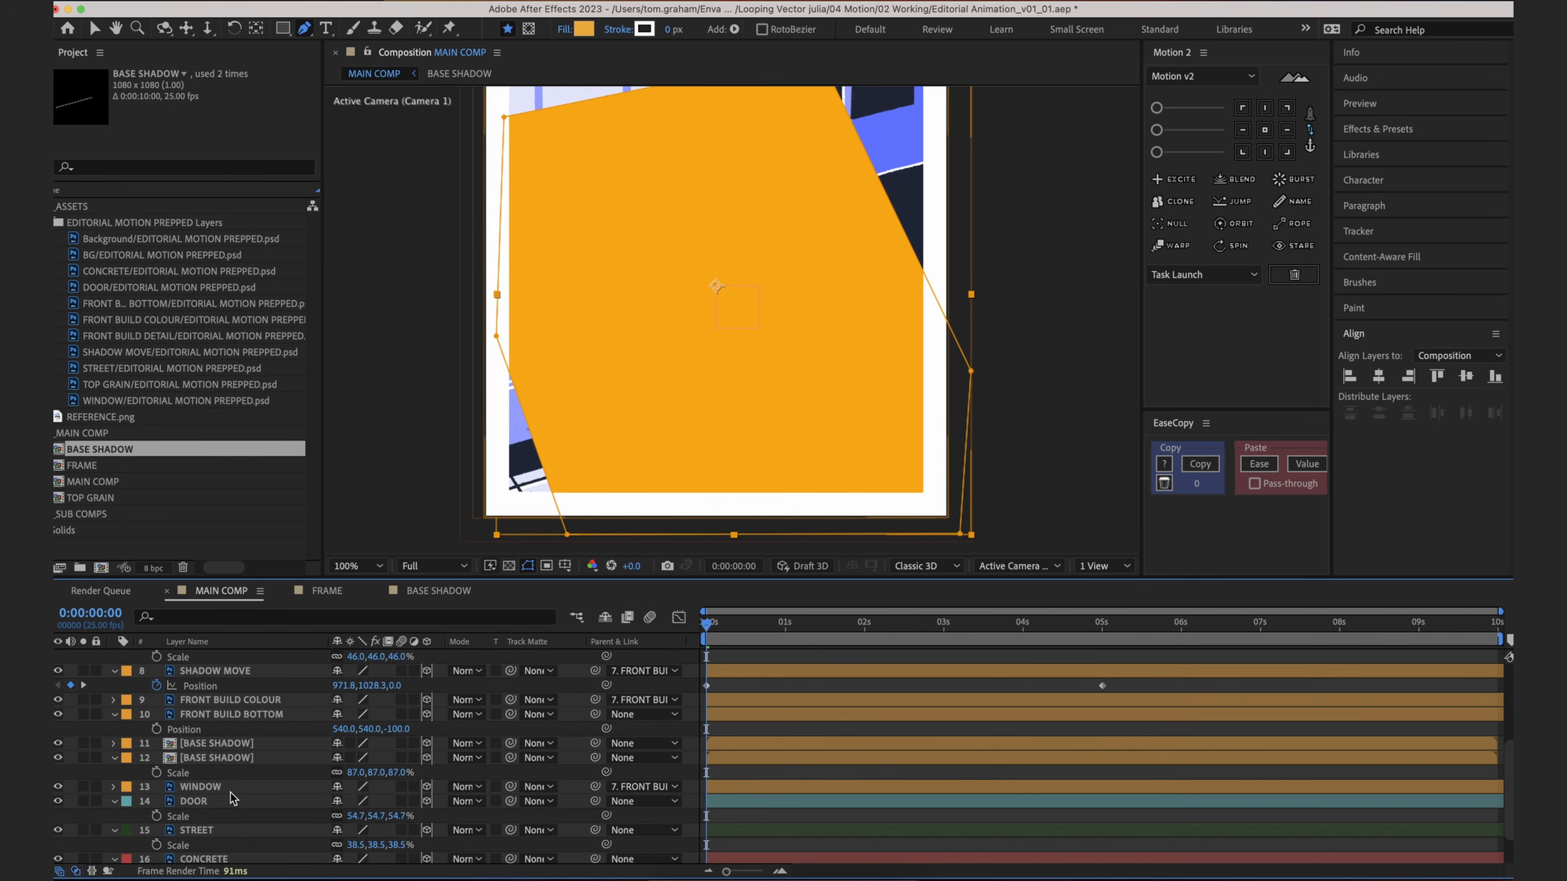
scroll(238, 693, up, 2)
drag(232, 699, 226, 783)
click(427, 772)
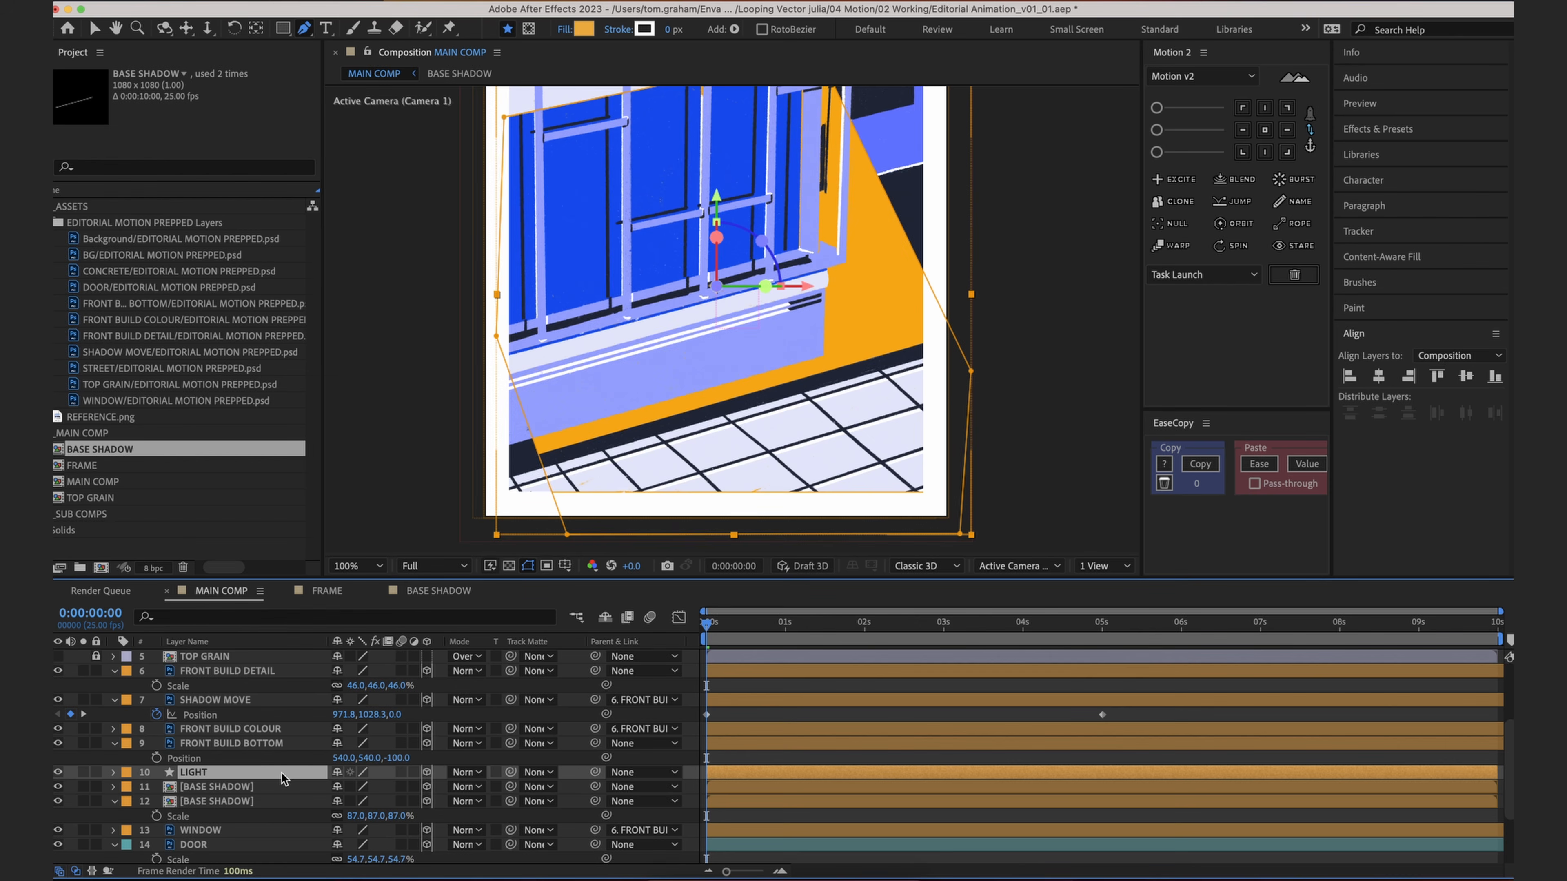
Step: Set LIGHT's Z position to -200, matching the depth of FRONT BUILD DETAIL
key(p)
drag(395, 789, 179, 830)
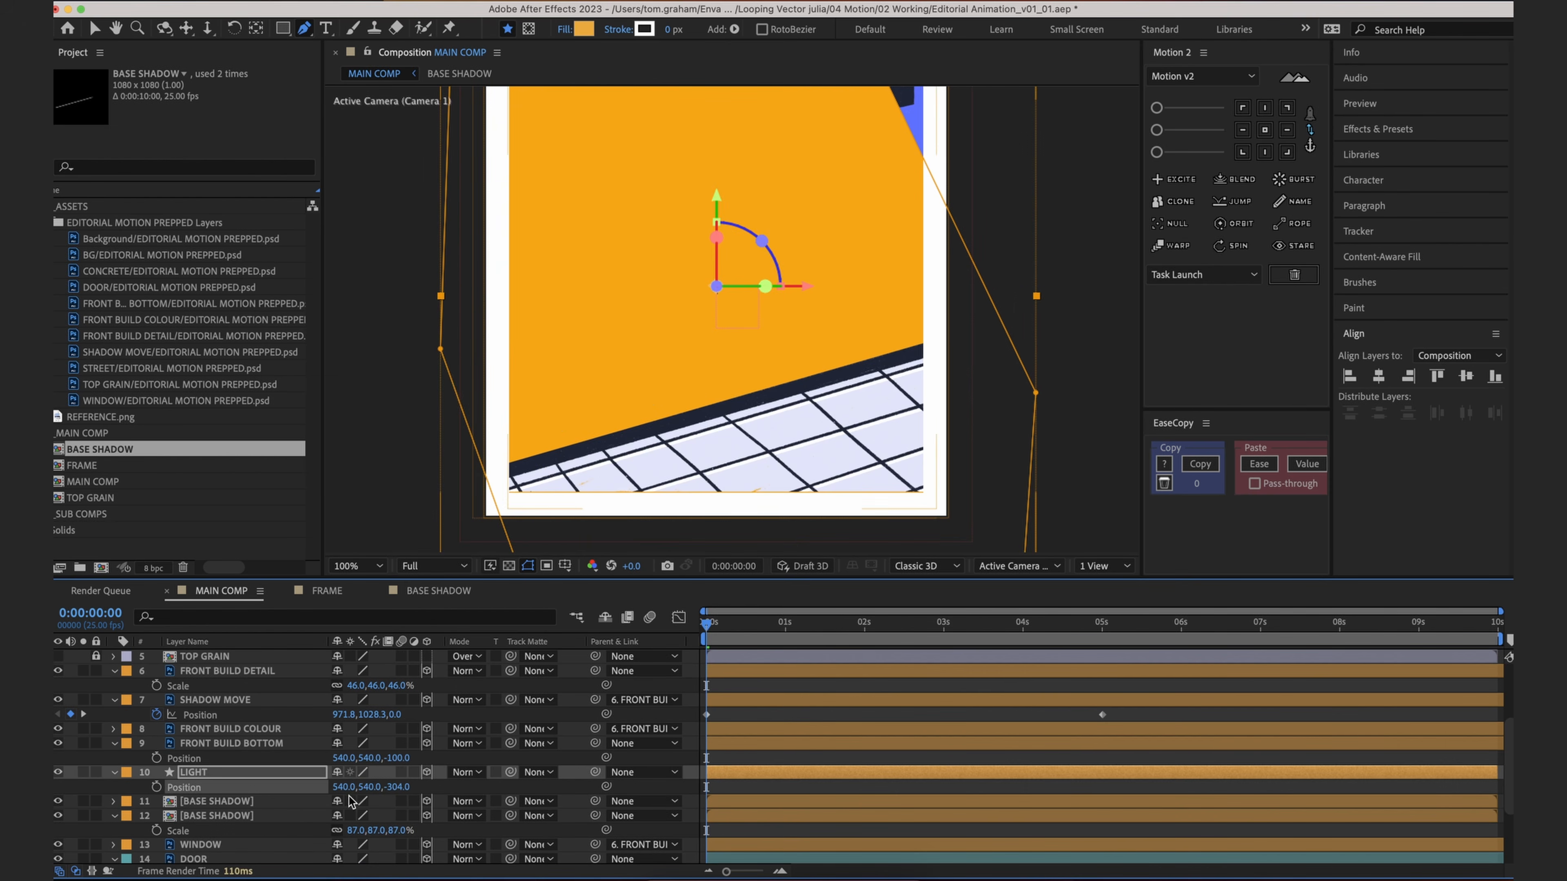
scroll(332, 772, down, 2)
scroll(273, 738, up, 2)
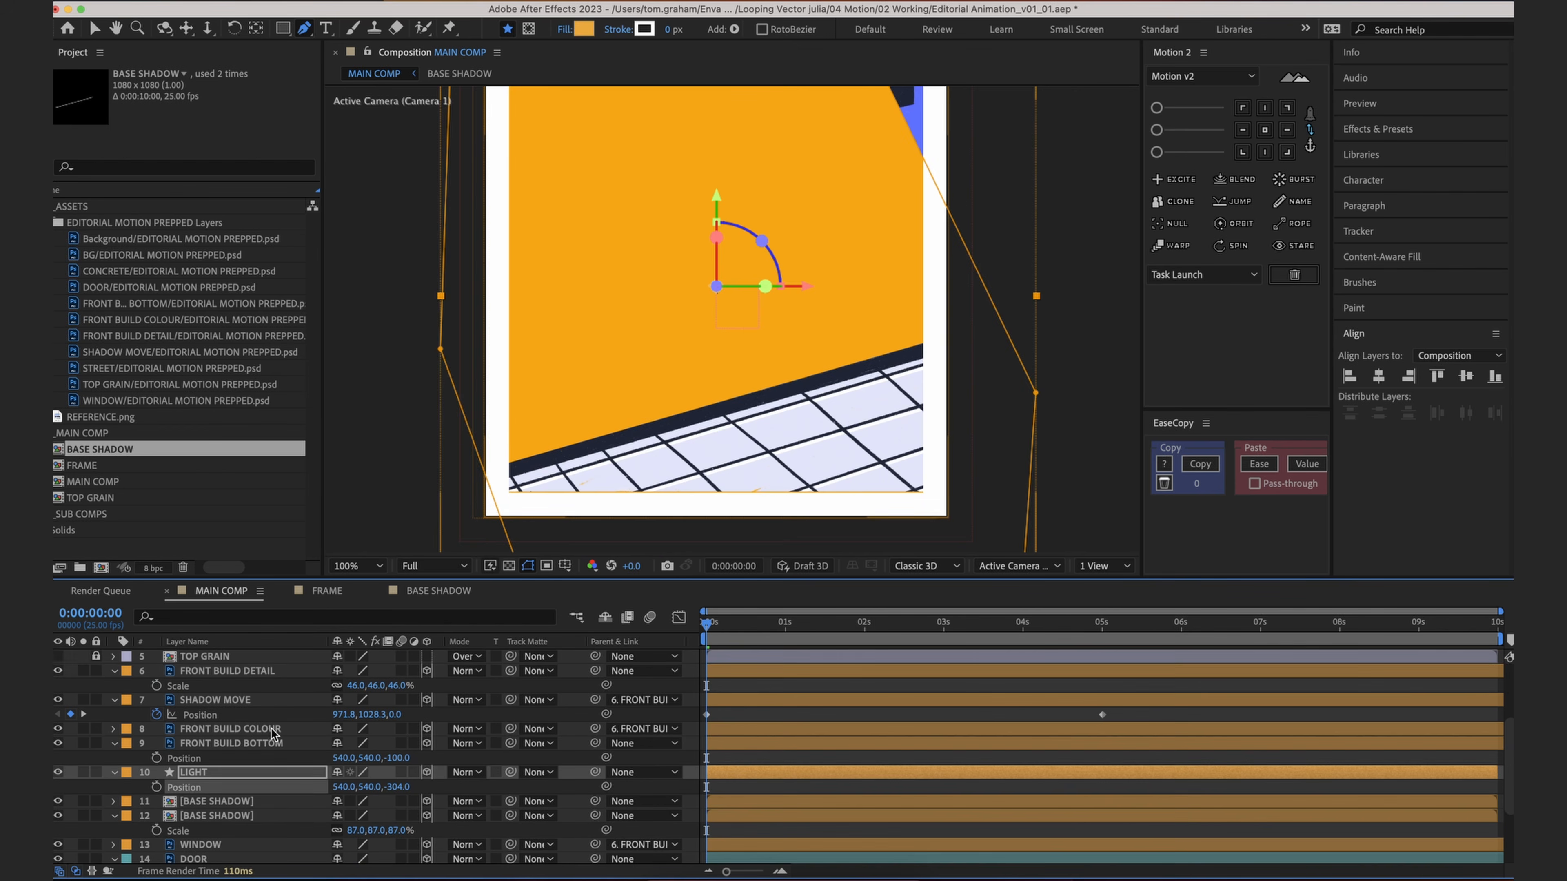
click(281, 671)
key(p)
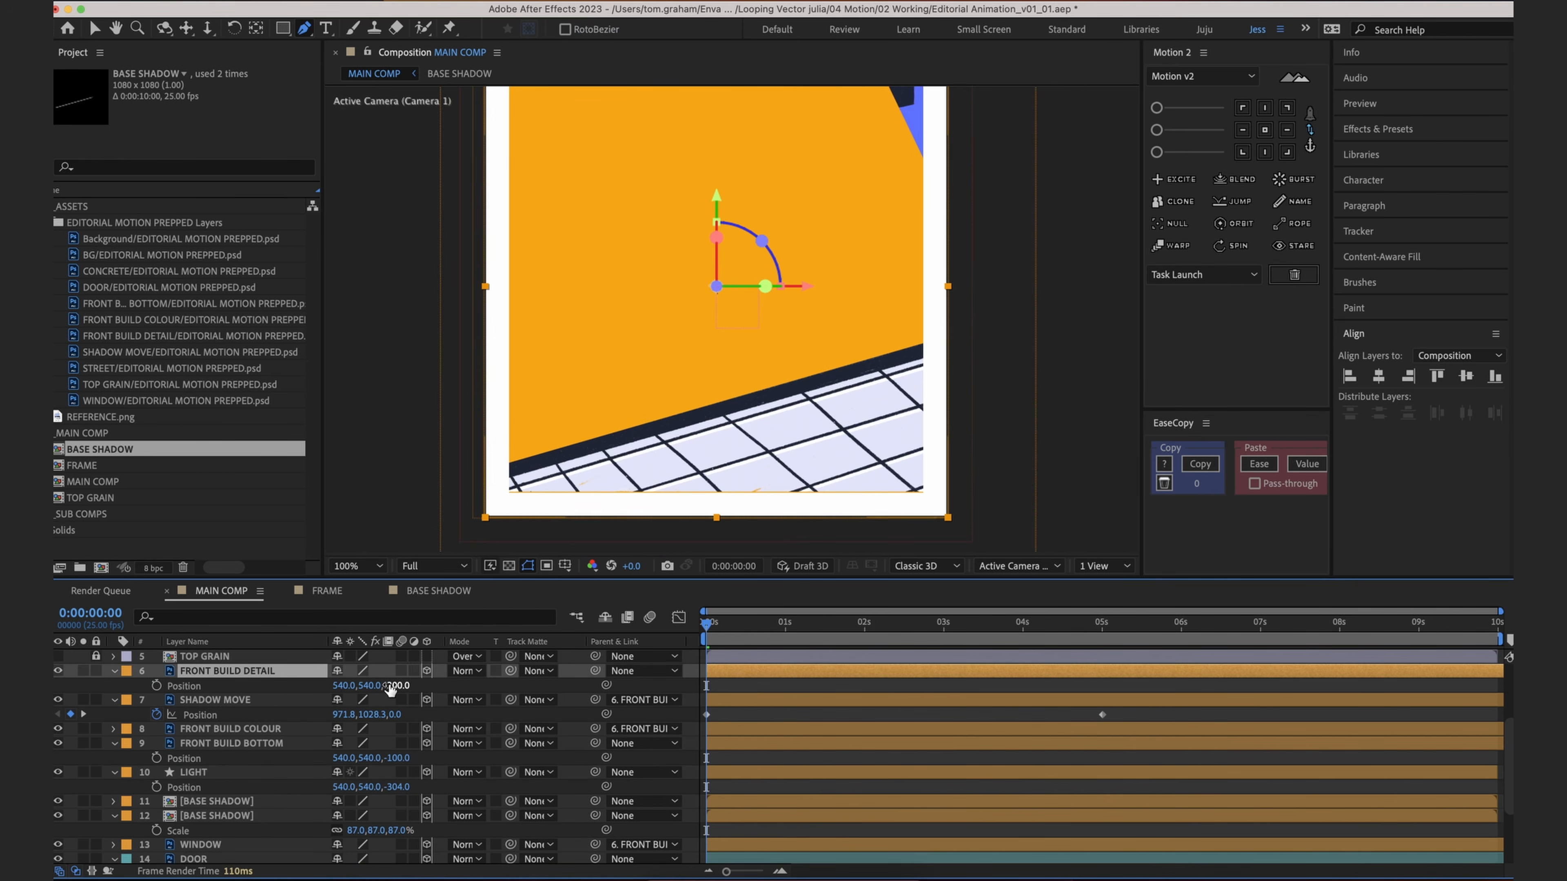
click(206, 773)
click(397, 787)
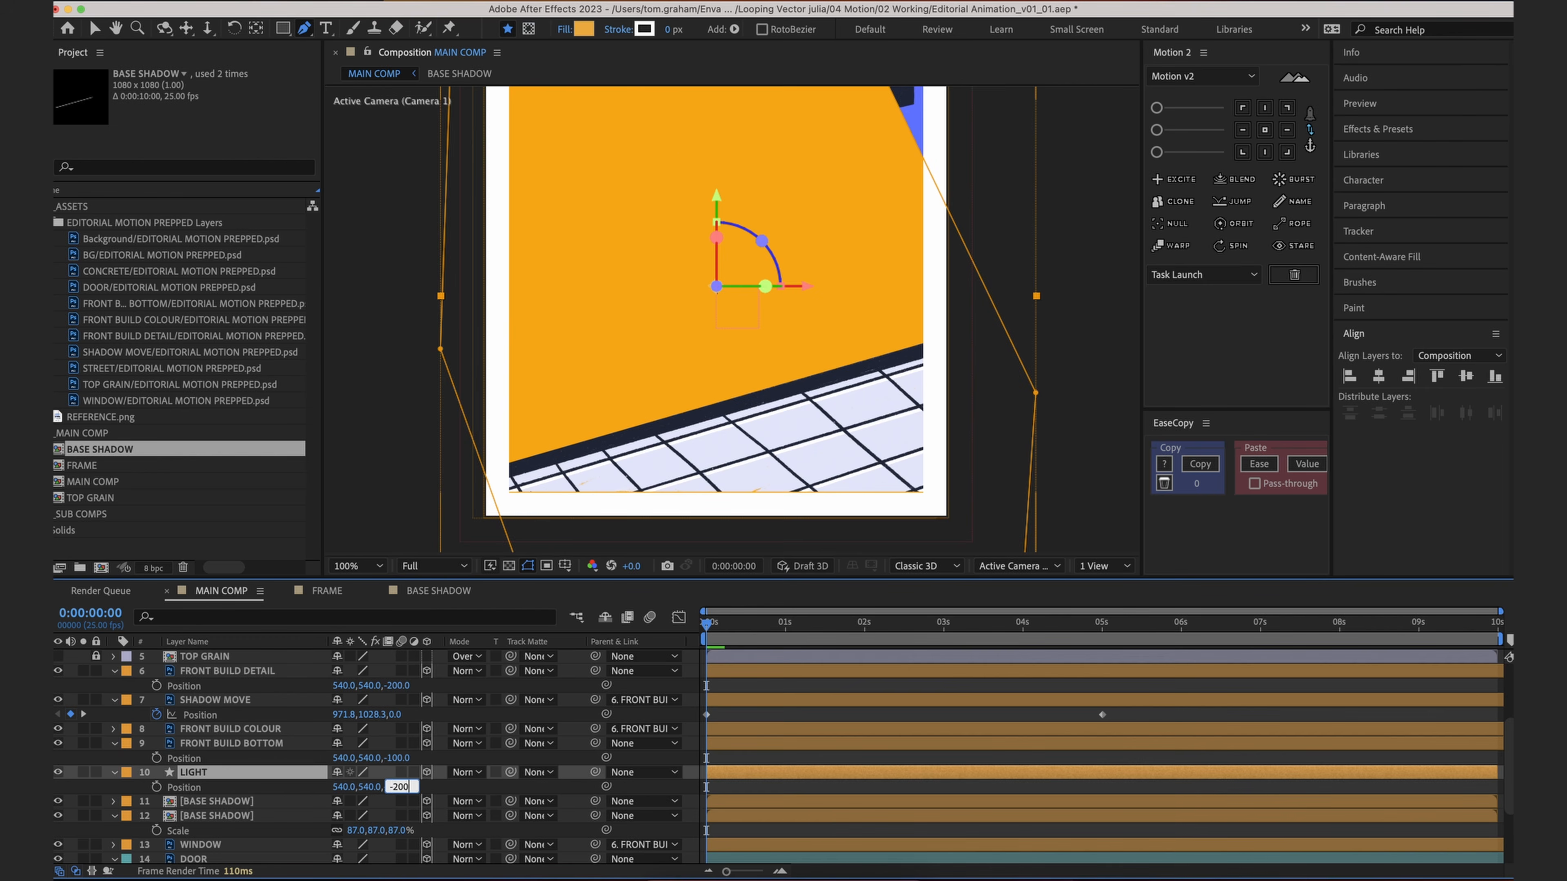
key(Return)
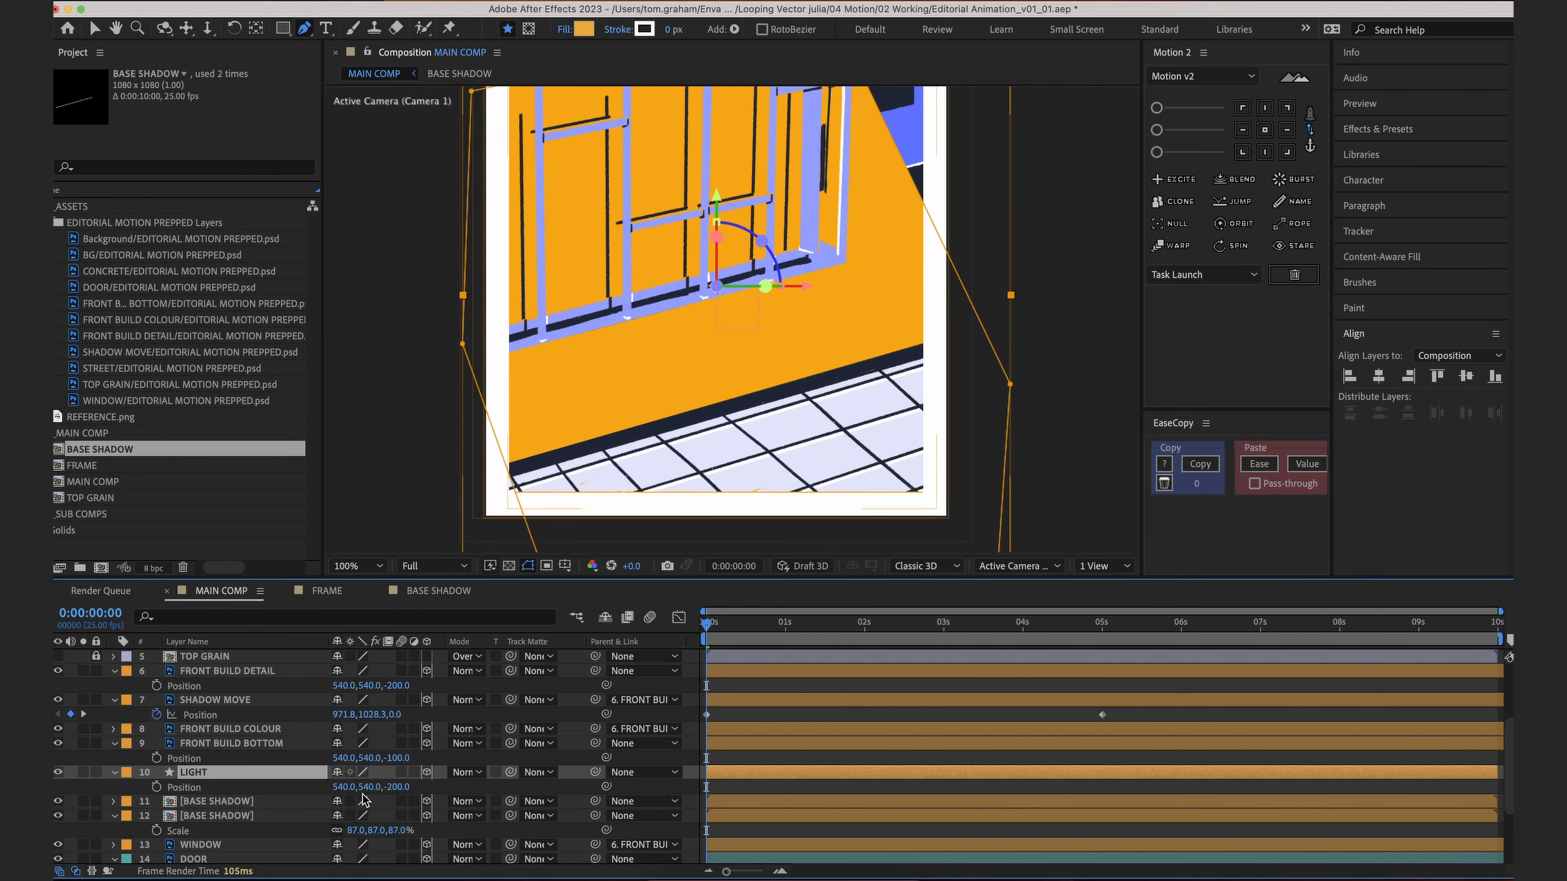
Step: Nudge LIGHT slightly closer to the camera and reduce its scale to 93%
drag(400, 788, 399, 788)
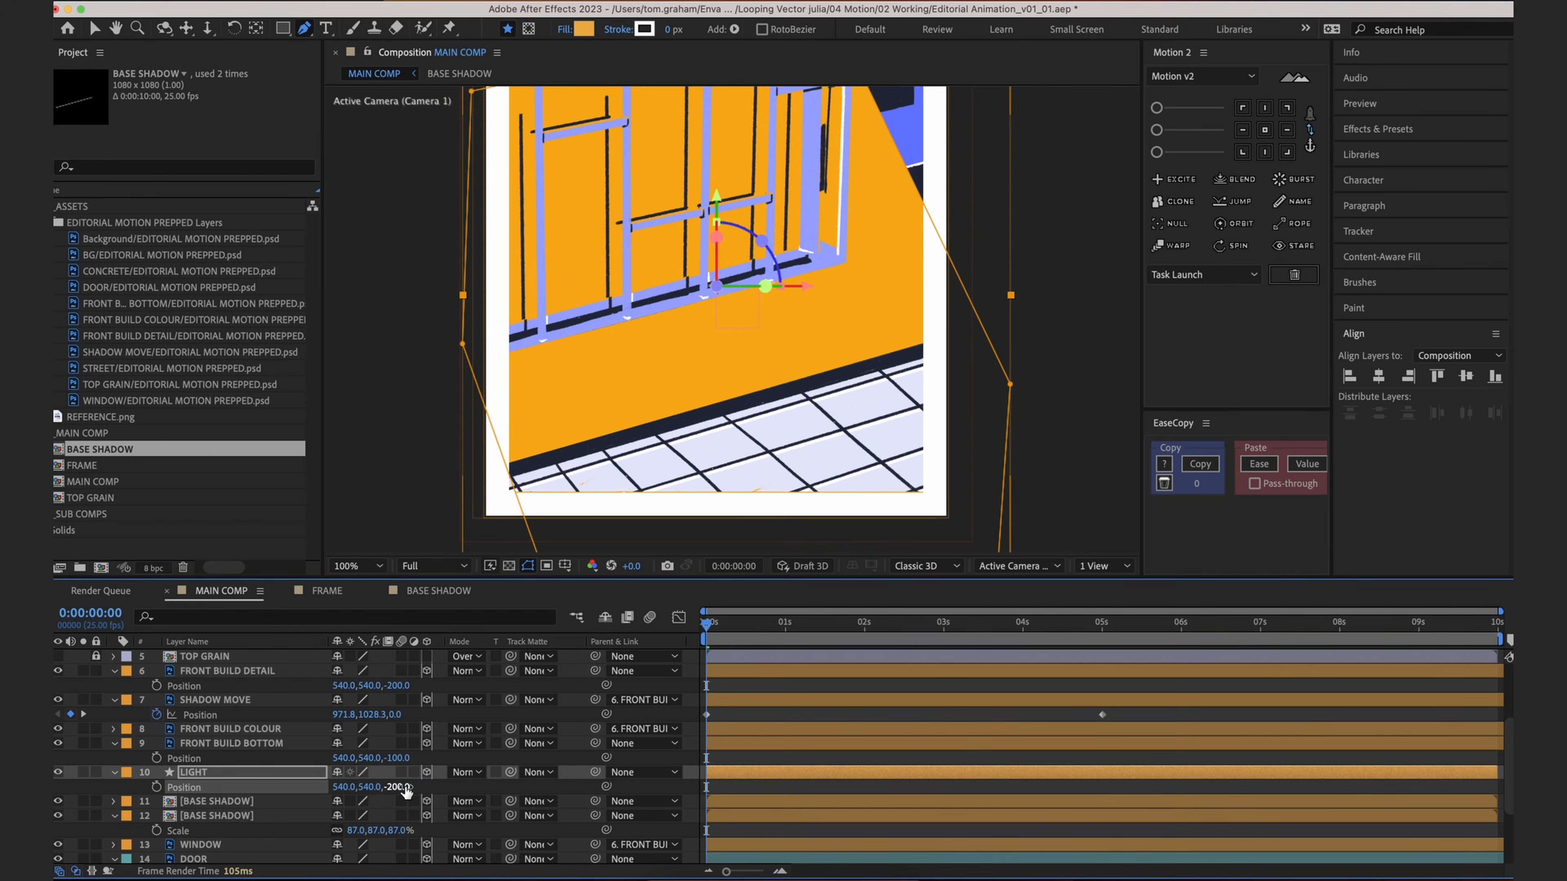
key(s)
key(comma)
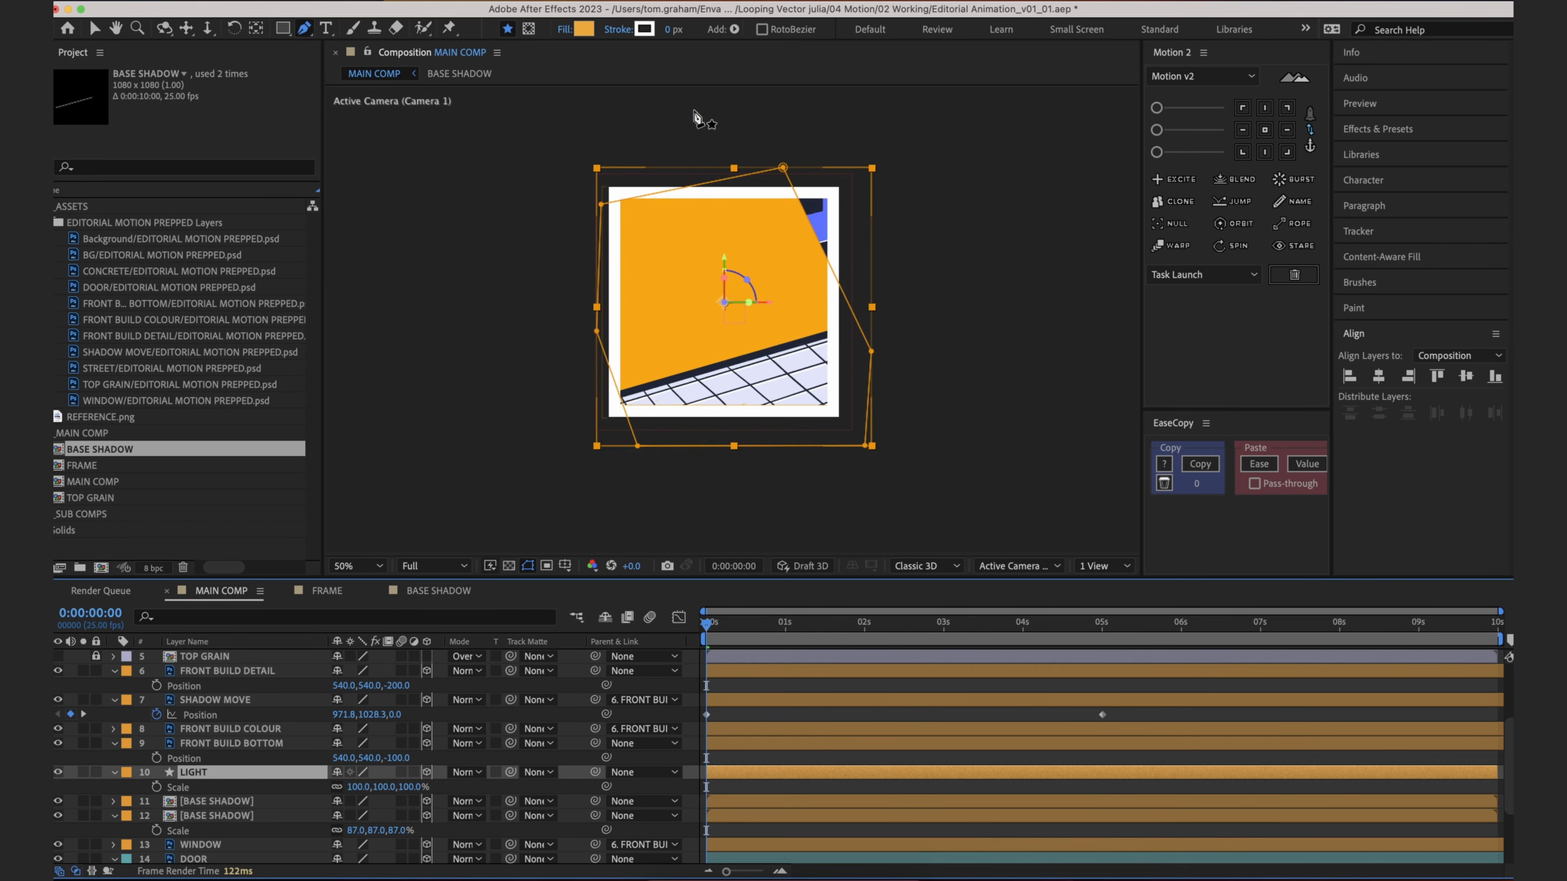
key(comma)
drag(675, 206, 668, 196)
key(period)
drag(710, 253, 706, 245)
drag(417, 787, 409, 786)
drag(704, 626, 709, 625)
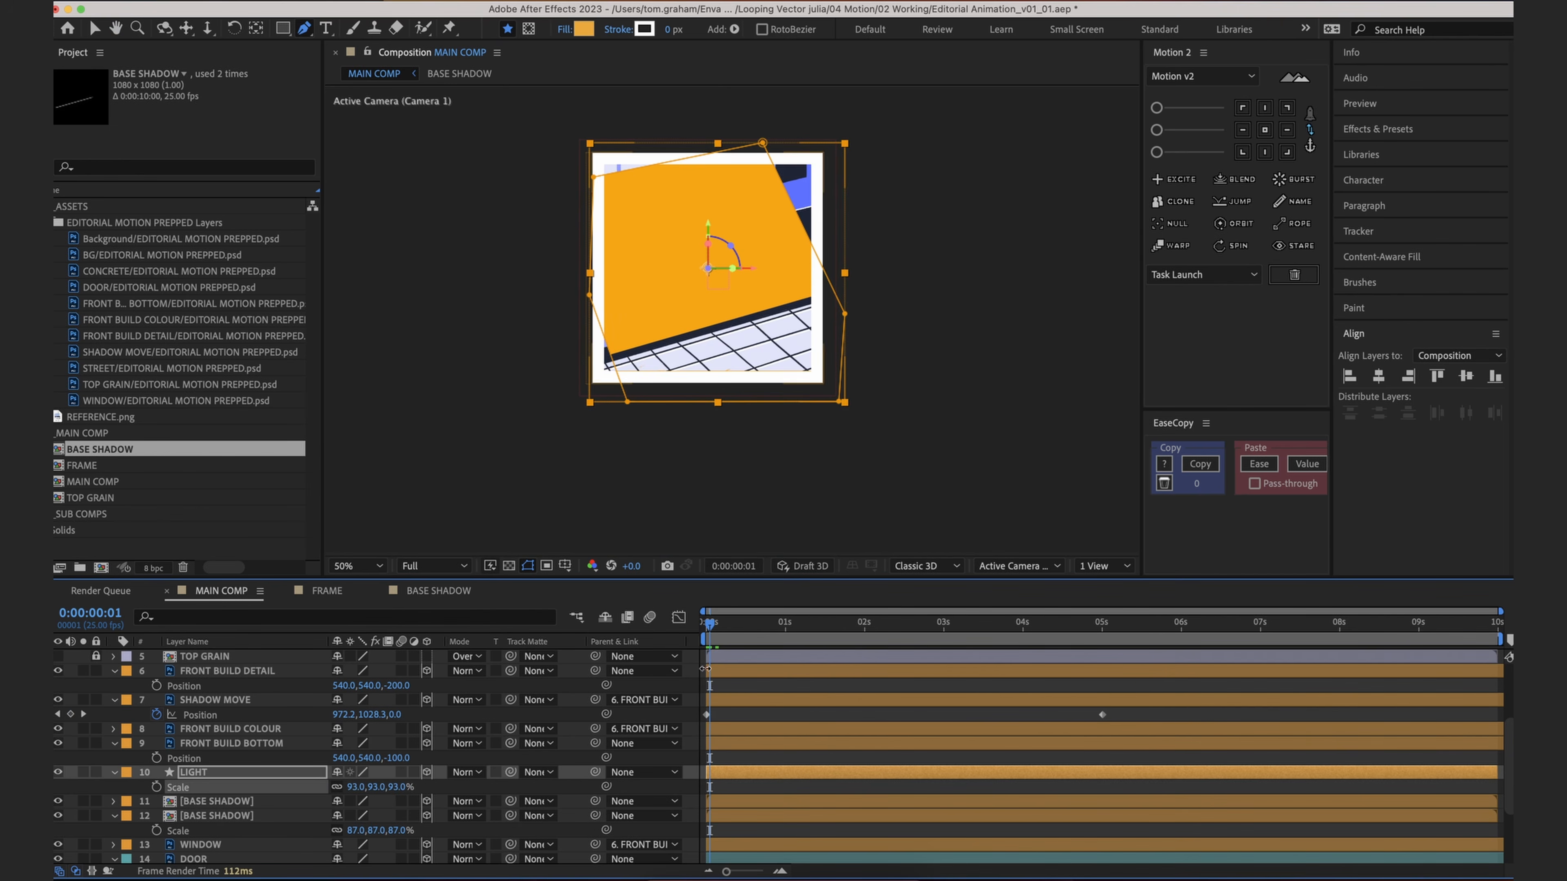
Step: Lower LIGHT's opacity so the illustration shows through and set its Z position to -400
key(t)
drag(346, 787, 304, 789)
scroll(493, 500, up, 2)
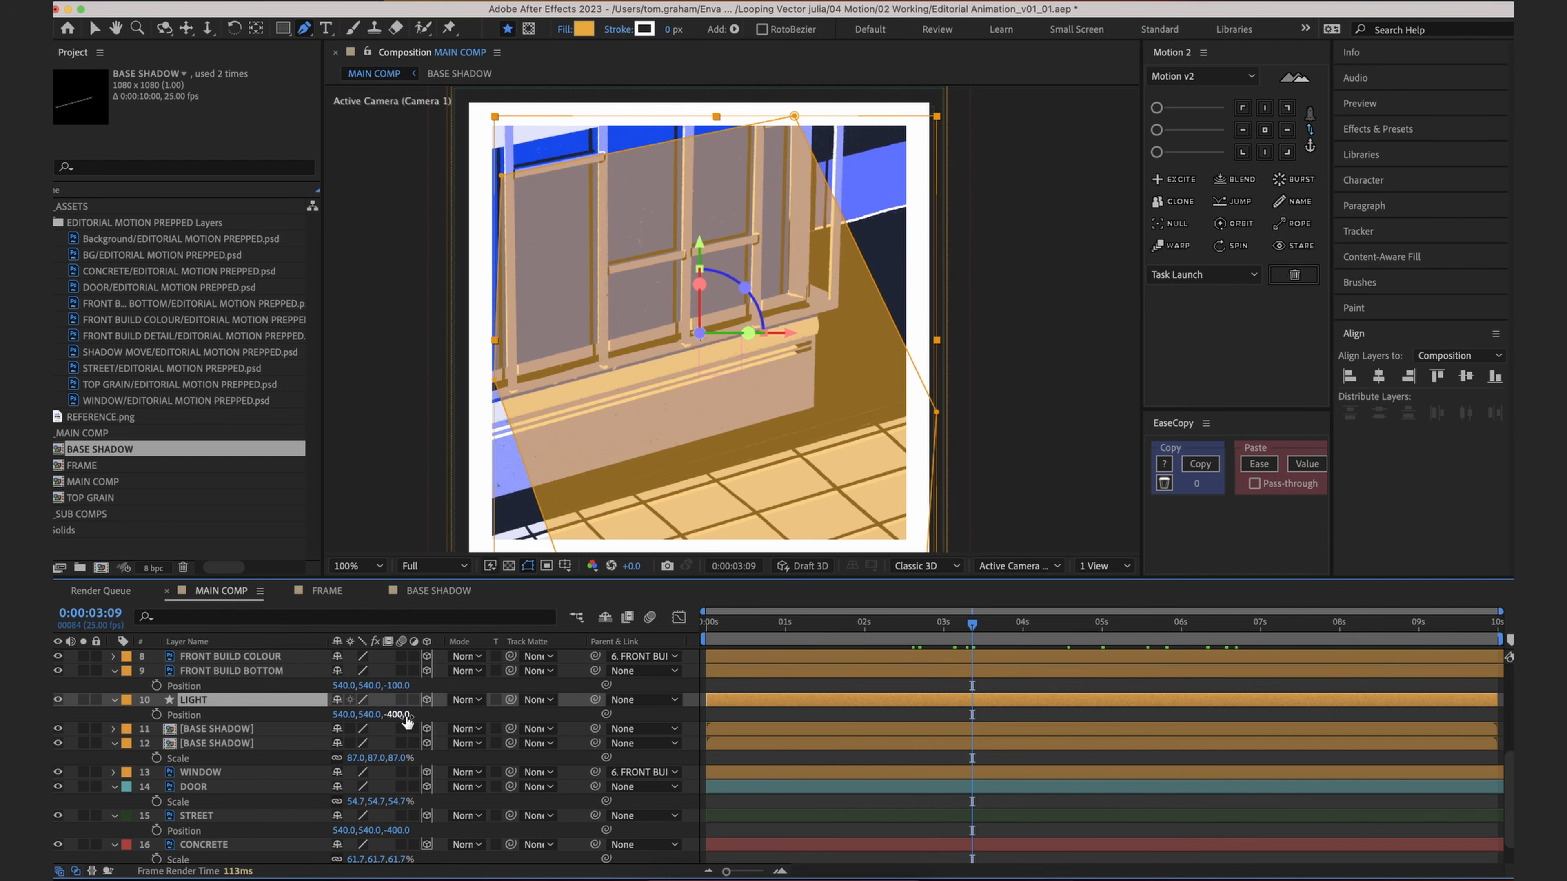
Step: Set LIGHT's scale to 72% and nudge its two upper corner points up slightly along the window's slanted top edge
key(s)
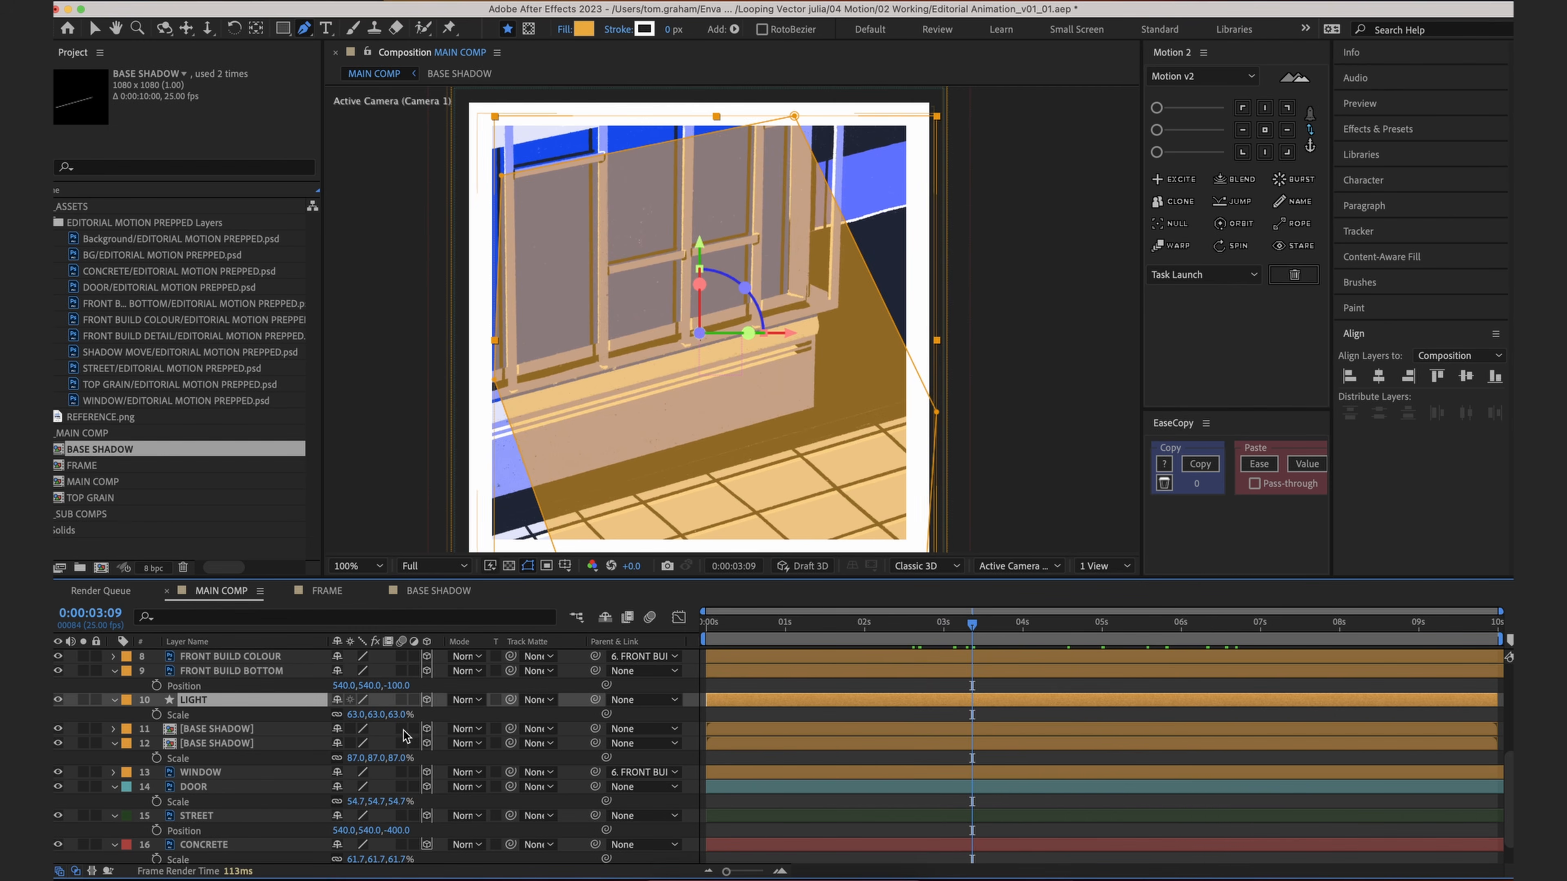
drag(401, 718, 408, 715)
drag(1048, 625, 738, 658)
click(490, 164)
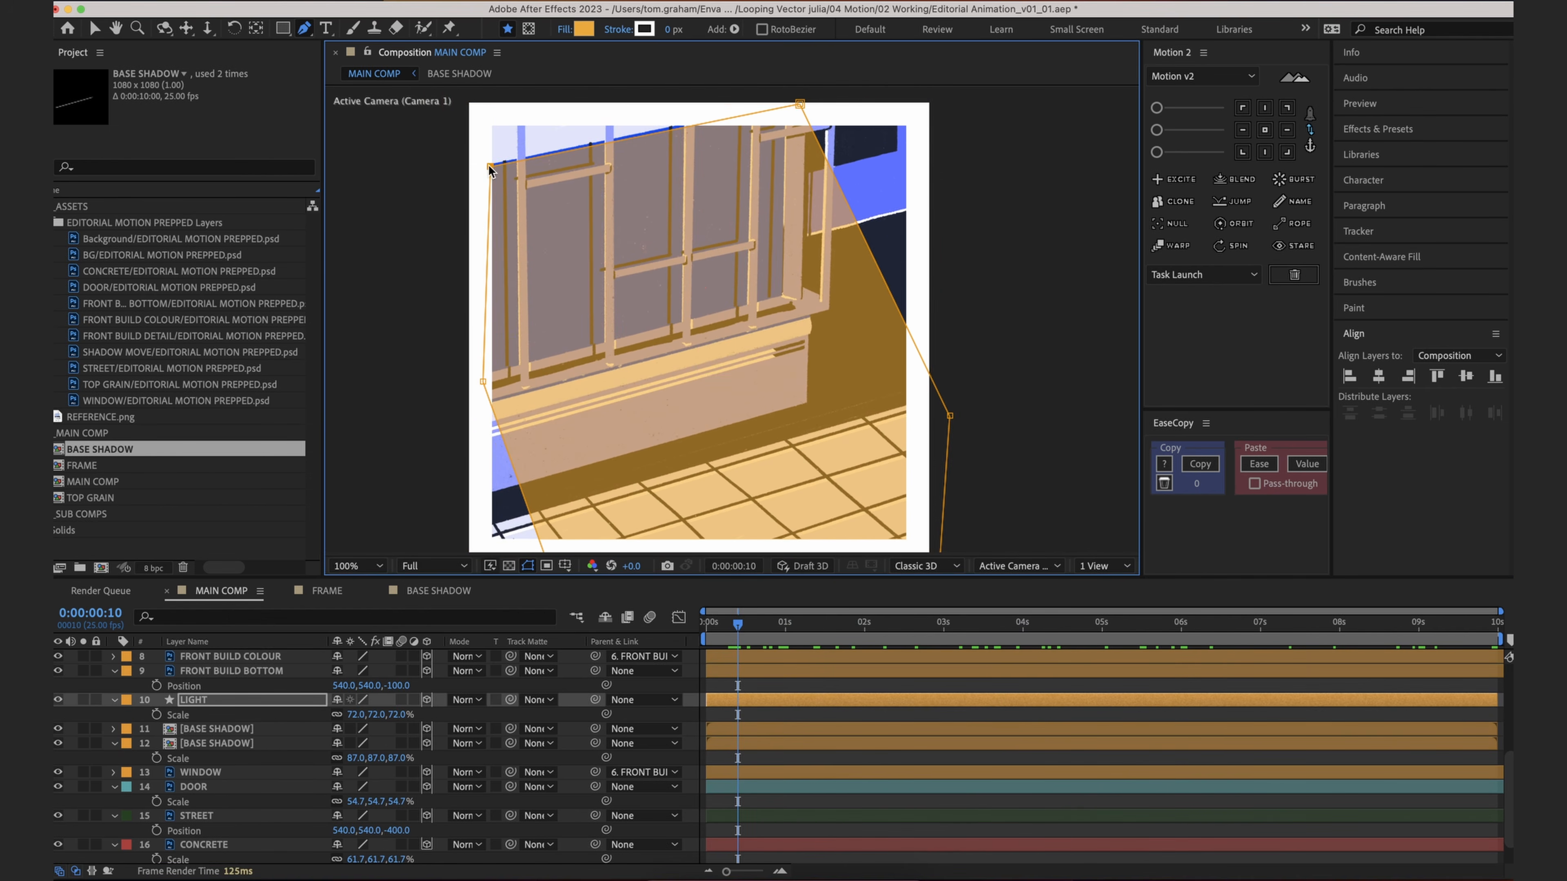
drag(799, 103, 799, 99)
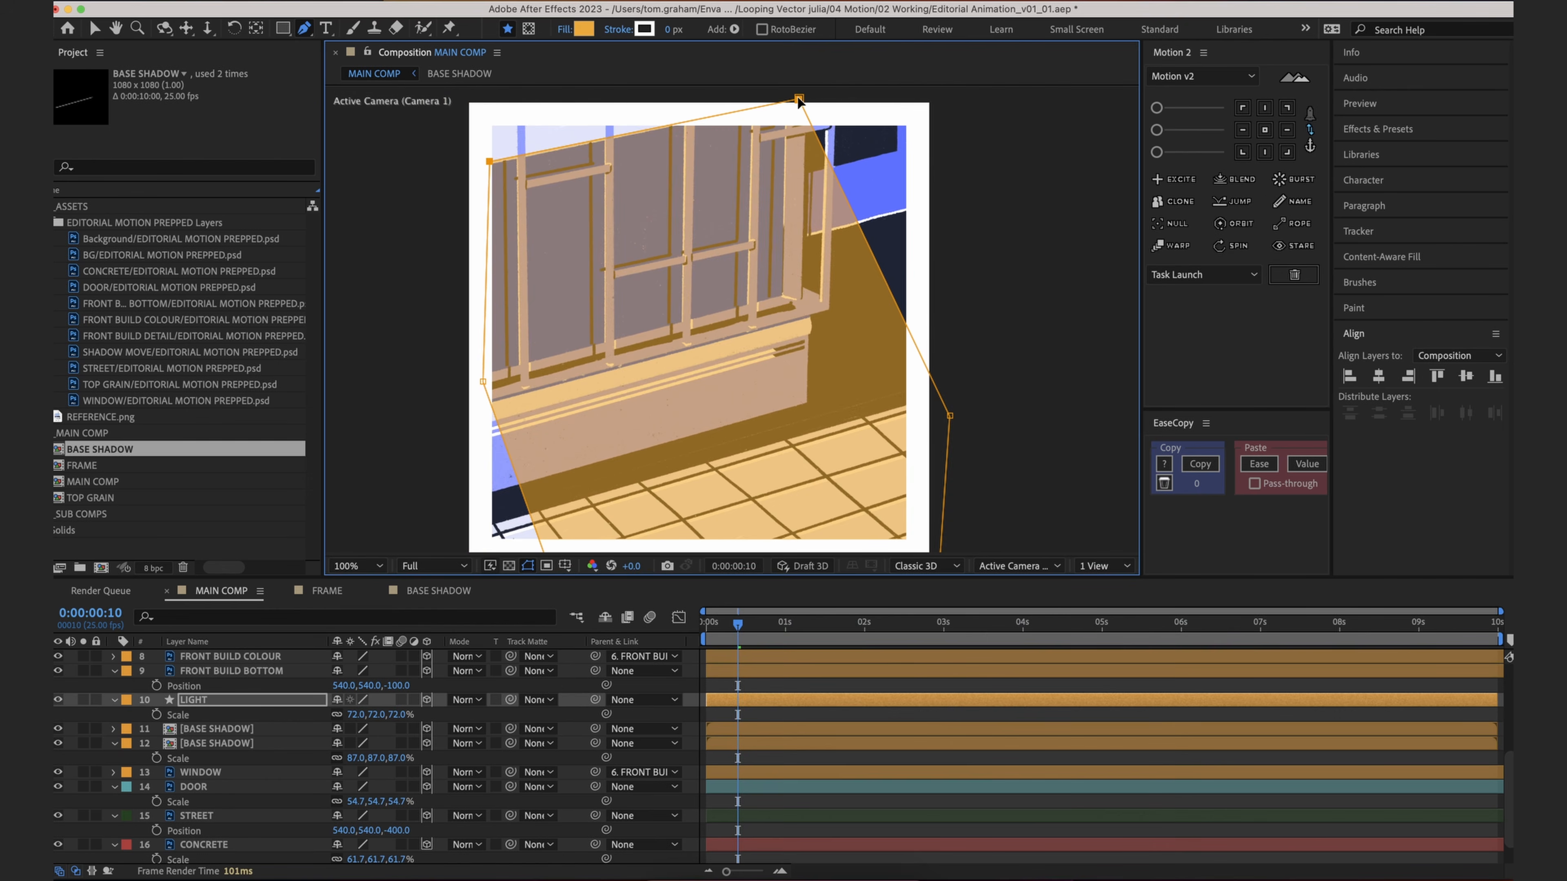
click(790, 704)
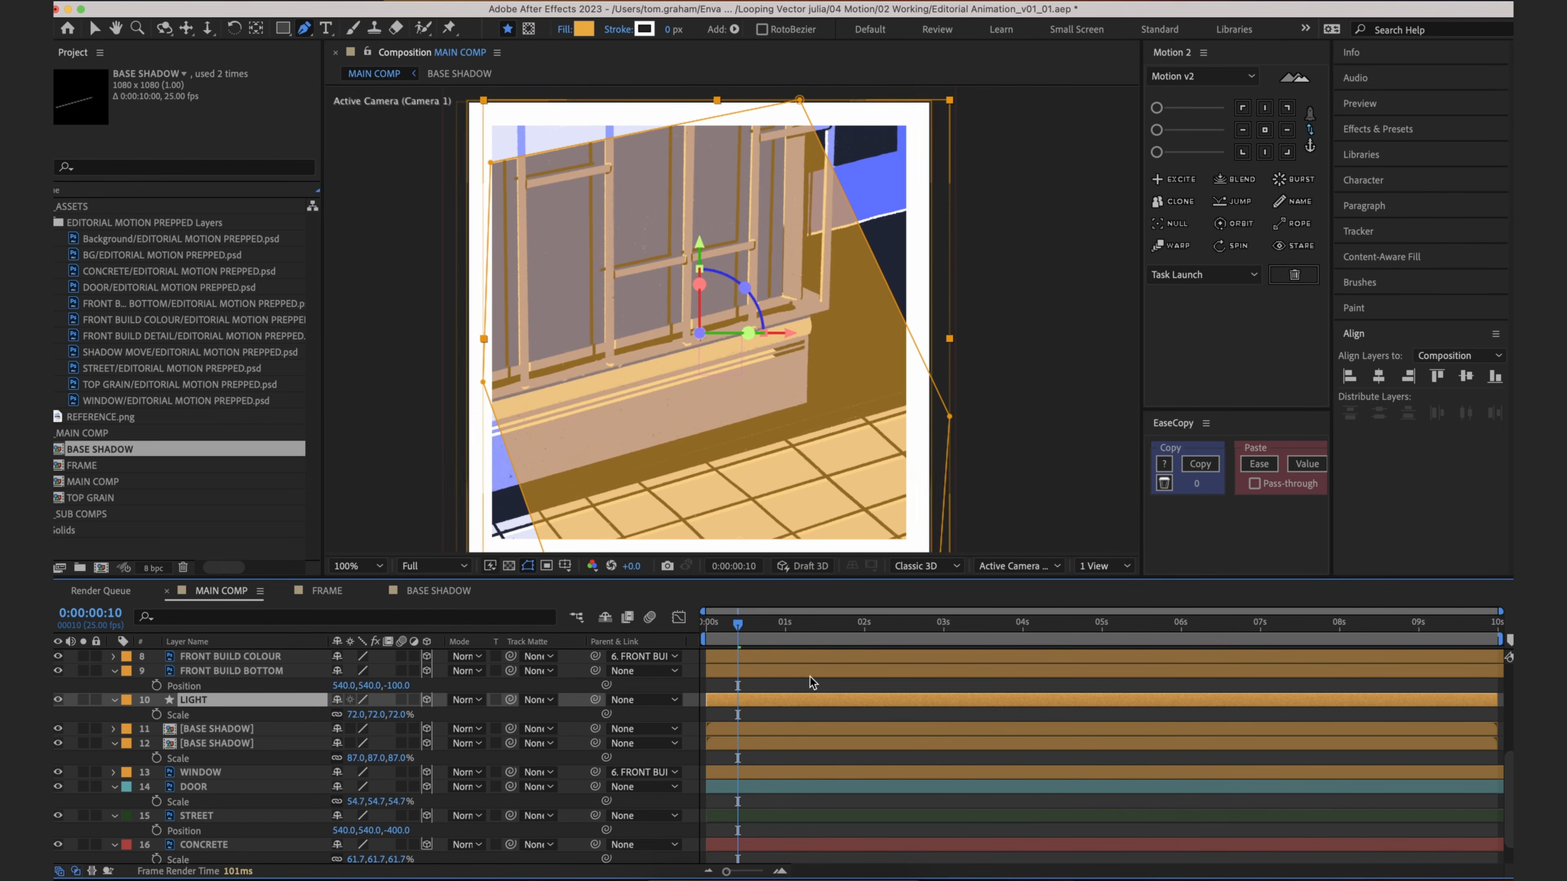
click(805, 718)
click(91, 29)
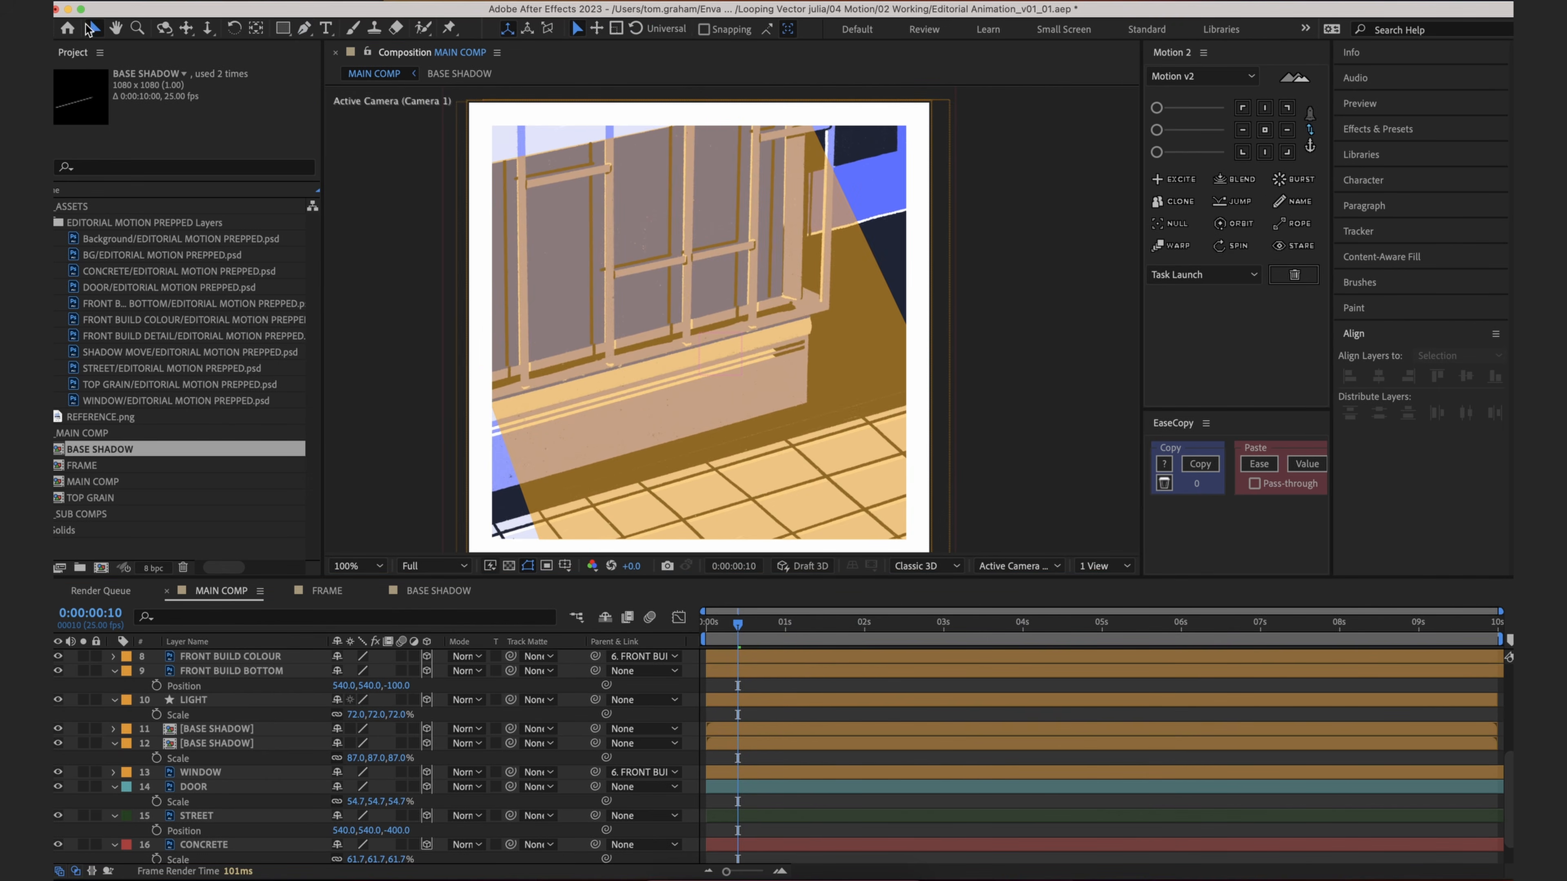
Step: Go to 5 seconds on the timeline and change LIGHT's label to Yellow
drag(868, 625, 1004, 626)
scroll(1005, 626, up, 5)
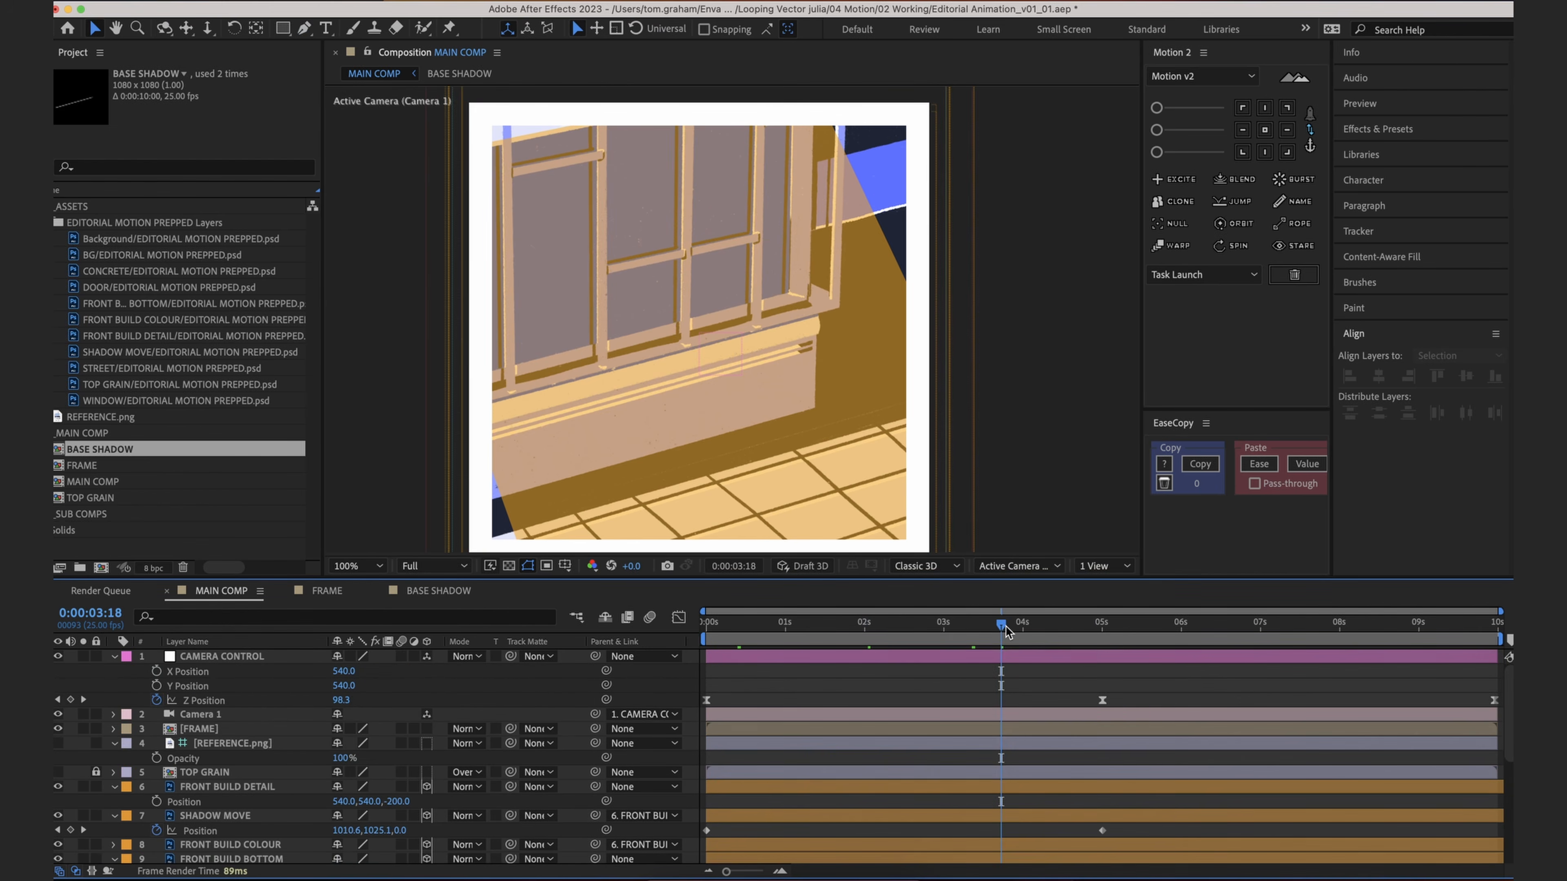
click(1103, 630)
scroll(1119, 715, down, 3)
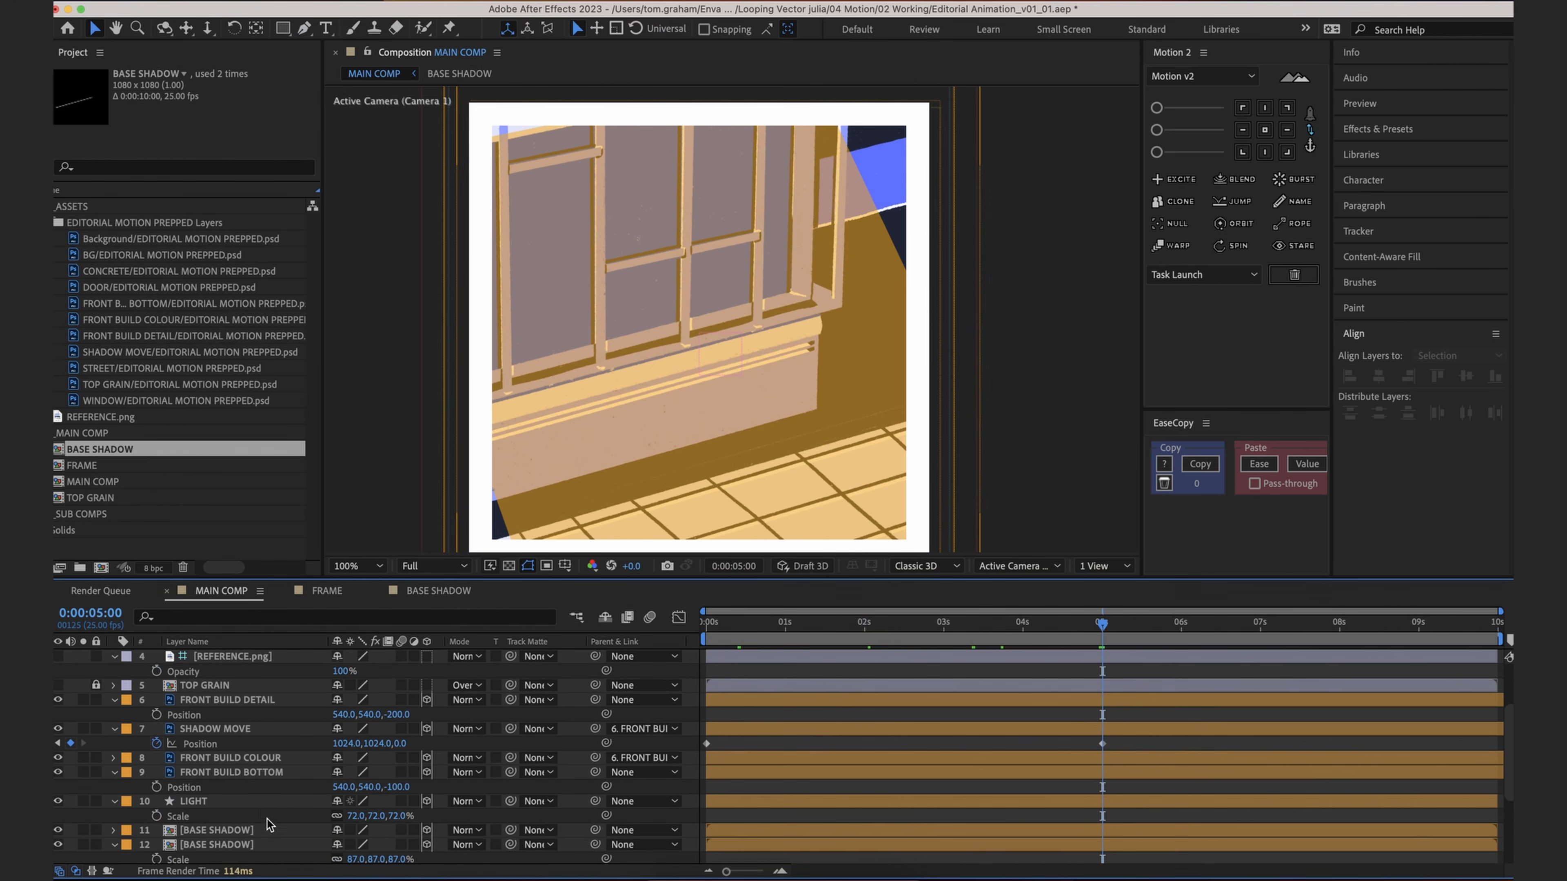
click(272, 801)
click(127, 801)
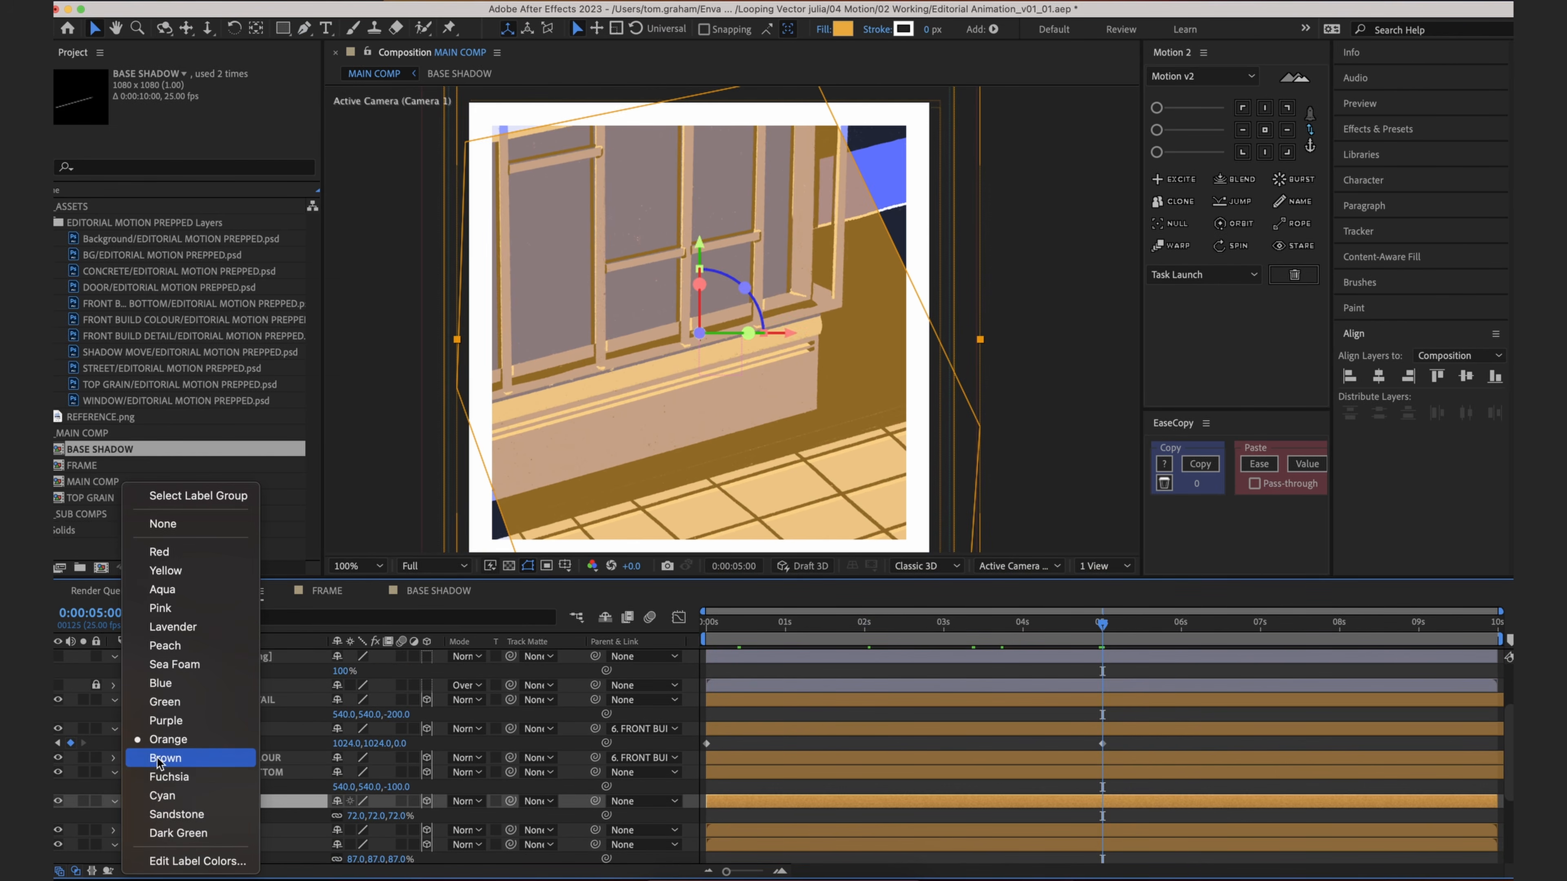
click(205, 580)
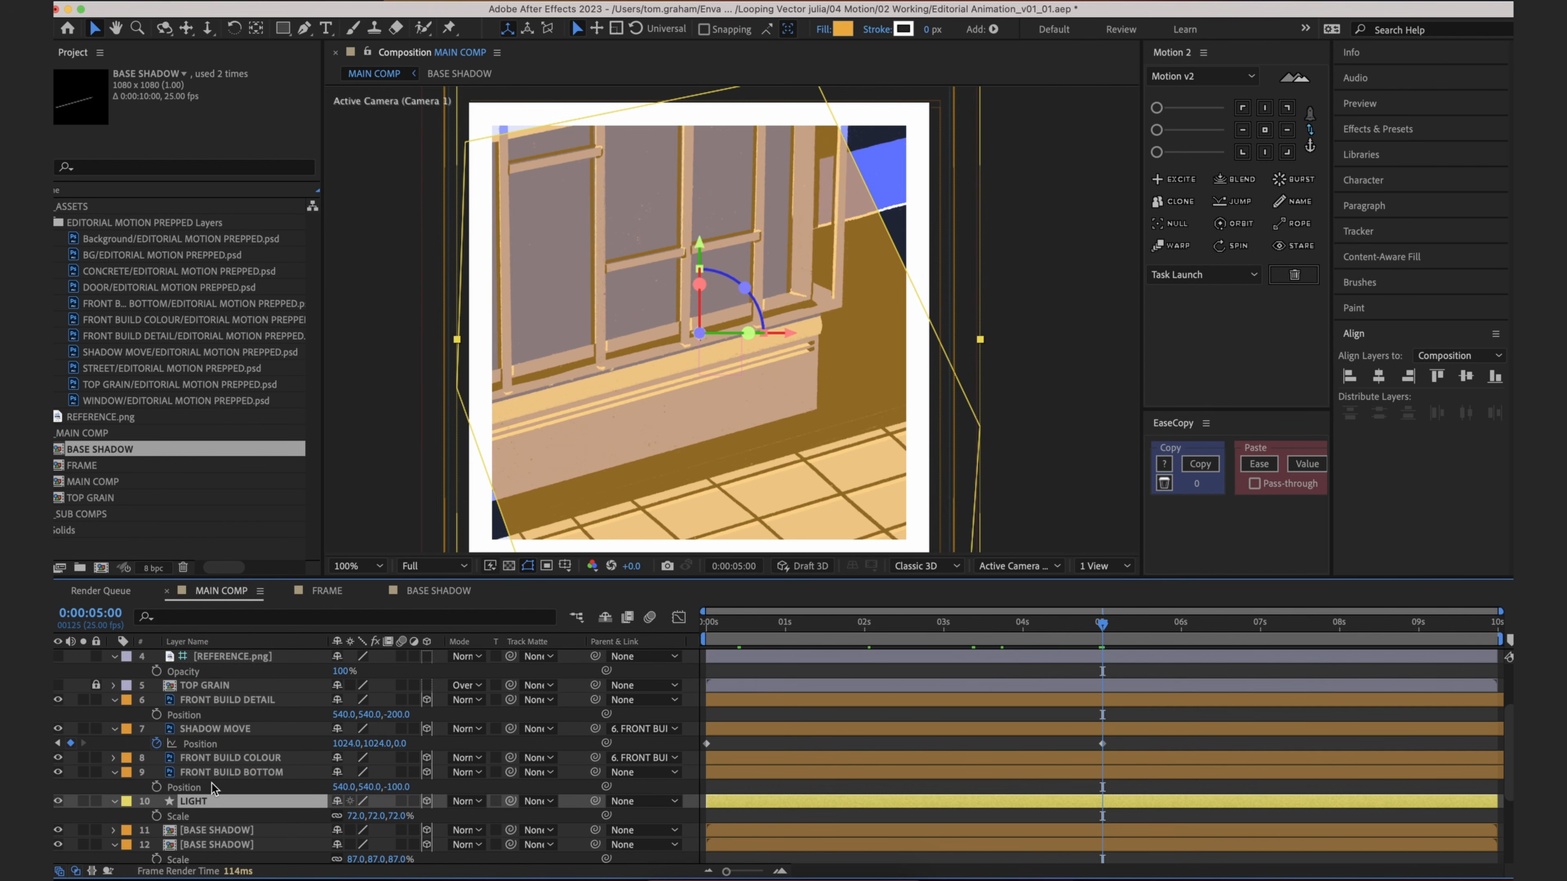
Step: Trim the start of LIGHT to 5 seconds and preview its appearance from just before the cut
scroll(328, 804, down, 1)
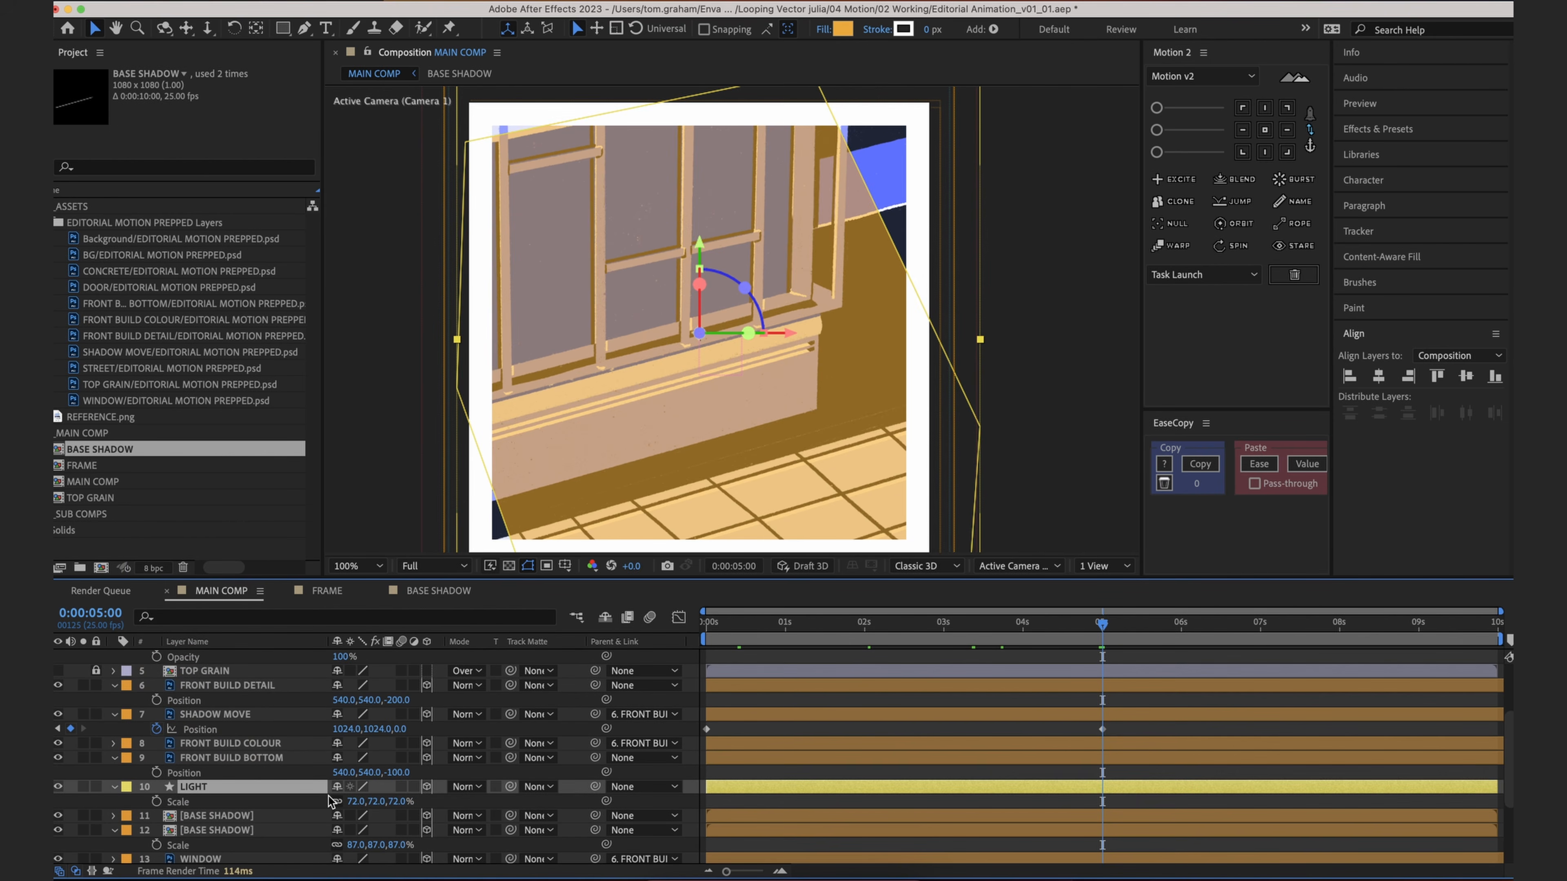
key(alt+bracketleft)
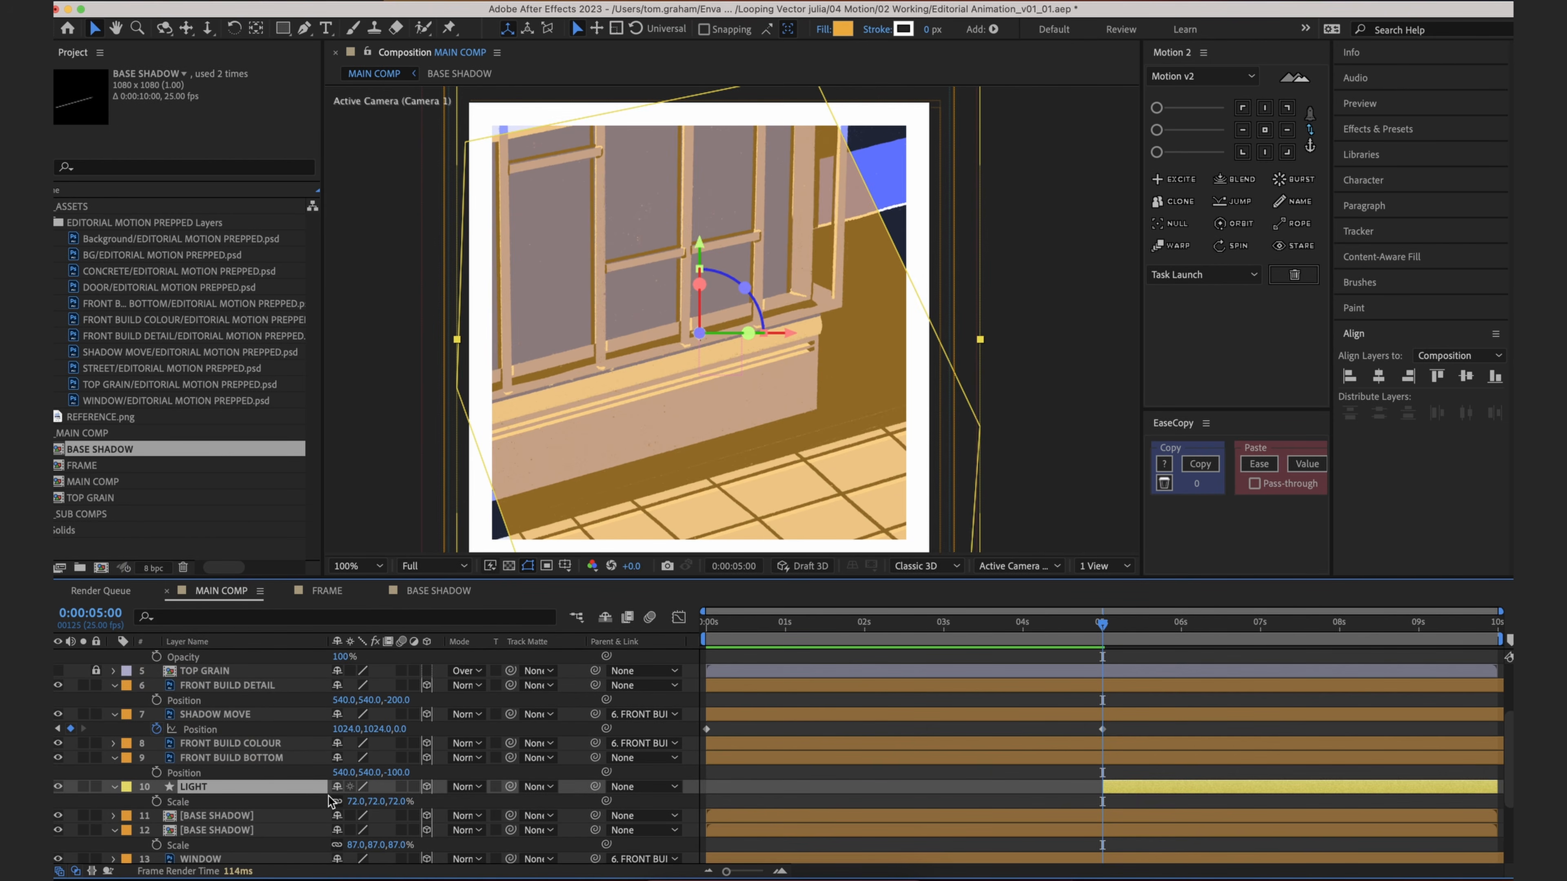
click(1093, 788)
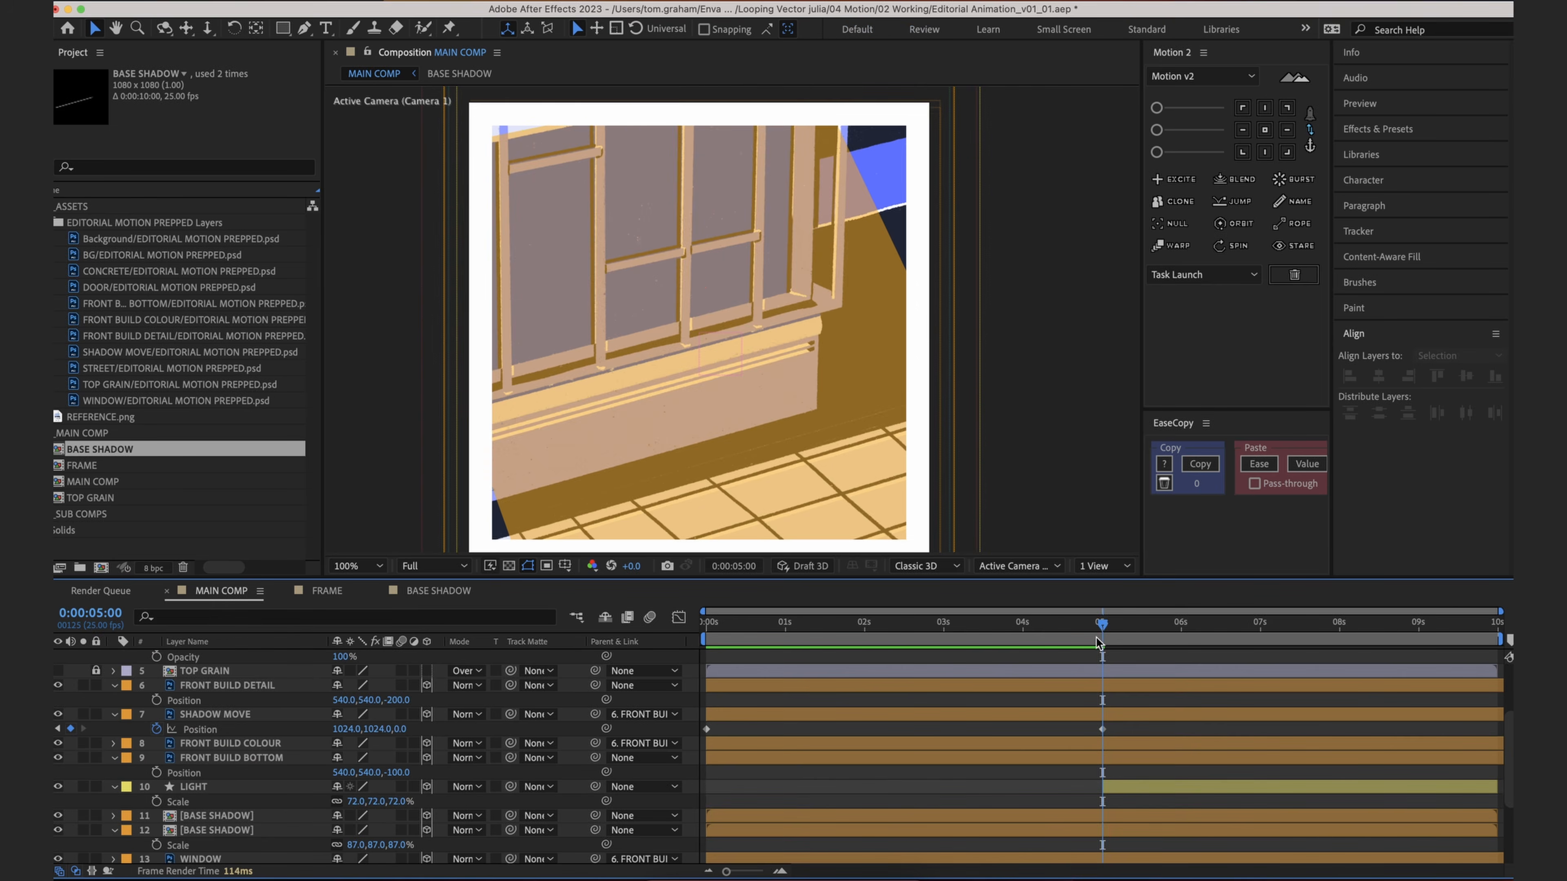
click(1086, 628)
key(space)
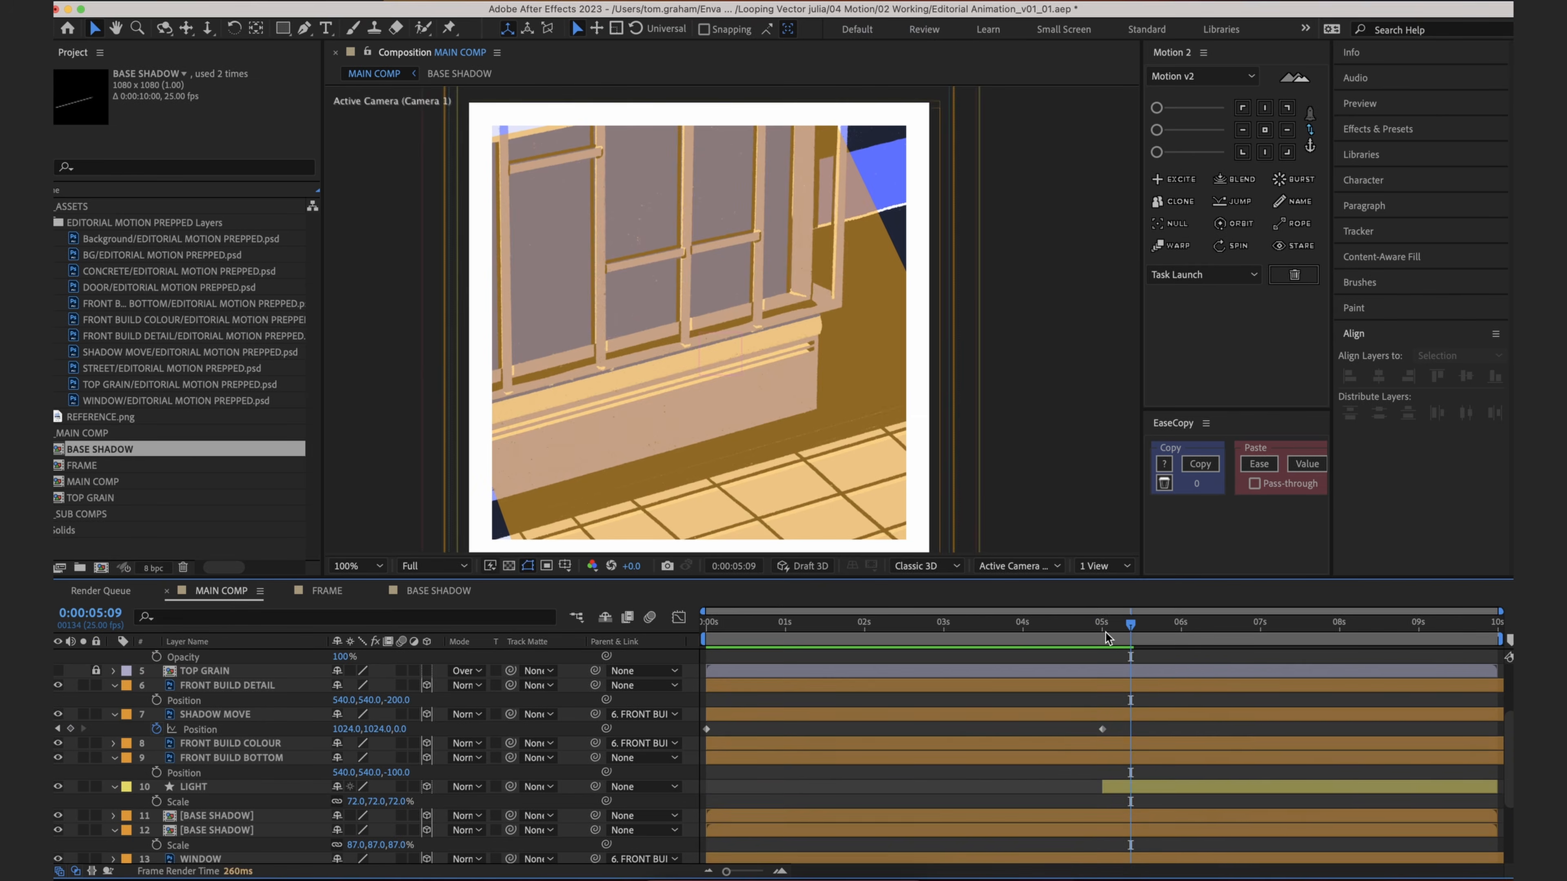
Step: Create an opacity keyframe on LIGHT at 5 seconds and move it three frames later to 0:00:05:03
click(1102, 630)
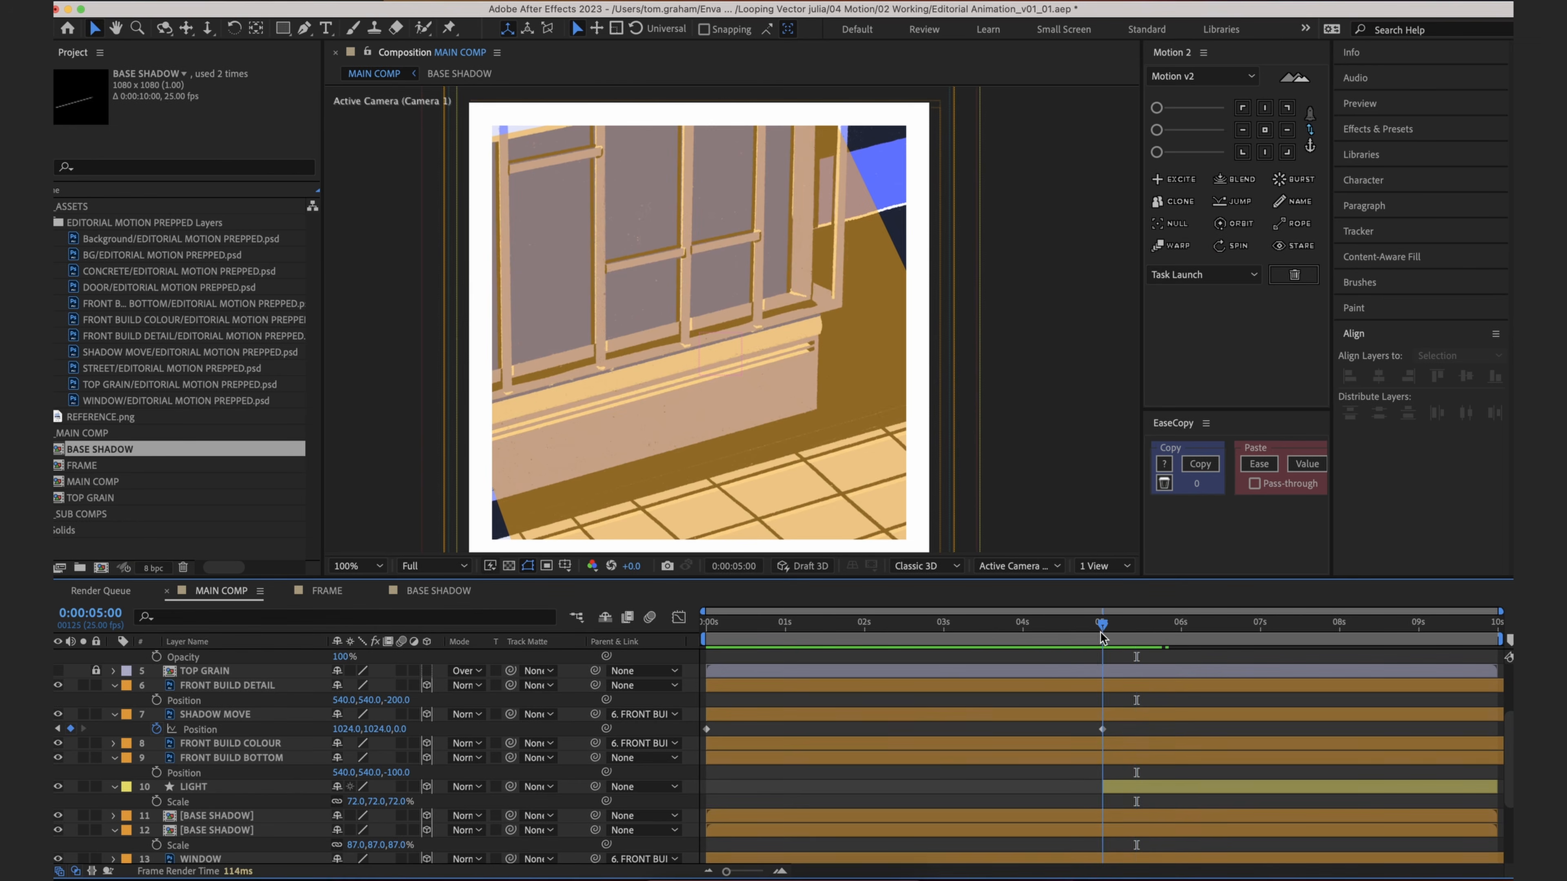
scroll(1128, 772, down, 2)
click(1044, 765)
key(t)
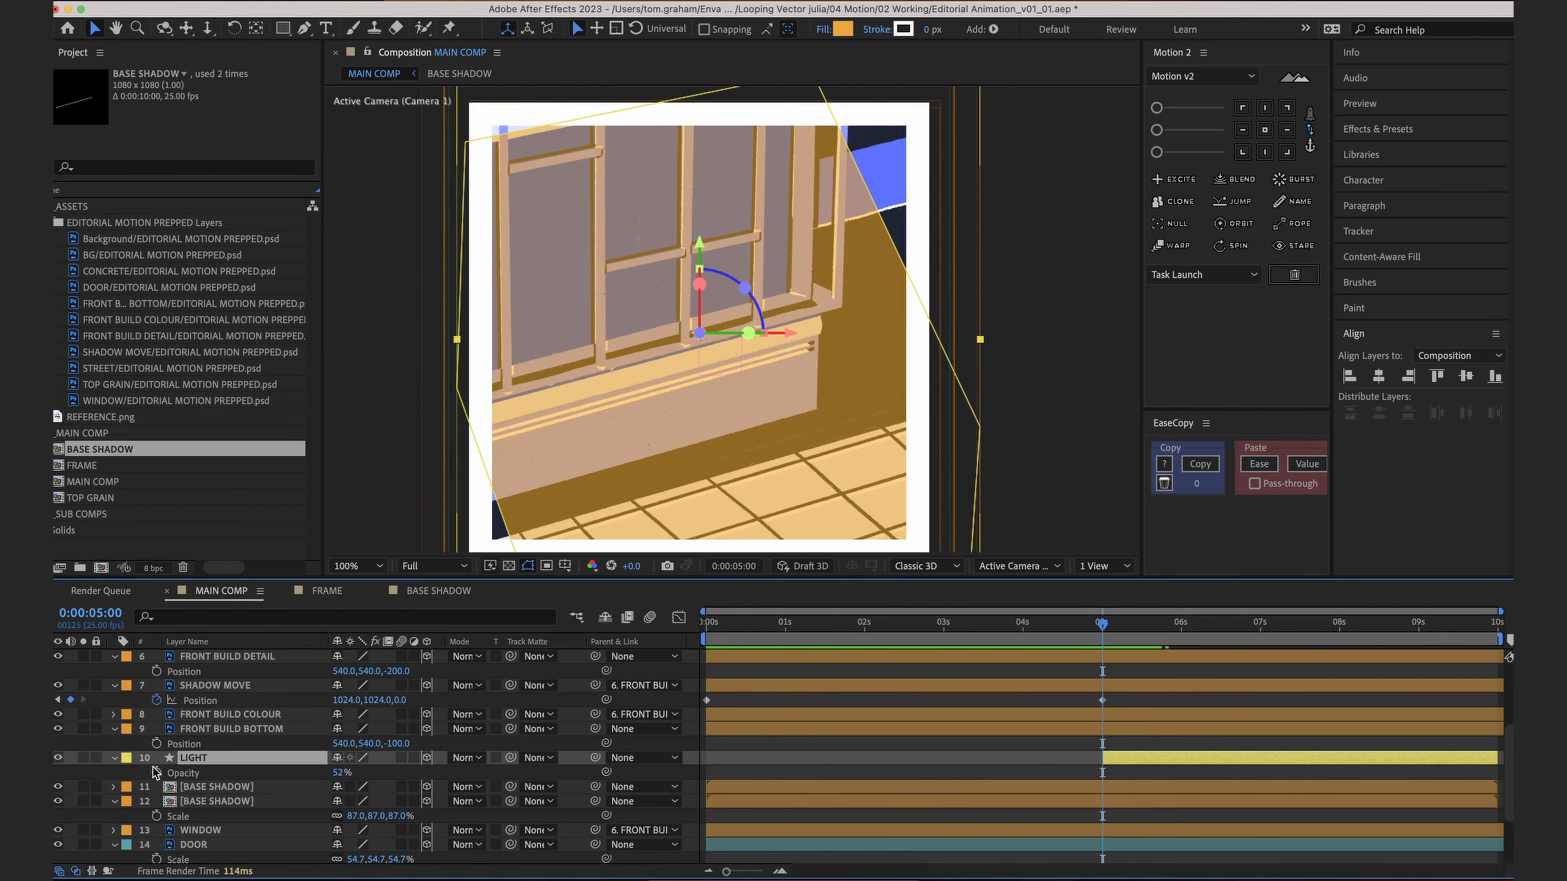
click(157, 772)
key(equal)
key(equal)
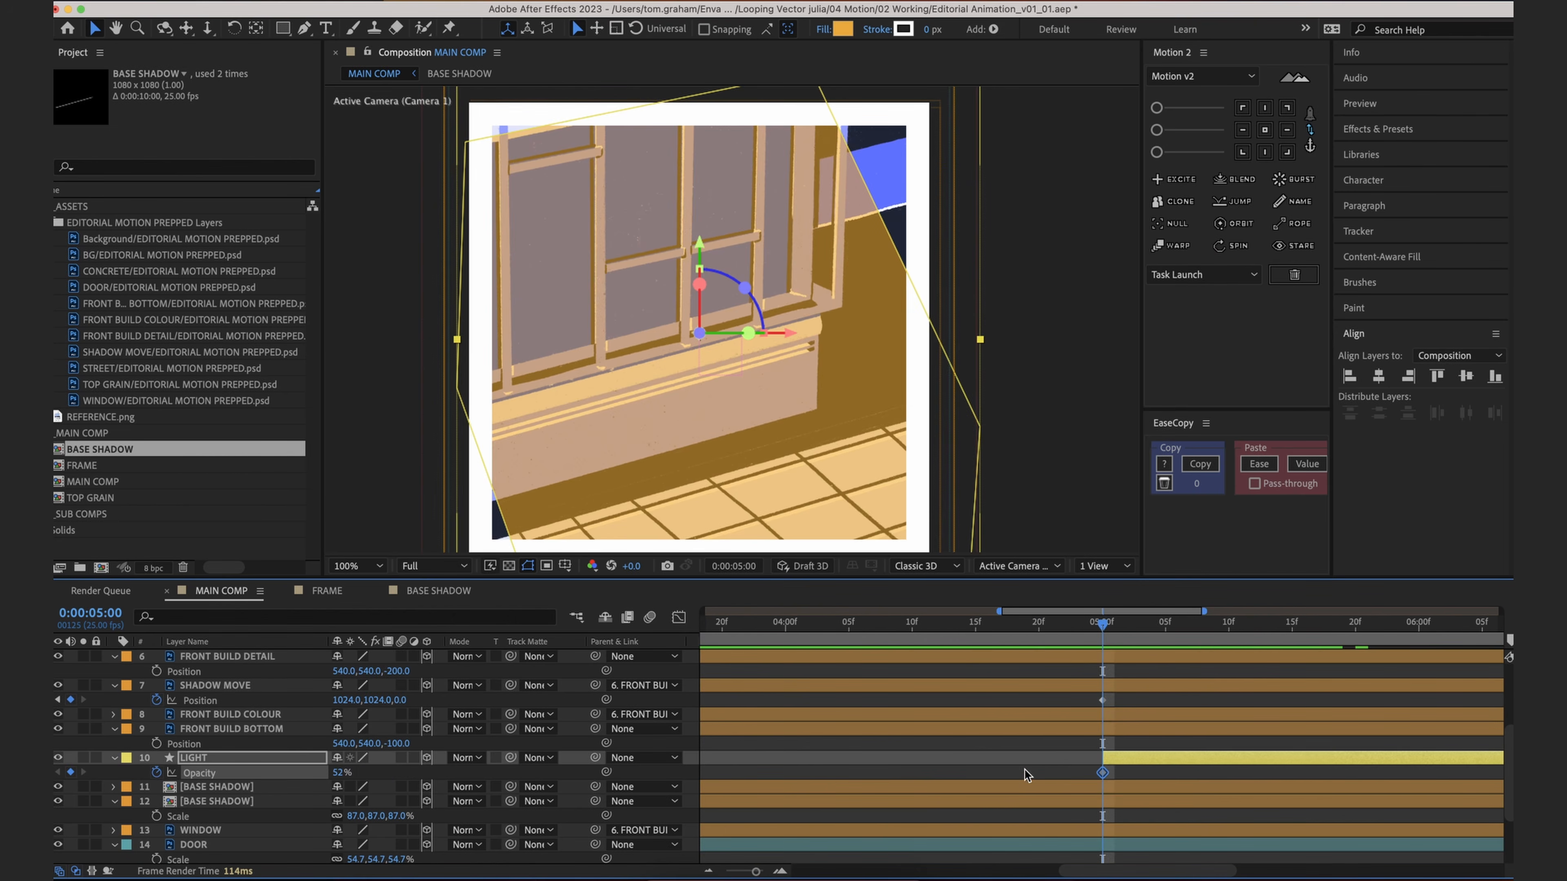
click(1024, 770)
scroll(947, 790, down, 1)
scroll(948, 790, right, 3)
drag(985, 751, 1020, 753)
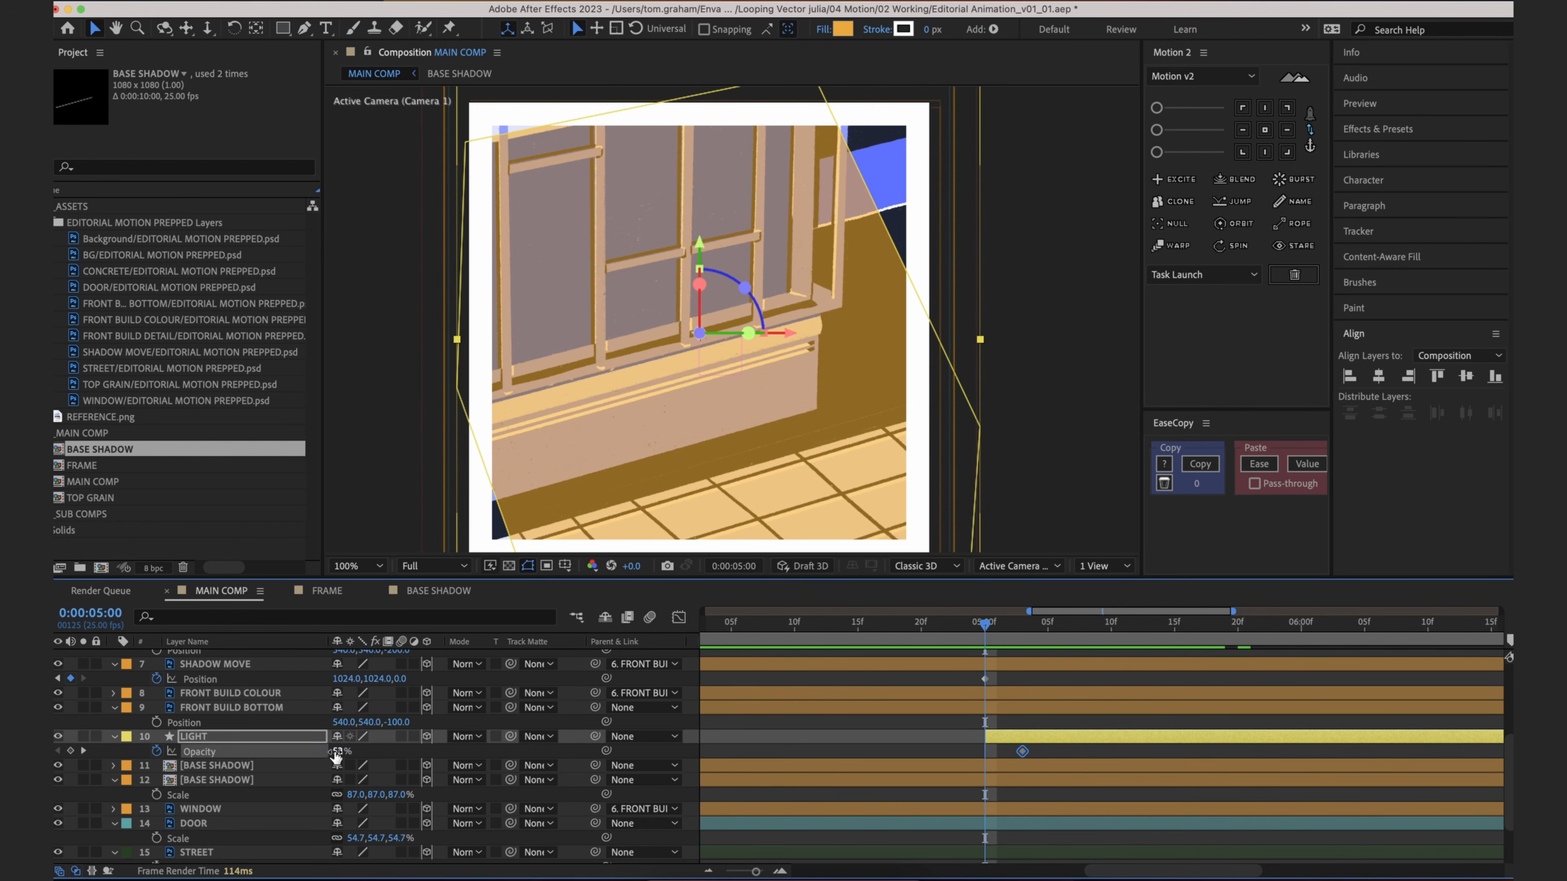
Step: Keyframe LIGHT's opacity to 1% at 0:00:05:00, 47% at 0:00:05:01 and 30% at 0:00:05:02 for a flicker
drag(335, 754, 188, 738)
key(Page_Down)
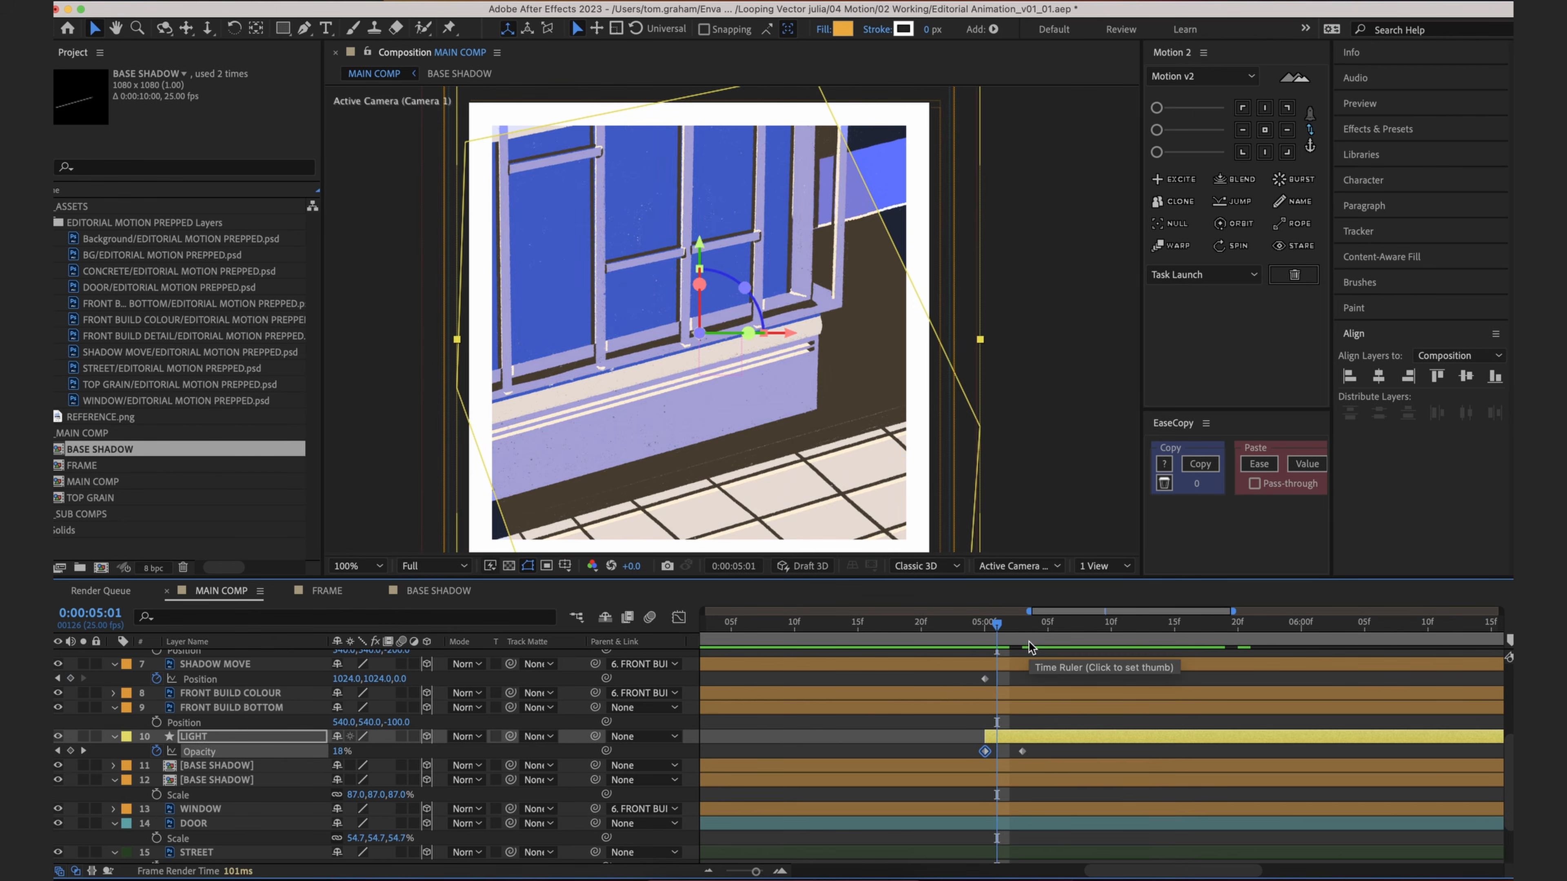
drag(342, 752, 355, 751)
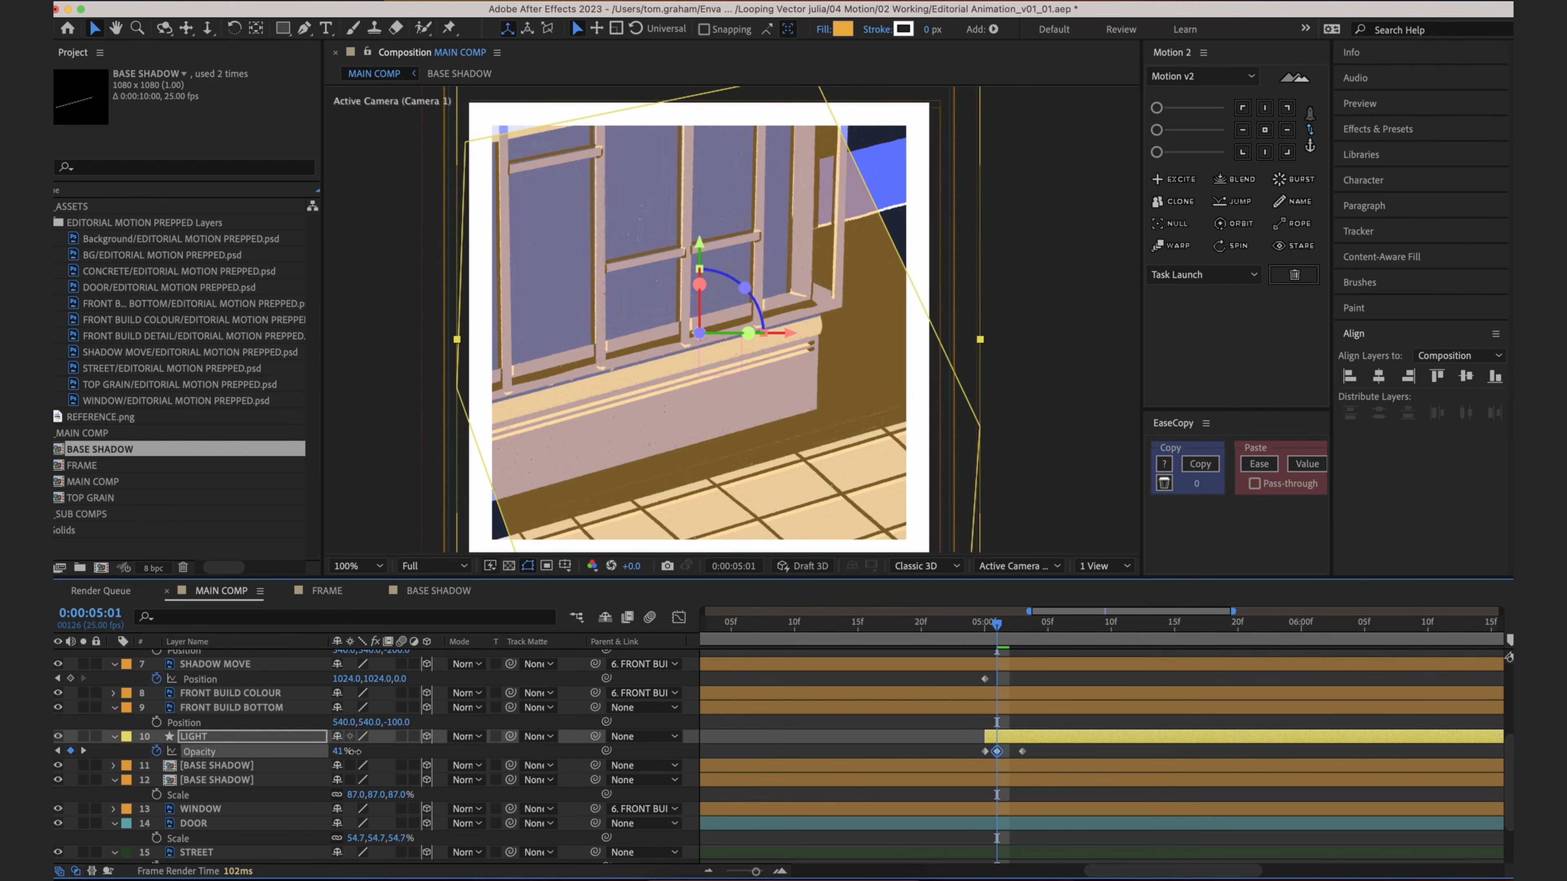
key(Page_Down)
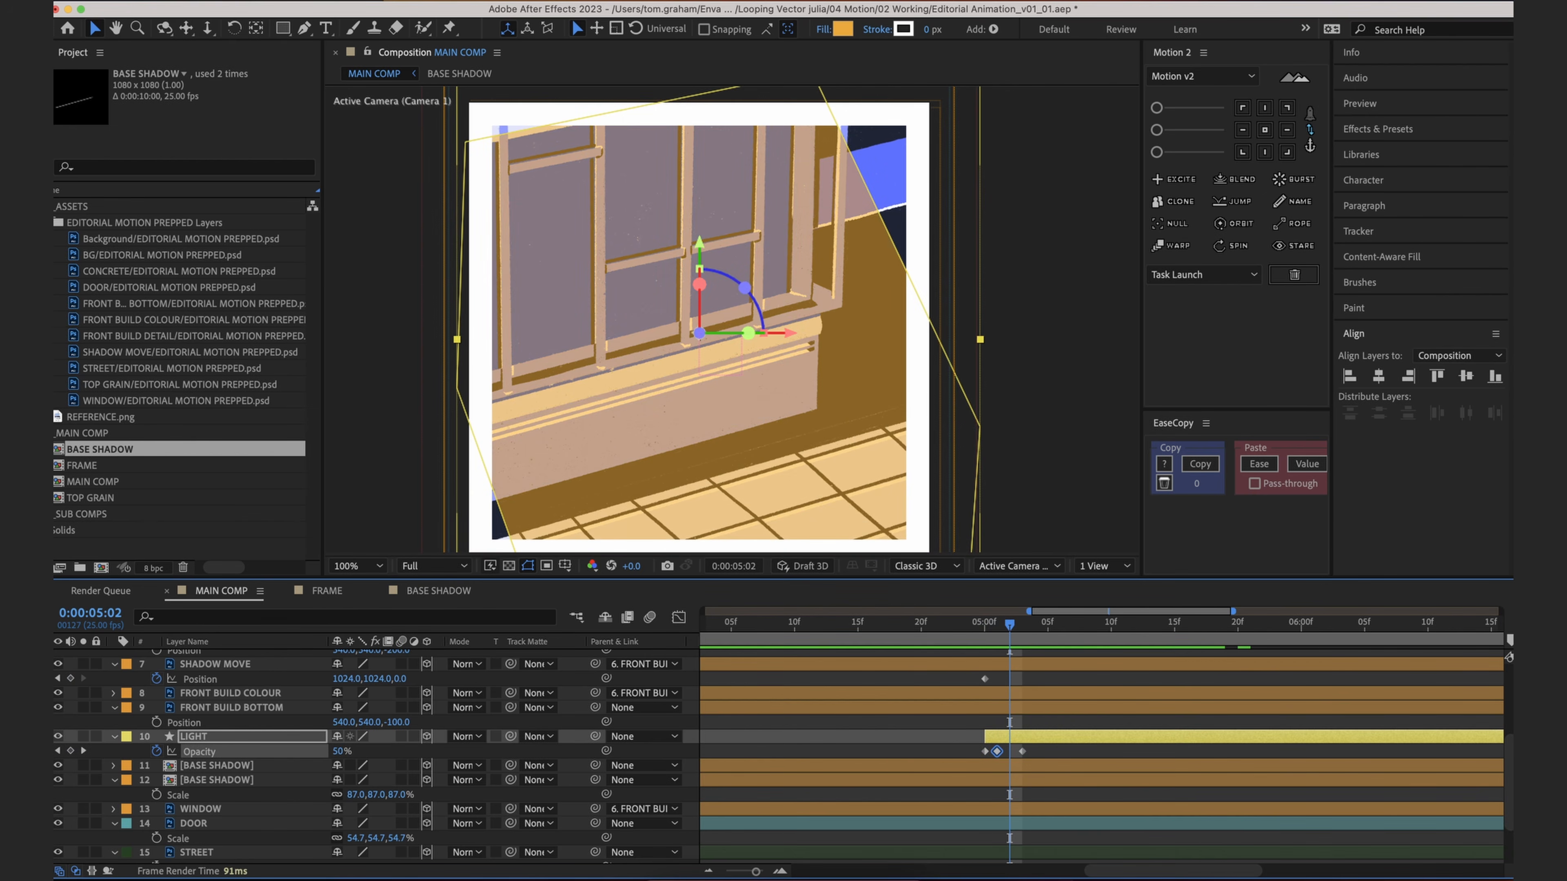
drag(342, 751, 324, 756)
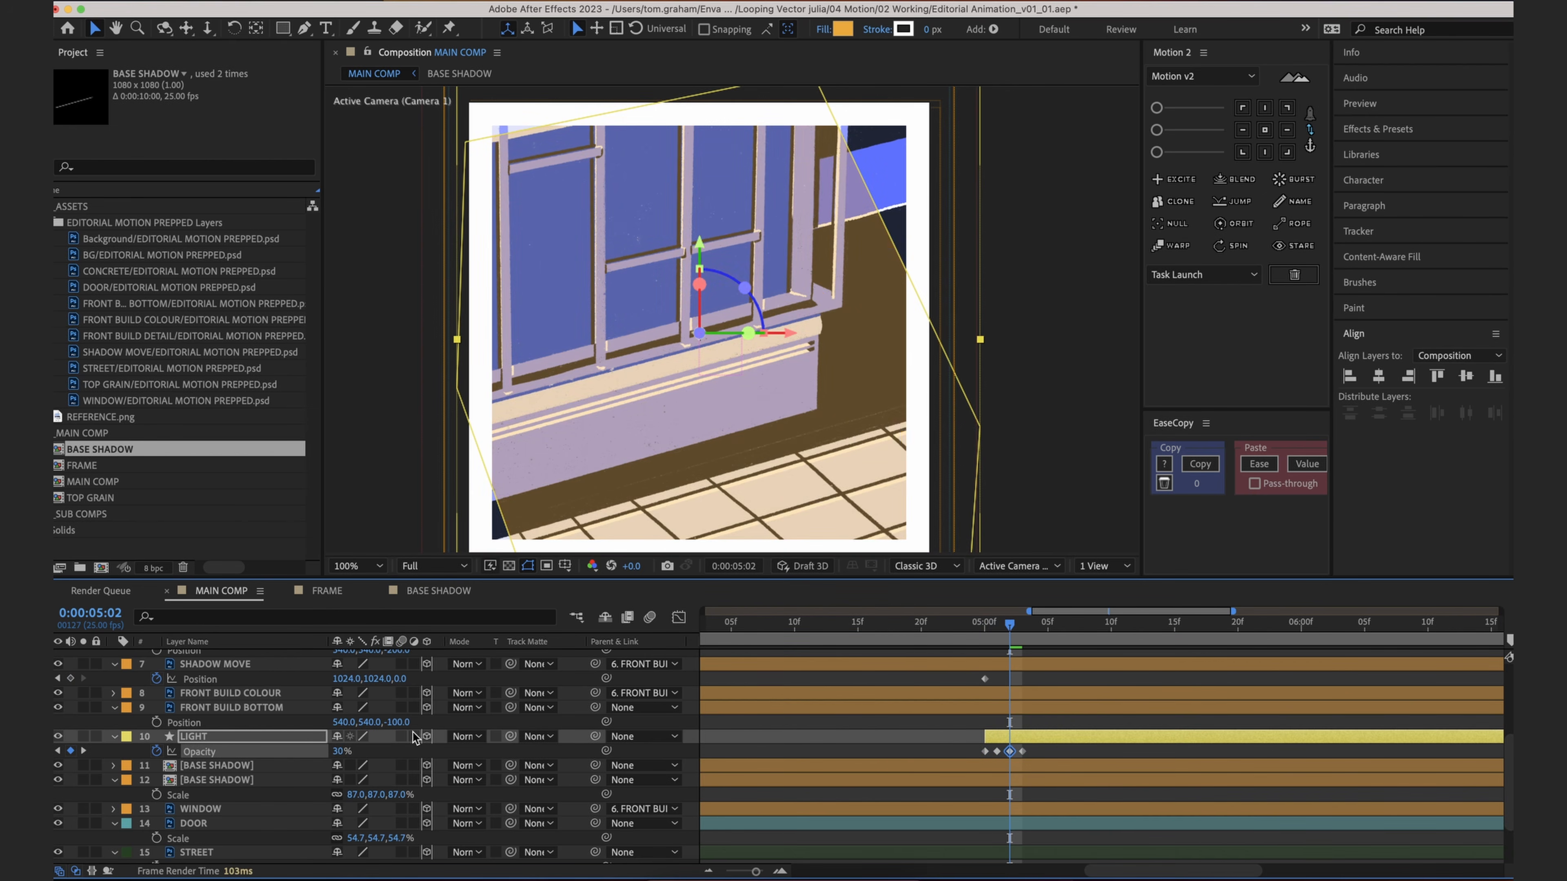
Step: Select all four of LIGHT's opacity keyframes and convert them to hold keyframes
click(1025, 626)
click(1035, 750)
drag(1036, 749, 976, 756)
right_click(992, 750)
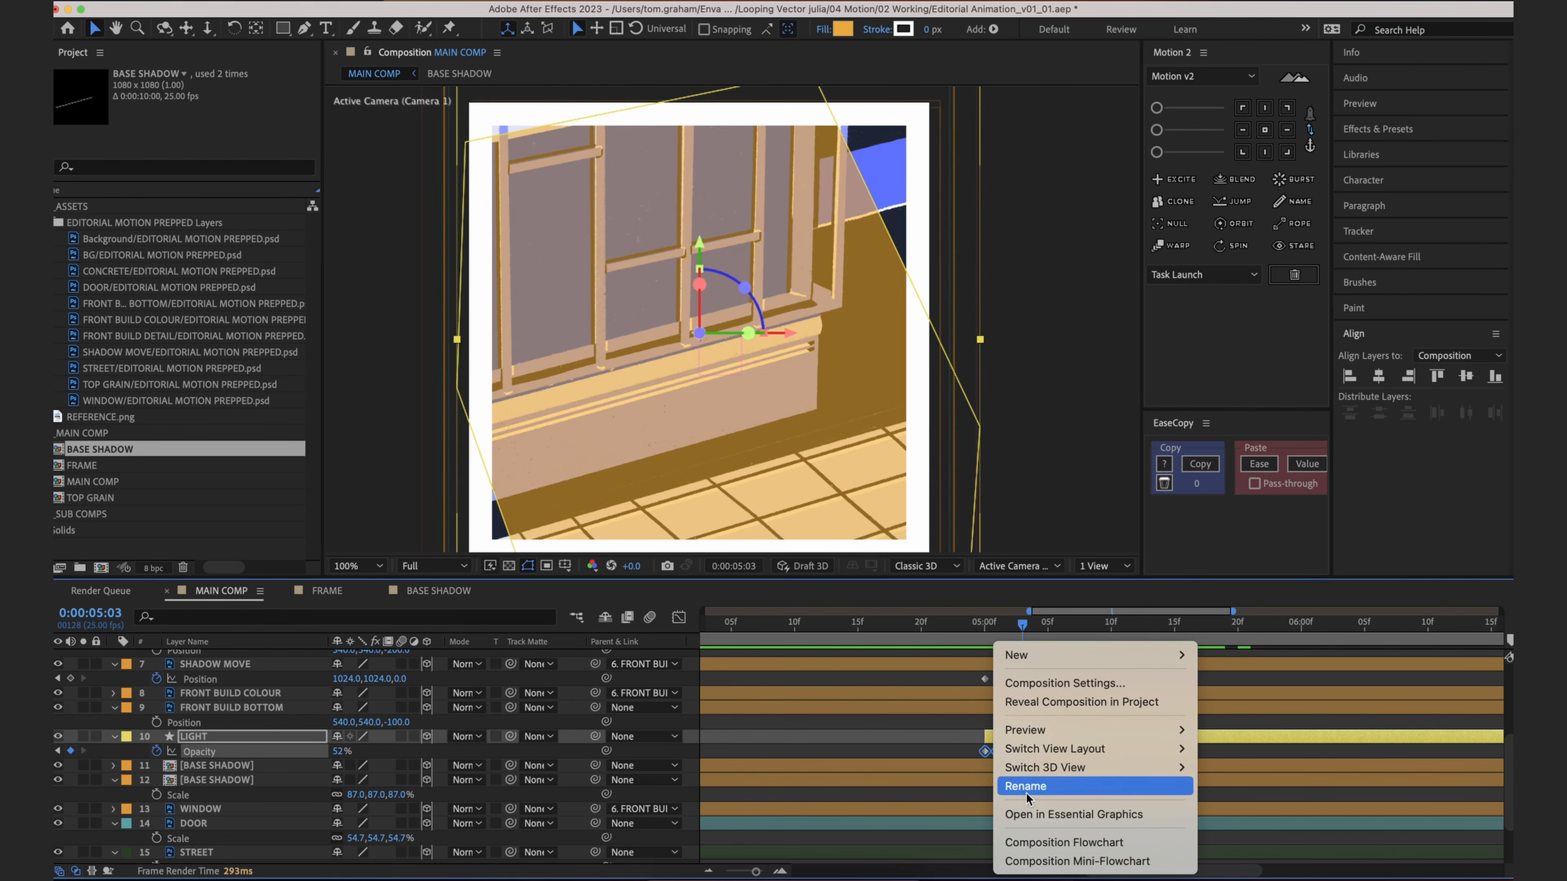
click(969, 749)
right_click(978, 751)
click(970, 752)
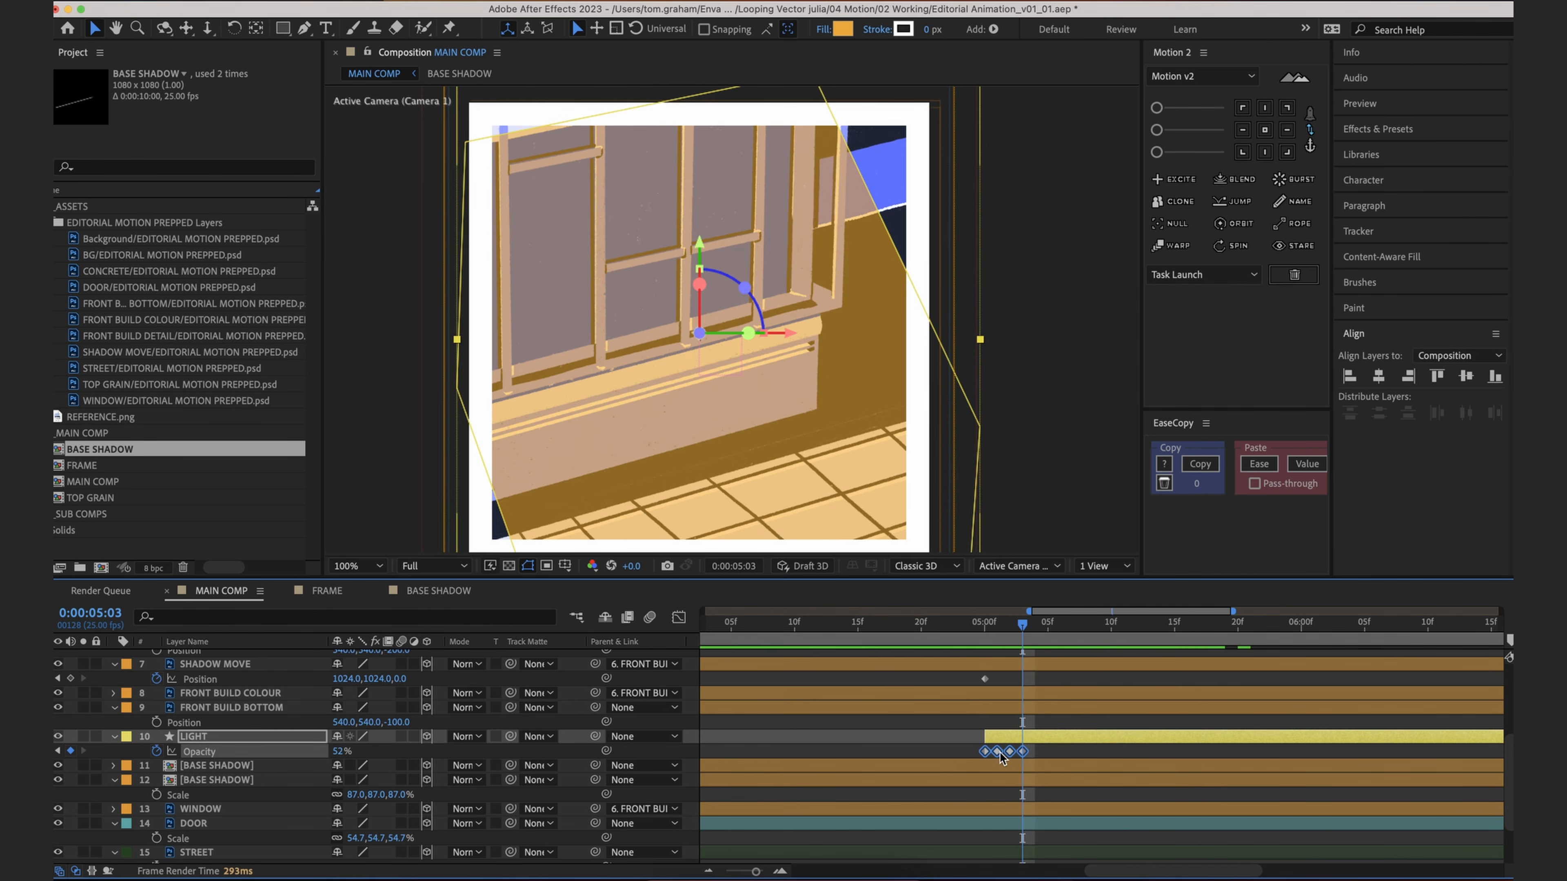
right_click(996, 751)
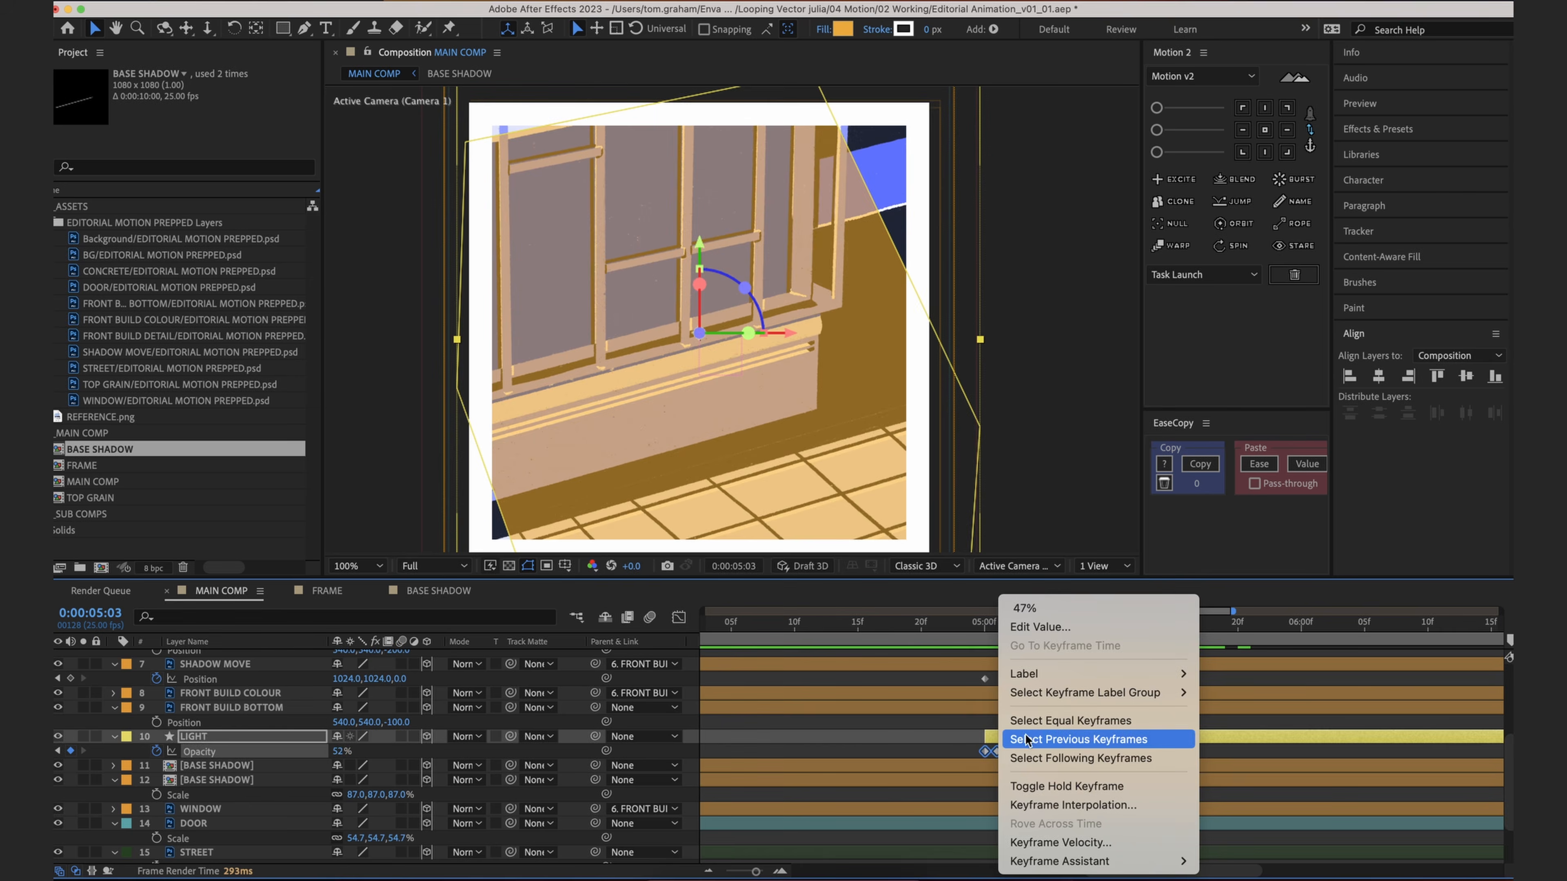
click(1073, 786)
Step: Preview LIGHT's flicker from just before 5 seconds and examine its opacity curve in the Graph Editor
drag(1010, 630, 973, 634)
key(space)
key(space)
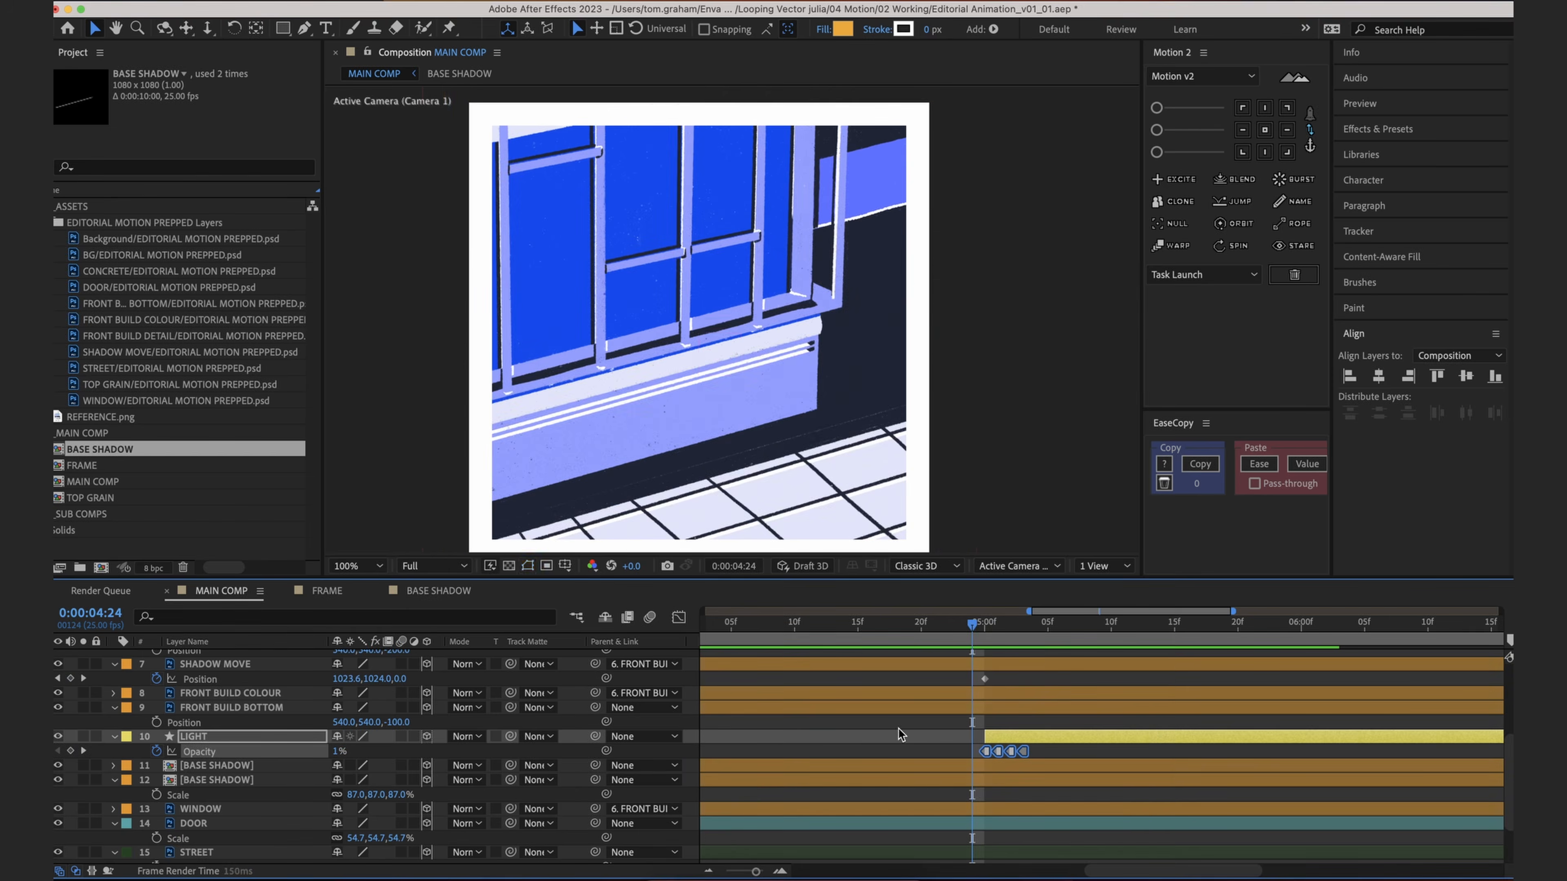
click(995, 635)
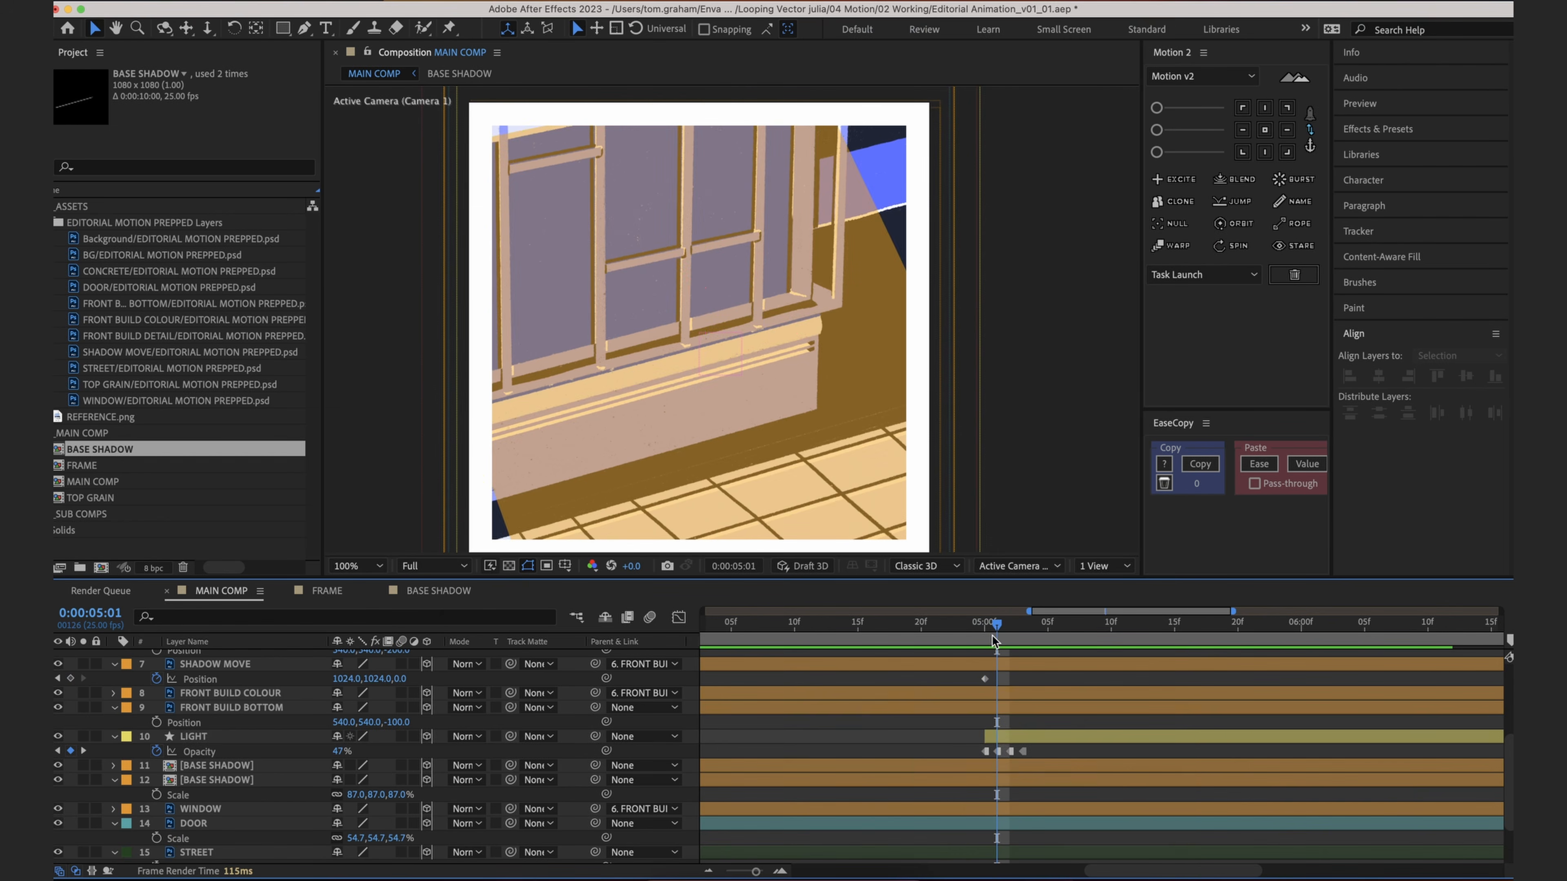
click(881, 748)
click(679, 617)
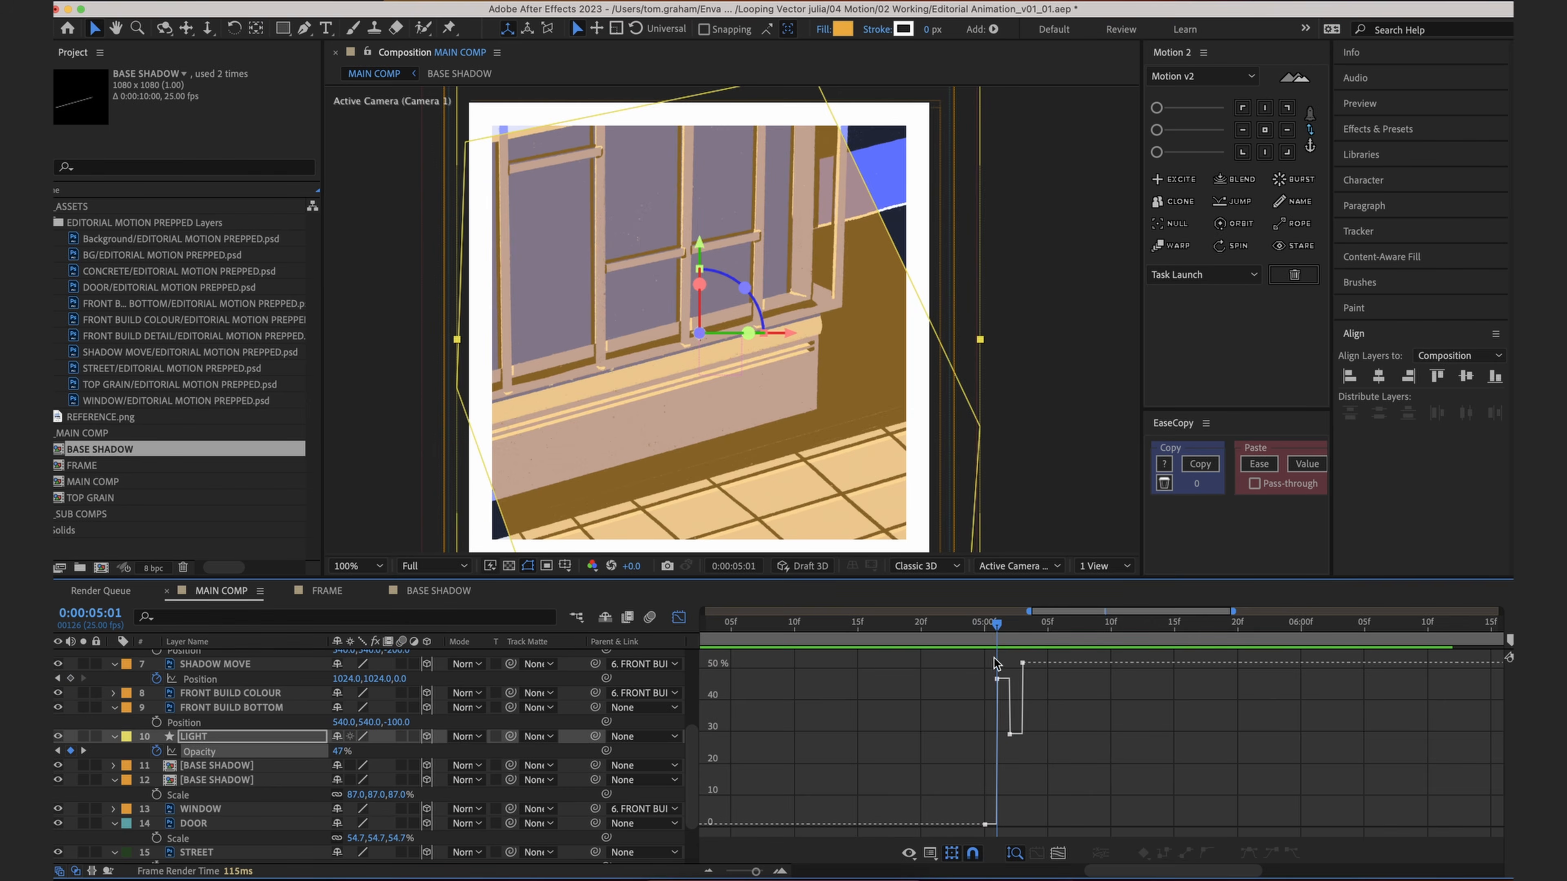
click(984, 631)
mouse_move(983, 632)
mouse_down()
mouse_move(1006, 651)
mouse_move(984, 658)
mouse_up()
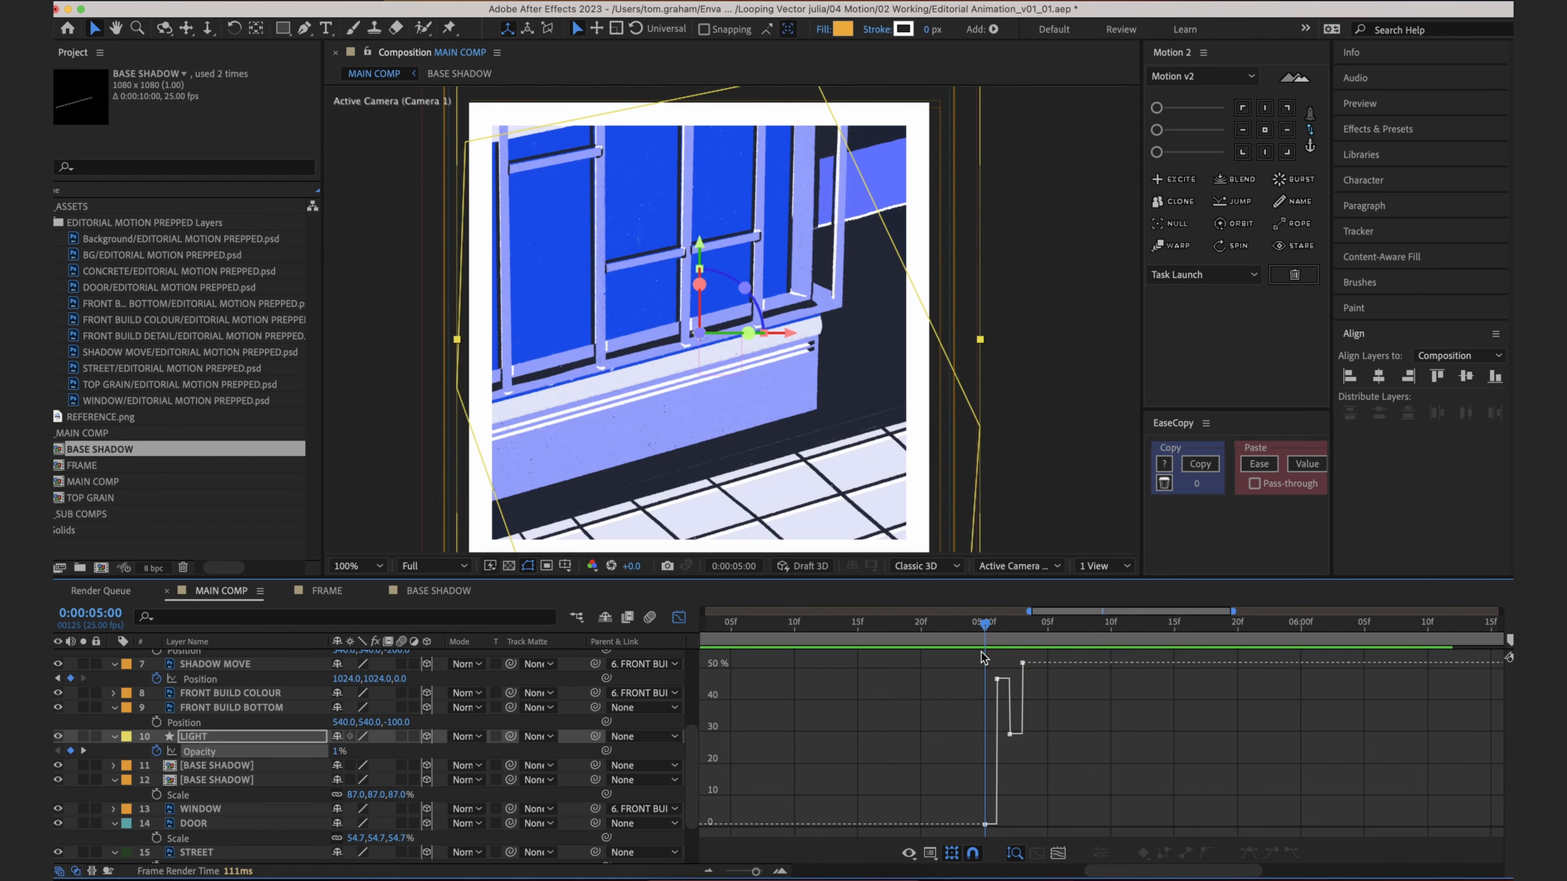
click(678, 617)
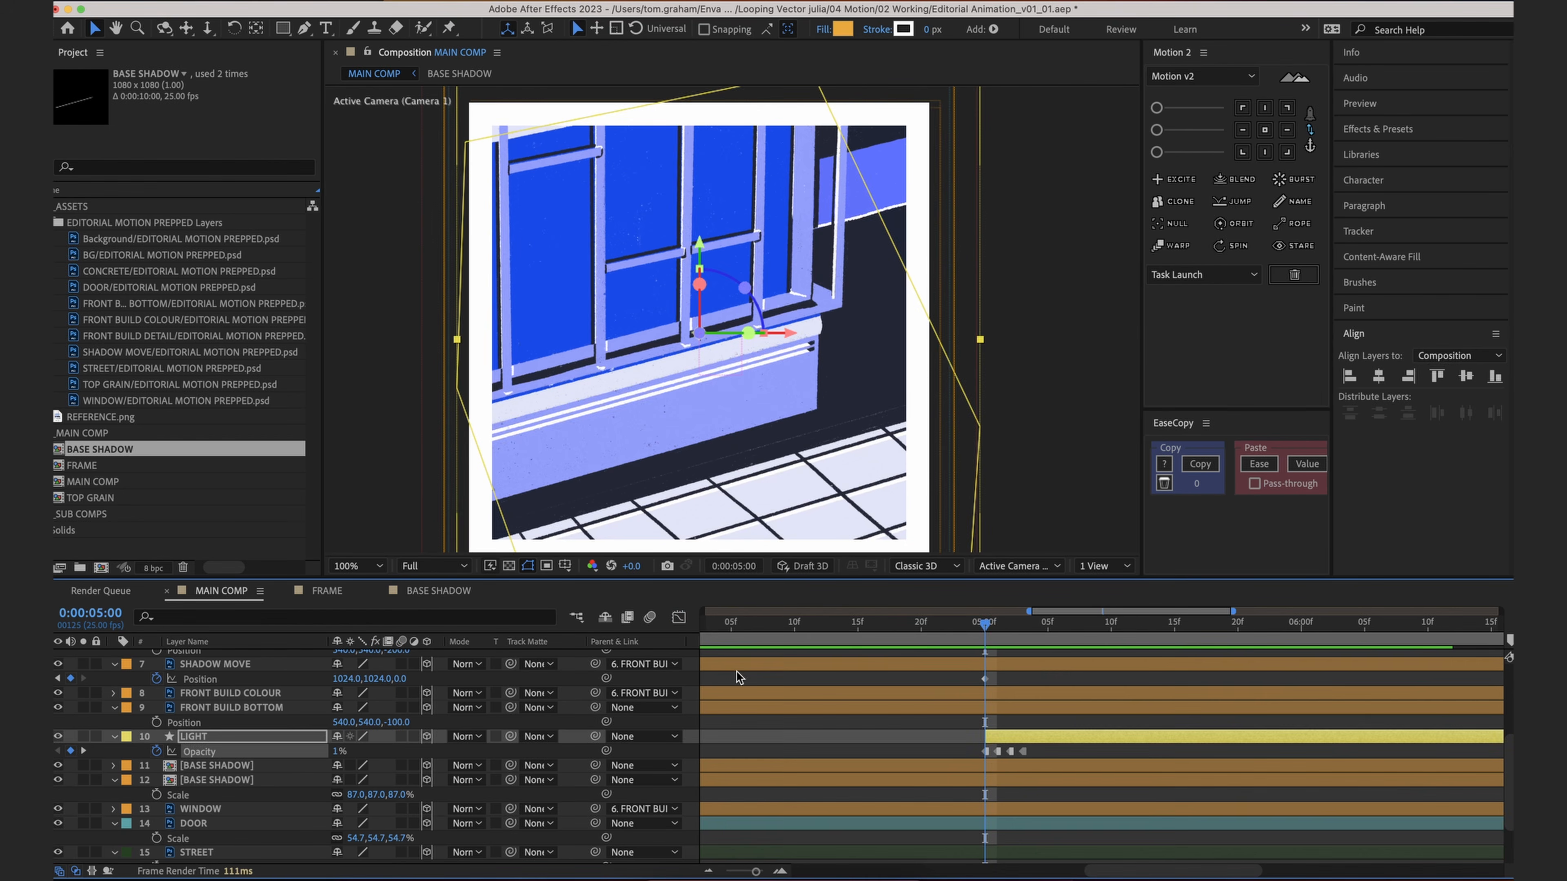
click(993, 755)
scroll(105, 771, down, 2)
click(236, 781)
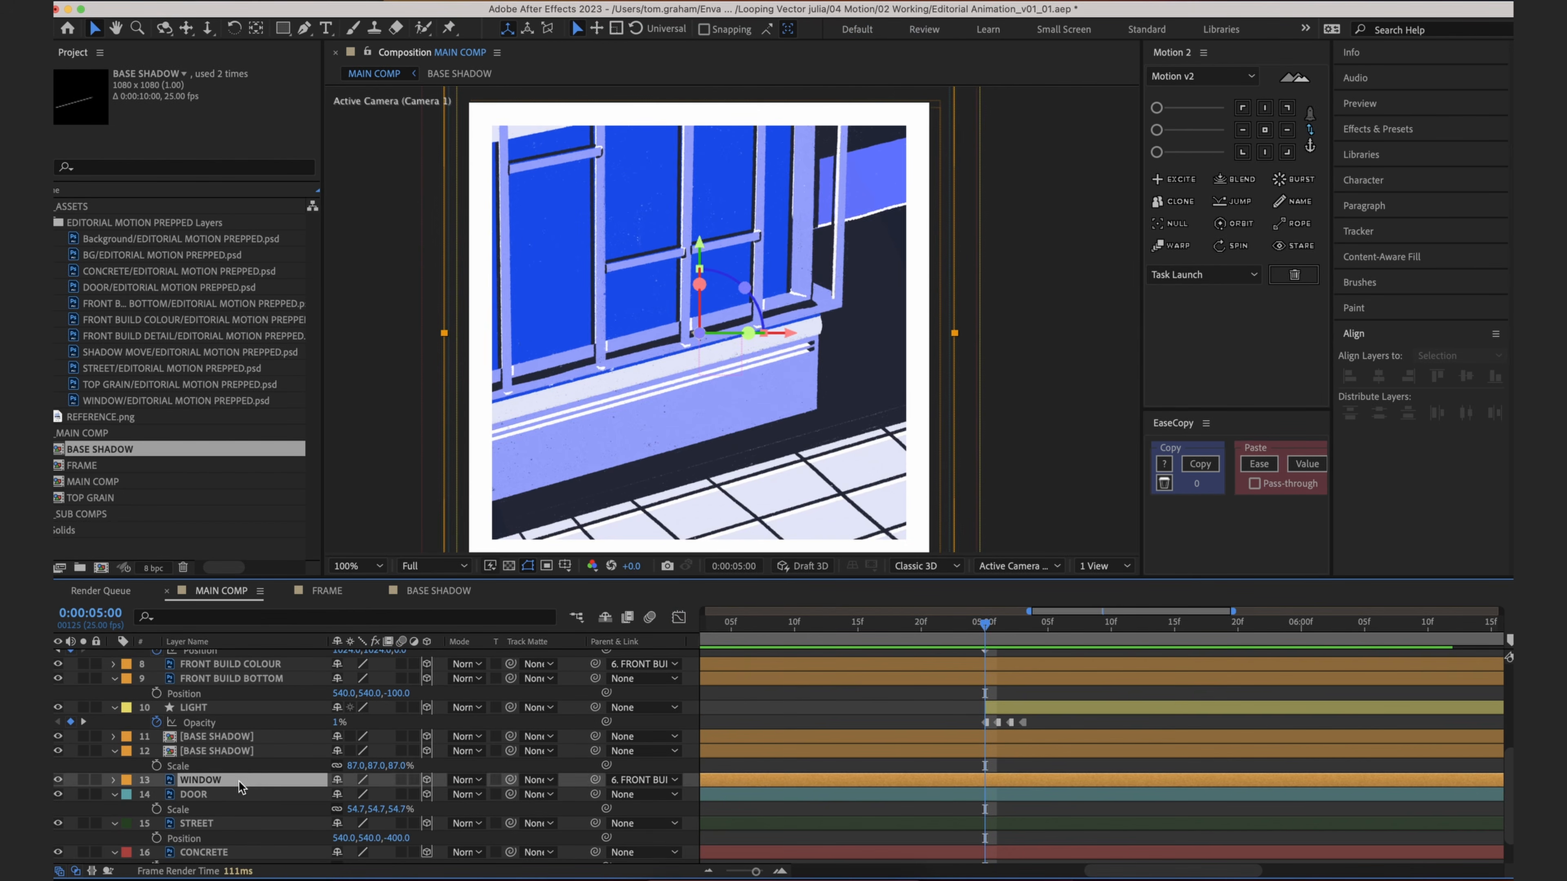
scroll(237, 772, down, 3)
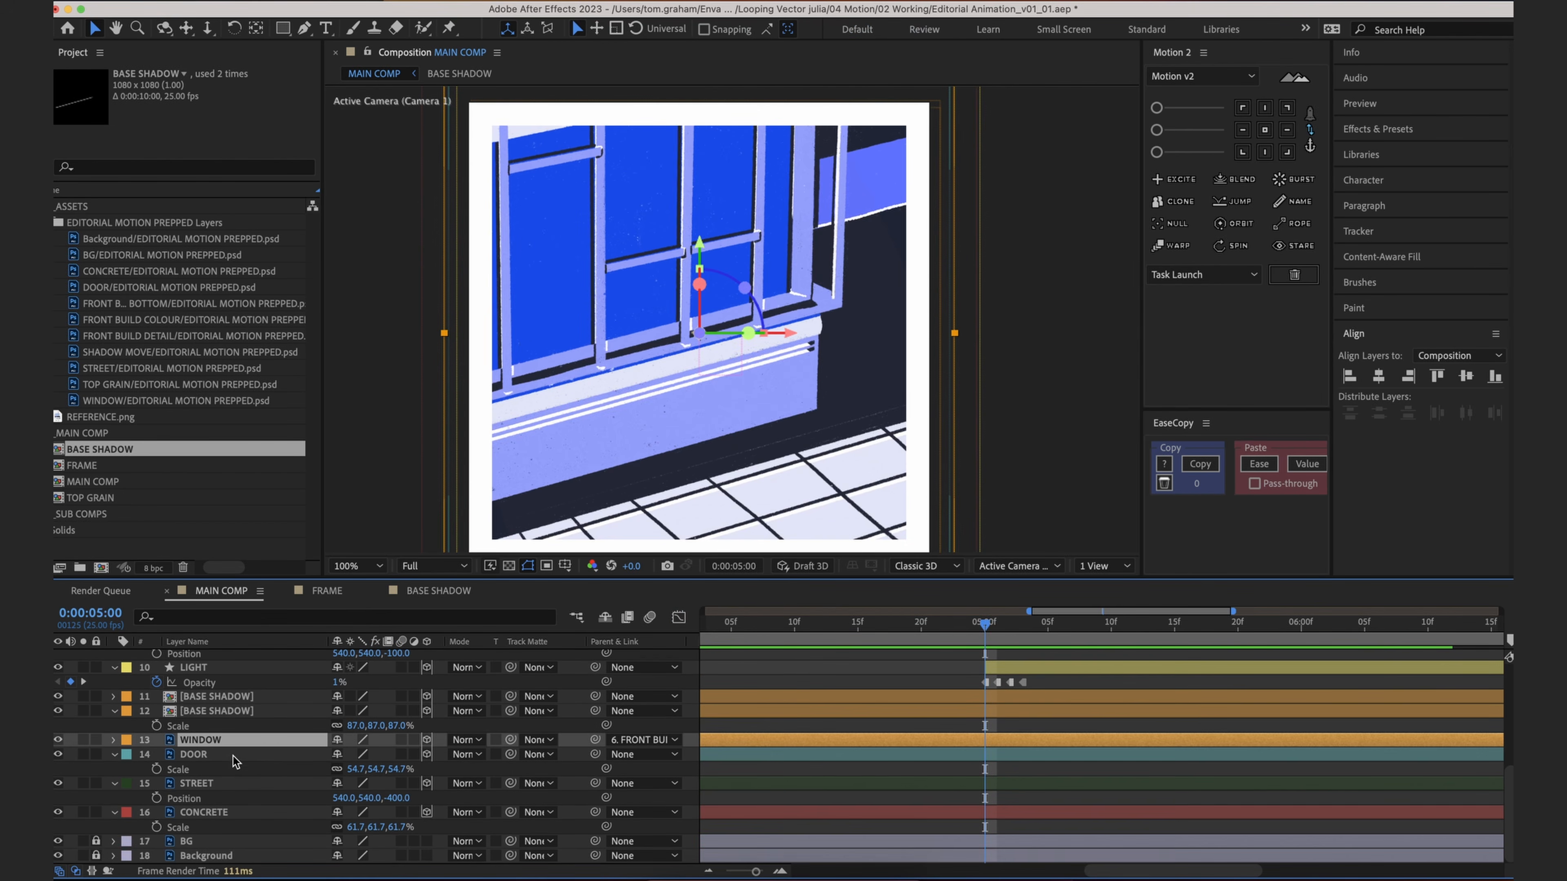
key(p)
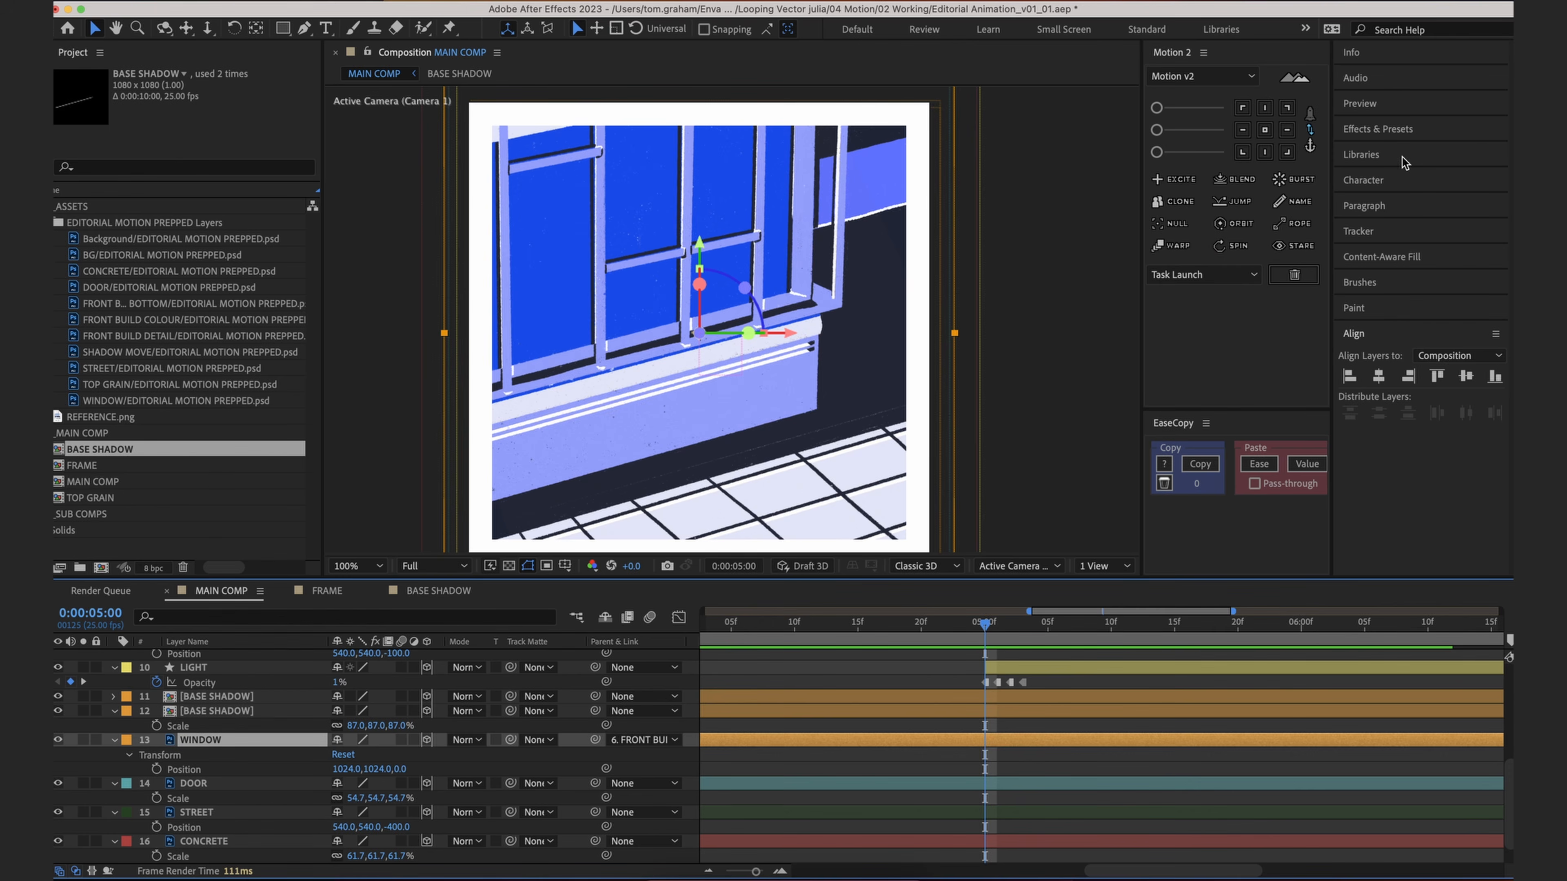
click(1045, 761)
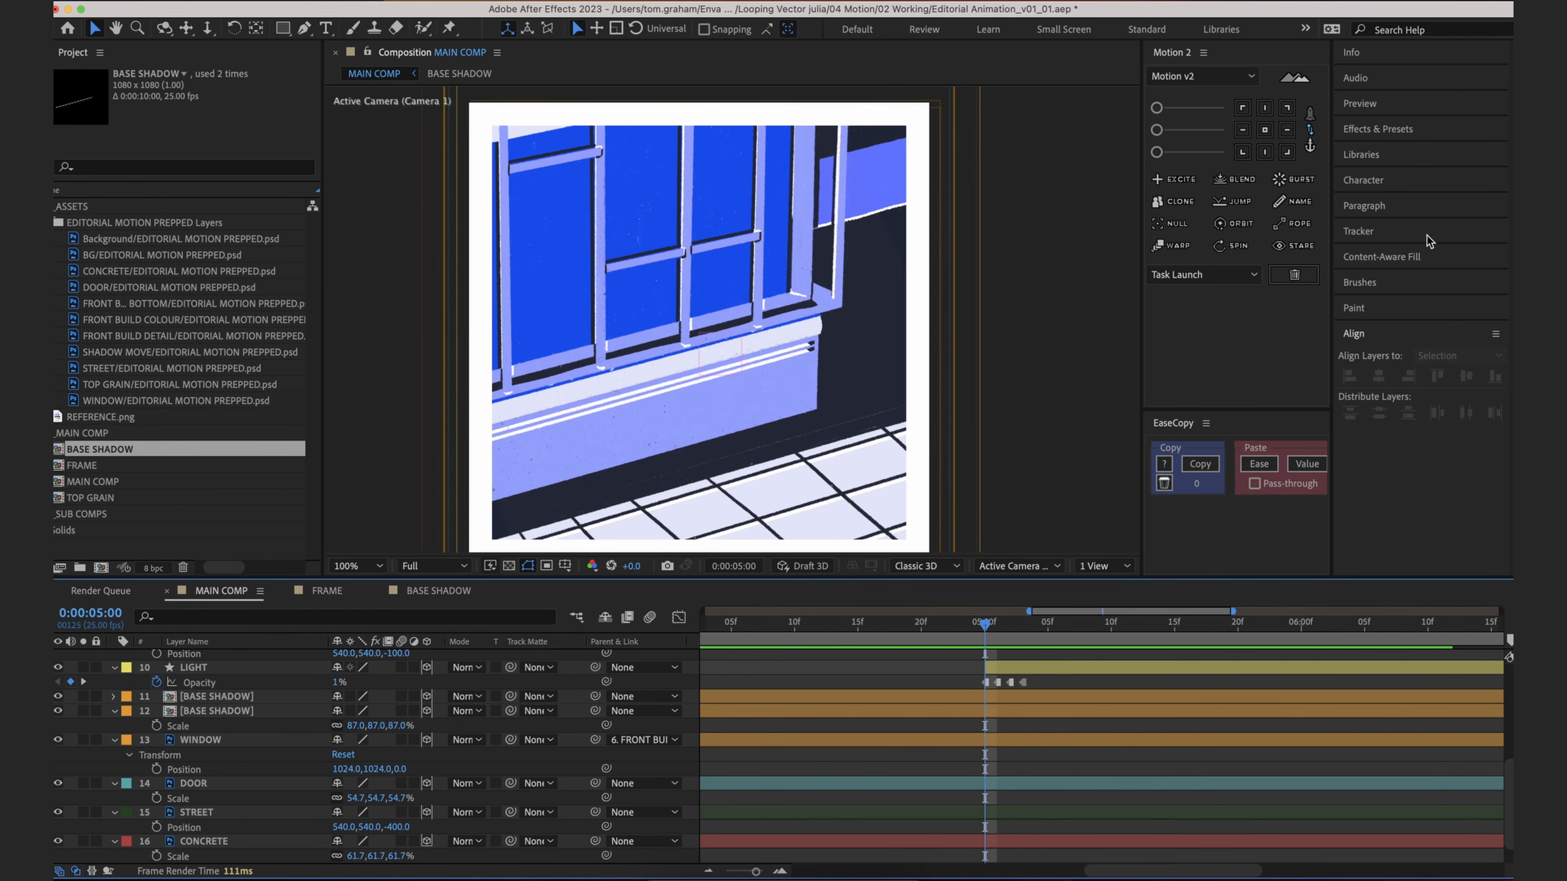
click(1408, 185)
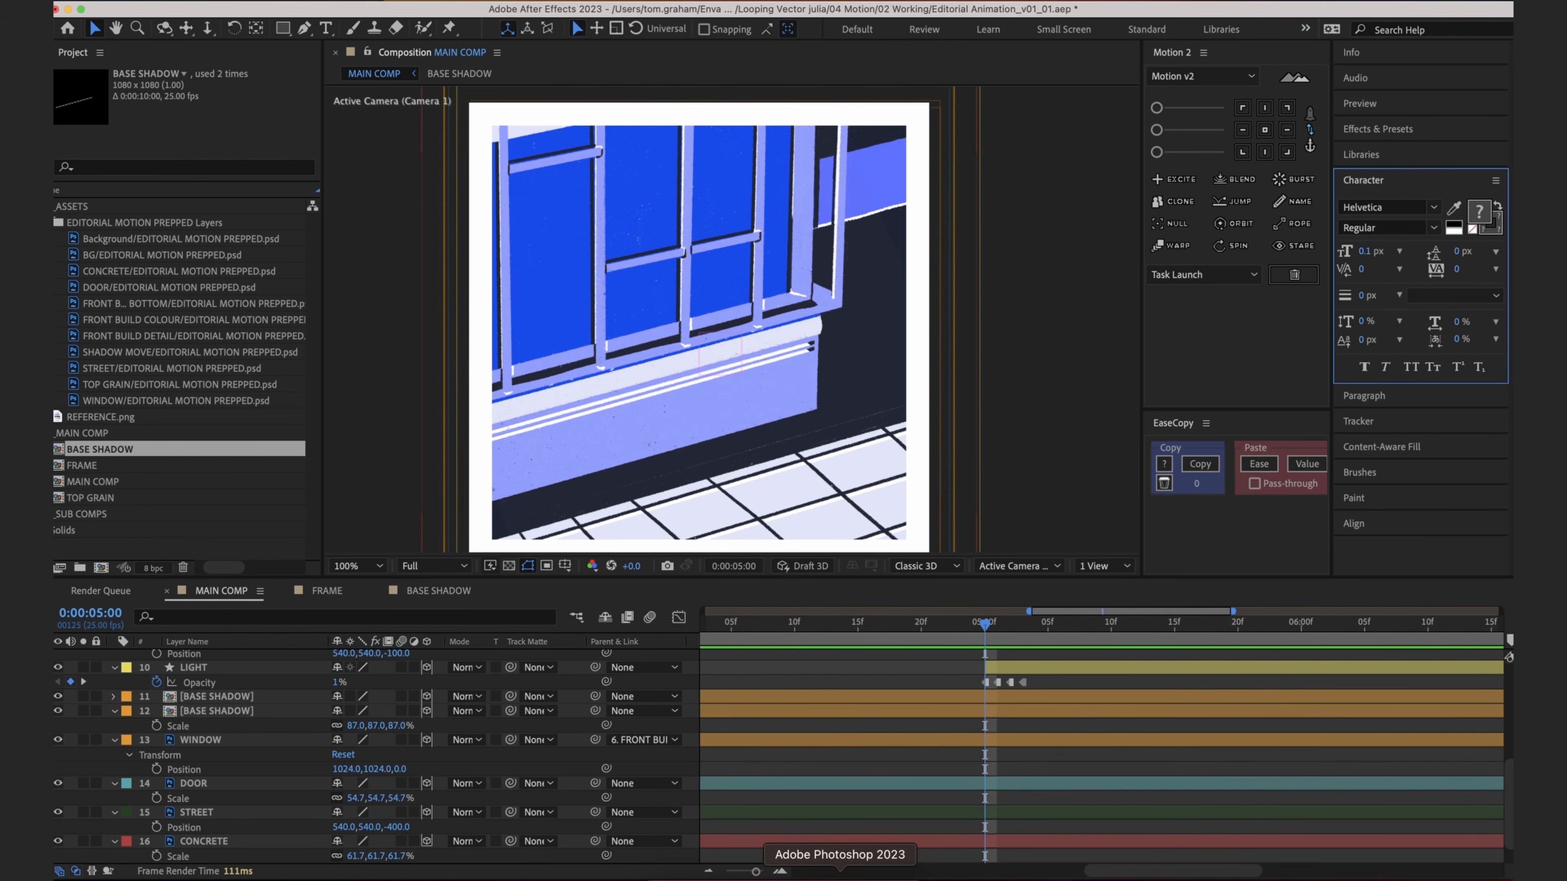
Step: Switch to Photoshop, sample the WINDOW artwork's blue and get its hex code 1649ec, and return to After Effects
click(815, 867)
click(1052, 361)
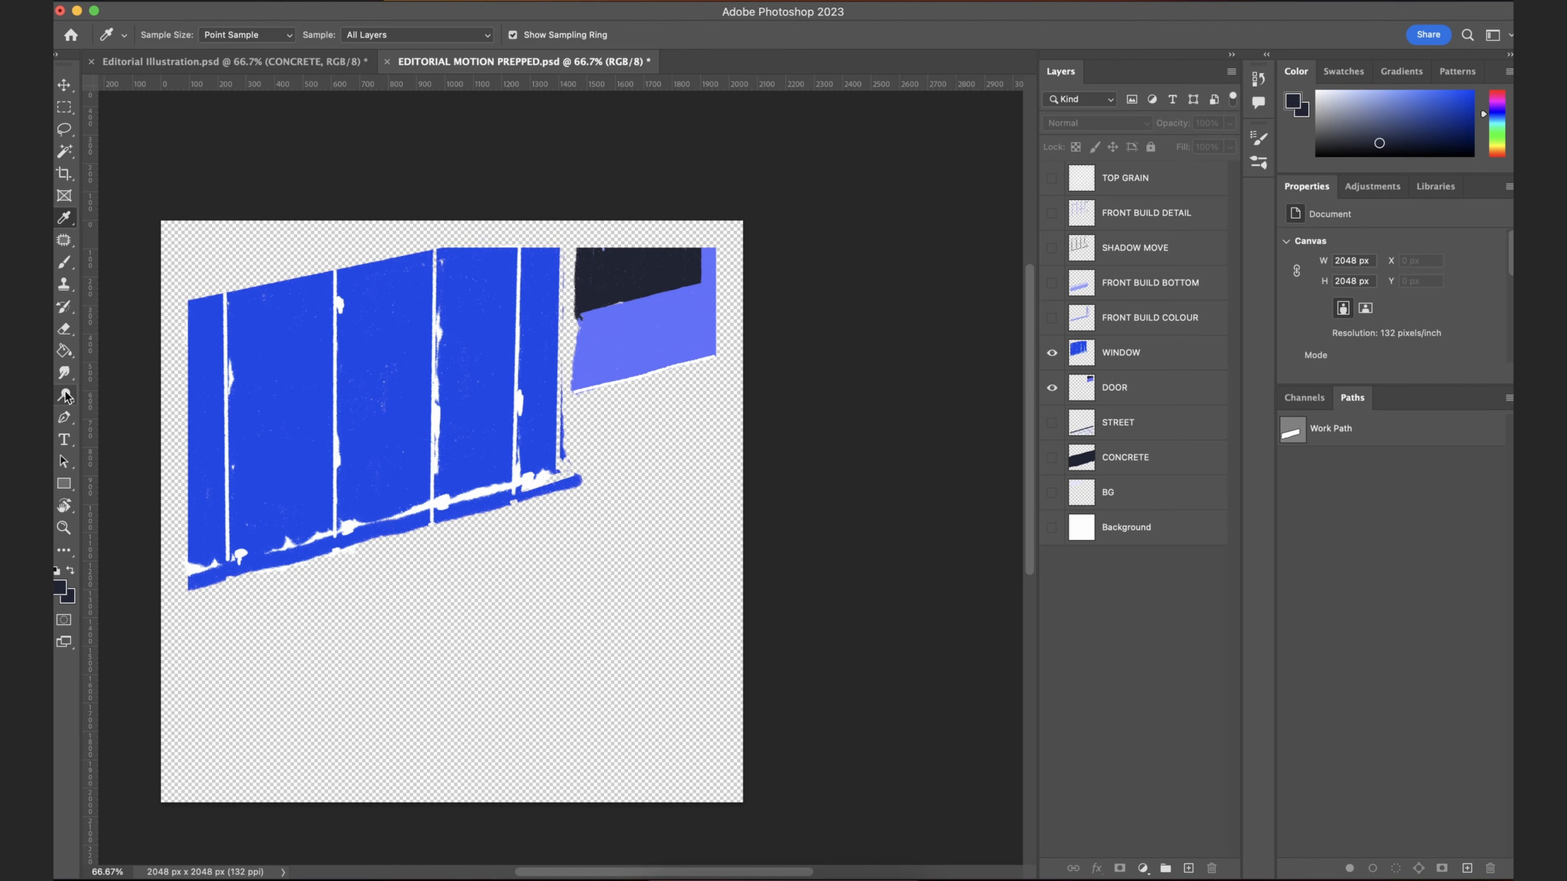
click(304, 349)
click(60, 586)
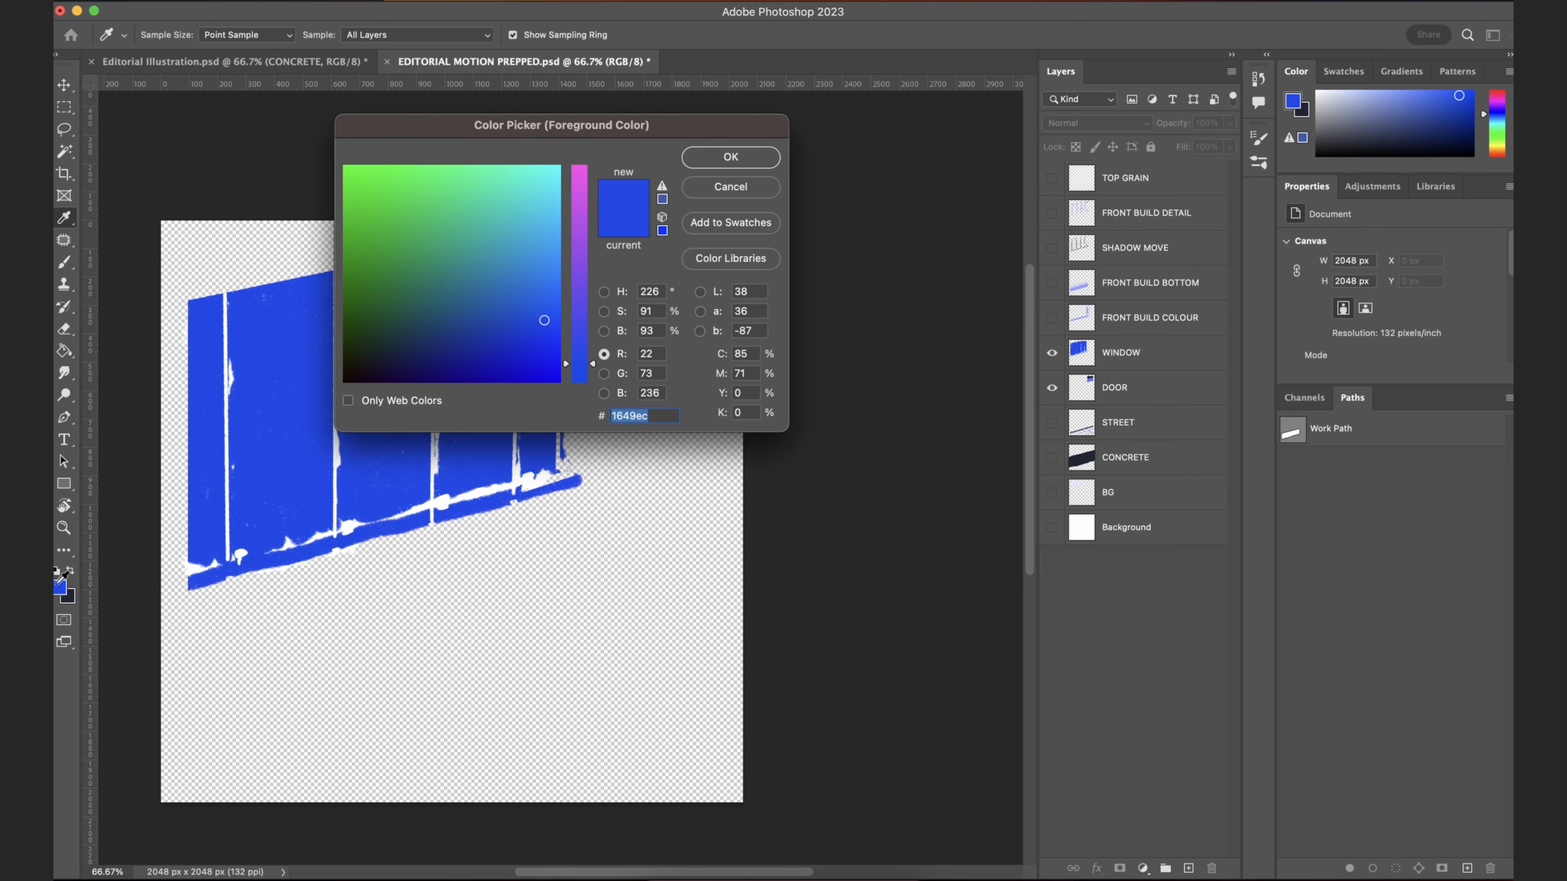
click(739, 159)
click(813, 878)
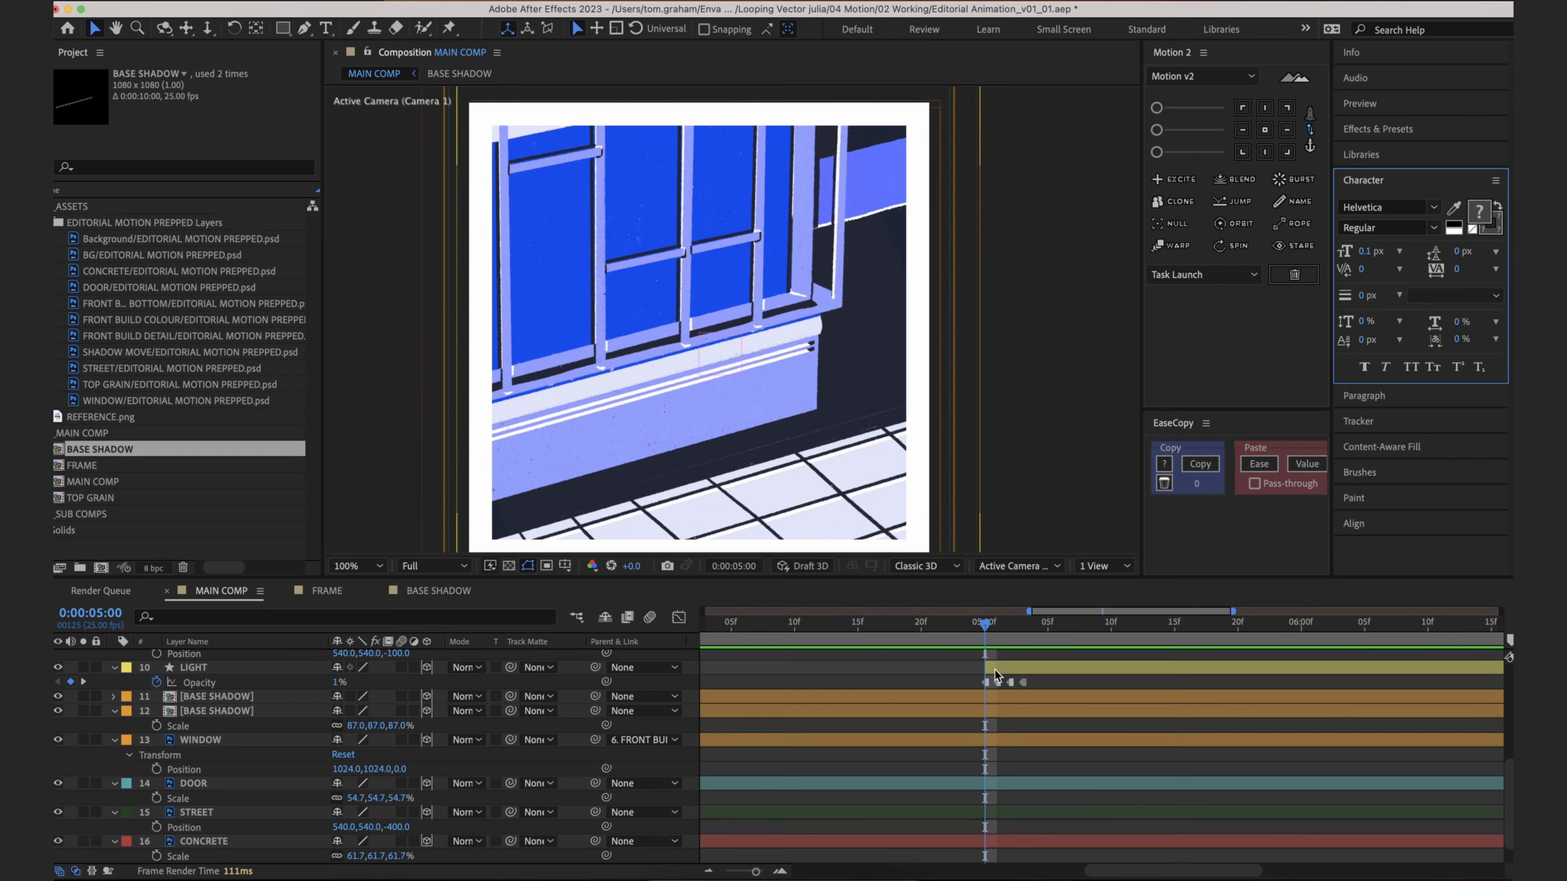
Step: Search the effects for "fill" and apply the Fill effect to the WINDOW layer
click(1406, 130)
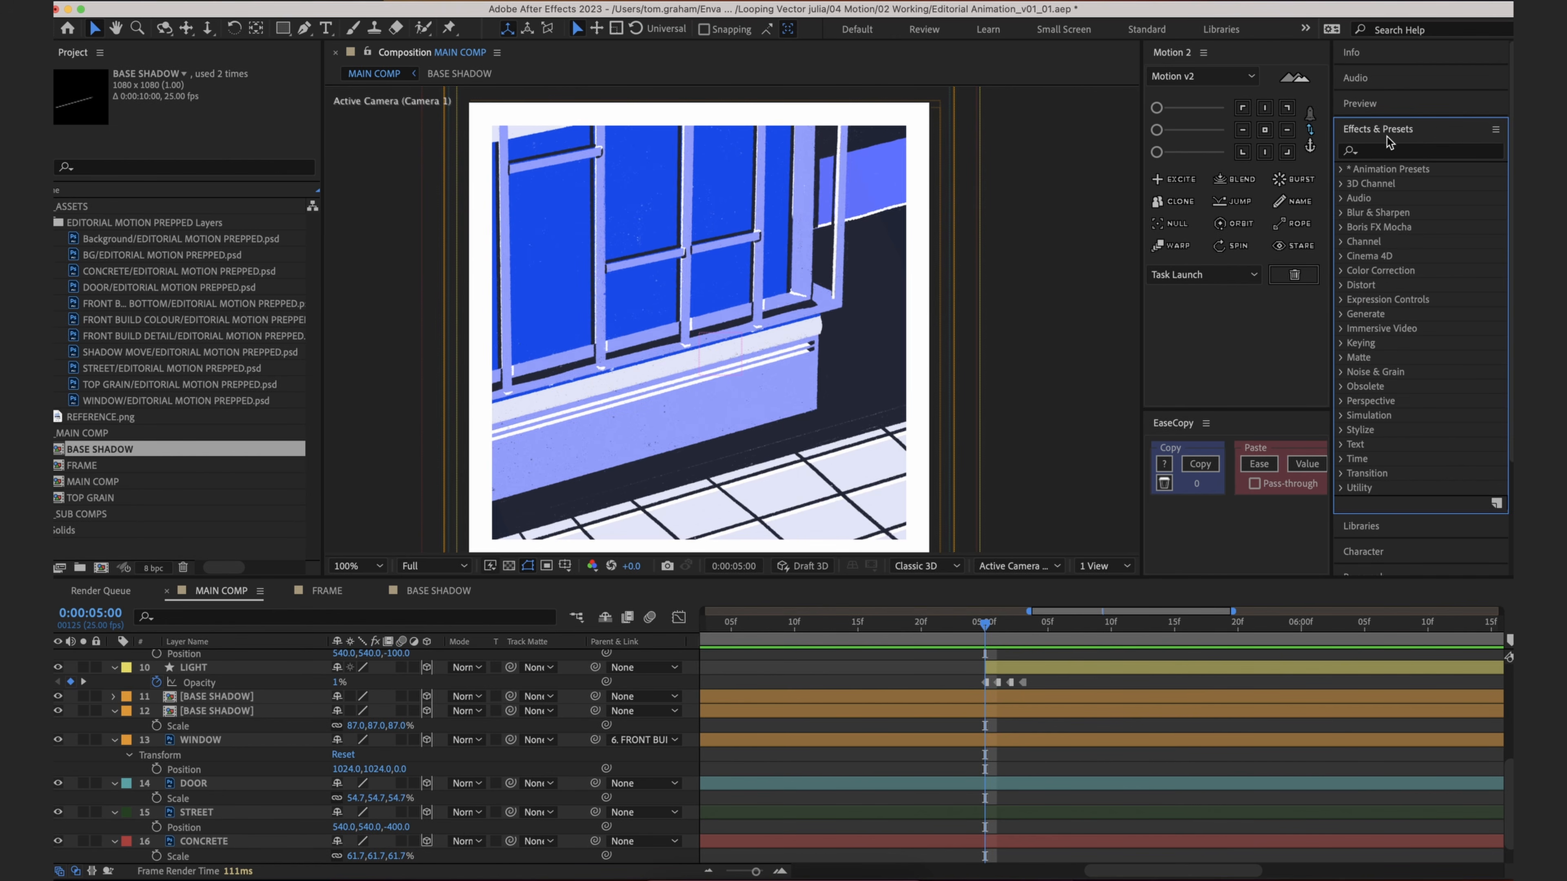
click(545, 1)
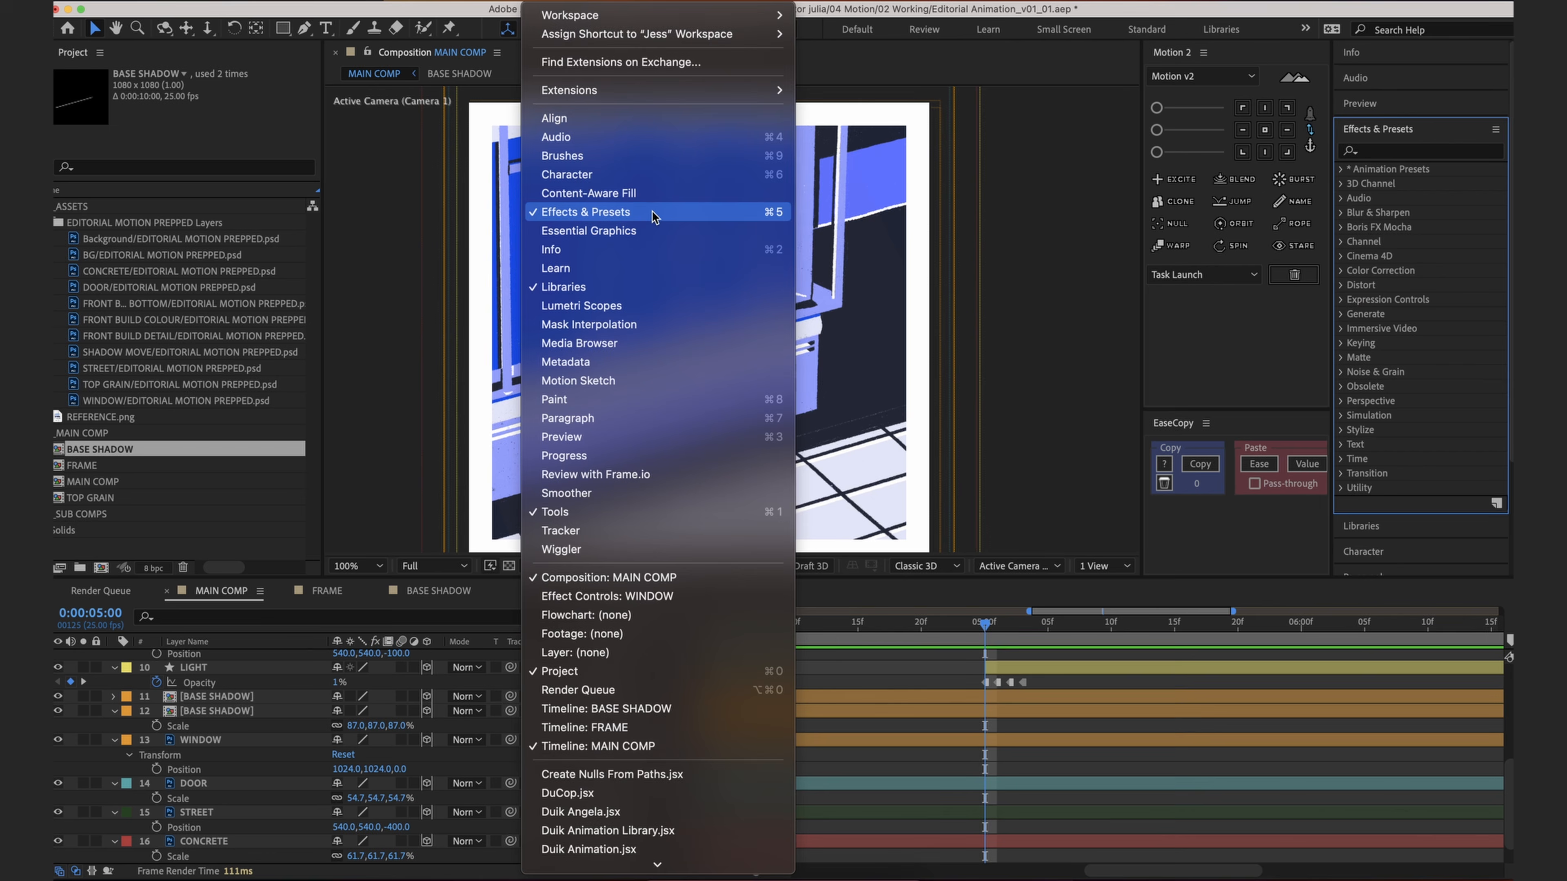
click(1379, 151)
text(fill)
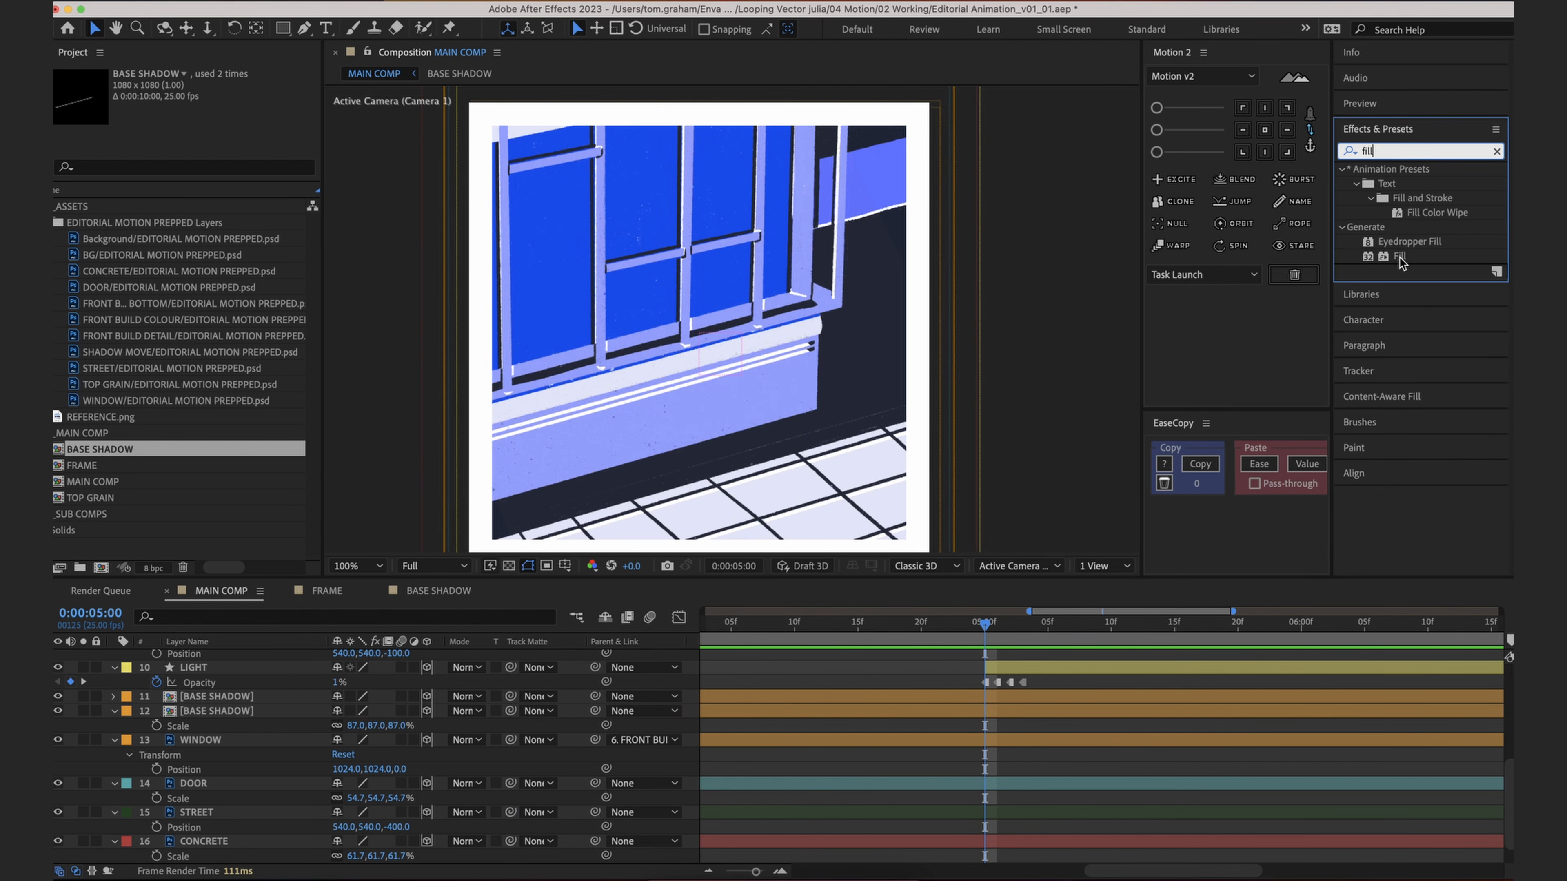
click(1404, 258)
drag(933, 753, 951, 741)
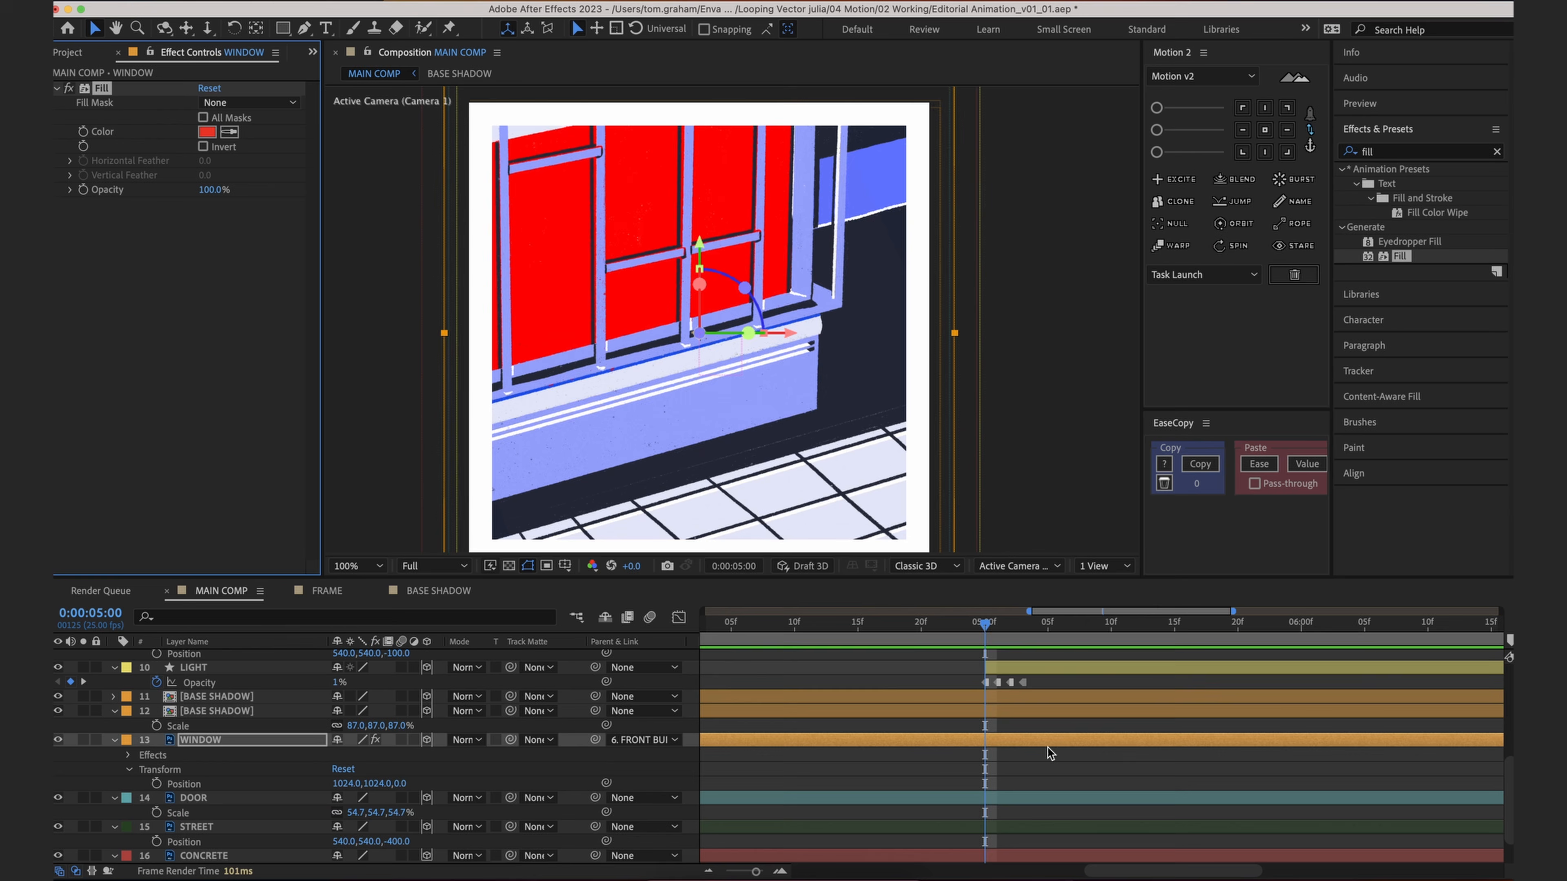
Step: Set the Fill effect's colour on WINDOW to the sampled blue 1649EC
click(210, 133)
click(1081, 551)
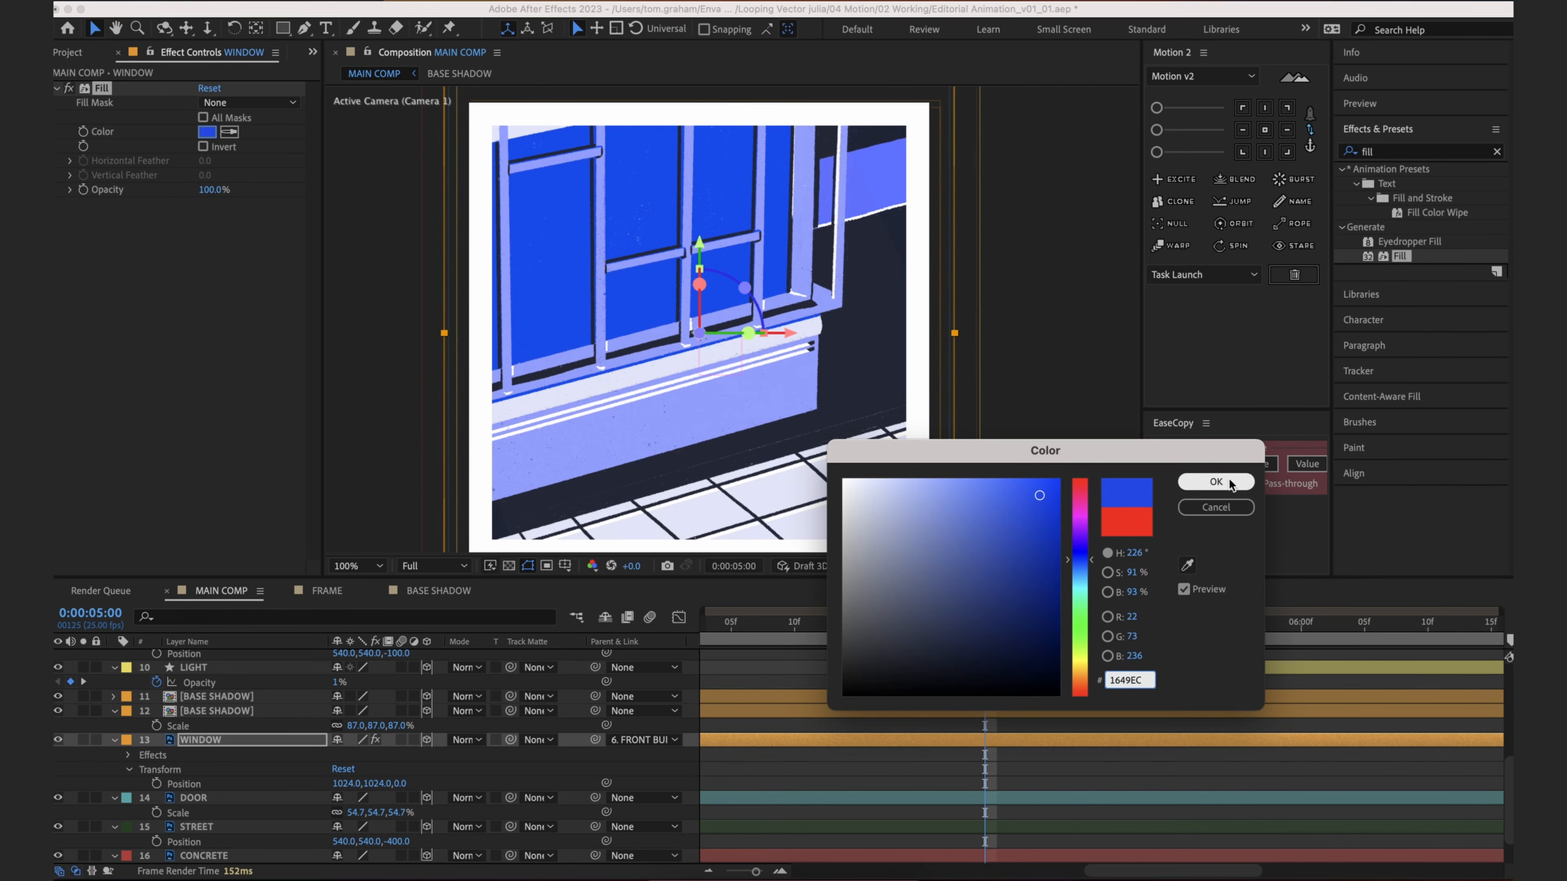
click(1215, 482)
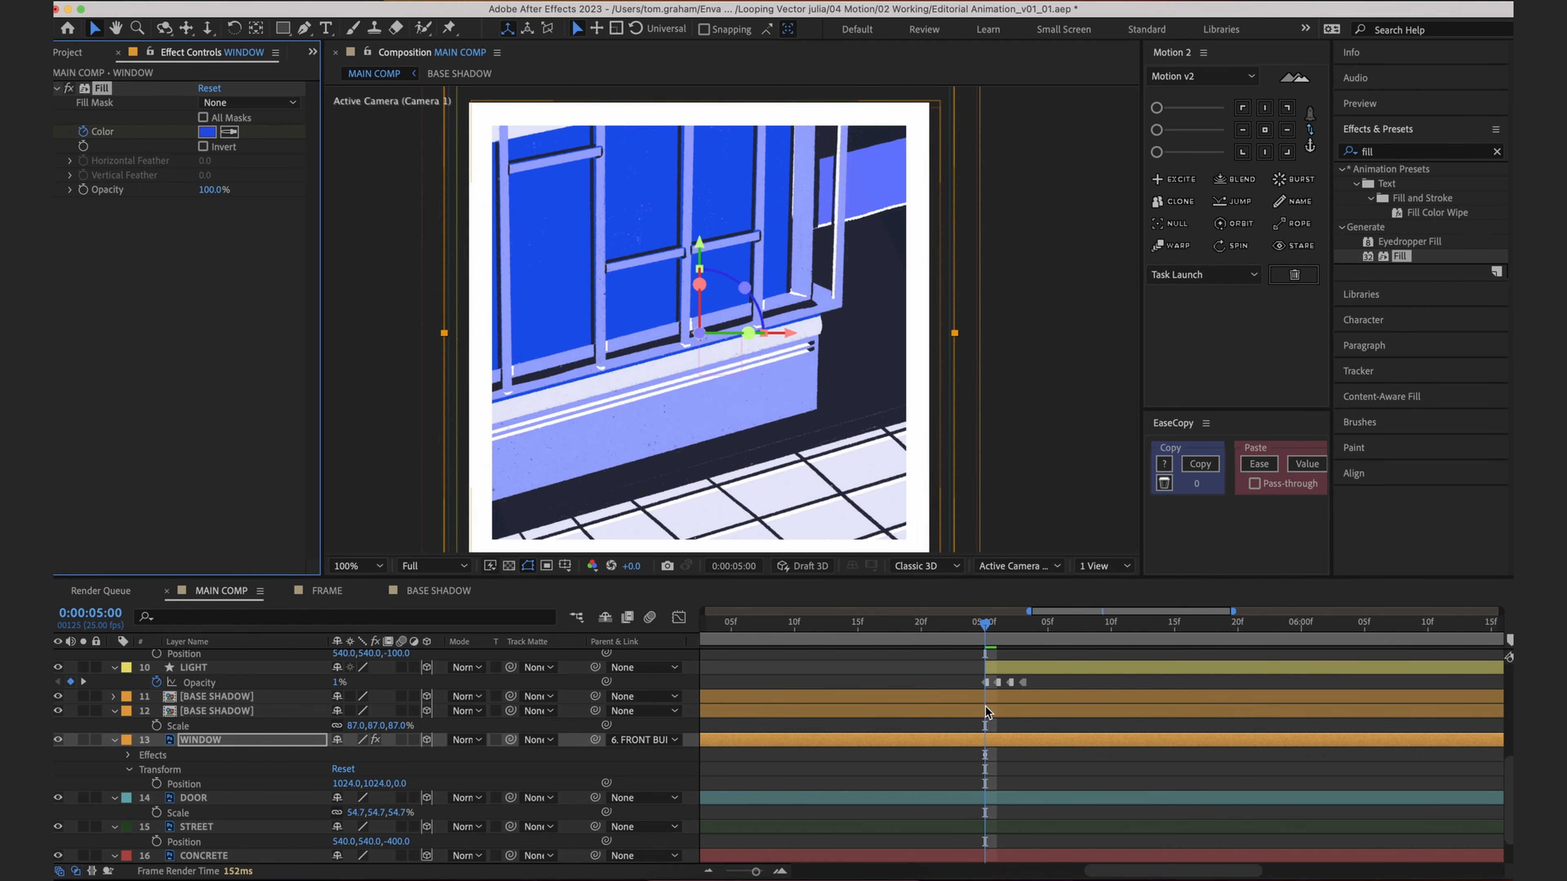
Step: Keyframe WINDOW's Fill colour and move the keyframe one frame earlier than 5 seconds, to 0:00:04:24
key(u)
click(1015, 773)
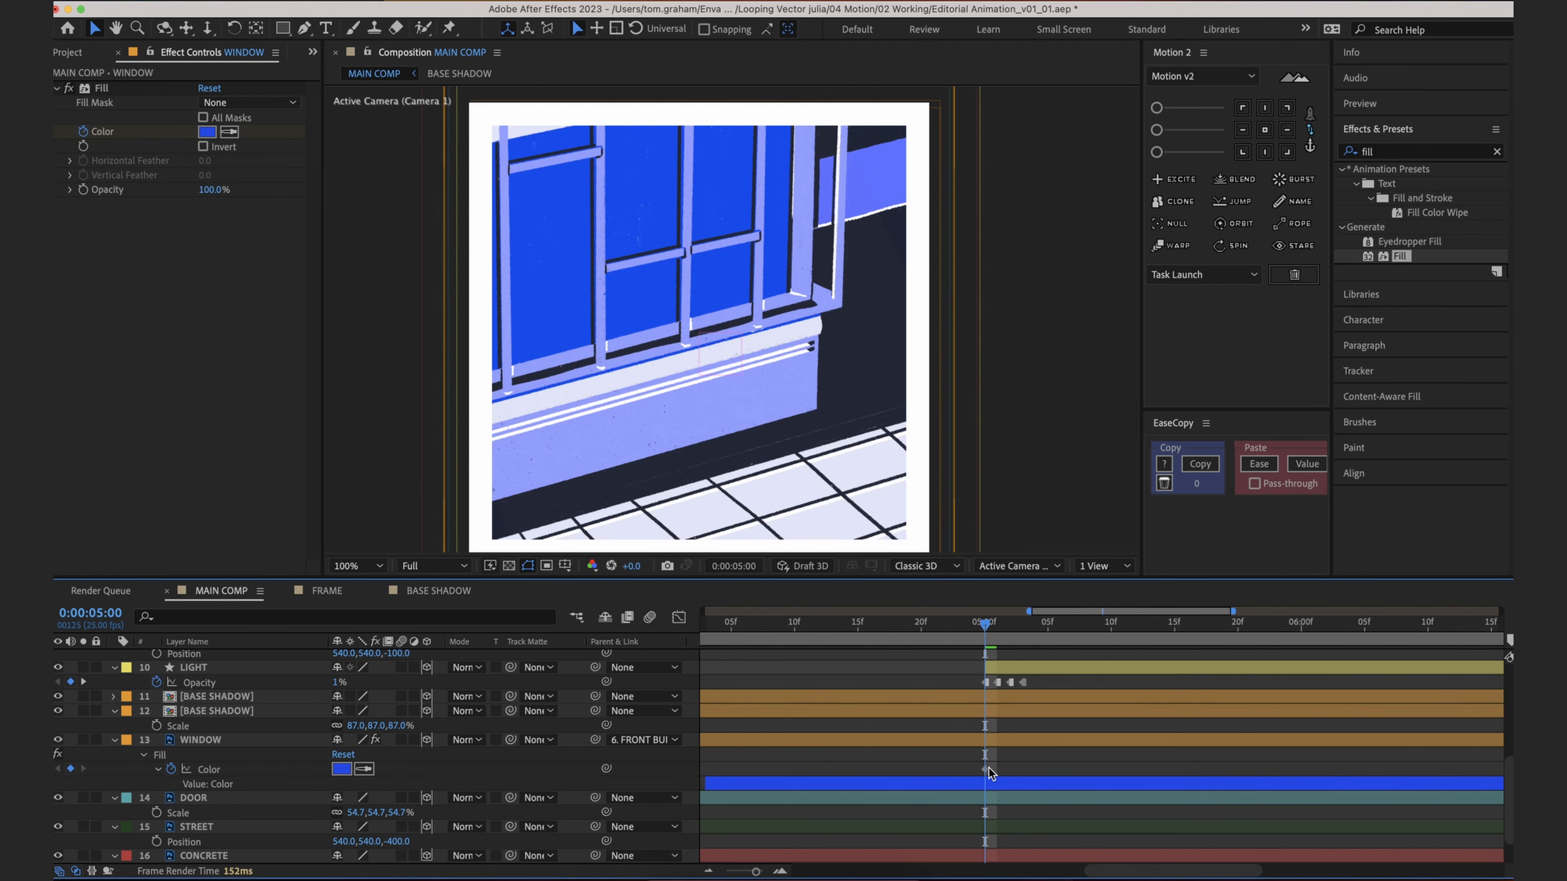
click(985, 770)
click(1001, 769)
click(1000, 743)
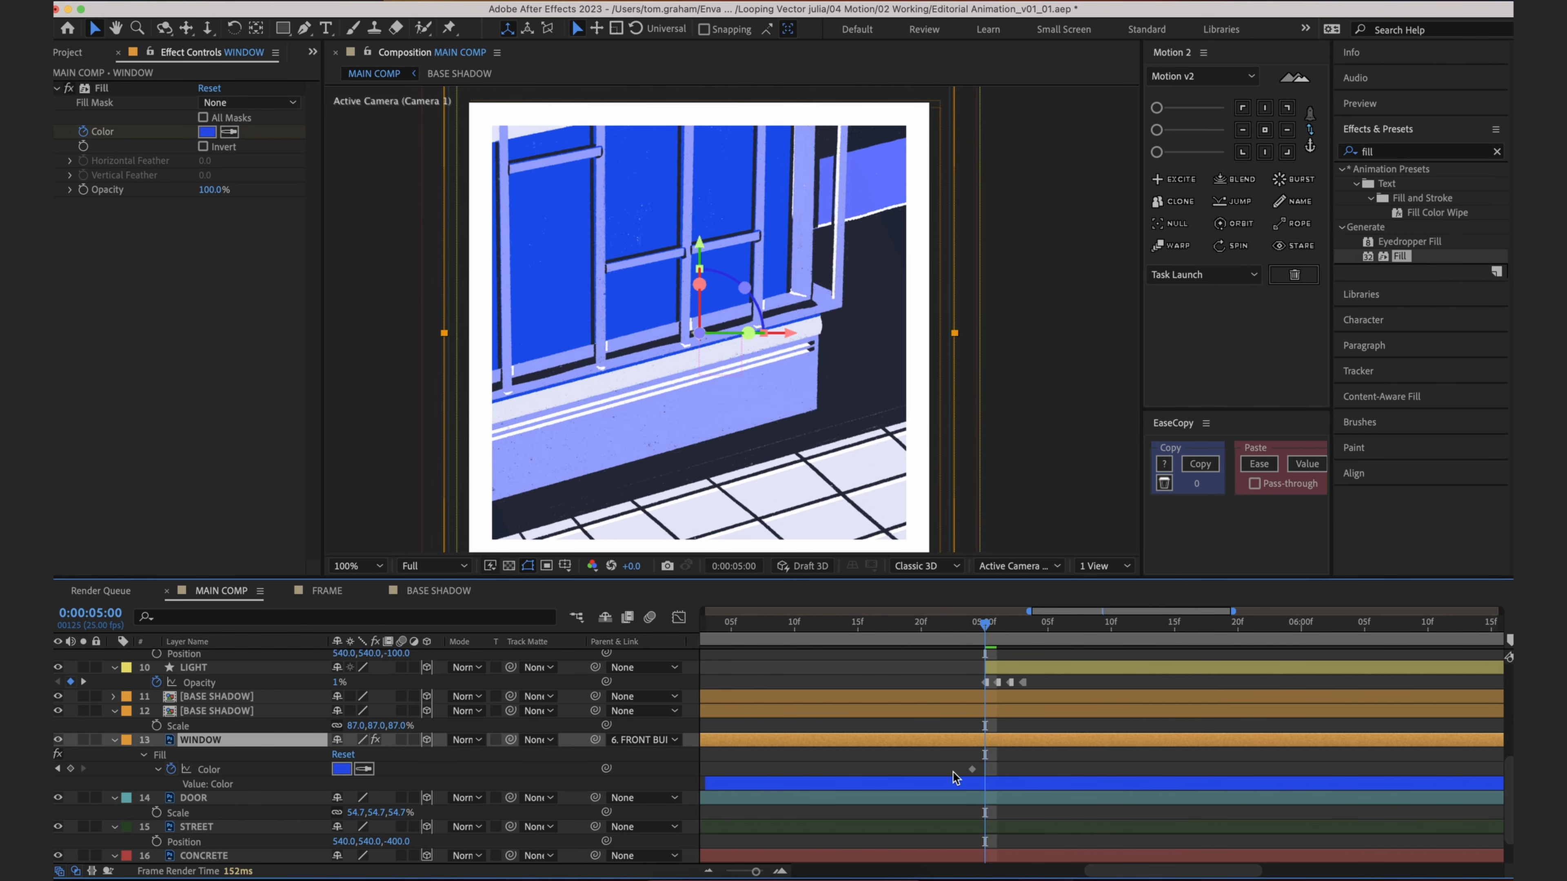
Step: Return to 0:00:05:00 and get the hex code of the LIGHT layer's orange fill, F7A615, without changing it
mouse_move(976, 628)
mouse_down()
mouse_move(934, 637)
mouse_move(994, 647)
mouse_up()
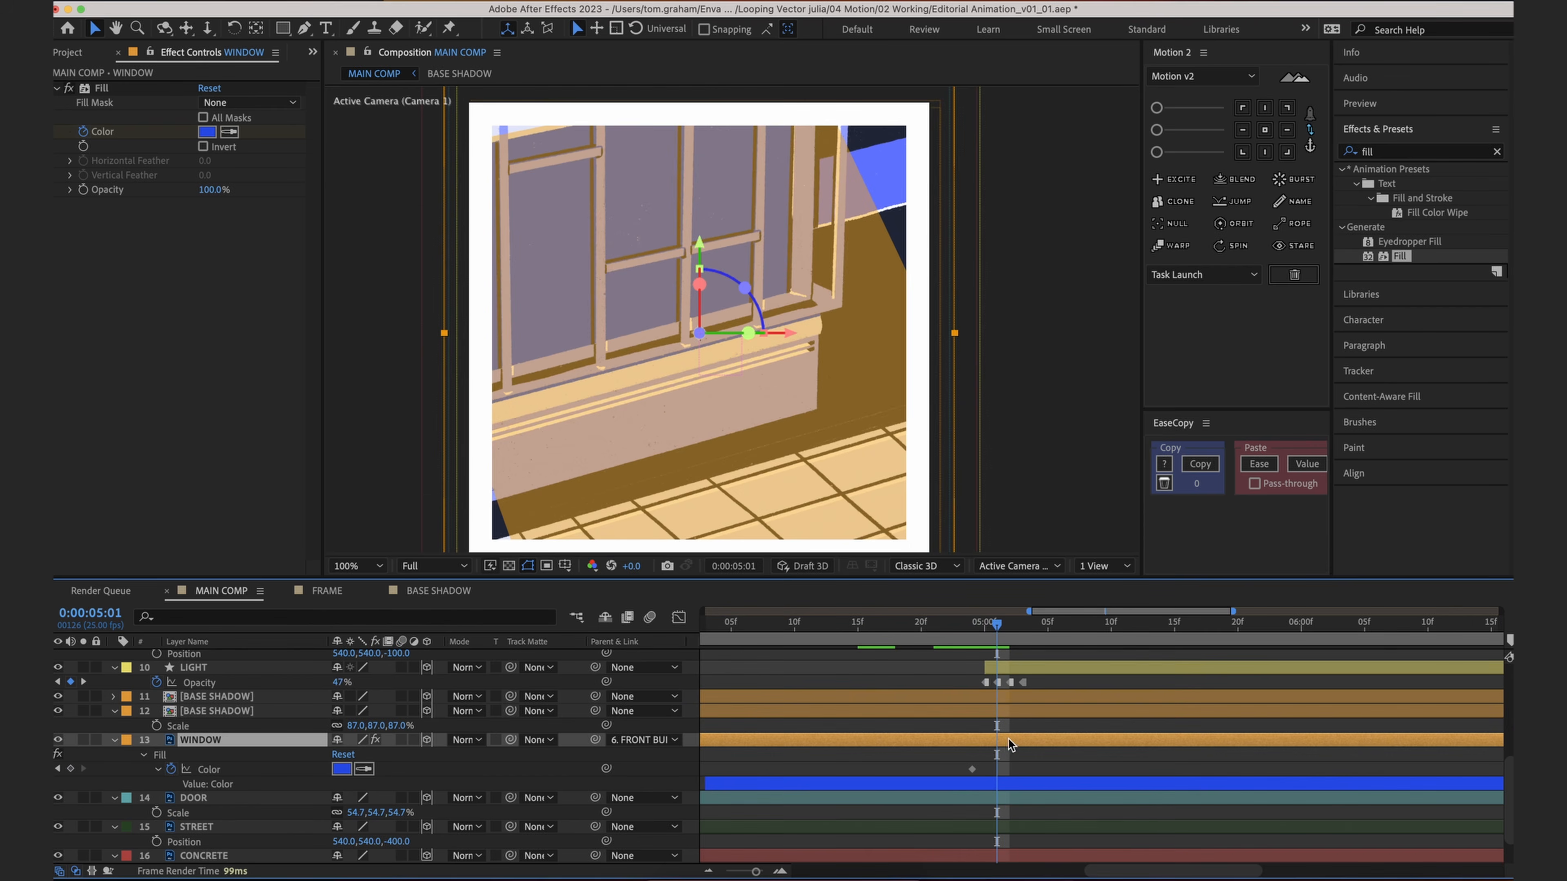
click(989, 631)
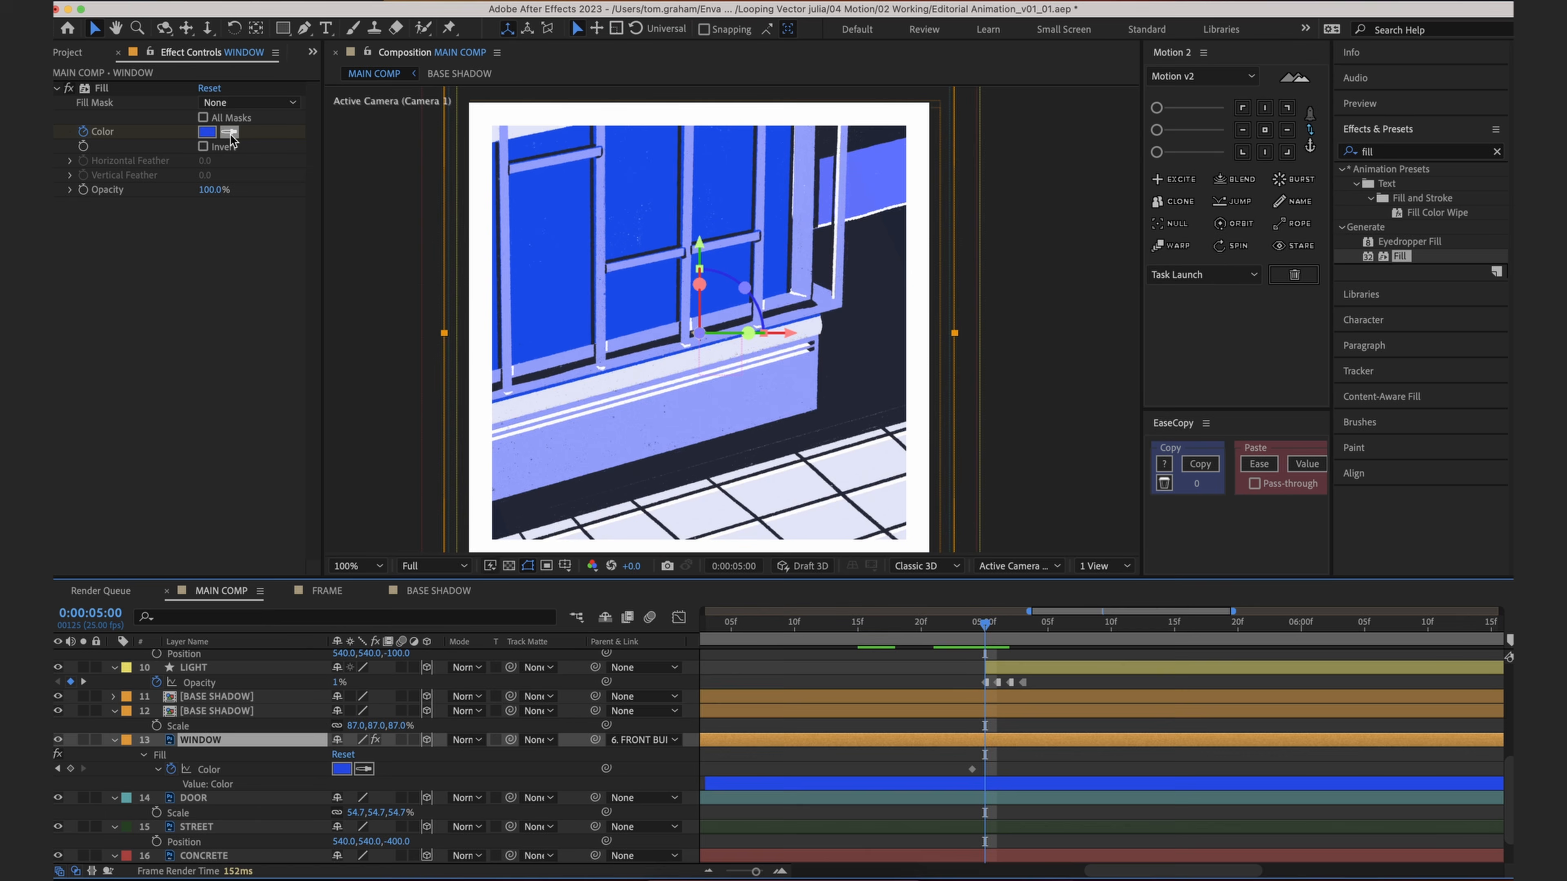
click(1050, 669)
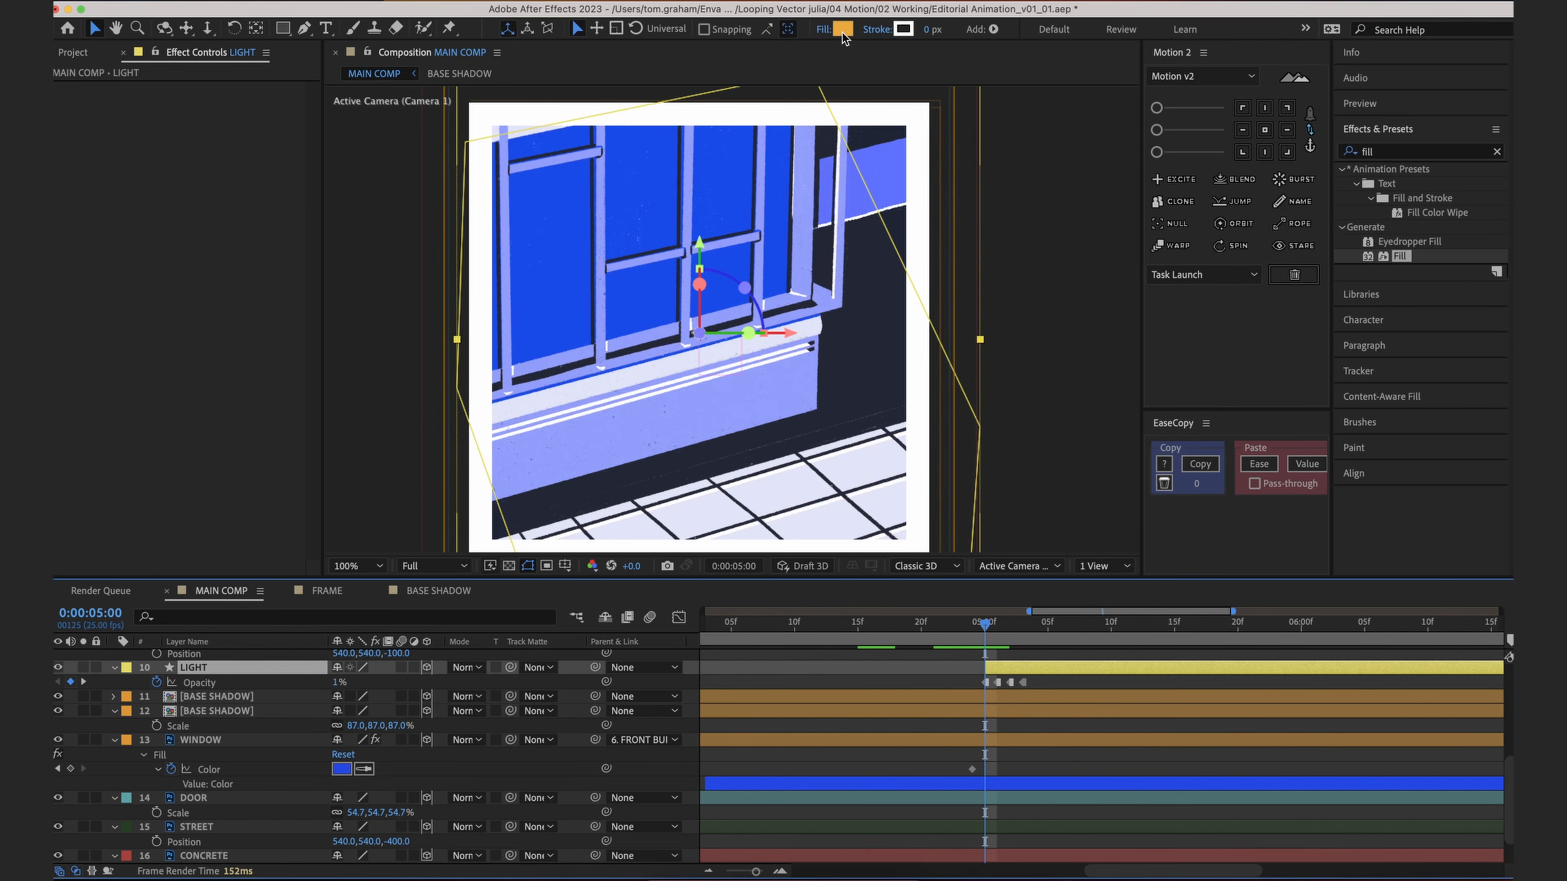
click(843, 30)
click(1224, 482)
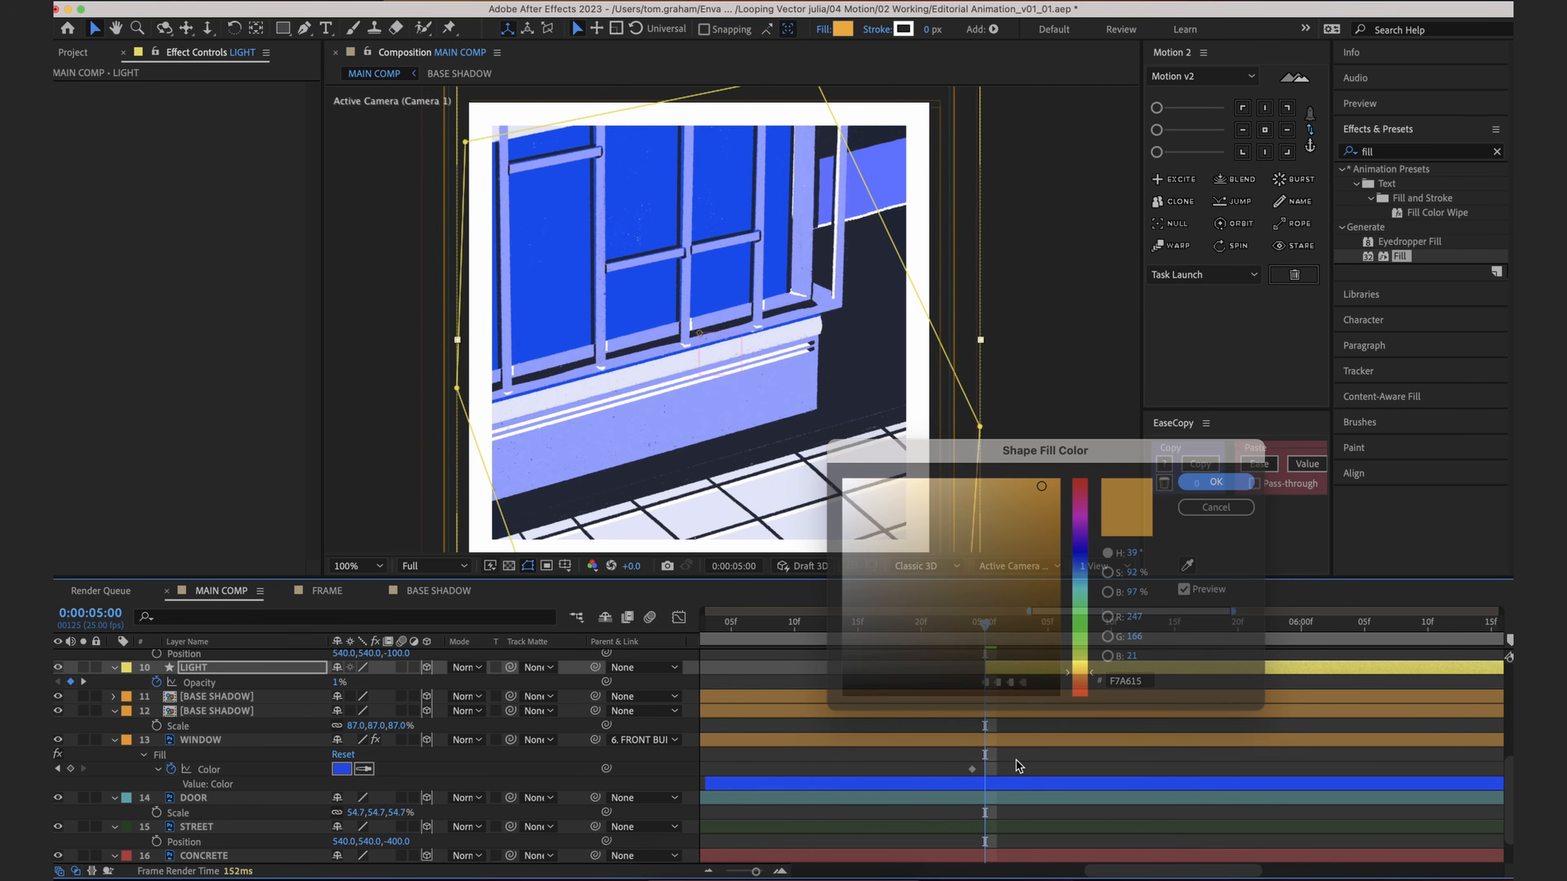
Step: Set the Fill effect's colour on WINDOW to the orange F7A615 at 0:00:05:00
click(1016, 742)
click(207, 131)
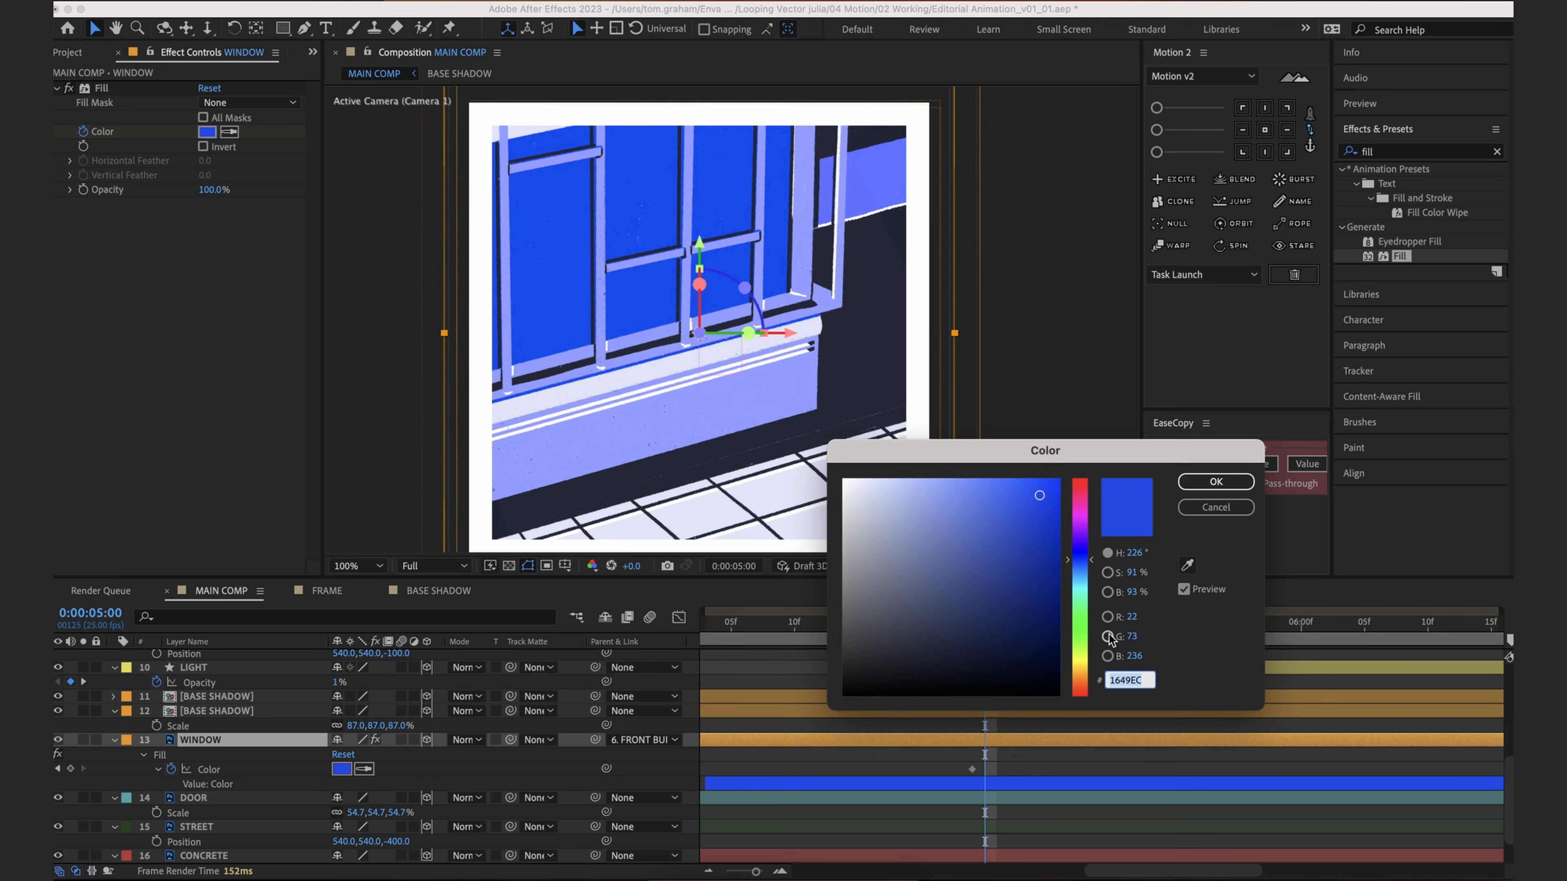
key(super+v)
click(1204, 487)
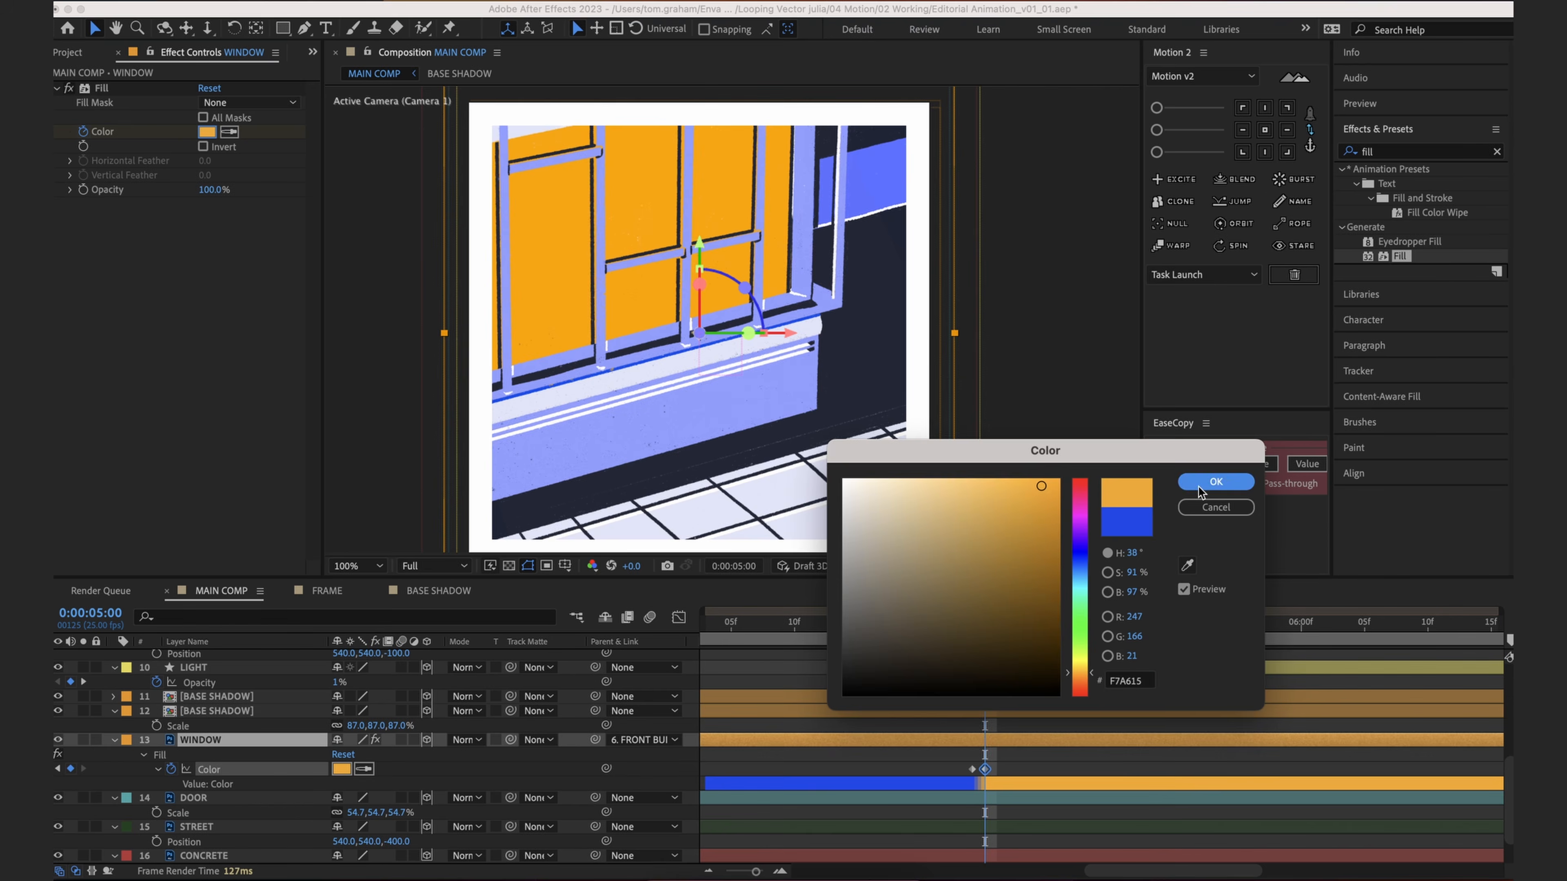
Step: Preview the window's colour change and convert both of WINDOW's Fill colour keyframes to hold keyframes
key(space)
key(space)
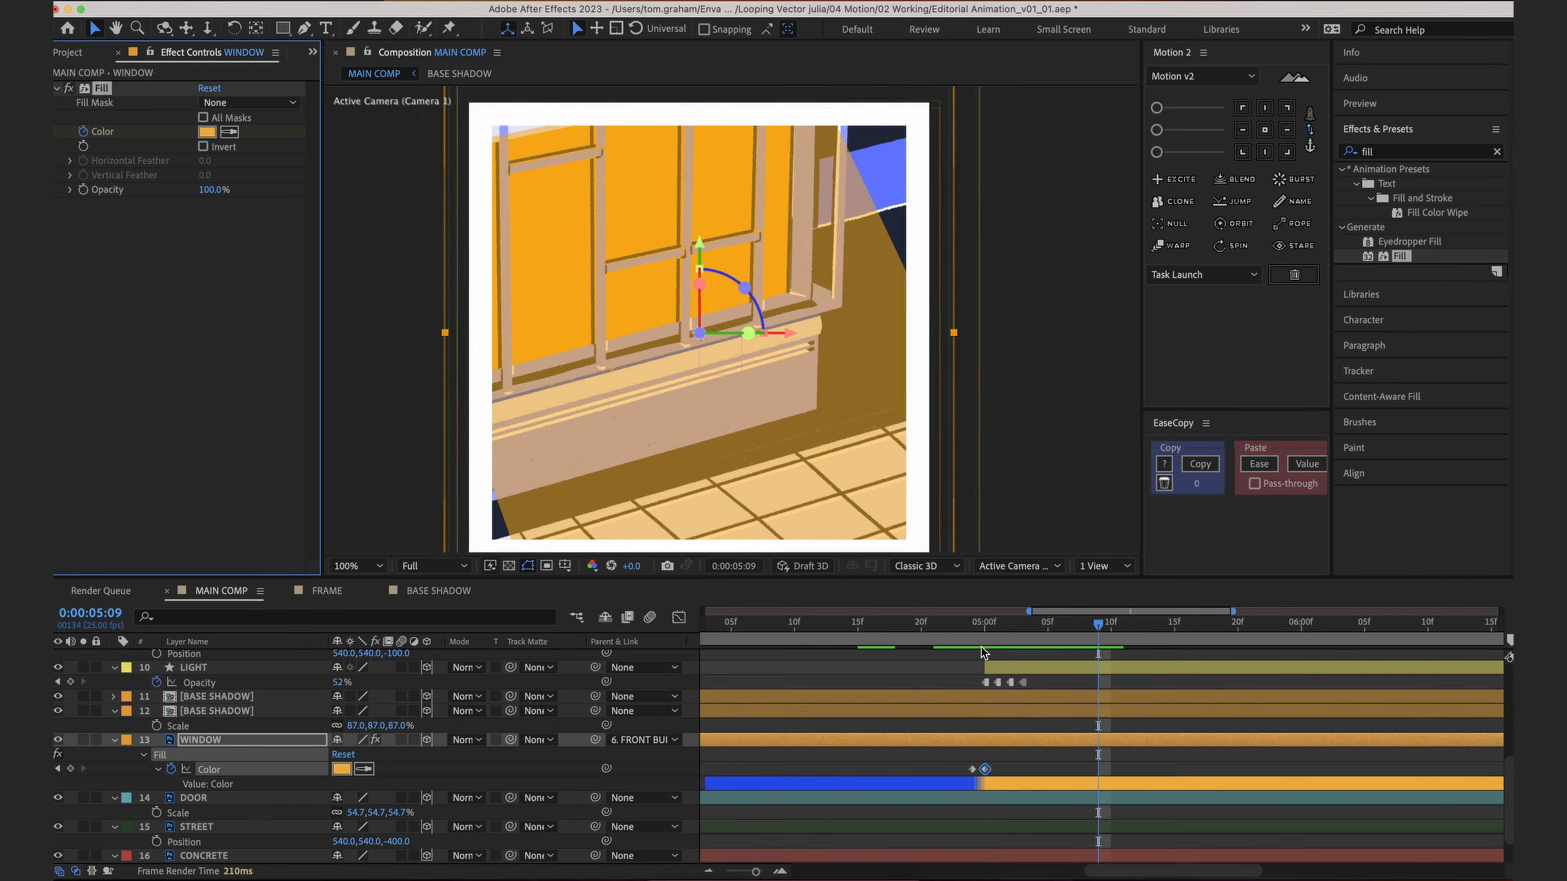
click(934, 623)
key(space)
key(space)
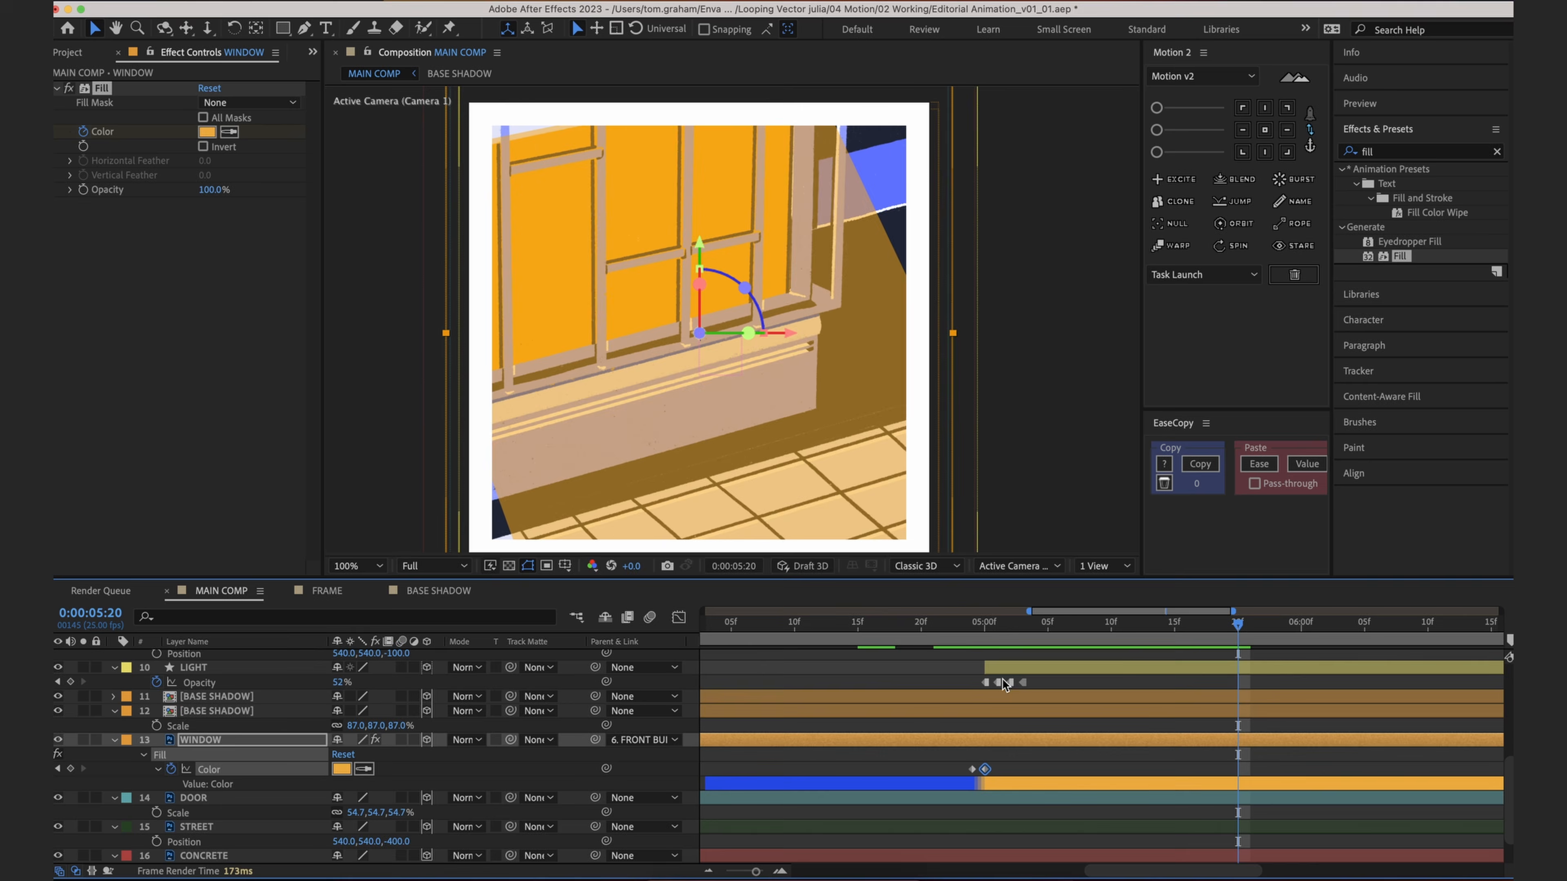
click(985, 623)
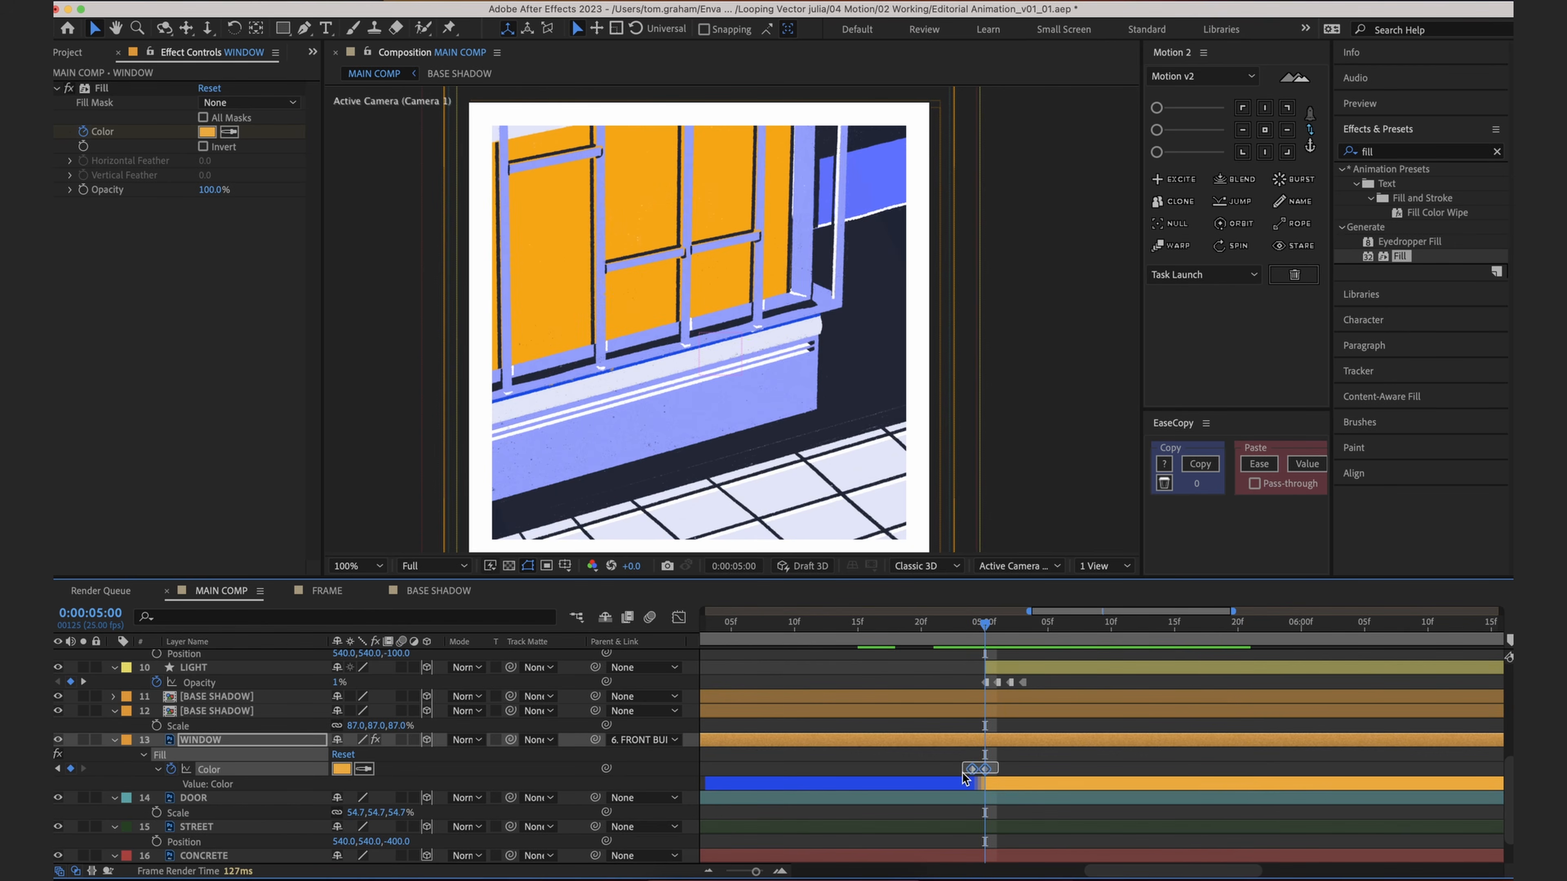
right_click(985, 770)
click(1037, 786)
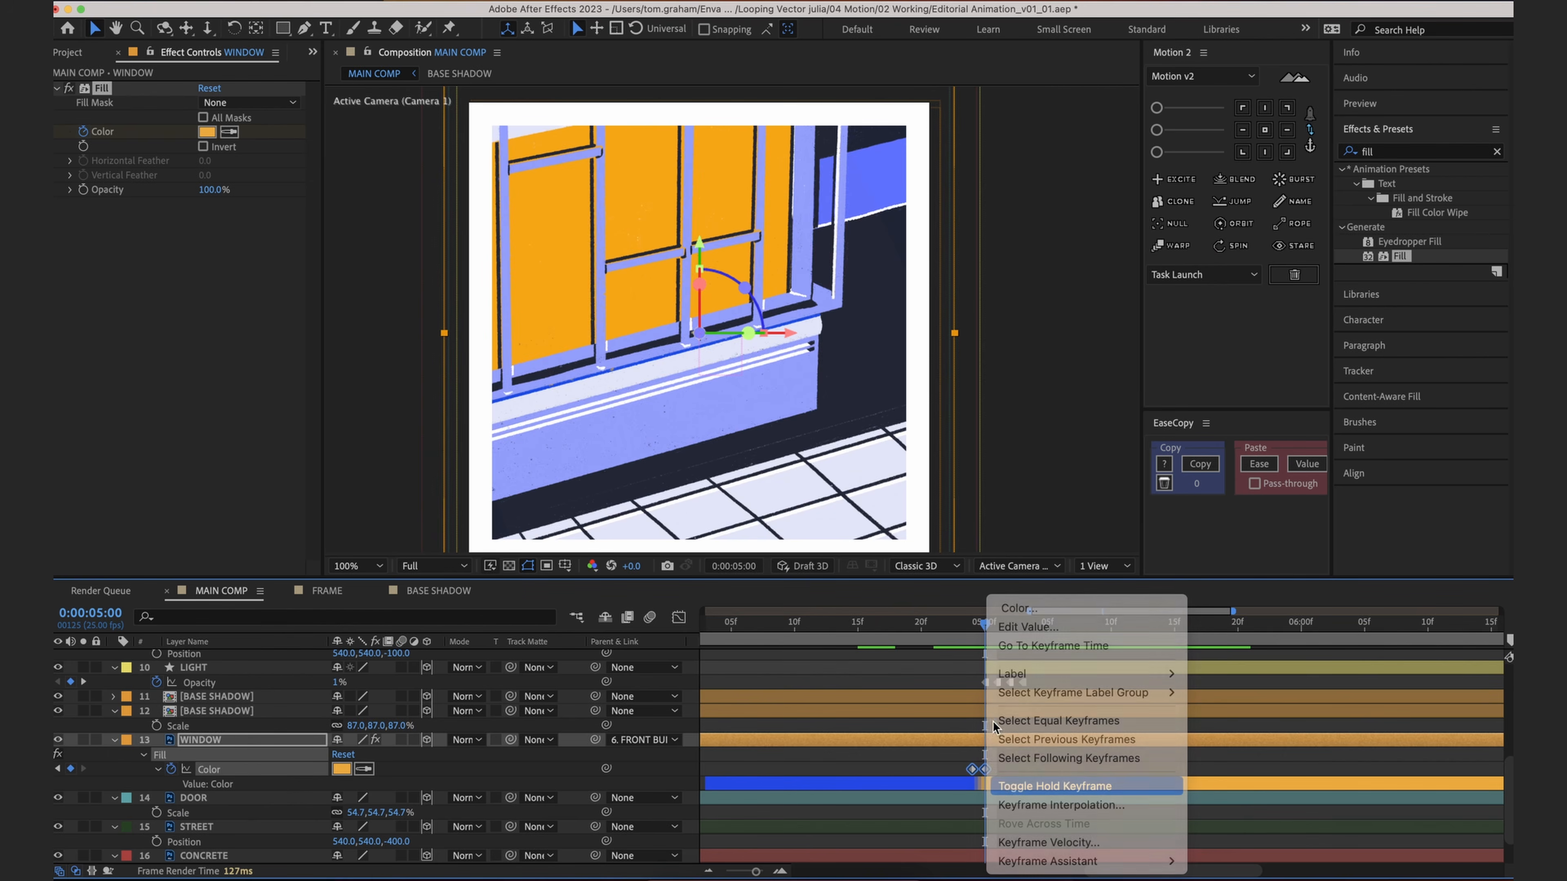
Step: Check the frames around 5 seconds and shift WINDOW's two Fill colour keyframes one frame later
key(space)
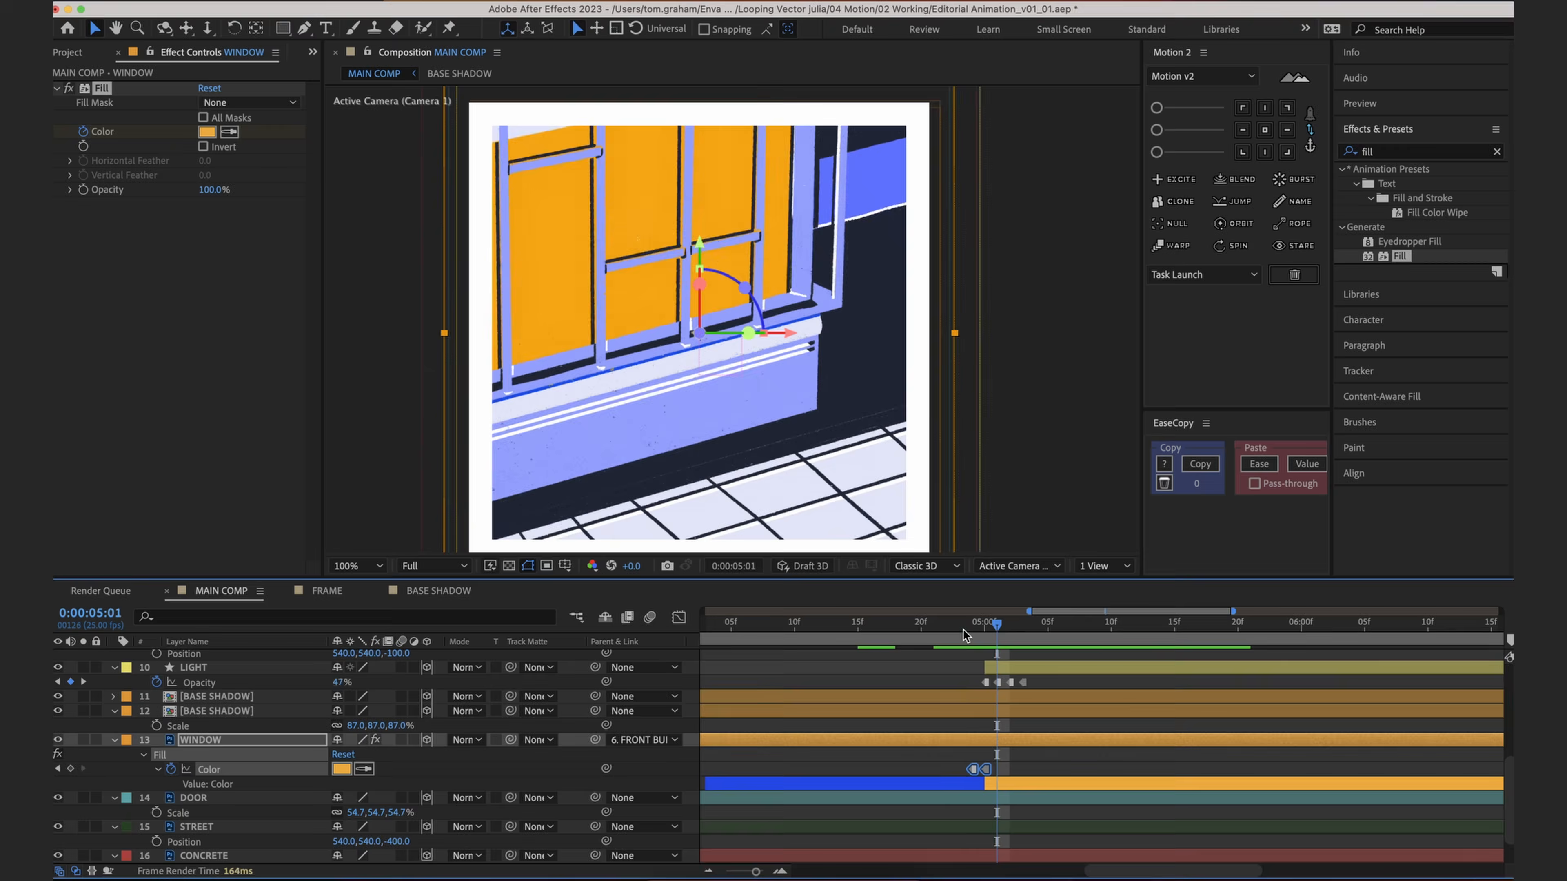
drag(998, 636, 997, 633)
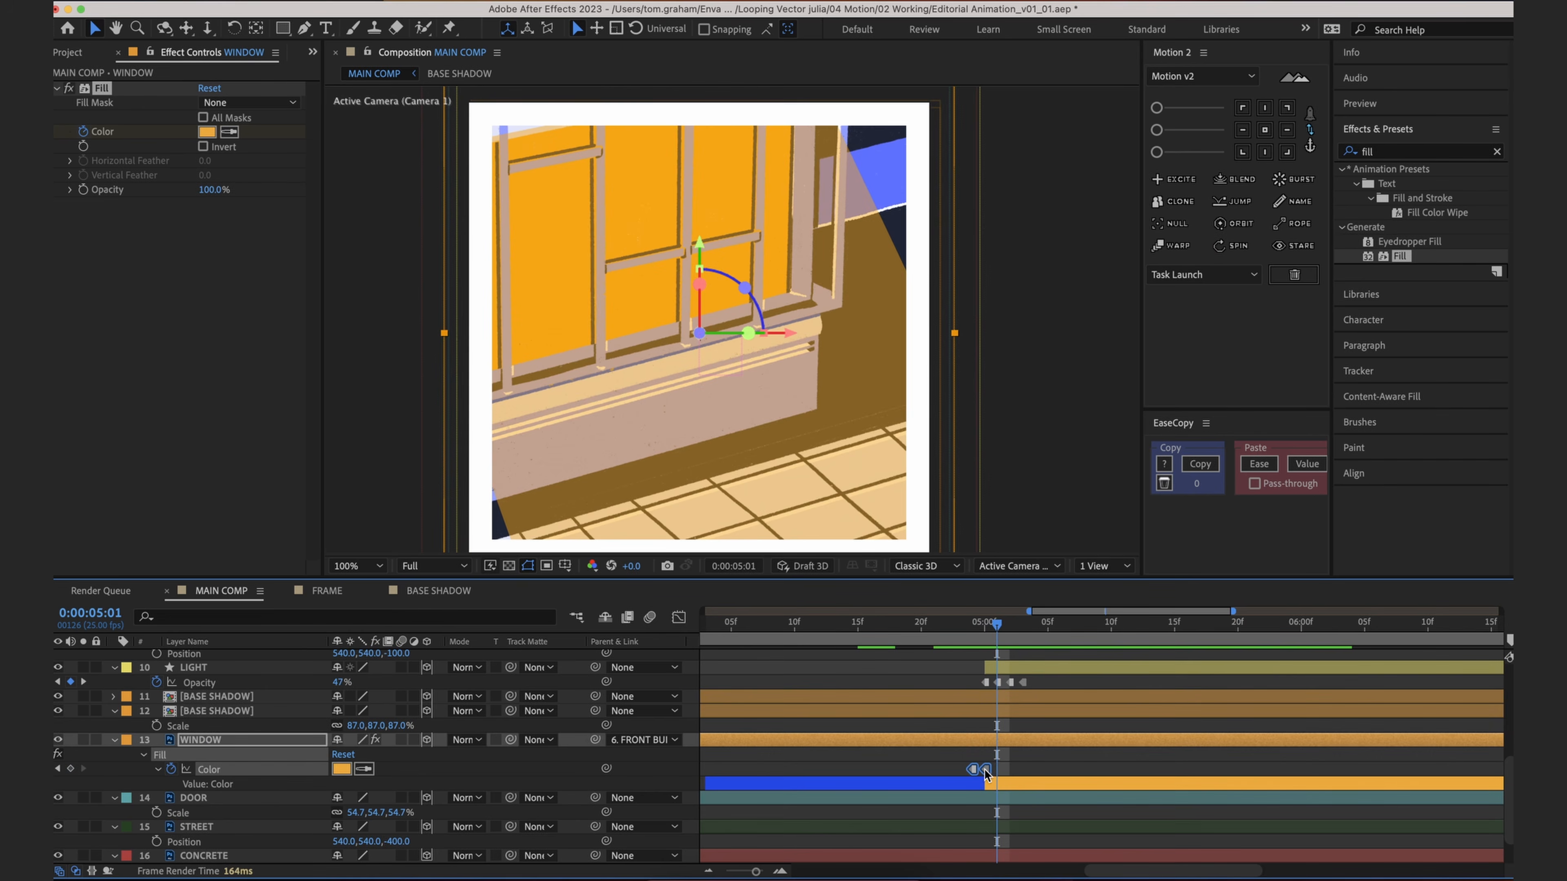
key(Page_Up)
key(Page_Up)
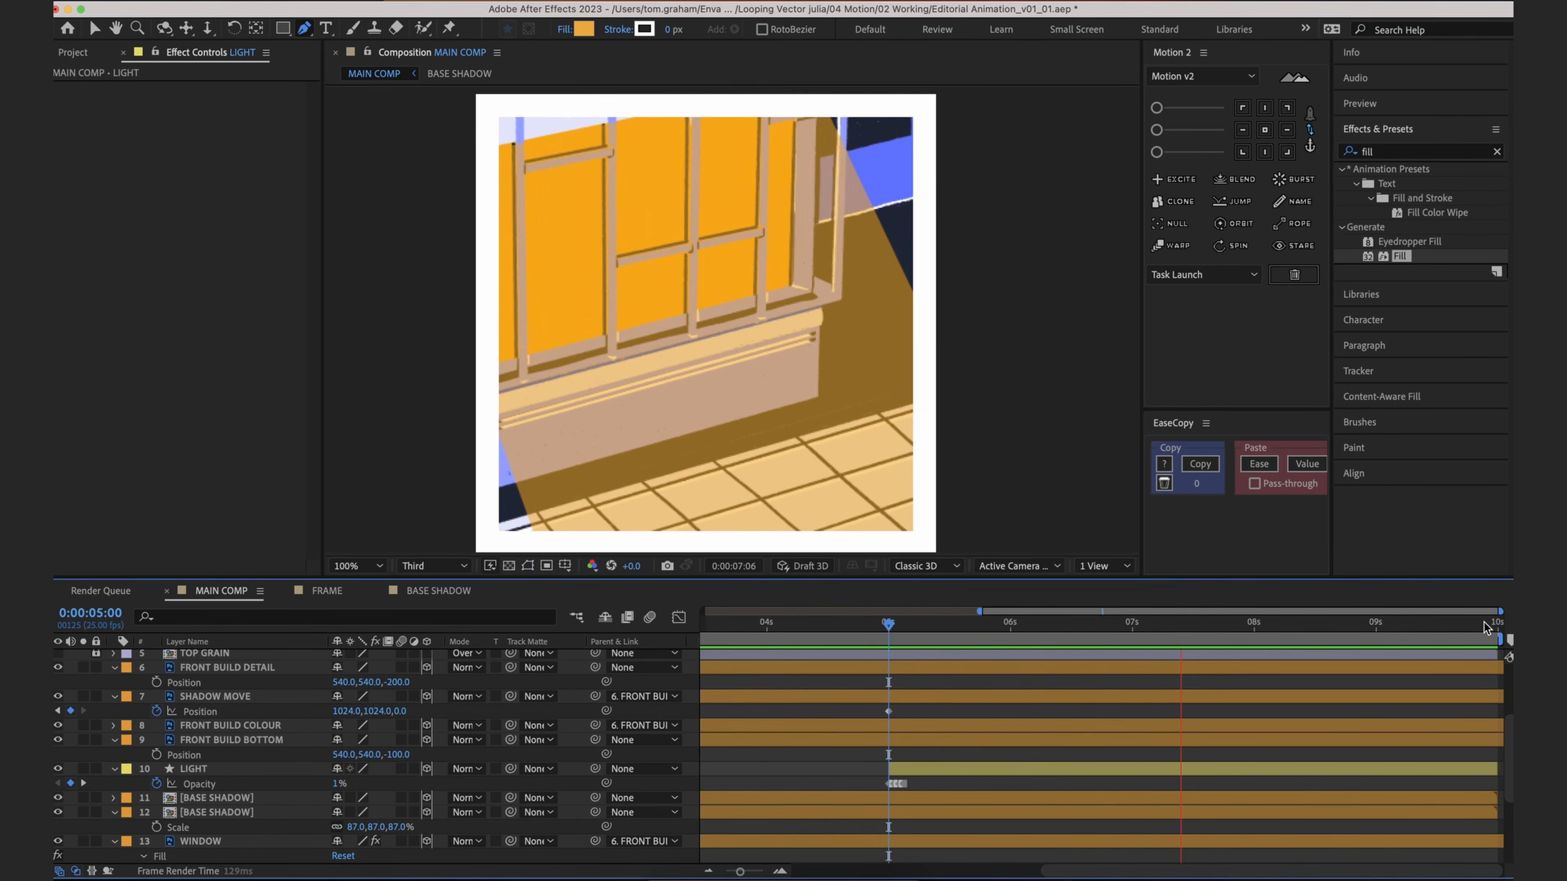
Step: Copy LIGHT's four opacity flicker keyframes from 5 seconds and paste them near the composition's end, starting at 0:00:09:20
key(End)
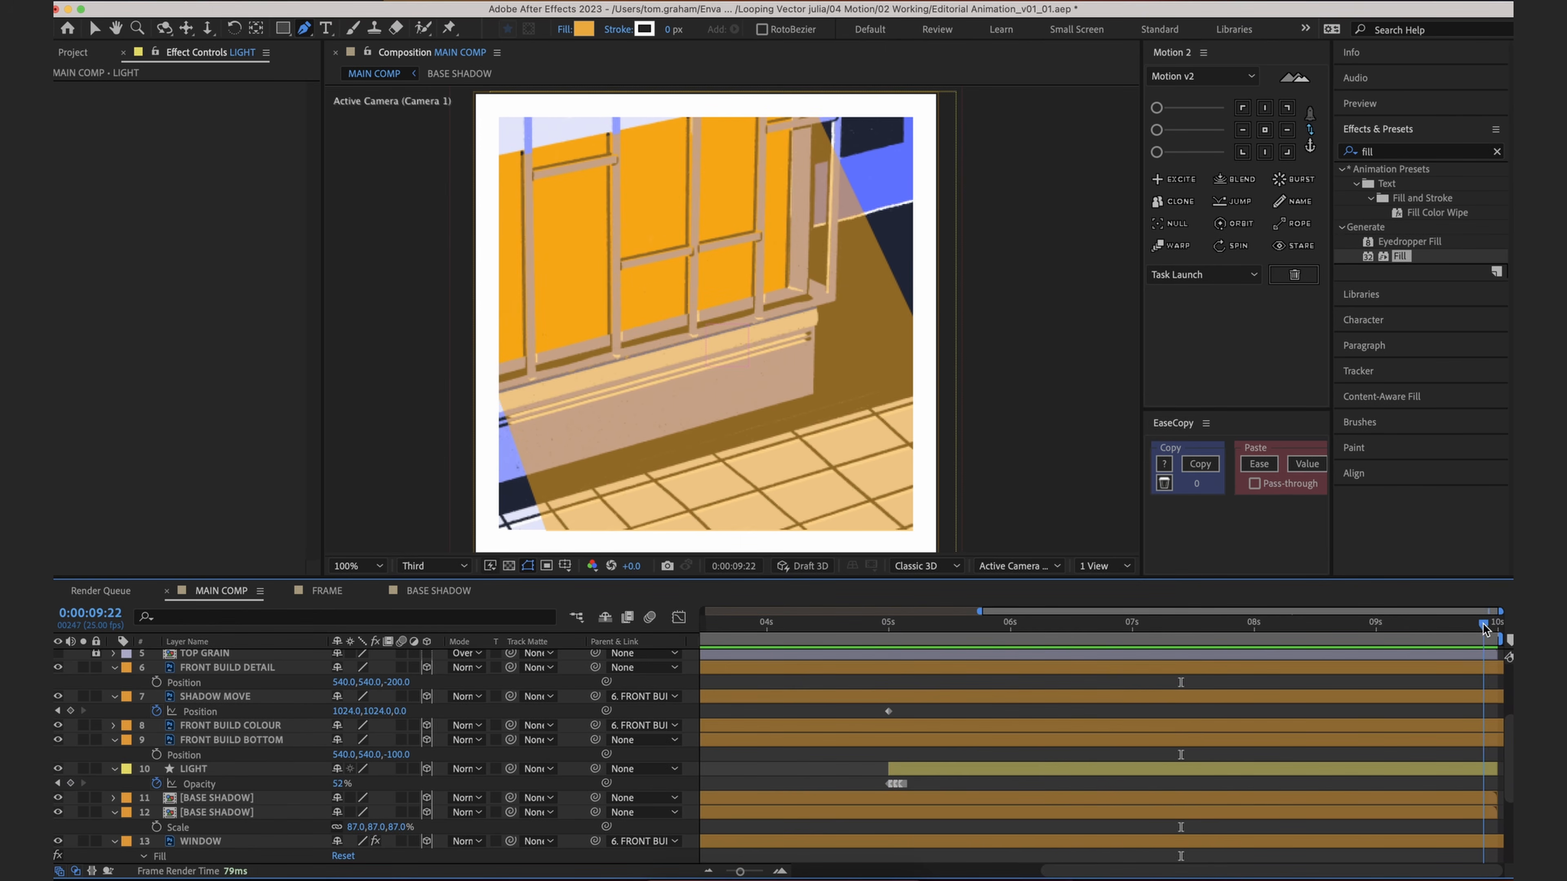
click(1469, 769)
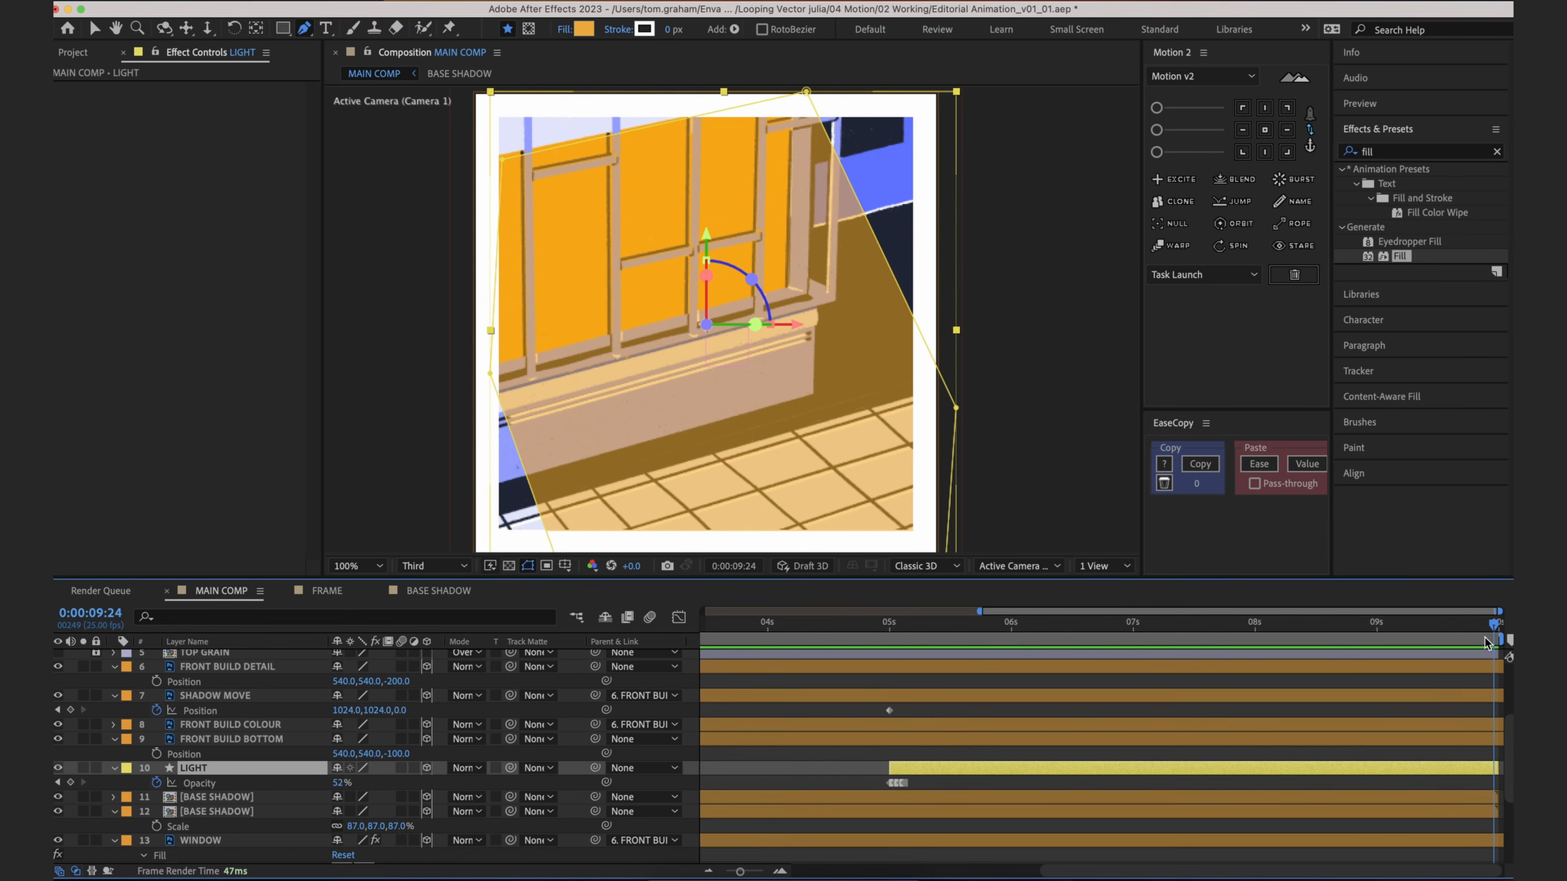
click(890, 782)
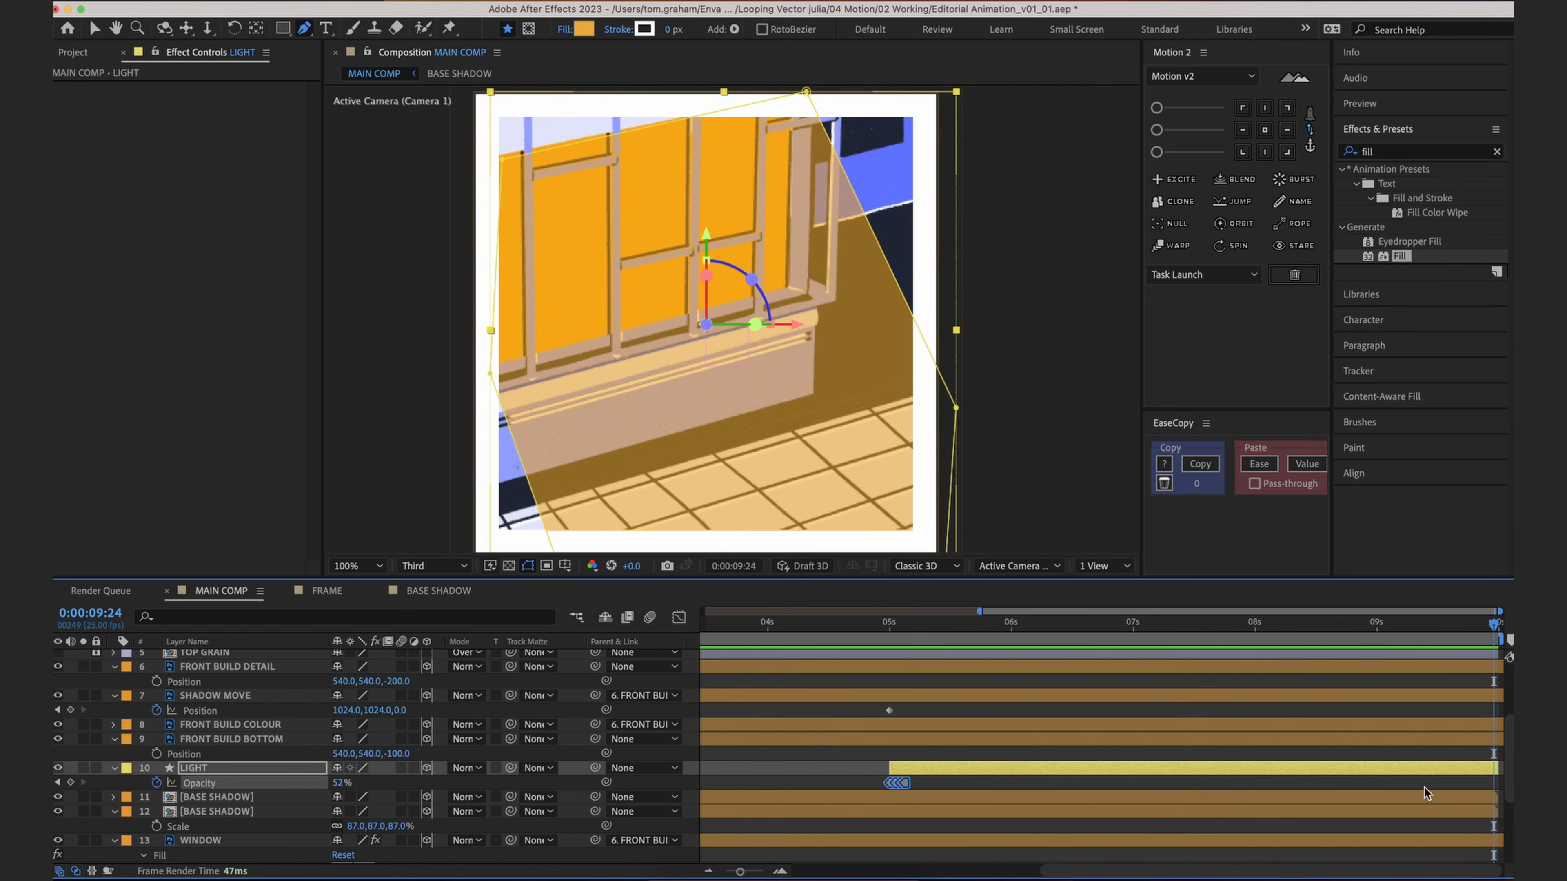
key(super+v)
key(equal)
key(equal)
key(equal)
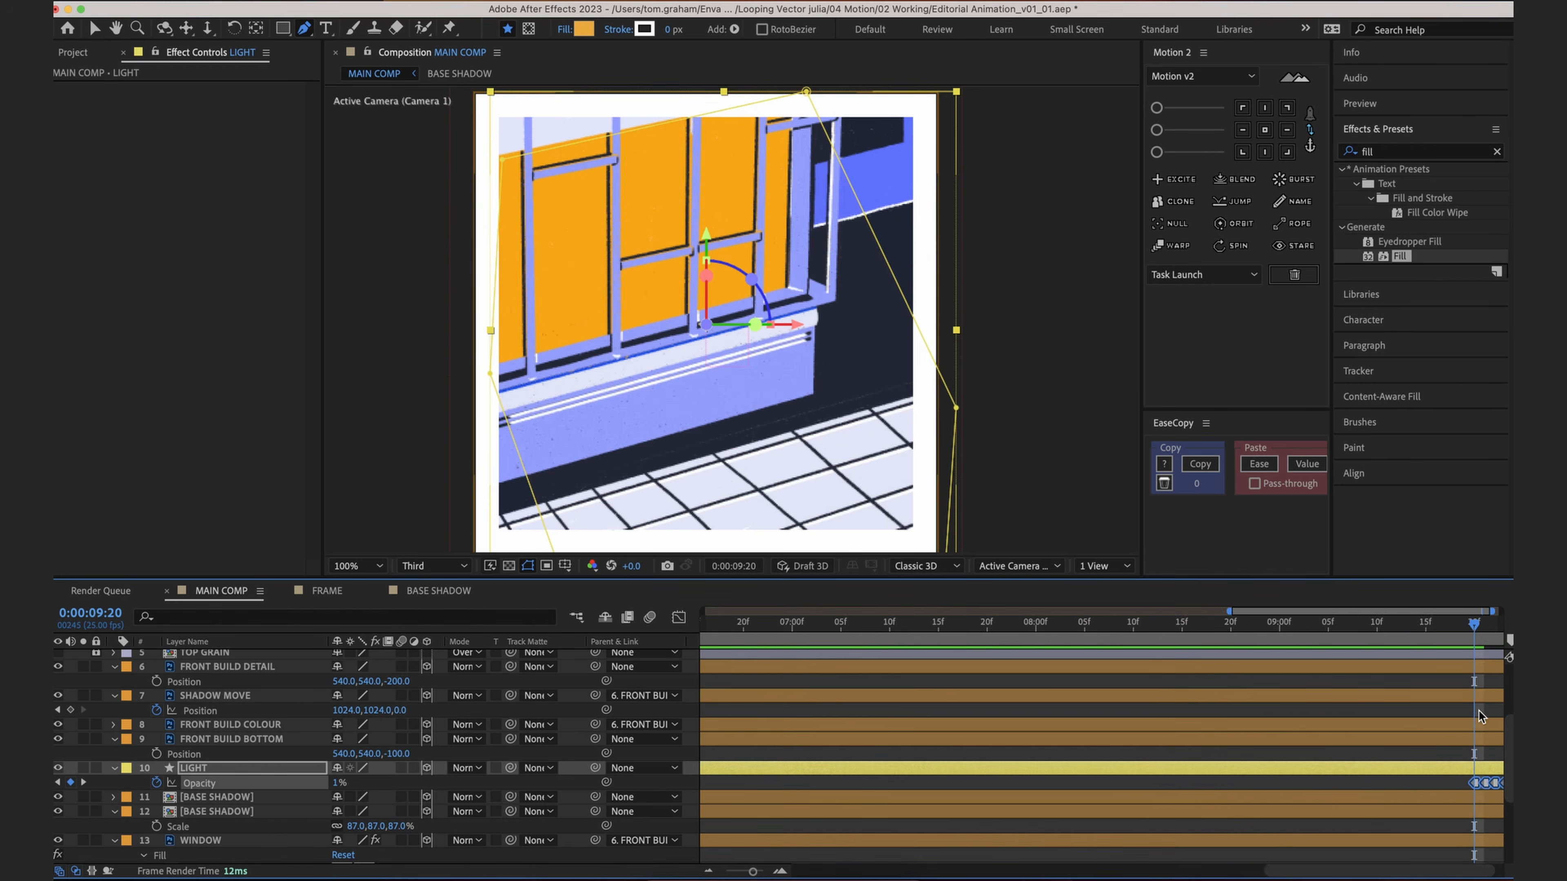
Step: Rearrange LIGHT's pasted opacity keyframes so they run frame by frame from 0:00:09:21 to 0:00:09:24
key(space)
drag(1413, 755, 1026, 726)
click(1436, 748)
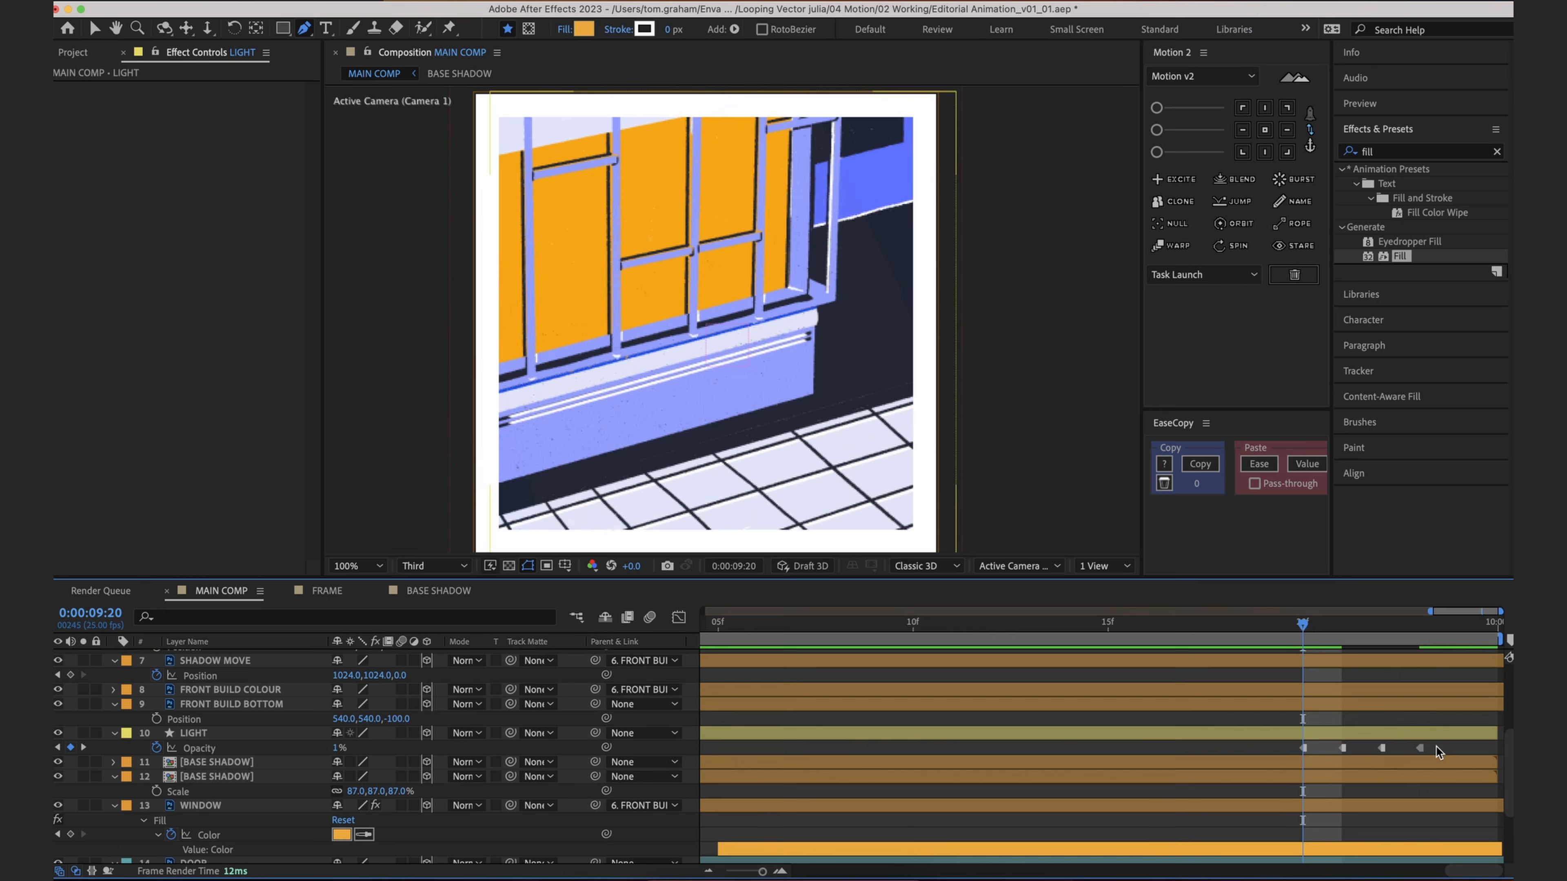
click(1420, 748)
drag(1420, 748, 1259, 750)
drag(1266, 753, 1345, 749)
drag(1476, 750, 1468, 754)
Step: Set LIGHT's opacity to 0% at 0:00:09:24 and play back the loop point
click(1495, 624)
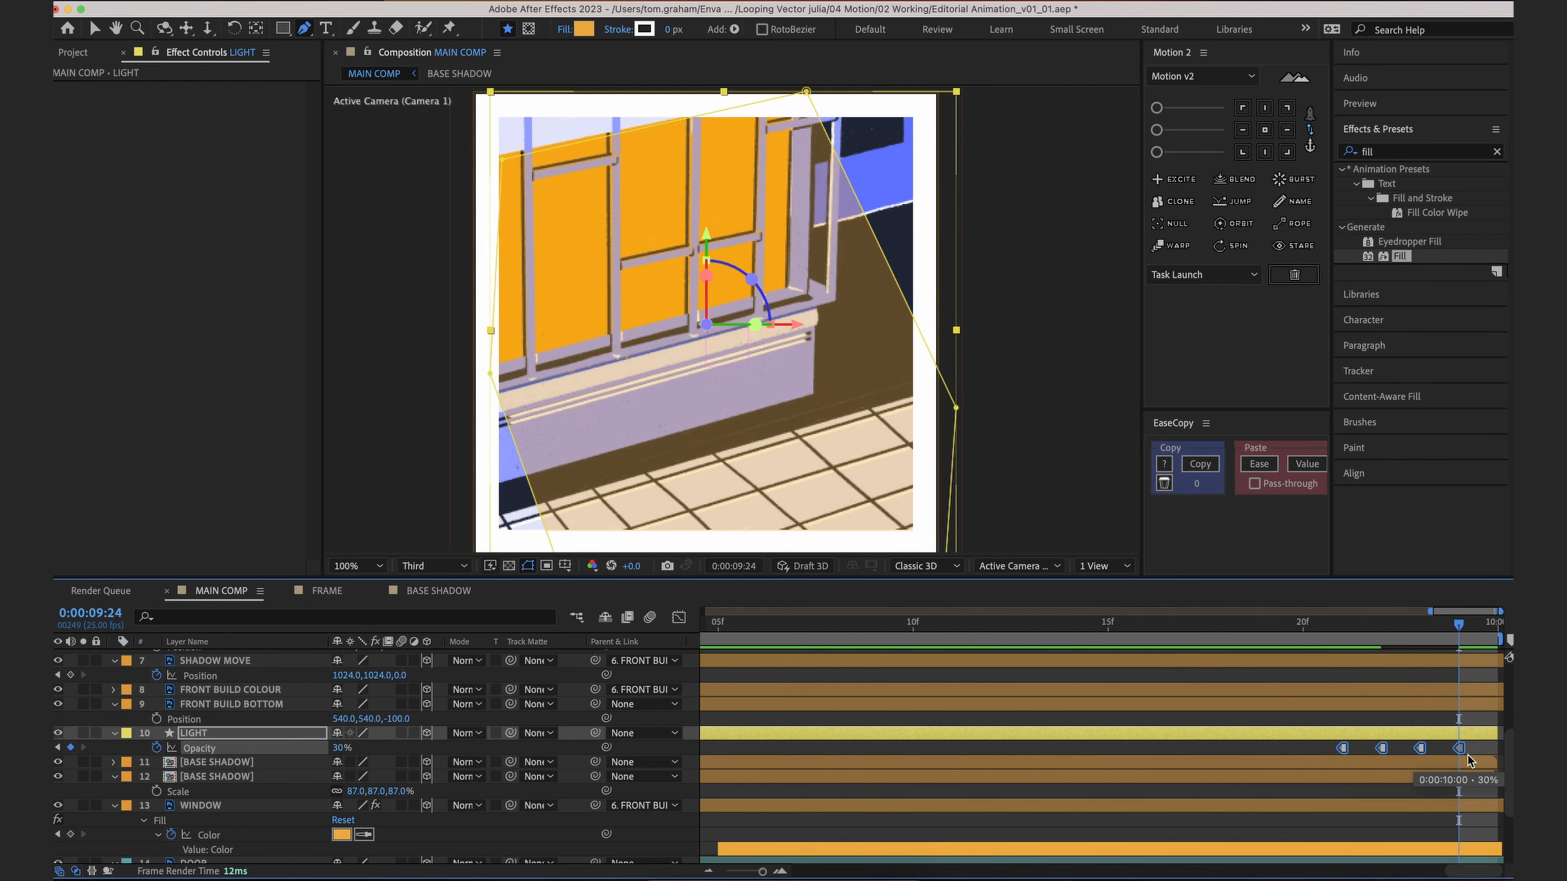
click(1474, 745)
click(1459, 748)
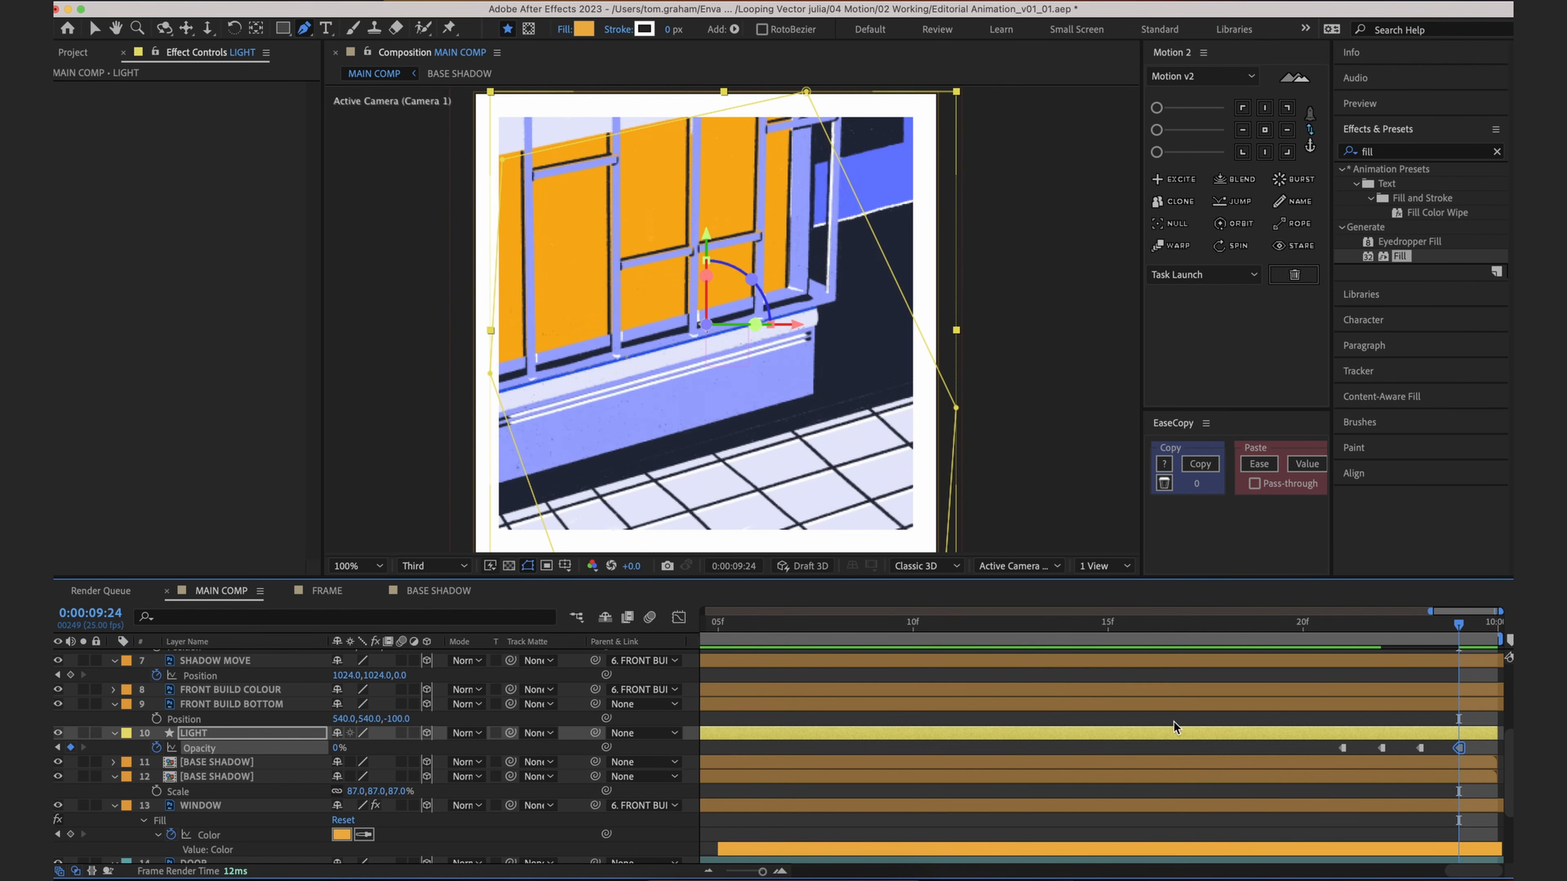
click(1175, 648)
key(space)
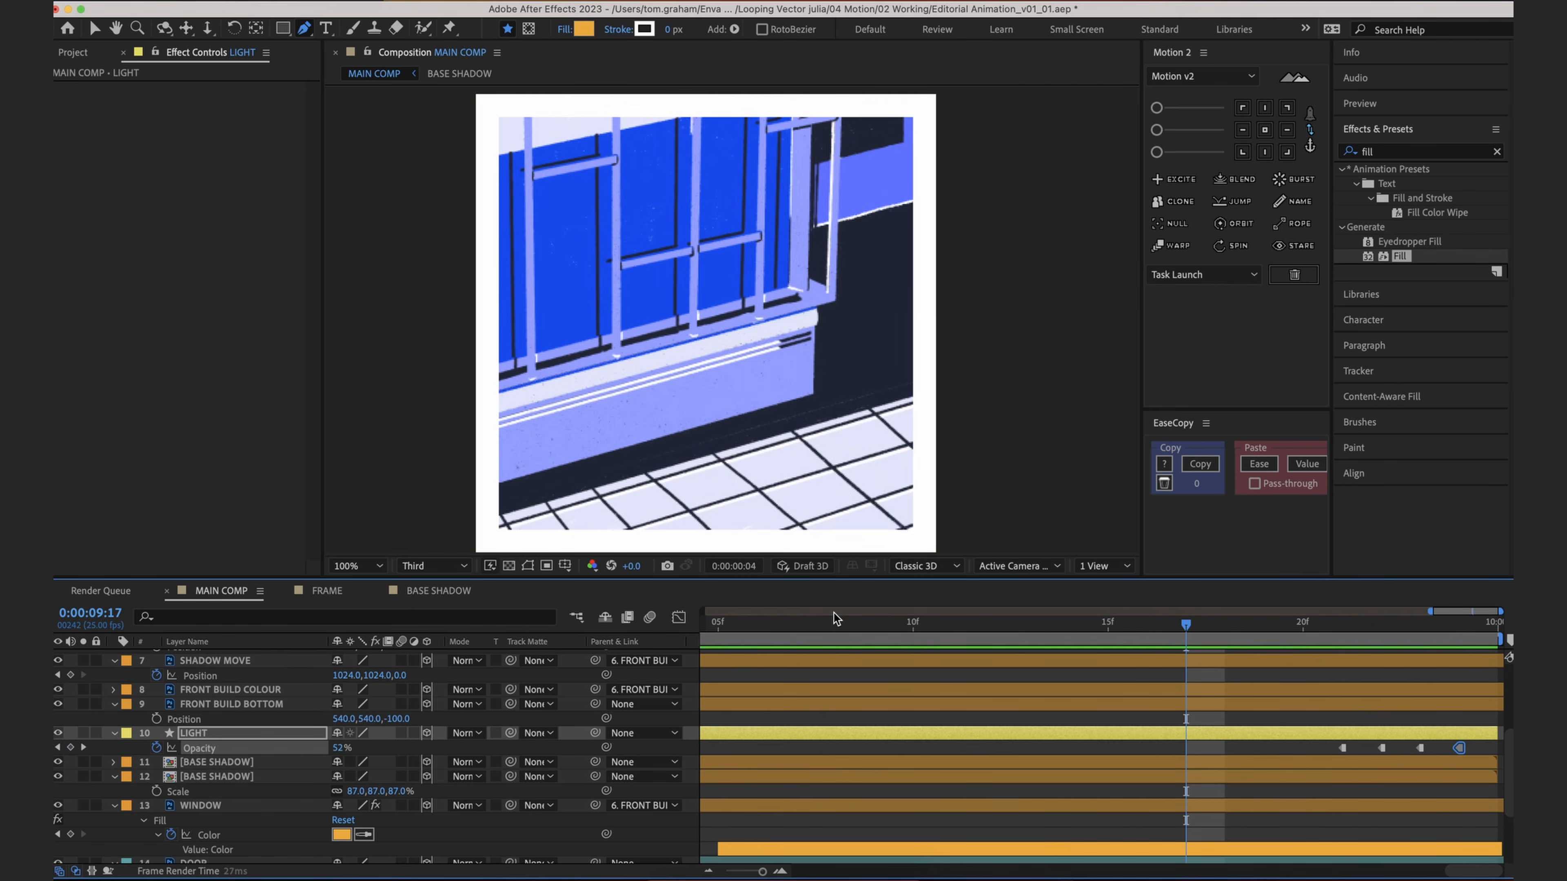
key(space)
Step: Play back the light flicker and window colour change around 5 seconds and inspect the lit artwork up close
key(minus)
key(minus)
key(minus)
scroll(1277, 753, right, 10)
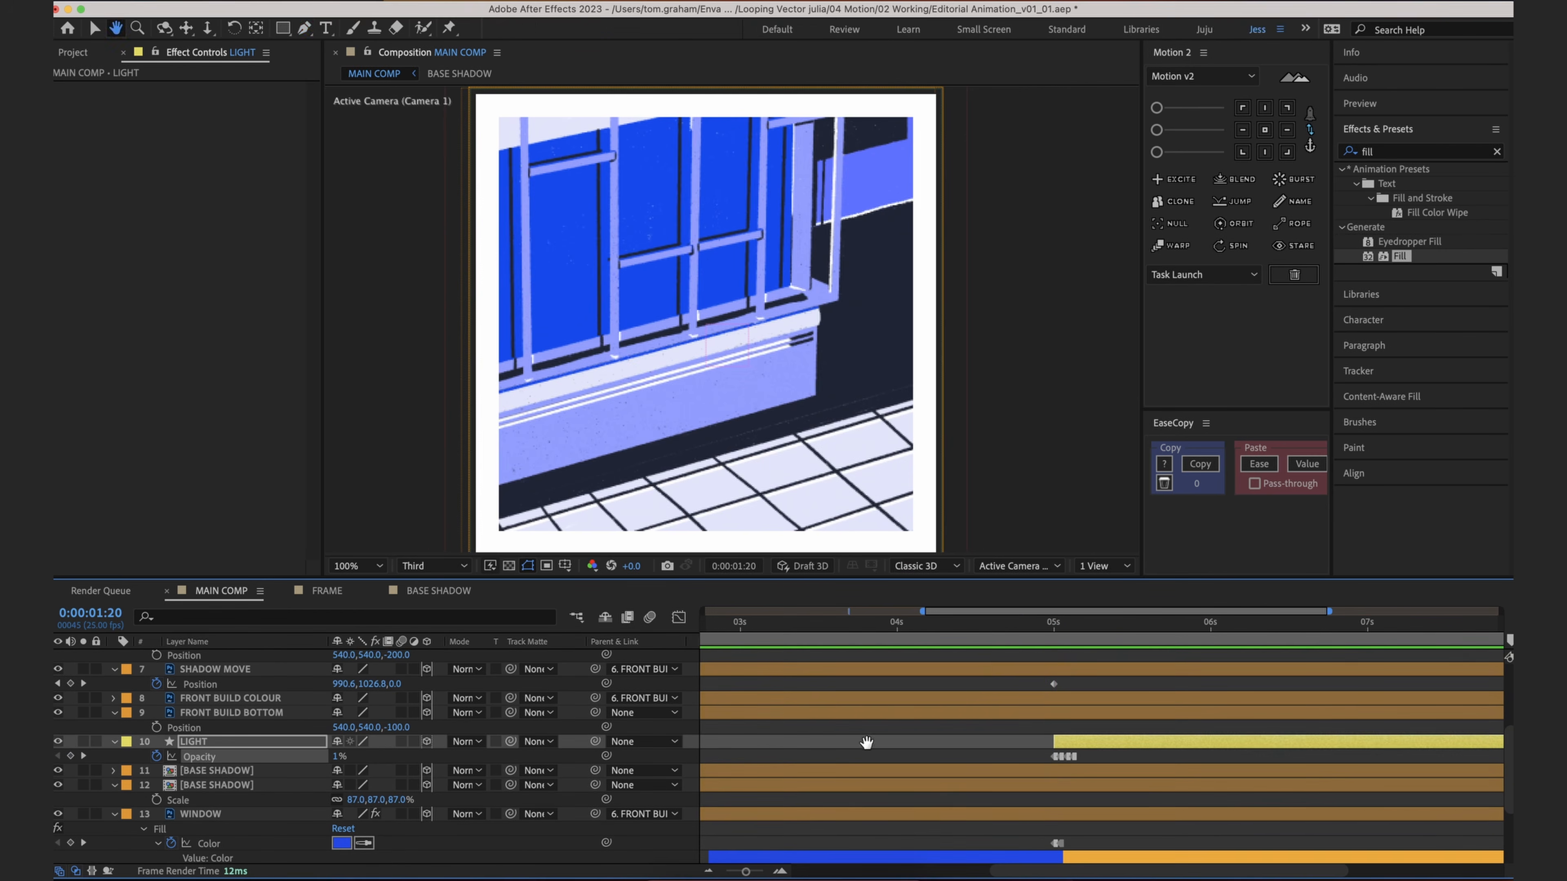
click(1048, 625)
key(space)
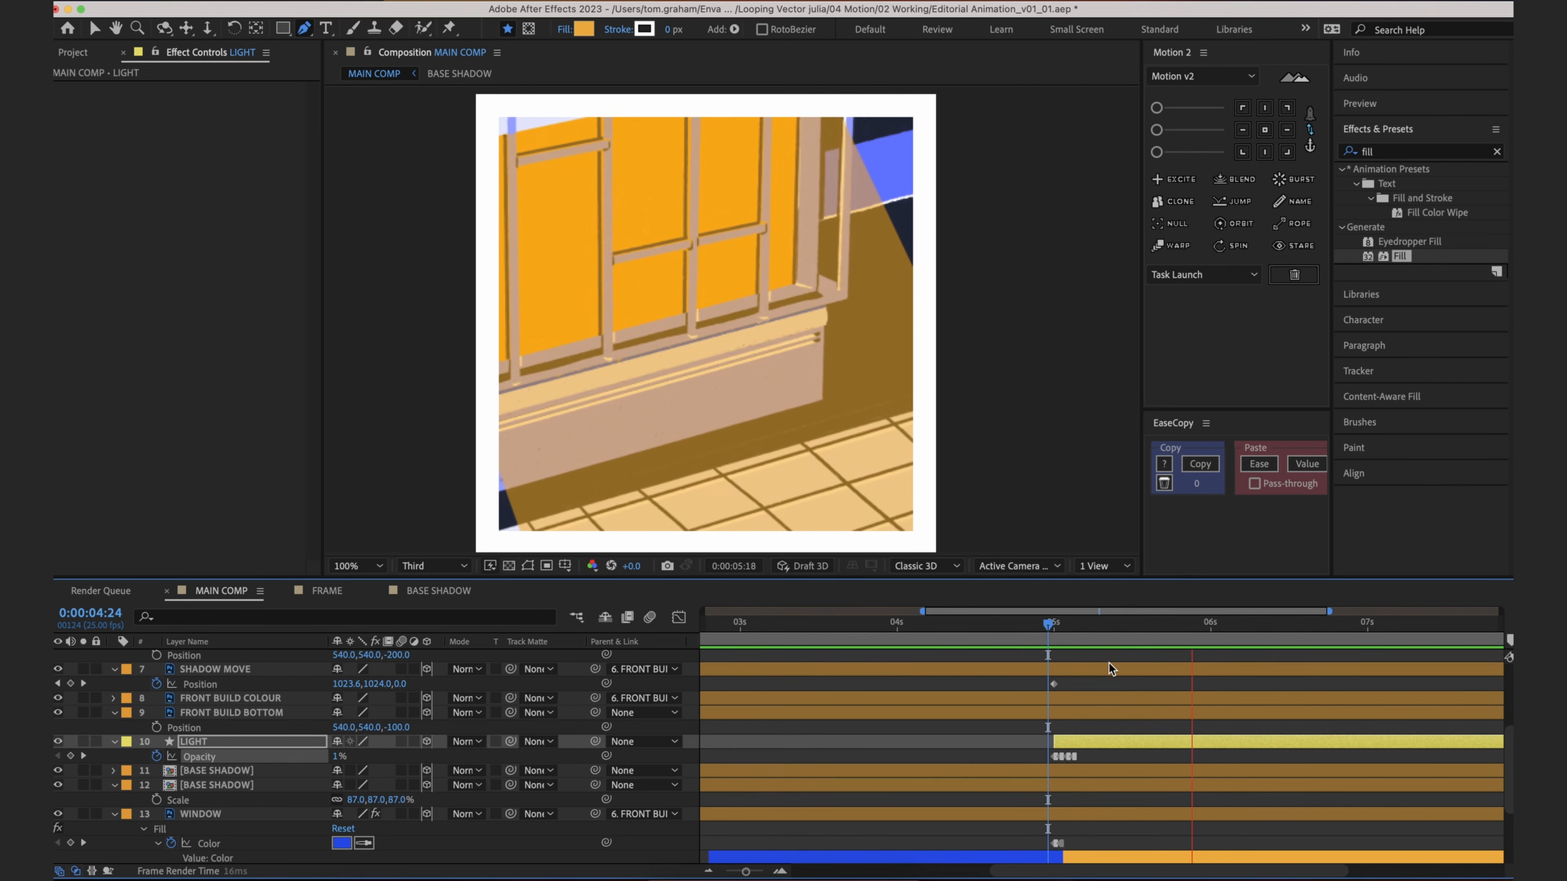
key(space)
click(1053, 625)
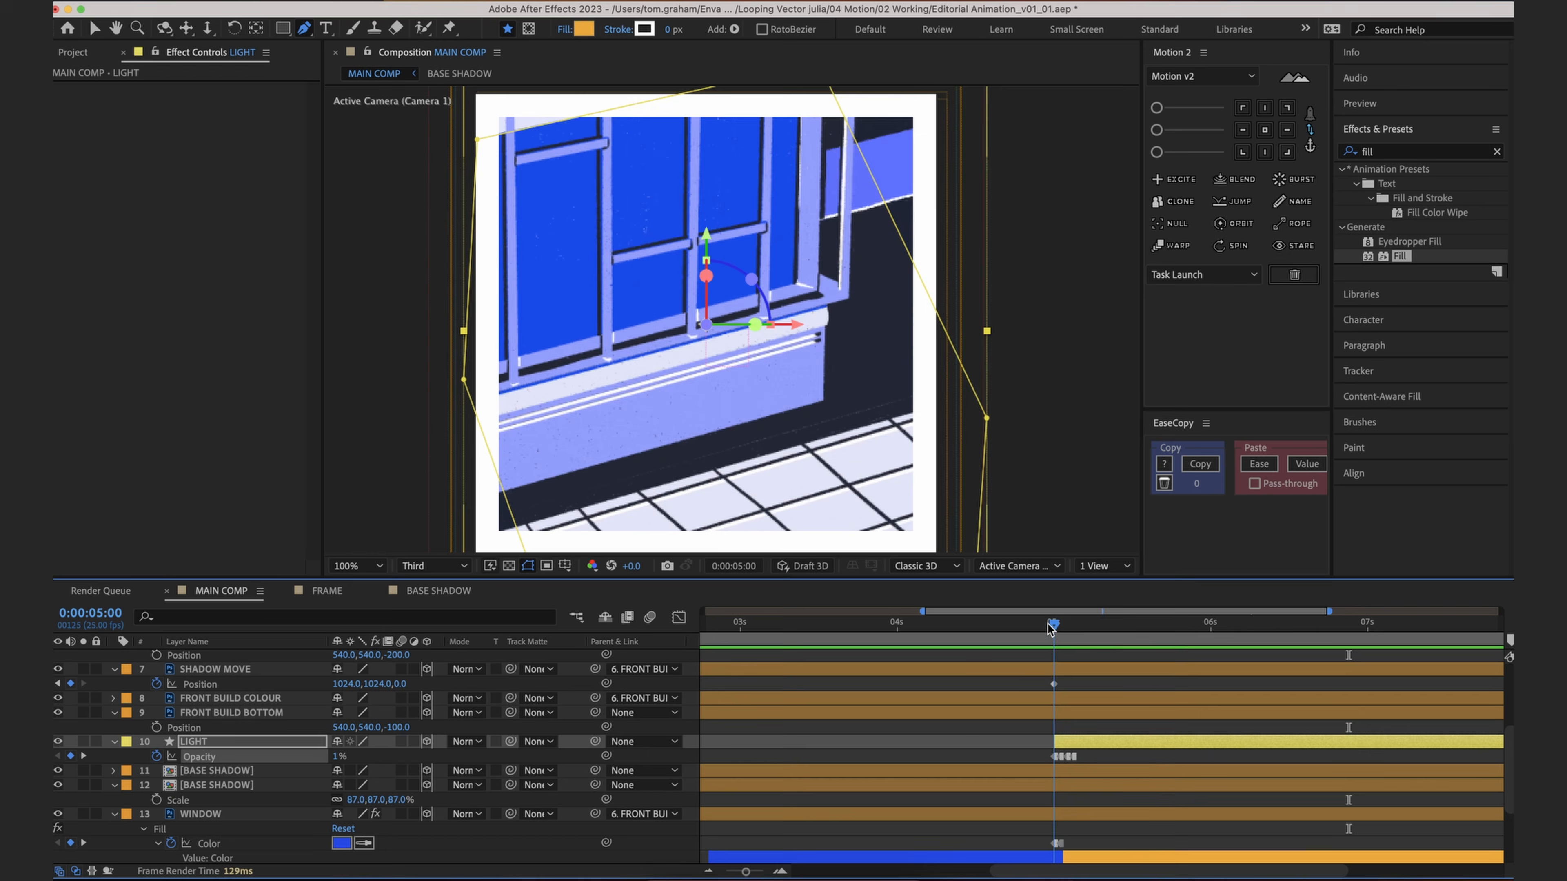
click(991, 741)
scroll(981, 737, right, 1)
key(space)
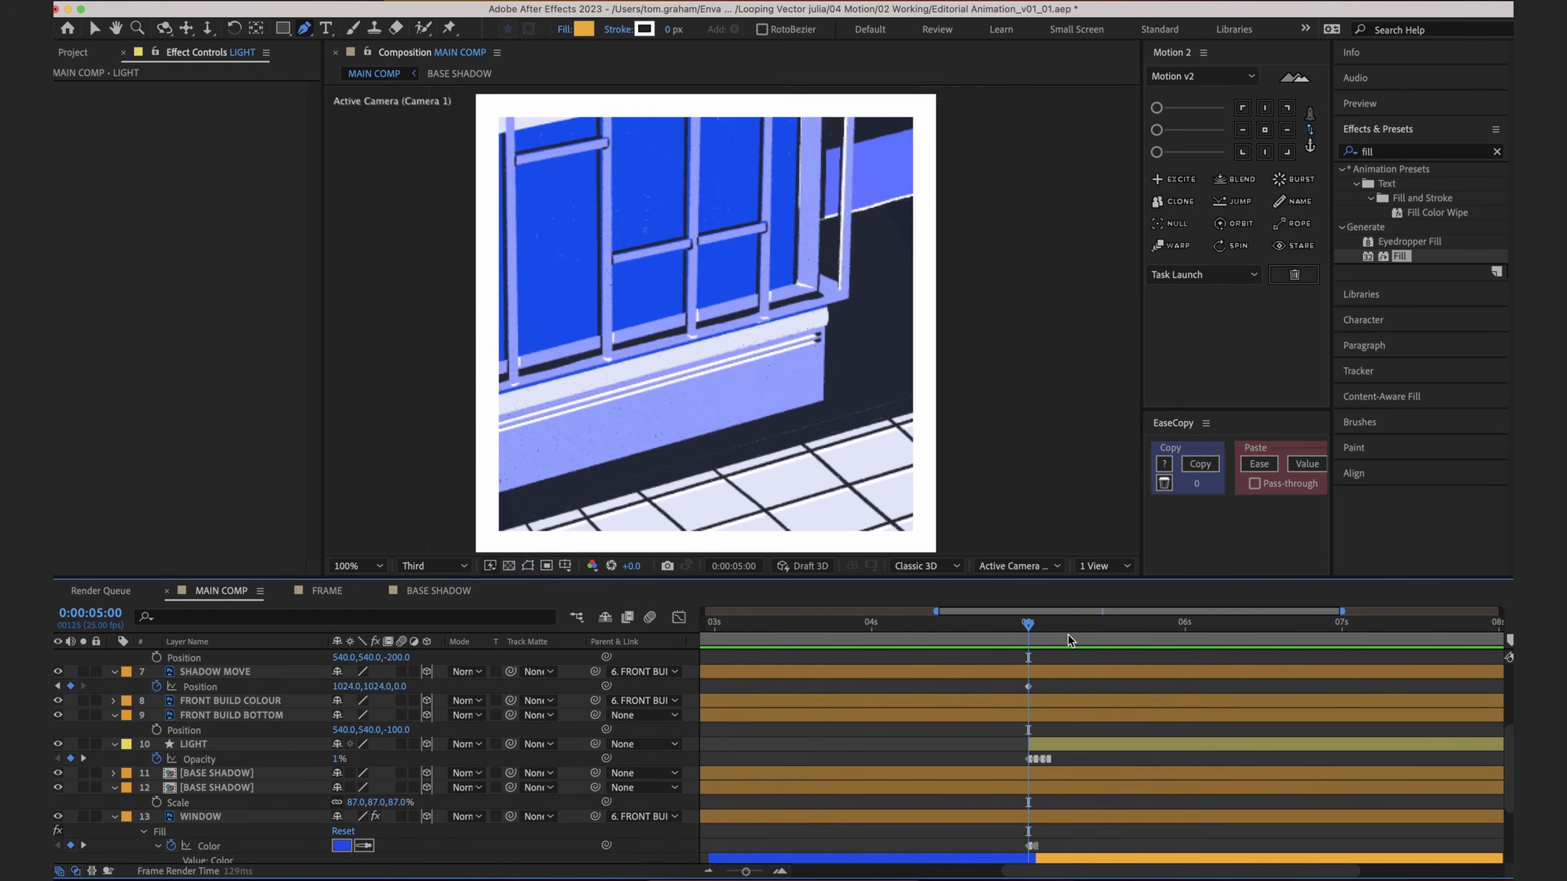
scroll(876, 284, up, 2)
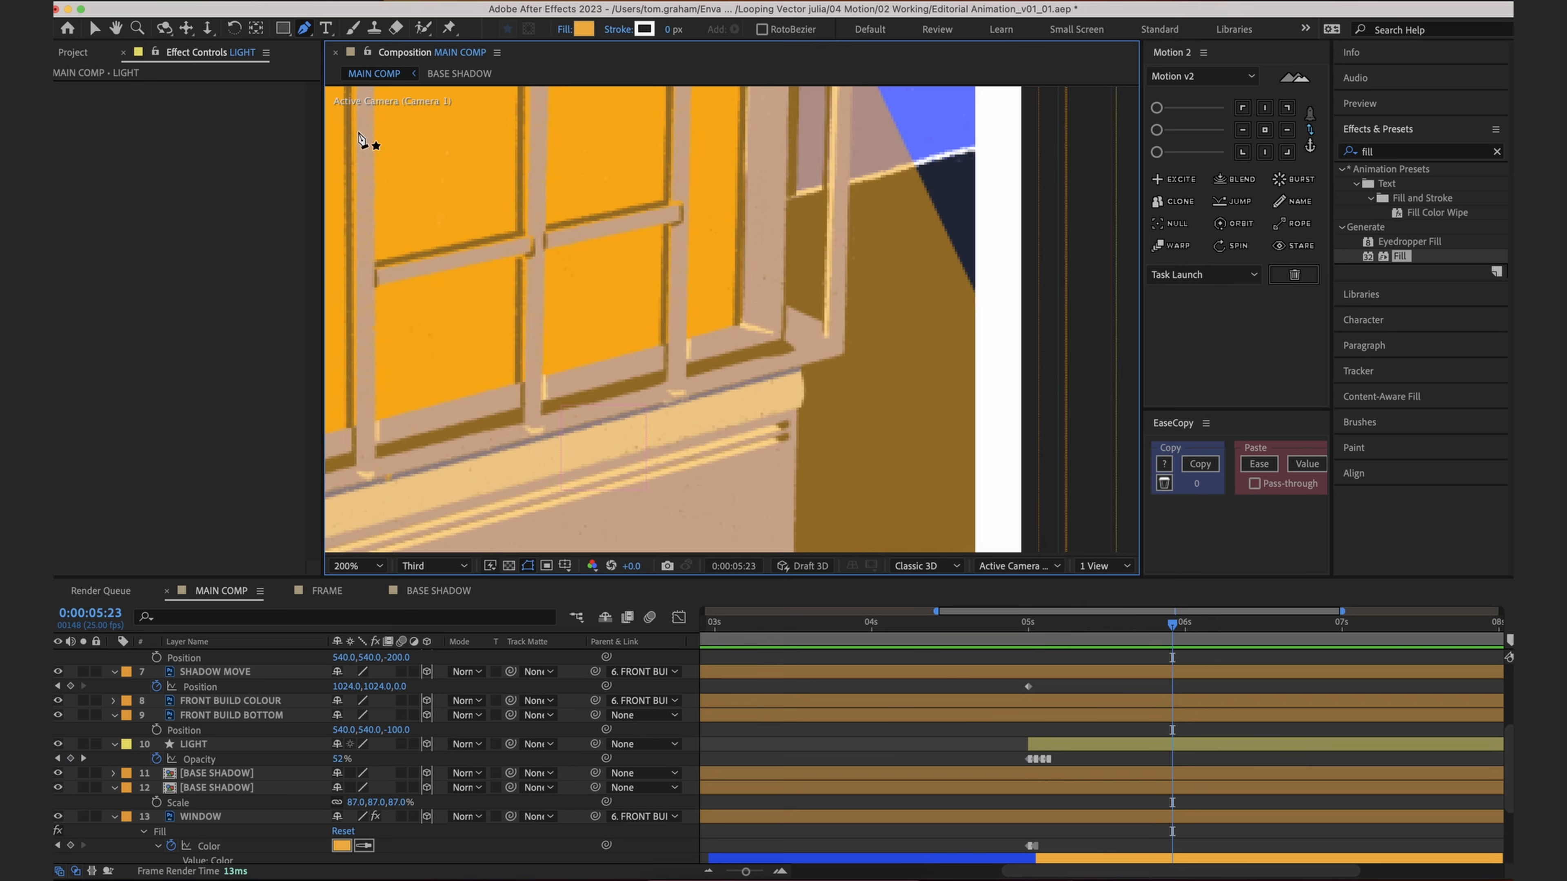
click(94, 28)
scroll(852, 299, down, 3)
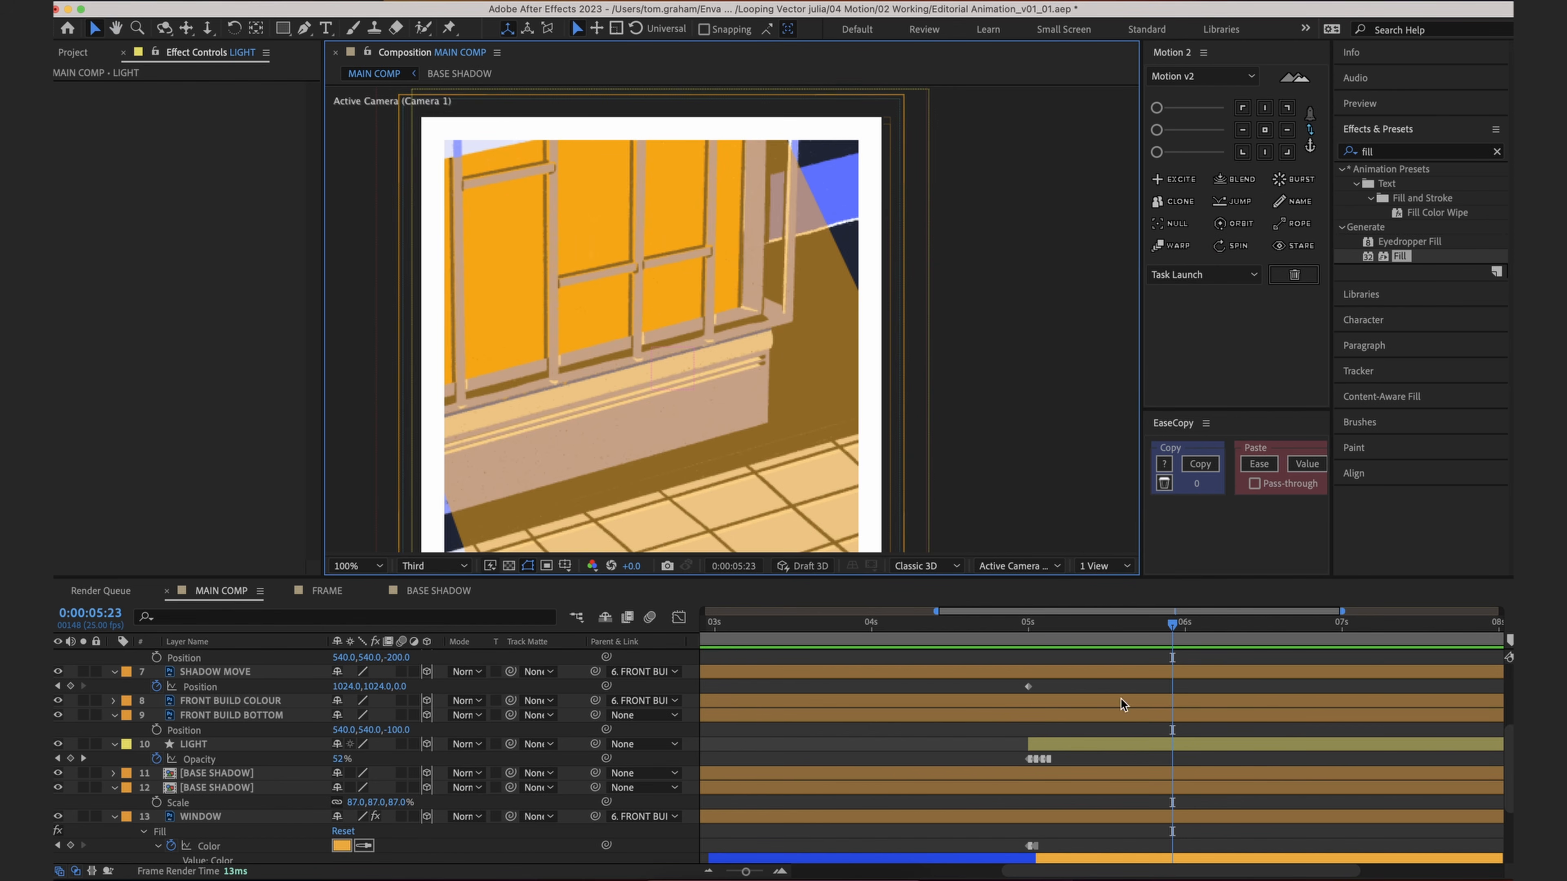
Step: Try a radial gradient in place of the LIGHT shape's solid fill and look at its gradient colours
click(1130, 742)
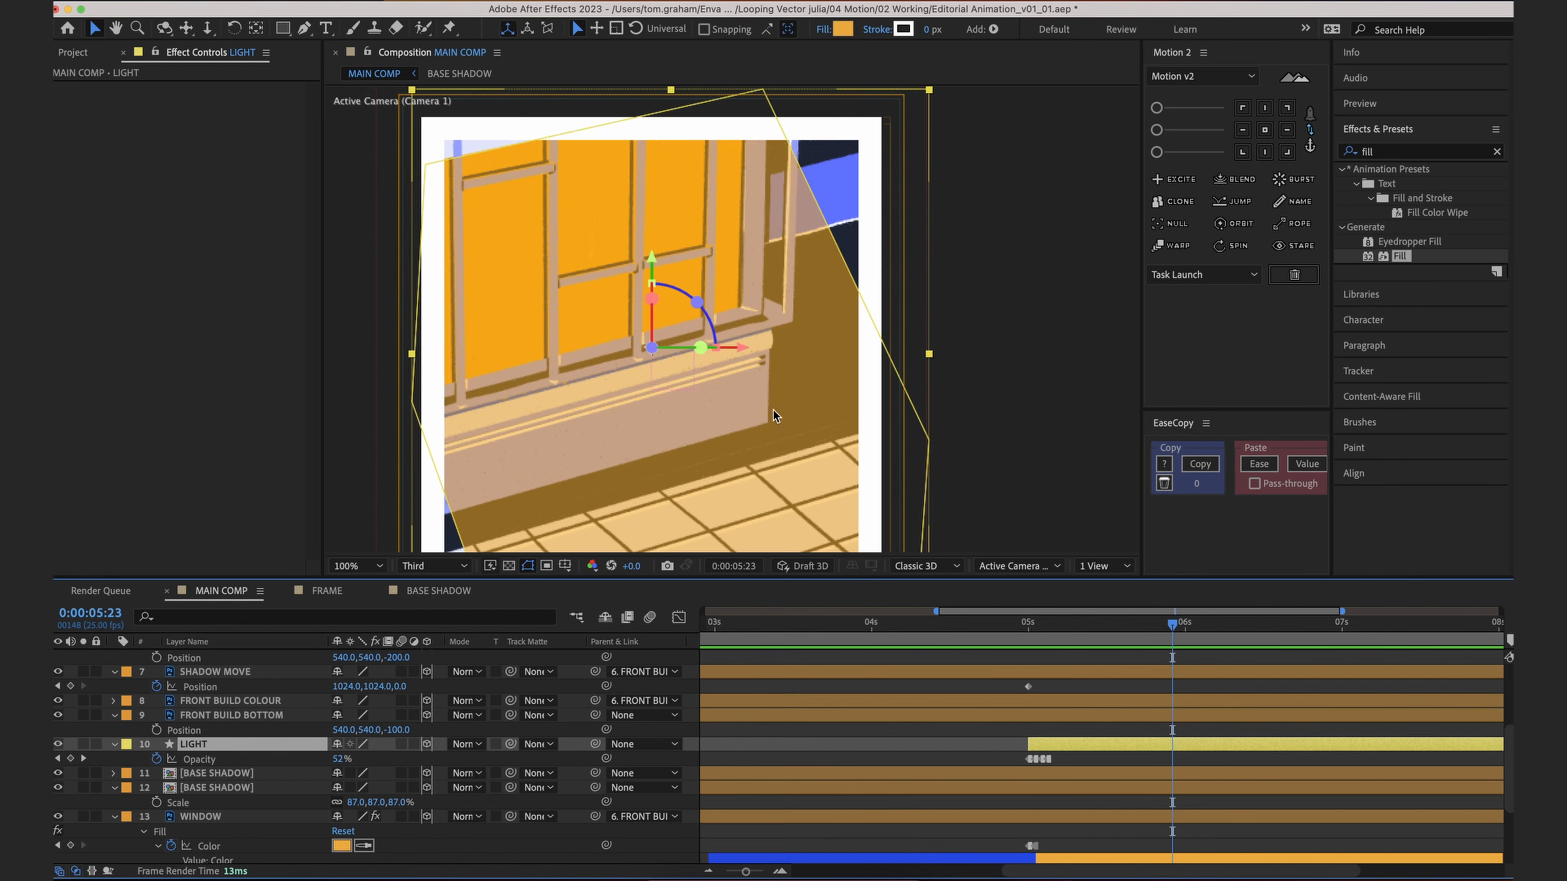
drag(785, 405, 786, 365)
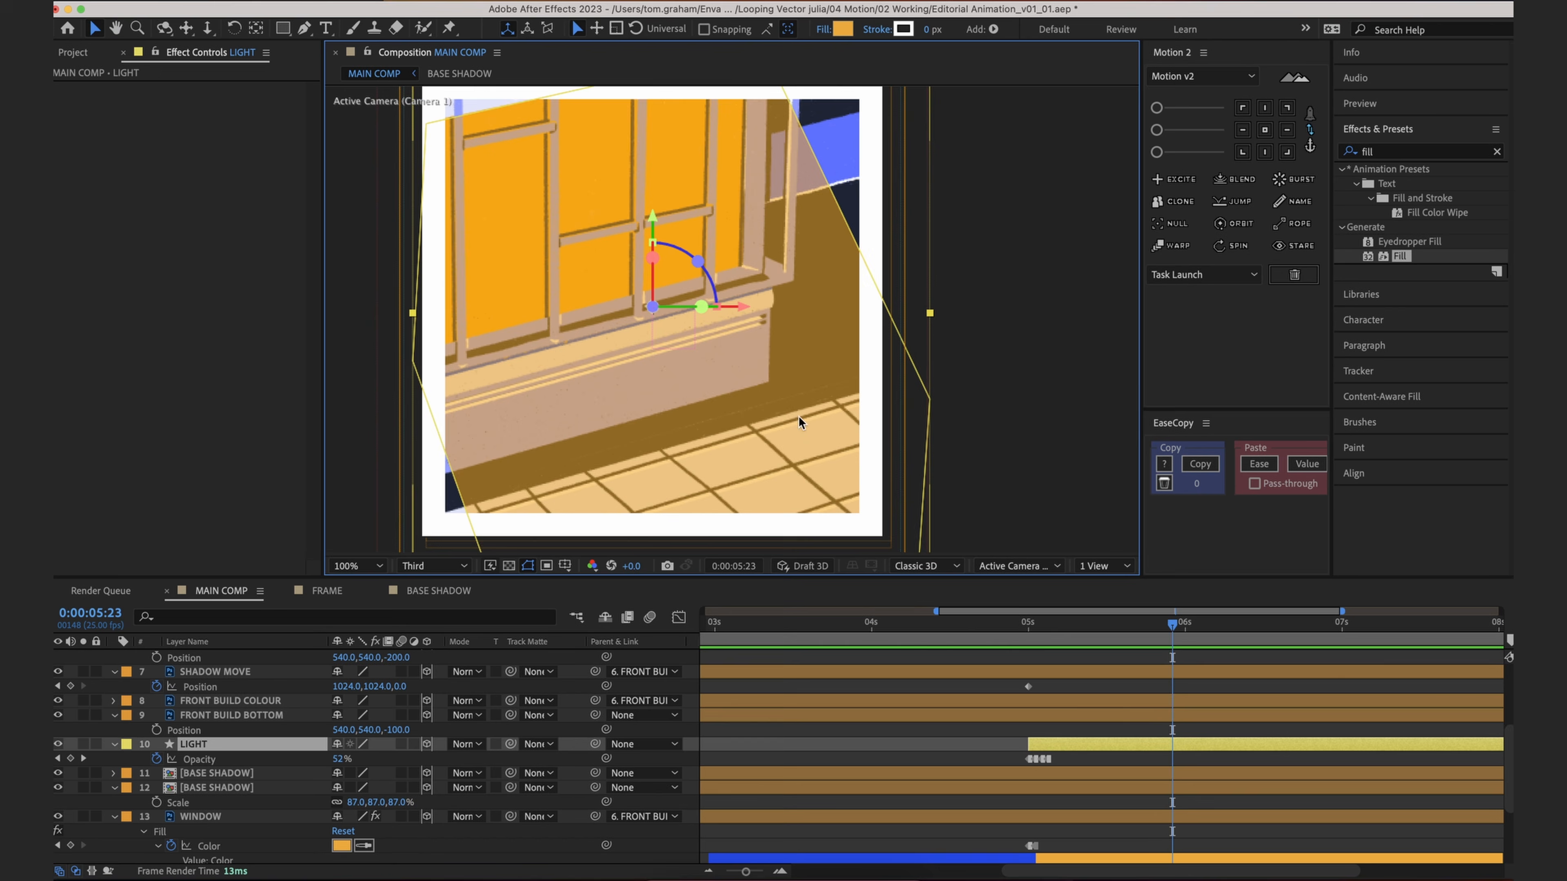
click(827, 31)
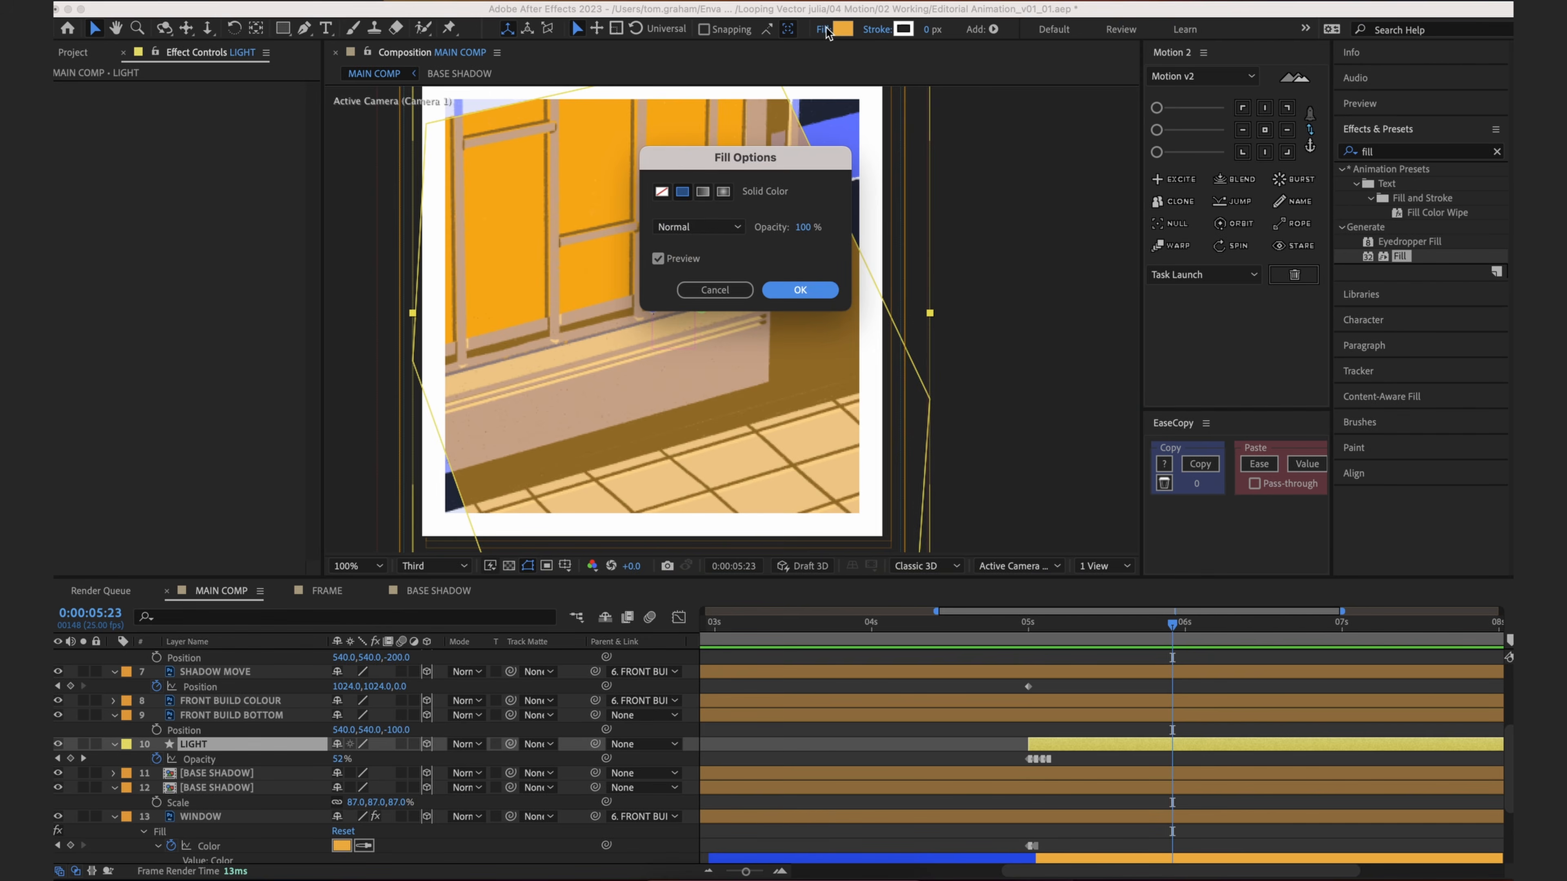
click(723, 192)
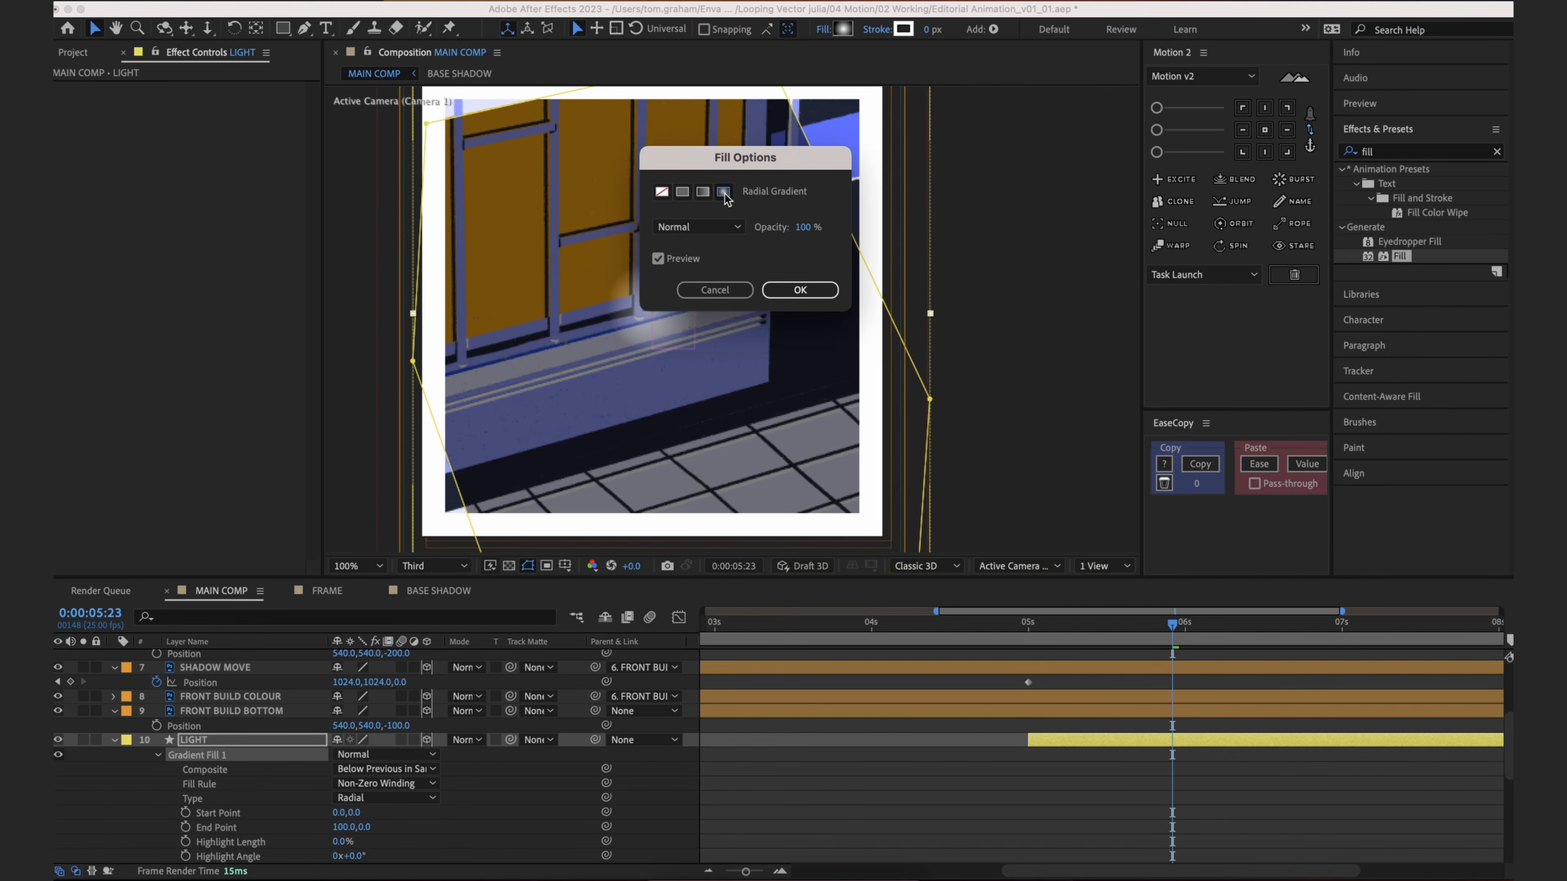
click(800, 290)
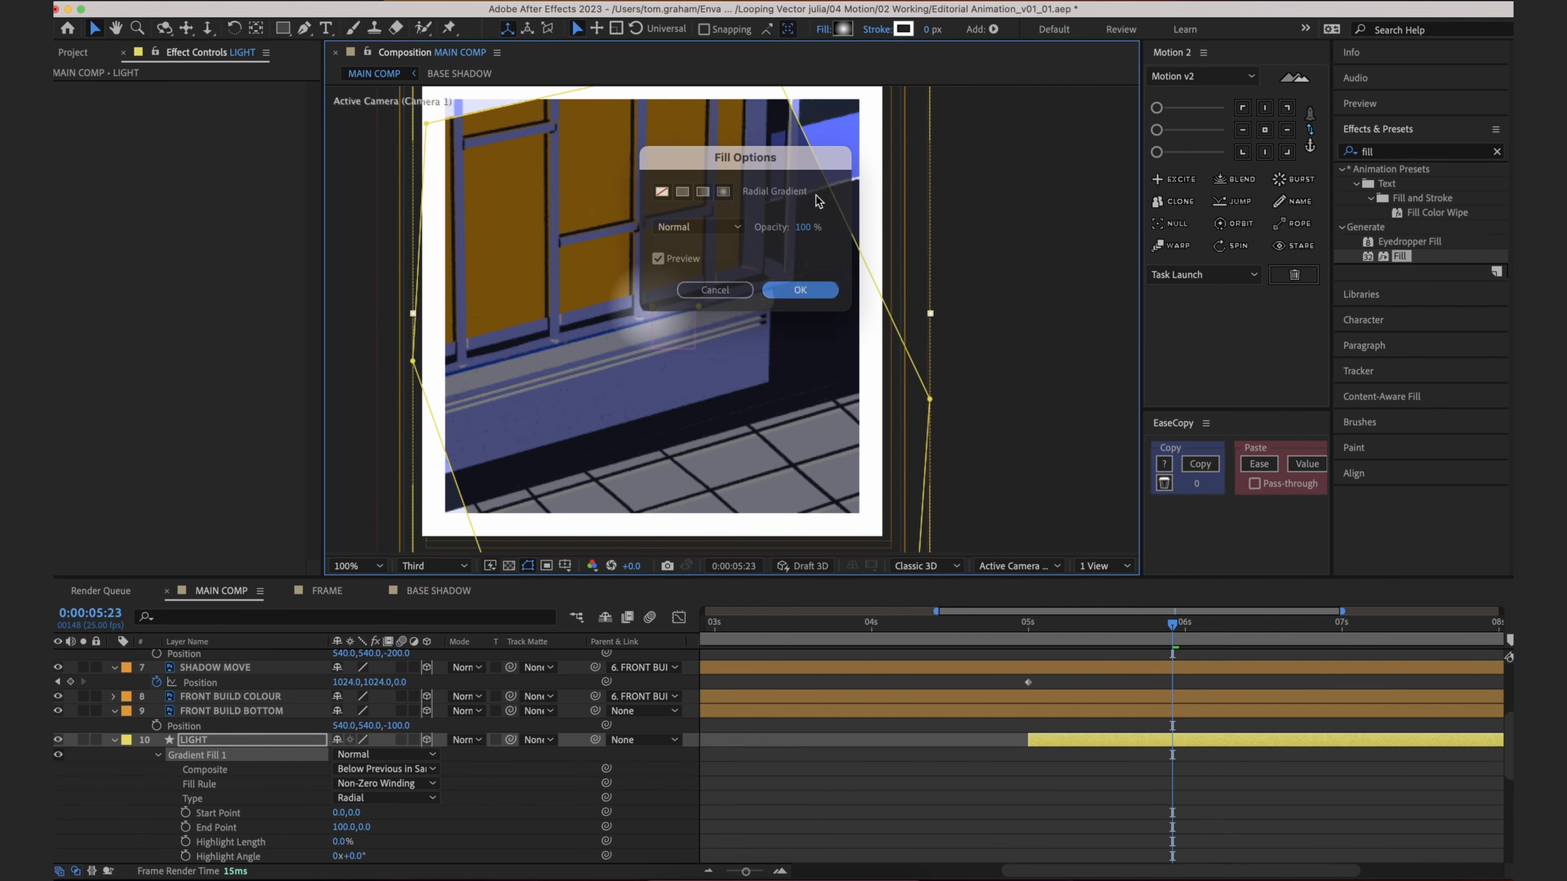
click(843, 30)
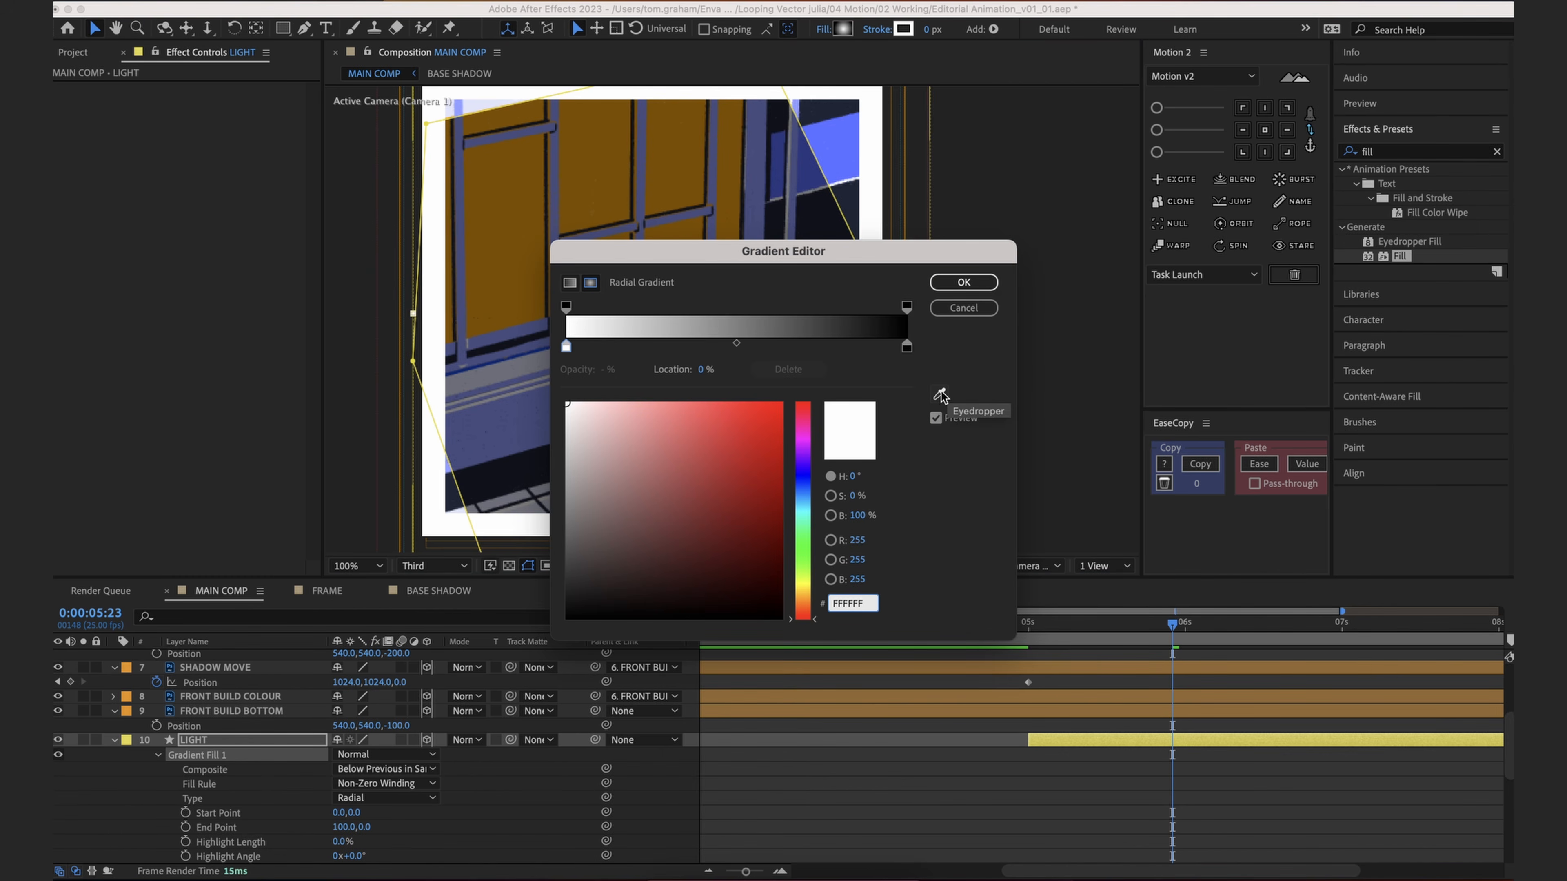
click(965, 308)
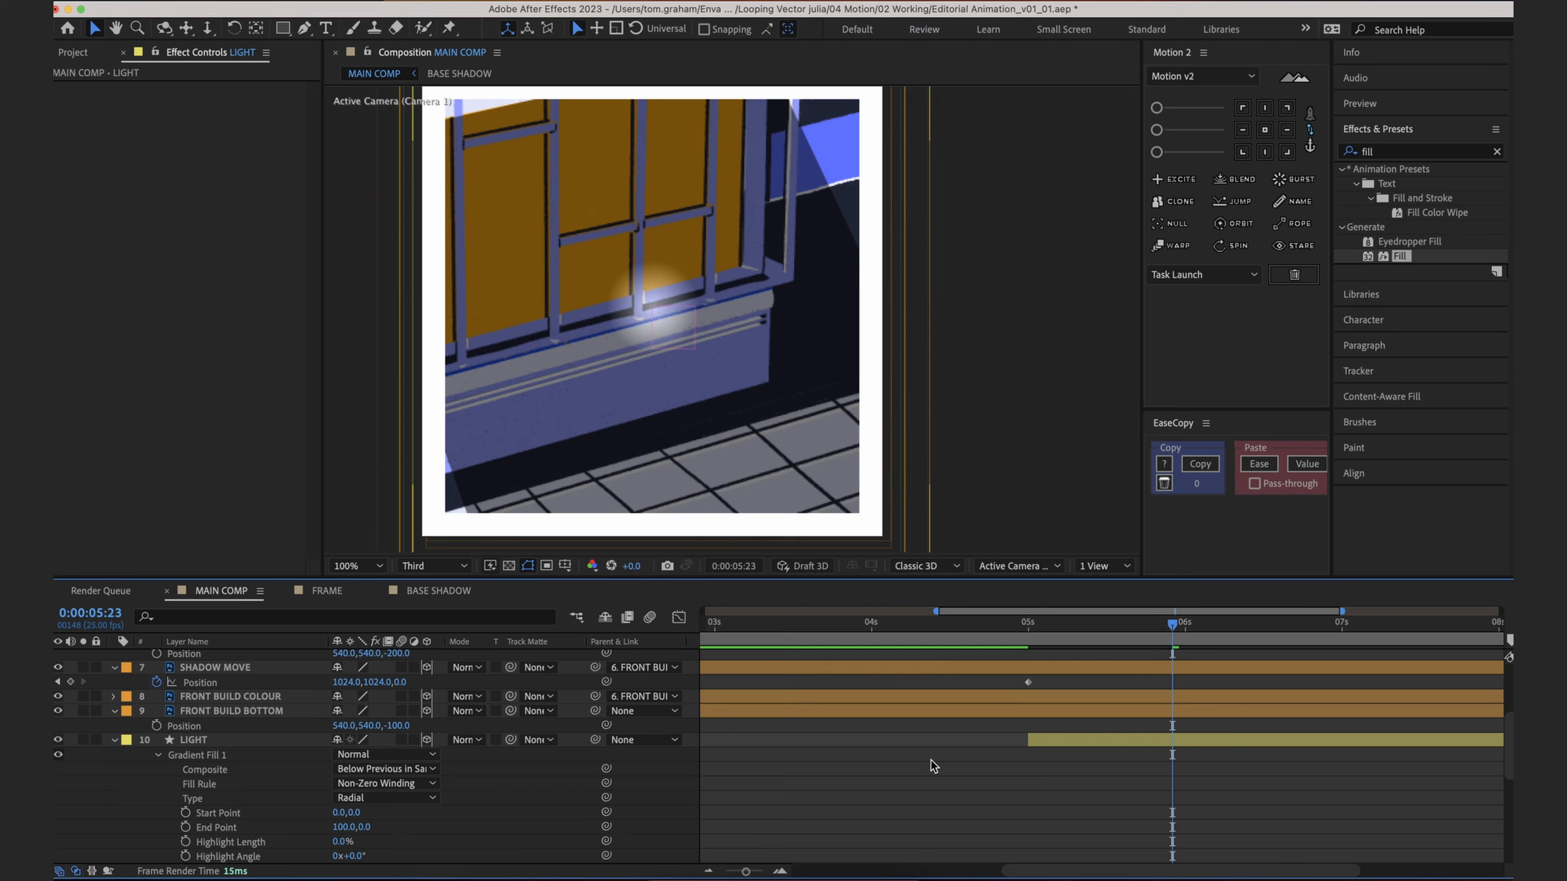
Step: Look up the LIGHT shape's orange fill colour, F7A615, and change the fill type to a radial gradient
click(847, 31)
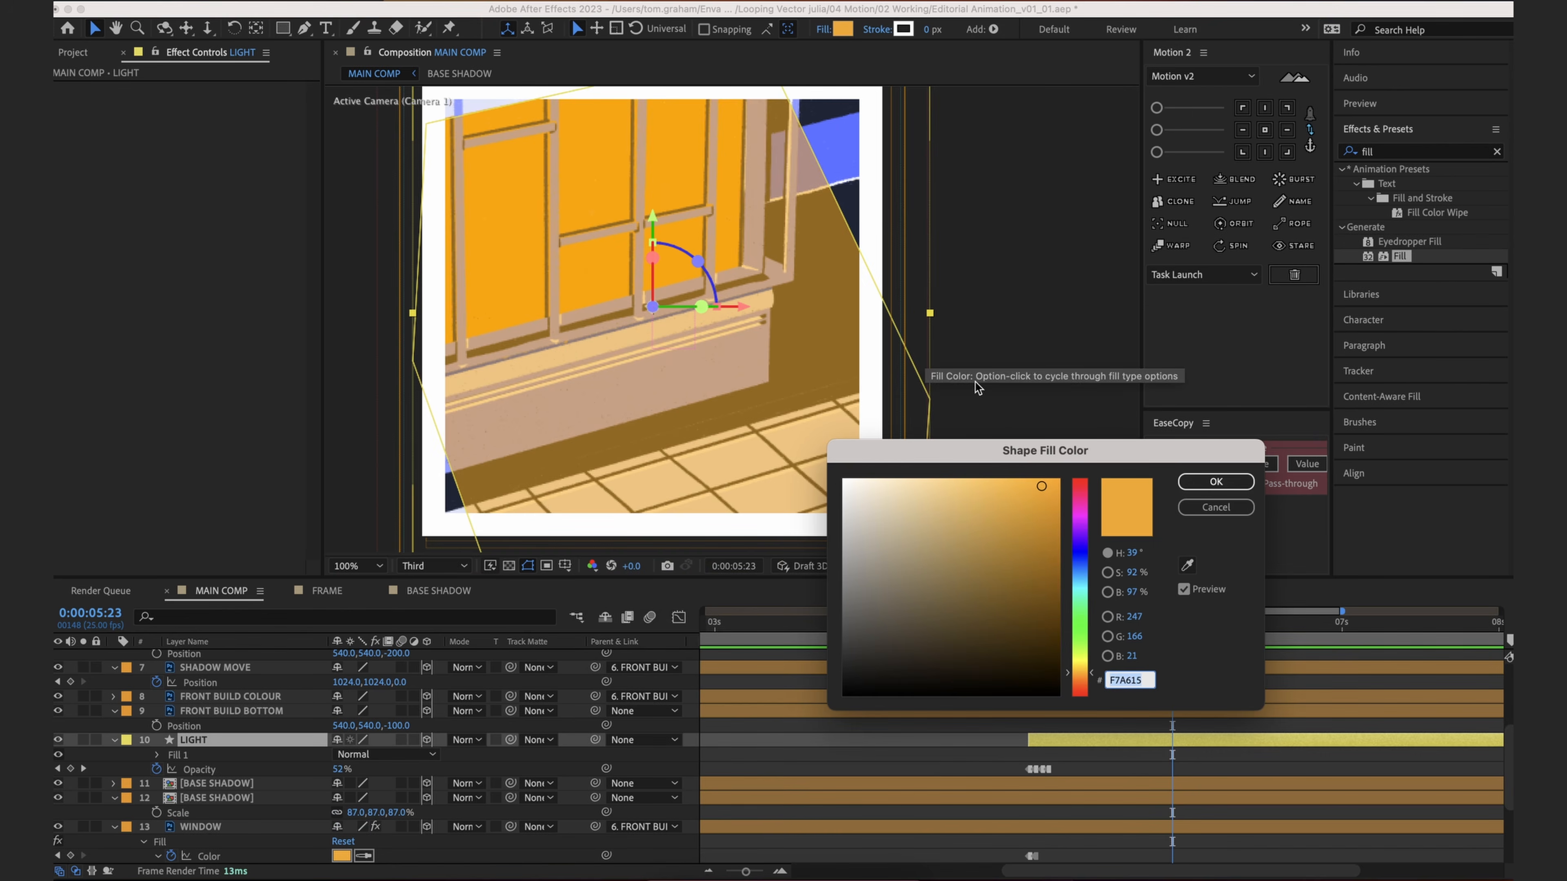
click(1215, 481)
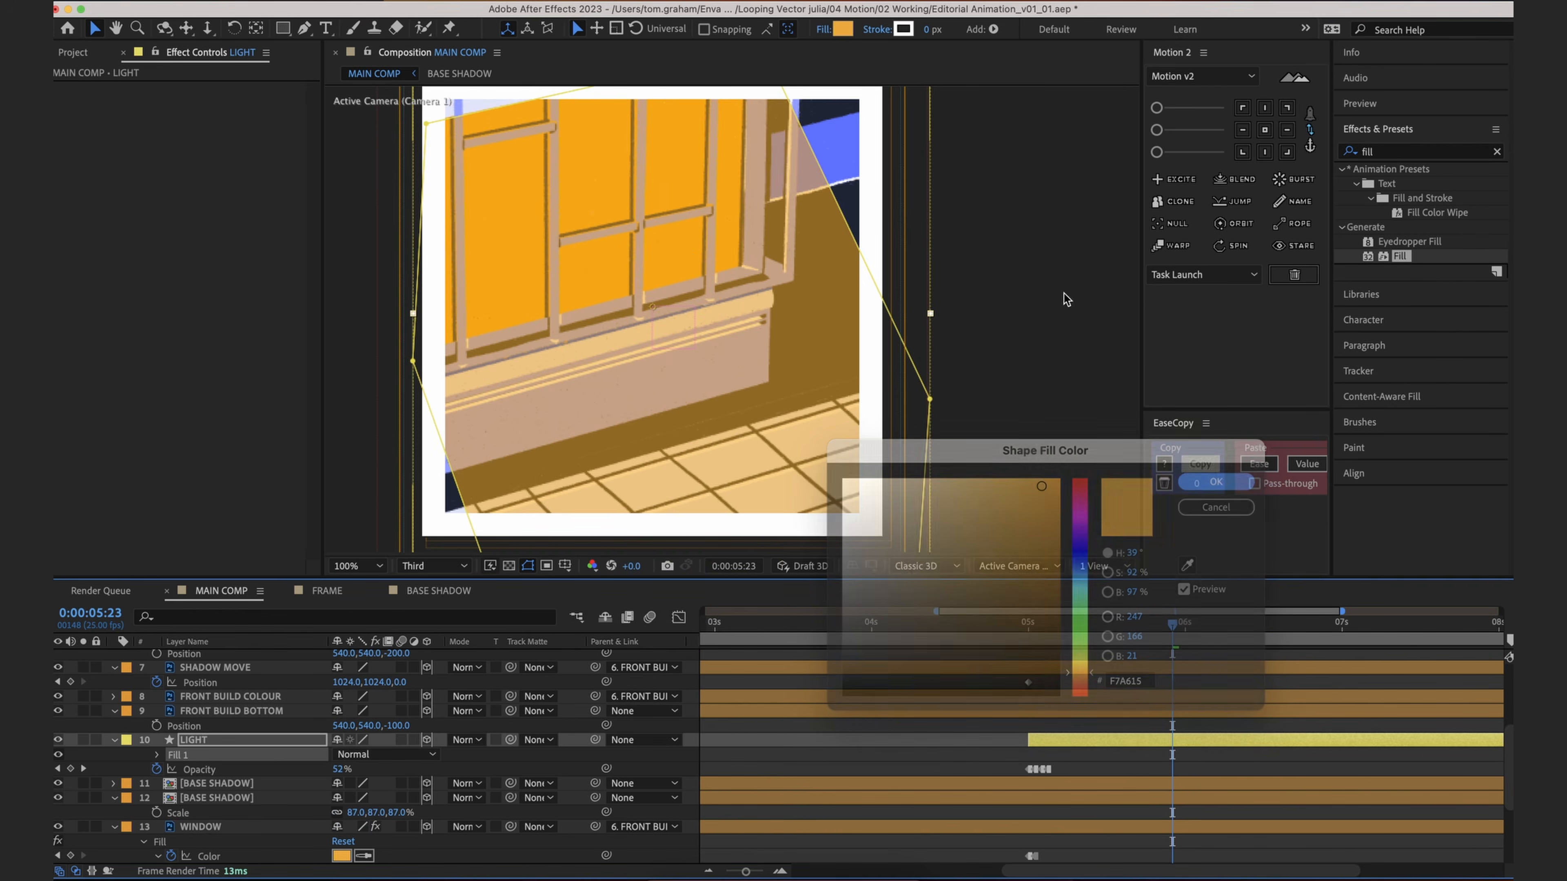
click(826, 31)
click(723, 191)
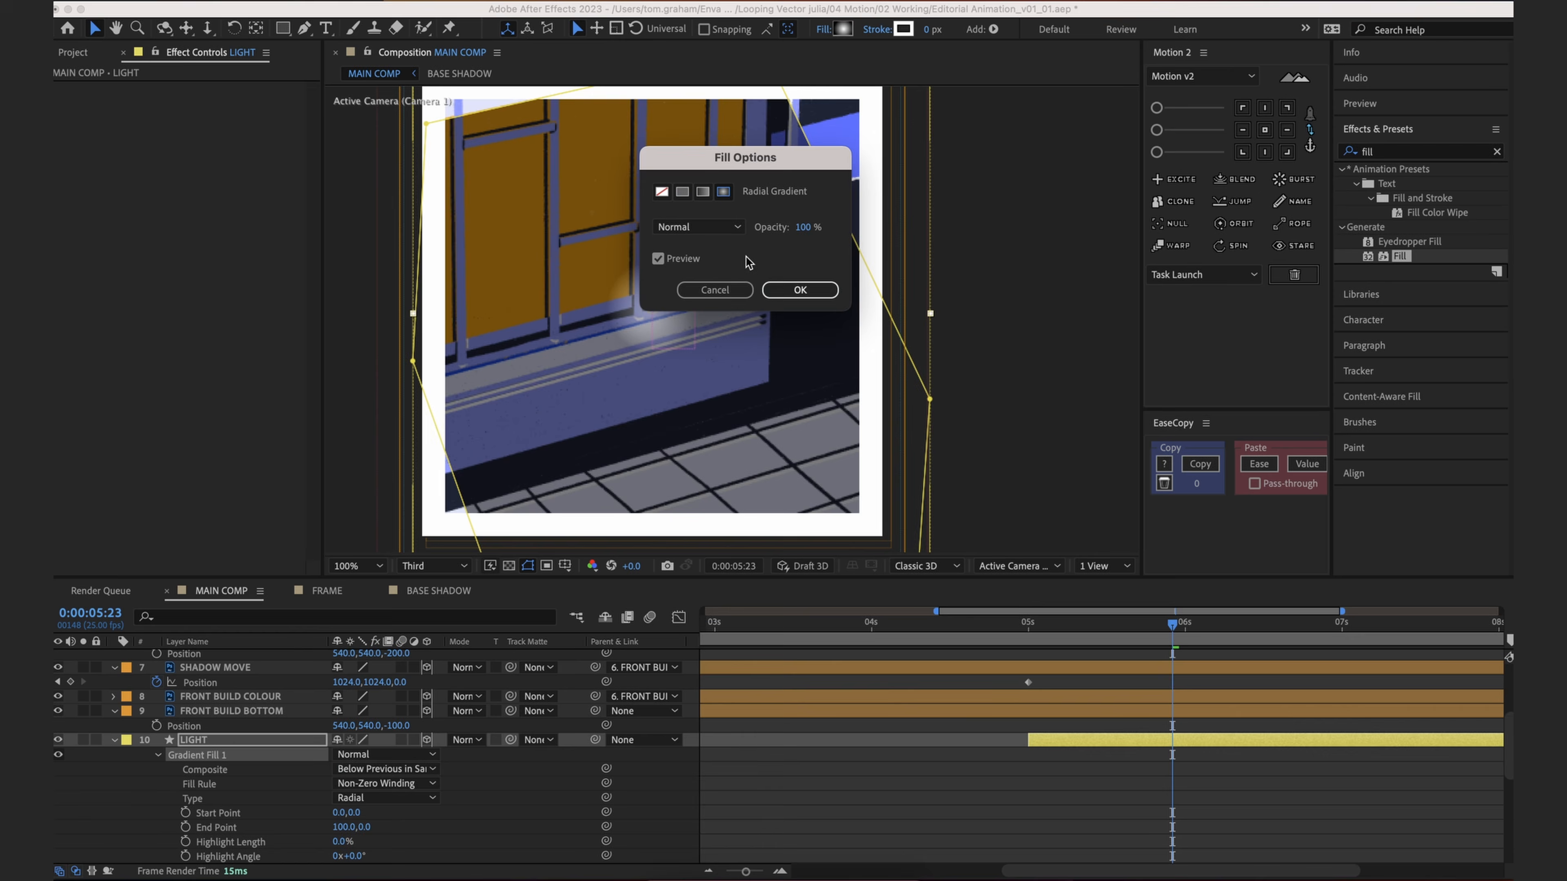
click(799, 290)
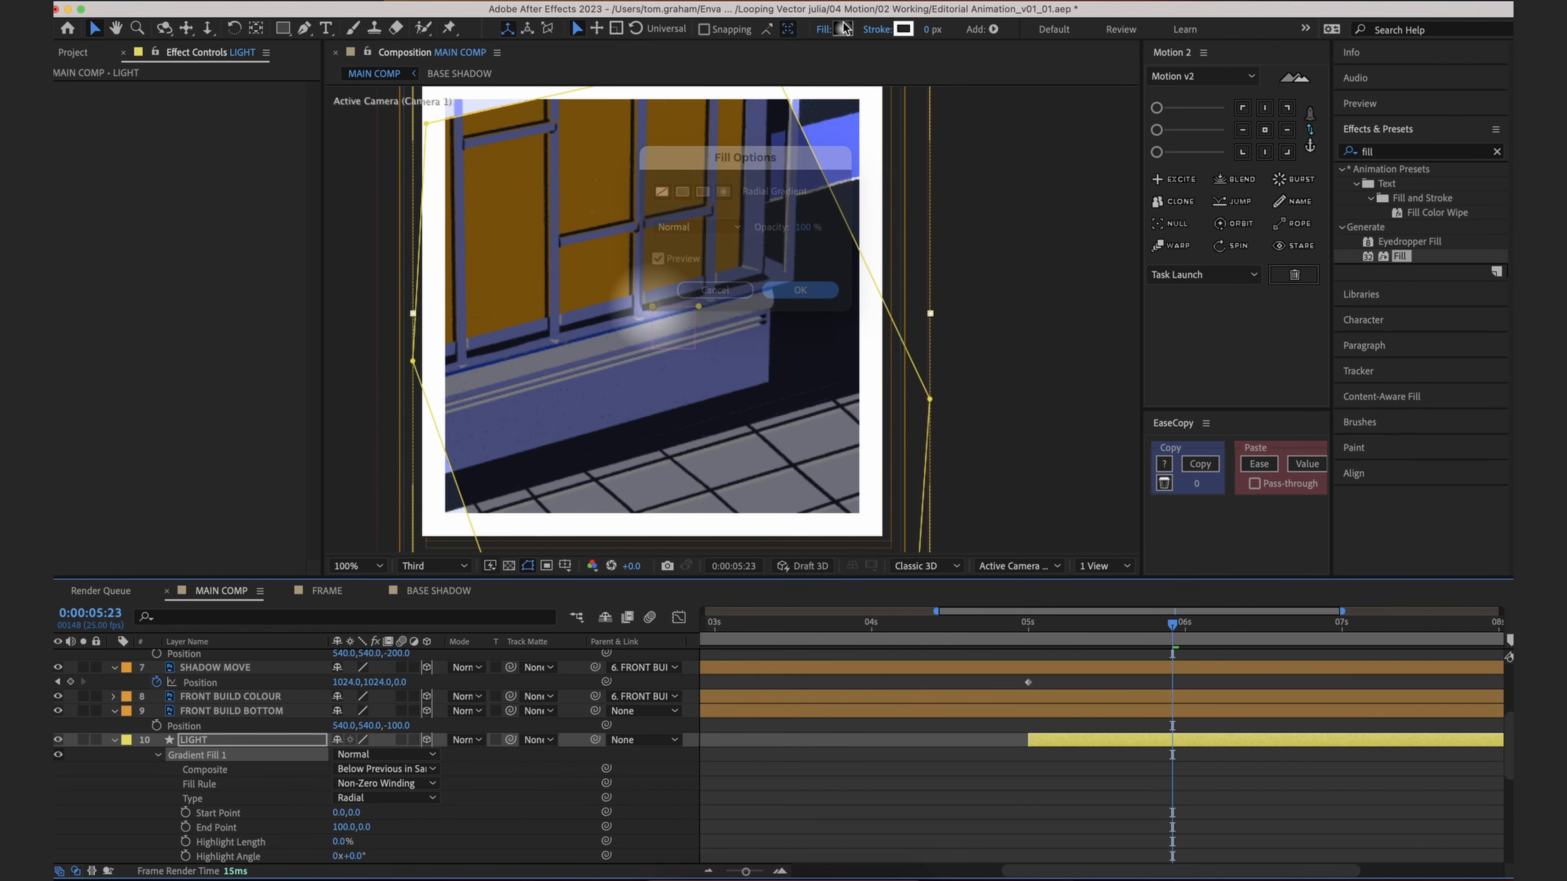
Step: Set both end colour stops of LIGHT's radial gradient to F7A615, leaving no extra stop between them
click(844, 29)
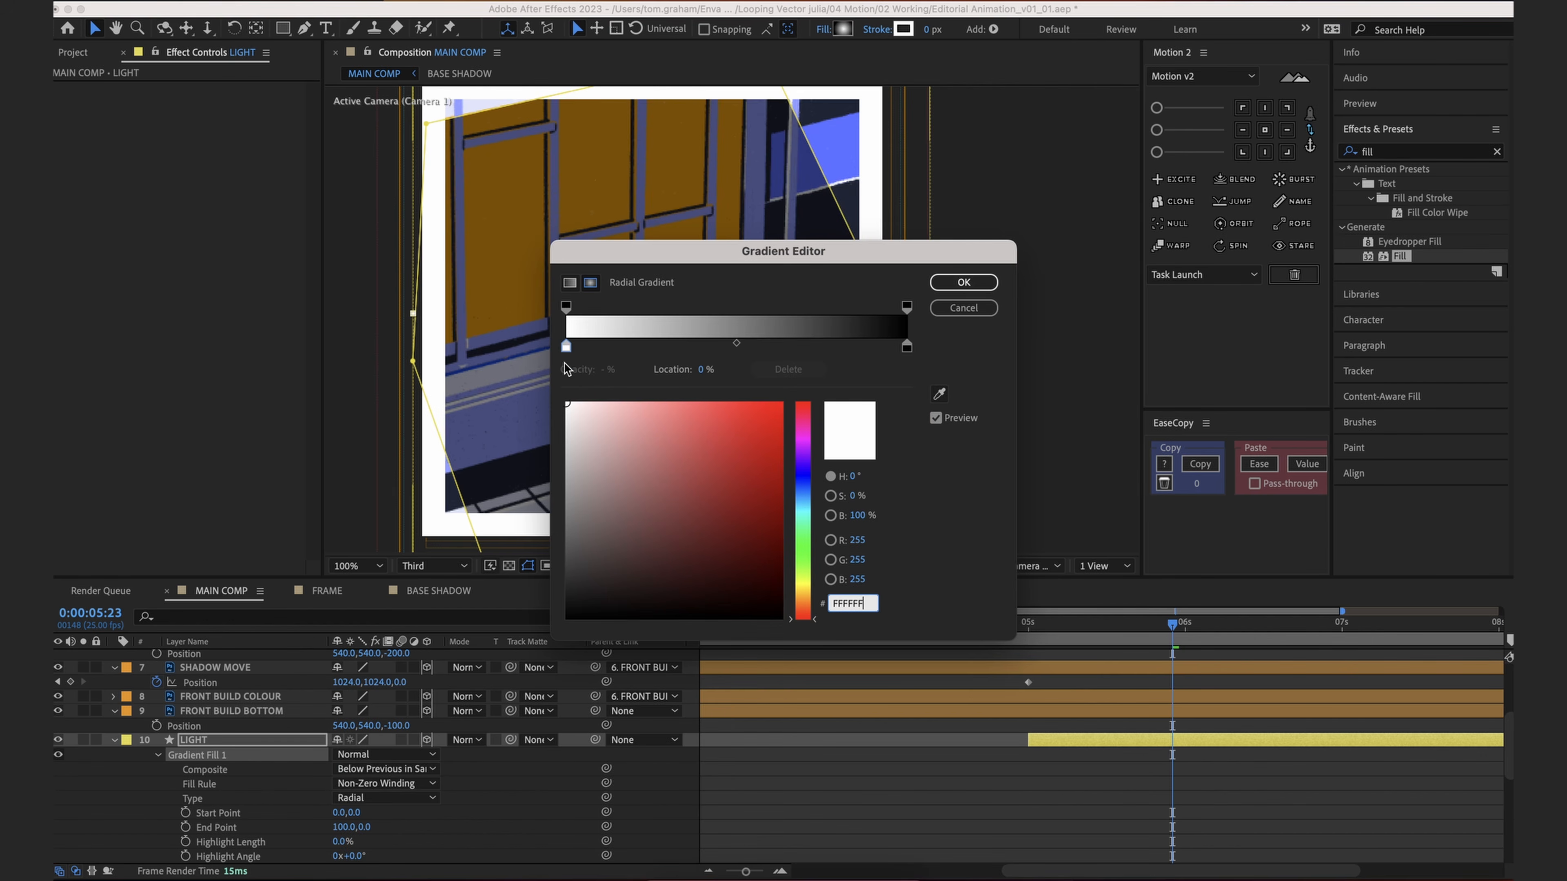
click(906, 347)
click(852, 603)
text(F7A615)
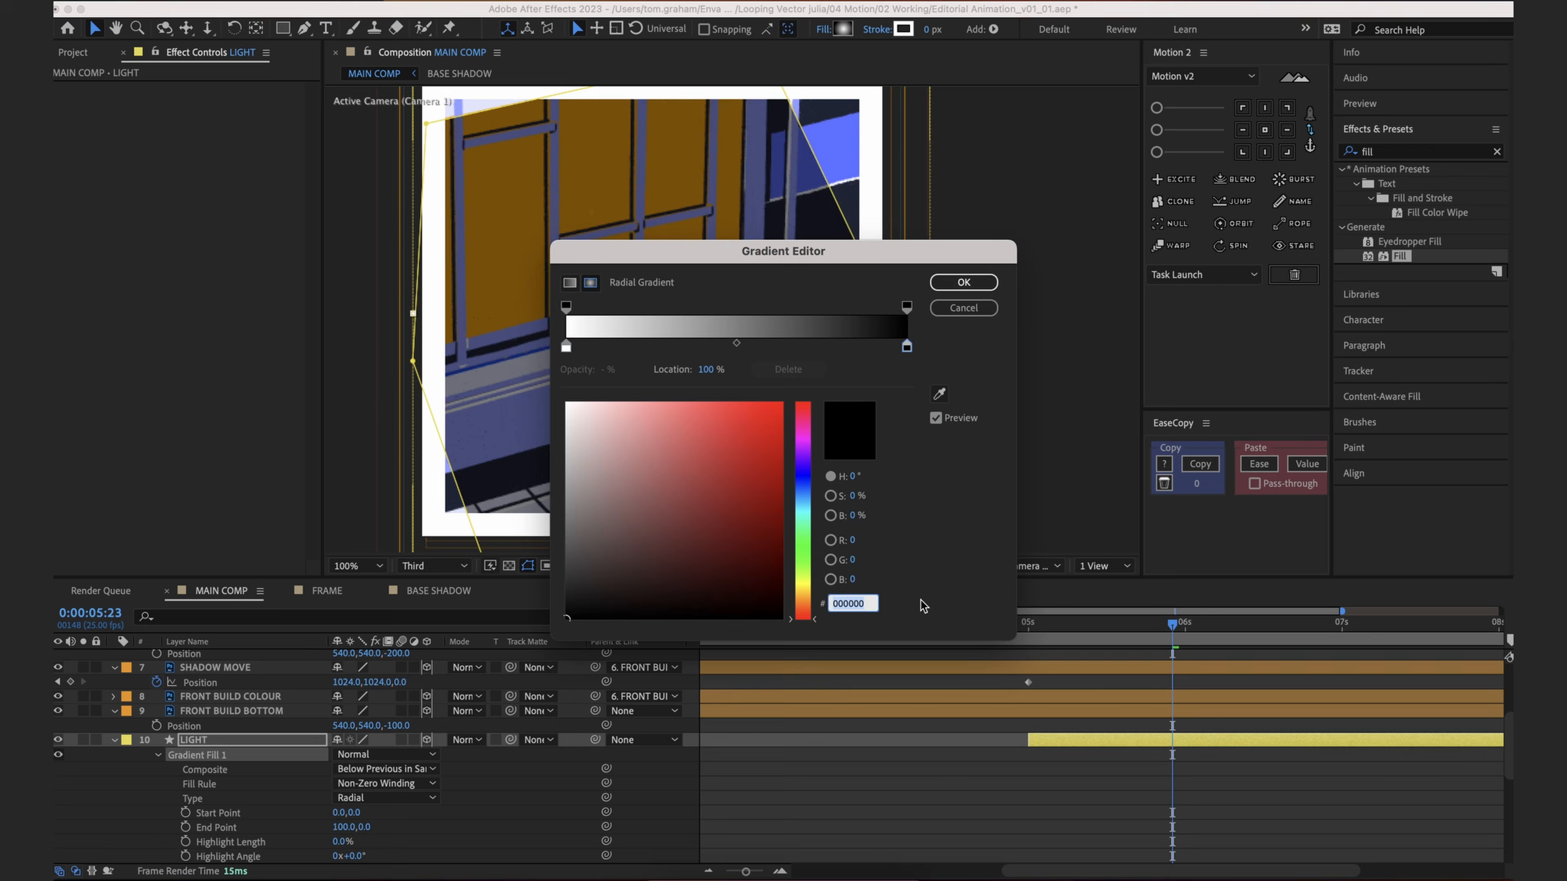
key(Return)
click(566, 348)
click(851, 603)
text(F7A615)
key(Return)
click(814, 347)
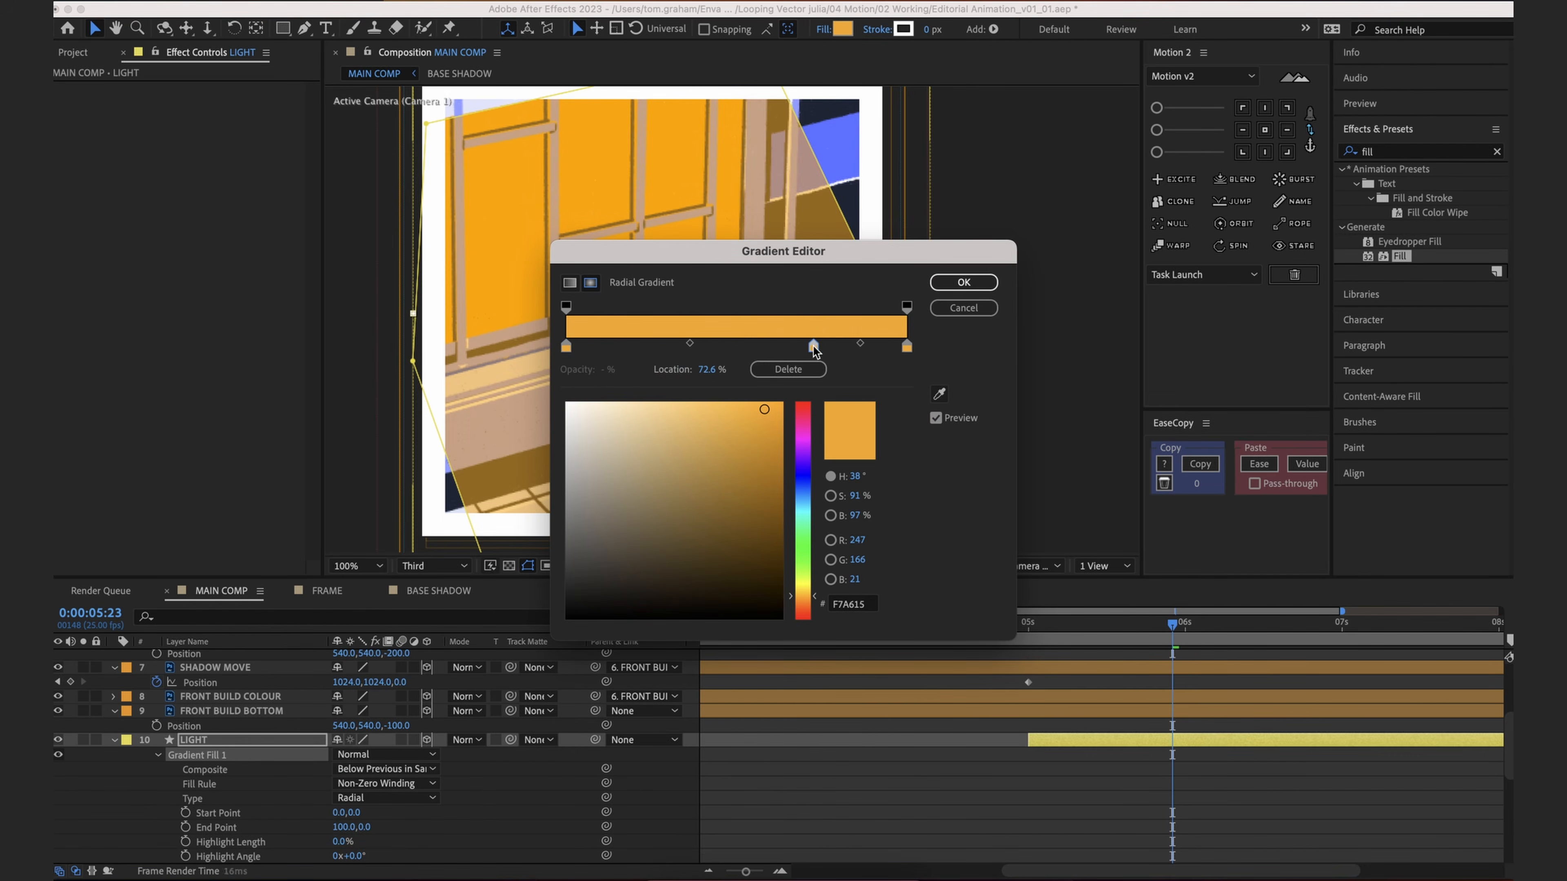
drag(813, 347, 814, 393)
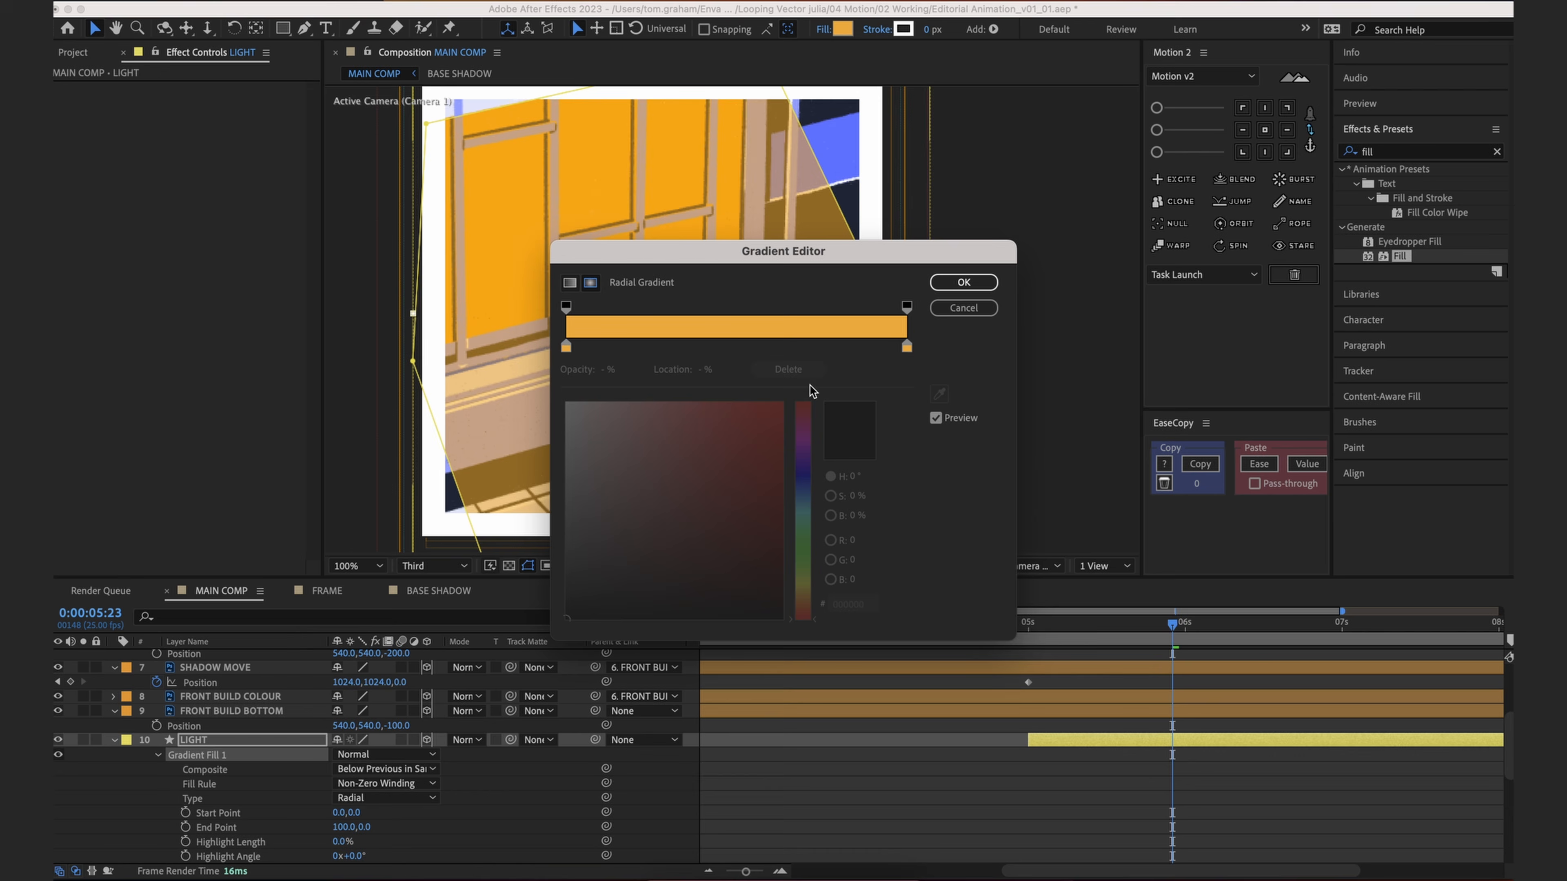
Step: Set the gradient's starting opacity stop to 0% and apply the edited gradient
click(566, 307)
drag(609, 370, 378, 369)
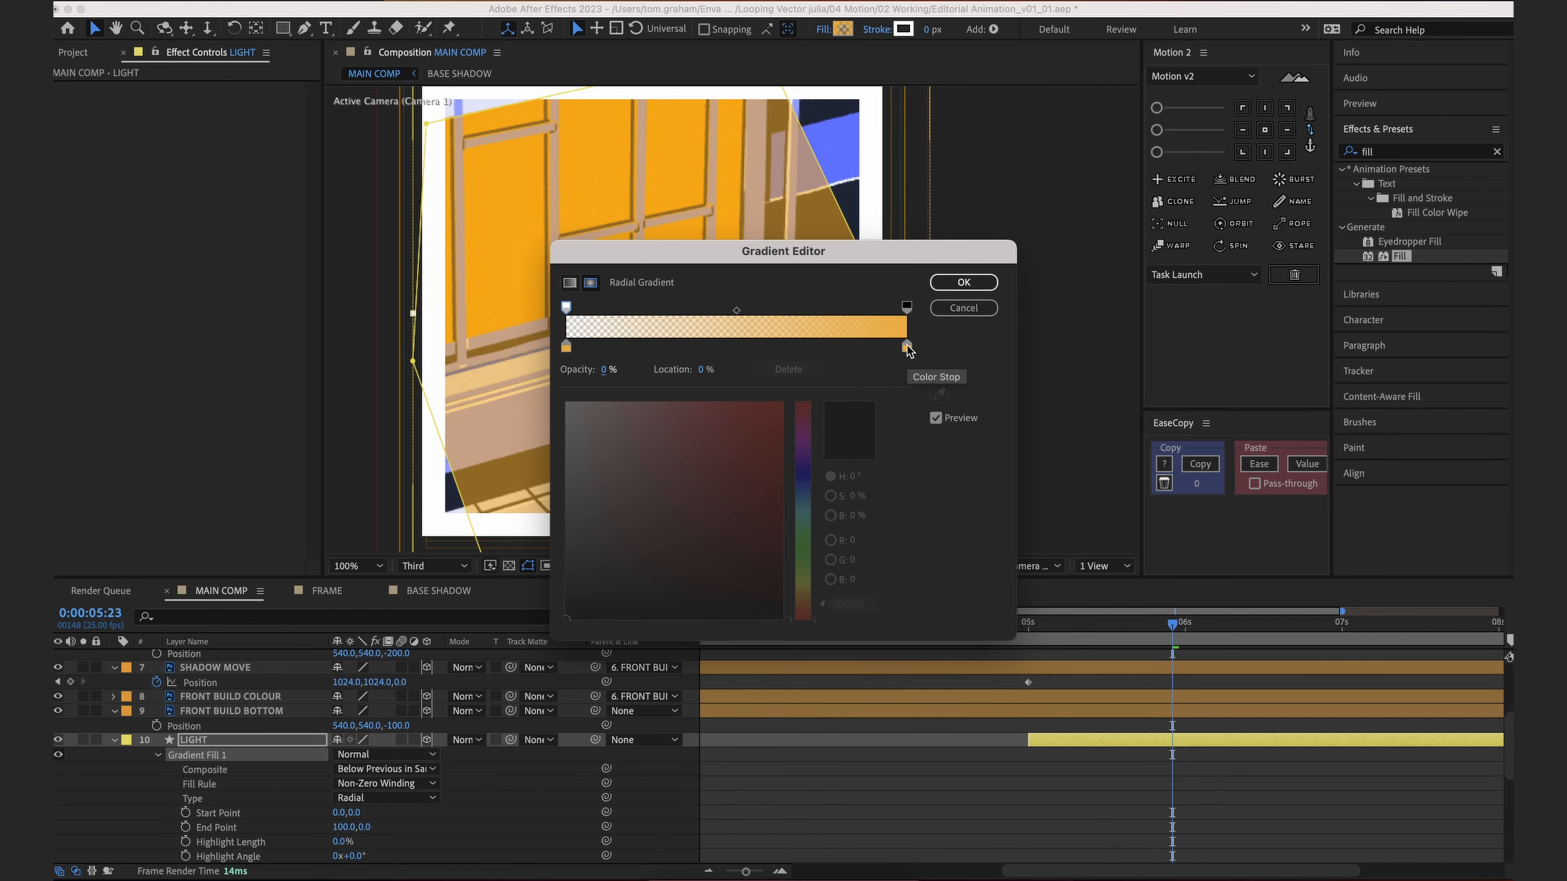
click(960, 287)
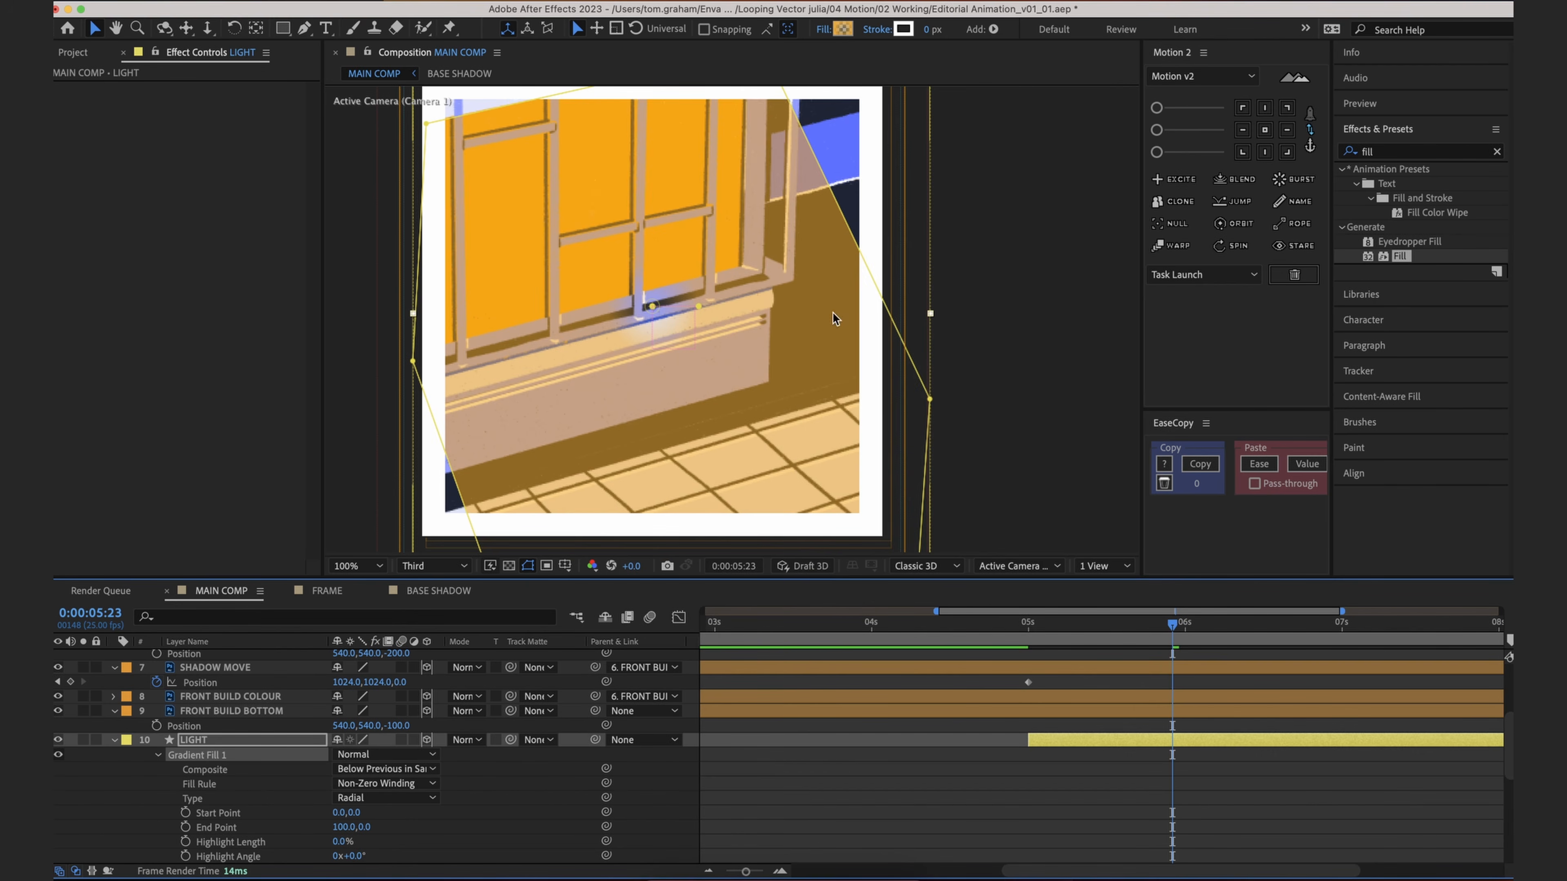
Step: Try moving the radial gradient's start point on the artwork, and move its end point to about 56.4, -23.5
scroll(559, 289, up, 1)
drag(646, 349, 678, 322)
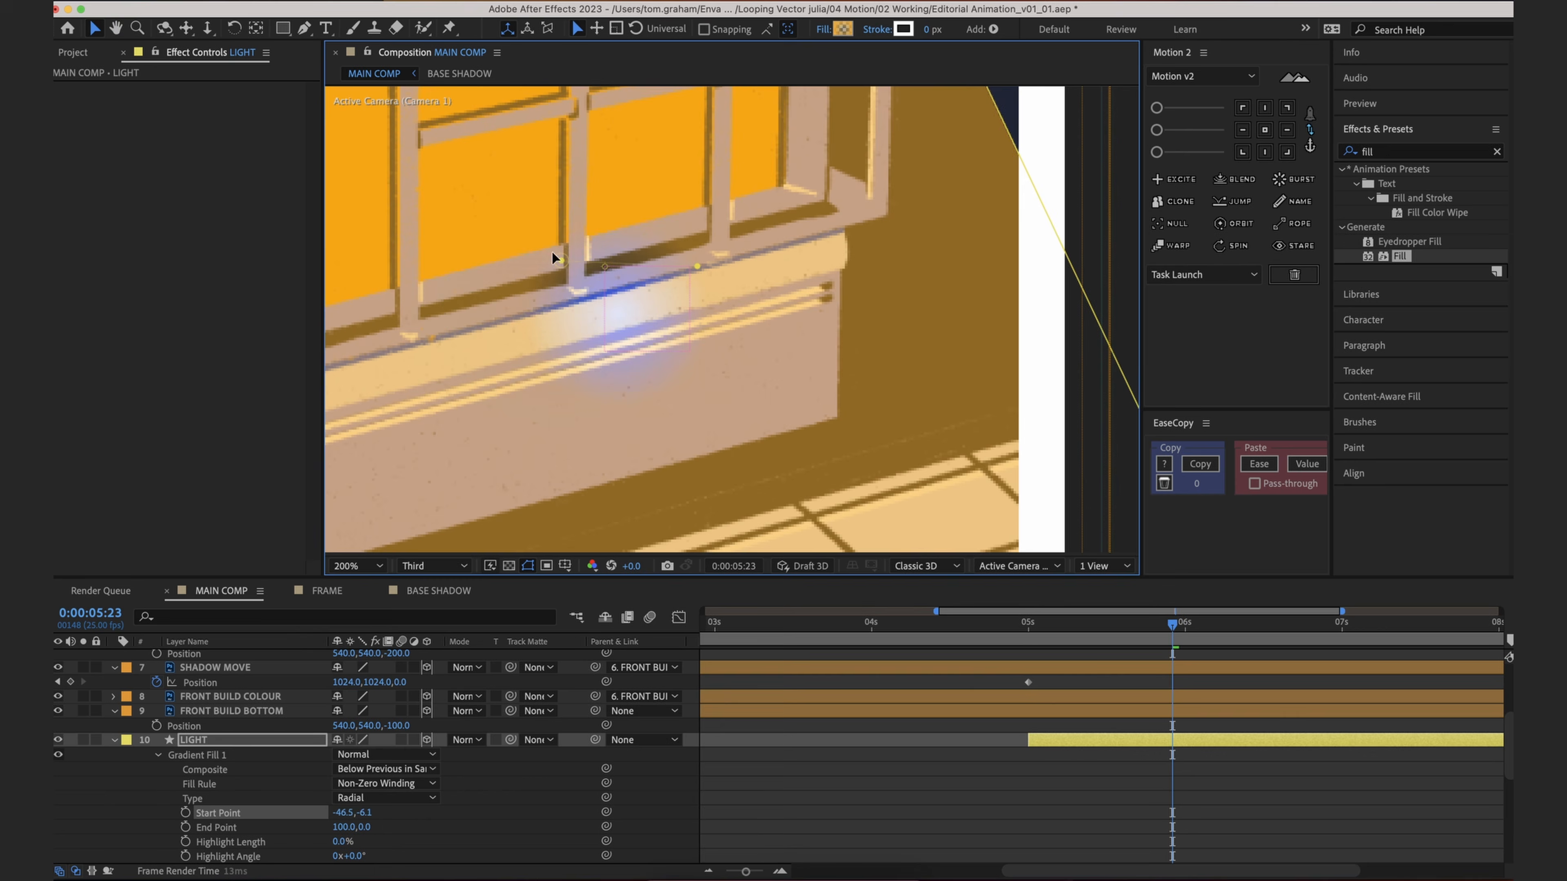
scroll(225, 784, down, 2)
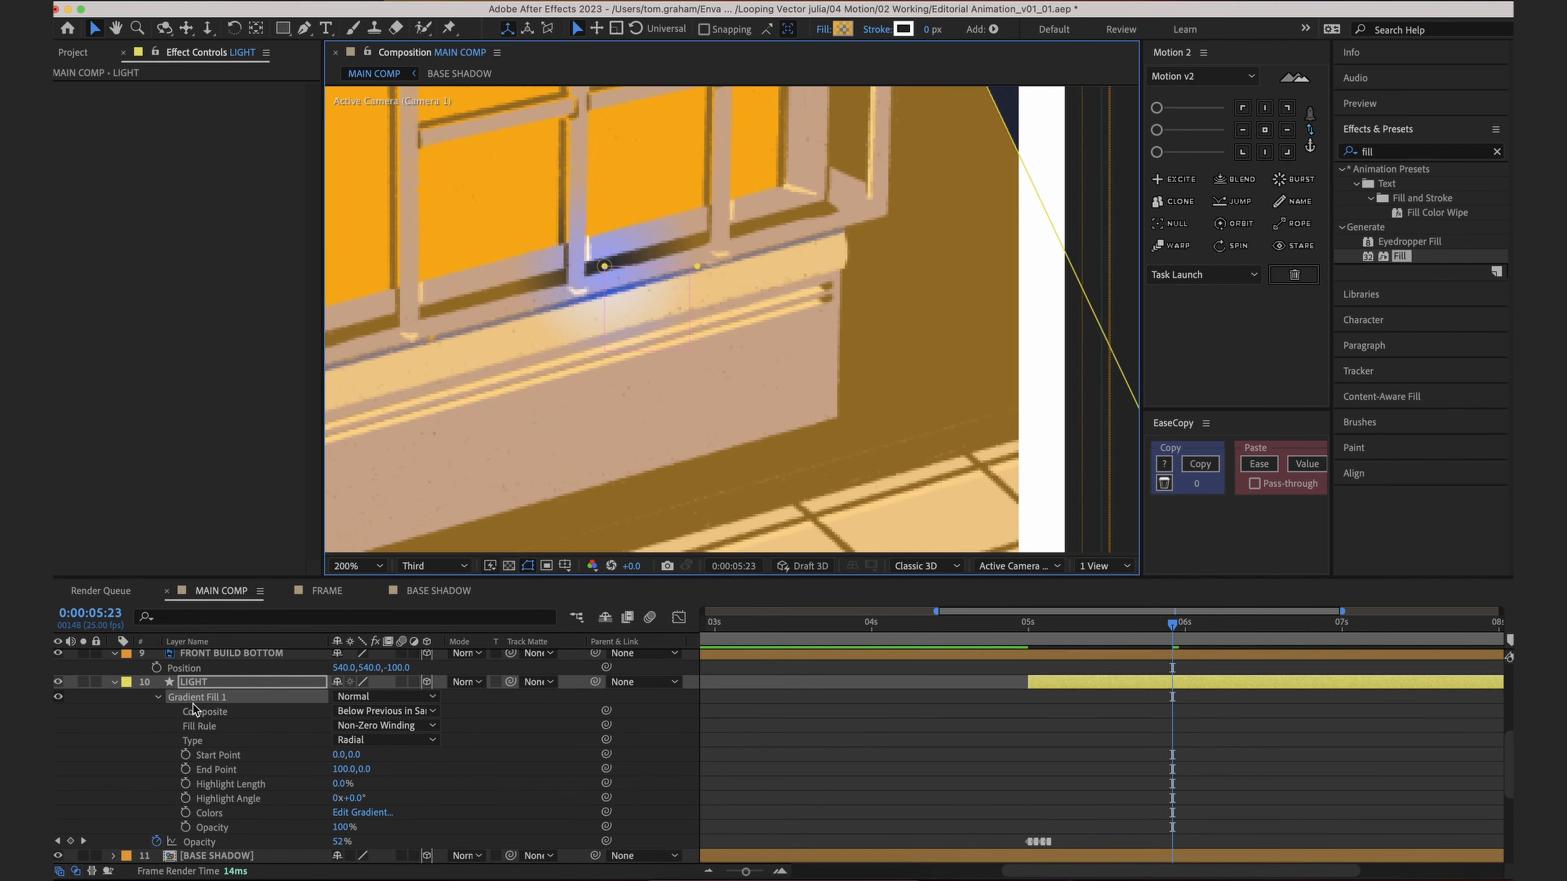
click(223, 752)
click(223, 771)
click(227, 754)
click(226, 770)
click(232, 758)
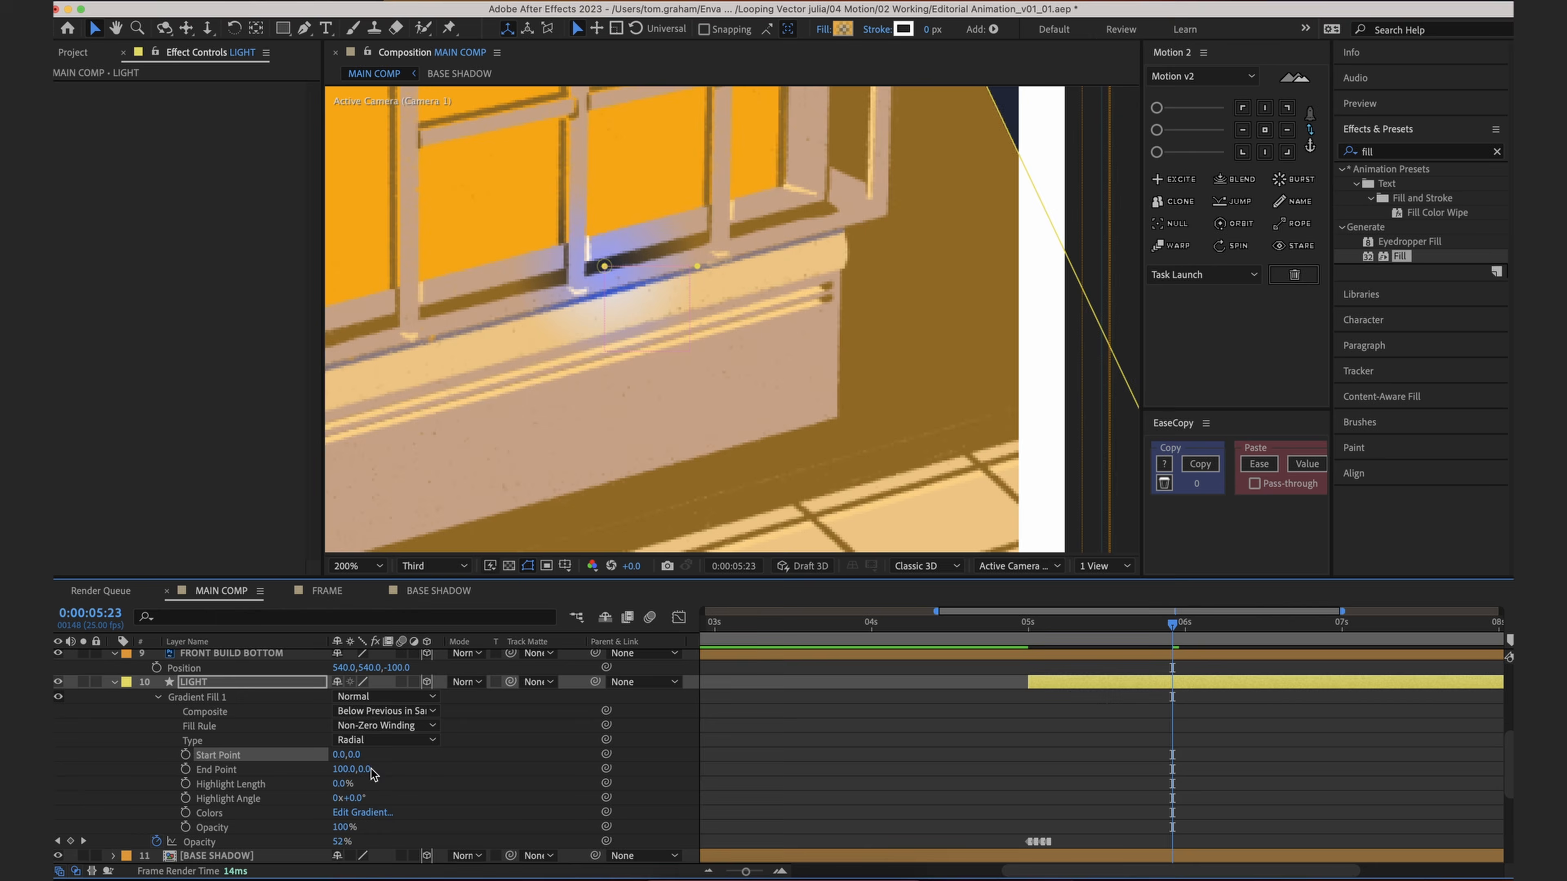
key(comma)
mouse_move(714, 292)
mouse_down()
mouse_move(655, 295)
mouse_move(694, 276)
mouse_up()
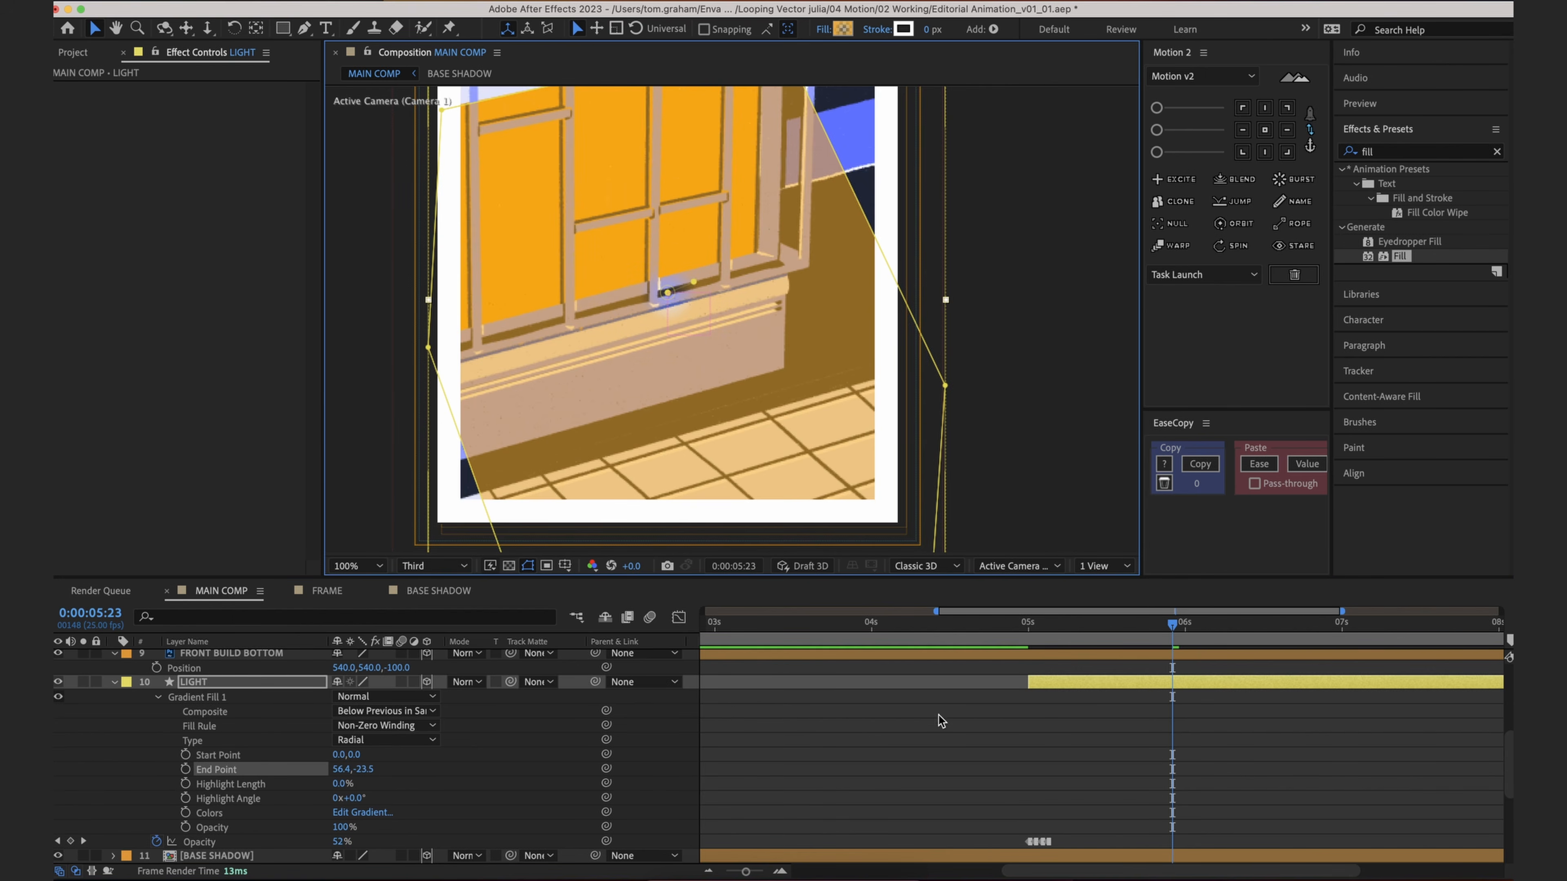
Step: Move the gradient's start point down over the tiled floor to about 448.6, 584.0
click(255, 713)
click(258, 698)
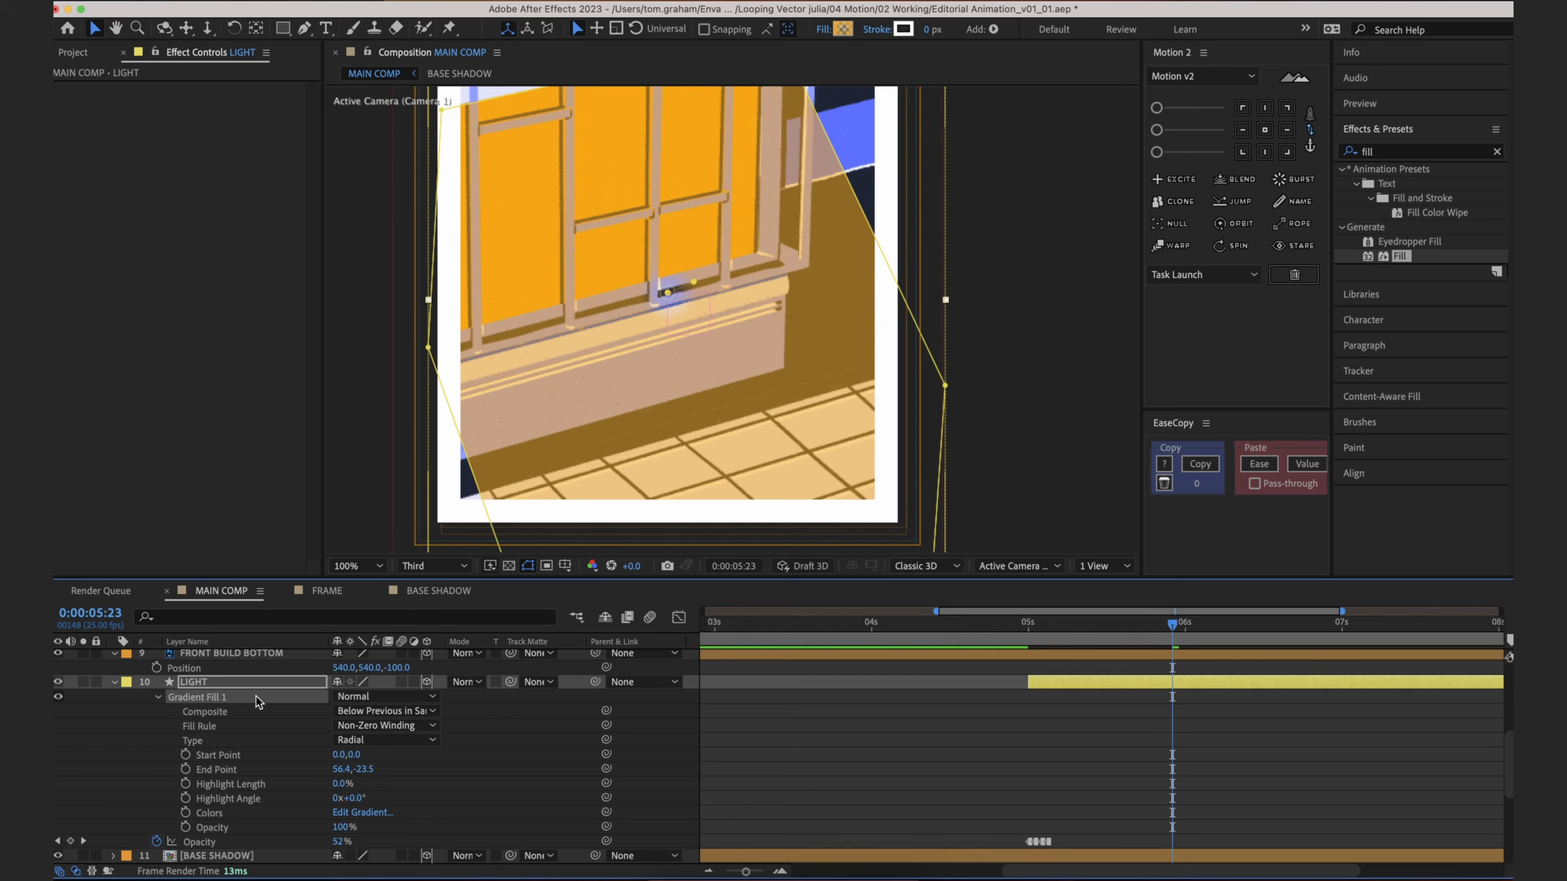
click(217, 757)
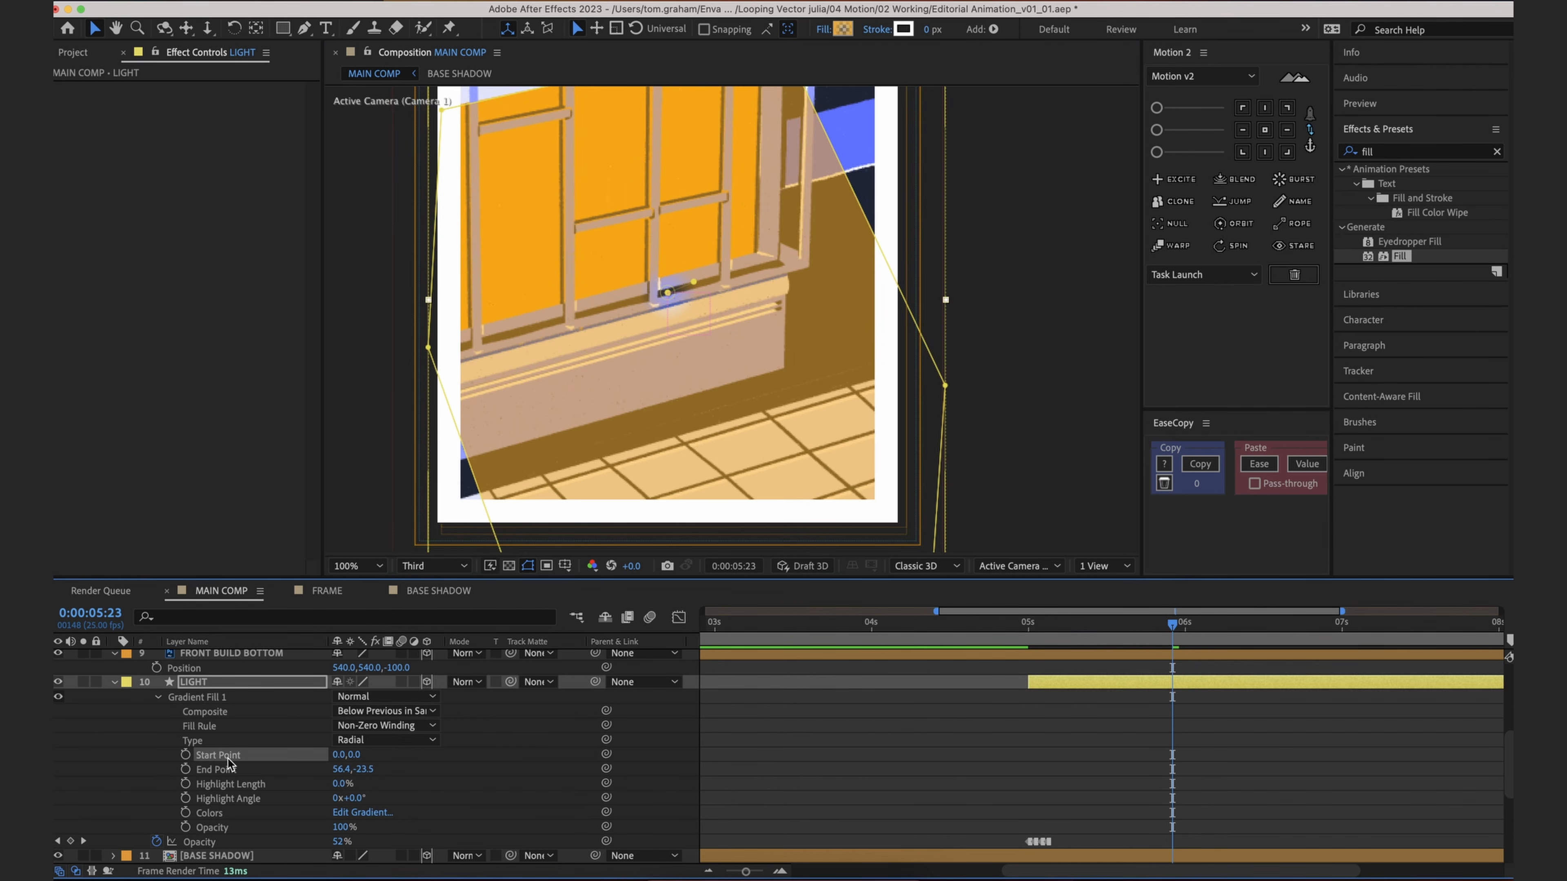
key(comma)
key(comma)
key(comma)
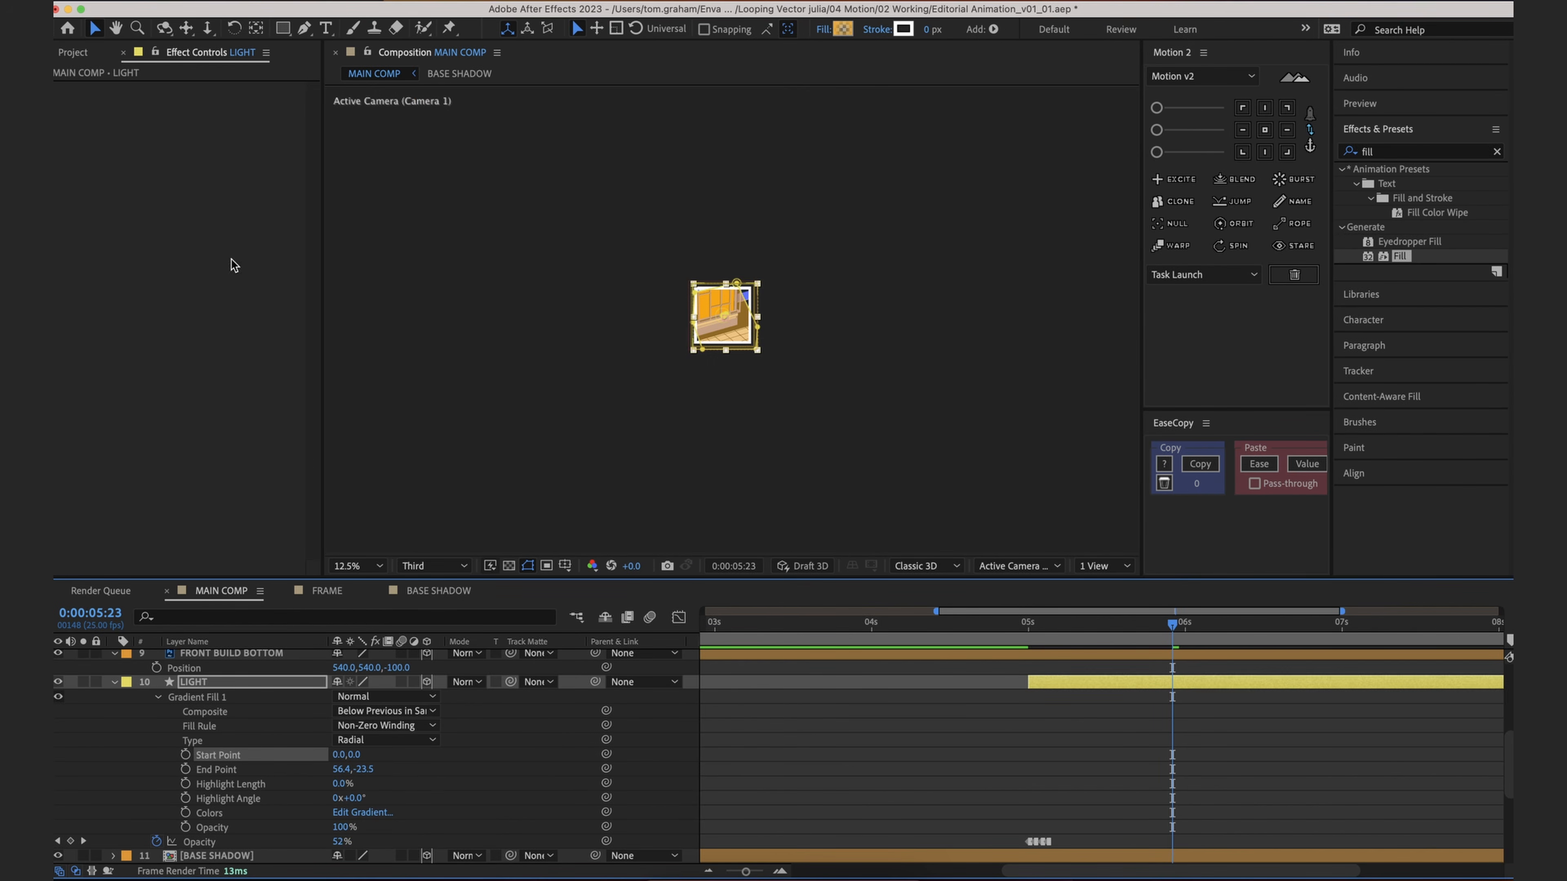
key(period)
key(period)
key(period)
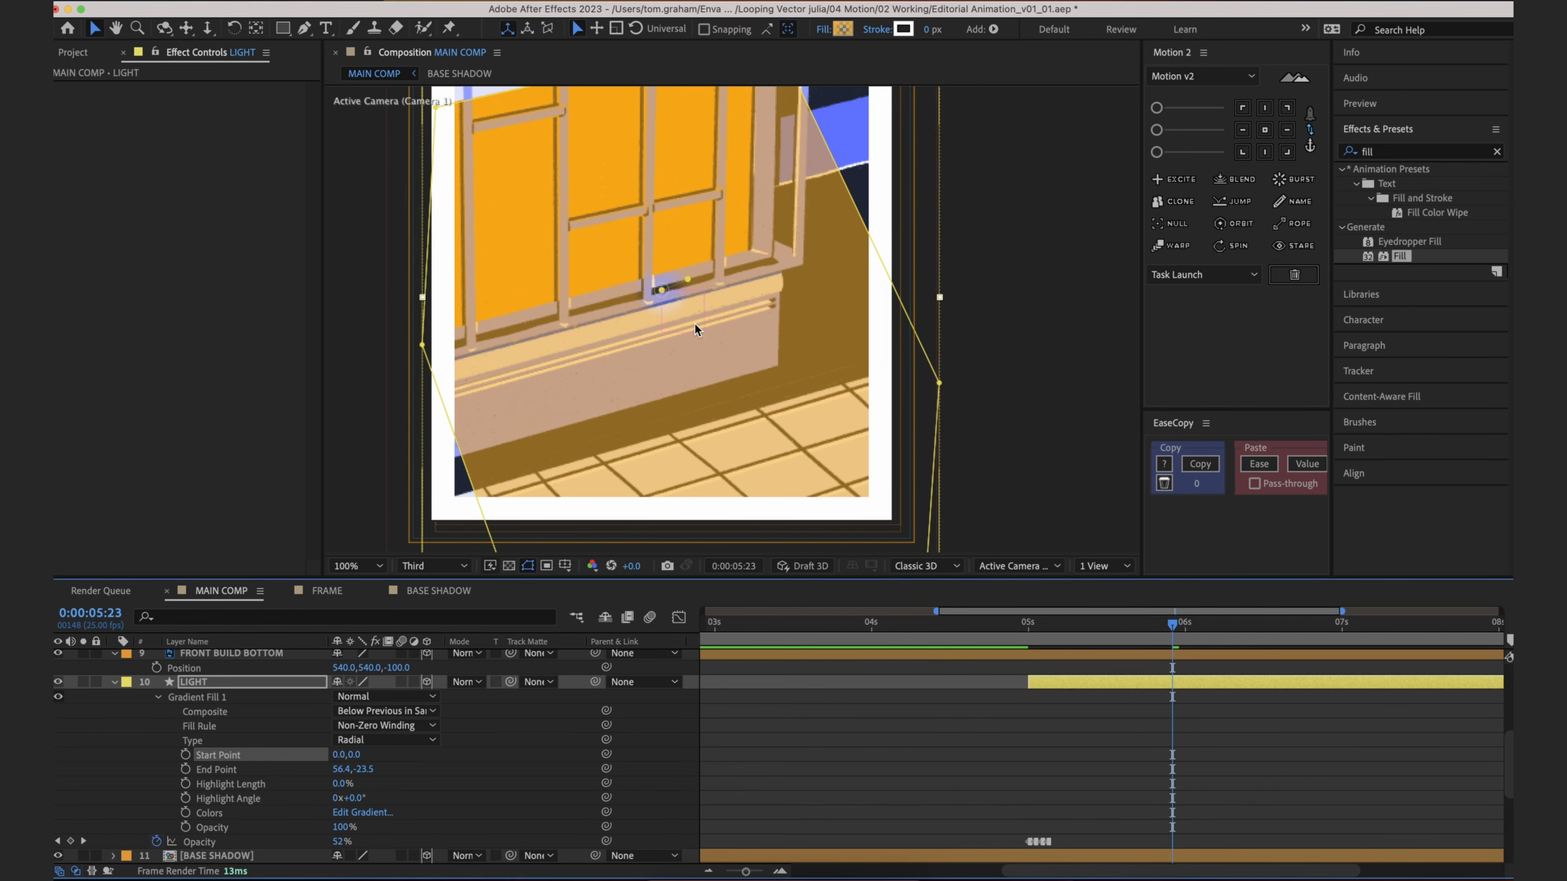
drag(661, 291, 633, 310)
drag(668, 385, 872, 562)
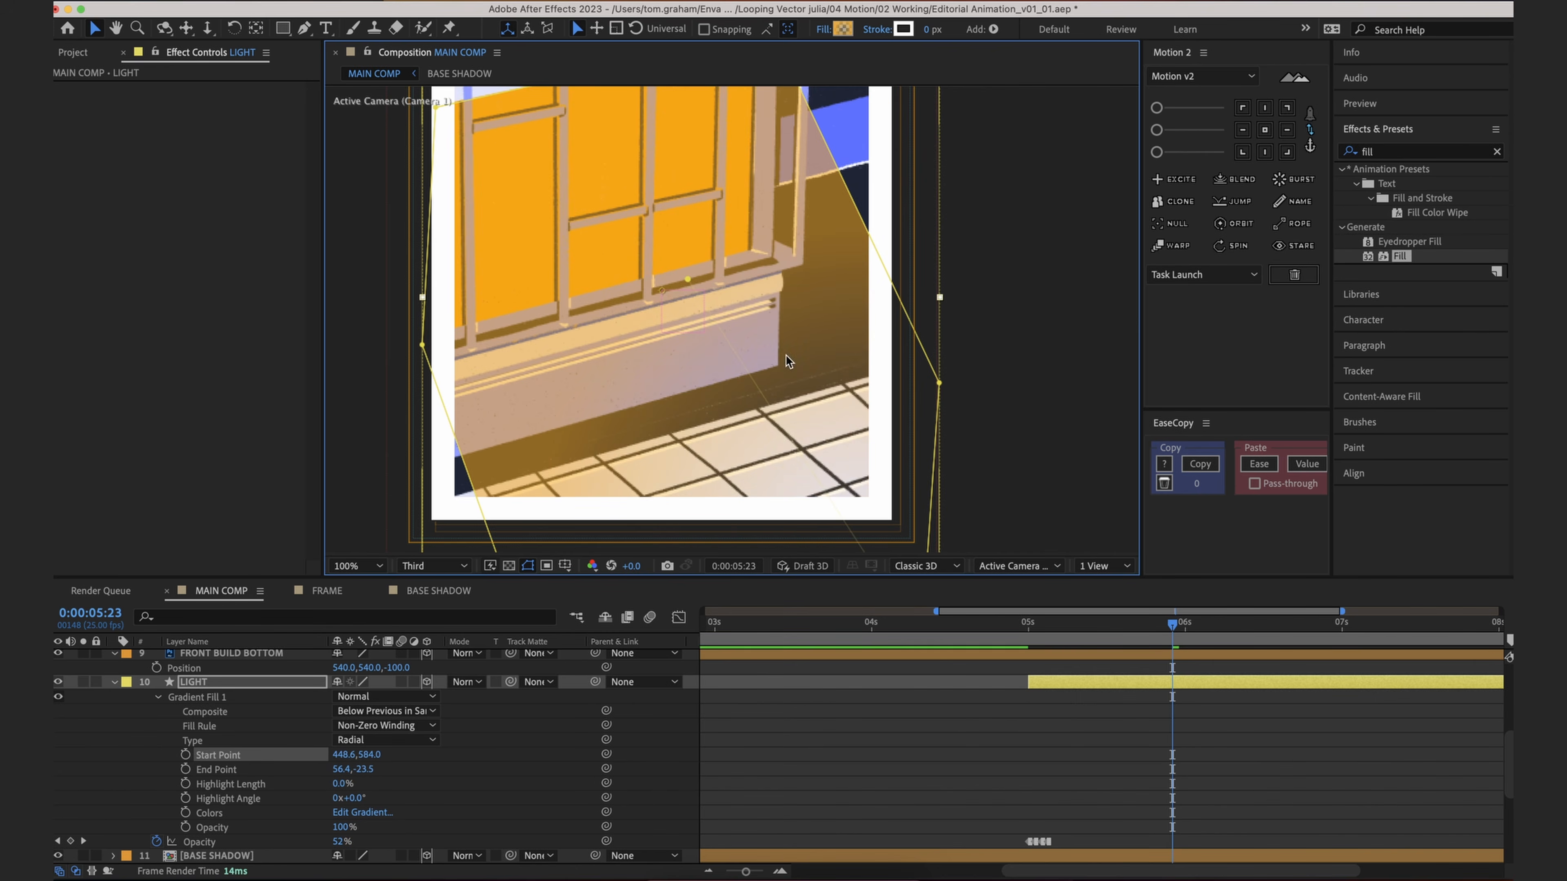
Step: Move the gradient's end point to about -104.1, -276.2 and fine-tune its start point to about 447.5, 594.5
key(comma)
key(space)
drag(781, 362, 781, 363)
drag(809, 441, 810, 453)
drag(717, 301, 681, 242)
drag(810, 453, 808, 443)
click(984, 773)
key(period)
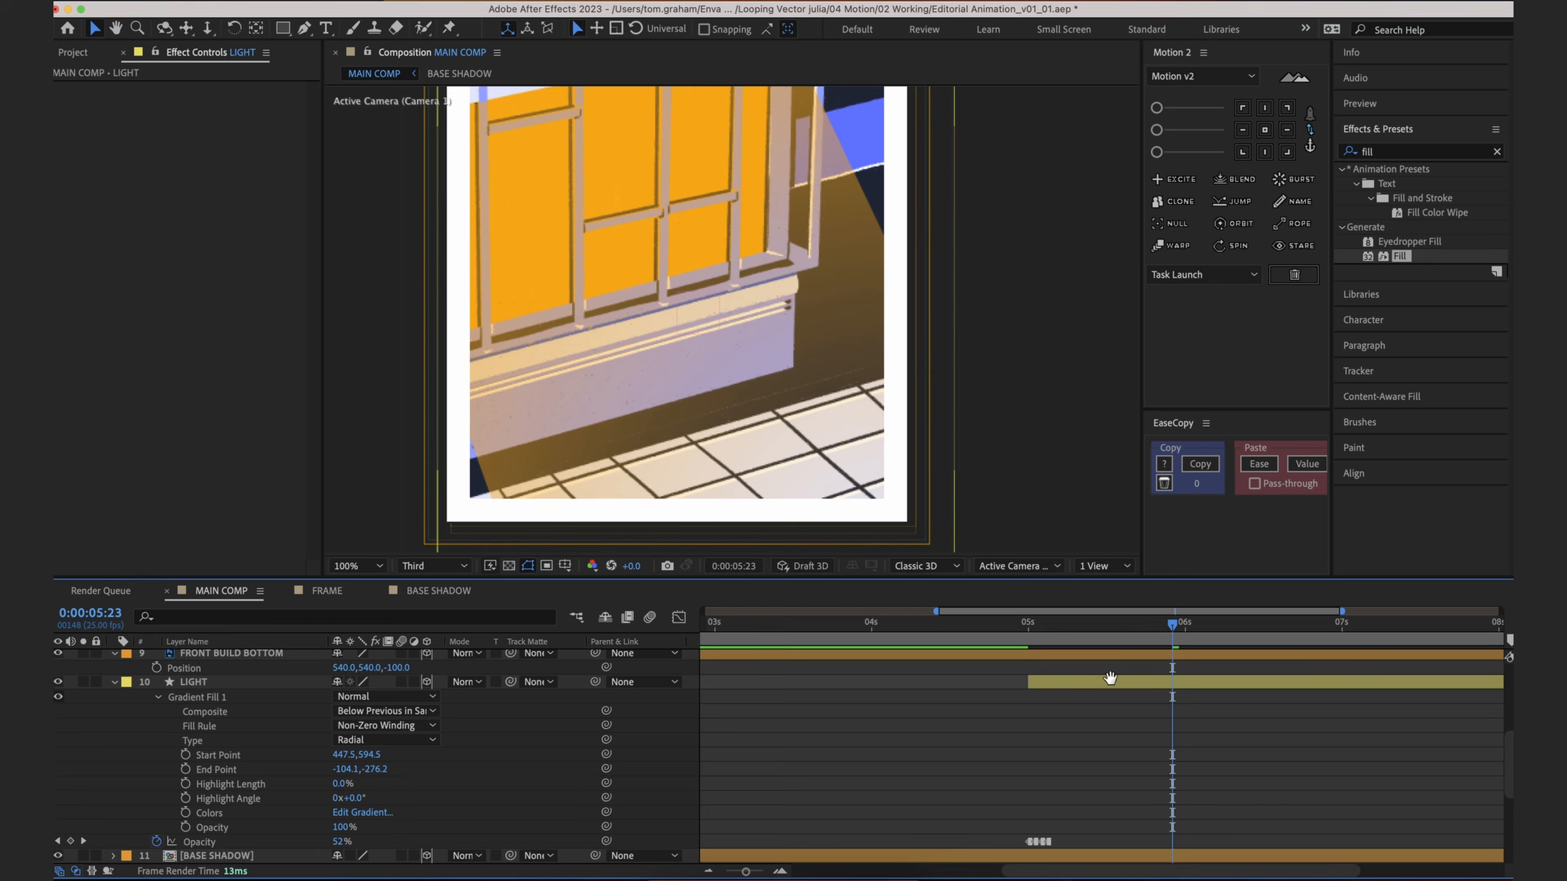
Step: Go to 0:00:05:14, select the LIGHT layer and bring up the available layer styles
drag(1141, 628, 1115, 629)
click(1148, 679)
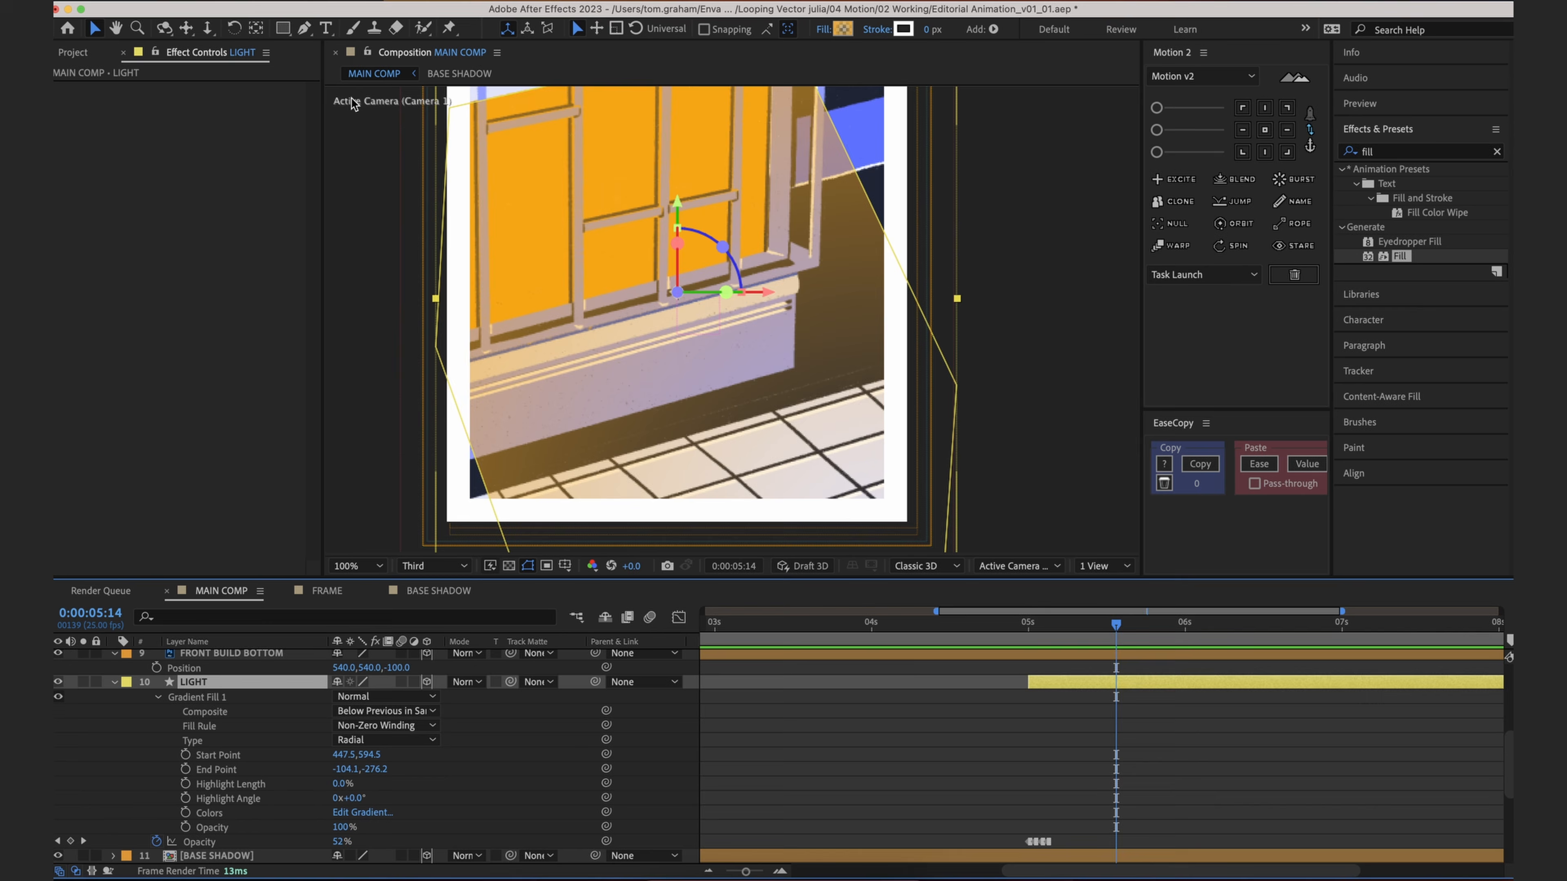
click(363, 1)
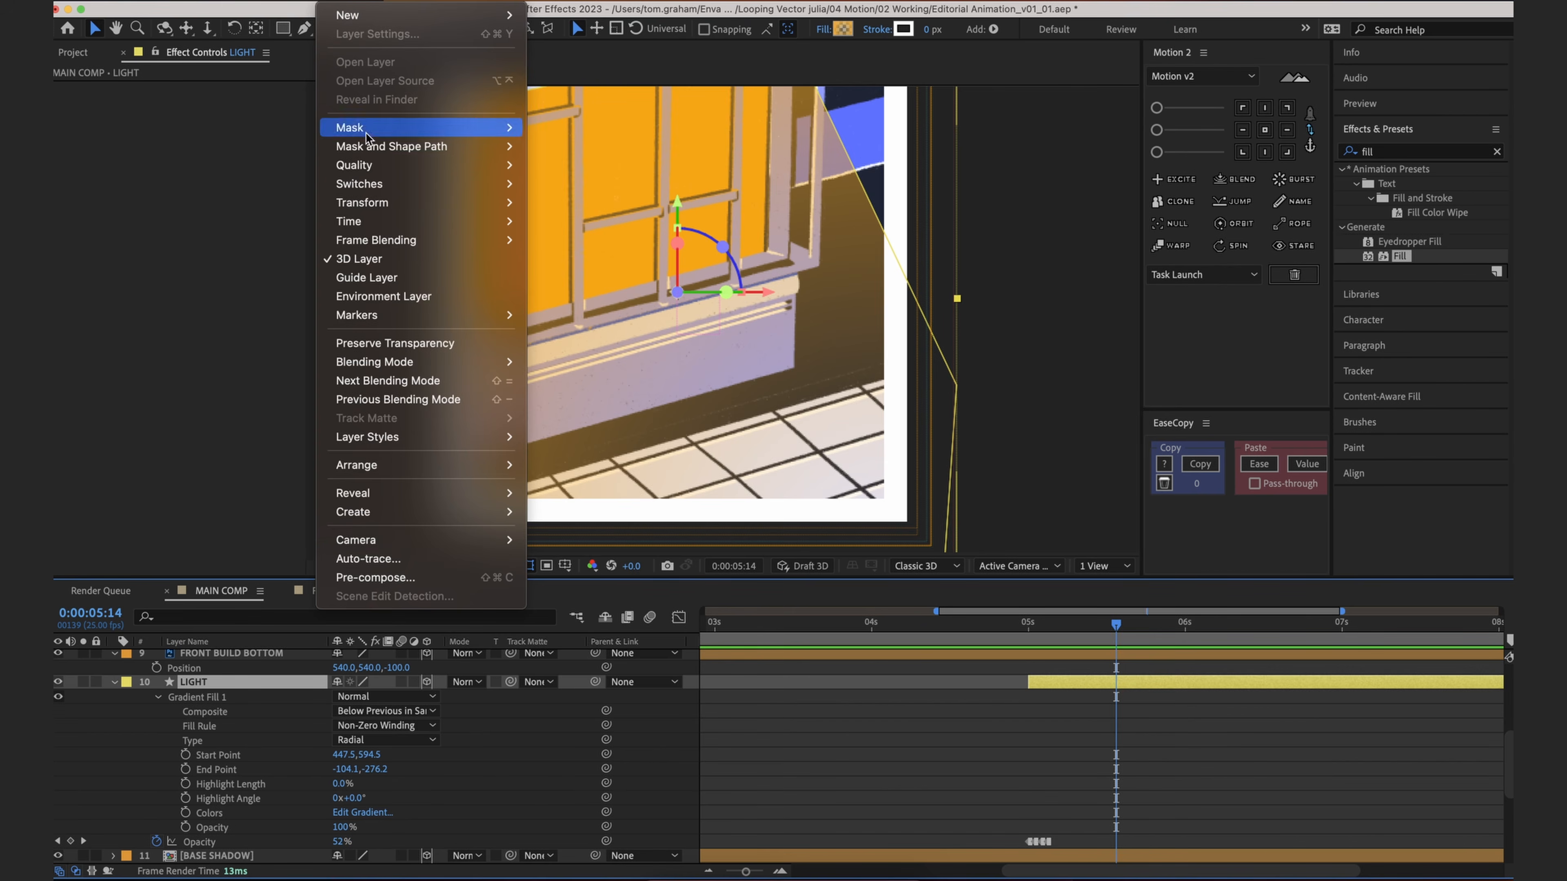
mouse_move(357, 449)
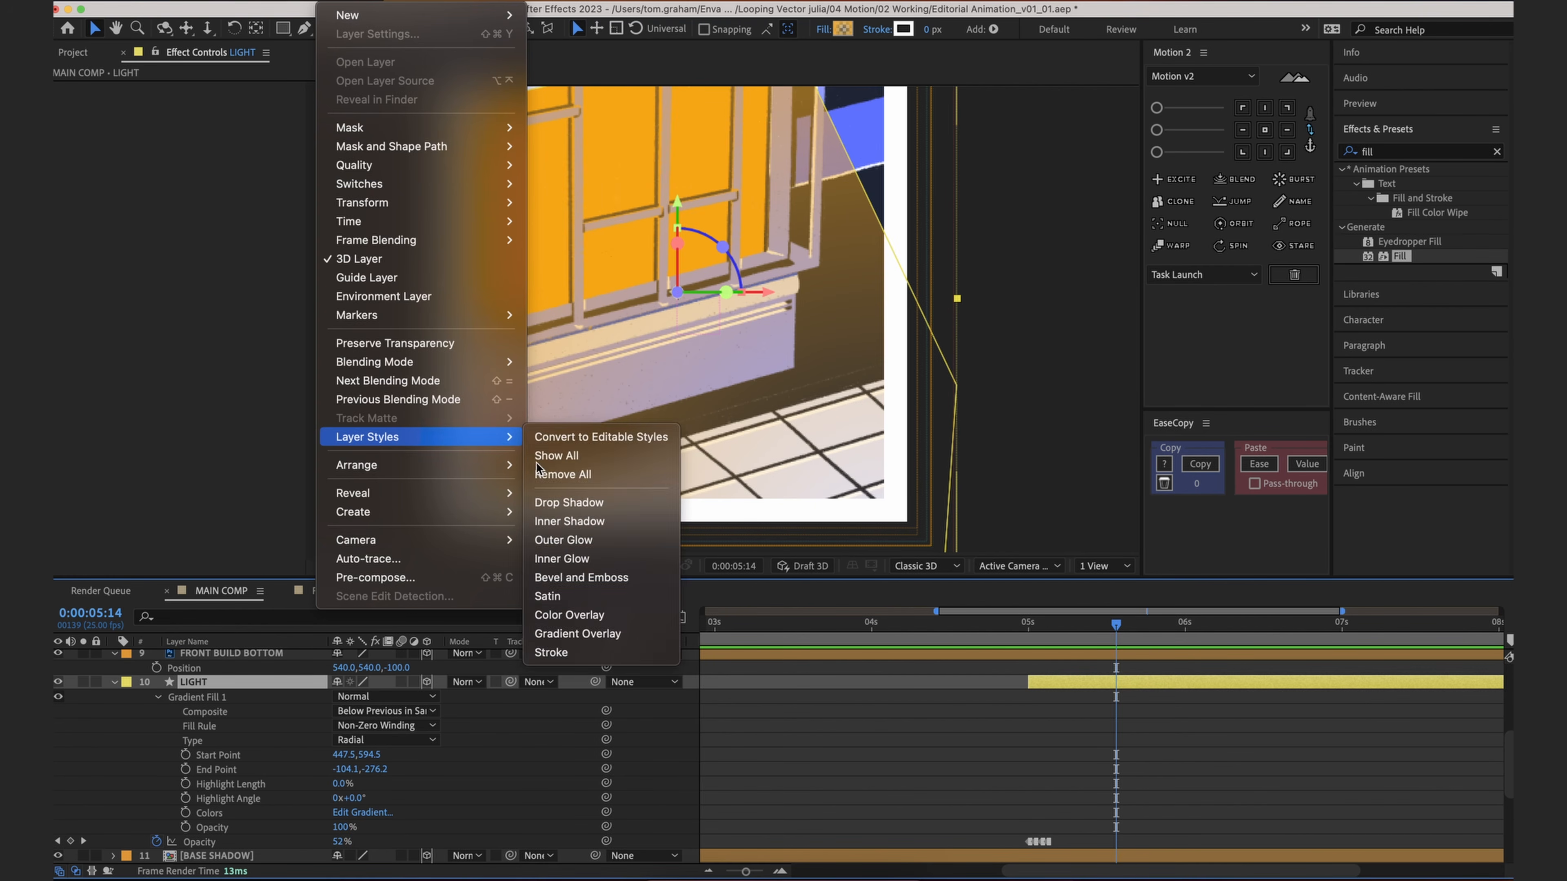
Step: Collapse the Effects & Presets panel and add an Outer Glow layer style to the LIGHT layer
click(1457, 231)
click(1441, 137)
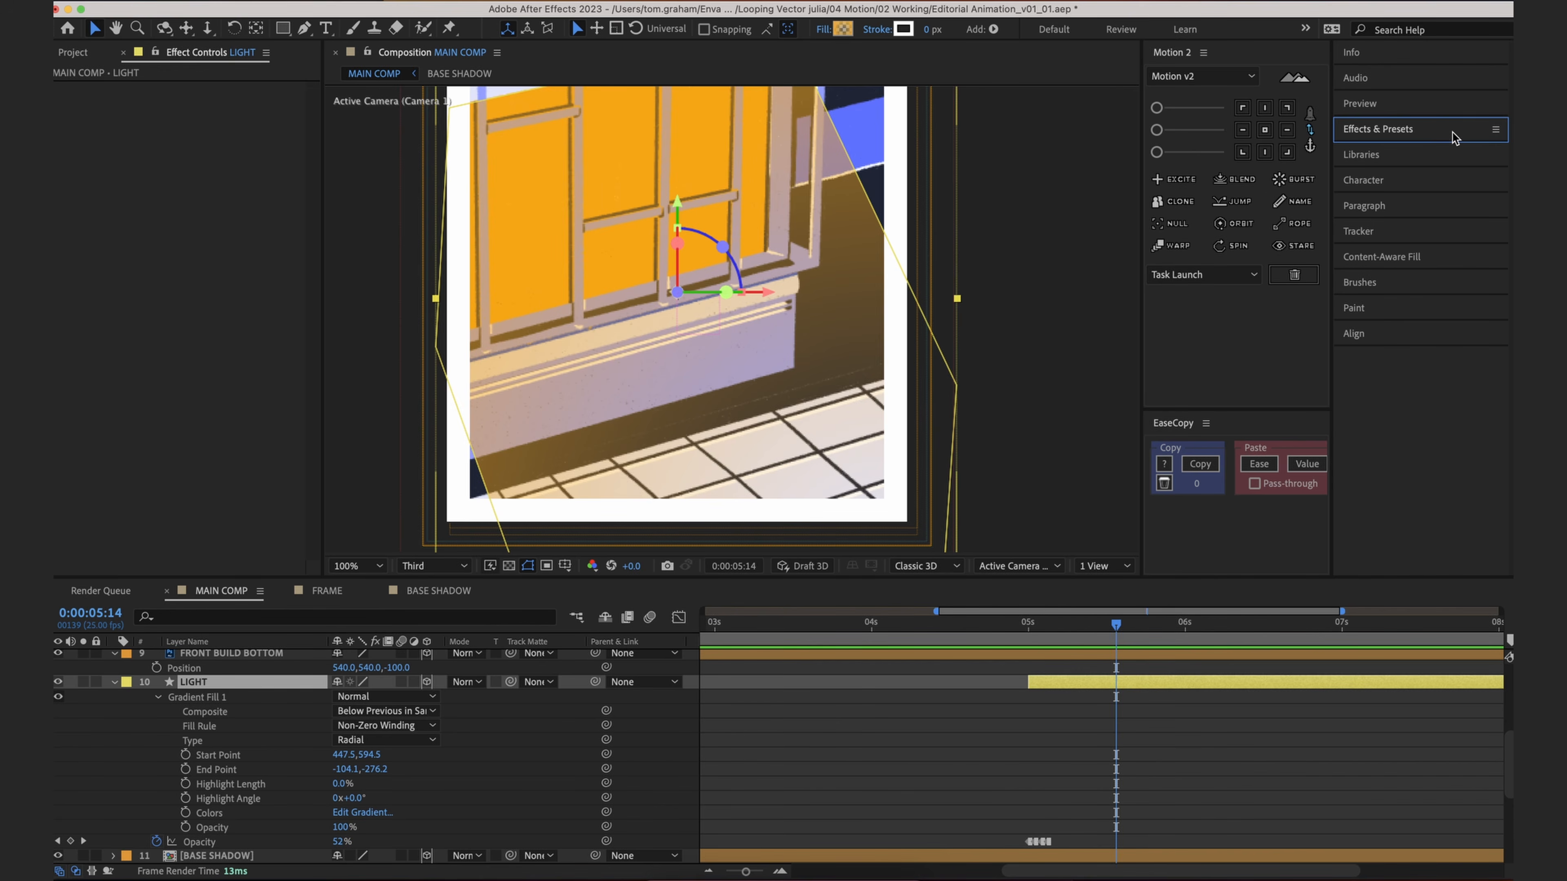
right_click(435, 379)
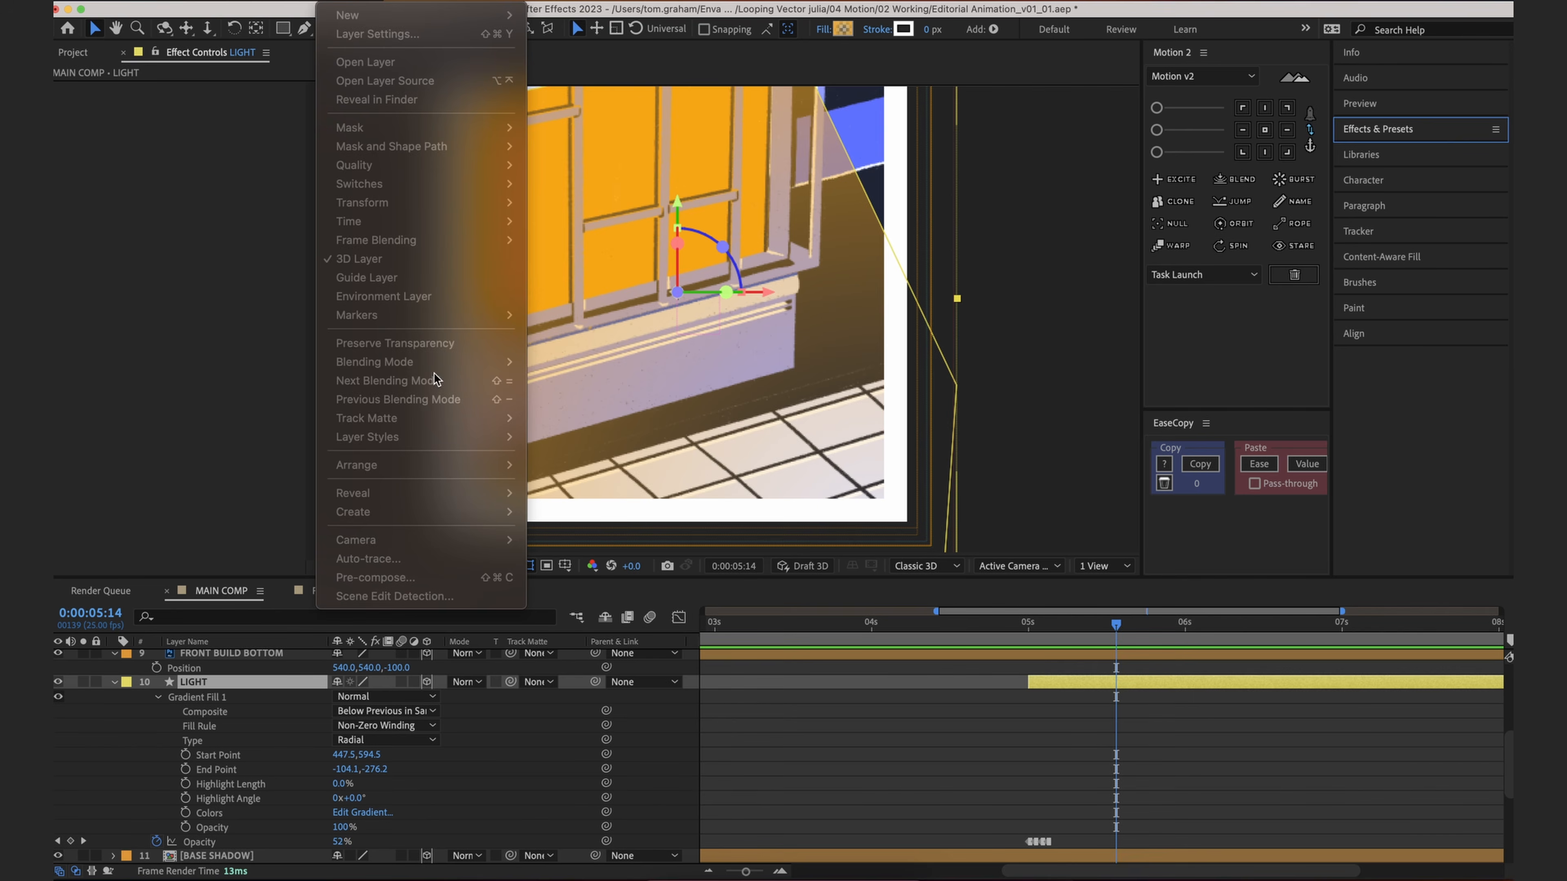
click(1196, 683)
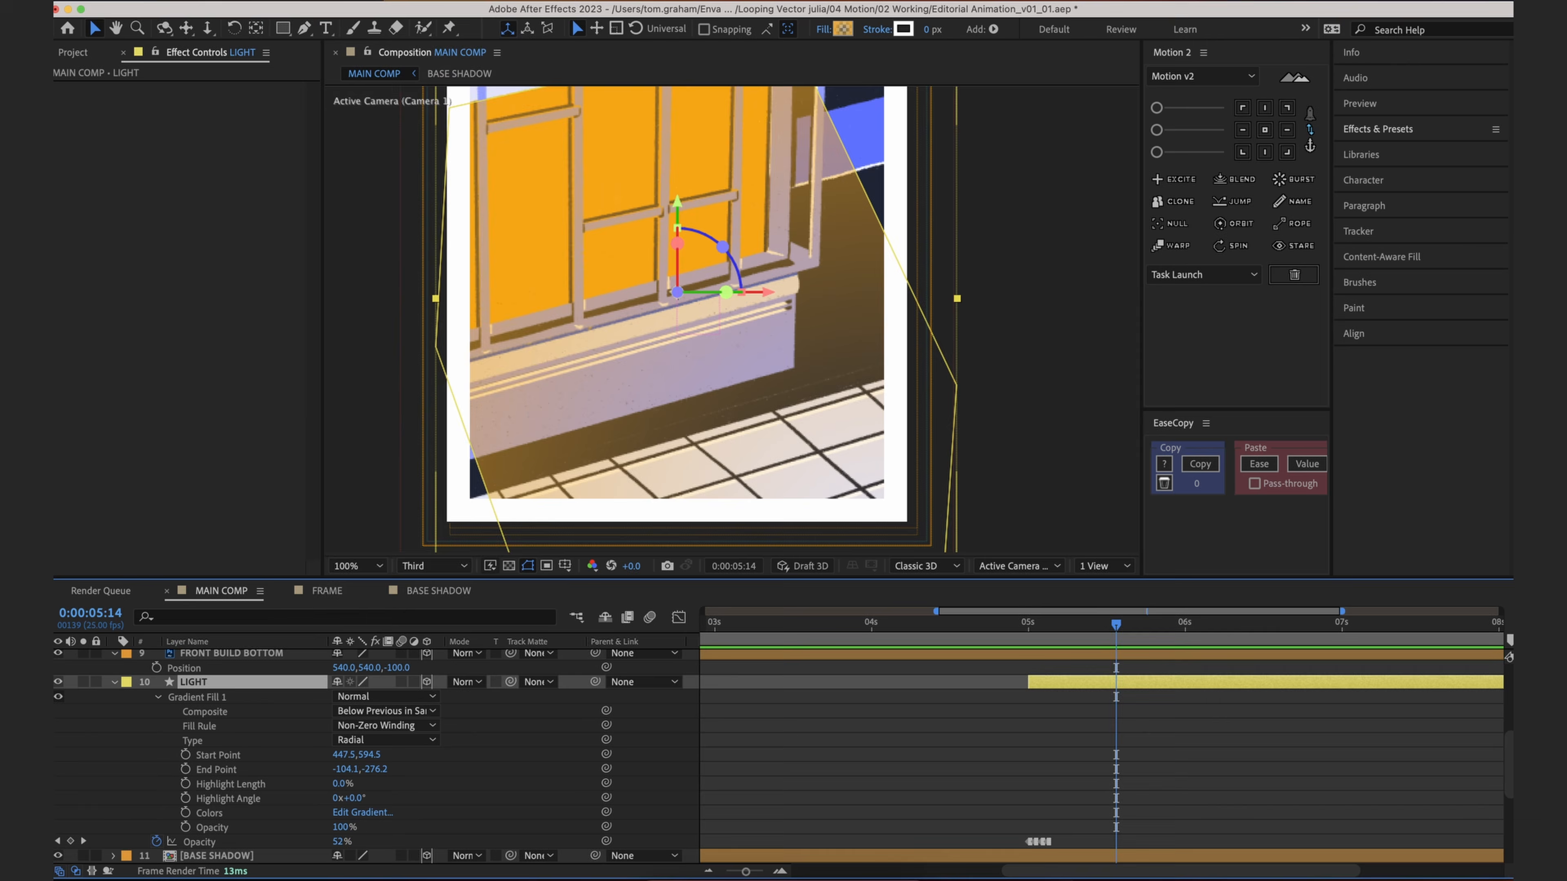
click(337, 1)
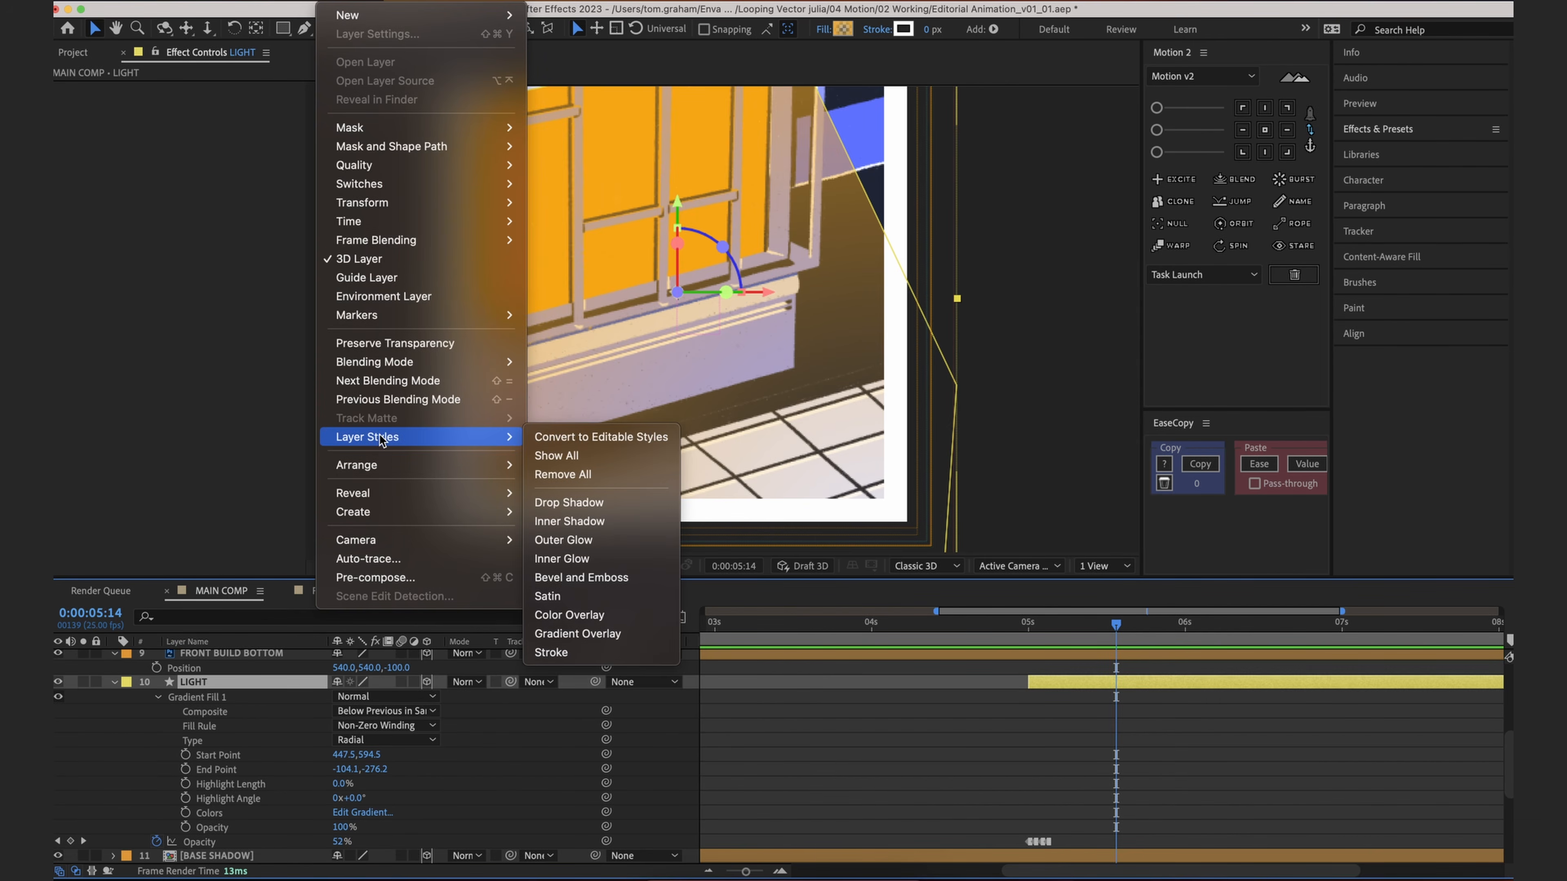
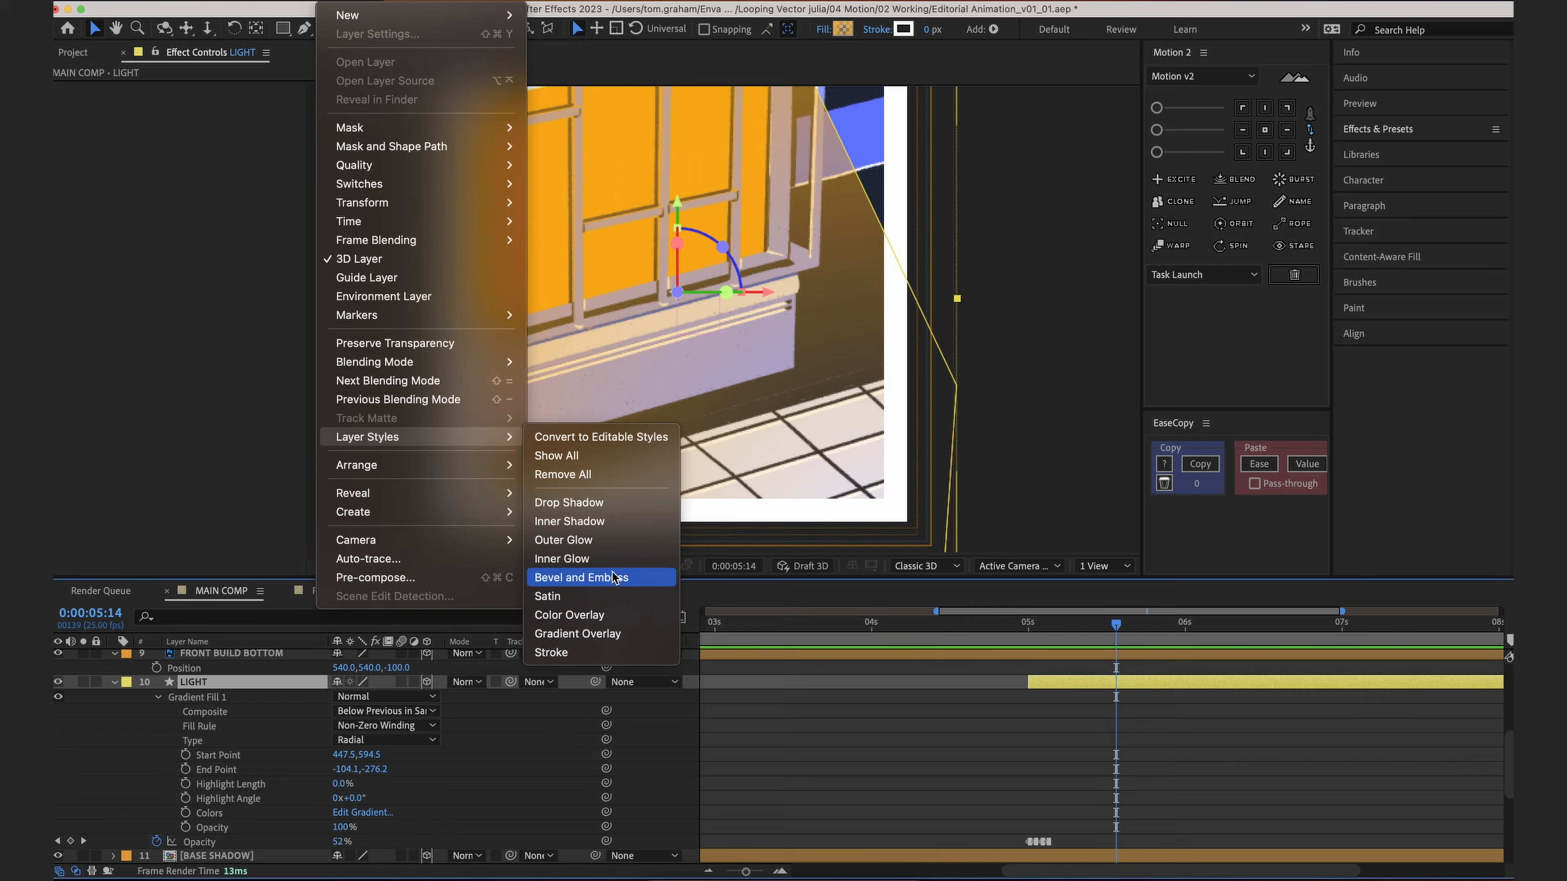
click(619, 540)
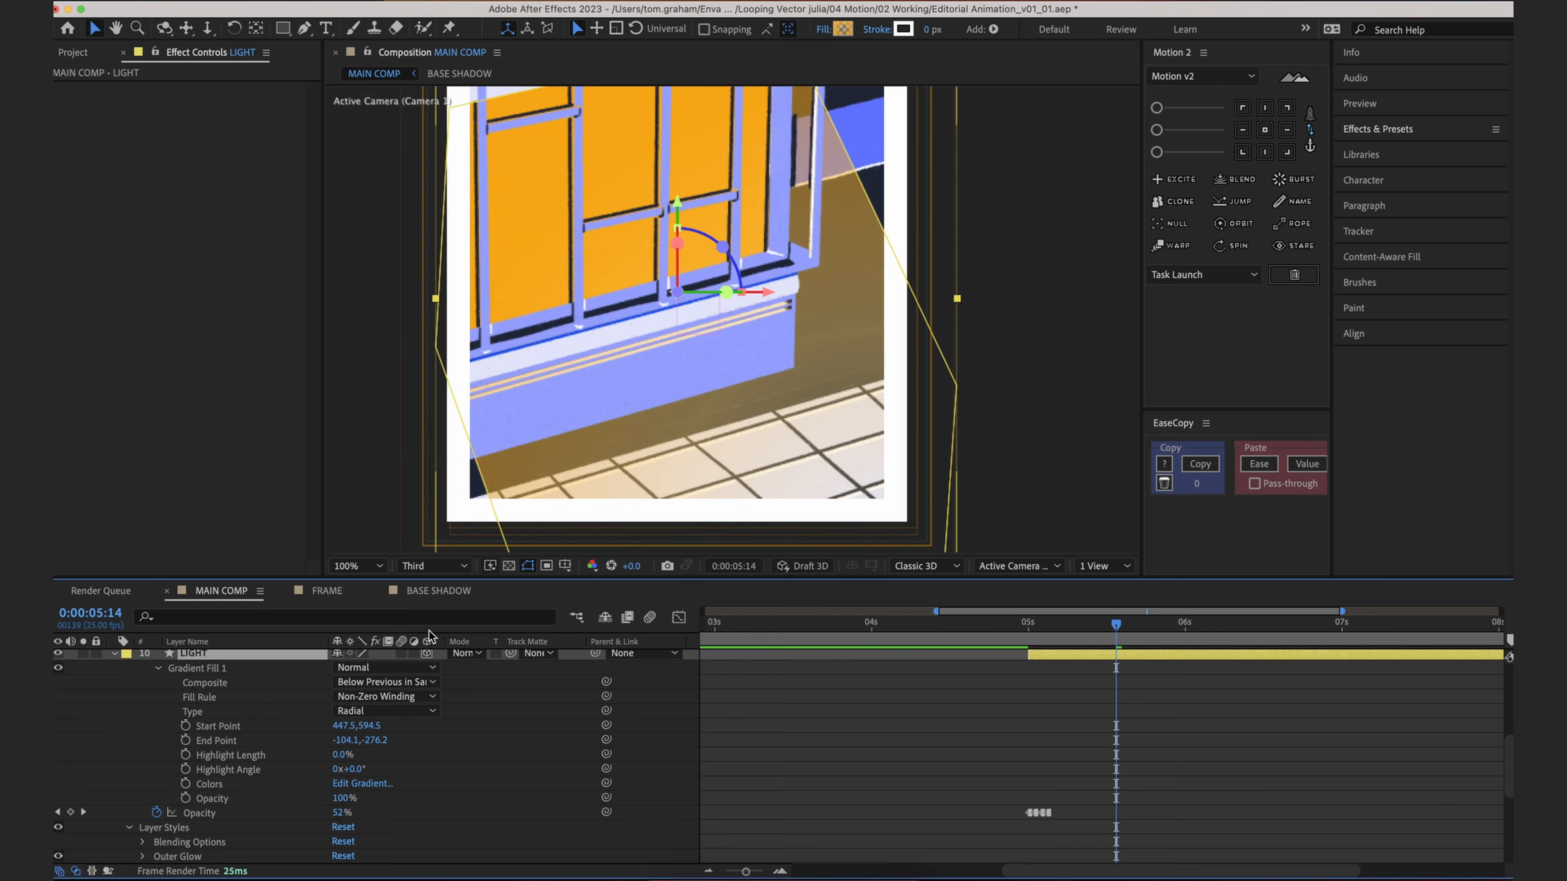
Step: Move the LIGHT layer up directly beneath TOP GRAIN and set its blending mode to Add
scroll(277, 710, up, 2)
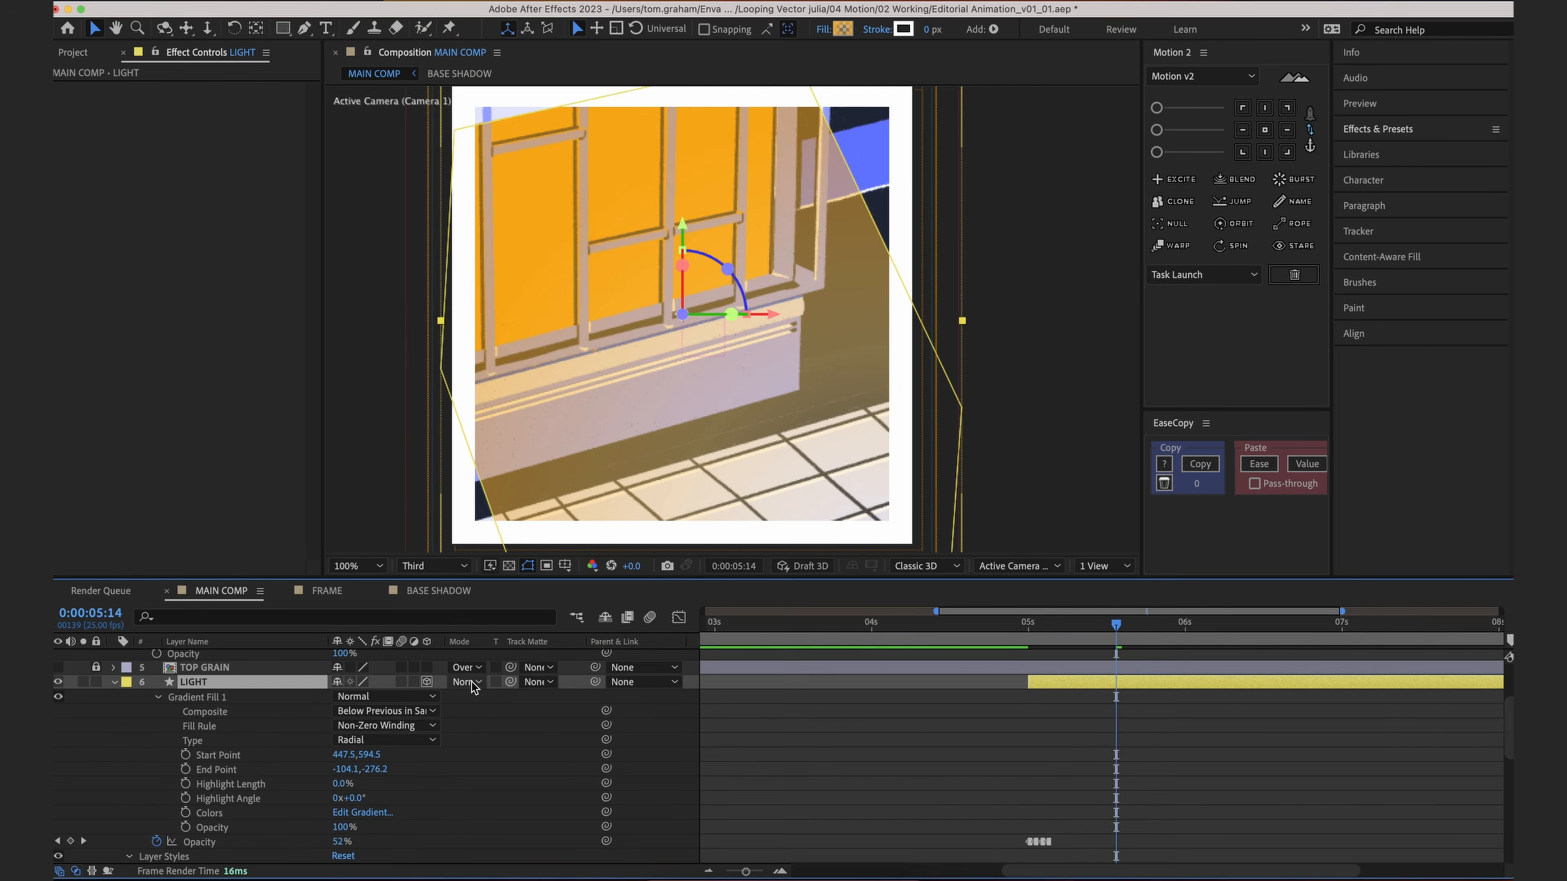
click(472, 683)
click(503, 292)
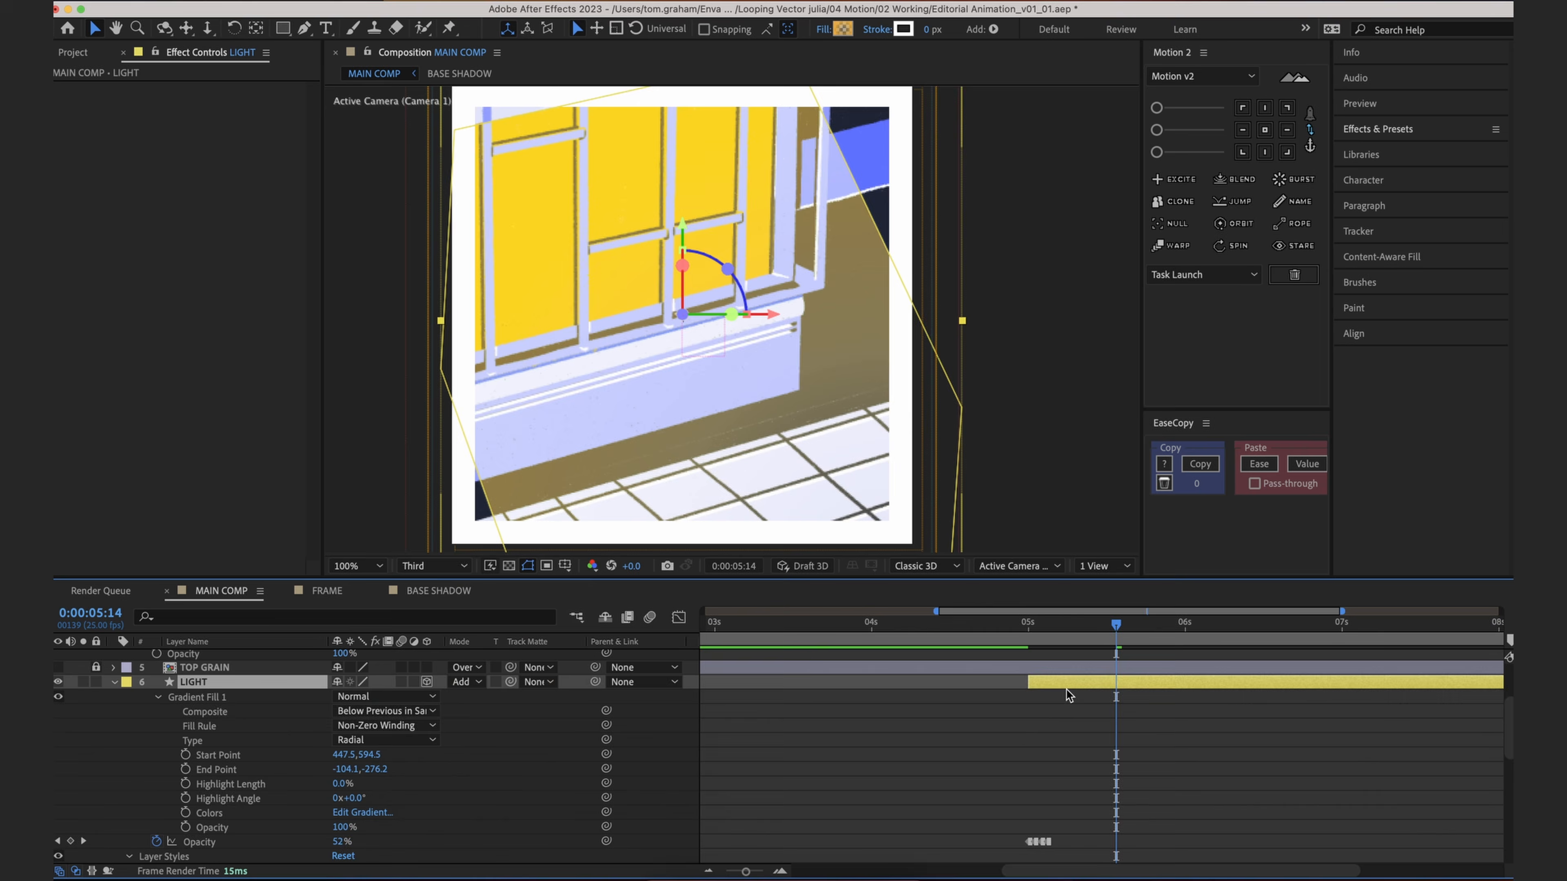
Step: Show only the LIGHT layer's keyframed properties and place the playhead on its opacity keyframe at 0:00:05:03
key(u)
key(u)
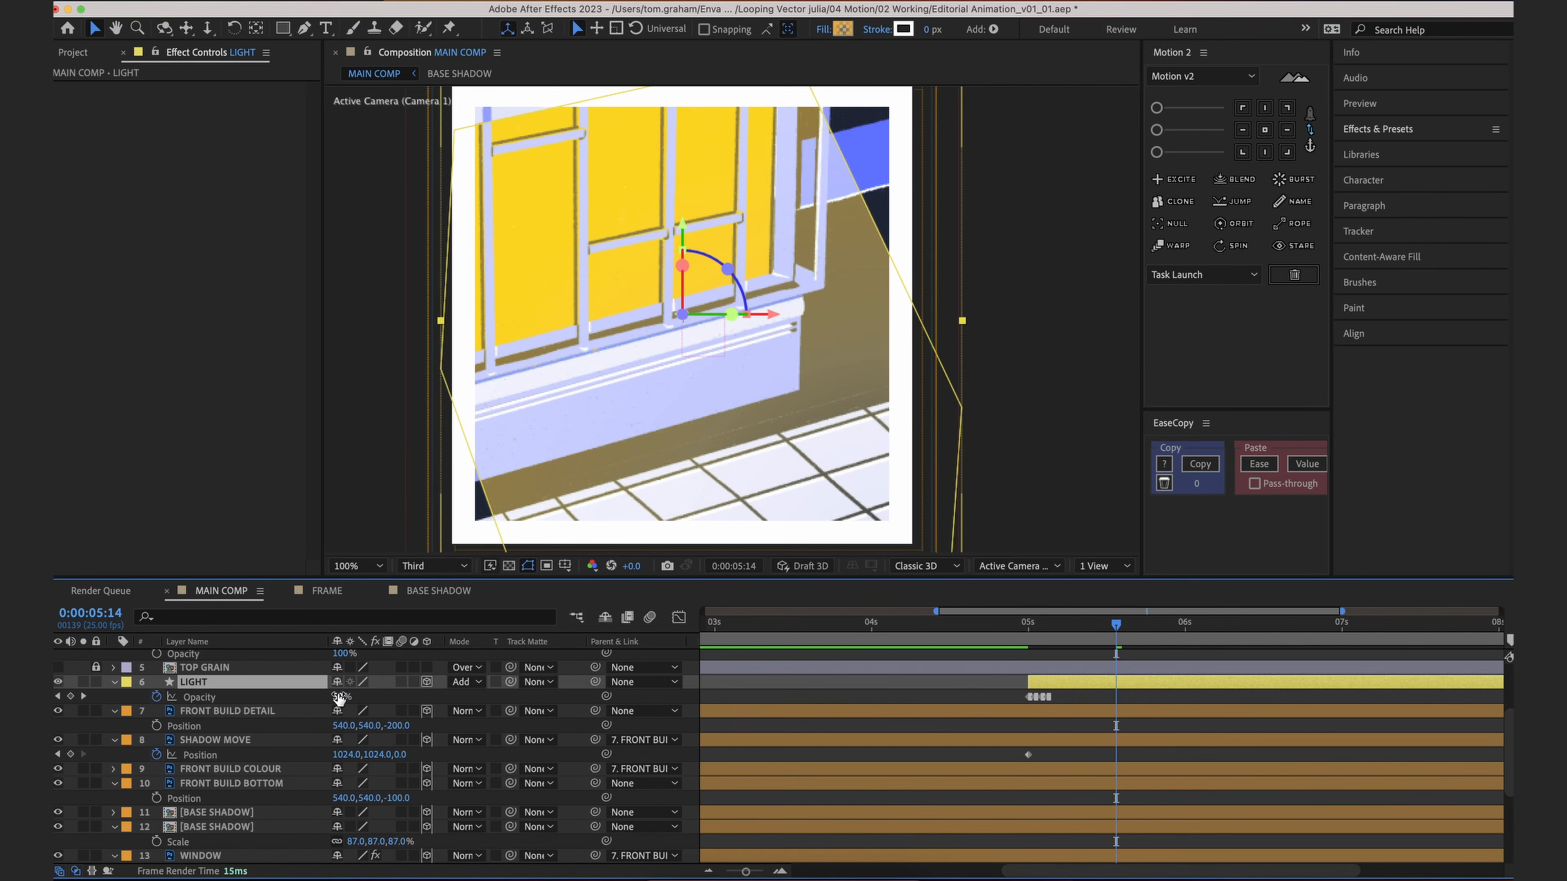
drag(1056, 630, 1048, 631)
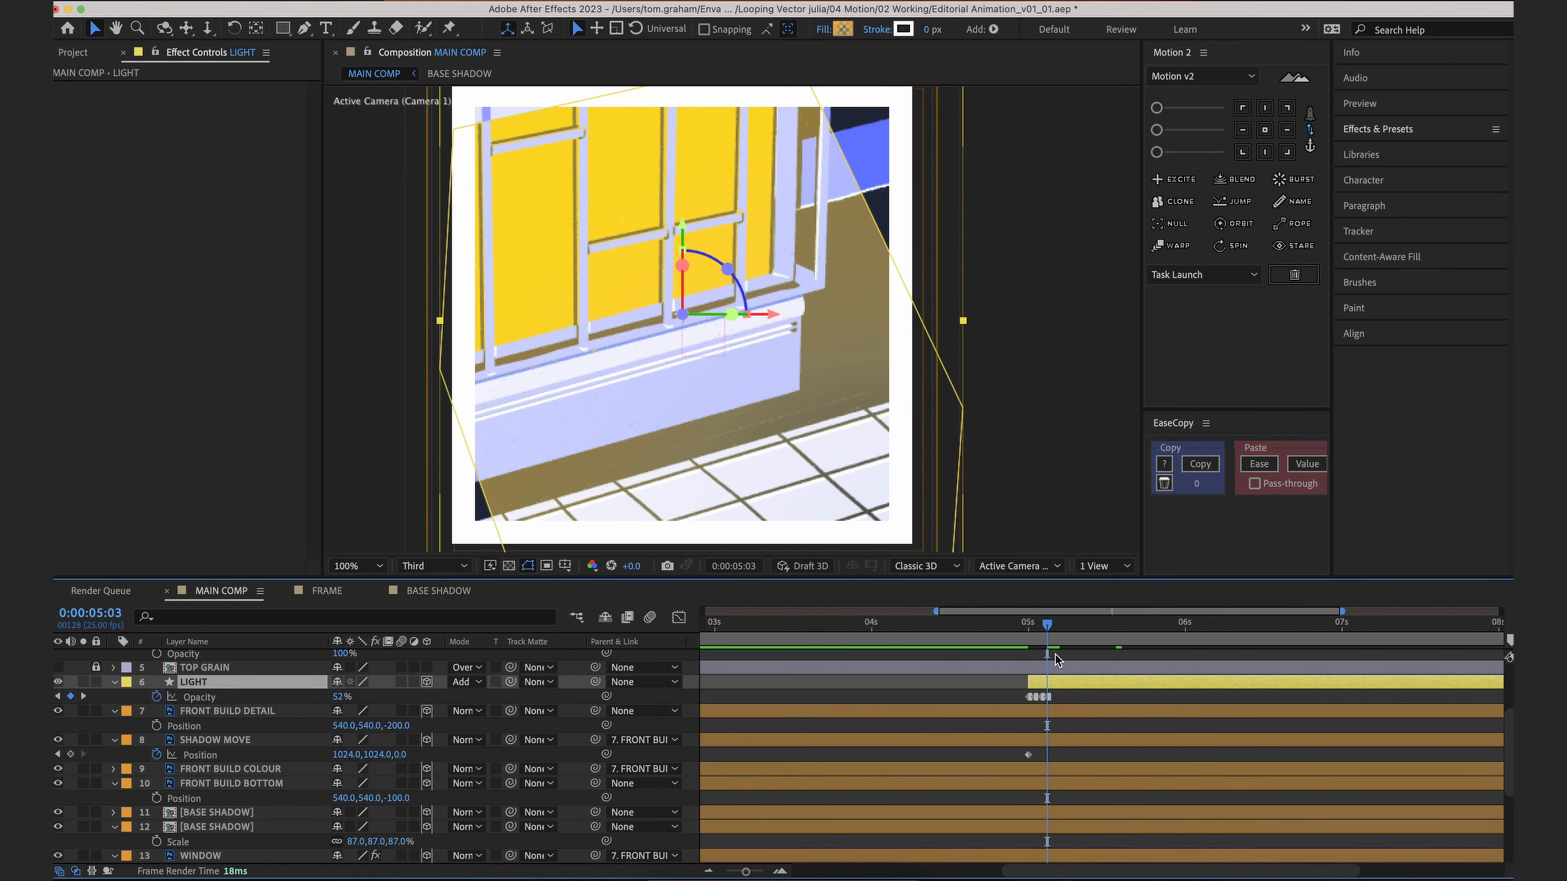
key(equal)
key(equal)
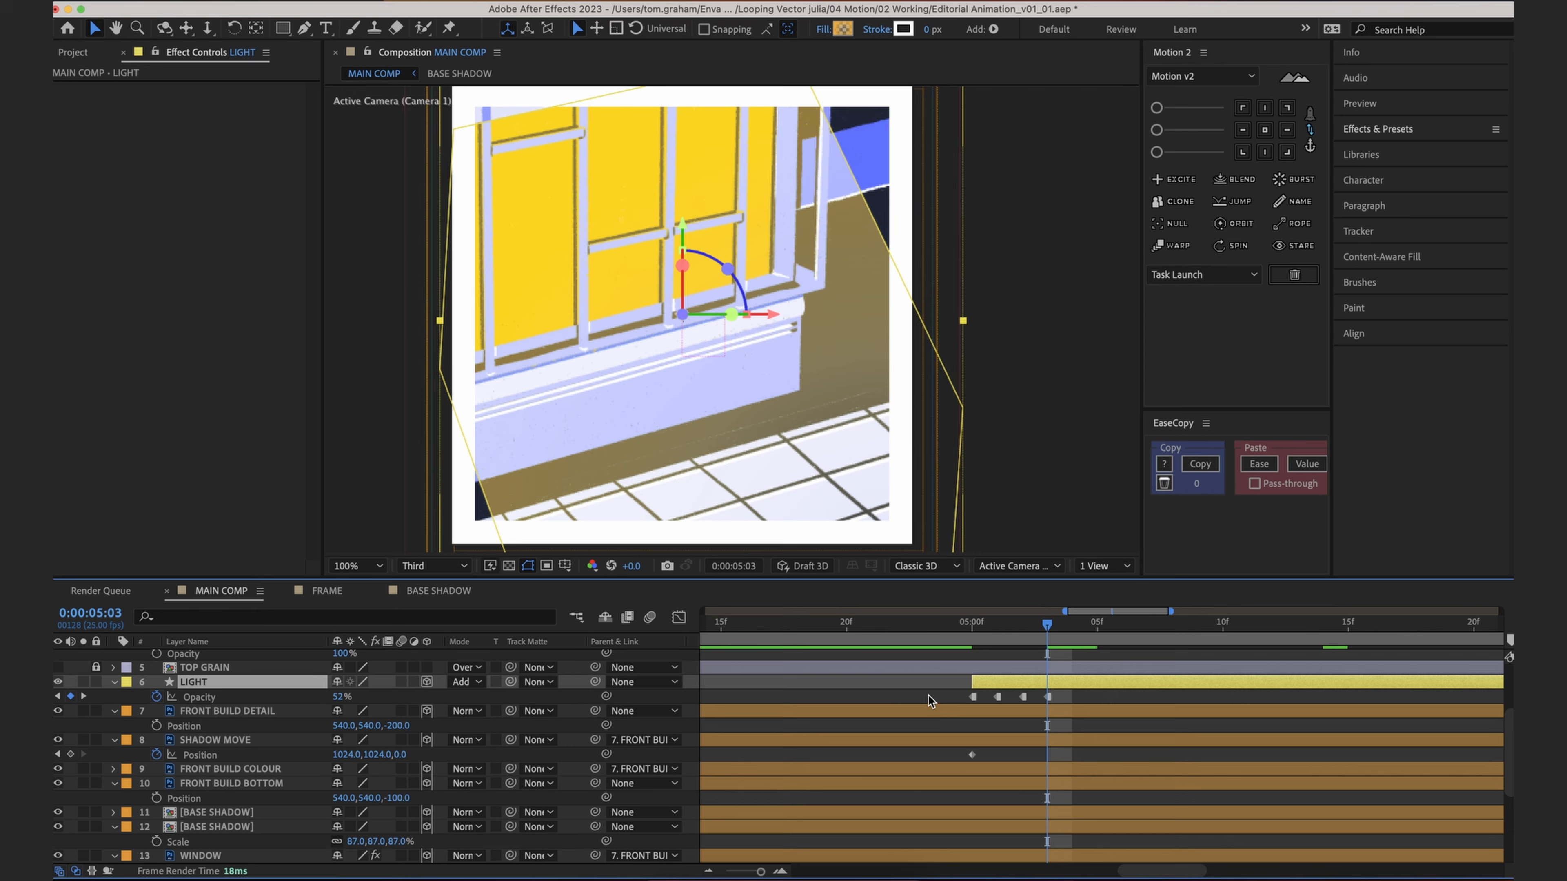
Step: Try a 22% opacity keyframe on the LIGHT layer at 0:00:05:04, and undo it
click(1085, 631)
drag(341, 696, 316, 700)
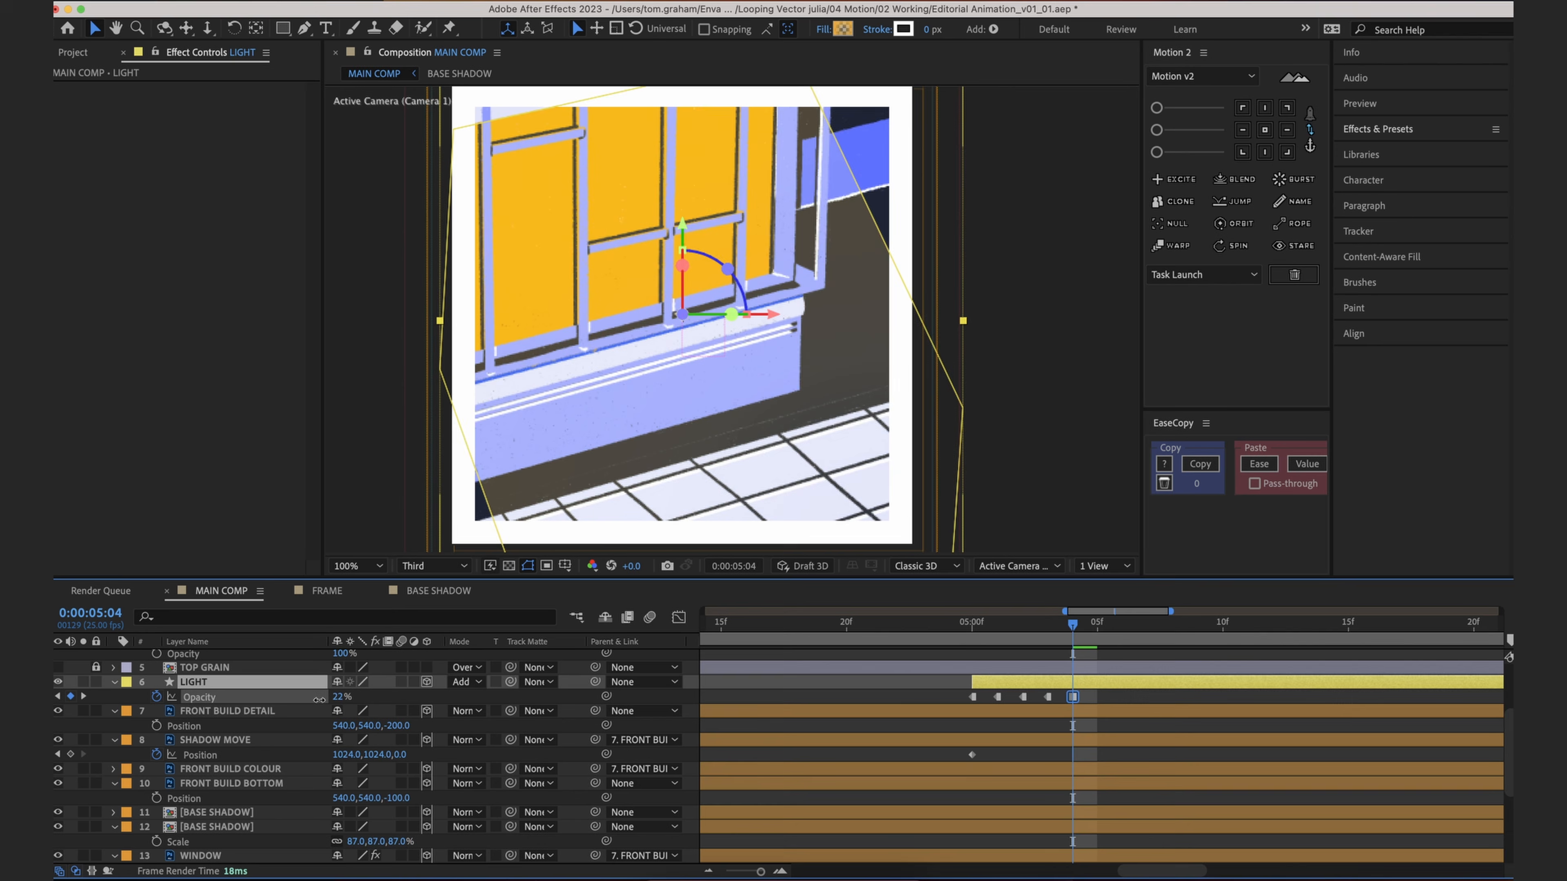
click(904, 692)
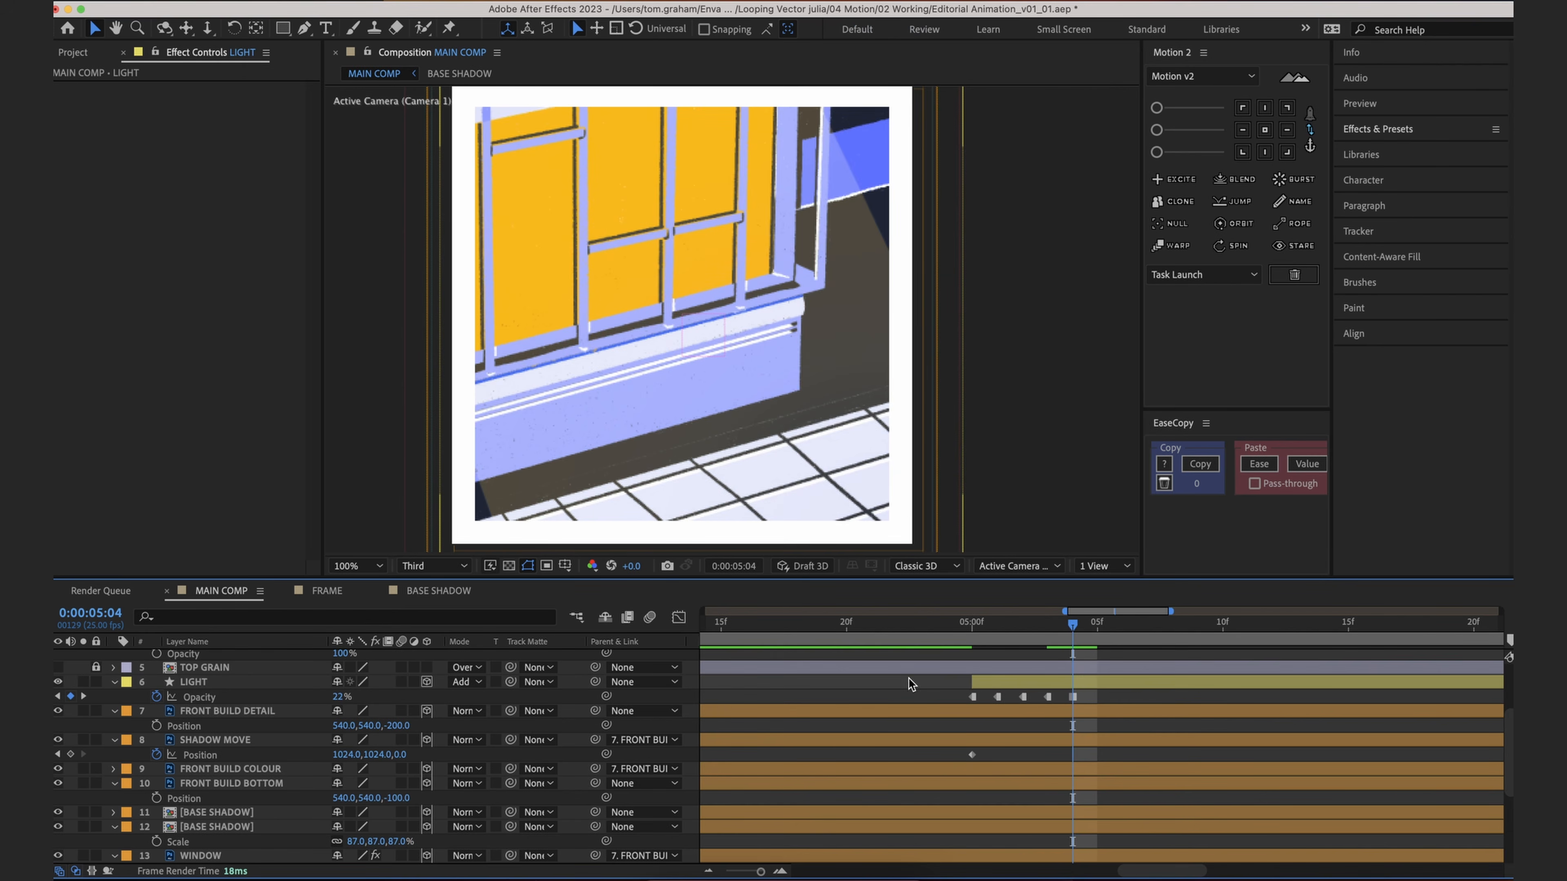
key(super+z)
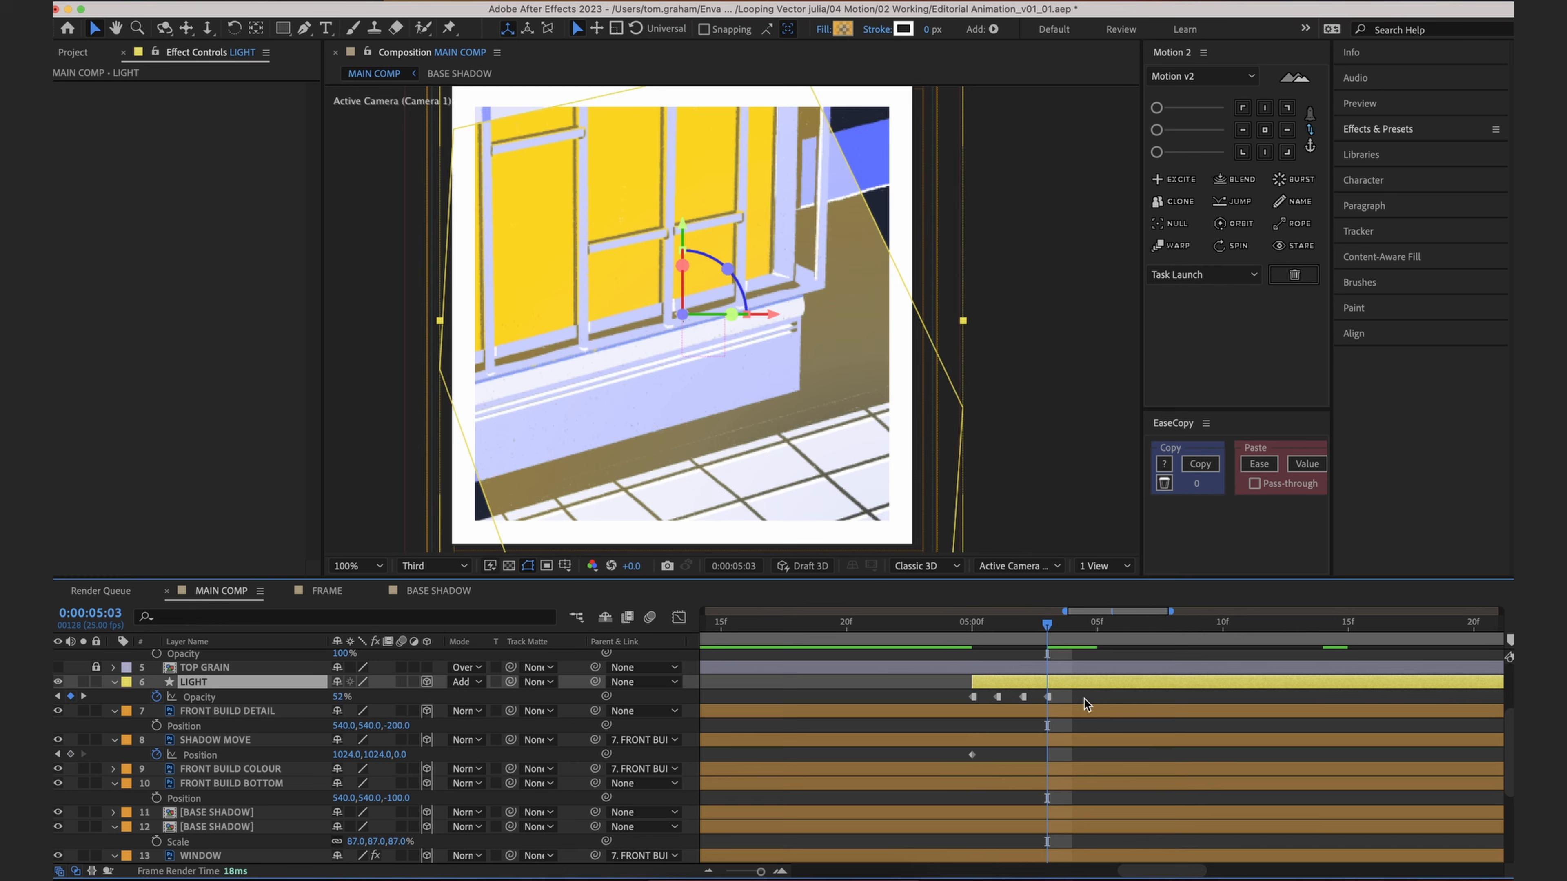
Step: Select all of the LIGHT layer's opacity keyframes and lower the opacity to 35% at 0:00:05:03
click(309, 698)
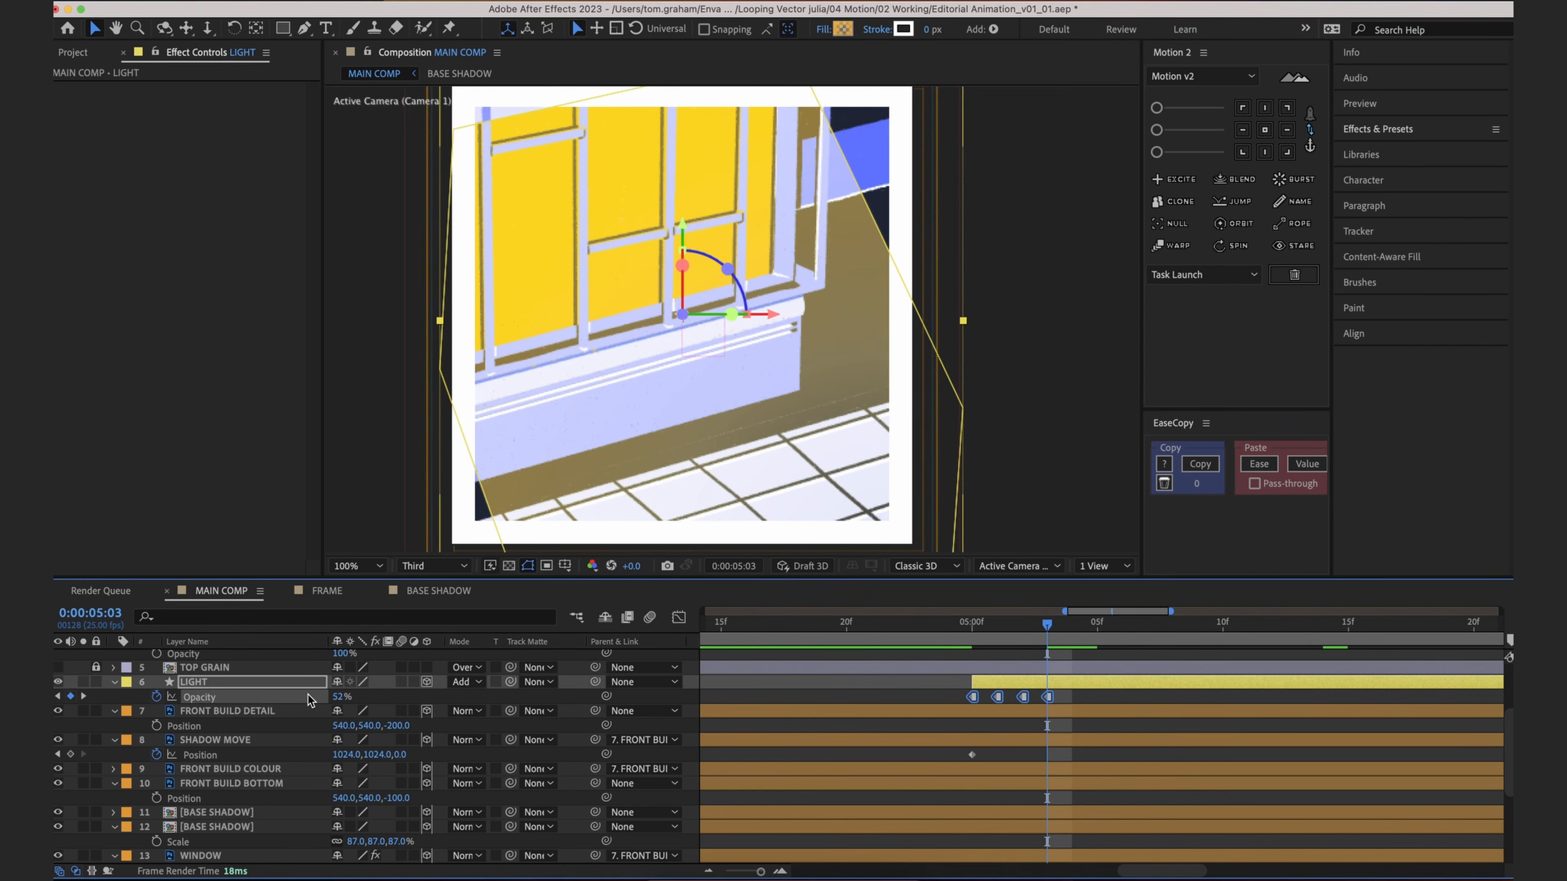
key(minus)
key(minus)
key(minus)
key(minus)
click(485, 721)
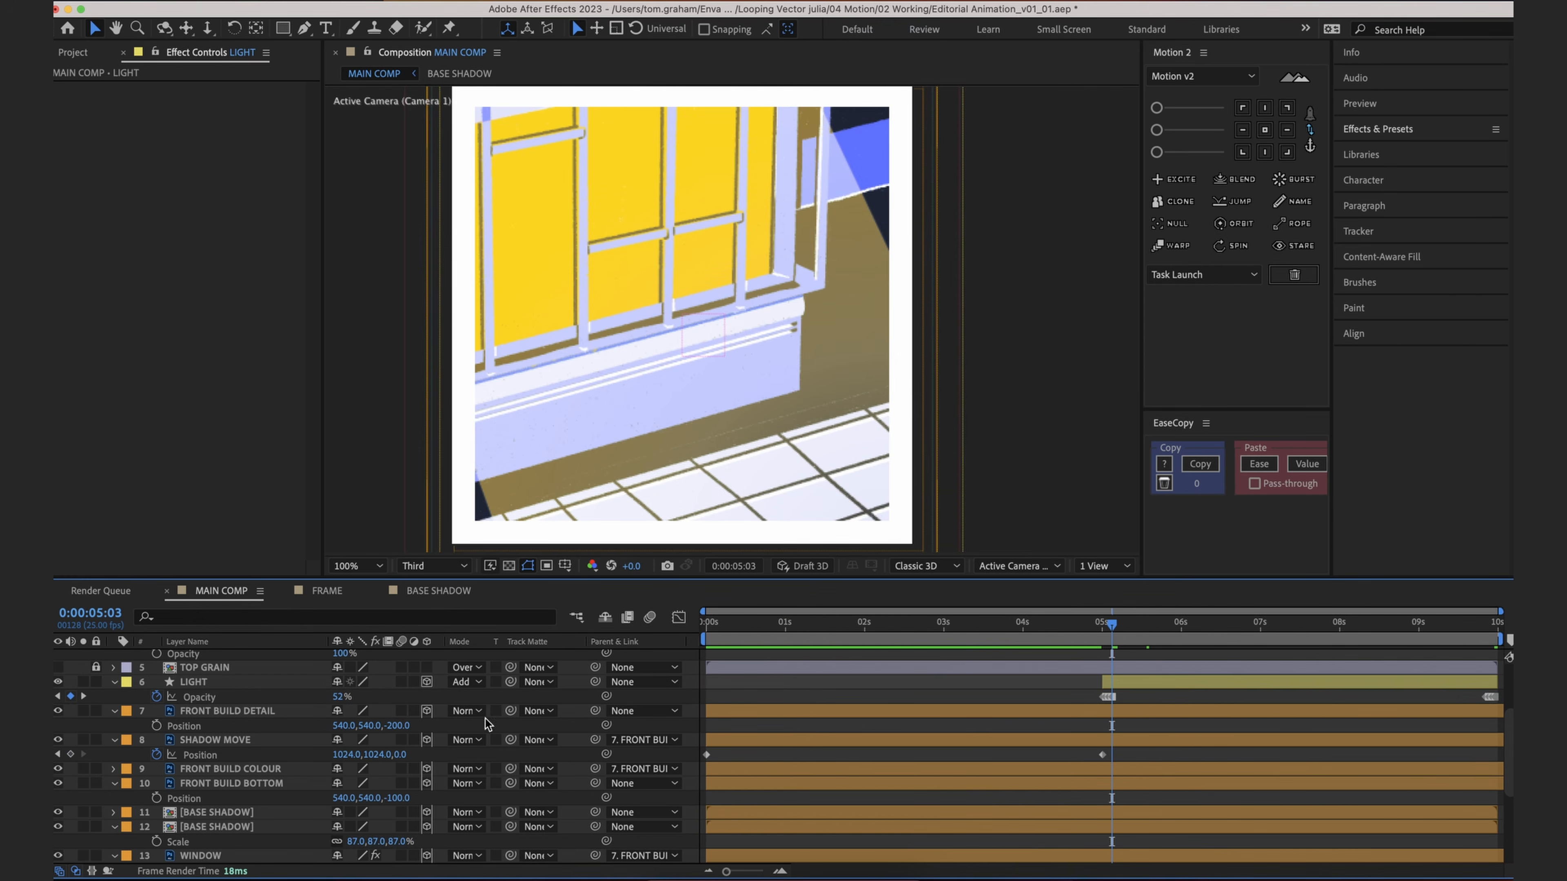
click(215, 700)
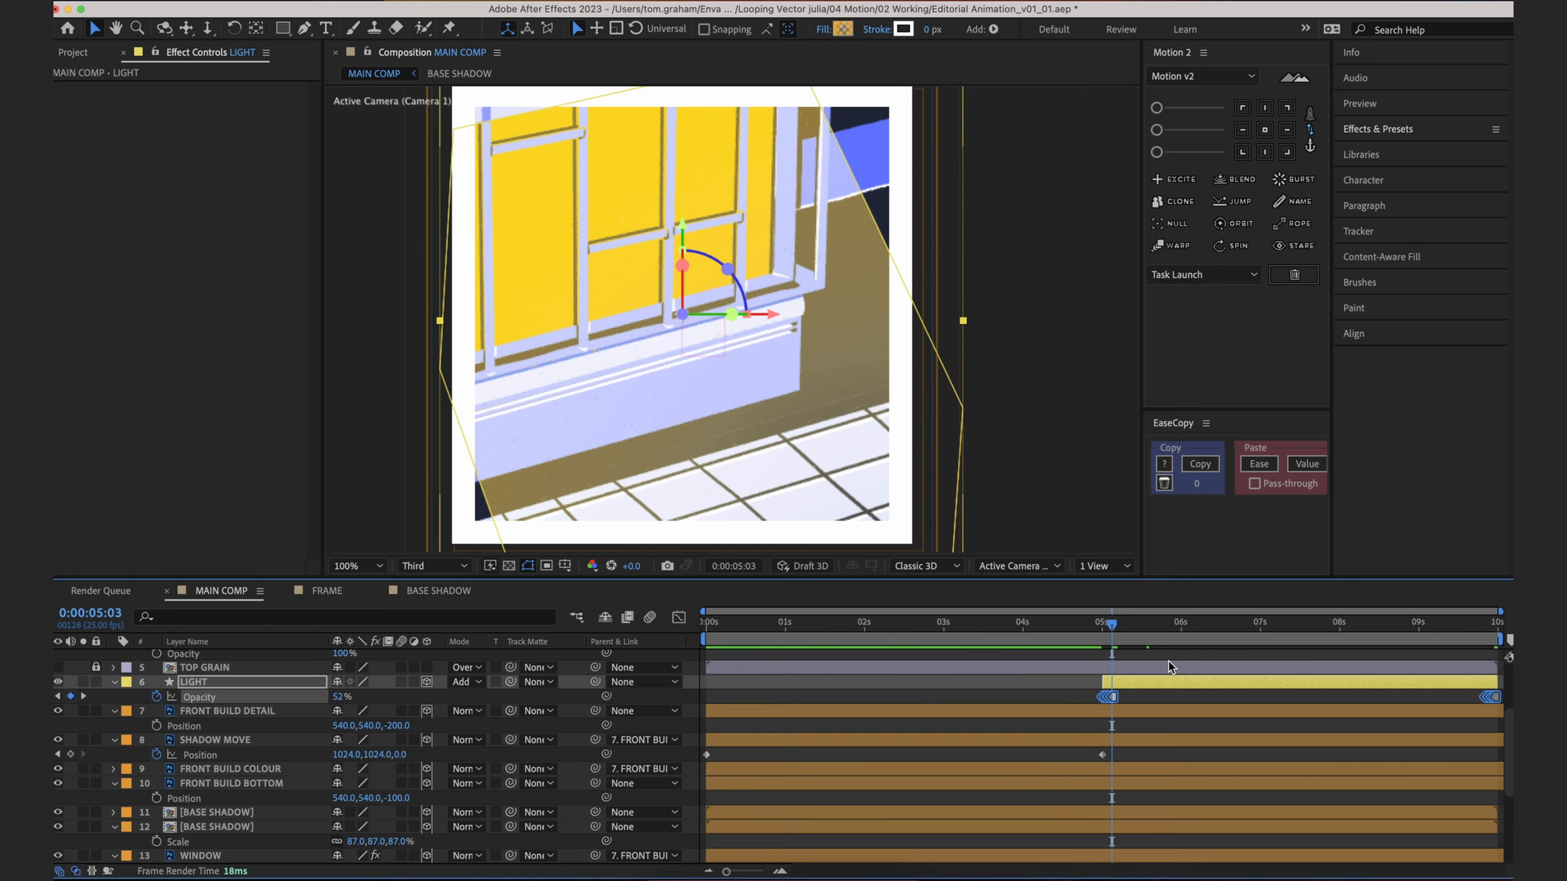
key(equal)
key(equal)
key(equal)
key(equal)
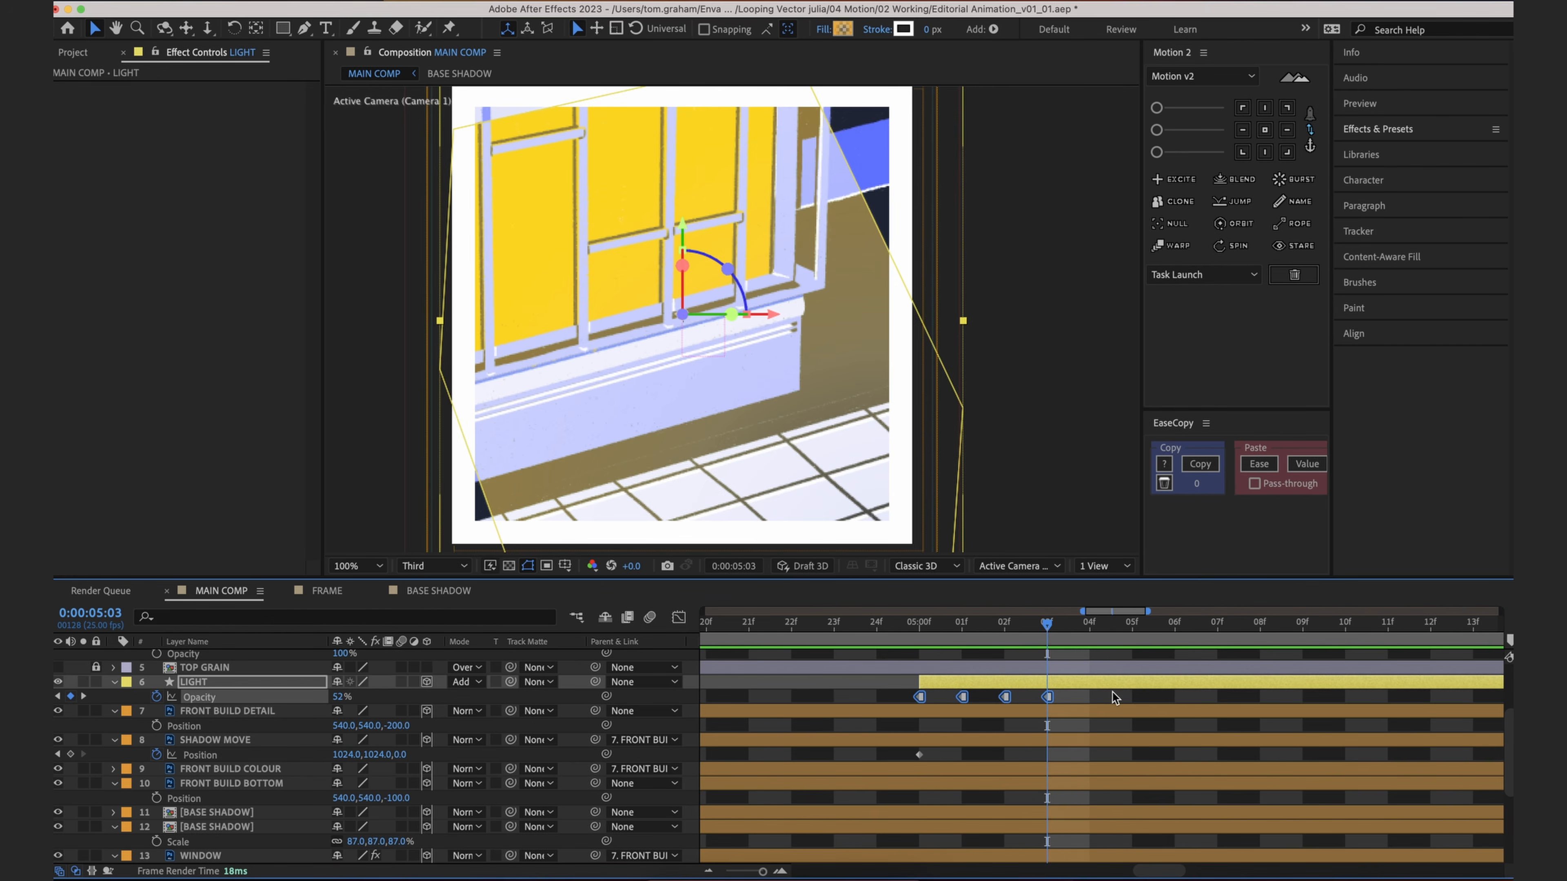
key(minus)
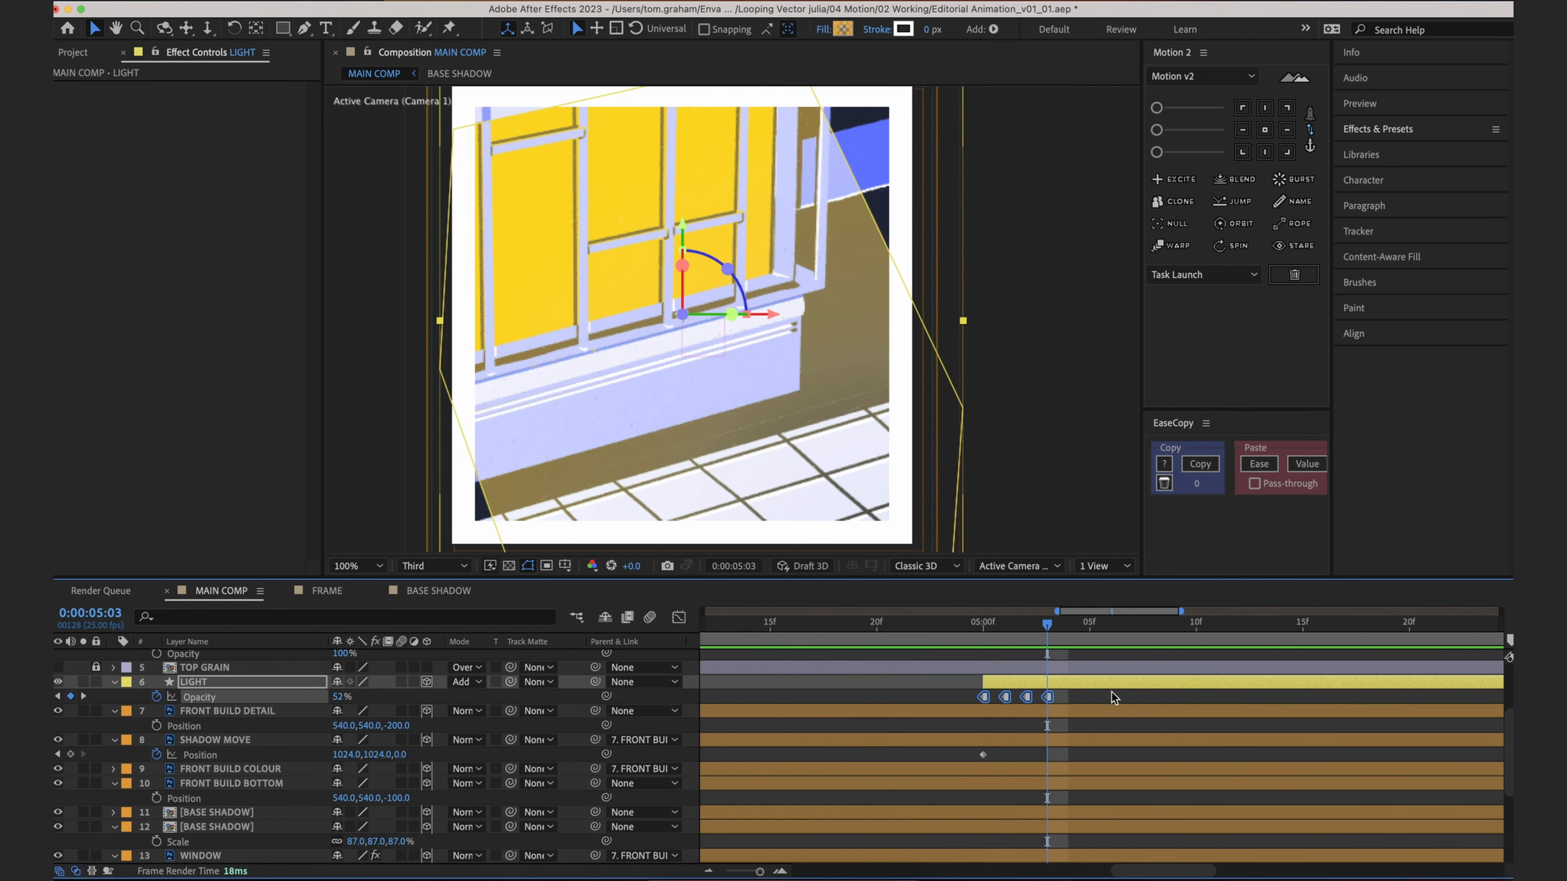
drag(339, 697, 328, 700)
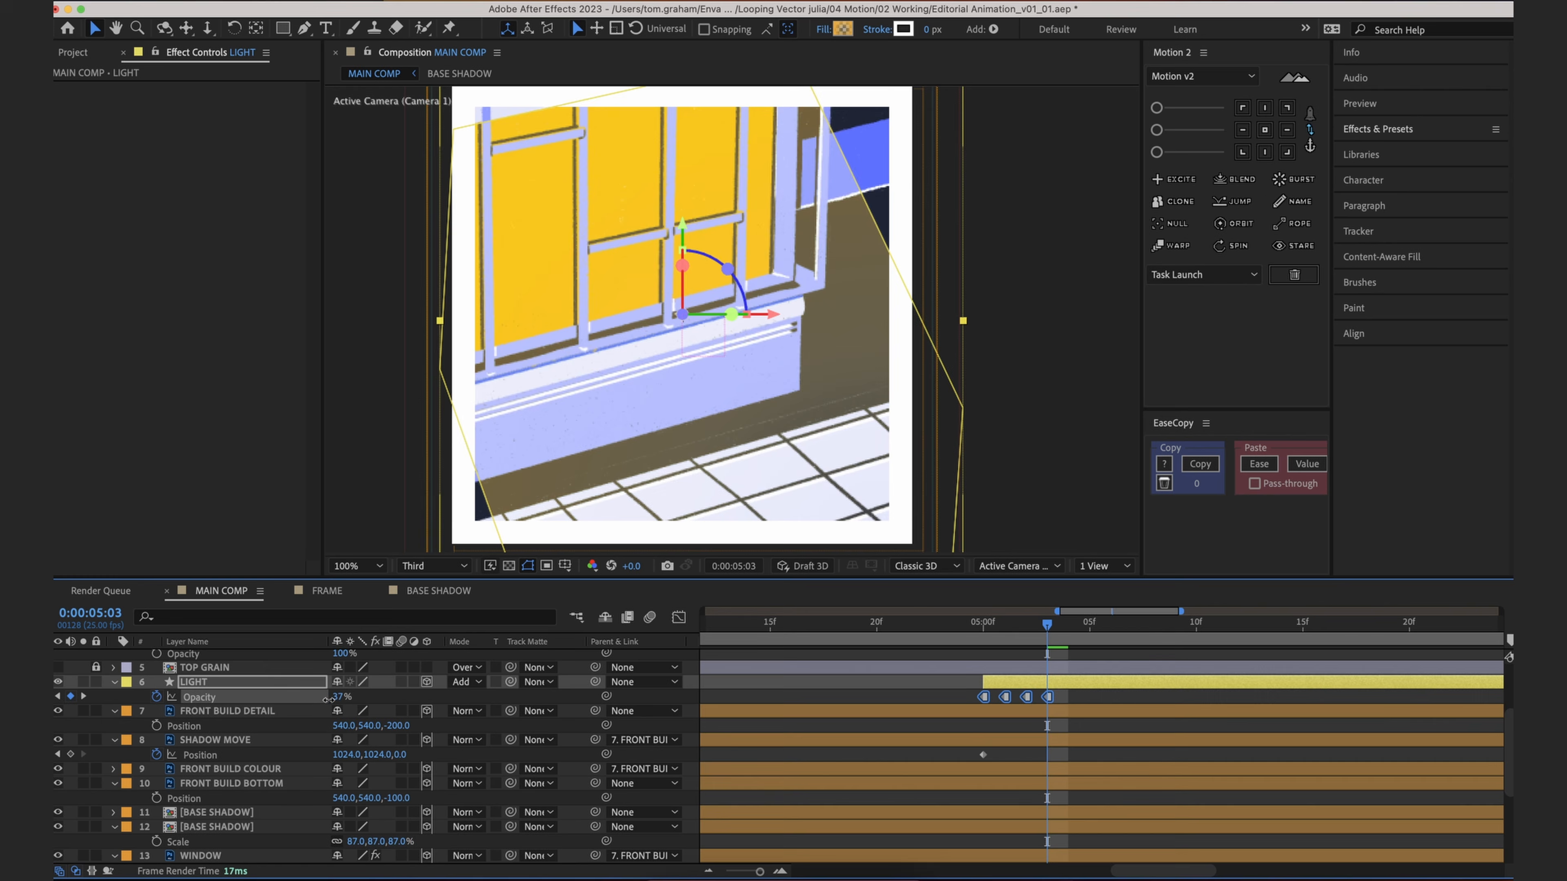
Step: Review the LIGHT layer's opacity keyframes in the Graph Editor, and return to the layer bar view
click(678, 617)
click(239, 701)
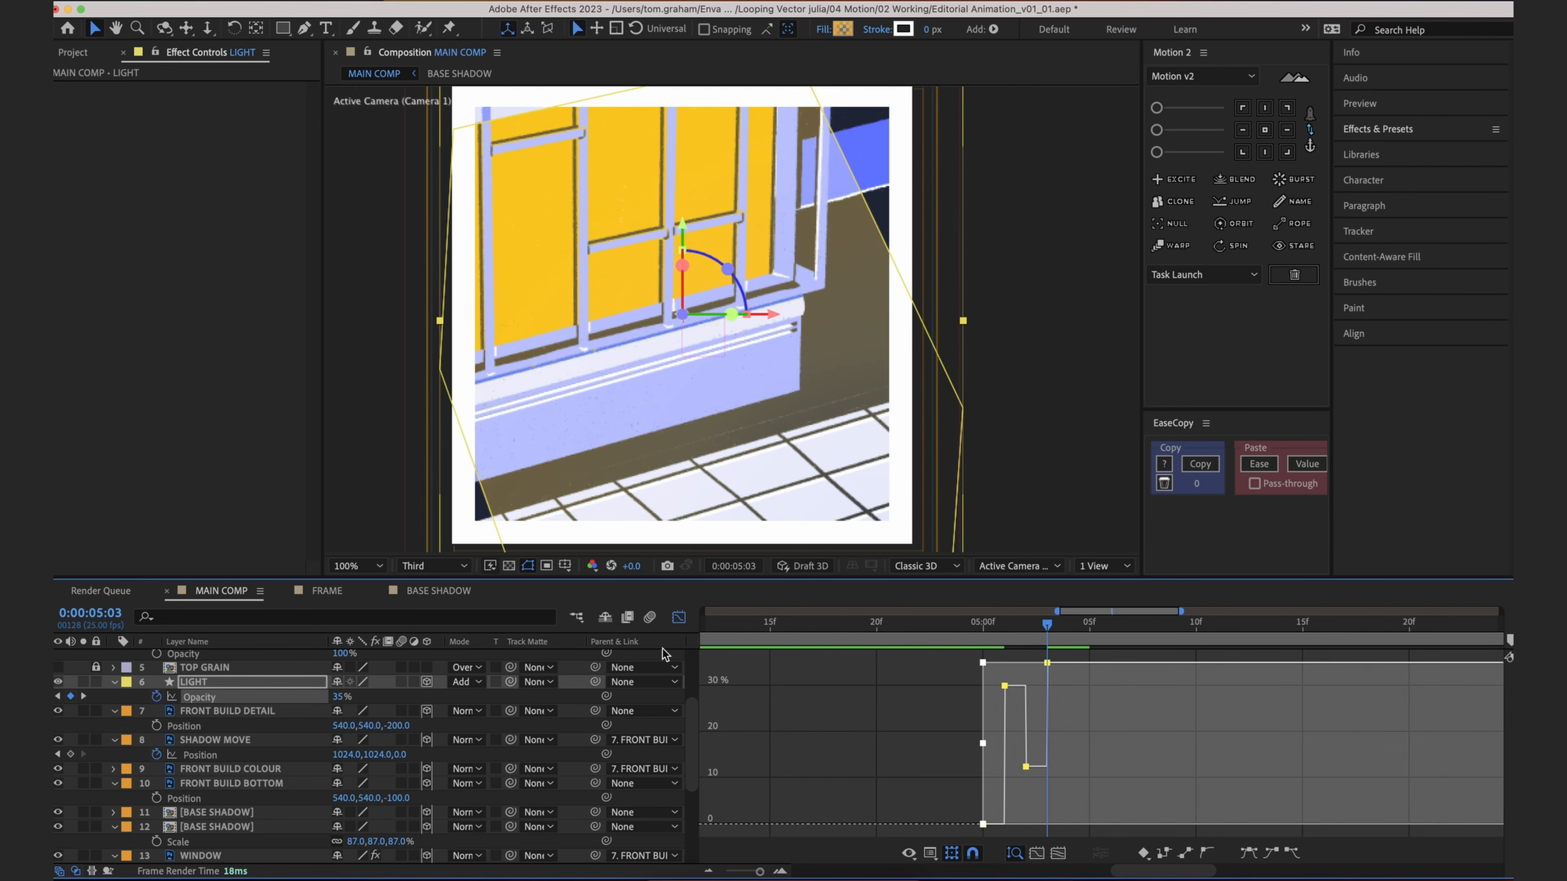
drag(337, 696, 338, 696)
click(679, 618)
click(900, 696)
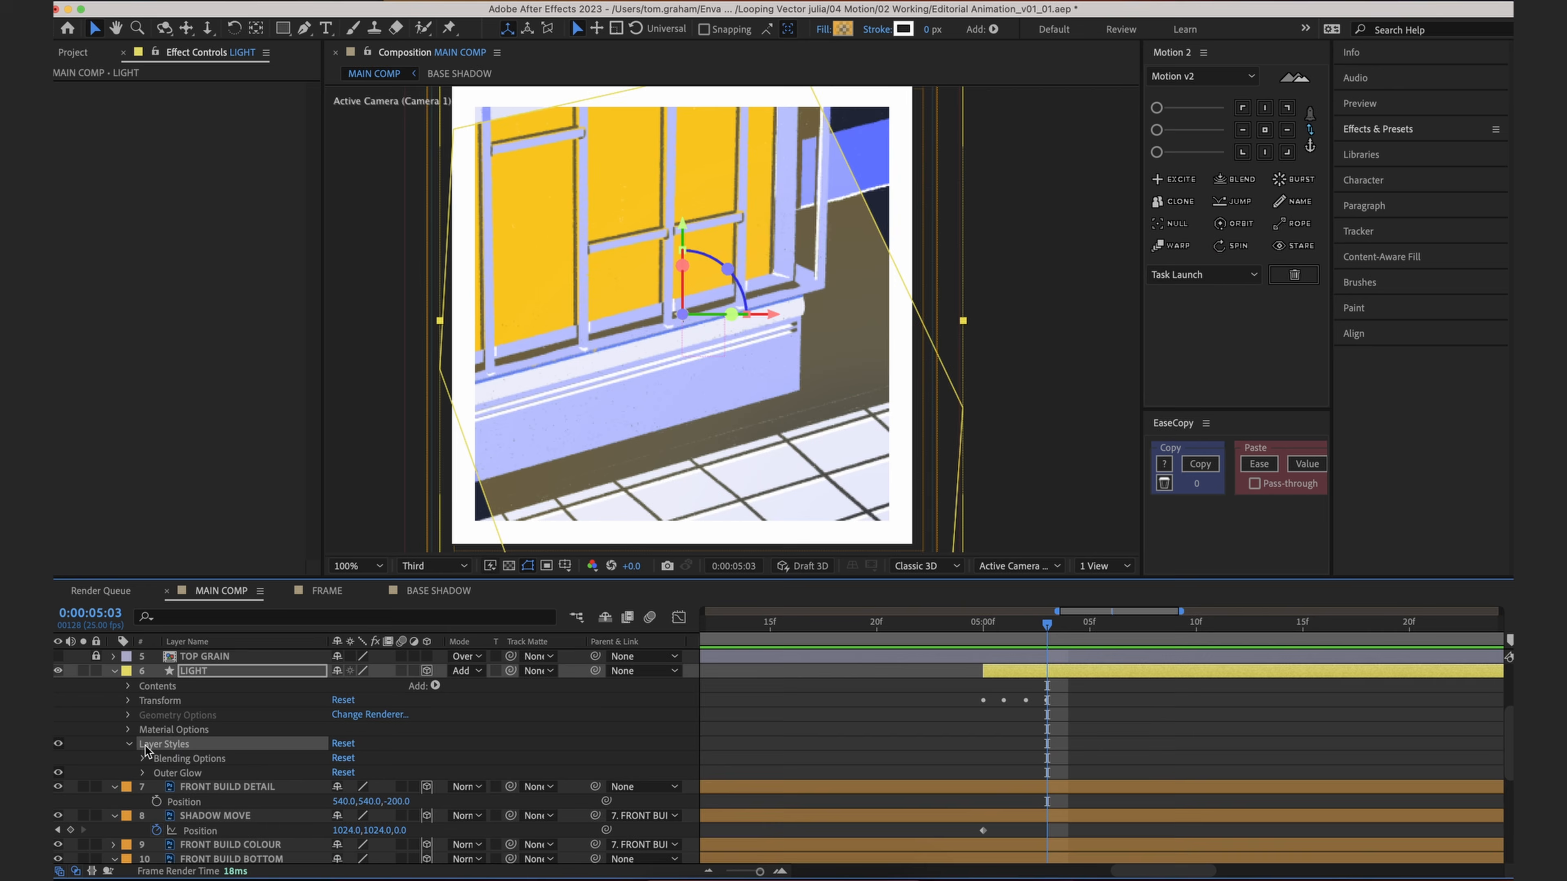
Step: Expand the LIGHT layer's Outer Glow settings and set its Noise to 100%
click(143, 772)
scroll(184, 753, down, 3)
click(207, 682)
scroll(191, 674, down, 1)
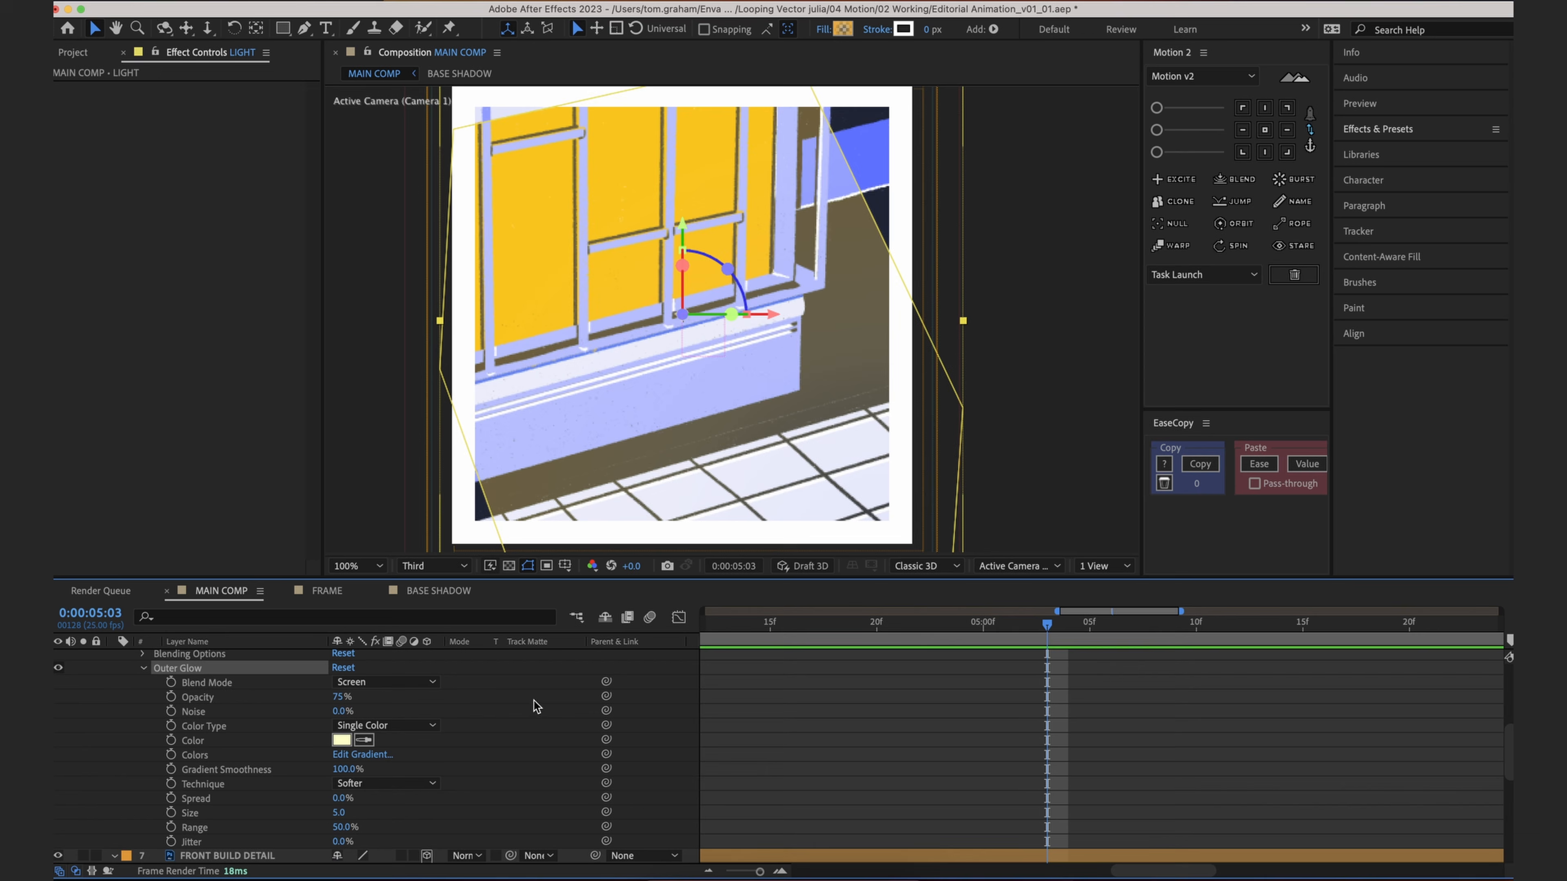
drag(343, 711, 667, 712)
Step: Set the composition preview to Full resolution and inspect the glow's noise along the edge of the light up close
click(432, 566)
click(420, 602)
click(782, 728)
scroll(827, 346, up, 2)
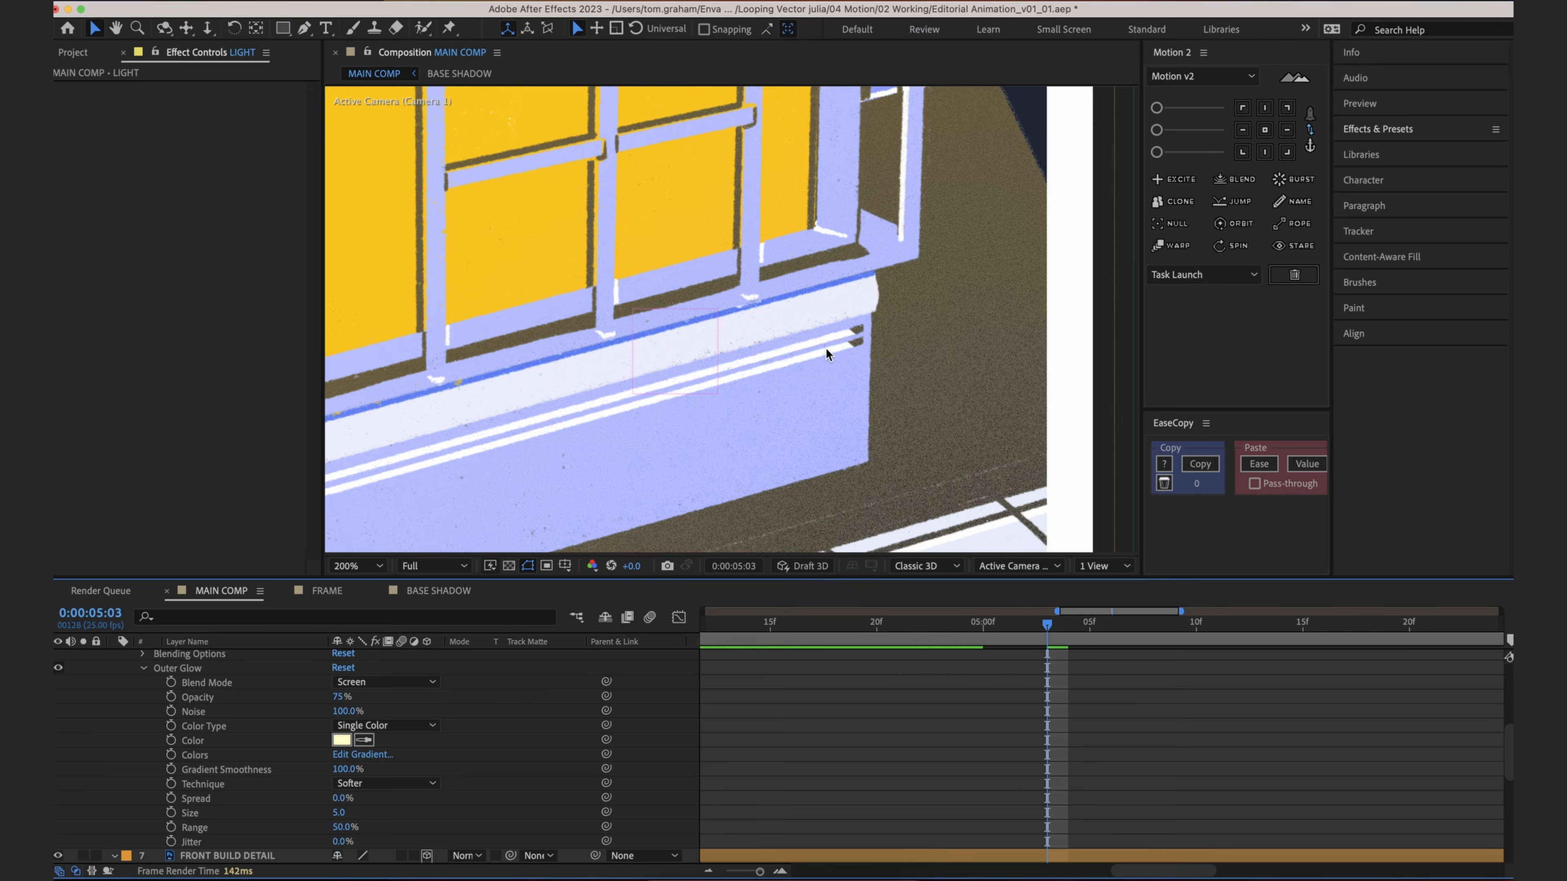
scroll(943, 368, up, 1)
drag(981, 382, 801, 416)
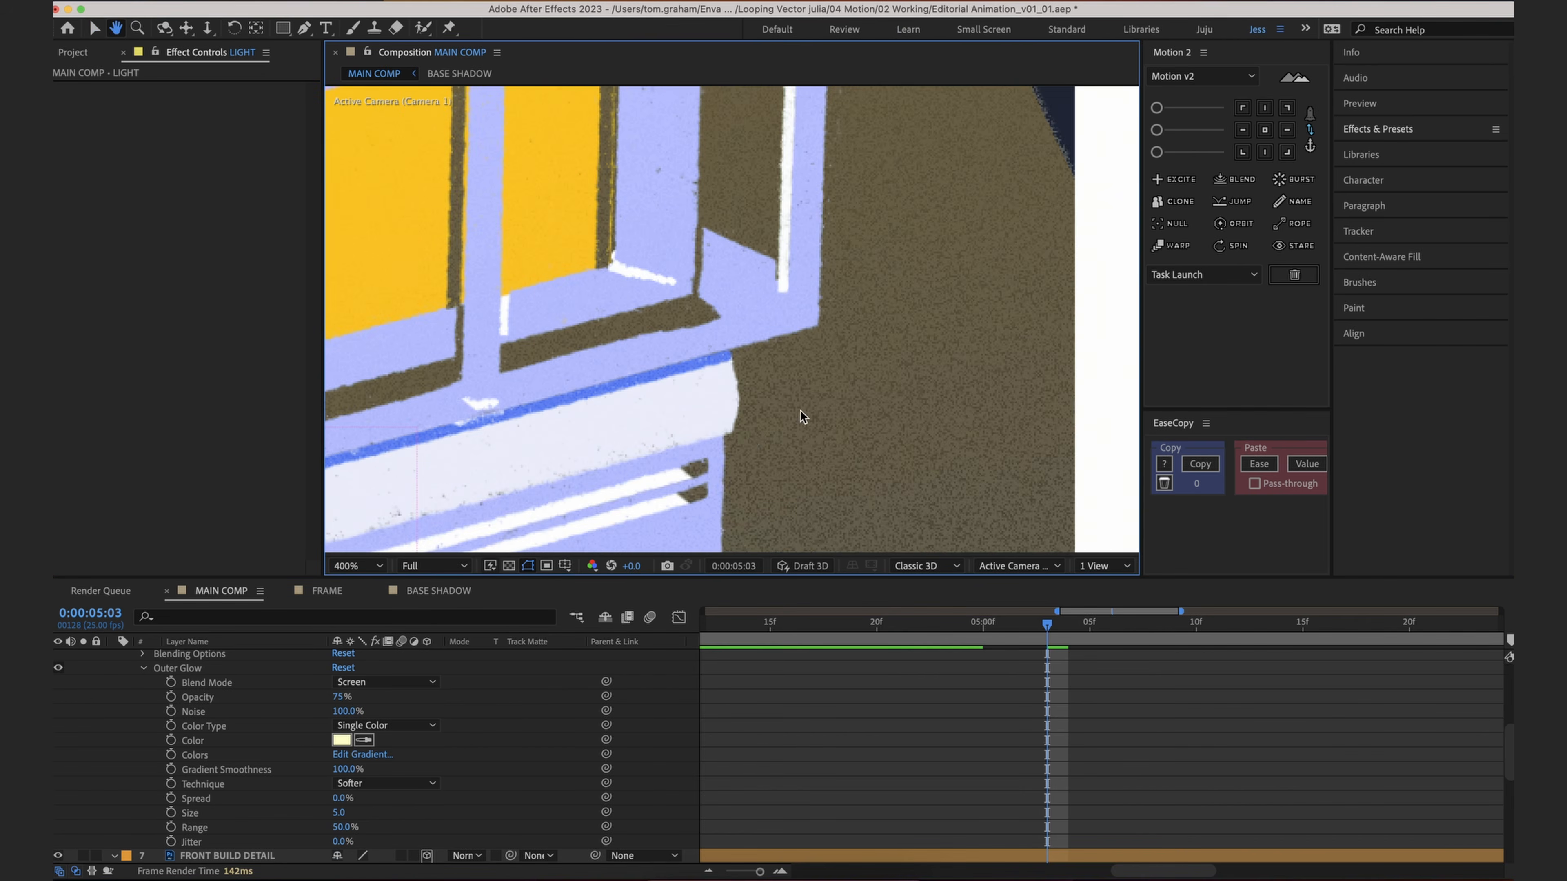
scroll(811, 407, down, 1)
scroll(785, 434, down, 1)
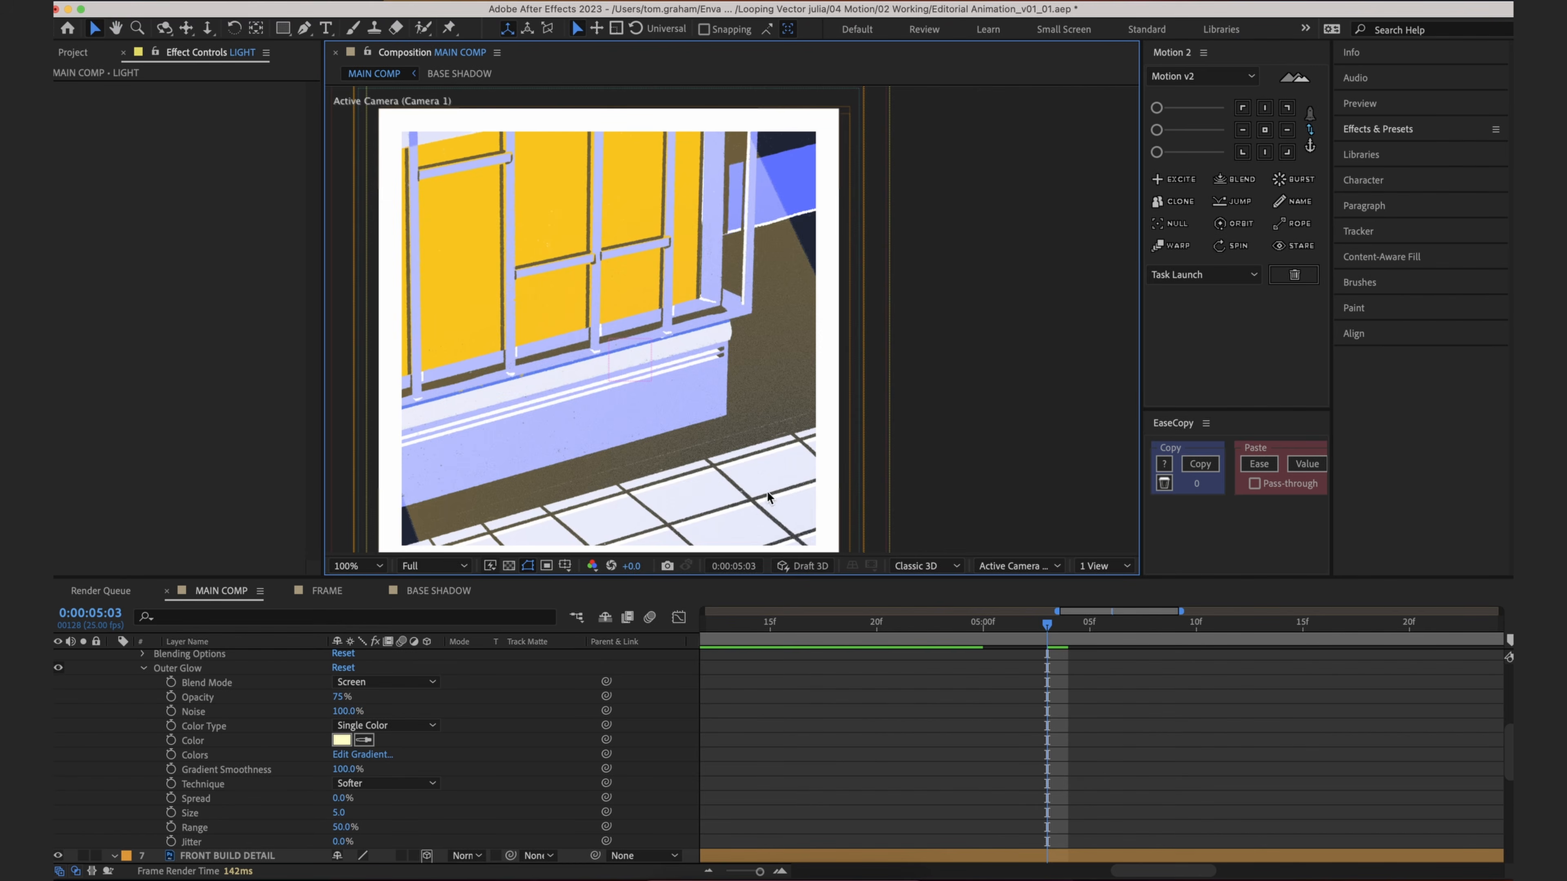
scroll(791, 292, up, 1)
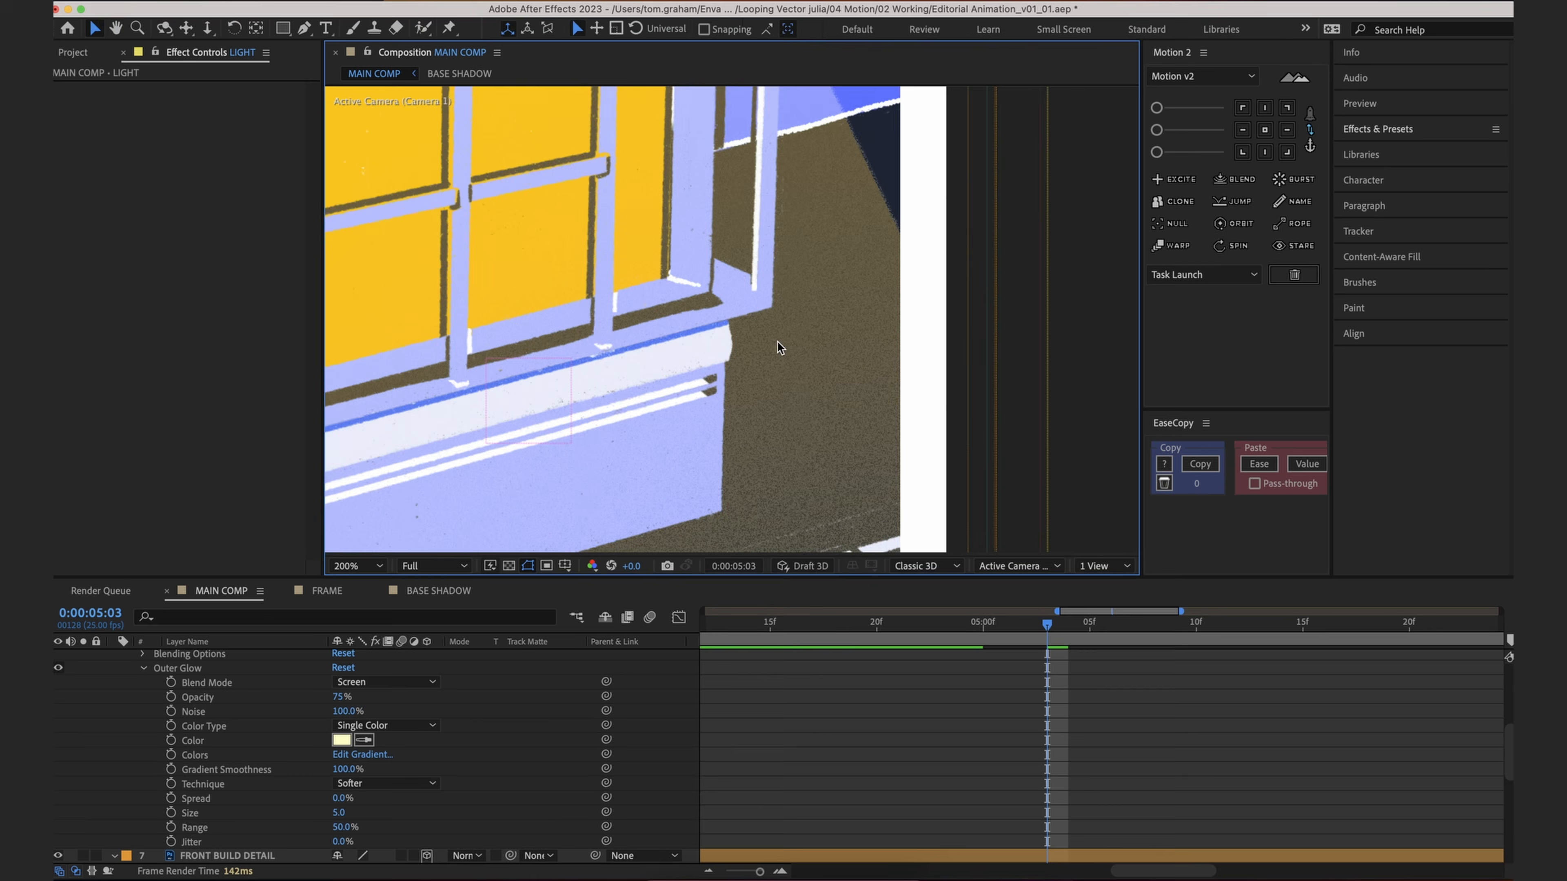
scroll(795, 297, up, 1)
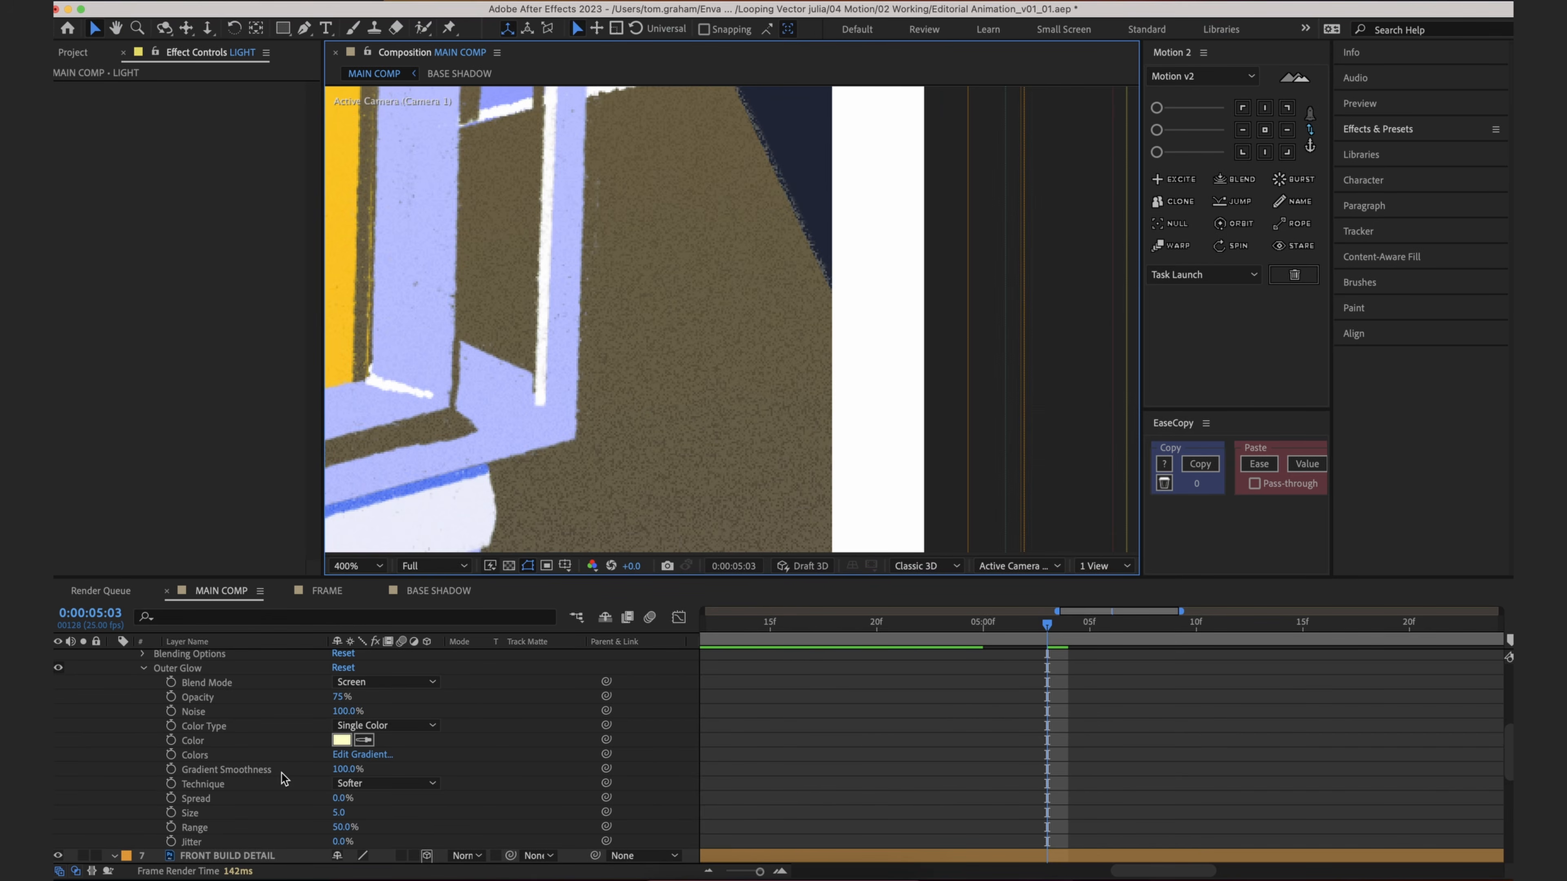
Step: Set the Outer Glow's opacity to 100%, size to 6, range to 35.3% and spread to 100%
click(264, 801)
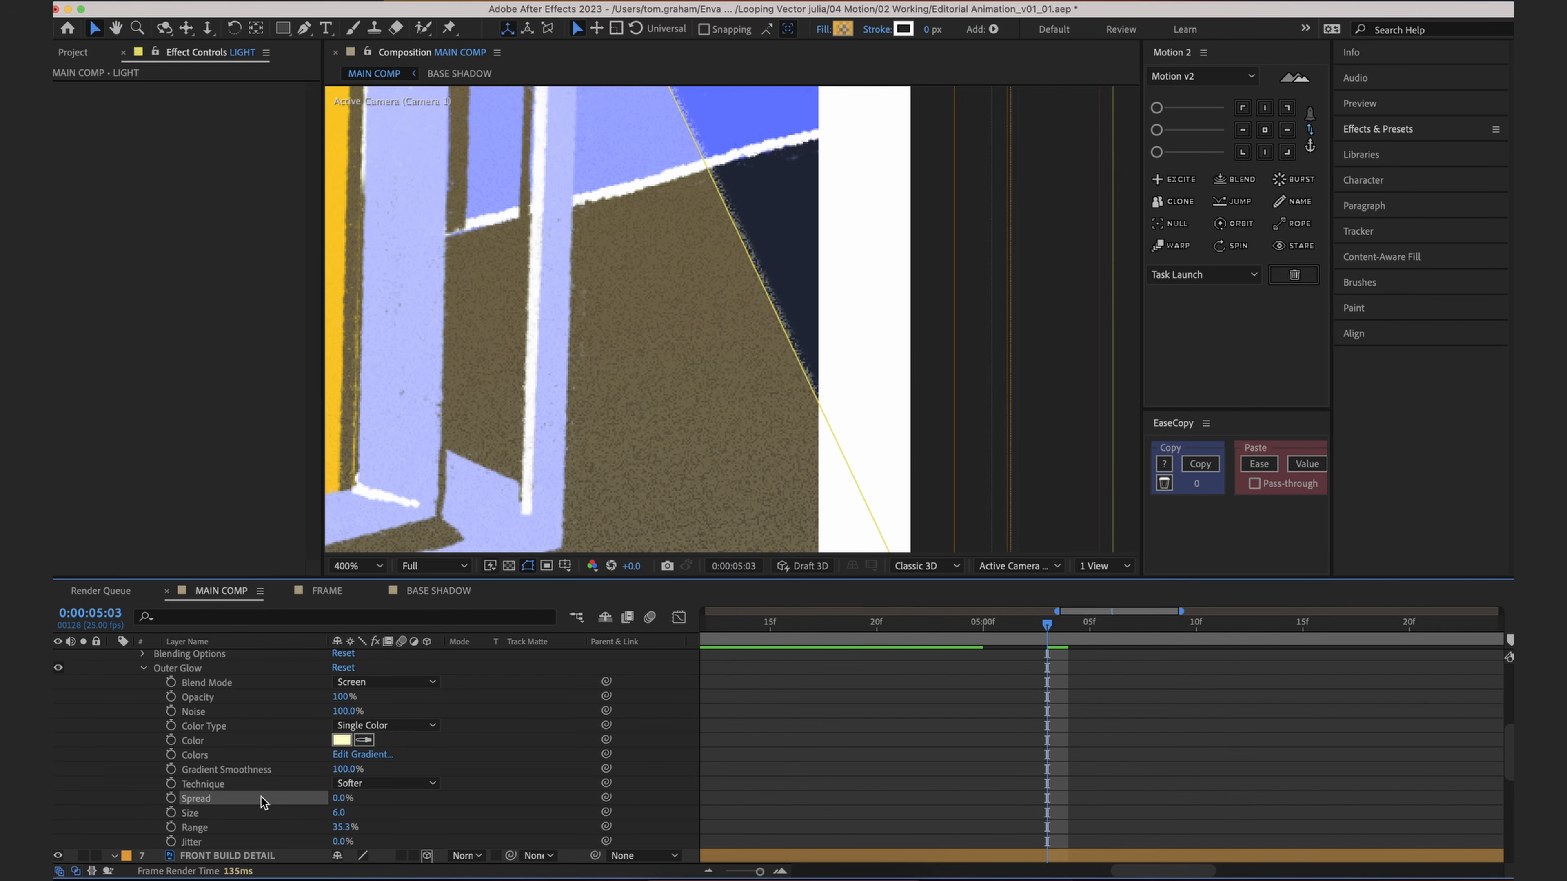
click(214, 813)
click(289, 830)
click(283, 813)
click(297, 801)
drag(338, 801, 427, 796)
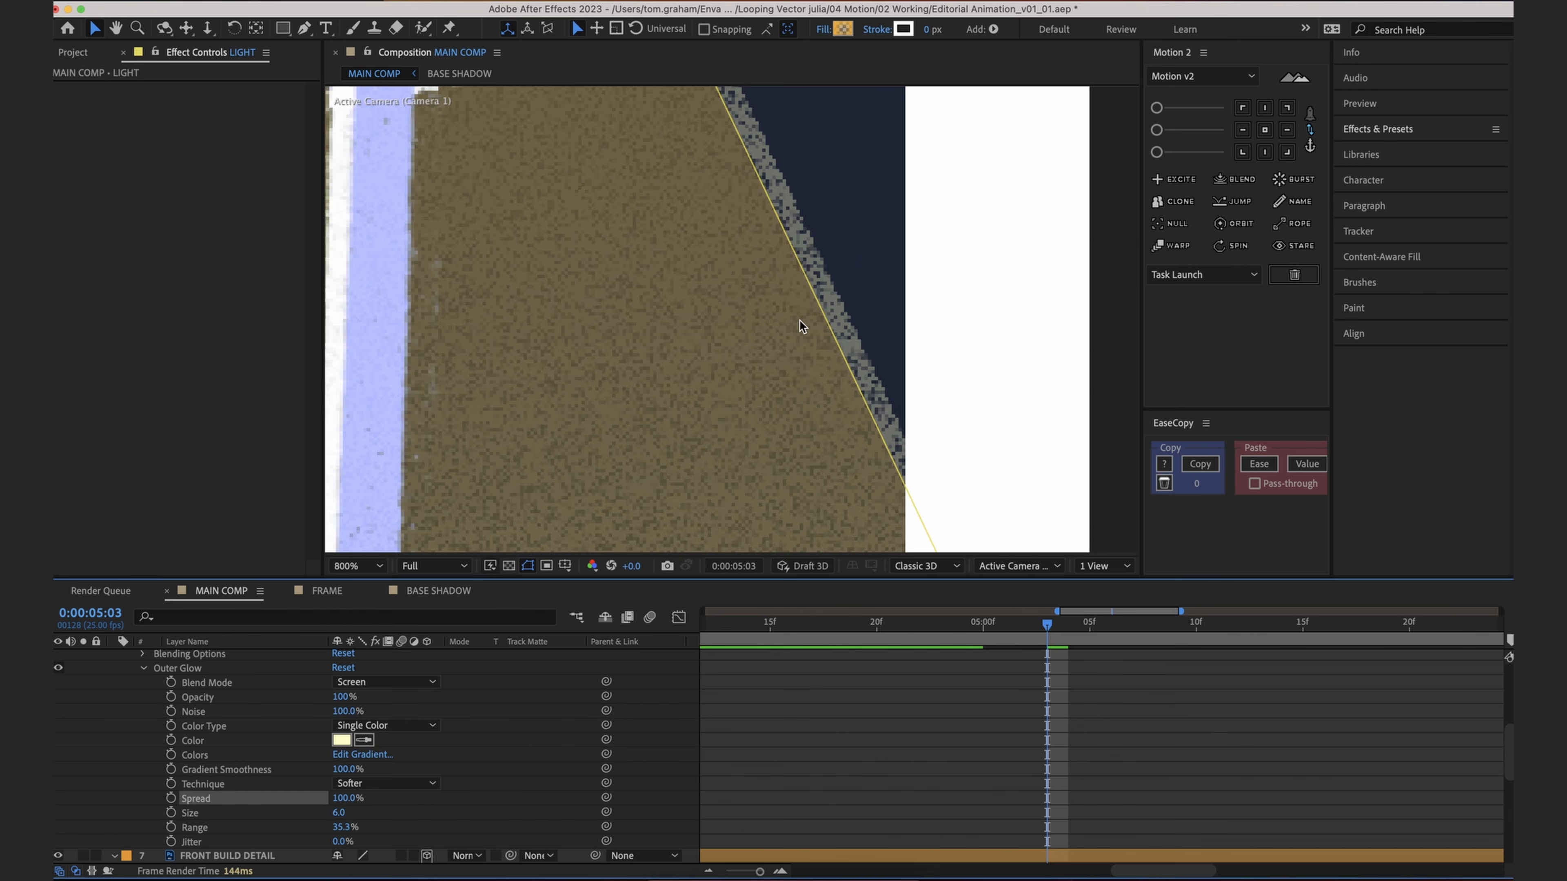
Step: Set the Outer Glow's spread to 5% and size to 16, and check the softened grainy edge of the light
scroll(802, 324, up, 2)
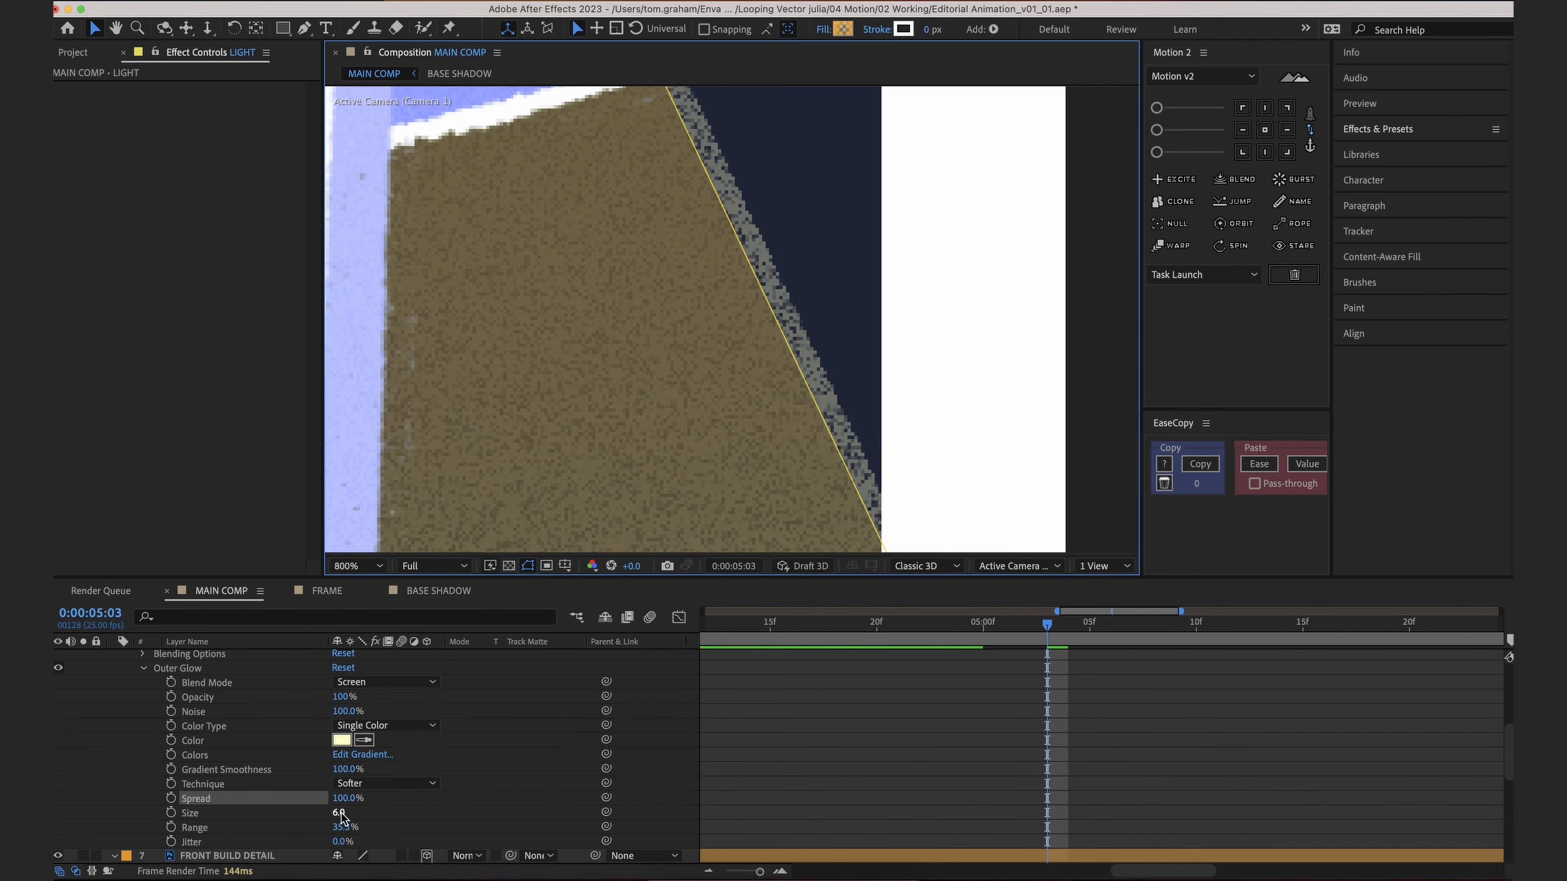
click(416, 805)
mouse_move(343, 798)
mouse_down()
mouse_move(269, 818)
mouse_move(344, 812)
mouse_up()
click(916, 731)
scroll(798, 347, down, 4)
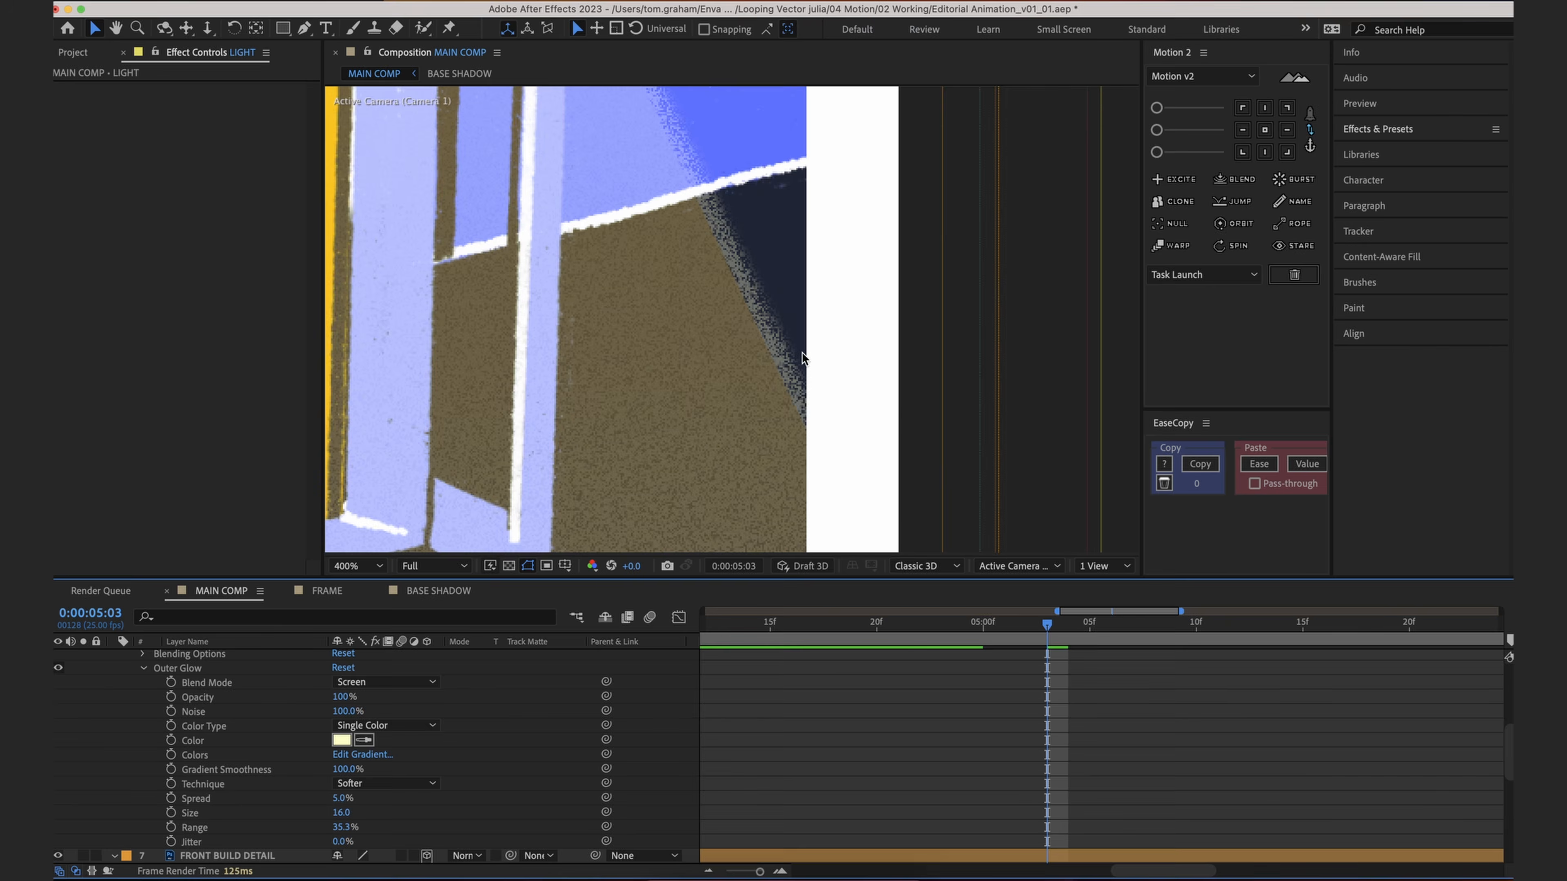
scroll(758, 294, down, 1)
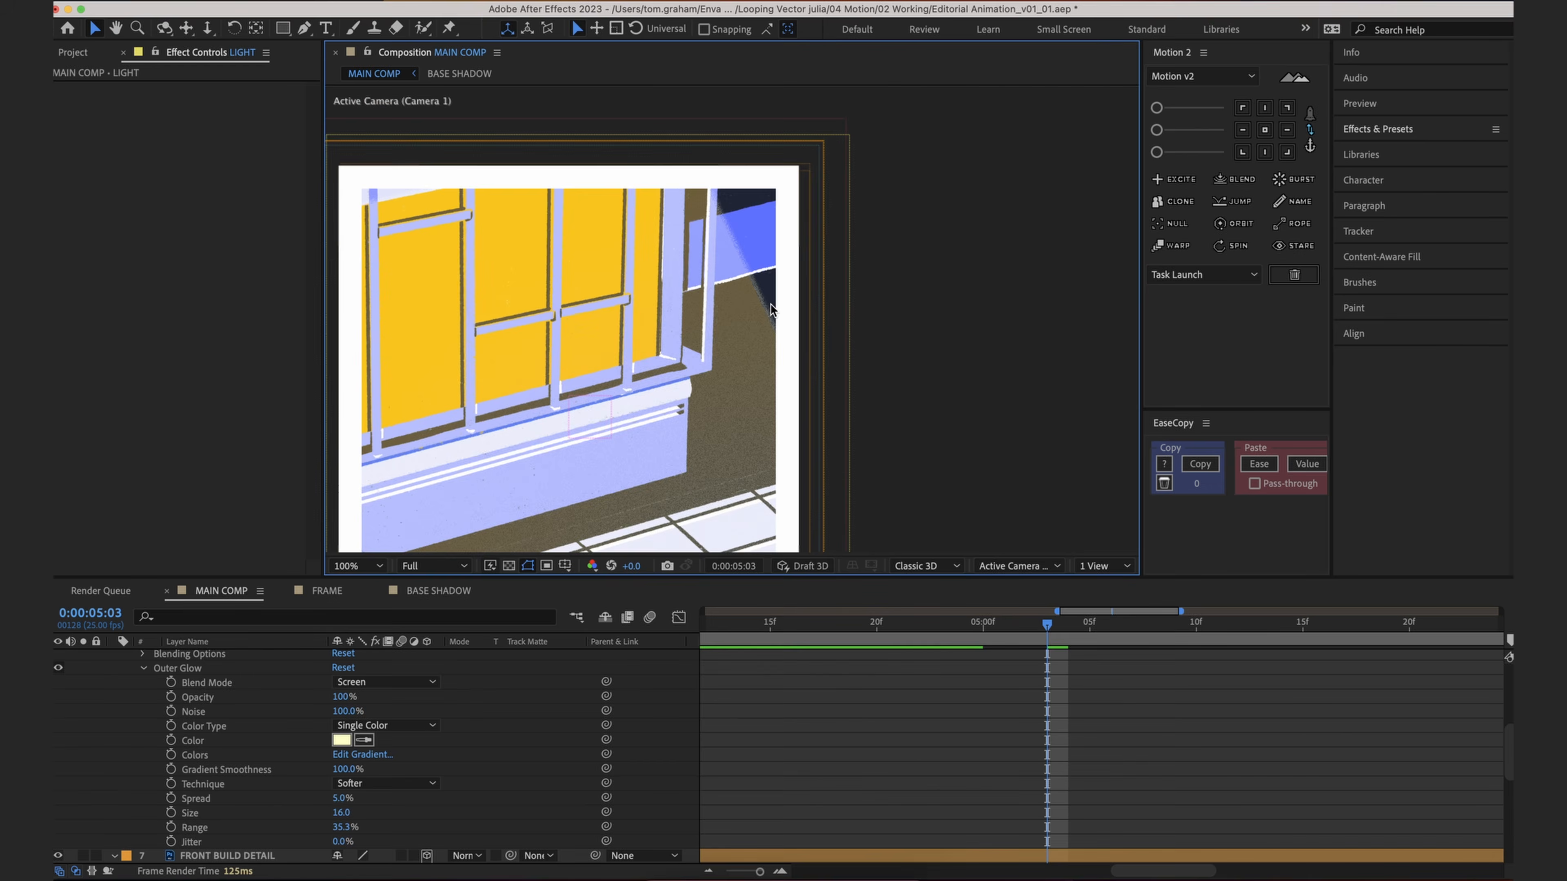
scroll(771, 308, up, 1)
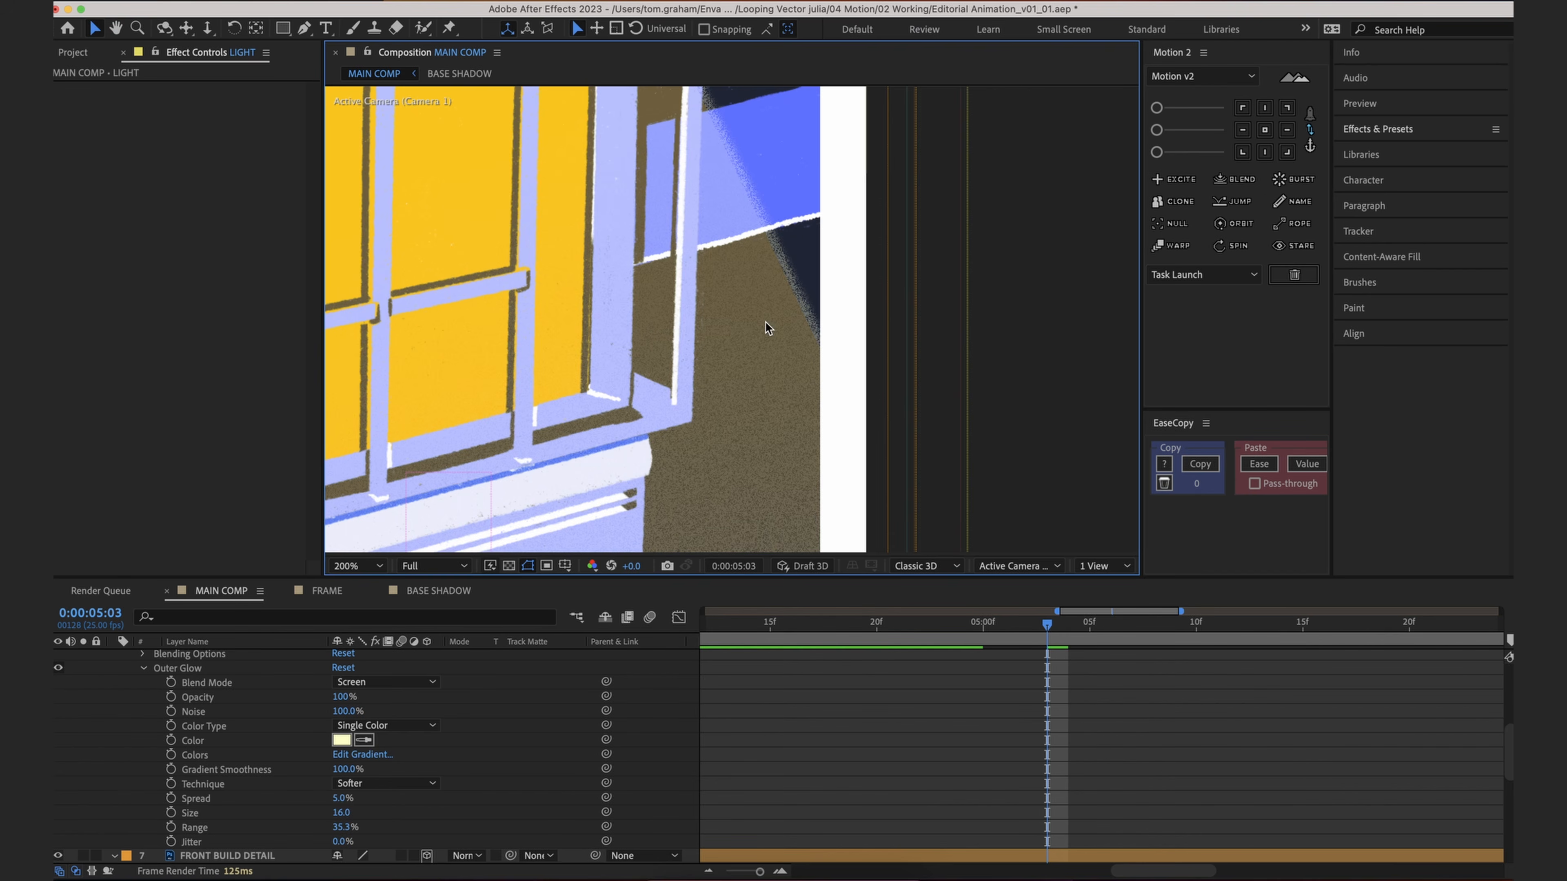
Step: Set the Outer Glow's color to the yellow sampled from the building windows (FAC41C), and check the light in the wider view
click(341, 740)
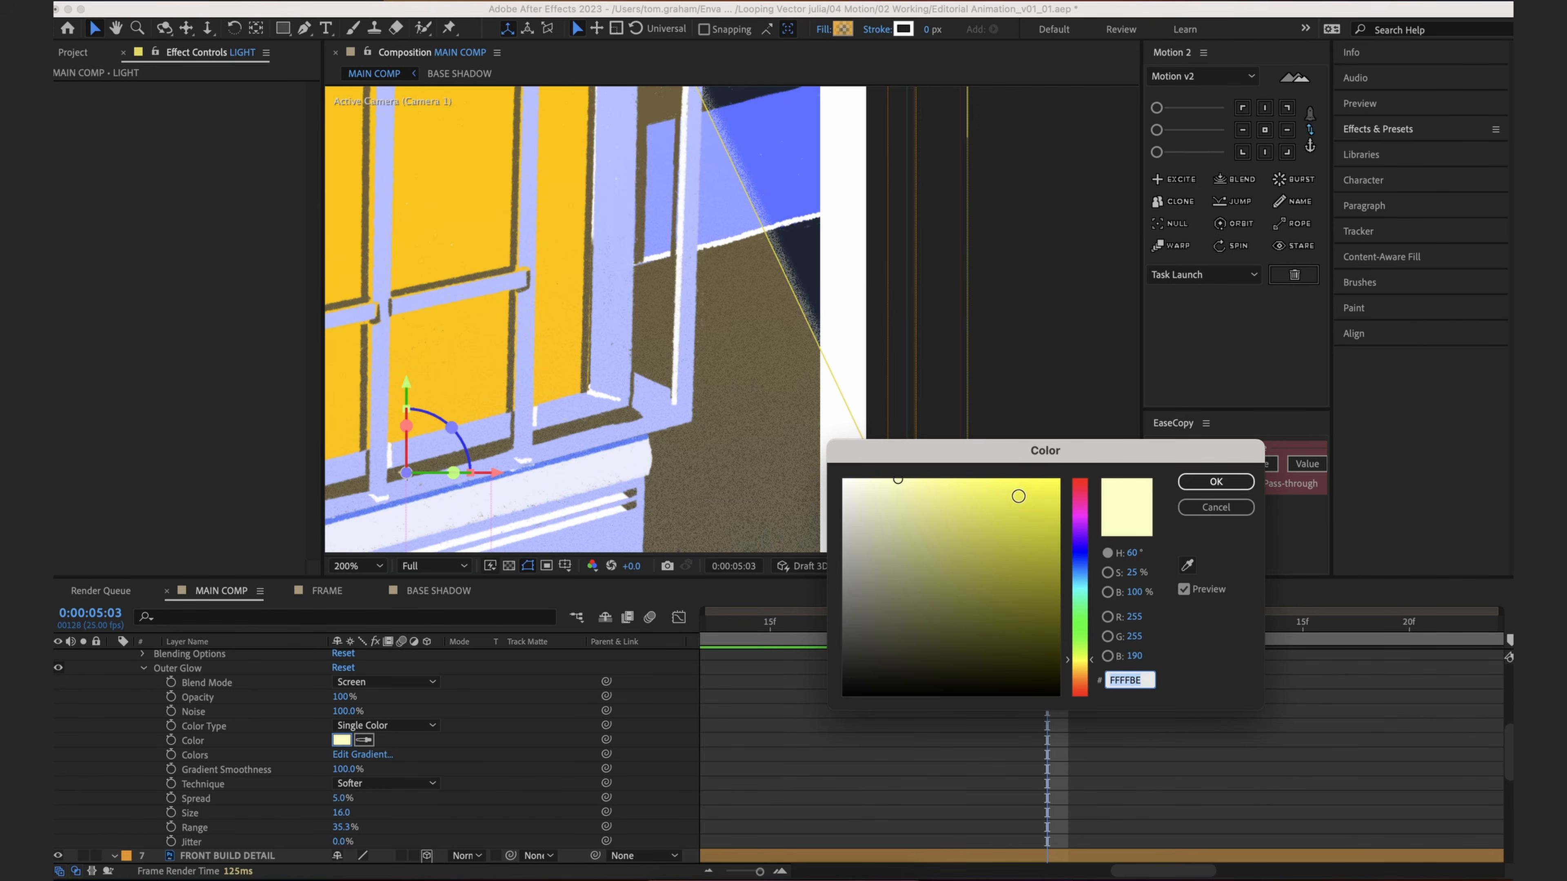
click(1187, 565)
click(472, 215)
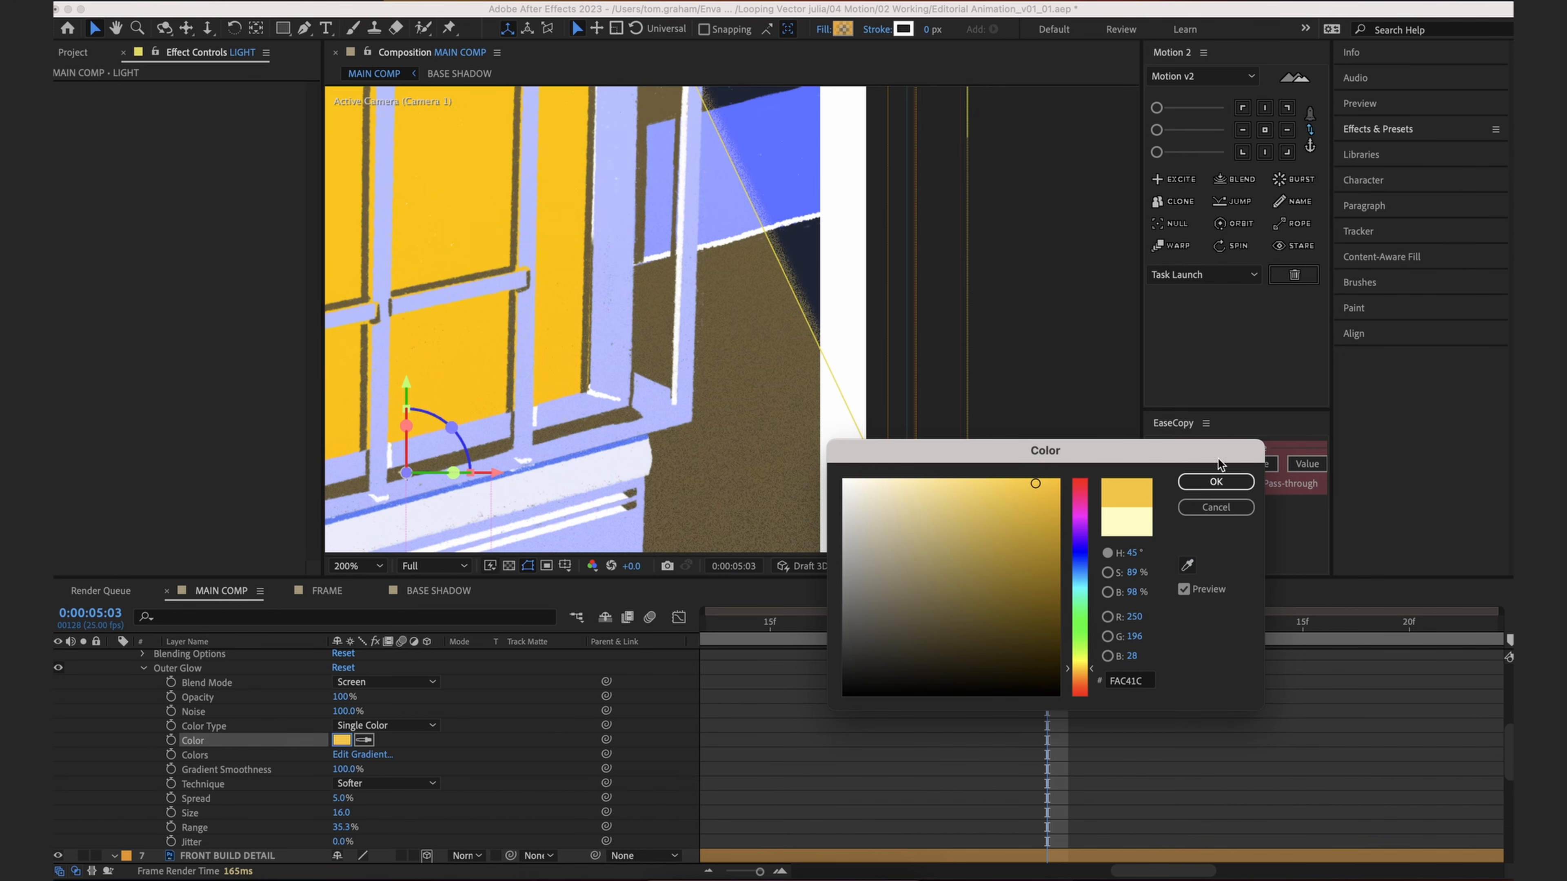
click(1215, 482)
scroll(636, 290, down, 1)
scroll(674, 347, down, 1)
scroll(678, 354, up, 1)
key(space)
drag(685, 429, 706, 367)
click(785, 777)
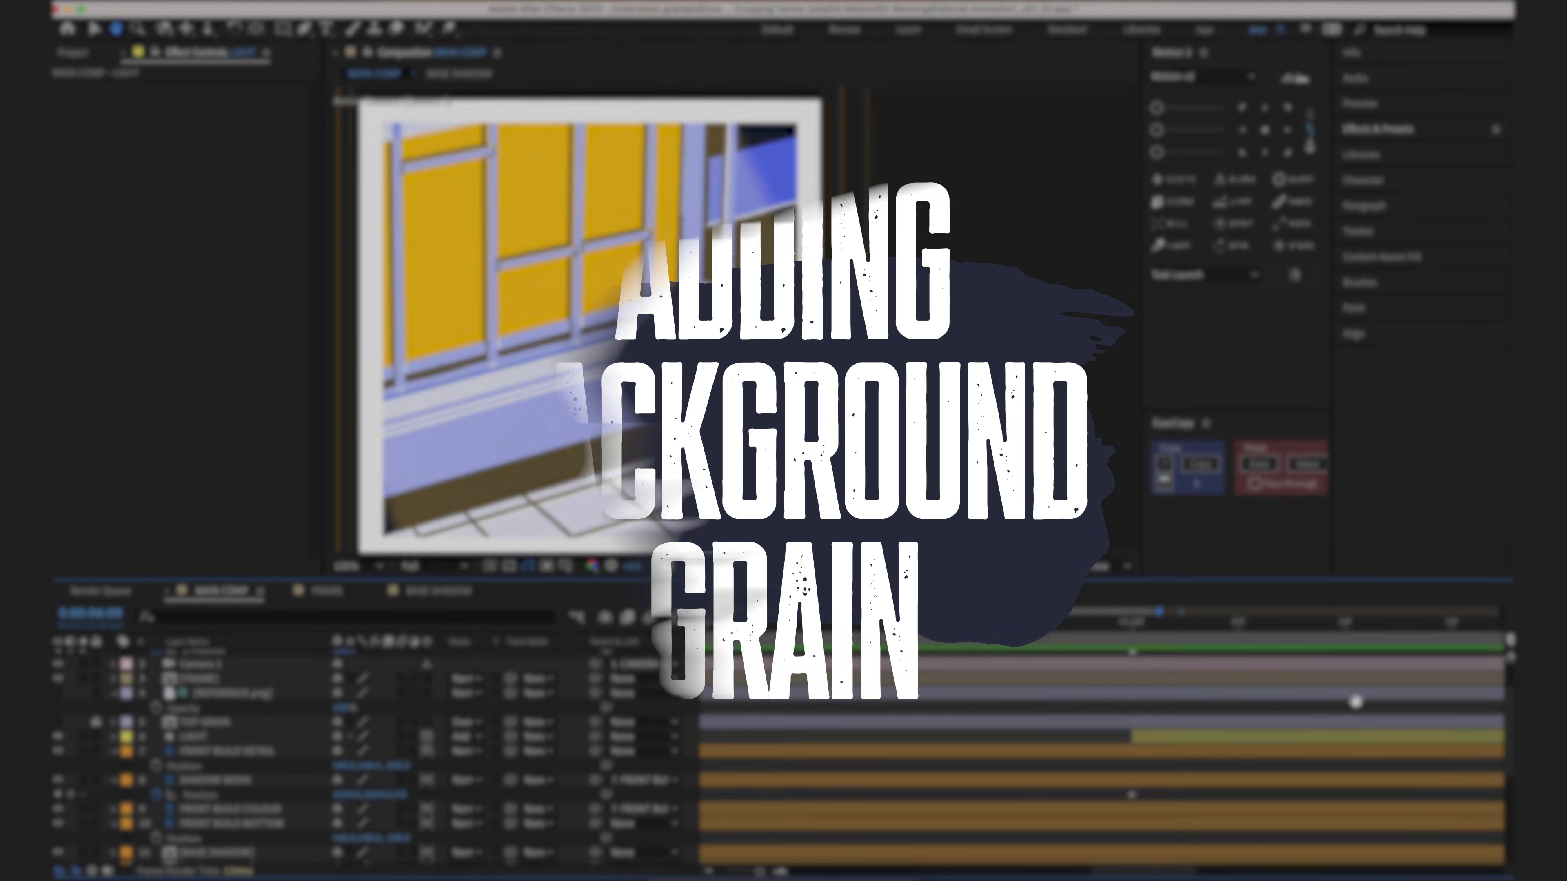
Step: Compare the artwork's grain at 0:00:04:20 with REFERENCE.png by showing the reference layer and hiding it again
drag(1160, 631, 1026, 631)
click(58, 692)
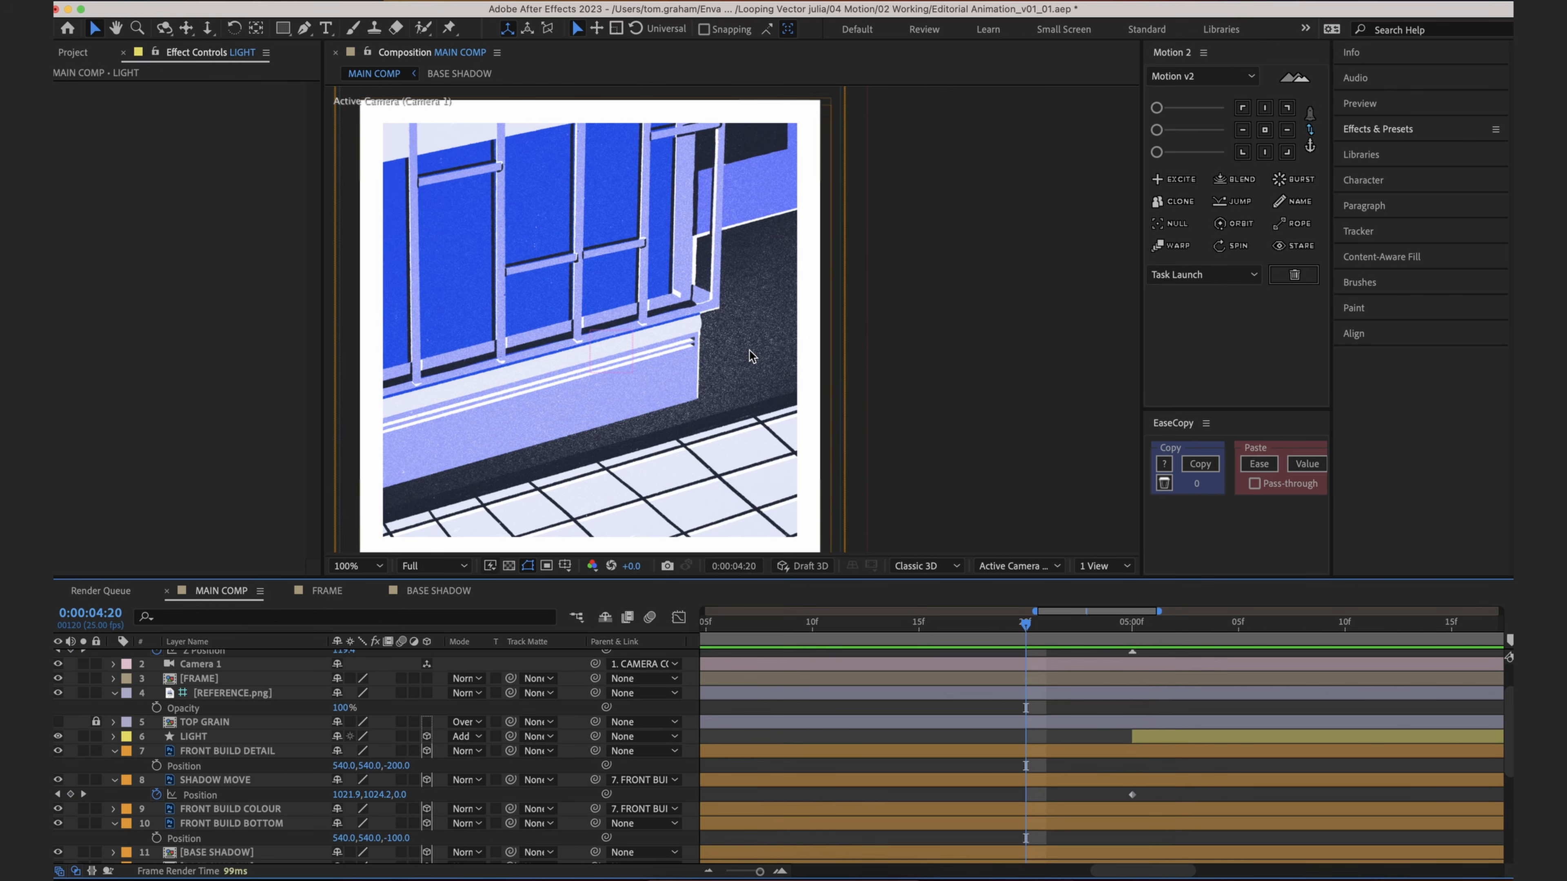
click(58, 692)
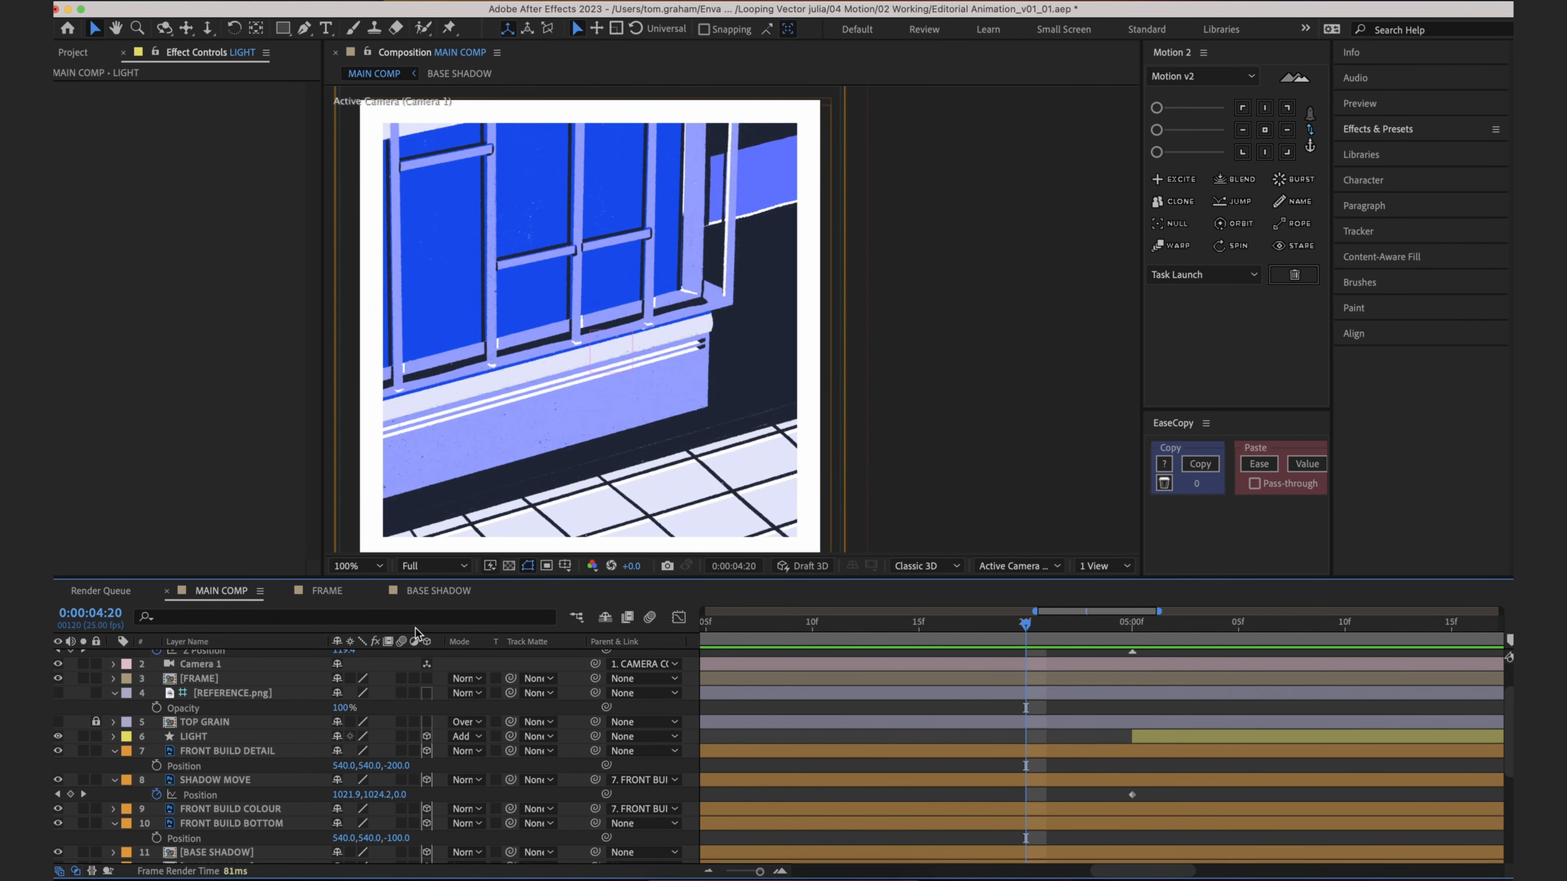
Step: Pre-compose the CONCRETE layer as CONCRETE, leaving all attributes in MAIN COMP, and duplicate the concrete layer inside the new comp
scroll(321, 818, down, 5)
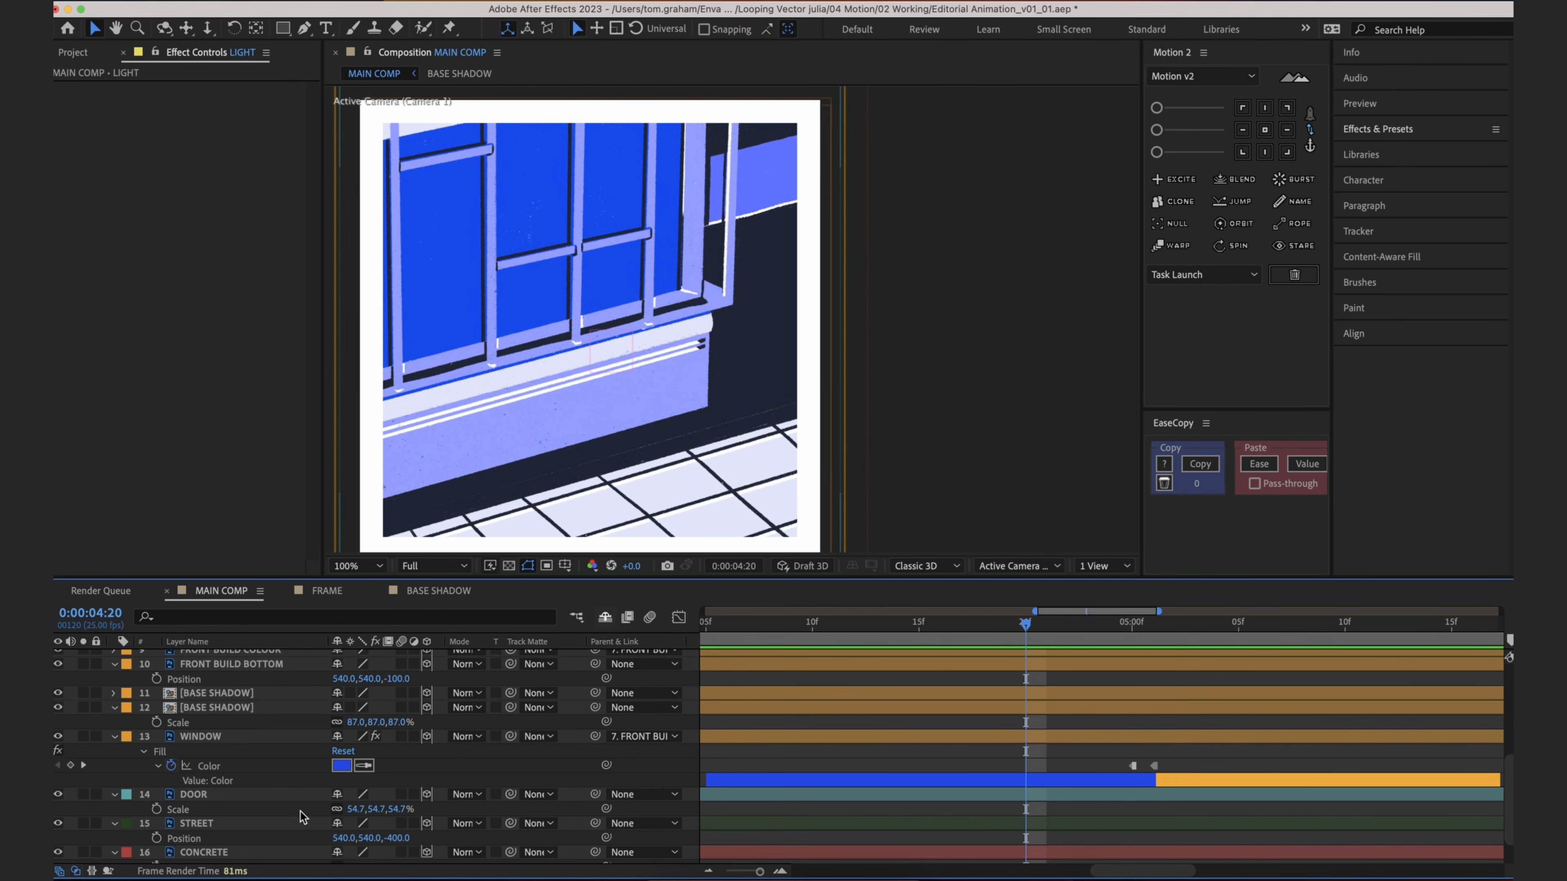
click(228, 852)
scroll(243, 861, down, 2)
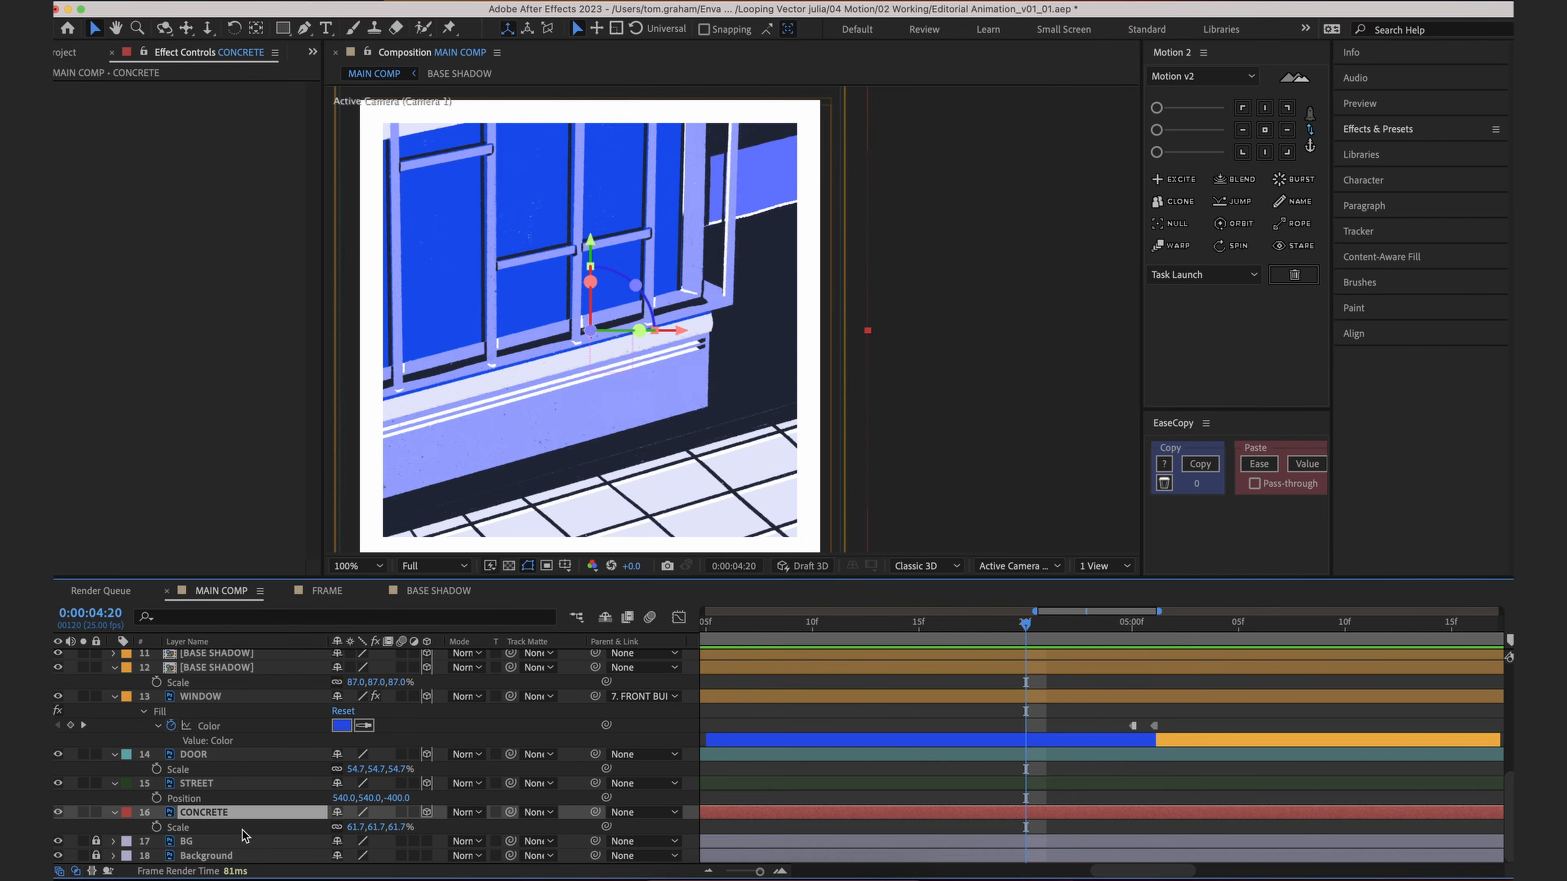
right_click(248, 816)
click(860, 728)
key(Right)
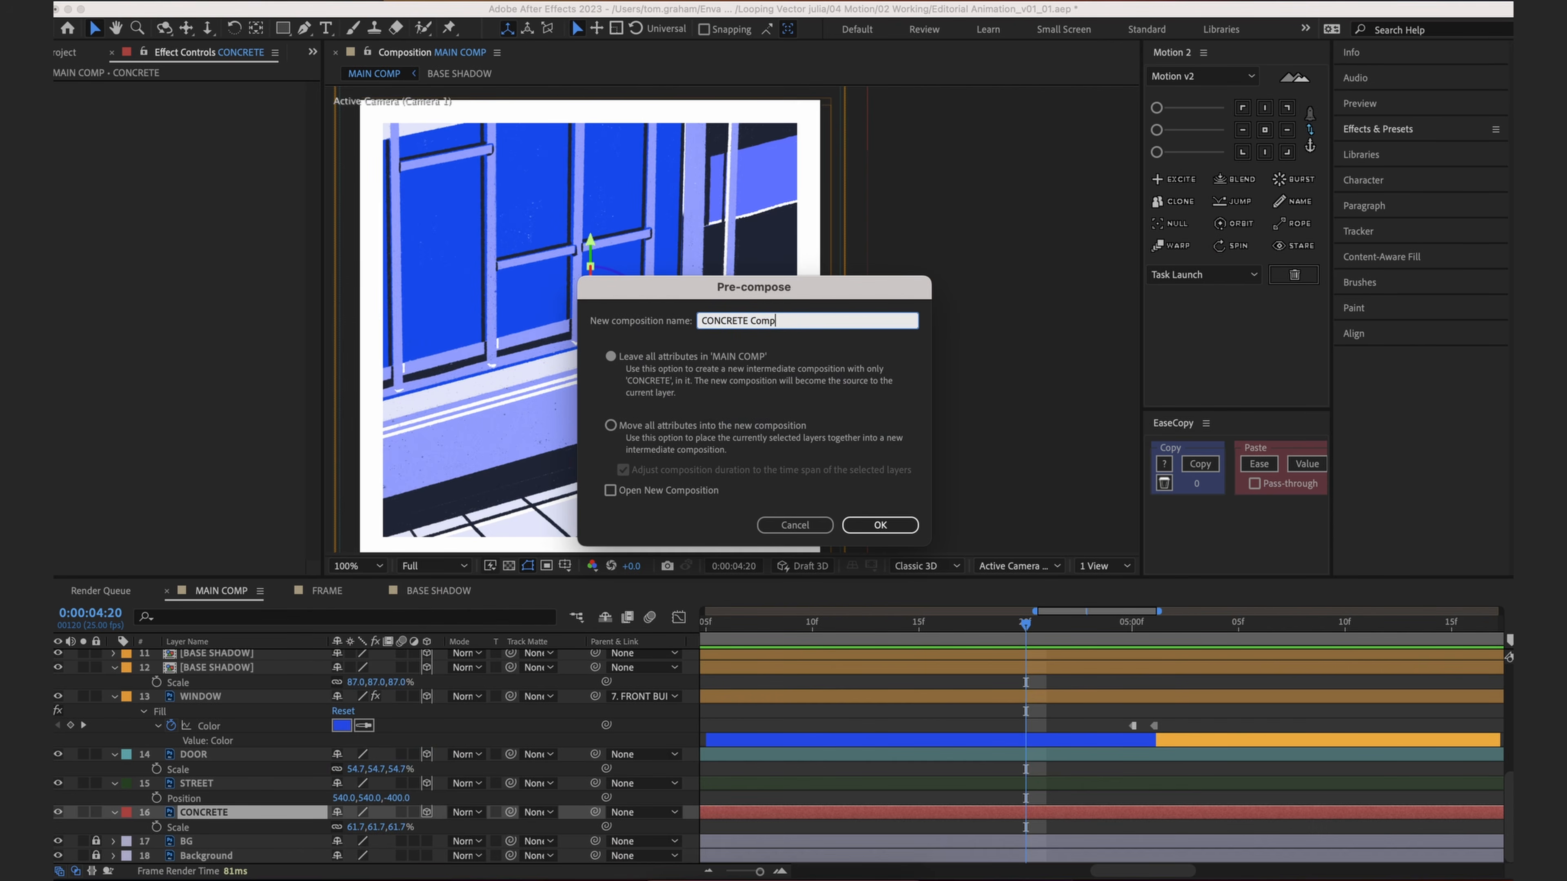
key(Return)
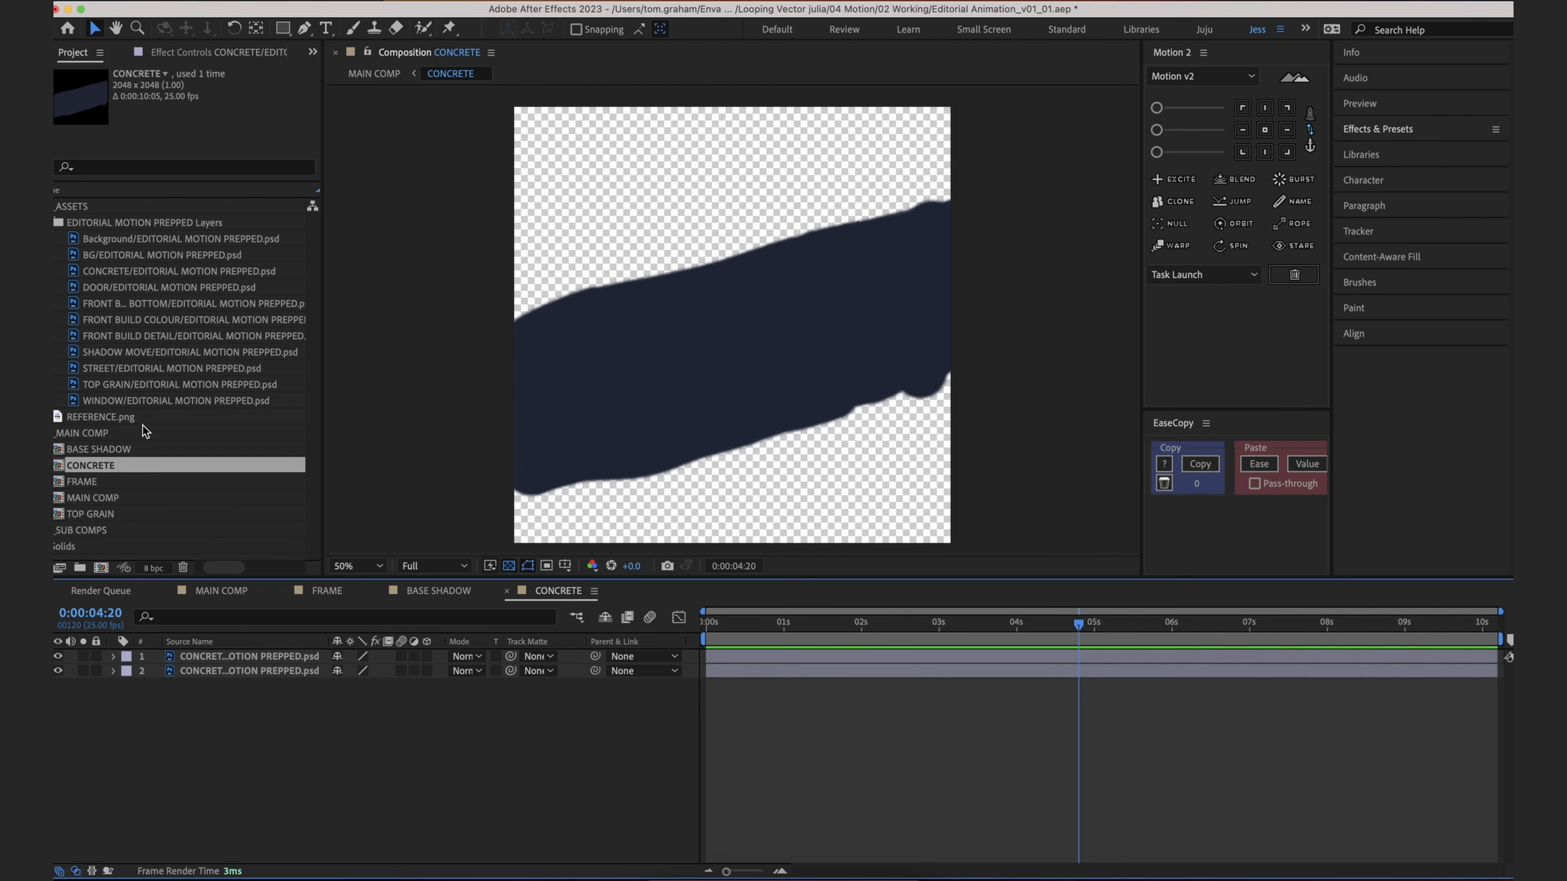
Step: Add REFERENCE.png above the concrete layers in the CONCRETE comp and make it a guide layer
drag(118, 414, 192, 673)
click(214, 652)
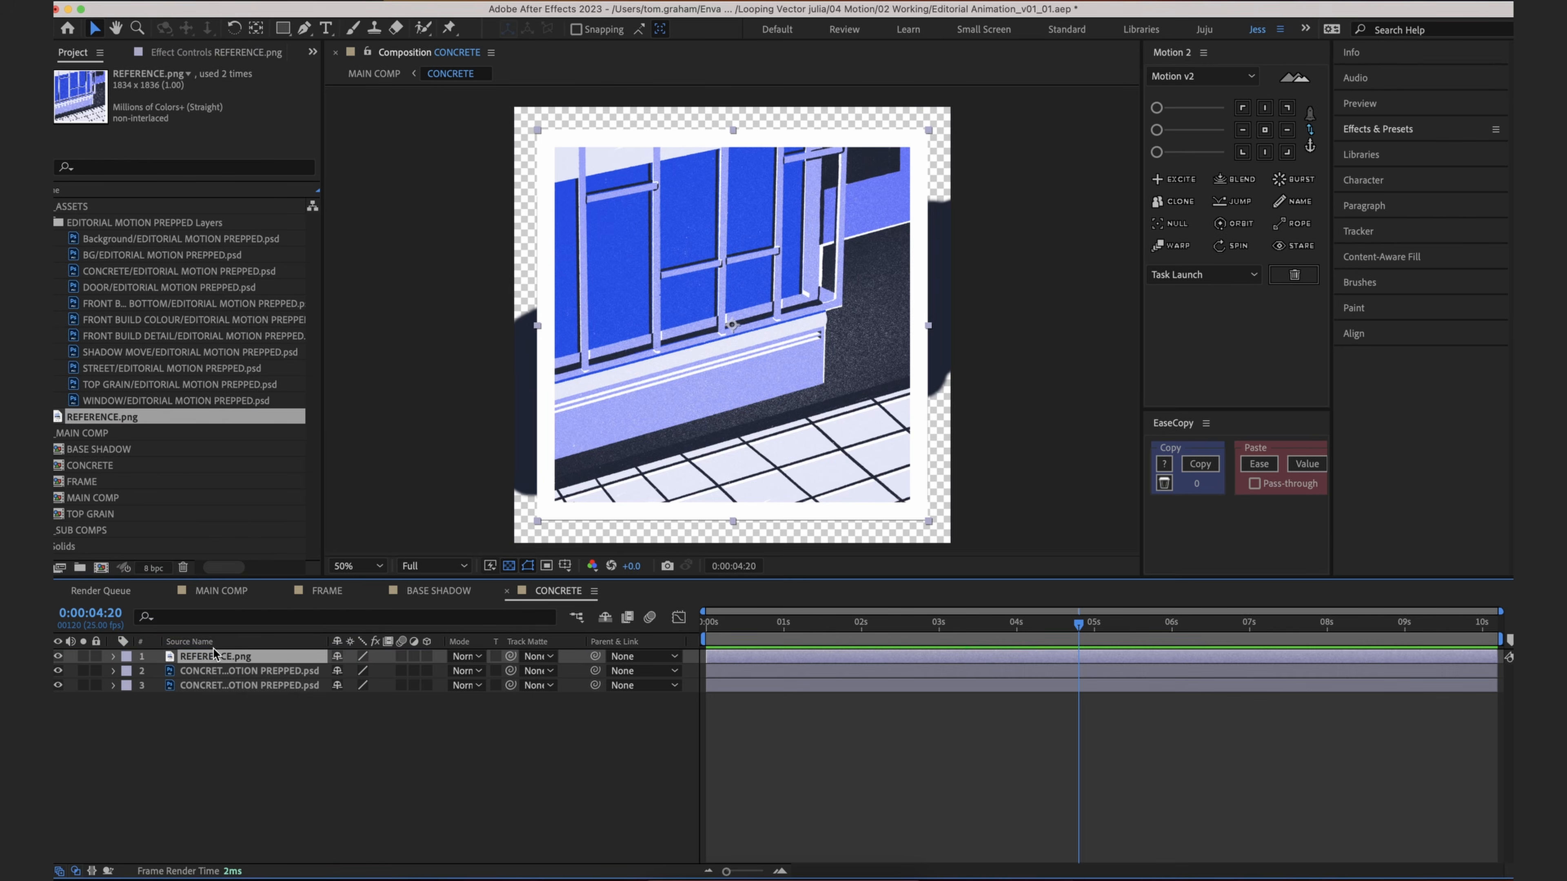
right_click(172, 659)
mouse_move(261, 401)
click(258, 506)
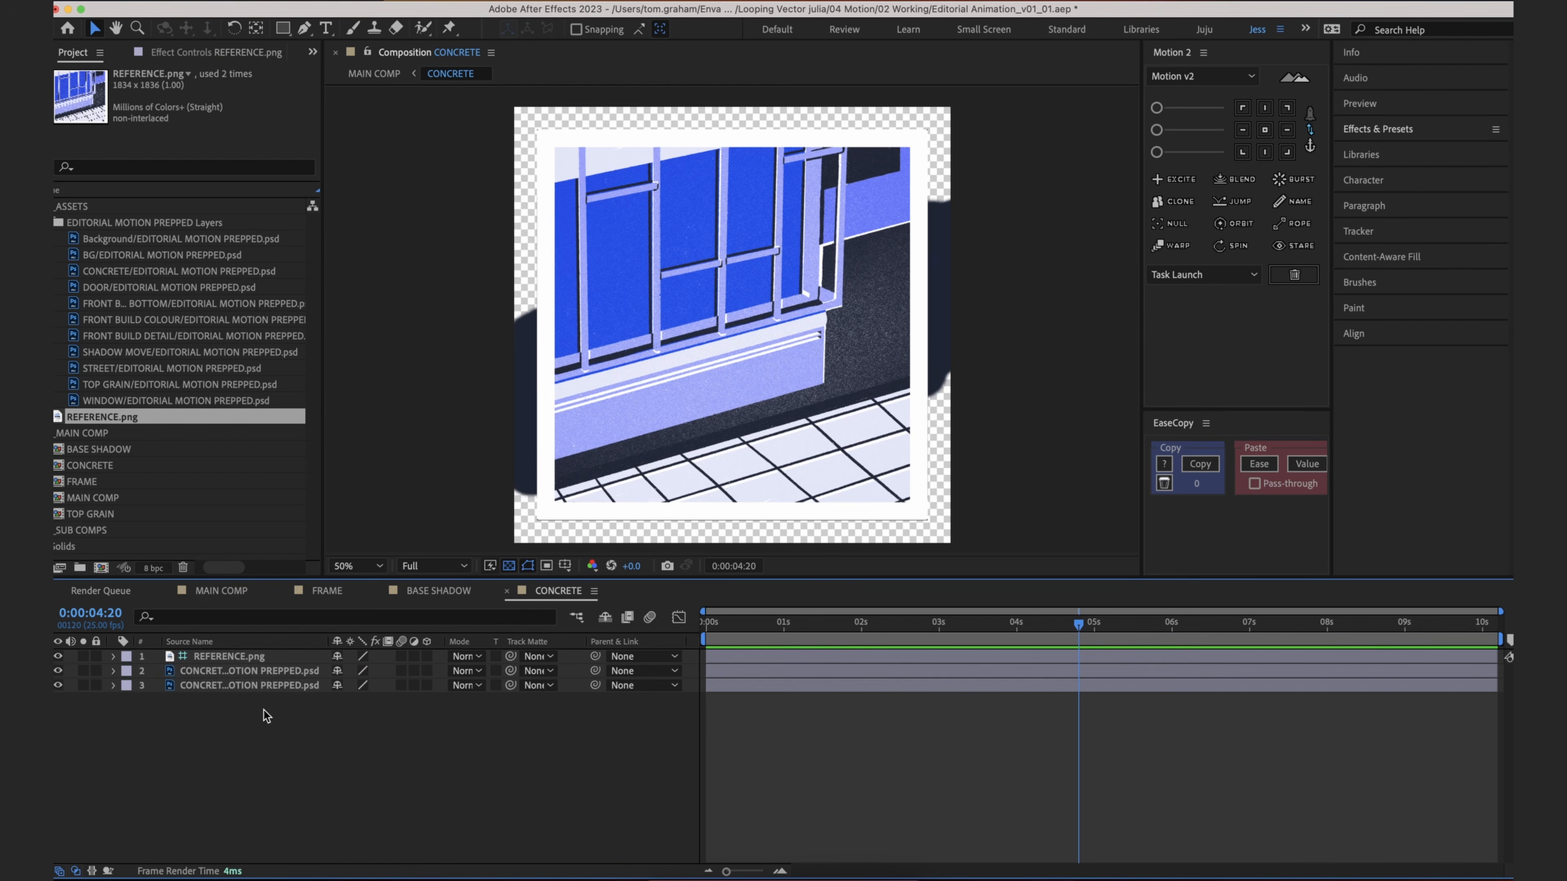
Step: Scale REFERENCE.png to 130% and shift it aside so its grainy street sits next to the plain concrete
key(s)
drag(385, 672, 420, 672)
drag(902, 402, 642, 456)
click(821, 779)
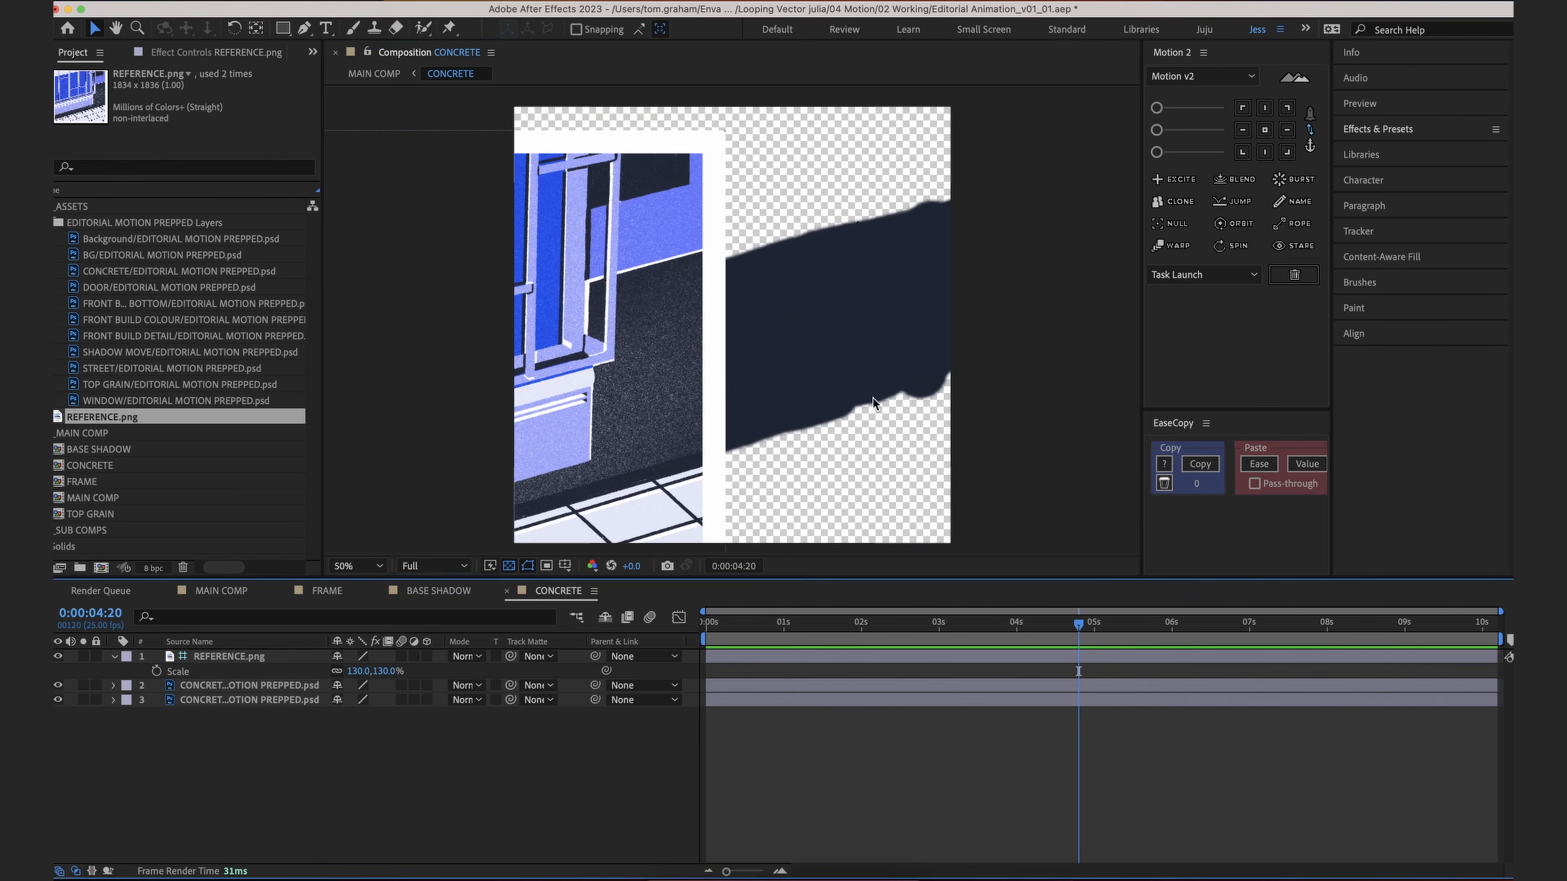
key(period)
click(381, 836)
drag(884, 355, 858, 351)
key(comma)
Step: Apply the Add Grain effect to the upper concrete layer and view its preview region up close
click(291, 690)
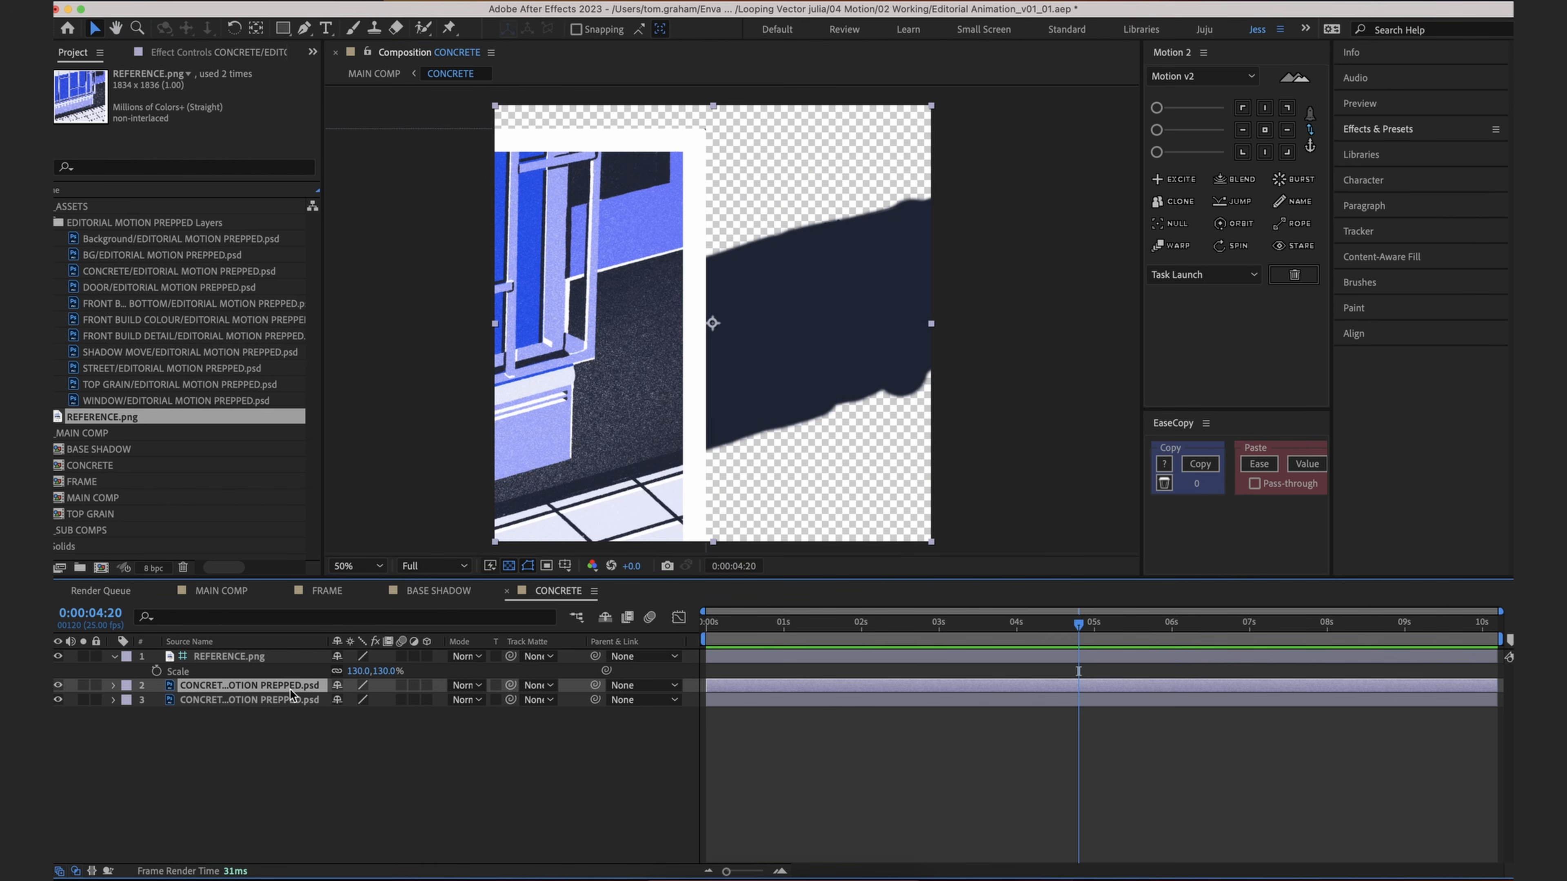
click(398, 1)
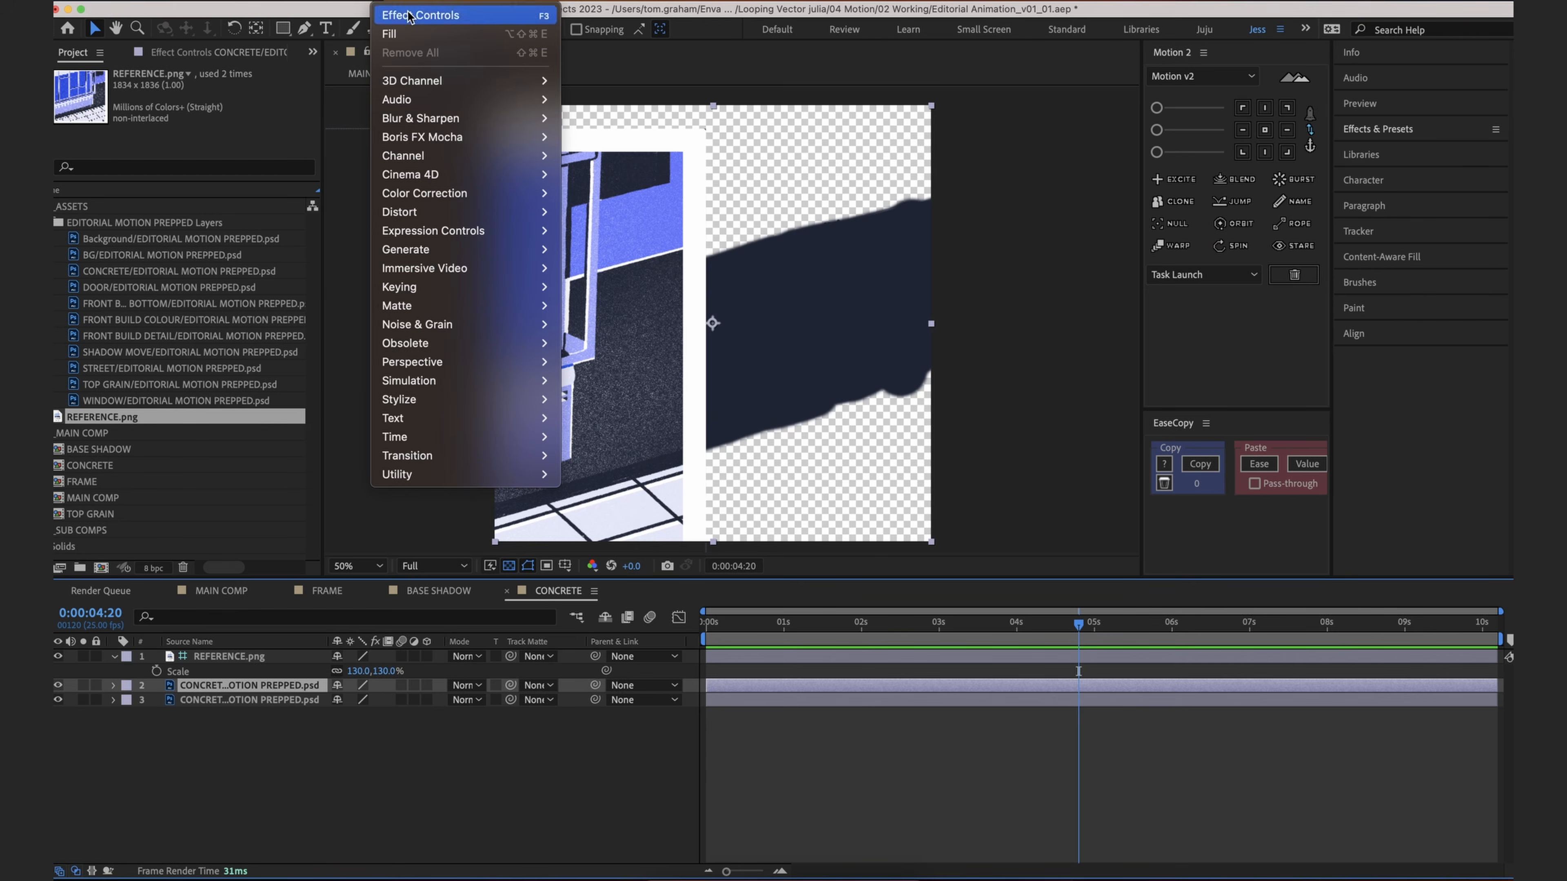
mouse_move(438, 324)
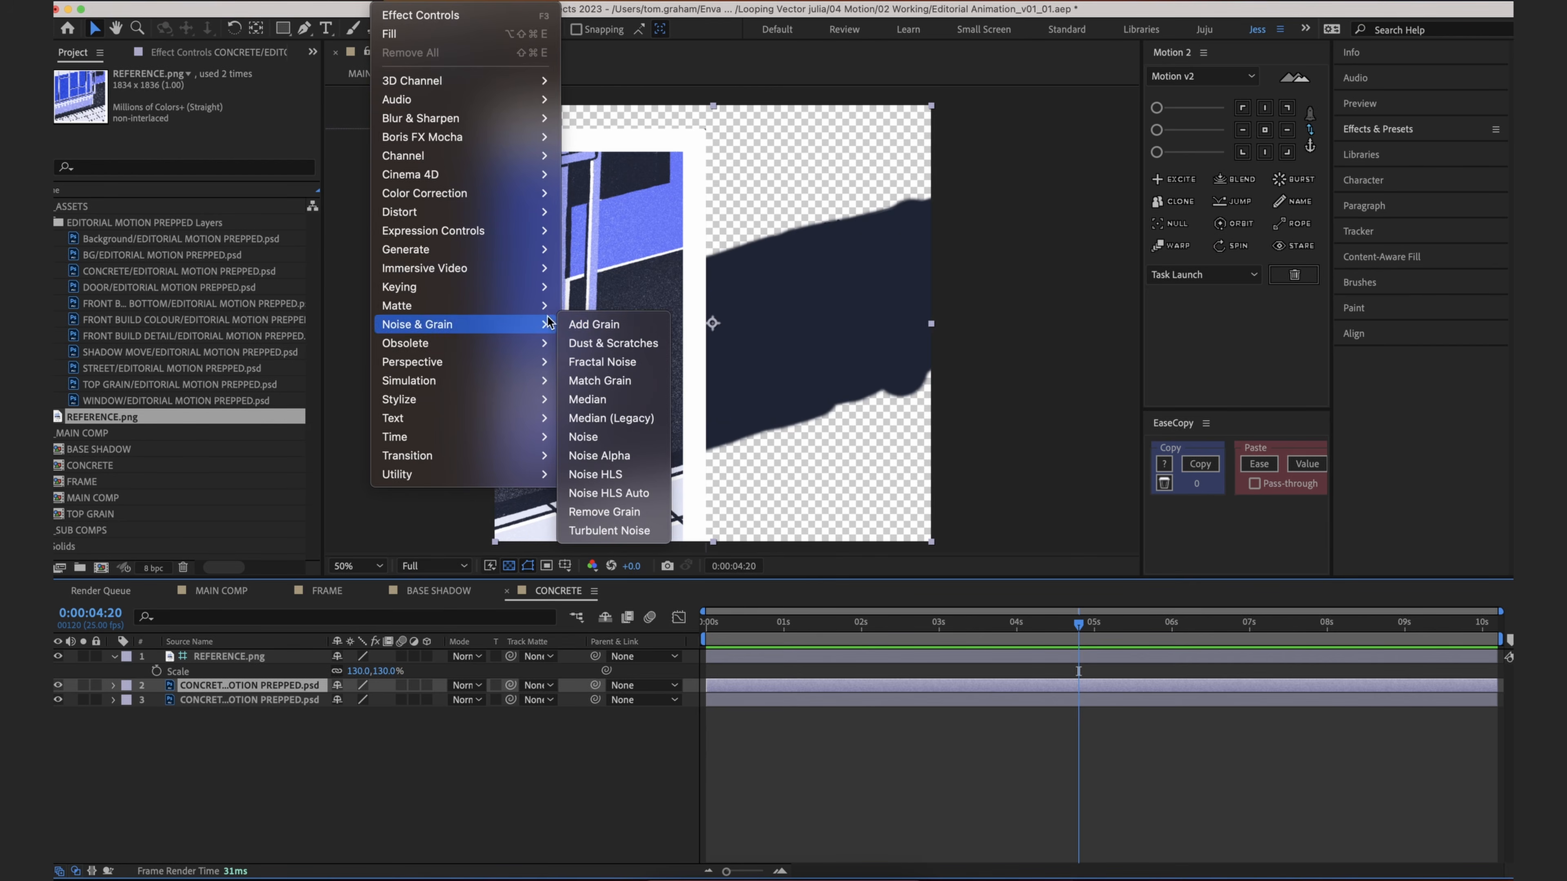
click(594, 324)
key(period)
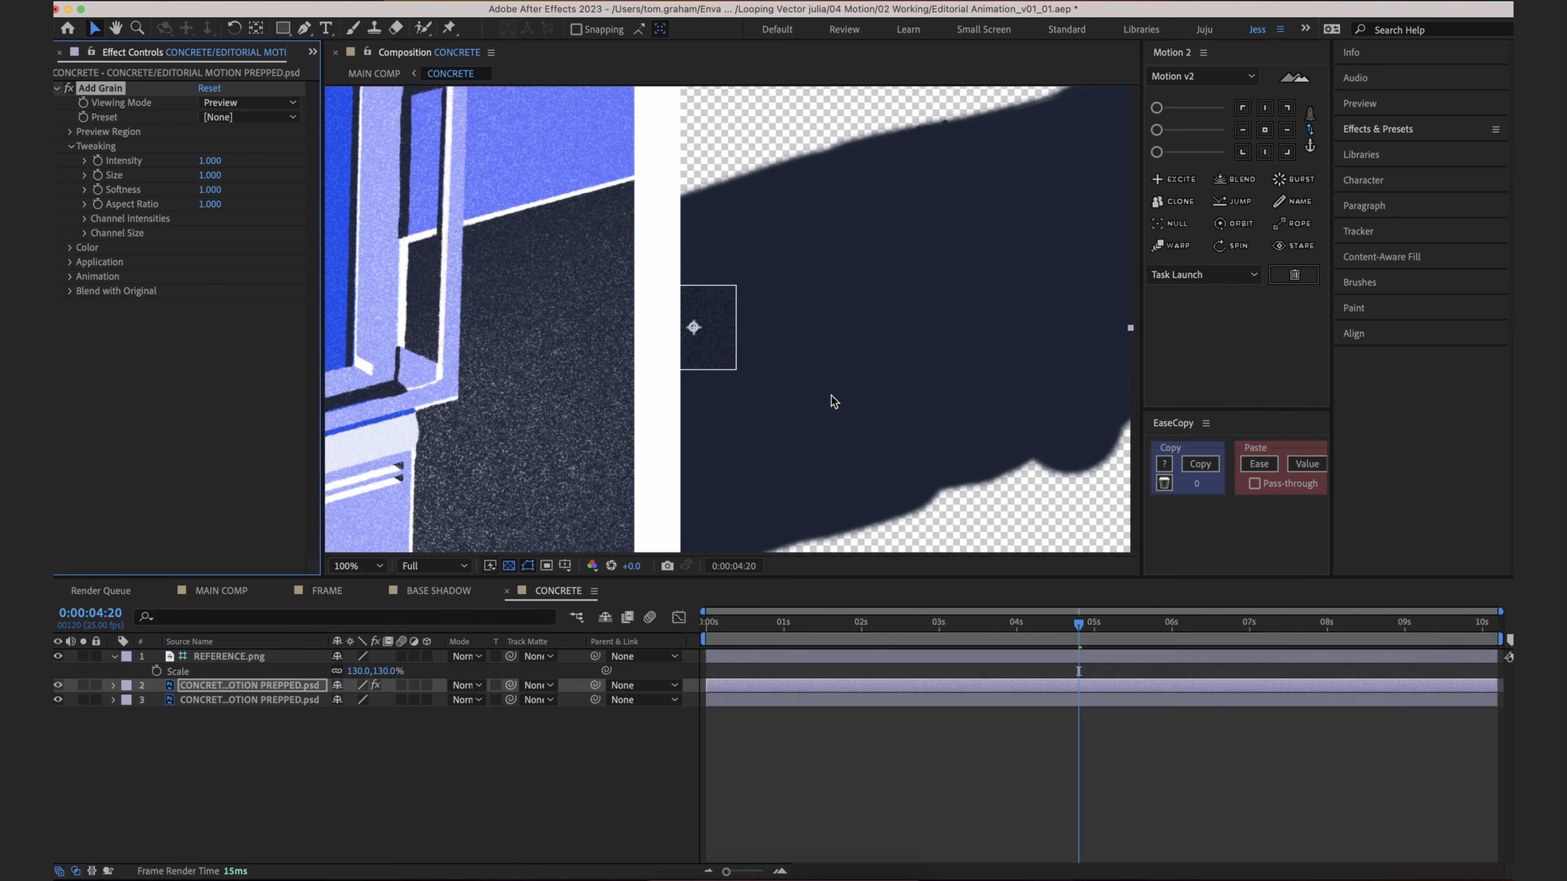
drag(885, 437, 808, 389)
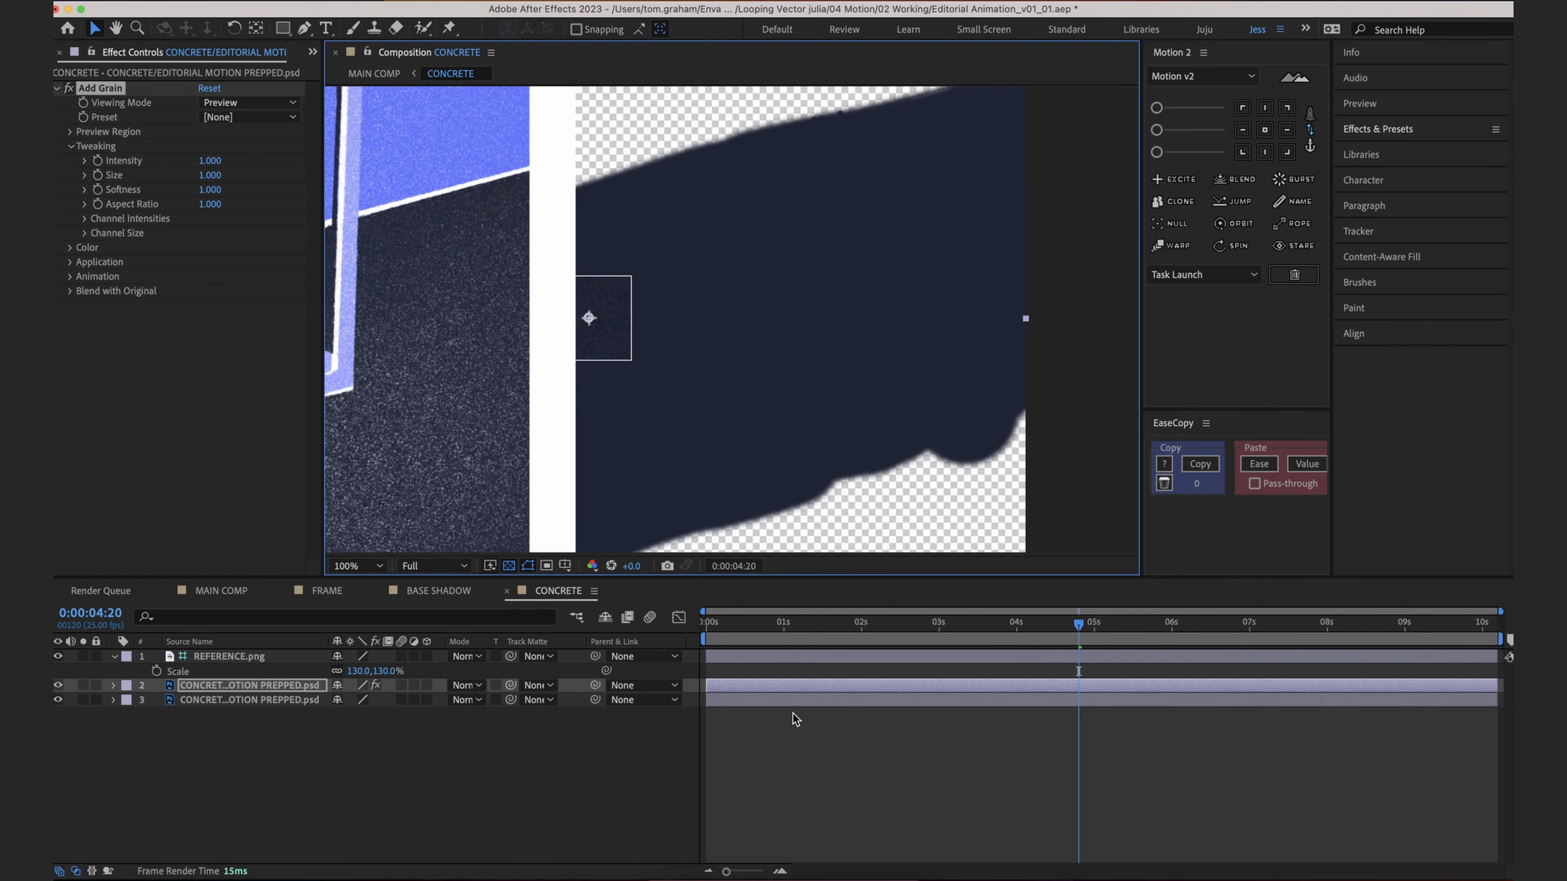
Step: Move REFERENCE.png slightly so that it no longer covers the Add Grain preview region on the concrete
click(786, 658)
drag(449, 353, 411, 353)
click(289, 755)
click(288, 699)
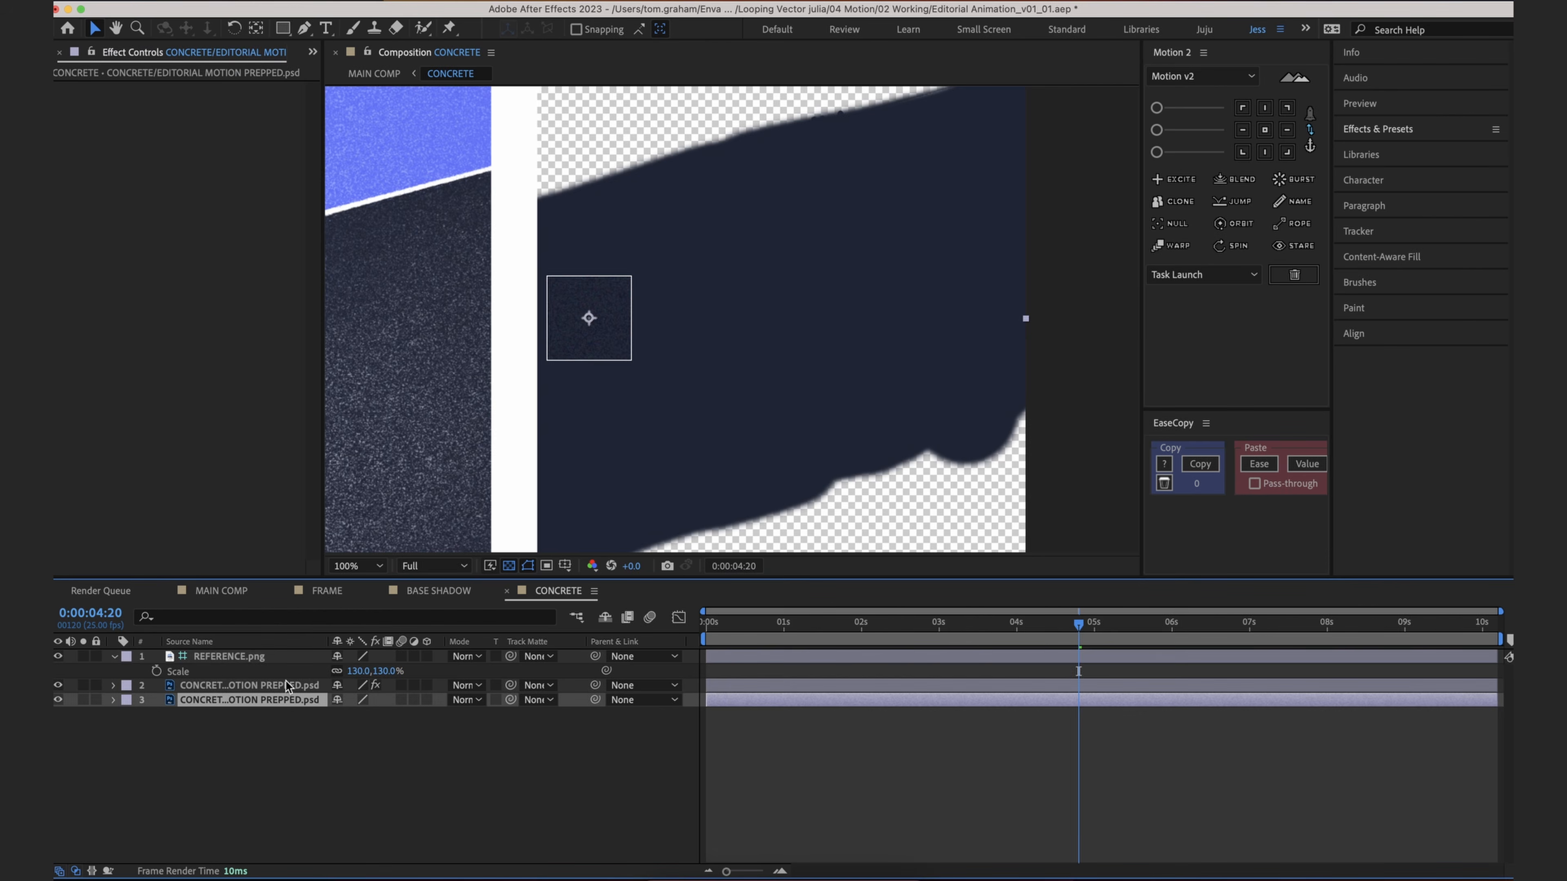
scroll(558, 360, up, 1)
drag(602, 345, 766, 362)
scroll(716, 361, down, 1)
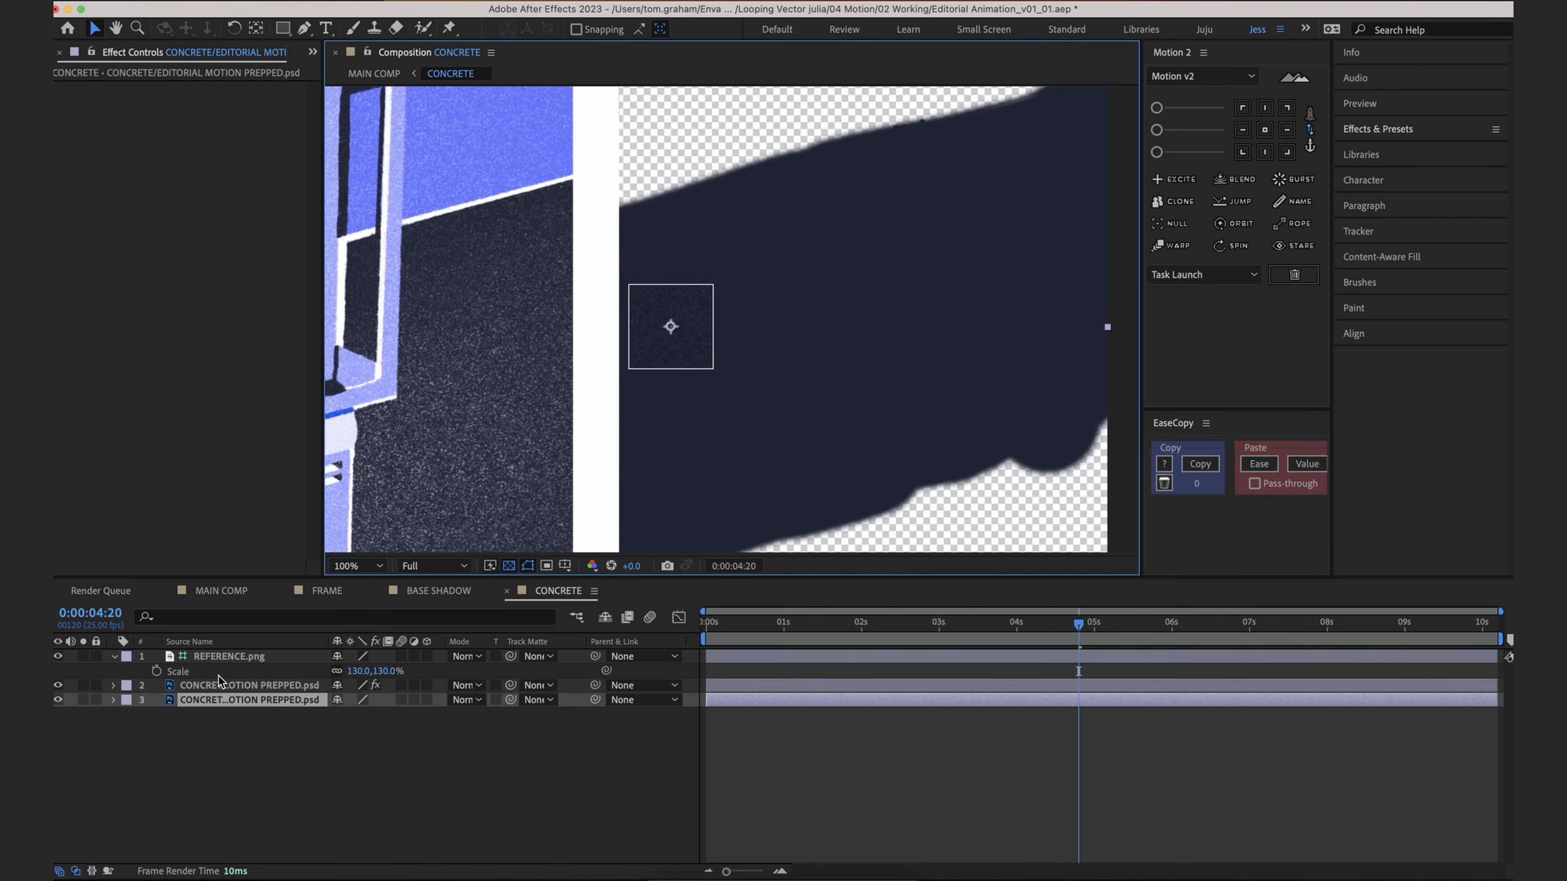
Step: Set the upper concrete layer's Add Grain intensity to 4.1 and make the grain monochromatic
click(231, 686)
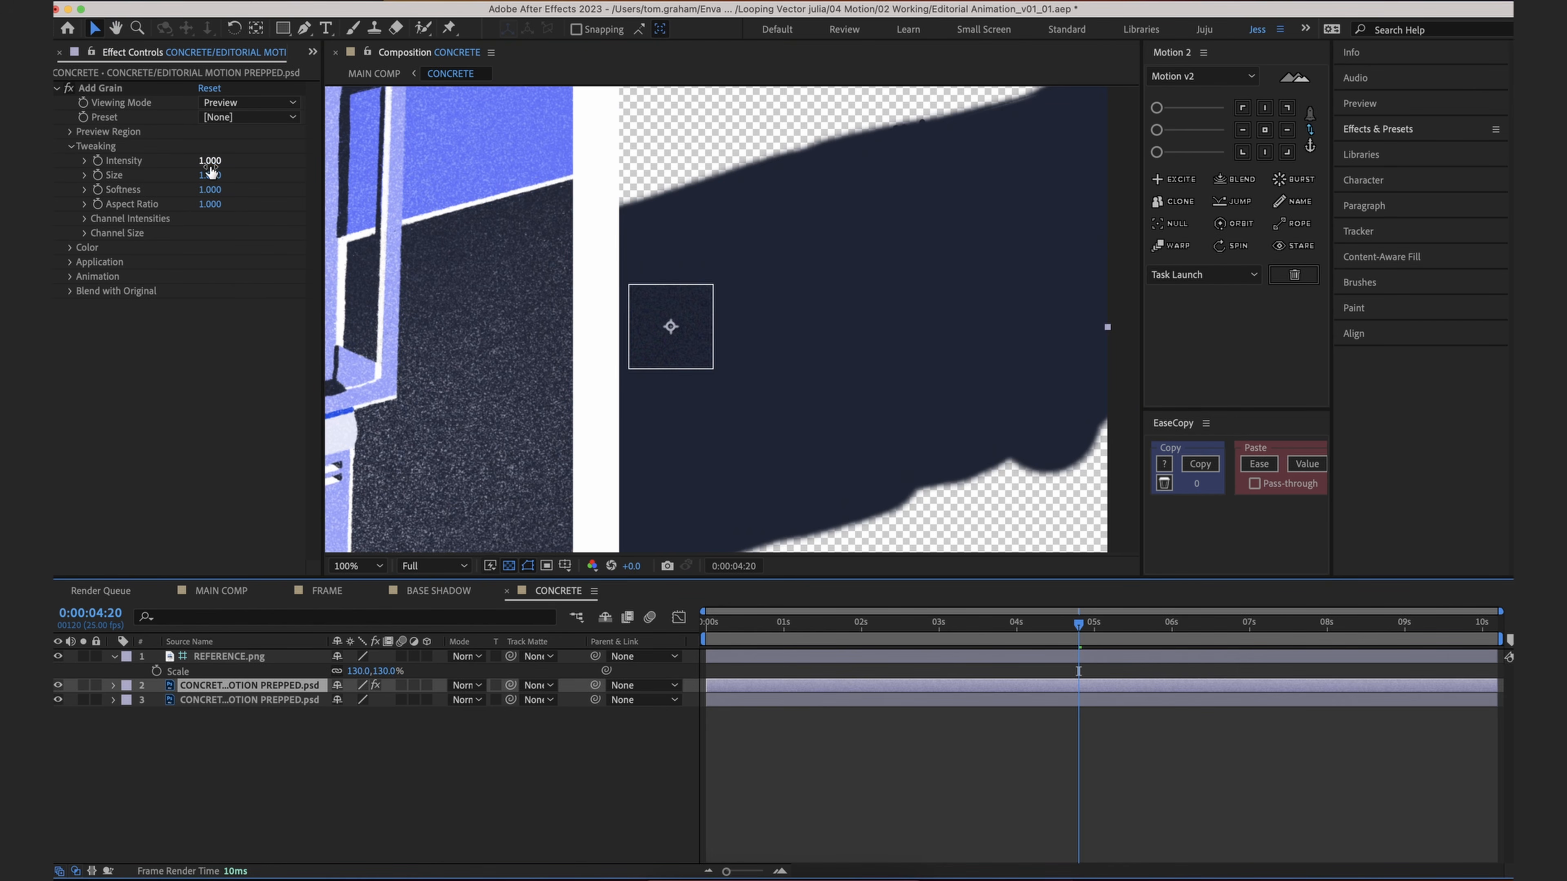
mouse_move(210, 167)
mouse_down()
mouse_move(227, 159)
mouse_move(222, 192)
mouse_up()
click(68, 249)
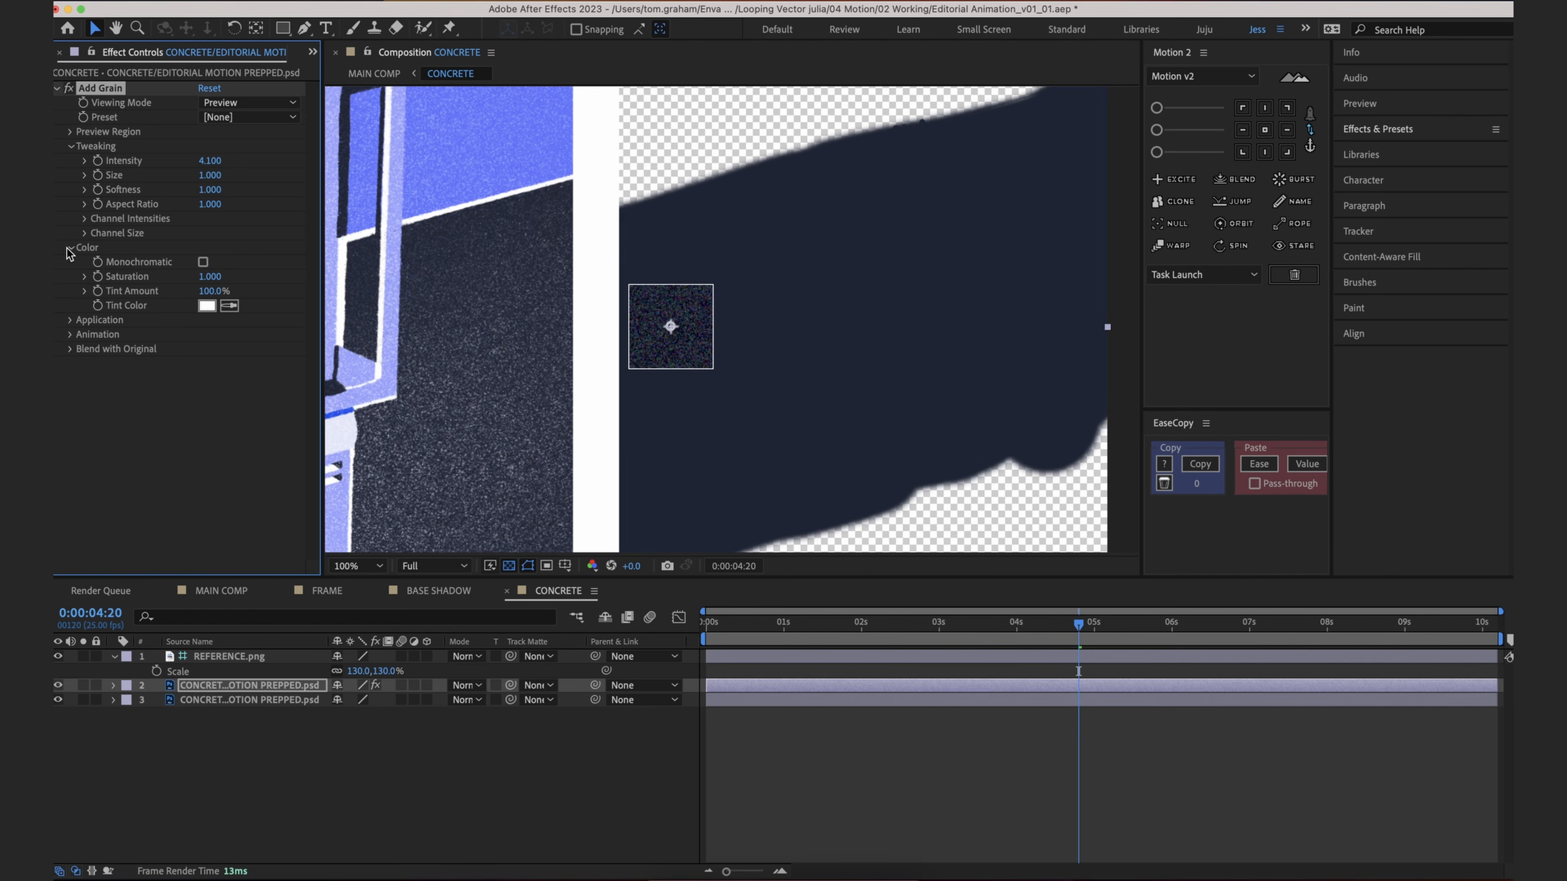
click(202, 263)
click(203, 262)
scroll(780, 354, up, 2)
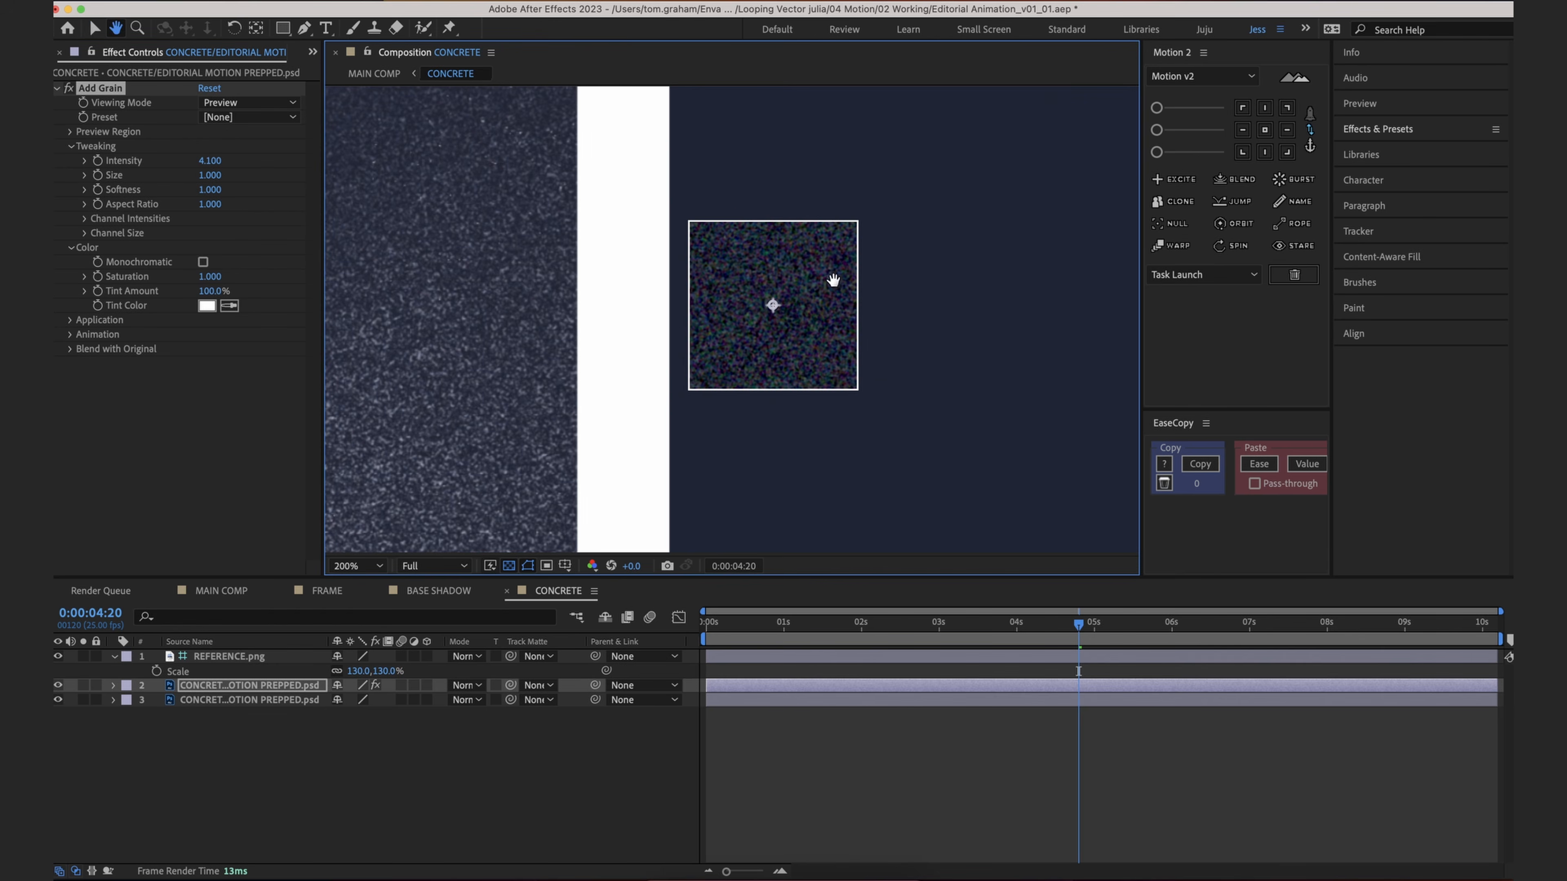
click(203, 262)
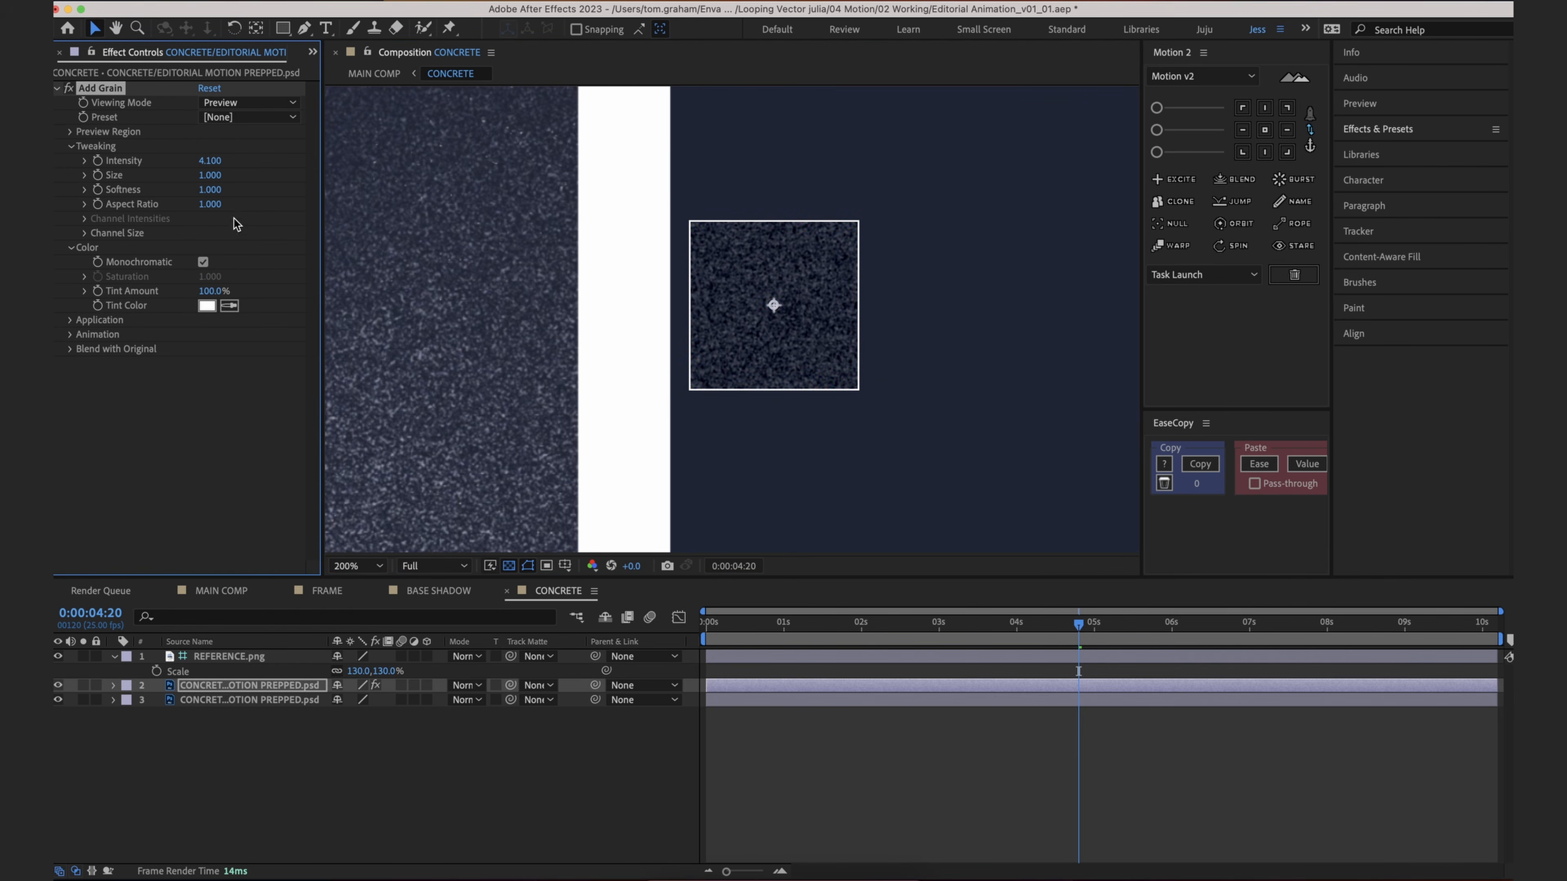
Step: Set the Add Grain intensity to 4.6 and size to 1.3, and expand the grain's Application settings
drag(206, 164, 210, 177)
drag(210, 190, 186, 189)
click(122, 387)
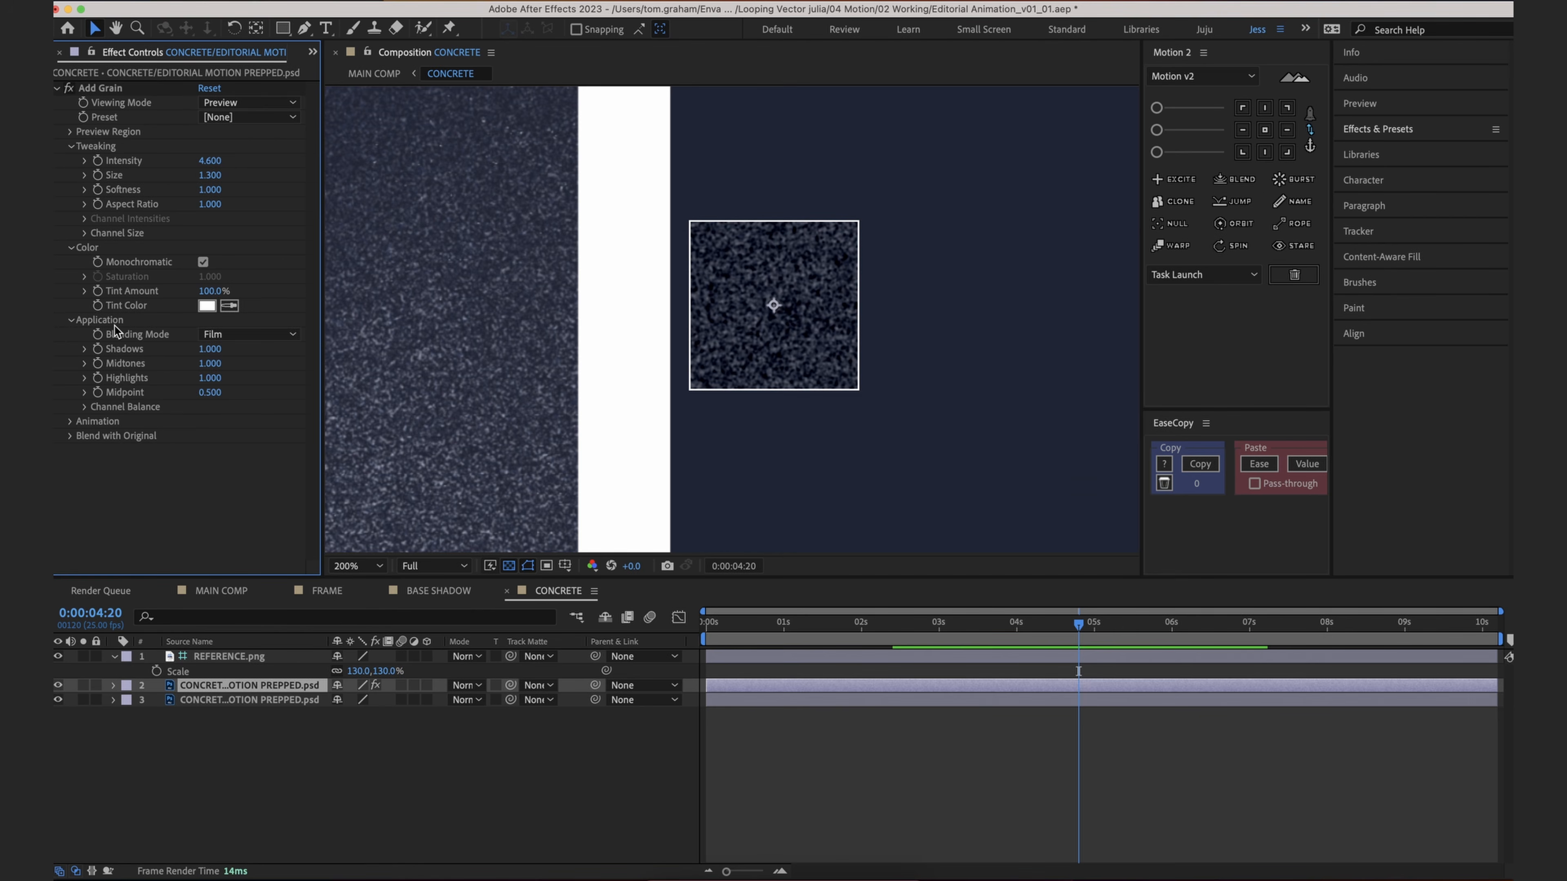
Step: Try different Add Grain Shadows values and a Highlights value of 1.6, undoing each change
drag(210, 349, 336, 346)
key(super+z)
mouse_move(209, 377)
mouse_down()
mouse_move(192, 384)
mouse_move(233, 374)
mouse_up()
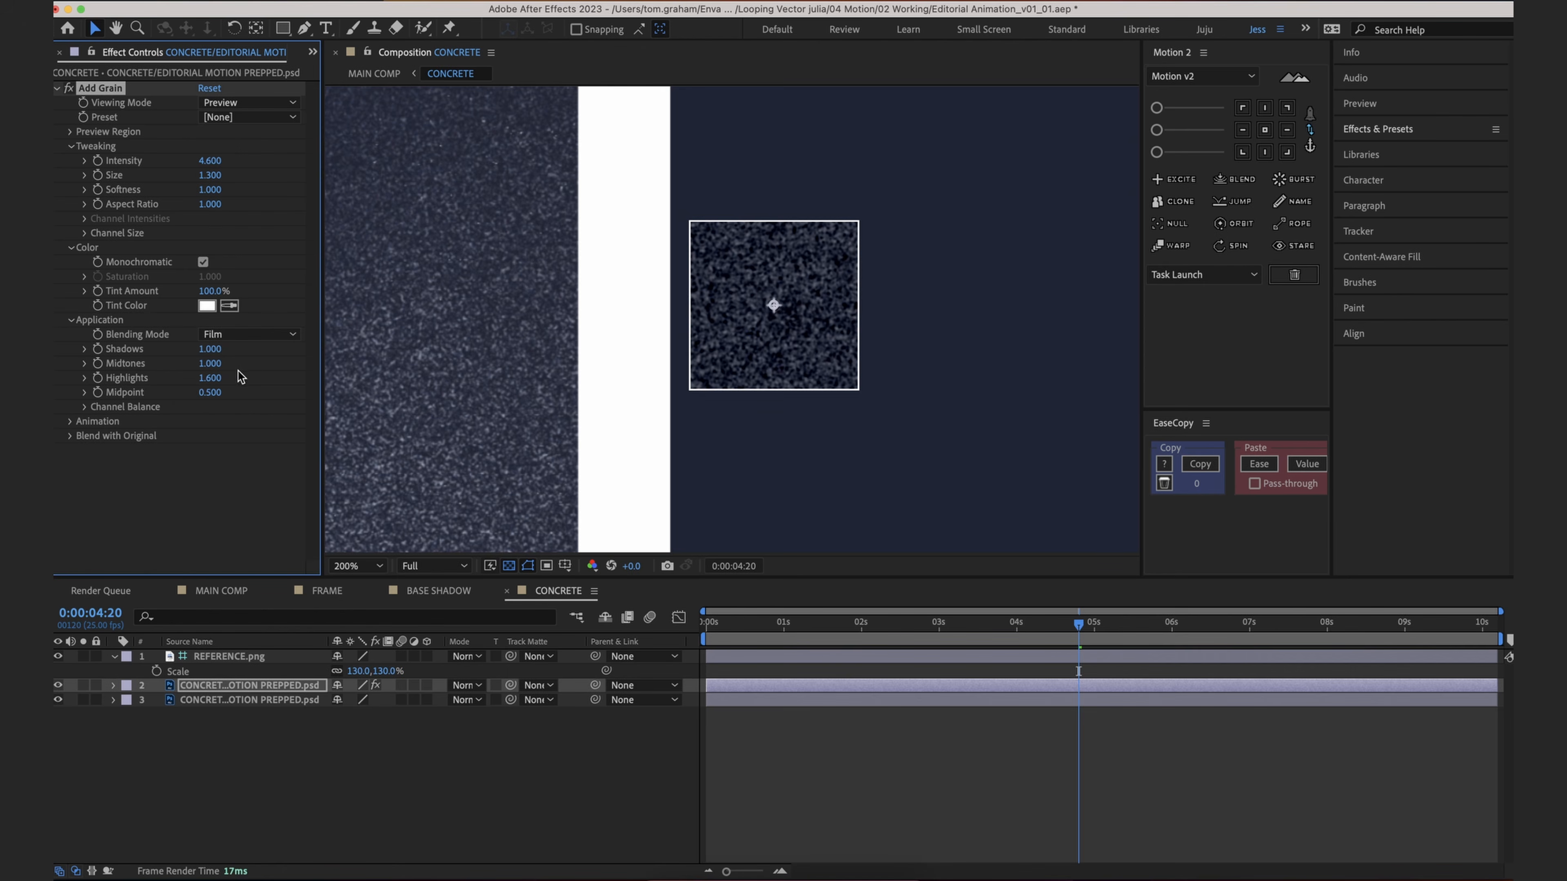
key(super+z)
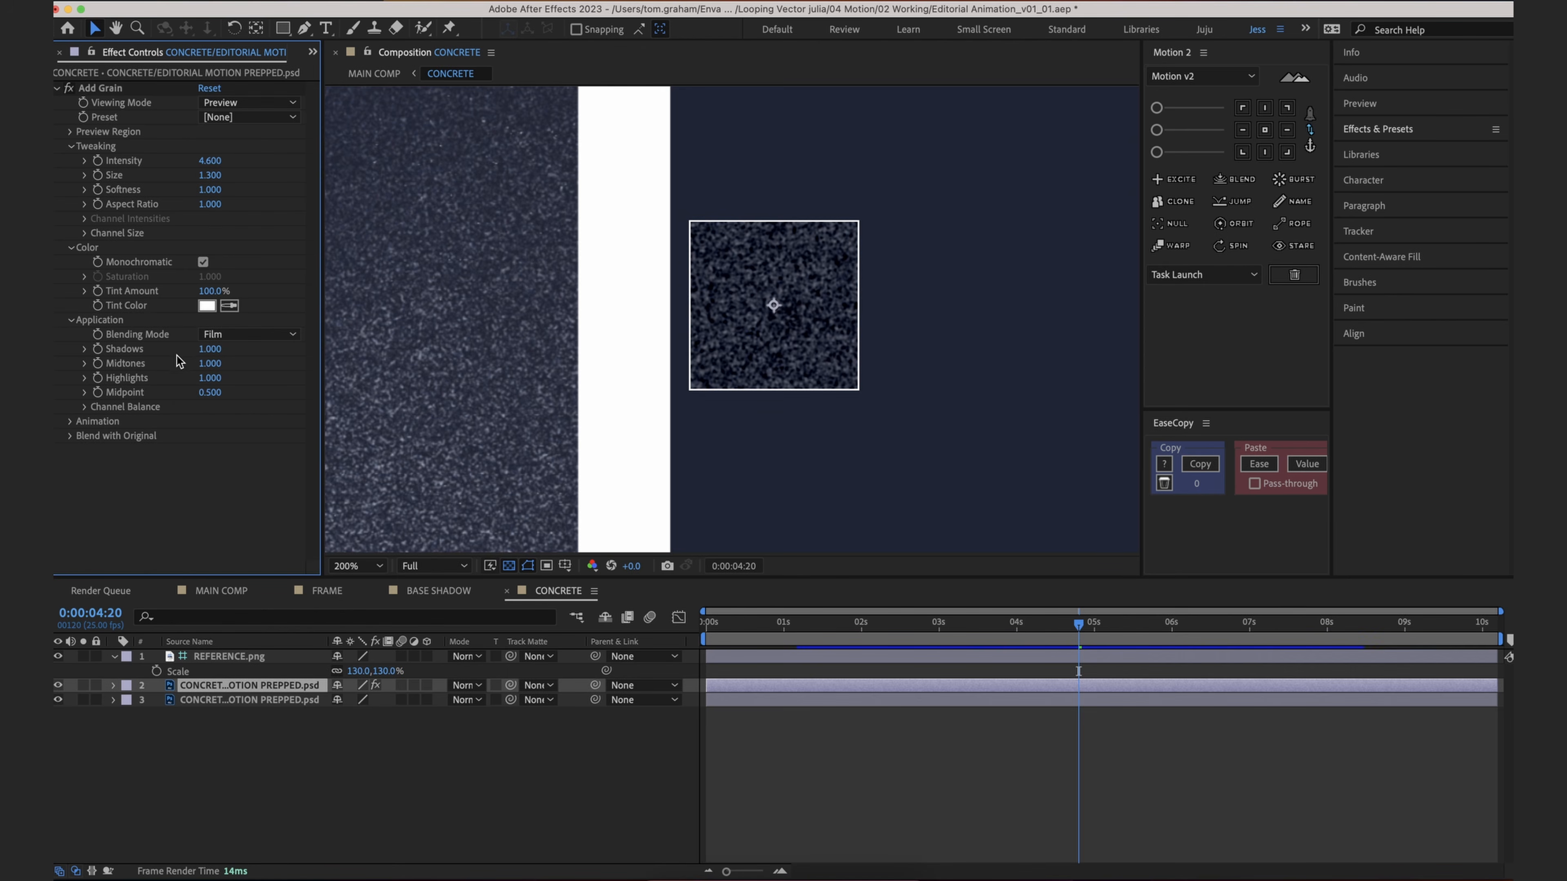
Step: Set the Add Grain Application values to Shadows 0.63, Midtones 1.18, Highlights 3.73 and Midpoint 0.48
drag(213, 350, 322, 375)
drag(452, 388, 469, 390)
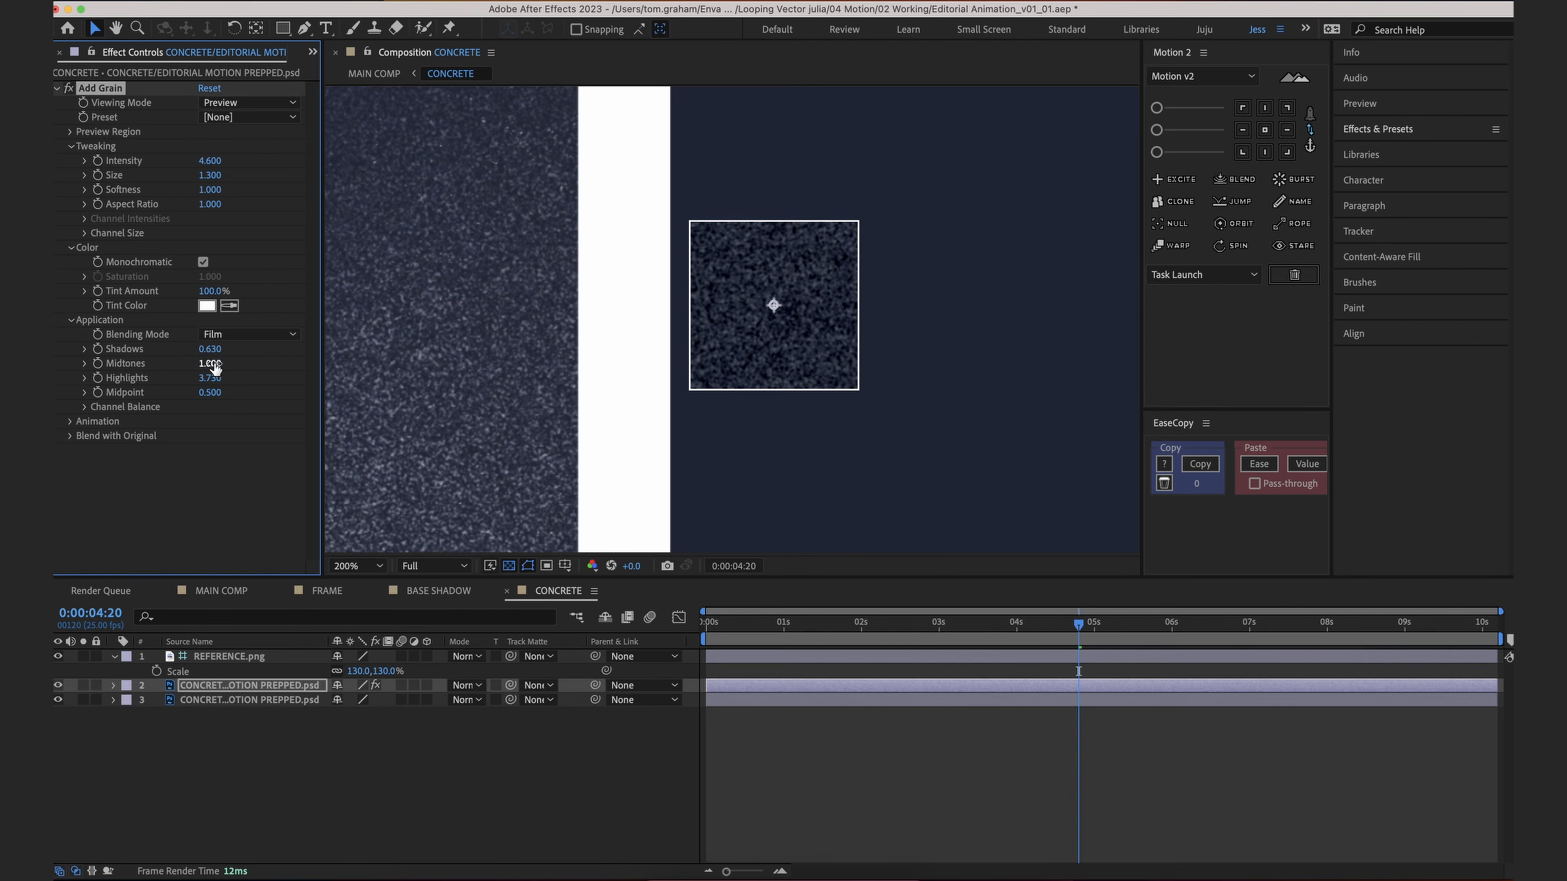
drag(330, 355, 303, 359)
click(196, 476)
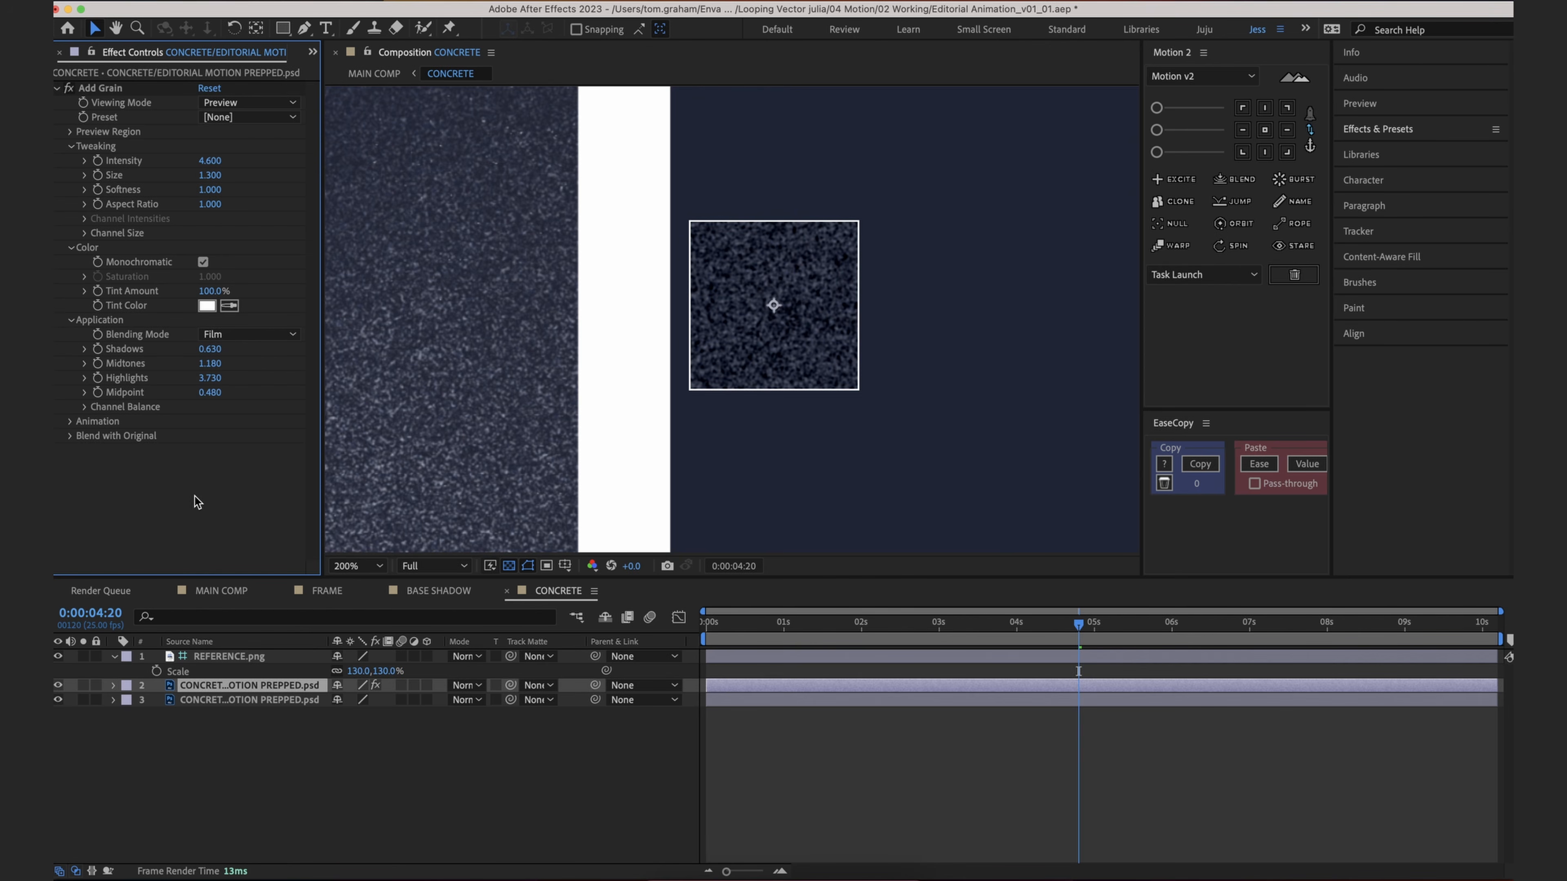
Step: Preview the animated grain, set the Add Grain Animation Speed to 0.3 and play it back again
click(69, 422)
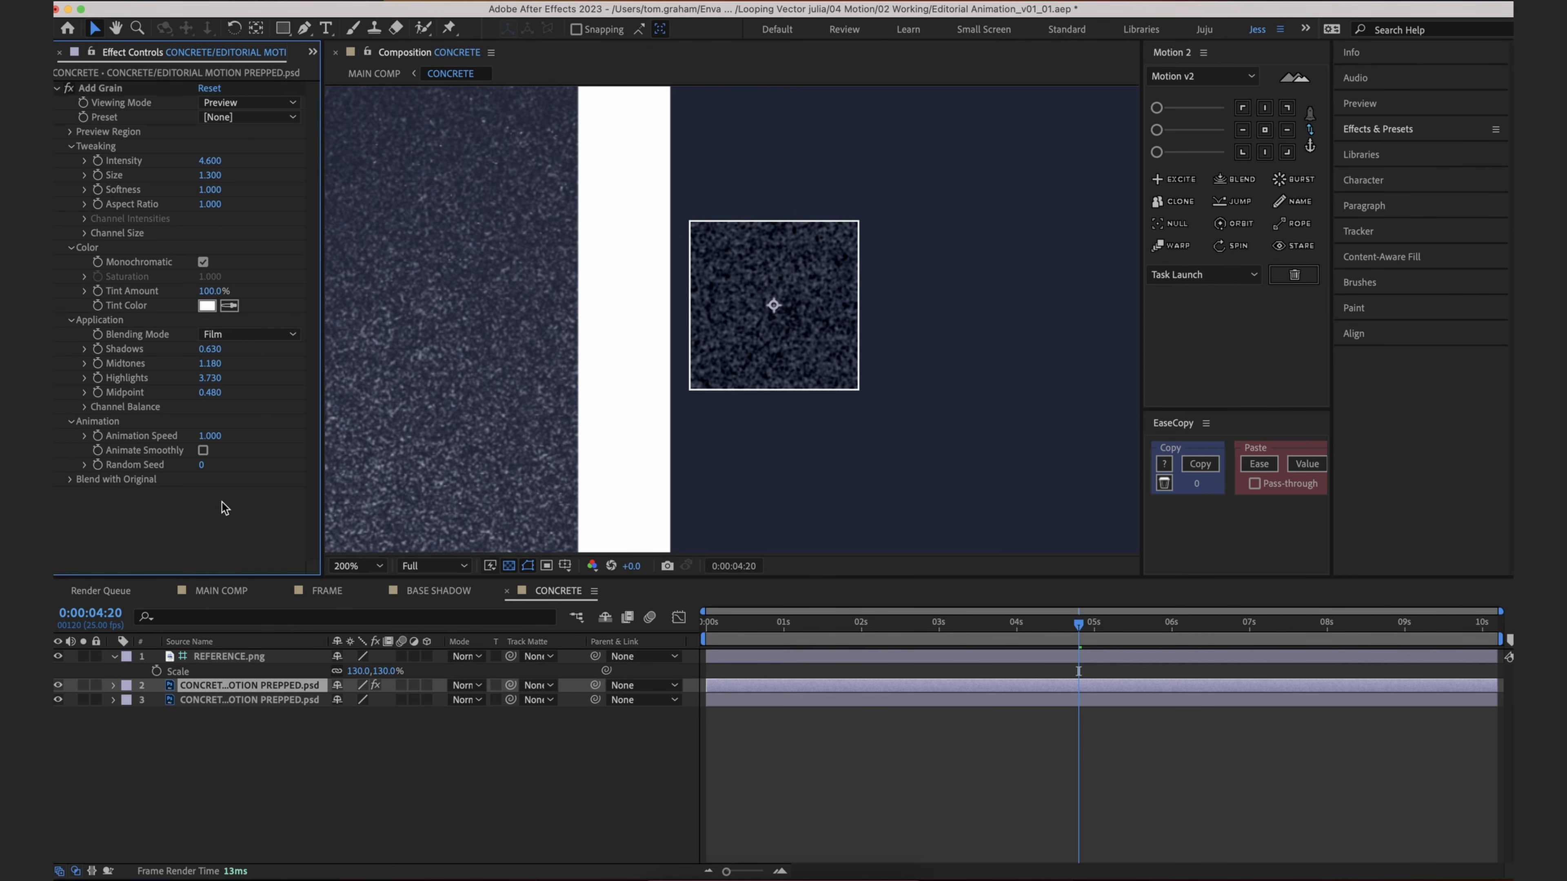
key(space)
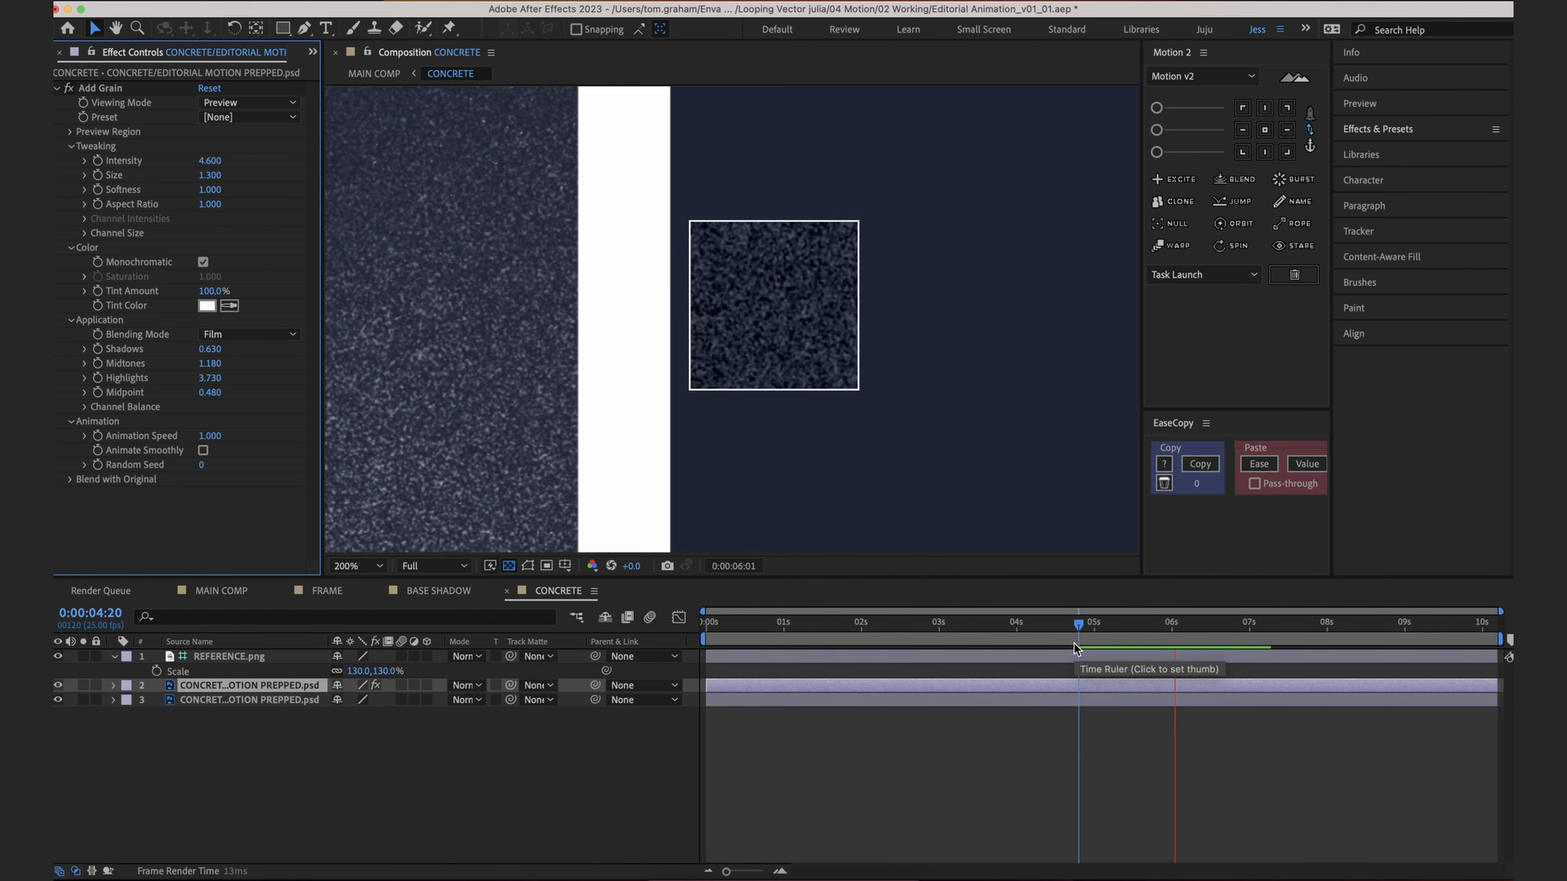
key(space)
click(212, 436)
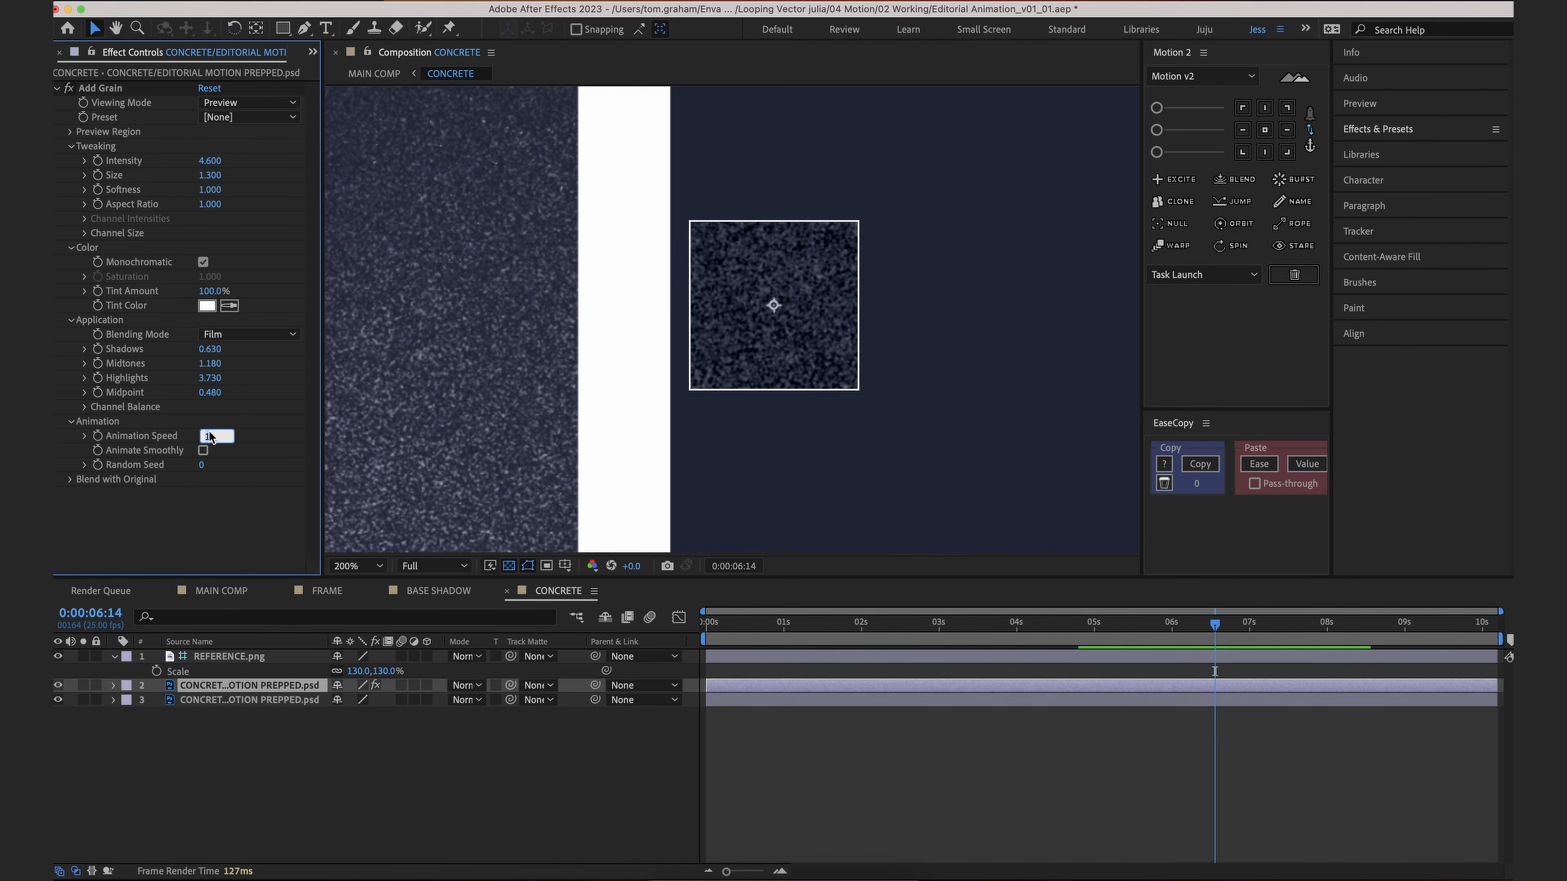
text(0.3)
key(Return)
key(space)
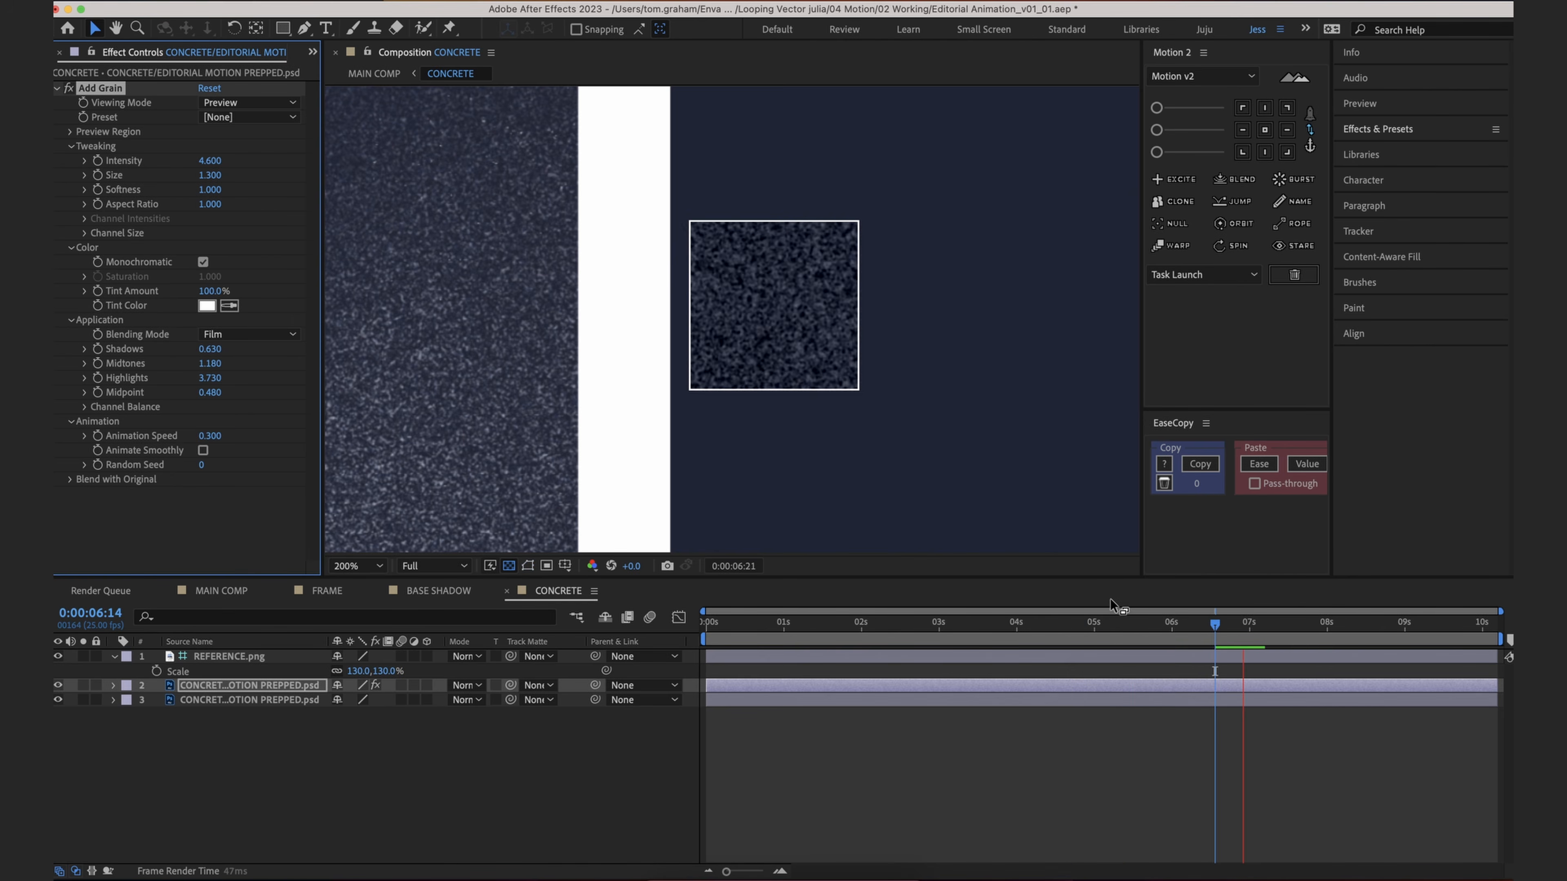
Step: Return the current time to 0:00:00:00 and compare the grain preview with the reference street
click(771, 624)
click(806, 714)
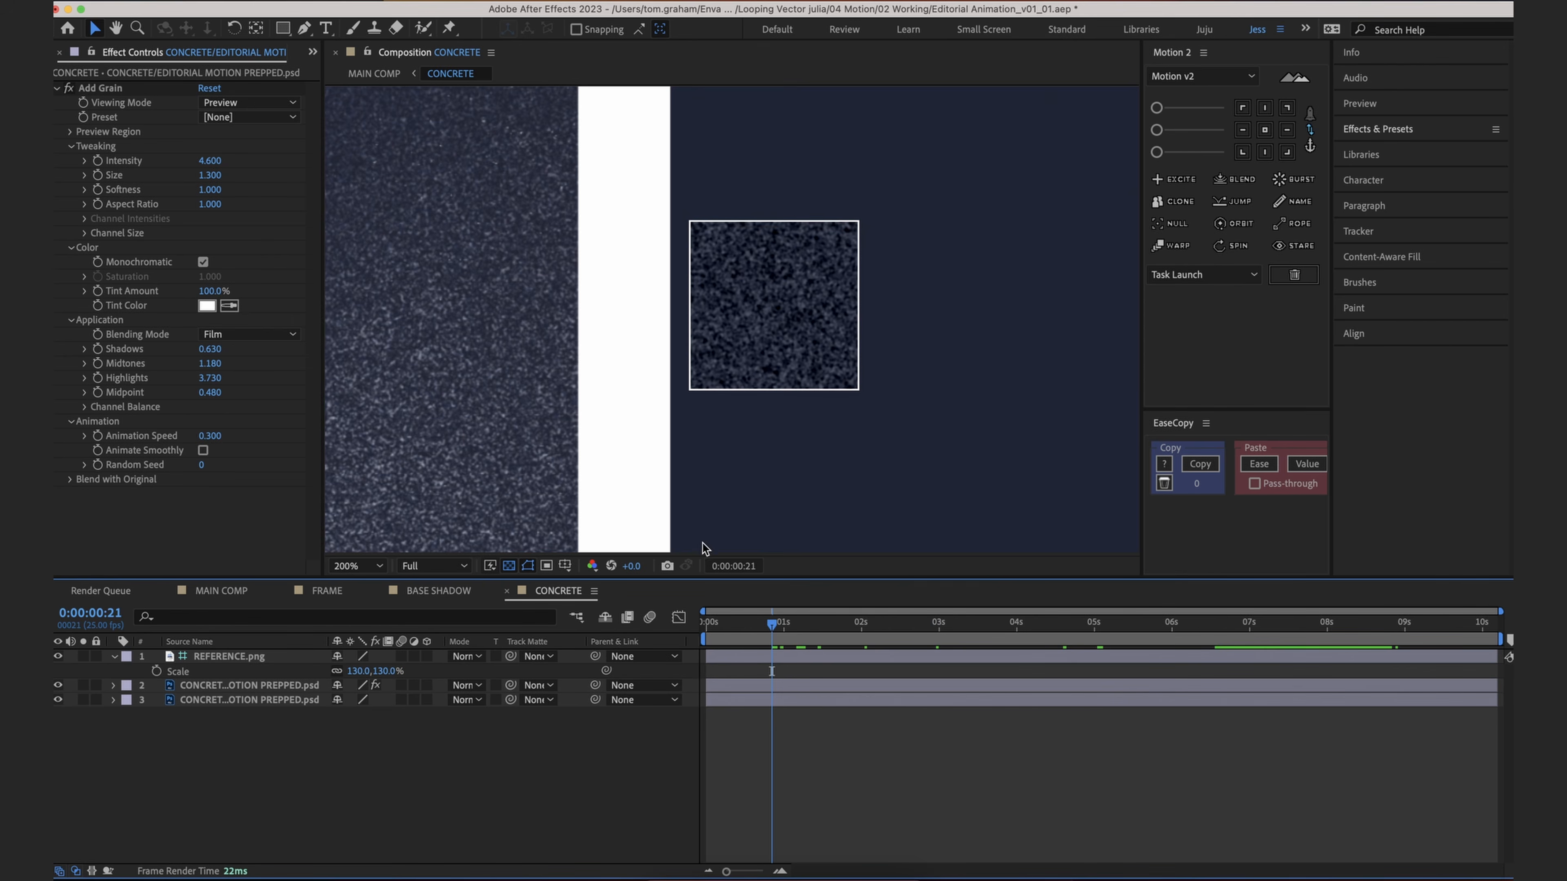
drag(735, 619, 696, 583)
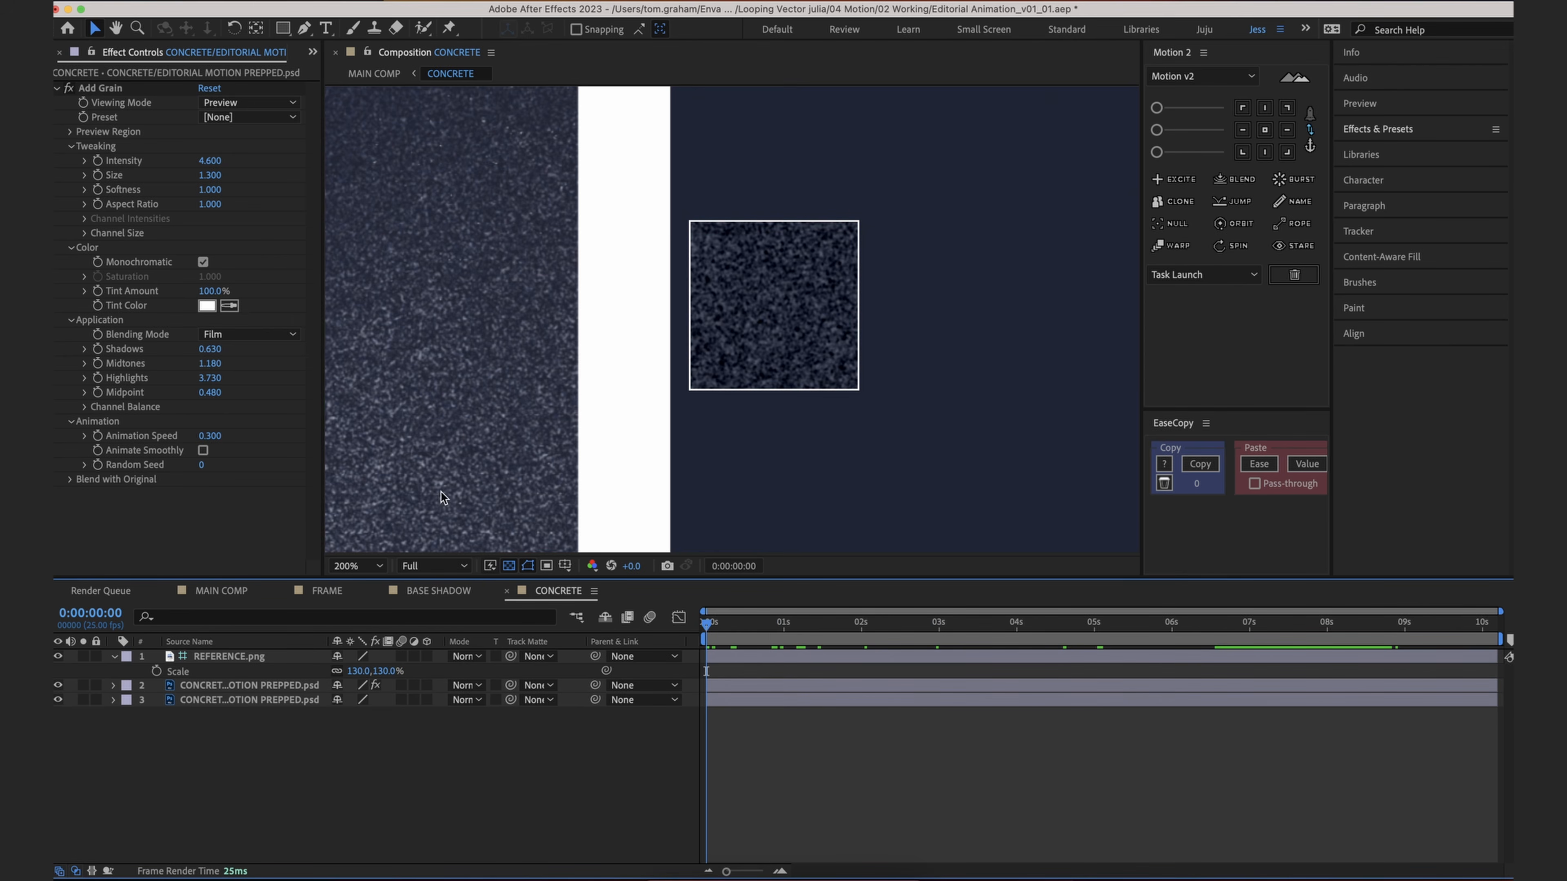
scroll(636, 399, down, 3)
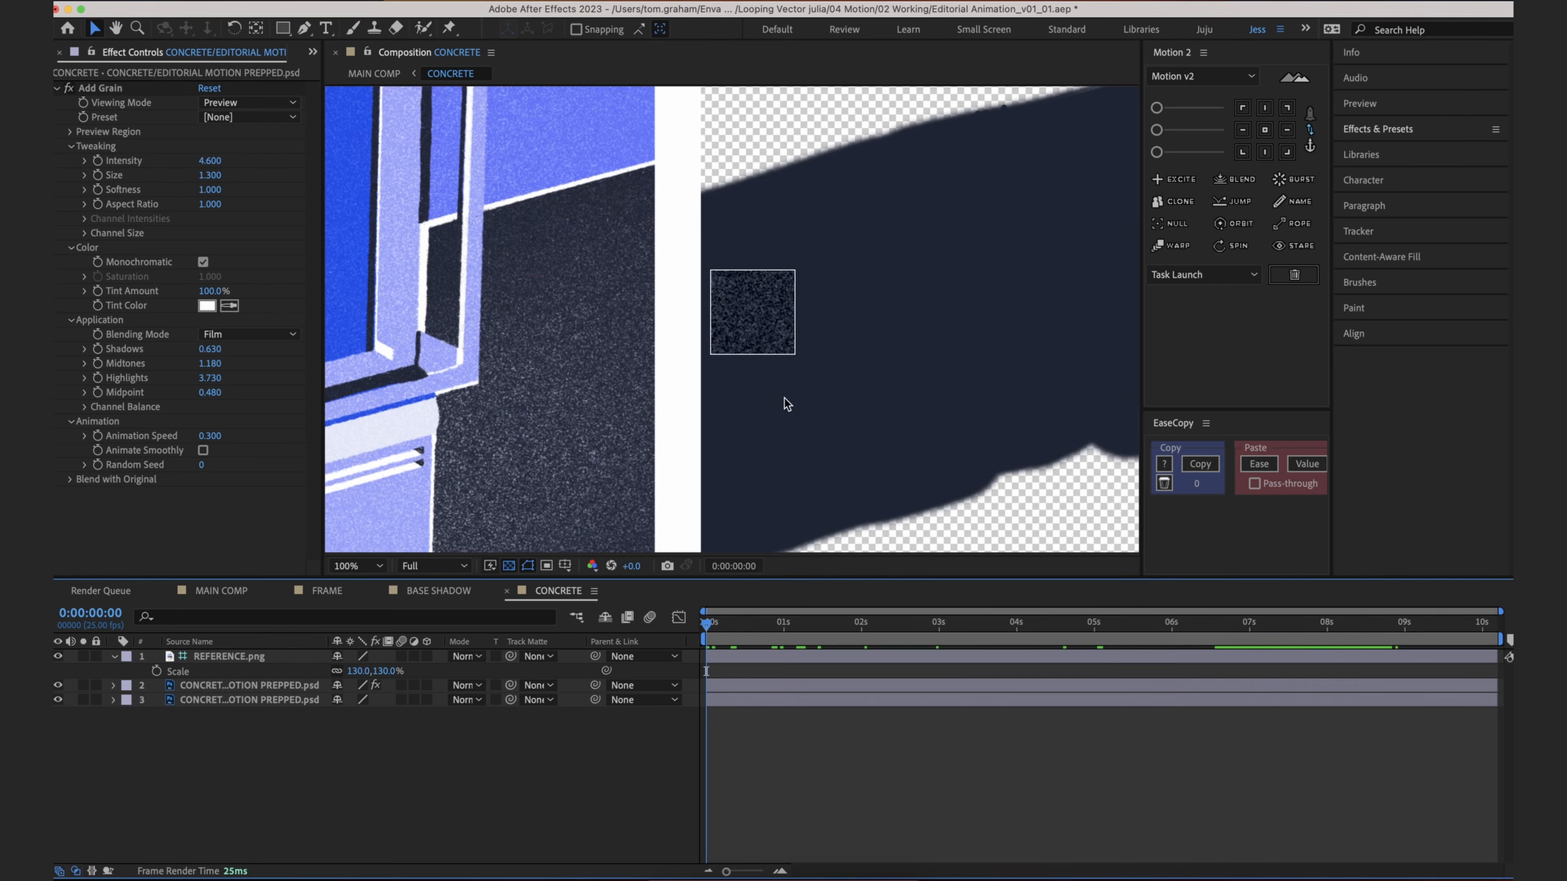
Step: Switch the Add Grain Viewing Mode on the upper concrete layer to Final Output
scroll(780, 389, up, 2)
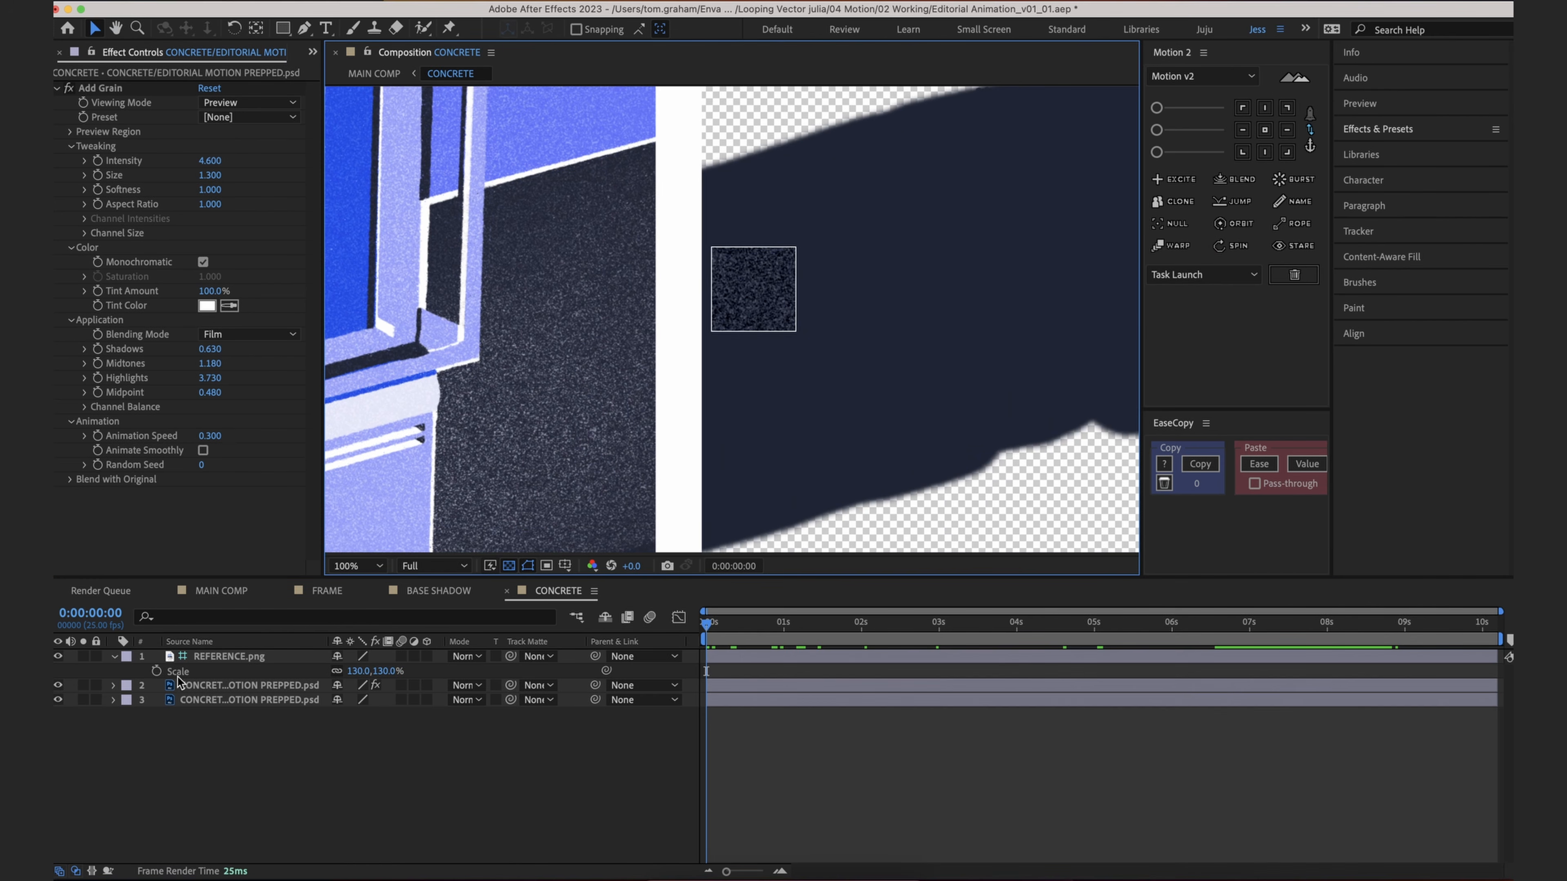
click(233, 686)
click(247, 103)
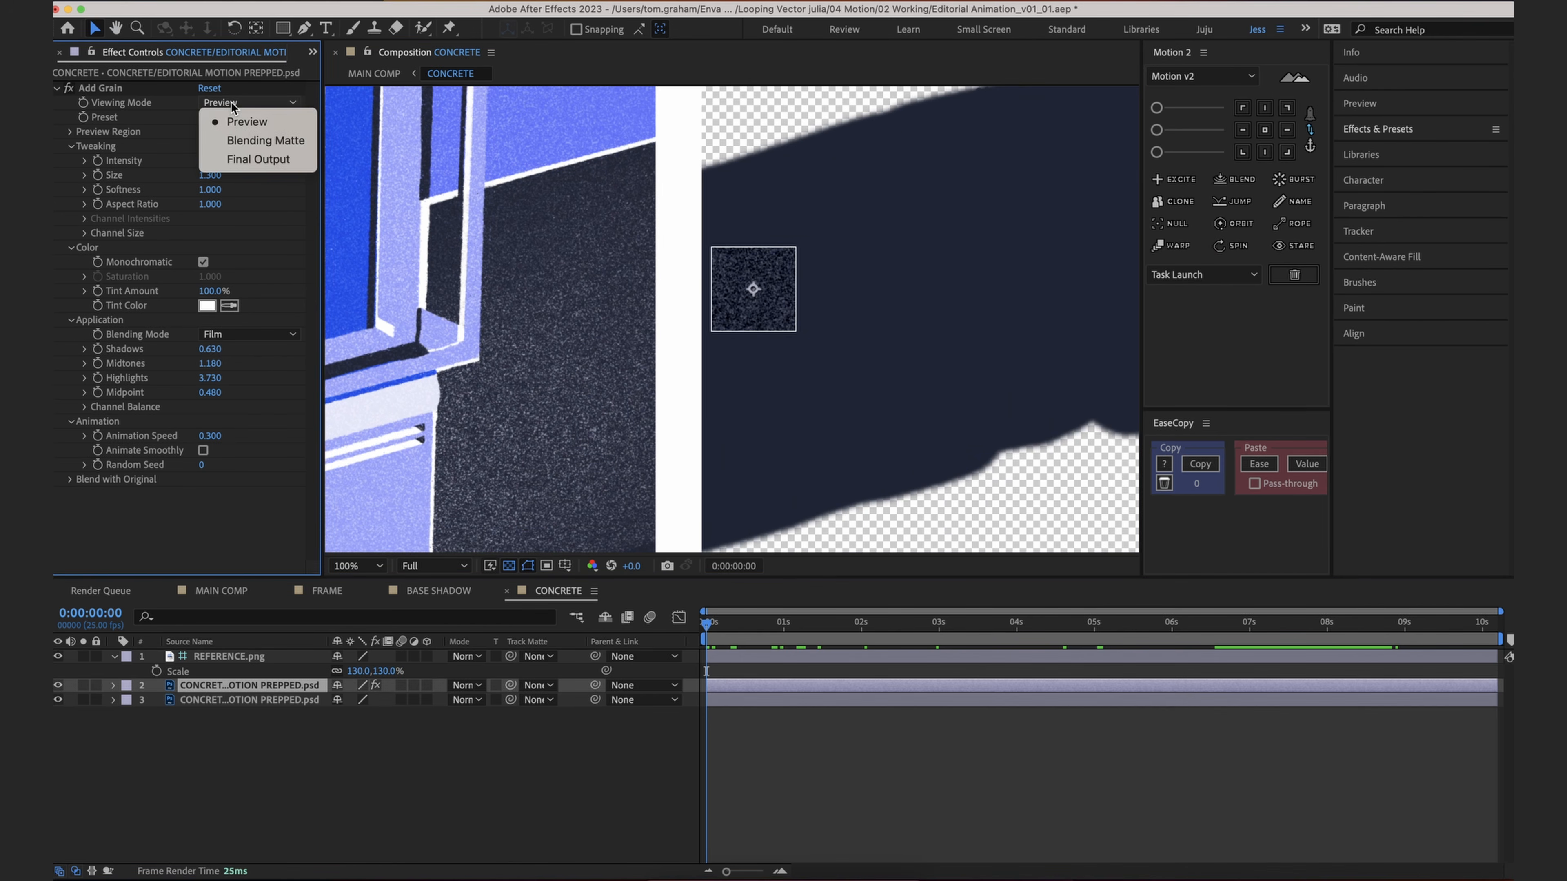
click(258, 159)
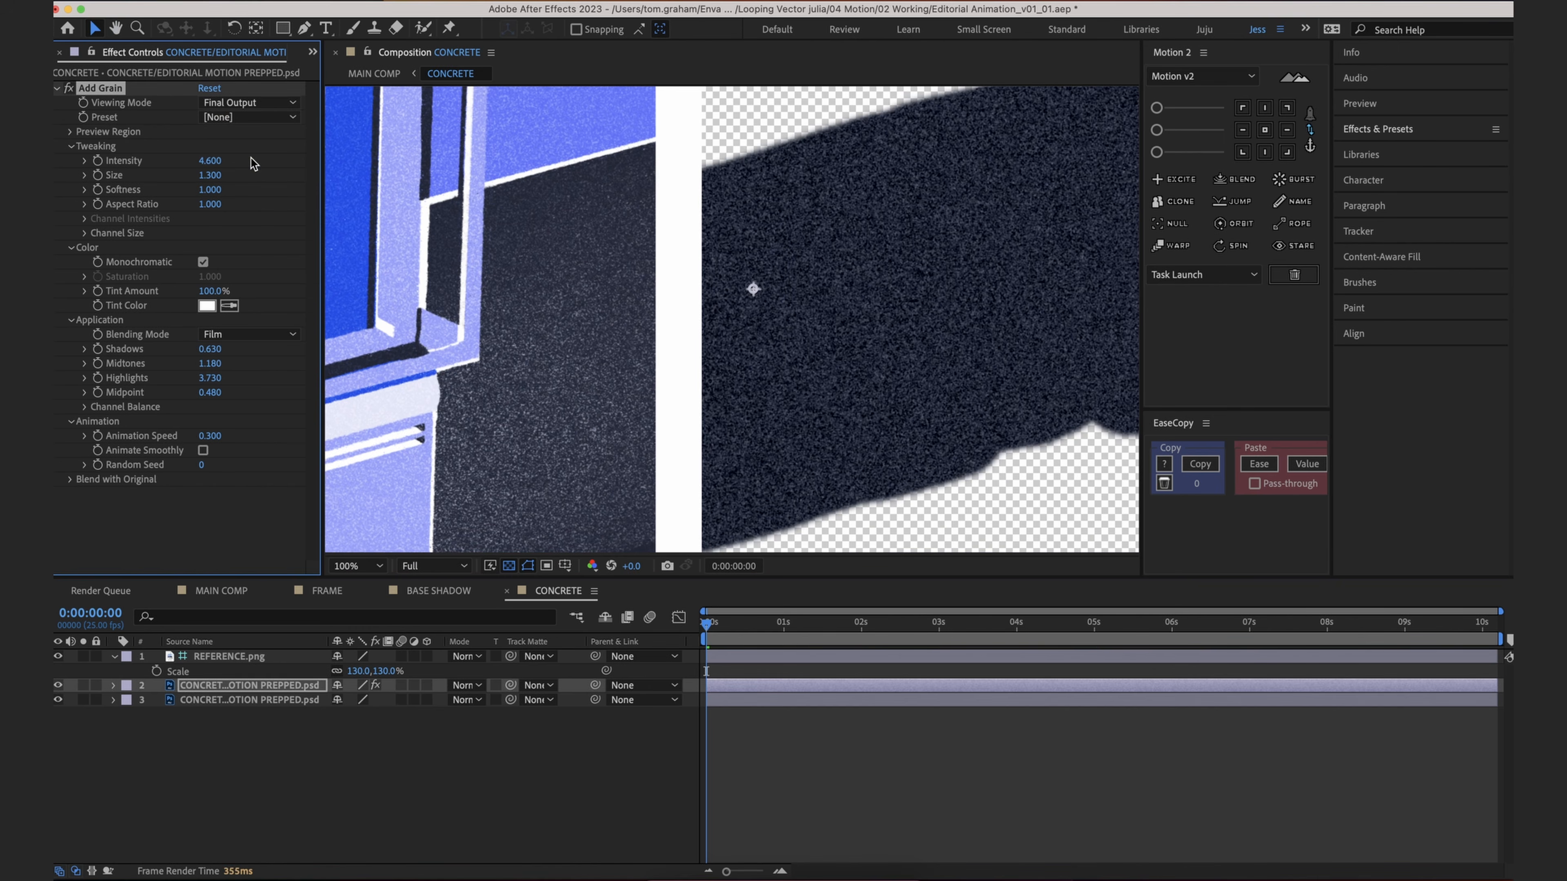
Step: Preview the full-layer grain at Third resolution, restore Full resolution and move the current time to 0:00:00:09
click(956, 811)
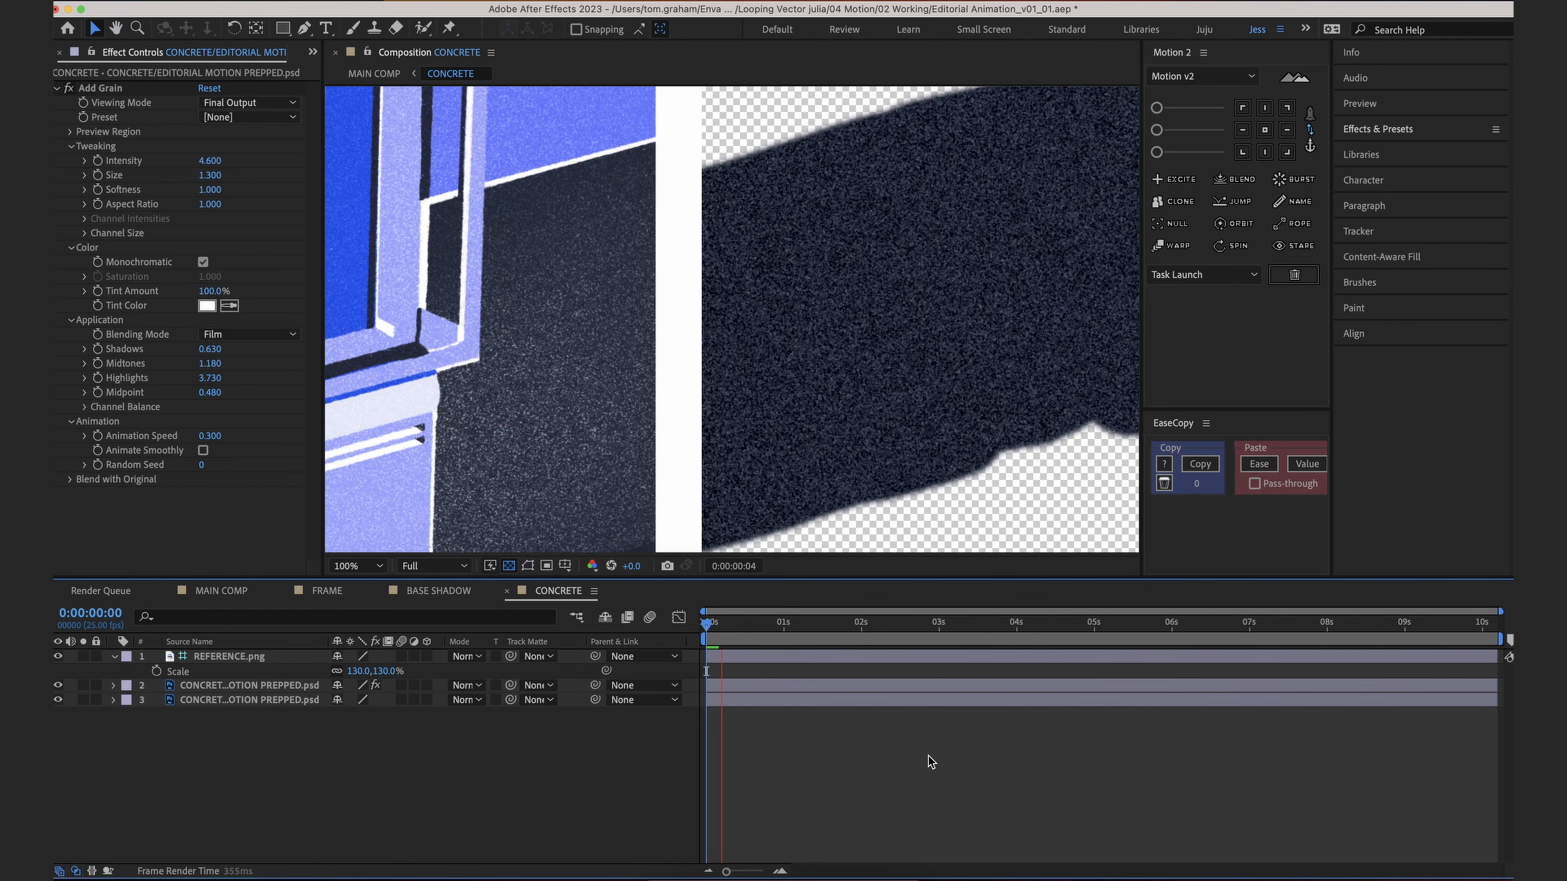
click(430, 567)
click(435, 658)
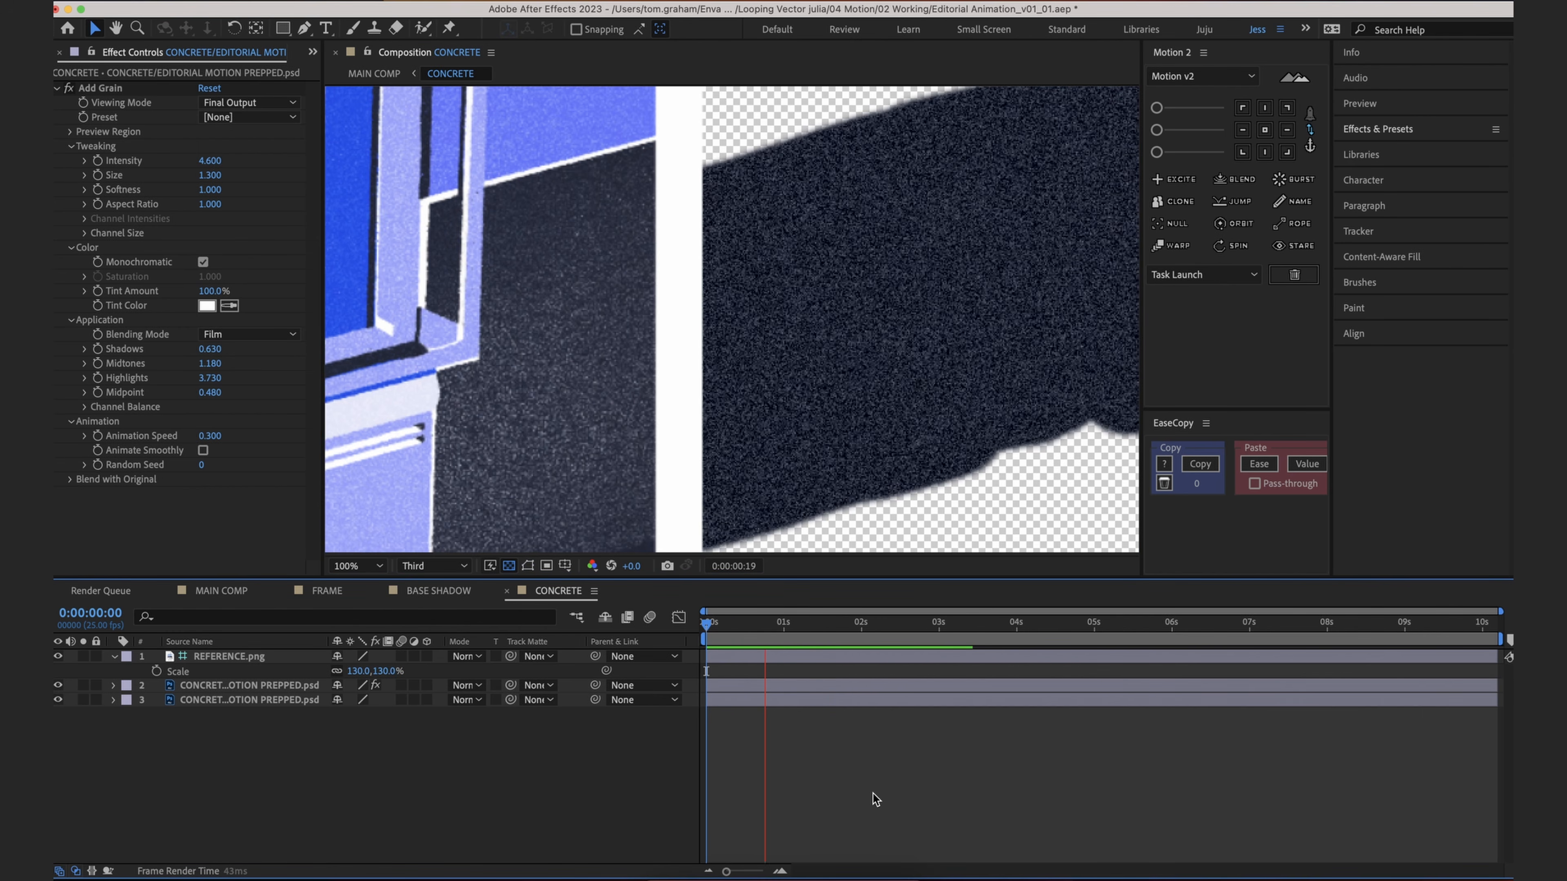
key(space)
click(416, 566)
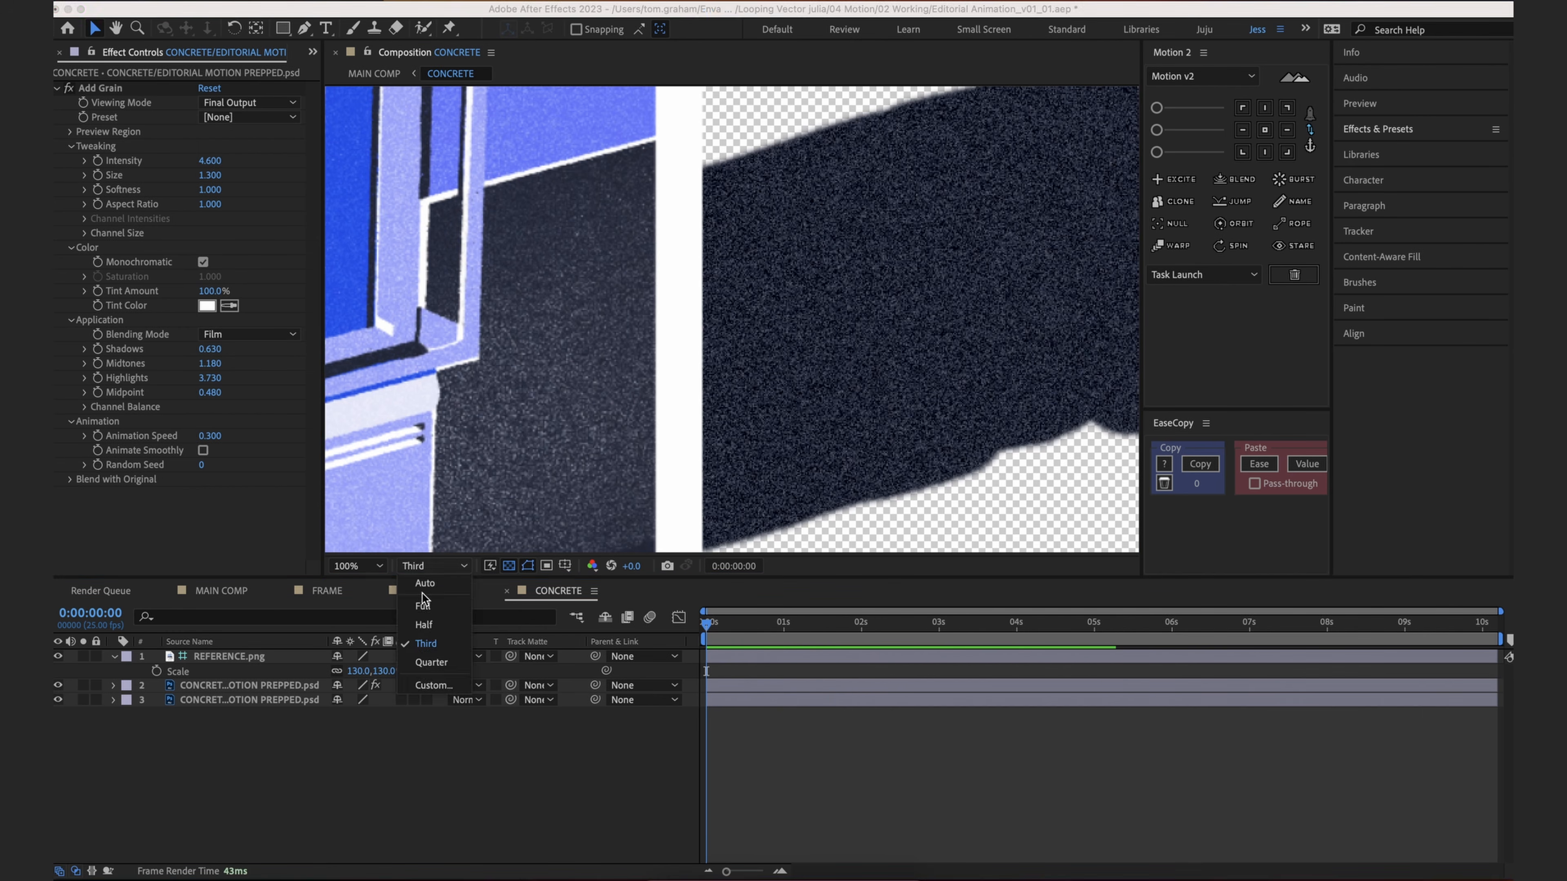
click(427, 600)
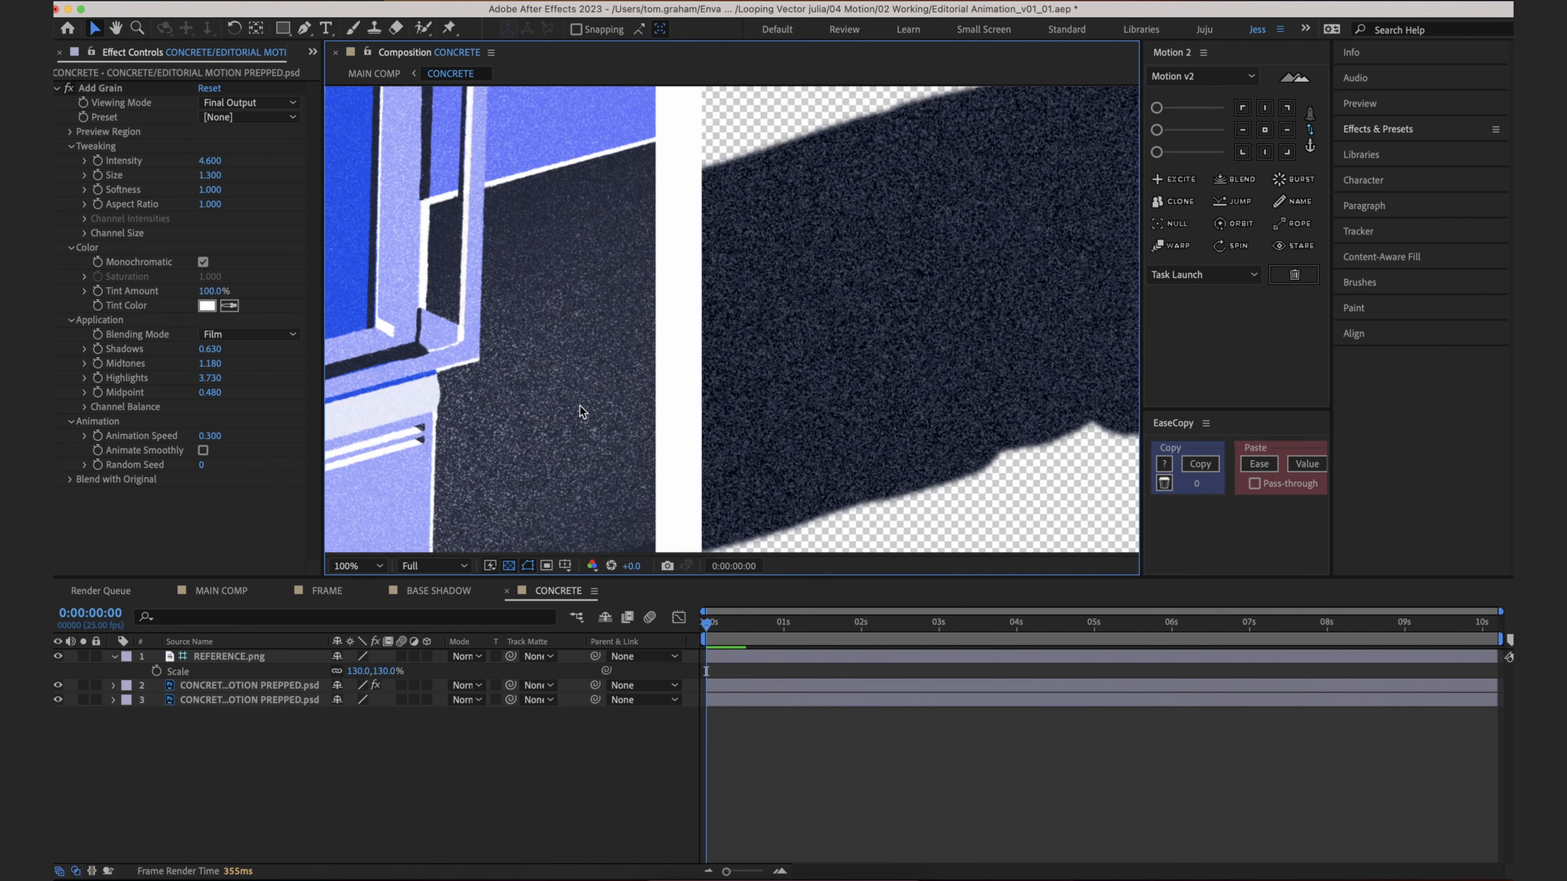
click(733, 624)
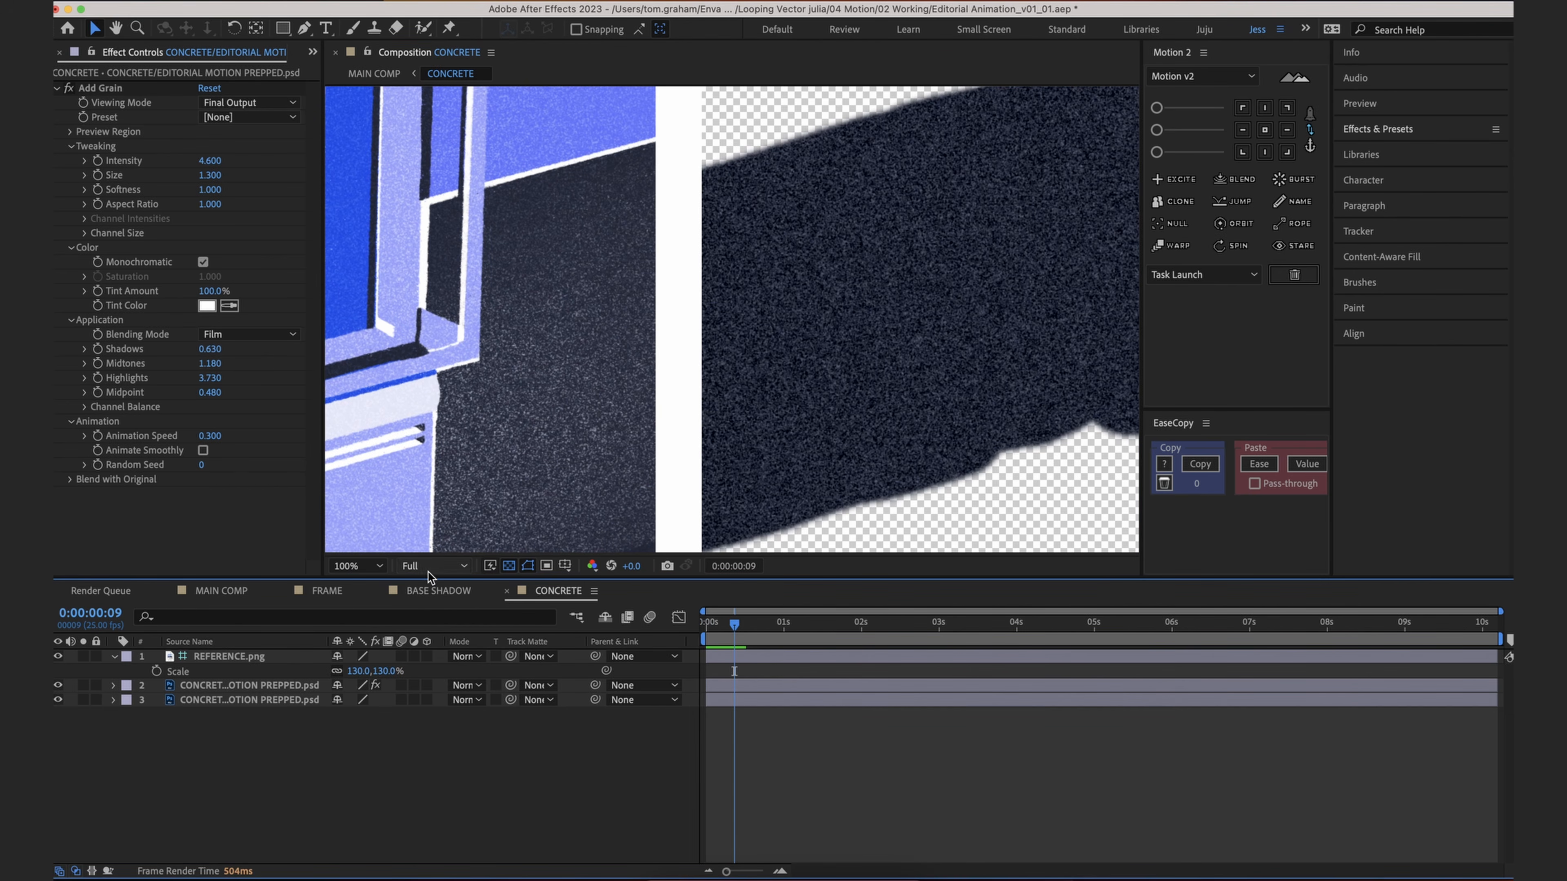
Step: Try the Add, Lighten and Screen blending modes on the upper concrete layer and test another Add Grain Shadows value
click(822, 654)
click(263, 684)
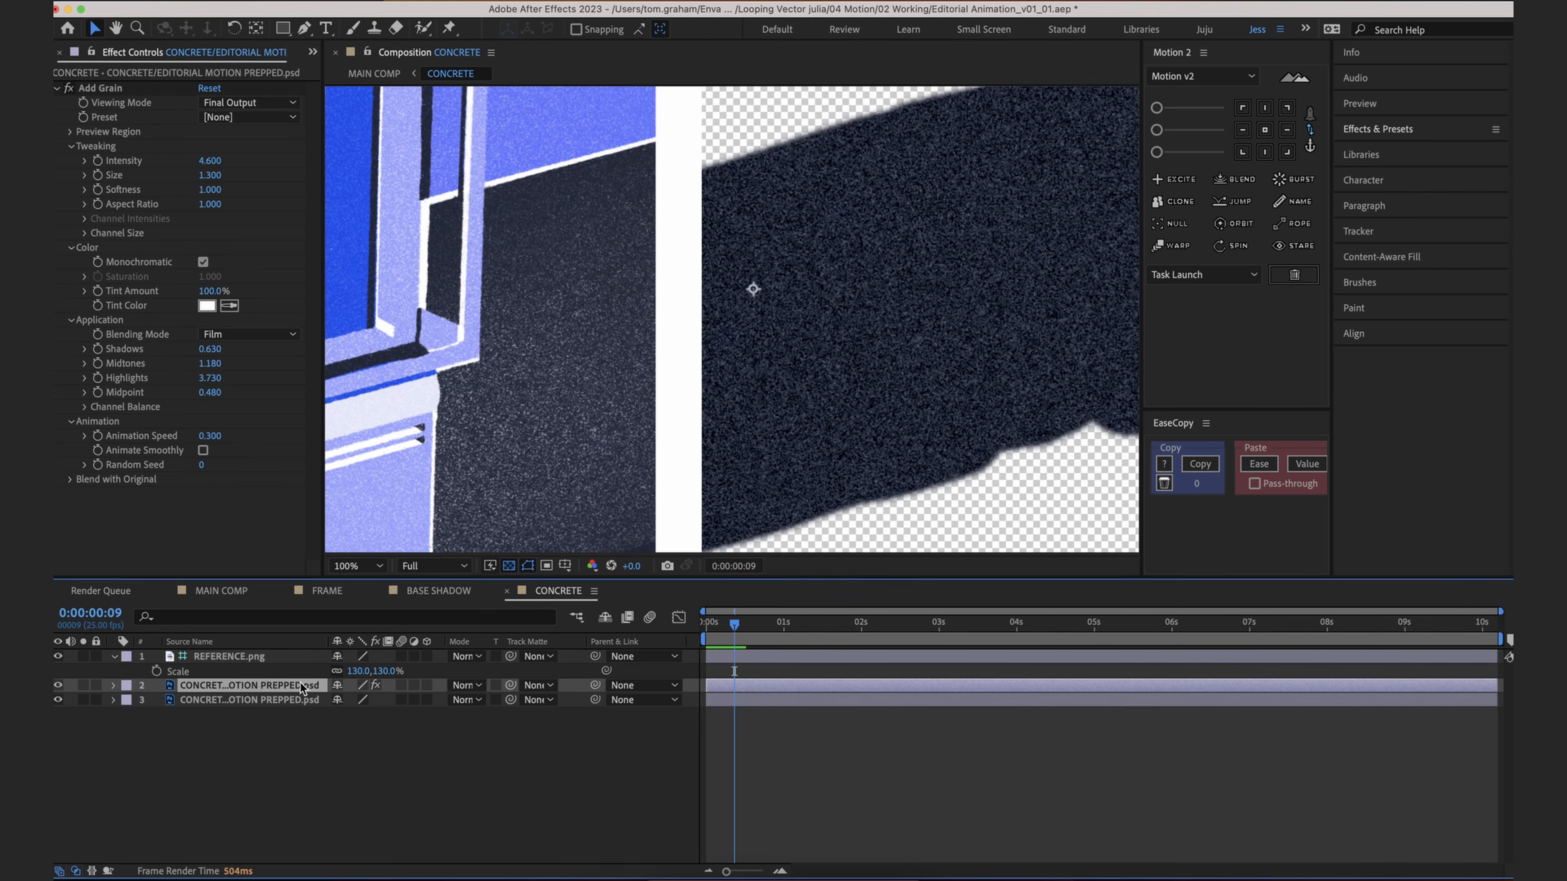
click(477, 686)
click(534, 290)
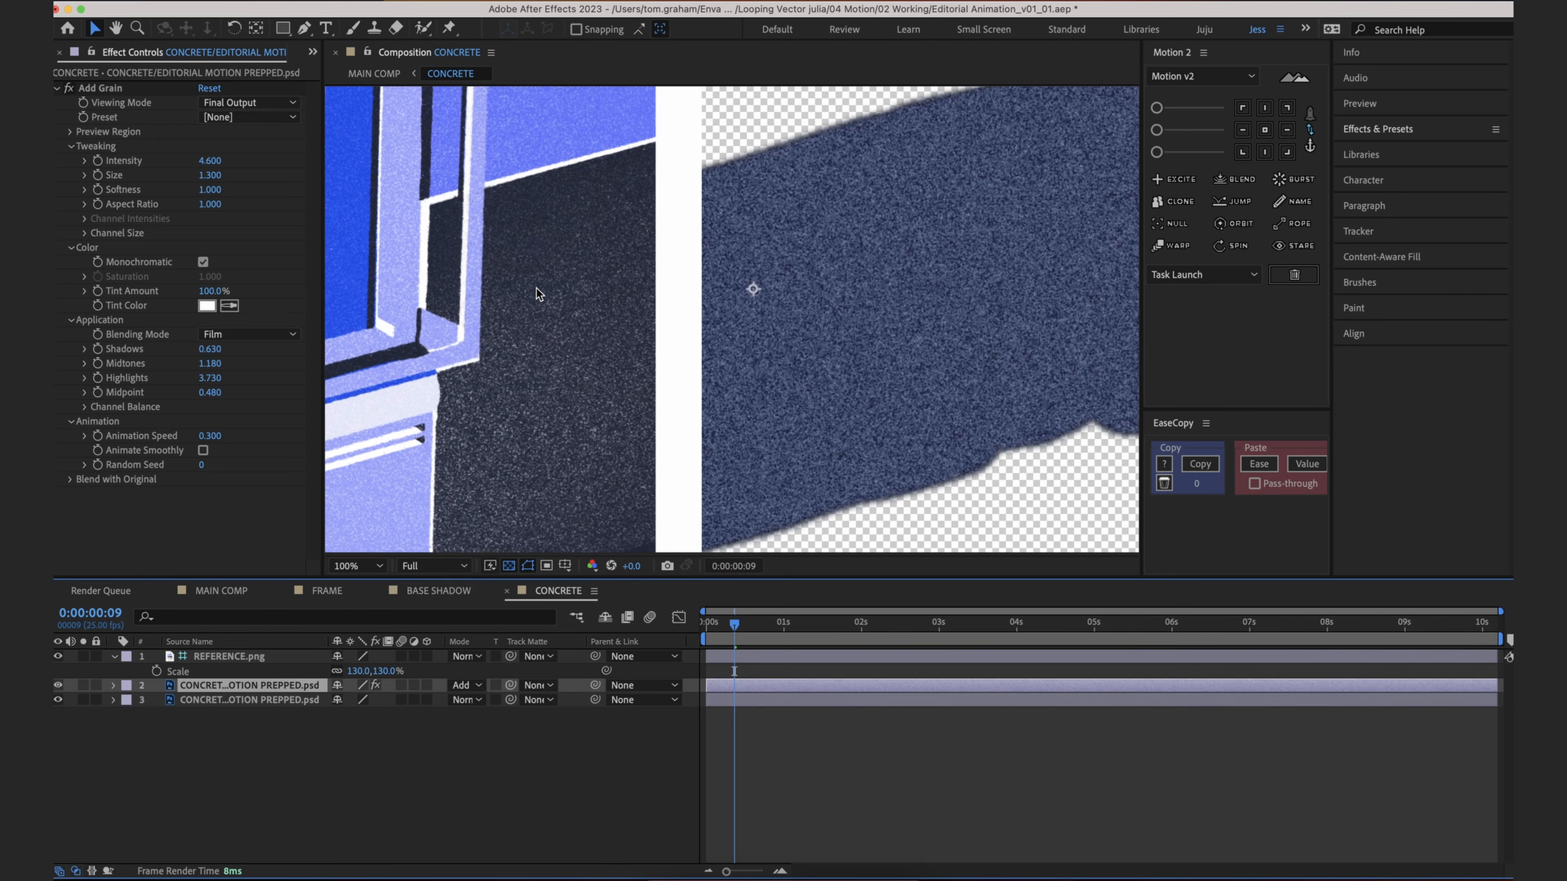
click(463, 687)
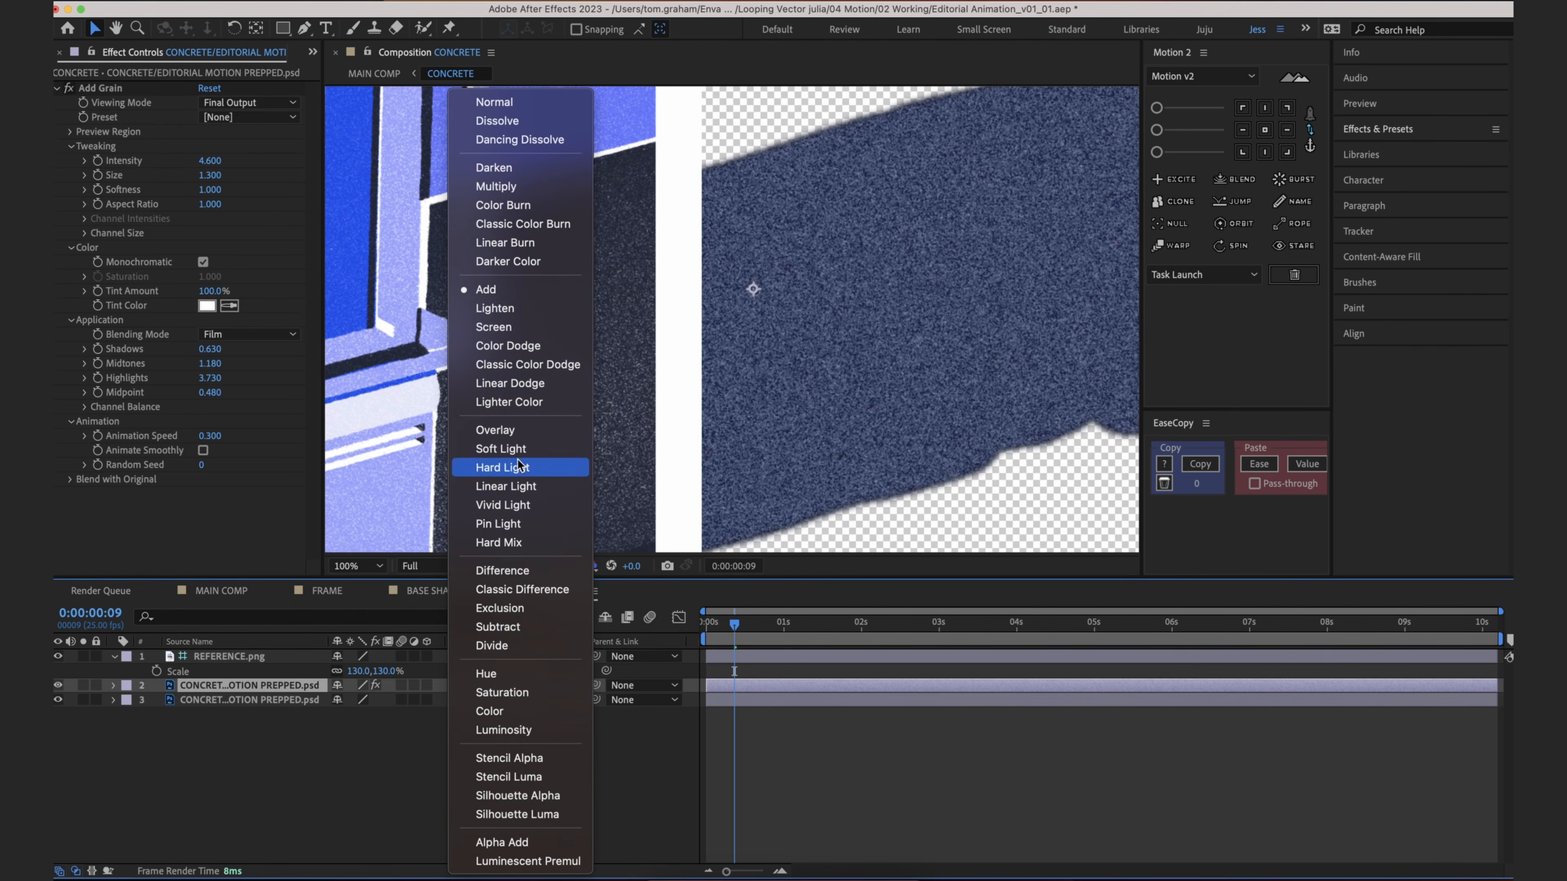
click(519, 306)
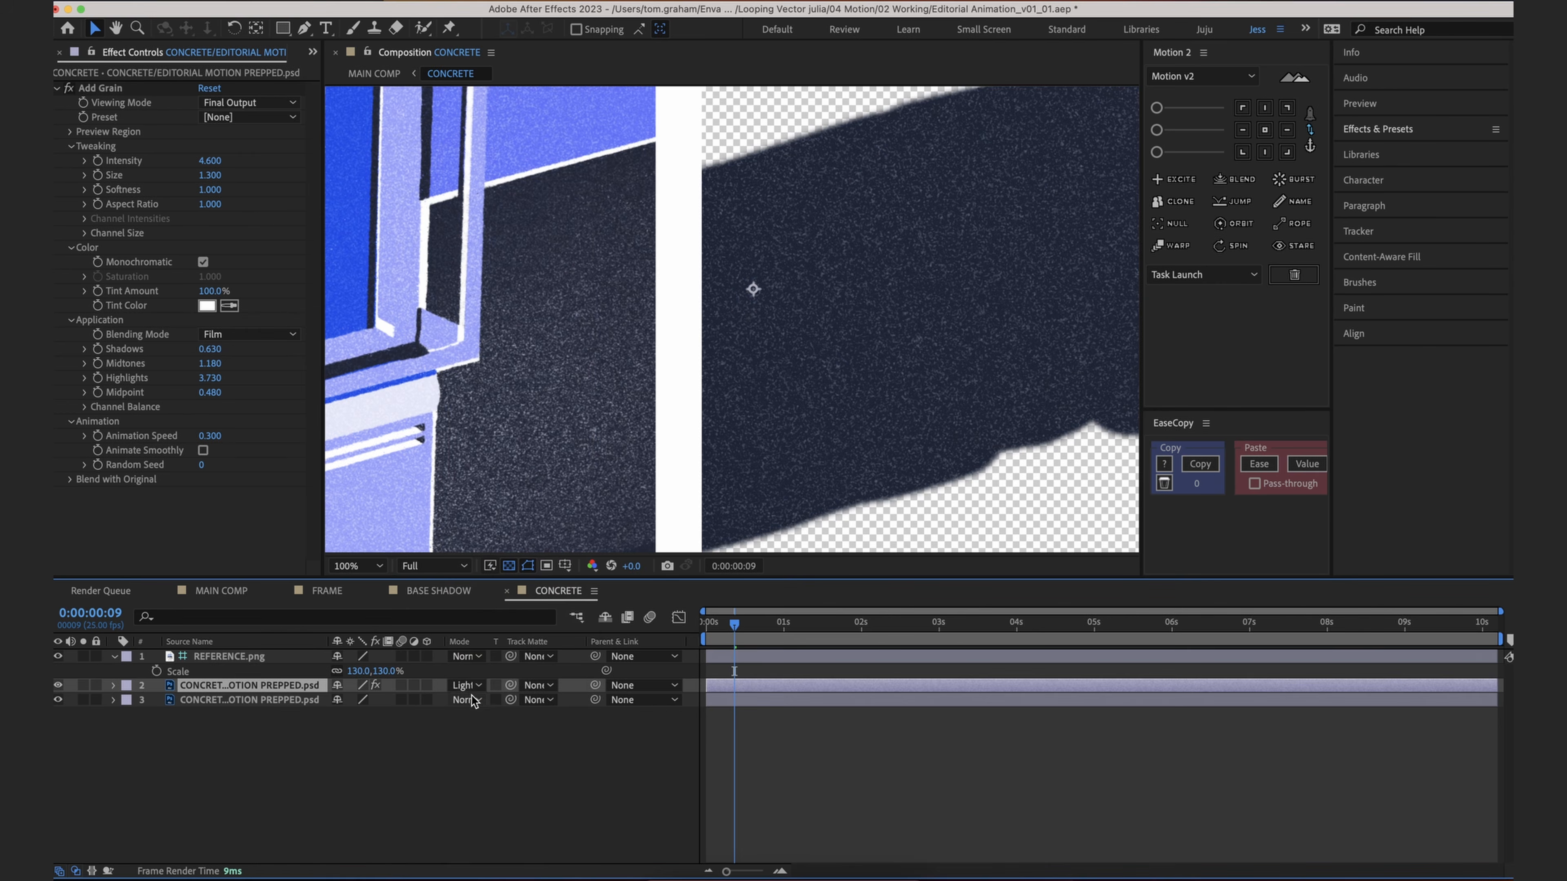
click(469, 686)
click(507, 331)
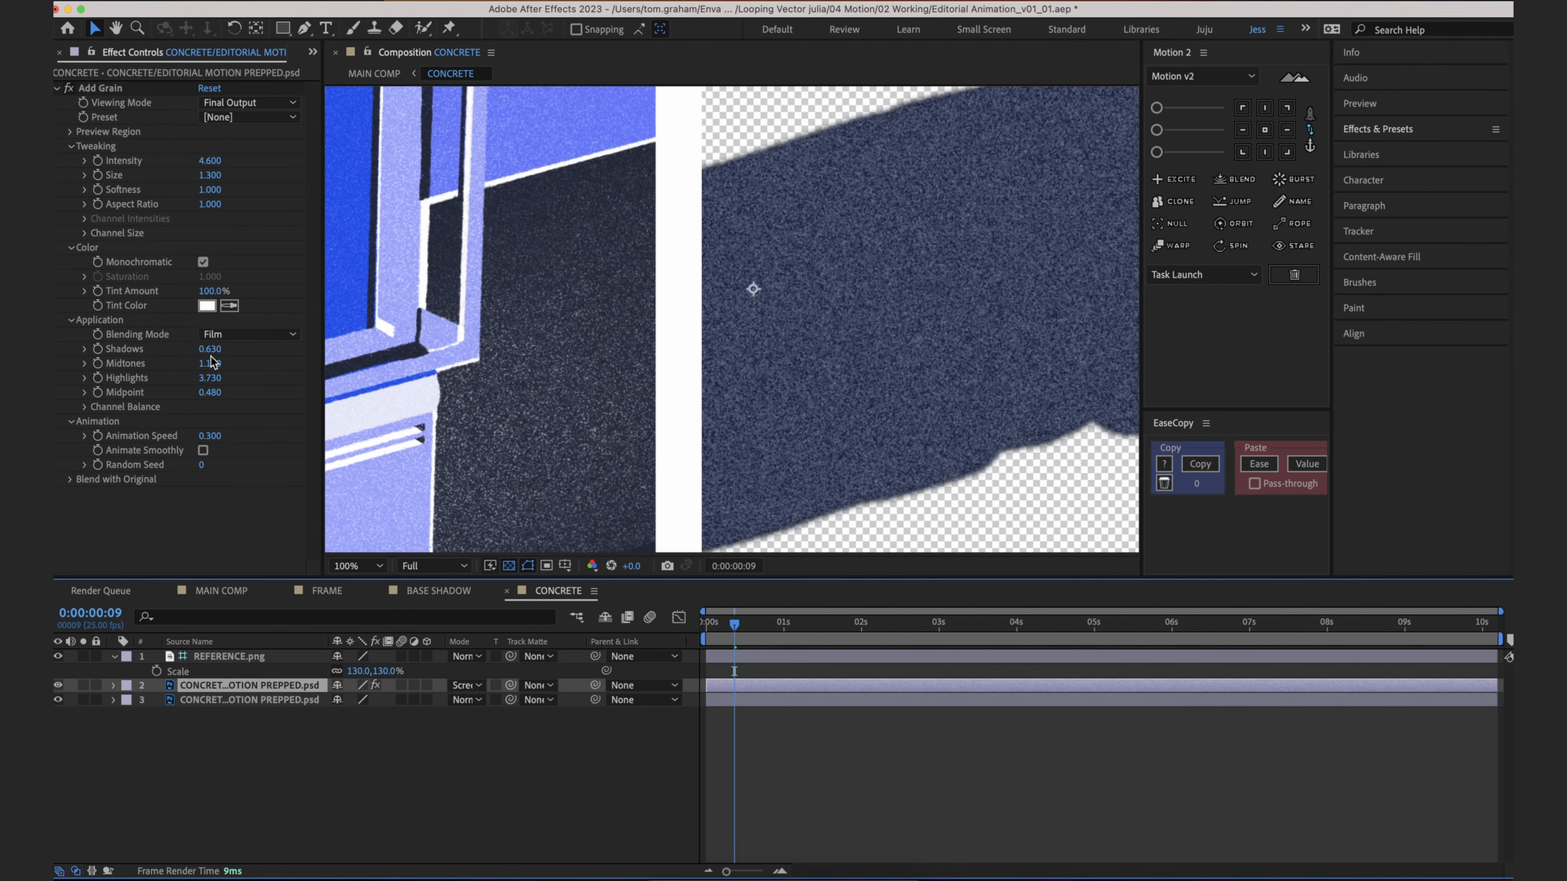
drag(209, 349, 244, 347)
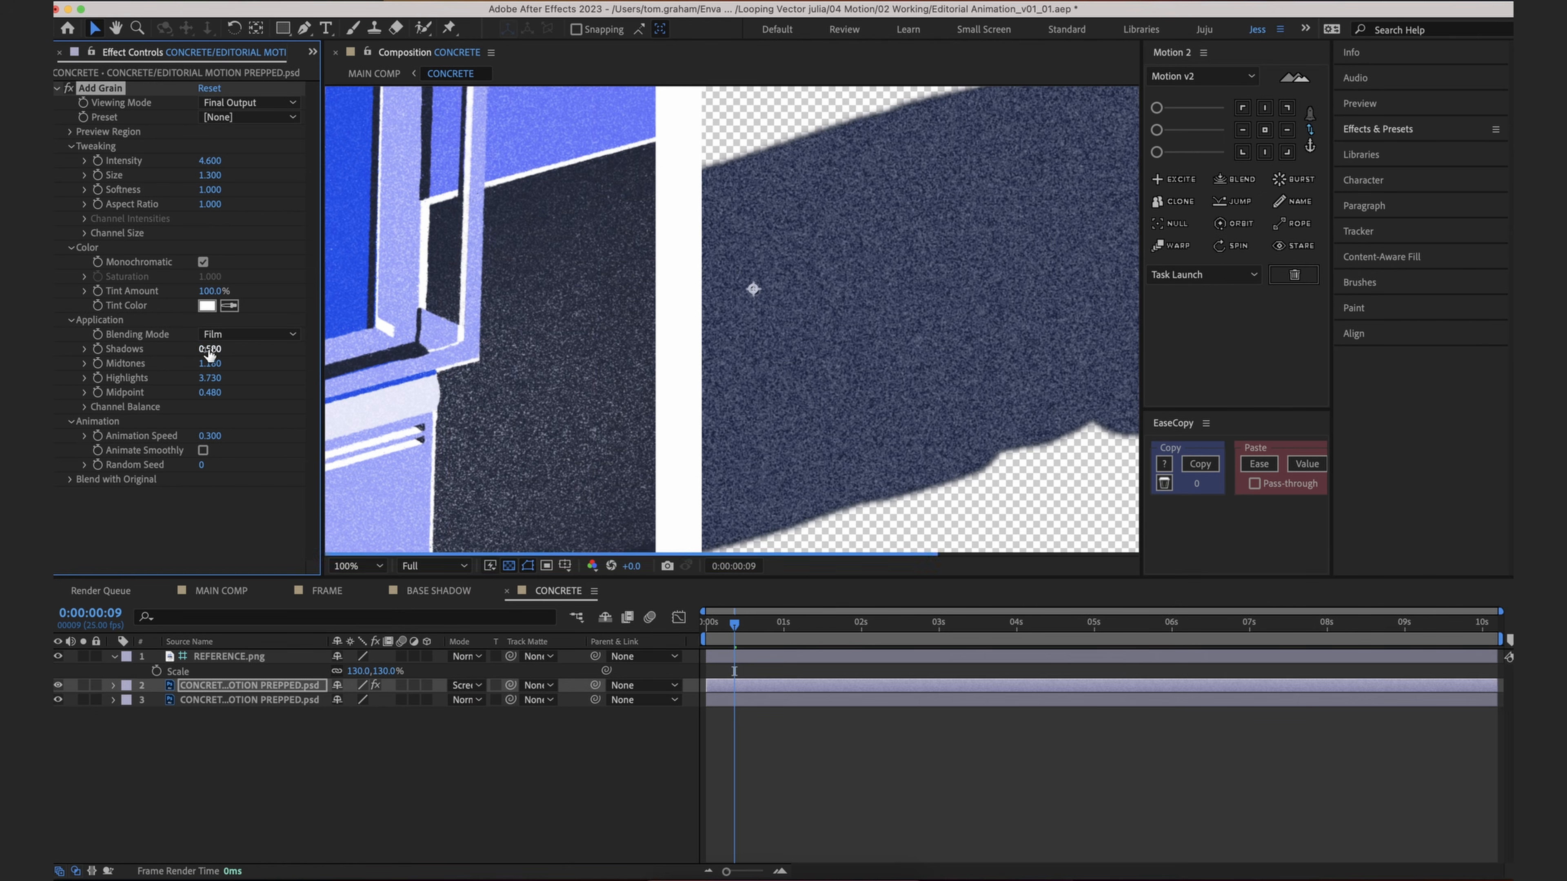
Step: Compare Color Dodge and Add on the upper concrete layer and settle on the Lighten blending mode
click(466, 685)
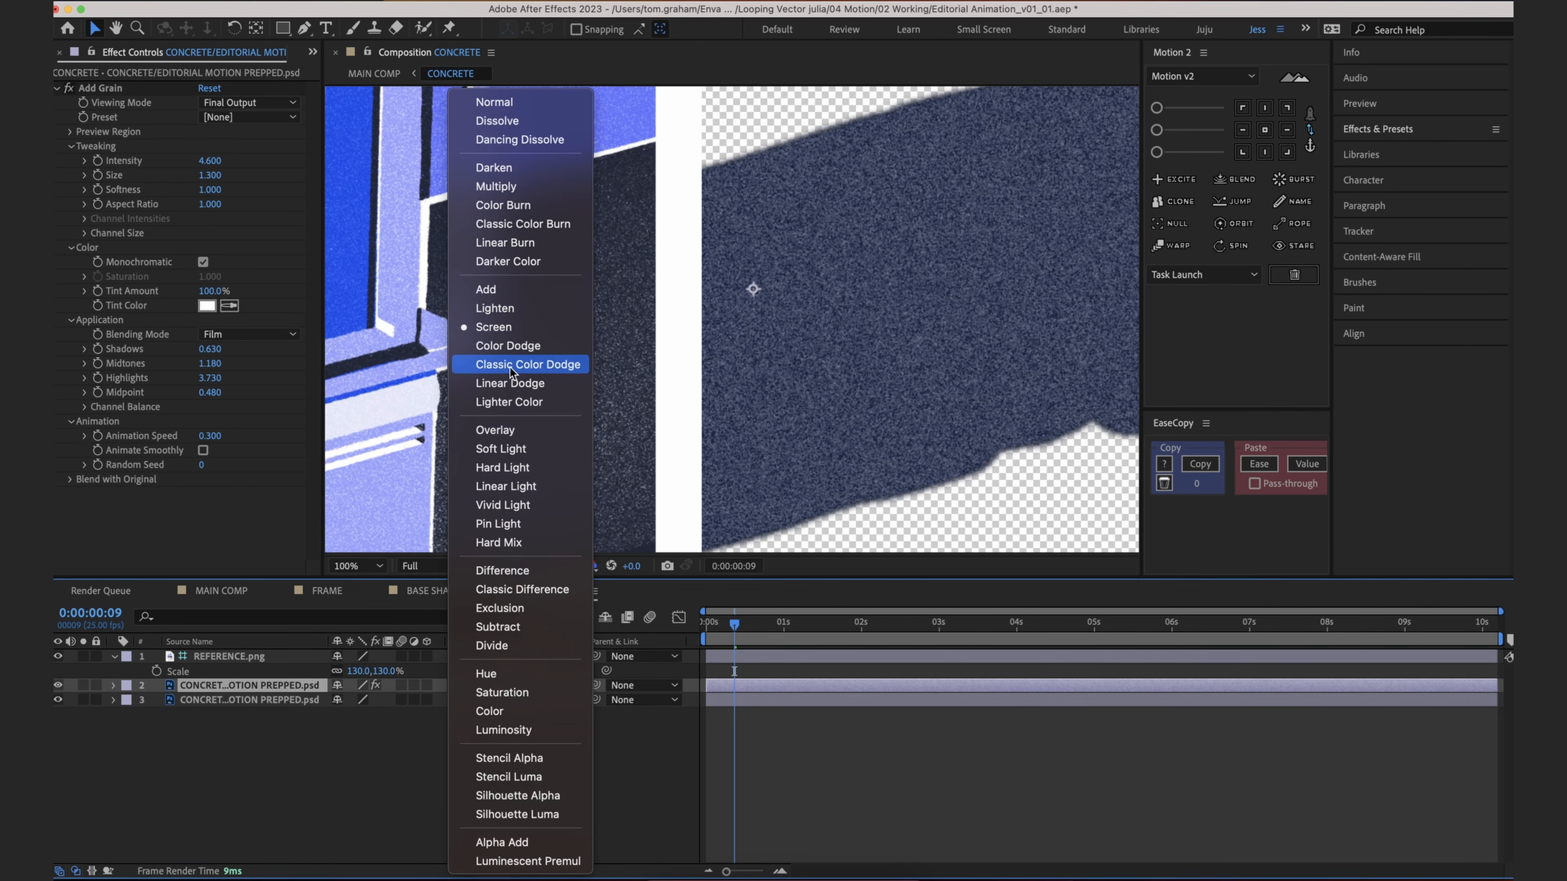
click(509, 346)
click(483, 691)
click(501, 291)
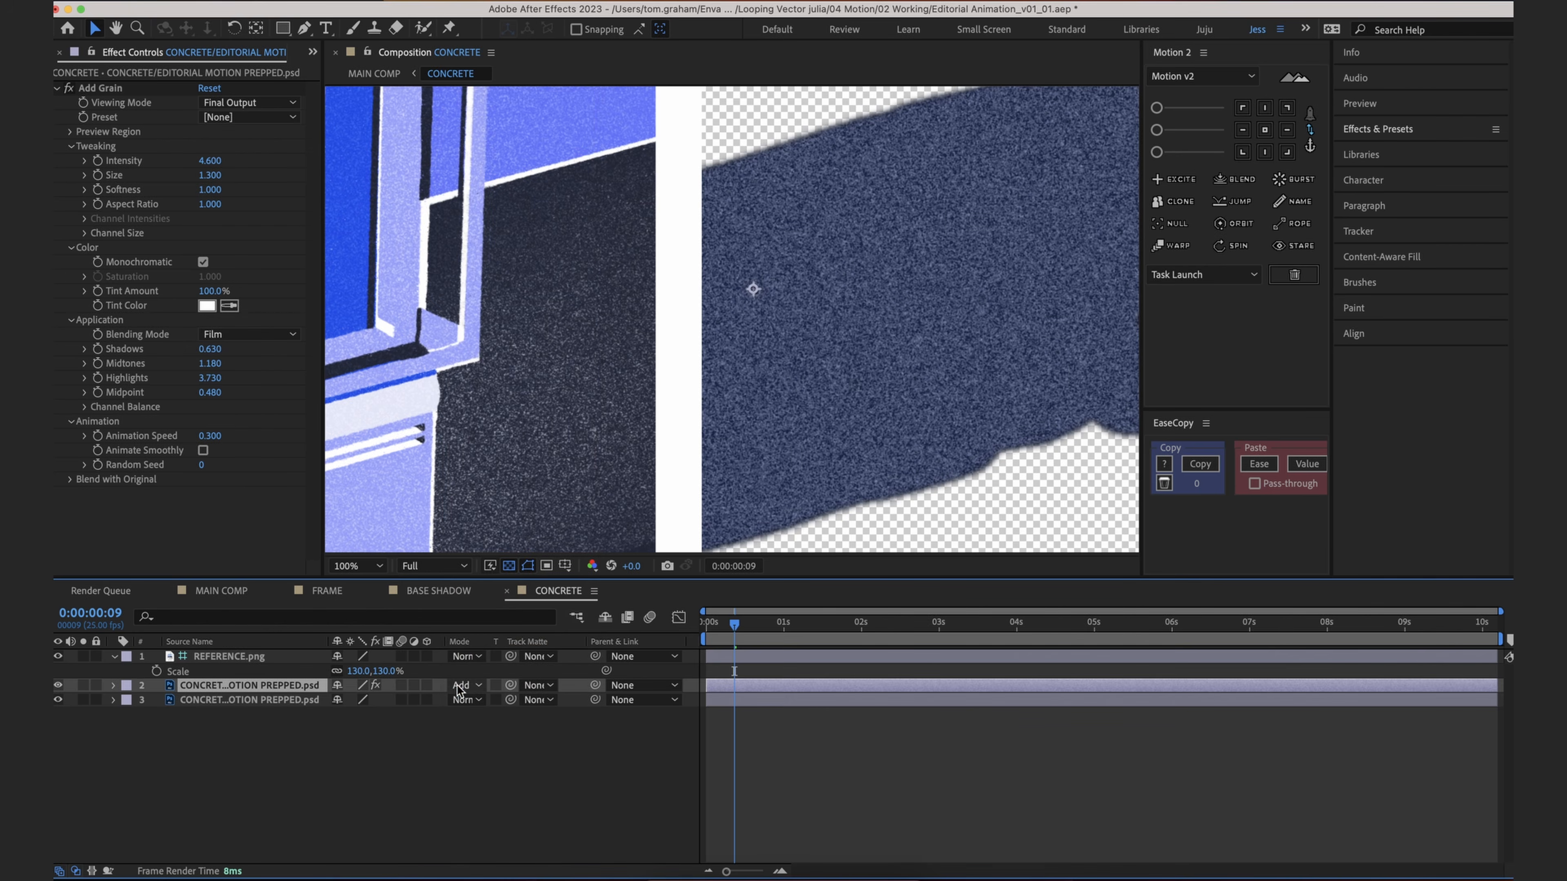
click(460, 686)
click(501, 302)
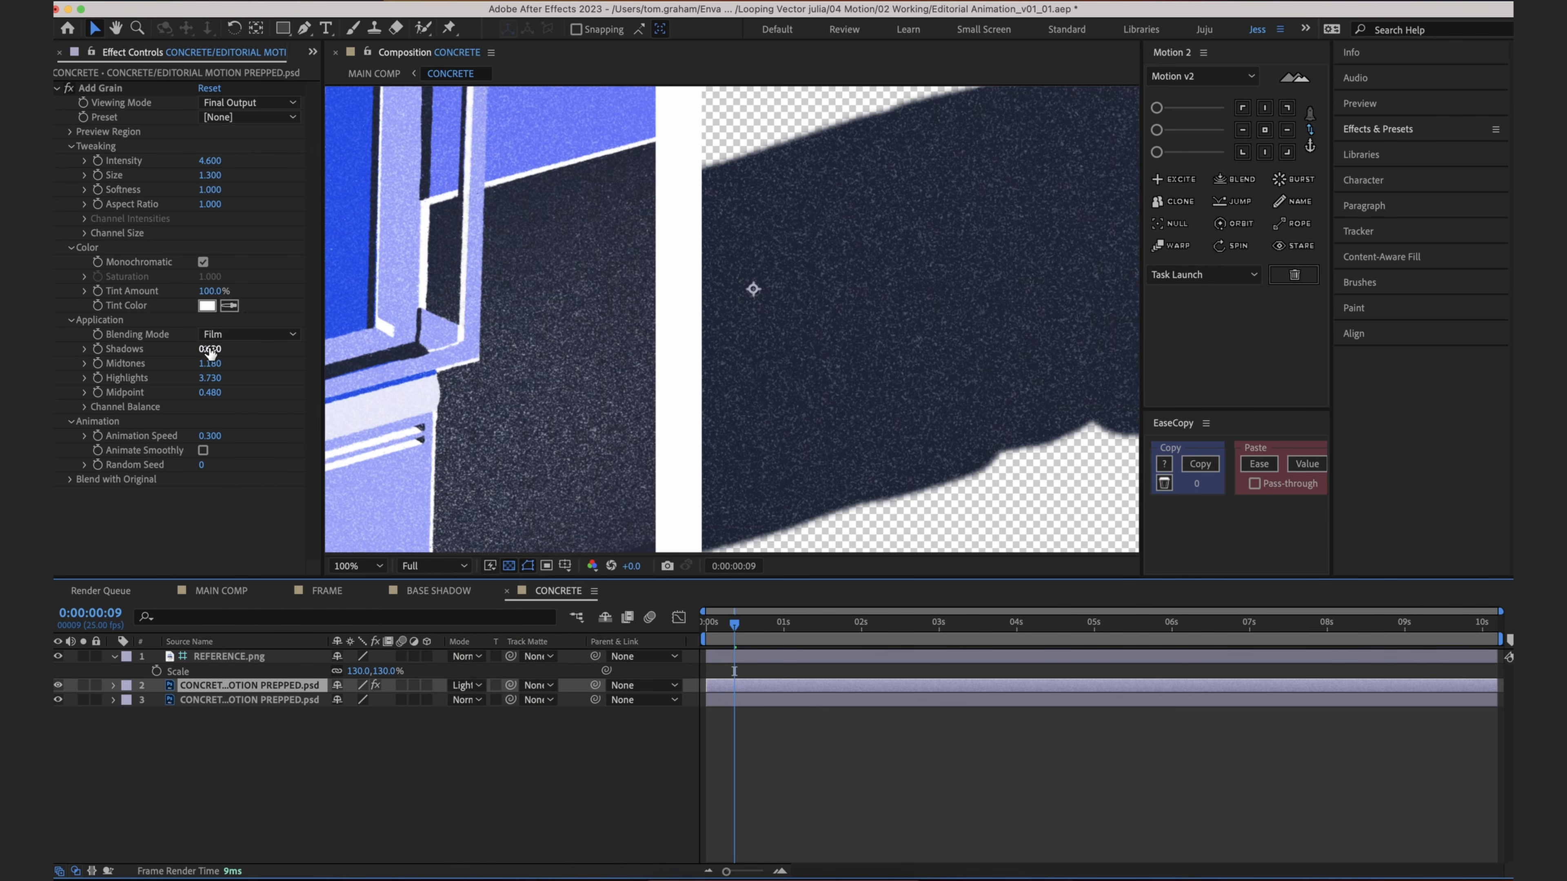
Step: Strengthen the Add Grain Application values to Shadows 1.57, Midtones 1.54 and Highlights 4.26
drag(210, 350, 249, 347)
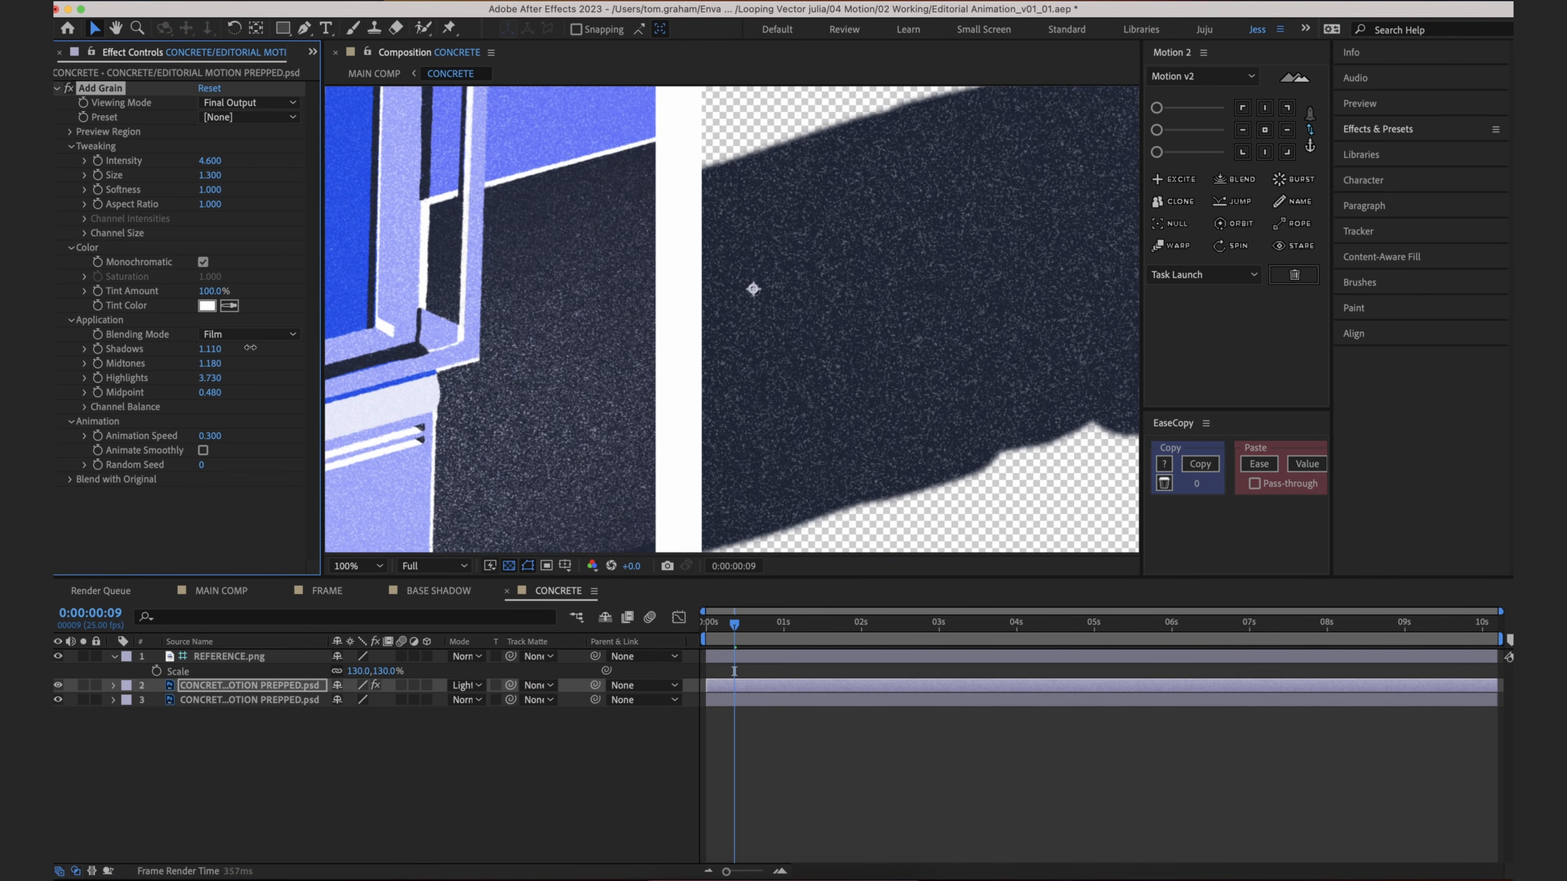
drag(214, 367, 241, 365)
drag(211, 377, 242, 387)
drag(293, 382, 258, 380)
drag(179, 351, 233, 351)
click(815, 430)
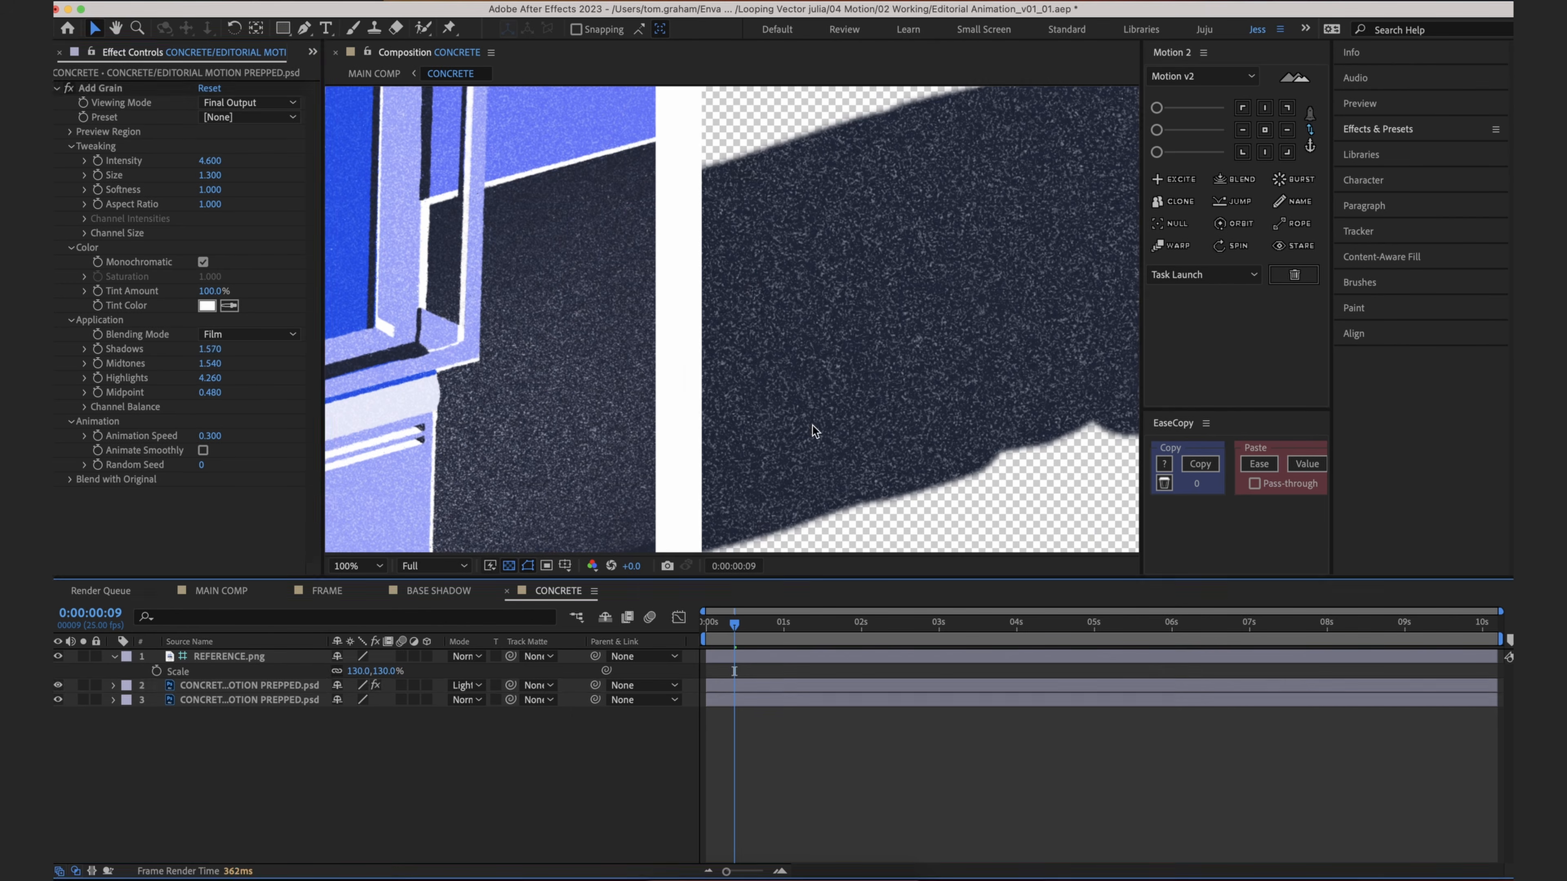
Step: Examine the grain across the whole concrete shape at 50% magnification beside the reference
key(comma)
drag(840, 396, 839, 389)
key(period)
key(comma)
key(comma)
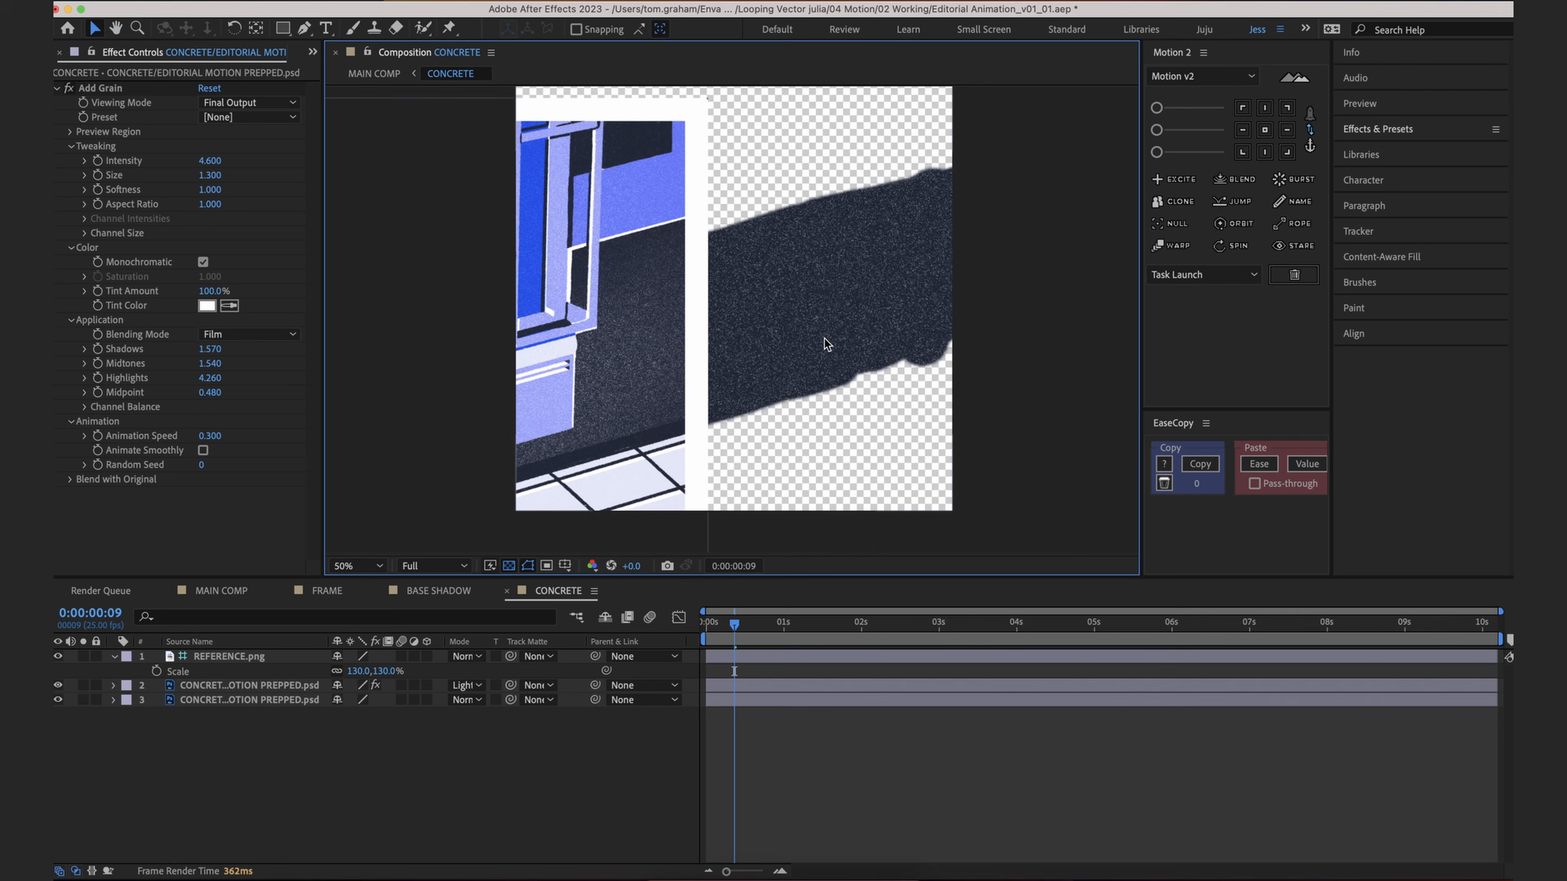
click(338, 714)
click(317, 691)
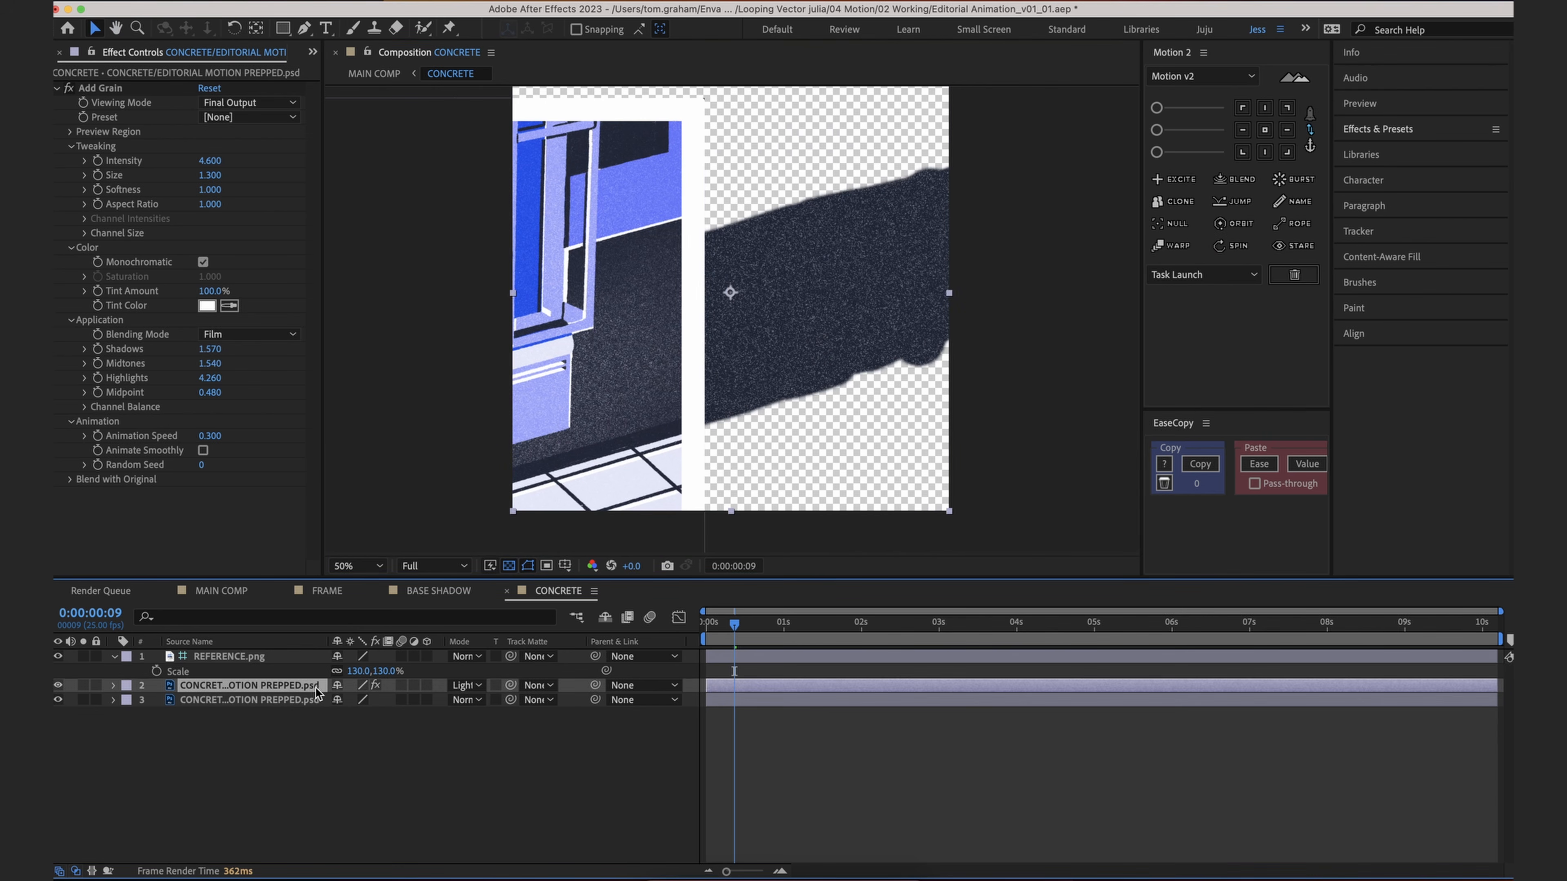
click(338, 748)
Step: Shift the reference image rightward over the concrete for comparison, and hide the reference layer
click(236, 685)
drag(608, 412, 749, 390)
key(super+z)
click(254, 657)
drag(665, 273, 855, 263)
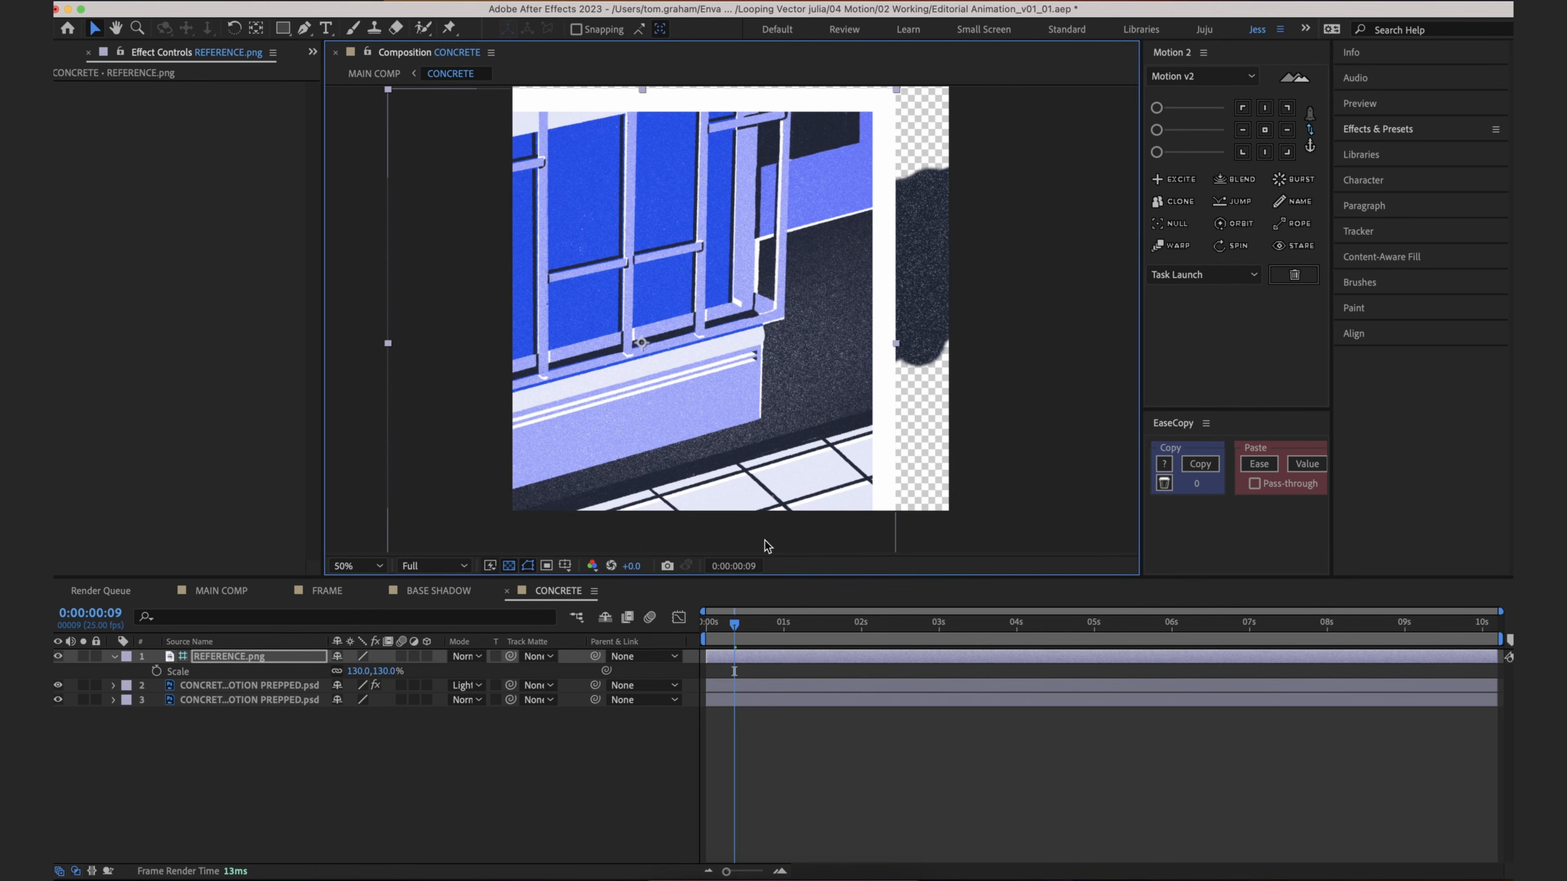
click(57, 656)
Step: Draw a closed Pen mask on the upper concrete layer, enclosing the middle of the band from edge to edge
click(300, 686)
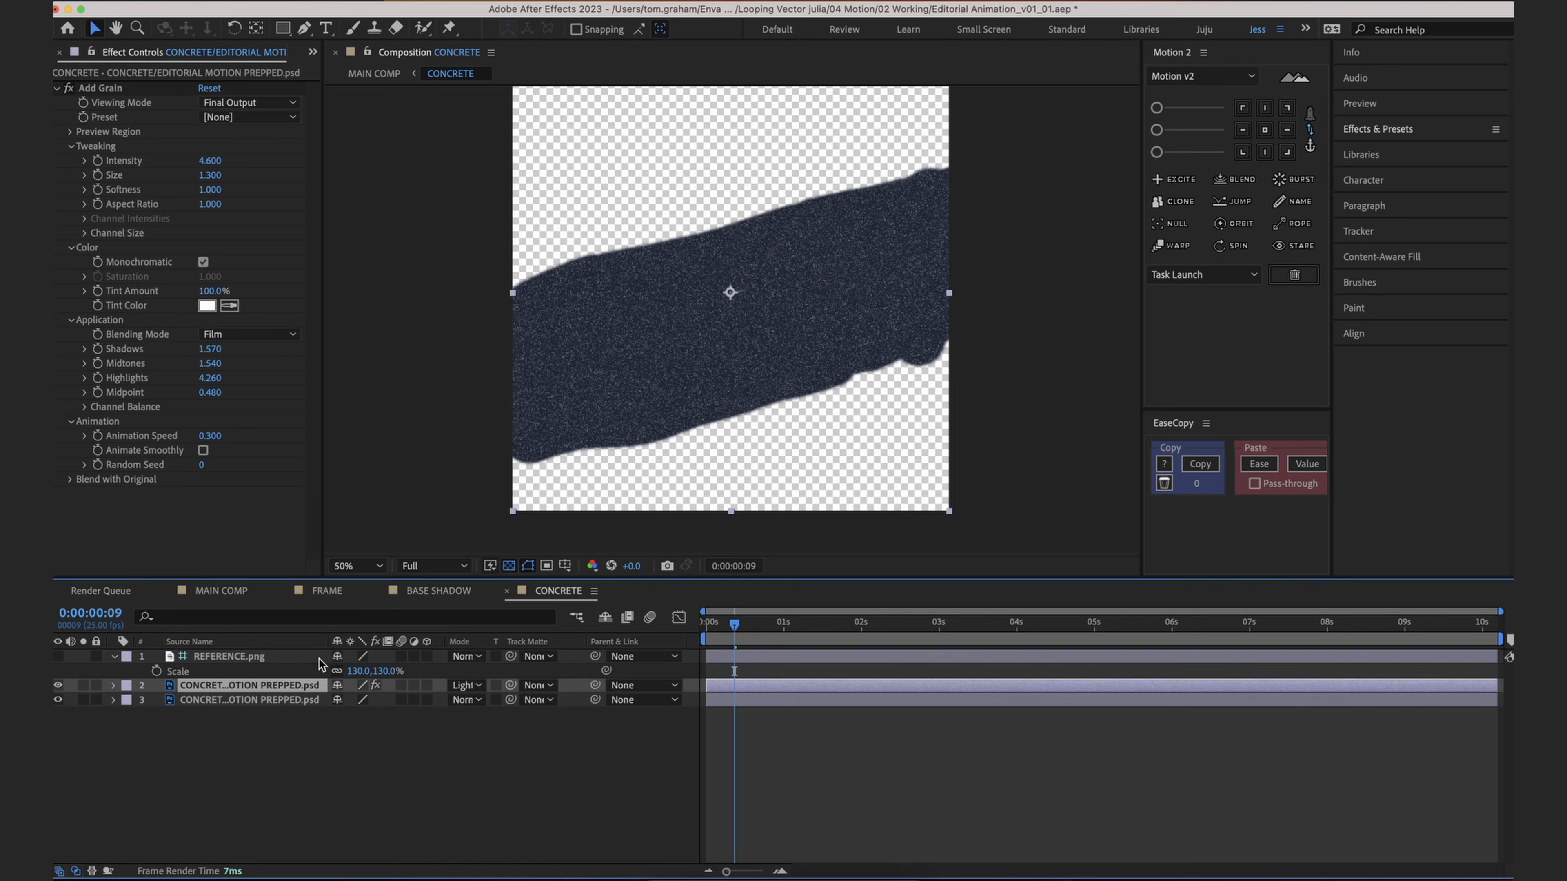
click(307, 28)
click(477, 352)
click(701, 261)
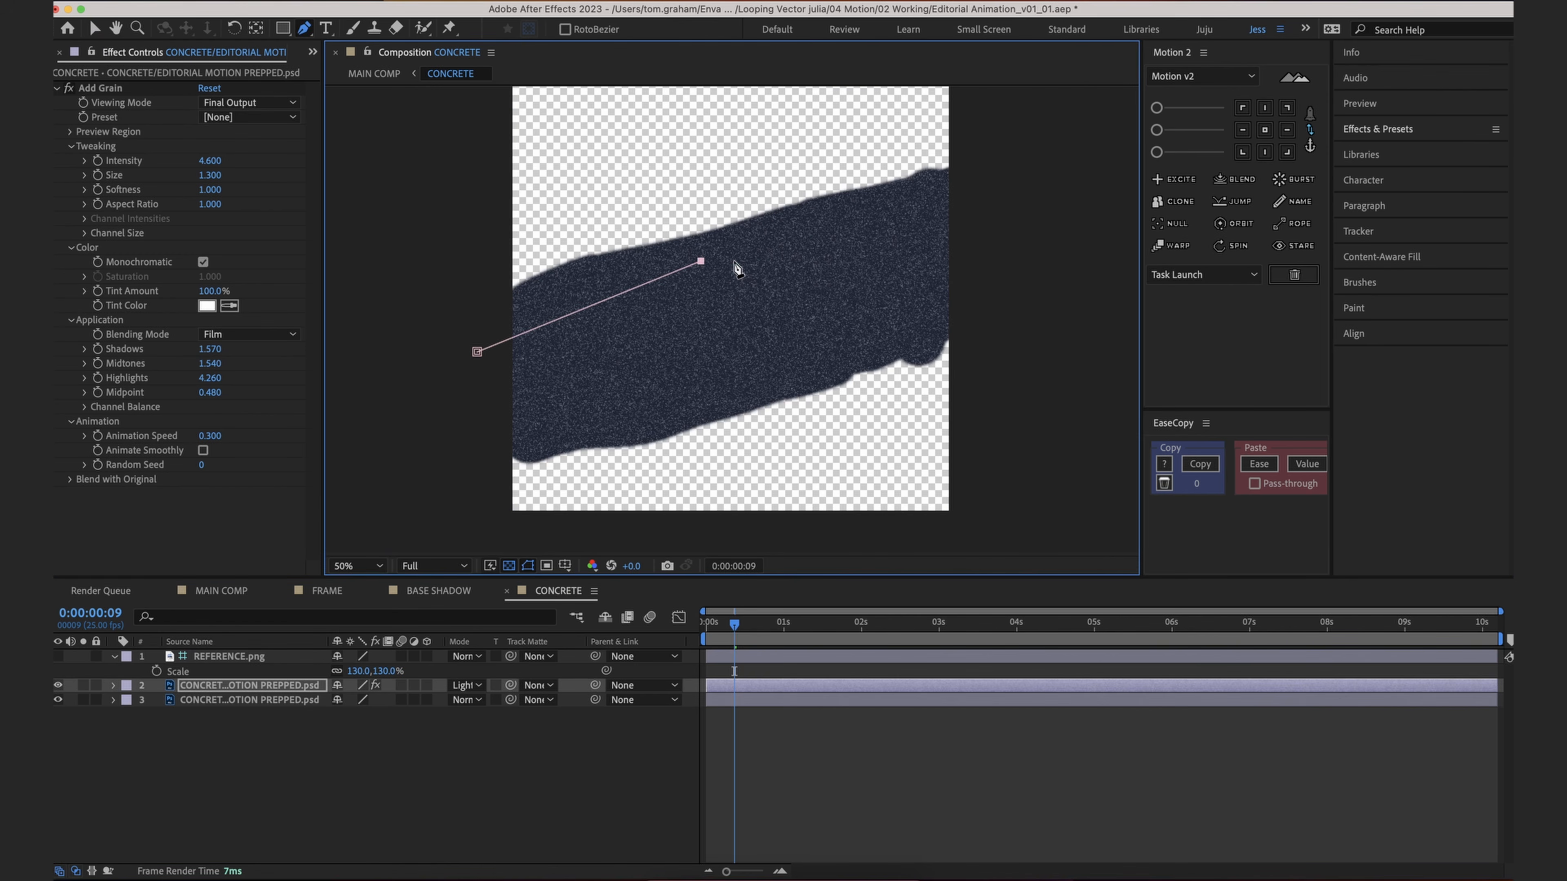
drag(955, 261, 985, 274)
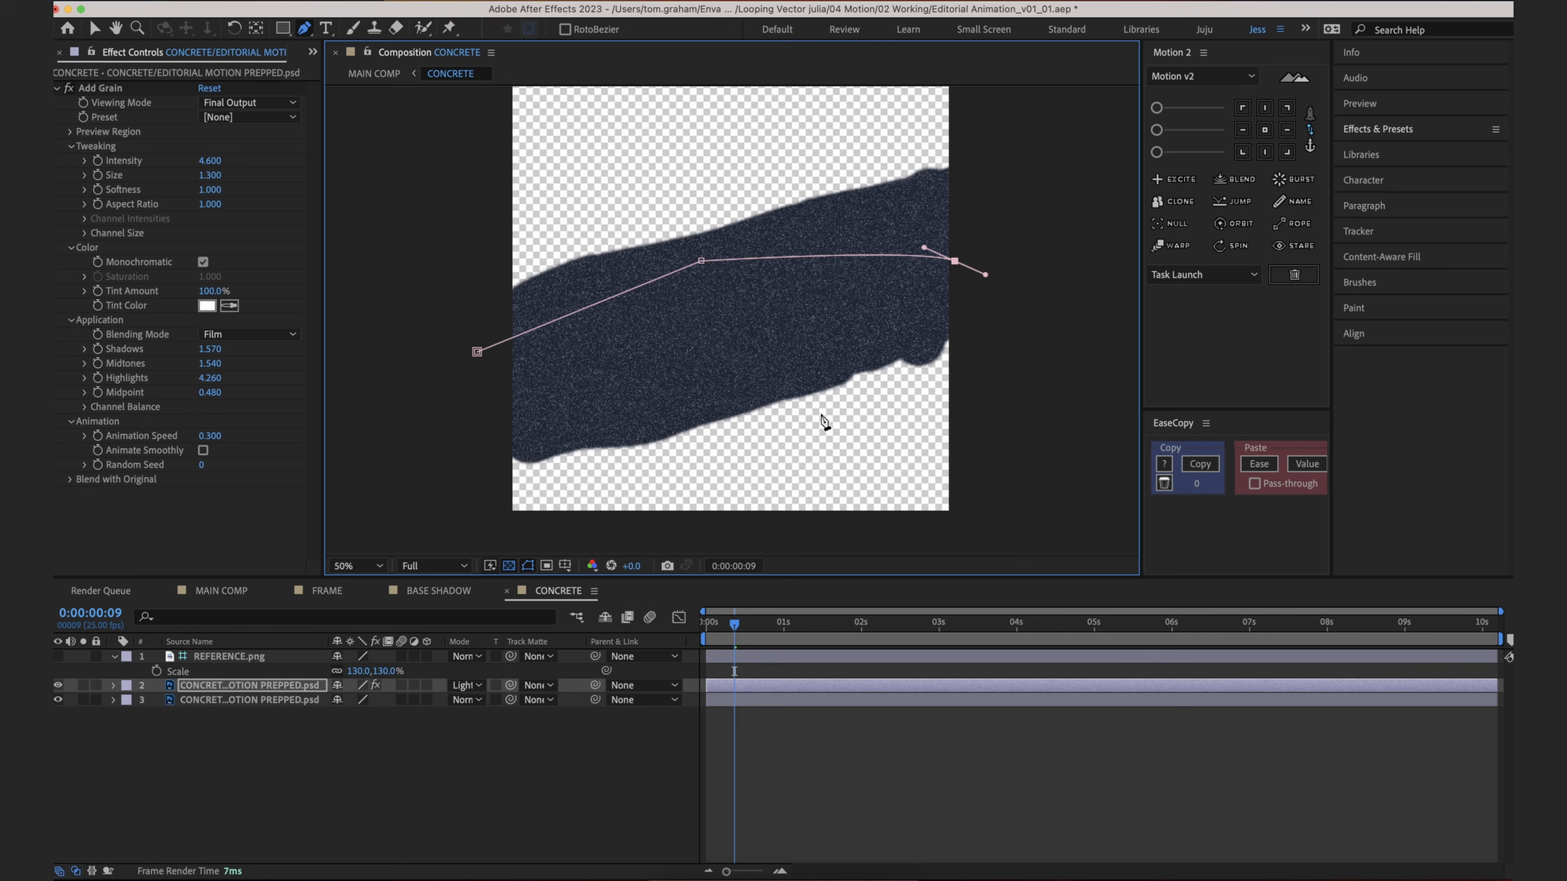
drag(774, 390, 723, 405)
drag(484, 400, 468, 379)
click(477, 353)
Step: Smooth the mask's upper middle vertex into a curve with the Convert Vertex tool
click(245, 687)
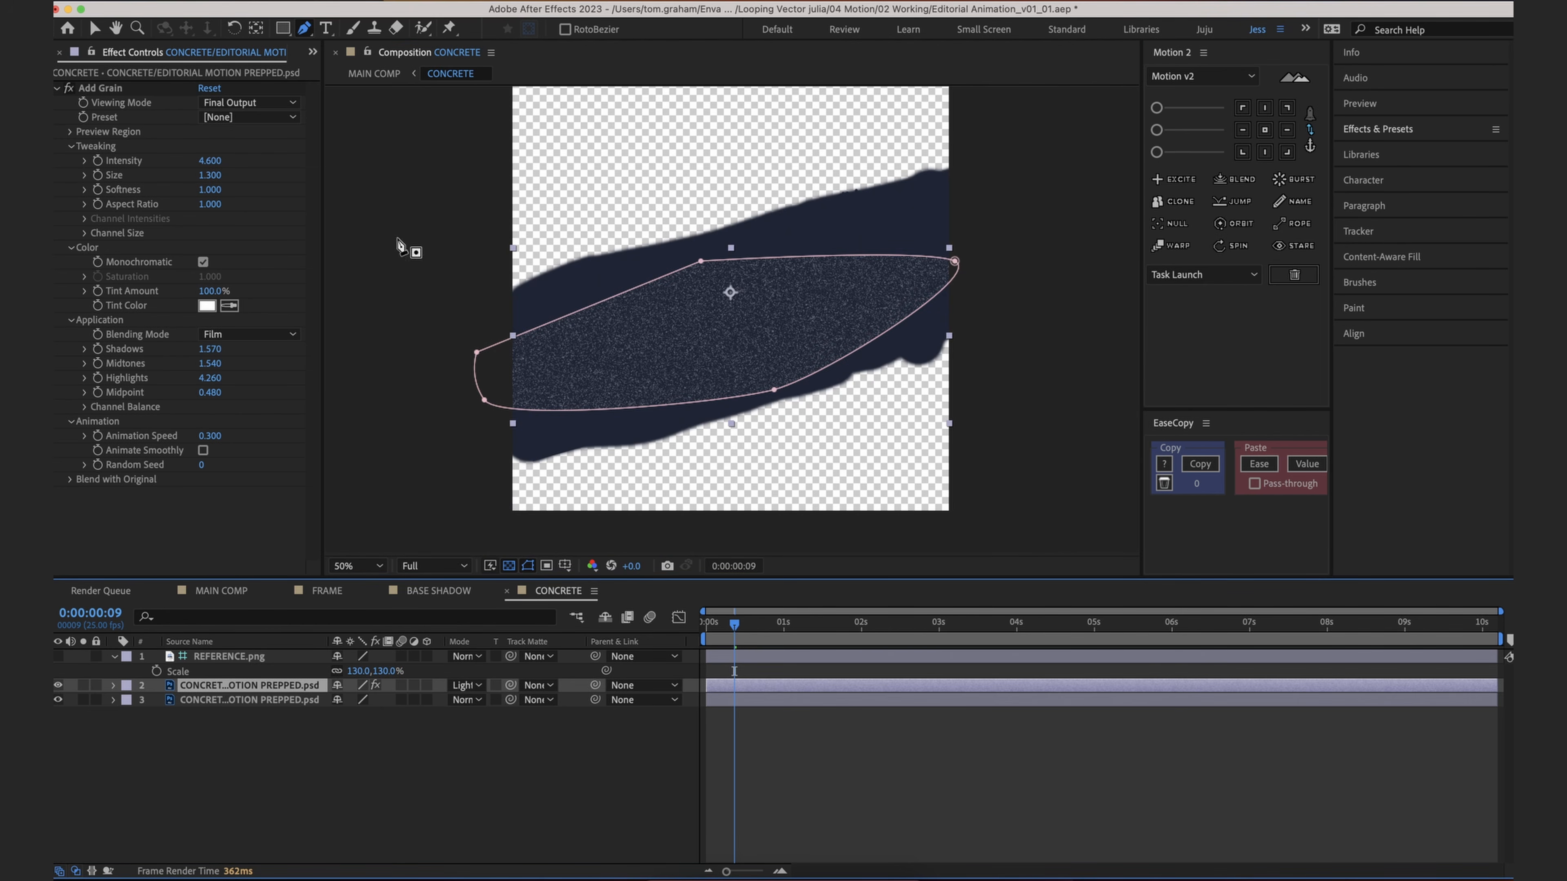
drag(305, 31, 343, 87)
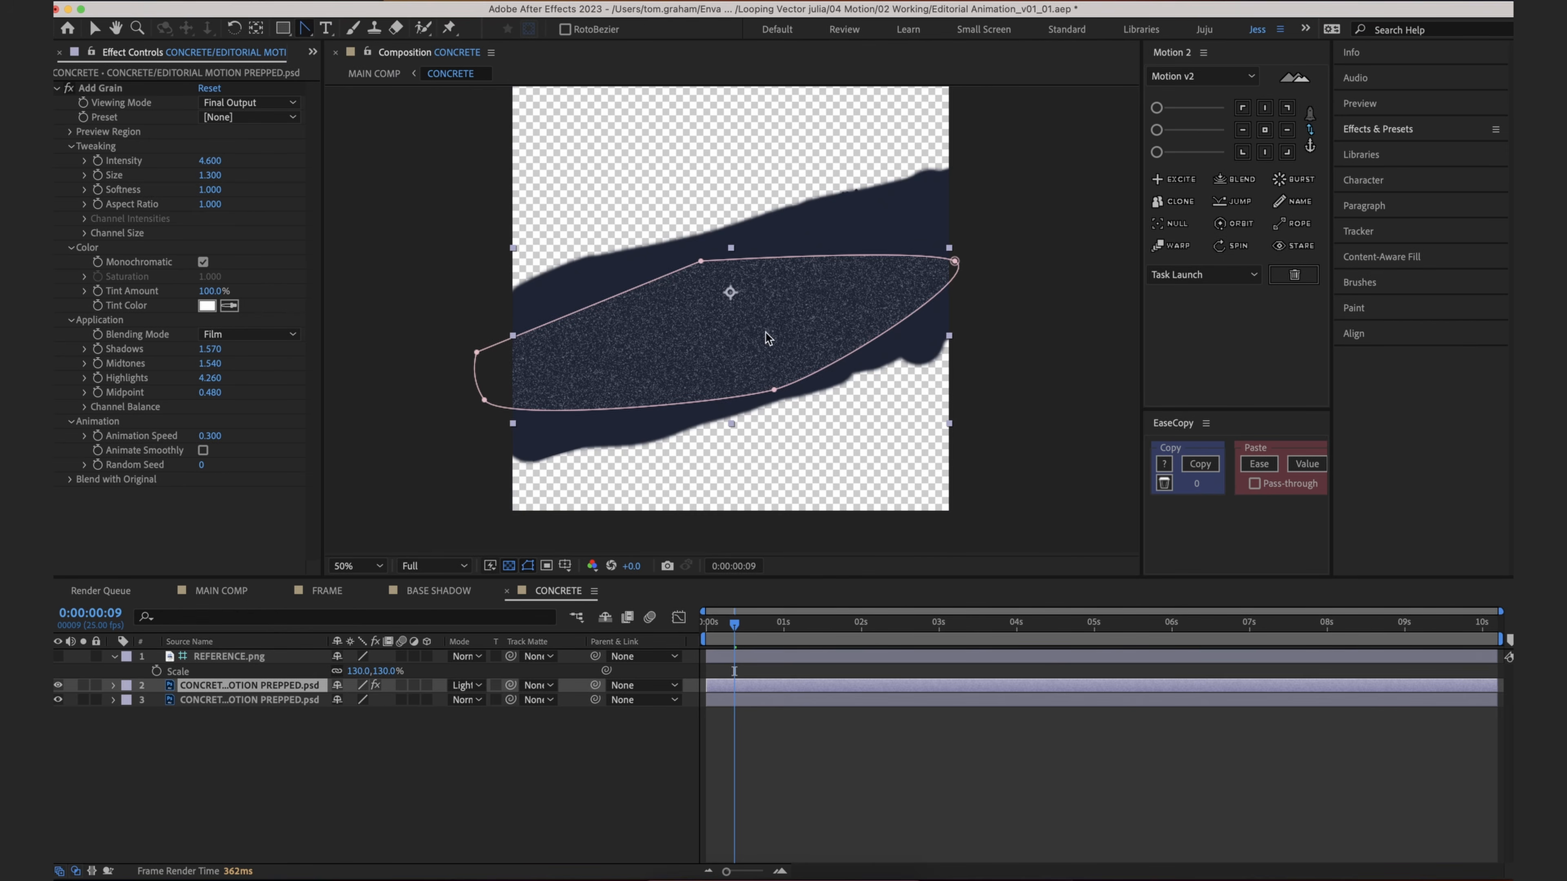
drag(700, 262, 612, 285)
Step: Set the grain layer's Mask Feather to 256 pixels and check the softened grain against the reference
click(268, 684)
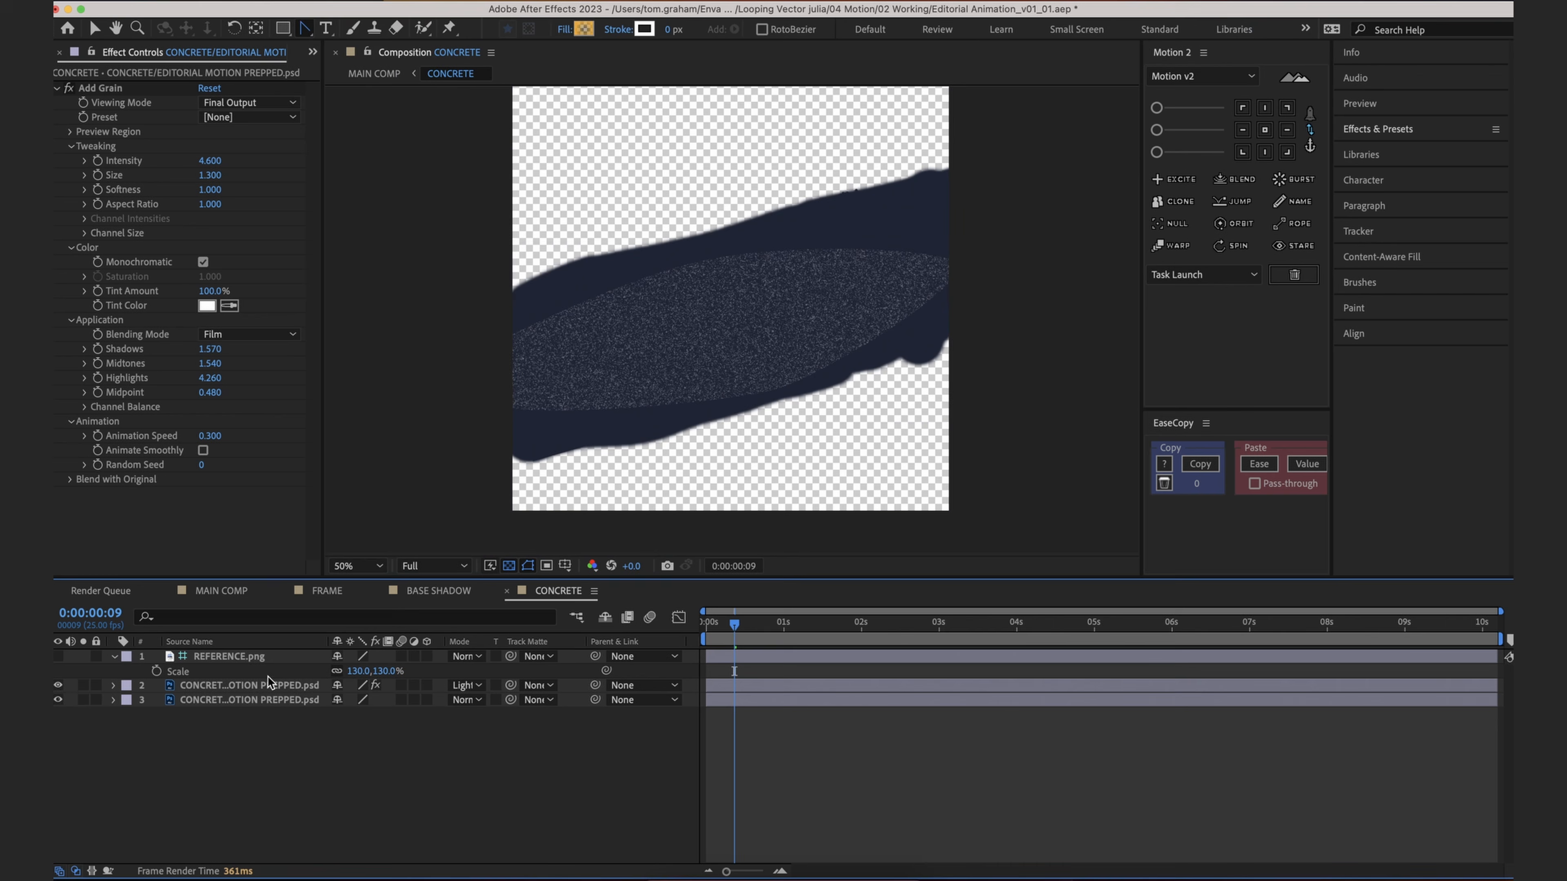
key(m)
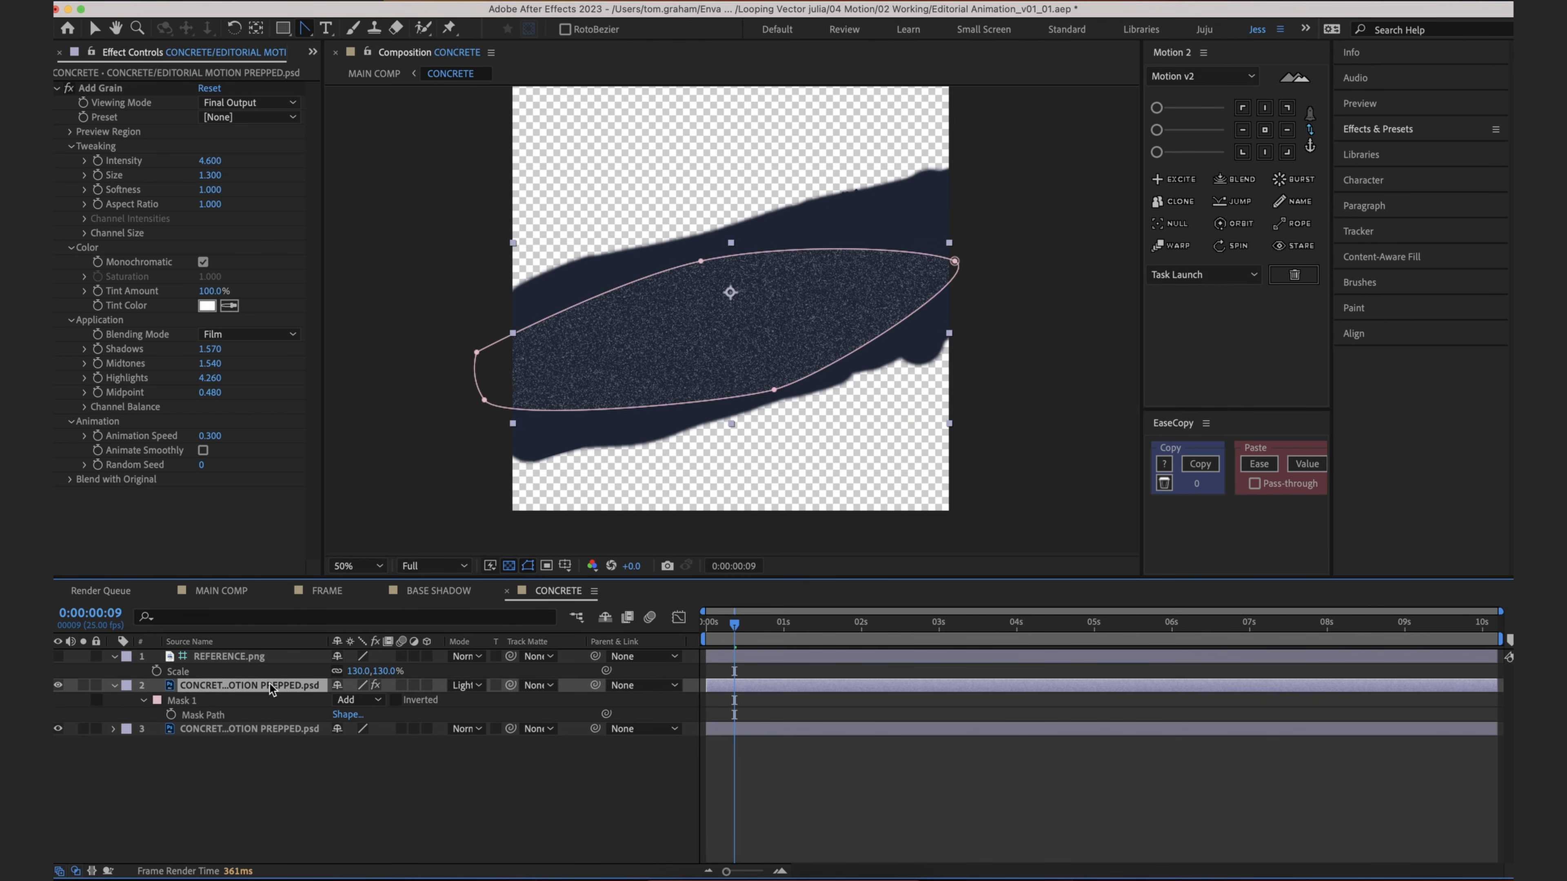
click(232, 705)
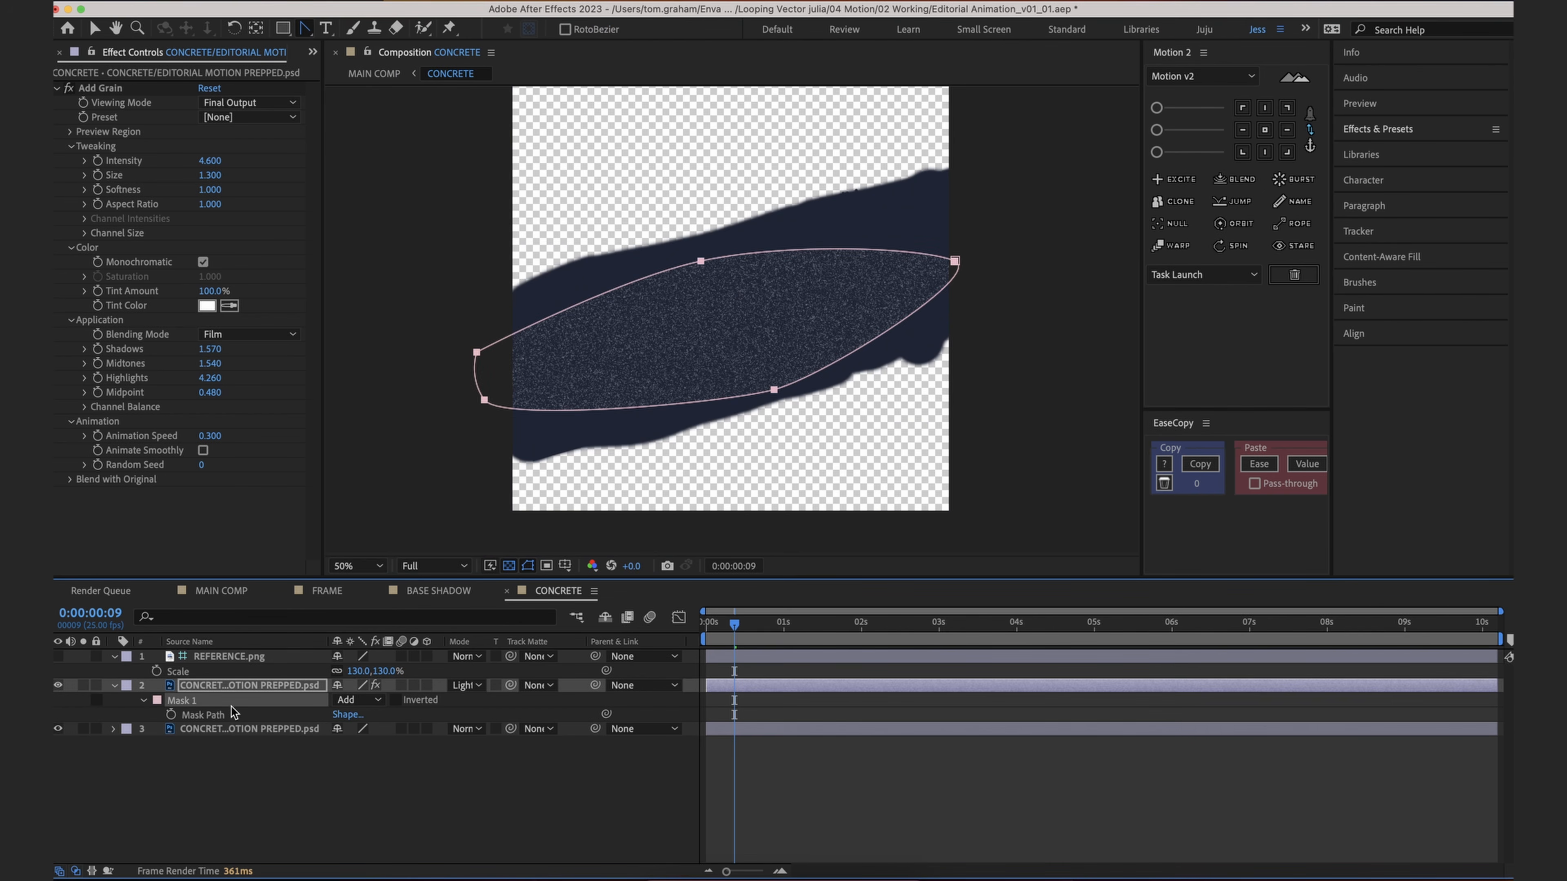
click(145, 702)
click(145, 701)
drag(372, 730, 526, 727)
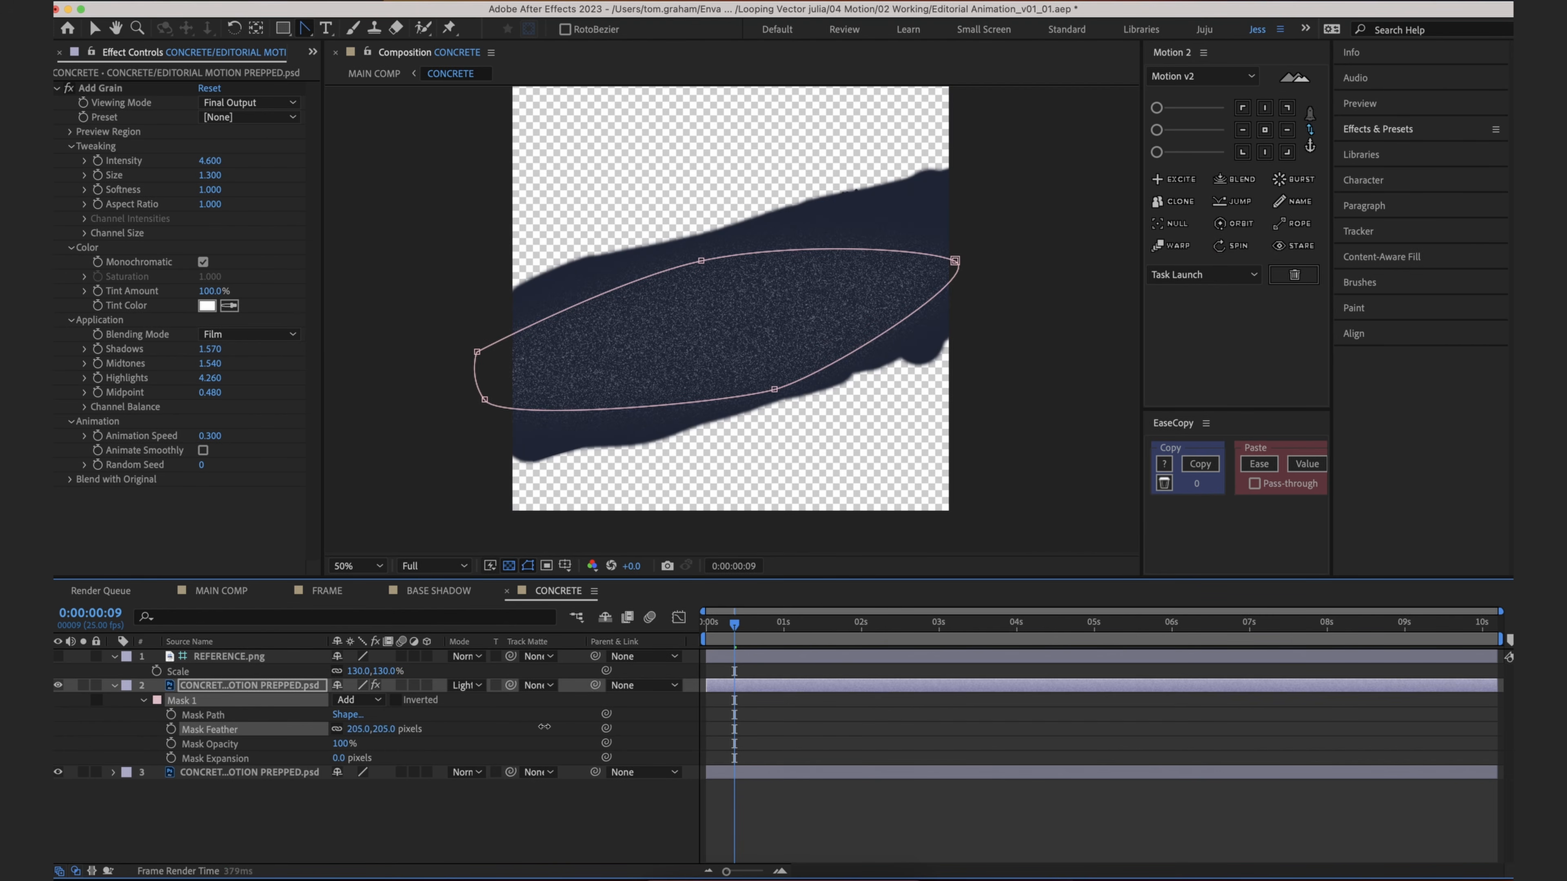
click(817, 750)
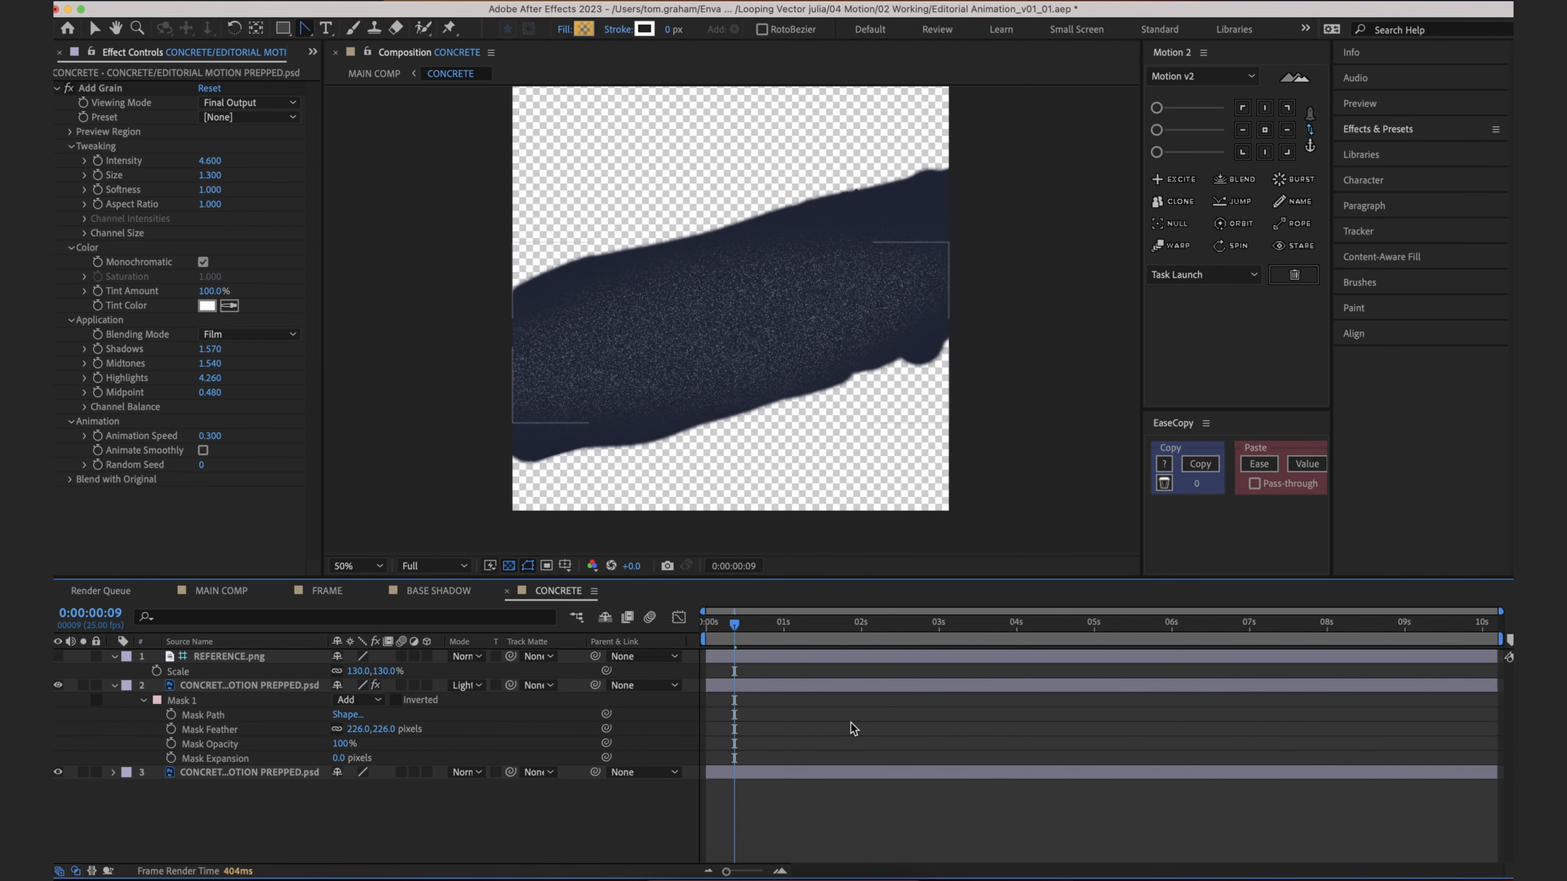
drag(383, 730, 395, 730)
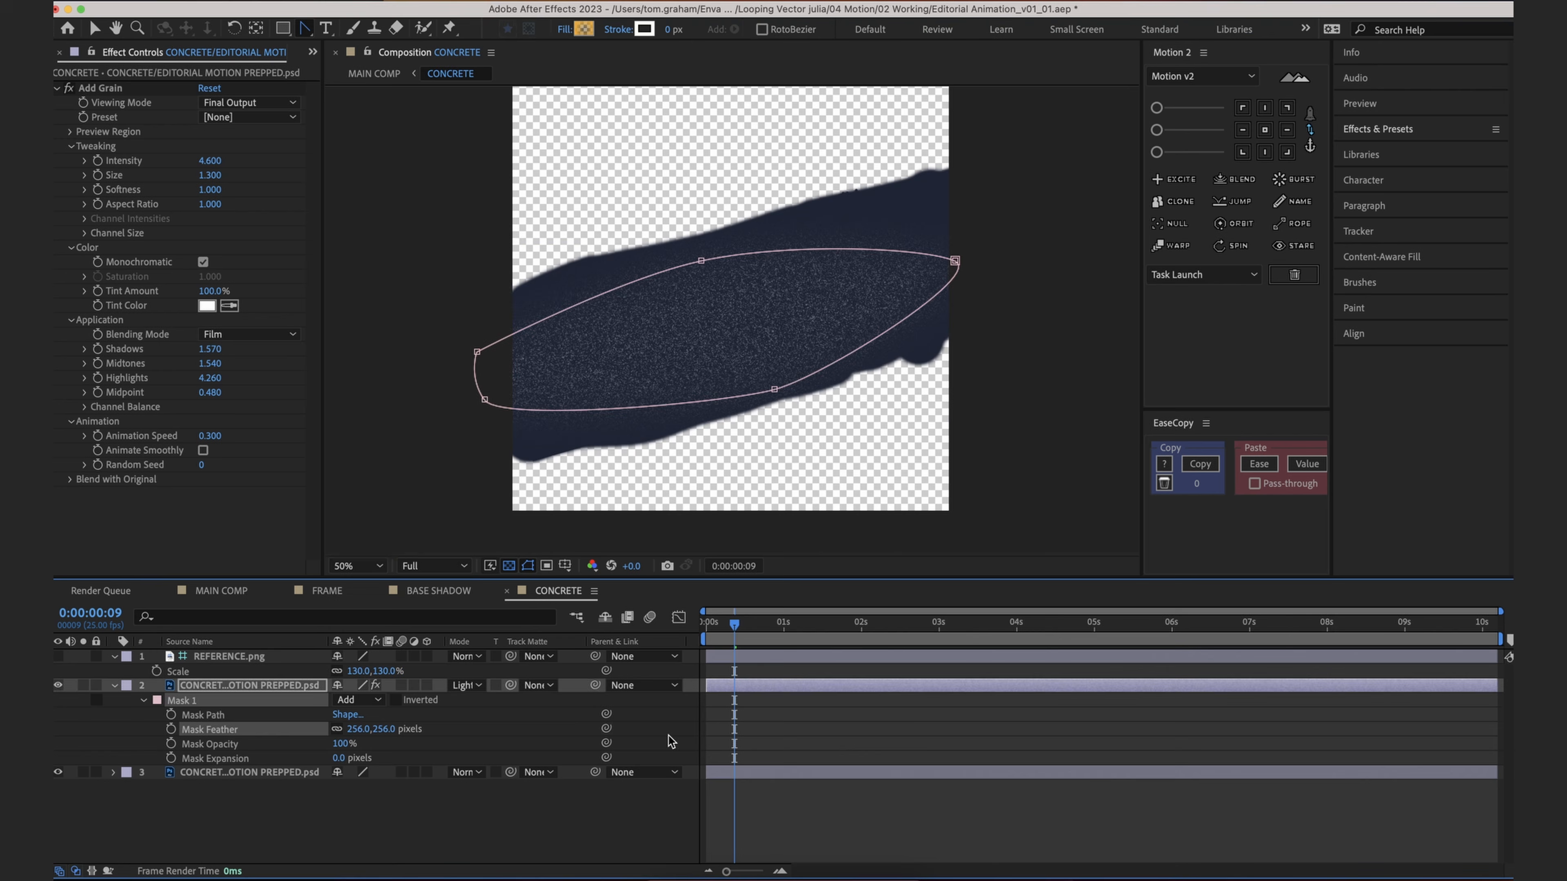
click(928, 736)
click(58, 656)
click(58, 656)
Step: Reshape the grain mask by raising its right-end vertex and adjusting the lower curve to follow the concrete band
click(573, 432)
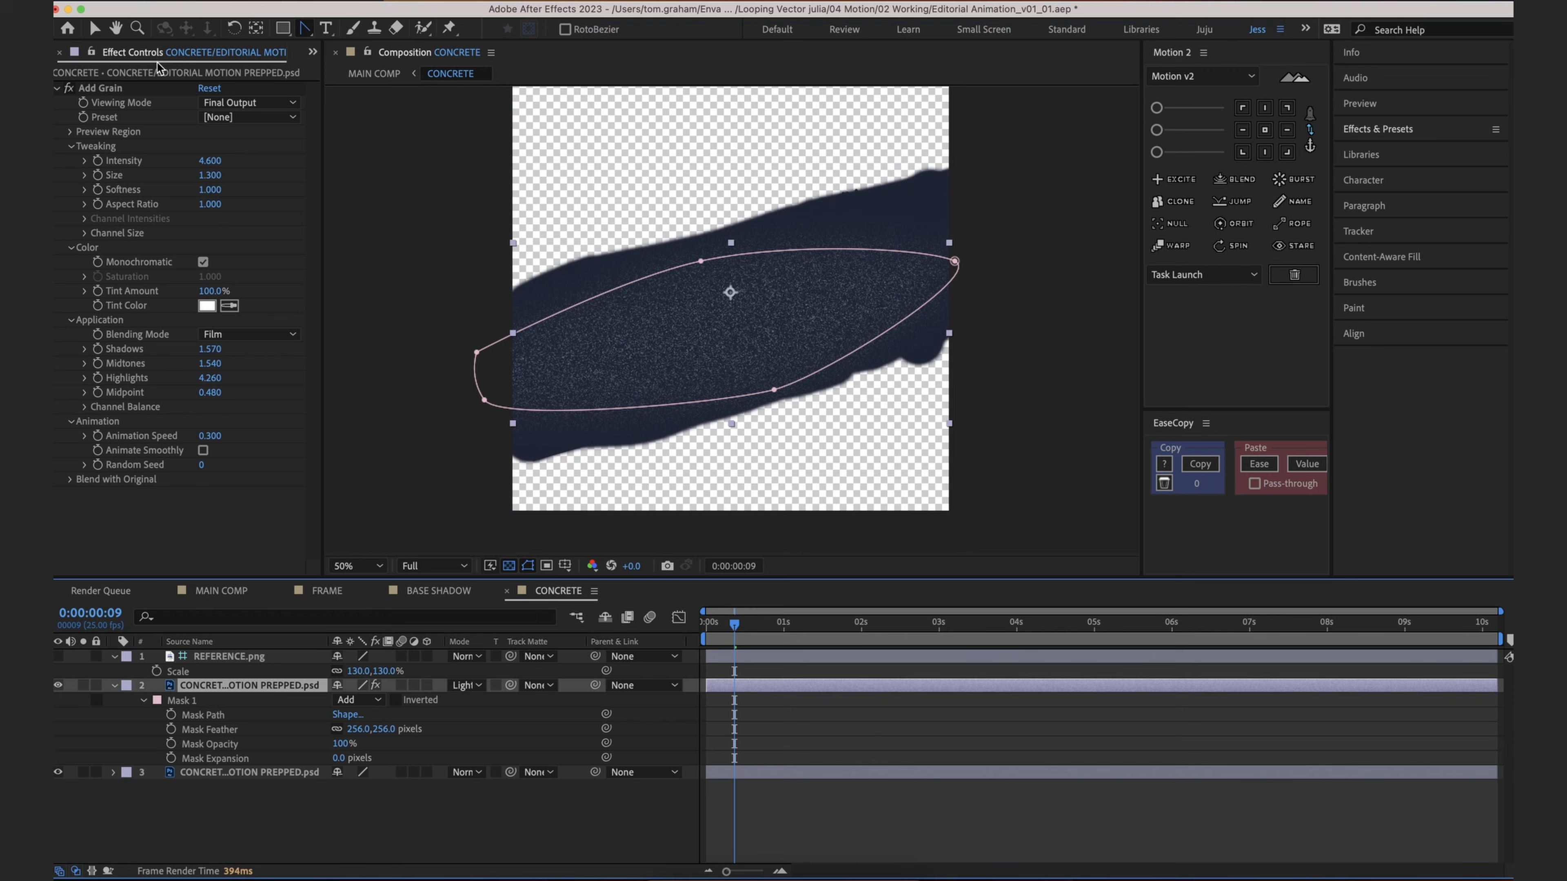
click(104, 31)
drag(954, 261, 969, 227)
drag(824, 375, 903, 363)
drag(774, 389, 725, 403)
click(865, 771)
click(864, 757)
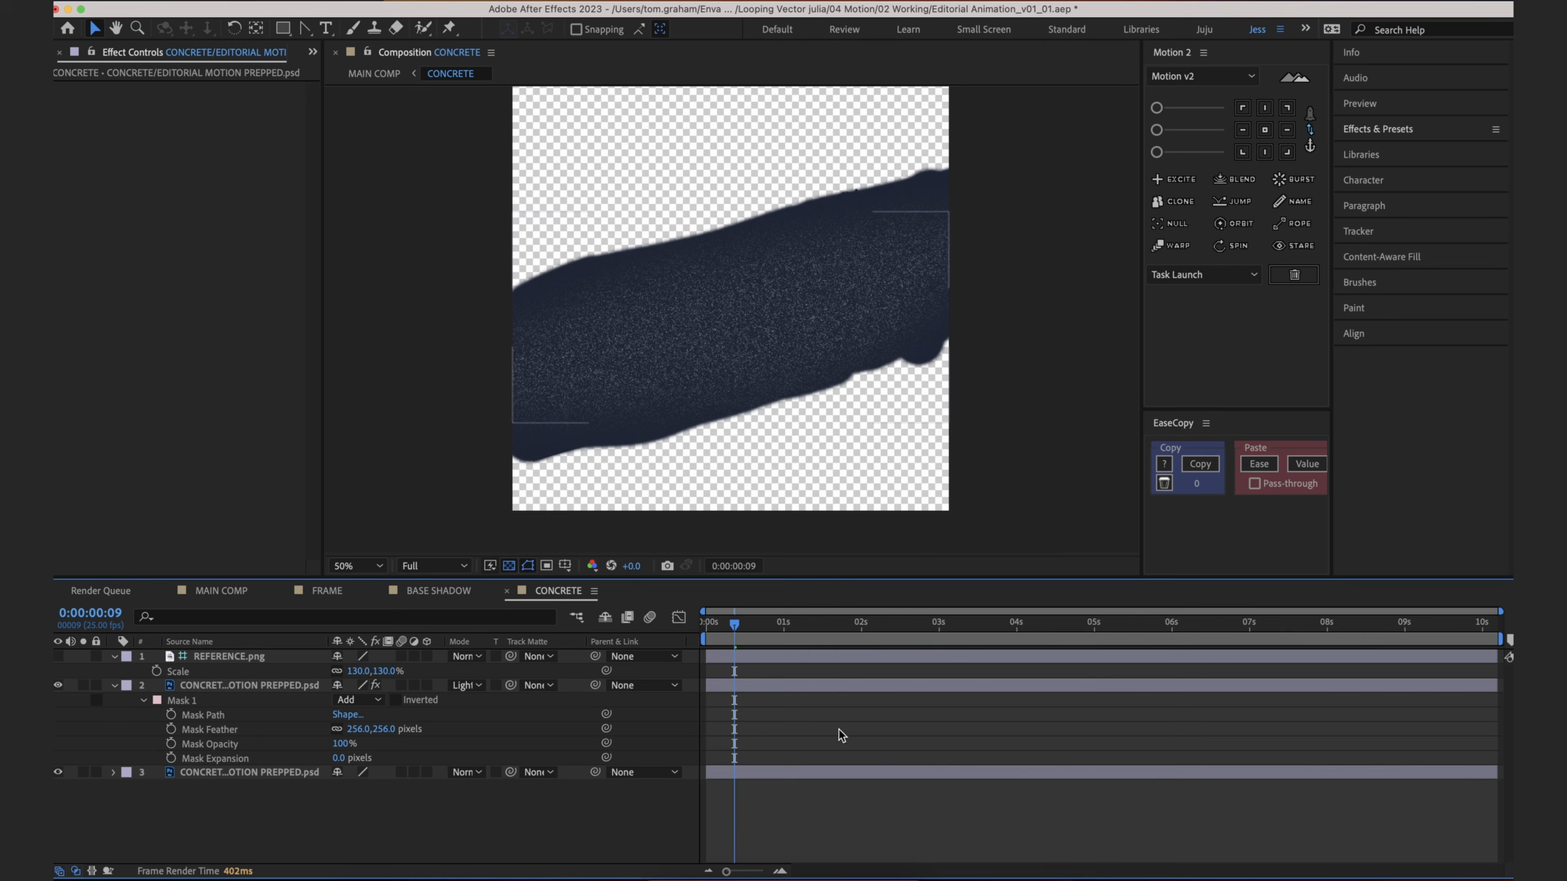
click(248, 686)
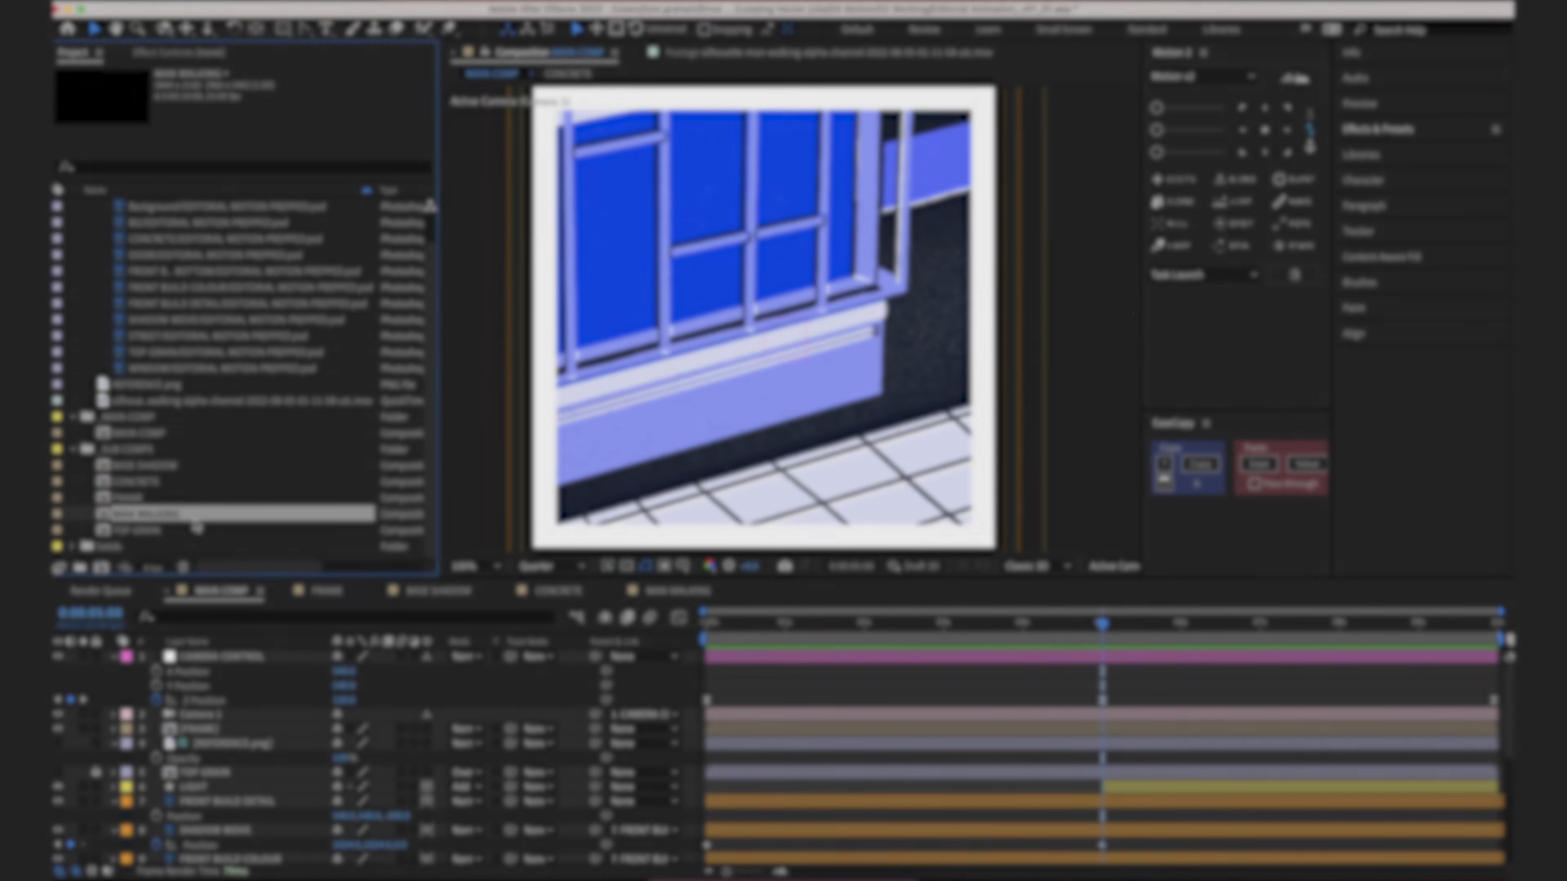
Step: Add the MAN WALKING comp to MAIN COMP below the CAMERA CONTROL layer and set its Scale to 55%
drag(195, 522, 219, 706)
click(906, 702)
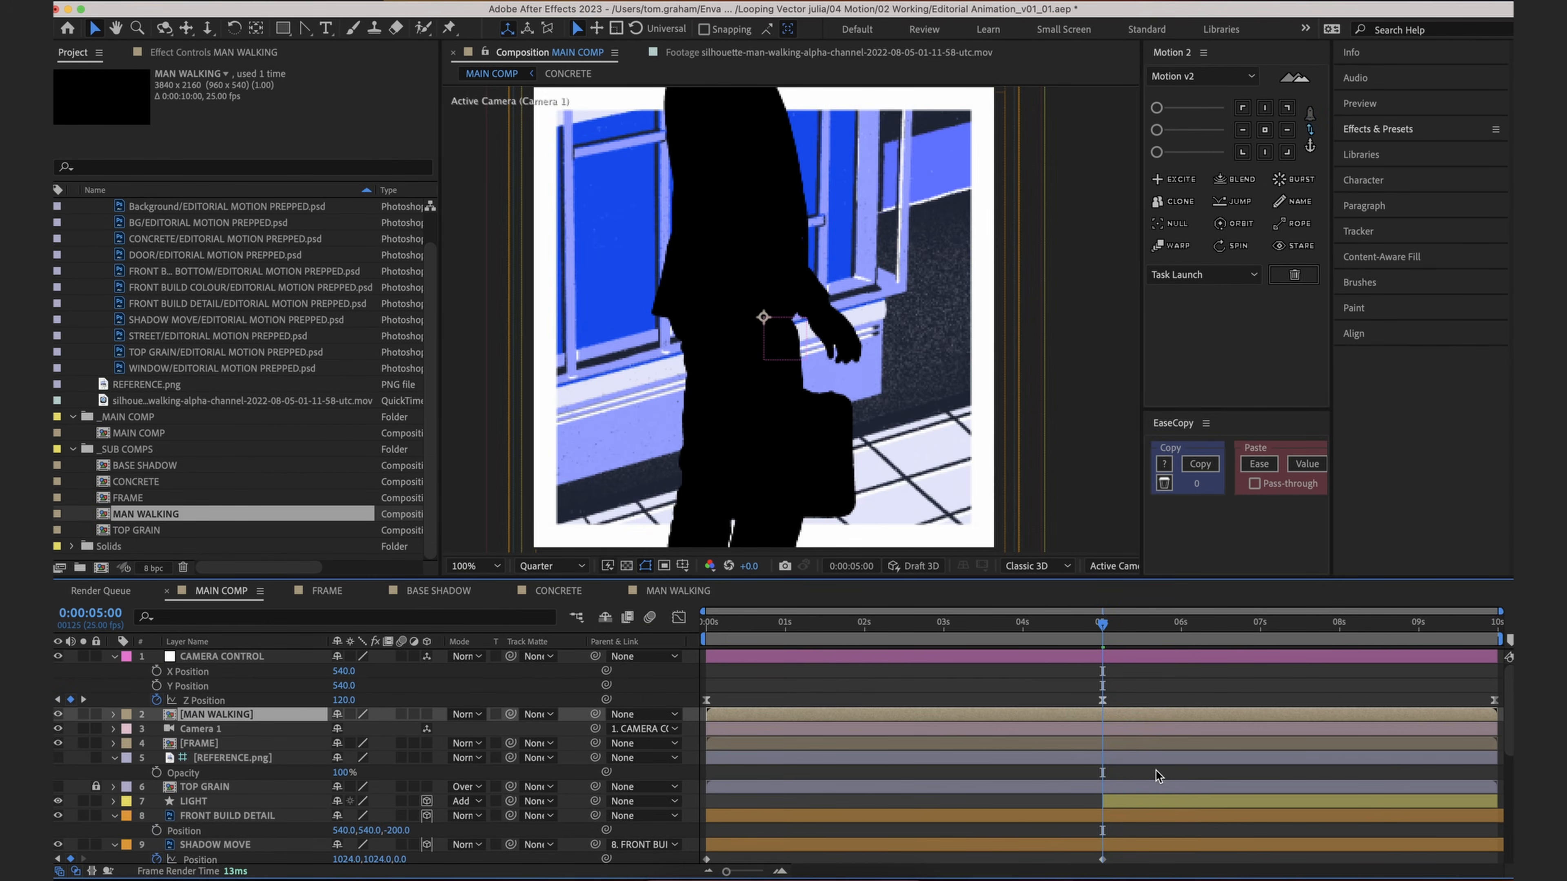
key(comma)
key(s)
drag(382, 729, 349, 738)
click(829, 450)
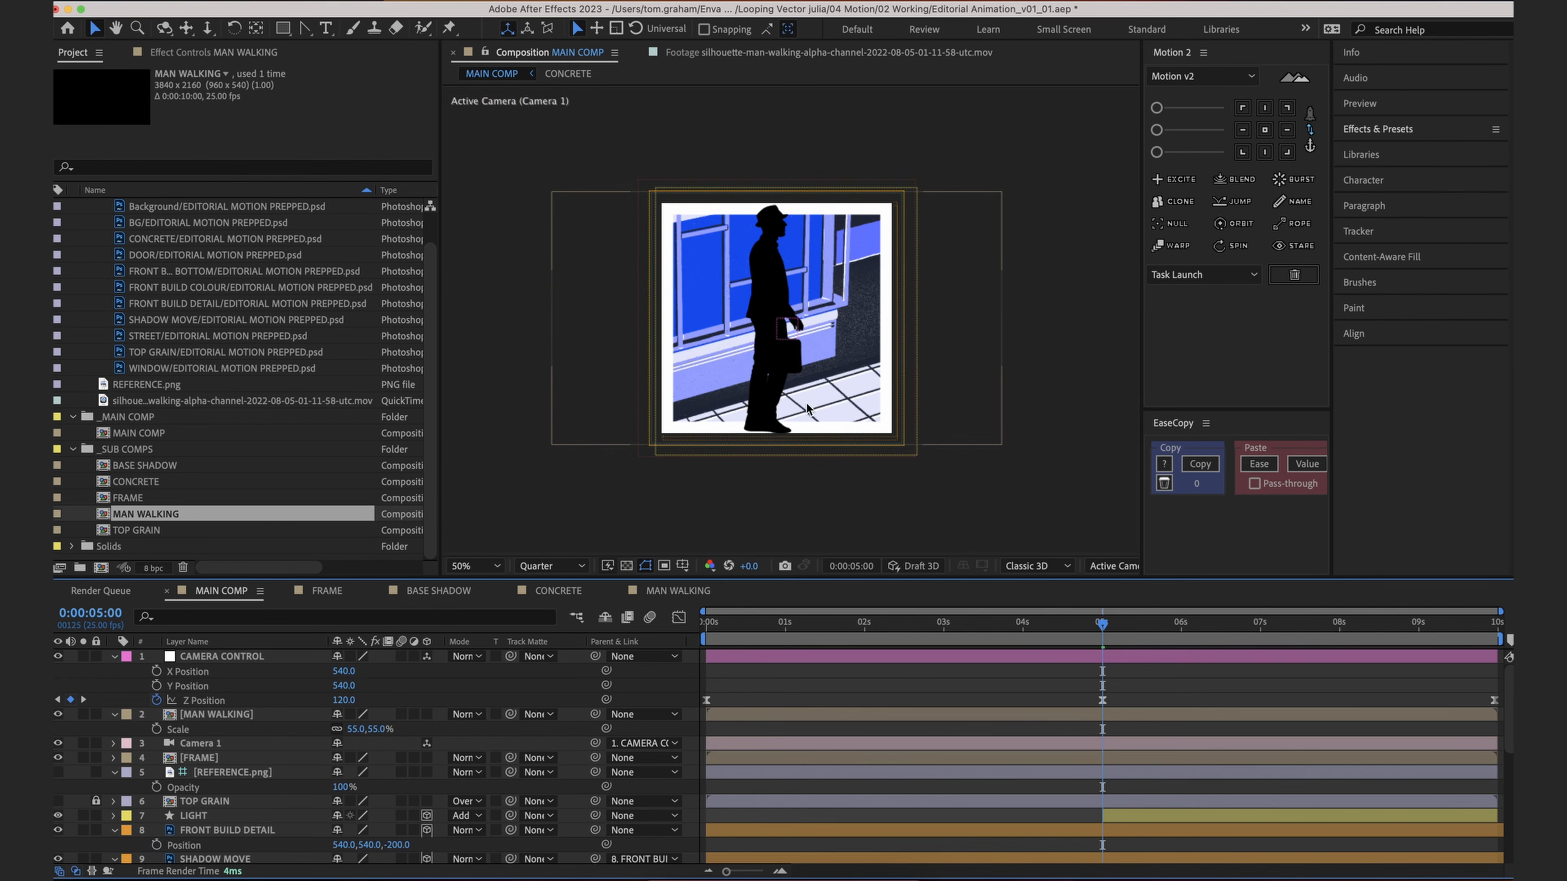
Step: Scrub and play MAIN COMP around the five-second mark to check the walking silhouette against the lighting change
key(period)
drag(1074, 624, 973, 658)
drag(1089, 662, 1105, 660)
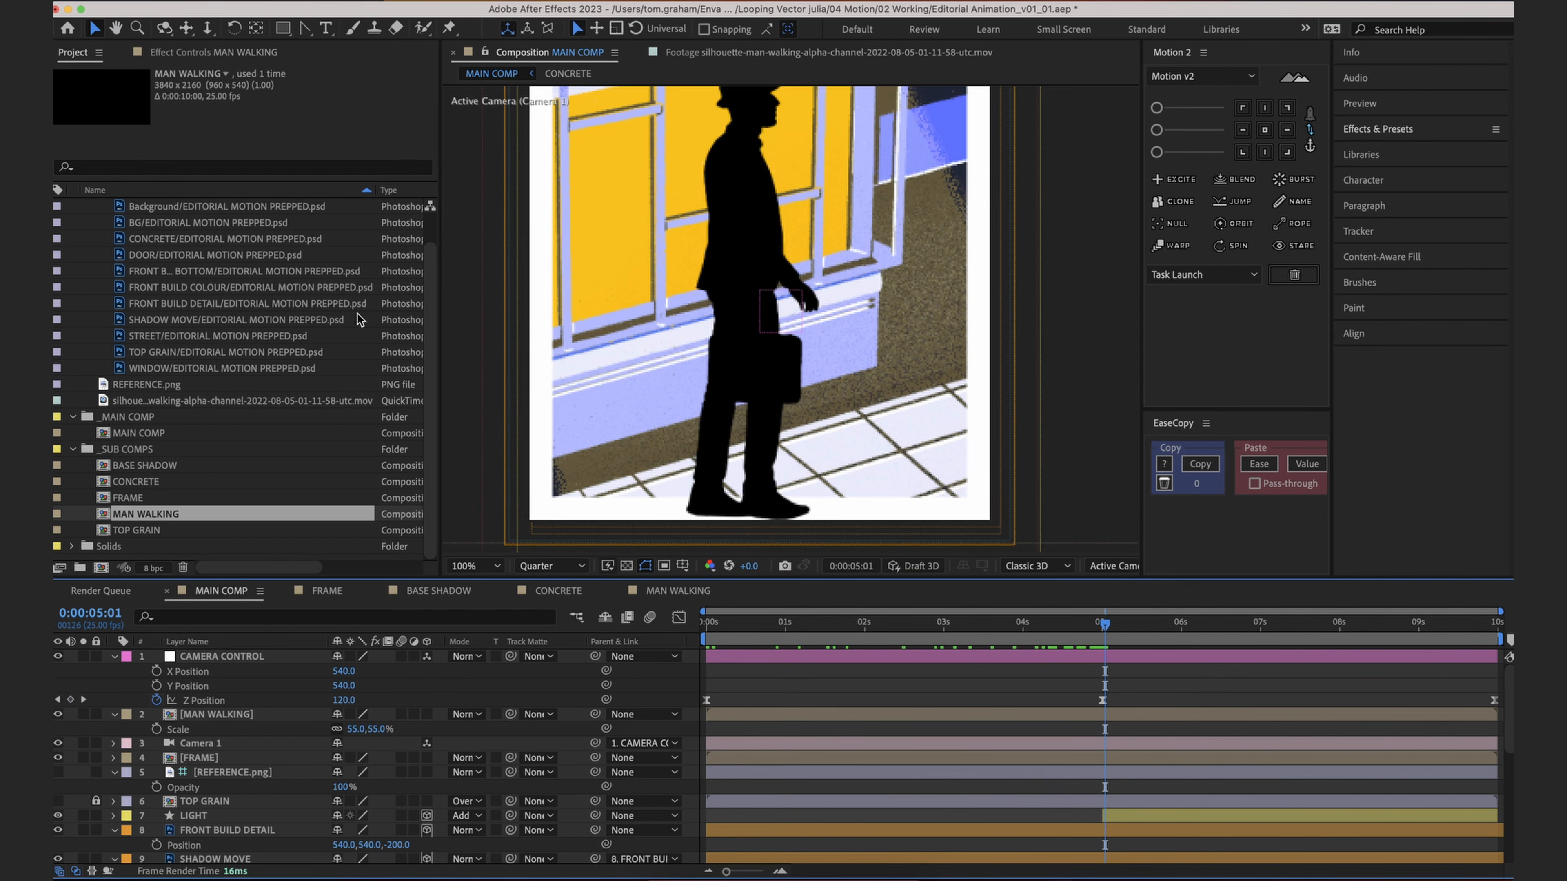
drag(1107, 626, 1103, 626)
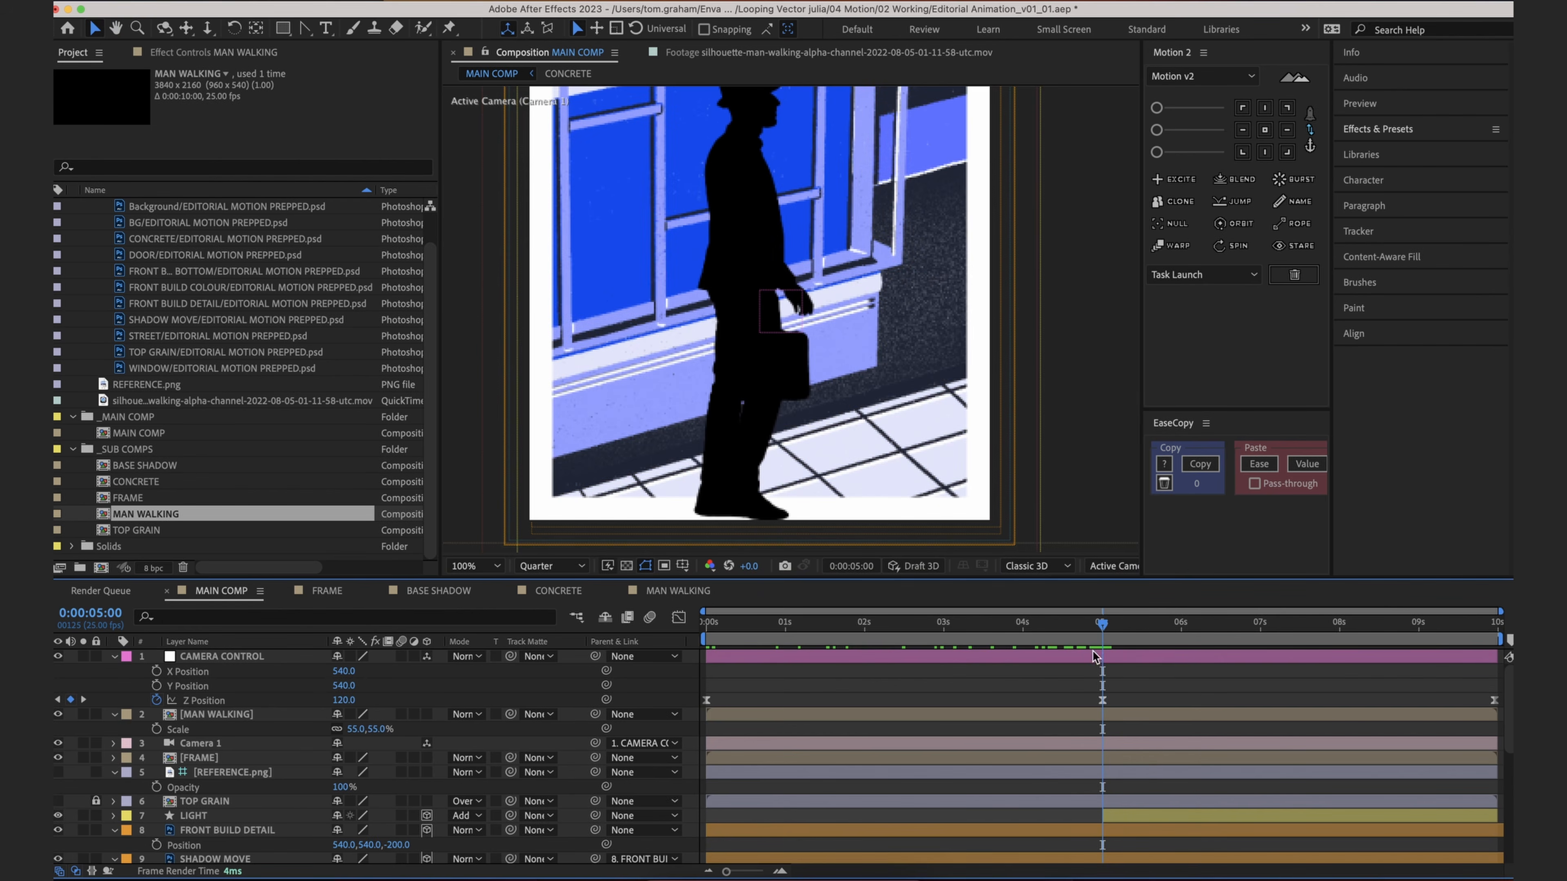
scroll(681, 187, down, 1)
scroll(680, 193, up, 1)
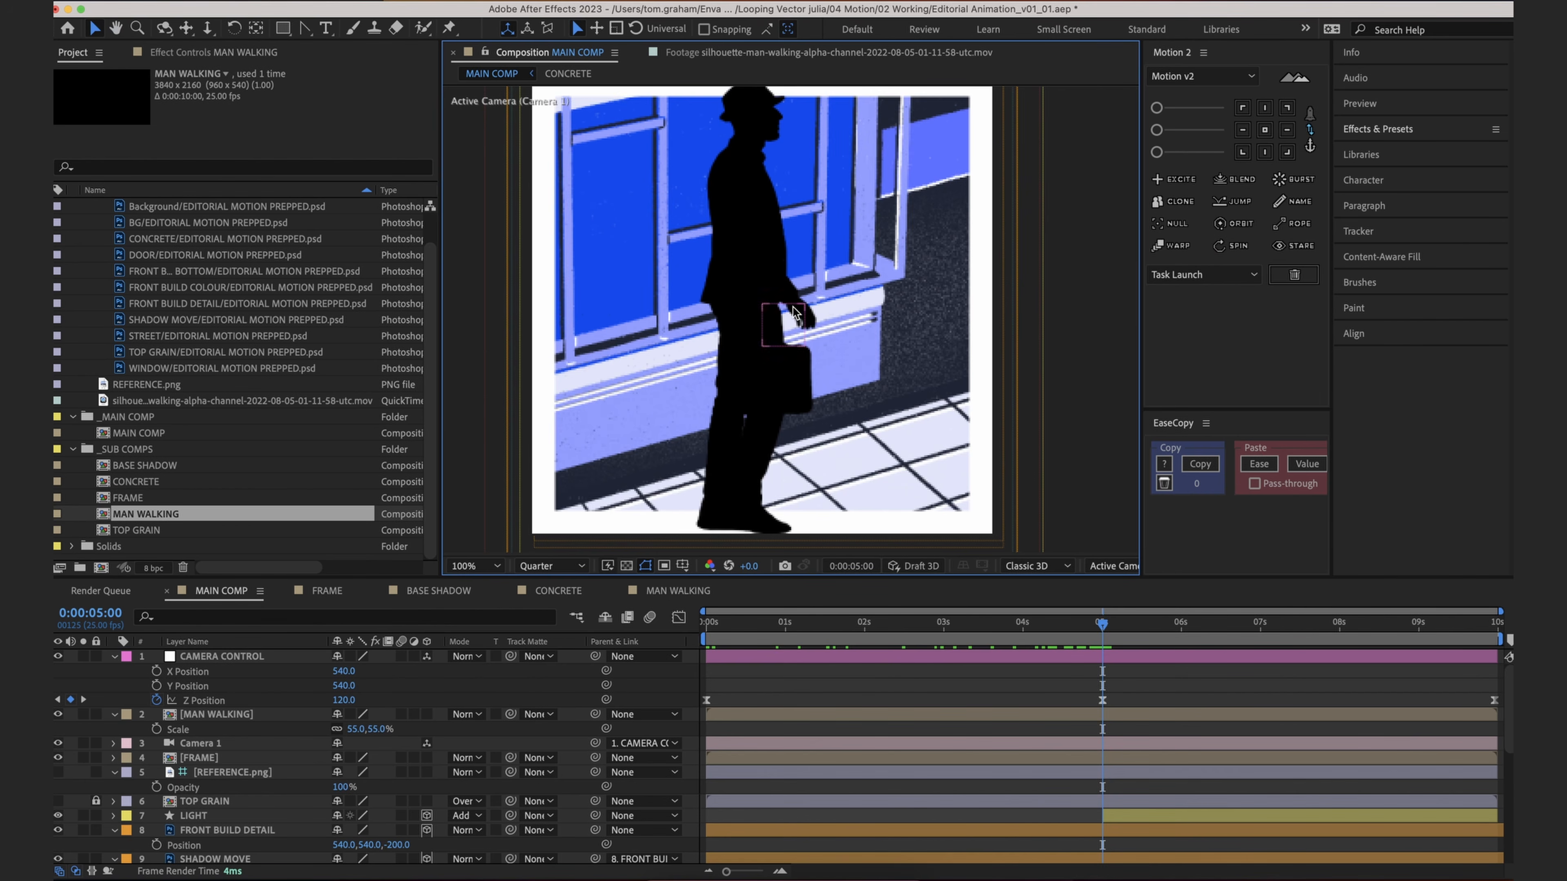
click(252, 721)
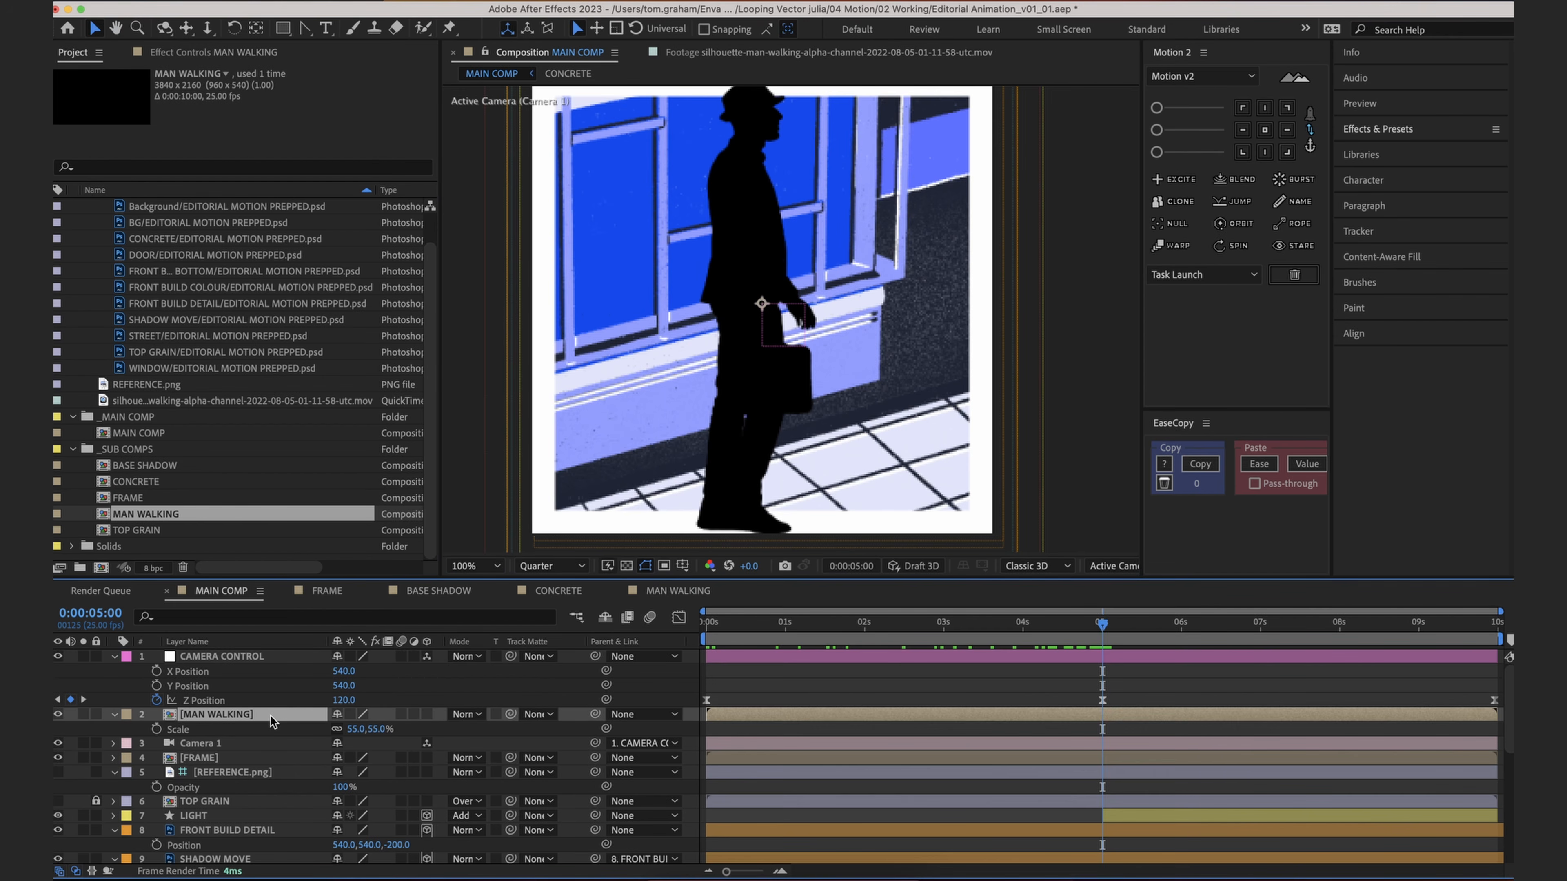
key(space)
key(space)
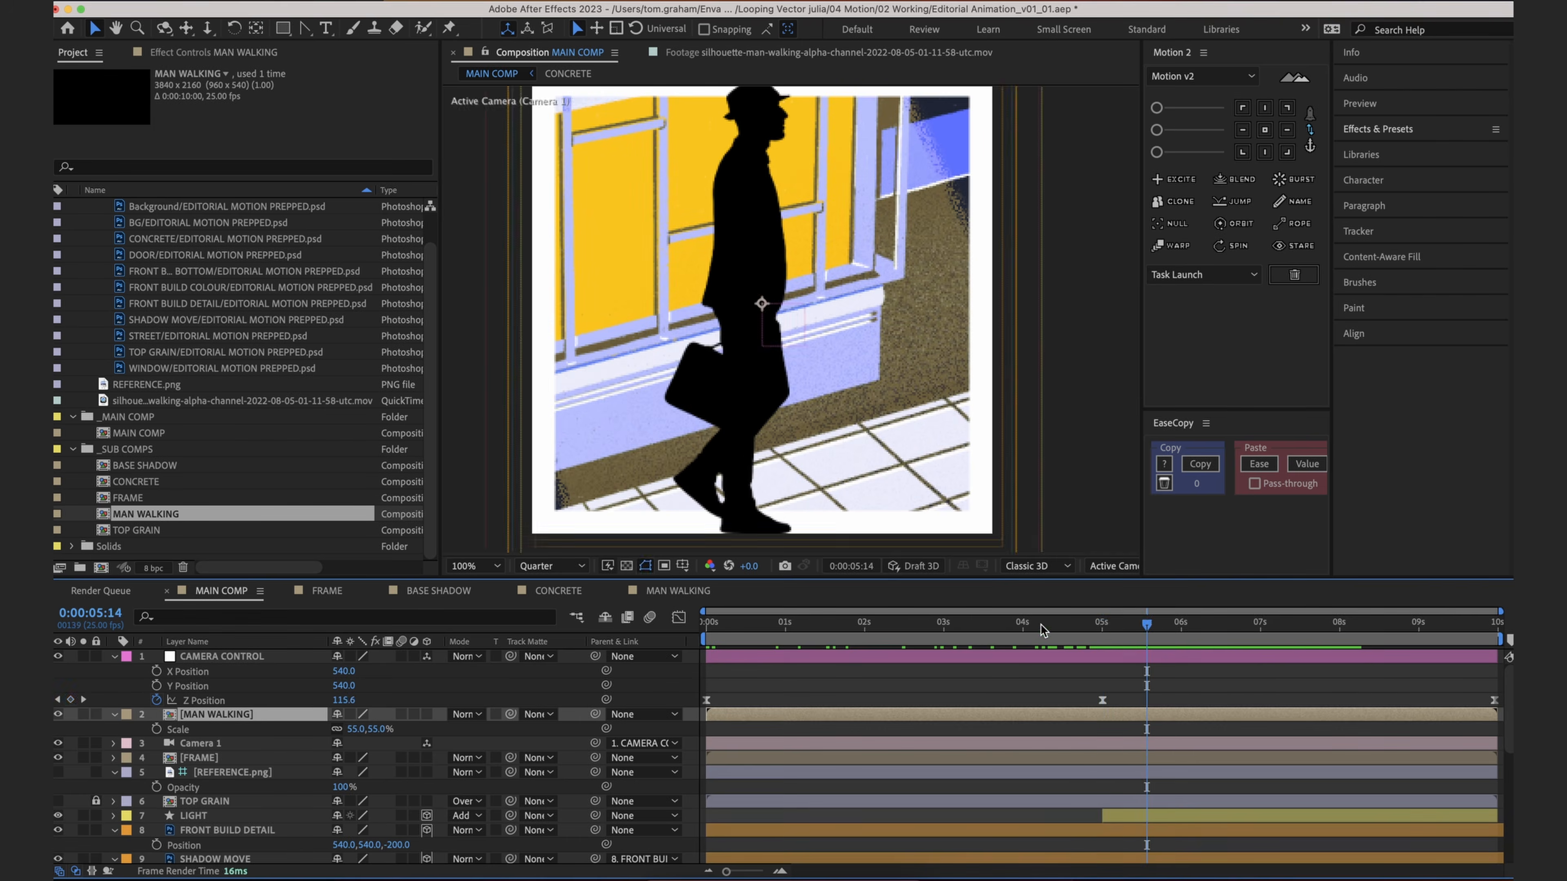
drag(1042, 629, 1072, 626)
Step: Open the MAN WALKING comp and flip the silhouette footage horizontally
double_click(867, 712)
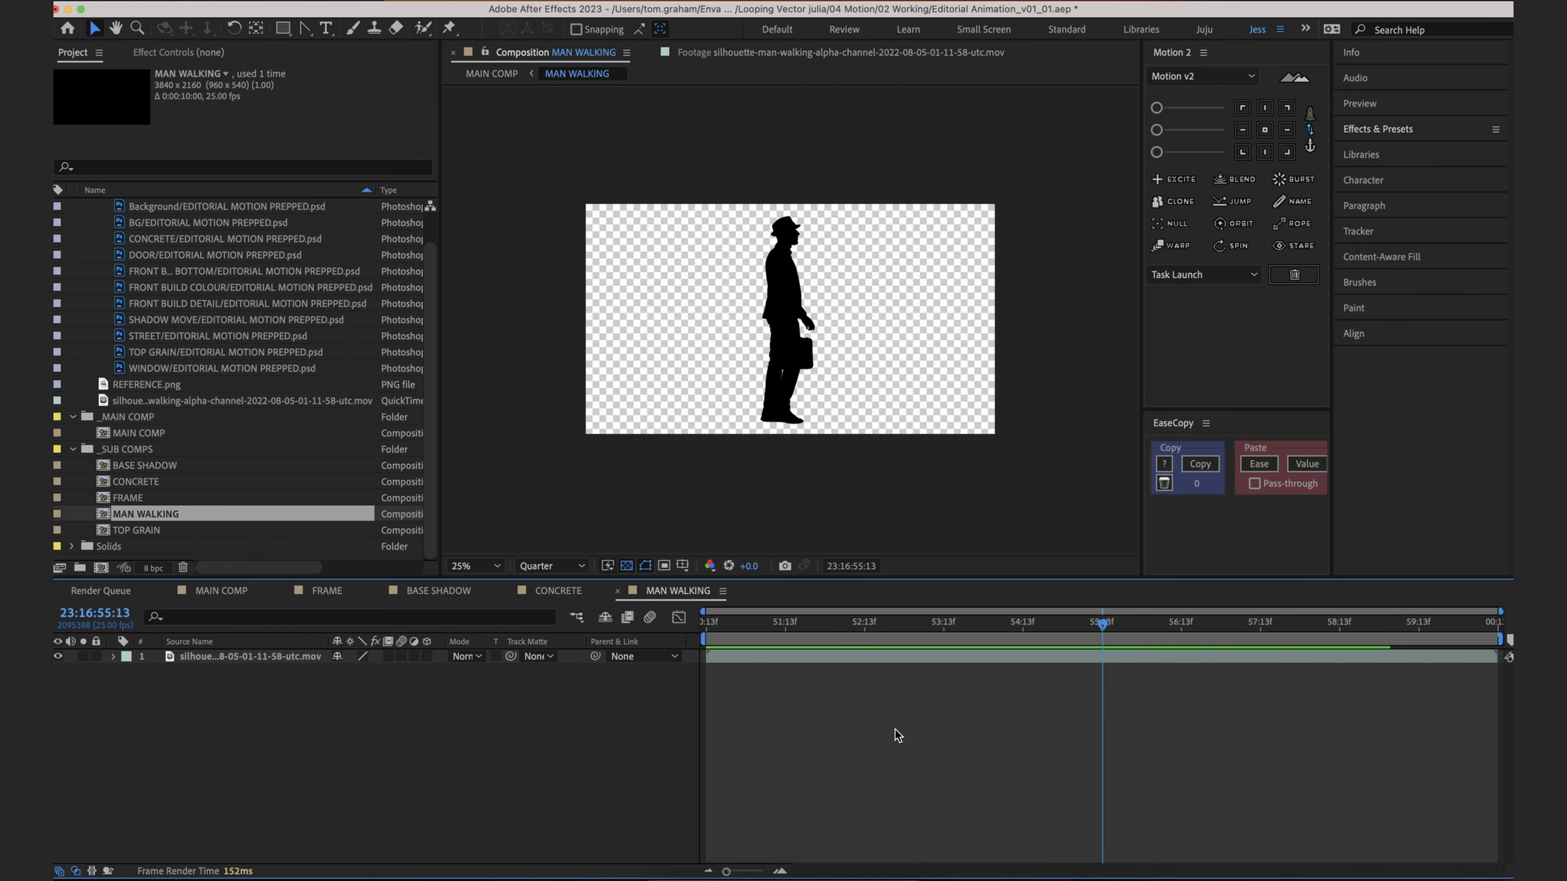
click(840, 658)
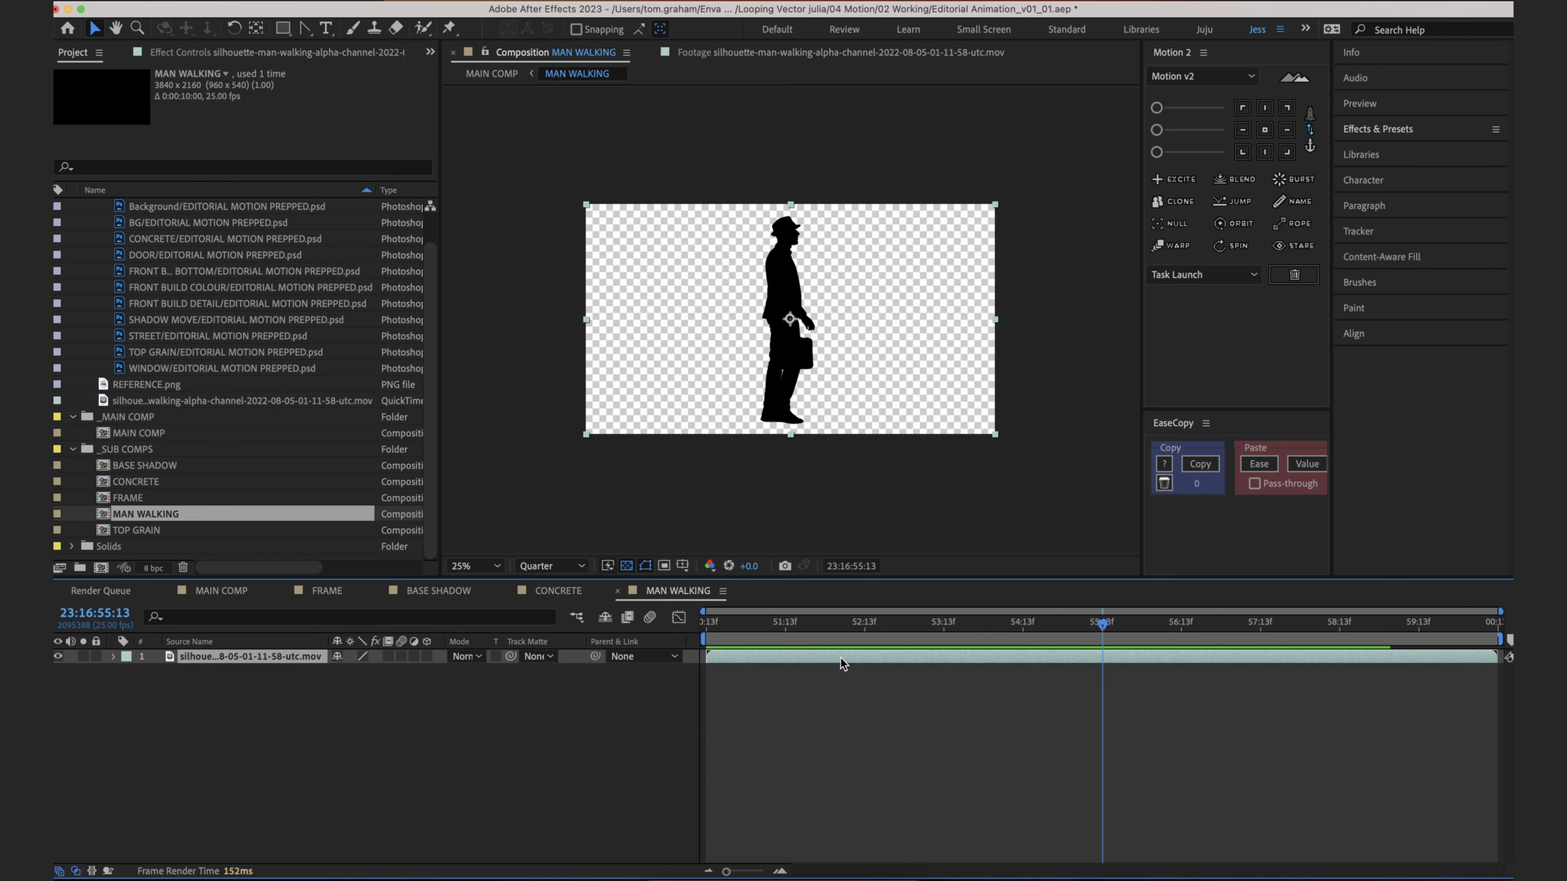
right_click(841, 659)
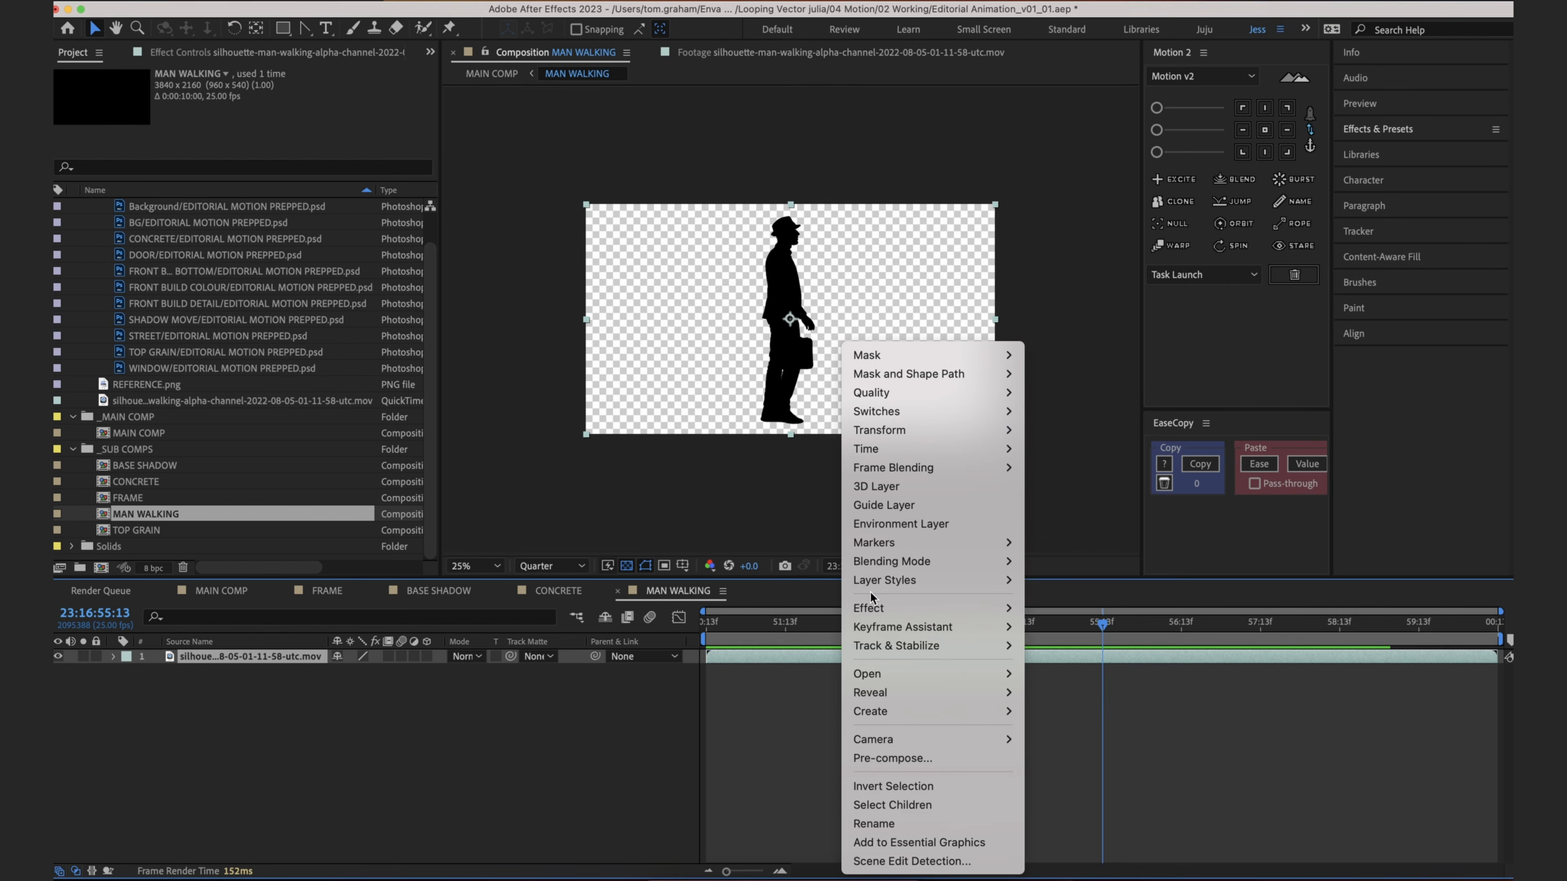
mouse_move(916, 432)
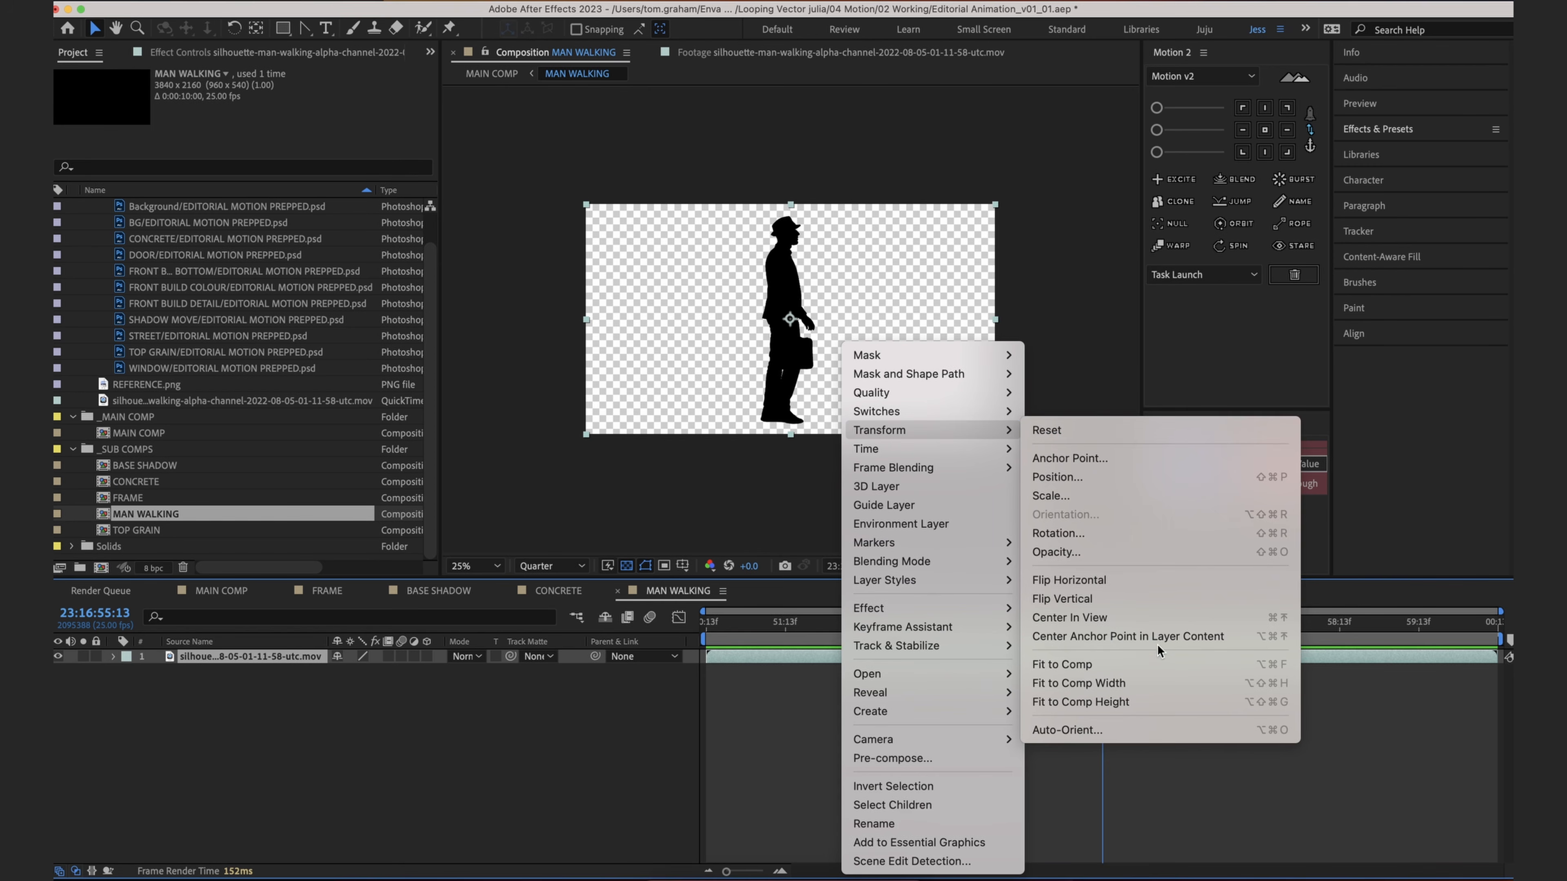
click(1153, 580)
click(1076, 744)
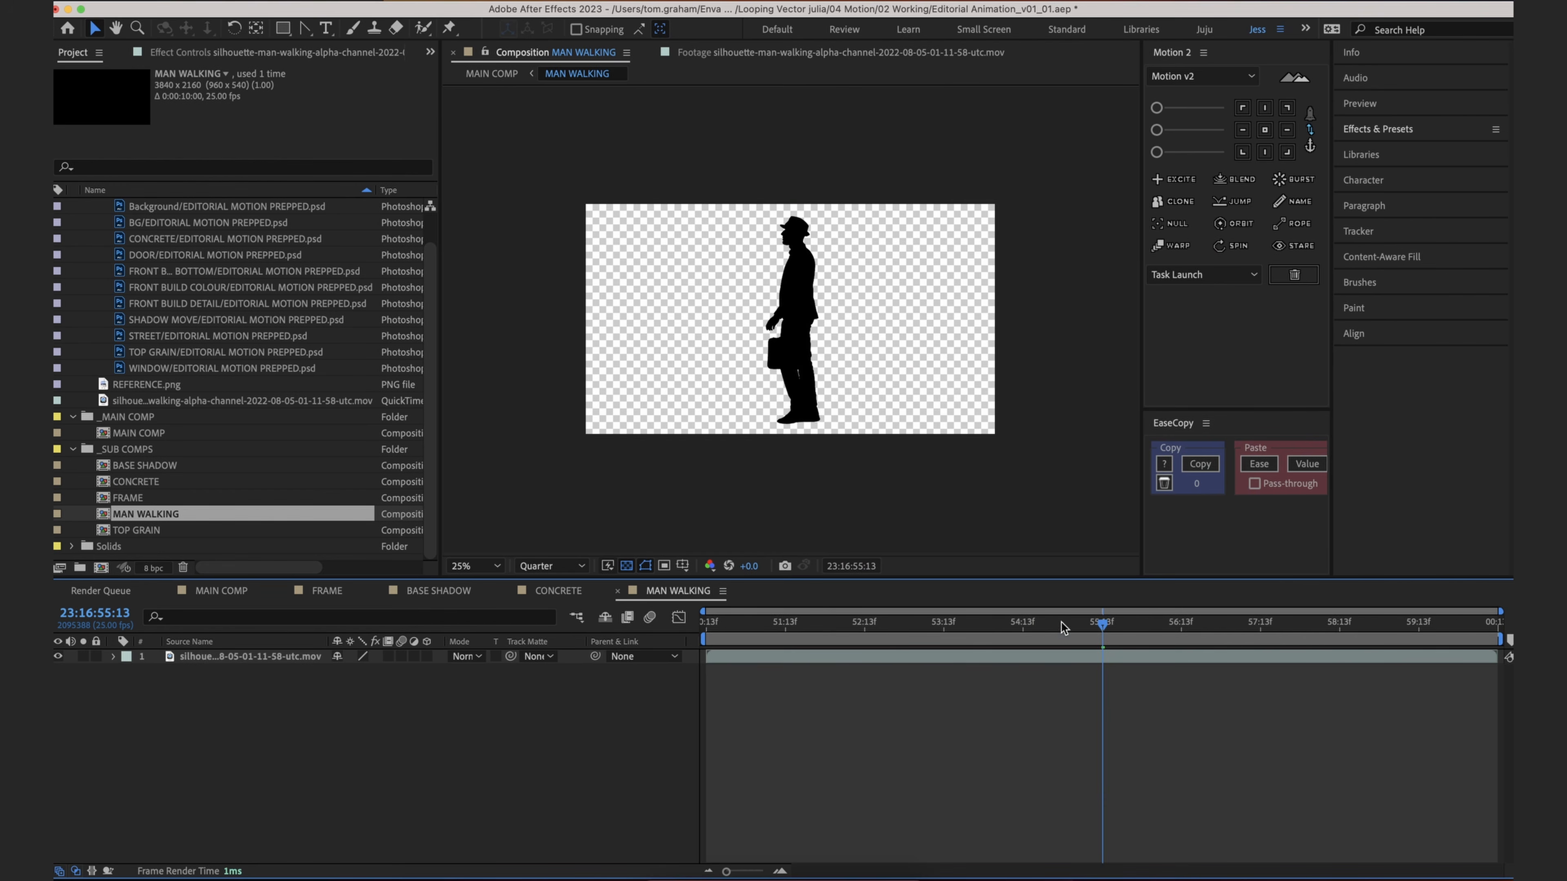
Step: Keyframe the silhouette's Position at the comp's start, moving it past the right edge of the frame to about 3952, 1080
drag(1061, 624, 577, 622)
click(703, 659)
key(p)
click(156, 671)
click(780, 352)
drag(788, 400, 1005, 413)
Step: Add a second Position keyframe at 23:16:56:13, moving the silhouette past the left edge to about -80, 1080, and scrub through the walk
click(875, 670)
drag(915, 626, 1180, 660)
click(1181, 662)
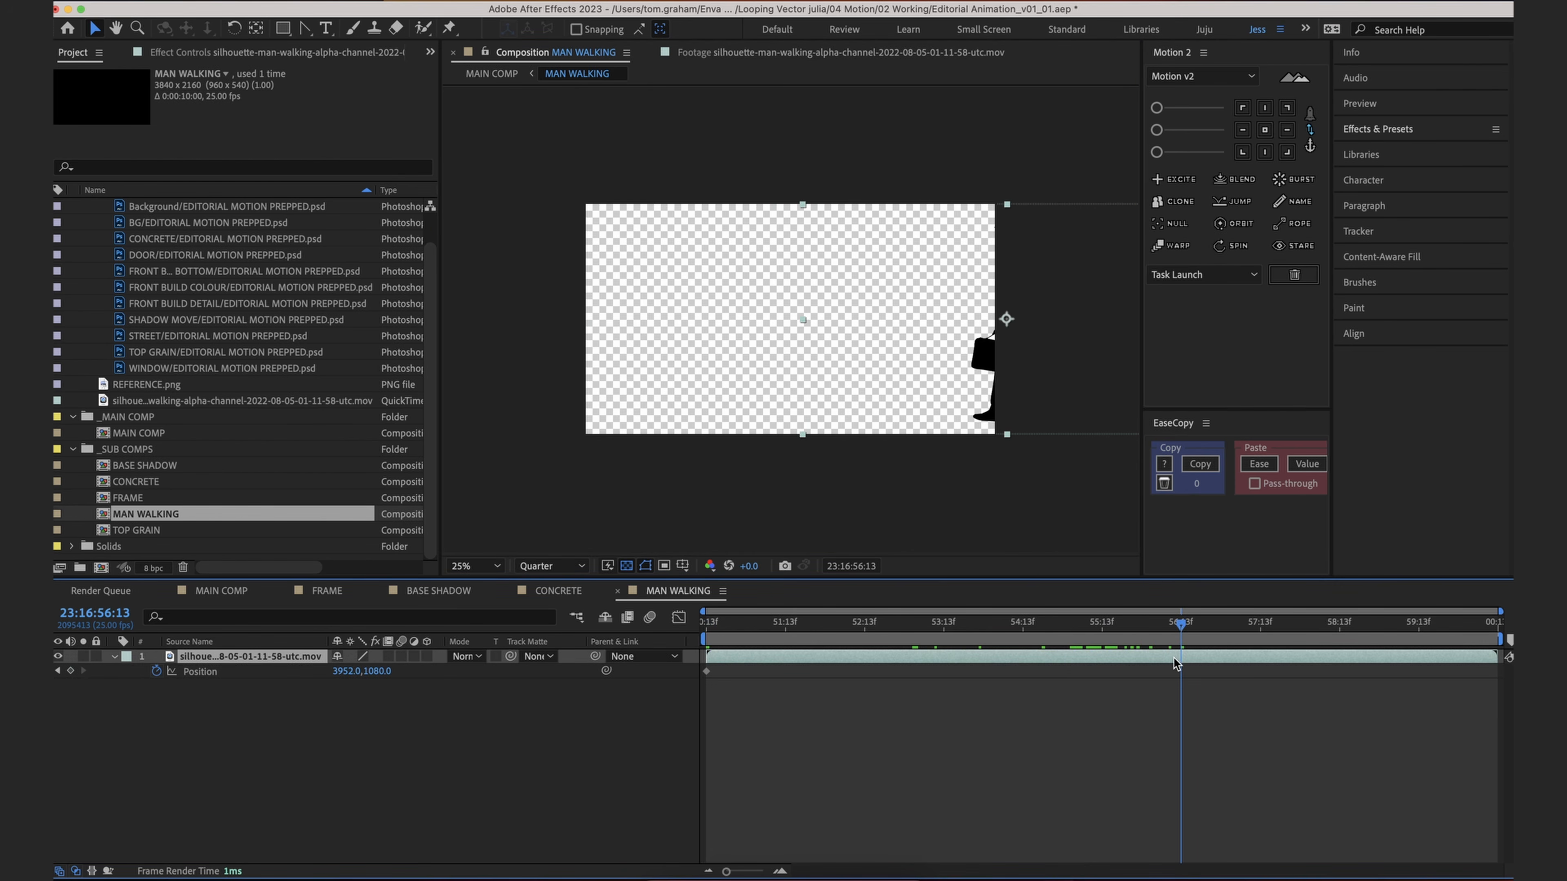
drag(1137, 399, 649, 395)
click(800, 696)
drag(1069, 627, 902, 626)
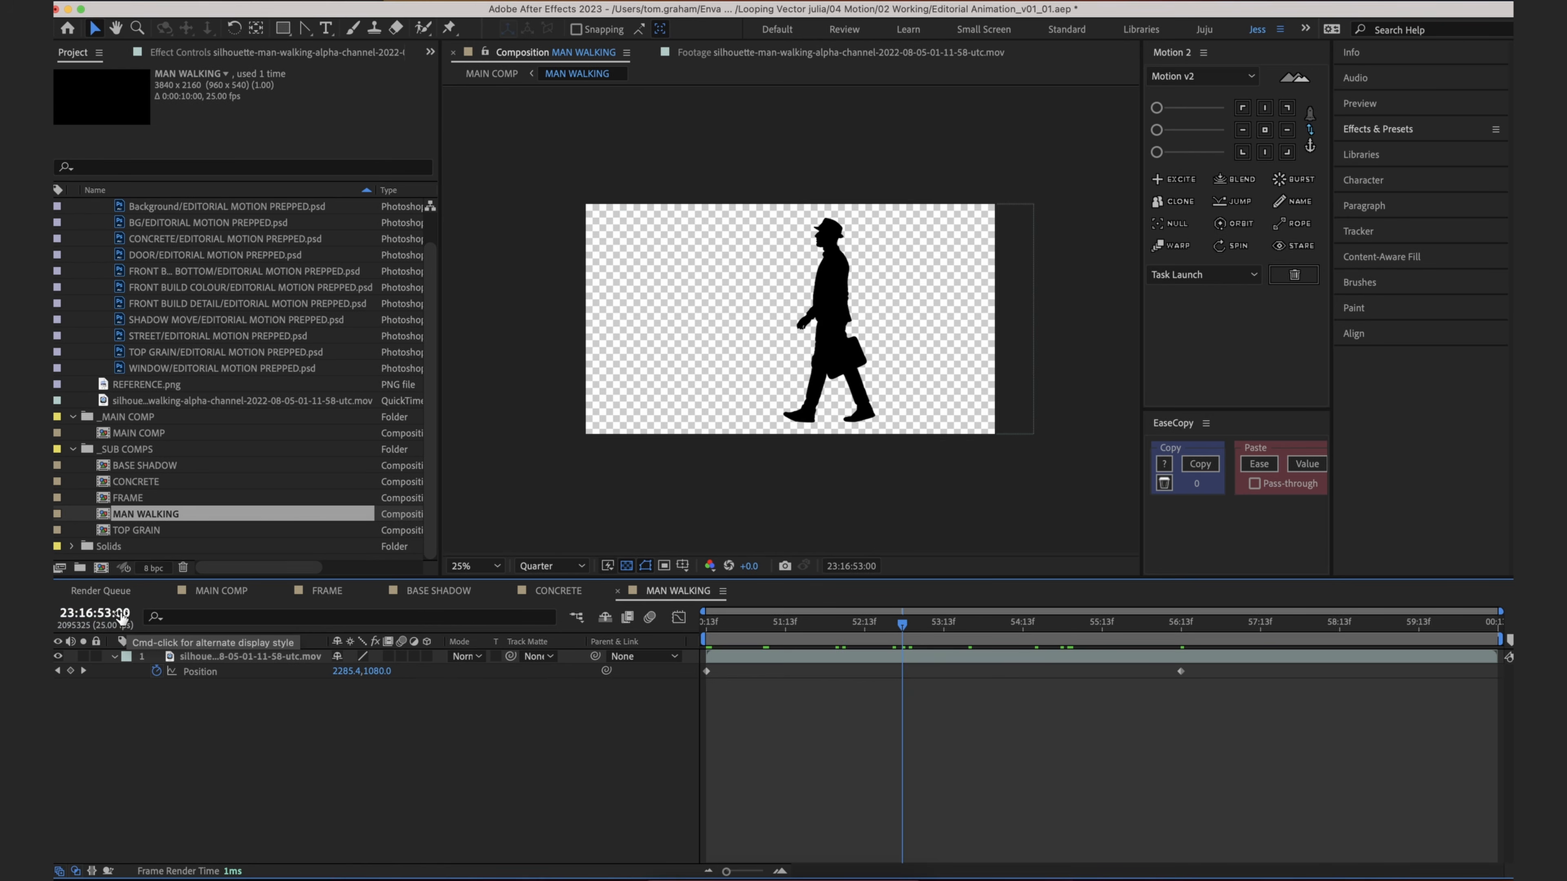
Step: Set the MAN WALKING composition's Start Timecode to 0
click(272, 2)
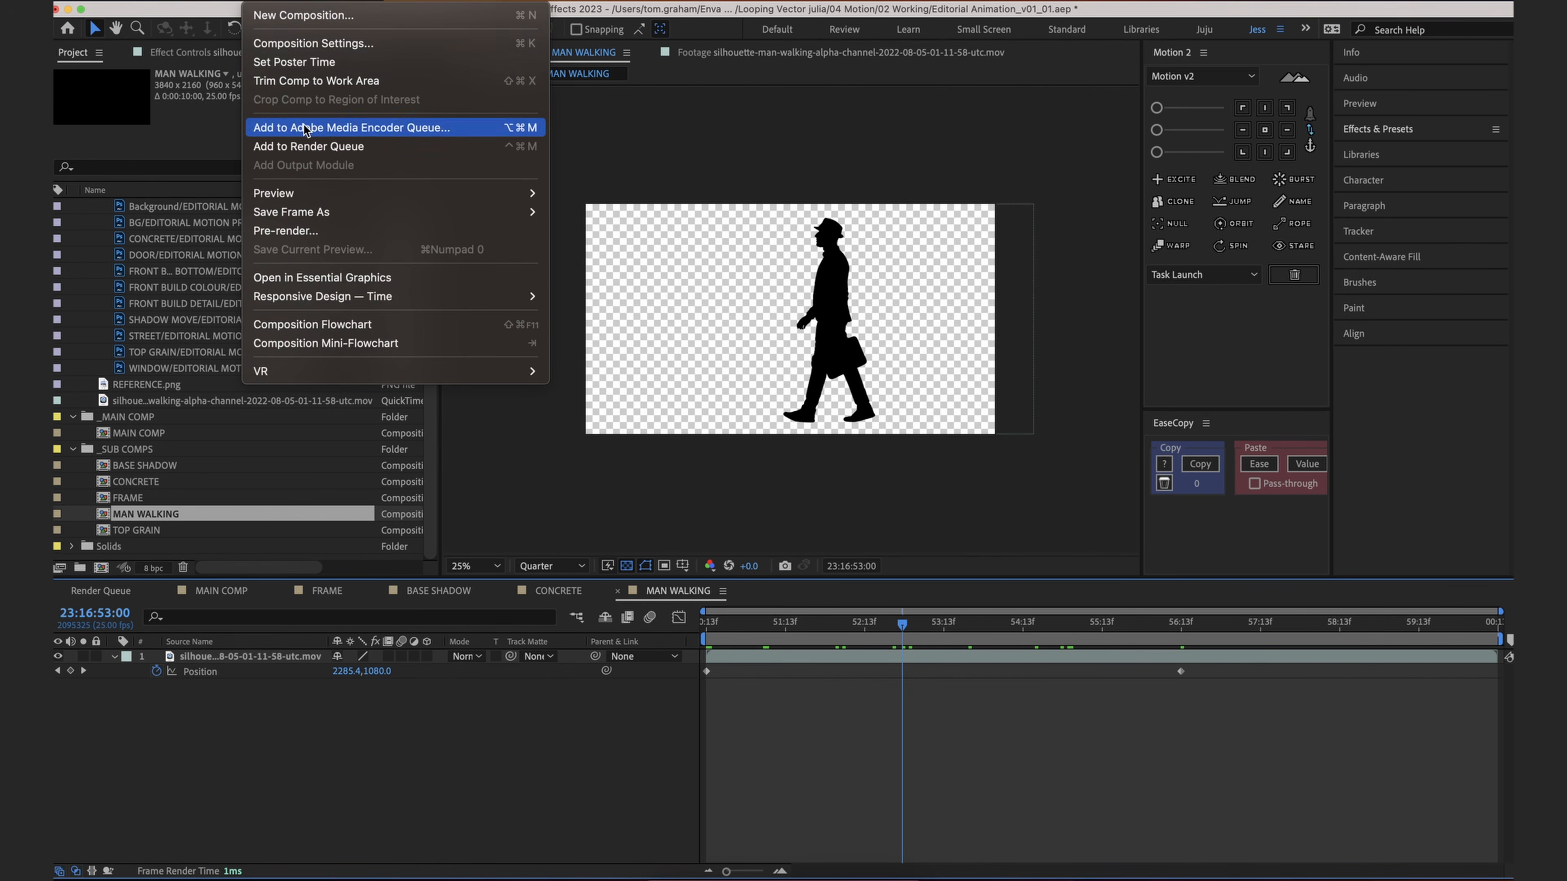
click(332, 43)
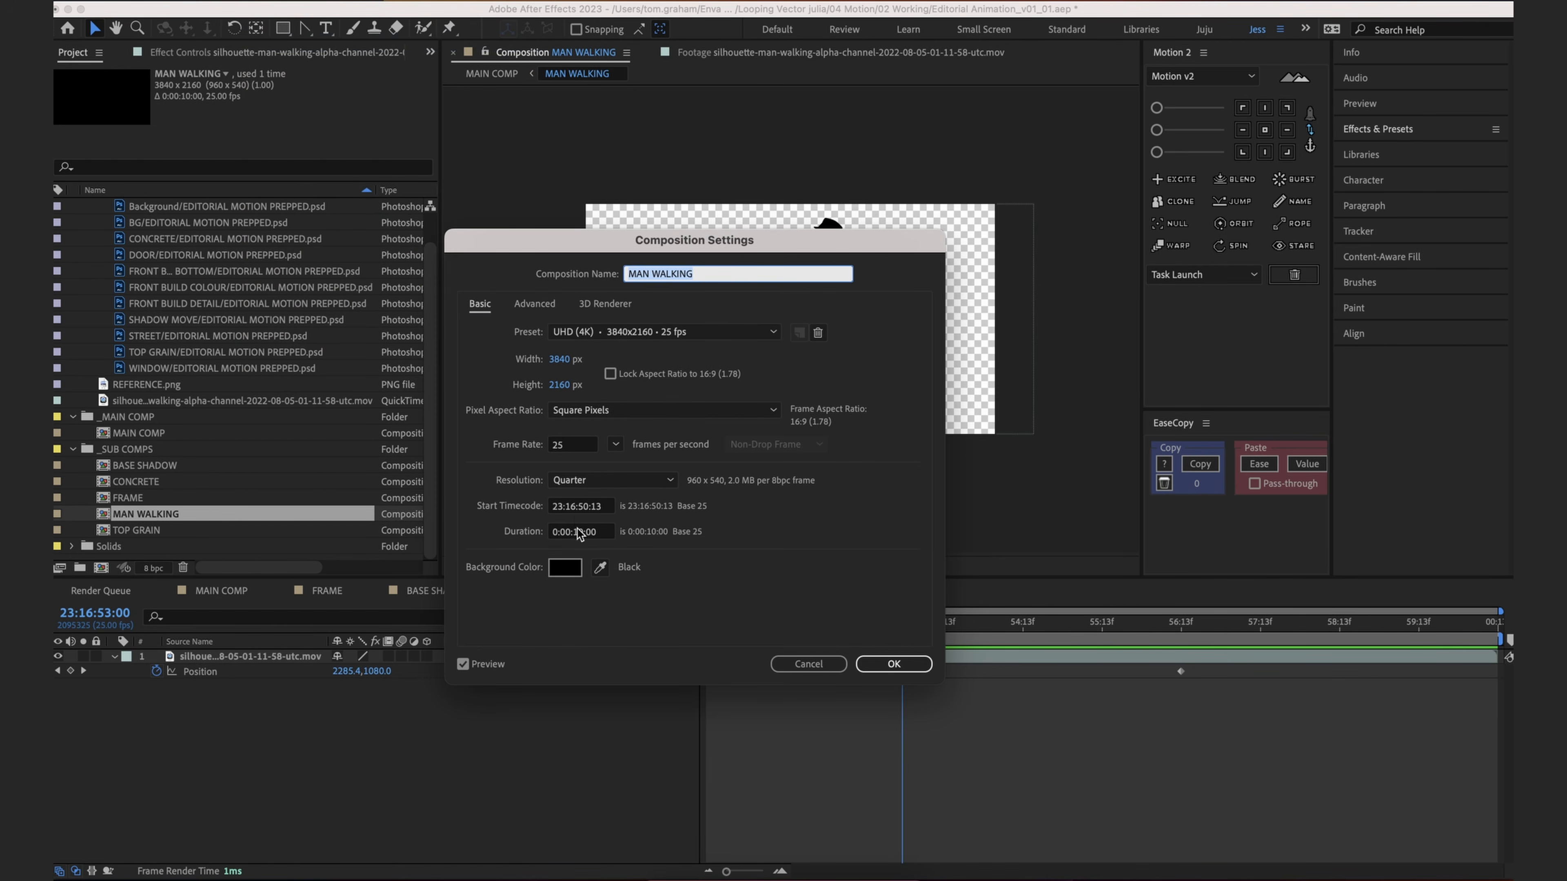
click(578, 506)
text(0)
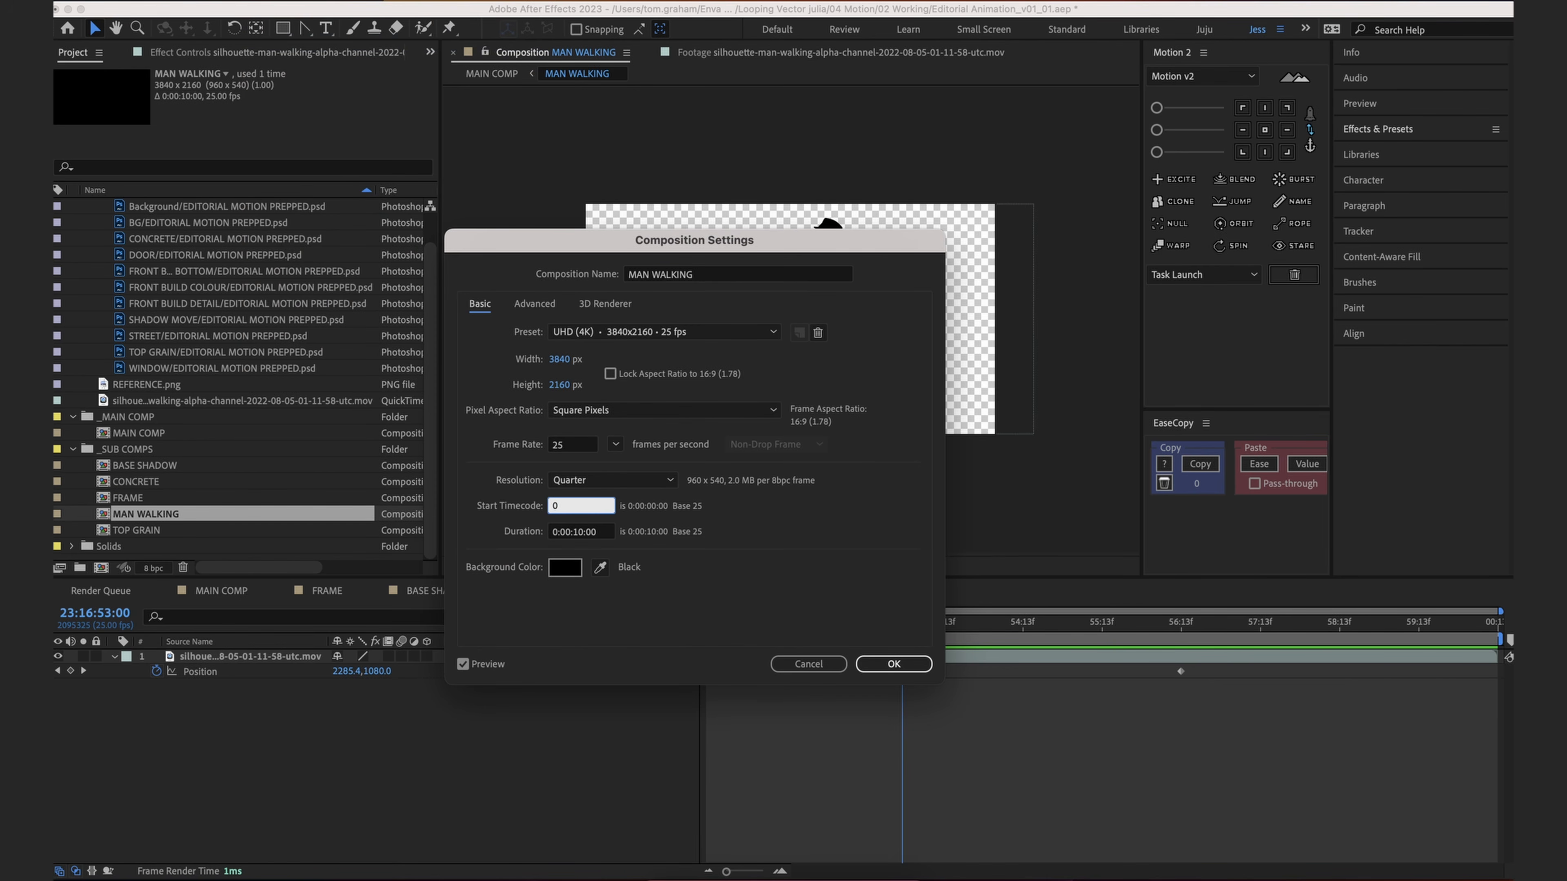
key(Return)
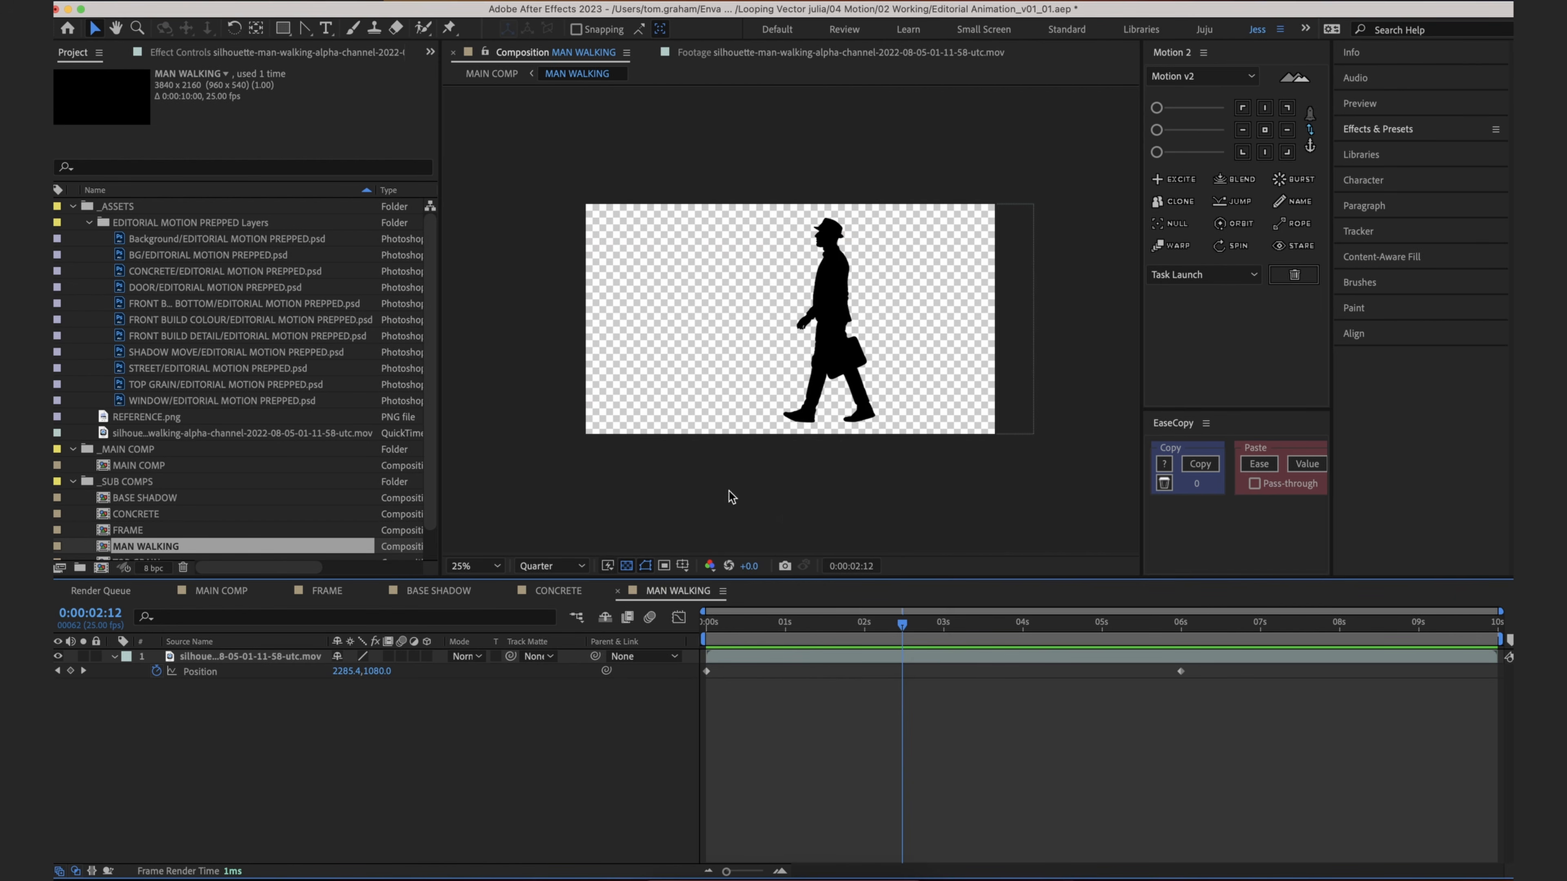
Step: Shift the silhouette's second Position keyframe to 0:00:05:00 and preview the walk
drag(884, 644, 1103, 672)
key(space)
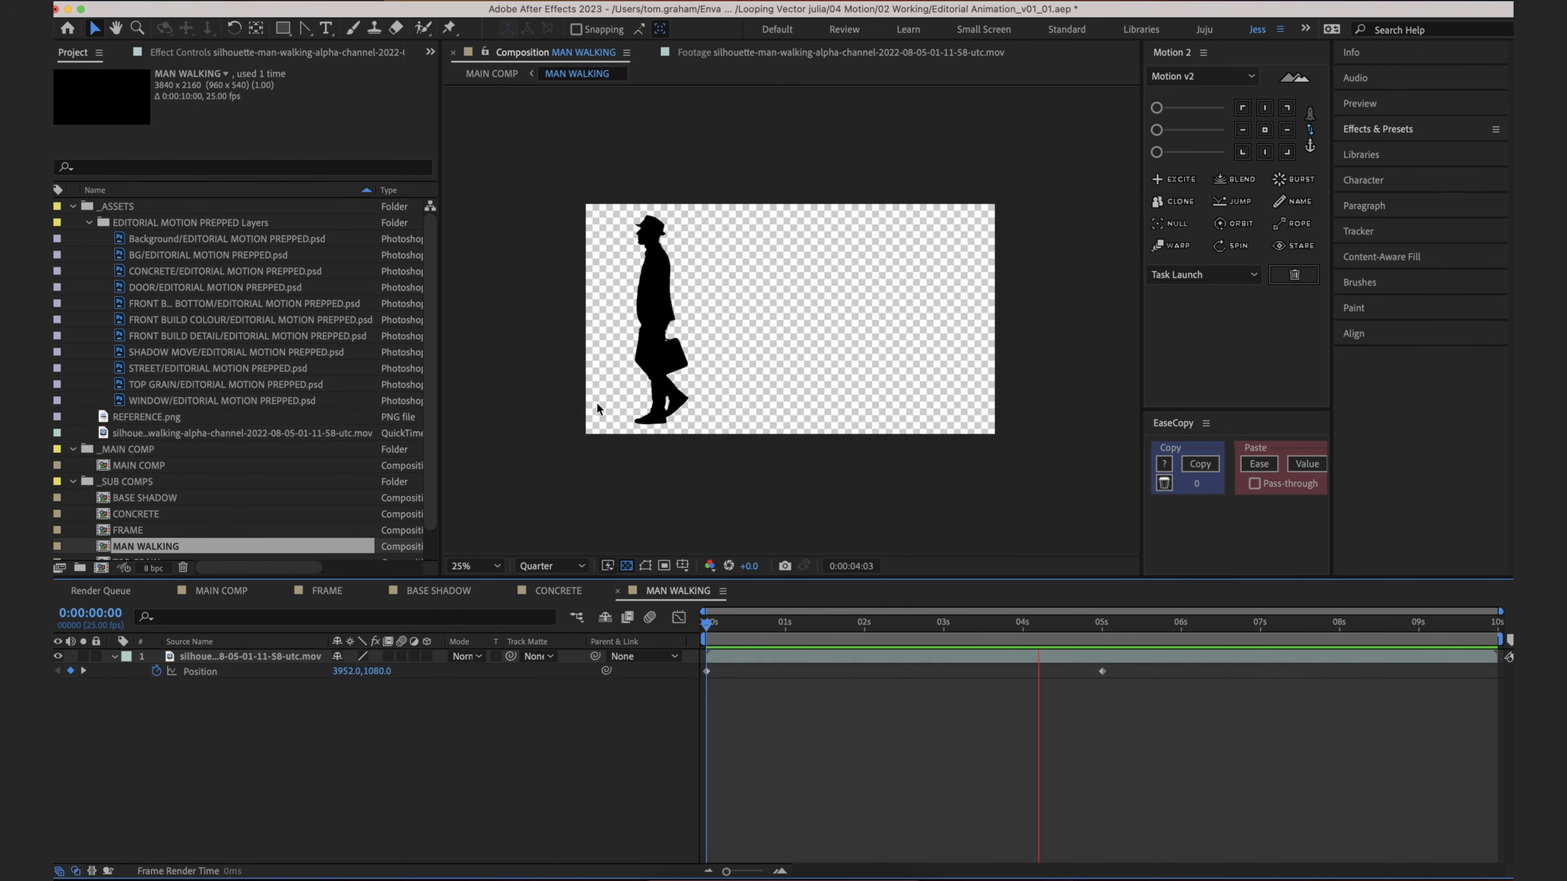
click(1102, 627)
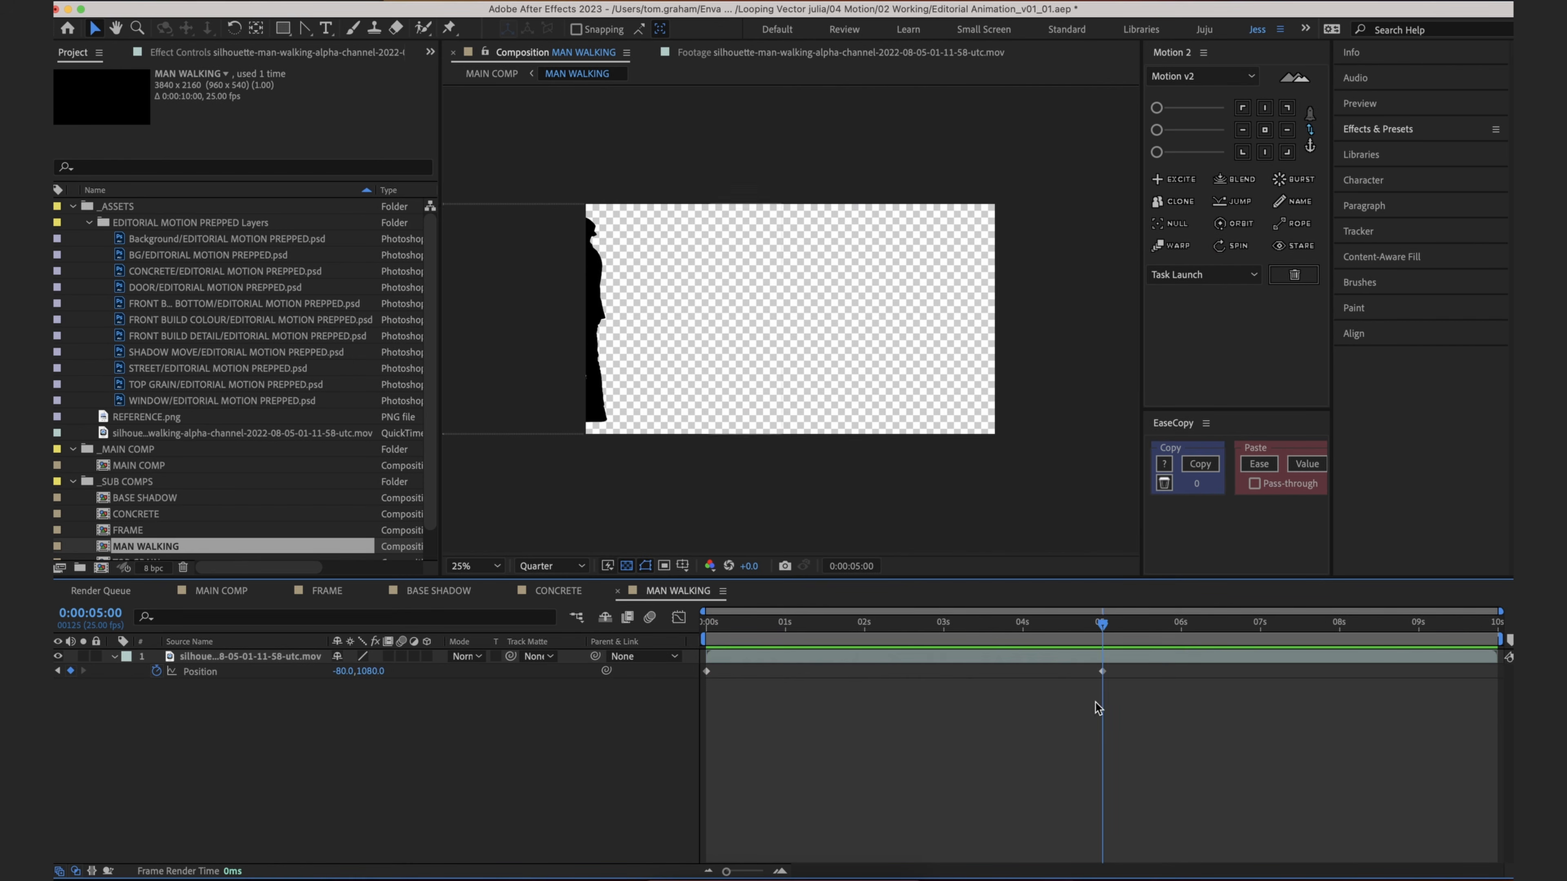
Step: Return to MAIN COMP, scrub to 0:00:02:17 and examine how the silhouette overlaps the building, window and ground layers
click(503, 76)
drag(1075, 635, 919, 649)
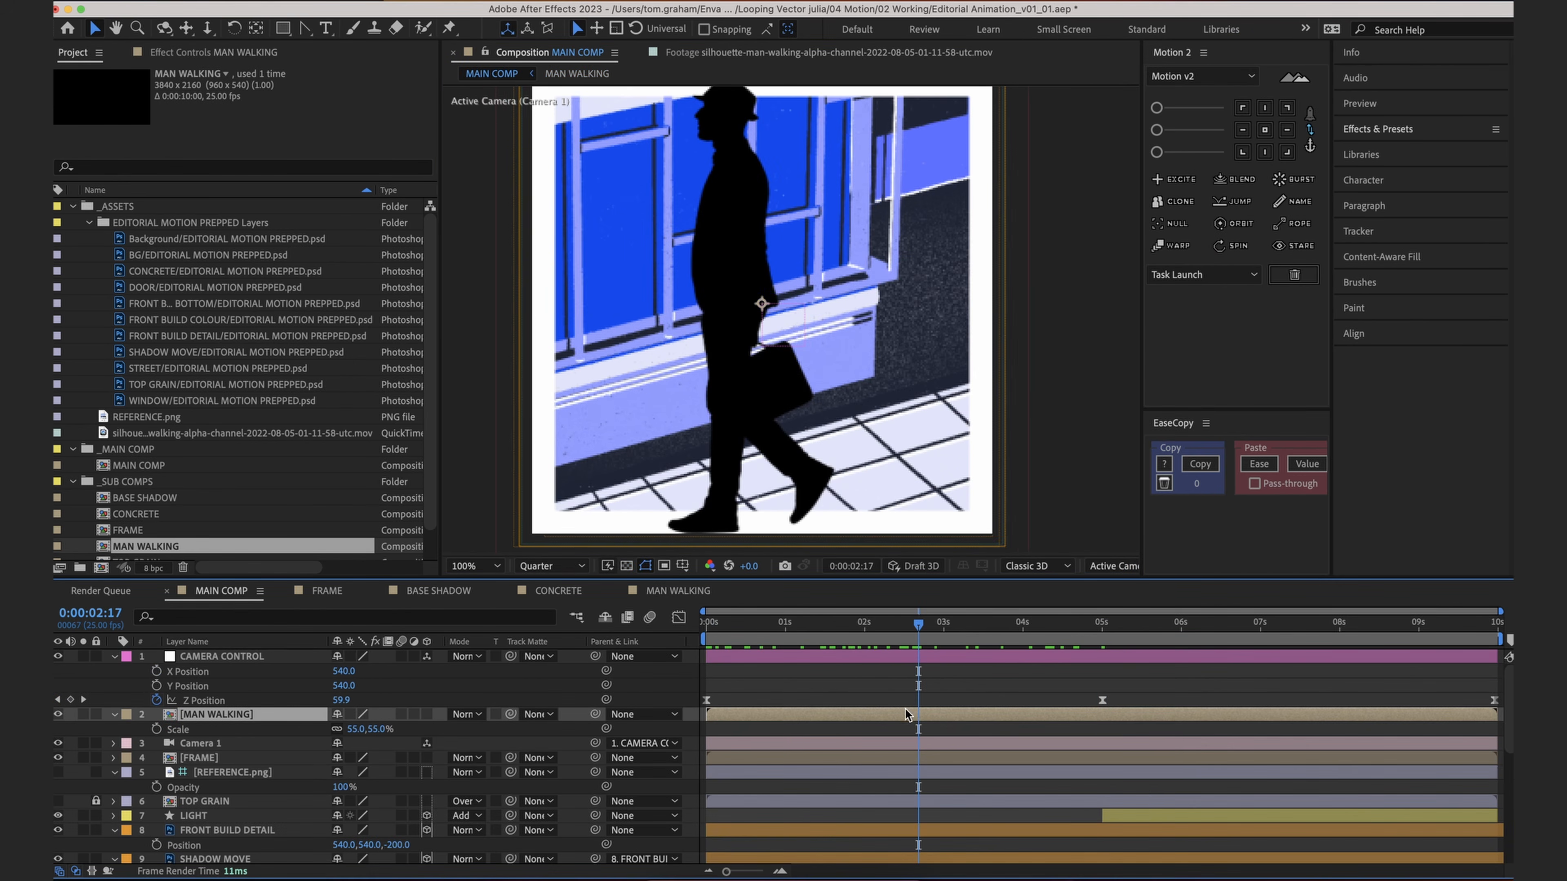
scroll(745, 404, down, 1)
drag(746, 404, 745, 391)
click(288, 718)
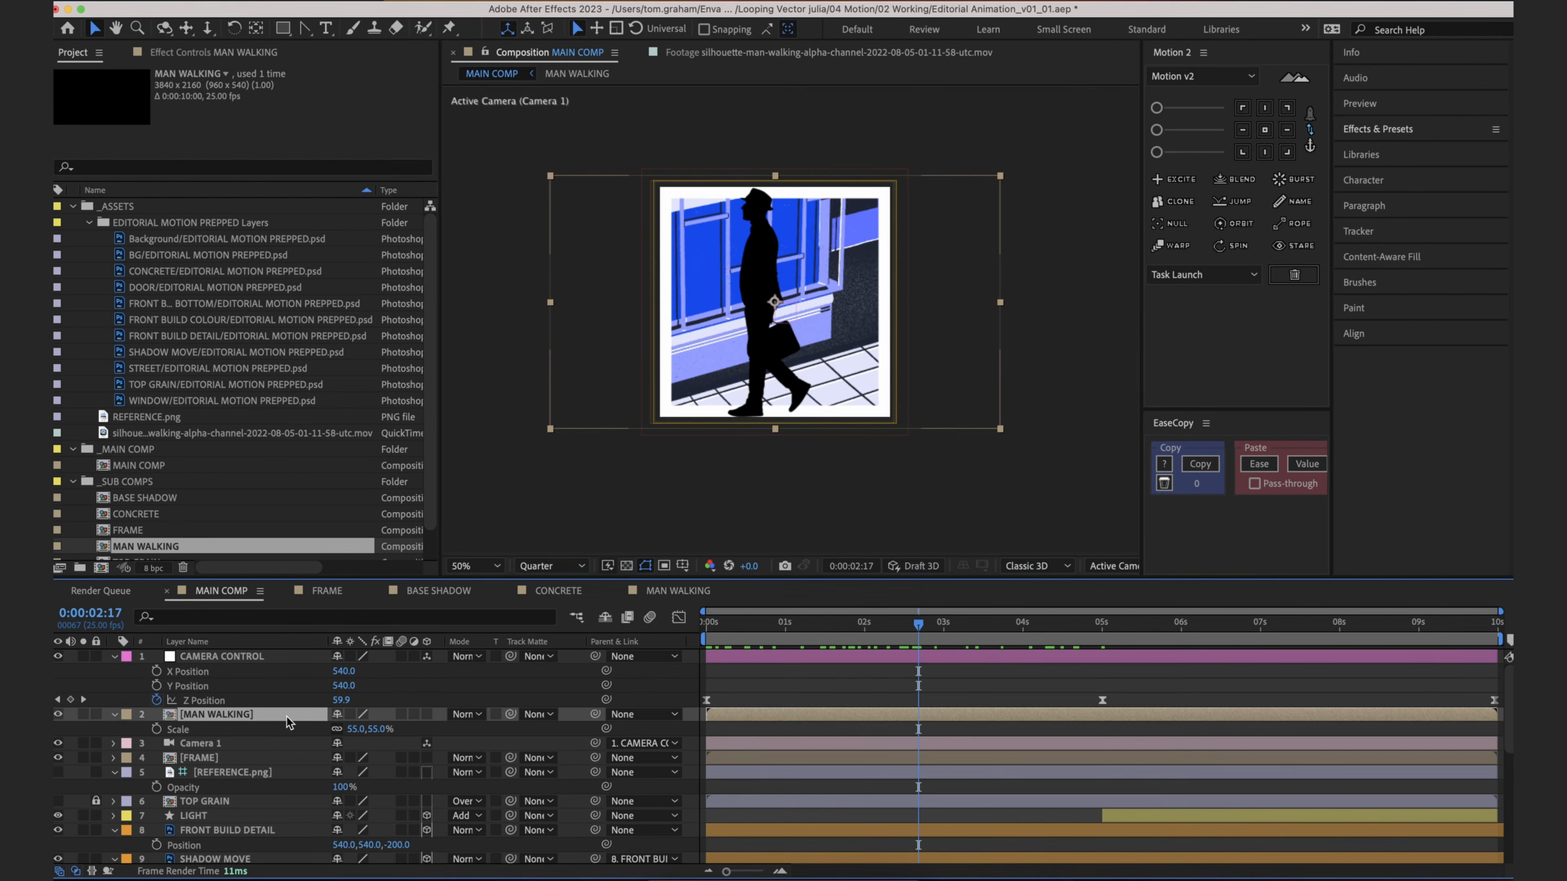
scroll(287, 724, down, 2)
click(272, 773)
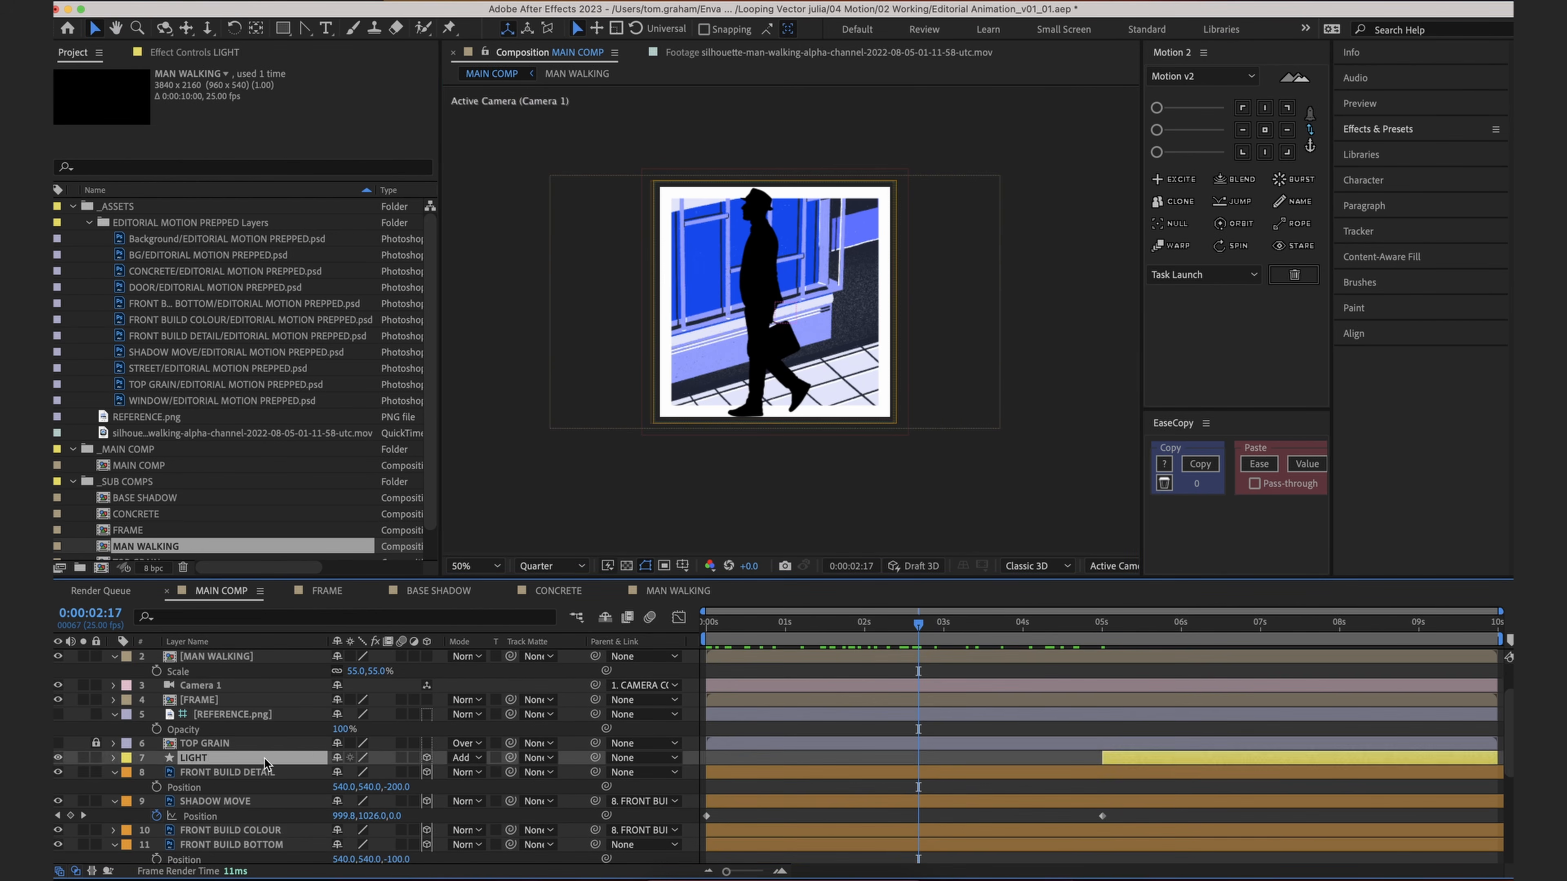
scroll(271, 778, down, 1)
scroll(772, 351, up, 1)
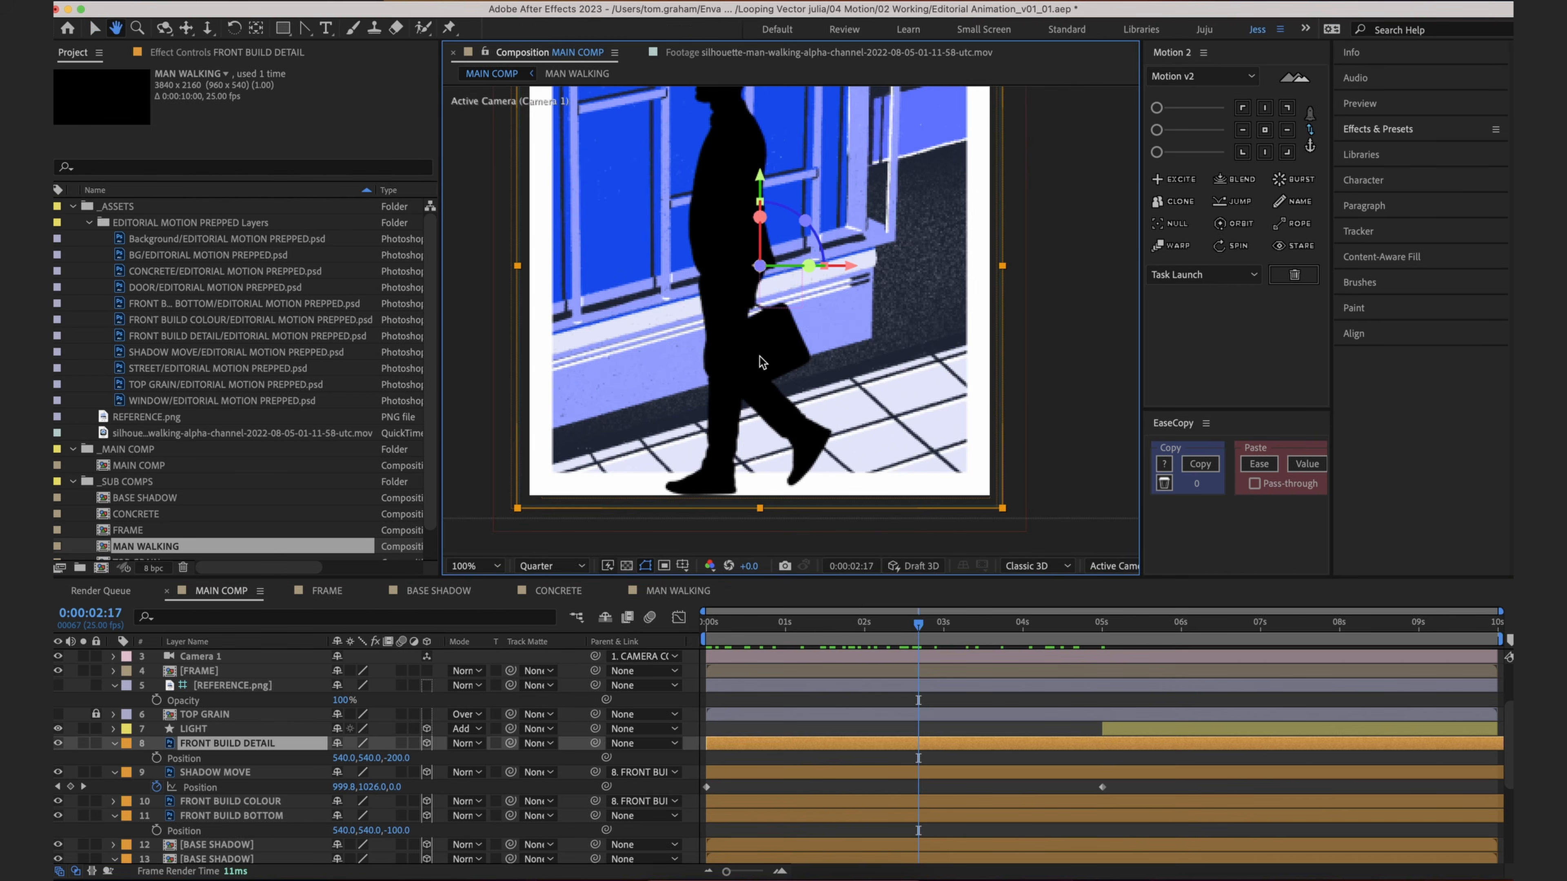
scroll(225, 728, up, 3)
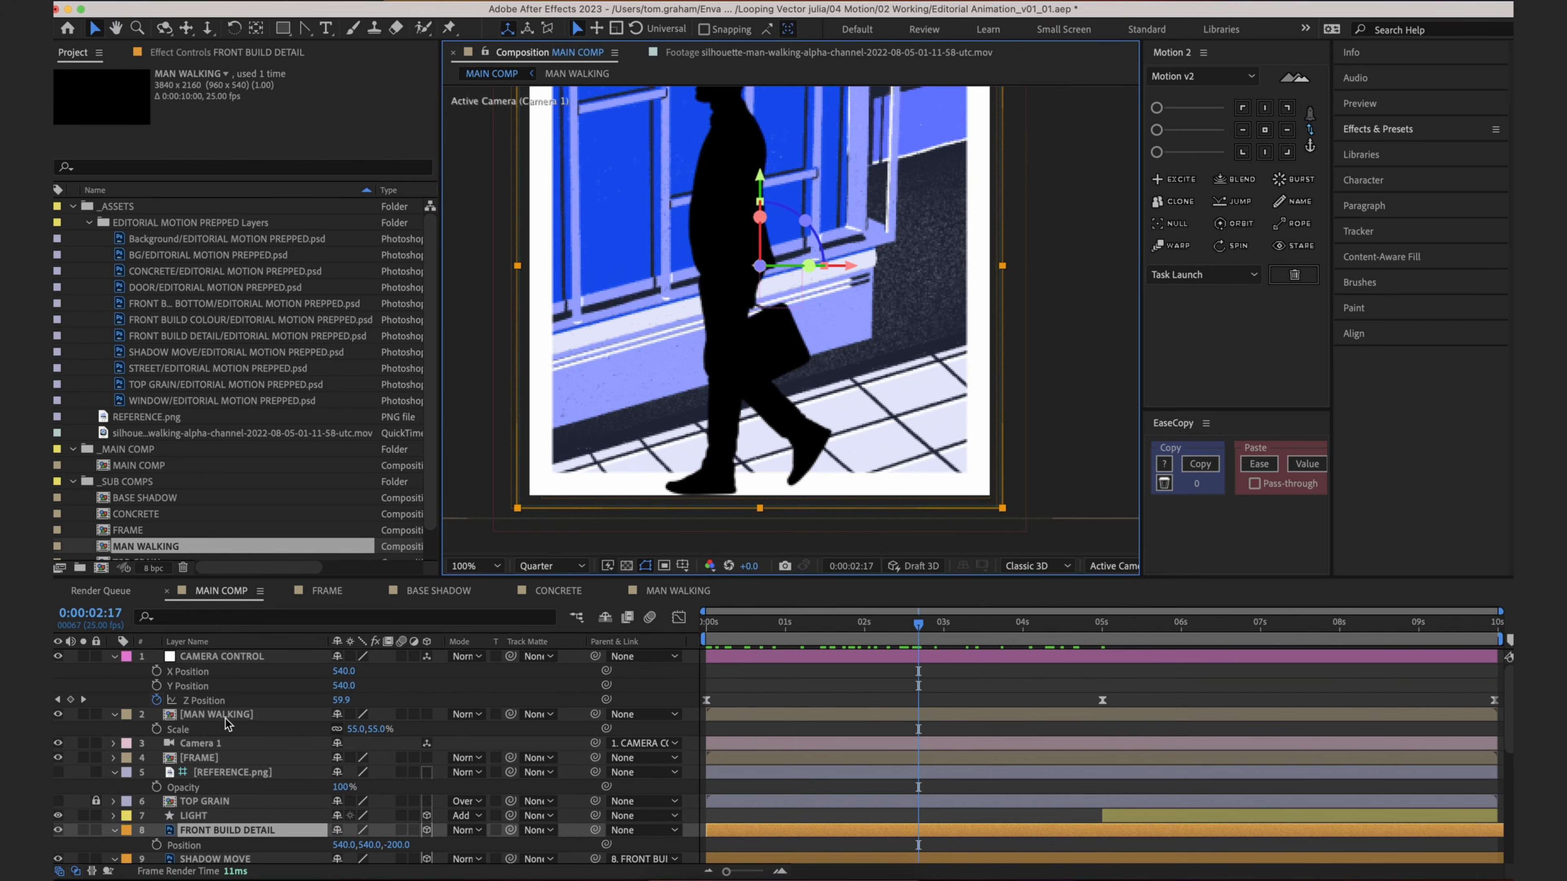
Step: Duplicate the MAN WALKING layer in MAIN COMP three times
click(244, 715)
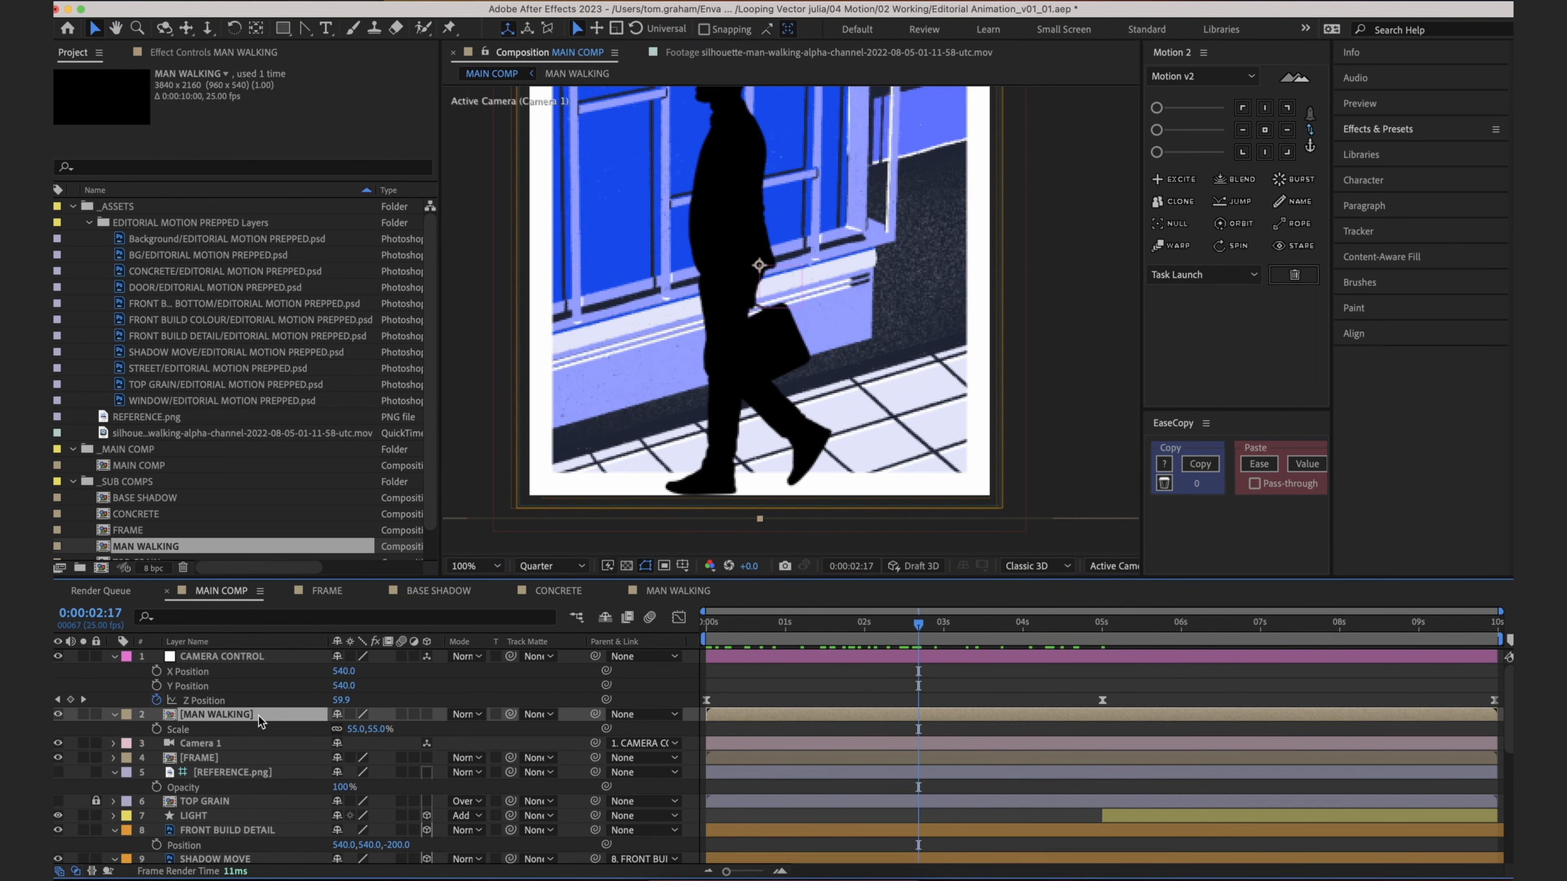
key(super+d)
key(super+d)
key(super+d)
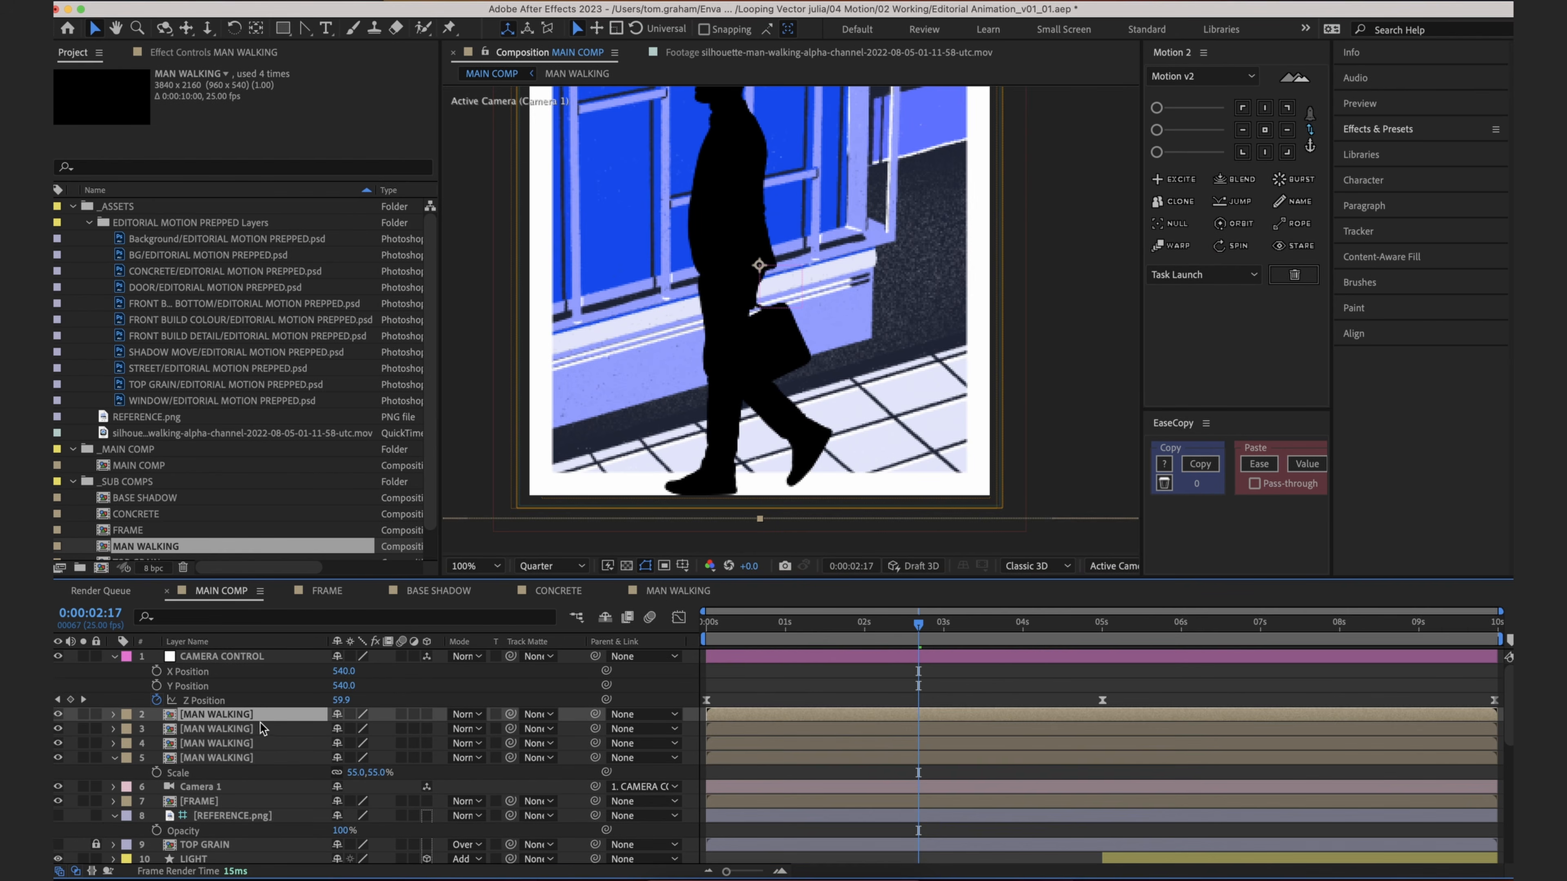
Step: Rename the lowest silhouette layer MAN WALKING GROUND and the copy directly above it MAN WALKING BASE
click(254, 757)
key(Return)
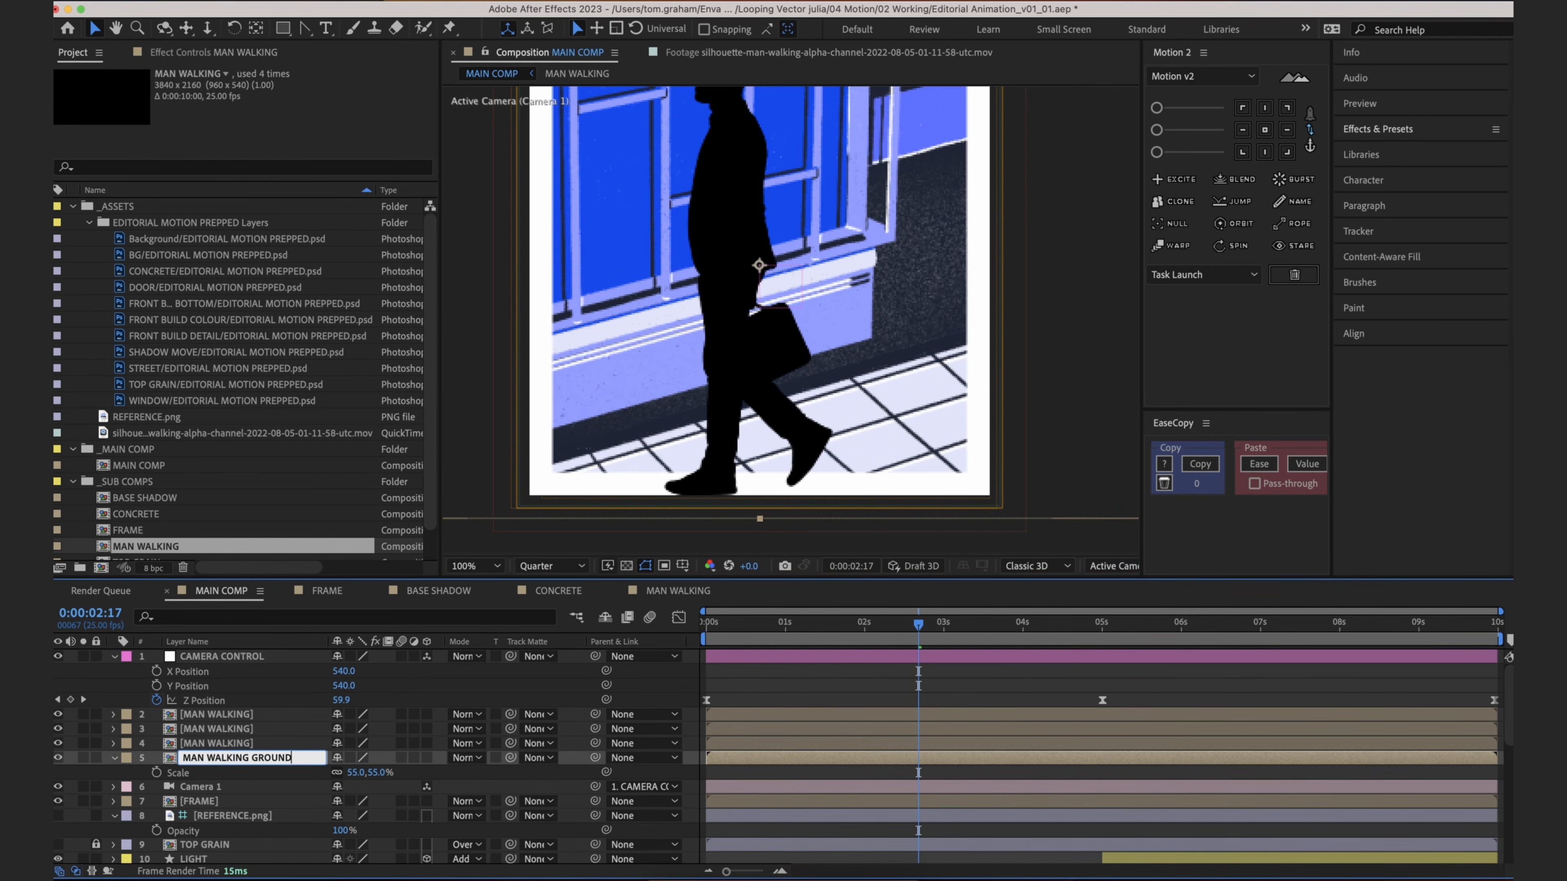
text(GROUND)
click(267, 744)
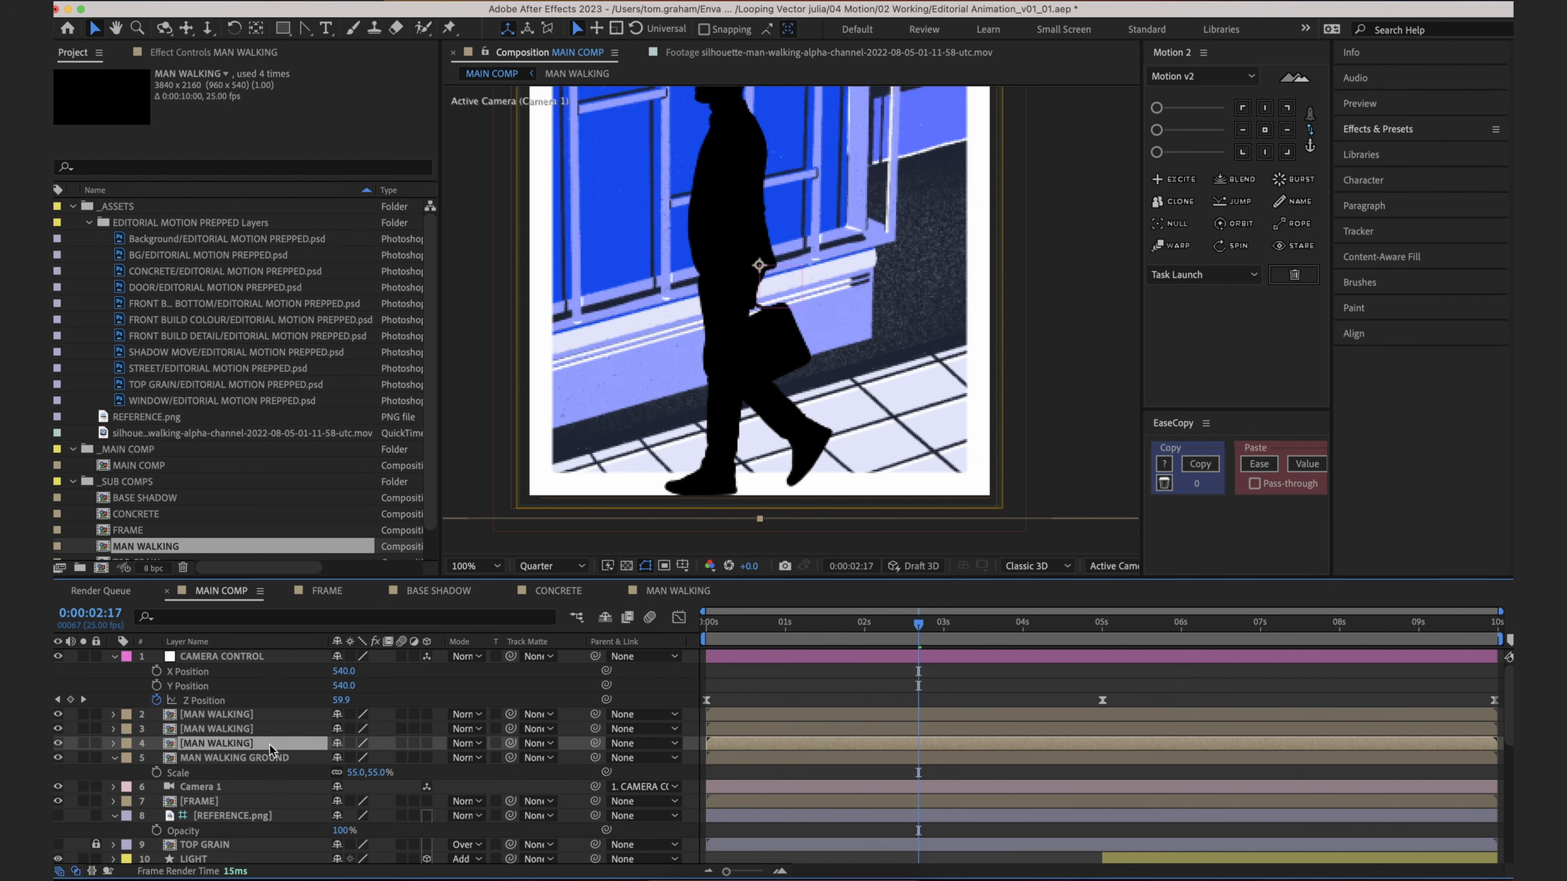
key(Return)
key(Right)
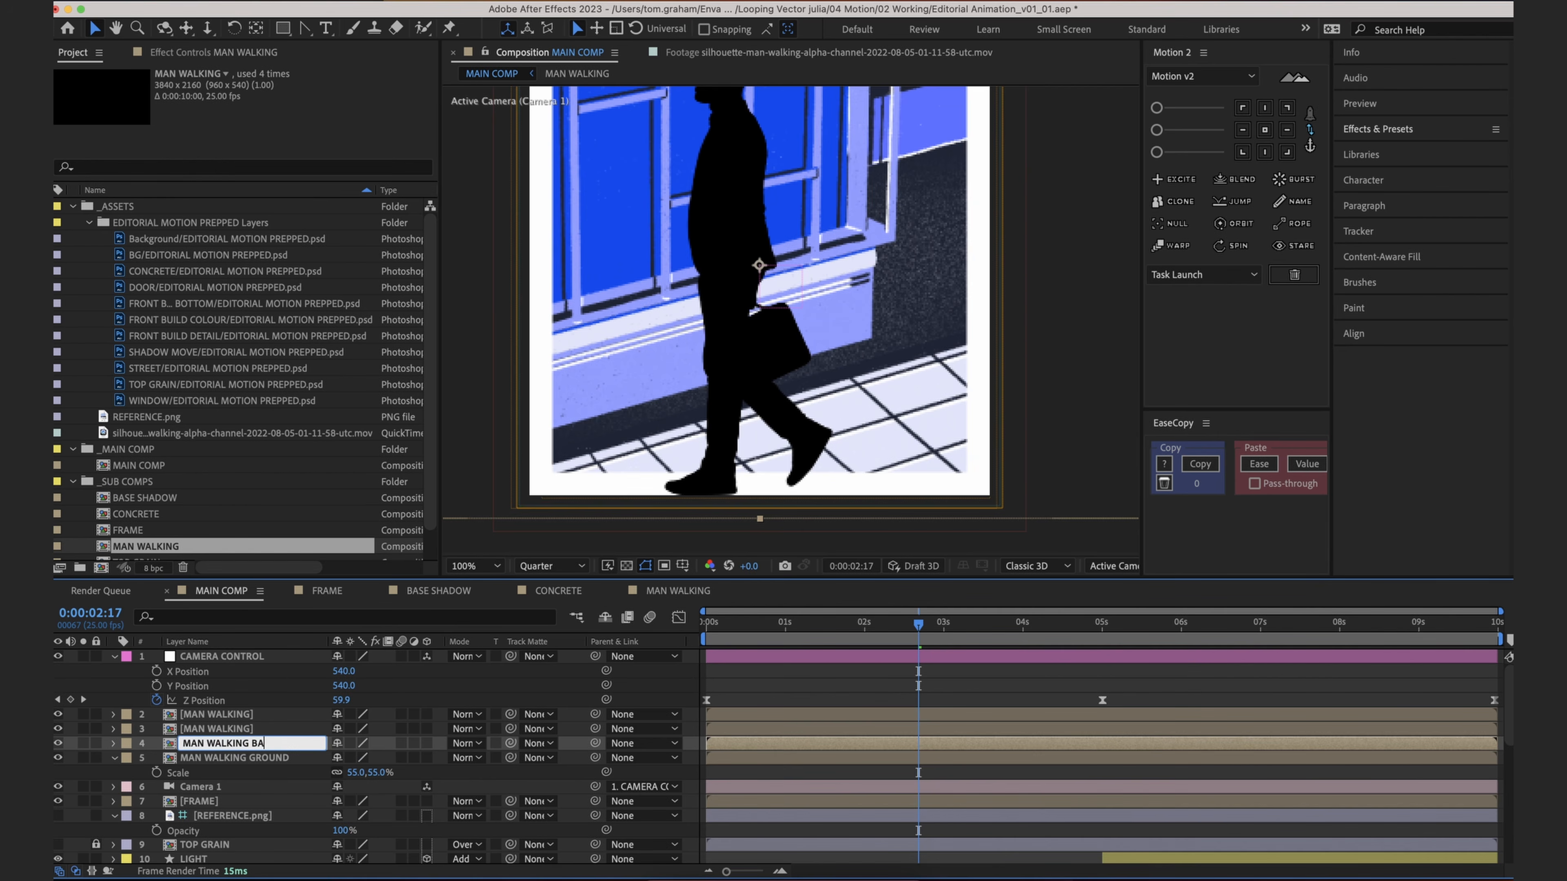
Step: Rename the two remaining silhouette copies MAN WALKING WINDOW and, on the uppermost one, MAN WALKING DETAILS
click(263, 729)
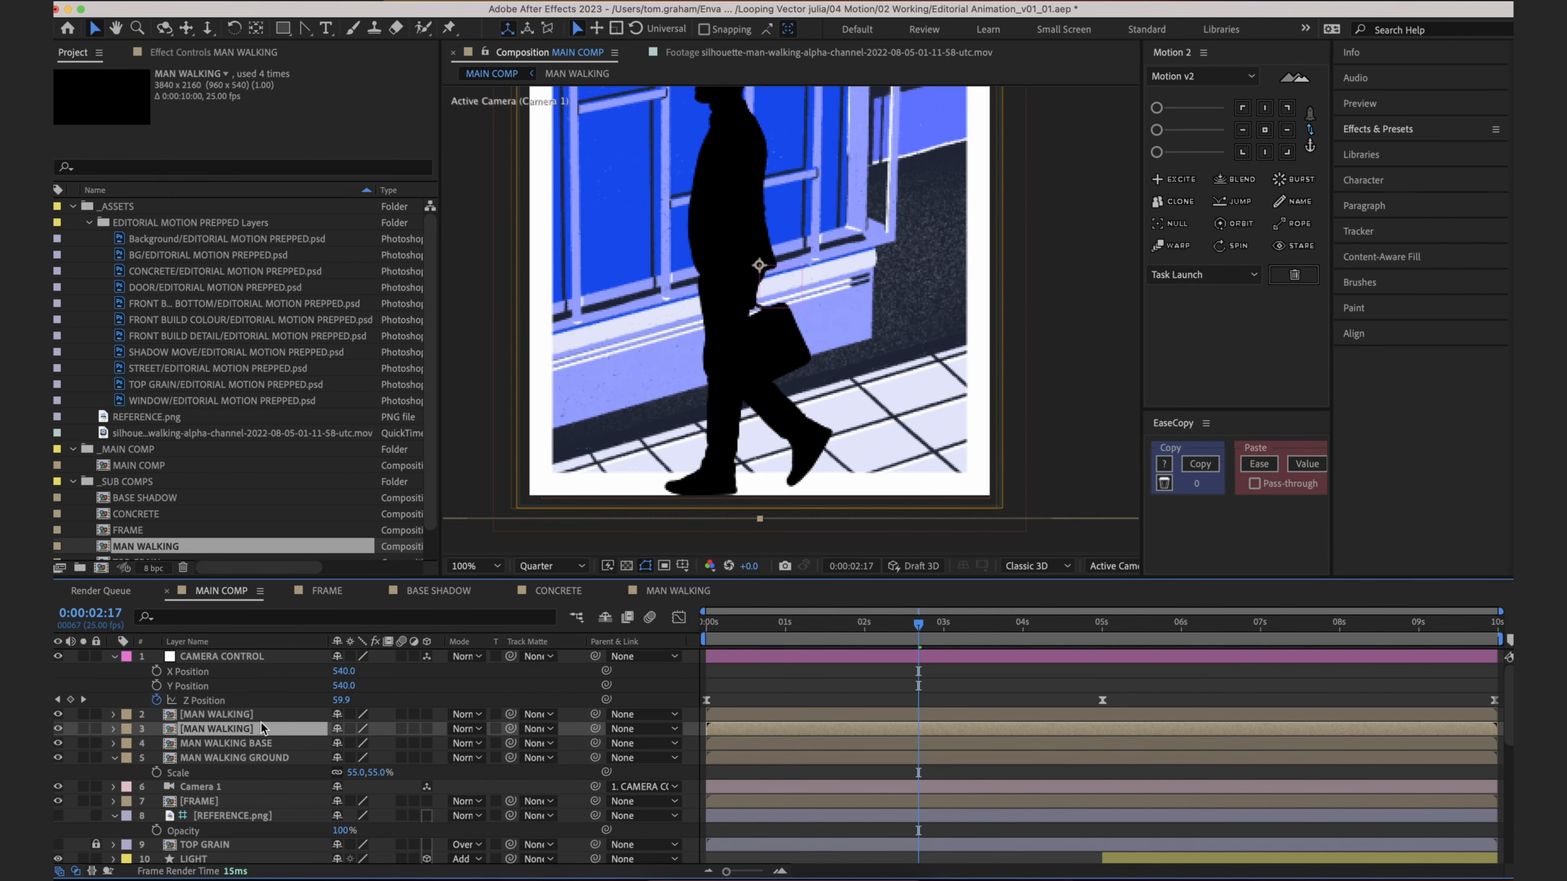
key(Return)
key(Right)
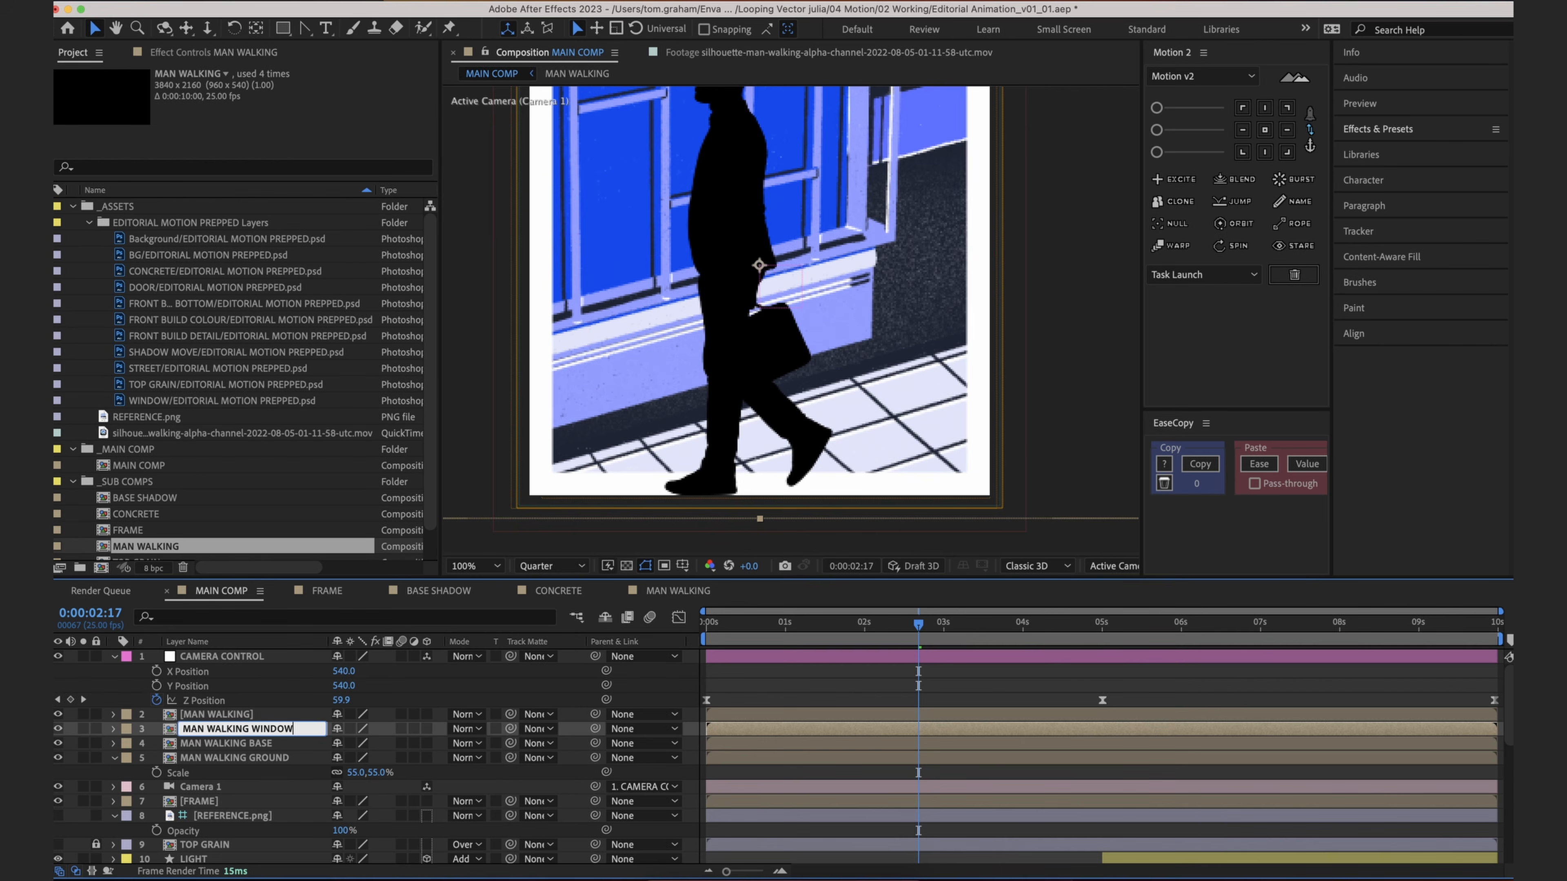
click(254, 715)
key(Return)
key(Right)
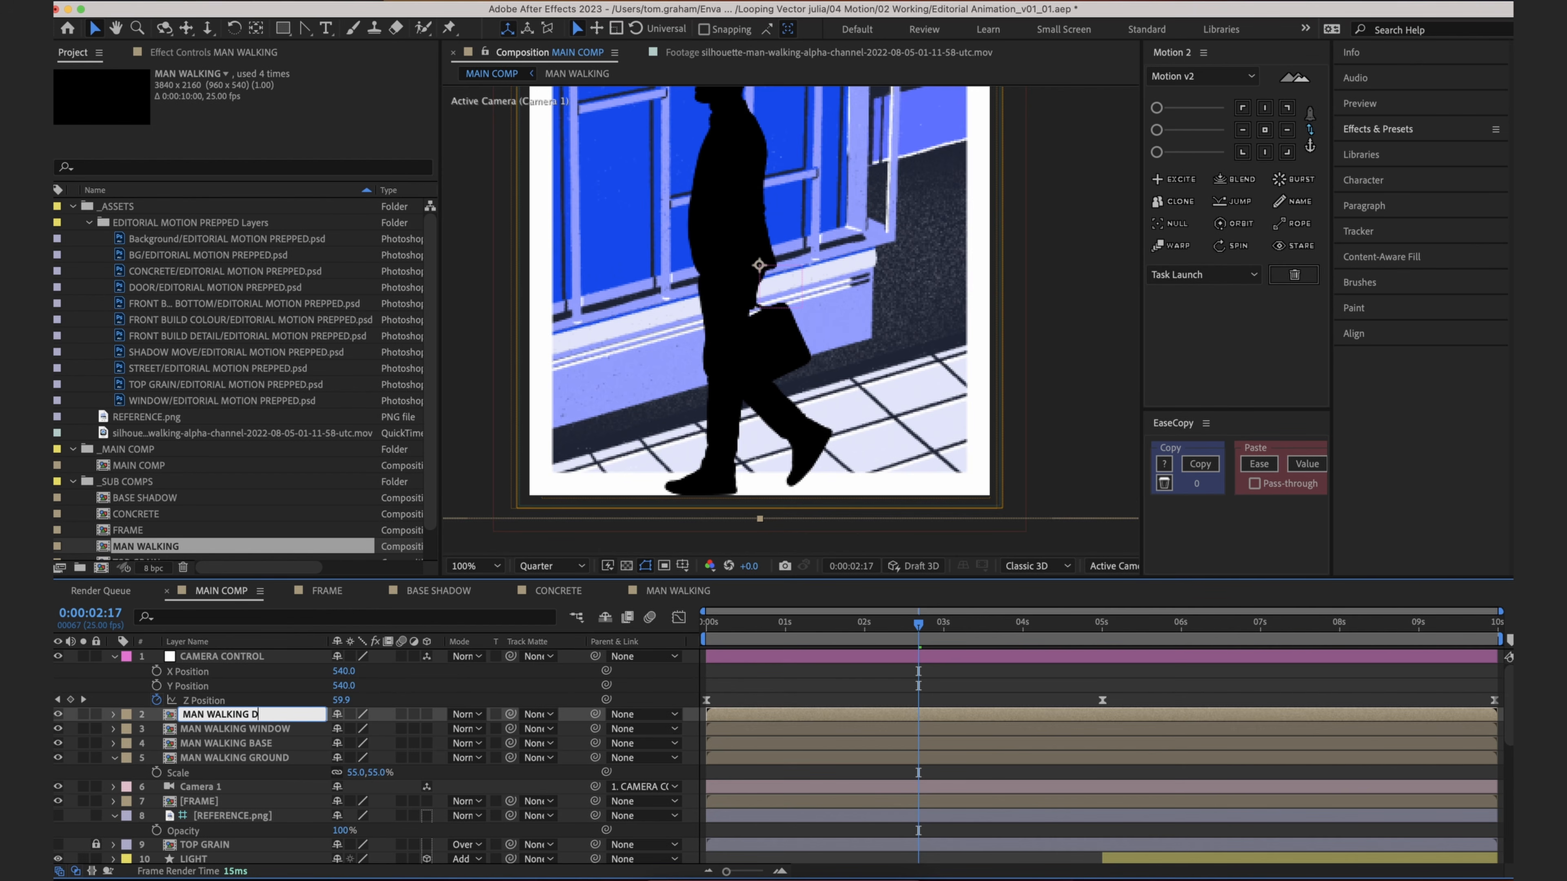
click(719, 705)
Step: Change the label colour of the MAN WALKING DETAILS, WINDOW, BASE and GROUND layers to green
click(729, 716)
shift+click(744, 757)
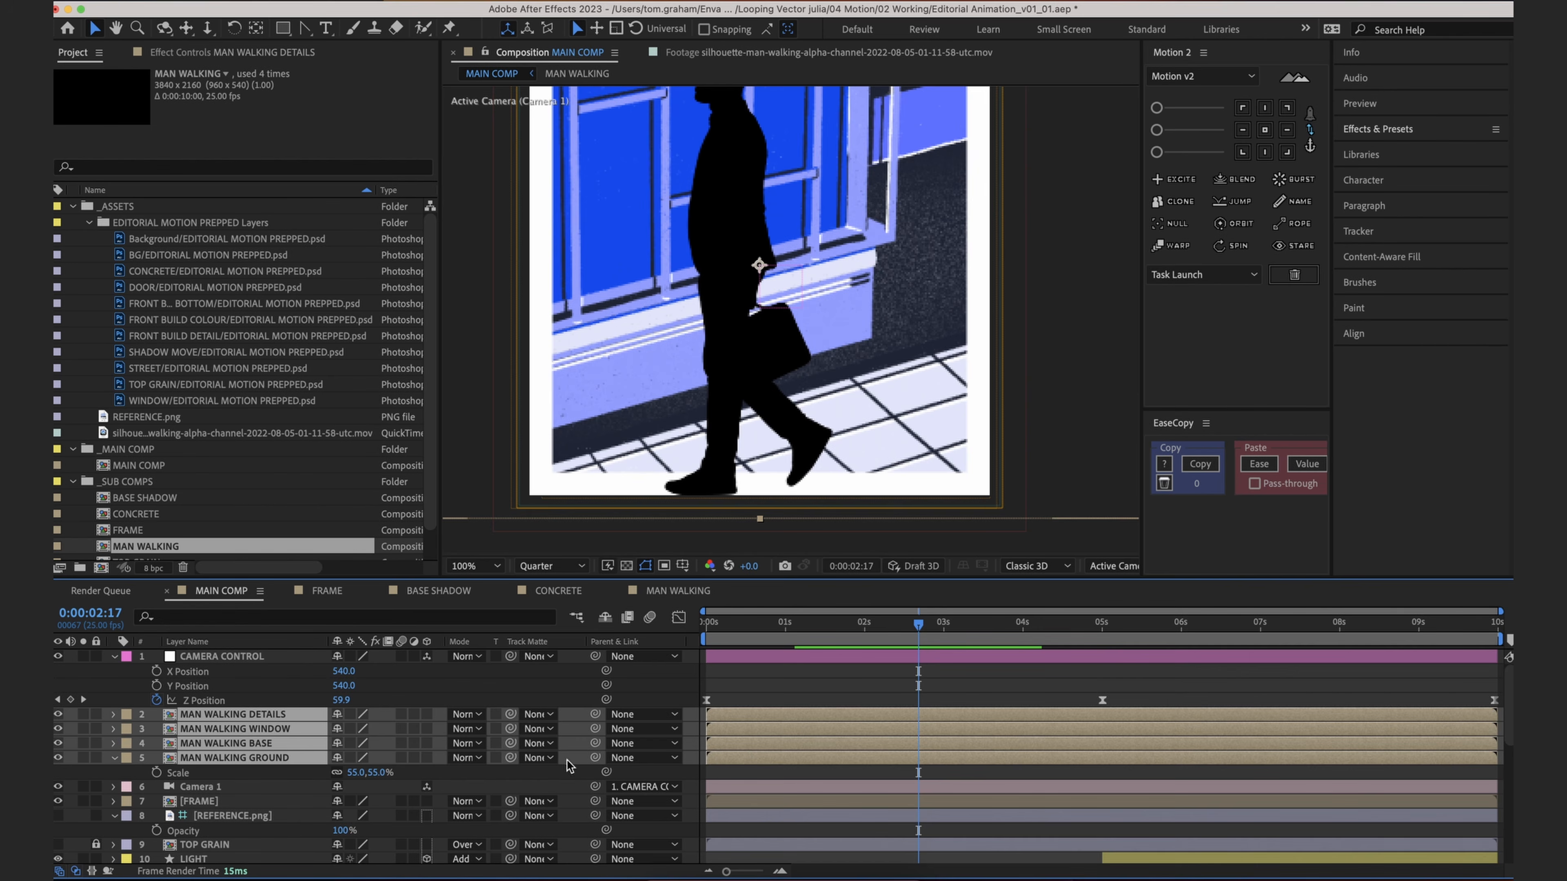
click(129, 758)
click(148, 704)
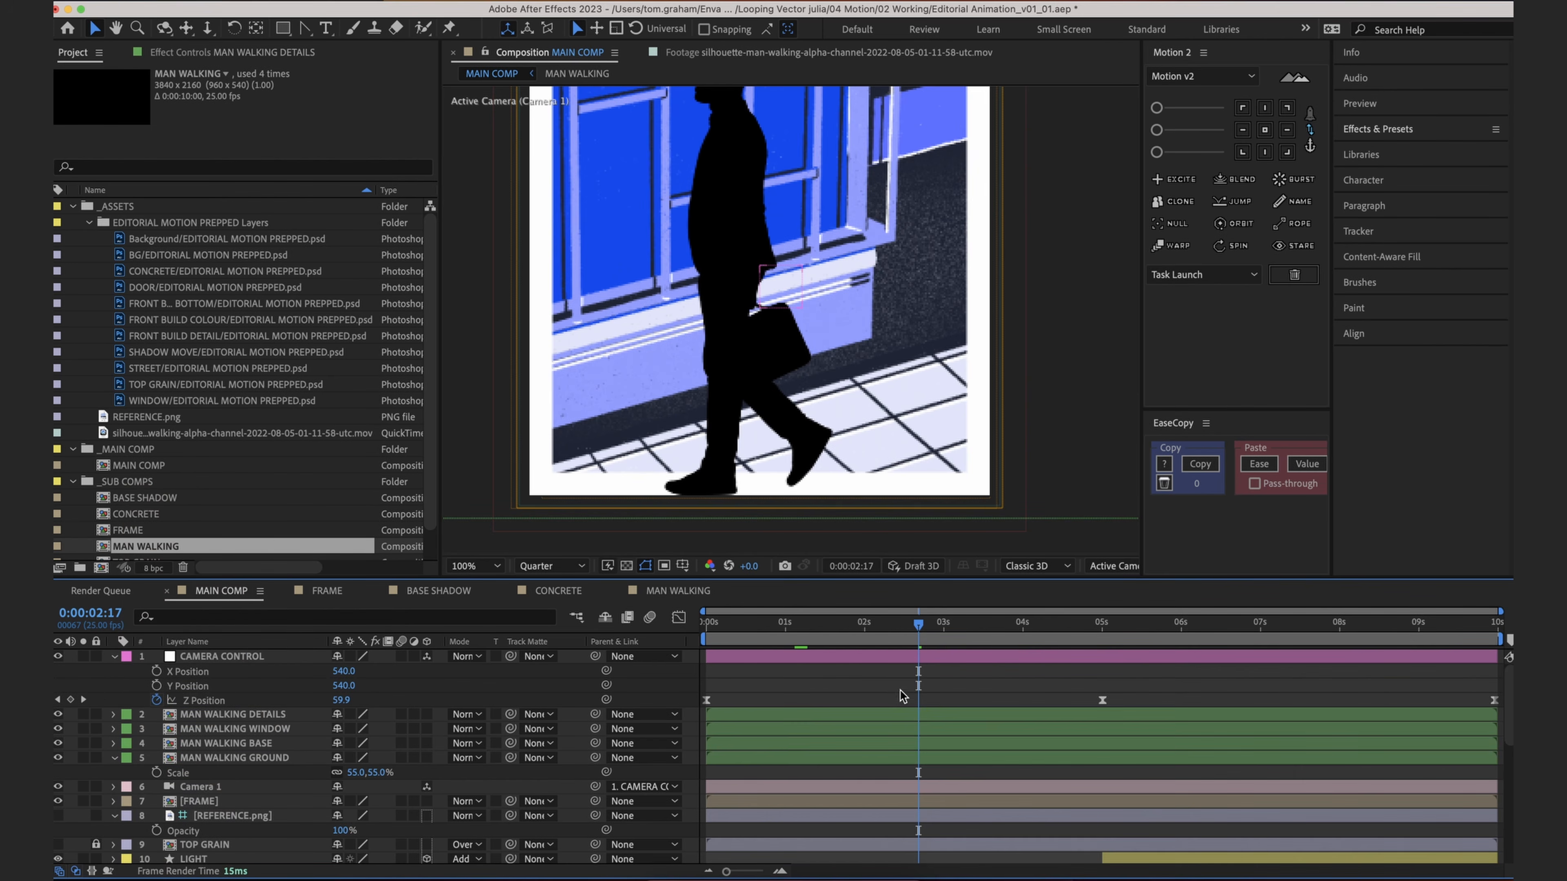
click(834, 659)
Step: Turn all four MAN WALKING layers into 3D layers
click(266, 718)
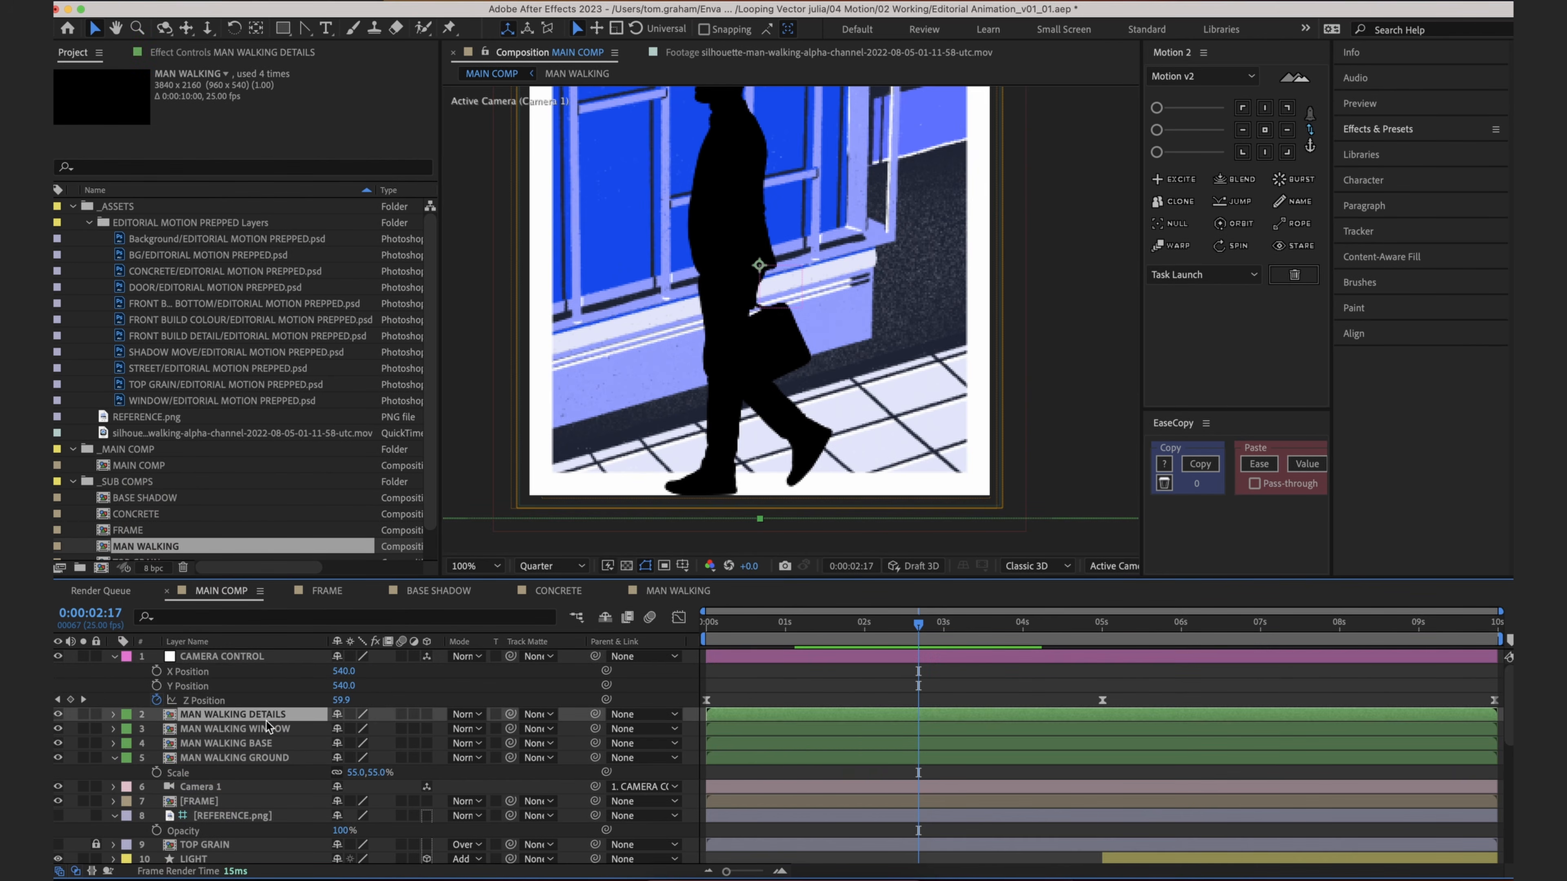
shift+click(280, 756)
click(429, 758)
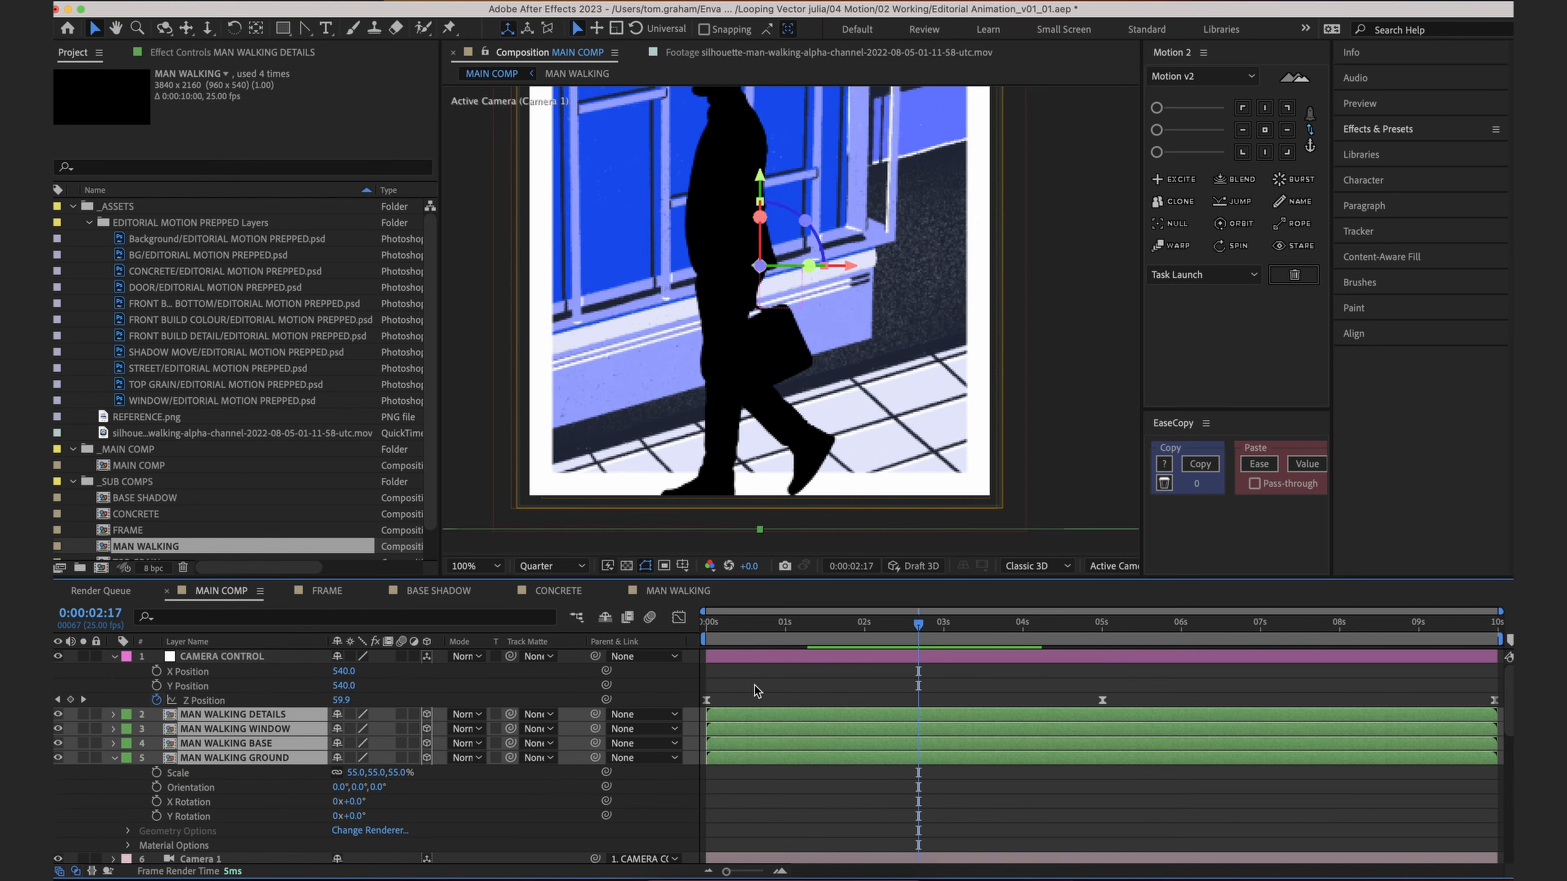
click(765, 689)
key(comma)
key(comma)
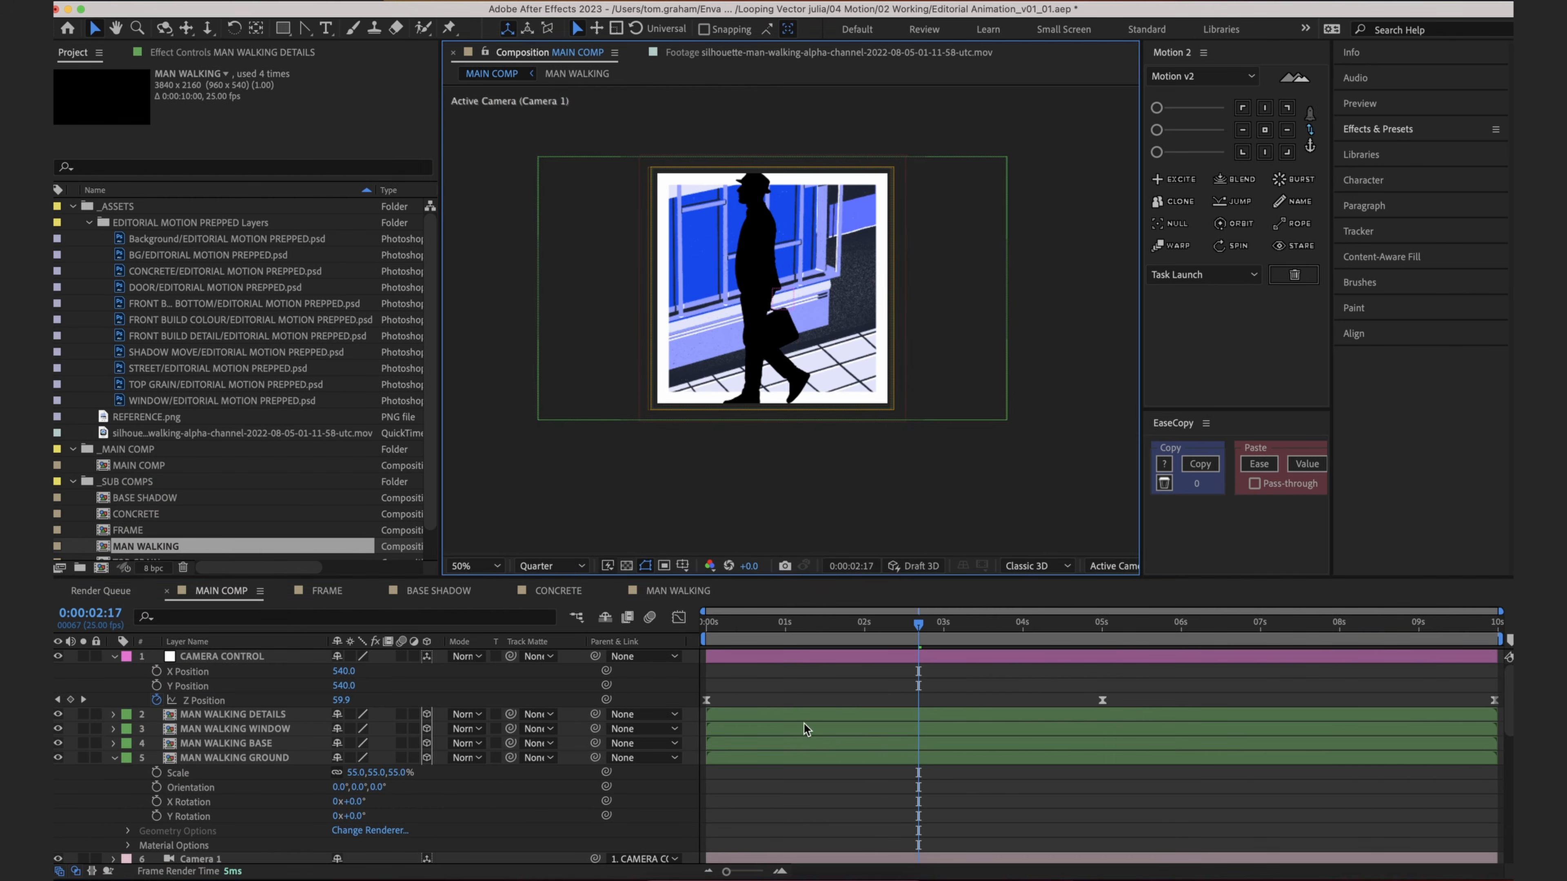
Step: Hide the MAN WALKING DETAILS, WINDOW and BASE layers, leaving only MAN WALKING GROUND visible
click(253, 716)
shift+click(253, 746)
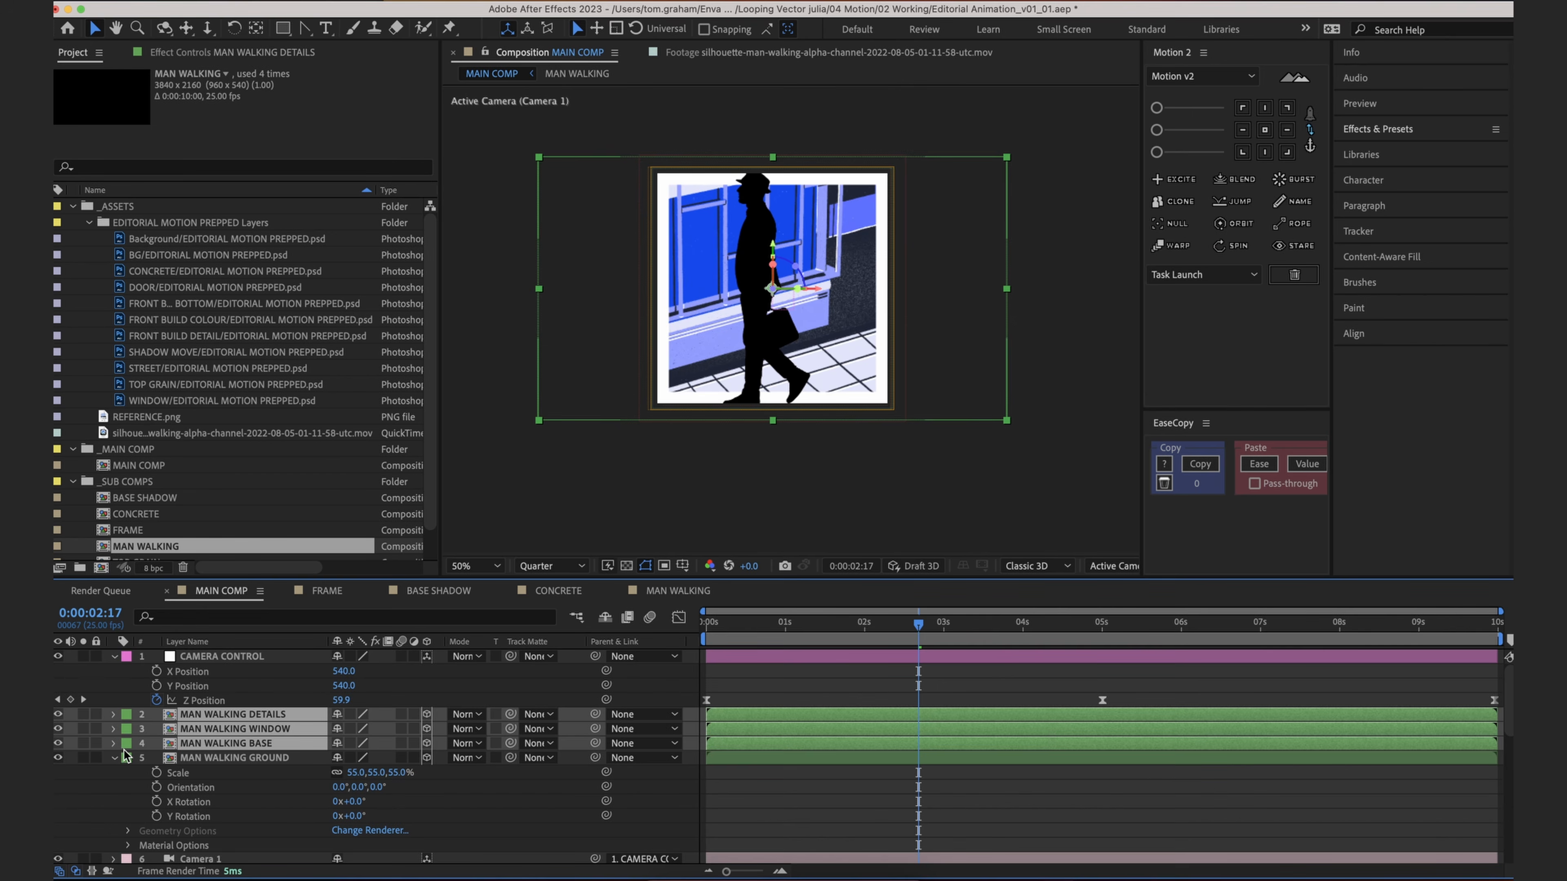
click(58, 744)
click(216, 758)
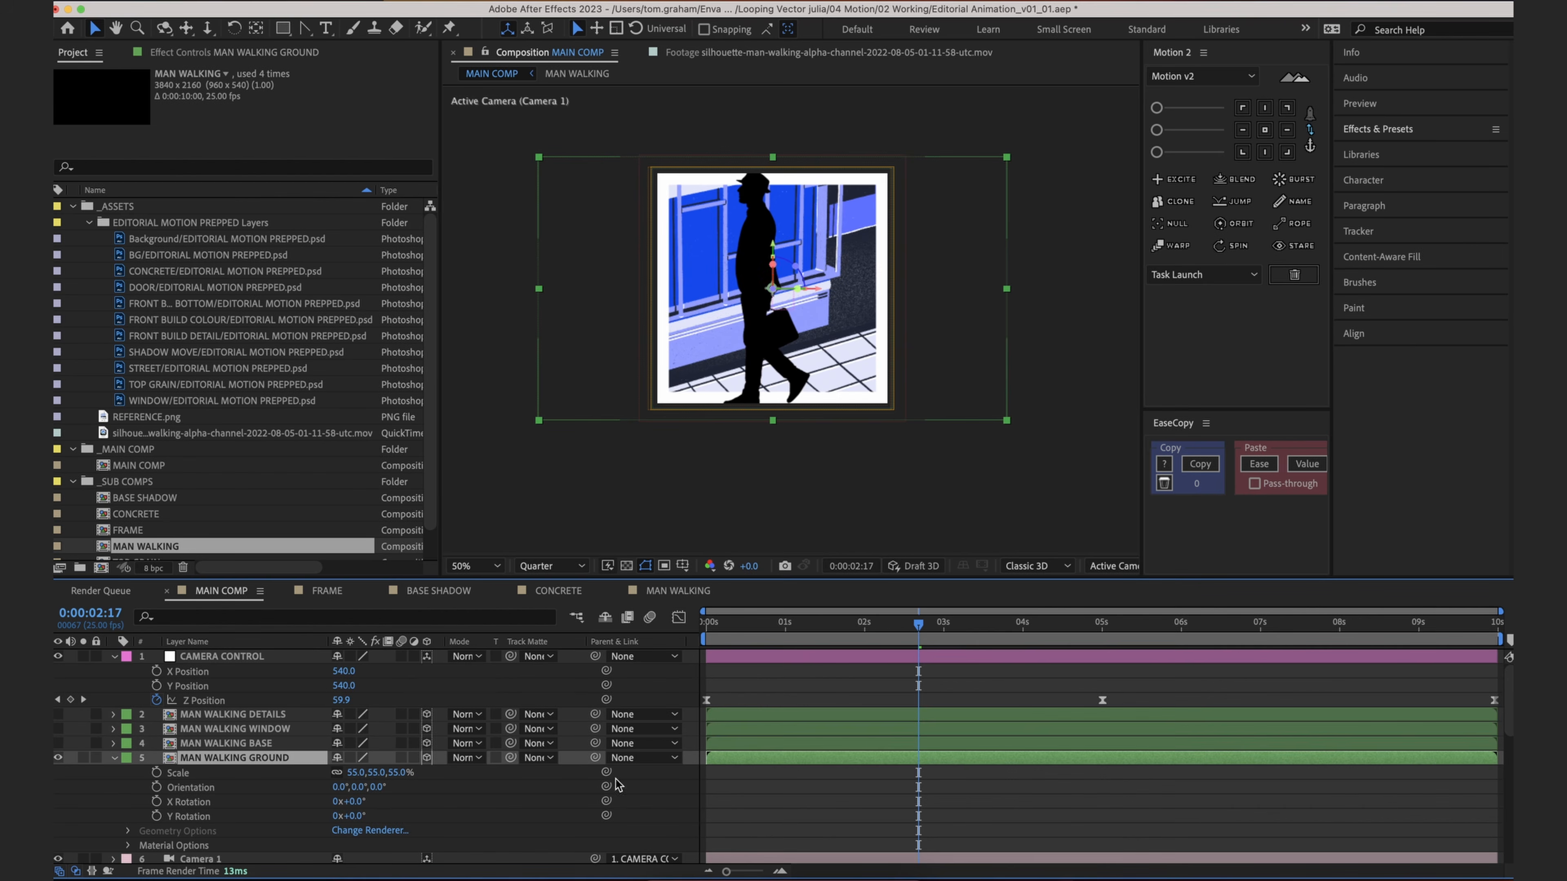
click(758, 837)
scroll(806, 299, up, 2)
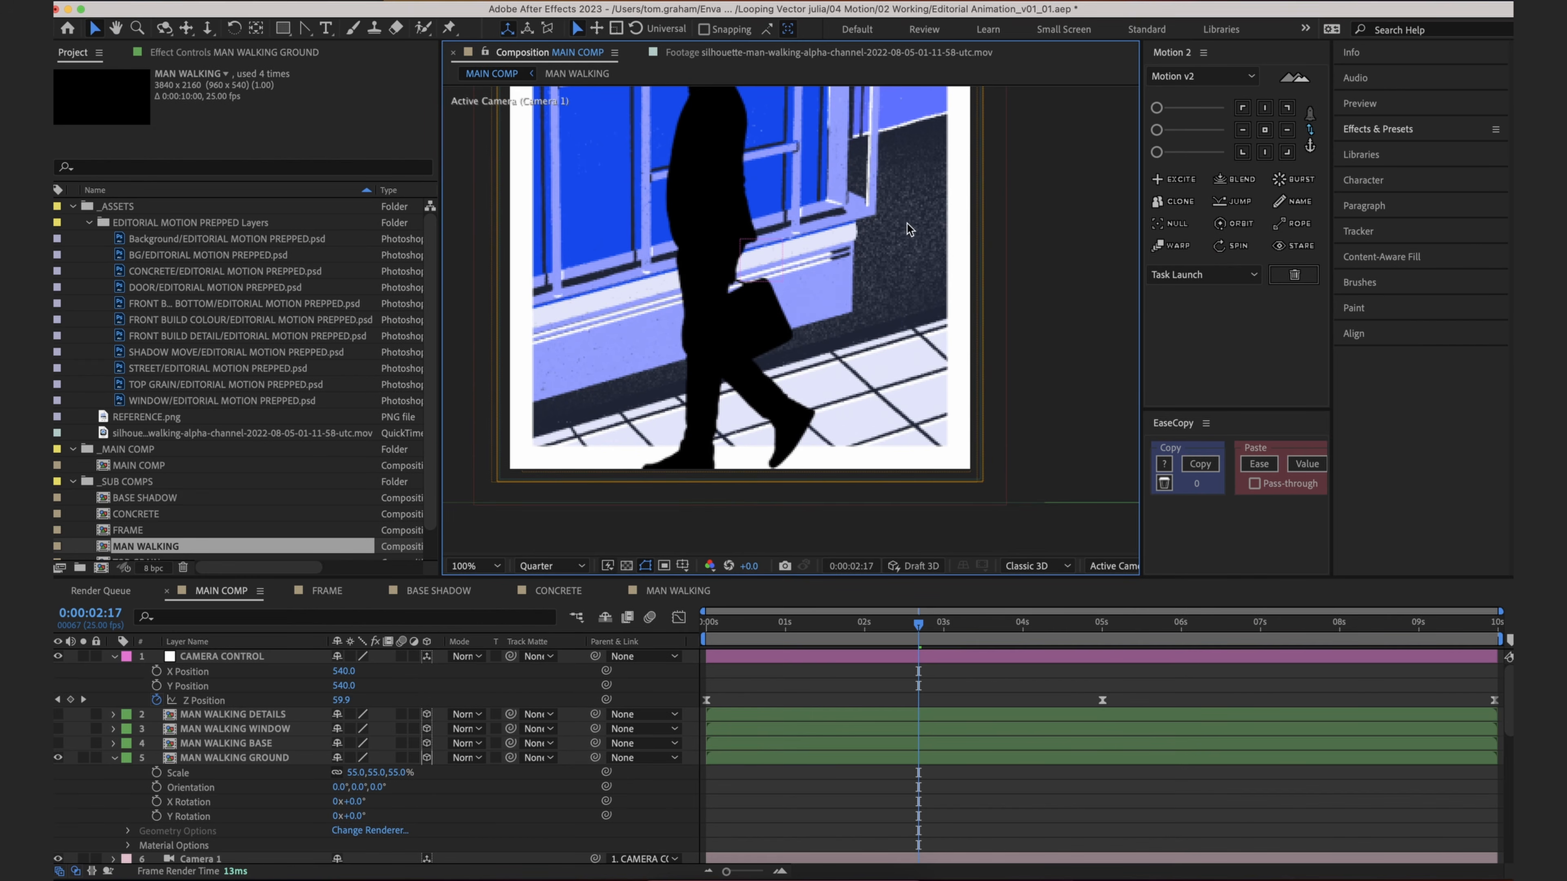
Step: Rotate the MAN WALKING GROUND layer to X Rotation -55° and Z Rotation -20°
click(284, 758)
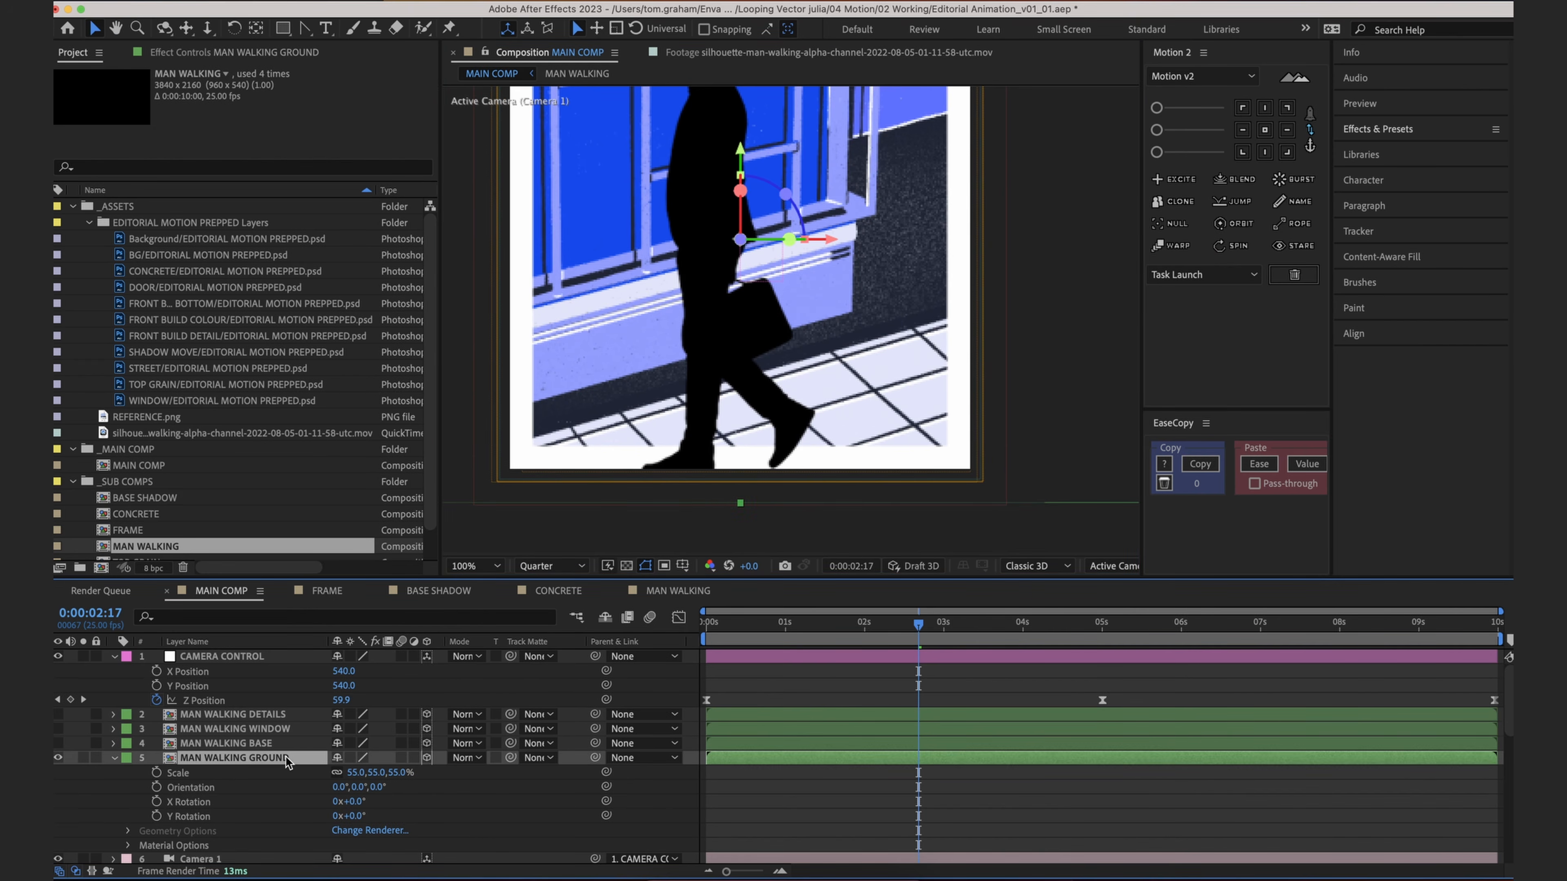
key(r)
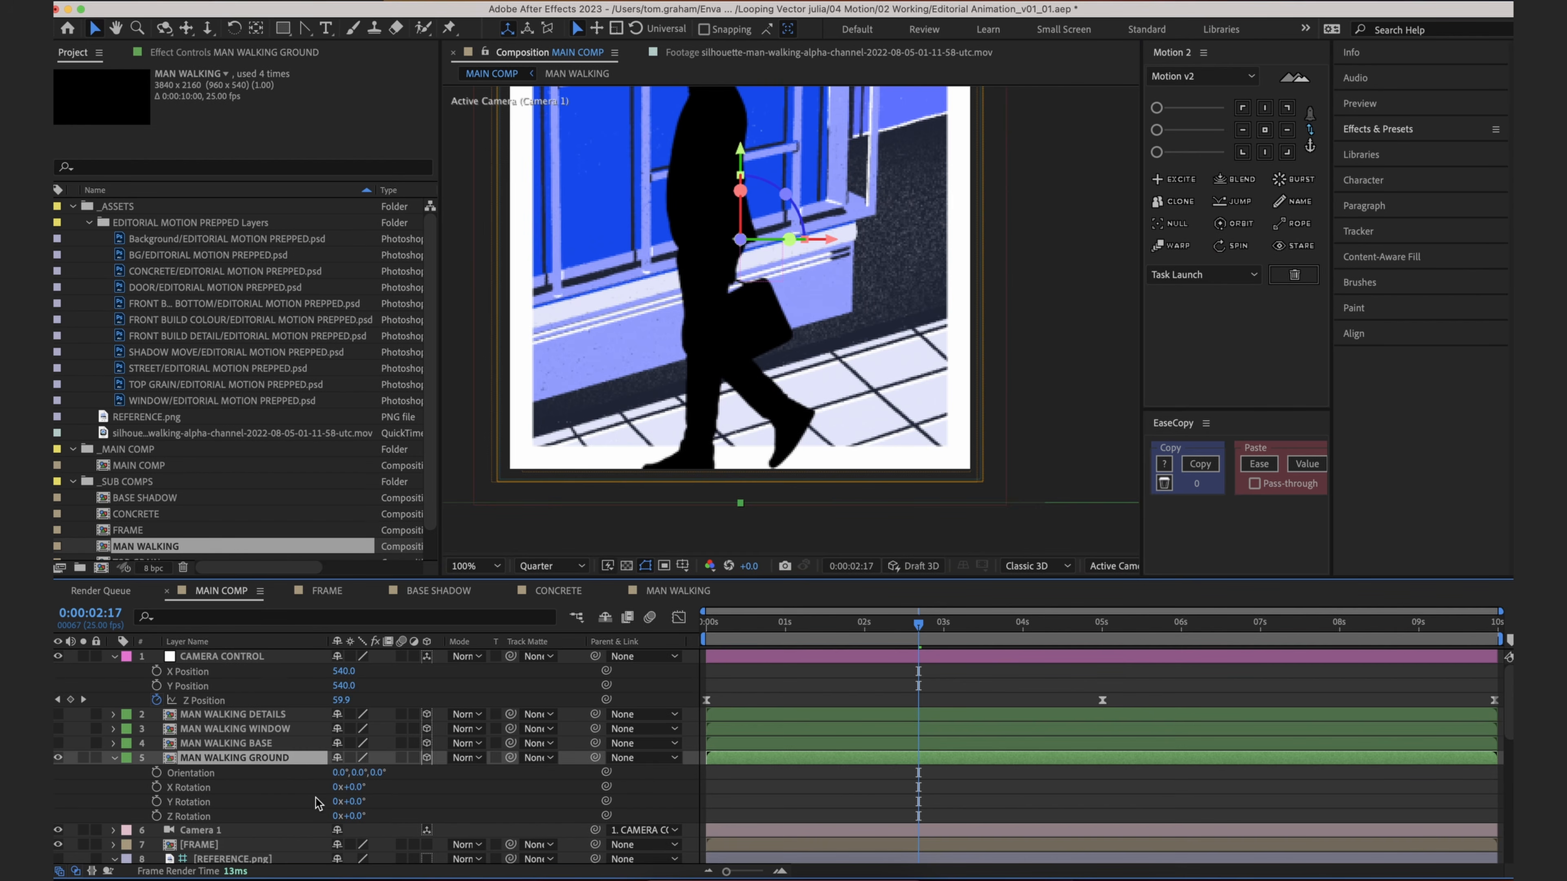
mouse_move(354, 804)
mouse_down()
mouse_move(334, 820)
mouse_move(338, 791)
mouse_move(305, 787)
mouse_move(344, 818)
mouse_up()
key(super+z)
key(super+z)
Step: Shift the tilted ground silhouette down and to the right so its feet fall on the pavement
key(comma)
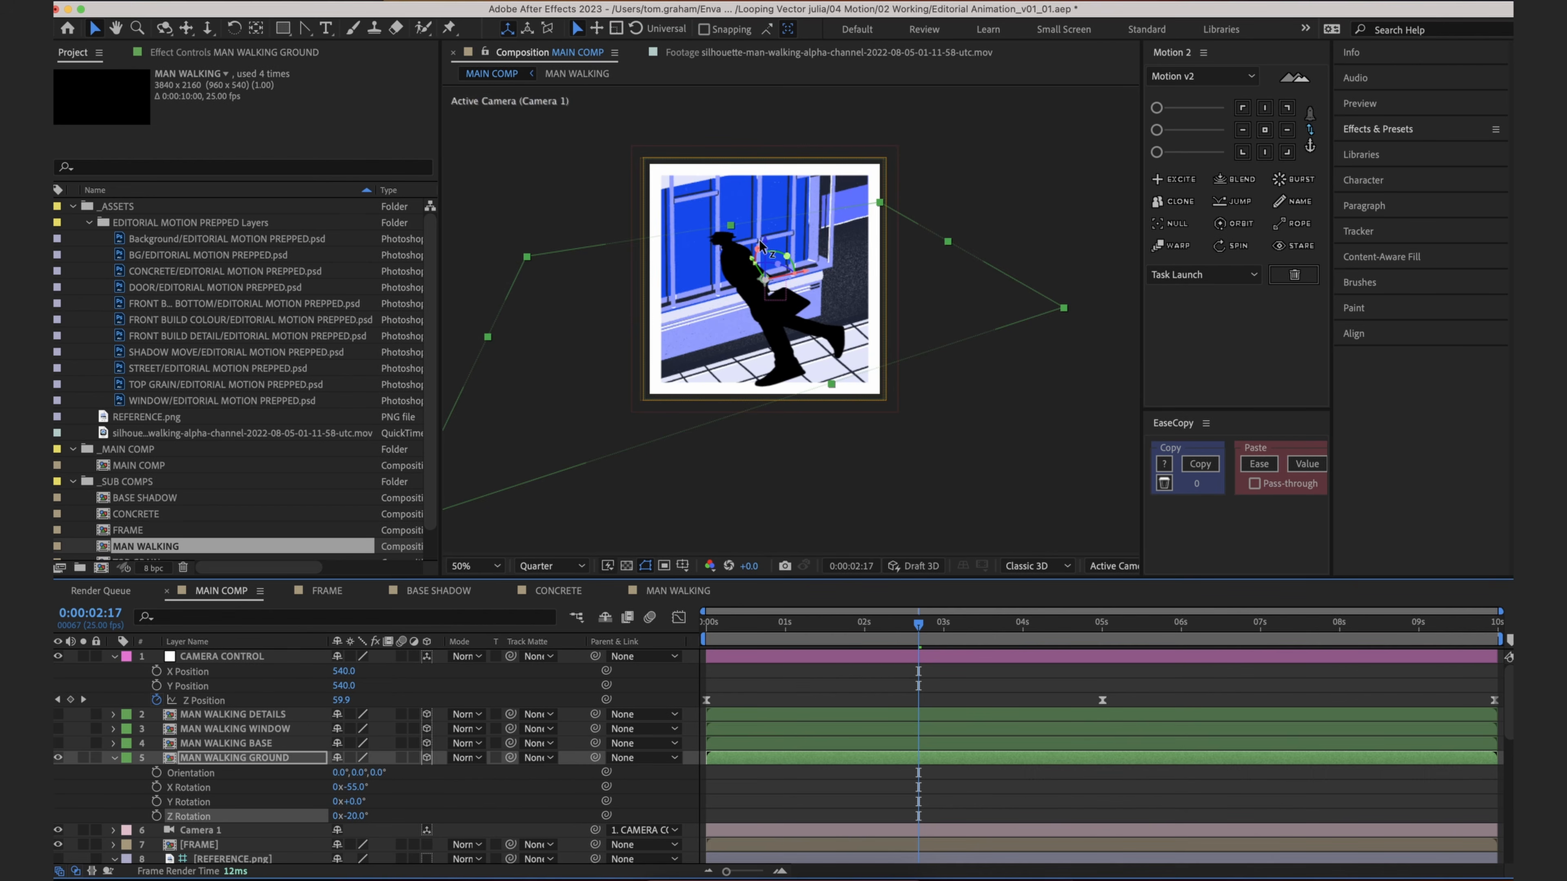
drag(770, 322, 812, 340)
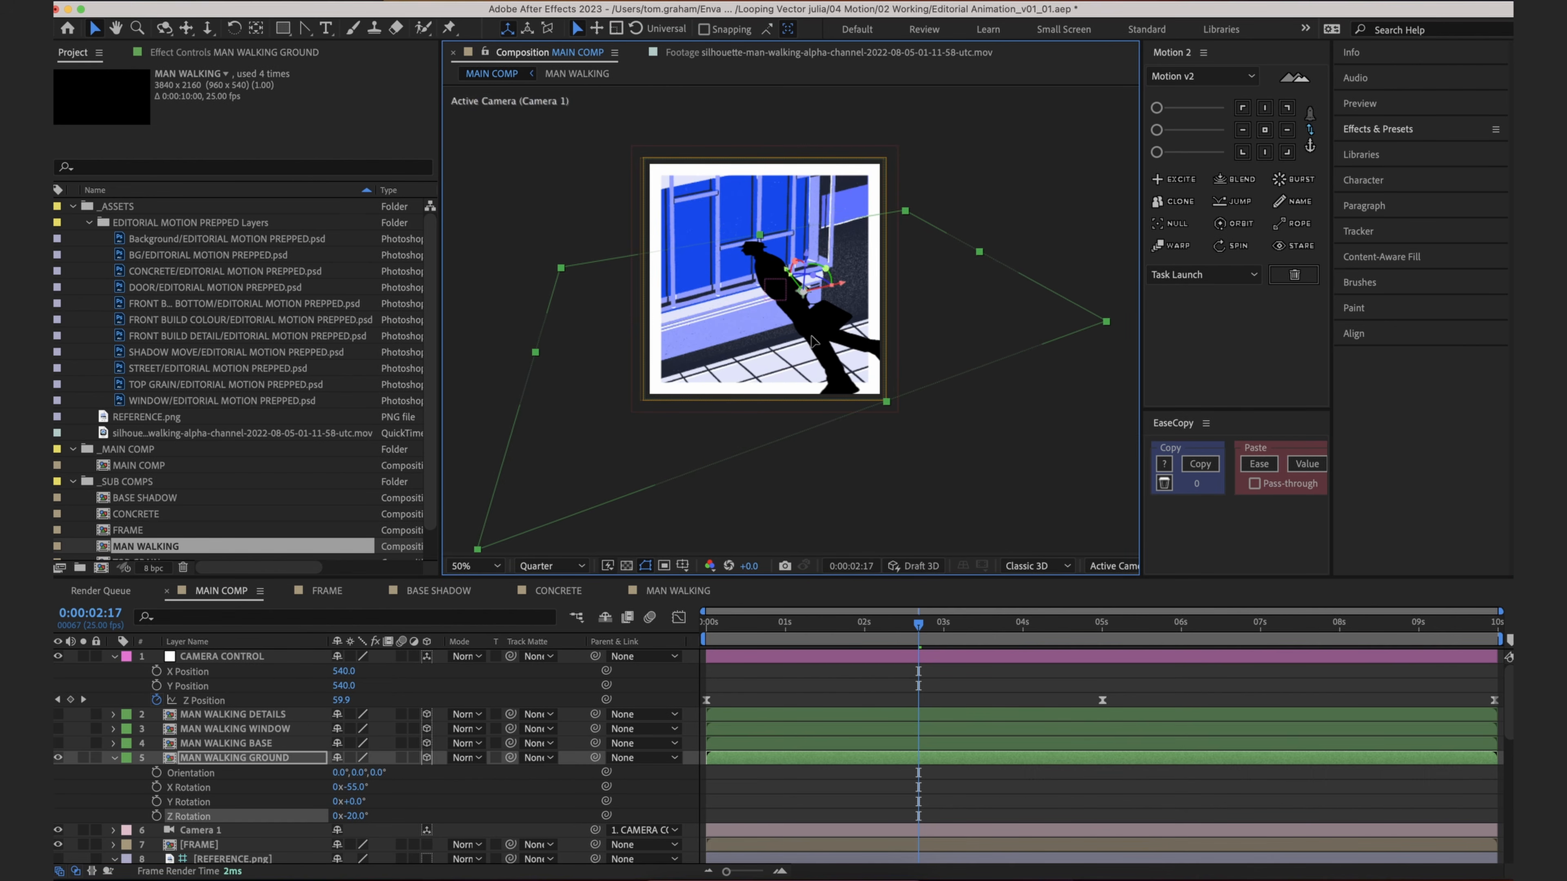
key(period)
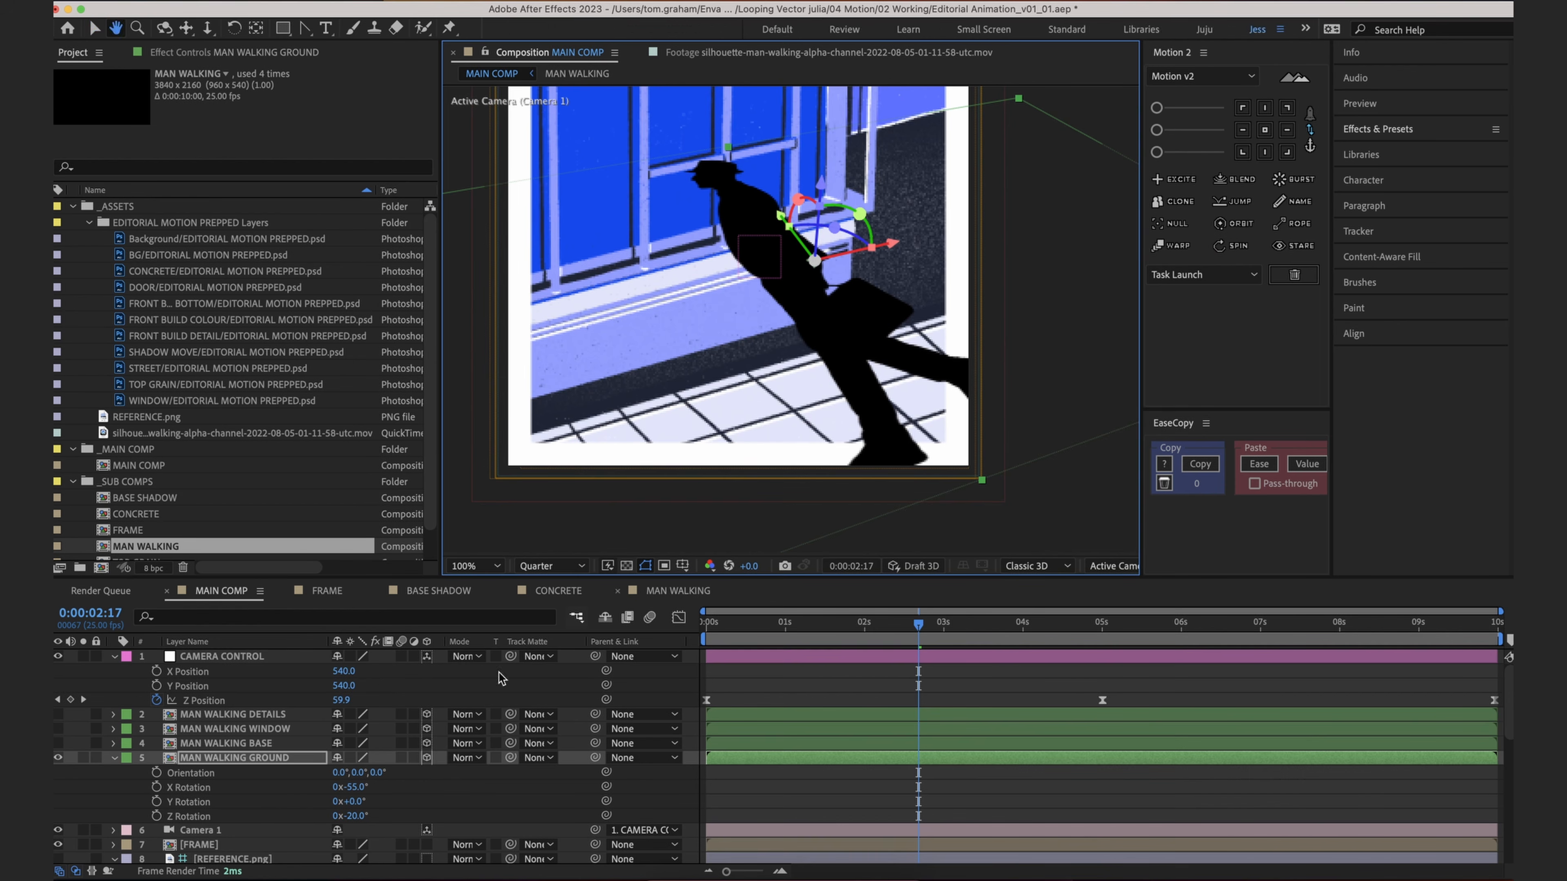
Step: Open the MAN WALKING composition, scale the silhouette footage to -70, 70%, and return to MAIN COMP
click(259, 756)
double_click(309, 768)
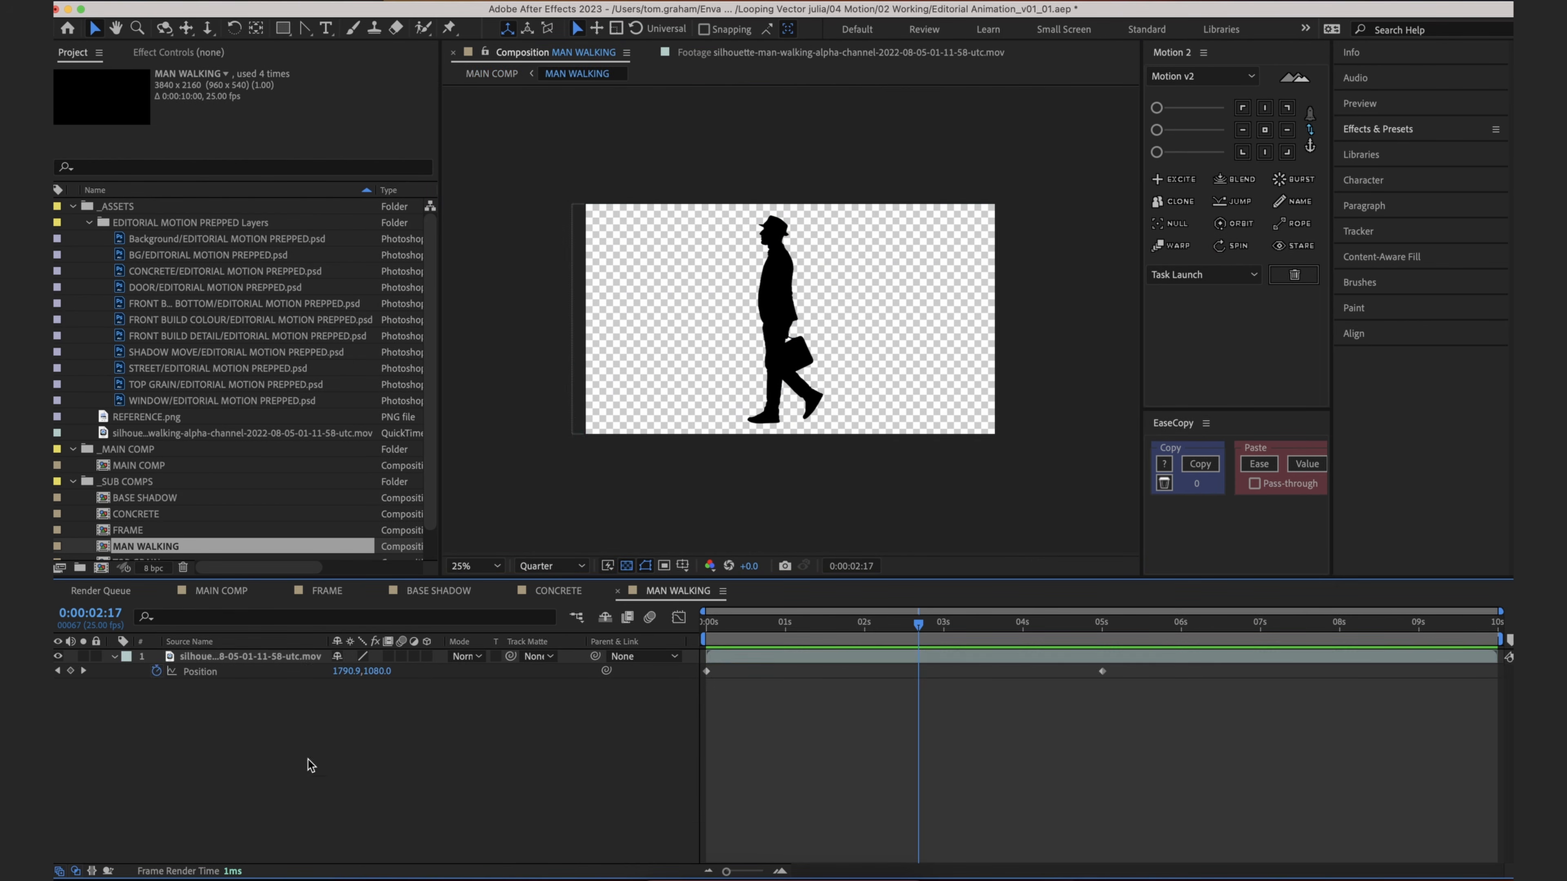
key(super+a)
key(s)
drag(389, 677, 371, 677)
click(388, 828)
click(507, 78)
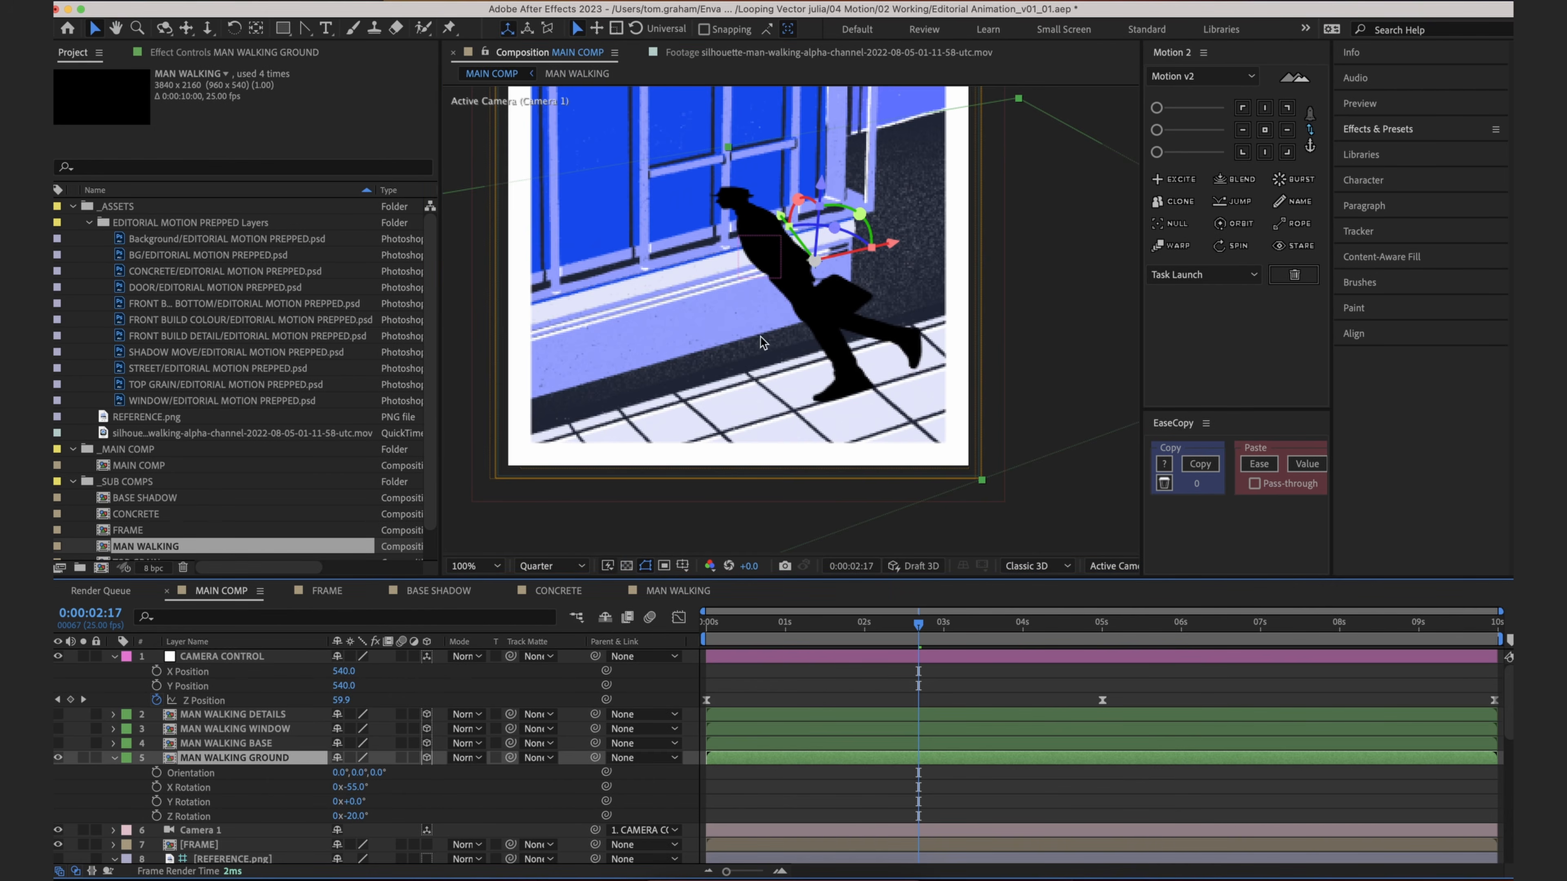
Step: Reposition the ground silhouette lower and further right over the pavement, and play MAIN COMP from the start
drag(824, 185, 931, 388)
key(super+z)
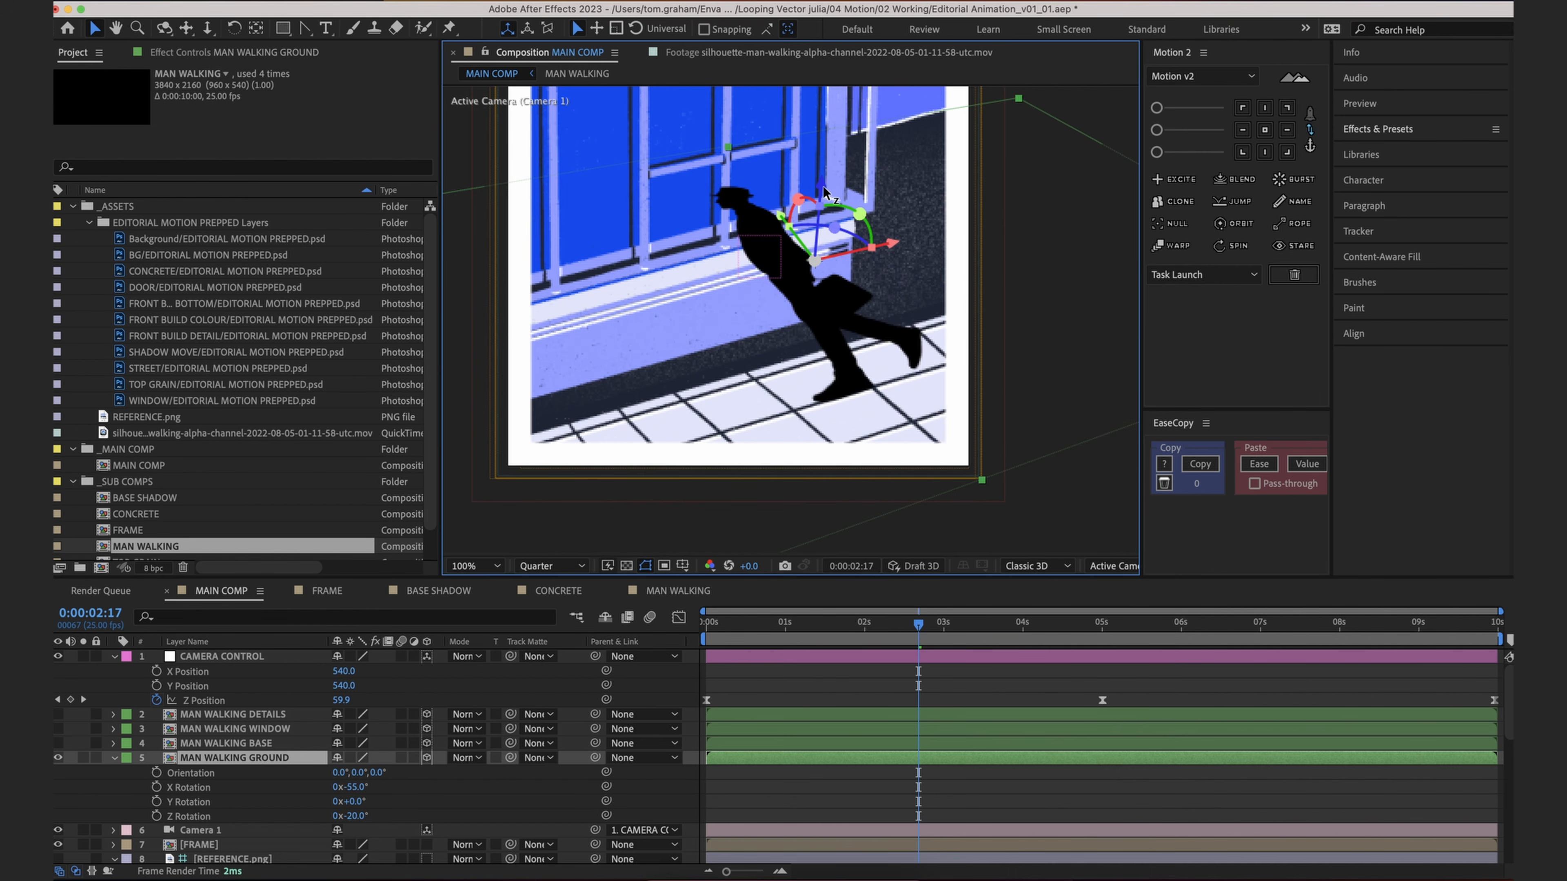
drag(822, 186, 818, 236)
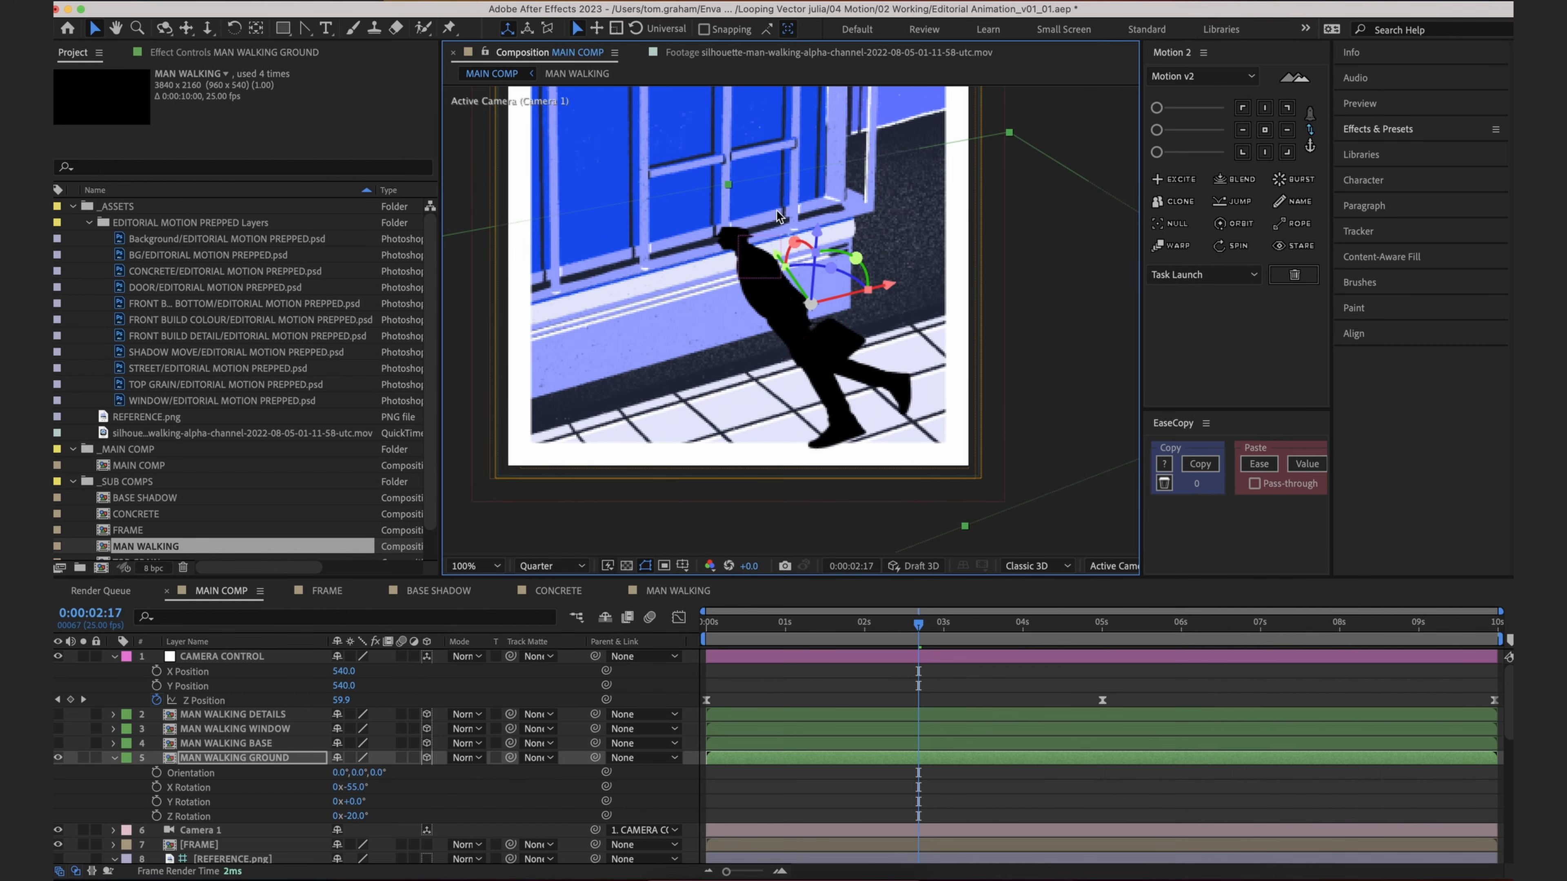
drag(805, 355, 867, 365)
drag(934, 622, 696, 675)
key(space)
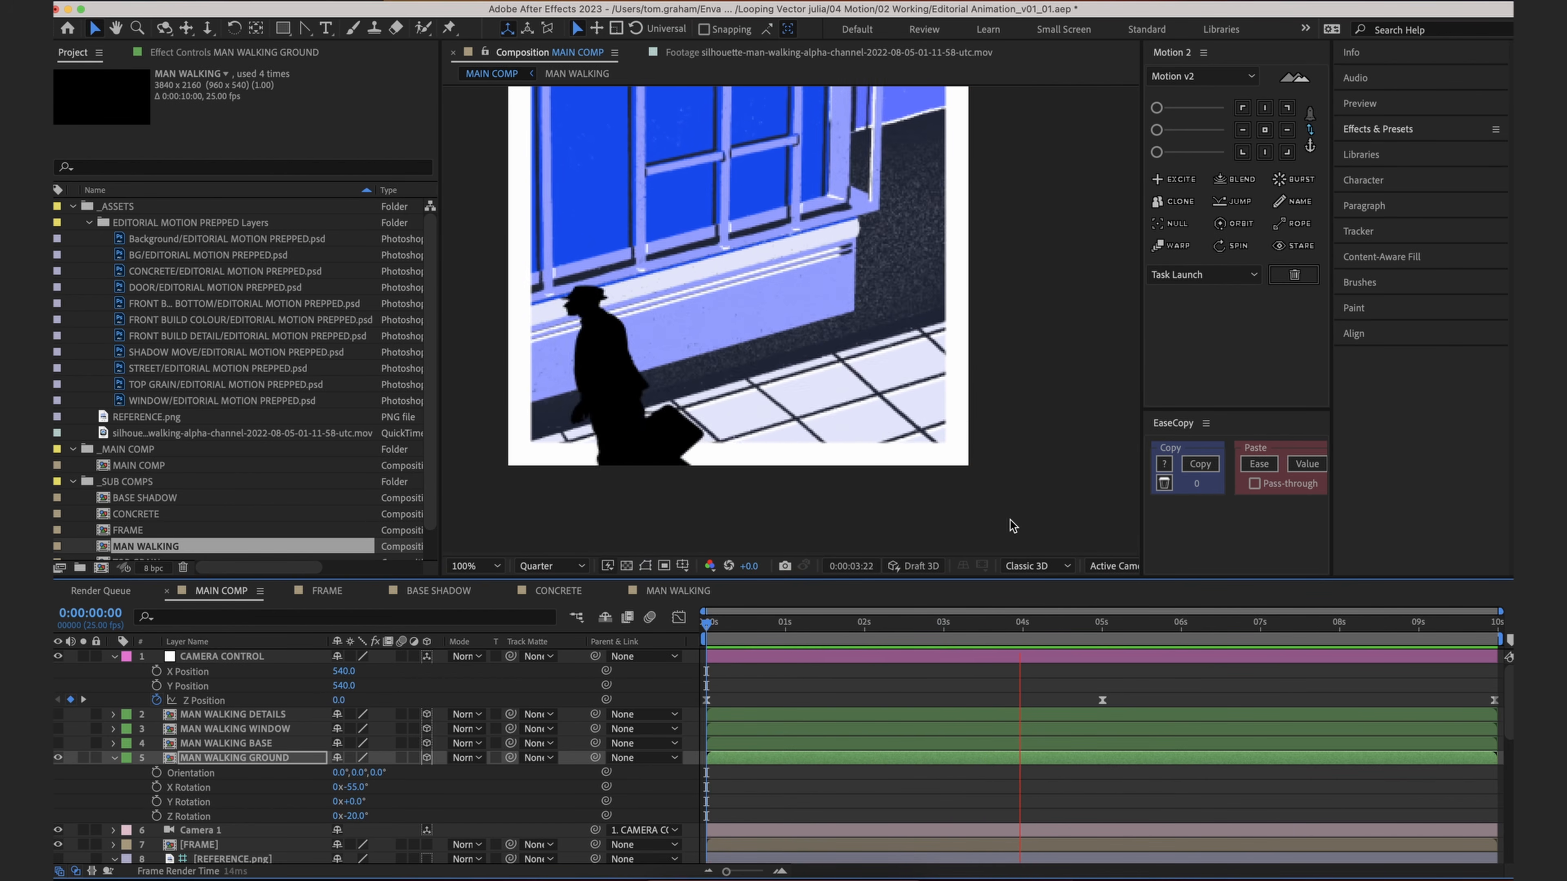
Step: In the MAN WALKING composition, unlink the footage's scale proportions, stretch its height to 87%, and preview it
drag(988, 637, 818, 630)
click(556, 83)
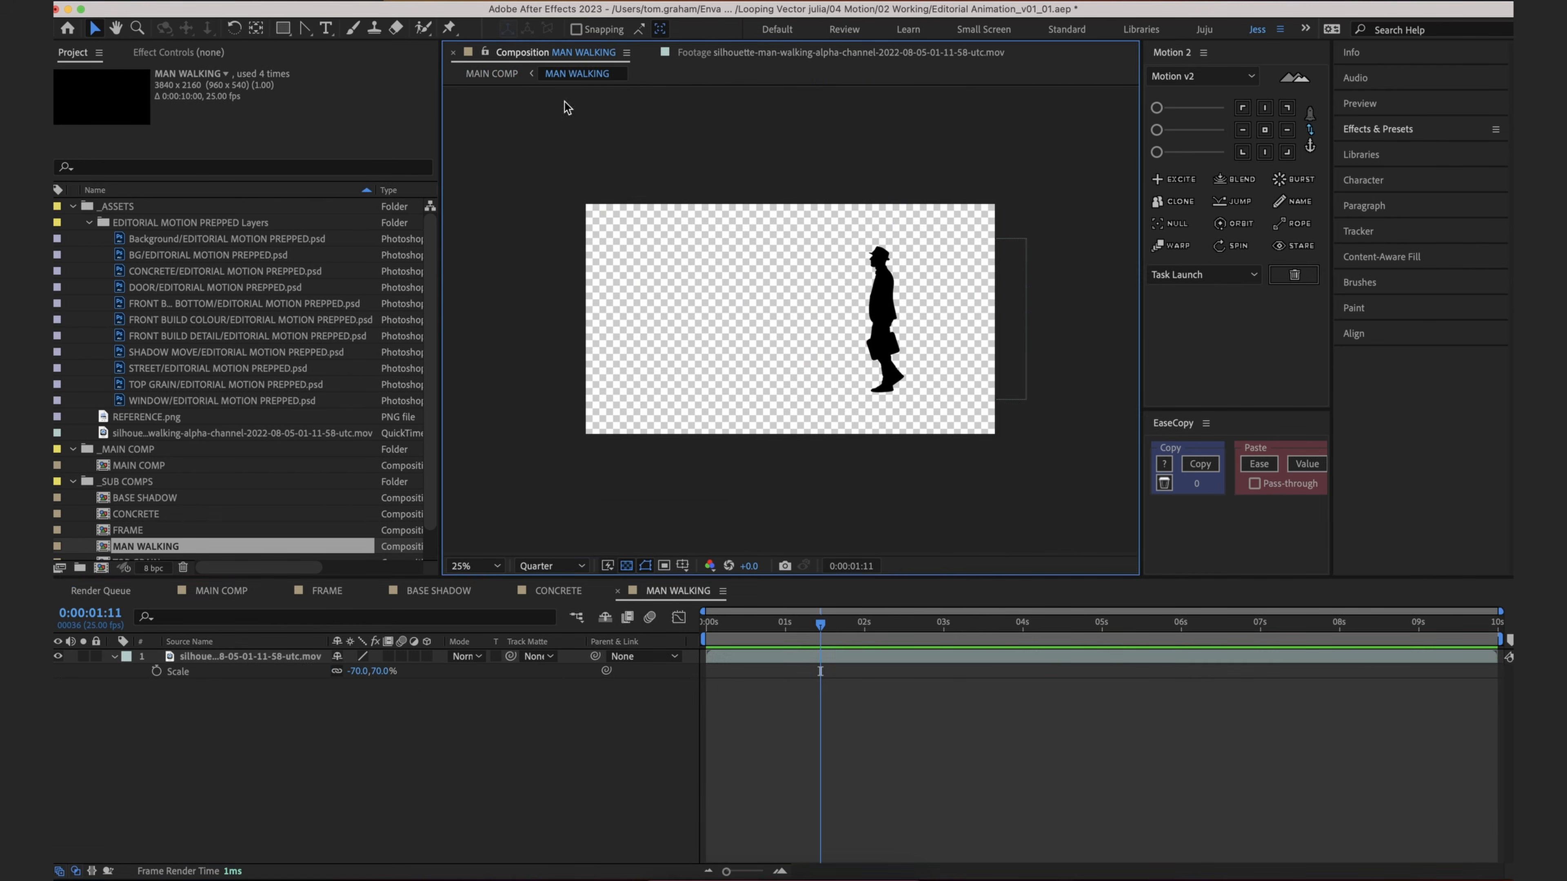
click(296, 656)
key(s)
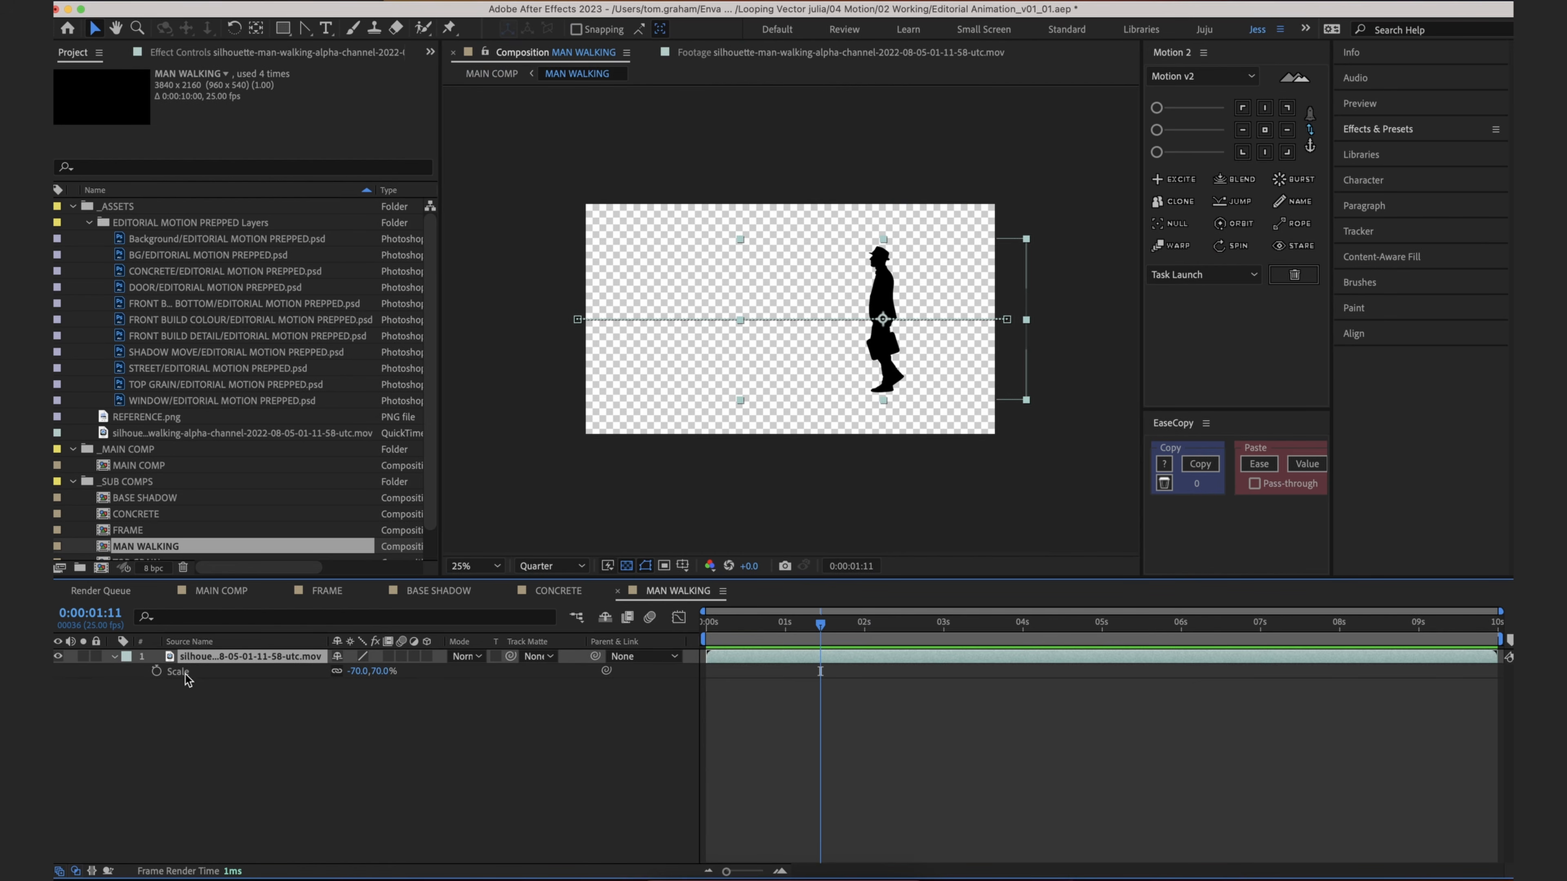
click(322, 703)
click(337, 671)
drag(380, 672, 396, 671)
click(619, 764)
key(space)
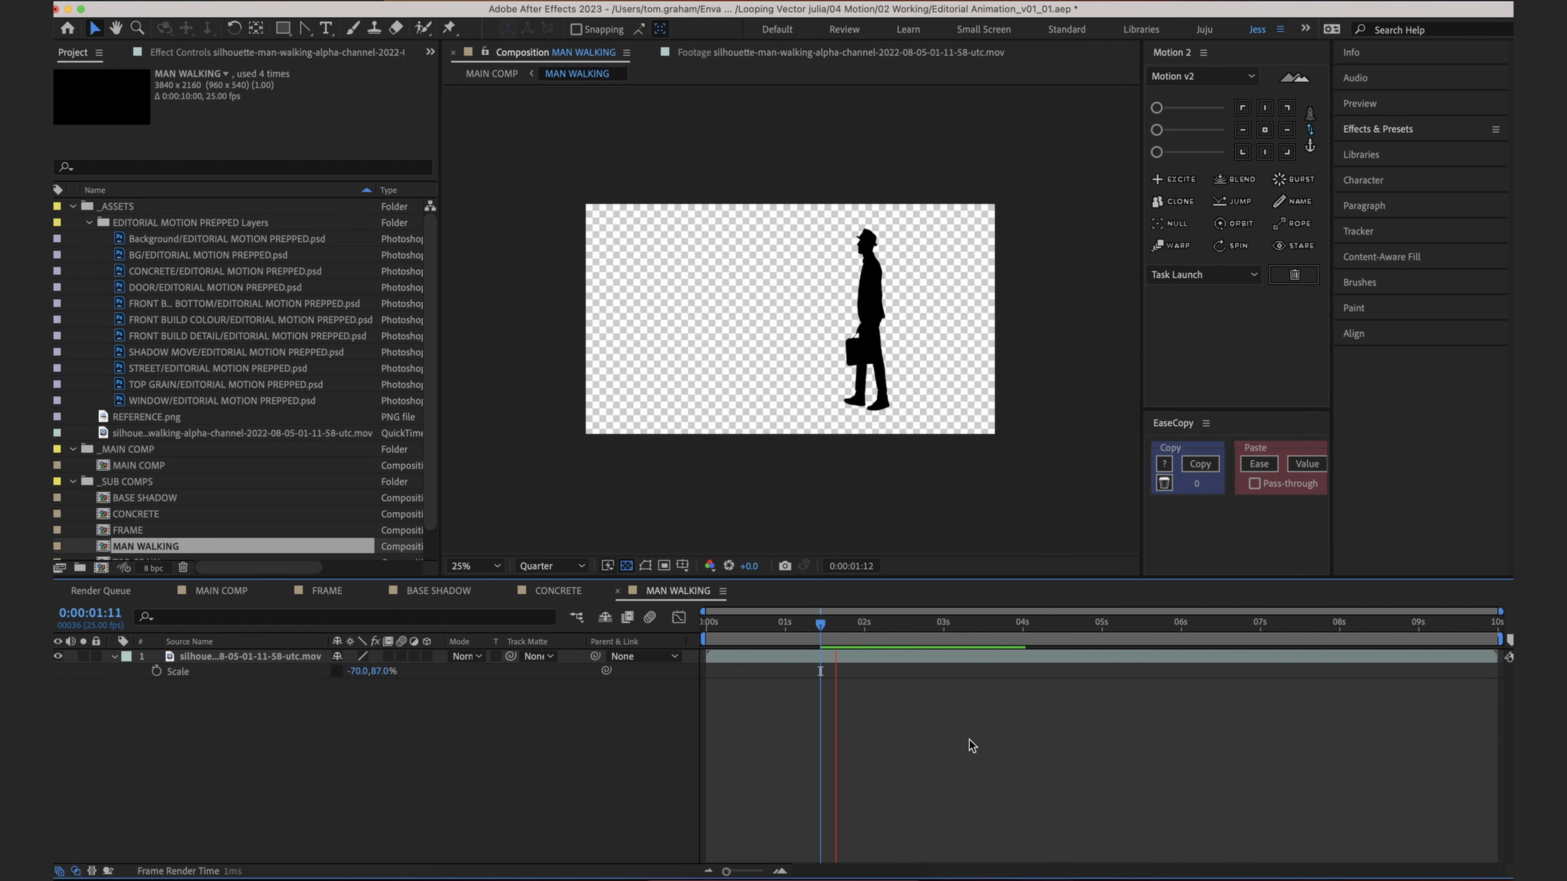
Step: Return to MAIN COMP and play it from the start to check the stretched silhouette's walk
click(489, 74)
key(space)
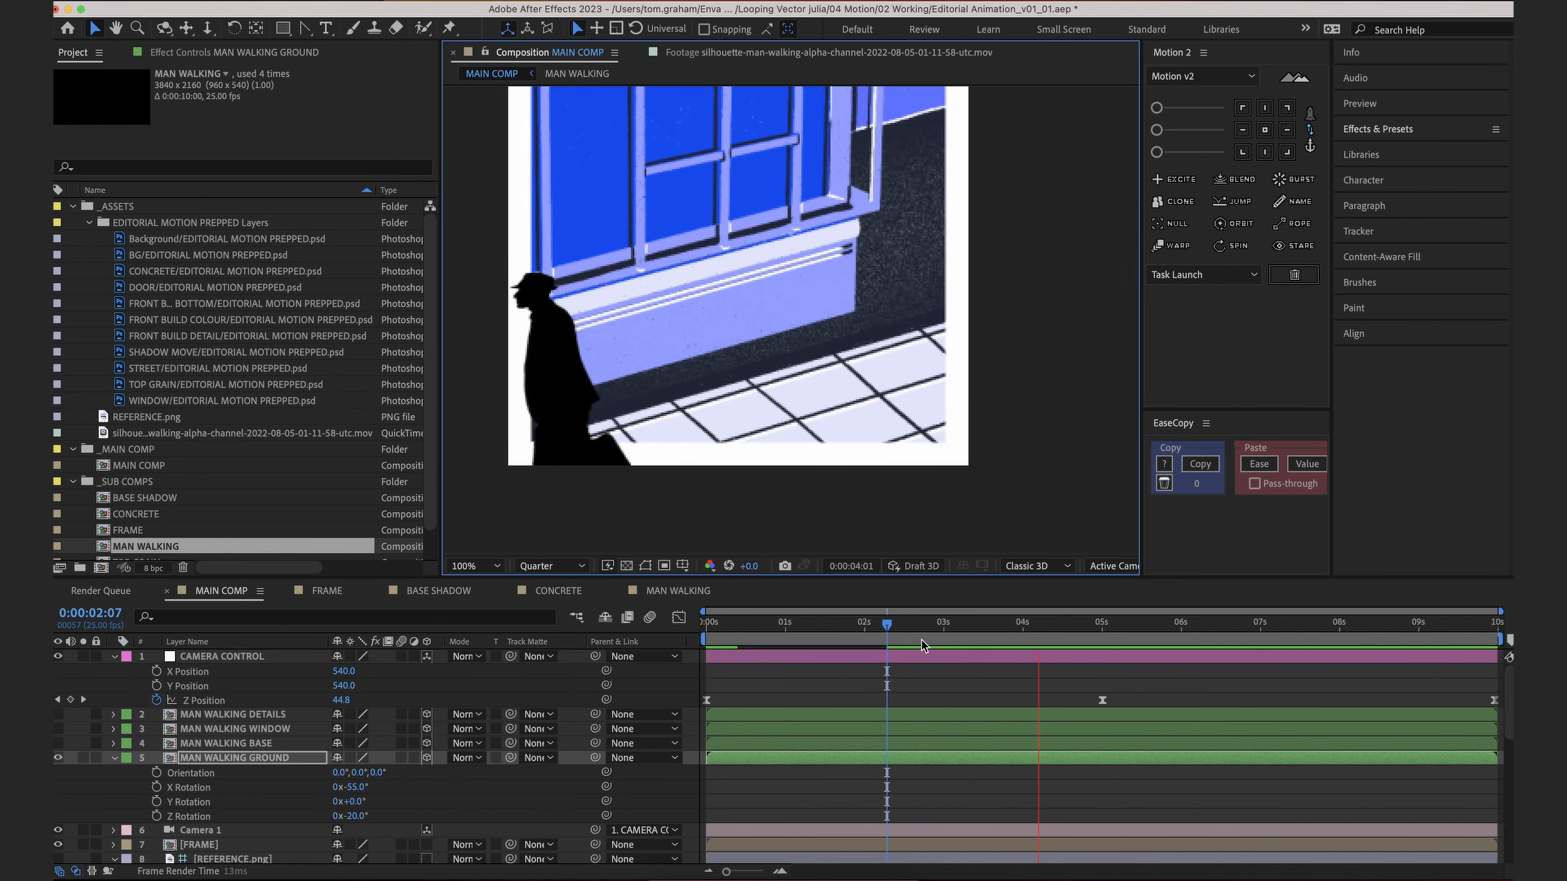
drag(967, 628, 578, 626)
key(space)
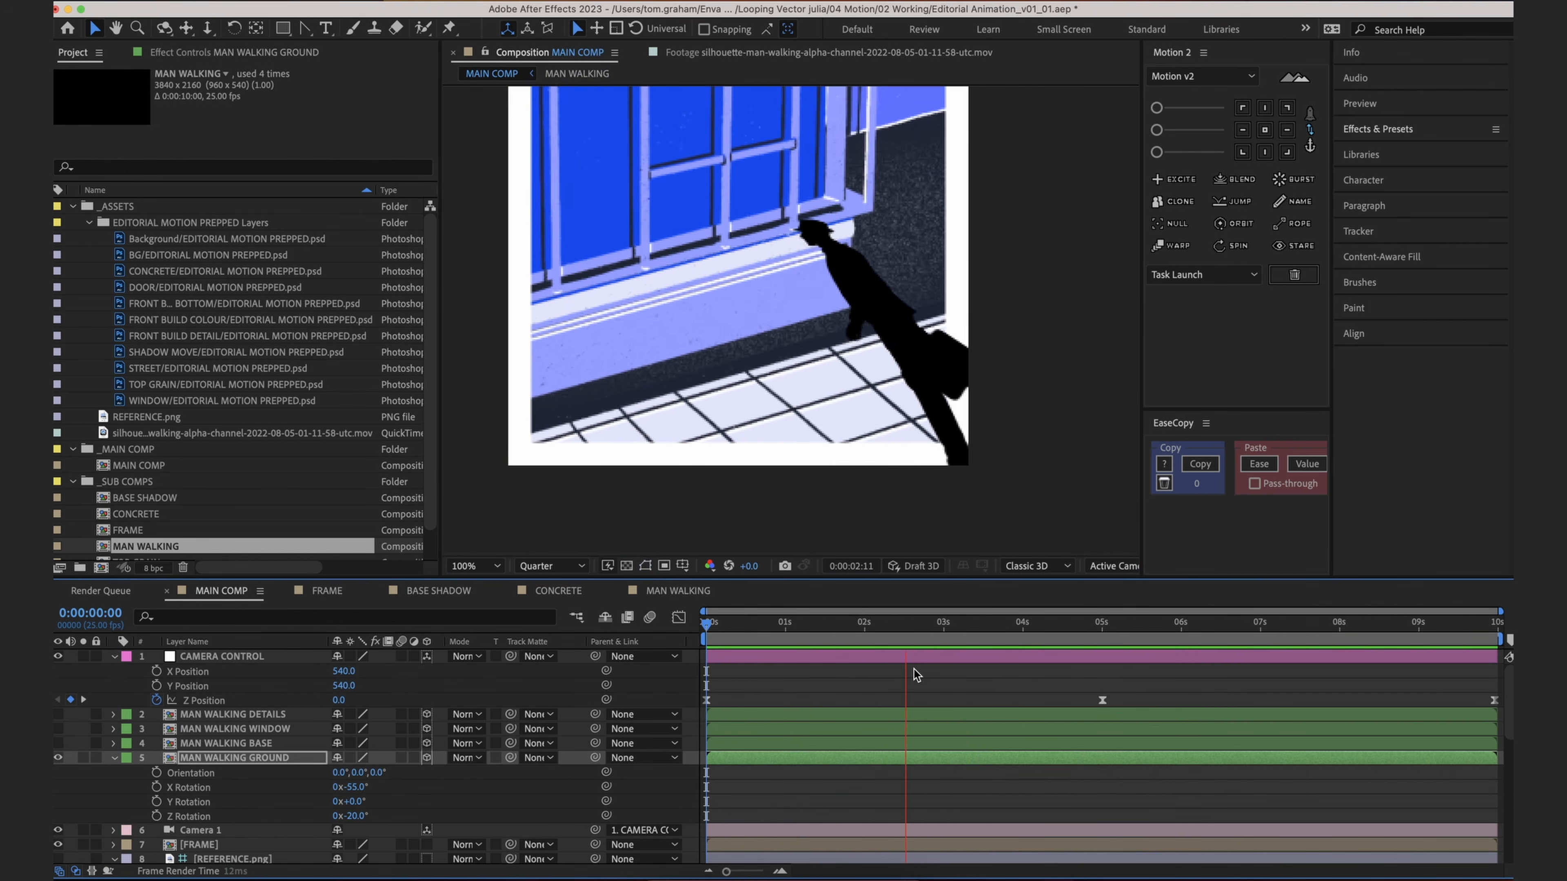
key(space)
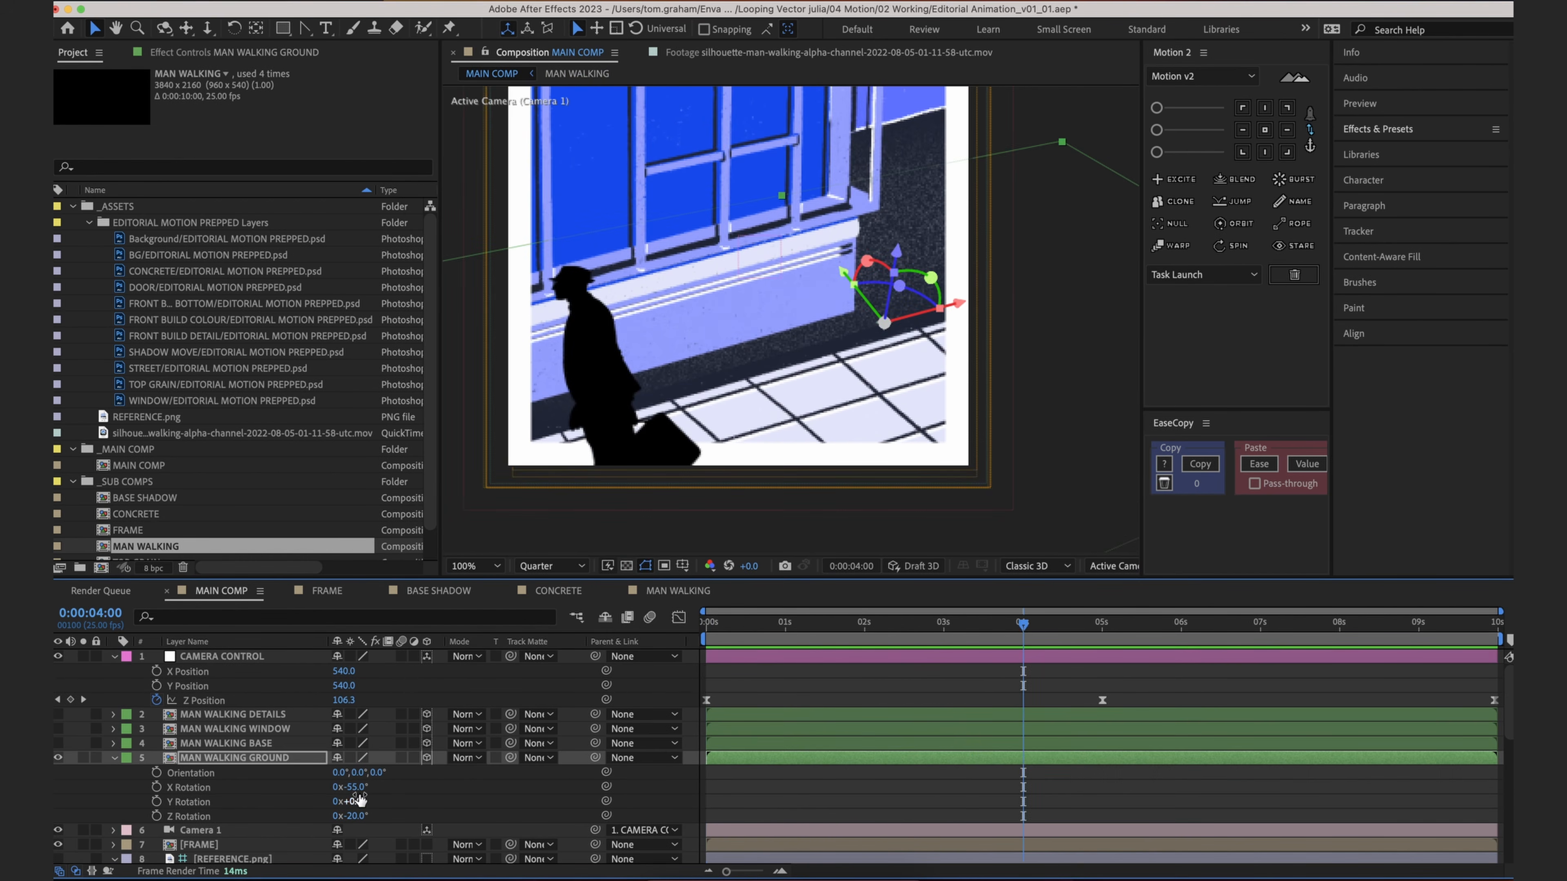
Step: Set MAN WALKING GROUND's X Rotation to -61°, preview the walk, and park the playhead at 0:00:02:20
drag(356, 787, 352, 787)
key(space)
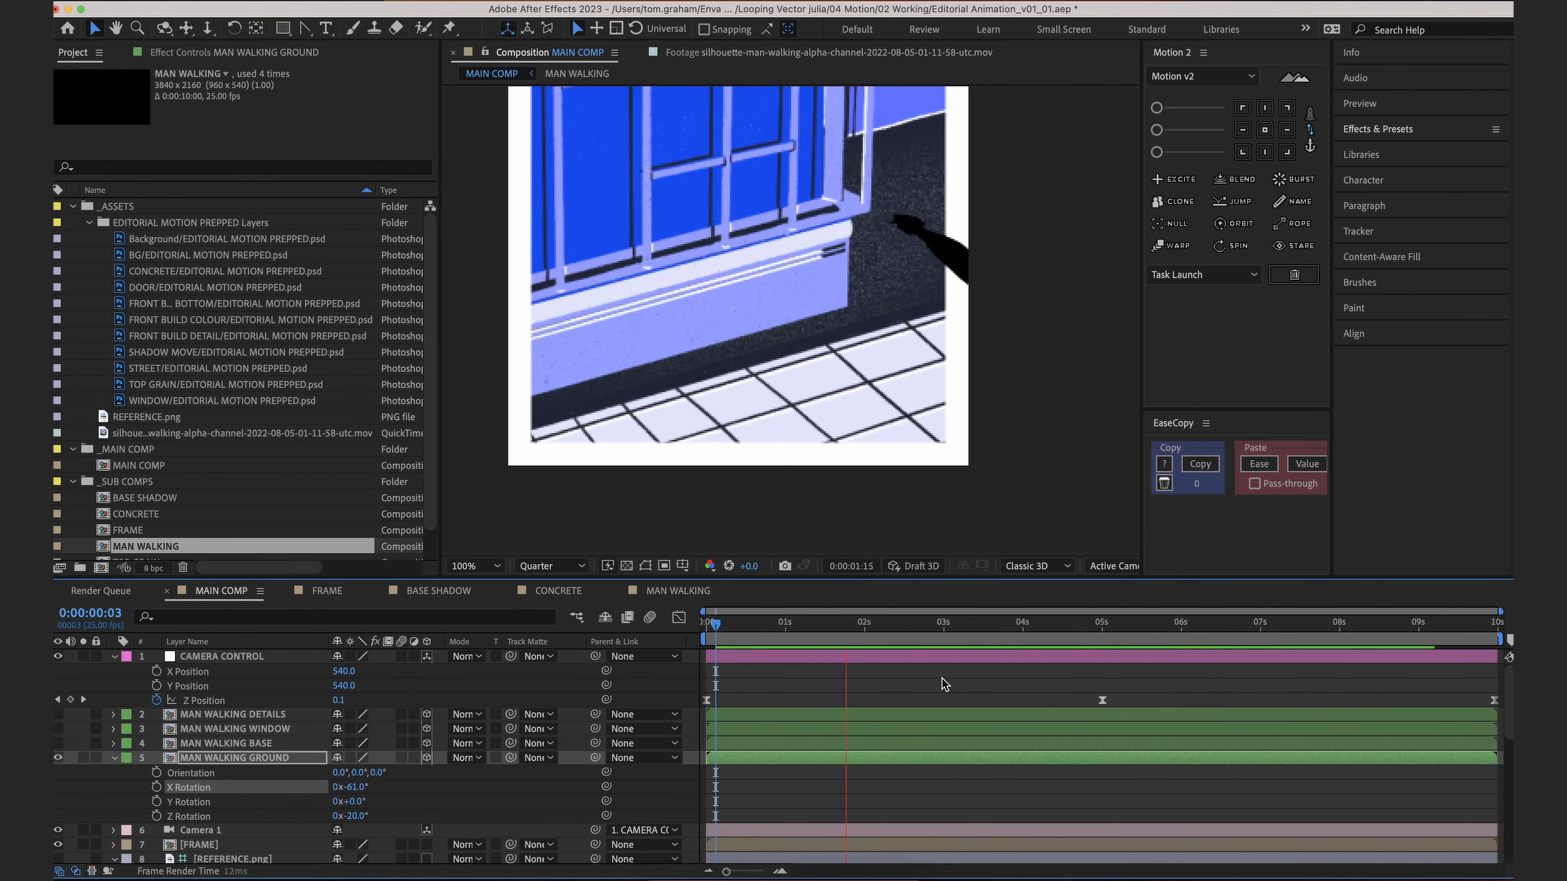
click(964, 625)
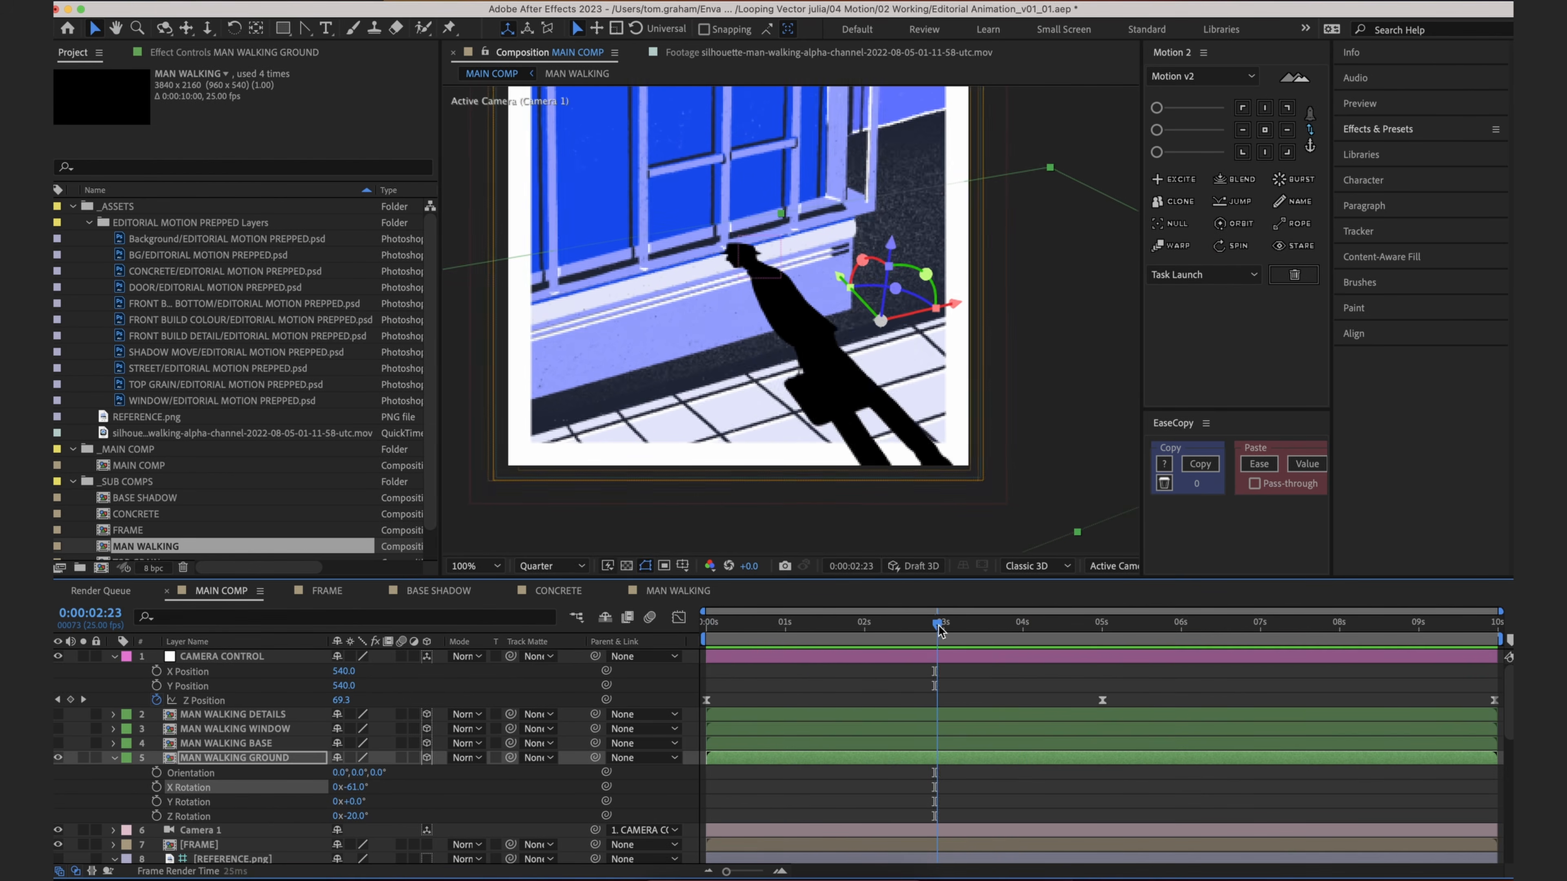
click(259, 744)
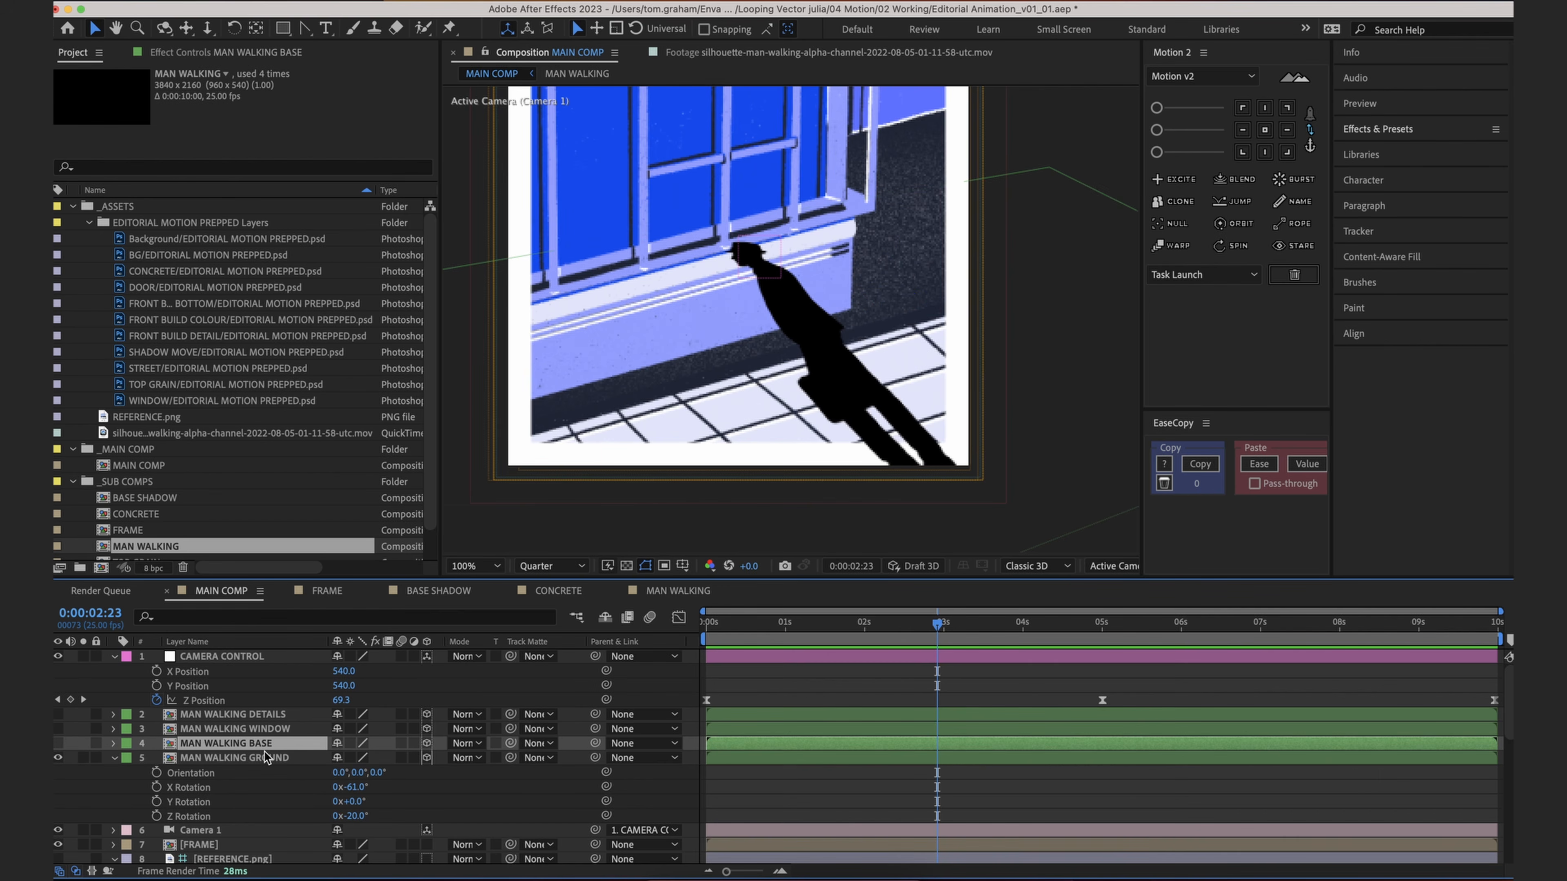
click(265, 753)
click(267, 745)
drag(998, 625, 927, 622)
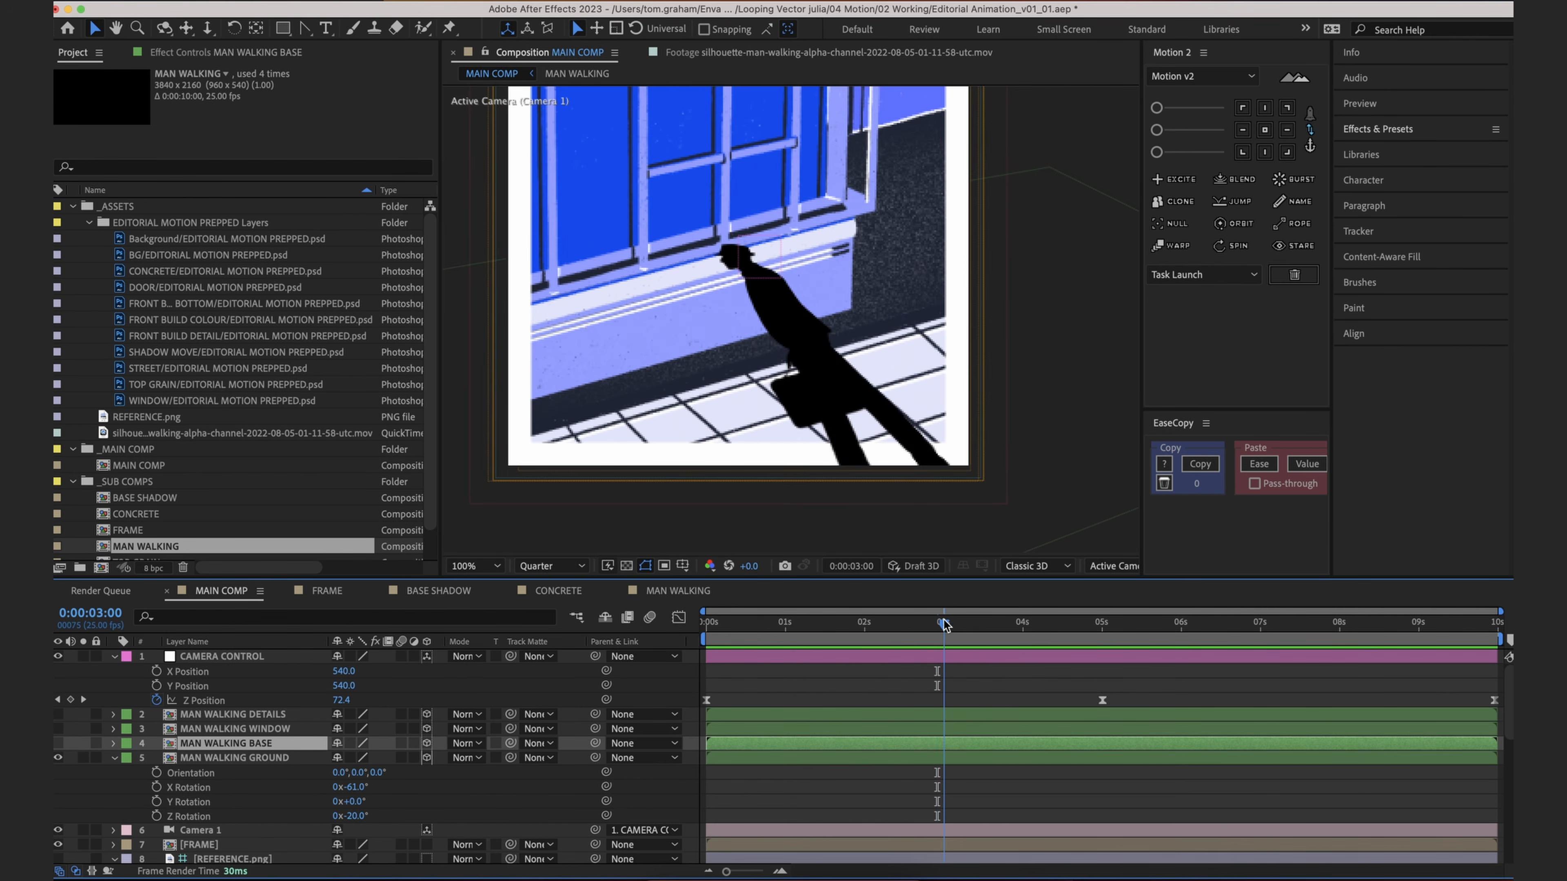
Step: With the Pen tool, start a mask on MAN WALKING GROUND along the building base's lower edge to its right corner
click(800, 758)
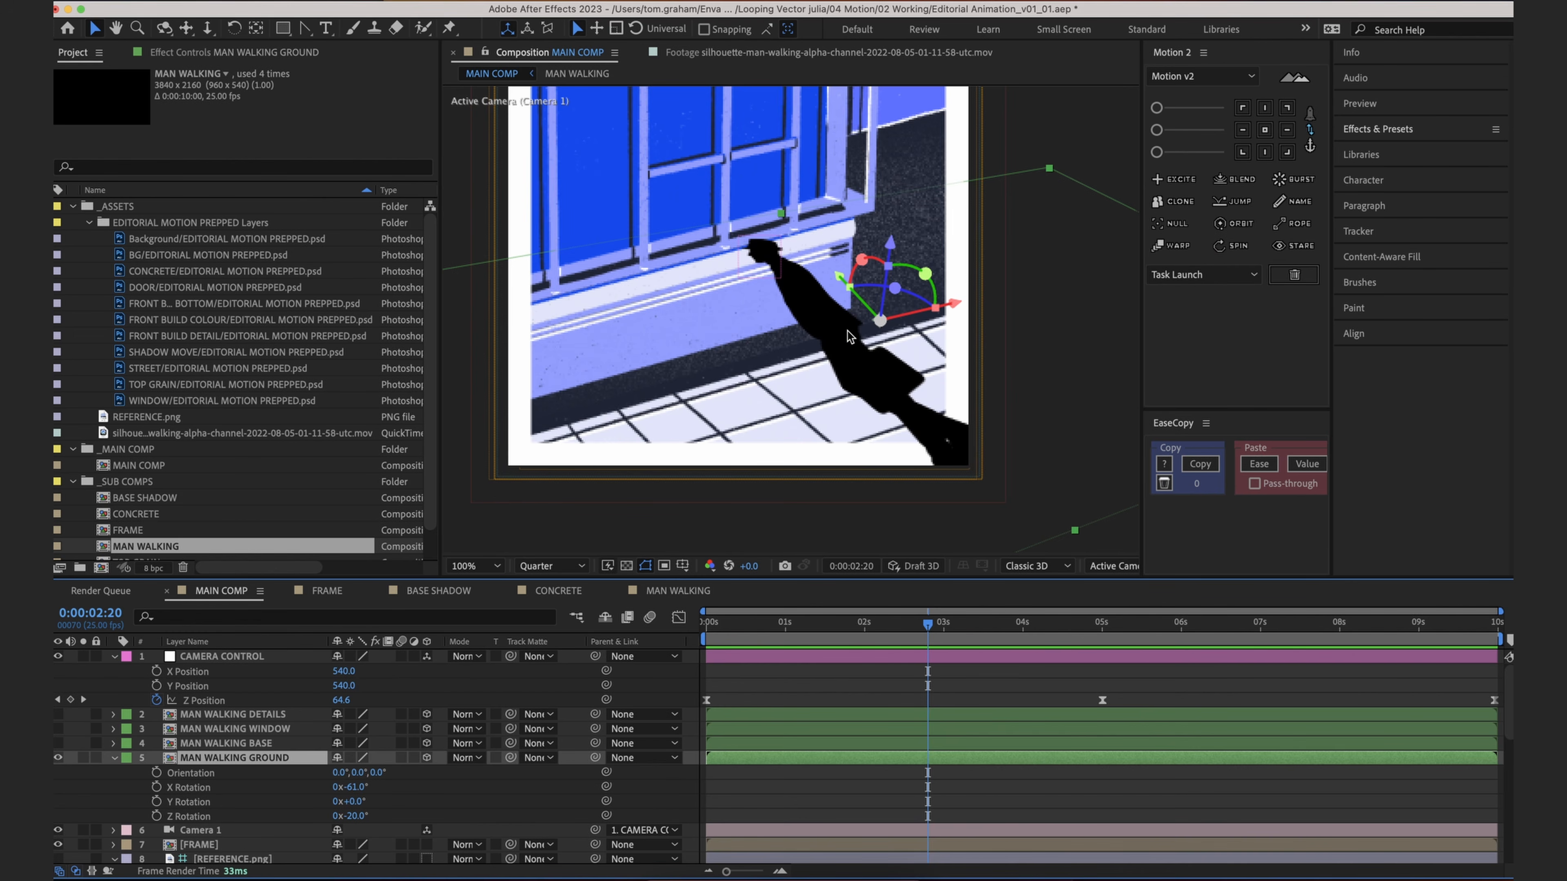
scroll(826, 331, up, 1)
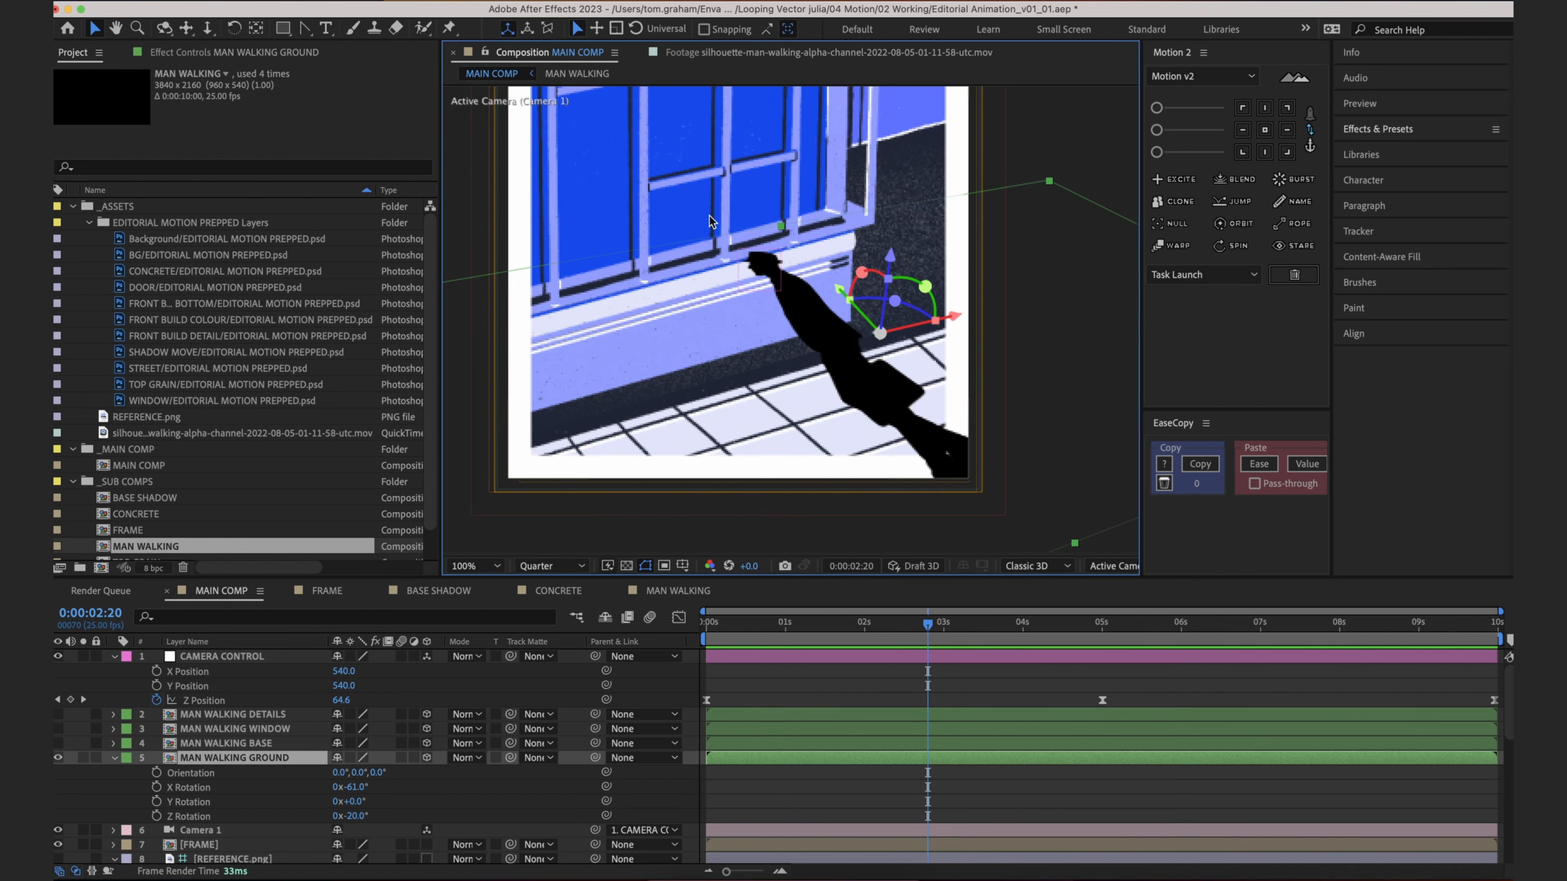
click(304, 31)
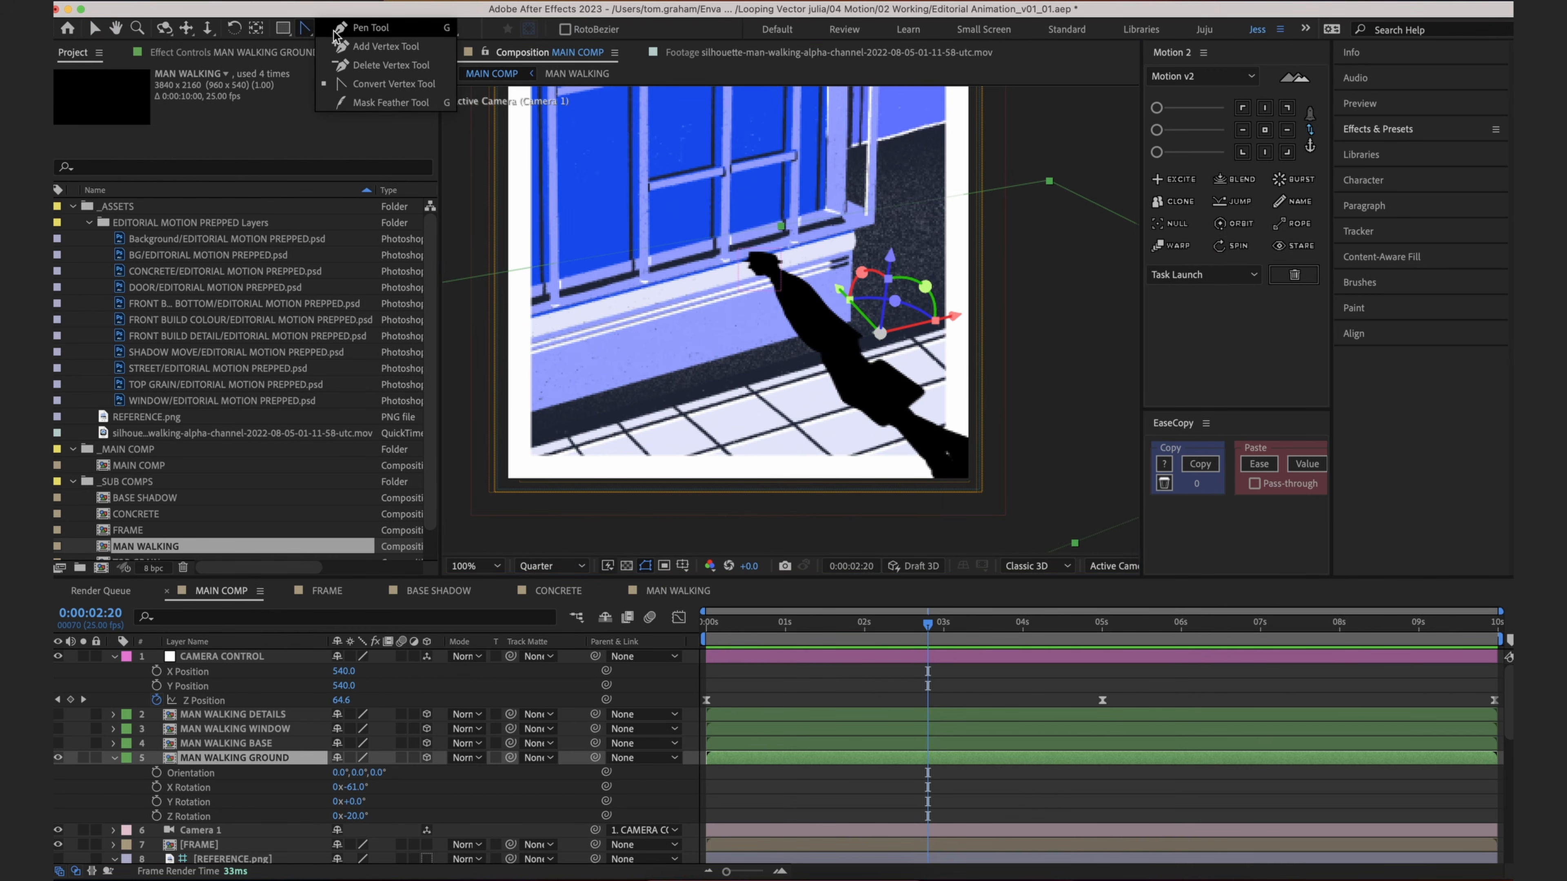
click(355, 29)
scroll(486, 388, up, 3)
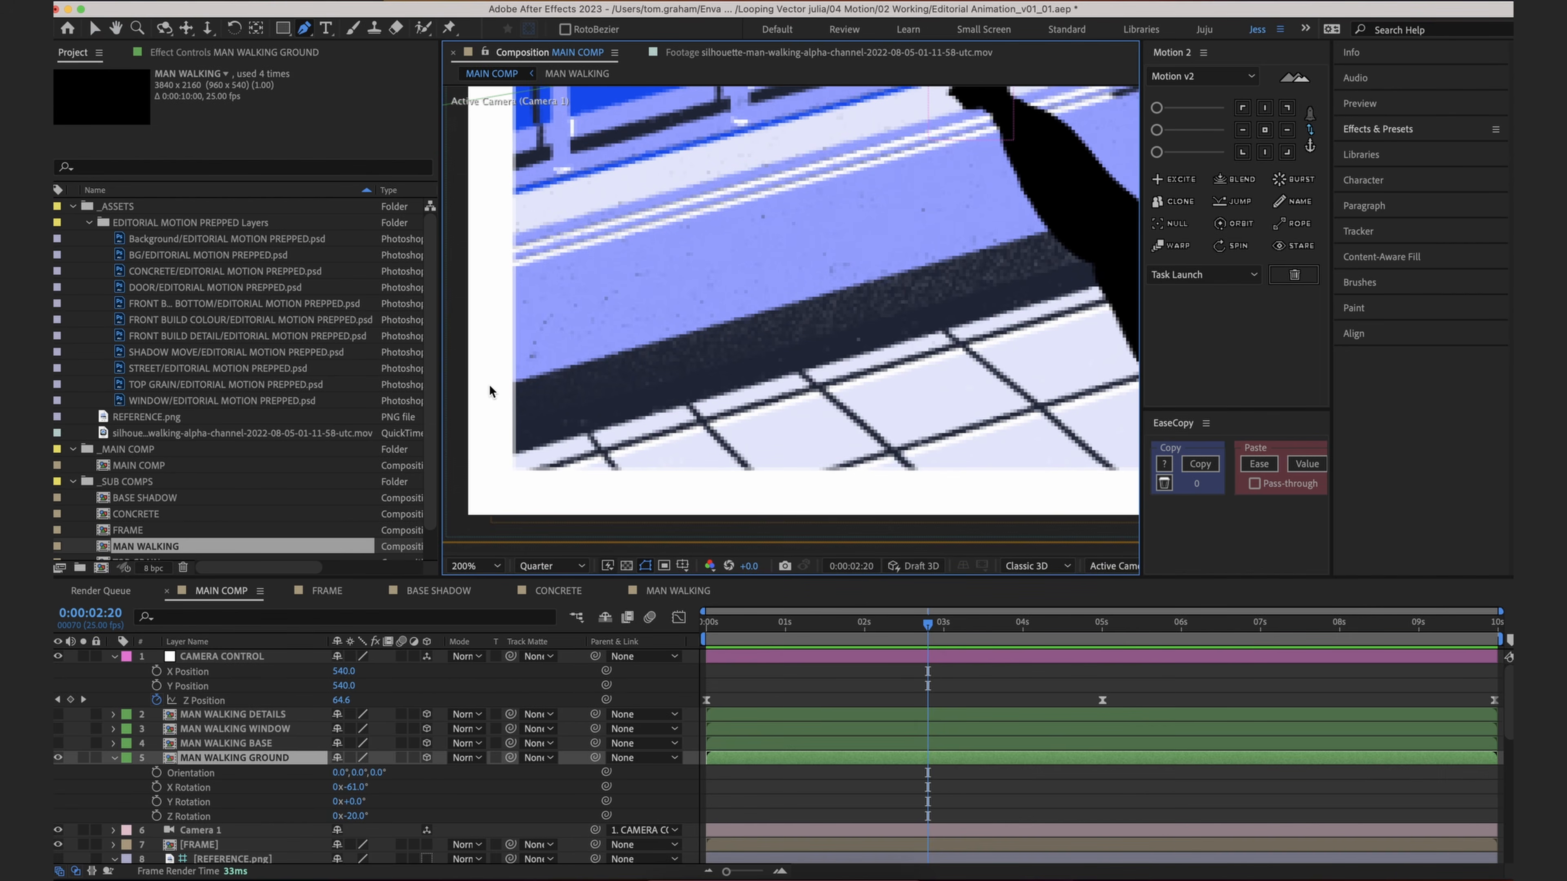
click(490, 386)
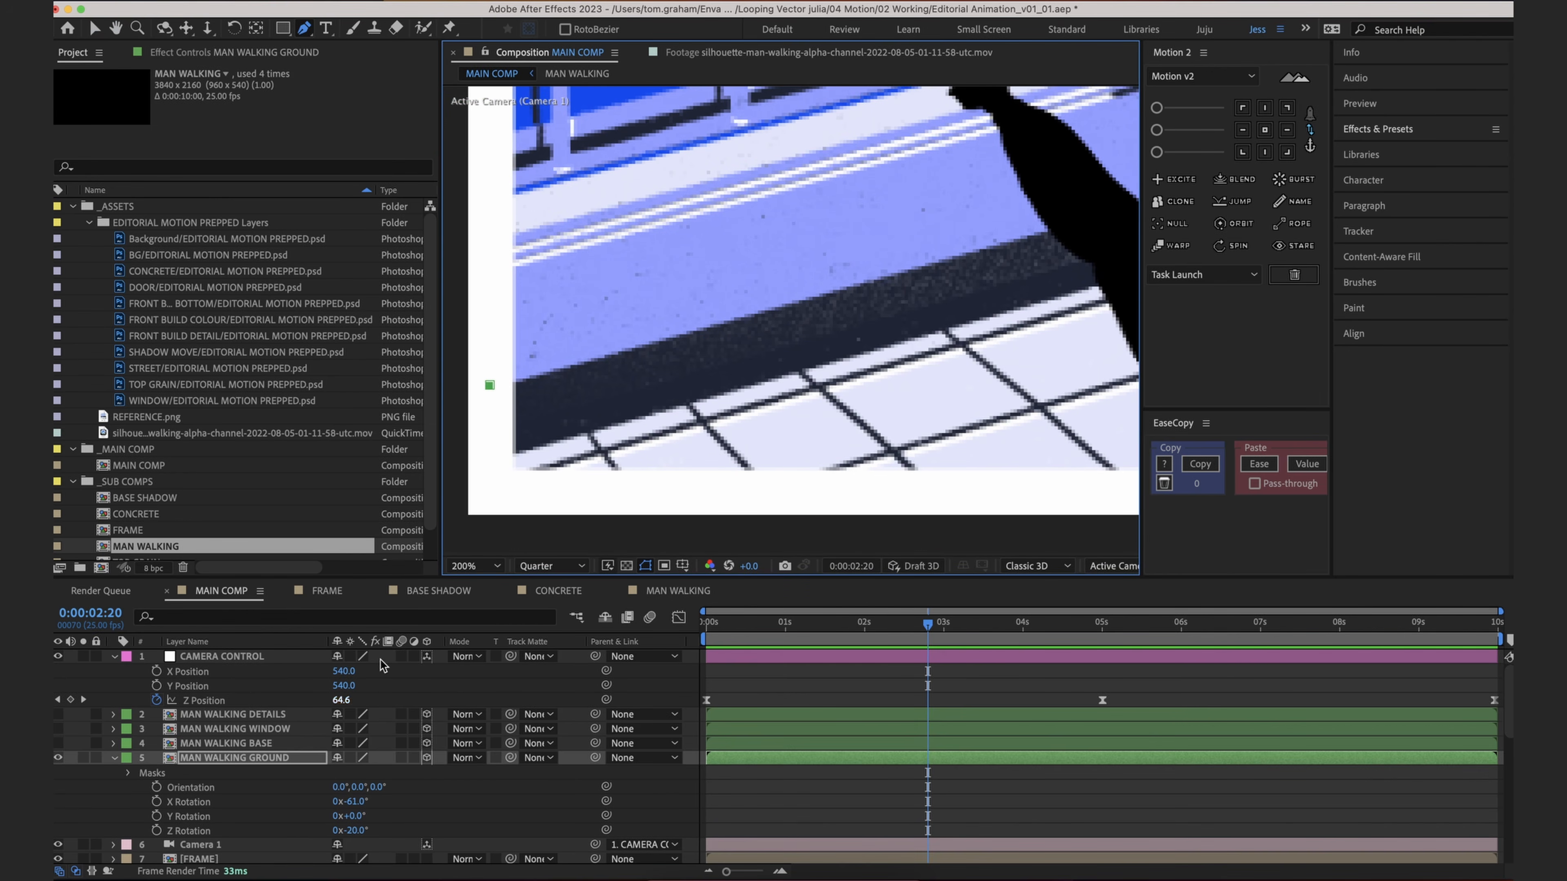
drag(999, 277, 791, 333)
click(947, 256)
Step: Continue the MAN WALKING GROUND mask up the building base's right side and around the window ledge's corner
drag(987, 277, 925, 340)
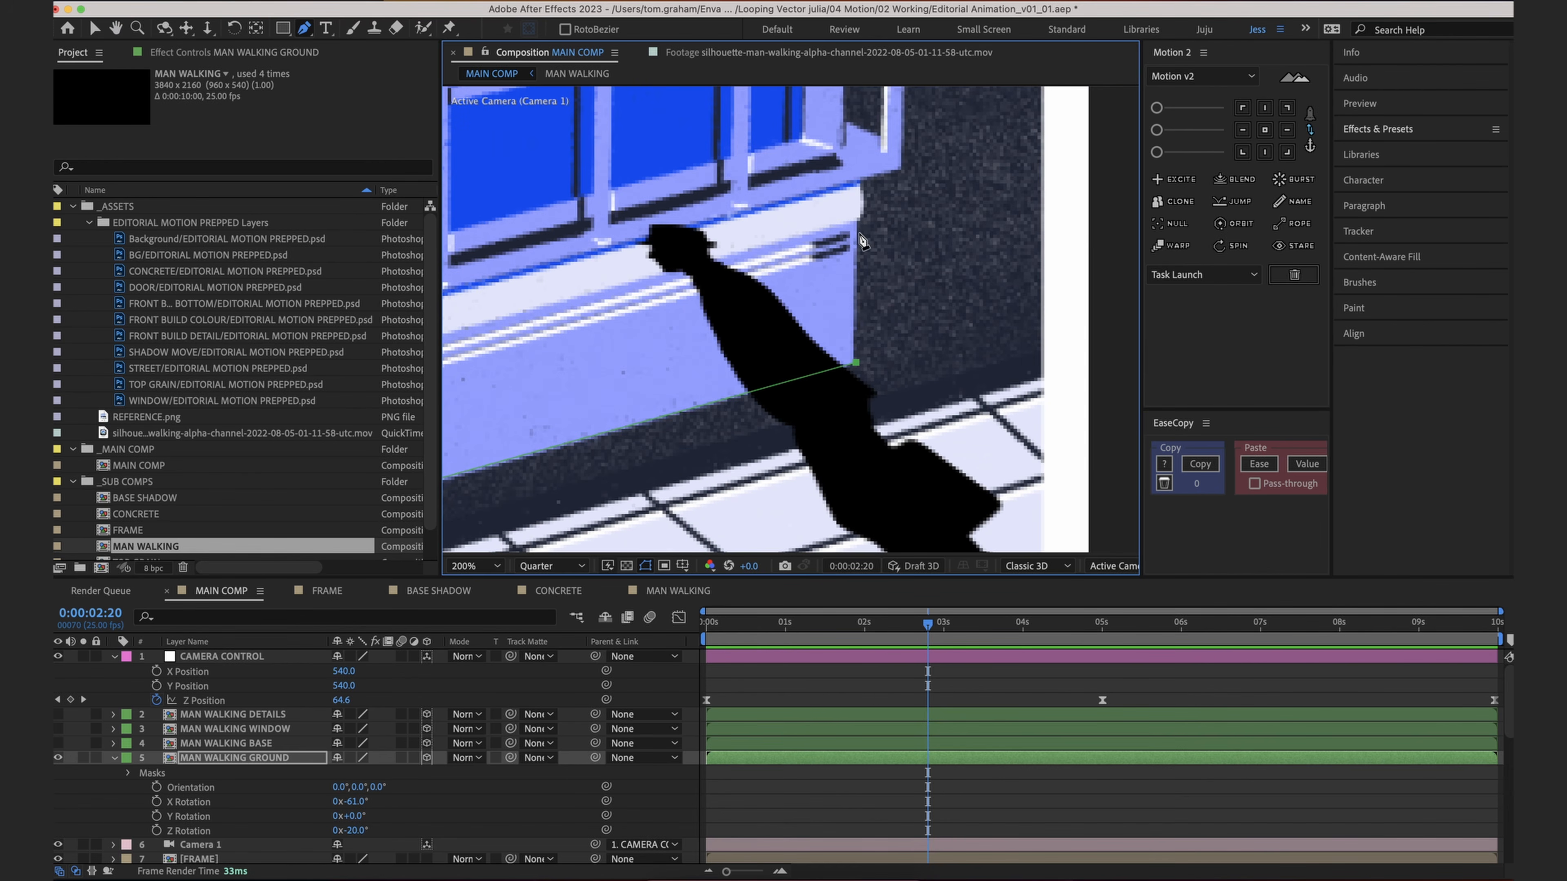
click(859, 177)
drag(900, 166, 751, 270)
click(758, 209)
scroll(759, 216, up, 3)
scroll(754, 211, up, 3)
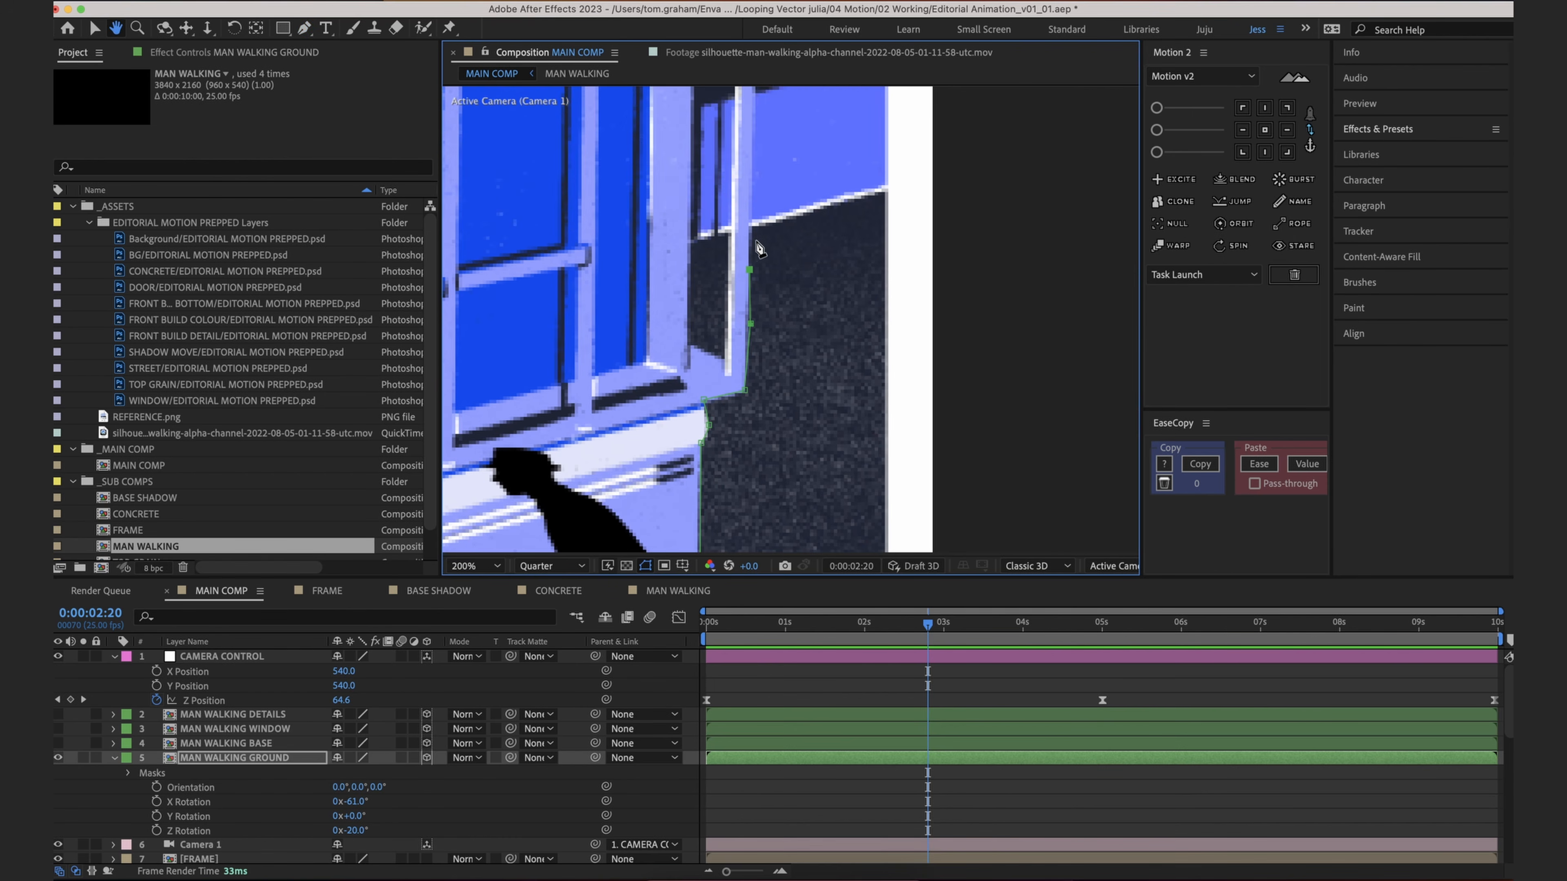
Step: Bring the mask across the windows, close it at the base's lower-left corner, and park the playhead at 0:00:02:15
drag(588, 240, 808, 188)
click(717, 264)
drag(572, 379, 790, 266)
click(626, 241)
drag(507, 298, 713, 252)
click(671, 244)
drag(654, 364, 626, 254)
click(656, 449)
click(774, 682)
drag(805, 455, 713, 476)
drag(926, 624, 905, 644)
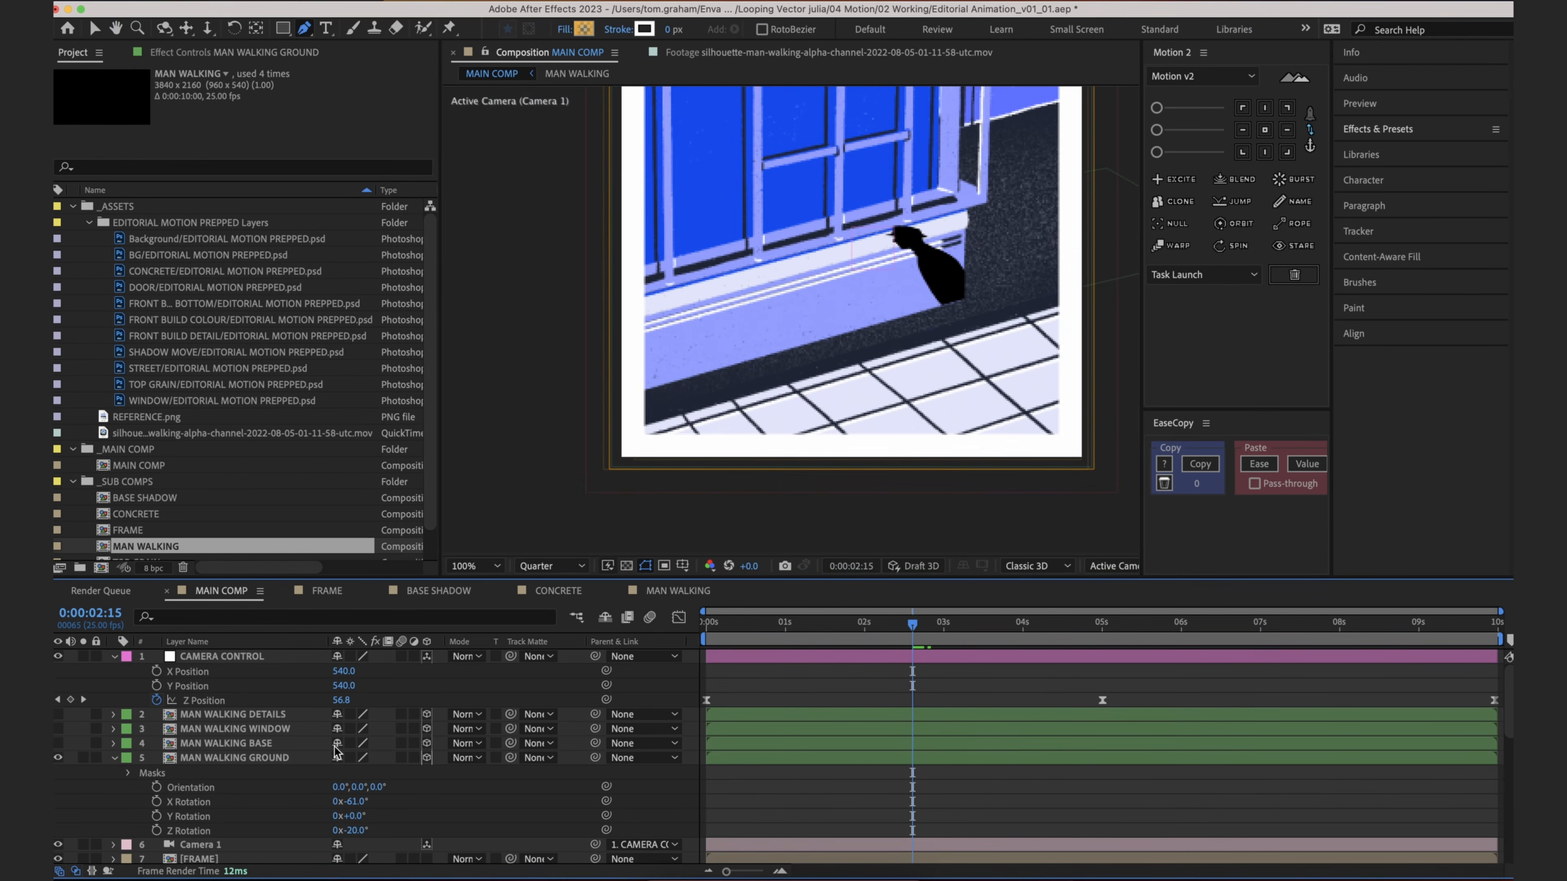
Step: Set MAN WALKING GROUND's Mask 1 to Subtract and play the composition from the start to check the ground shadow
click(302, 760)
key(m)
scroll(302, 763, down, 1)
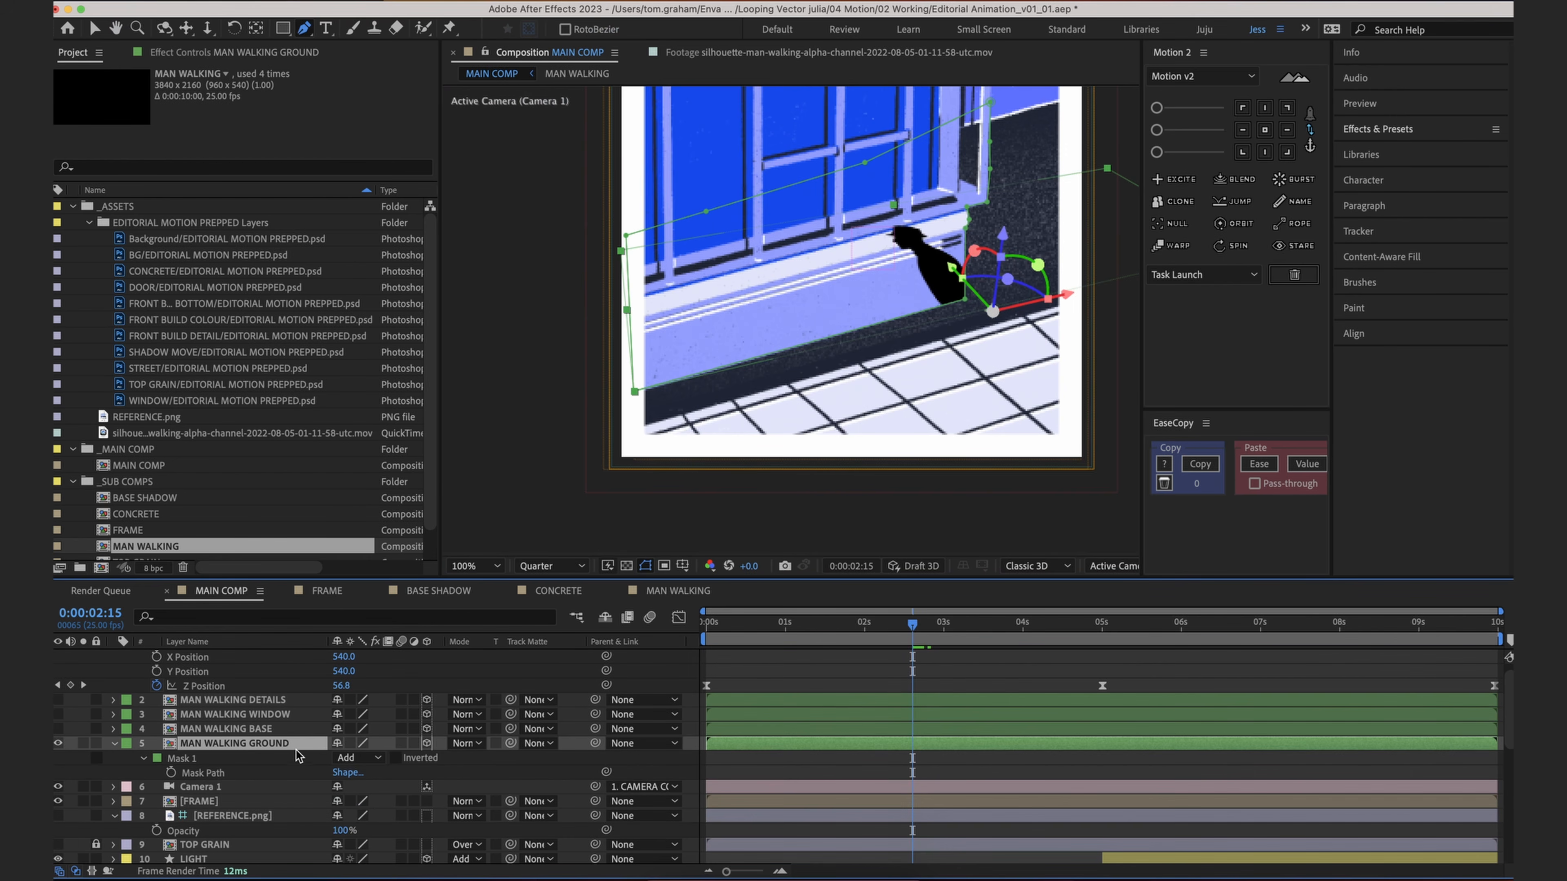
click(370, 762)
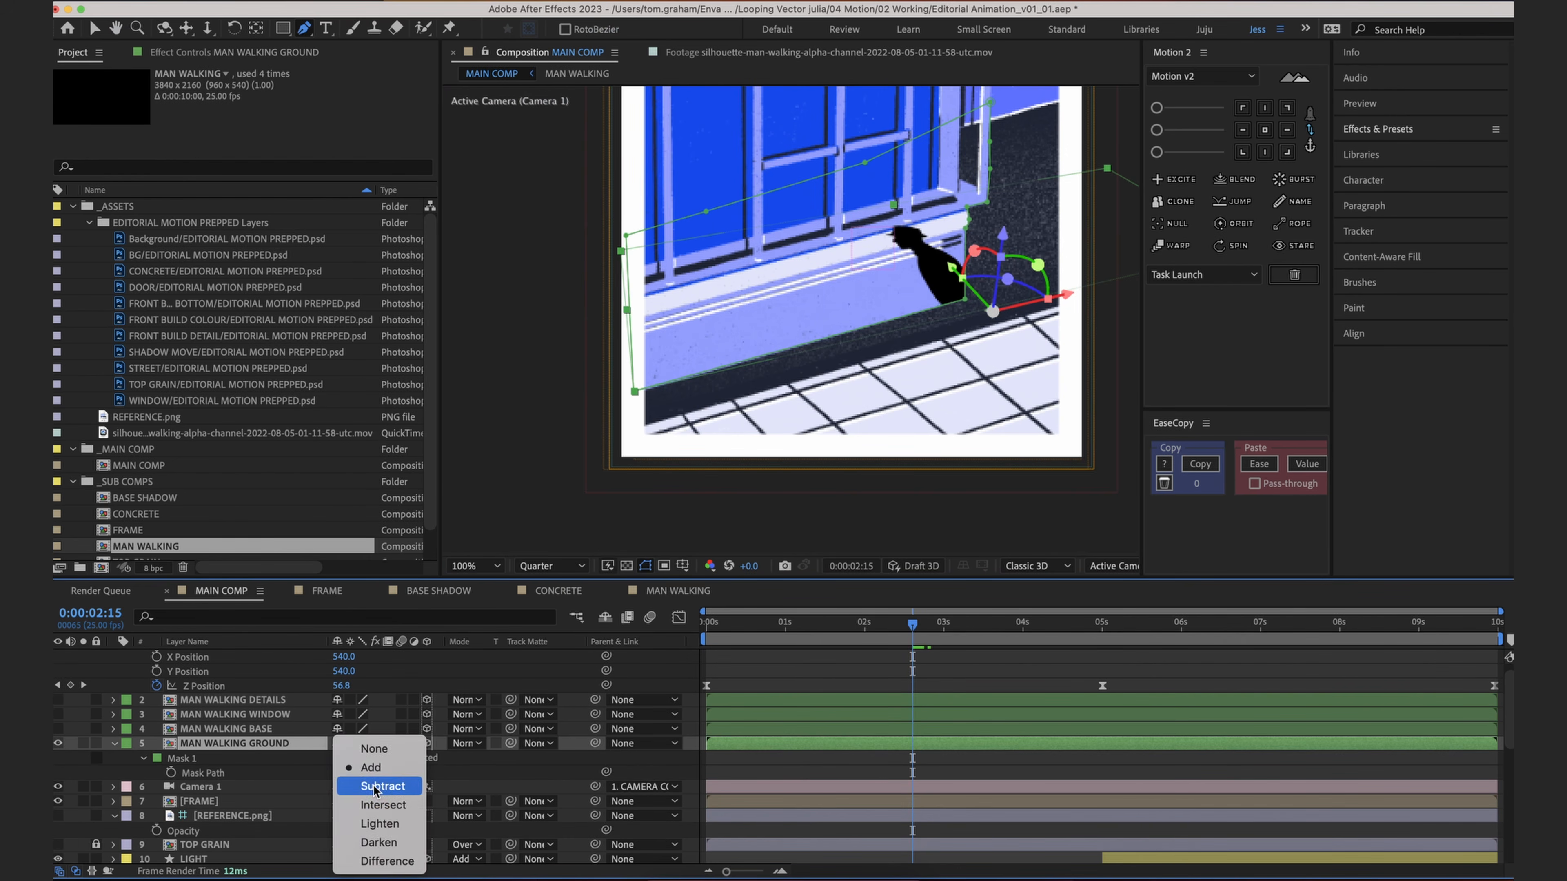
click(376, 788)
key(space)
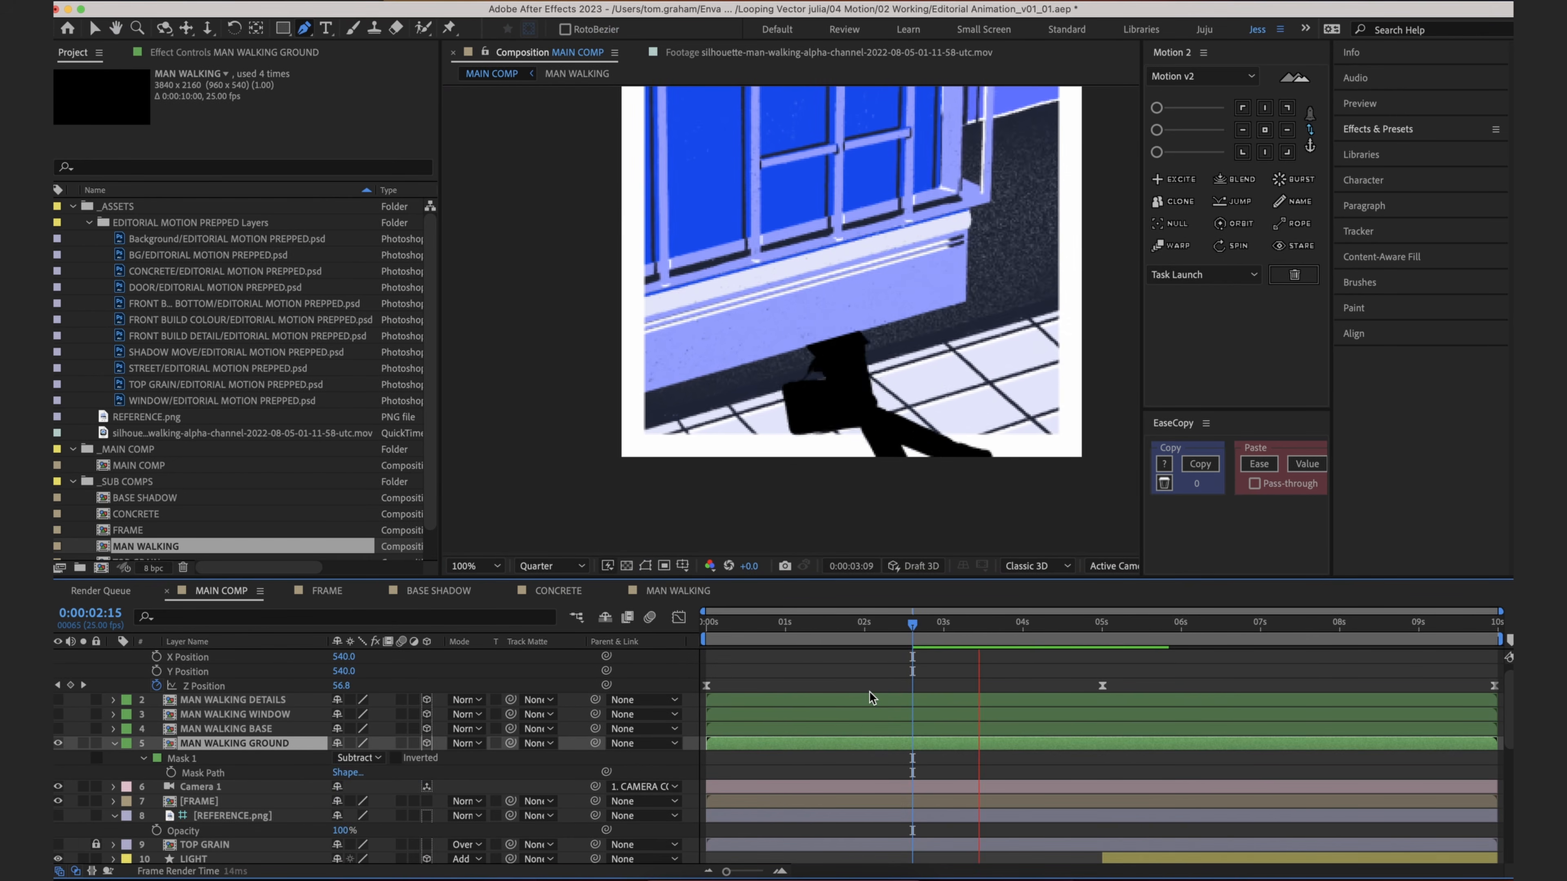
key(space)
drag(946, 624, 703, 630)
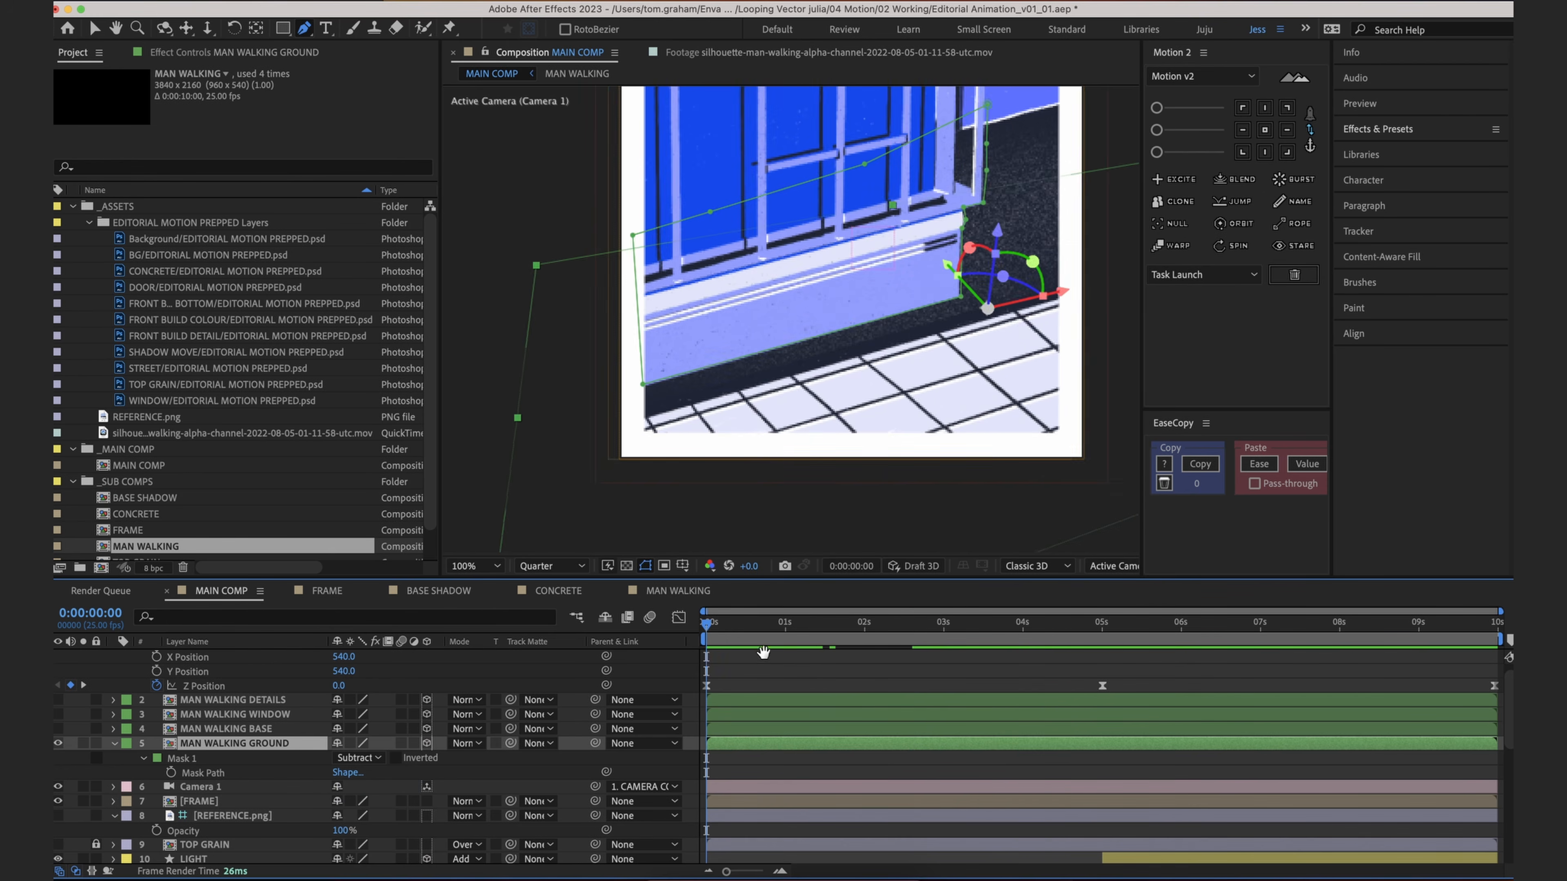
click(789, 671)
key(space)
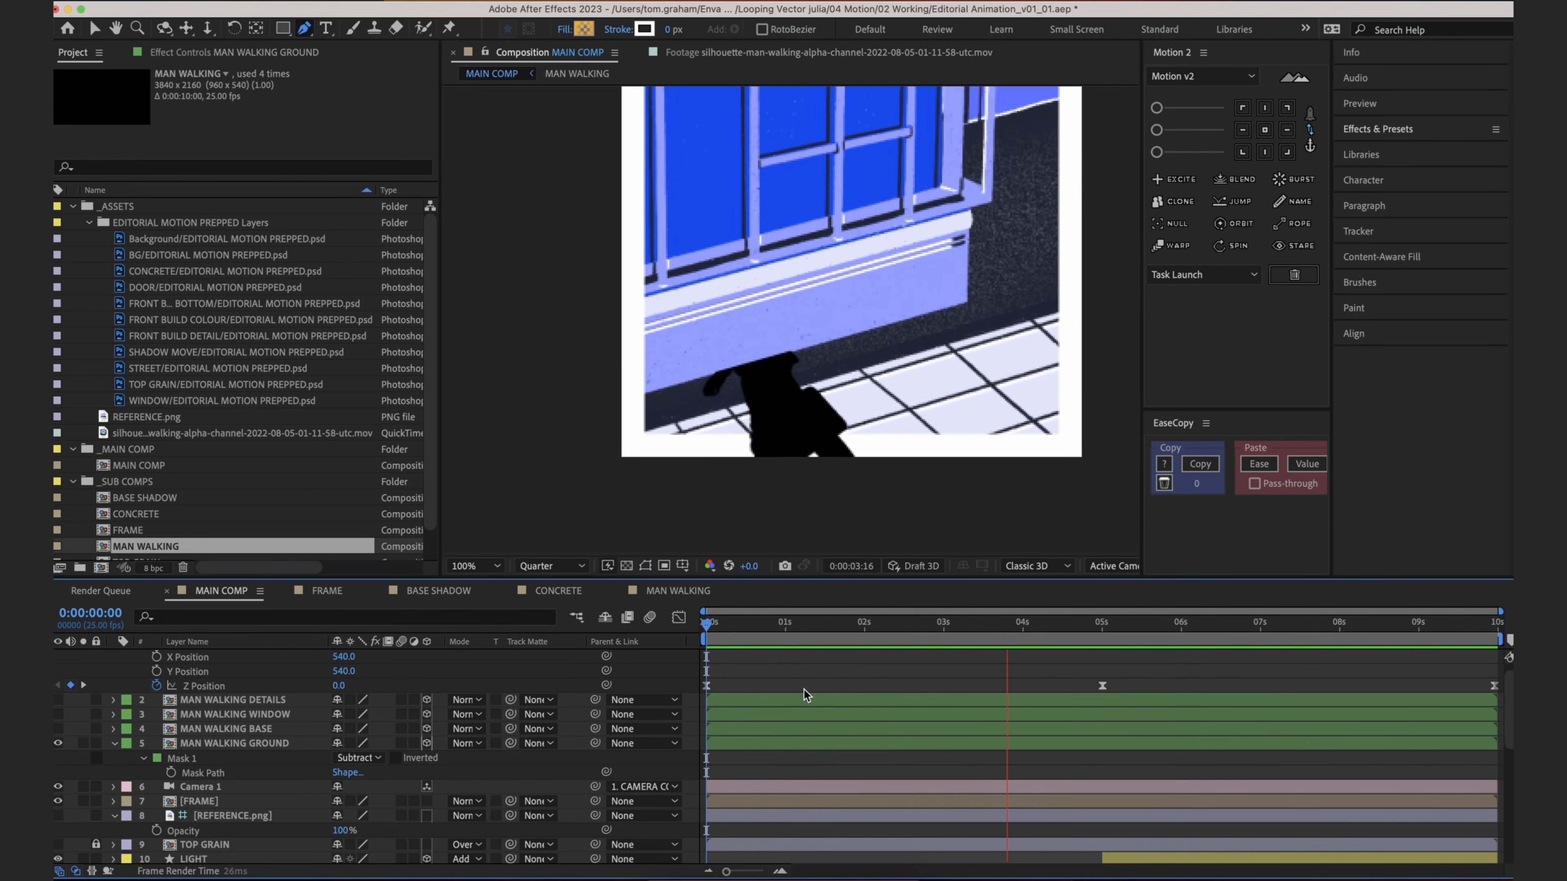
key(space)
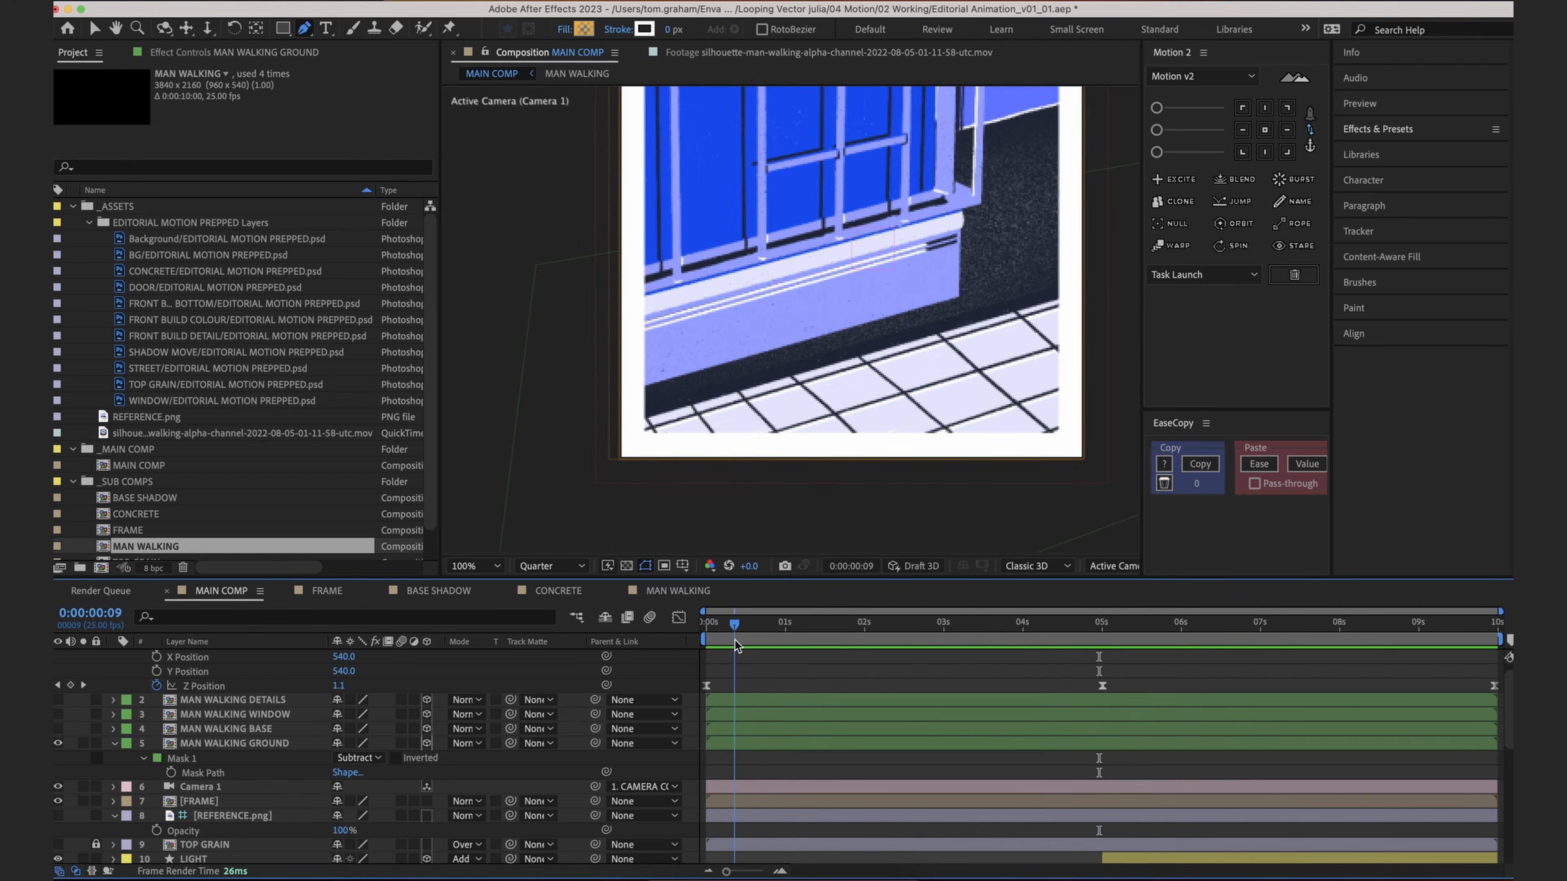
Step: Make the MAN WALKING BASE, WINDOW and DETAILS layers visible and park the playhead at 0:00:01:22
click(56, 729)
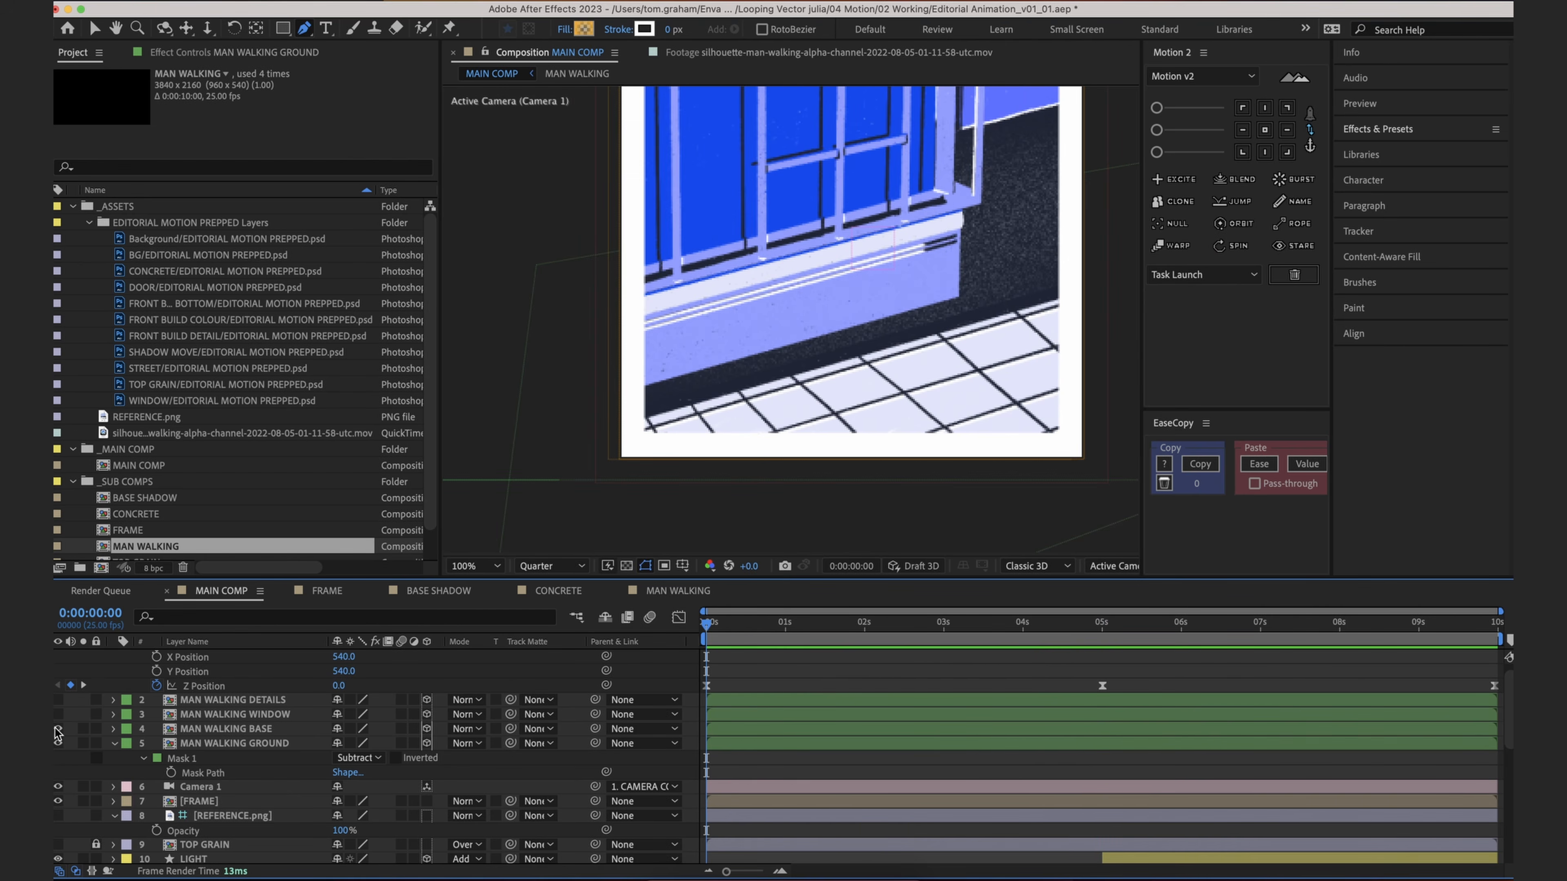
click(59, 715)
click(58, 701)
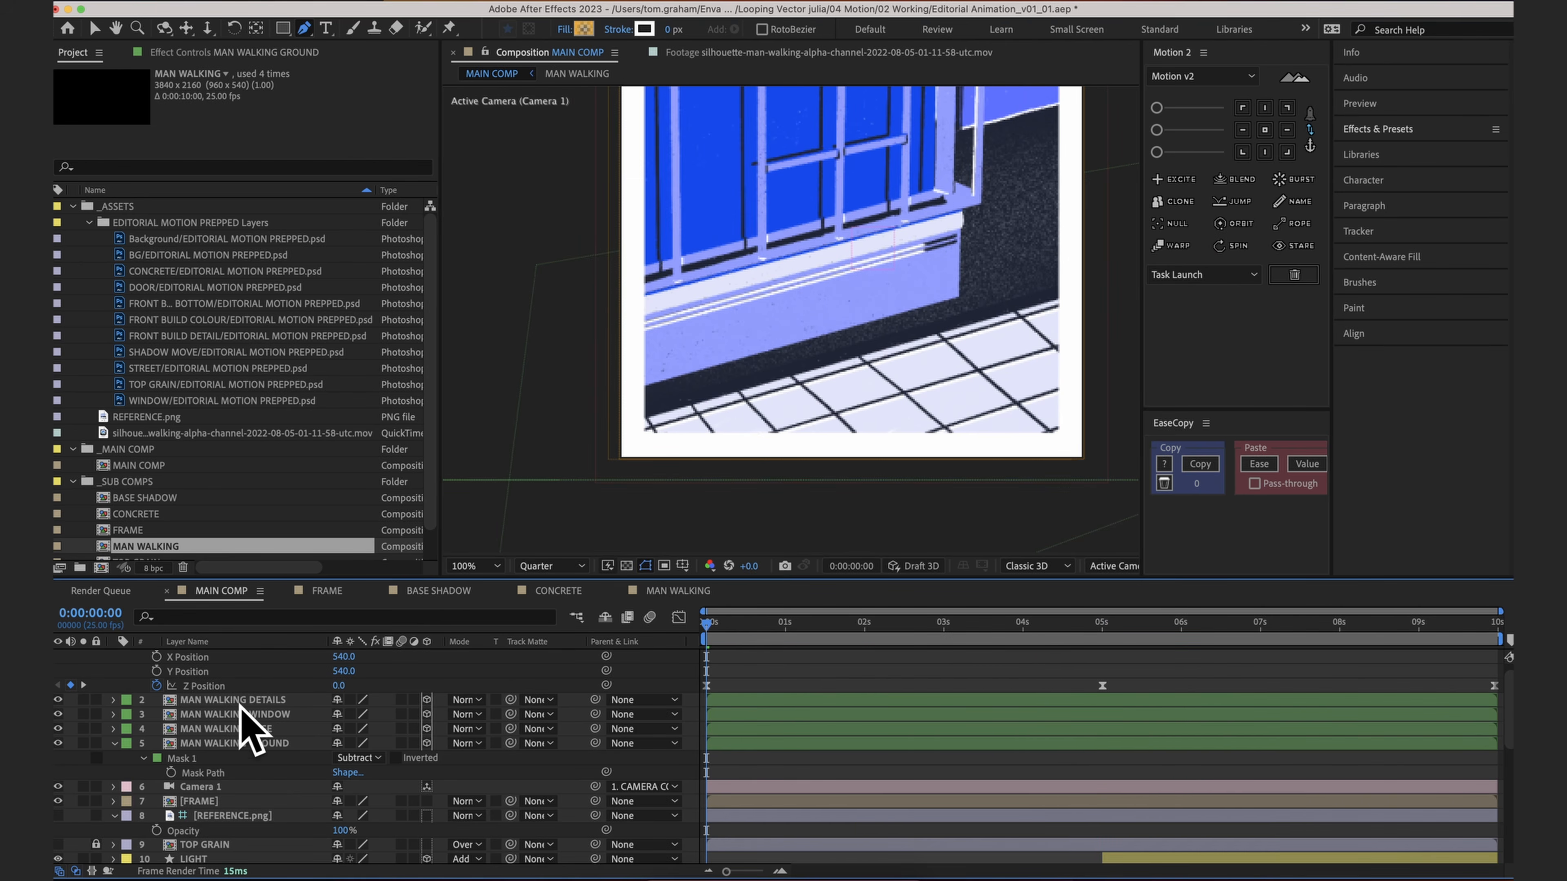
click(239, 703)
scroll(833, 358, down, 1)
drag(839, 349, 833, 373)
scroll(834, 372, up, 1)
click(815, 672)
drag(813, 629, 855, 630)
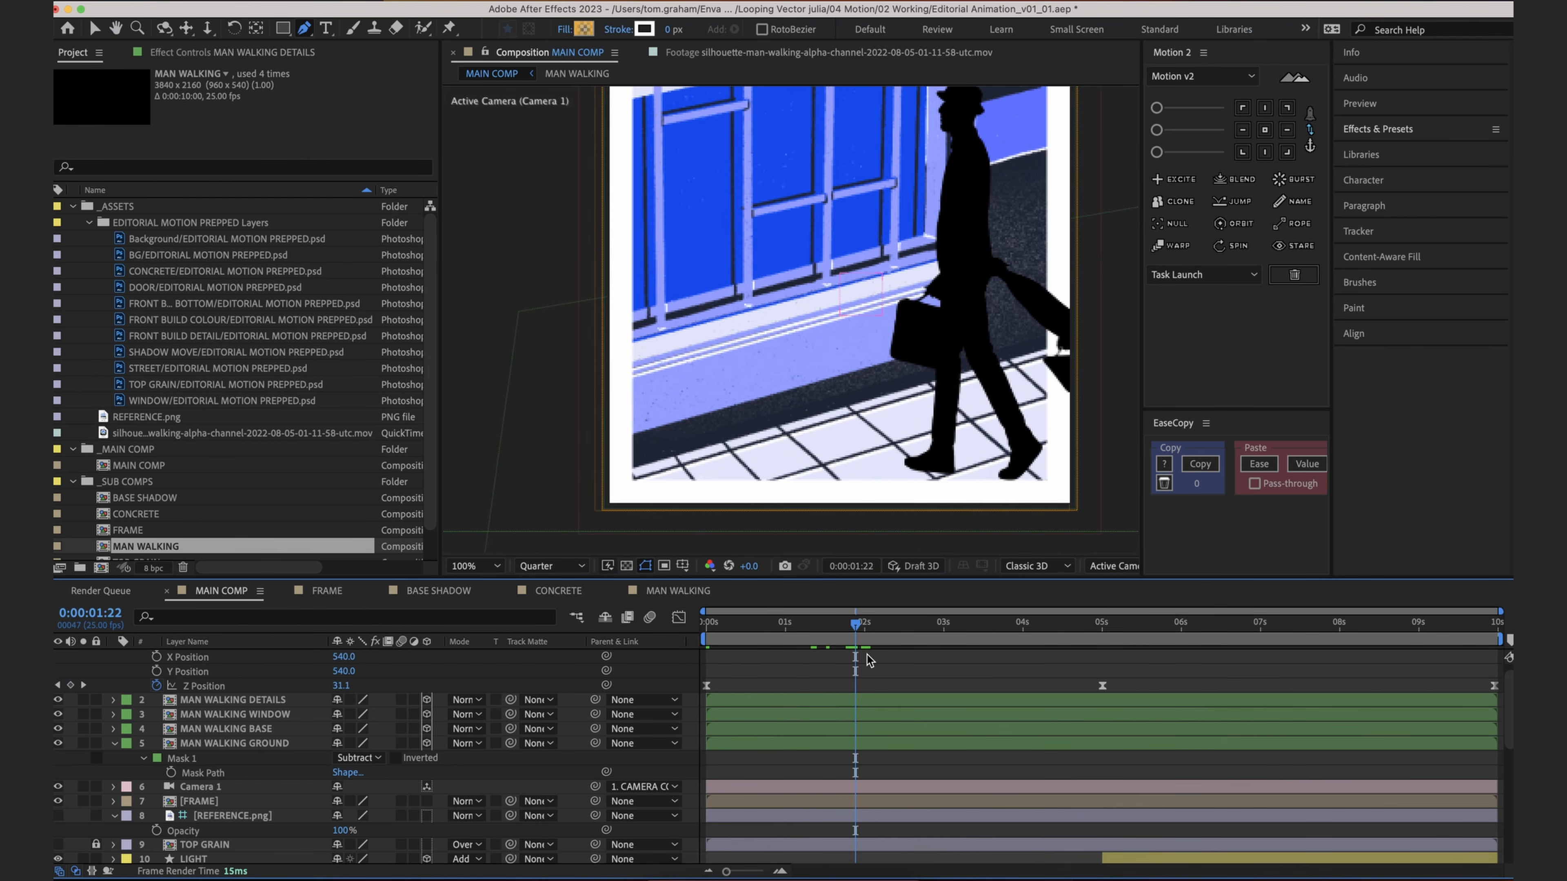
Step: Reveal MAN WALKING BASE's Position and delete the MAN WALKING WINDOW and MAN WALKING DETAILS layers
click(867, 705)
click(268, 731)
click(270, 716)
click(277, 700)
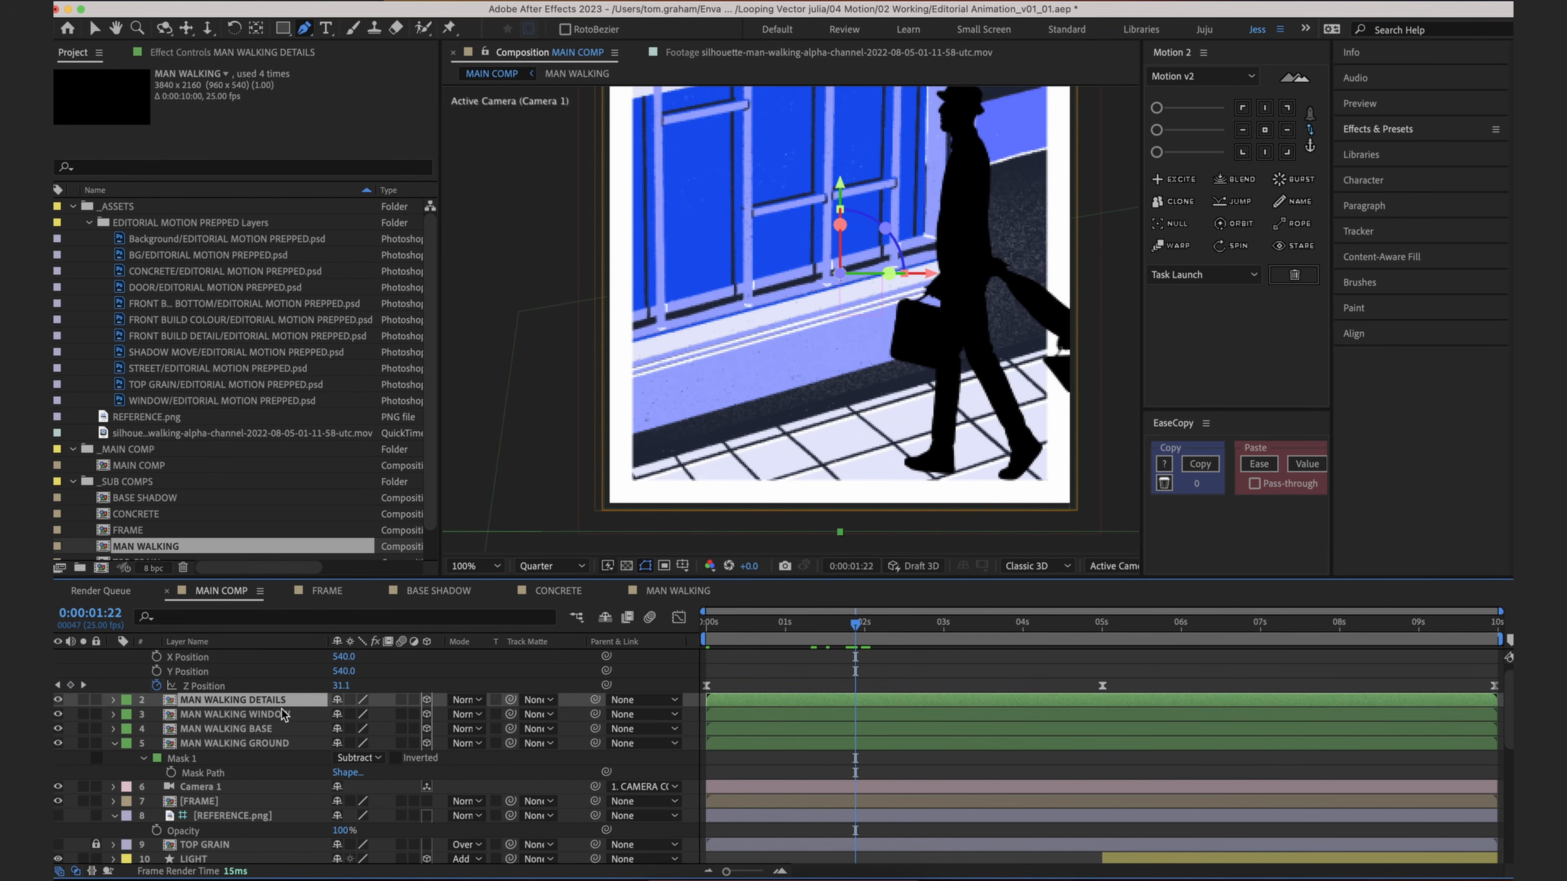
click(276, 730)
key(p)
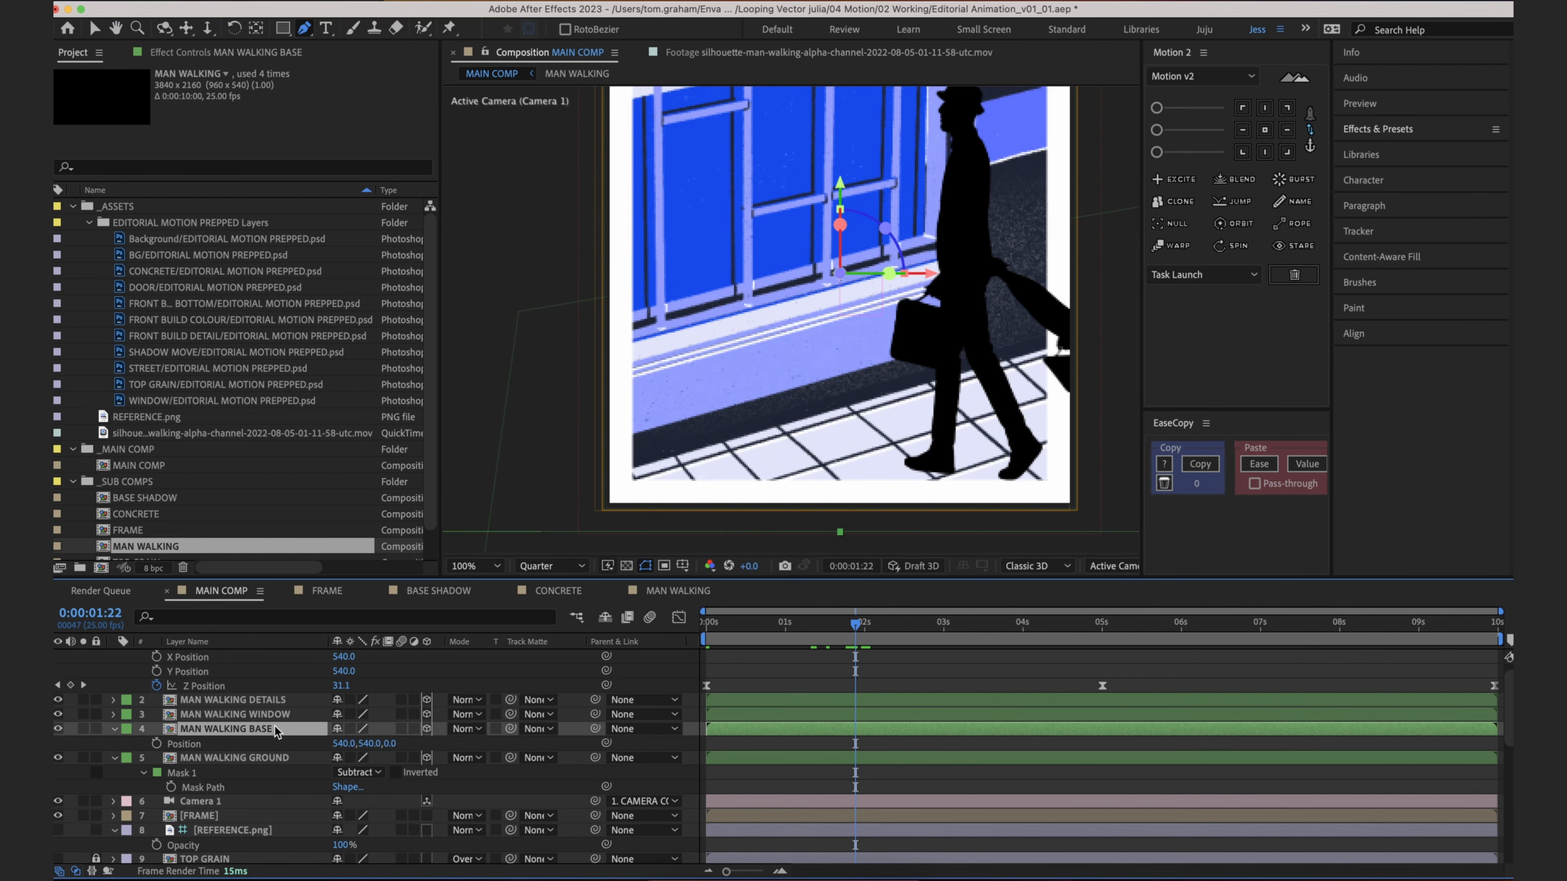
click(278, 716)
click(283, 703)
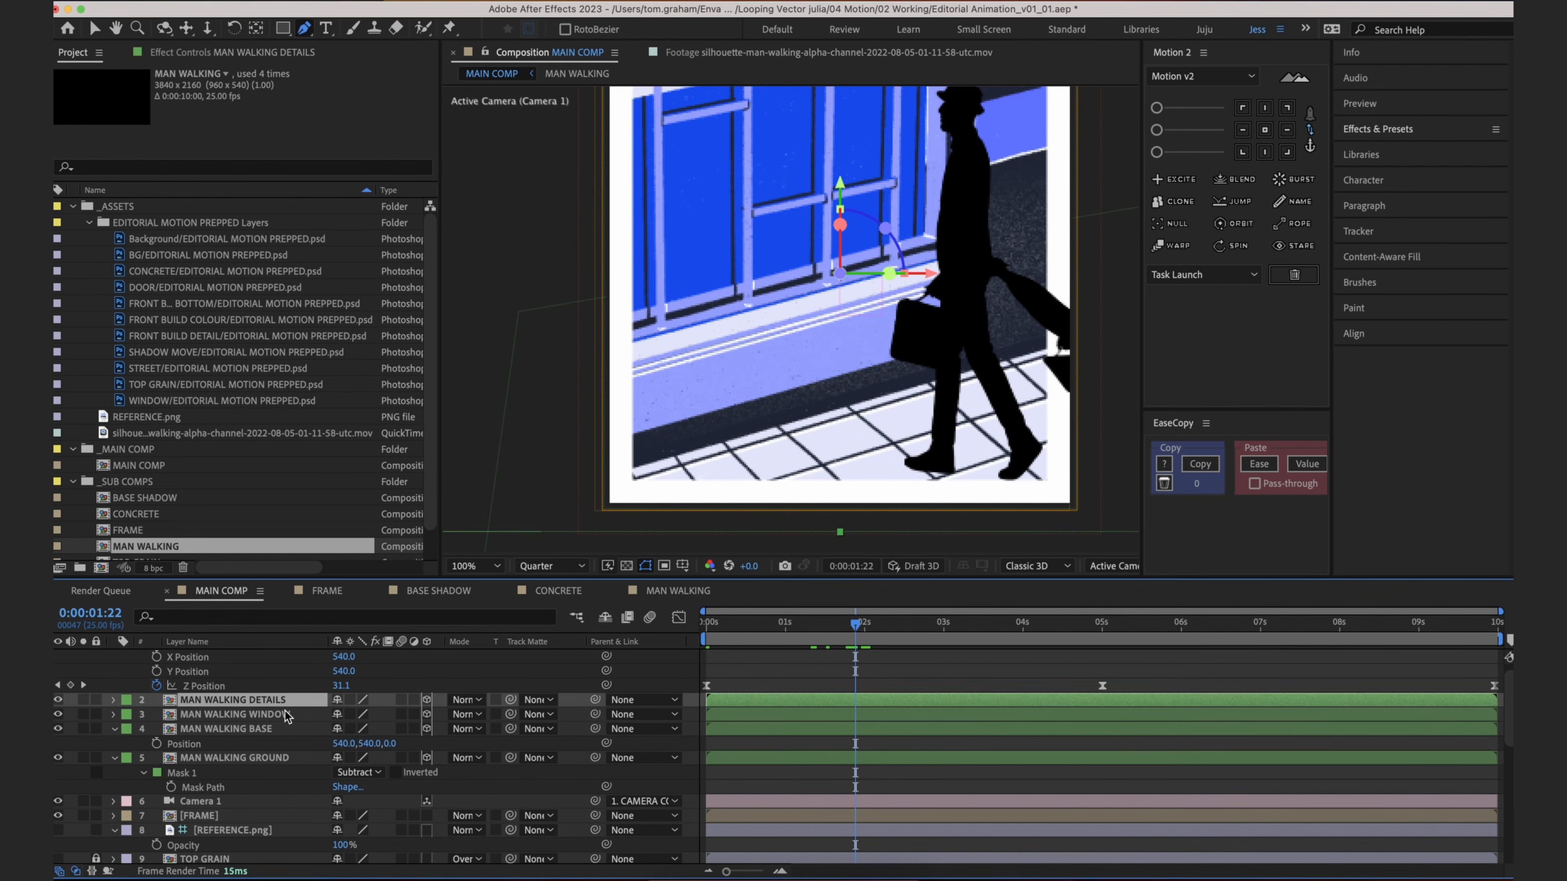
click(285, 716)
key(Delete)
click(285, 703)
key(Delete)
click(285, 704)
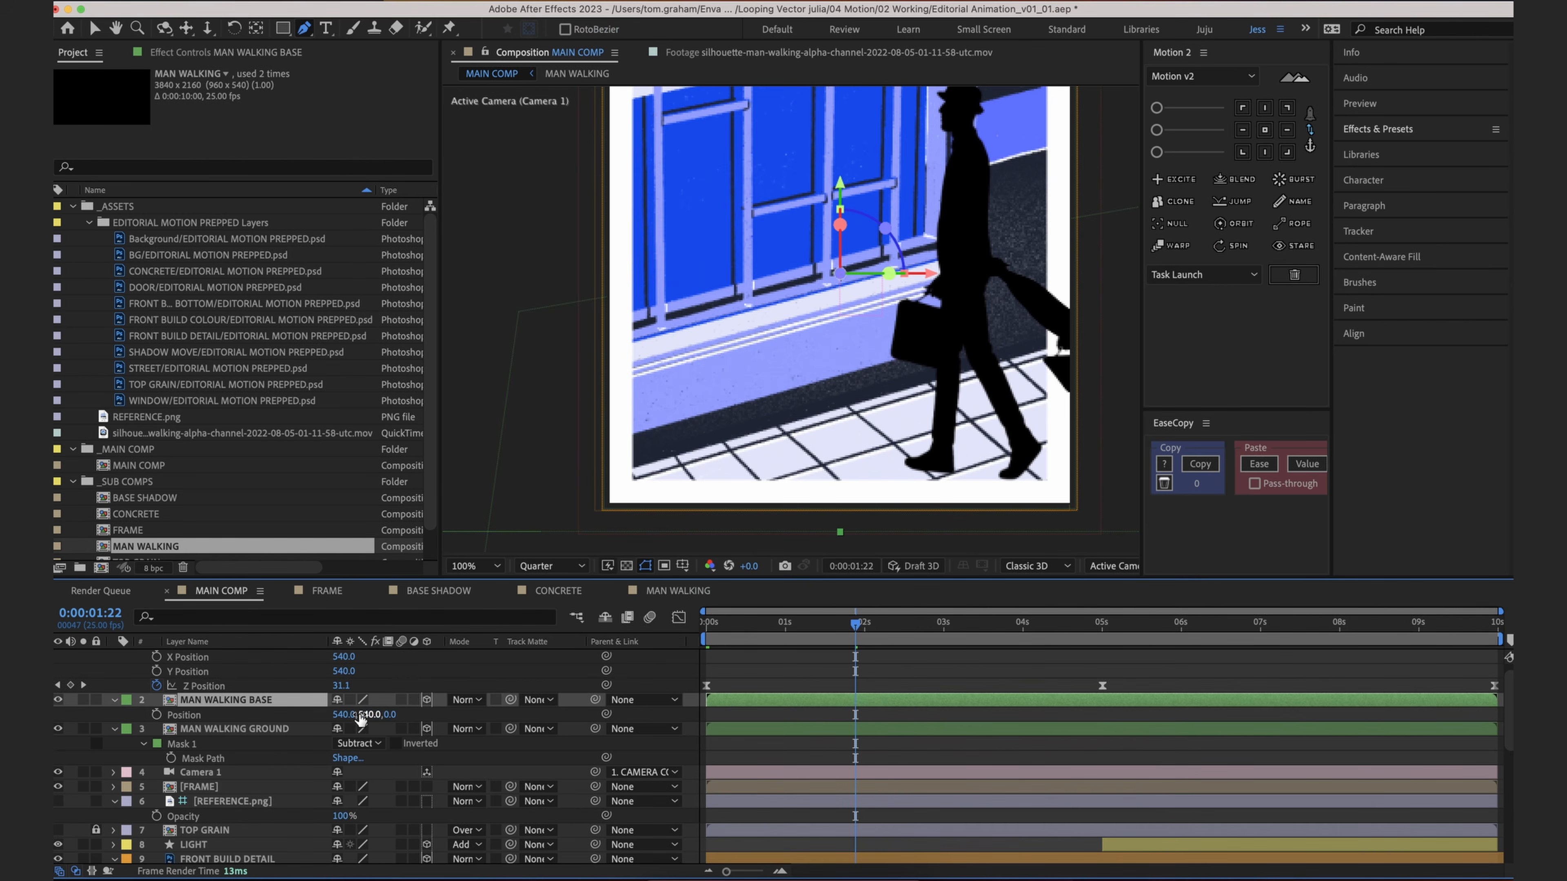
Step: Reveal MAN WALKING BASE's rotation properties, set its Y Rotation to -24°, and move the playhead to 0:00:02:12
key(shift+r)
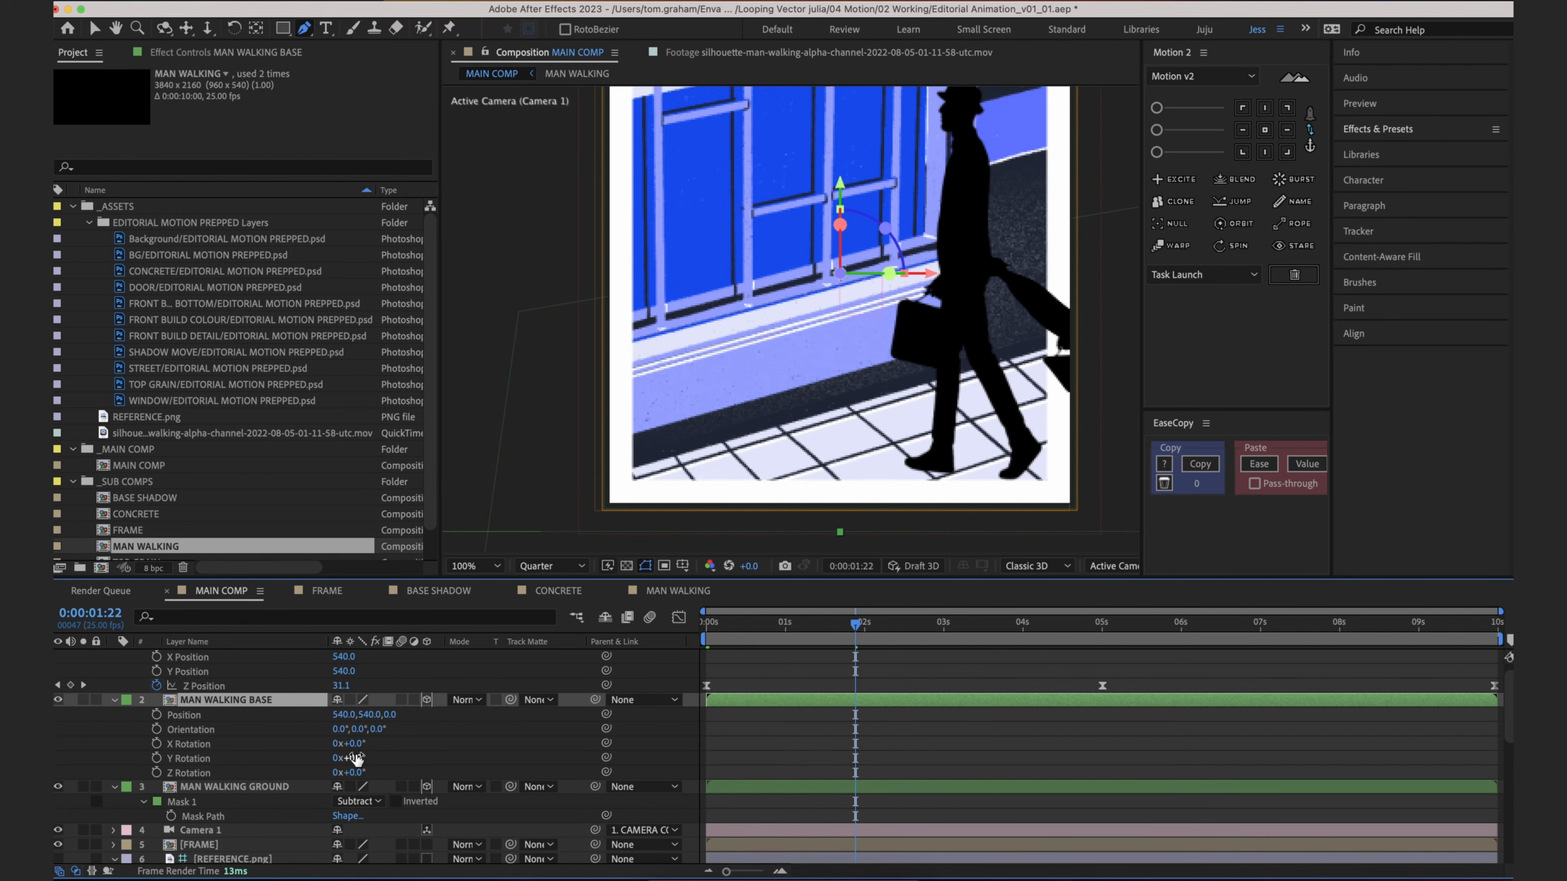
click(958, 659)
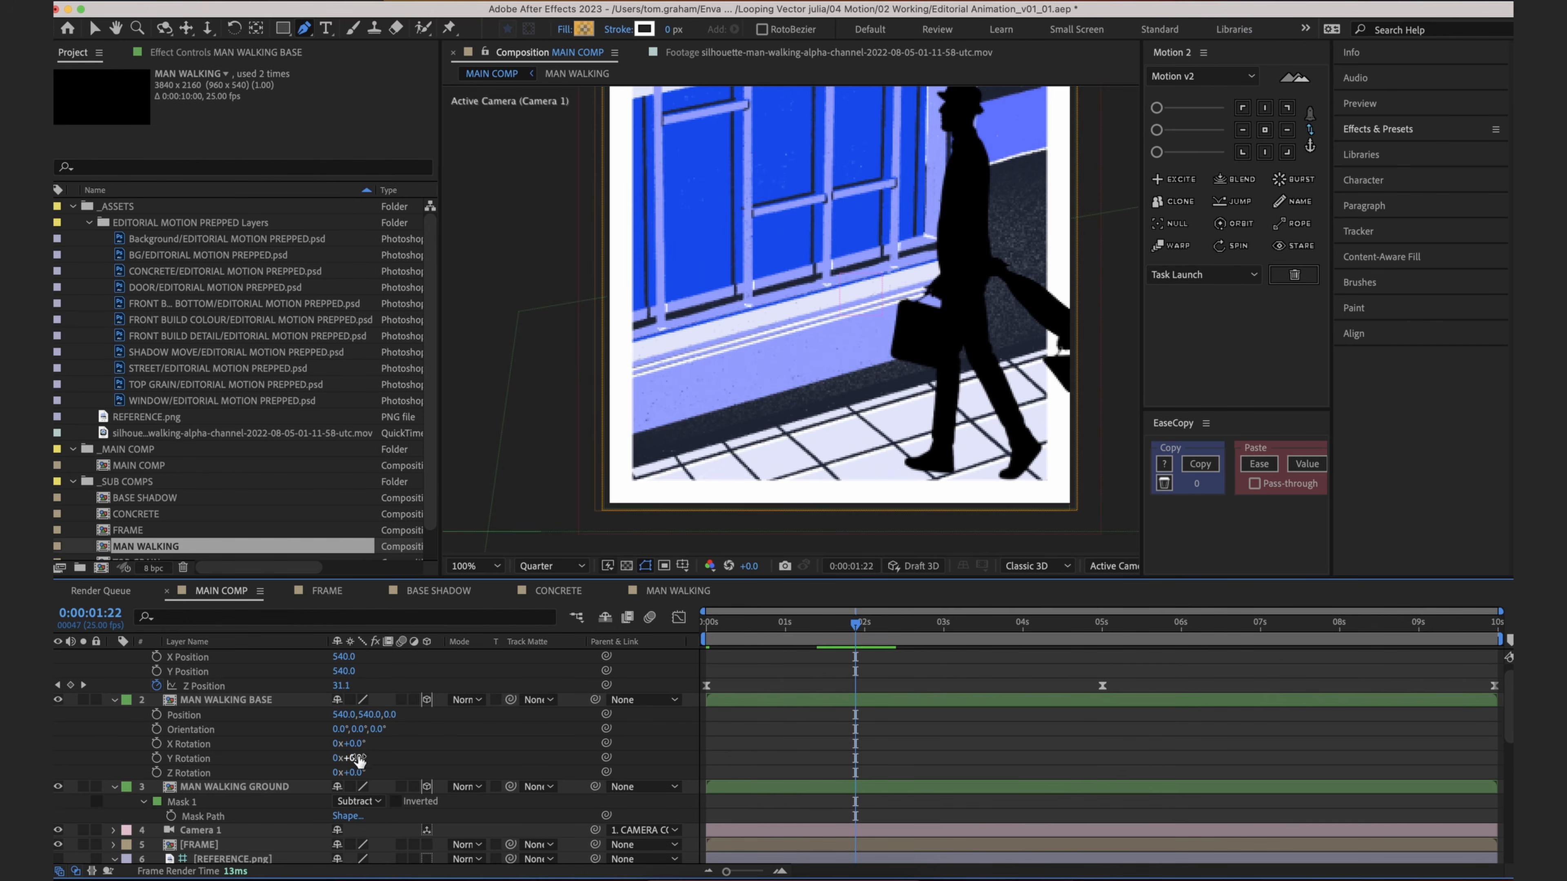
drag(357, 758, 344, 758)
click(876, 647)
drag(868, 628, 903, 630)
click(885, 677)
click(854, 700)
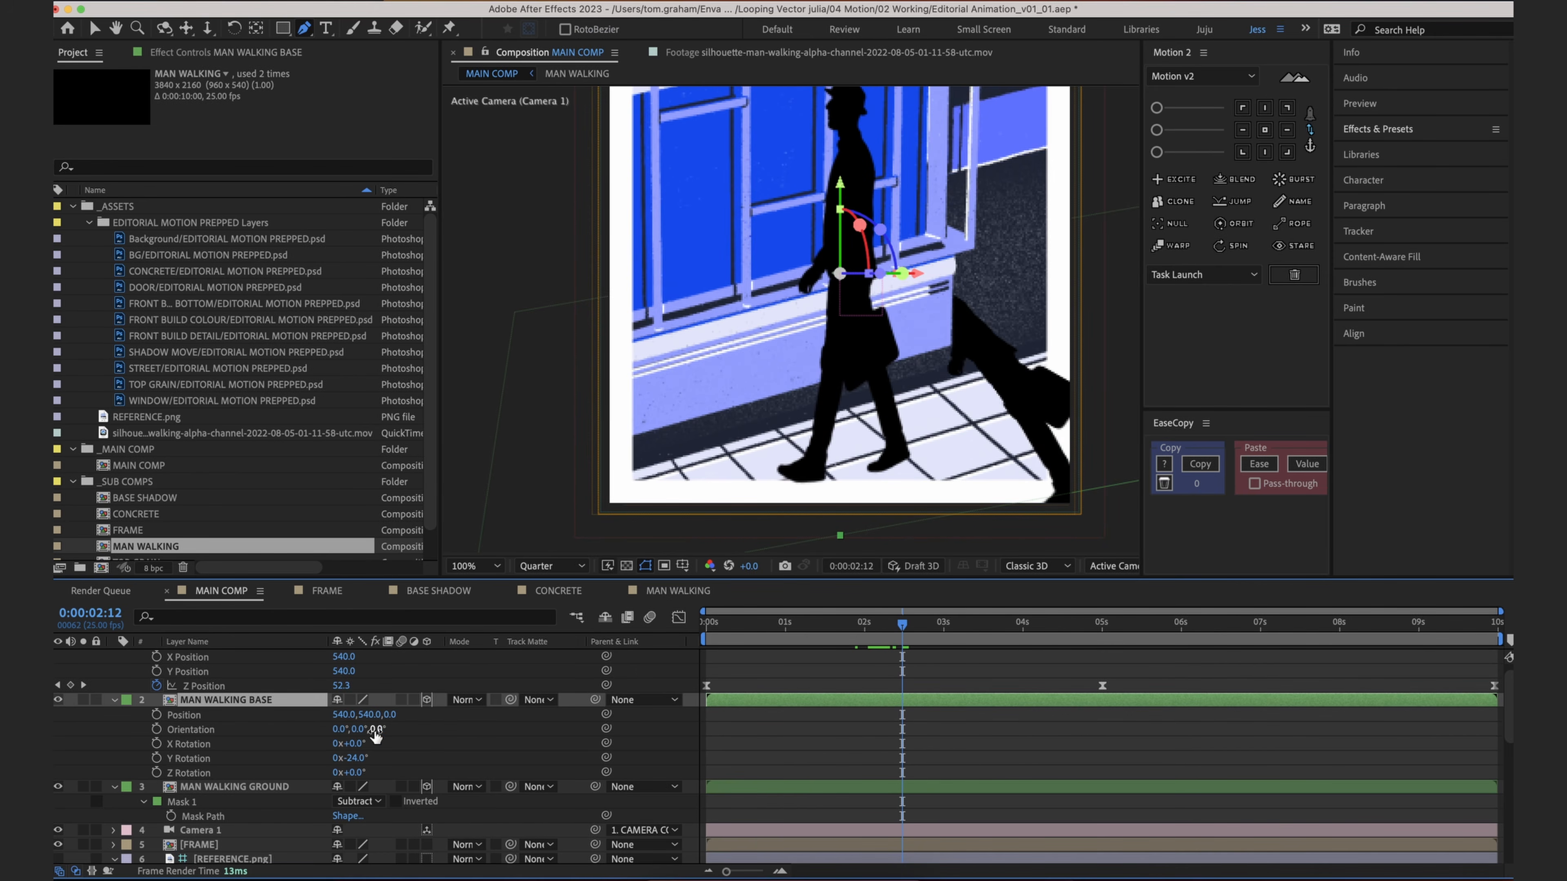
Step: Set MAN WALKING BASE's Position to 836, 734, 0, preview the walk, and park the playhead at 0:00:03:21
drag(346, 719, 539, 709)
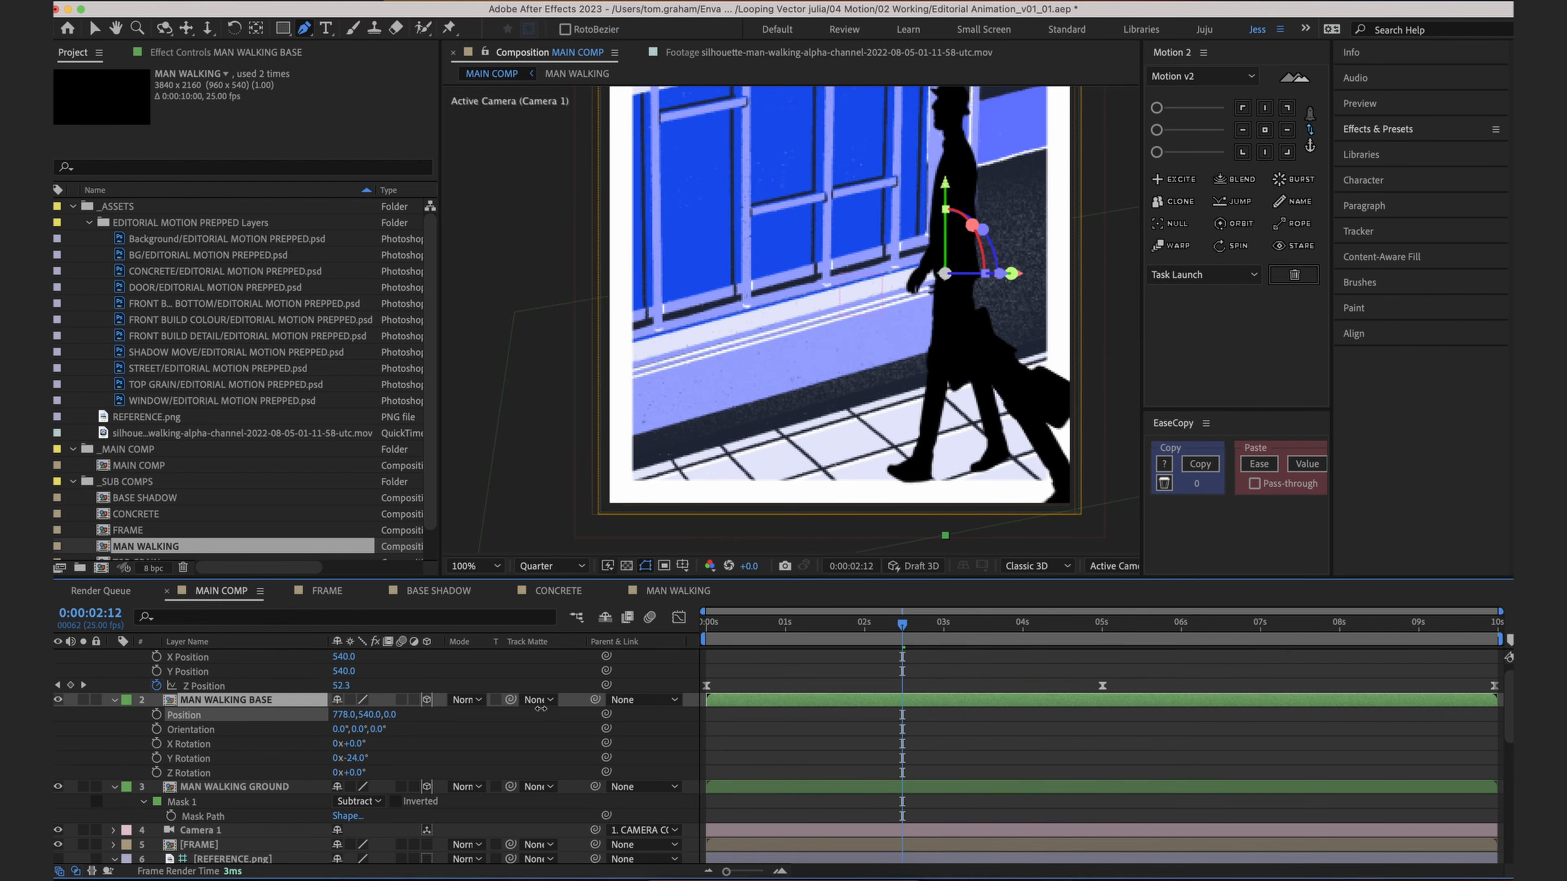
key(space)
key(space)
drag(349, 715, 534, 722)
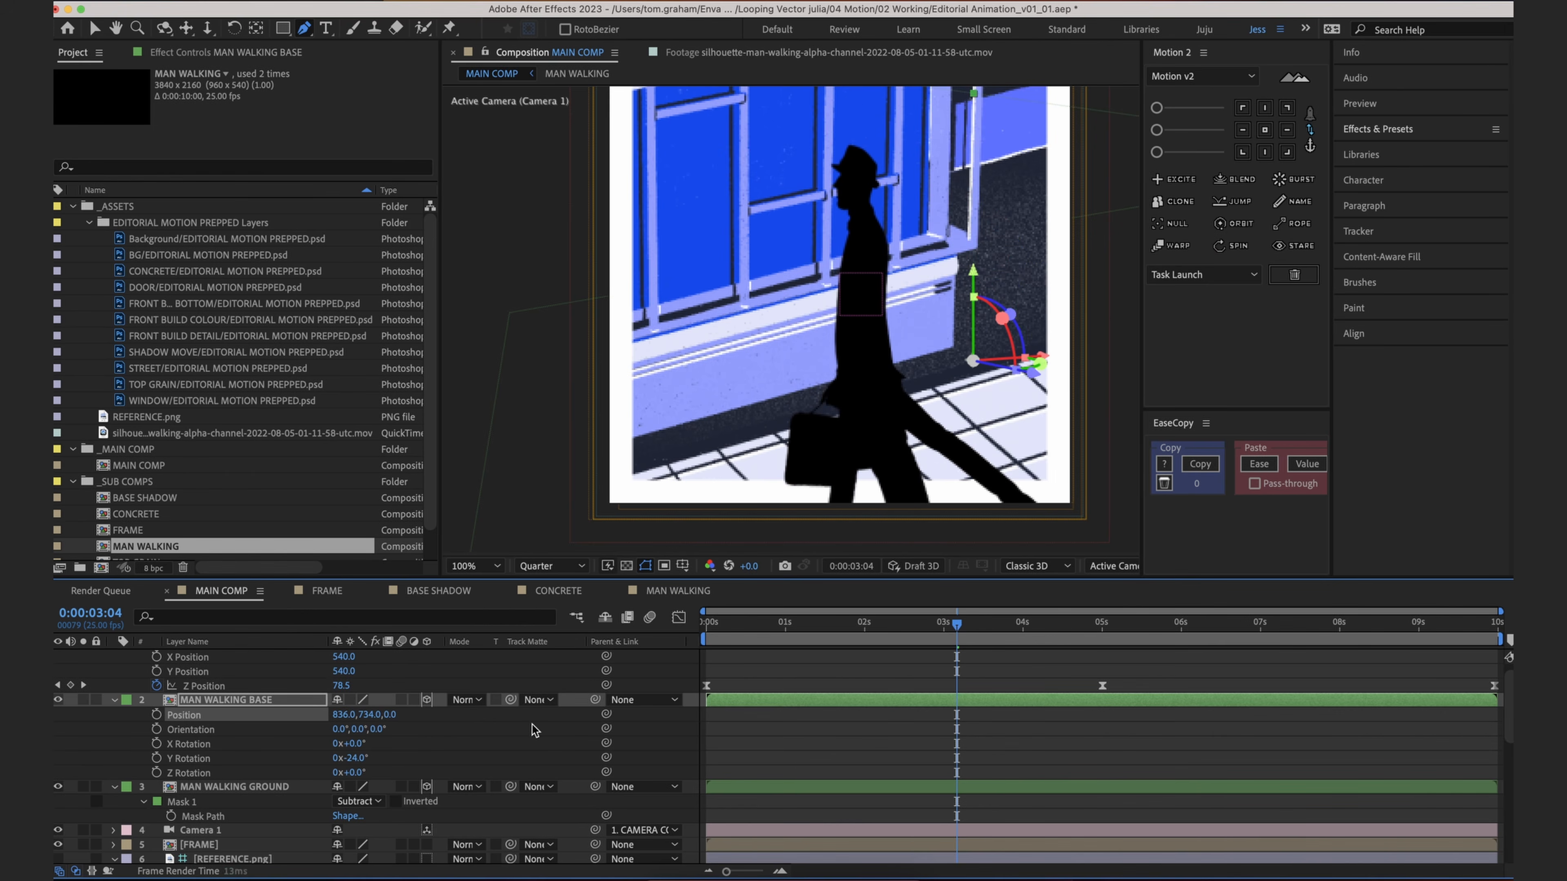
key(space)
drag(948, 625, 1010, 627)
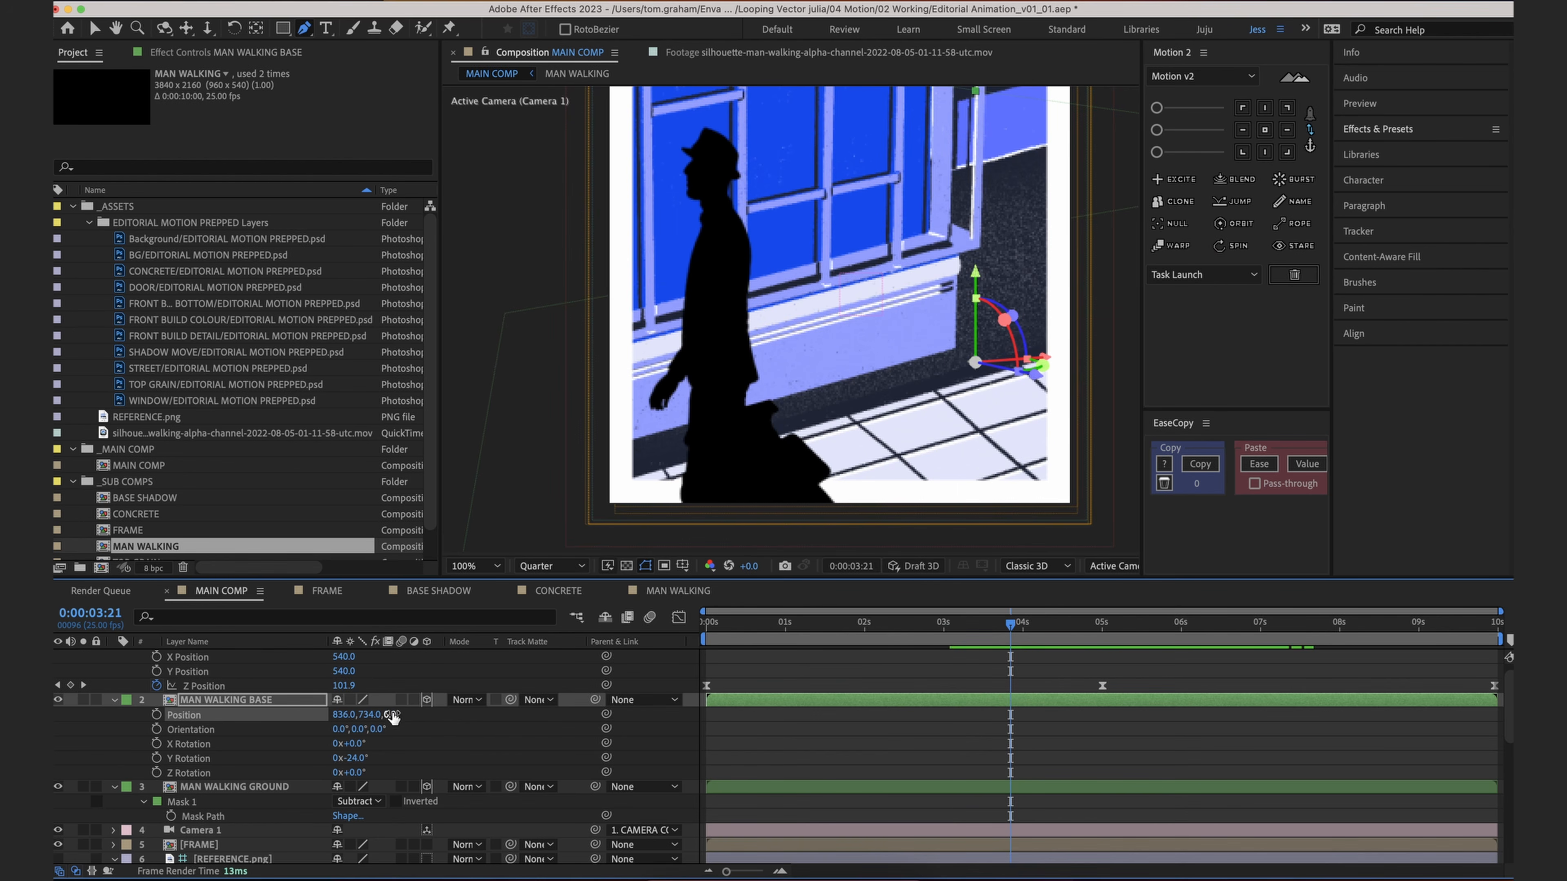
Step: Set MAN WALKING BASE's Y Rotation to -34°, undoing the stray adjustment made in the viewer
drag(357, 761, 352, 761)
drag(1047, 372, 1069, 378)
key(super+z)
click(805, 665)
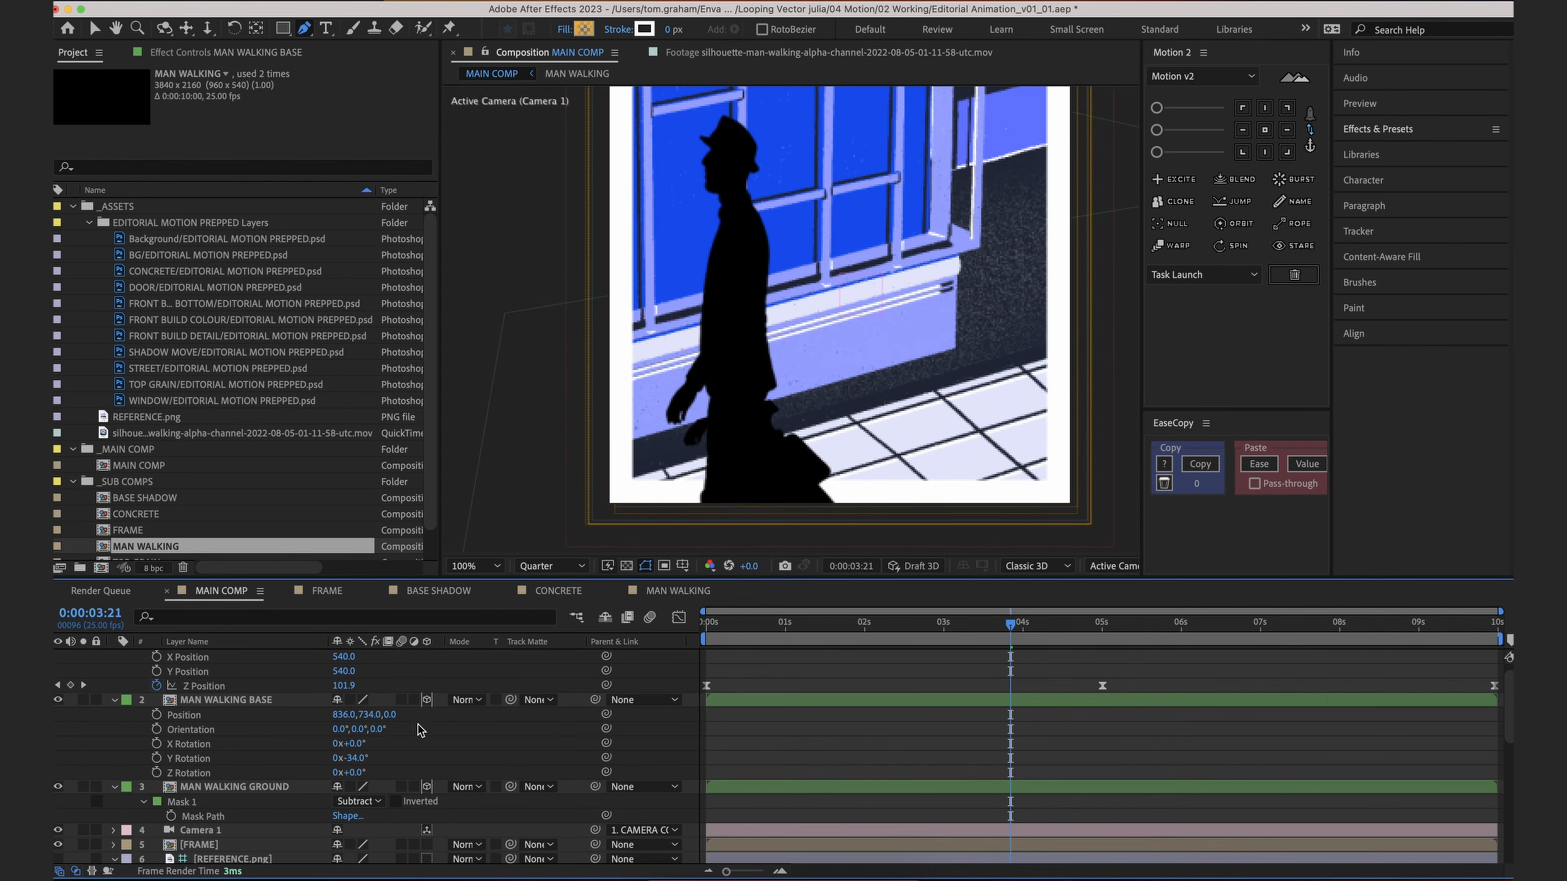
Step: Set MAN WALKING BASE's Position to 803, 849, 270 and preview how it lines up with the ground shadow
drag(386, 716, 556, 704)
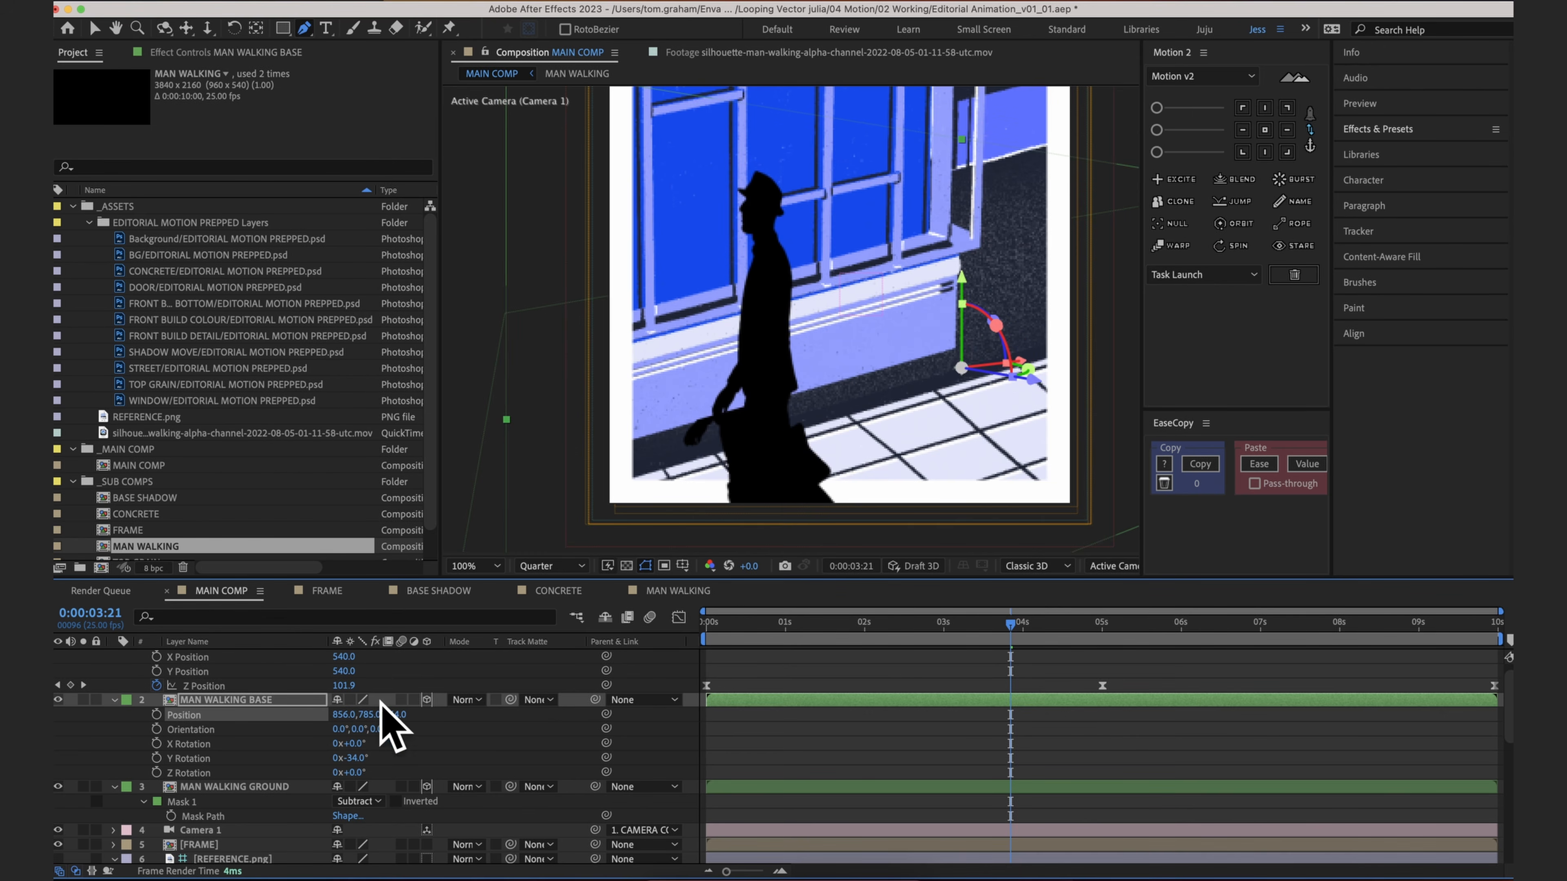
drag(343, 714, 408, 720)
key(space)
key(space)
mouse_move(875, 625)
mouse_down()
mouse_move(805, 626)
mouse_move(893, 626)
mouse_up()
key(space)
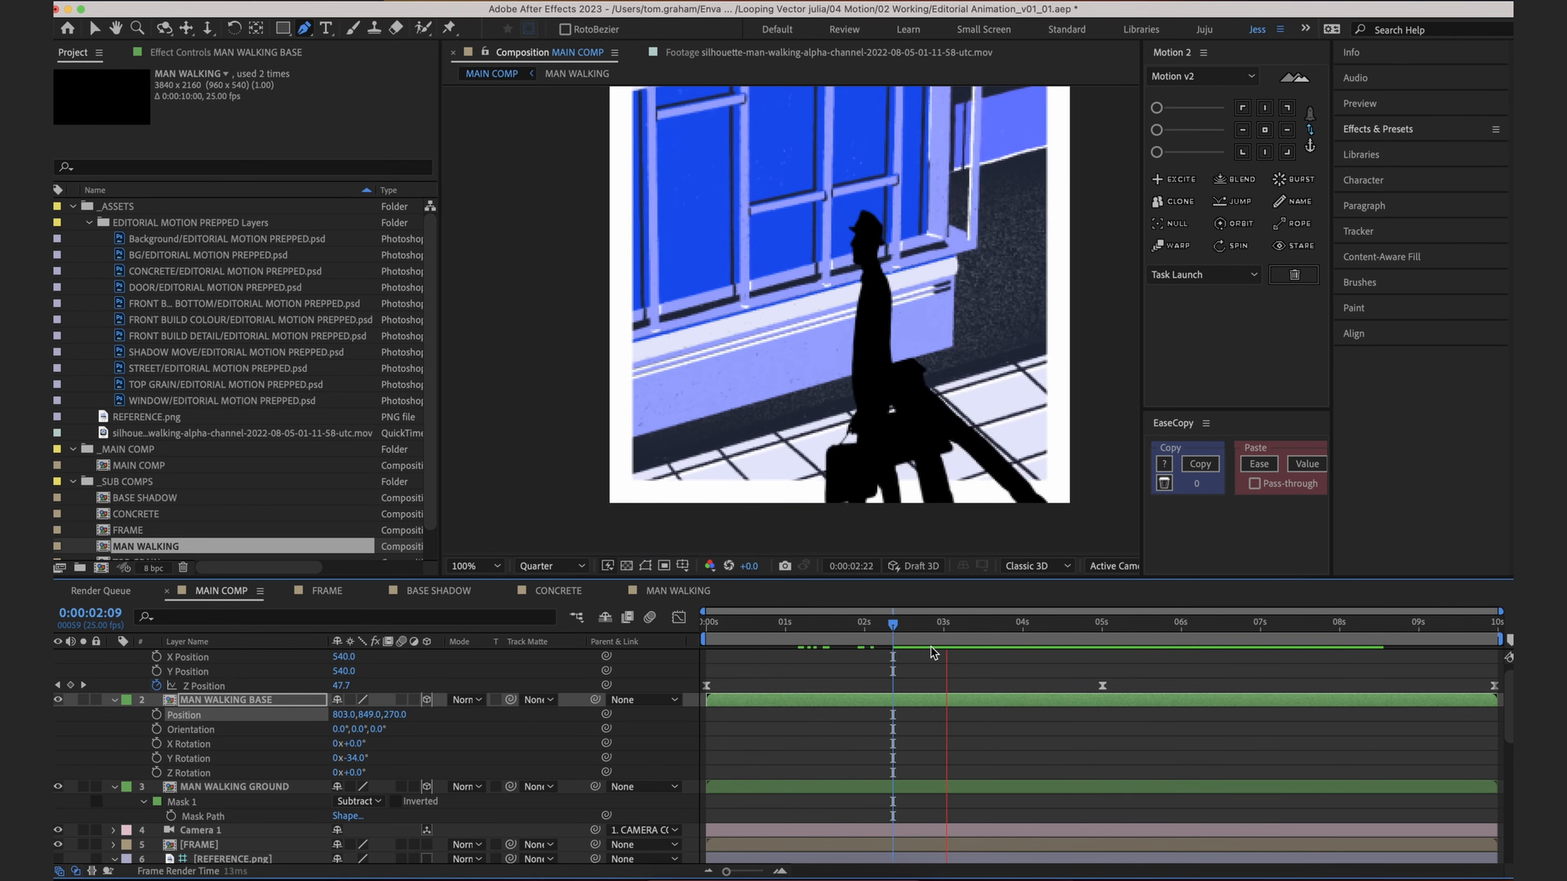
key(space)
Step: Play the composition from the start and scrub through the walk to compare the two silhouettes' timing
key(Home)
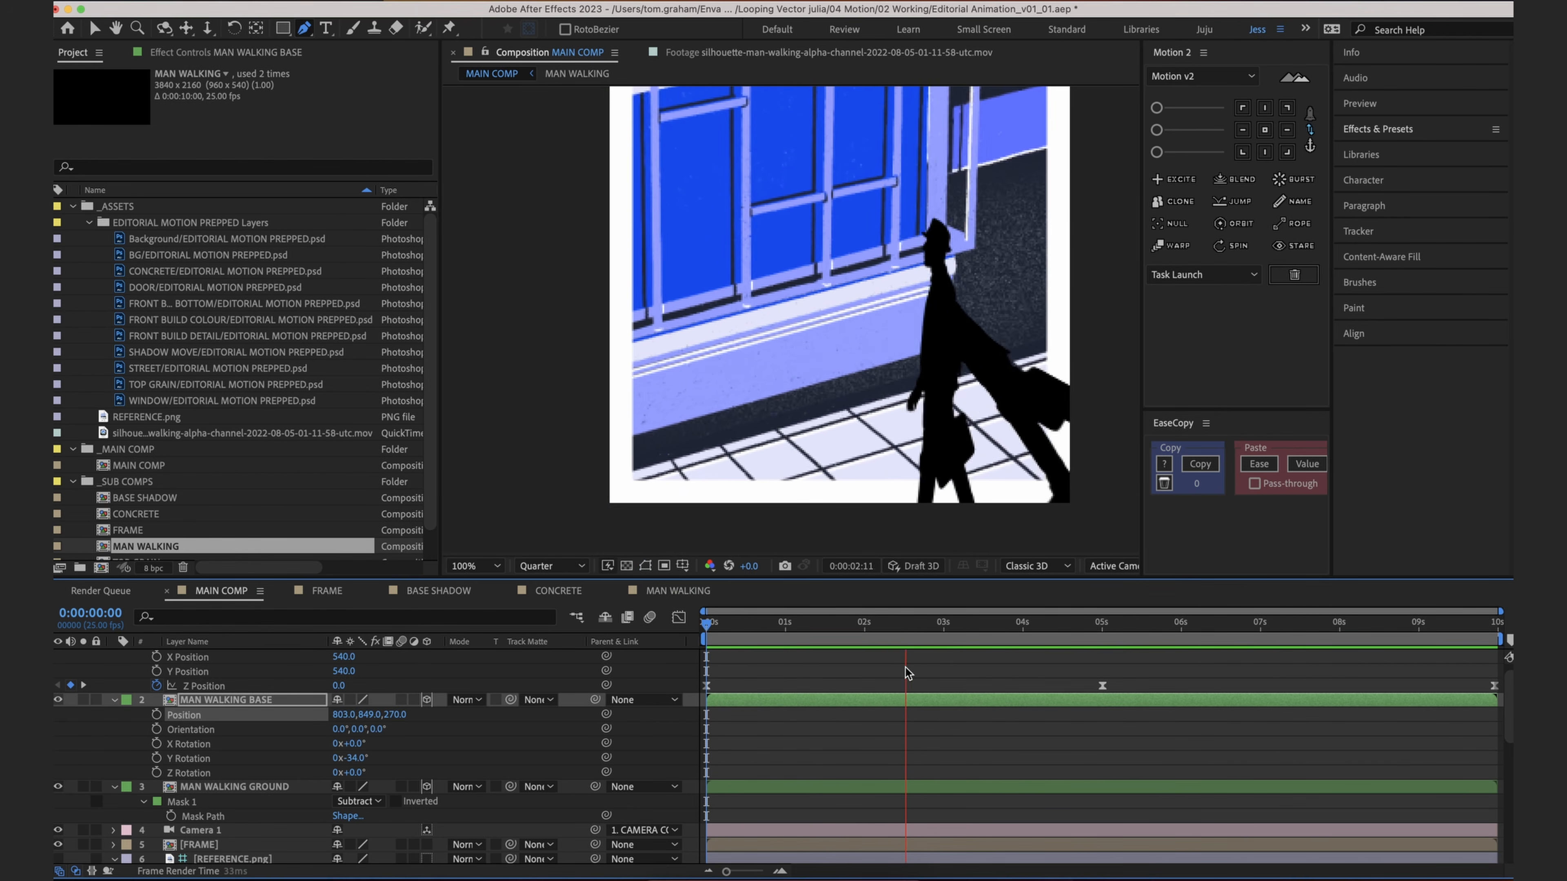
key(space)
key(Home)
key(space)
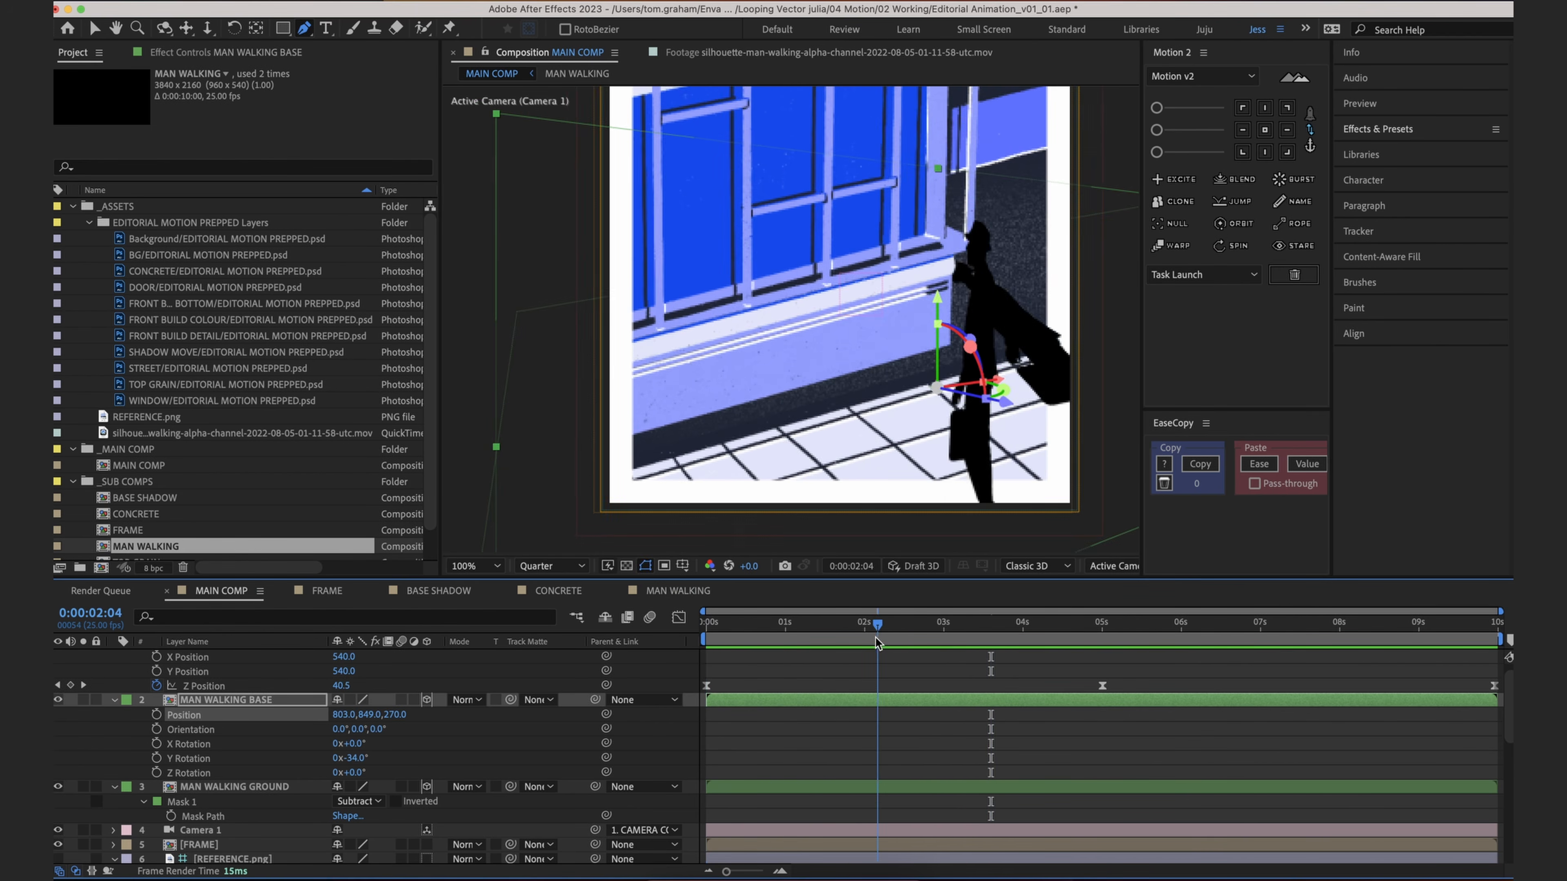
drag(899, 627, 953, 629)
Step: Shift the MAN WALKING BASE layer slightly later in time and play from the start to check its sync
drag(861, 696, 873, 697)
click(870, 674)
drag(747, 704, 771, 702)
key(space)
key(space)
drag(943, 625, 666, 643)
click(771, 682)
key(space)
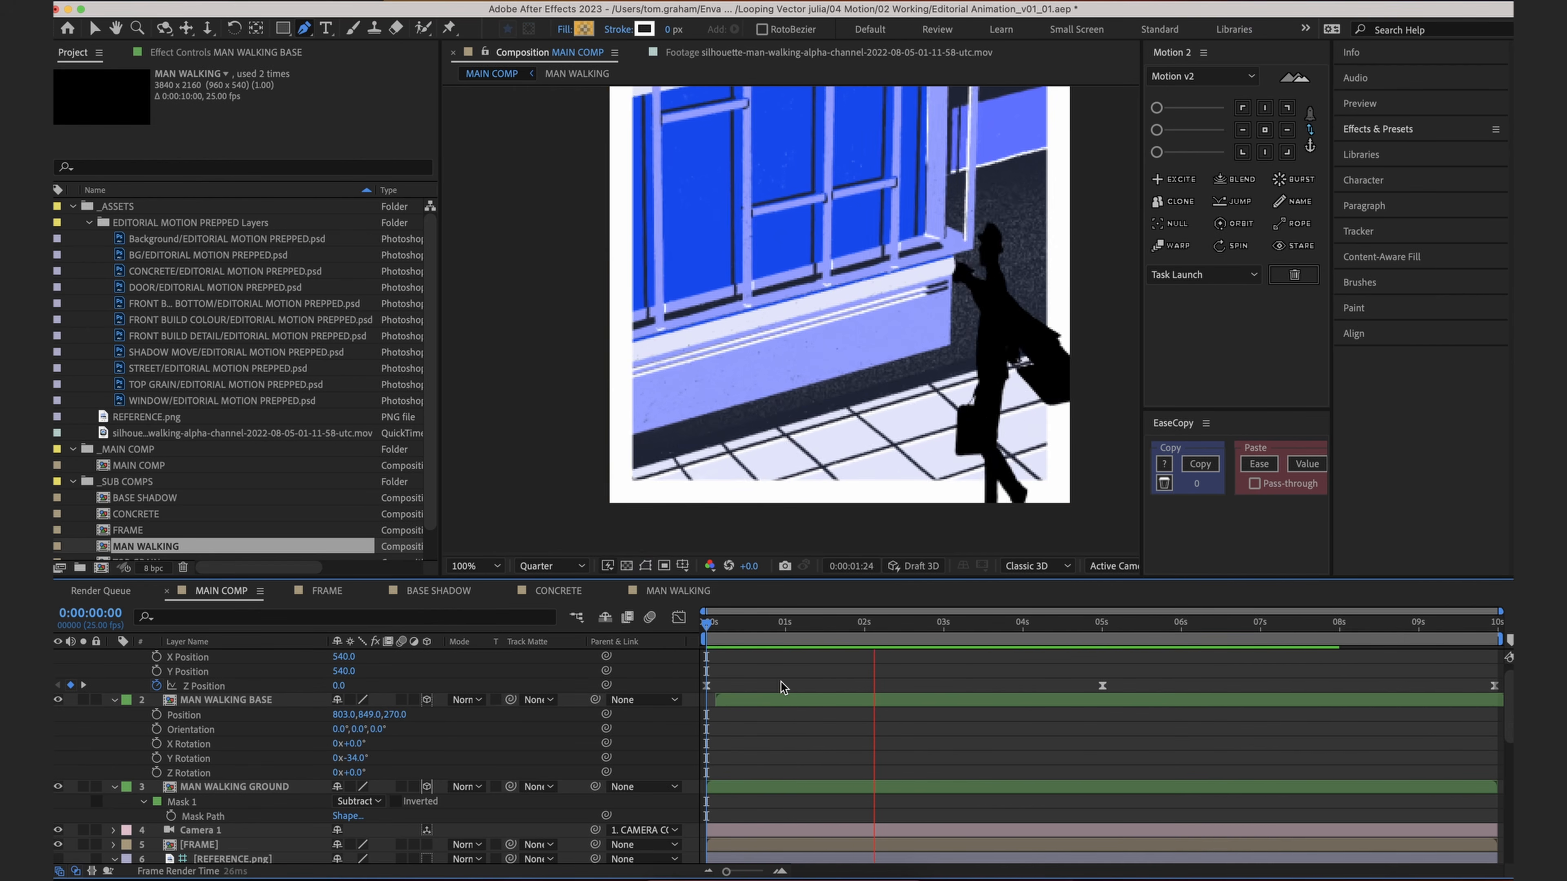
key(space)
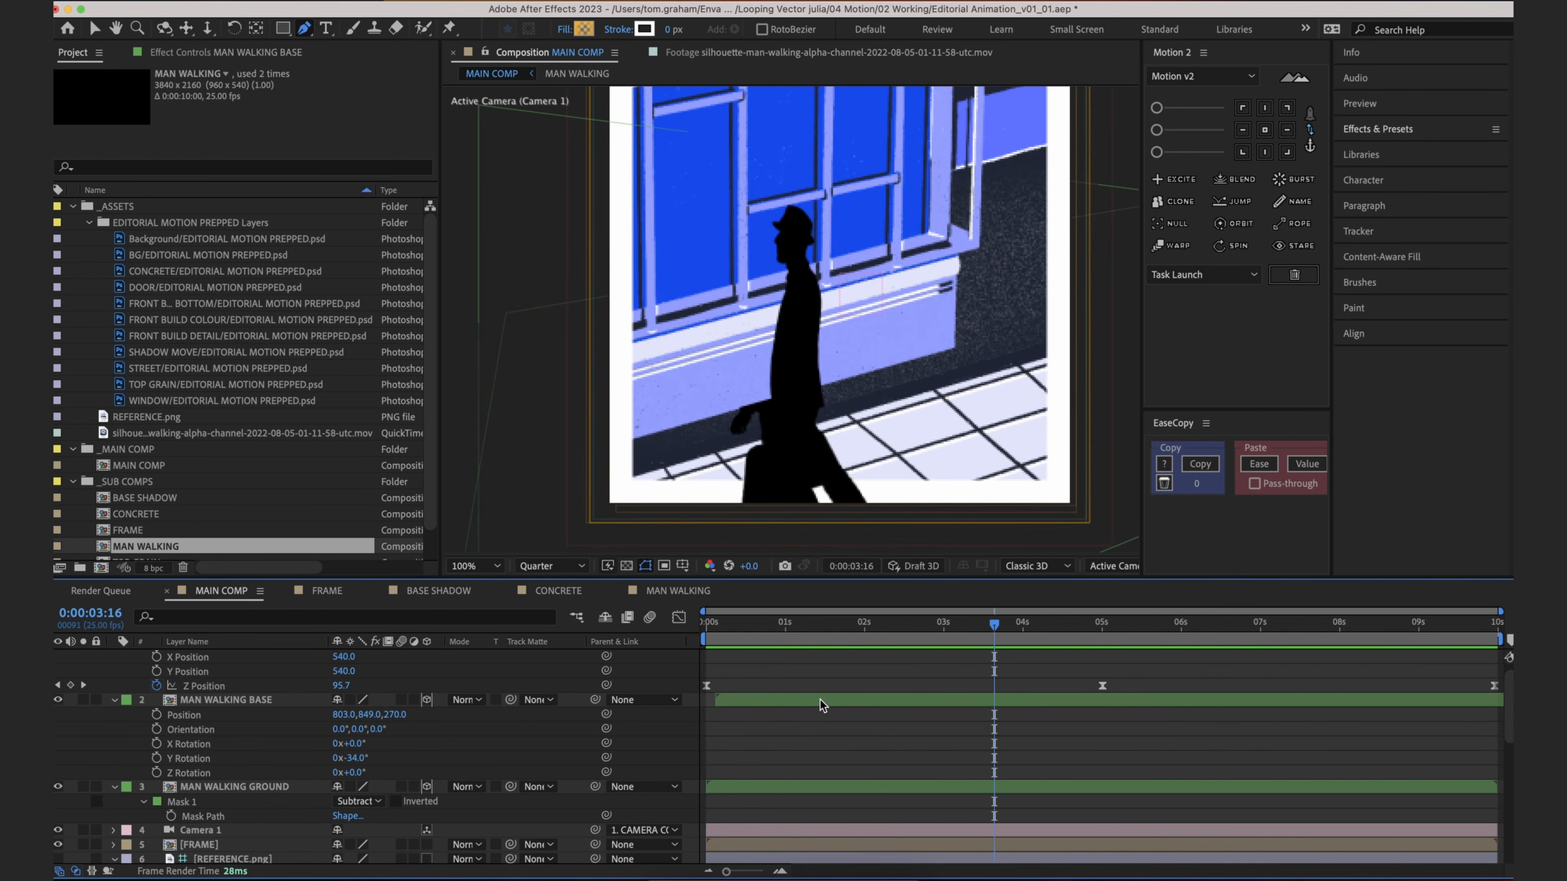
Step: Set MAN WALKING BASE's track matte to the FRONT BUILD BOTTOM layer
click(820, 699)
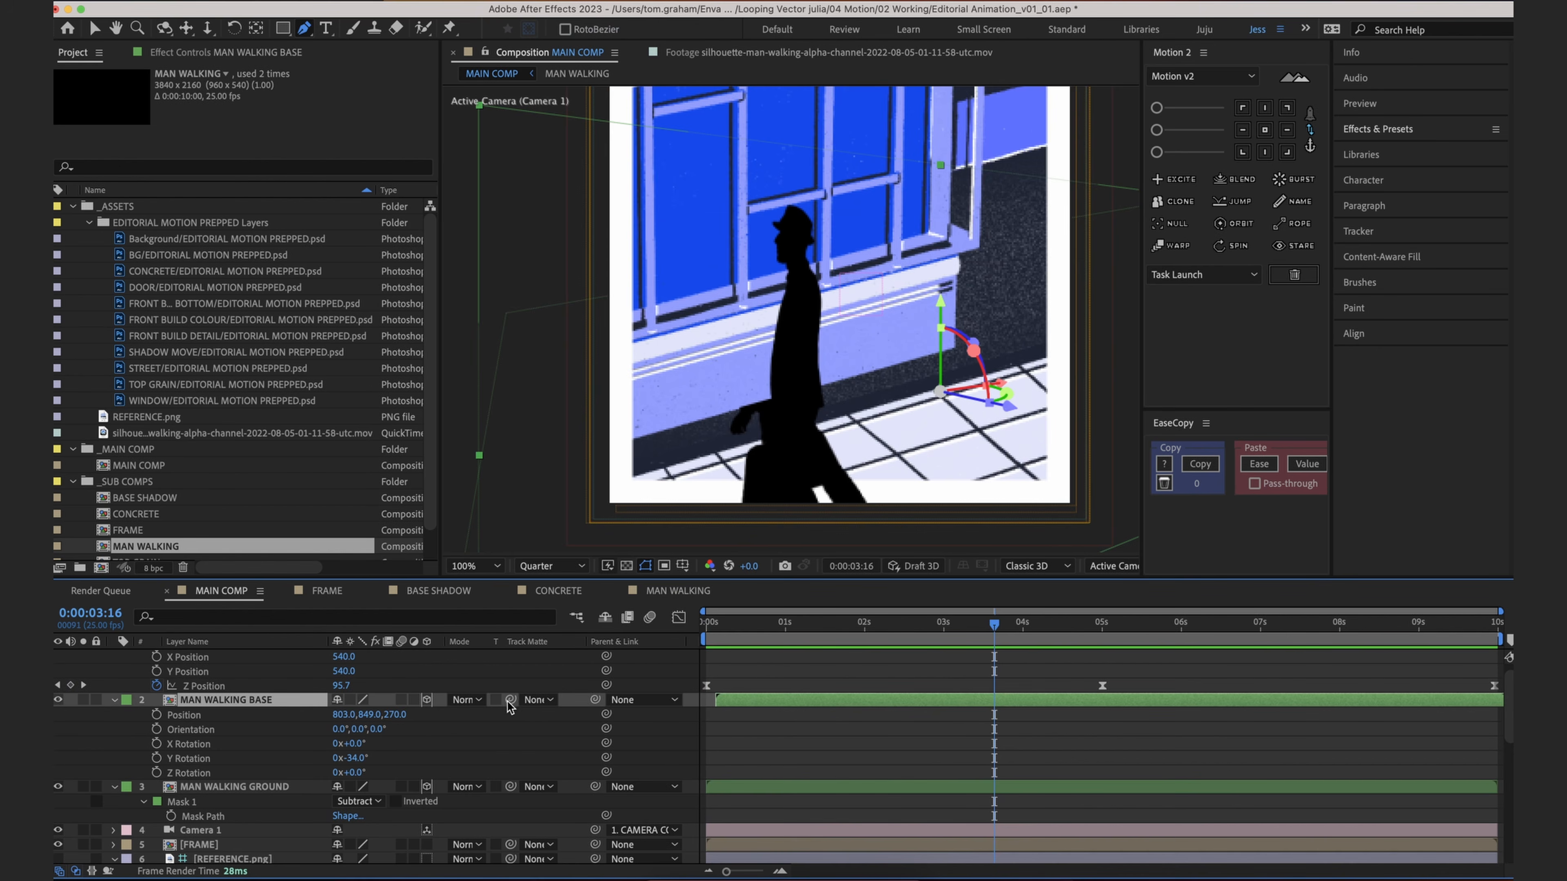
click(535, 699)
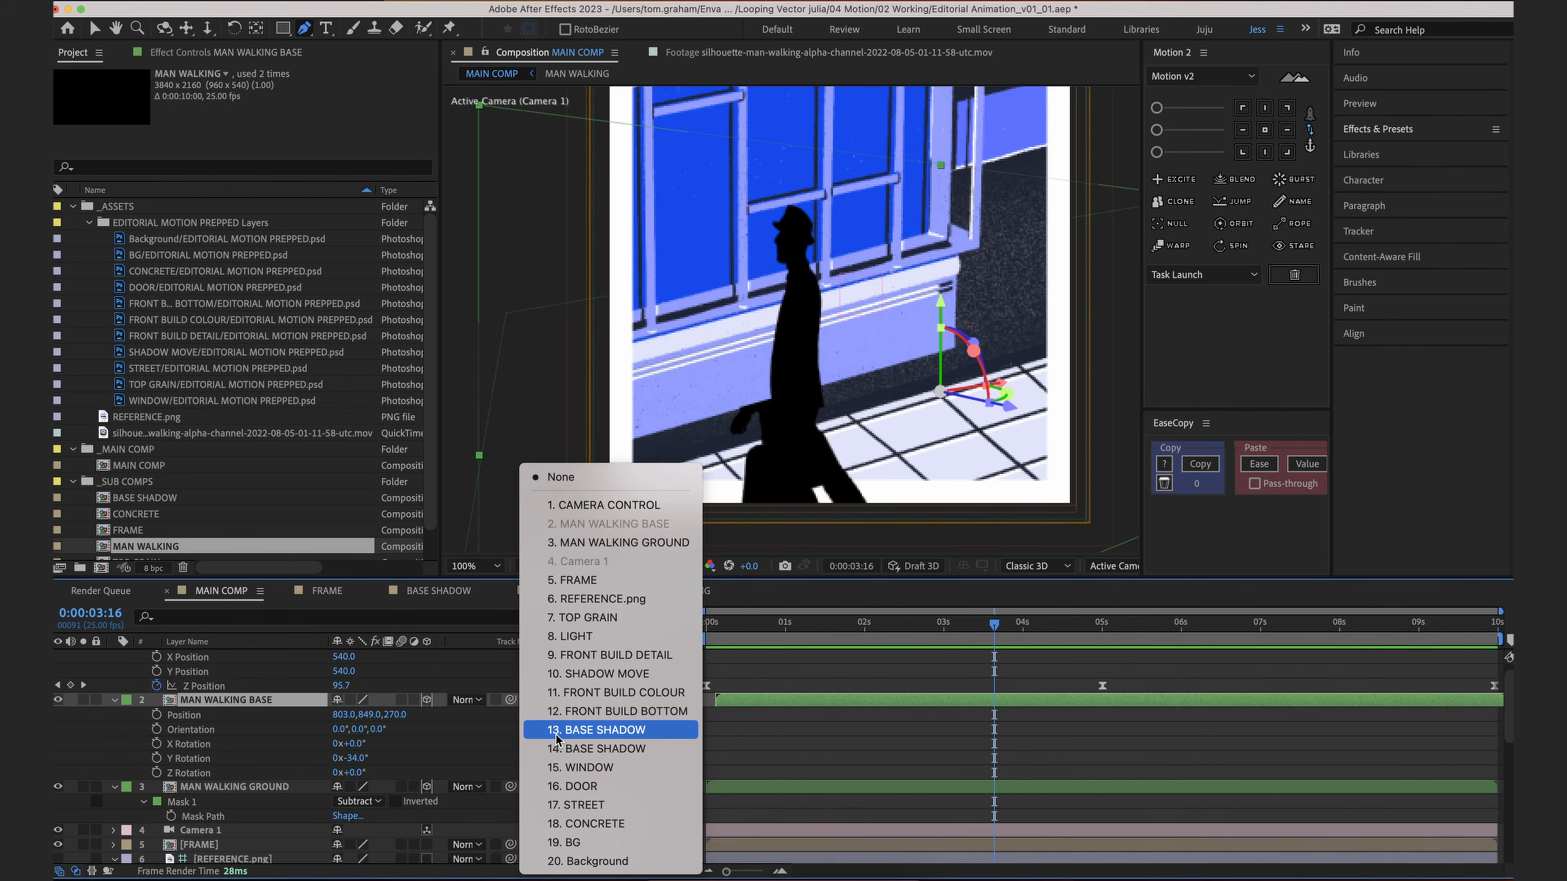
click(585, 713)
click(828, 753)
click(849, 703)
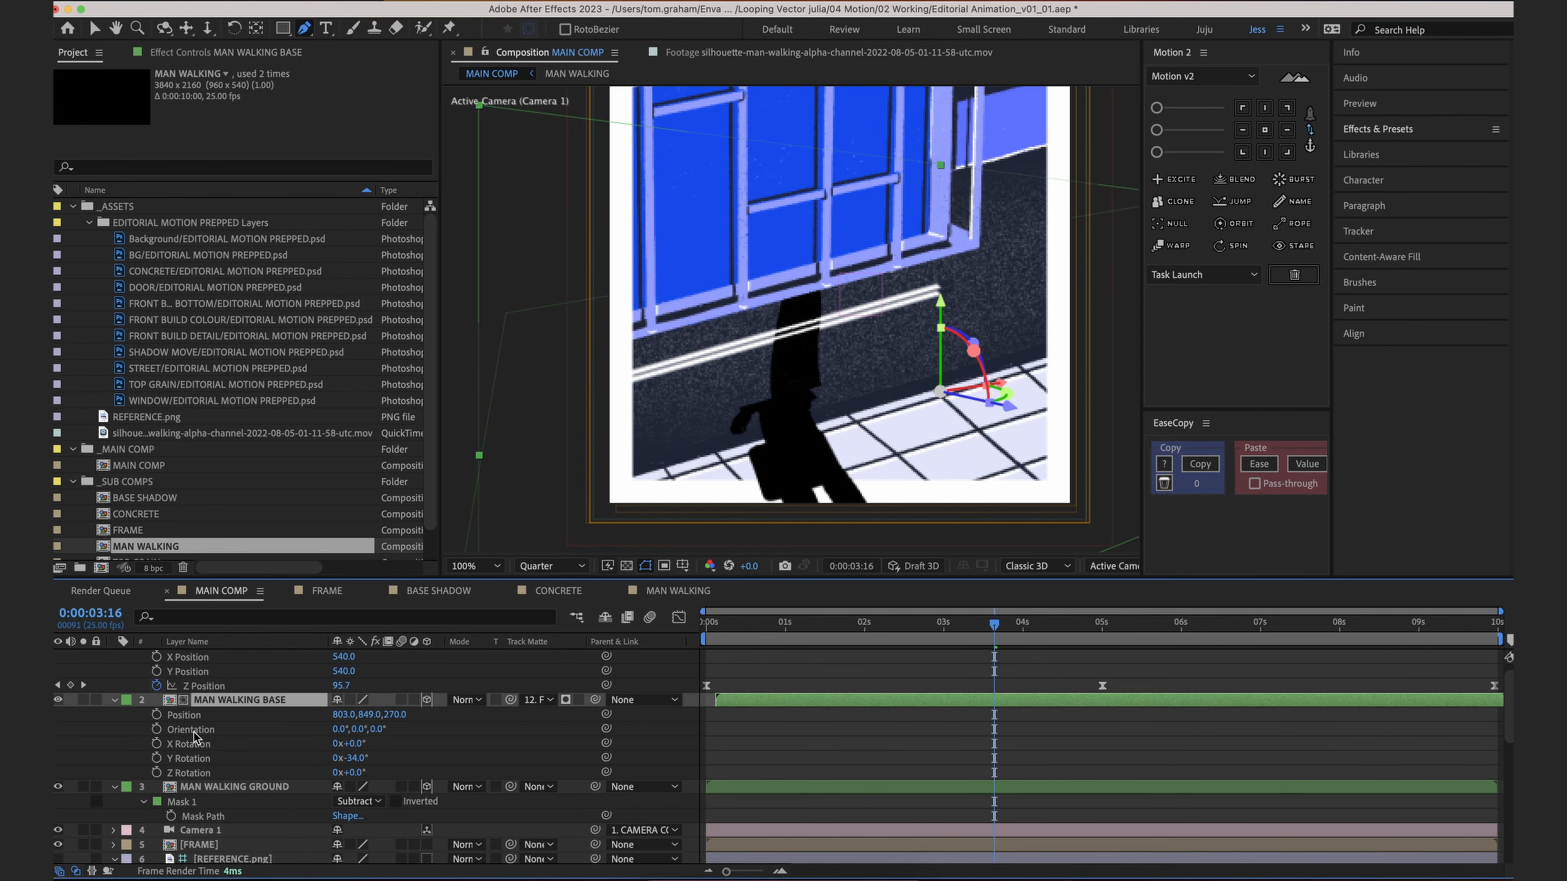
Step: Turn the FRONT BUILD BOTTOM layer's visibility back on
scroll(244, 737, down, 6)
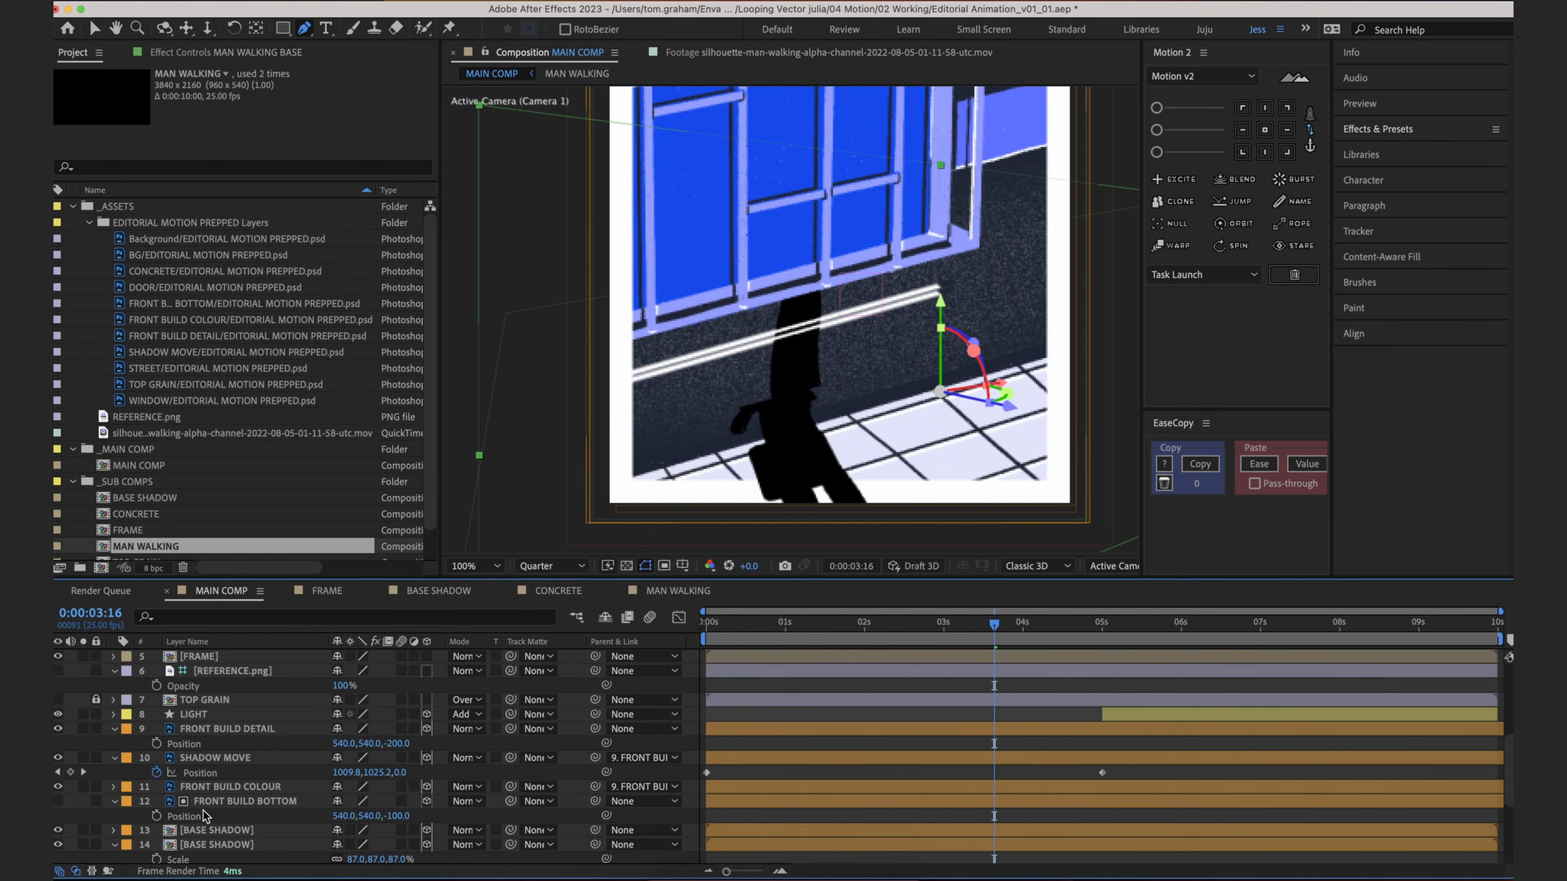
click(207, 802)
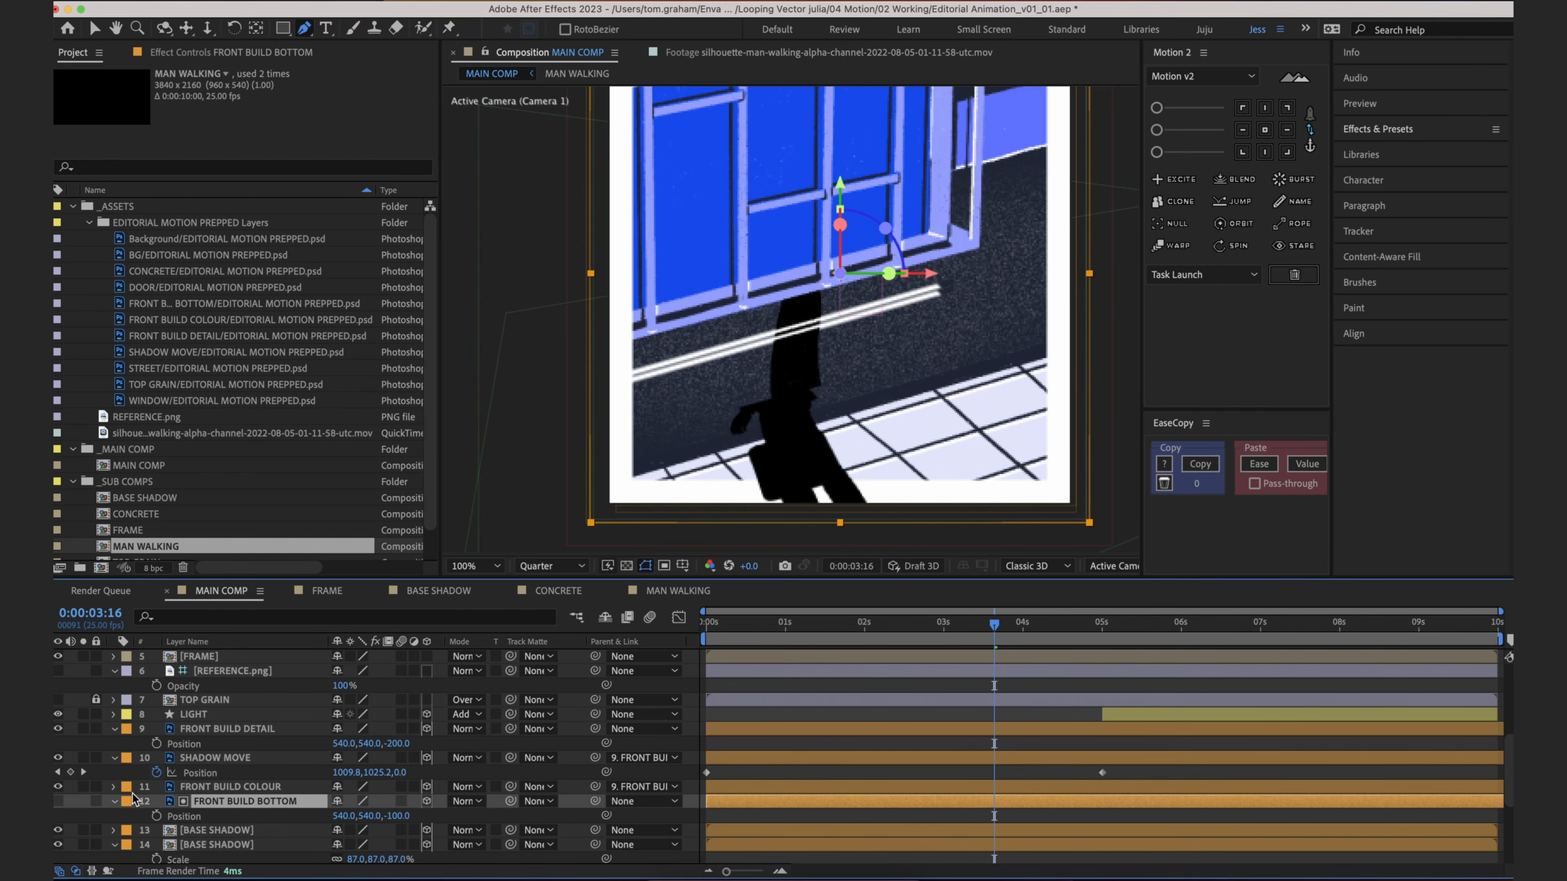
click(59, 802)
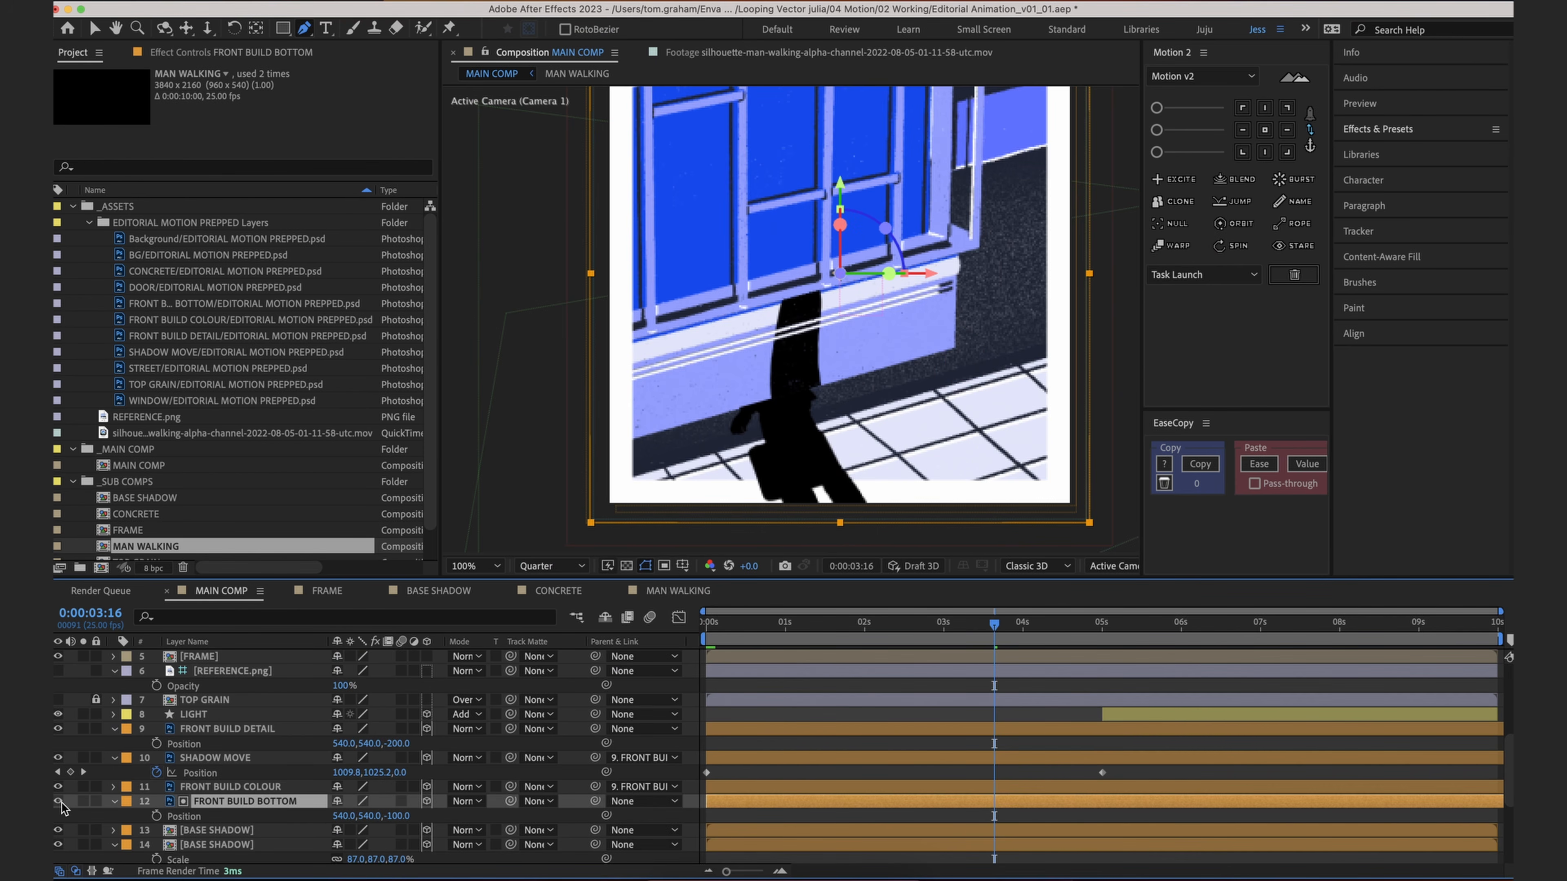
Step: Play and scrub the composition around the 2–4 second range to examine the matted shadow against the building base
scroll(217, 787, up, 6)
click(949, 753)
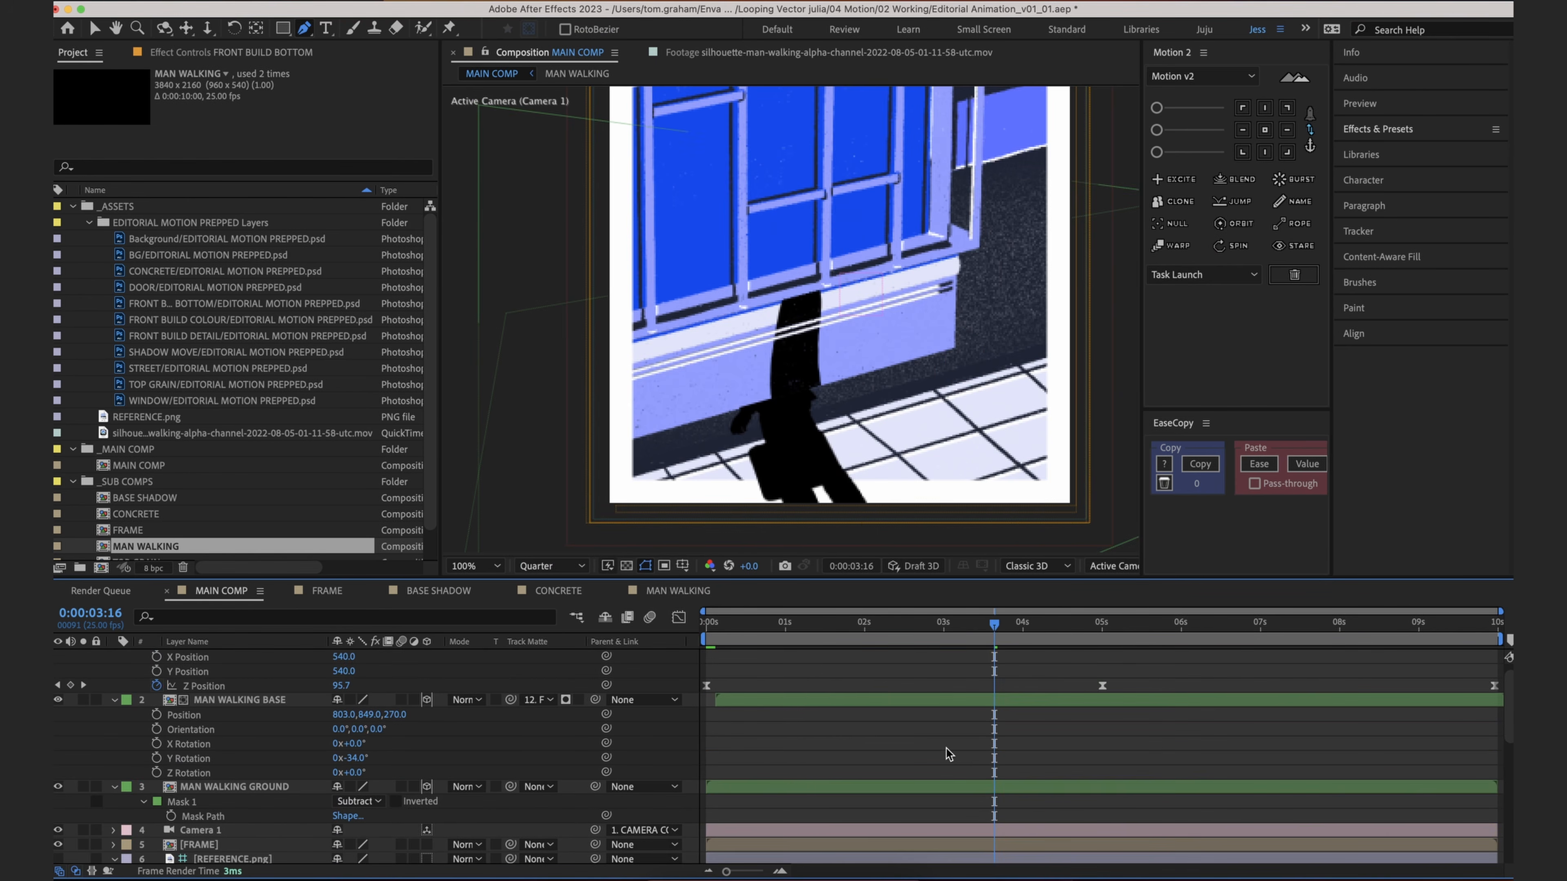
key(space)
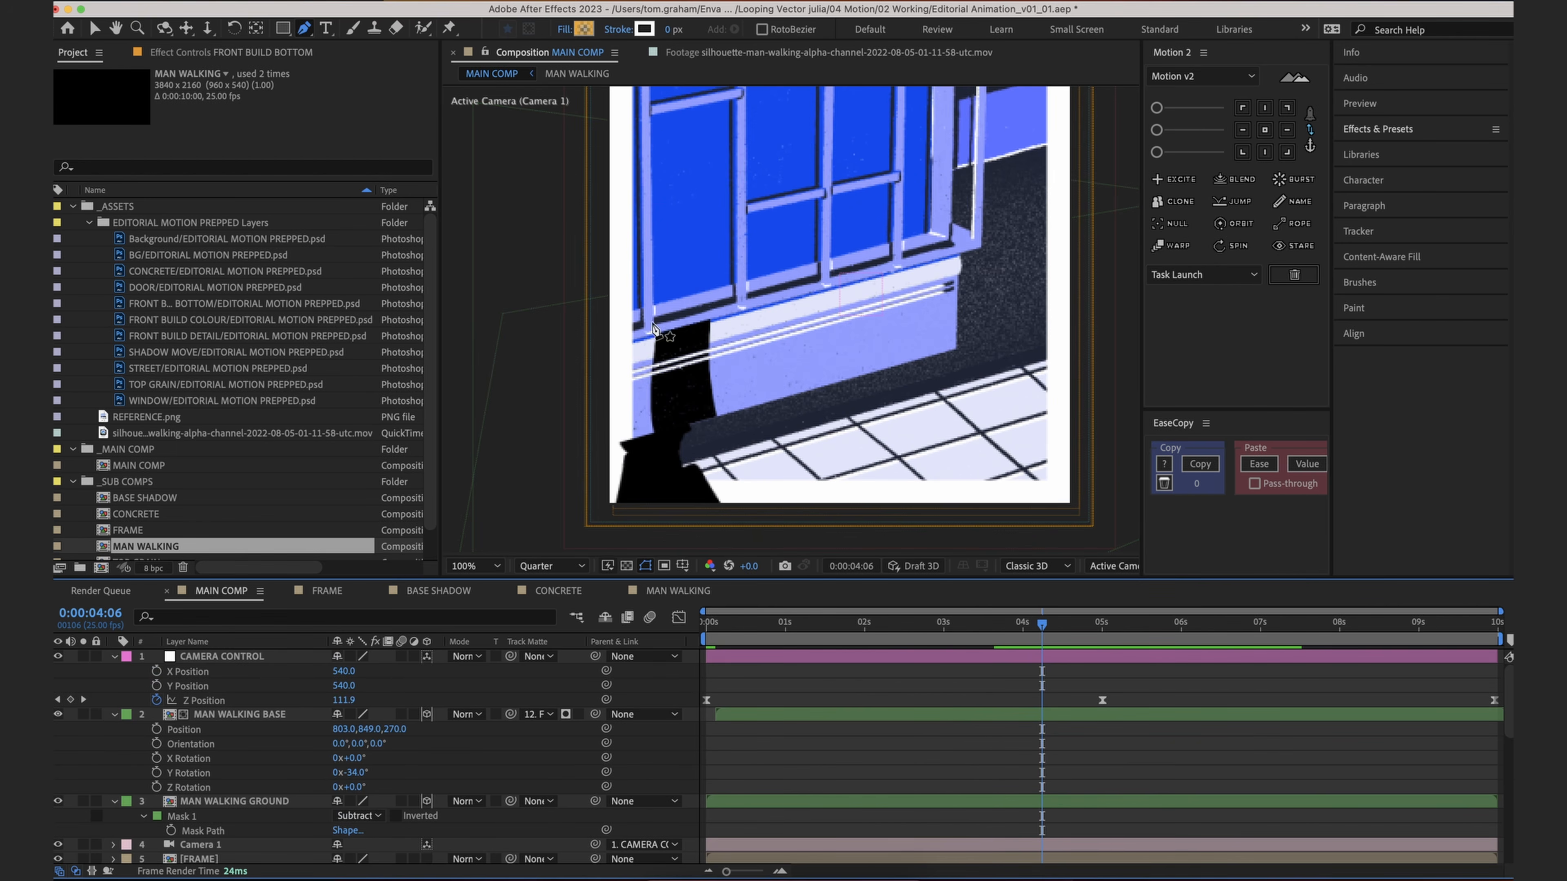
drag(998, 626, 918, 623)
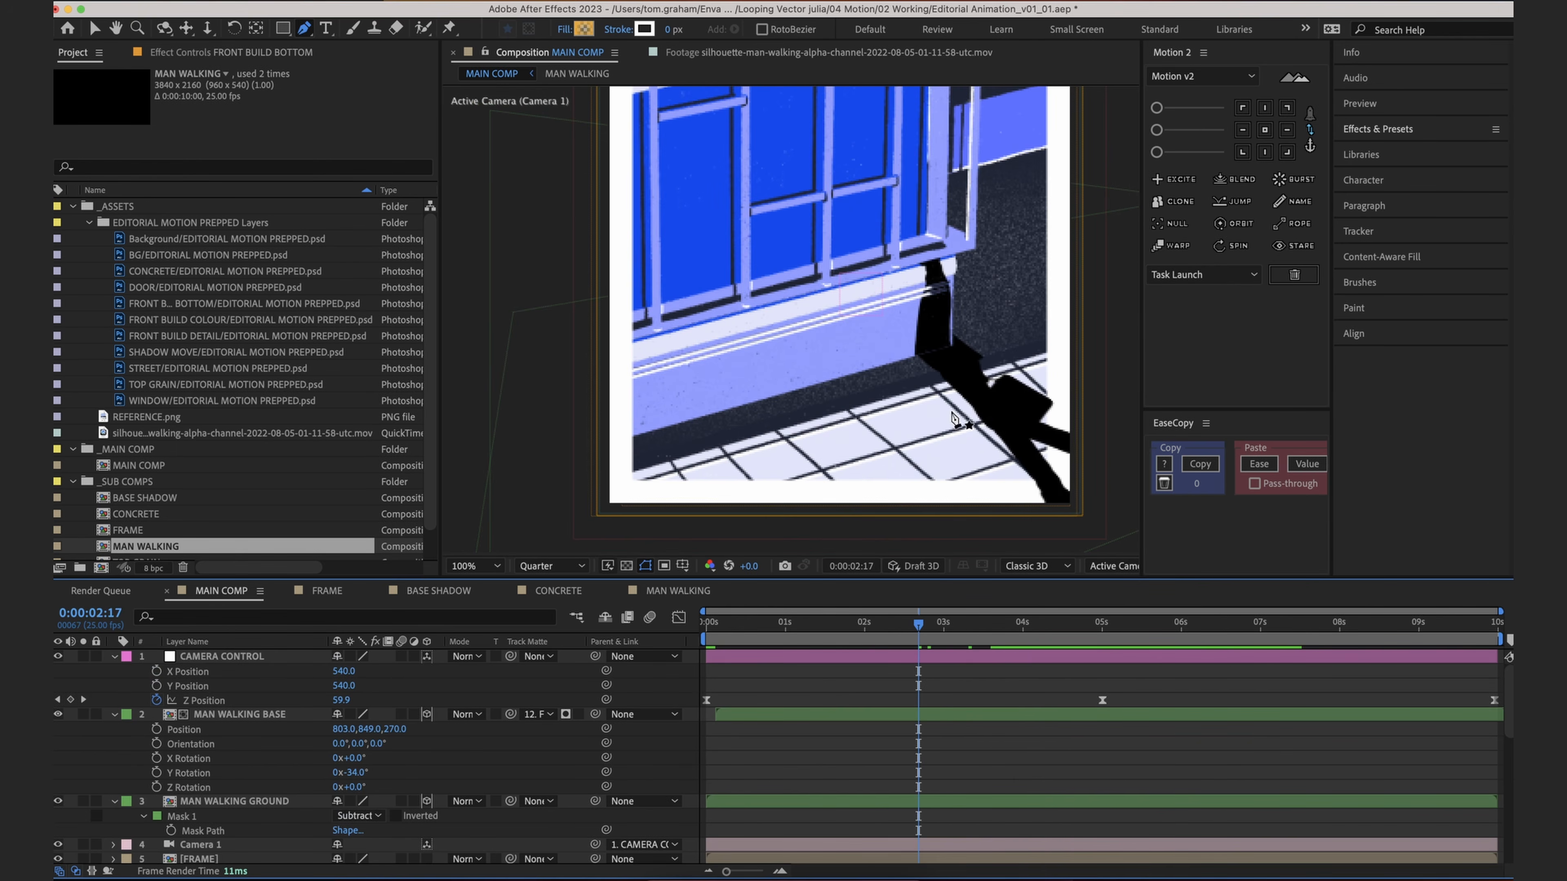
click(976, 622)
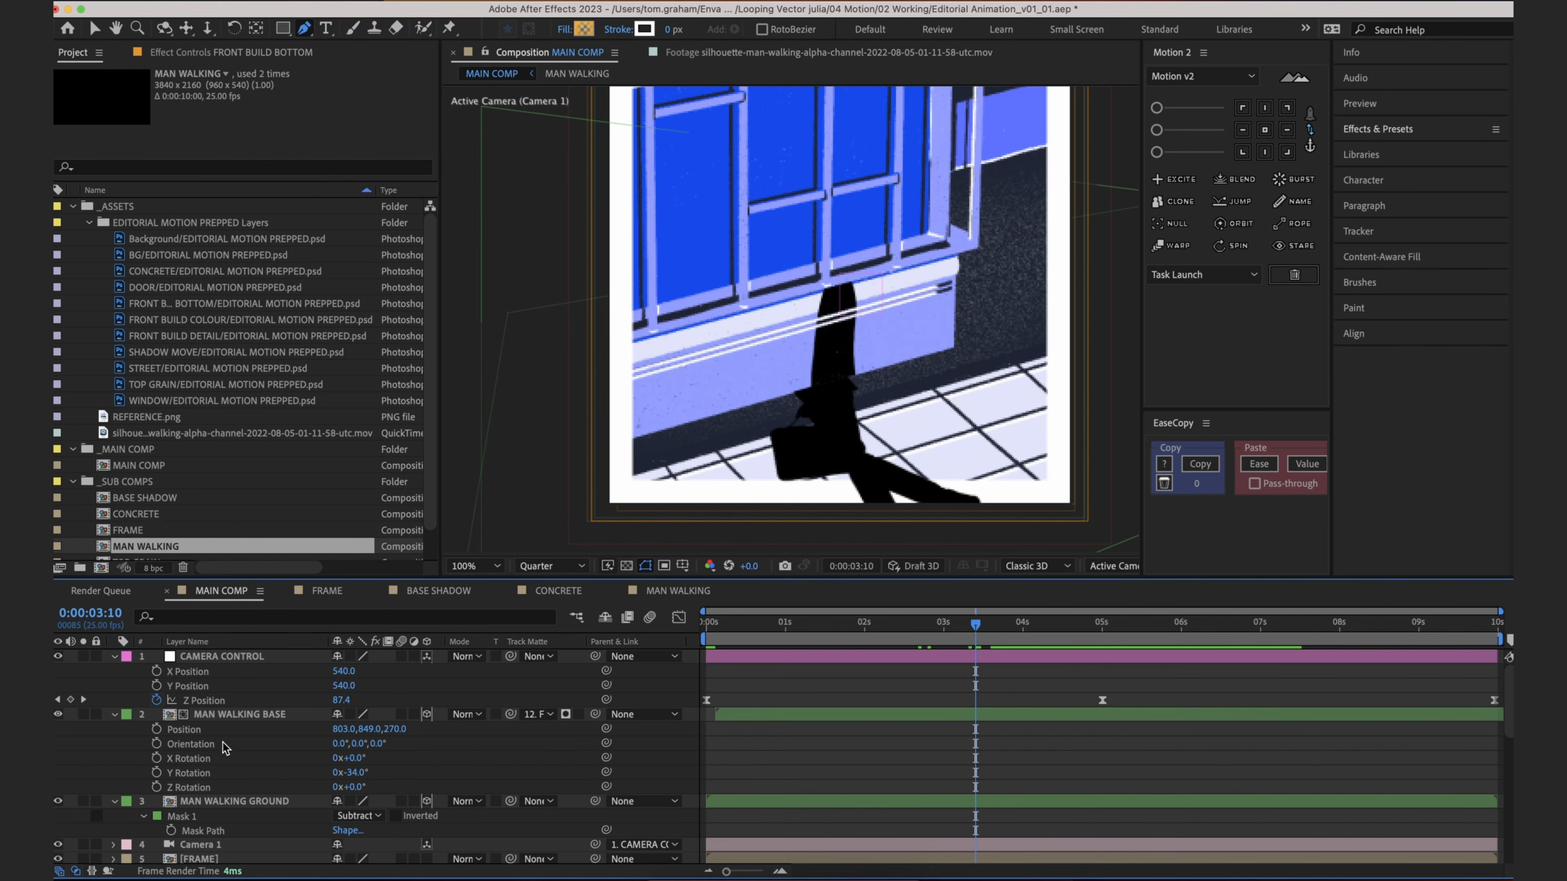
Step: Pre-compose the FRONT BUILD BOTTOM layer and both BASE SHADOW layers into a new composition named BULDING BOTTOM
scroll(223, 748, down, 5)
scroll(228, 783, down, 3)
click(258, 772)
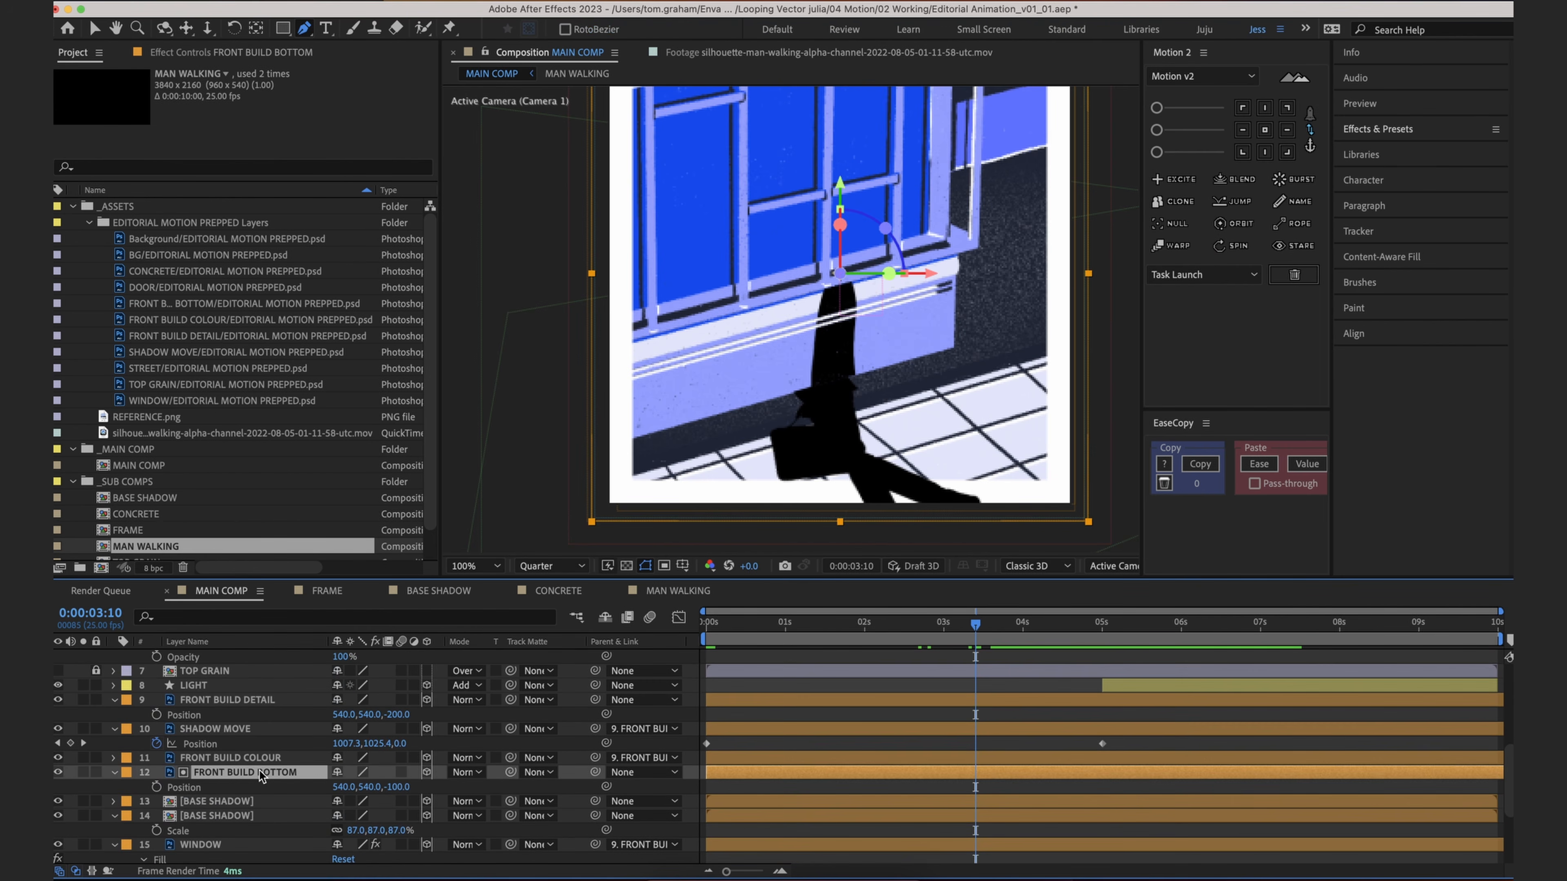
scroll(258, 772, down, 1)
click(676, 745)
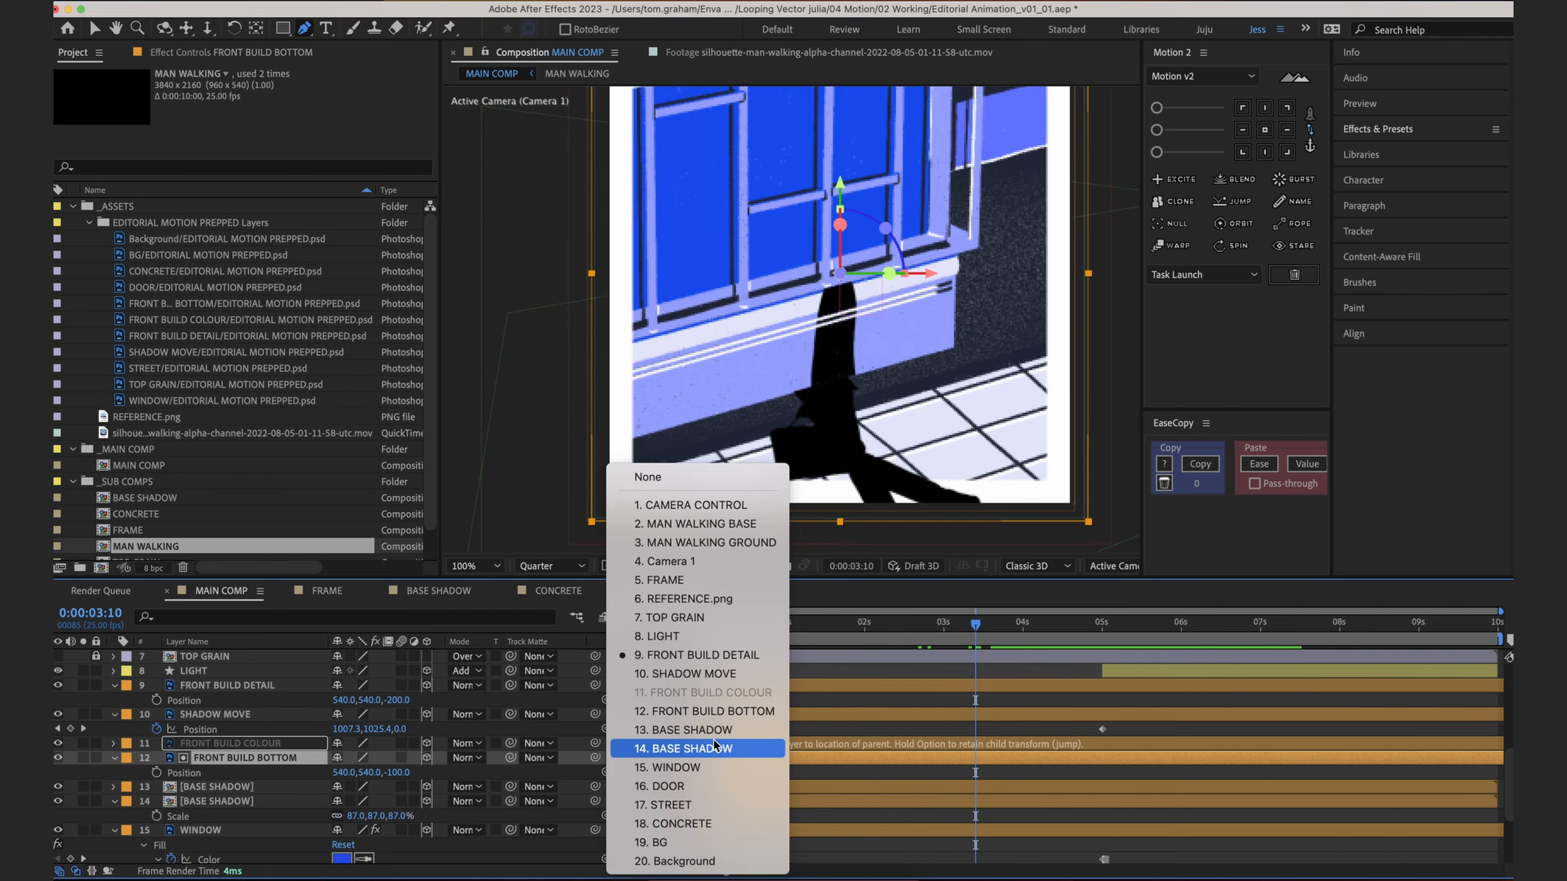
click(676, 745)
scroll(239, 766, down, 2)
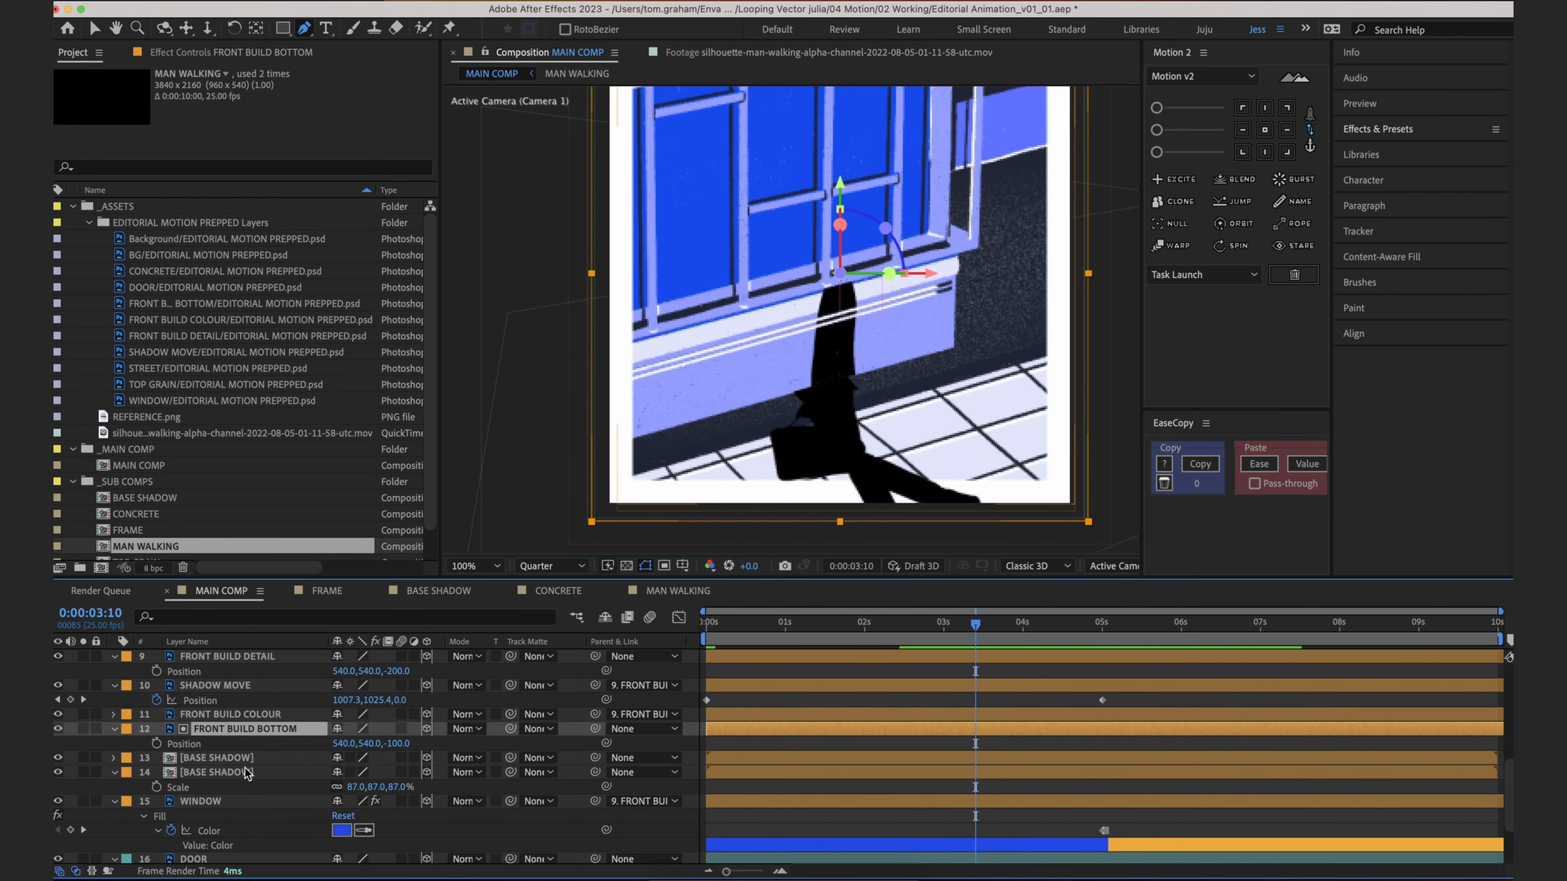
shift+click(250, 773)
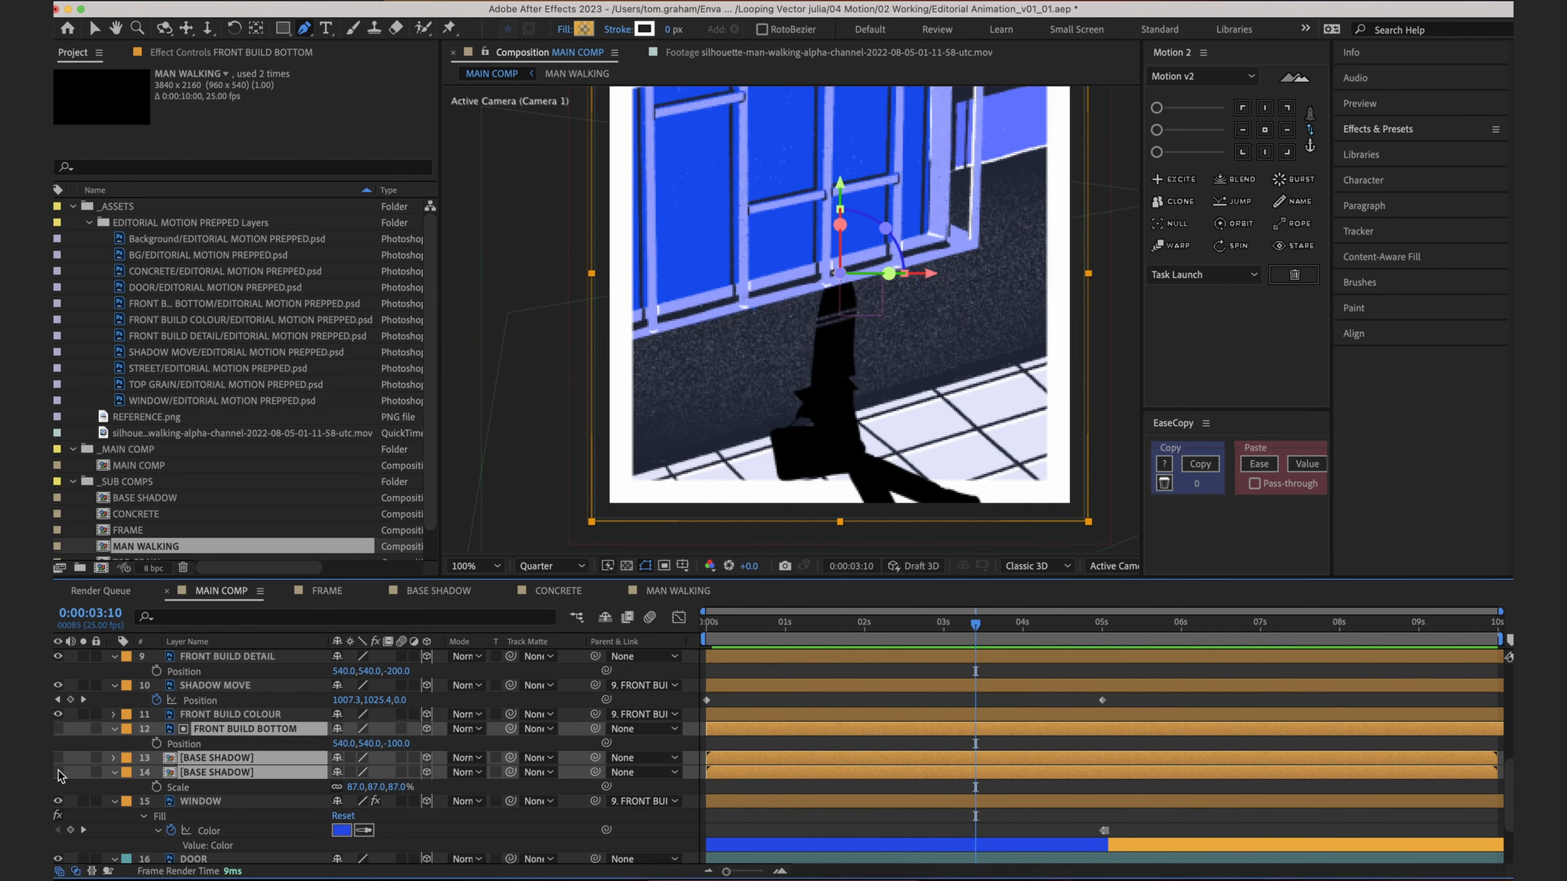
right_click(217, 776)
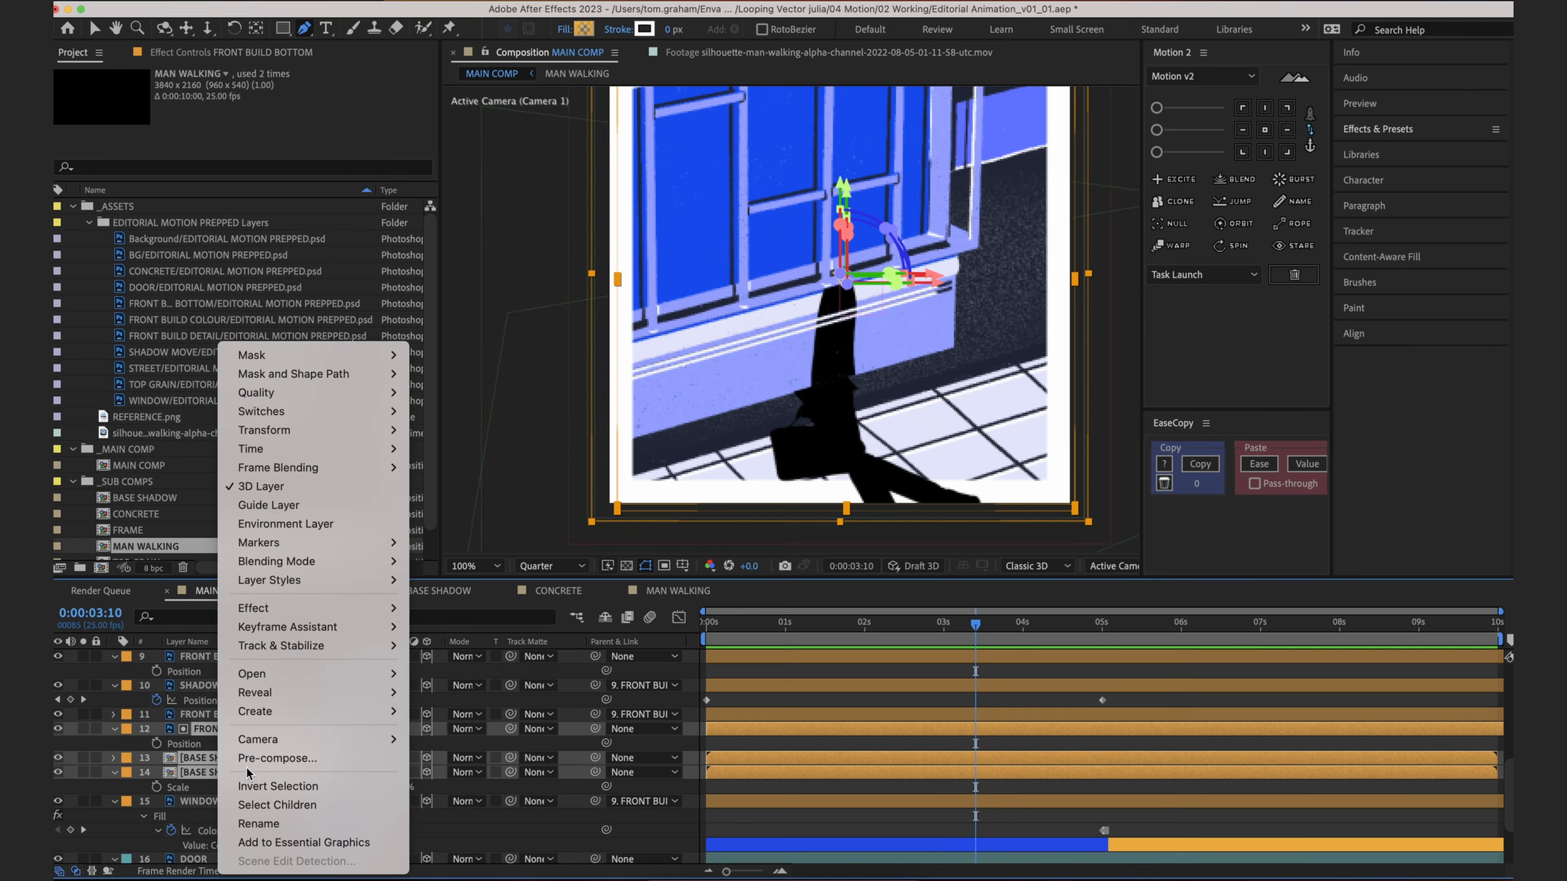
click(266, 758)
text(BULDING BOTTO)
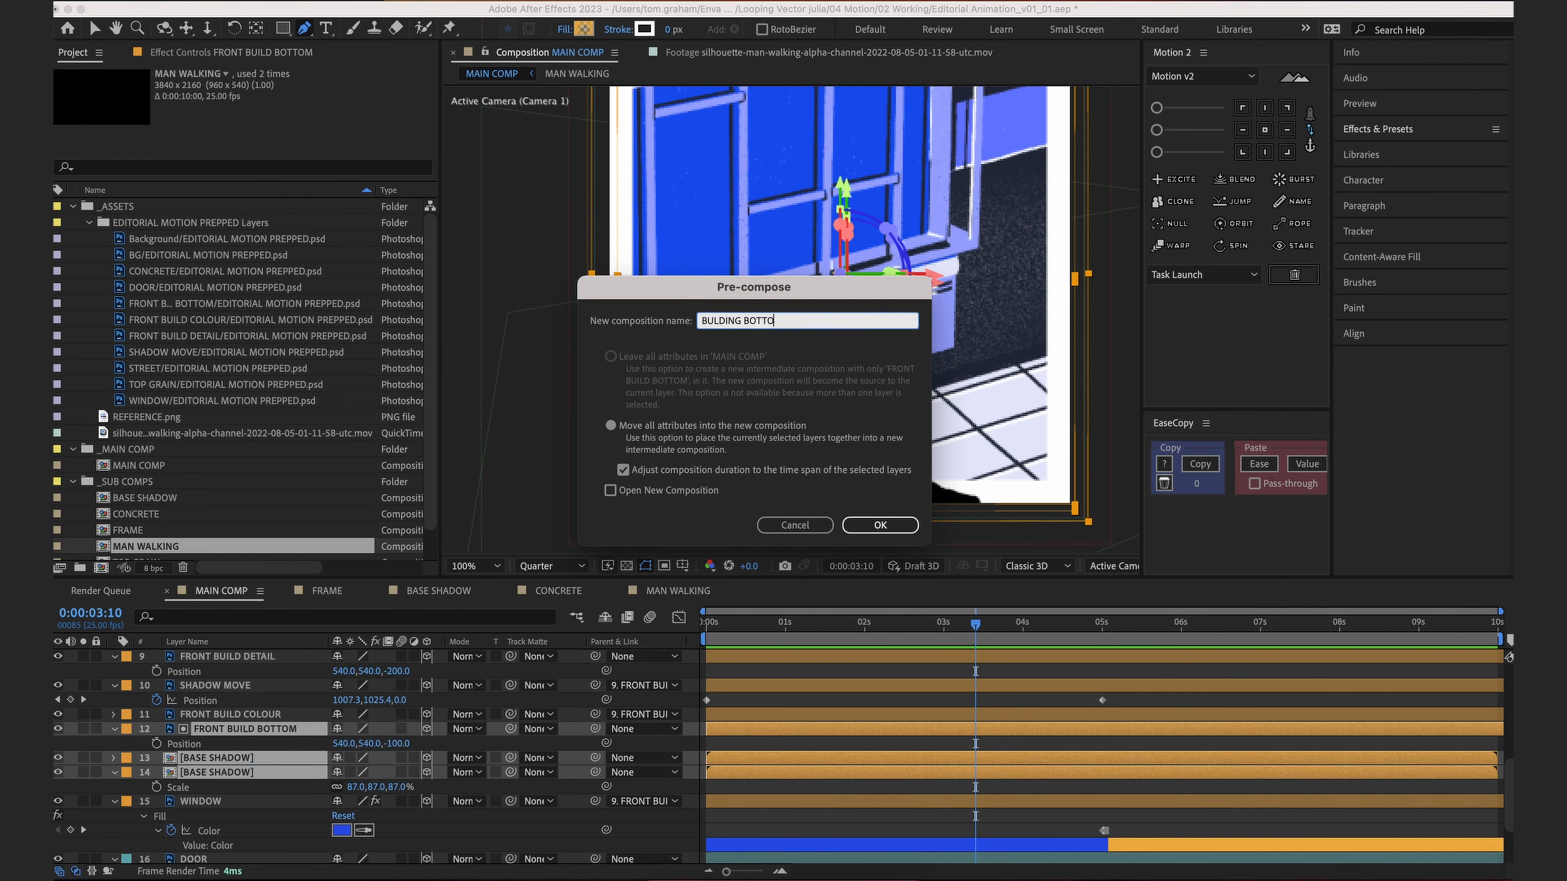
text(M)
key(Return)
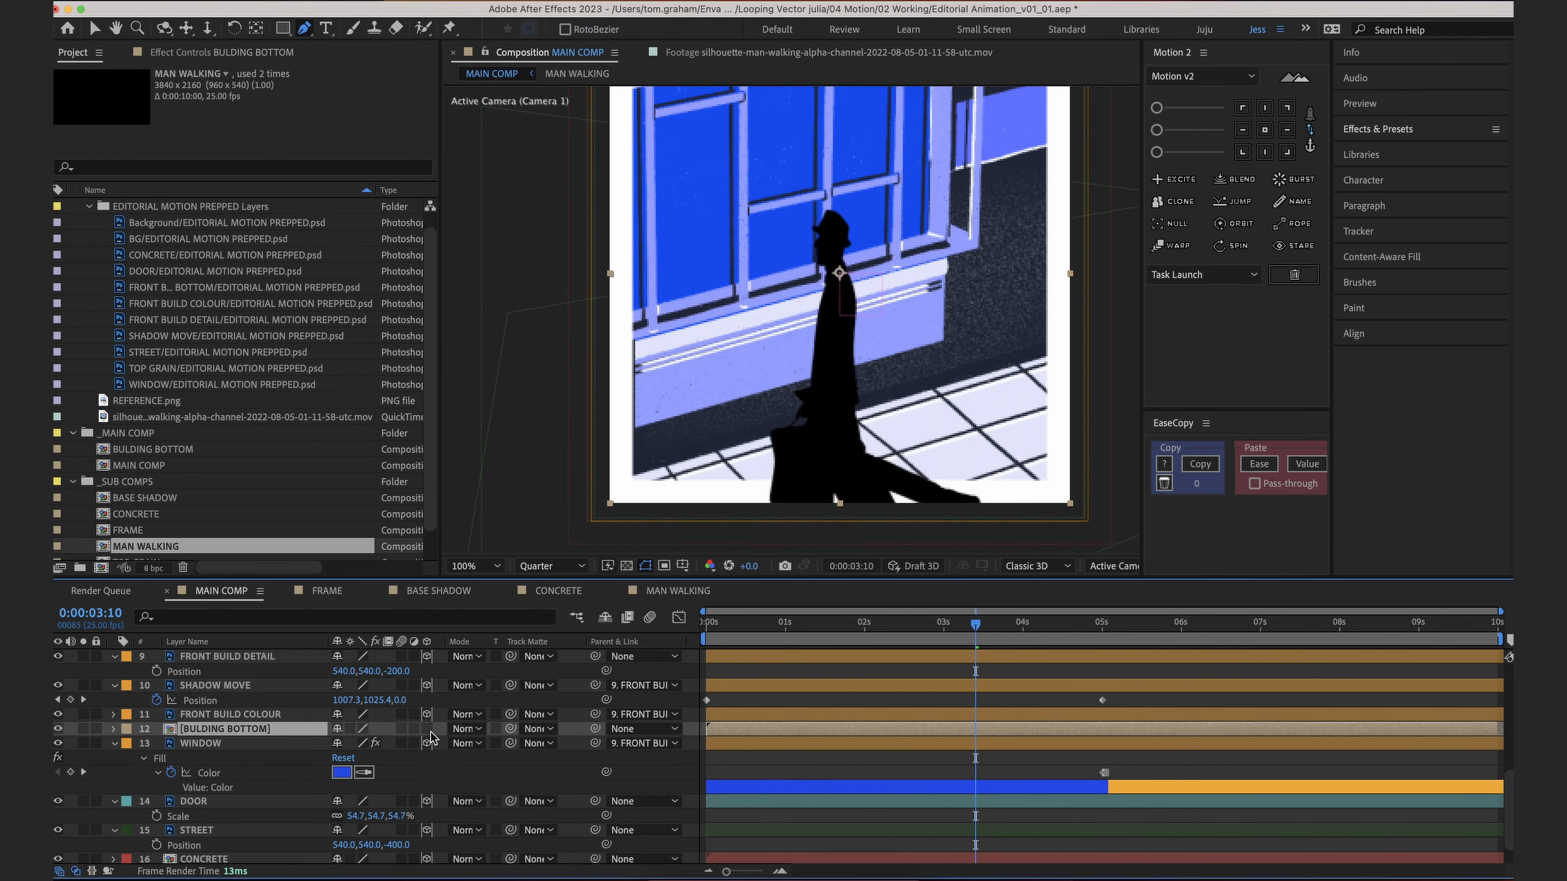
Step: Make the BULDING BOTTOM layer 3D, collapse its transformations and scrub the timeline to check its depth
click(426, 729)
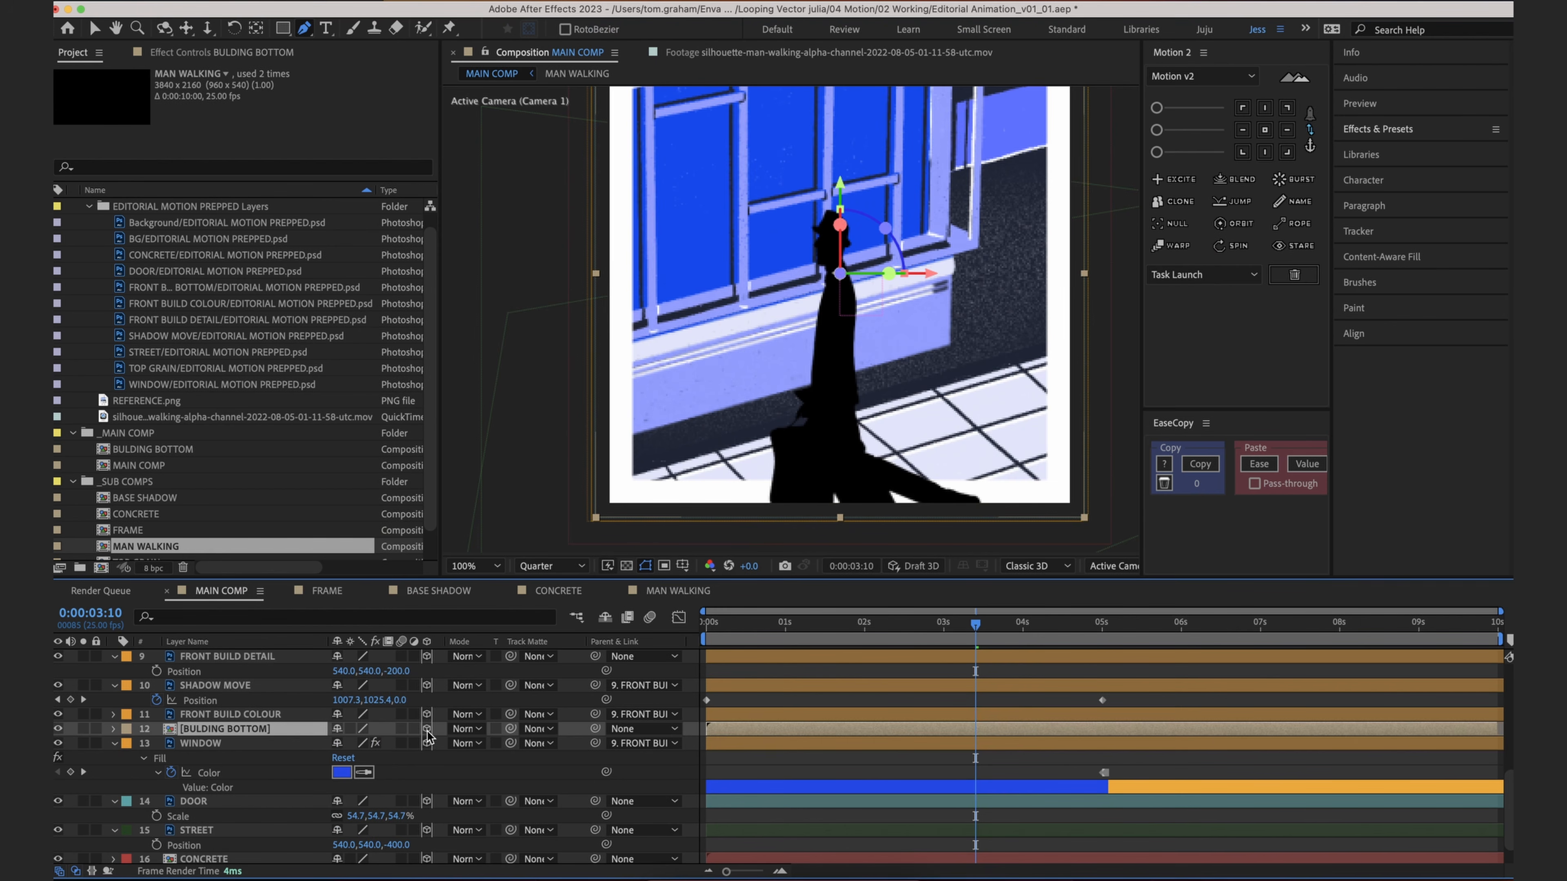
drag(947, 635, 852, 642)
click(350, 730)
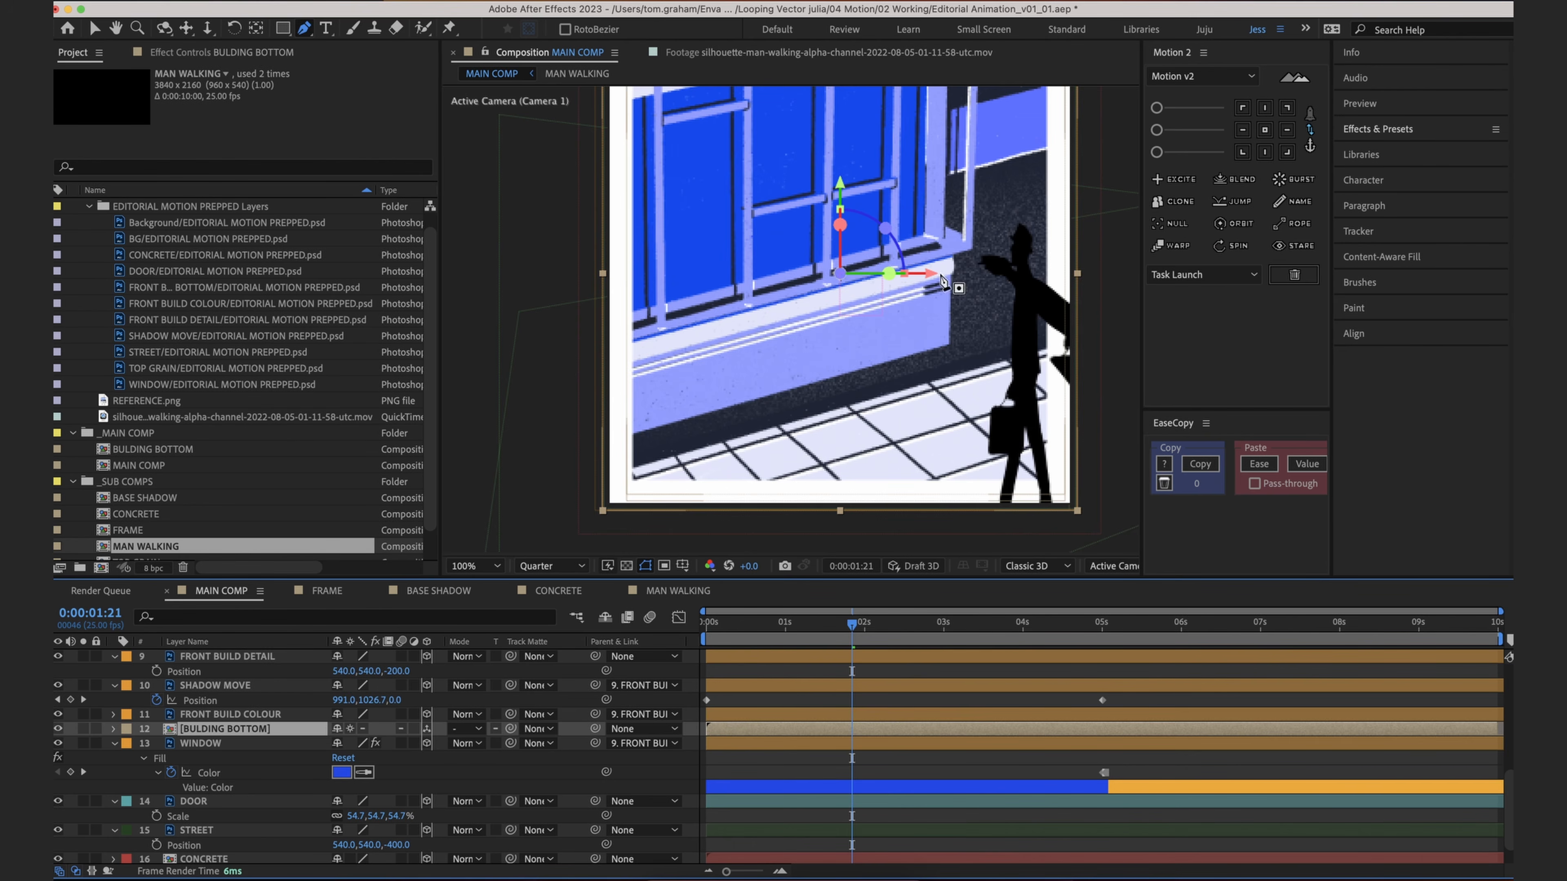
mouse_move(921, 642)
mouse_down()
mouse_move(970, 628)
mouse_move(949, 632)
mouse_up()
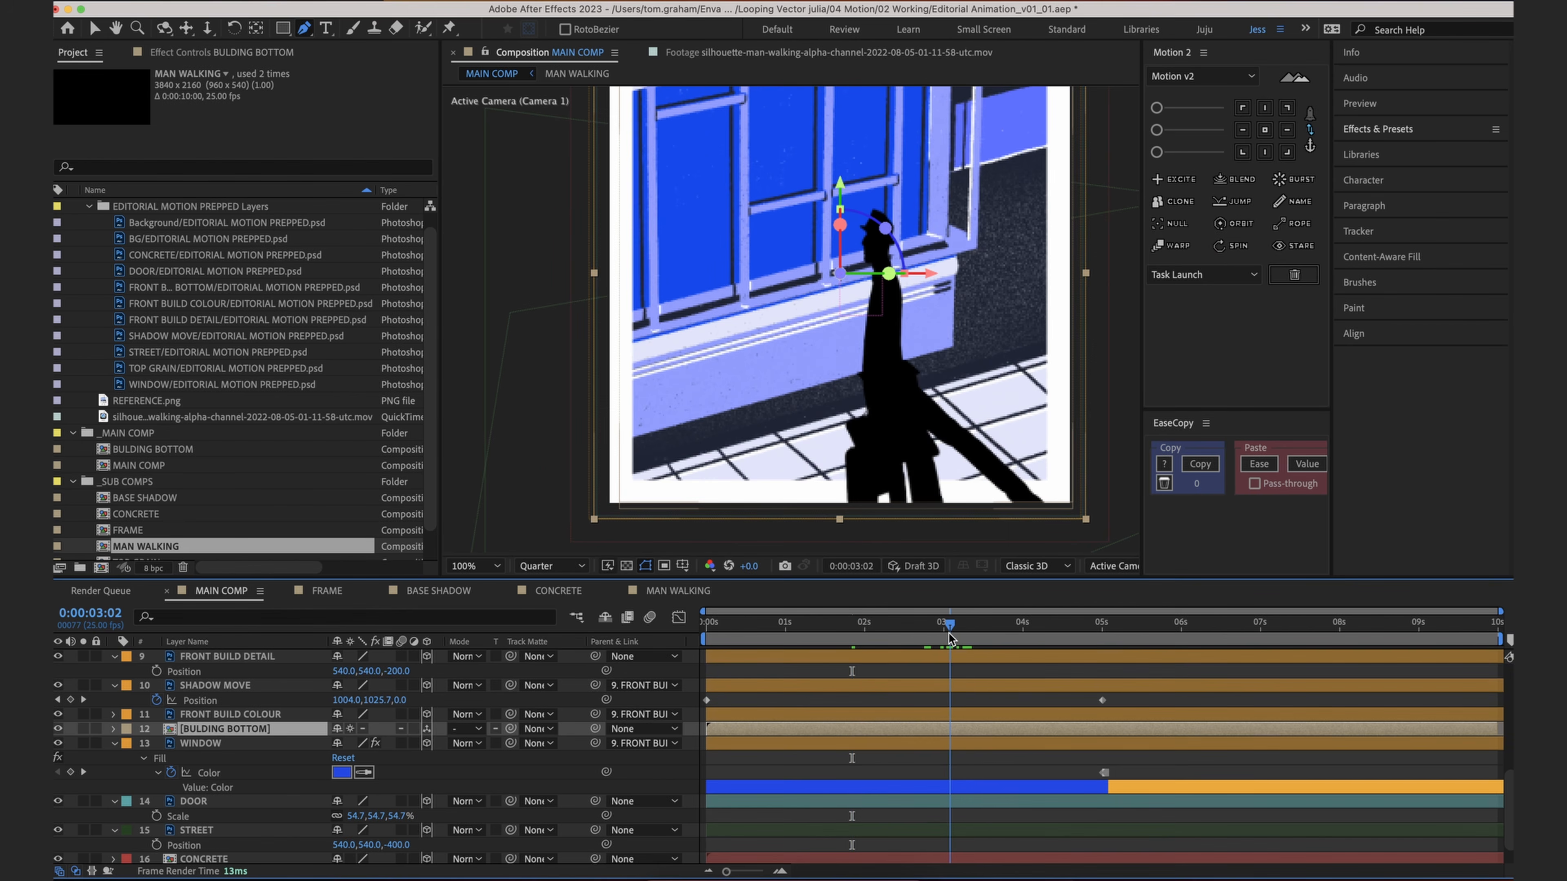
Step: Set MAN WALKING BASE's track matte to BULDING BOTTOM and turn the BULDING BOTTOM layer's visibility back on
scroll(949, 632, up, 1)
scroll(872, 740, up, 6)
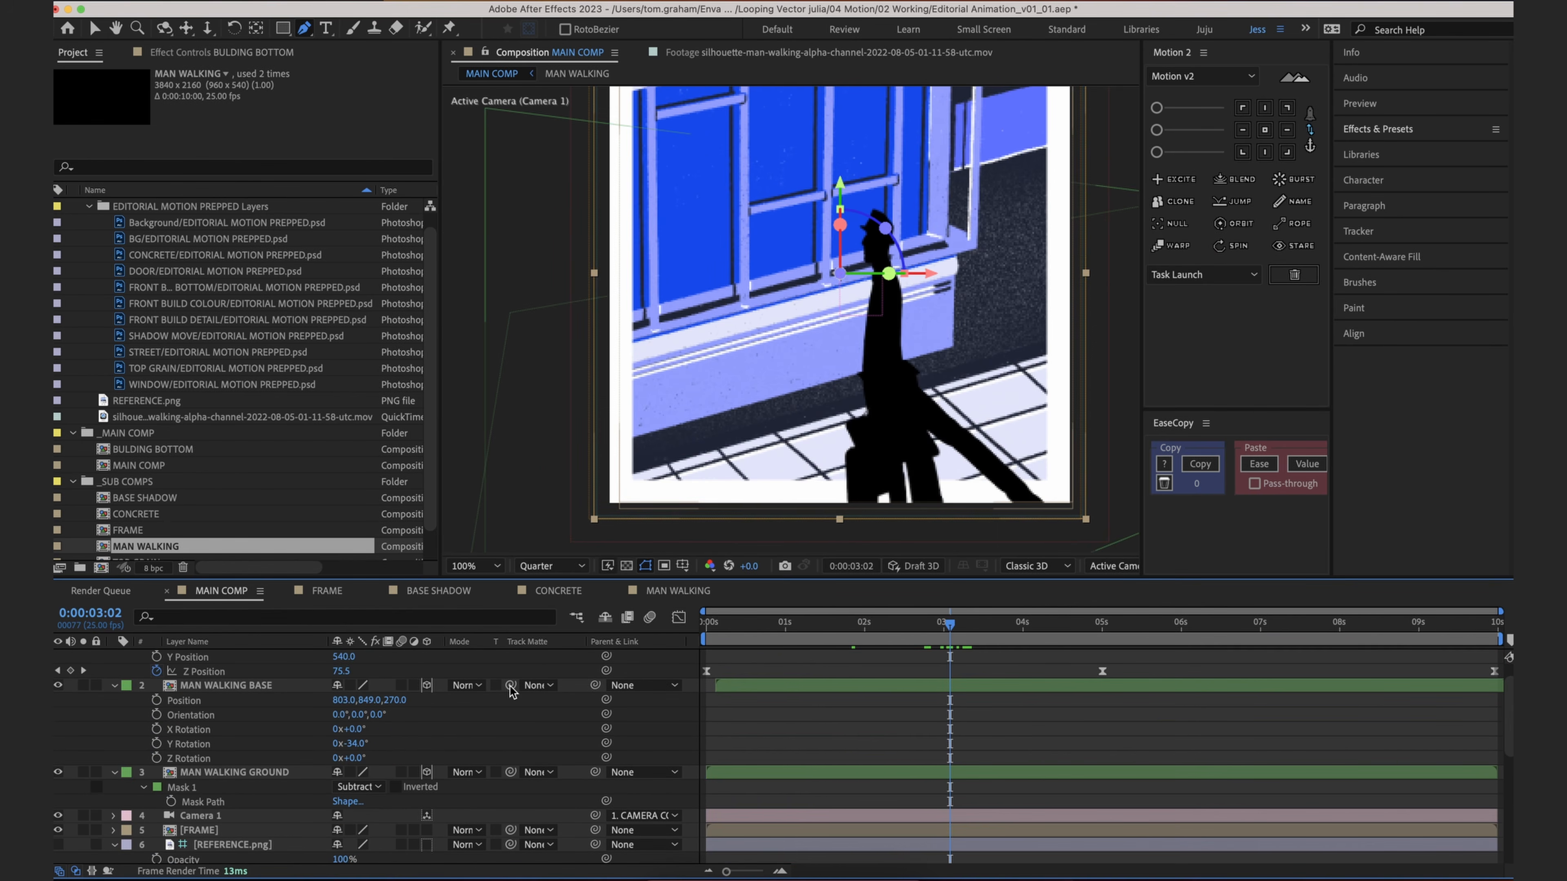
click(536, 685)
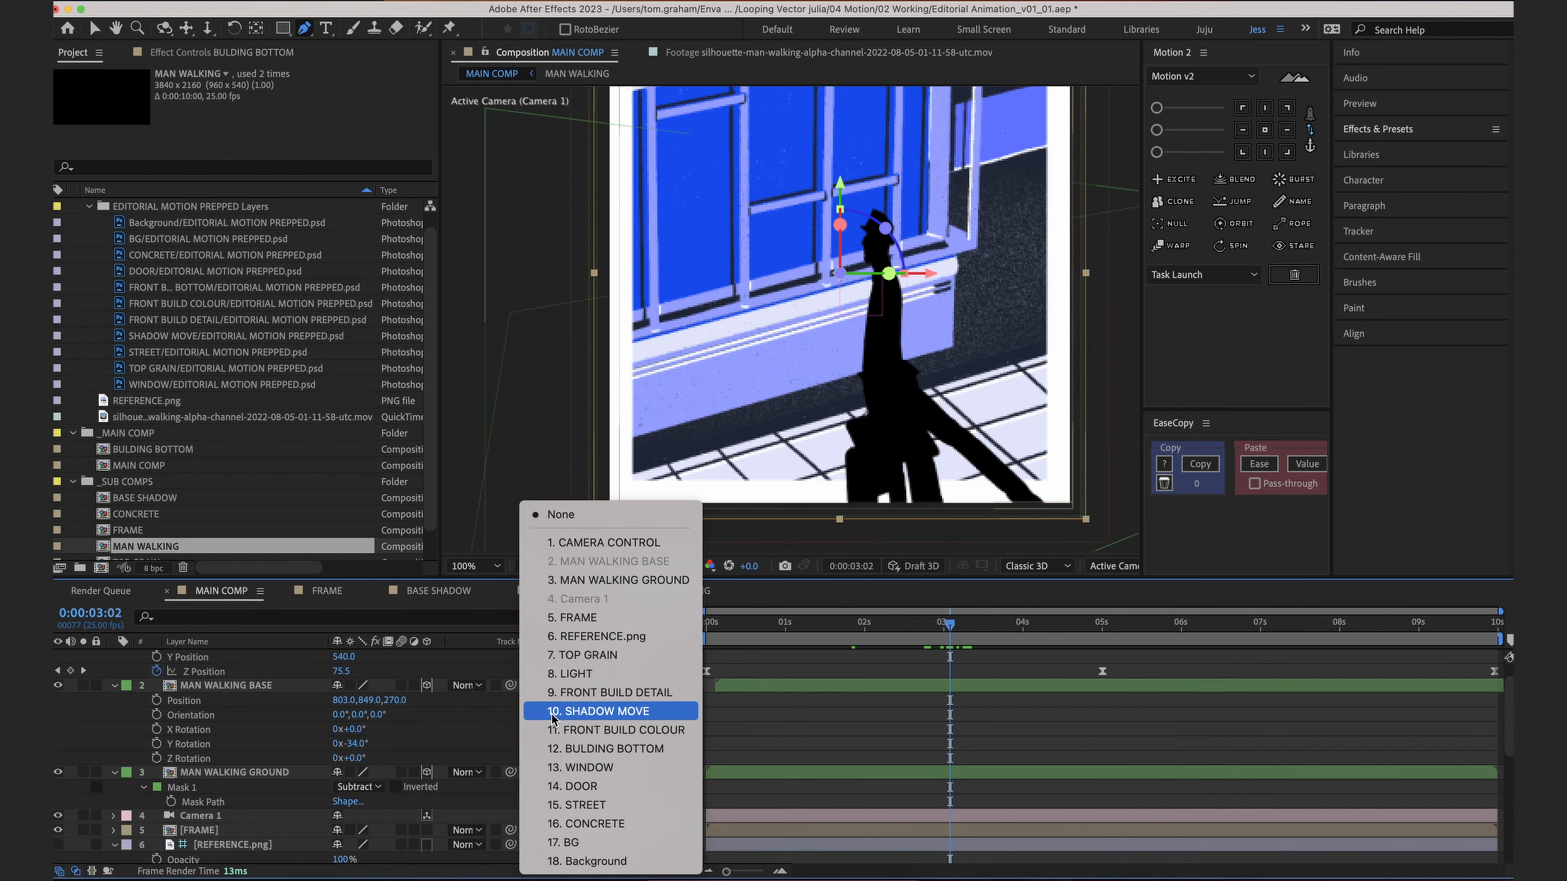
click(583, 749)
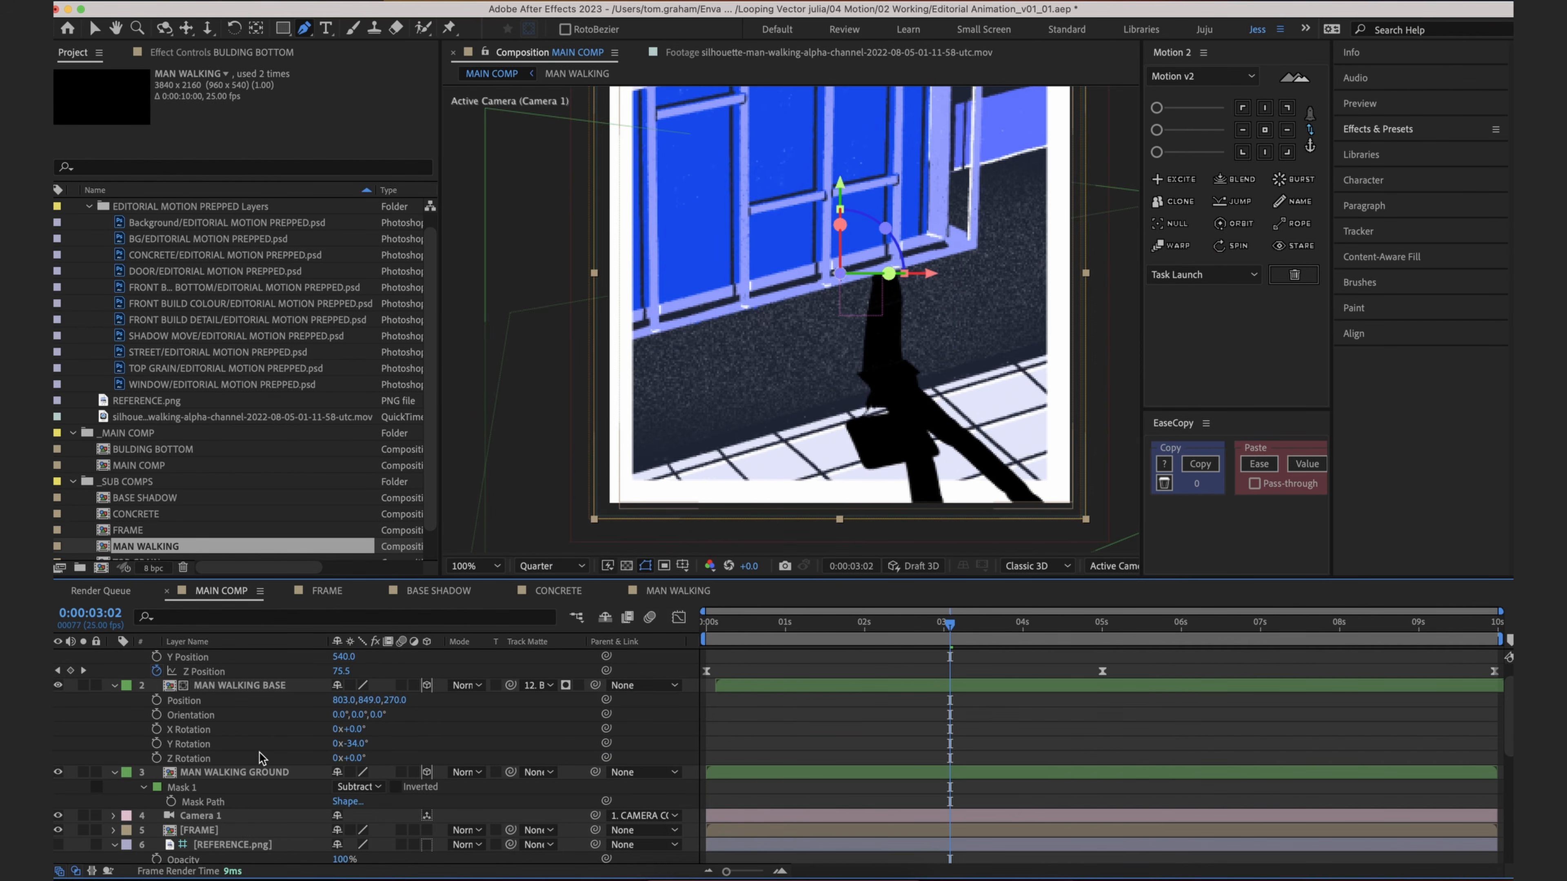
scroll(260, 758, down, 8)
click(58, 714)
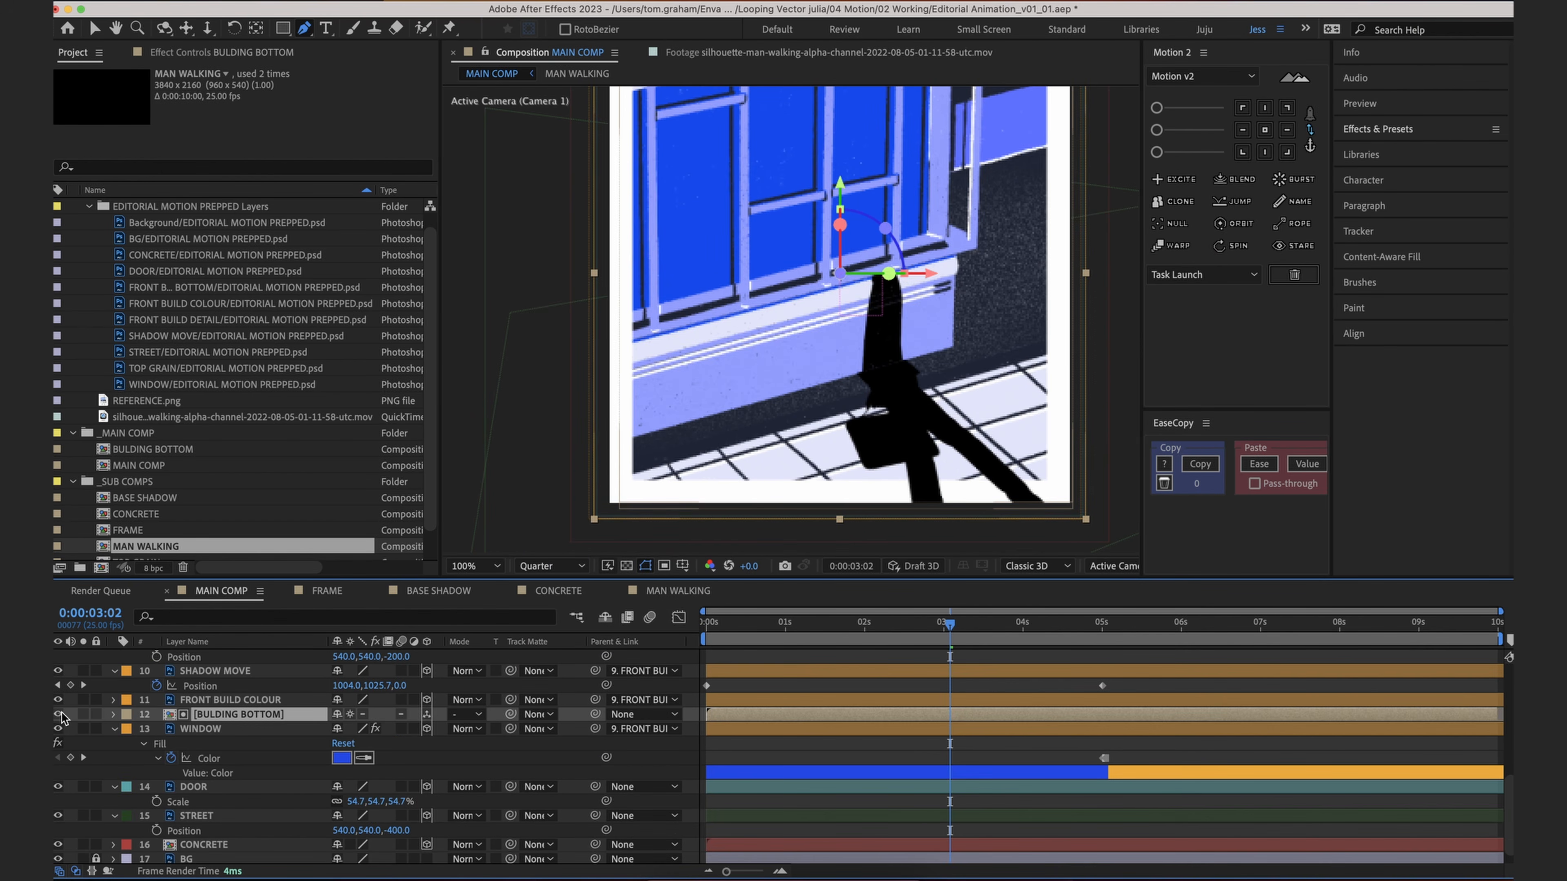
scroll(831, 748, up, 10)
click(870, 745)
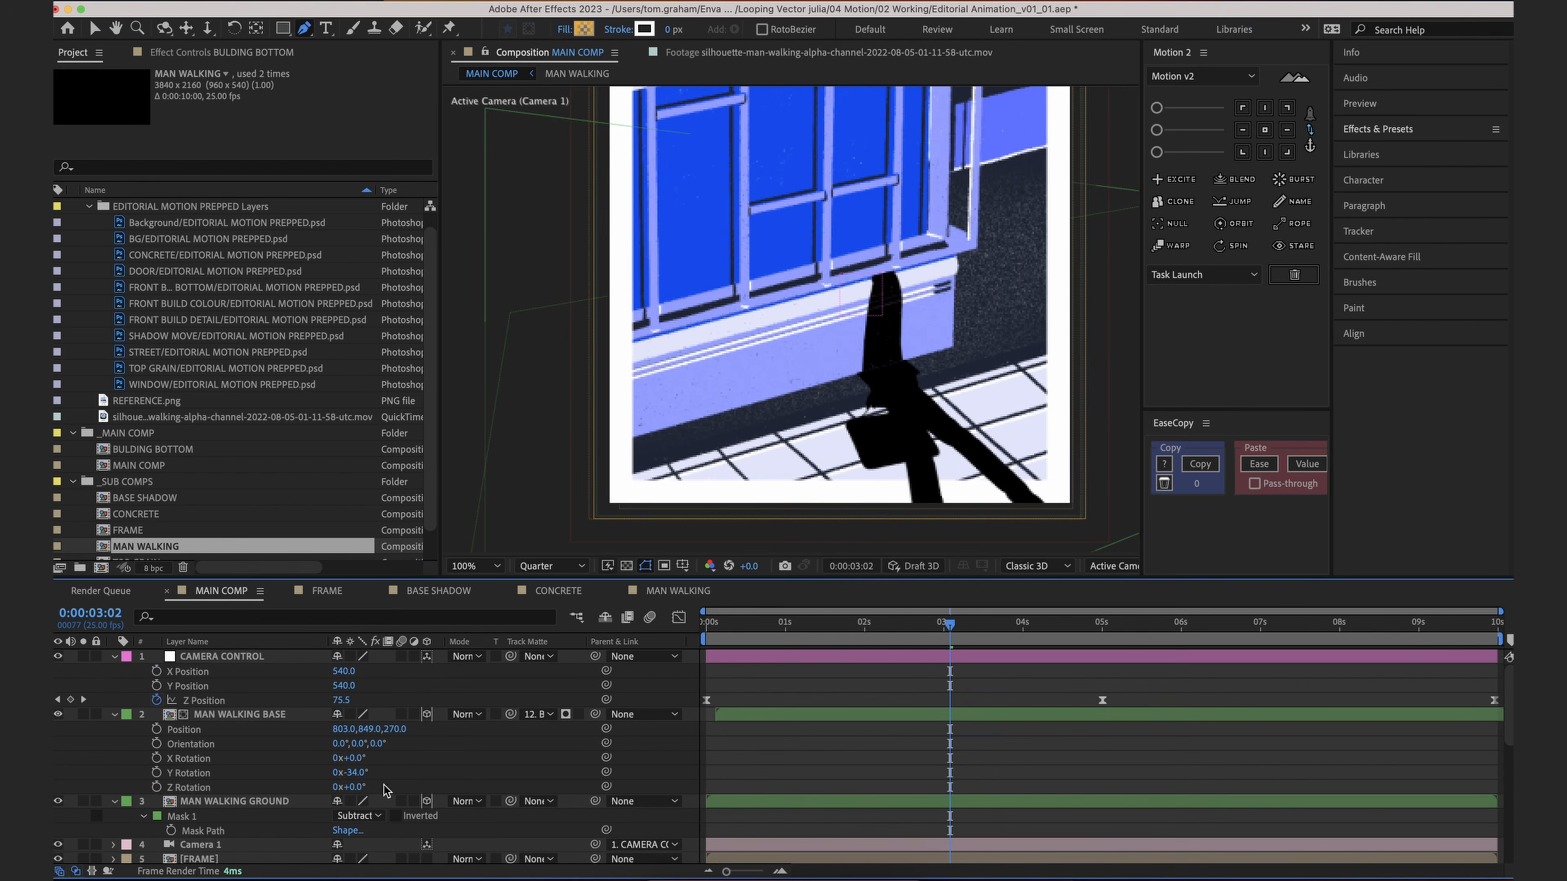
Step: Play the walk to check its sync, and shift the MAN WALKING BASE layer slightly earlier to start at the composition's beginning
click(270, 716)
key(space)
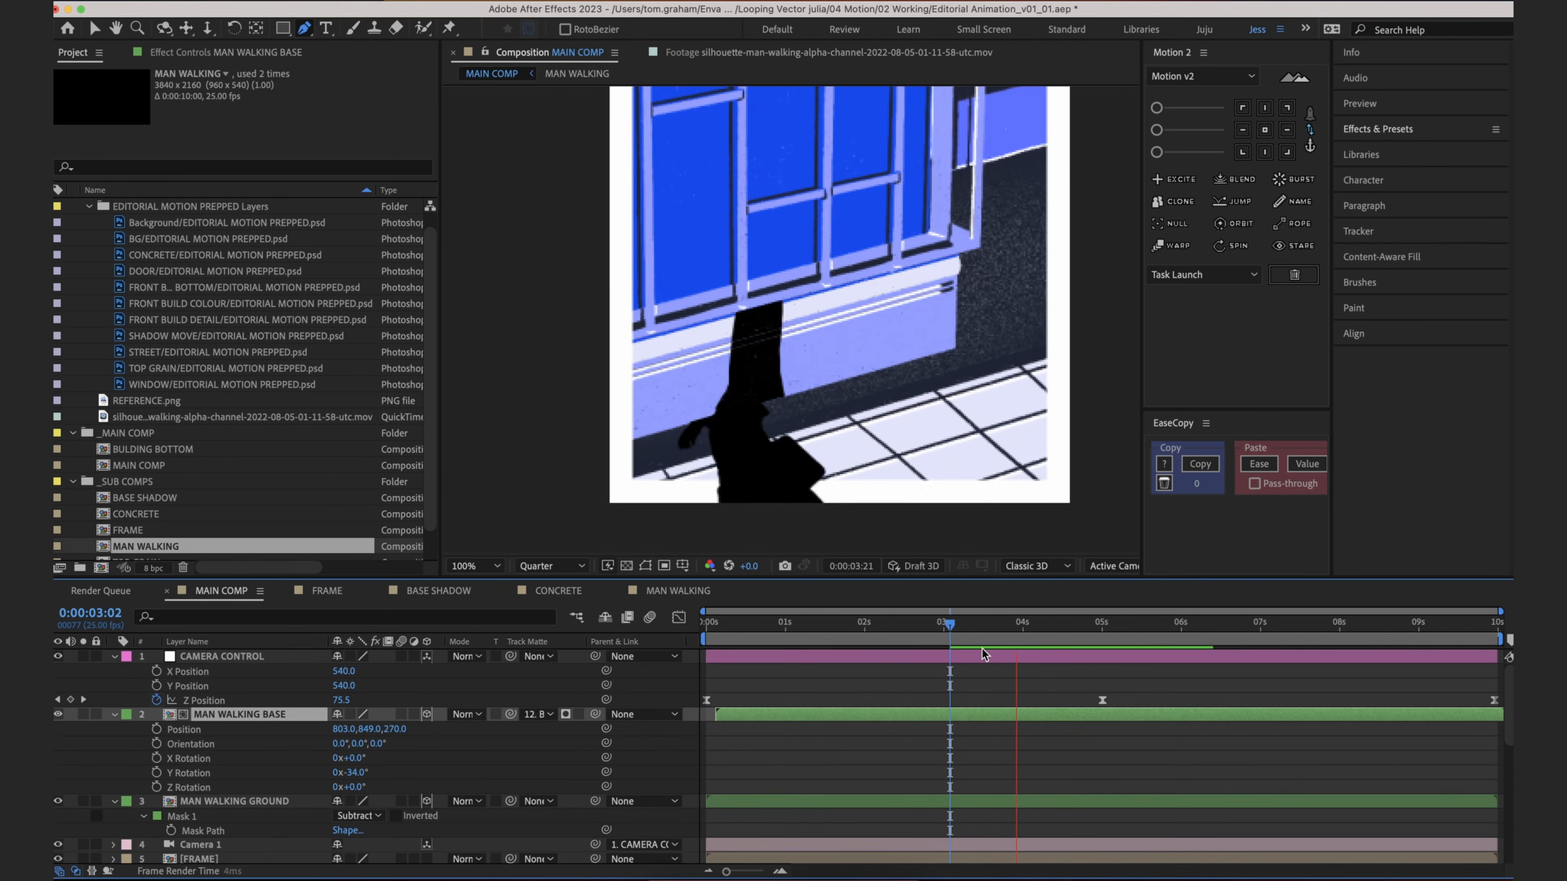
key(space)
drag(1037, 626, 999, 626)
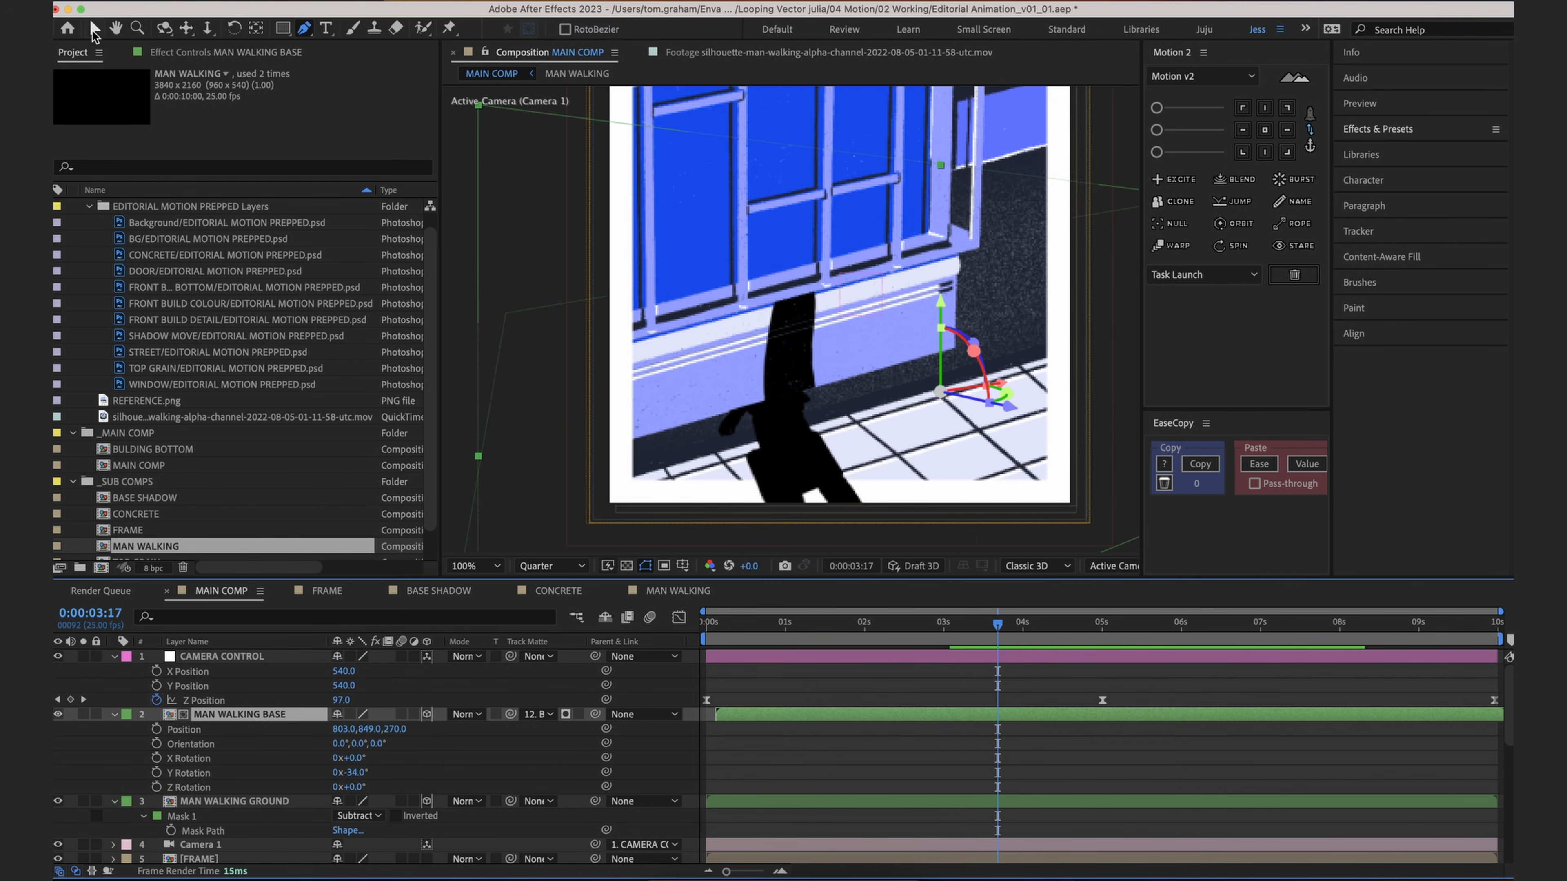
click(94, 31)
drag(907, 717, 901, 718)
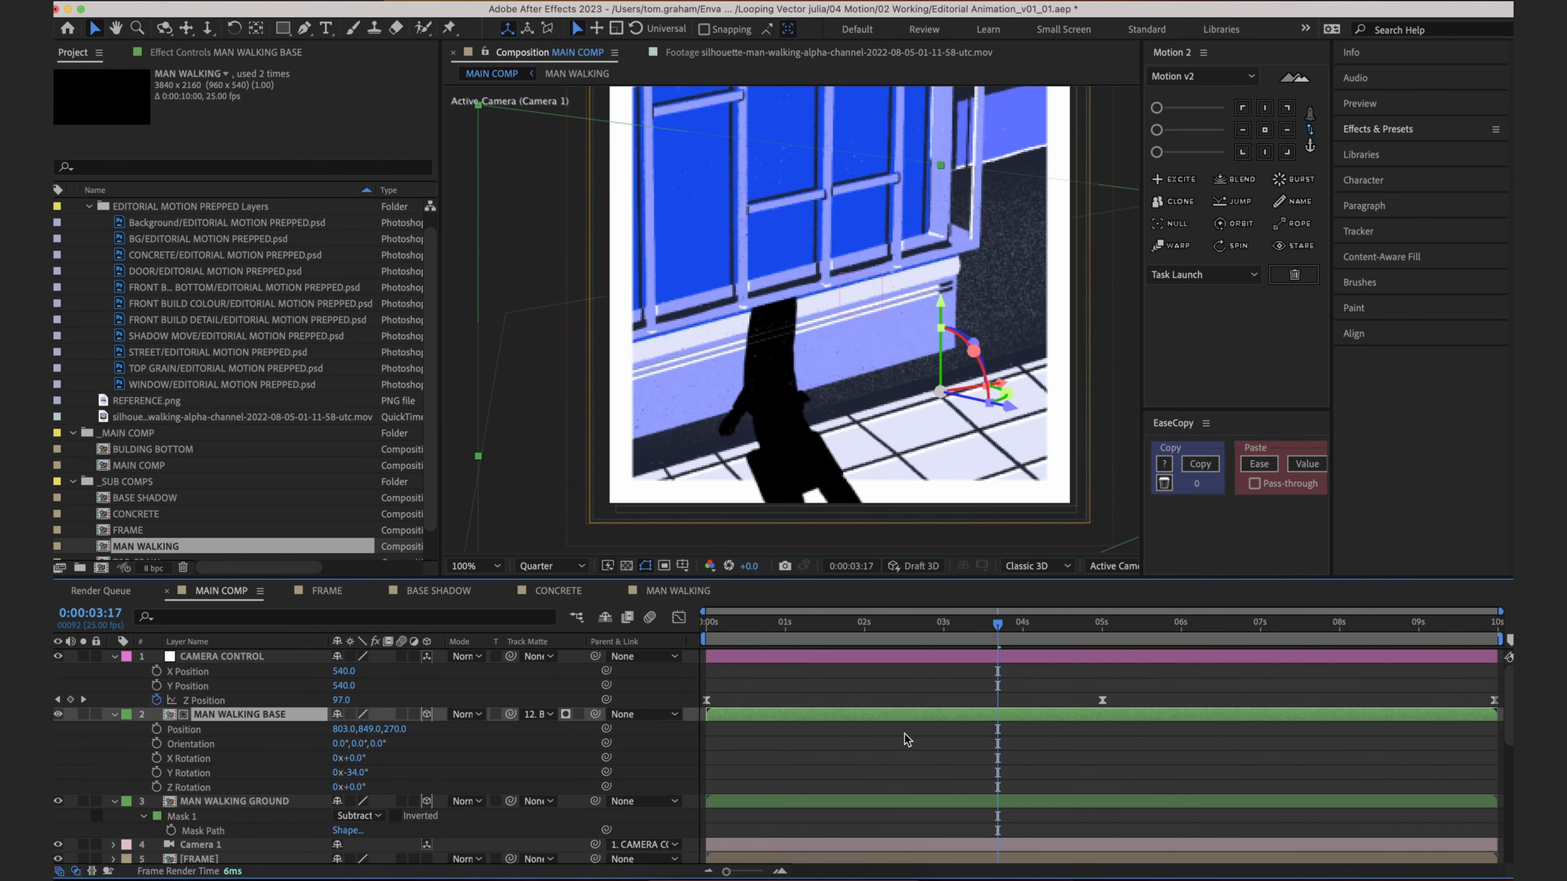
Step: Duplicate the MAN WALKING BASE layer and set the copy's track matte to the WINDOW layer
click(259, 718)
key(super+d)
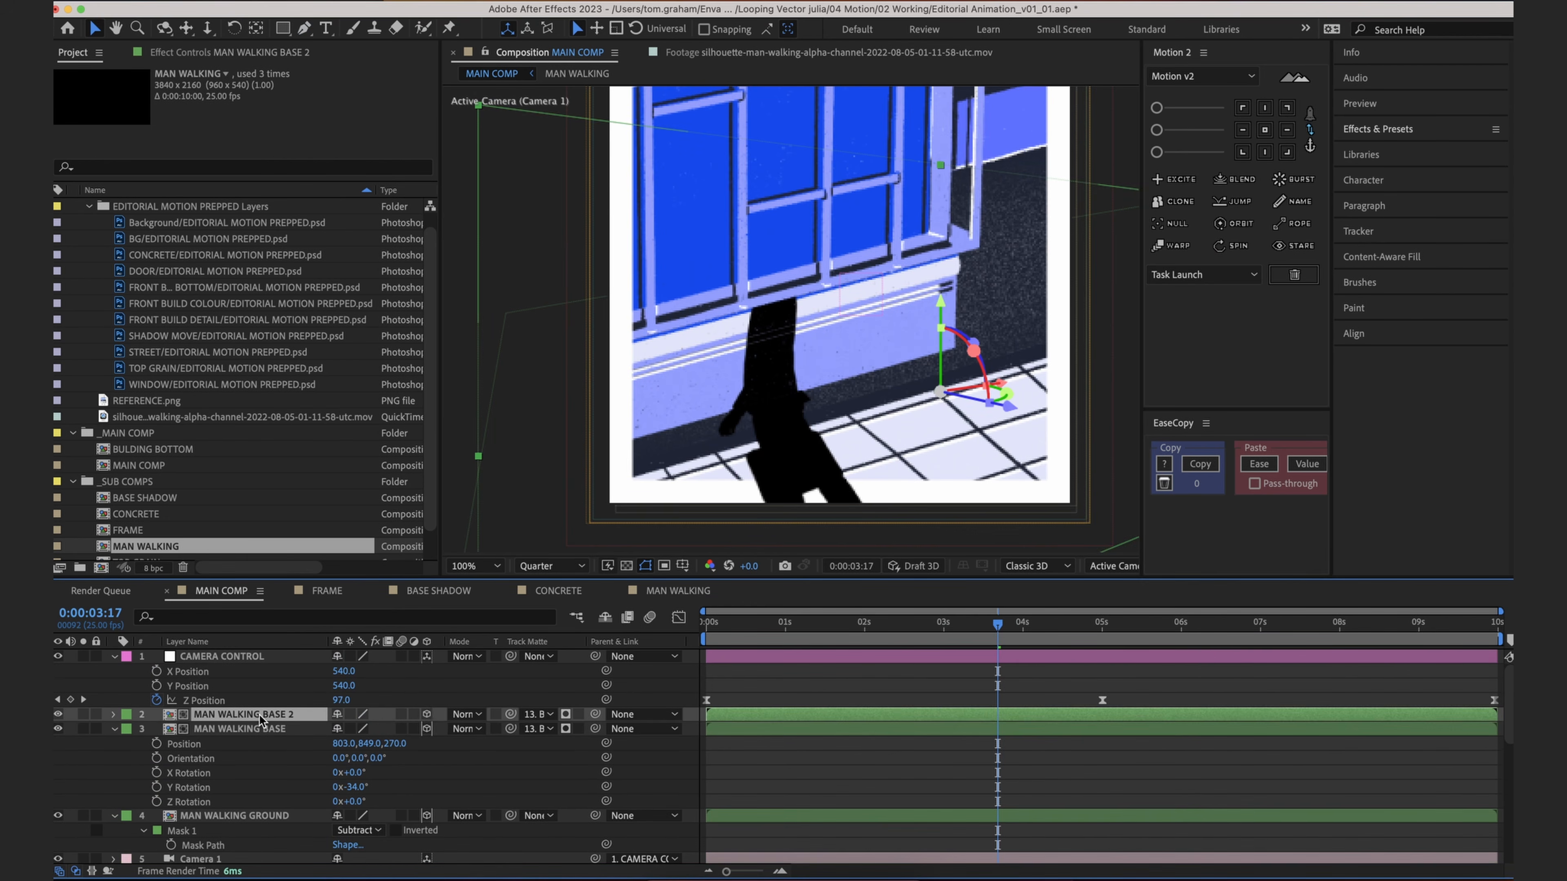
click(551, 715)
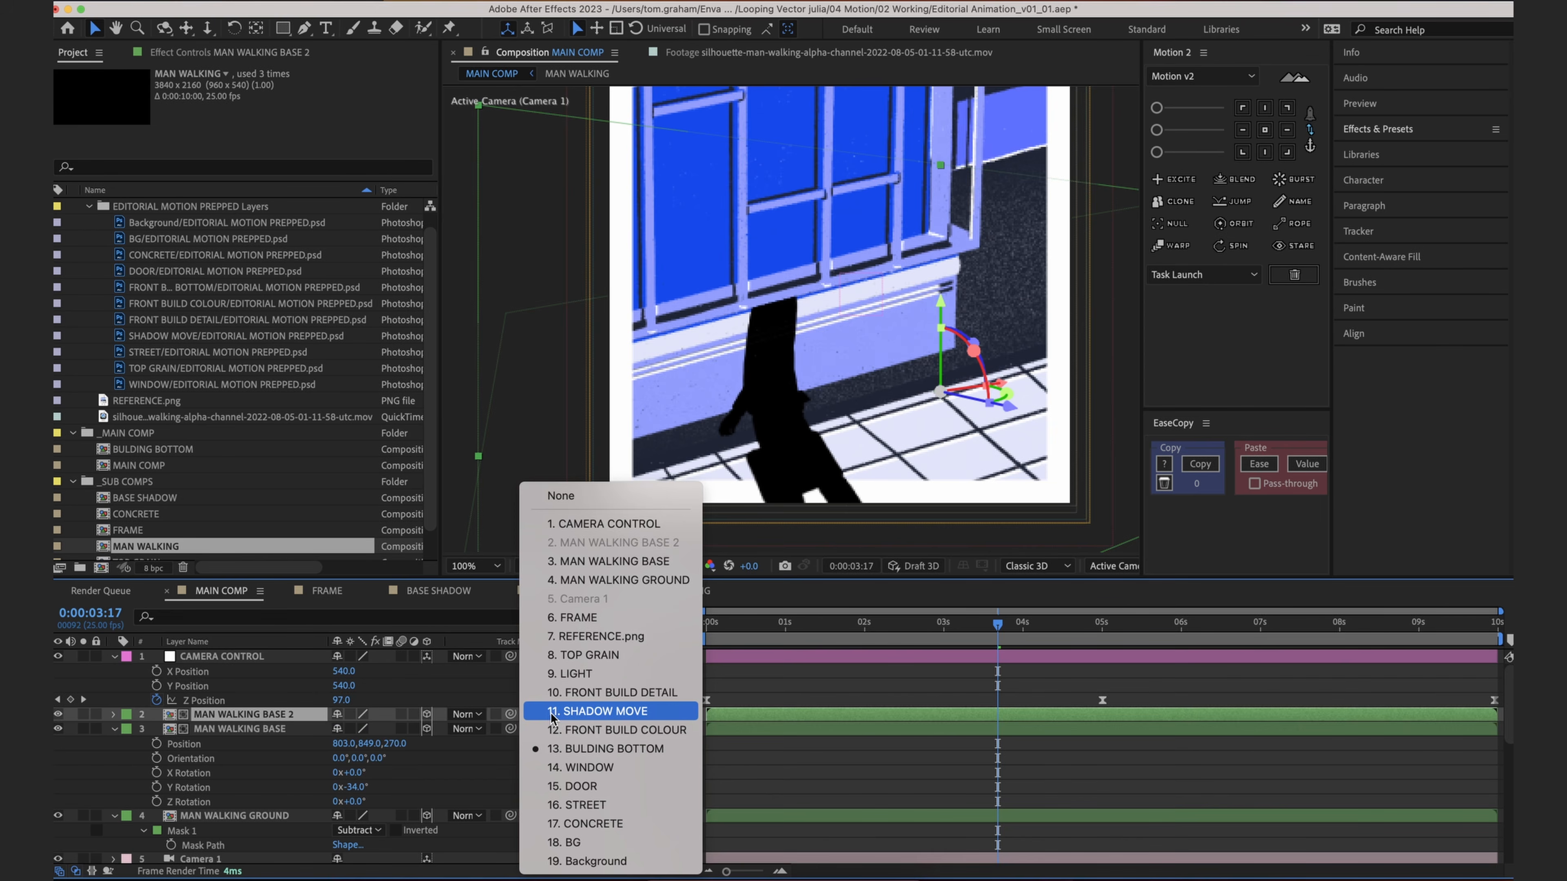
click(569, 766)
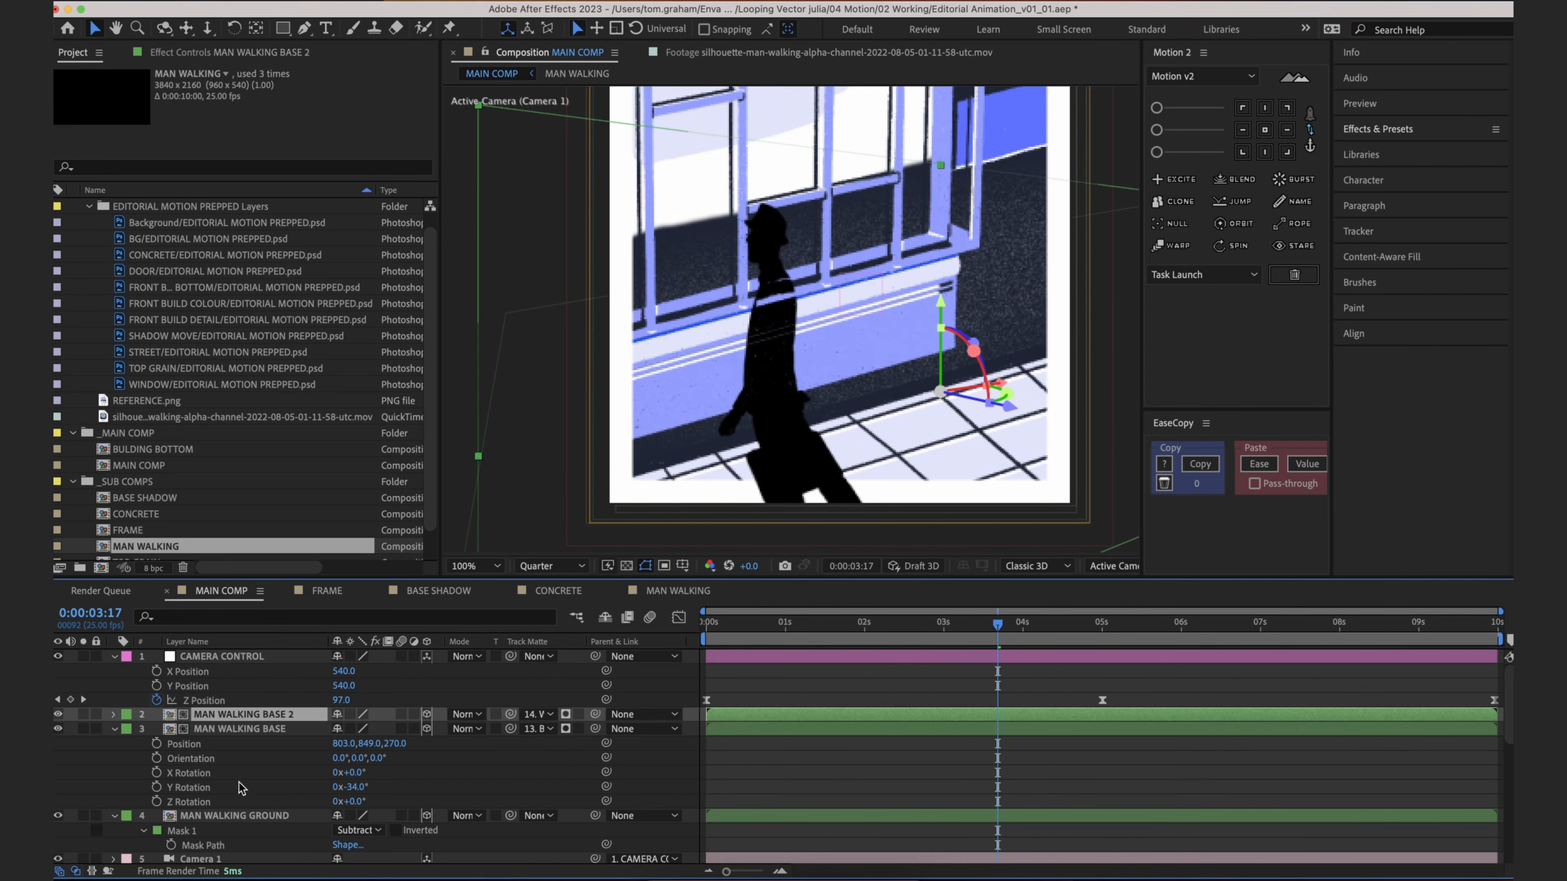
Step: Turn the WINDOW layer's visibility back on and rename the duplicated silhouette layer MAN WALKING WINDOW
scroll(240, 808, down, 3)
scroll(217, 790, down, 5)
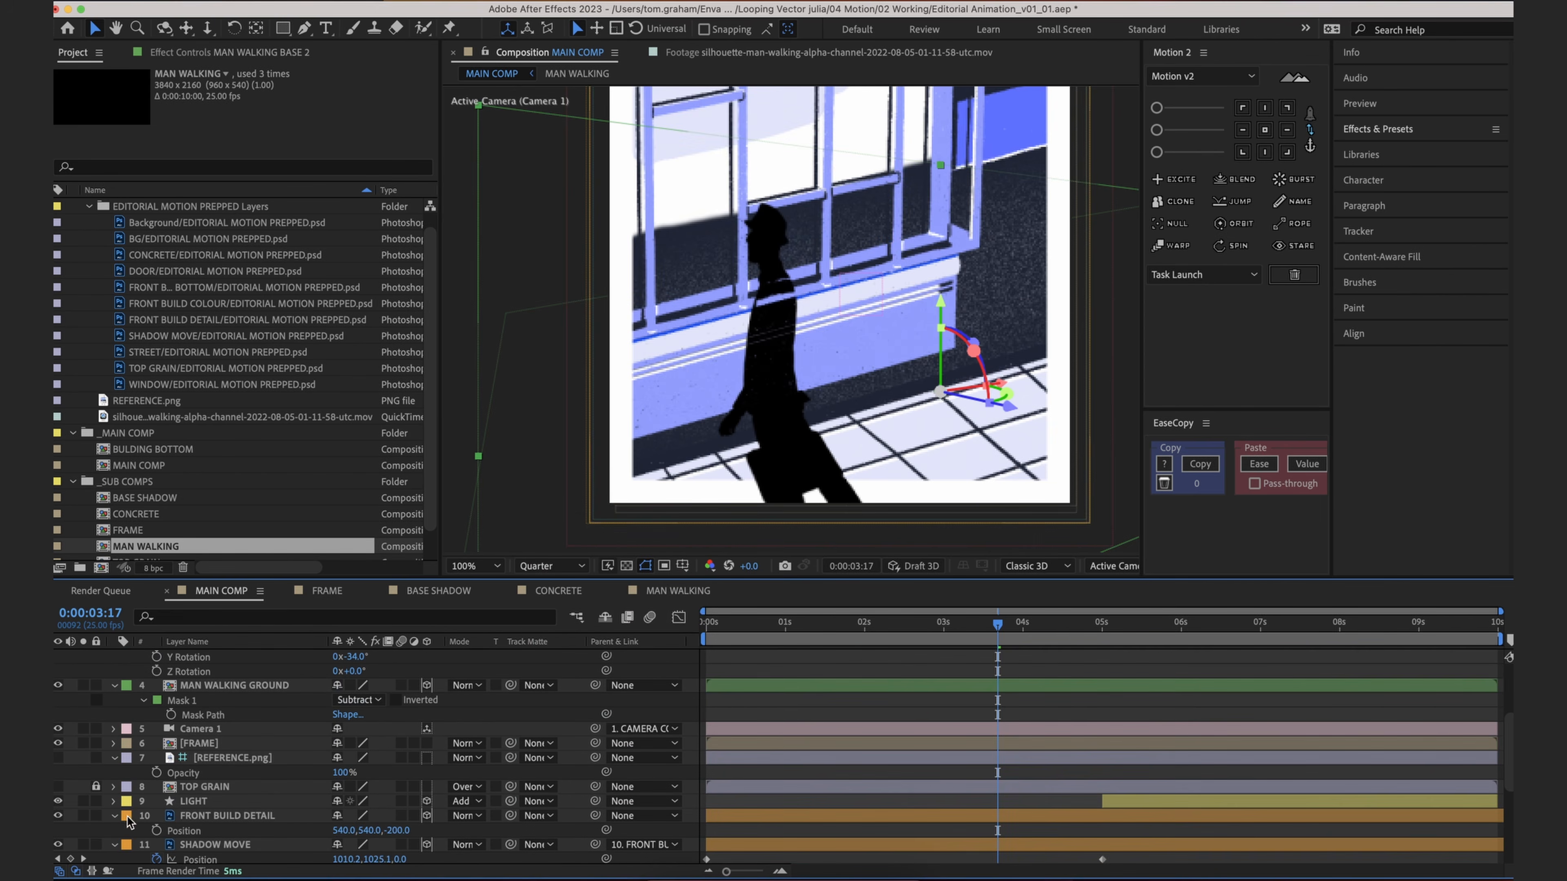
scroll(298, 753, up, 8)
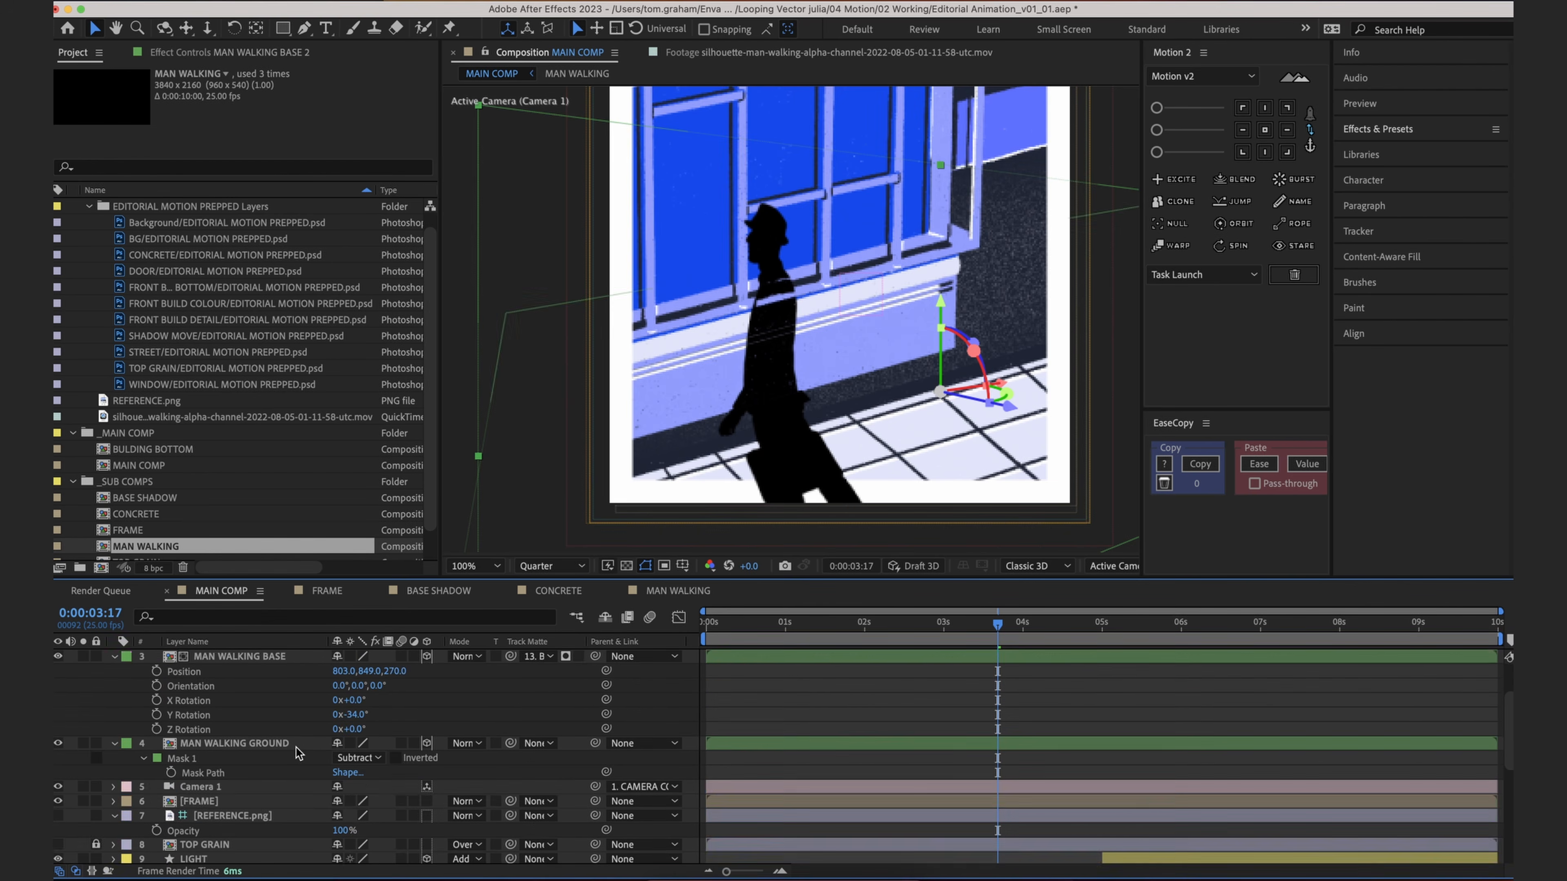
key(Return)
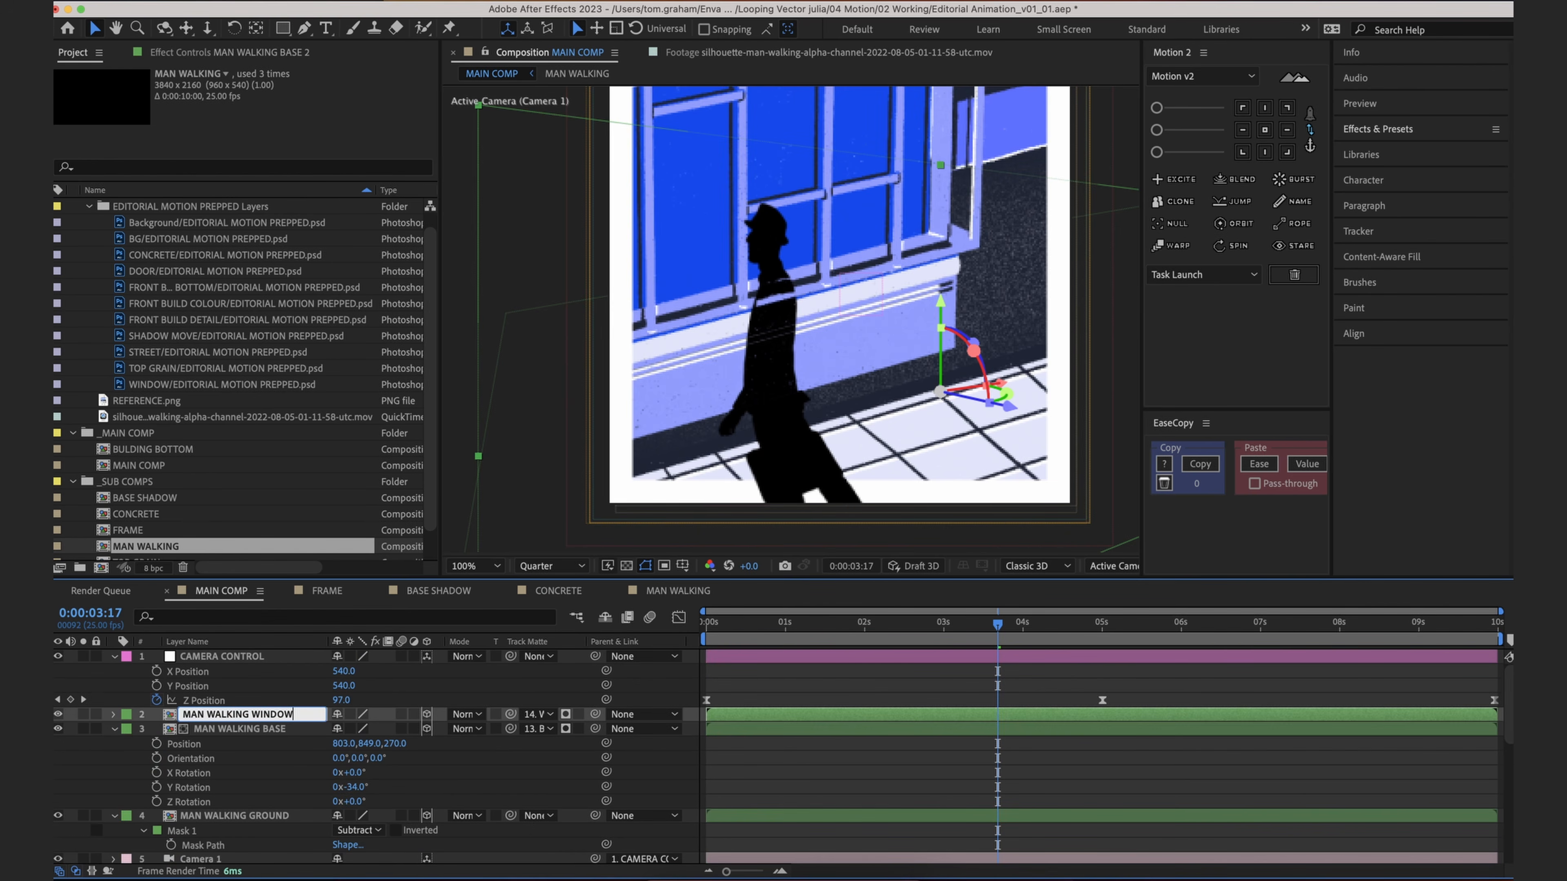
text(WINDOW)
key(Return)
Step: Duplicate the MAN WALKING WINDOW layer and rename the copy MAN WALKING DETAIL
key(ctrl+d)
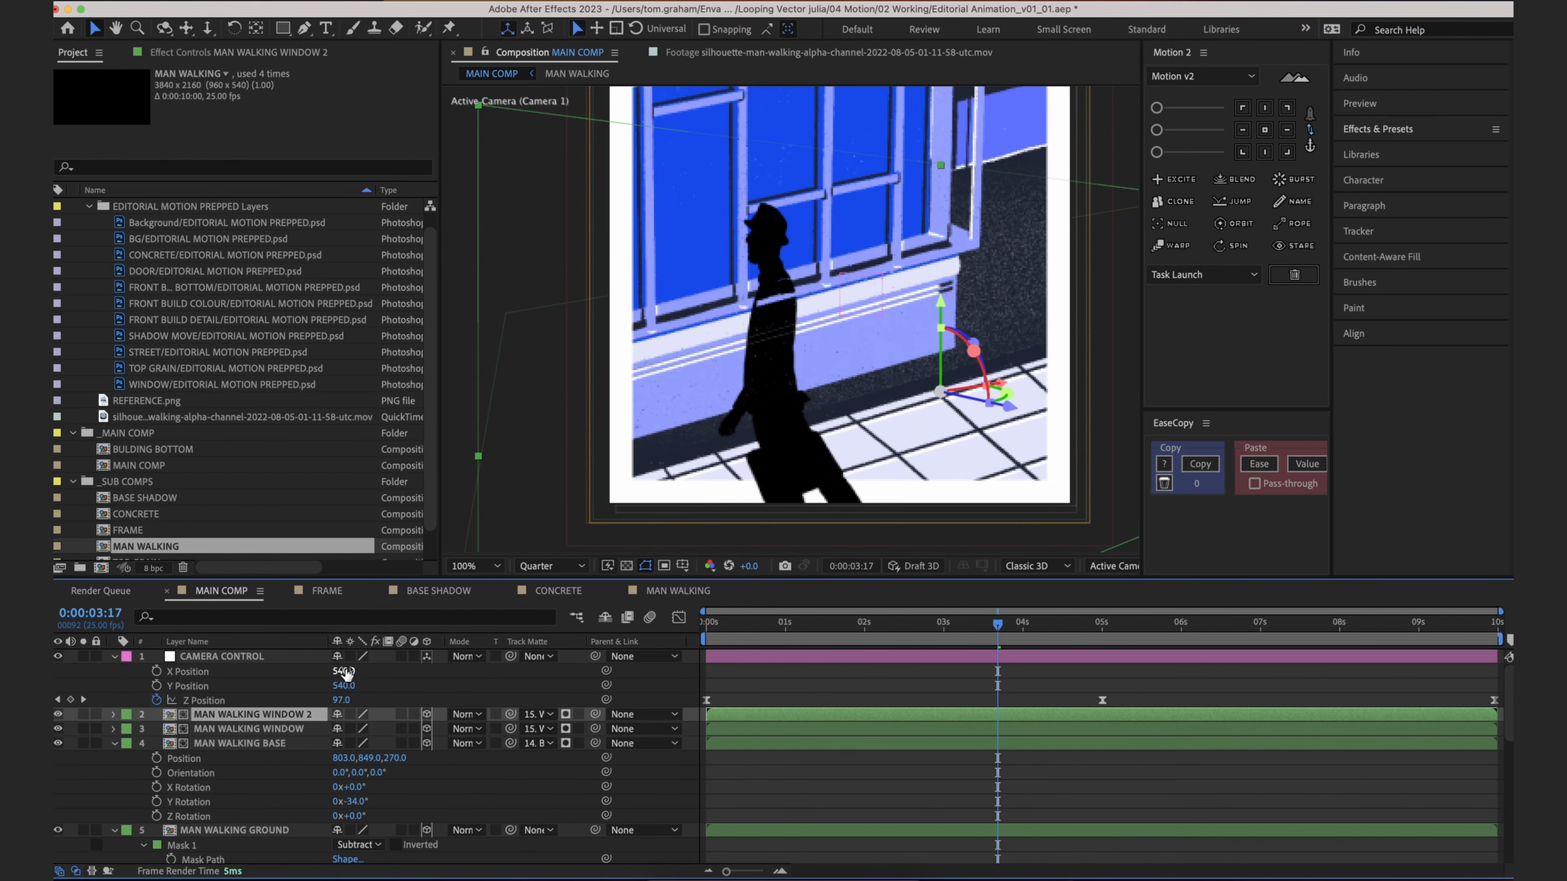
key(Return)
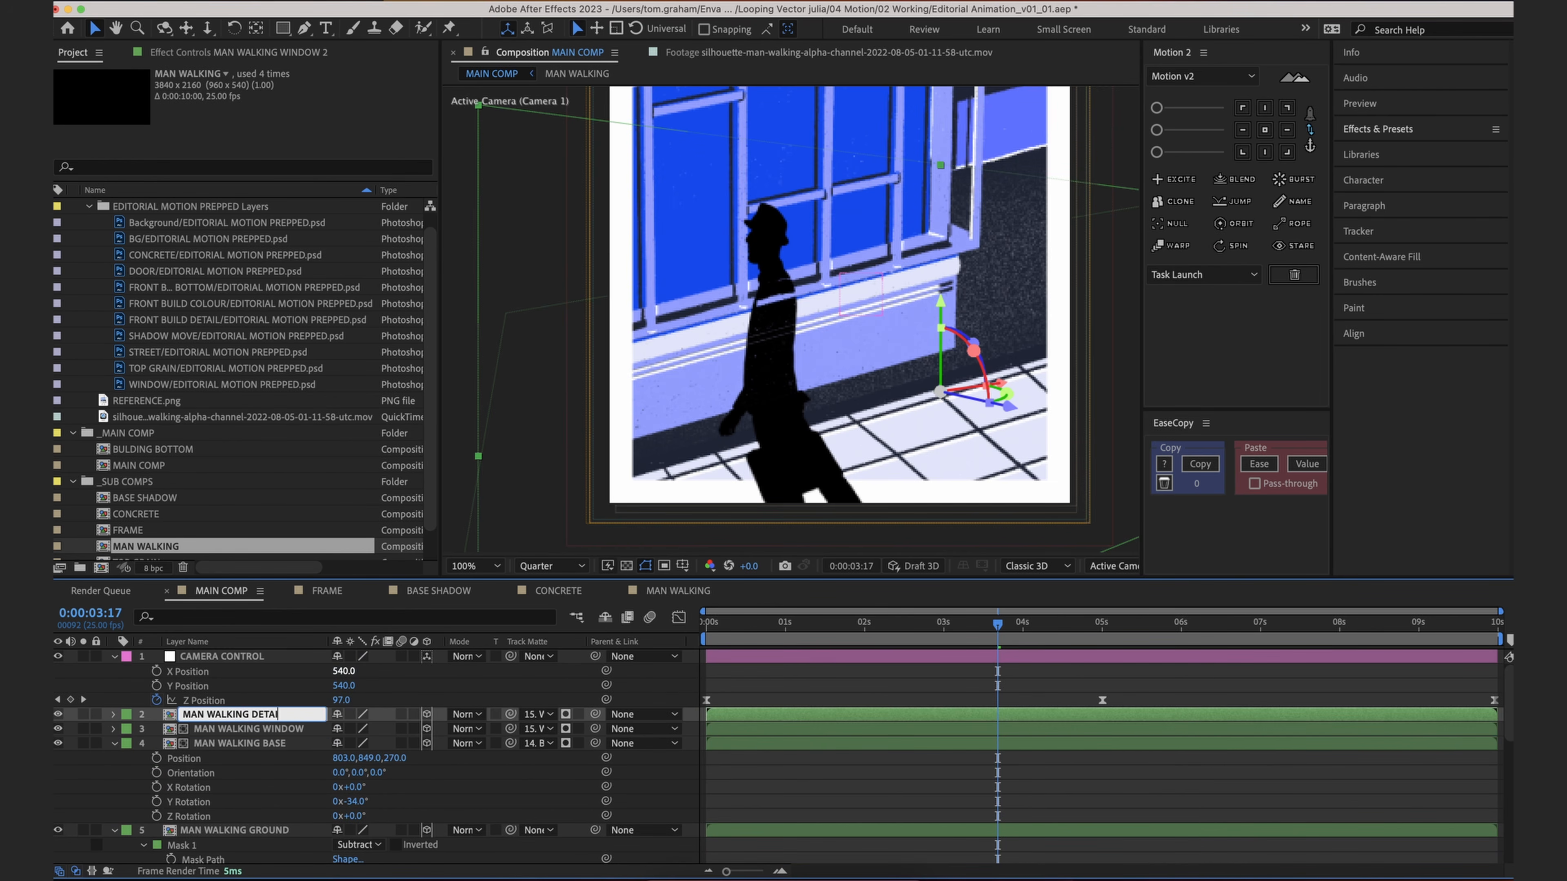
click(763, 768)
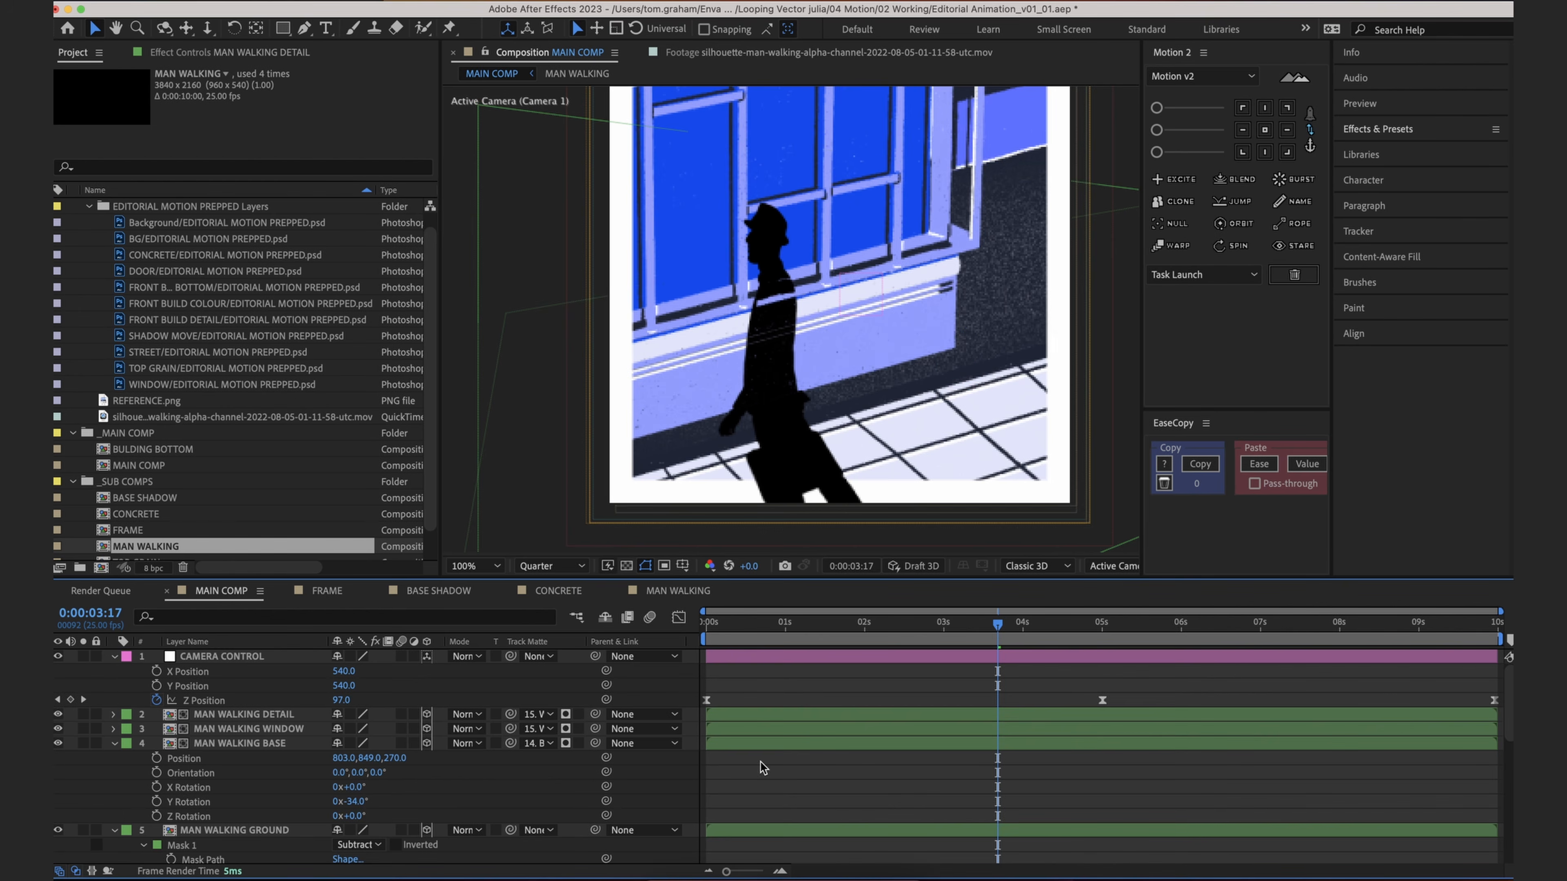
Step: Set MAN WALKING DETAIL's track matte to FRONT BUILD DETAIL and turn the FRONT BUILD DETAIL layer's visibility back on
click(537, 715)
click(544, 692)
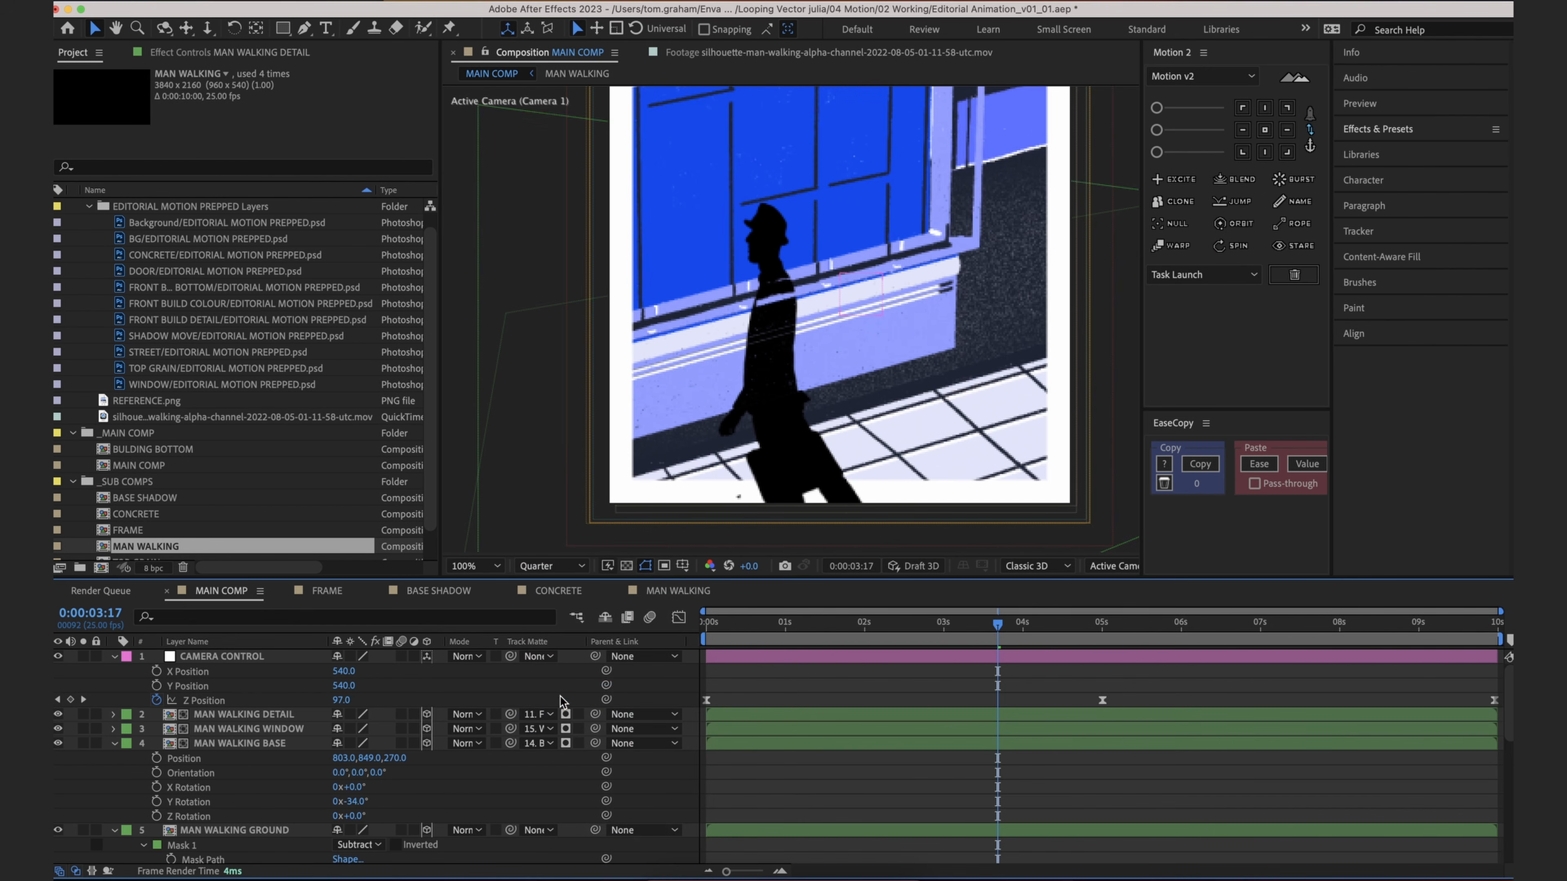
scroll(250, 726, down, 1)
scroll(249, 726, down, 5)
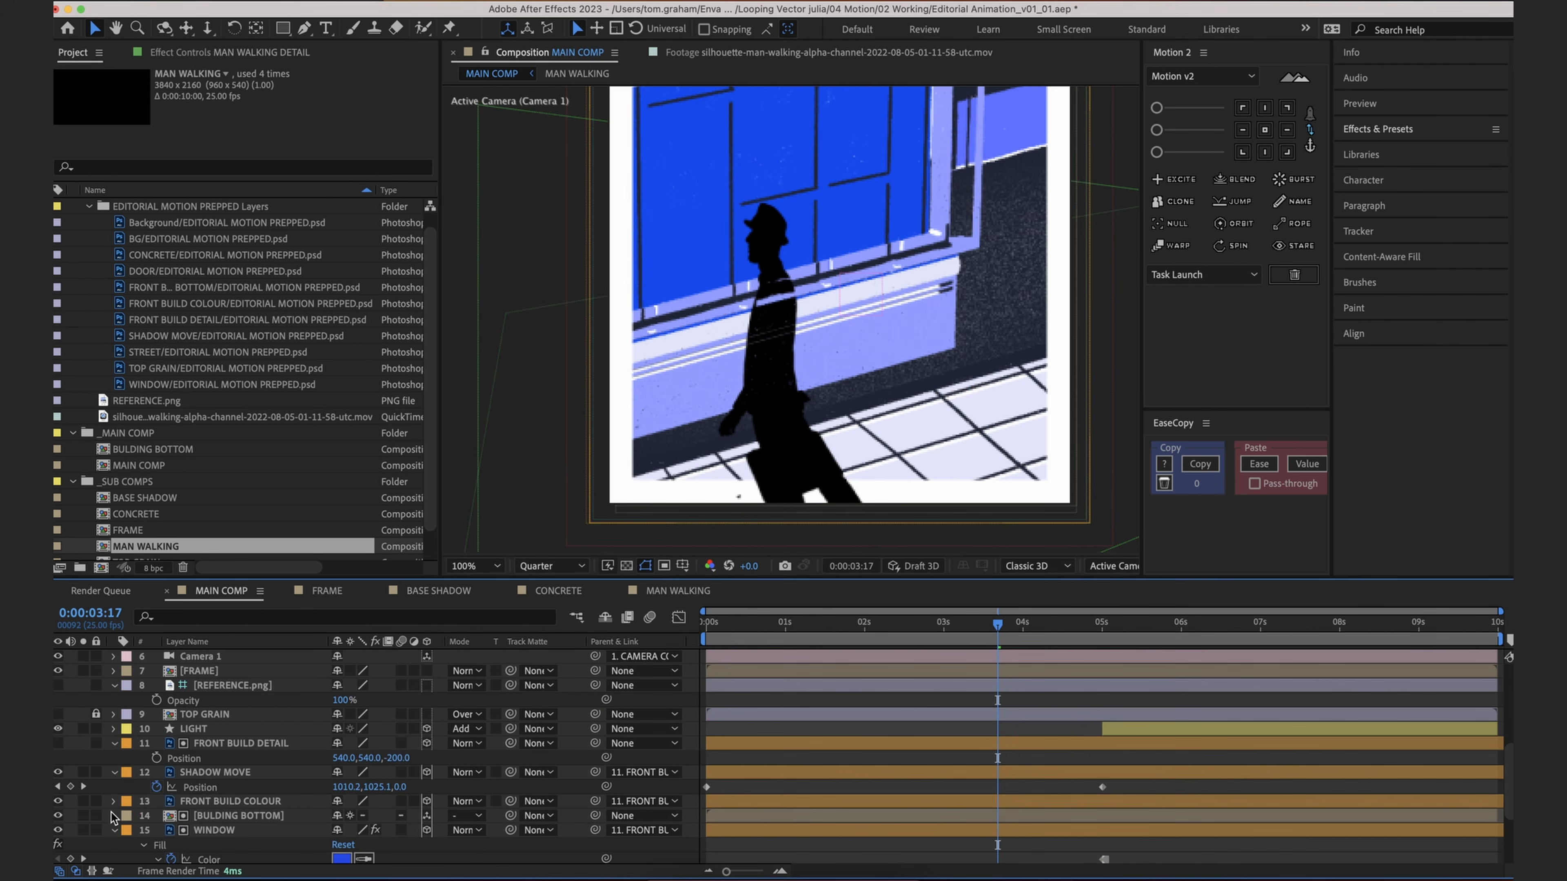
scroll(69, 818, down, 1)
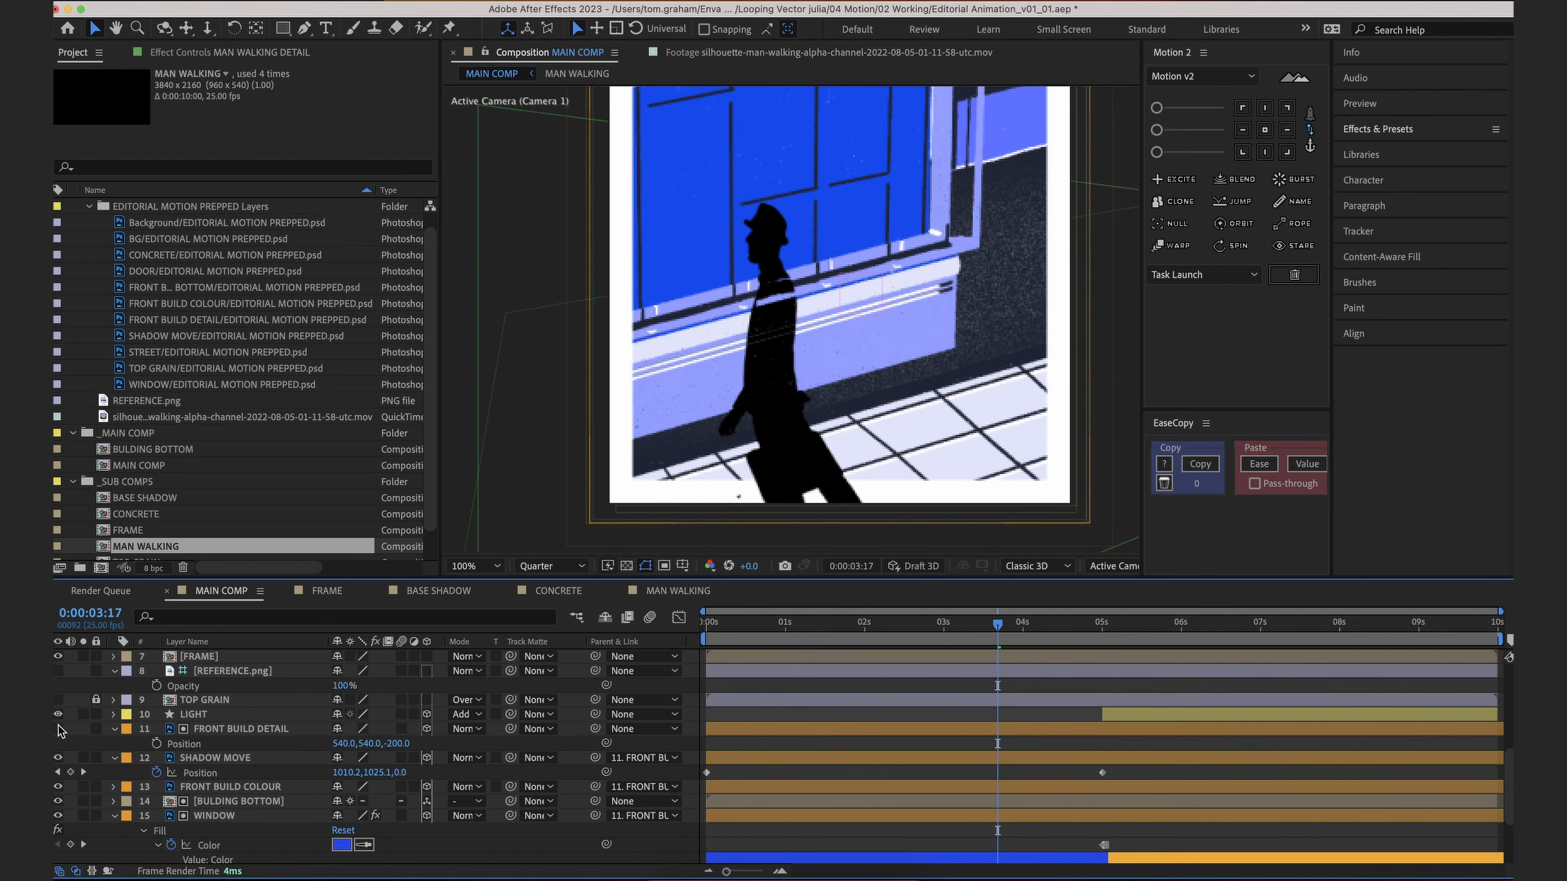
scroll(60, 731, up, 6)
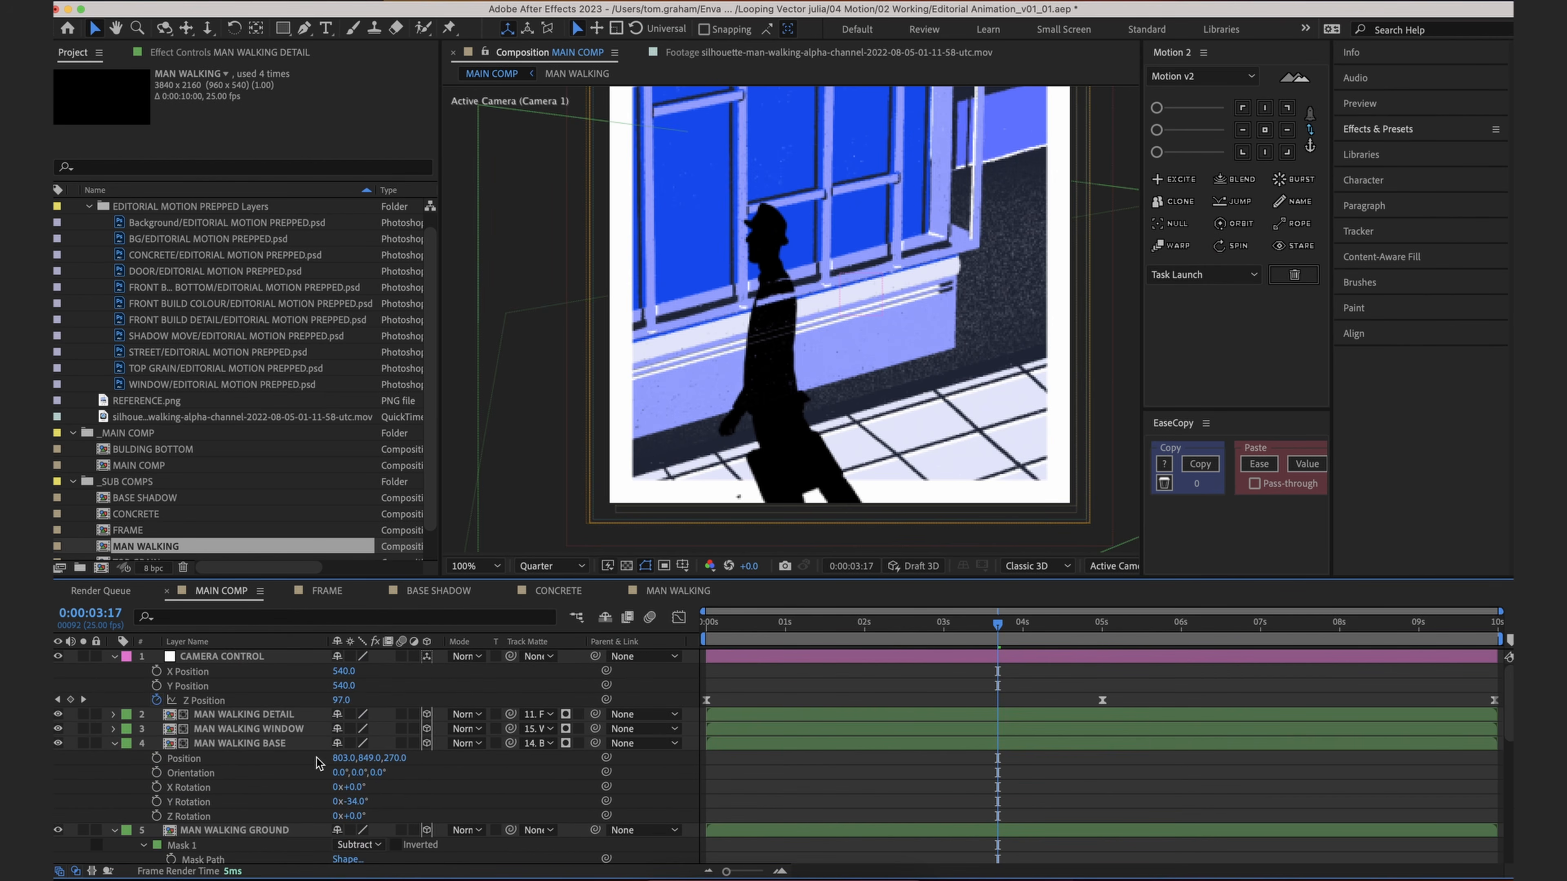
Step: Duplicate the MAN WALKING DETAIL layer and rename the copy MAN WALKING COLOUR
click(302, 716)
scroll(305, 740, down, 3)
scroll(309, 753, up, 3)
key(super+d)
key(Return)
key(Right)
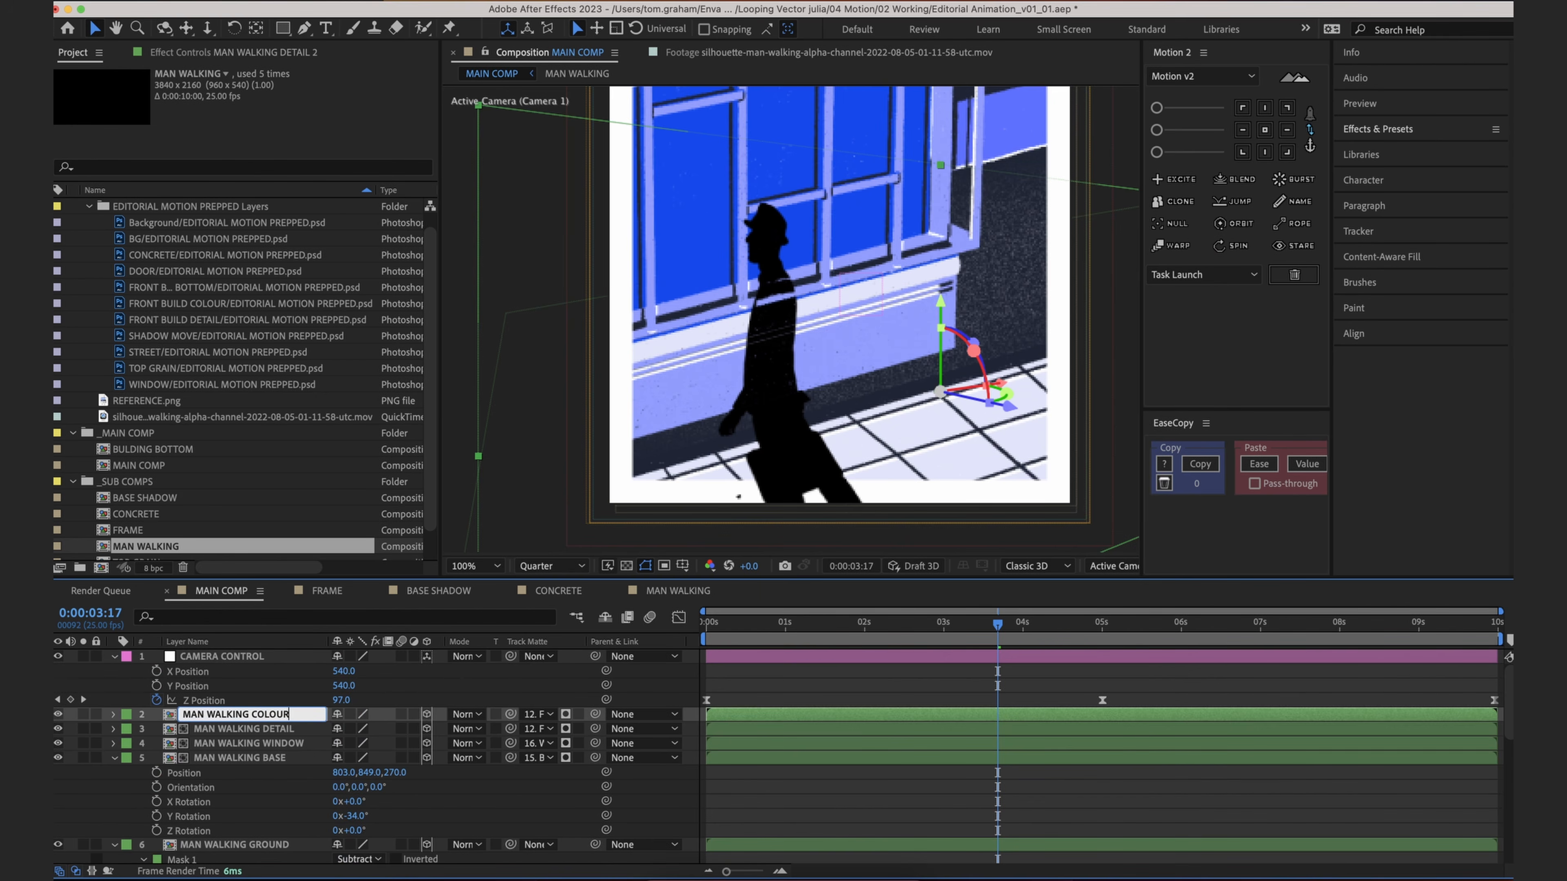
text(COLOUR)
key(Return)
Step: Set MAN WALKING COLOUR's track matte to FRONT BUILD COLOUR and turn the FRONT BUILD COLOUR layer's visibility back on
click(537, 714)
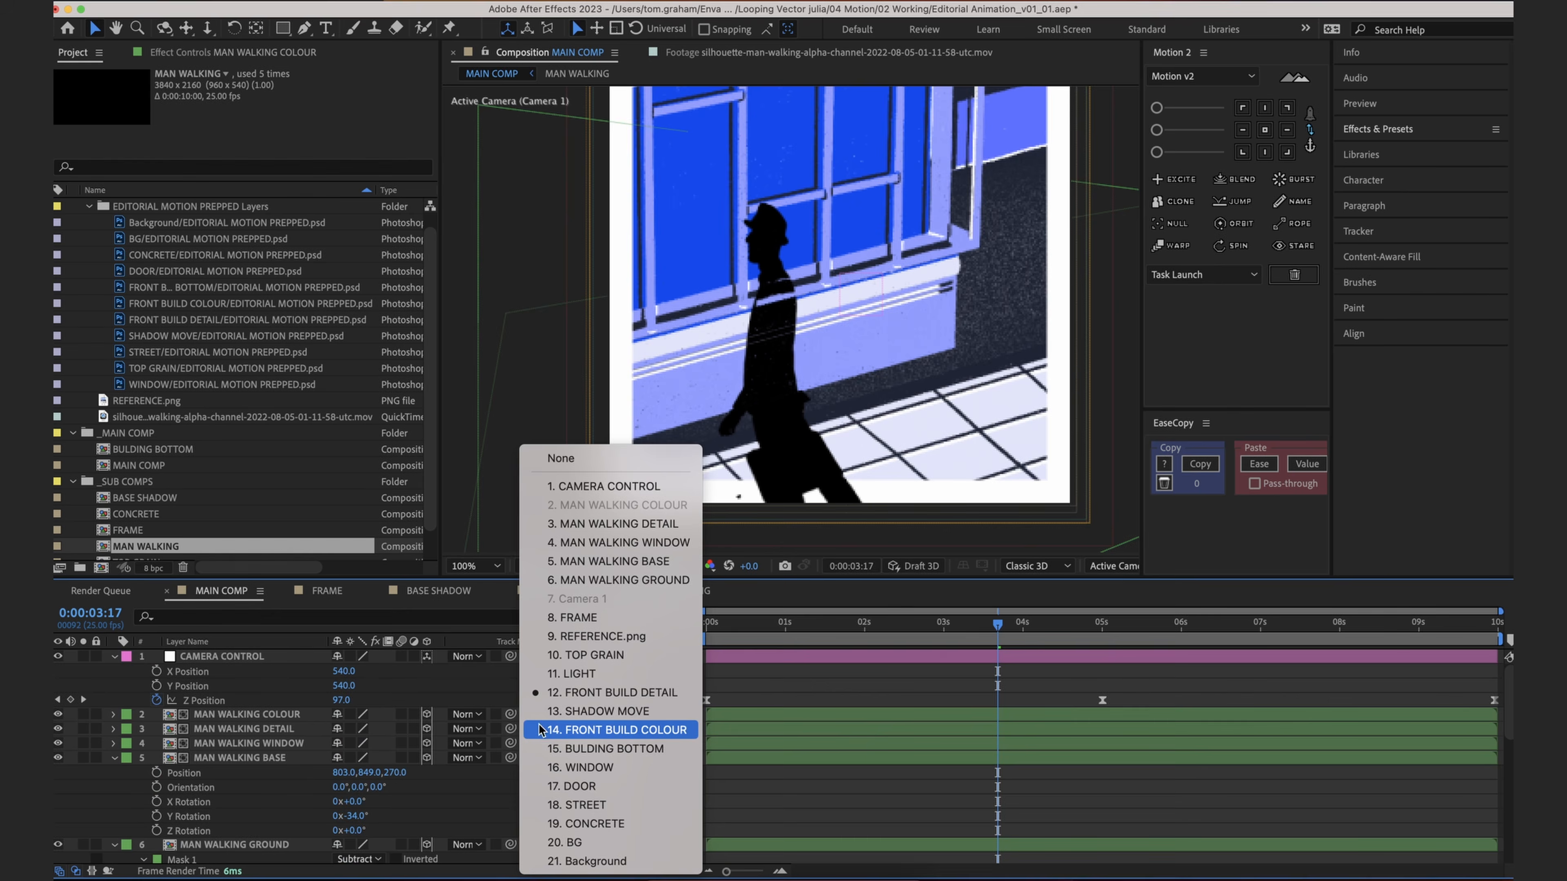
click(577, 730)
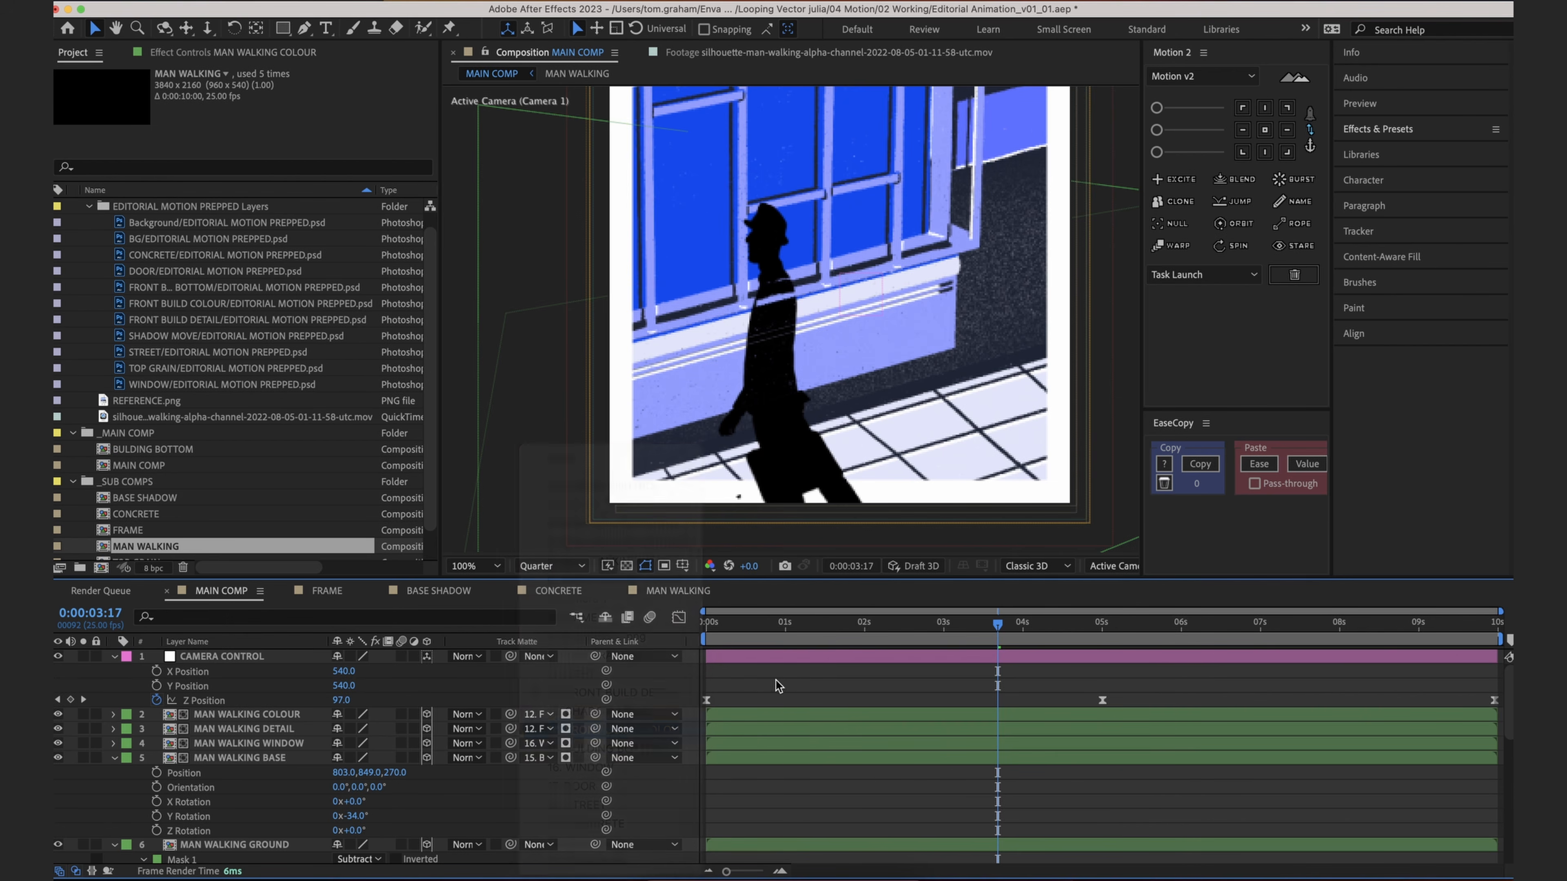
scroll(265, 788, down, 5)
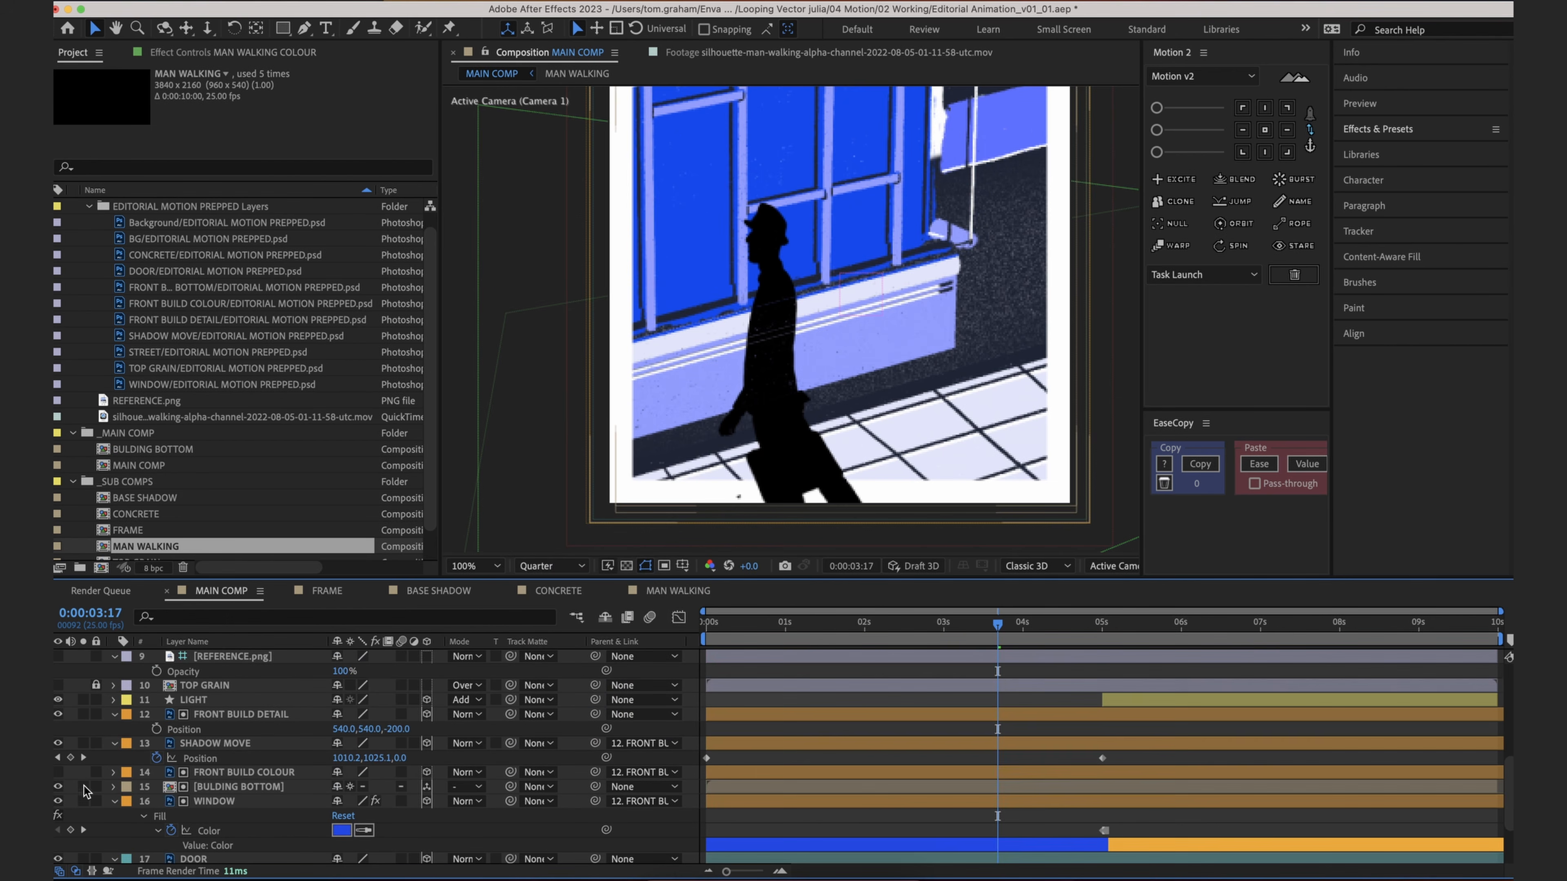
scroll(964, 721, up, 5)
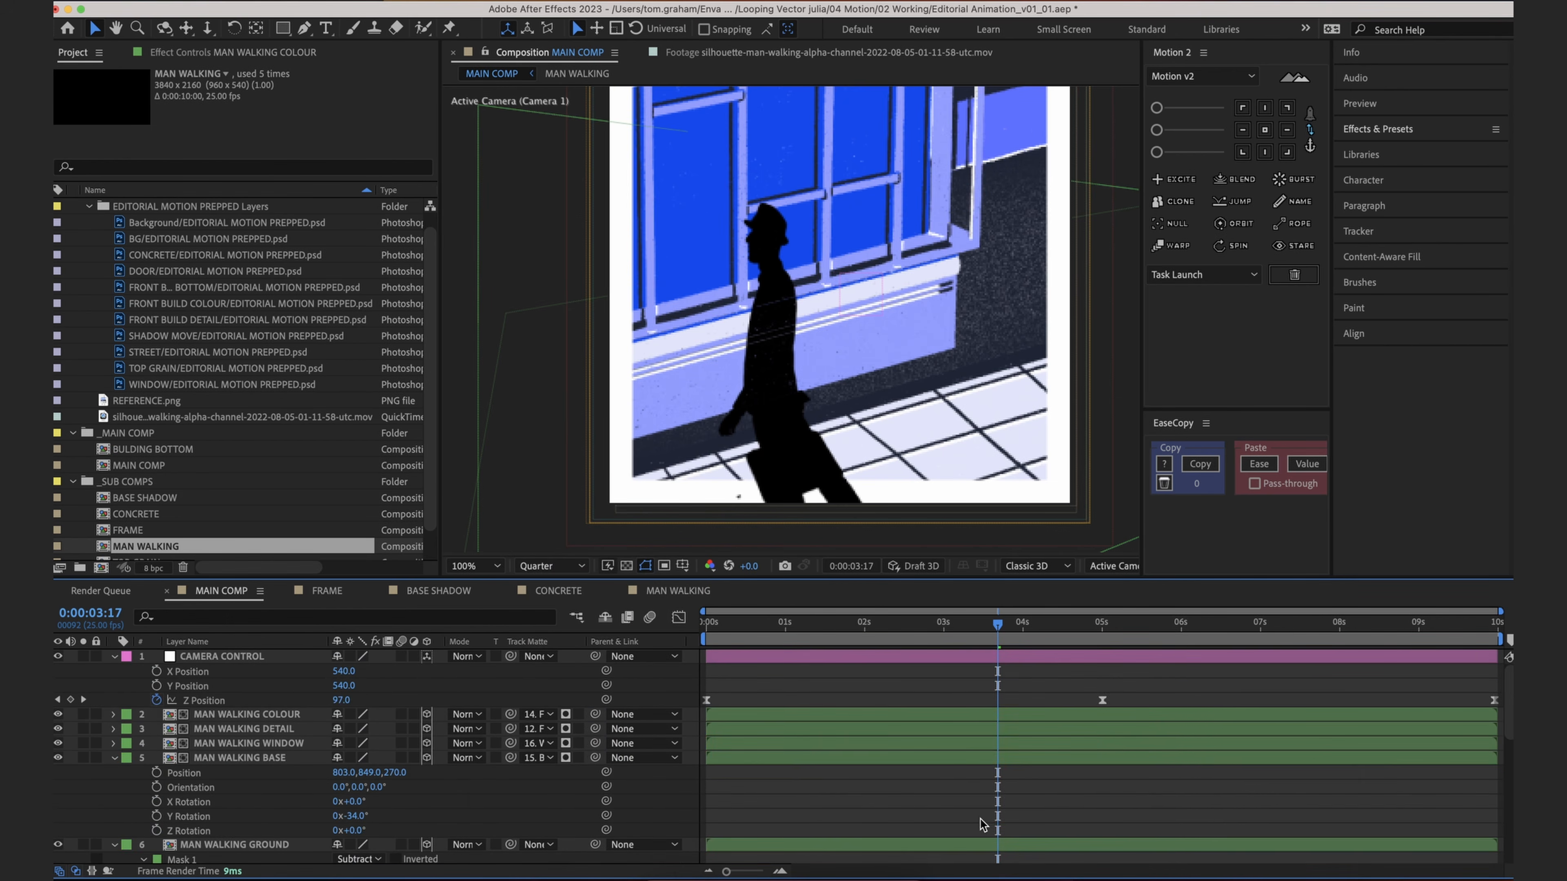
Step: Reveal the silhouette footage's Opacity in the MAN WALKING comp and play back the walk in MAIN COMP
double_click(914, 714)
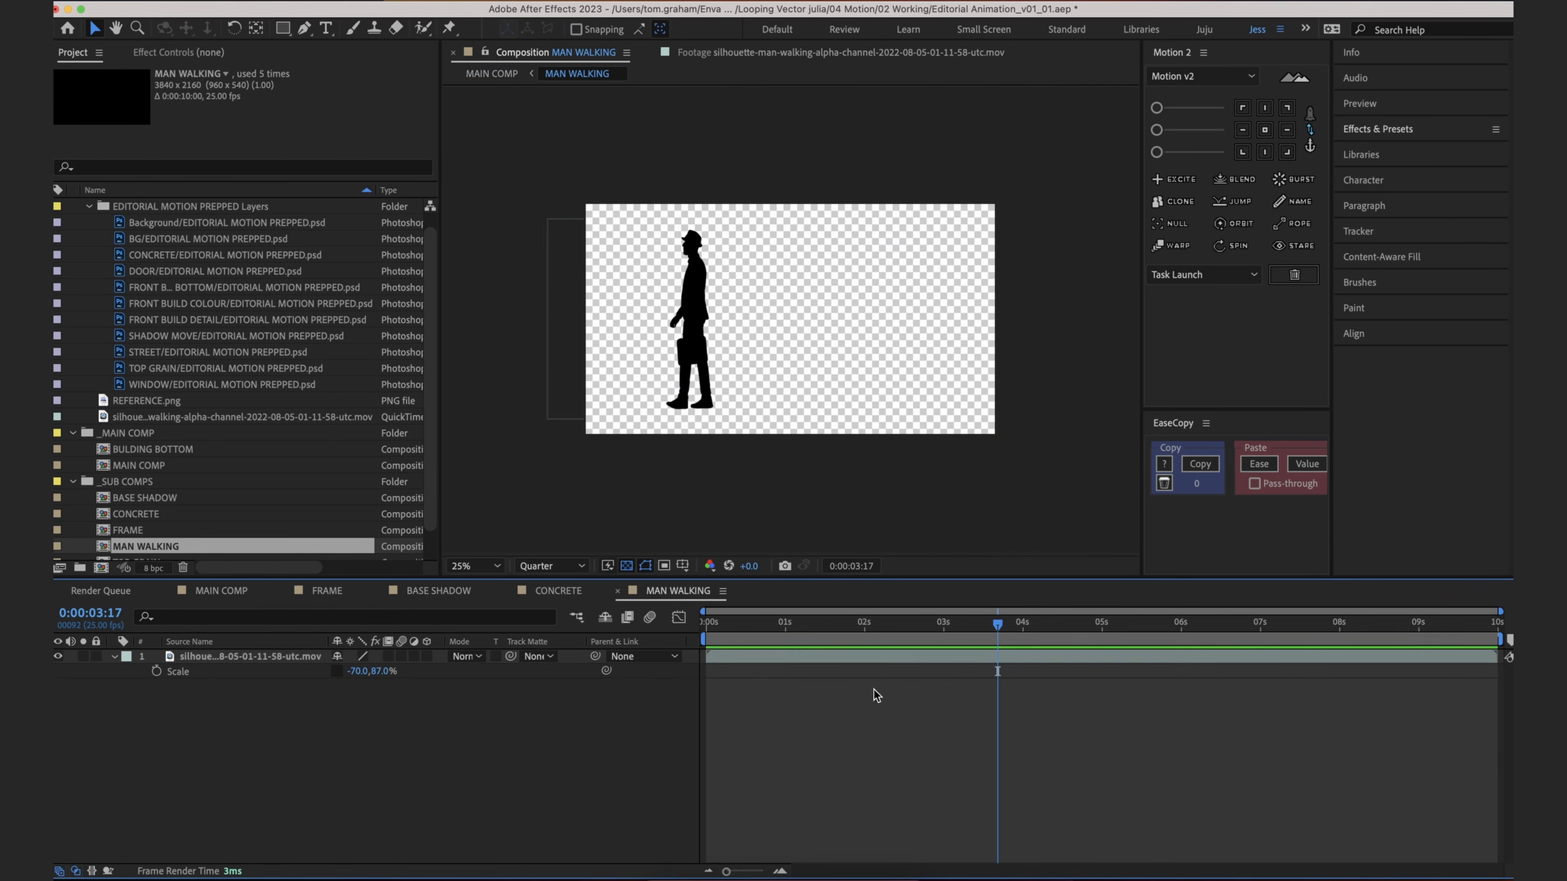
key(t)
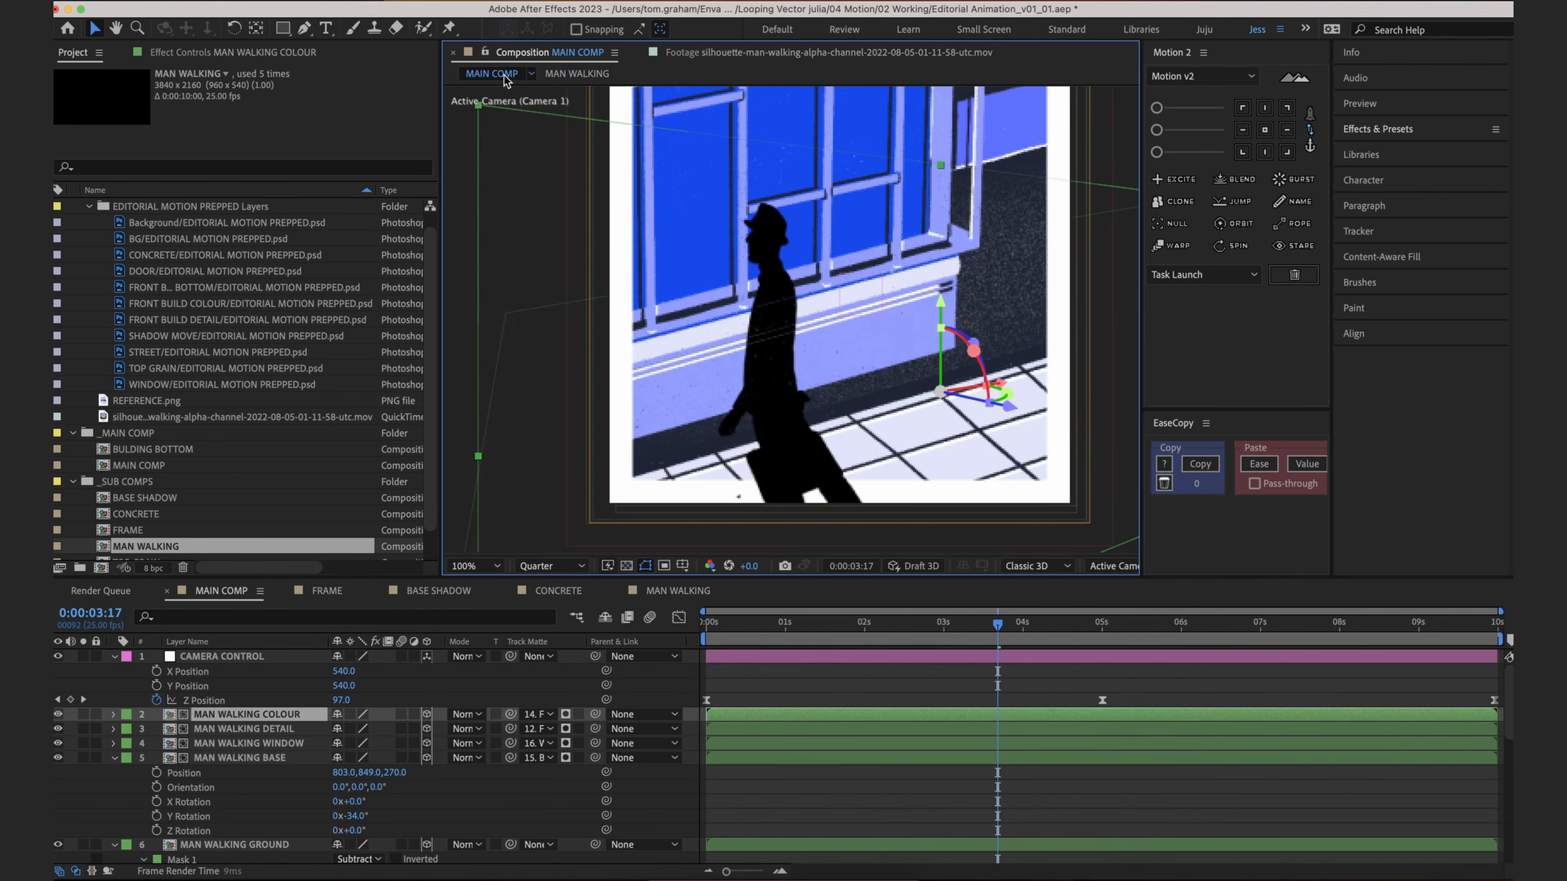
click(491, 72)
click(851, 622)
drag(851, 622, 871, 653)
key(space)
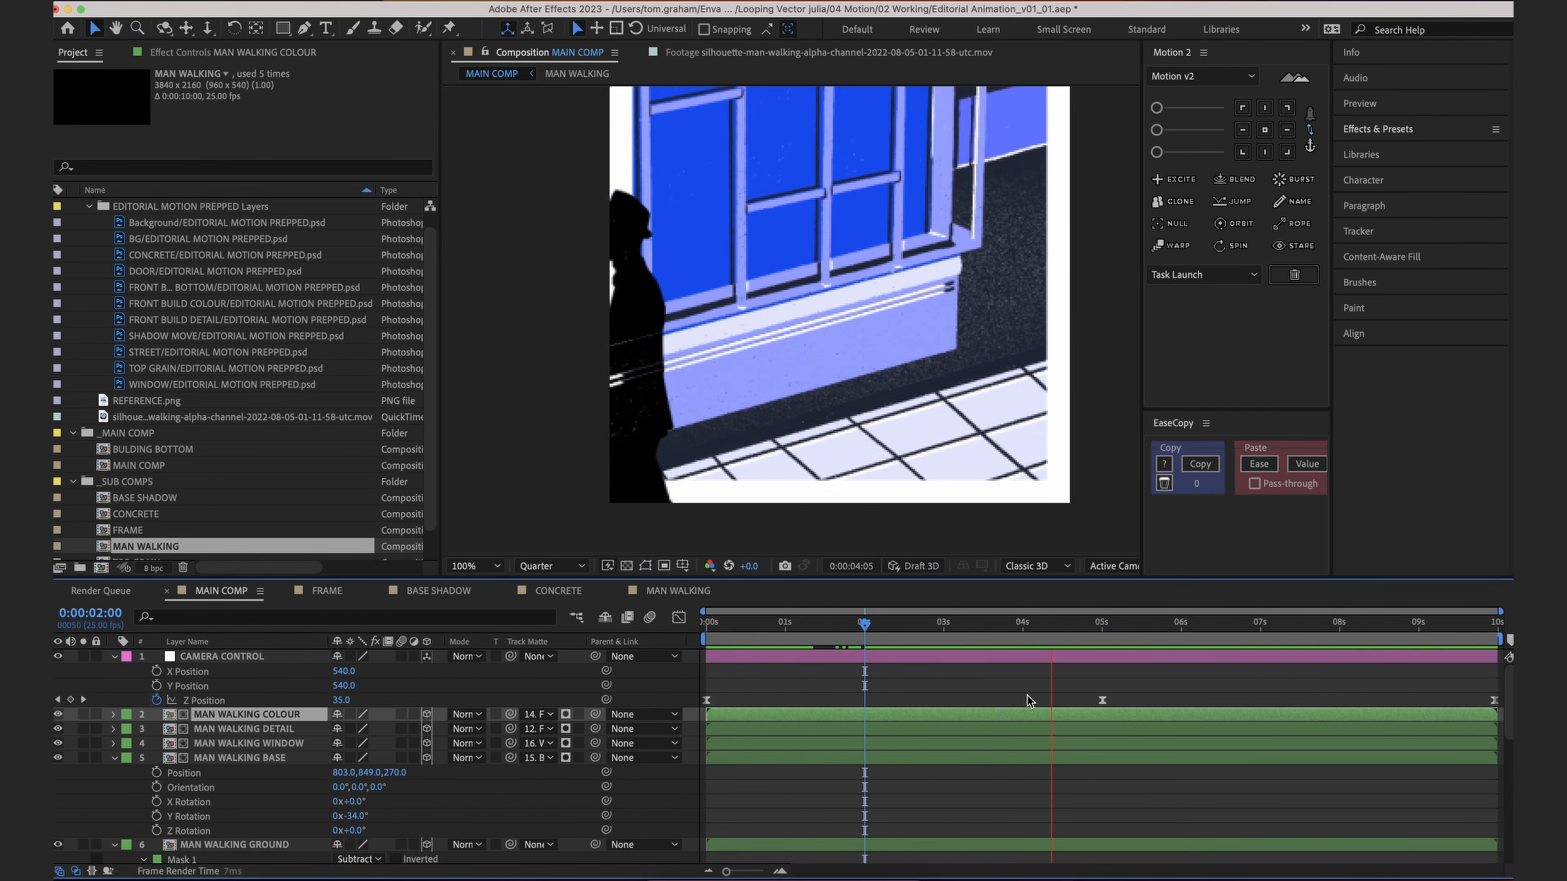
key(space)
key(space)
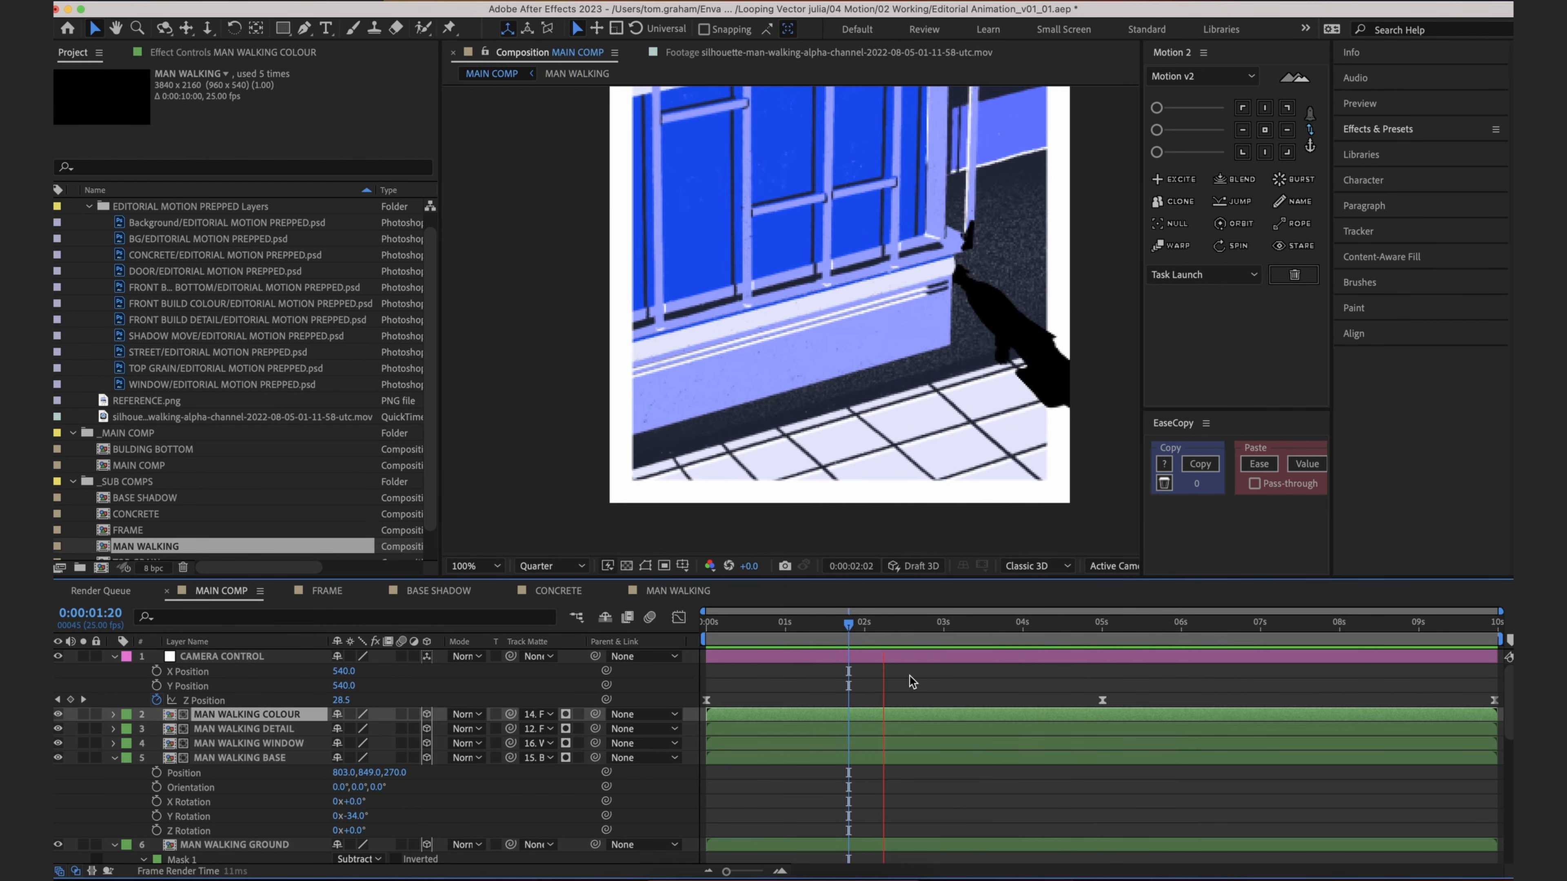
click(912, 692)
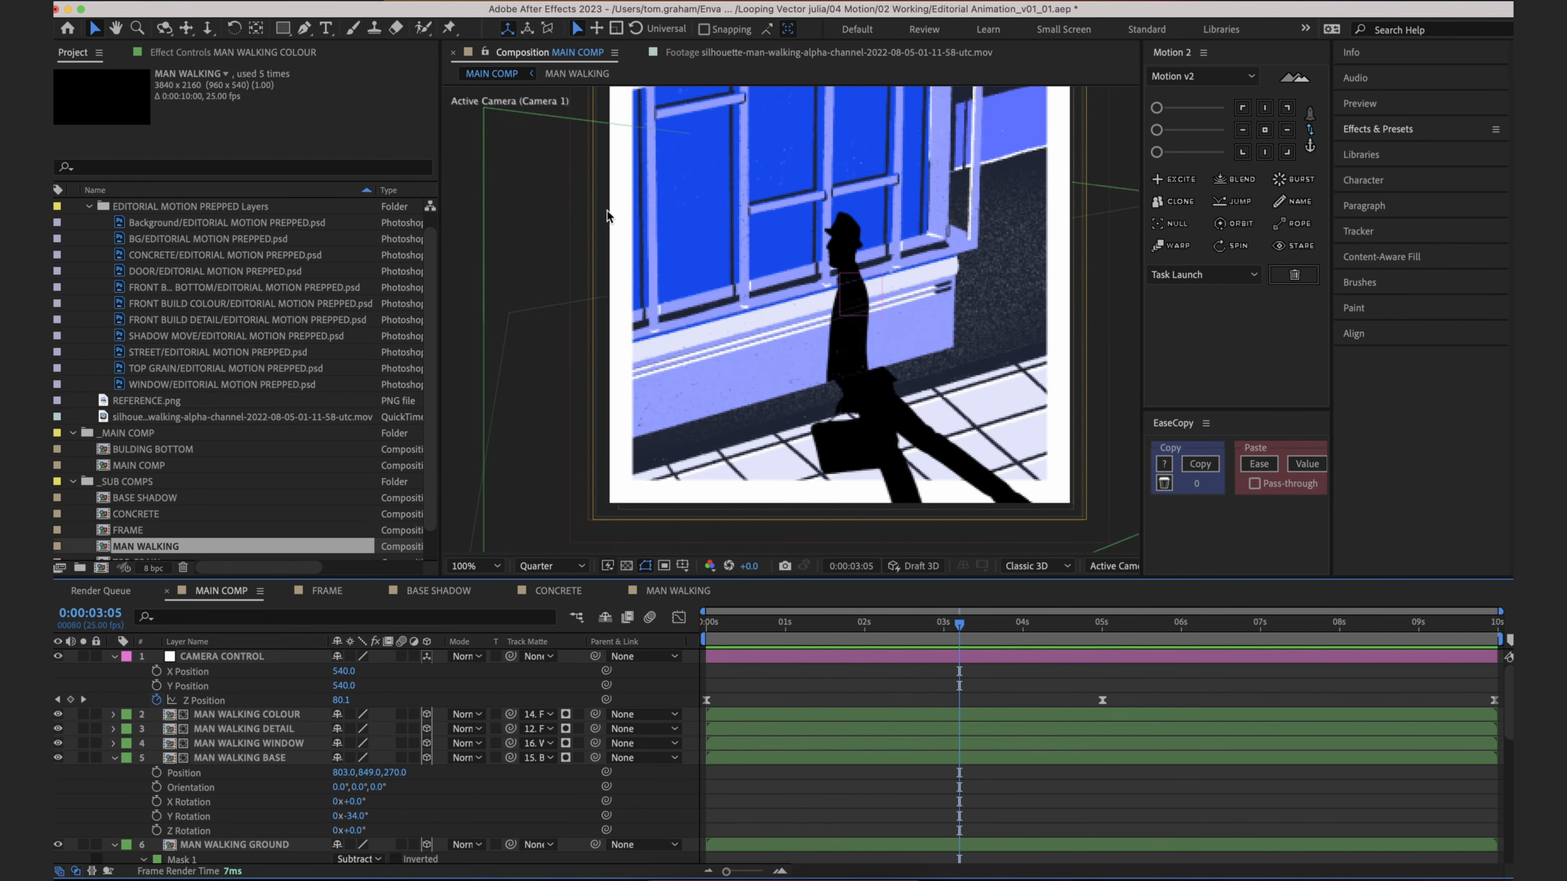
Step: Set the silhouette footage's Opacity to 40% inside the MAN WALKING comp
click(573, 74)
click(745, 322)
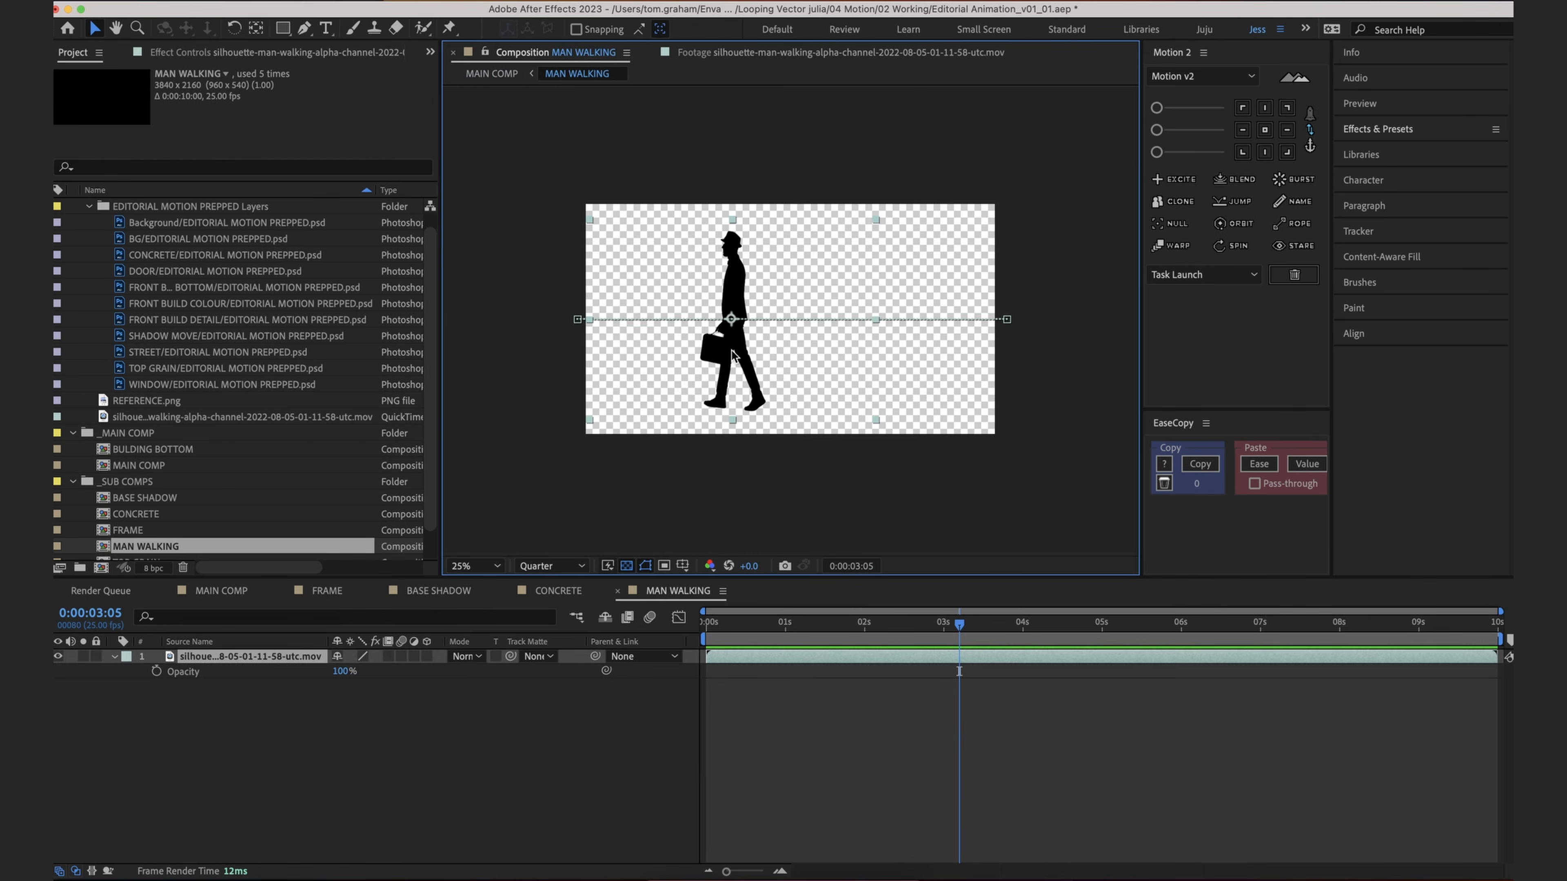
key(period)
click(339, 672)
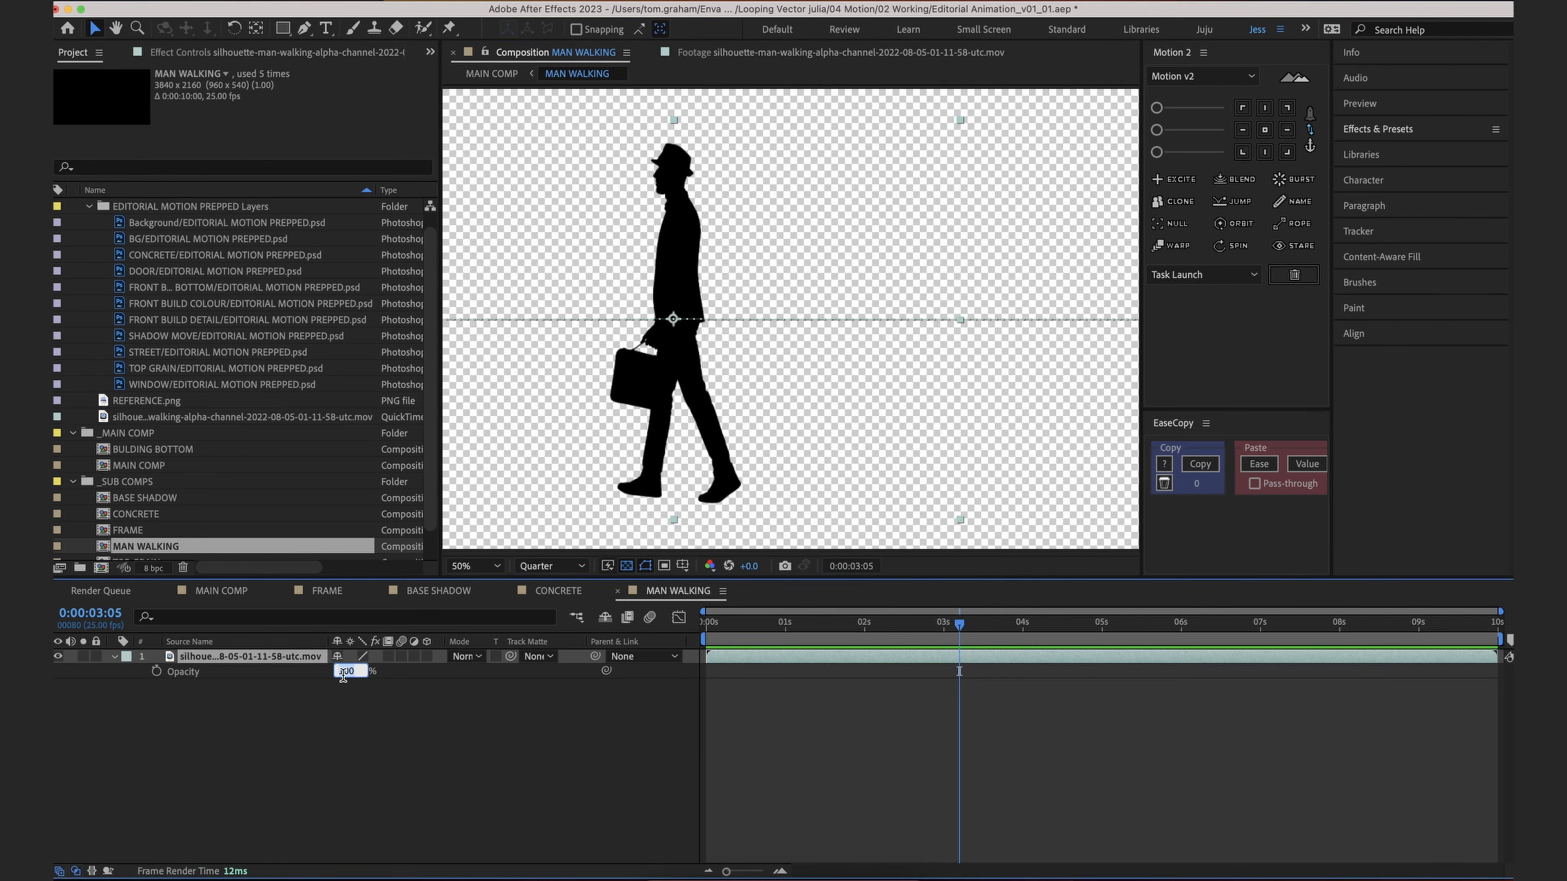
text(40)
key(Return)
click(762, 810)
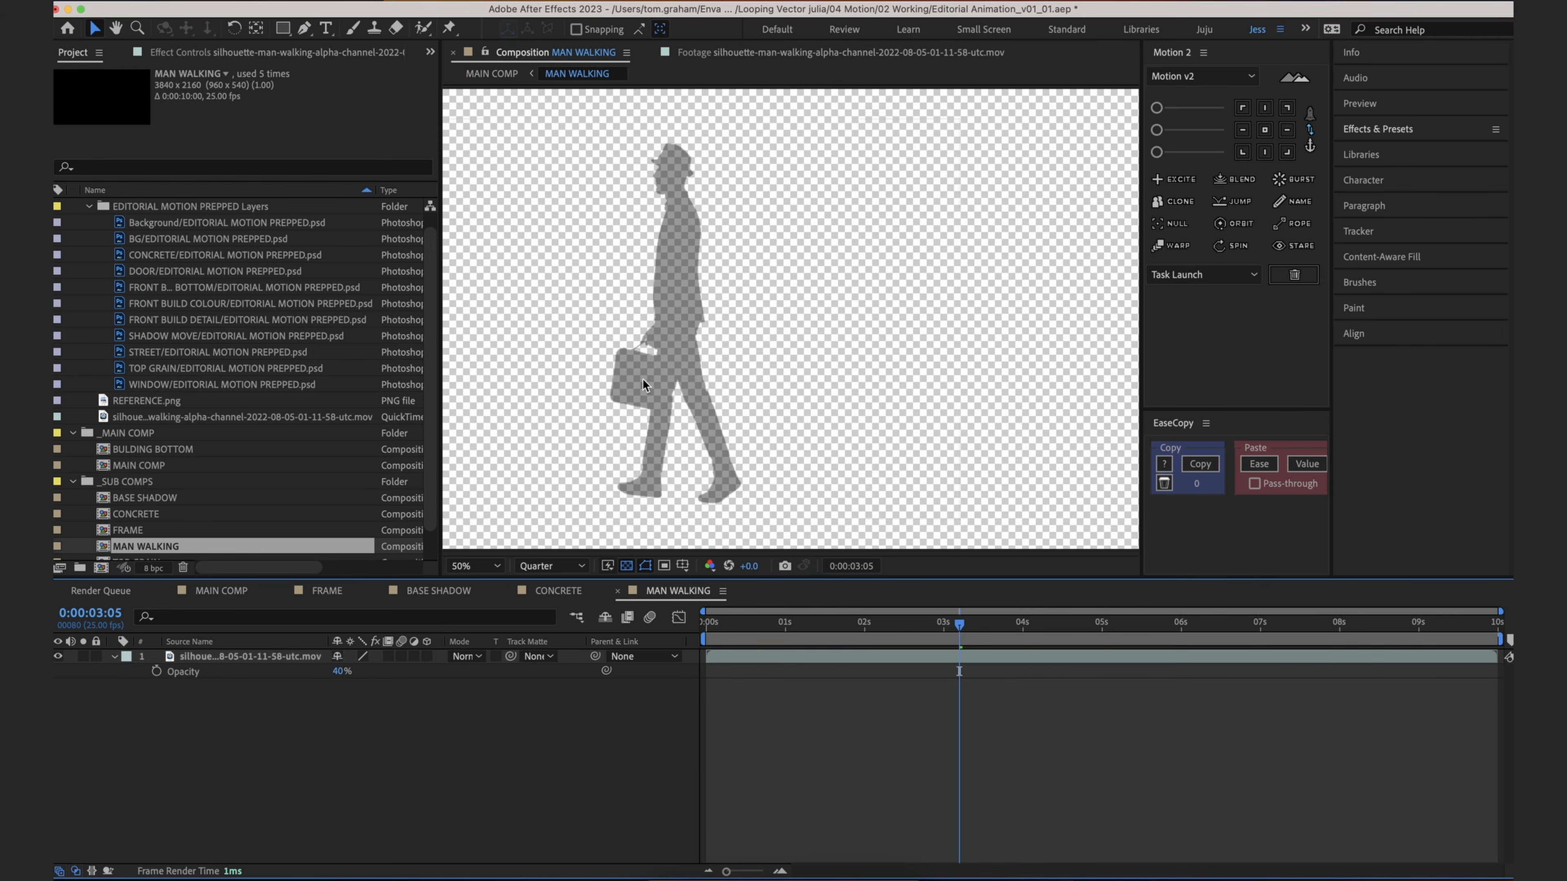
Step: Return to MAIN COMP and nudge the MAN WALKING WINDOW and MAN WALKING COLOUR layers slightly in 3D space
click(509, 74)
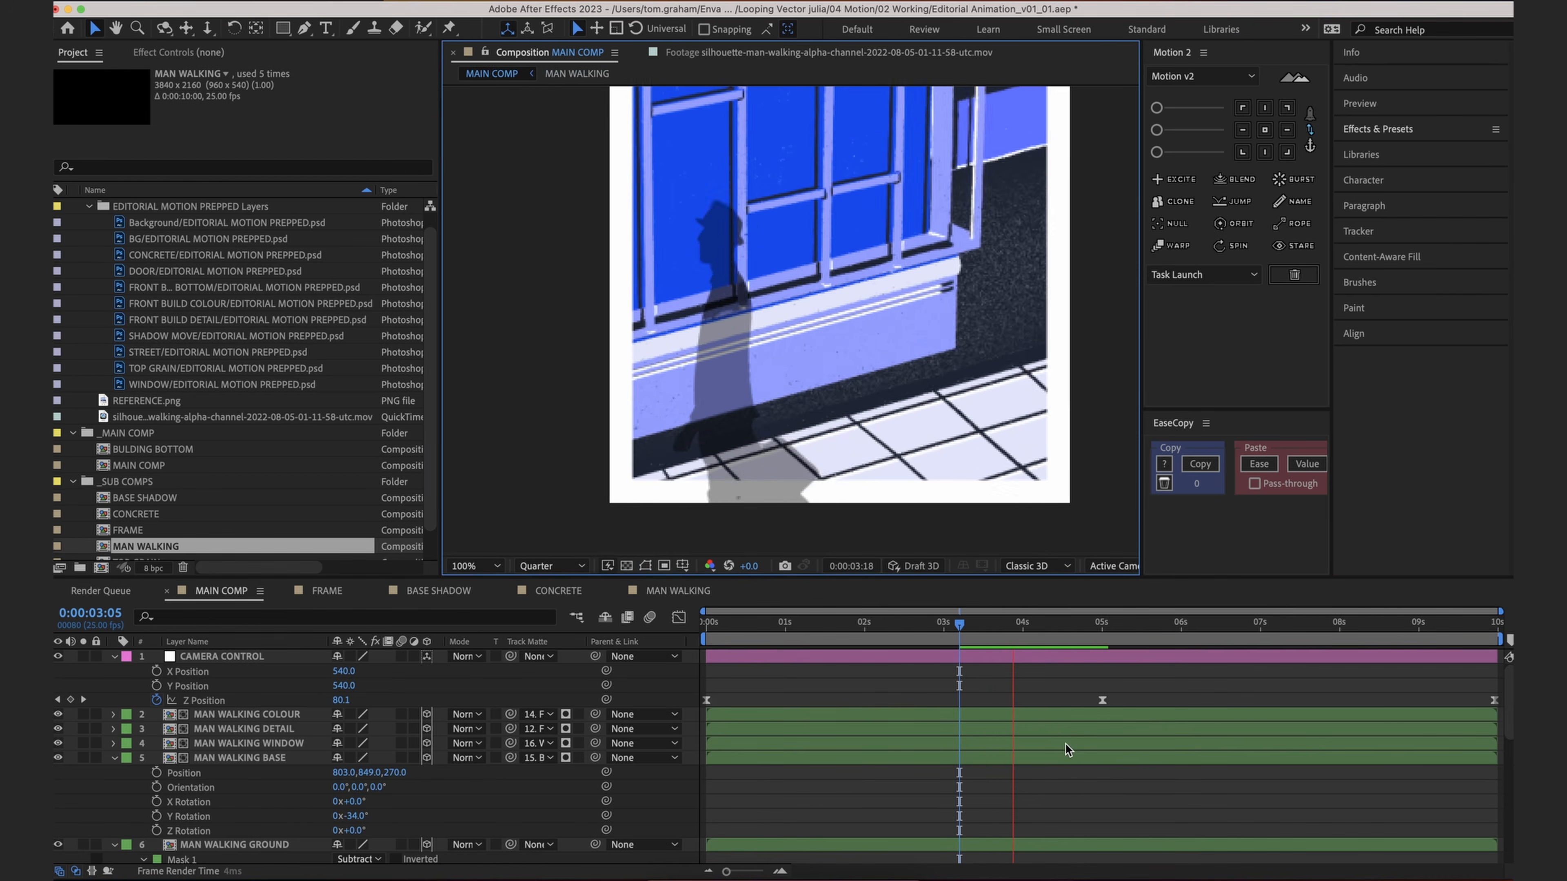
drag(993, 636, 967, 657)
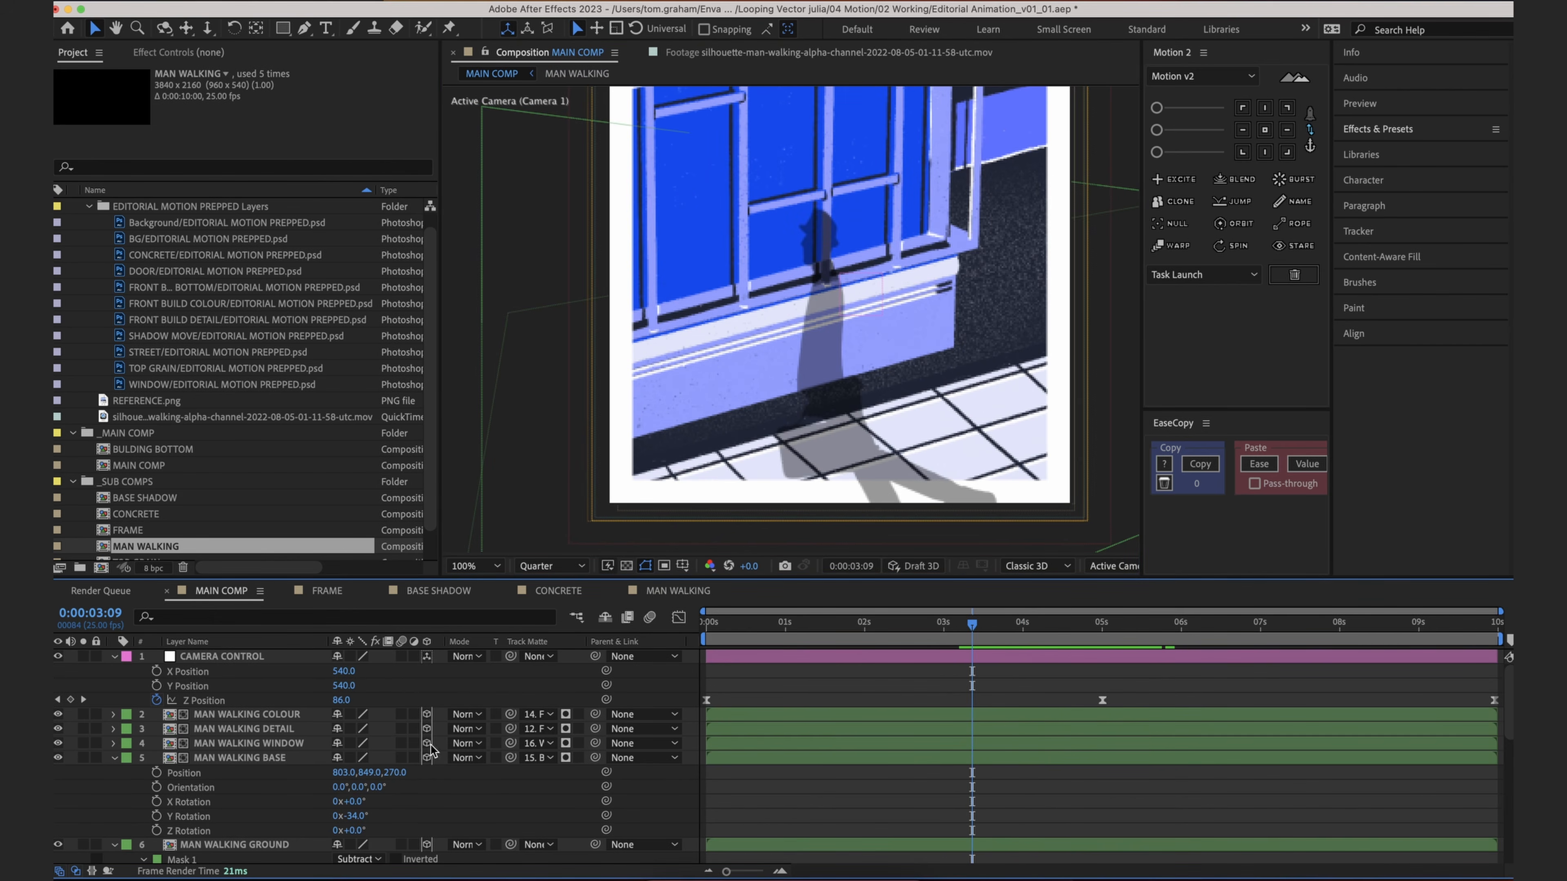
click(244, 744)
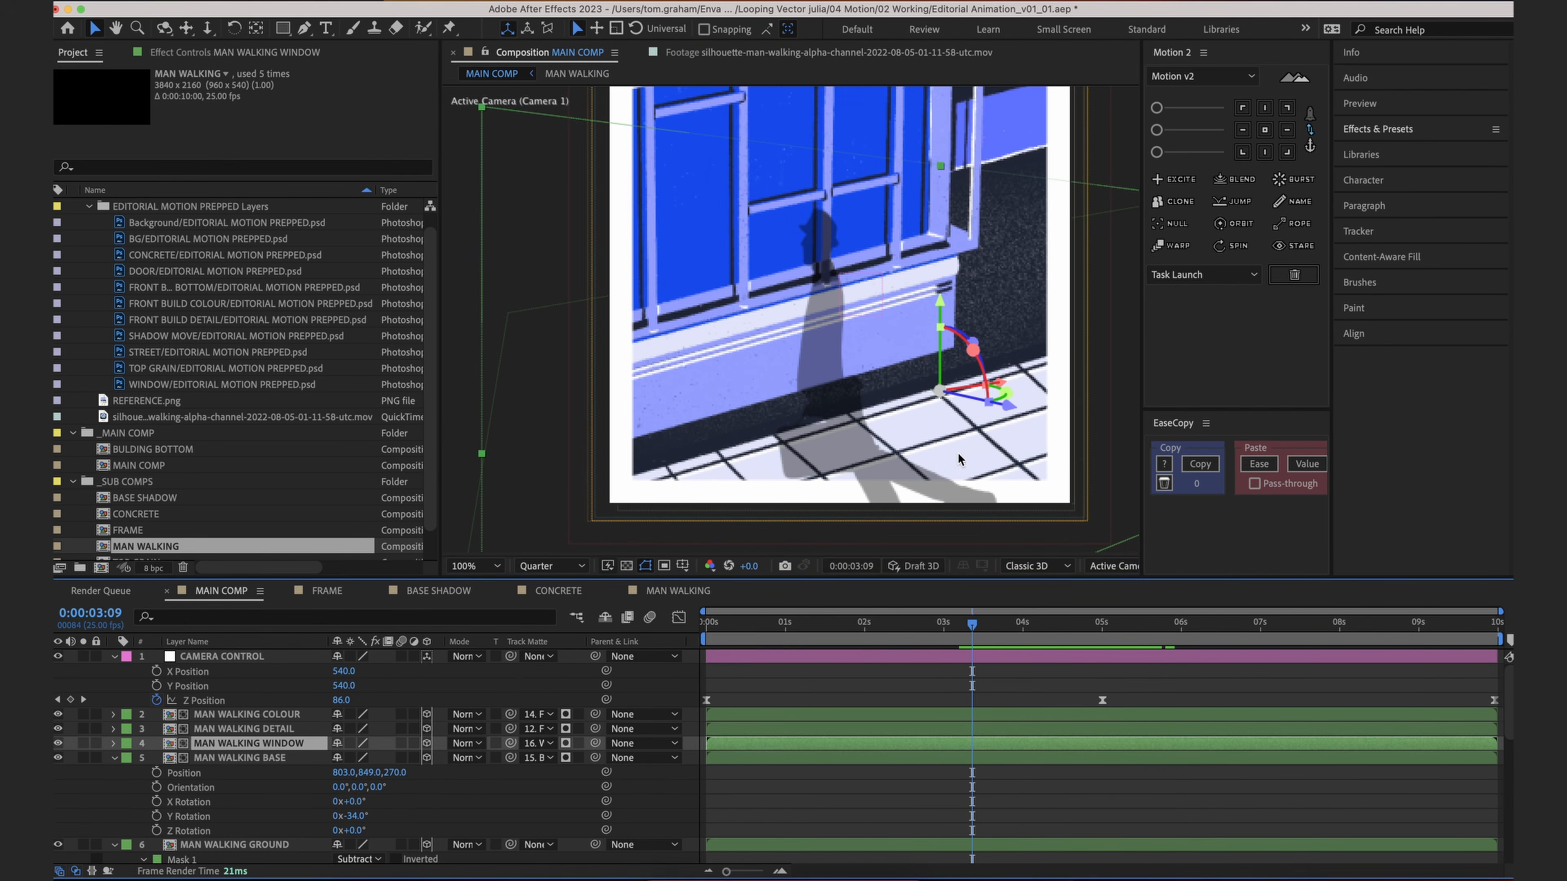
drag(1002, 389, 996, 386)
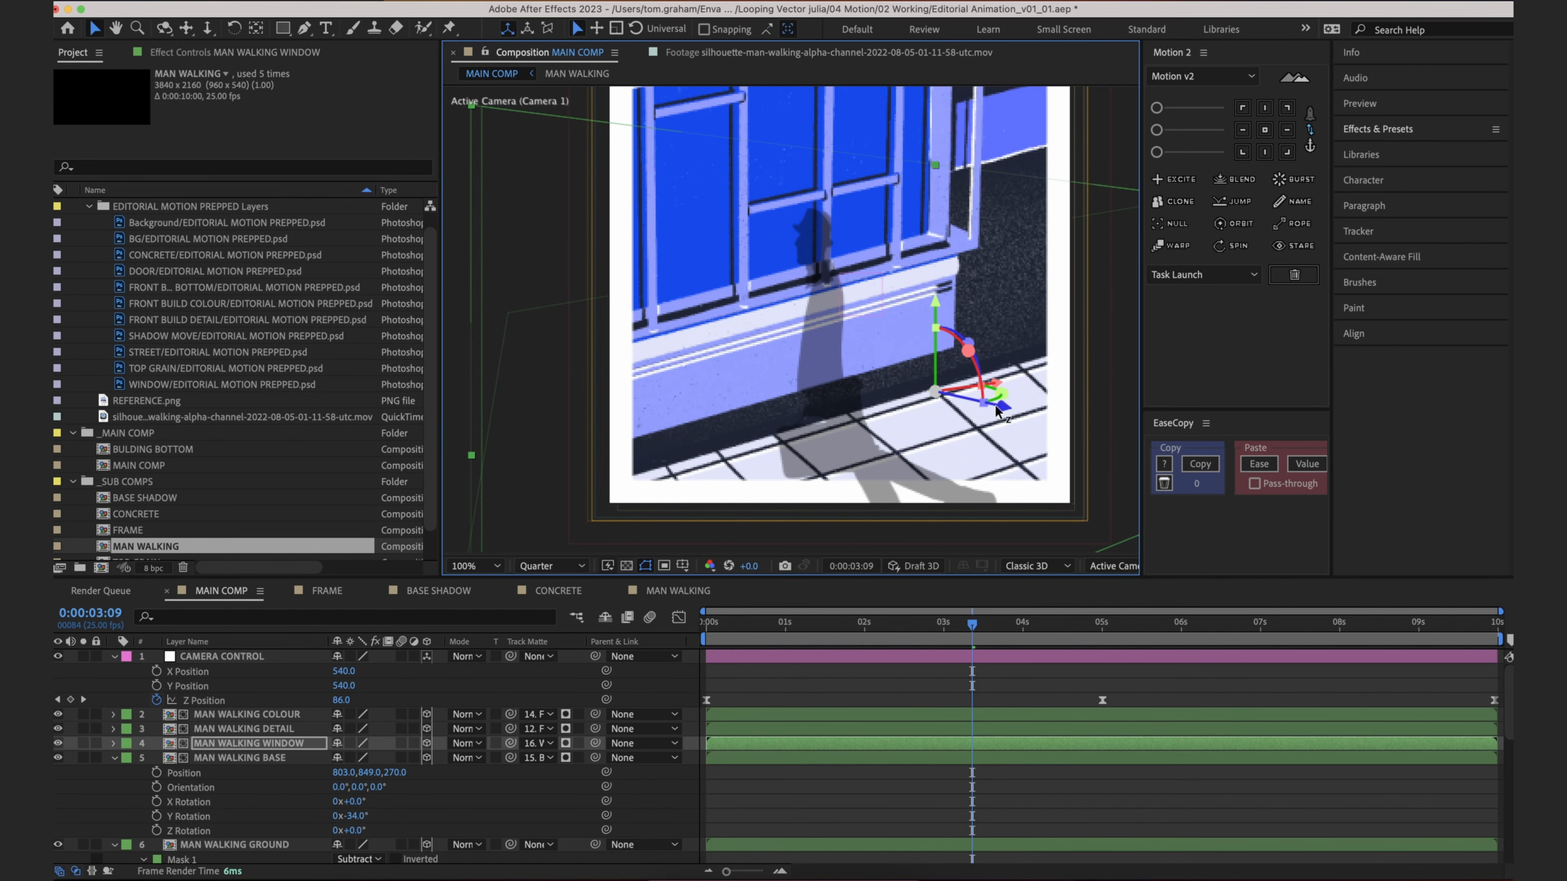
click(264, 714)
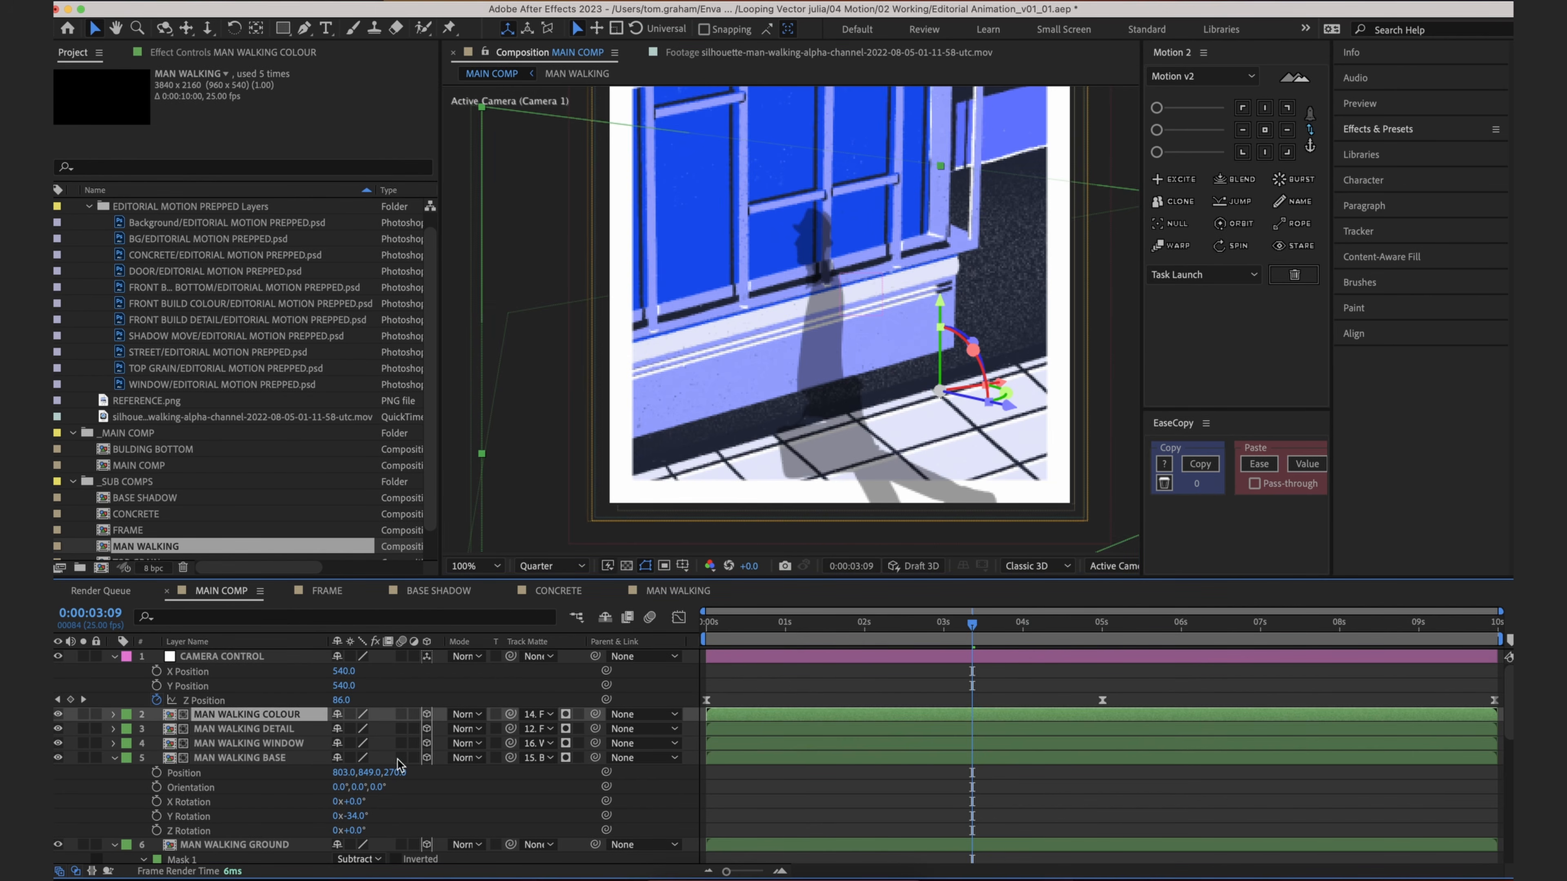
click(299, 758)
click(298, 718)
drag(1005, 382, 1006, 382)
Step: Play back the animation from the start and from around 3 seconds to examine the semi-transparent shadow
key(space)
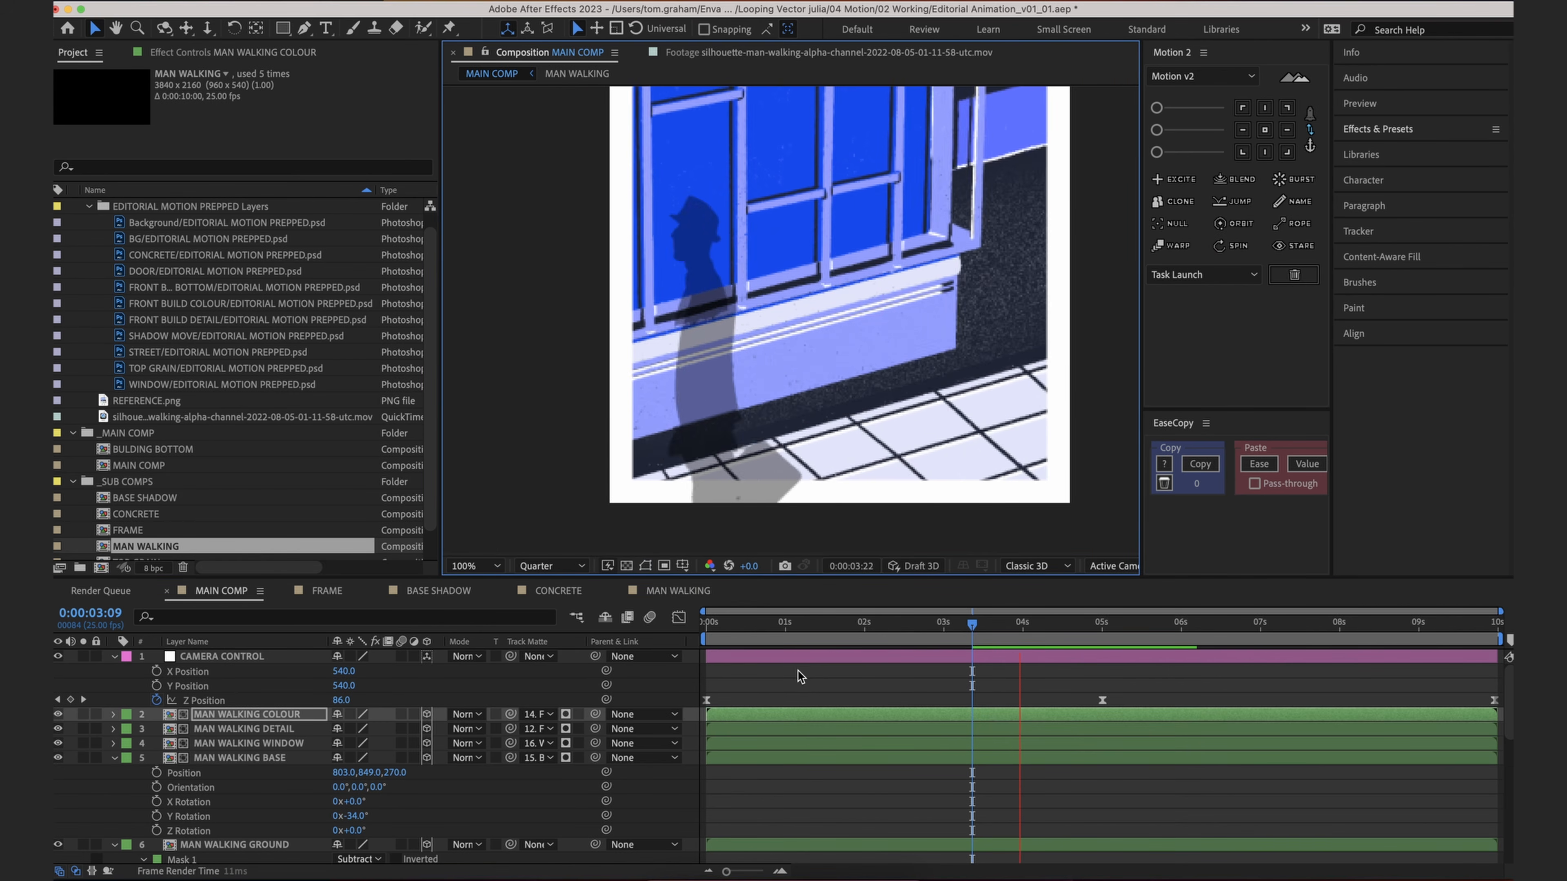
drag(886, 623, 704, 630)
key(space)
click(891, 699)
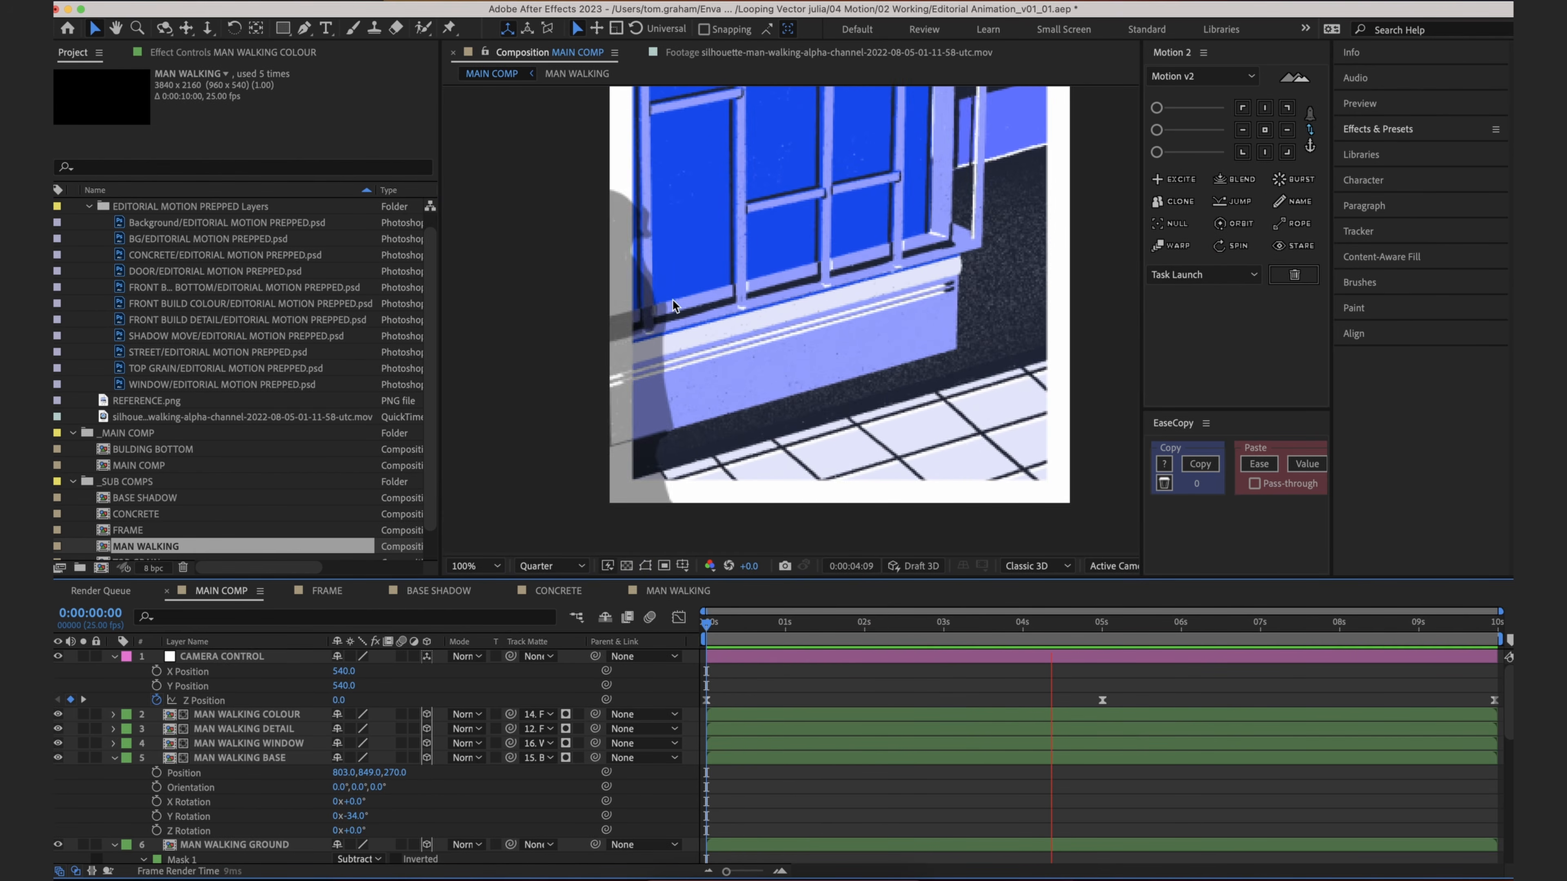
mouse_move(920, 622)
mouse_down()
mouse_move(878, 626)
mouse_move(957, 630)
mouse_move(931, 627)
mouse_up()
key(space)
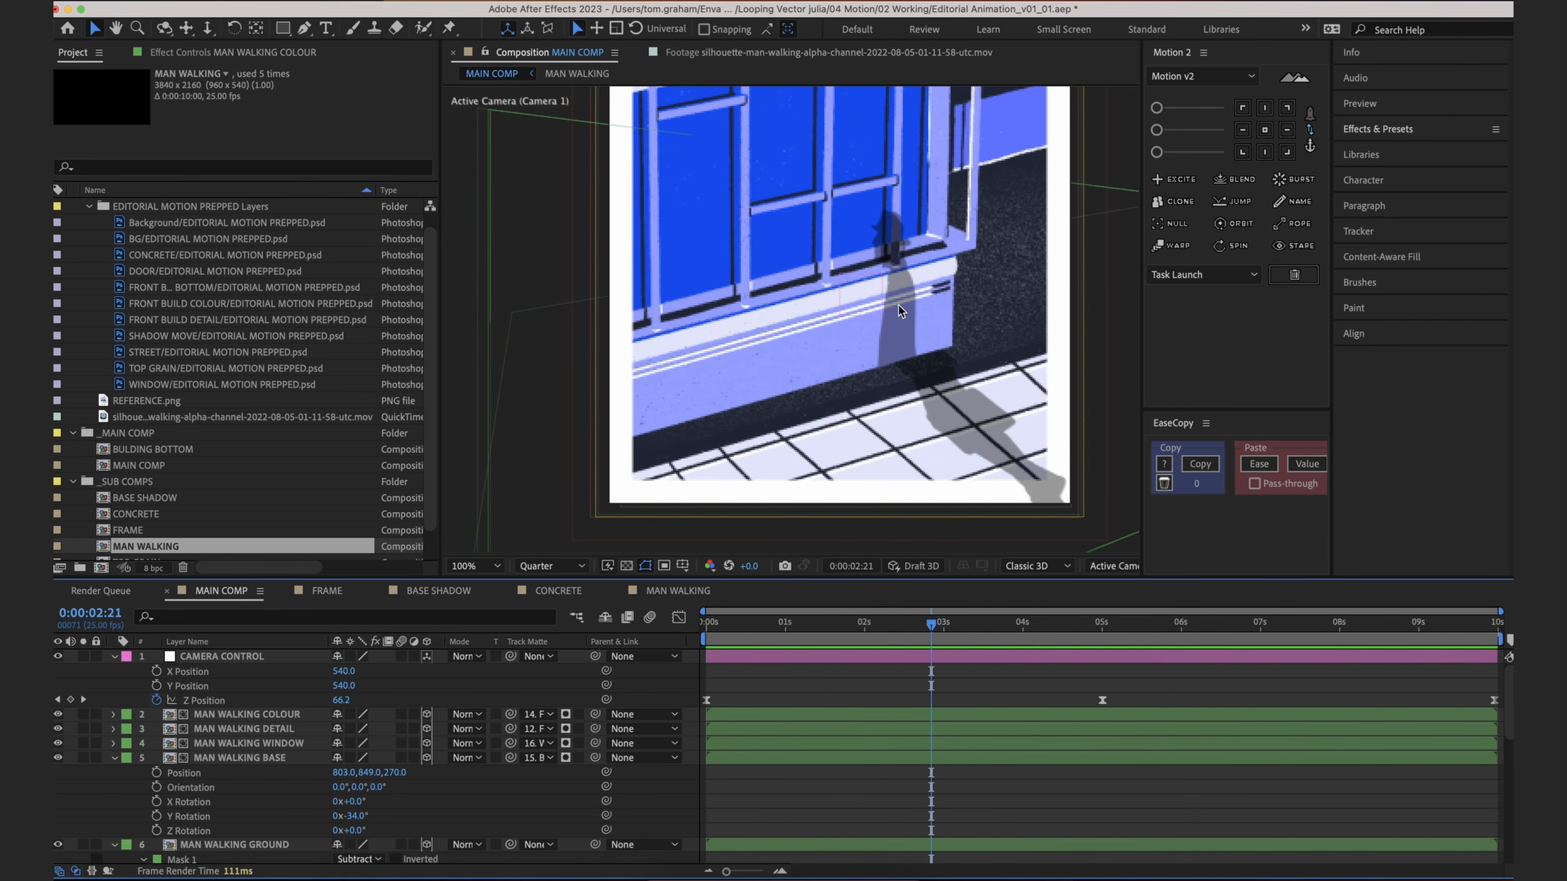
Step: Try sliding the MAN WALKING GROUND layer slightly earlier in time and play back the walk
click(285, 744)
shift+click(283, 716)
key(super+shift+a)
click(739, 747)
click(743, 754)
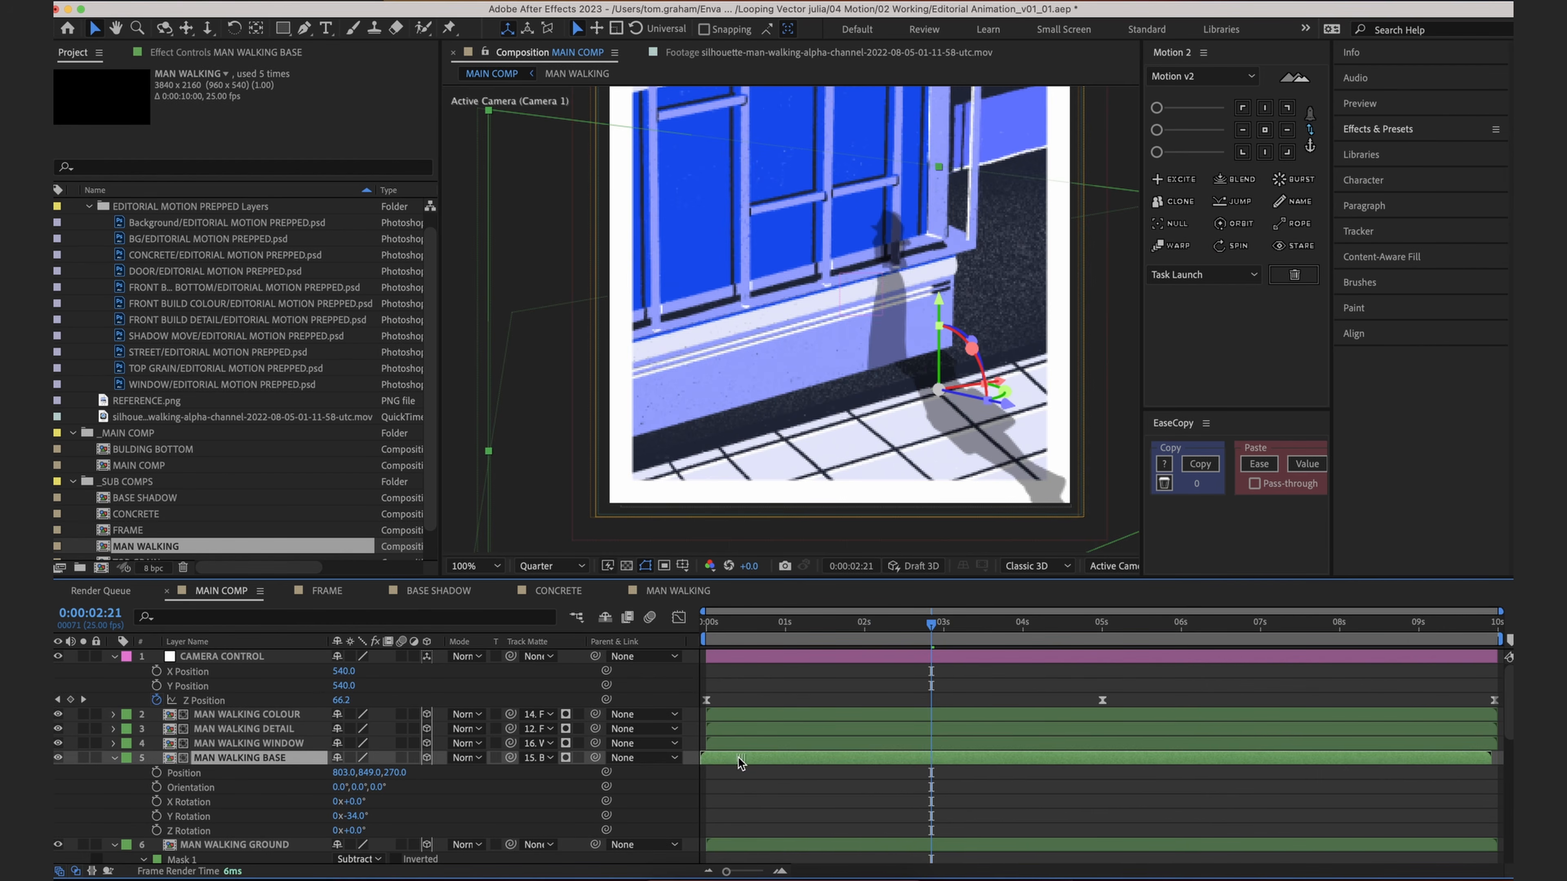
scroll(727, 795, down, 1)
click(228, 830)
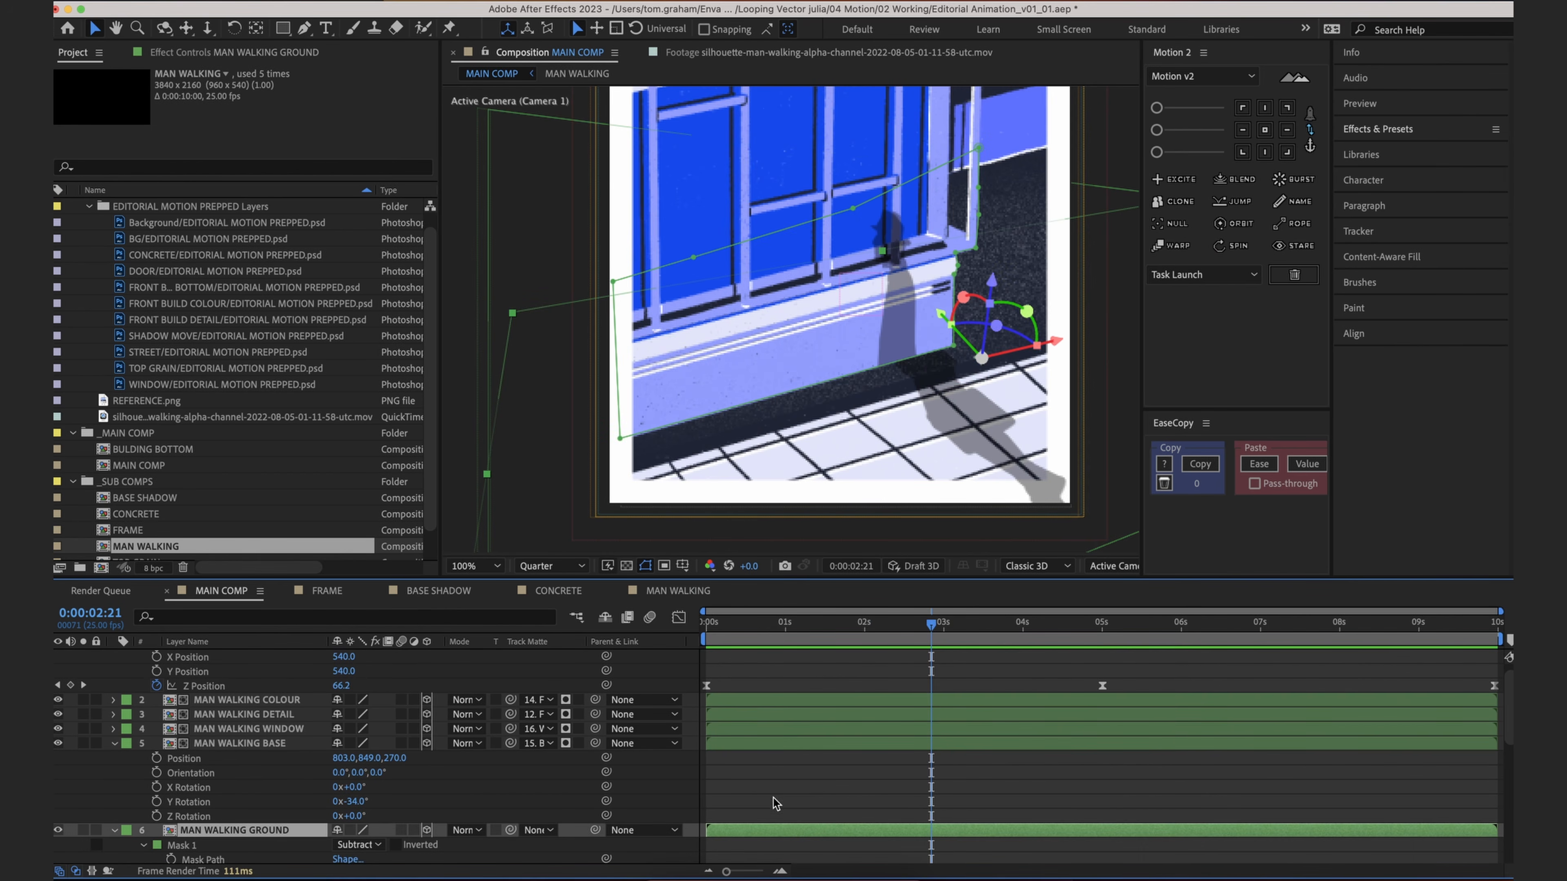
drag(770, 832, 759, 839)
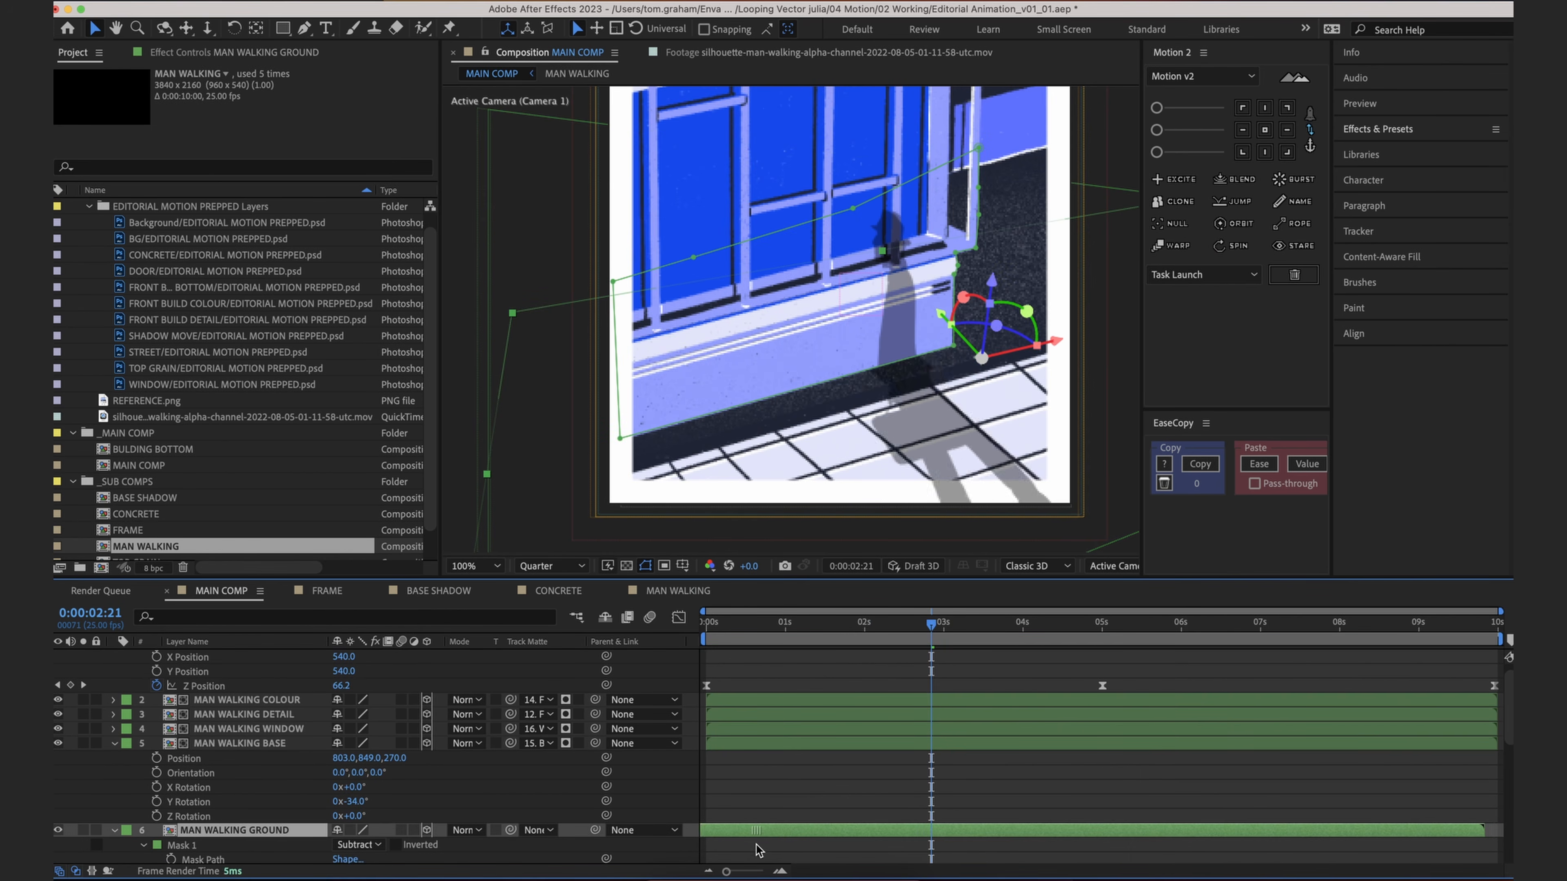
key(space)
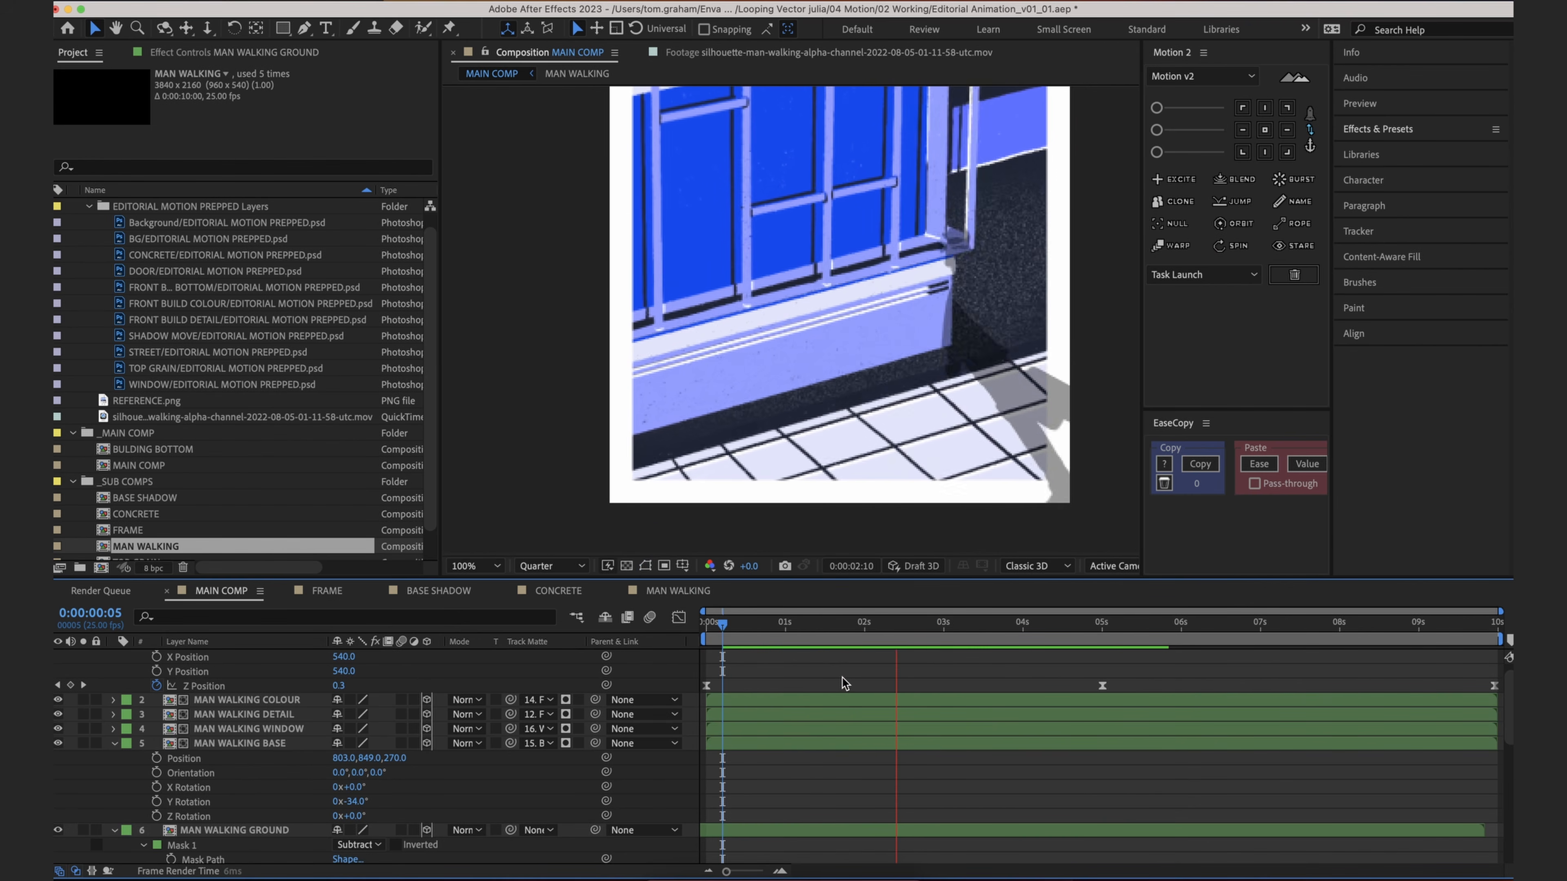
key(space)
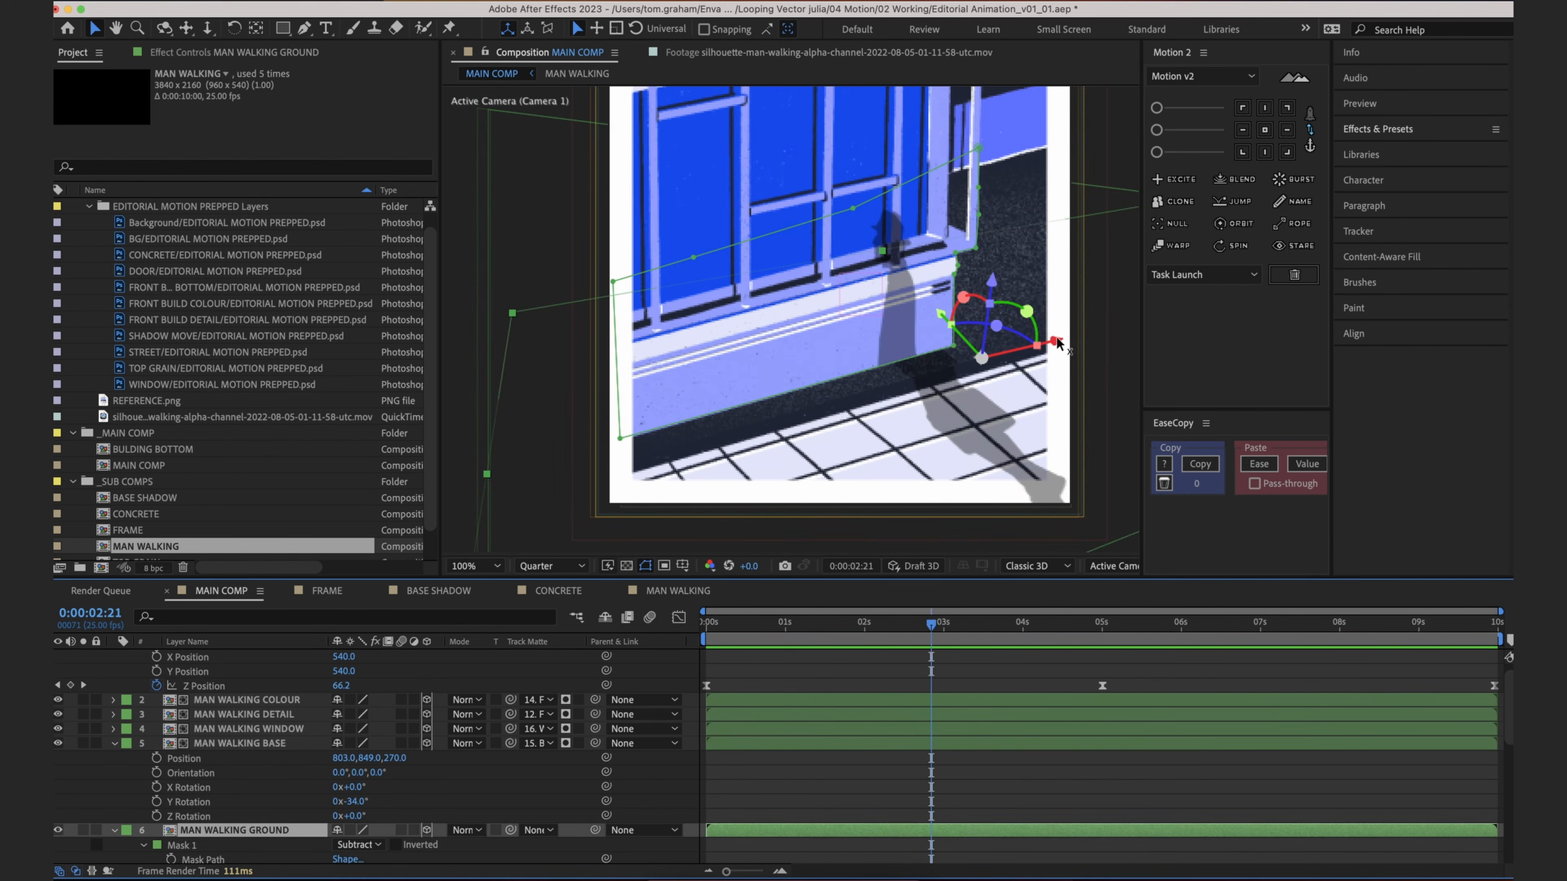
Step: Shift the MAN WALKING GROUND layer along its X axis towards the wall shadow and move its mask back to the wall's edge
drag(1057, 344, 1032, 351)
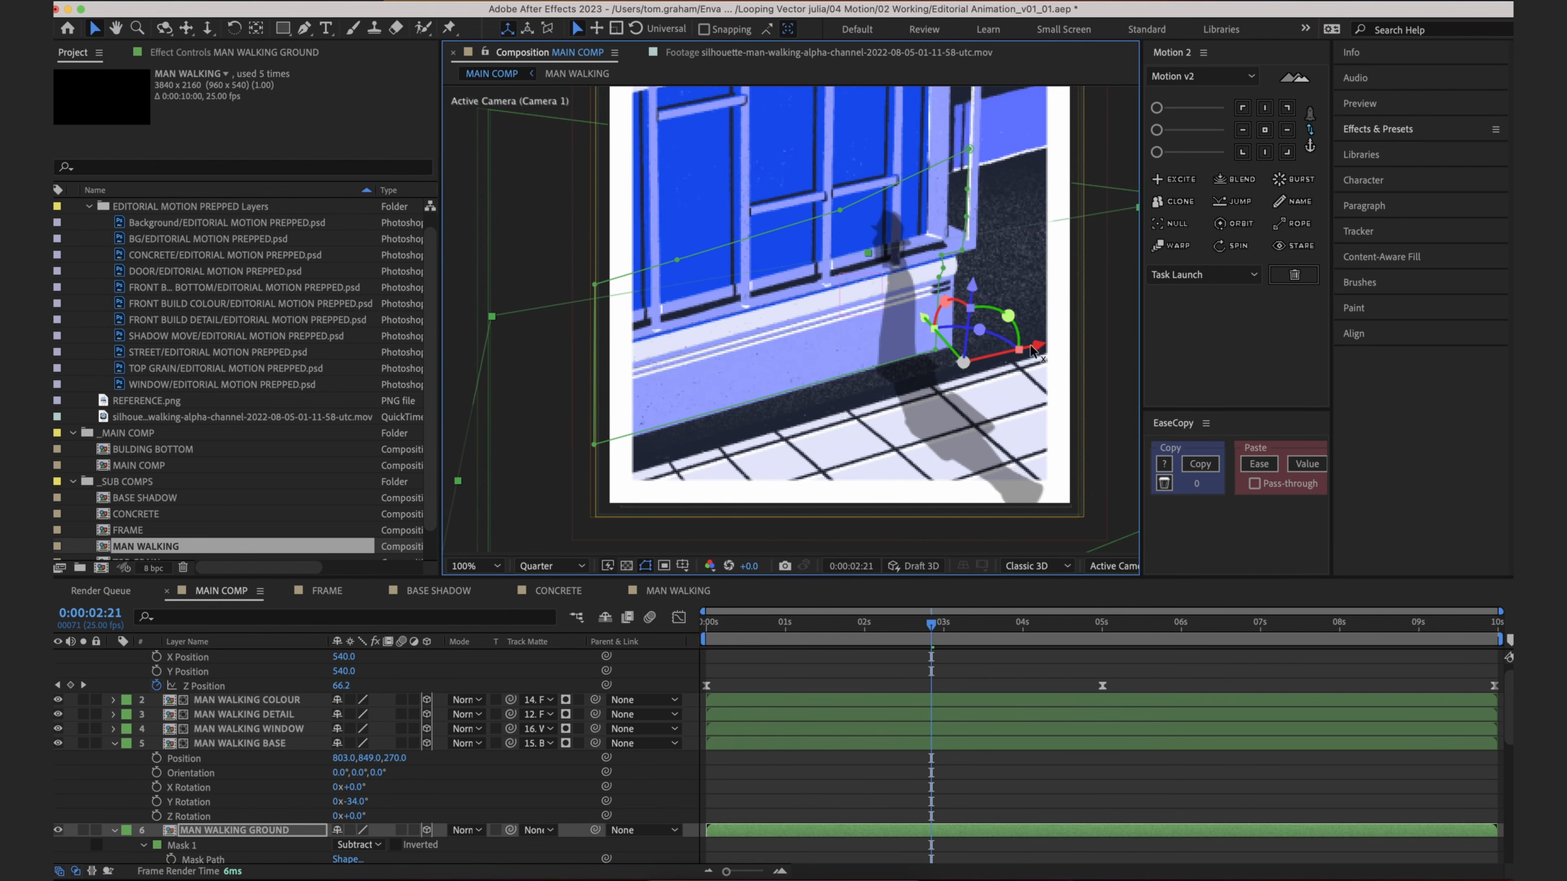
click(936, 353)
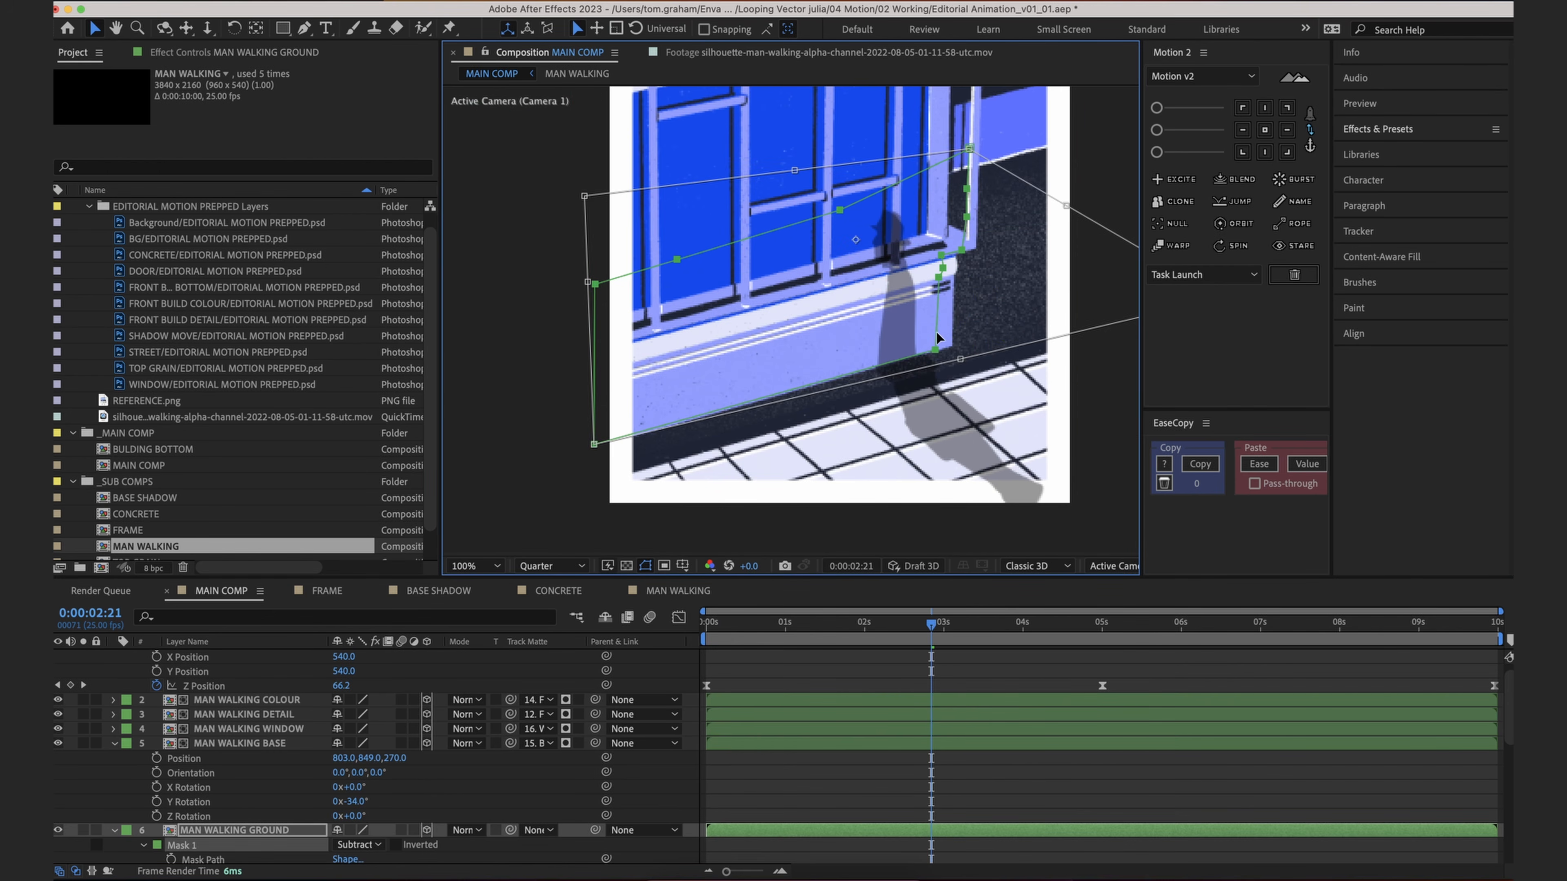
drag(942, 355, 953, 349)
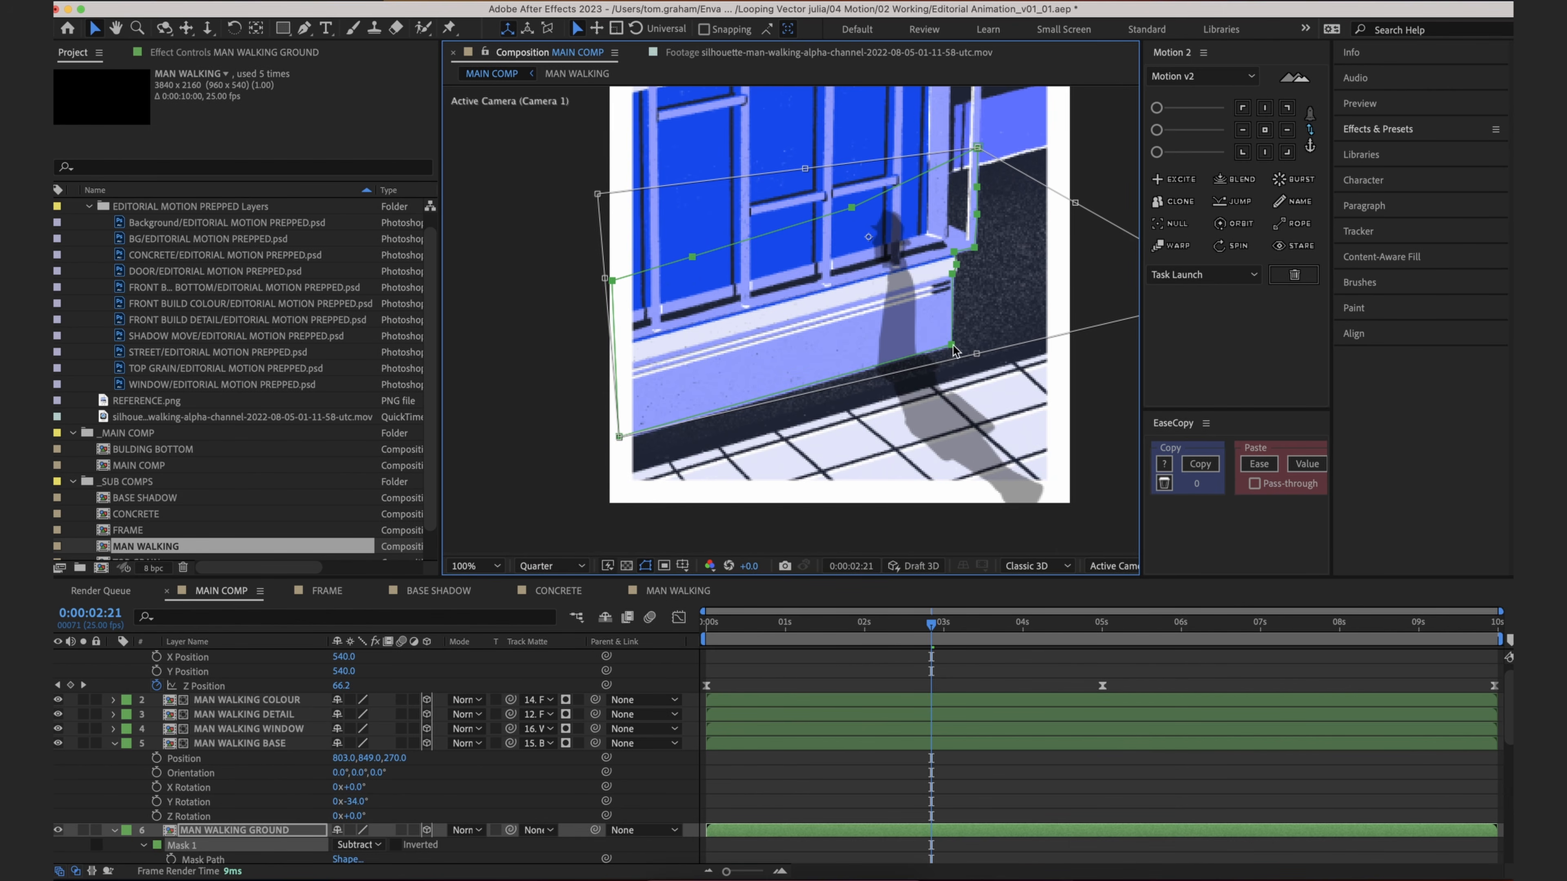
Step: Play back to about 0:00:04:01 and fine-tune the MAN WALKING GROUND mask's position against the wall's lower corner
key(space)
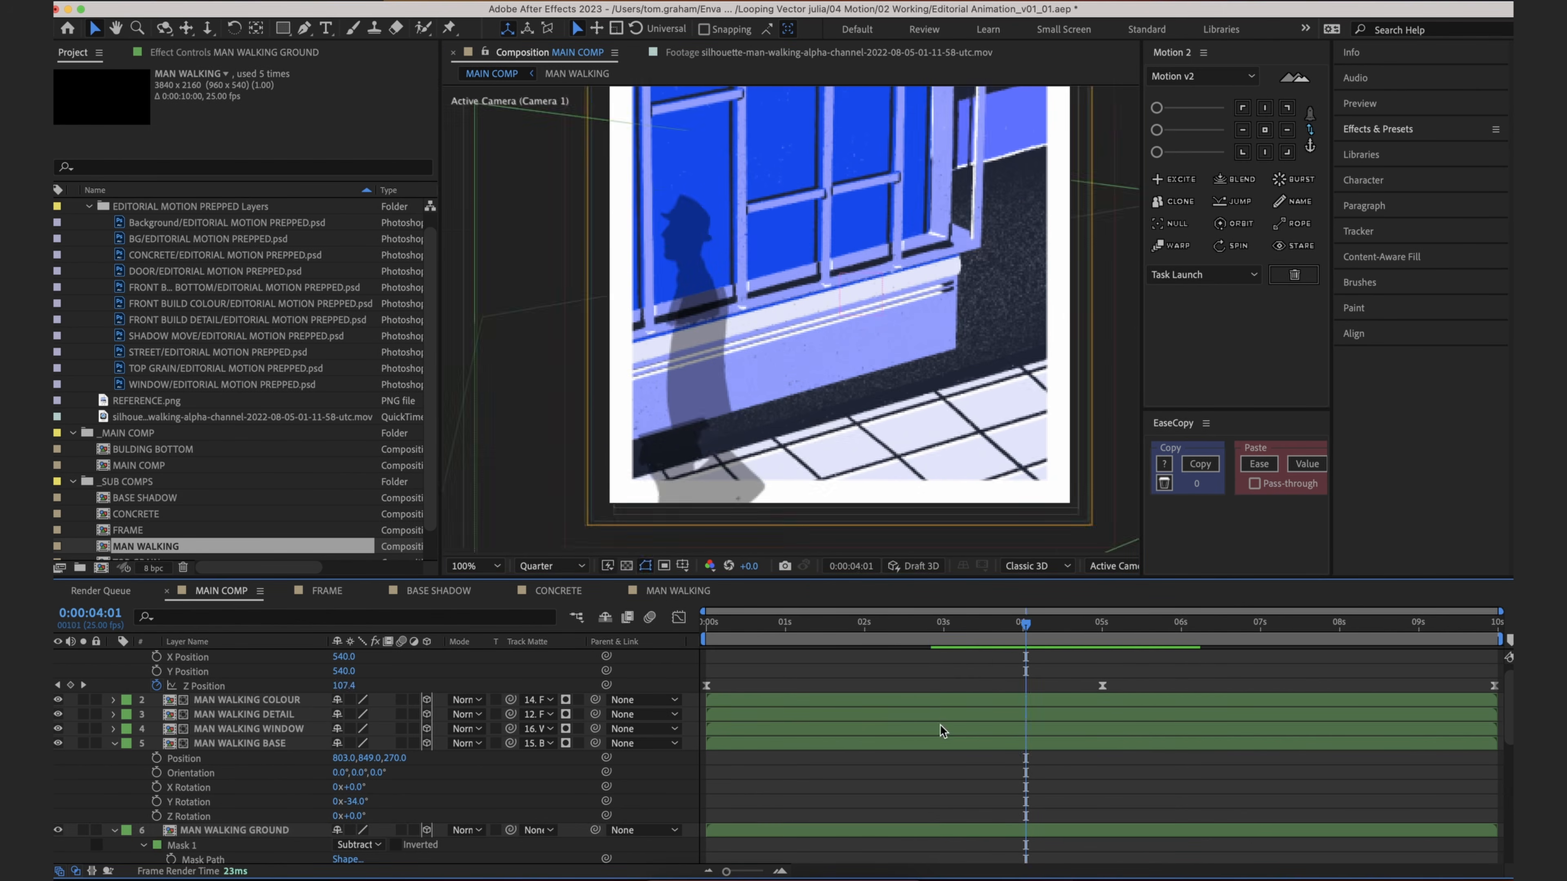
click(938, 742)
click(277, 830)
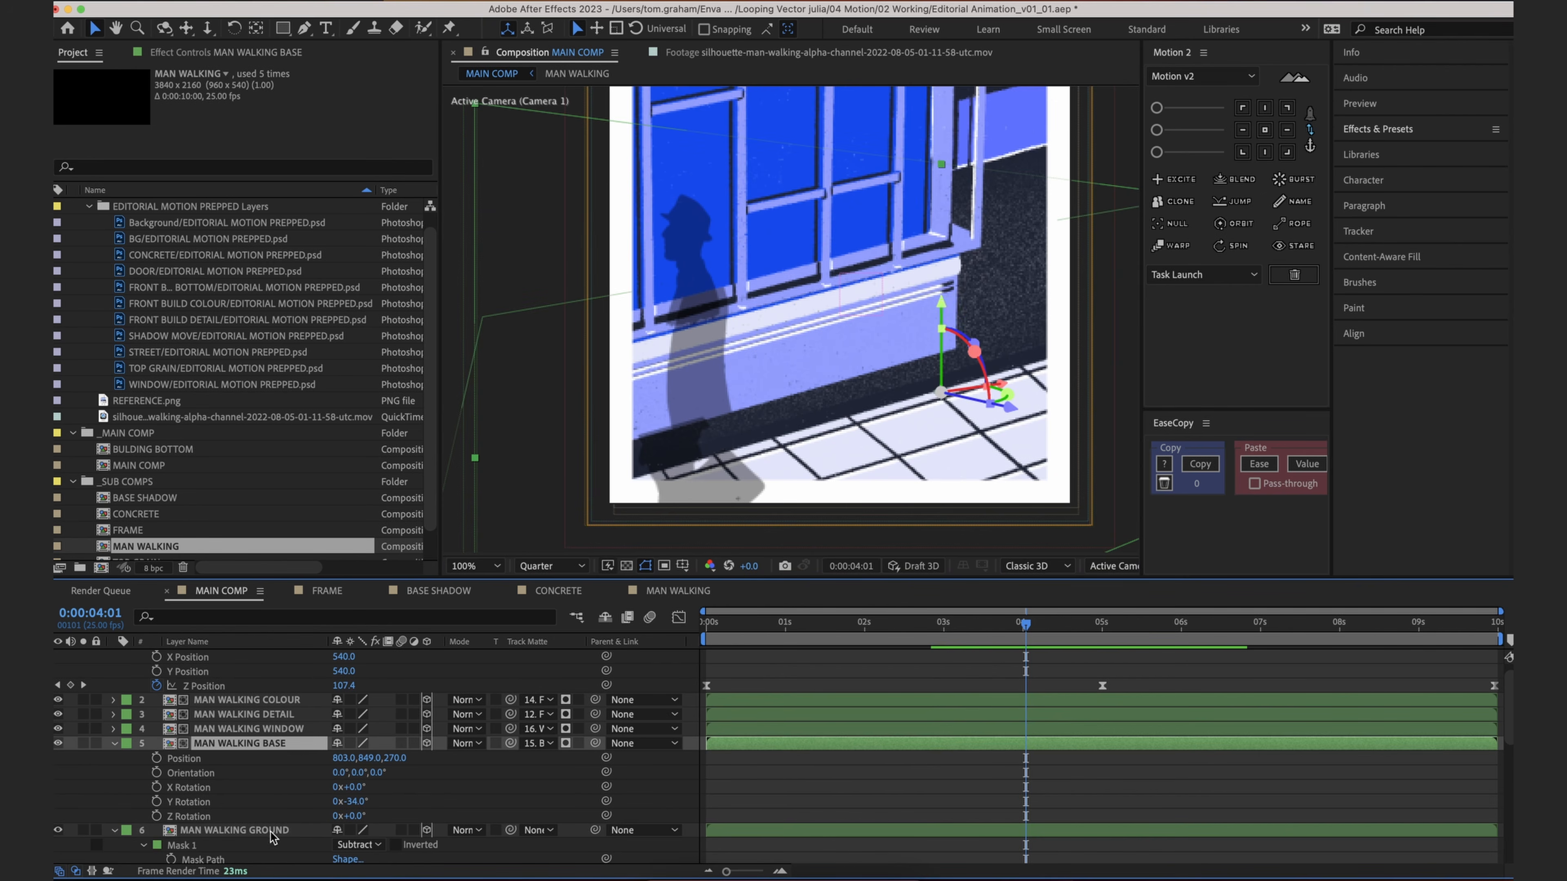
click(611, 443)
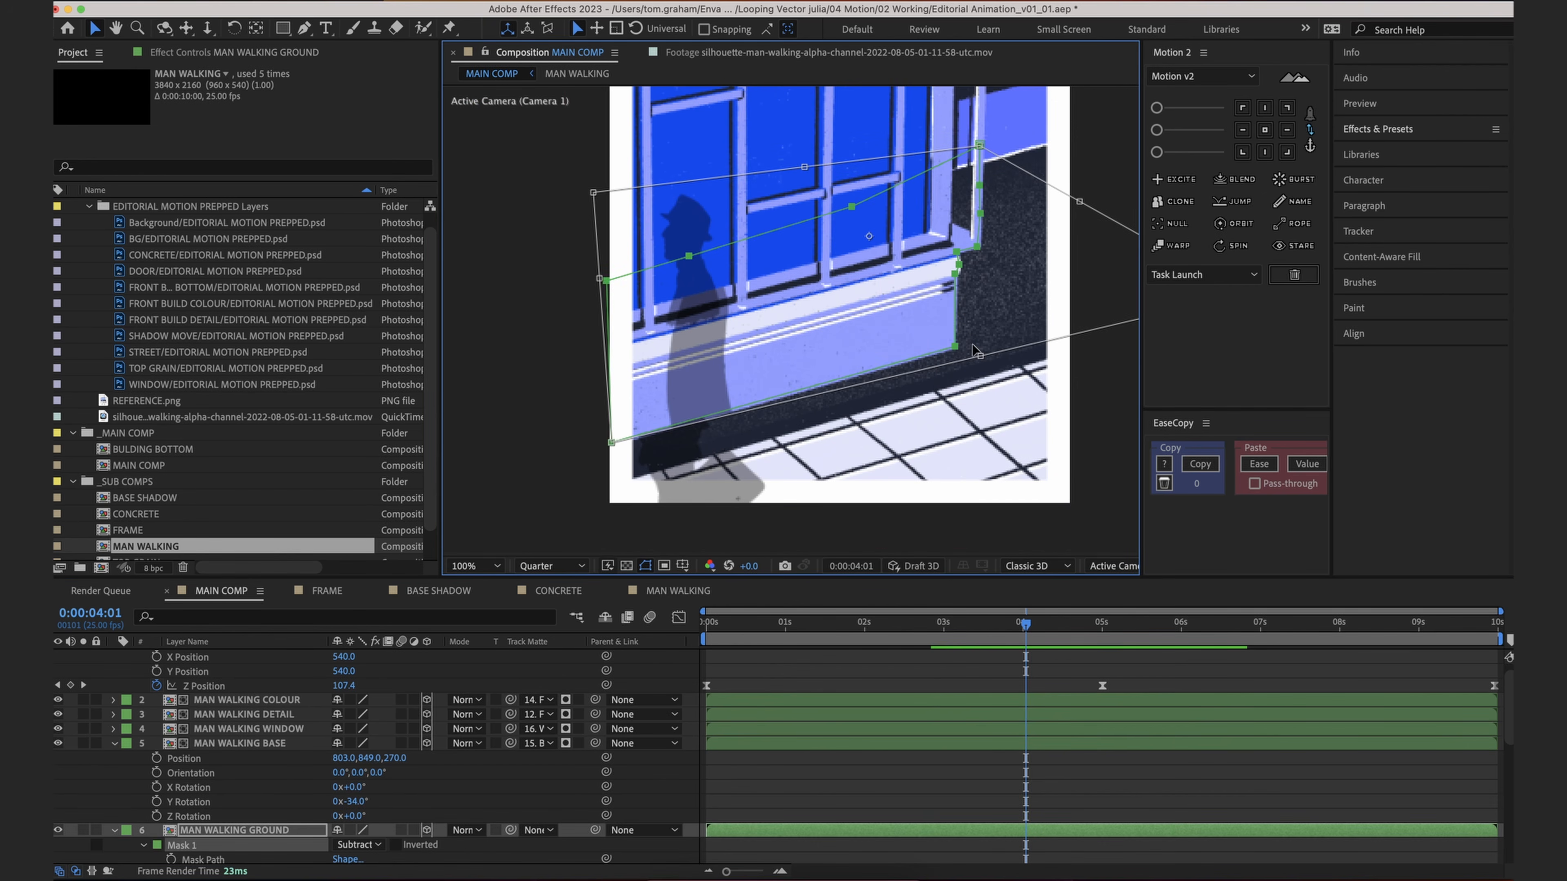
drag(960, 353, 965, 351)
Step: Slide the MAN WALKING GROUND layer a few frames later in time and play back the loop from the start
click(914, 787)
drag(925, 830, 936, 830)
click(931, 814)
drag(934, 624, 876, 626)
key(space)
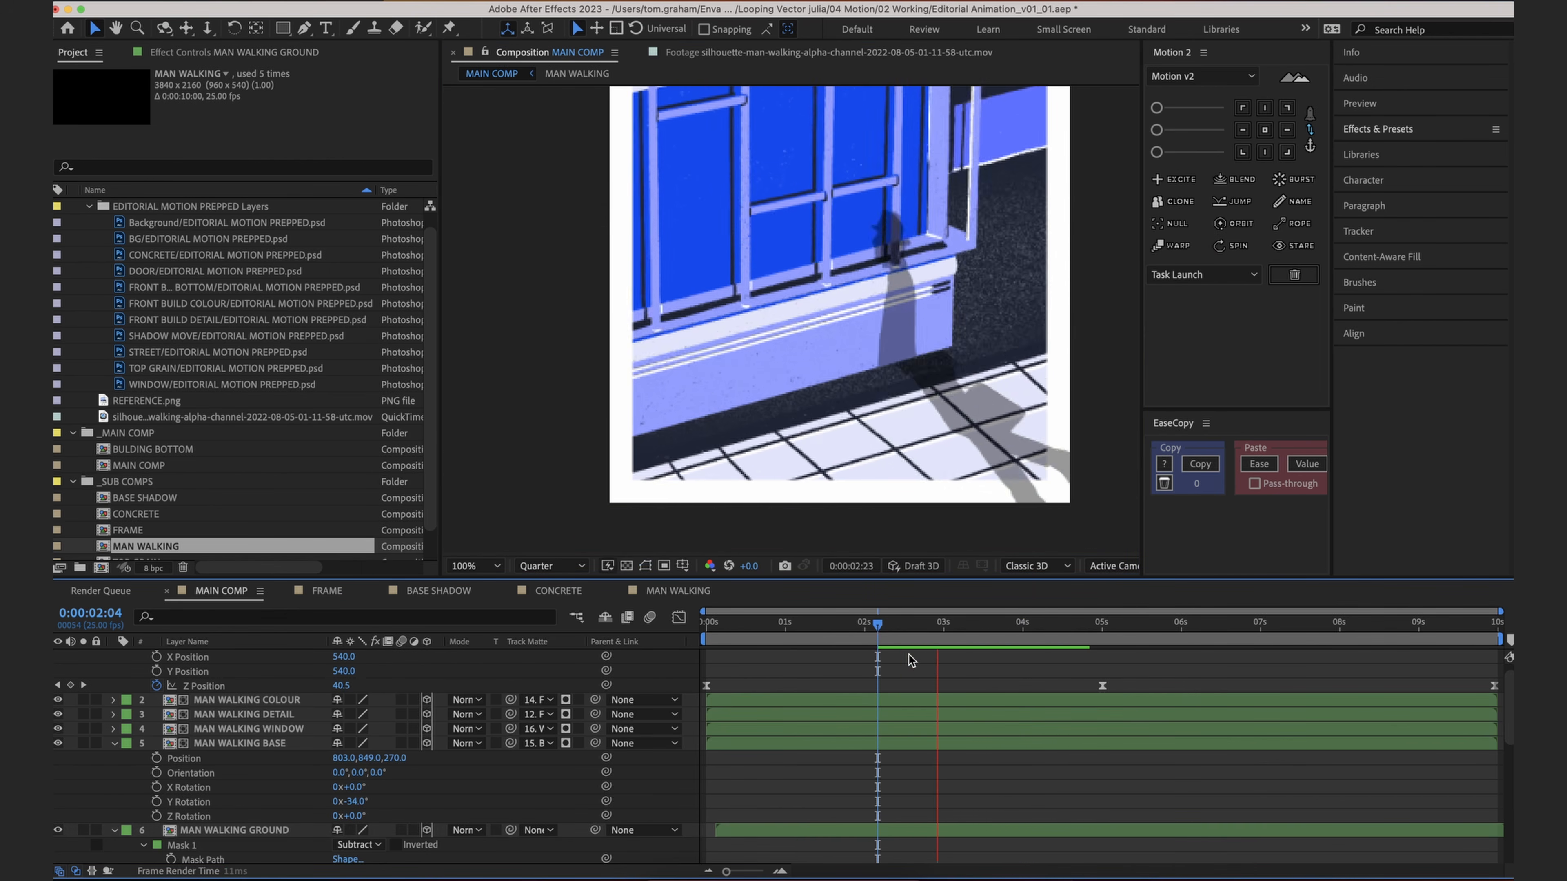
key(space)
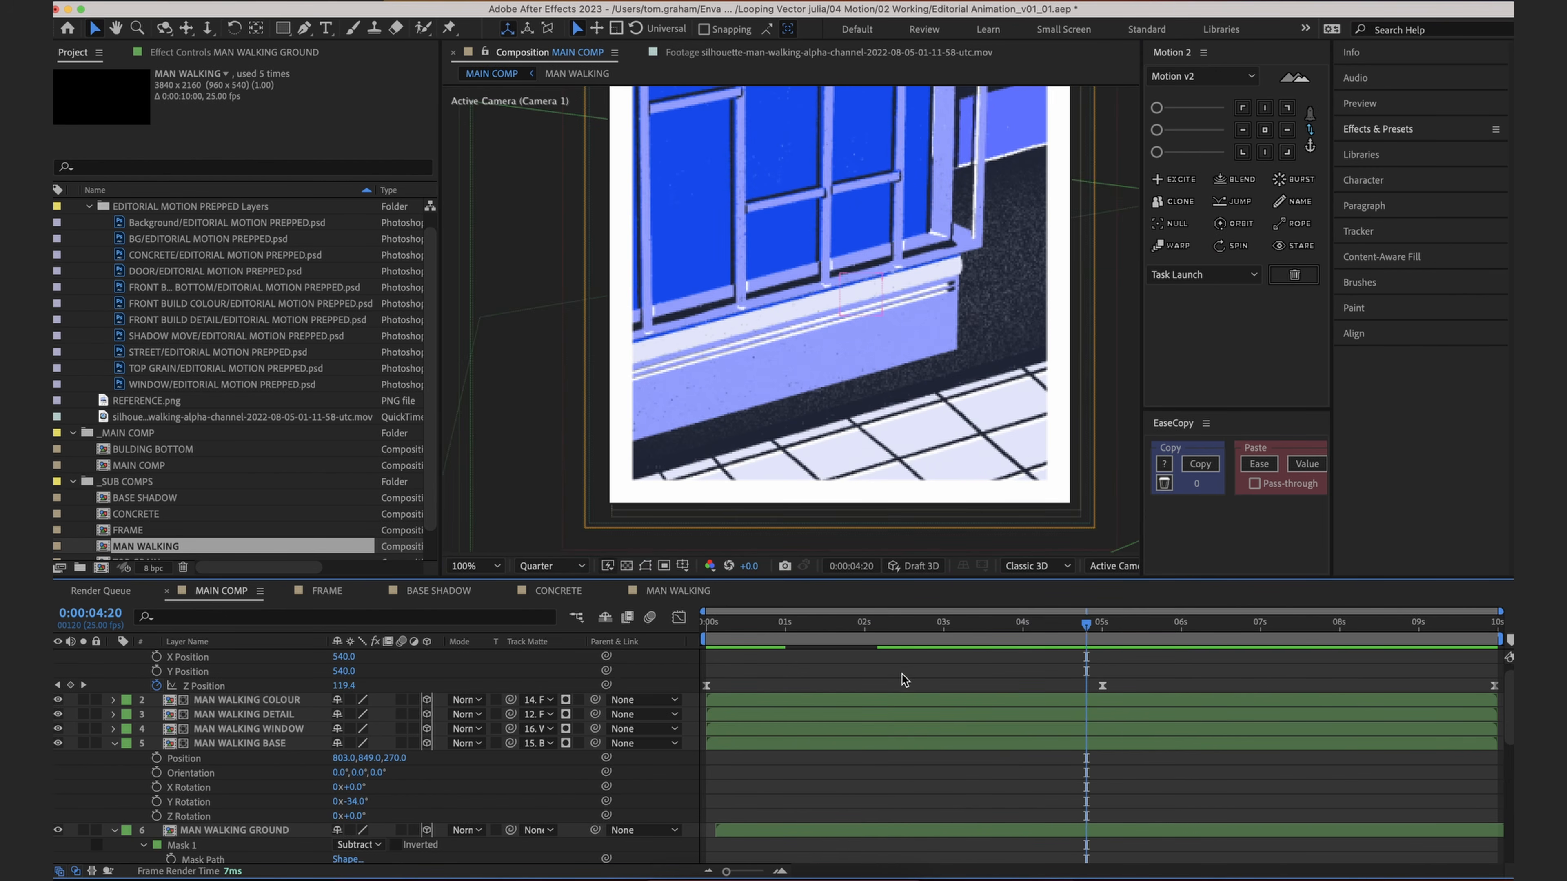
key(Home)
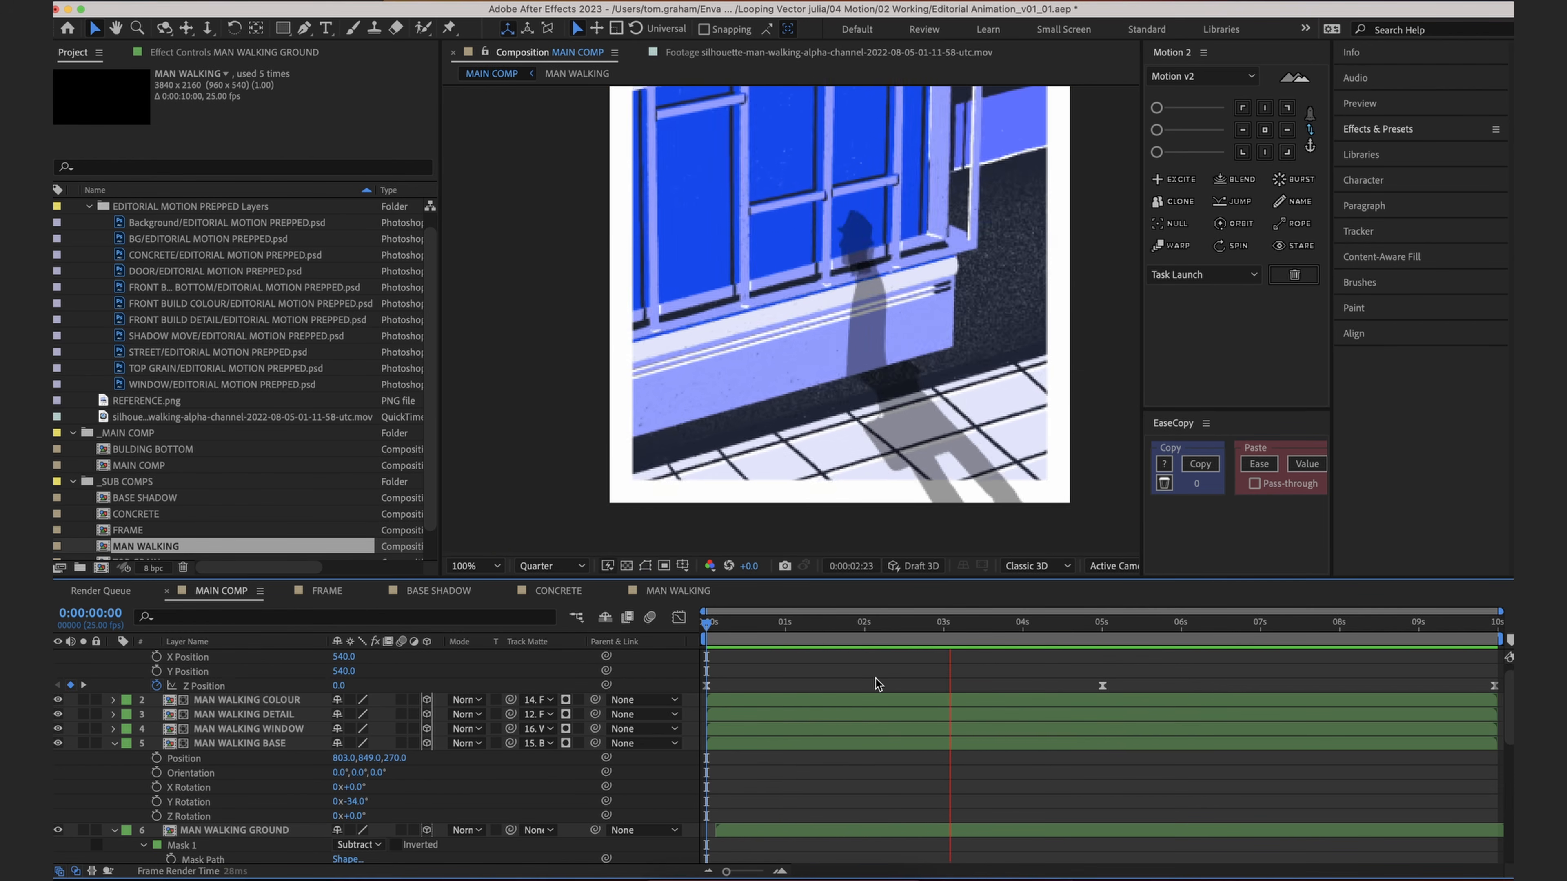
Step: Open the MAN WALKING composition and add an Outer Glow layer style to the walking silhouette footage
key(space)
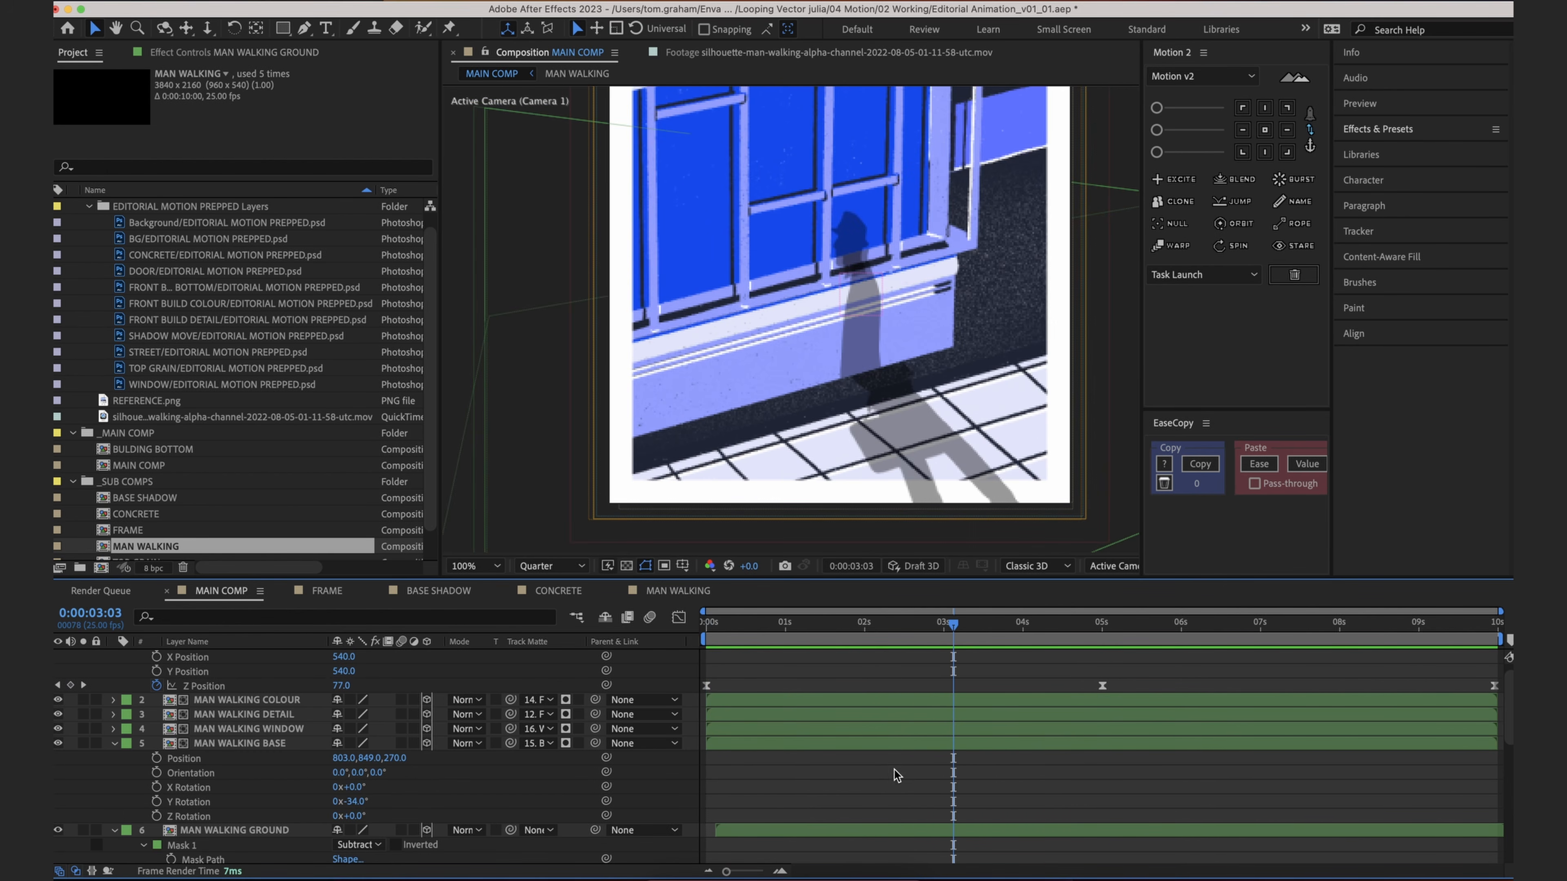
double_click(881, 743)
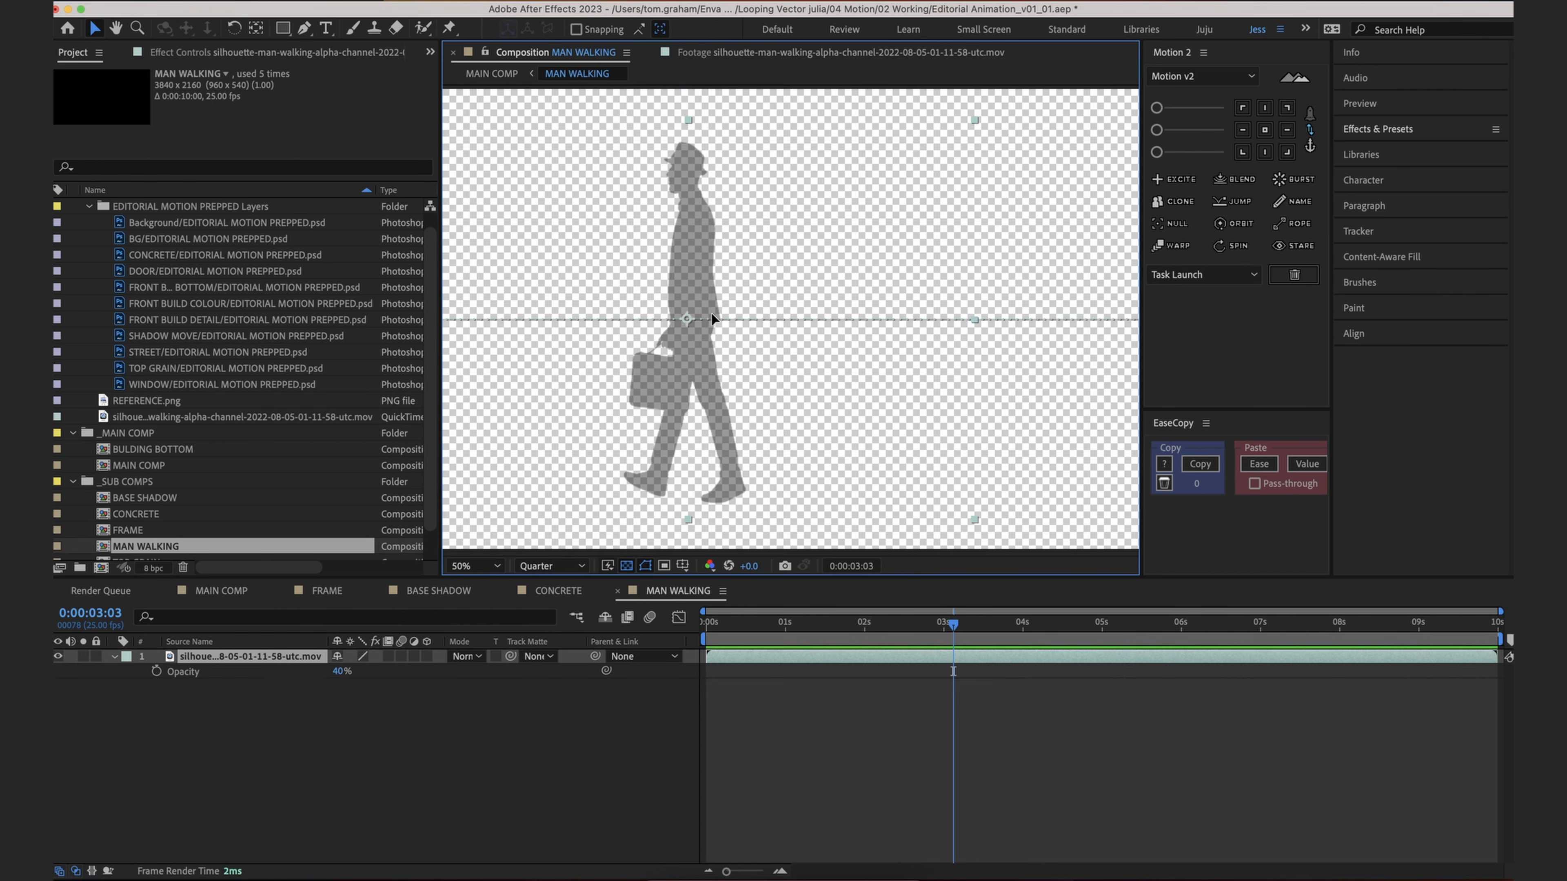
click(827, 757)
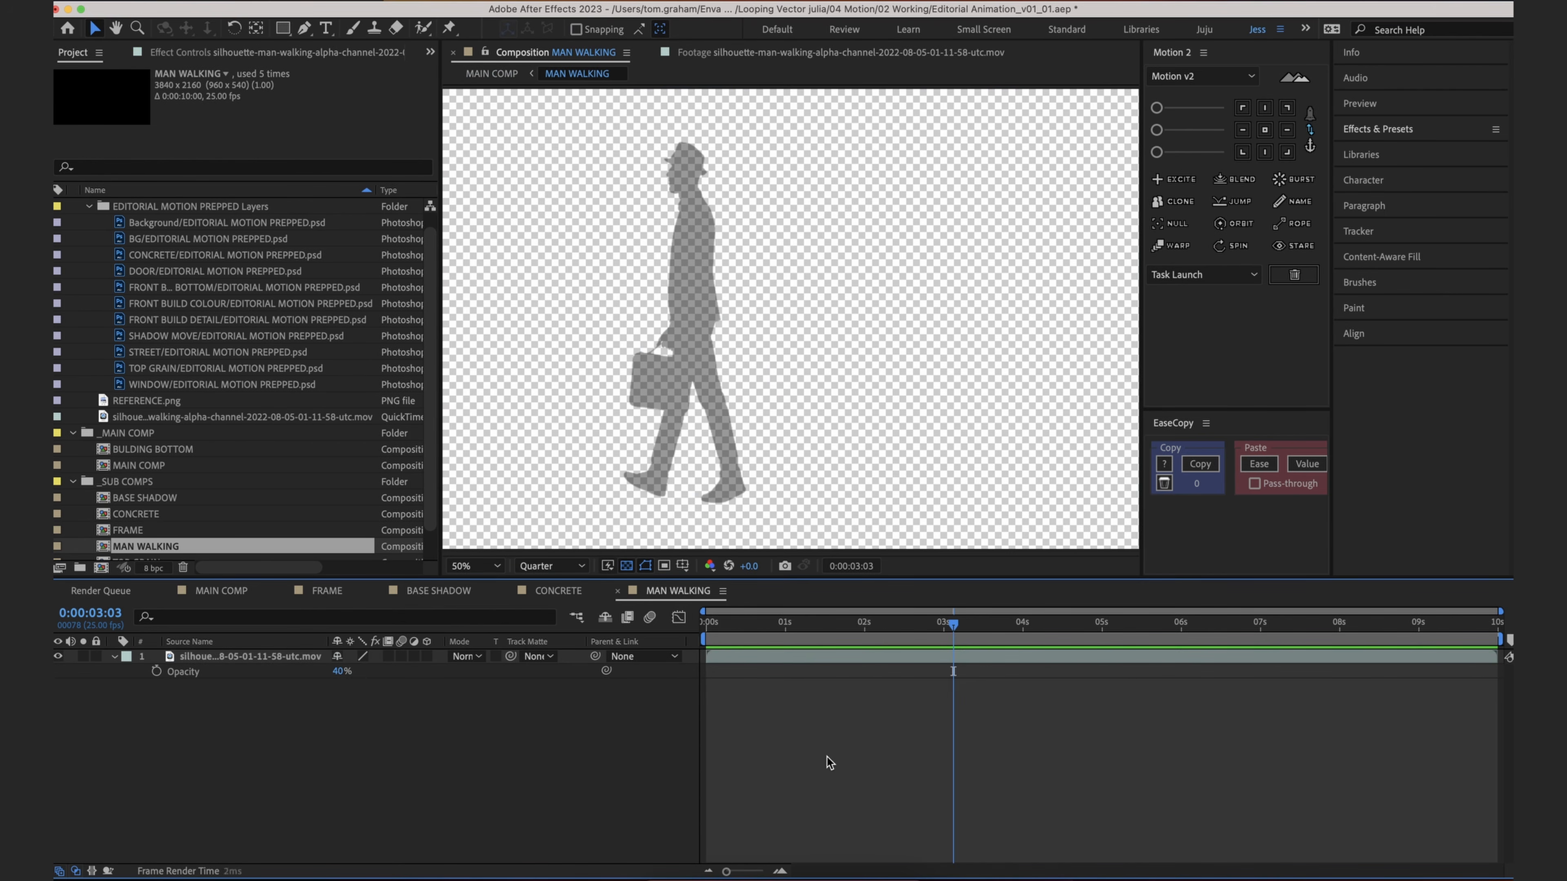
click(868, 655)
click(343, 1)
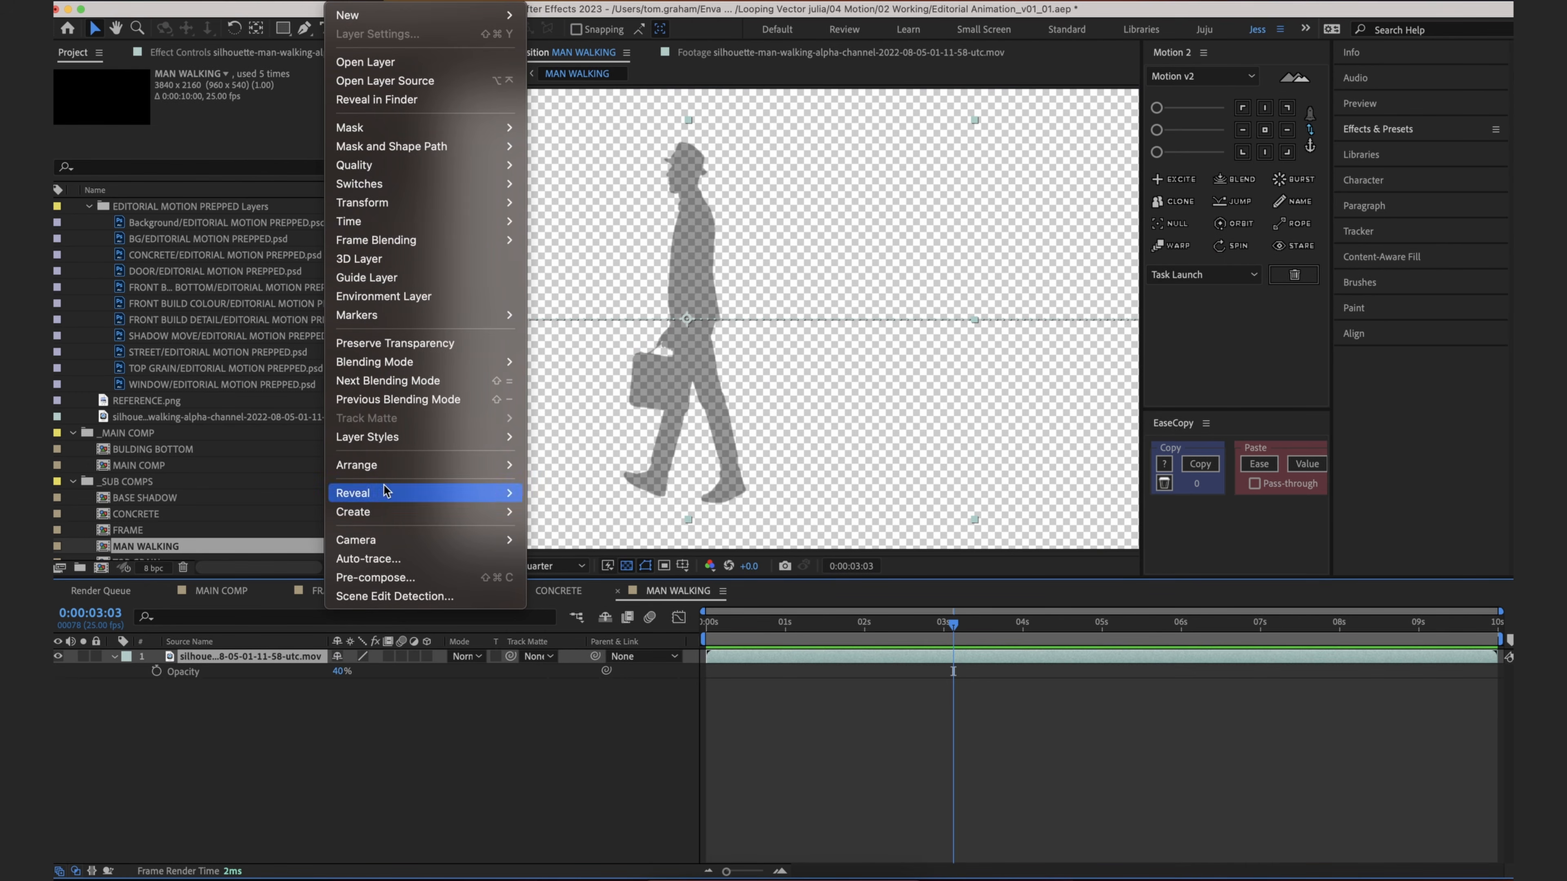
mouse_move(405, 439)
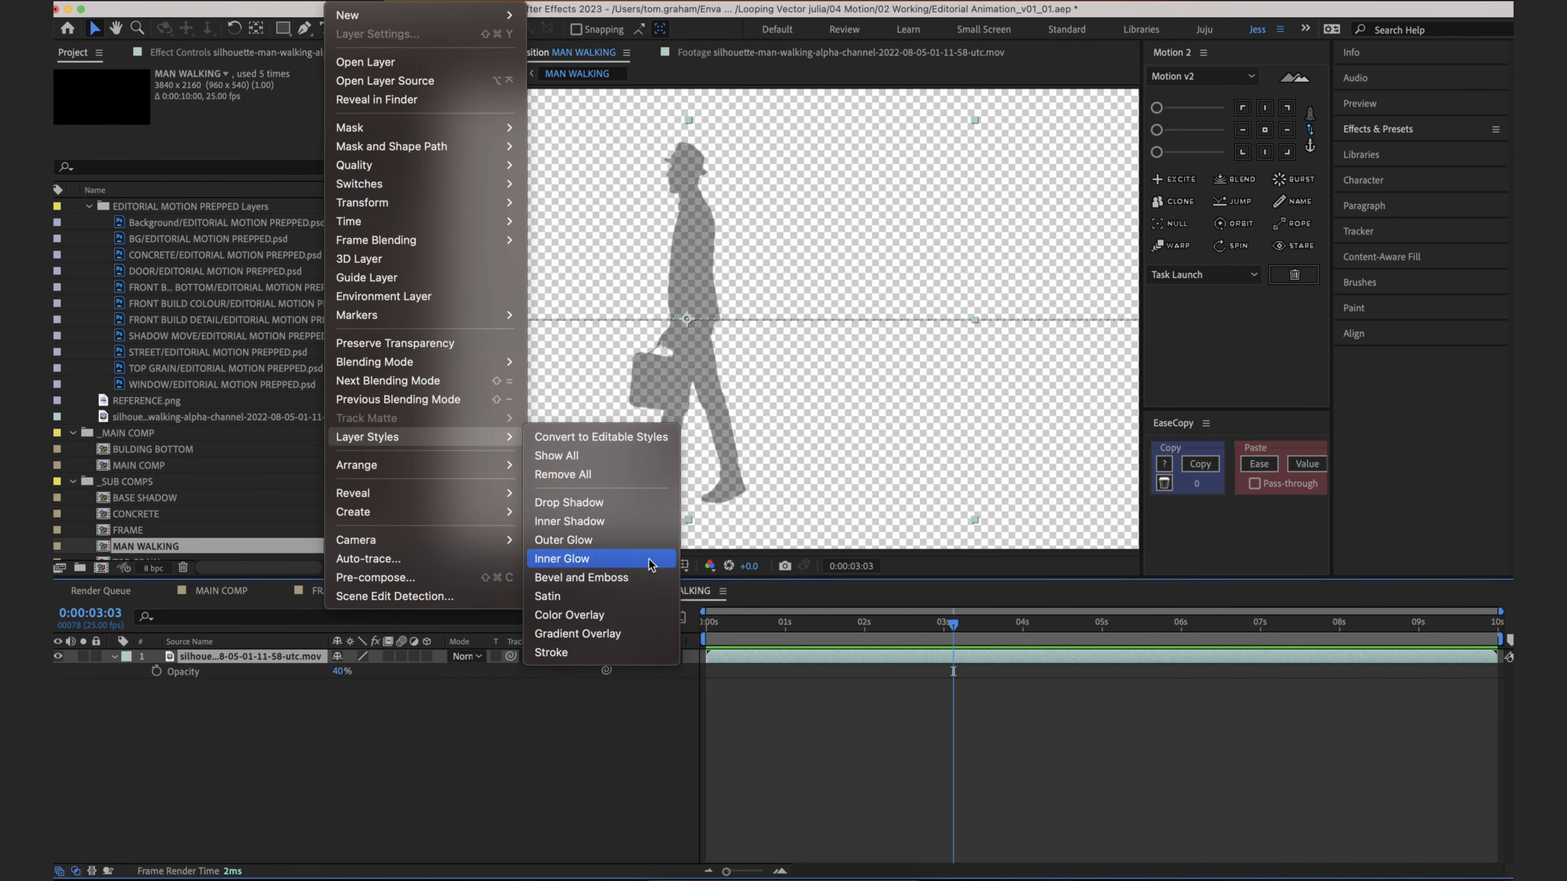
click(631, 542)
click(801, 759)
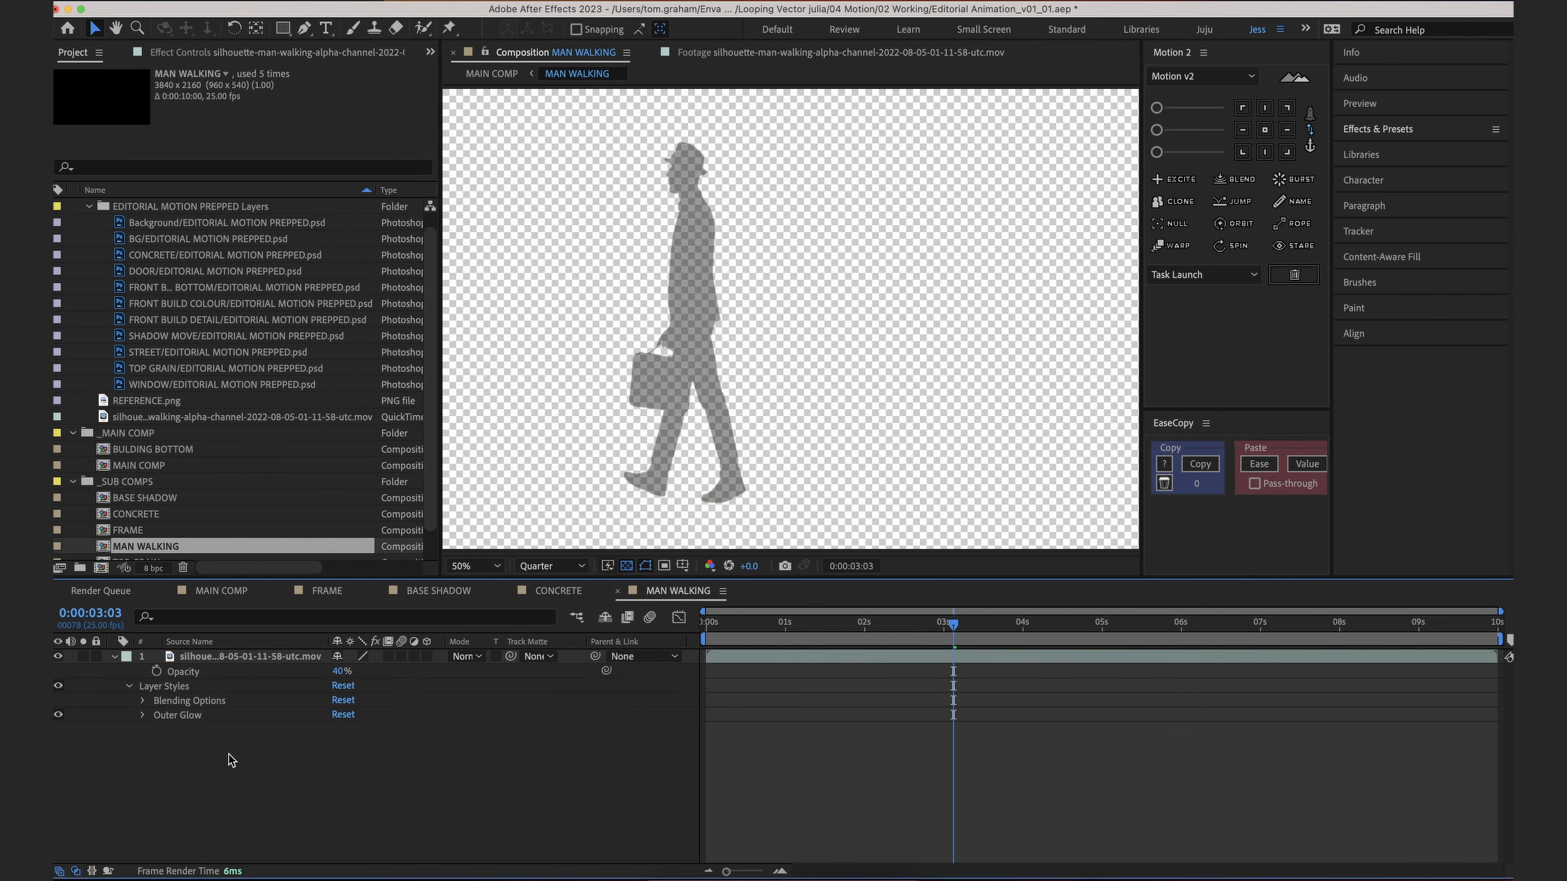
Step: Set the silhouette's Outer Glow color to black (000000)
click(142, 716)
click(341, 754)
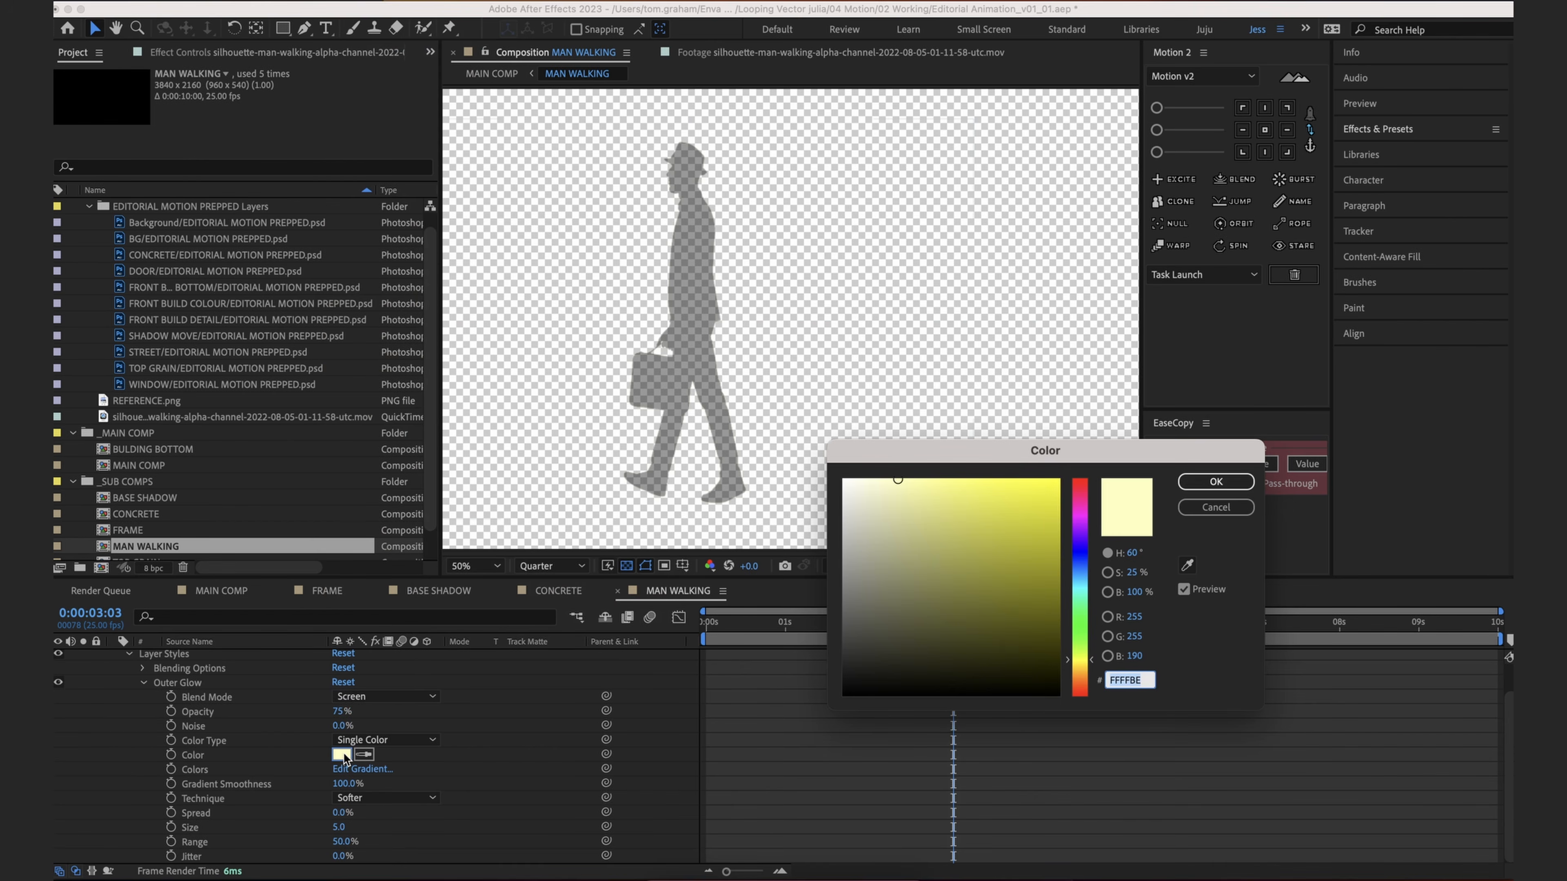
drag(915, 673, 798, 718)
click(1216, 481)
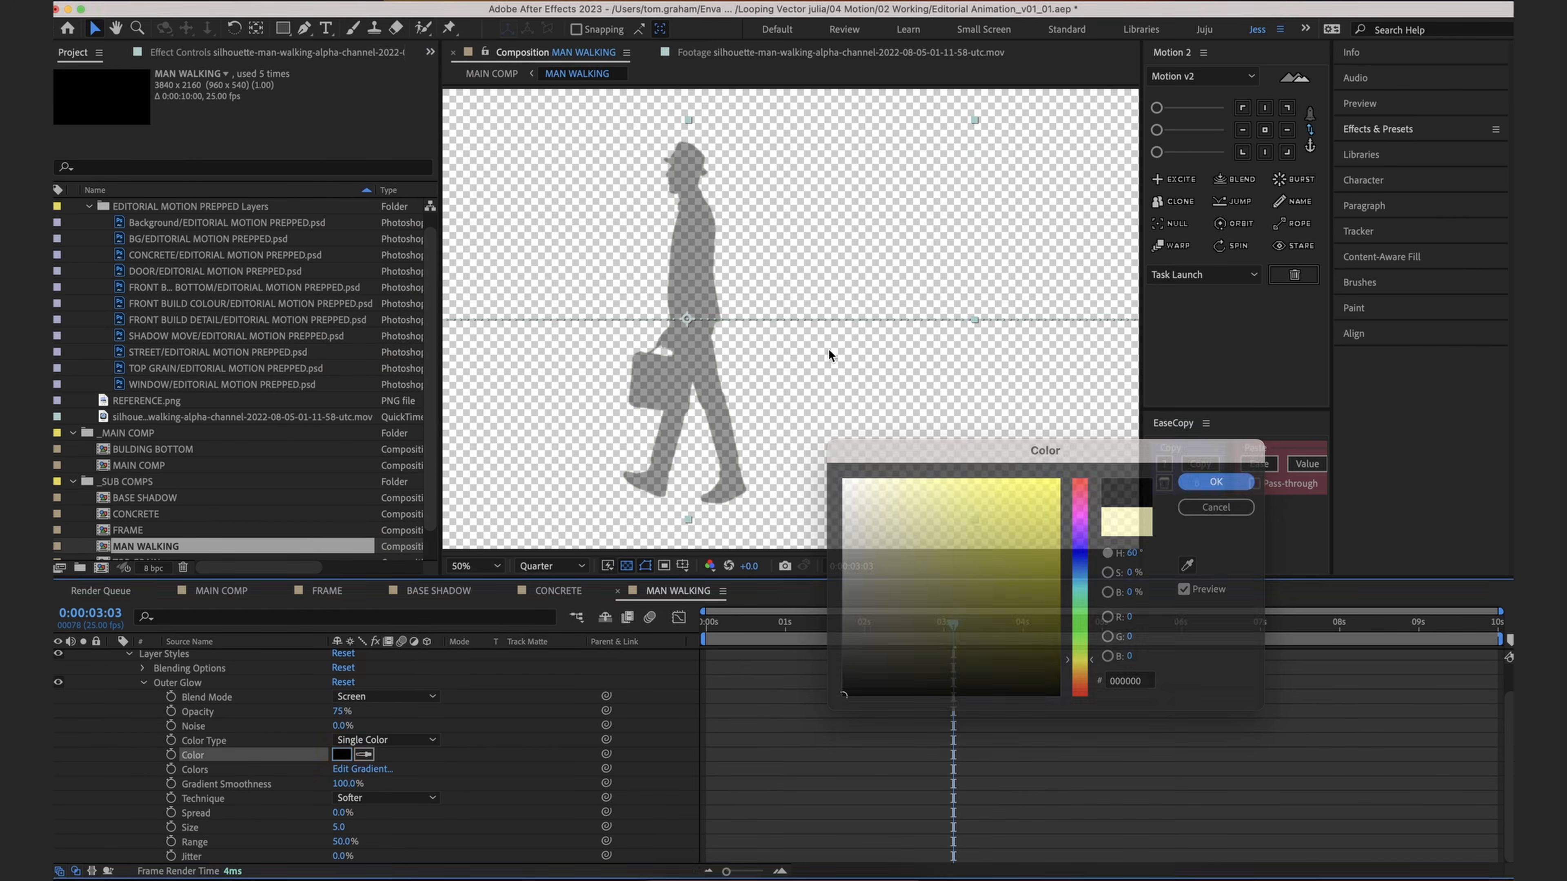
Step: Set the silhouette footage layer's opacity to 100% inside MAN WALKING
key(period)
drag(572, 272, 633, 255)
key(period)
drag(658, 364, 857, 364)
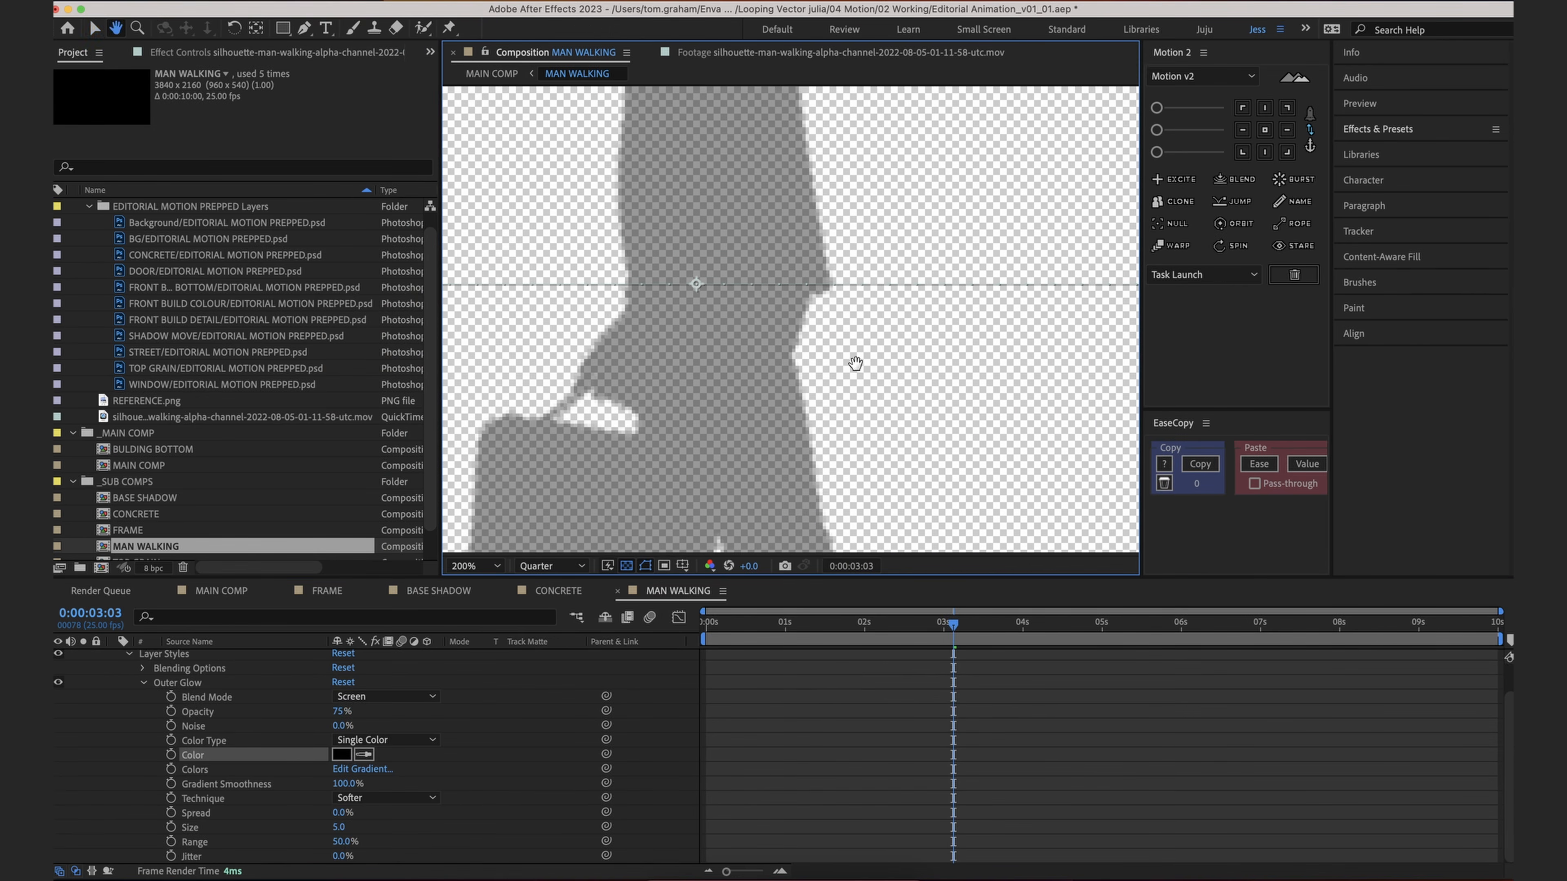
scroll(752, 697, up, 2)
click(791, 660)
key(t)
click(342, 671)
text(100)
key(Return)
click(778, 778)
Step: Raise the Outer Glow size to 25 and switch the preview resolution to Full
click(806, 658)
key(t)
key(u)
key(u)
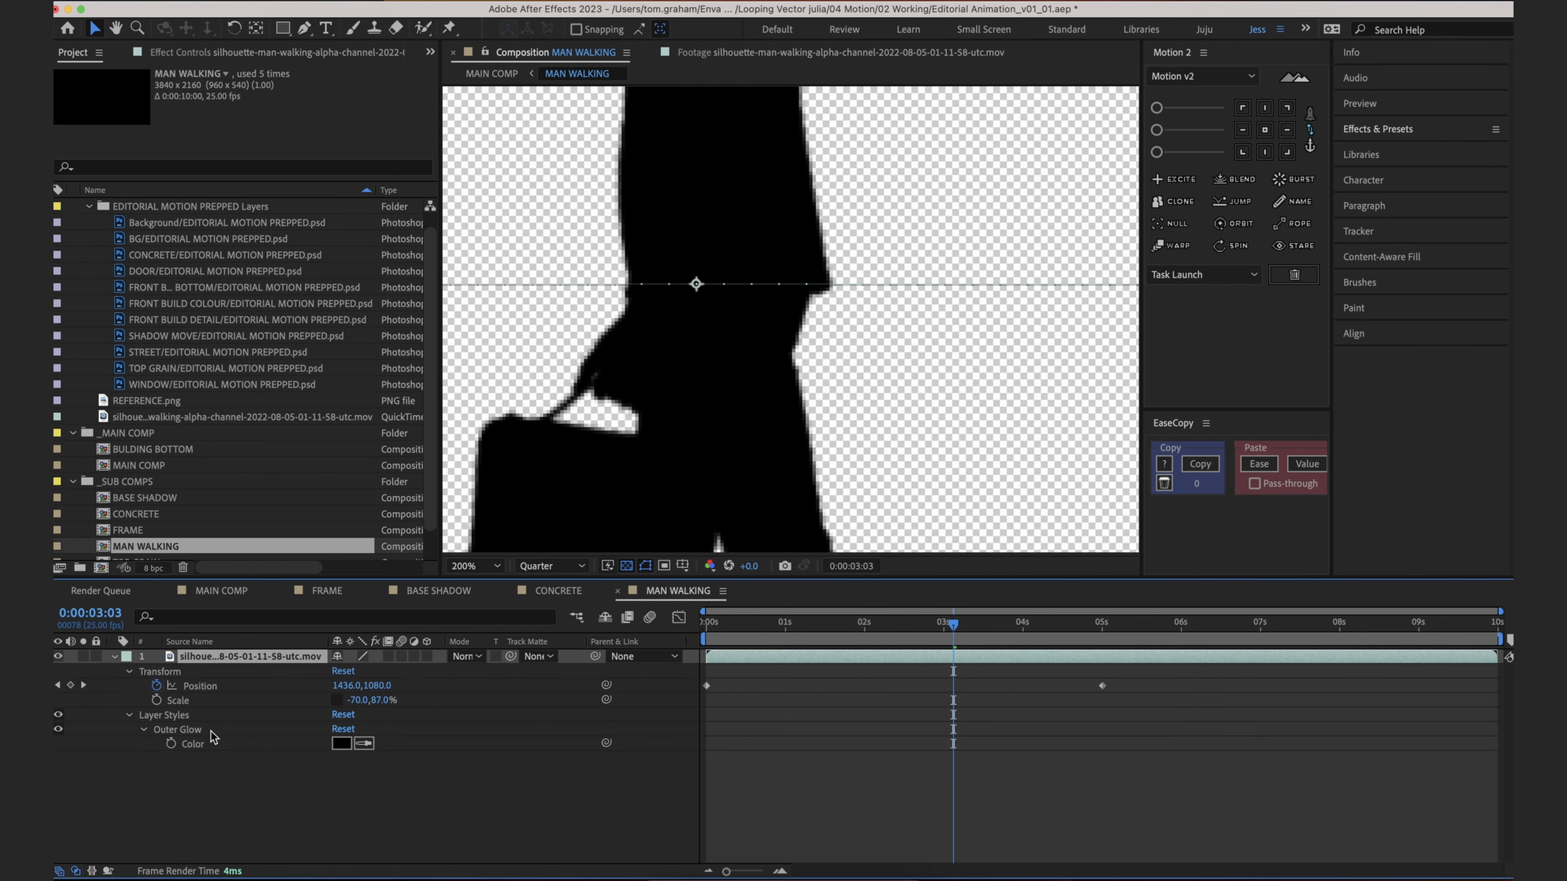
click(228, 762)
click(144, 730)
scroll(151, 738, down, 2)
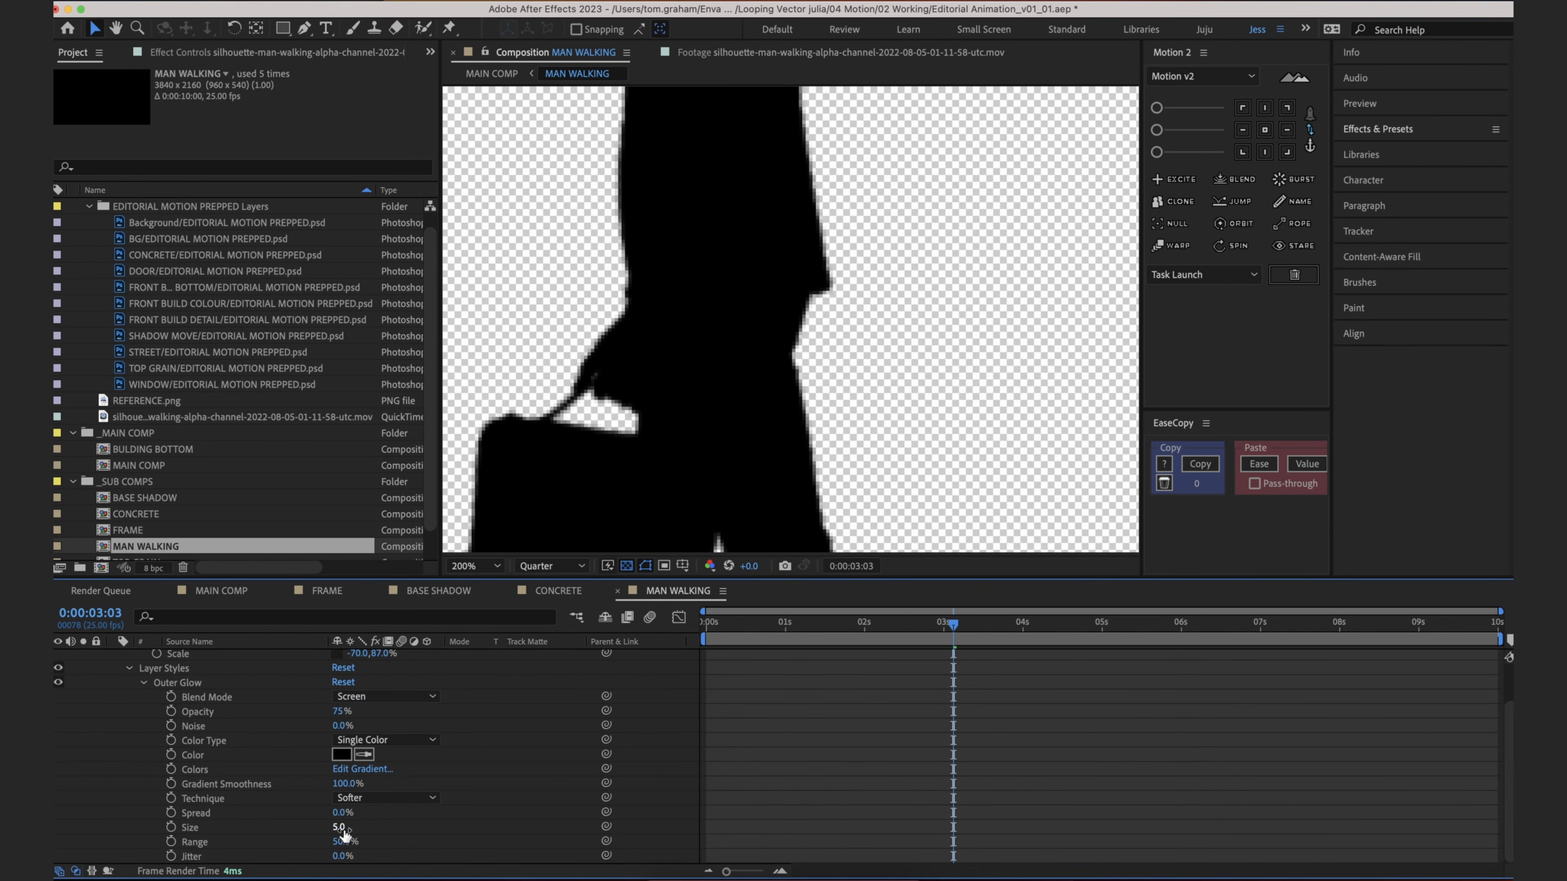
drag(338, 827, 356, 827)
click(558, 572)
click(555, 606)
click(891, 766)
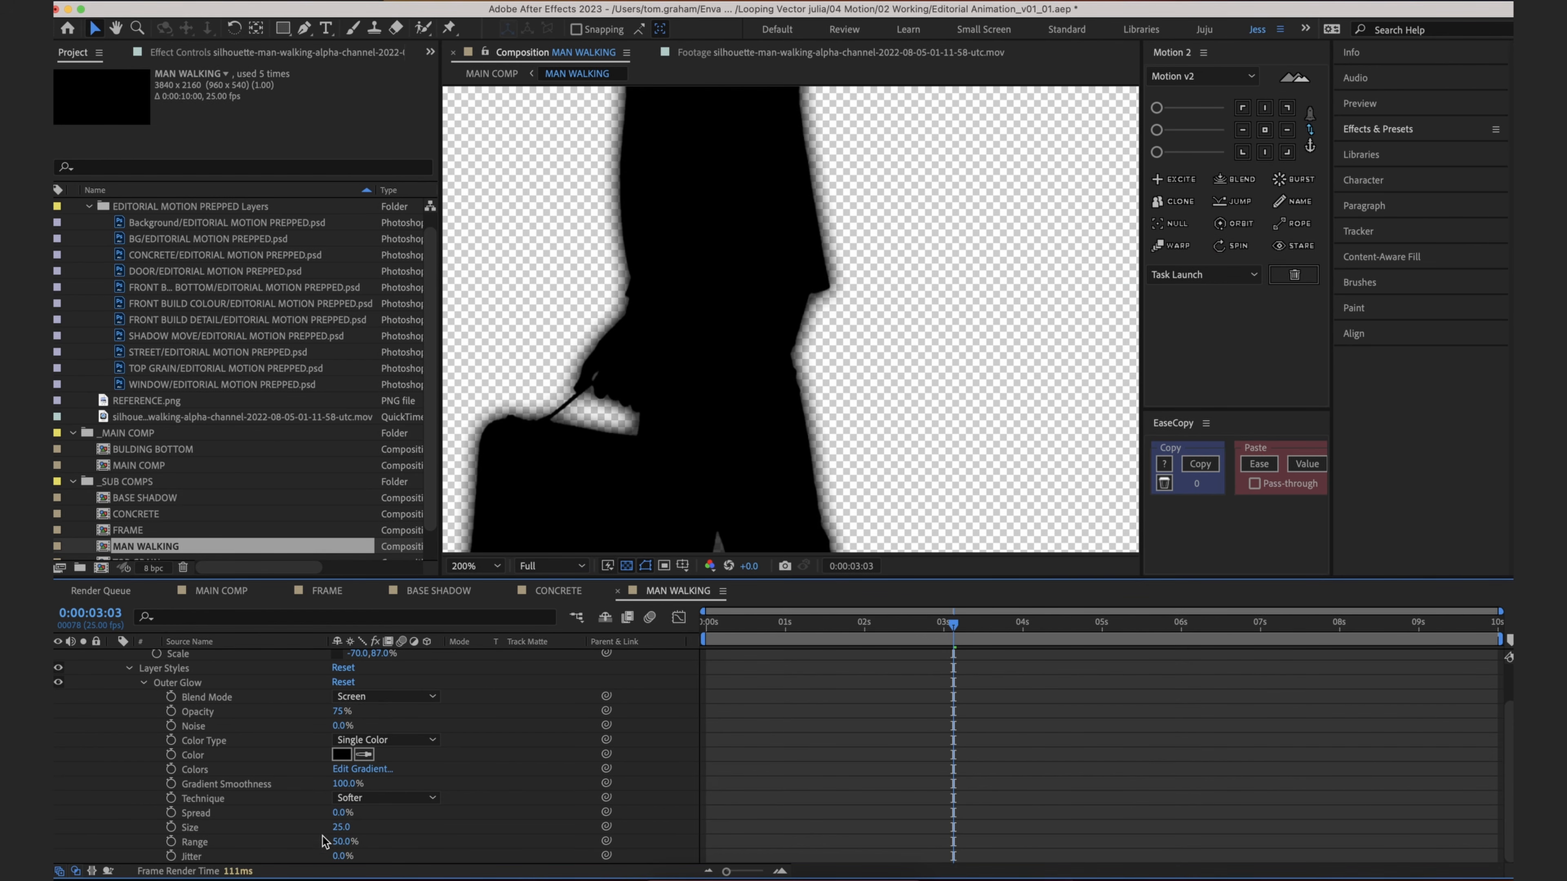
Step: Give the Outer Glow a grainy edge with 100% noise, 19% spread and a size of 11
click(343, 726)
text(100)
key(Return)
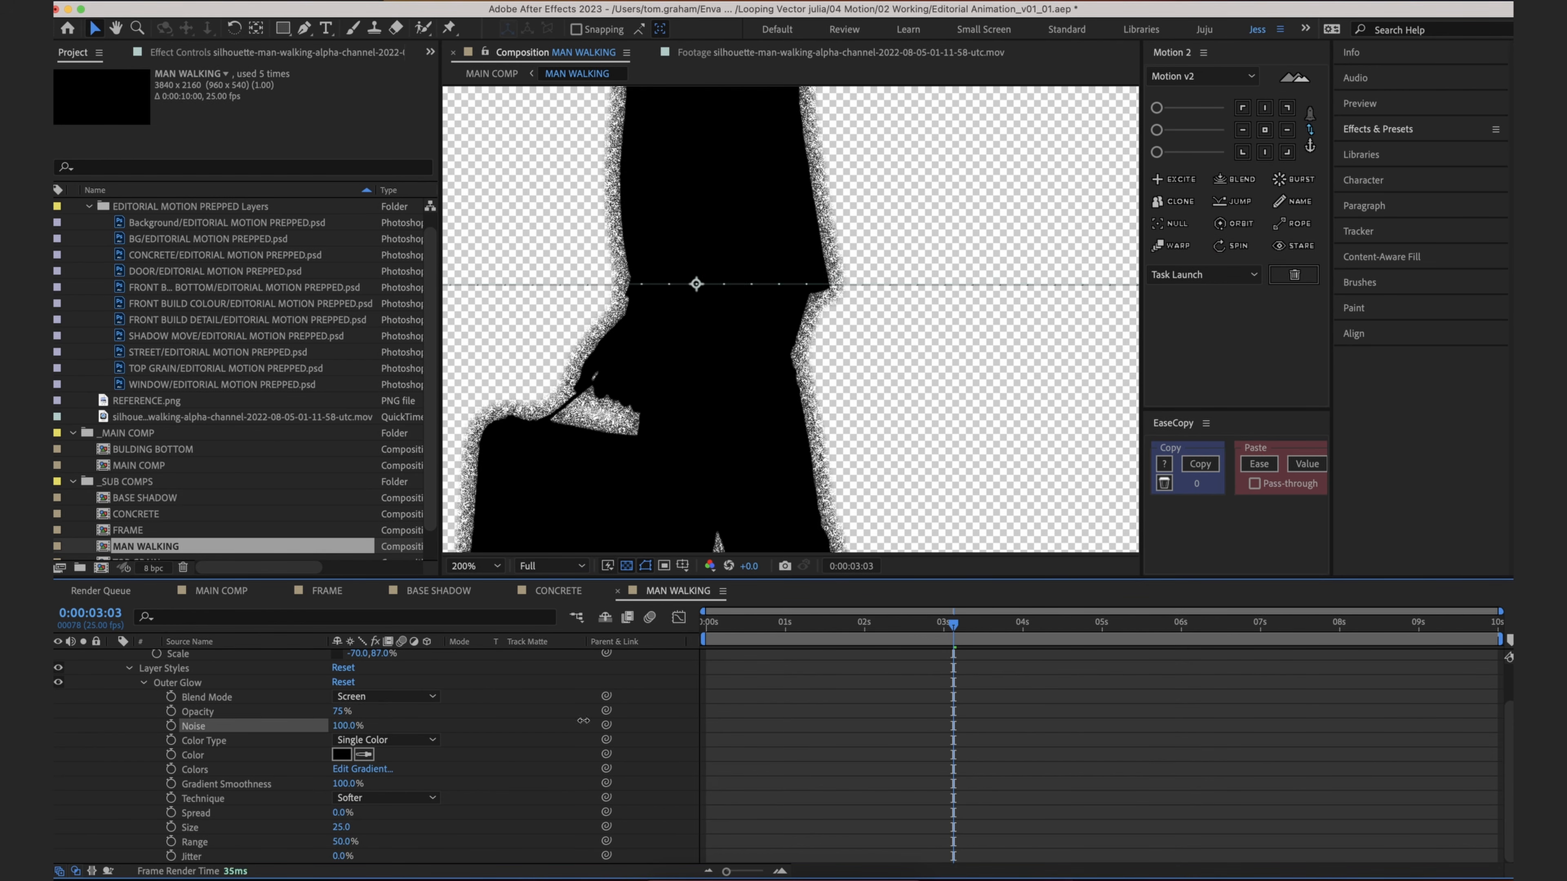
click(823, 816)
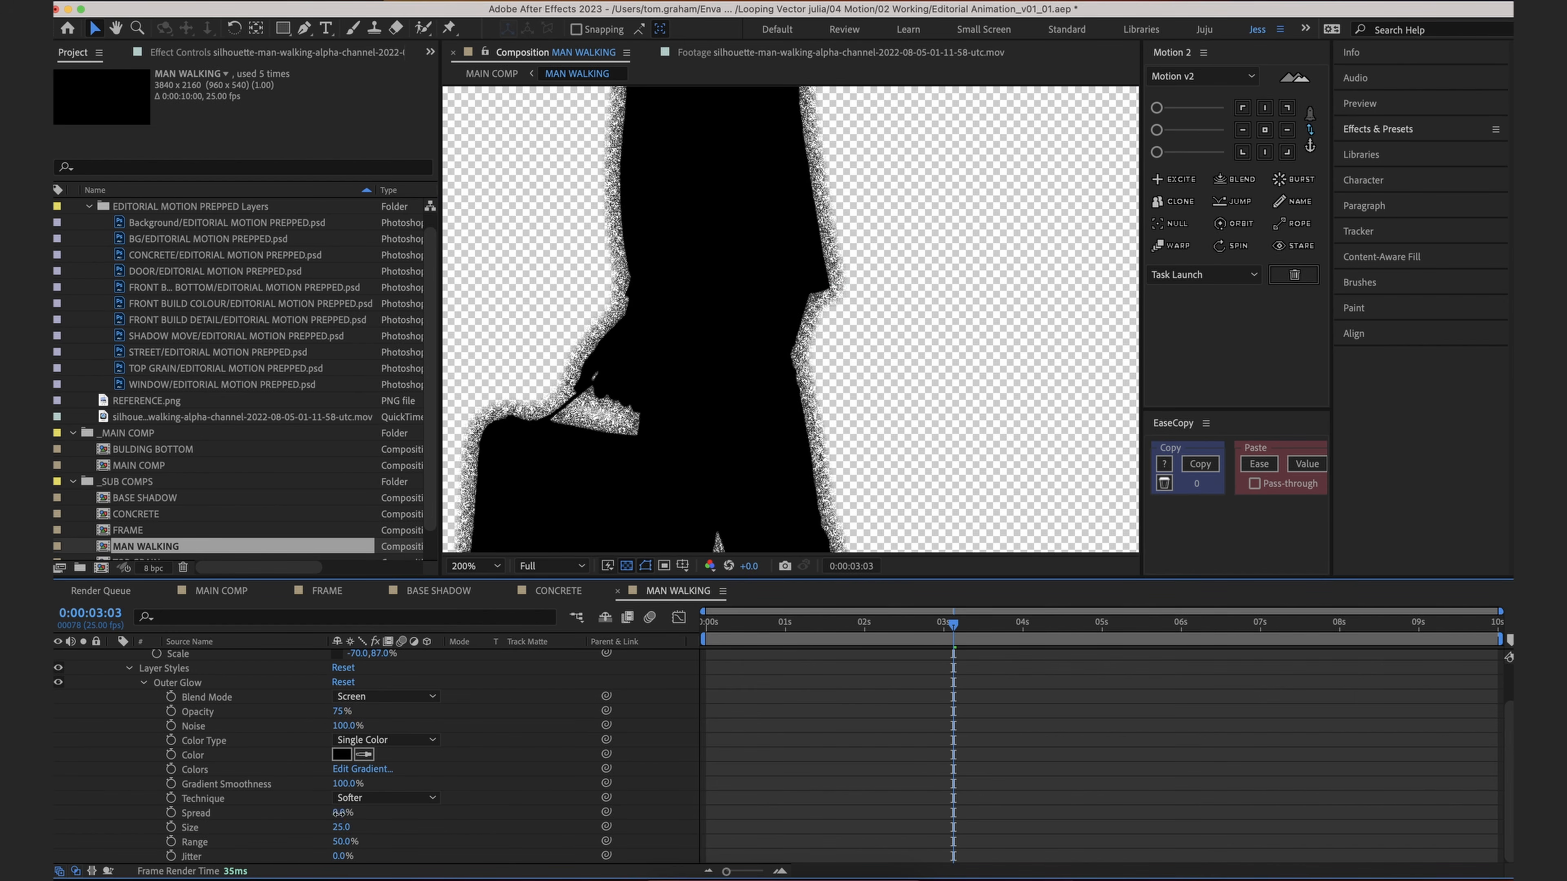
click(324, 816)
mouse_move(338, 827)
mouse_down()
mouse_move(325, 829)
mouse_move(365, 810)
mouse_move(344, 828)
mouse_up()
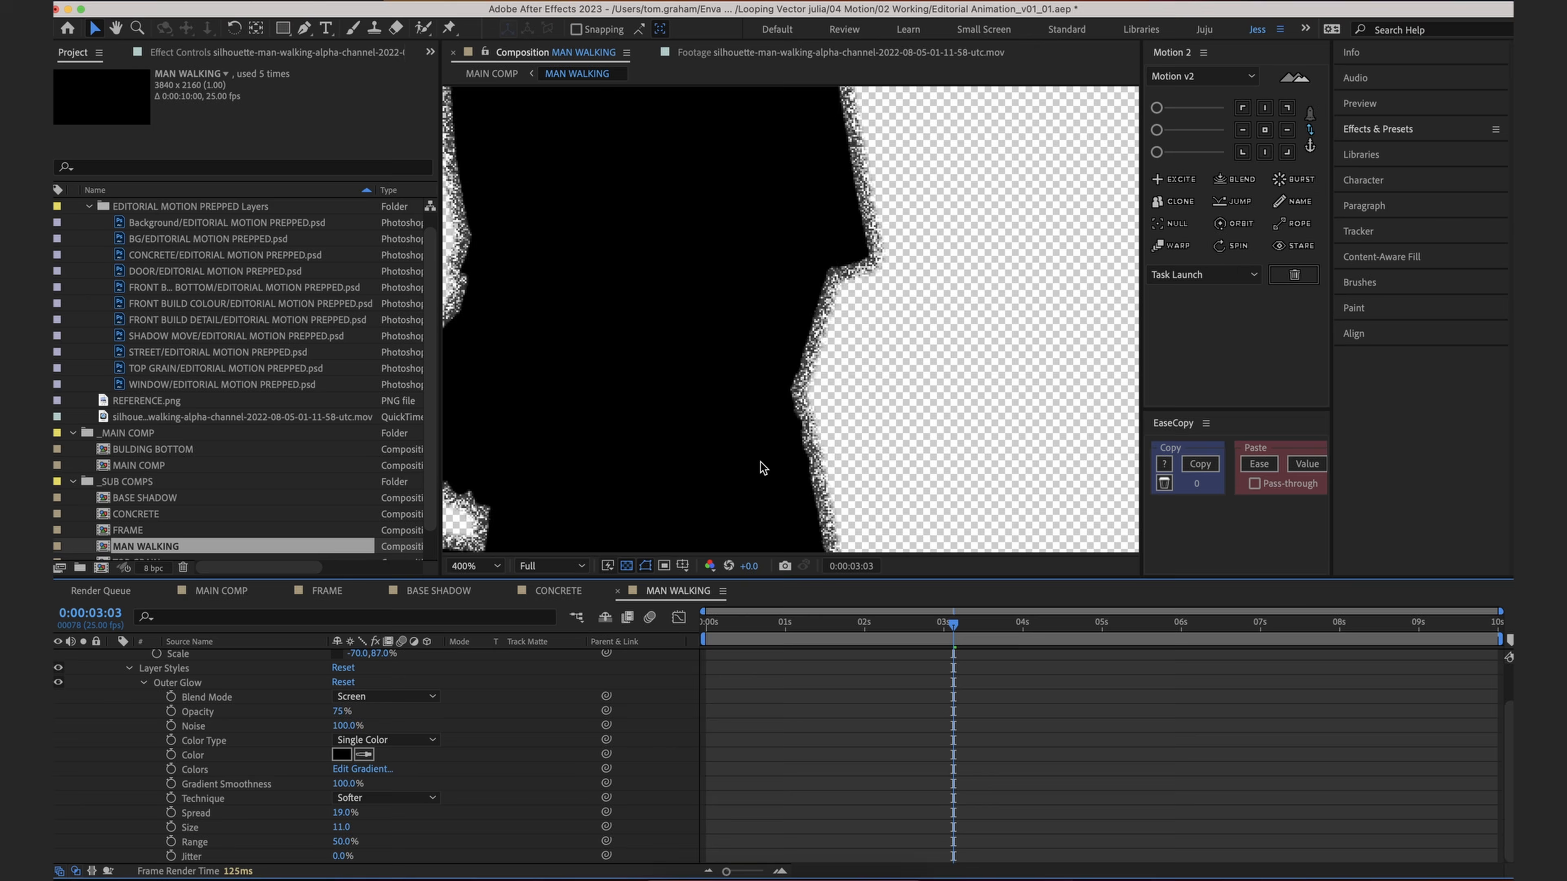
Step: Set the Outer Glow opacity to 99% and check the grainy silhouette edge in playback
scroll(763, 468, down, 4)
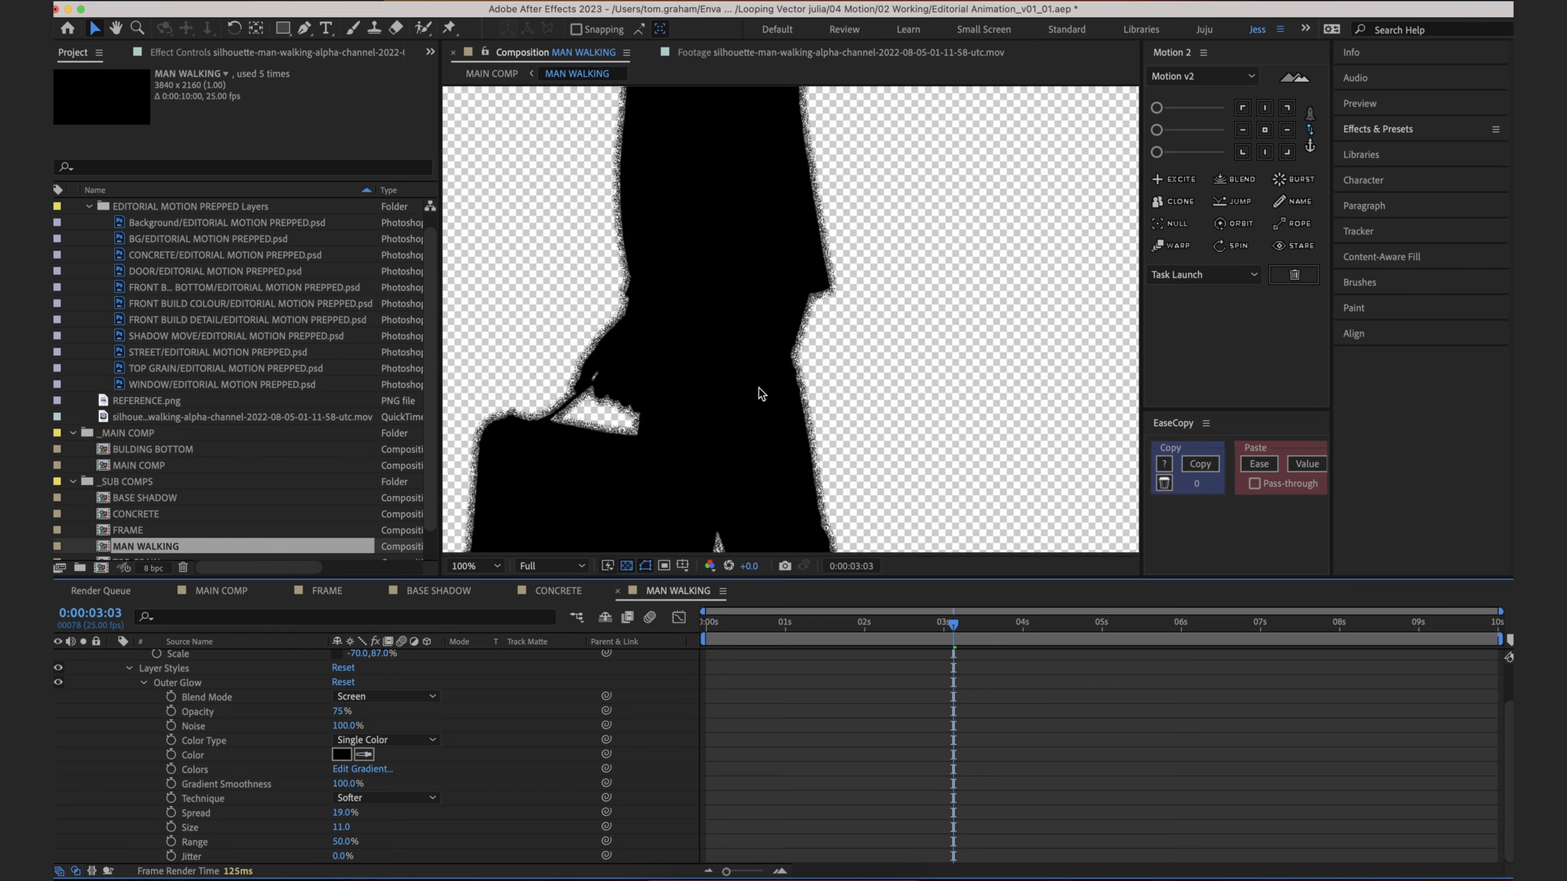
key(space)
scroll(741, 346, down, 3)
scroll(612, 327, up, 3)
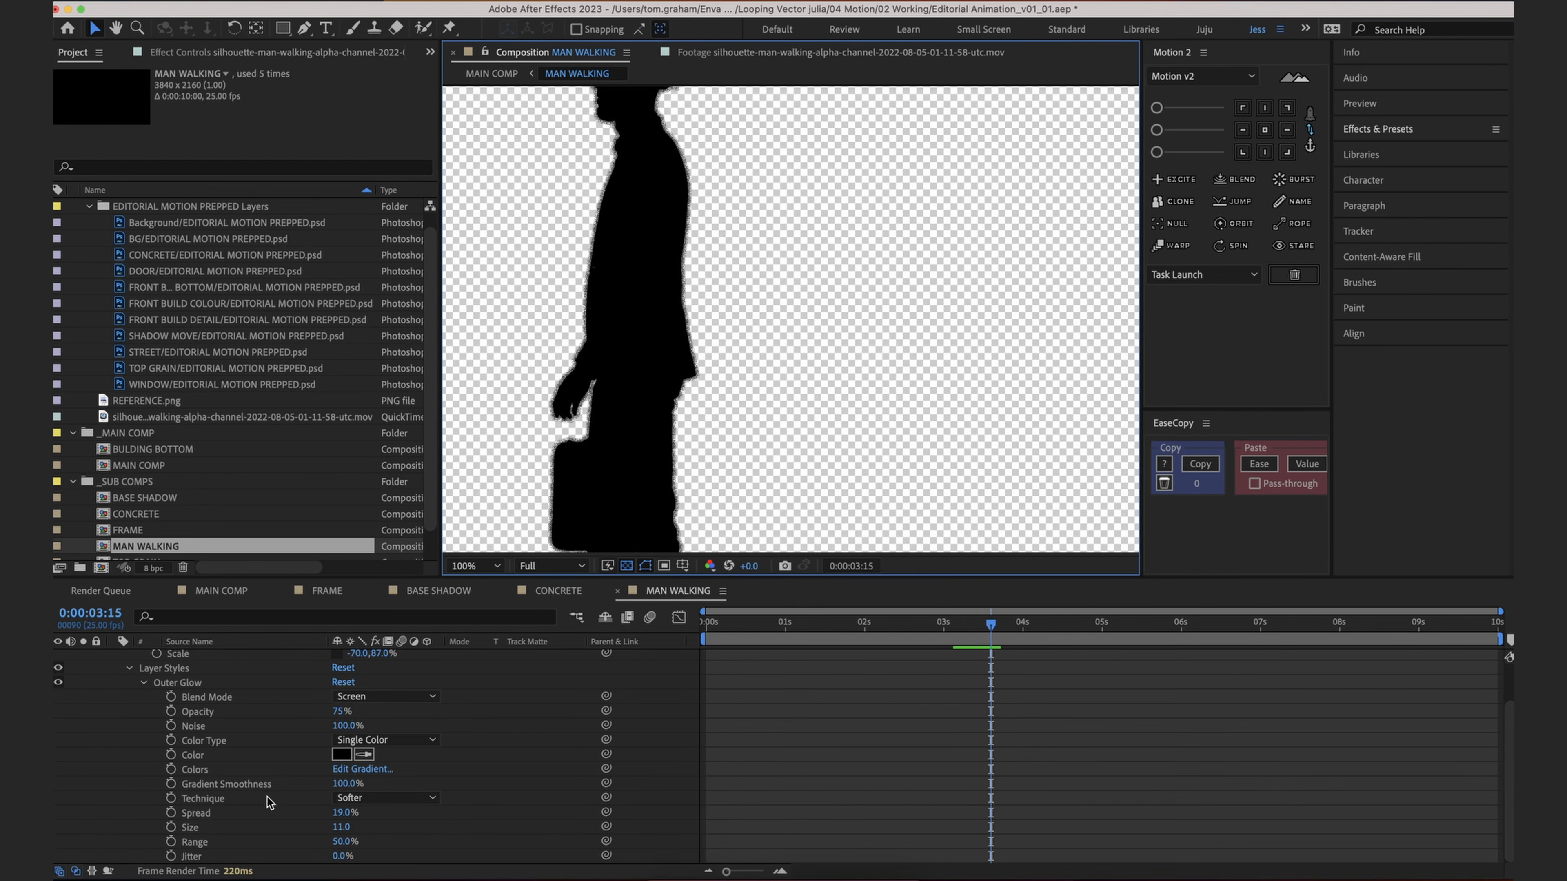
drag(337, 713, 443, 710)
click(832, 818)
scroll(617, 221, up, 1)
drag(620, 220, 760, 242)
scroll(719, 257, up, 1)
scroll(617, 353, down, 1)
scroll(778, 433, down, 1)
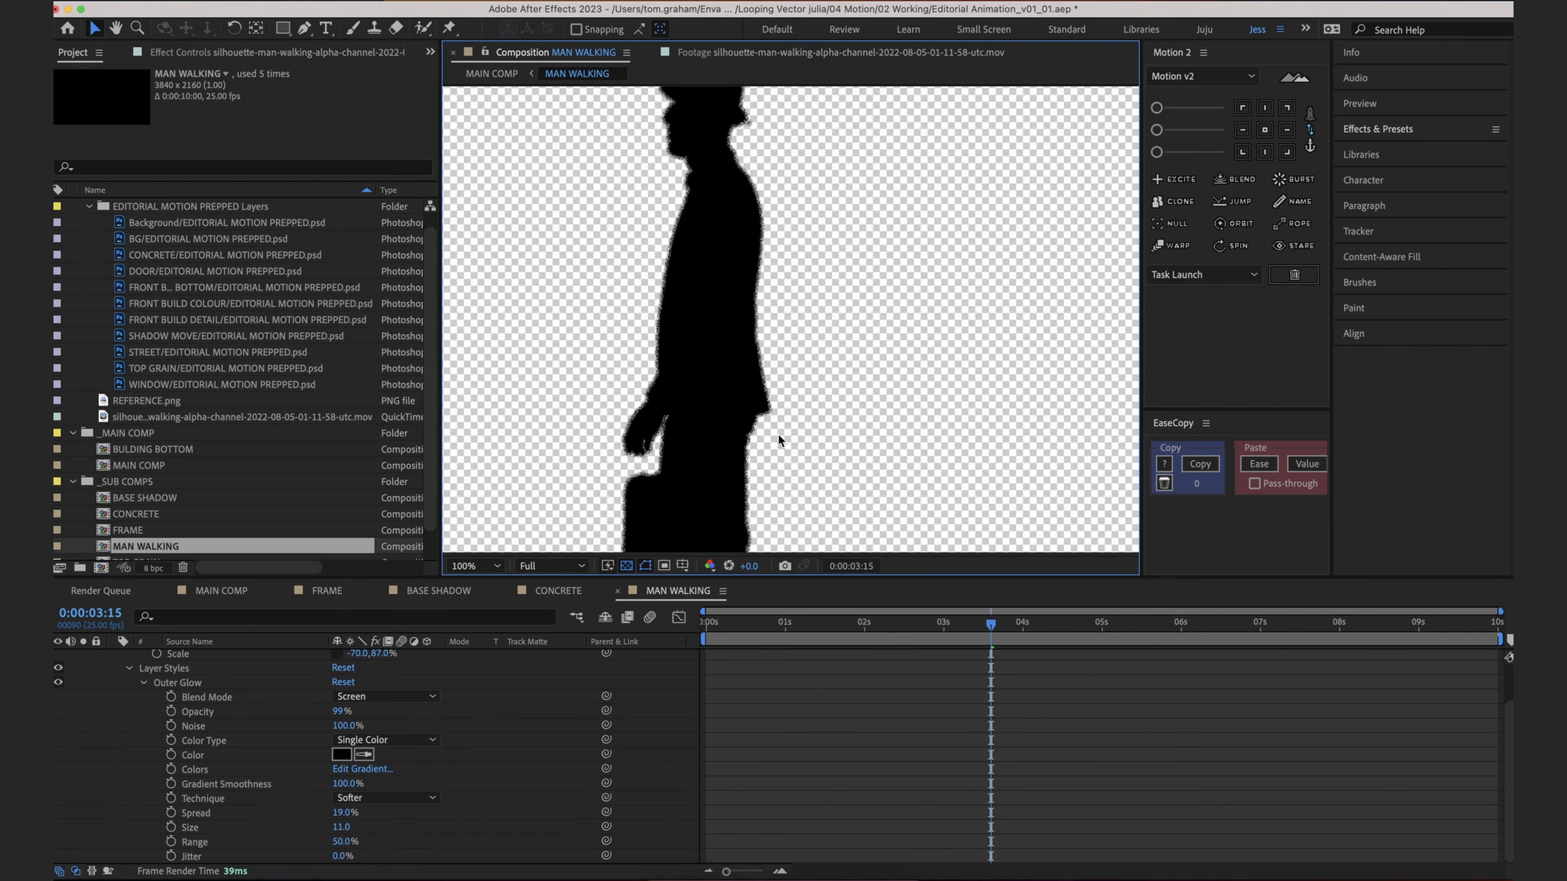
key(space)
click(875, 623)
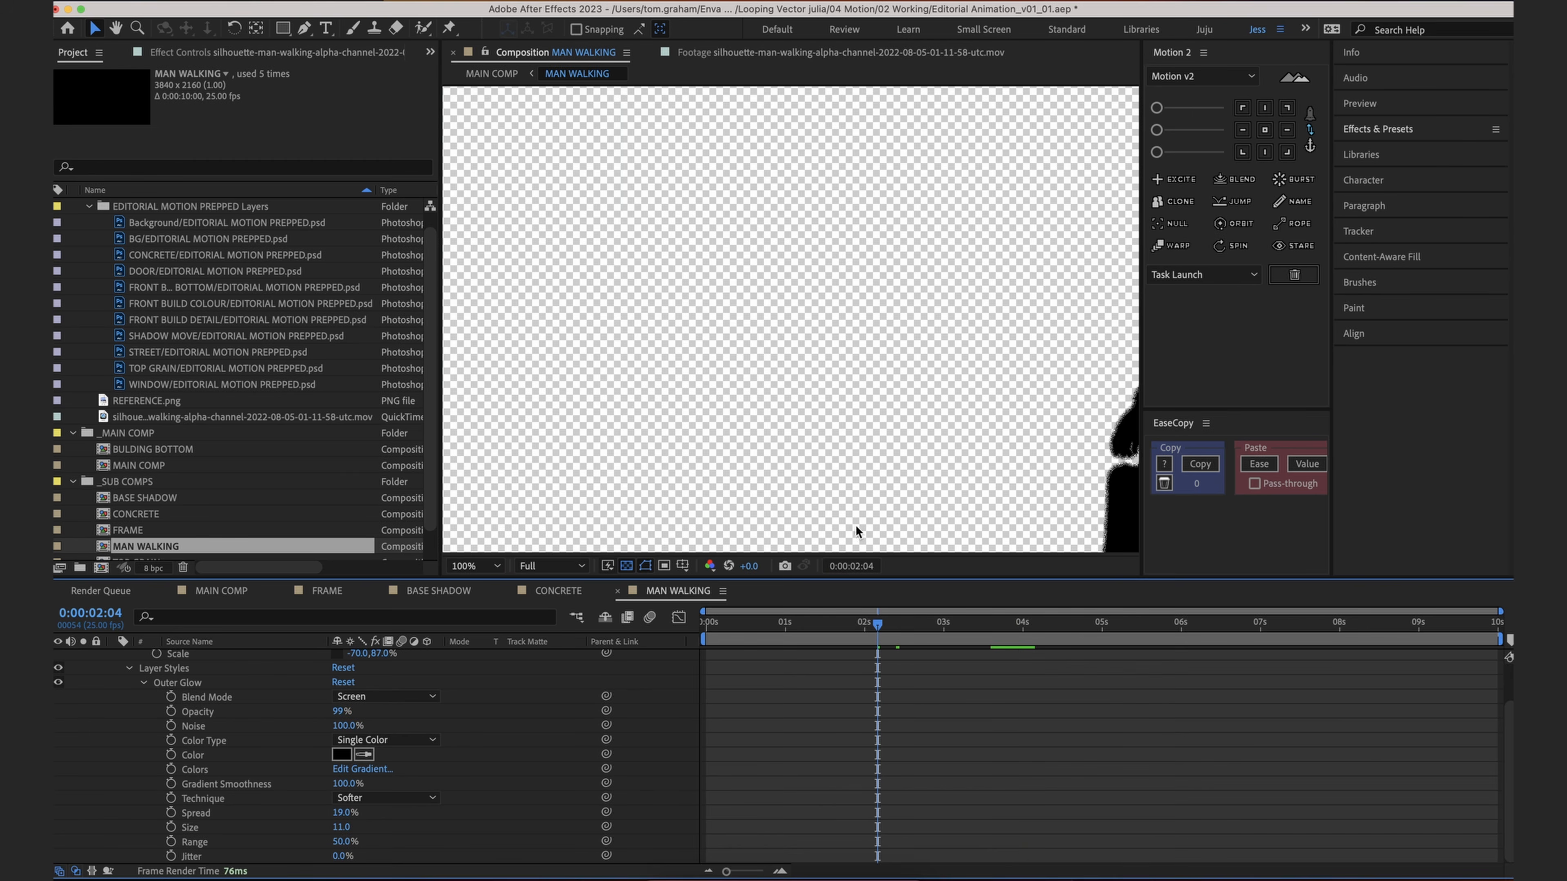
Step: In MAIN COMP, set the opacity of all five MAN WALKING layers to 40% and preview the shadow
click(221, 591)
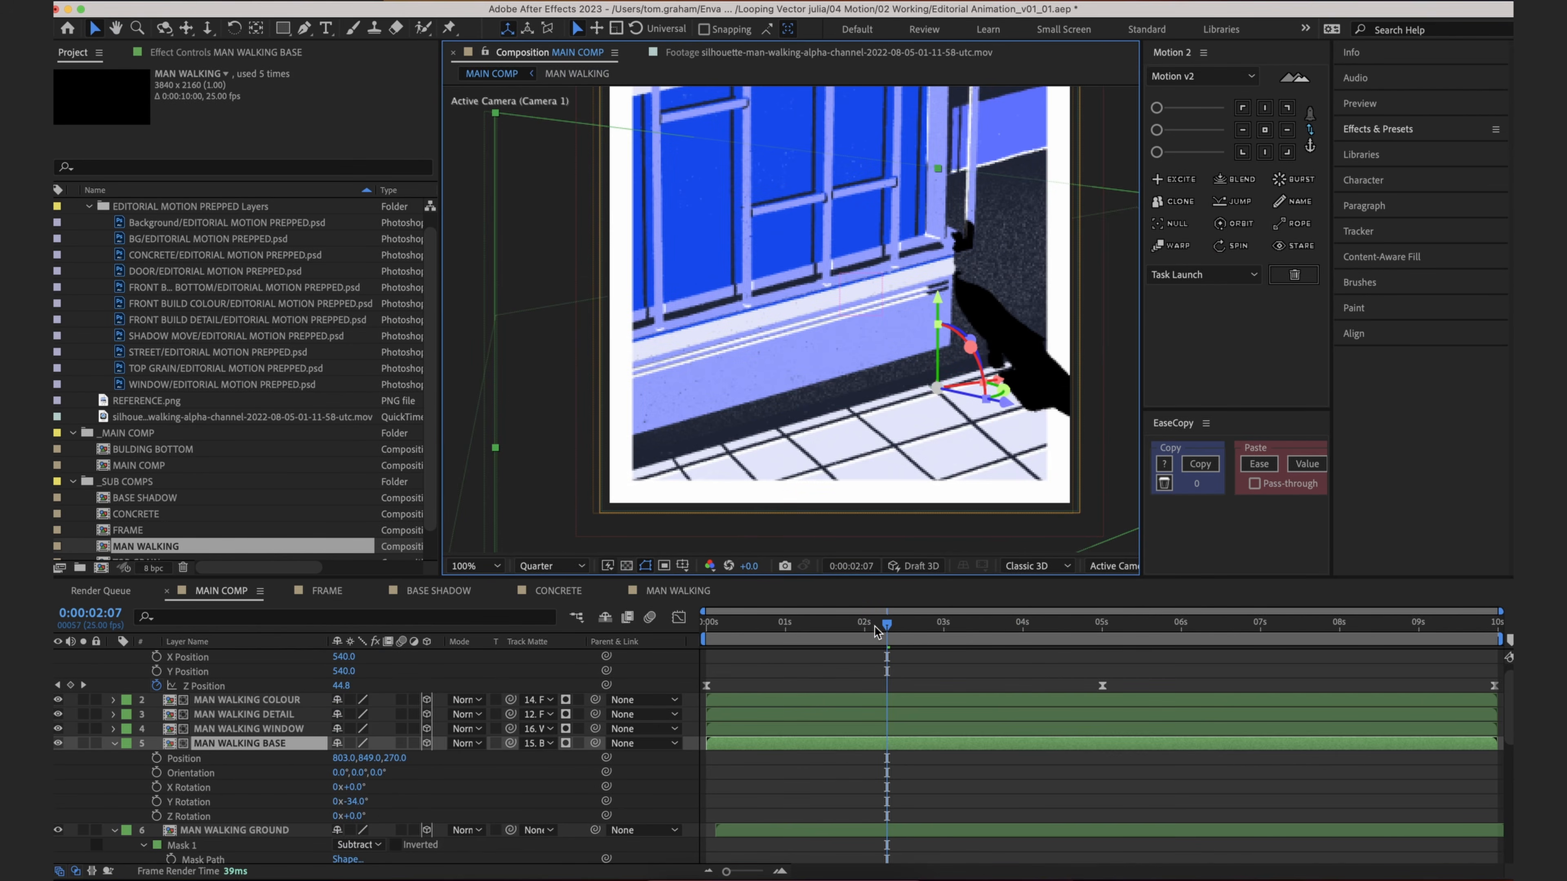
shift+click(242, 701)
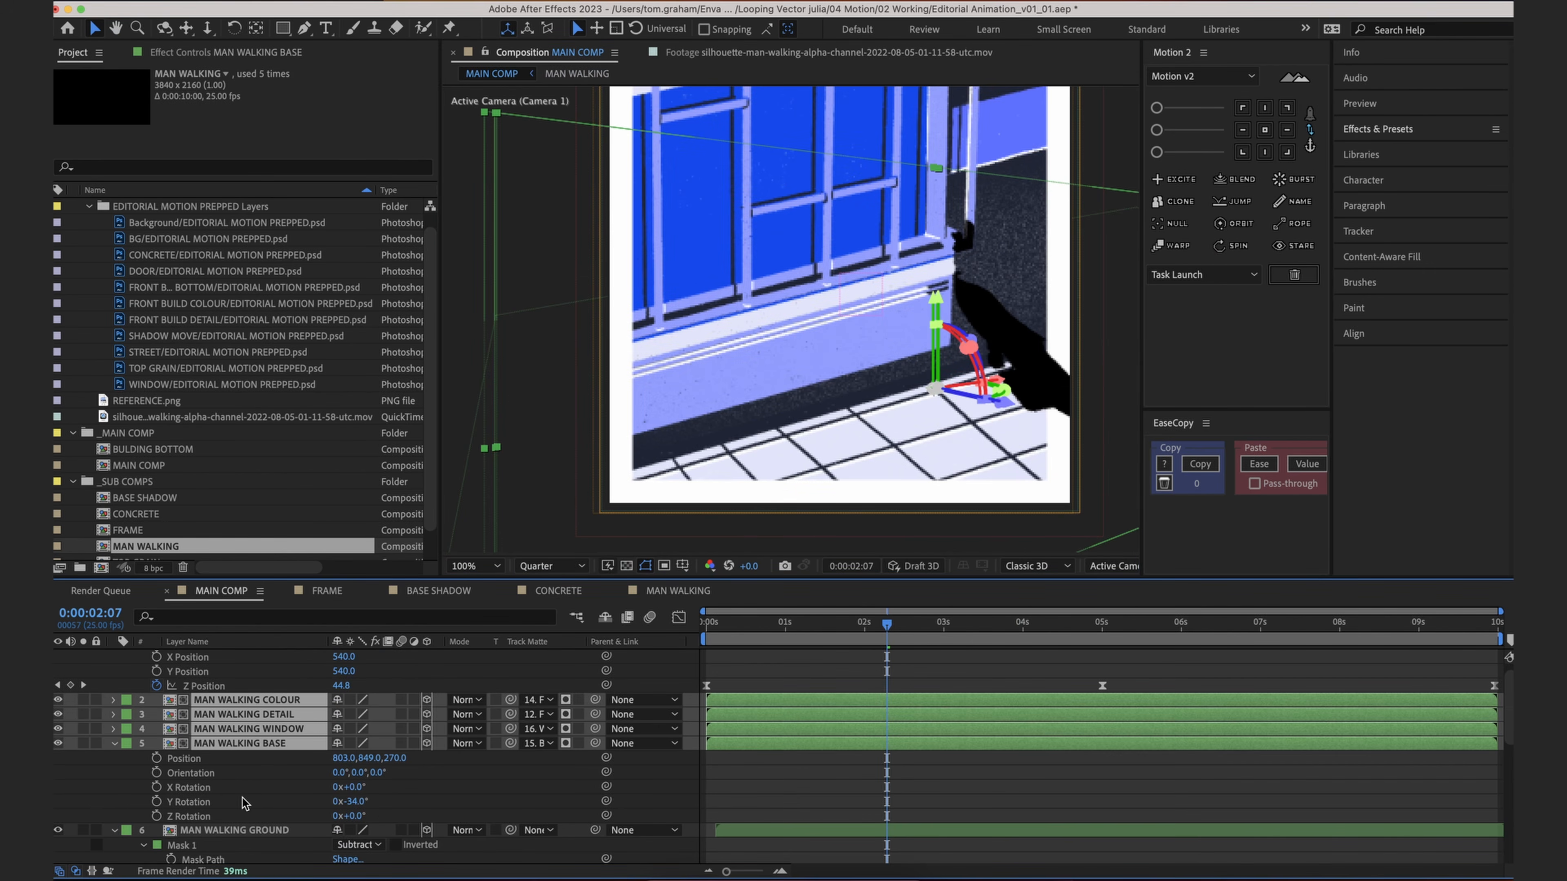
shift+click(247, 830)
key(t)
click(346, 714)
text(40)
key(Return)
key(space)
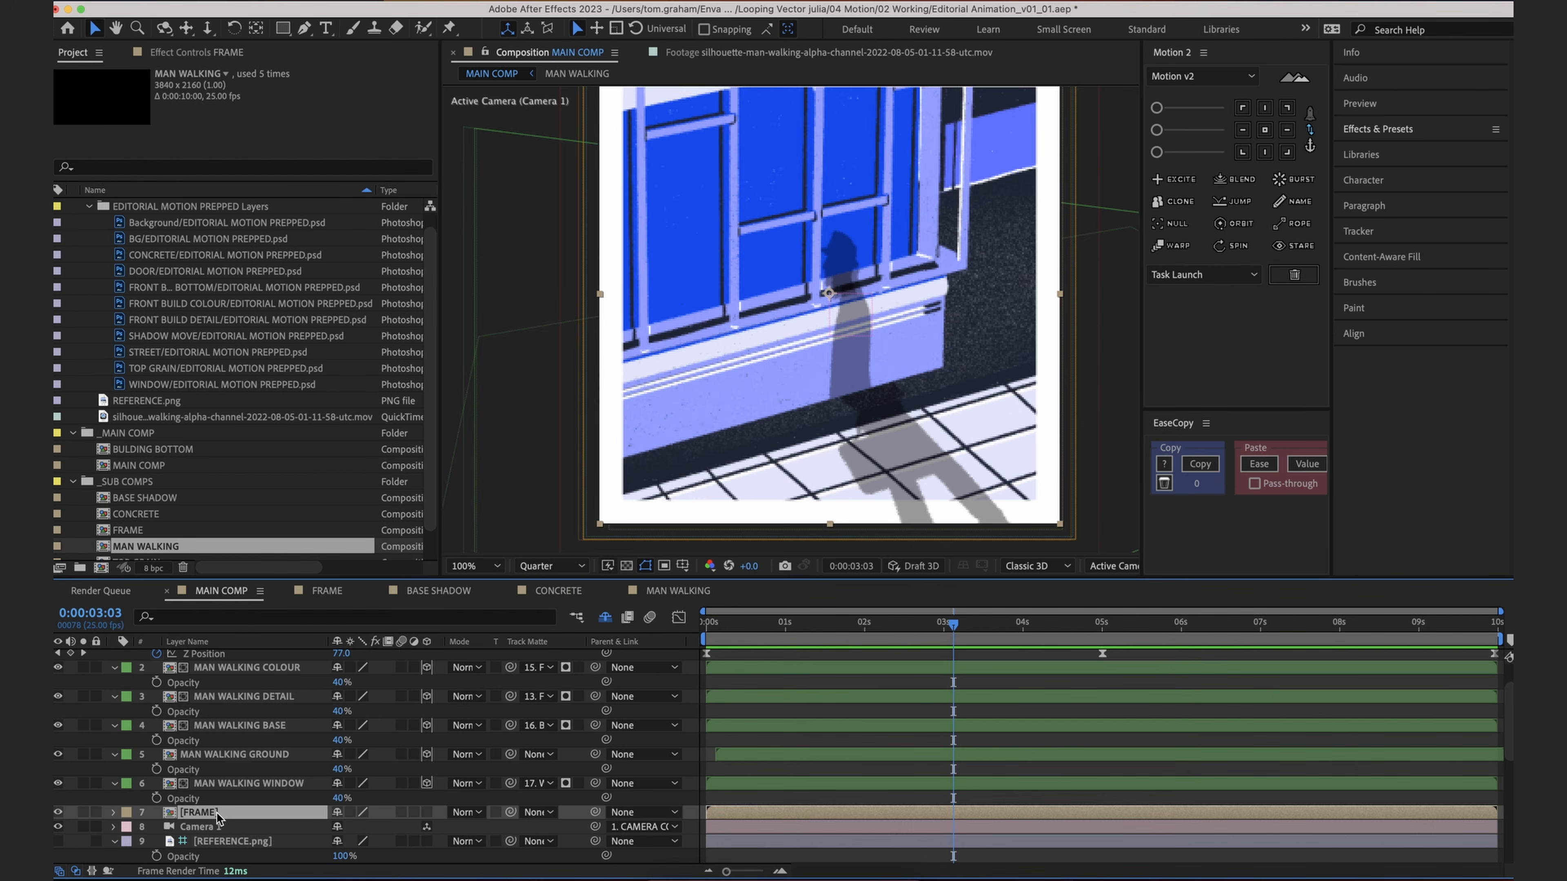
Step: Bring the FRAME layer to the top of the MAIN COMP stack and play back the loop
key(super+shift+bracketright)
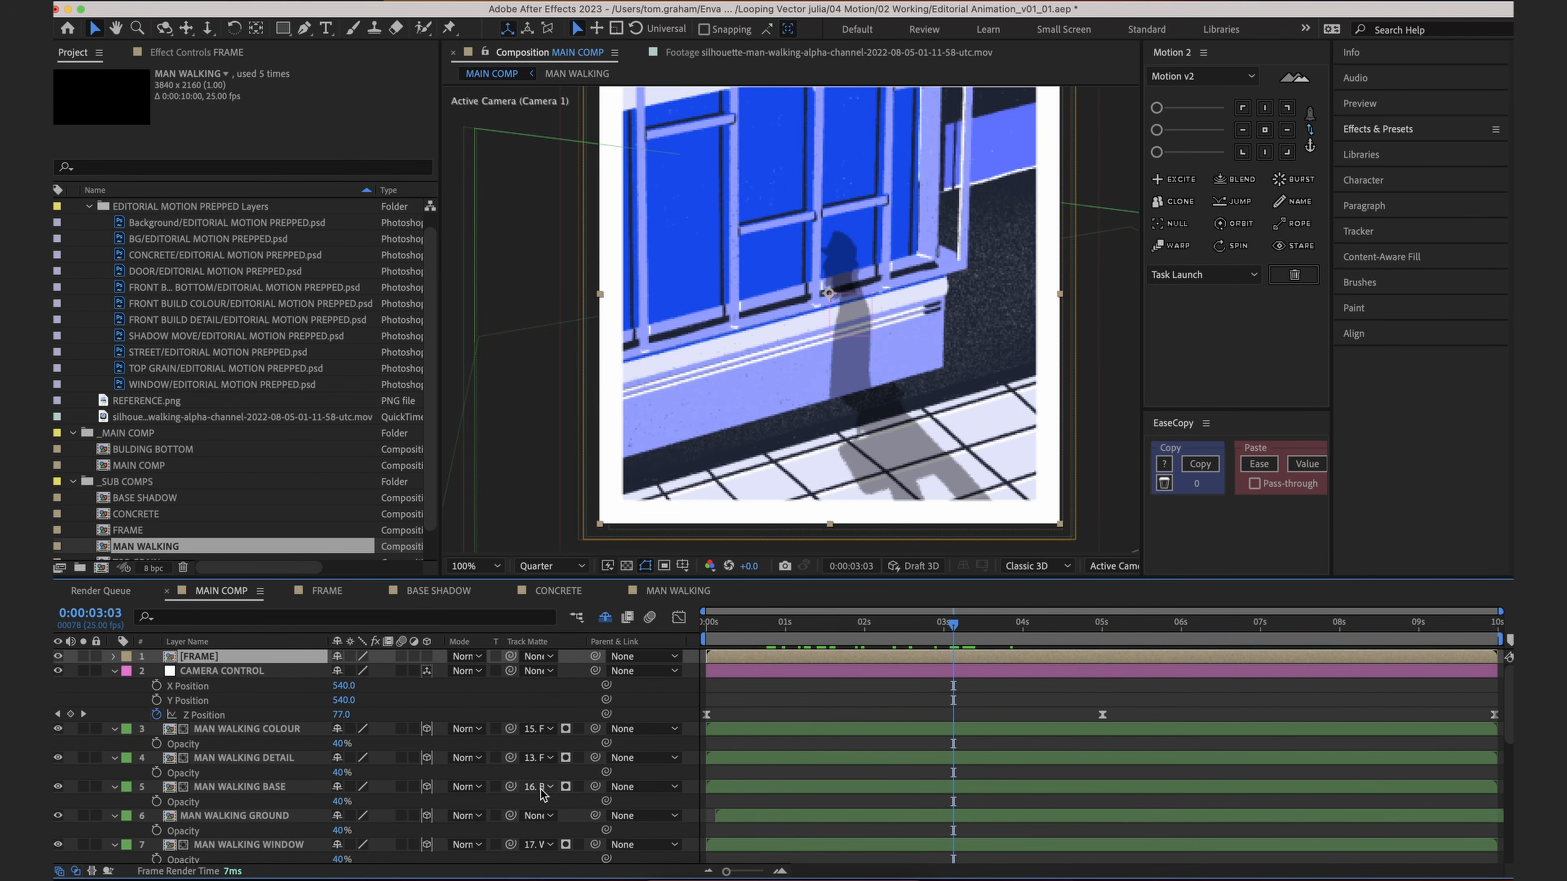
click(812, 730)
click(875, 702)
click(887, 671)
drag(913, 626, 710, 613)
key(space)
click(1045, 624)
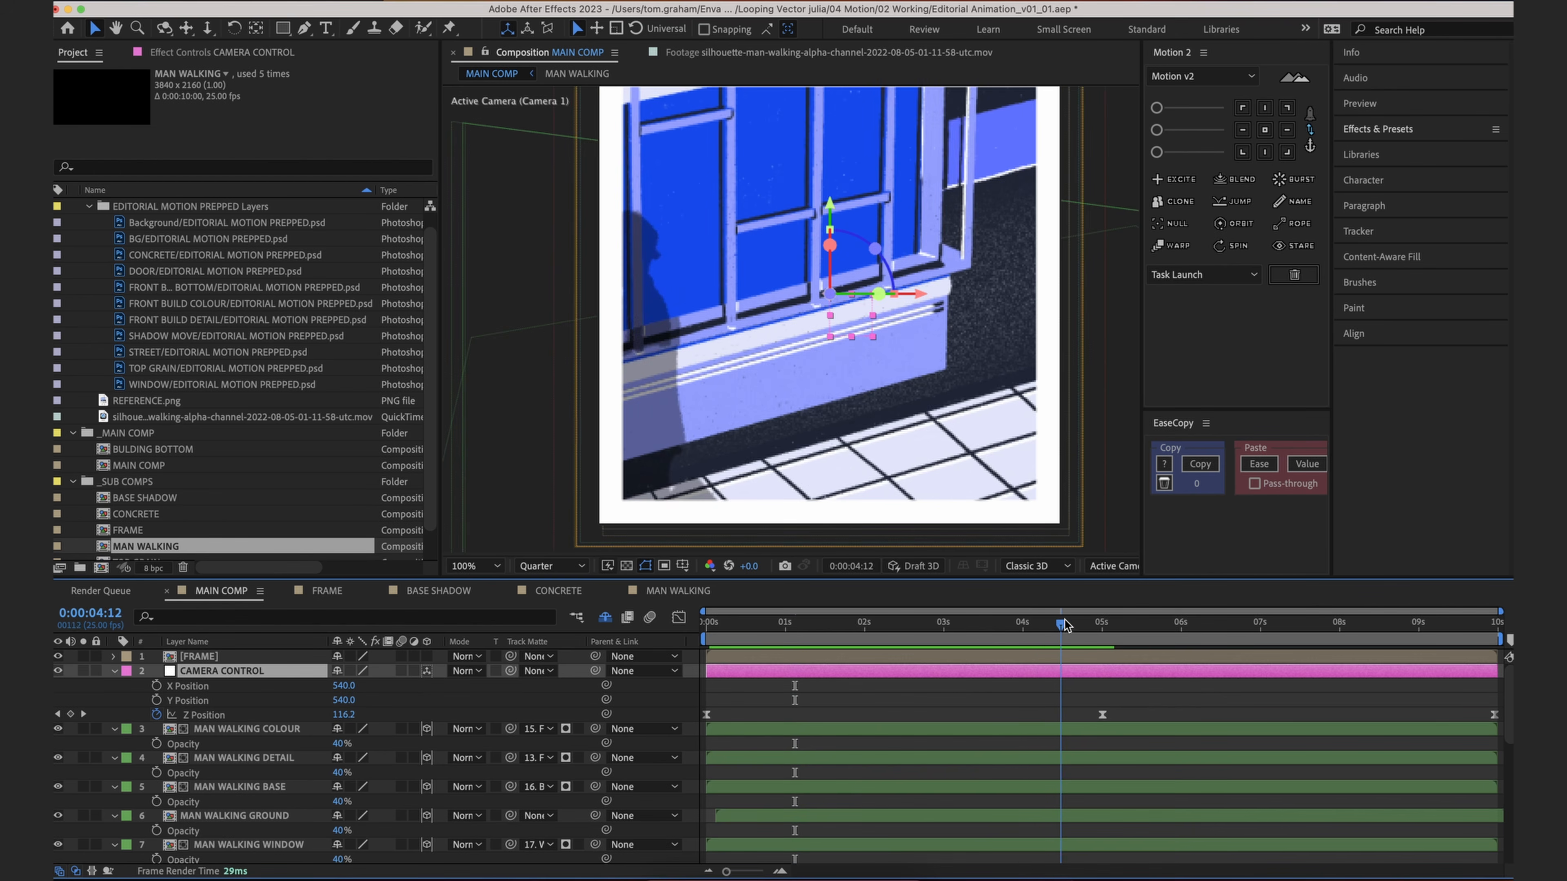
drag(1046, 623, 995, 623)
key(space)
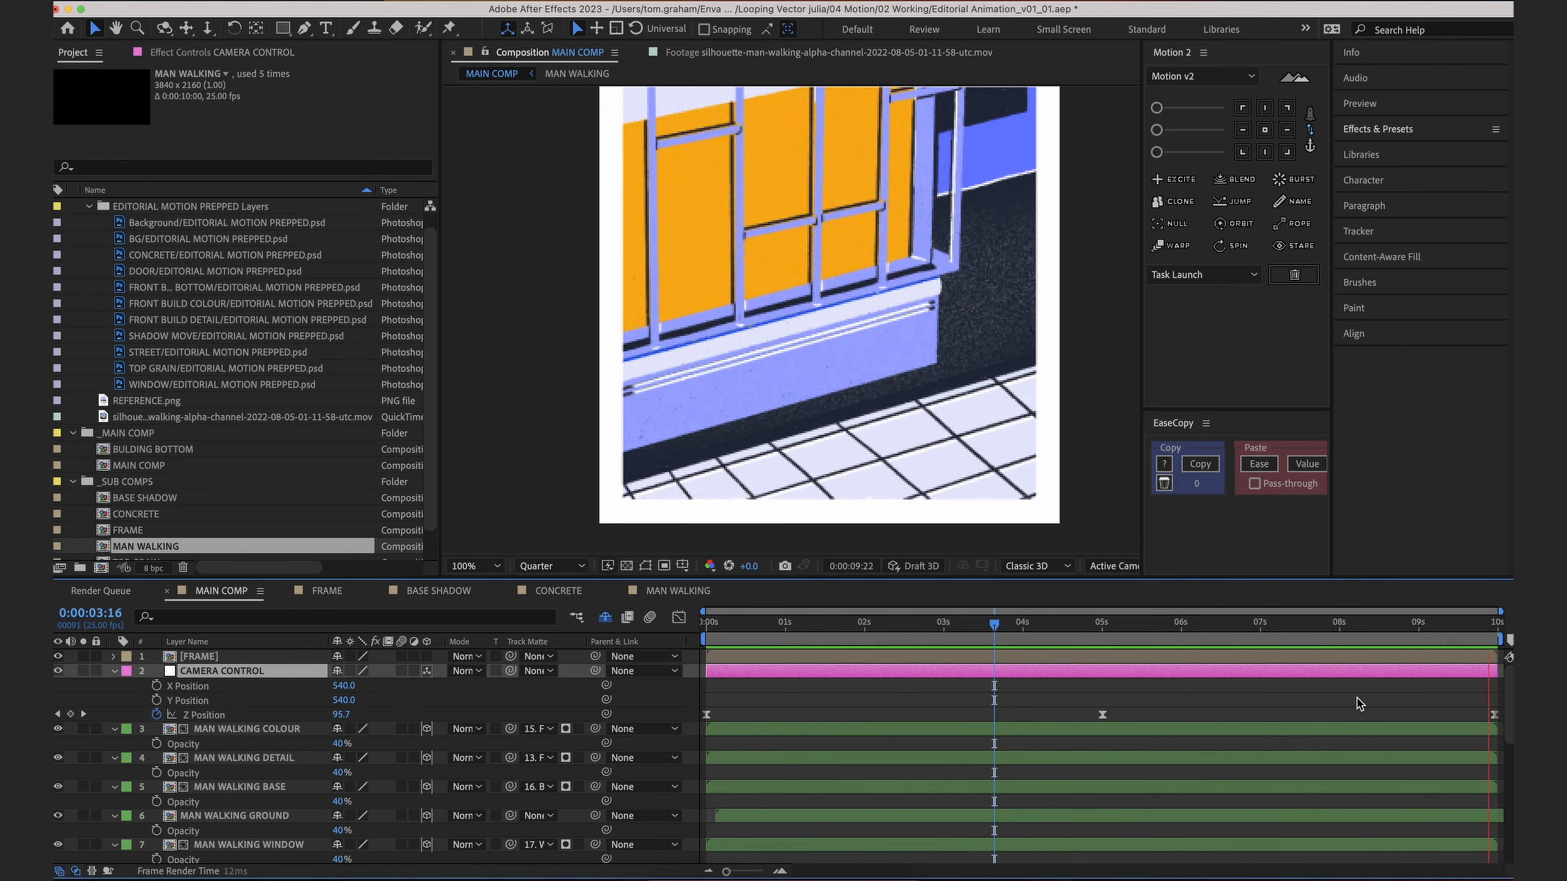
key(space)
click(1357, 697)
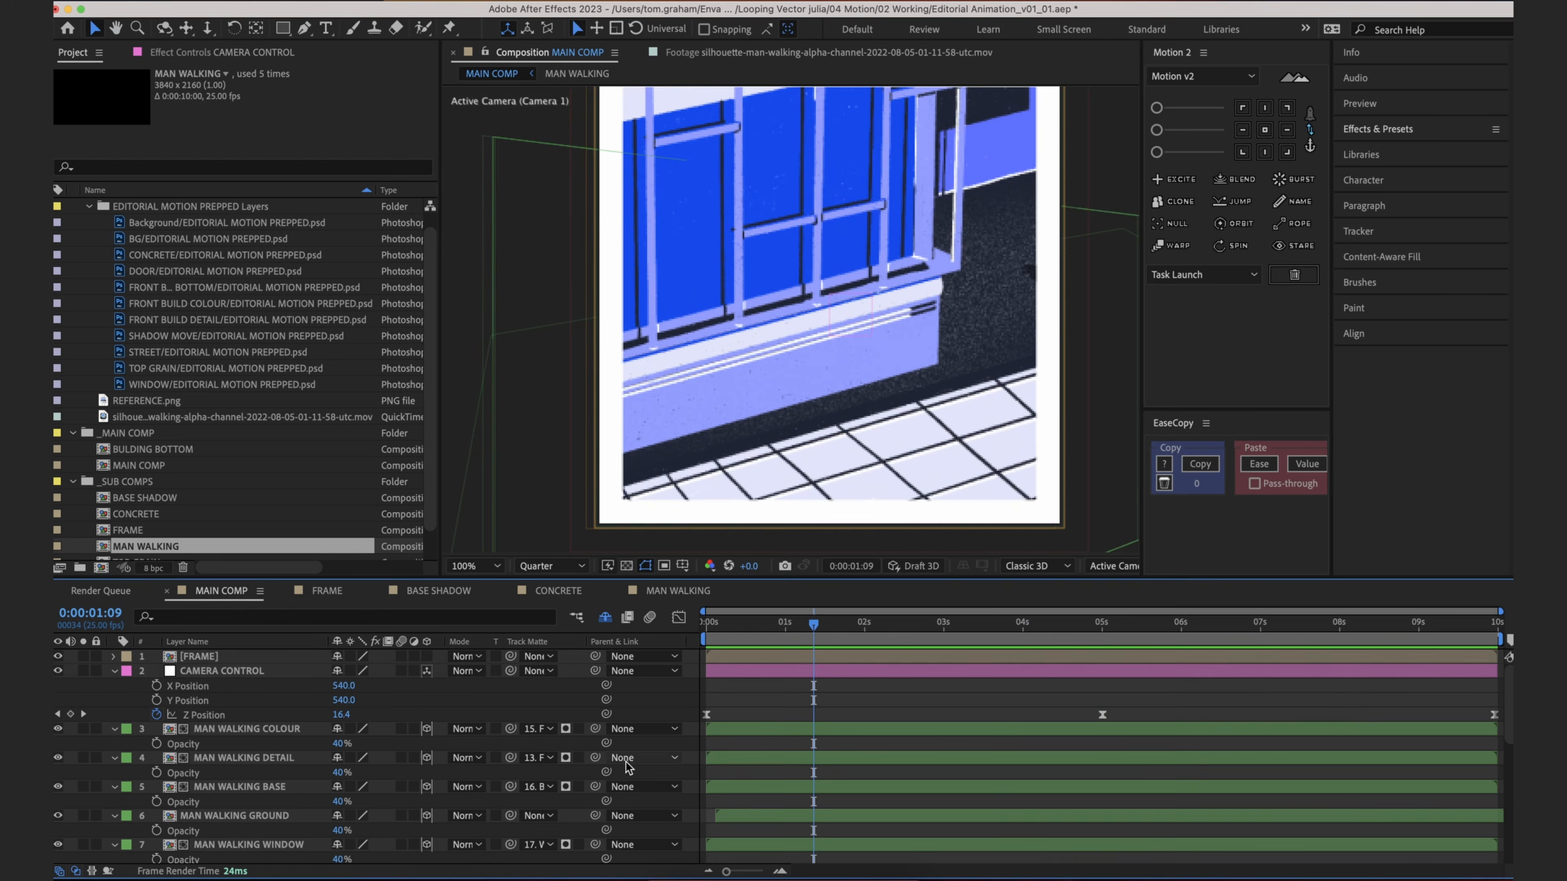
Step: Show only the keyframed properties of all layers, then unlock TOP GRAIN and bring it to the top of the stack
key(super+a)
key(u)
click(815, 802)
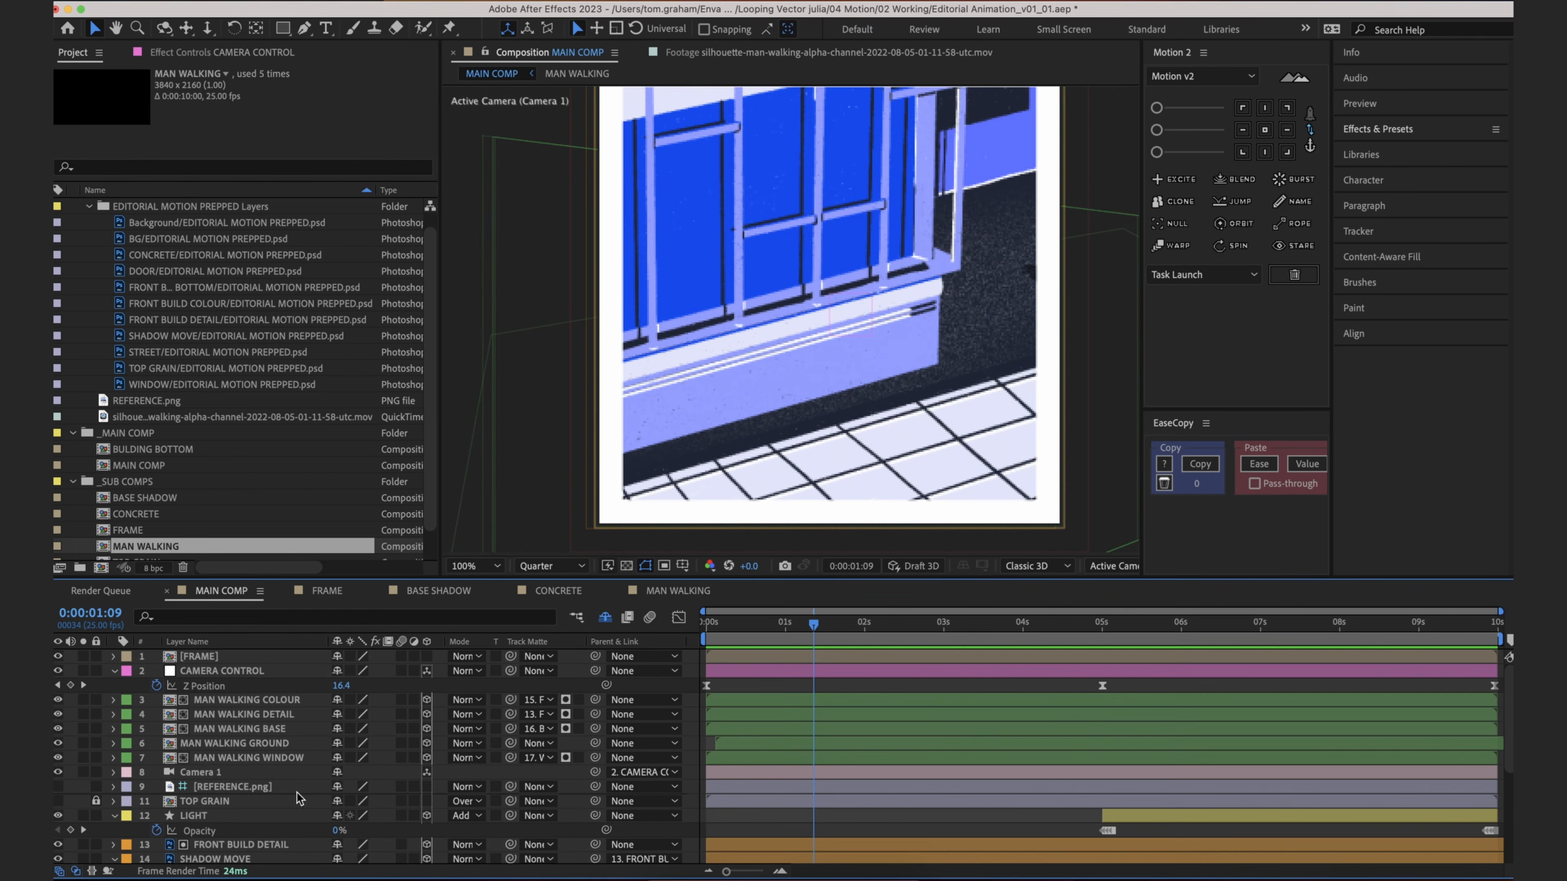
click(58, 801)
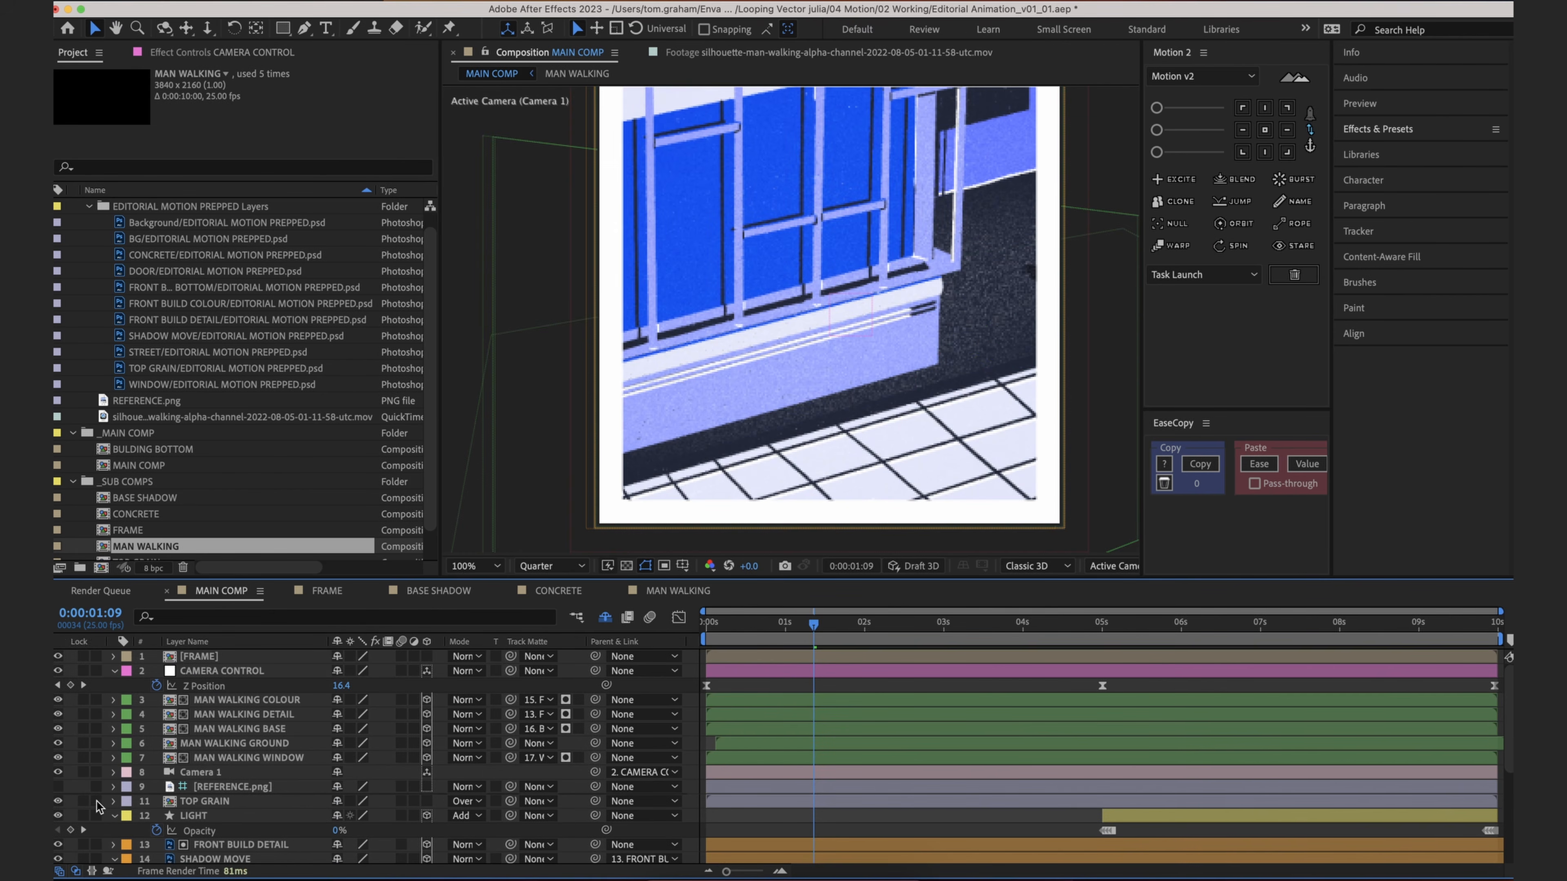
click(193, 804)
key(super+shift+bracketright)
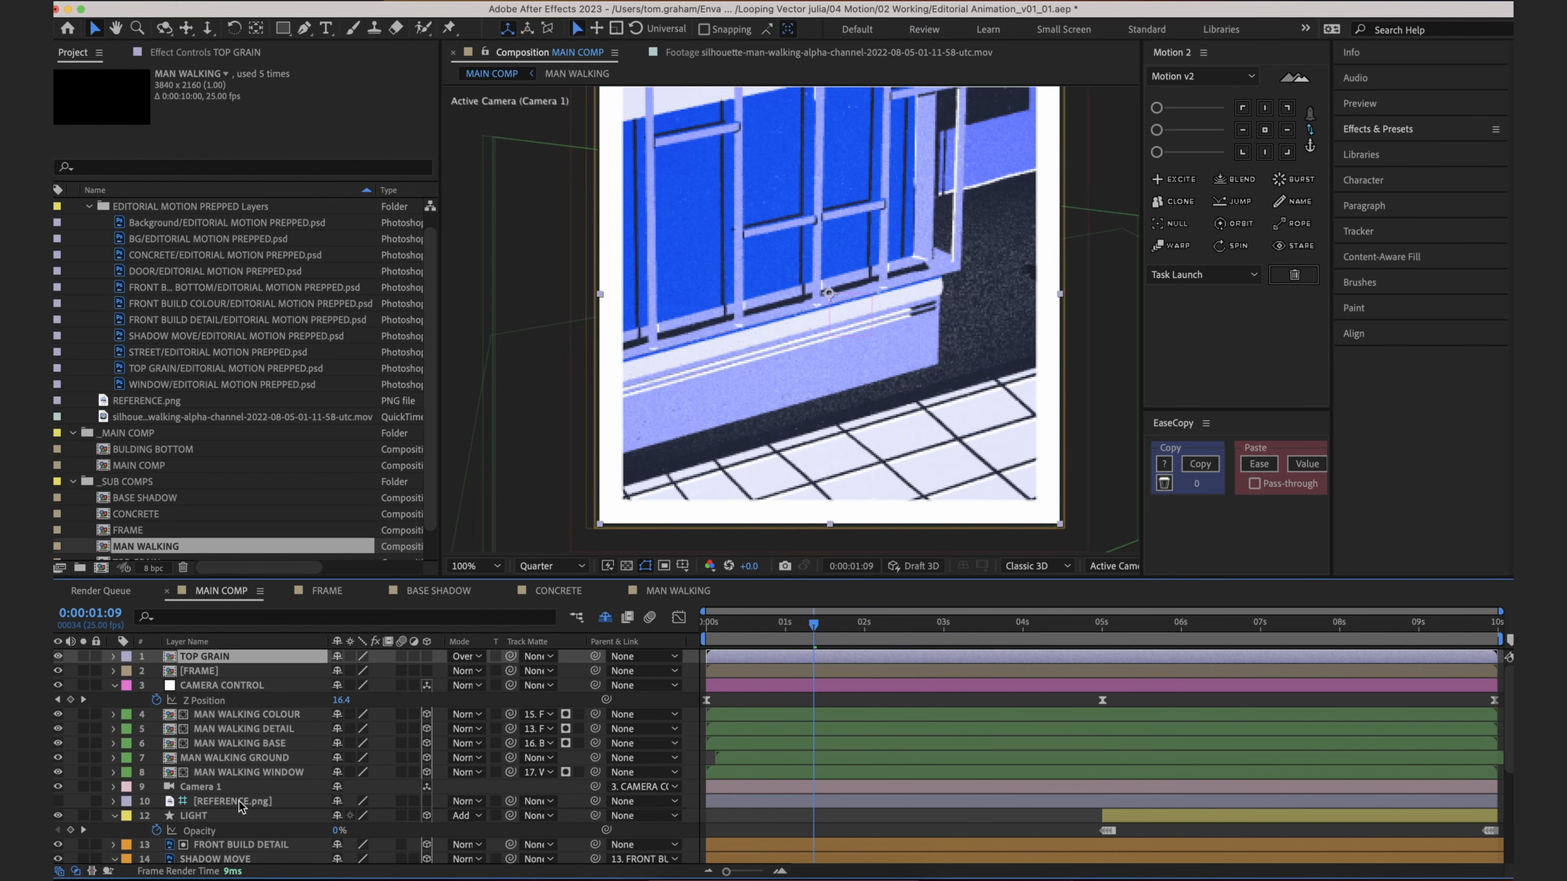
Step: Open the TOP GRAIN composition and set a 0° rotation keyframe on its grain layer at 0:00:00:00
double_click(241, 661)
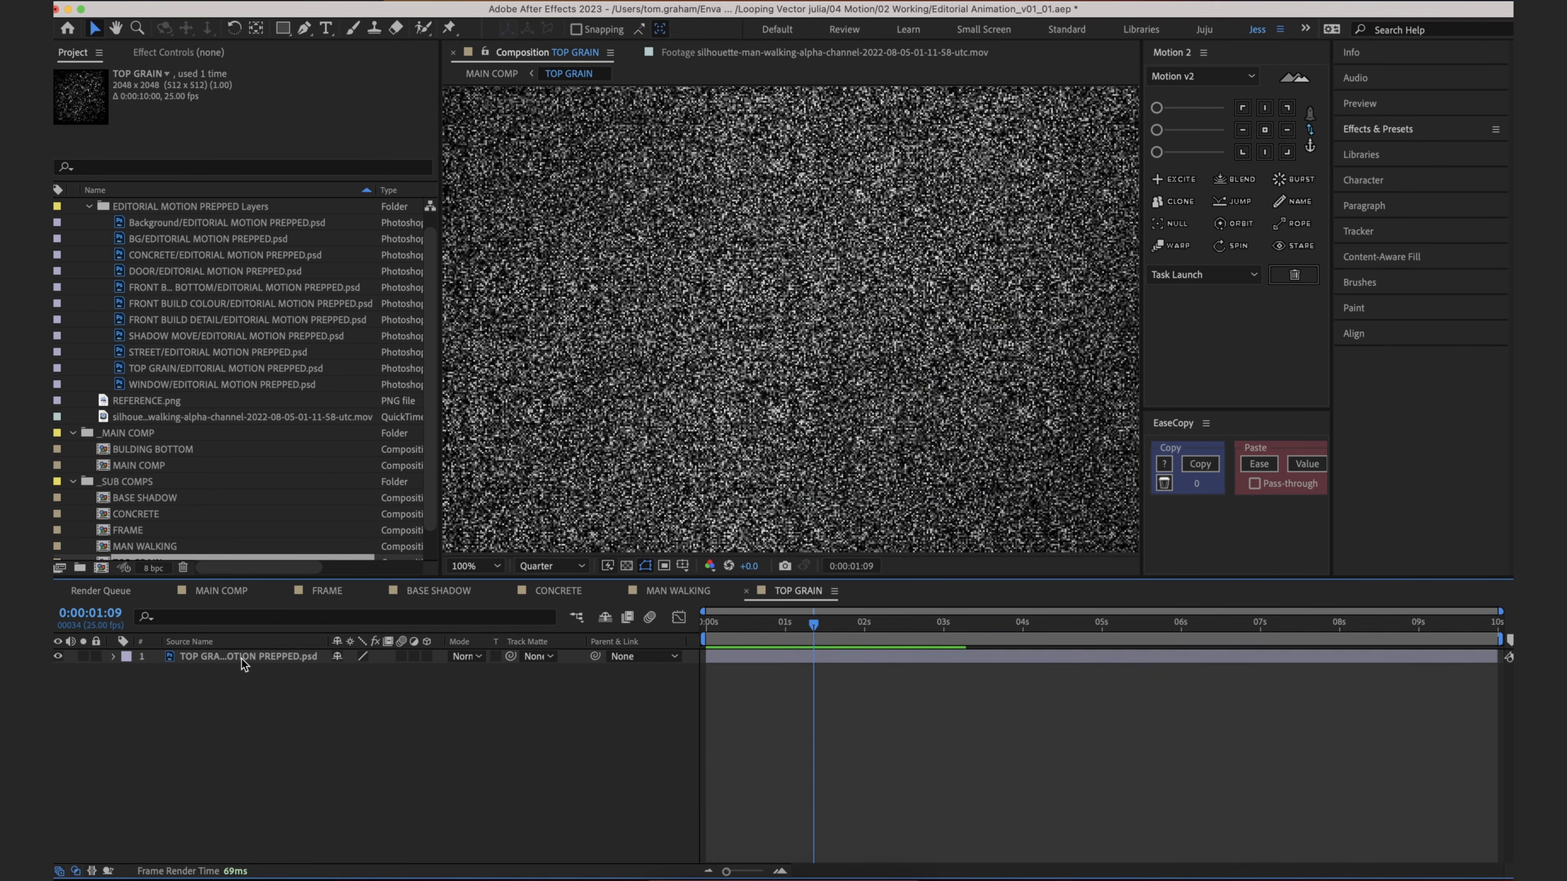
drag(727, 628, 706, 628)
click(722, 657)
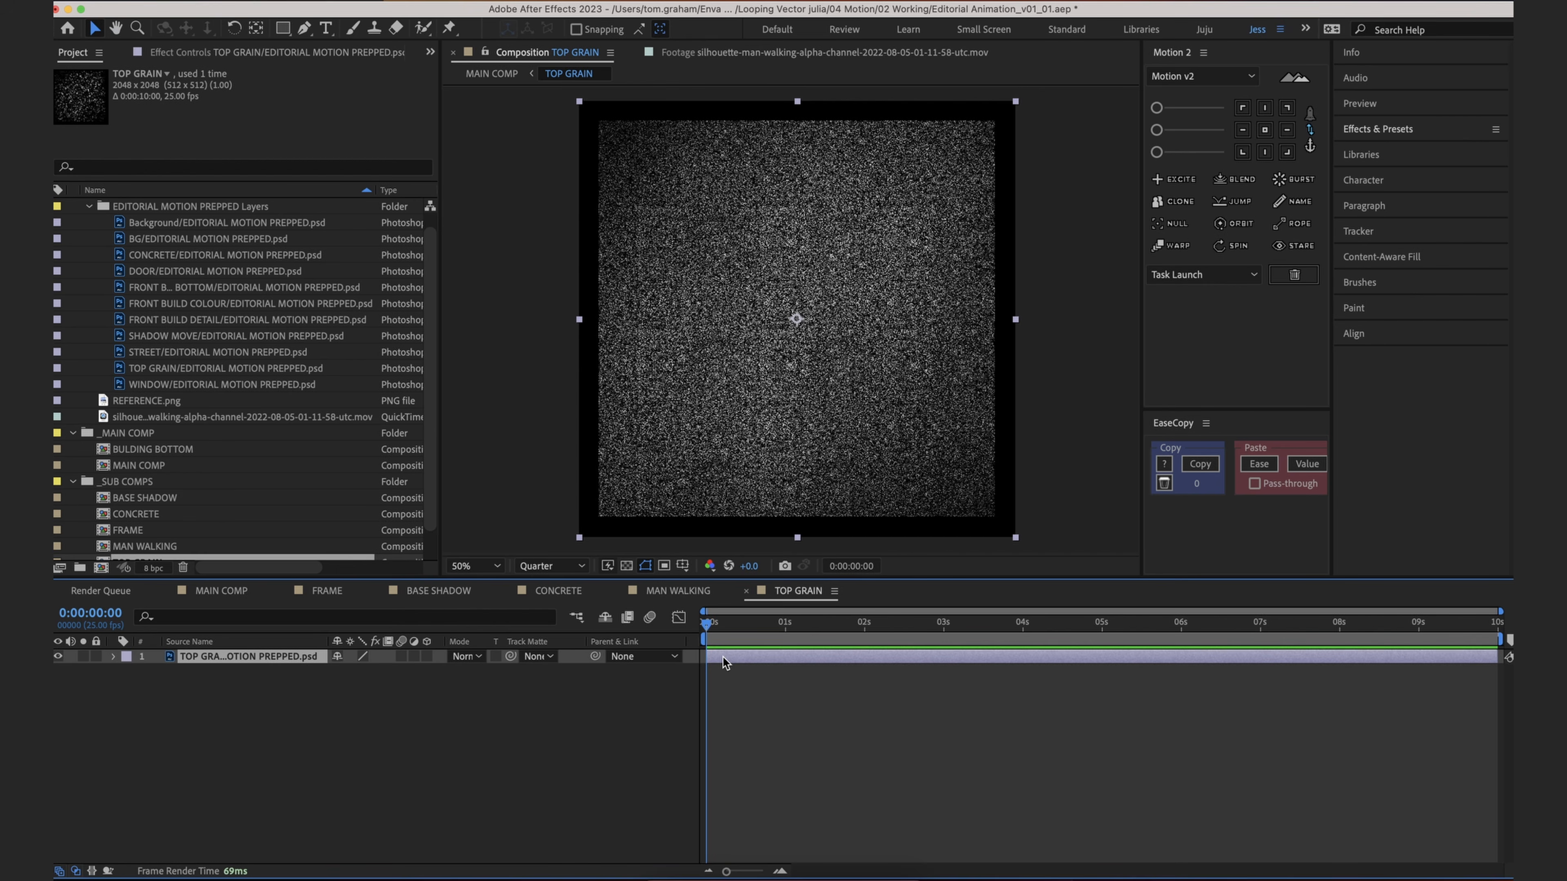
key(r)
key(semicolon)
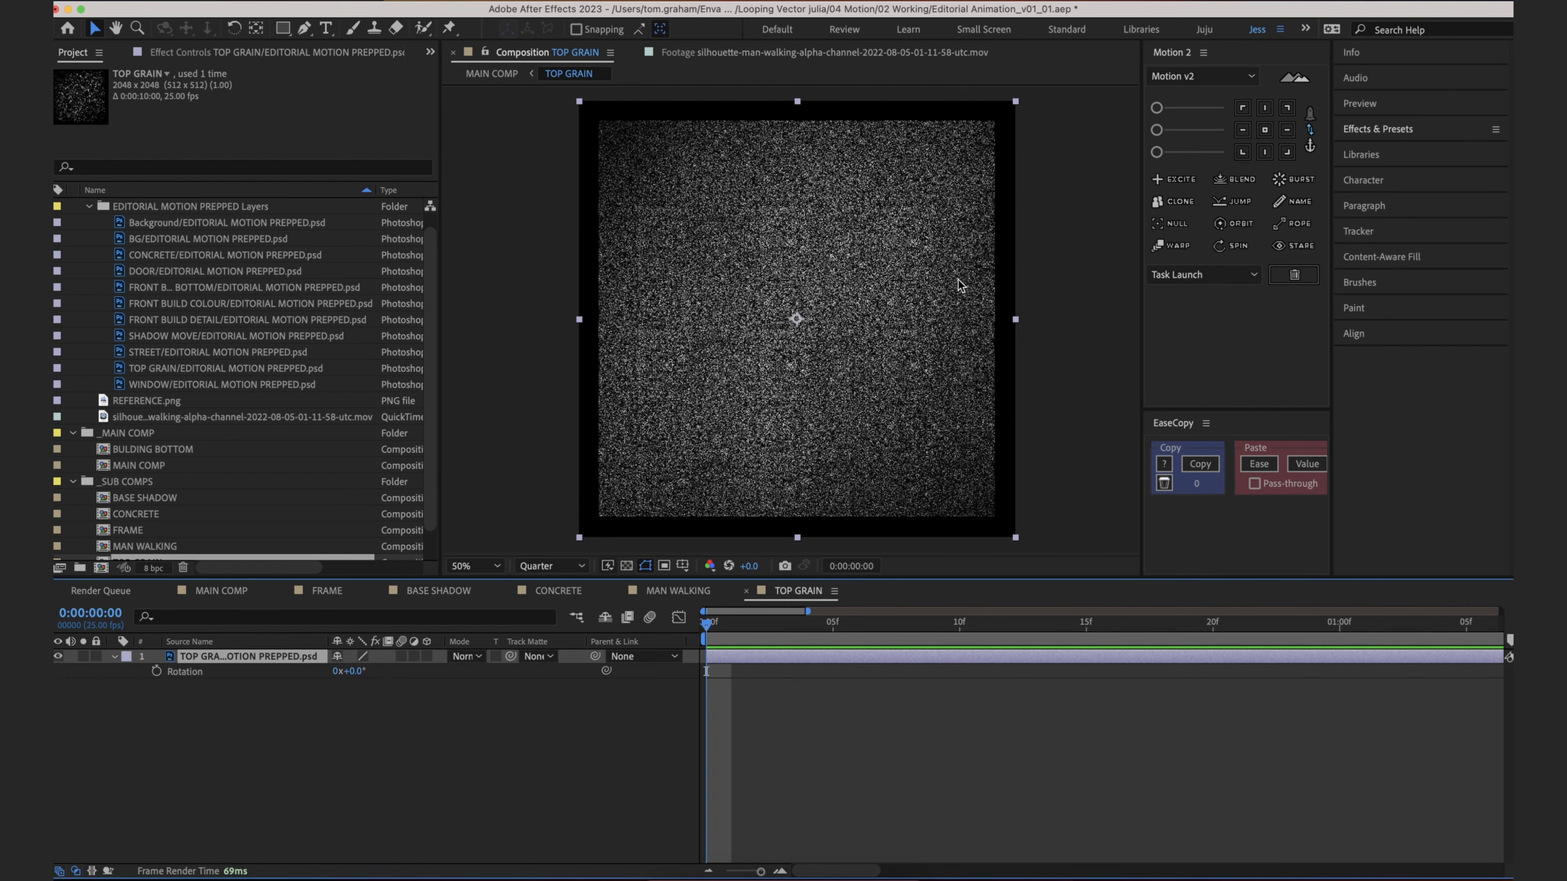
click(156, 672)
click(641, 805)
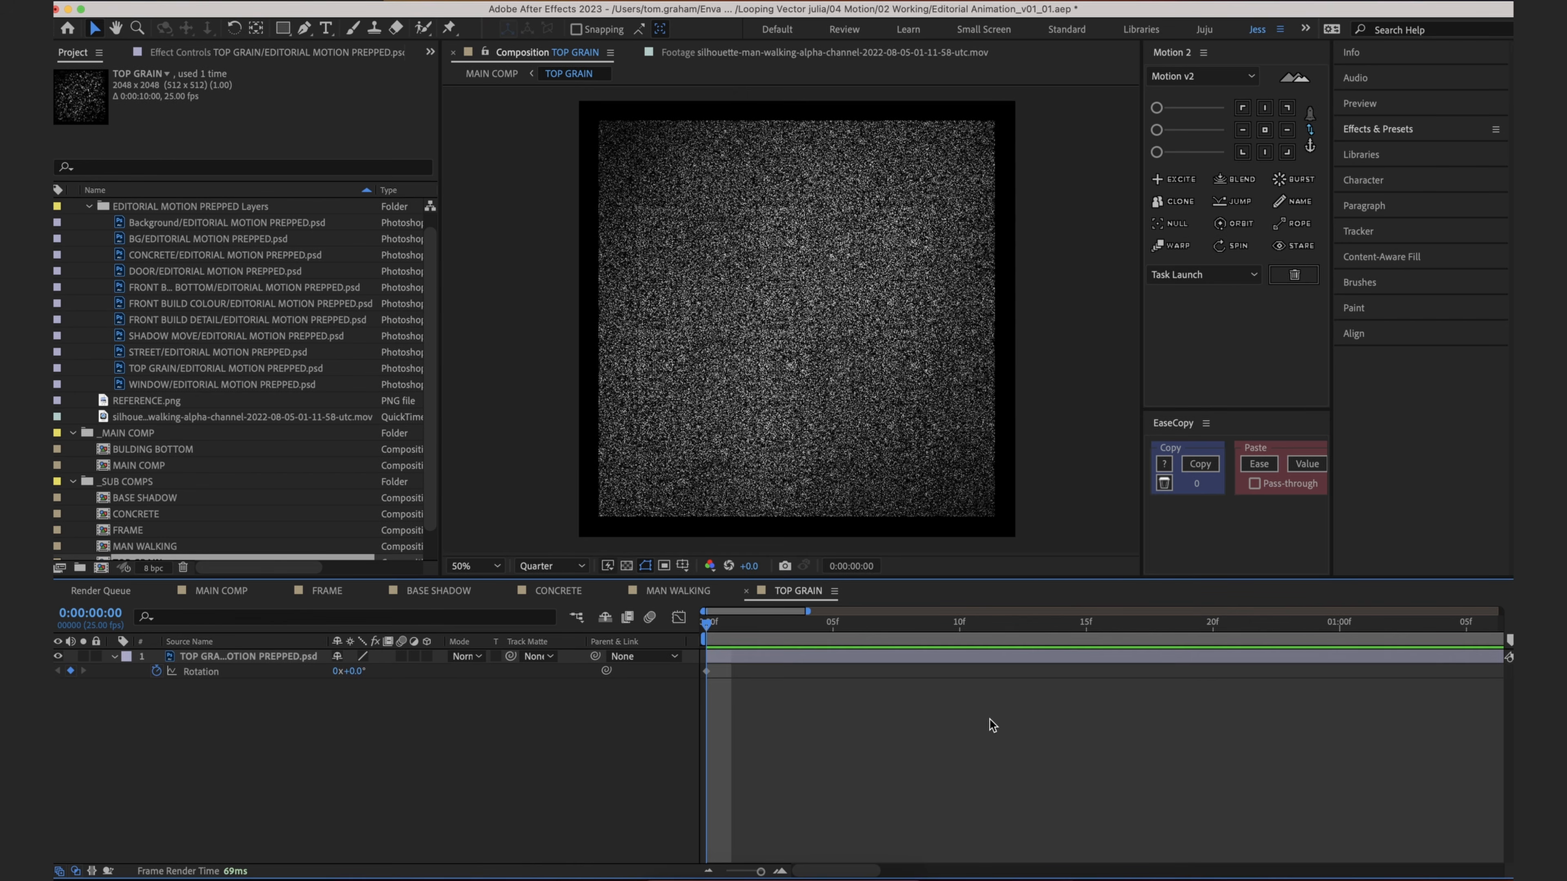
Step: Step back and forth through the first frames of TOP GRAIN, stopping at 0:00:00:02
key(Page_Down)
key(Page_Down)
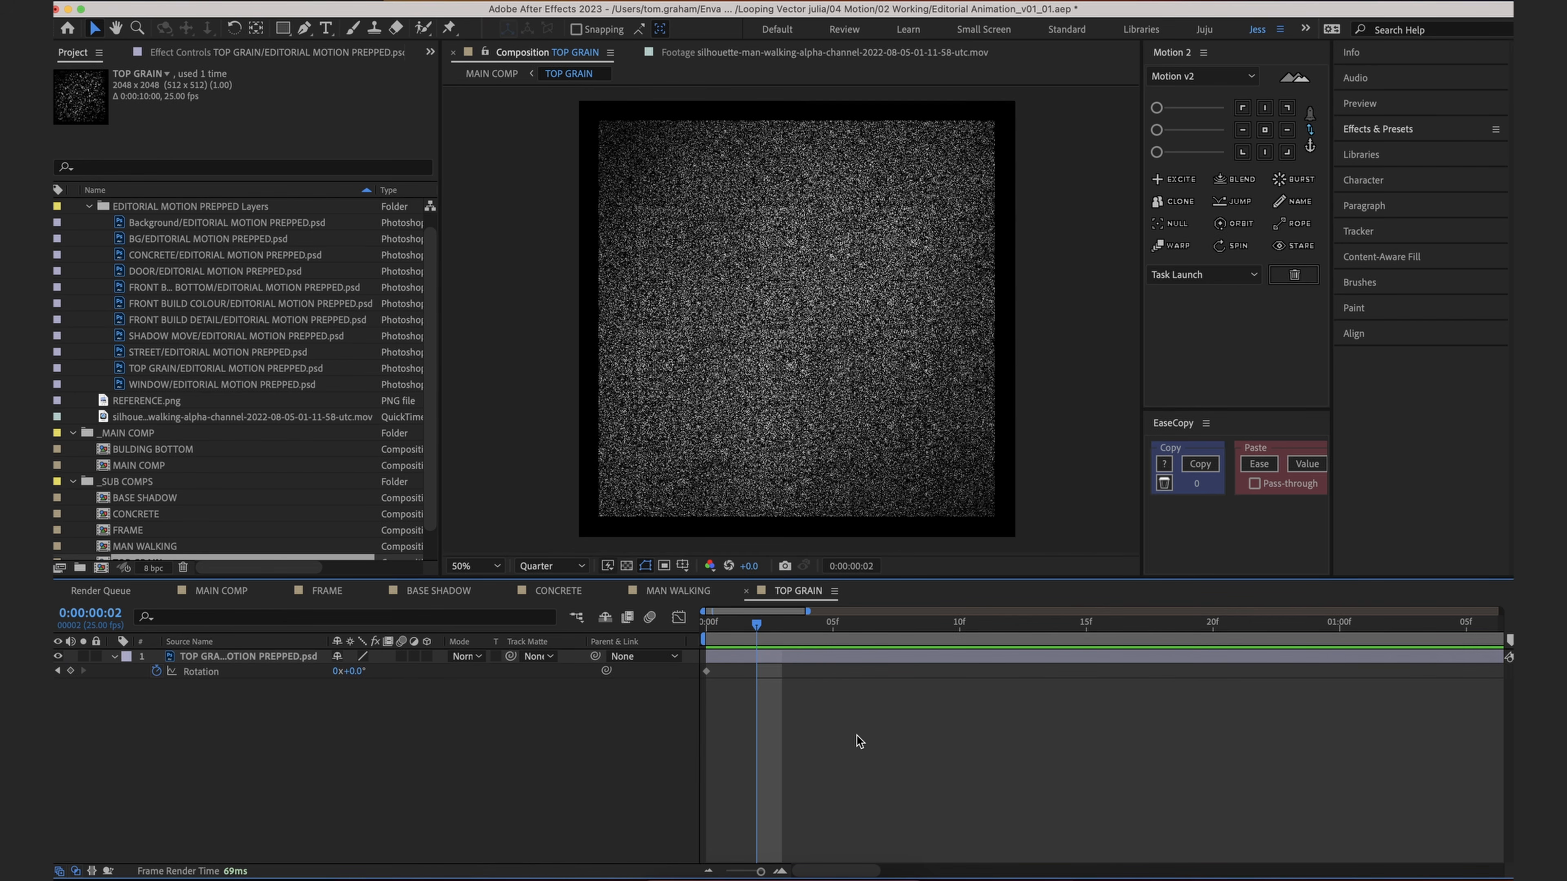
key(Page_Up)
key(Page_Up)
key(Page_Down)
key(Page_Up)
key(Page_Down)
key(Page_Up)
key(Page_Down)
key(Page_Up)
key(Page_Down)
key(Page_Down)
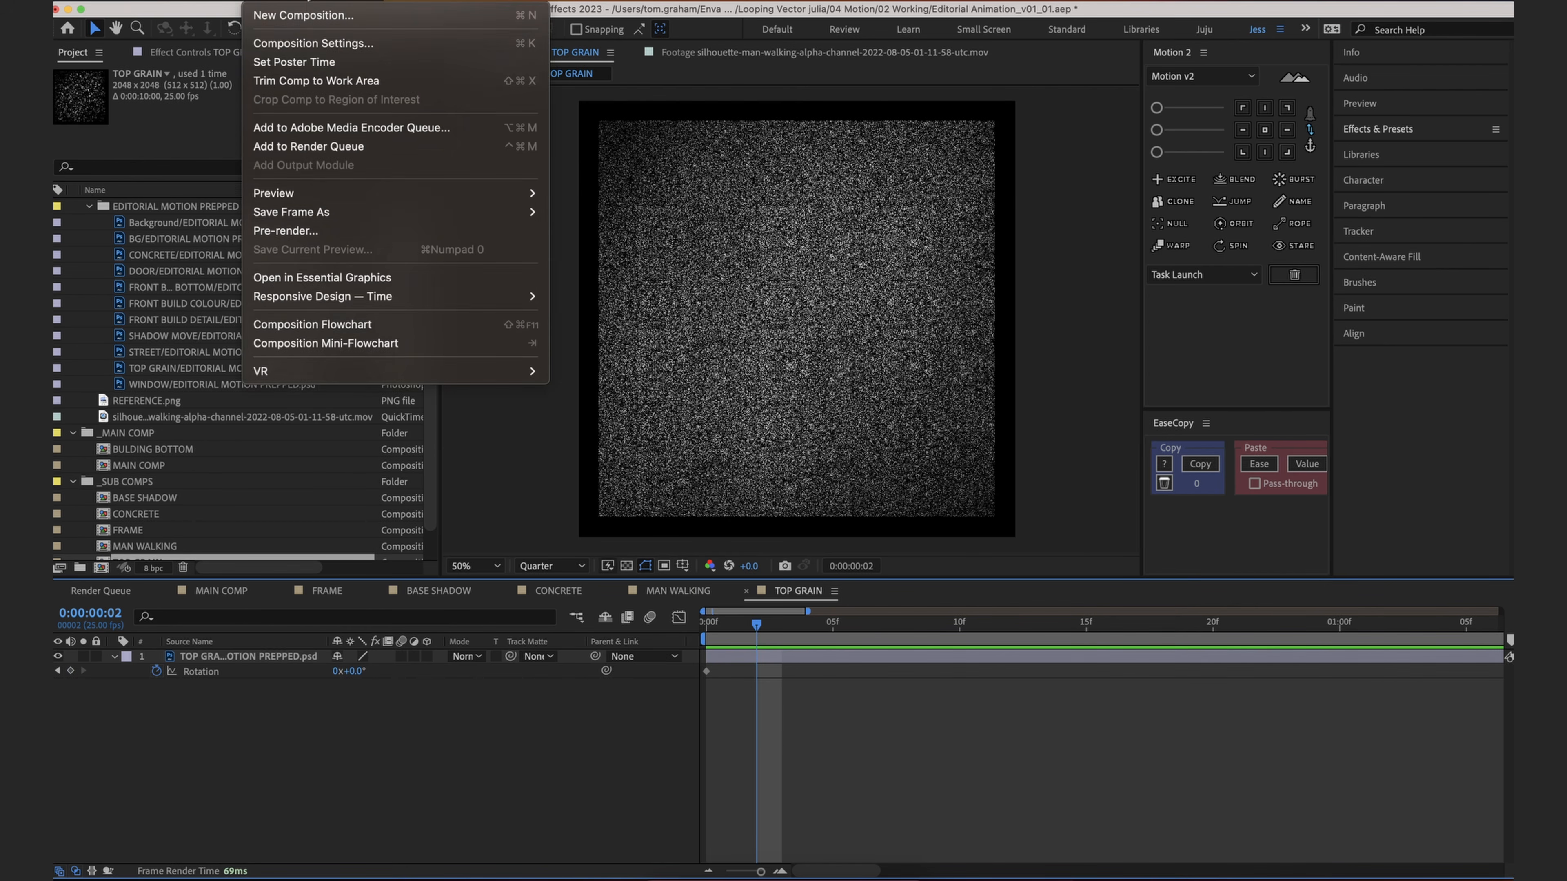
Step: Set the TOP GRAIN composition's frame rate to 10 frames per second
click(321, 45)
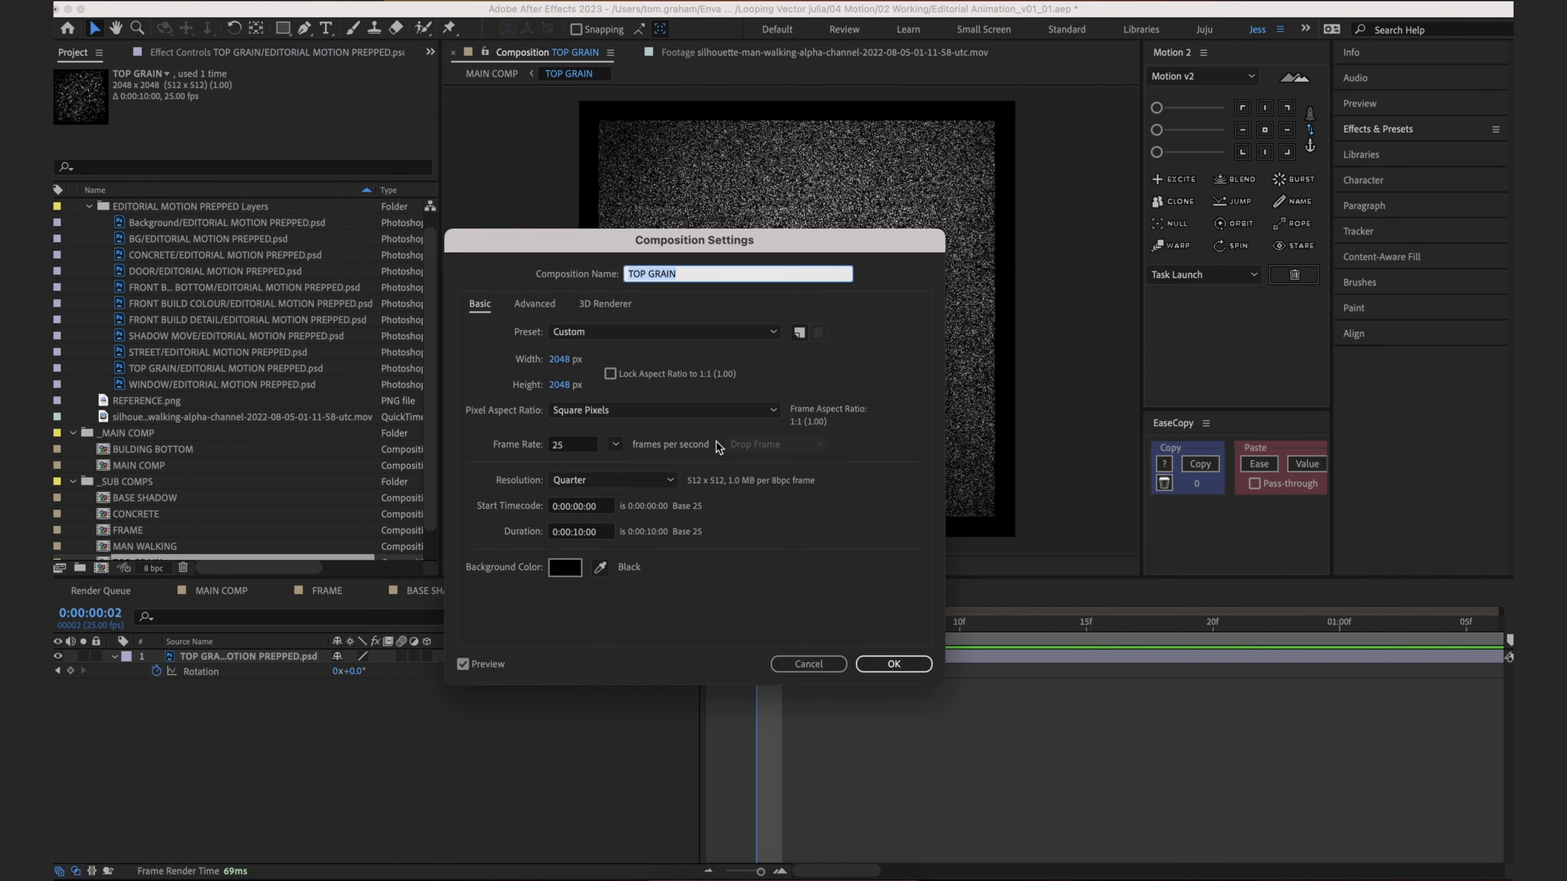
click(570, 447)
key(Return)
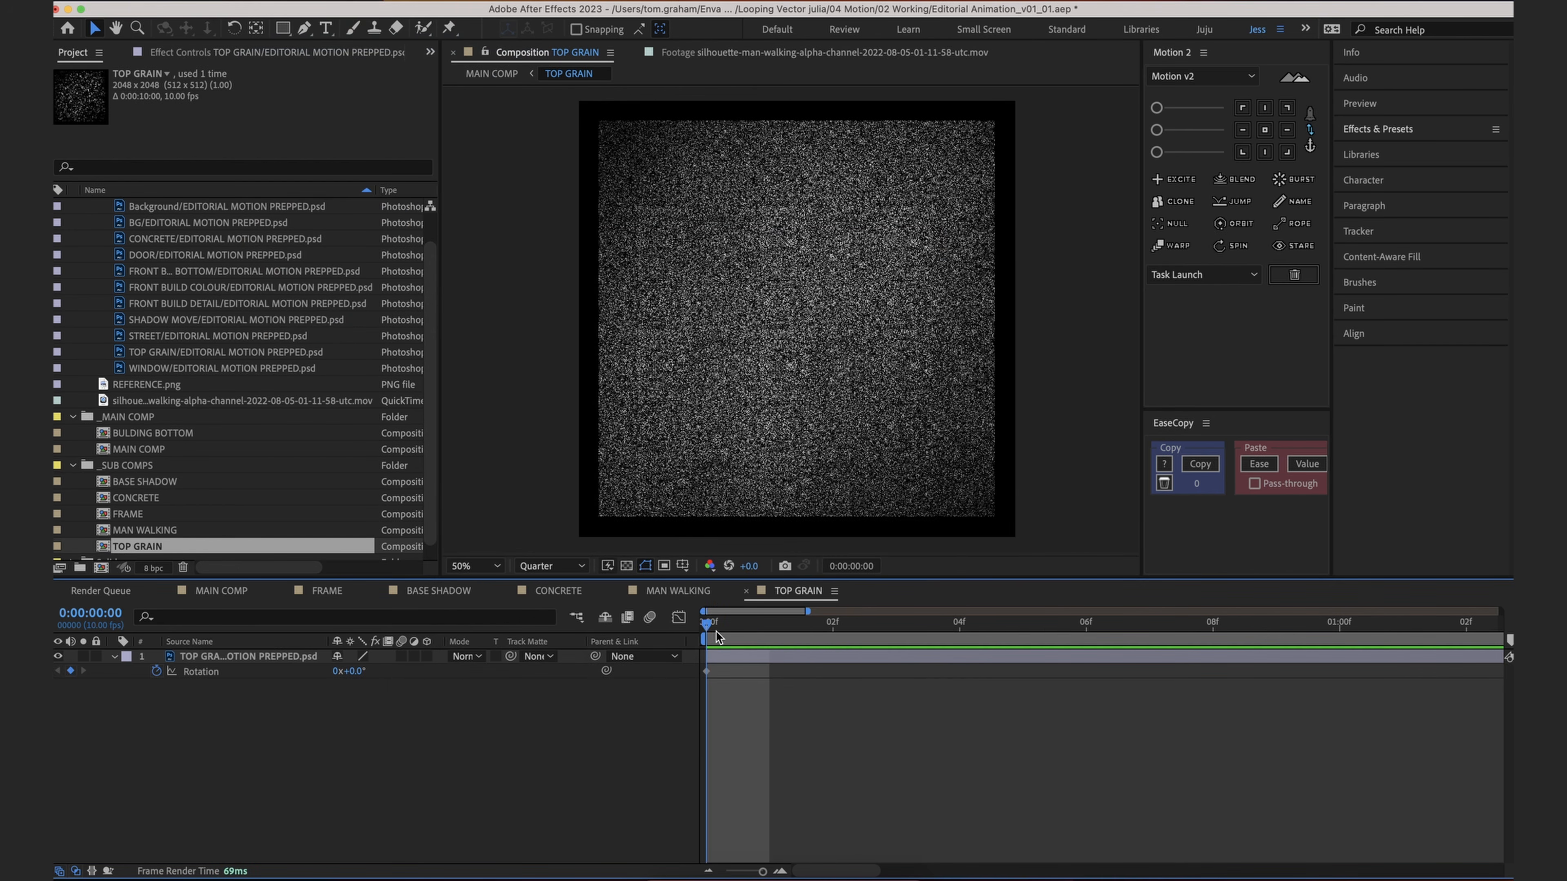
Step: Add rotation keyframes to the grain layer: 90° at 0:00:00:02 and 180° at 0:00:00:04
key(Page_Down)
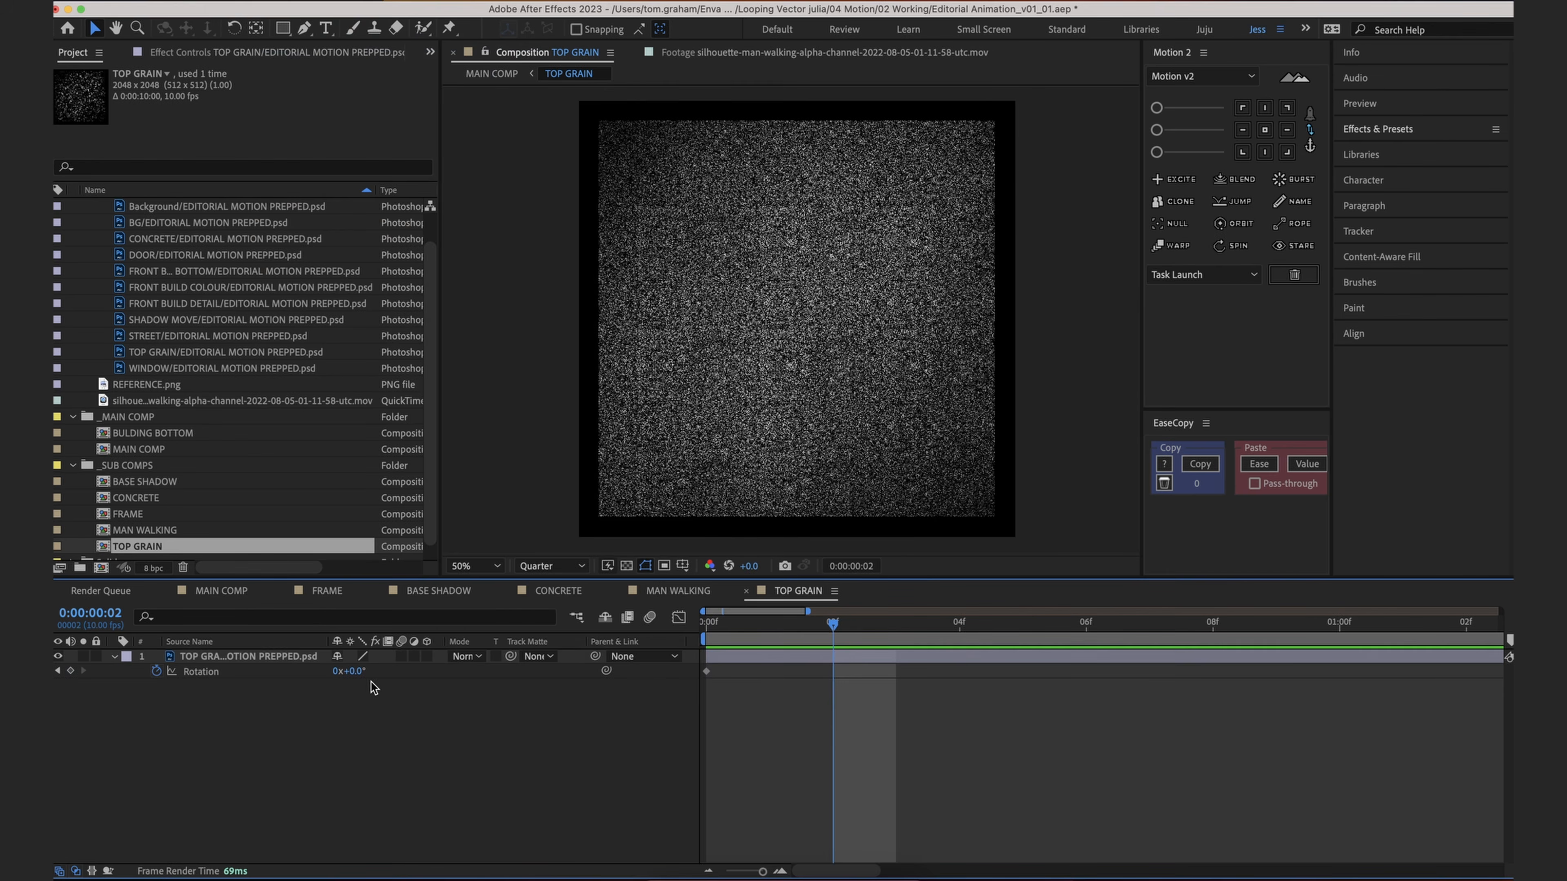
click(349, 671)
text(90)
key(Return)
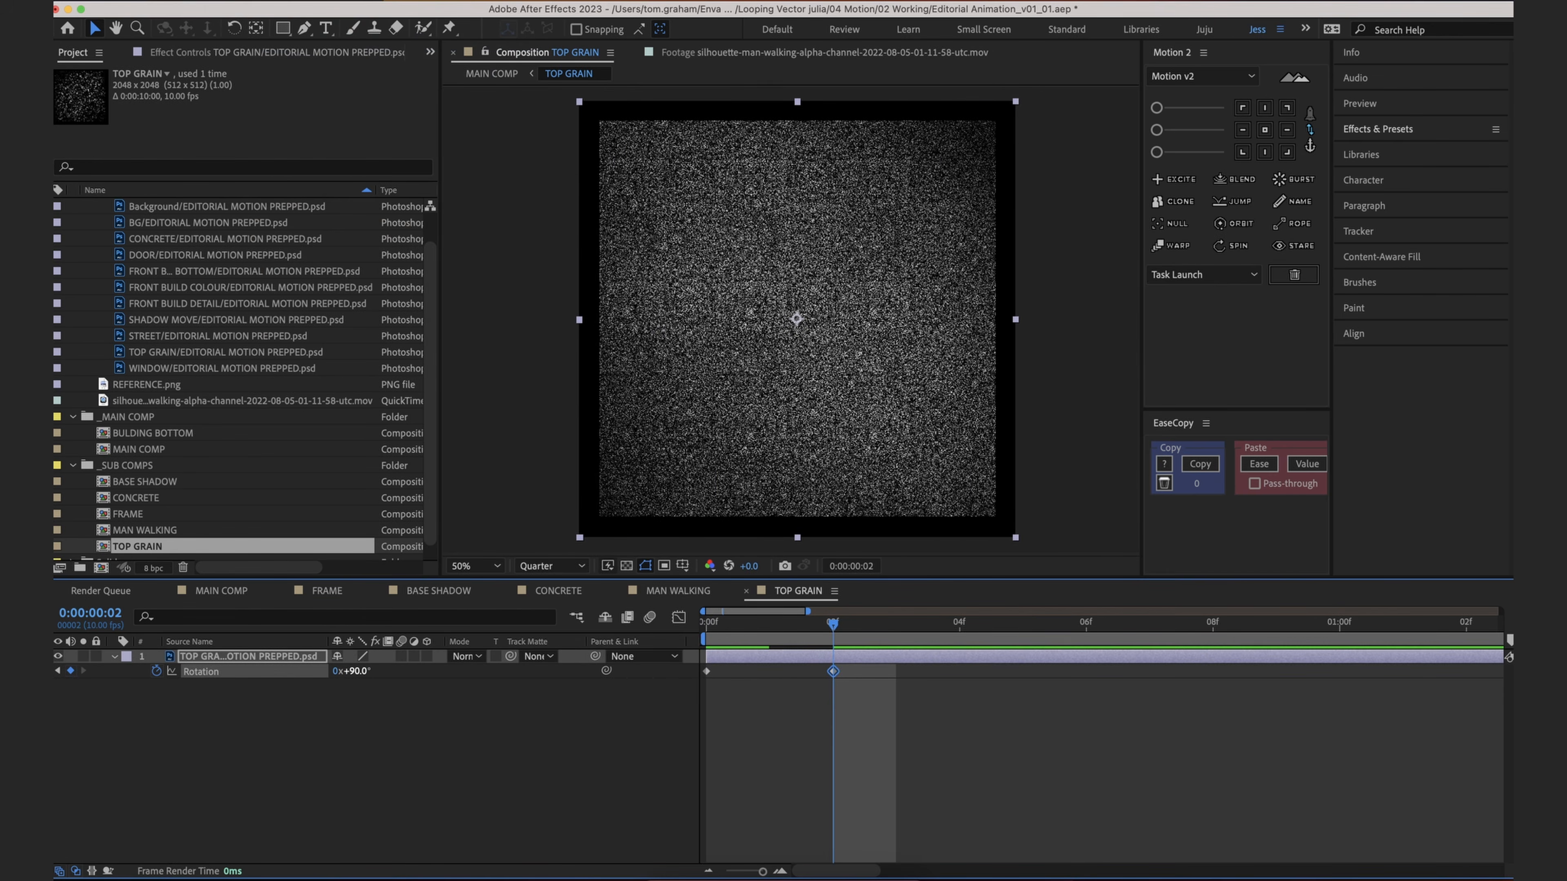
key(Page_Down)
key(Page_Down)
click(364, 672)
text(180)
key(Return)
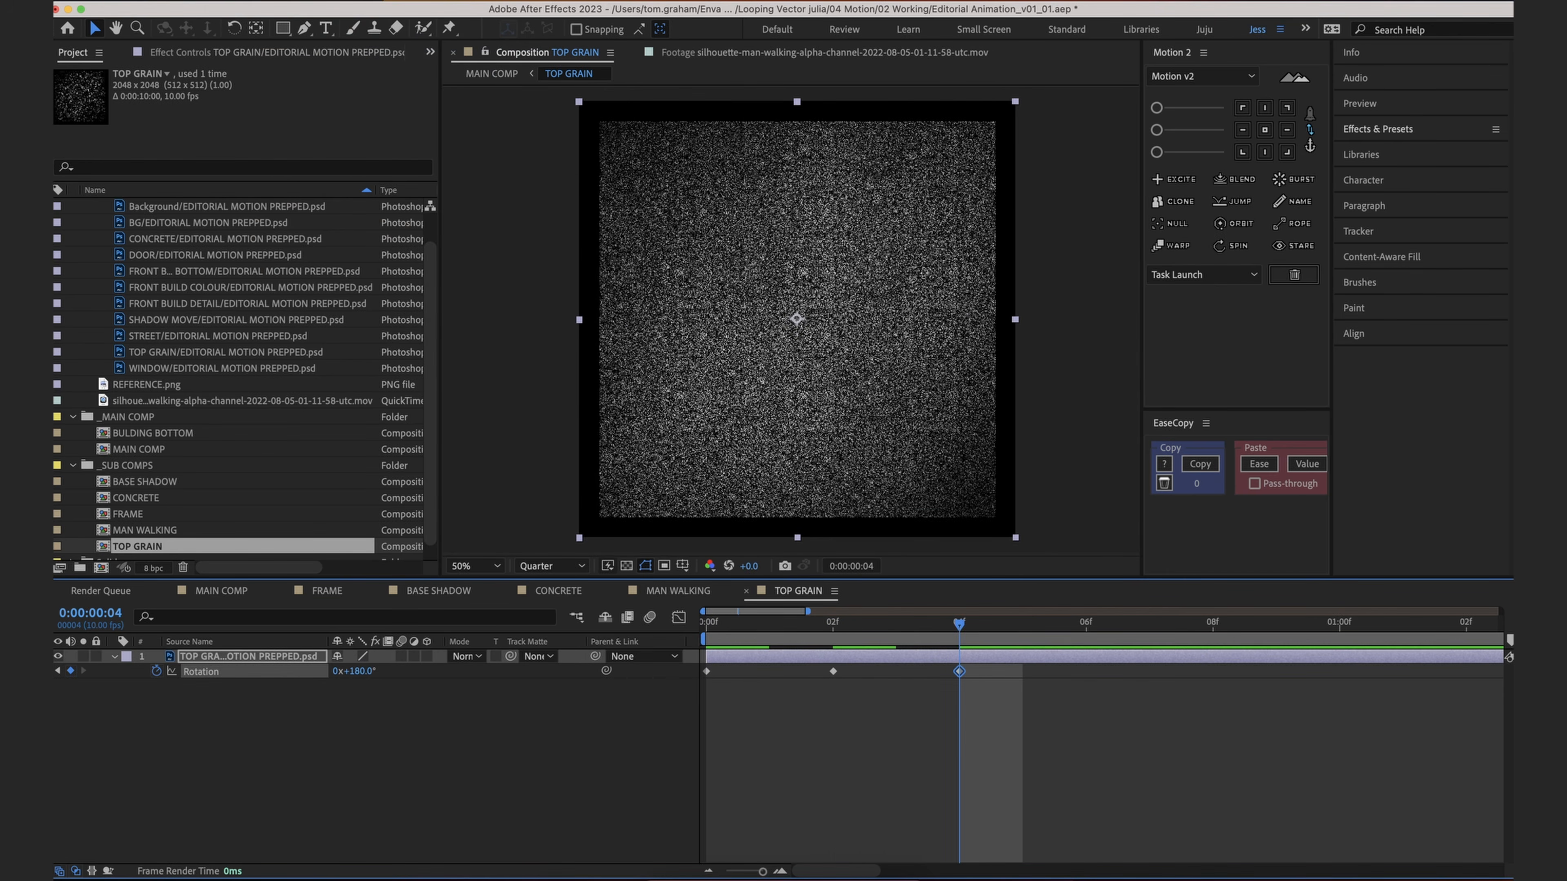
Step: Add a -90° rotation keyframe to the grain layer at 0:00:00:06
click(511, 727)
key(Page_Up)
key(Page_Down)
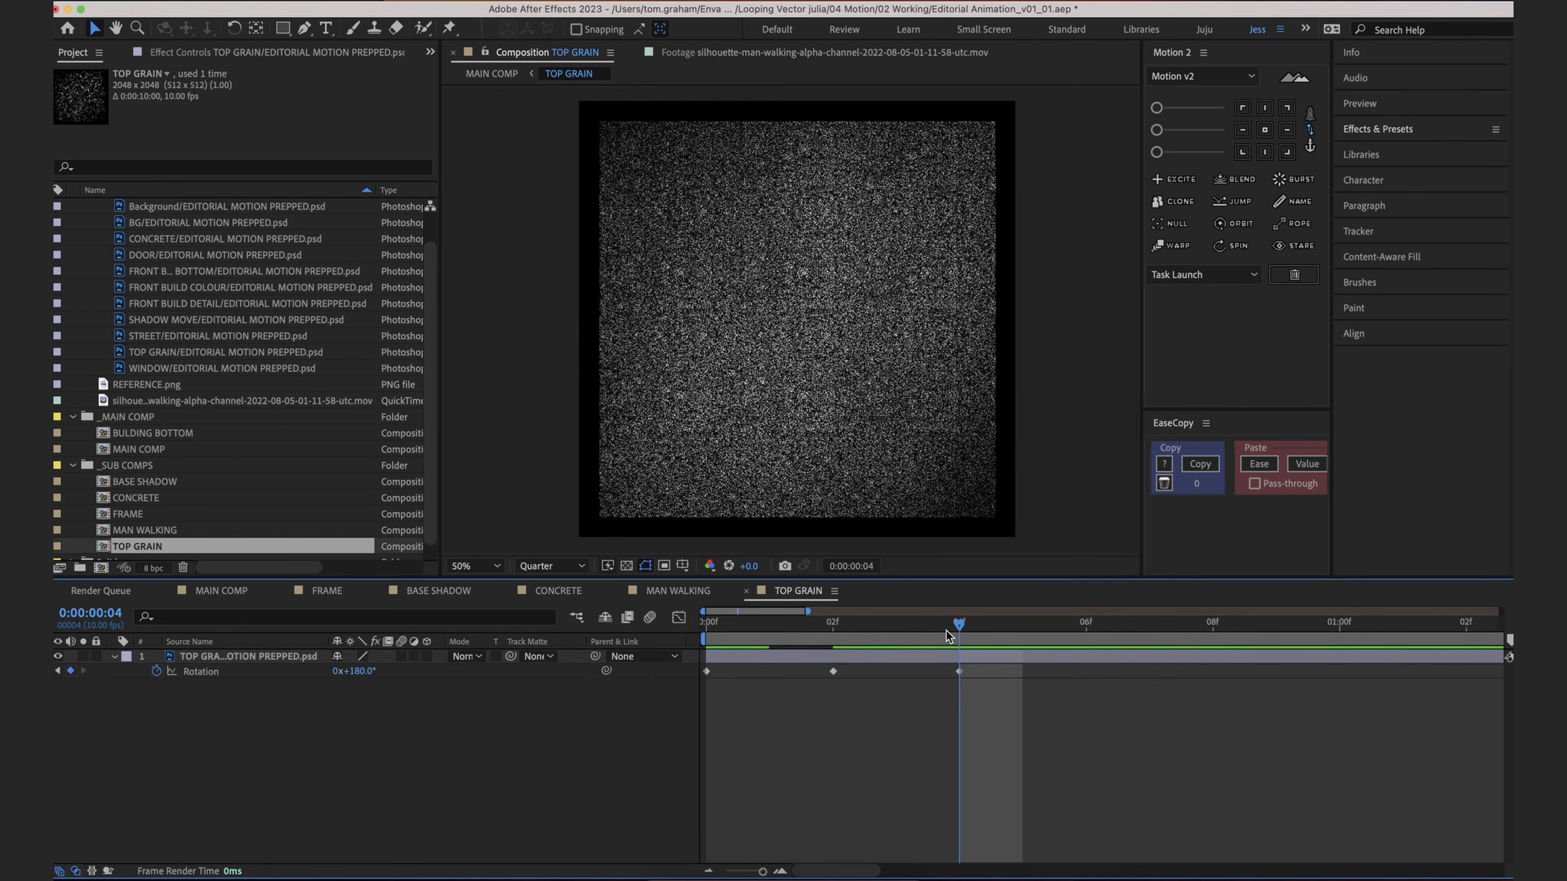
key(Page_Down)
key(Page_Down)
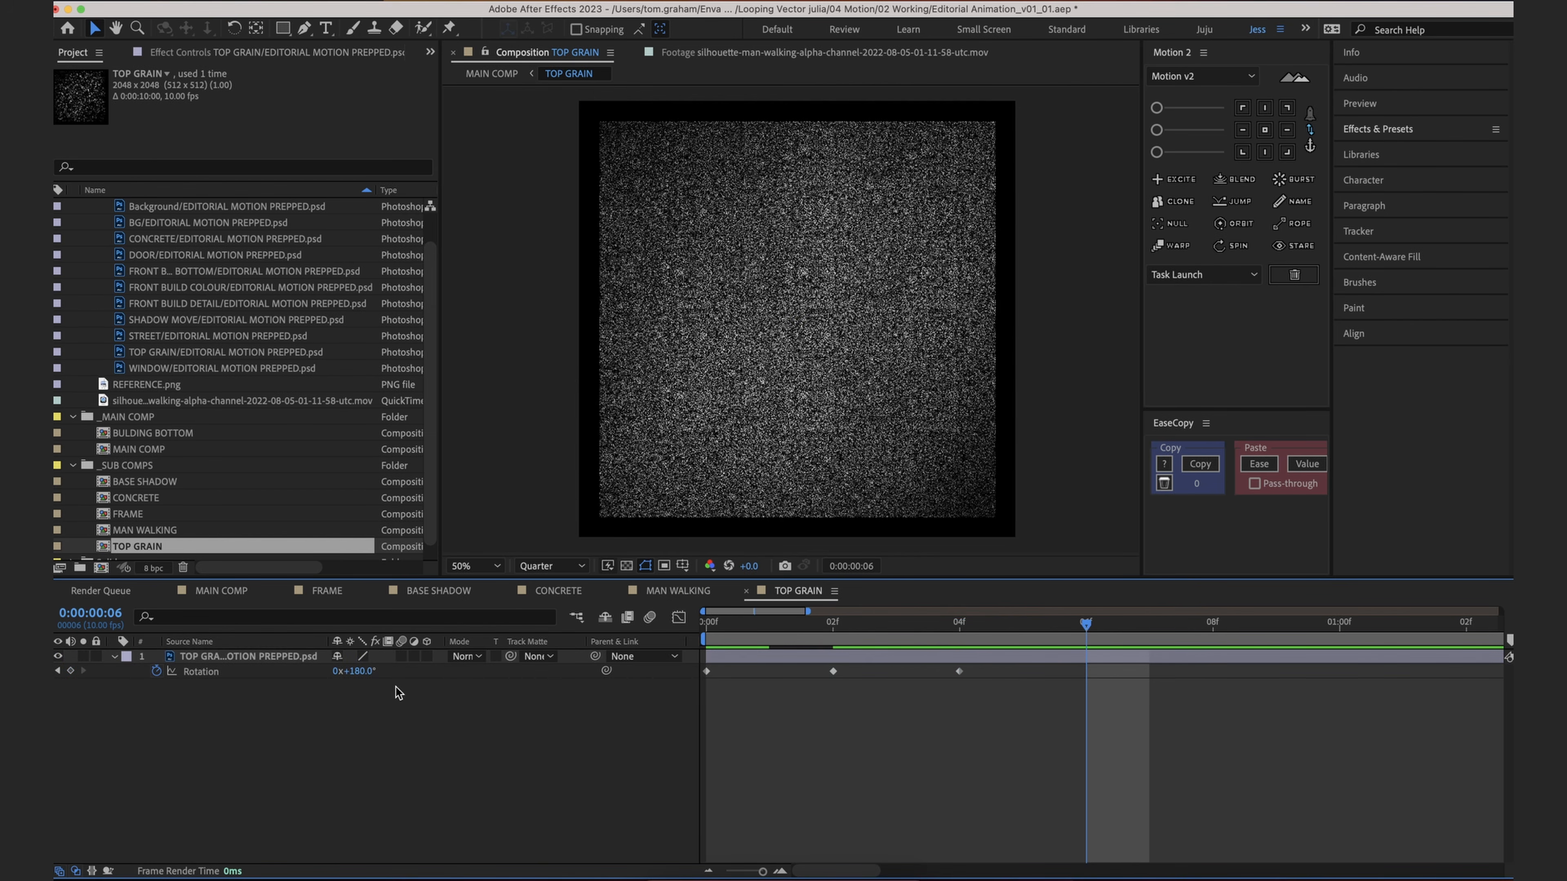
click(360, 671)
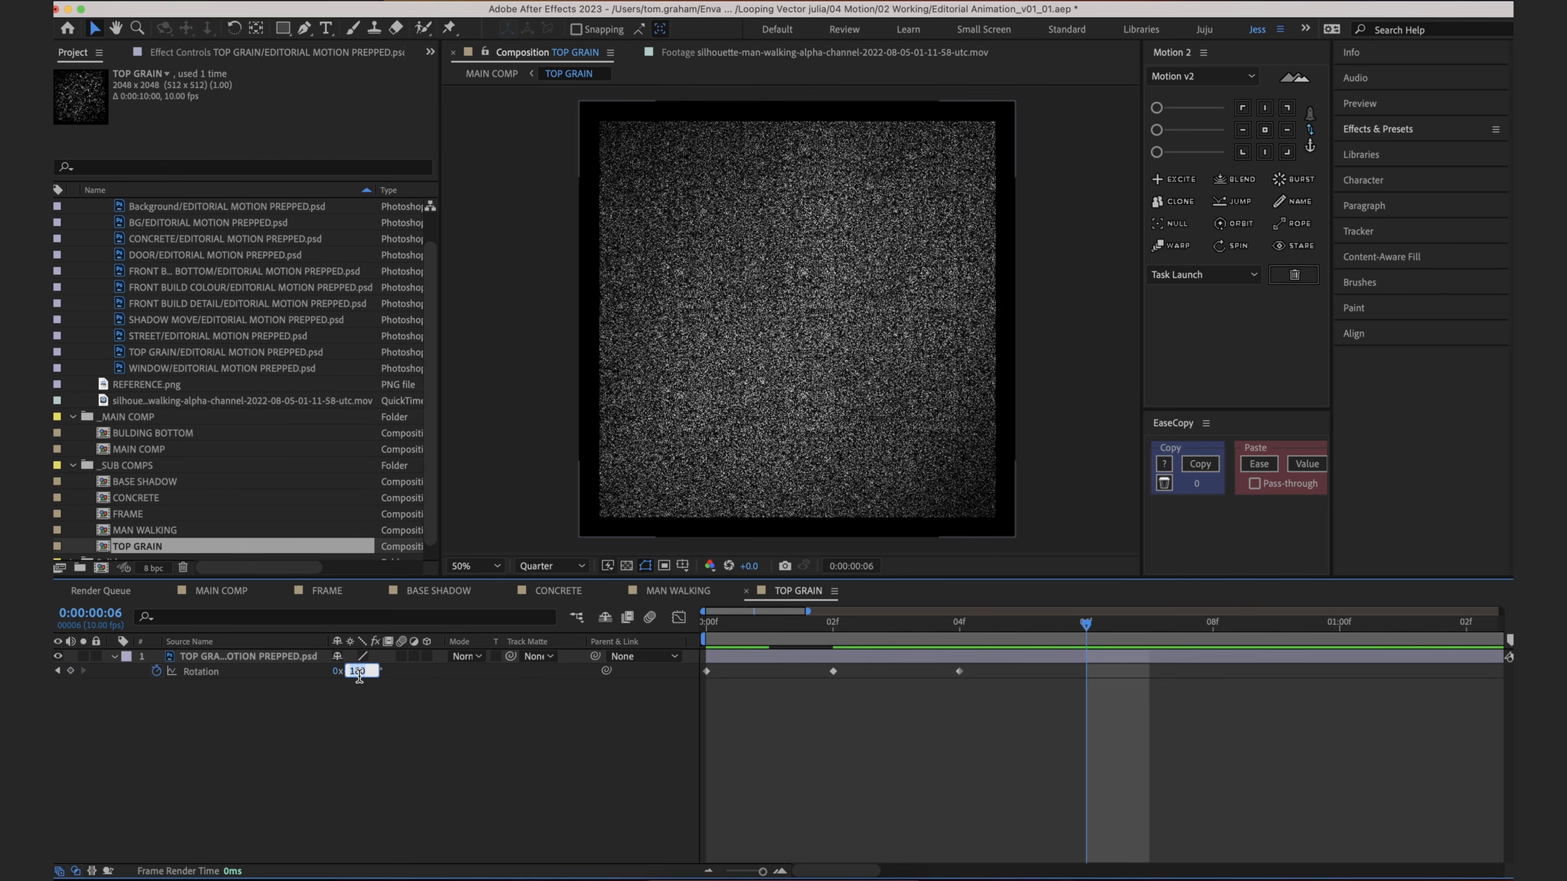
text(-90)
key(Return)
click(993, 751)
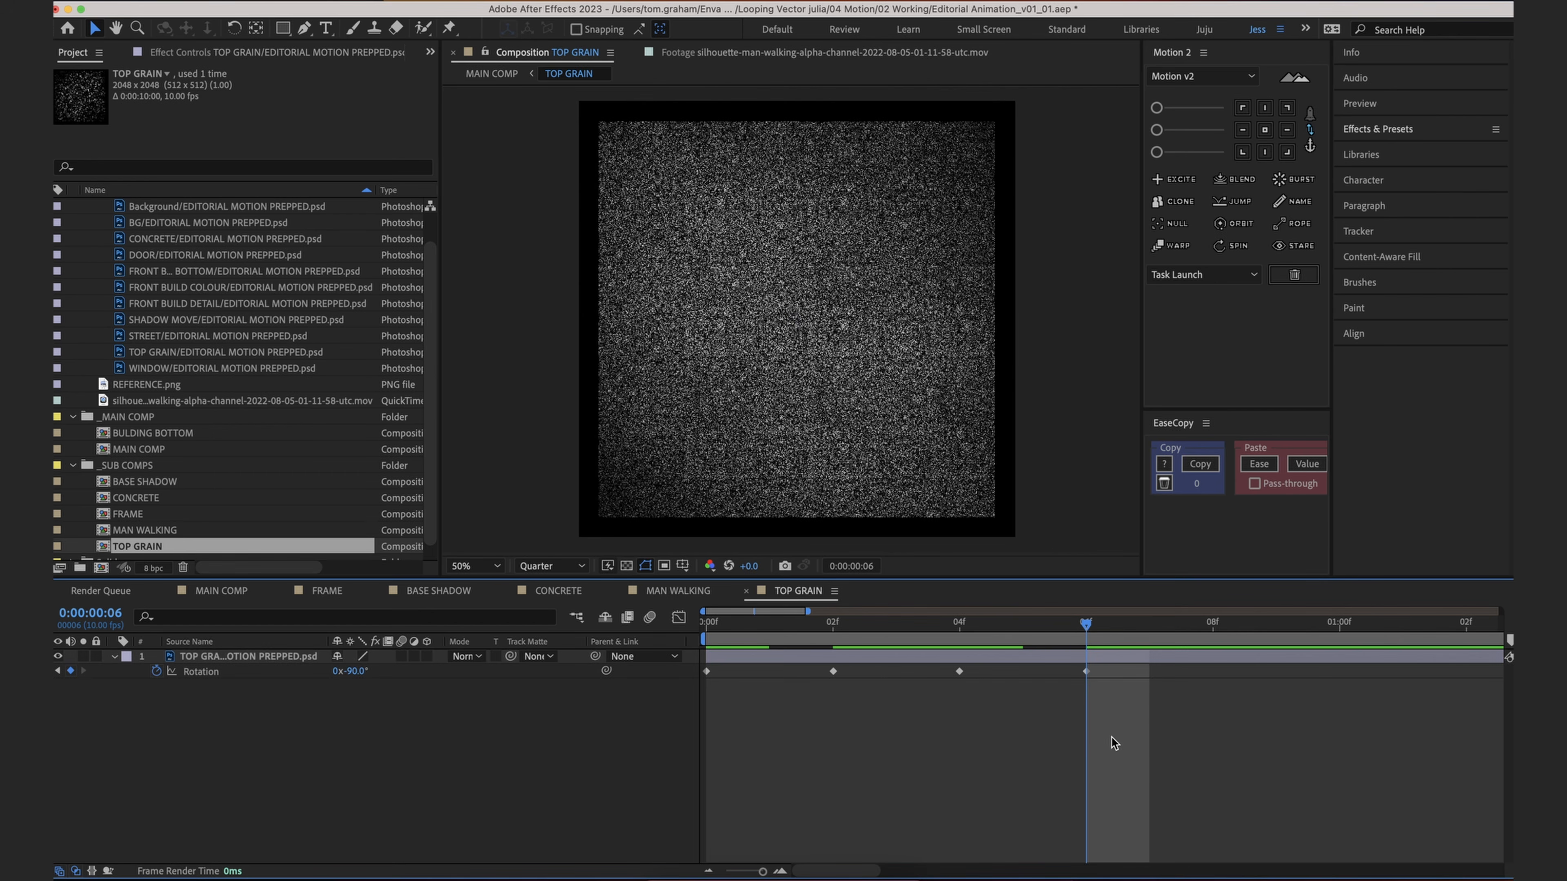
Step: End the work area at 0:00:00:06 and convert all the grain layer's rotation keyframes to hold keyframes
key(n)
drag(1109, 706, 700, 662)
right_click(707, 672)
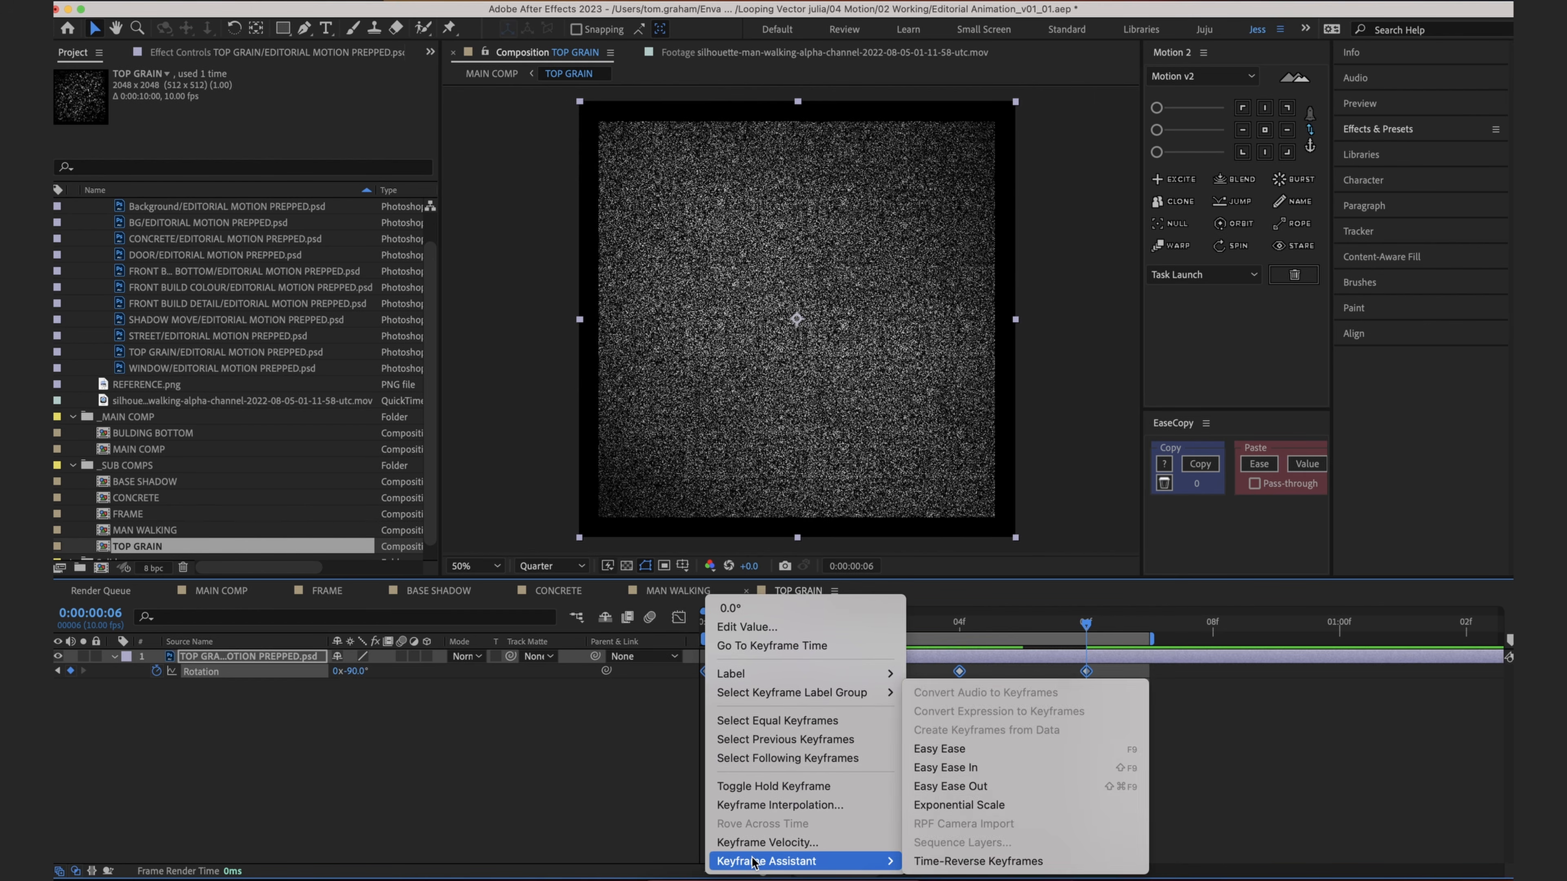
click(774, 786)
key(space)
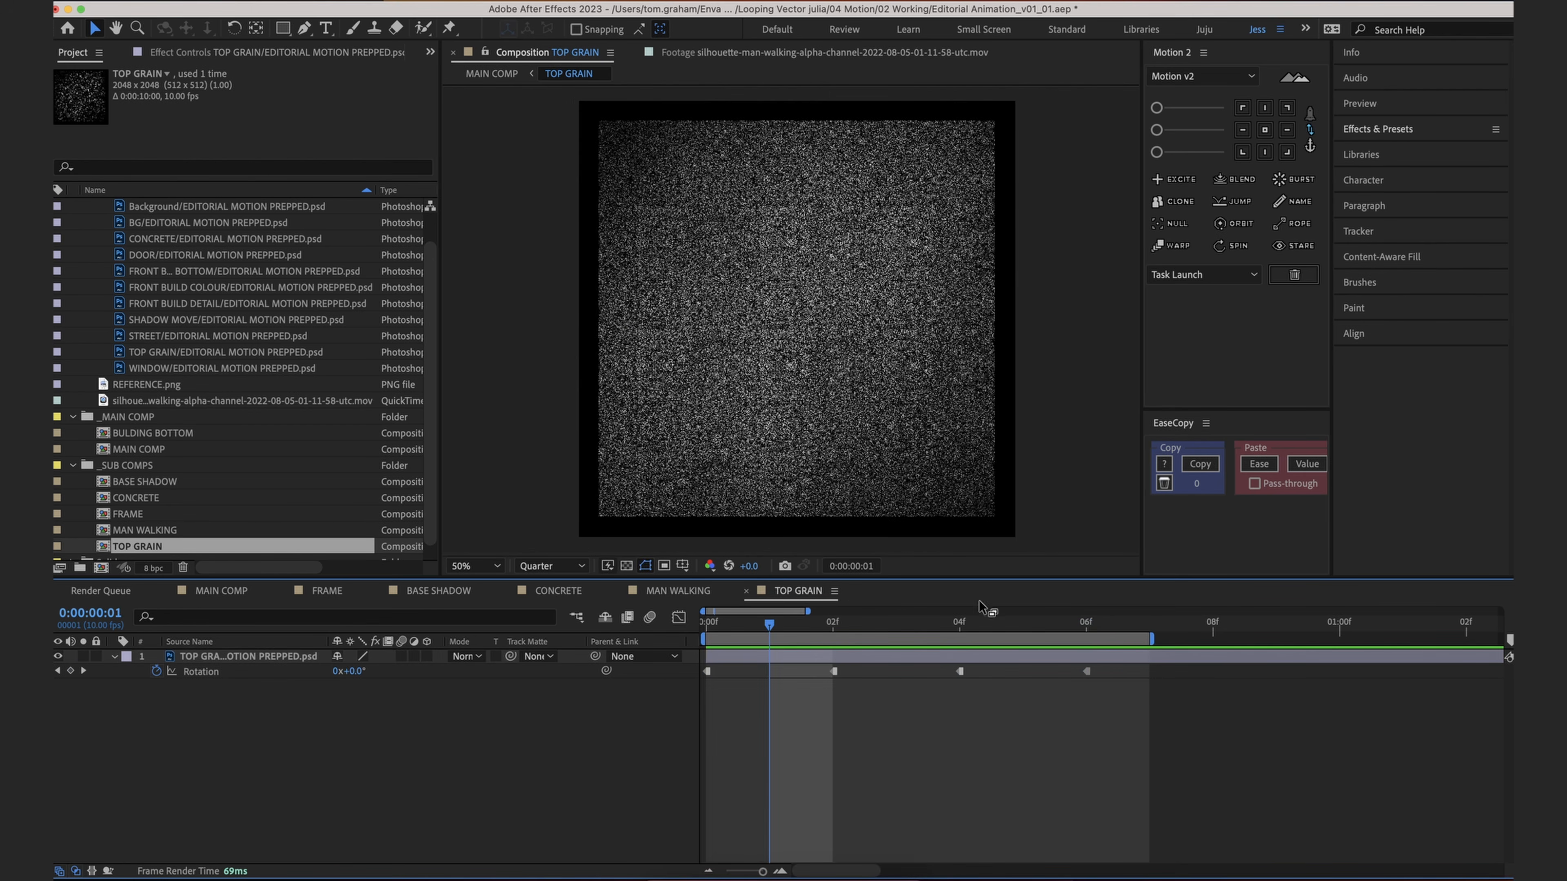
Step: Check the stepped grain rotation, then trim the TOP GRAIN composition to the work area
click(782, 637)
drag(782, 638, 1105, 682)
key(space)
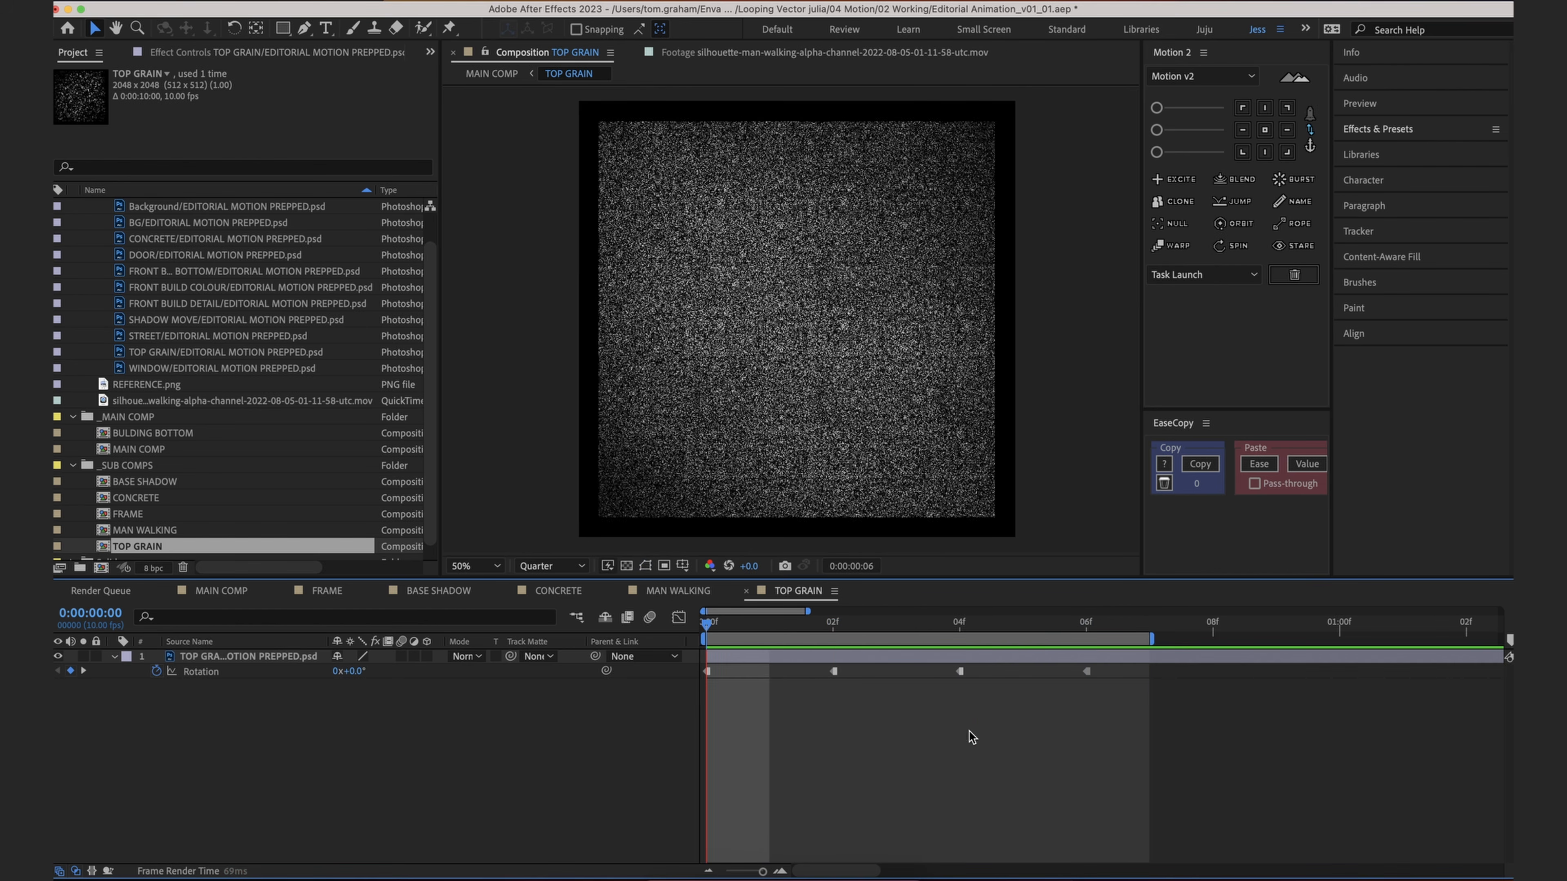
right_click(1128, 639)
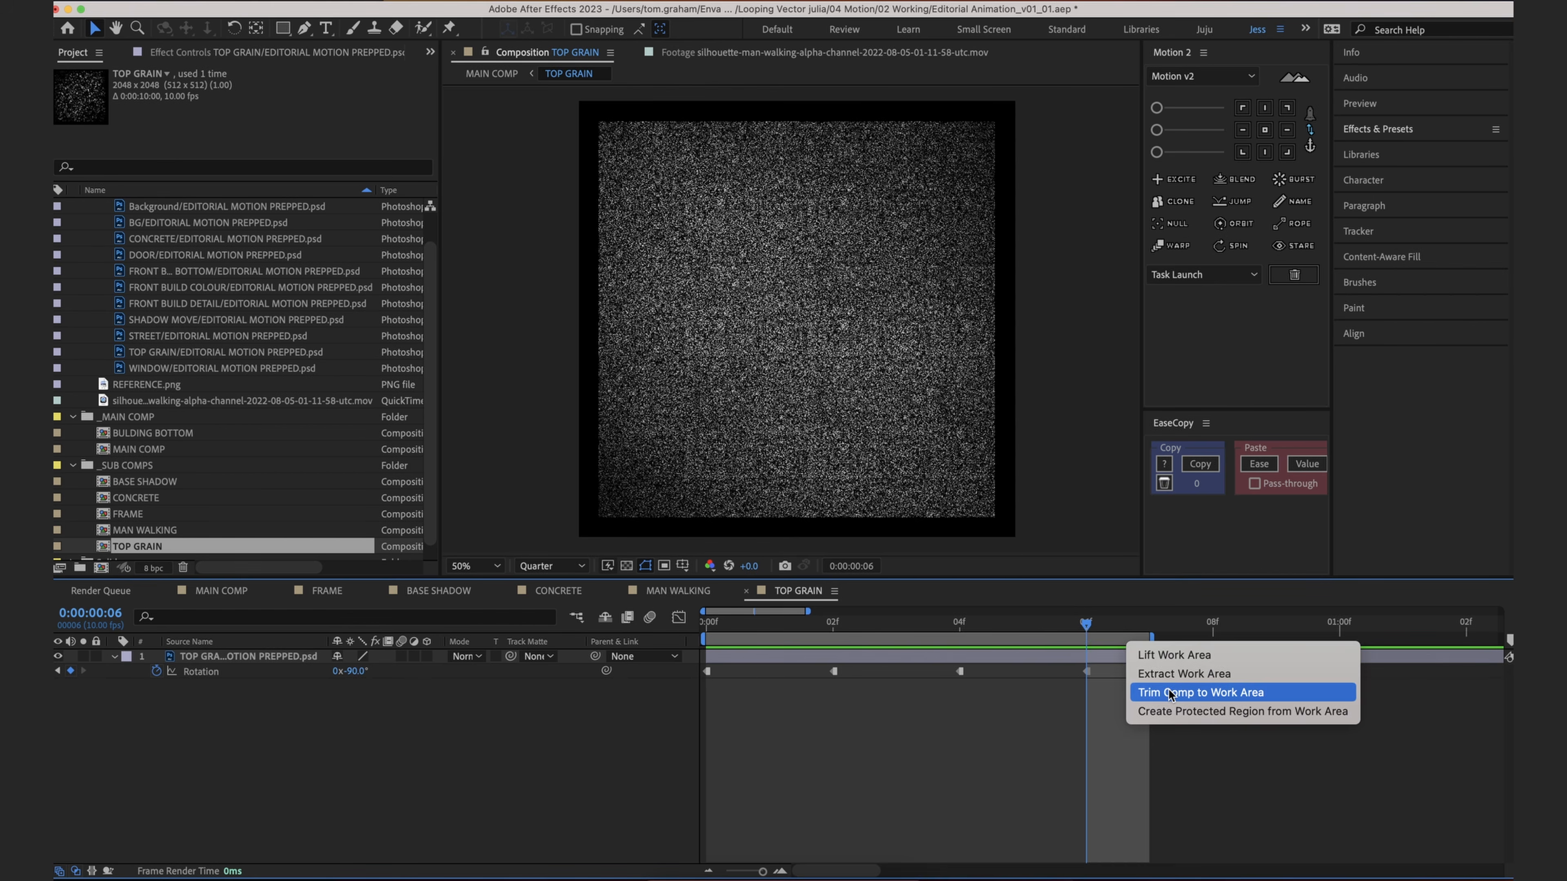
click(1170, 694)
key(space)
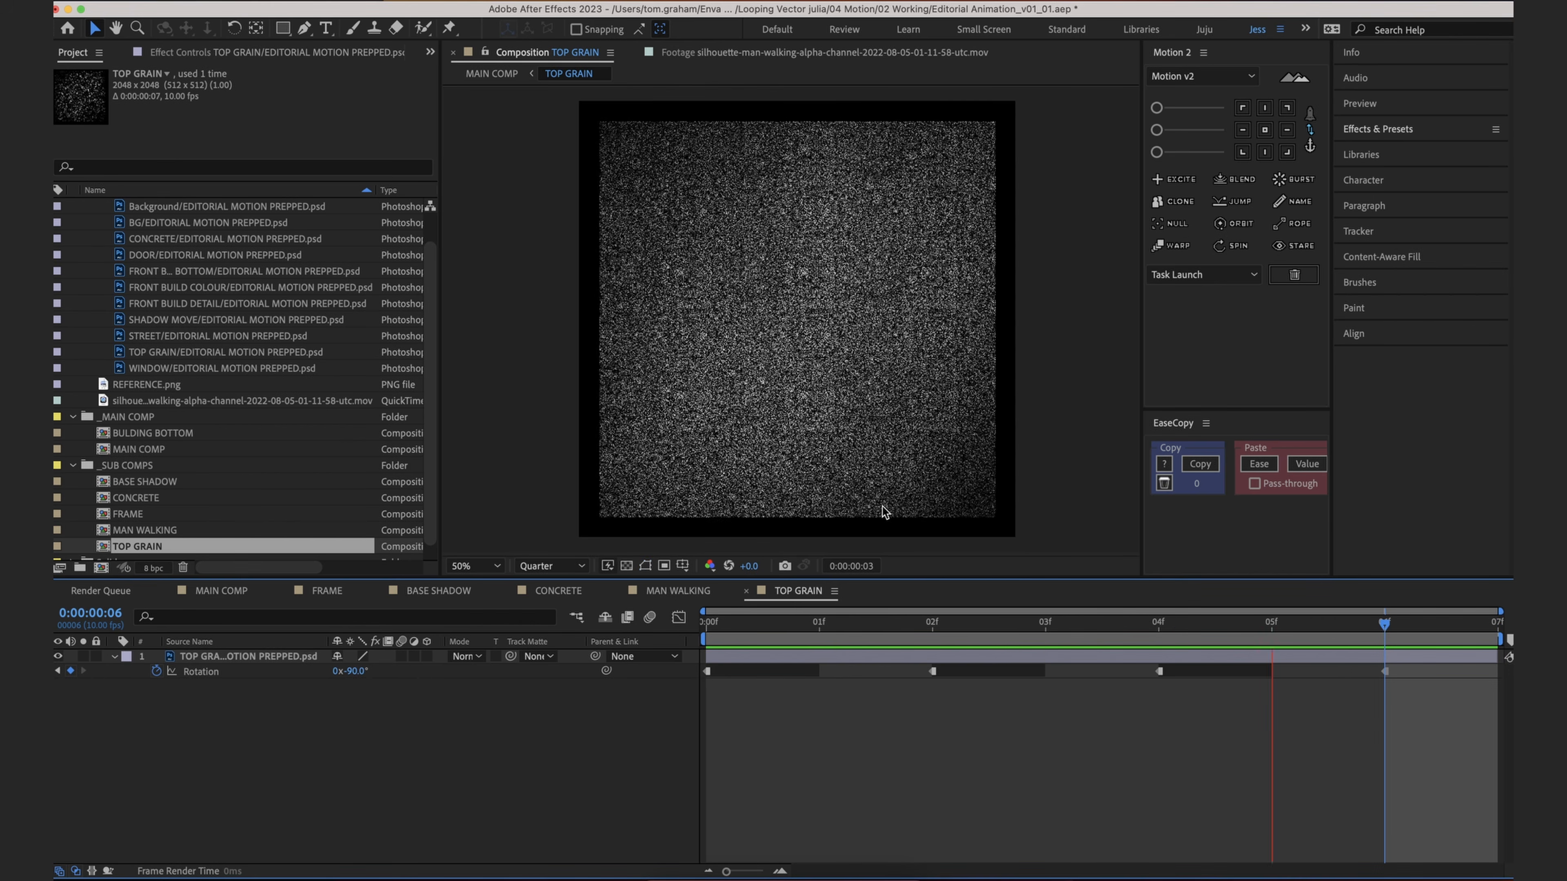
Step: Return to MAIN COMP, enable time remapping on the TOP GRAIN layer and play it back
click(492, 73)
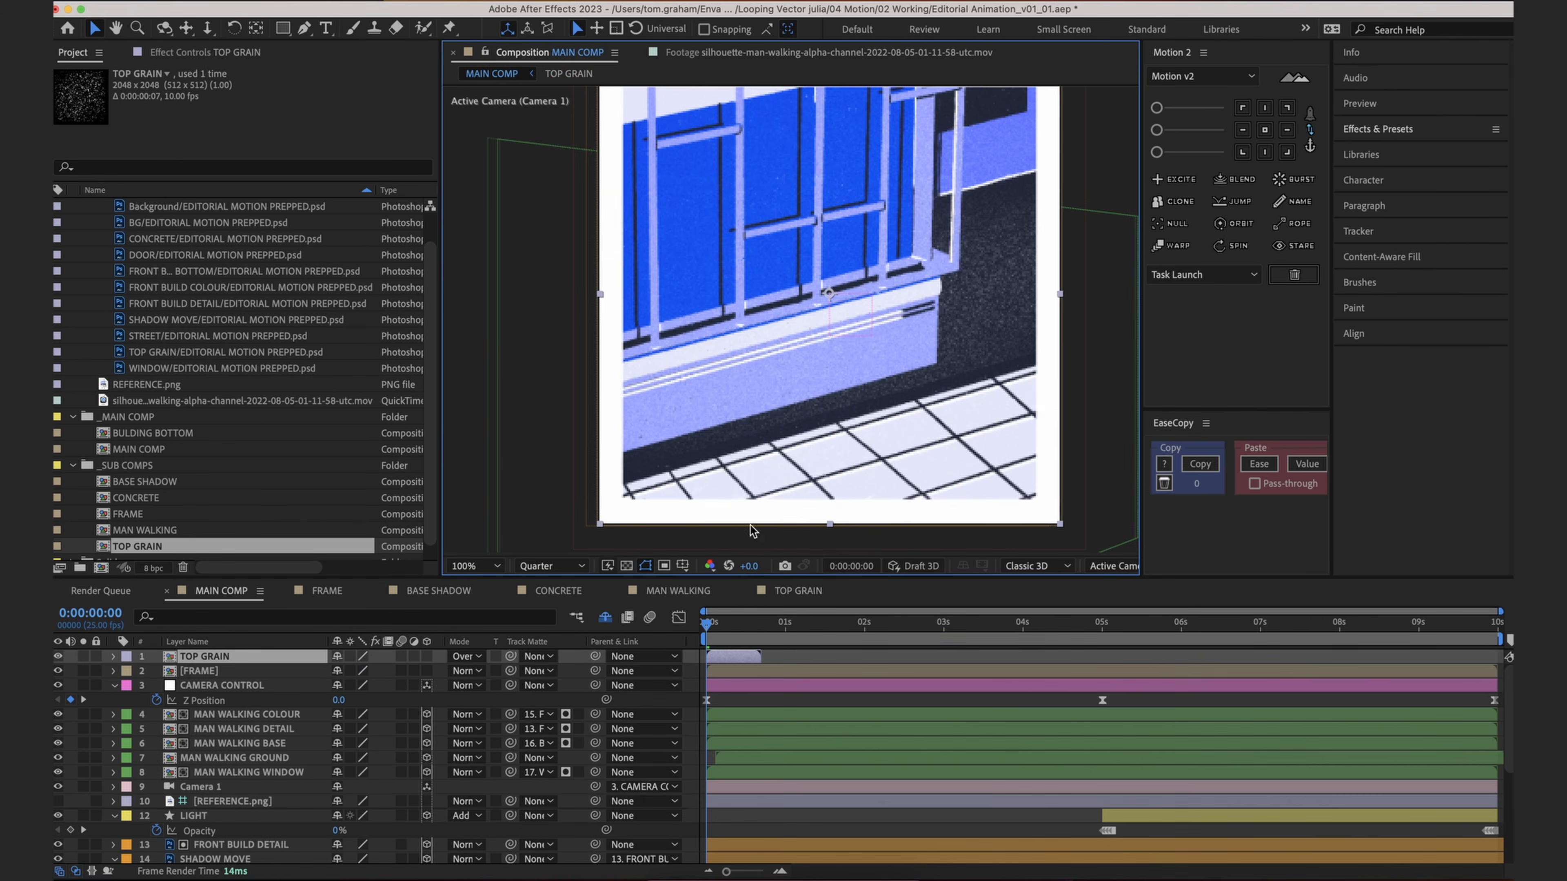
right_click(743, 654)
mouse_move(772, 629)
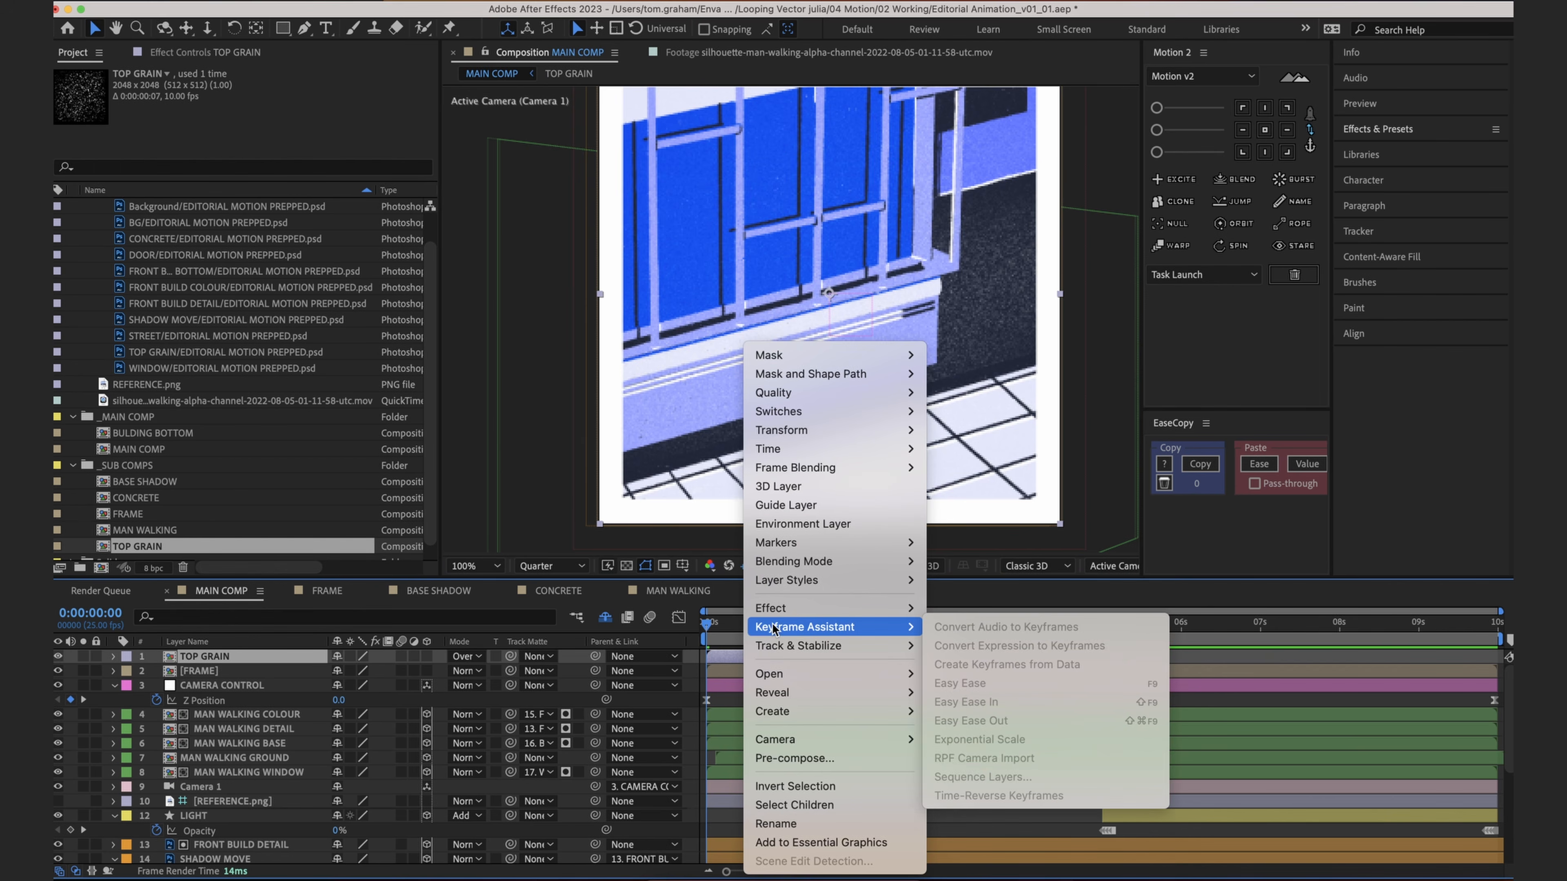
mouse_move(772, 457)
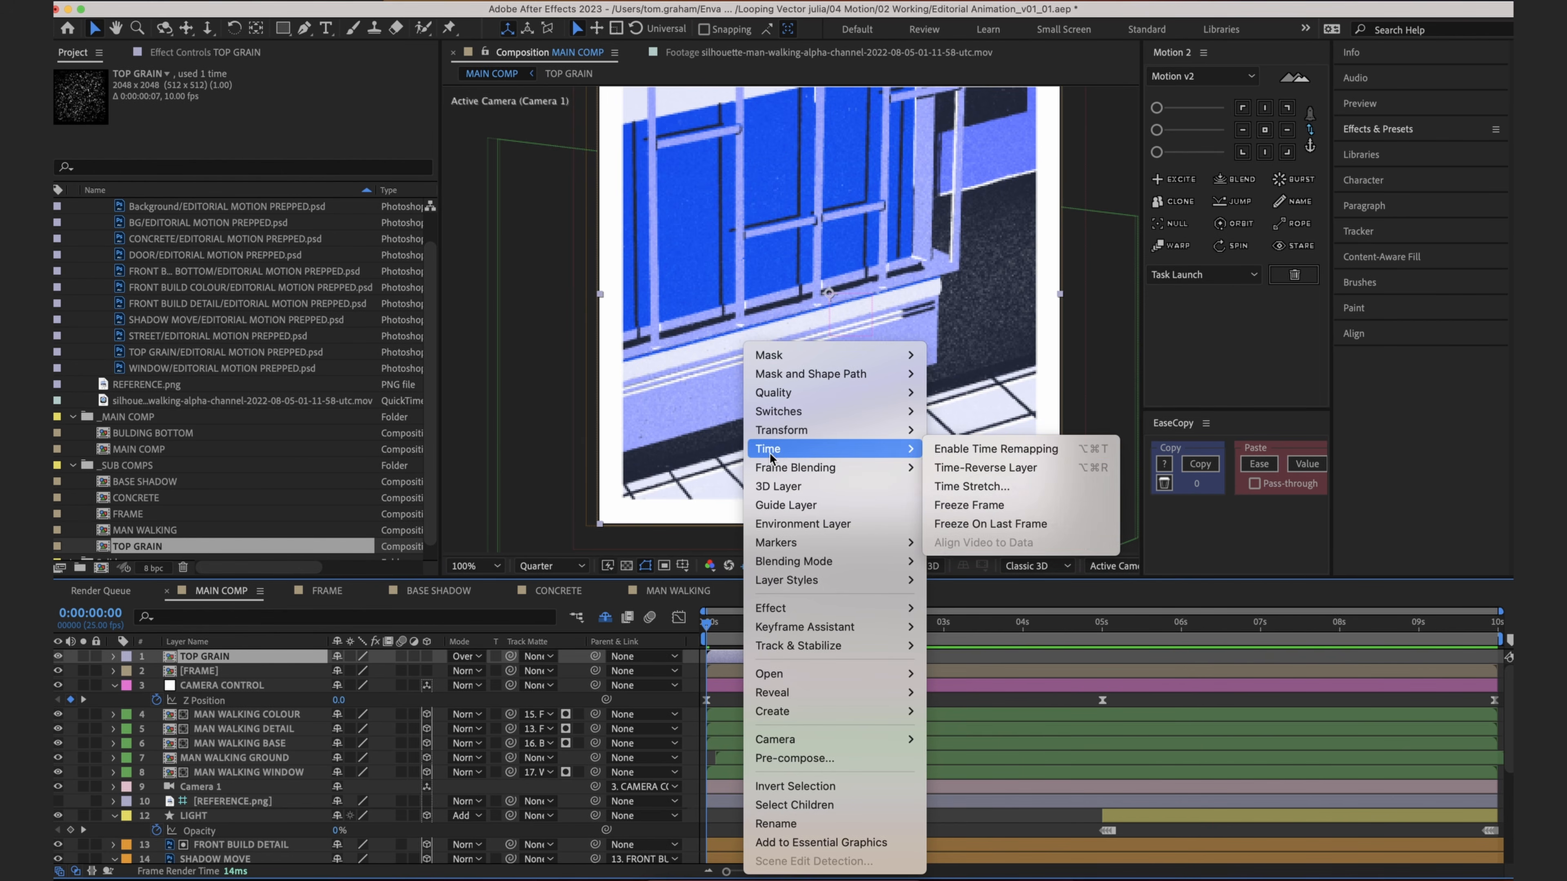
click(1061, 452)
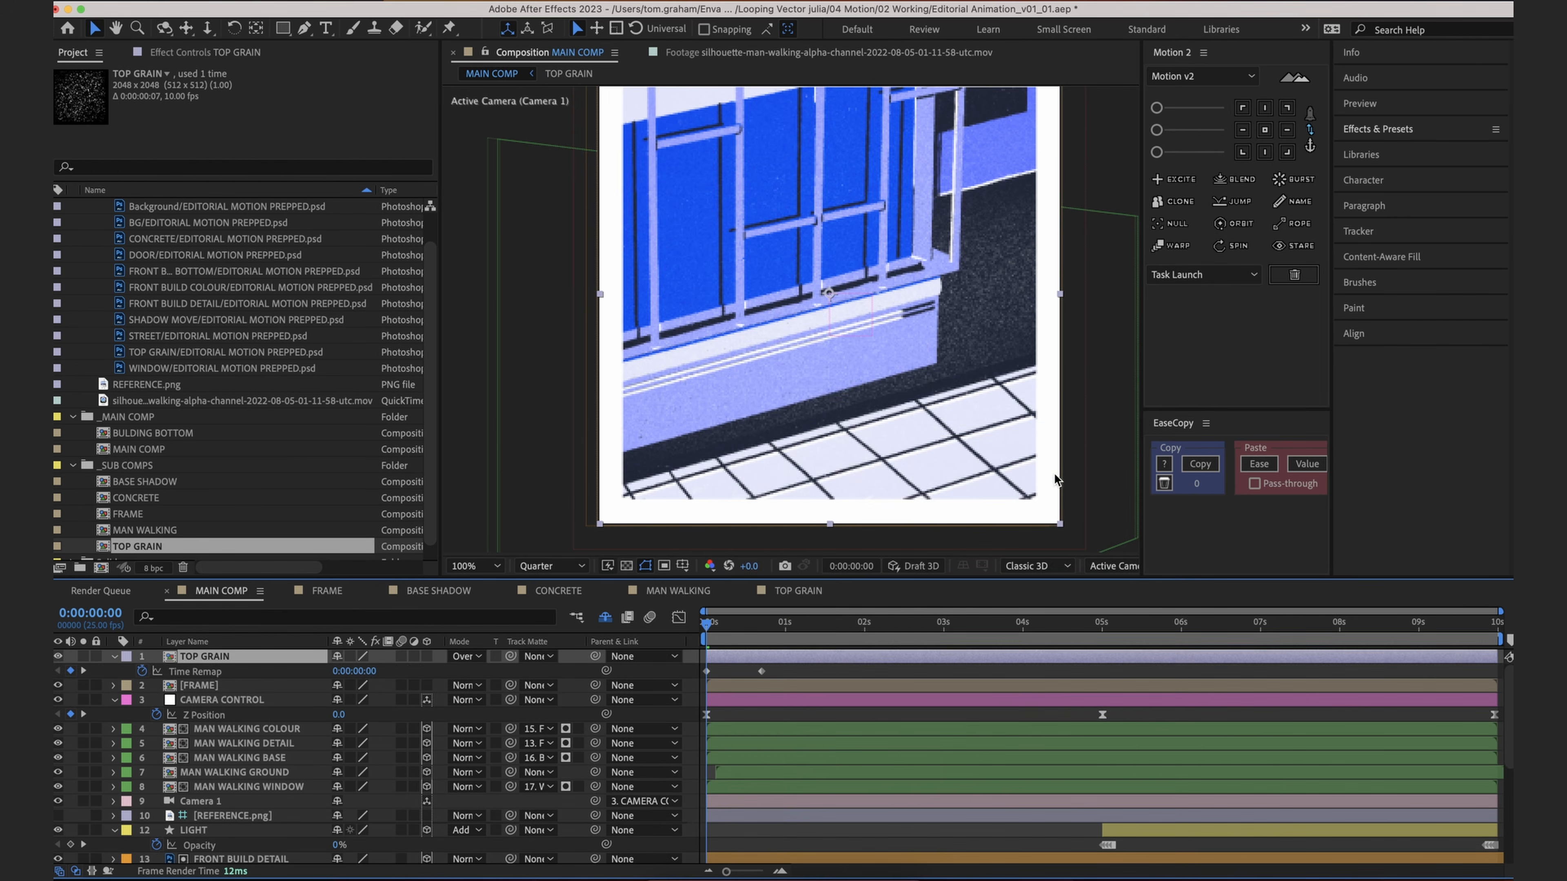
click(801, 669)
key(space)
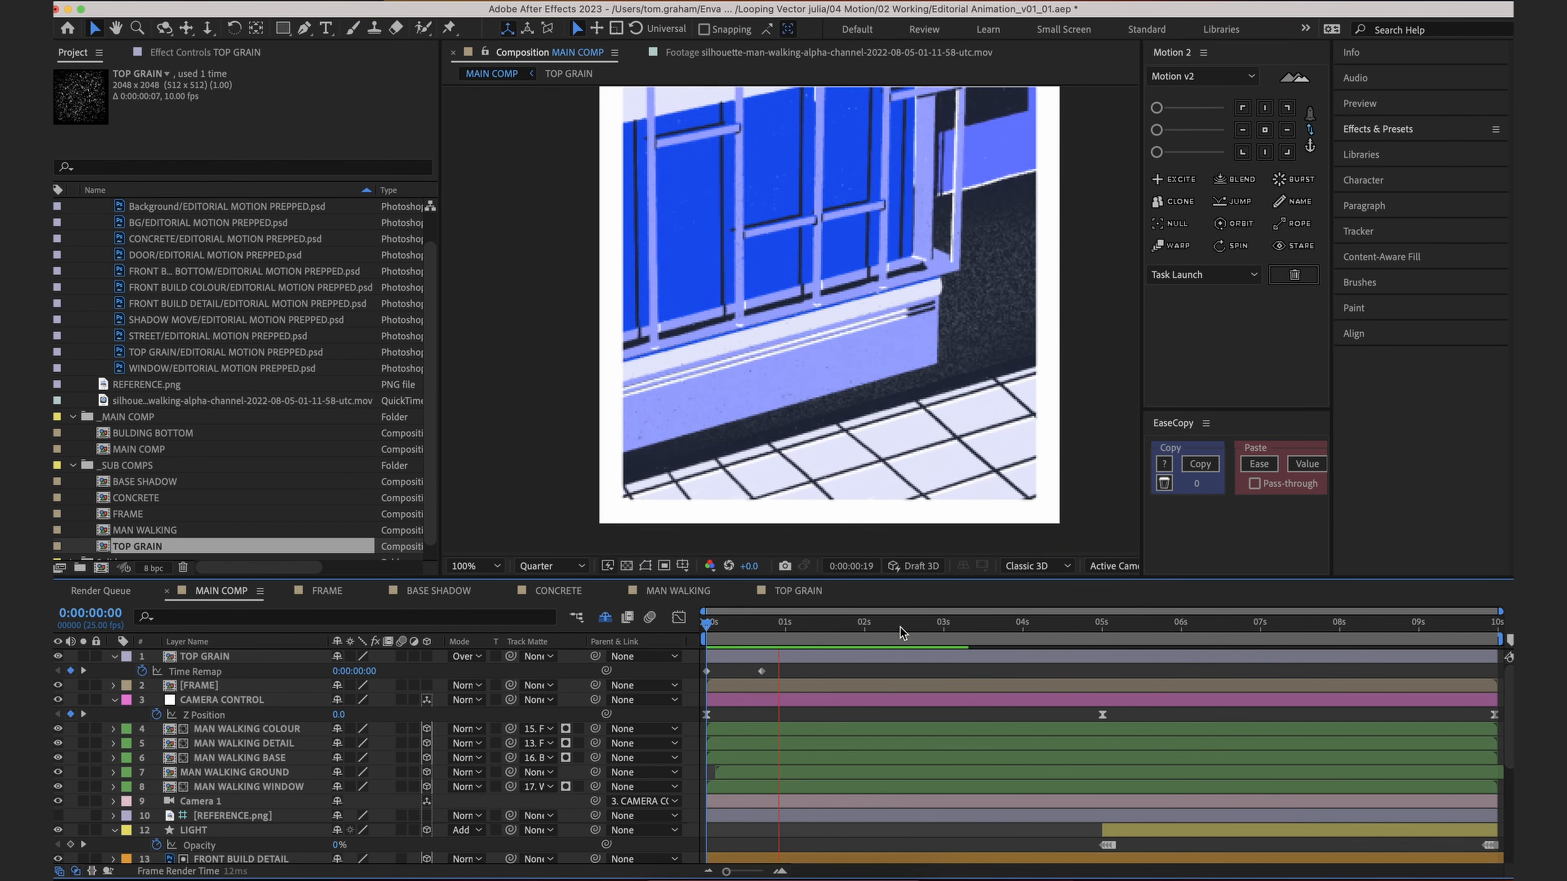
Step: Zoom in on the end of the grain cycle and add a Time Remap keyframe to TOP GRAIN at 0:00:00:17
click(763, 642)
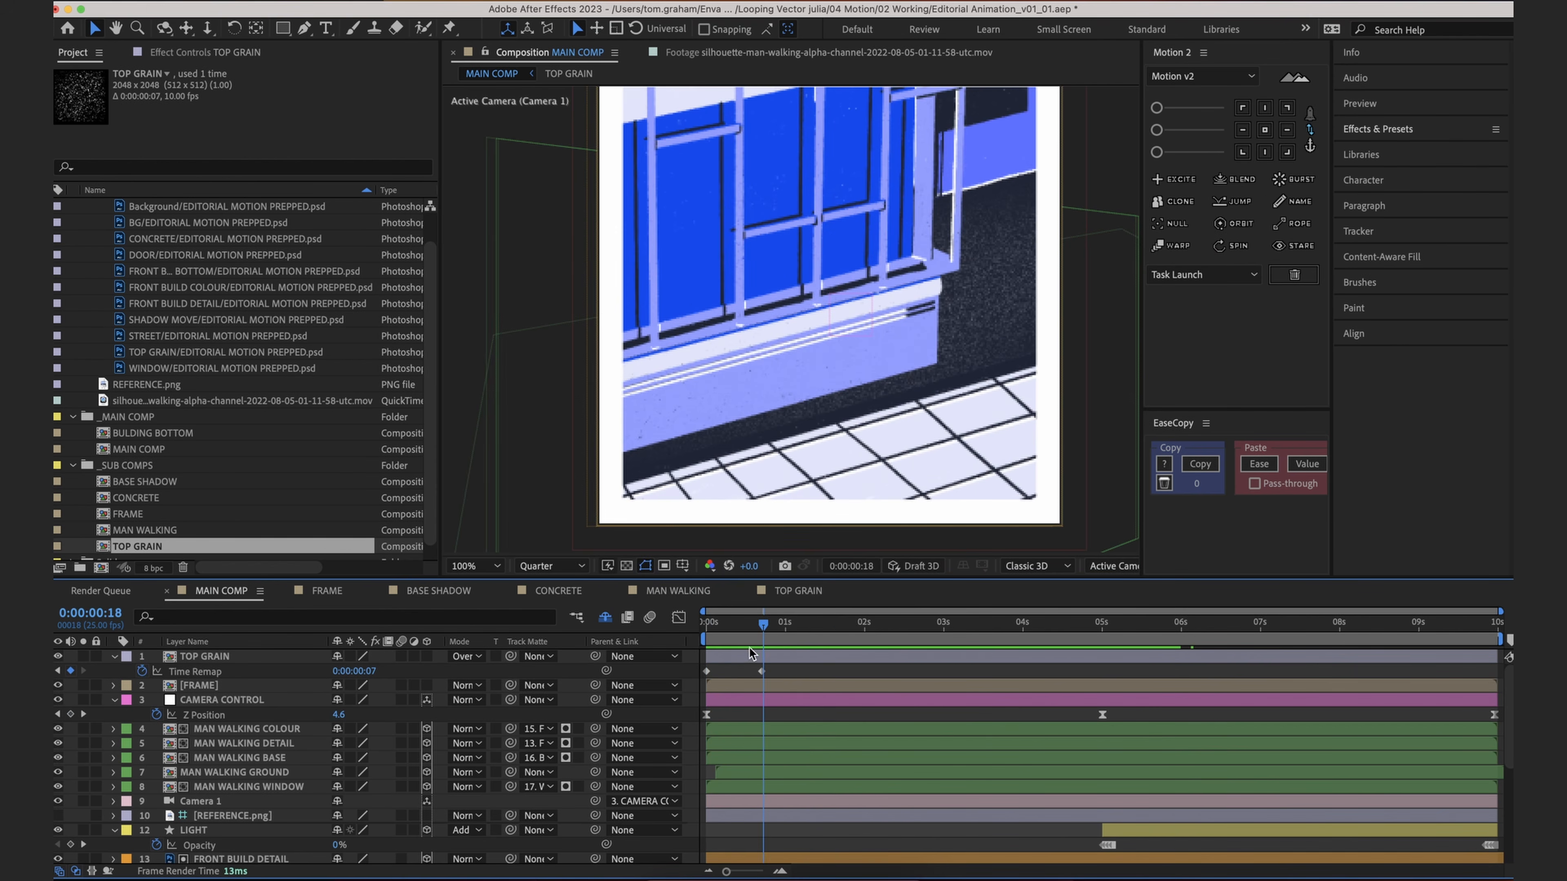
key(equal)
key(equal)
key(equal)
key(space)
drag(816, 667, 1162, 670)
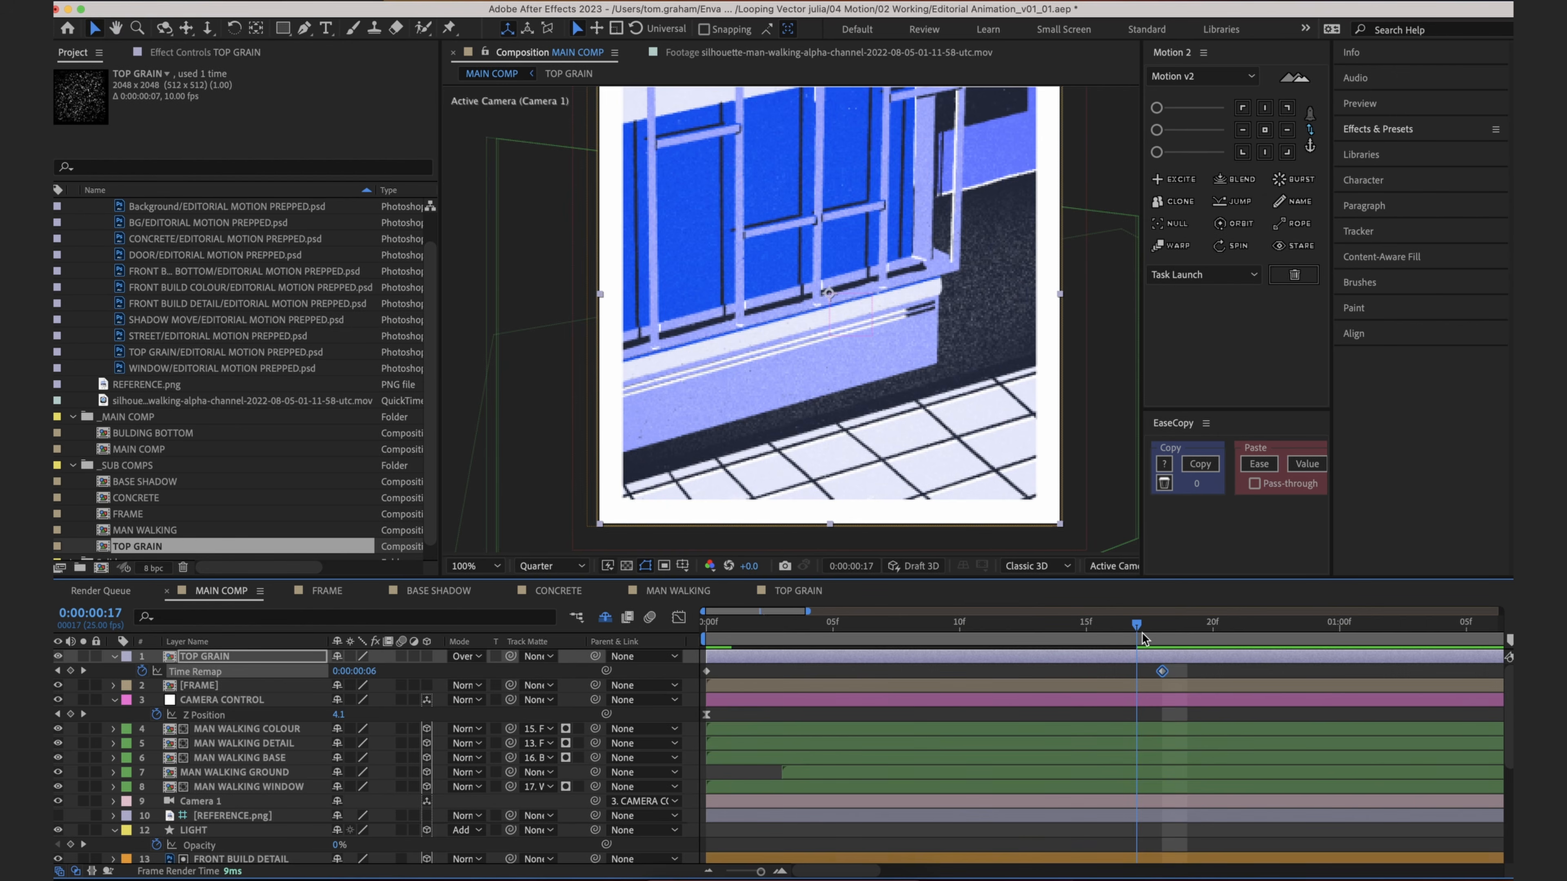
key(Page_Up)
click(71, 672)
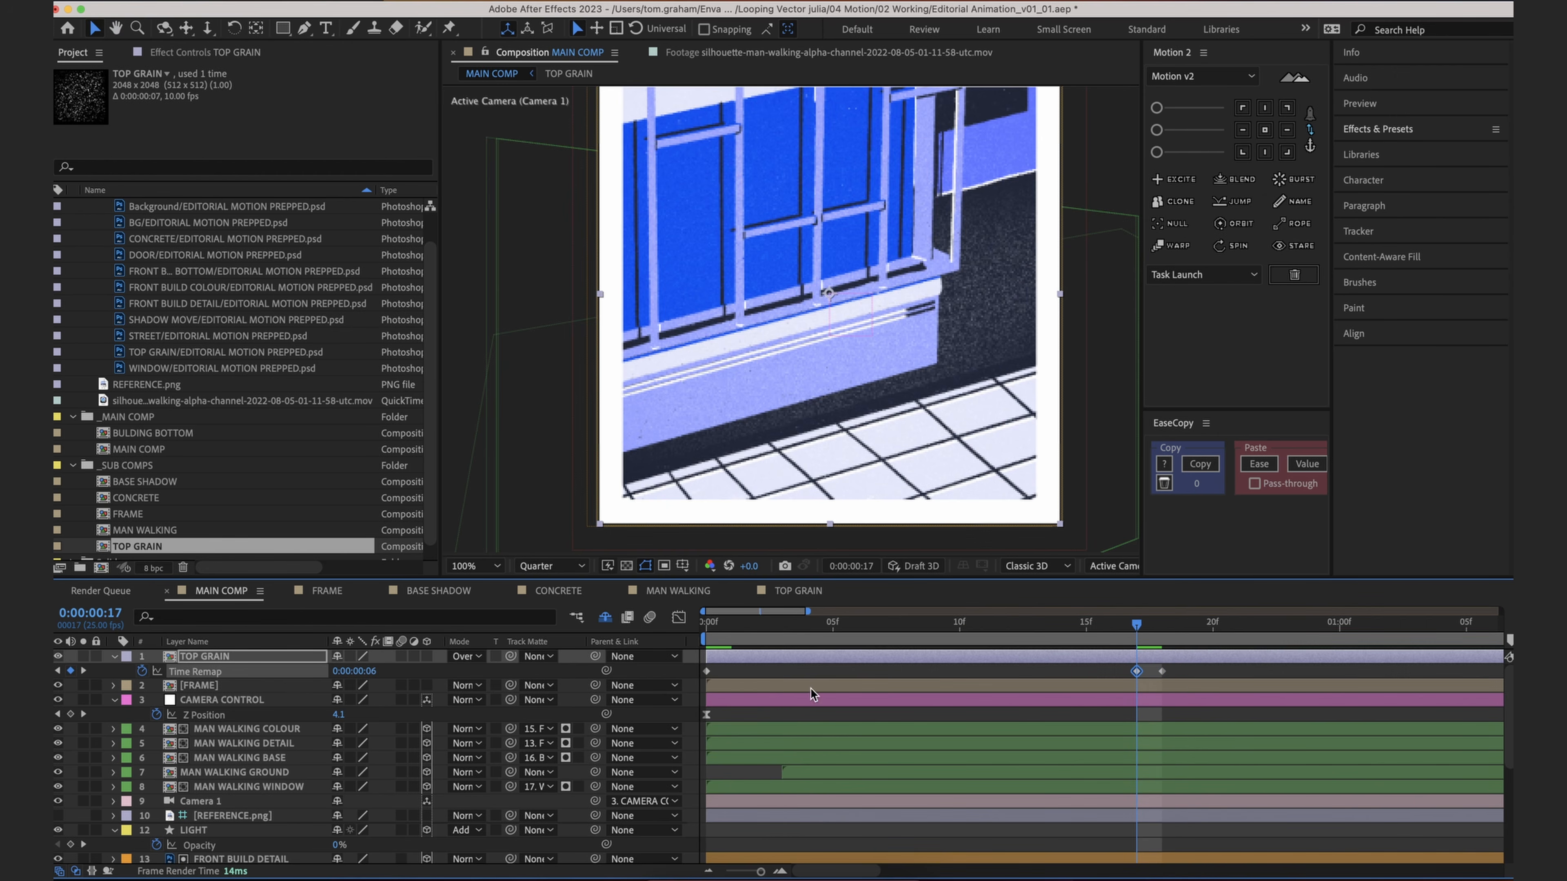
Step: Apply the expression loopOut() to TOP GRAIN's Time Remap property
alt+click(143, 673)
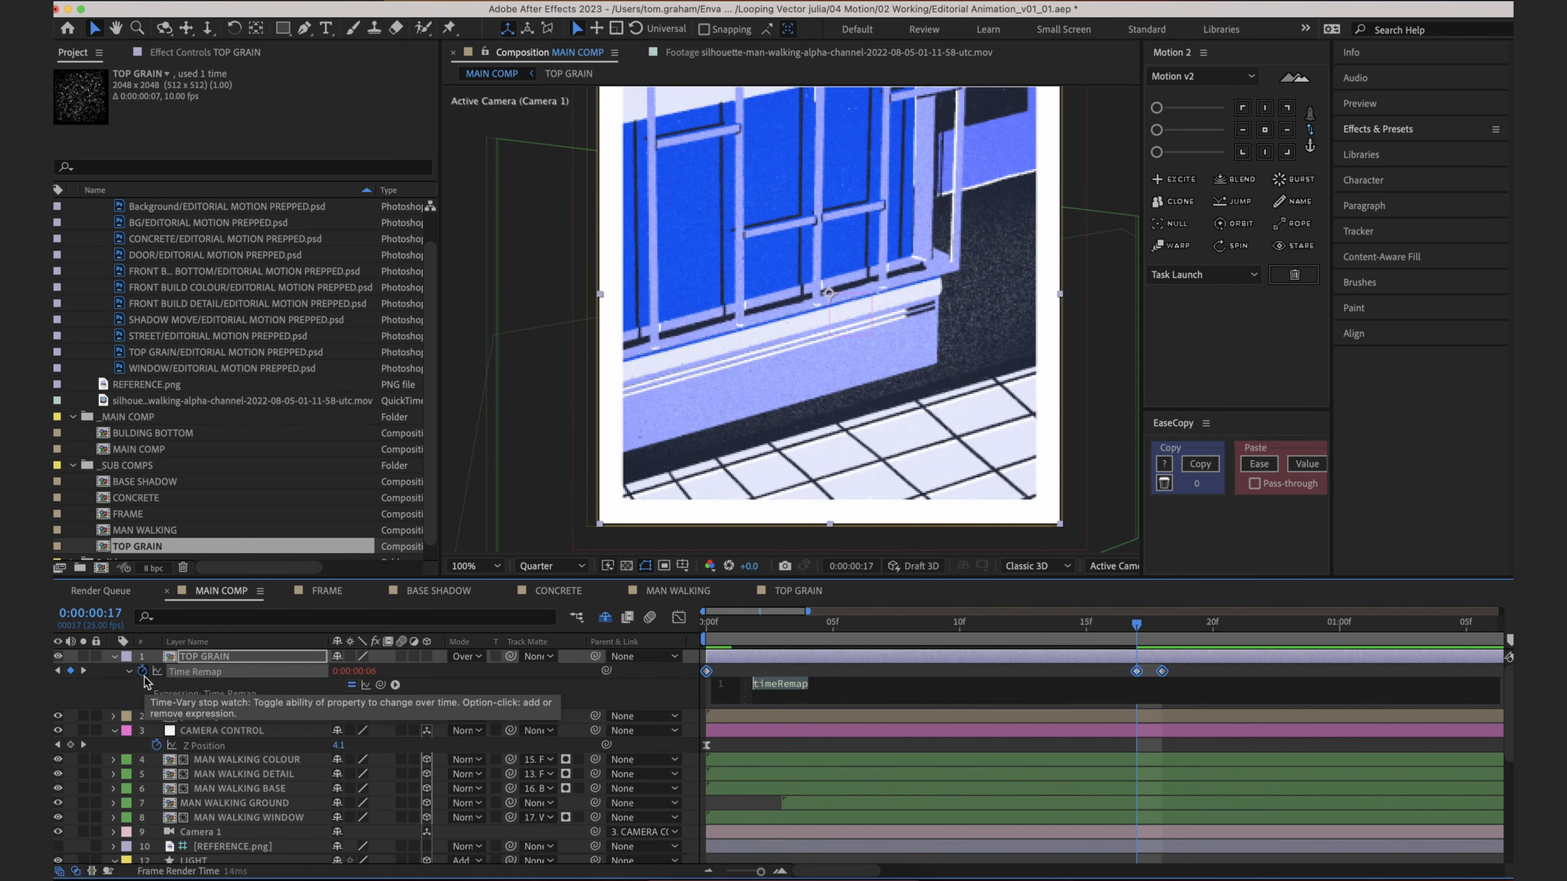
text(loop)
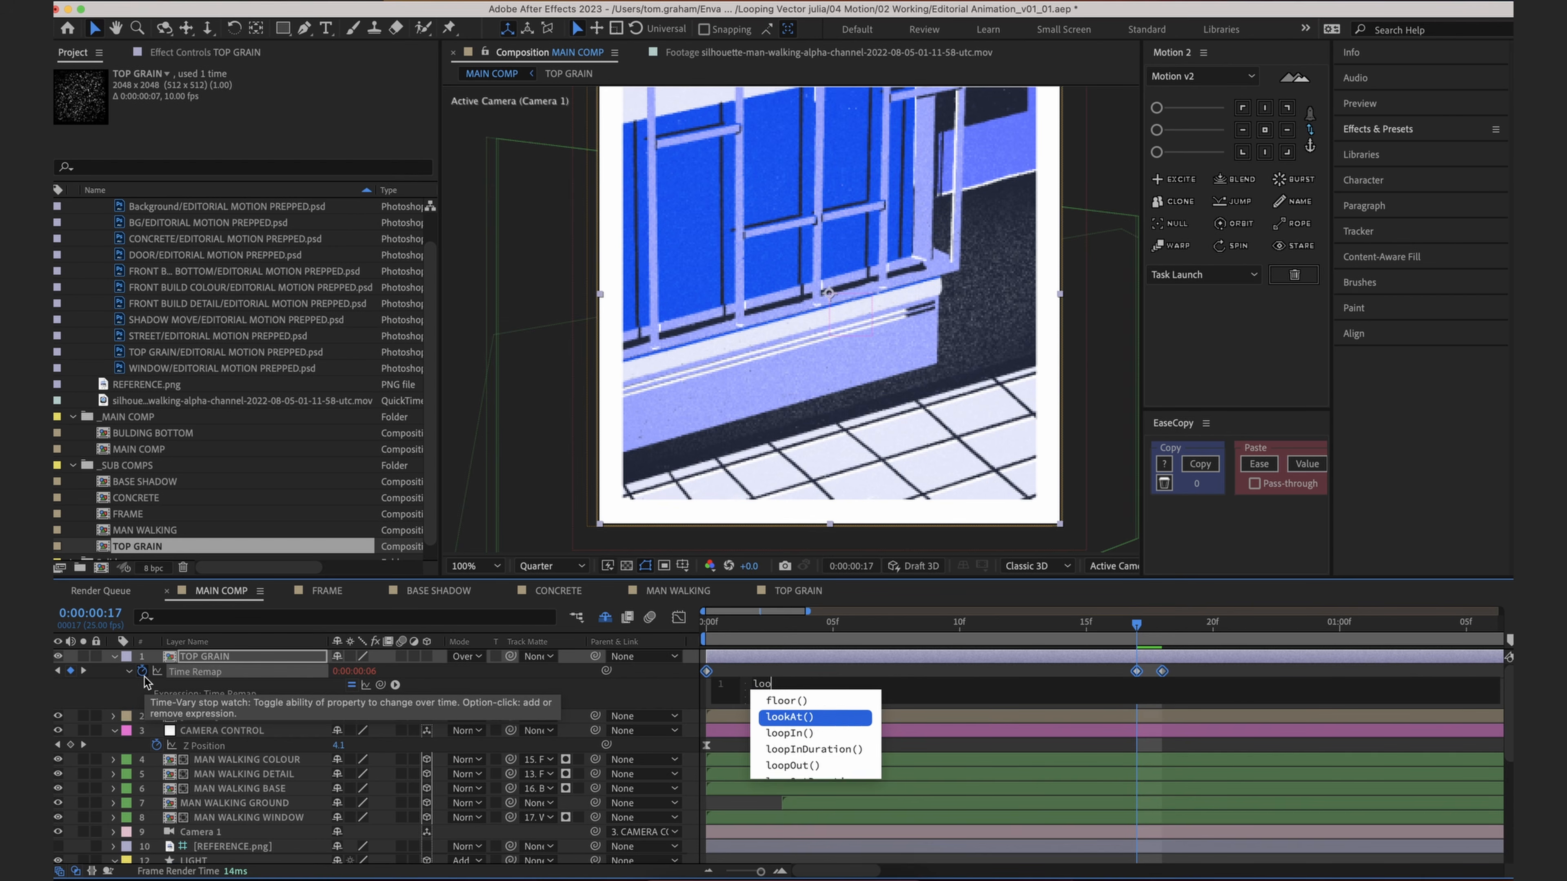
key(Down)
key(Down)
key(Return)
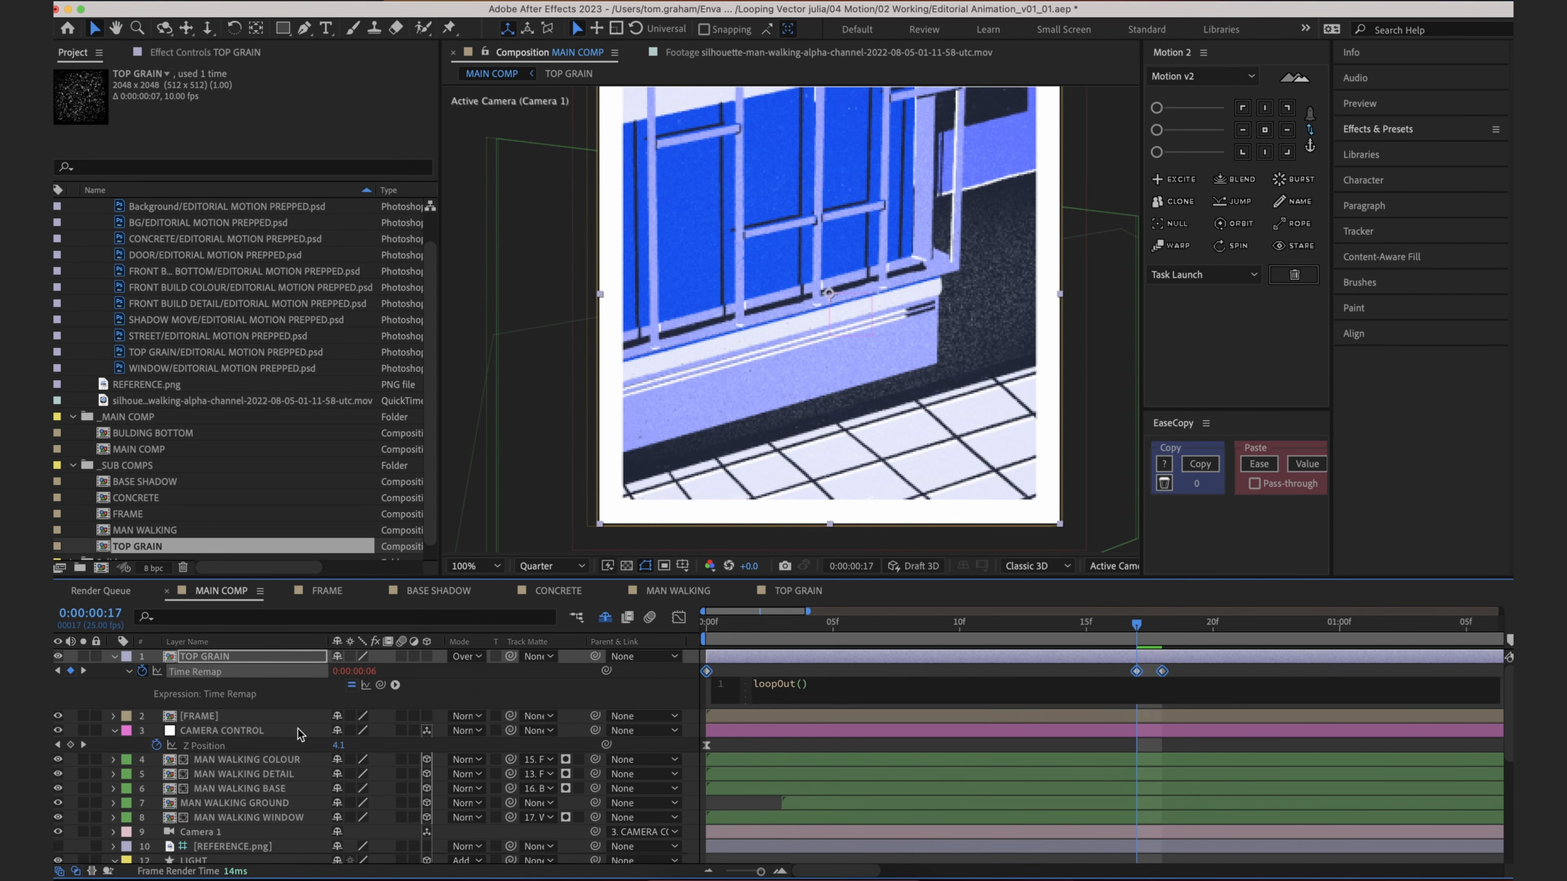
click(1027, 708)
Step: Delete TOP GRAIN's last Time Remap keyframe at 0:00:00:18 and play back the composition
click(1162, 671)
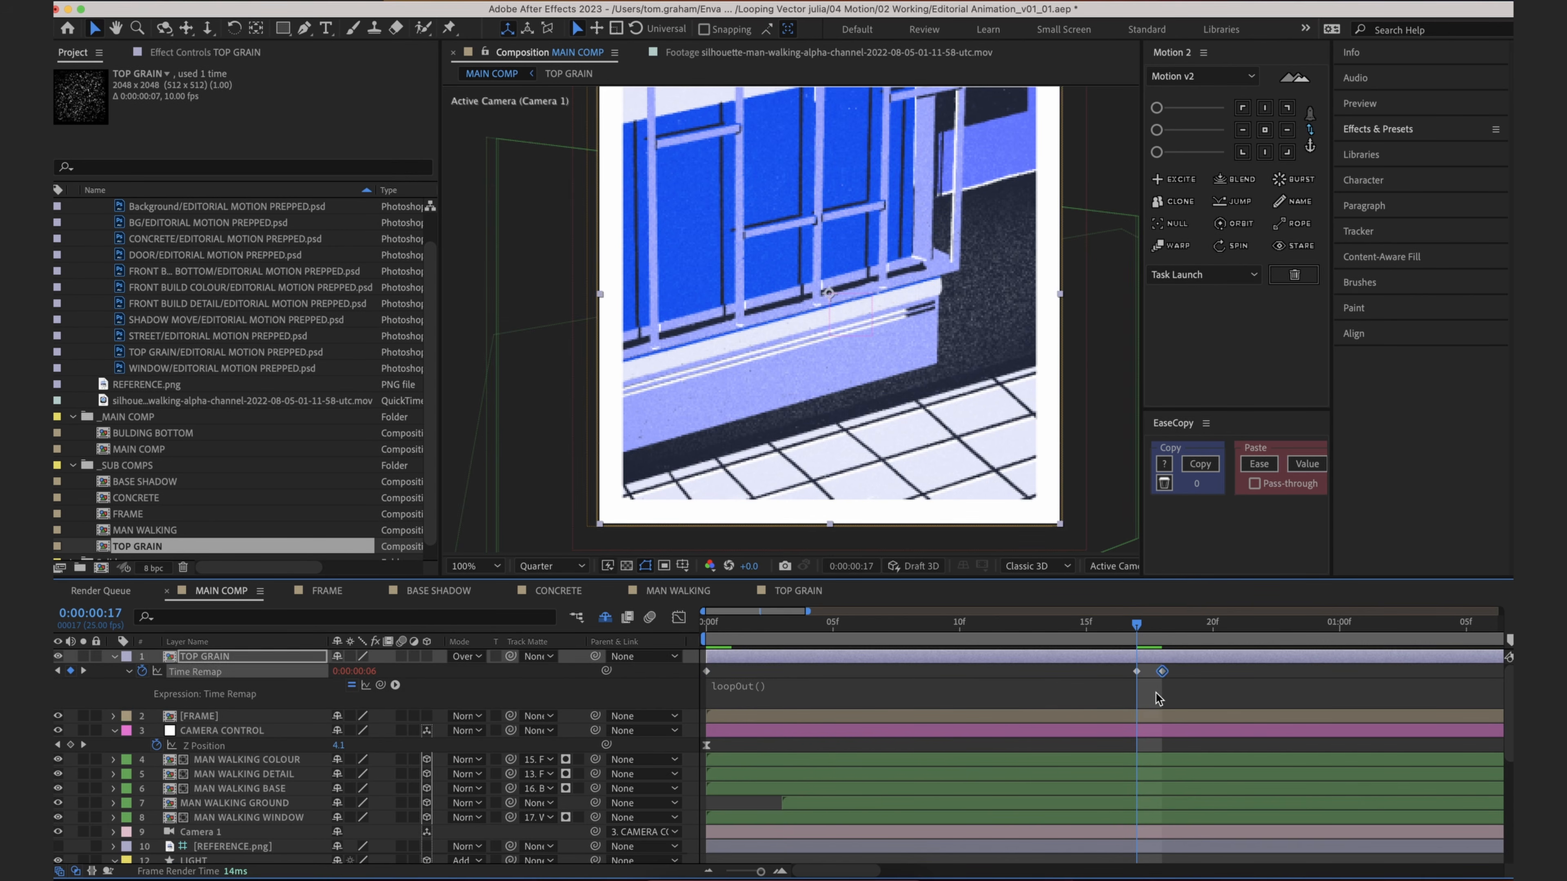
key(Delete)
key(space)
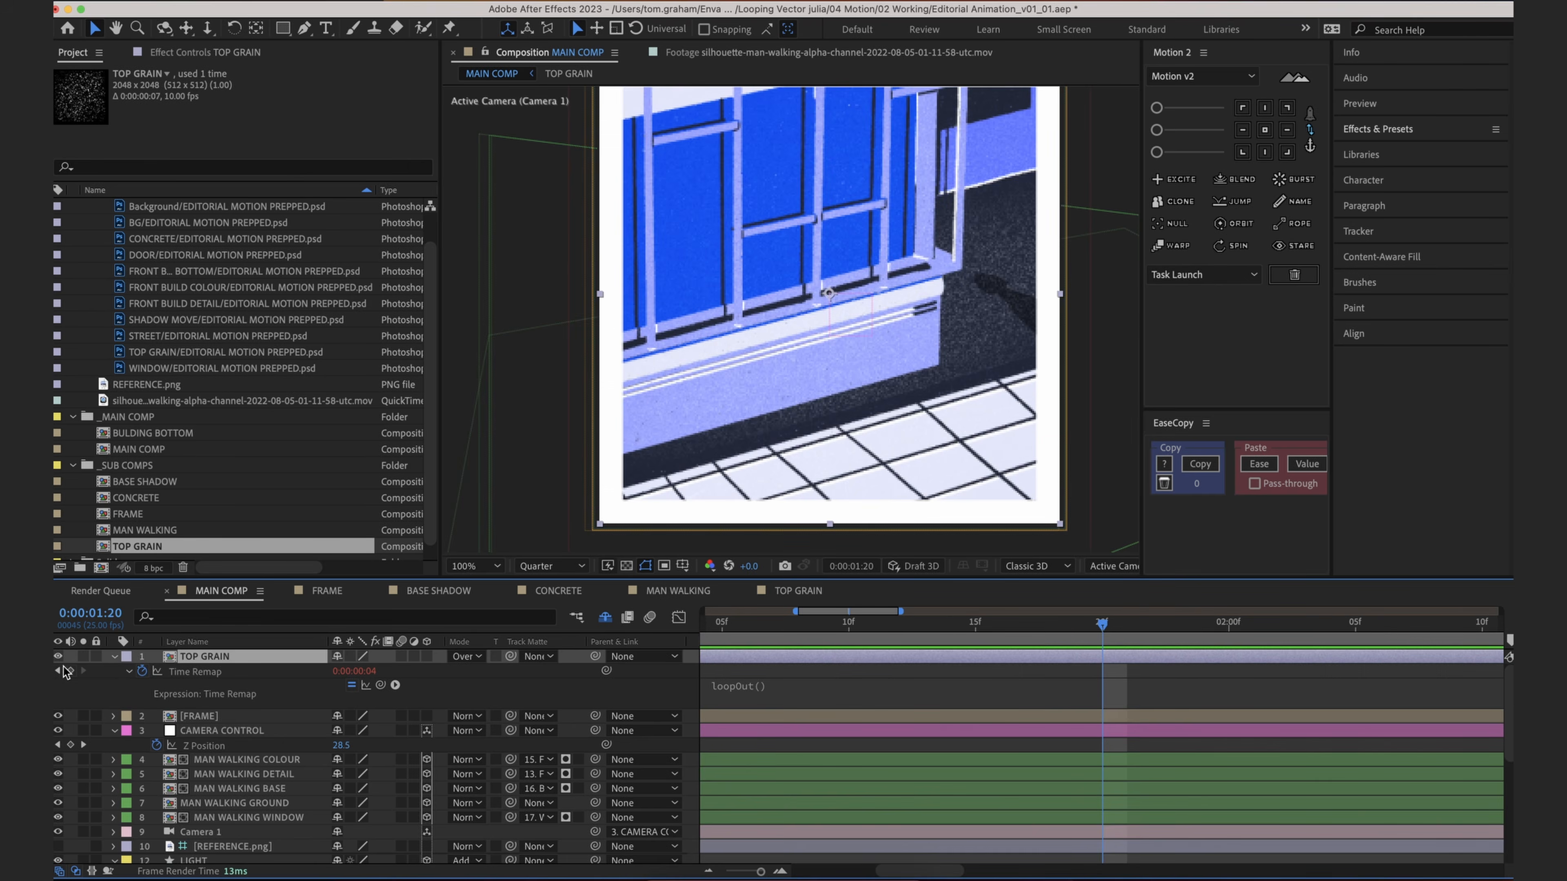
Step: Solo the TOP GRAIN layer, play back its looping grain, and turn solo off again
click(84, 657)
key(space)
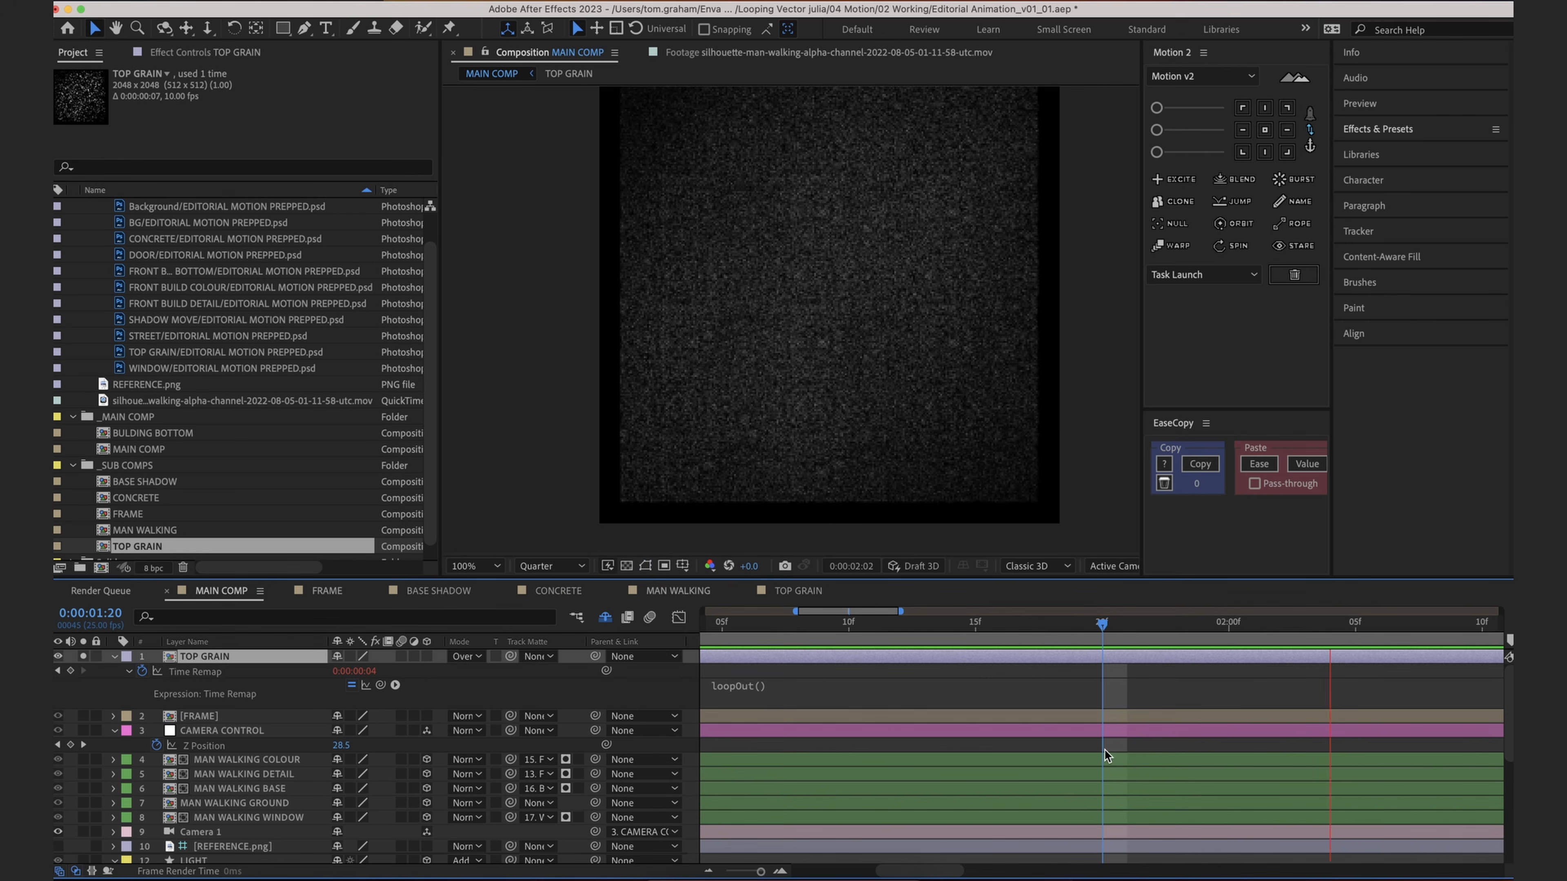
key(space)
key(;)
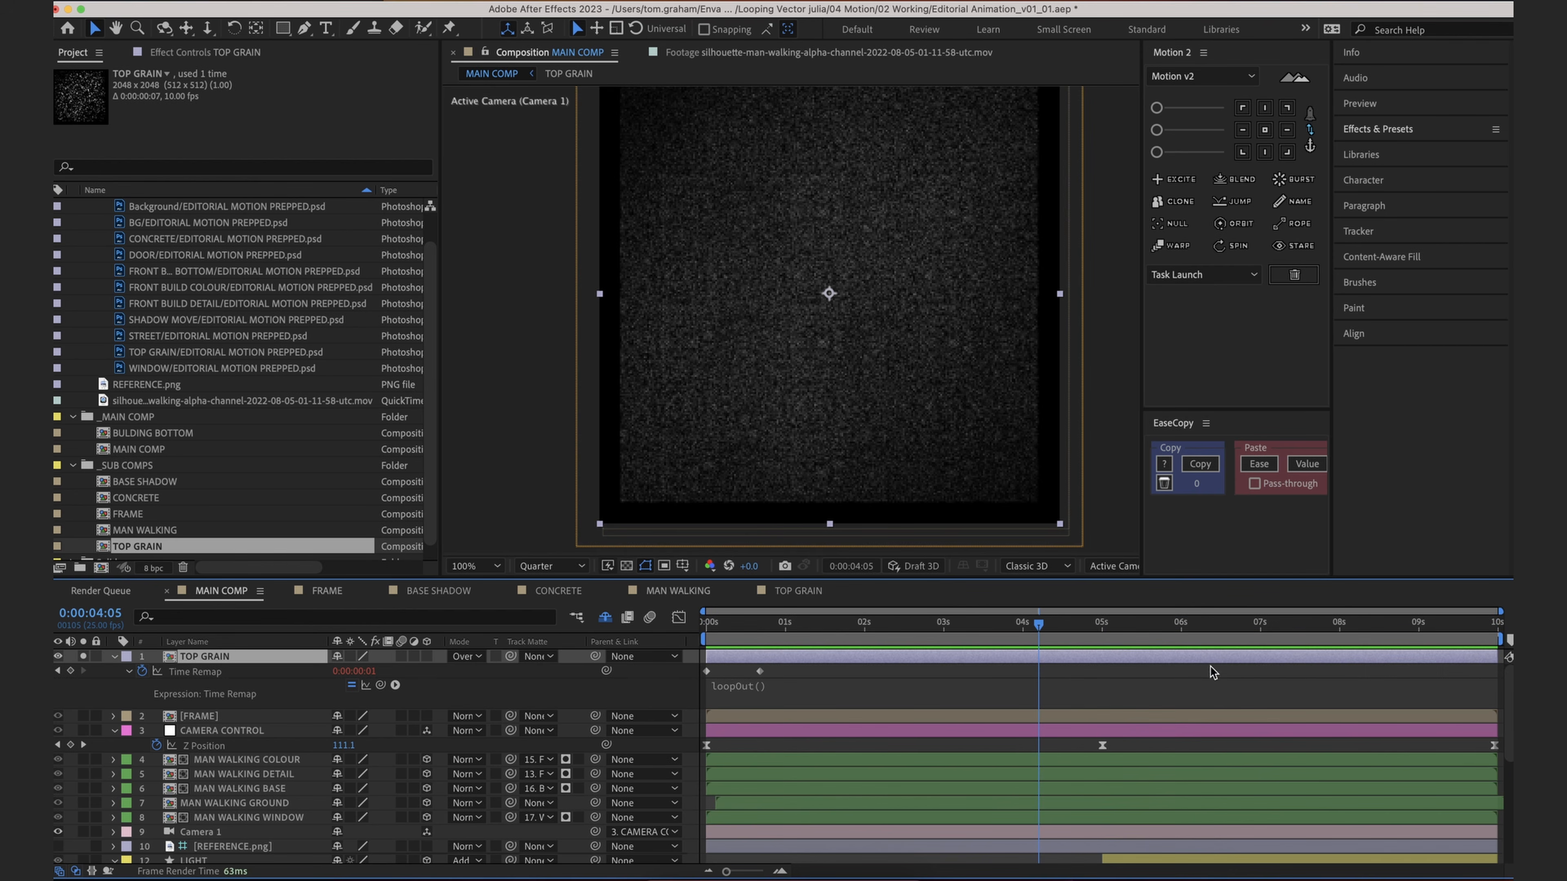
click(84, 656)
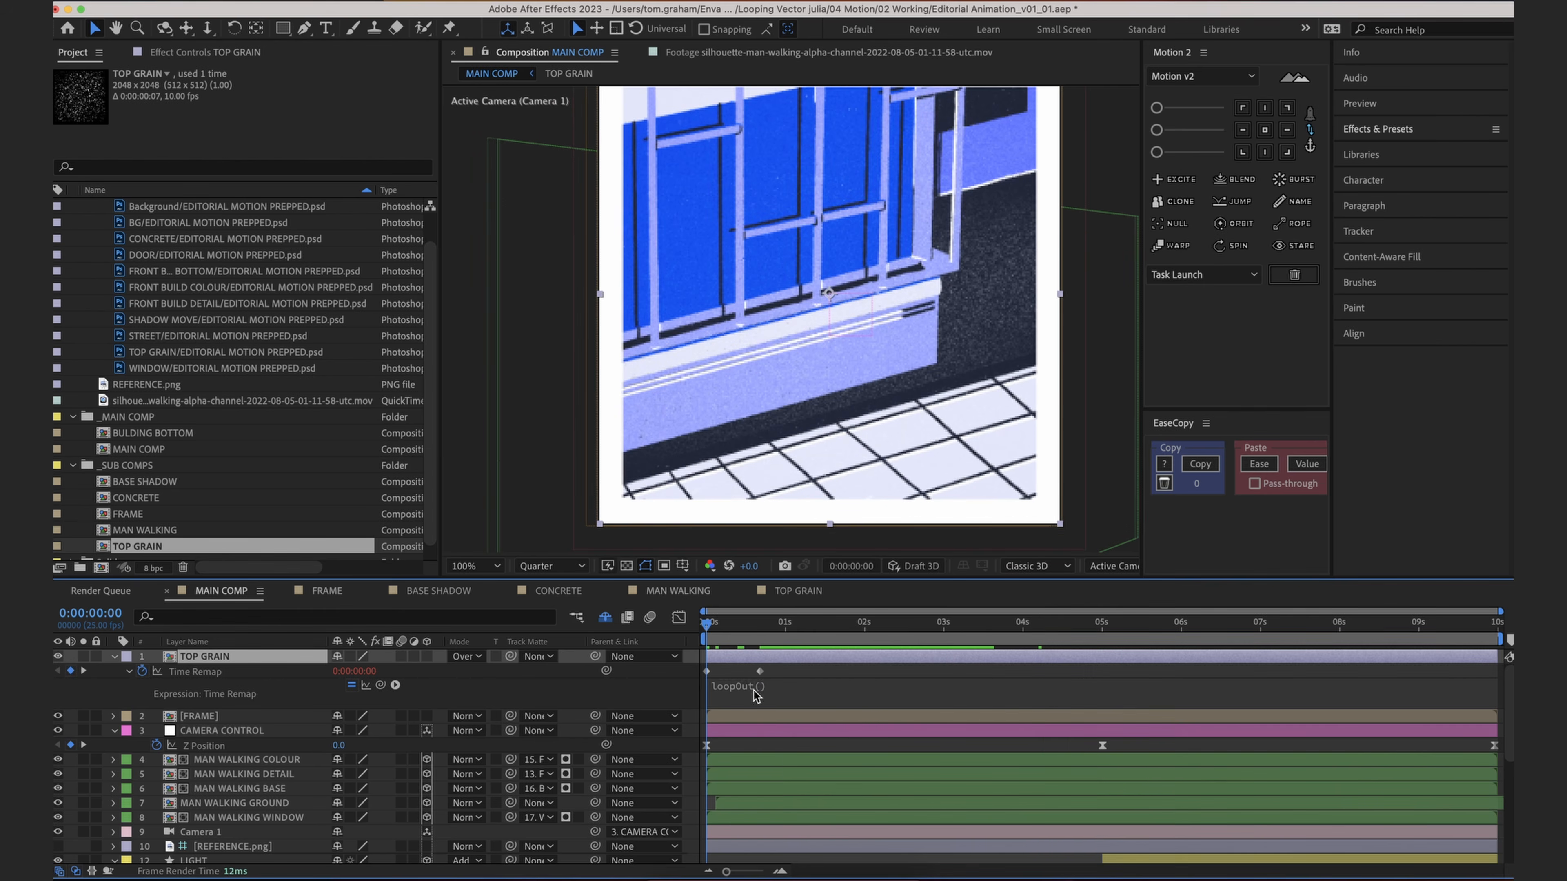
click(788, 732)
right_click(780, 749)
click(768, 747)
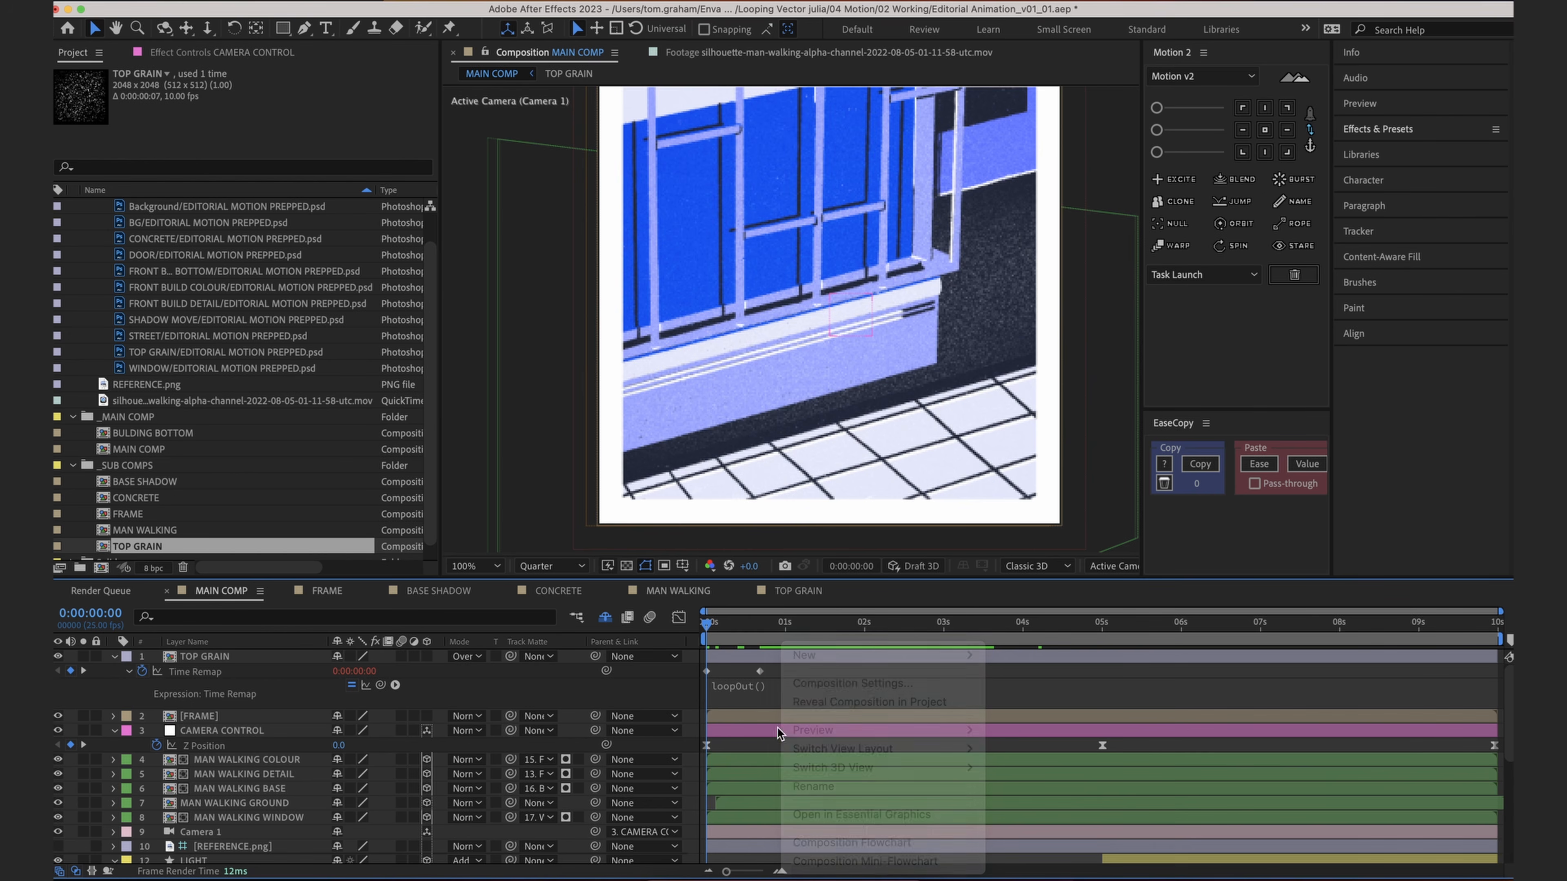
click(558, 121)
right_click(476, 148)
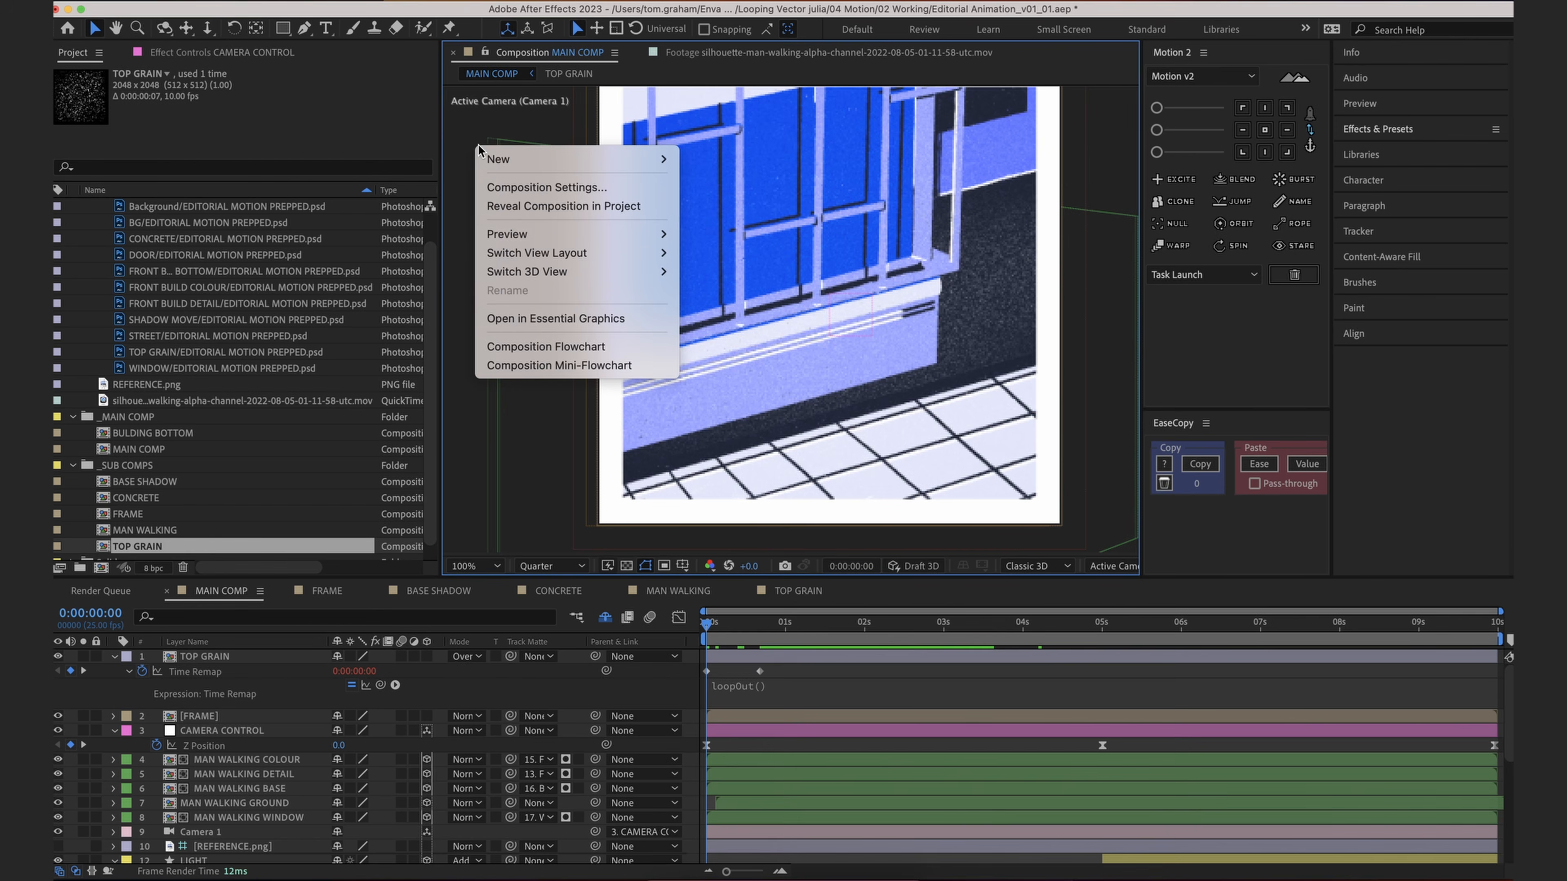
mouse_move(654, 159)
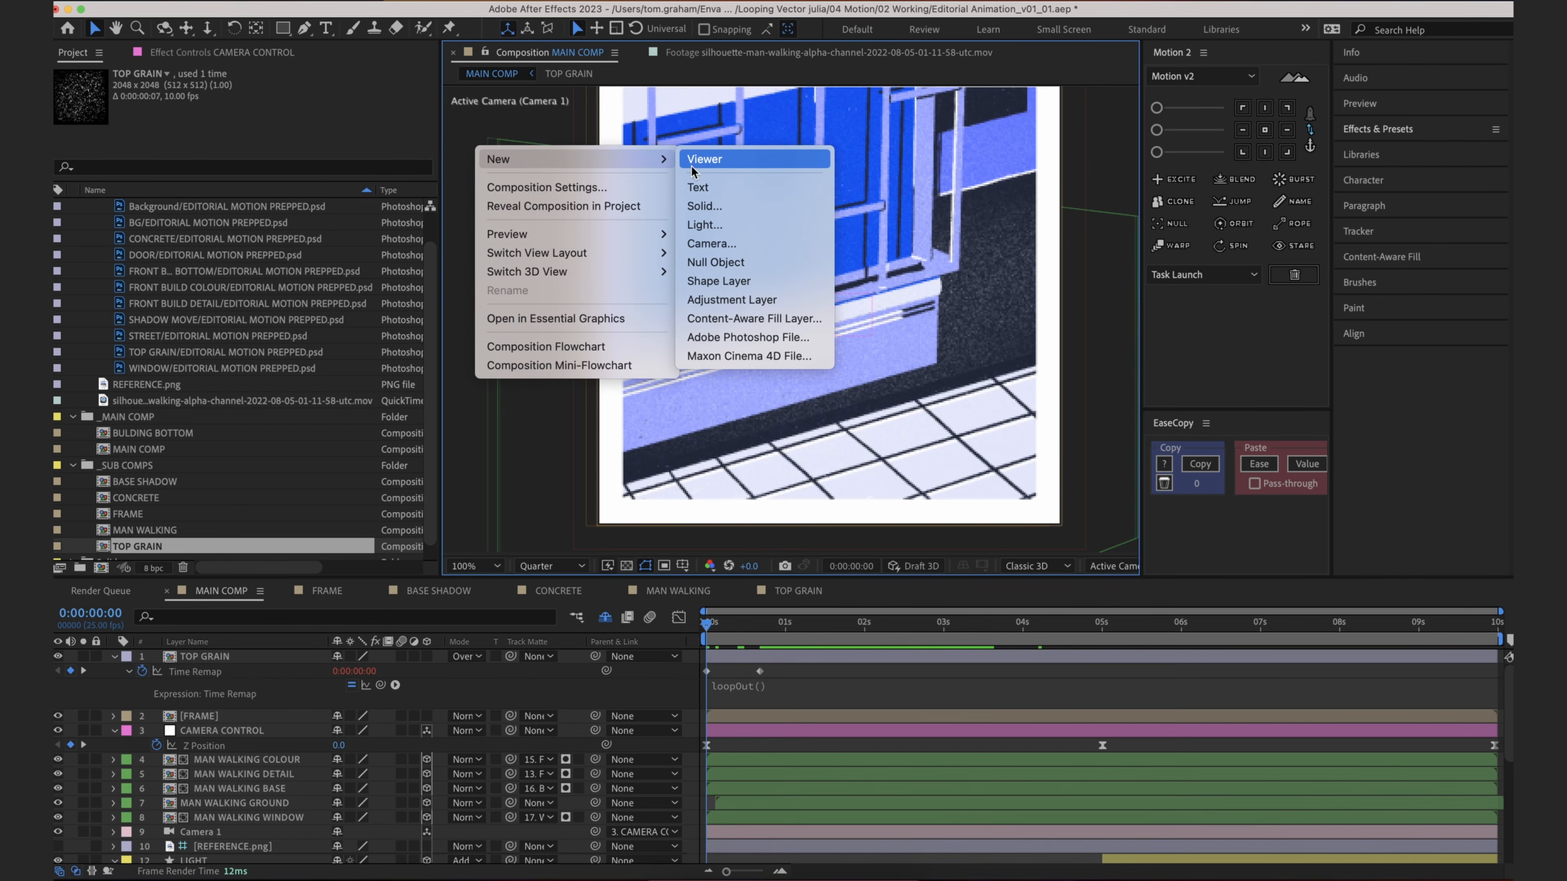
click(567, 127)
right_click(534, 124)
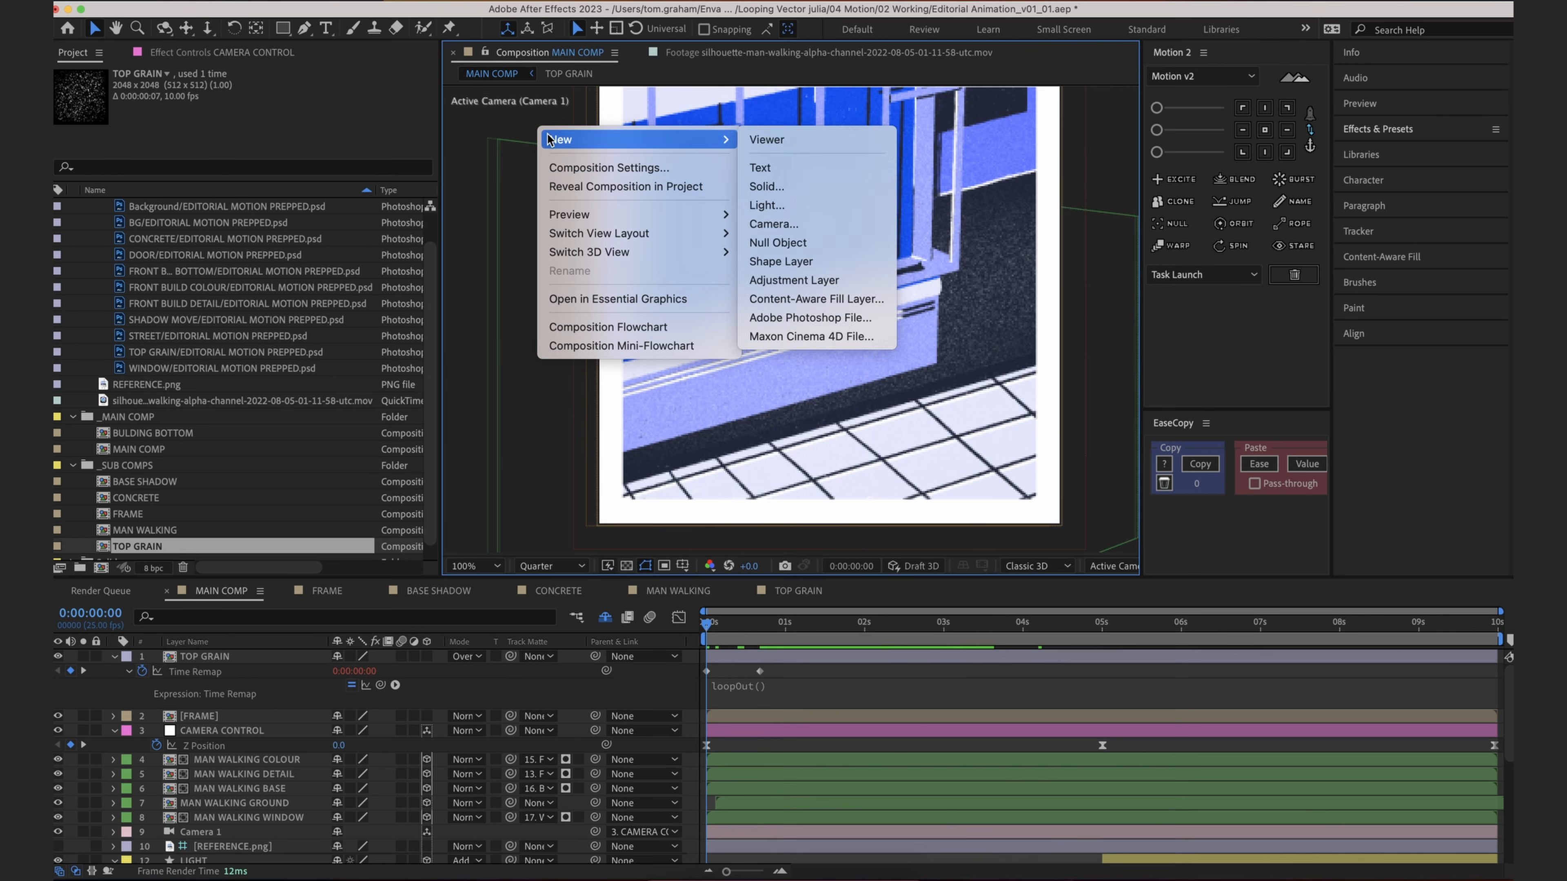
click(501, 257)
Step: Create a new adjustment layer at the top of MAIN COMP
right_click(504, 129)
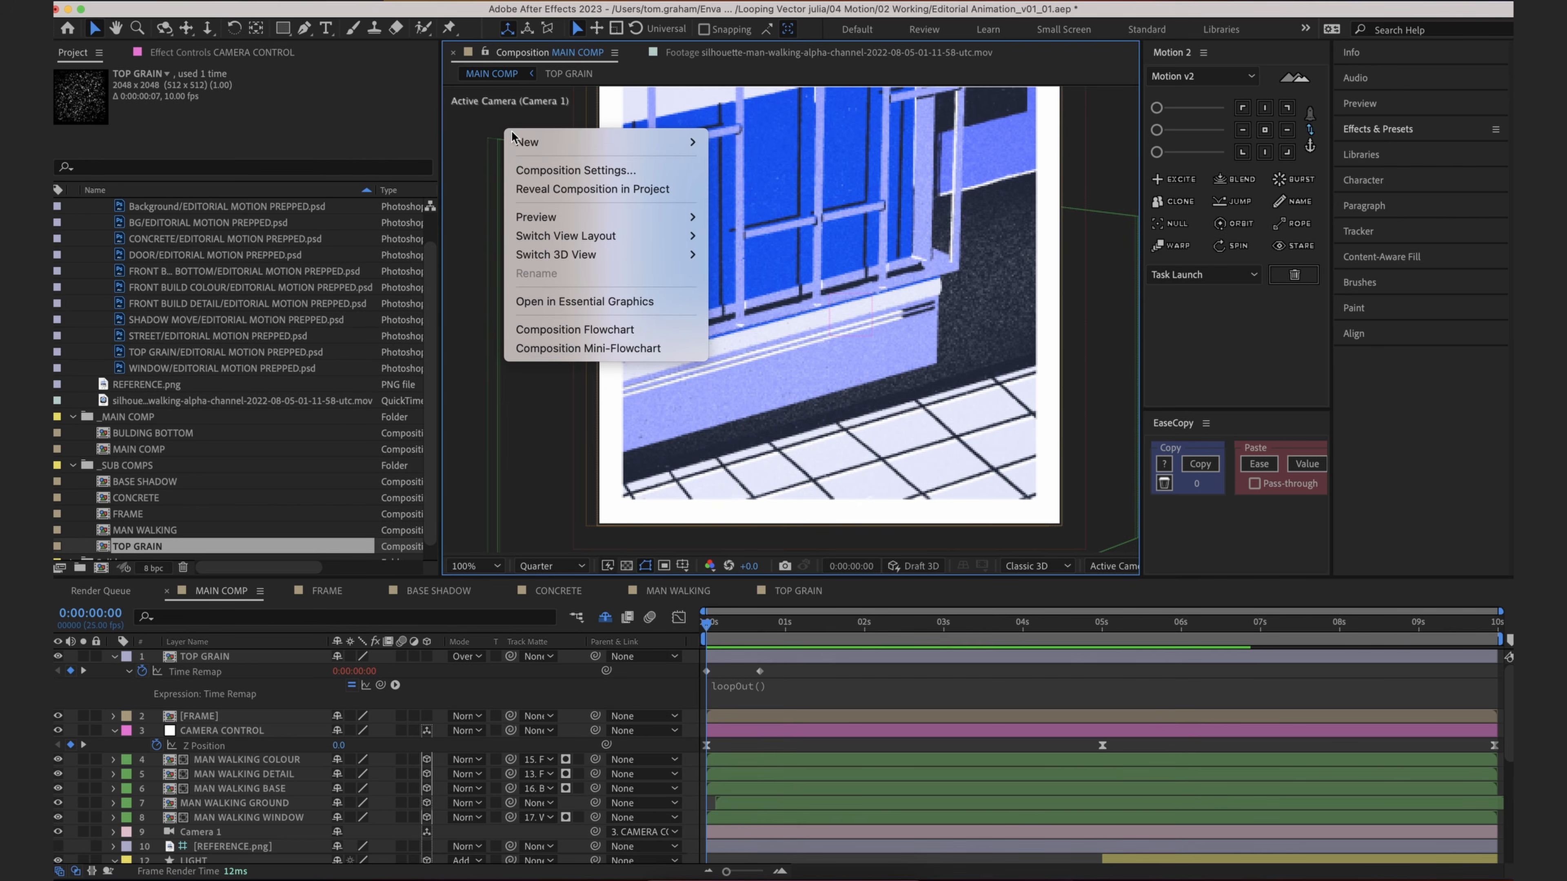
mouse_move(526, 142)
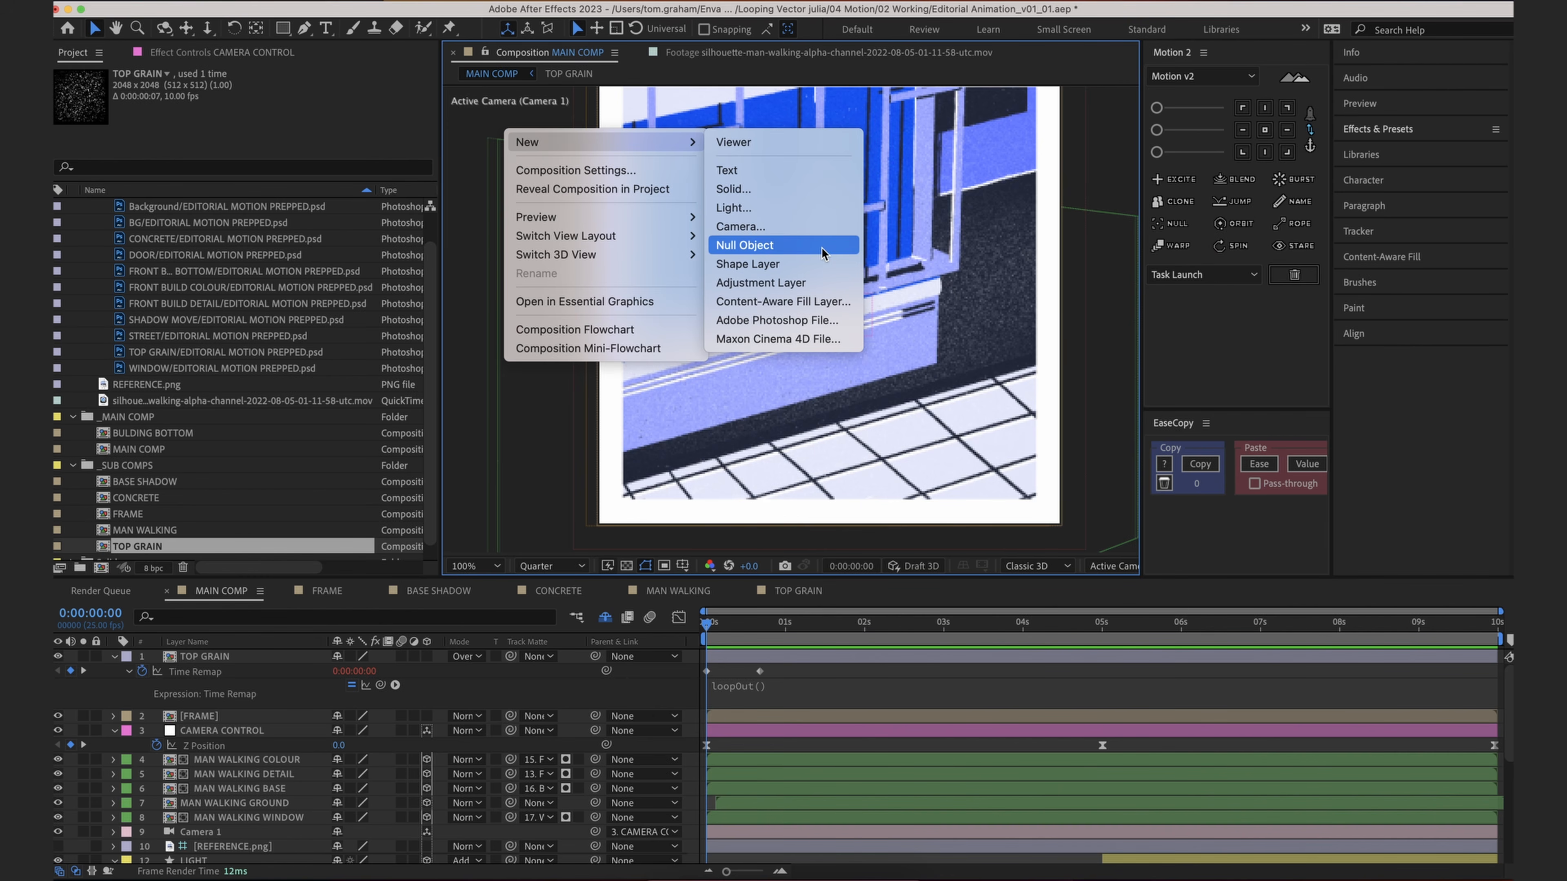
click(812, 283)
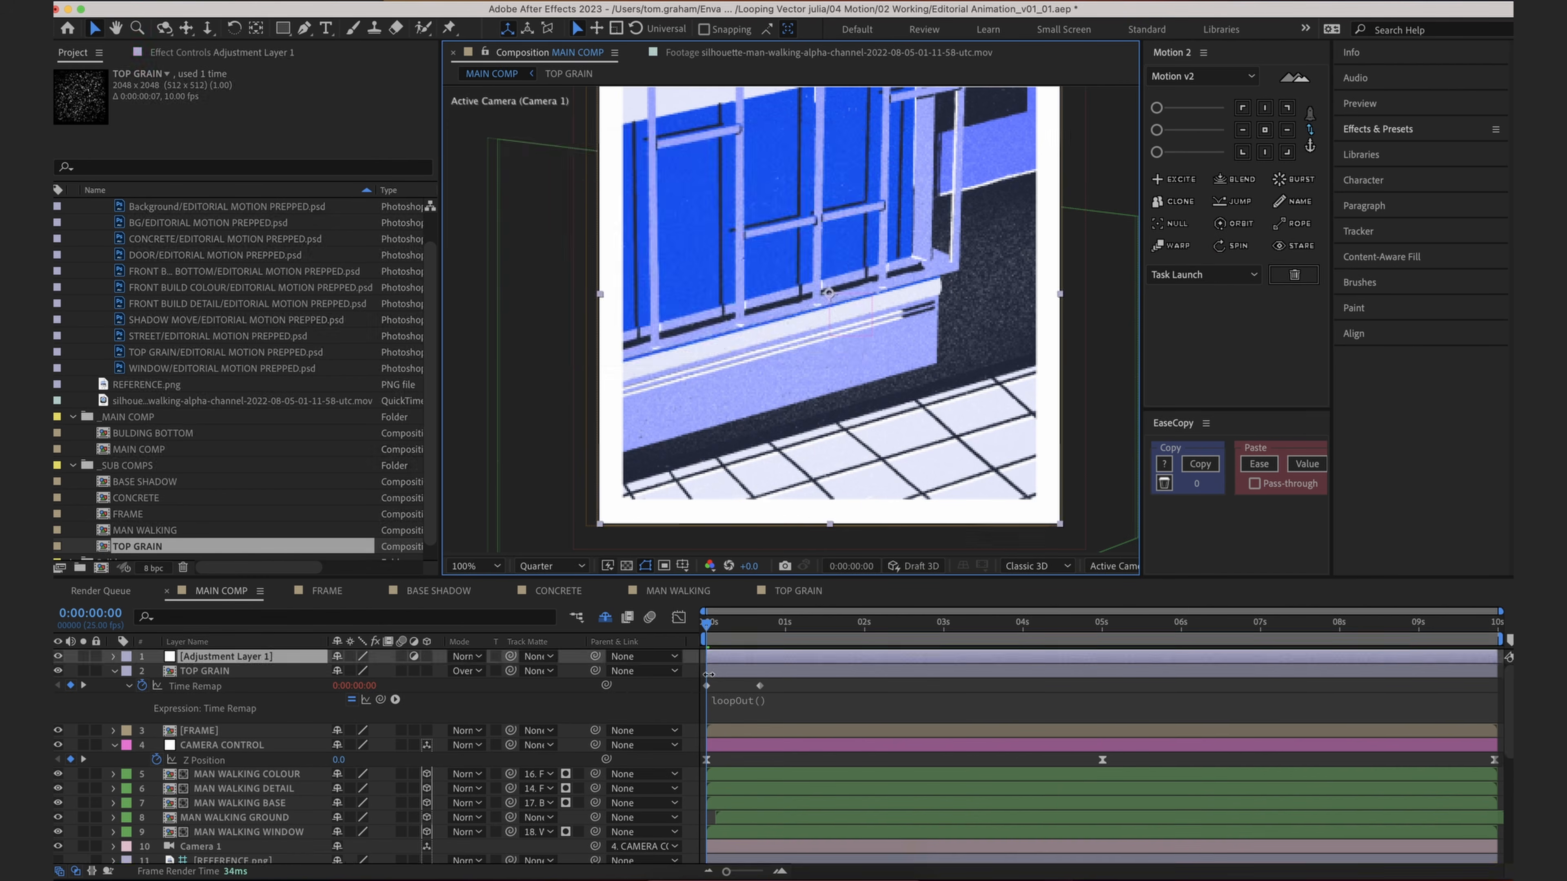
Step: Find the Posterize Time effect by searching for "post" and apply it to Adjustment Layer 1
click(1378, 129)
click(1358, 152)
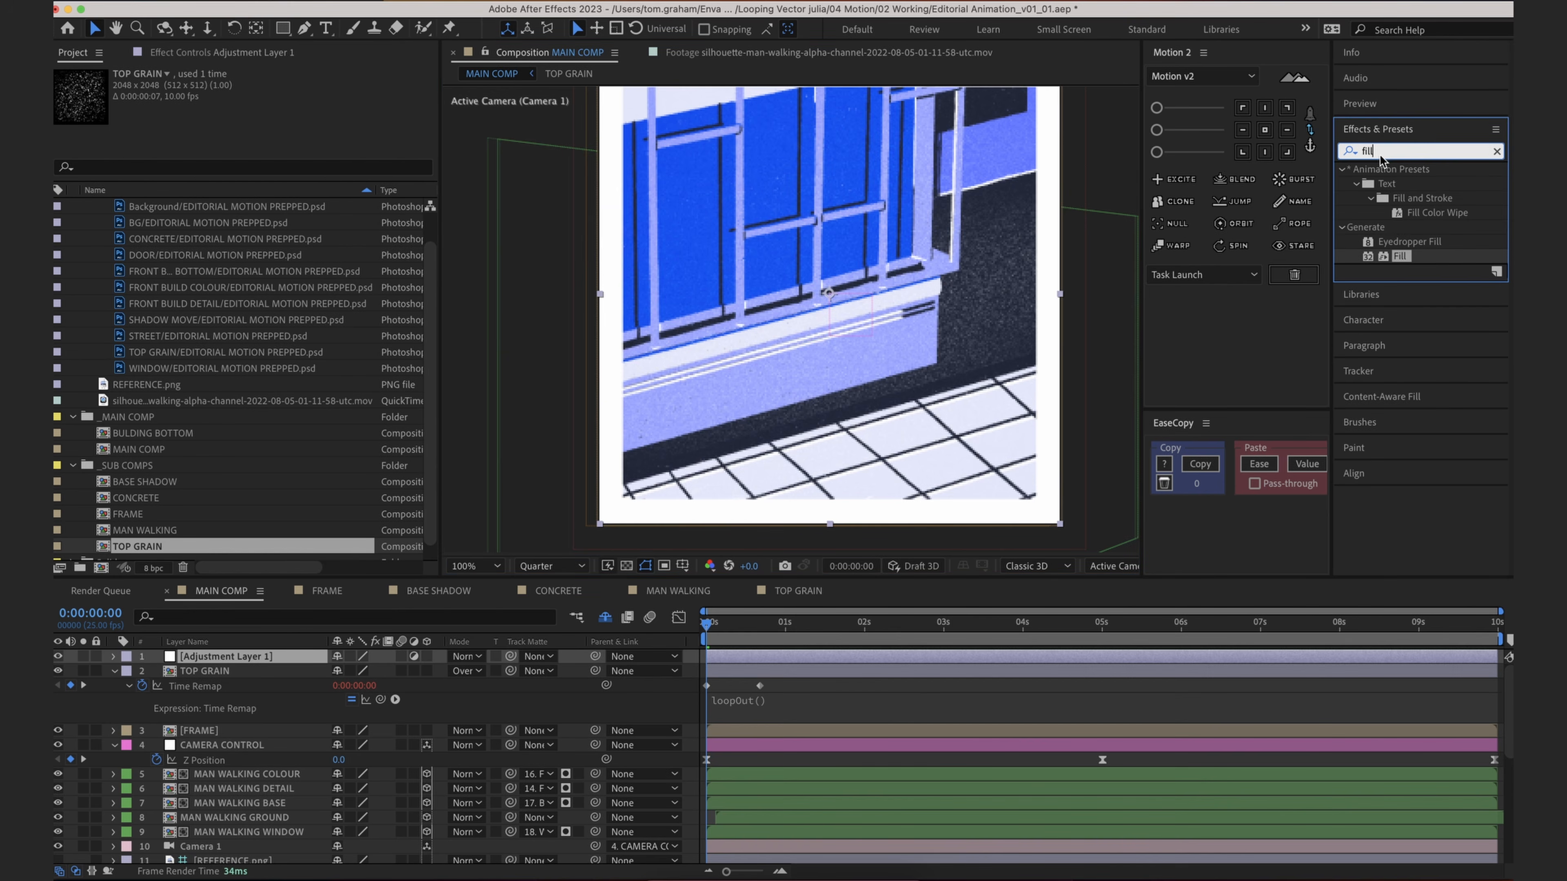
click(1349, 152)
text(post)
drag(1403, 216, 1025, 656)
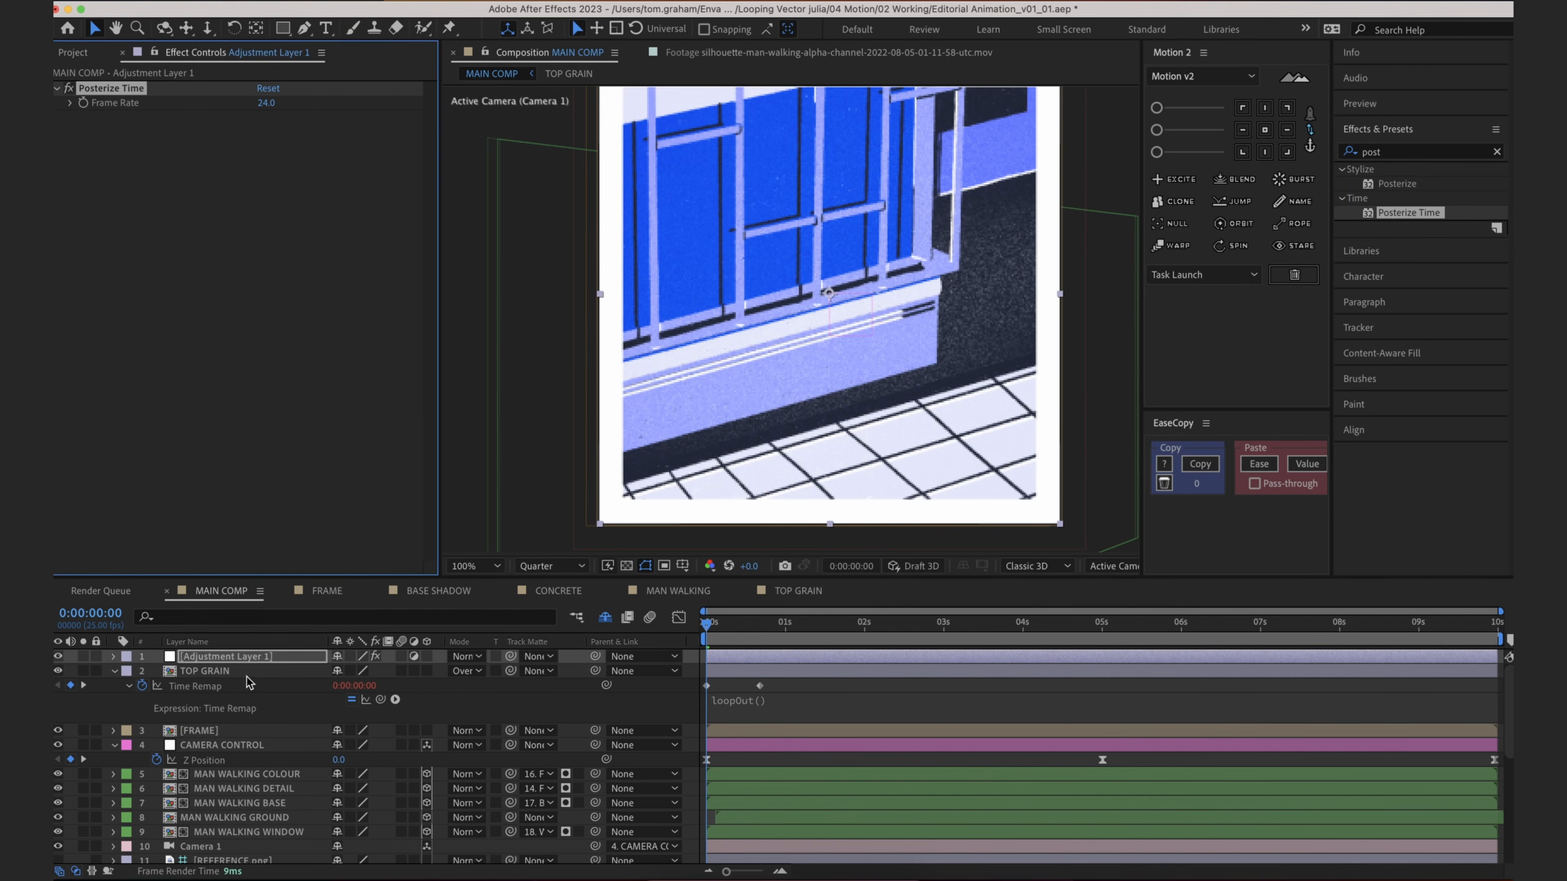
Step: Move Adjustment Layer 1 directly beneath TOP GRAIN in the layer stack and play back the composition
click(242, 659)
drag(244, 660, 243, 708)
click(246, 659)
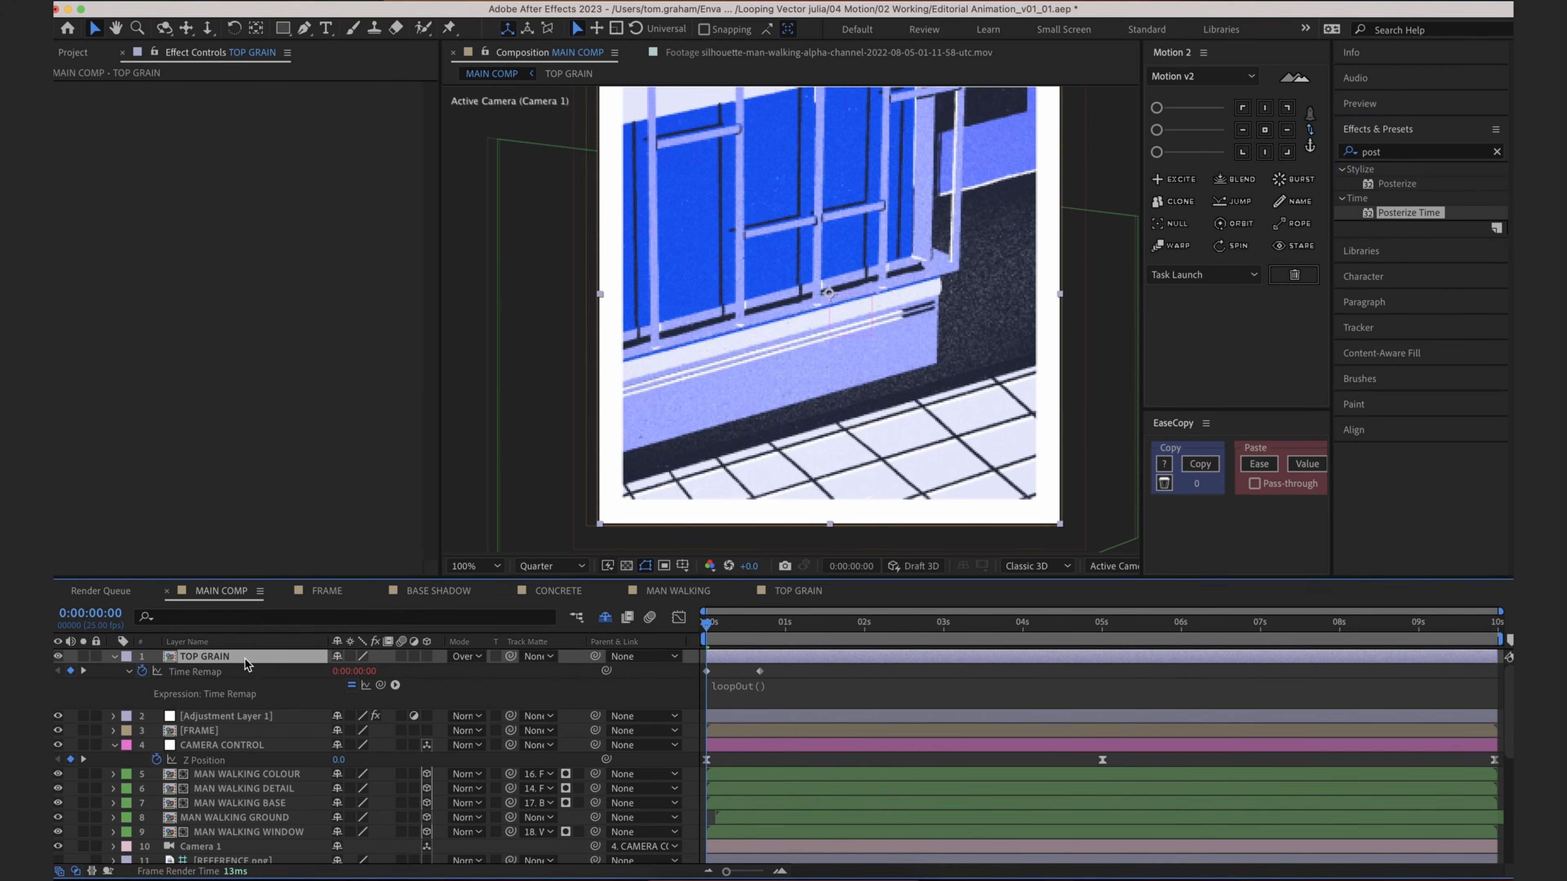
key(space)
key(space)
Step: Try placing TOP GRAIN beneath Adjustment Layer 1 and undo the reordering
drag(264, 658, 265, 730)
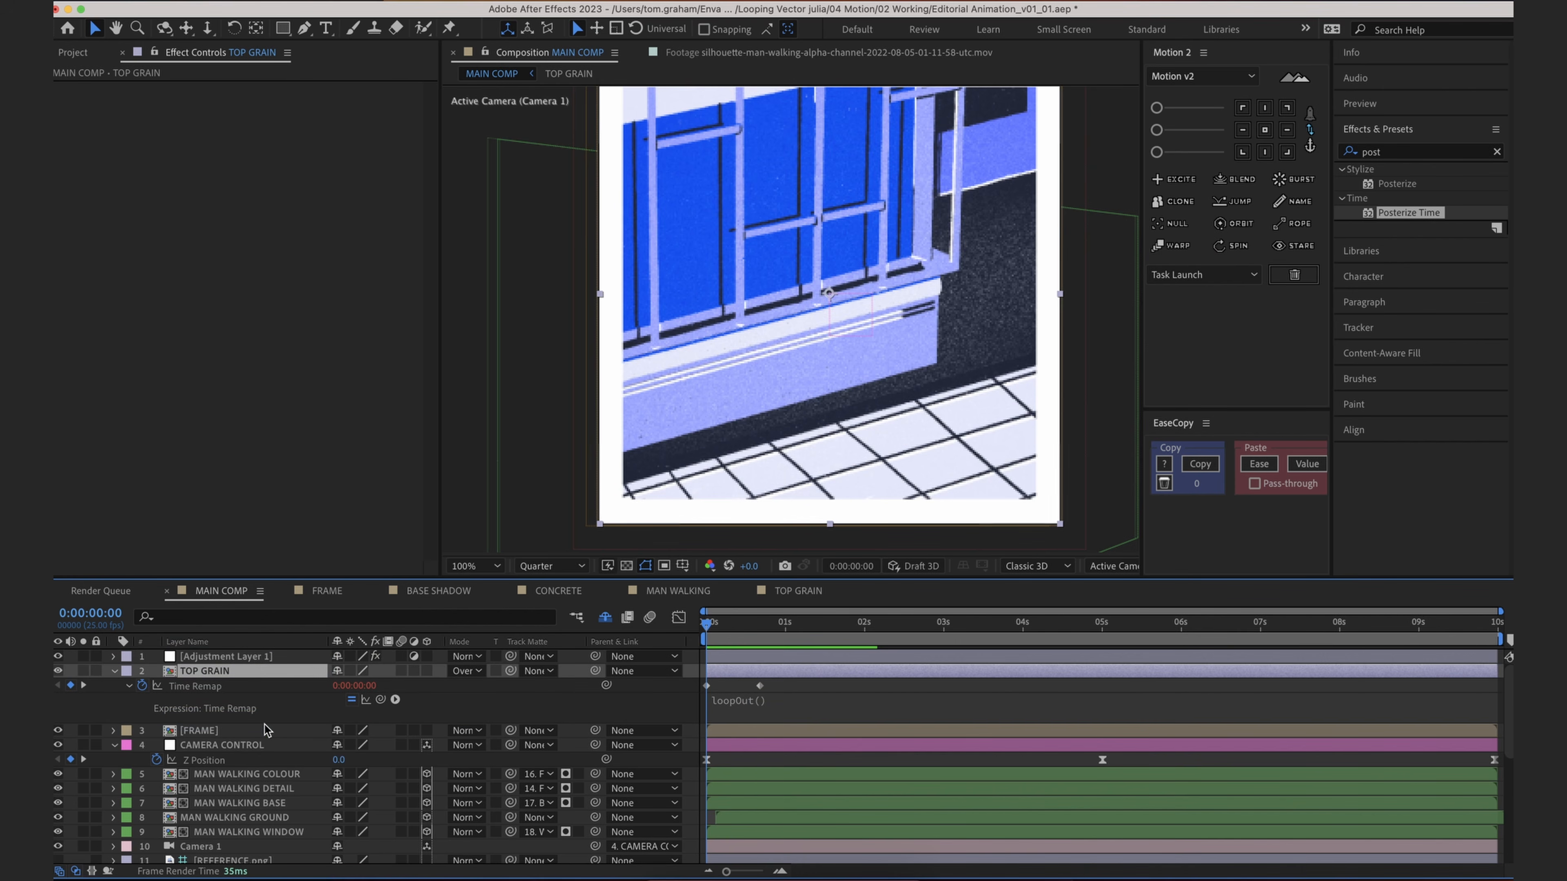
click(256, 661)
click(258, 674)
key(super+z)
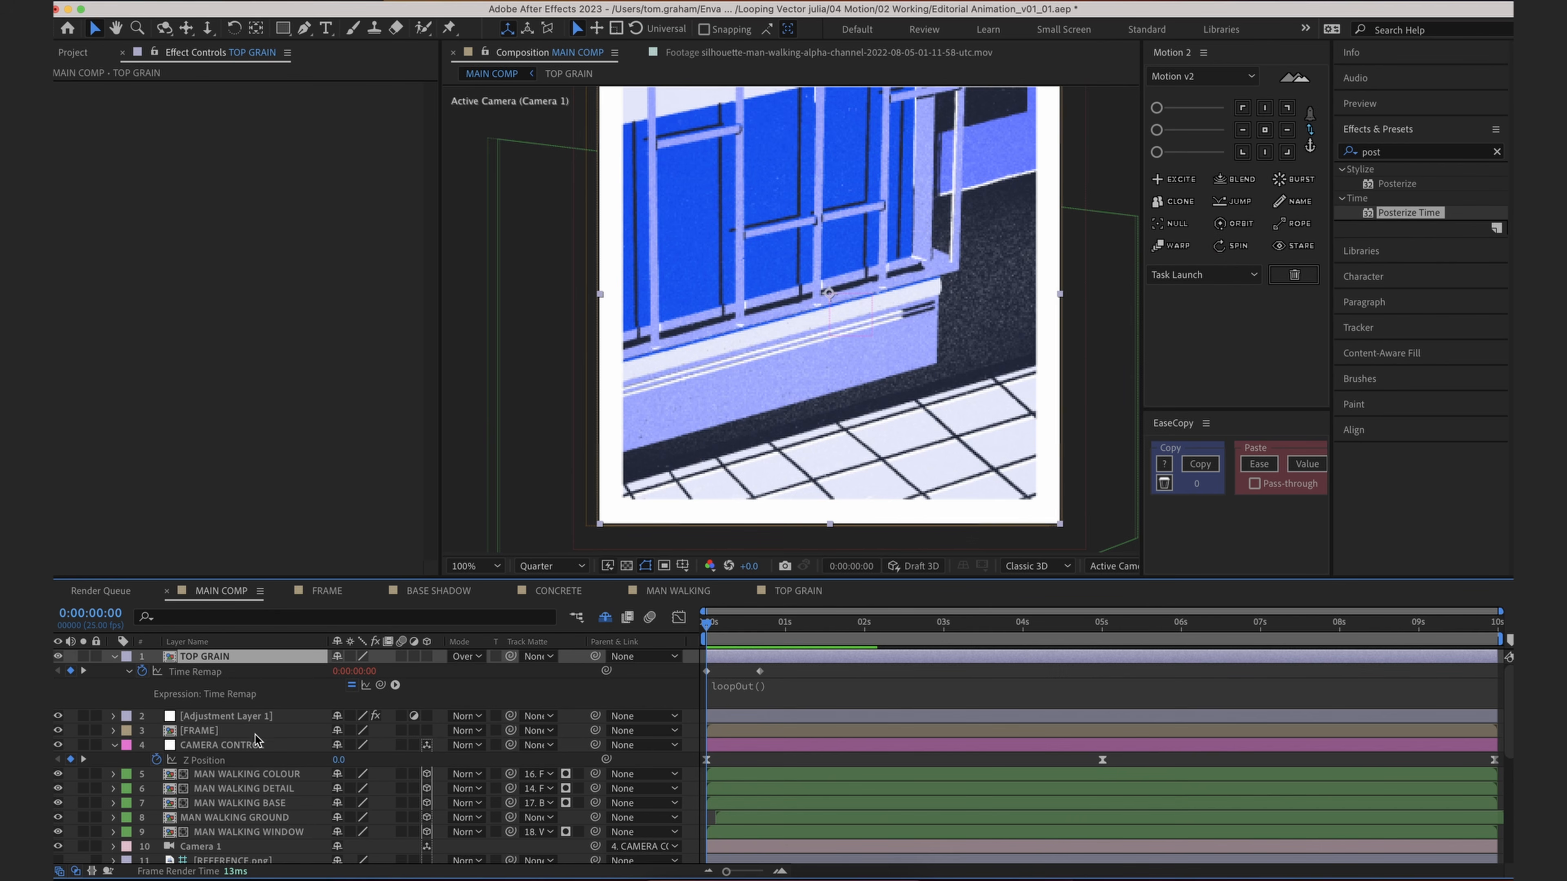
Step: Set the Posterize Time frame rate on Adjustment Layer 1 to 10 and play back the composition
click(262, 717)
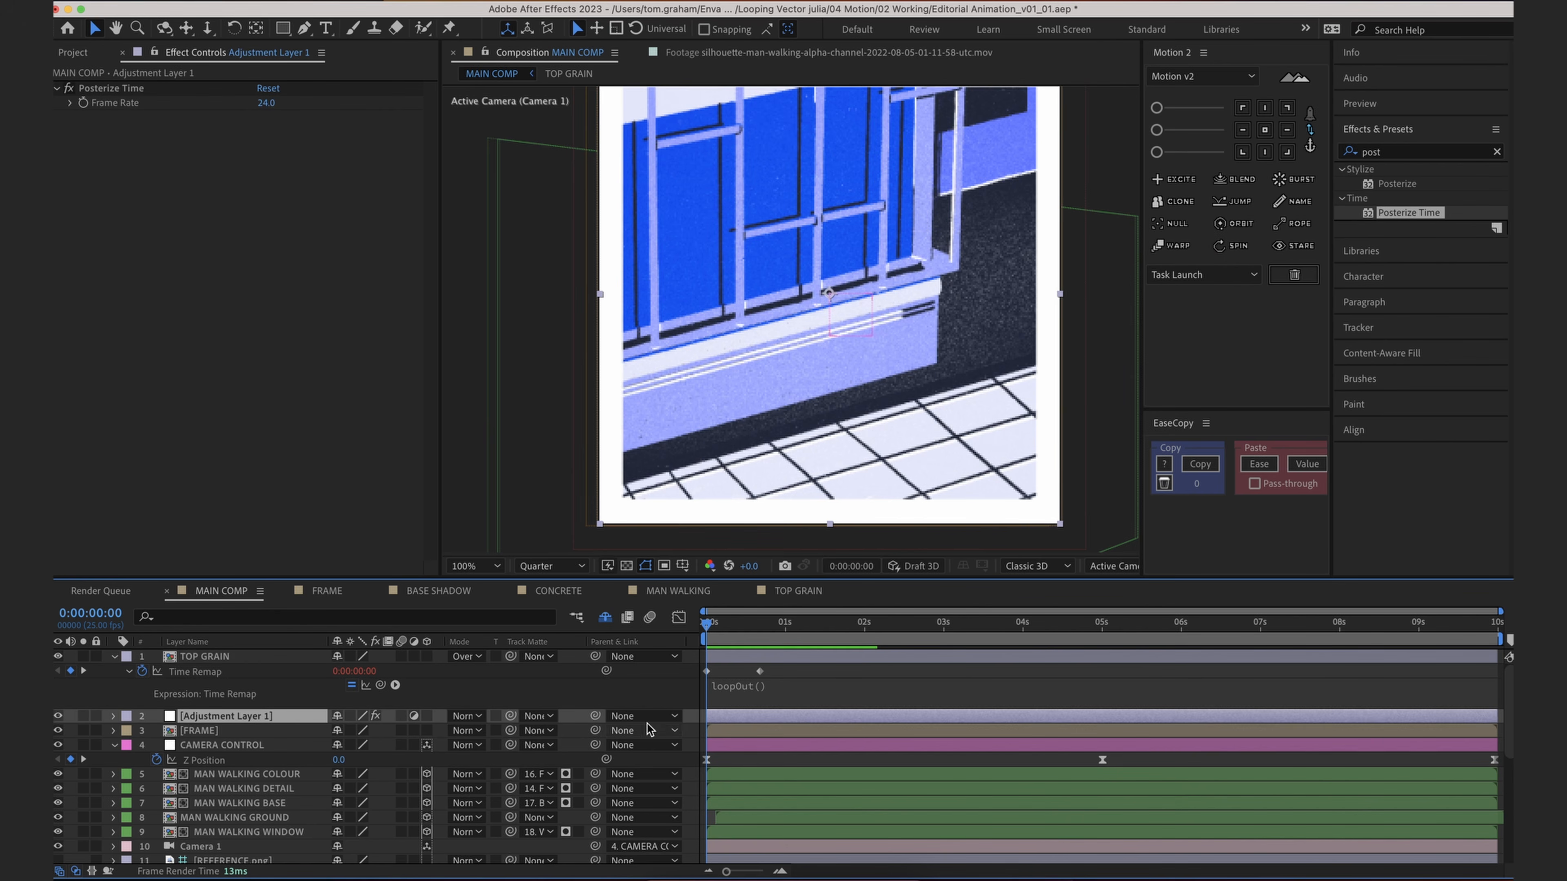
click(267, 137)
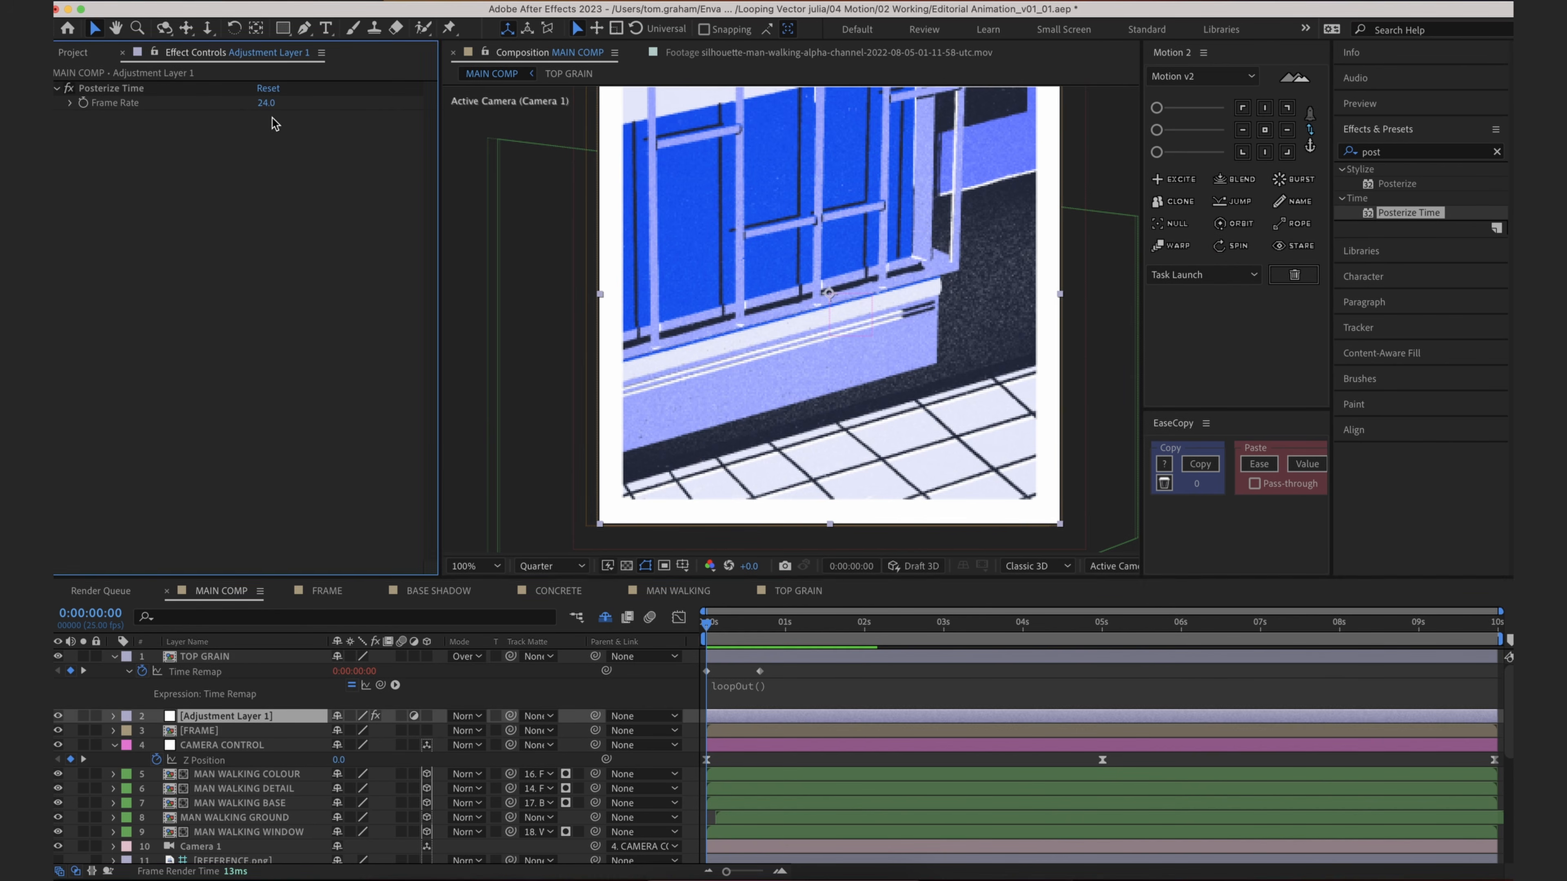
click(266, 103)
text(10)
key(Return)
key(space)
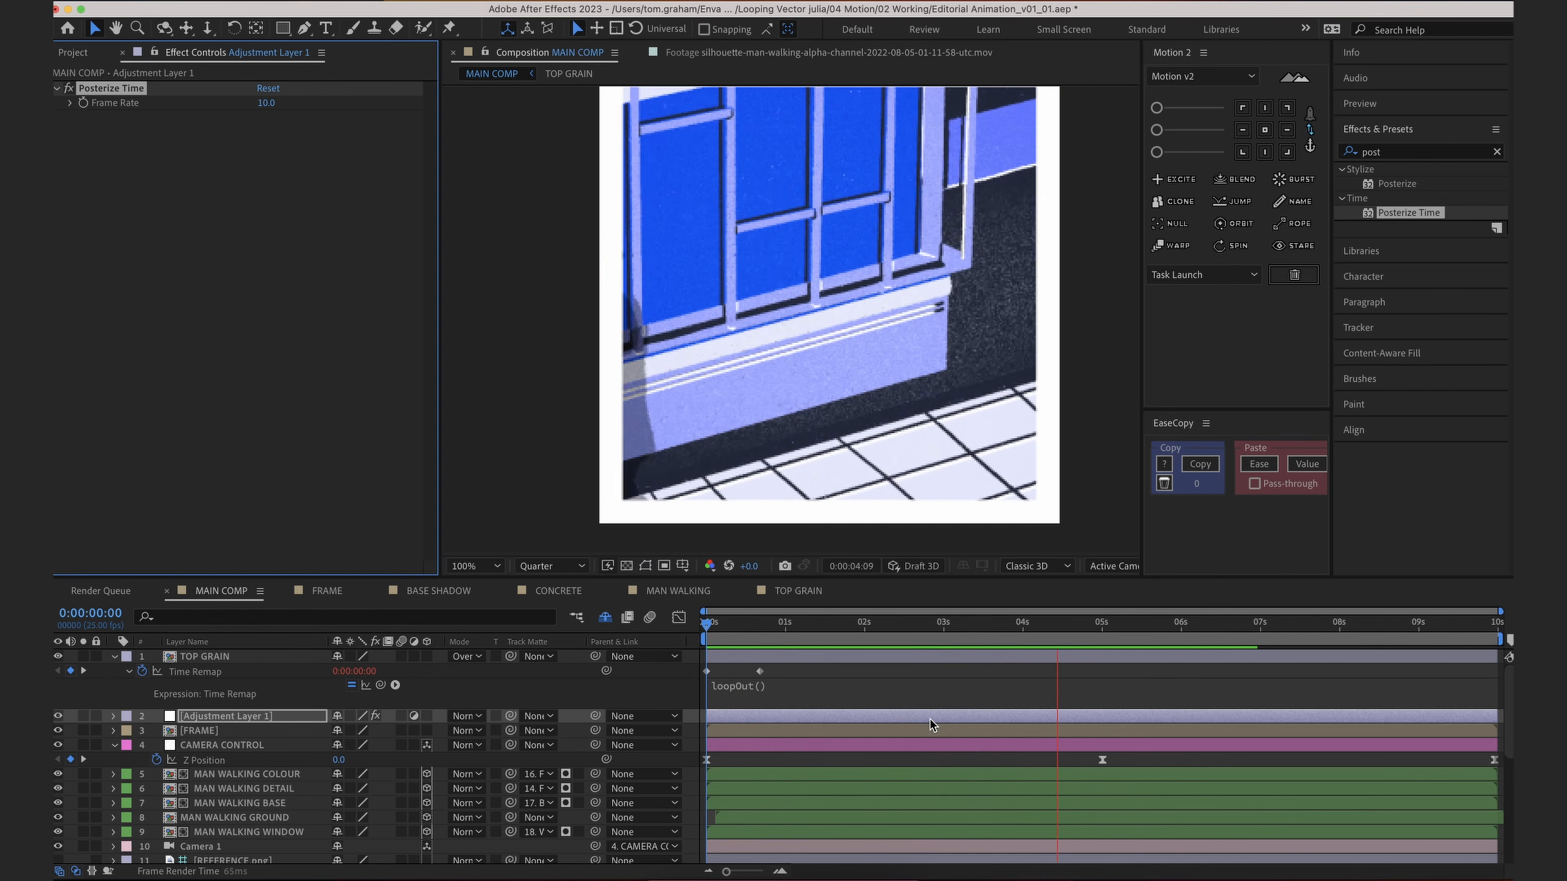
key(space)
Step: Set Adjustment Layer 1's Posterize Time frame rate to 6 and play back the composition from the start
click(265, 103)
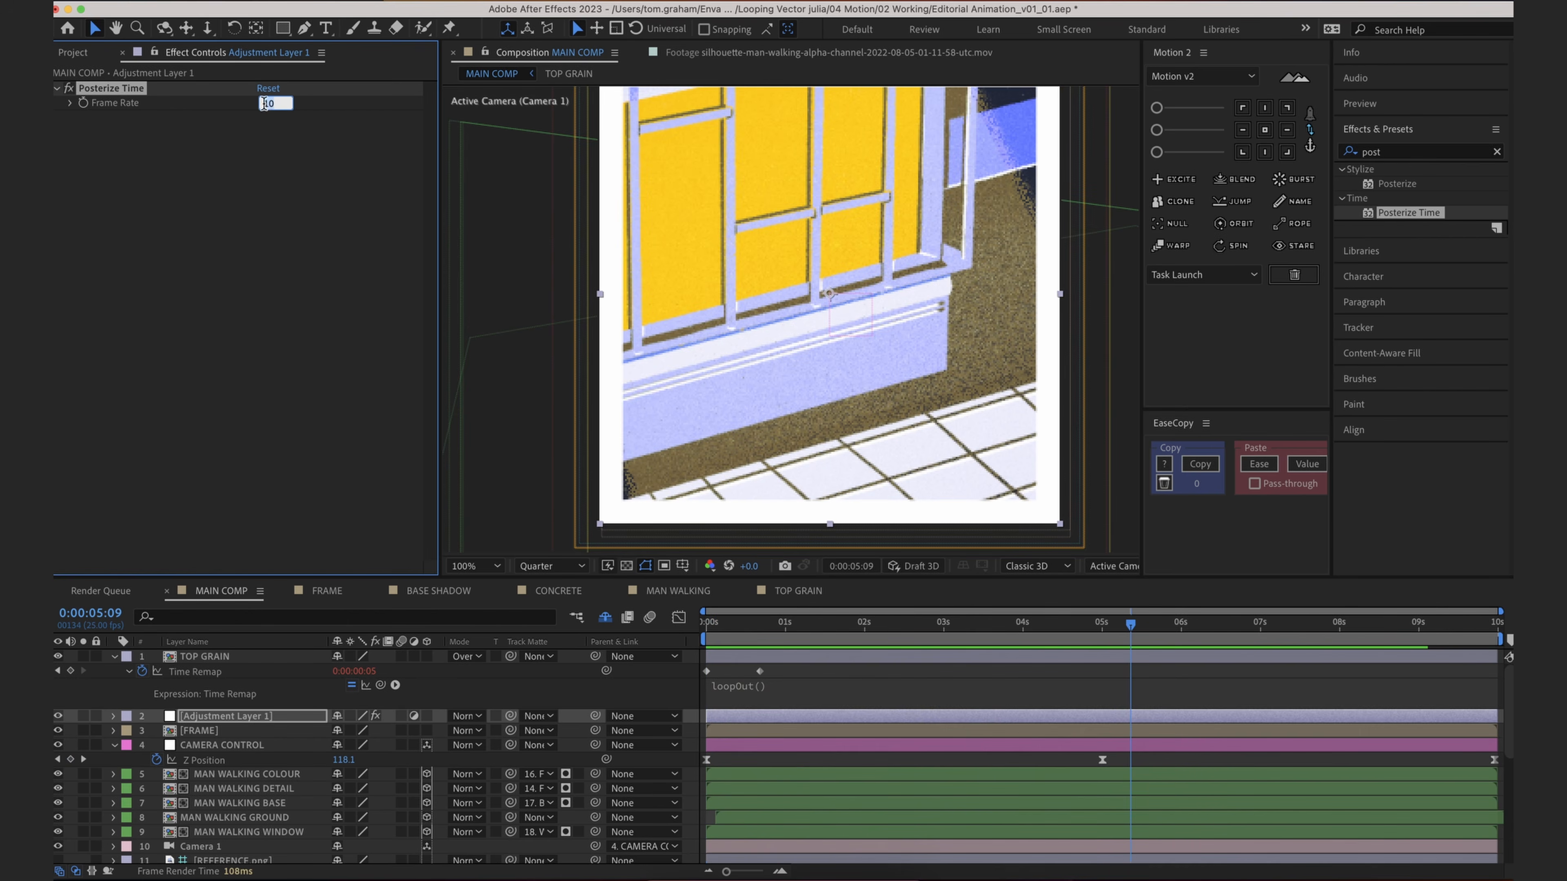
text(6)
key(Return)
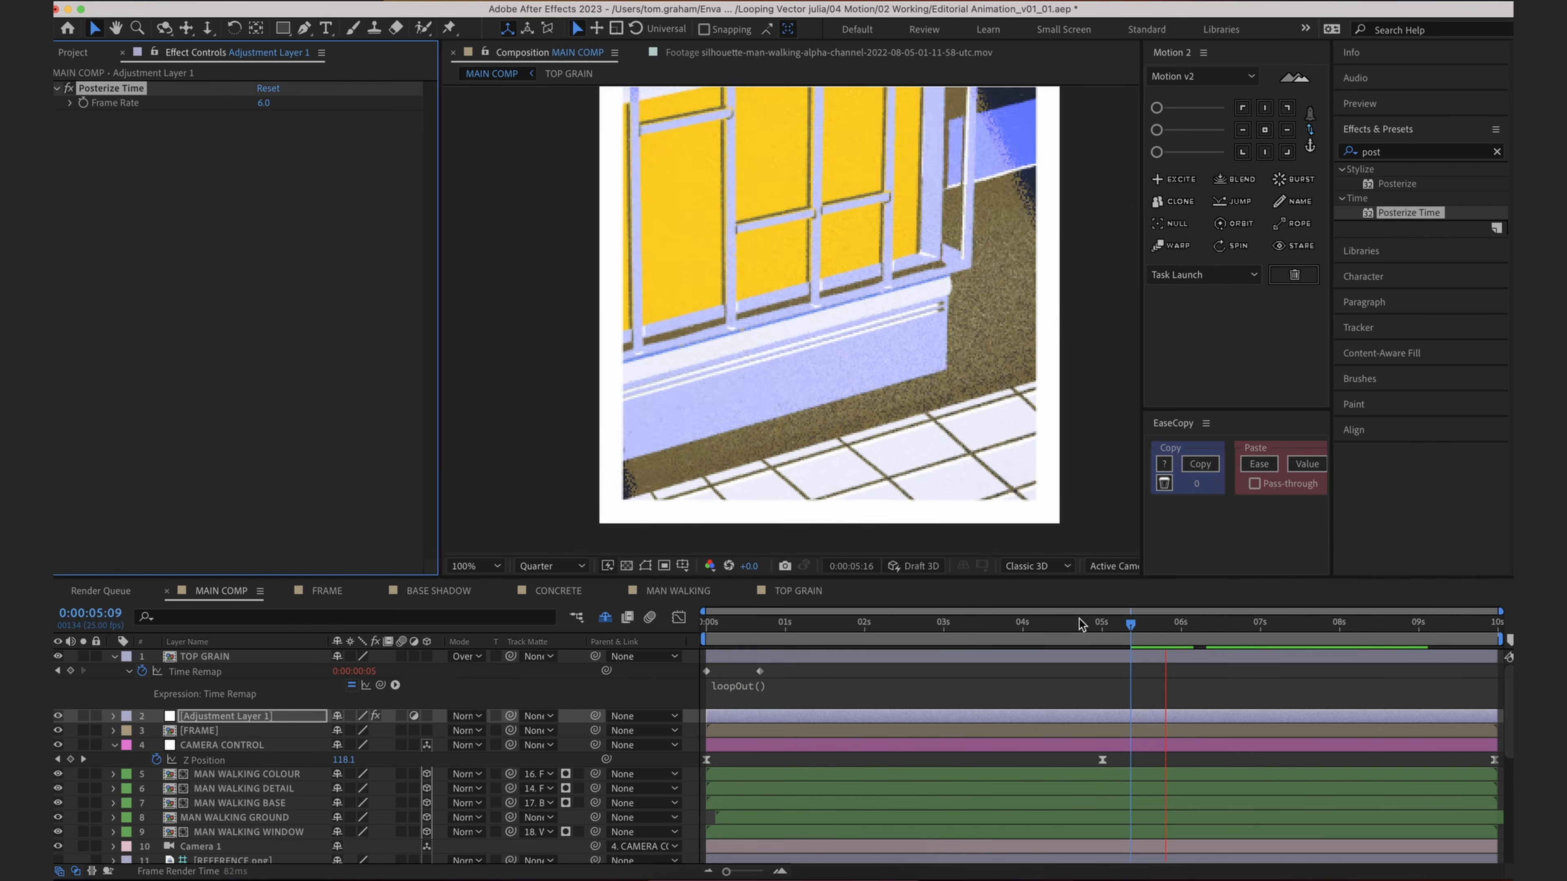
key(Home)
key(space)
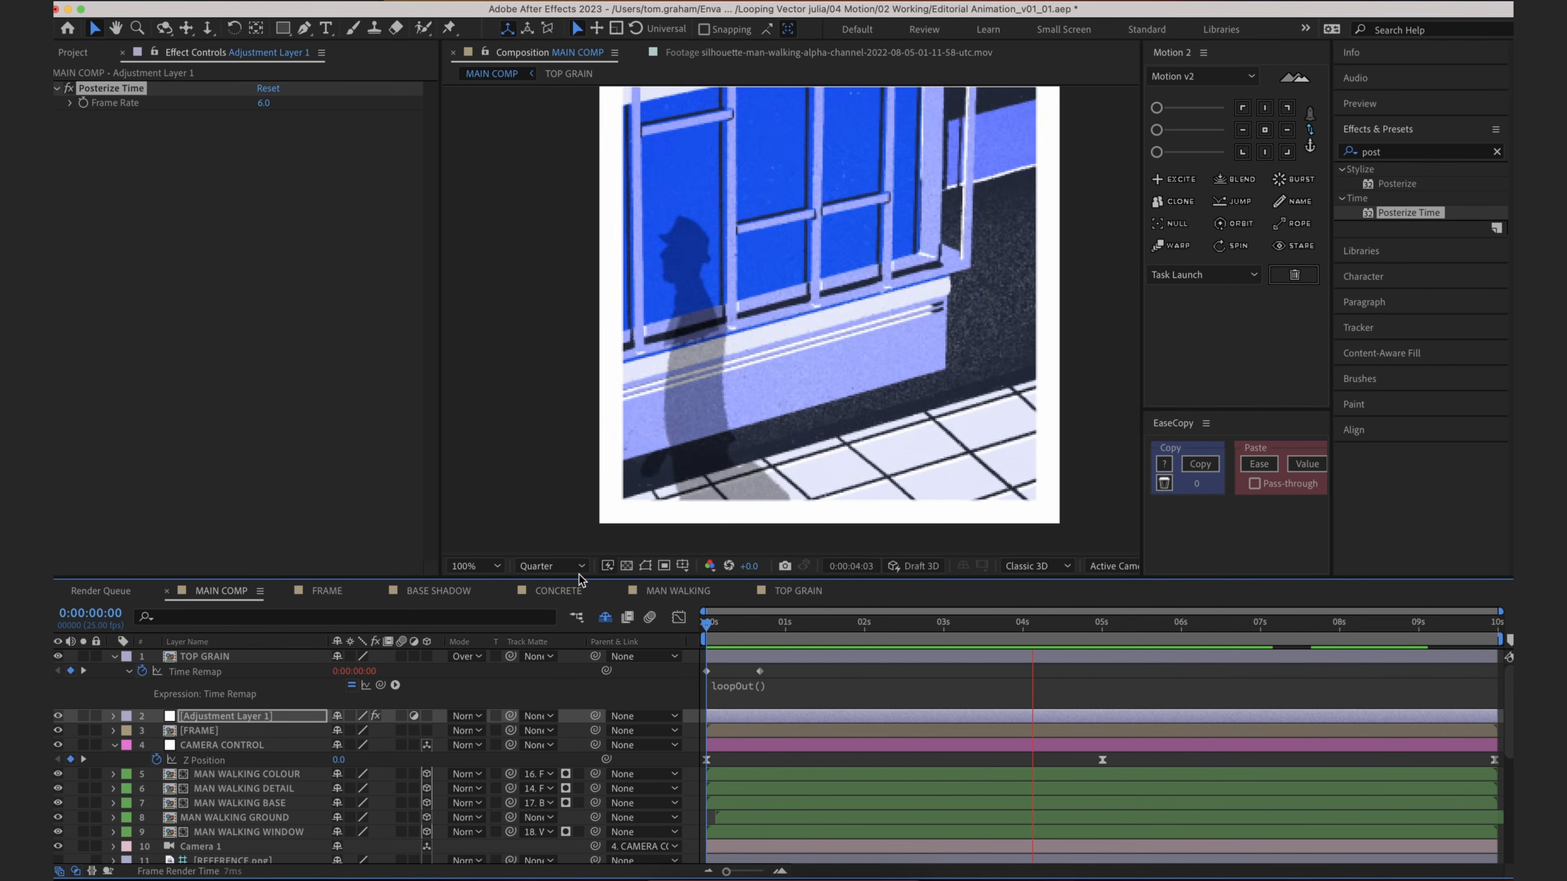
key(space)
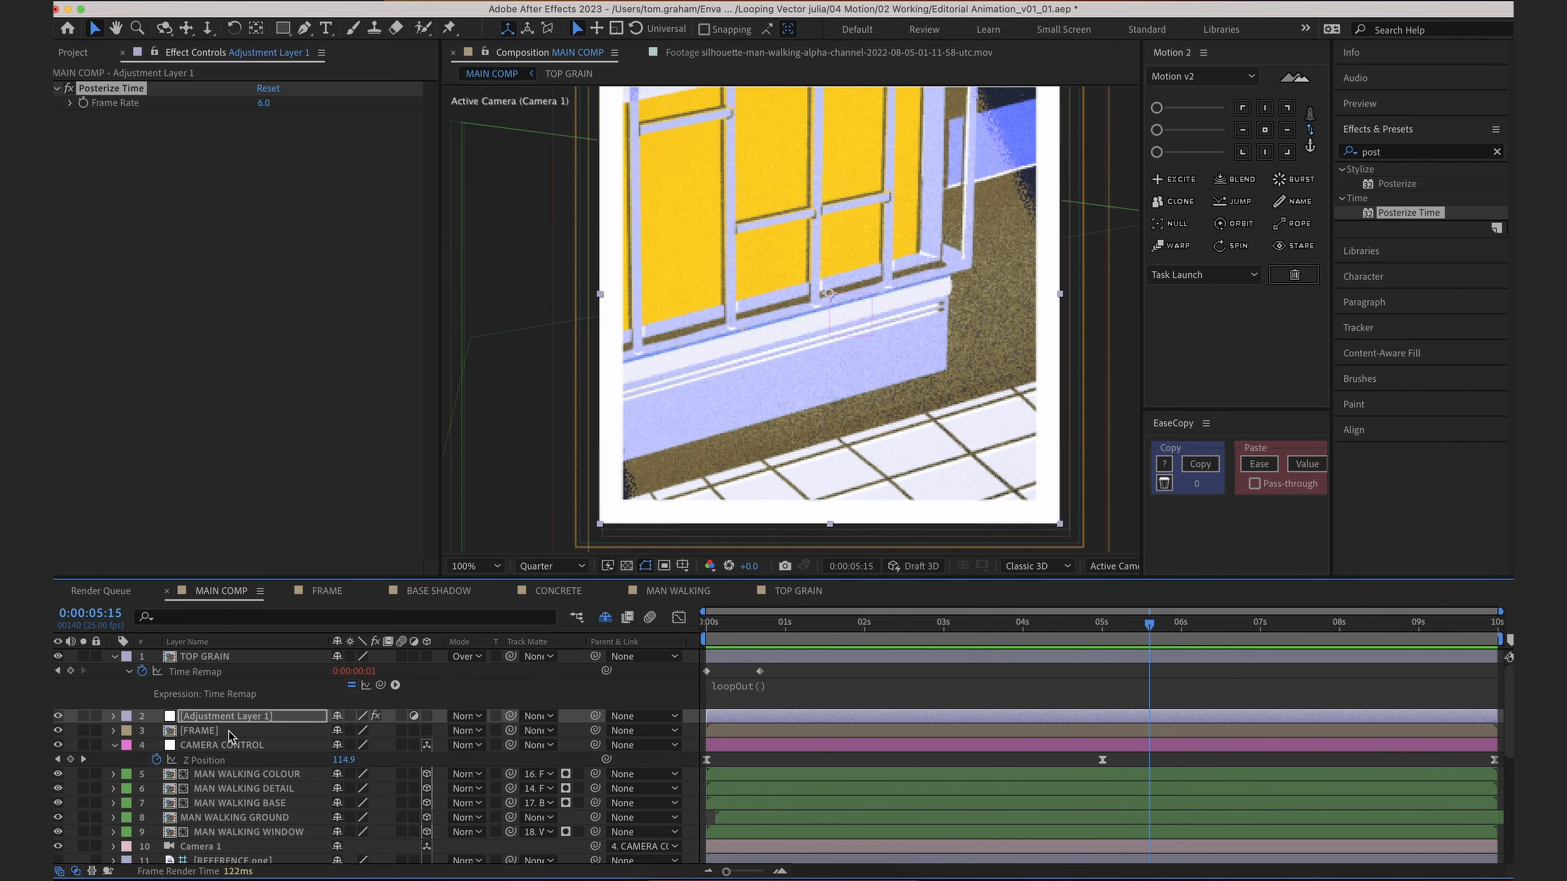
Step: Return to the first frame and review the posterized animation once more
click(320, 411)
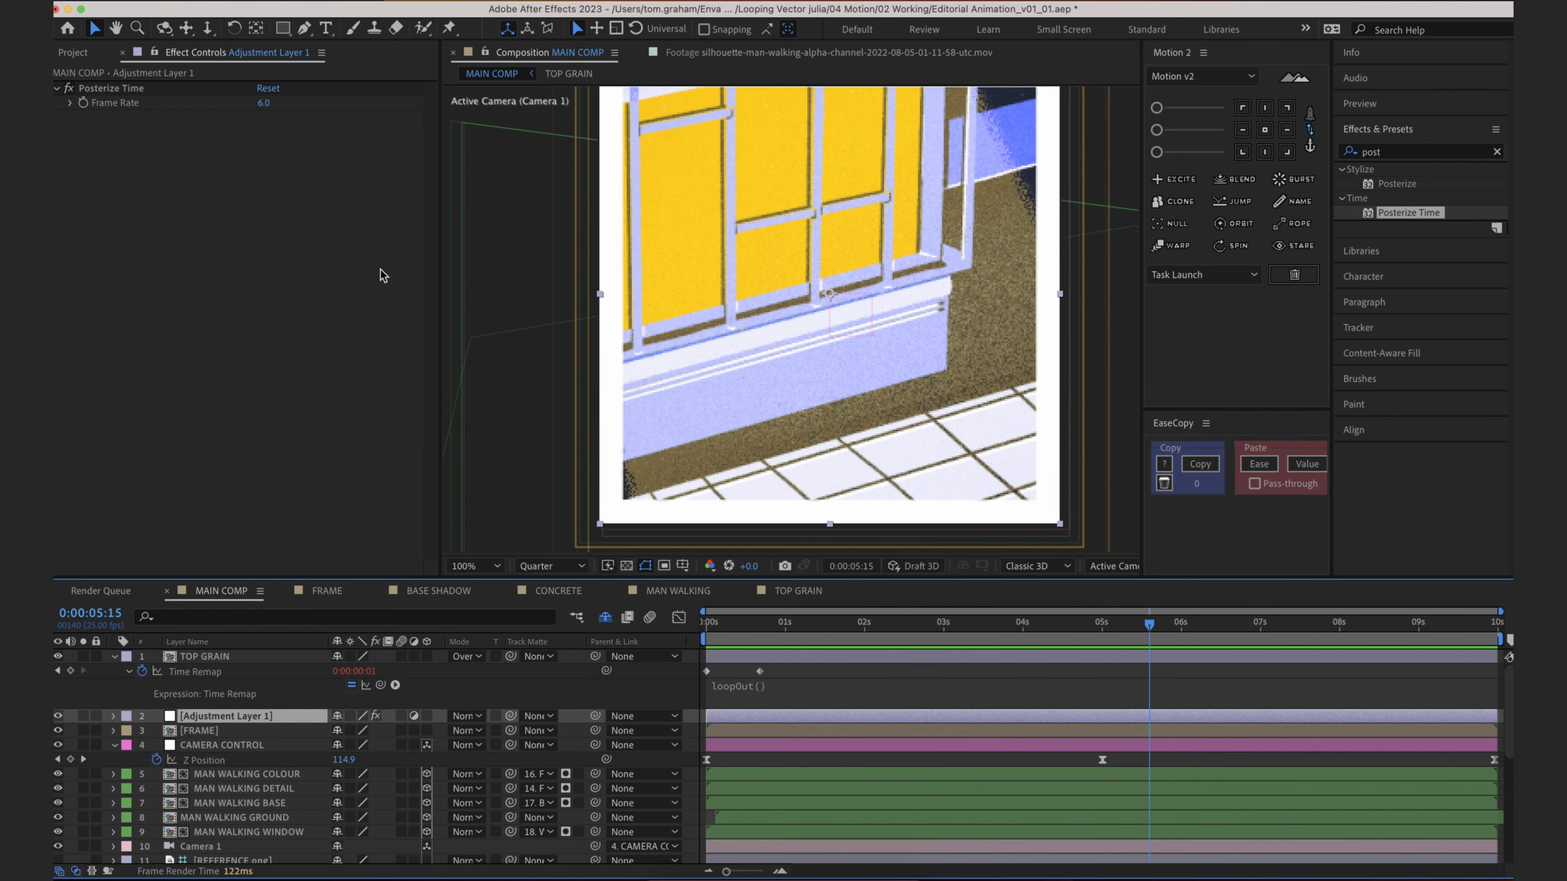
key(Home)
key(space)
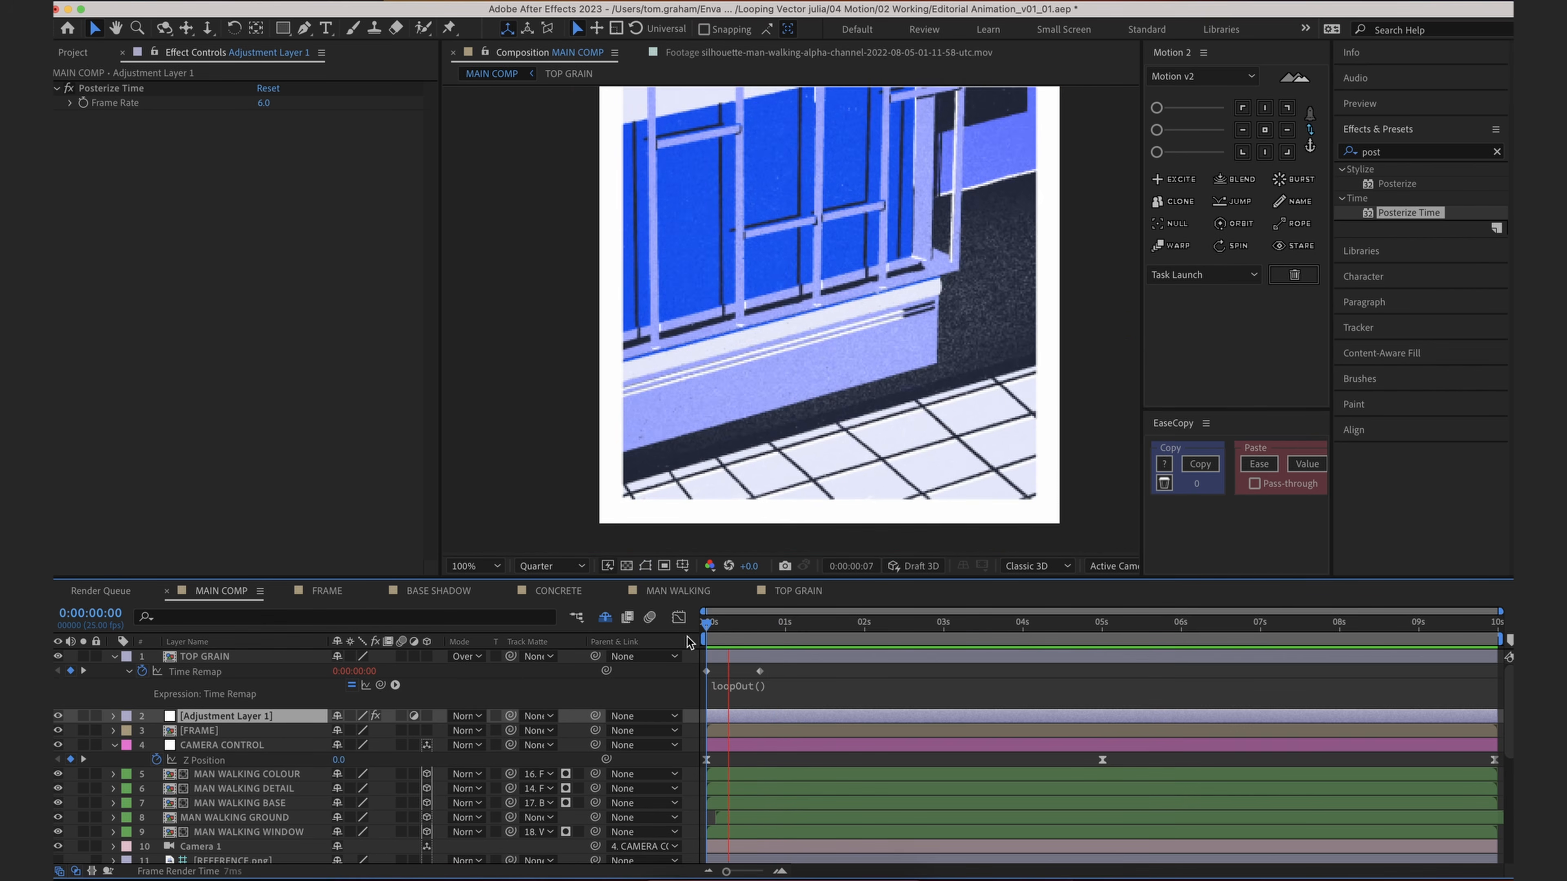